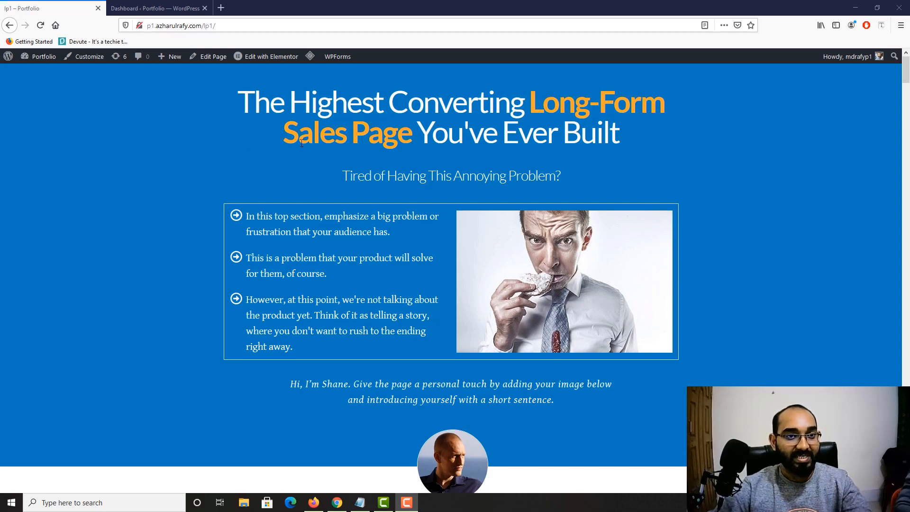
Step: Review the long-form sales page from its main headline down to the product reveal section
scroll(569, 308, down, 12)
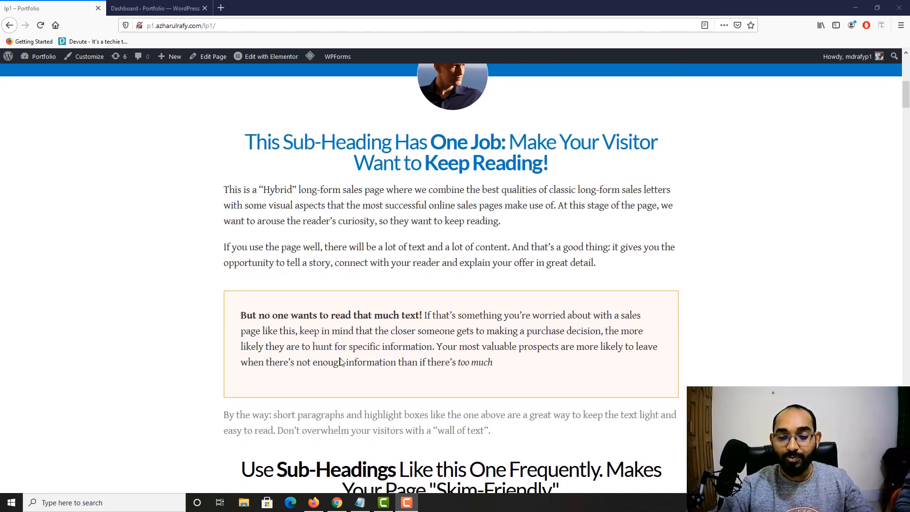
scroll(548, 356, down, 5)
scroll(142, 403, down, 3)
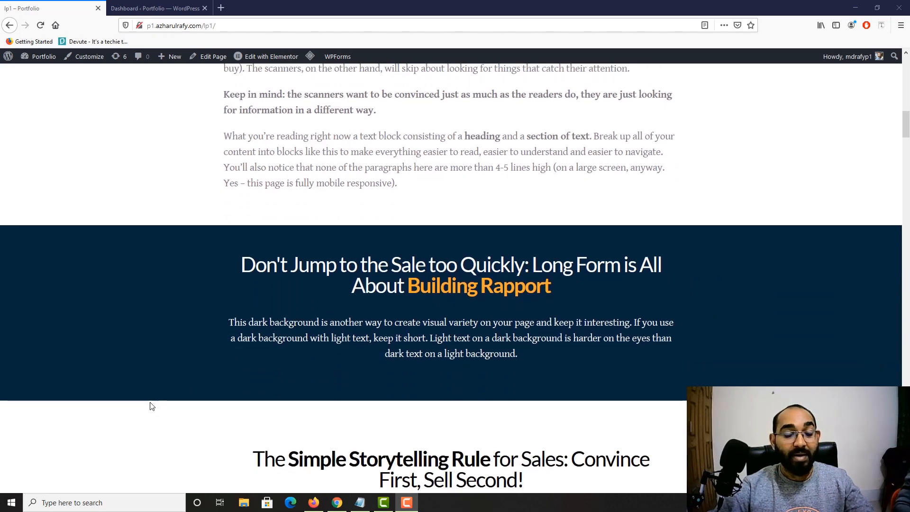
scroll(511, 333, down, 6)
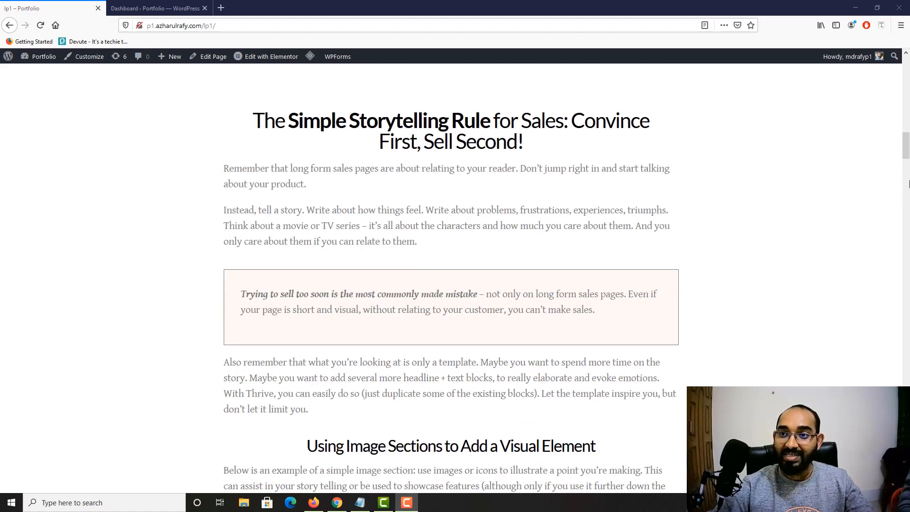
scroll(555, 346, down, 4)
scroll(907, 163, down, 3)
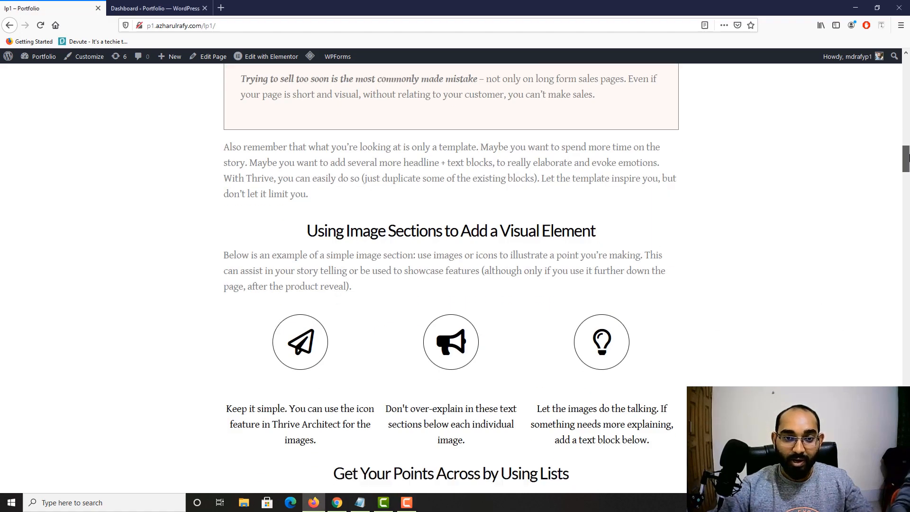
scroll(907, 164, down, 6)
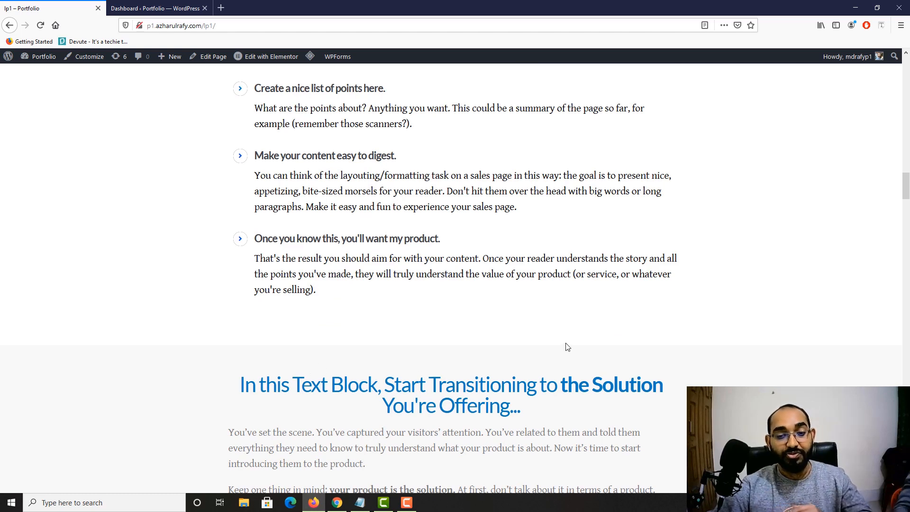
scroll(224, 397, down, 4)
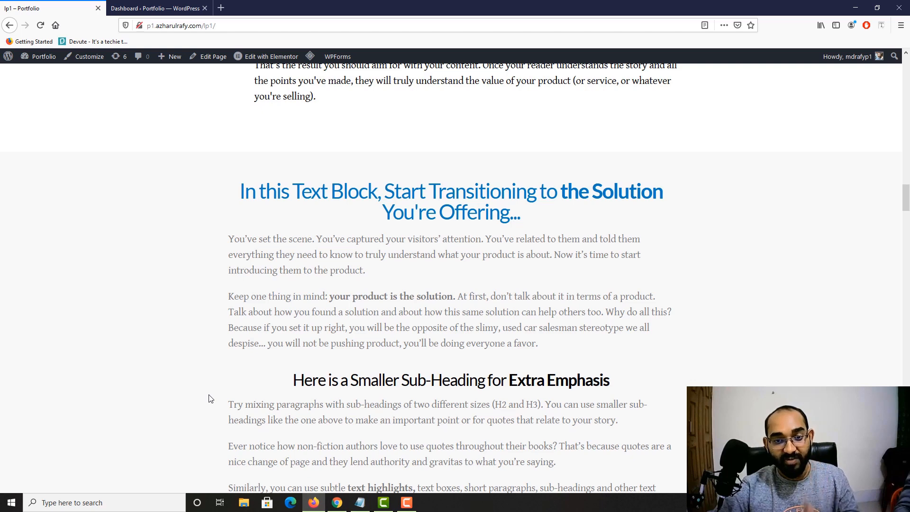
scroll(211, 399, down, 4)
scroll(220, 392, down, 2)
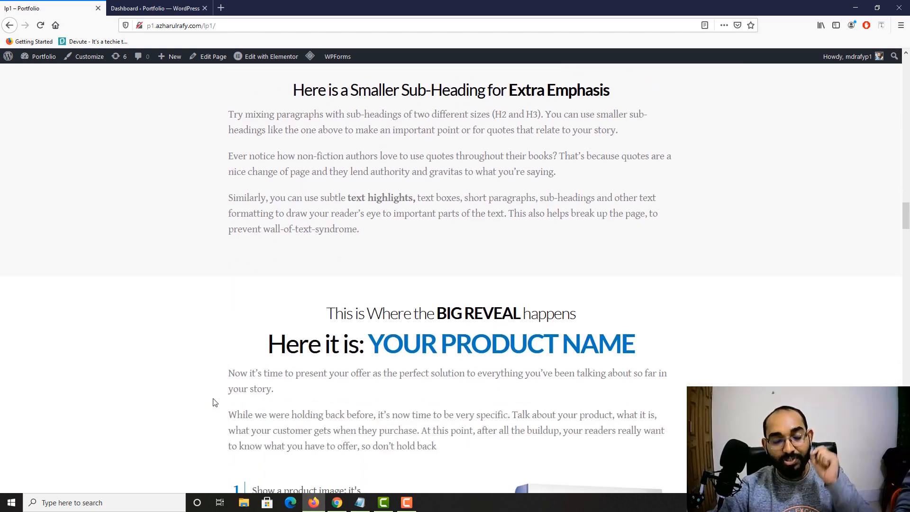
scroll(159, 411, down, 4)
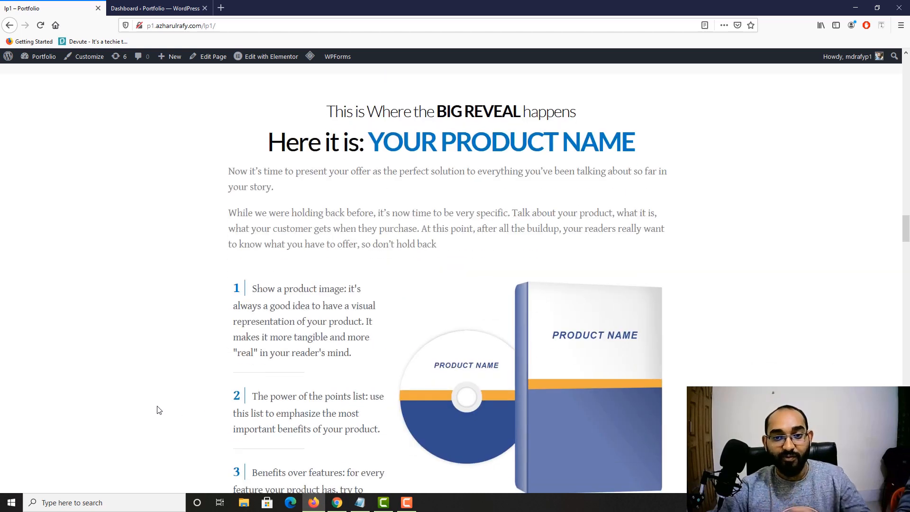
Step: Examine the testimonials, main purchase section, pros and cons lists, and "What You Get" section down to the Frequently Asked Questions
scroll(159, 410, down, 9)
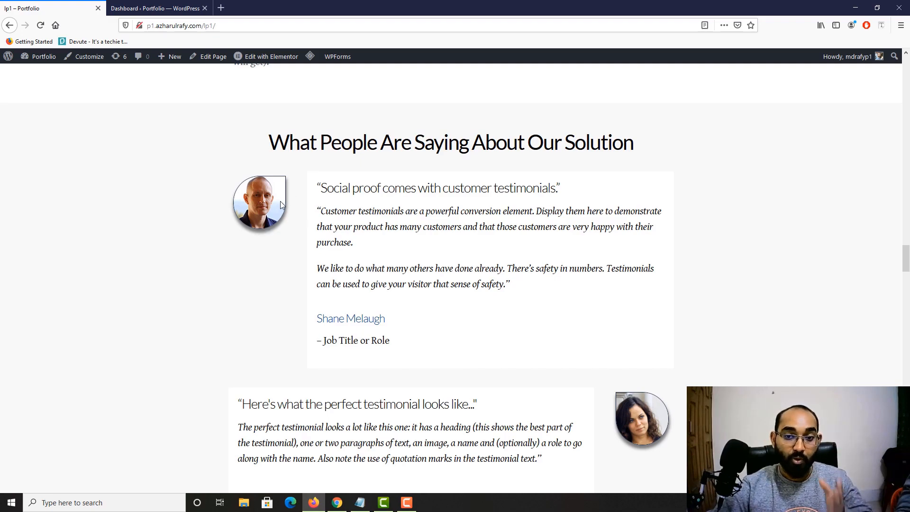
scroll(424, 175, down, 3)
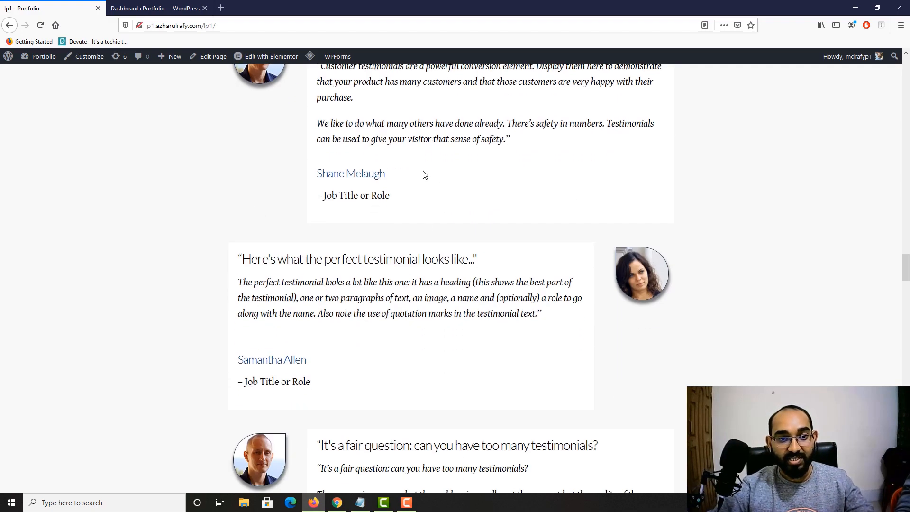
scroll(424, 175, down, 13)
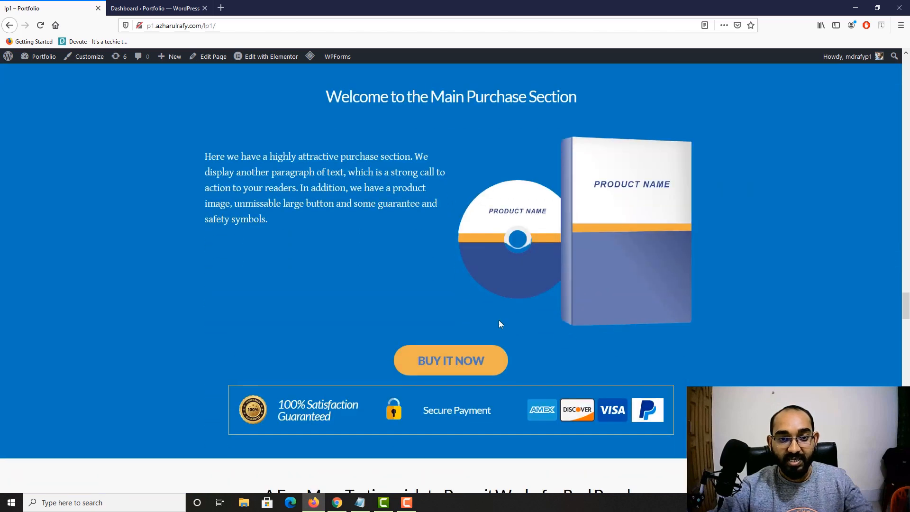
scroll(579, 292, up, 1)
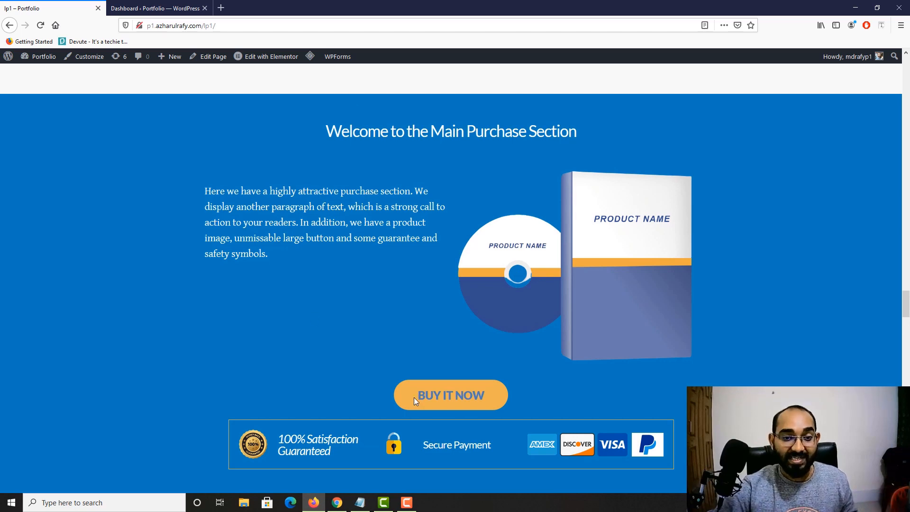
scroll(417, 361, down, 4)
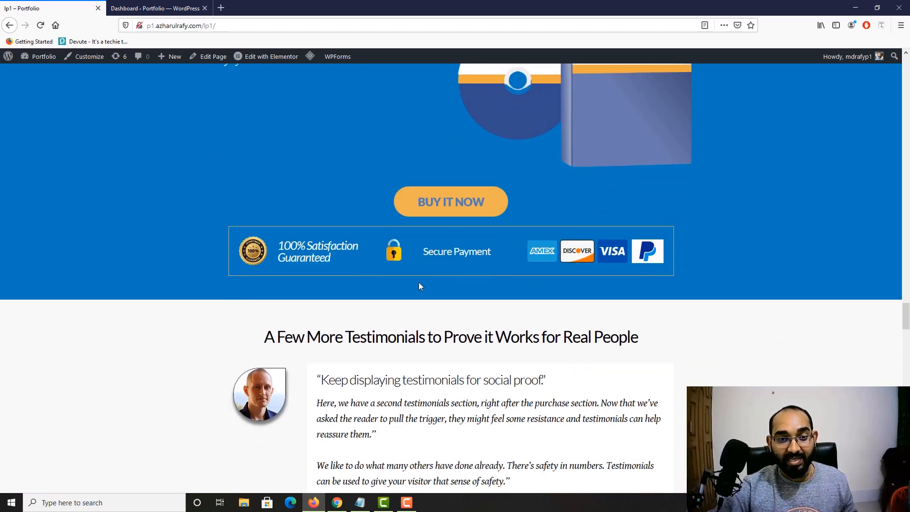
scroll(519, 266, down, 3)
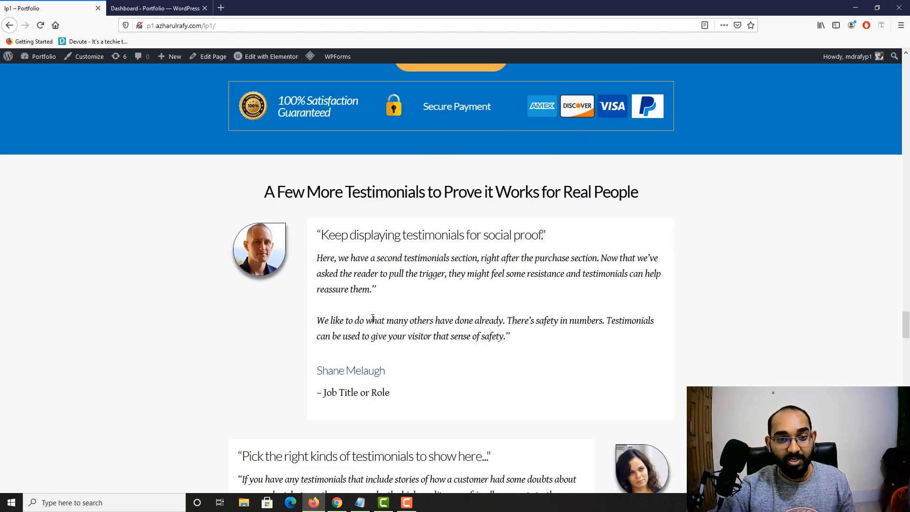
scroll(373, 319, down, 19)
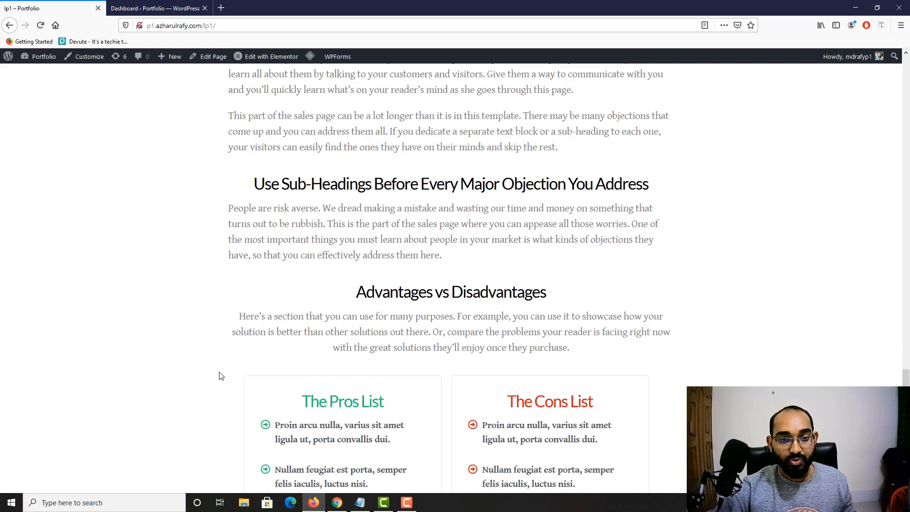
scroll(219, 376, down, 3)
scroll(329, 349, down, 1)
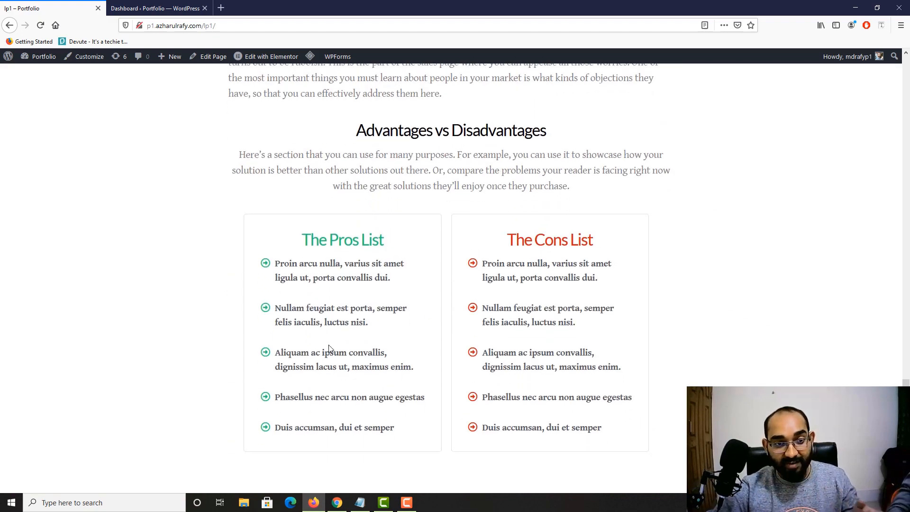
scroll(329, 349, down, 8)
scroll(517, 231, down, 4)
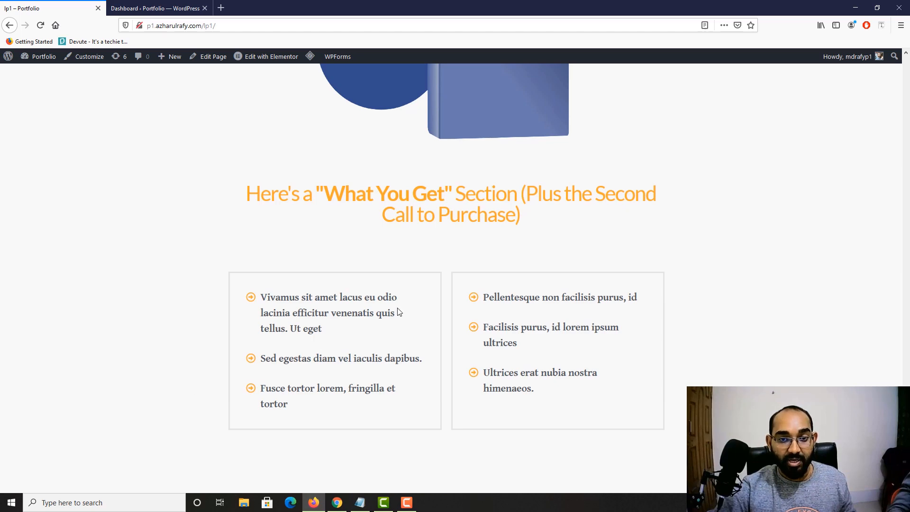
scroll(398, 311, down, 14)
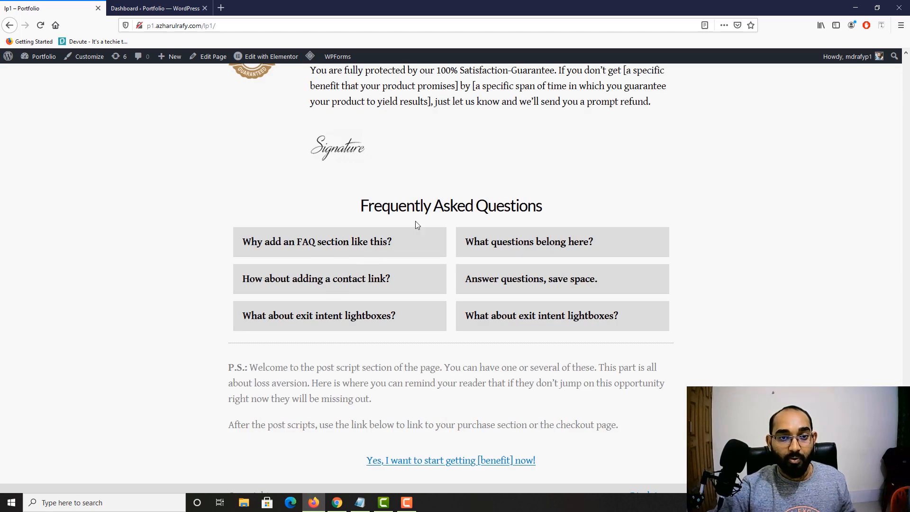
Step: Expand and collapse several Frequently Asked Questions toggles, and view the P.S. section and footer below them
click(387, 239)
click(374, 356)
click(541, 284)
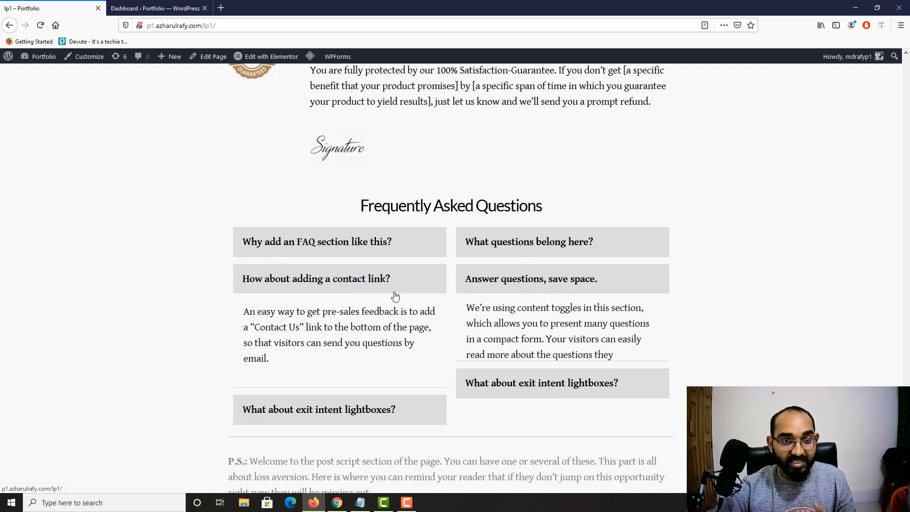
click(401, 315)
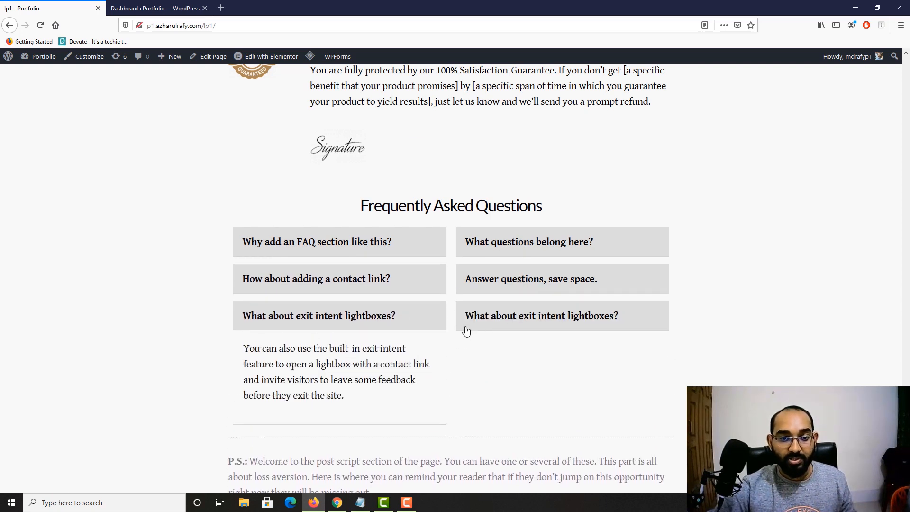
click(467, 329)
click(368, 321)
click(490, 321)
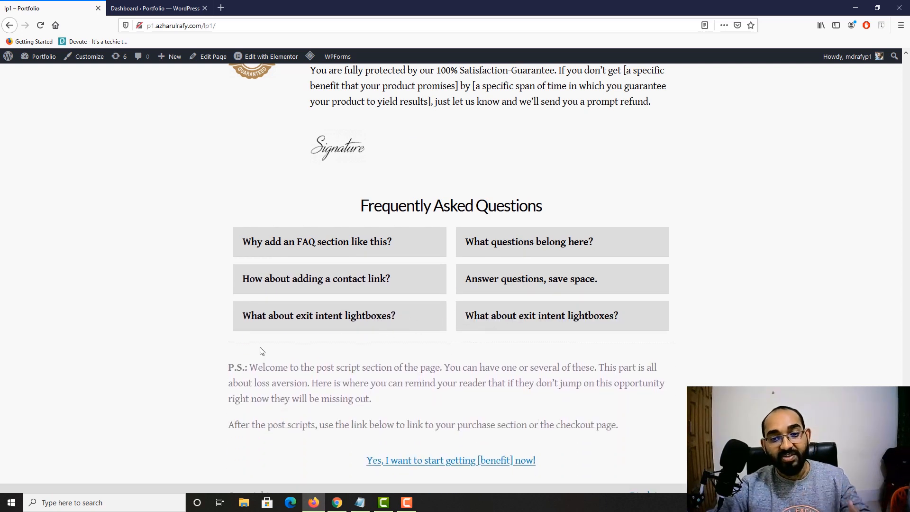
scroll(246, 366, down, 1)
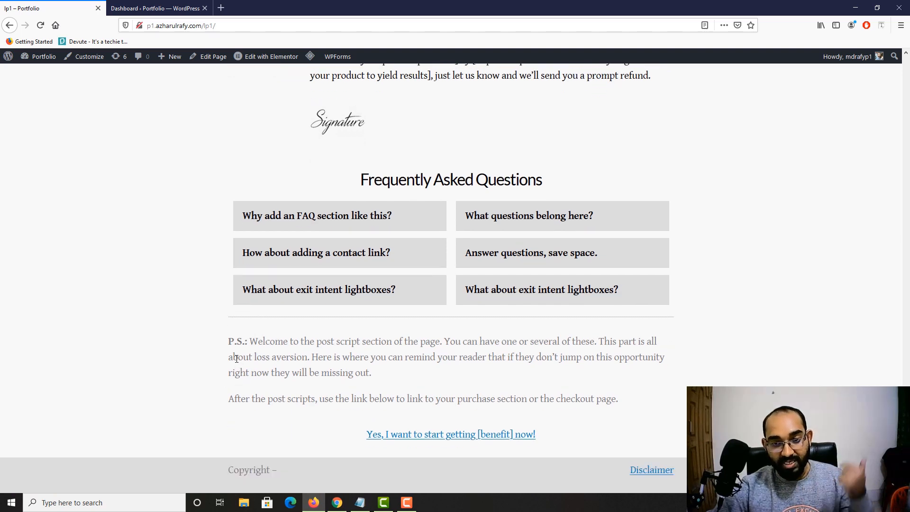
Step: Look over the sales page's opening sections again, from the headline to the dark "Building Rapport" band
scroll(237, 359, up, 20)
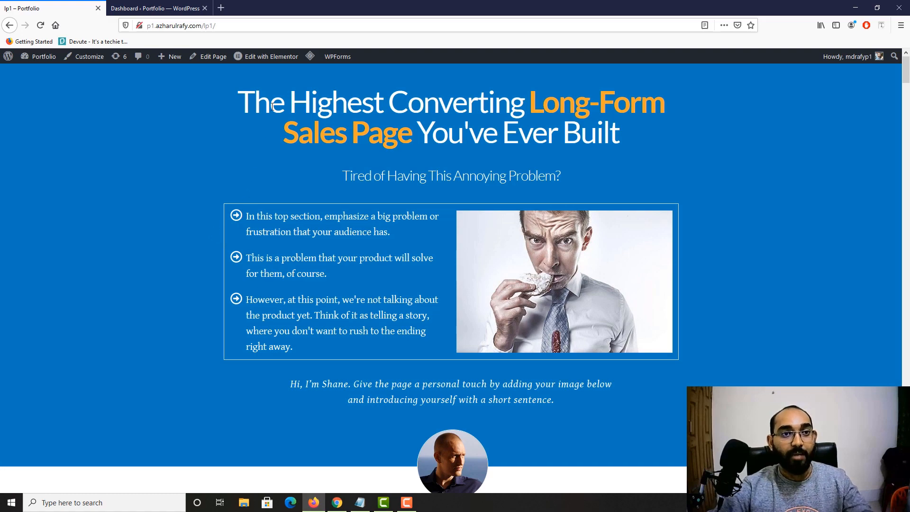
scroll(257, 234, down, 15)
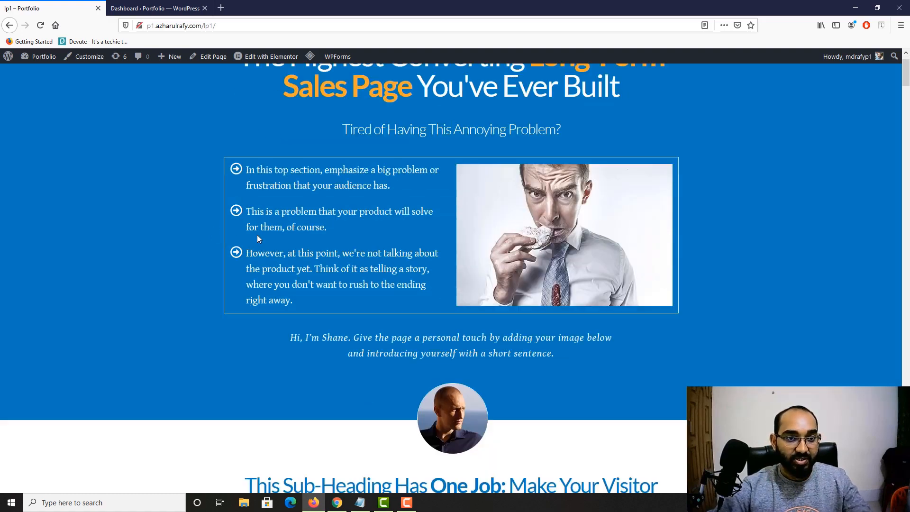
scroll(409, 250, down, 4)
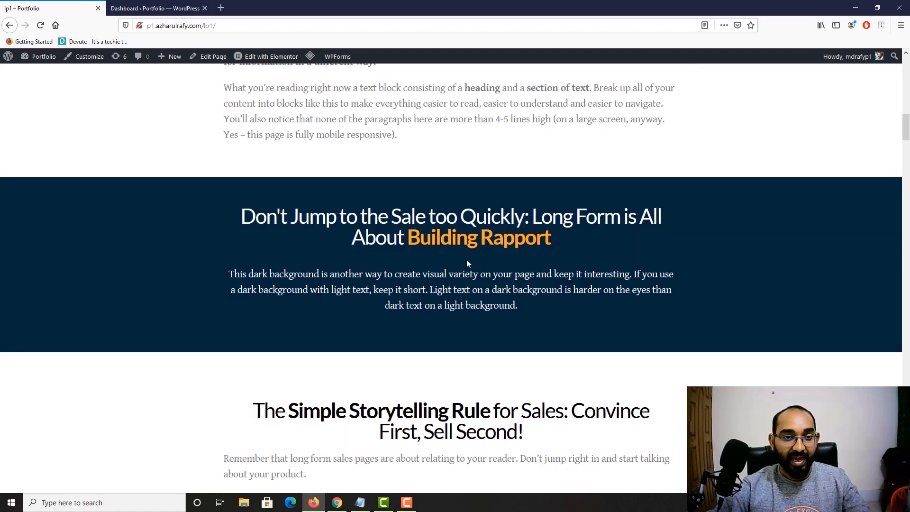
scroll(464, 290, up, 18)
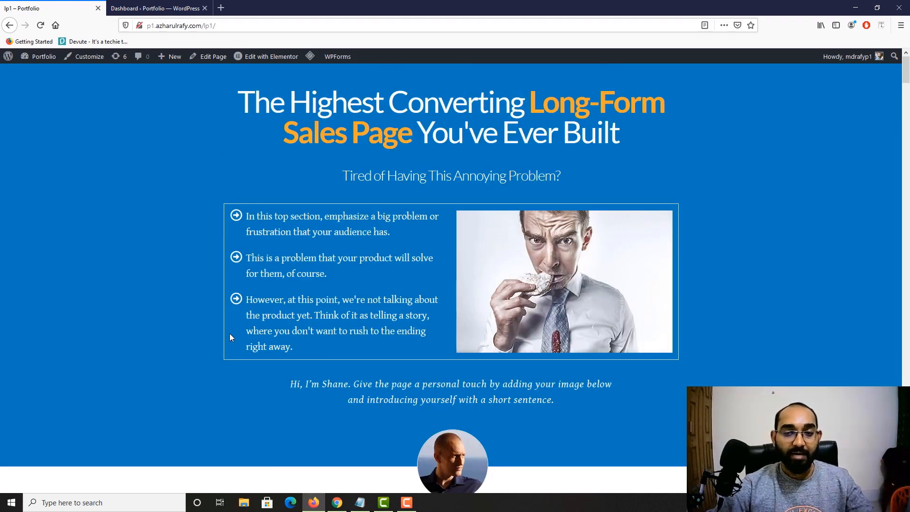
Step: Switch to the WordPress dashboard and search for "elementor" among the plugins available to add
click(156, 8)
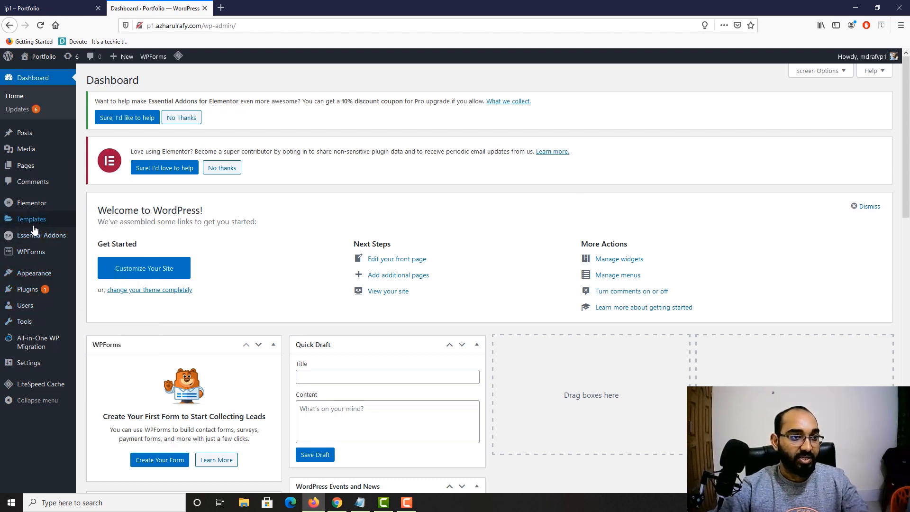
mouse_move(31, 309)
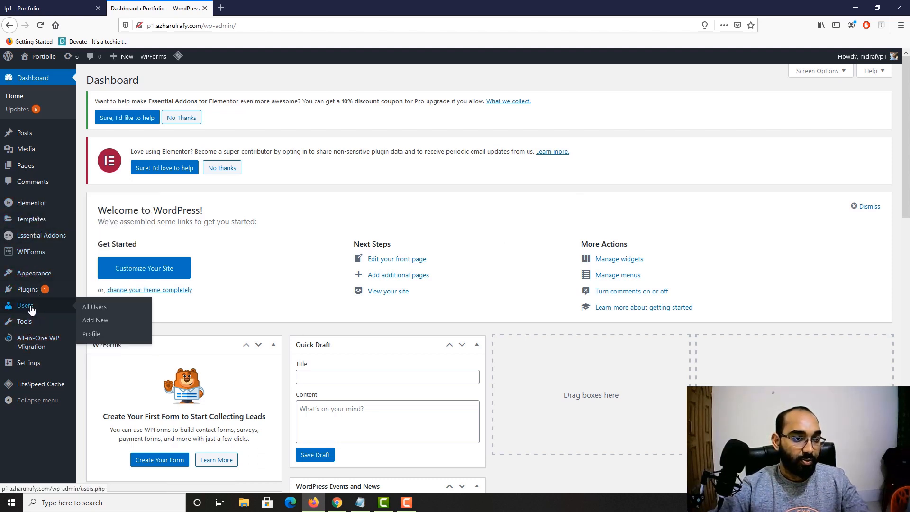
mouse_move(29, 291)
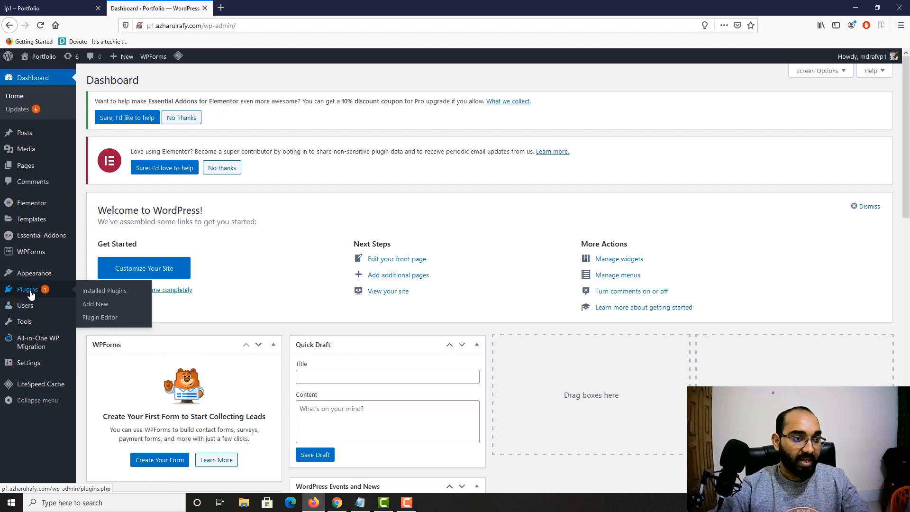
click(96, 305)
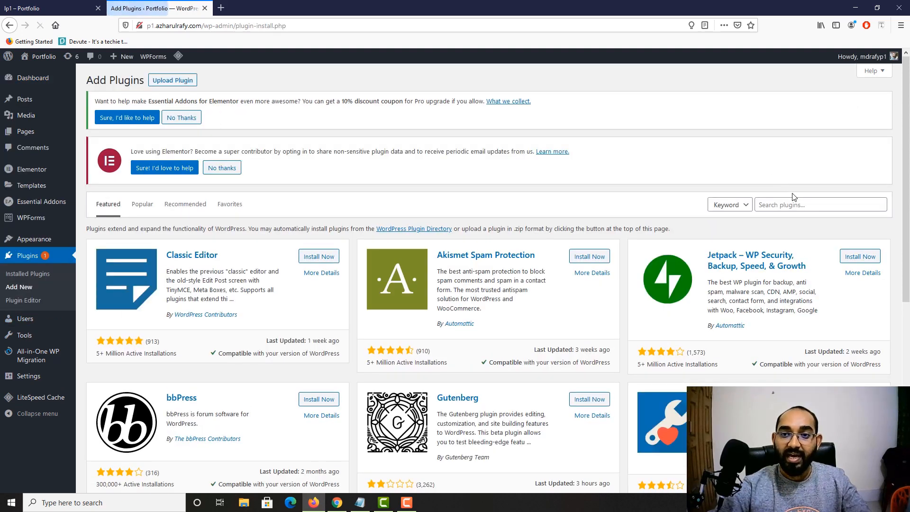
click(795, 202)
text(elem)
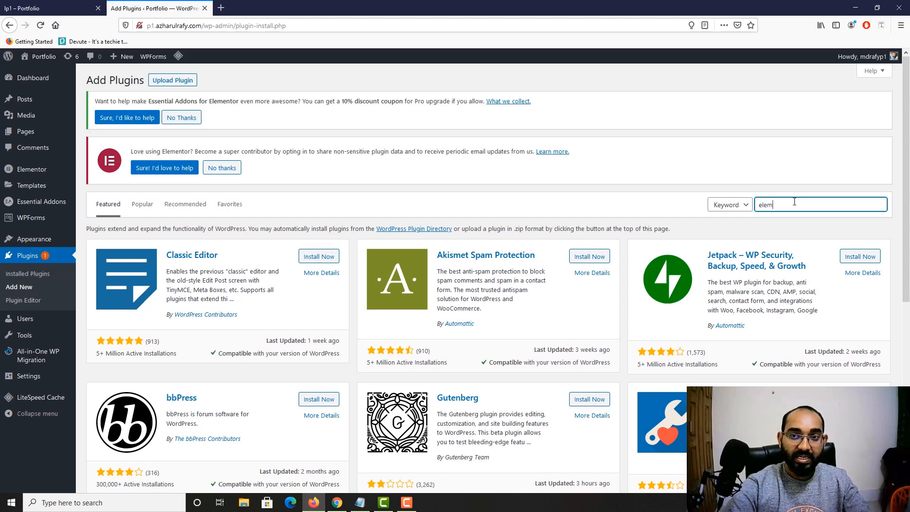
text(entor)
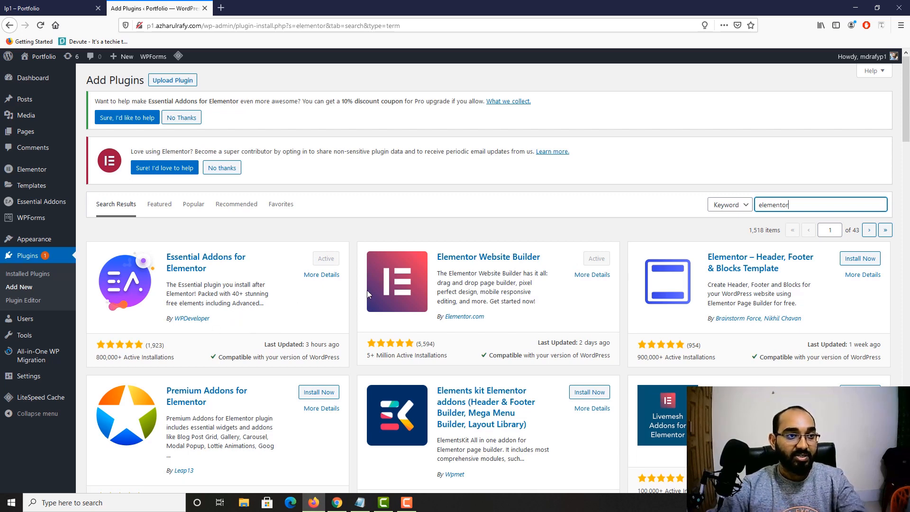
Step: Open the form for adding a new Elementor template, and return to the lp1 sales page for reference
mouse_move(48, 189)
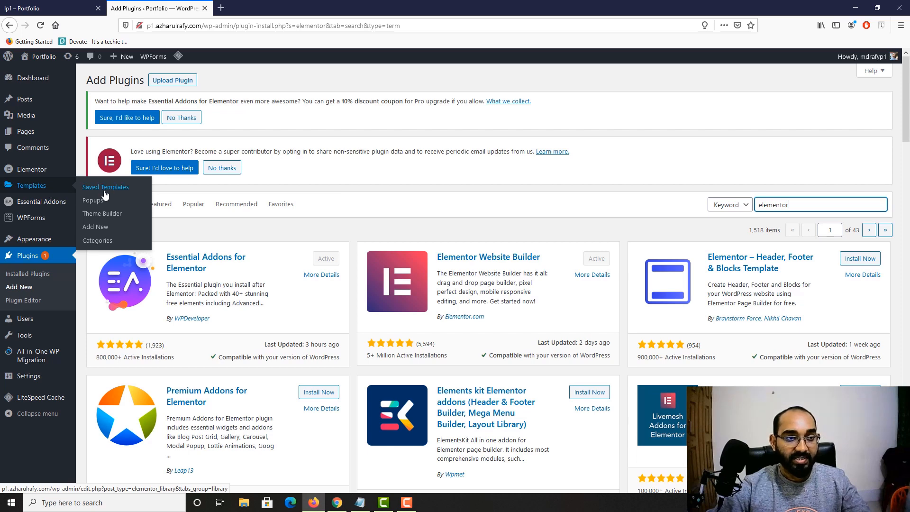
click(101, 230)
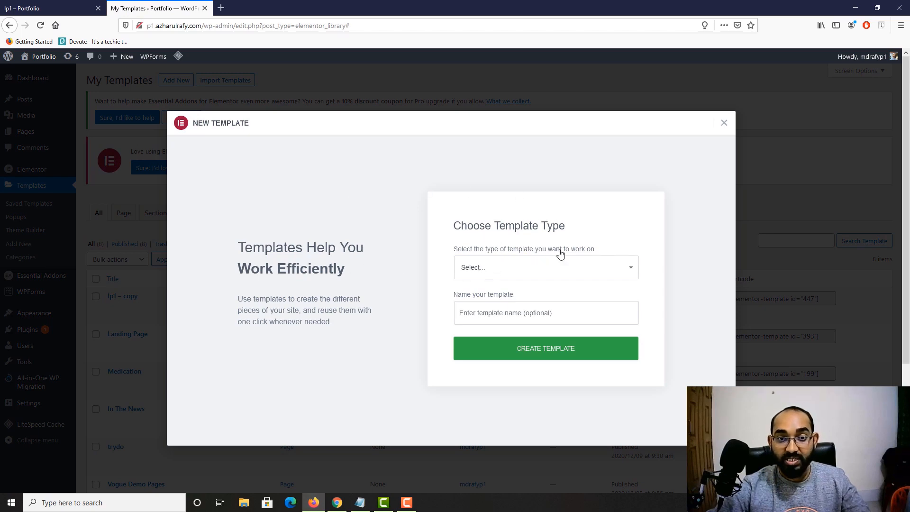
click(90, 5)
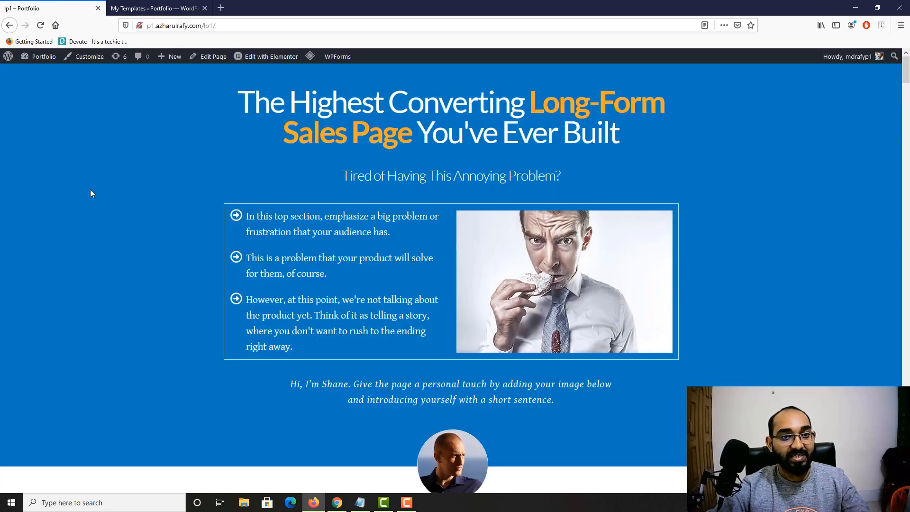
Step: Create a new Elementor template of type Page named "lp1 - cc"
click(155, 7)
click(481, 265)
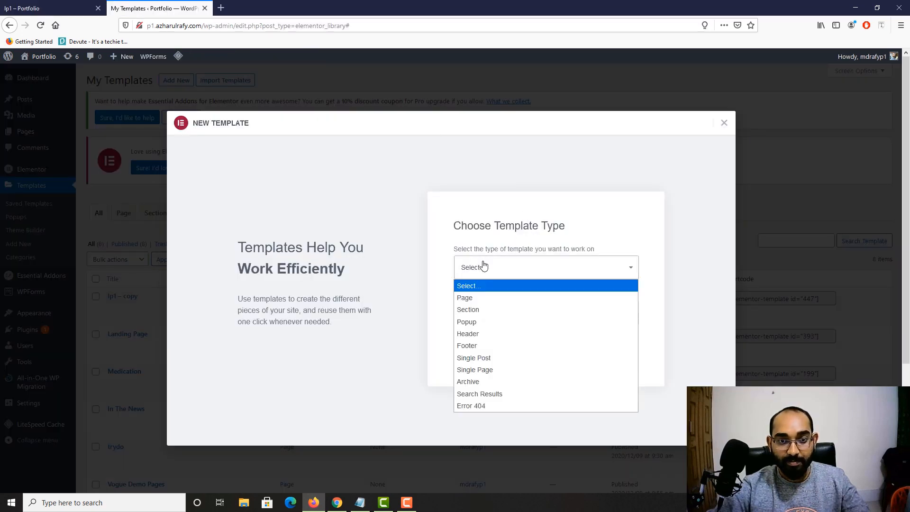
click(482, 299)
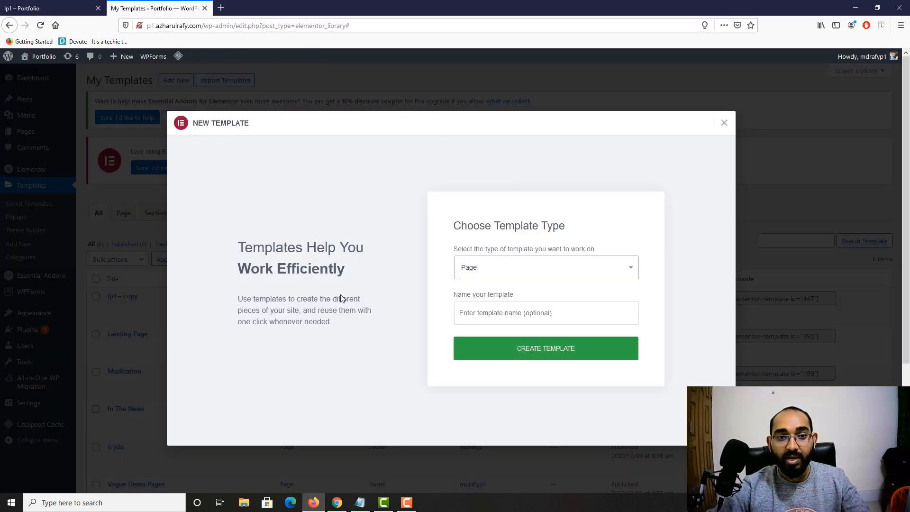
click(484, 312)
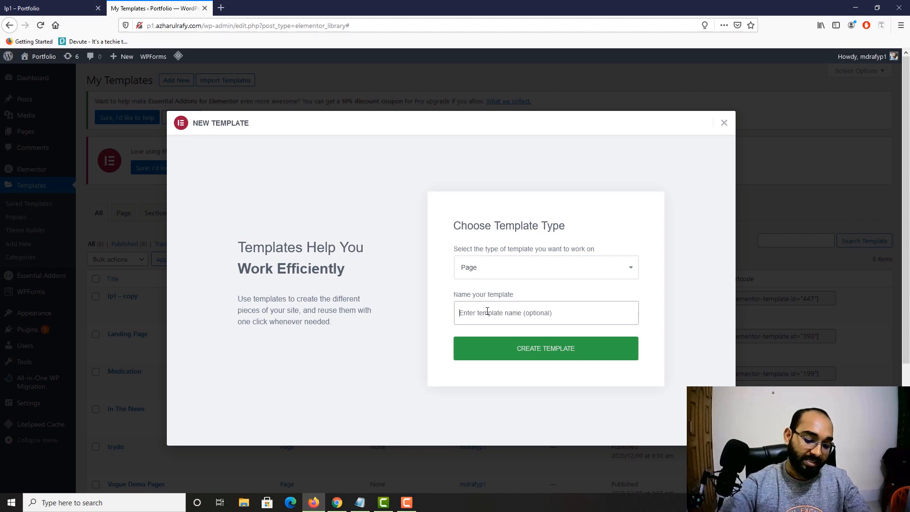
text(lp1 - cc)
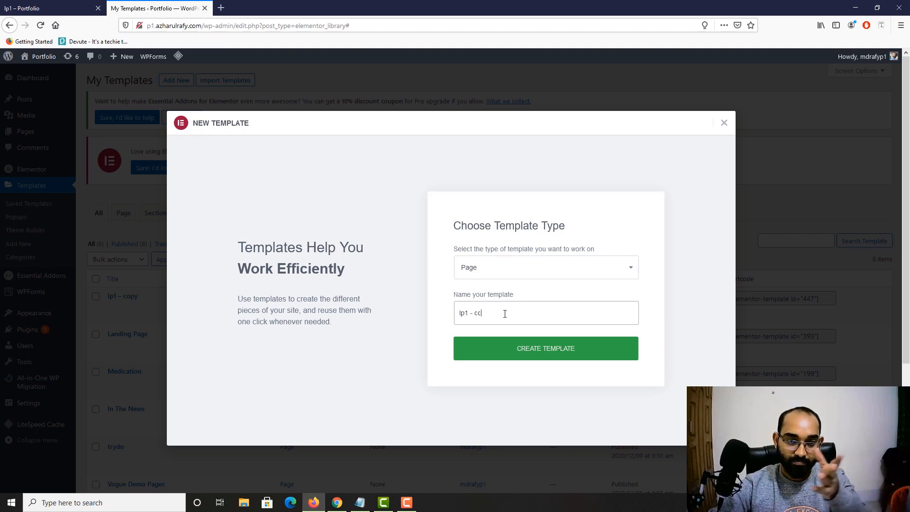
click(542, 349)
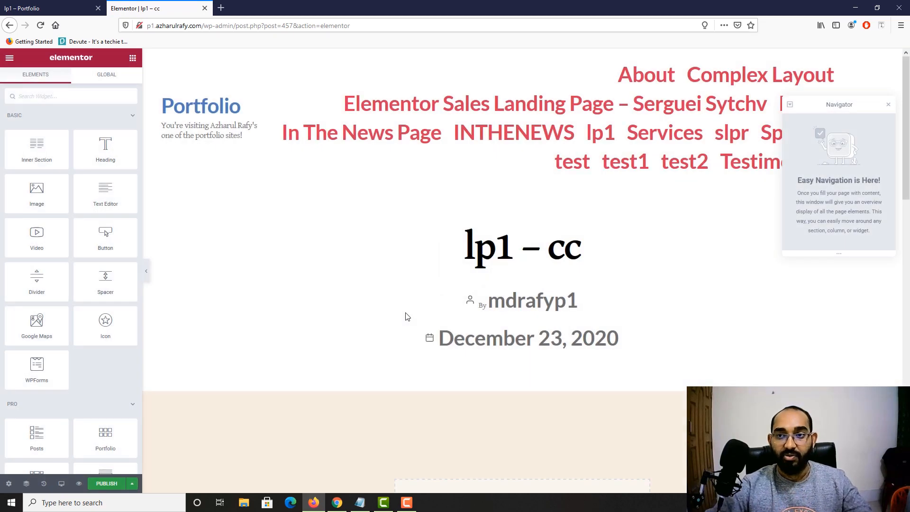
Step: Close the Navigator and look over the new template's default theme header, empty content area and footer
click(888, 105)
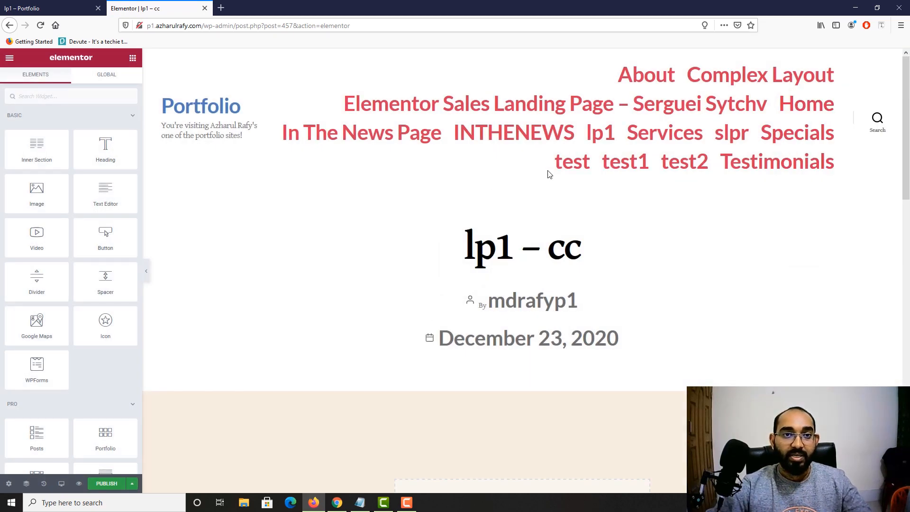
scroll(610, 283, down, 15)
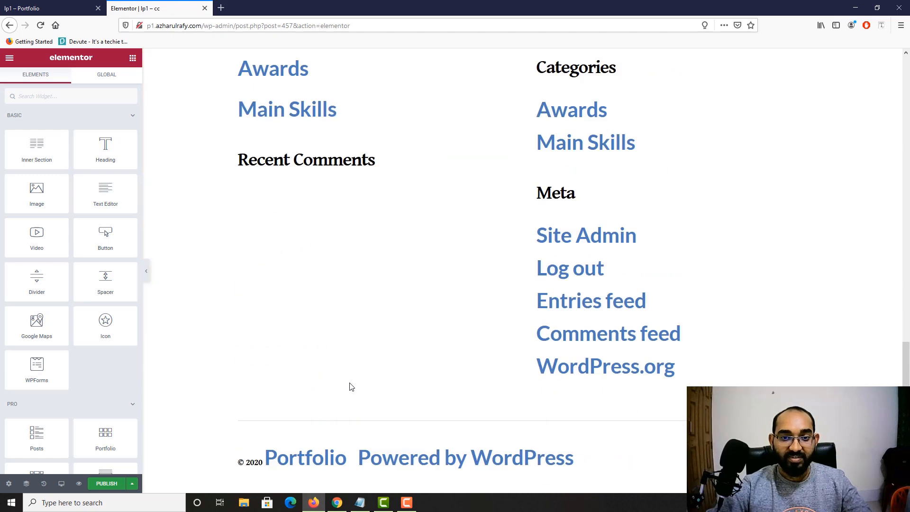
scroll(564, 368, up, 15)
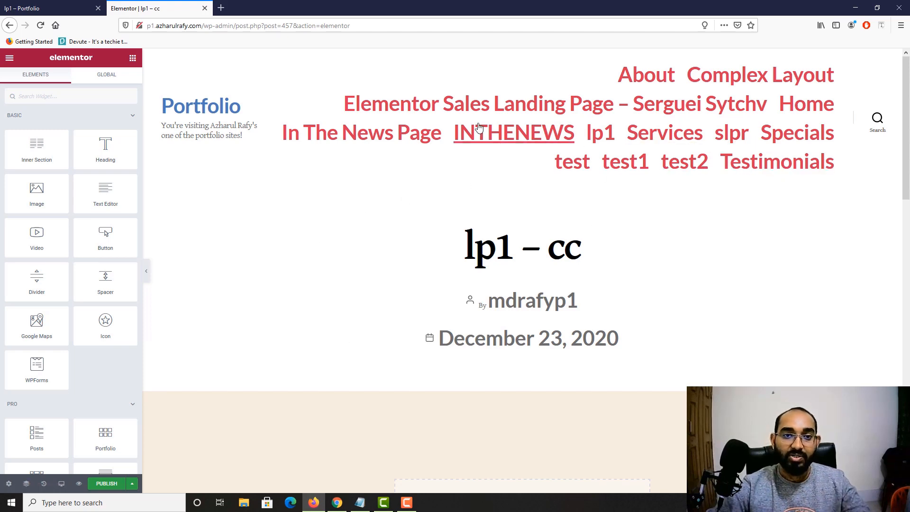
scroll(525, 368, down, 5)
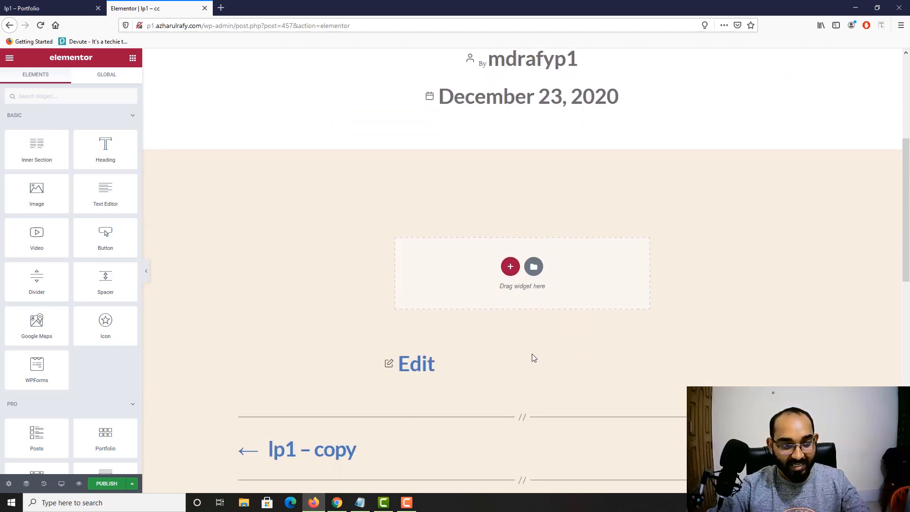
scroll(532, 356, up, 4)
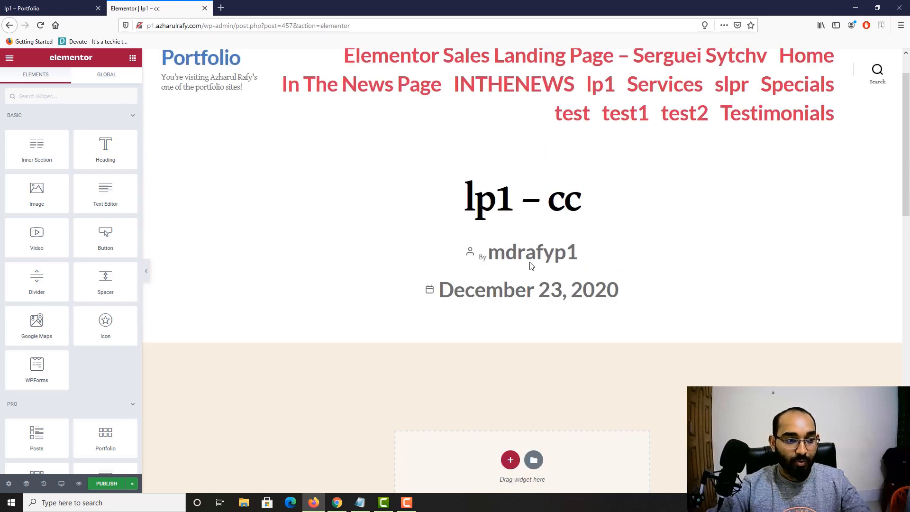
Step: Publish the lp1 - cc template with its page layout set to Elementor Canvas, and reload the editor
click(8, 484)
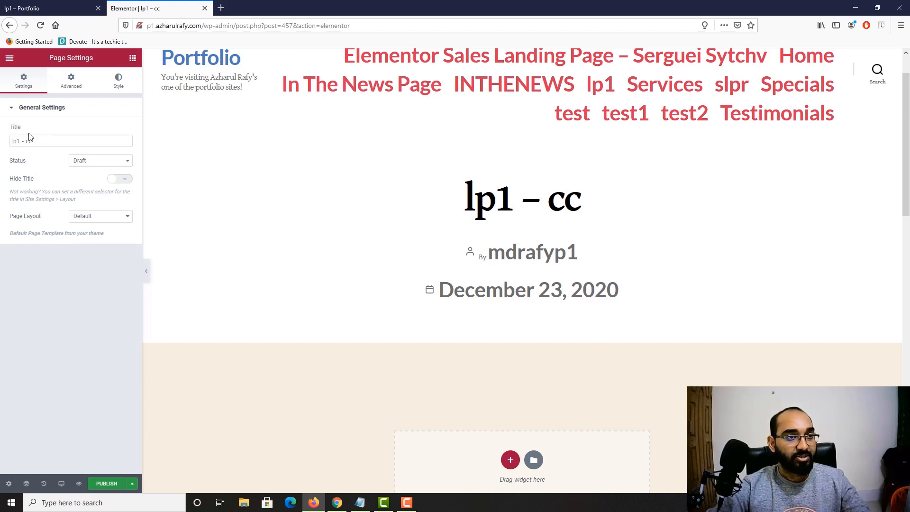
drag(42, 140, 1, 142)
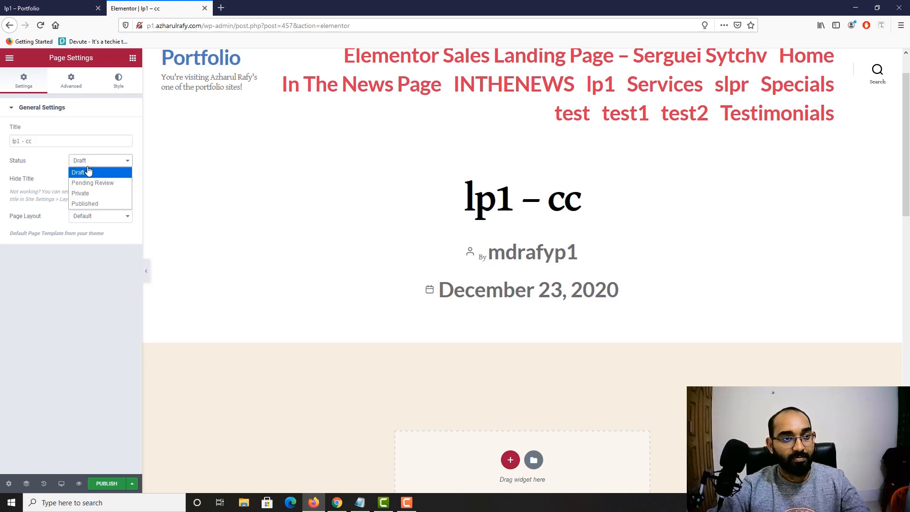
click(84, 173)
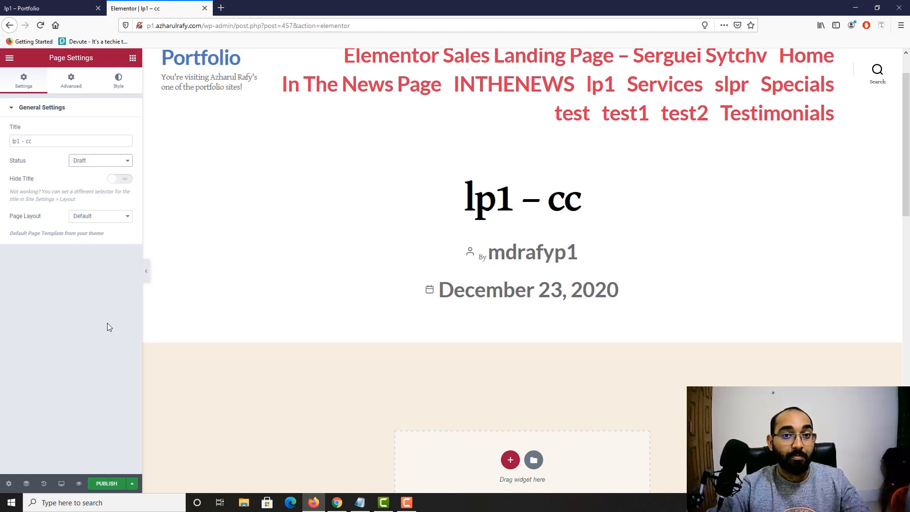
click(98, 218)
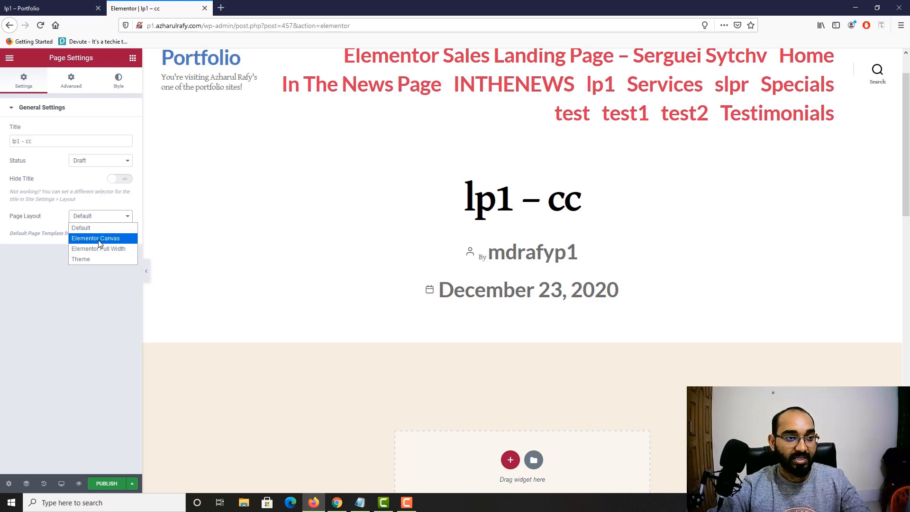
click(100, 239)
click(103, 487)
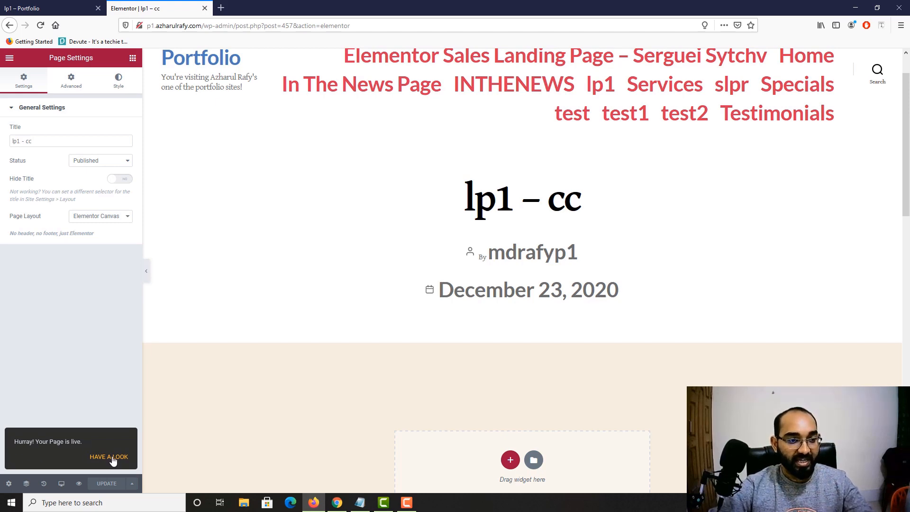
click(40, 25)
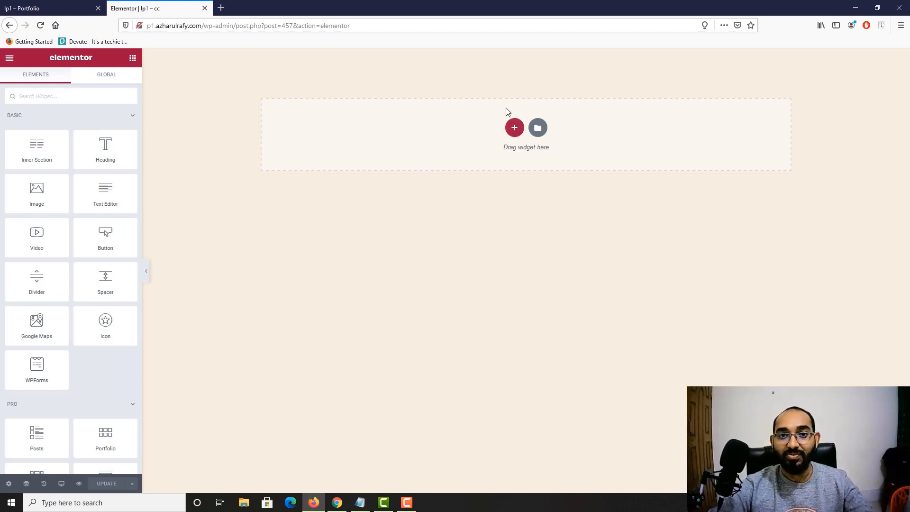
Step: Compare the lp1 sales page's opening sections, from the headline to the "Skim-Friendly" sub-heading, with the empty template canvas
click(33, 7)
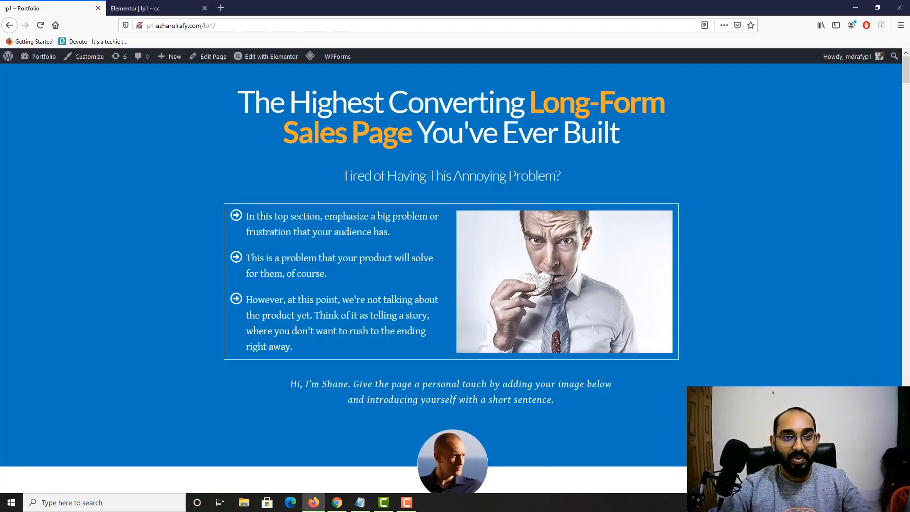
scroll(426, 147, down, 4)
scroll(400, 150, up, 4)
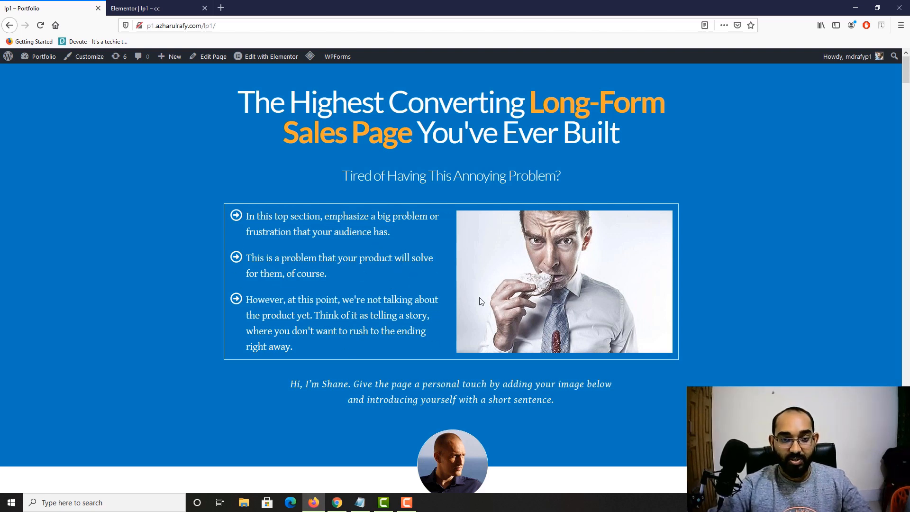
scroll(576, 277, down, 3)
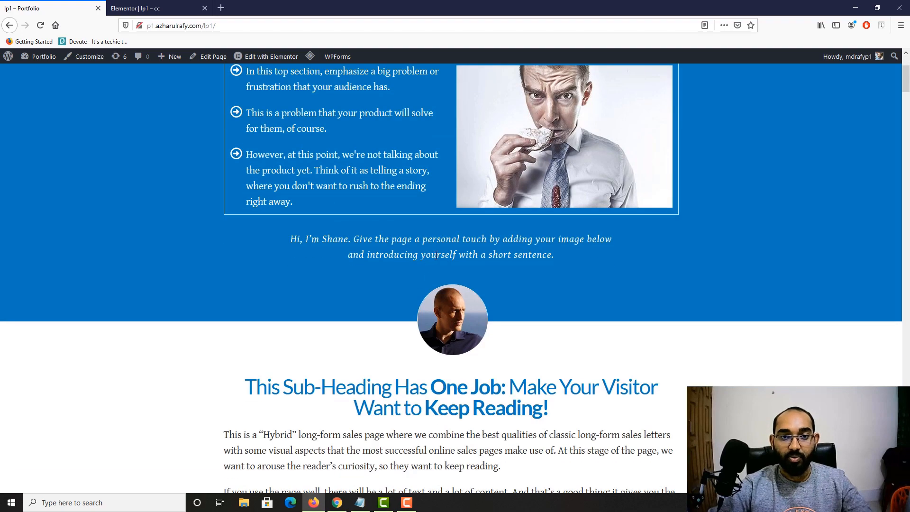
scroll(425, 197, down, 3)
scroll(461, 188, down, 4)
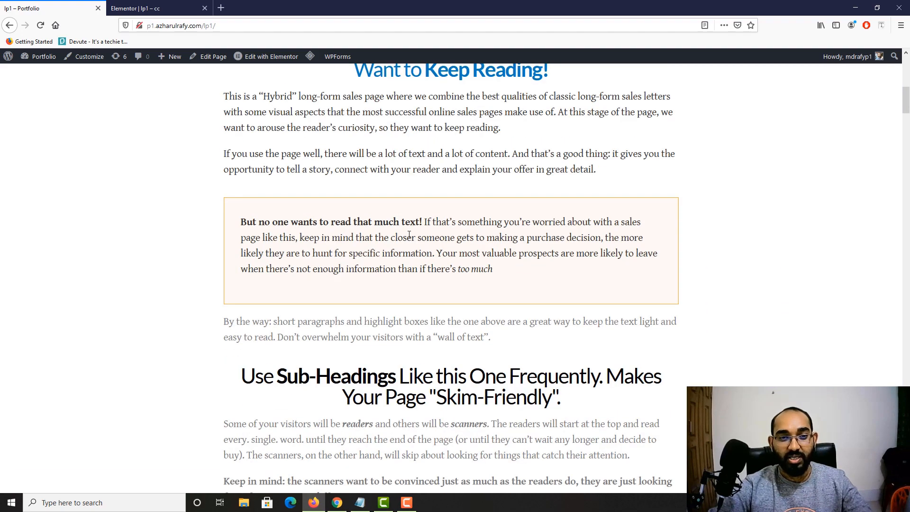
scroll(432, 244, up, 5)
scroll(374, 322, up, 5)
click(180, 4)
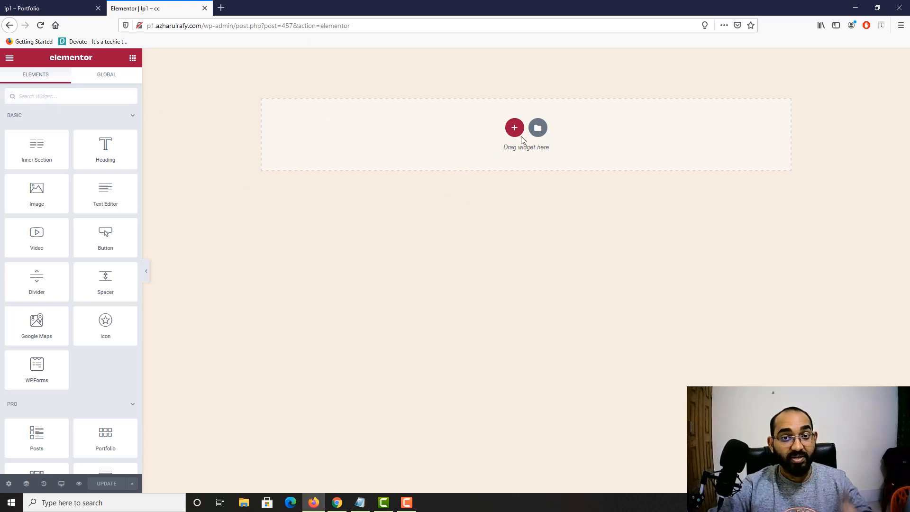
click(52, 8)
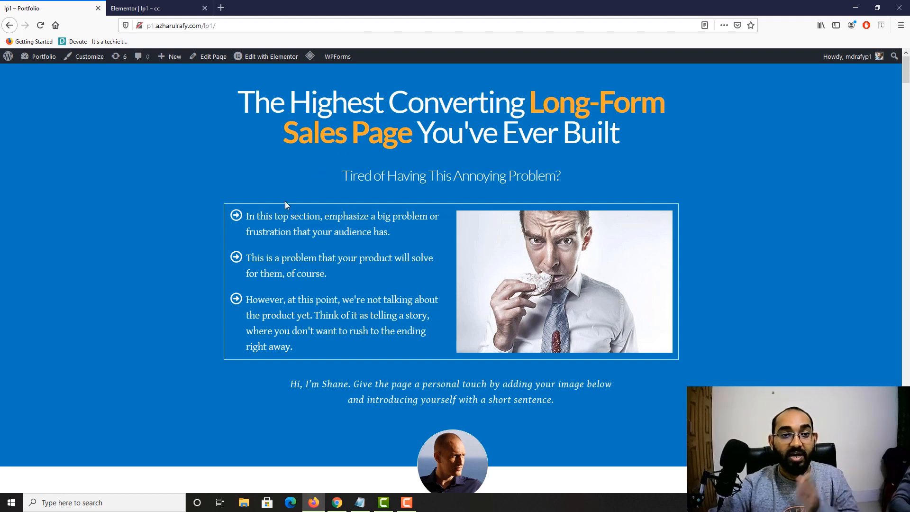
click(145, 6)
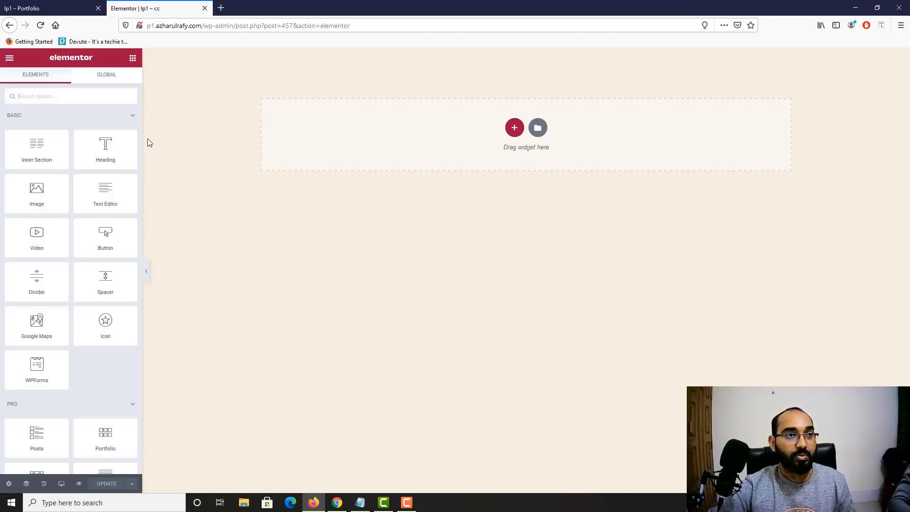
Step: Delete the custom global colors Black - NB, Blue and Orange from the Site Settings
click(9, 59)
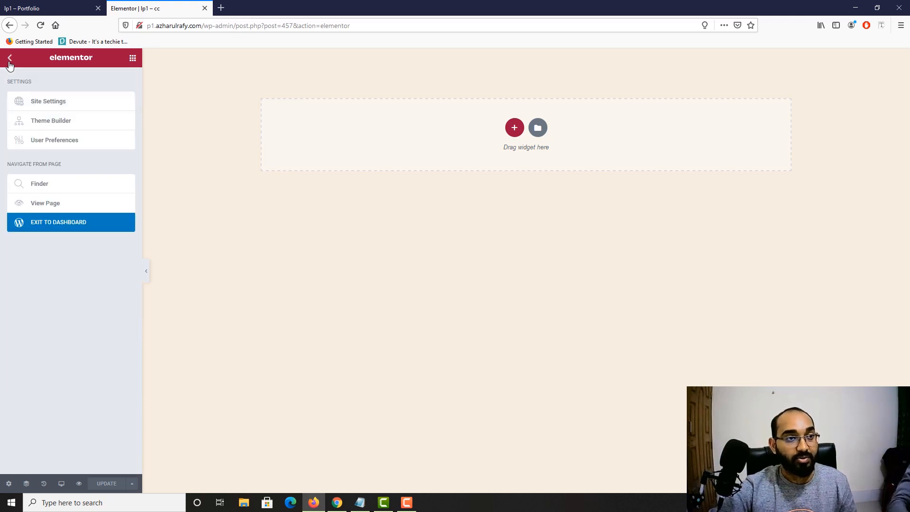
click(63, 104)
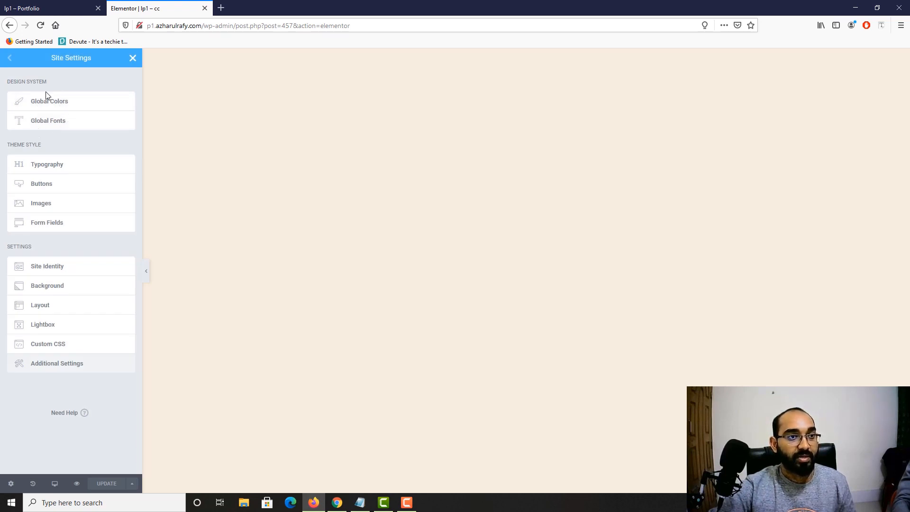
click(64, 108)
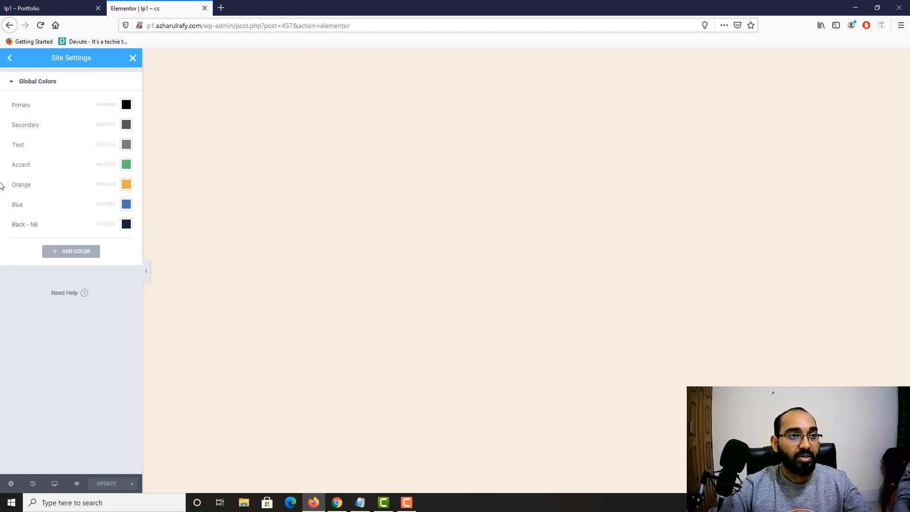
click(112, 224)
click(495, 303)
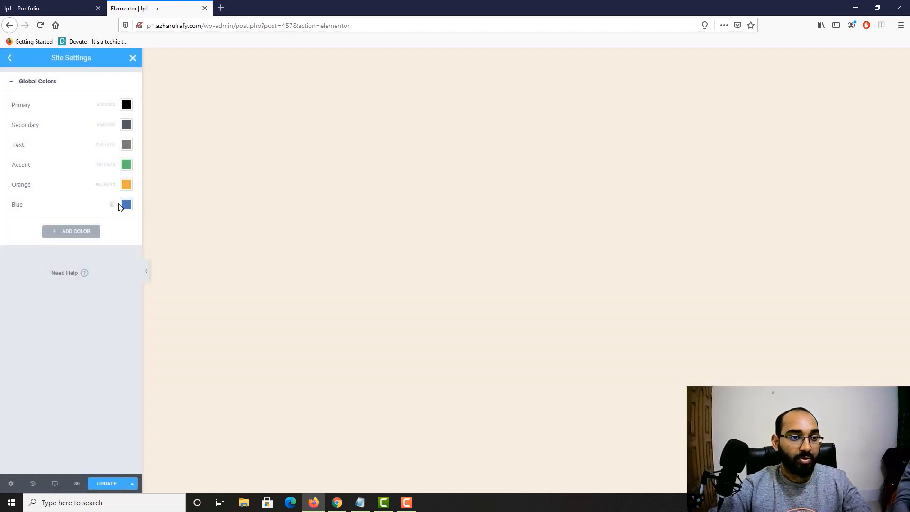
click(114, 204)
click(472, 303)
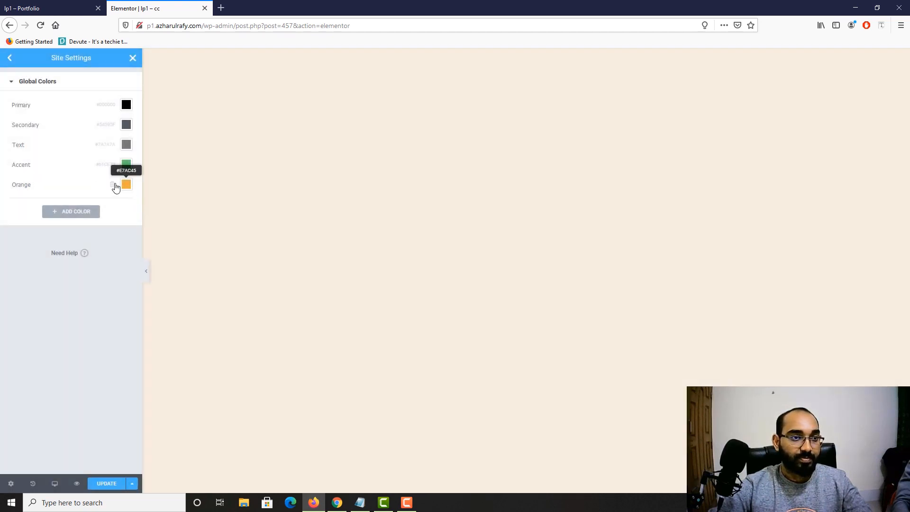
click(113, 184)
click(499, 303)
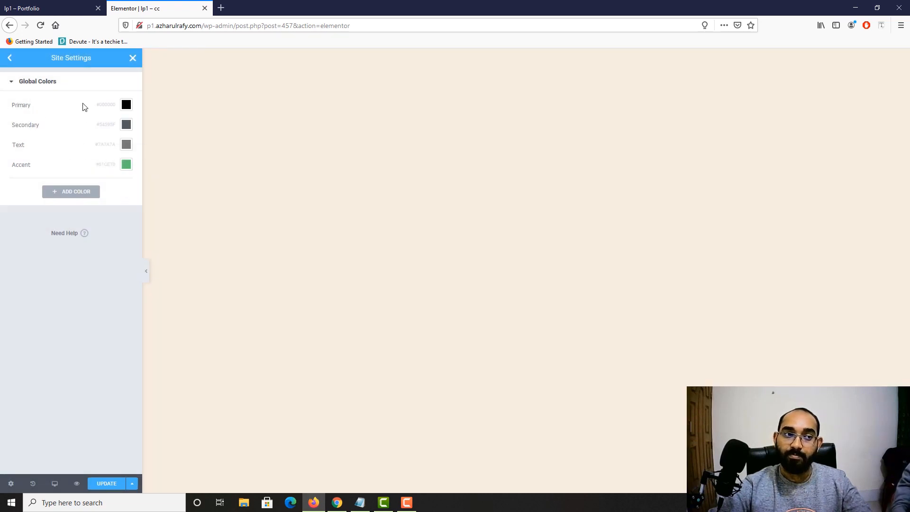
Step: Examine the colors used in the top section of the lp1 sales page
click(45, 6)
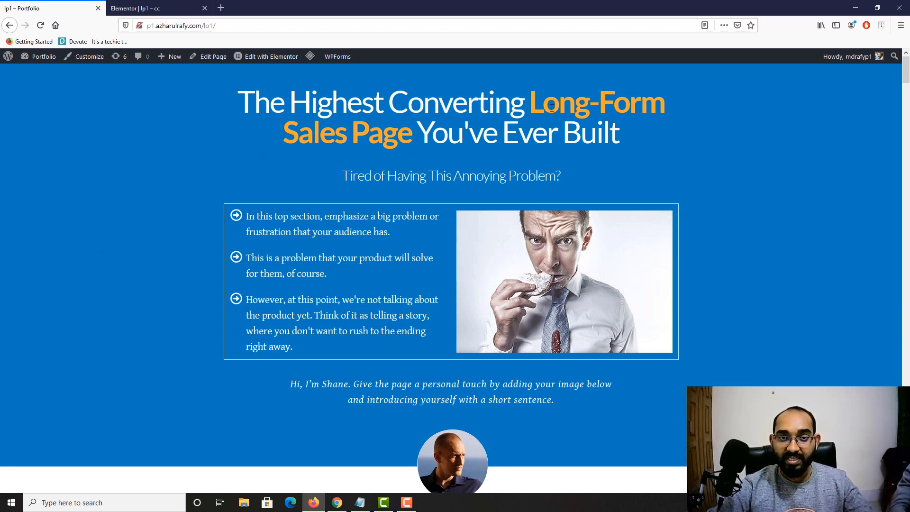
scroll(223, 344, down, 2)
scroll(223, 344, up, 2)
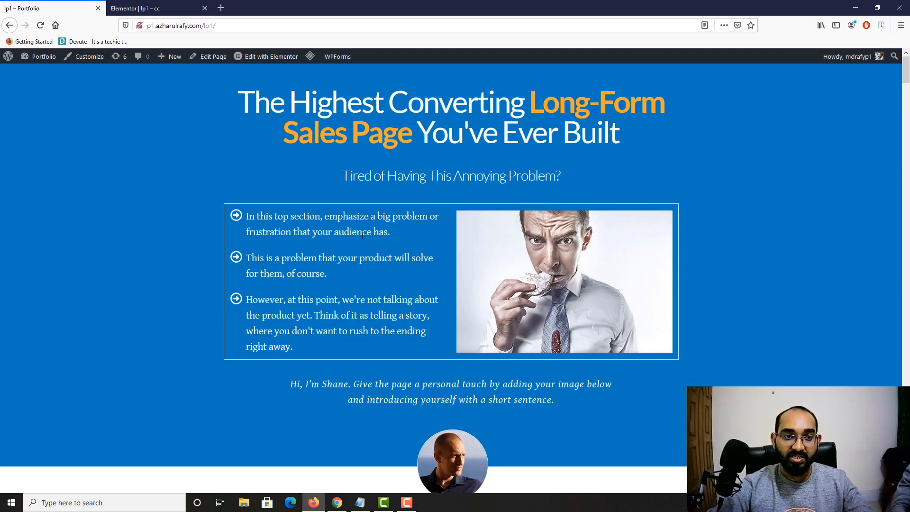
scroll(362, 235, down, 3)
scroll(126, 314, up, 3)
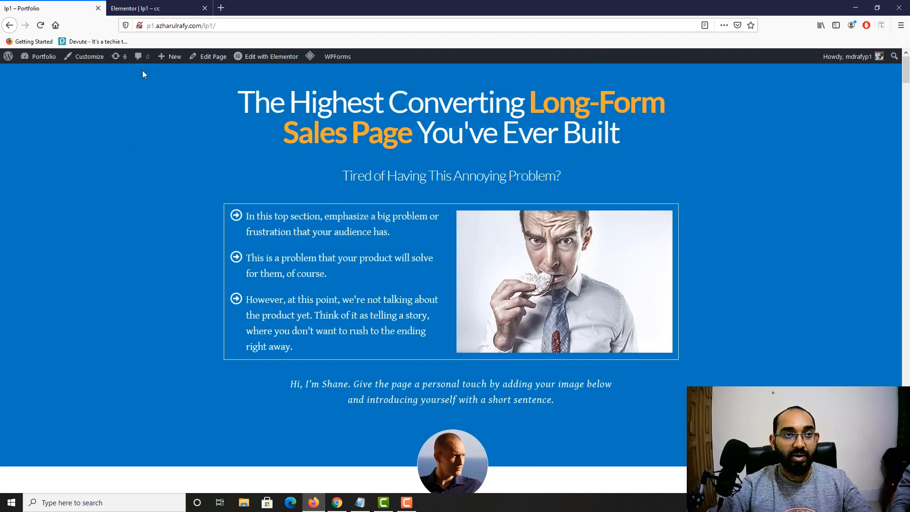
Step: Search the web for "pixie" in a new tab and open Nattyware's page for the Pixie color picker
click(221, 8)
text(pixie)
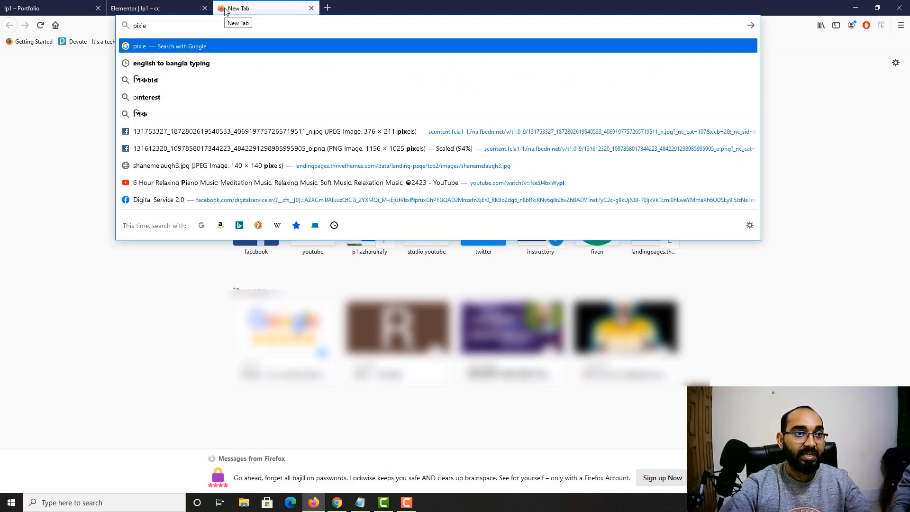
key(Return)
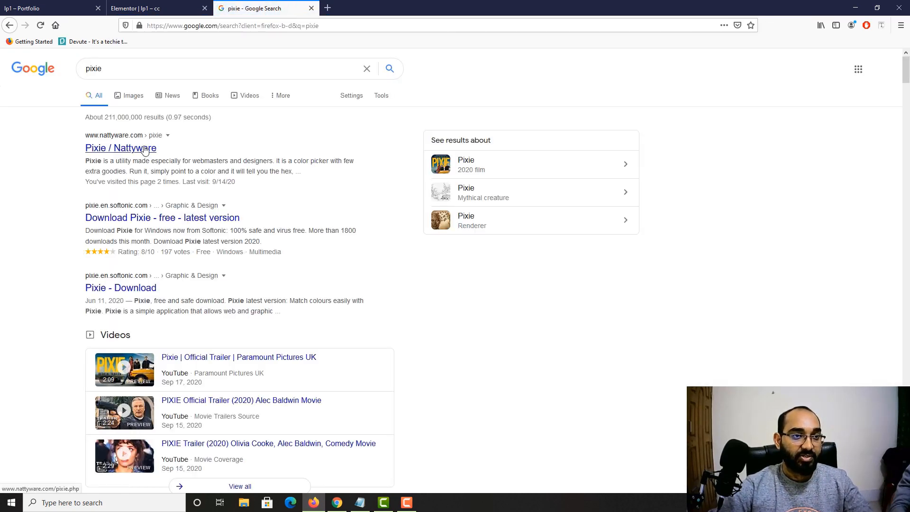
click(96, 151)
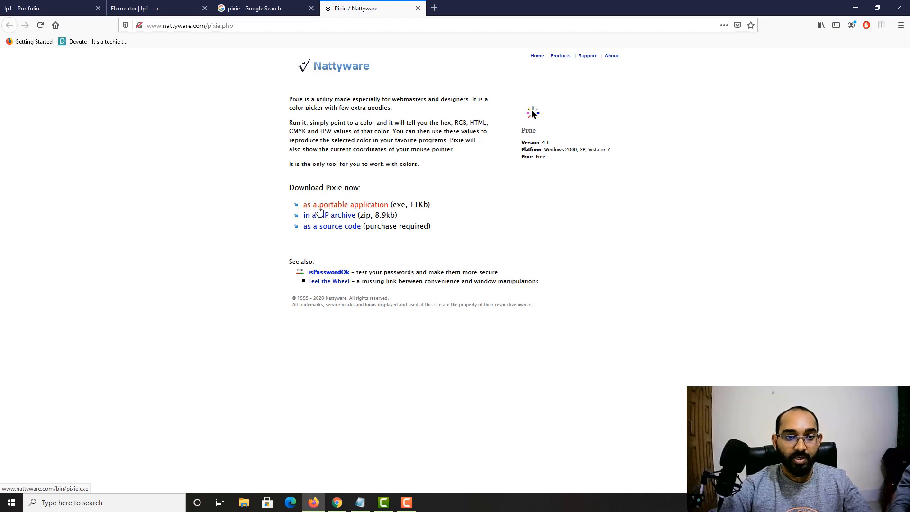
Step: Download Pixie as a portable application, run pixie.exe and place its color read-out window beside the page text
click(340, 210)
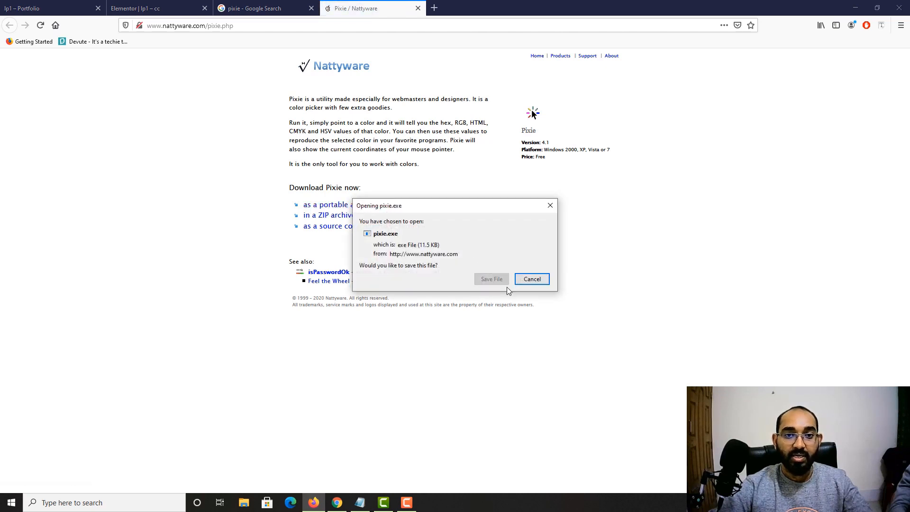
click(491, 280)
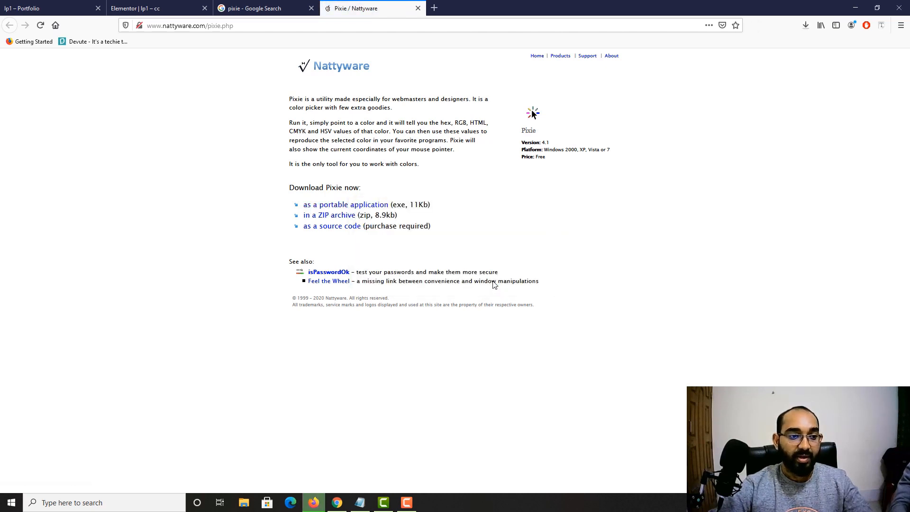
click(808, 26)
click(682, 47)
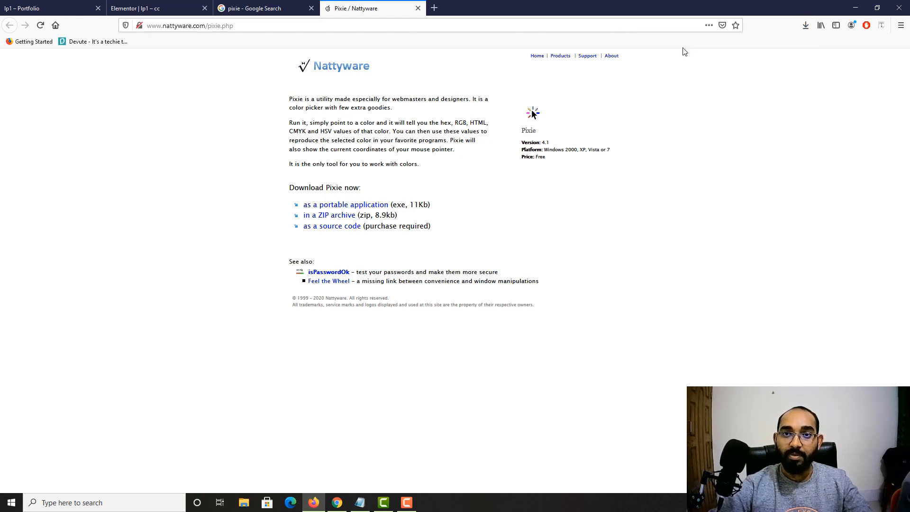
drag(438, 249, 657, 251)
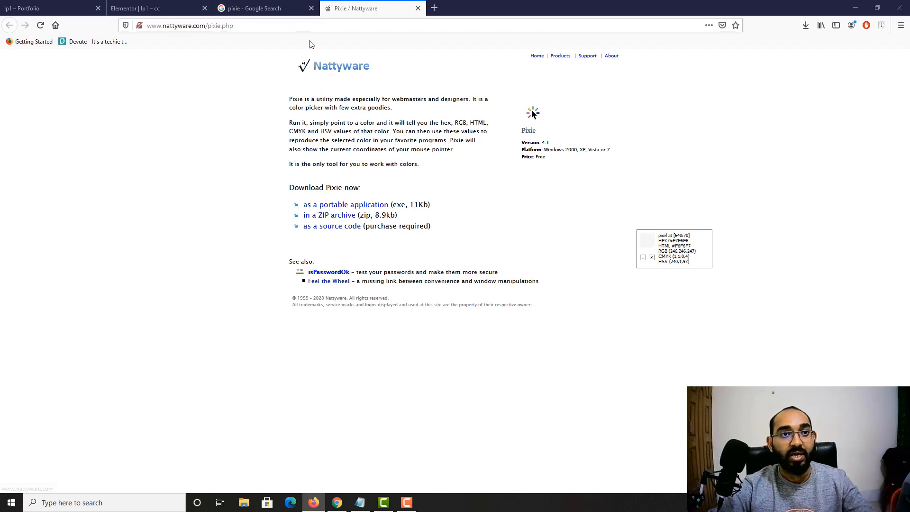
Step: Paste the copied color code 5489BD into the address bar and select it to check the Pixie copy function
click(302, 26)
text(5489BD)
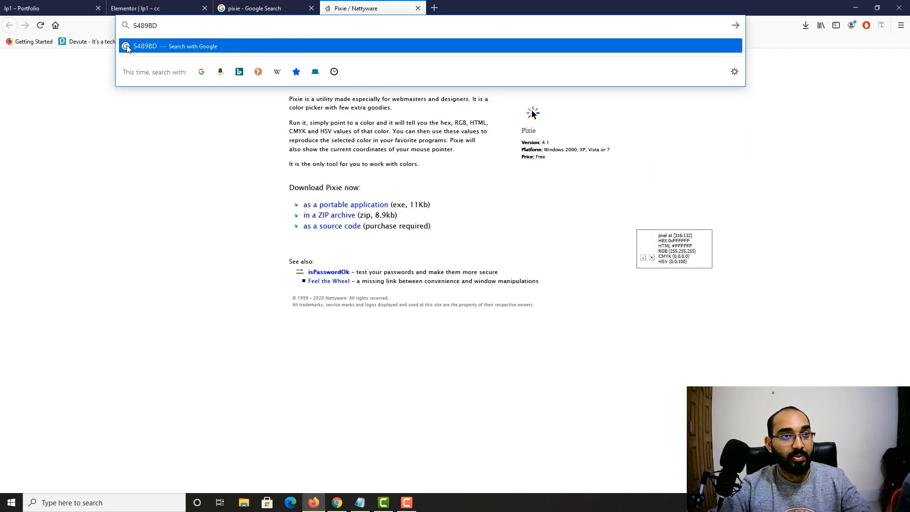
drag(135, 25, 163, 29)
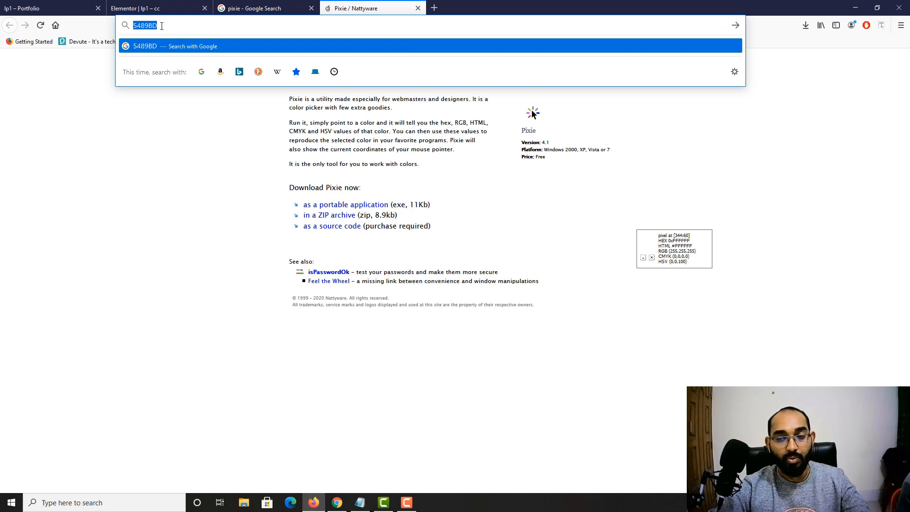
Step: Close the new tab, the Nattyware page and the pixie search results to return to the Elementor editor
click(434, 8)
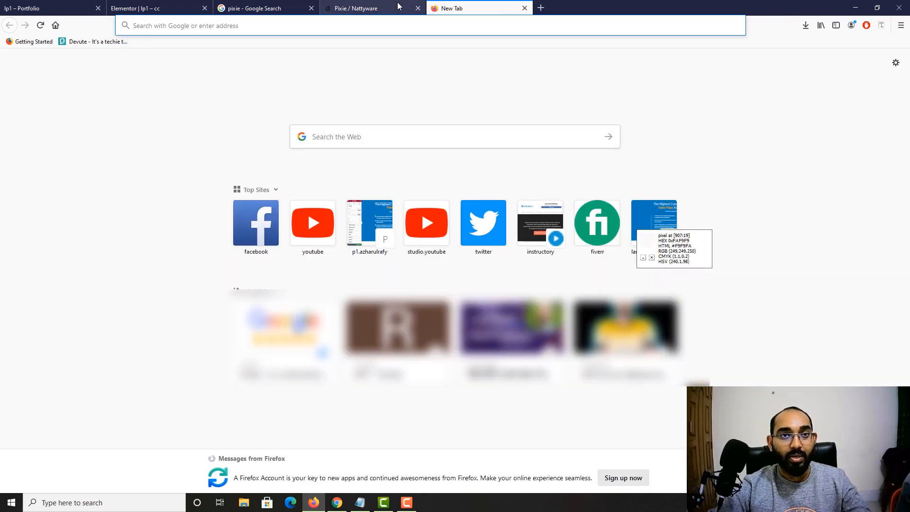
click(398, 7)
click(418, 8)
click(417, 8)
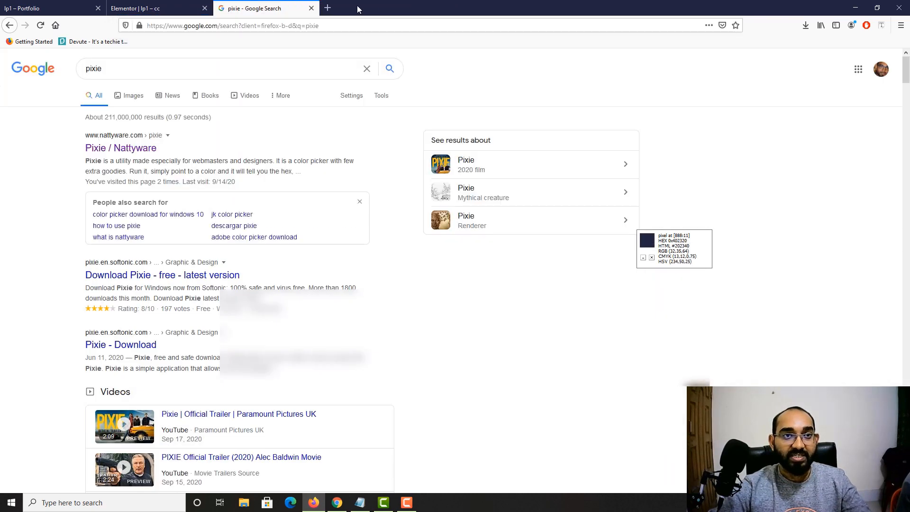
click(311, 8)
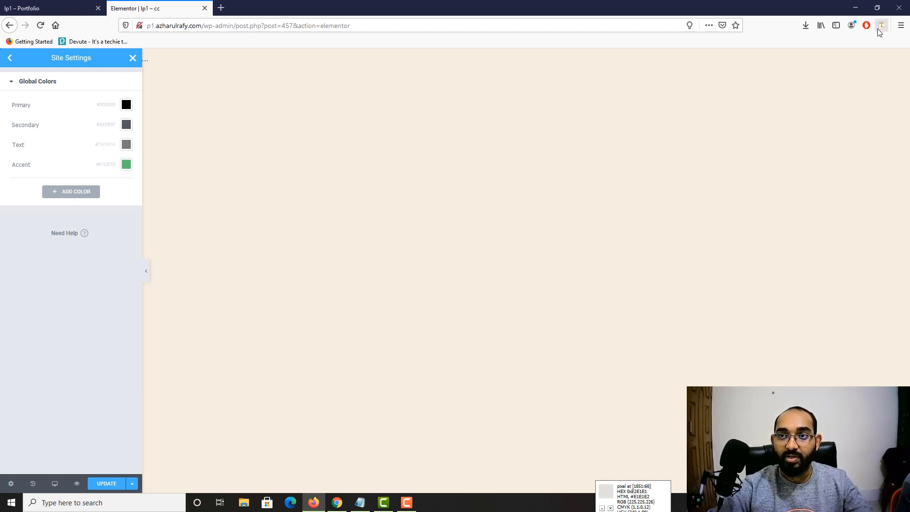
Step: Search the web for "what font extension firefox" in a new tab, view the WhatFont add-on page and close it
click(225, 6)
text(wha)
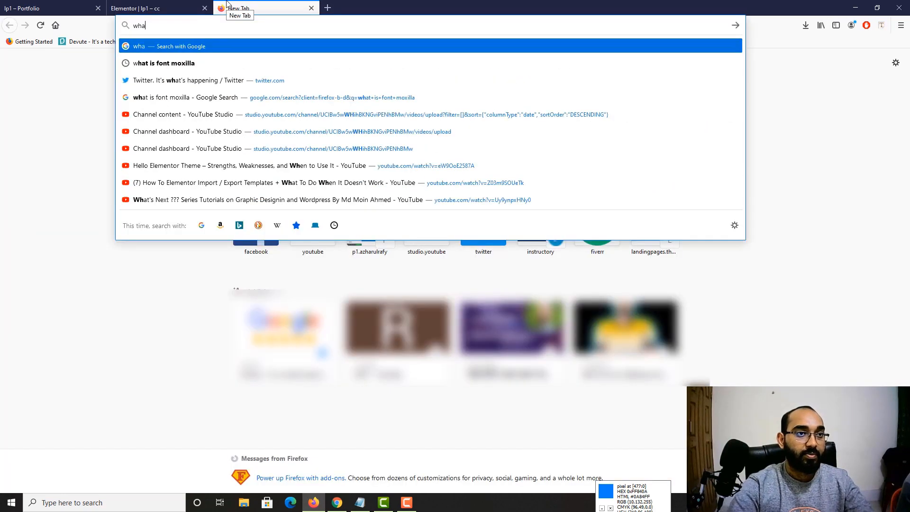
text(t is fo)
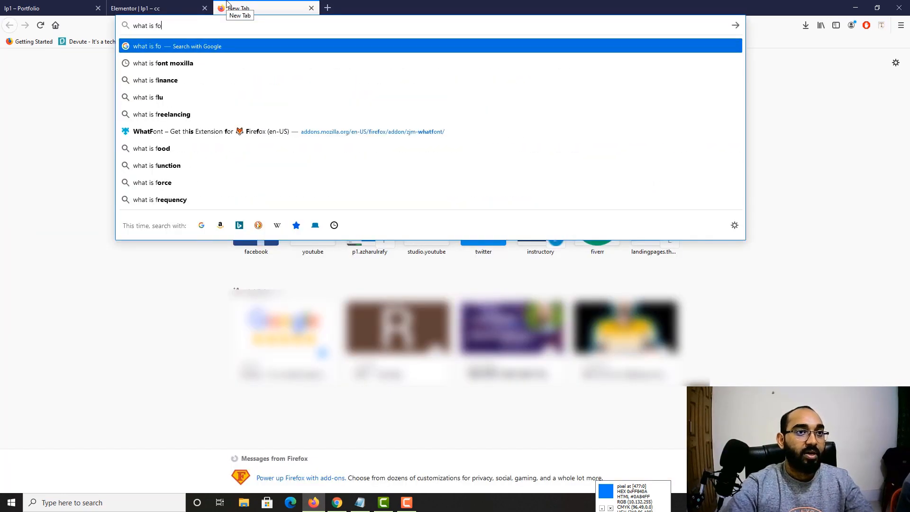
text(nt ext)
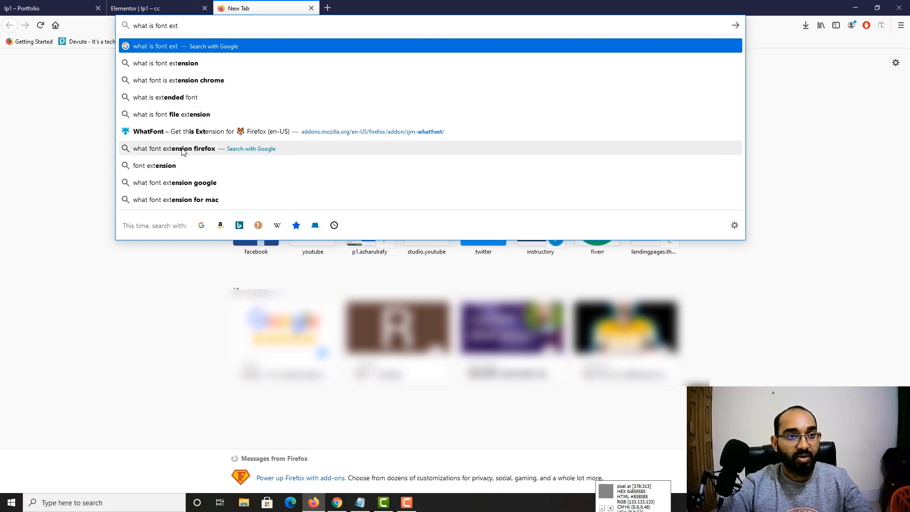
click(203, 150)
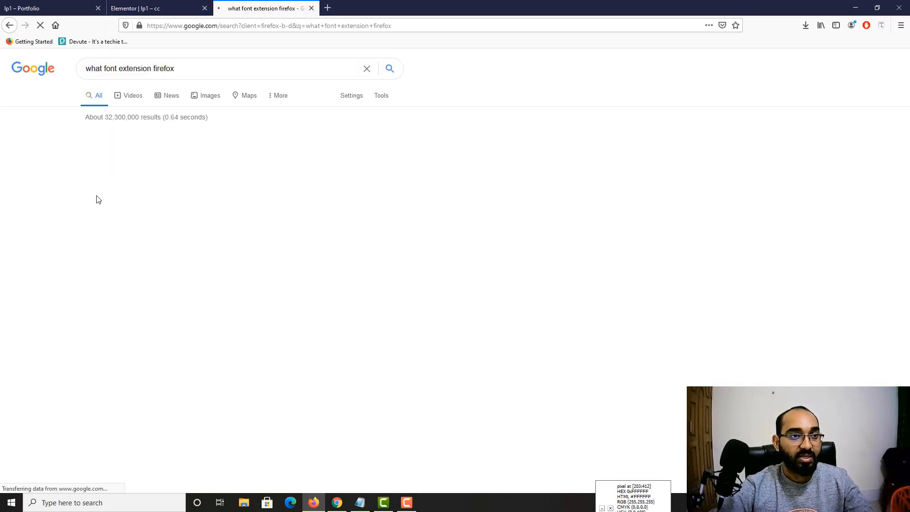
ctrl+click(114, 148)
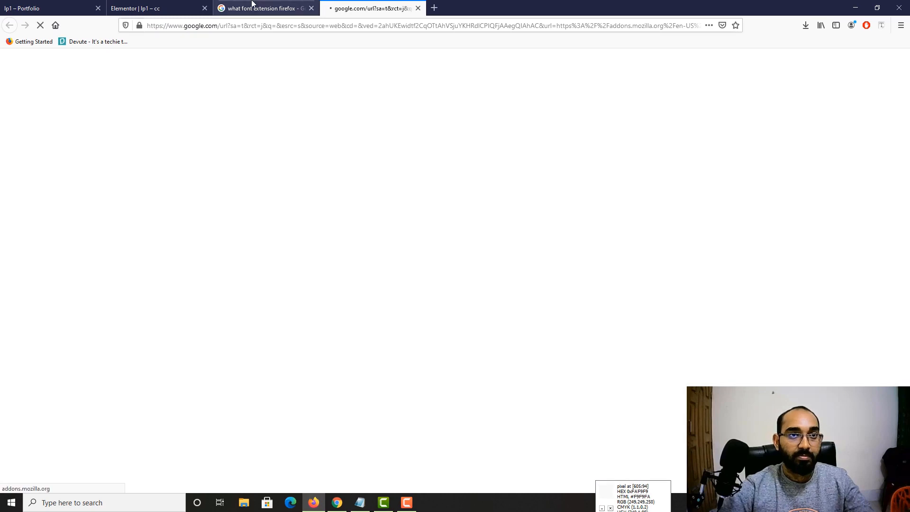
click(284, 8)
click(312, 8)
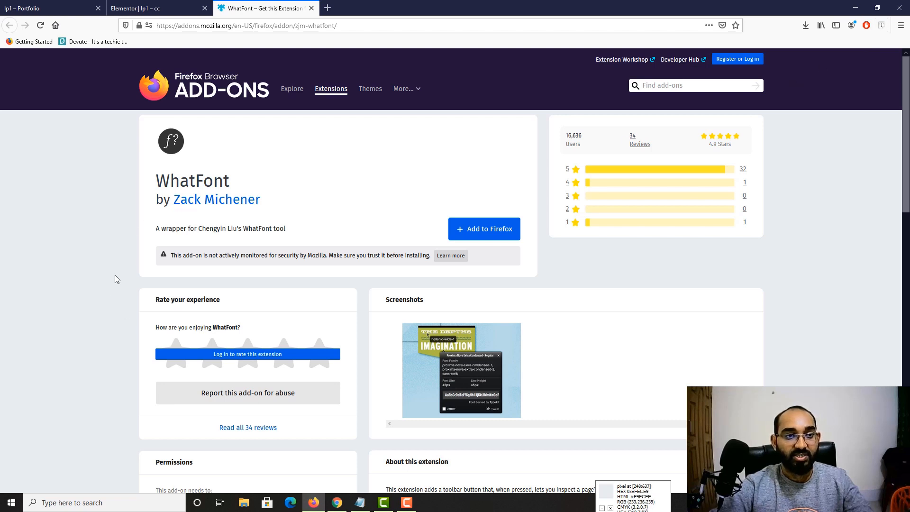
click(311, 8)
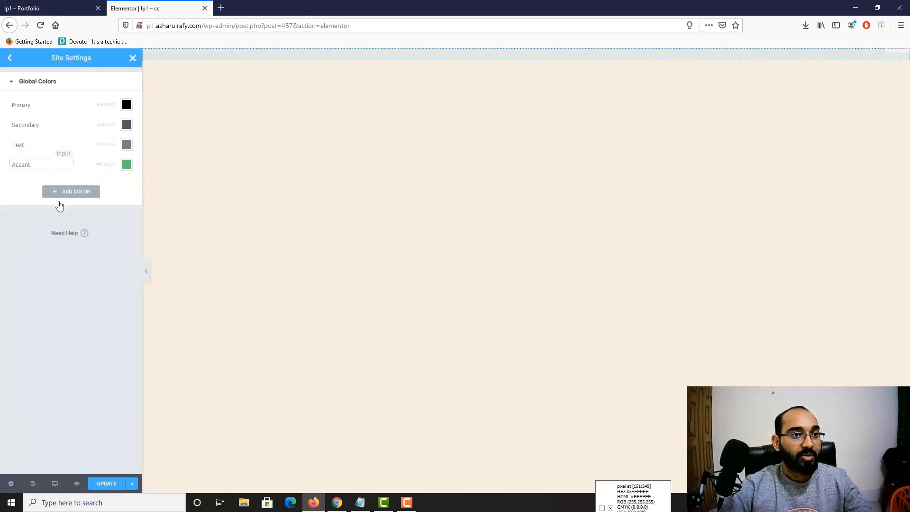
Step: Copy the orange of the lp1 page's main headline with Pixie and return to the Elementor editor
click(14, 5)
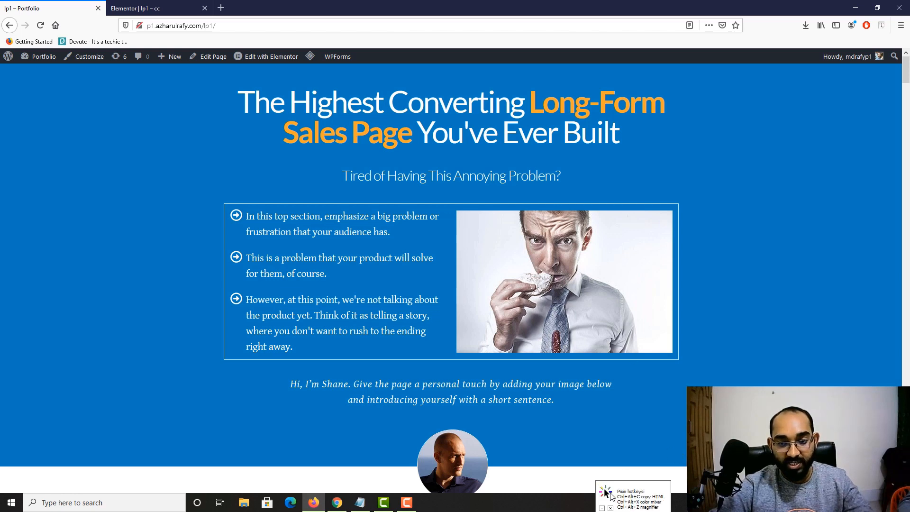
mouse_move(612, 497)
mouse_down()
mouse_move(614, 451)
mouse_move(601, 493)
mouse_up()
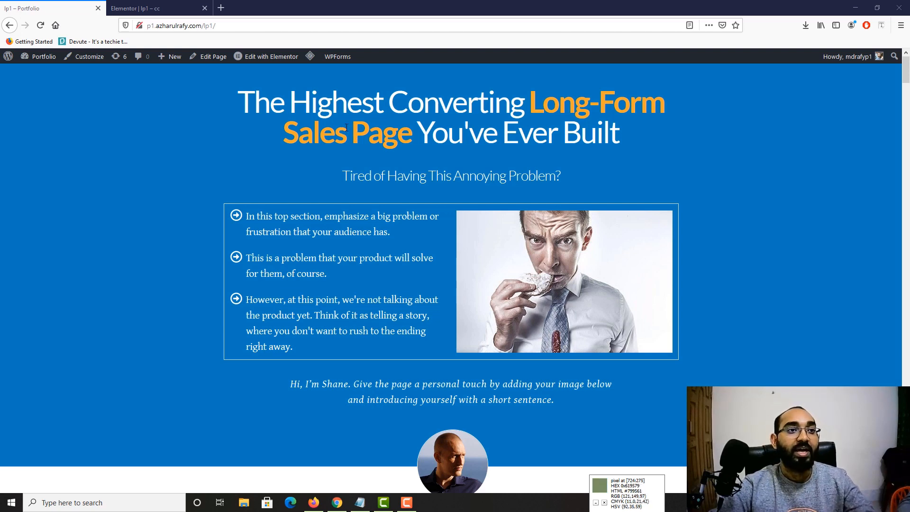
click(163, 4)
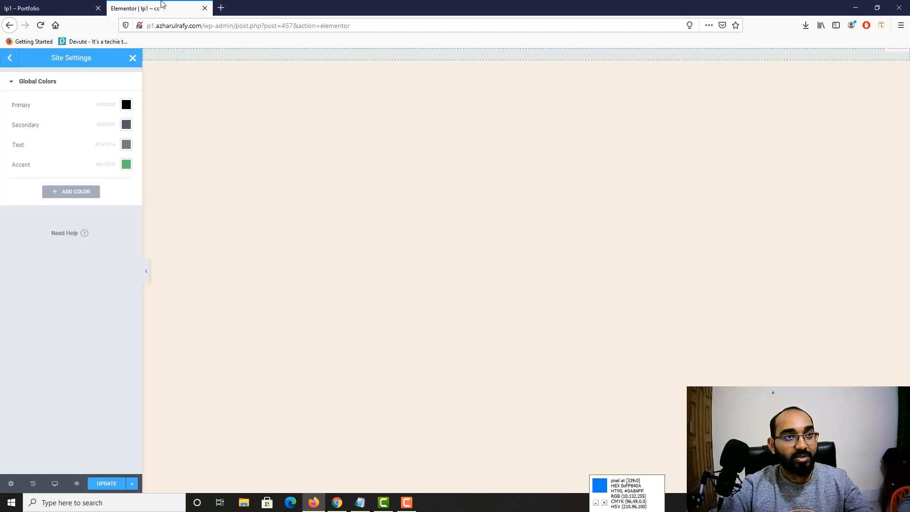
Step: Add a global color with the code FFA62D and name it Orange
click(80, 199)
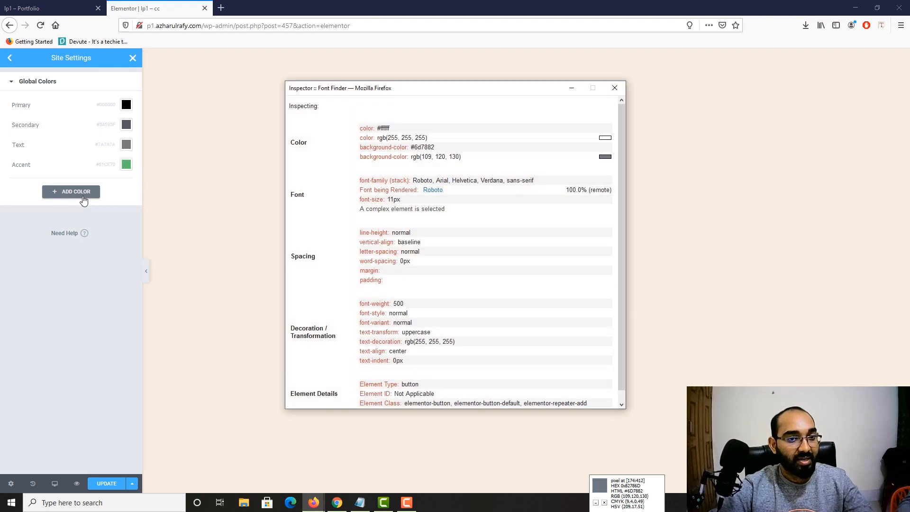
click(615, 88)
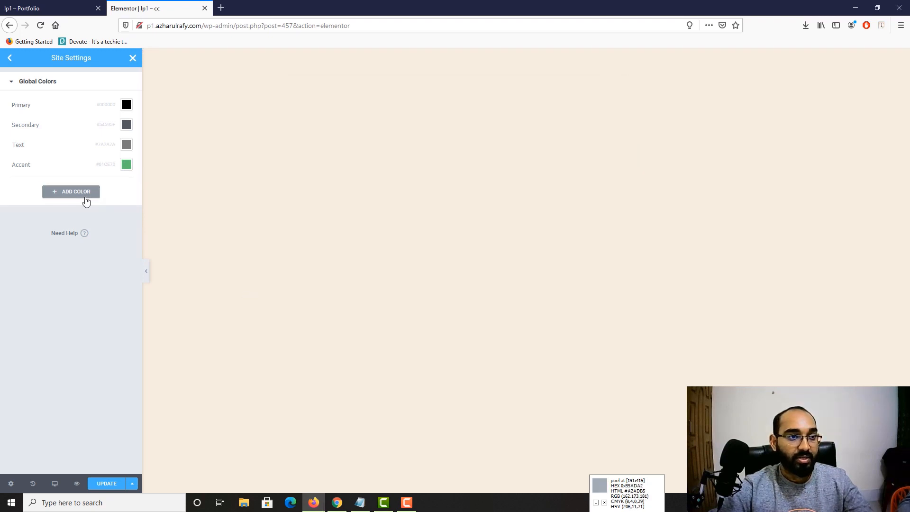
click(76, 197)
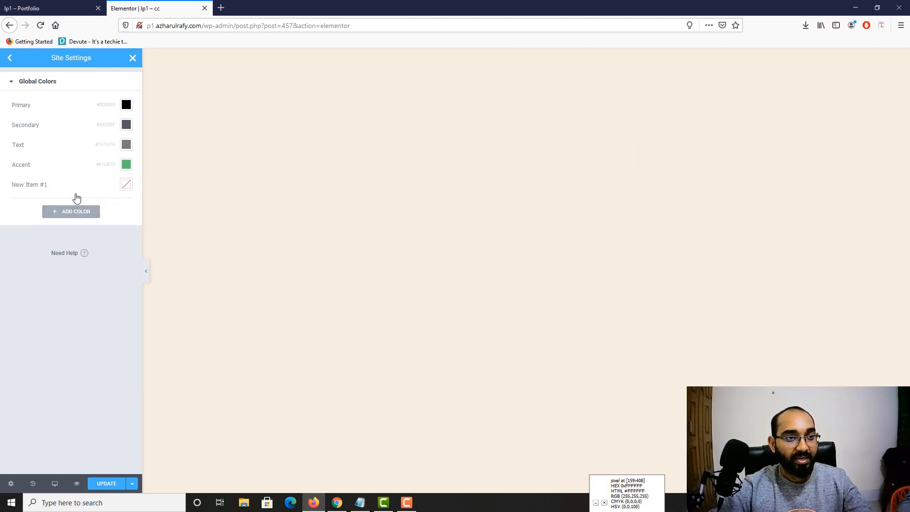
click(127, 186)
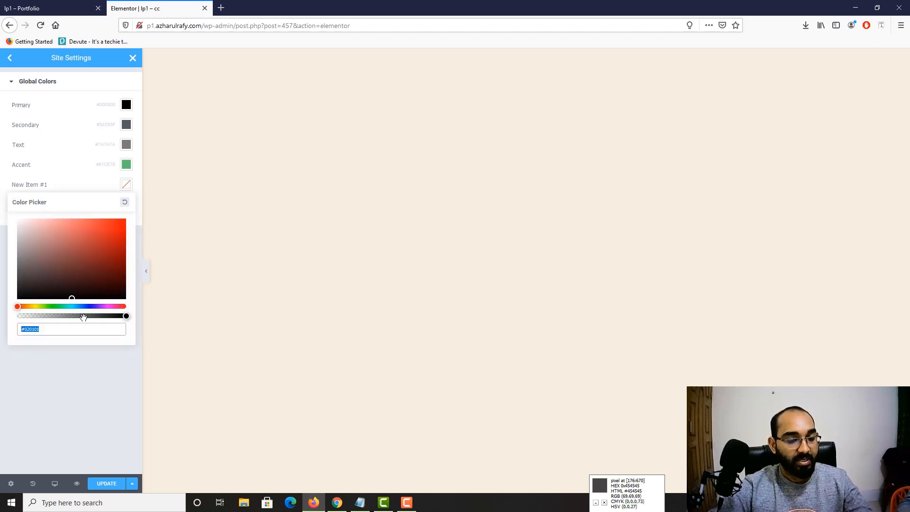
text(FFA62D)
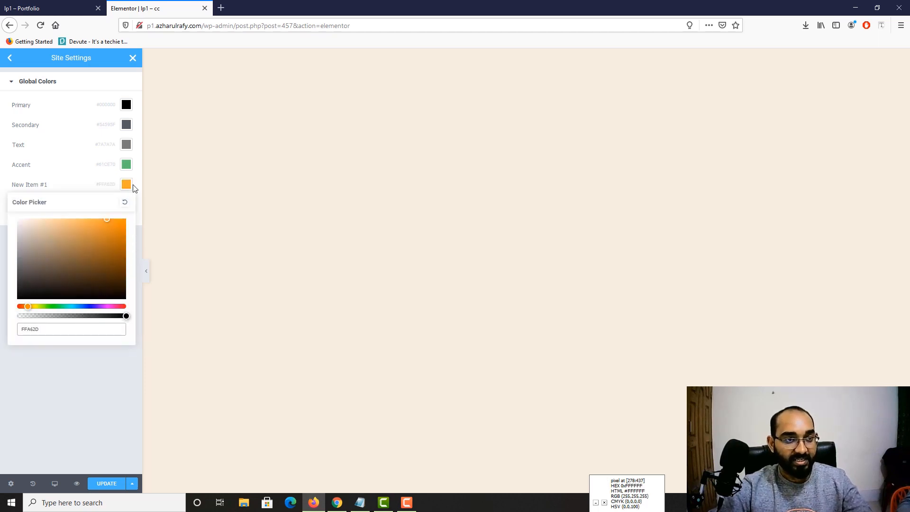
click(66, 185)
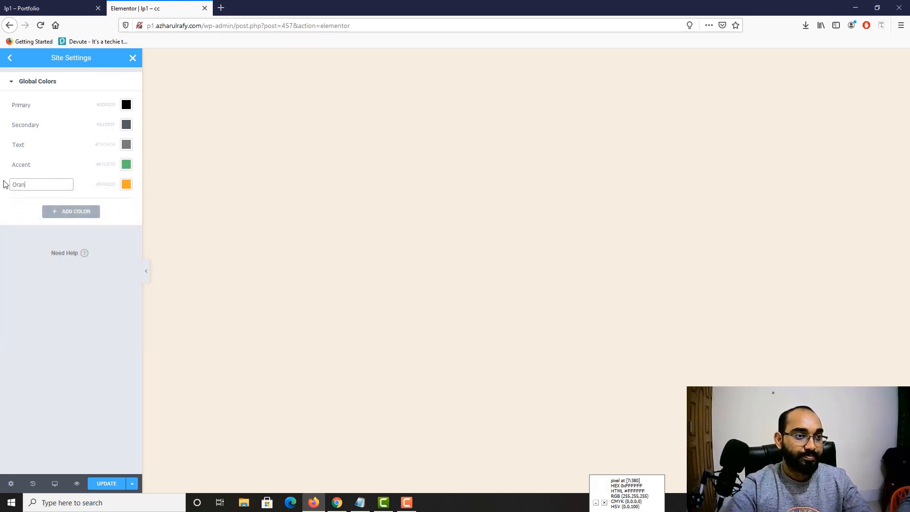
Step: Copy the blue used on the lp1 sales page with Pixie and return to the Elementor editor
key(ctrl+shift+Tab)
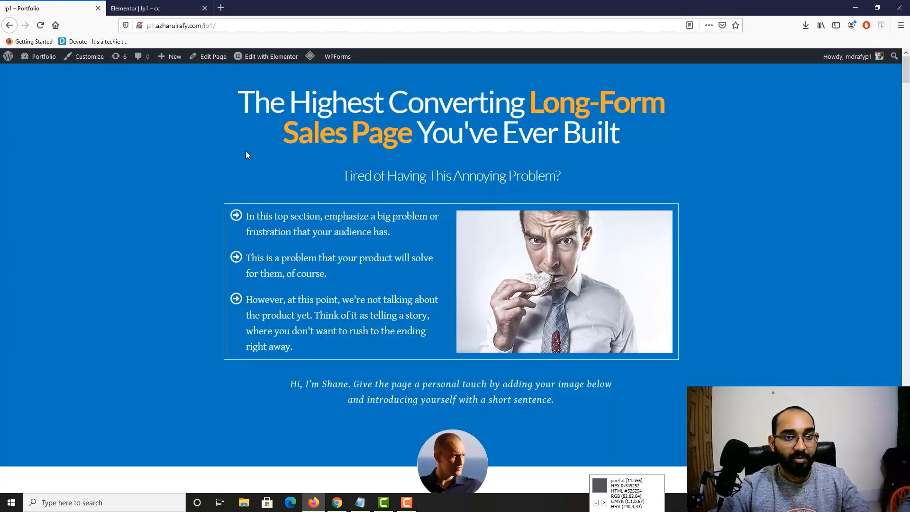
scroll(339, 212, down, 7)
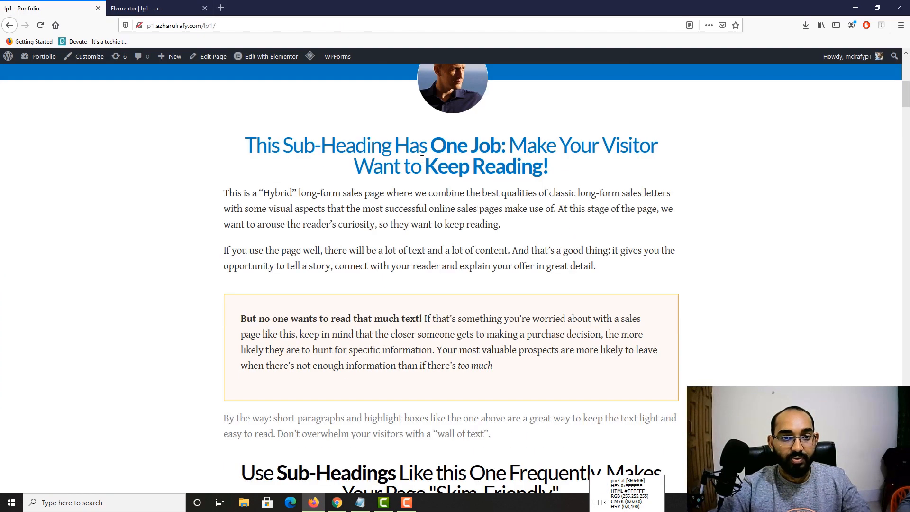
scroll(390, 225, up, 3)
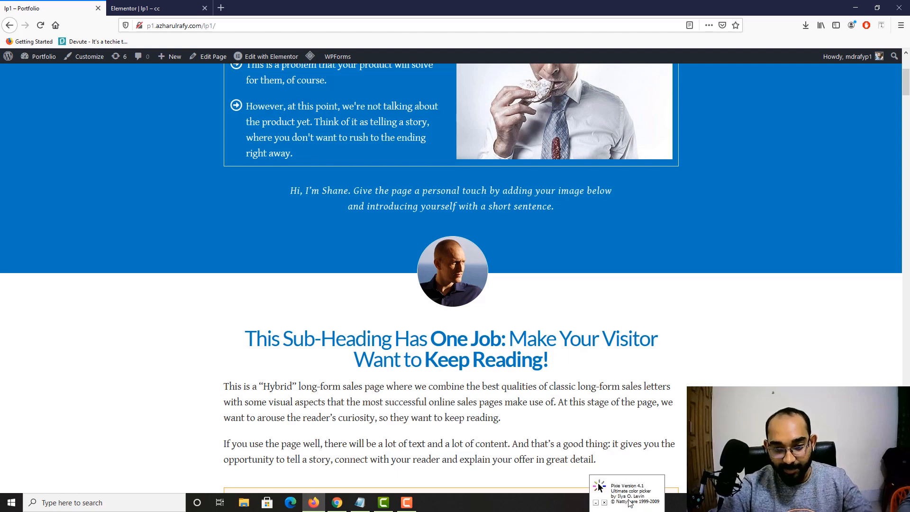
click(142, 8)
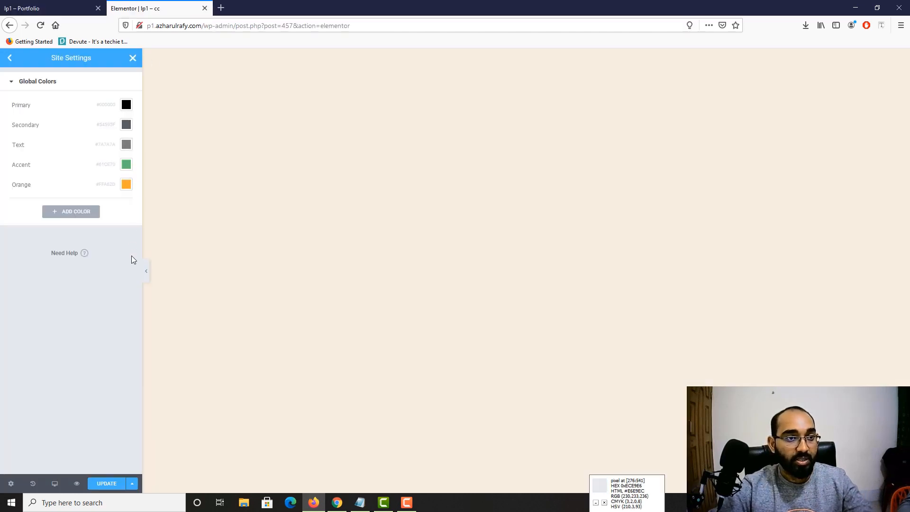
Step: Add another global color with the code 0C81BB and name it Blue
click(87, 211)
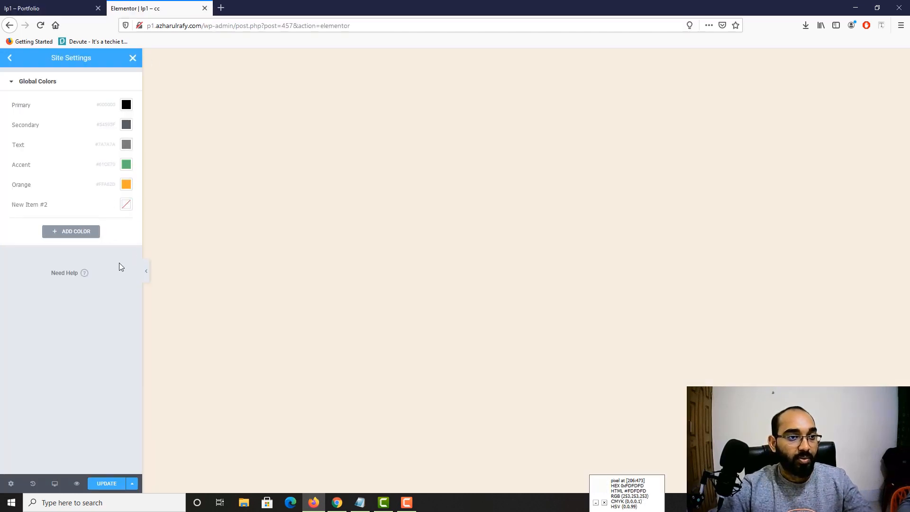
click(127, 205)
text(#0C81BB)
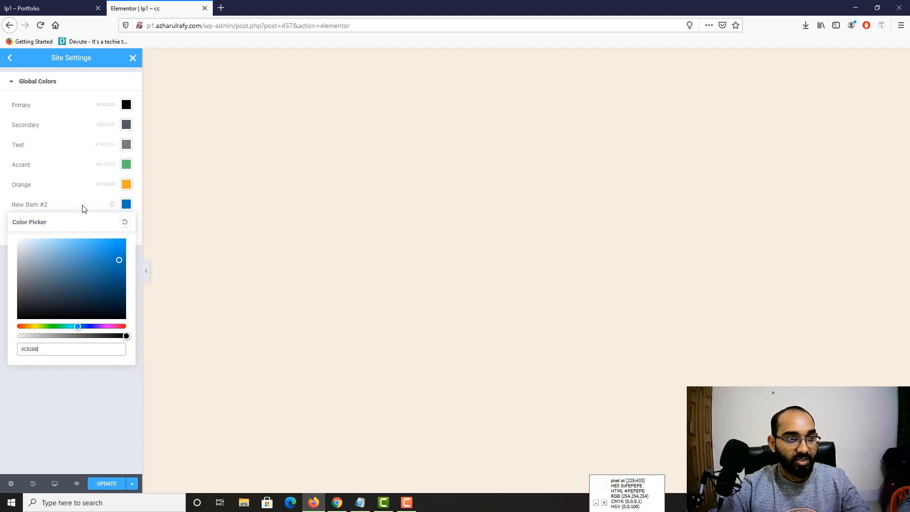
click(55, 204)
drag(55, 205, 1, 214)
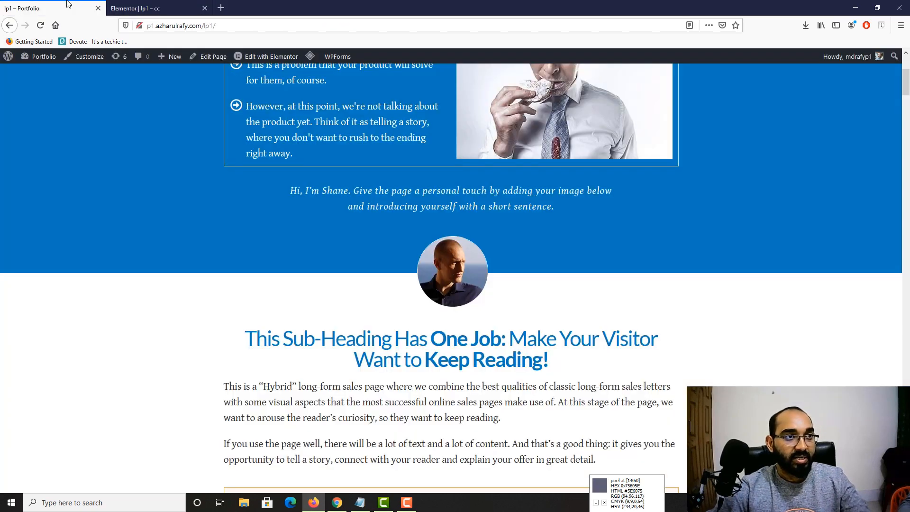
Step: Copy the black of the lp1 page's "Skim-Friendly" sub-heading with Pixie and return to the global color settings
click(29, 8)
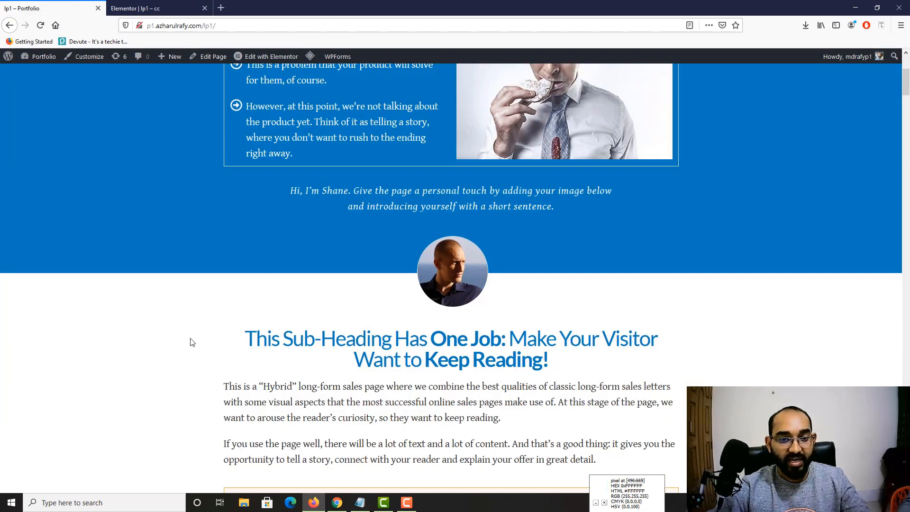
scroll(327, 248, down, 4)
scroll(327, 248, down, 5)
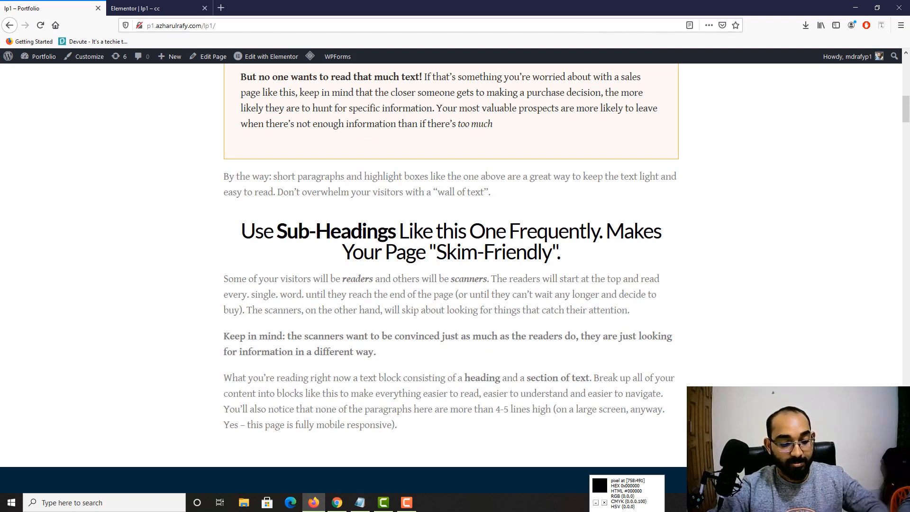
click(136, 8)
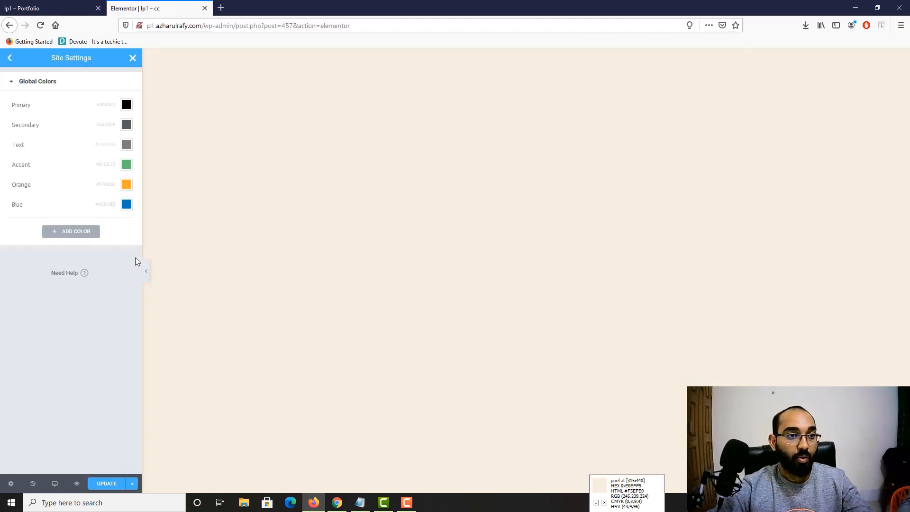
click(77, 235)
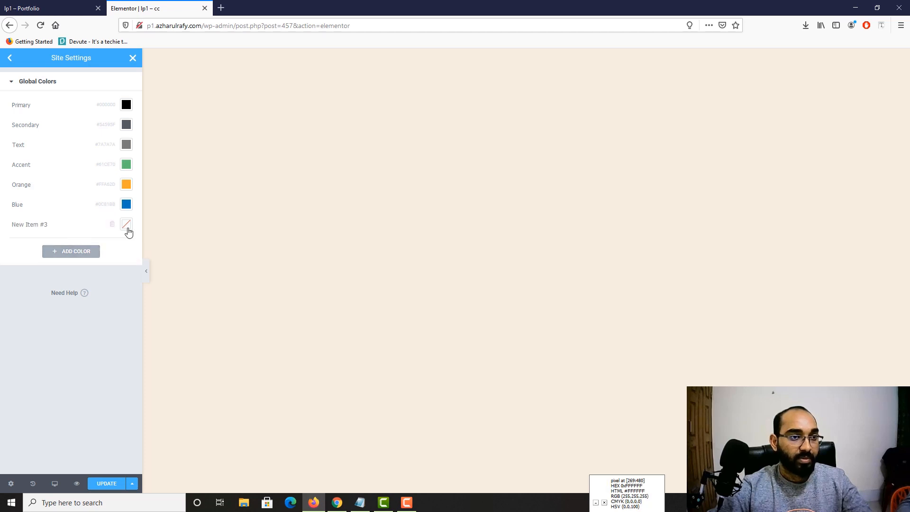
click(111, 225)
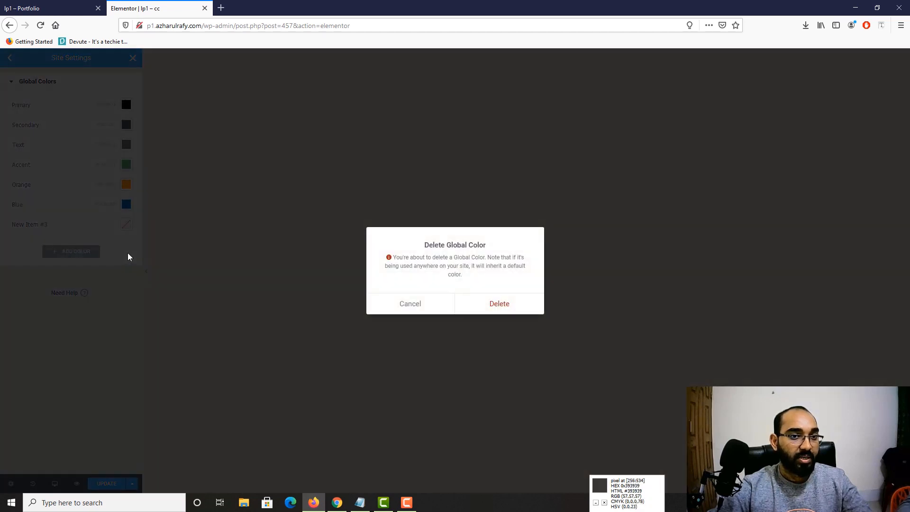
click(501, 305)
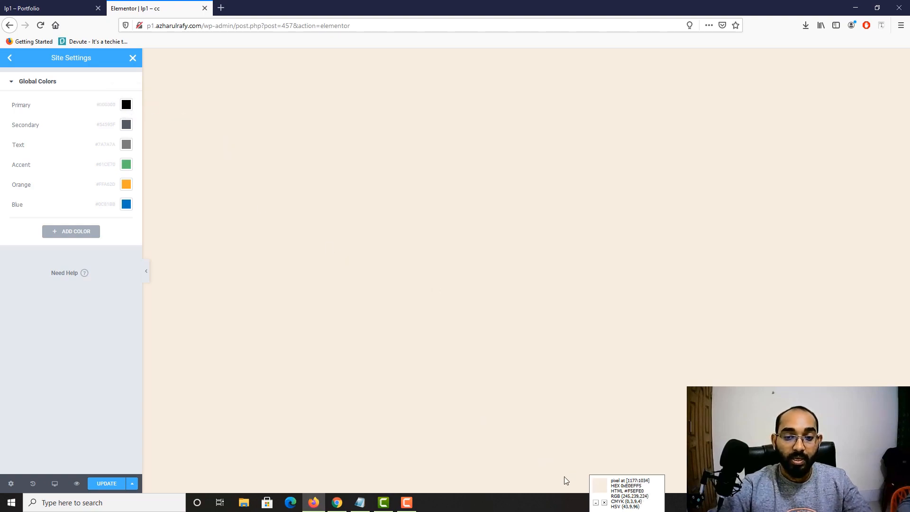
Step: Save the updated global colors in Site Settings and reload the Elementor editor
drag(600, 479, 600, 483)
click(46, 9)
scroll(332, 294, up, 2)
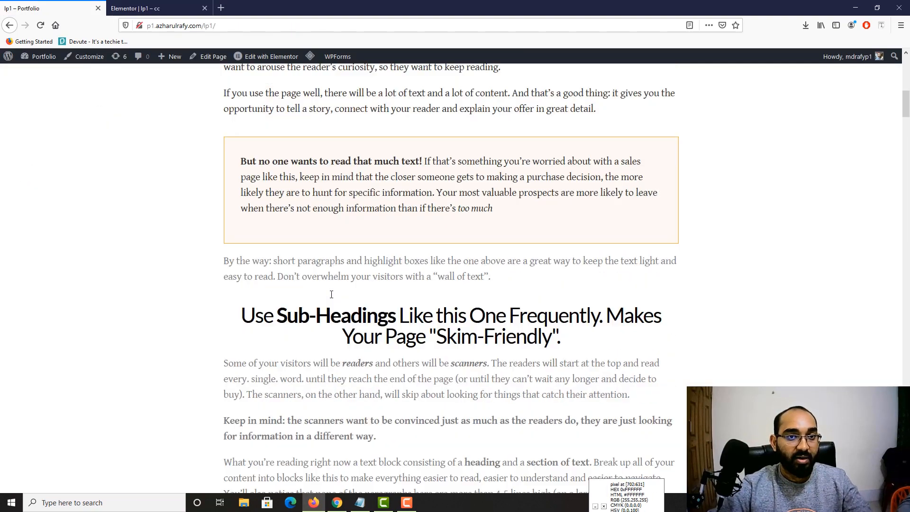
scroll(331, 295, up, 10)
click(138, 8)
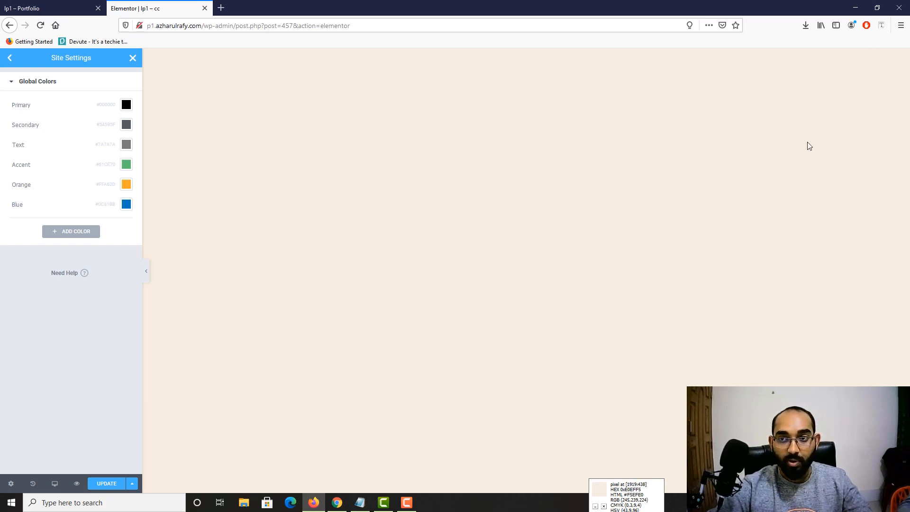
click(106, 483)
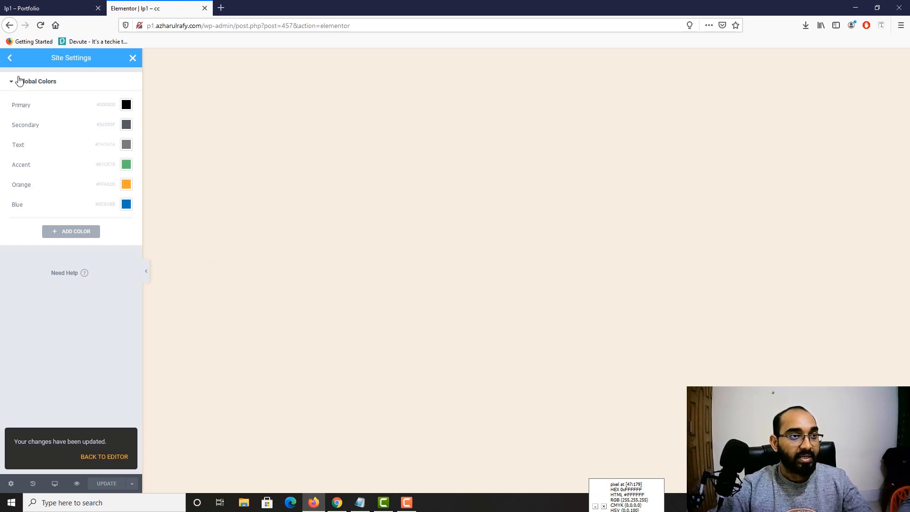
click(40, 25)
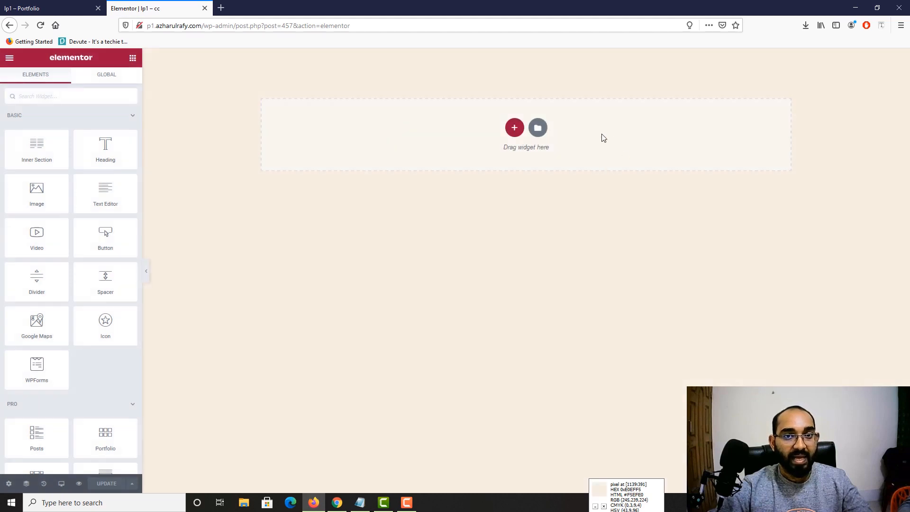
Step: Add a single-column section to the empty canvas and place a Heading widget in it
click(45, 4)
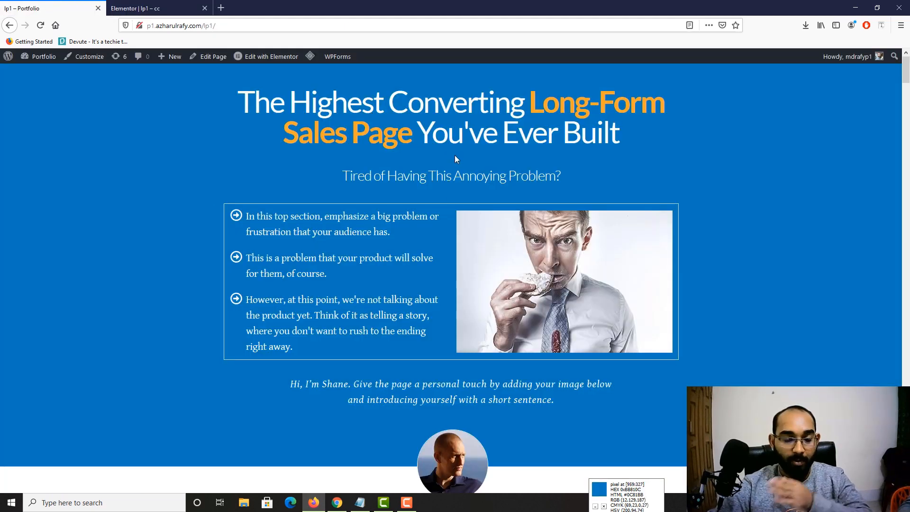
click(138, 8)
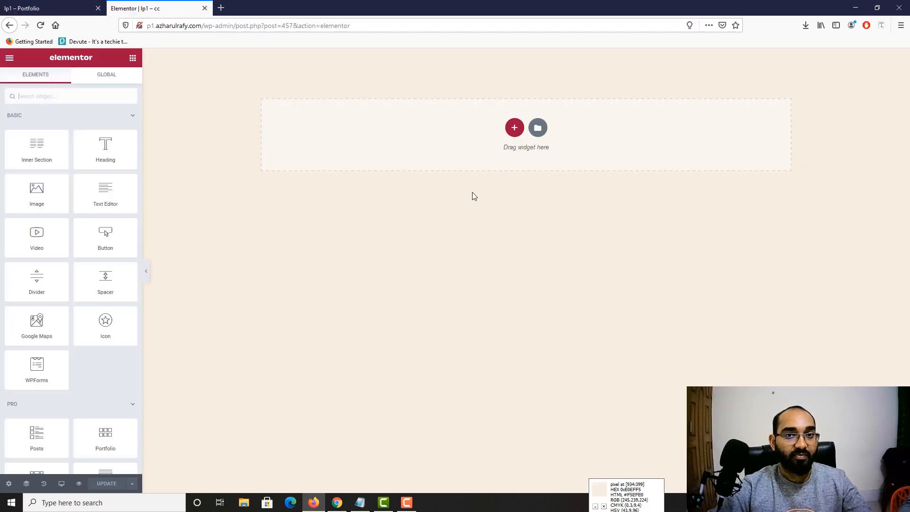
click(513, 129)
click(403, 155)
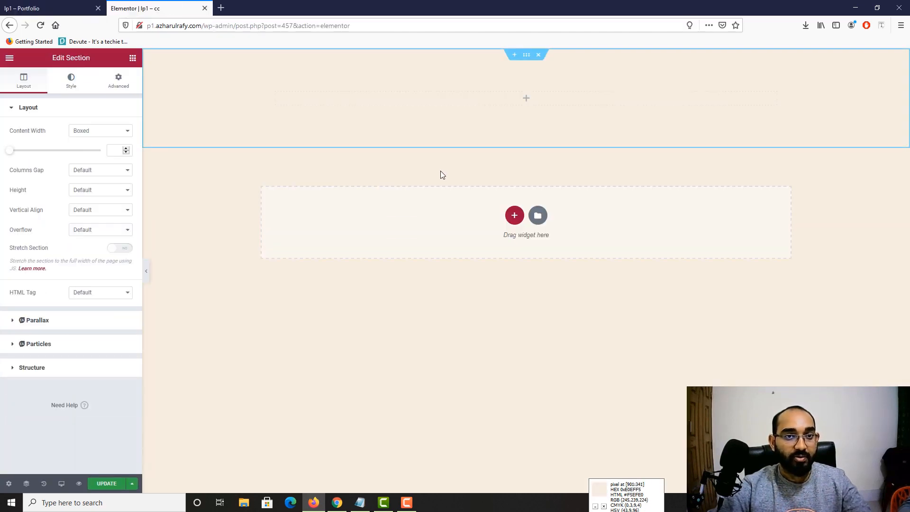
click(132, 58)
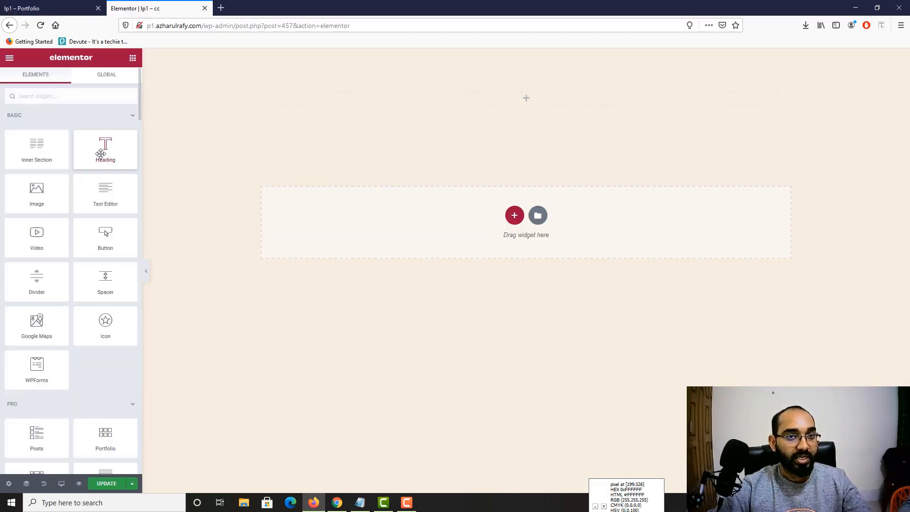
drag(105, 149, 521, 100)
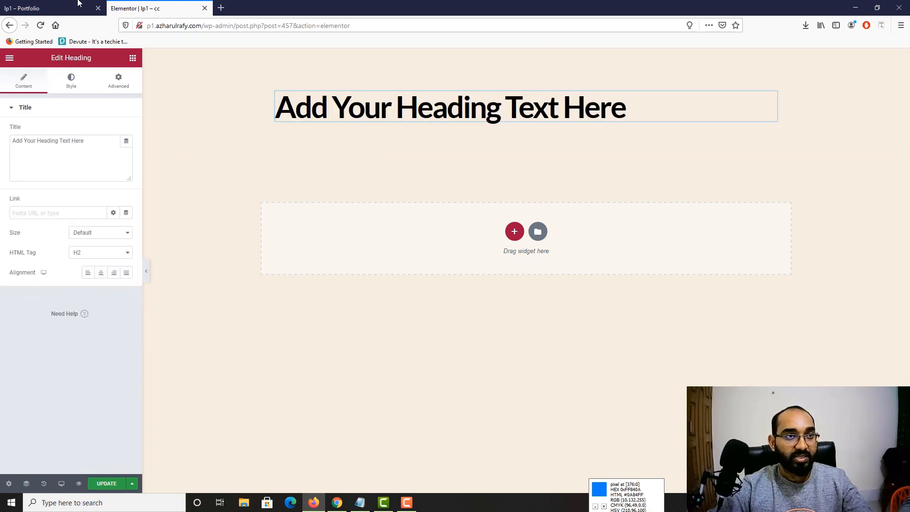
Step: Check the lp1 page's sub-headline and add a second Heading widget directly below the first one
click(61, 5)
click(147, 5)
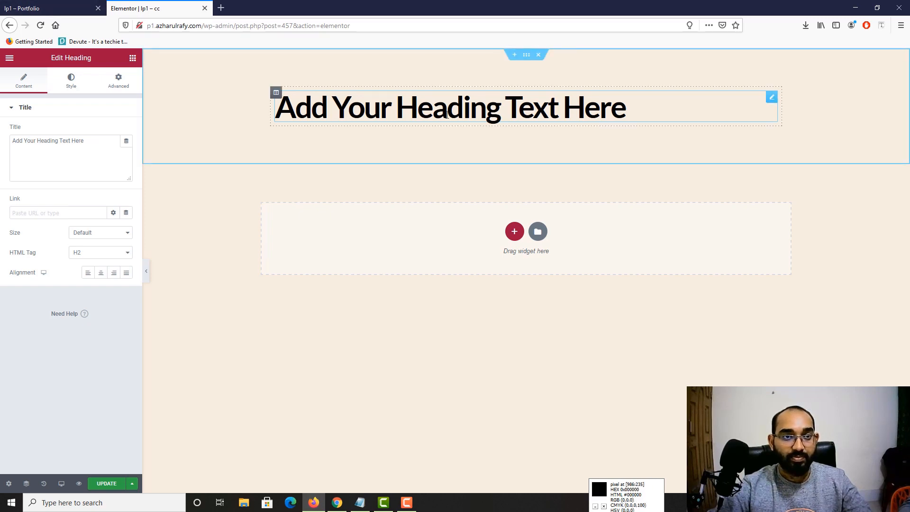
click(73, 5)
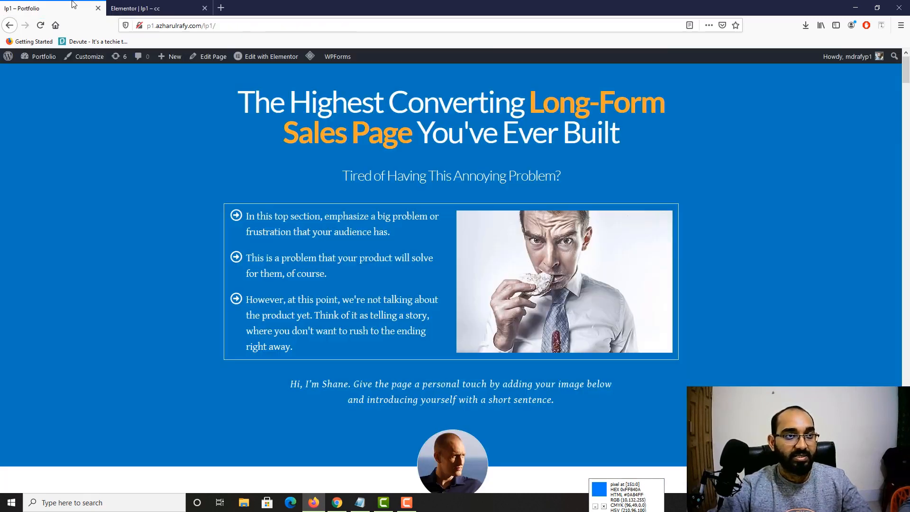
click(180, 4)
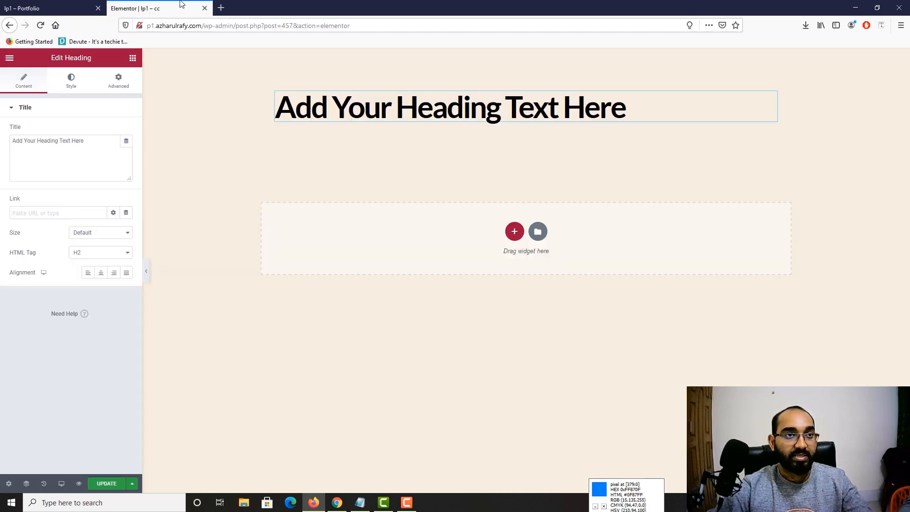
click(133, 57)
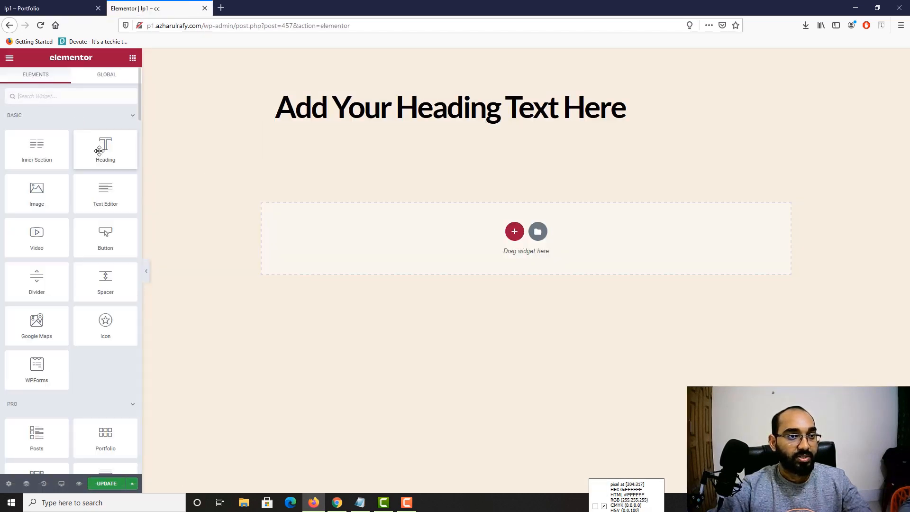
drag(106, 147, 454, 125)
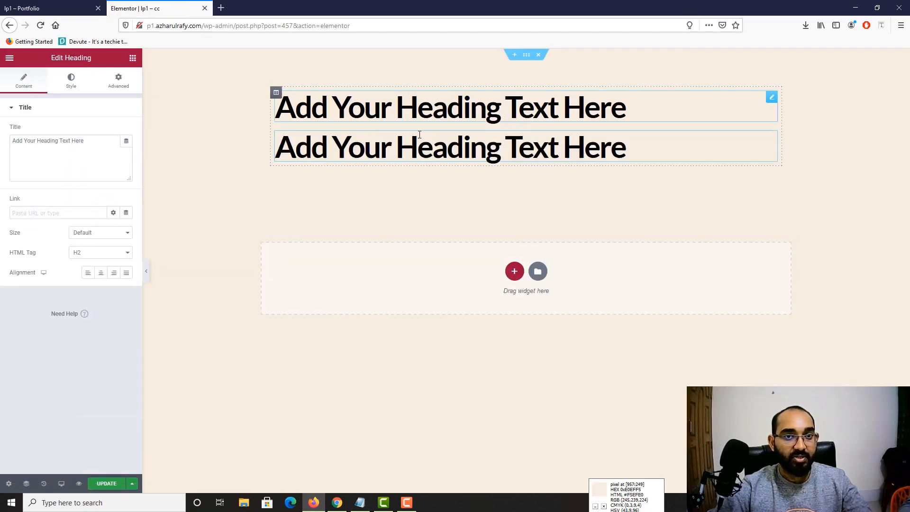
Step: Check the lp1 page's boxed two-column block and add an Inner Section below the second heading
click(52, 8)
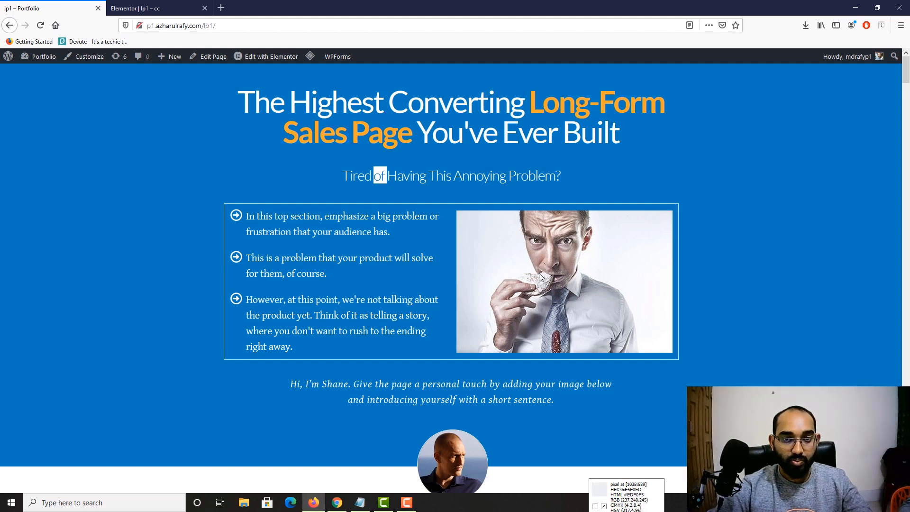
click(192, 2)
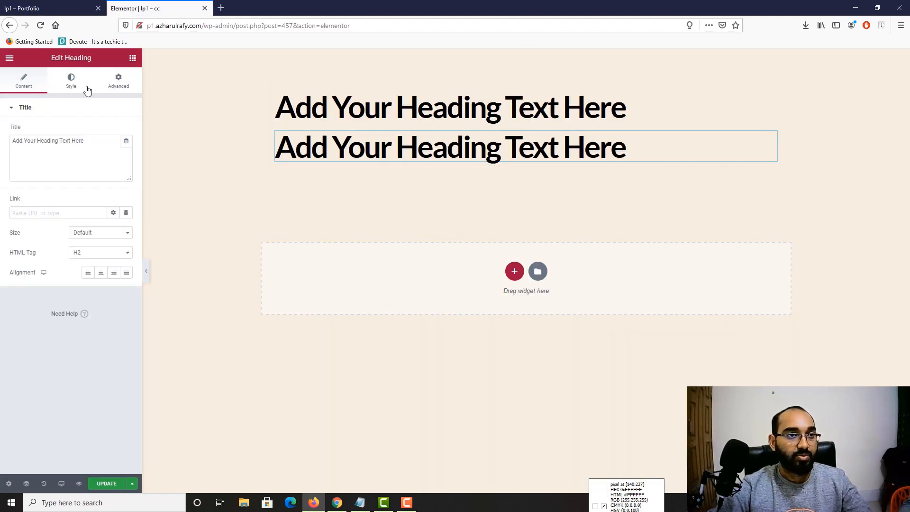
click(133, 58)
drag(29, 148, 454, 161)
Step: Check the lp1 page's introduction sentence and add a Text Editor widget below the inner section
click(52, 8)
scroll(430, 379, down, 1)
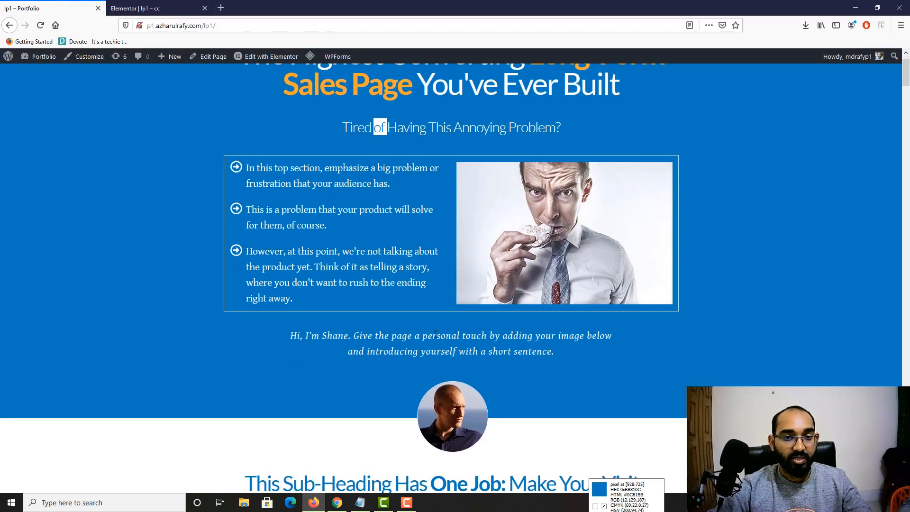
click(222, 5)
click(199, 3)
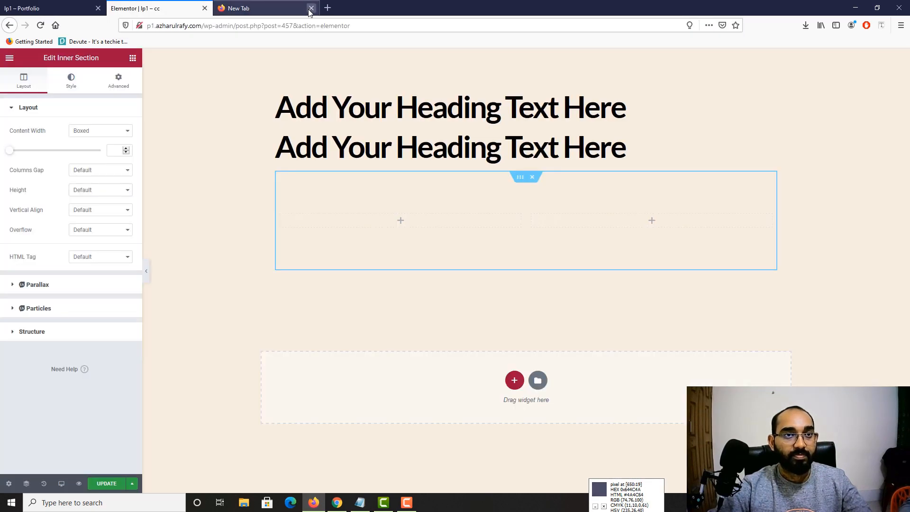
click(311, 8)
click(133, 59)
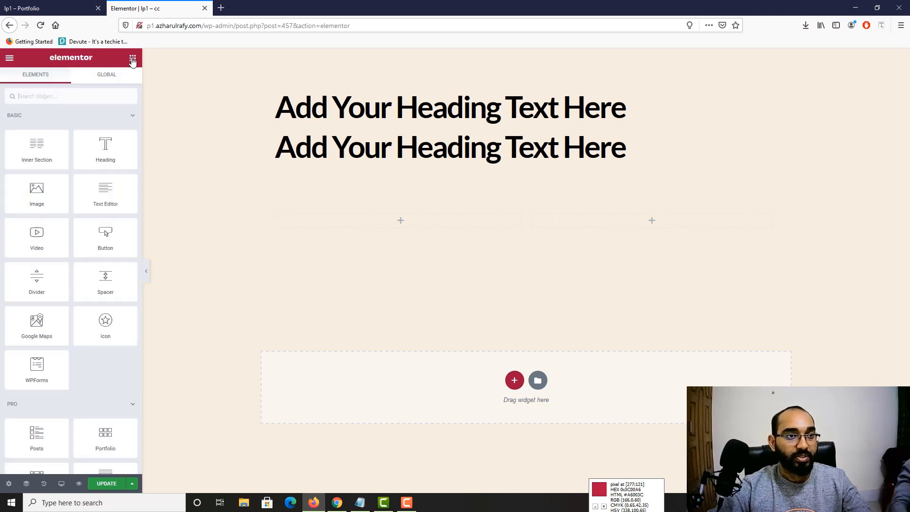
drag(114, 199, 513, 250)
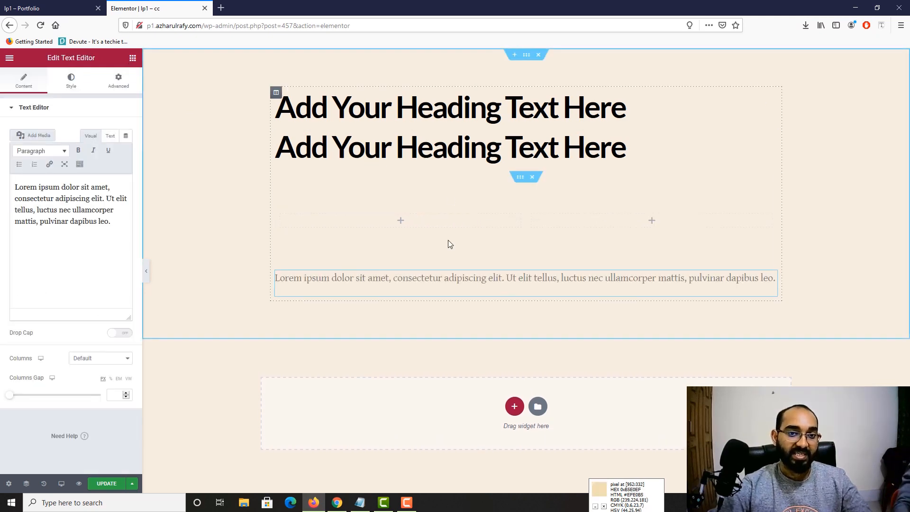
Step: Copy the main headline text from the top of the lp1 page and return to the Elementor editor
click(52, 8)
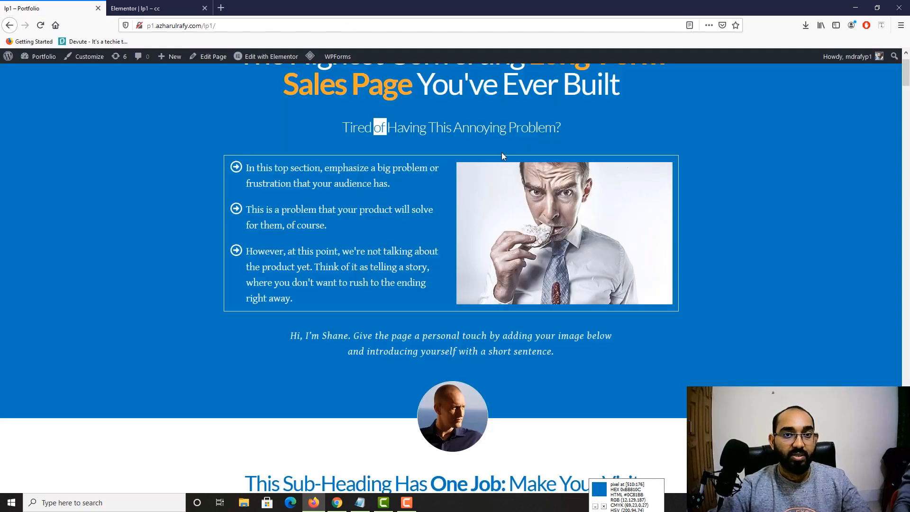
scroll(441, 252, up, 2)
drag(258, 105, 568, 132)
right_click(568, 132)
click(587, 138)
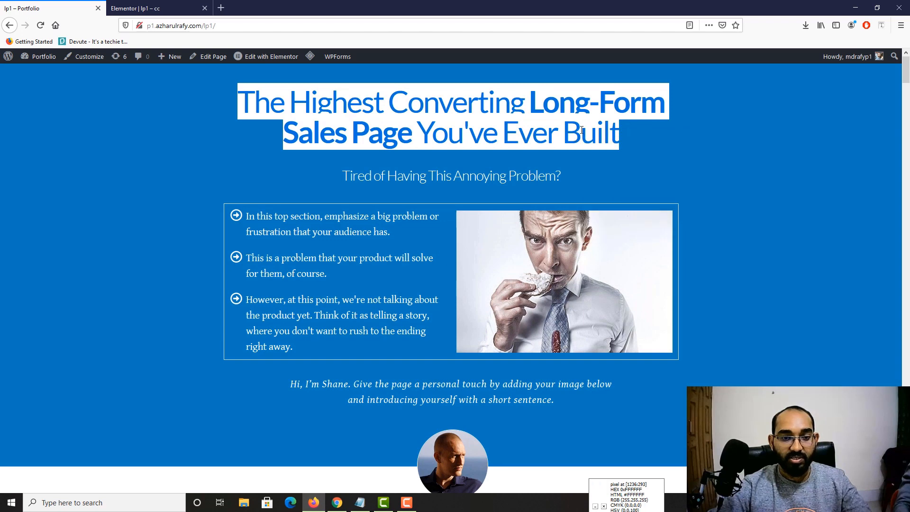
click(190, 10)
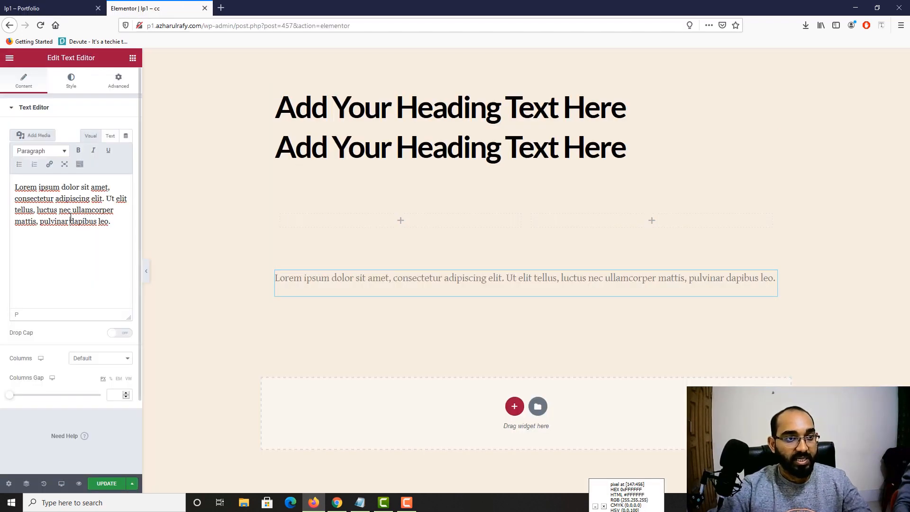
Step: Replace the first heading's title with "The Highest Converting Long-Form Sales Page You've Ever Built" and center it
click(362, 115)
click(79, 165)
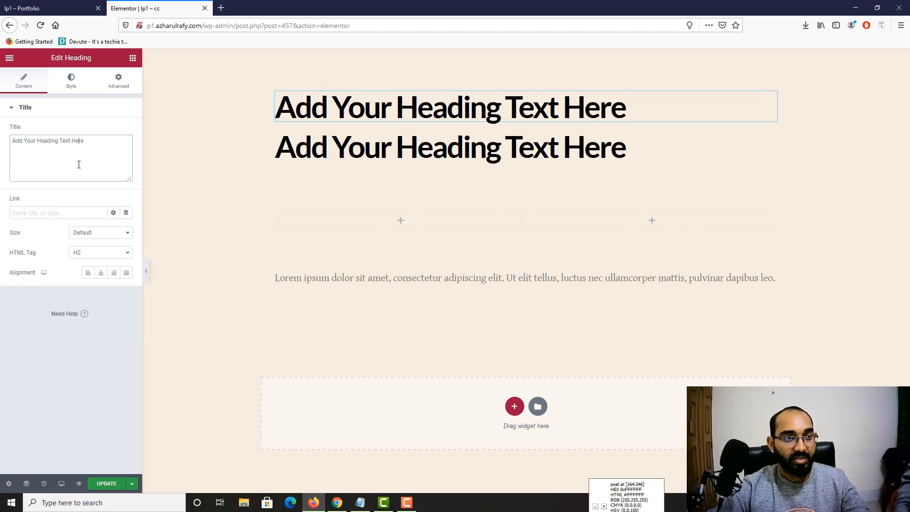
key(ctrl+a)
key(ctrl+v)
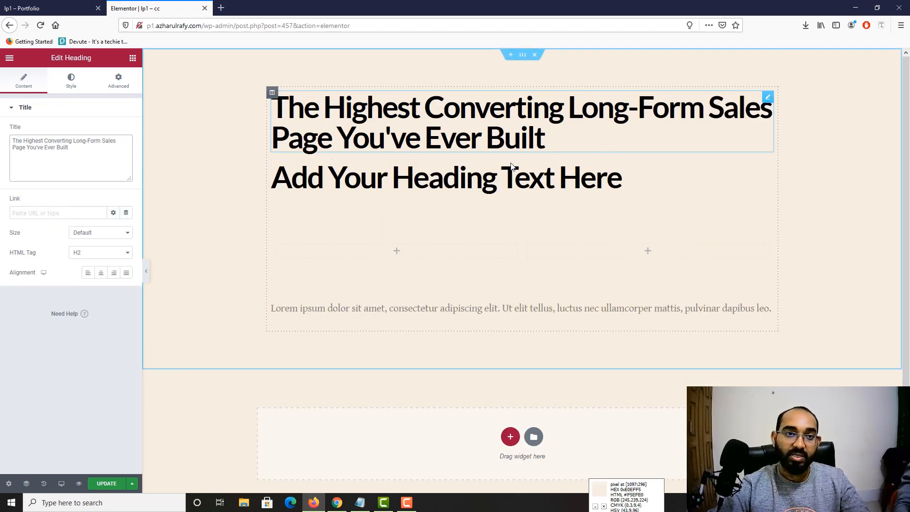
click(101, 274)
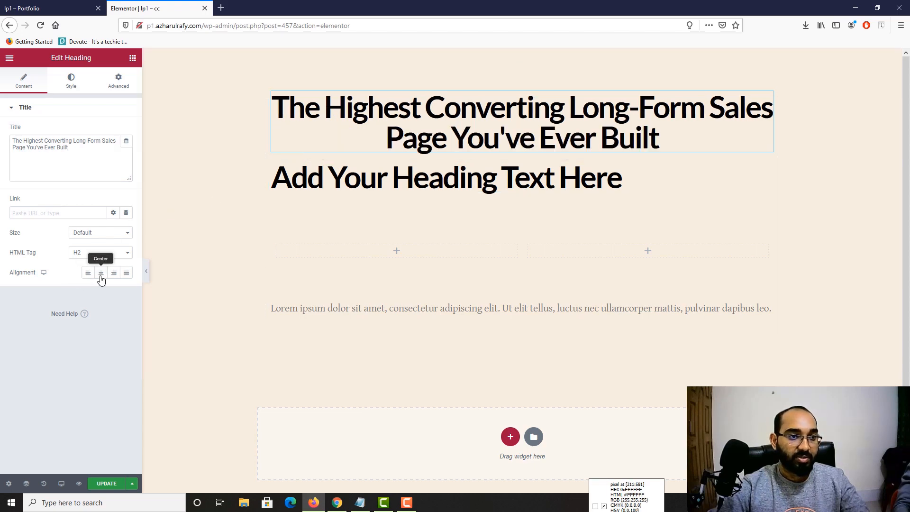
Step: Copy the sub-headline "Tired of Having This Annoying Problem?" from the lp1 page and return to the Elementor editor
click(75, 6)
click(438, 127)
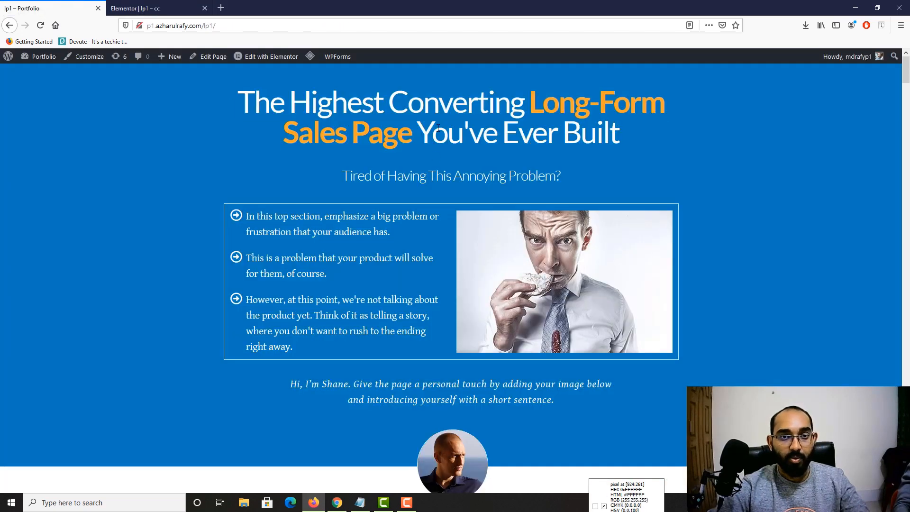
triple_click(354, 174)
right_click(354, 175)
click(368, 185)
click(135, 8)
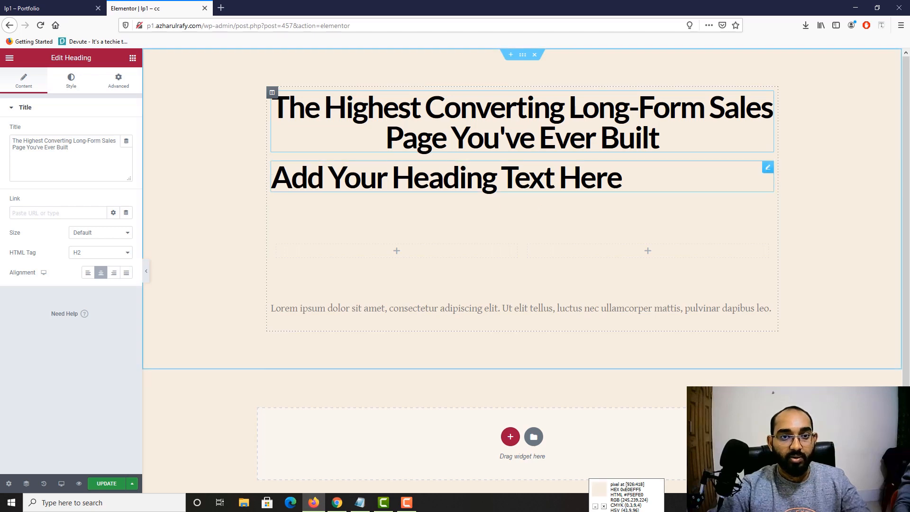
Step: Replace the second heading's title with "Tired of Having This Annoying Problem?" without a leading blank line, and center it
click(313, 176)
click(73, 150)
key(ctrl+a)
key(ctrl+v)
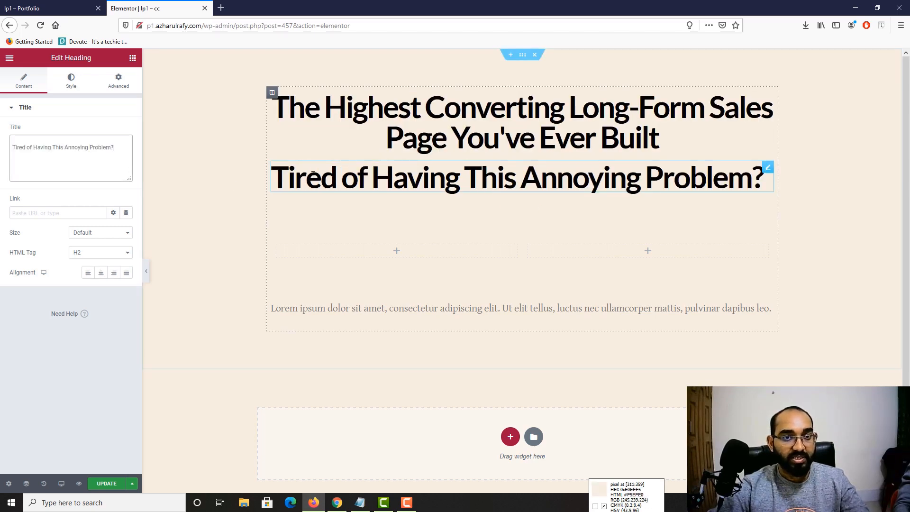
click(18, 144)
key(BackSpace)
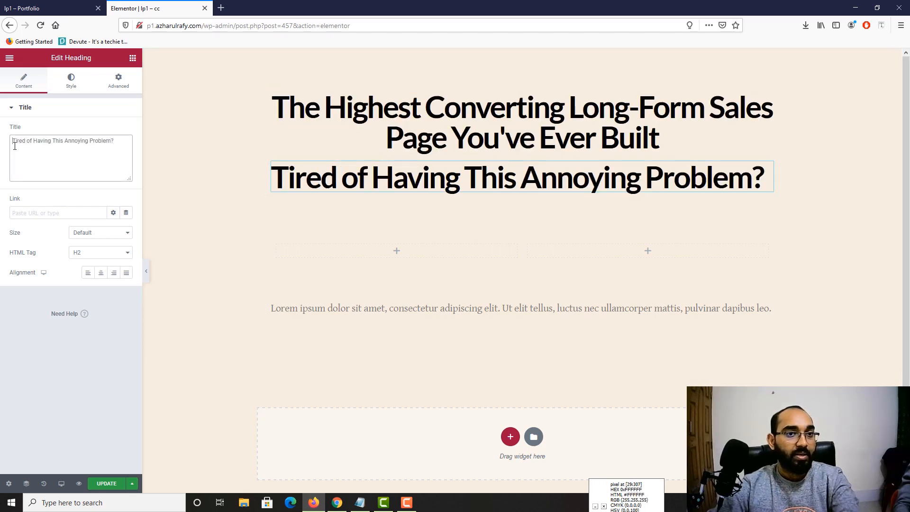
click(101, 272)
click(29, 8)
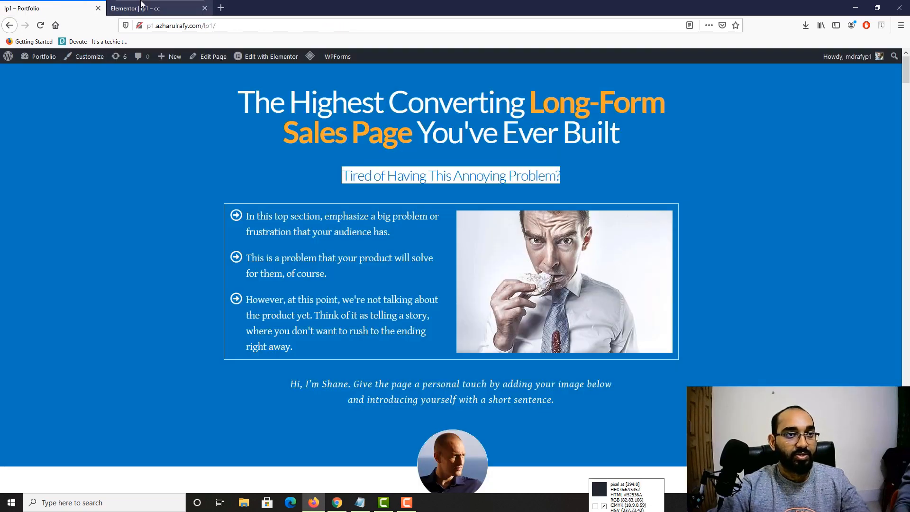
click(142, 8)
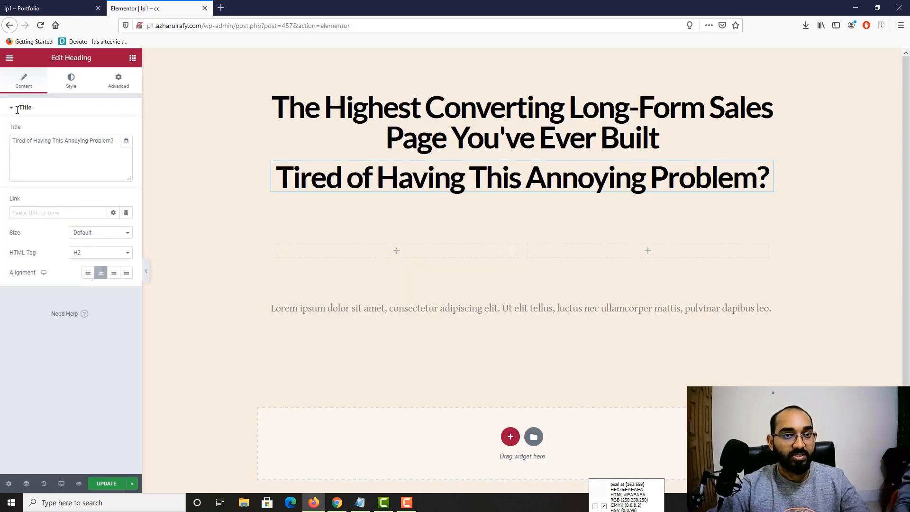
Step: Check the lp1 page's layout below the sub-headline and add an Image widget to the inner section's right column
click(29, 8)
scroll(204, 310, down, 2)
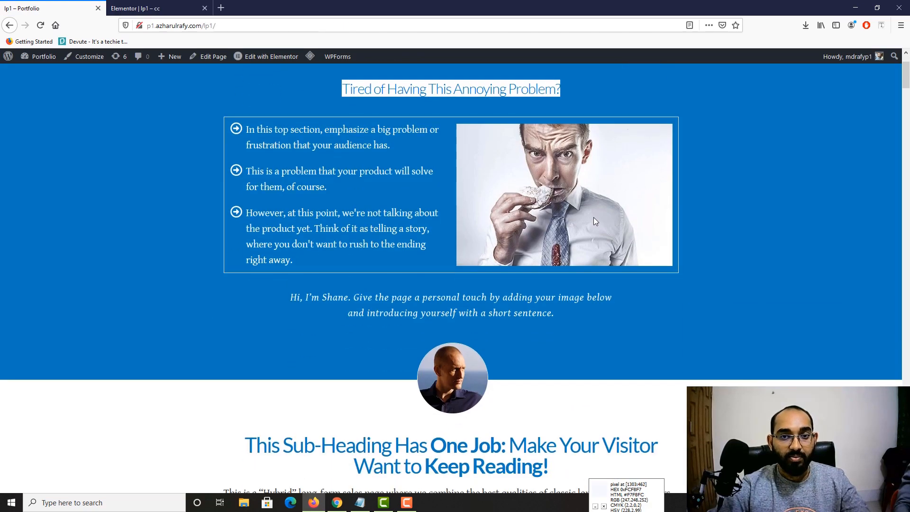
click(143, 8)
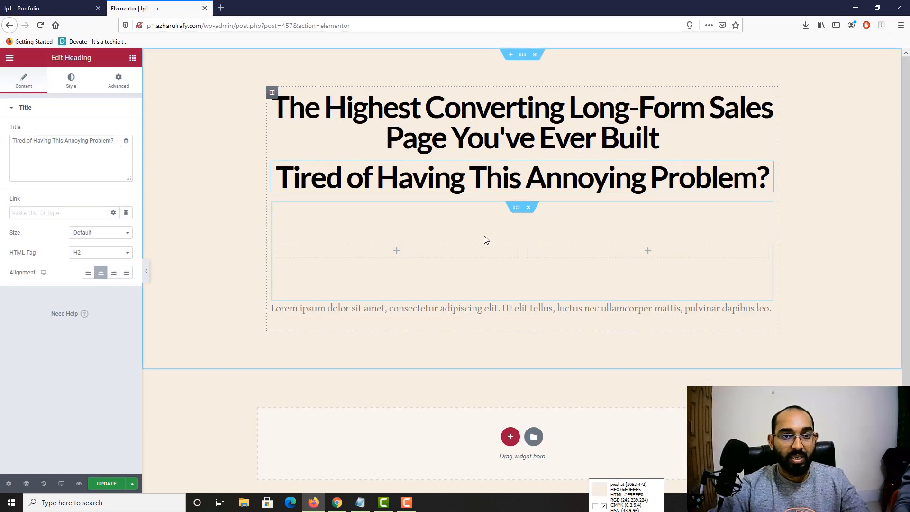
click(636, 254)
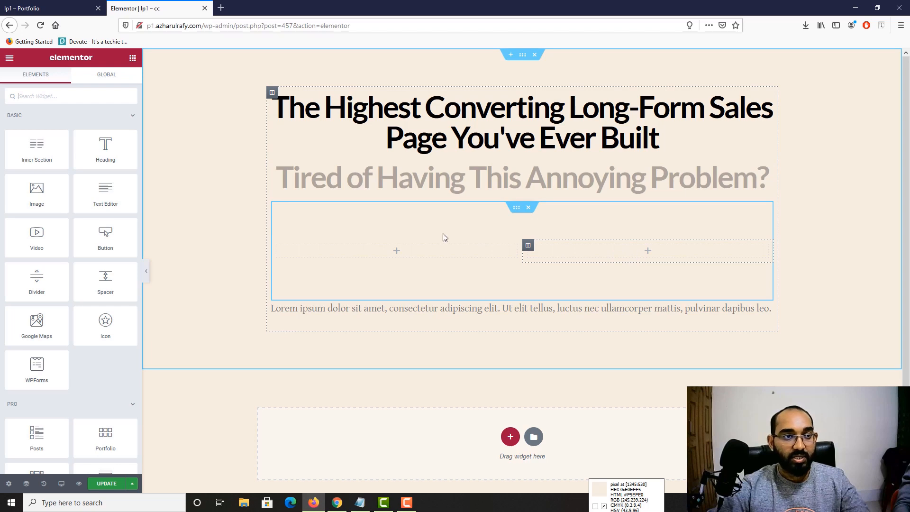
drag(38, 195, 601, 252)
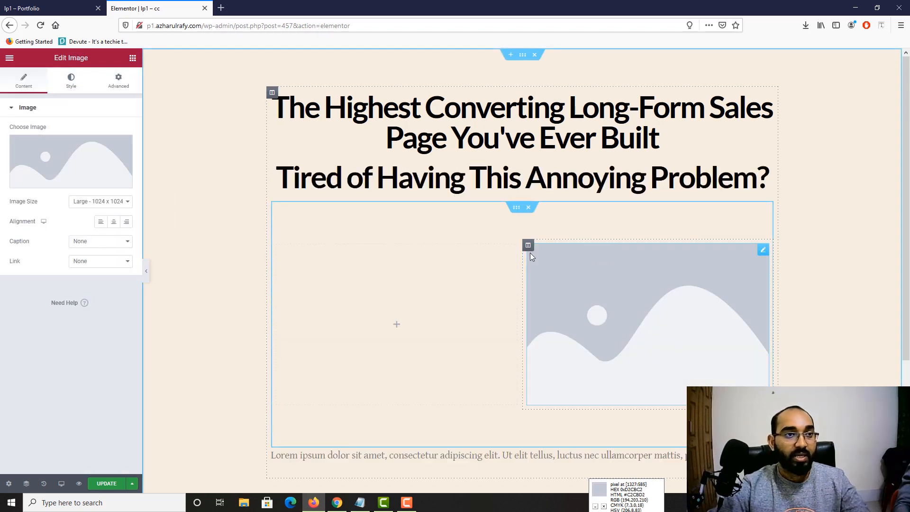
Step: Set the image widget to copy-2-sales-image-1-1.jpg, the man eating a donut, from the media library
click(57, 180)
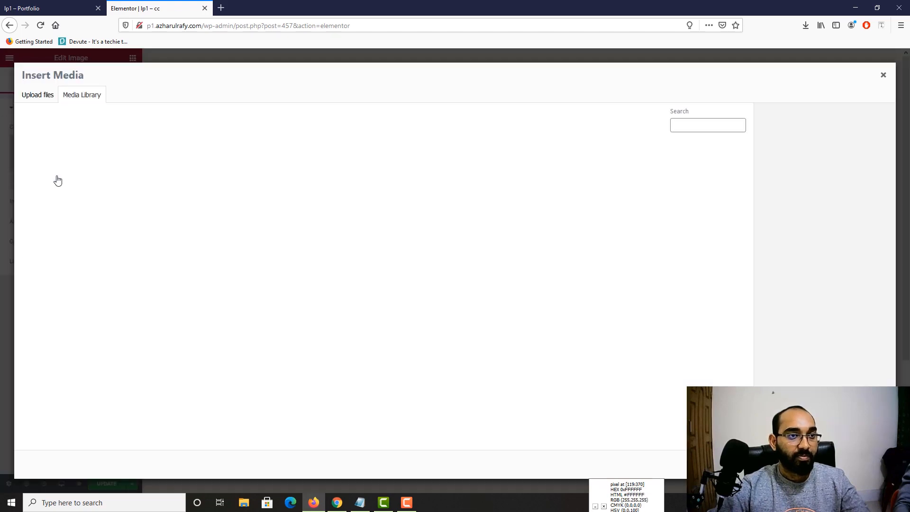
click(42, 97)
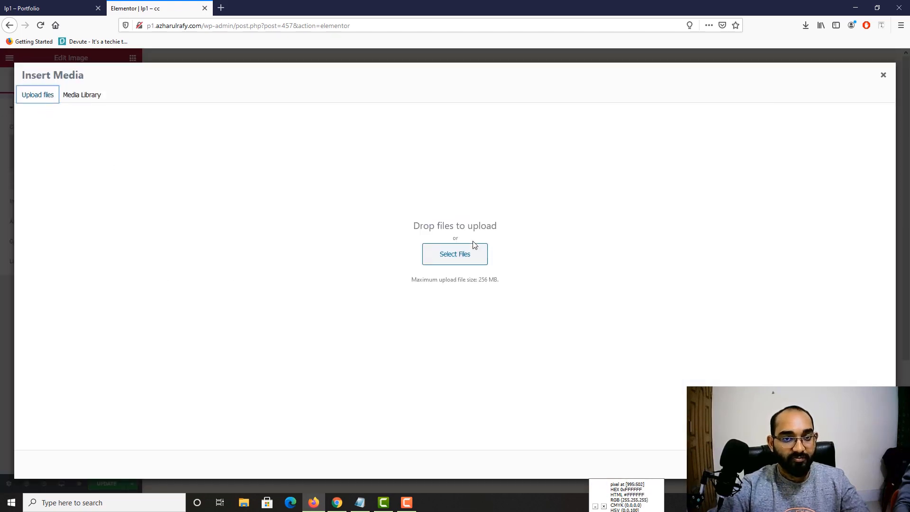
click(81, 95)
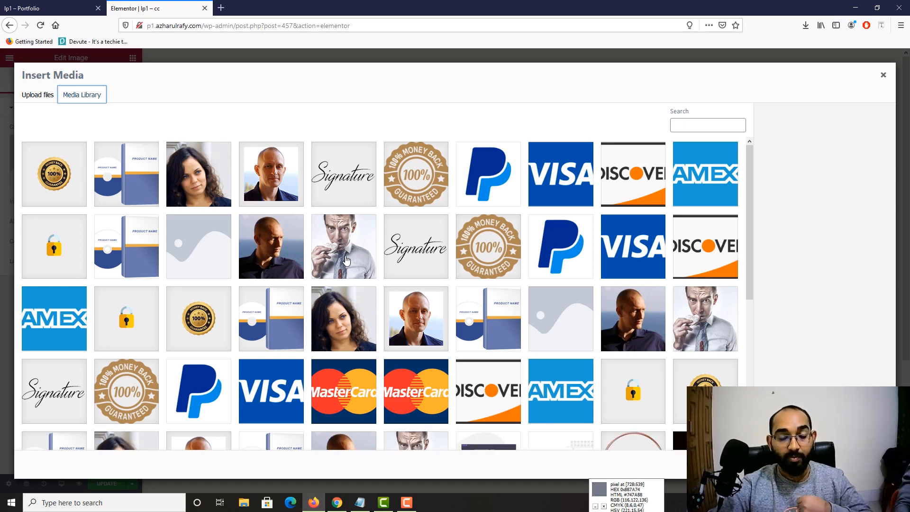
click(346, 260)
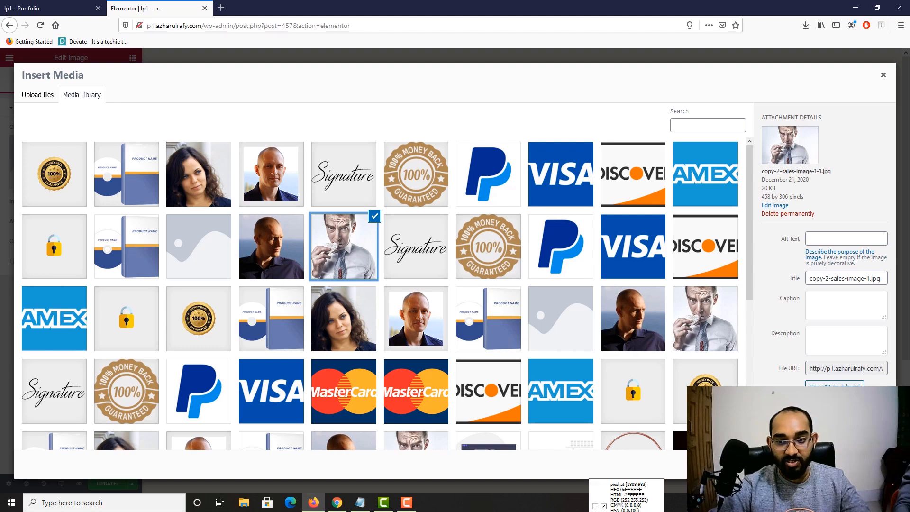
click(858, 466)
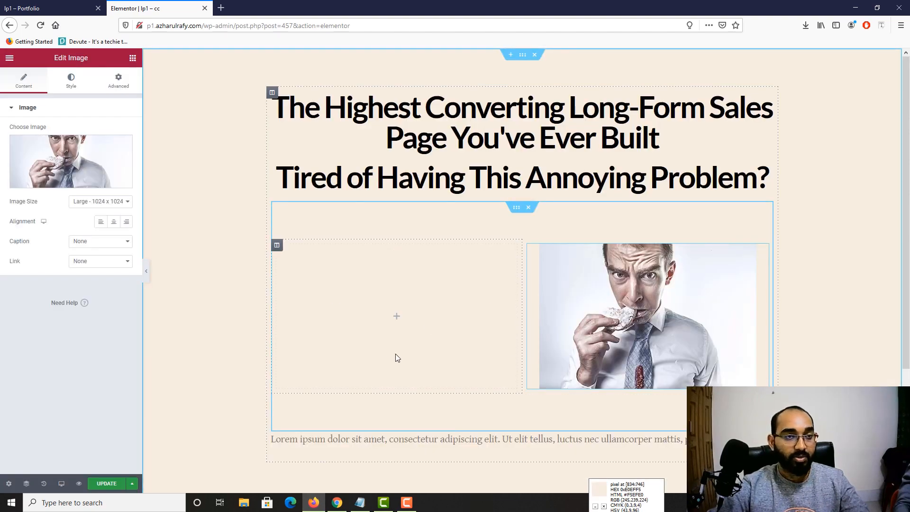
Step: Check the bullet list on the lp1 page and add an Icon List widget to the inner section's empty left column
click(28, 8)
scroll(246, 149, up, 2)
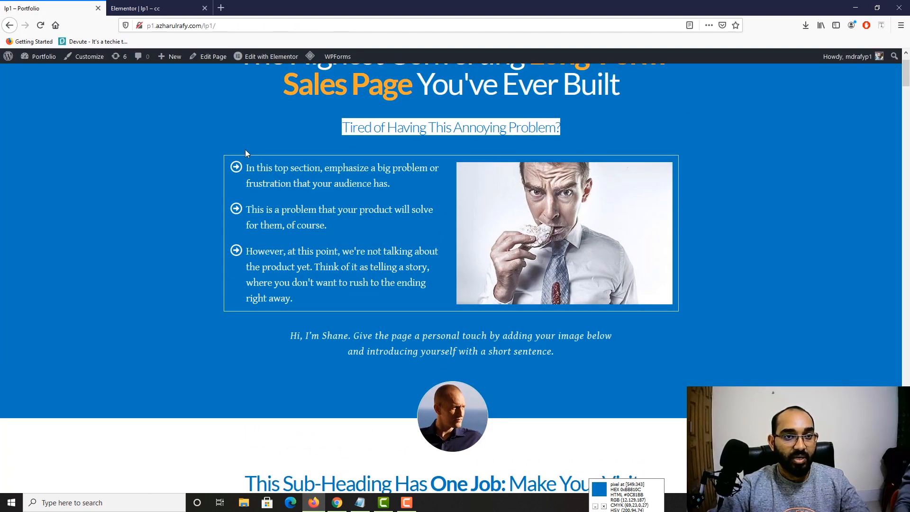
key(ctrl+Tab)
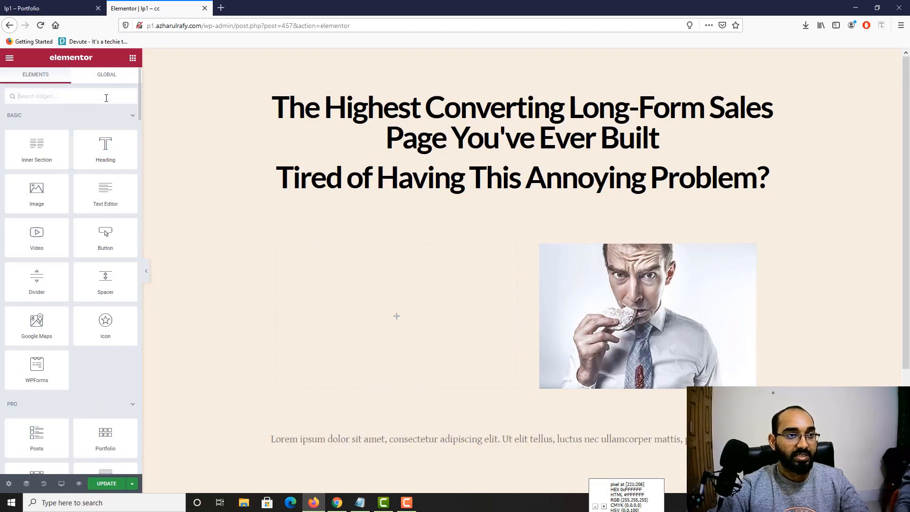
text(icon)
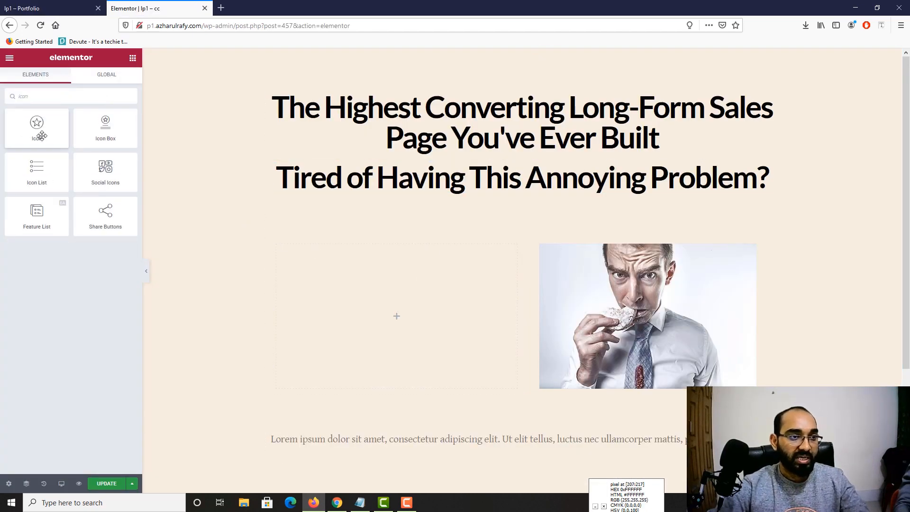
drag(36, 171, 396, 315)
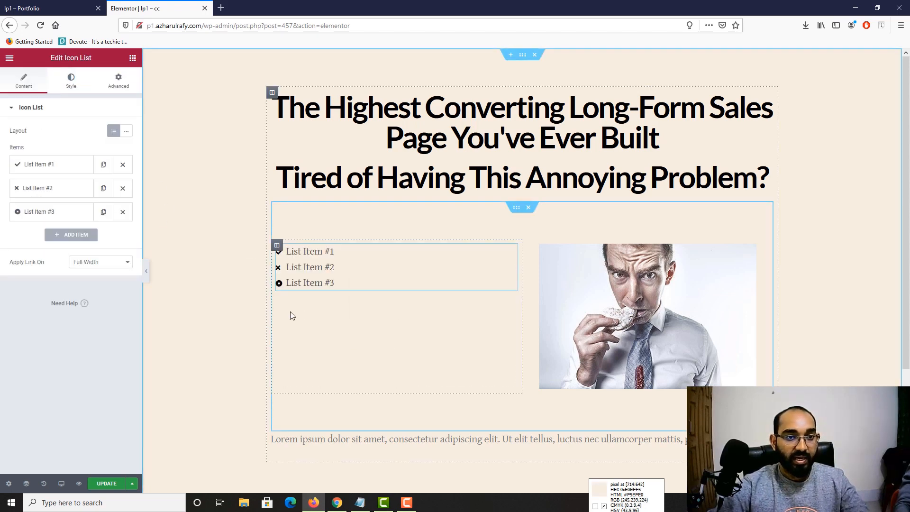
Step: Copy the italic two-line introduction text below the bullet list on the lp1 page and return to the Elementor editor
key(ctrl+Tab)
scroll(246, 314, down, 2)
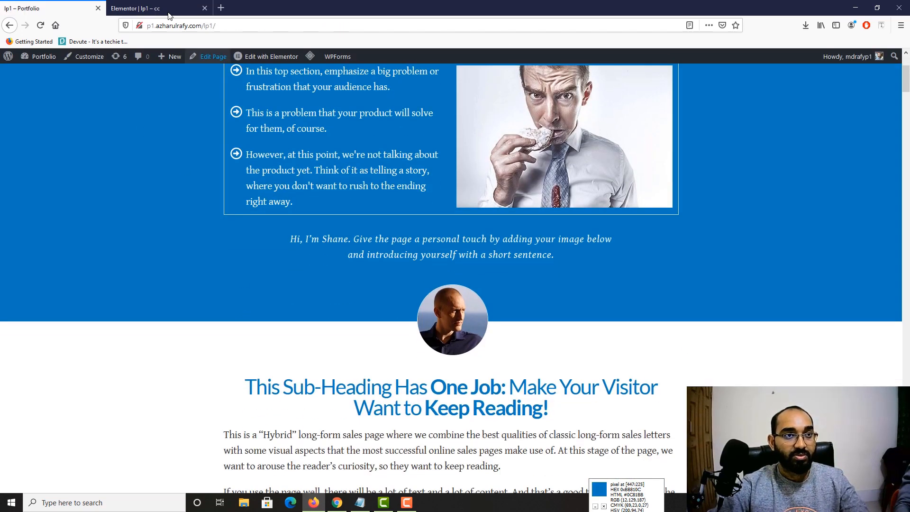
drag(288, 234, 556, 252)
key(ctrl+c)
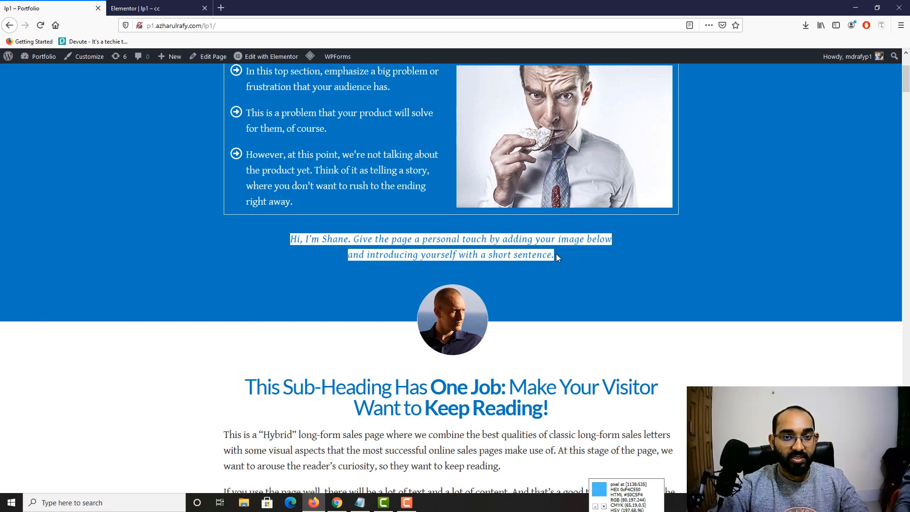
click(221, 8)
click(210, 3)
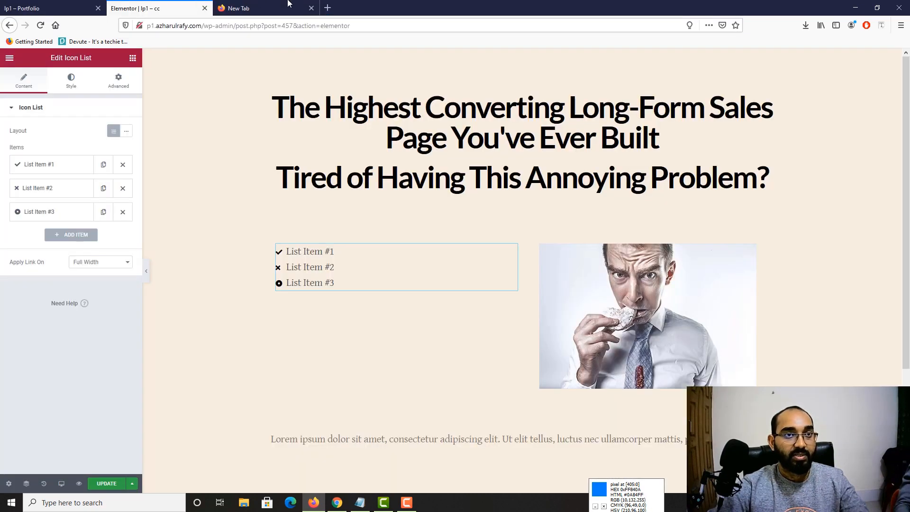
click(317, 7)
click(311, 9)
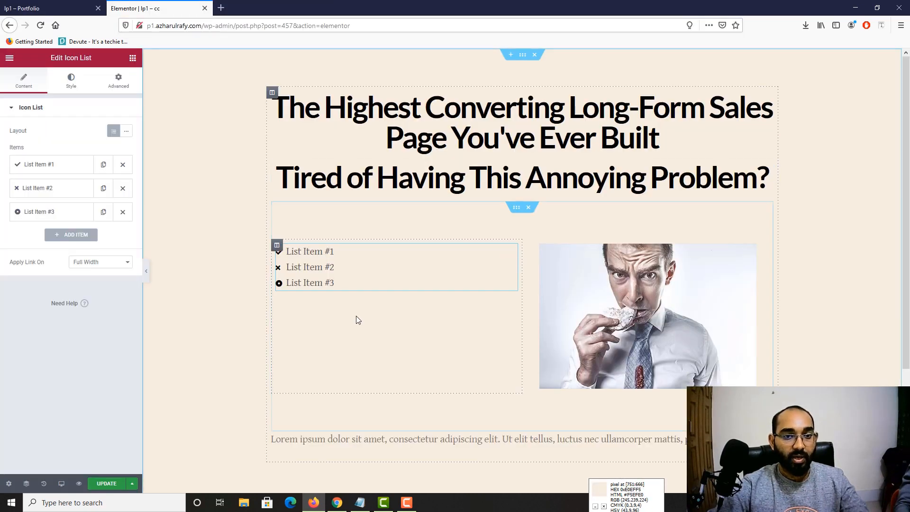
Step: Replace the placeholder in the text editor widget below the inner section with the copied personal introduction text
scroll(531, 400, down, 2)
click(480, 349)
click(57, 260)
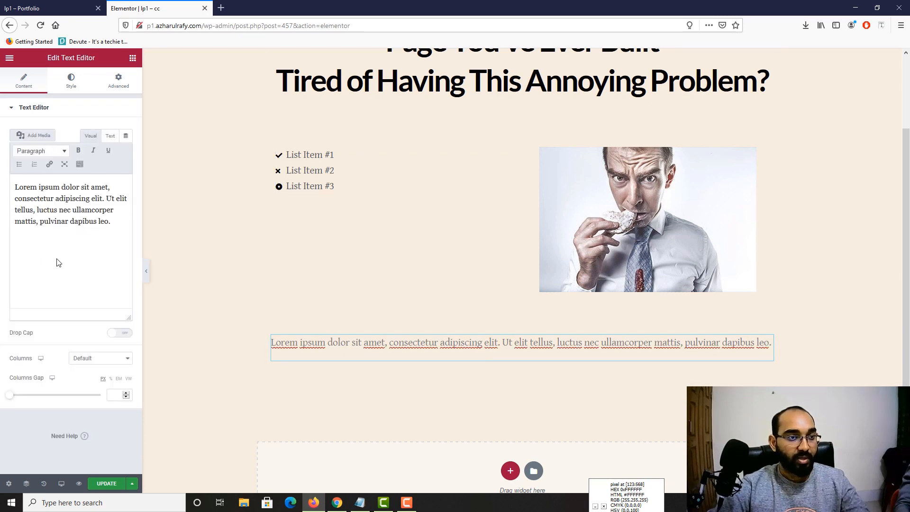
key(ctrl+a)
key(ctrl+v)
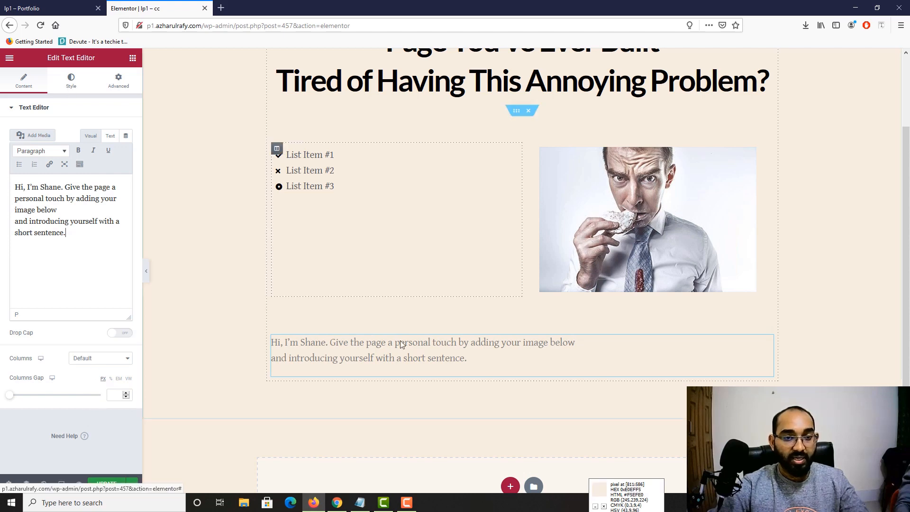
Step: Sample the blue background color of the lp1 page's top section with the Pixie color picker and return to the Elementor editor
scroll(441, 365, up, 3)
scroll(396, 339, down, 3)
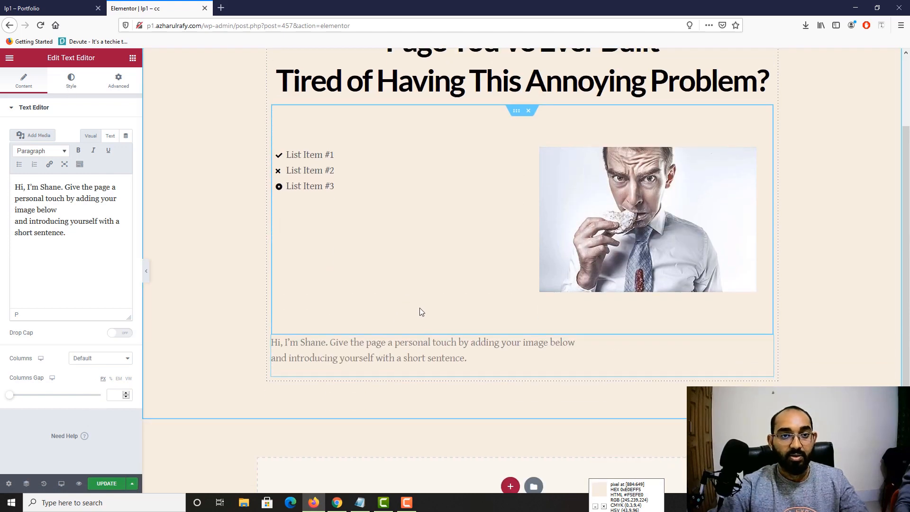
scroll(419, 311, up, 3)
scroll(360, 230, down, 1)
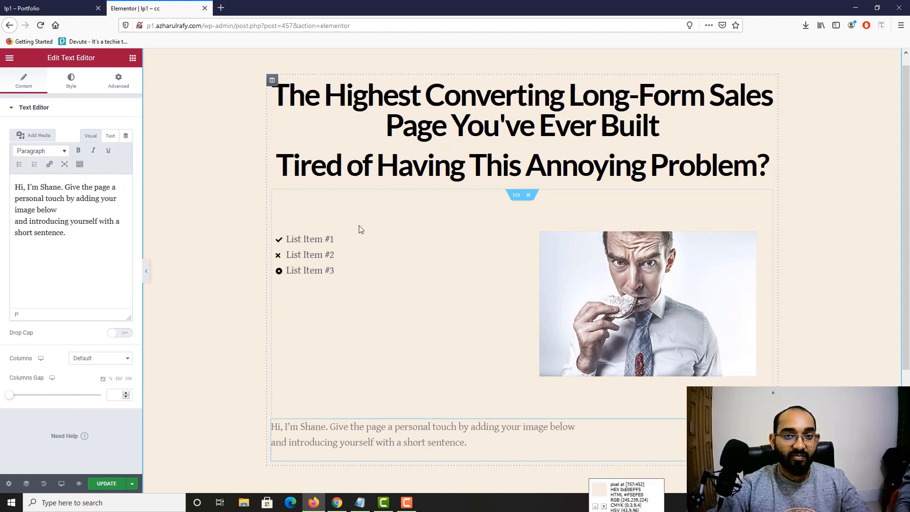
scroll(360, 229, up, 1)
click(28, 0)
scroll(310, 258, up, 5)
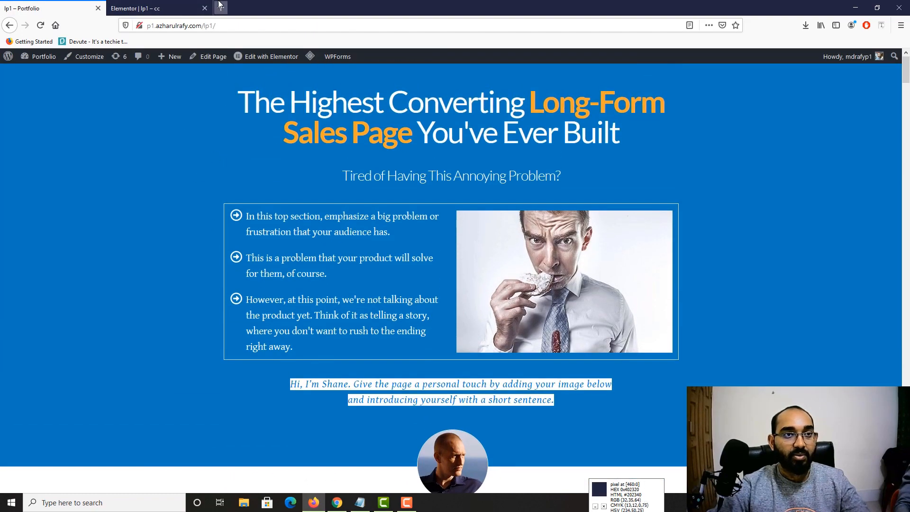
key(ctrl+t)
click(195, 6)
click(311, 9)
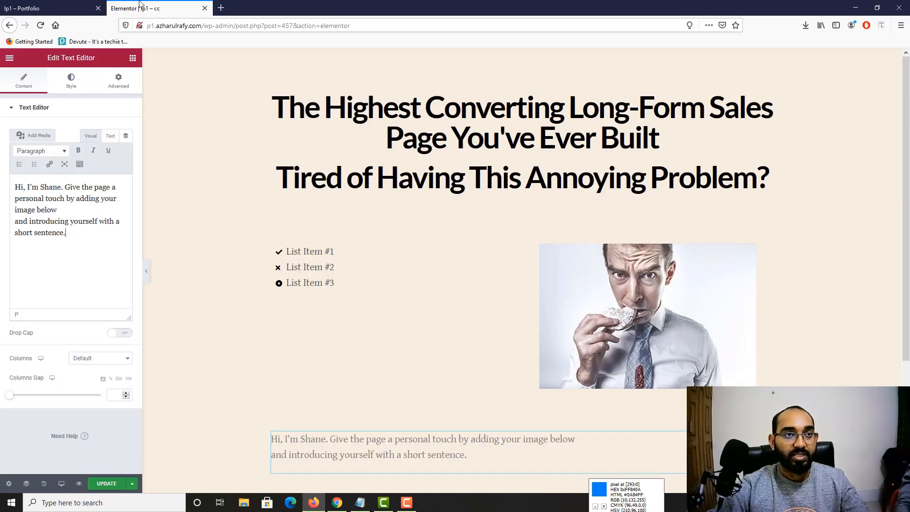
click(10, 6)
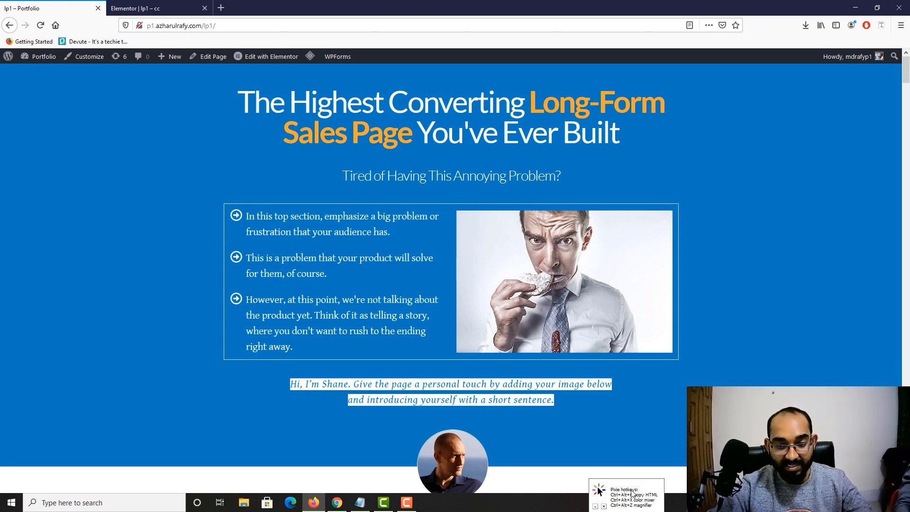
click(138, 8)
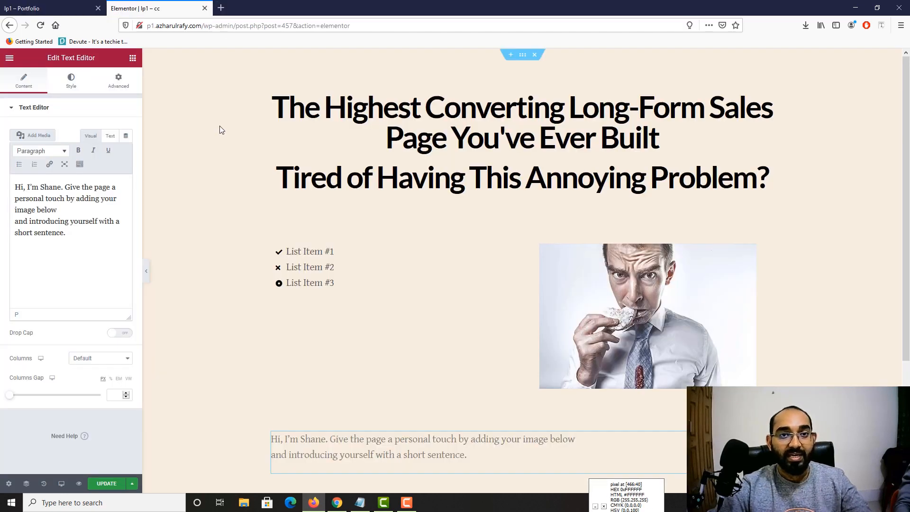
Step: Give the top section a classic background with the color 0C81BB
click(523, 54)
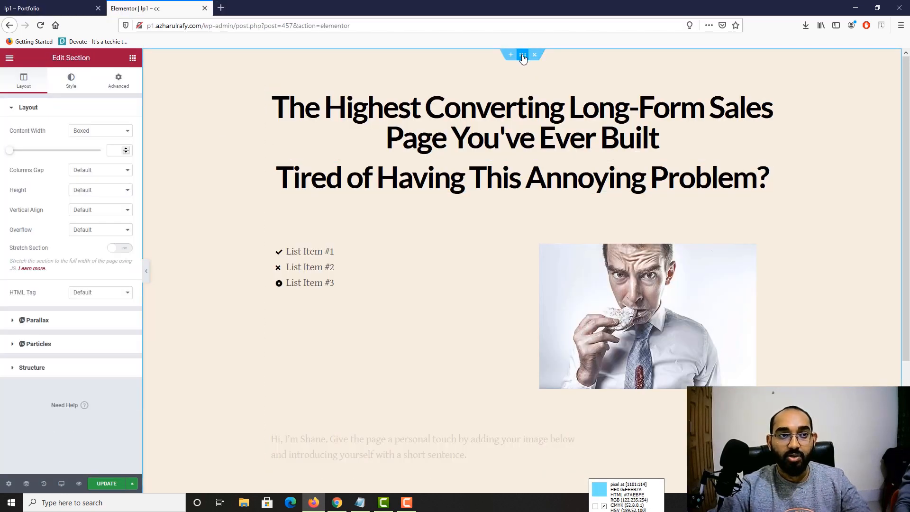
click(71, 81)
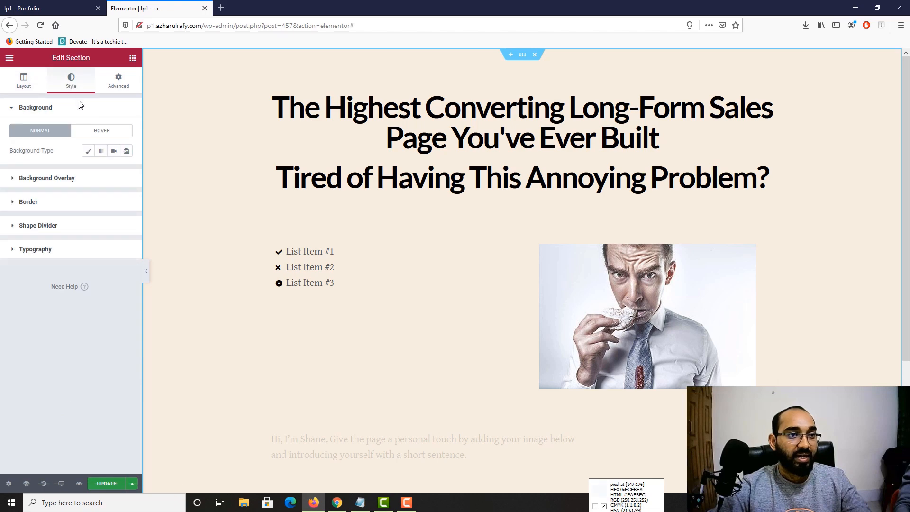
click(88, 153)
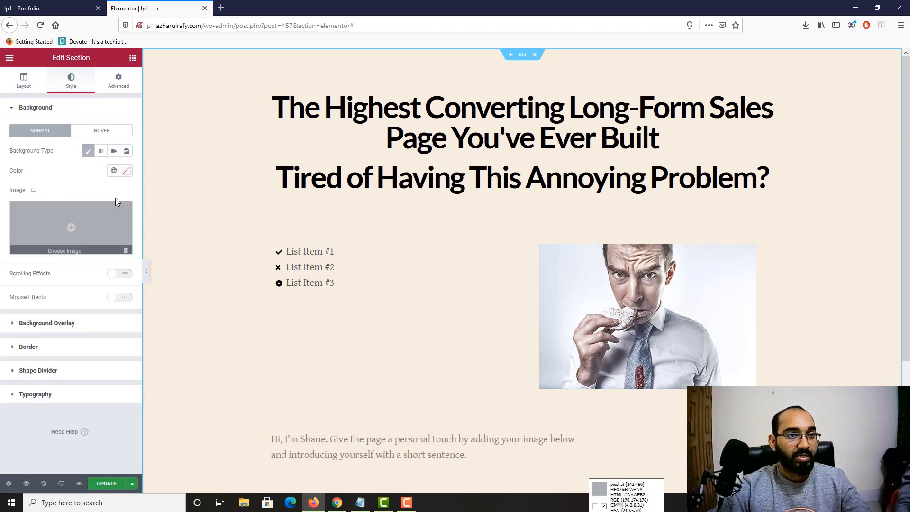
click(126, 171)
text(0C81BB)
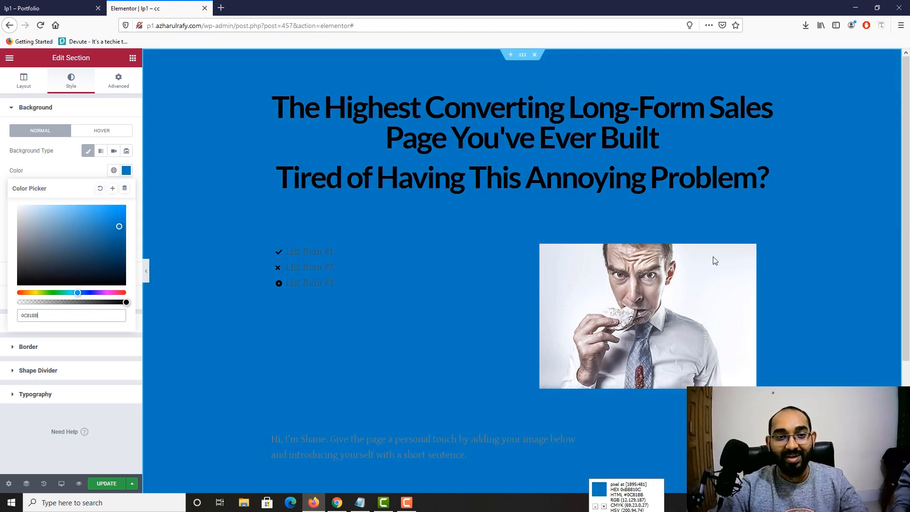
scroll(401, 316, down, 3)
scroll(400, 316, up, 3)
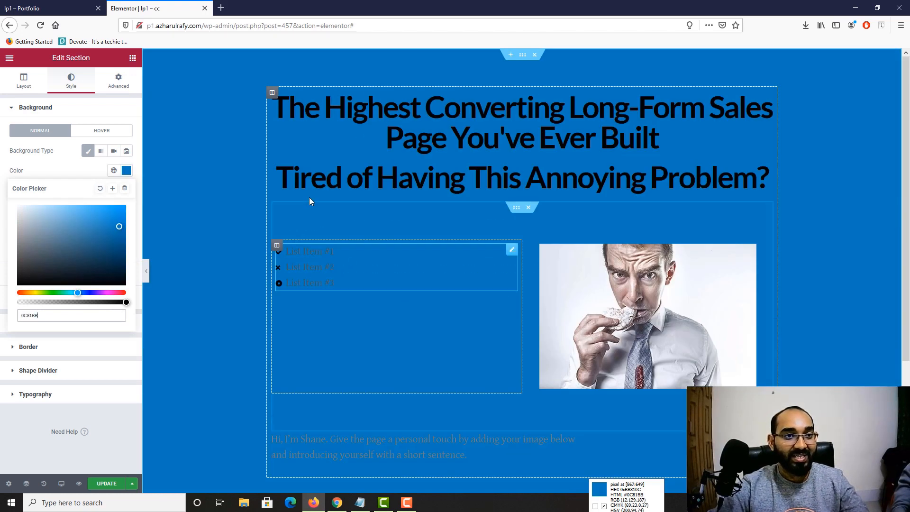
Step: Compare the top section with the lp1 page and set its boxed content width to 960
click(66, 7)
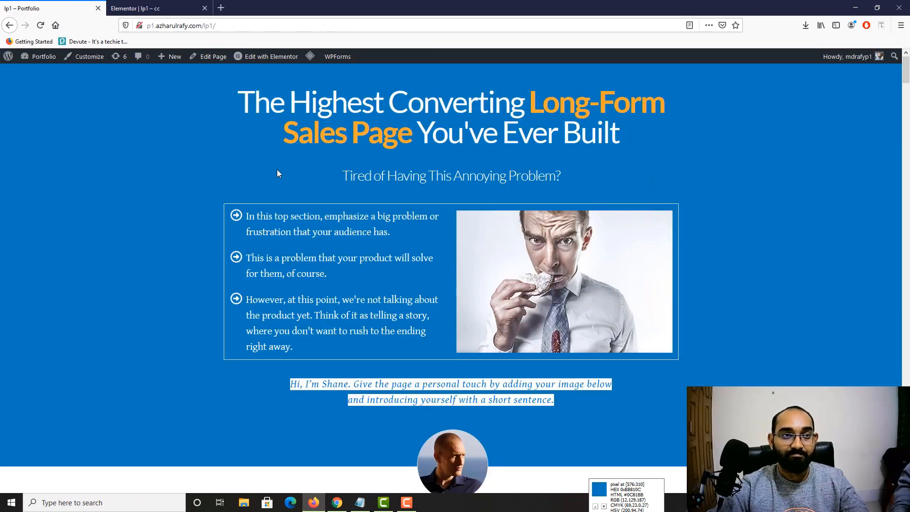
click(142, 8)
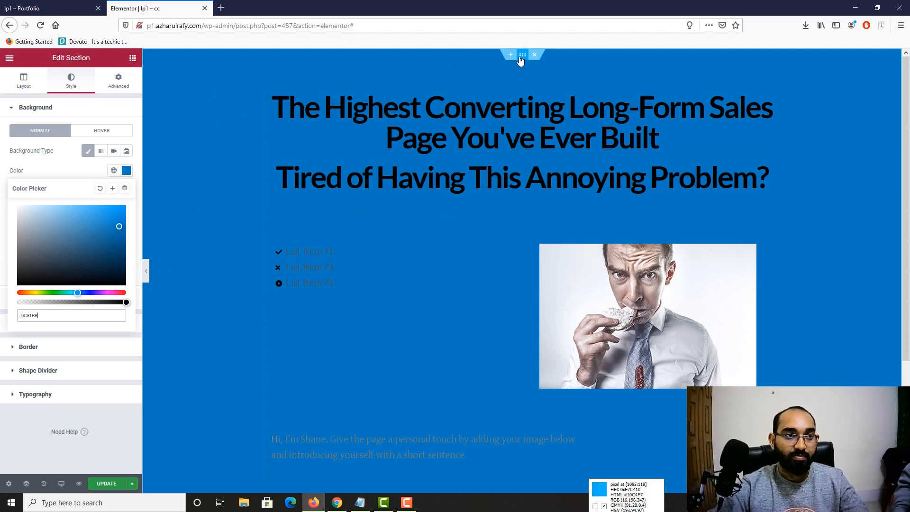
click(42, 81)
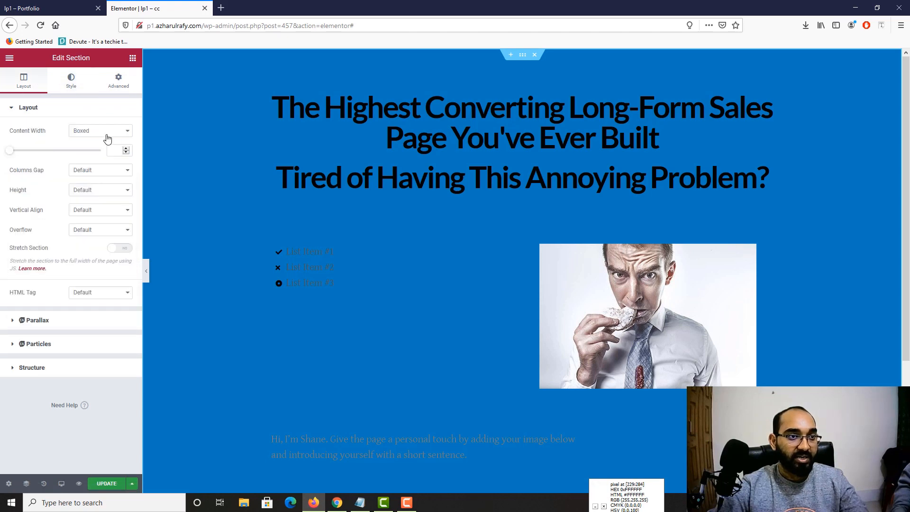
click(120, 150)
text(960)
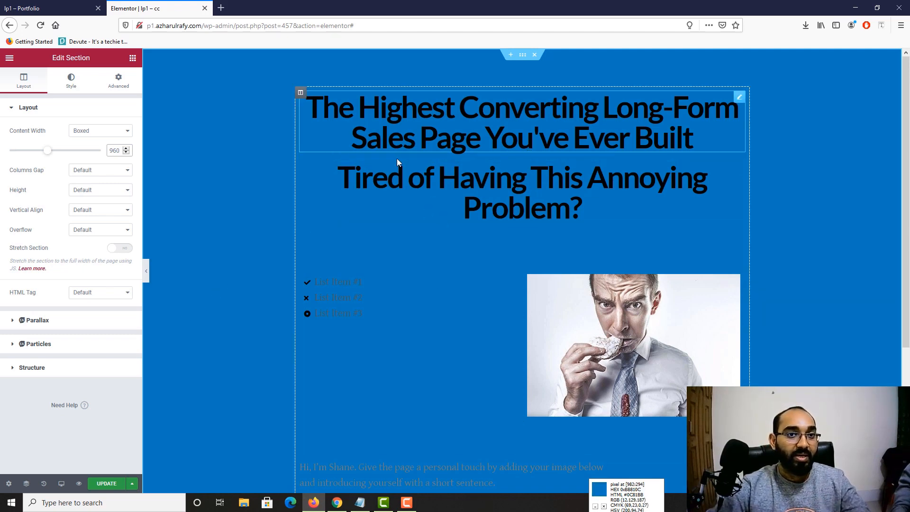
Step: Set the text color of the main heading "The Highest Converting Long-Form Sales Page You've Ever Built" to #FFFFFF
click(694, 140)
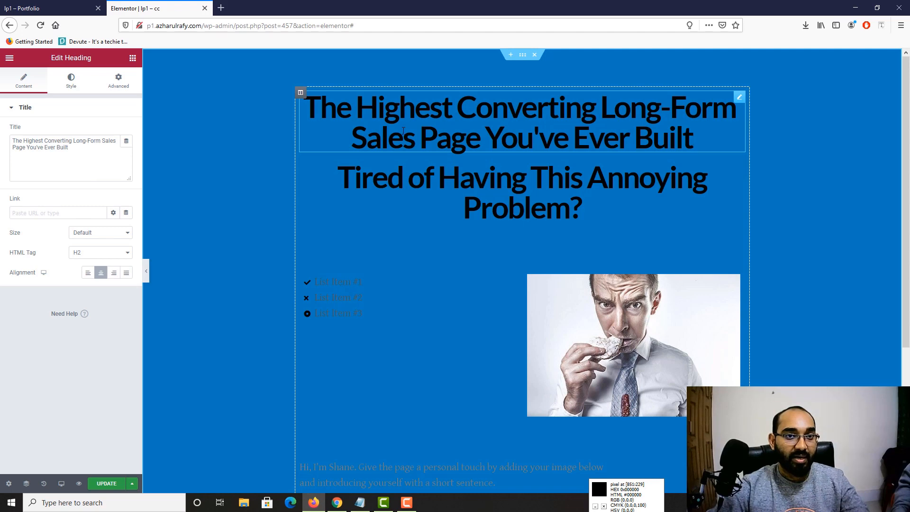
click(79, 83)
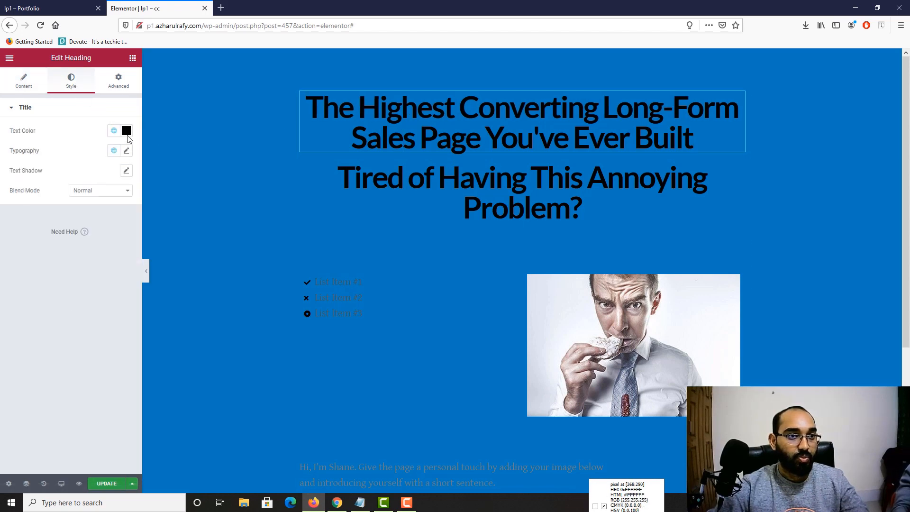
click(127, 135)
drag(88, 198, 1, 159)
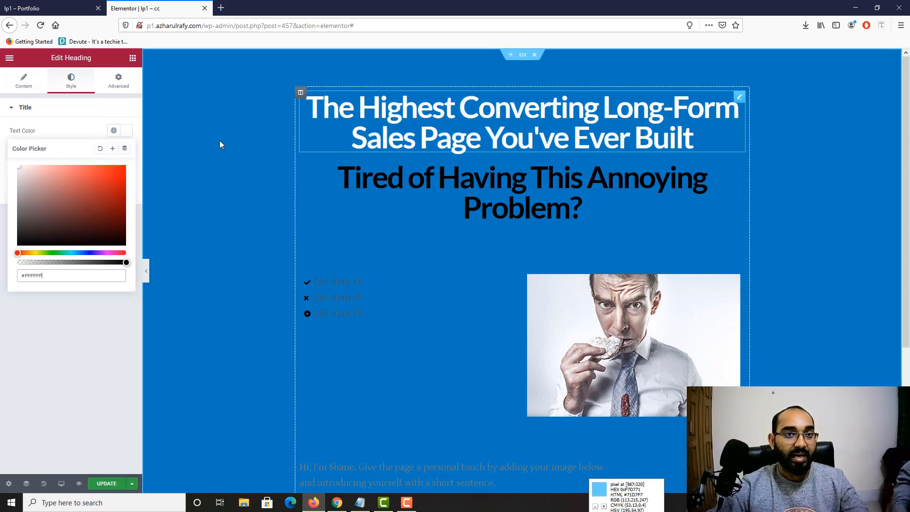
Step: Inspect the main heading's font properties on the lp1 page with Font Finder and return to the Elementor editor
key(ctrl+Tab)
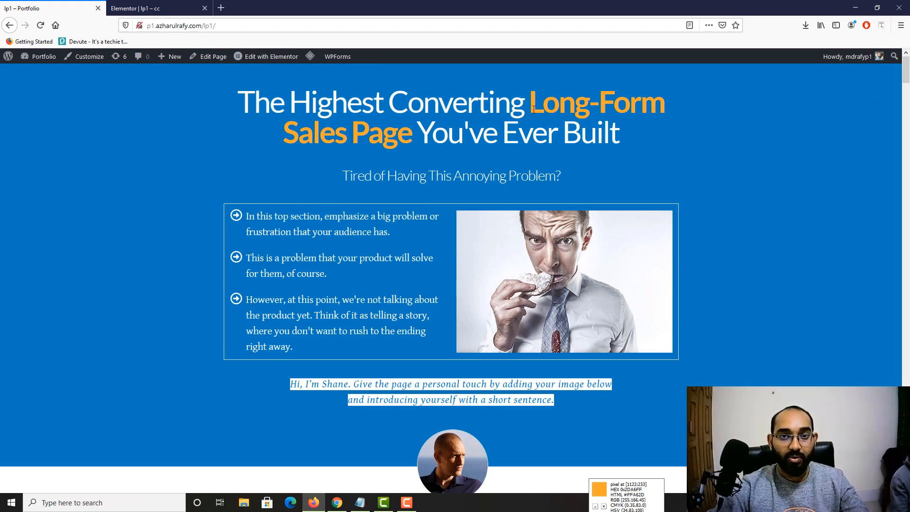
drag(531, 102, 392, 139)
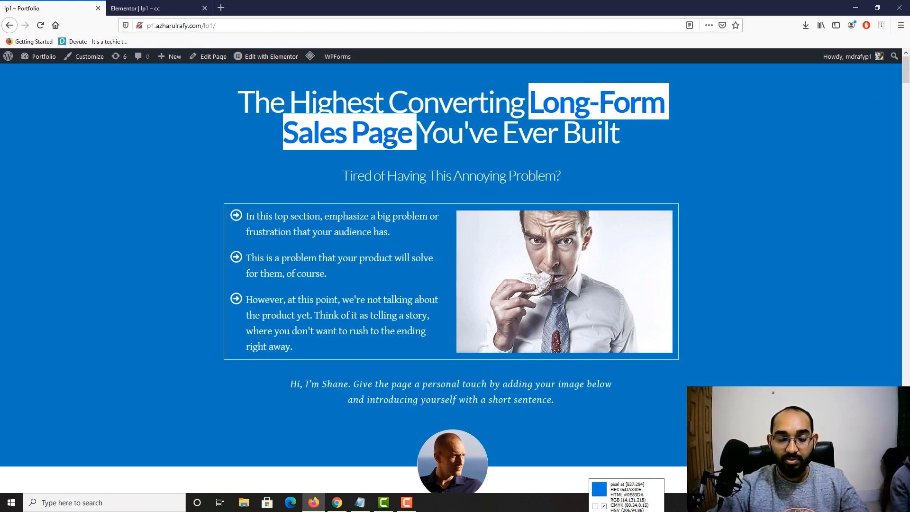
click(618, 157)
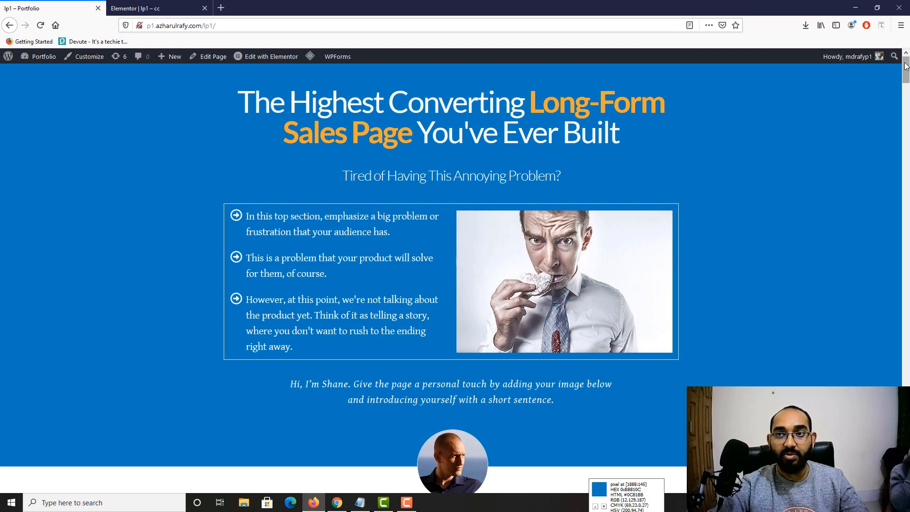
click(882, 26)
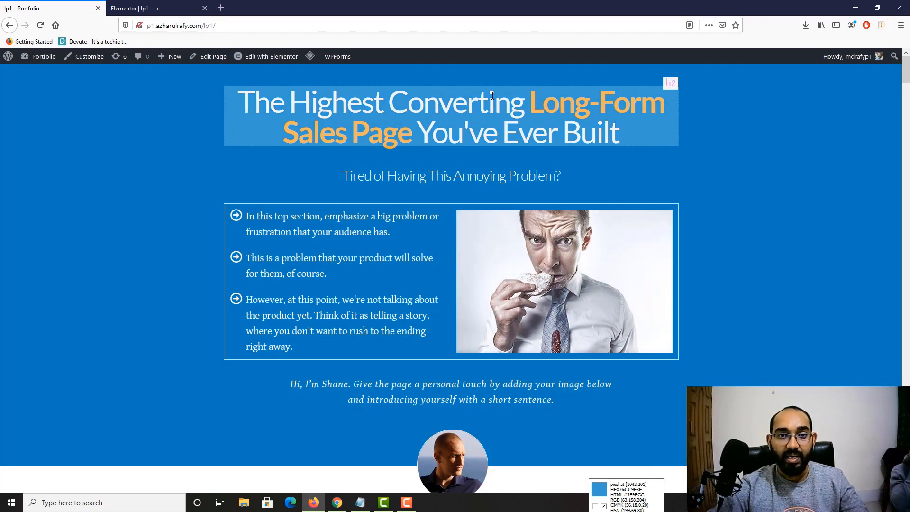
click(612, 90)
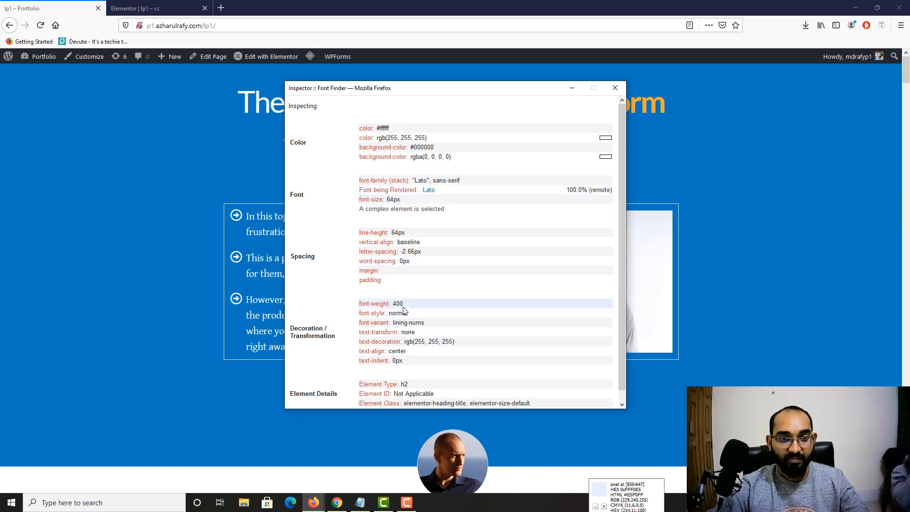
click(616, 88)
click(142, 8)
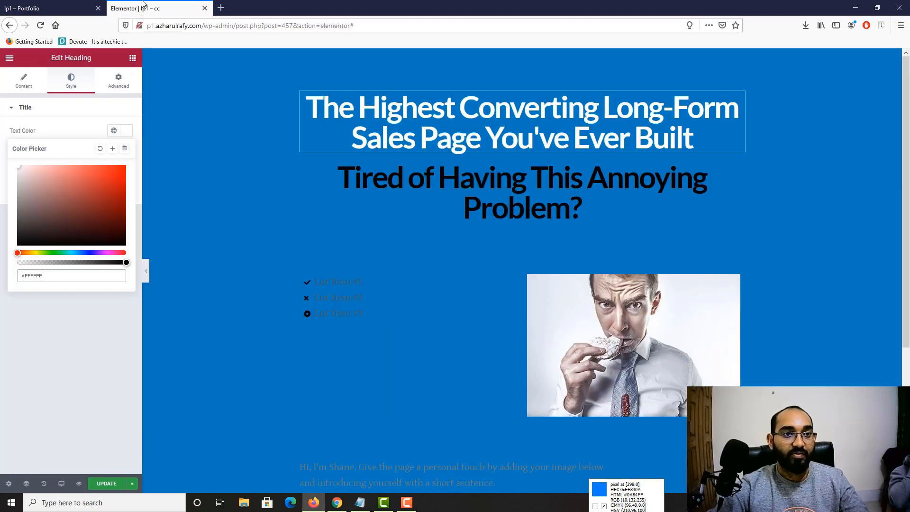
Step: Set the main heading's typography weight to 400
click(69, 317)
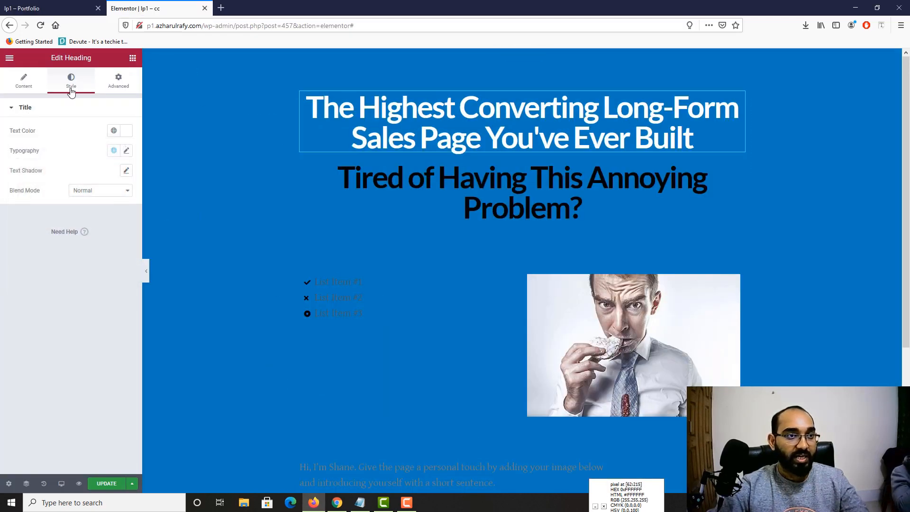
click(127, 150)
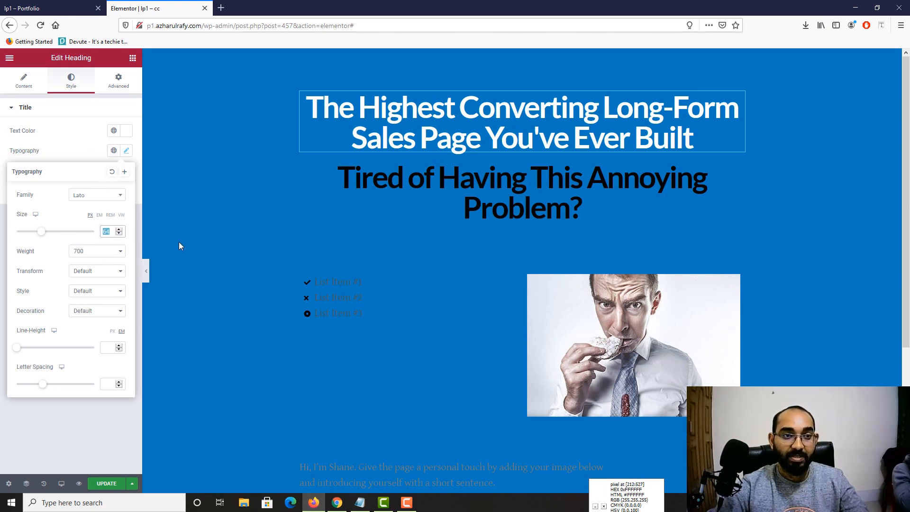
click(88, 253)
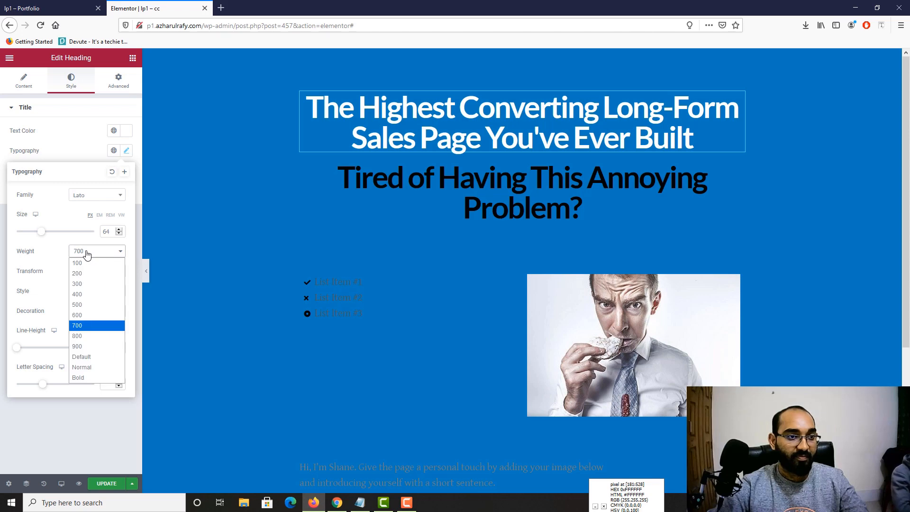
click(84, 294)
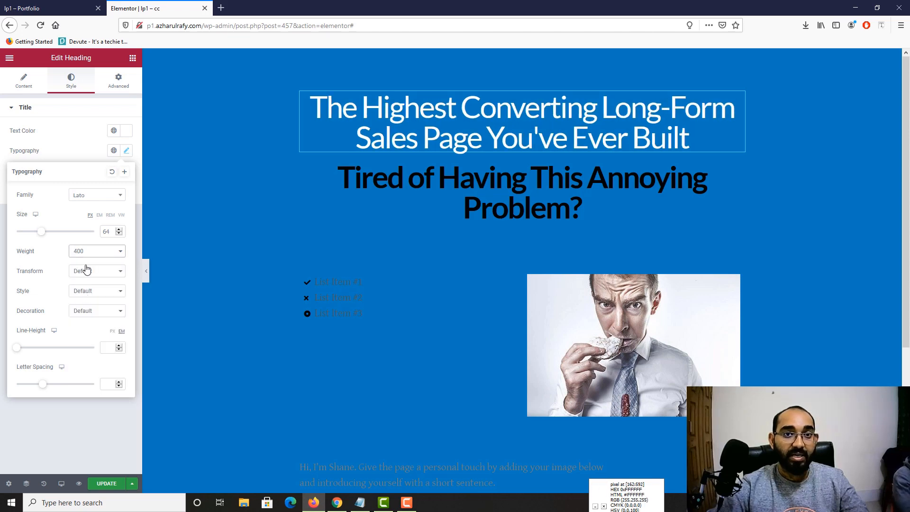
click(53, 411)
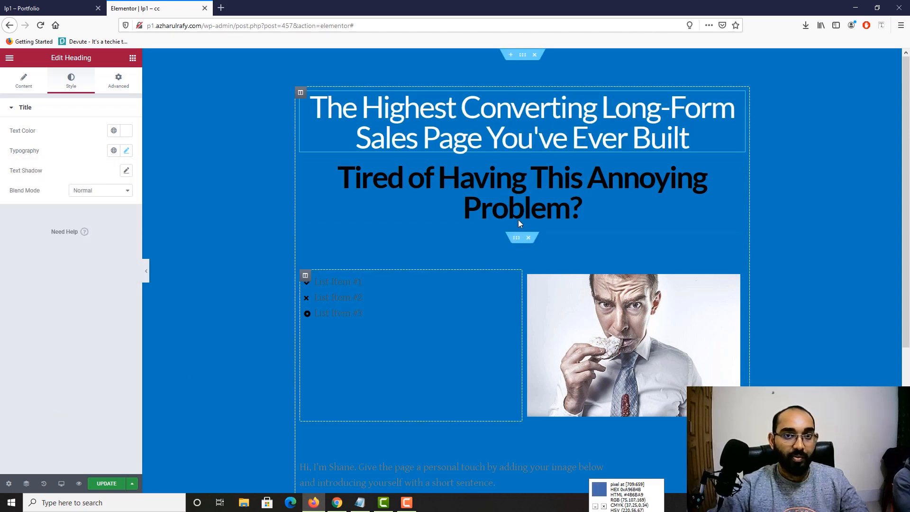
Step: Compare the highlighted words "Long-Form Sales Page" in the lp1 page's heading with the main heading's title content in the editor
click(46, 4)
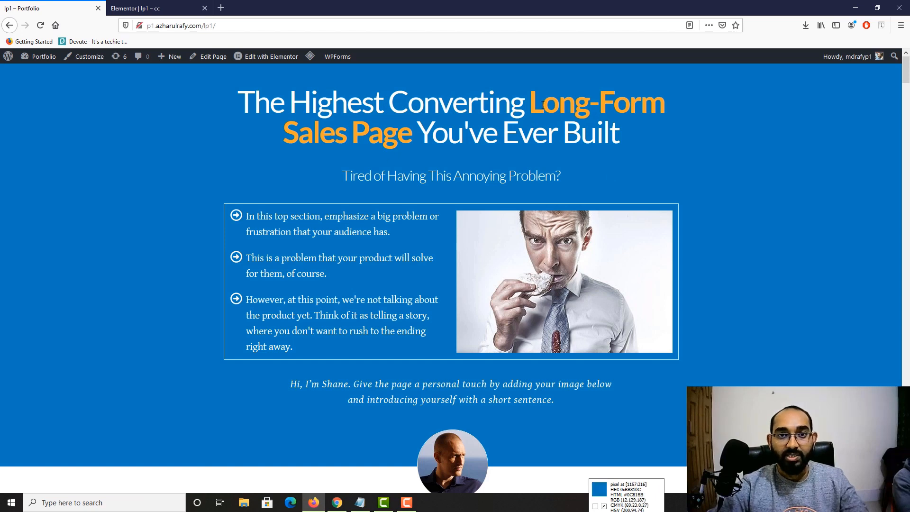
drag(529, 104, 416, 135)
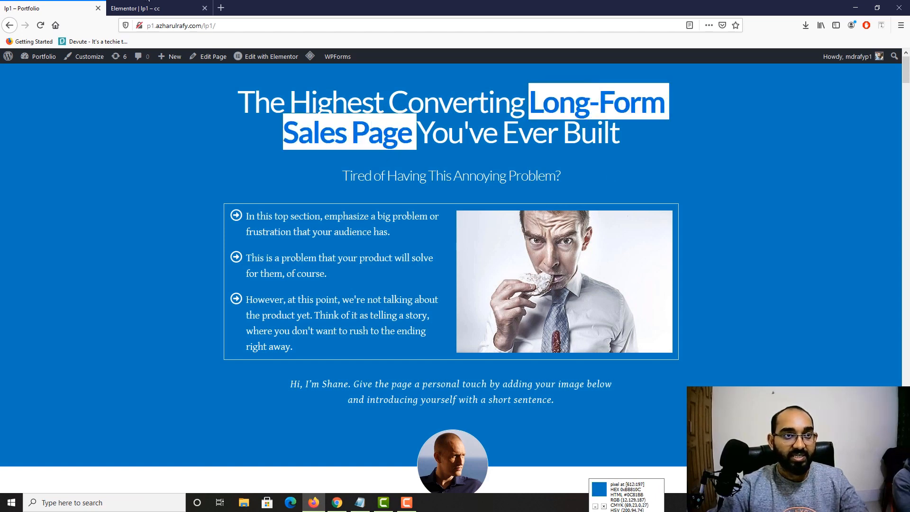
click(147, 10)
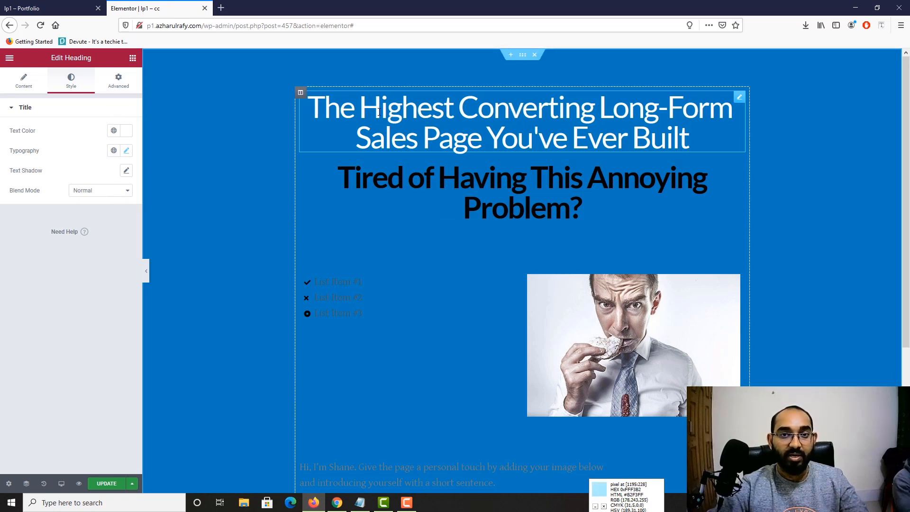
click(521, 109)
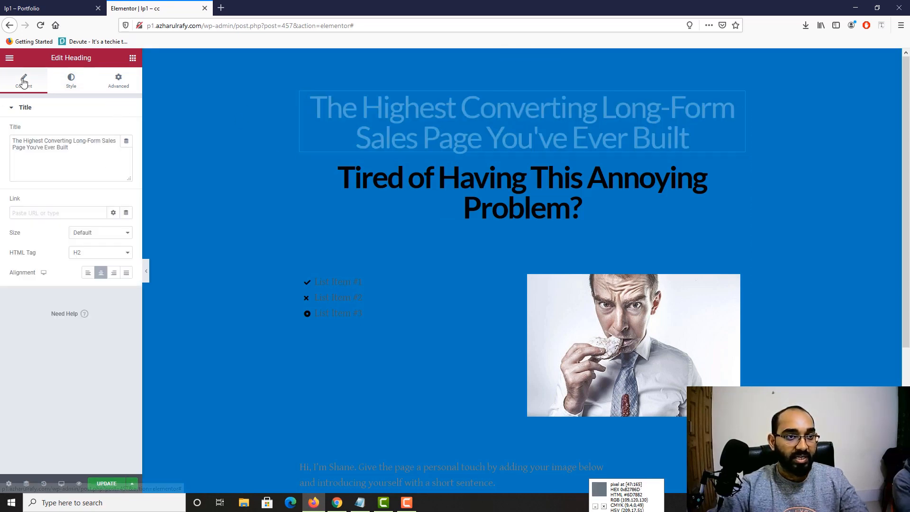
click(87, 4)
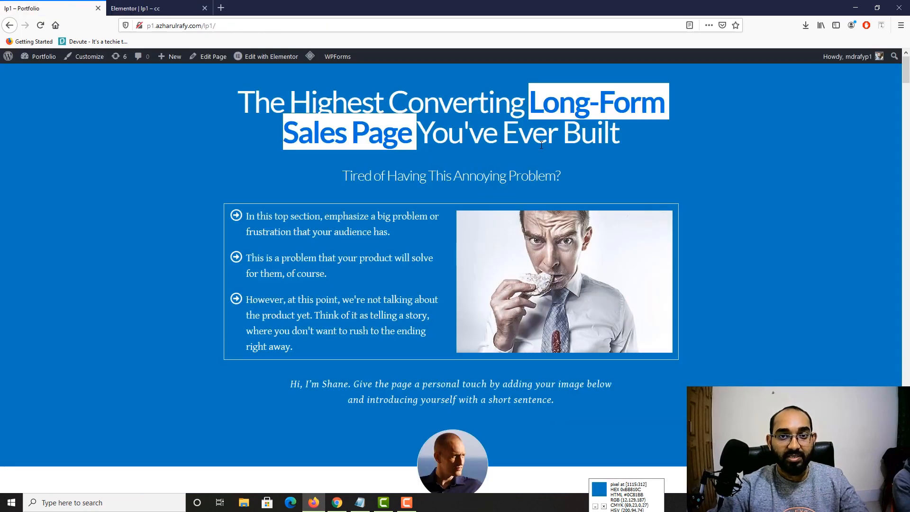
click(545, 102)
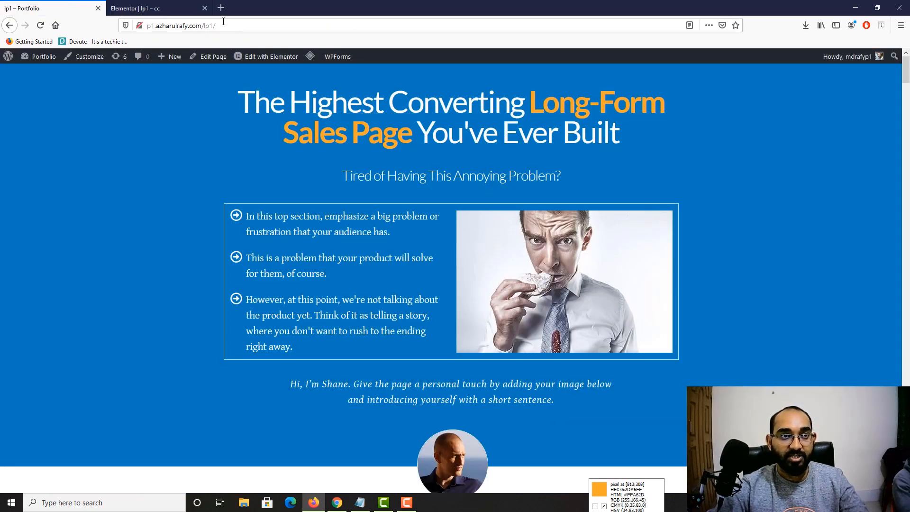
click(156, 8)
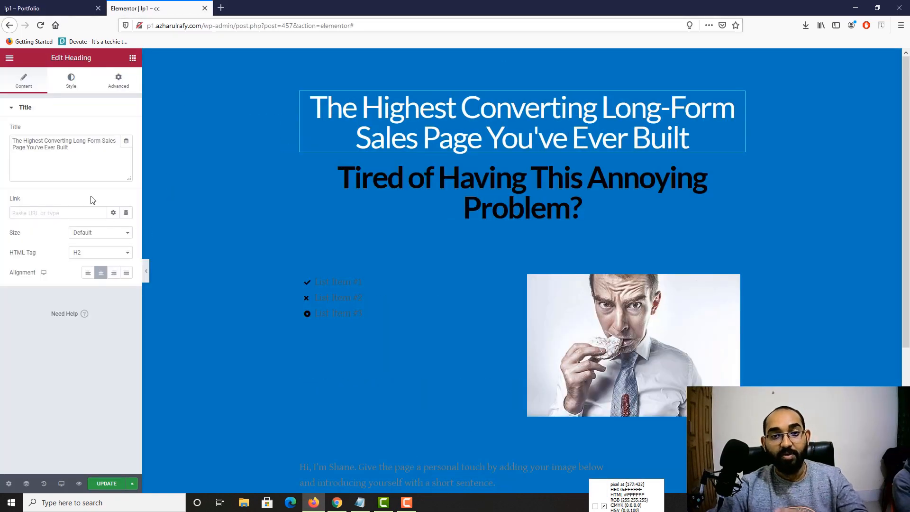
Step: Wrap the words "Long-Form Sales Page" in the main heading's title in <span> and </span> tags
click(72, 142)
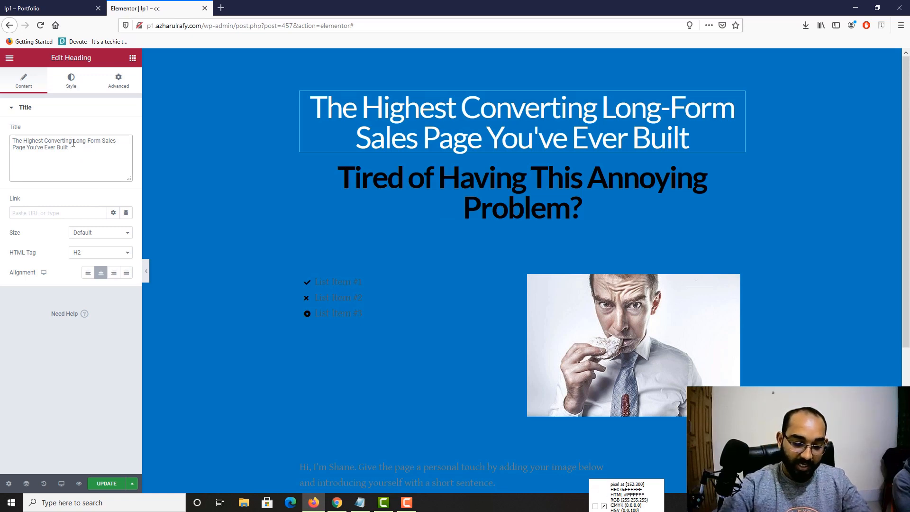
text(<span)
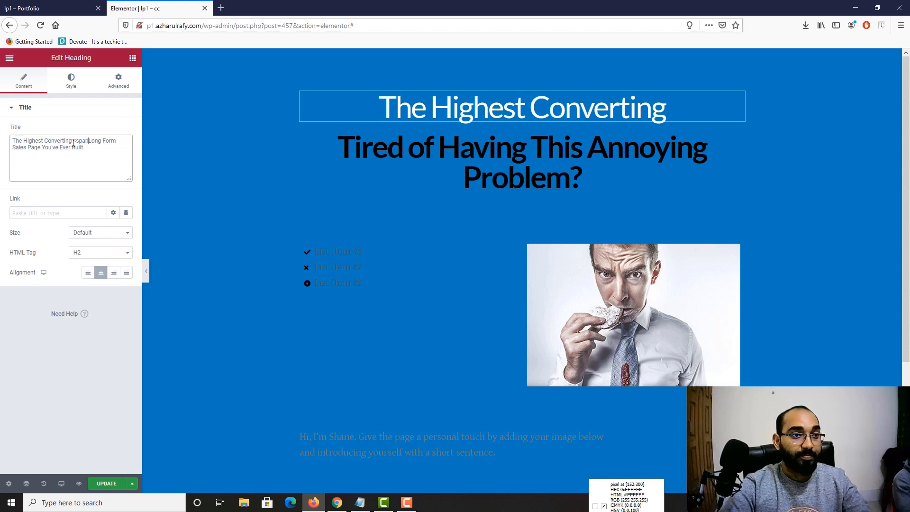
text(>)
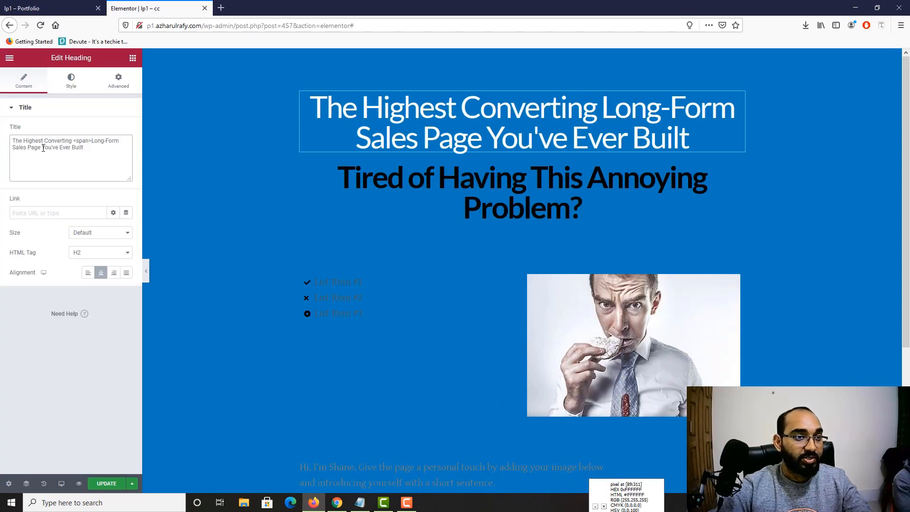
click(42, 148)
text(</)
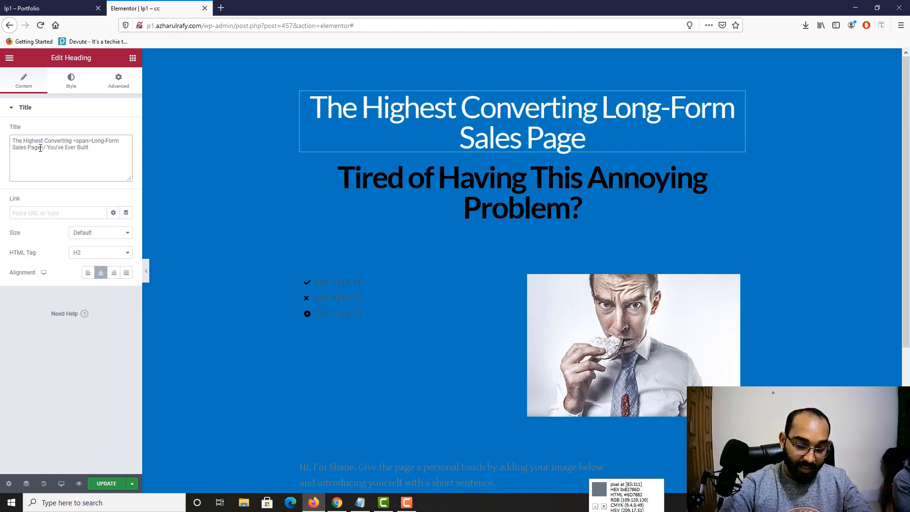
text(span>)
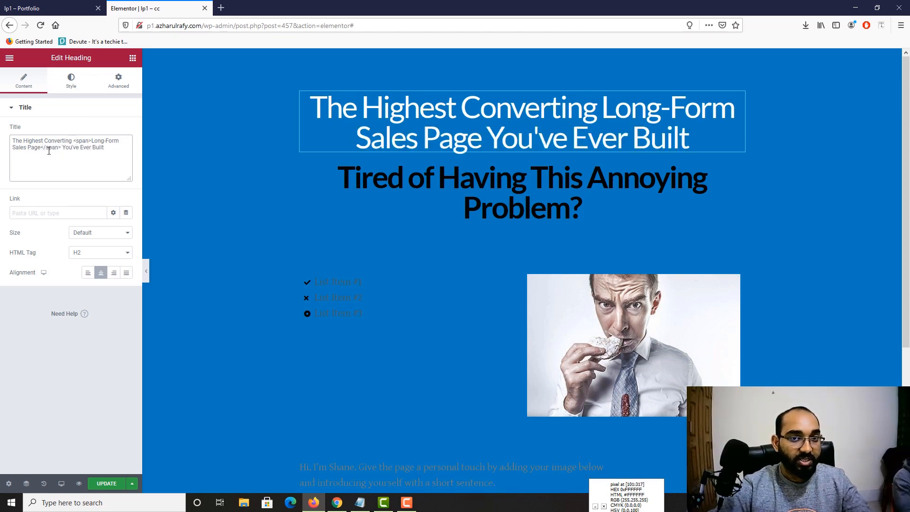
Step: Add the attribute class="or" to the opening span tag in the main heading's title
drag(92, 141, 37, 151)
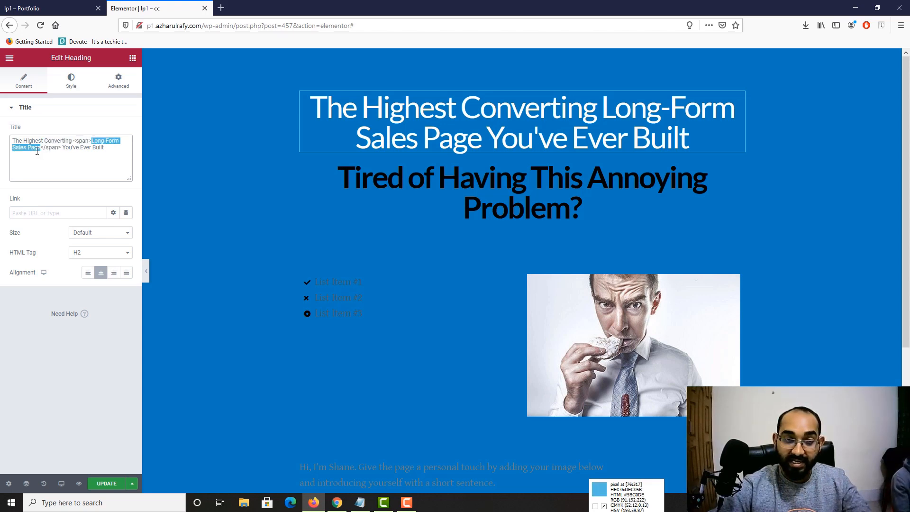
click(90, 141)
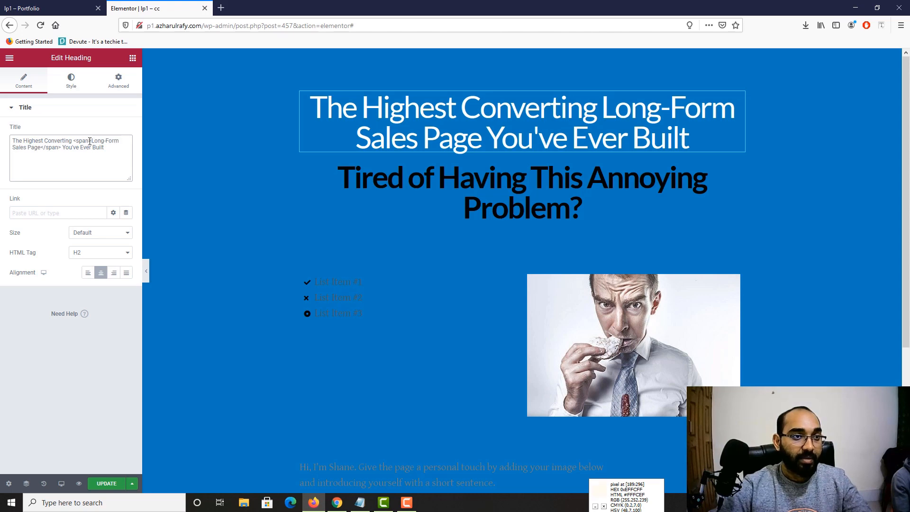
text(clas)
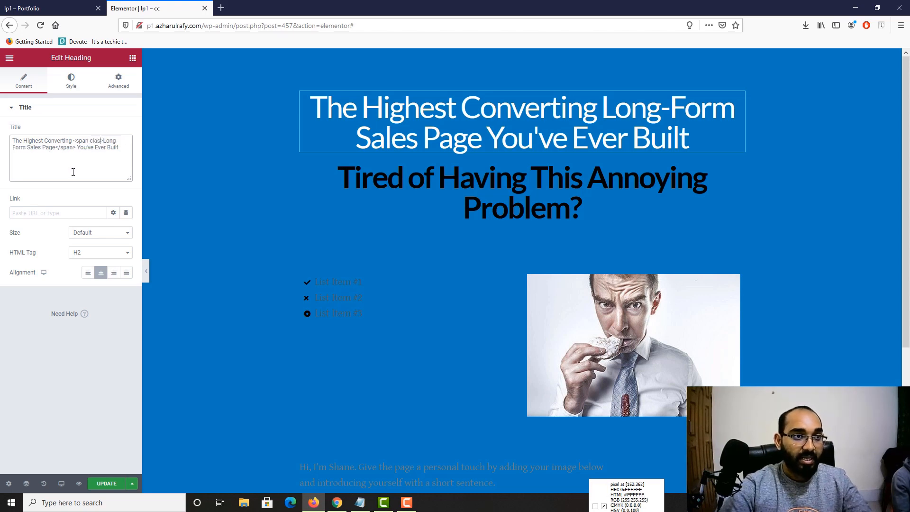
text(s="or">L)
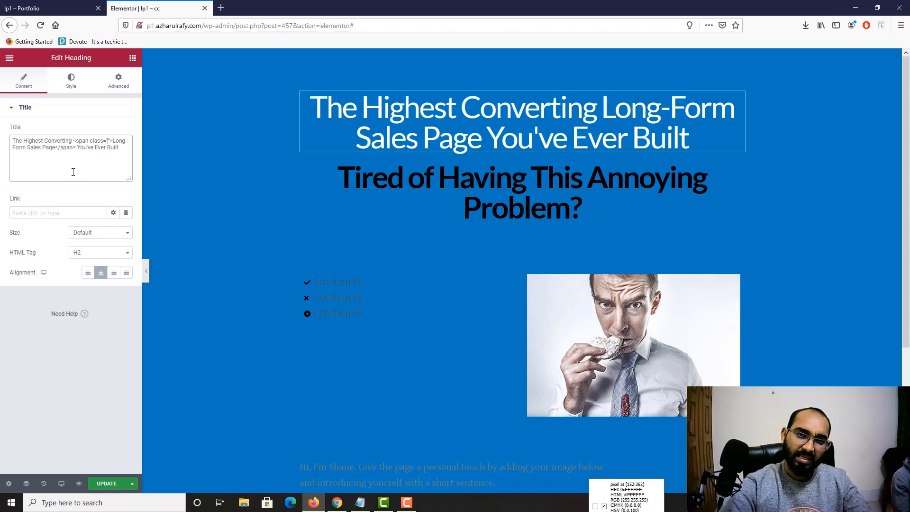
text(ong-For)
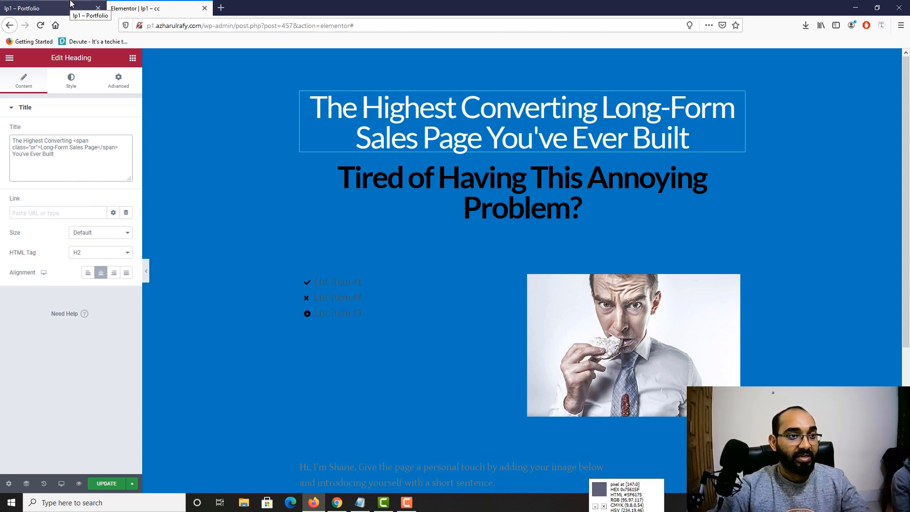
Step: Add custom CSS to the main heading that gives the .or class the color #FFA62D, matching the lp1 page's highlighted words
click(124, 91)
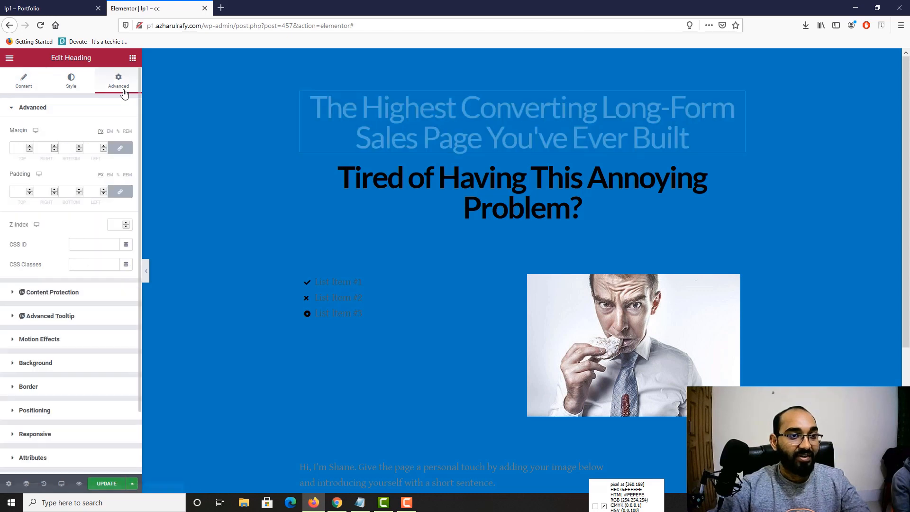
scroll(64, 332, down, 3)
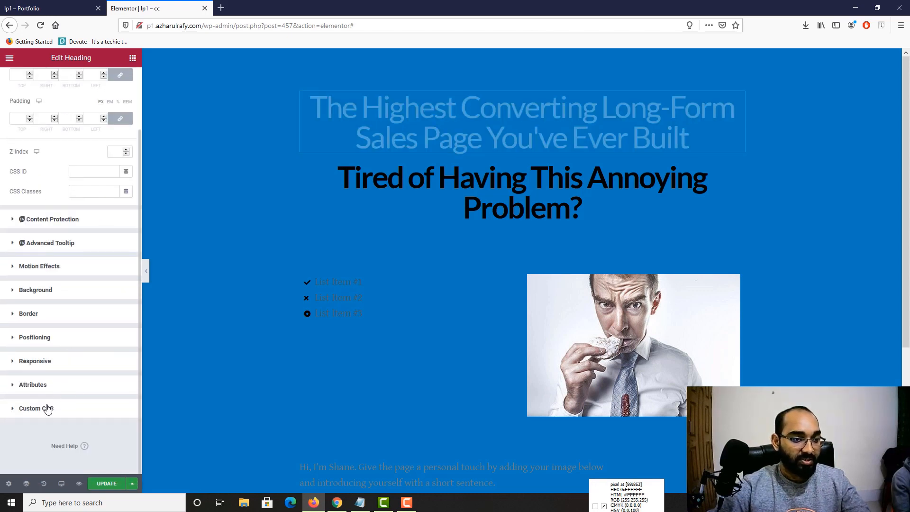
click(48, 409)
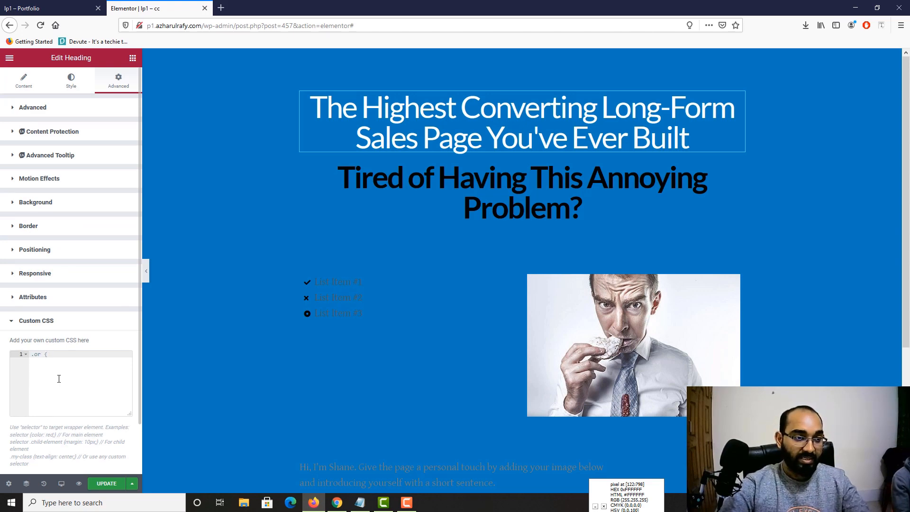
key(Return)
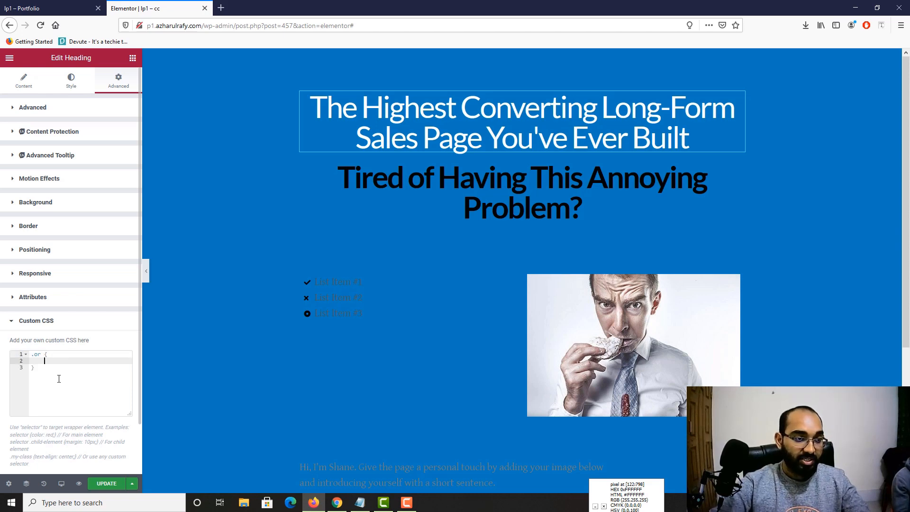
text(color:)
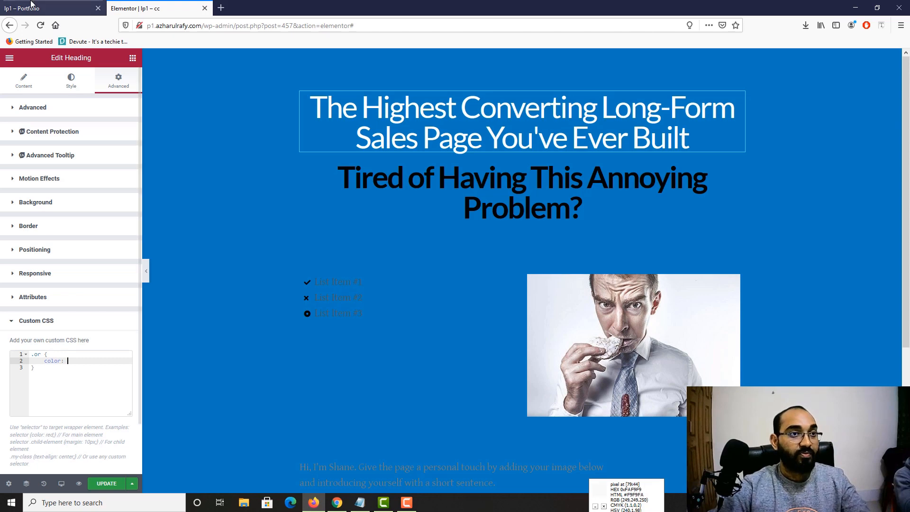
click(47, 8)
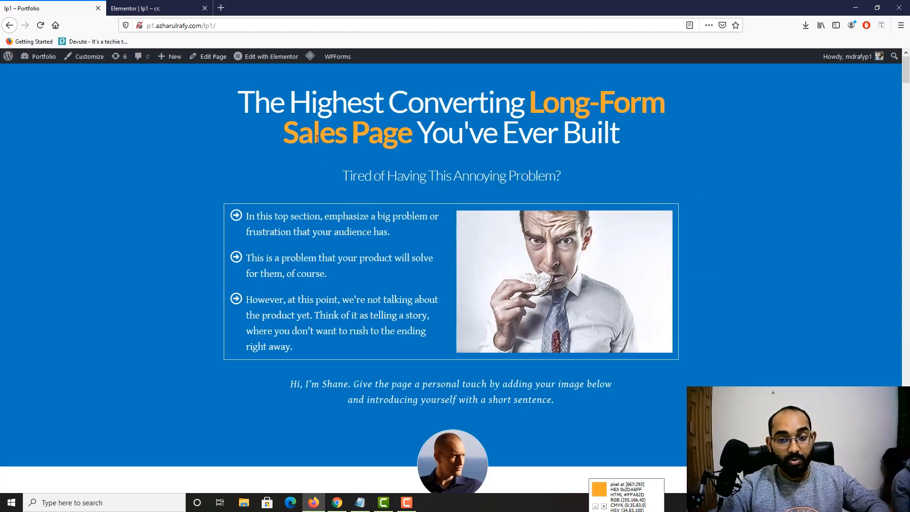
click(148, 5)
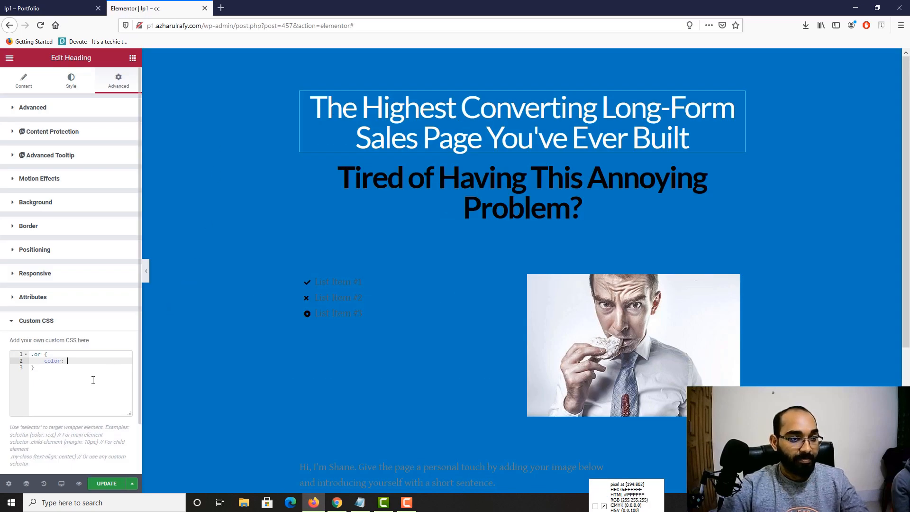
click(68, 361)
text(#FFA62D;)
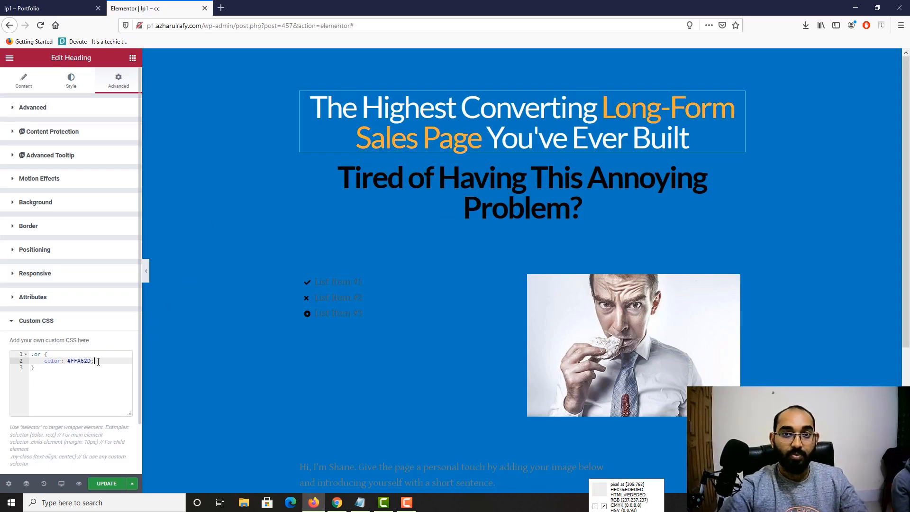
Step: Check the highlighted words' boldness on the lp1 page and add font-weight: 700 to the main heading's .or rule
click(40, 4)
drag(415, 139, 549, 105)
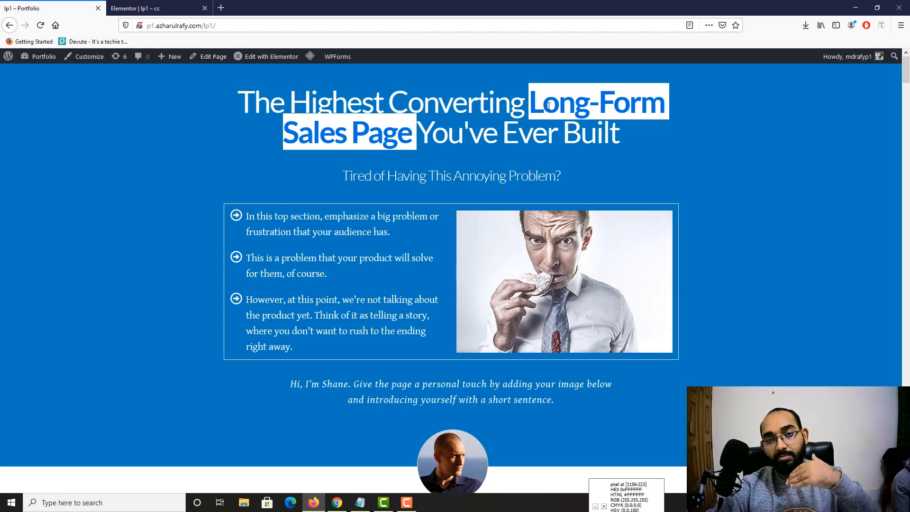
click(549, 106)
click(151, 7)
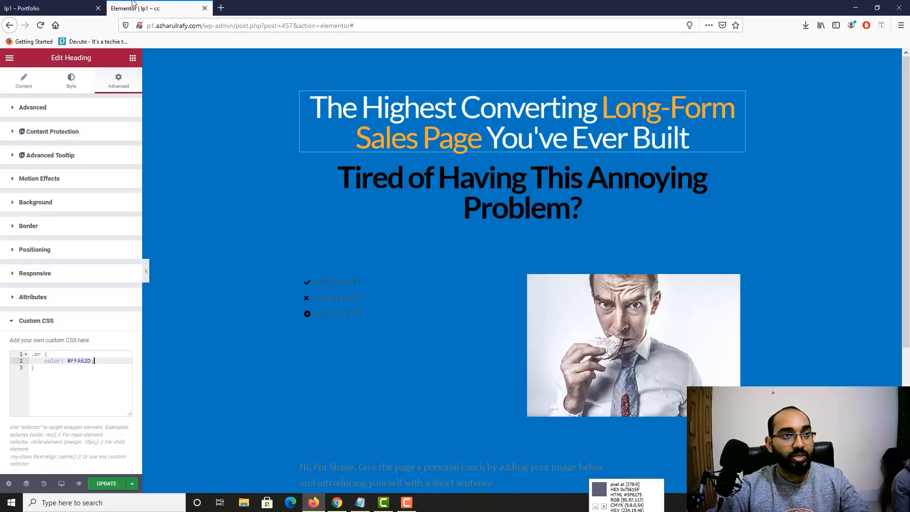
key(Return)
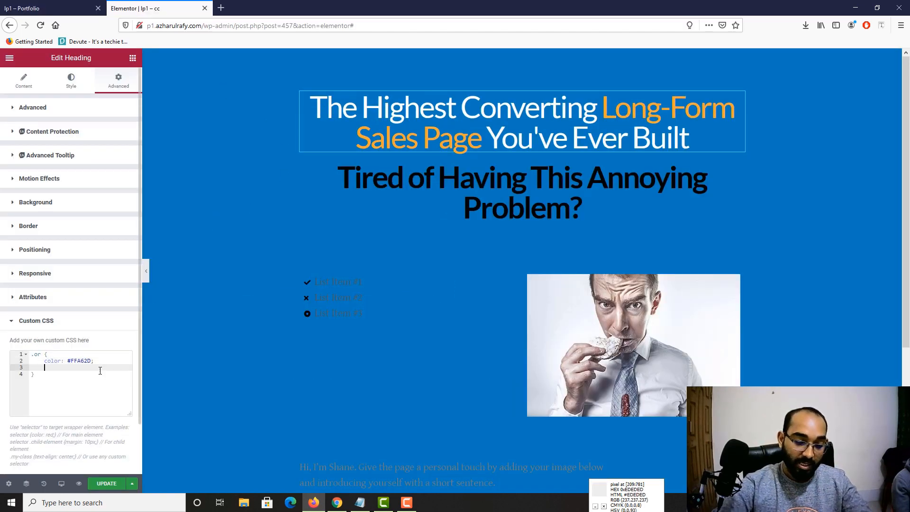
text(font)
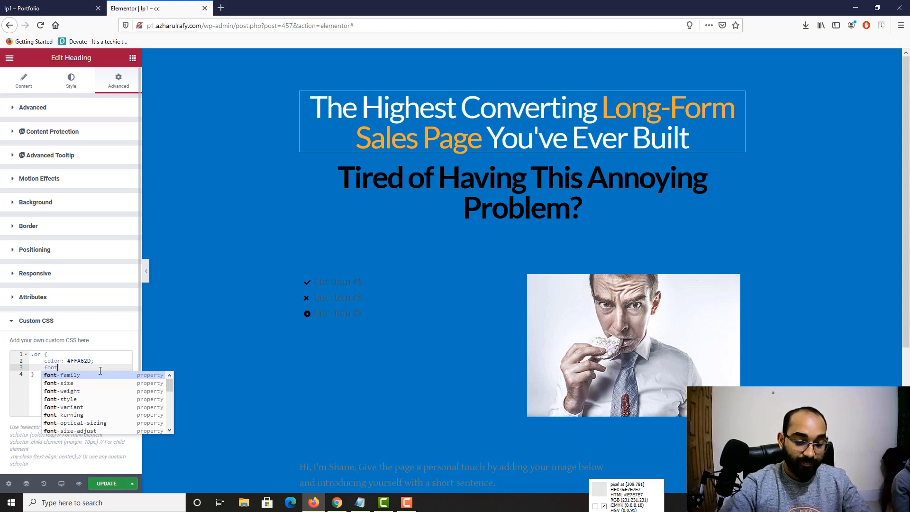
text(-wi)
key(Return)
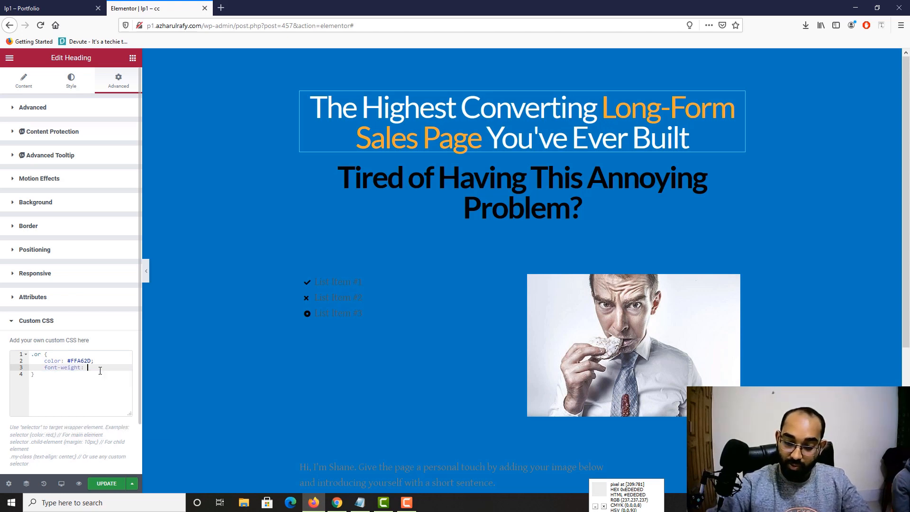
text(700)
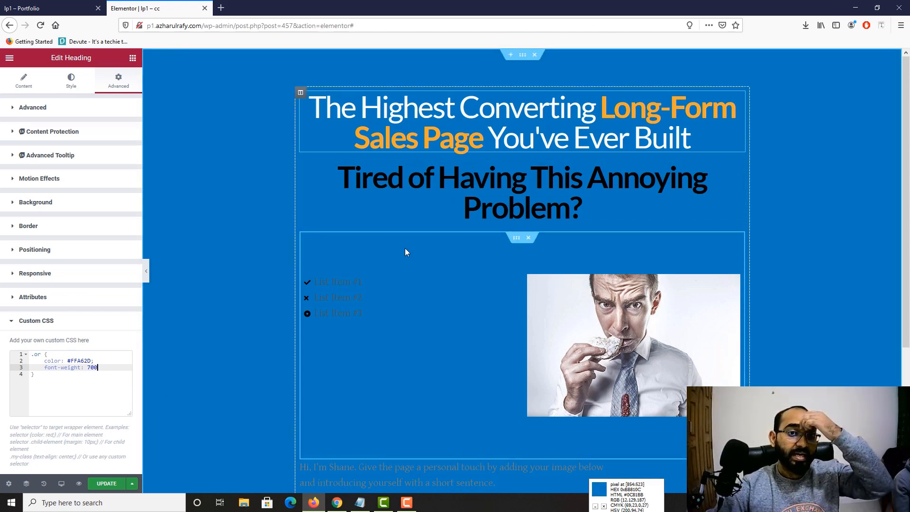
Step: Select the "Tired of Having This Annoying Problem?" heading and inspect the lp1 original's font properties with Font Finder
click(421, 190)
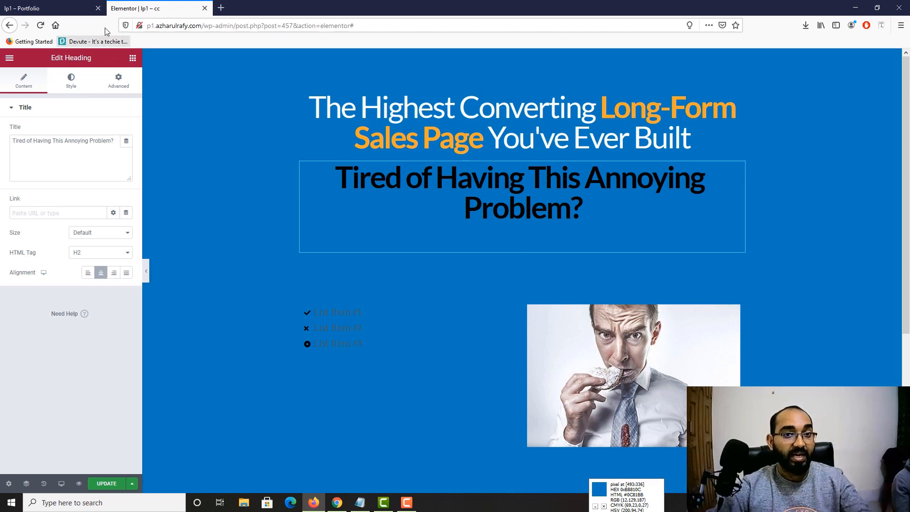
click(59, 5)
click(852, 26)
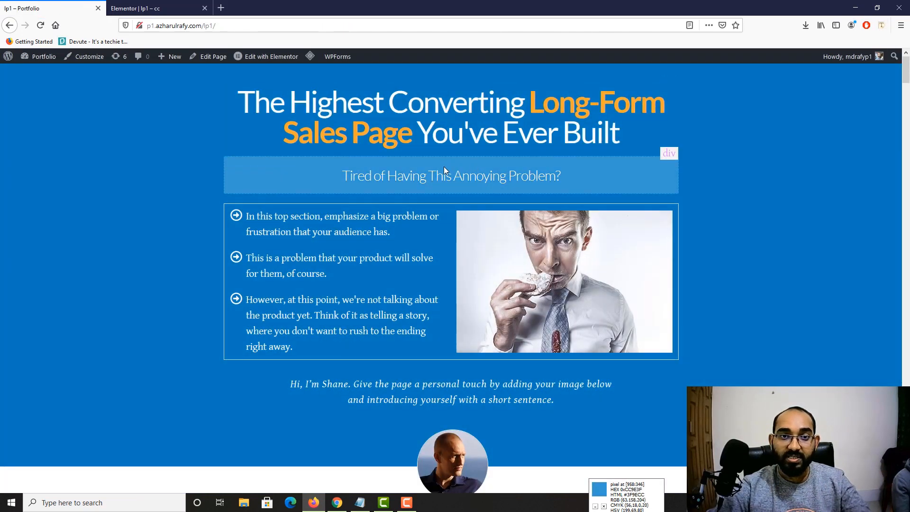
click(445, 169)
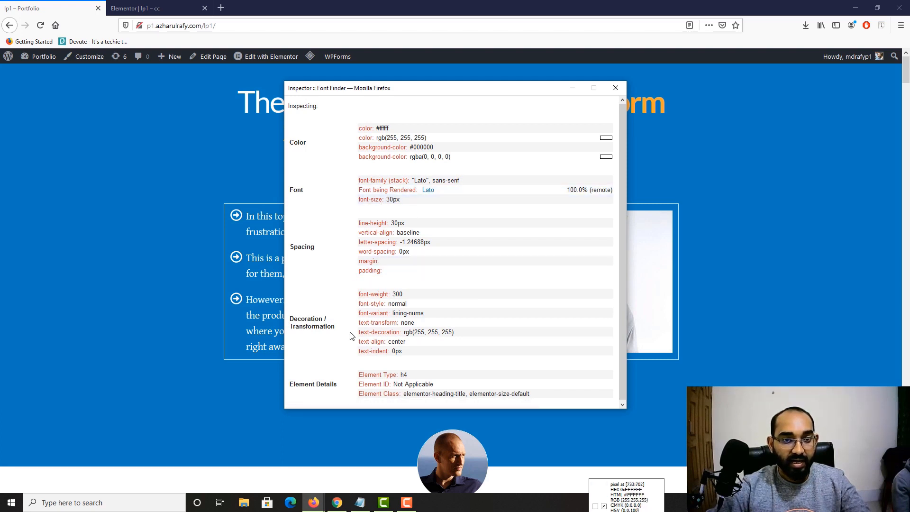
click(616, 88)
click(135, 8)
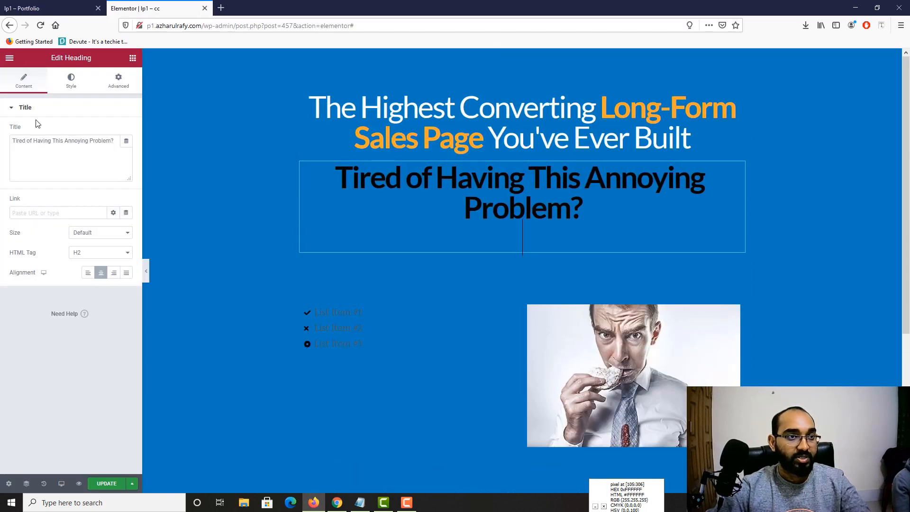
Step: Set the text color of the "Tired of Having This Annoying Problem?" heading to #FFFFFF
click(70, 82)
click(126, 131)
drag(115, 166, 2, 157)
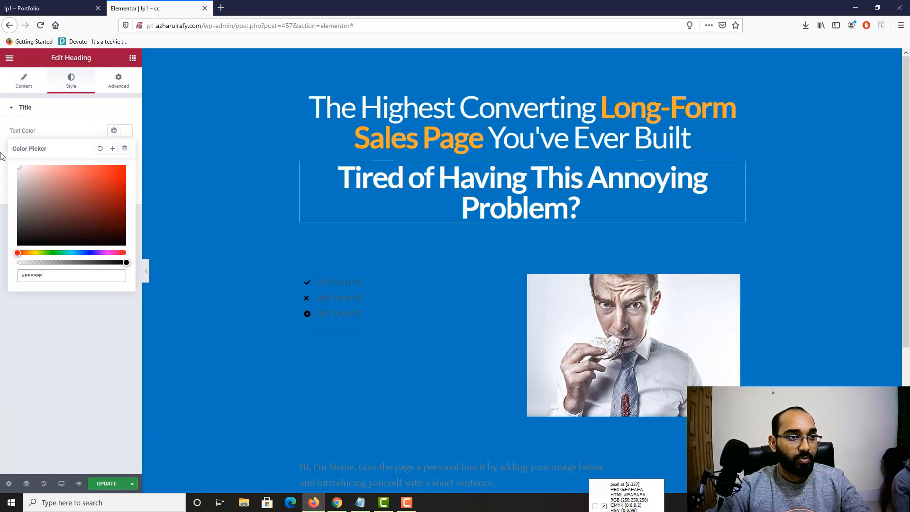
click(122, 153)
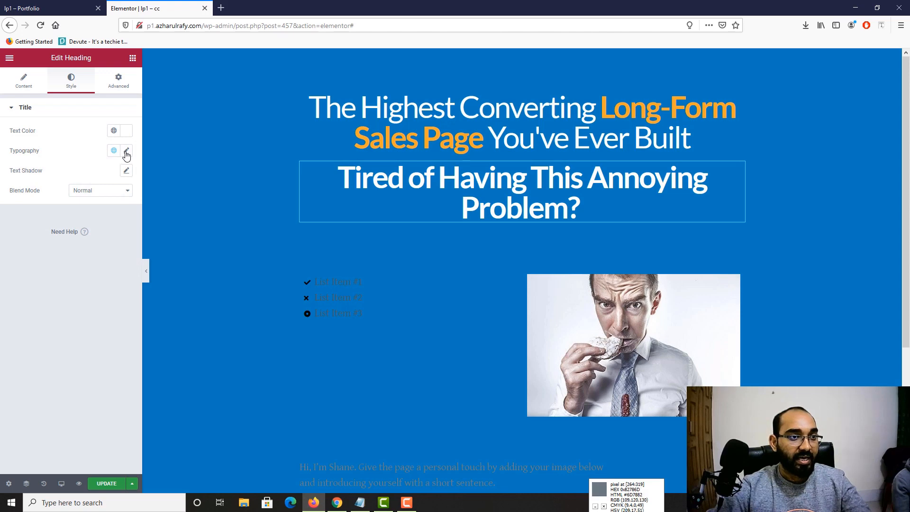
Step: Set the "Tired of Having This Annoying Problem?" heading's typography to size 30 px and weight 300
click(125, 152)
double_click(106, 231)
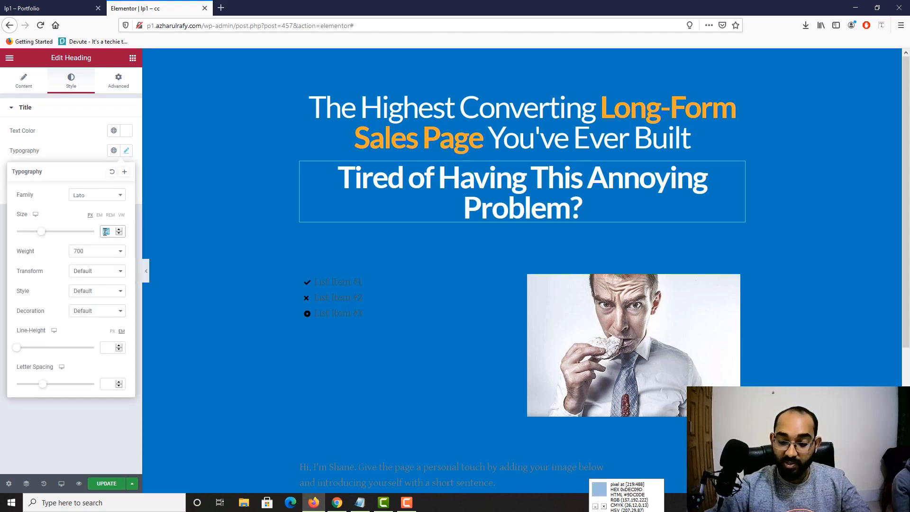
text(30)
click(93, 251)
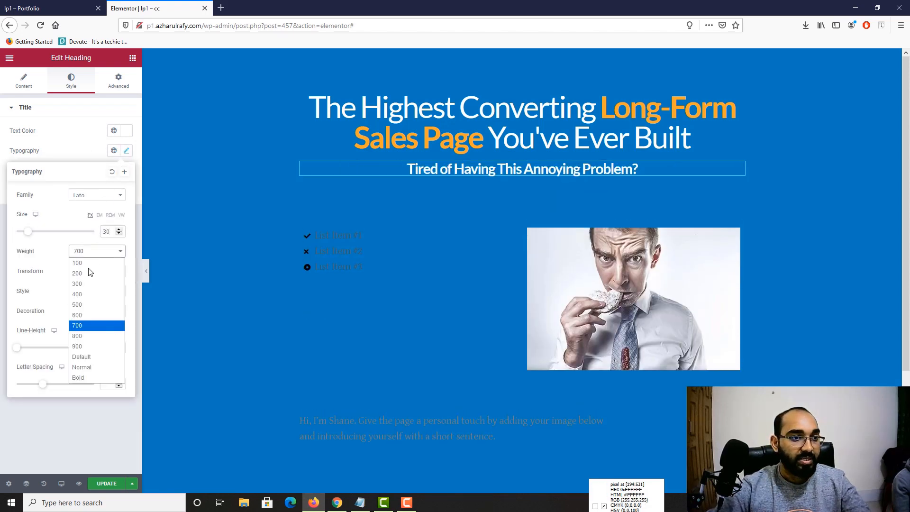
click(87, 284)
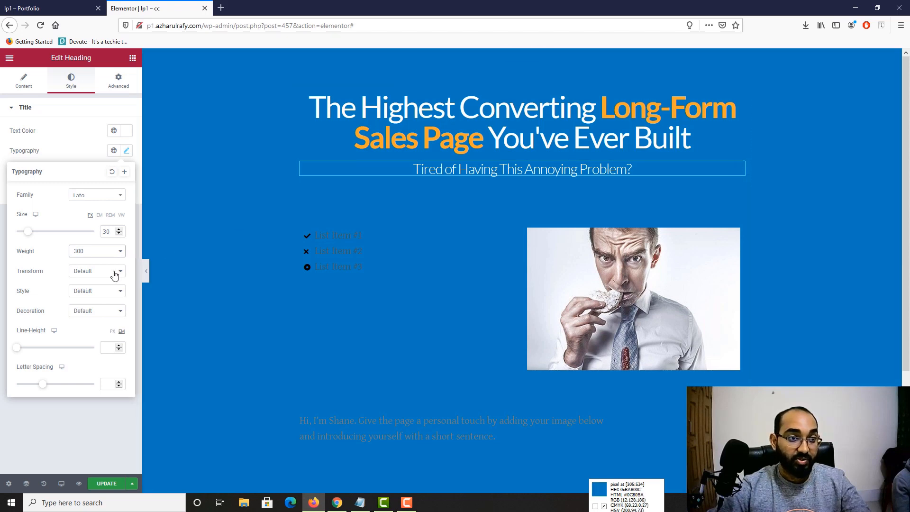
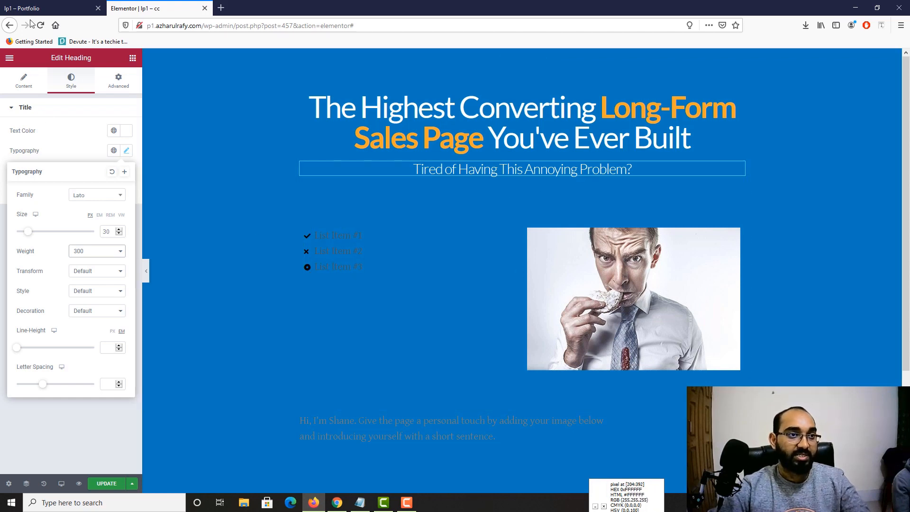
click(10, 425)
Step: Copy the first bullet's text, "In this top section, emphasize a big problem or frustration that your audience has.", from the lp1 page
click(28, 8)
scroll(50, 294, down, 2)
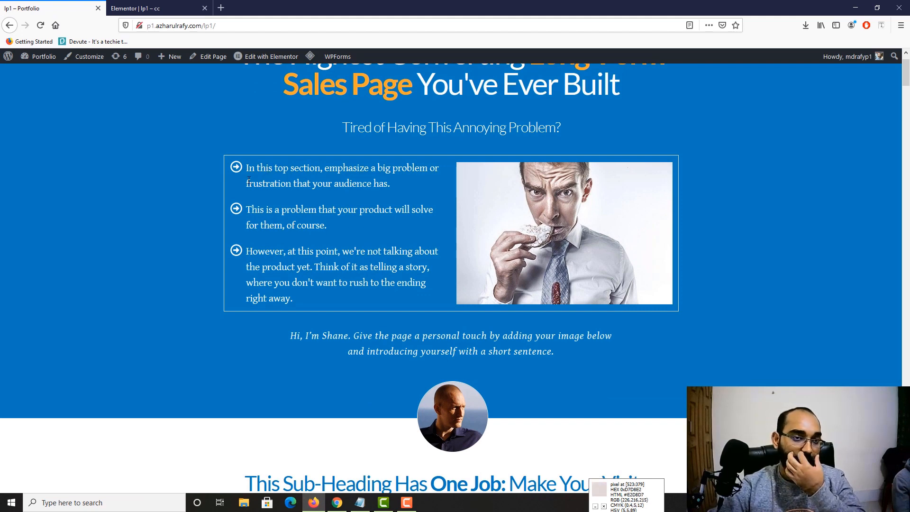
drag(233, 169, 388, 188)
right_click(378, 182)
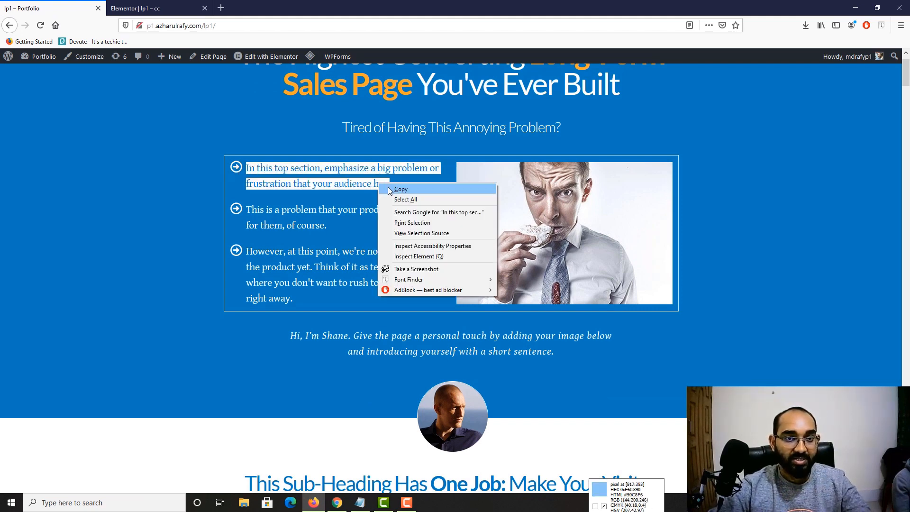
click(394, 185)
key(ctrl+Tab)
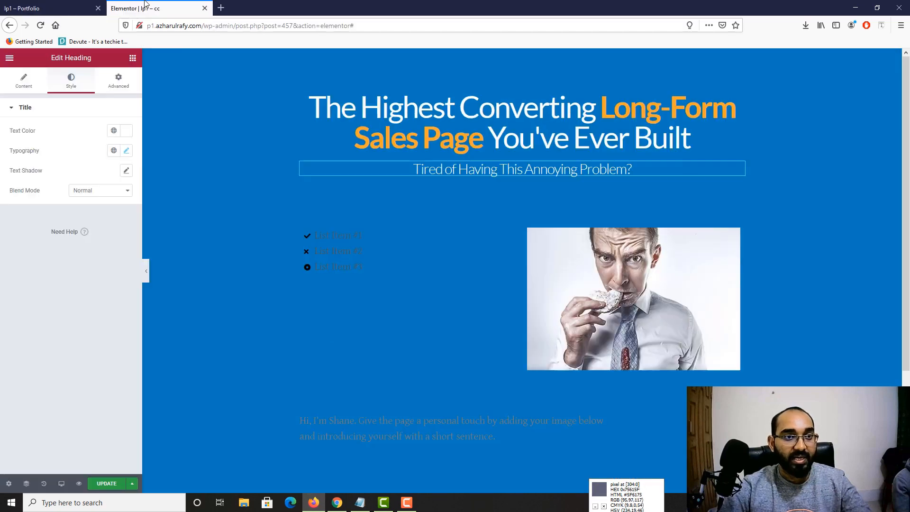
Step: Remove the second and third items from the icon list beside the photo, keeping only List Item #1
click(339, 249)
click(123, 212)
click(125, 193)
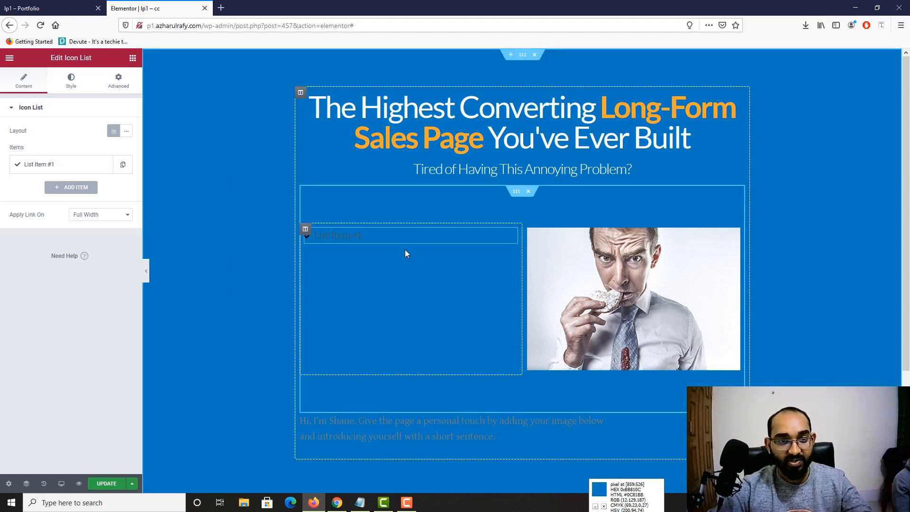
Step: Replace the text of List Item #1 with the bullet sentence copied from the lp1 page
click(65, 164)
click(68, 199)
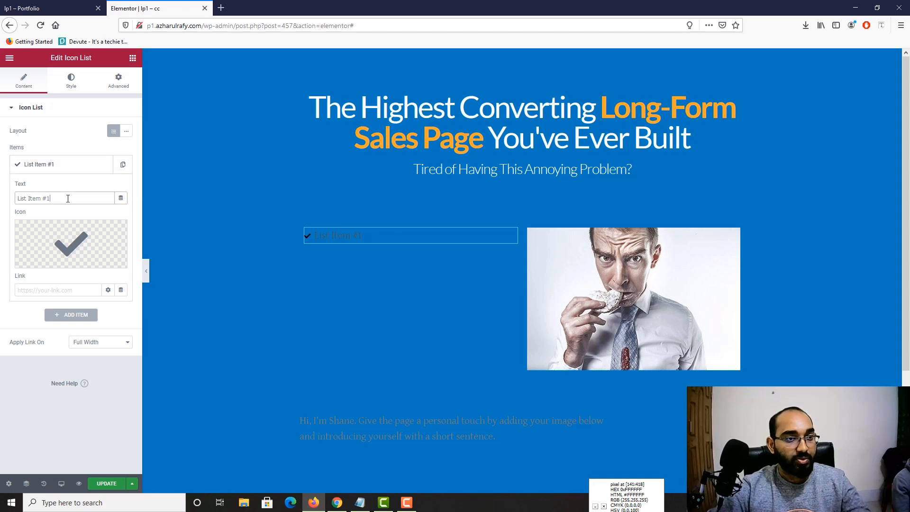
key(ctrl+v)
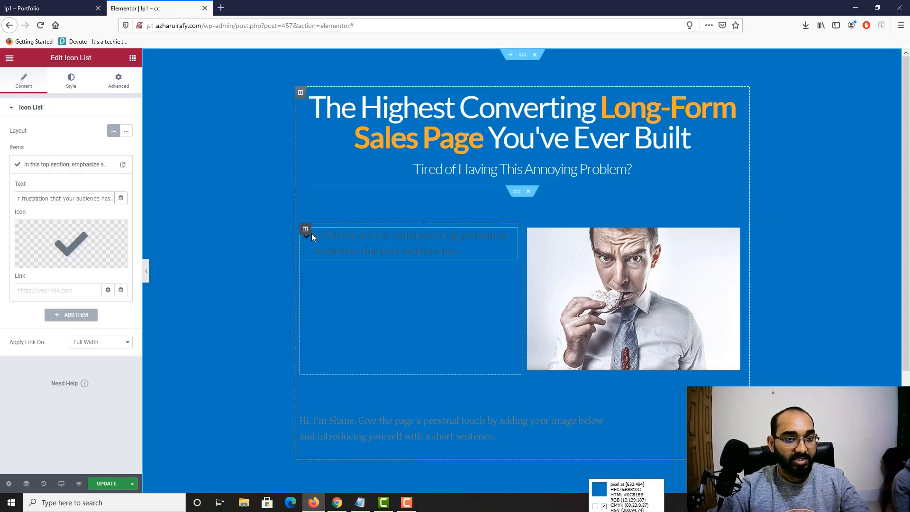
Step: Find right-arrow icons with "rig" in the icon library and give the list item the outlined circled right arrow used on lp1
click(42, 269)
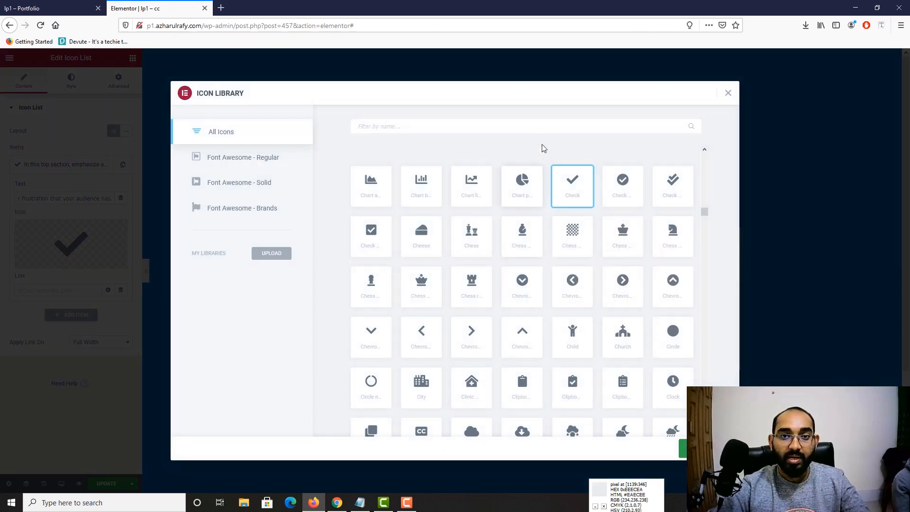
click(538, 122)
text(rig)
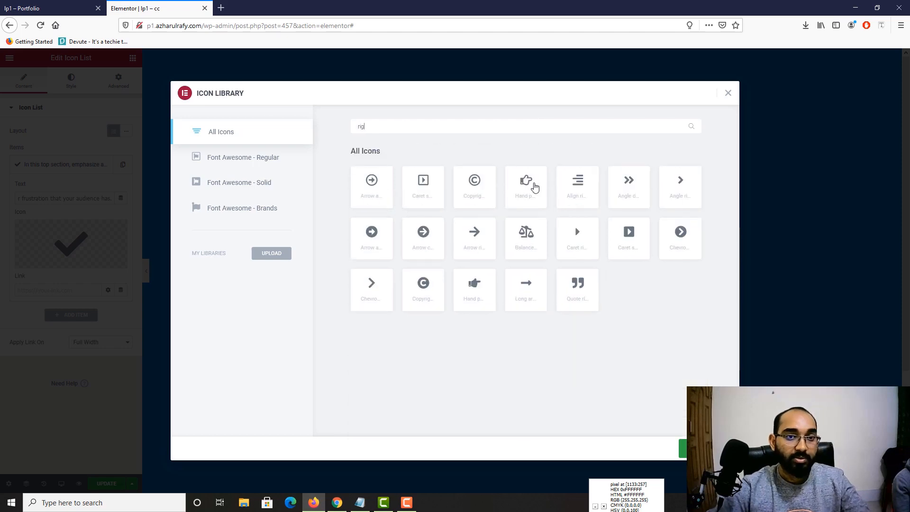
click(29, 8)
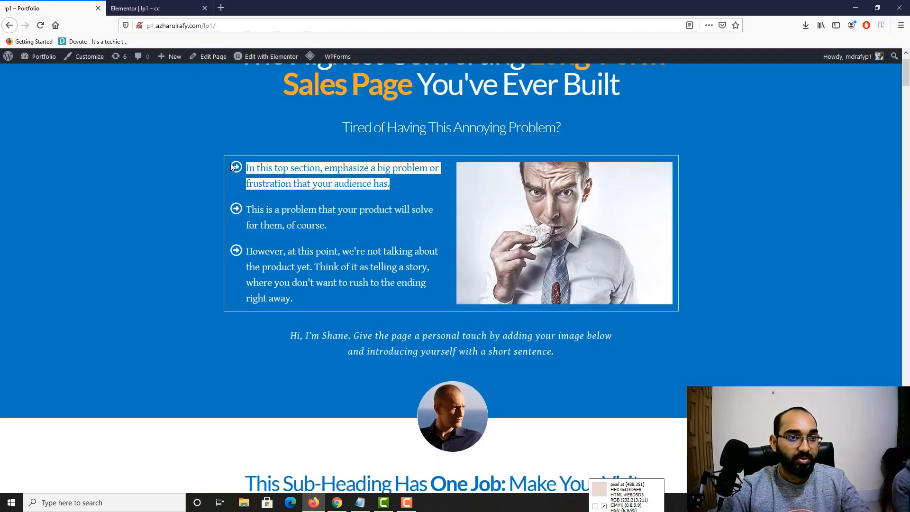
click(156, 8)
click(358, 192)
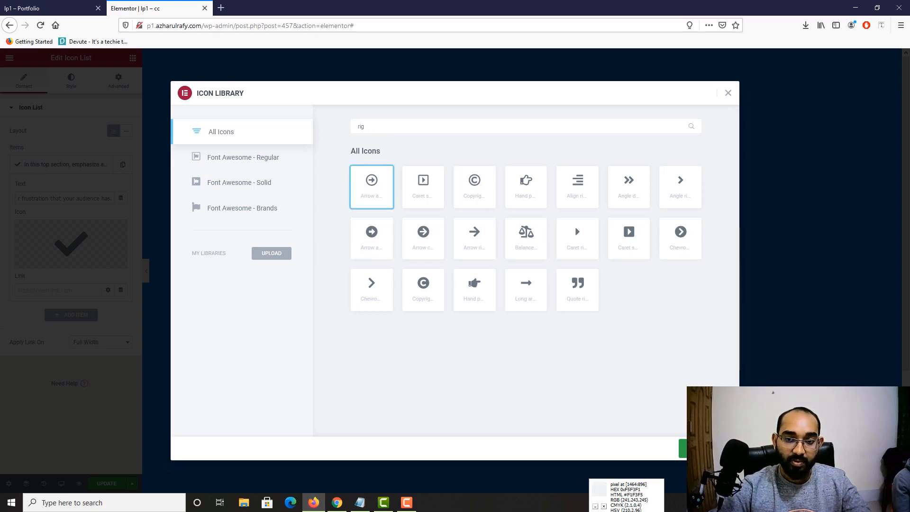
click(703, 448)
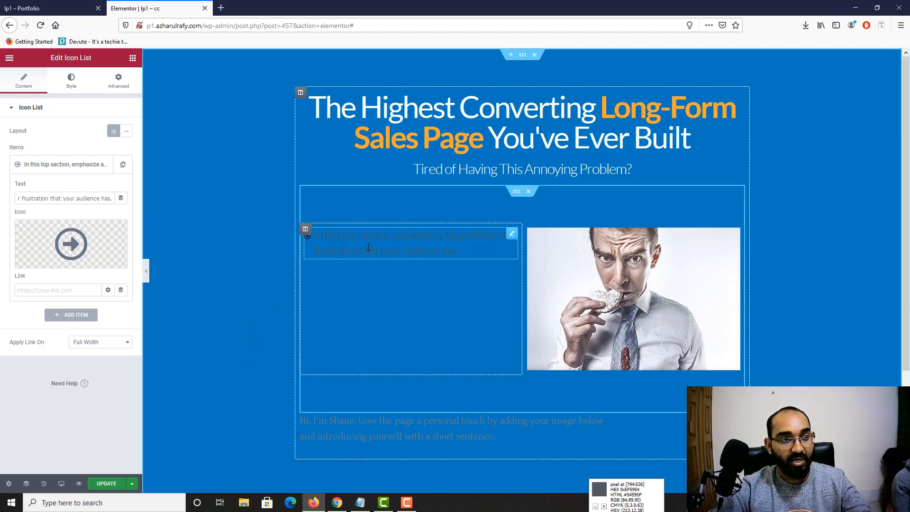
Step: Set the icon list's icon color to white and the icon size to 20
click(80, 93)
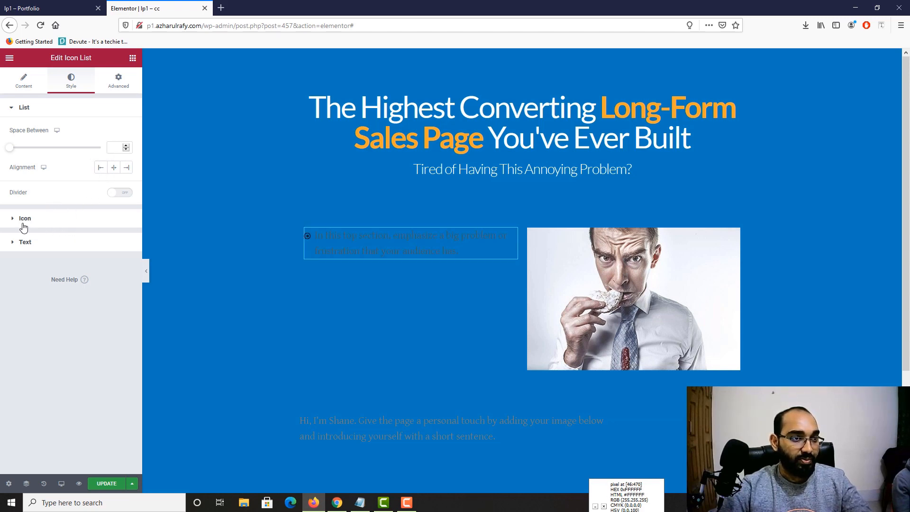
click(26, 219)
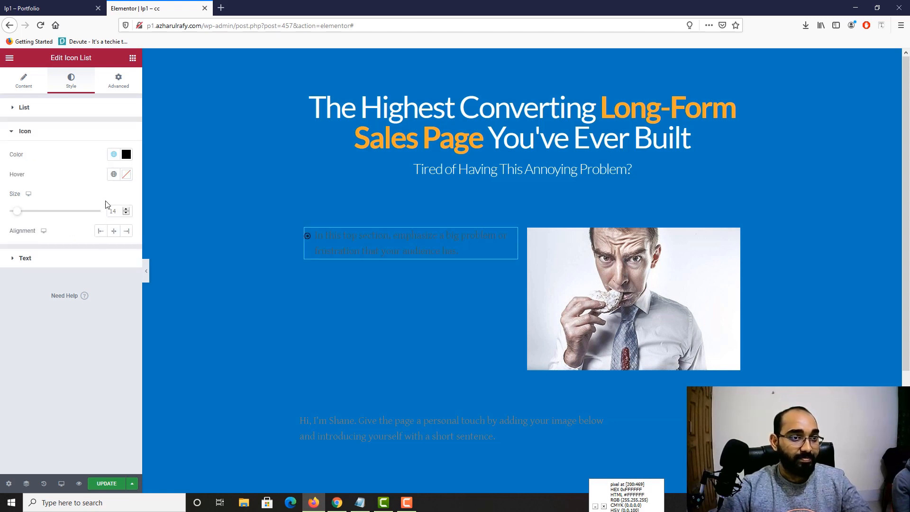
click(126, 154)
click(25, 189)
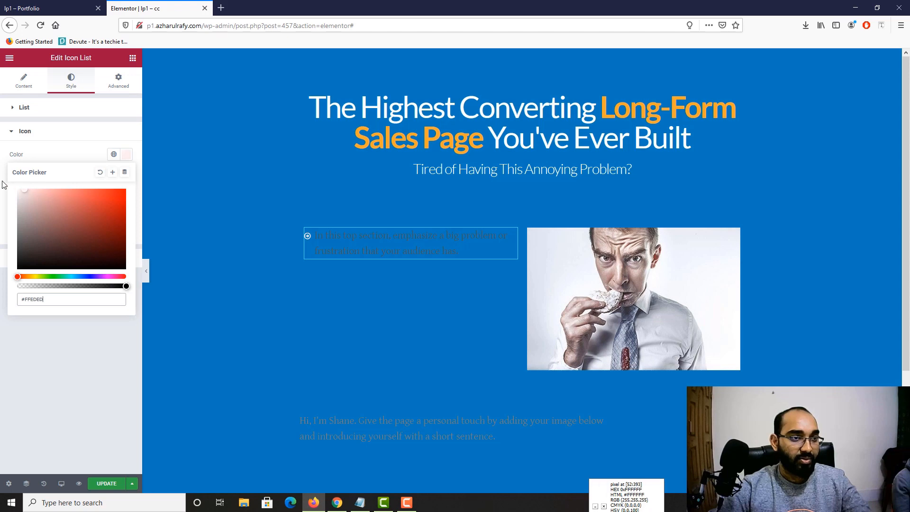
click(51, 337)
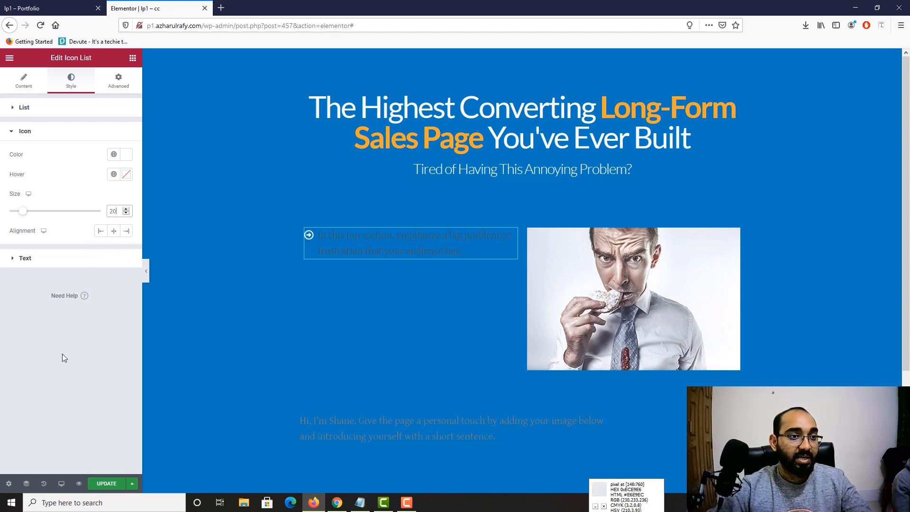
Step: Set the icon list's text color to white, #FFFFFF
click(21, 260)
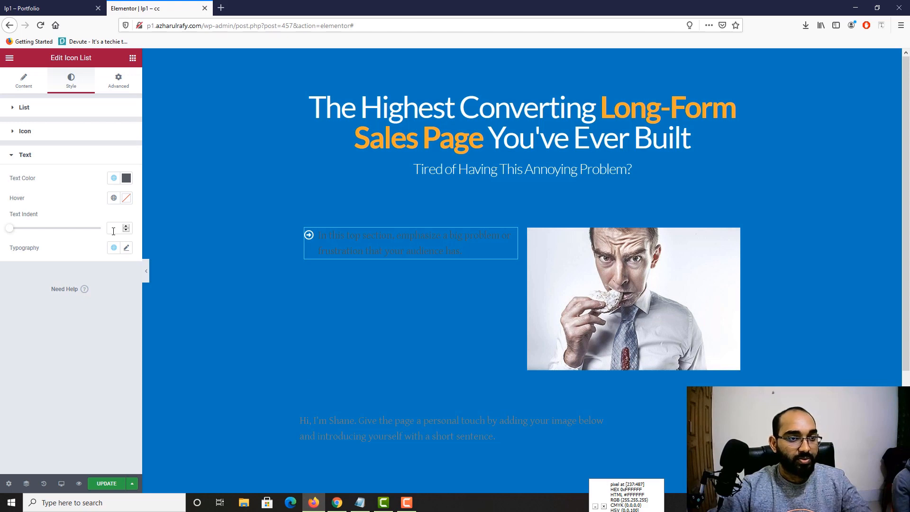
click(126, 178)
drag(29, 261, 0, 205)
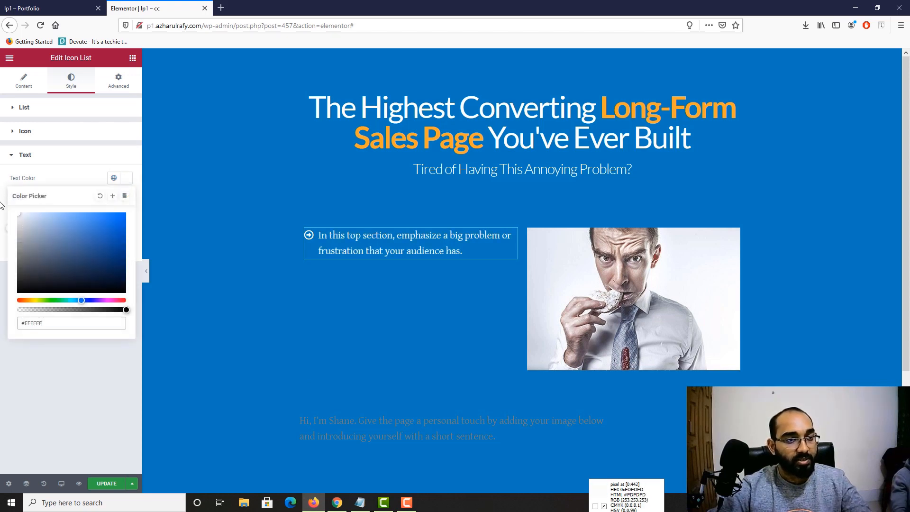
click(45, 383)
Step: Inspect the first bullet's font, size and spacing on the lp1 page with Font Finder
click(27, 3)
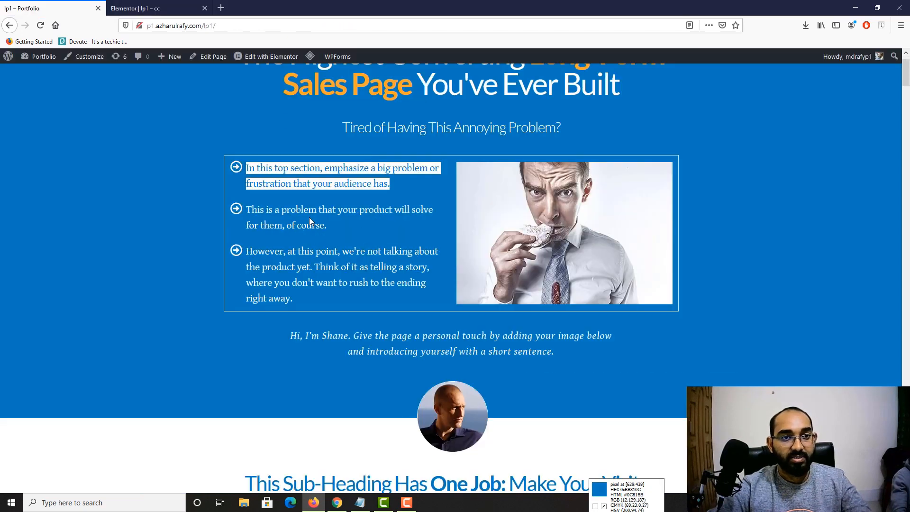
click(882, 25)
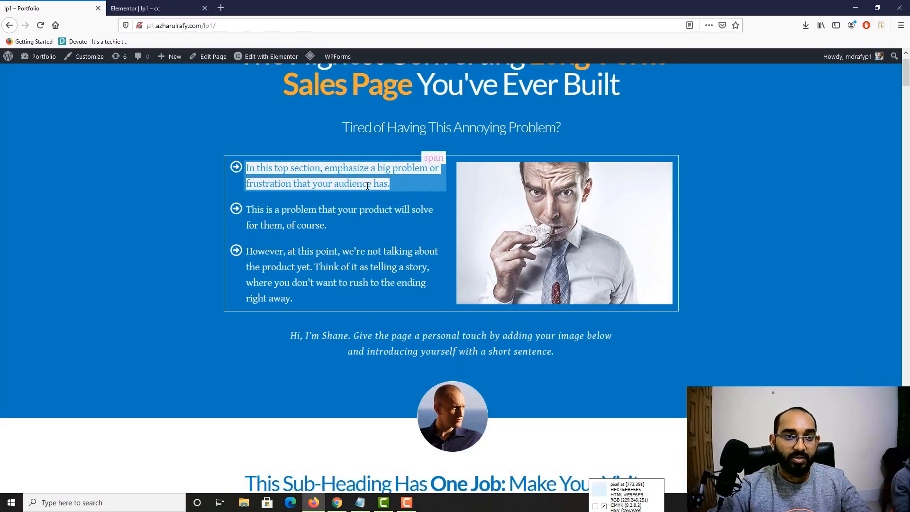
click(368, 185)
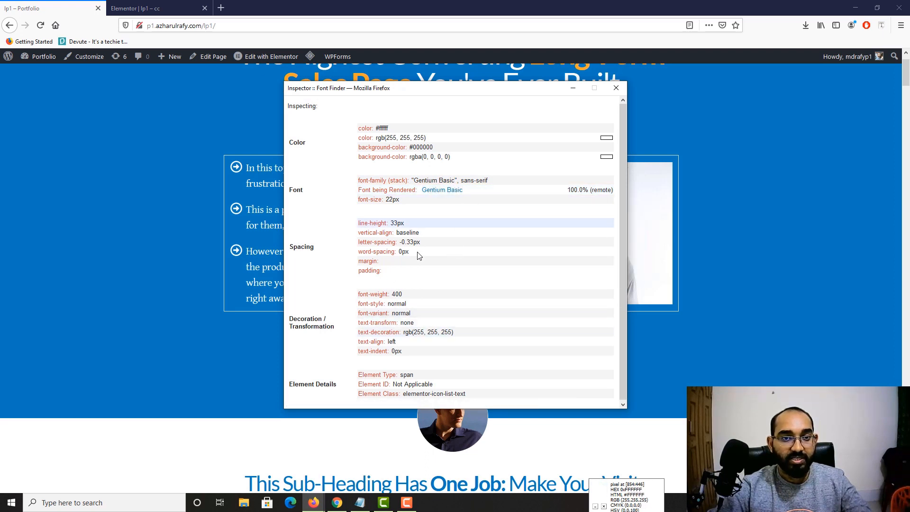
click(616, 87)
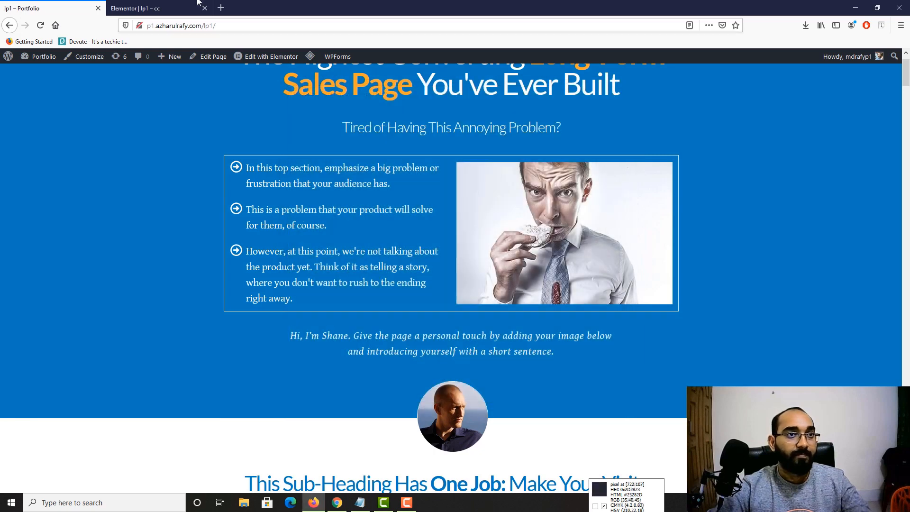
Step: Check the typography settings of the icon list's text in the template and compare the list with the lp1 bullets
key(ctrl+Tab)
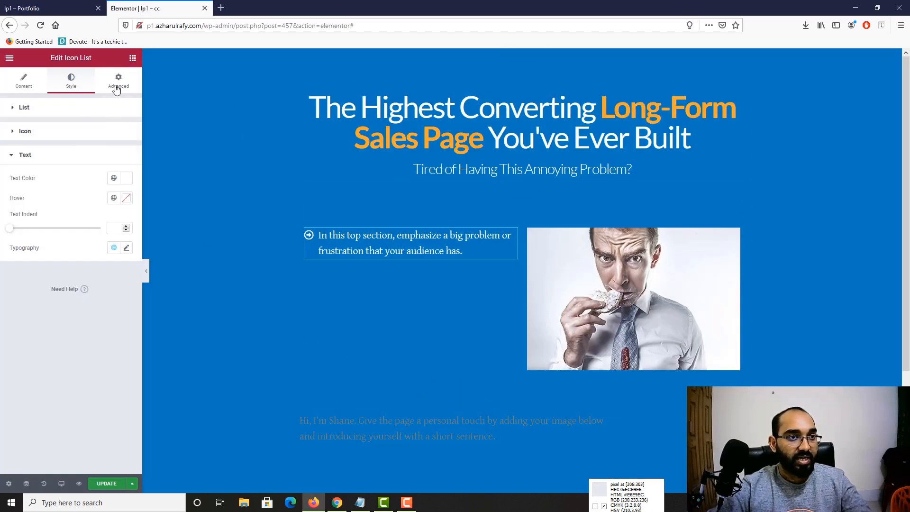
click(127, 248)
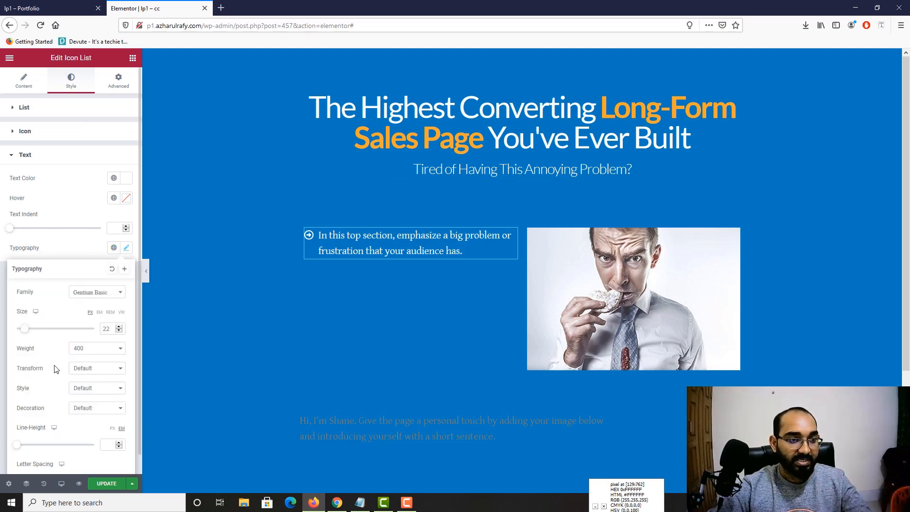
scroll(357, 290, down, 2)
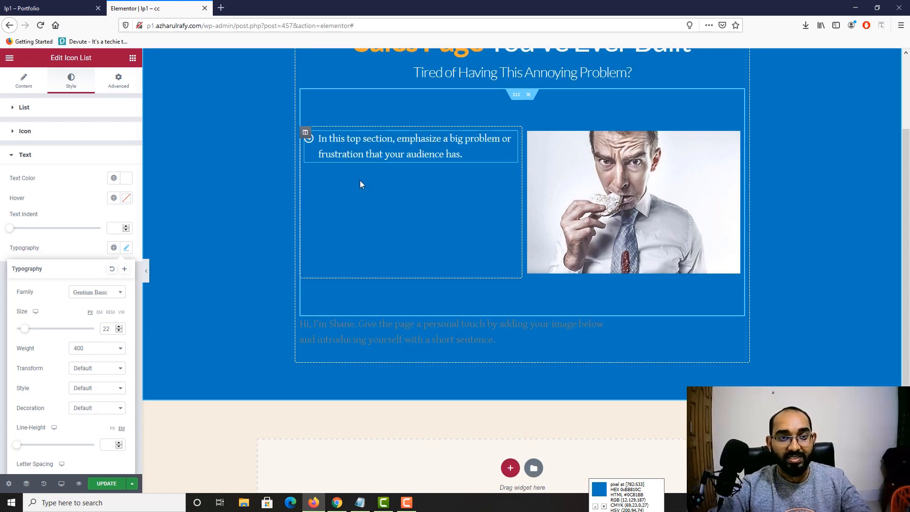
scroll(361, 184, up, 2)
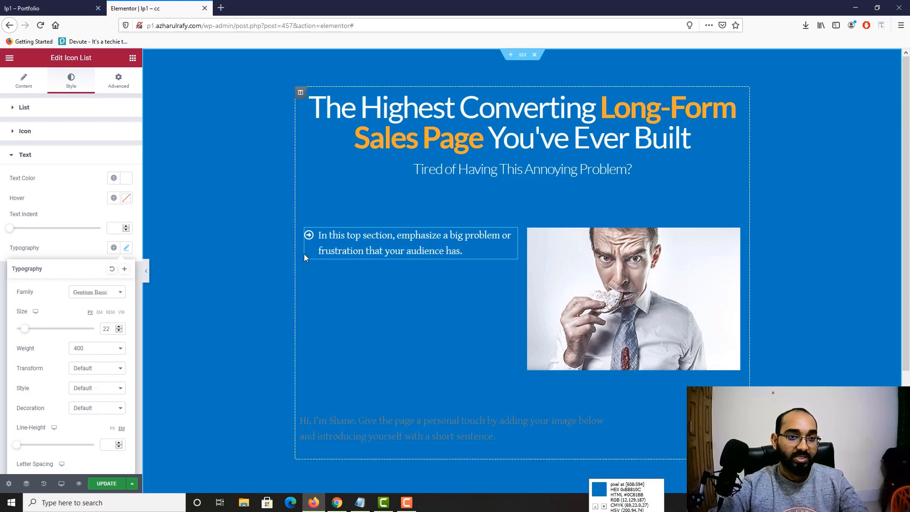
click(82, 218)
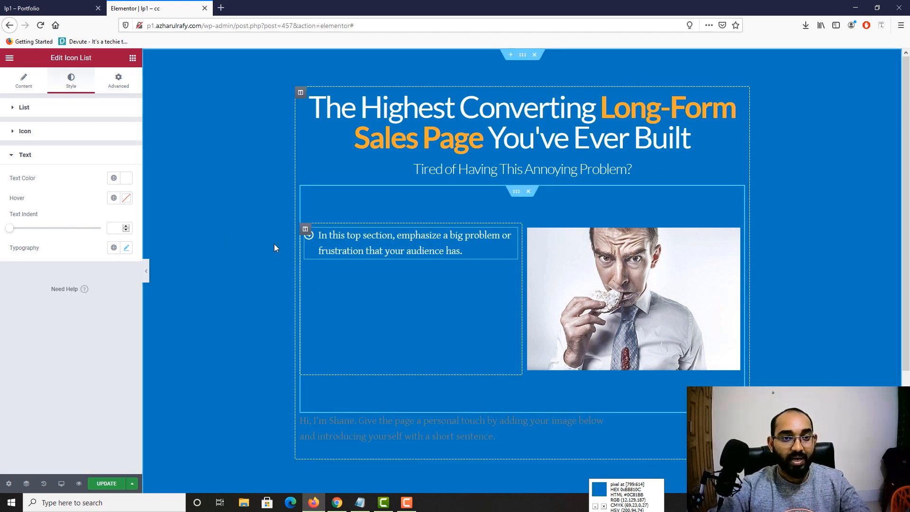
click(43, 2)
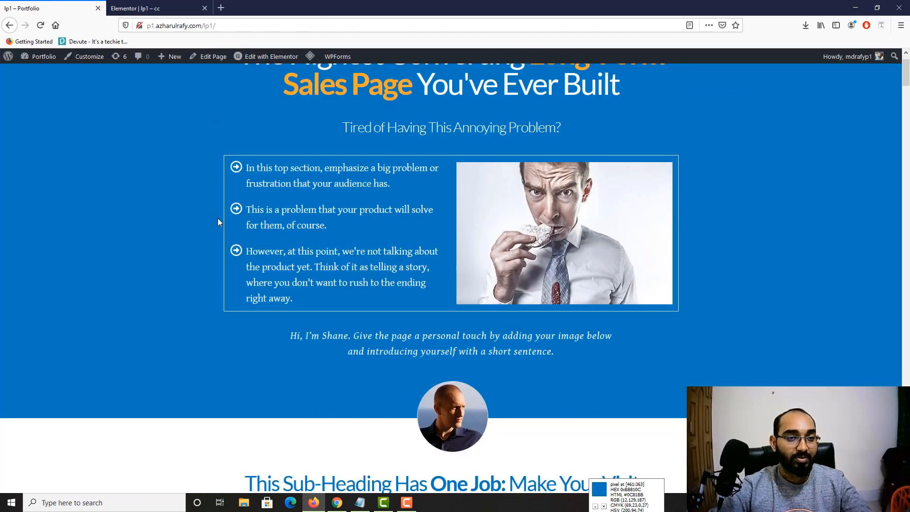
click(144, 3)
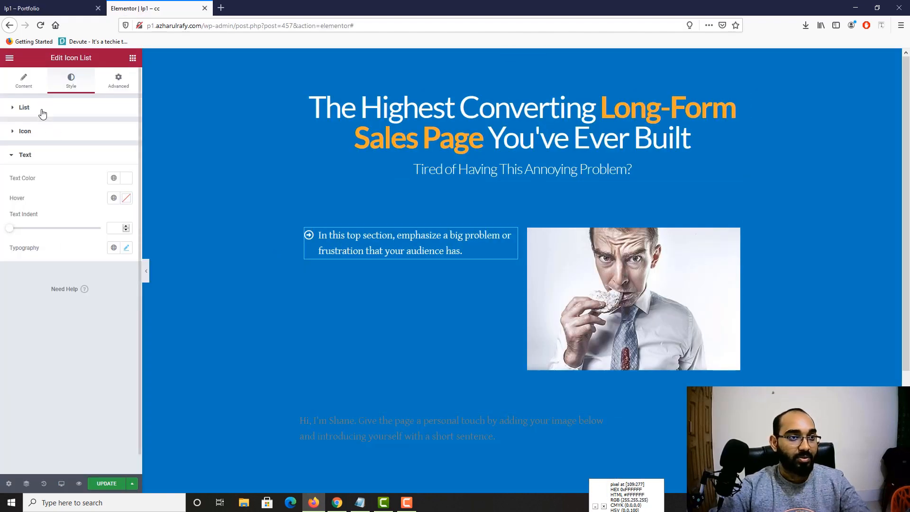
Step: Duplicate the bullet item twice so the icon list holds three items
click(31, 89)
click(123, 164)
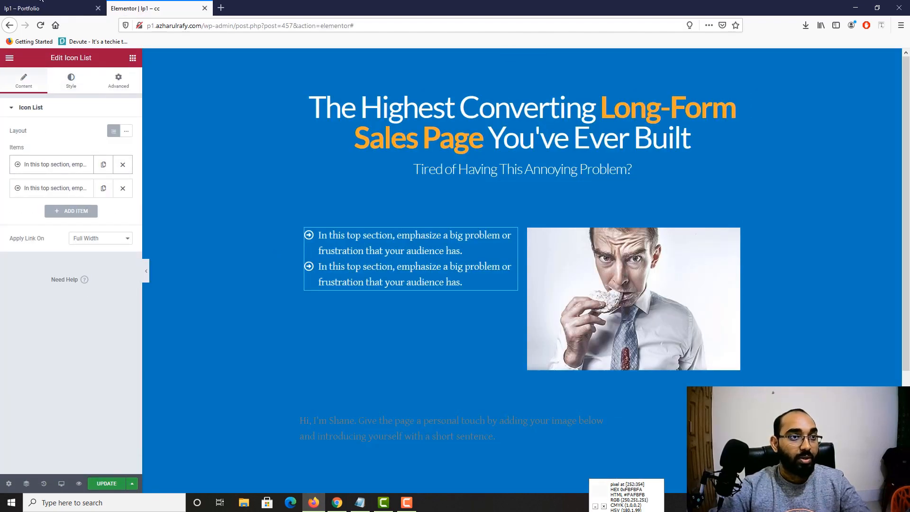
key(ctrl+Tab)
key(ctrl+Tab)
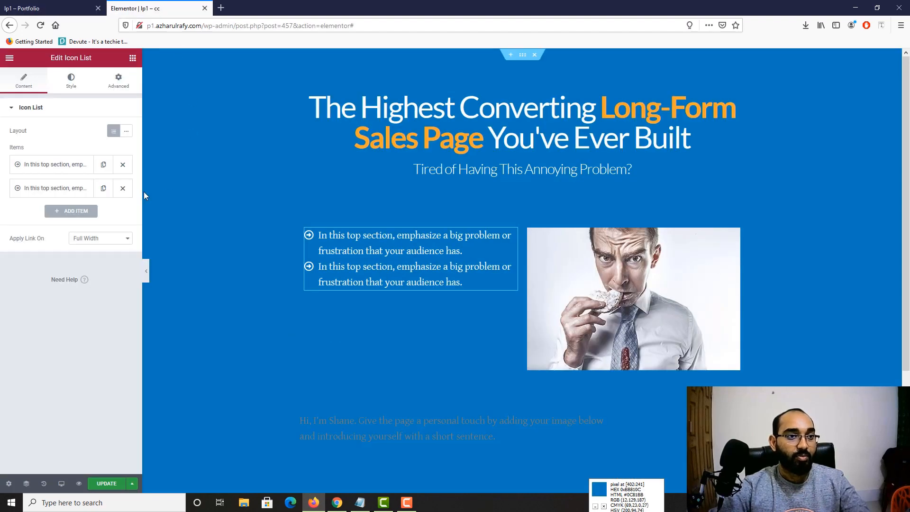
click(104, 188)
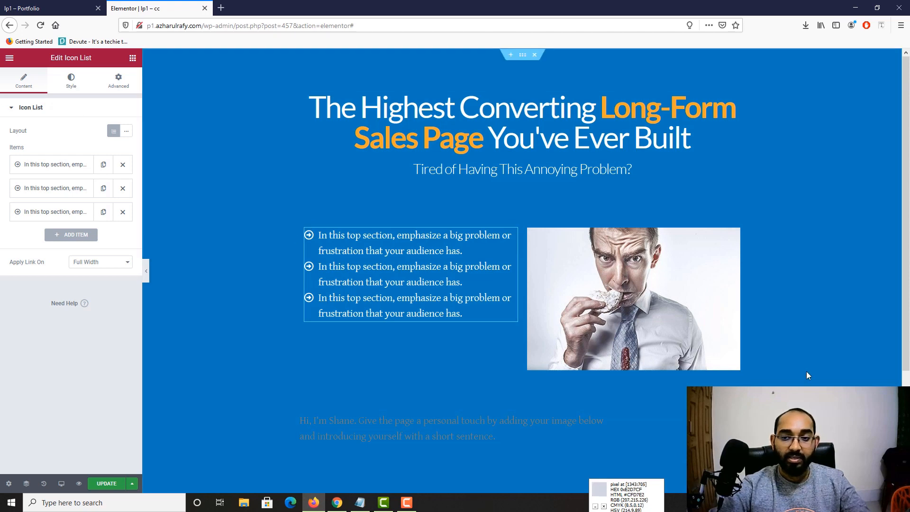
Step: Replace the second list item's text with "This is a problem that your product will solve for them, of course." copied from the lp1 page
click(25, 5)
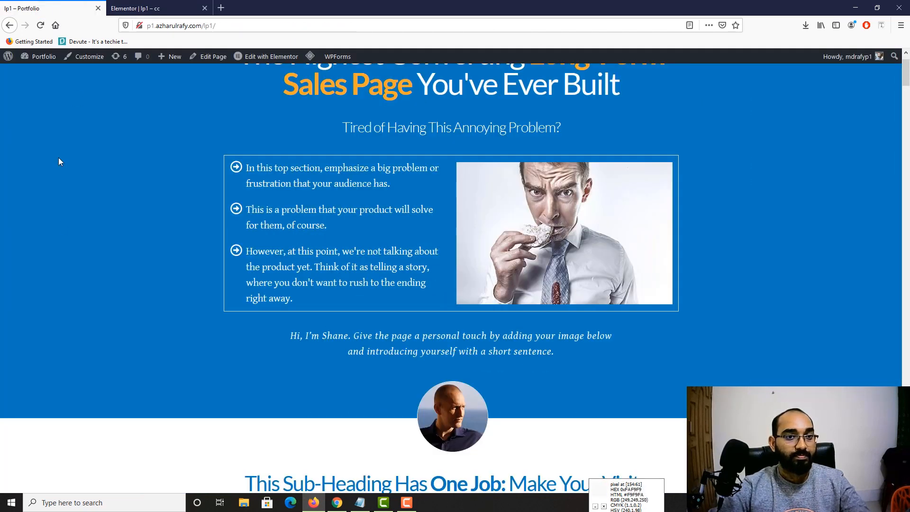
drag(245, 210, 331, 224)
key(ctrl+c)
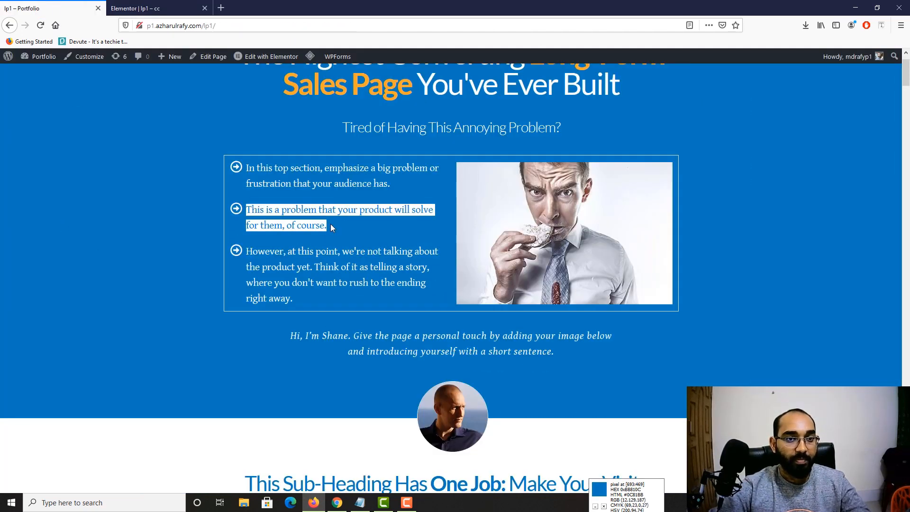
click(157, 8)
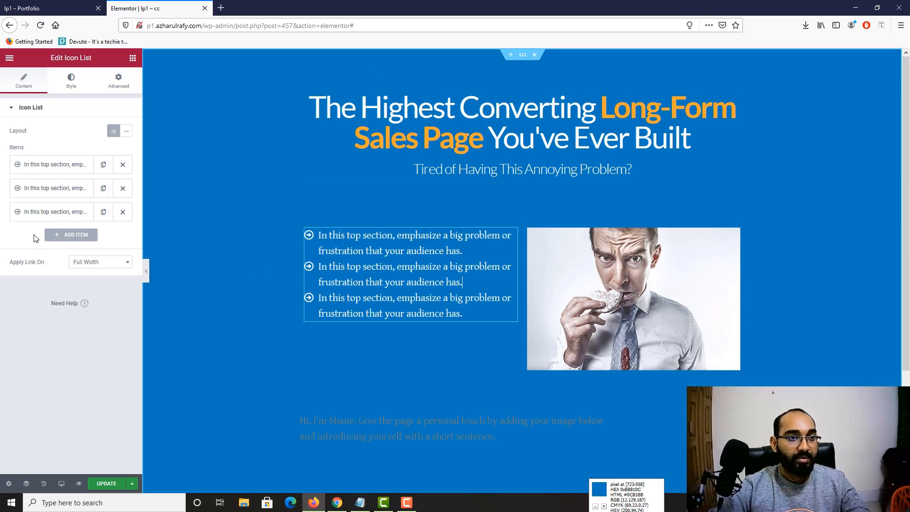
click(40, 194)
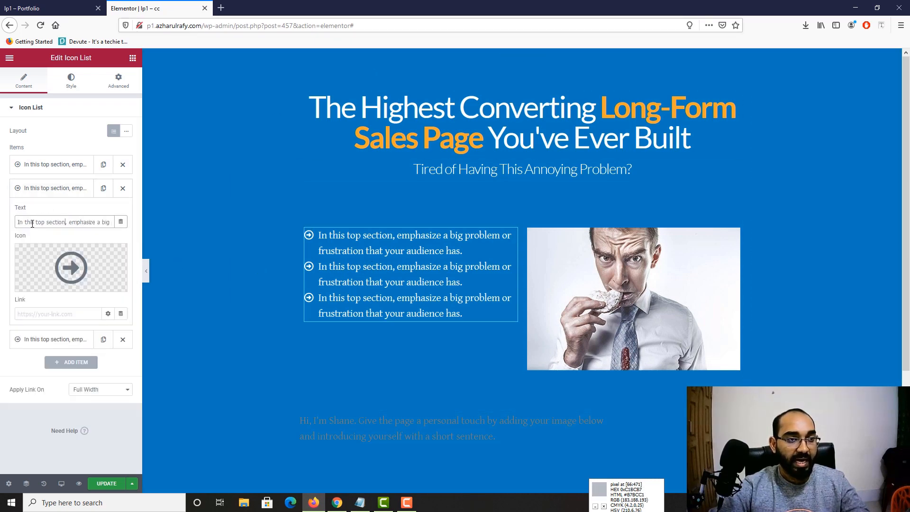
key(ctrl+a)
key(ctrl+v)
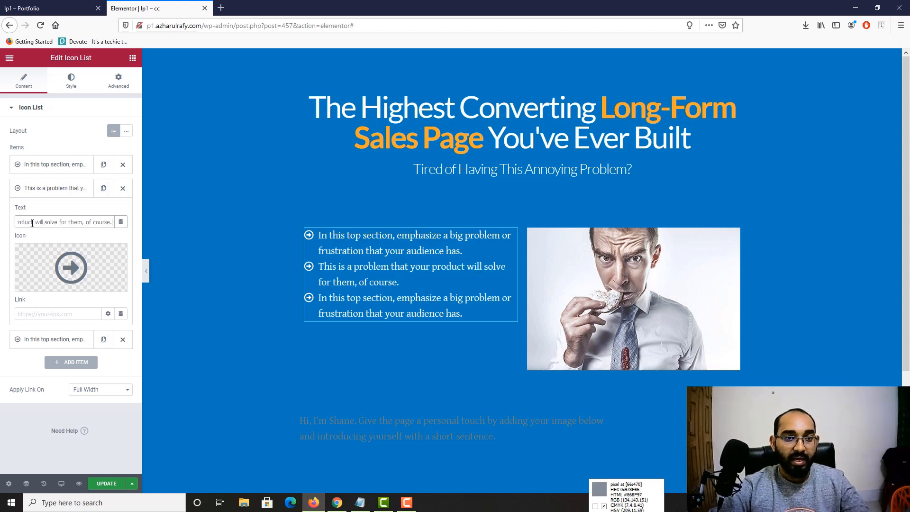
Step: Replace the third list item's text with lp1's full third bullet, beginning "However, at this point, we're not talking about the product yet."
click(29, 8)
drag(246, 251, 297, 294)
right_click(278, 281)
click(291, 286)
click(135, 8)
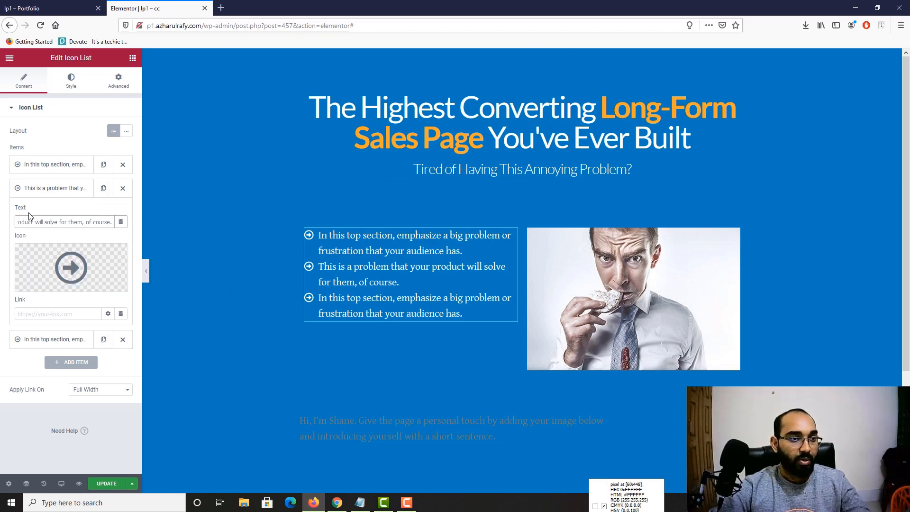
click(42, 340)
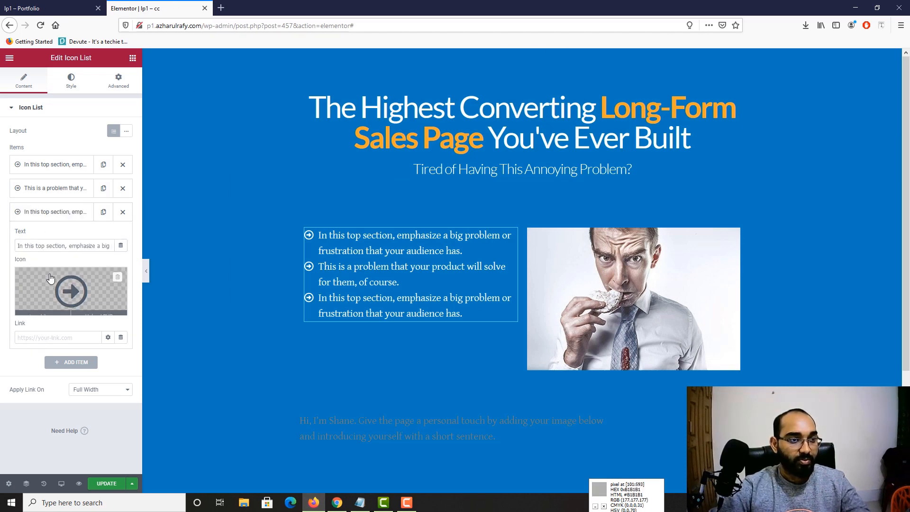
triple_click(57, 243)
key(ctrl+v)
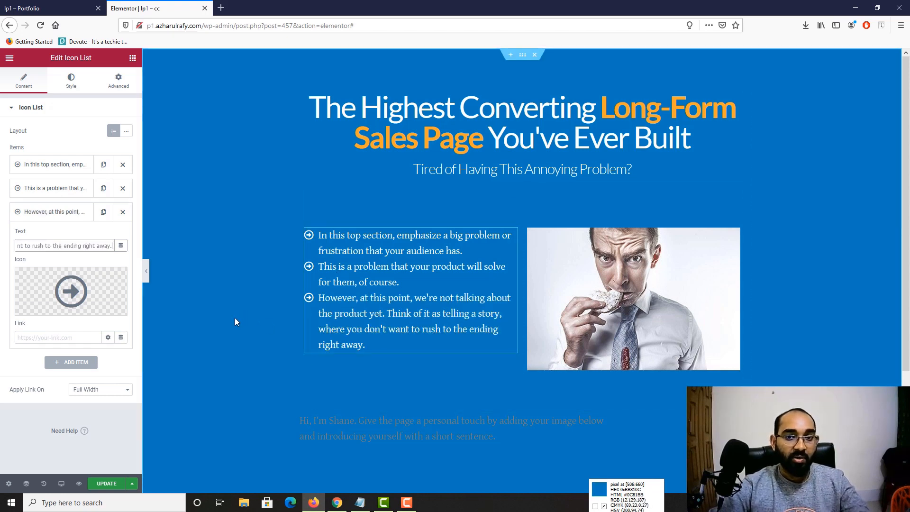
Step: Compare the bullet spacing with lp1 and set the icon list's space between items to 20
click(15, 4)
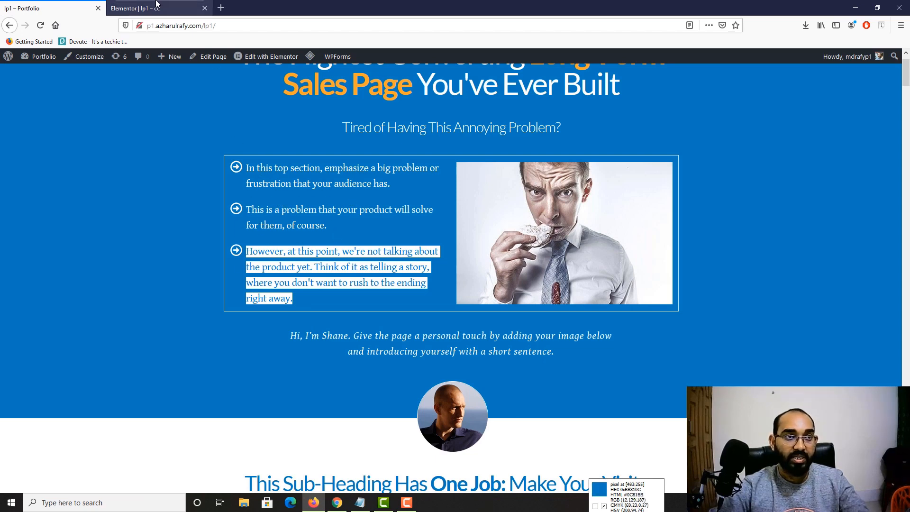
click(142, 8)
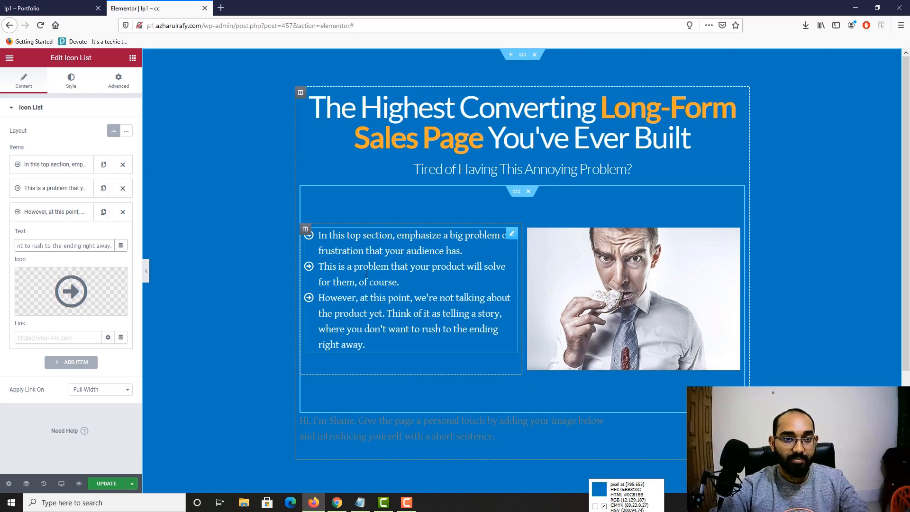
click(71, 81)
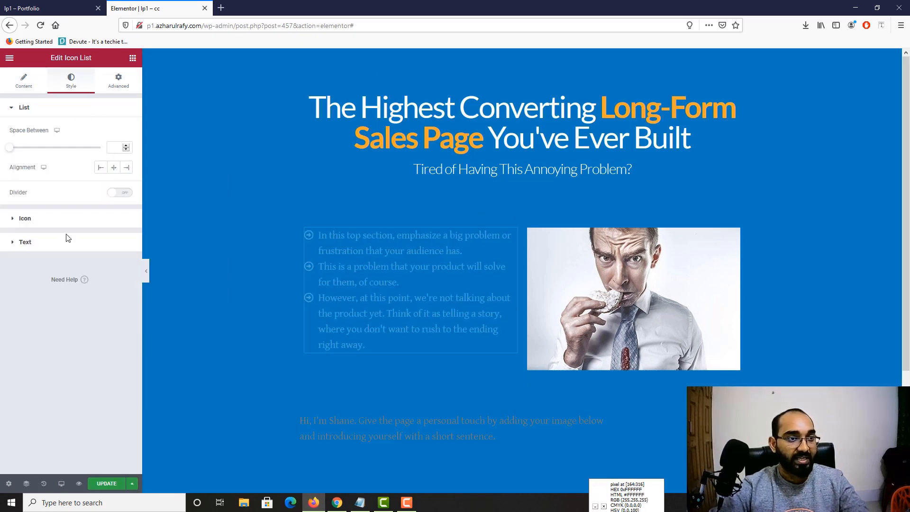
click(47, 222)
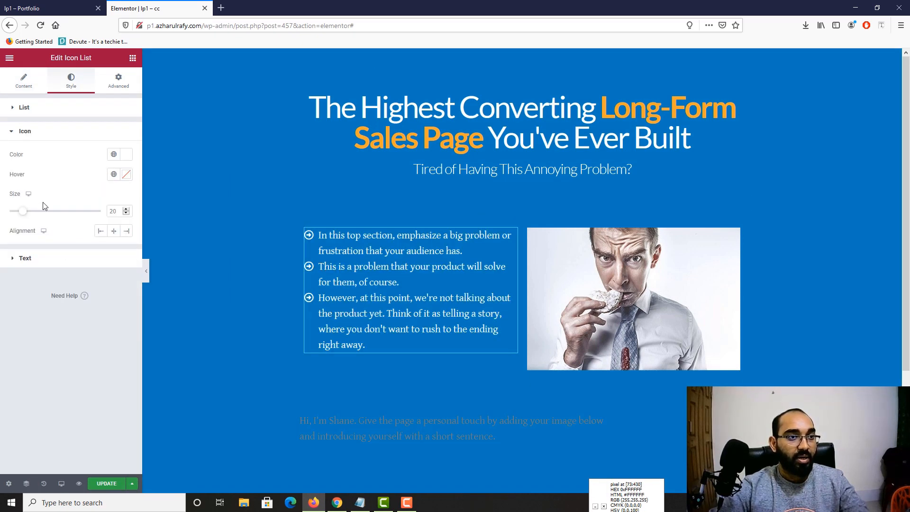
click(29, 84)
click(63, 86)
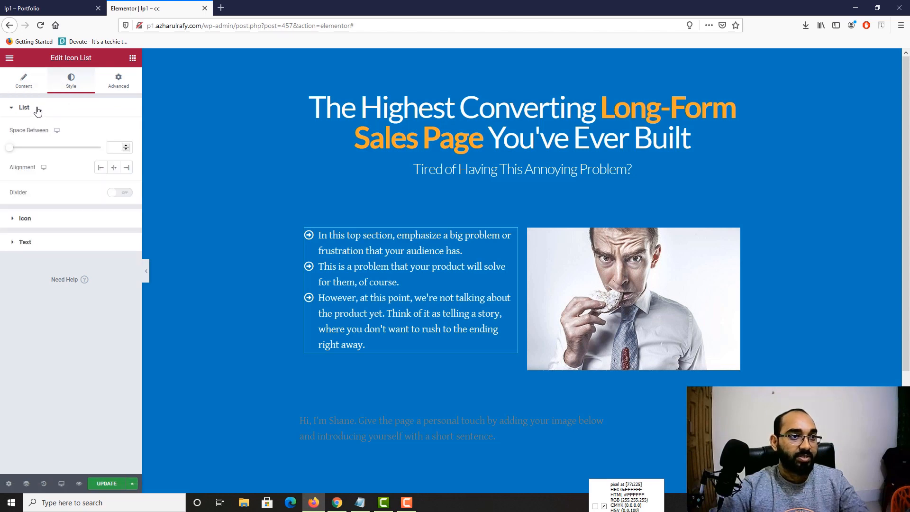
click(38, 111)
click(37, 109)
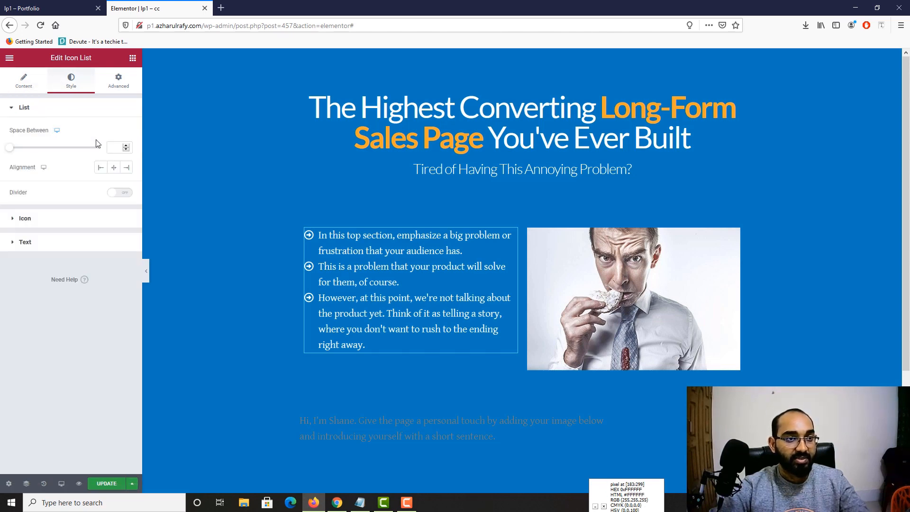
drag(10, 148, 46, 154)
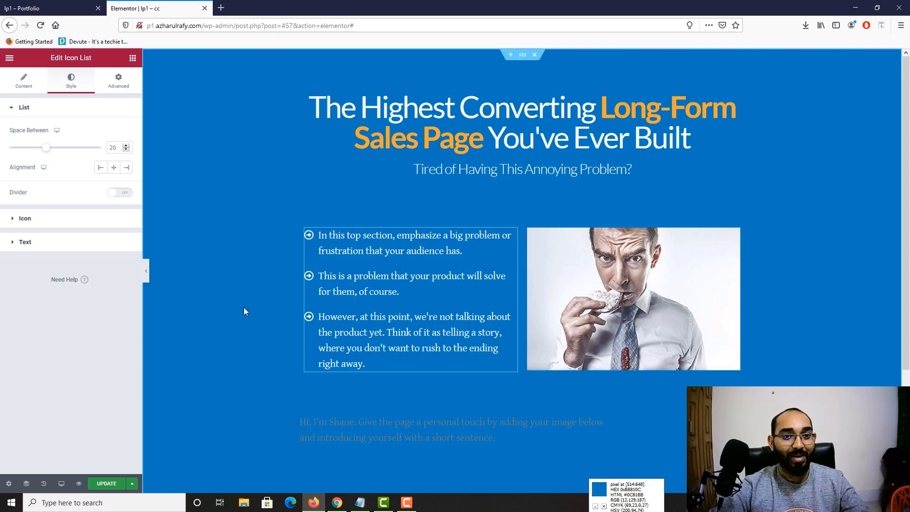
Step: Compare the introduction sentence below the bullets with the lp1 page and set its text colour to white
click(68, 4)
scroll(149, 290, down, 1)
scroll(228, 290, up, 1)
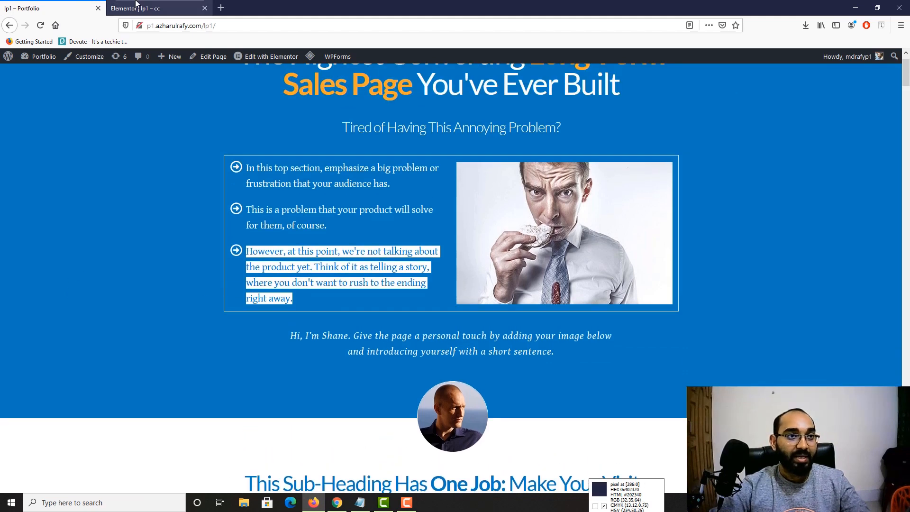
click(136, 4)
scroll(393, 329, down, 2)
click(394, 329)
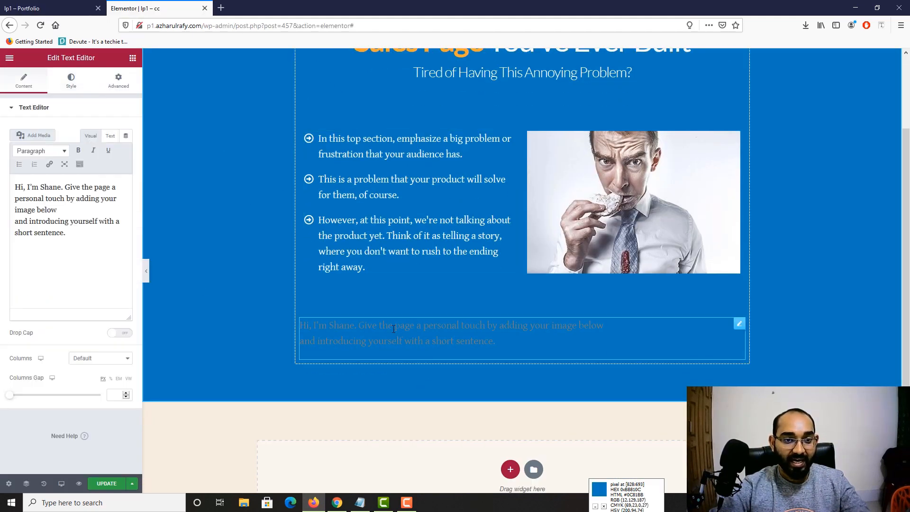
click(57, 4)
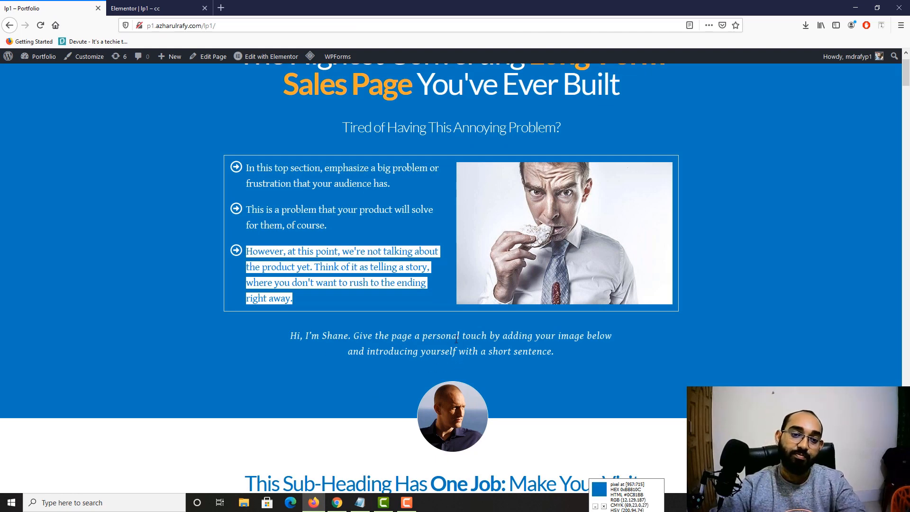
key(ctrl+Tab)
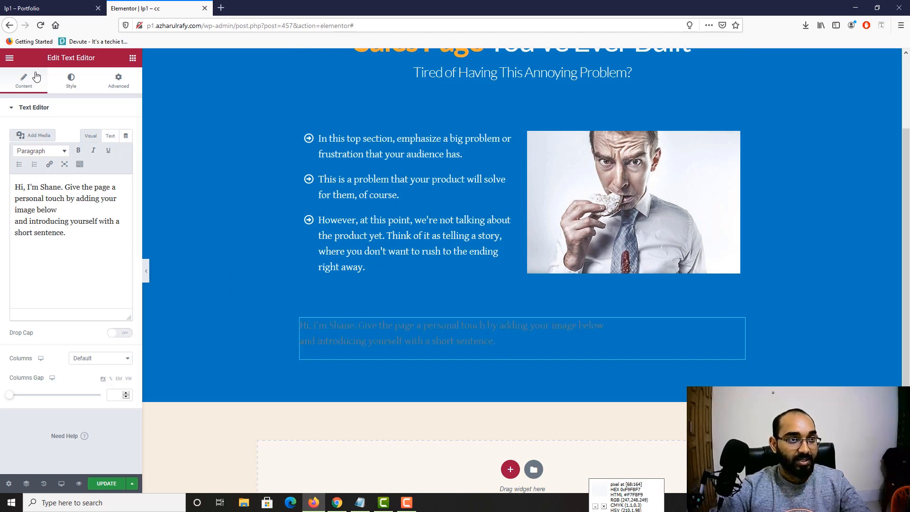
click(71, 80)
click(125, 154)
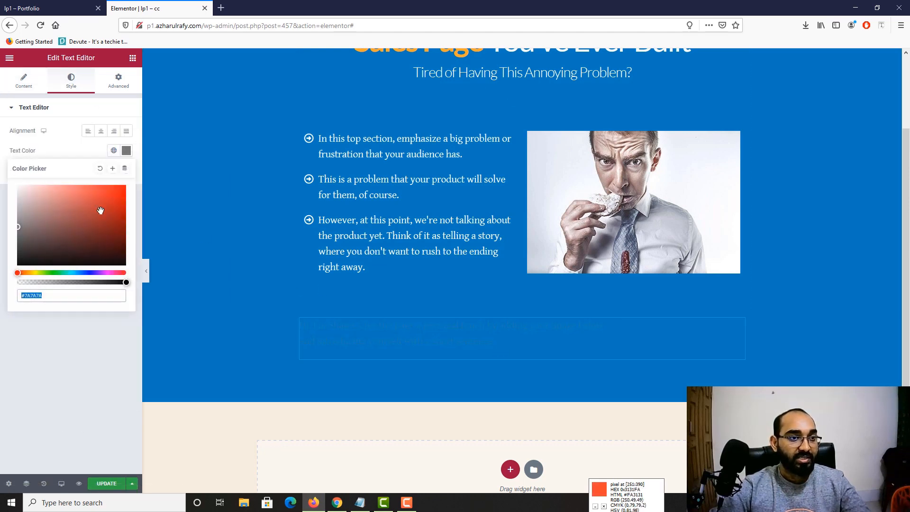
drag(98, 210, 1, 167)
click(73, 332)
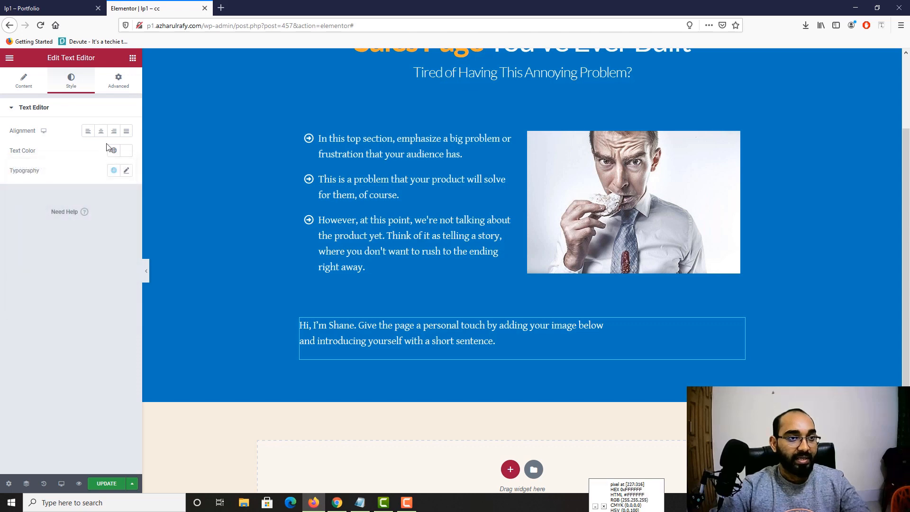
Step: Centre the introduction sentence and set its font style to Italic
click(101, 132)
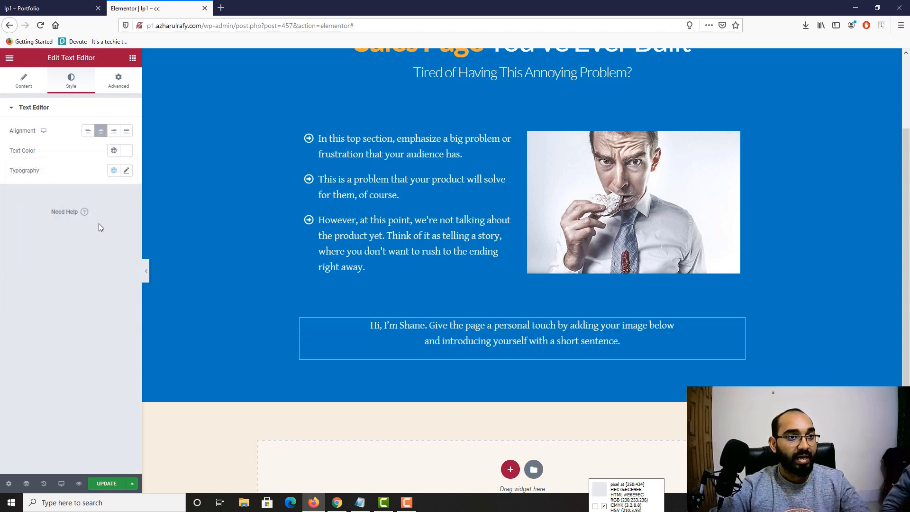
click(127, 172)
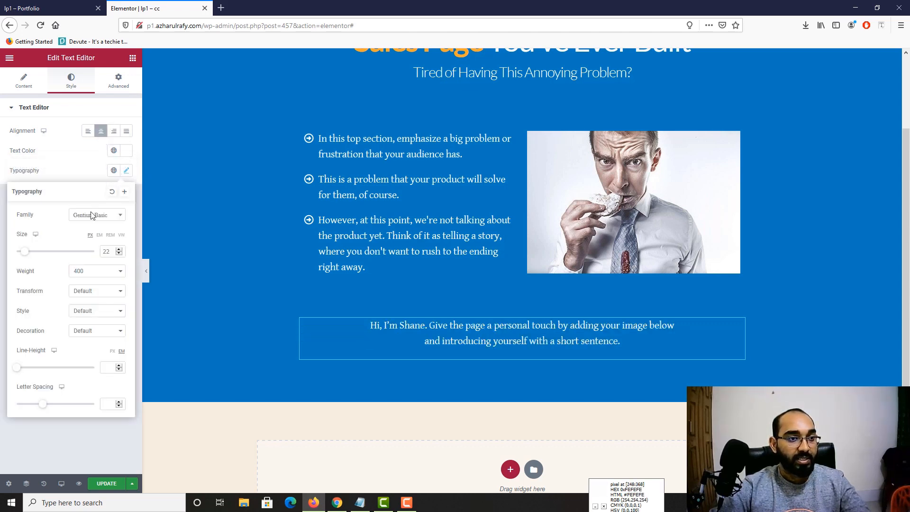
click(81, 311)
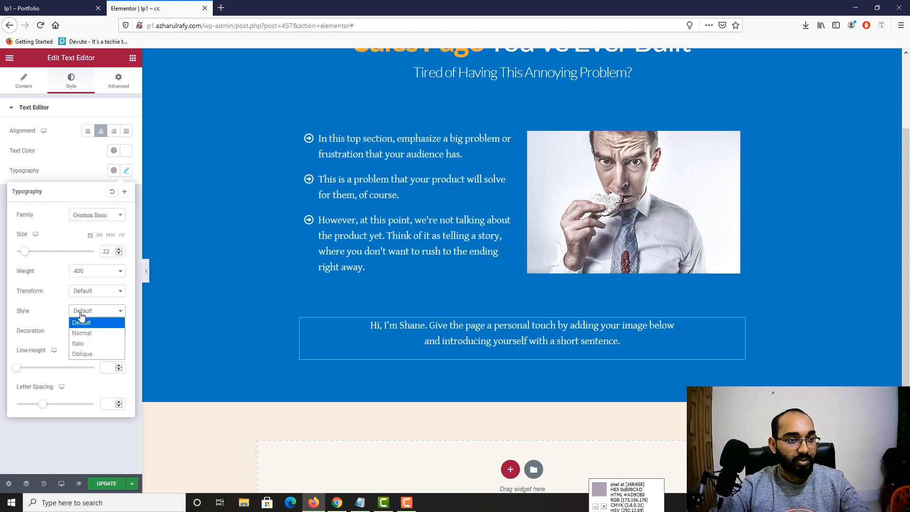
click(85, 343)
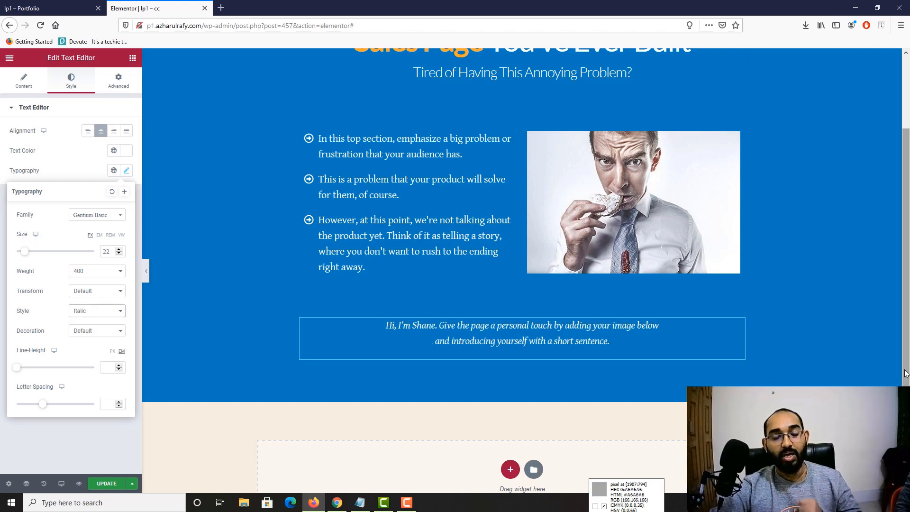
Step: Review the top section at full width and compare its introduction area and lower edge with the lp1 page
scroll(666, 352, up, 2)
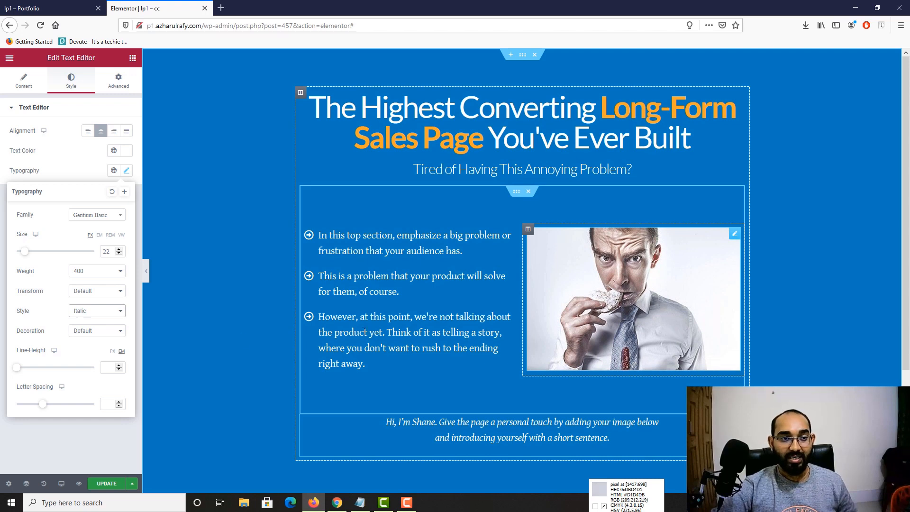
click(144, 276)
click(146, 274)
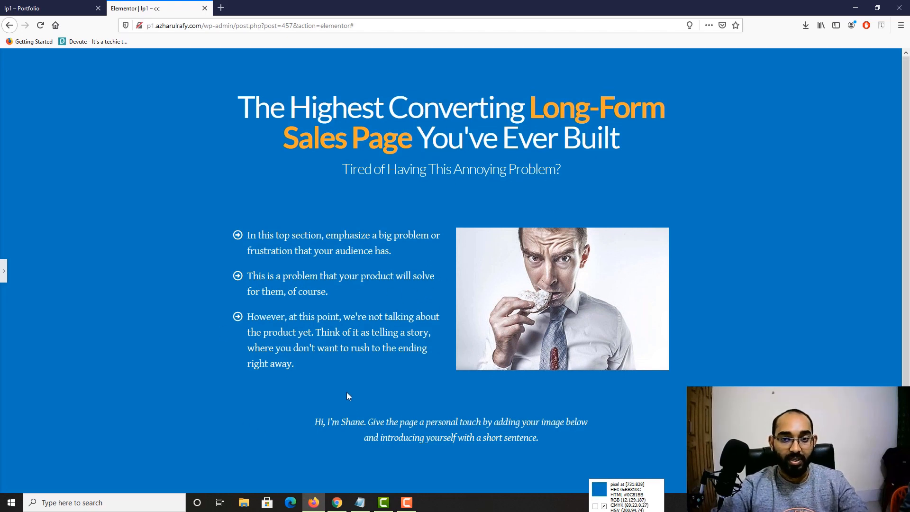
click(4, 277)
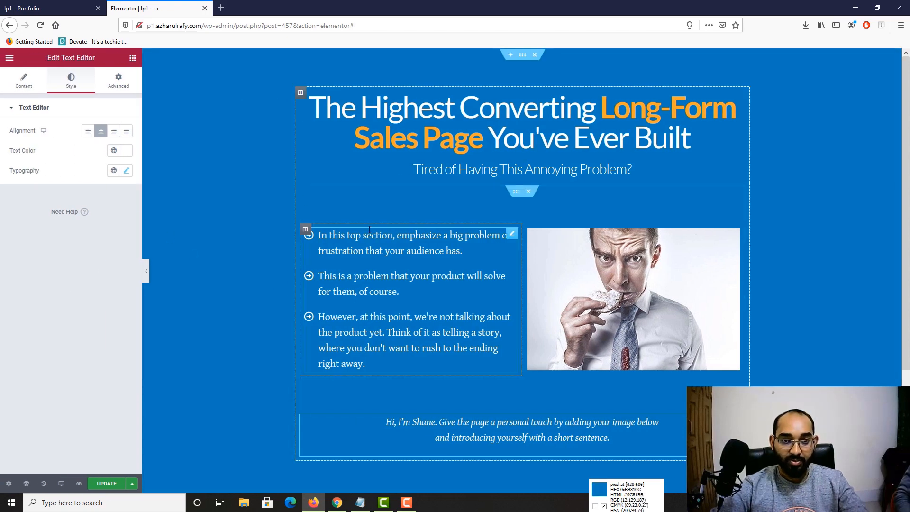
click(33, 4)
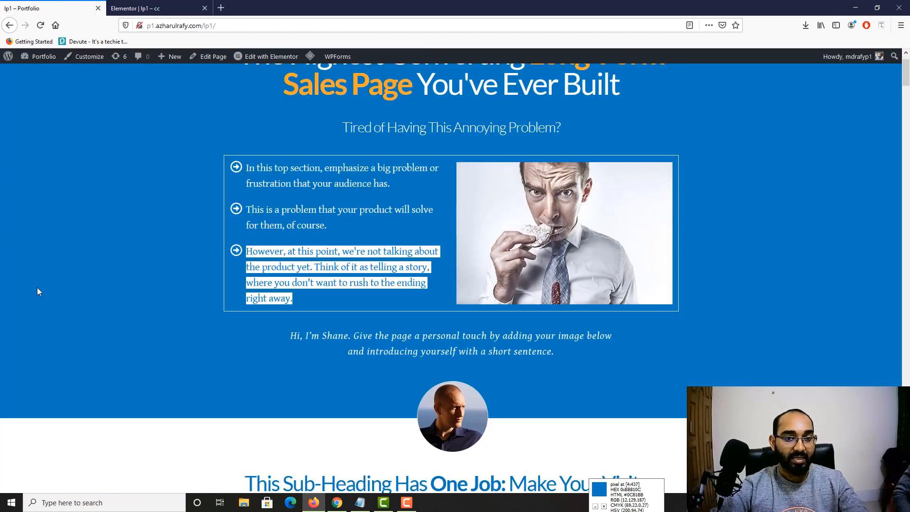
scroll(224, 327, down, 2)
scroll(450, 315, down, 1)
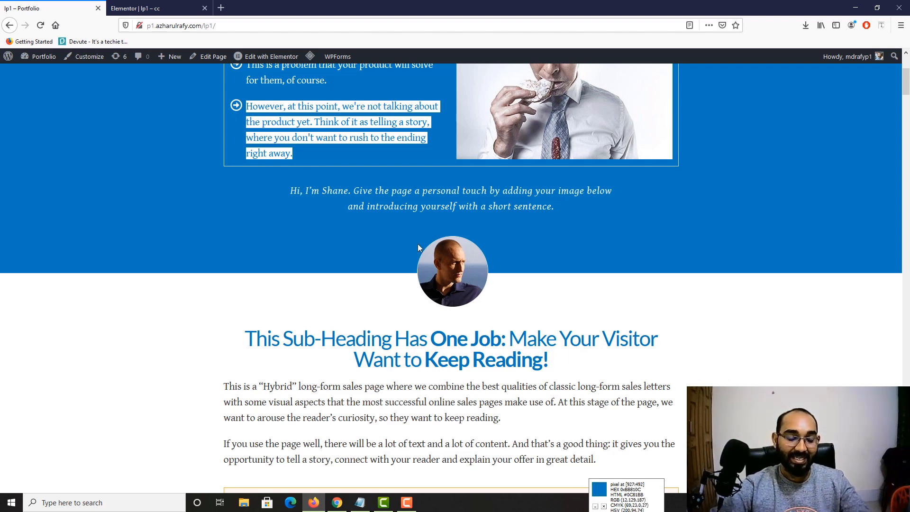
click(185, 5)
scroll(518, 332, down, 3)
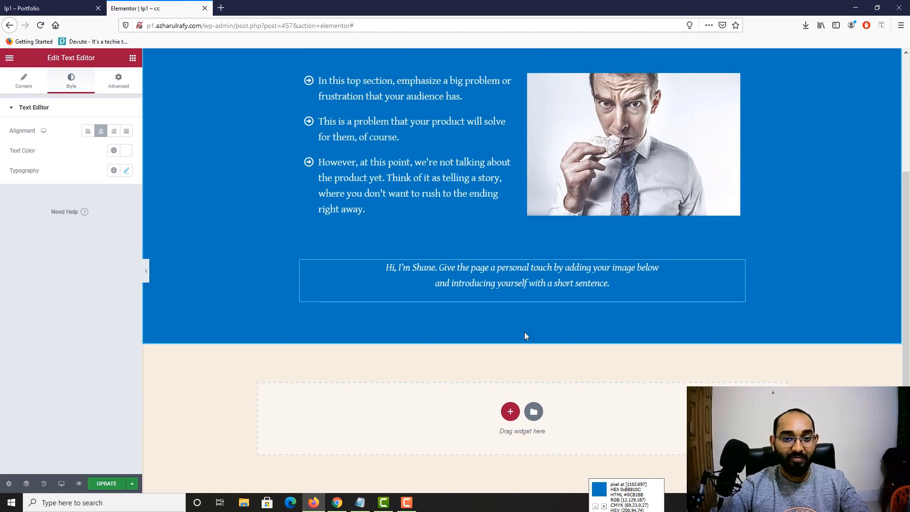
scroll(292, 255, up, 2)
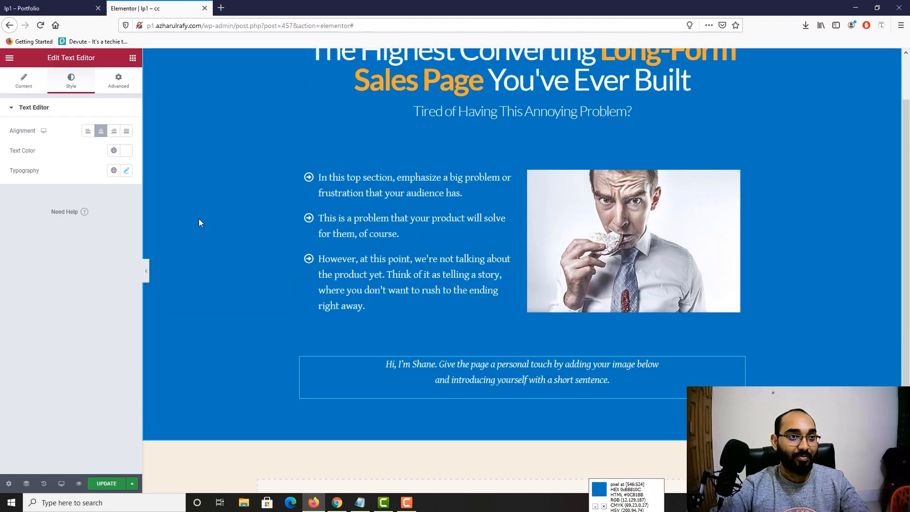
Step: Add an Image widget below the introduction sentence and insert the 256 by 256 pixel side-facing man's portrait from the media library
click(132, 59)
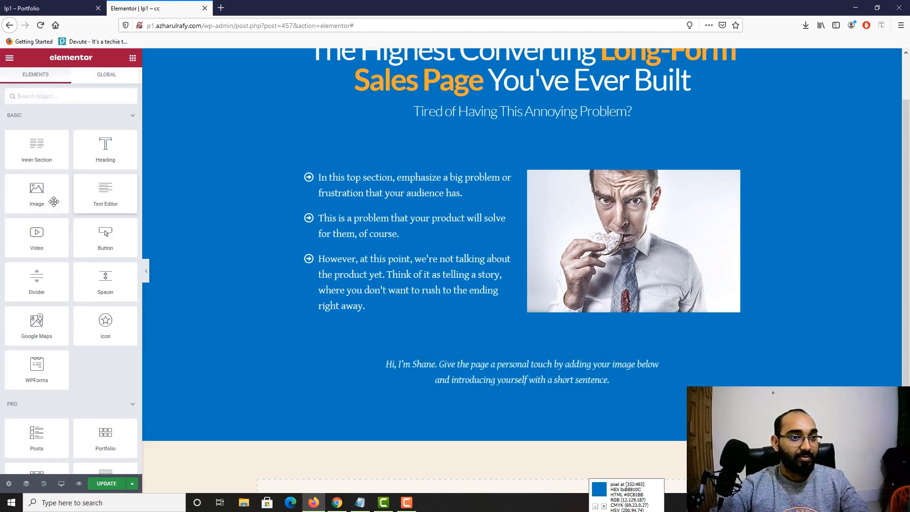
drag(36, 192, 514, 408)
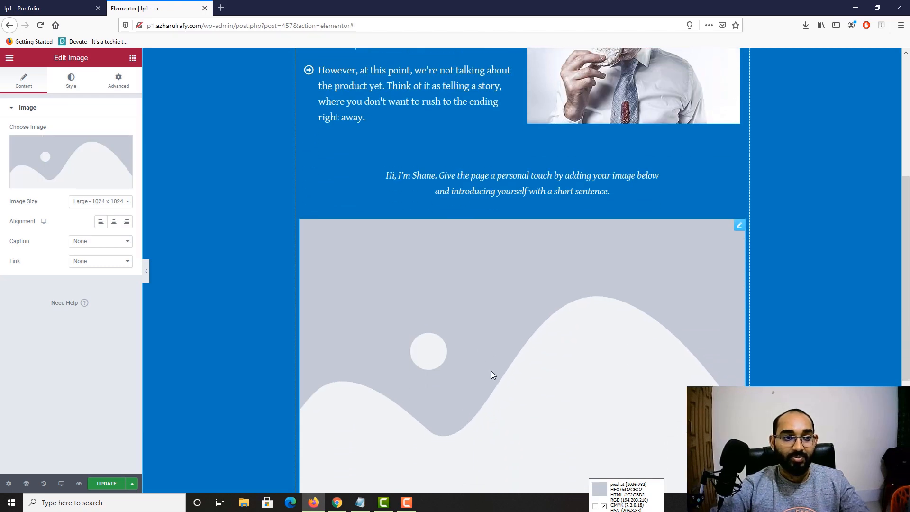
click(49, 181)
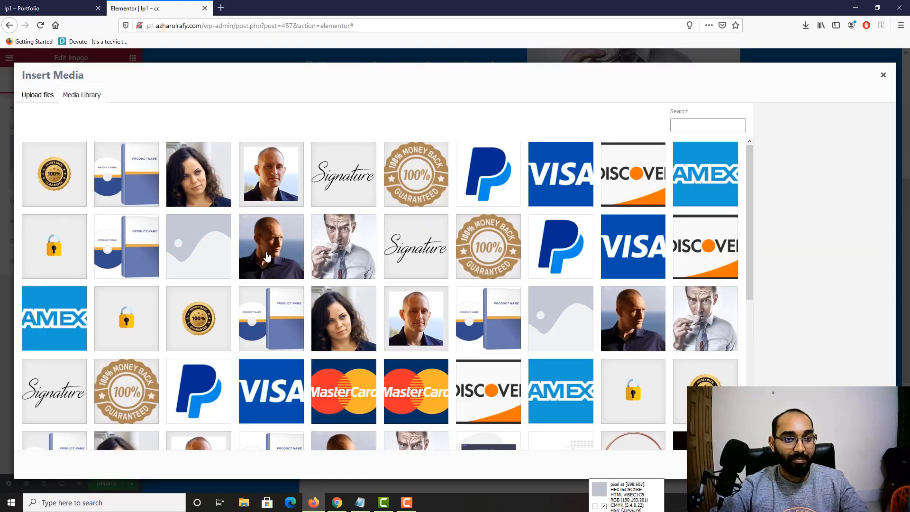
click(285, 219)
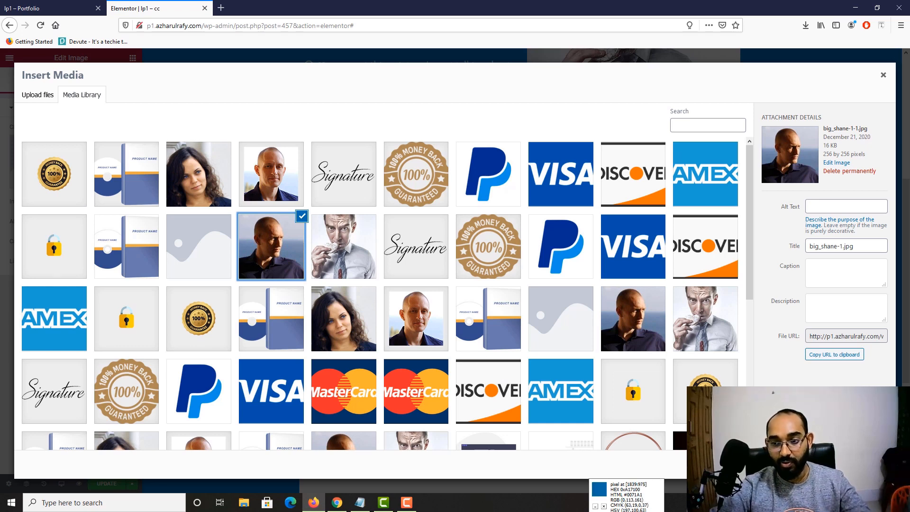
click(879, 467)
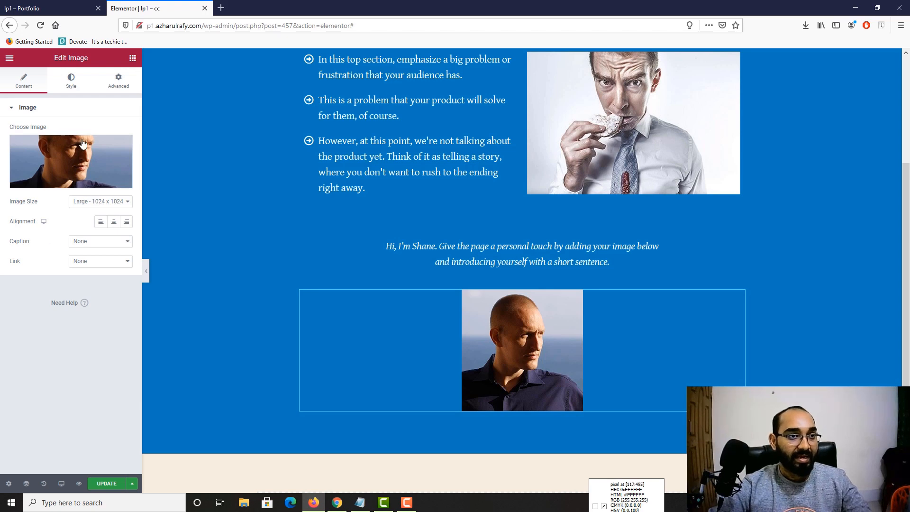
Step: Set the portrait image's border radius to 150 px on all four corners
click(69, 90)
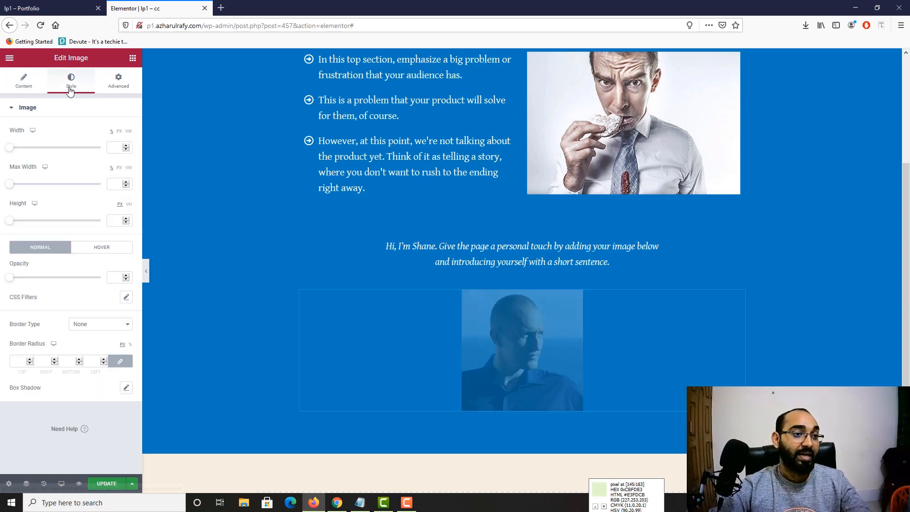
click(20, 362)
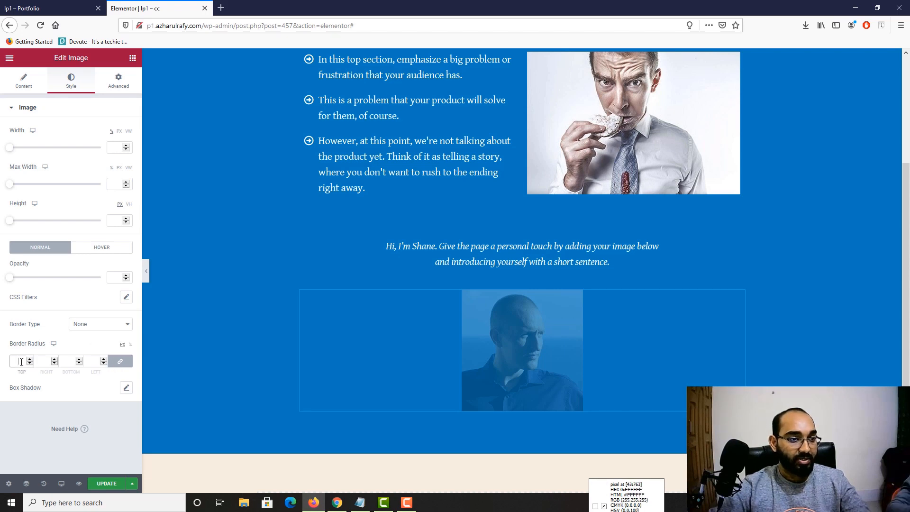
click(118, 362)
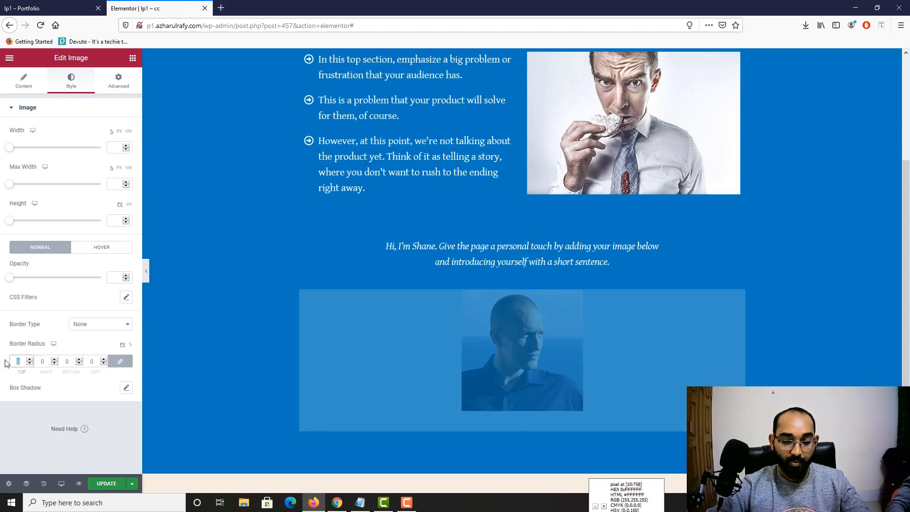
text(150)
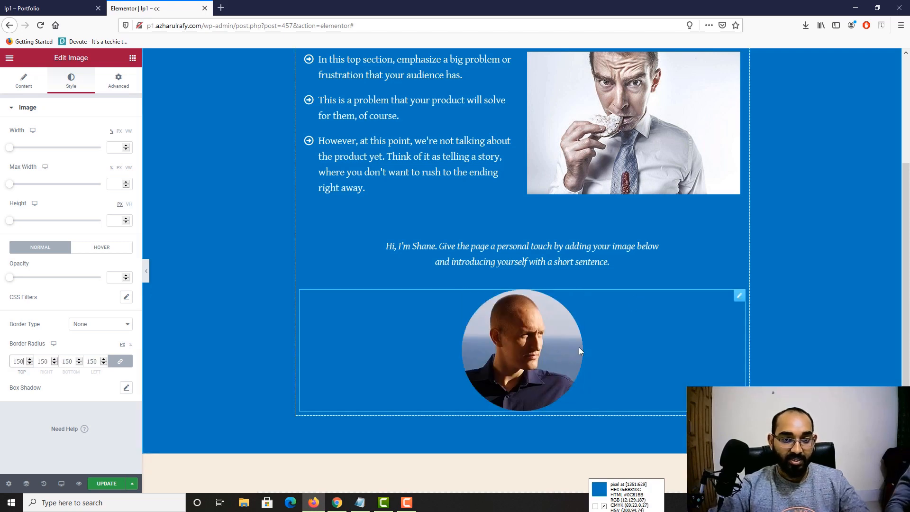
Step: Compare the portrait's size with lp1 and apply a Custom image size with a width of 120
click(38, 8)
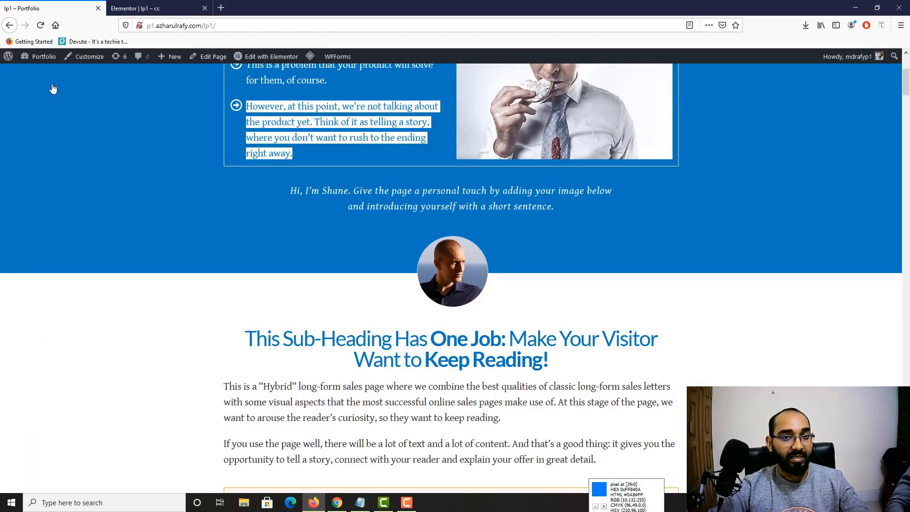
scroll(446, 286, up, 2)
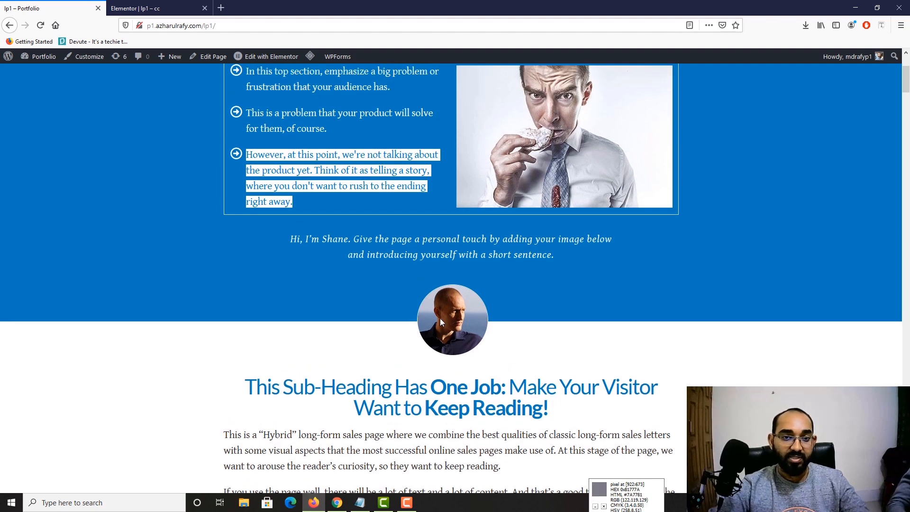
key(ctrl+Tab)
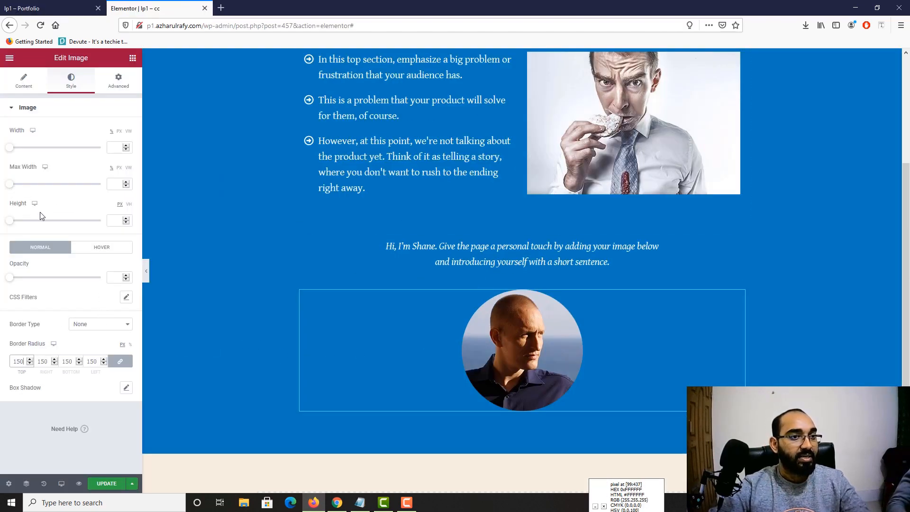
click(26, 86)
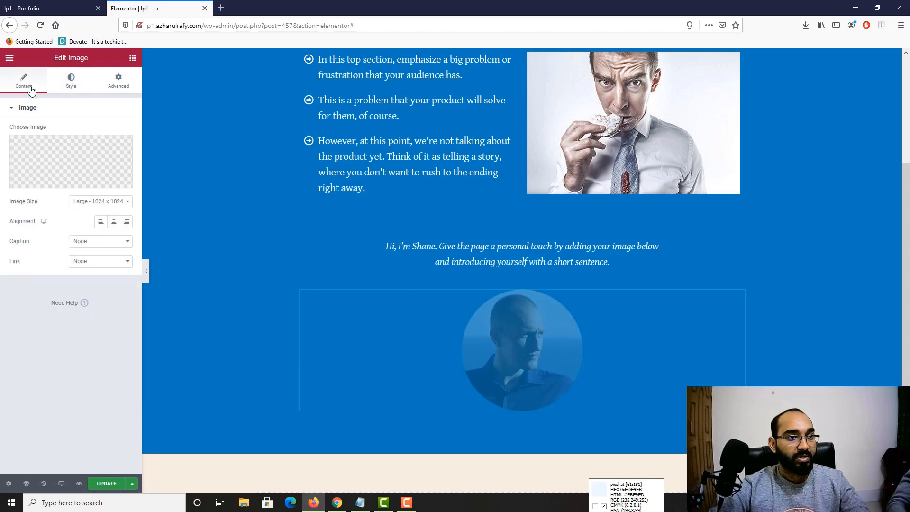
click(92, 203)
click(92, 203)
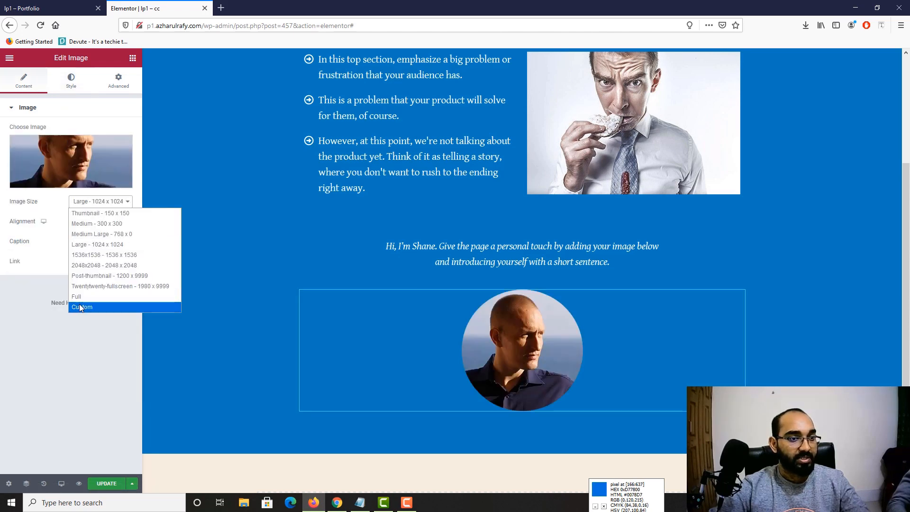
click(78, 306)
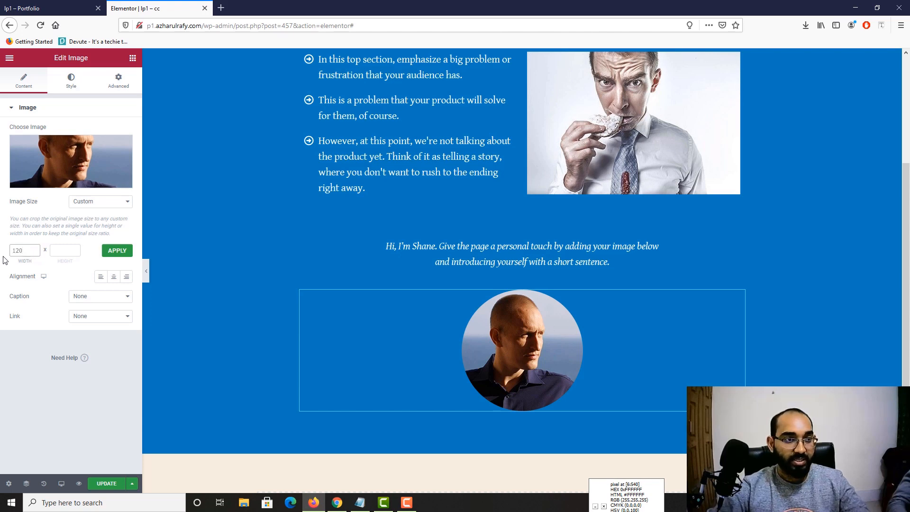
text(120)
click(113, 251)
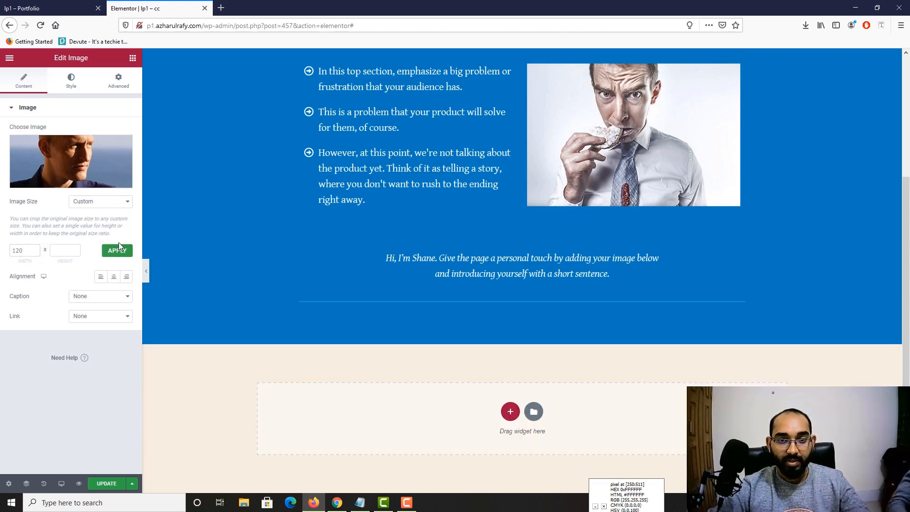
Step: Compare the portrait's size with the one on lp1 and apply a custom image width of 150
click(16, 2)
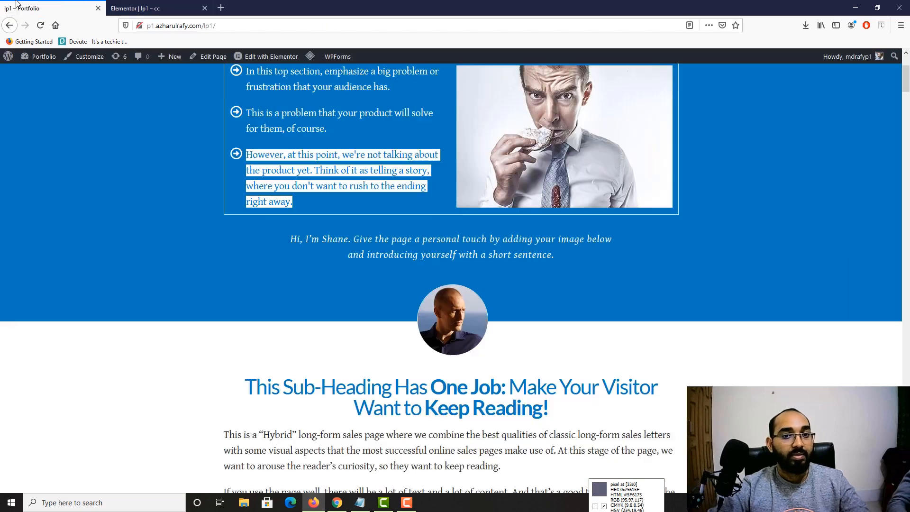
click(187, 3)
click(58, 2)
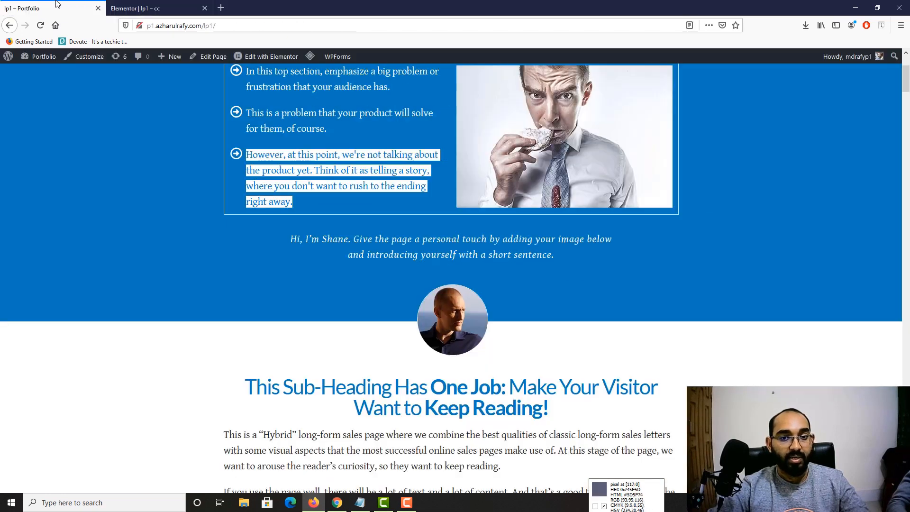
click(163, 4)
double_click(18, 250)
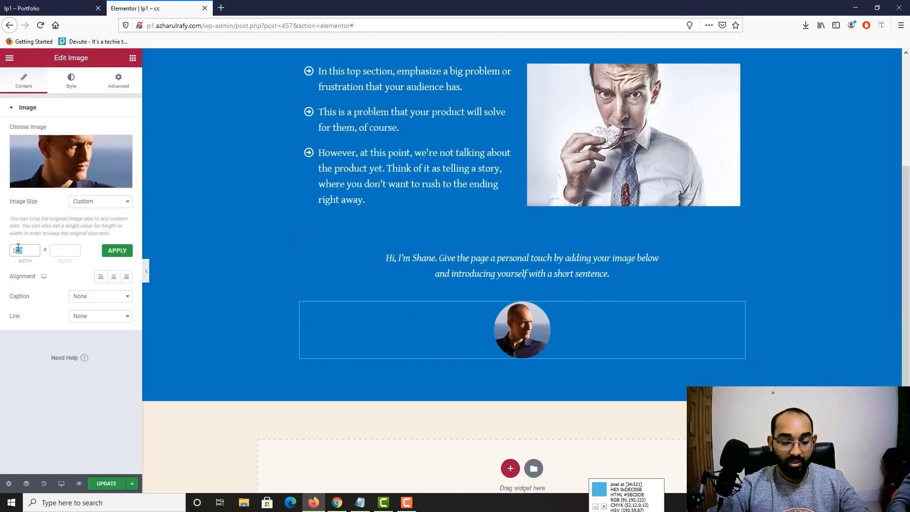
text(150)
click(110, 251)
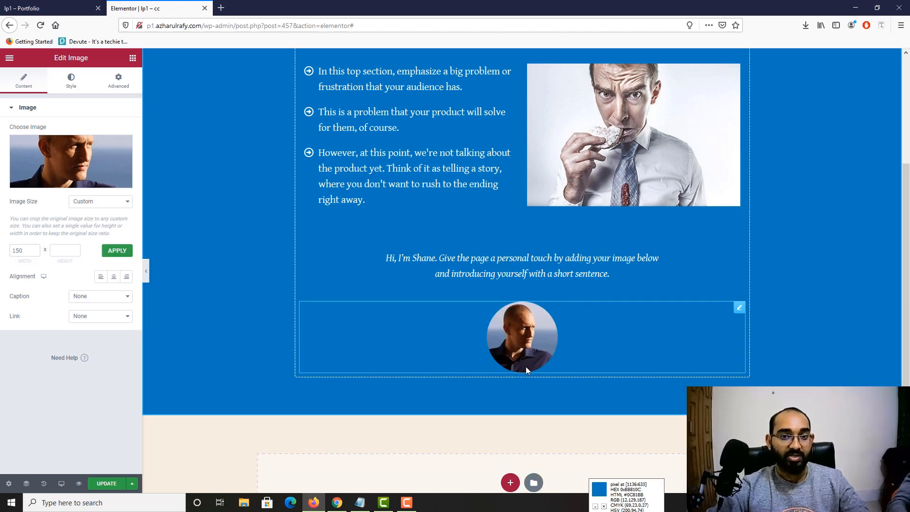
Step: Set the portrait image's position to Absolute in its positioning settings
scroll(522, 332, down, 2)
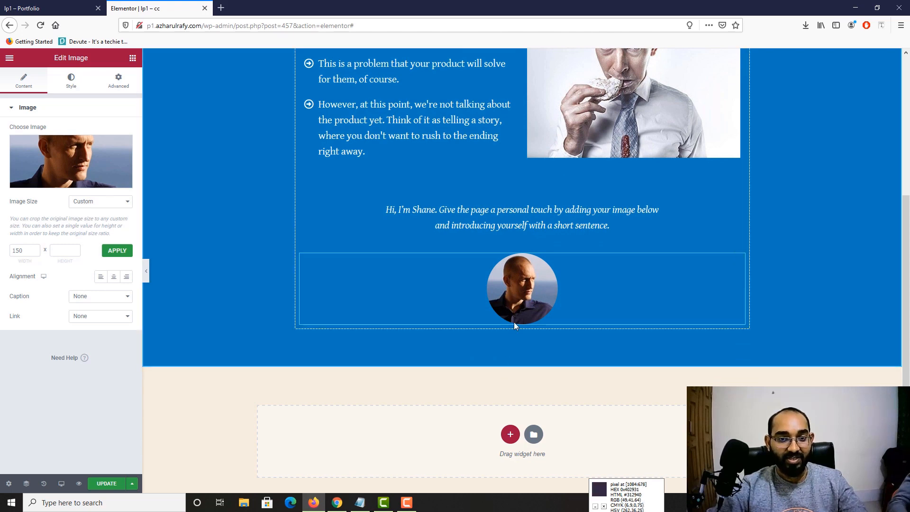
drag(514, 309, 528, 365)
scroll(528, 365, down, 2)
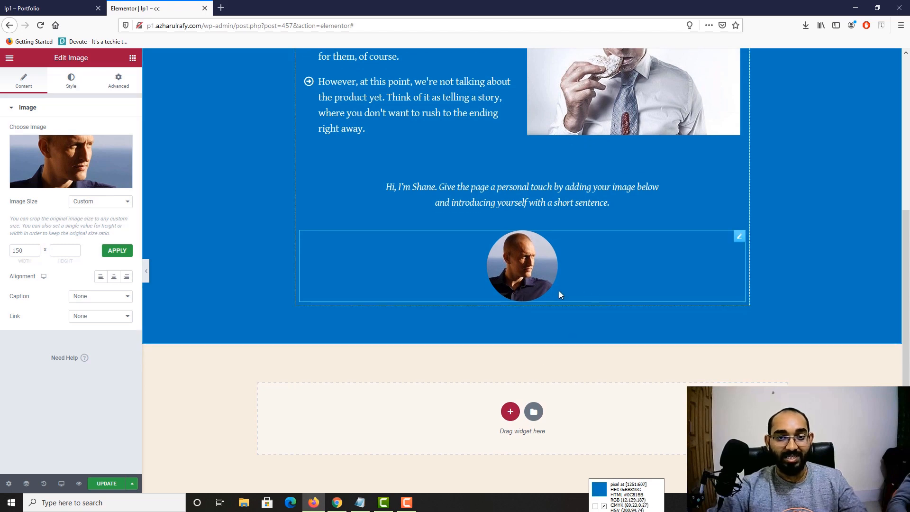
scroll(483, 323, up, 1)
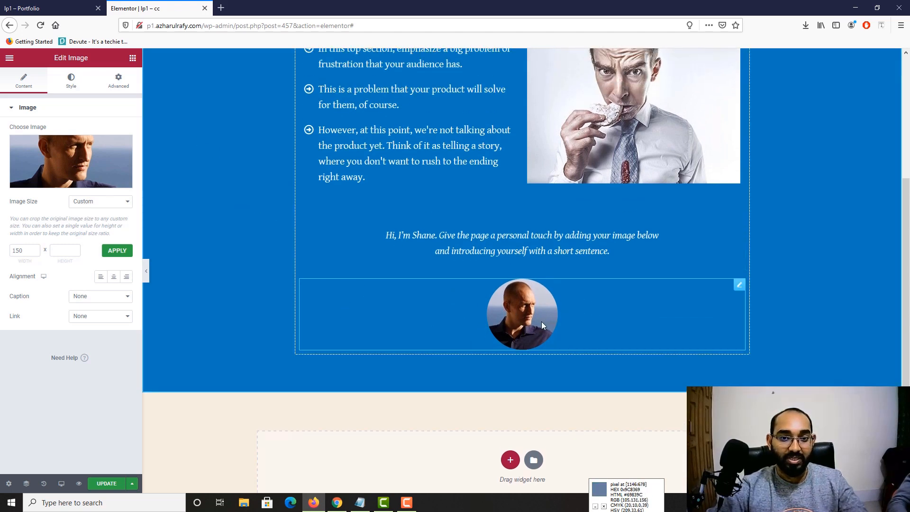
click(126, 87)
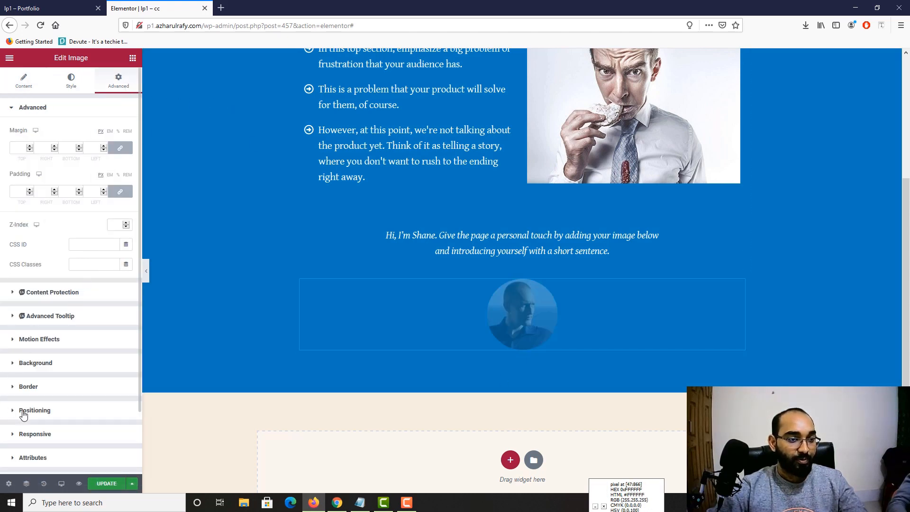
click(24, 411)
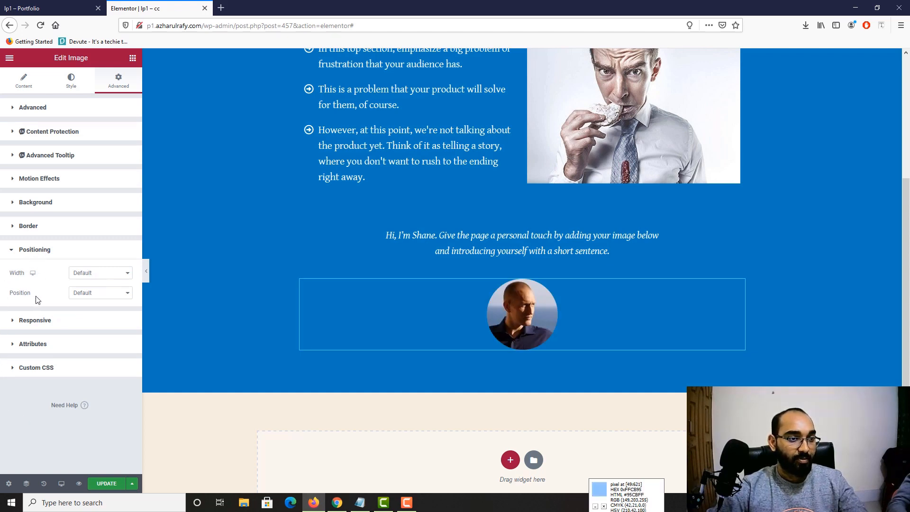
click(89, 293)
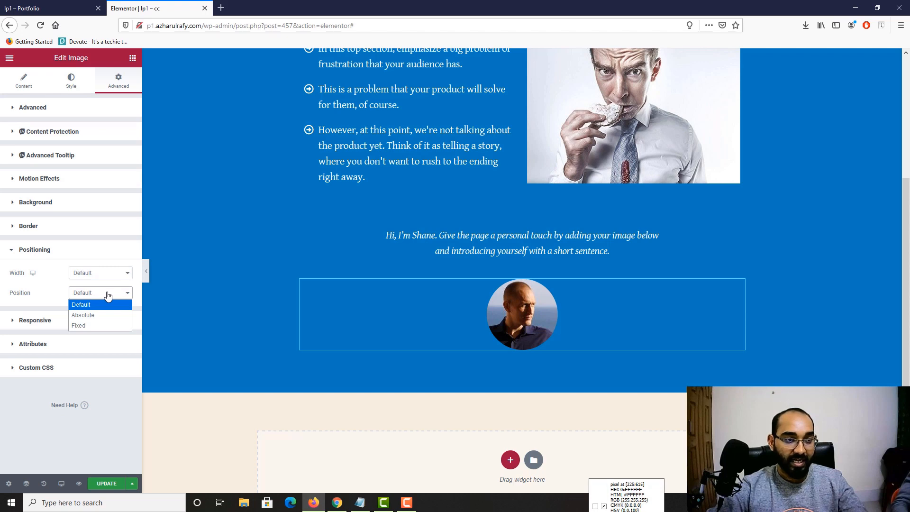
click(104, 316)
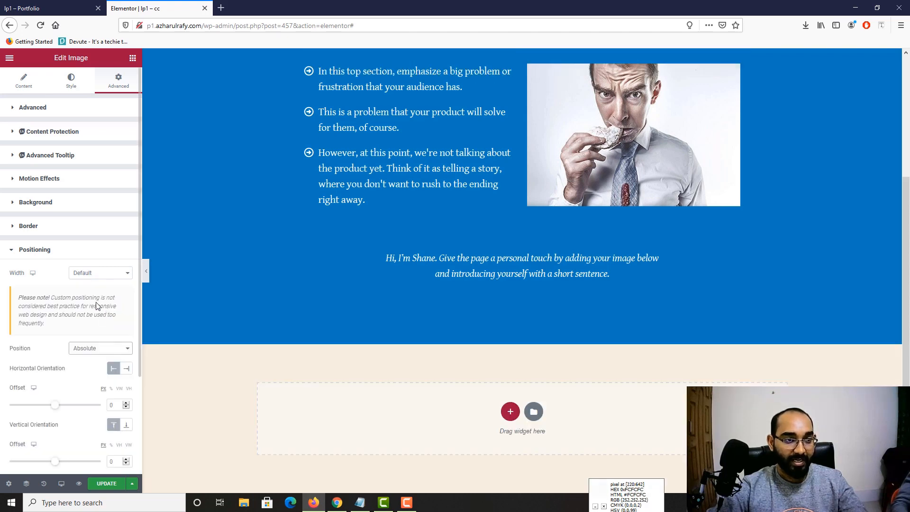
scroll(95, 335, down, 1)
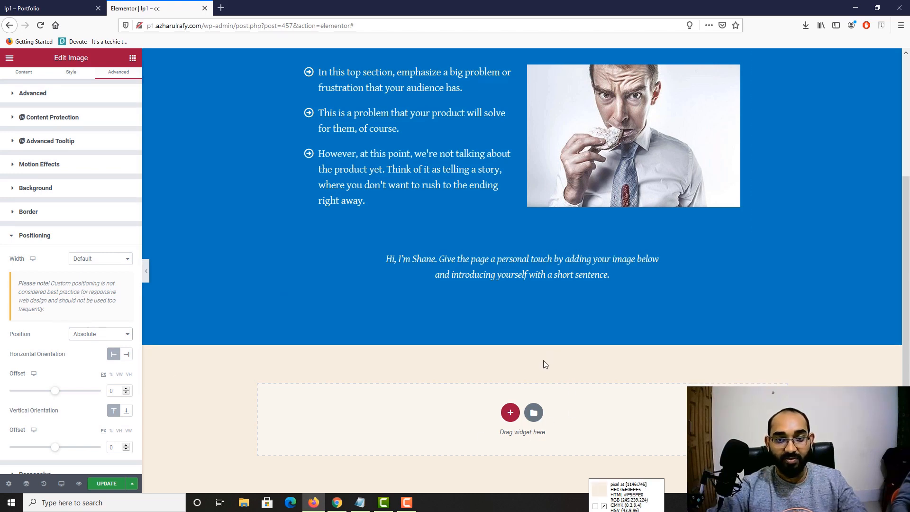
Step: Move the portrait down to straddle the blue section's lower edge, centred, with offsets of about 1 px horizontal and 800 px vertical
scroll(545, 358, up, 3)
drag(521, 128, 528, 415)
scroll(520, 296, down, 2)
scroll(679, 345, down, 2)
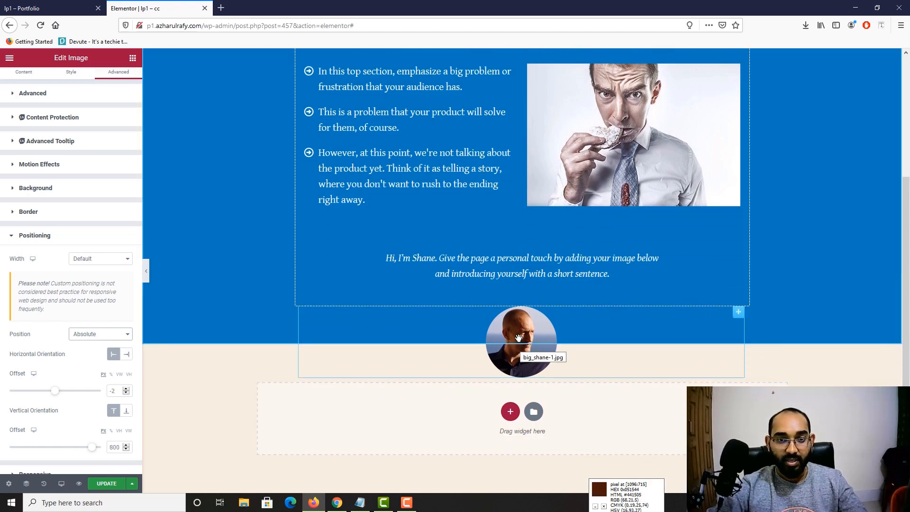
drag(519, 338, 521, 338)
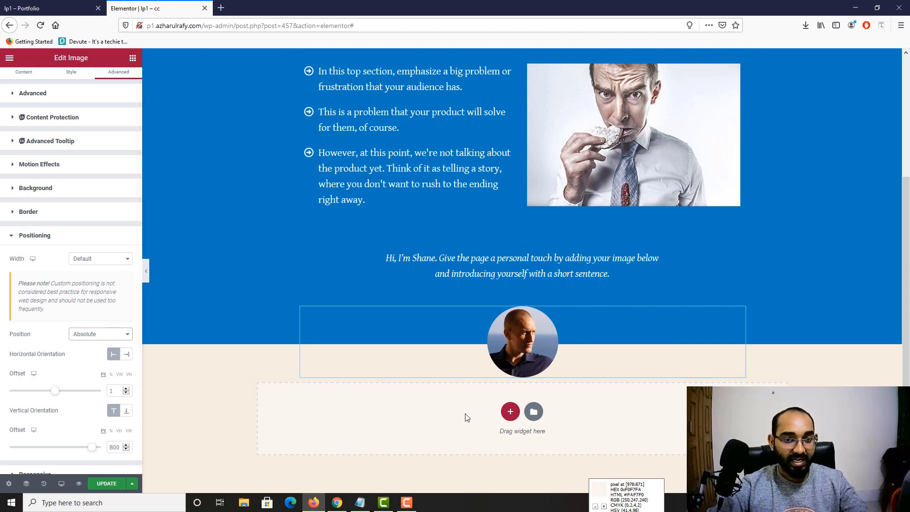
Step: Add a single-column section below the blue one and give it a solid #FFFFFF background to match lp1
click(505, 417)
click(394, 435)
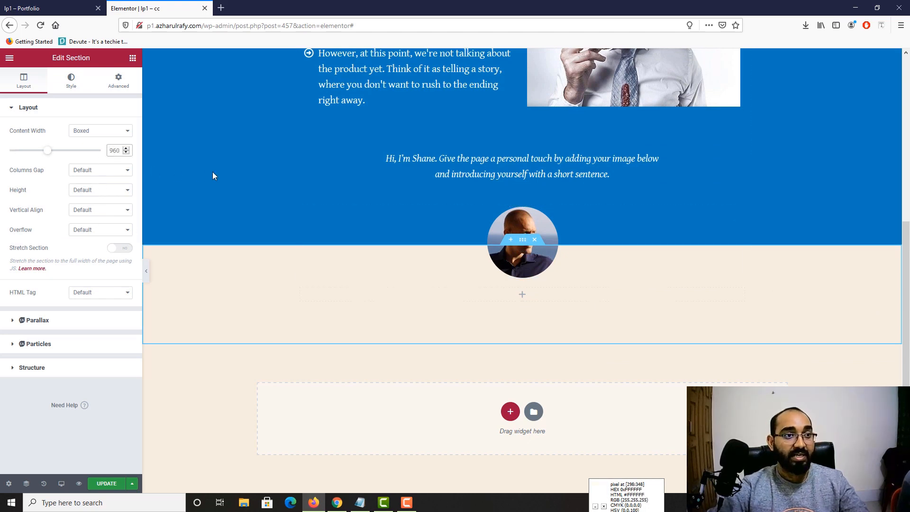
key(ctrl+shift+Tab)
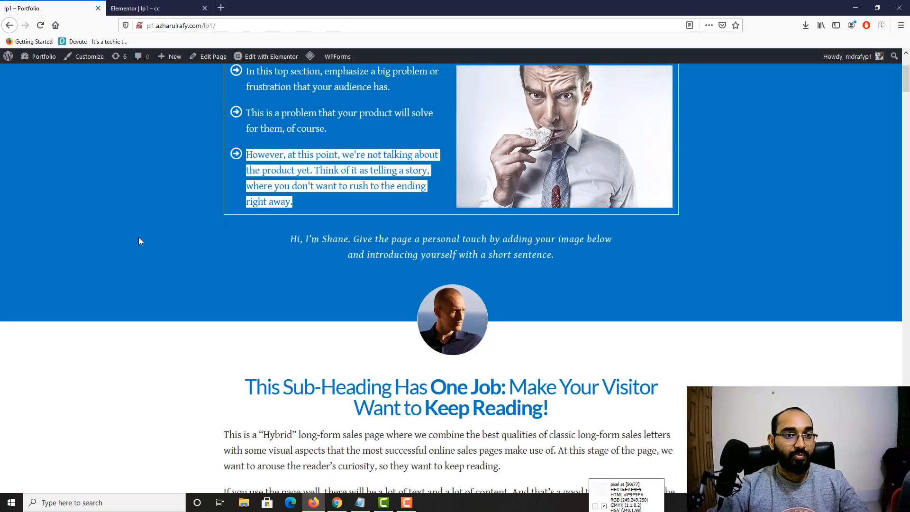
scroll(140, 266, down, 2)
scroll(362, 291, down, 1)
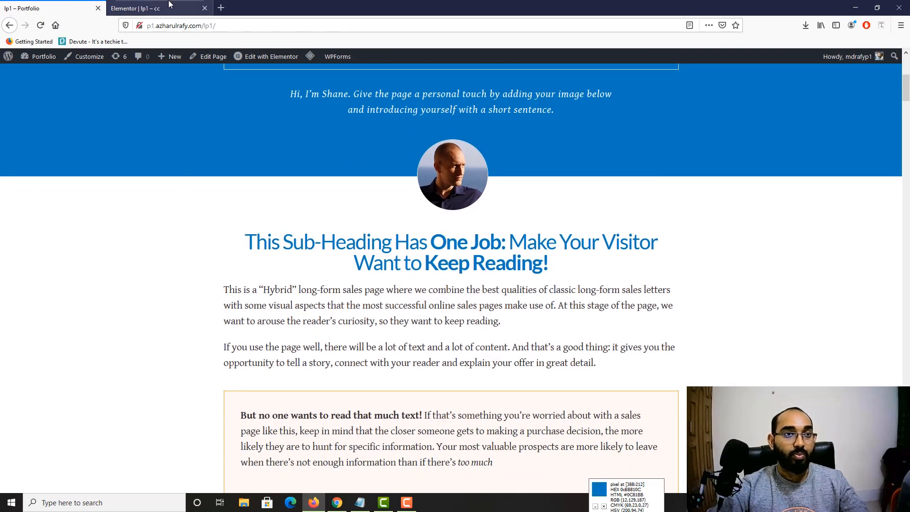
key(ctrl+Tab)
click(66, 83)
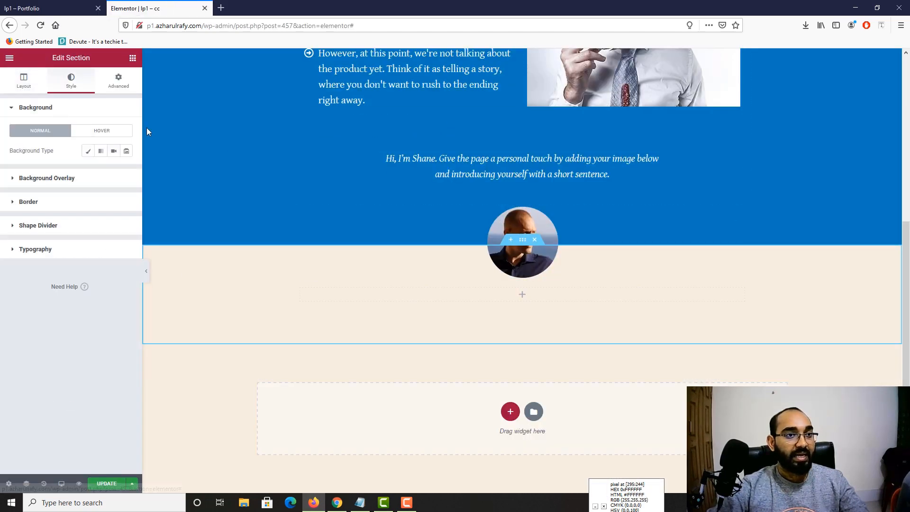
click(88, 151)
click(125, 175)
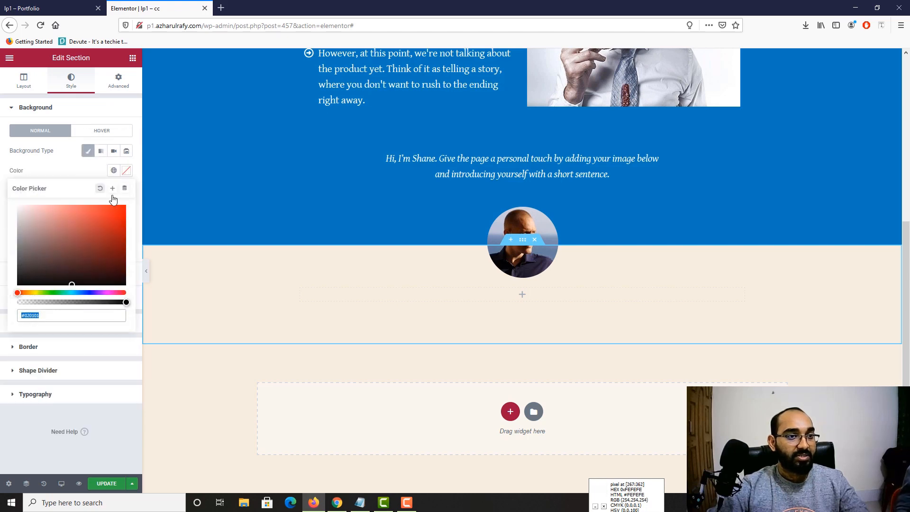
text(#FFFFFF)
Step: Check the sub-heading area on lp1 and add a Heading widget to the white section below the portrait
key(ctrl+Tab)
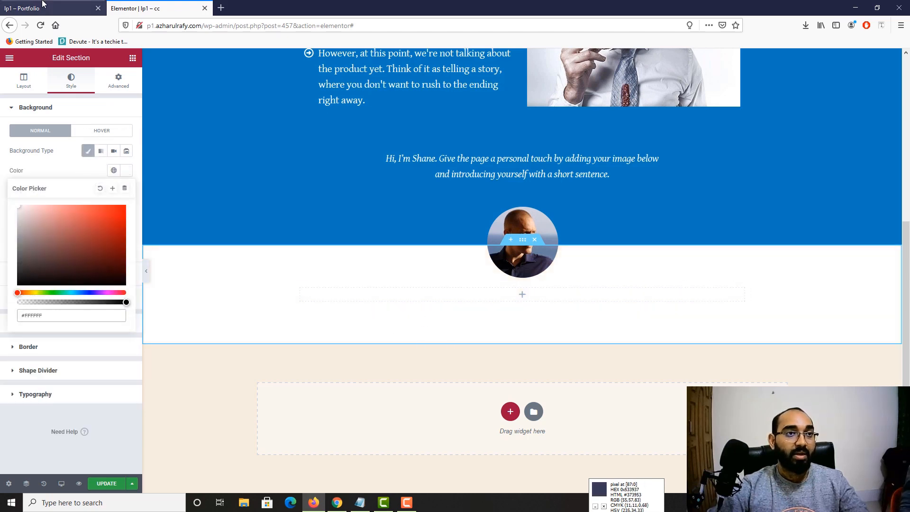
scroll(343, 196, down, 2)
scroll(395, 245, up, 1)
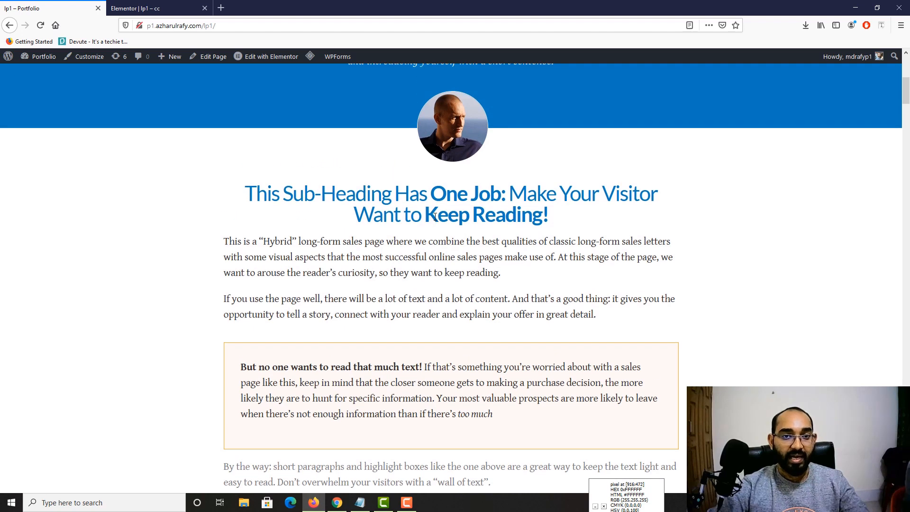
click(142, 8)
click(16, 1)
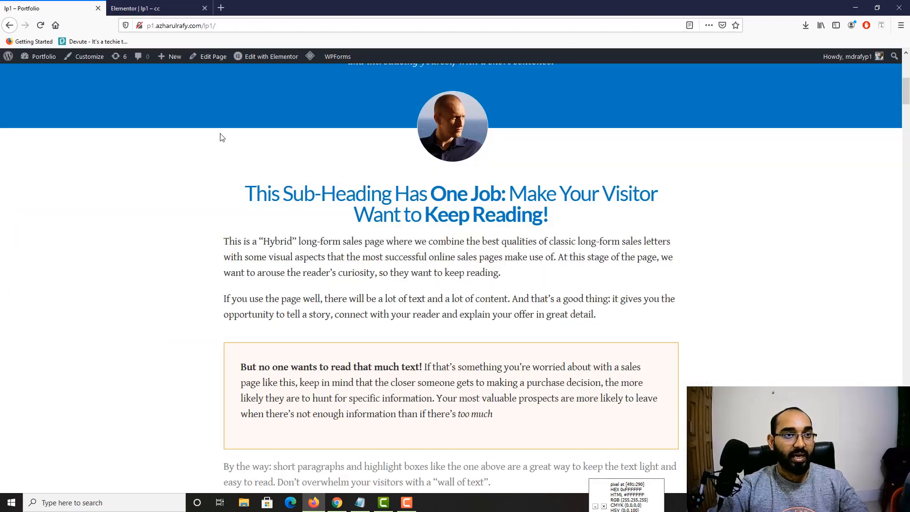
click(149, 1)
click(133, 58)
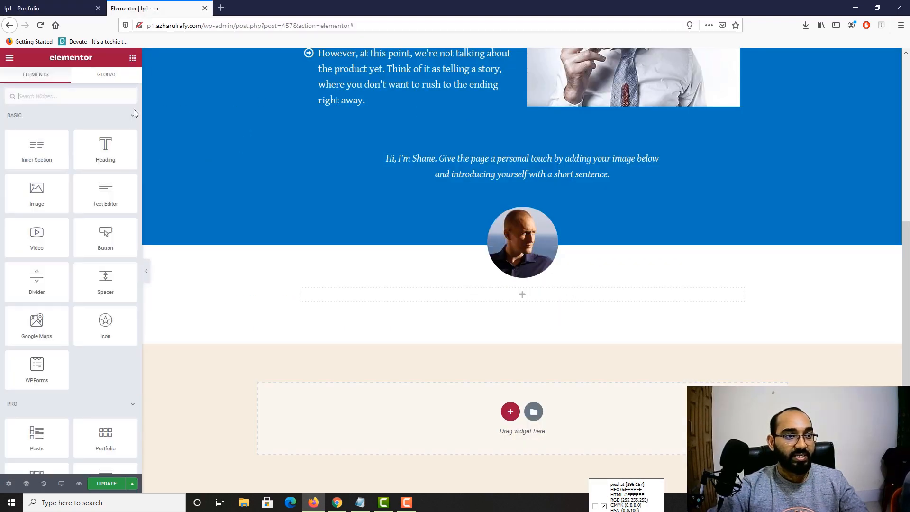
drag(105, 147, 530, 300)
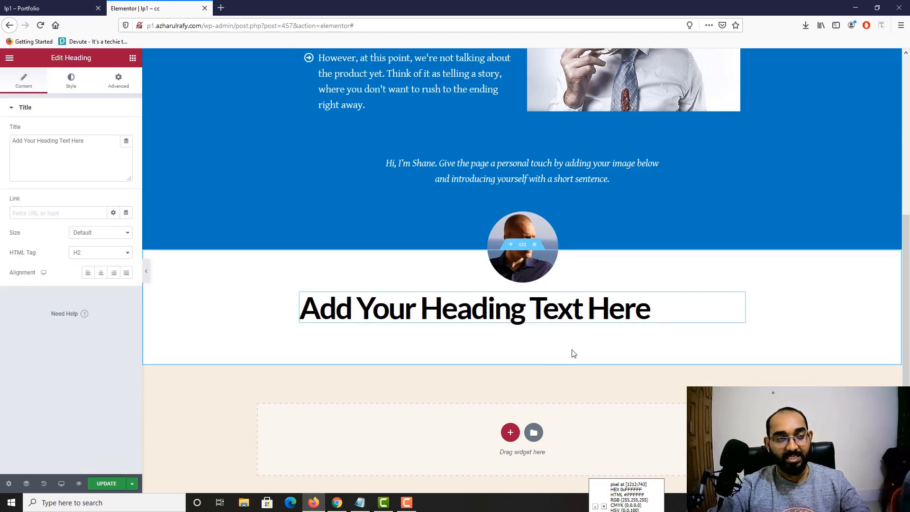
Step: Check what follows the sub-heading on lp1 and add a Text Editor widget below the heading
click(16, 5)
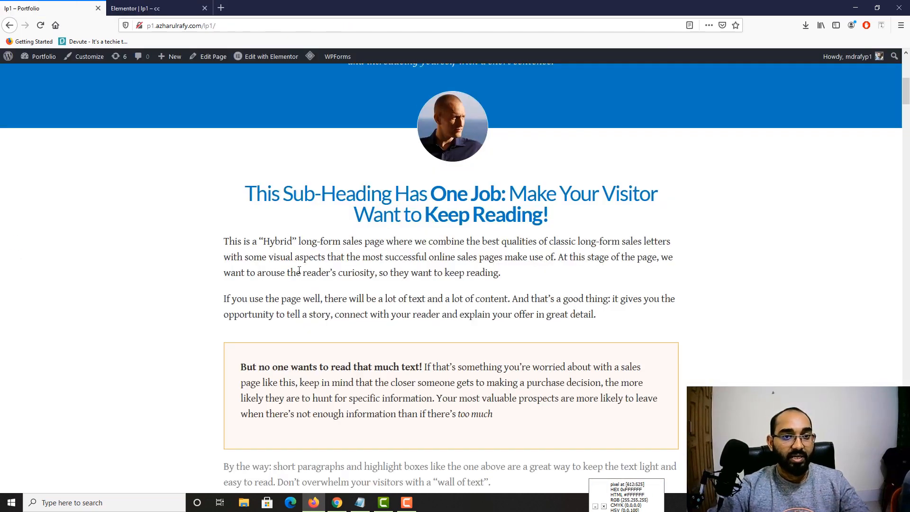
scroll(299, 271, down, 2)
click(156, 8)
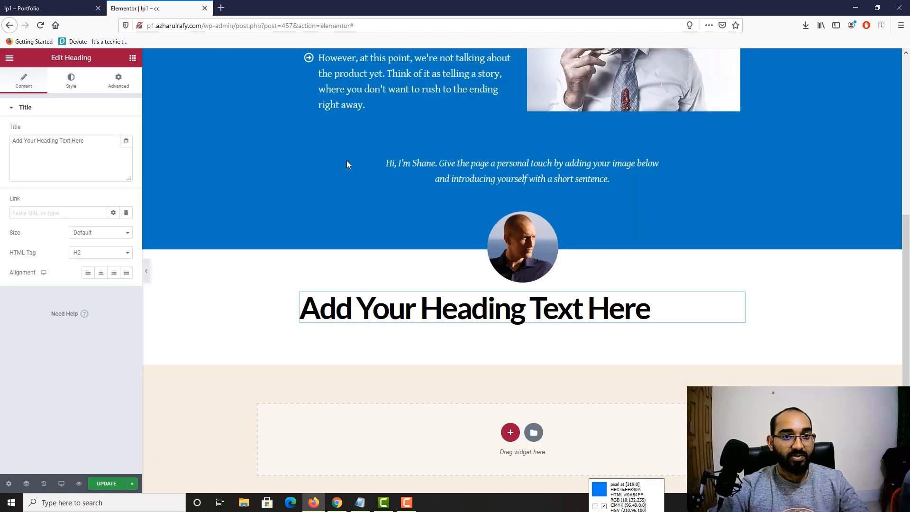
click(119, 81)
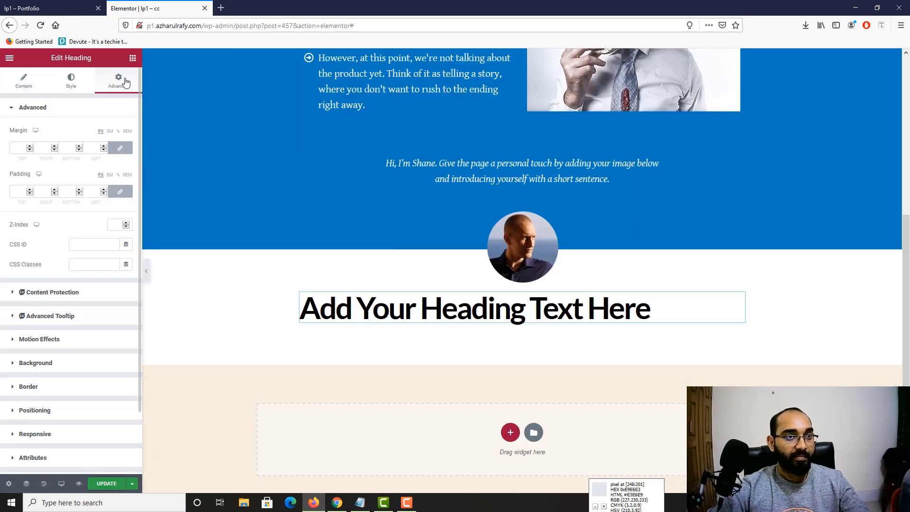
click(133, 59)
drag(108, 190, 488, 336)
Step: Check lp1's highlighted text box and add a second Text Editor widget below the first one
click(59, 7)
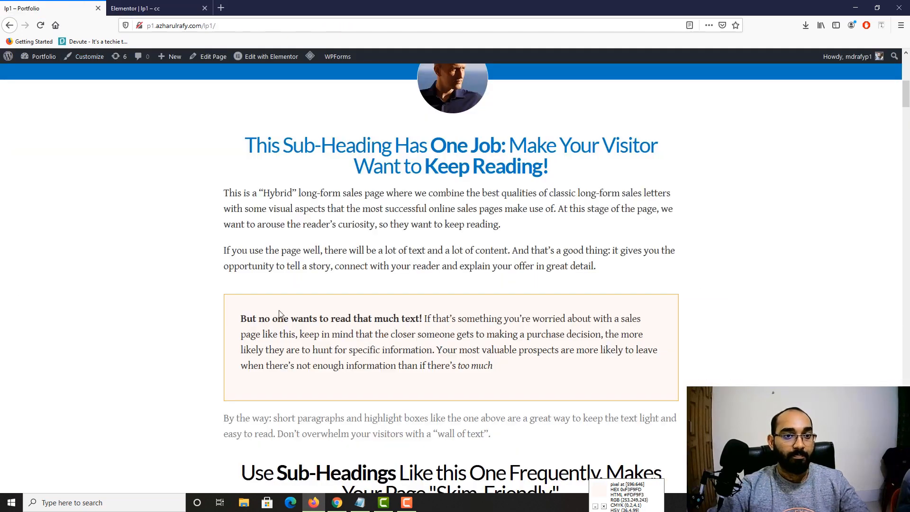
scroll(280, 261, down, 2)
click(142, 8)
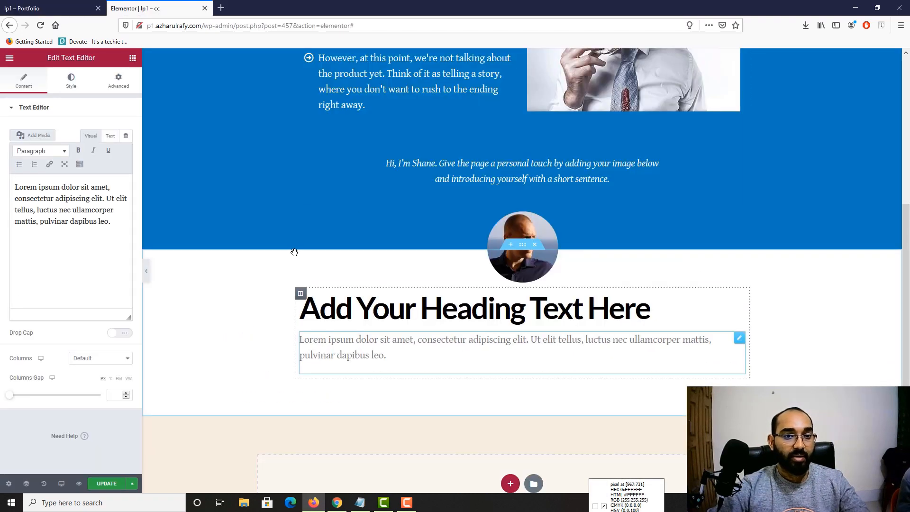
click(93, 8)
click(142, 8)
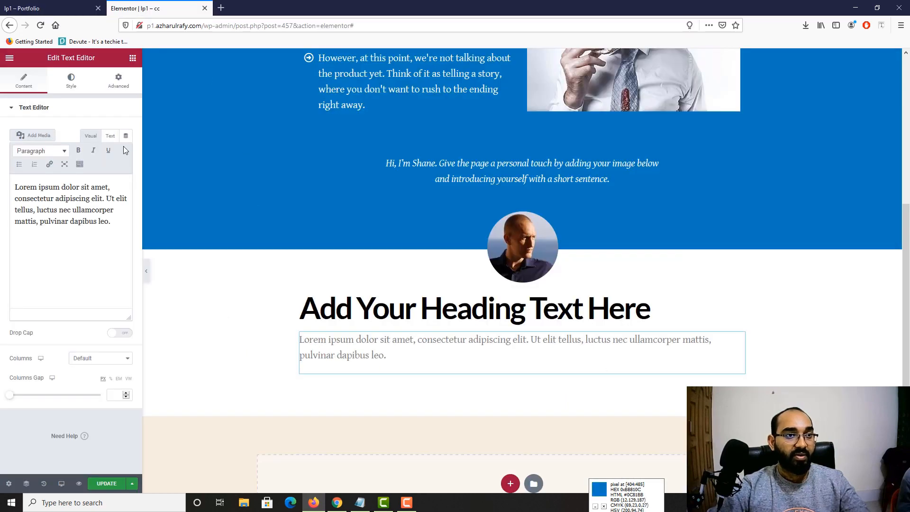
click(133, 58)
drag(106, 194, 380, 357)
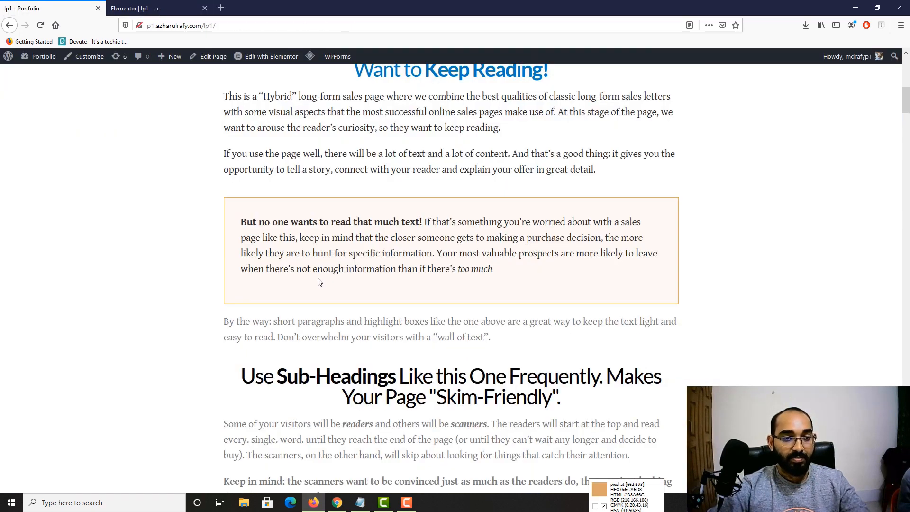
Step: Add a third Text Editor widget below the second one and check lp1 for the content blocks that follow
scroll(319, 282, down, 1)
click(162, 5)
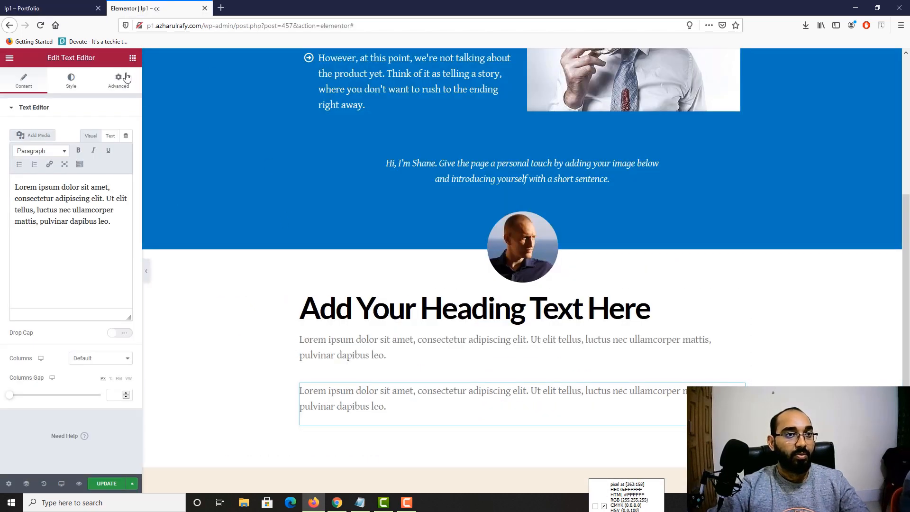
click(133, 58)
drag(362, 360, 414, 430)
key(ctrl+Tab)
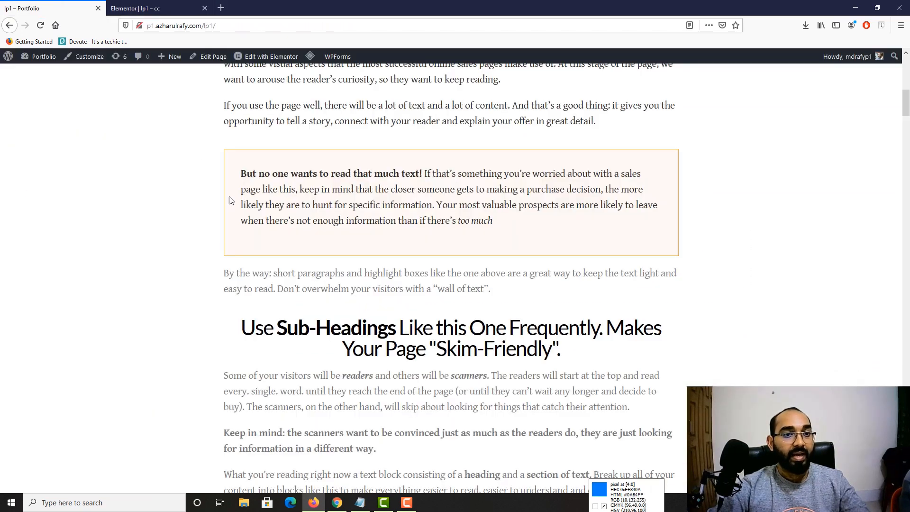
scroll(231, 202, down, 3)
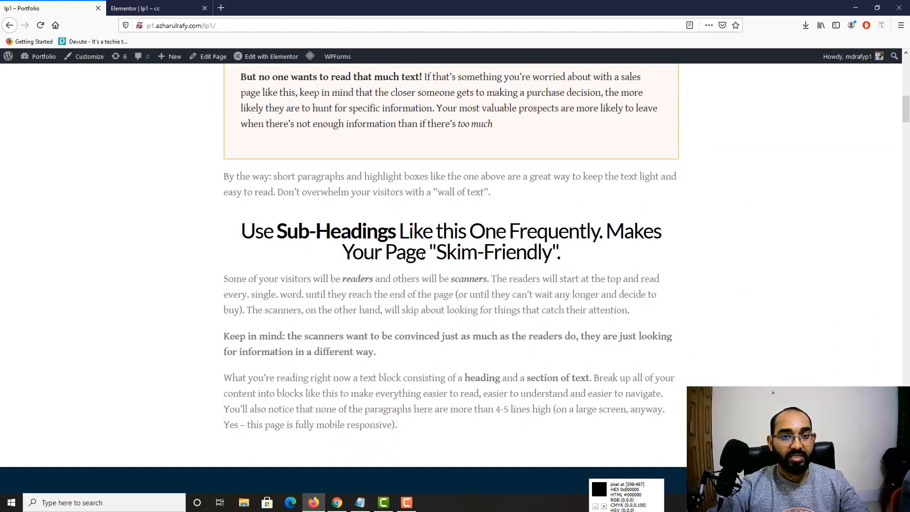
click(157, 8)
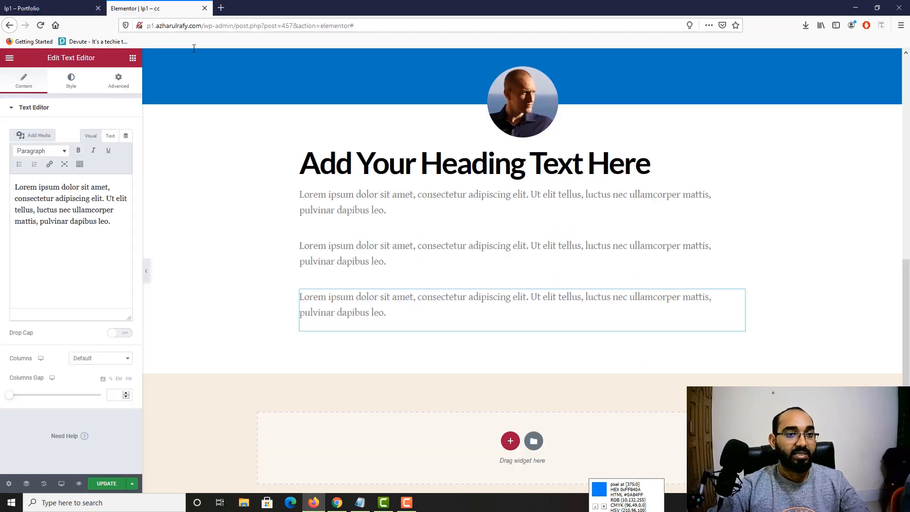
Step: Add a second Heading widget below the third text block and check lp1 for the content under its matching sub-heading
click(133, 58)
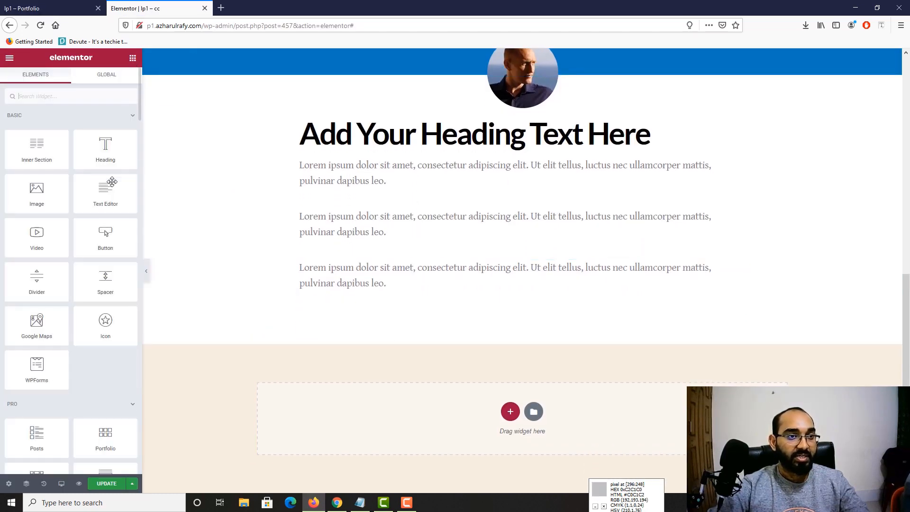
drag(105, 147, 412, 311)
key(ctrl+Tab)
scroll(234, 317, down, 1)
scroll(234, 317, down, 1)
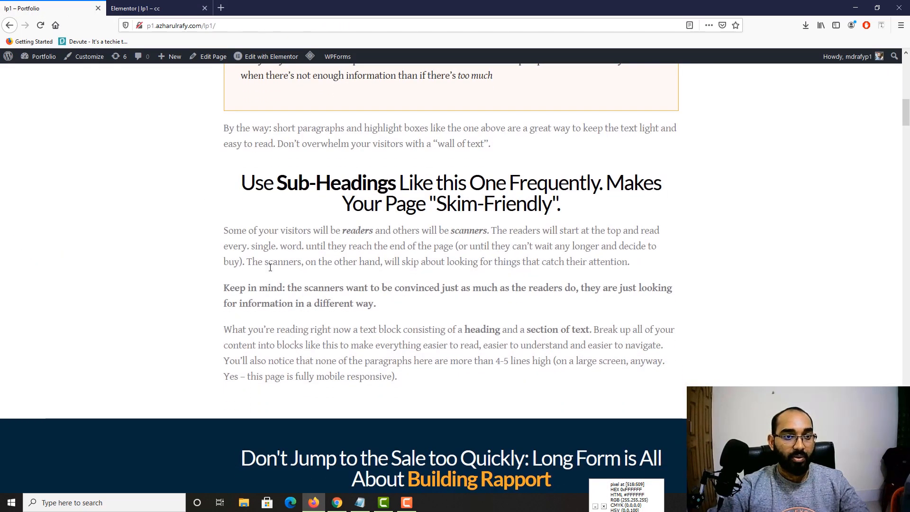
Step: Add a Text Editor widget below the second heading in the white section
key(ctrl+Tab)
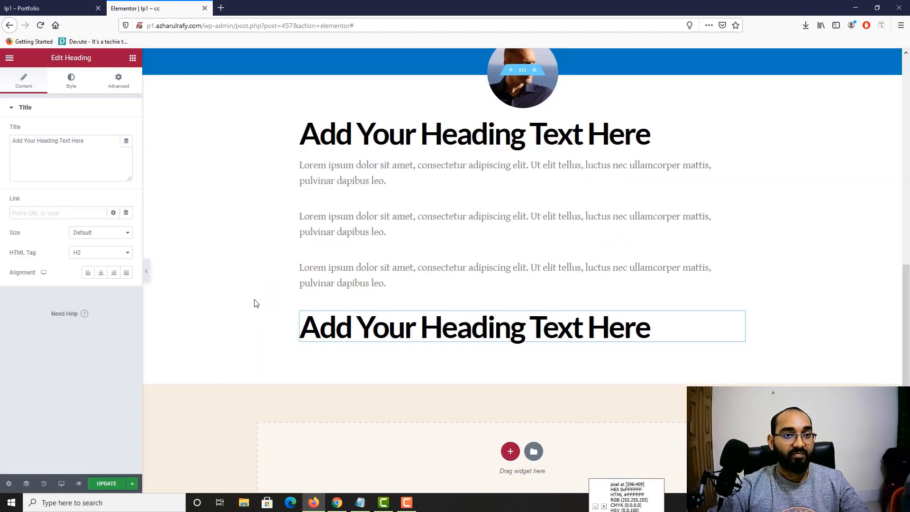
click(133, 61)
drag(105, 188, 403, 342)
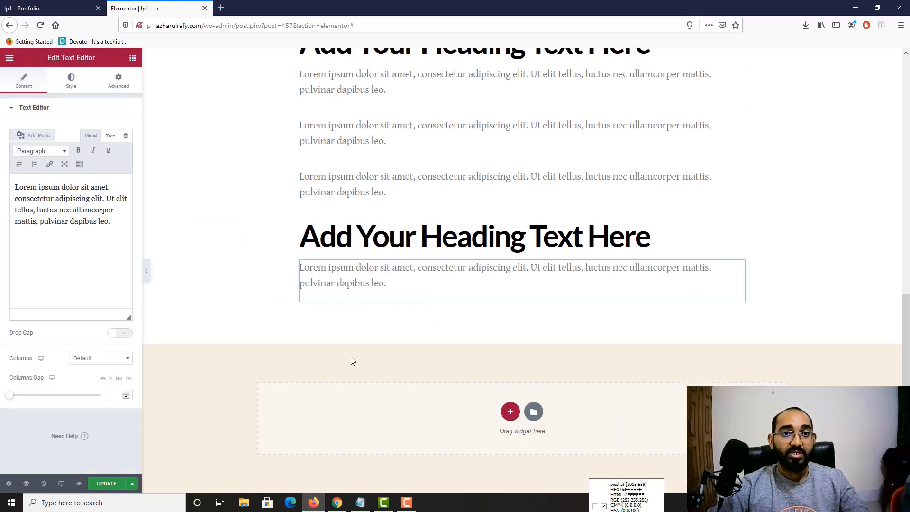
Step: Copy lp1's sub-heading "This Sub-Heading Has One Job: Make Your Visitor Want to Keep Reading!" and open the first heading's title for editing
scroll(351, 362, up, 3)
click(32, 4)
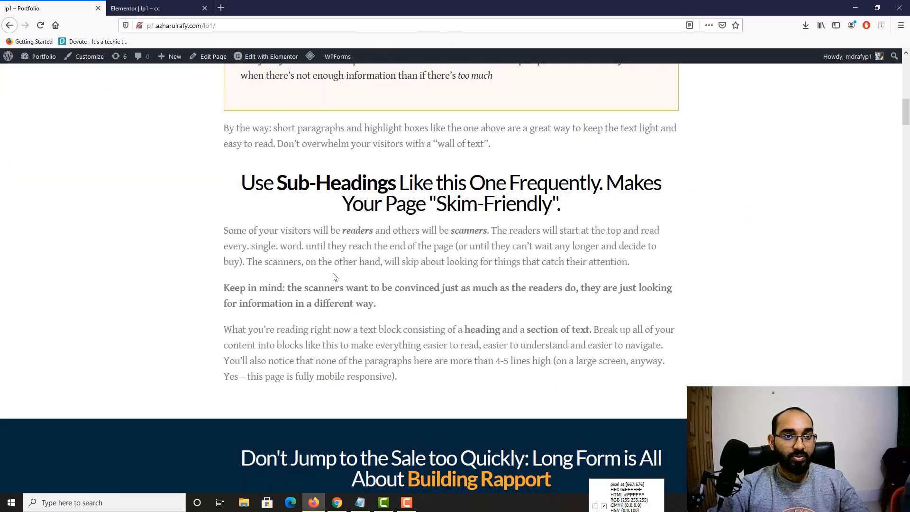
scroll(335, 280, up, 8)
drag(244, 284, 556, 310)
key(ctrl+c)
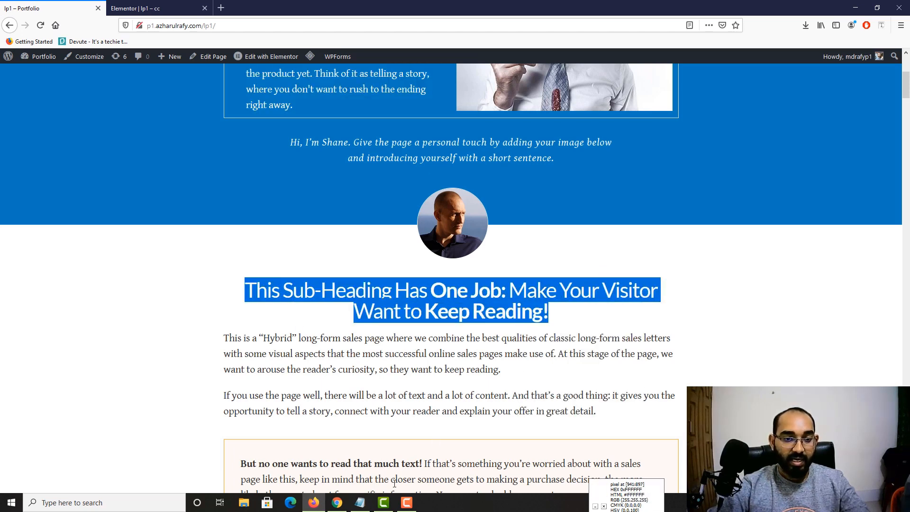
key(ctrl+Tab)
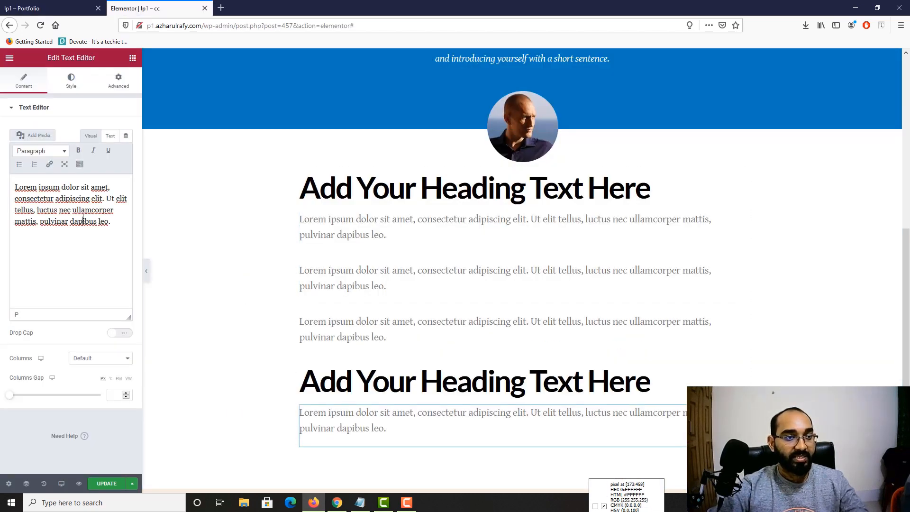
click(435, 195)
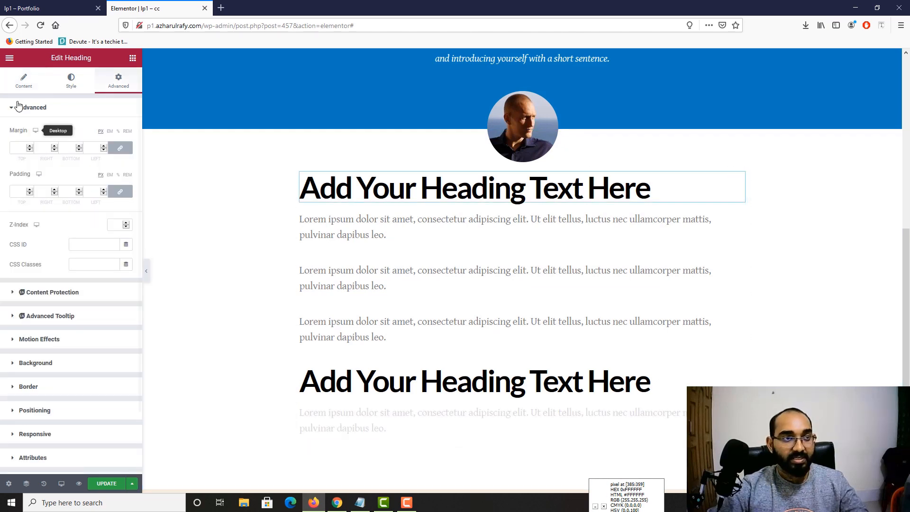
click(22, 84)
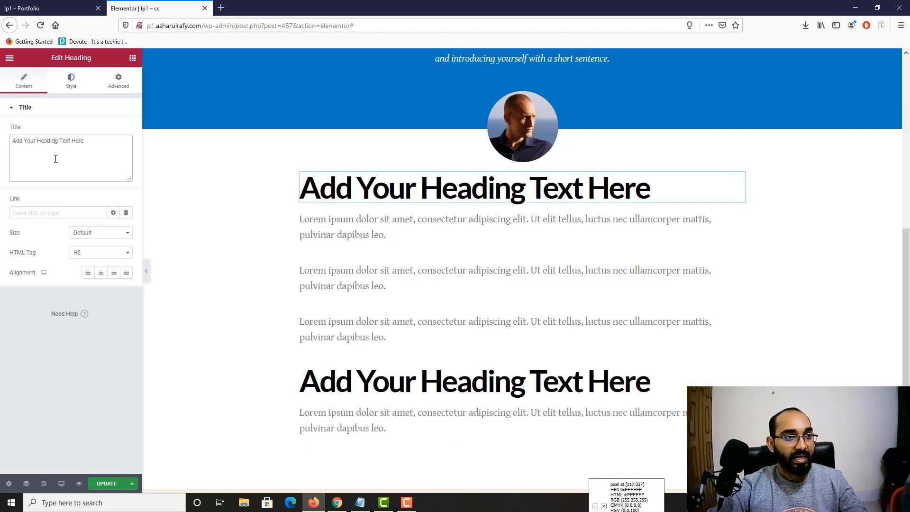
Step: Replace the first placeholder heading's title with "This Sub-Heading Has One Job: Make Your Visitor Want to Keep Reading!"
key(ctrl+a)
key(ctrl+v)
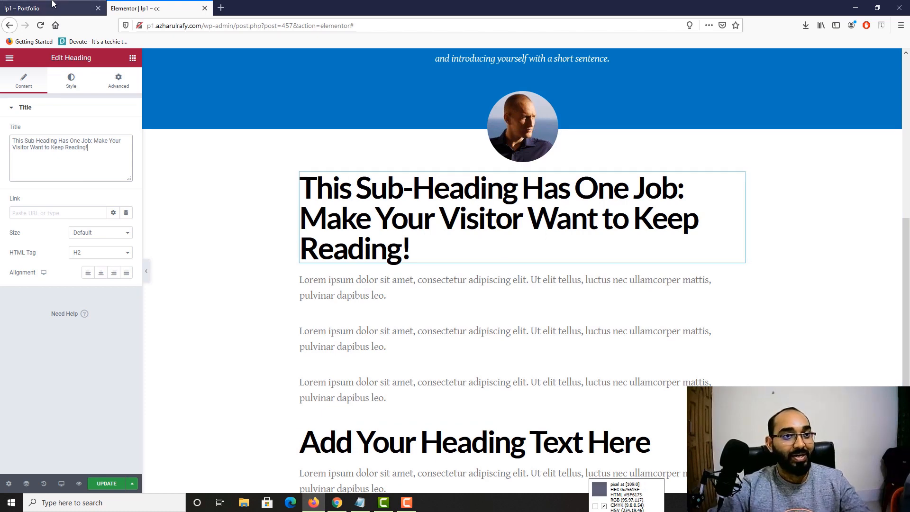
Step: Copy the two paragraphs beginning "This is a 'Hybrid' long-form sales page" from the reference page into the text block below the first heading
click(71, 6)
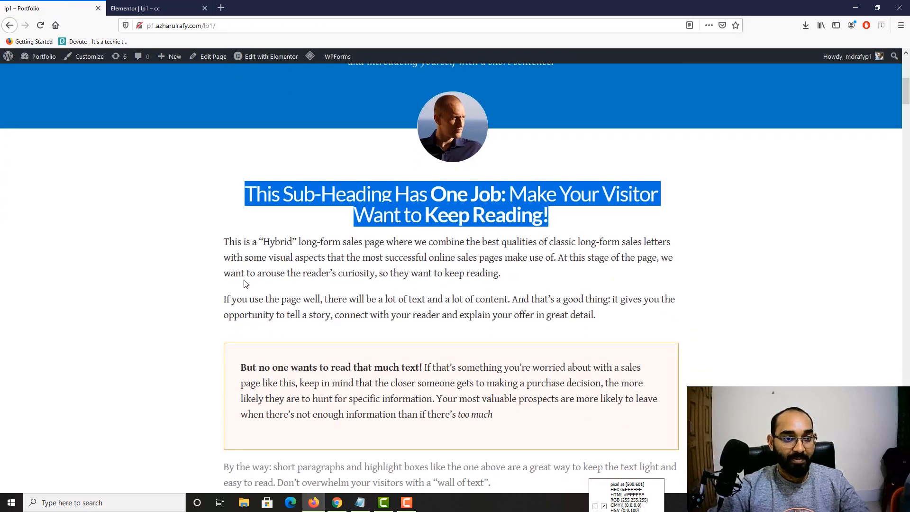
drag(224, 241, 590, 326)
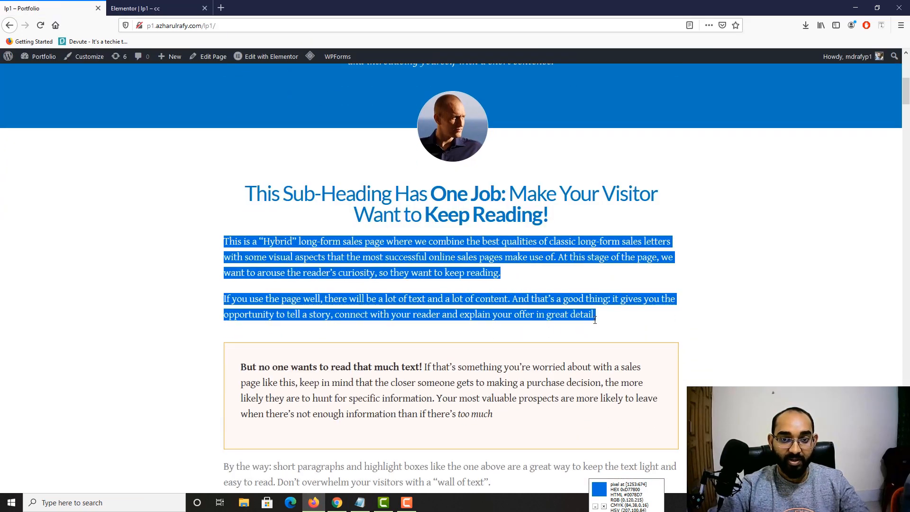
right_click(595, 321)
click(588, 305)
click(142, 8)
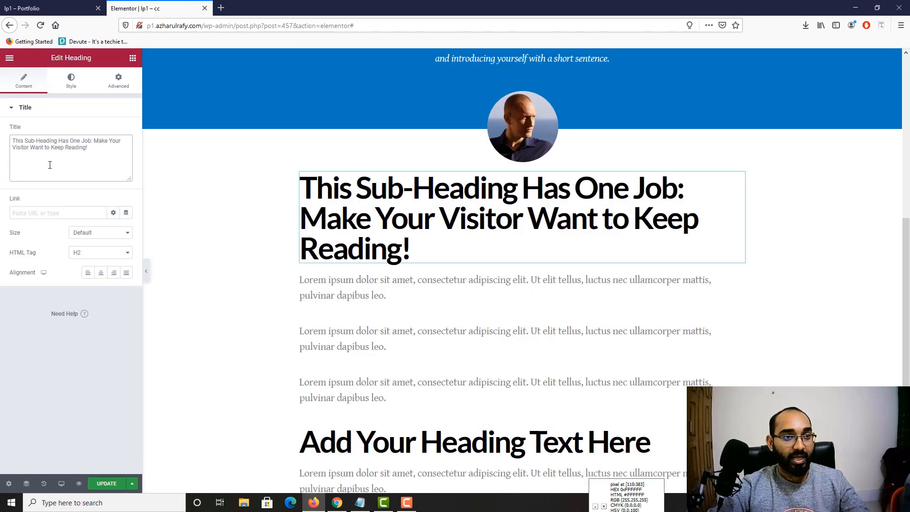
click(397, 296)
click(57, 250)
key(ctrl+a)
click(63, 6)
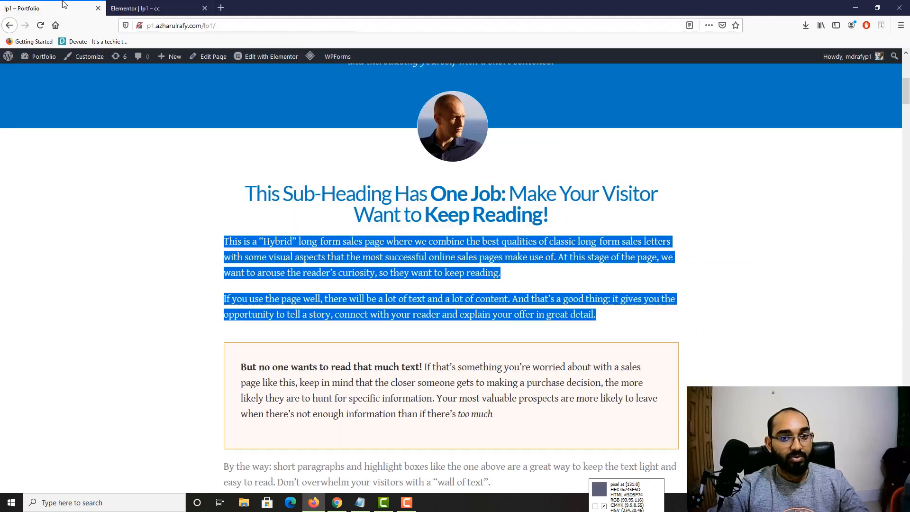
click(142, 8)
click(52, 222)
key(ctrl+a)
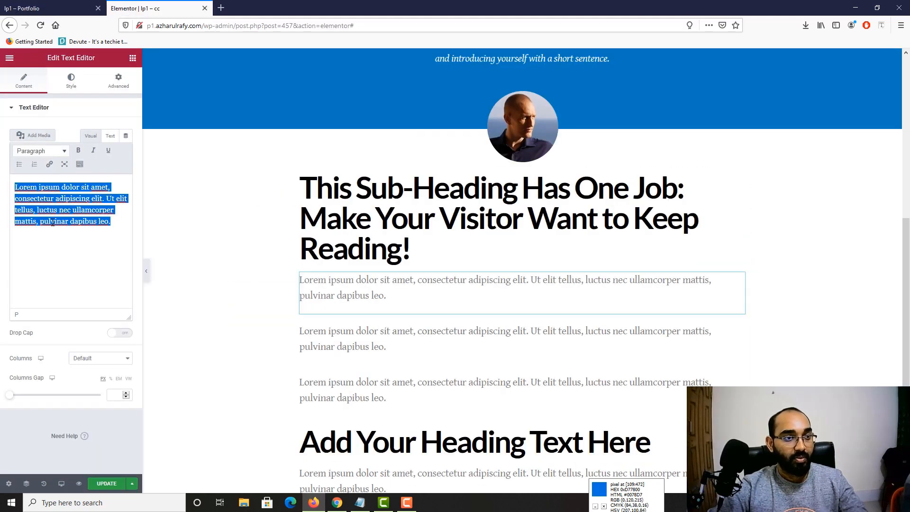
key(ctrl+v)
Step: Replace the second text block's placeholder with the reference page's boxed paragraph beginning "But no one wants to read that much text!"
scroll(401, 335, down, 2)
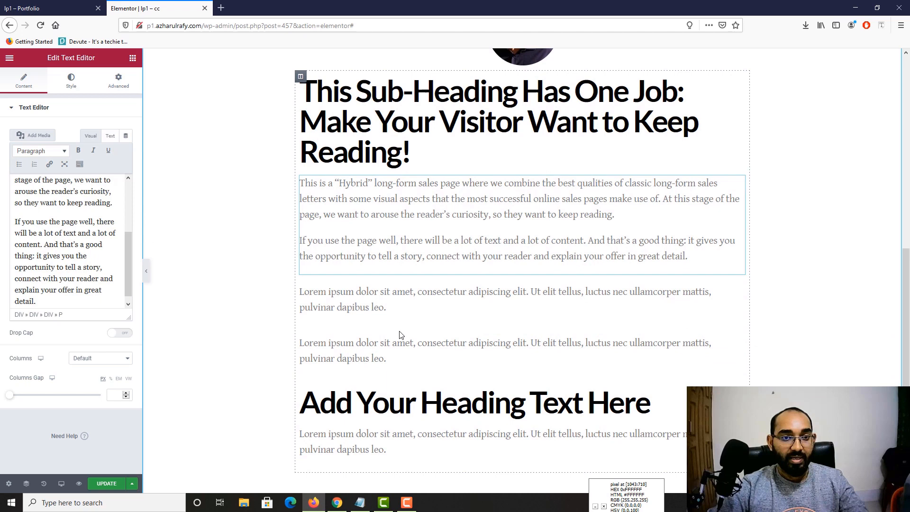
click(328, 304)
key(ctrl+Tab)
drag(248, 370, 493, 413)
click(156, 8)
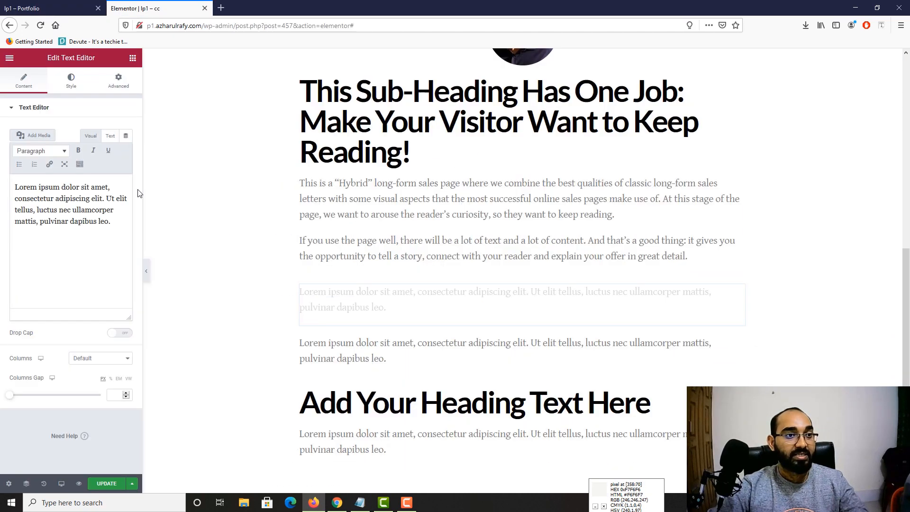
click(99, 221)
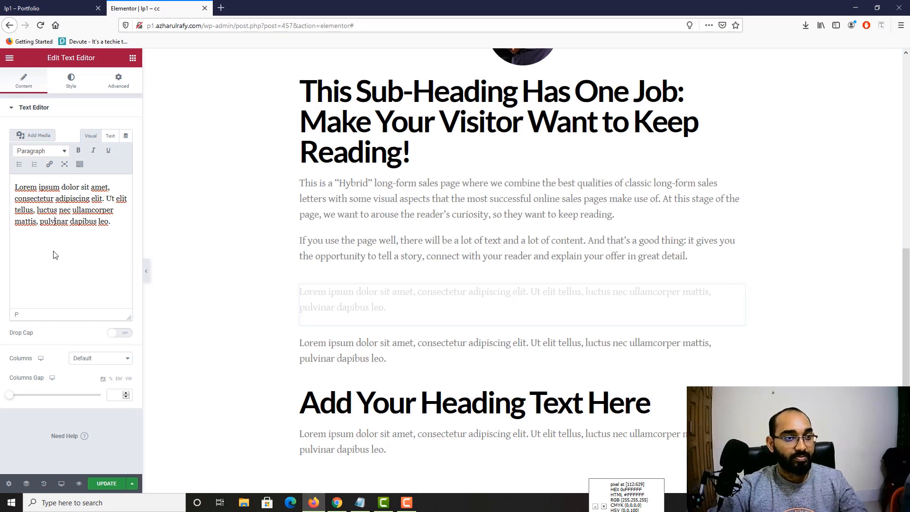
key(ctrl+a)
key(ctrl+v)
Step: Copy the reference page's "By the way: short paragraphs and highlight boxes" paragraph into the third text block, replacing its placeholder
click(48, 8)
scroll(225, 304, down, 5)
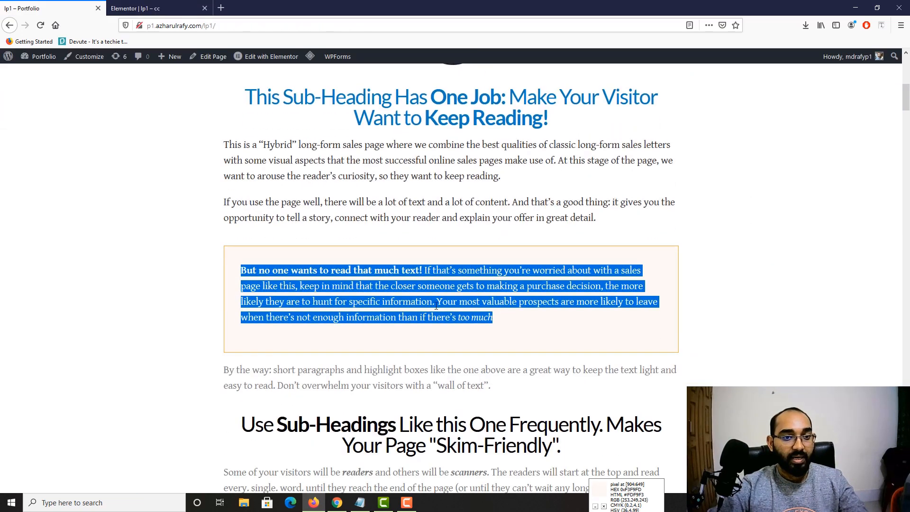
drag(224, 276, 496, 285)
key(ctrl+c)
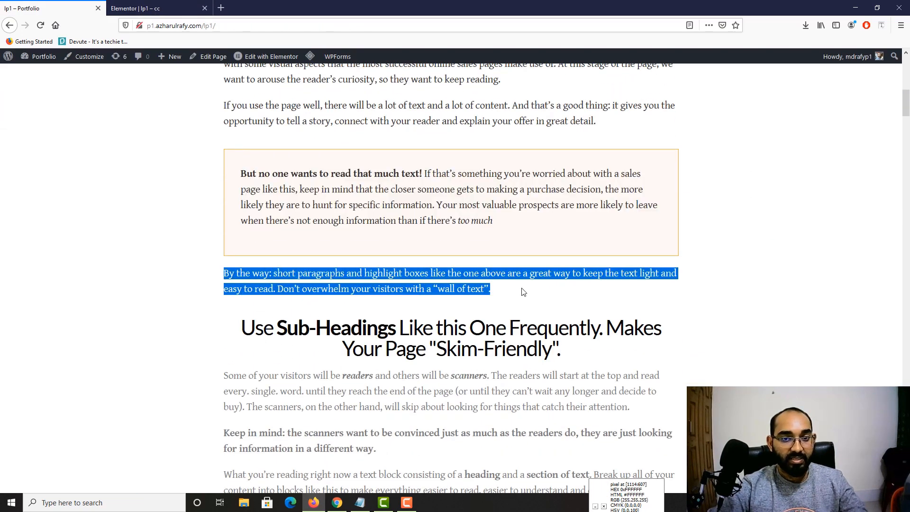
click(195, 7)
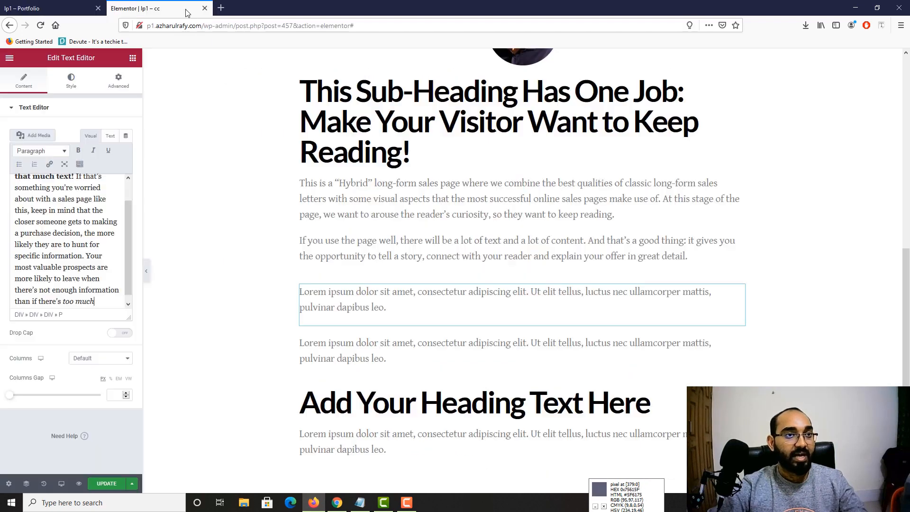
click(358, 353)
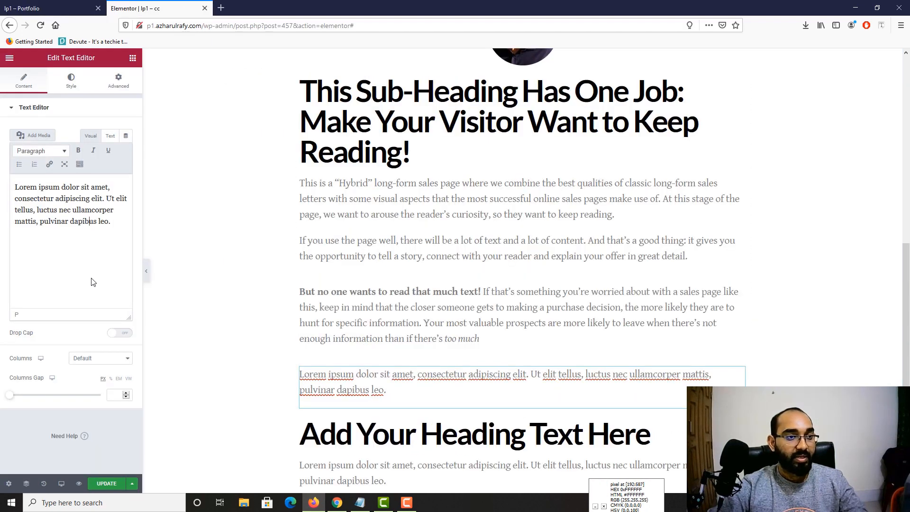
key(ctrl+a)
key(ctrl+v)
Step: Replace the second placeholder heading with the reference page's "Use Sub-Headings Like this One Frequently. Makes Your Page "Skim-Friendly"."
scroll(425, 301, down, 2)
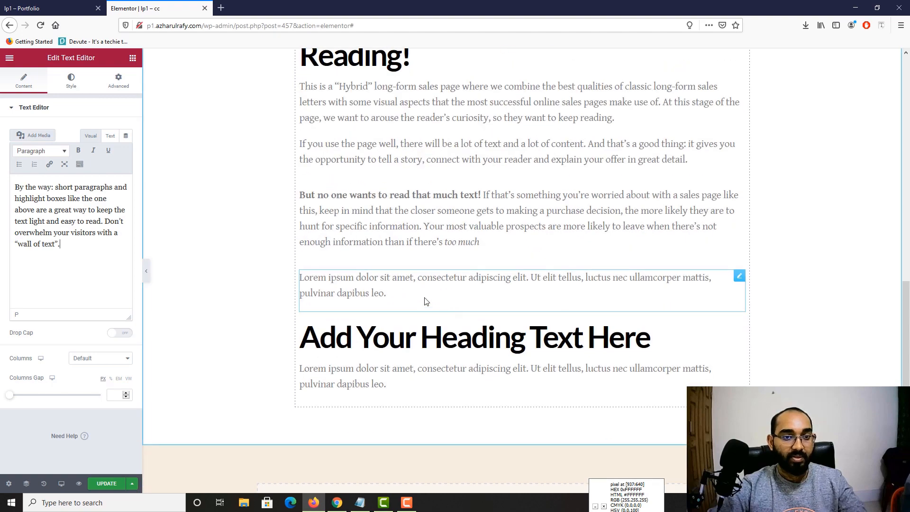
click(60, 8)
scroll(313, 280, down, 2)
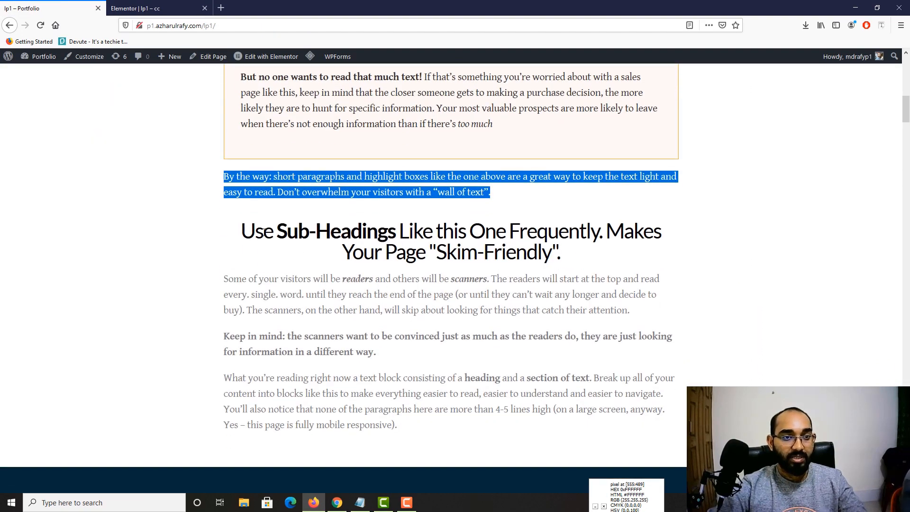
drag(241, 231, 564, 263)
key(ctrl+c)
click(140, 276)
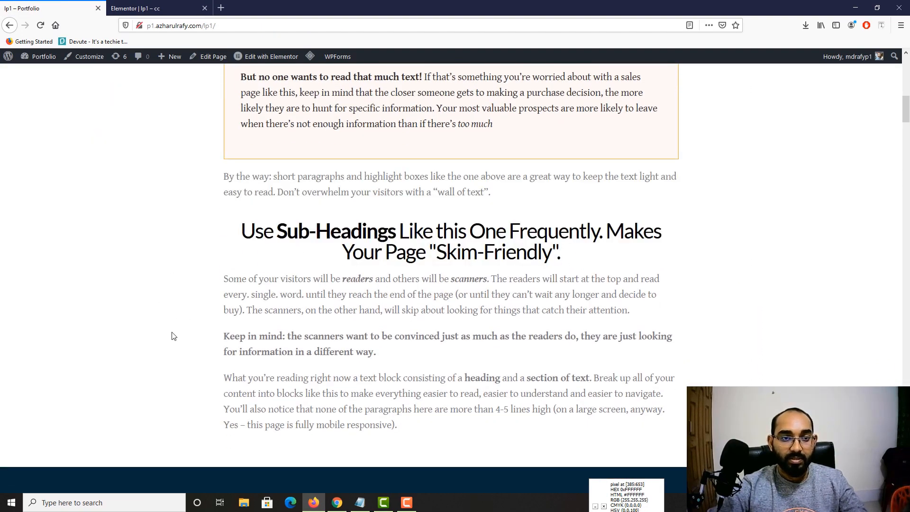
scroll(179, 332, up, 10)
scroll(189, 346, down, 7)
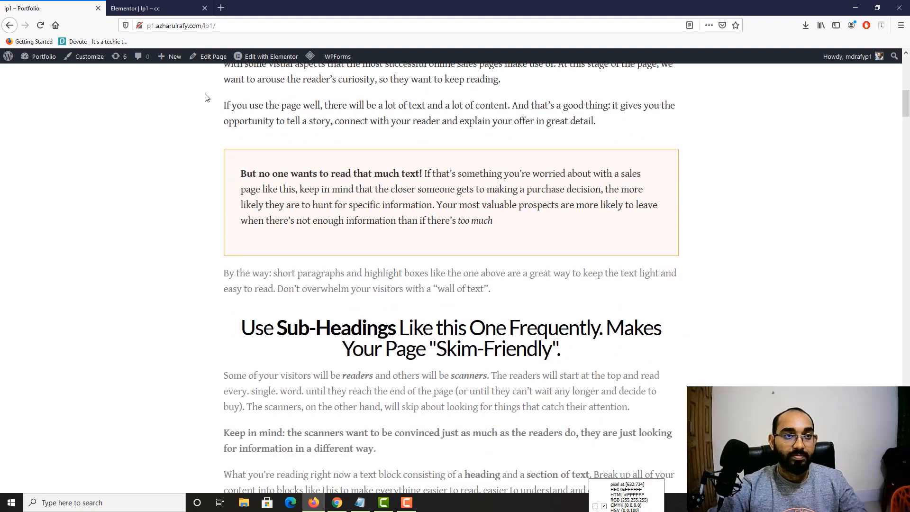
click(160, 8)
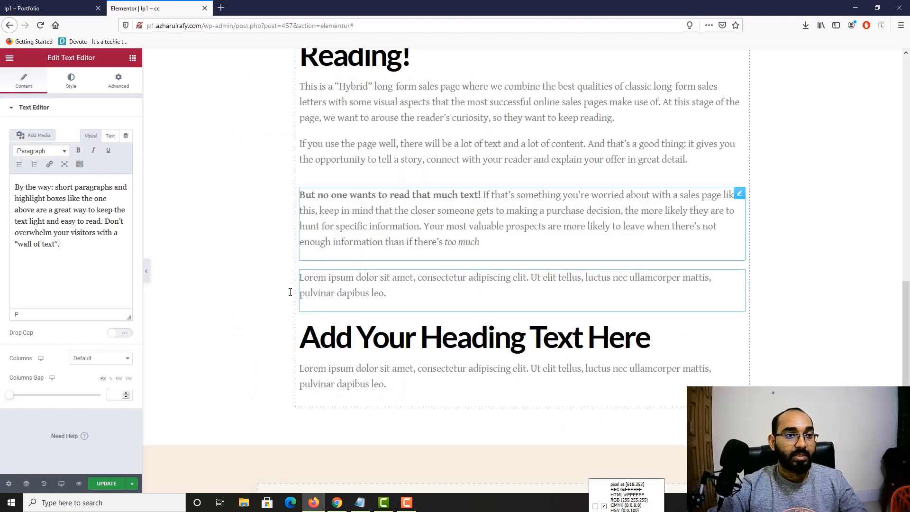
click(354, 343)
key(ctrl+a)
key(ctrl+v)
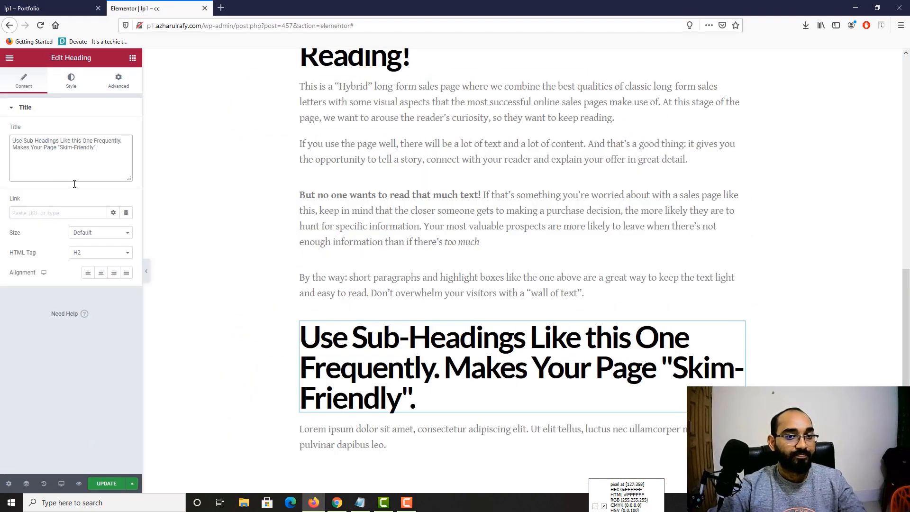
Step: Copy the three reference paragraphs beginning "Some of your visitors will be readers" into the text block below the second heading
key(ctrl+shift+Tab)
scroll(453, 297, down, 4)
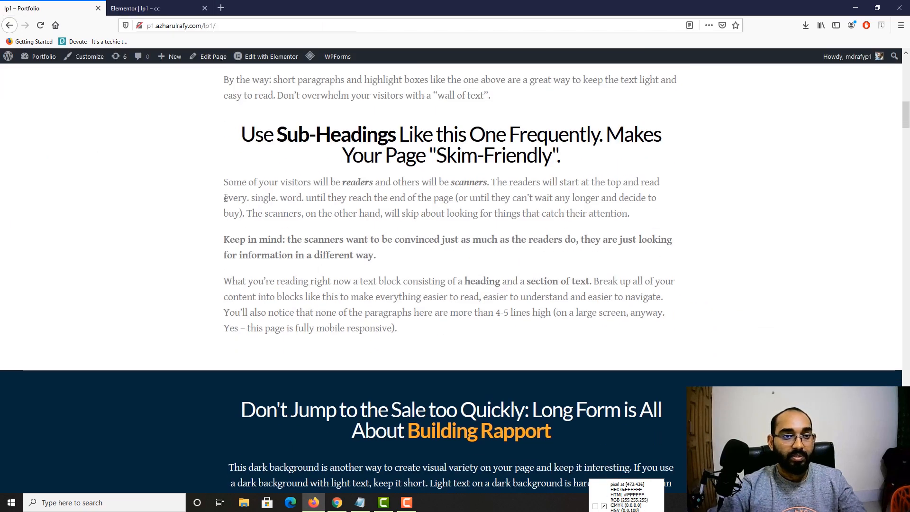
drag(242, 188, 422, 330)
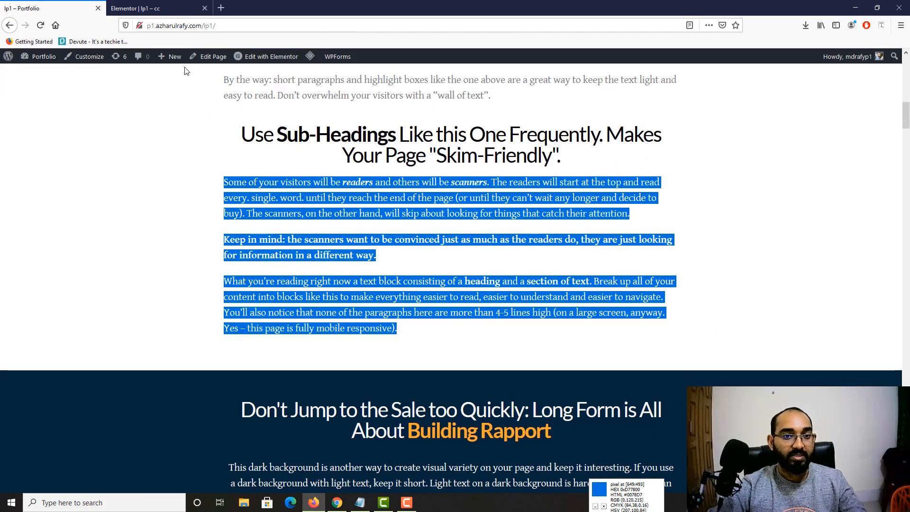
click(156, 9)
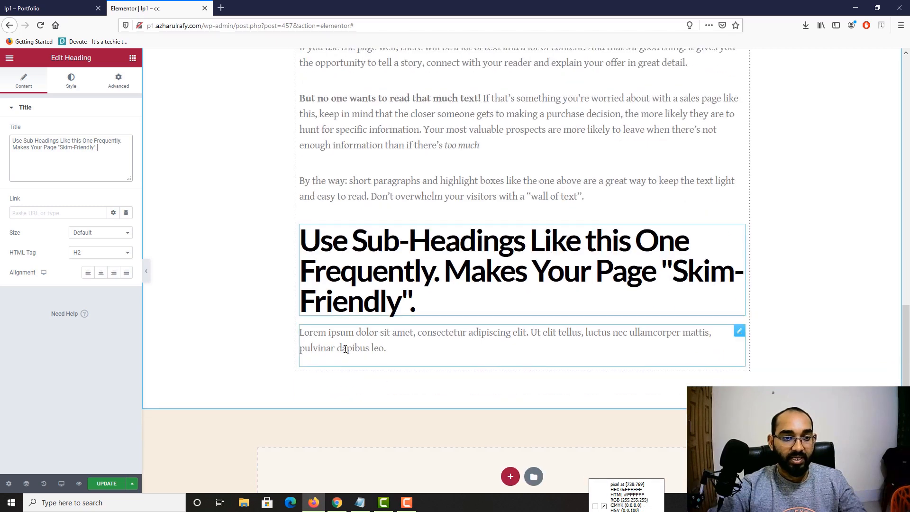
click(345, 349)
key(ctrl+a)
key(ctrl+v)
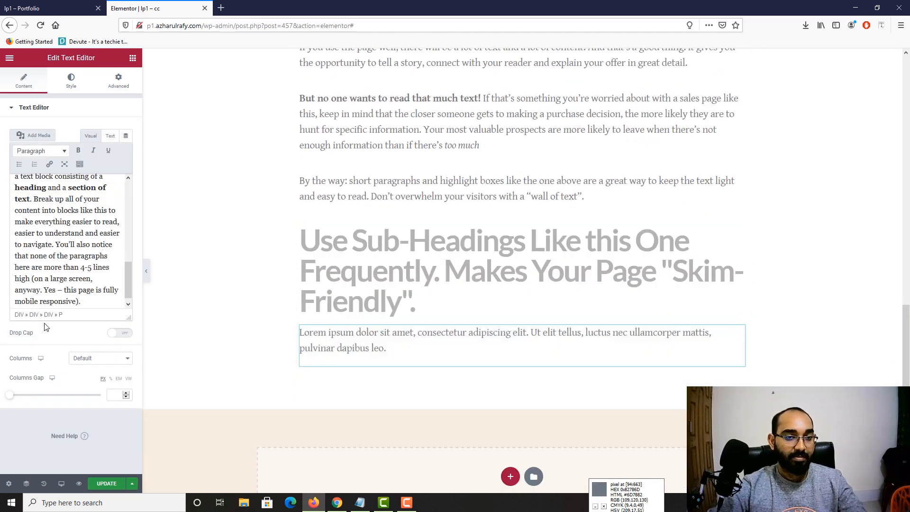
scroll(91, 257, up, 5)
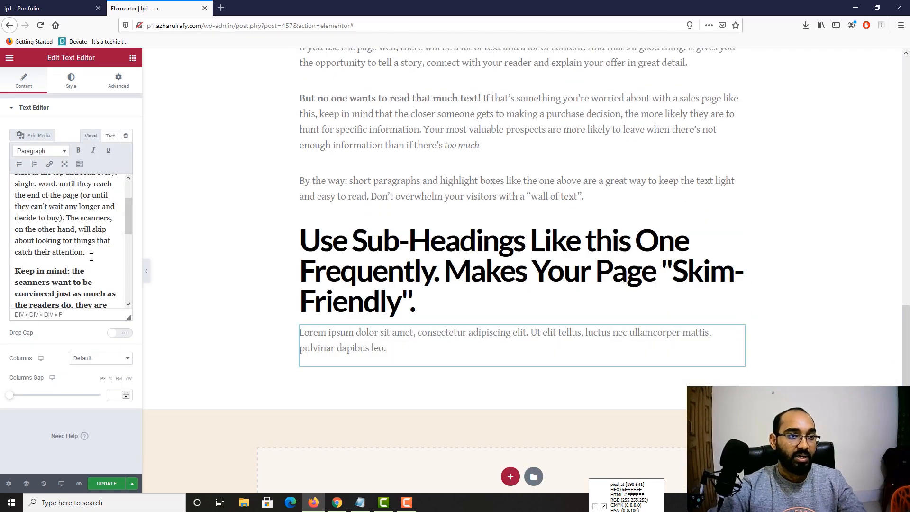
scroll(420, 360, down, 2)
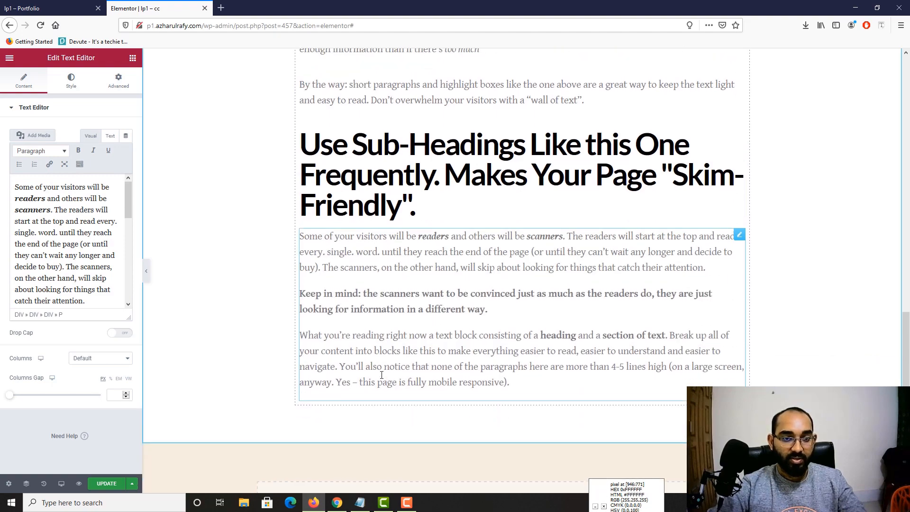
Step: Compare the first sub-heading with the reference page and center-align it in the layout
scroll(549, 368, up, 10)
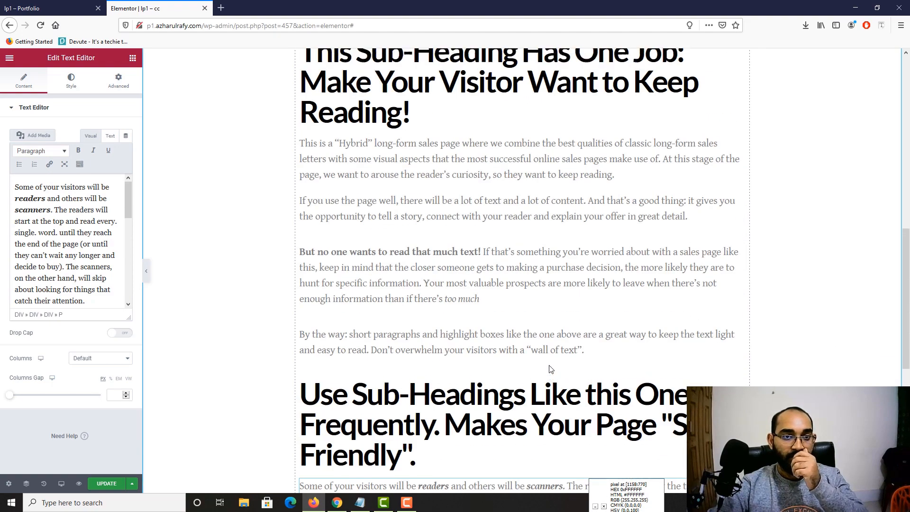
scroll(287, 173, down, 3)
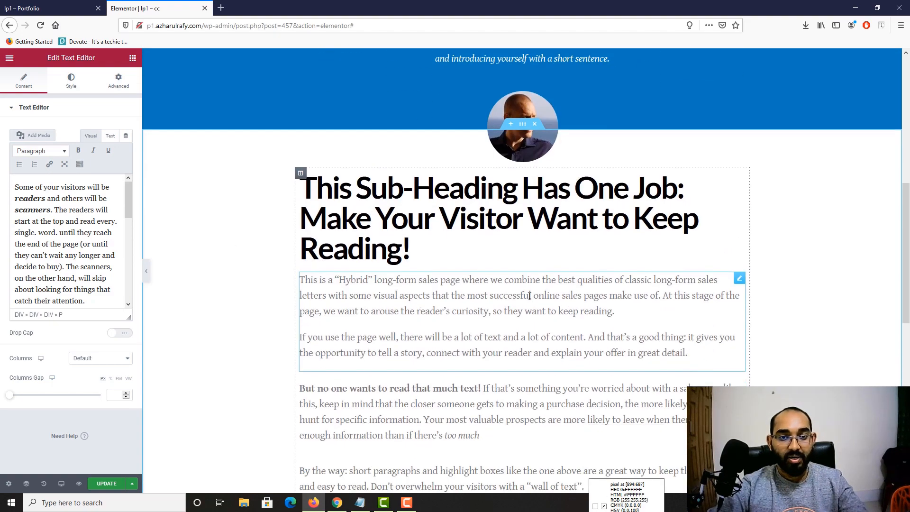
click(75, 5)
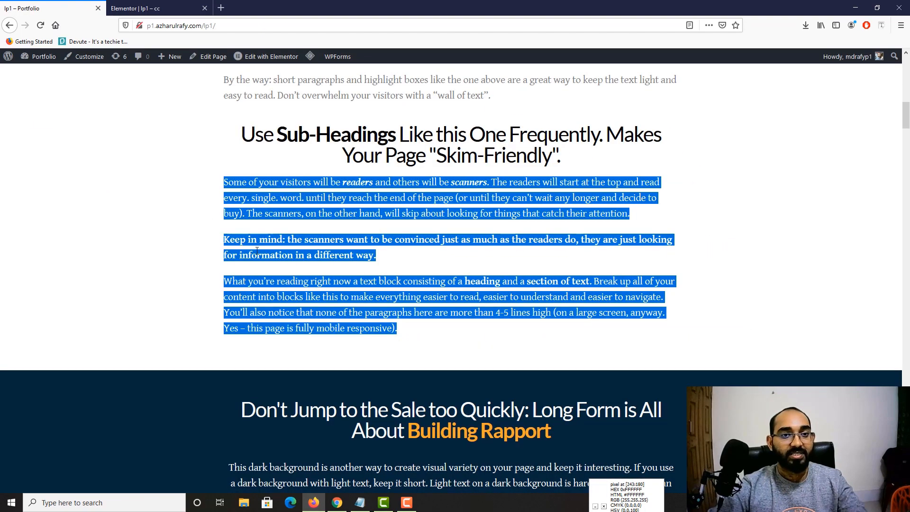
scroll(239, 271, up, 9)
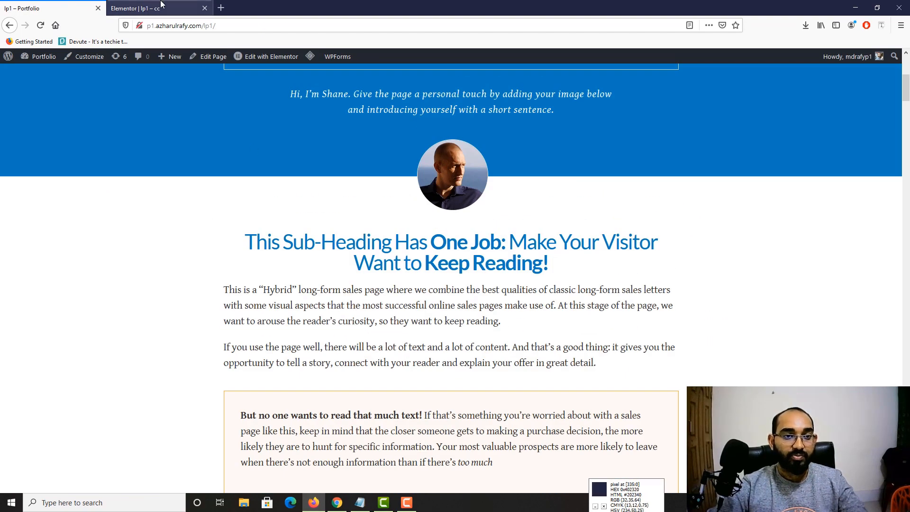
click(128, 4)
click(443, 176)
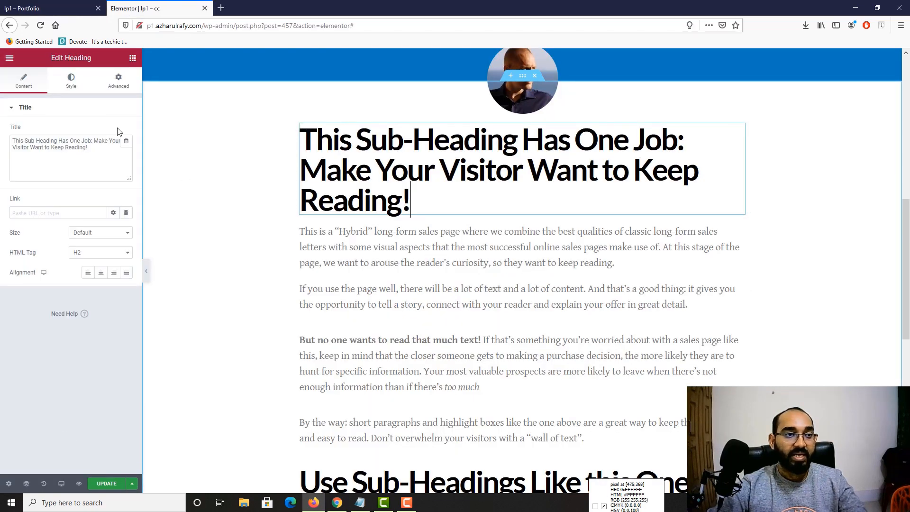
click(101, 271)
Step: Inspect the font properties of the bold "One Job:" text and the regular text in the reference page's first sub-heading with Font Finder
click(19, 4)
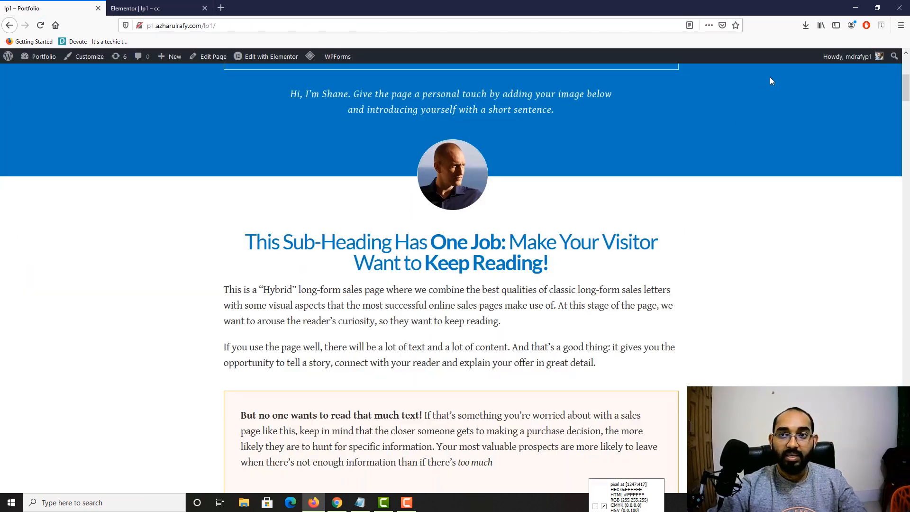
click(882, 27)
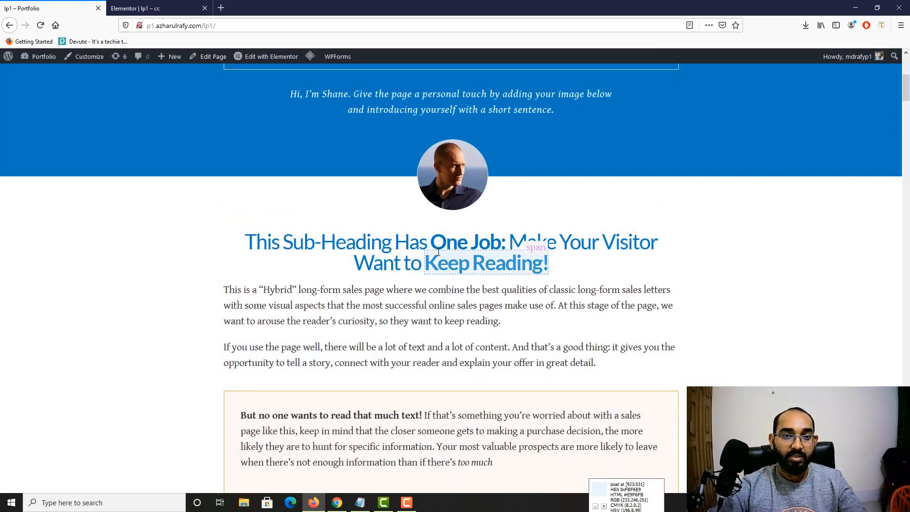
click(498, 245)
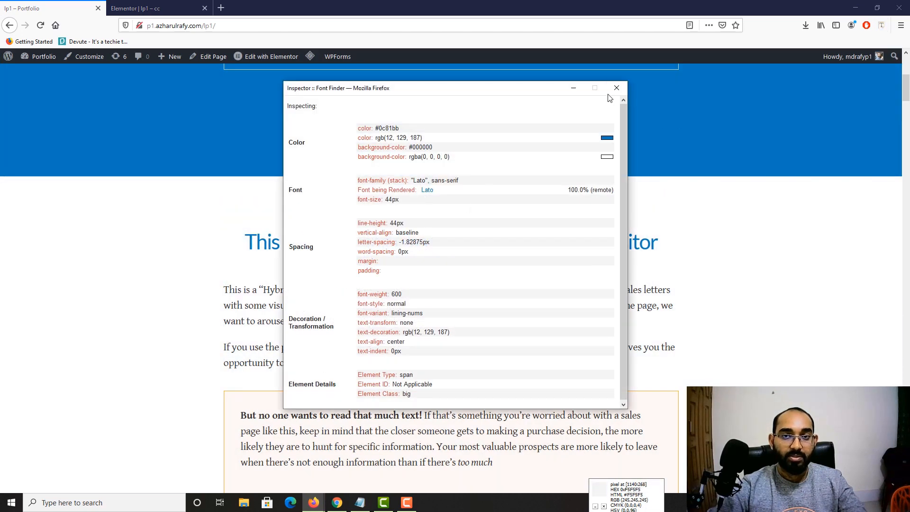
click(617, 88)
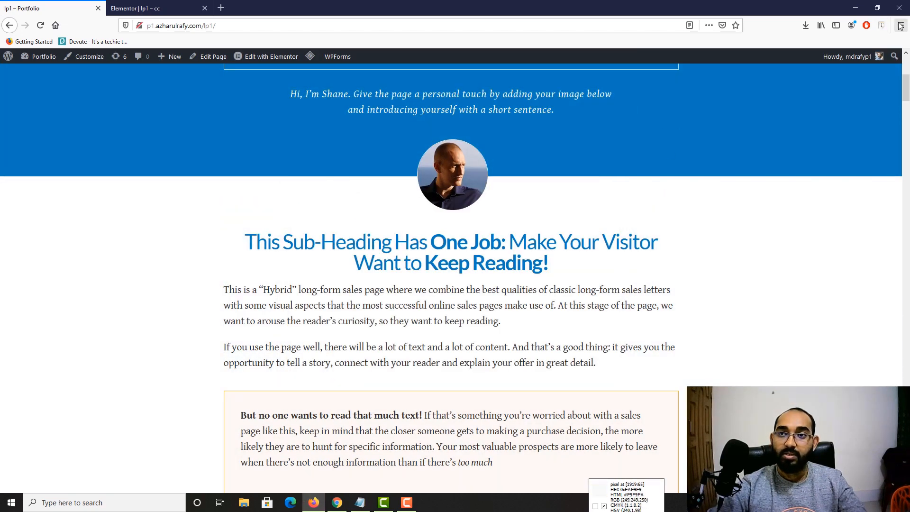
click(882, 24)
click(365, 241)
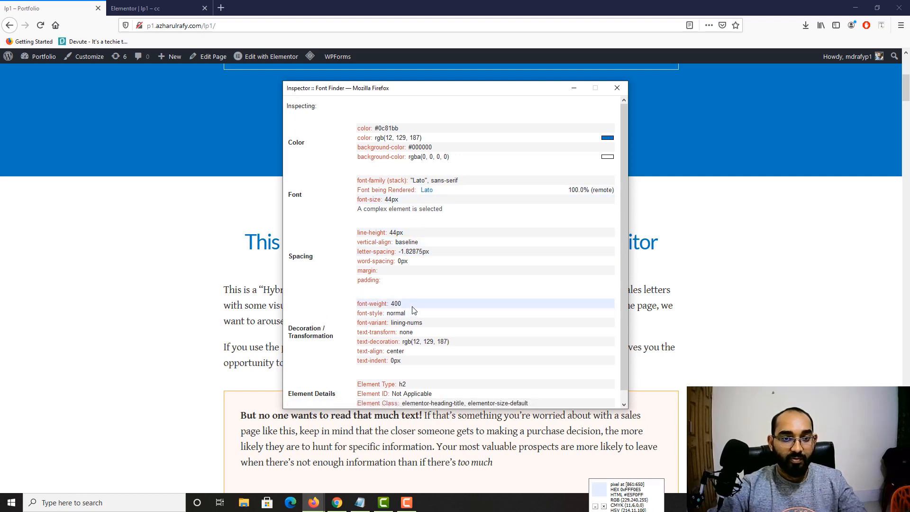
Step: Set the first sub-heading's typography in the Elementor layout to size 44 px and weight 400
click(617, 88)
click(181, 9)
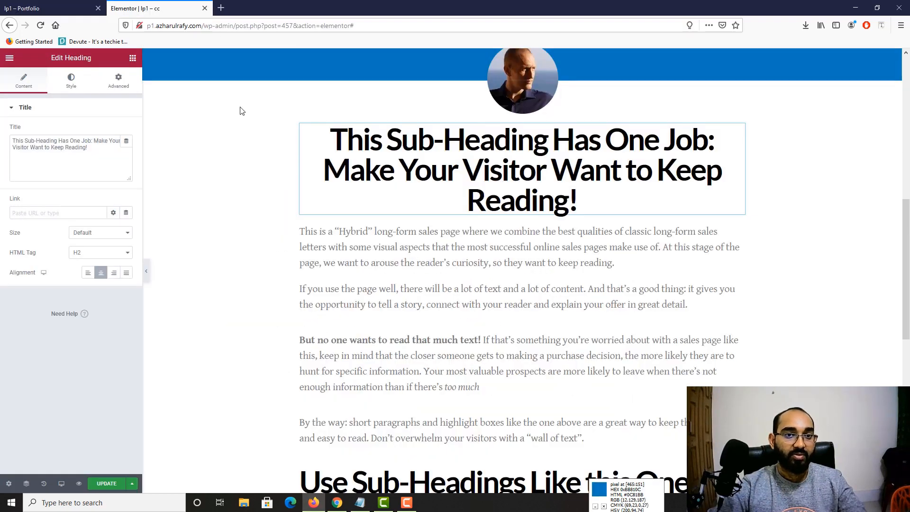
click(75, 88)
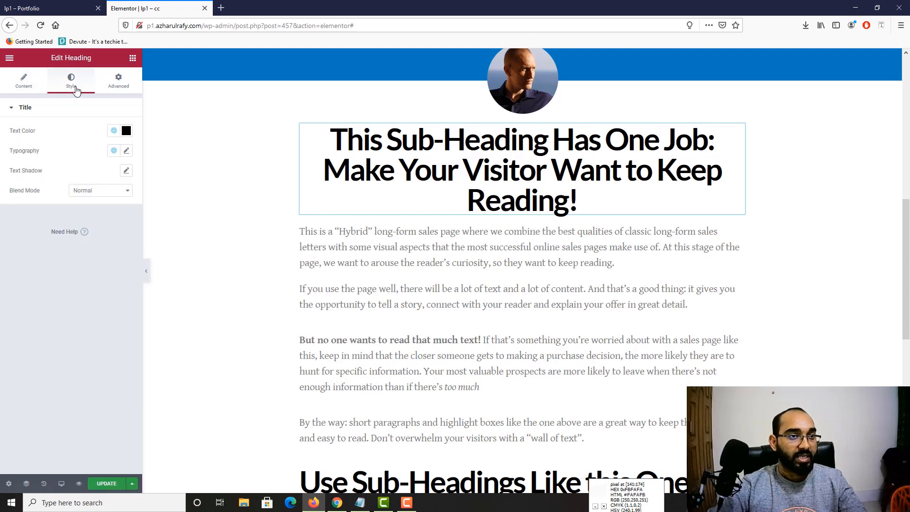
click(127, 151)
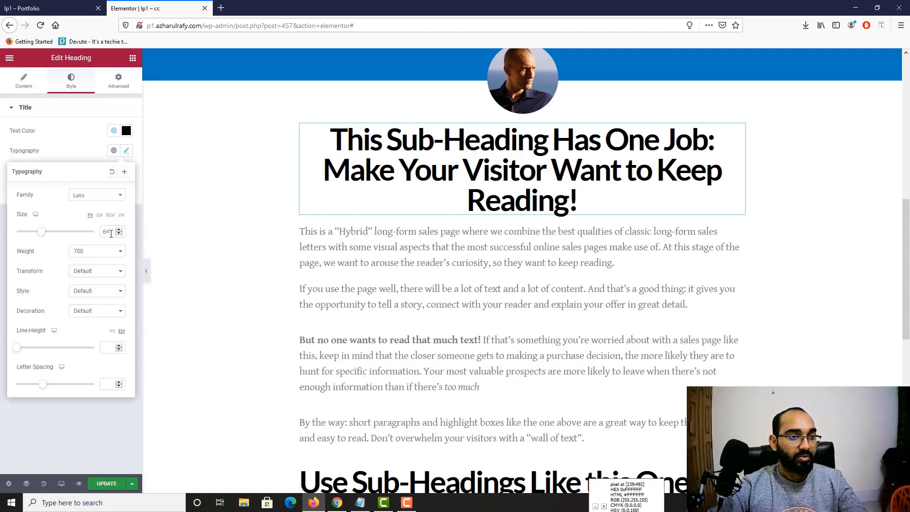
text(40)
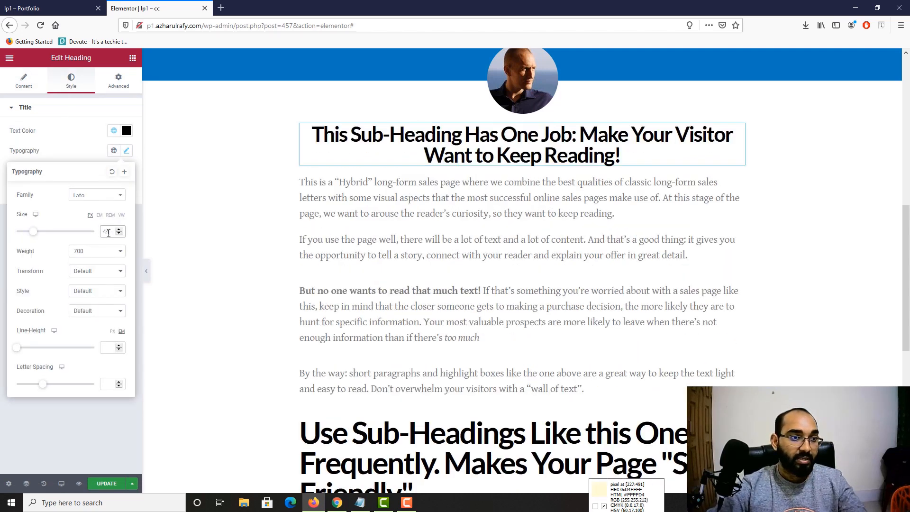
click(85, 259)
click(85, 296)
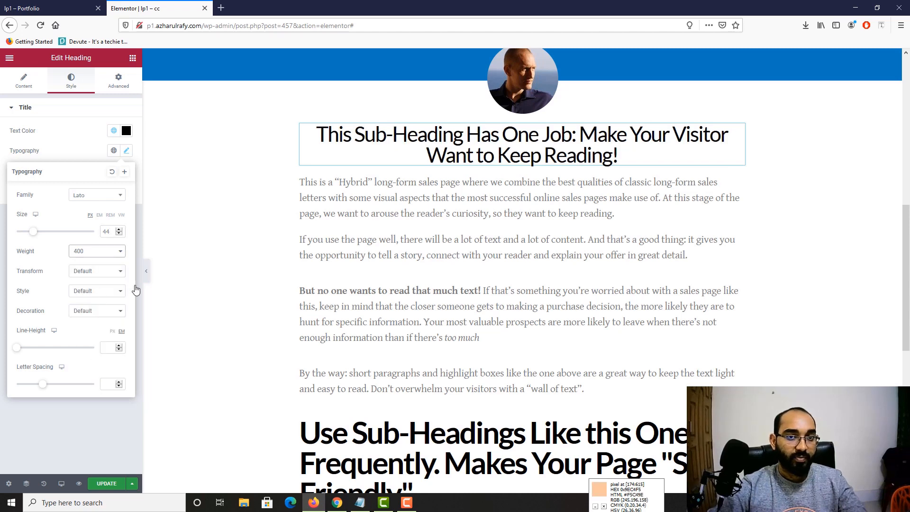
Step: Compare the sub-heading with the reference page and set its text color to the global Blue
key(ctrl+shift+Tab)
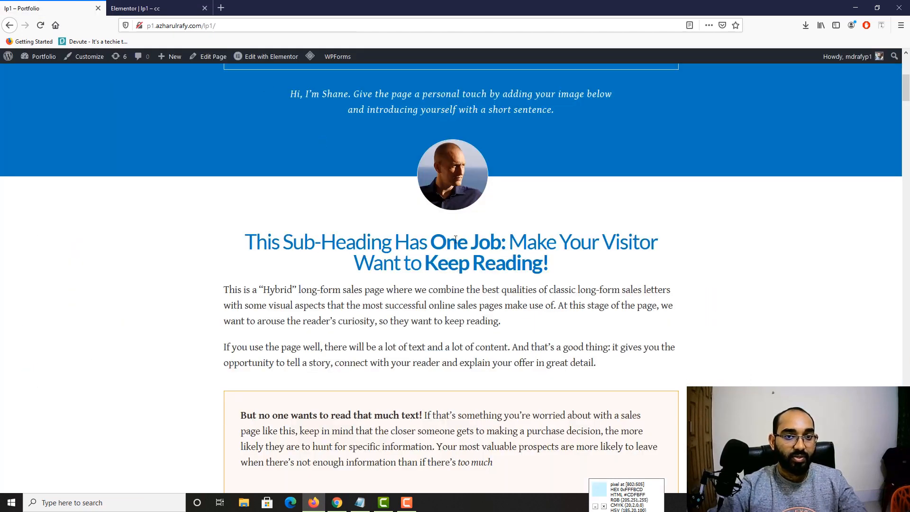
key(ctrl+Tab)
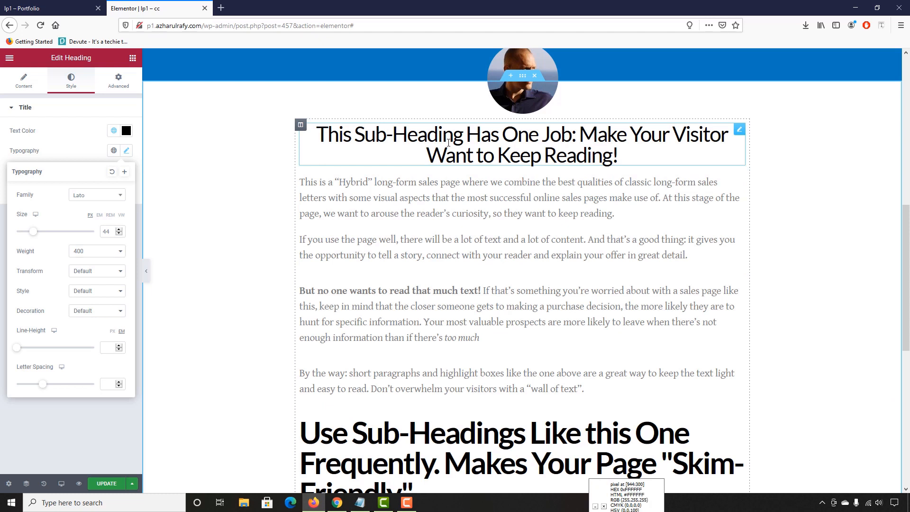
click(448, 142)
click(125, 134)
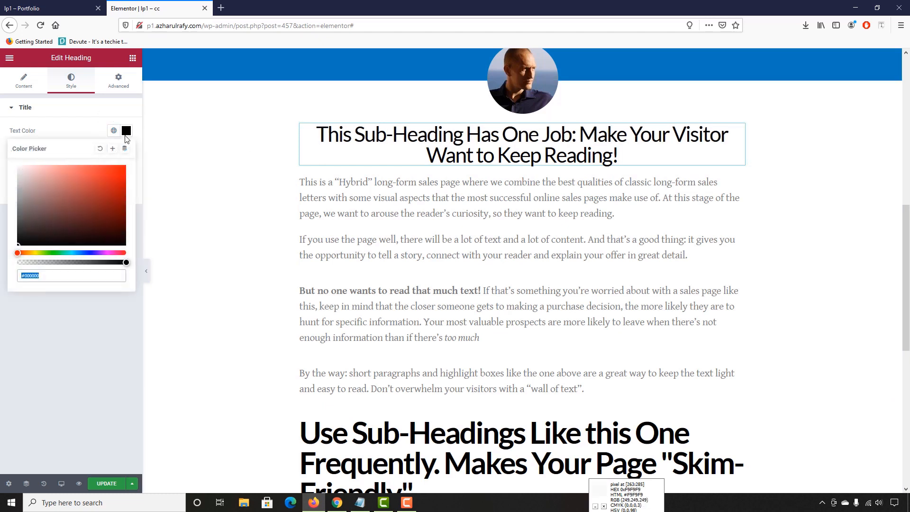
click(114, 131)
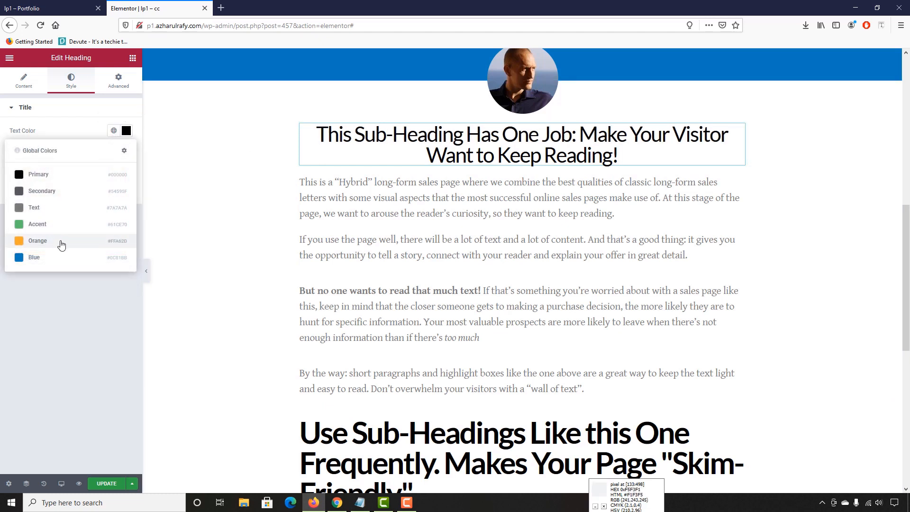
click(43, 259)
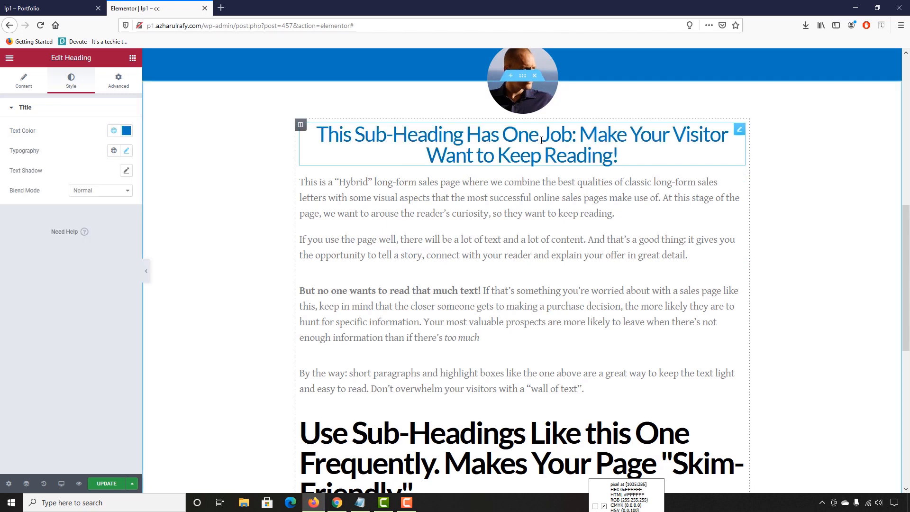
Step: Check the bold words in the reference sub-heading and wrap "One Job:" in <span> tags in the layout's heading title
scroll(255, 254, up, 2)
click(7, 1)
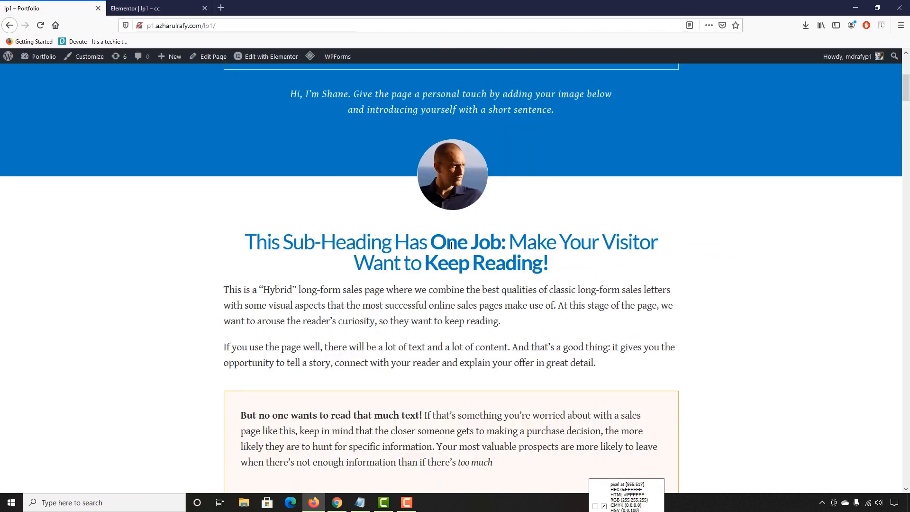
mouse_move(548, 259)
mouse_down()
mouse_move(496, 260)
mouse_move(436, 242)
mouse_move(501, 243)
mouse_move(541, 266)
mouse_up()
click(434, 303)
click(173, 5)
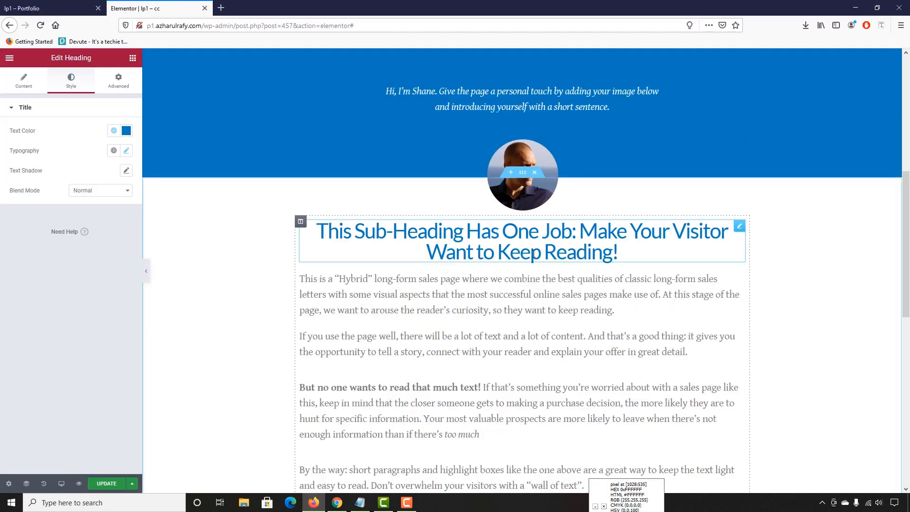
click(33, 85)
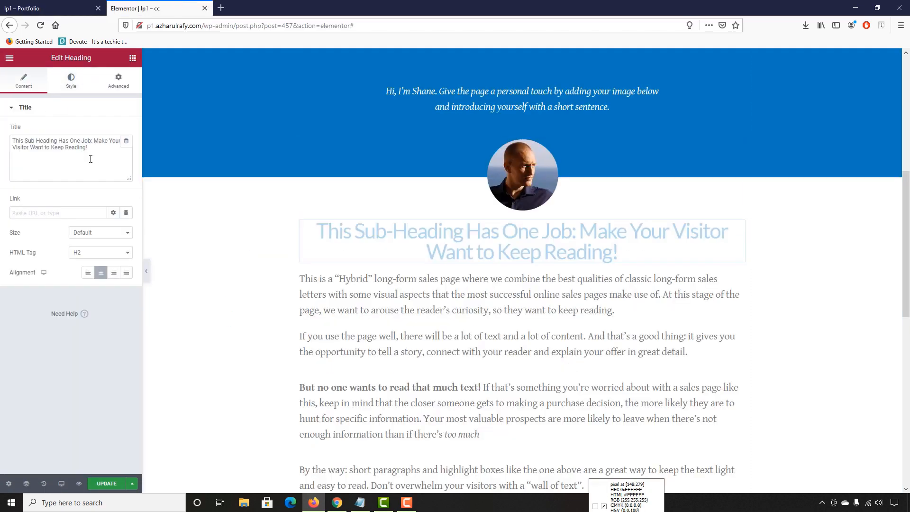
text(<span)
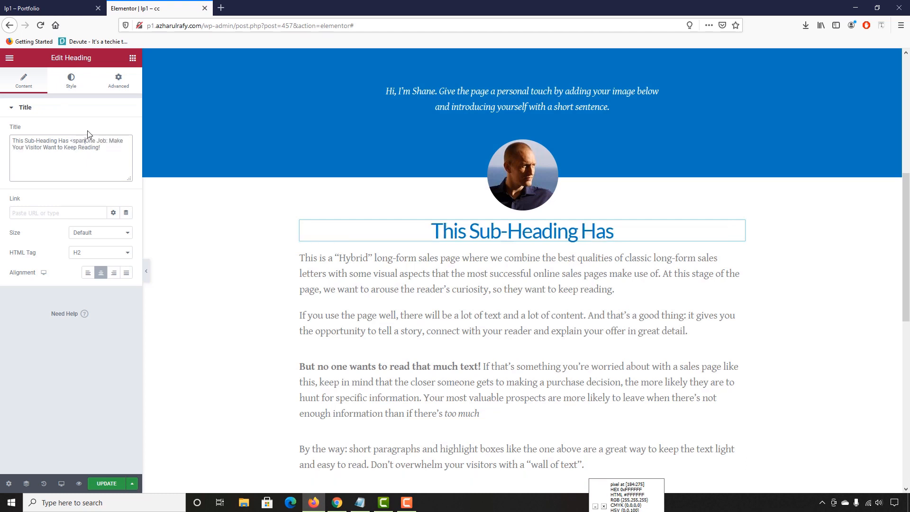
text(>One Job:)
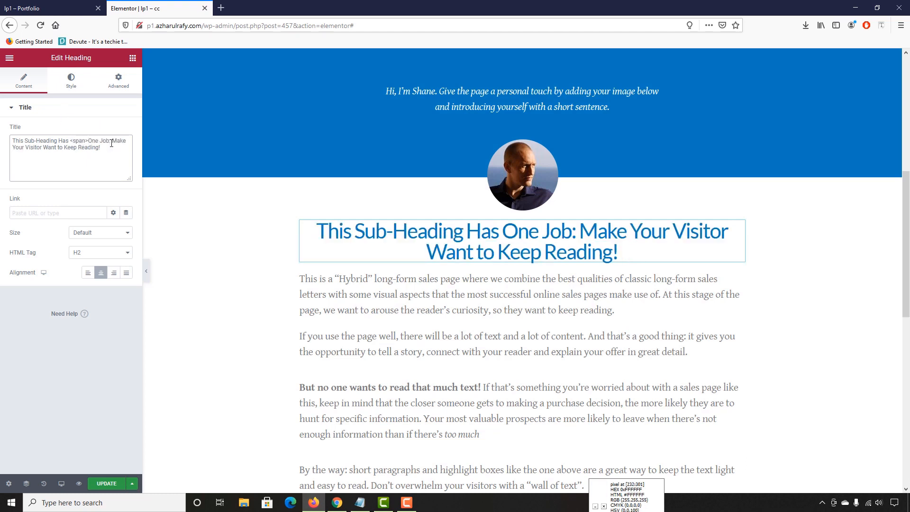
text(<)
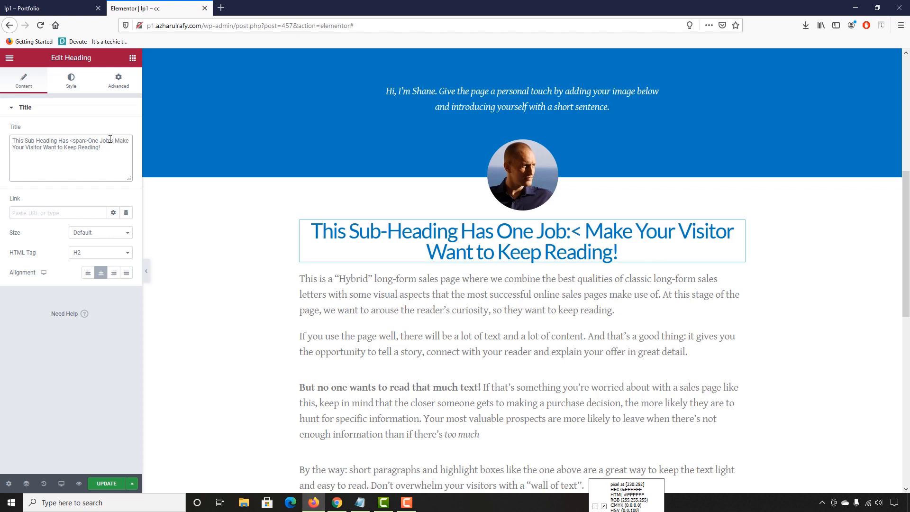
text(/span)
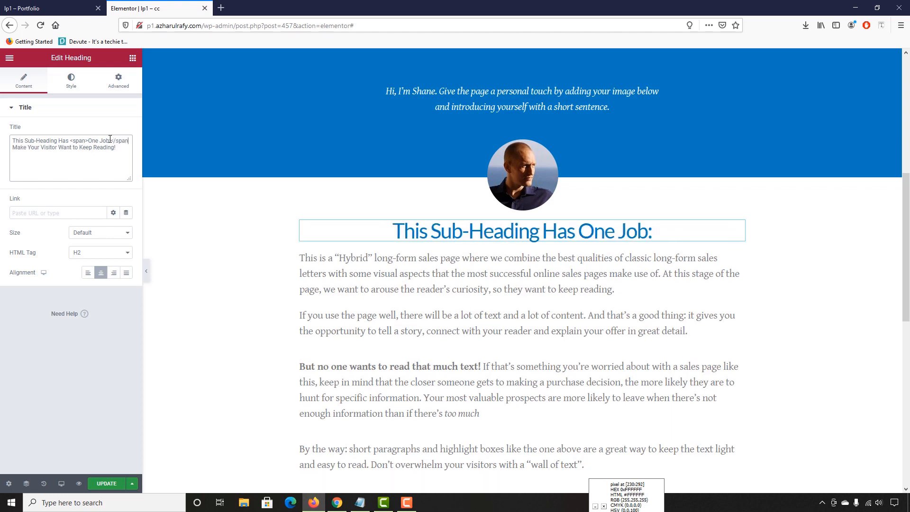
text(>)
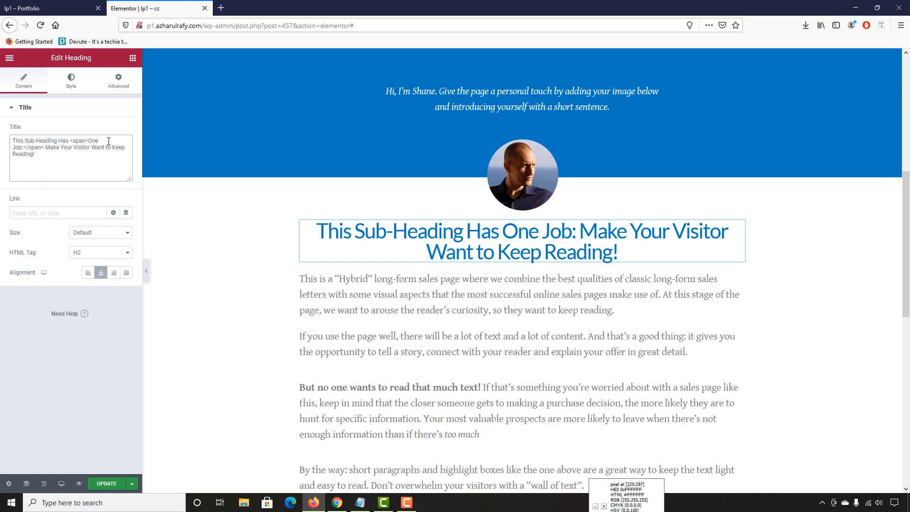
Step: Recheck the reference sub-heading and wrap "Keep Reading!" in <span> tags in the heading title
click(47, 8)
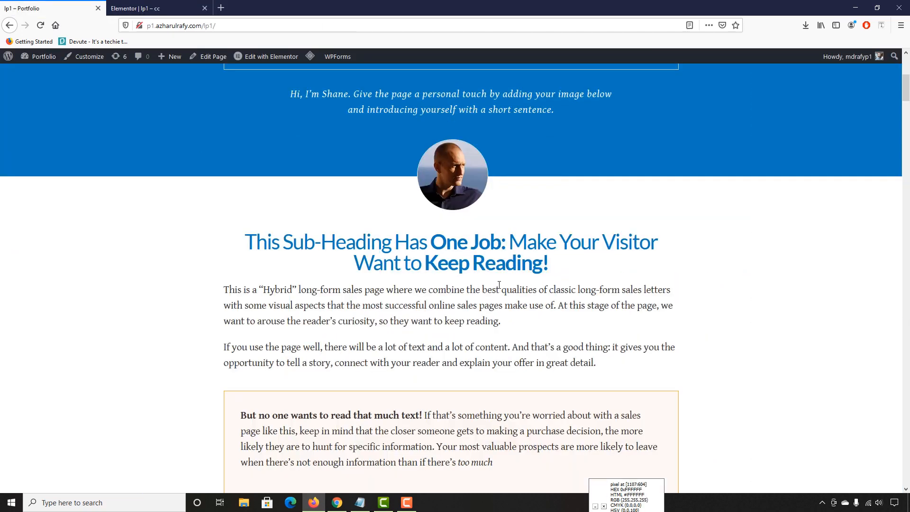
click(157, 9)
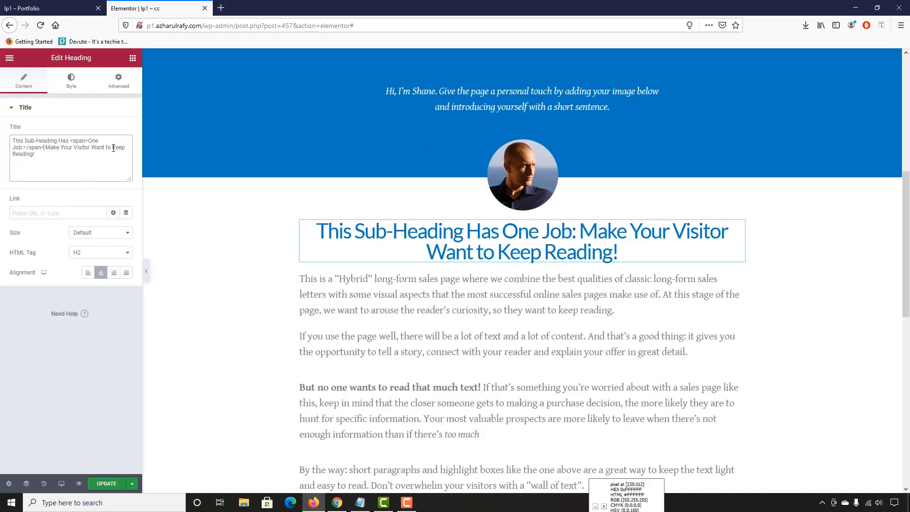
text(<)
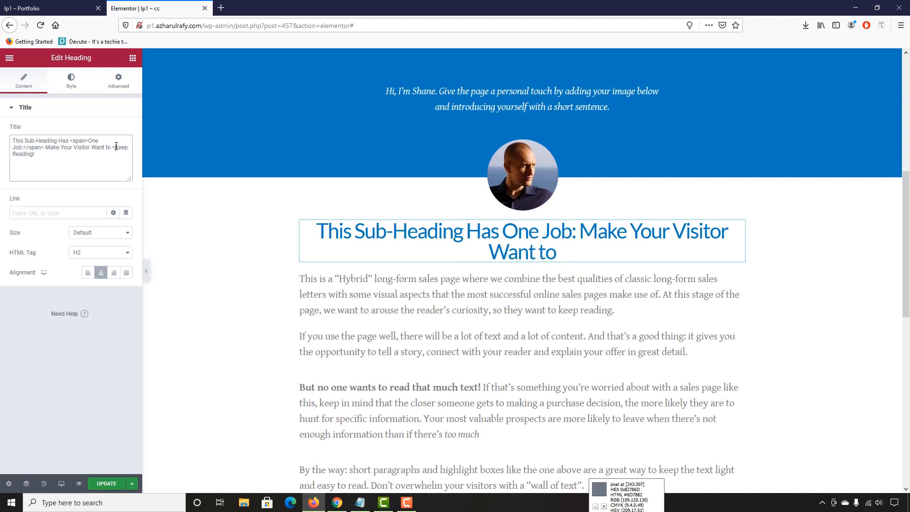
text(span)
text(>)
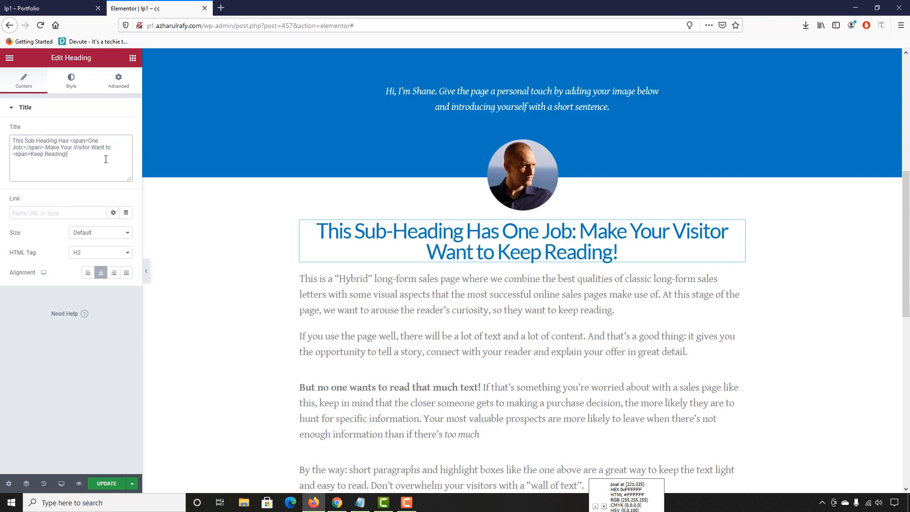
text(</span>)
Step: Add class="big" to the opening span tags of both "One Job:" and "Keep Reading!" in the heading title
click(87, 141)
text(class="">)
click(29, 153)
text(class=")
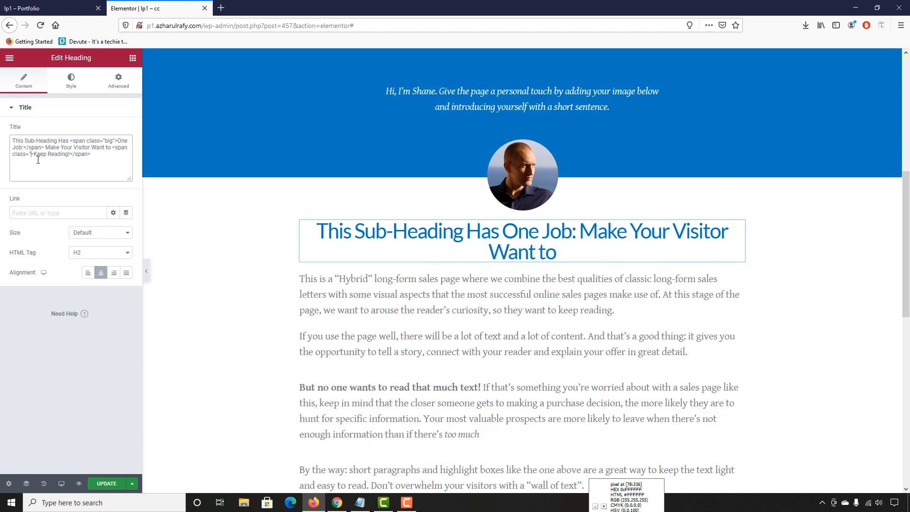
text(">)
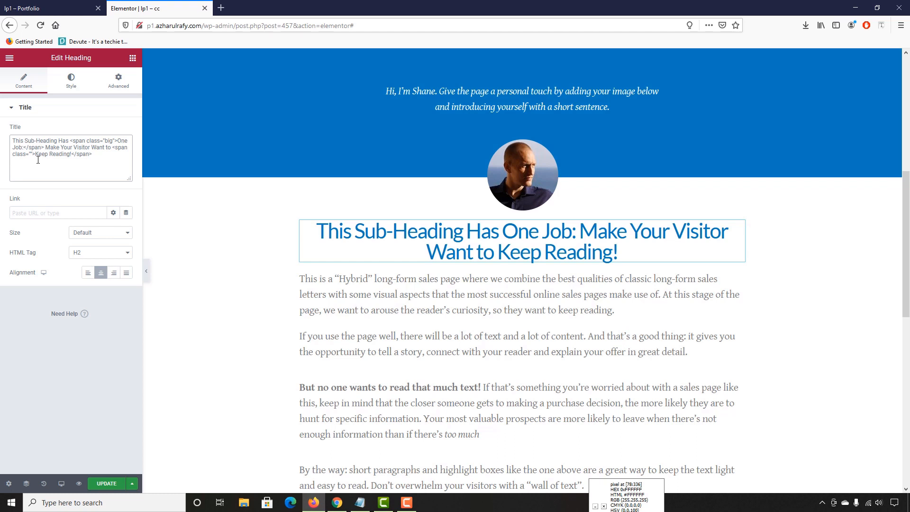
text(big)
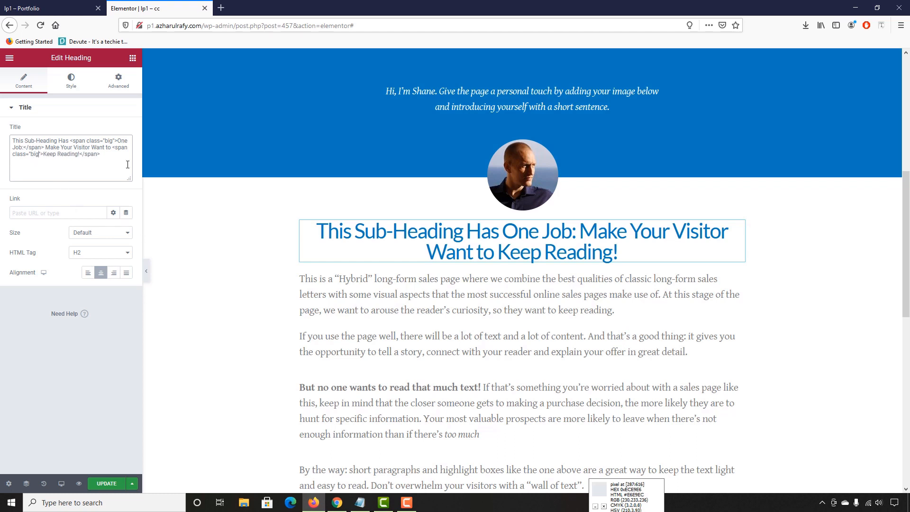
Step: Create an empty .big rule in the sub-heading's custom CSS
click(118, 82)
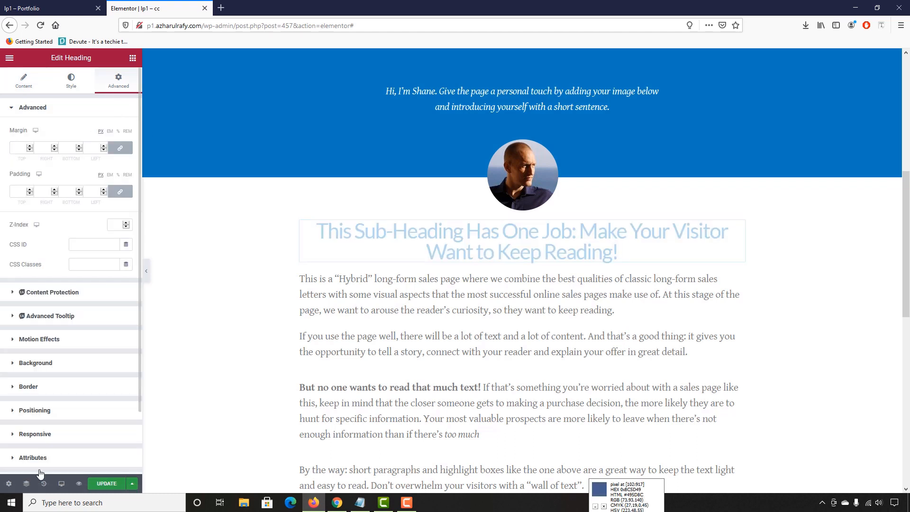
scroll(47, 427, down, 3)
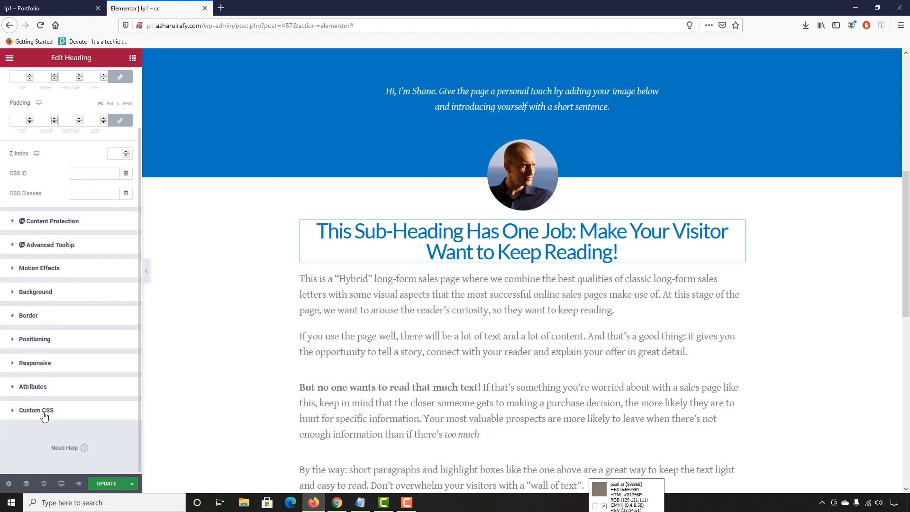
click(52, 412)
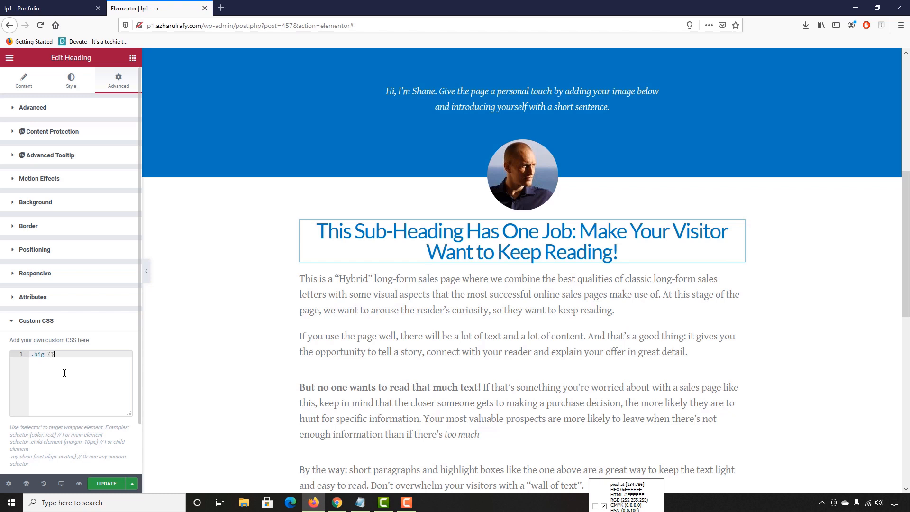
text(.big {)
key(Return)
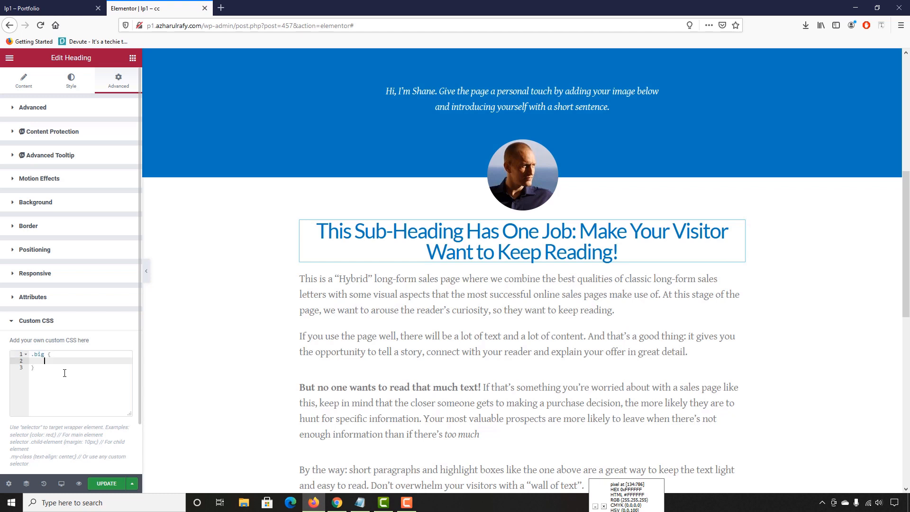
Step: Add a font-weight property to the .big rule in the sub-heading's custom CSS
text(fon)
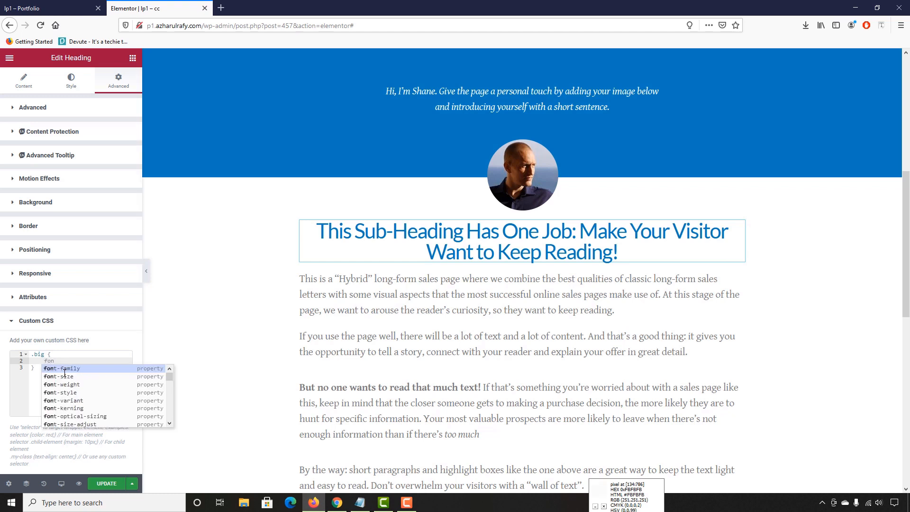
text(nt)
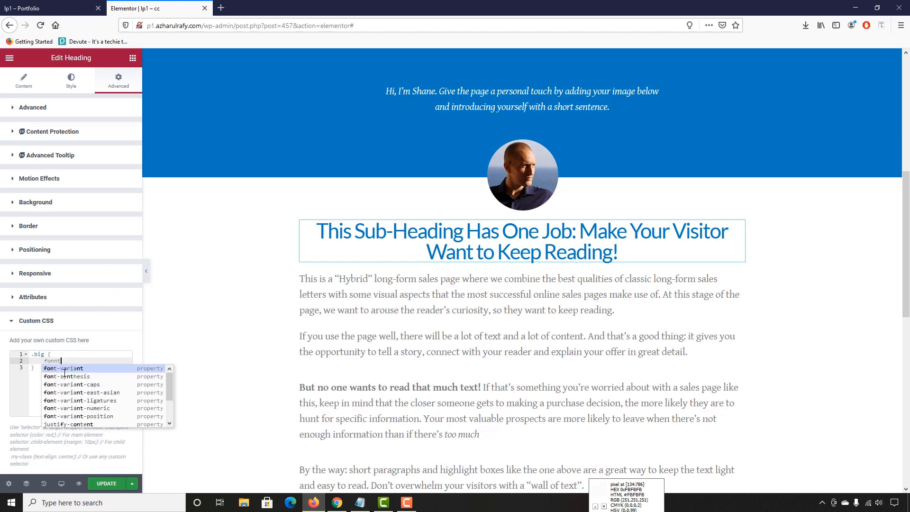
text(-w)
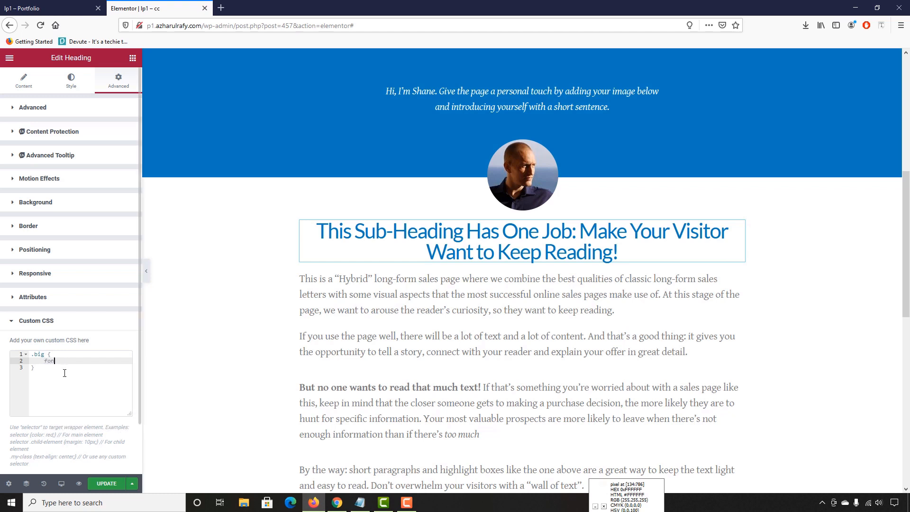
text(t-w)
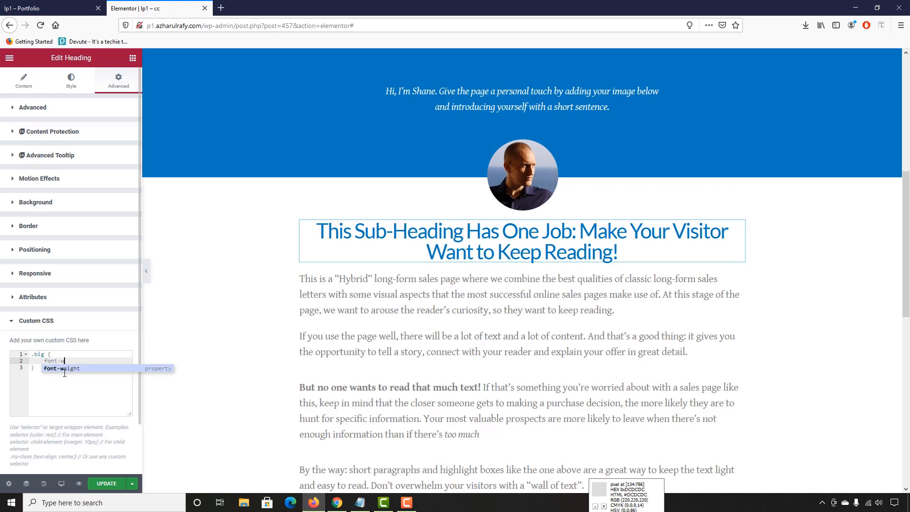
key(Return)
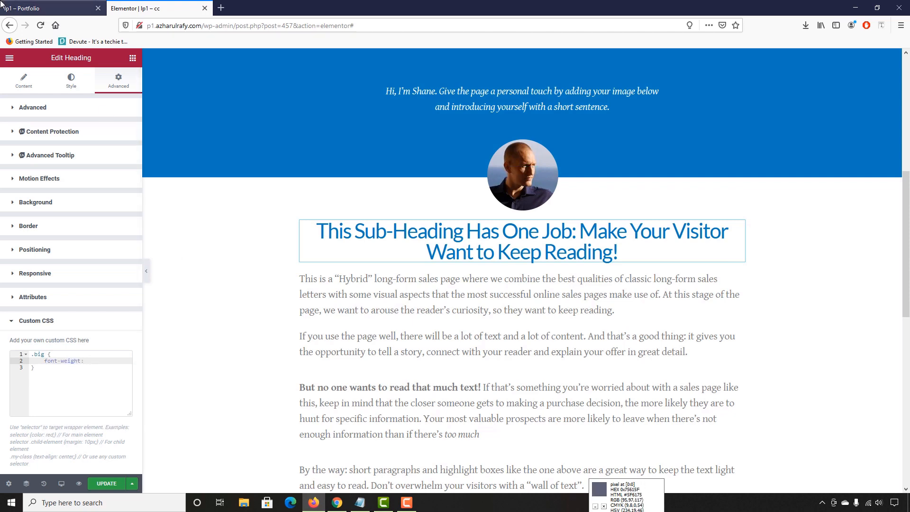
Step: Inspect the bold words of the reference page's sub-heading with Font Finder to read their font weight
click(53, 8)
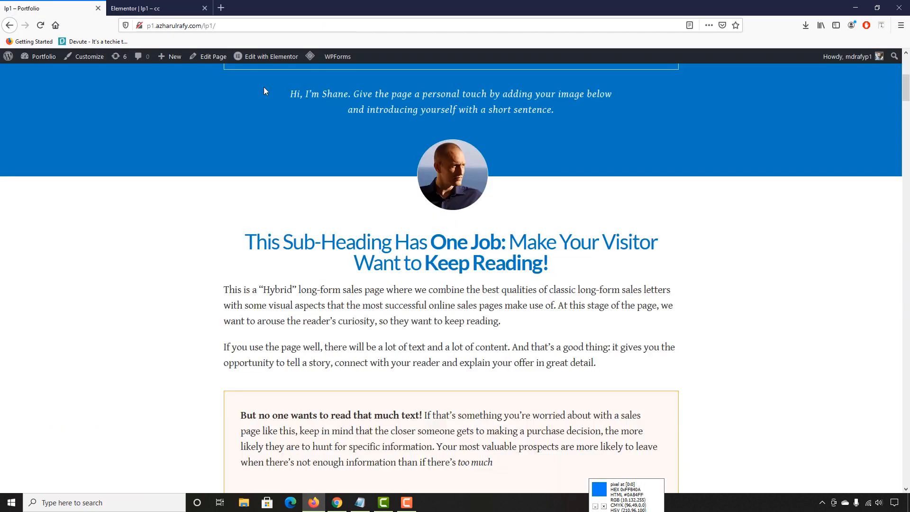
click(882, 26)
click(459, 242)
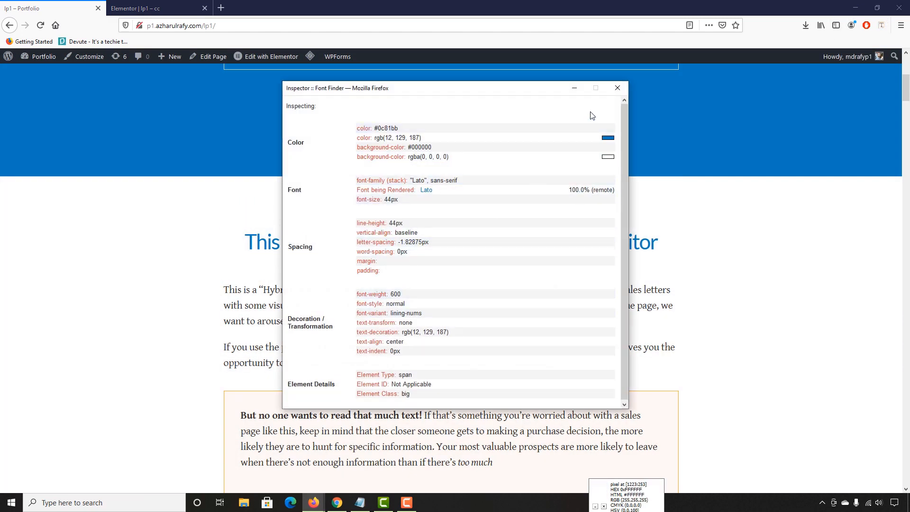
click(618, 88)
Step: Set the font-weight in the layout sub-heading's .big rule to 600
click(182, 4)
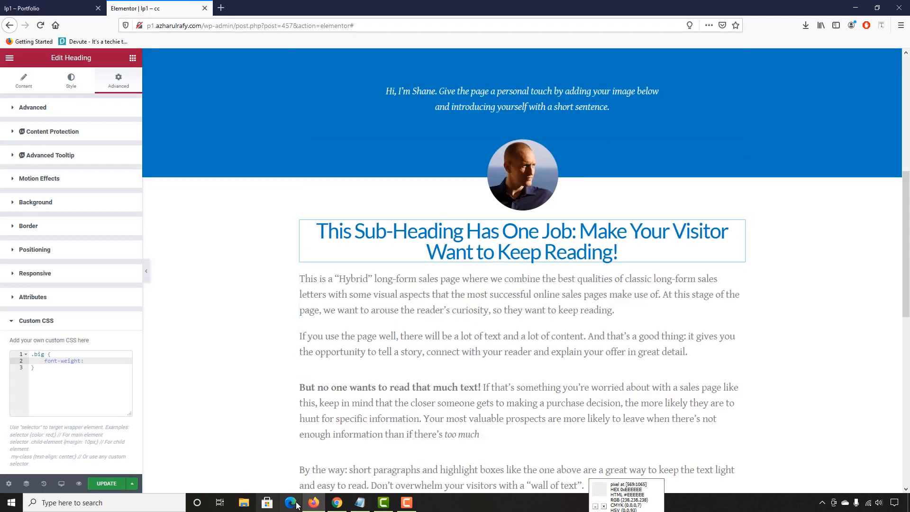
text(600)
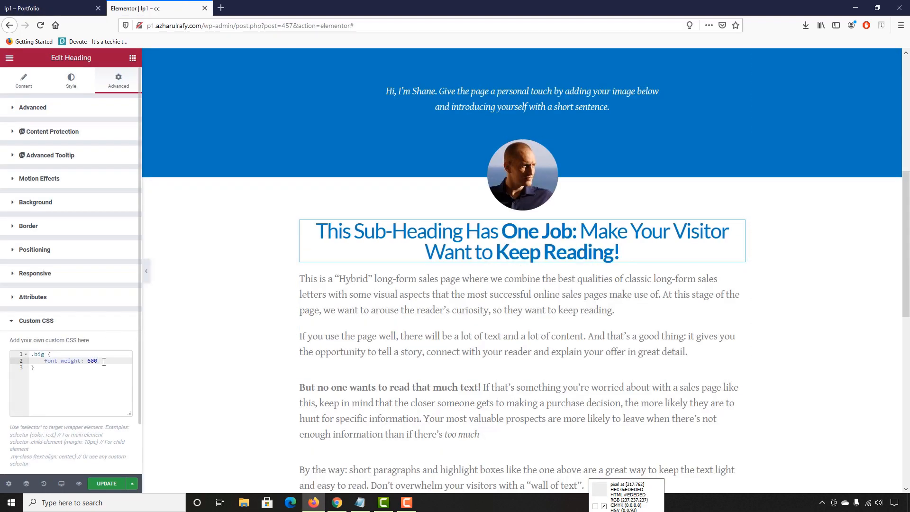
text(;)
key(BackSpace)
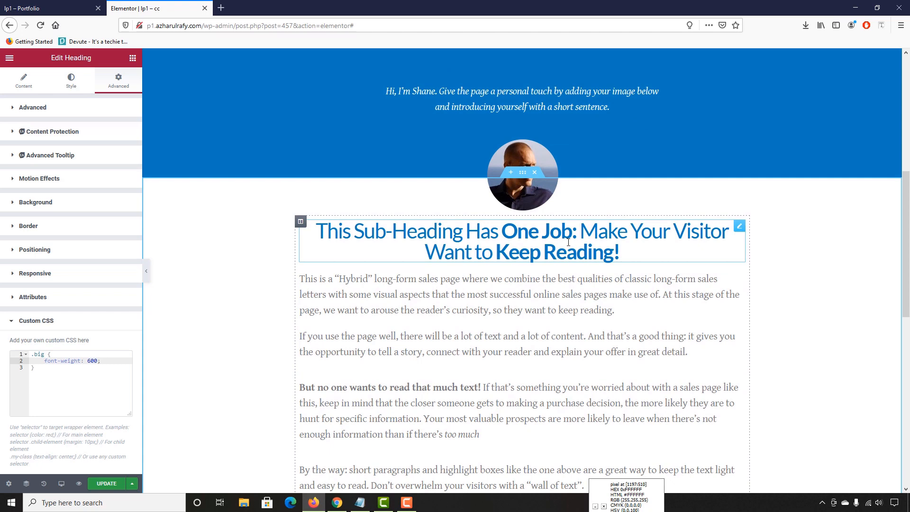
Step: Set the text color of the "Hybrid" intro text block under the sub-heading to the global Primary color
scroll(552, 276, down, 1)
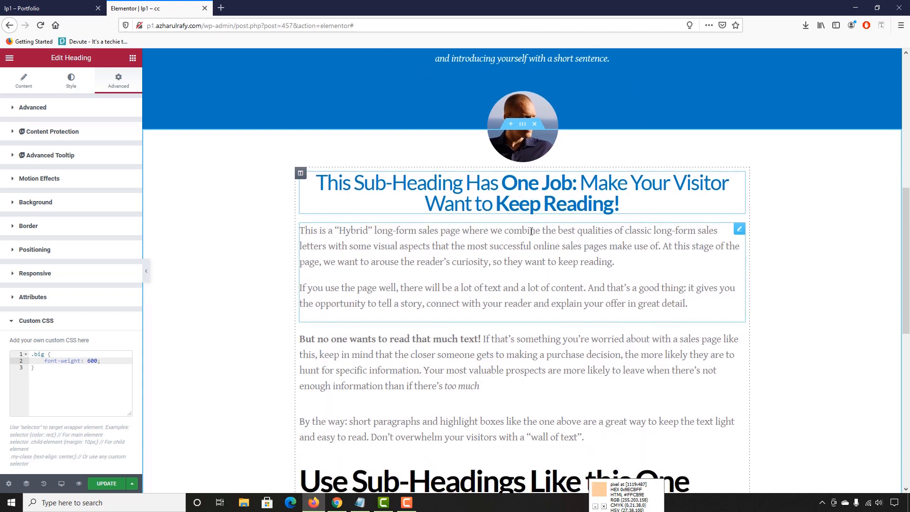
scroll(468, 270, up, 5)
scroll(403, 287, down, 3)
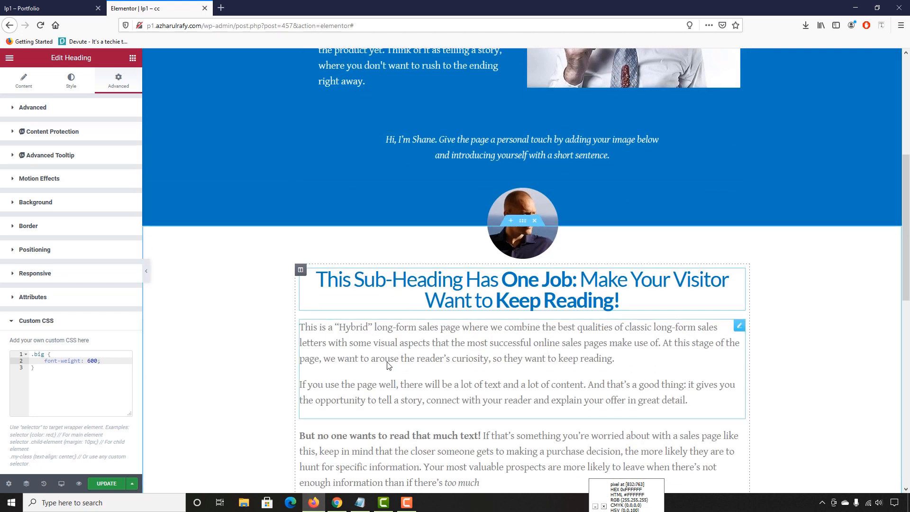
scroll(382, 337, down, 2)
scroll(376, 311, up, 1)
click(351, 283)
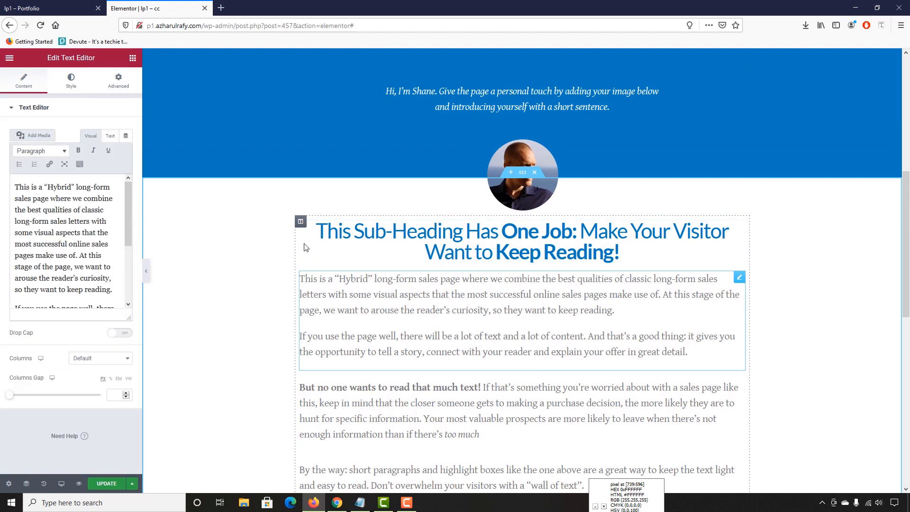
click(71, 80)
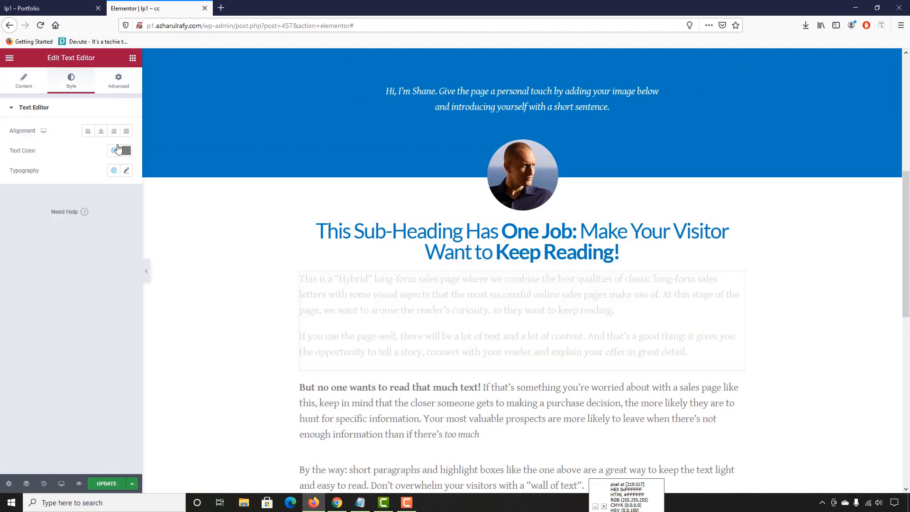
click(127, 150)
click(114, 150)
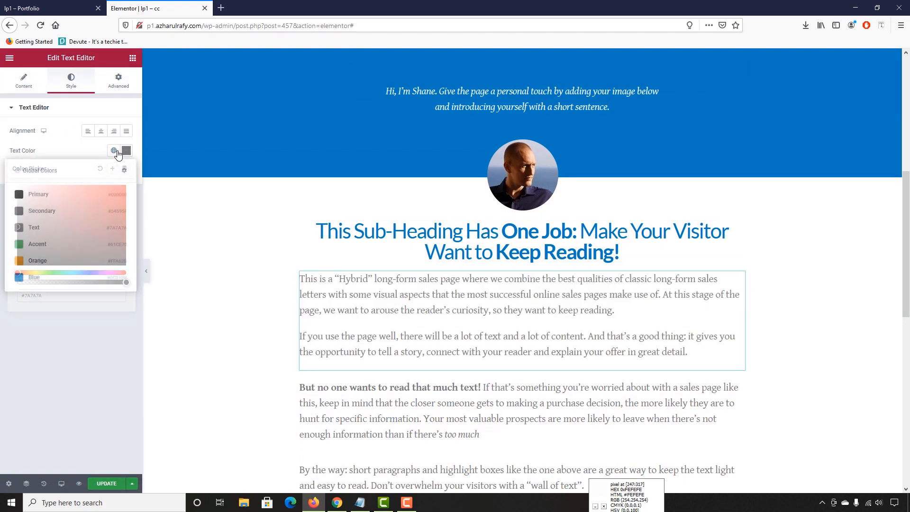
click(31, 193)
Step: Give the intro text block the custom color #000000, then update the page and reload the editor
scroll(394, 235, down, 2)
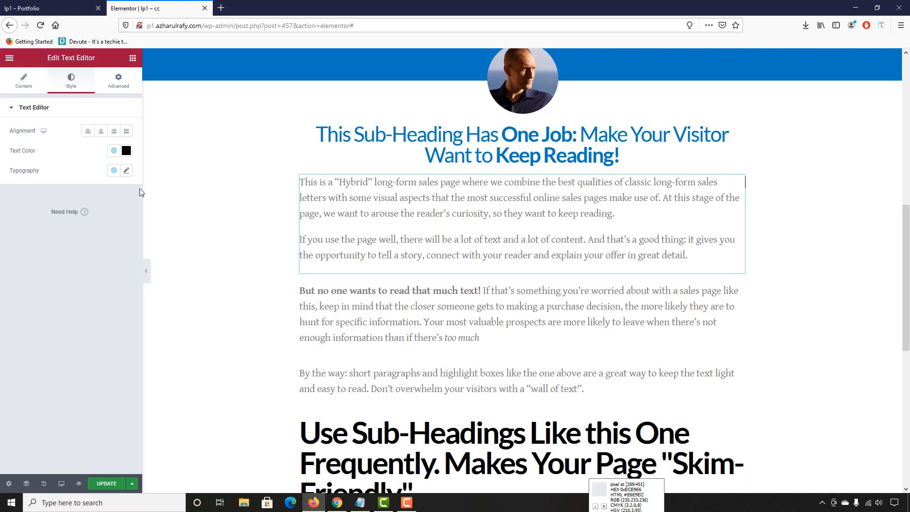
click(126, 150)
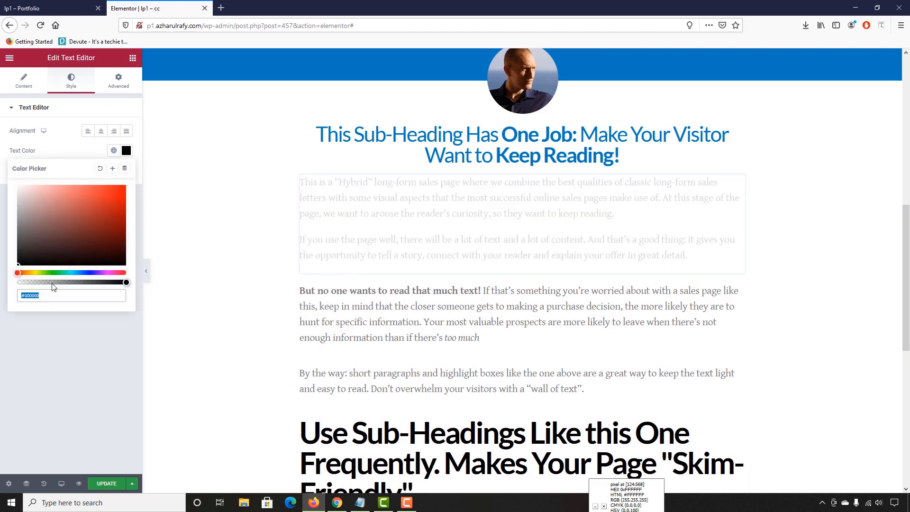
drag(33, 254, 4, 272)
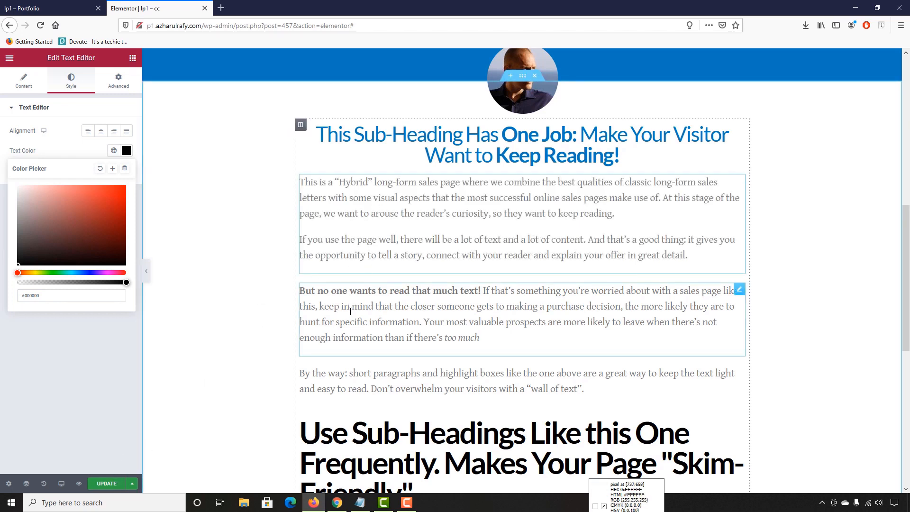
click(360, 218)
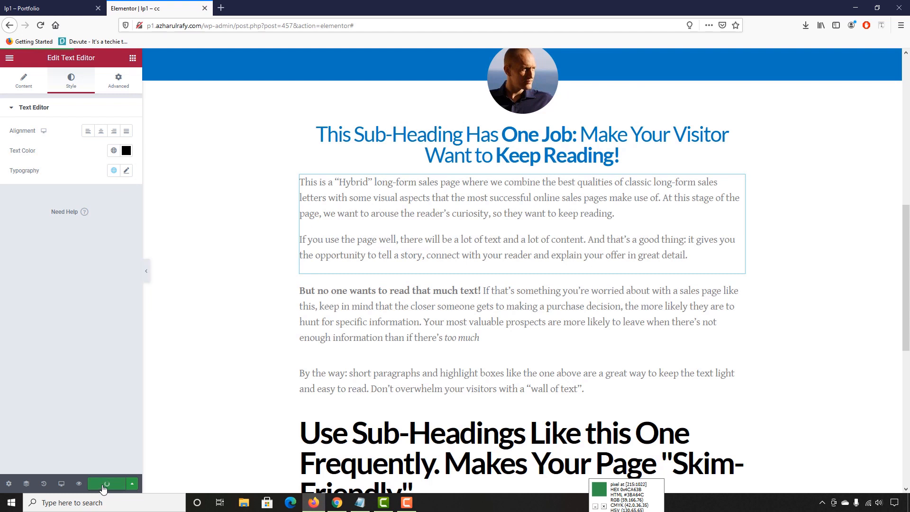
click(41, 26)
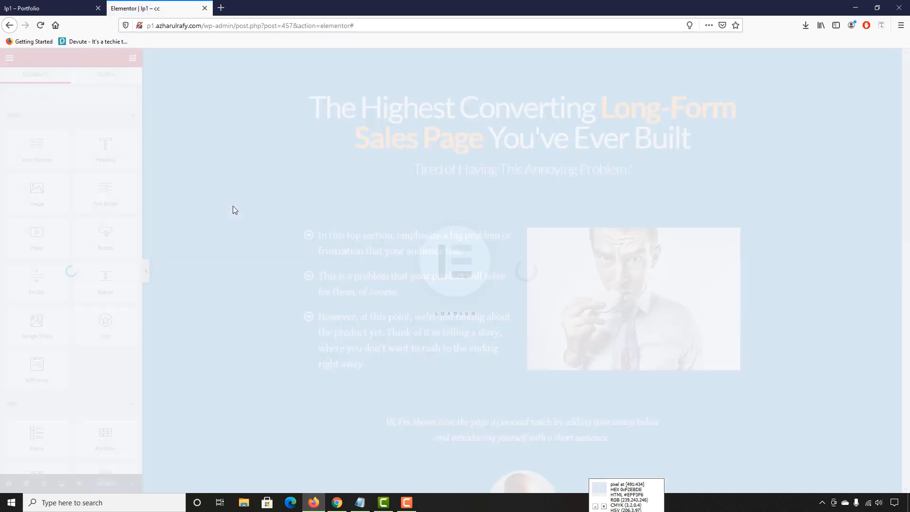
Step: Try a red text color, #E91414, on the "Hybrid" intro text block and select its whole text
scroll(355, 331, down, 5)
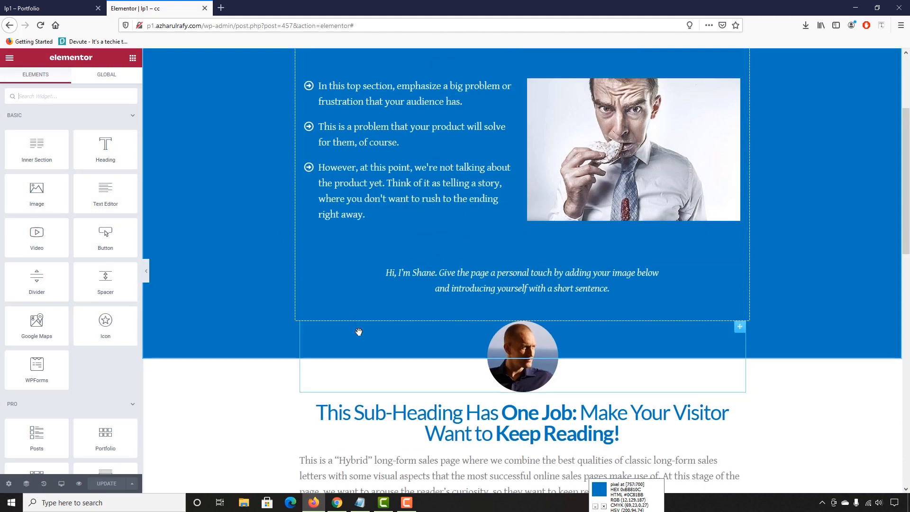
scroll(372, 340, down, 4)
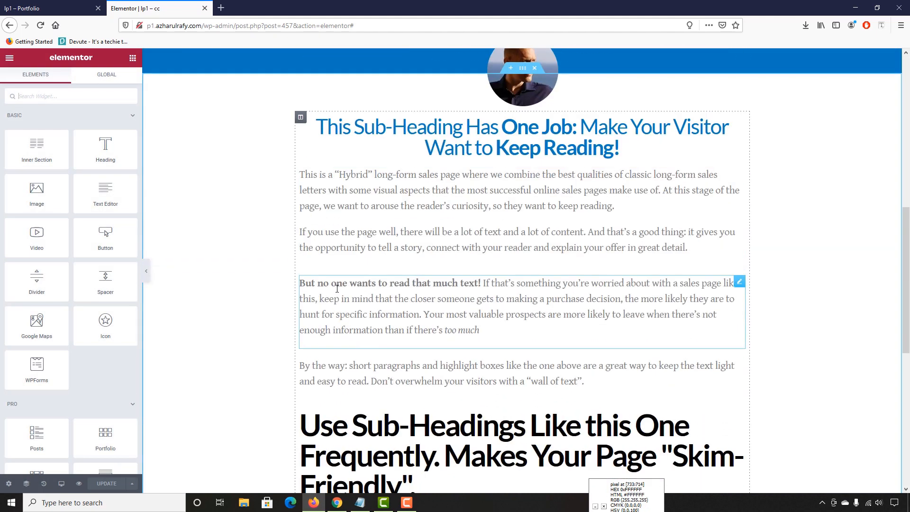
click(359, 210)
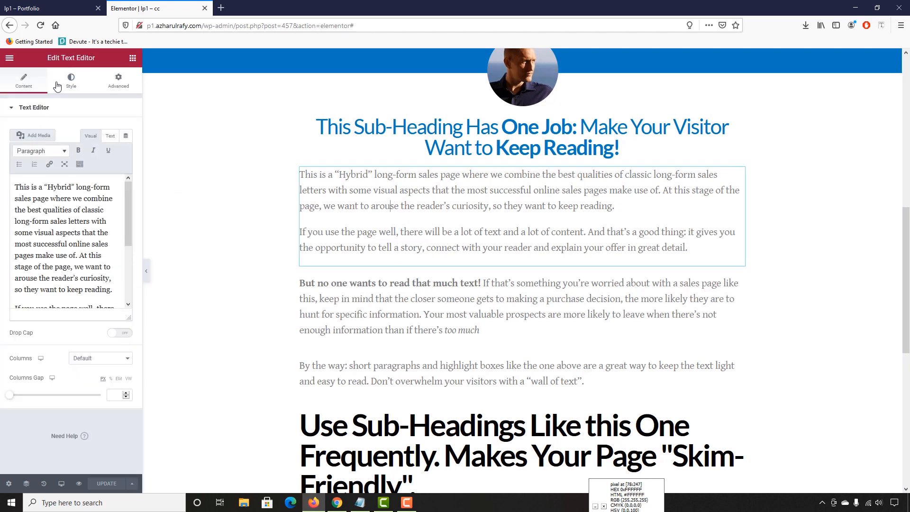
click(71, 81)
click(127, 151)
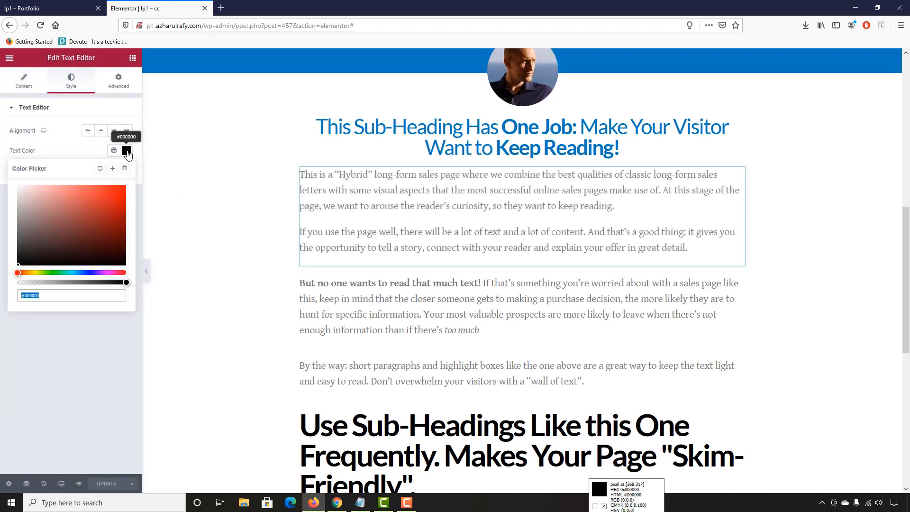
drag(77, 213, 117, 195)
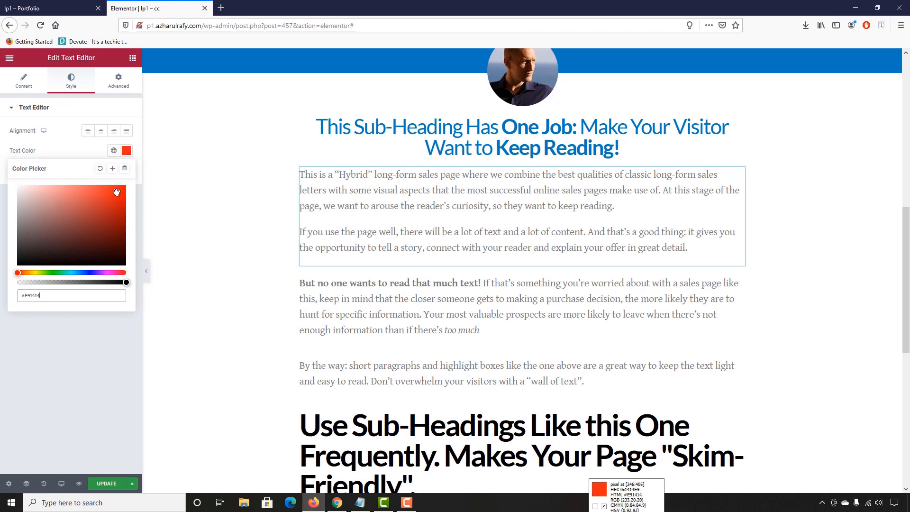
click(391, 195)
key(ctrl+a)
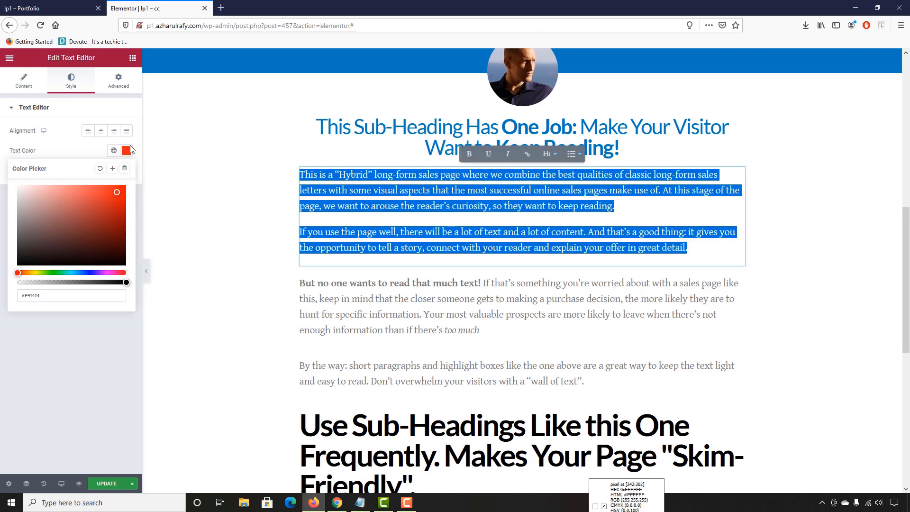
Step: Set the intro text block's color to near-black #090909 and close the color picker
click(128, 151)
click(127, 151)
click(86, 223)
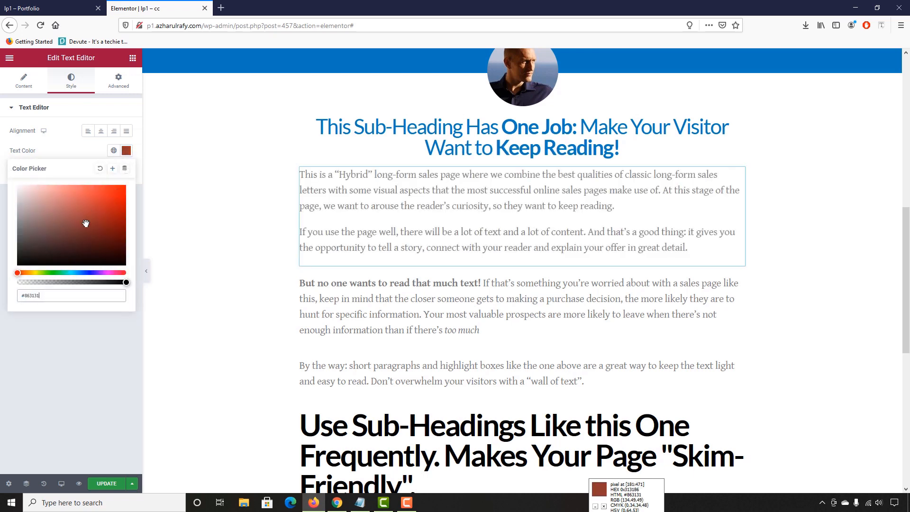
mouse_move(83, 224)
mouse_down()
mouse_move(34, 233)
mouse_move(49, 233)
mouse_move(18, 264)
mouse_move(134, 274)
mouse_move(52, 273)
mouse_move(80, 273)
mouse_move(69, 273)
mouse_up()
scroll(303, 285, down, 3)
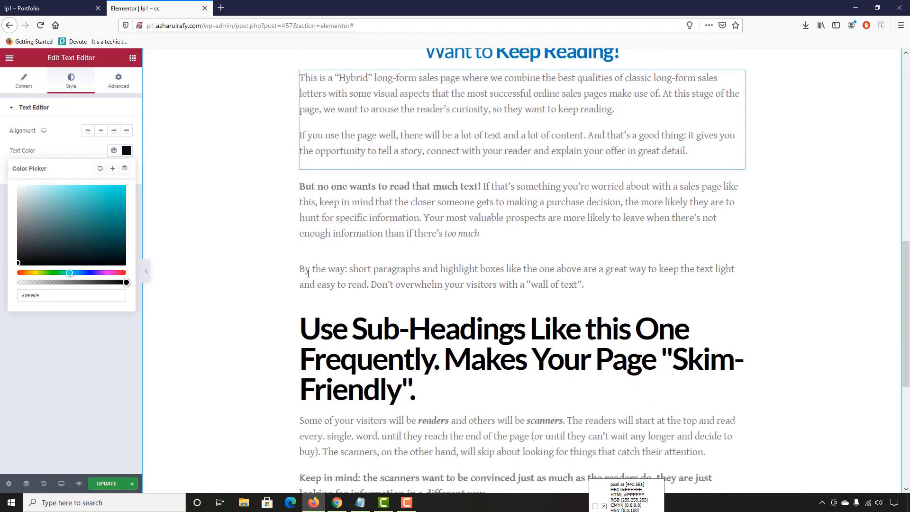
scroll(332, 280, up, 5)
click(32, 390)
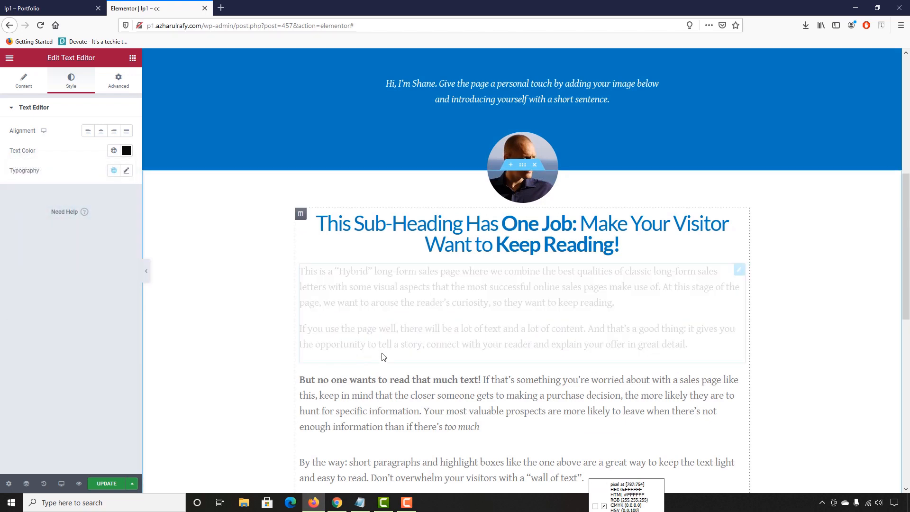
Step: Compare the layout's body paragraphs with the reference page's text colors and its "But no one wants to read that much text!" highlight box
scroll(427, 342, down, 2)
scroll(509, 242, down, 1)
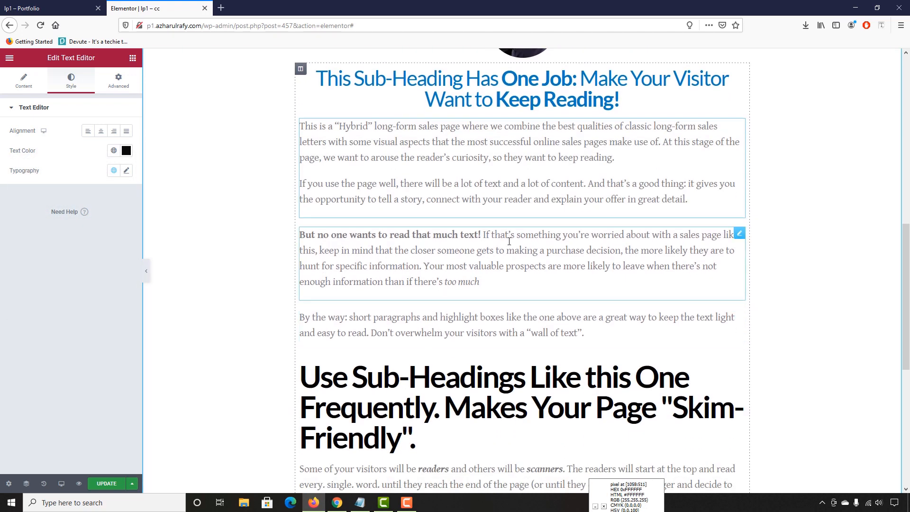
scroll(533, 263, down, 3)
scroll(392, 274, up, 4)
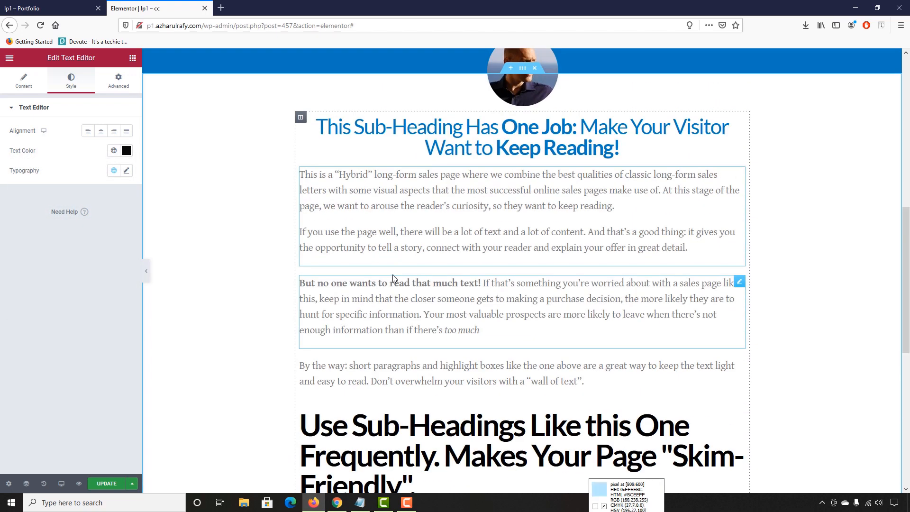
scroll(392, 275, down, 2)
scroll(474, 237, down, 3)
scroll(475, 214, up, 3)
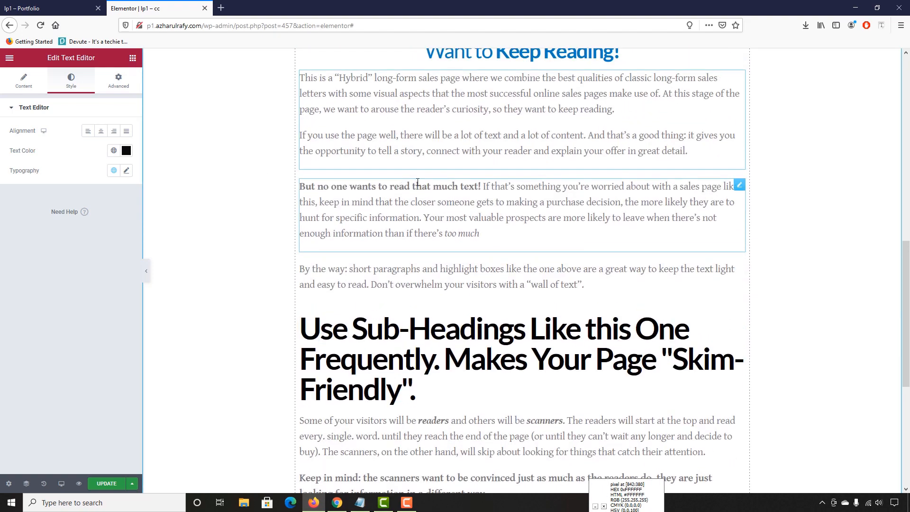
click(61, 5)
scroll(280, 285, down, 4)
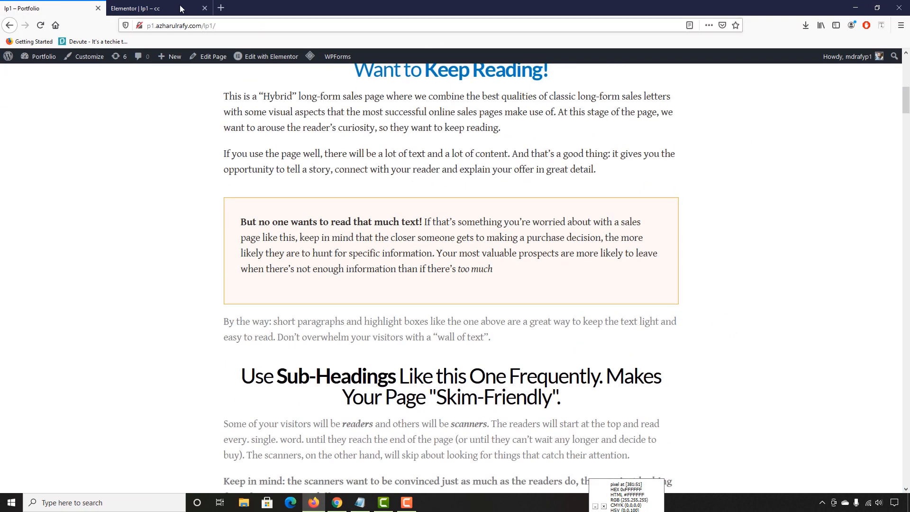
click(180, 6)
scroll(432, 262, up, 1)
click(52, 8)
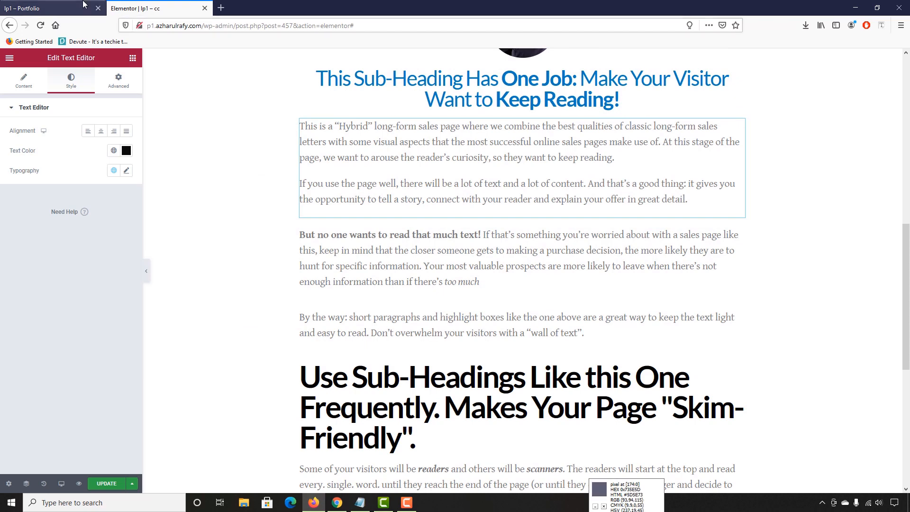
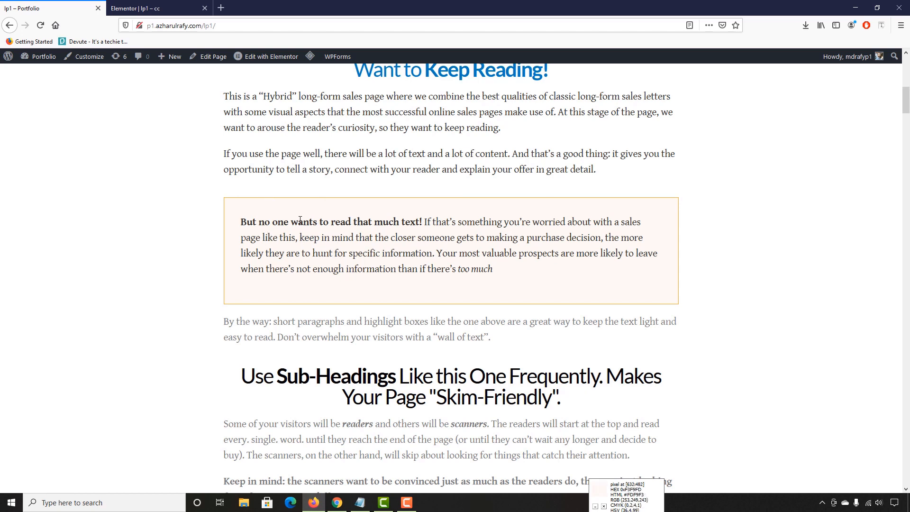
Step: Set the "But no one wants to read that much text!" text block's color to black, #000000, in the Elementor layout
click(112, 6)
scroll(268, 319, up, 2)
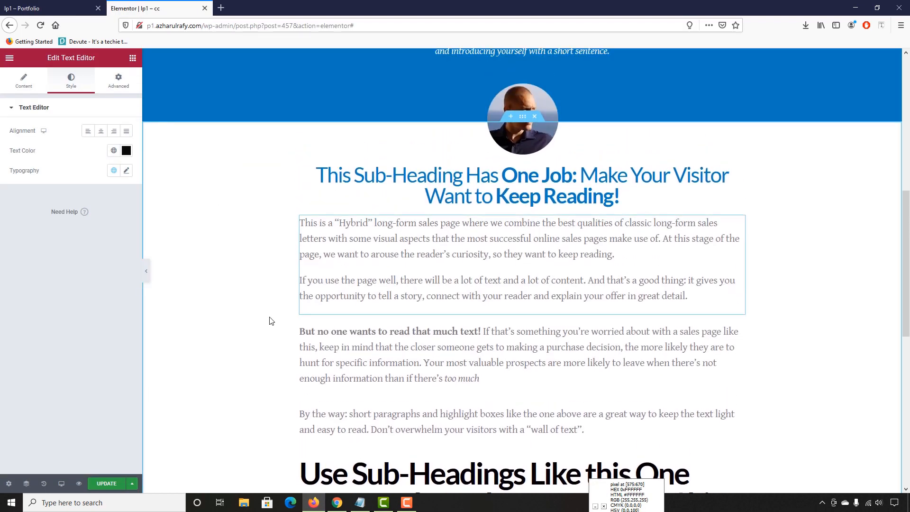
scroll(368, 253, down, 2)
click(368, 253)
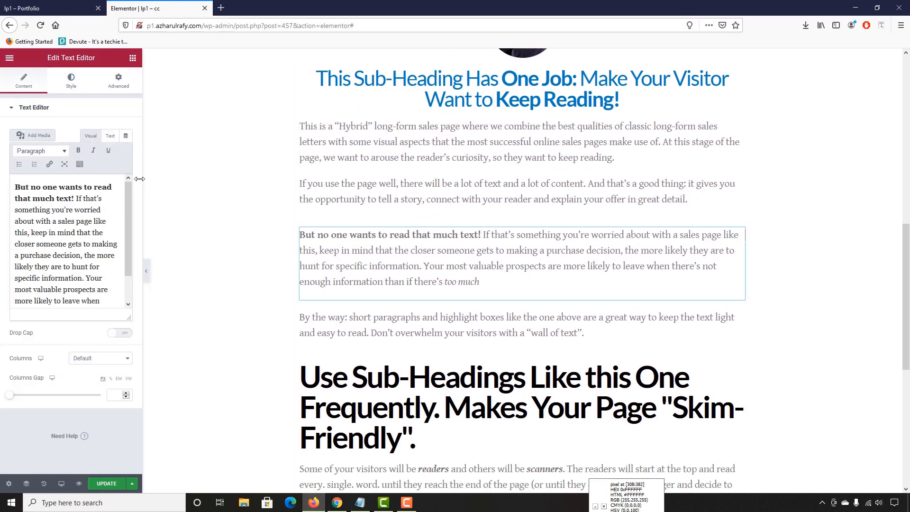
click(77, 86)
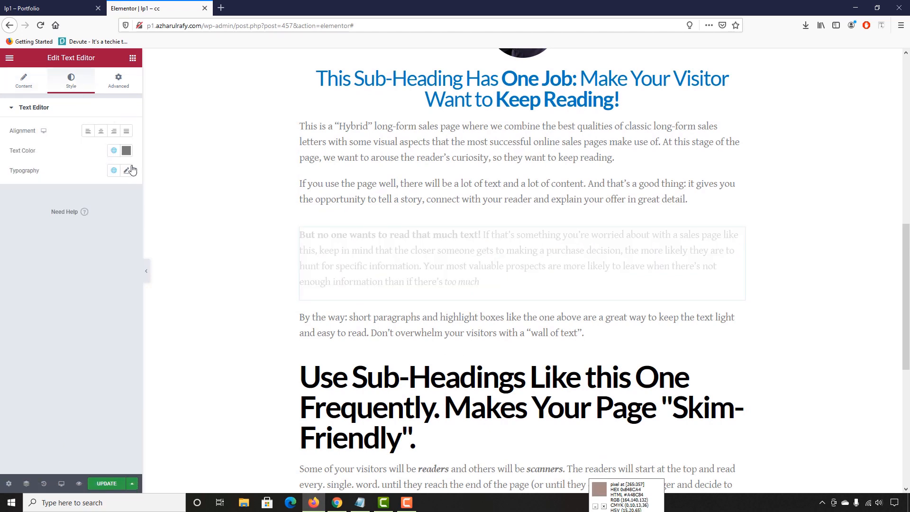
click(127, 151)
drag(67, 213, 6, 273)
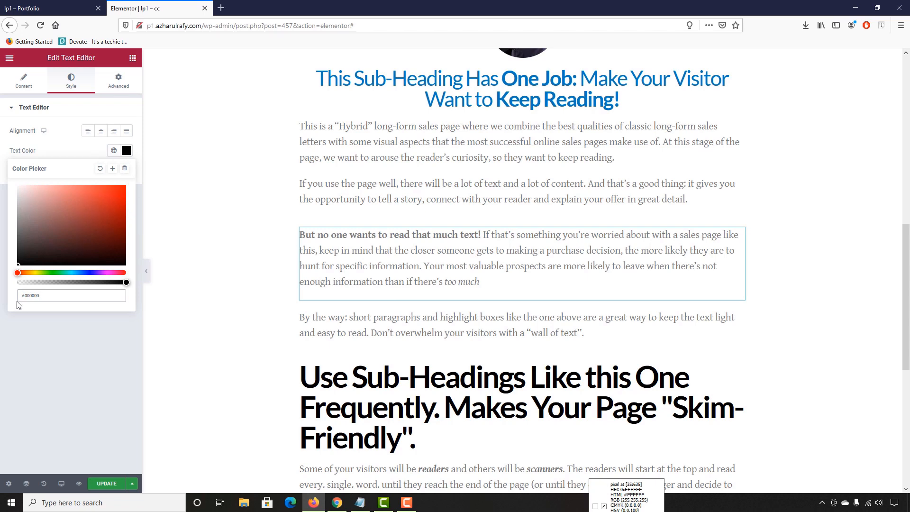
click(24, 320)
Step: Compare the block with the reference page's highlight box, and give it a Solid border
click(69, 6)
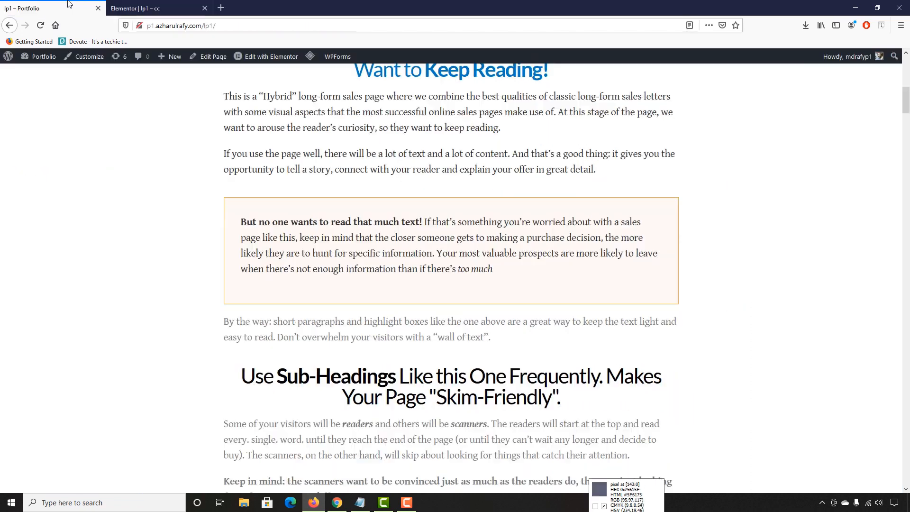
key(ctrl+Tab)
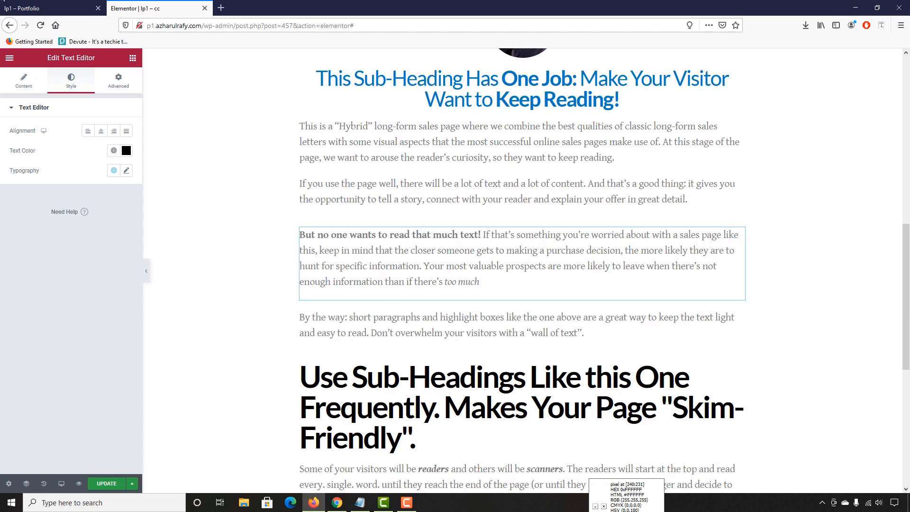
key(ctrl+Tab)
key(ctrl+Tab)
click(123, 84)
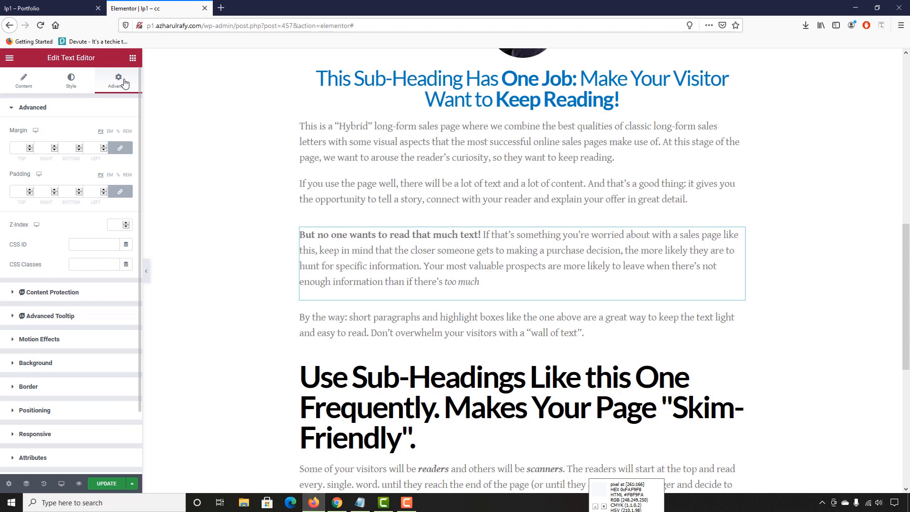
click(50, 388)
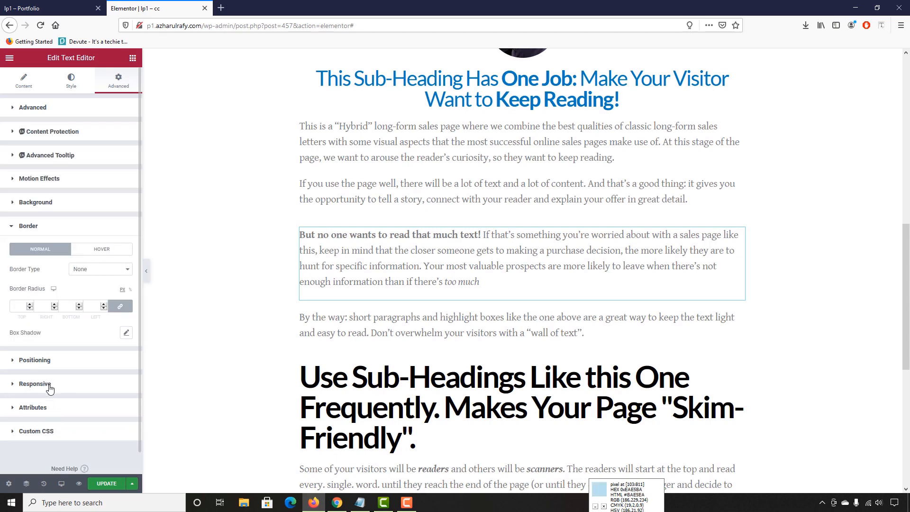
scroll(3, 334, down, 1)
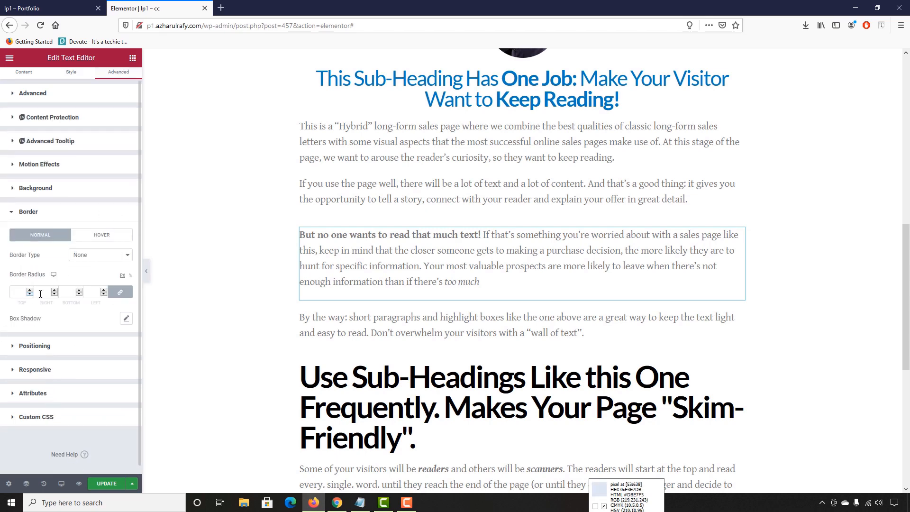
click(102, 259)
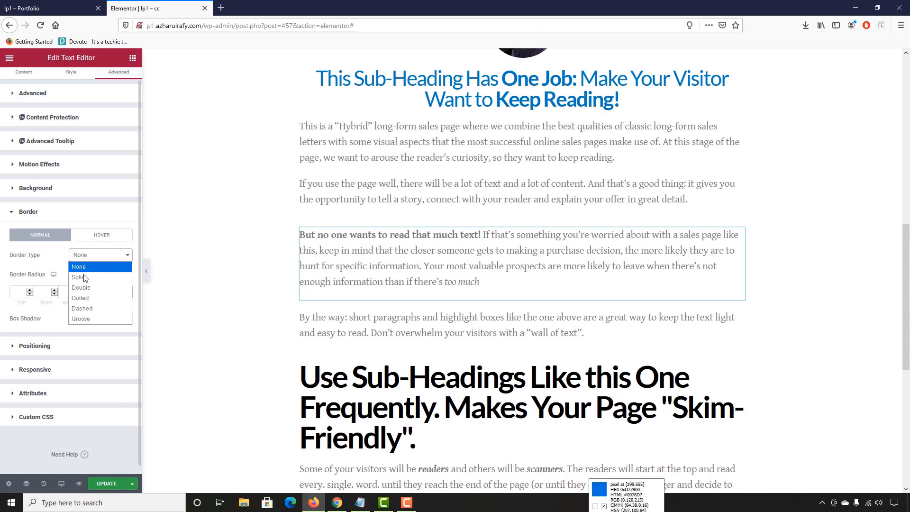
click(95, 277)
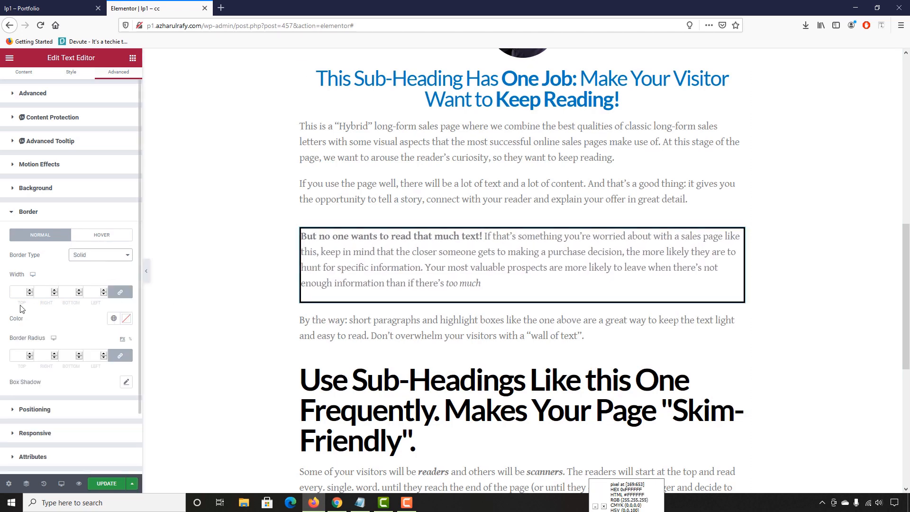
Step: Set the text block's border width to 1 on all four sides with linked values
click(114, 295)
double_click(20, 293)
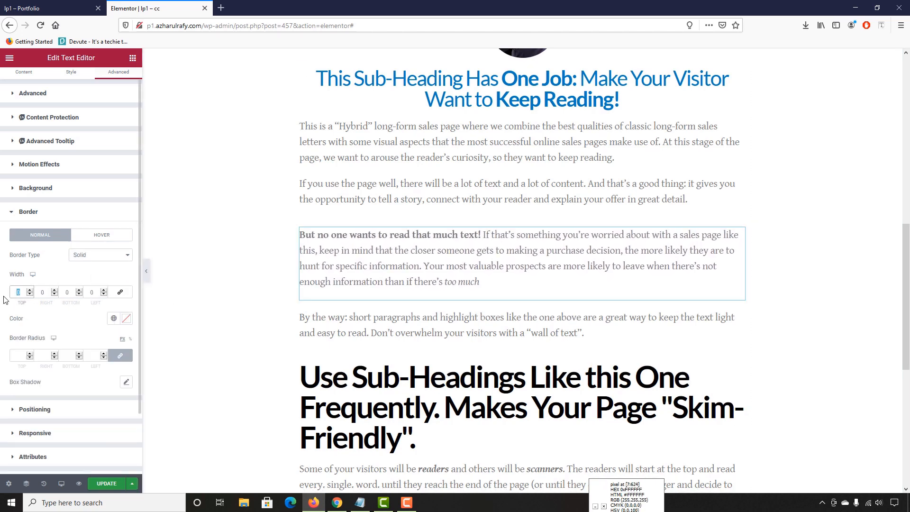
text(1)
click(120, 292)
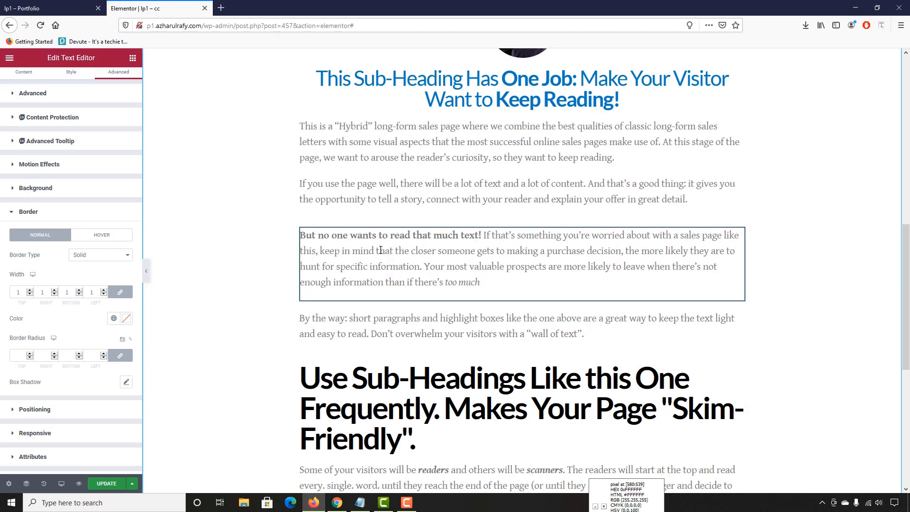
Step: Try a custom pale pink border color, #F2D3D3, on the text block and check it against the reference highlight box
click(128, 321)
click(31, 359)
click(60, 5)
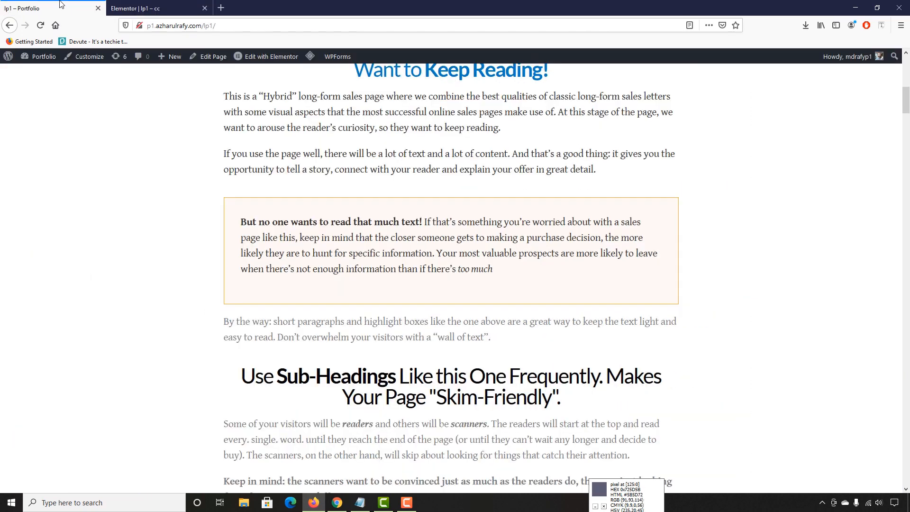
key(ctrl+Tab)
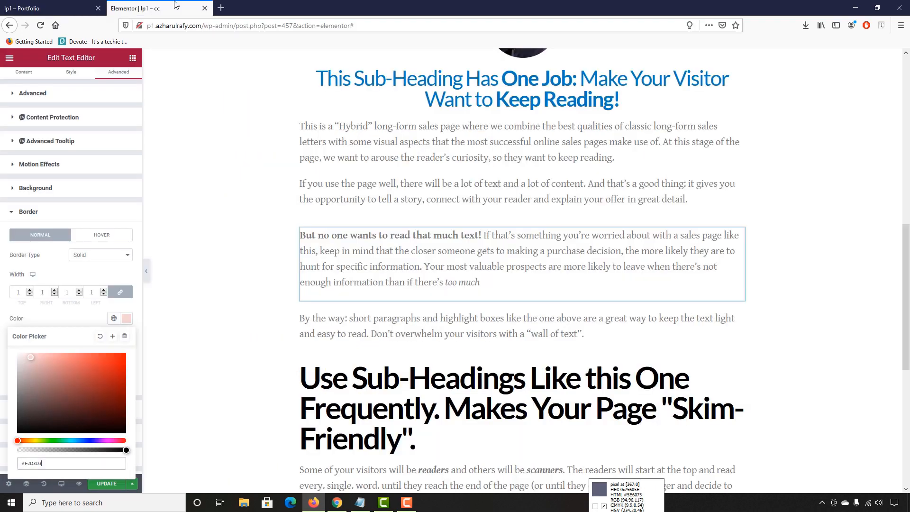
Step: Apply the global Orange color to the text block's border and view the result across the full-width canvas
scroll(252, 300, up, 10)
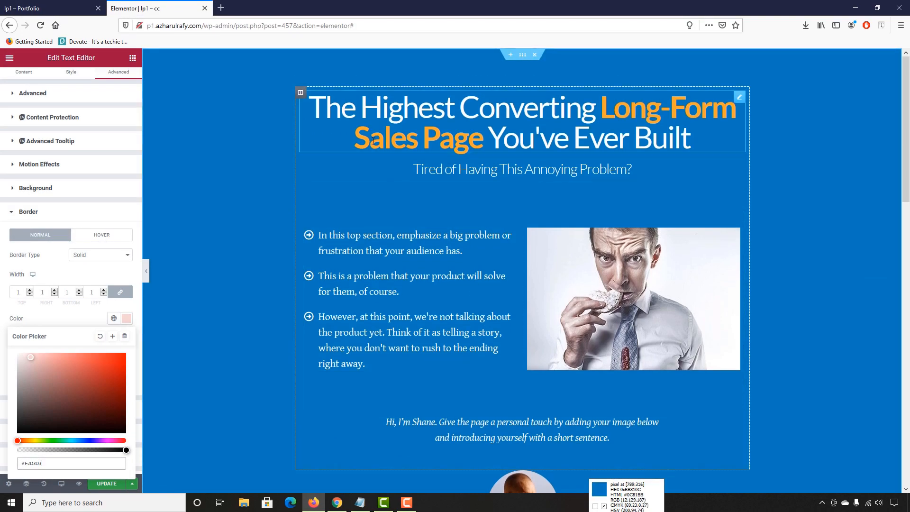
scroll(204, 325, down, 6)
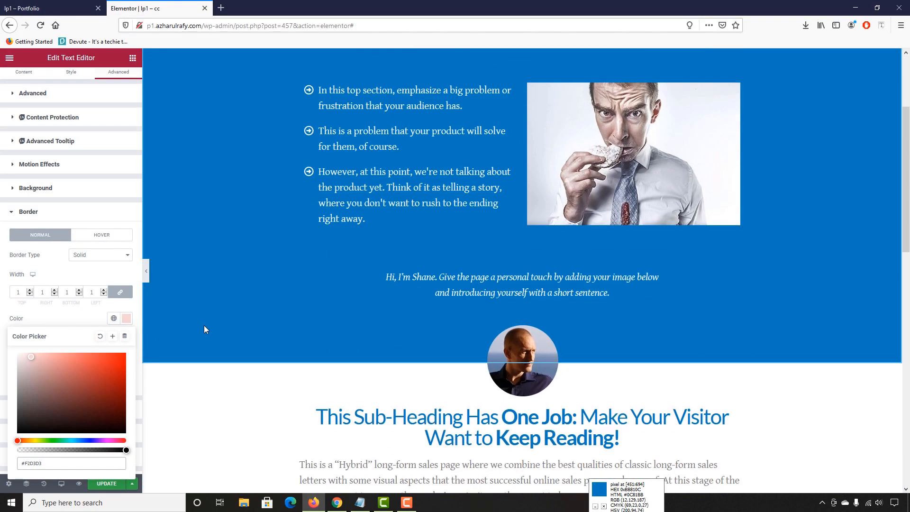
click(114, 318)
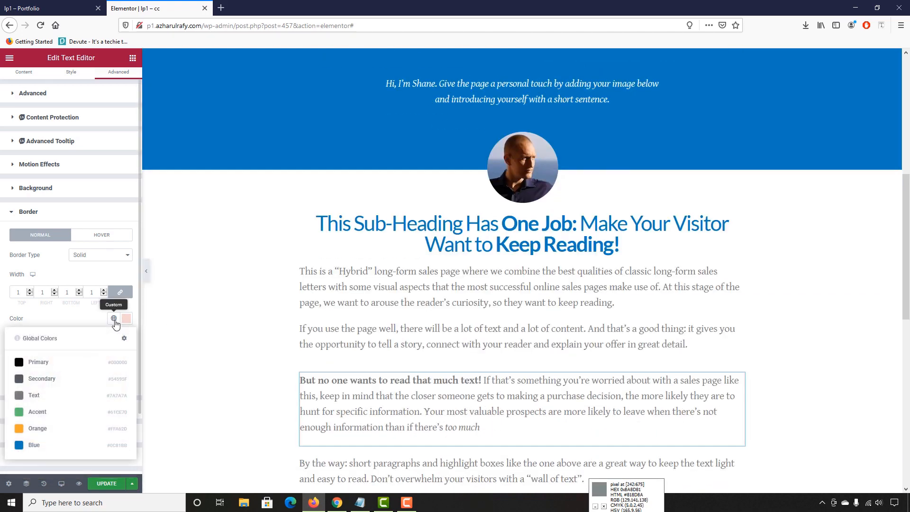
click(36, 429)
scroll(185, 274, down, 3)
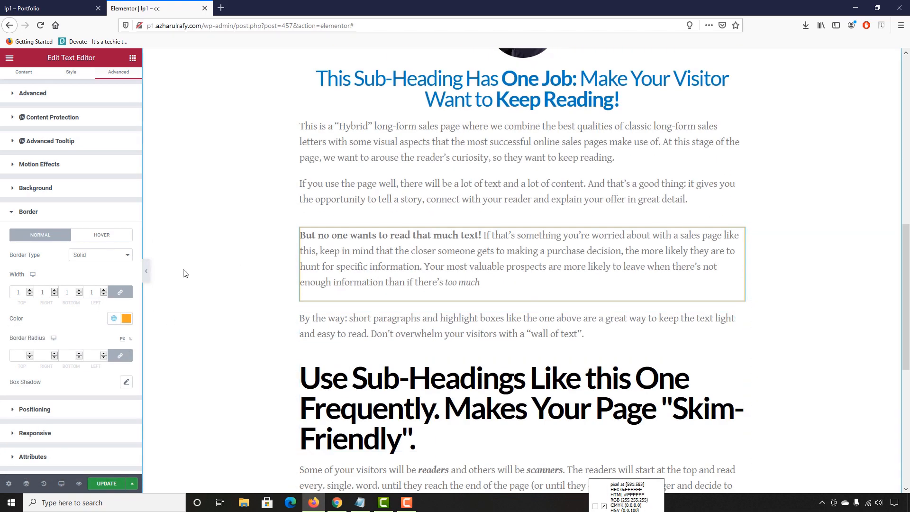
click(149, 271)
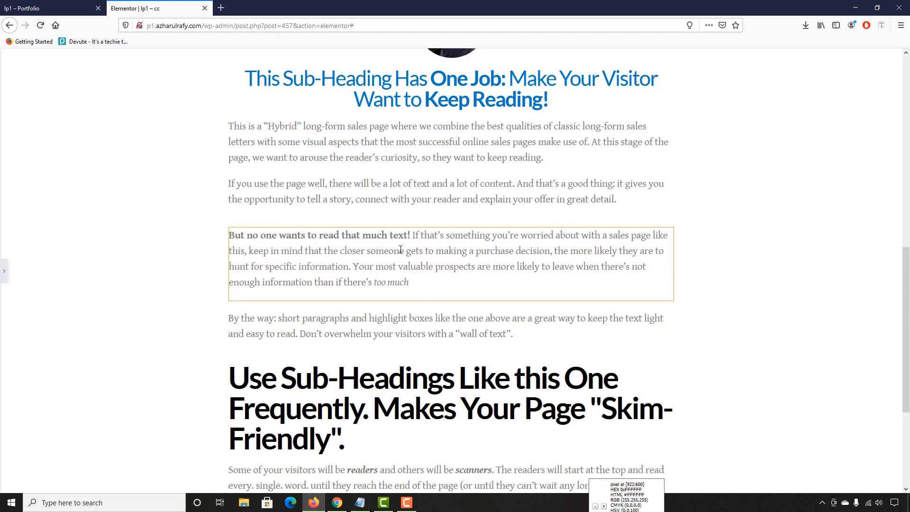
click(5, 271)
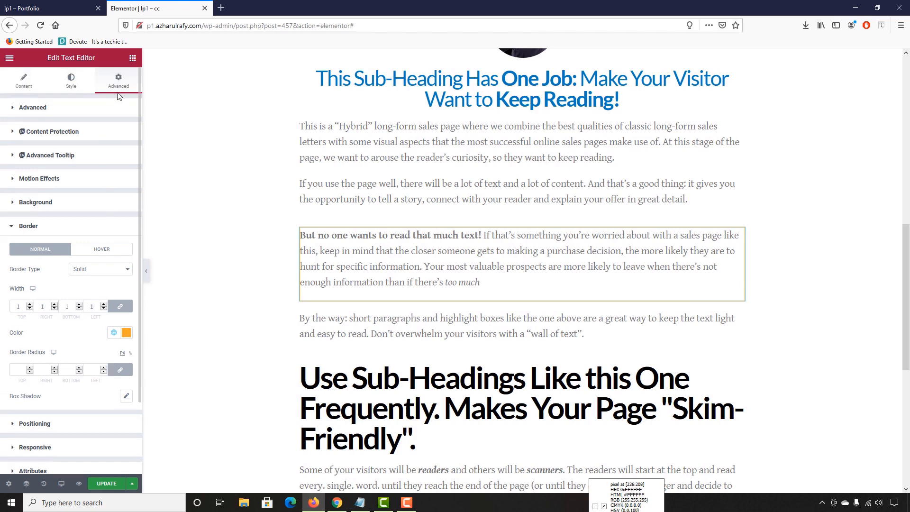
Step: Set the highlight text block's padding to 20 px on all four sides with linked values
click(78, 110)
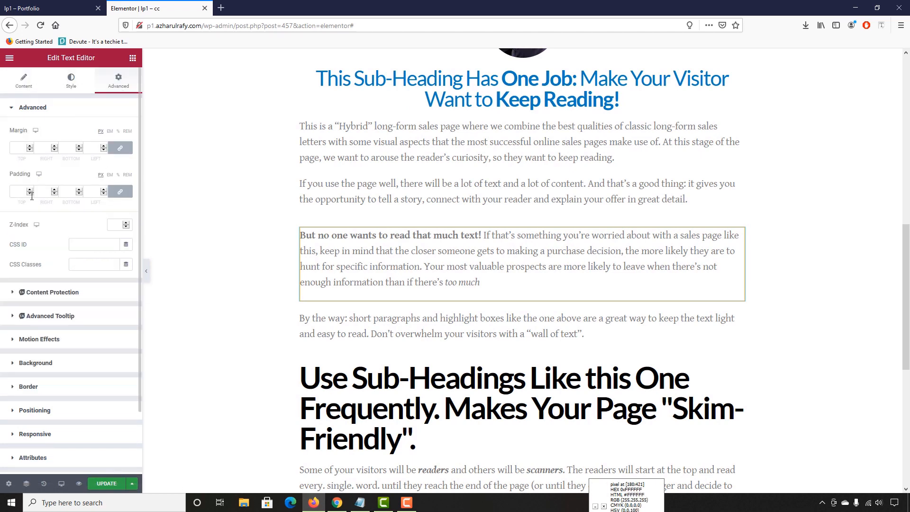
click(120, 192)
text(20)
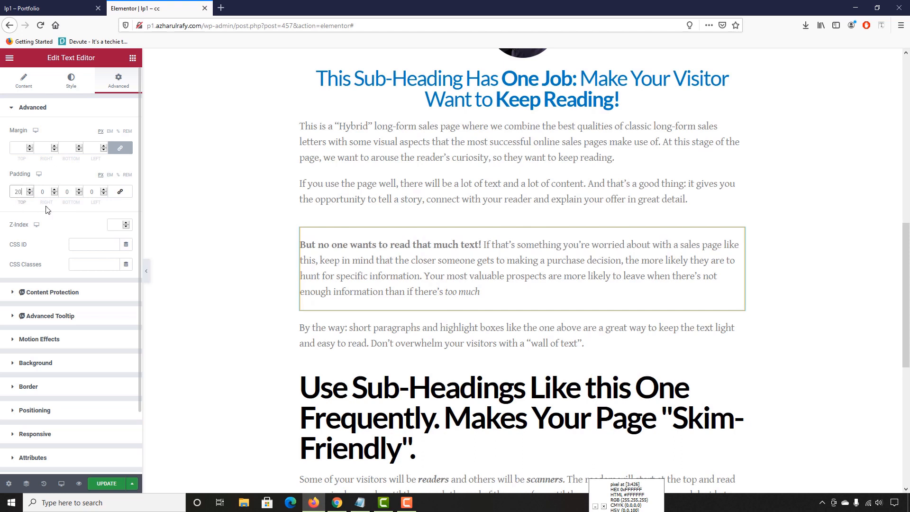
click(120, 191)
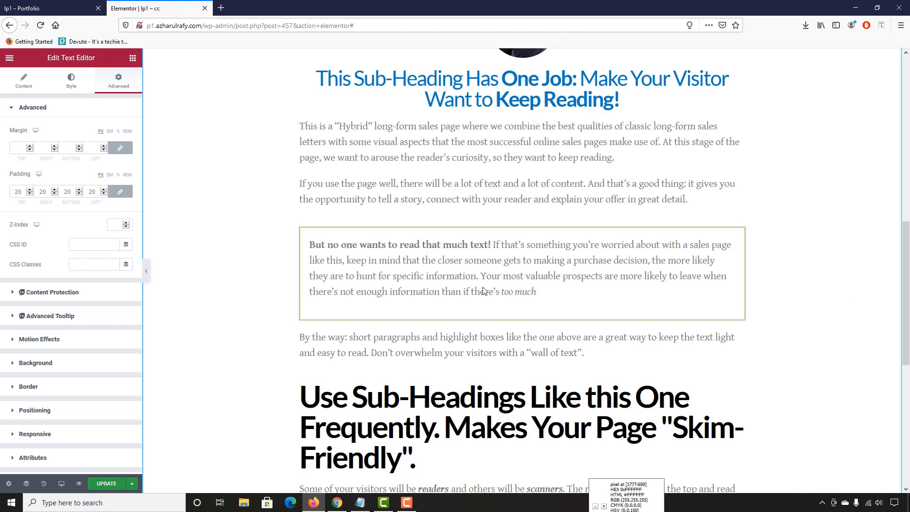
Step: Give the highlight text block a plain background in the reference box's color, FDF9F3, and update the page
scroll(214, 213, down, 1)
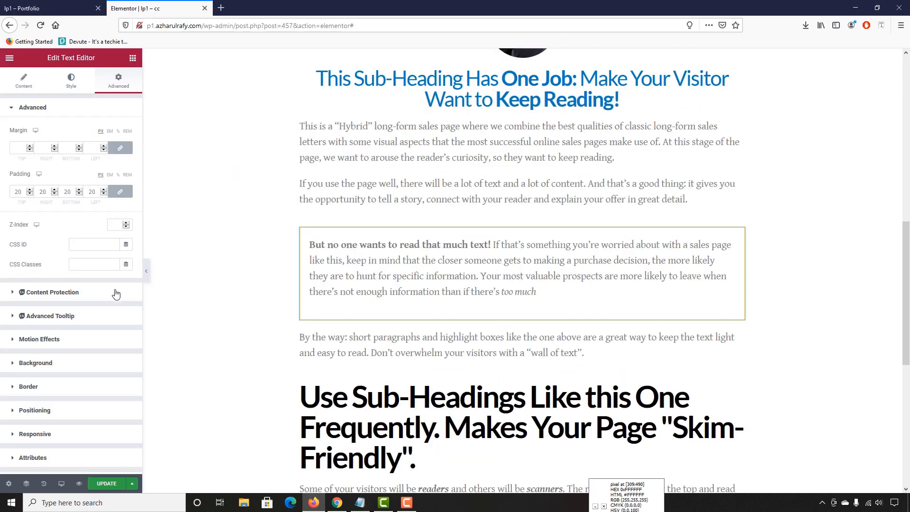
scroll(90, 322, down, 1)
click(49, 338)
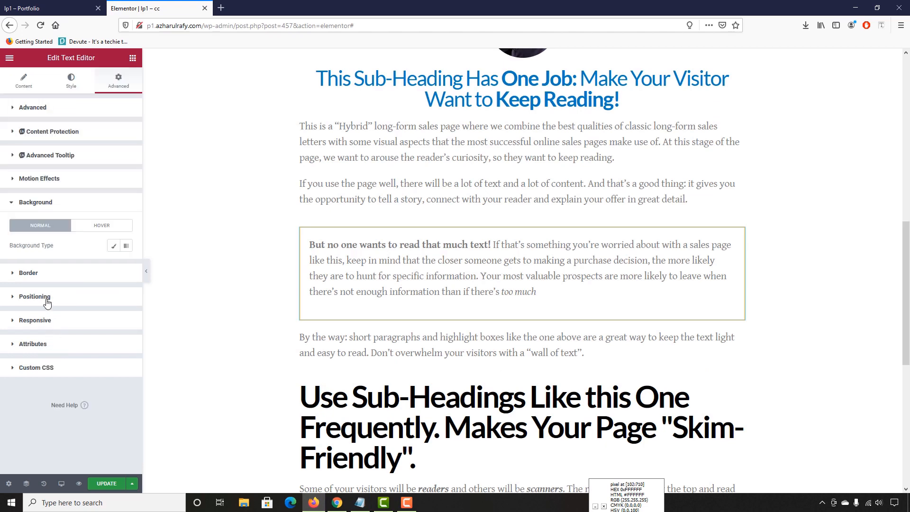
click(114, 246)
click(126, 266)
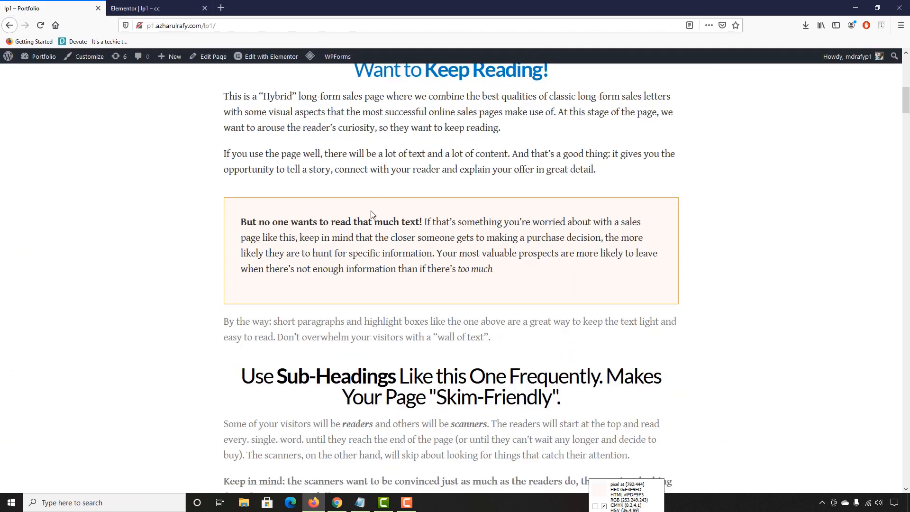
click(161, 9)
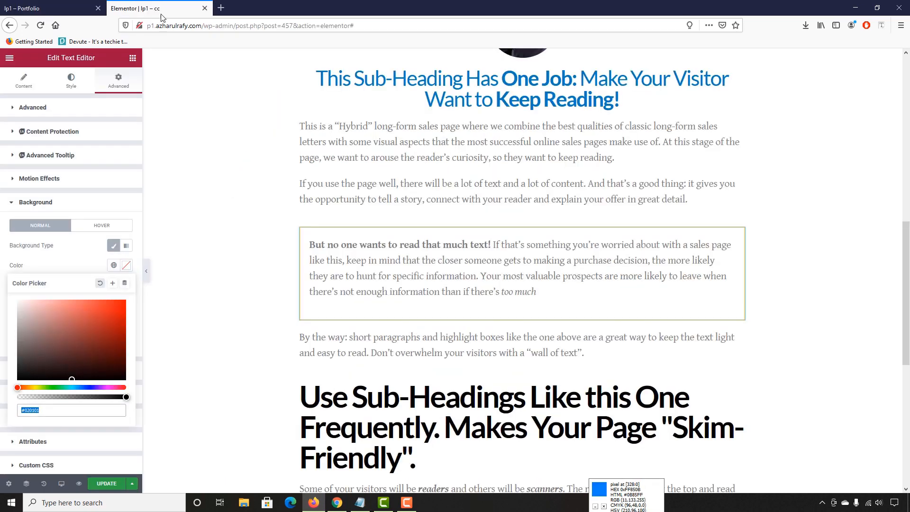
text(FDF9F3)
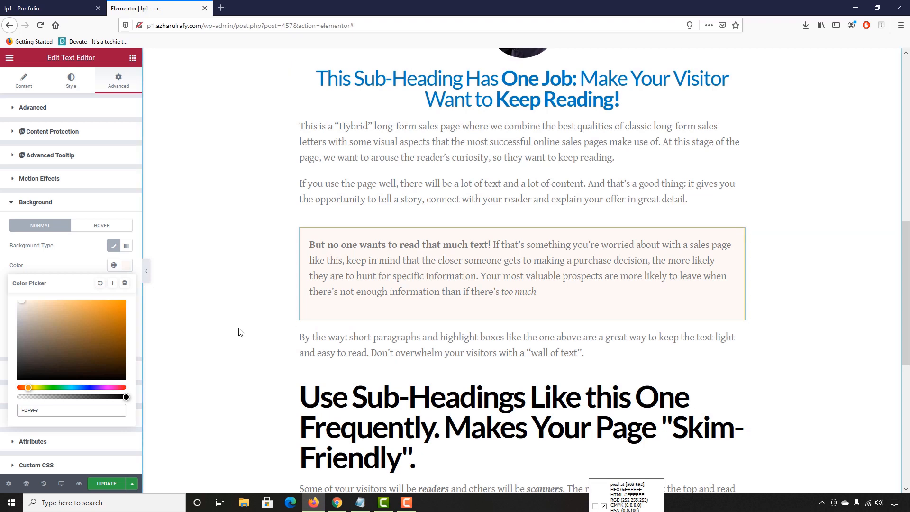
click(119, 483)
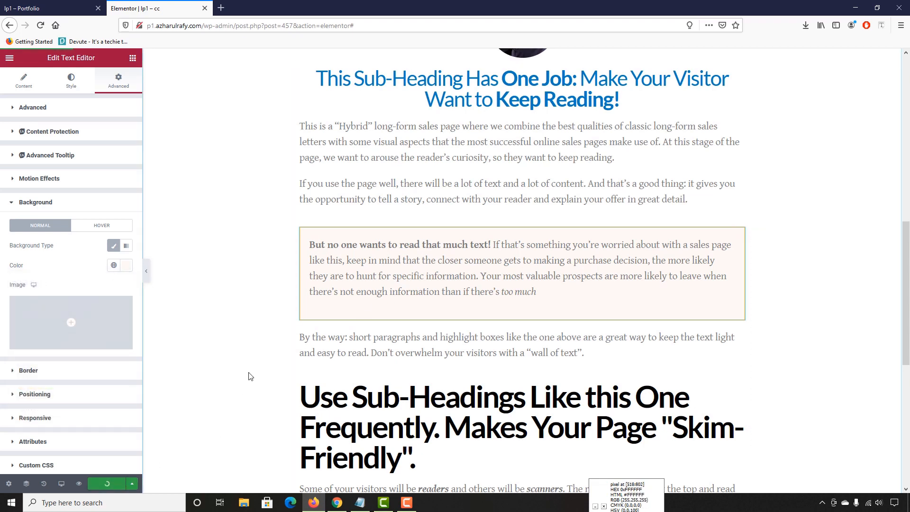
Step: Inspect the reference page's "Use Sub-Headings Like this One Frequently" heading with Font Finder, and return to the Elementor layout
scroll(244, 368, down, 3)
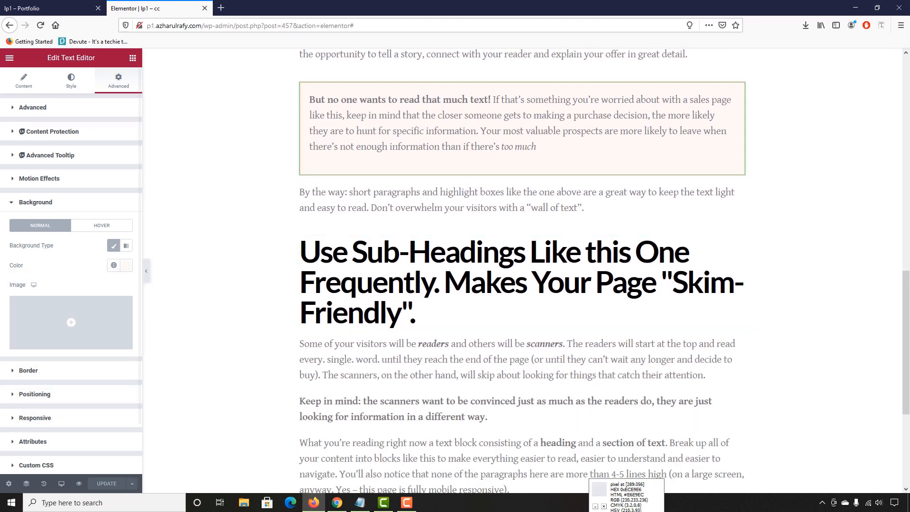
key(ctrl+Tab)
scroll(319, 264, down, 2)
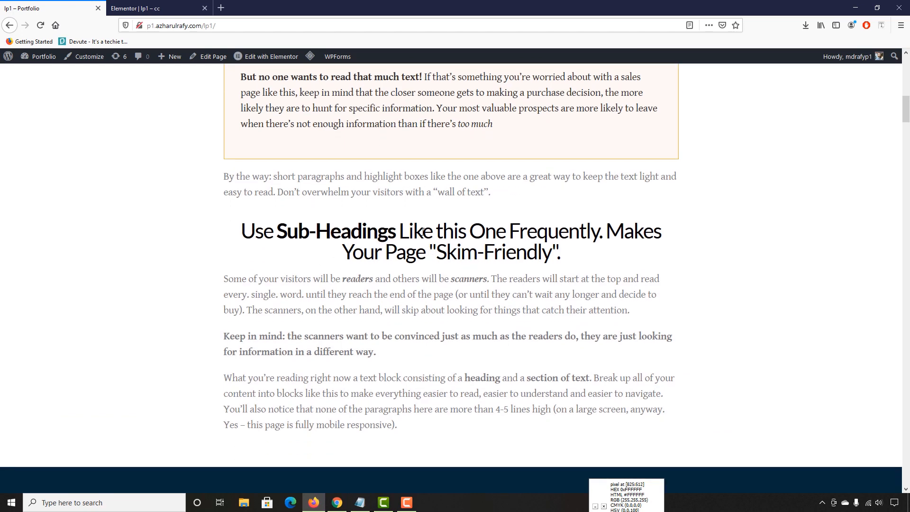
scroll(423, 231, down, 2)
click(882, 25)
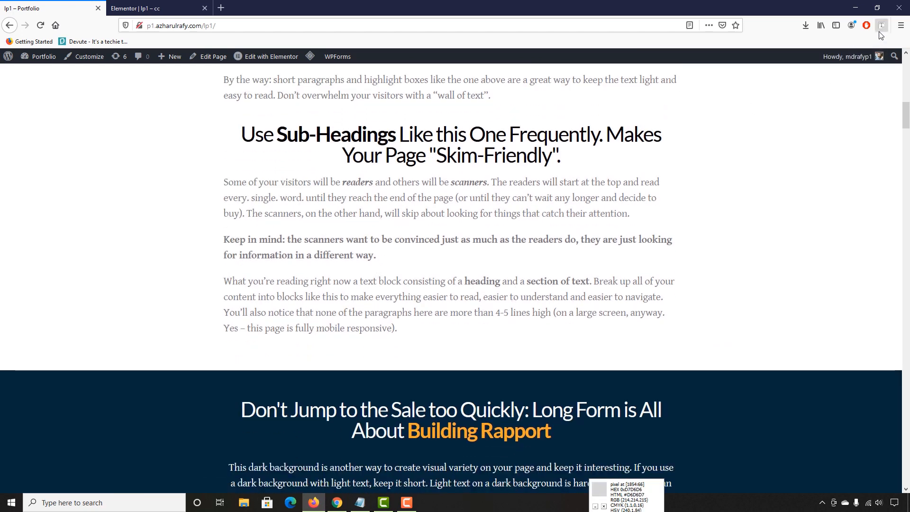
click(517, 152)
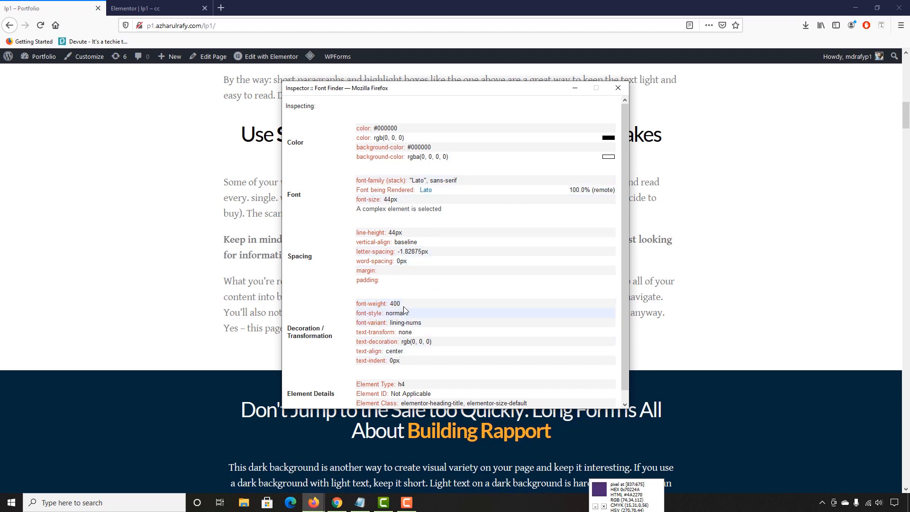
click(618, 88)
click(137, 8)
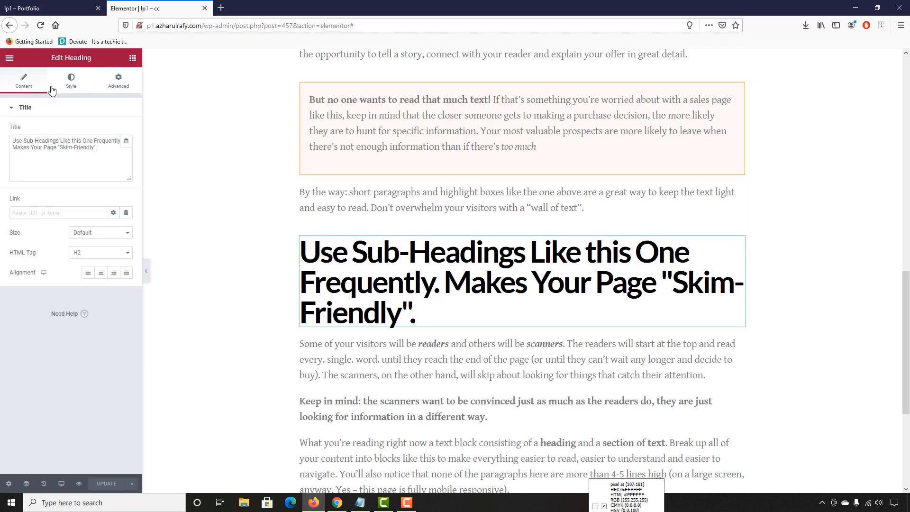
Step: Set the "Use Sub-Headings Like this One Frequently" heading's typography to 44 px size and weight 400
click(66, 89)
click(126, 151)
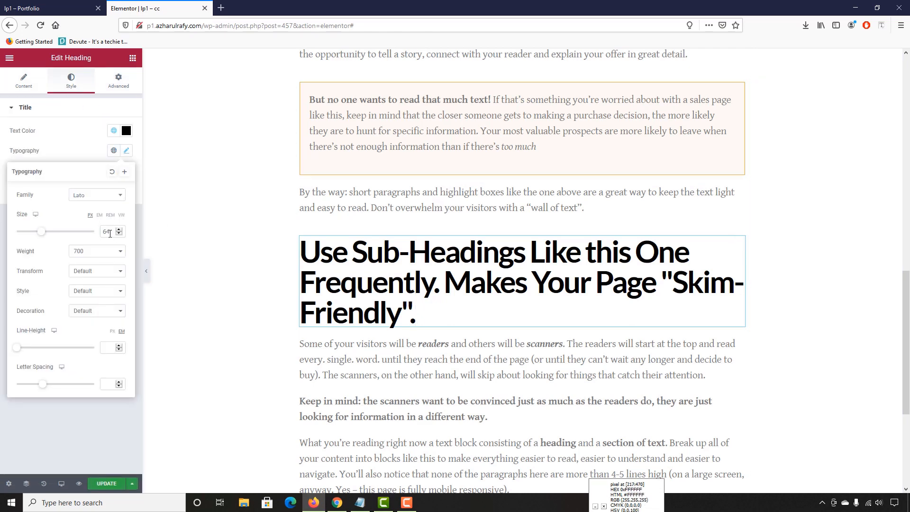
double_click(107, 232)
text(44)
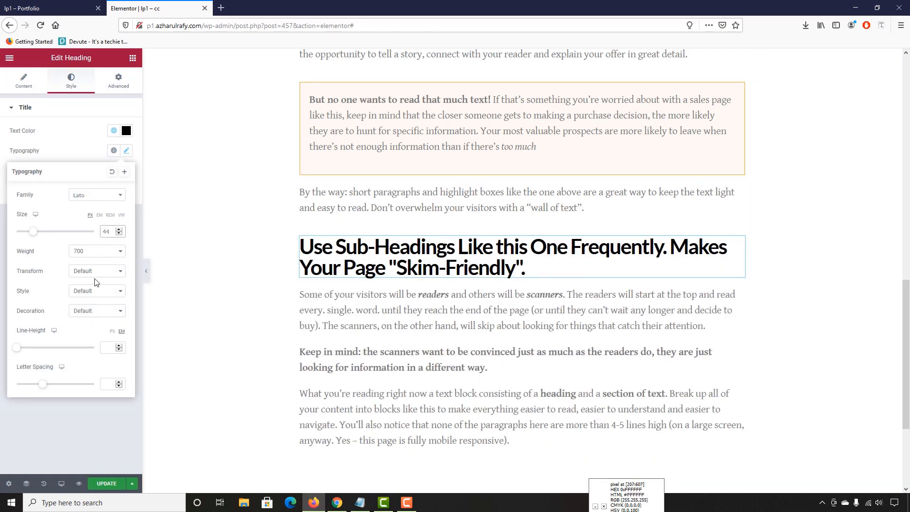
click(93, 252)
click(89, 294)
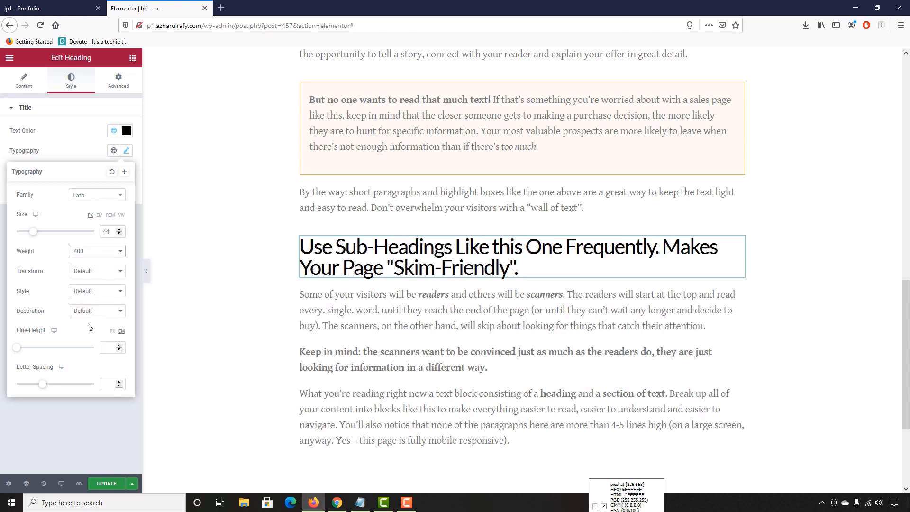
click(64, 428)
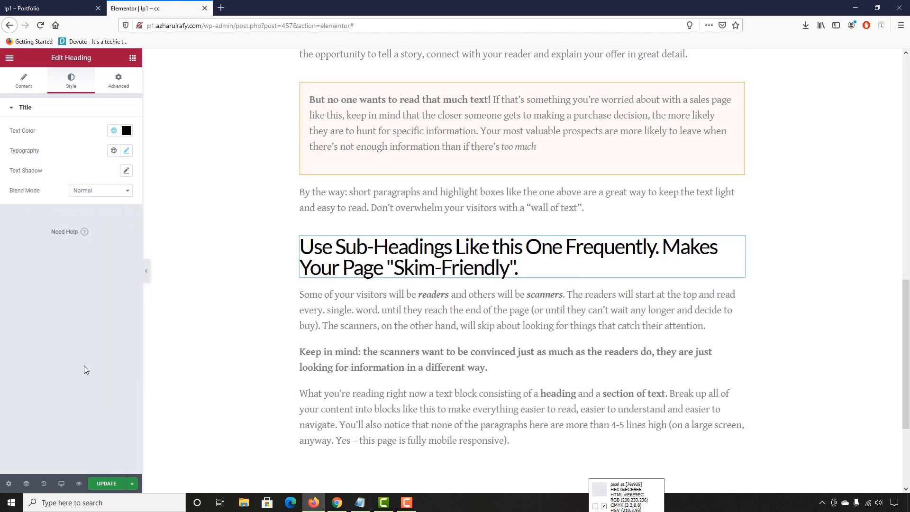
Step: Center the sub-heading and check the emphasis on "Sub-Headings" in the reference page's heading
click(24, 81)
click(101, 274)
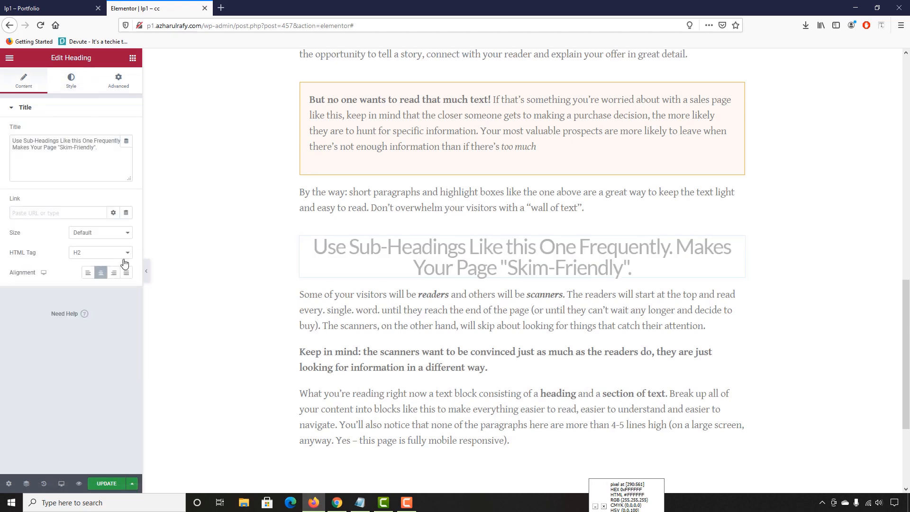
click(47, 8)
drag(306, 139, 368, 137)
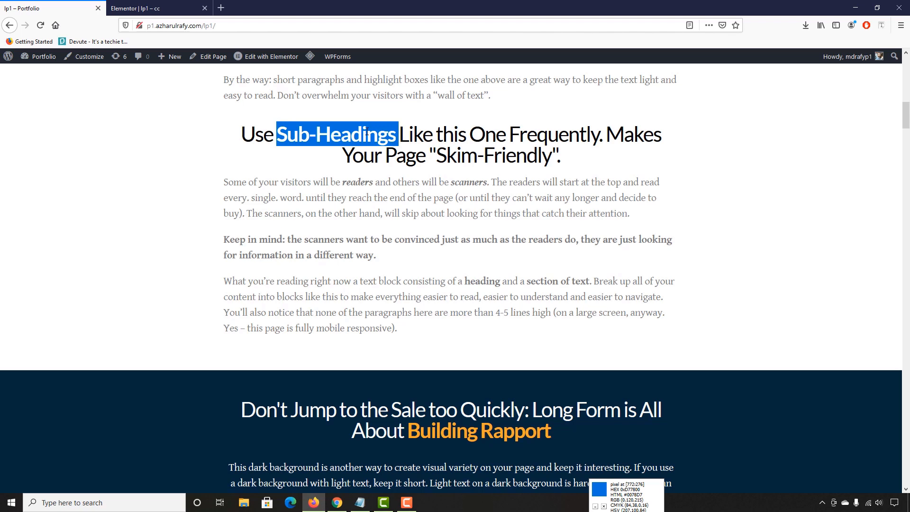
click(355, 146)
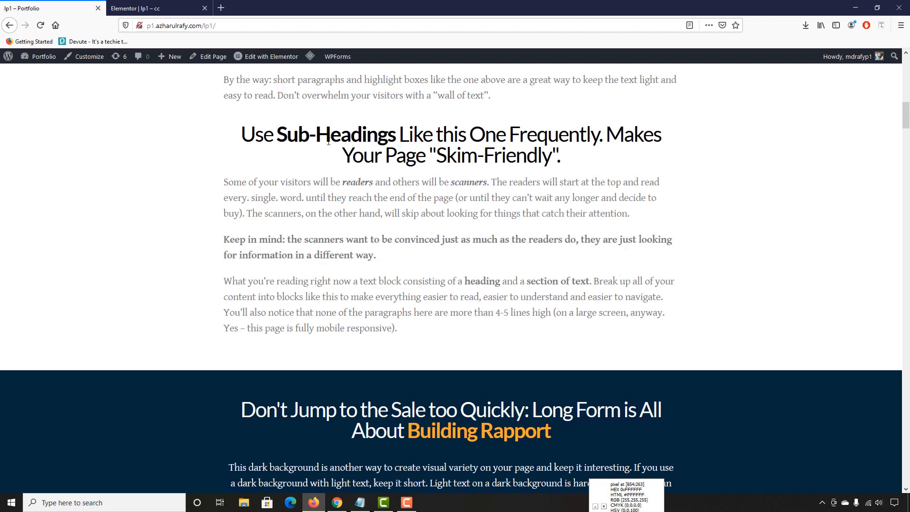
click(143, 8)
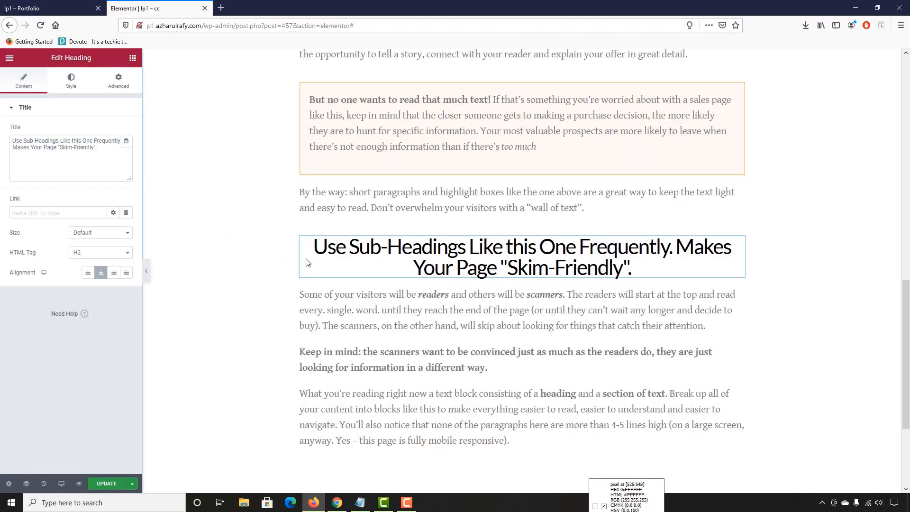
double_click(371, 251)
click(368, 271)
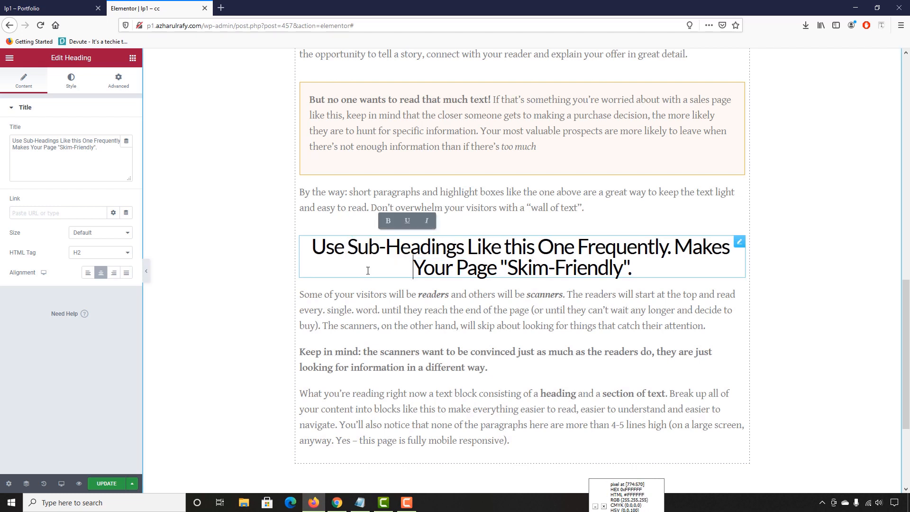
click(272, 266)
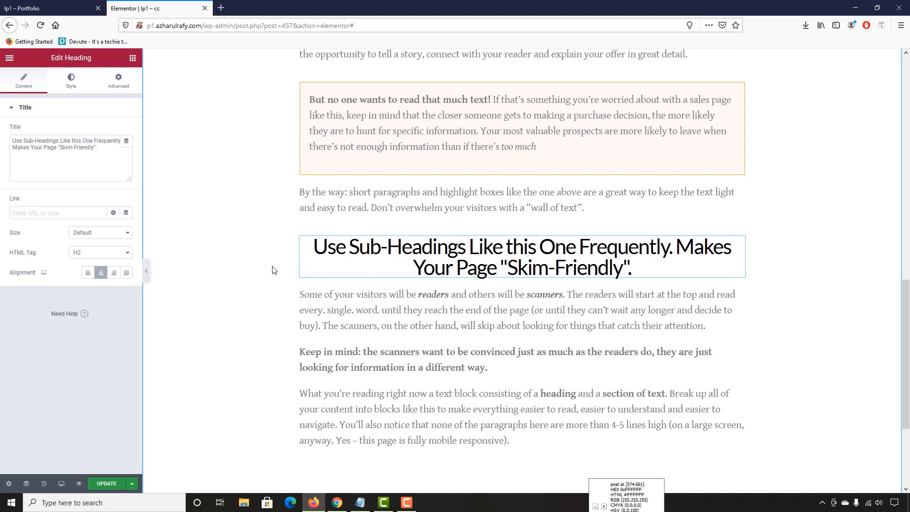
Step: Wrap the words "Sub-Headings" in the heading's title in <span> and </span> tags
click(24, 140)
text(<)
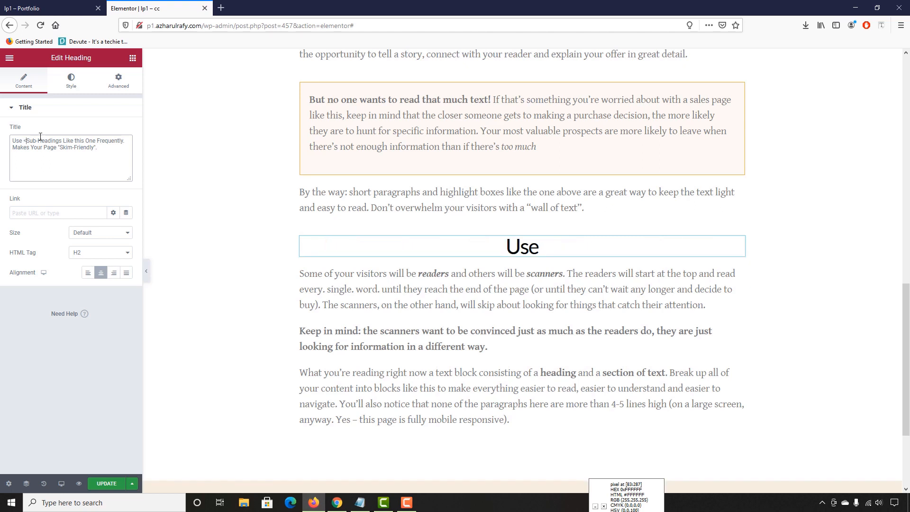
text(sp)
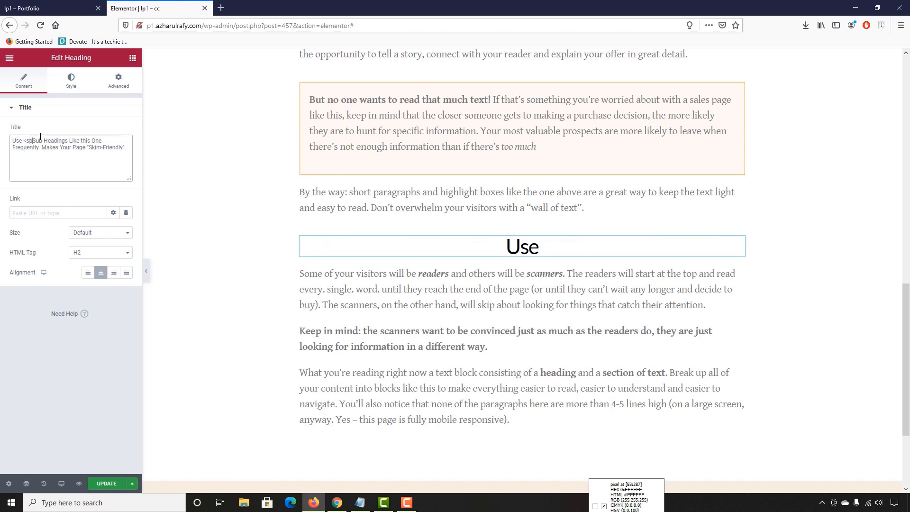
text(an>)
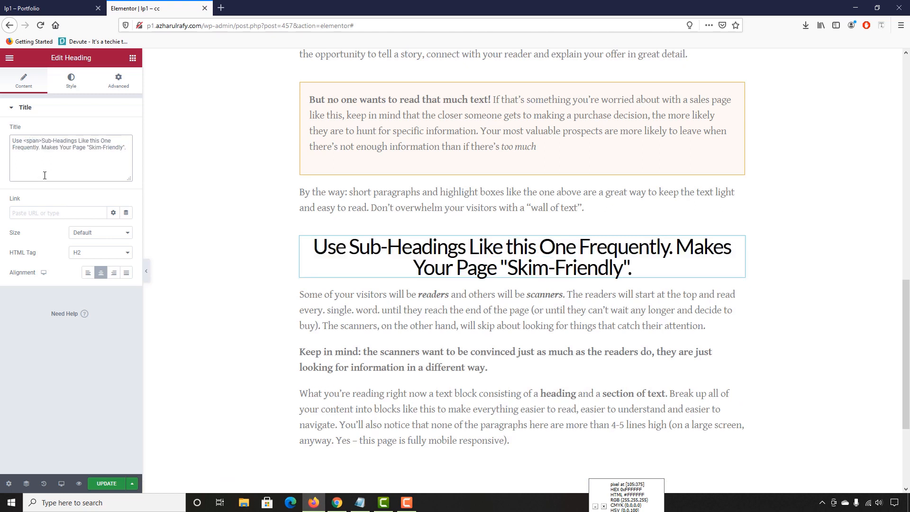
click(77, 142)
text(</span)
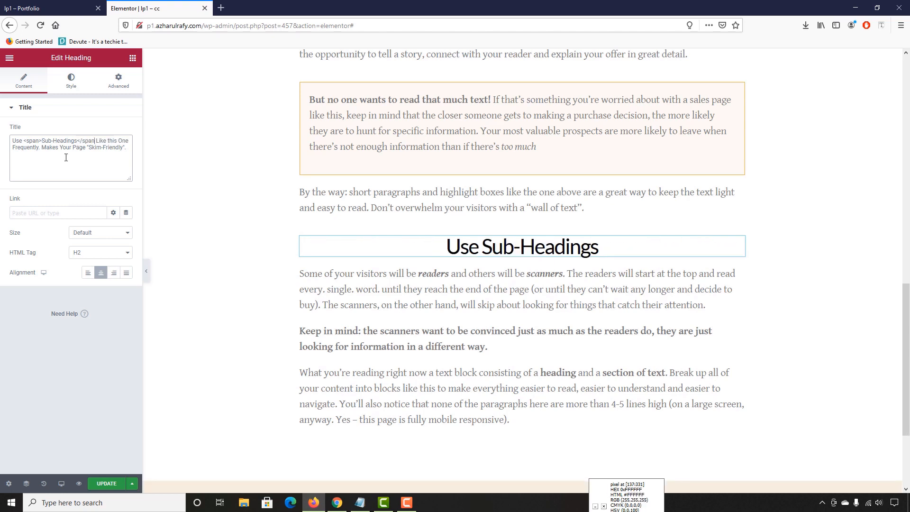
text(>)
Step: Add class="big" to the opening span tag around "Sub-Headings" in the heading's title
click(40, 140)
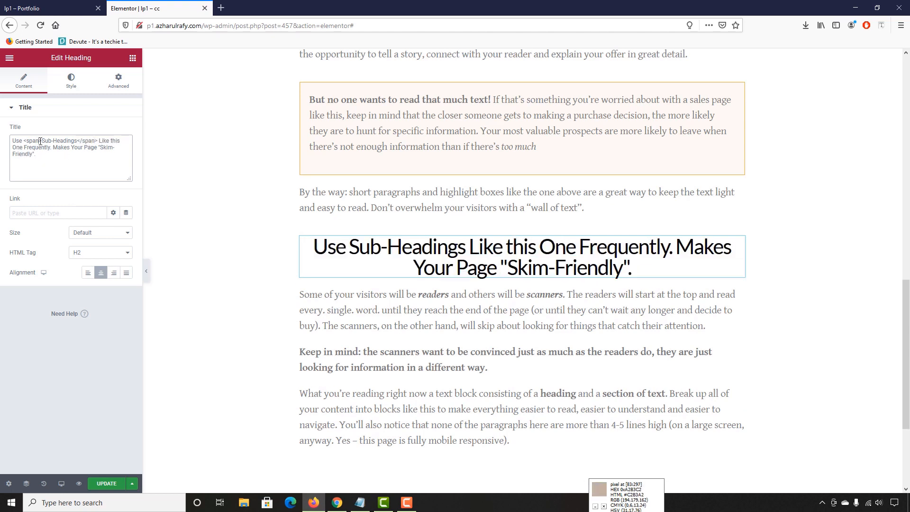
text(s)
text(lass)
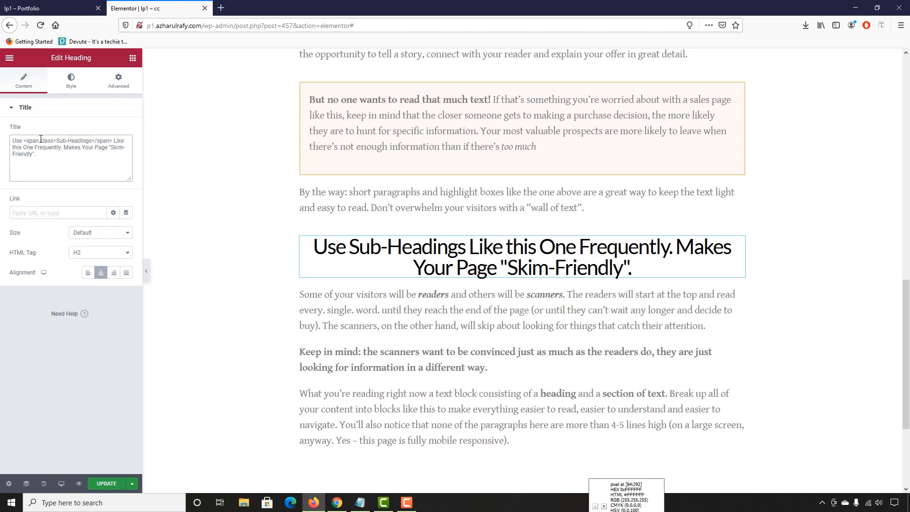
text(="")
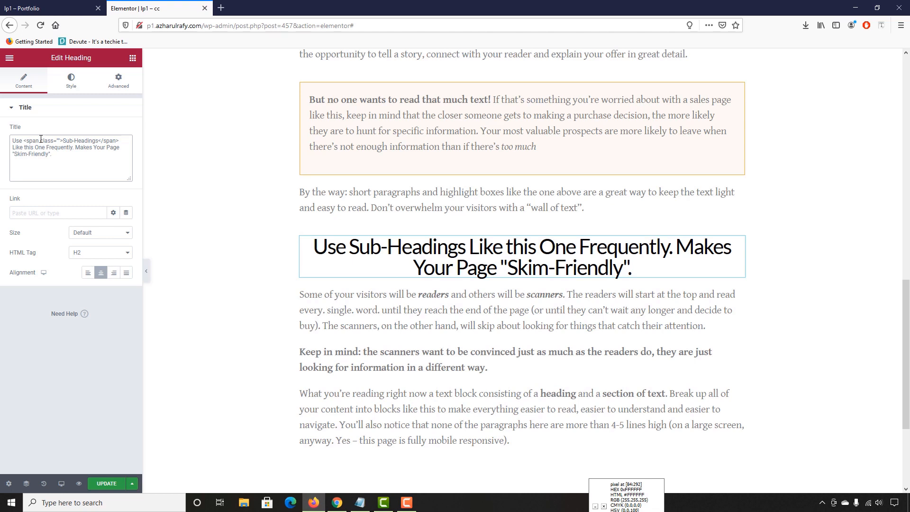
text(big)
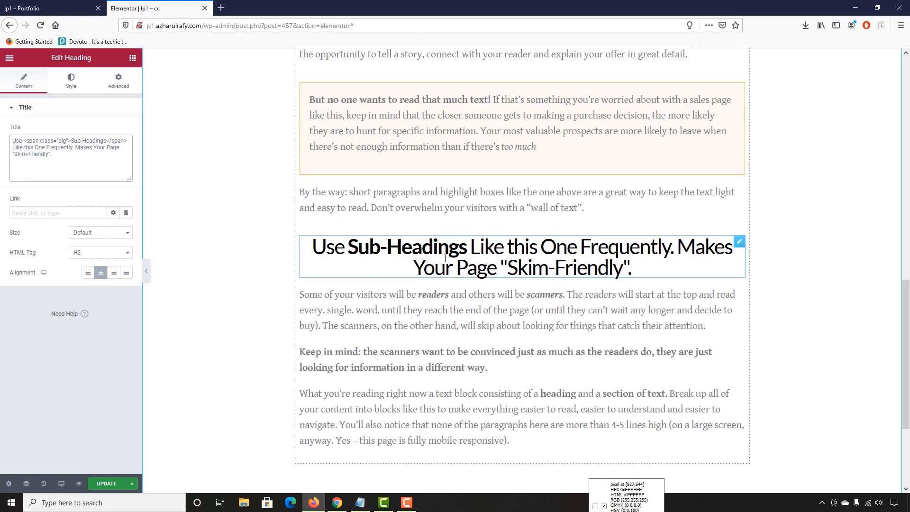
Step: Update the page and compare the sub-heading and its paragraphs with the reference page
click(107, 483)
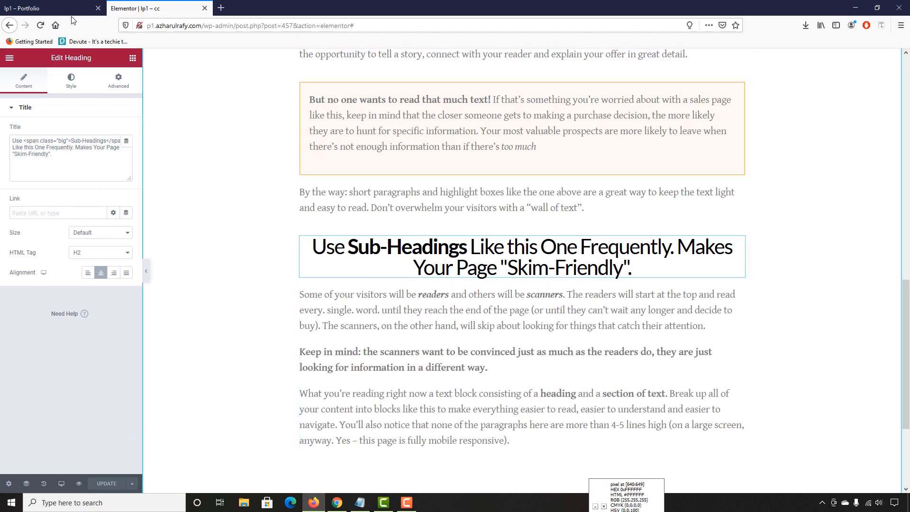
click(47, 8)
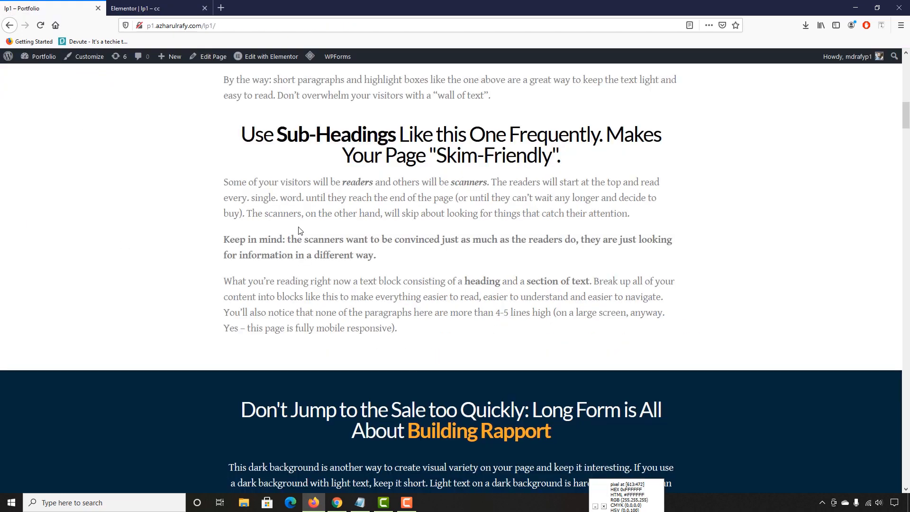
scroll(299, 231, down, 3)
scroll(299, 231, up, 1)
click(142, 8)
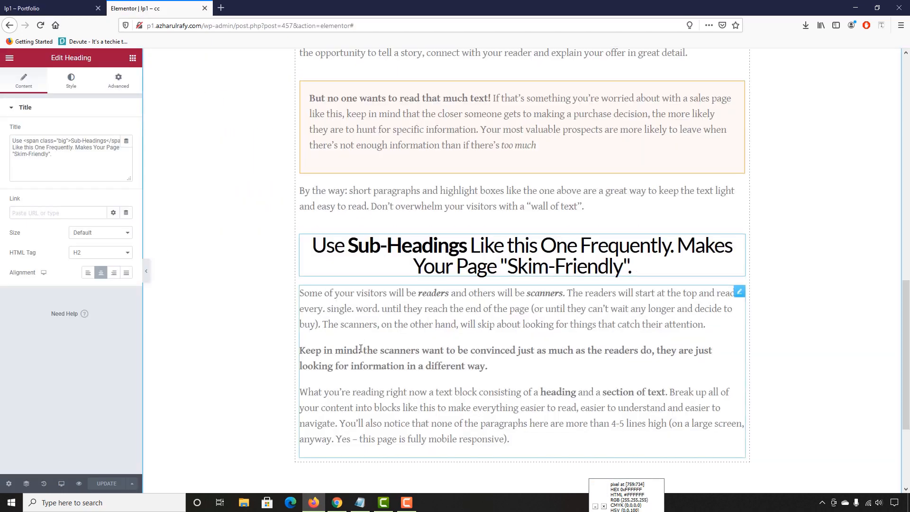
Step: Format the word "single" in the paragraph under the sub-heading as bold, italic and underlined
scroll(398, 295, down, 1)
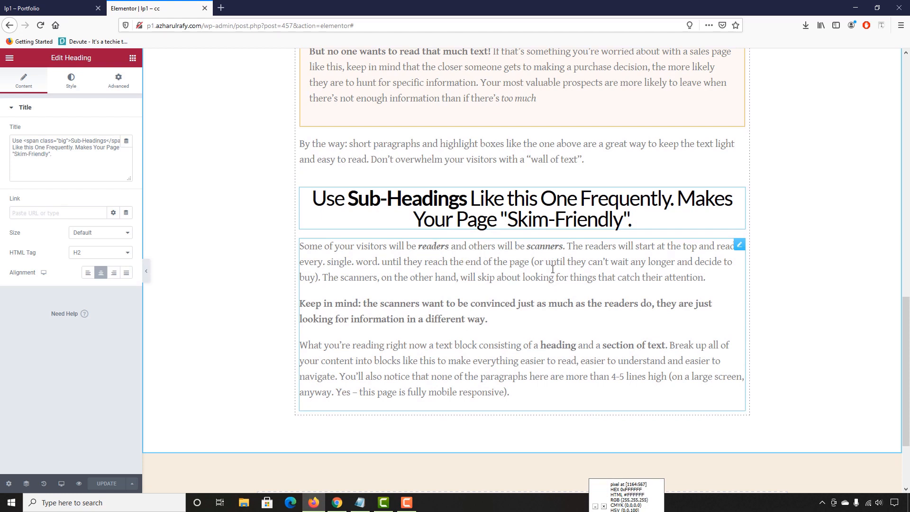
double_click(345, 263)
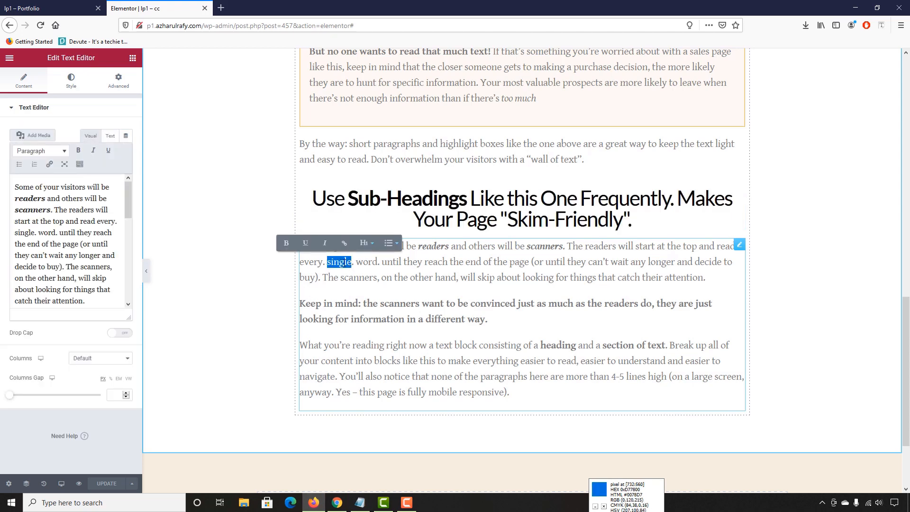
click(325, 243)
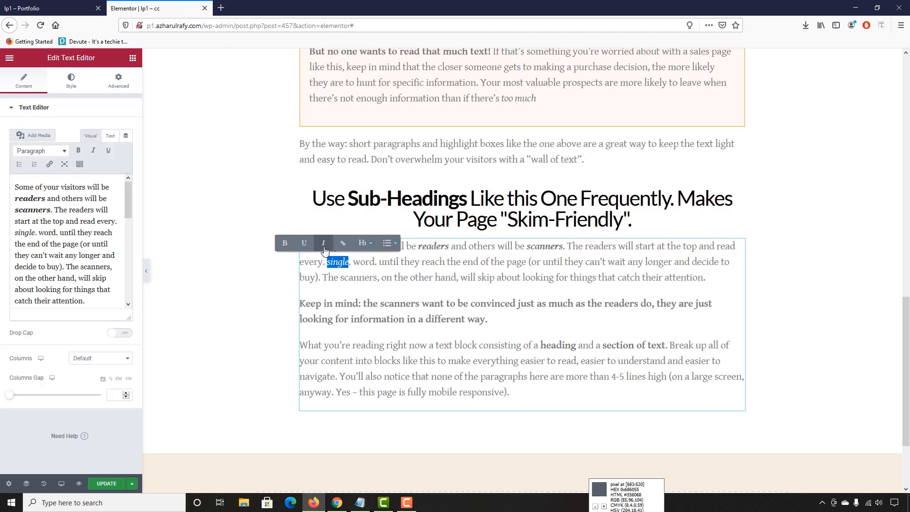
click(287, 244)
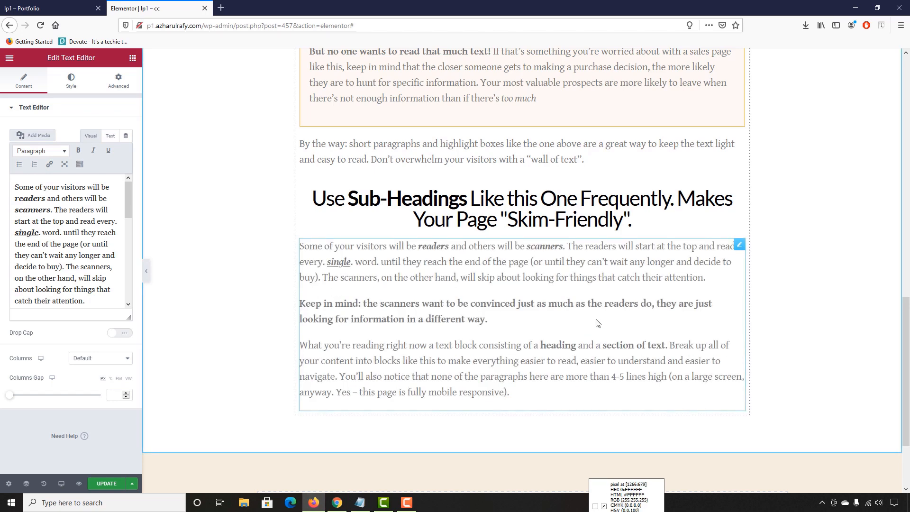
Step: Format the word "until" in the same paragraph as italic only
double_click(391, 262)
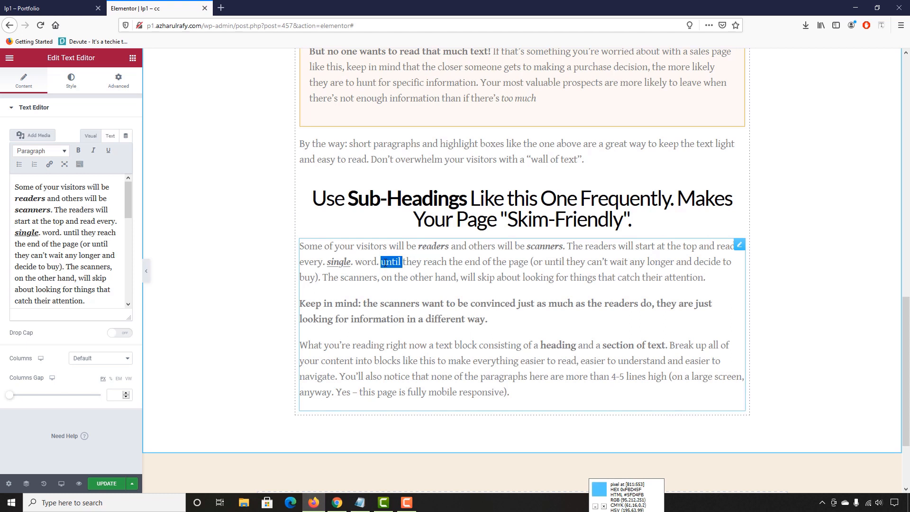
click(340, 244)
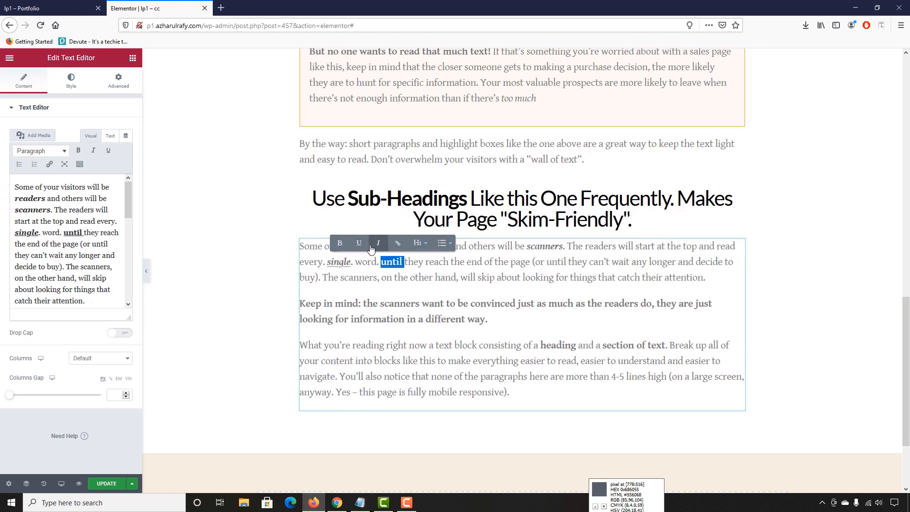
click(377, 243)
click(338, 244)
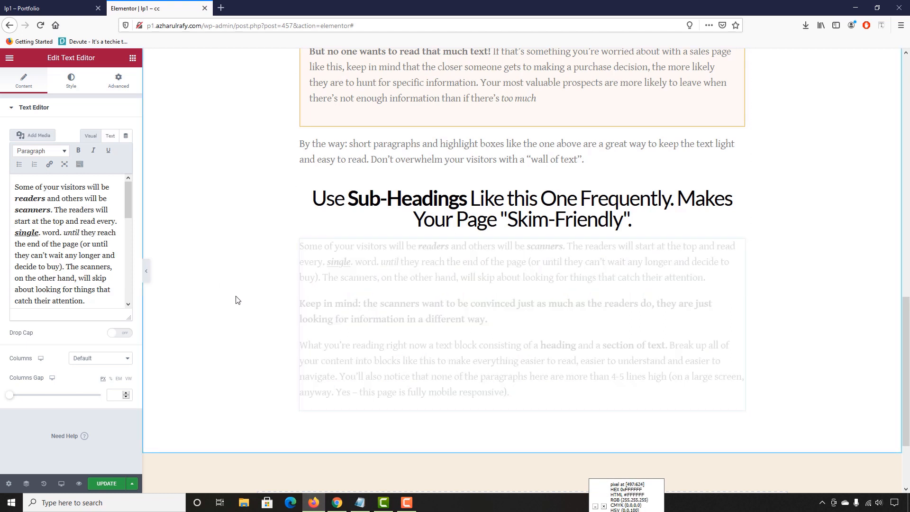
Step: Examine the reference page's dark "Don't Jump to the Sale too Quickly" section, including its heading, text and background
scroll(442, 341, down, 2)
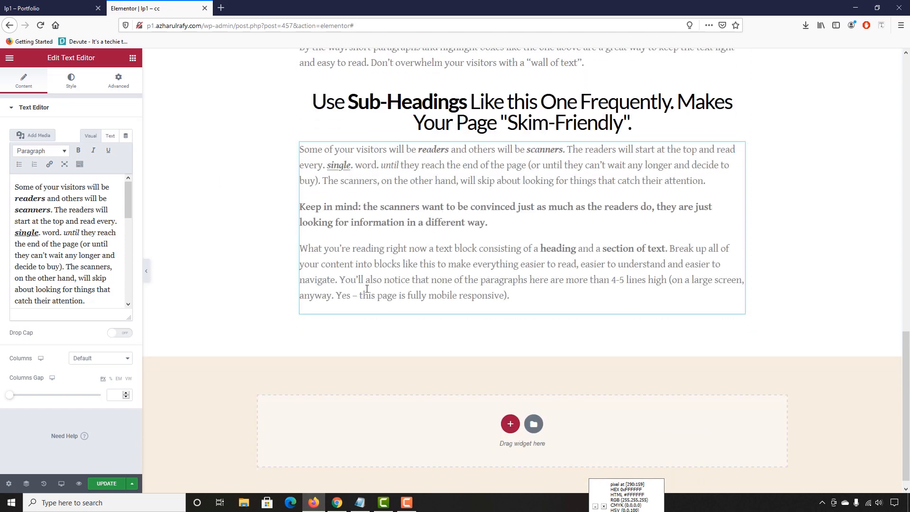
click(56, 5)
scroll(216, 299, down, 2)
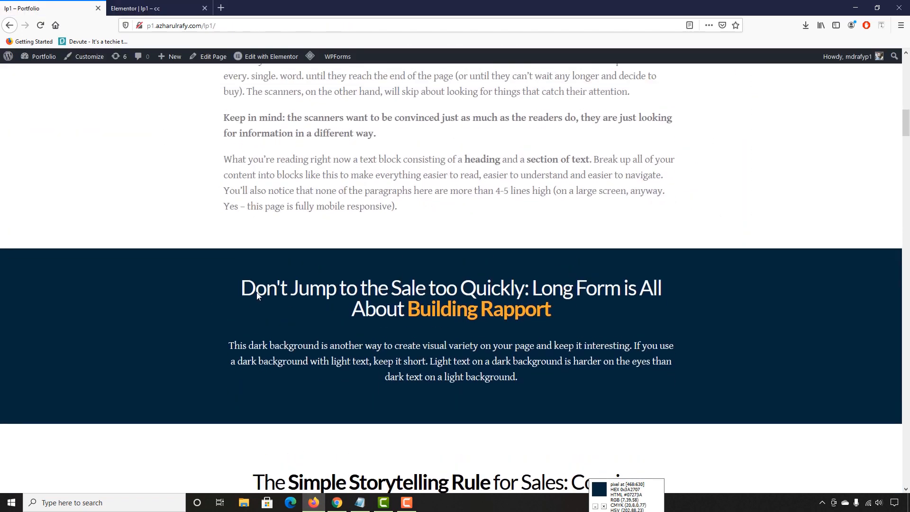
scroll(303, 298, up, 5)
scroll(392, 299, down, 4)
scroll(303, 299, down, 2)
scroll(303, 299, up, 2)
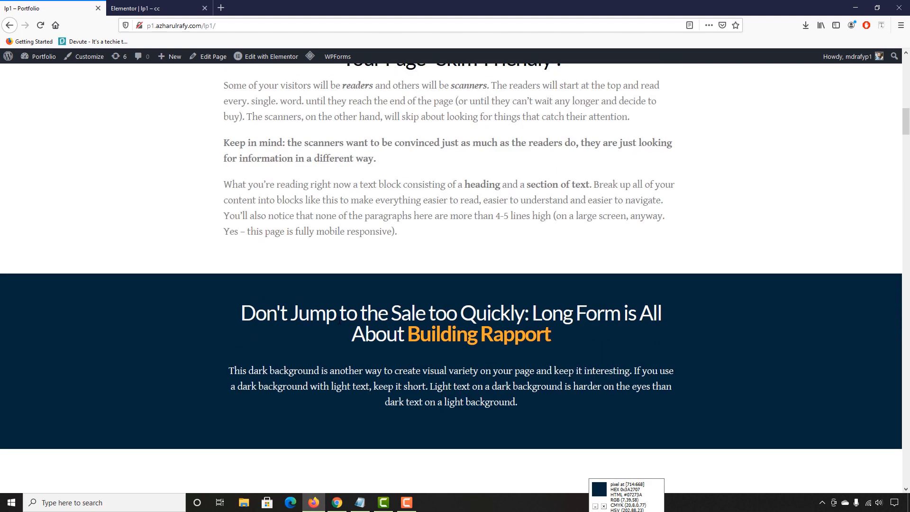
scroll(309, 289, down, 1)
scroll(312, 331, down, 2)
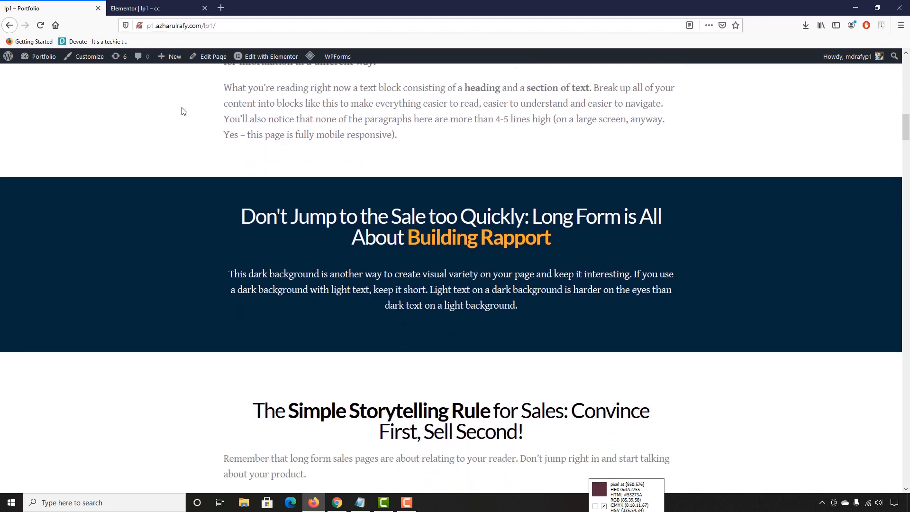
Step: Add a new single-column section below the sub-heading's text block in the Elementor layout
click(143, 8)
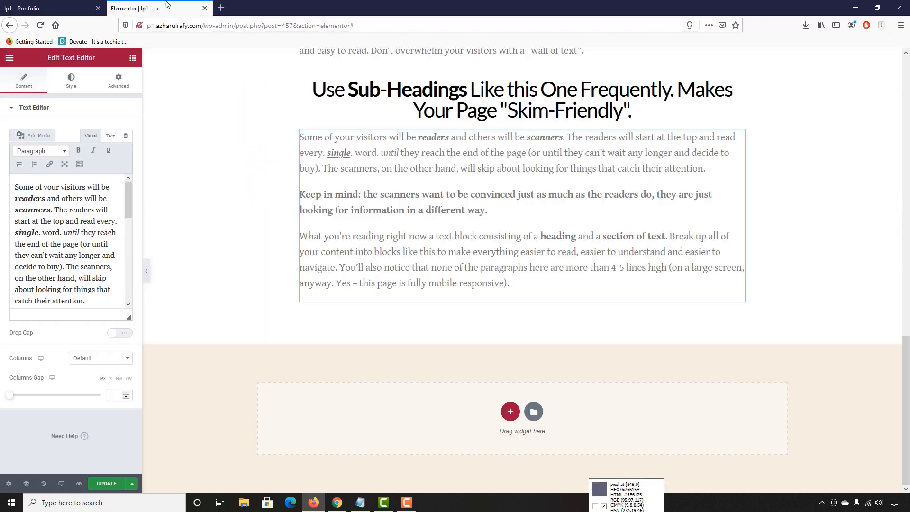
click(508, 412)
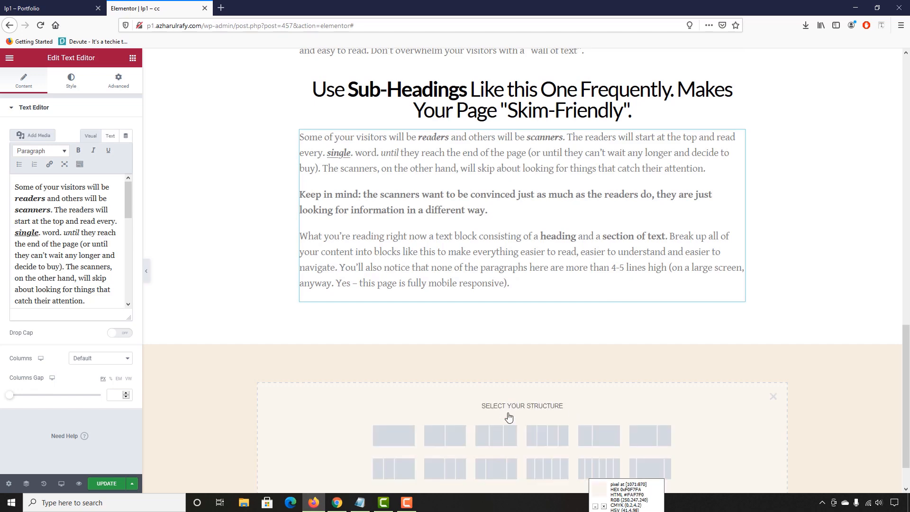
click(389, 443)
scroll(507, 386, down, 2)
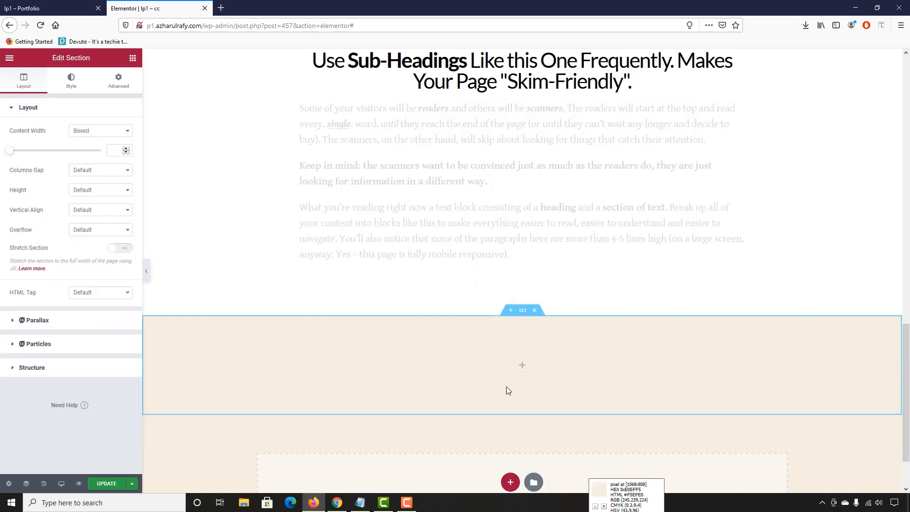
Step: Set the new section's boxed content width to 960 and give it a classic background colour of 07273A, matching the reference section
click(122, 78)
click(23, 81)
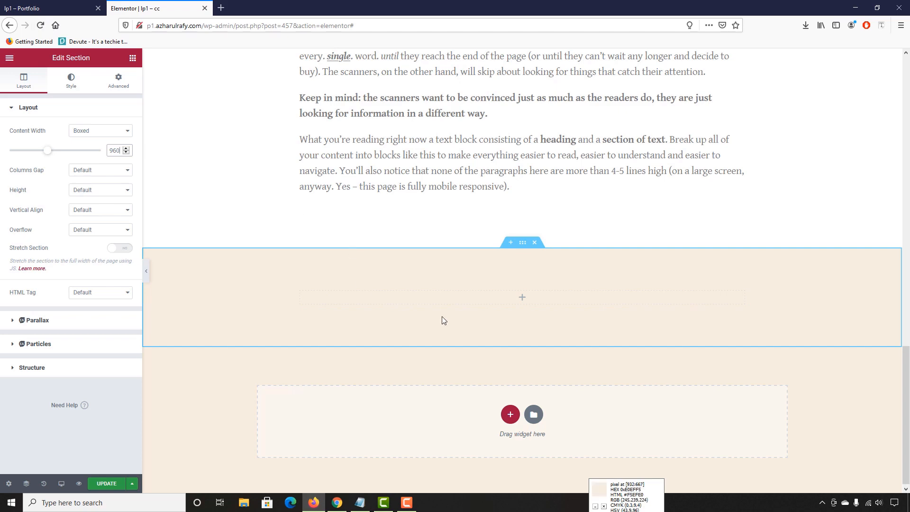
click(66, 8)
scroll(234, 313, up, 2)
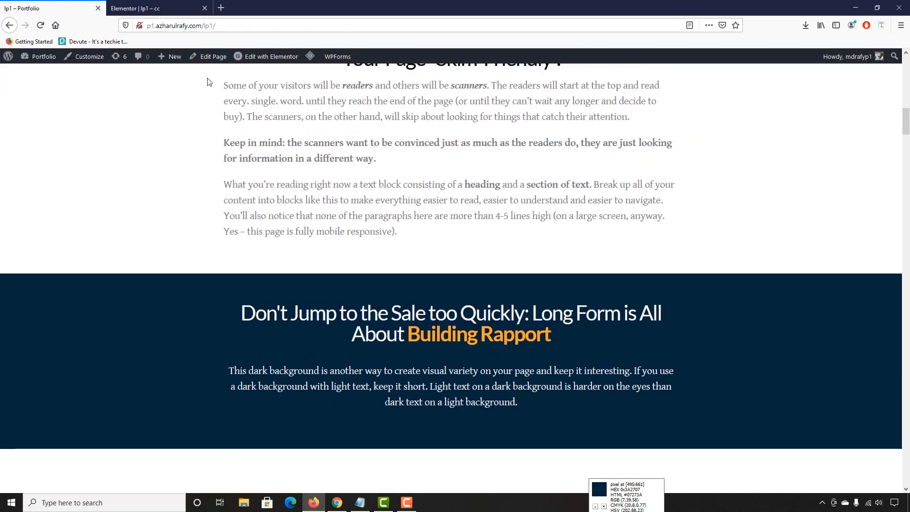
click(147, 8)
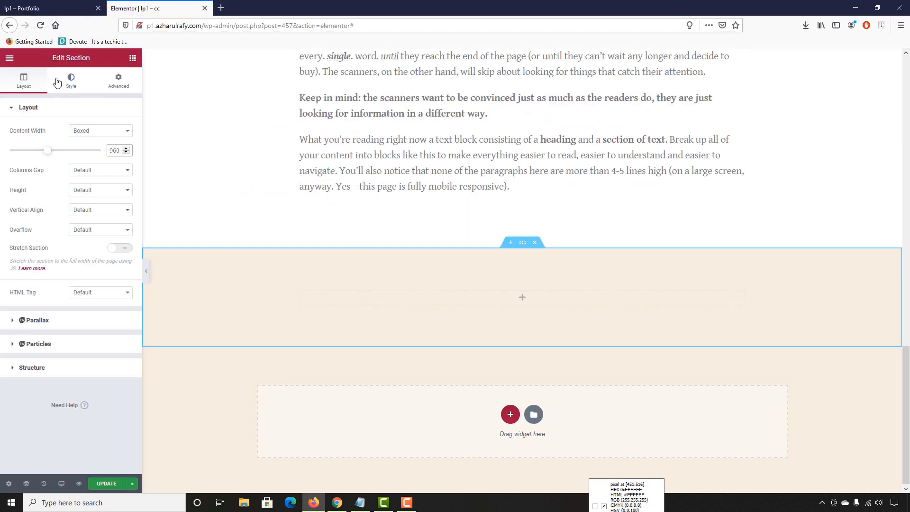
click(59, 8)
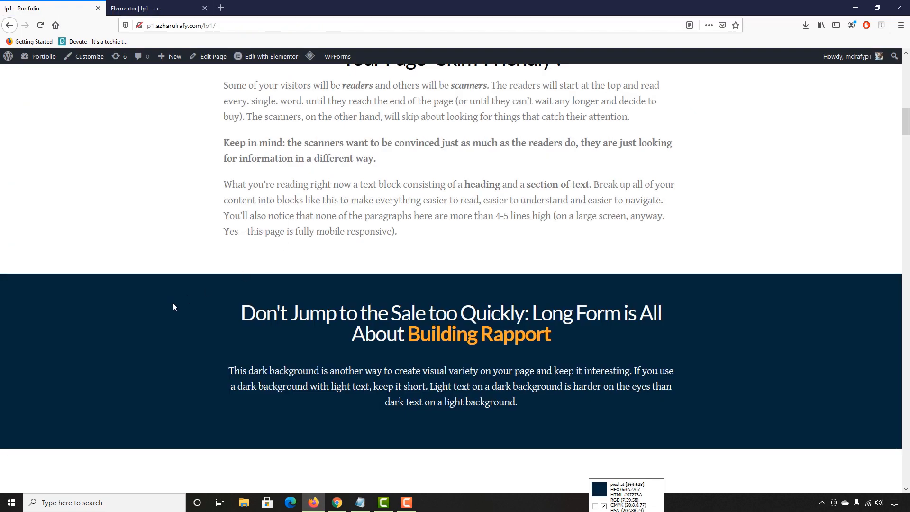
click(147, 8)
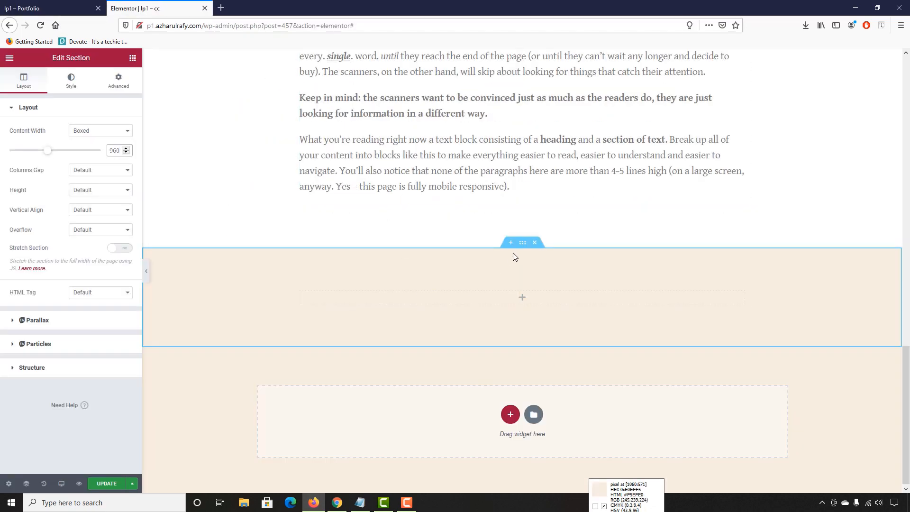
click(71, 80)
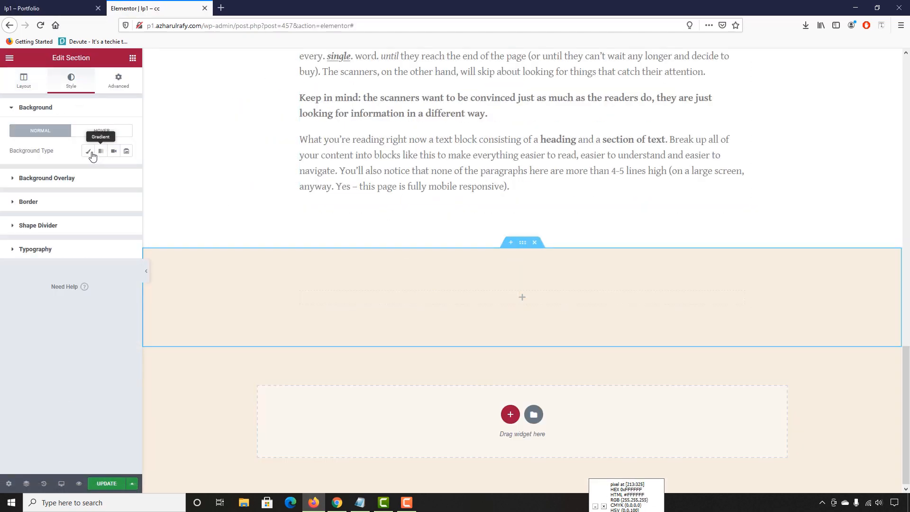
click(88, 154)
click(126, 171)
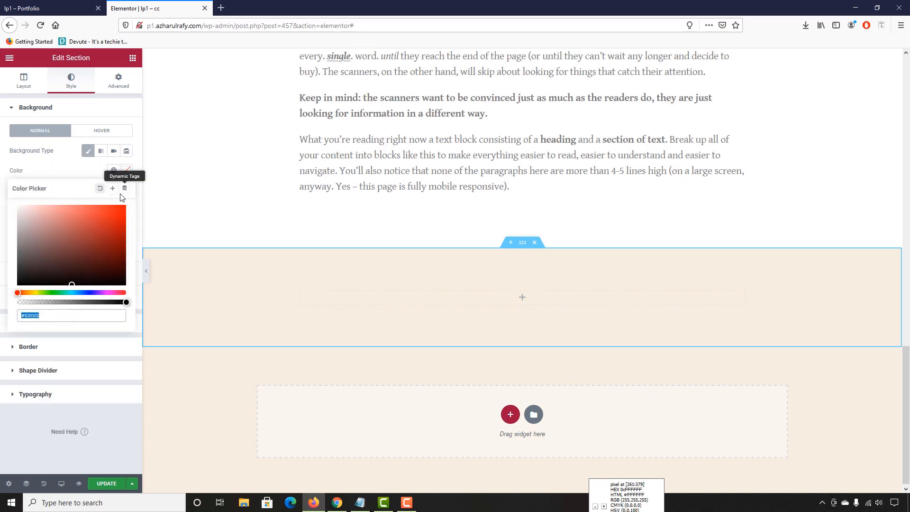
text(07273A)
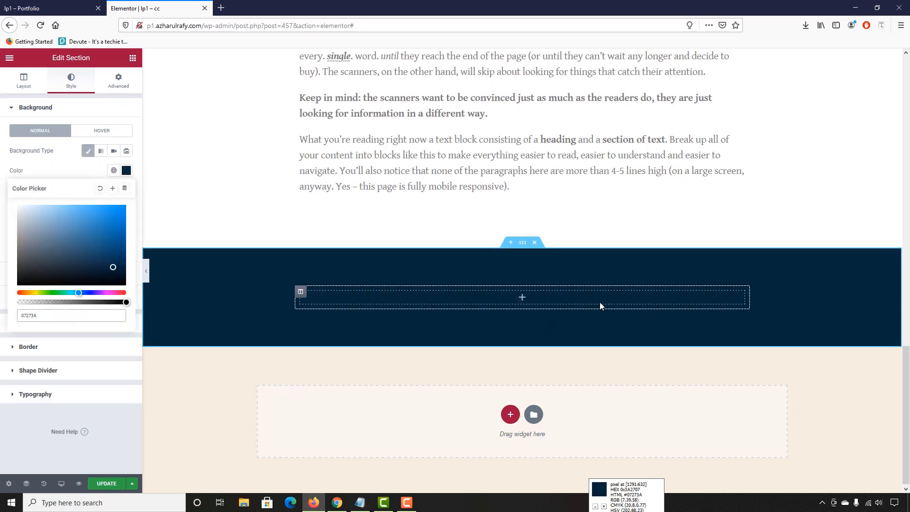
Step: Add a Heading widget to the dark section and place a Text Editor widget below it, following the reference page
key(ctrl+Tab)
scroll(296, 262, down, 3)
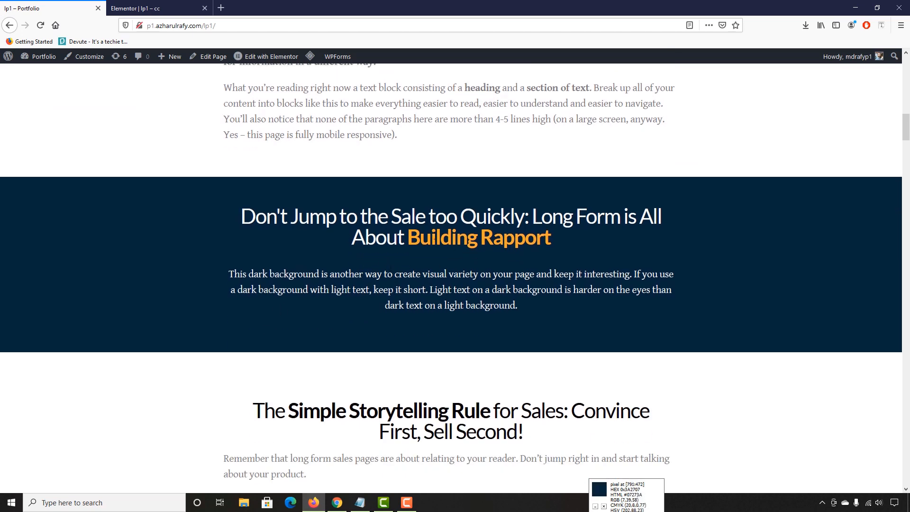
key(ctrl+Tab)
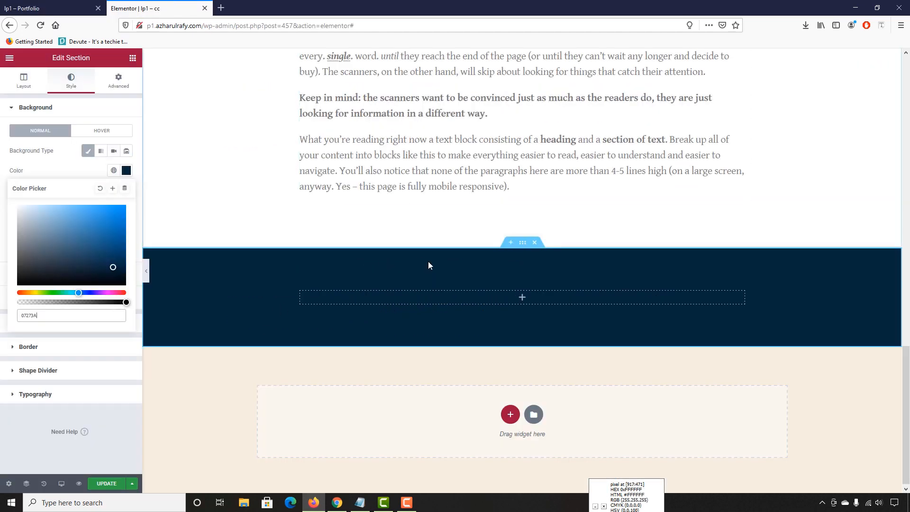
click(133, 58)
drag(103, 152, 506, 294)
click(39, 5)
key(ctrl+Tab)
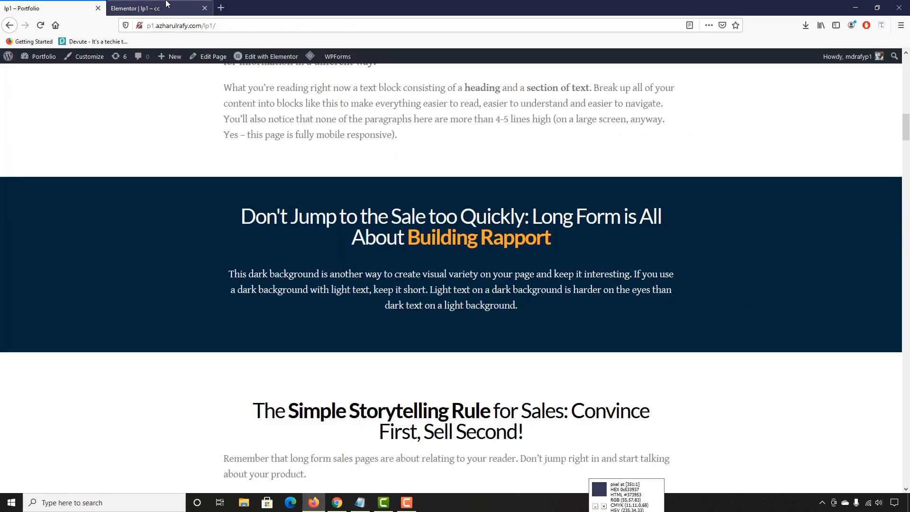
click(127, 64)
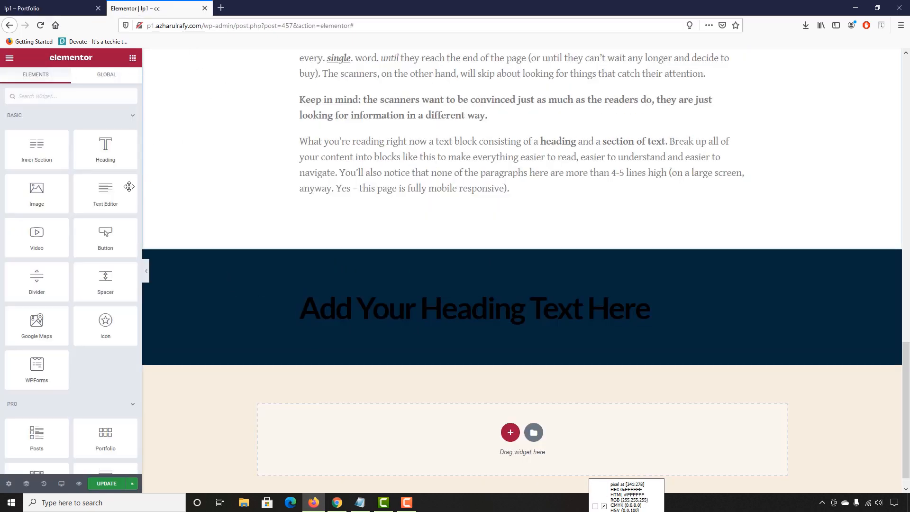
drag(125, 190, 462, 349)
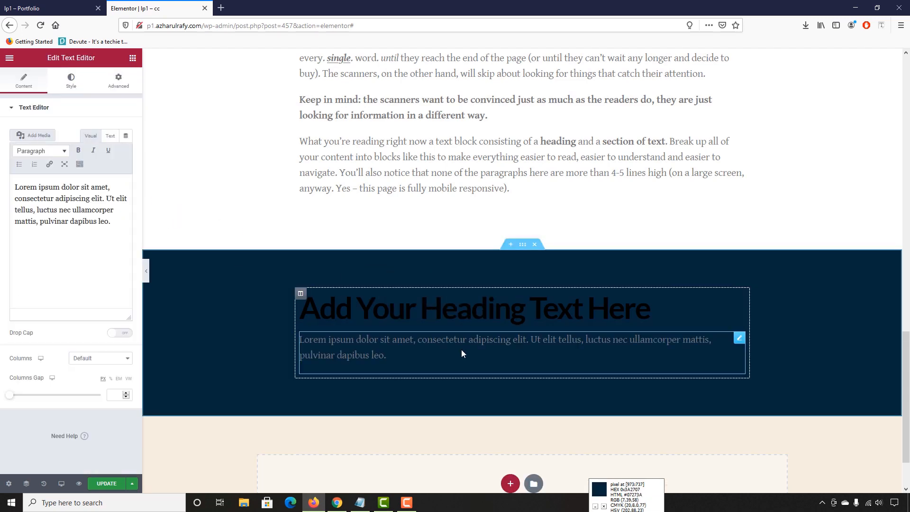
Step: Replace the new heading's title with the reference text "Don't Jump to the Sale too Quickly: Long Form is All About Building Rapport"
key(ctrl+Tab)
drag(252, 223, 551, 243)
right_click(536, 246)
click(546, 248)
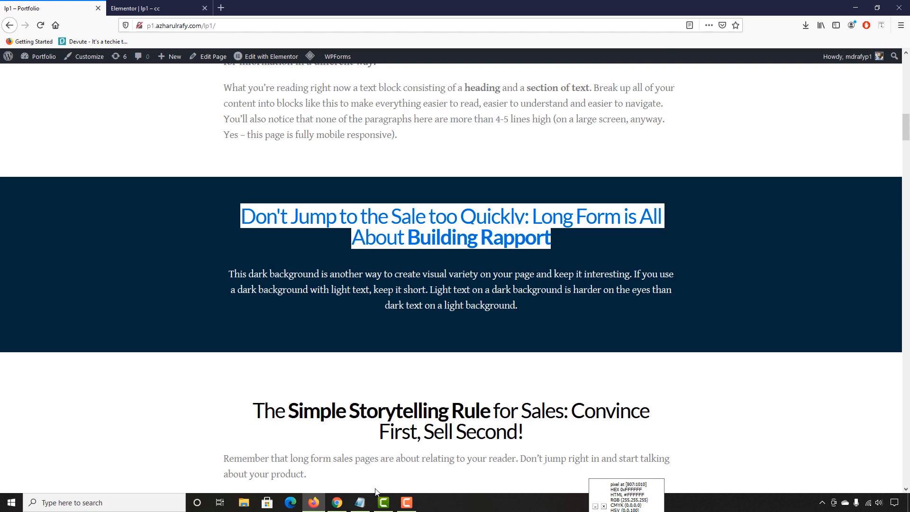
click(132, 6)
click(342, 309)
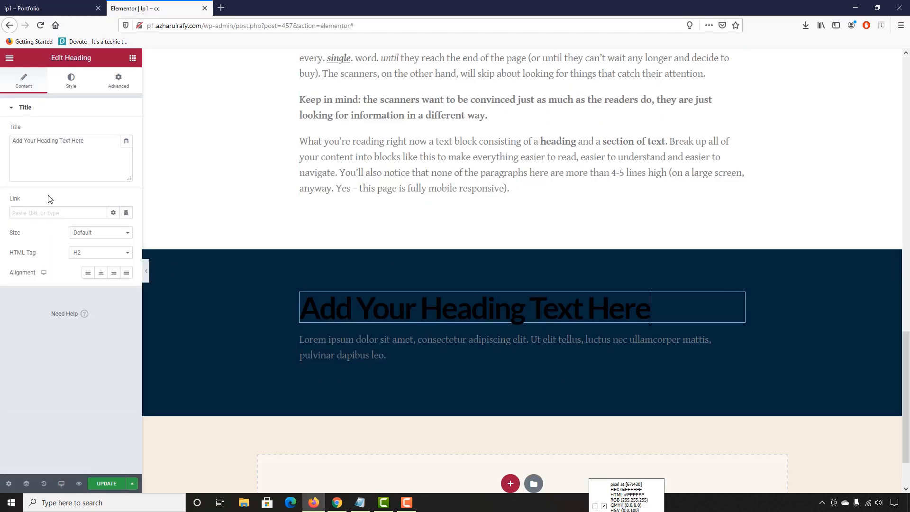
click(52, 158)
key(ctrl+a)
key(ctrl+v)
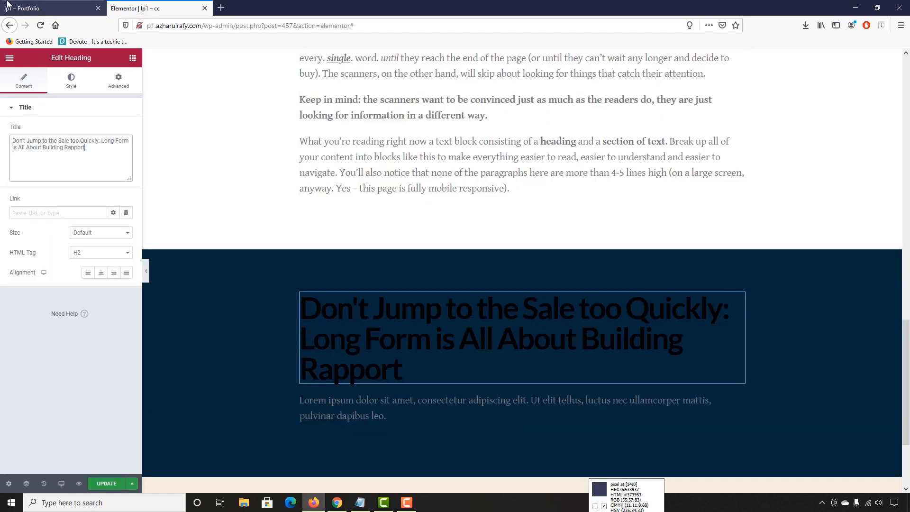
Step: Replace the placeholder text below the heading with the reference paragraph beginning "This dark background is another way to create visual variety"
click(52, 9)
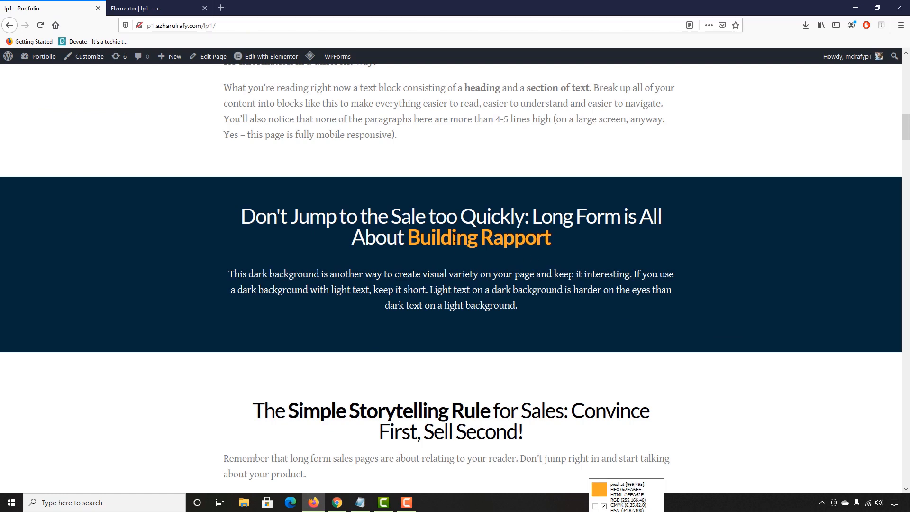
drag(454, 238, 512, 237)
drag(230, 274, 548, 307)
click(157, 5)
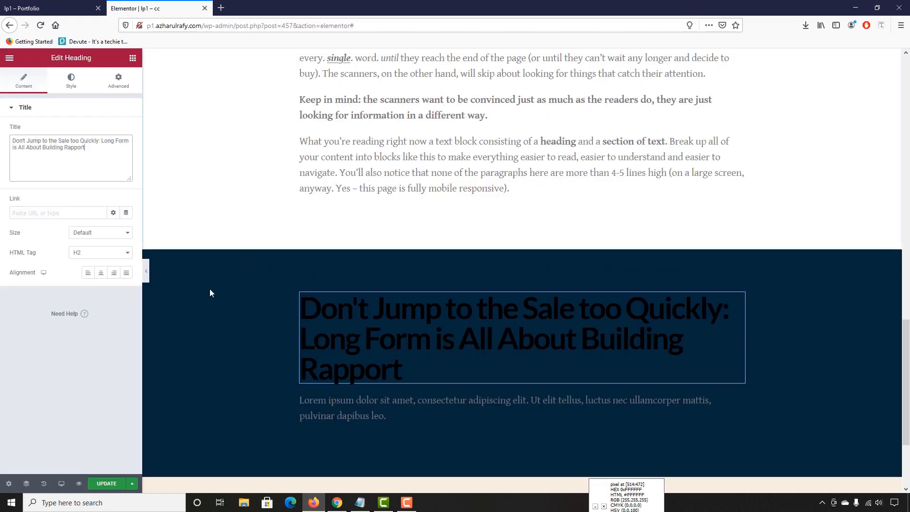
click(361, 408)
click(102, 237)
key(ctrl+a)
key(ctrl+v)
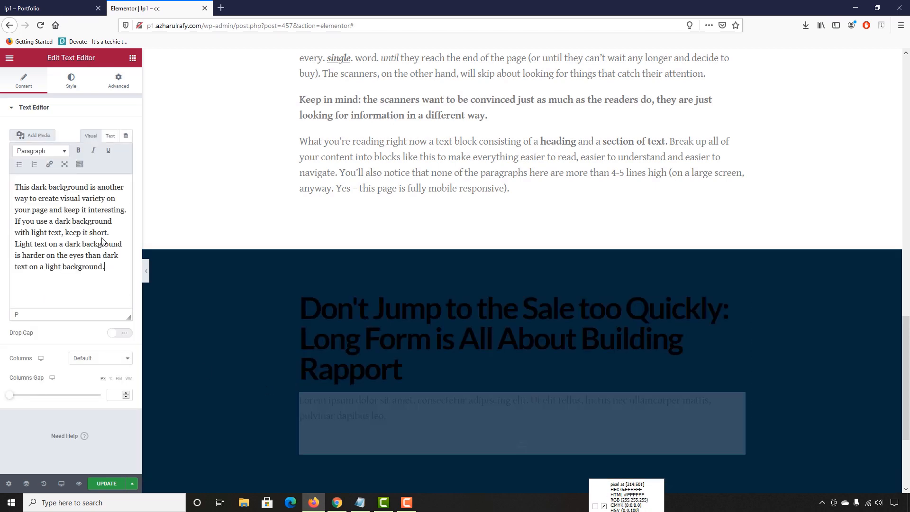
scroll(422, 311, down, 2)
Step: Inspect the typography of the reference page's "Don't Jump to the Sale too Quickly" heading with Font Finder
key(ctrl+Tab)
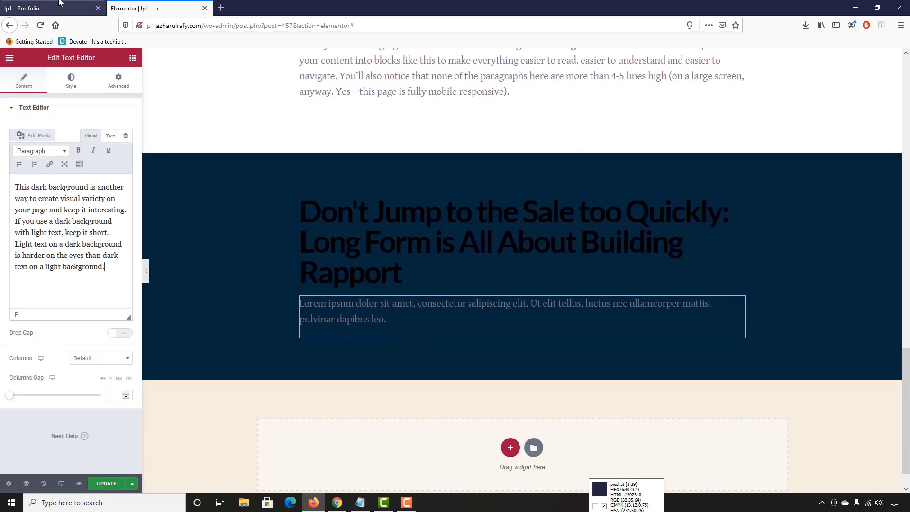
click(681, 167)
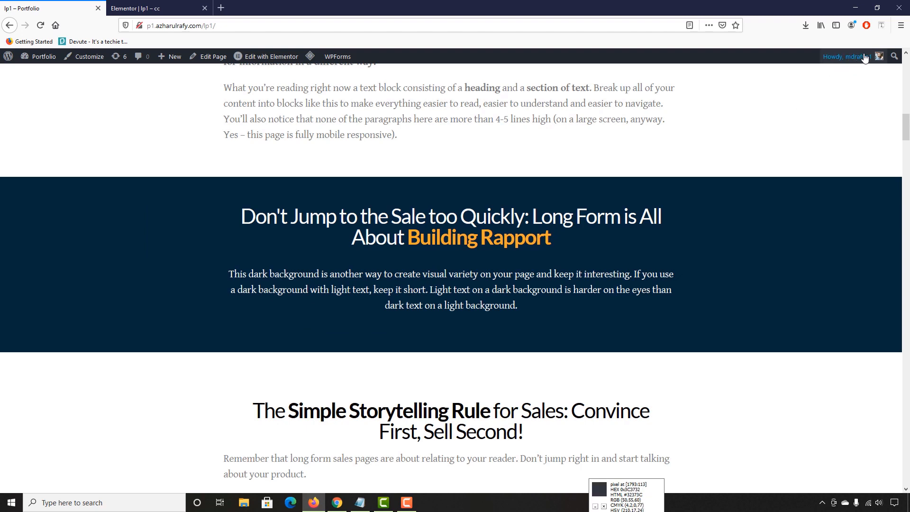
click(881, 25)
click(376, 218)
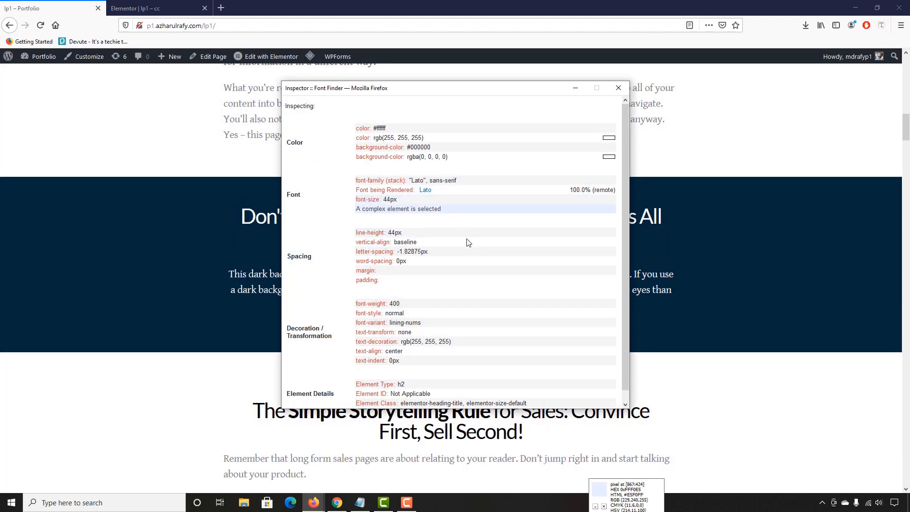
click(618, 93)
click(198, 4)
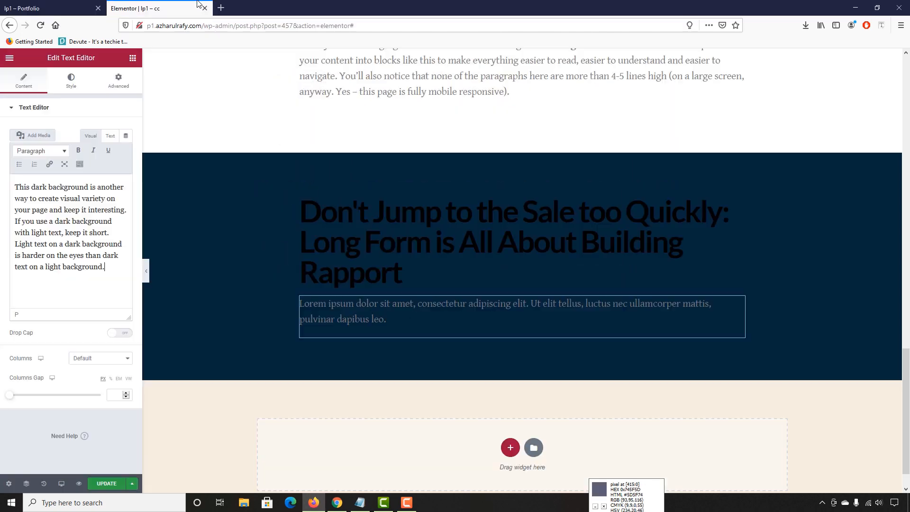
Step: Set the dark section heading's font size to 44 px and its weight to 400
click(361, 260)
click(76, 89)
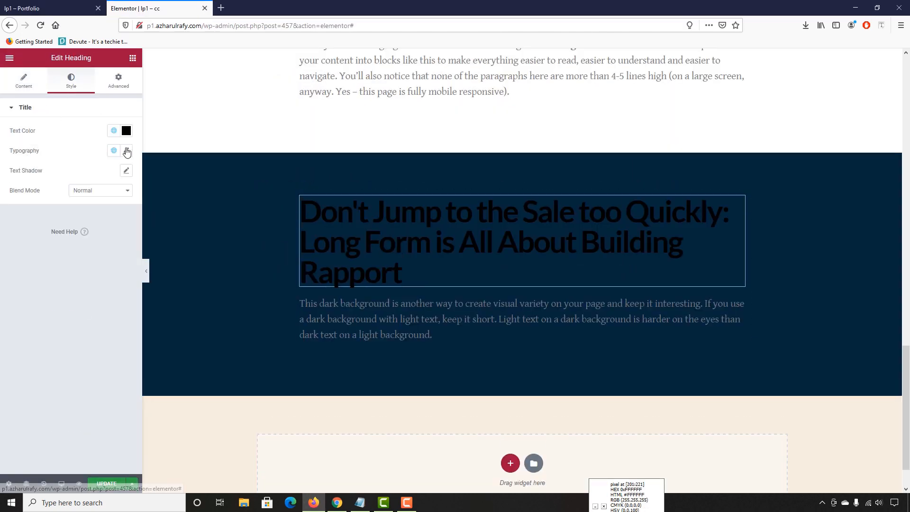
click(126, 151)
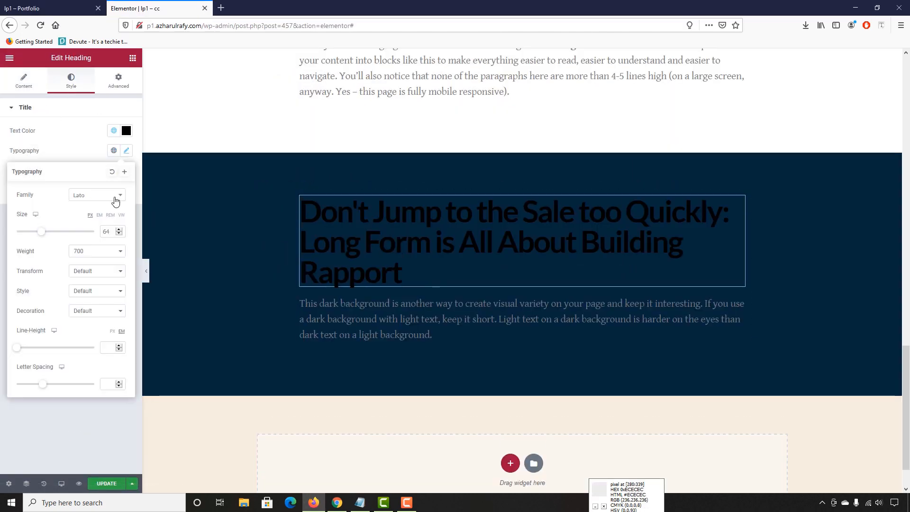
double_click(109, 232)
text(44)
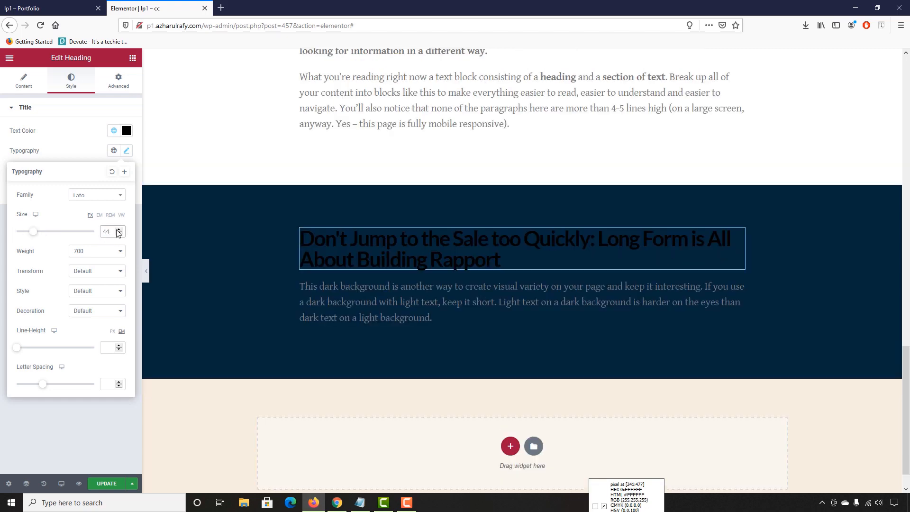
click(96, 253)
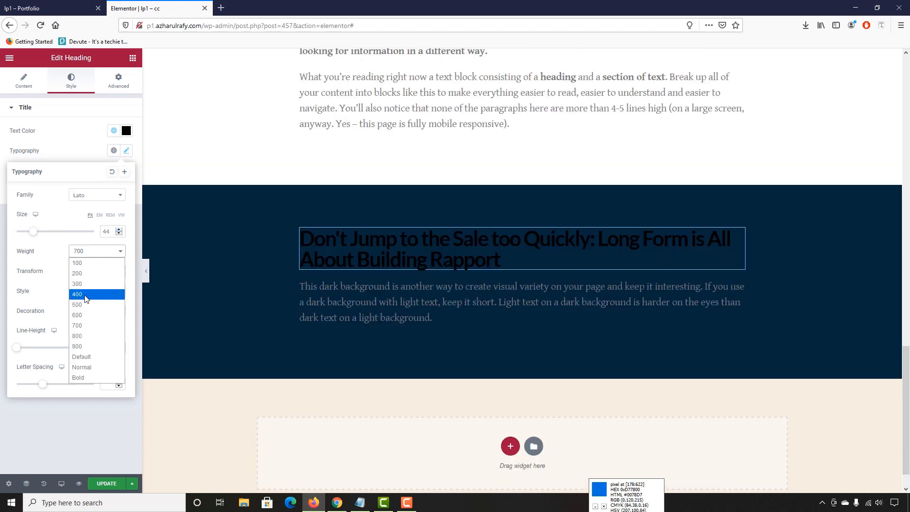
click(86, 294)
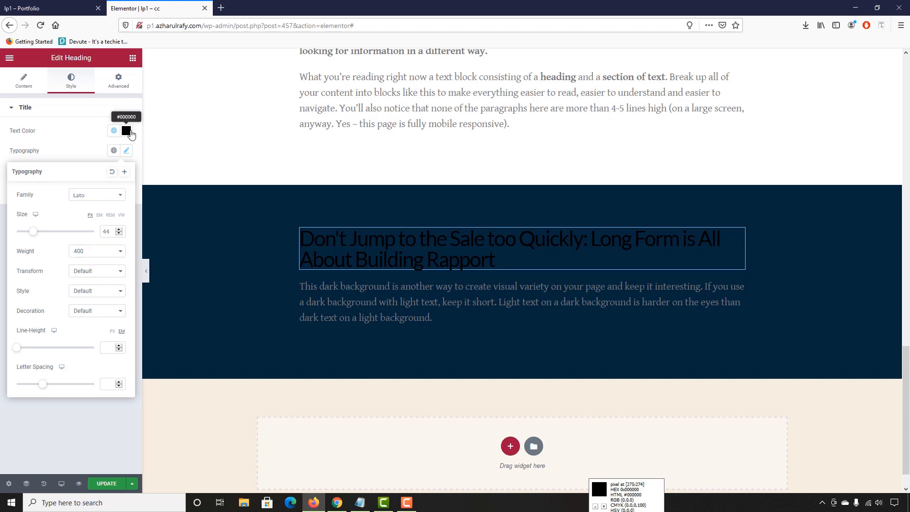
Step: Set the dark section heading's text colour to #FFFFFF and centre-align it
click(130, 130)
drag(69, 188, 1, 146)
click(16, 4)
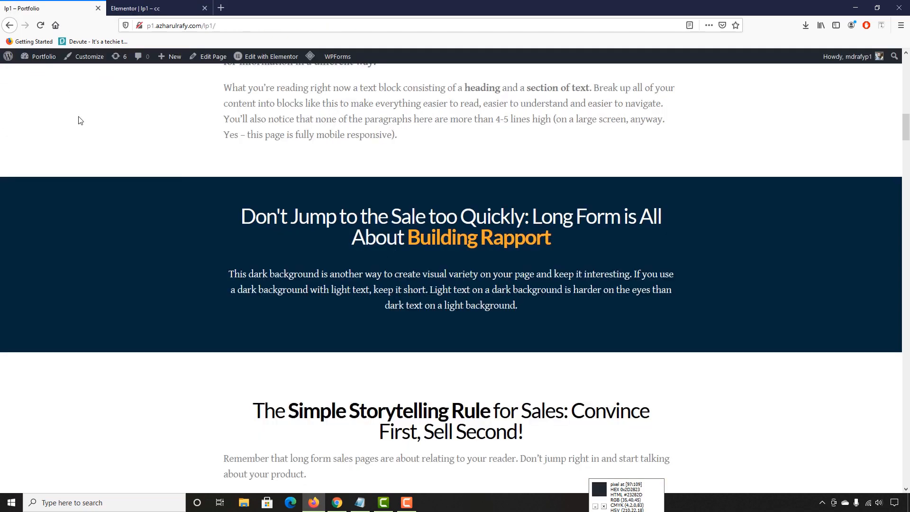
click(122, 5)
click(56, 348)
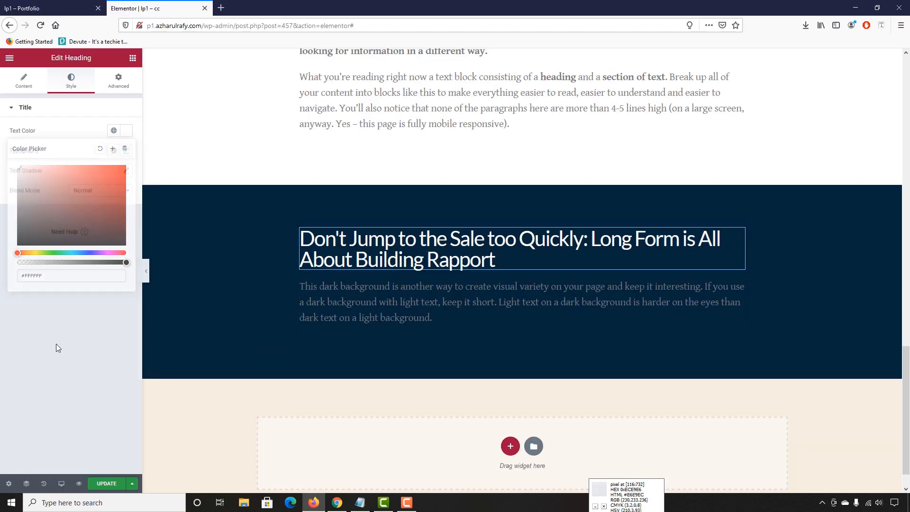
click(40, 88)
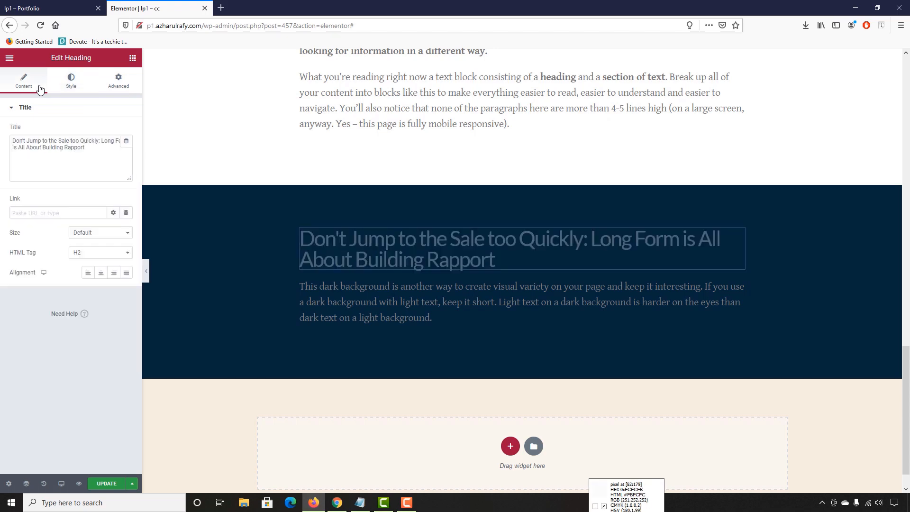
click(101, 273)
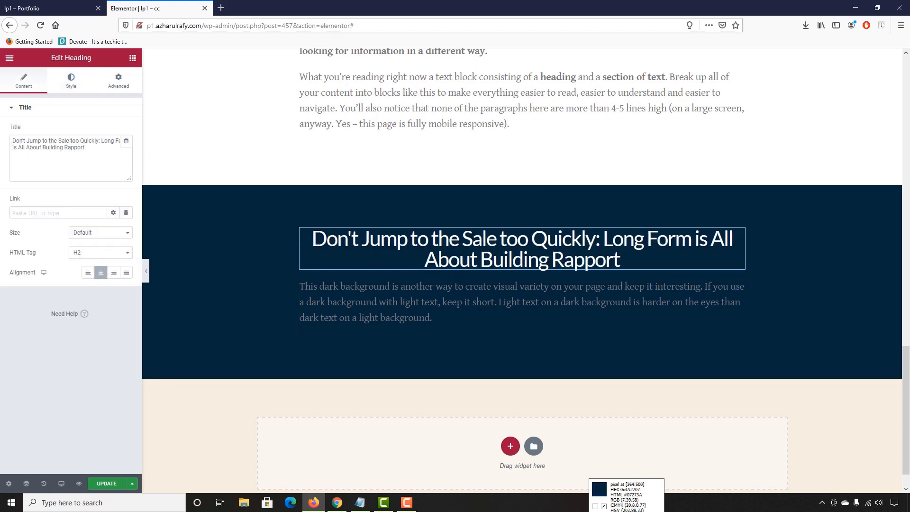
Step: Examine how the words "Building Rapport" are coloured and emphasised in the reference page's dark section heading
click(66, 4)
double_click(462, 240)
drag(463, 239, 505, 241)
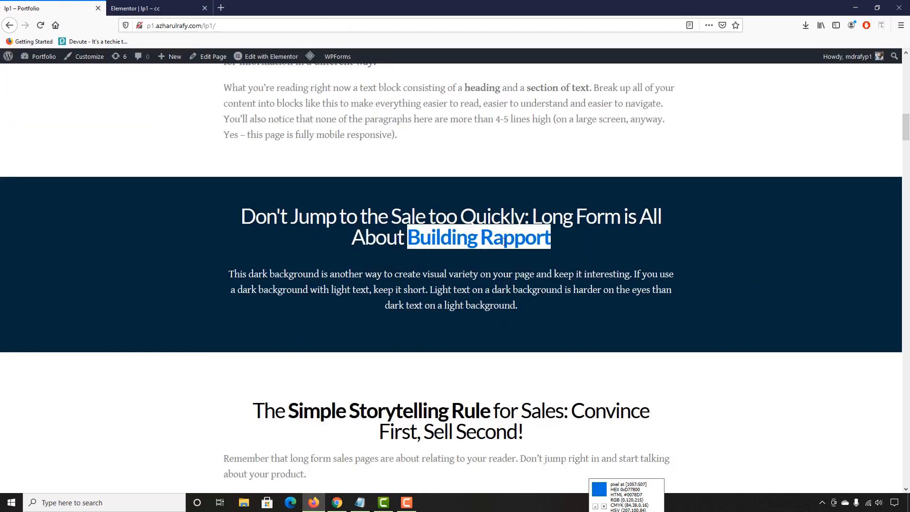
click(503, 245)
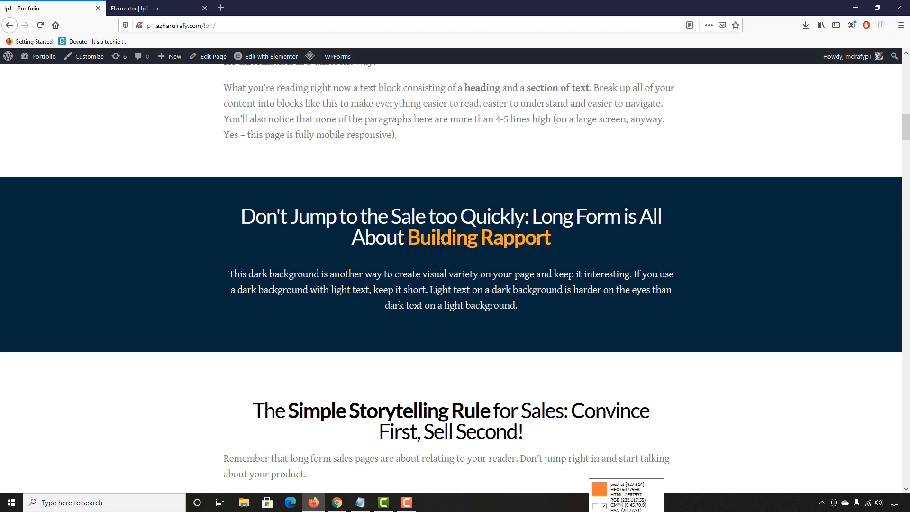
double_click(440, 244)
drag(439, 244, 511, 244)
key(ctrl+Tab)
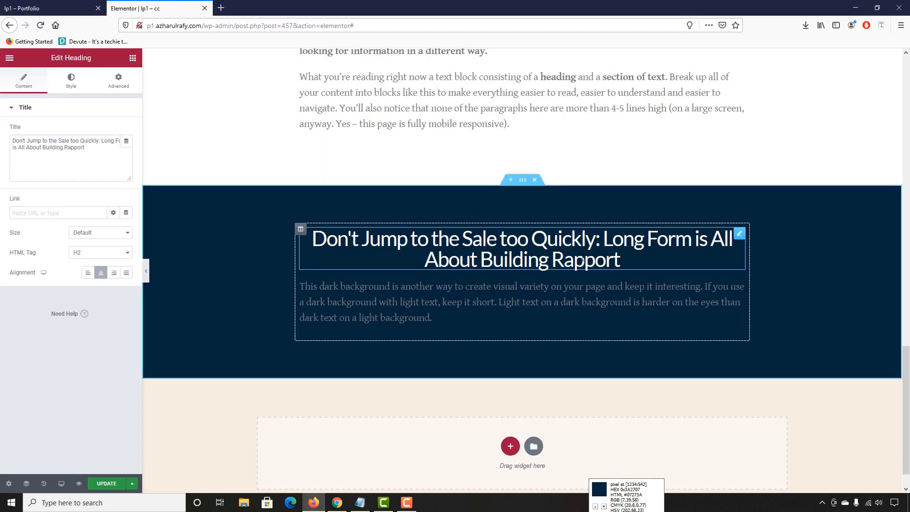
Step: Wrap the words "Building Rapport" in the dark section heading's title in a <span> tag
click(43, 146)
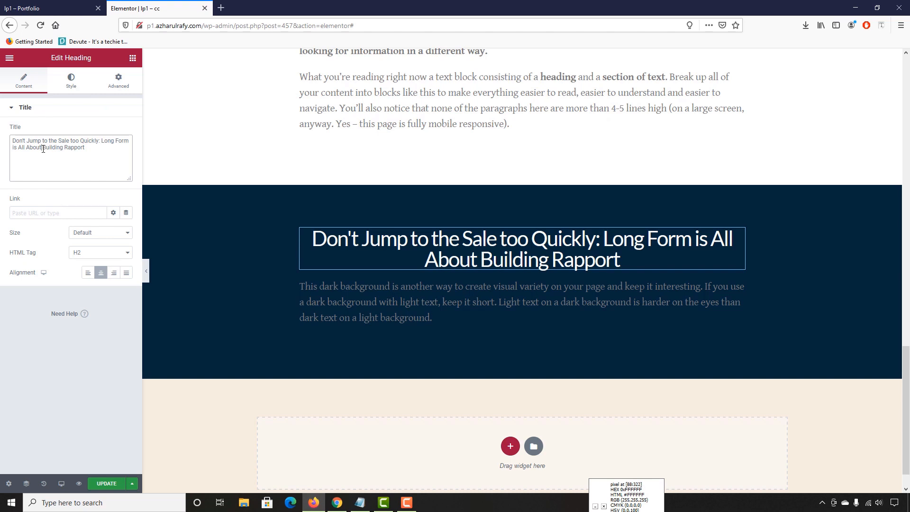
click(45, 148)
text(<spanb)
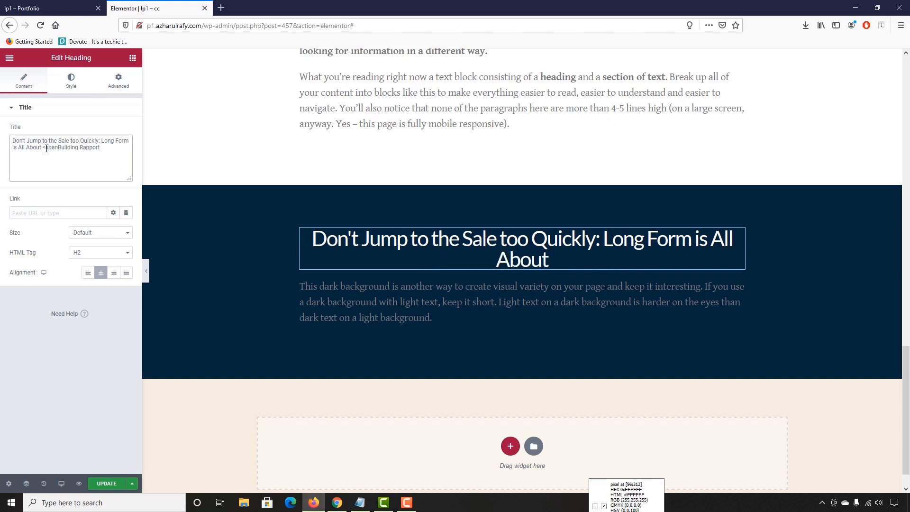
key(BackSpace)
text(>)
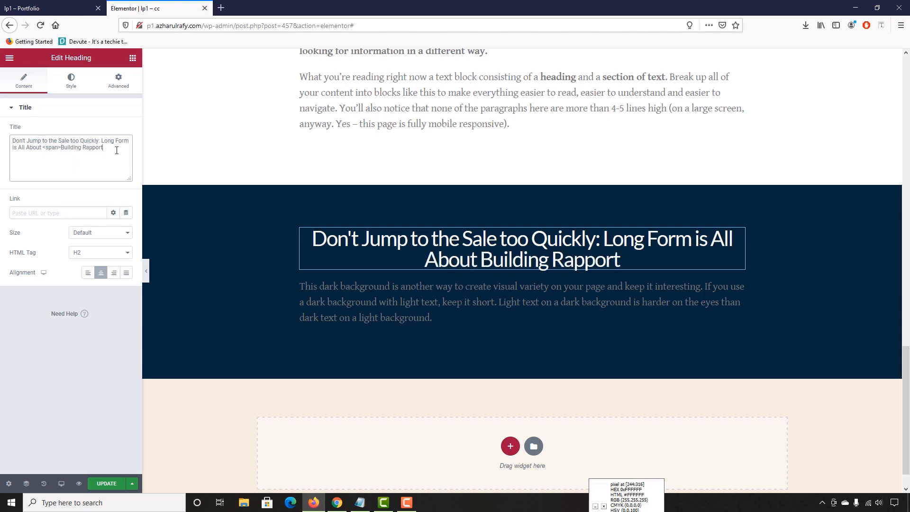
text(</span>)
Step: Add class="or" to the opening span tag before "Building Rapport"
click(60, 149)
text(class=)
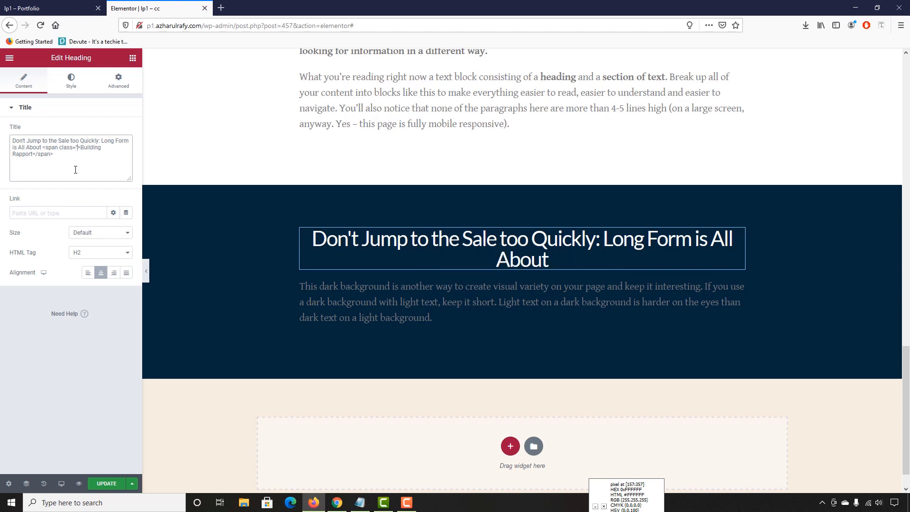
text("">)
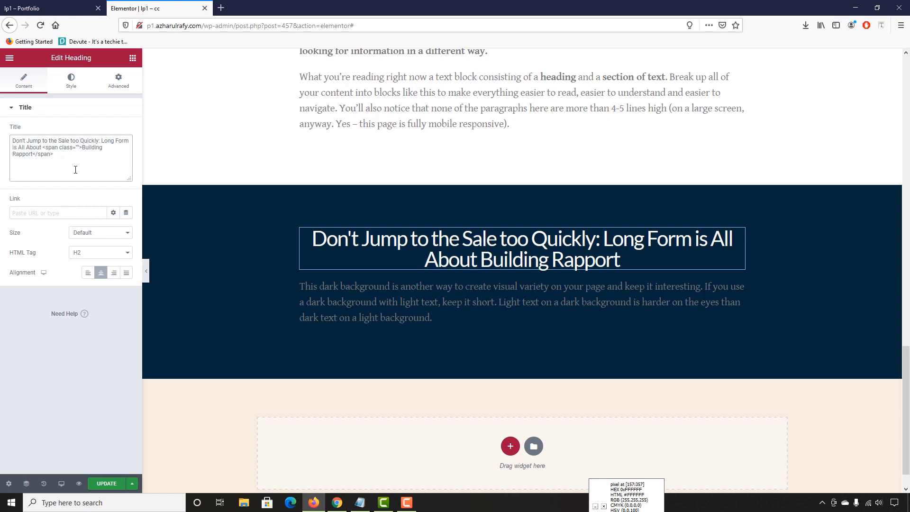
text(or)
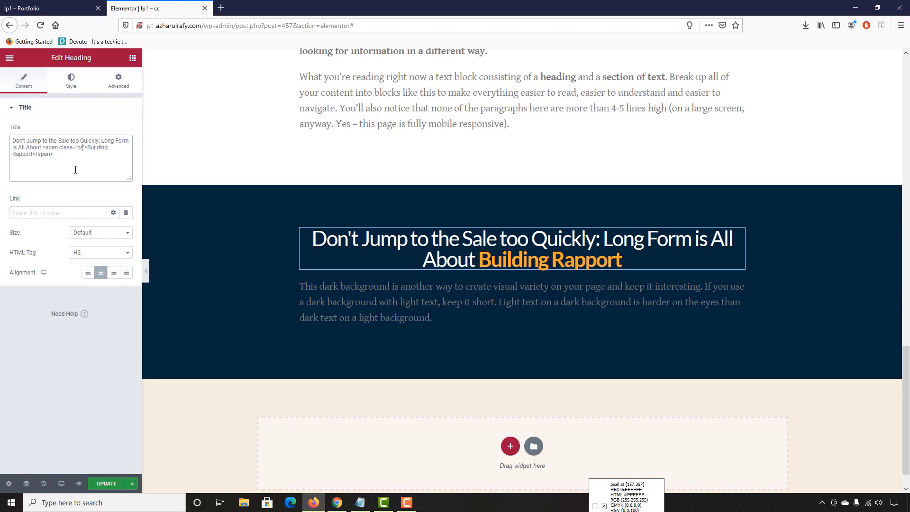
key(BackSpace)
text(r)
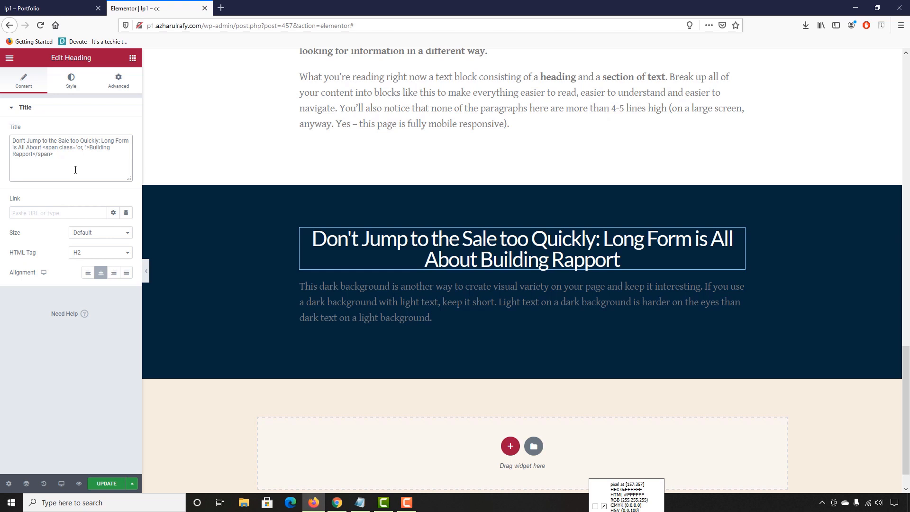
Step: Try "or, big" as the class value of the "Building Rapport" span
text(, big)
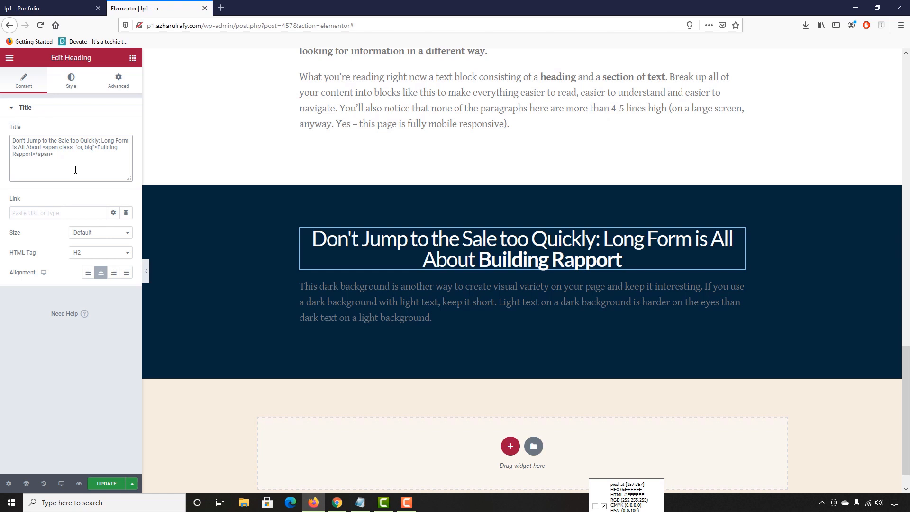
key(BackSpace)
key(BackSpace)
key(BackSpace)
key(BackSpace)
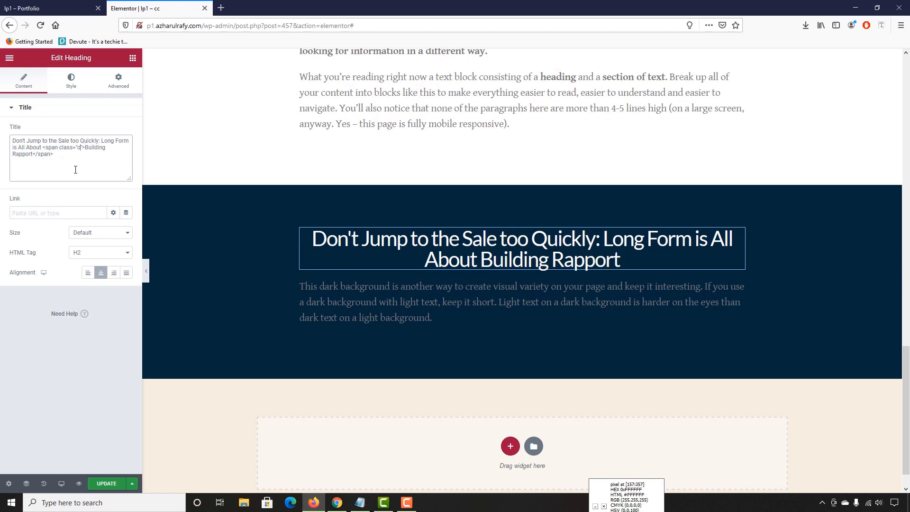
text(or)
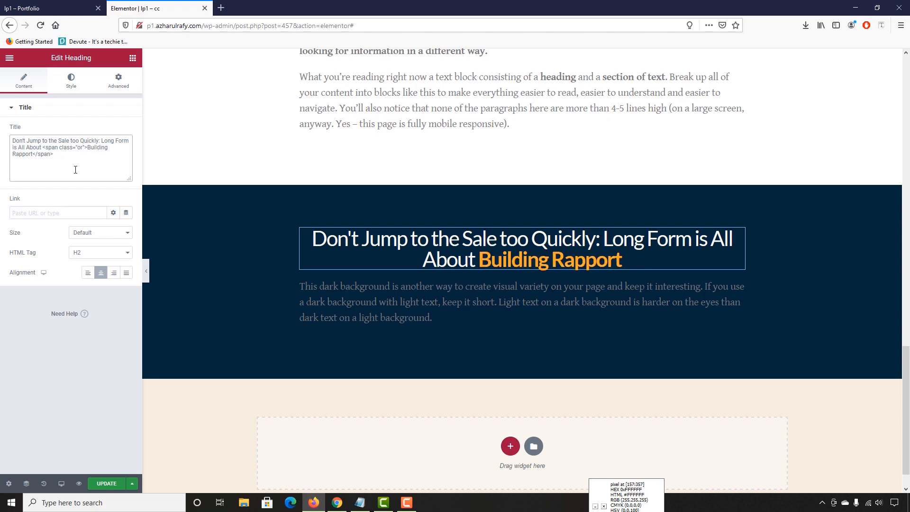
Step: Add "big" as a separate quoted value after class="or" in the heading's span and update the page
click(78, 163)
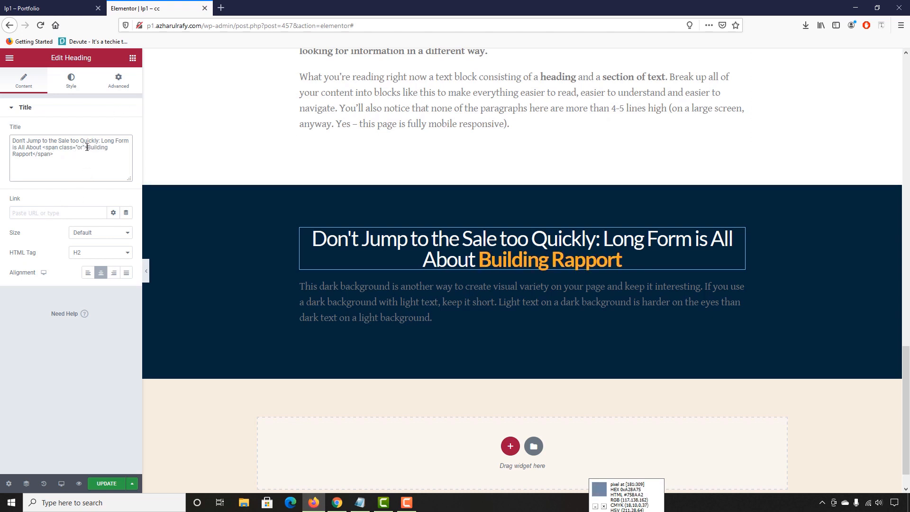
text("big)
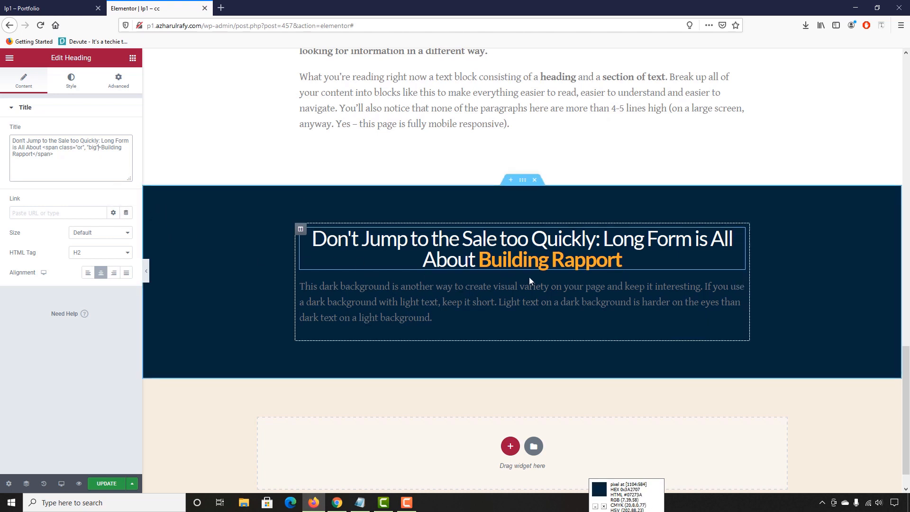
click(106, 484)
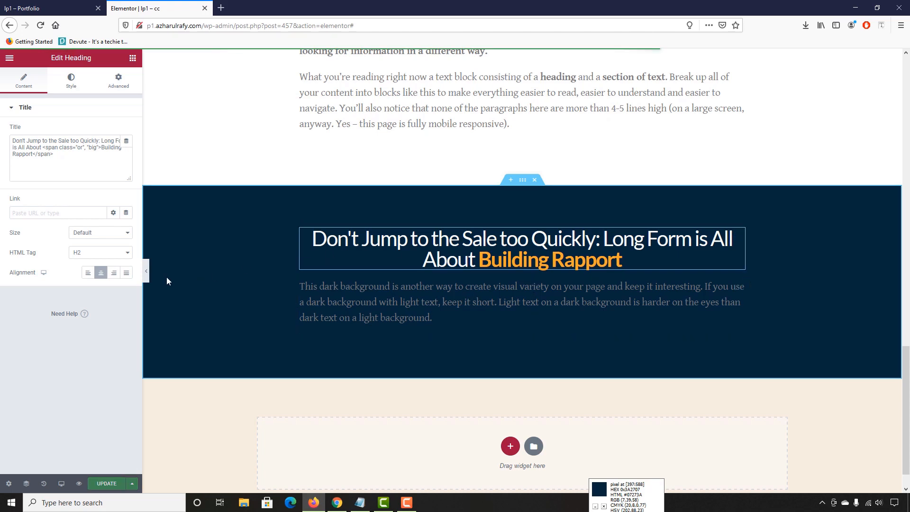
Step: Inspect the typography of the words "Building Rapport" in the dark section heading with Font Finder
click(146, 274)
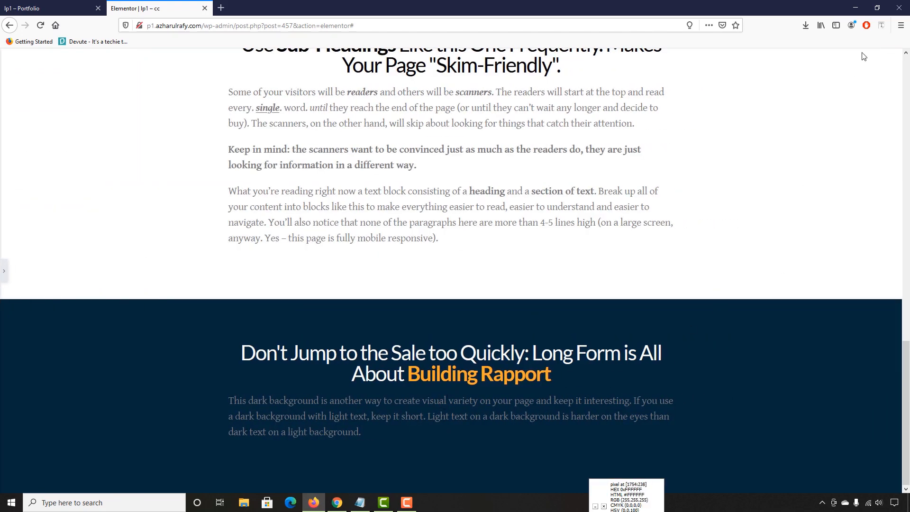
click(882, 25)
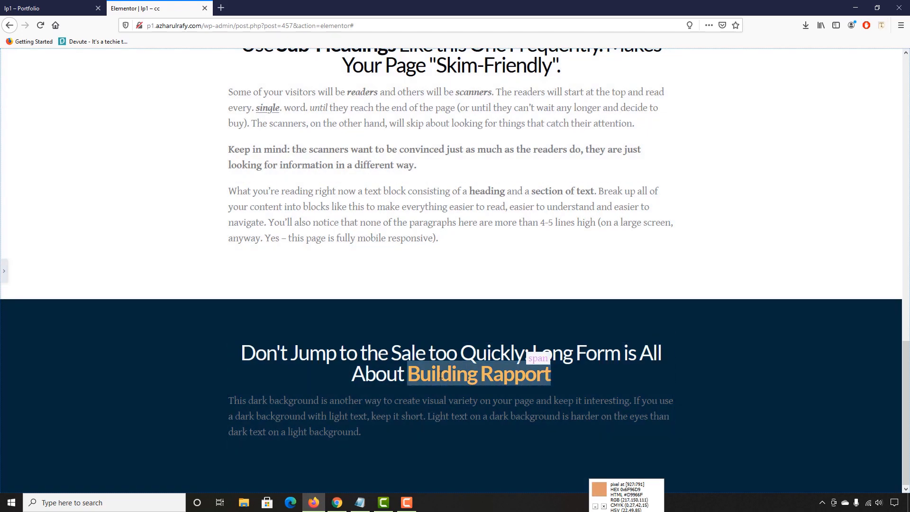
click(438, 368)
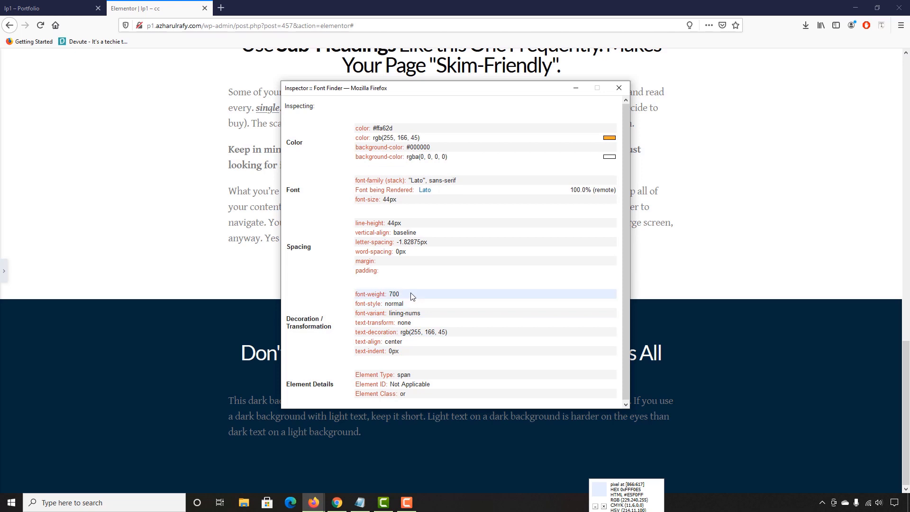
click(619, 88)
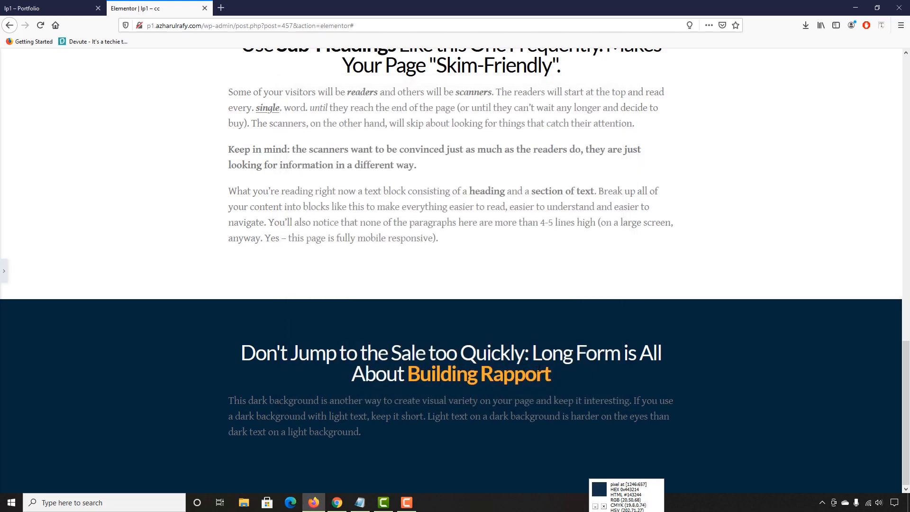
drag(455, 374, 534, 369)
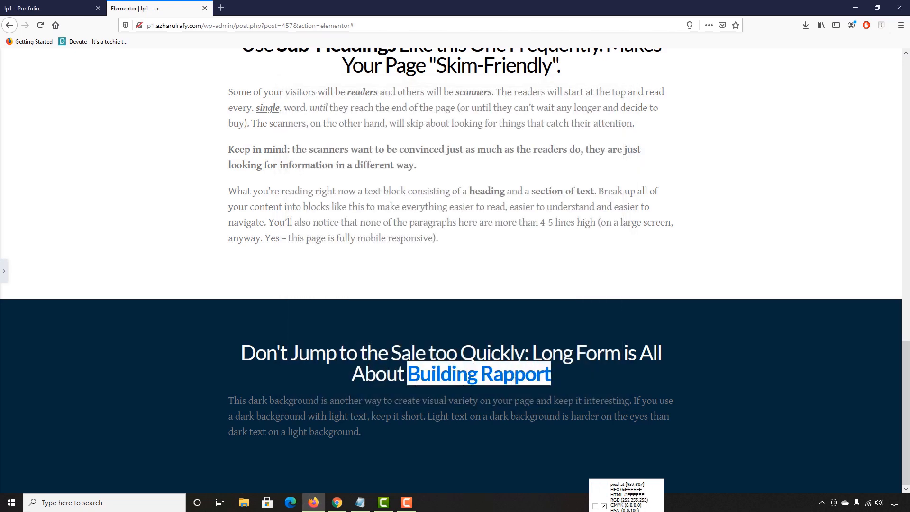
right_click(483, 368)
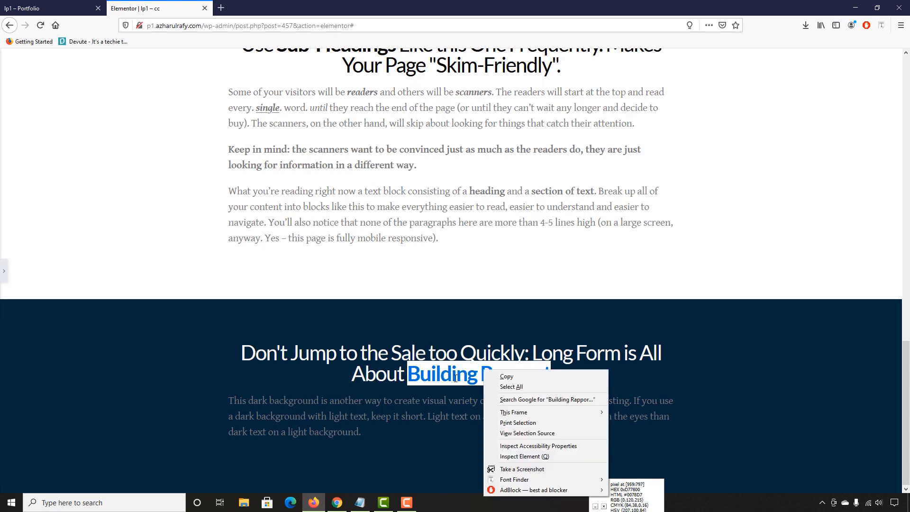
click(821, 108)
Step: Compare the font weight of "Building Rapport" with that of the rest of the heading using Font Finder
click(877, 23)
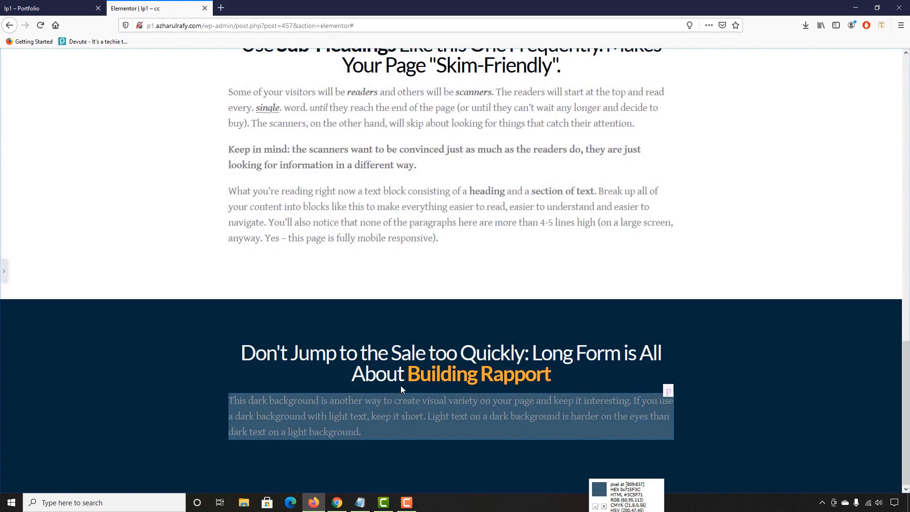
click(432, 378)
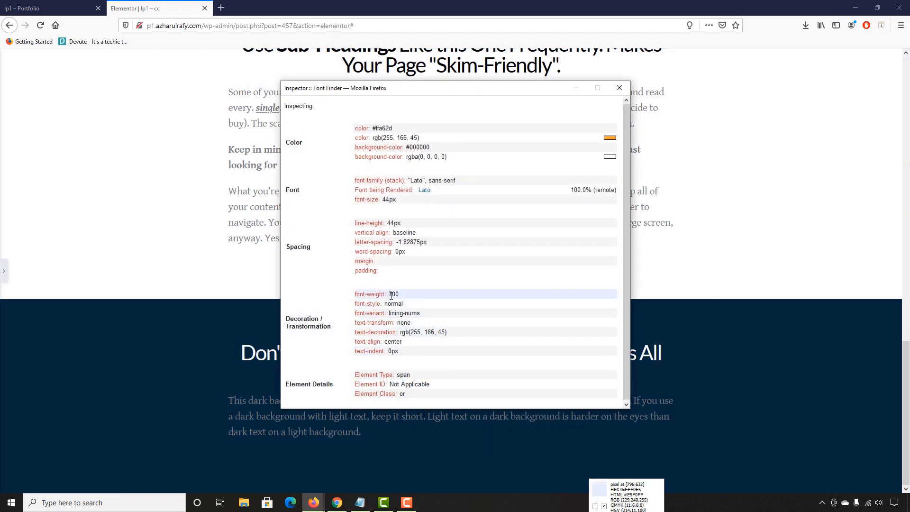
click(620, 88)
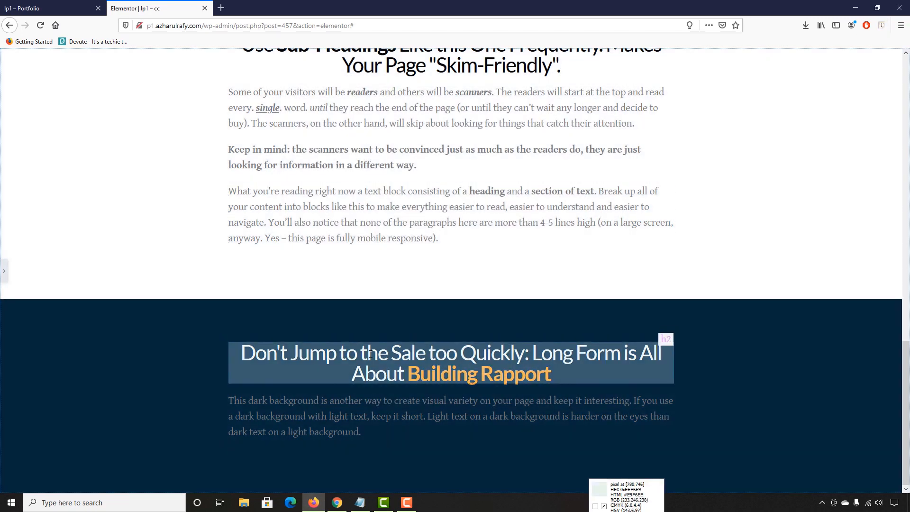
click(370, 353)
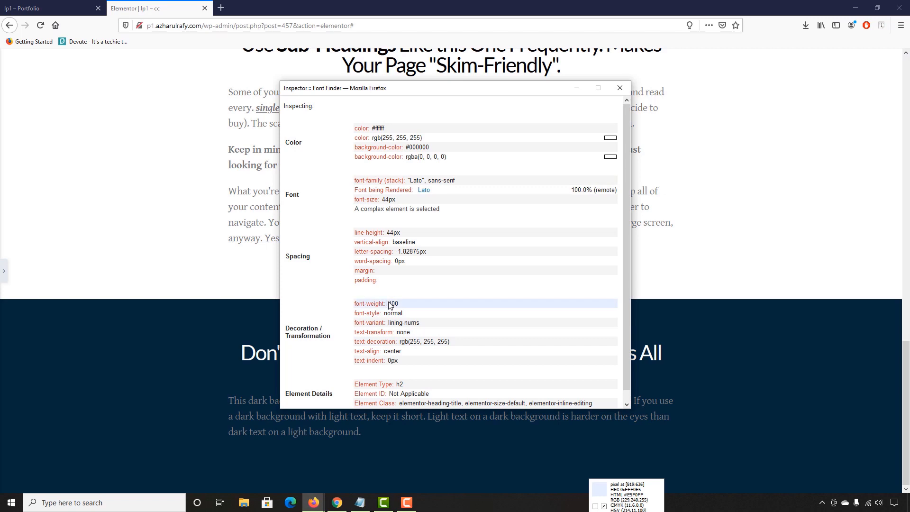
click(619, 88)
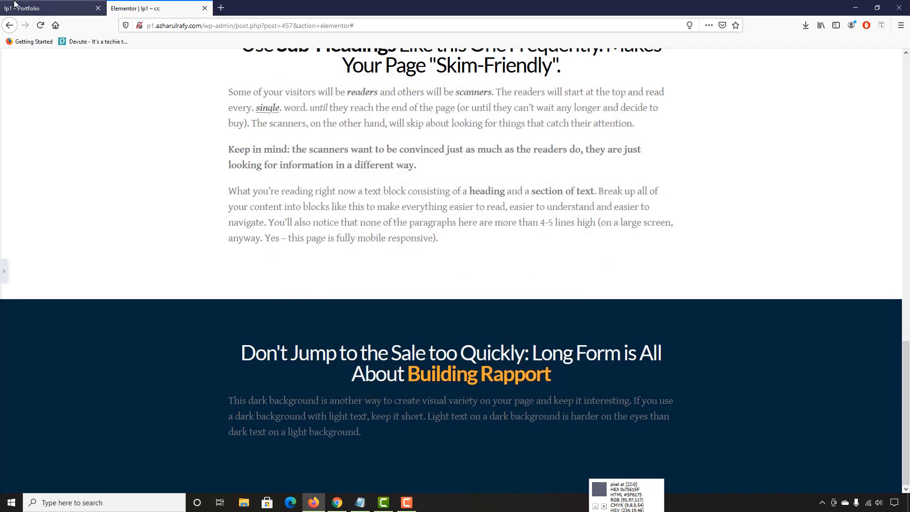
click(29, 8)
click(143, 8)
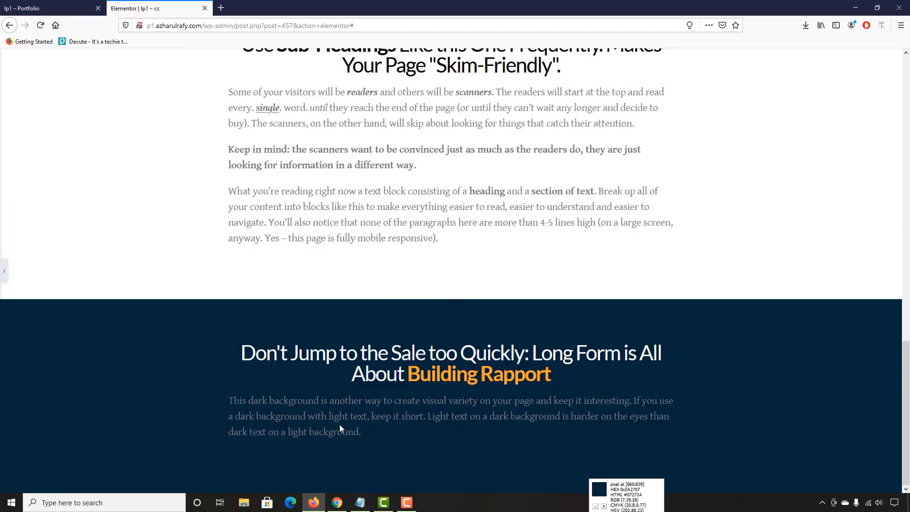
scroll(287, 306, up, 4)
scroll(288, 307, down, 4)
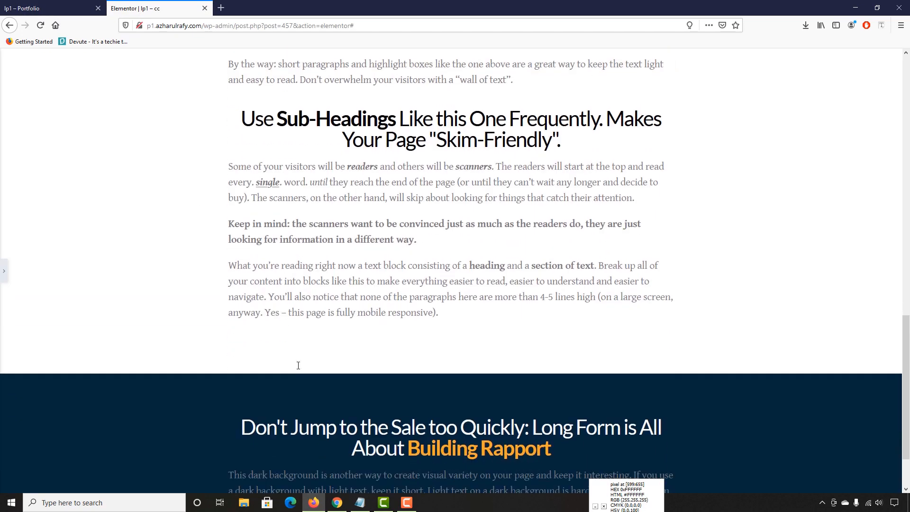
Step: Set the text colour of the dark section's body paragraph to #FFFFFF
click(3, 271)
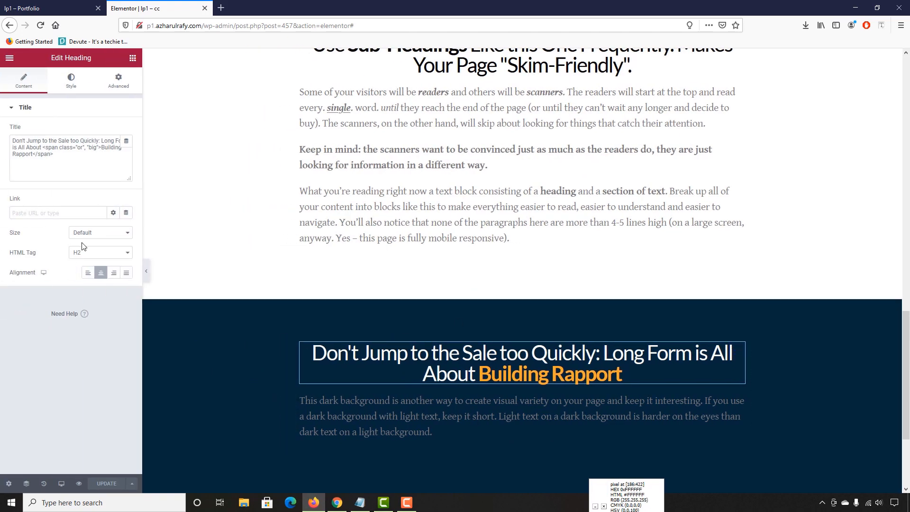
click(450, 411)
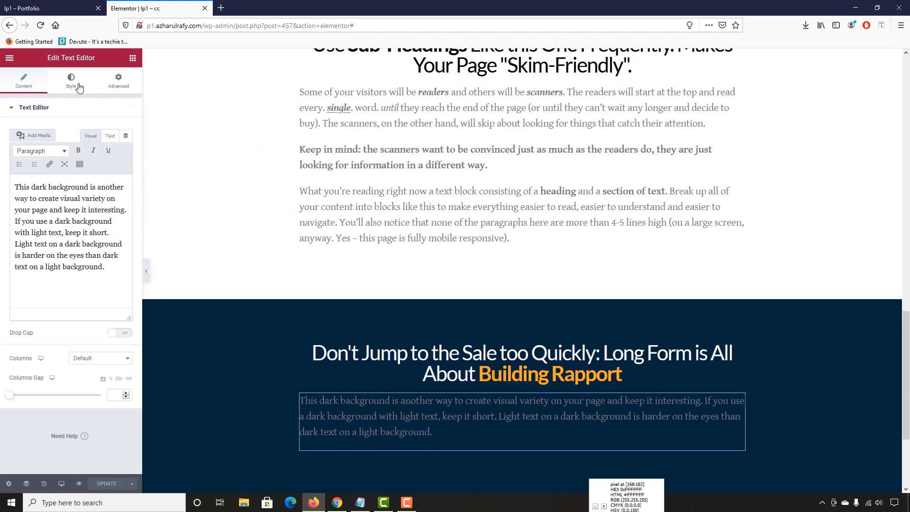
click(71, 81)
click(126, 151)
drag(69, 202, 6, 184)
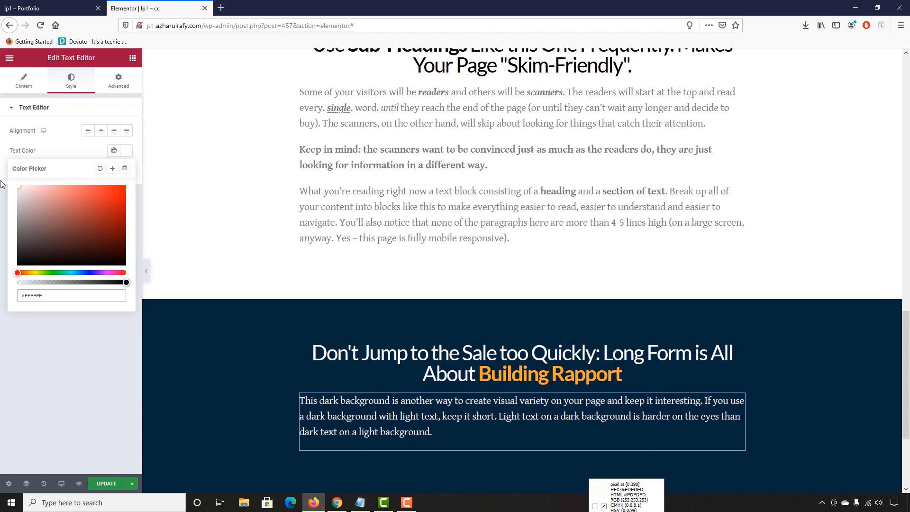
scroll(284, 372, down, 3)
scroll(216, 350, up, 2)
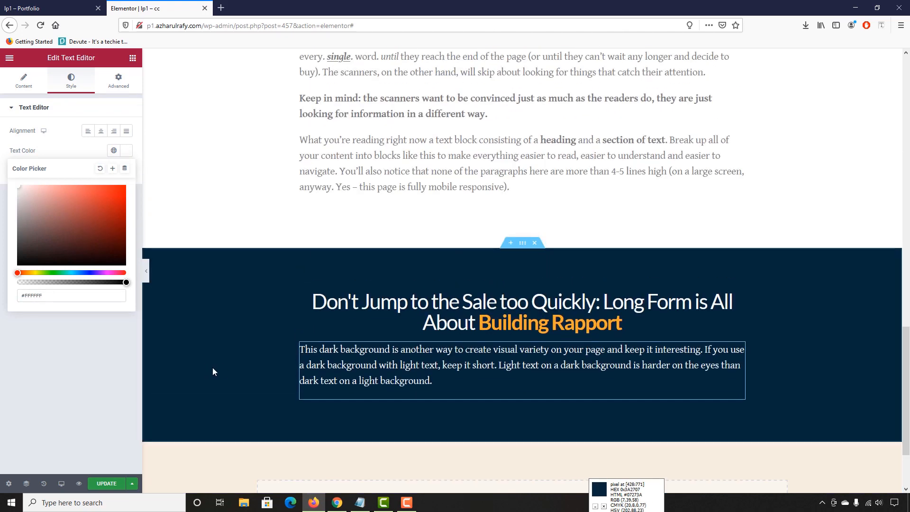
click(731, 318)
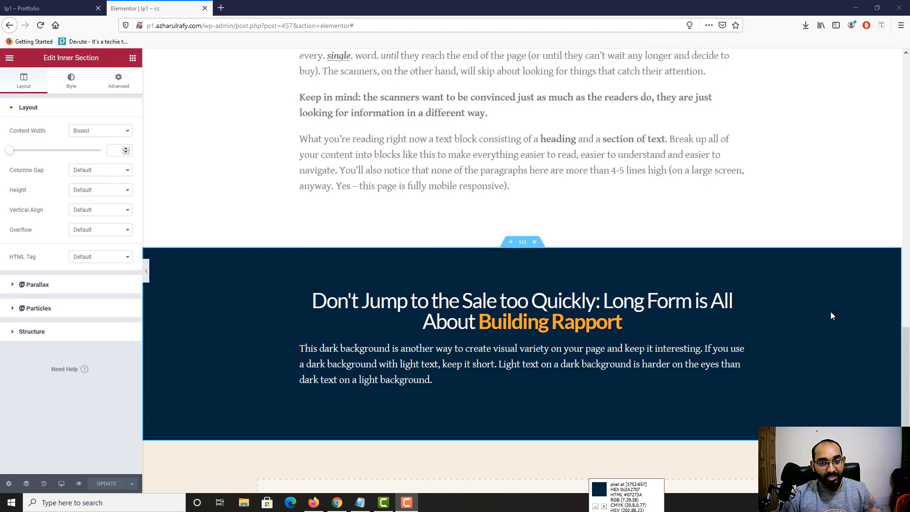
Step: Review the main headline and subheading in the blue top section of the live lp1 page
scroll(237, 298, up, 4)
scroll(239, 298, up, 3)
click(18, 7)
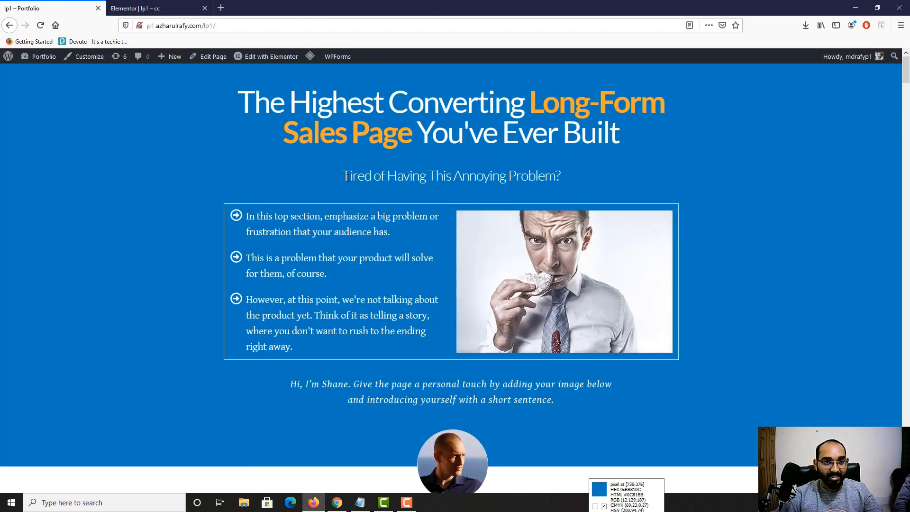
drag(340, 177, 565, 183)
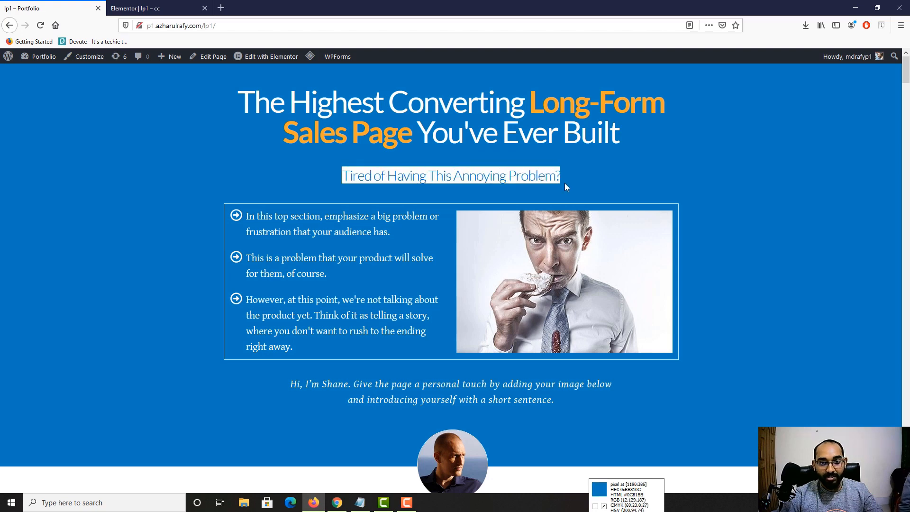
click(421, 153)
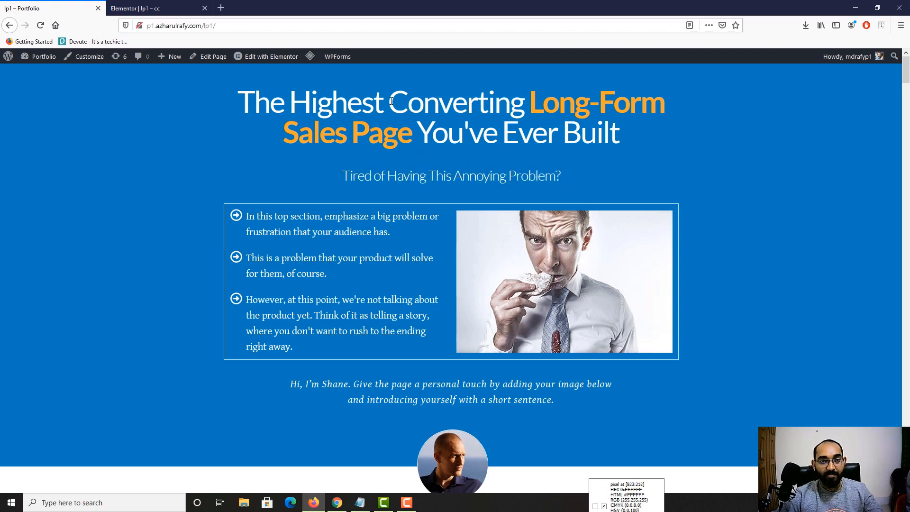
drag(388, 105, 502, 137)
click(467, 162)
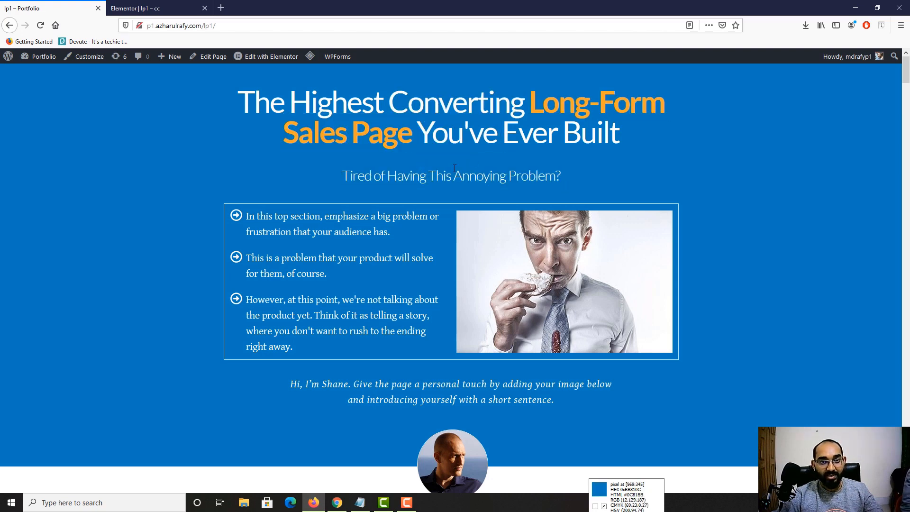
Step: Set the margin and padding of the inner section holding the bullet list and photo to 0 in the Elementor editor
double_click(402, 226)
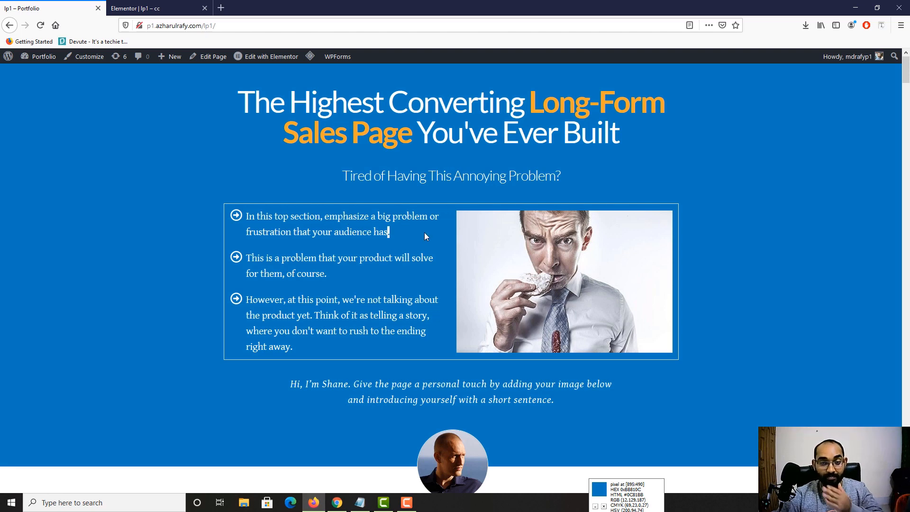
click(185, 6)
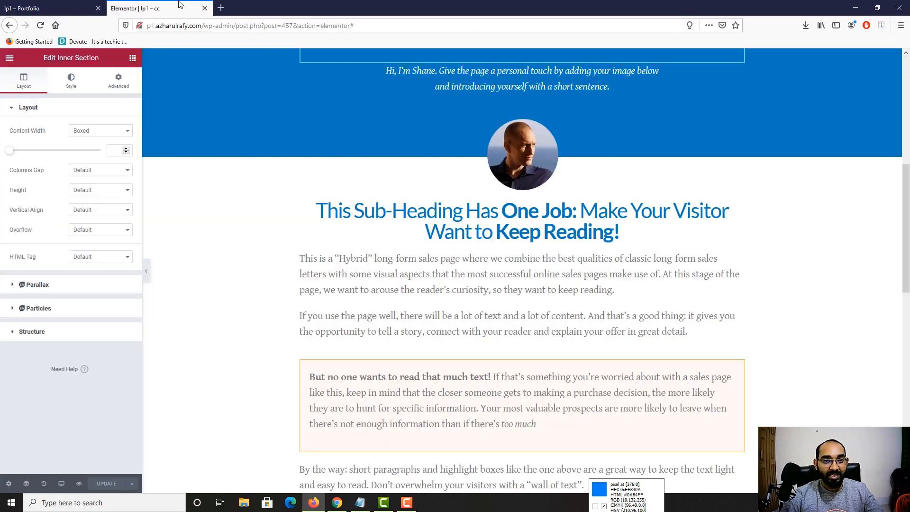
scroll(468, 332, up, 6)
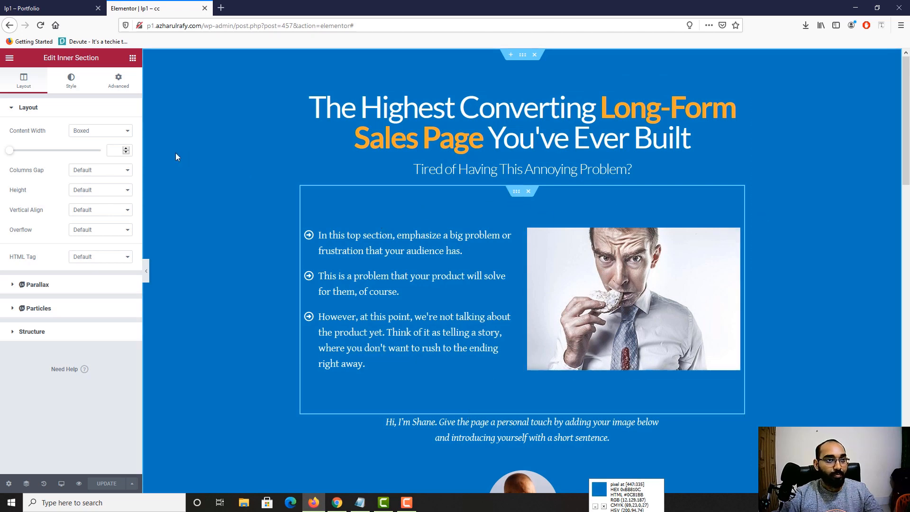
click(118, 80)
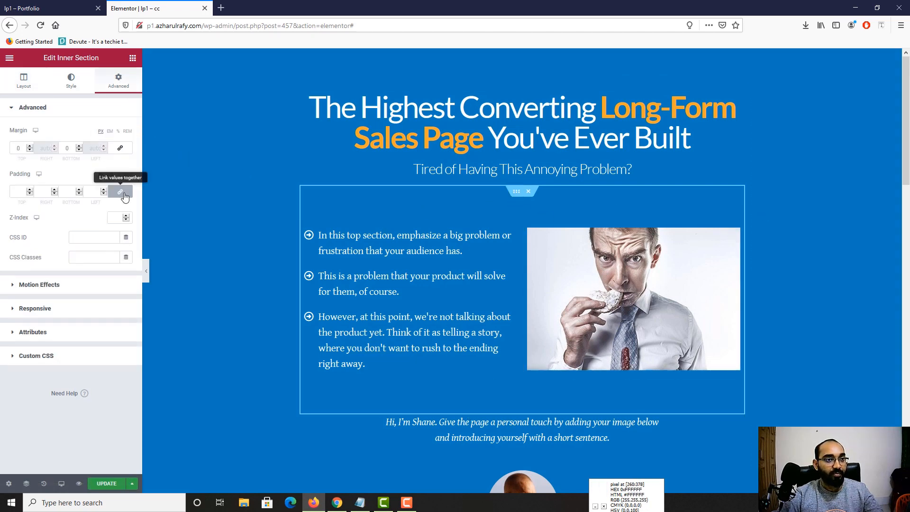
double_click(123, 194)
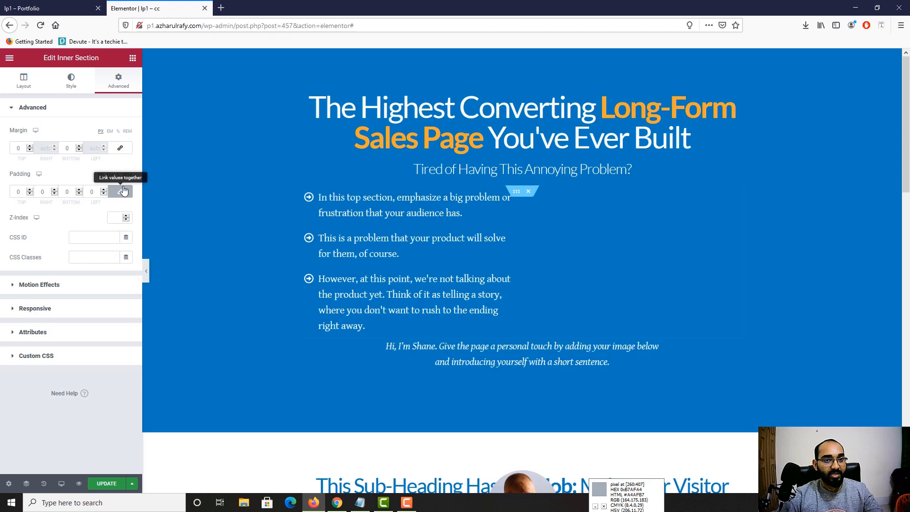
Step: Set the margin and padding of the "Tired of Having This Annoying Problem?" subheading and the main headline to 0
click(332, 171)
click(119, 85)
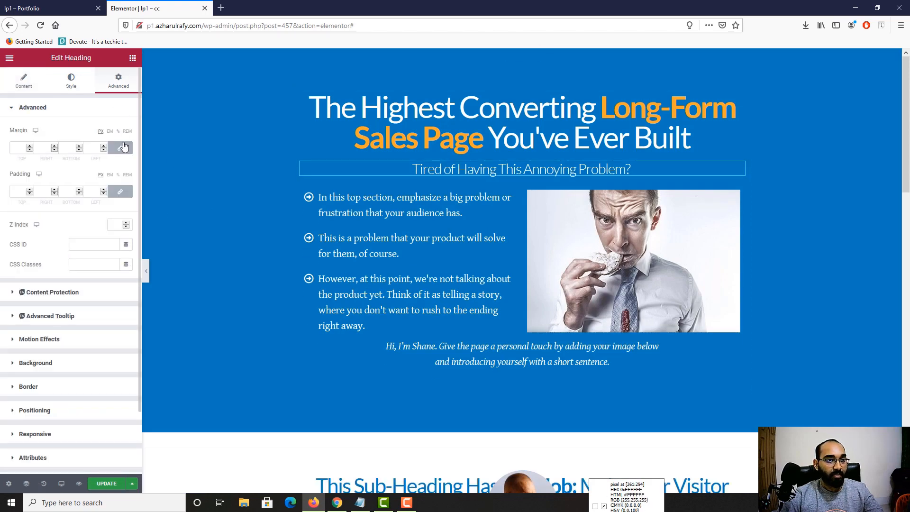
click(440, 115)
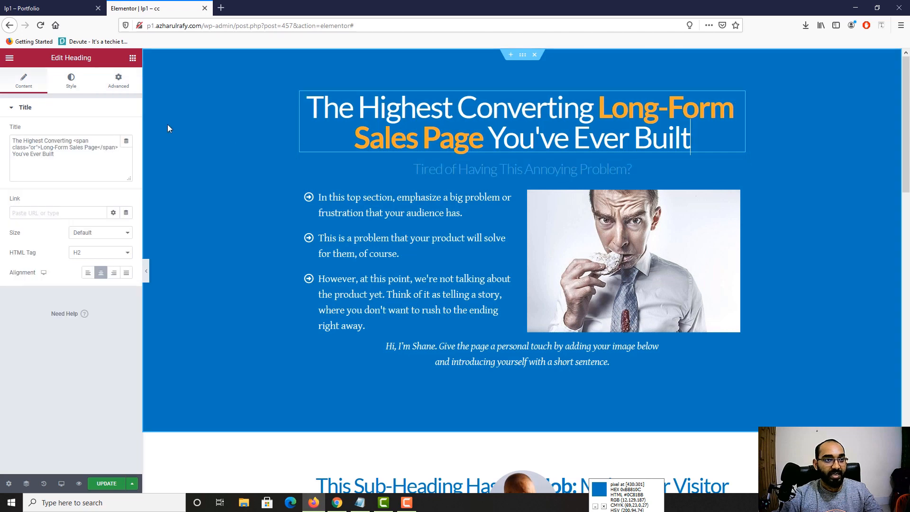
click(119, 81)
click(120, 148)
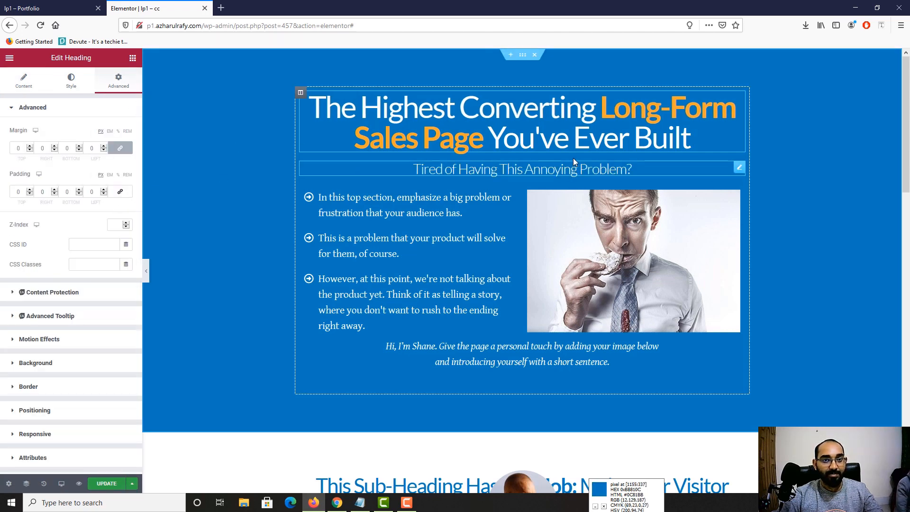
Step: Set the margin and padding of the blue top section to 0
click(520, 58)
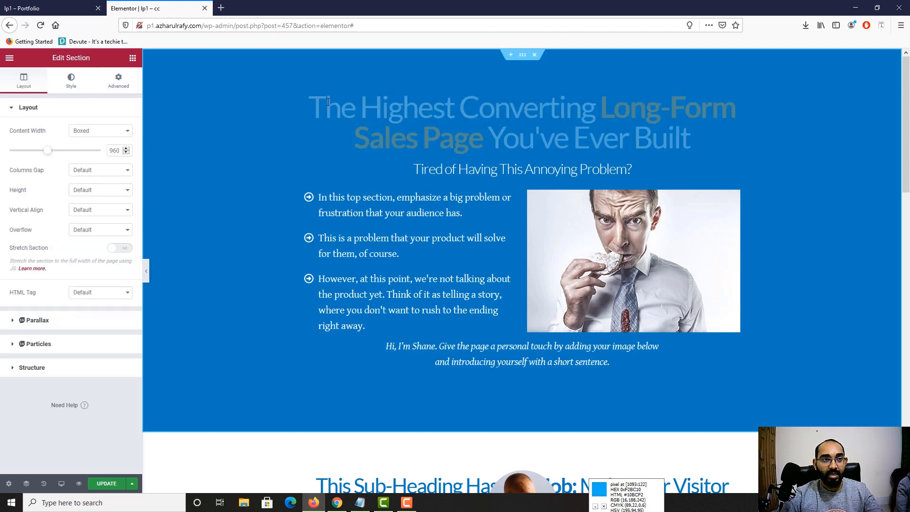
click(119, 80)
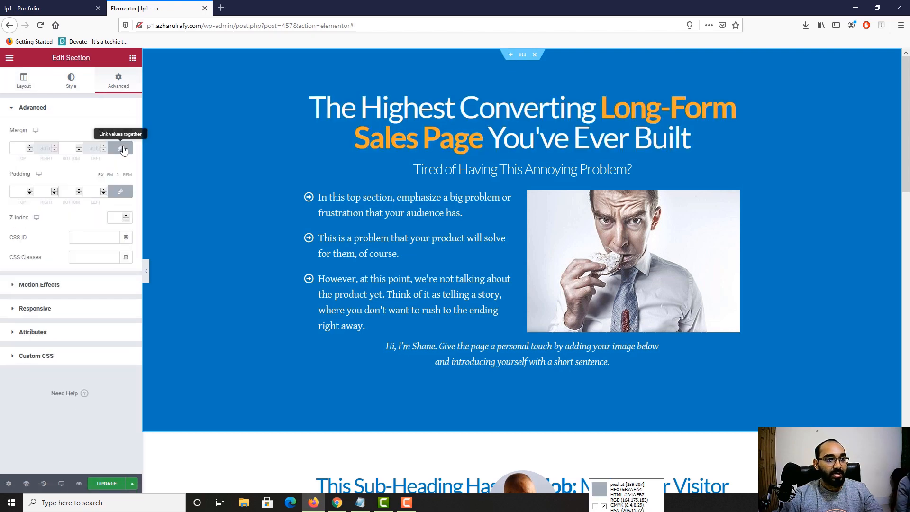
click(120, 192)
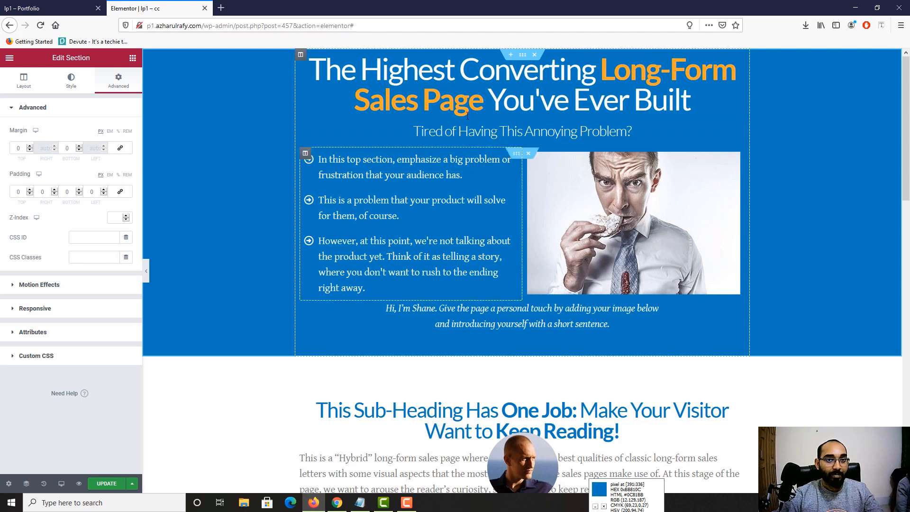
Step: Set the blue top section's padding to 50 at top and bottom and 0 at right and left
click(120, 191)
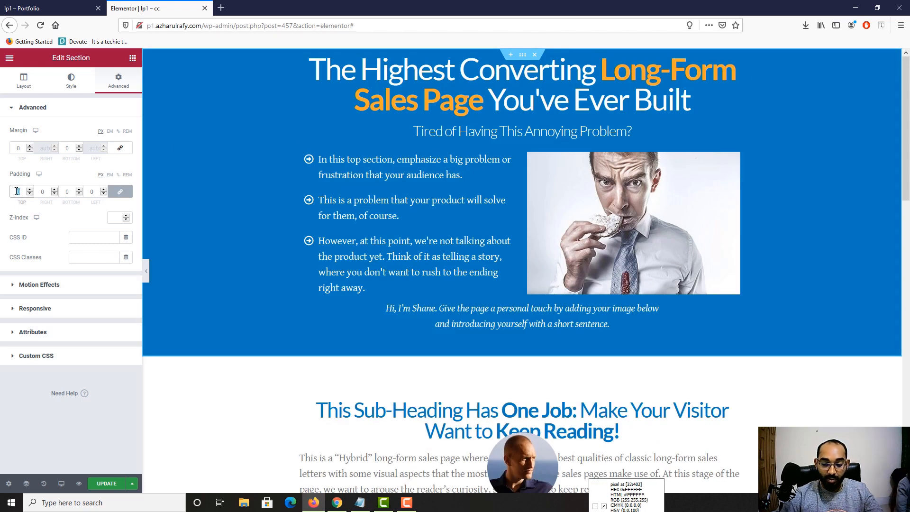
text(50)
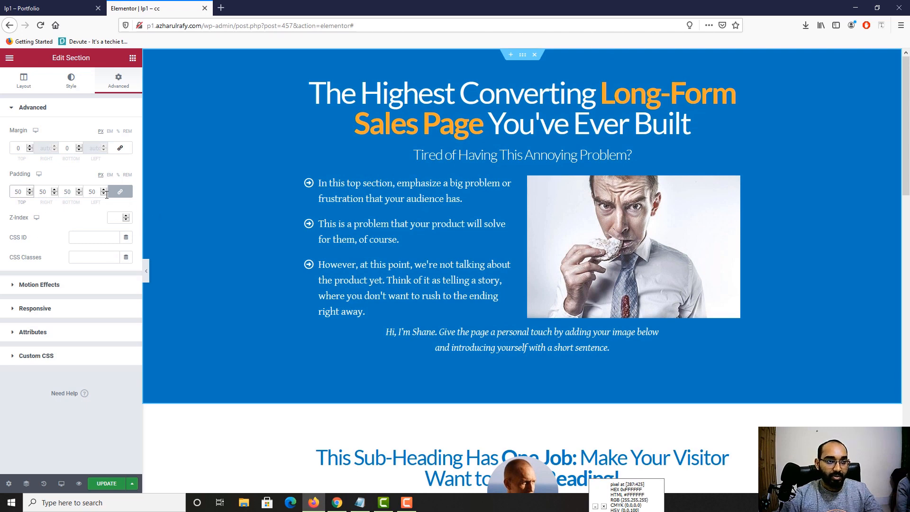
double_click(43, 191)
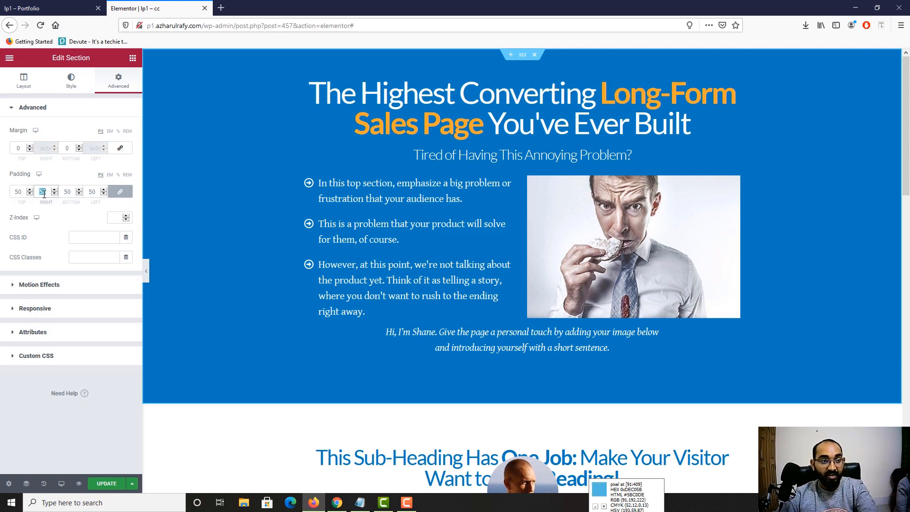
key(BackSpace)
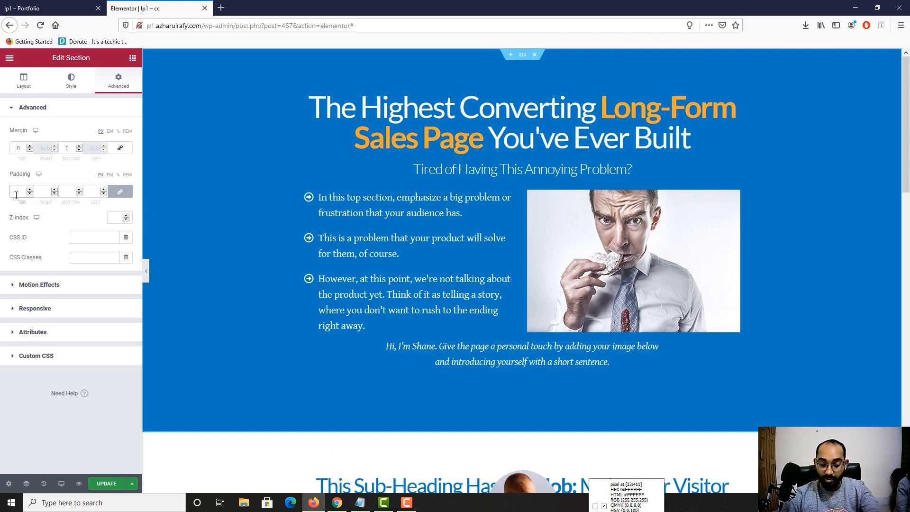
text(50)
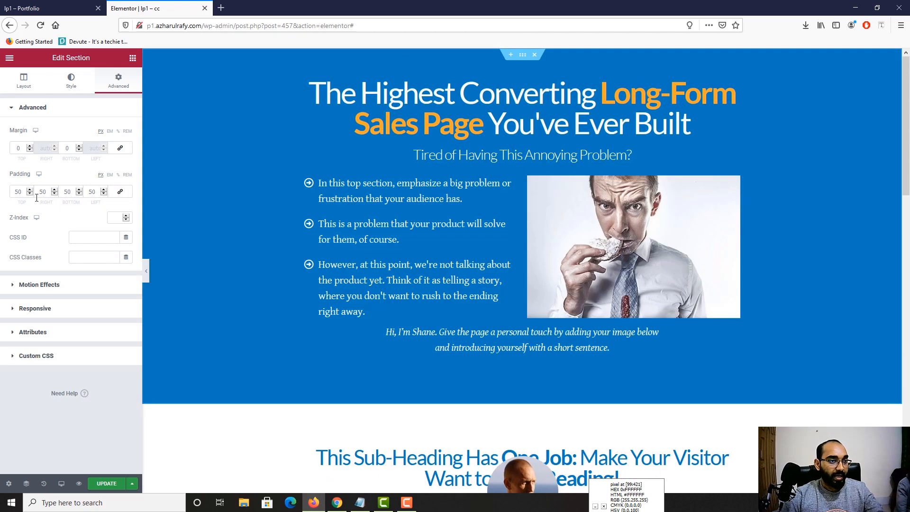
text(0)
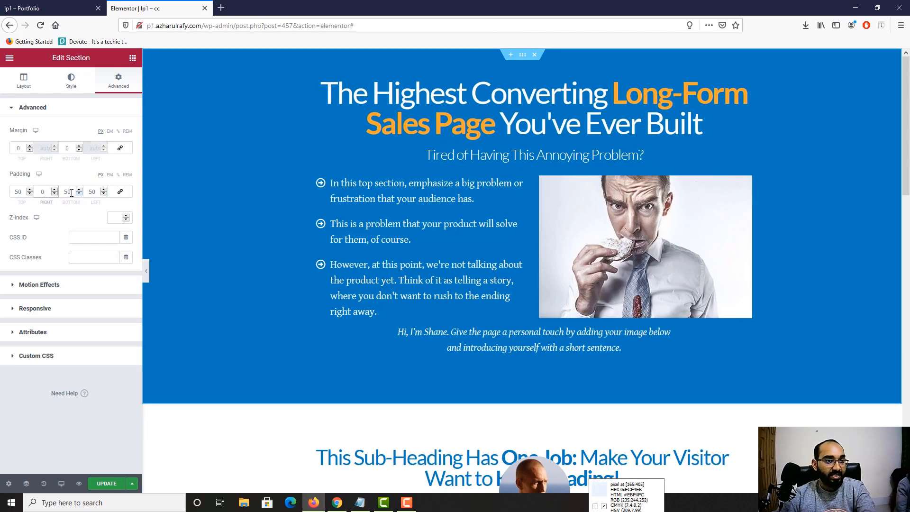
key(Tab)
text(0)
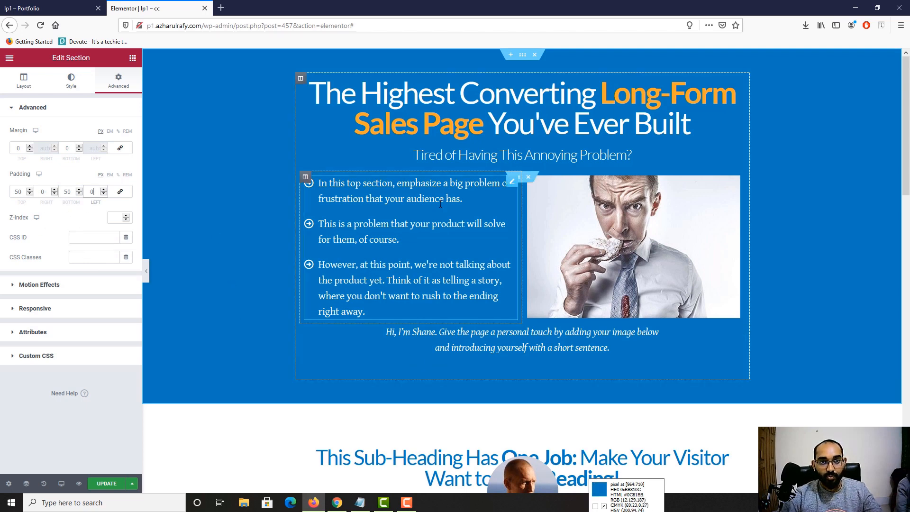
Step: Compare the spacing of the blue top section in the editor with the live lp1 page
click(2, 2)
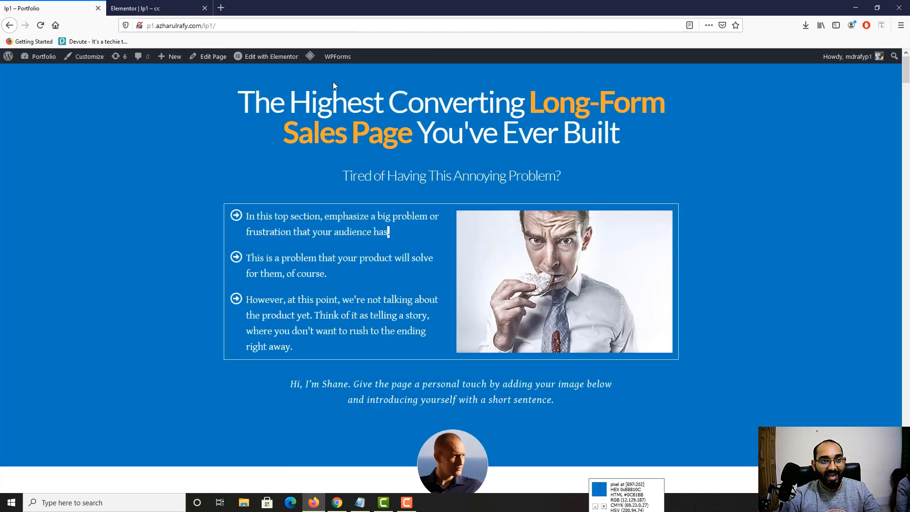
click(142, 8)
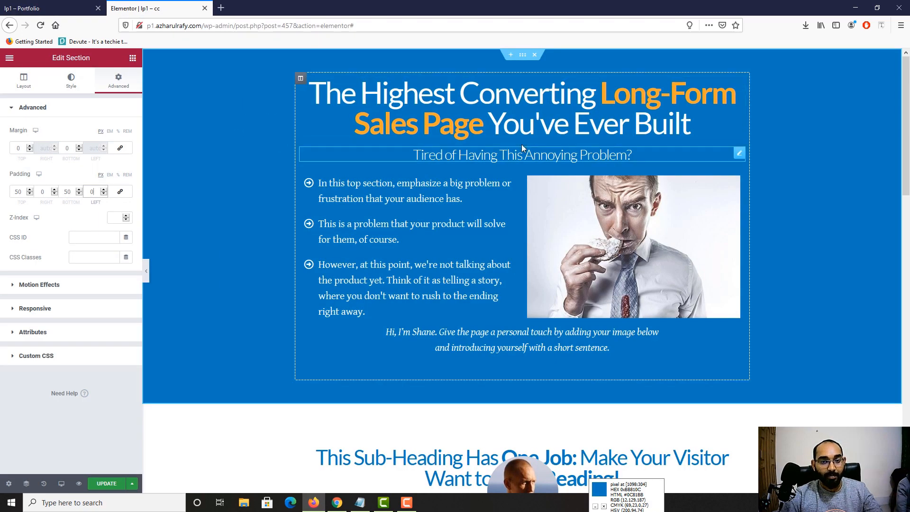
scroll(521, 148, down, 2)
scroll(544, 297, up, 1)
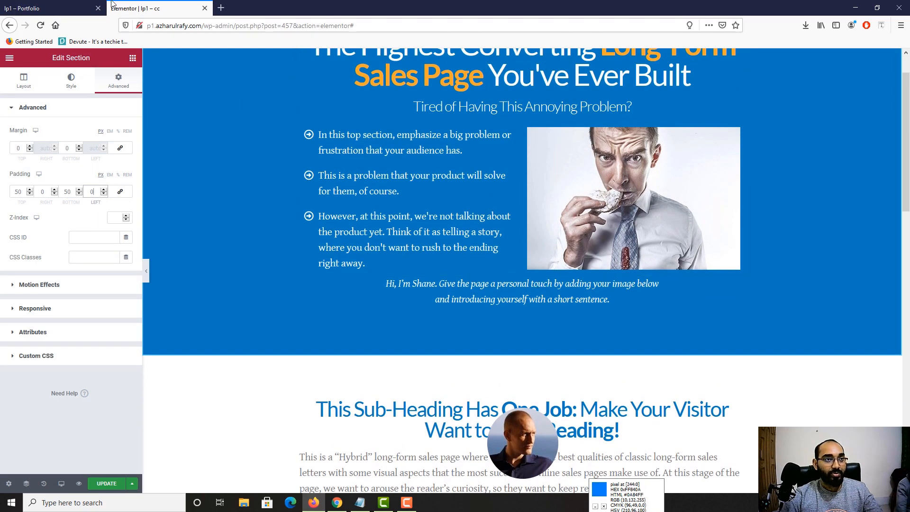
click(85, 7)
click(142, 6)
scroll(441, 204, up, 1)
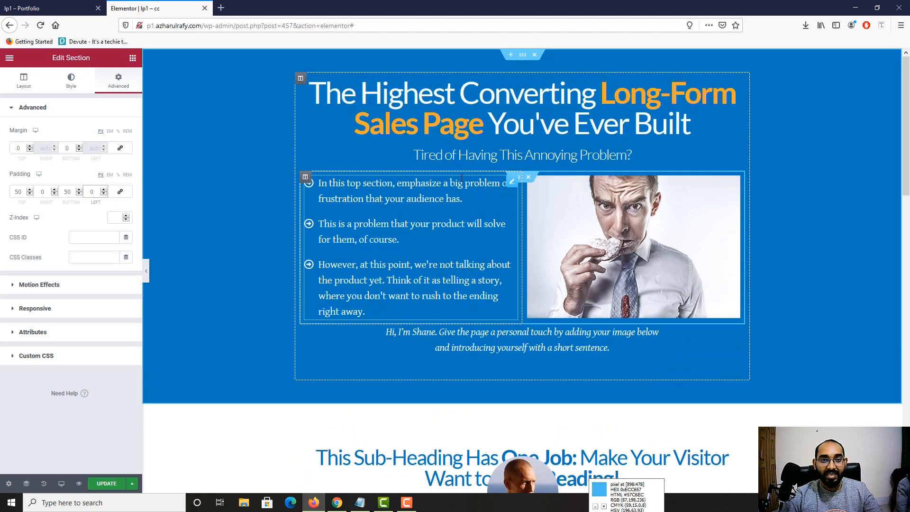
Step: Set the top and bottom padding of the "Tired of Having This Annoying Problem?" subheading to 20
click(472, 154)
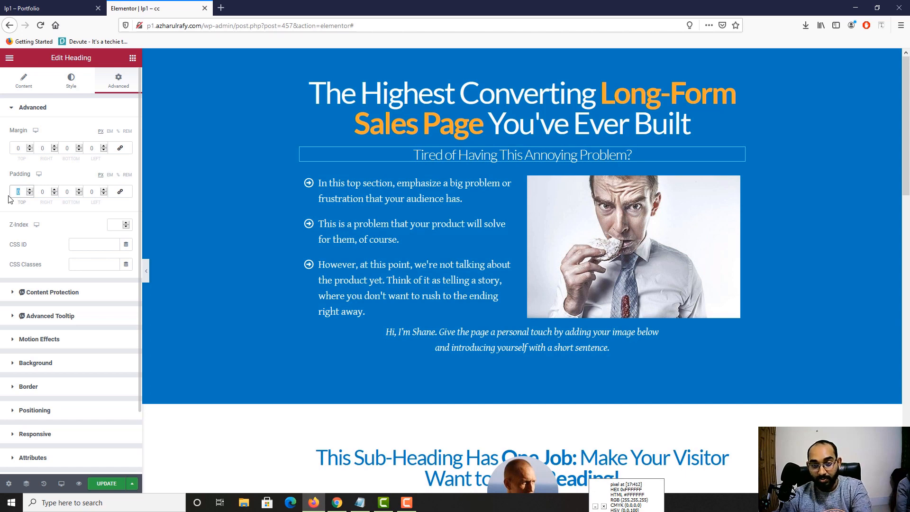
text(20)
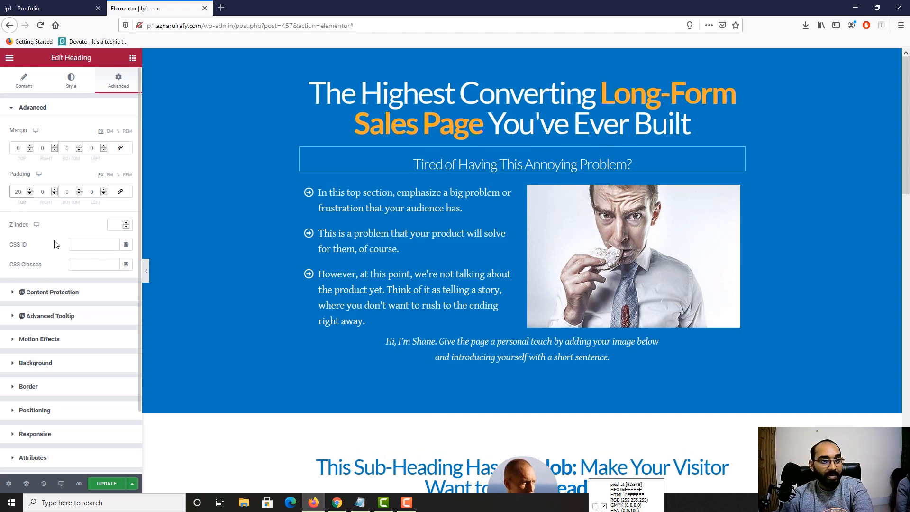
click(66, 191)
text(20)
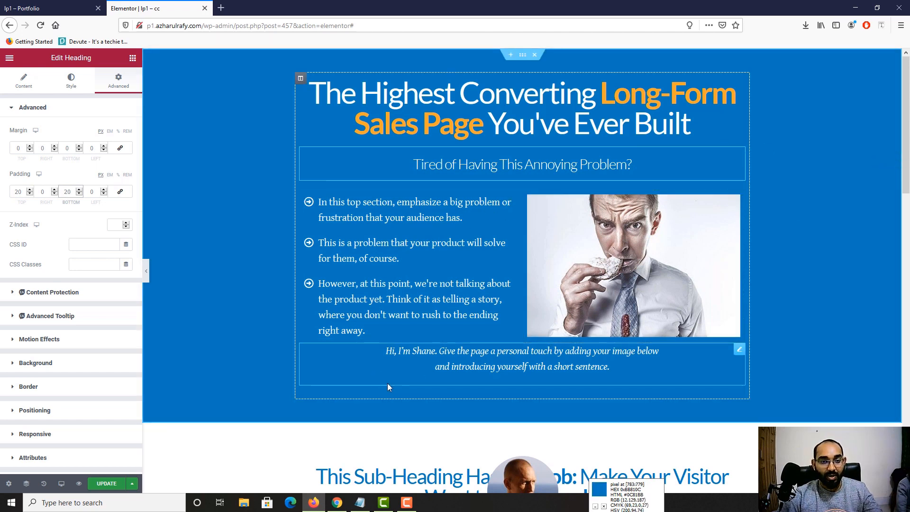
Step: Check the boxed area on the live page and open the border settings of the inner section with the bullet list and photo
click(78, 4)
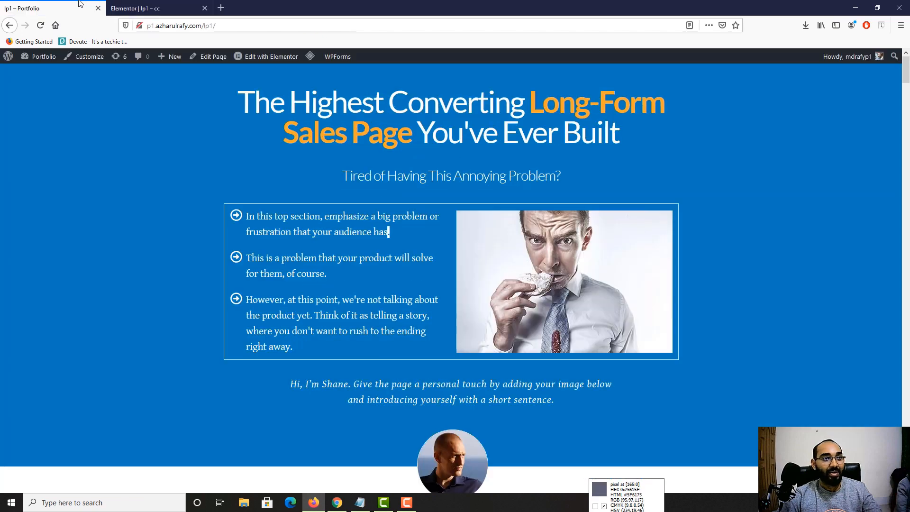
click(138, 8)
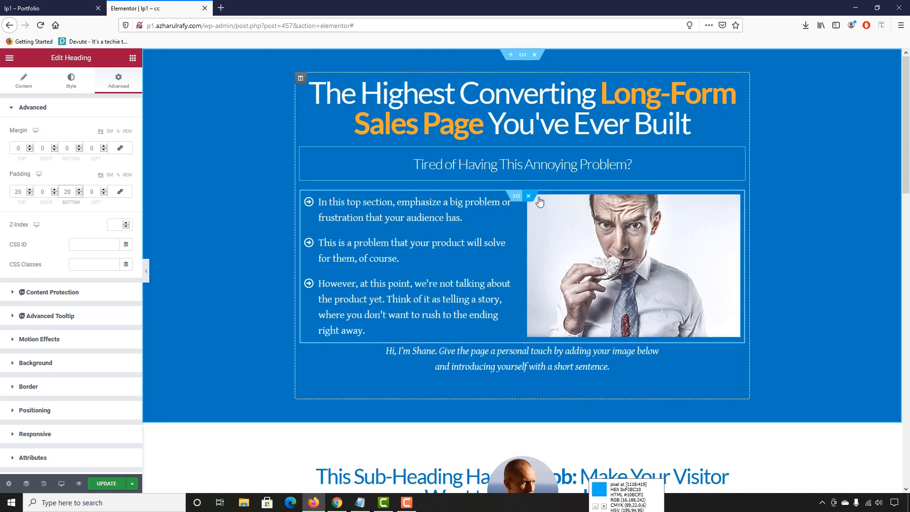
click(517, 199)
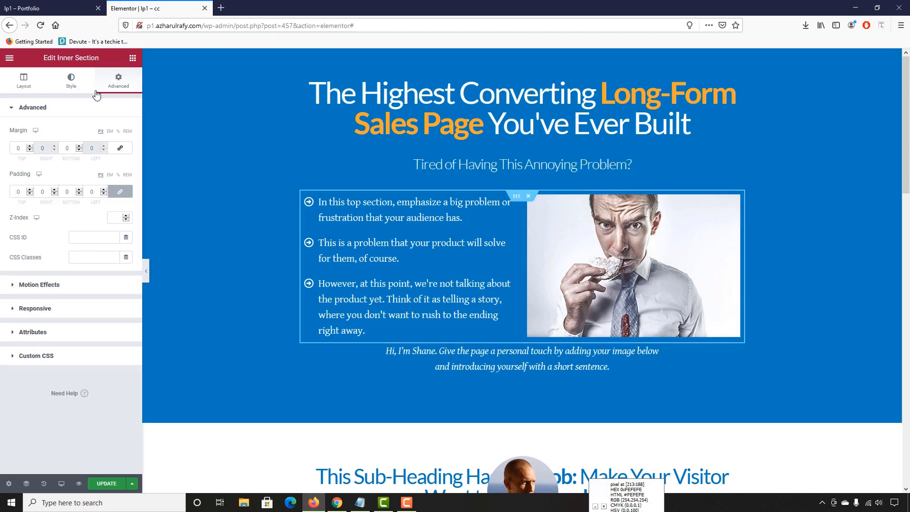
click(72, 86)
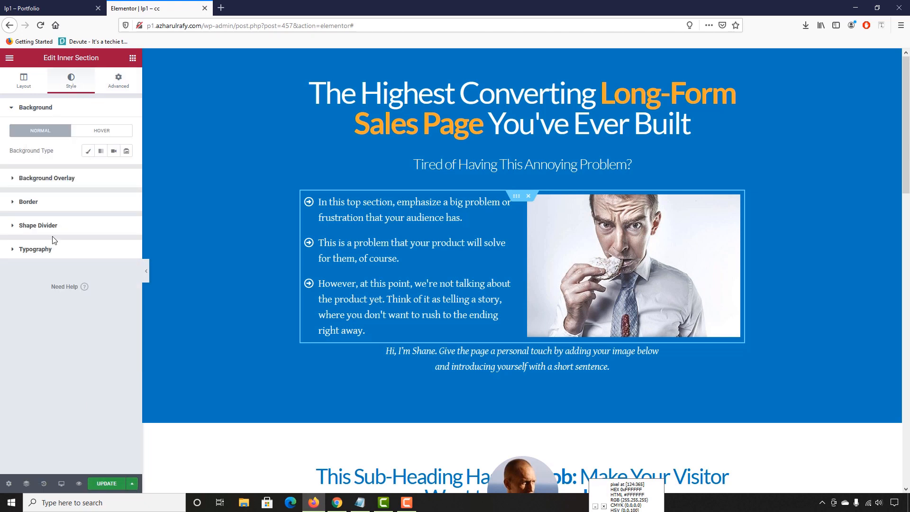
click(27, 209)
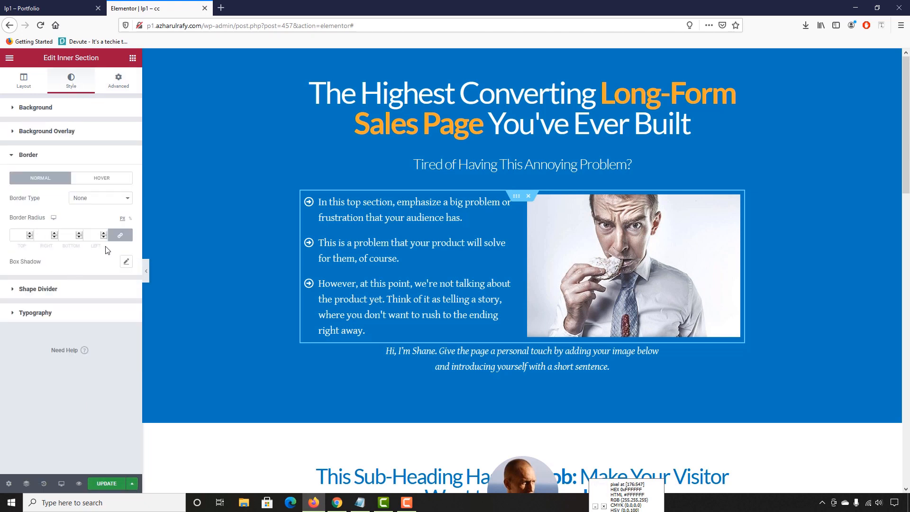
click(30, 237)
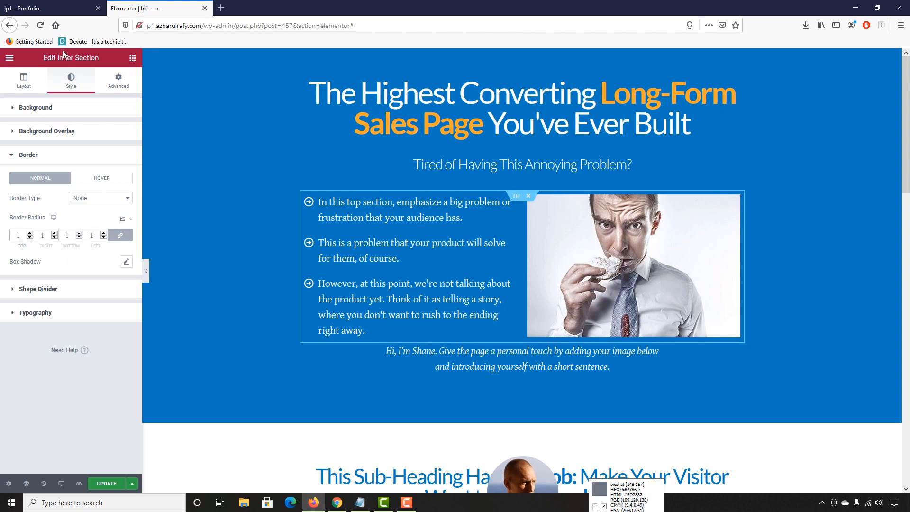
click(47, 8)
click(143, 8)
click(120, 235)
click(106, 199)
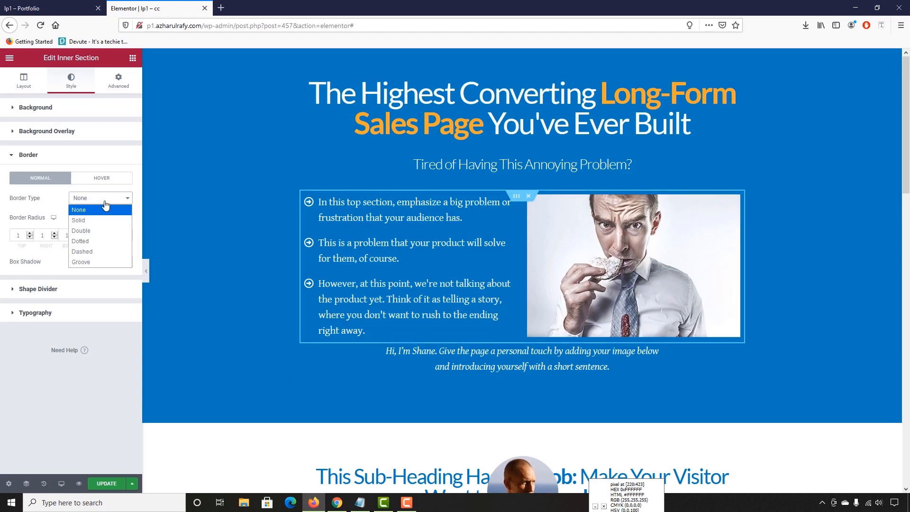
click(105, 210)
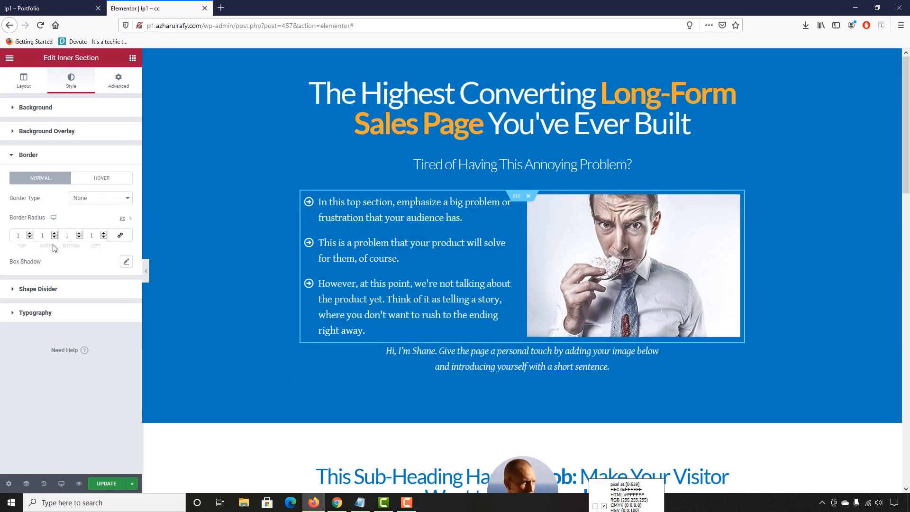
click(119, 237)
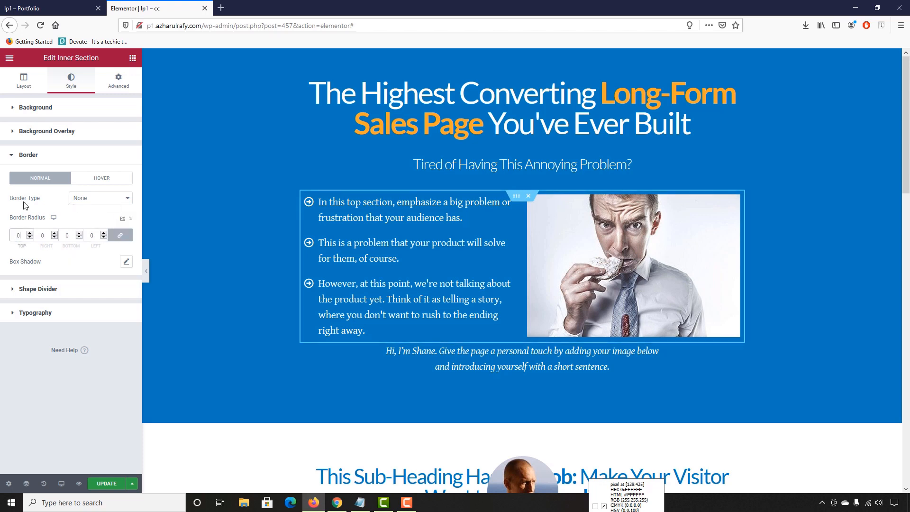
Step: Give the inner section with the bullet list and photo a solid border, width 1 on all sides, in white #FFFFFF
click(97, 199)
click(91, 219)
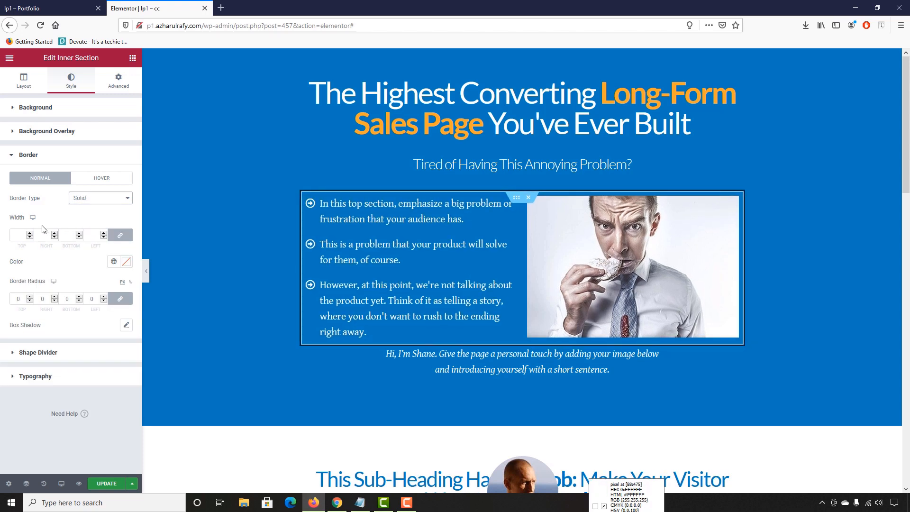
click(108, 239)
click(119, 236)
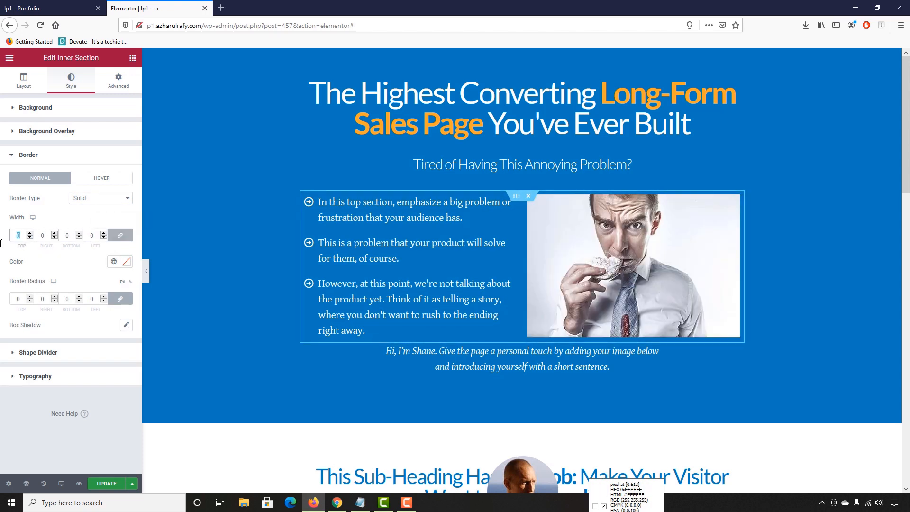
text(1)
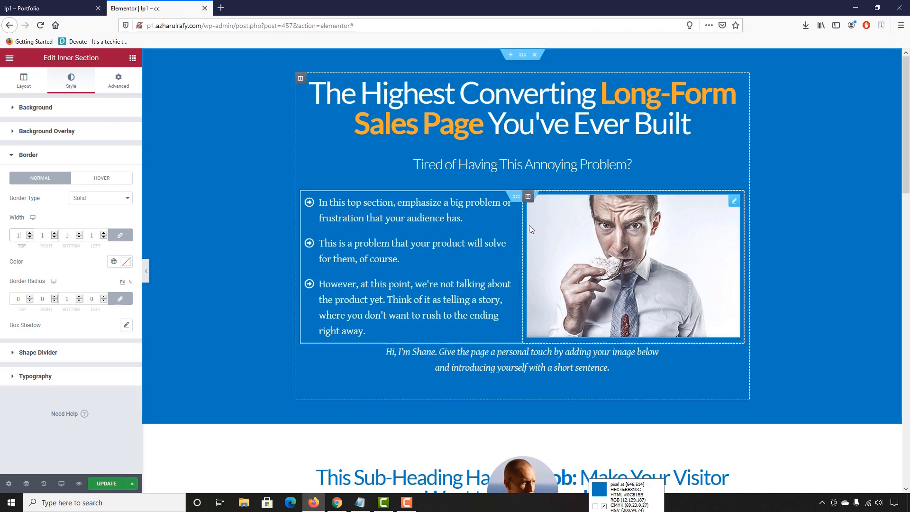
click(125, 262)
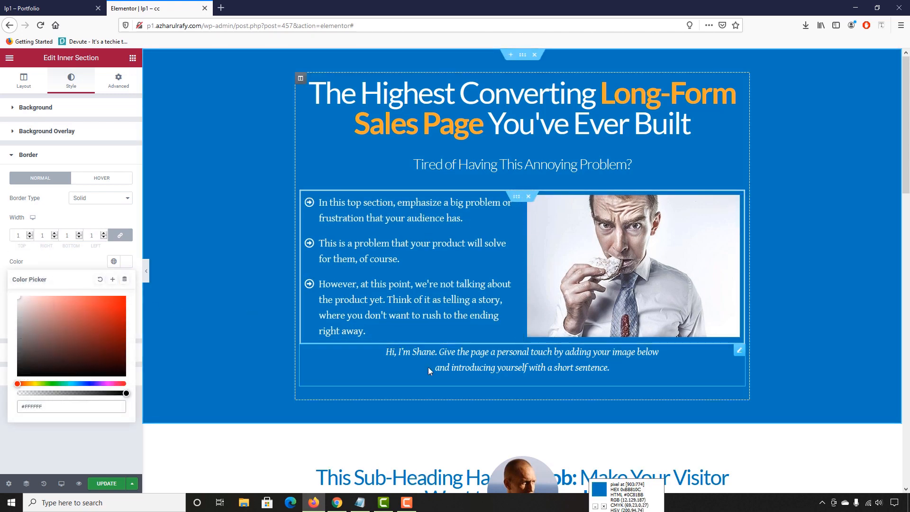
scroll(429, 372, down, 3)
scroll(429, 372, up, 3)
click(209, 304)
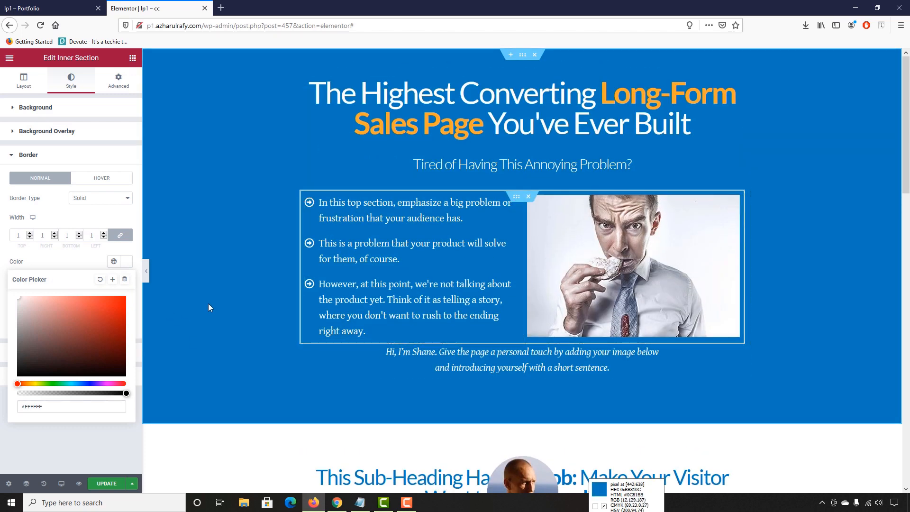
Step: Compare the bordered bullet-and-photo box at full editor width with the same box on the live lp1 page
click(56, 2)
click(163, 2)
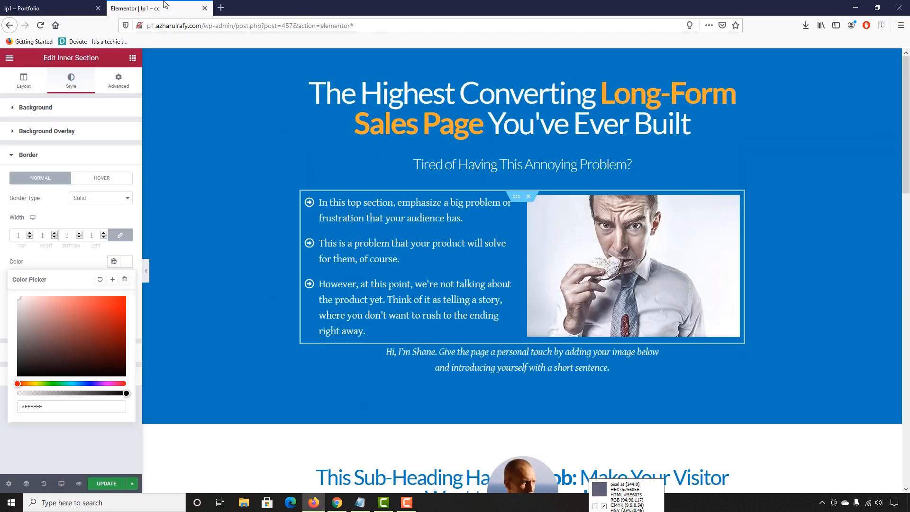
click(146, 271)
click(15, 4)
click(140, 7)
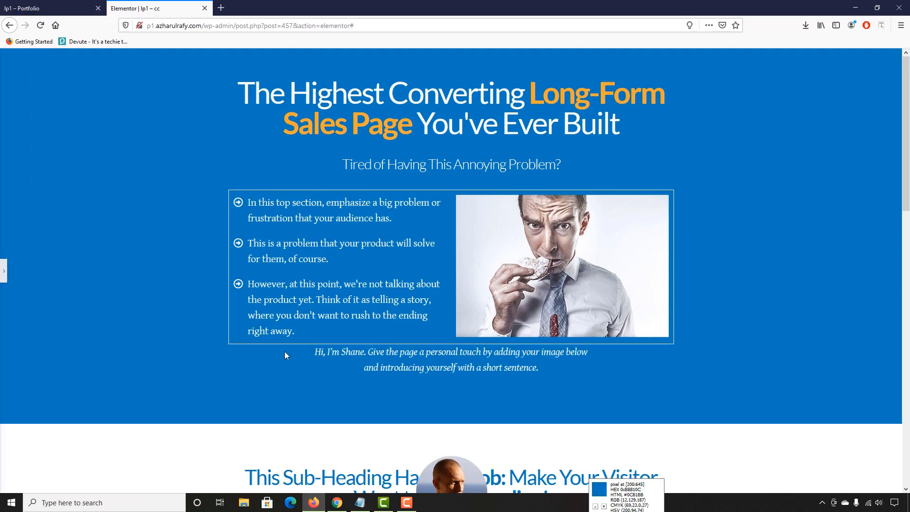
click(4, 275)
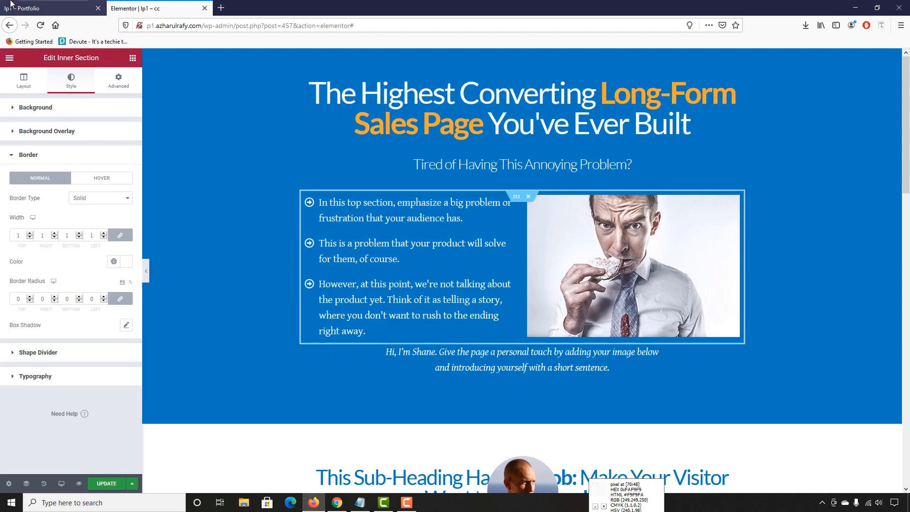
click(29, 8)
click(149, 4)
Step: Set the padding of the italic introduction text below the bordered box to 20 at top and bottom
scroll(489, 278, down, 2)
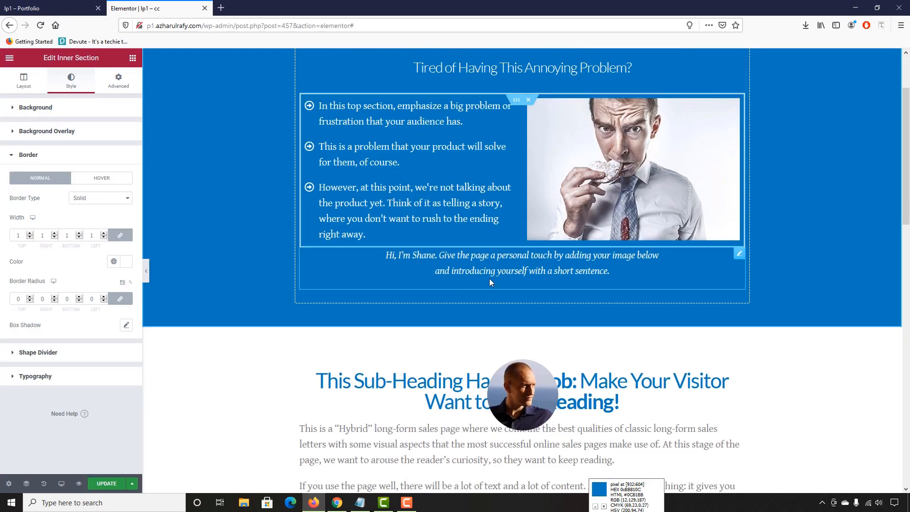
click(483, 268)
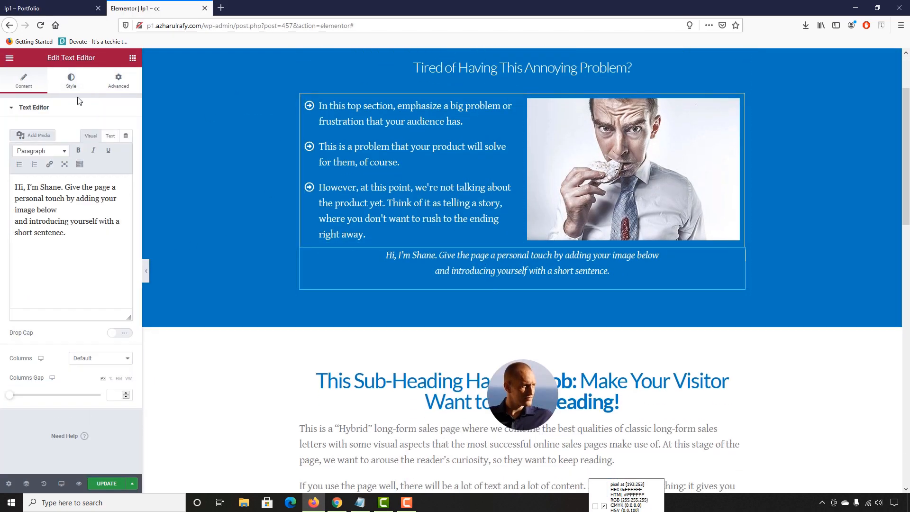
click(111, 93)
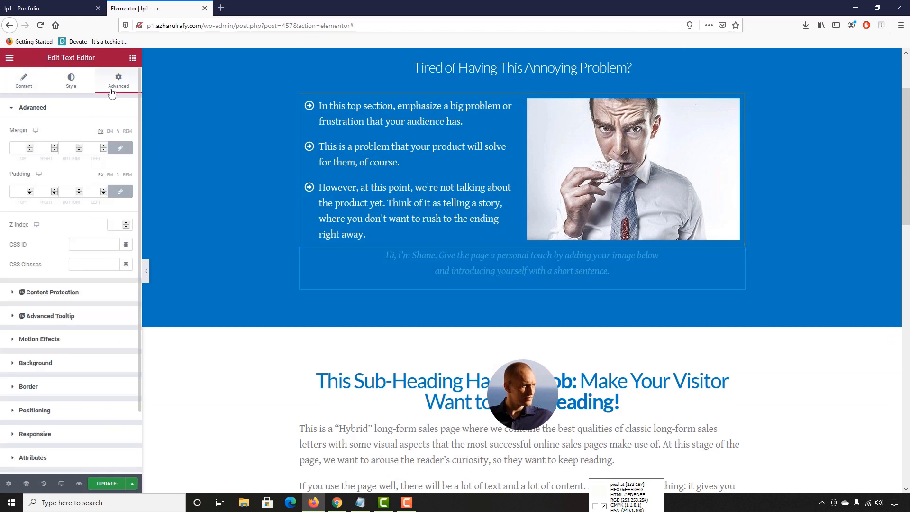
click(120, 194)
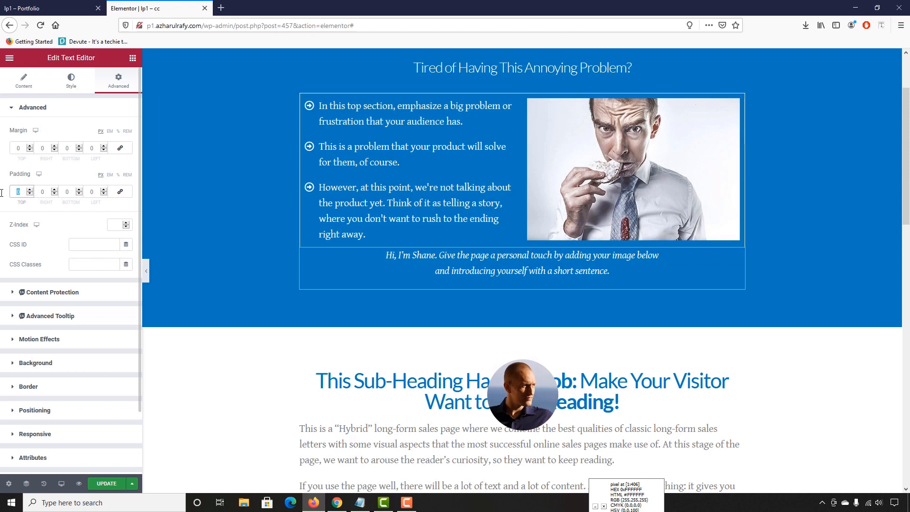
text(20)
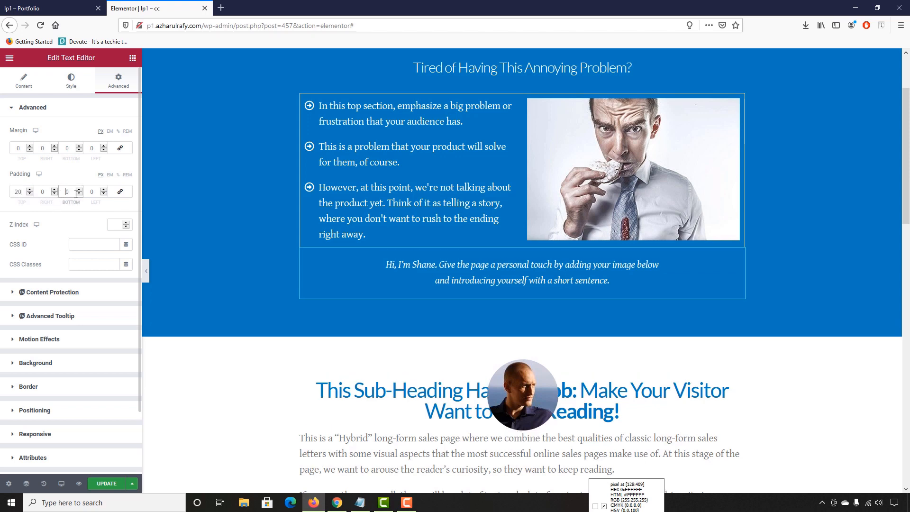
text(20)
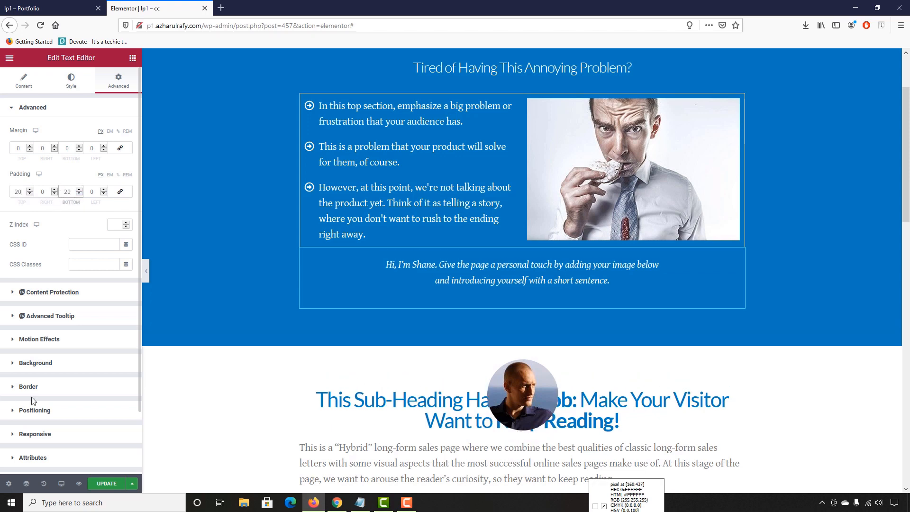
Step: Move the round portrait up so it straddles the lower edge of the blue section, and save the page
click(529, 387)
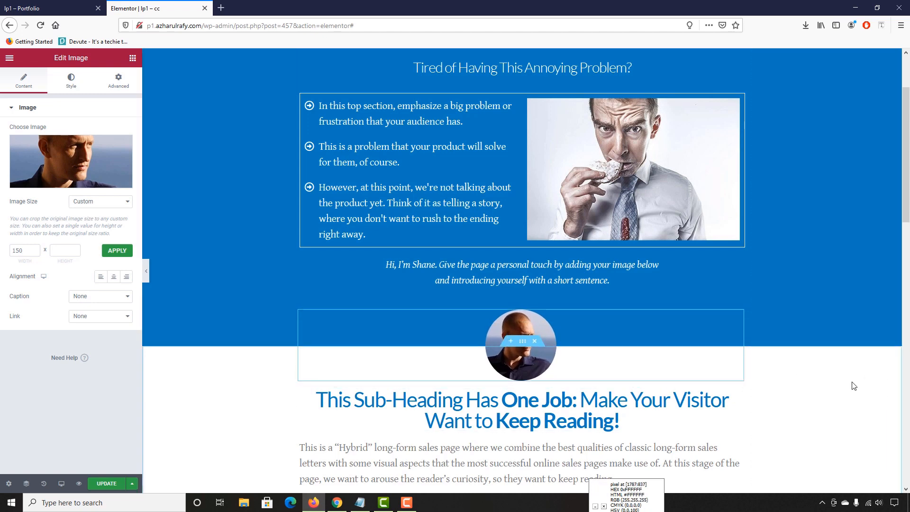
scroll(508, 441, down, 2)
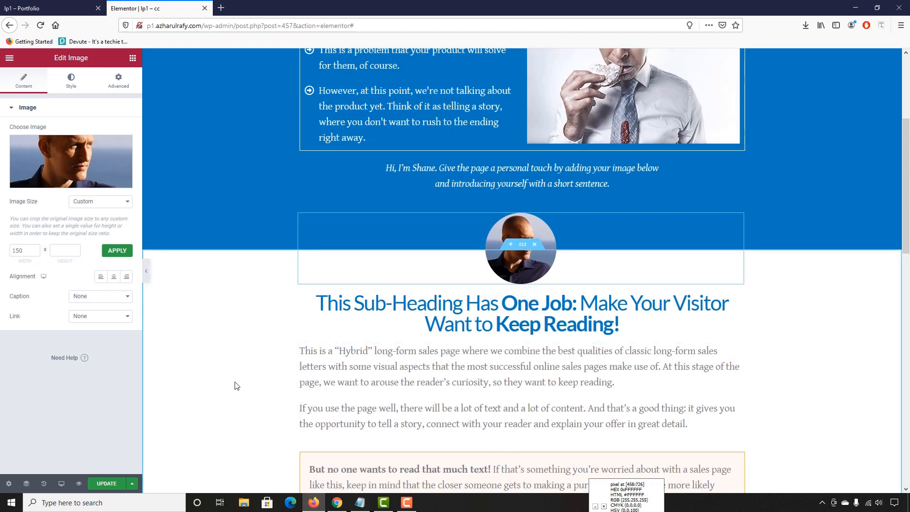
scroll(235, 385, up, 4)
key(ctrl+s)
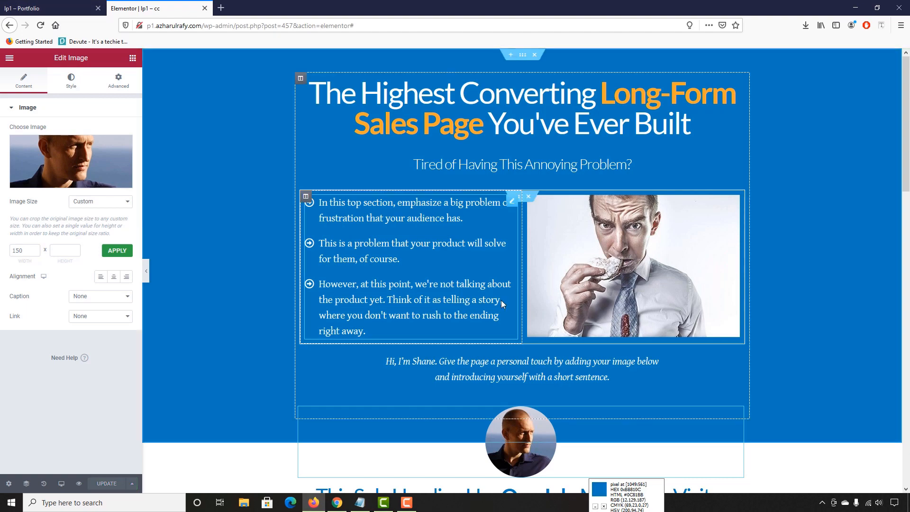
Step: Compare the spacing around the portrait and the "One Job" sub-heading in the editor with the live lp1 page
scroll(502, 300, down, 3)
click(26, 8)
scroll(201, 282, down, 3)
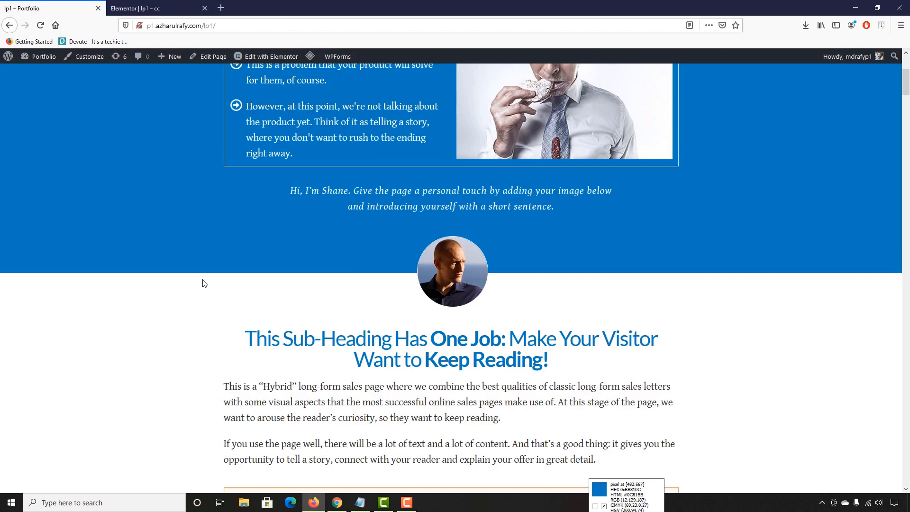
scroll(209, 280, up, 1)
key(ctrl+Tab)
scroll(415, 320, down, 2)
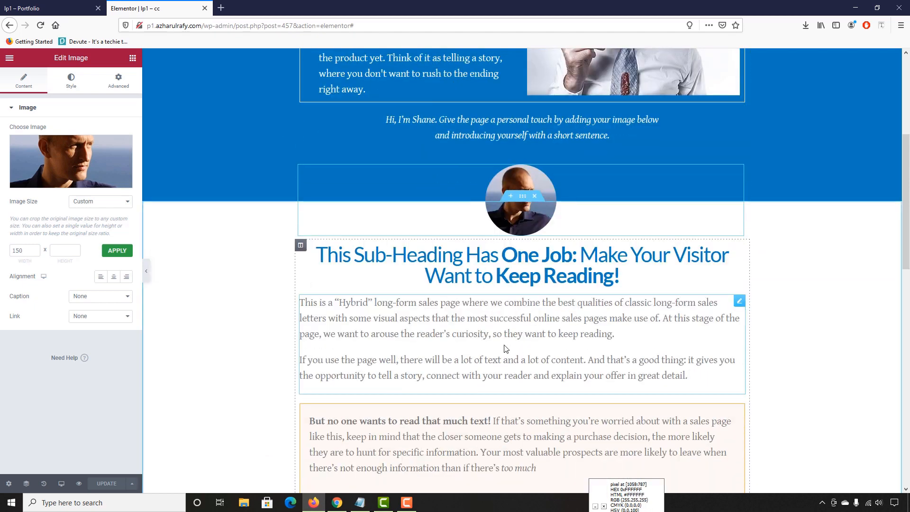
scroll(379, 315, up, 1)
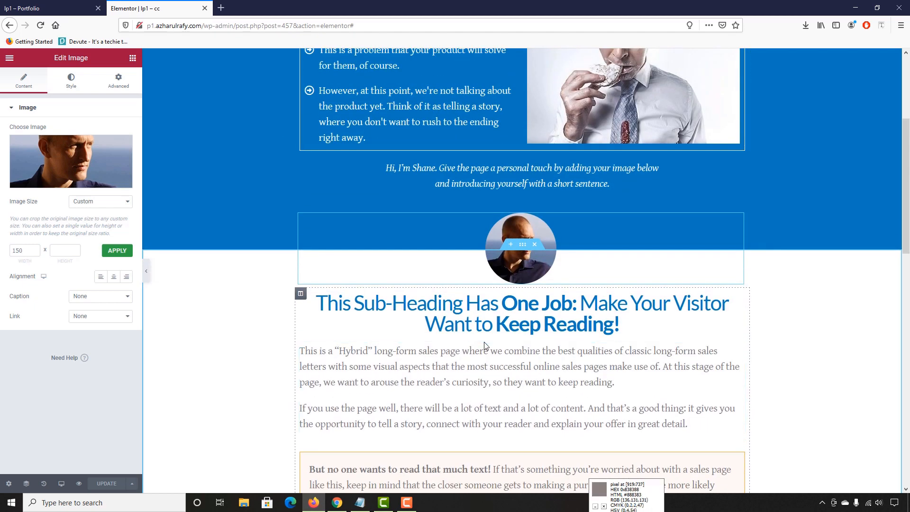
Step: Open the Navigator and select the white section that starts with the "This Sub-Heading Has One Job" heading
click(300, 295)
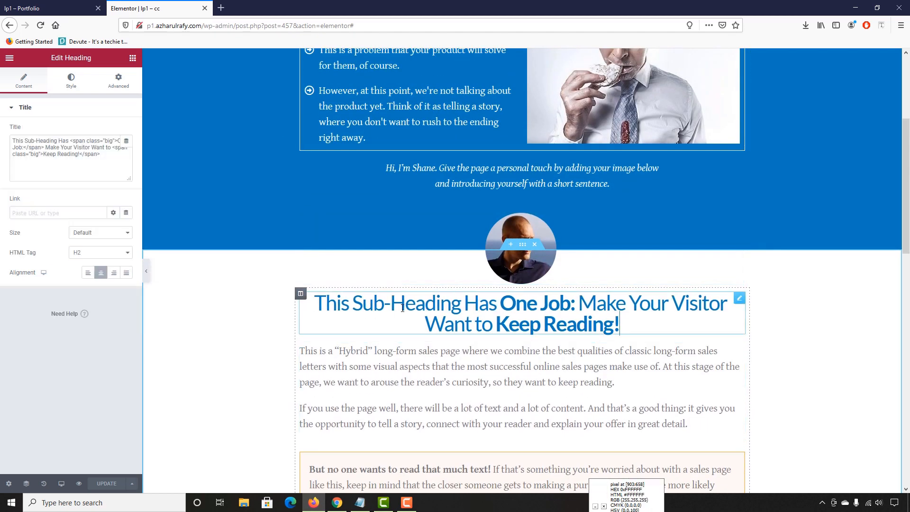
click(300, 295)
click(122, 90)
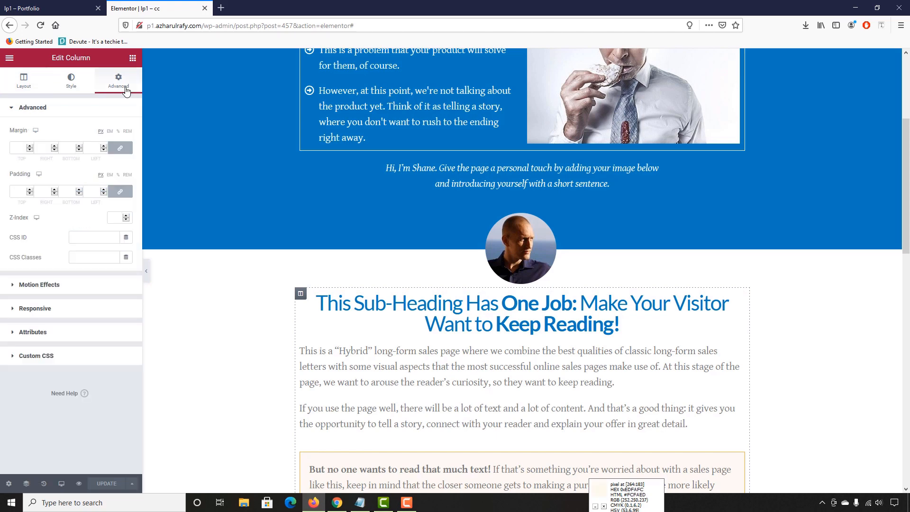
right_click(203, 334)
click(229, 446)
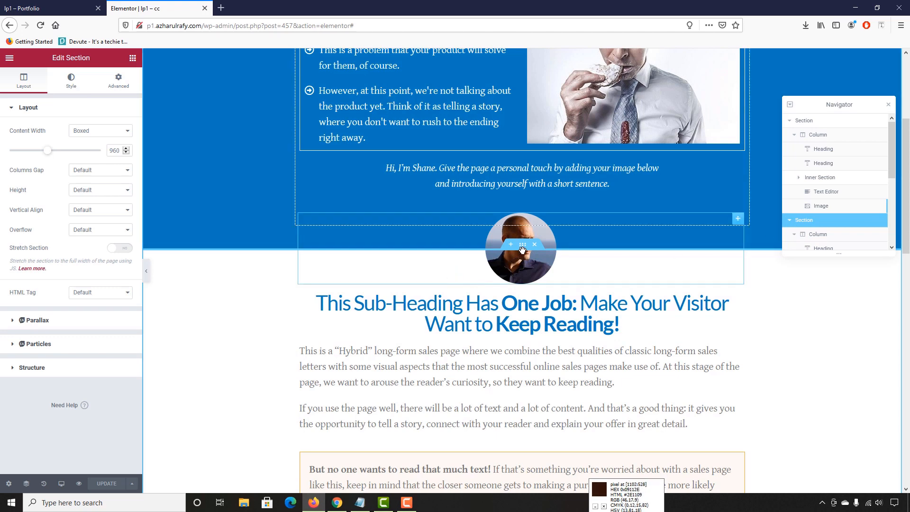
Step: Set the white "One Job" section's padding to 100 top, 50 bottom and 0 right and left, with top and bottom margin 0
click(72, 91)
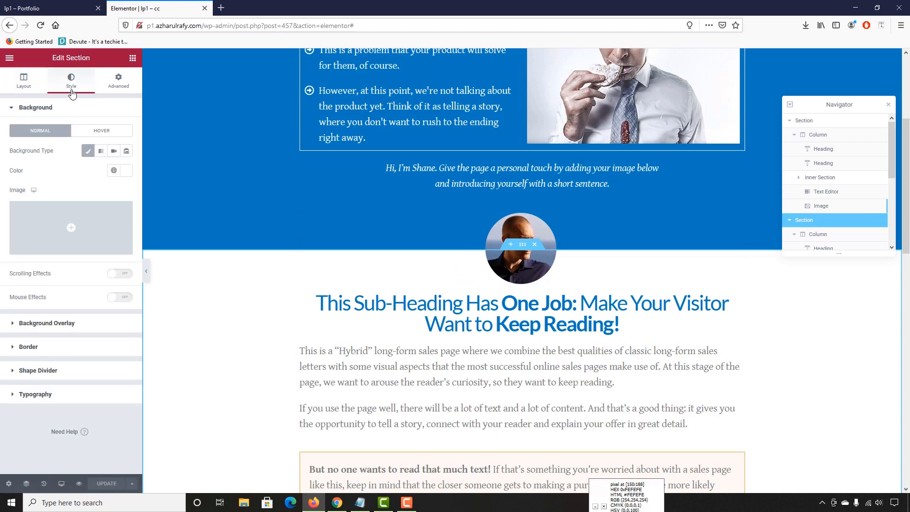
click(114, 90)
click(125, 195)
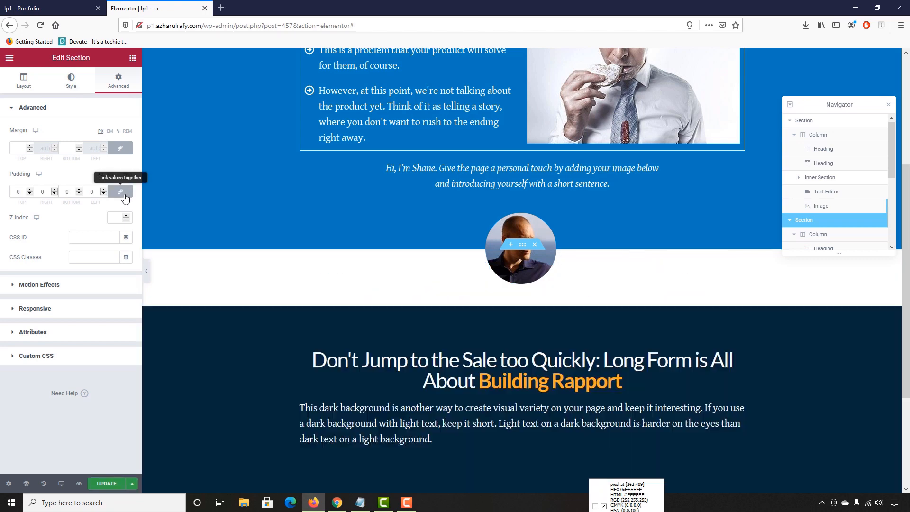
click(124, 151)
click(123, 151)
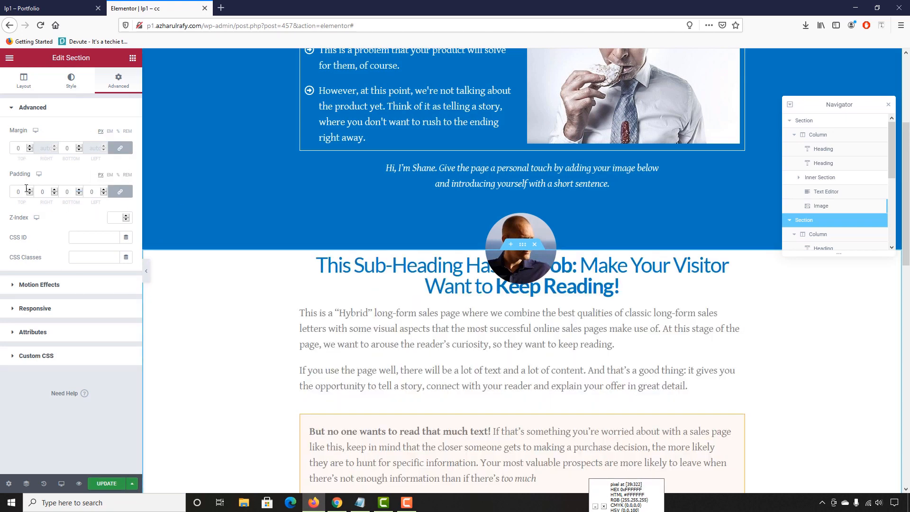
text(50)
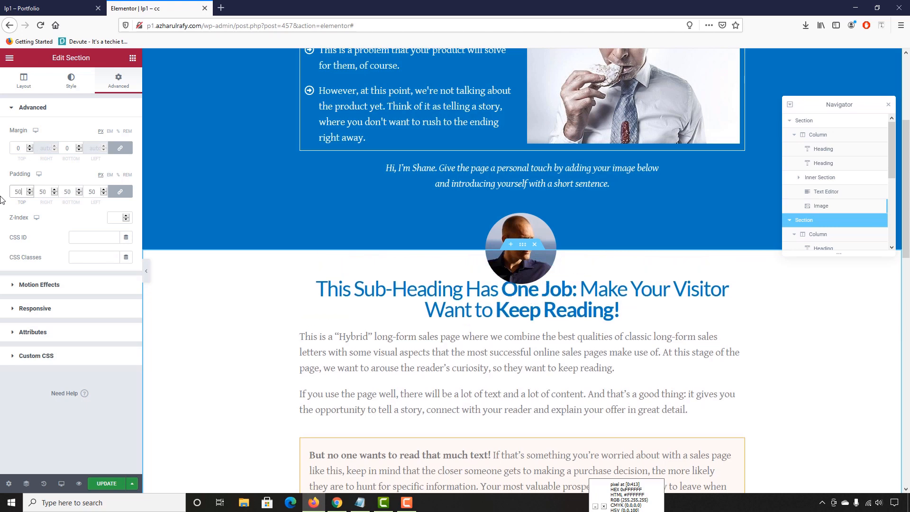
click(120, 192)
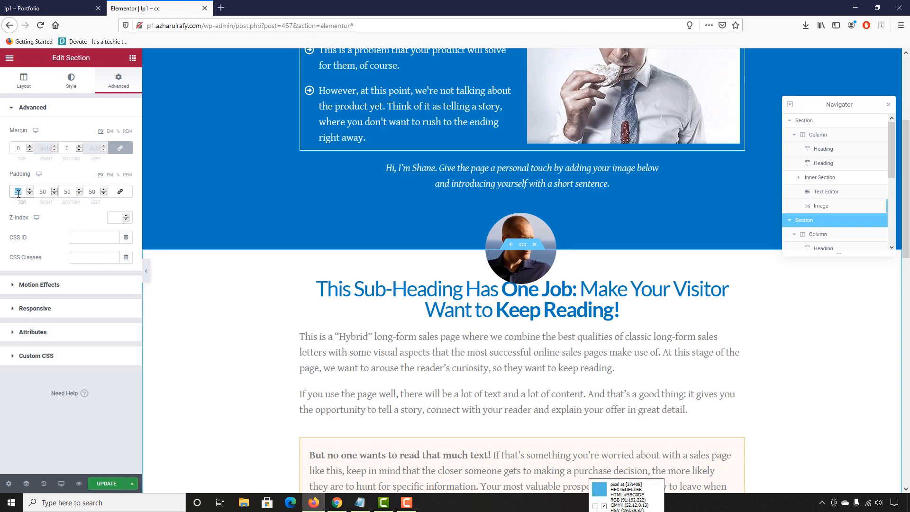
double_click(18, 191)
text(100)
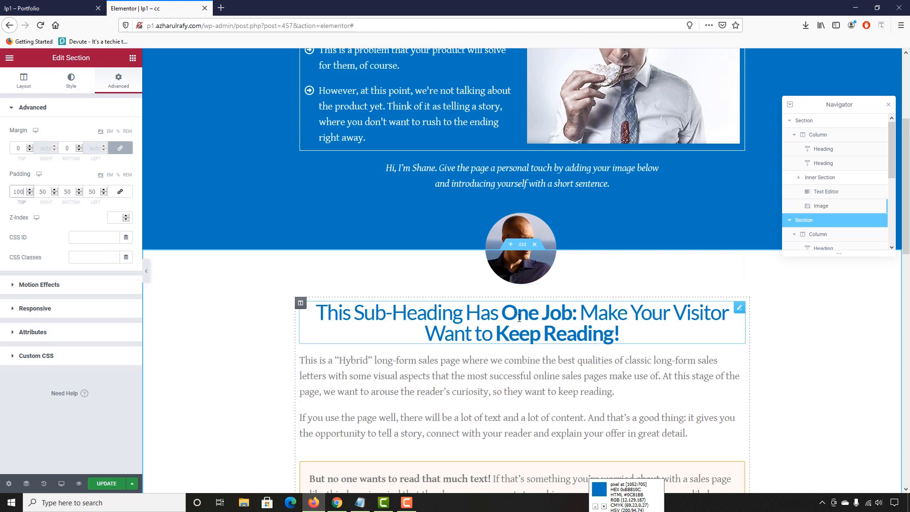
text(0)
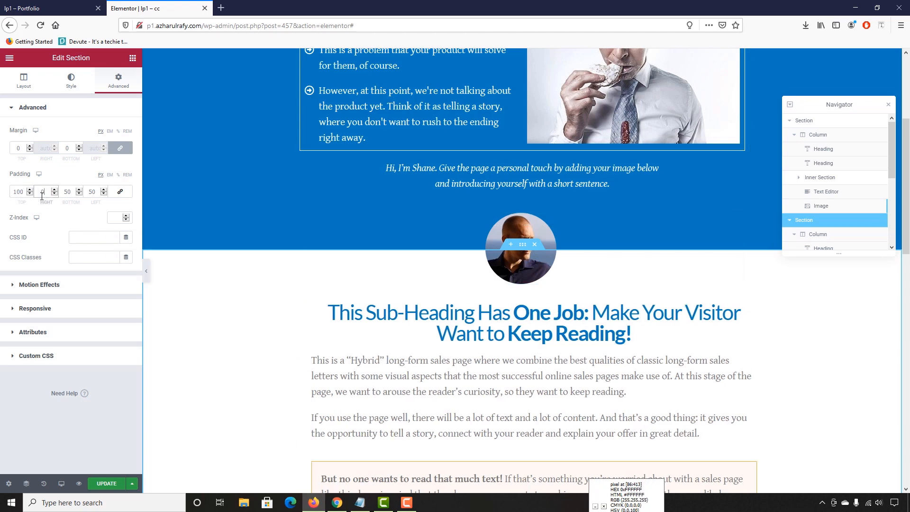
double_click(93, 192)
text(0)
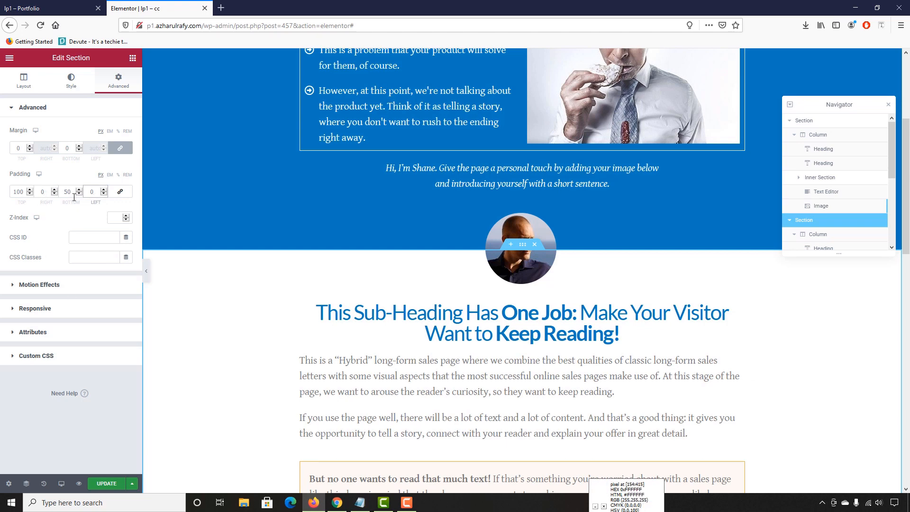
Step: Set the dark "Building Rapport" section's padding to 50 top and bottom and 0 right and left, with top and bottom margin 0
scroll(428, 338, down, 10)
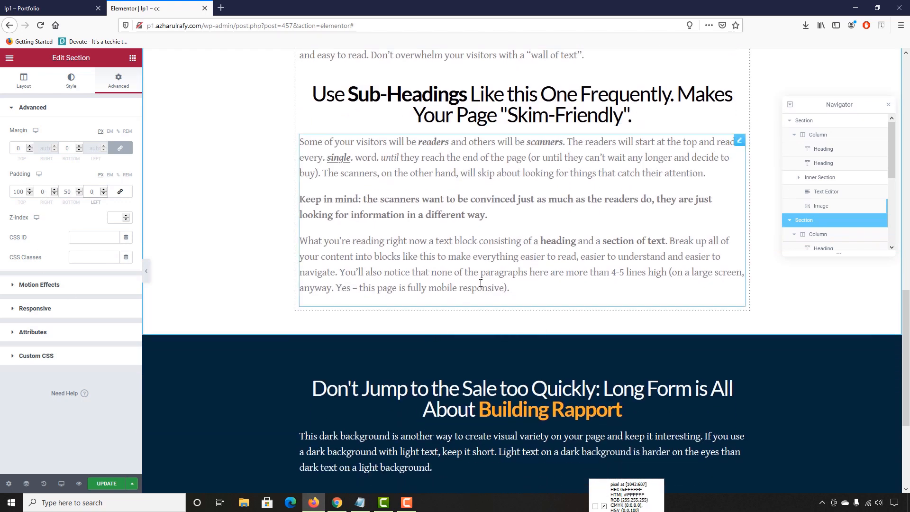
scroll(524, 302, down, 1)
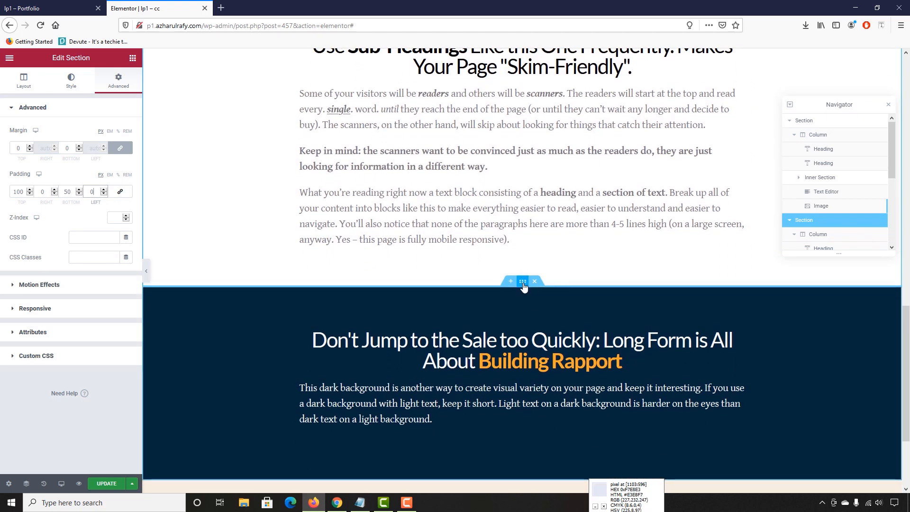
click(523, 302)
click(116, 85)
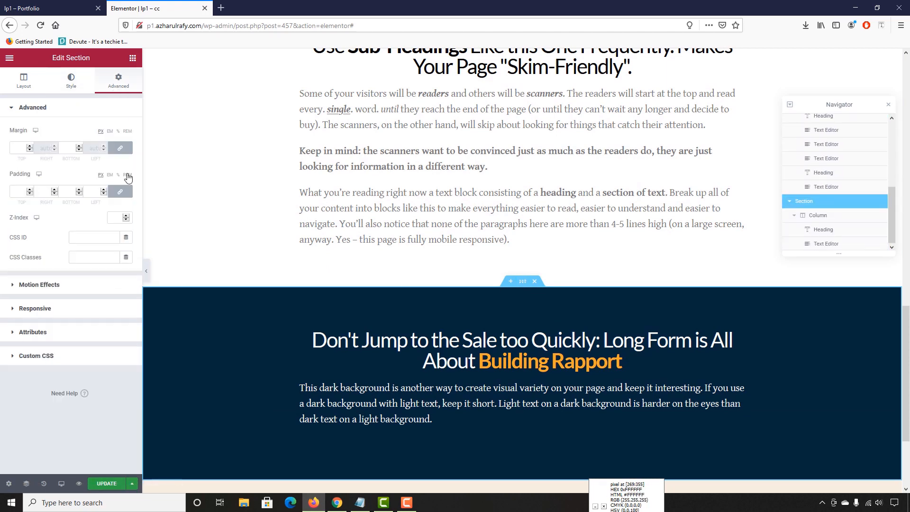
click(120, 191)
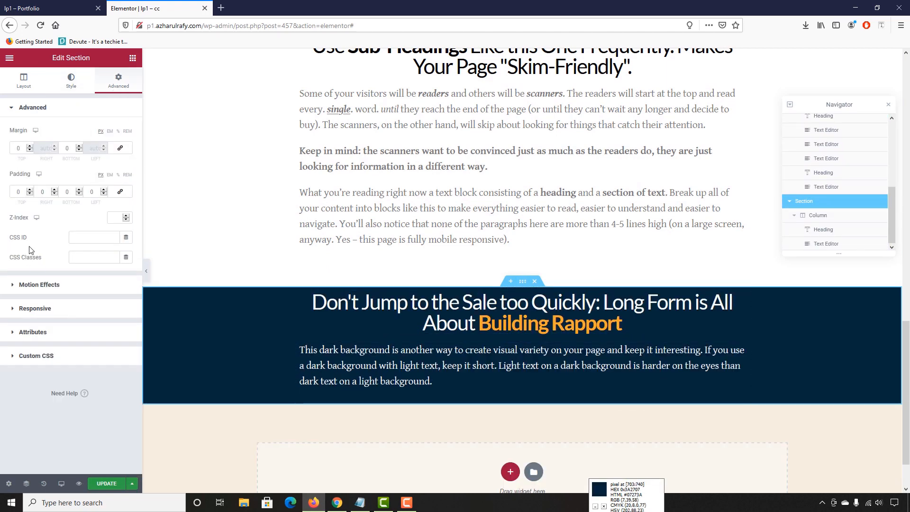
drag(18, 192, 1, 194)
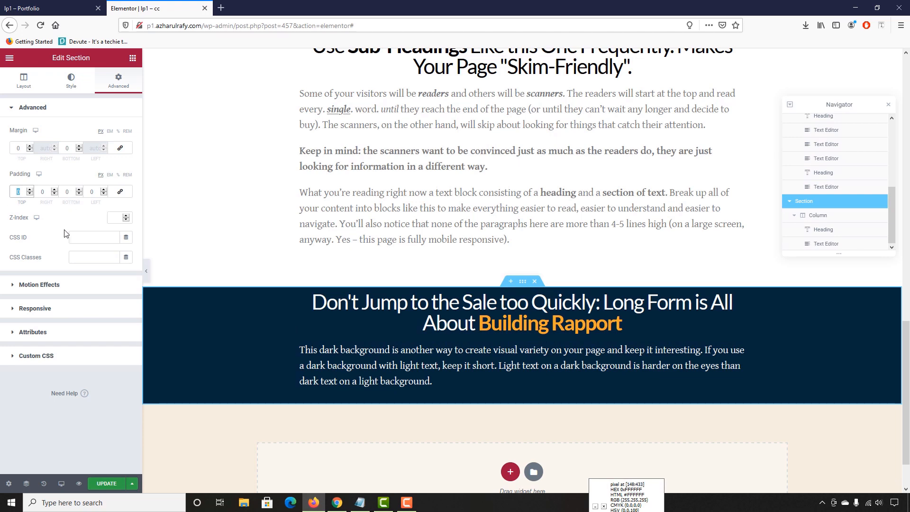
text(50)
click(67, 191)
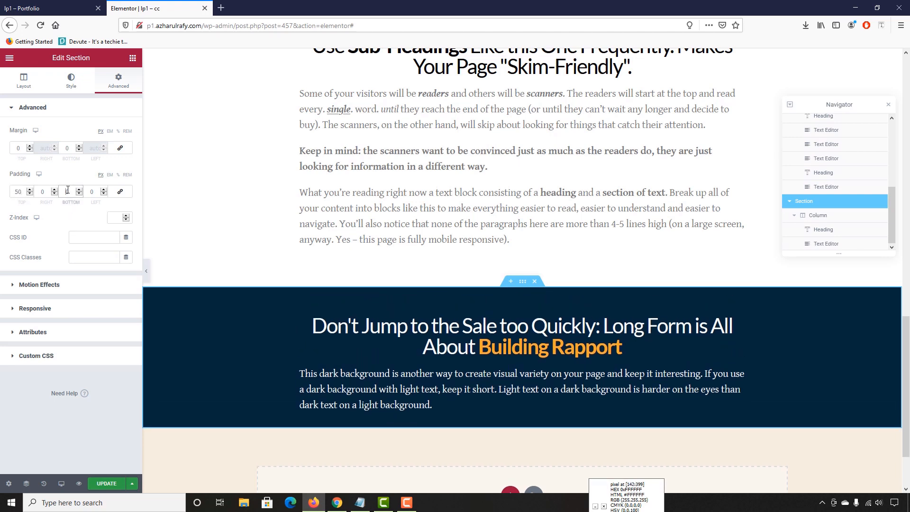
text(50)
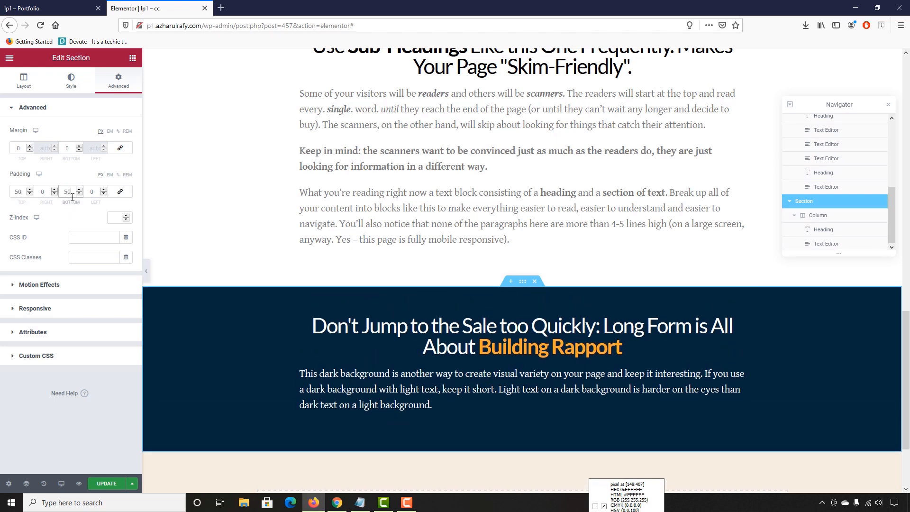
Step: Save the page and open its preview
scroll(561, 377, up, 2)
scroll(562, 377, down, 3)
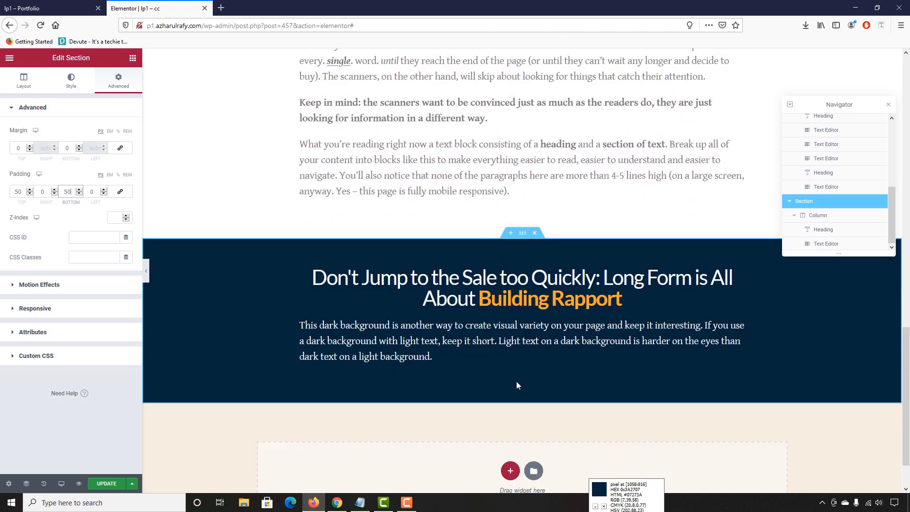
click(107, 483)
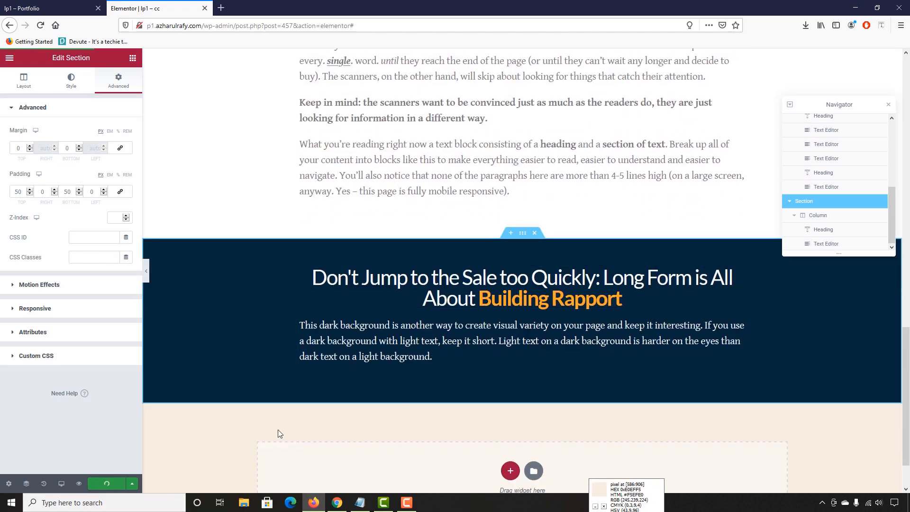
scroll(280, 434, up, 1)
click(79, 483)
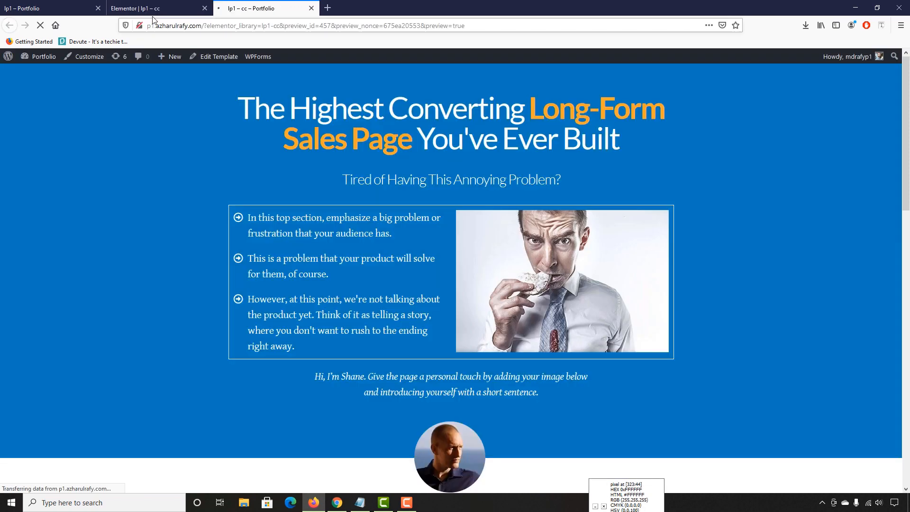
Step: Place the editor's browser tab ahead of the live lp1 page's tab and open the lp1 page
click(197, 9)
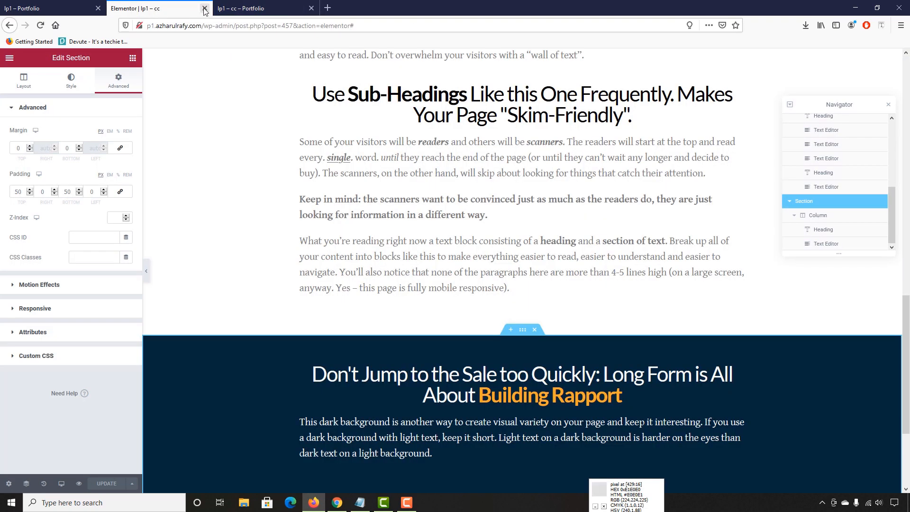
drag(178, 8, 104, 7)
click(137, 7)
Step: Compare the preview with the live lp1 page, from the blue top section down to the dark "Building Rapport" section
scroll(245, 257, up, 5)
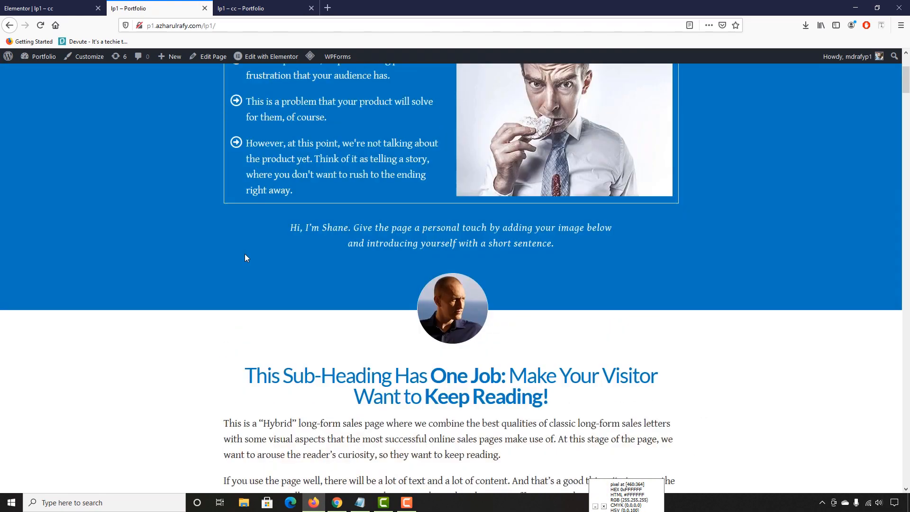
scroll(252, 275, up, 3)
click(243, 6)
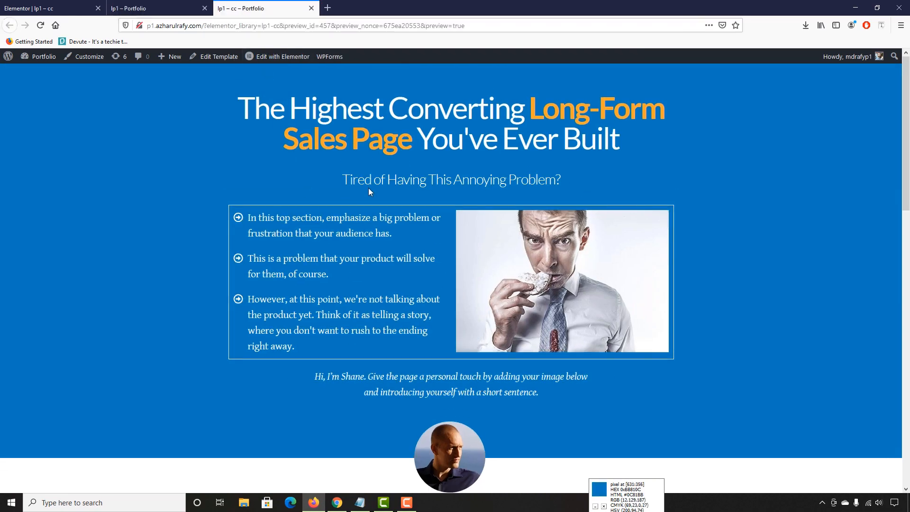
scroll(220, 355, down, 7)
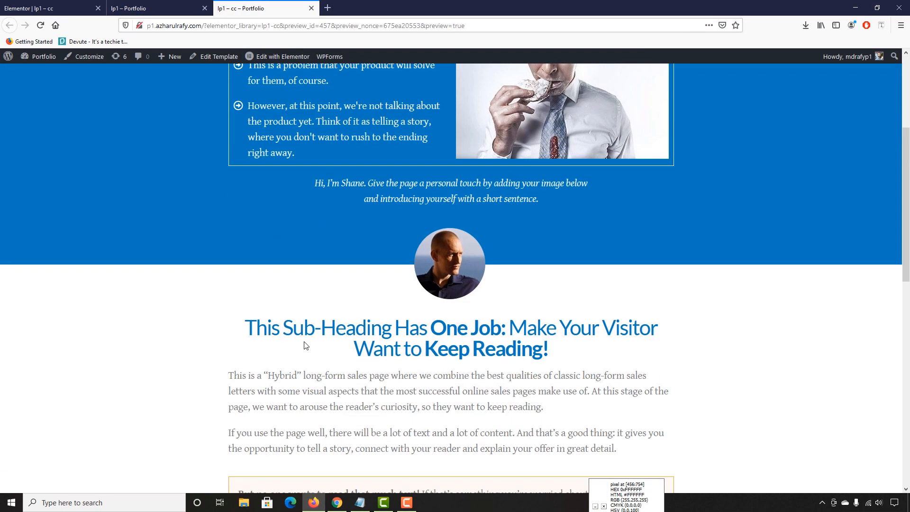
scroll(334, 287, down, 8)
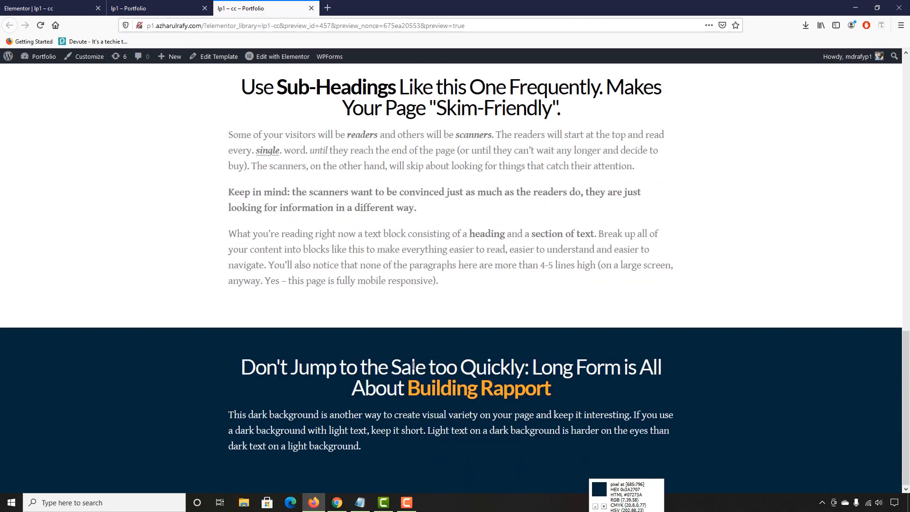
click(157, 8)
scroll(356, 301, down, 8)
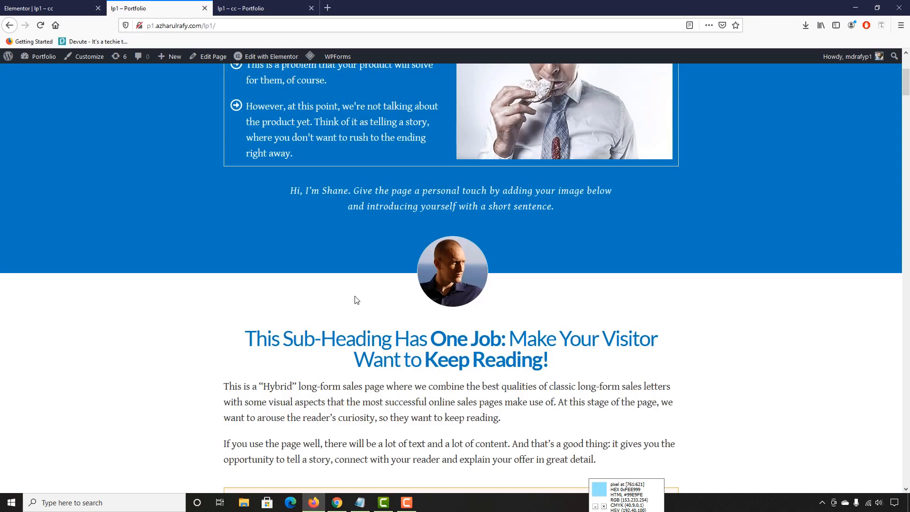
scroll(322, 346, down, 12)
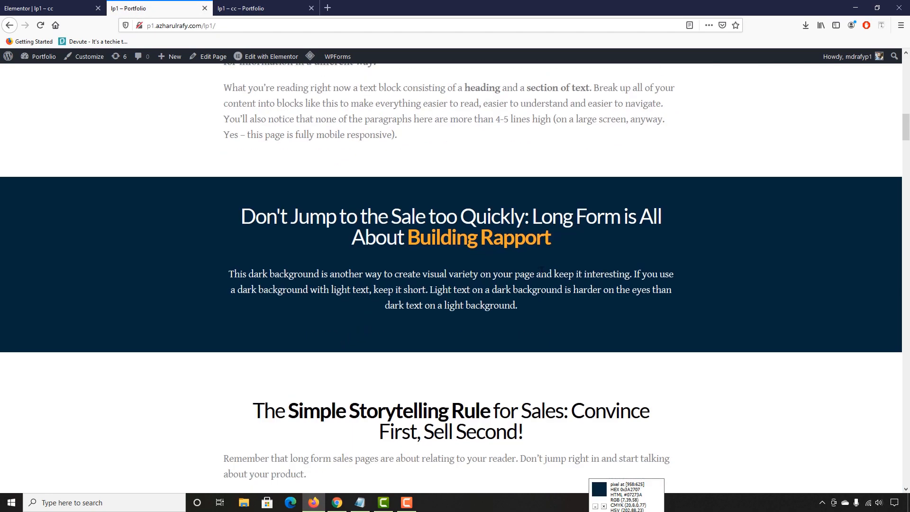
Step: Examine the live lp1 page from the main headline through the highlight boxes and dark section to the icon image section
scroll(534, 280, up, 5)
scroll(535, 280, up, 15)
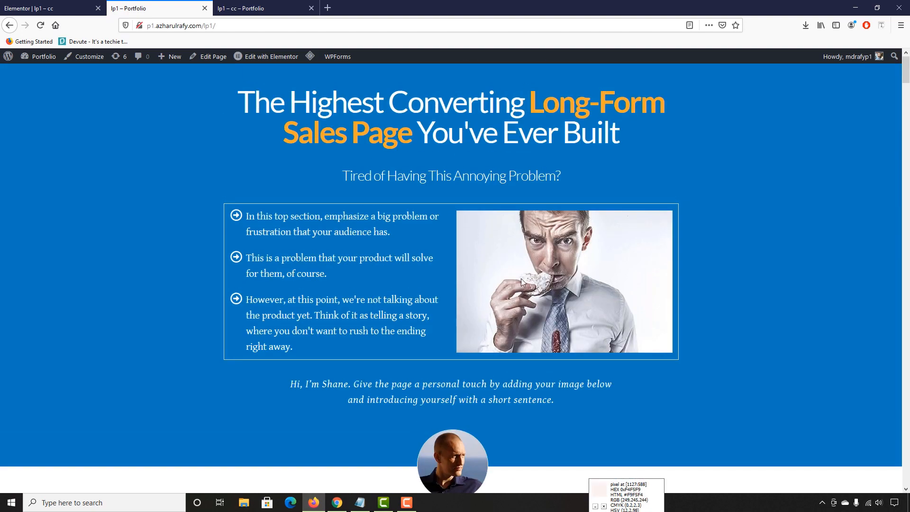
scroll(100, 328, down, 4)
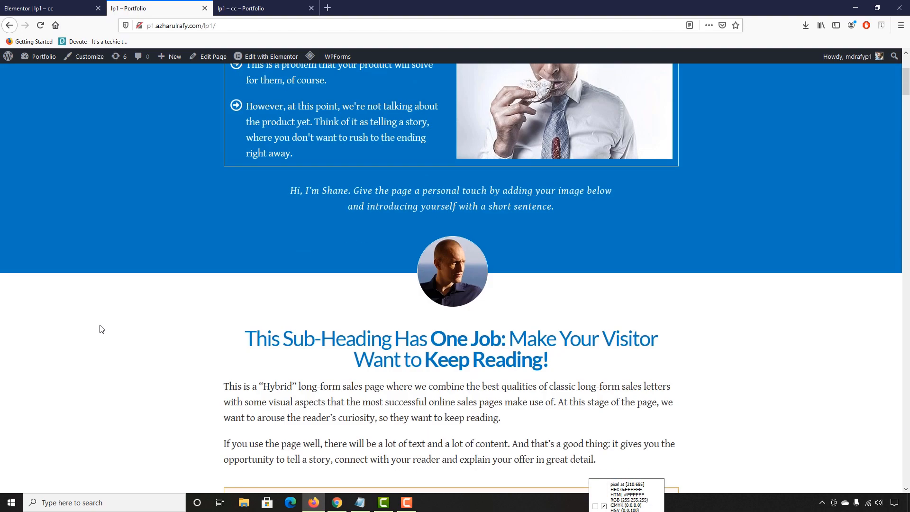
scroll(256, 323, up, 2)
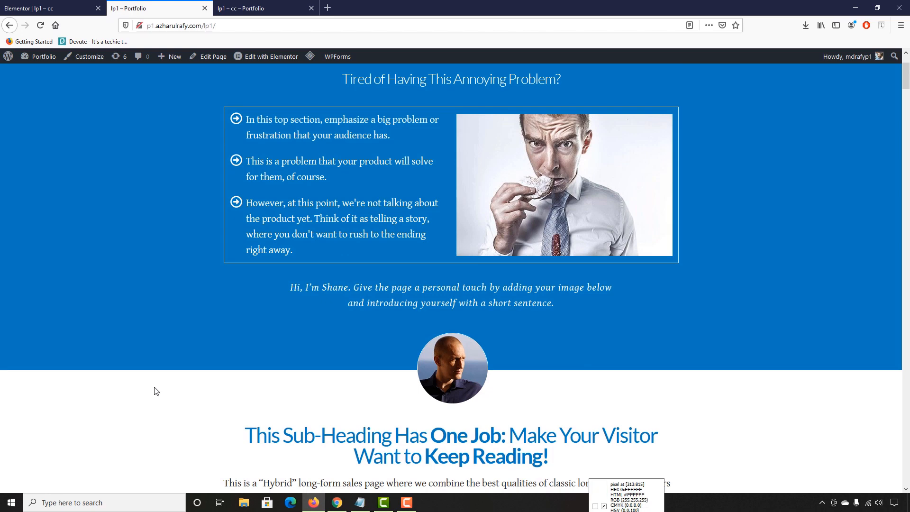
scroll(154, 389, up, 1)
scroll(178, 320, up, 1)
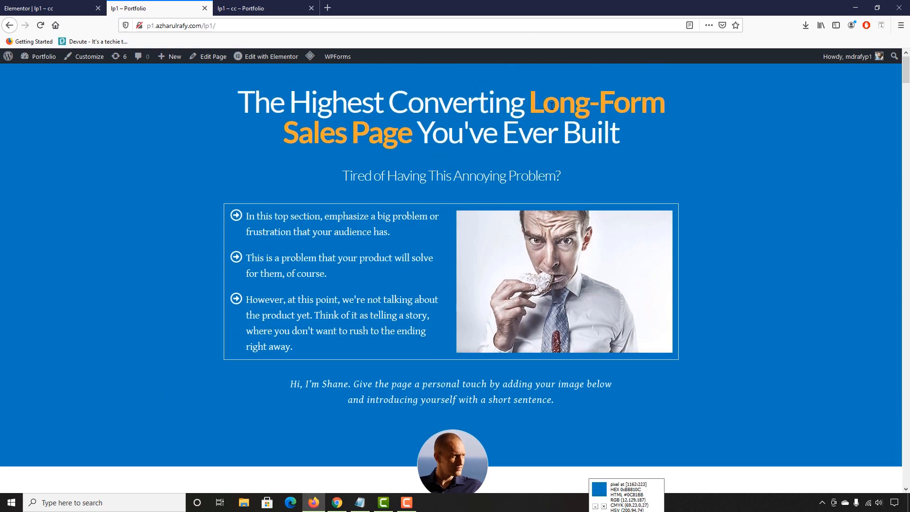
drag(552, 105, 353, 126)
scroll(105, 371, down, 7)
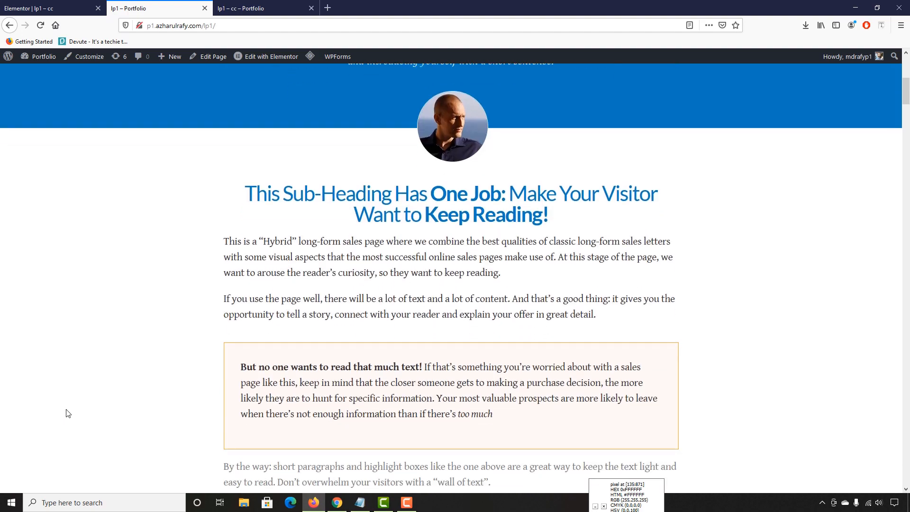
scroll(68, 413, down, 10)
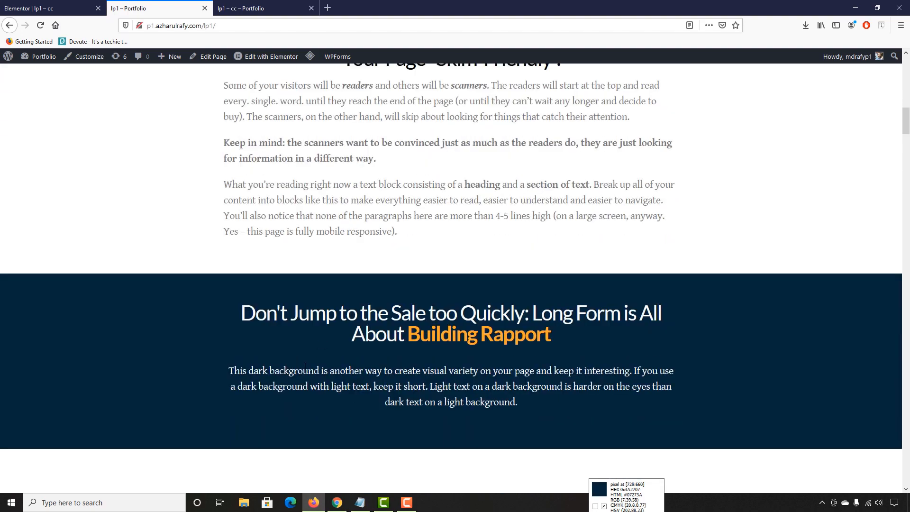
scroll(304, 362, up, 4)
scroll(290, 325, down, 3)
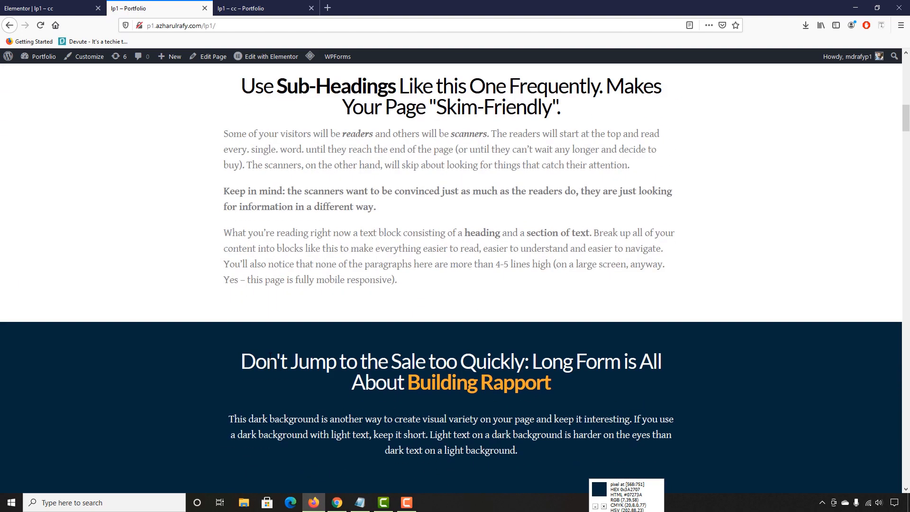
scroll(265, 367, down, 5)
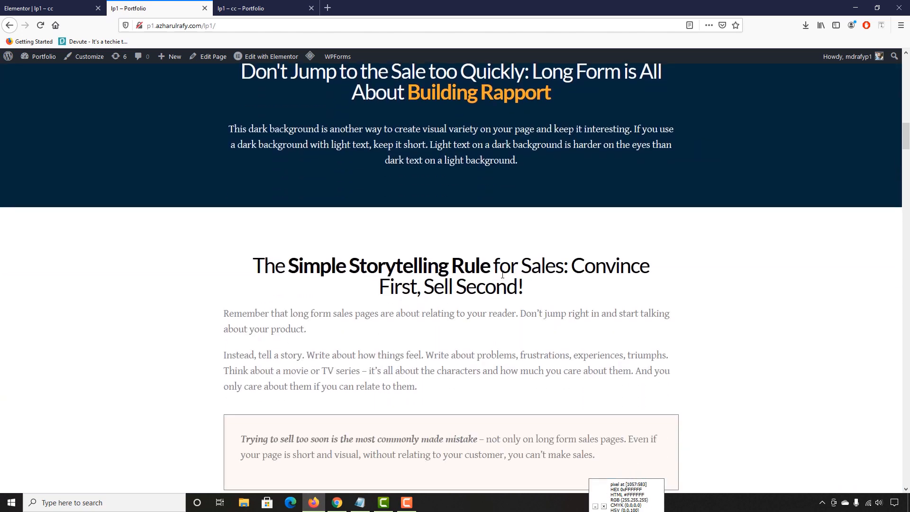
scroll(264, 352, down, 4)
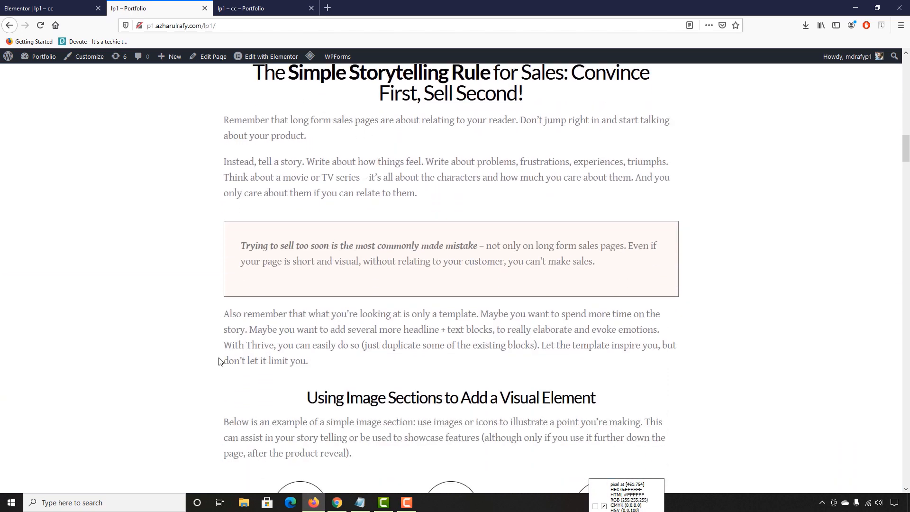
scroll(457, 298, down, 6)
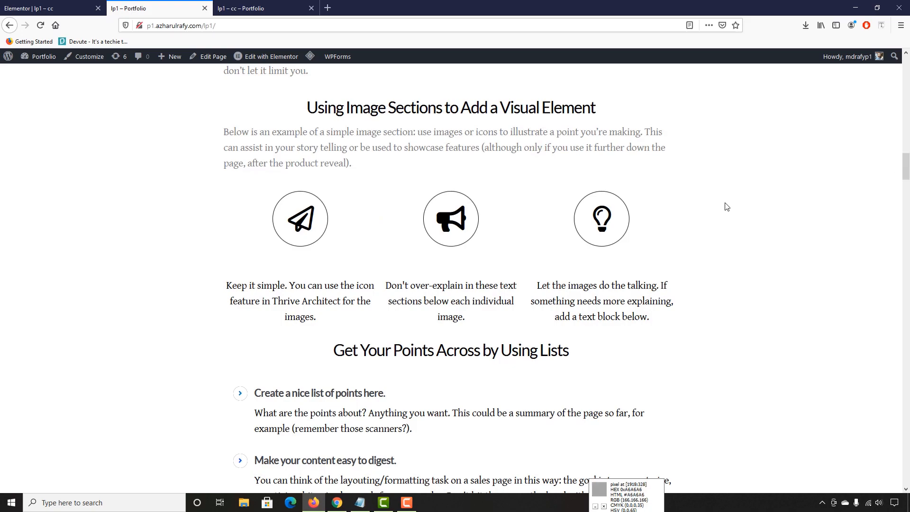
scroll(730, 265, down, 3)
Step: Examine the live lp1 page again from the top through the product reveal, testimonials, purchase section and pros and cons lists
drag(906, 180, 909, 59)
scroll(167, 342, down, 4)
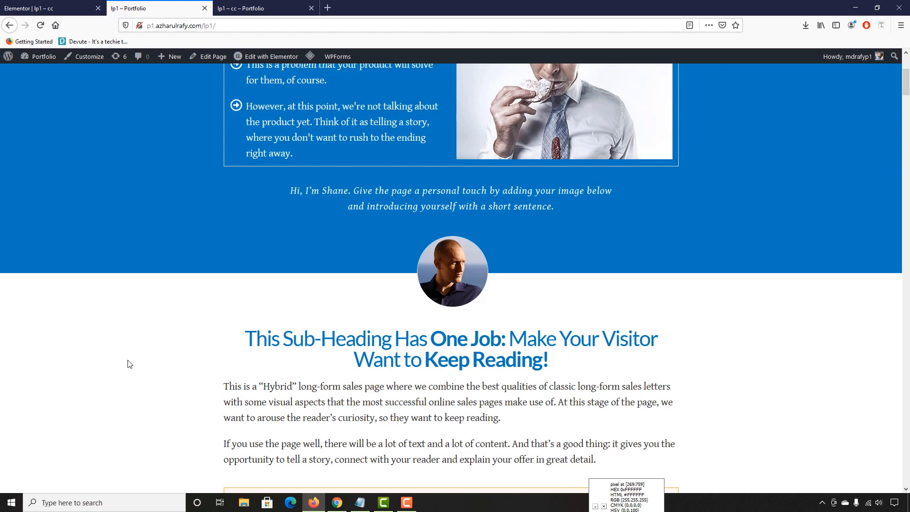
scroll(129, 364, down, 2)
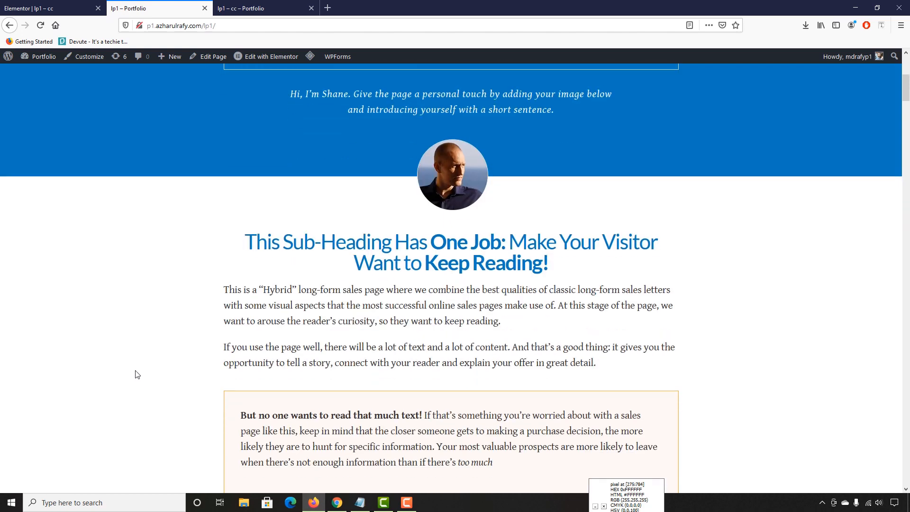
scroll(137, 374, down, 5)
scroll(182, 421, down, 20)
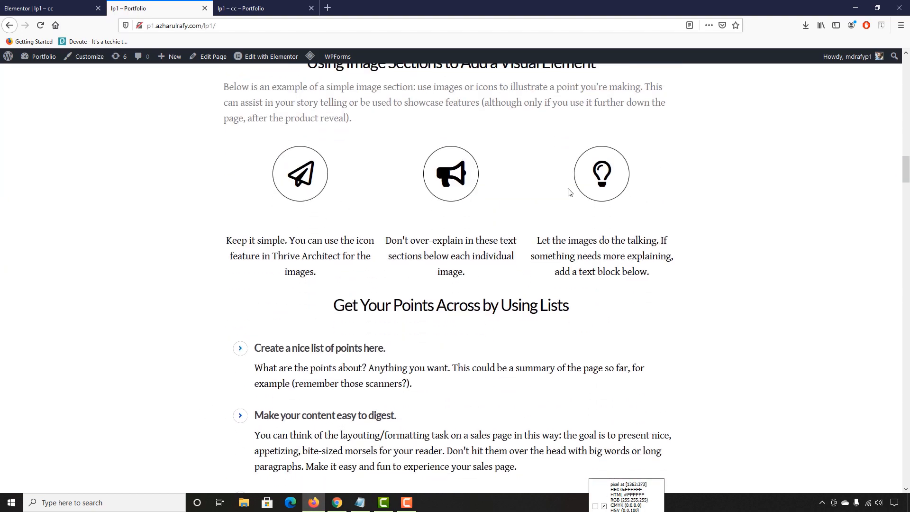
scroll(474, 295, down, 20)
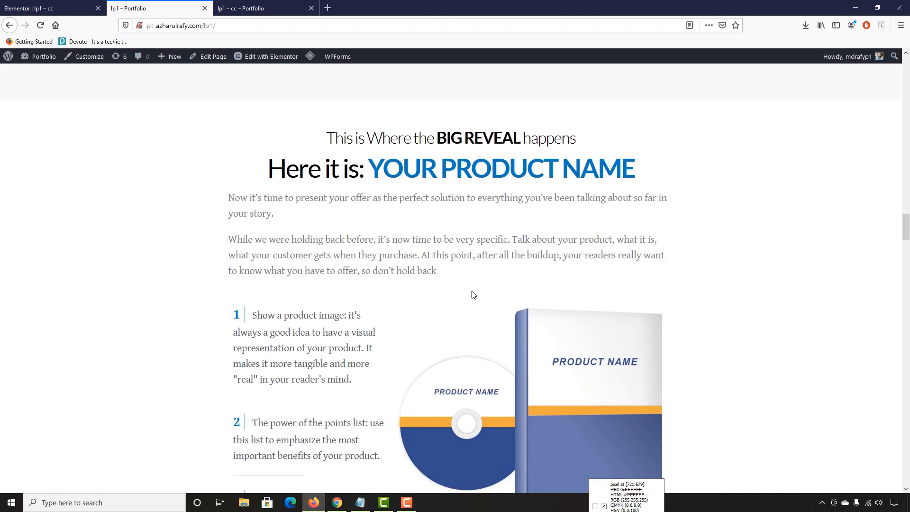
scroll(474, 294, down, 15)
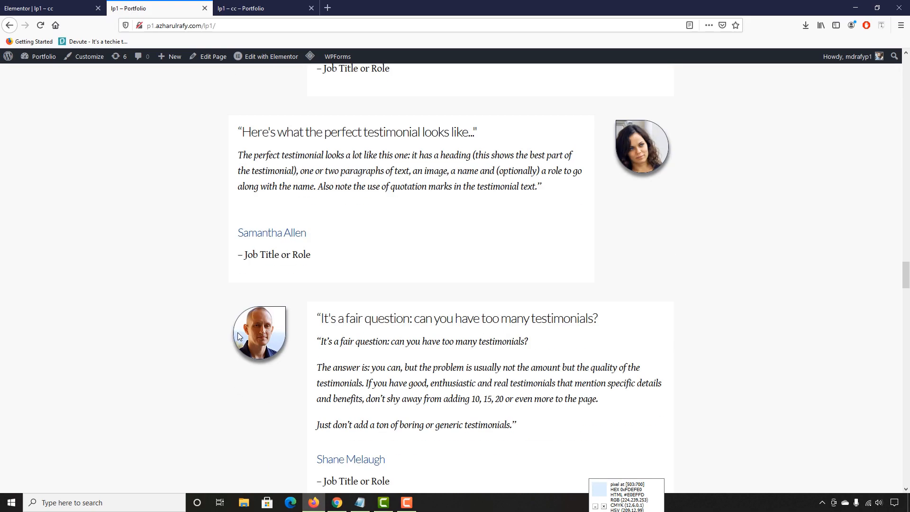
scroll(238, 332, up, 2)
scroll(273, 328, down, 10)
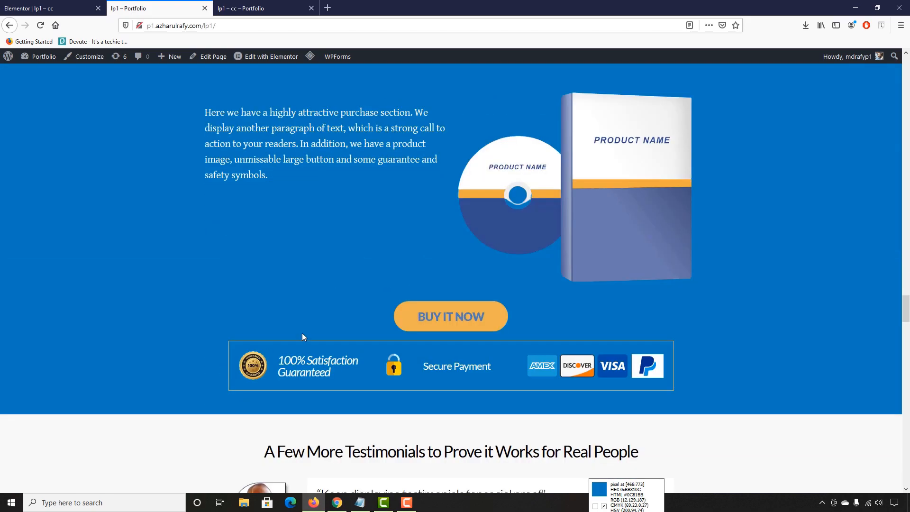
scroll(302, 334, down, 20)
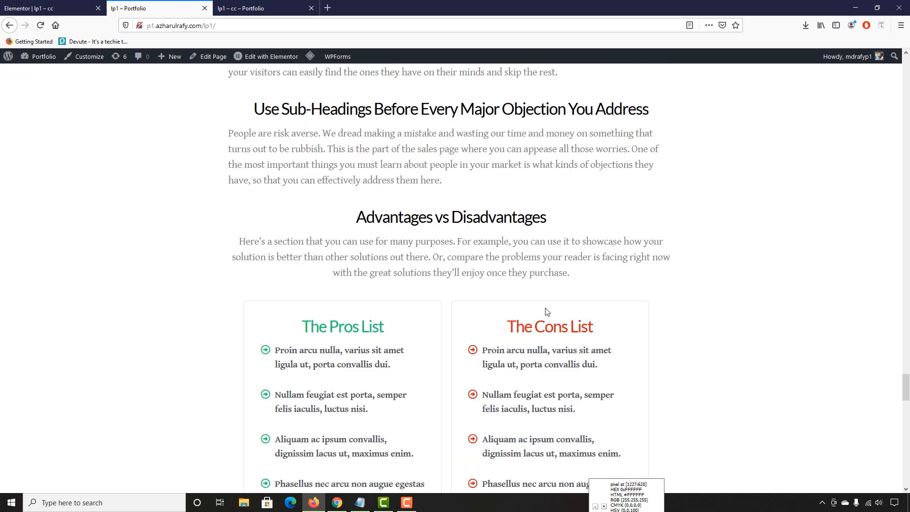
scroll(546, 311, down, 5)
scroll(611, 279, up, 2)
scroll(571, 236, down, 15)
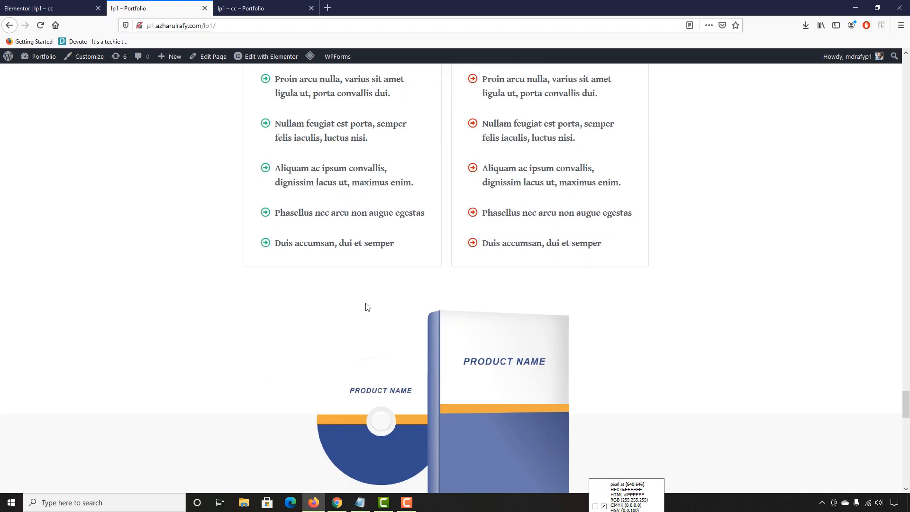
Step: Test the "Why add an FAQ section like this?" and "What questions belong here?" toggles on the live page by expanding and collapsing their answers
scroll(445, 352, down, 4)
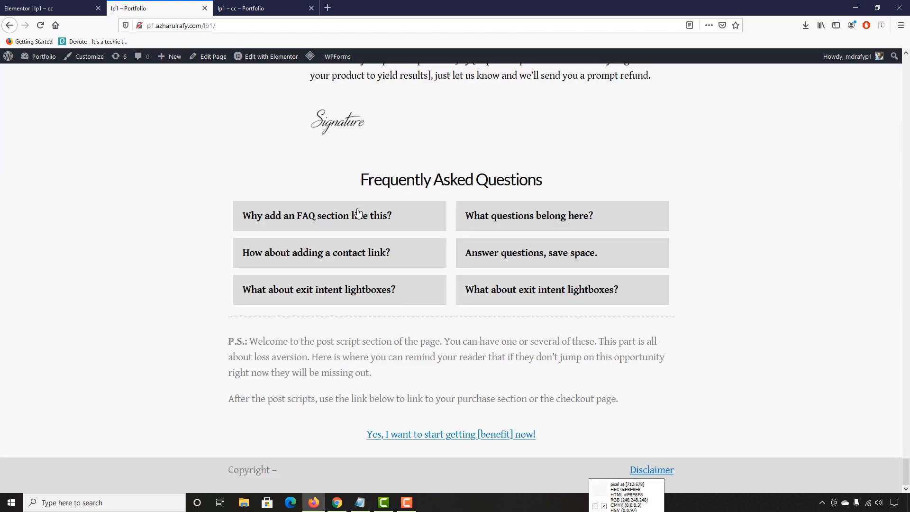
click(262, 216)
click(310, 220)
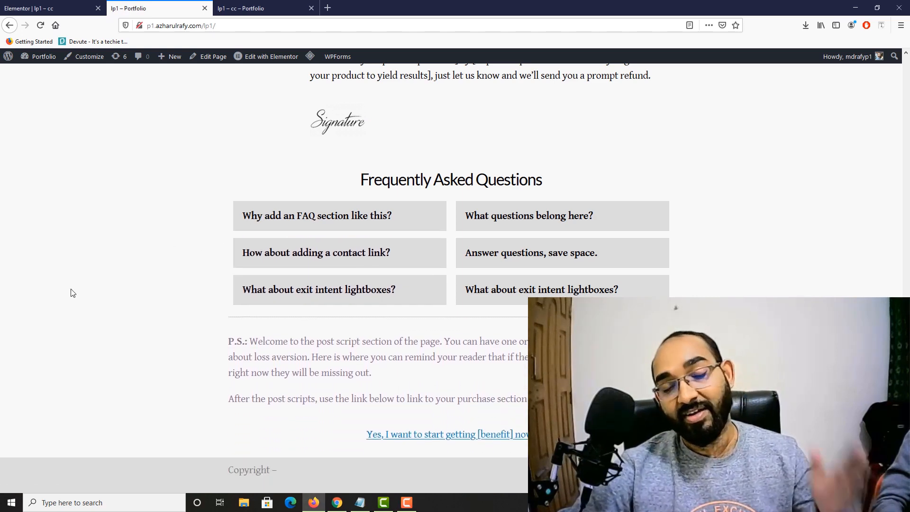
click(488, 220)
click(338, 216)
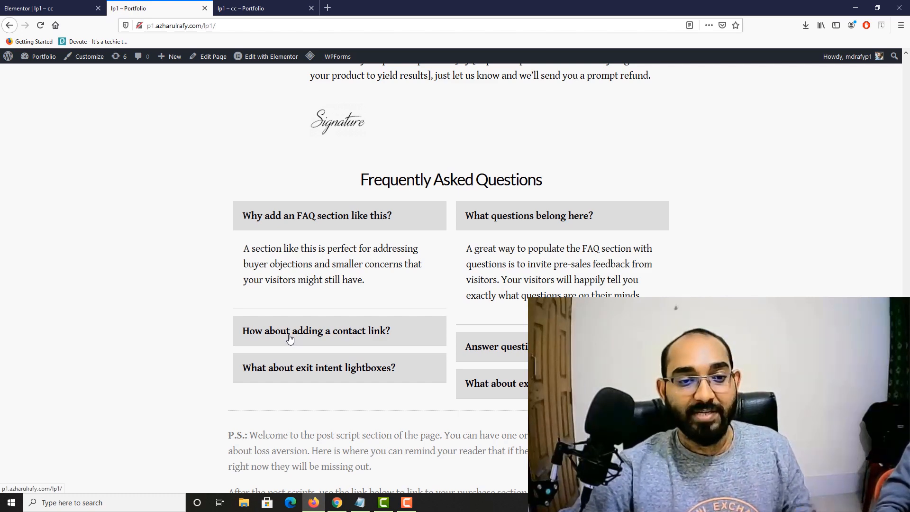
click(318, 226)
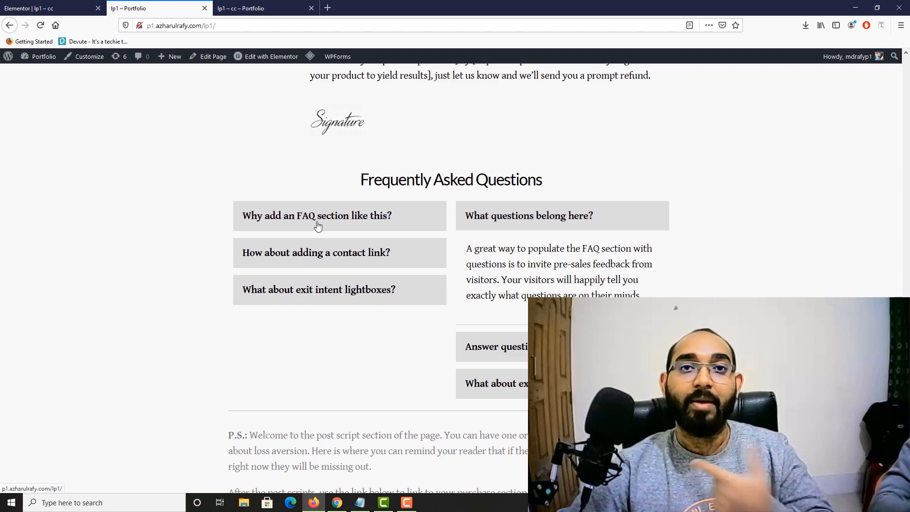
click(504, 228)
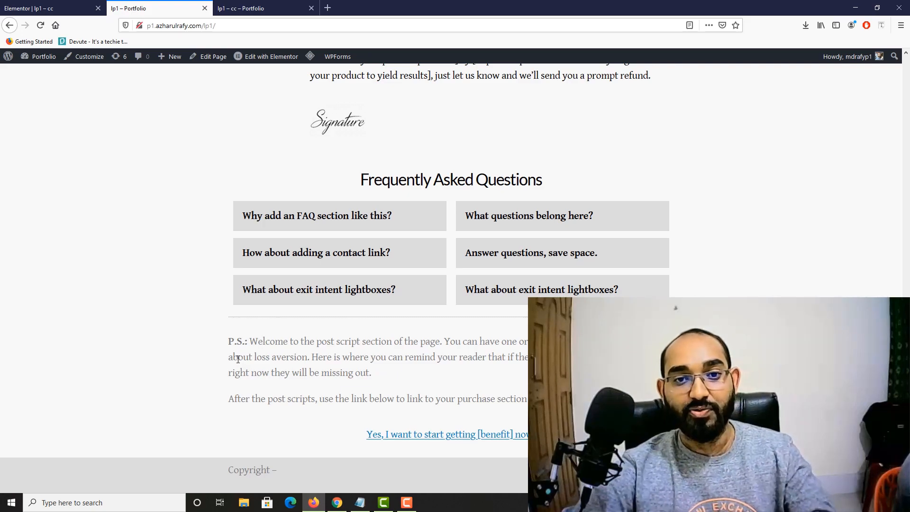
Step: Review the live lp1 page from the FAQ back up to the sub-headings text, and from the "Building Rapport" section down to the solution text block
scroll(238, 359, up, 15)
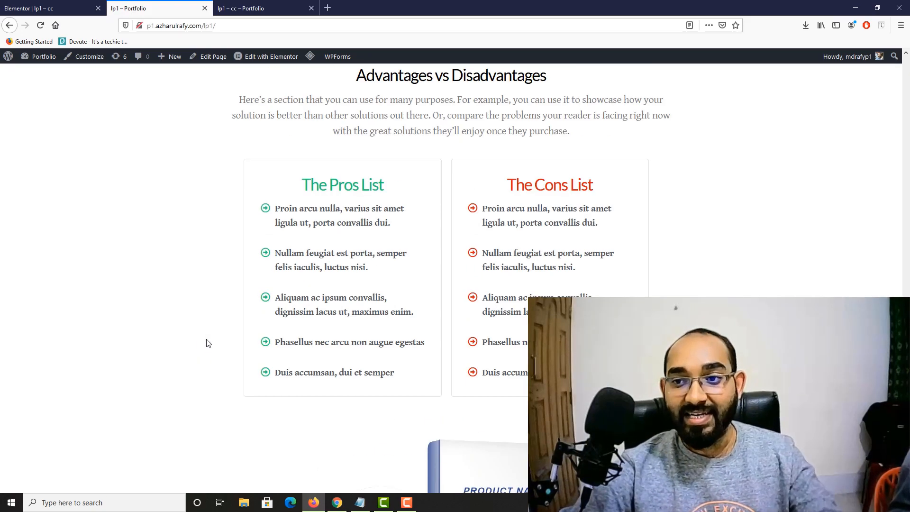
scroll(512, 286, up, 20)
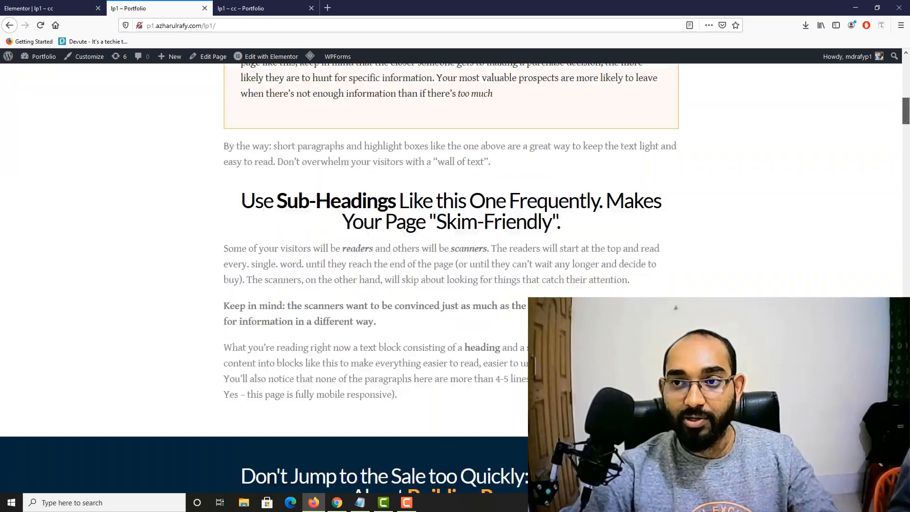
scroll(513, 283, down, 20)
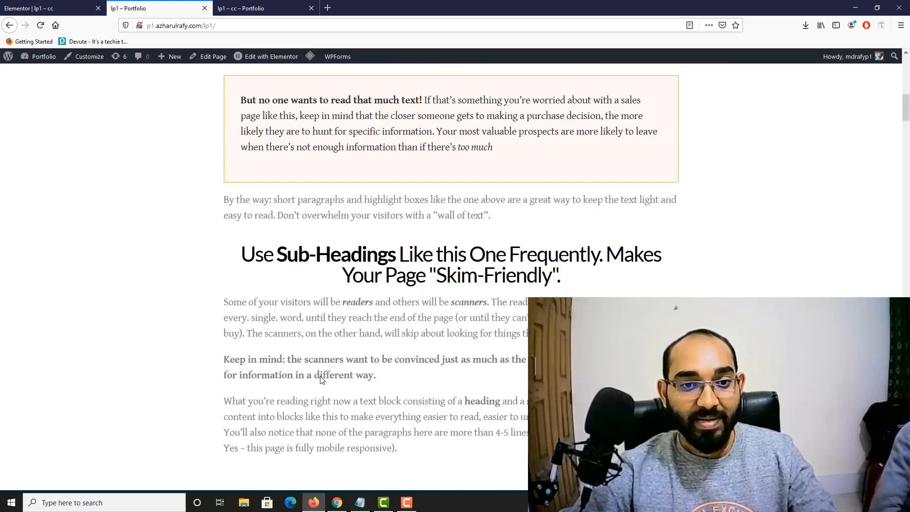
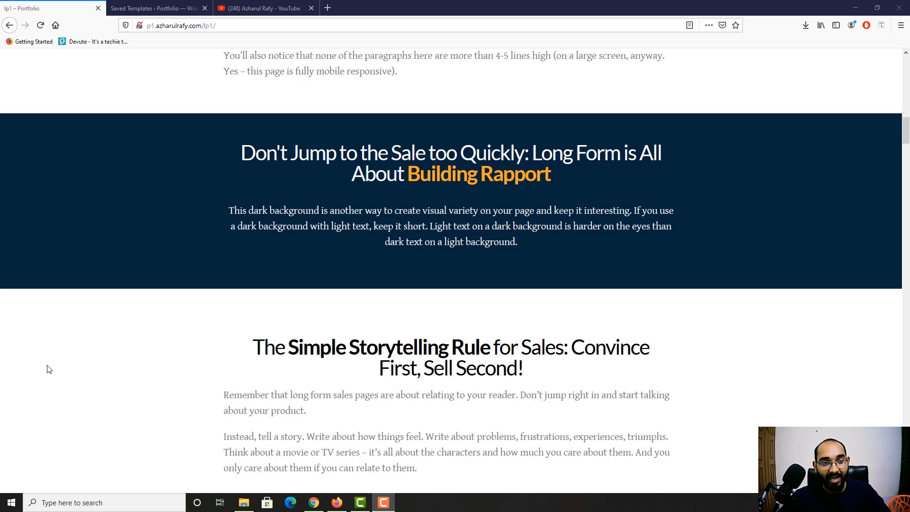
scroll(49, 369, down, 3)
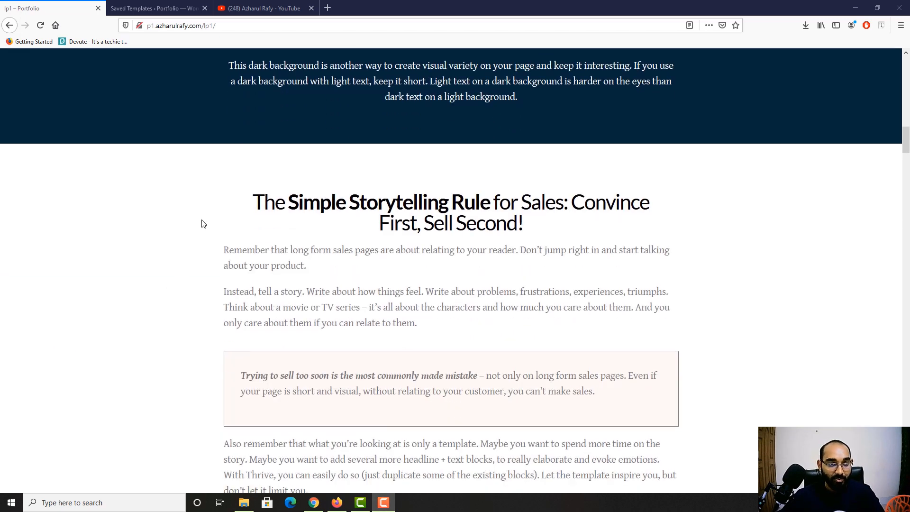
scroll(209, 258, down, 2)
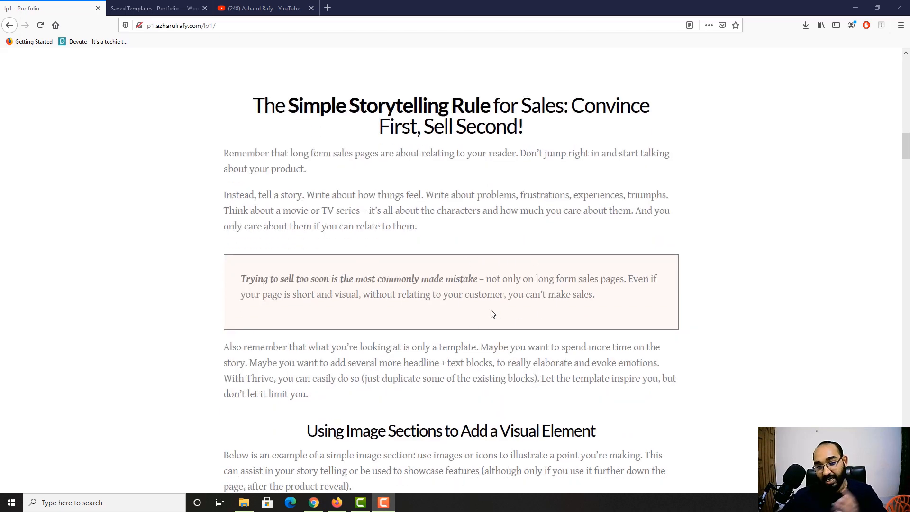
scroll(144, 326, down, 5)
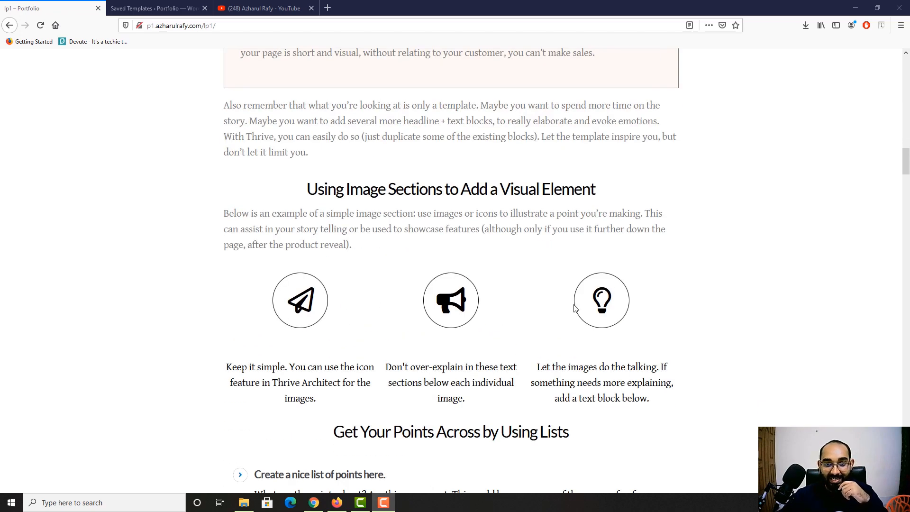
scroll(403, 327, down, 5)
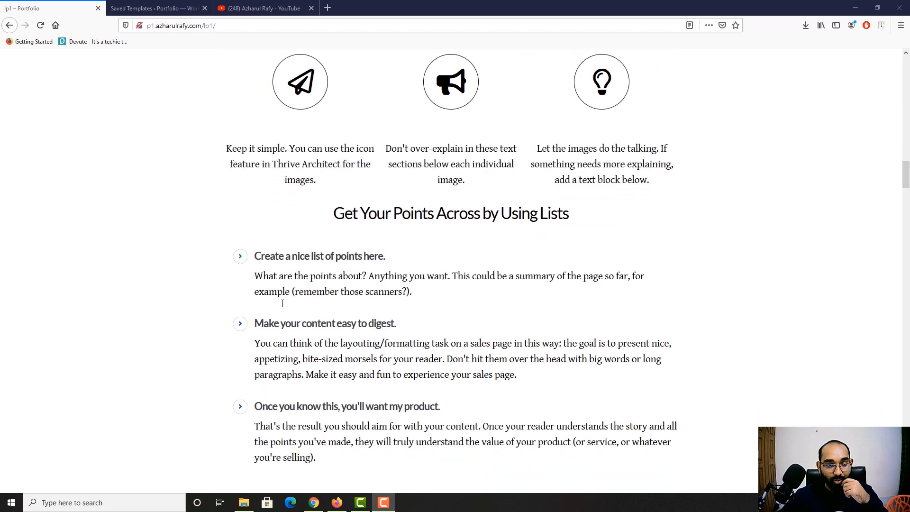
scroll(288, 233, down, 8)
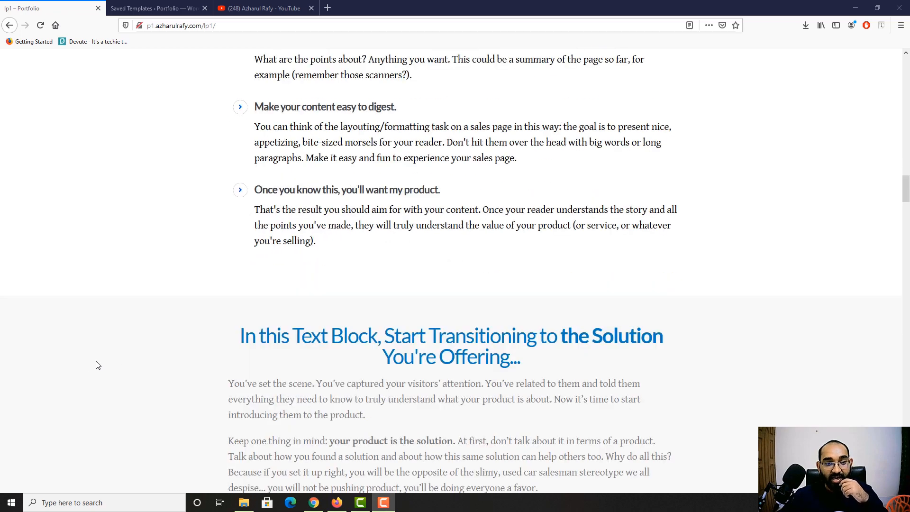
Step: Look over the product reveal section of the lp1 sales page and the uploaded videos on the YouTube channel
scroll(497, 296, down, 7)
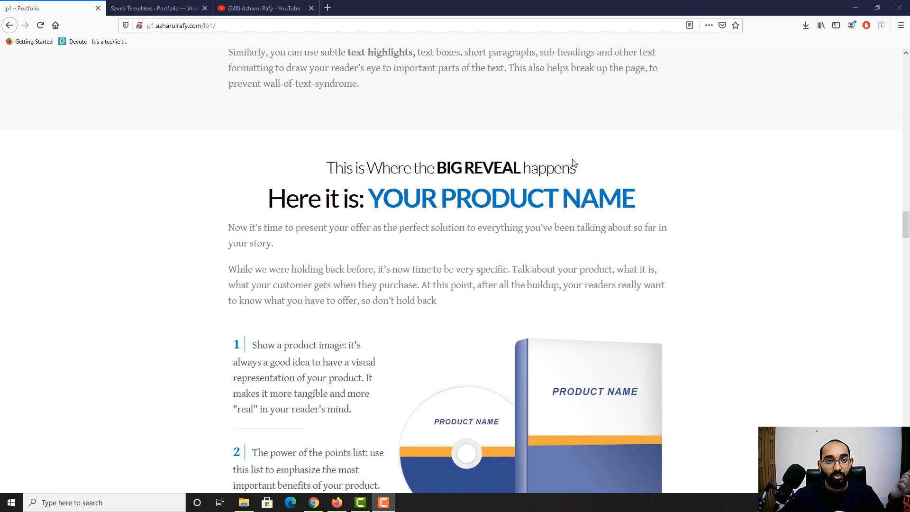
scroll(371, 277, down, 2)
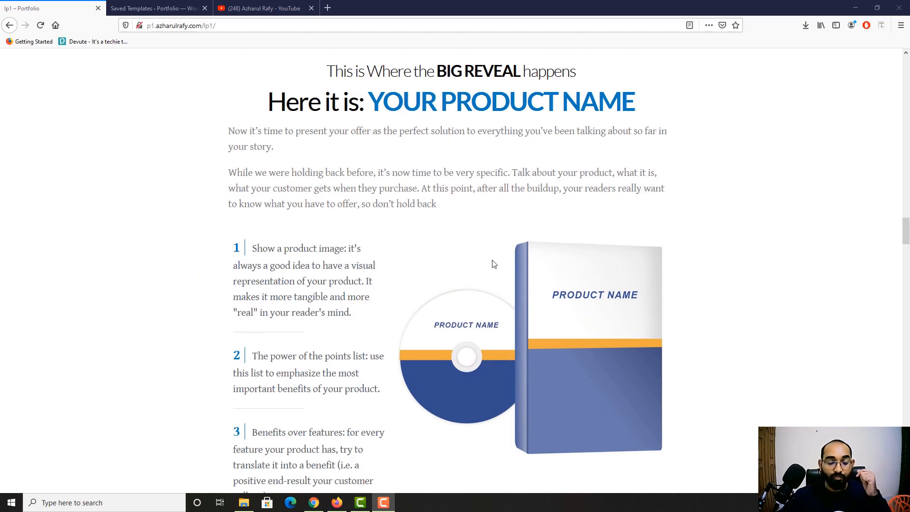
scroll(493, 264, down, 2)
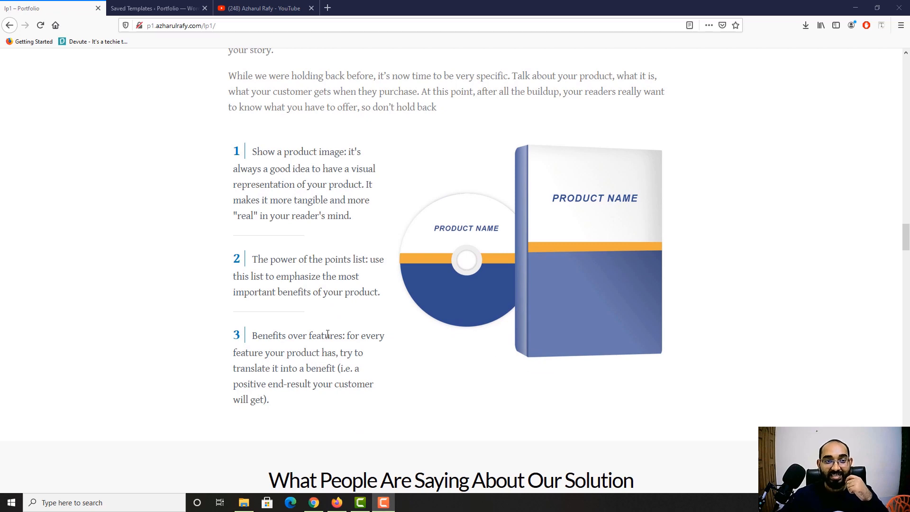
scroll(328, 334, up, 5)
scroll(328, 341, up, 1)
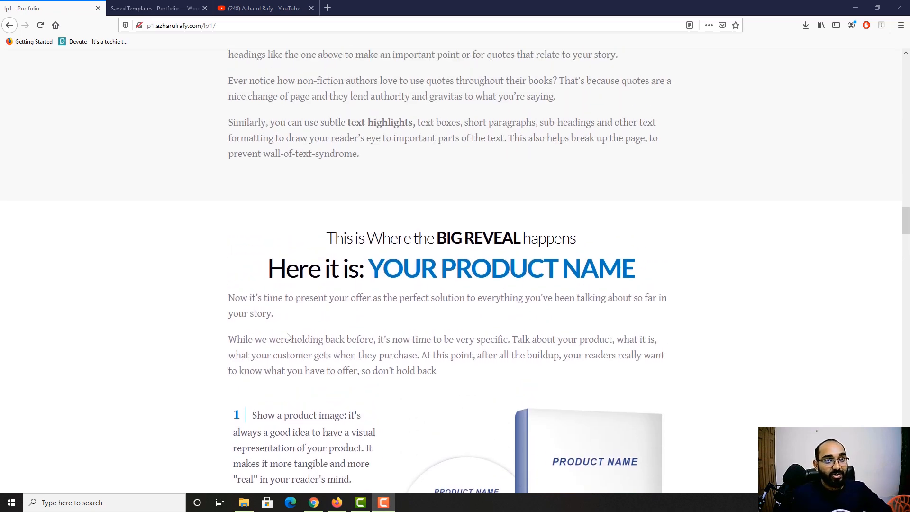
click(263, 8)
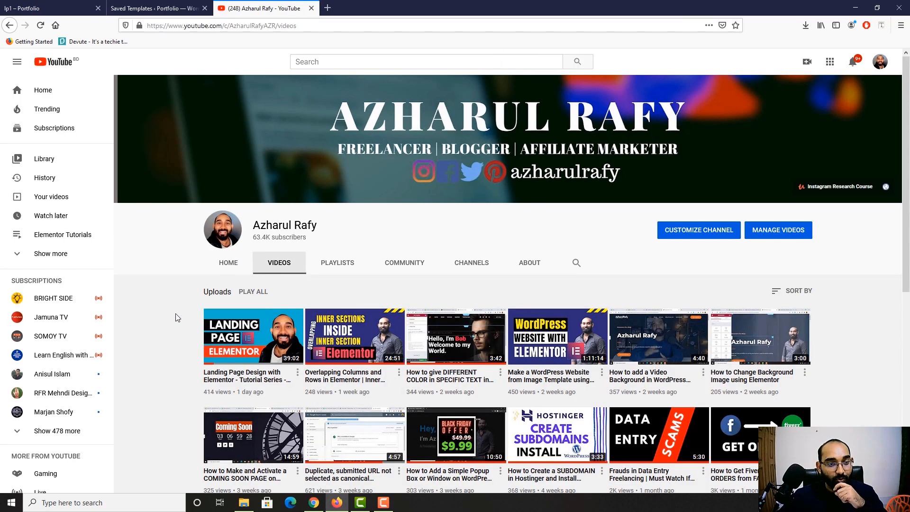
scroll(185, 284, down, 1)
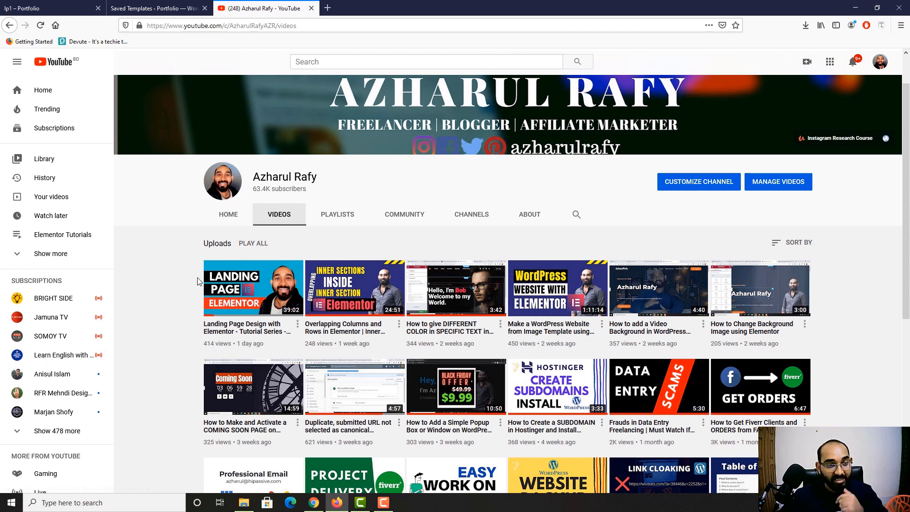
Step: Open the view of the saved template "lp1 – cc" in a new browser tab and switch to it
click(161, 4)
scroll(369, 242, down, 3)
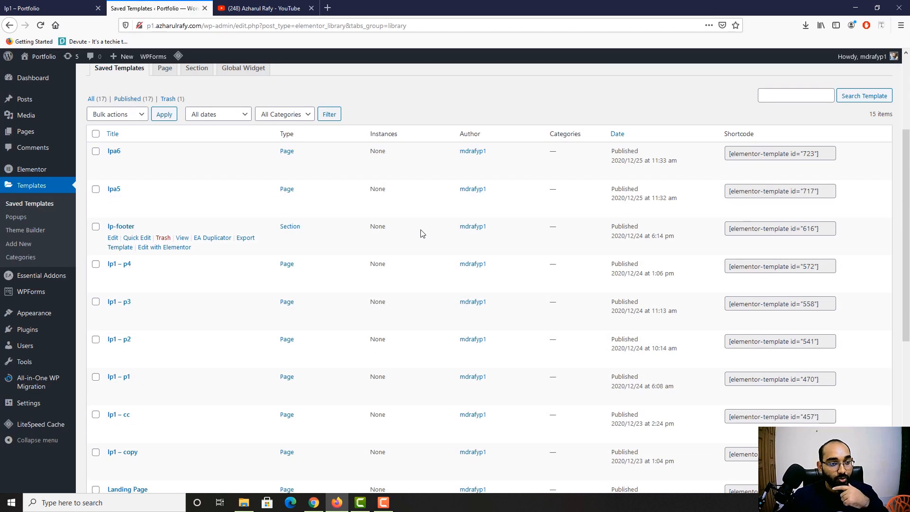
click(256, 9)
click(121, 4)
scroll(268, 284, down, 2)
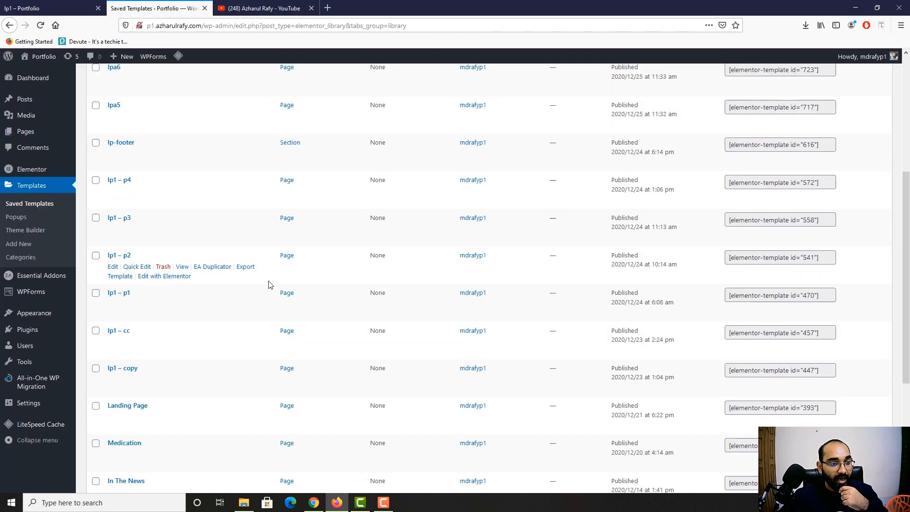
right_click(182, 330)
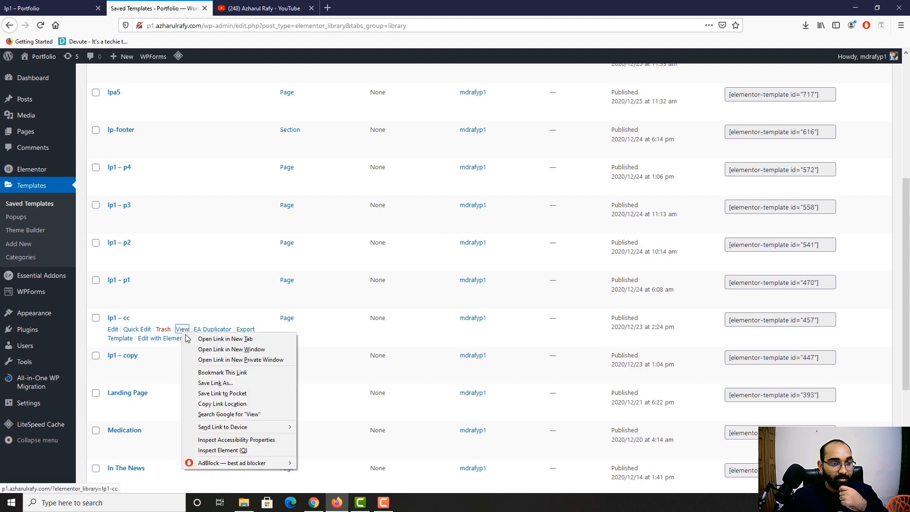
click(199, 340)
click(263, 8)
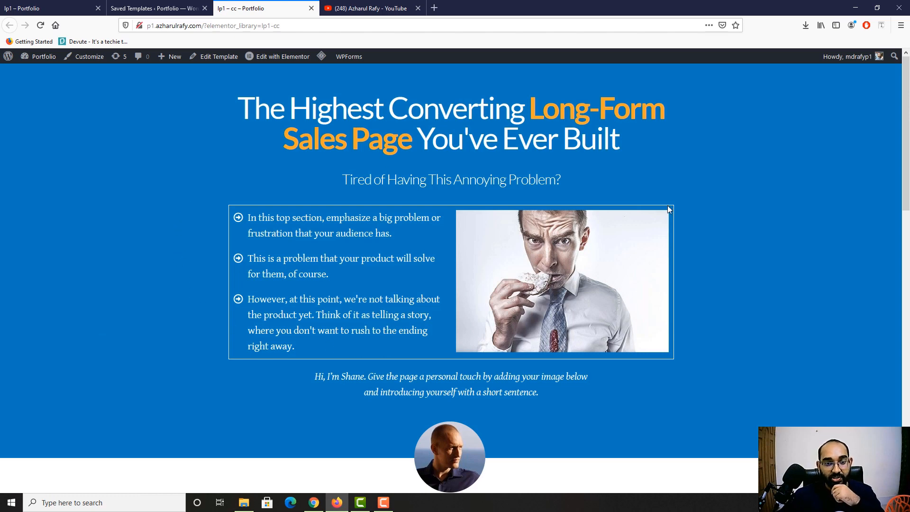
Step: Review the lp1 – cc template page from its Long-Form Sales Page headline down to the Building Rapport section
scroll(313, 351, down, 3)
scroll(382, 329, up, 3)
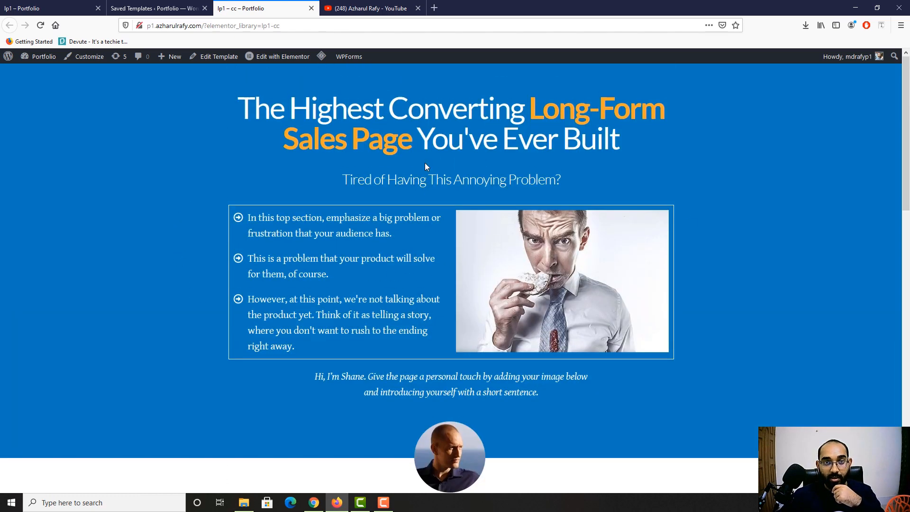
double_click(573, 114)
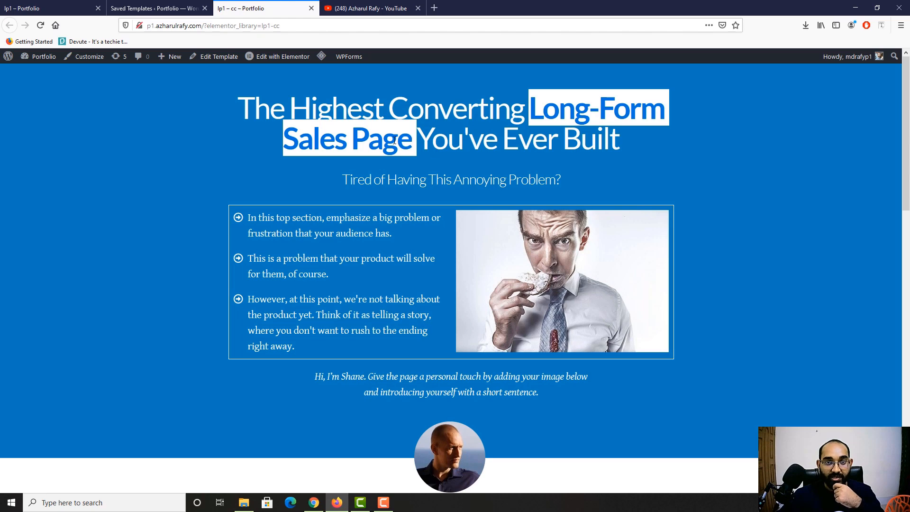
click(537, 117)
scroll(468, 283, down, 4)
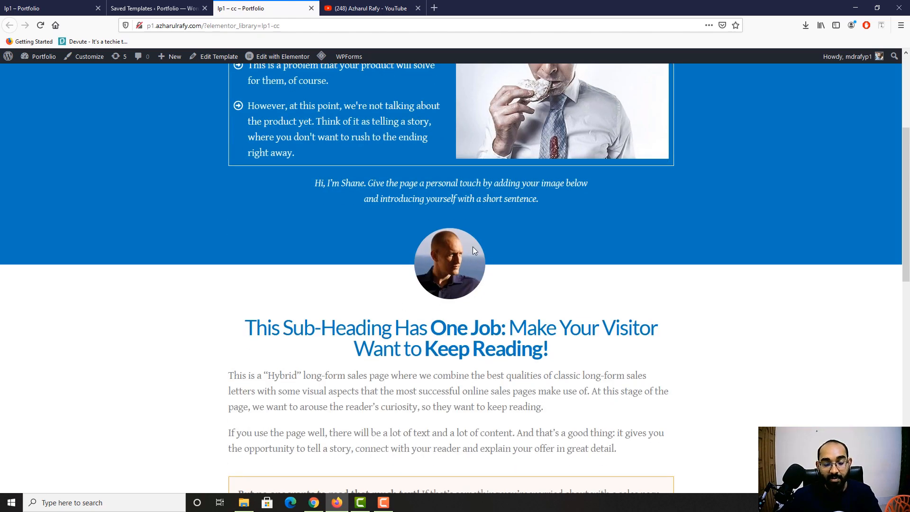
scroll(467, 280, down, 11)
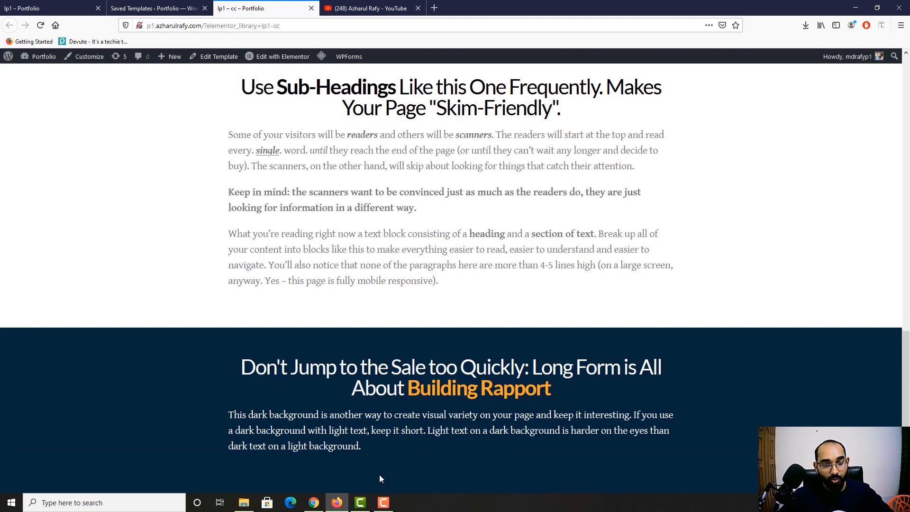
scroll(315, 349, up, 7)
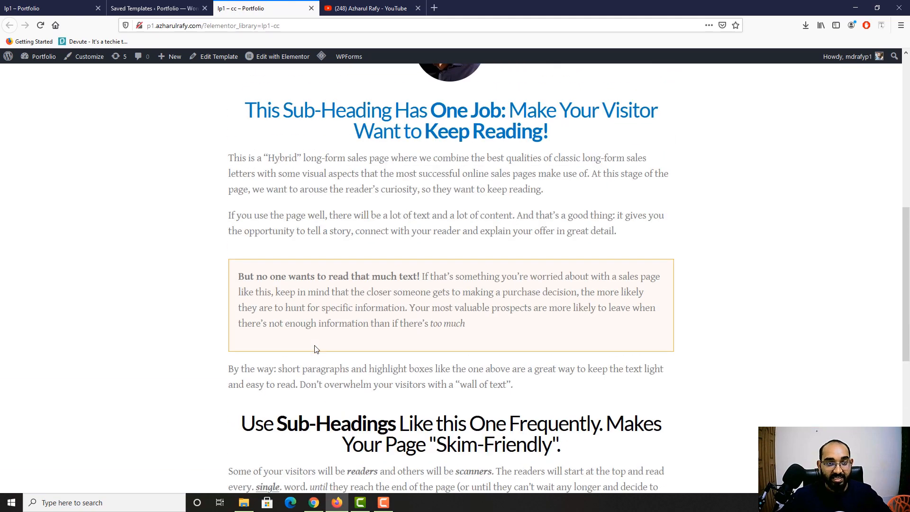
Step: Open the lp1 – cc template for editing in Elementor and close the YouTube and Saved Templates tabs
click(262, 63)
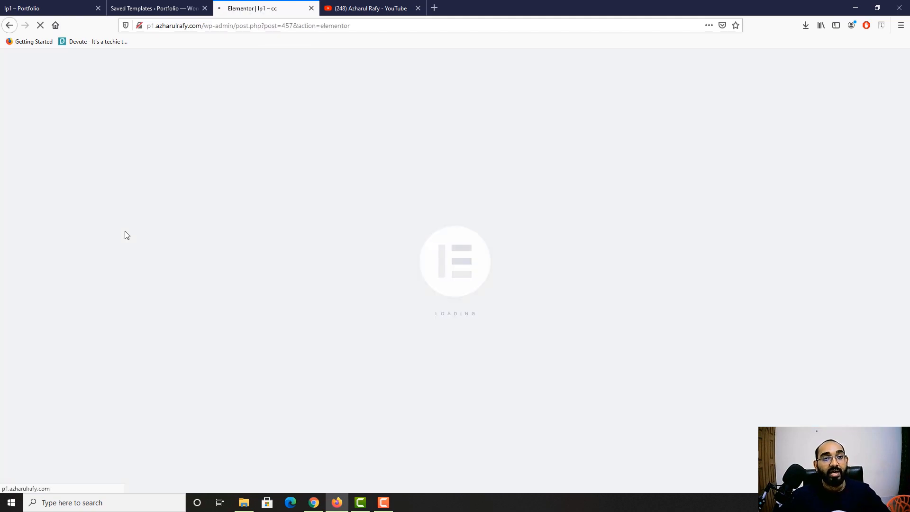
click(360, 9)
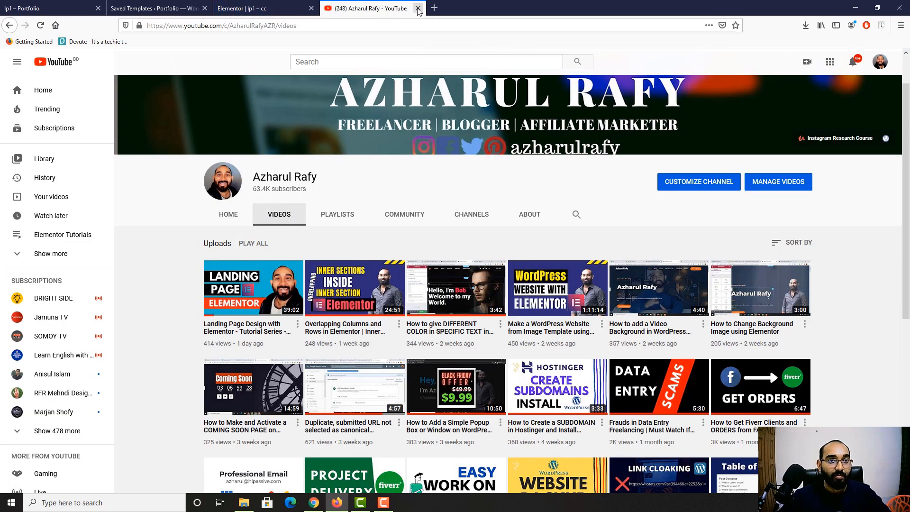
click(418, 8)
click(195, 9)
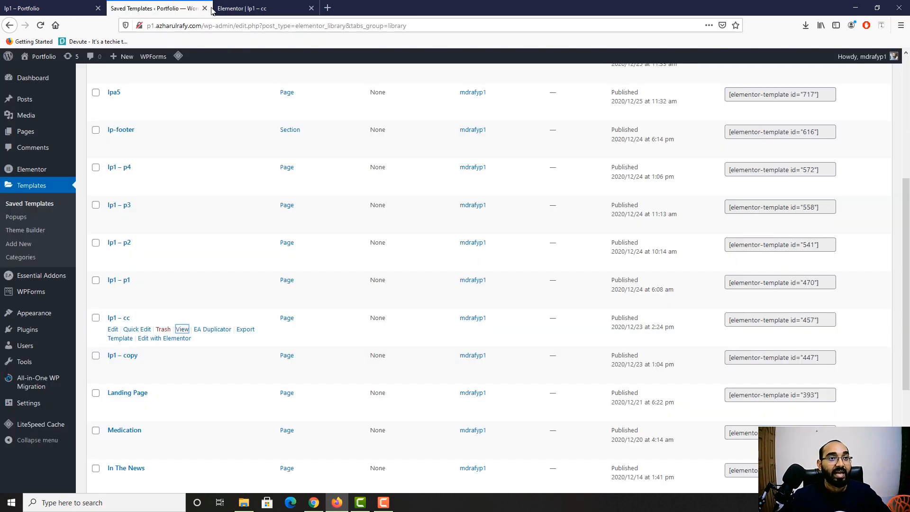
click(205, 8)
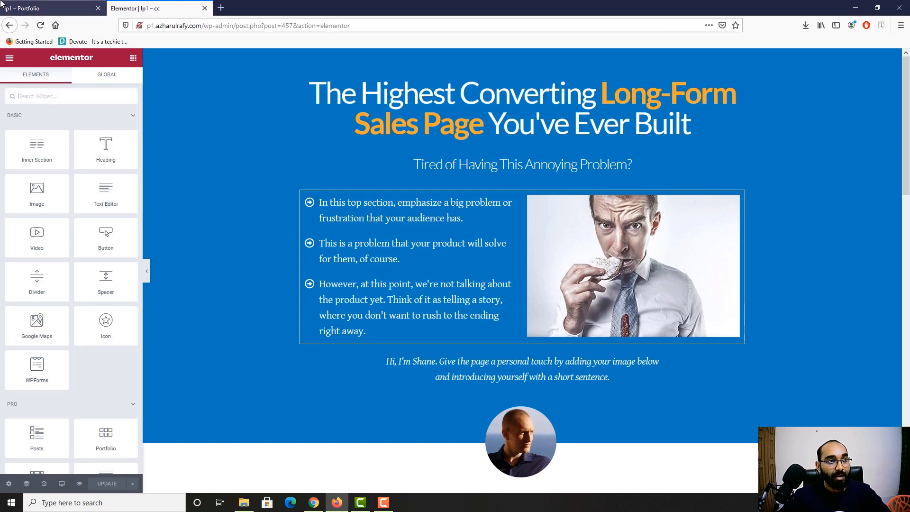
click(95, 8)
click(134, 6)
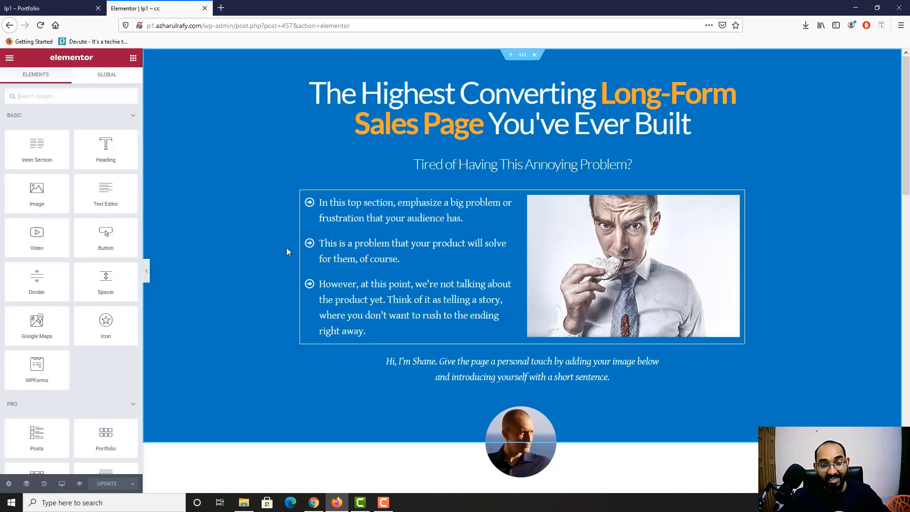
Step: Compare the end of the lp1 – cc template with the "Simple Storytelling Rule" heading, text and highlight box on the lp1 reference page
scroll(287, 252, down, 4)
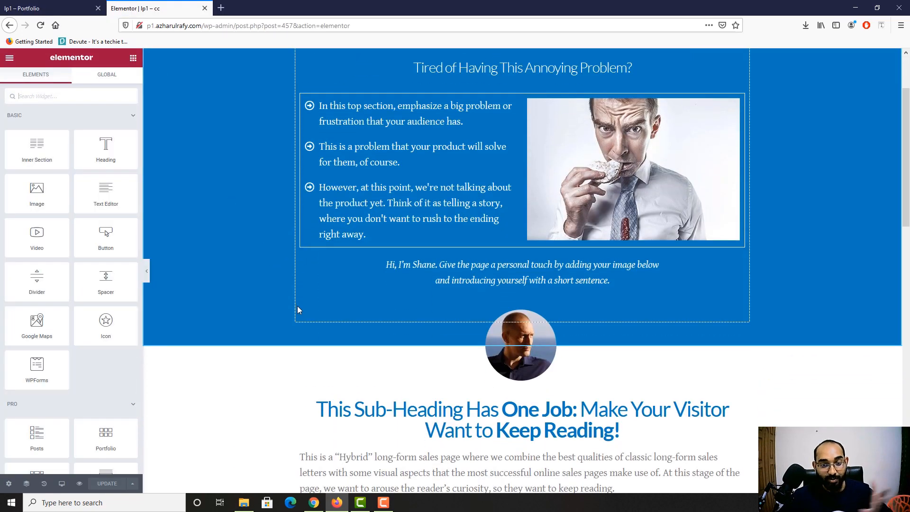
scroll(280, 338, down, 13)
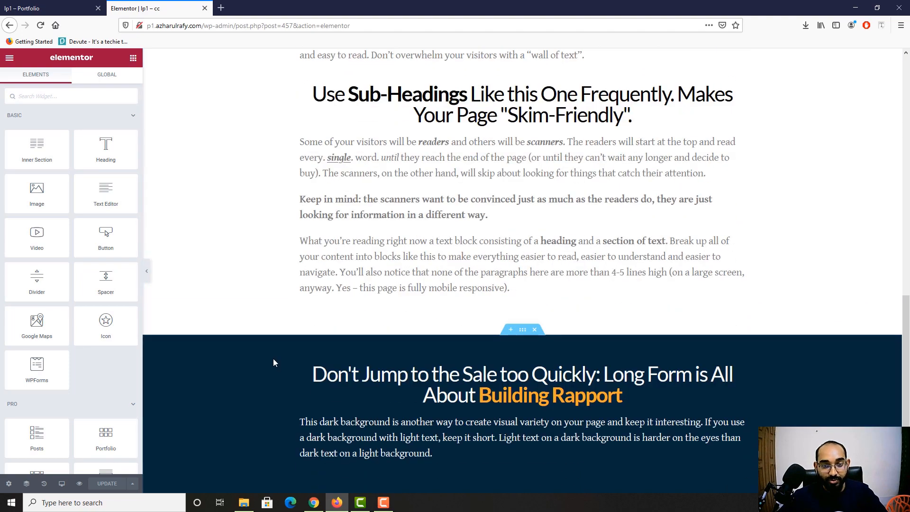
scroll(522, 233, down, 1)
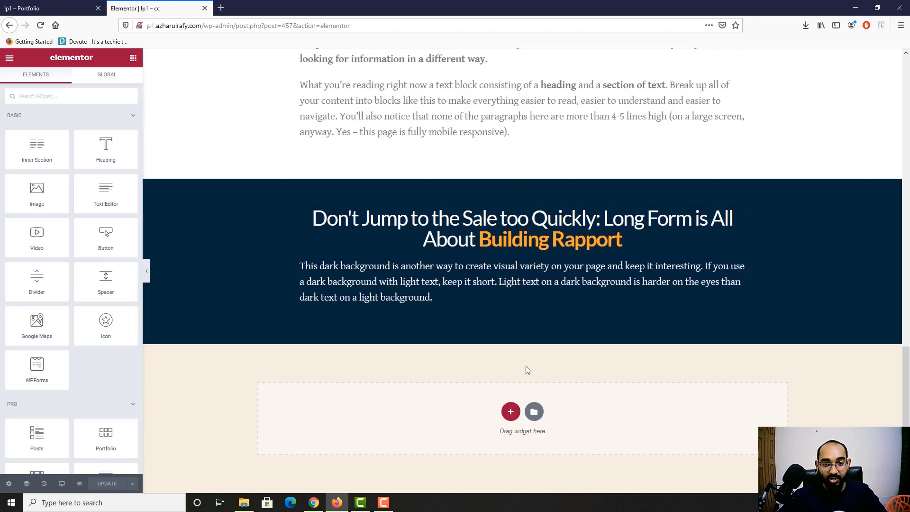
click(42, 5)
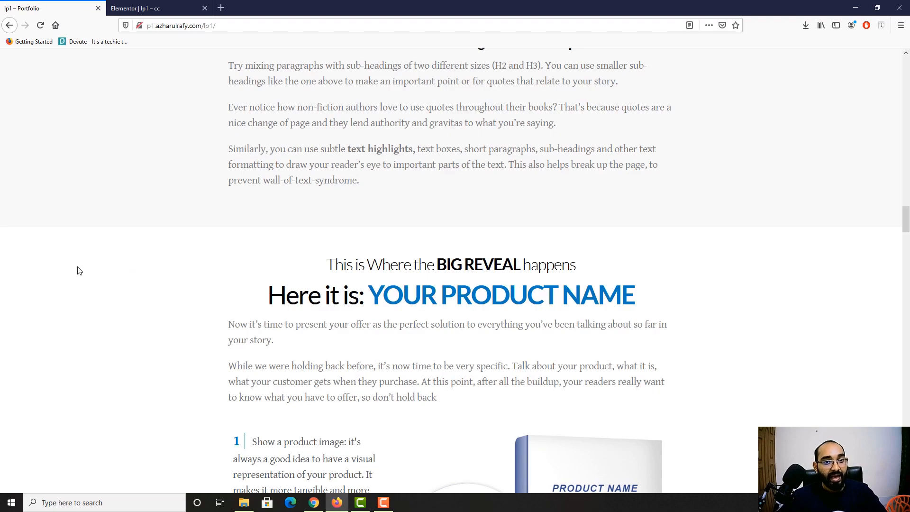
scroll(79, 270, up, 12)
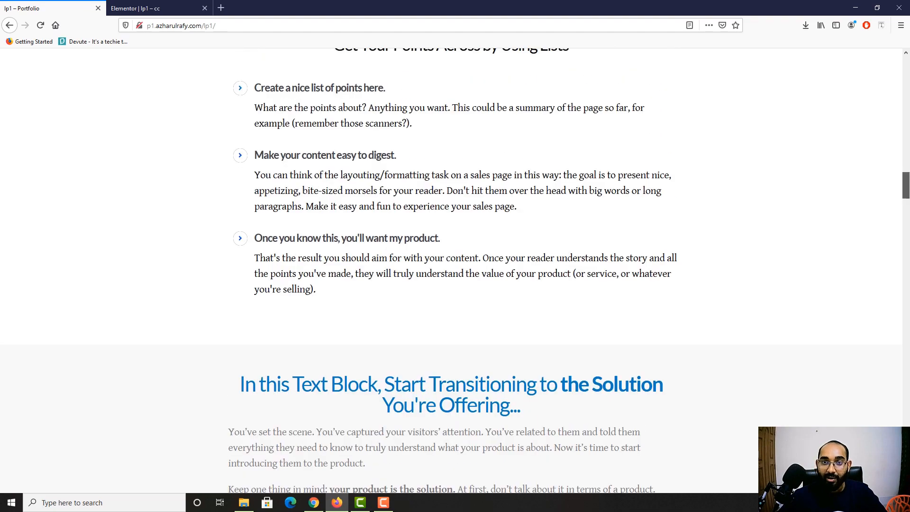
scroll(593, 298, up, 20)
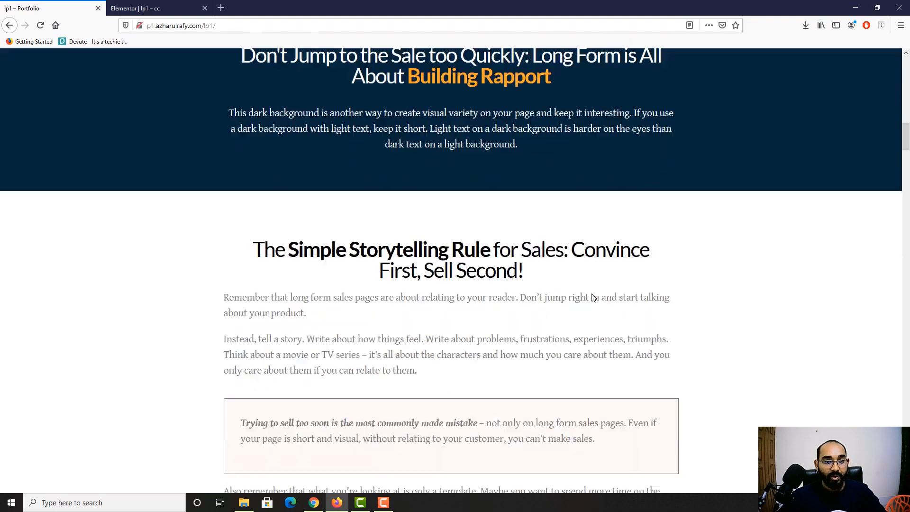
scroll(265, 219, down, 1)
scroll(280, 183, down, 1)
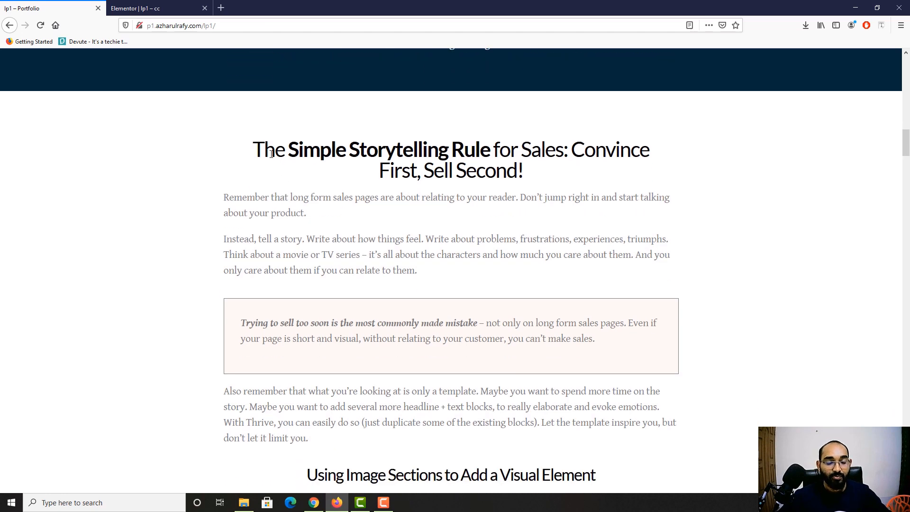
drag(254, 150, 502, 172)
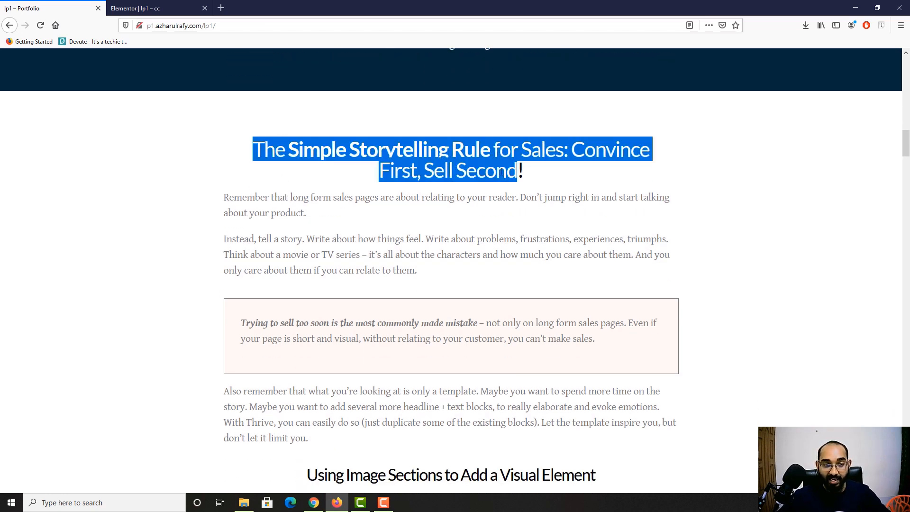
drag(224, 197, 373, 438)
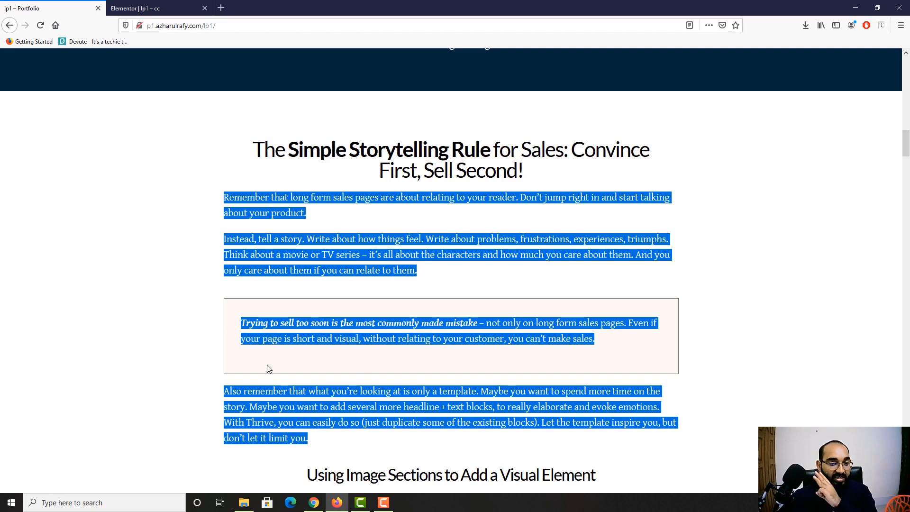
click(276, 318)
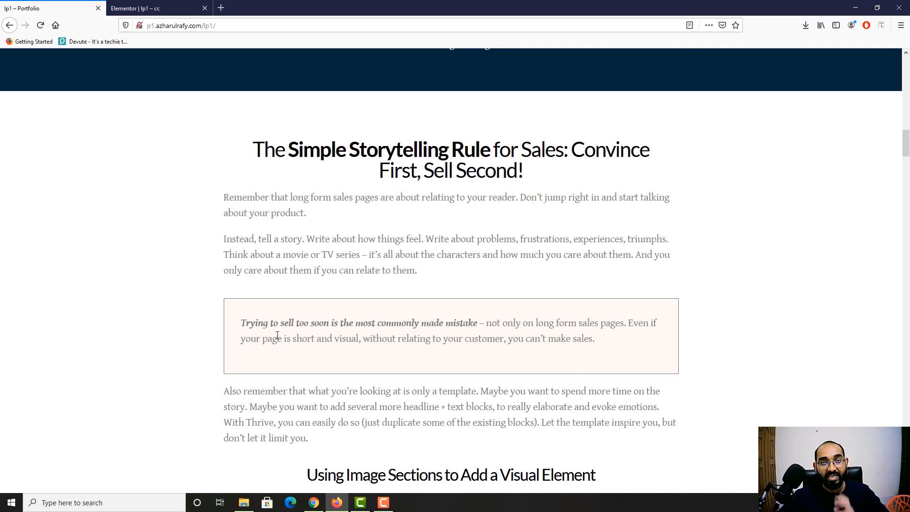
scroll(208, 338, down, 3)
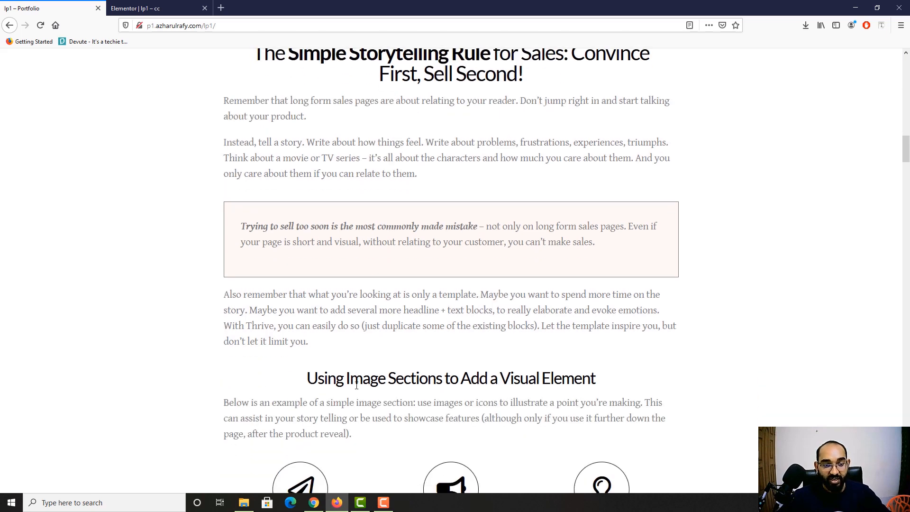
scroll(244, 297, up, 2)
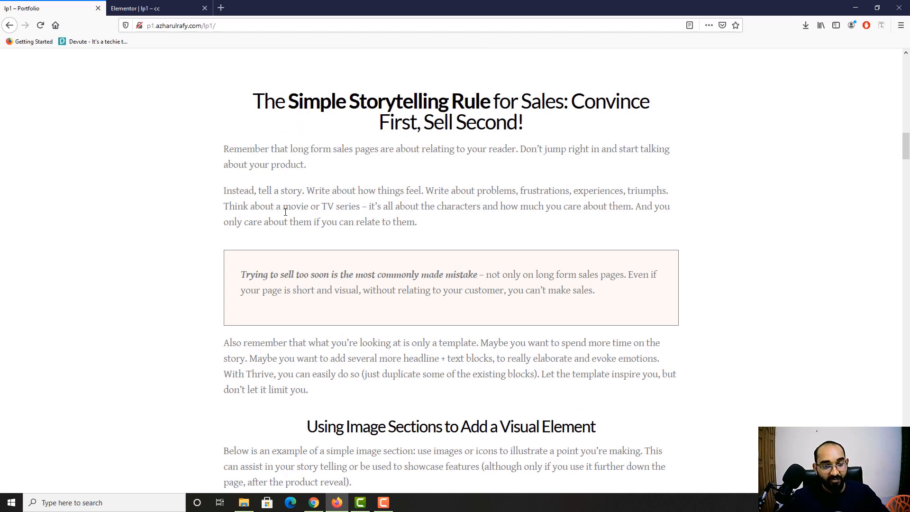
scroll(241, 290, down, 2)
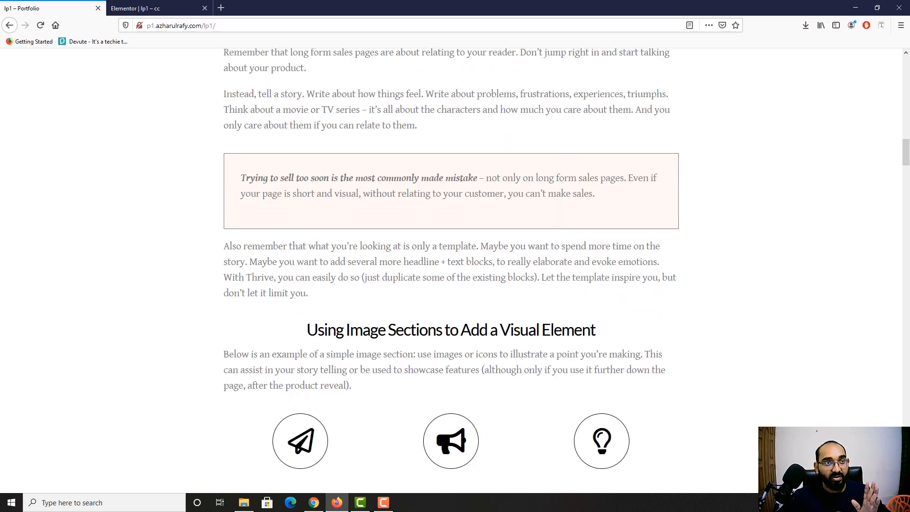
Step: Add a Heading widget with a Text Editor widget beneath it below the Building Rapport section of the lp1 – cc template
click(163, 4)
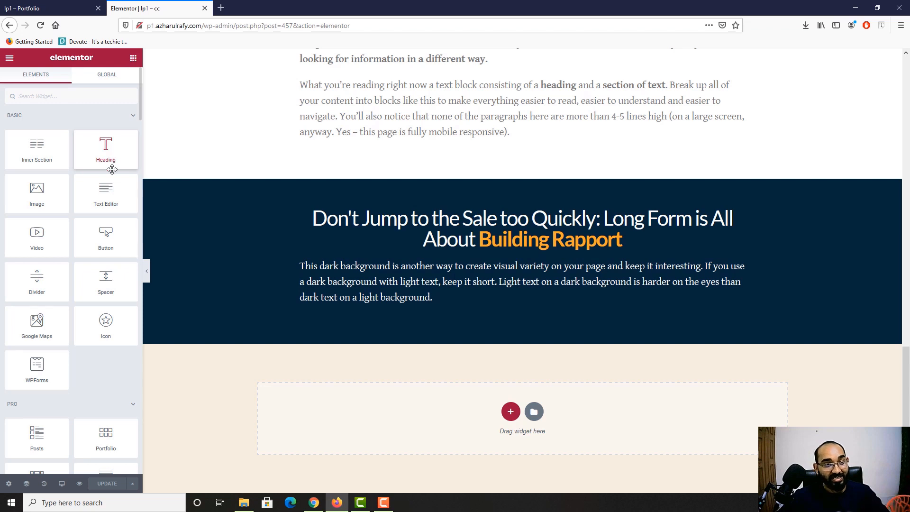
drag(109, 153, 520, 411)
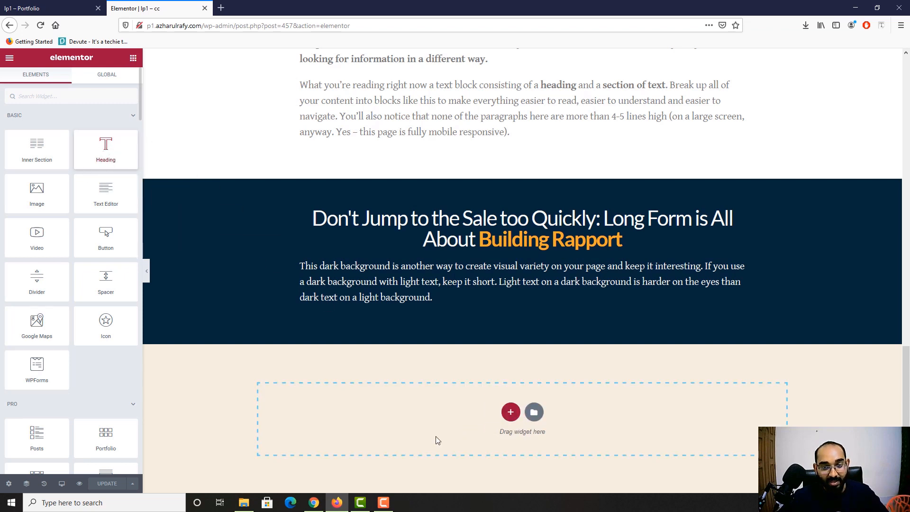
click(133, 58)
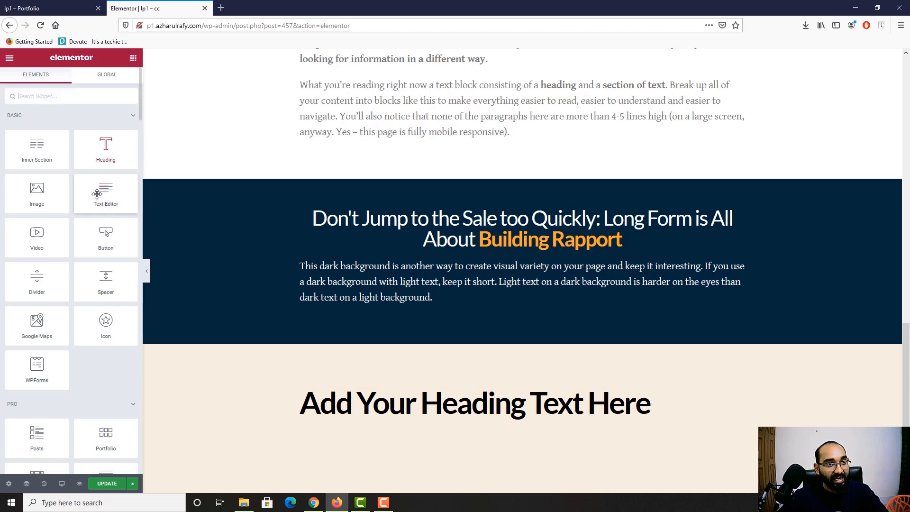
drag(101, 194, 417, 420)
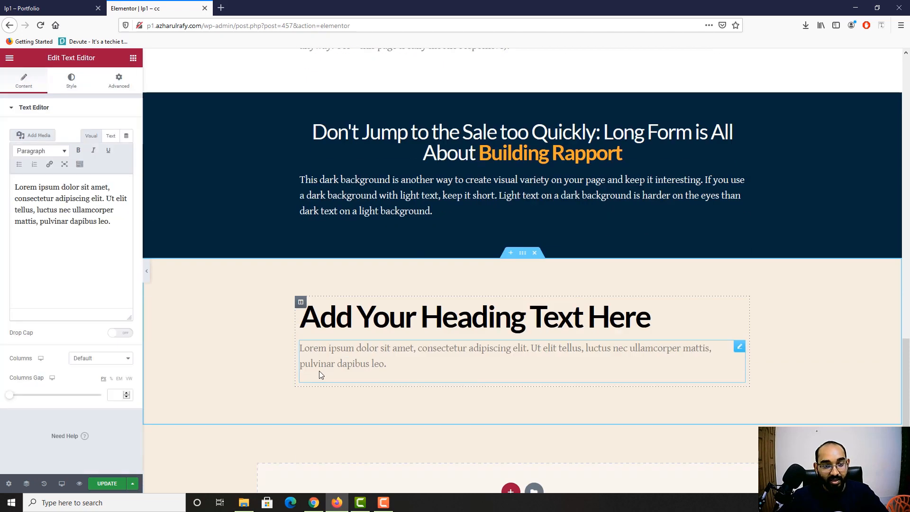
Step: Duplicate the new text block twice so three identical text blocks sit under the heading
right_click(595, 339)
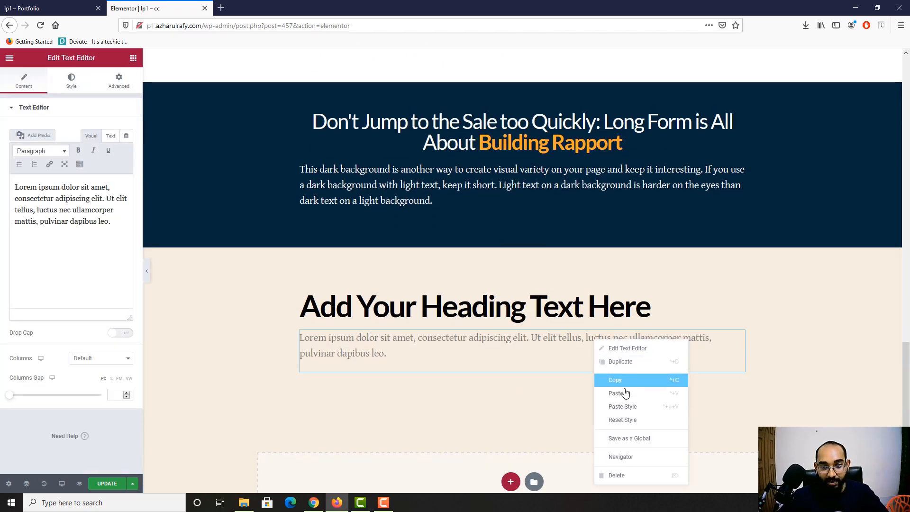
click(612, 360)
scroll(531, 360, down, 1)
right_click(505, 357)
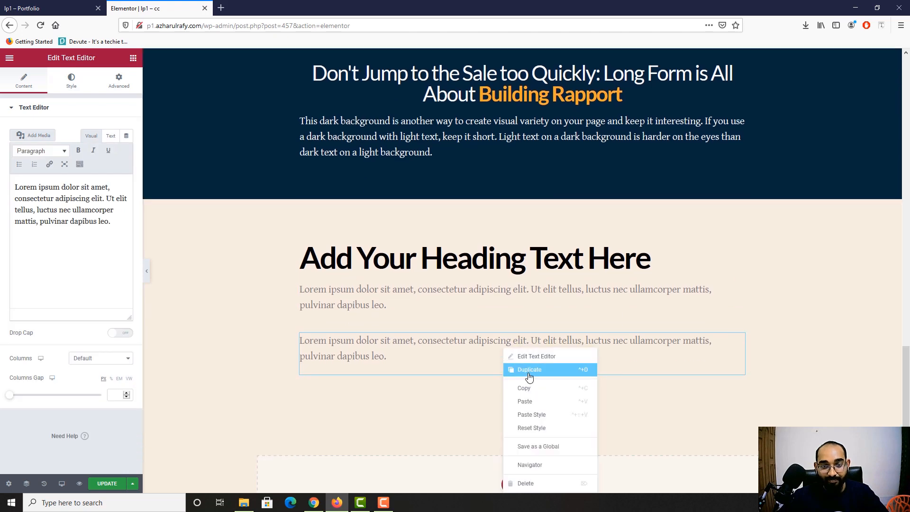
click(526, 372)
scroll(555, 356, down, 2)
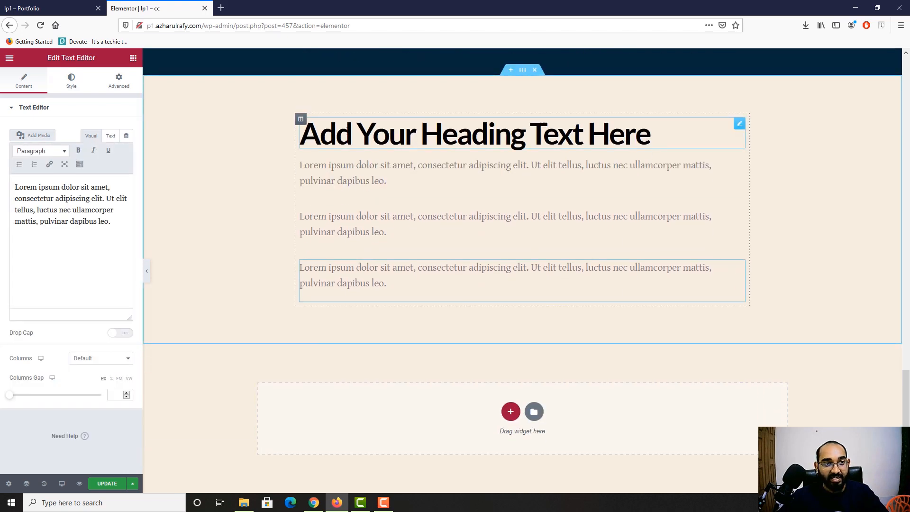
Step: Add a second Heading widget and a Text Editor widget below the three text blocks
click(134, 57)
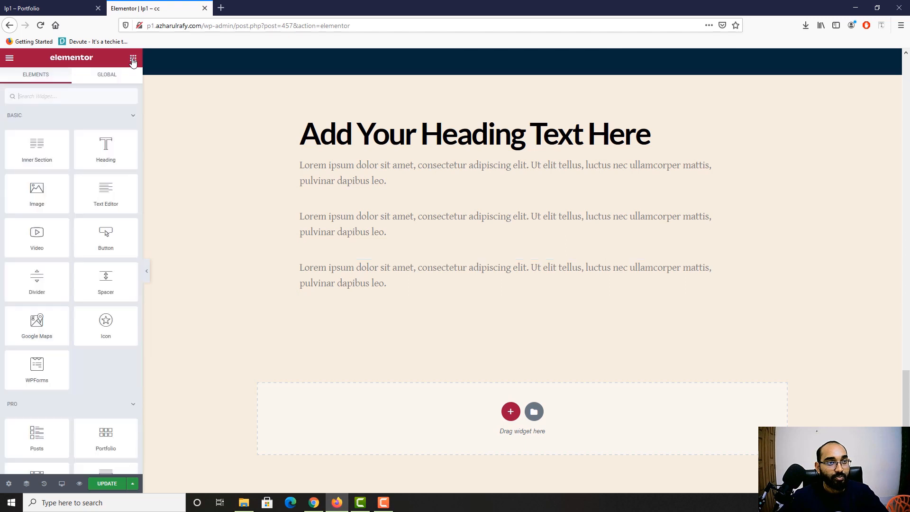
drag(114, 149, 379, 304)
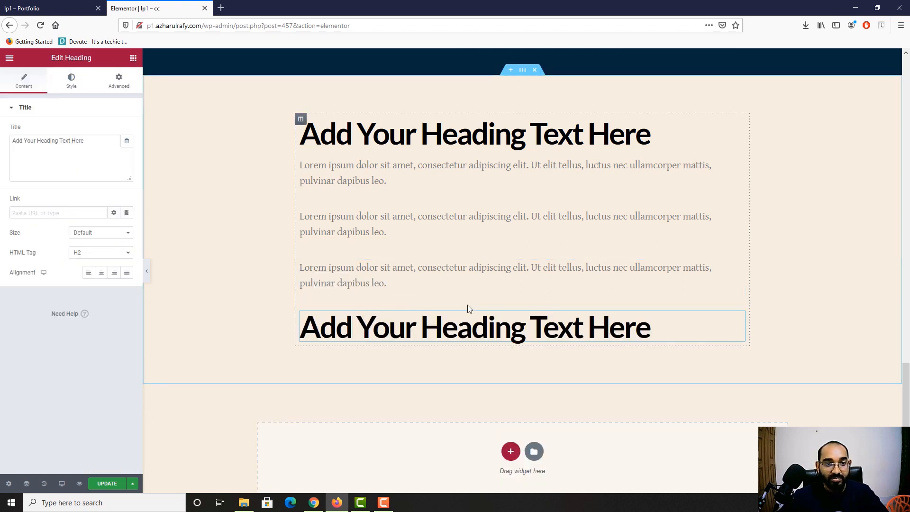
click(134, 57)
drag(105, 195, 395, 358)
Step: Check the layout of the lp1 reference page and add an Inner Section below the last text block in the template
key(ctrl+Tab)
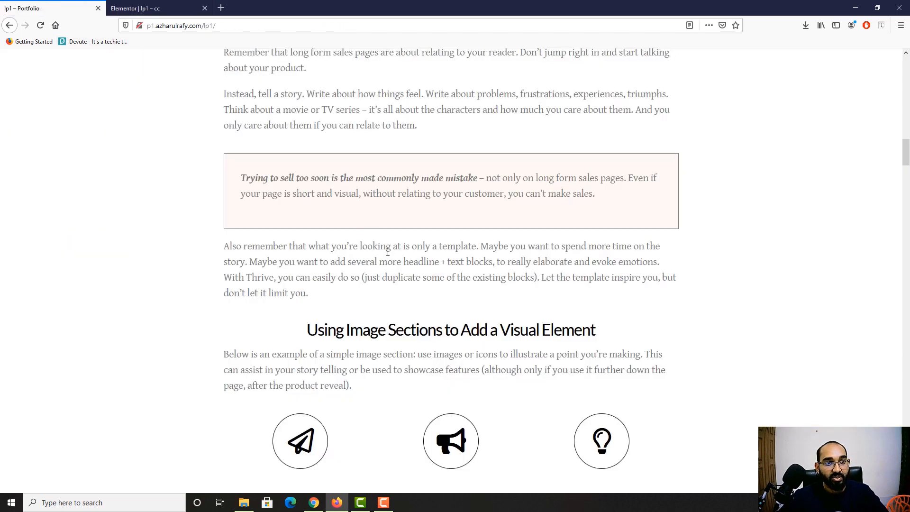
scroll(322, 251, up, 5)
scroll(251, 261, down, 4)
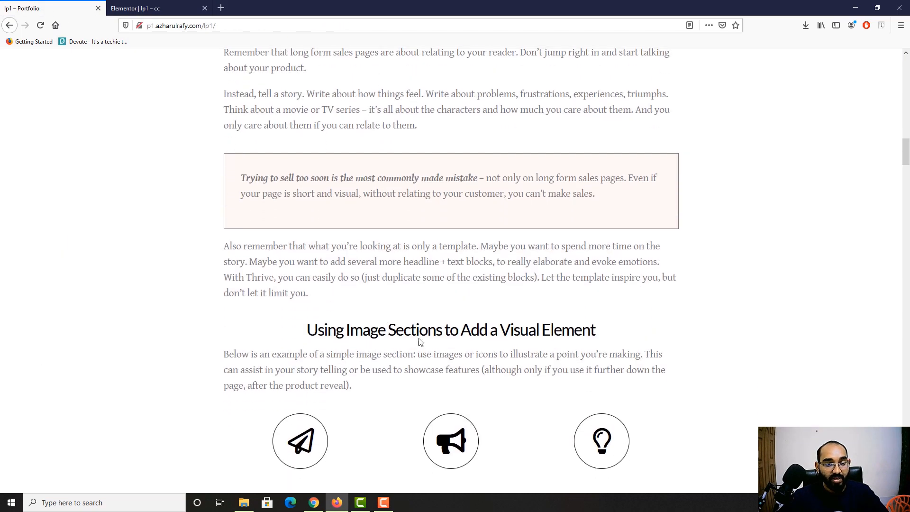
key(ctrl+Tab)
scroll(404, 307, down, 2)
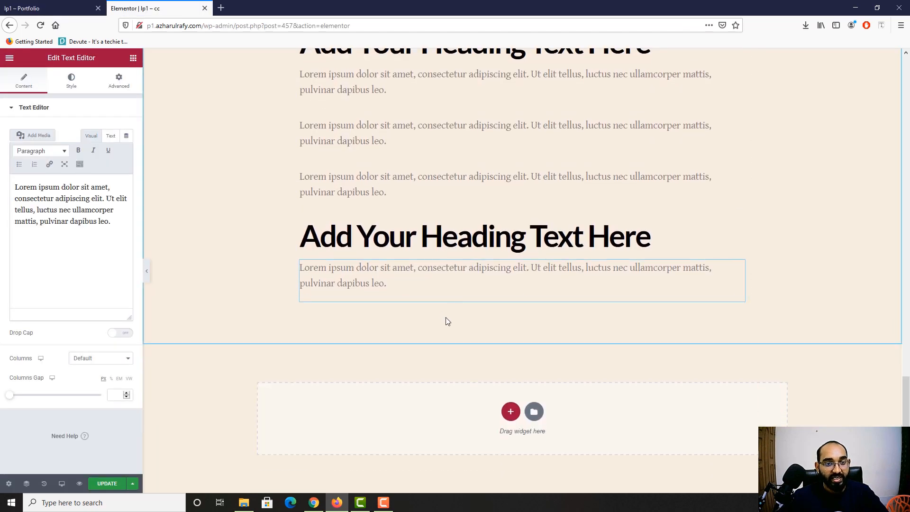
click(134, 58)
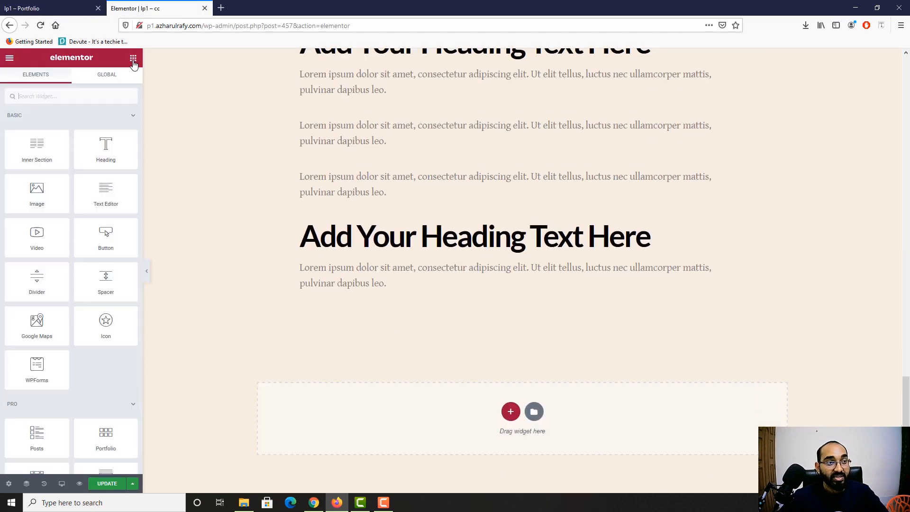
drag(42, 151, 395, 303)
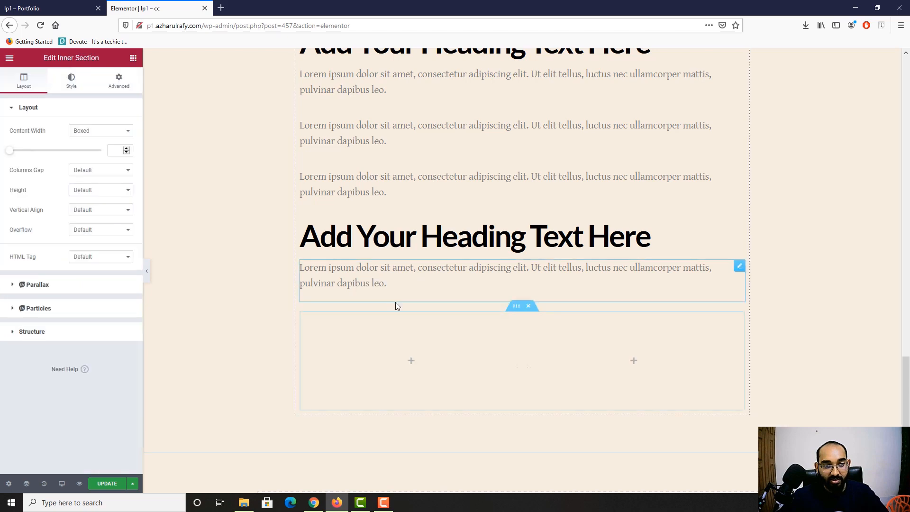
Step: Check the icon row on the reference page and add an Icon Box widget to the first column of the inner section
key(ctrl+Tab)
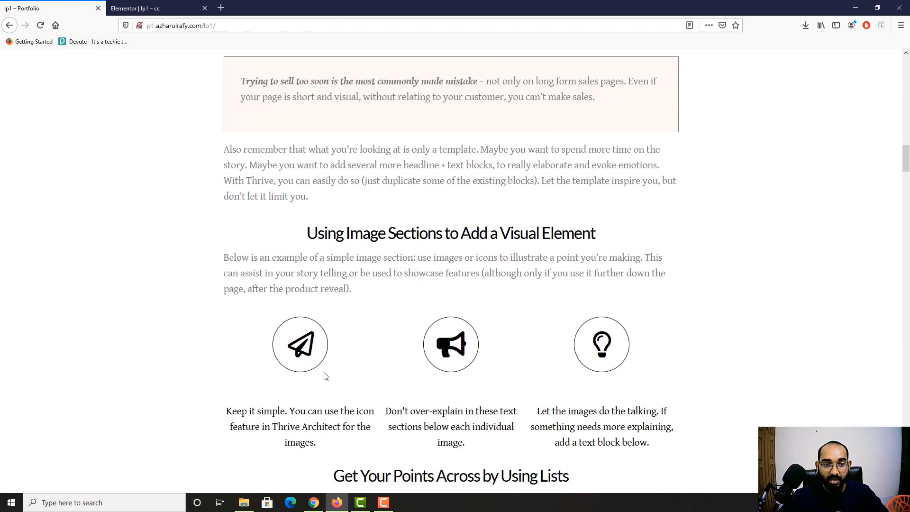
scroll(542, 302, down, 1)
click(185, 8)
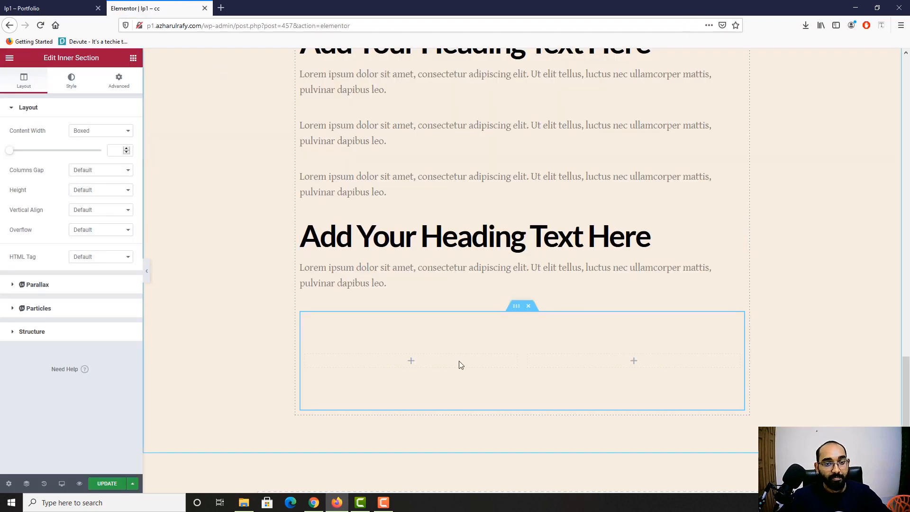
click(394, 357)
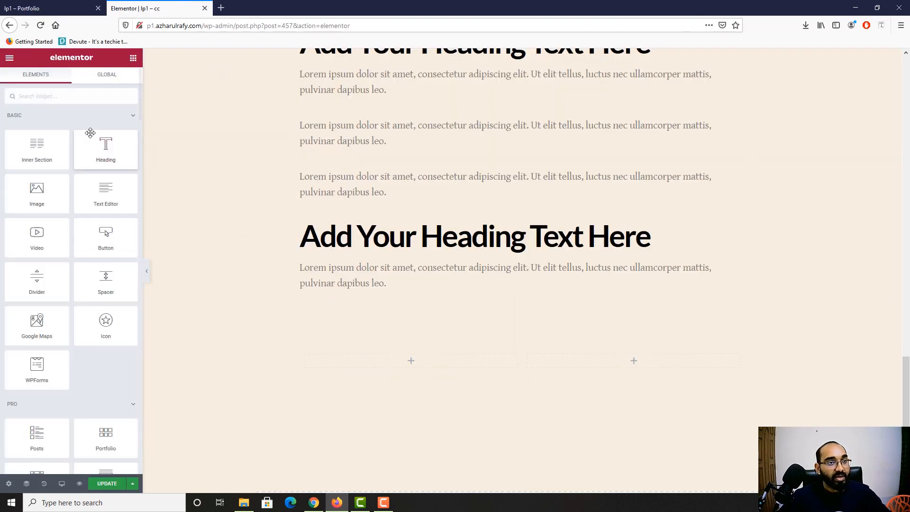
text(icon)
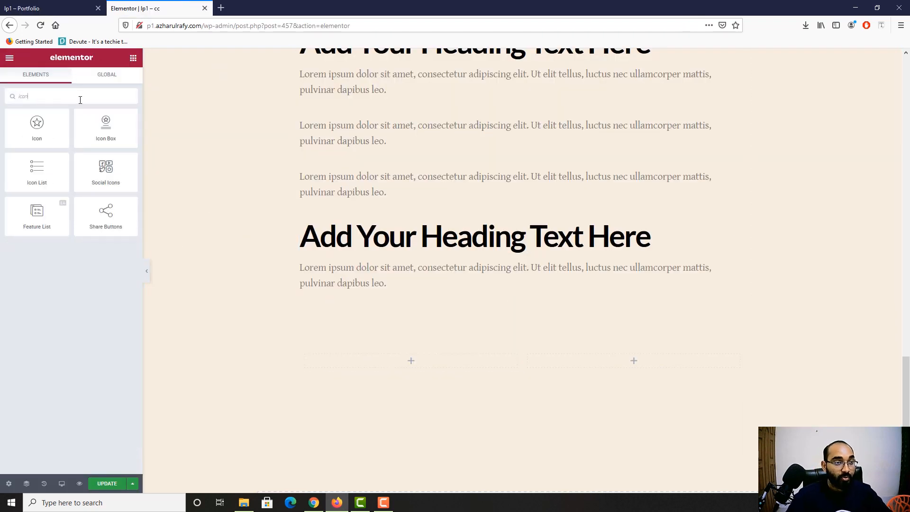
drag(107, 127, 399, 362)
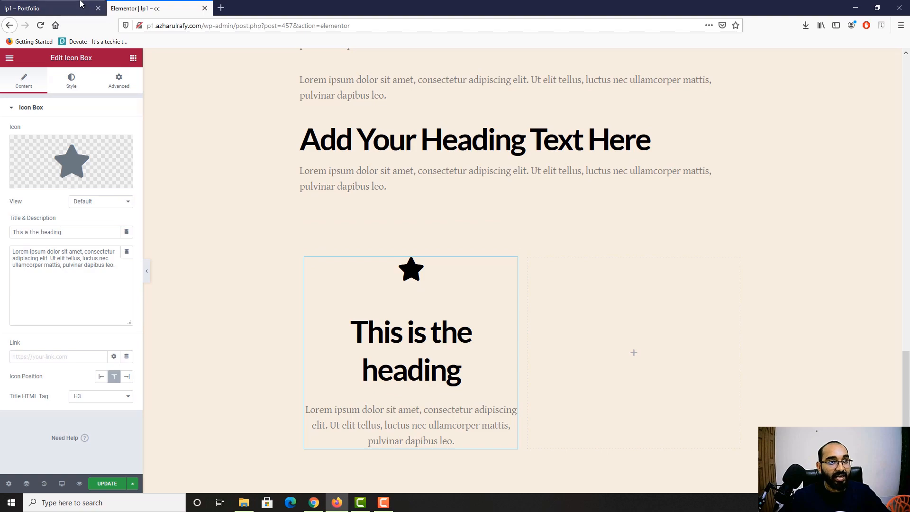
Step: Compare the lp1 reference page's storytelling, image and list sections with the placeholder widgets in the template
click(48, 8)
scroll(407, 311, down, 3)
scroll(319, 326, down, 4)
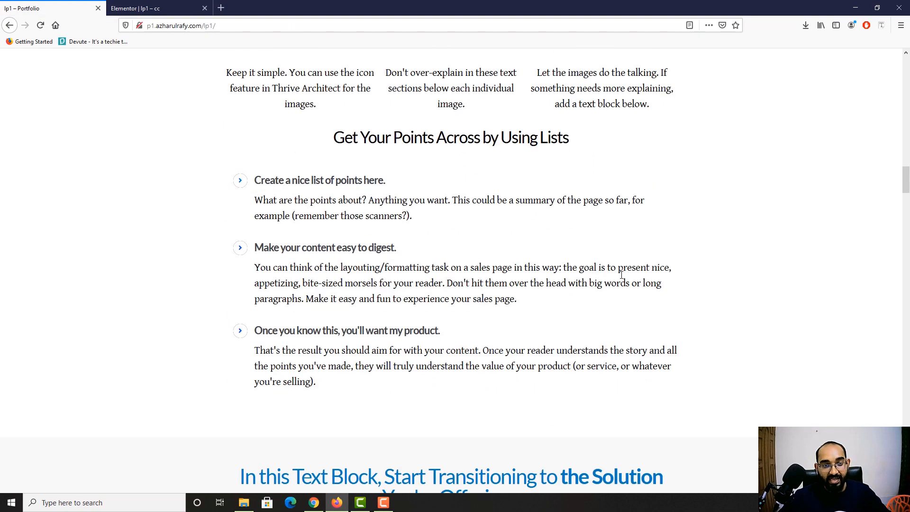
scroll(441, 358, up, 6)
scroll(417, 359, up, 3)
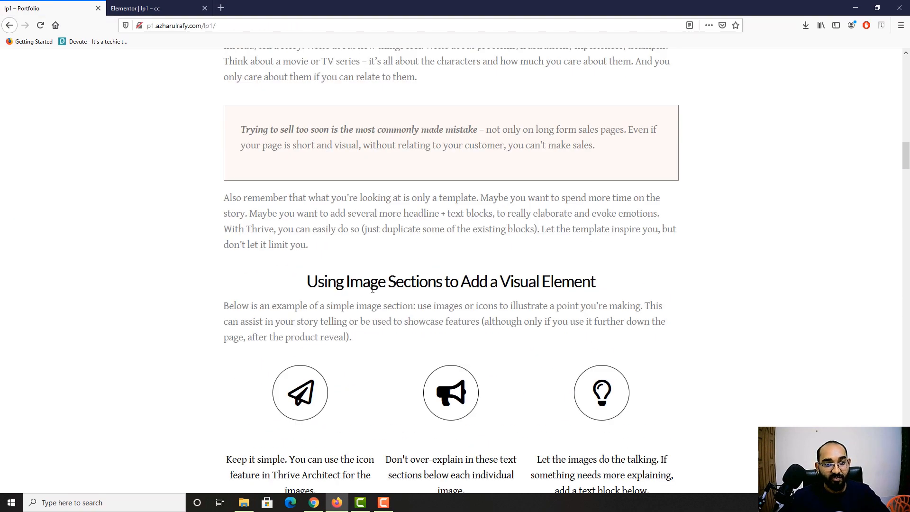
scroll(551, 371, down, 2)
scroll(518, 308, up, 5)
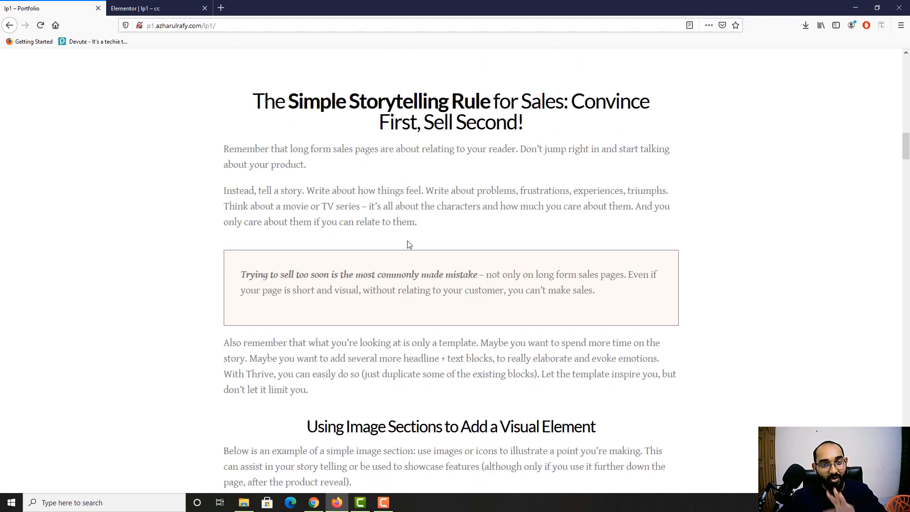
scroll(407, 244, down, 3)
click(182, 4)
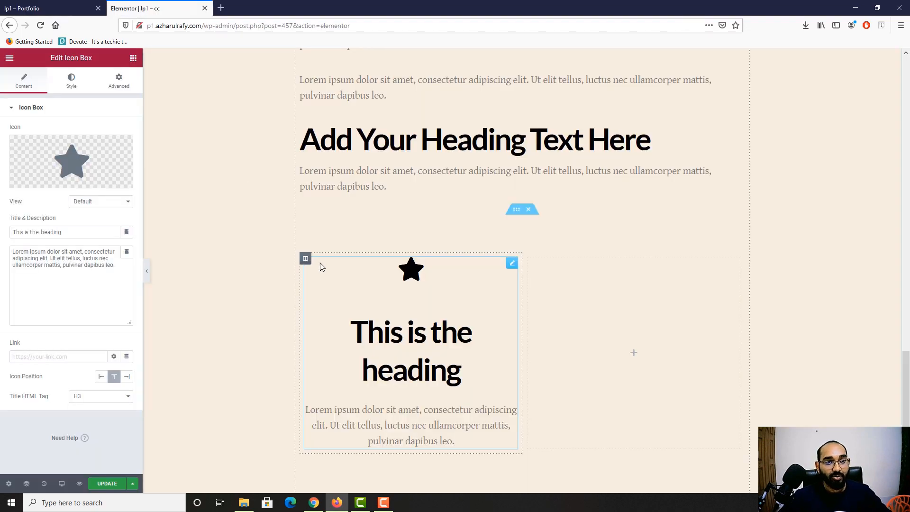
scroll(270, 296, up, 4)
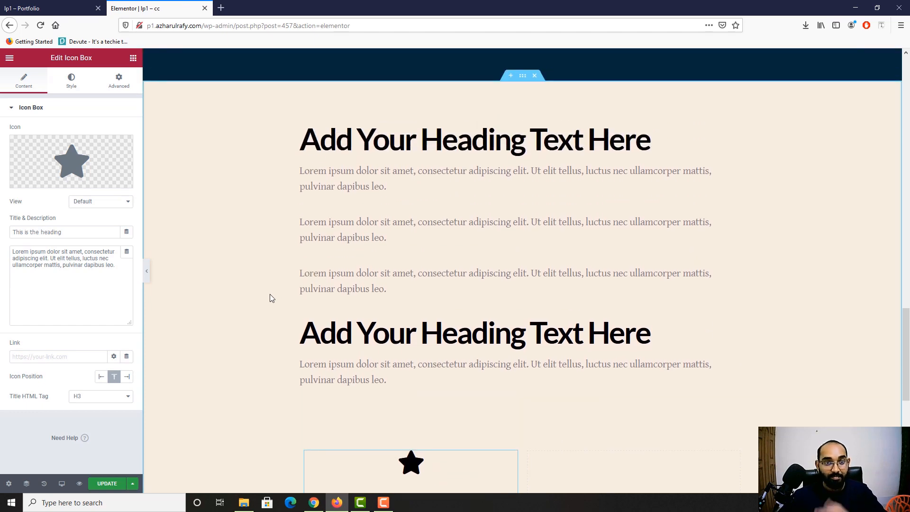
Step: Copy the heading "The Simple Storytelling Rule for Sales: Convince First, Sell Second!" from the lp1 reference page and examine its bold words
click(47, 4)
scroll(238, 242, up, 5)
drag(269, 253, 517, 277)
right_click(507, 264)
click(523, 271)
click(395, 266)
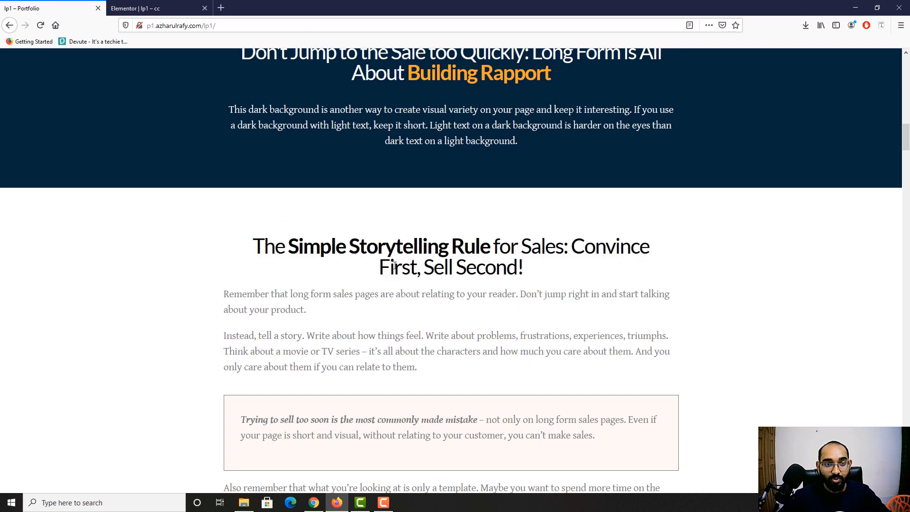
drag(253, 246, 524, 269)
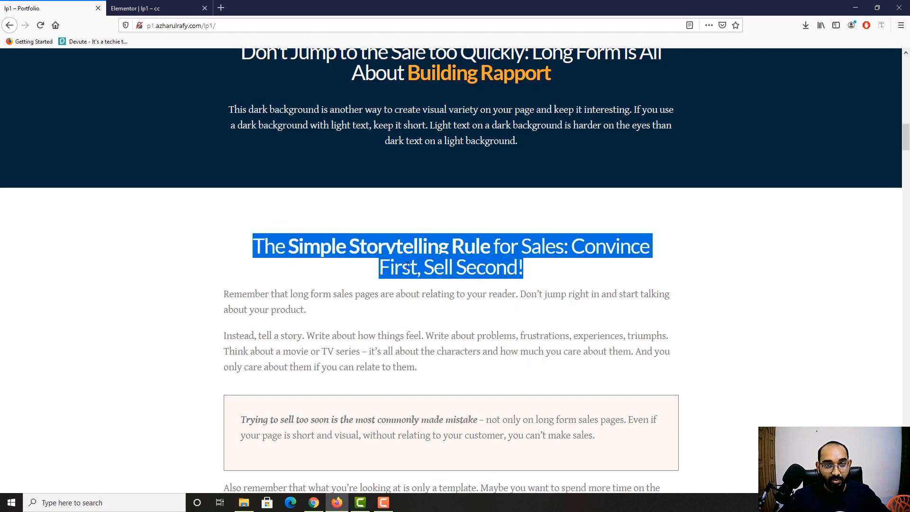
click(320, 246)
drag(320, 246, 469, 245)
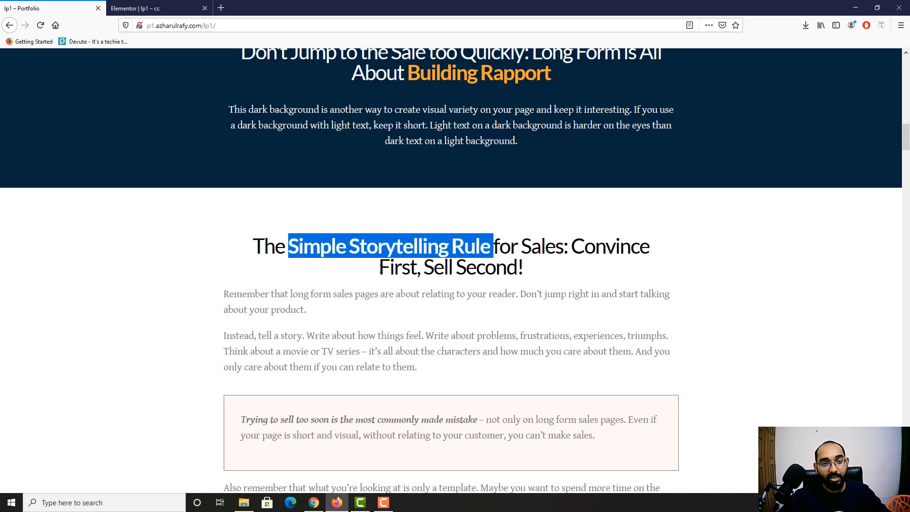
click(355, 257)
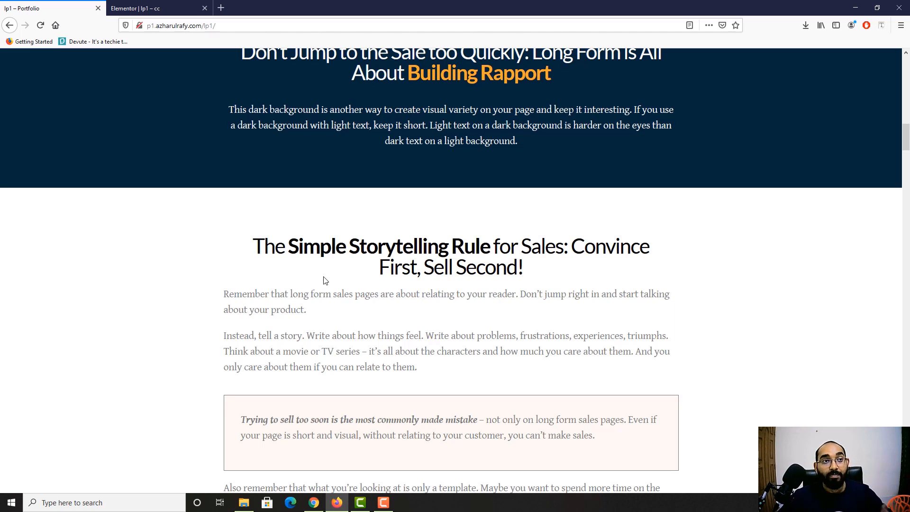
Step: Replace the template's first placeholder heading with "The Simple Storytelling Rule for Sales: Convince First, Sell Second!" and center it
click(163, 3)
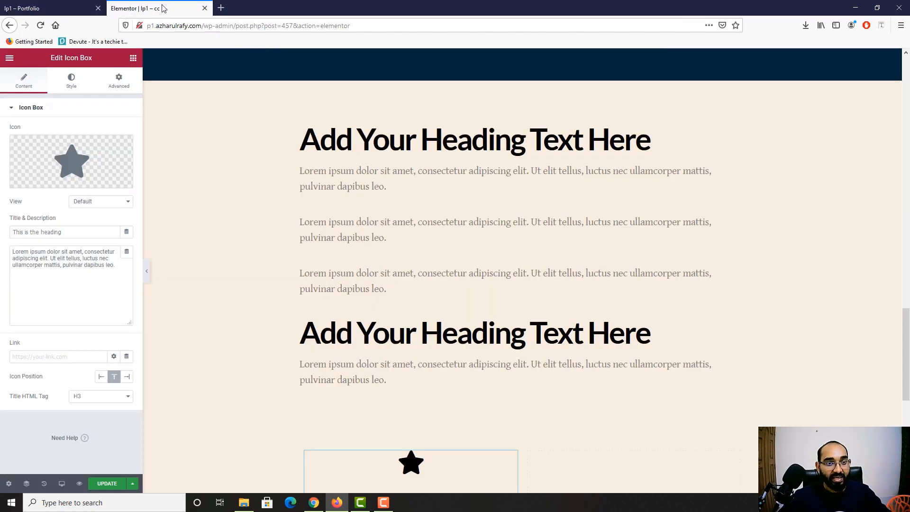
click(417, 140)
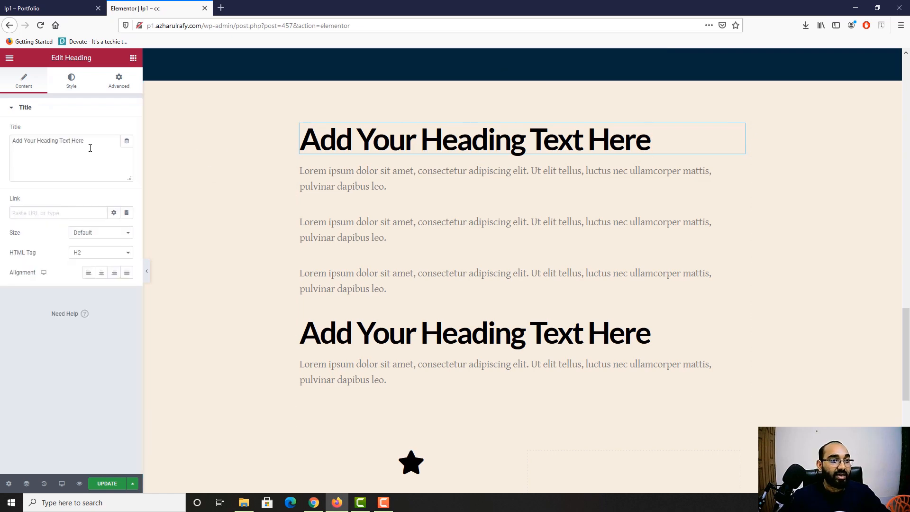
drag(90, 148, 1, 143)
key(ctrl+v)
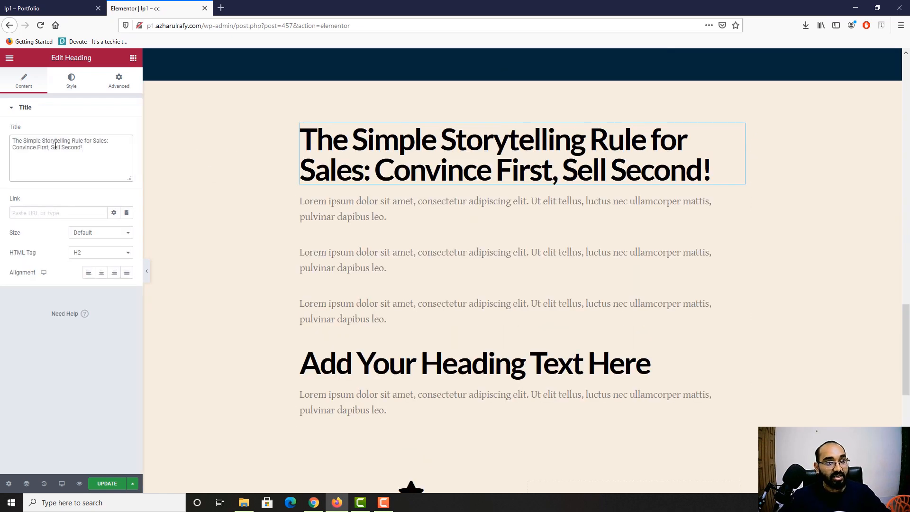
click(102, 274)
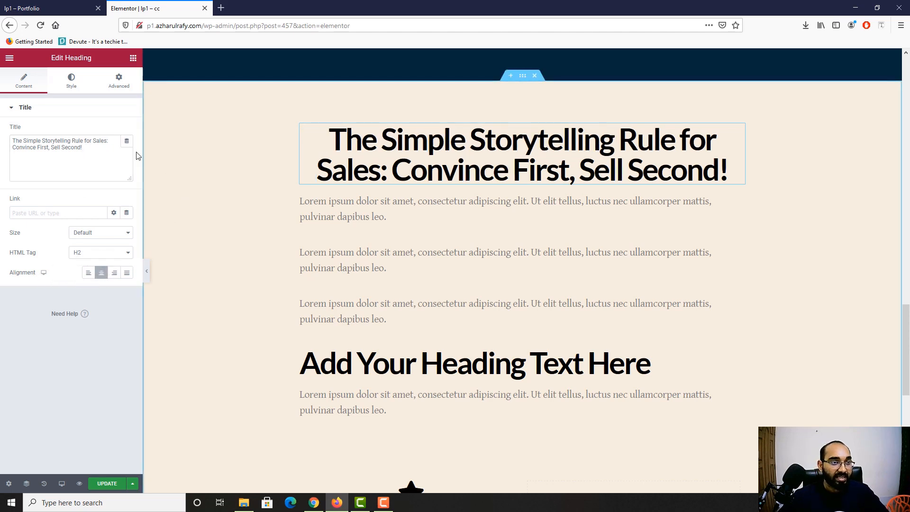
Step: Inspect the font properties of the Simple Storytelling Rule heading on the lp1 reference page with Font Finder
click(48, 8)
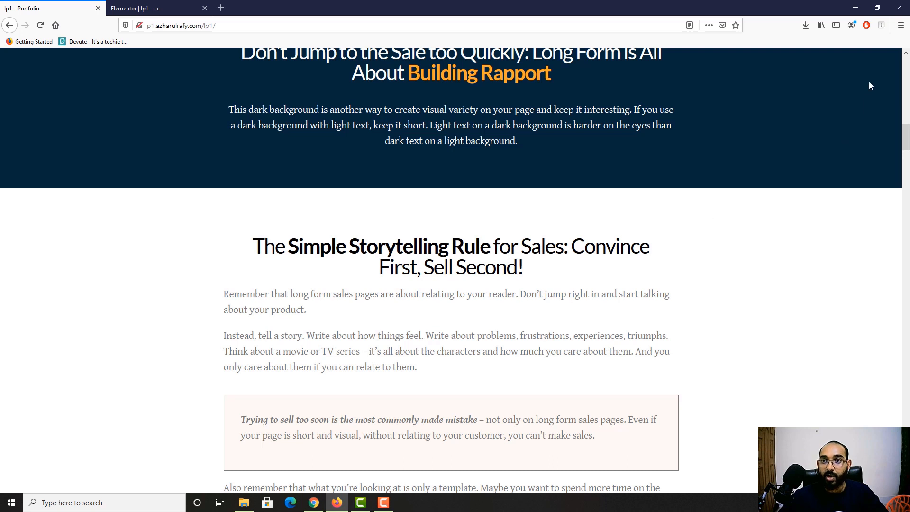
click(882, 25)
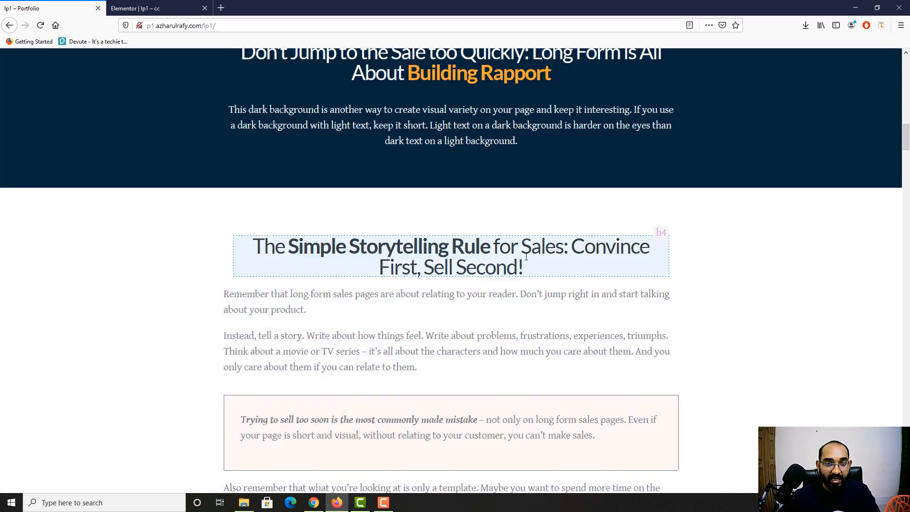
click(522, 248)
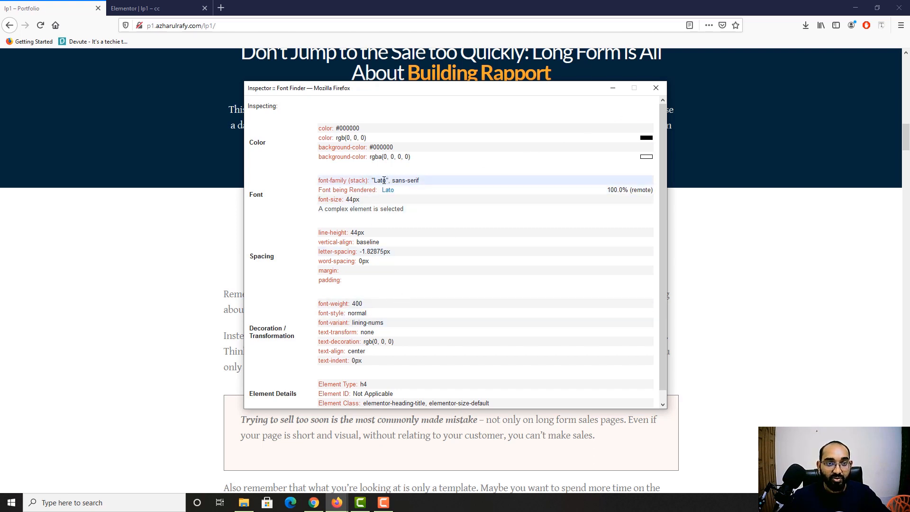
Step: Set the Simple Storytelling Rule heading's font size to 44 px and weight to 400 in the template, and check its text color
click(655, 88)
click(206, 4)
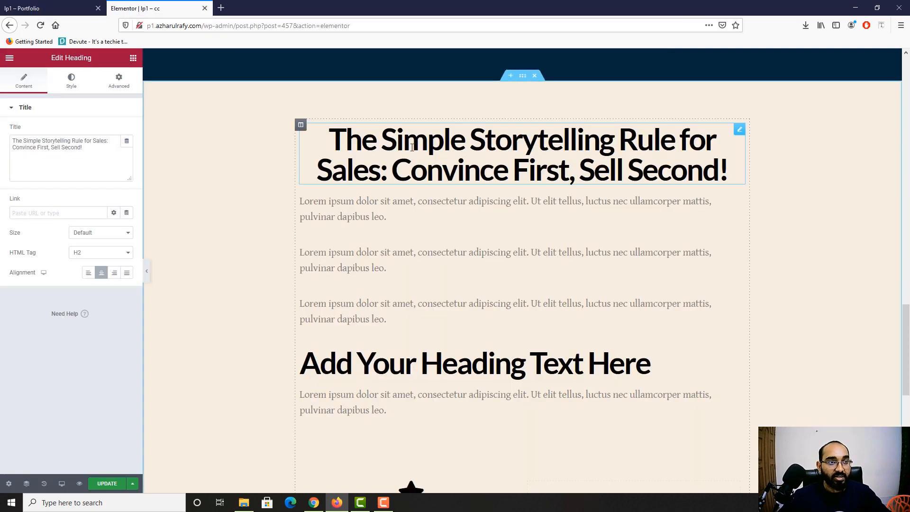
click(71, 81)
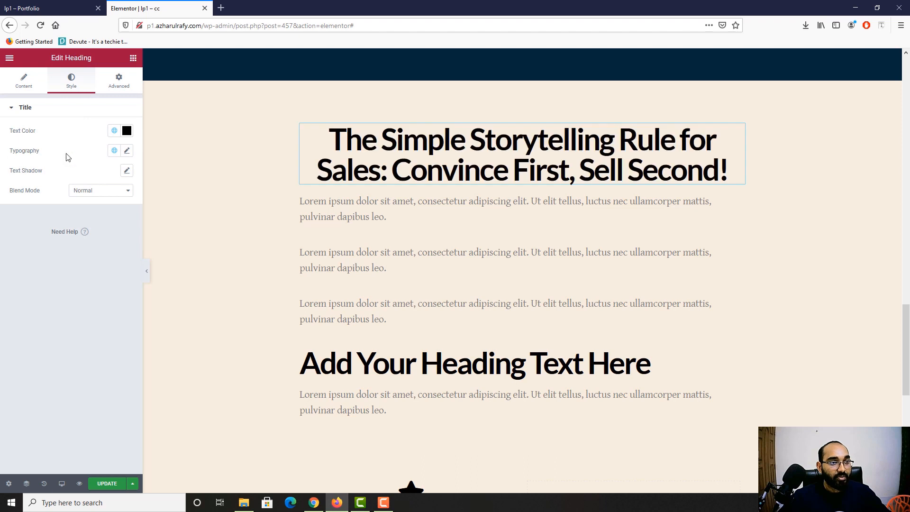
click(127, 151)
click(108, 233)
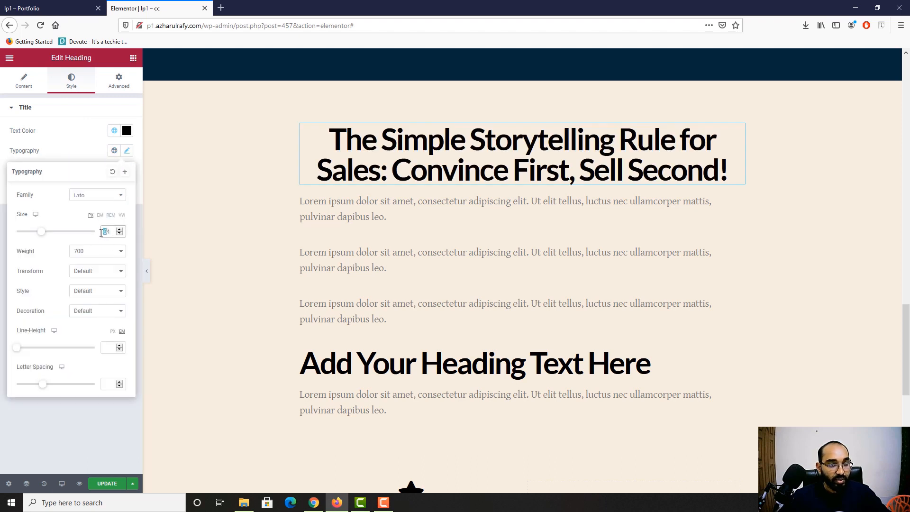
text(474)
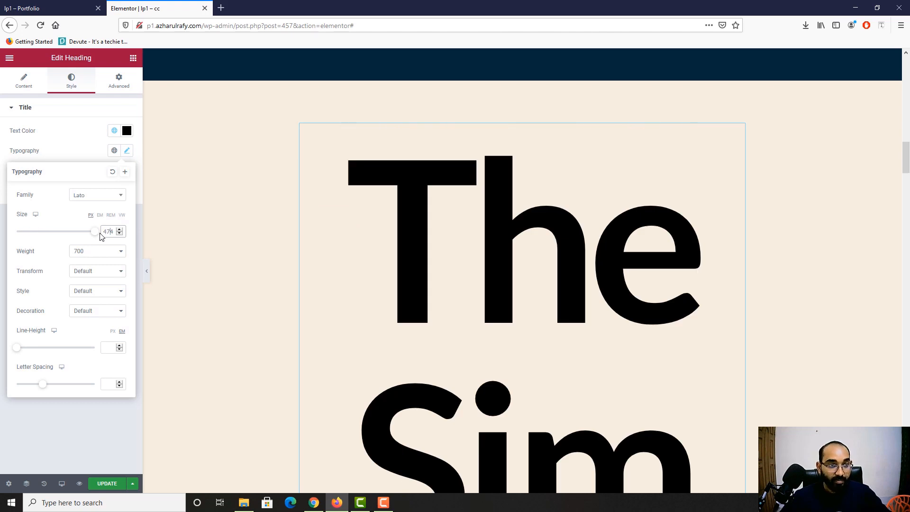
key(BackSpace)
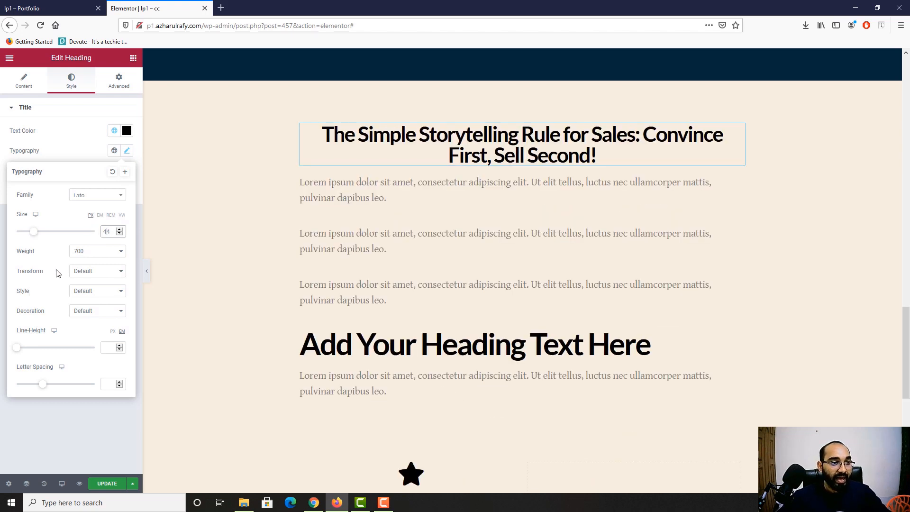
click(84, 253)
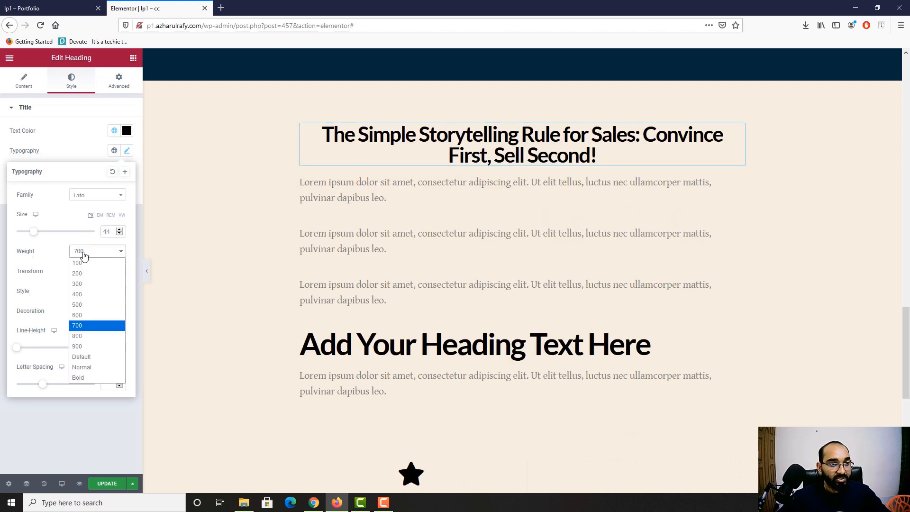
click(88, 294)
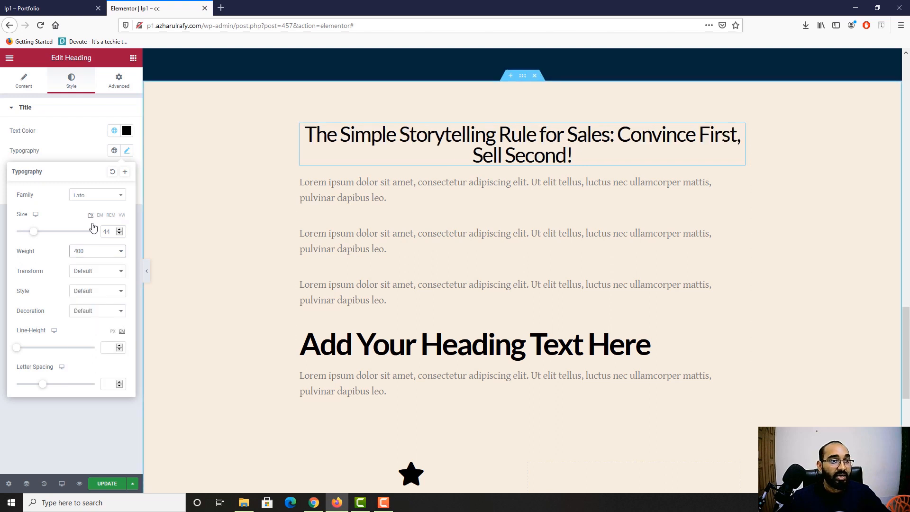
click(78, 154)
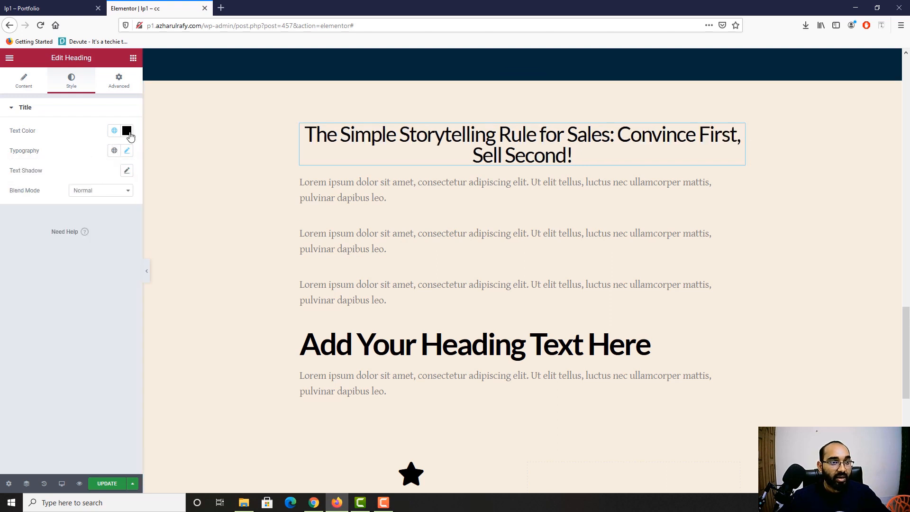
click(126, 131)
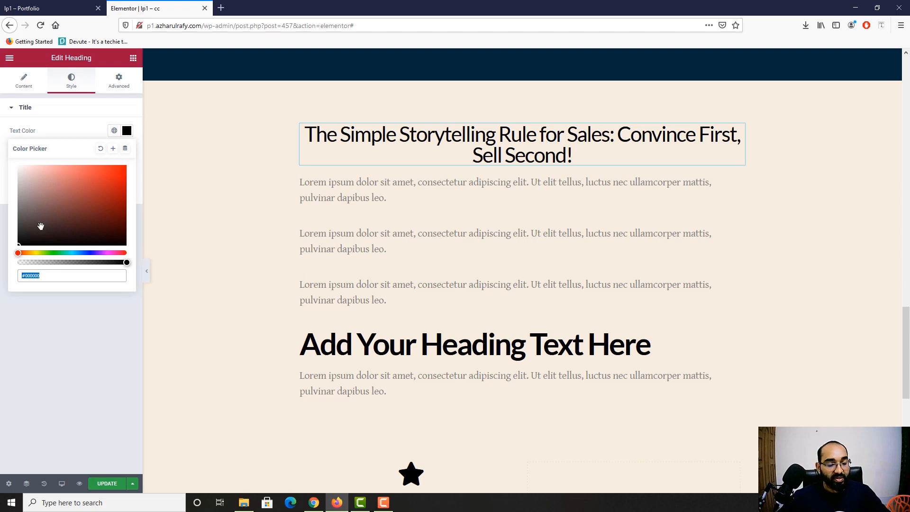
click(76, 136)
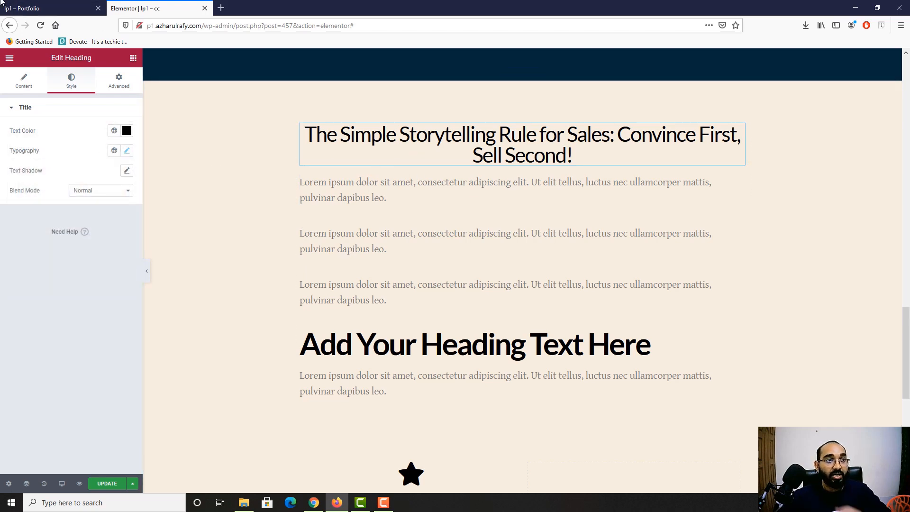
Step: Check on the lp1 reference page which words of the Simple Storytelling Rule heading are bold
click(62, 6)
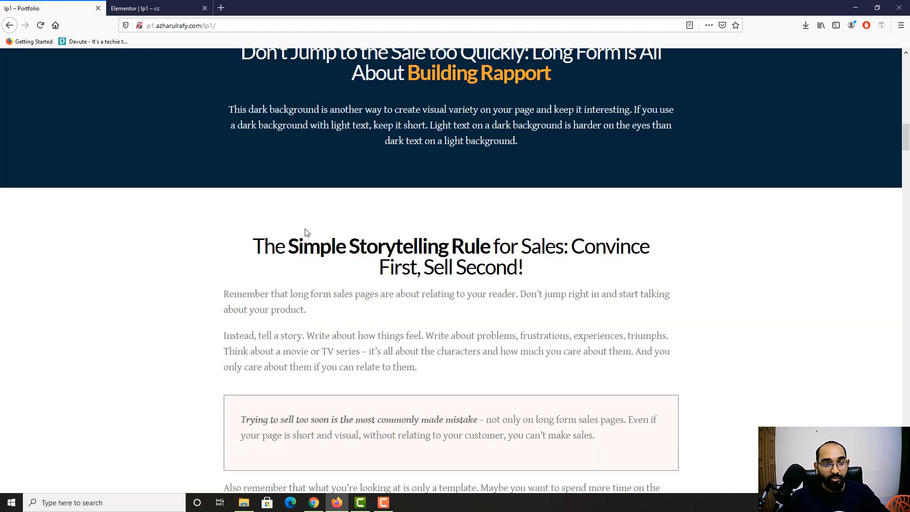
drag(290, 246, 460, 248)
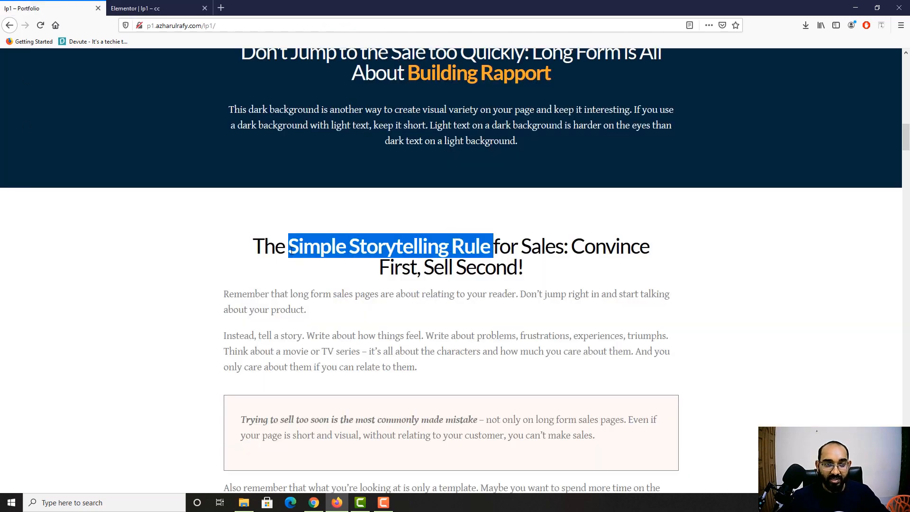
click(328, 243)
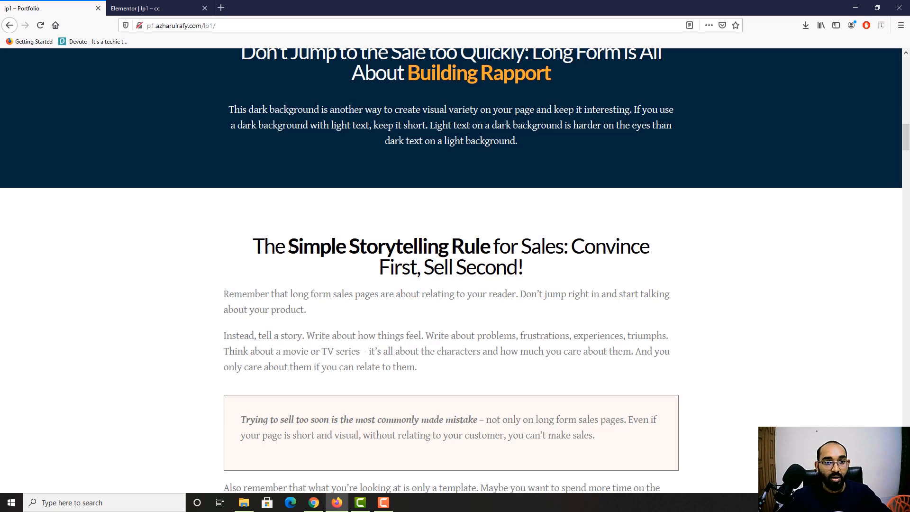
drag(290, 247, 490, 242)
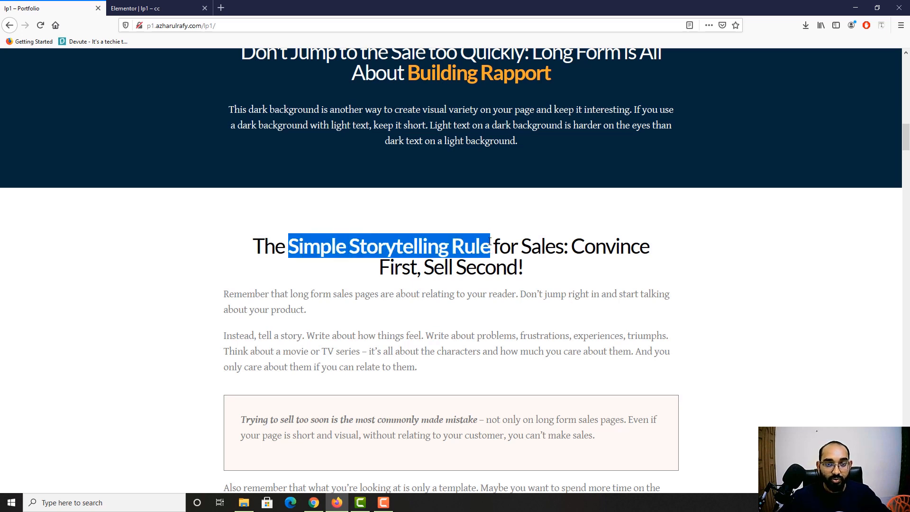
click(471, 252)
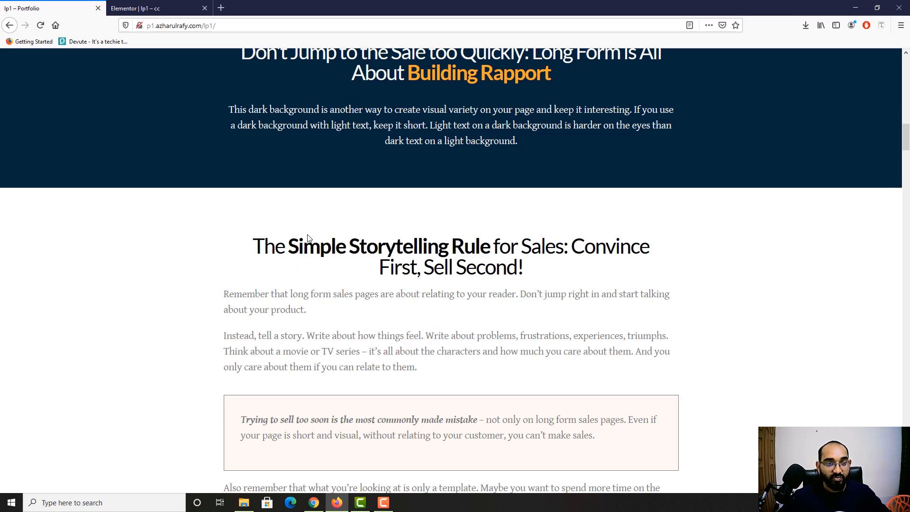
drag(294, 246, 493, 246)
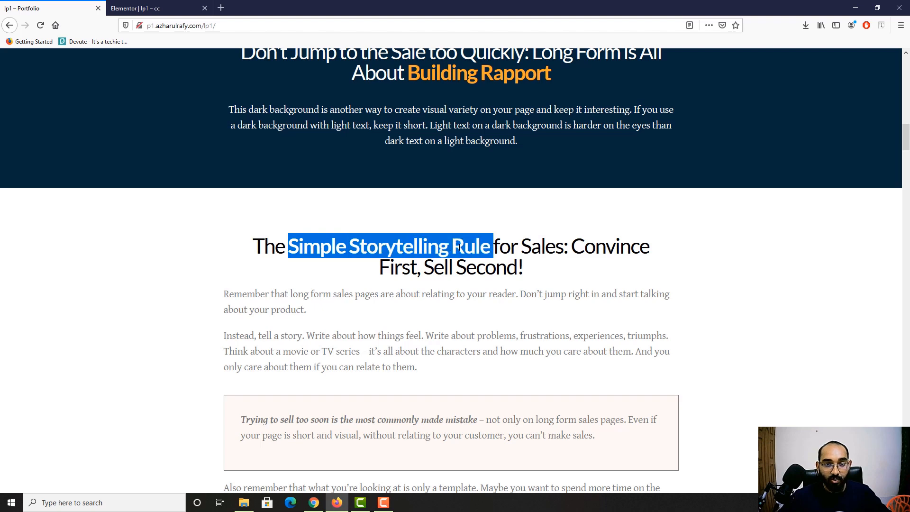
Step: Wrap the words "Simple Storytelling Rule" in the template heading's title with <span> and </span> tags
click(149, 4)
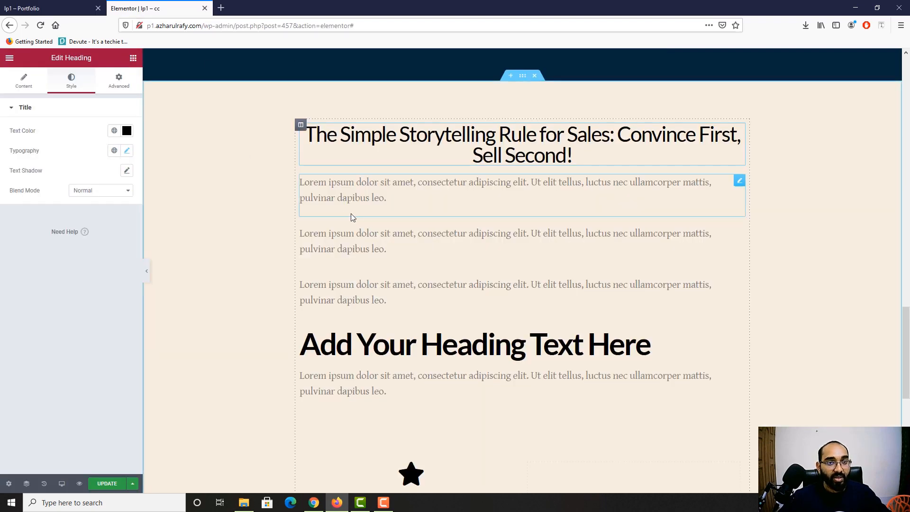
click(23, 82)
click(23, 141)
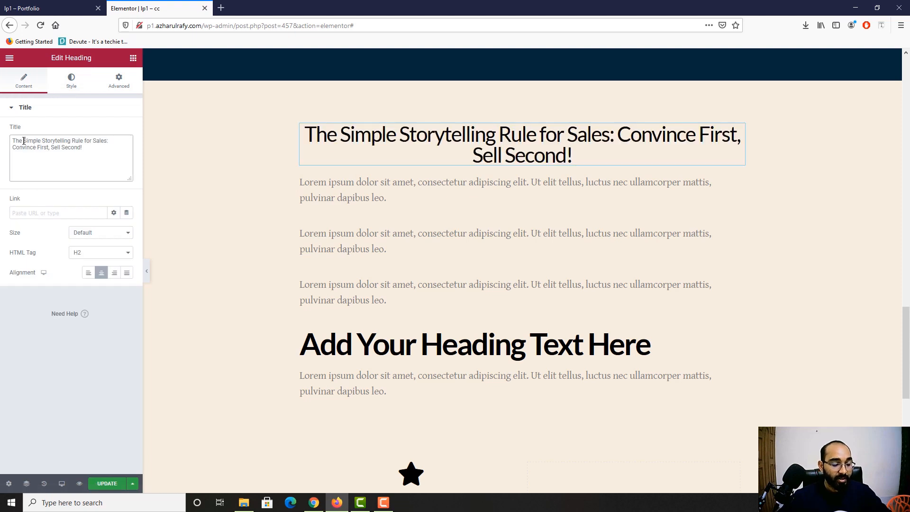
text(<span)
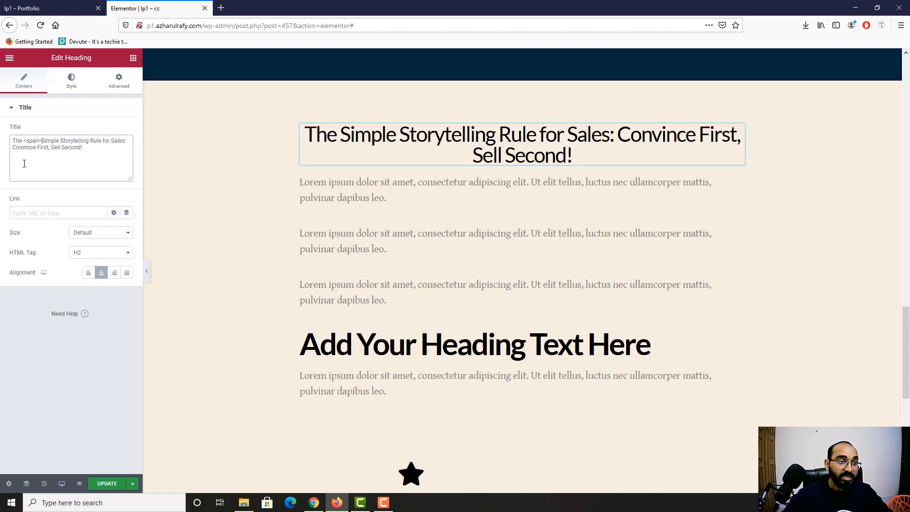
text(>)
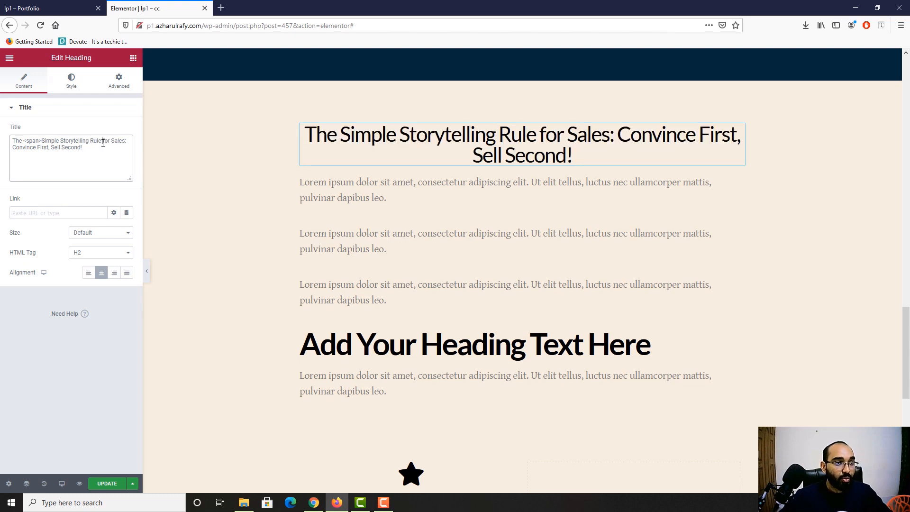
text(<)
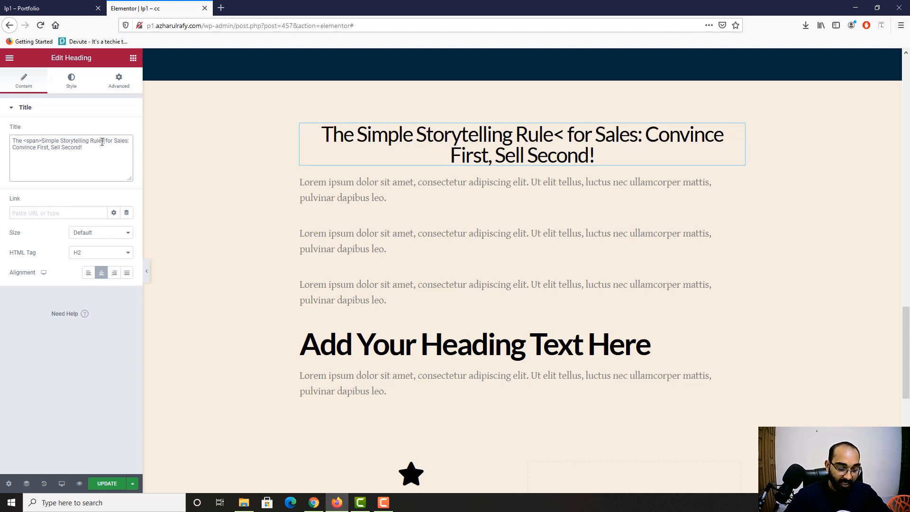
text(/)
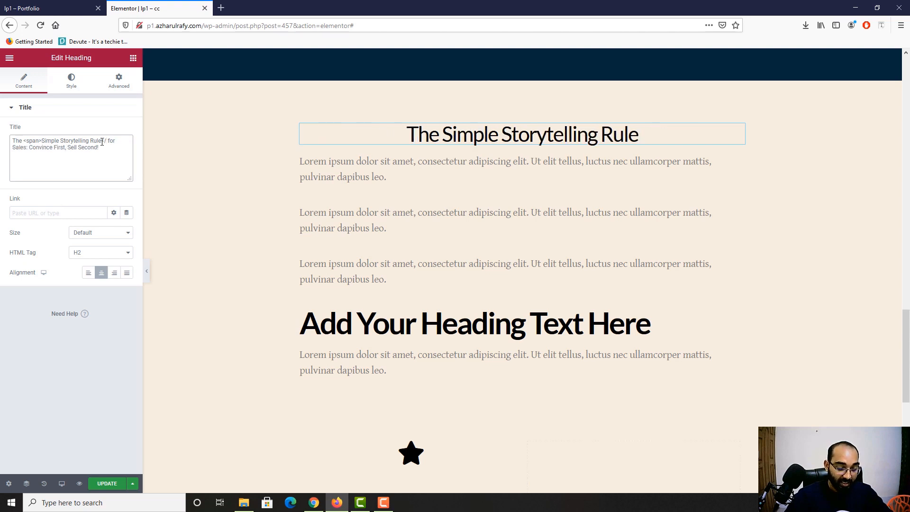
text(span>)
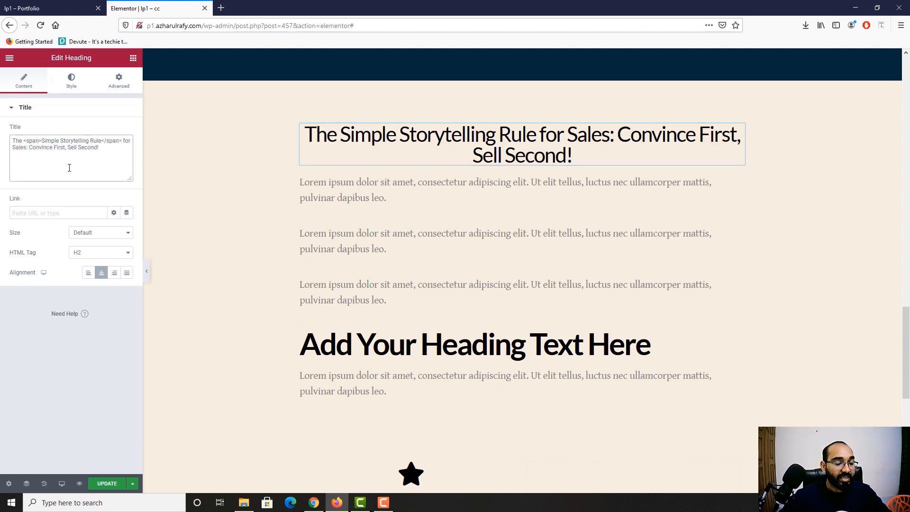
Step: Add class="big" to the opening span tag in the Simple Storytelling Rule heading's title
text( class)
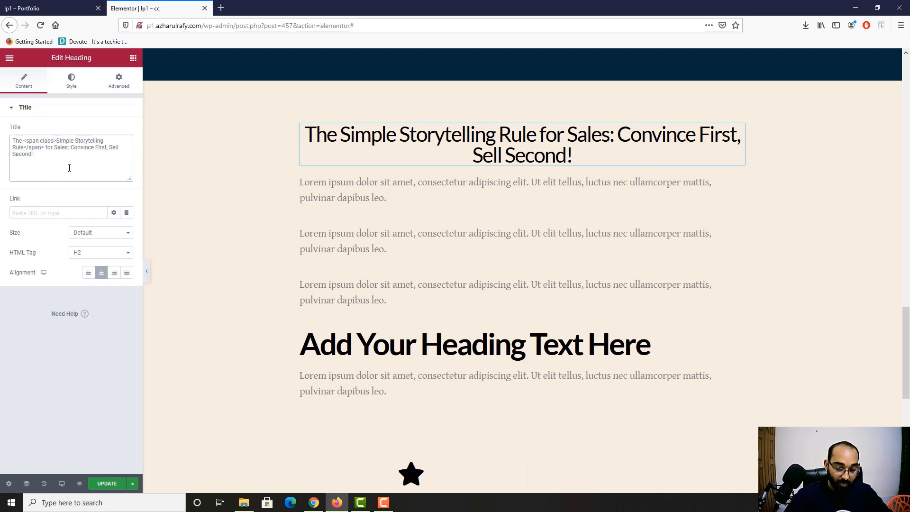
text(=")
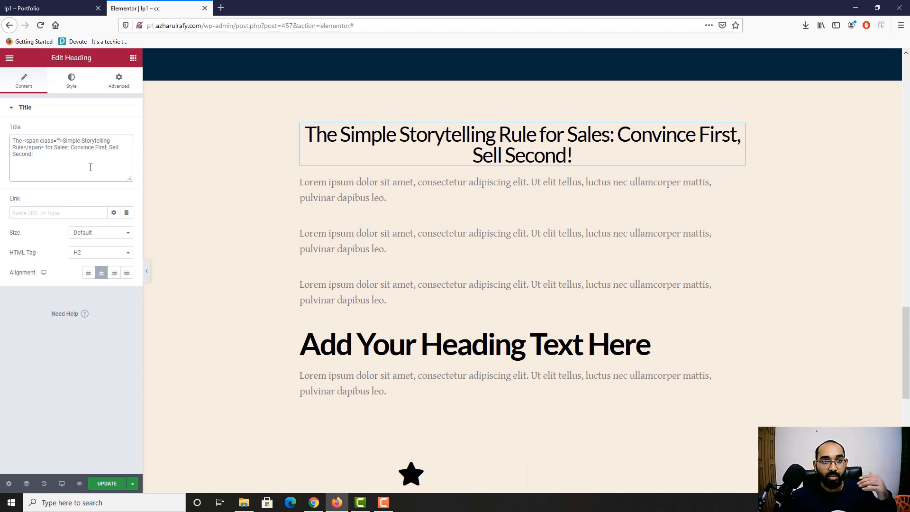
scroll(309, 261, up, 15)
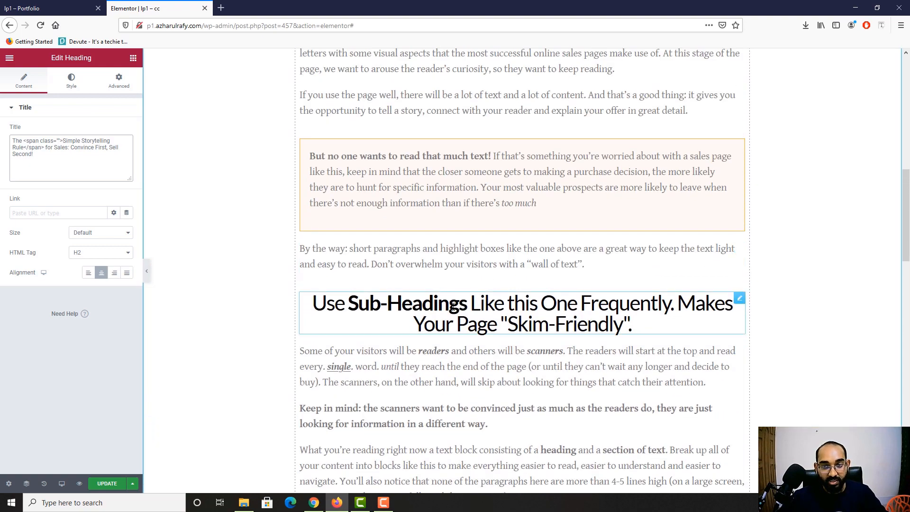
scroll(466, 323, down, 10)
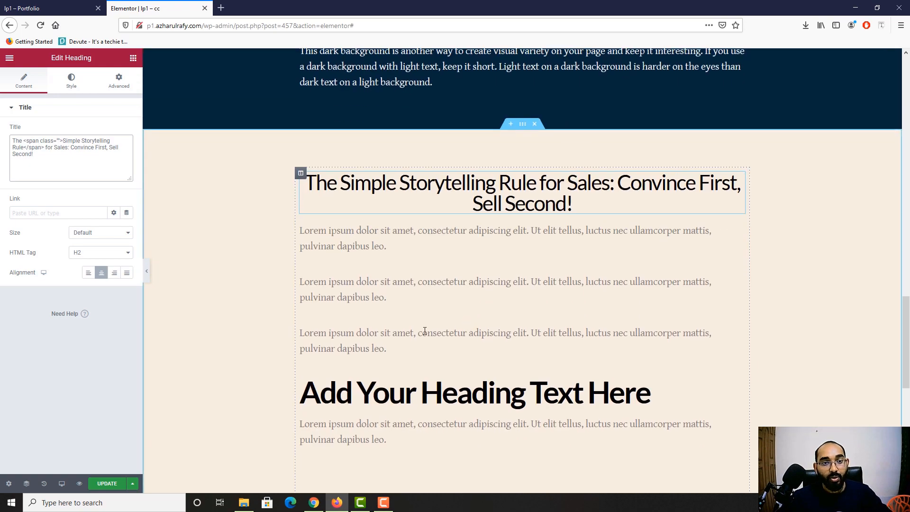
scroll(380, 362, up, 10)
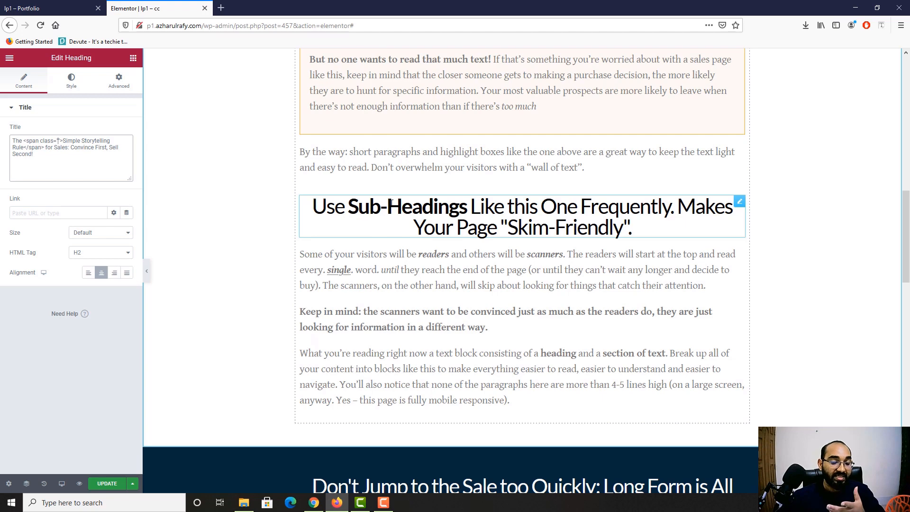
scroll(391, 202, down, 8)
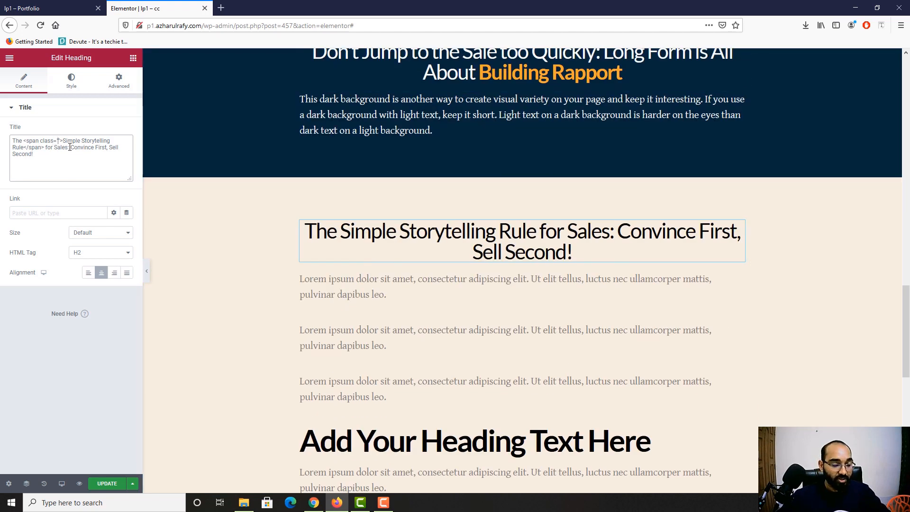
text(big)
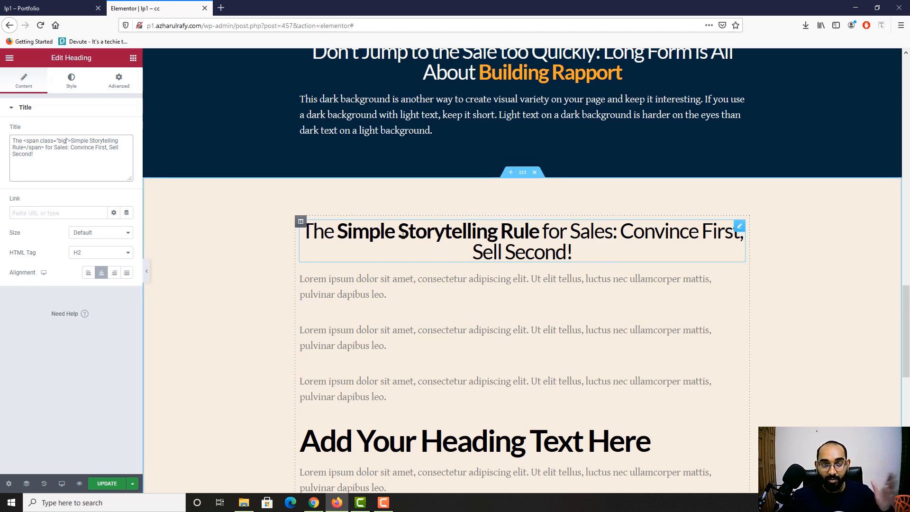
Step: Copy the two paragraphs from "Remember that long form sales pages" to "if you can relate to them." on the lp1 reference page
key(ctrl+Tab)
scroll(425, 315, down, 3)
double_click(233, 148)
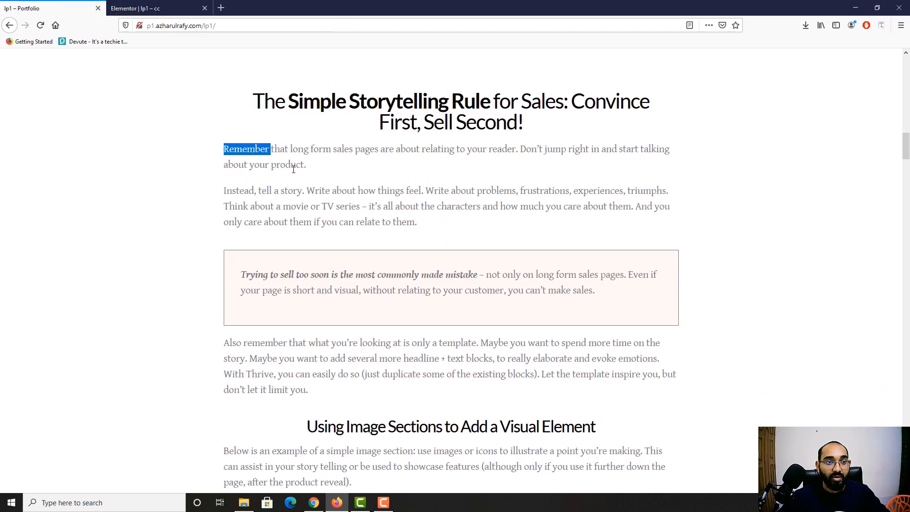
drag(293, 169, 453, 221)
key(ctrl+c)
right_click(349, 186)
click(366, 192)
Step: Replace the placeholder text directly below the Simple Storytelling Rule heading in the template with the two copied paragraphs
click(174, 9)
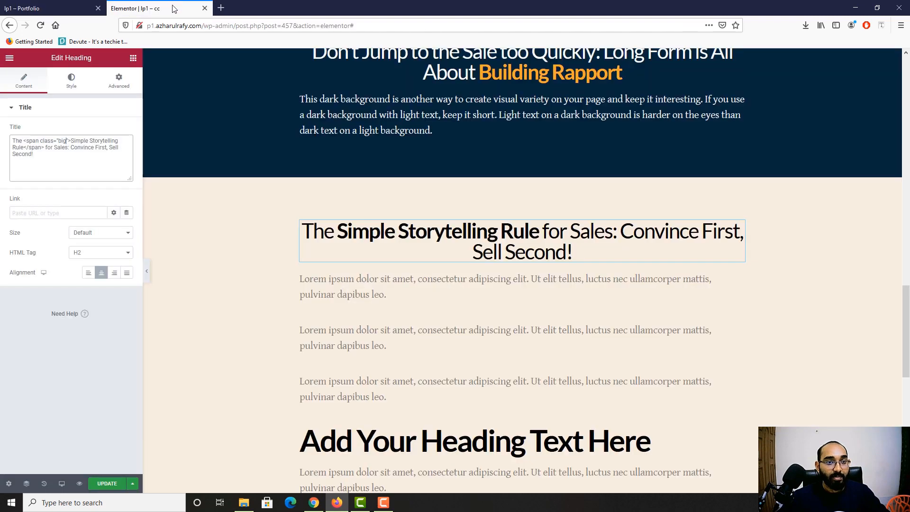
click(426, 287)
click(61, 246)
key(ctrl+a)
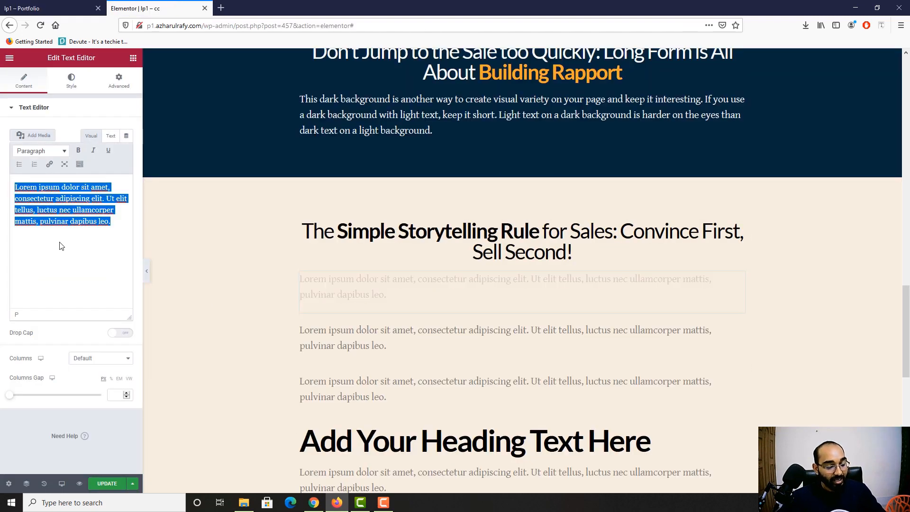
key(ctrl+v)
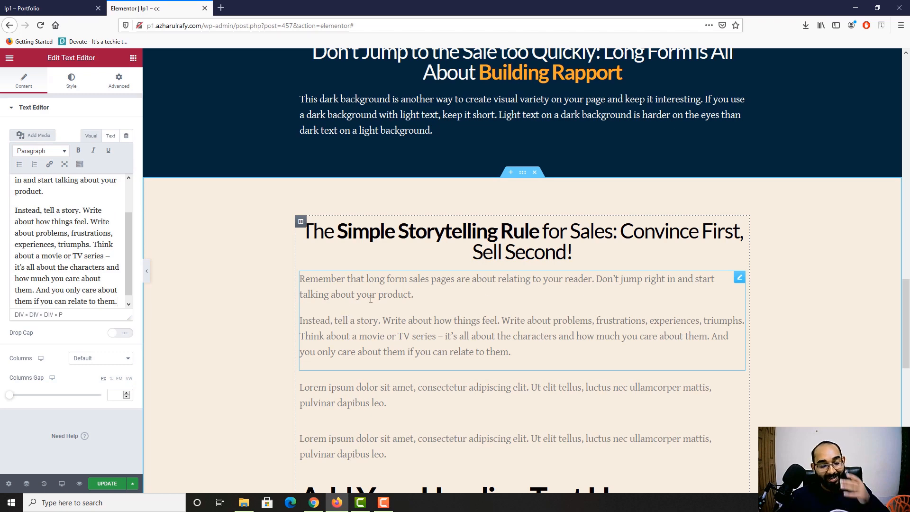
scroll(332, 303, down, 2)
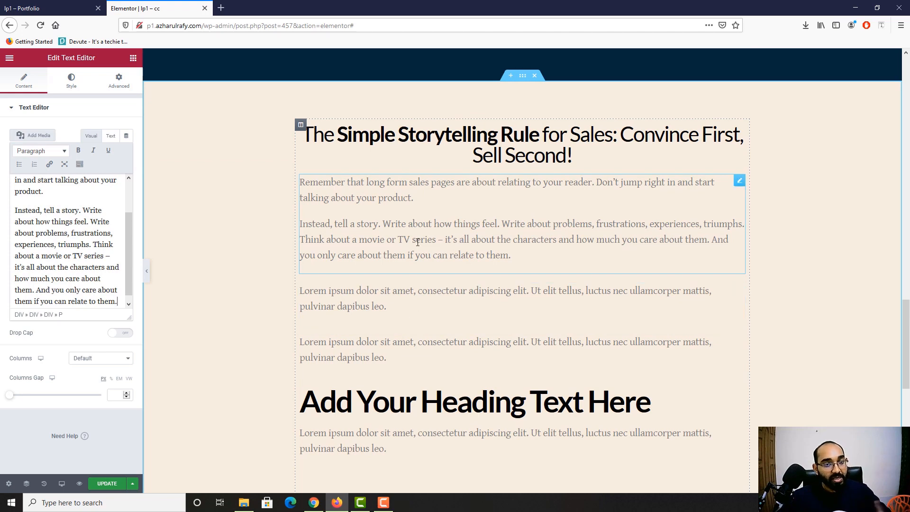
Step: Copy the "Trying to sell too soon" paragraph from the lp1 reference page and replace the template's next placeholder text with it
key(ctrl+shift+Tab)
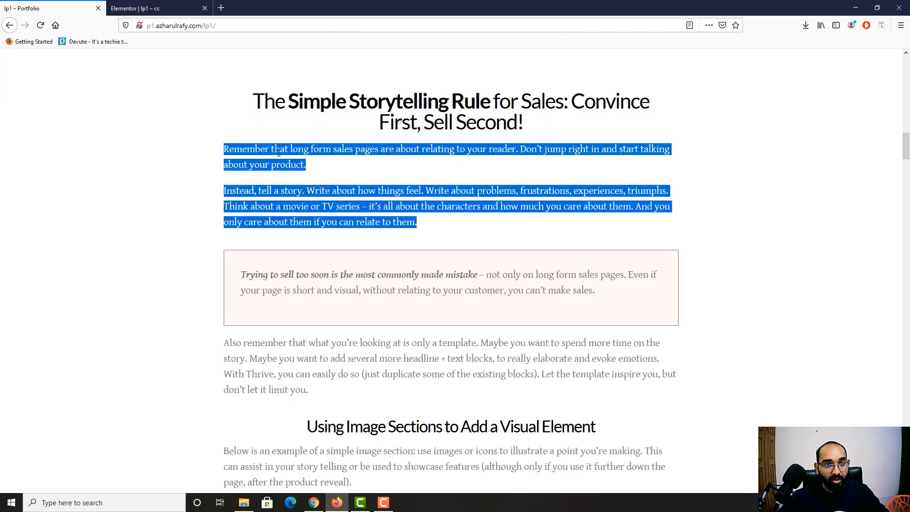
drag(250, 265, 611, 299)
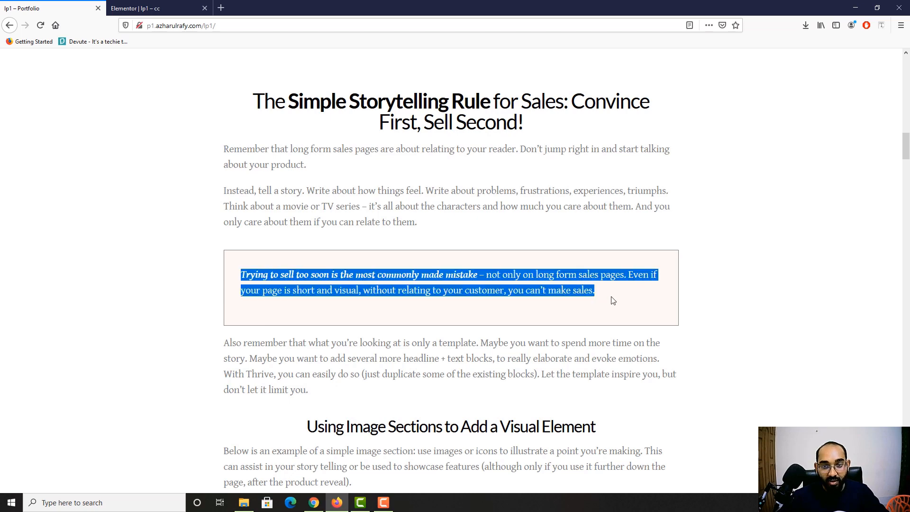
right_click(563, 288)
click(573, 287)
click(156, 8)
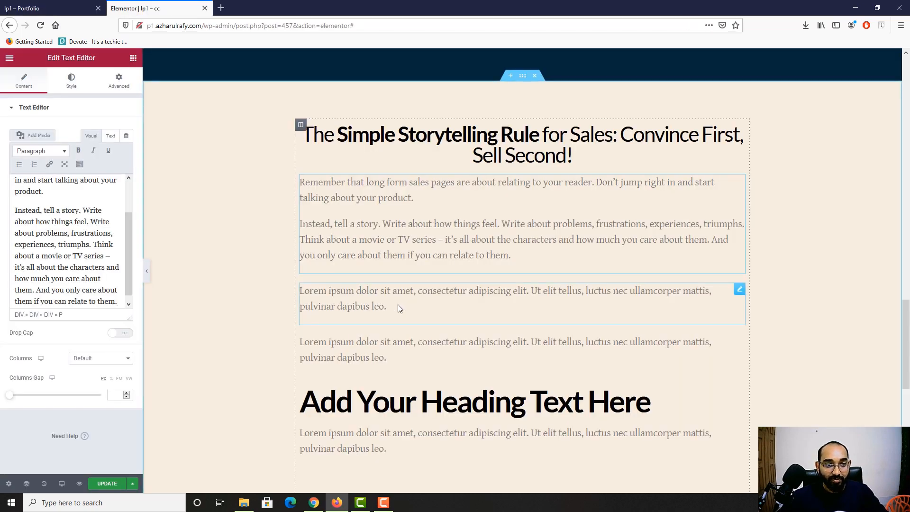
click(95, 221)
key(ctrl+a)
key(ctrl+v)
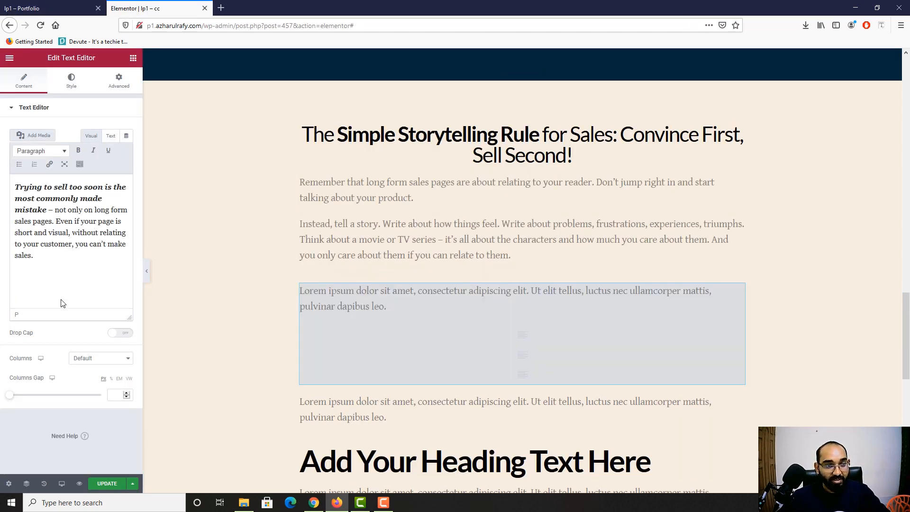
Step: Copy the "Also remember that what you're looking at" paragraph from the reference page over the placeholder text directly above the next heading
click(42, 4)
drag(224, 343, 355, 394)
key(ctrl+Tab)
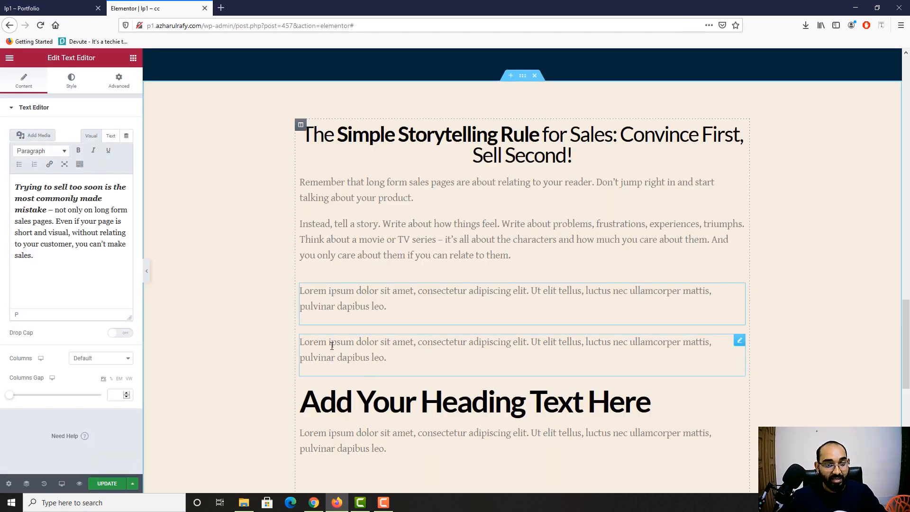
click(342, 356)
click(105, 258)
key(ctrl+a)
key(ctrl+v)
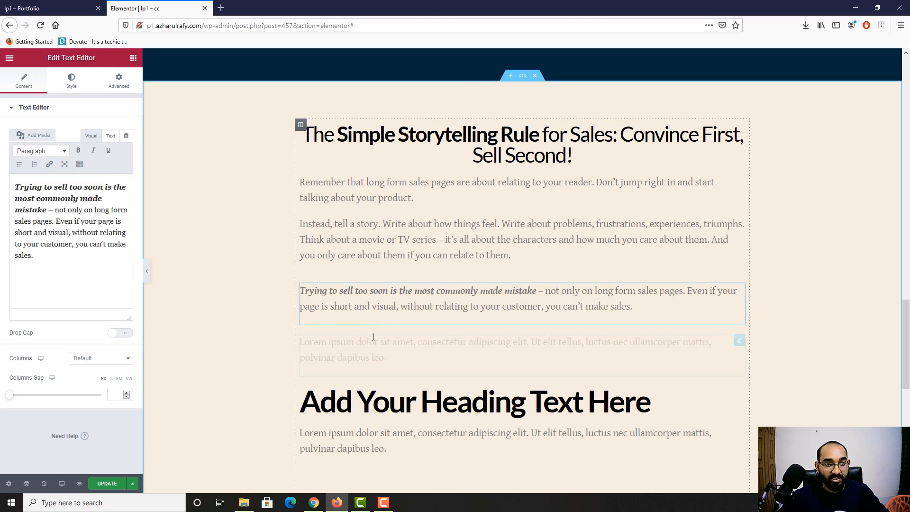
Step: Try linked paddings of 35 px and 25 px on all sides of the "Trying to sell too soon" text block
key(ctrl+Tab)
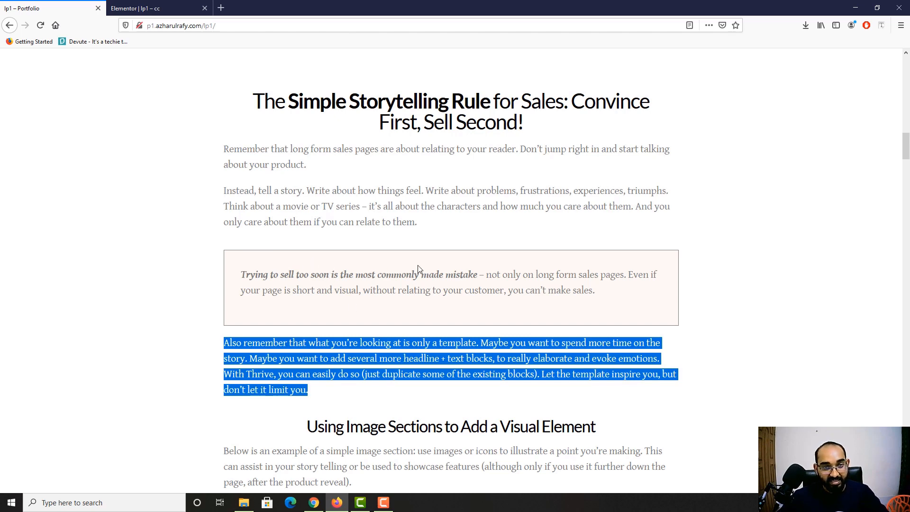
click(140, 8)
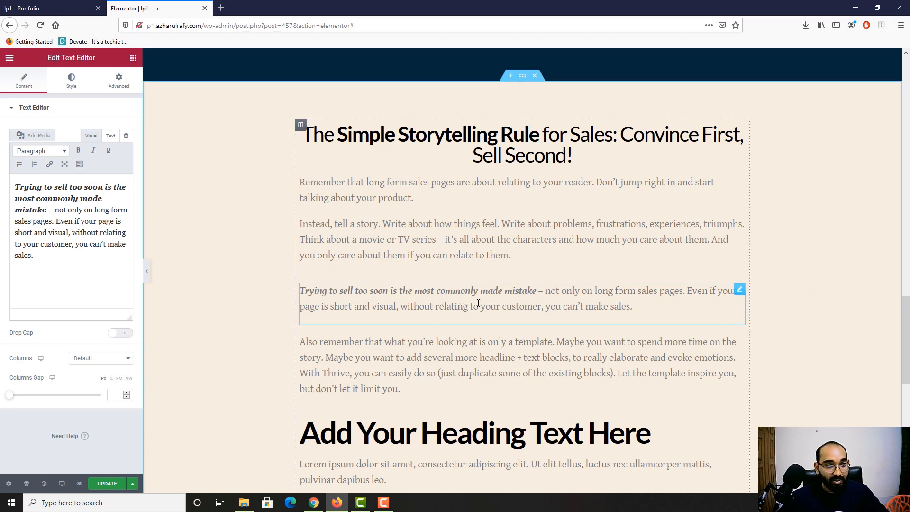
click(121, 90)
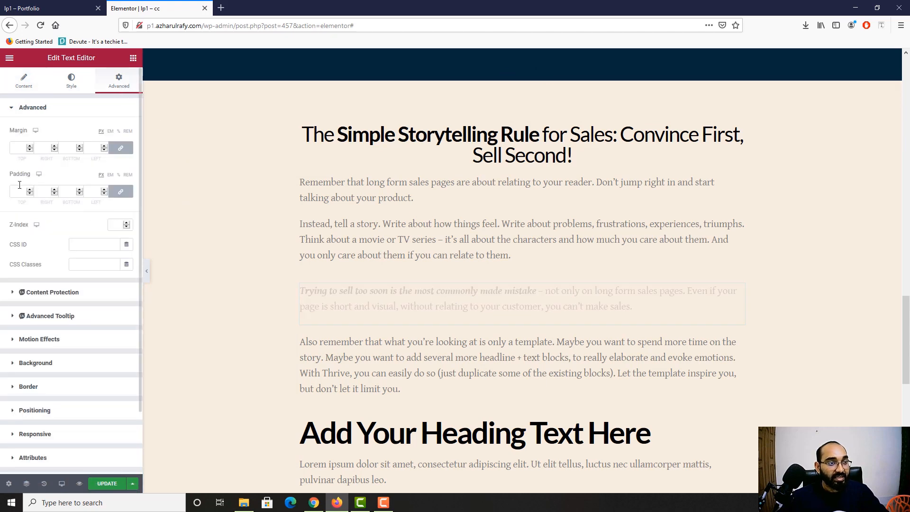
click(122, 196)
click(121, 195)
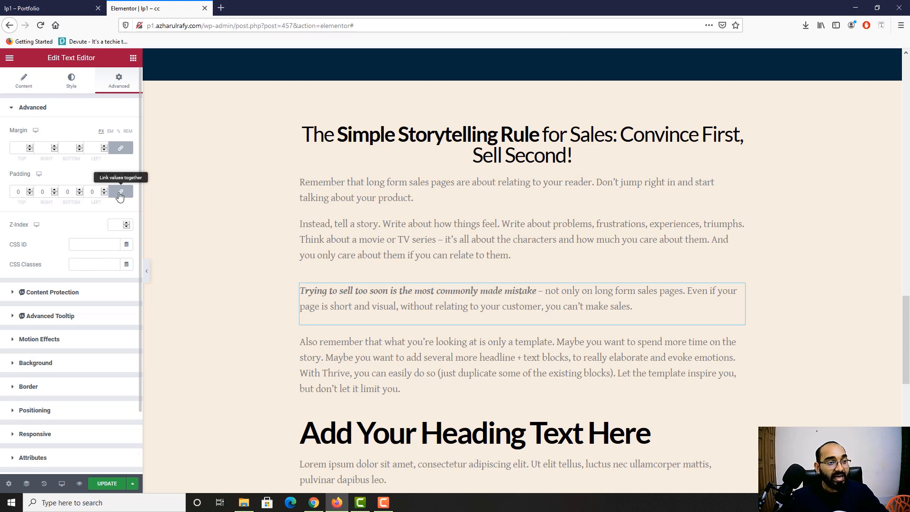
drag(21, 191, 2, 193)
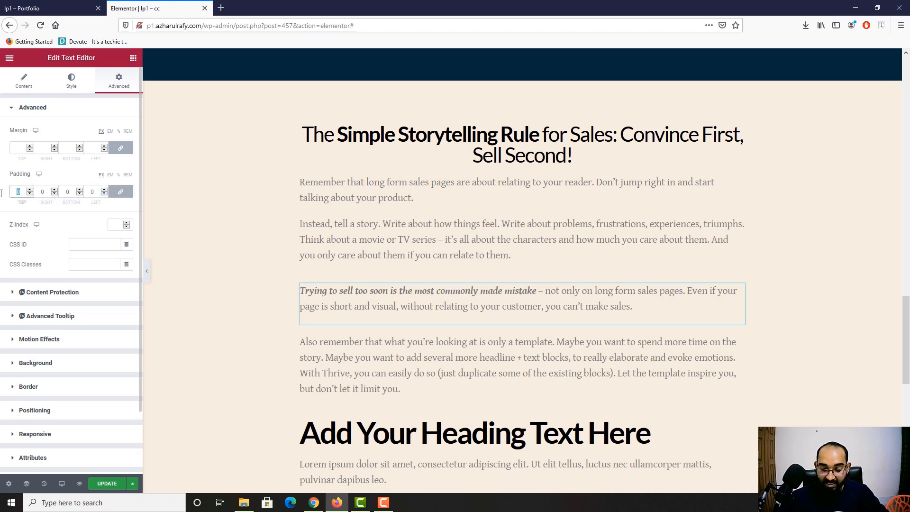
text(35)
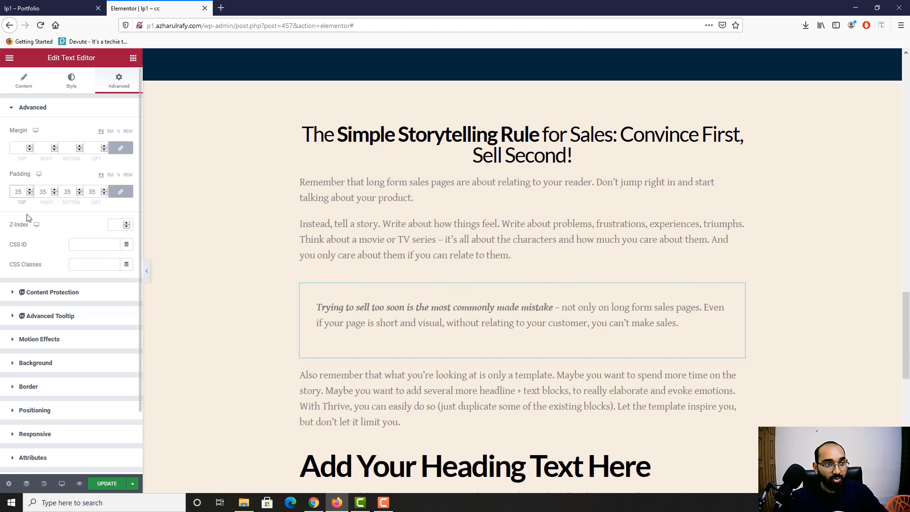
double_click(19, 189)
text(25)
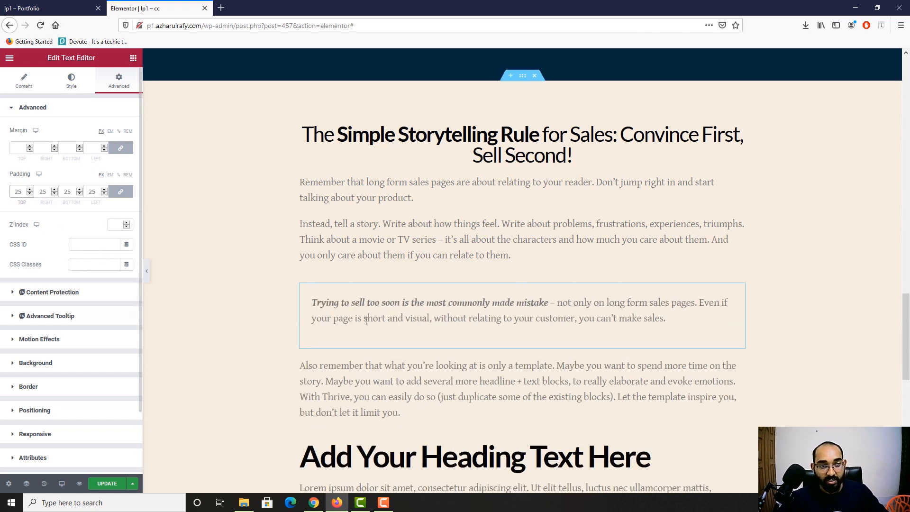
Step: Compare the text block with the reference page's box and set its padding to 30 px on all sides
click(34, 9)
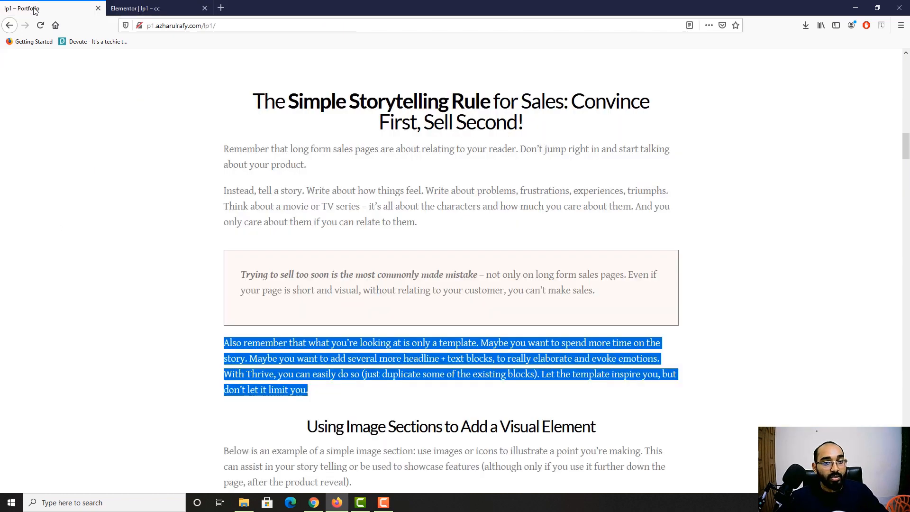
click(154, 7)
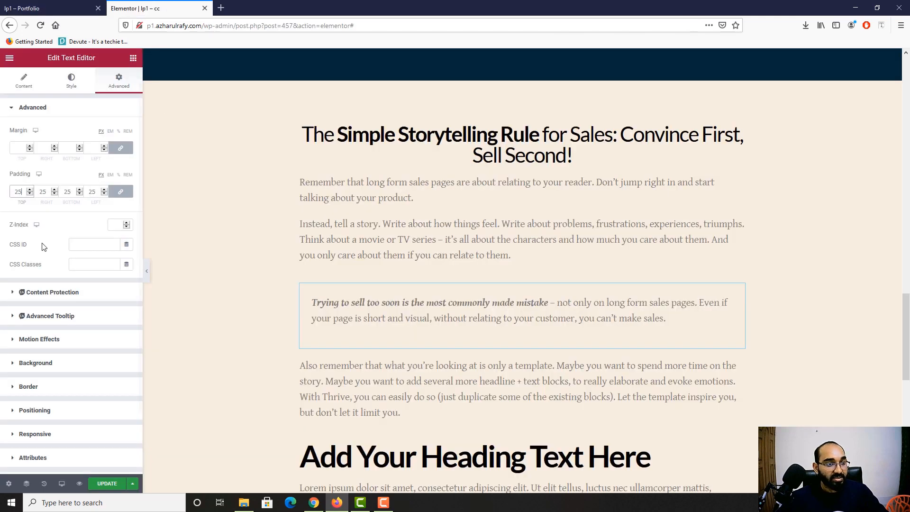
double_click(25, 192)
text(30)
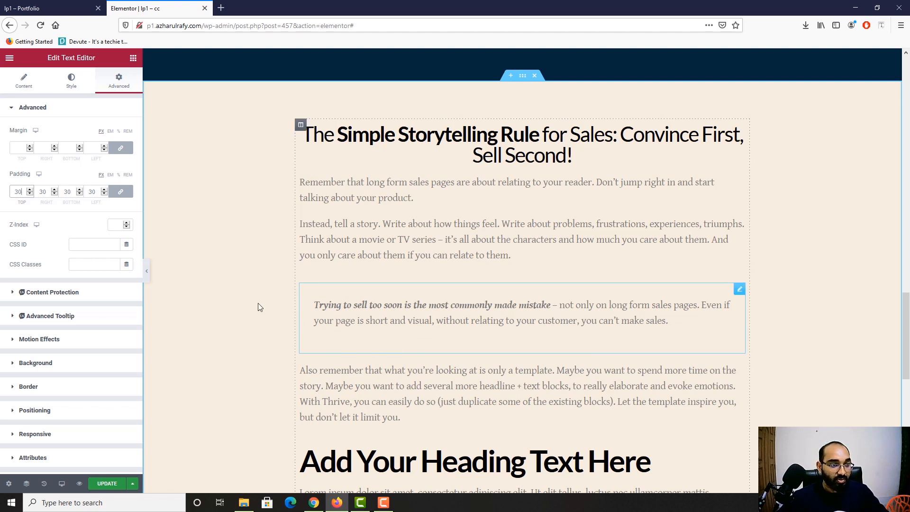
Step: Choose the plain colour and image background type for the "Trying to sell too soon" text block and open its background colour picker
click(34, 366)
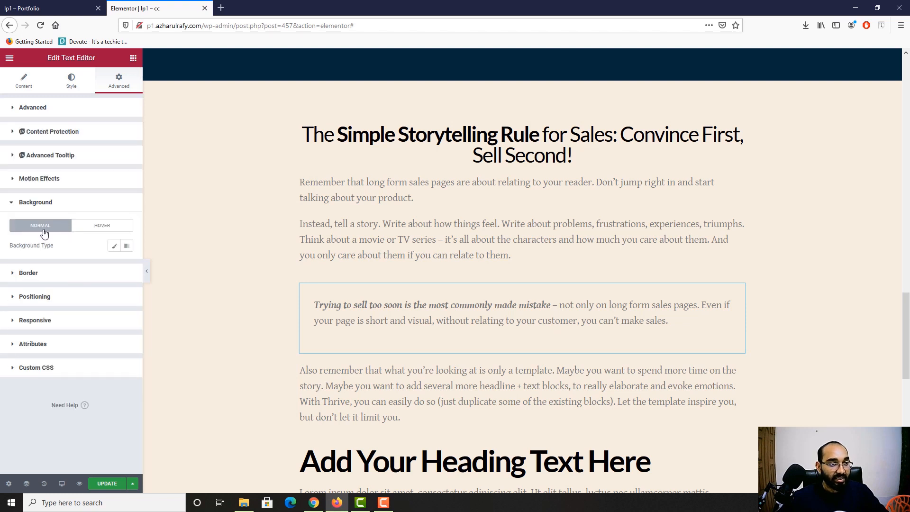
click(114, 247)
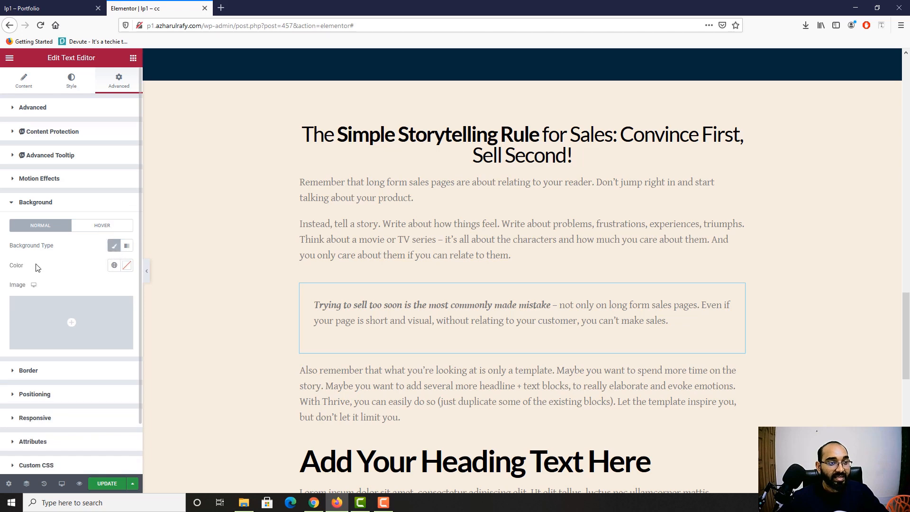
click(127, 266)
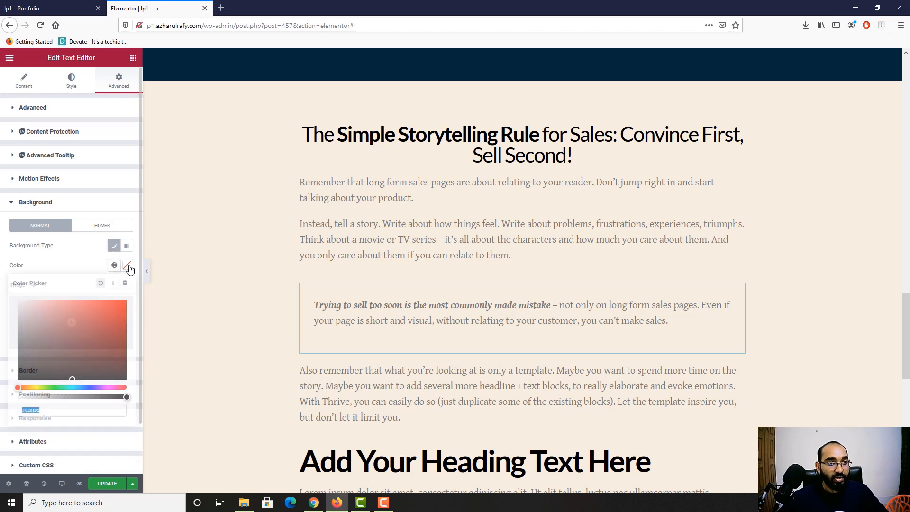
Step: Return to the lp1 reference page and launch pixie.exe to sample the highlighted box's background colour
click(49, 8)
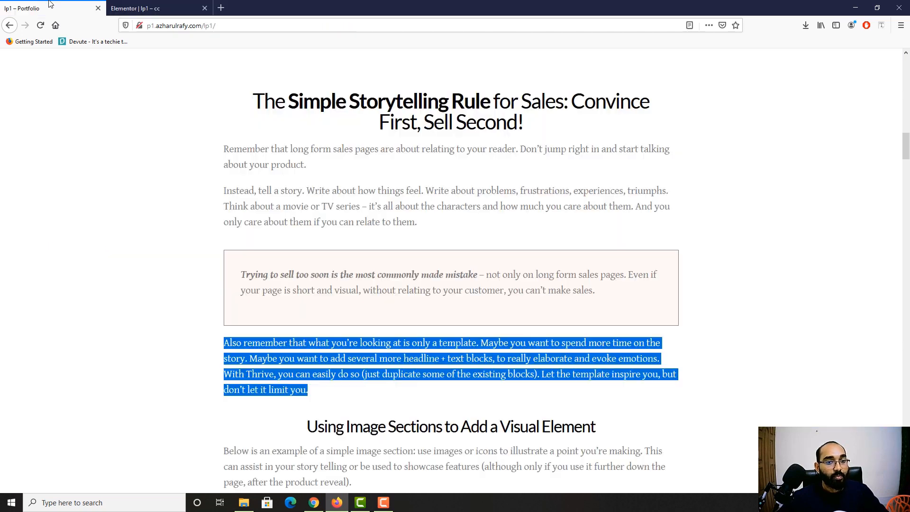
click(138, 330)
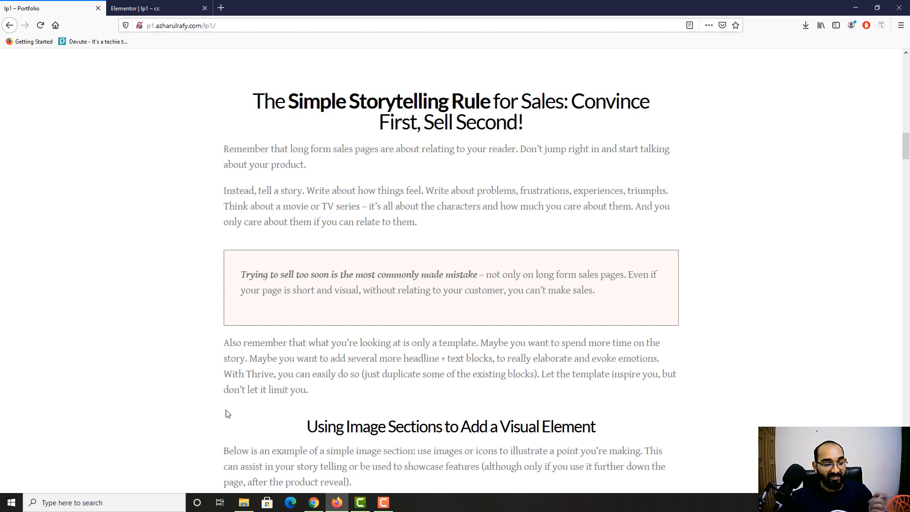
click(147, 503)
text(picie)
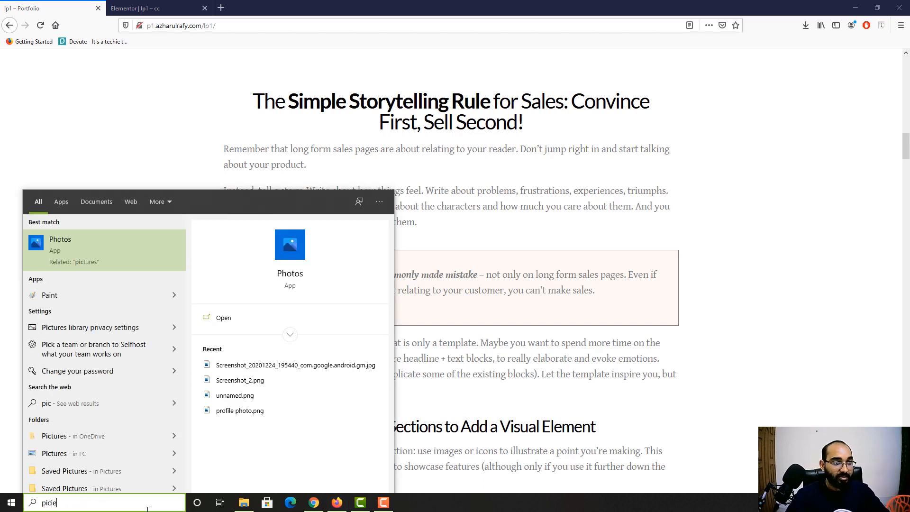
key(BackSpace)
key(BackSpace)
key(BackSpace)
text(xi)
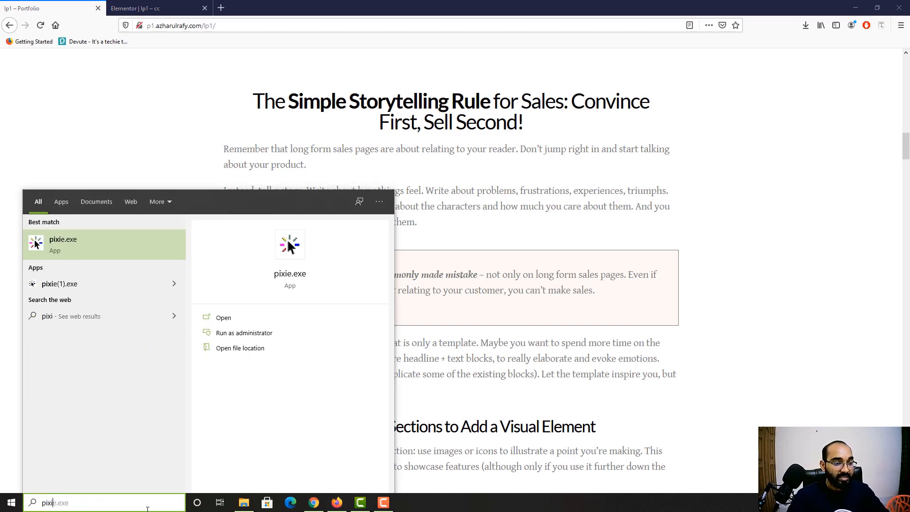
key(Return)
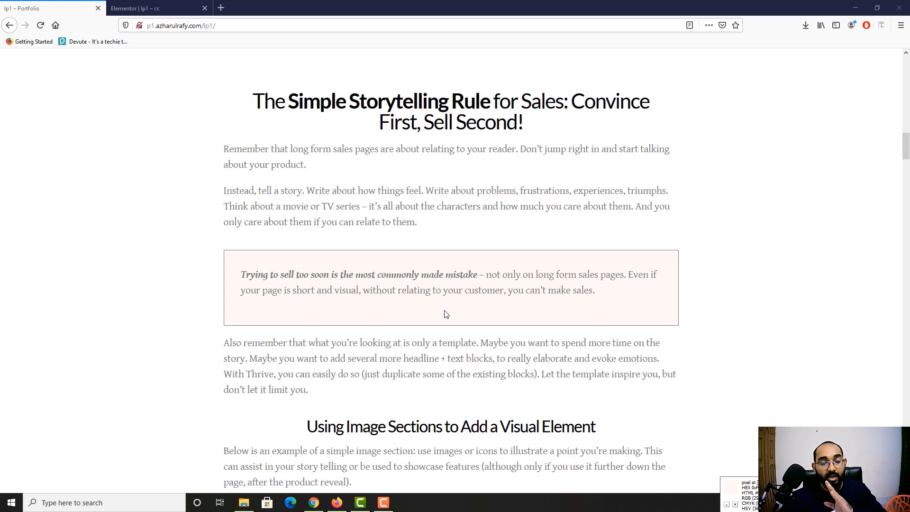
Step: Set the text block's background colour to #FDF9F3 in the template and compare it with the reference page's box
click(133, 5)
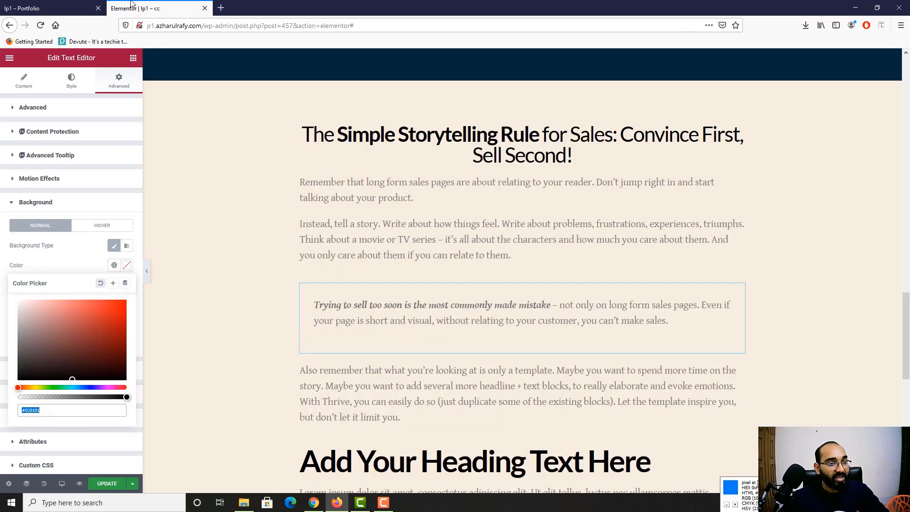
click(27, 410)
double_click(27, 410)
text(FDF9F3)
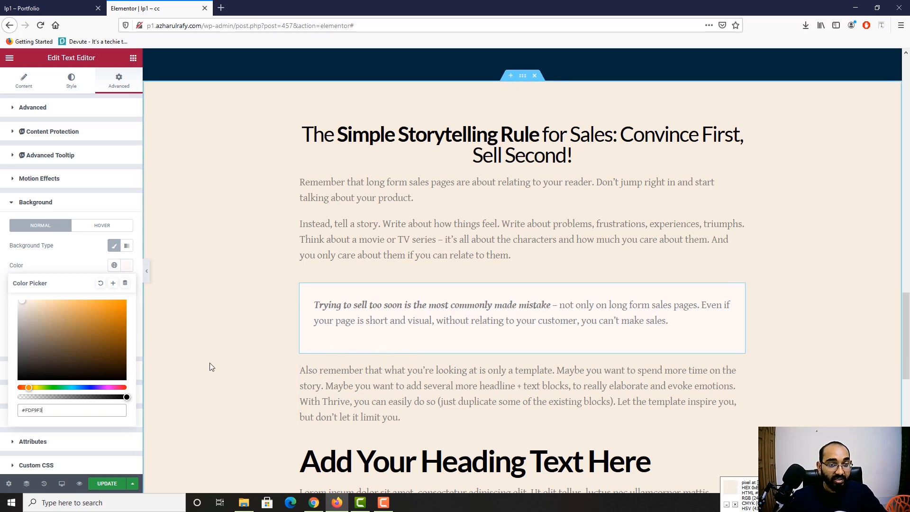
click(3, 289)
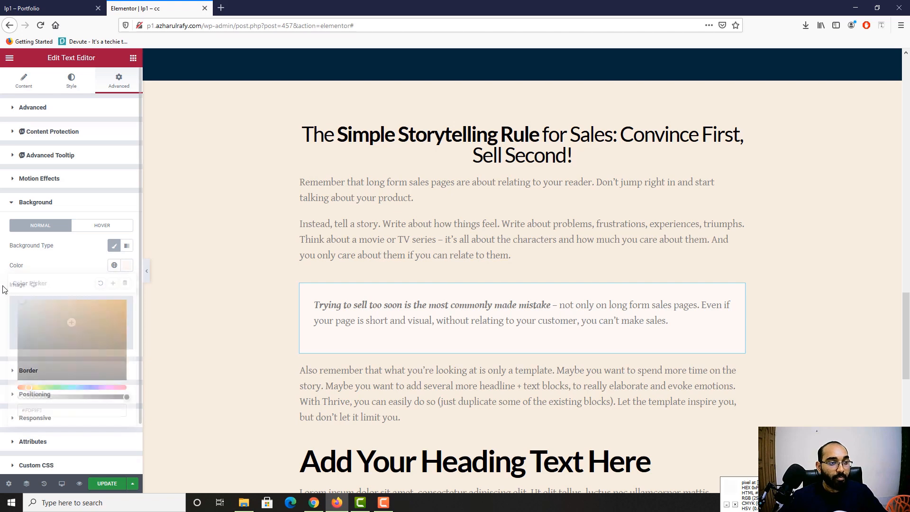
click(147, 272)
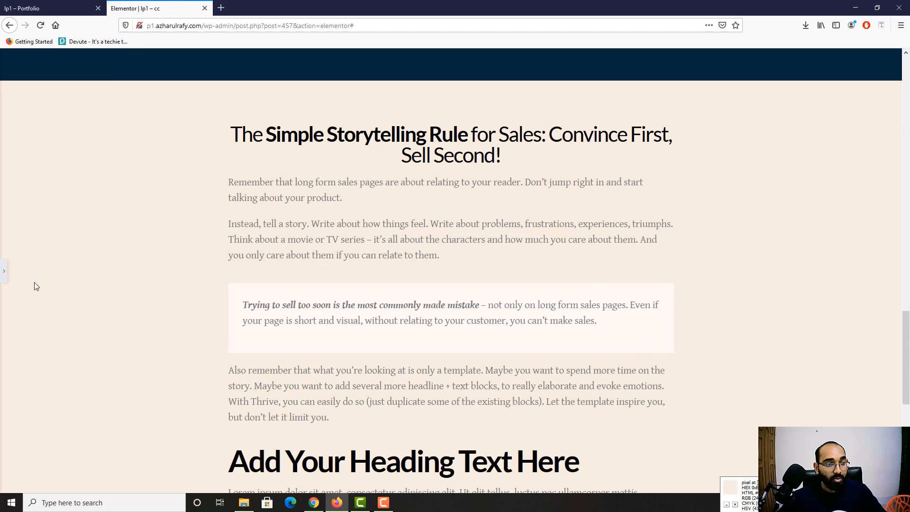
click(76, 4)
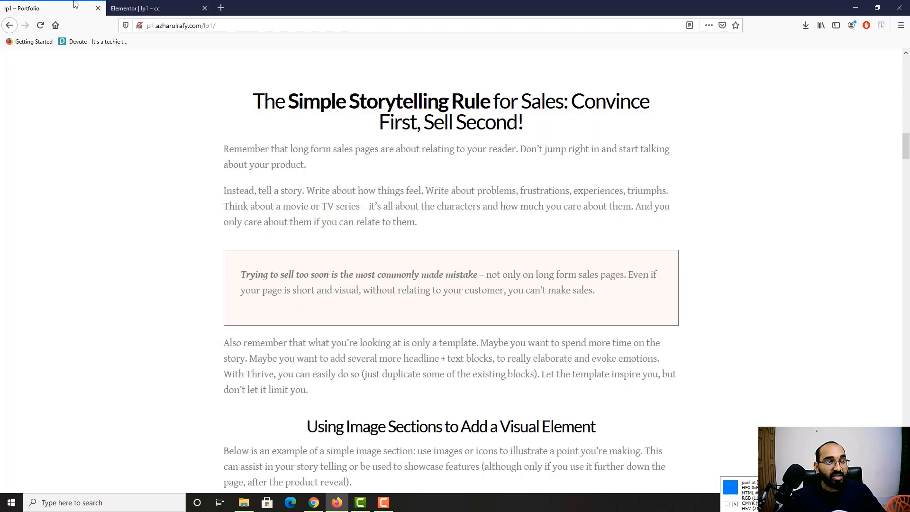
click(144, 5)
click(3, 272)
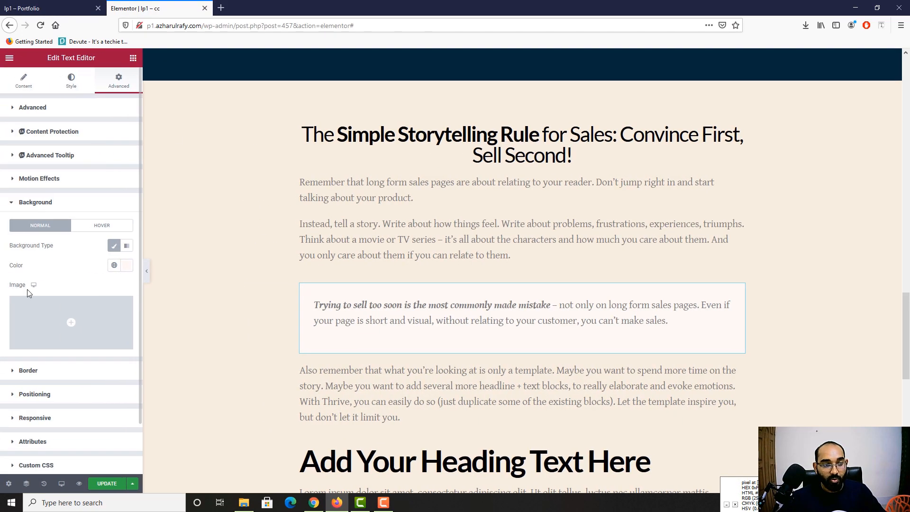
Step: Give the "Trying to sell too soon" text block a Solid border and check it against the reference page's box outline
click(29, 371)
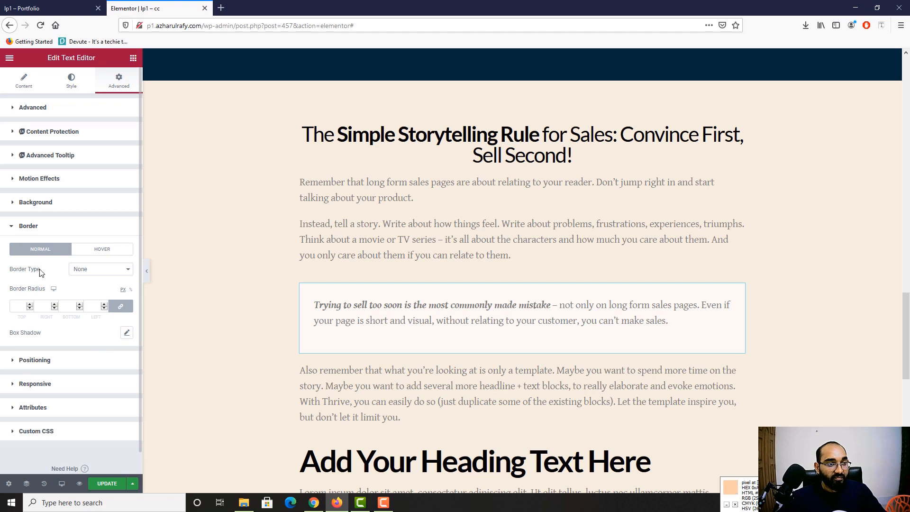
click(85, 270)
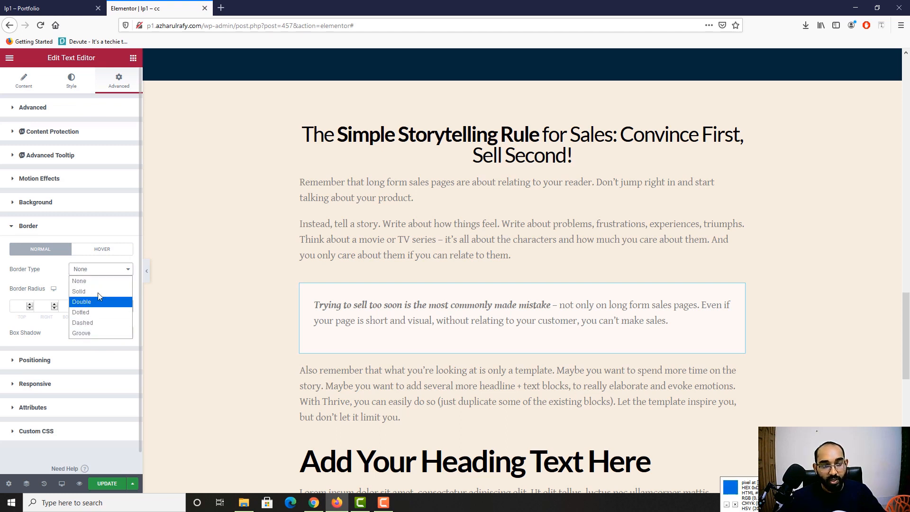
click(79, 291)
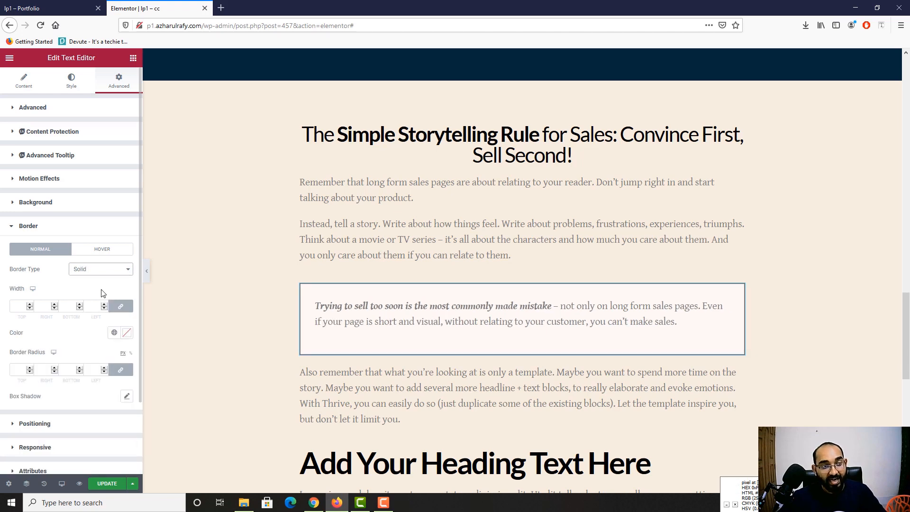
click(47, 8)
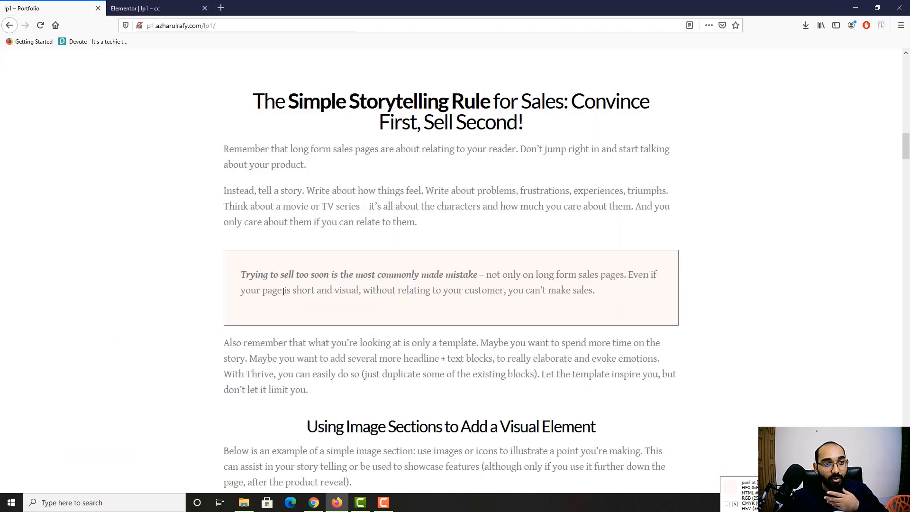
click(135, 8)
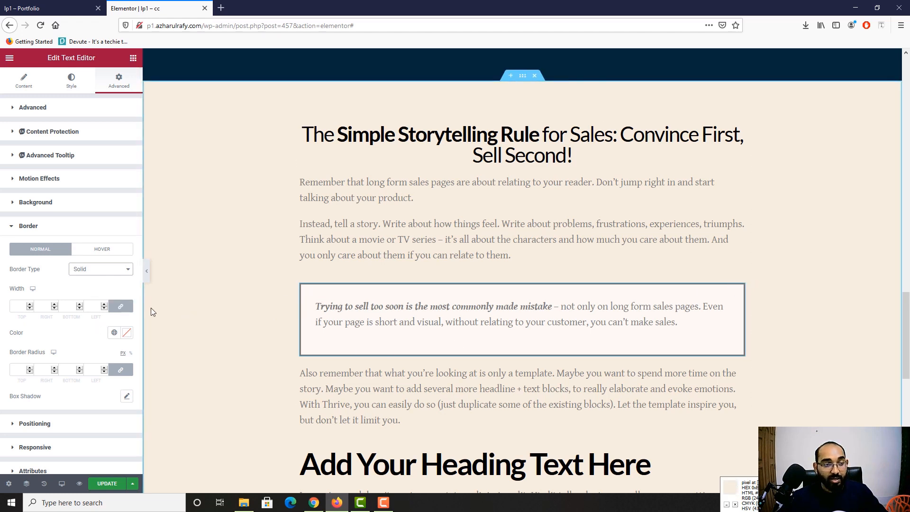
Step: Set the "Trying to sell too soon" box's border width to 1 on all four linked sides and preview it at full width
click(121, 307)
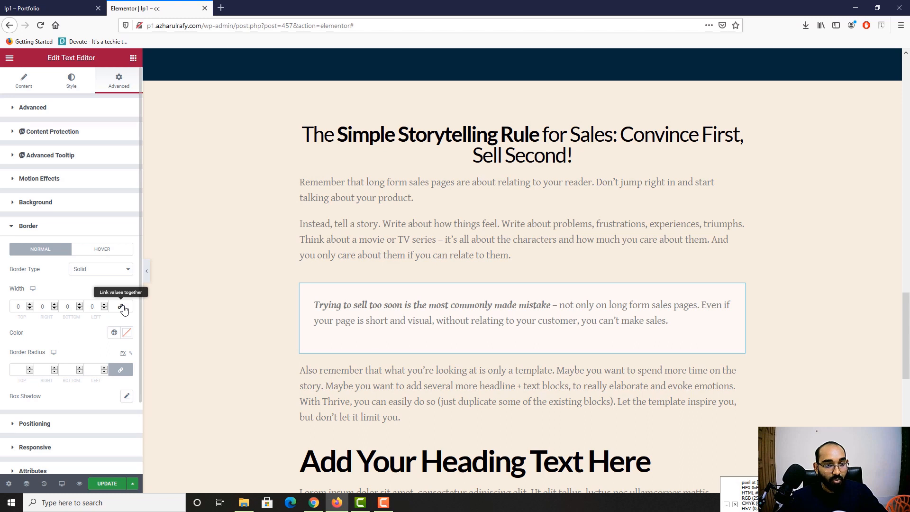
click(122, 307)
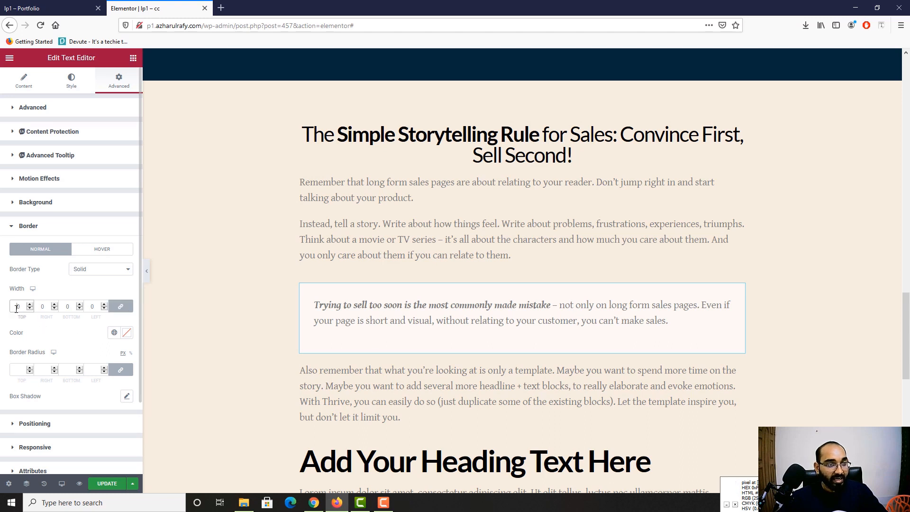
text(1)
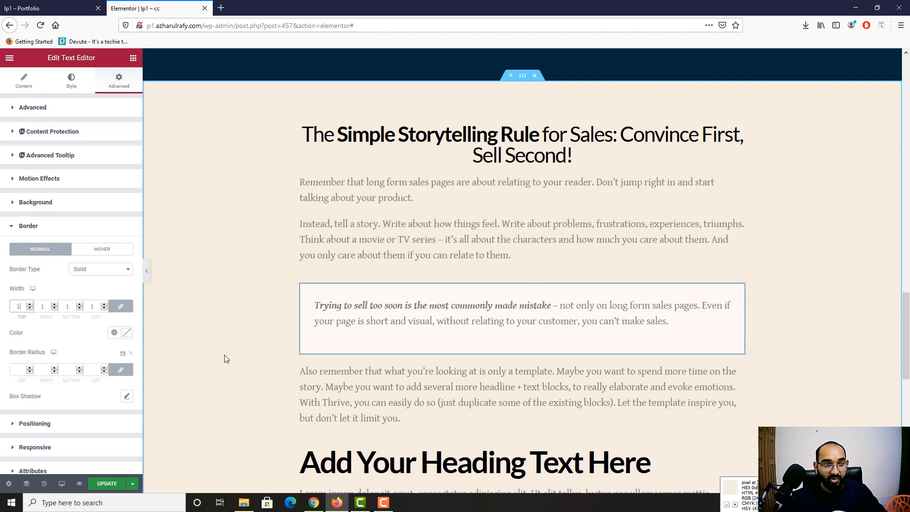
click(147, 271)
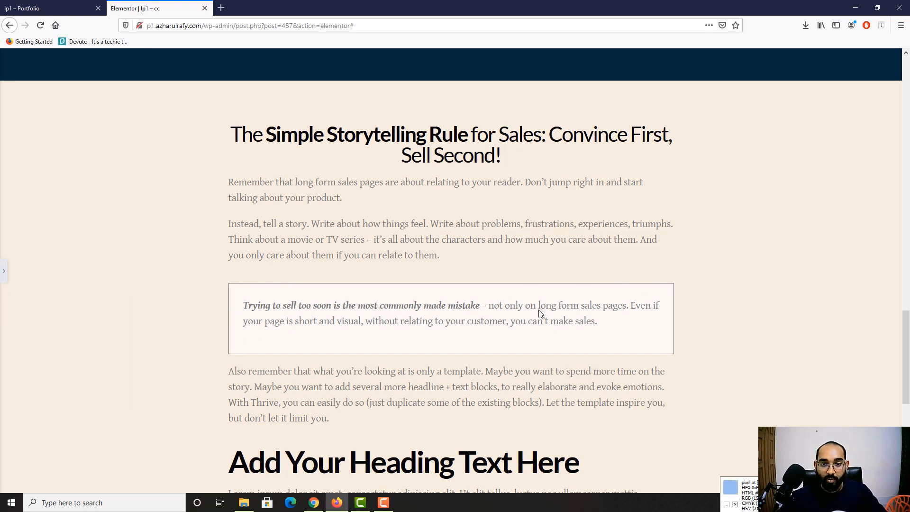
click(2, 274)
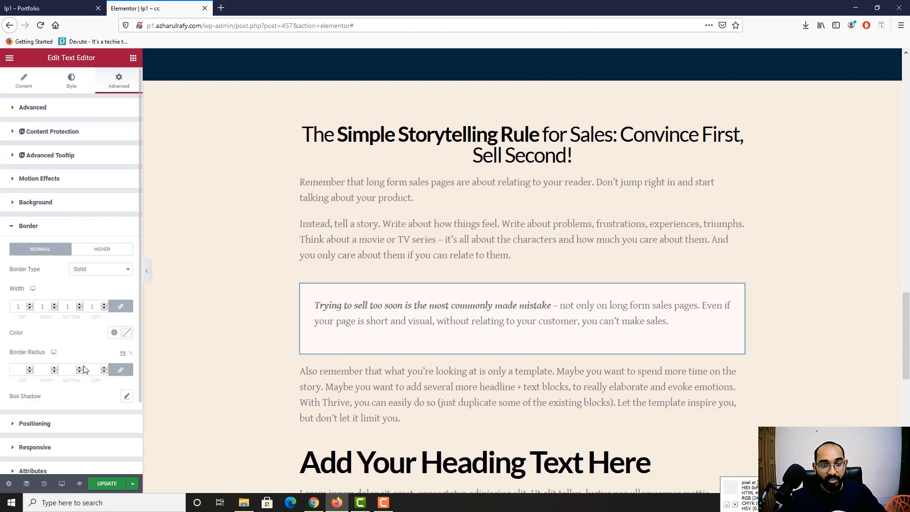
Step: Copy "Using Image Sections to Add a Visual Element" from the lp1 reference page and replace the template's placeholder heading with it
click(42, 9)
scroll(100, 292, down, 2)
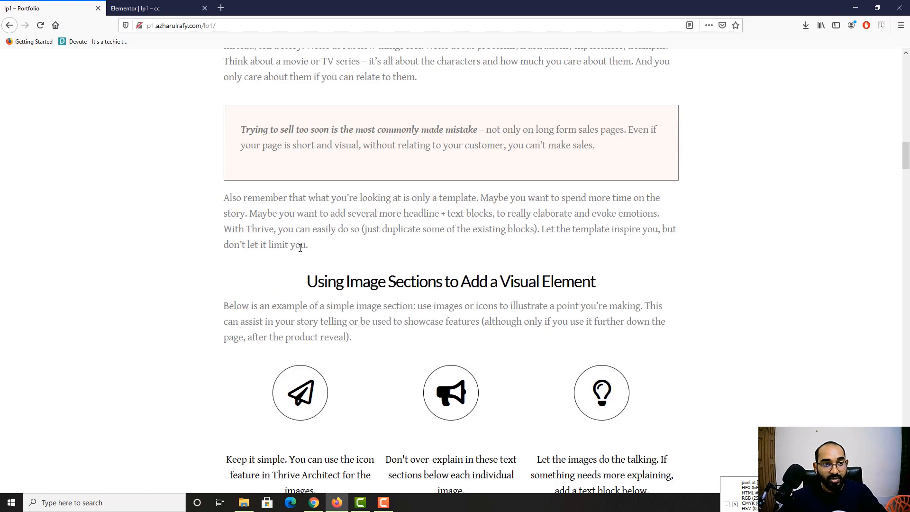
scroll(300, 248, down, 2)
drag(321, 190, 596, 190)
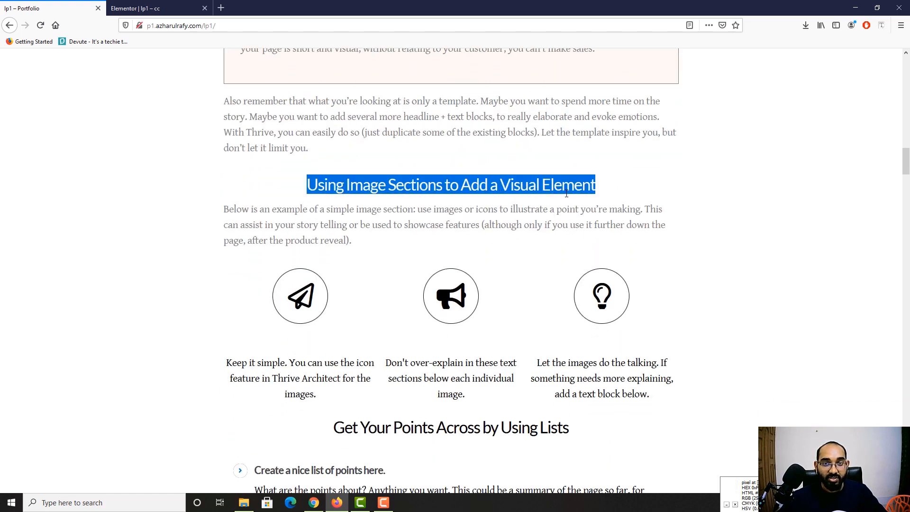
right_click(566, 189)
click(567, 192)
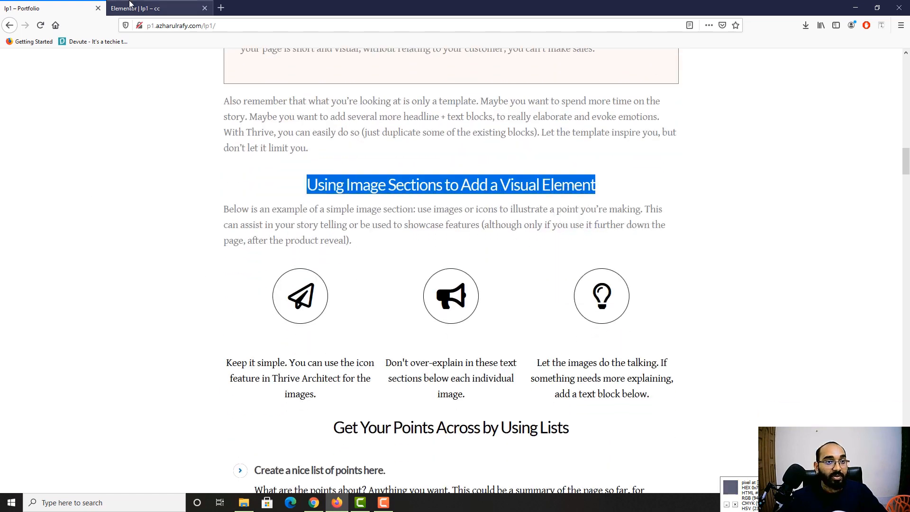
click(137, 8)
scroll(411, 327, down, 3)
click(645, 273)
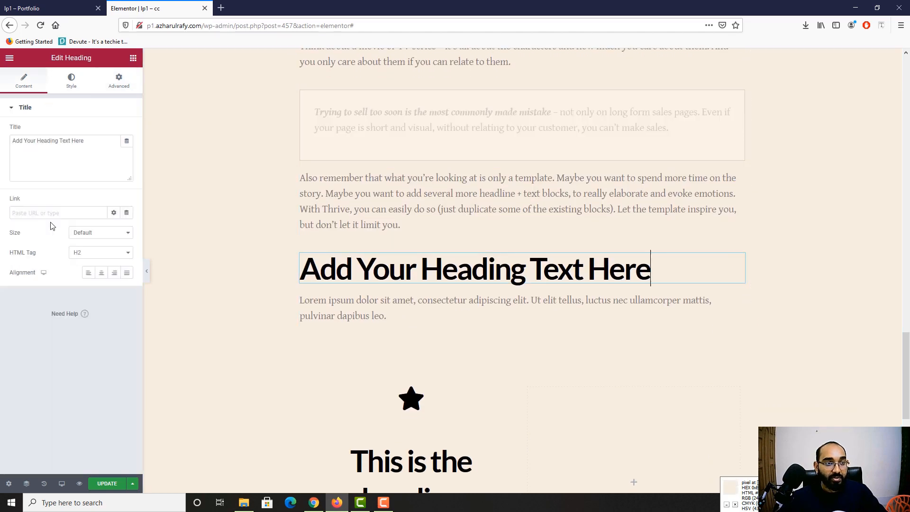
click(61, 182)
key(ctrl+a)
key(ctrl+v)
Step: Inspect the font properties of the reference page's "Using Image Sections to Add a Visual Element" heading with Font Finder
click(47, 8)
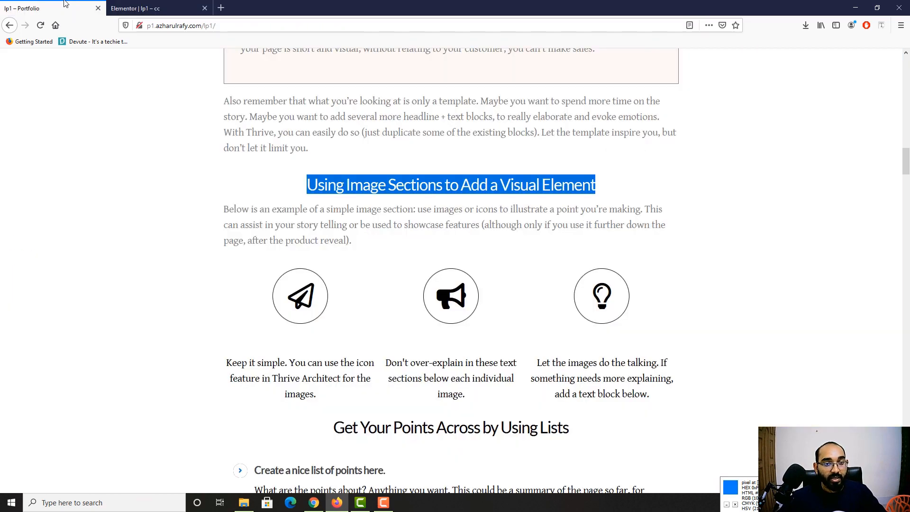
click(451, 199)
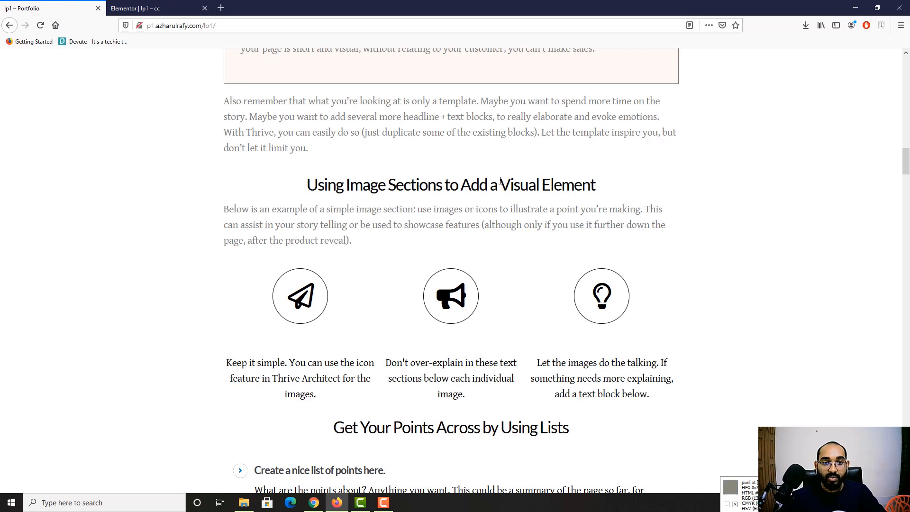
click(882, 25)
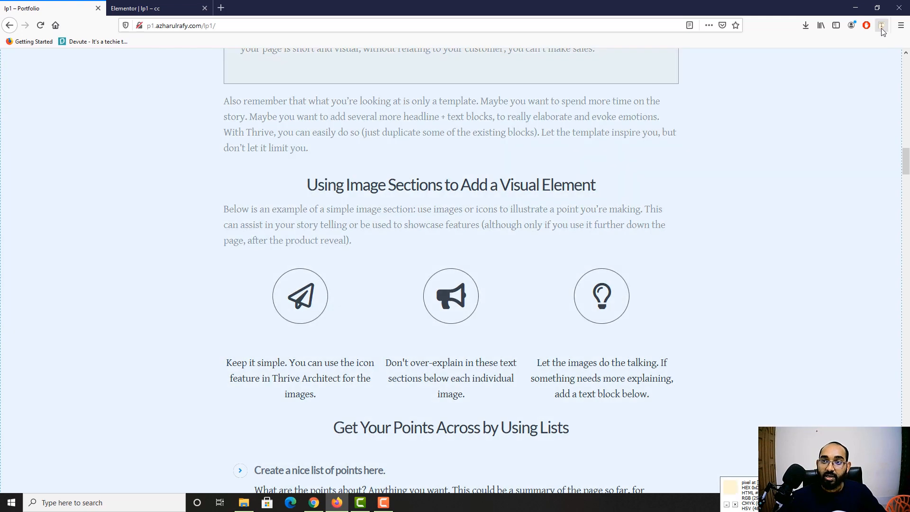
click(485, 191)
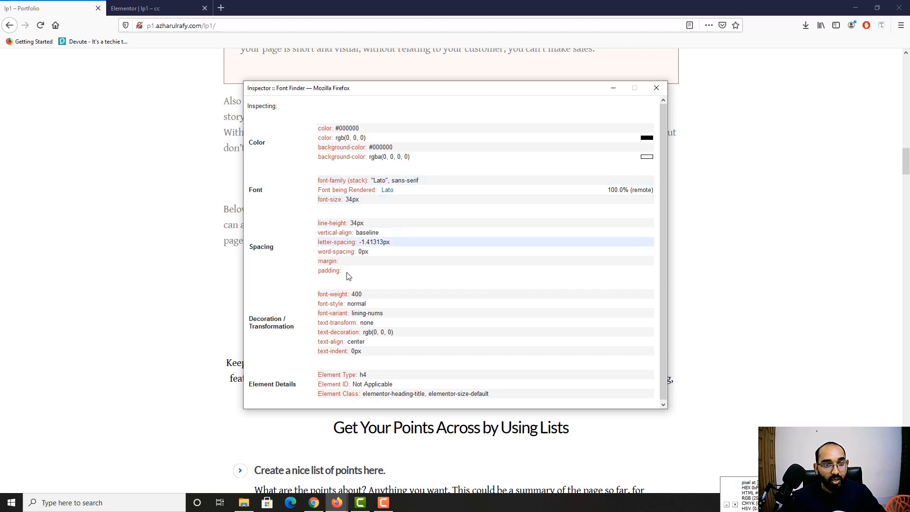
click(655, 89)
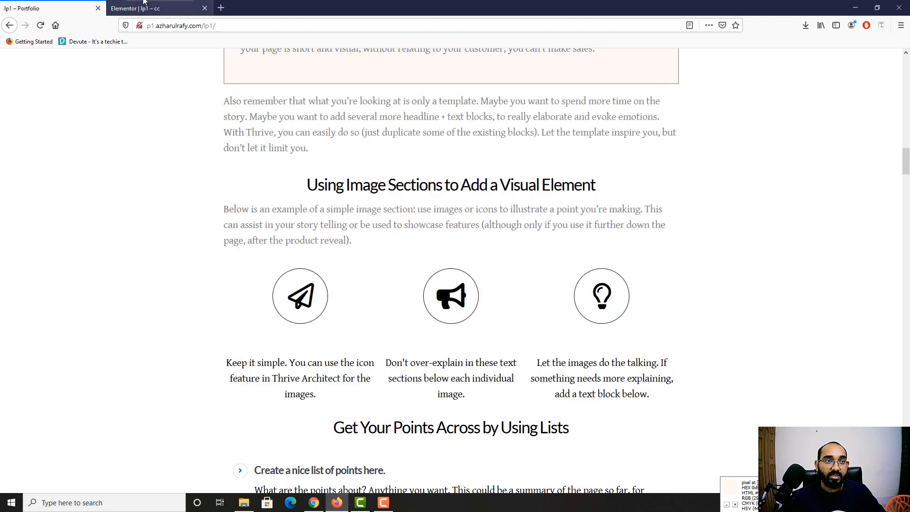
Step: Centre the template's "Using Image Sections" heading, set its font size to 34 px and weight to 400, and compare it with the reference
click(138, 8)
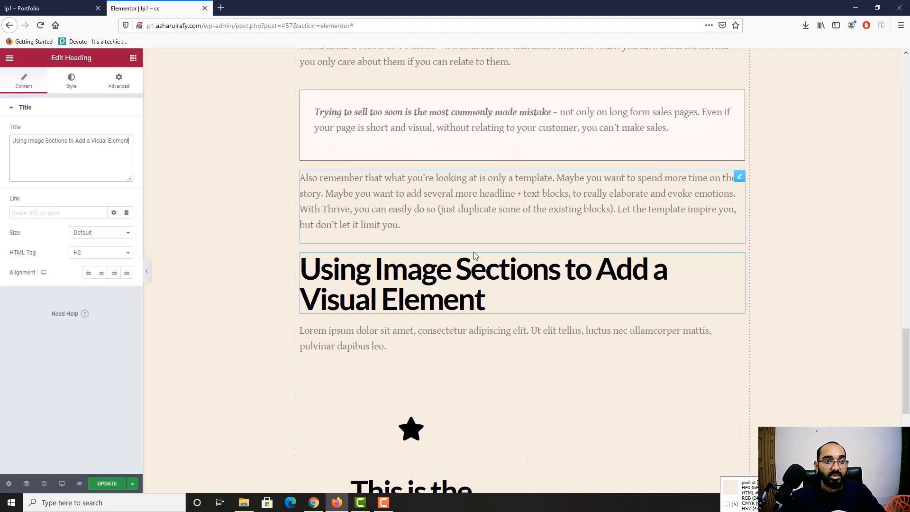
click(102, 272)
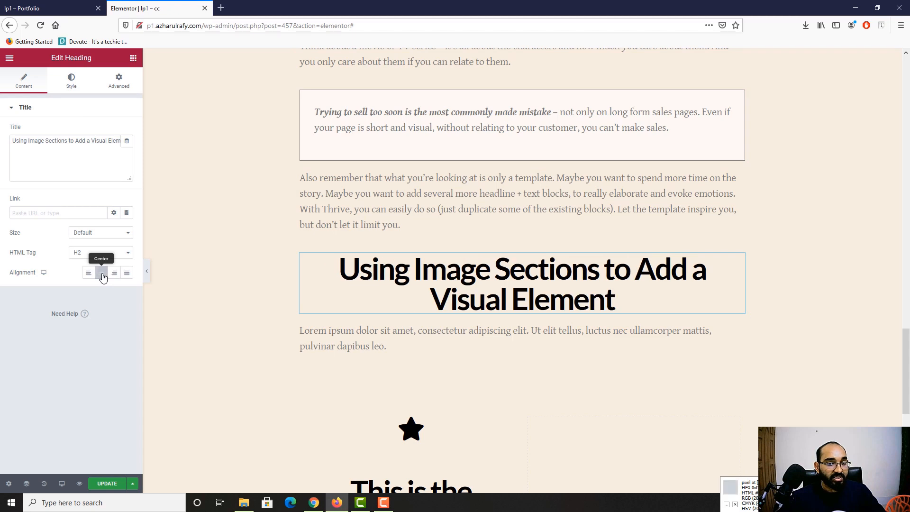
click(71, 82)
click(127, 150)
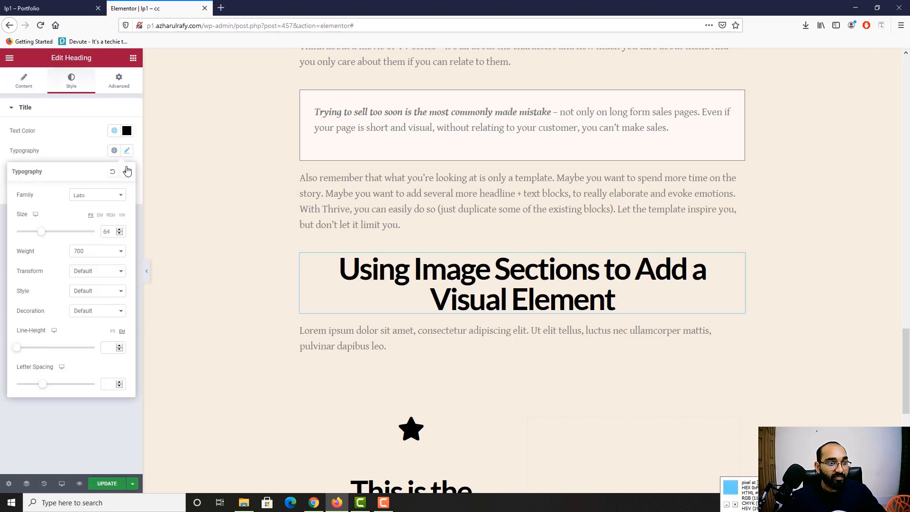
double_click(107, 231)
text(34)
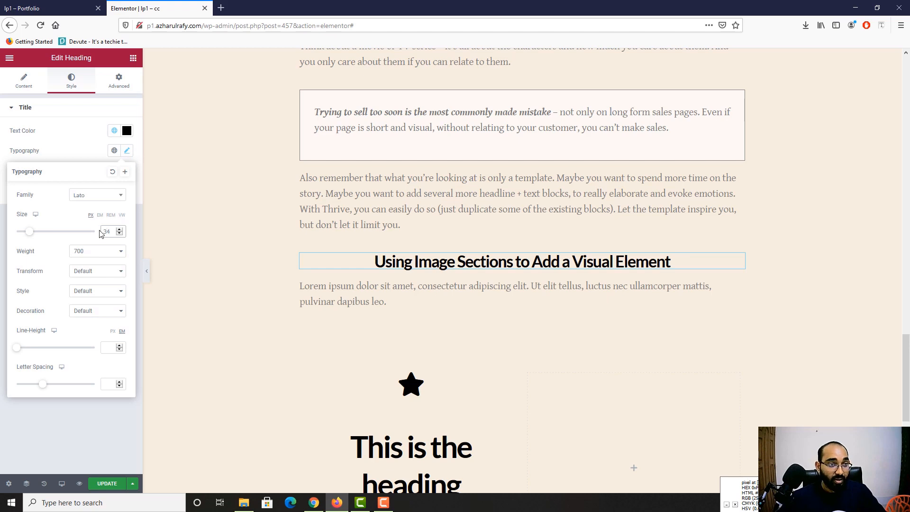
click(97, 251)
click(85, 297)
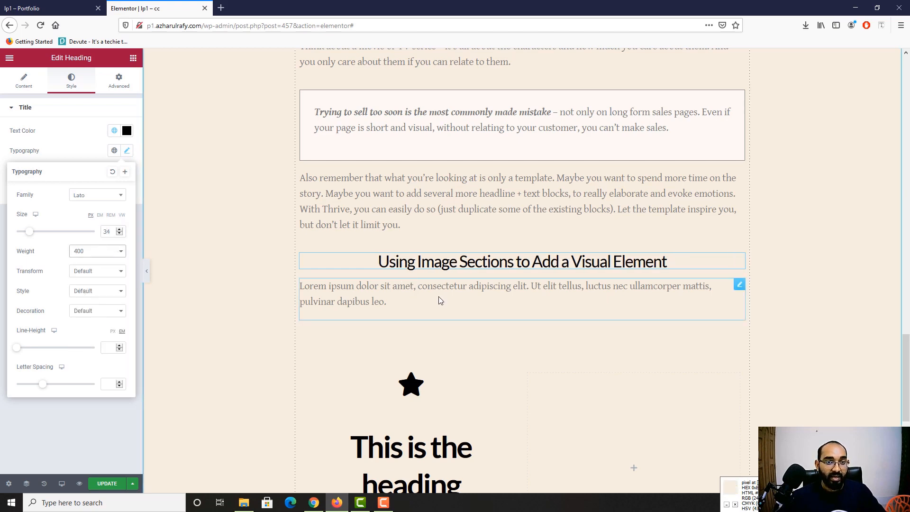
click(26, 4)
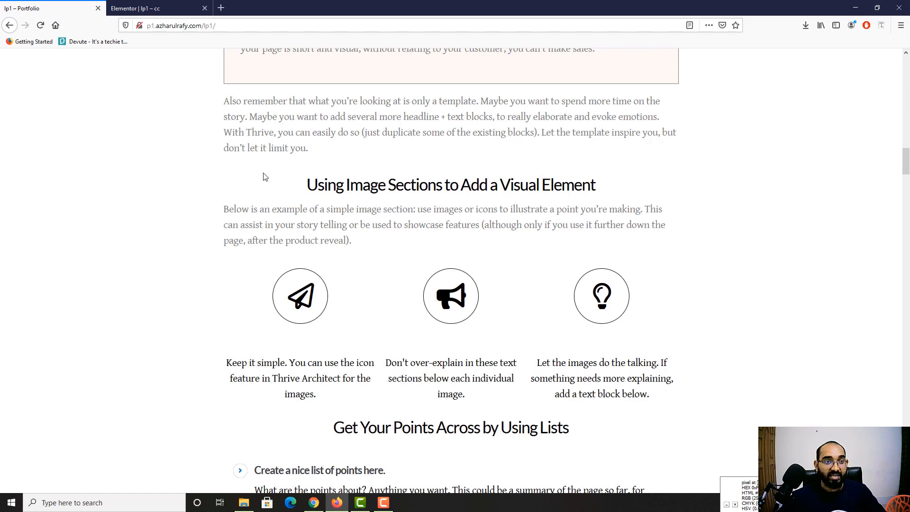
click(142, 7)
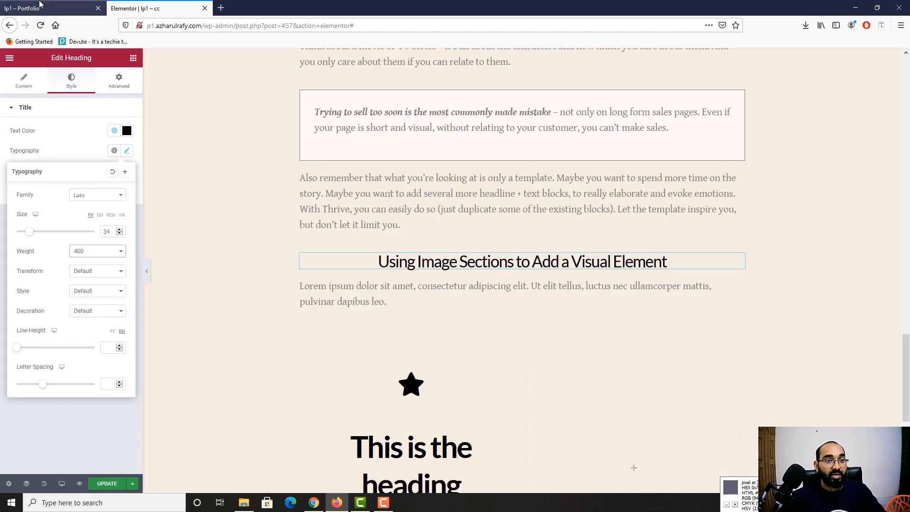
Step: Copy the reference paragraph starting "Below is an example of a simple image section" and replace the lorem ipsum text under the new heading
key(ctrl+Tab)
drag(225, 209, 342, 242)
key(ctrl+c)
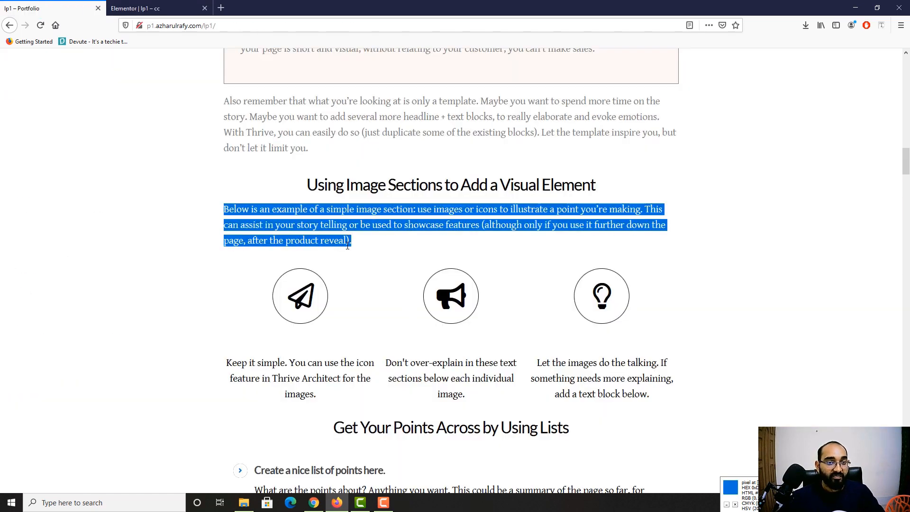
key(ctrl+Tab)
click(375, 298)
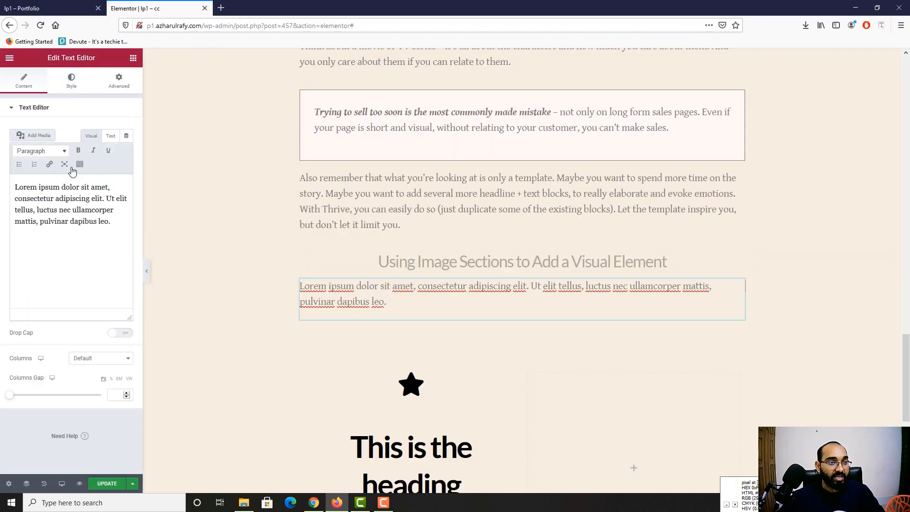
click(73, 217)
key(ctrl+a)
key(ctrl+v)
Step: Review the template's icon box and copy the "Keep it simple" caption under the reference page's paper-plane icon
scroll(355, 298, down, 2)
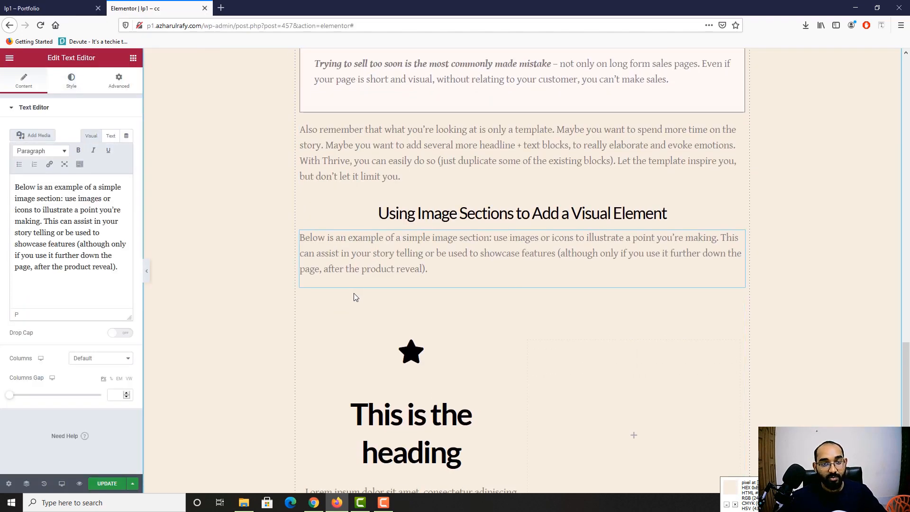
scroll(356, 297, down, 2)
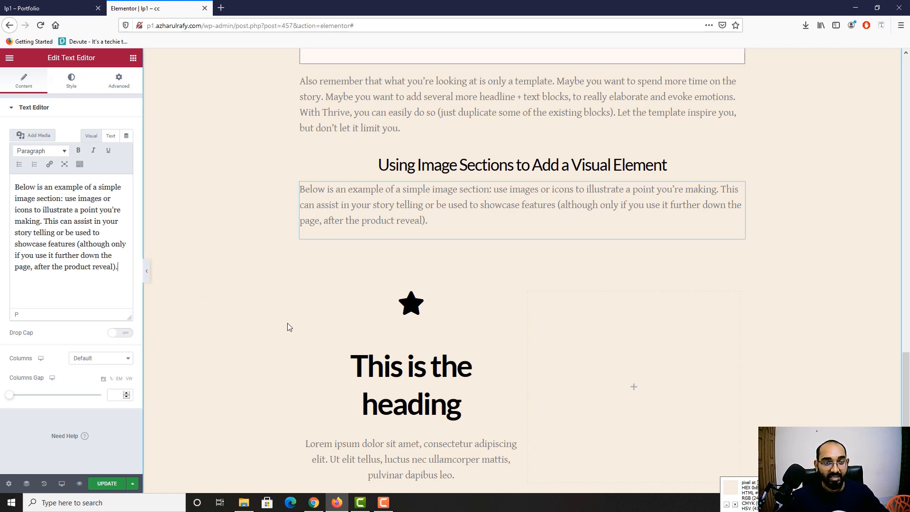
scroll(386, 297, down, 1)
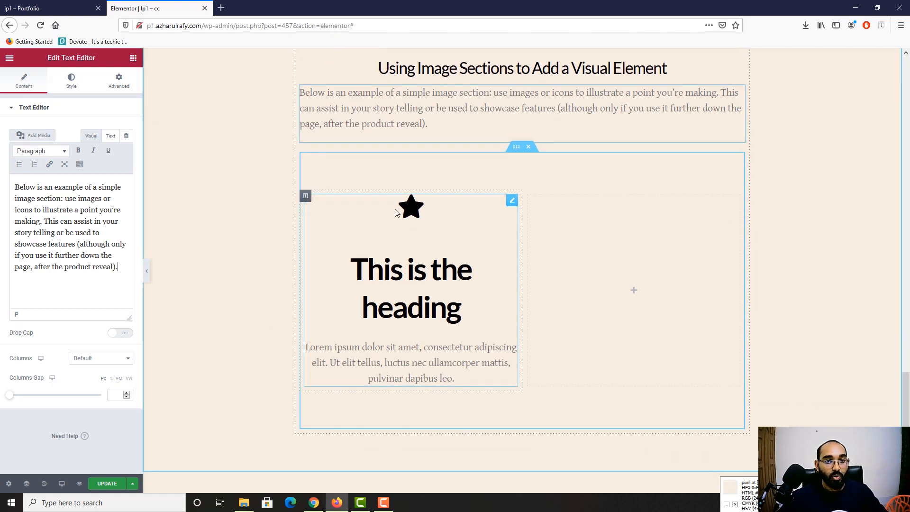
scroll(398, 247, up, 1)
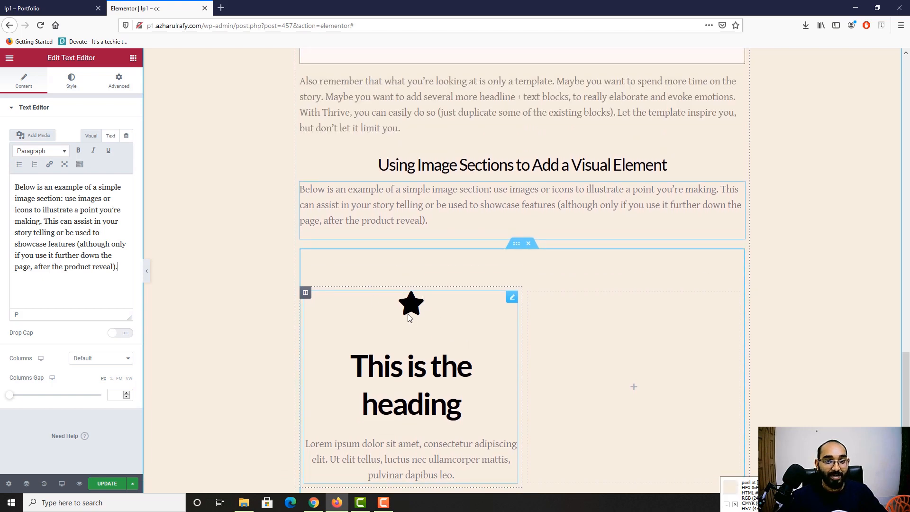
scroll(305, 296, down, 2)
click(3, 15)
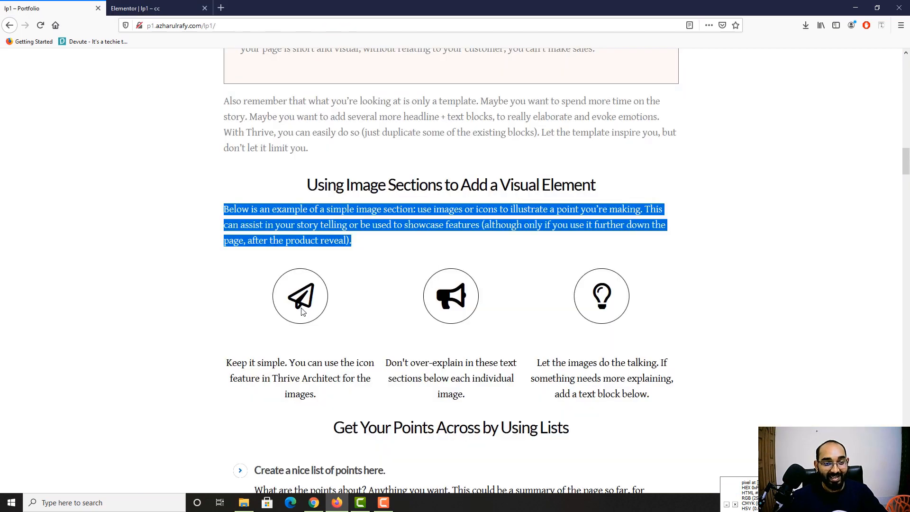
scroll(304, 311, down, 1)
click(286, 261)
scroll(395, 270, down, 2)
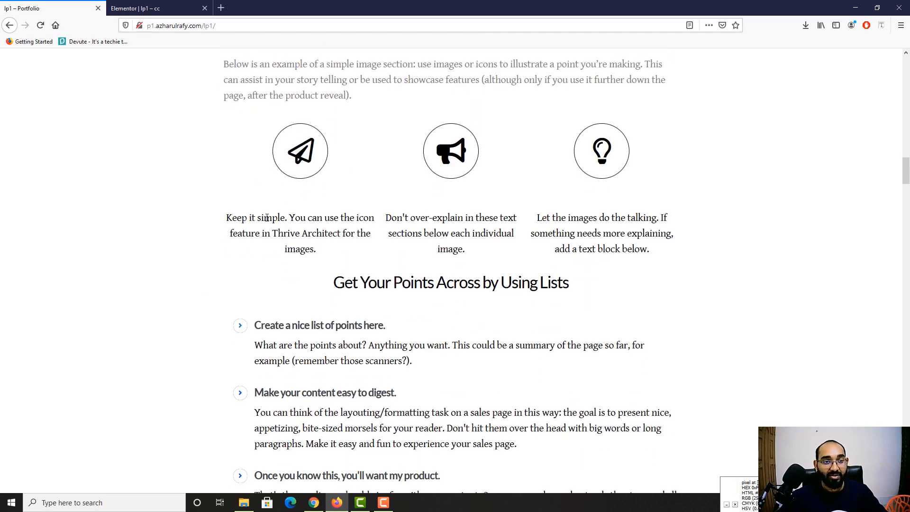
drag(225, 217, 317, 250)
right_click(296, 233)
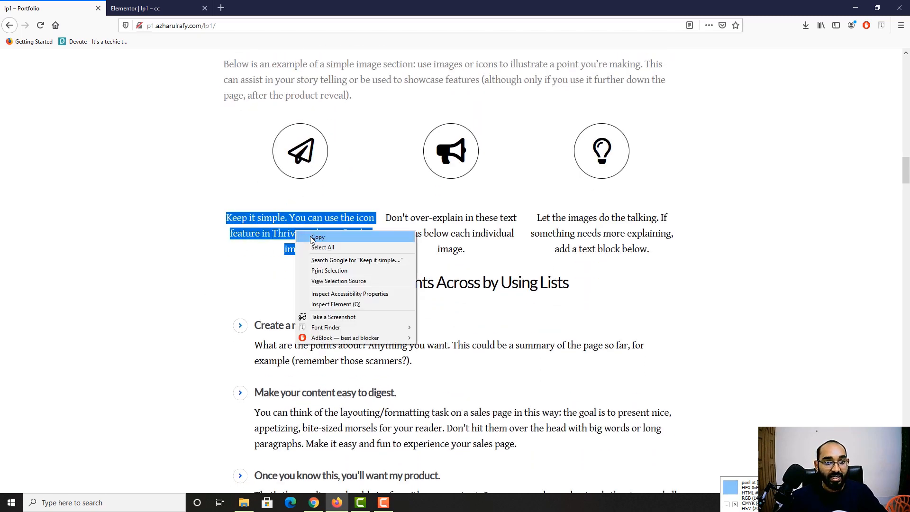
click(314, 238)
Step: Replace the Icon Box's placeholder description with the copied "Keep it simple" caption and check the reference page's icon row
scroll(291, 293, up, 1)
click(180, 4)
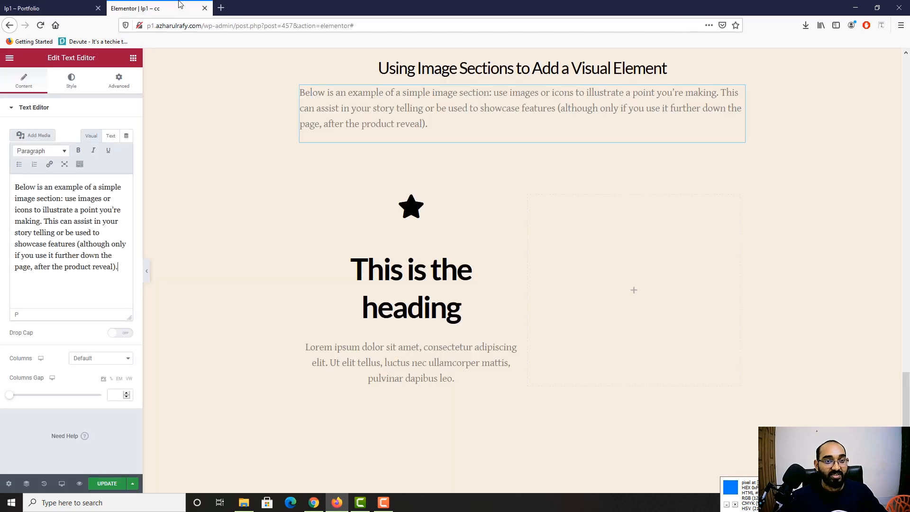
click(413, 250)
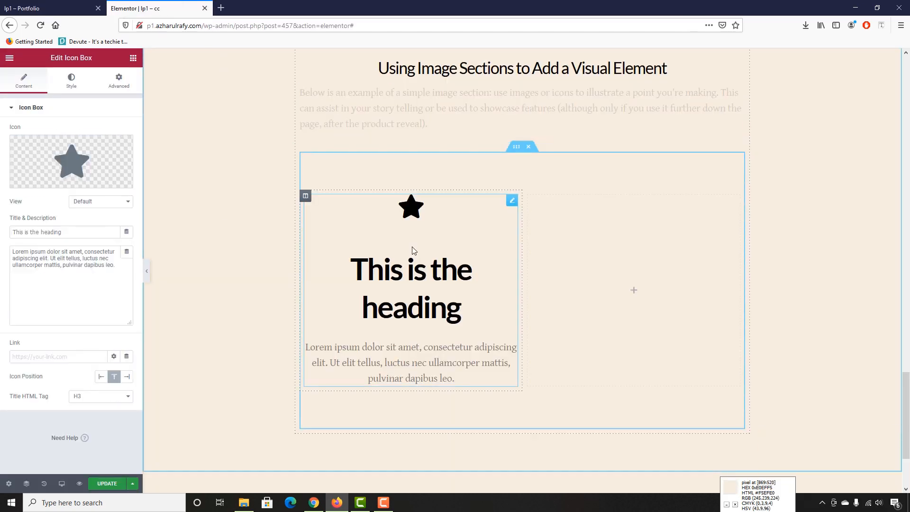
drag(12, 252, 114, 268)
right_click(91, 260)
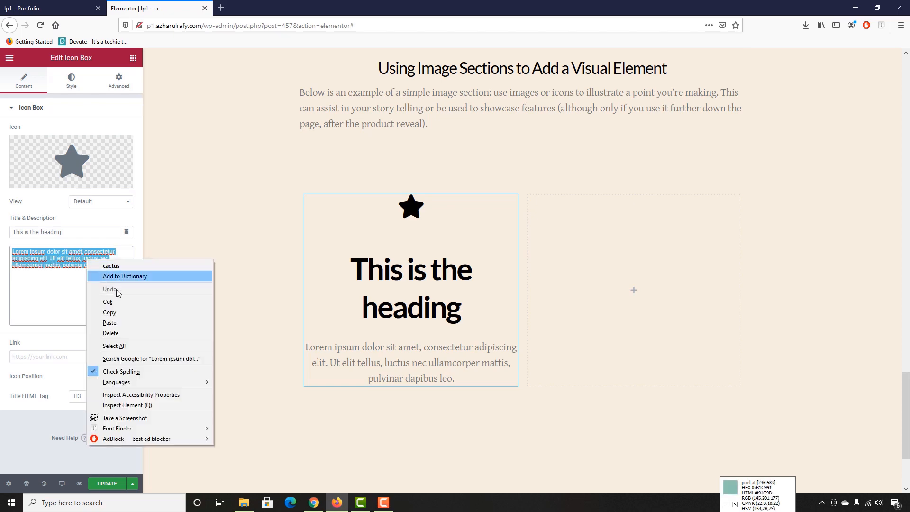
click(113, 322)
click(60, 6)
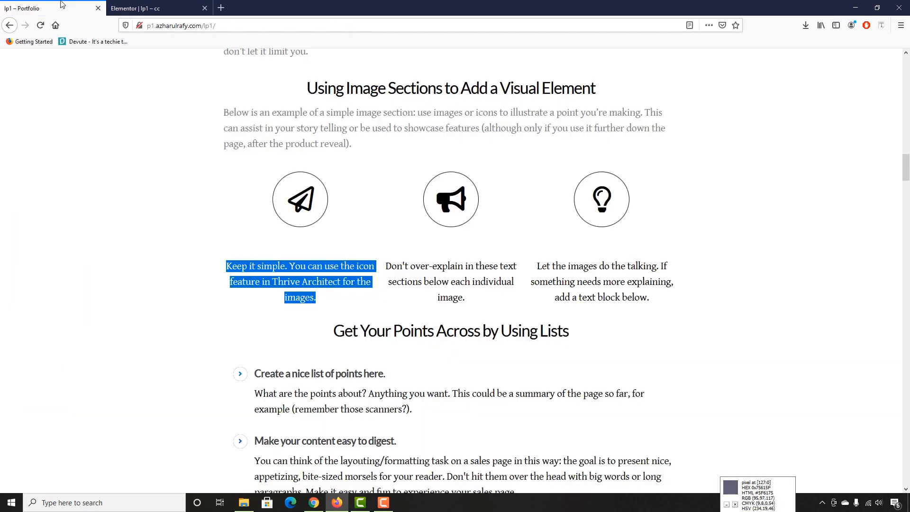
click(272, 250)
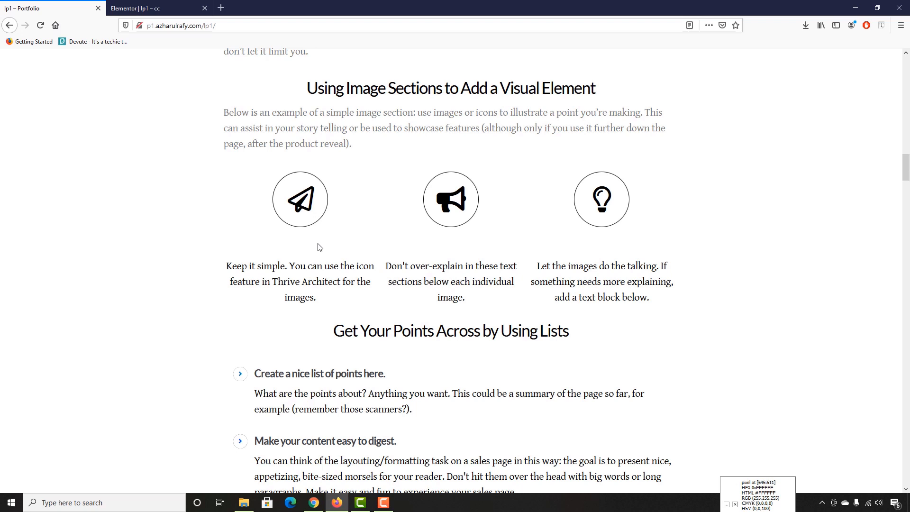
Step: Clear the placeholder title from the Icon Box under the "Using Image Sections" paragraph
click(135, 8)
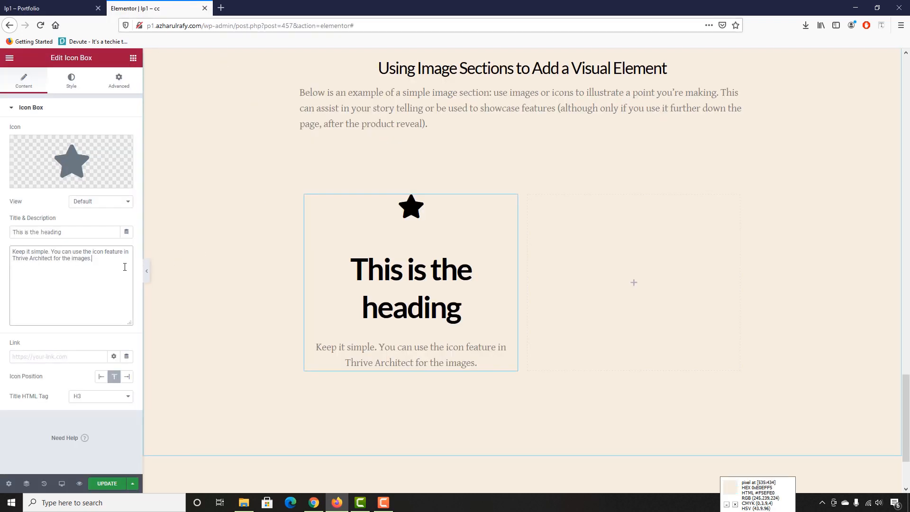
drag(100, 233, 2, 235)
key(BackSpace)
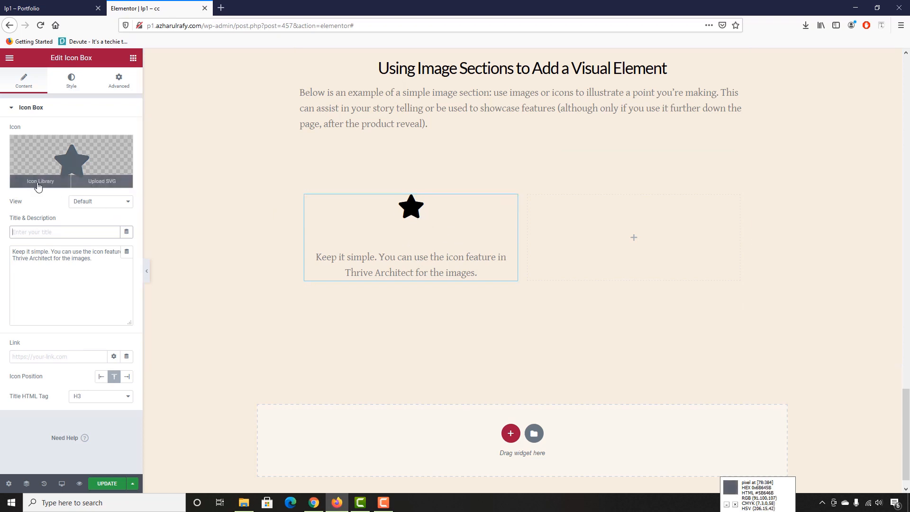
Step: Replace the Icon Box's star with the outlined paper plane from the icon library, matching the reference page's first icon
click(39, 182)
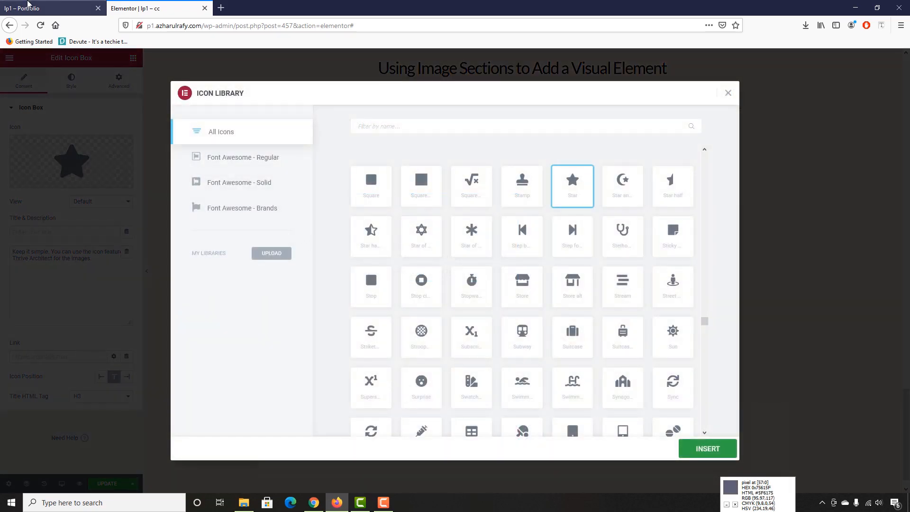
click(28, 4)
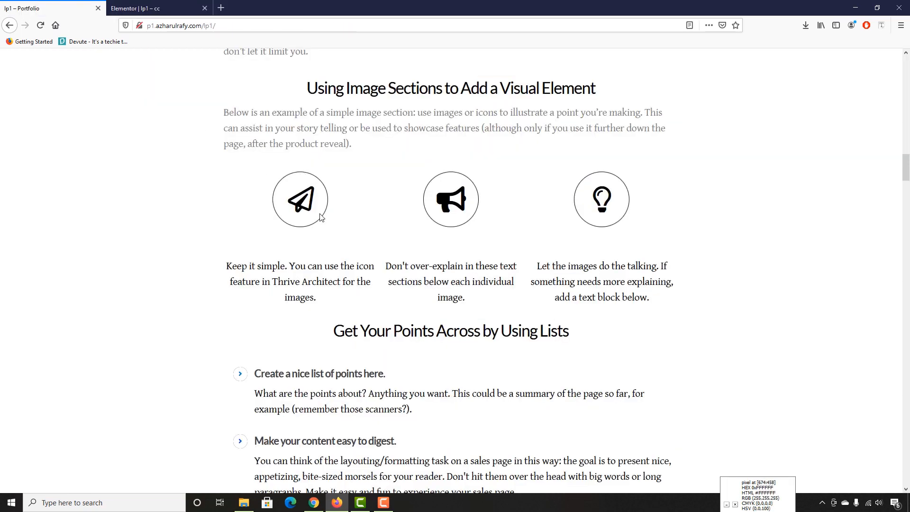
click(156, 8)
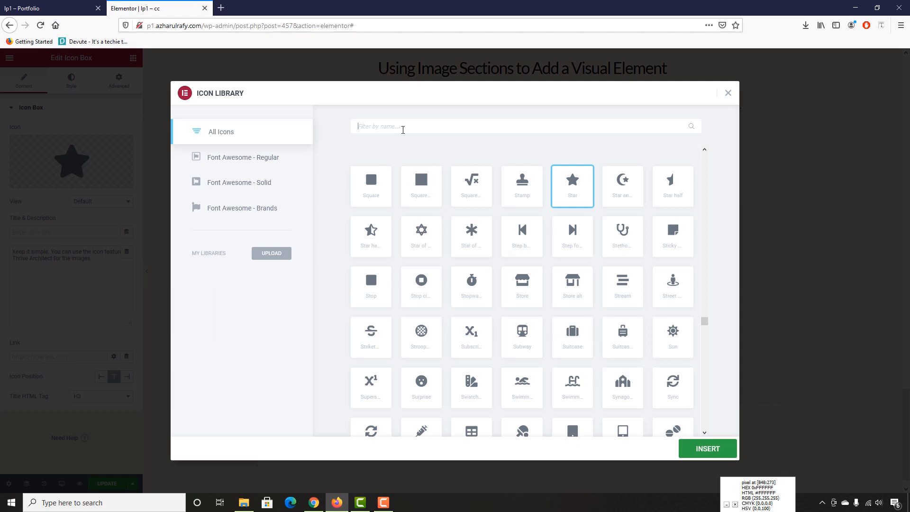
text(paper)
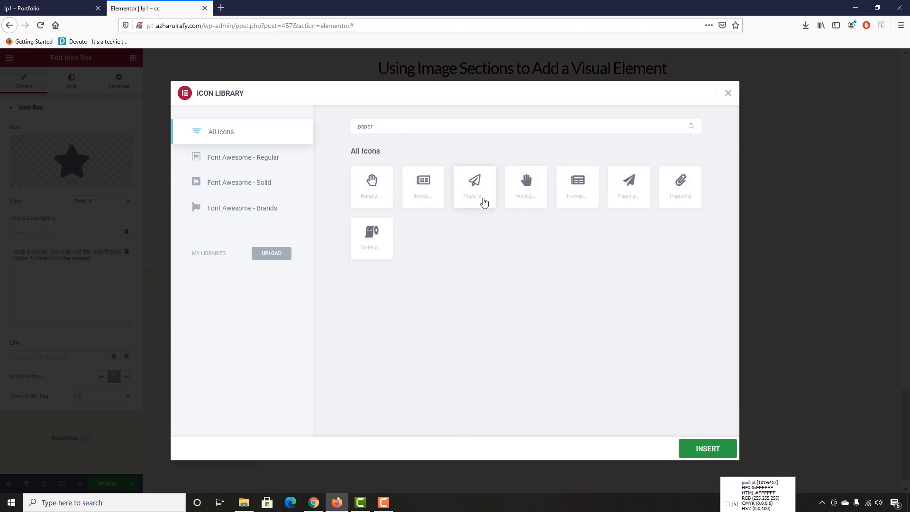
click(481, 199)
click(706, 450)
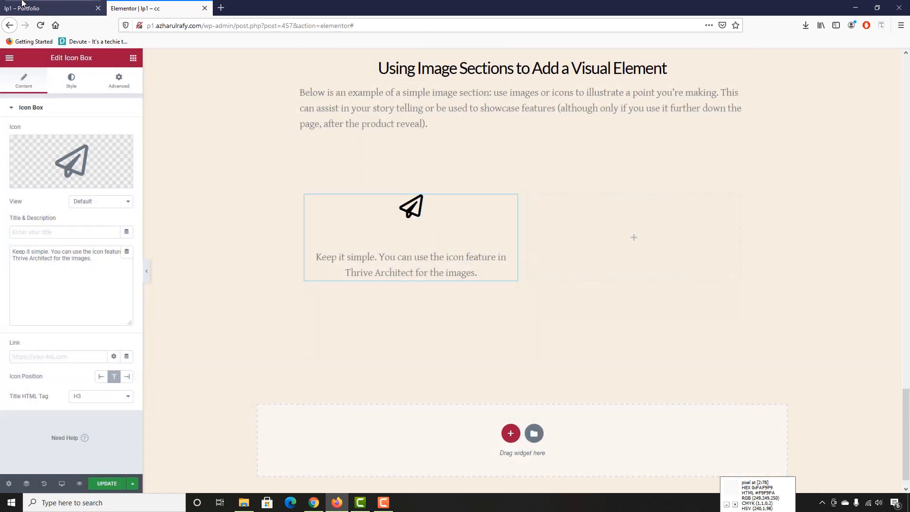
Step: Check the reference page's circled paper-plane icon and set the Icon Box's view to Framed
key(ctrl+Tab)
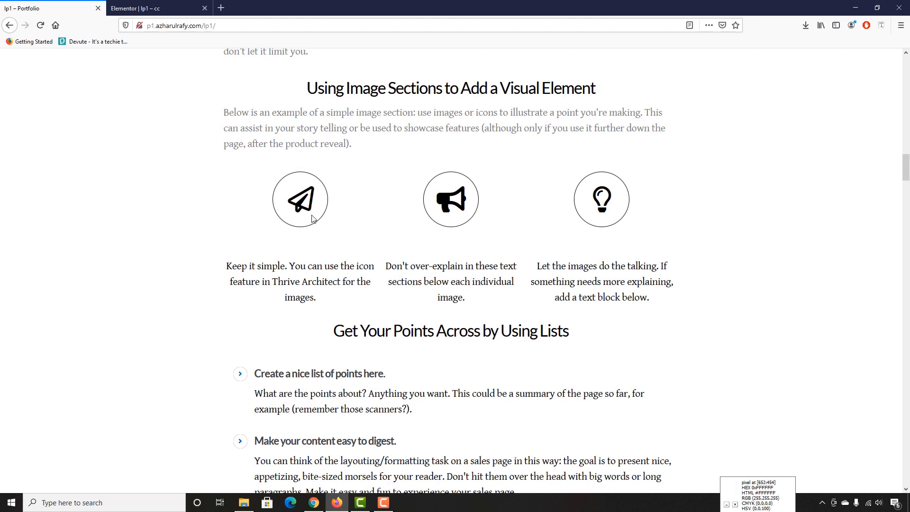
key(ctrl+Tab)
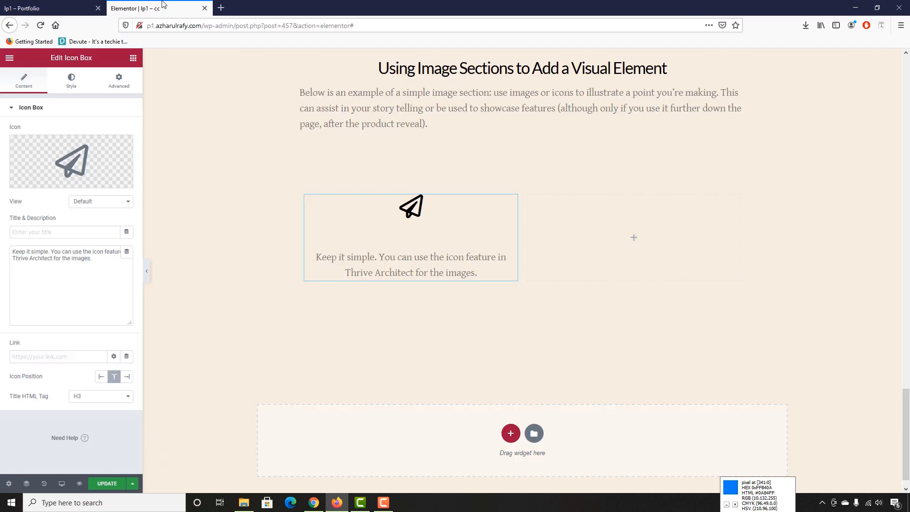
click(90, 205)
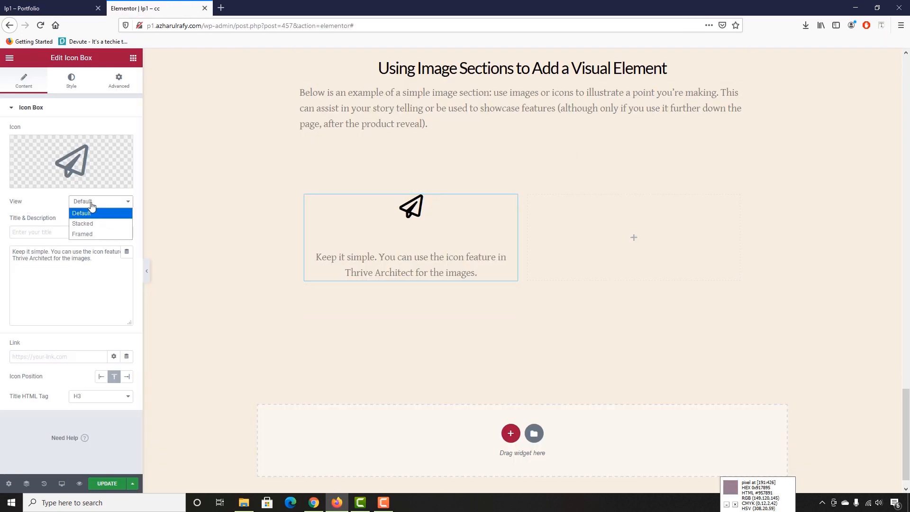
click(94, 235)
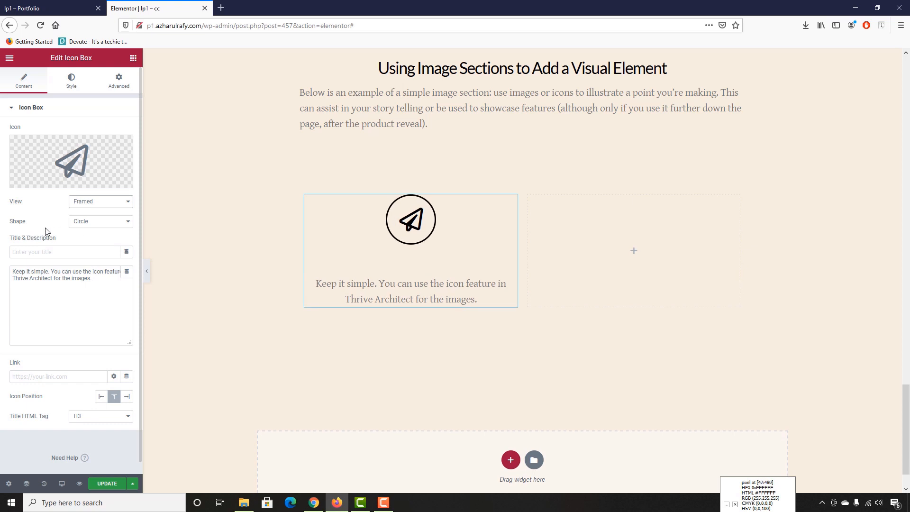
Step: Try the Square shape for the paper-plane icon's frame and restore Circle
click(78, 222)
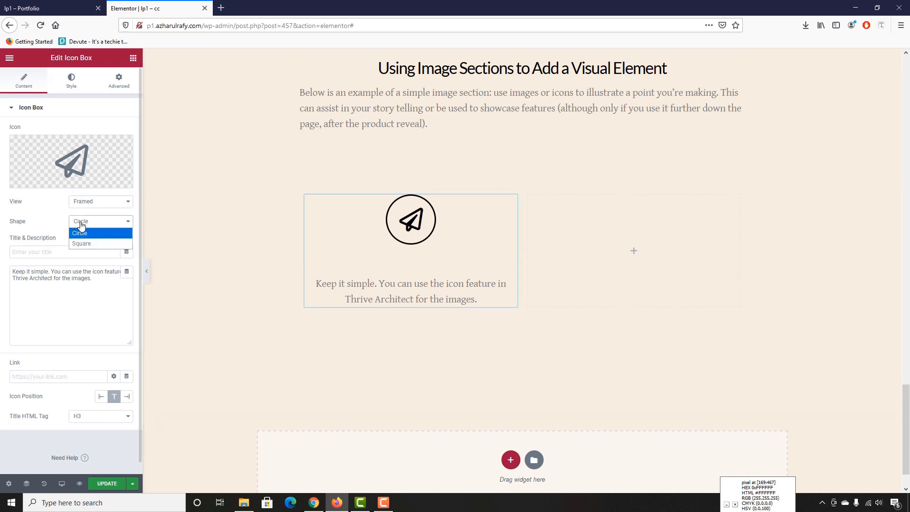
click(95, 245)
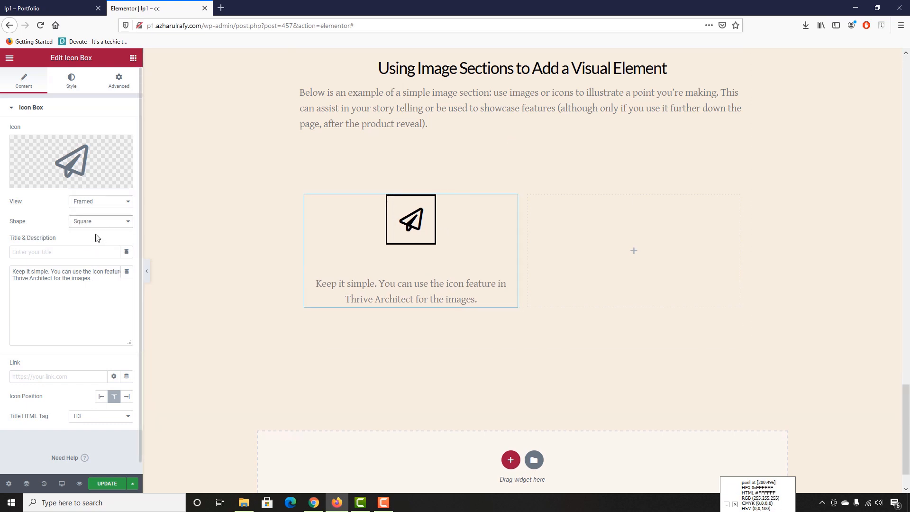
click(98, 227)
click(96, 233)
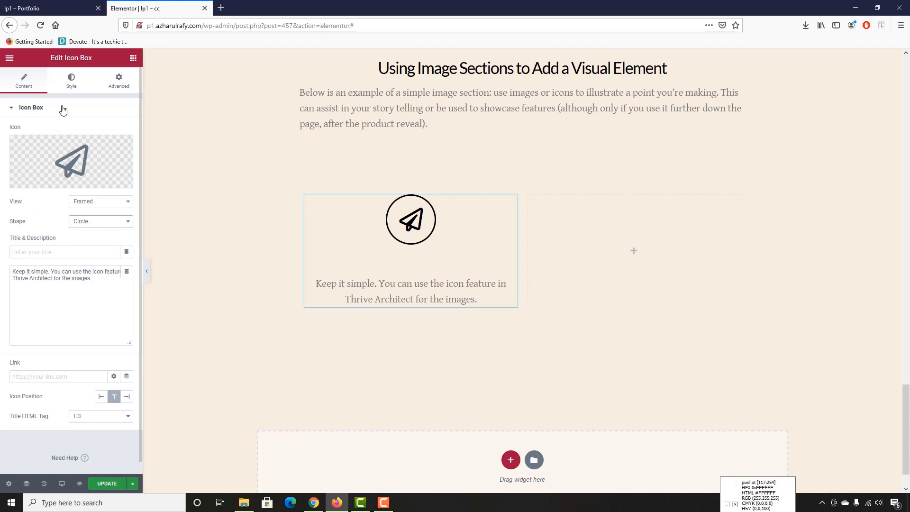
Step: Set the paper-plane icon's size to 42 and its padding to 30, and compare it with the reference icon
click(71, 88)
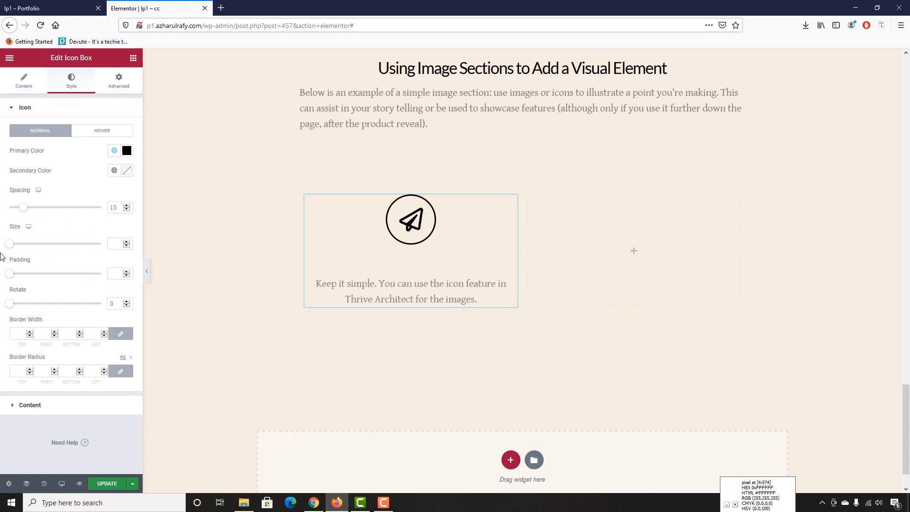
drag(10, 248, 37, 280)
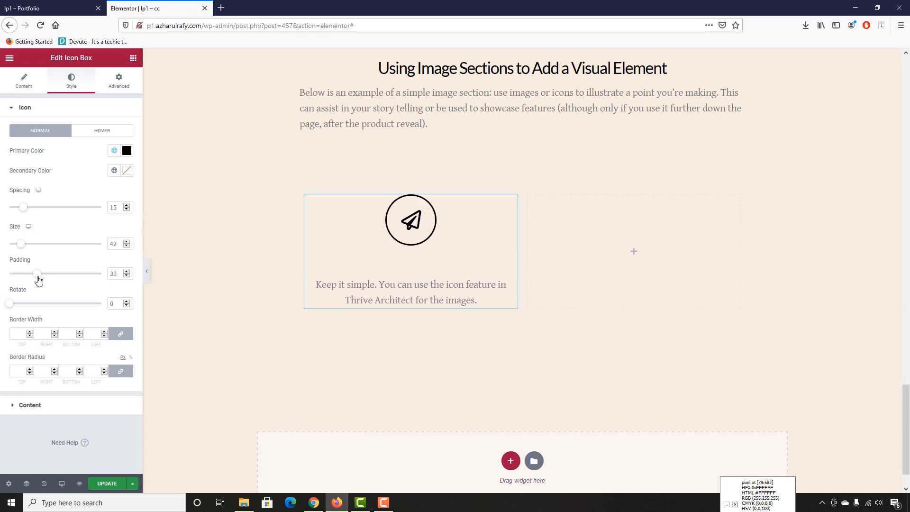
click(60, 8)
click(137, 8)
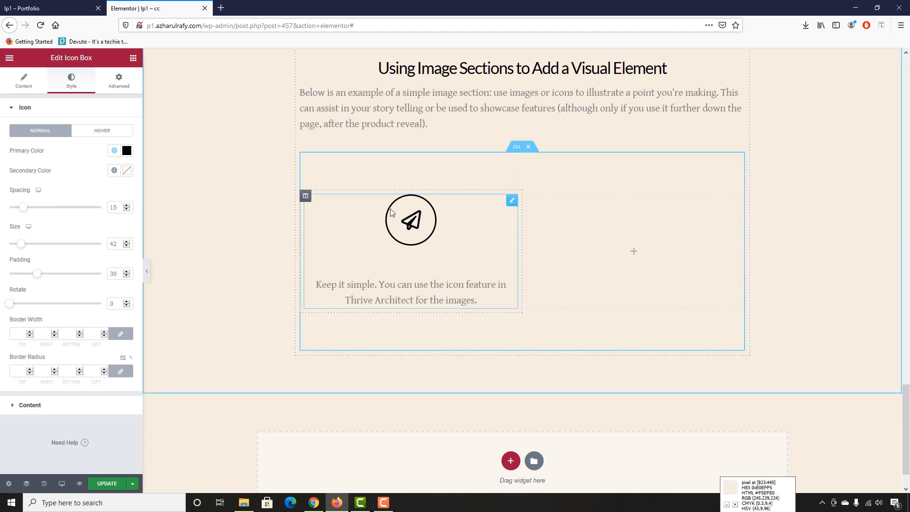
key(ctrl+Tab)
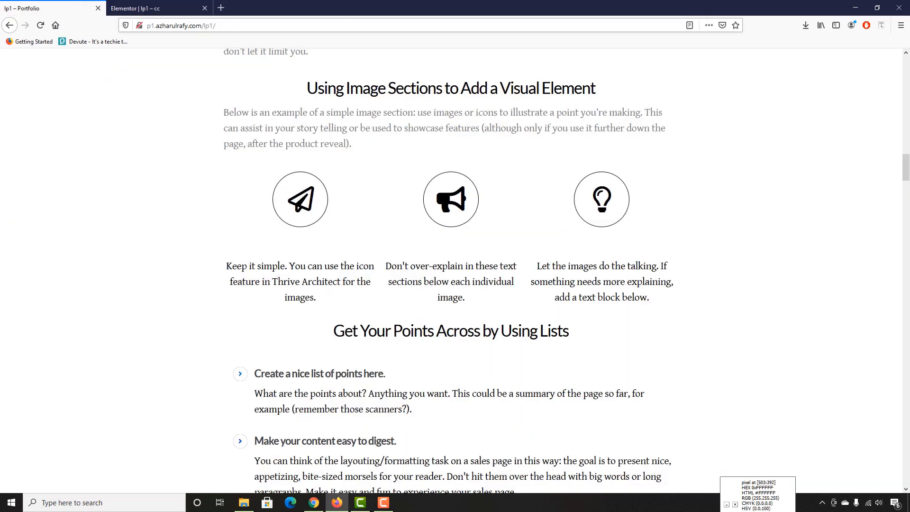
click(172, 4)
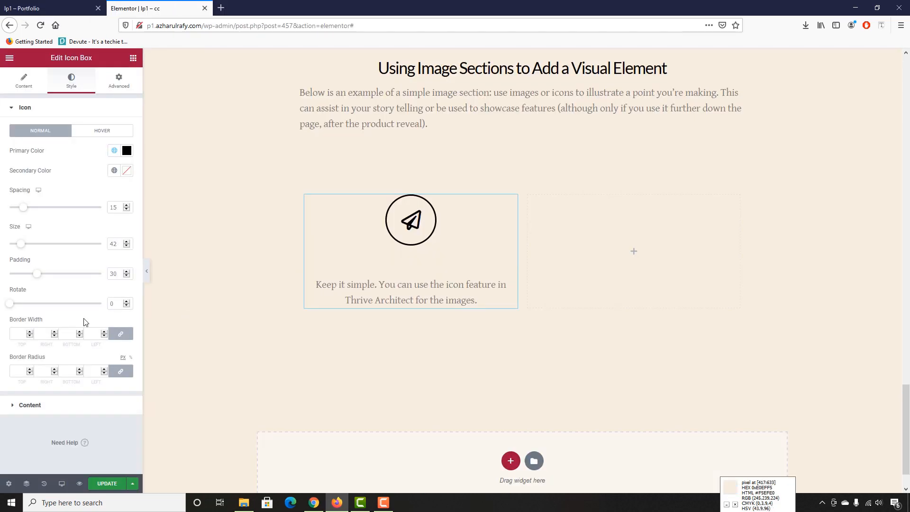
Step: Set the icon frame's border width to 1 on all sides and compare it with the reference page
click(123, 335)
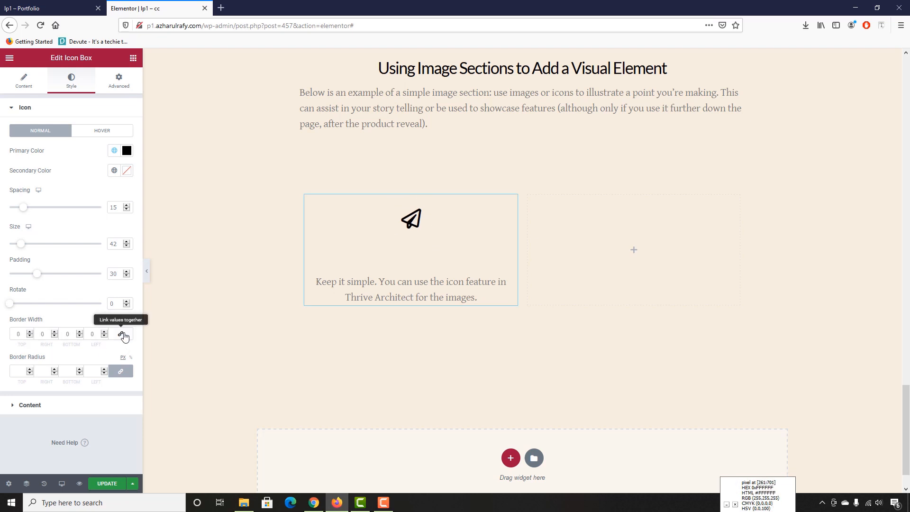
click(122, 335)
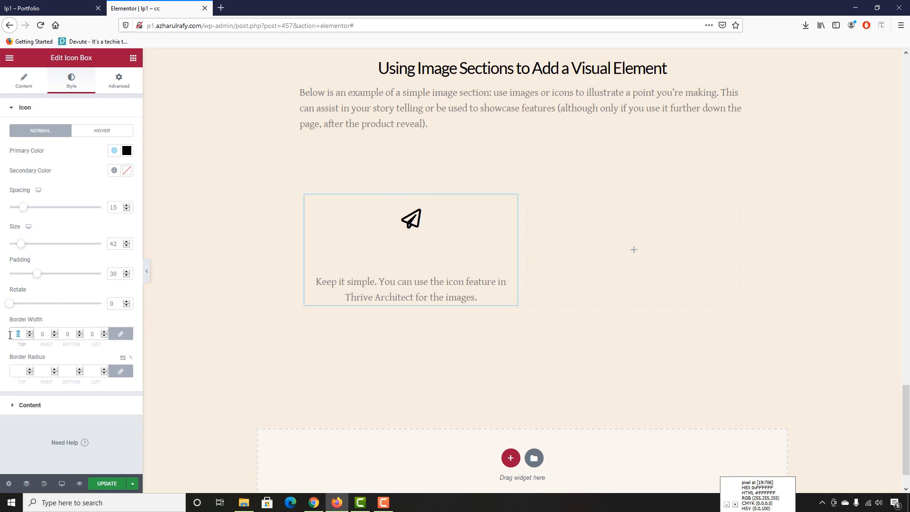
text(1)
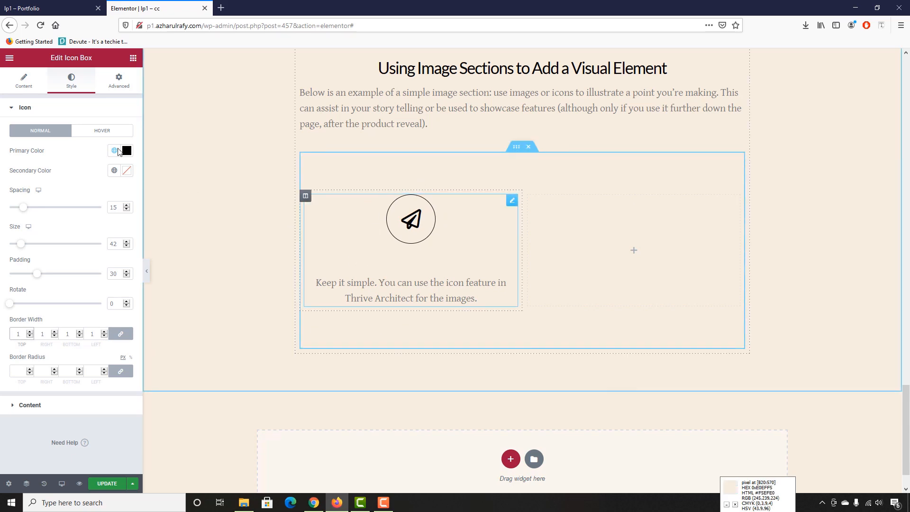
click(90, 8)
click(161, 4)
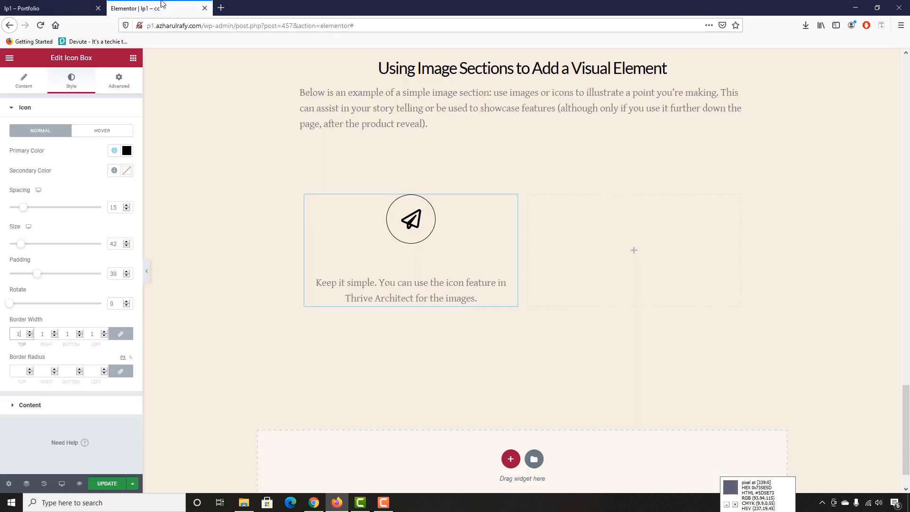
Step: Try unlinked border widths with left and right at 0 and bottom at 5, and restore 1 on all sides
click(113, 337)
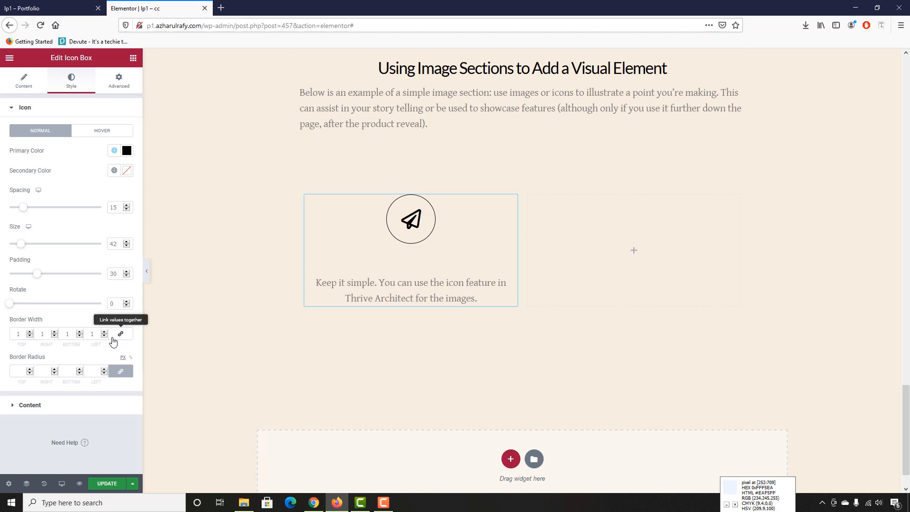
click(91, 335)
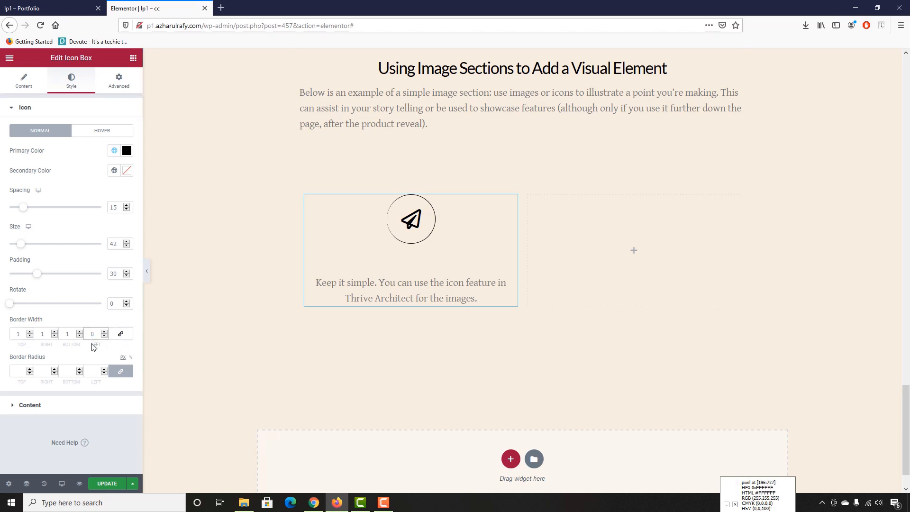
double_click(57, 334)
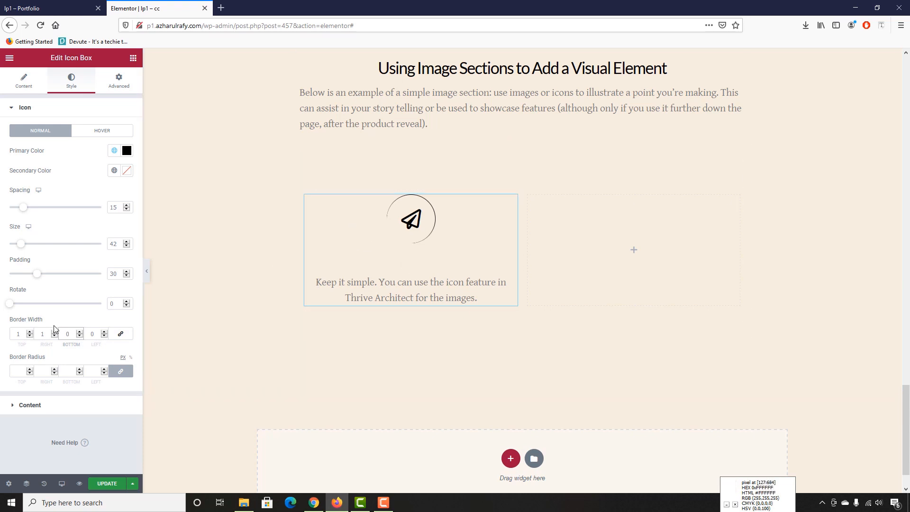
click(73, 338)
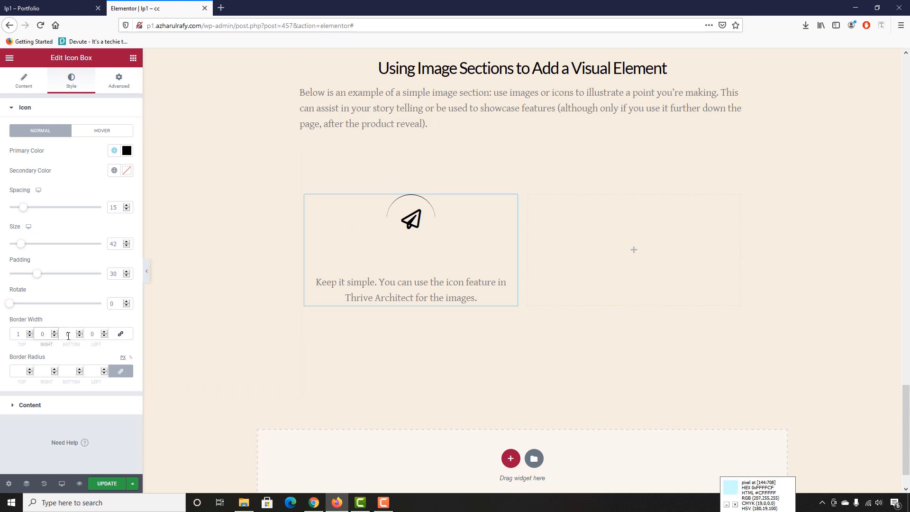
text(1)
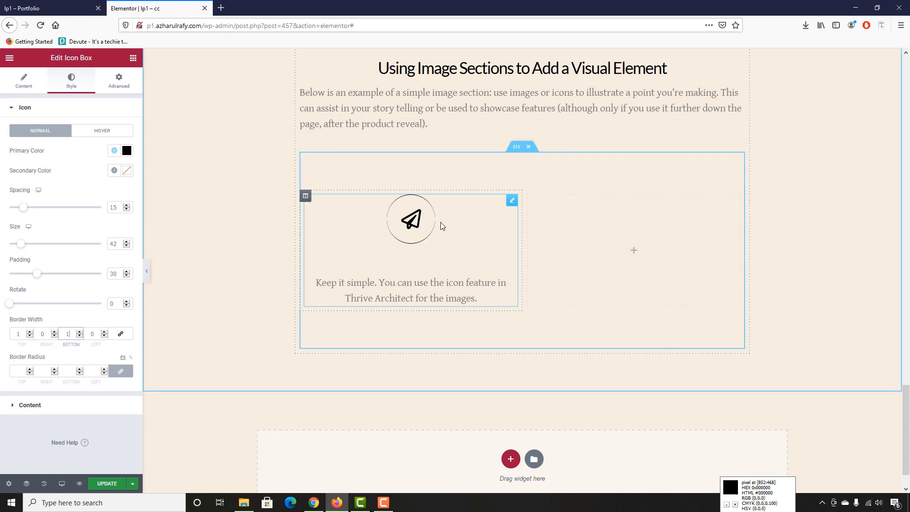
click(79, 336)
double_click(67, 336)
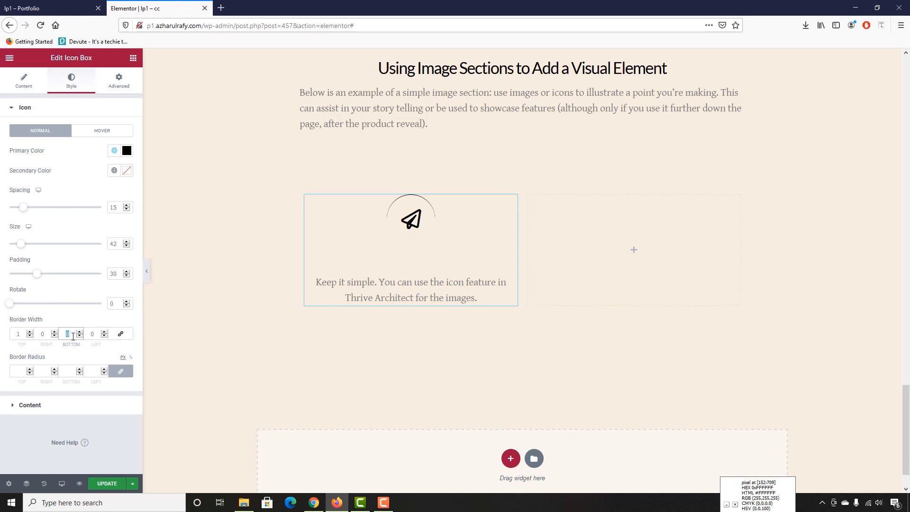
text(5)
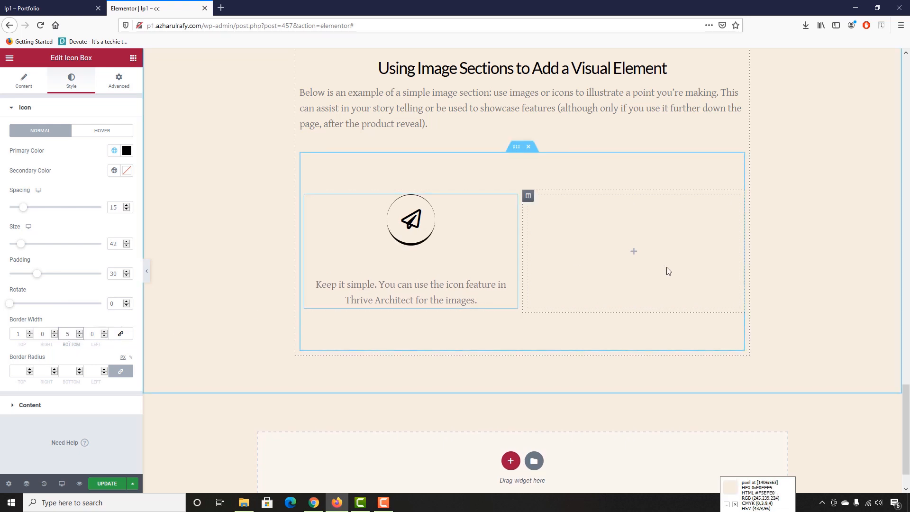
click(120, 335)
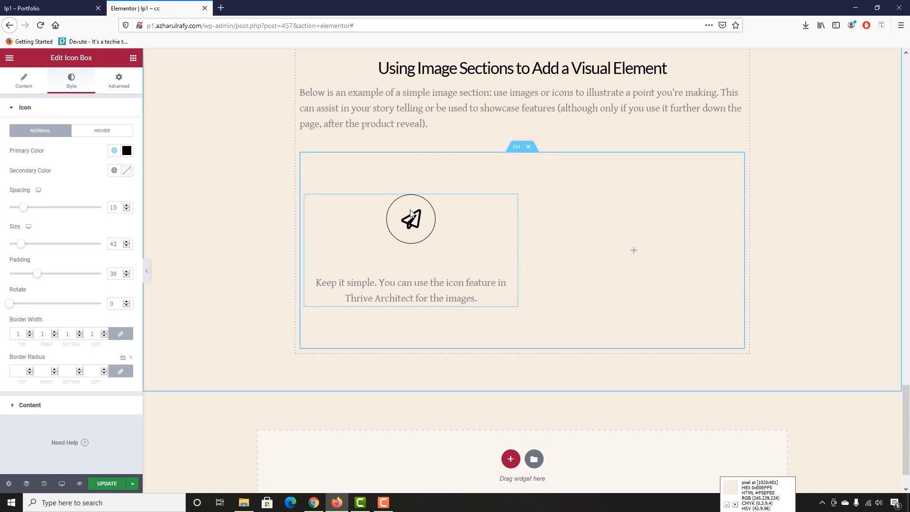
Step: Compare the template's framed paper-plane icon and caption with the first icon box on the reference page
click(43, 8)
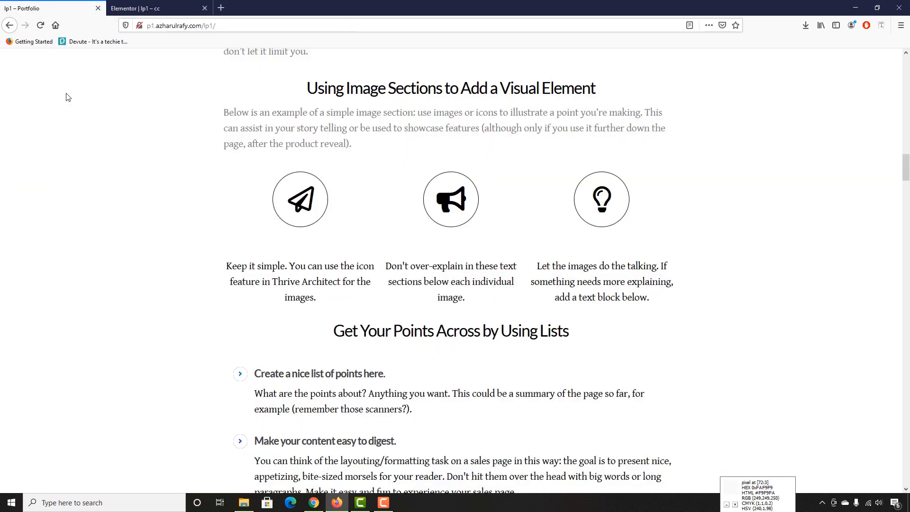
click(137, 8)
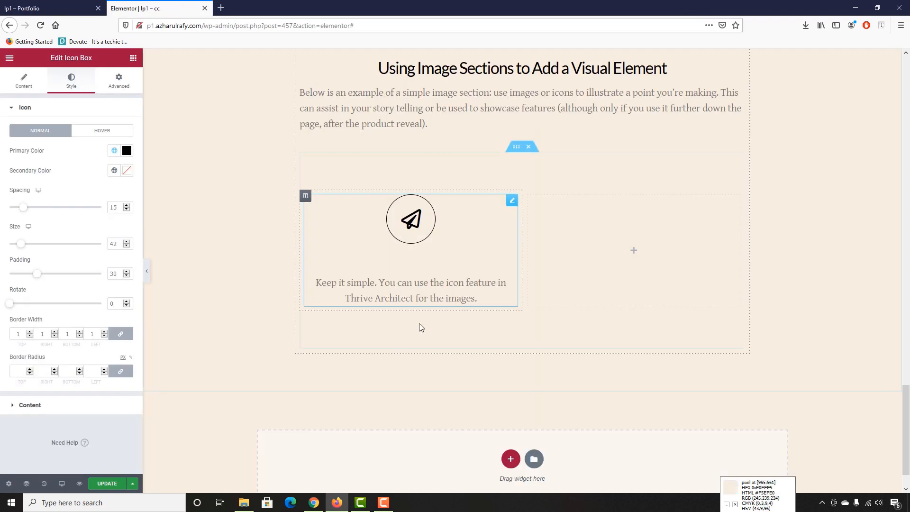
click(41, 4)
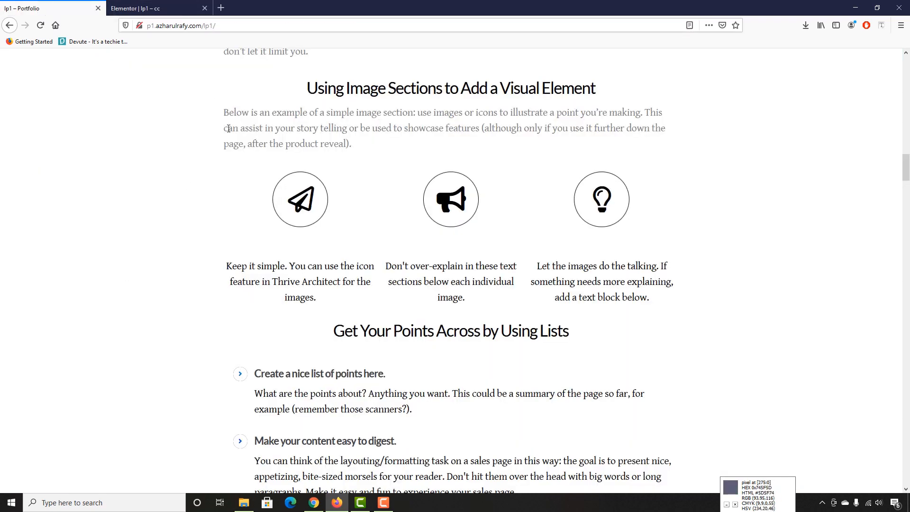
click(138, 8)
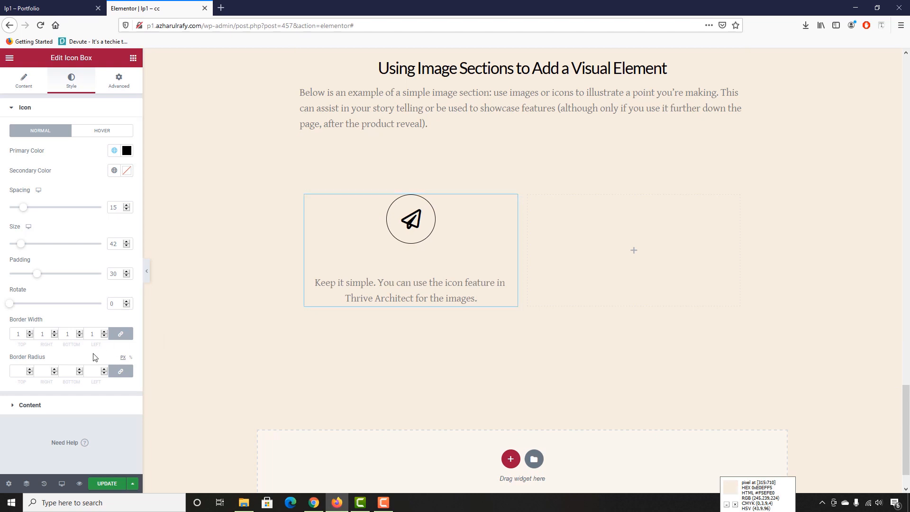
Step: Duplicate the column holding the paper-plane icon box twice and delete the empty last column, following the reference page's three-column row
click(23, 83)
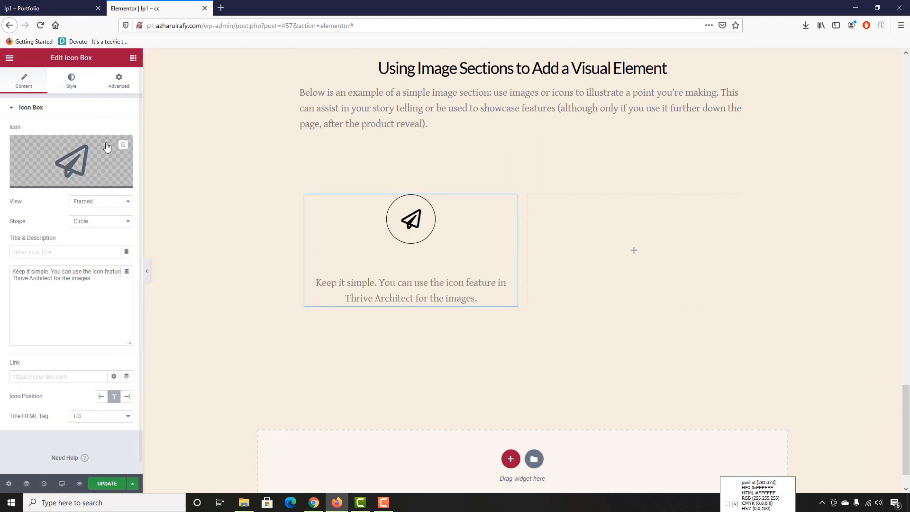
click(76, 7)
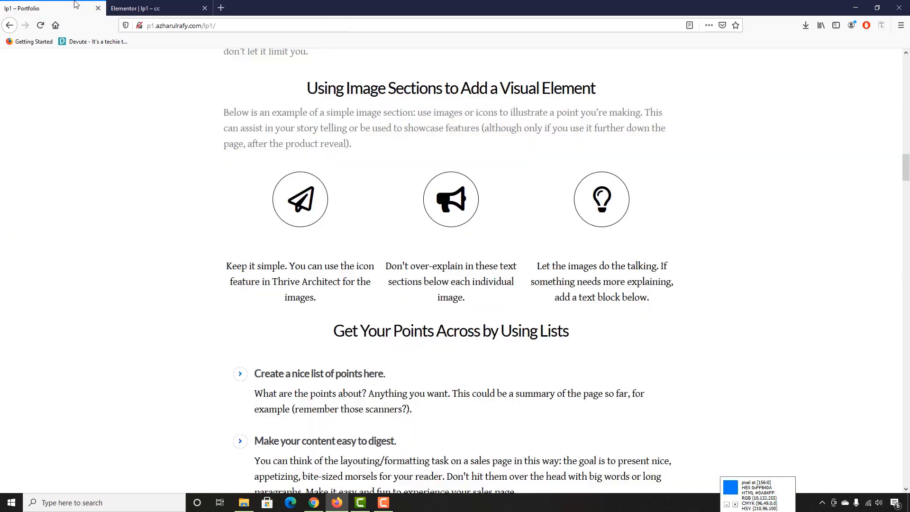
click(169, 4)
click(45, 9)
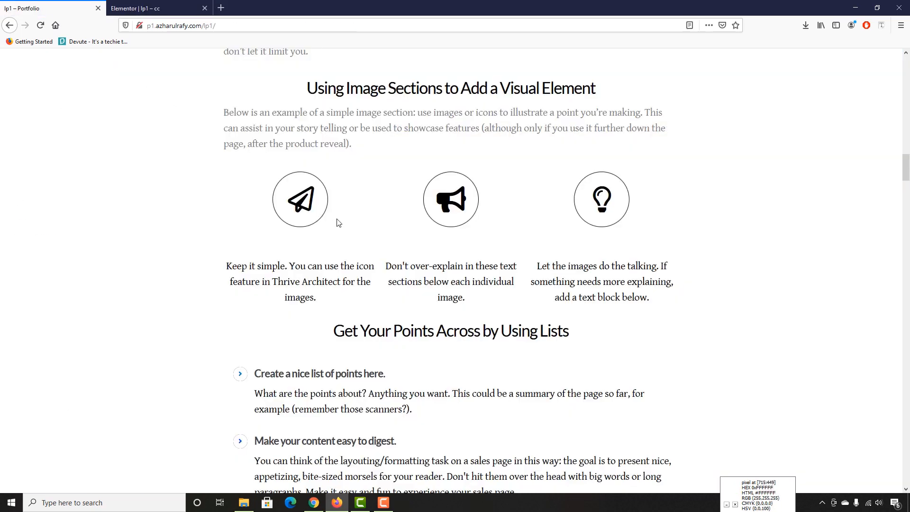
key(ctrl+Tab)
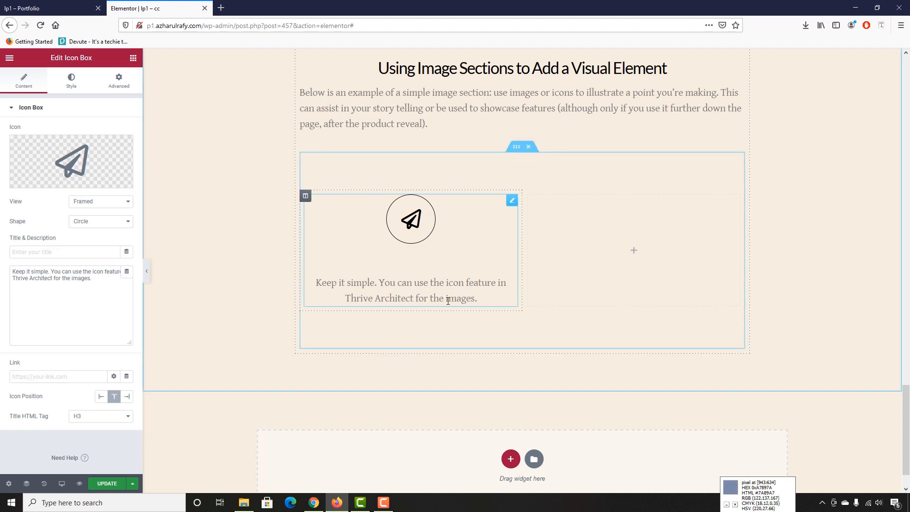
right_click(306, 196)
click(330, 217)
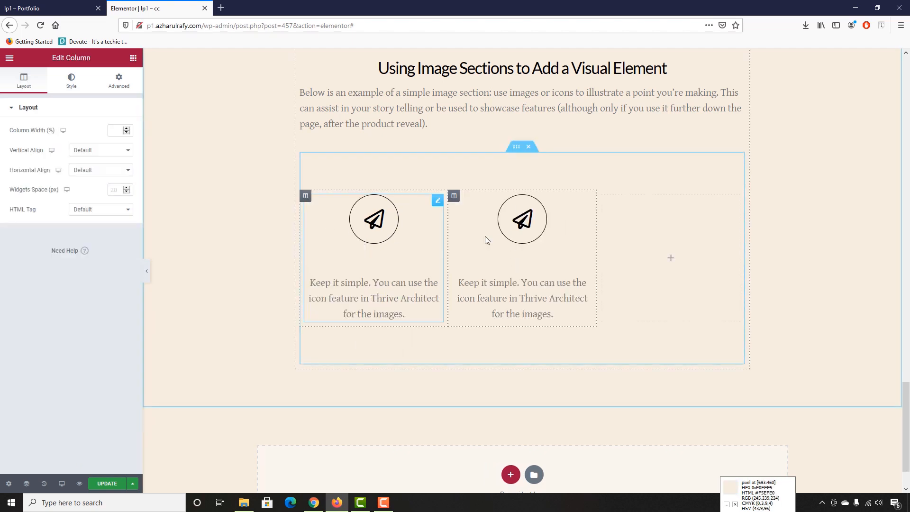
right_click(458, 197)
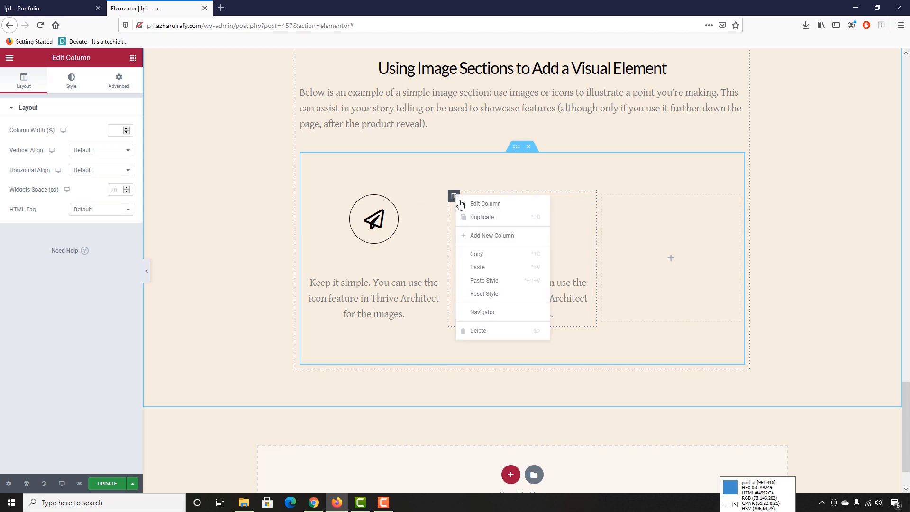
click(479, 217)
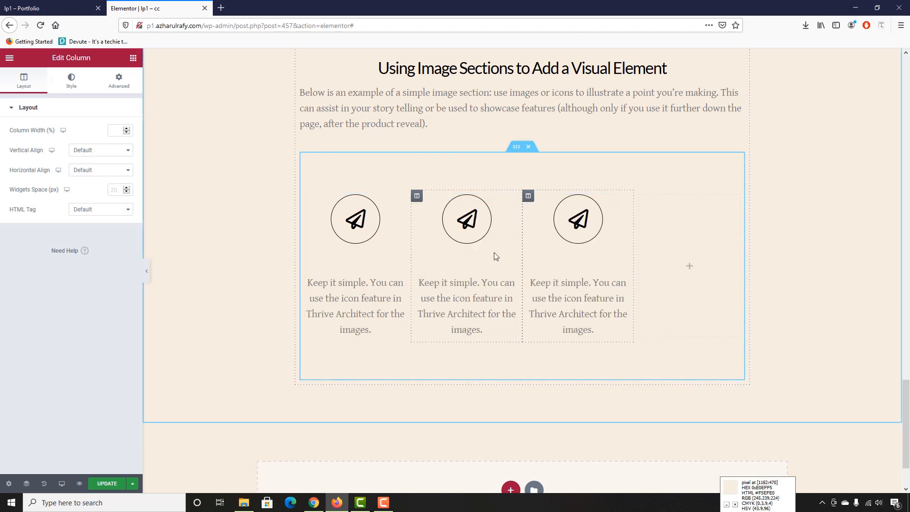
right_click(690, 270)
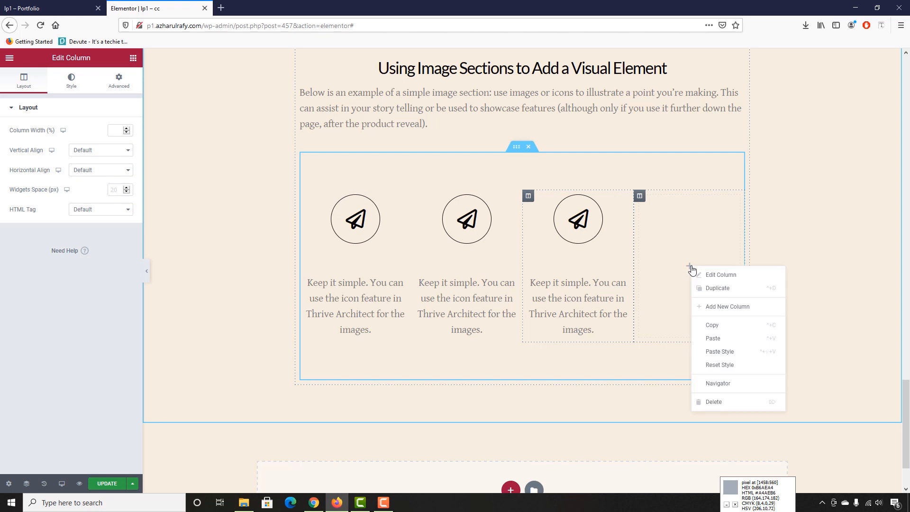
click(714, 402)
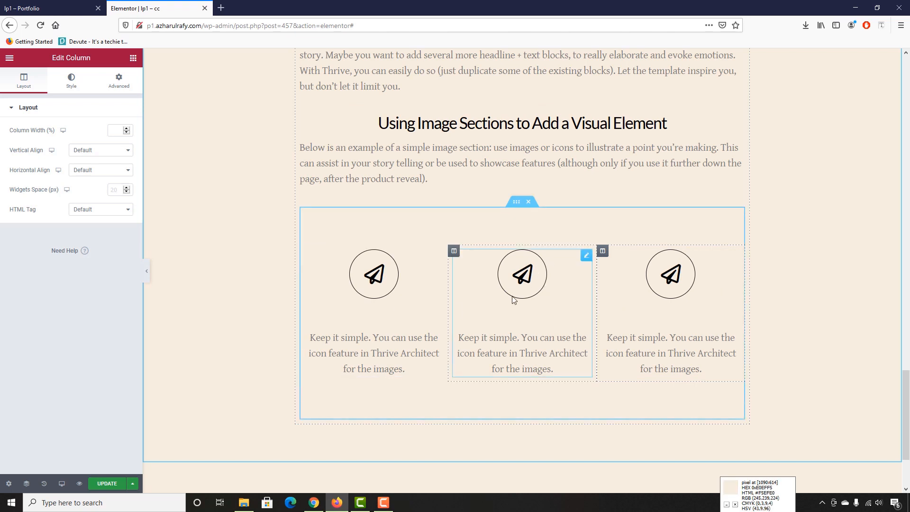
Step: Replace the middle icon box's icon with Bullhorn from the icon library, searching for "horn", to match the reference page
click(532, 278)
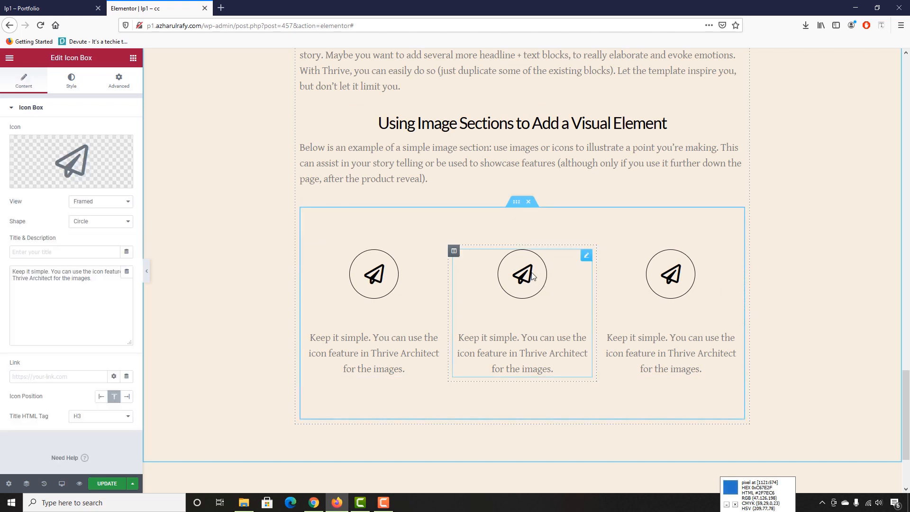
click(23, 6)
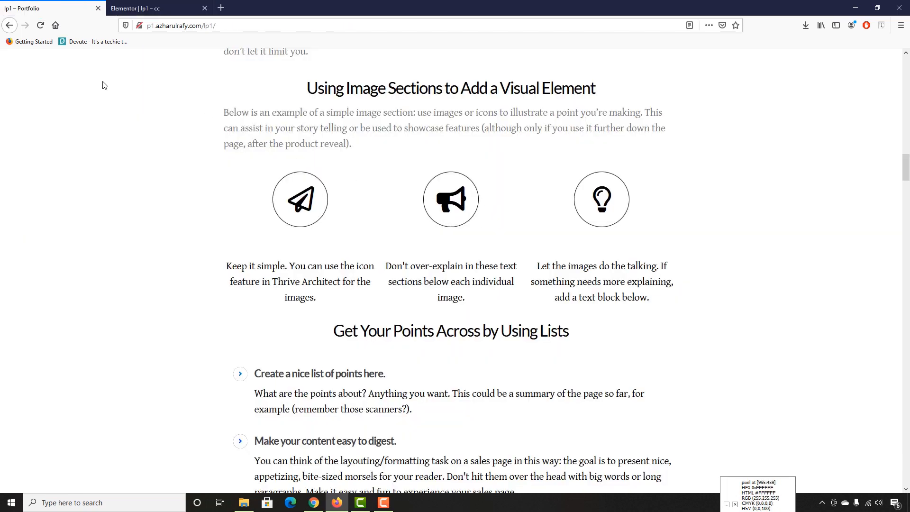
click(126, 5)
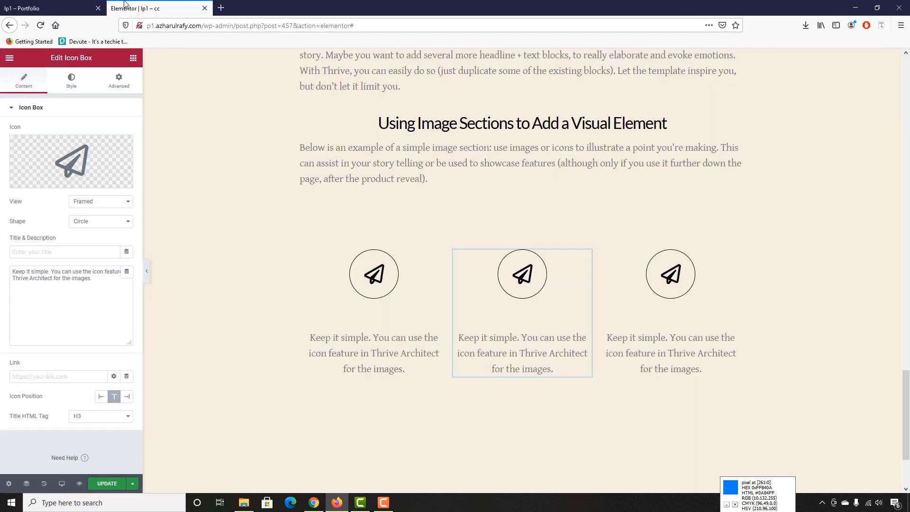
click(36, 185)
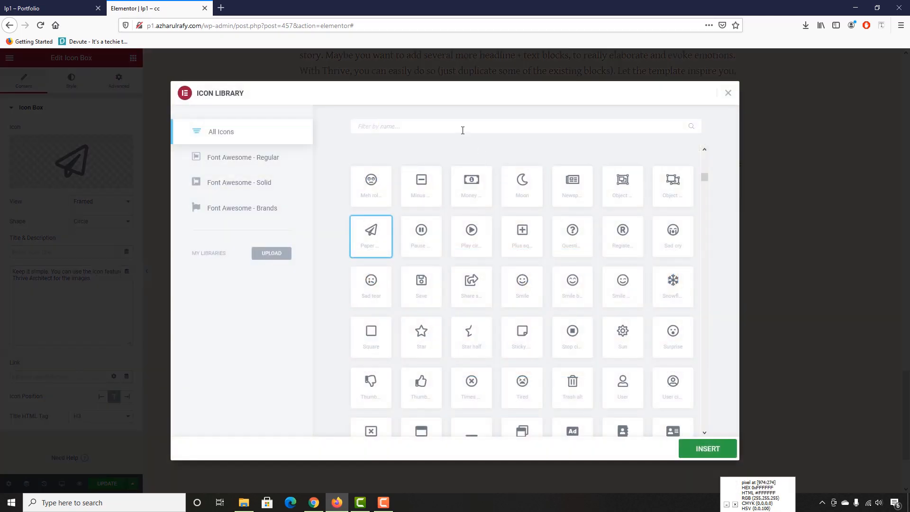
text(horn)
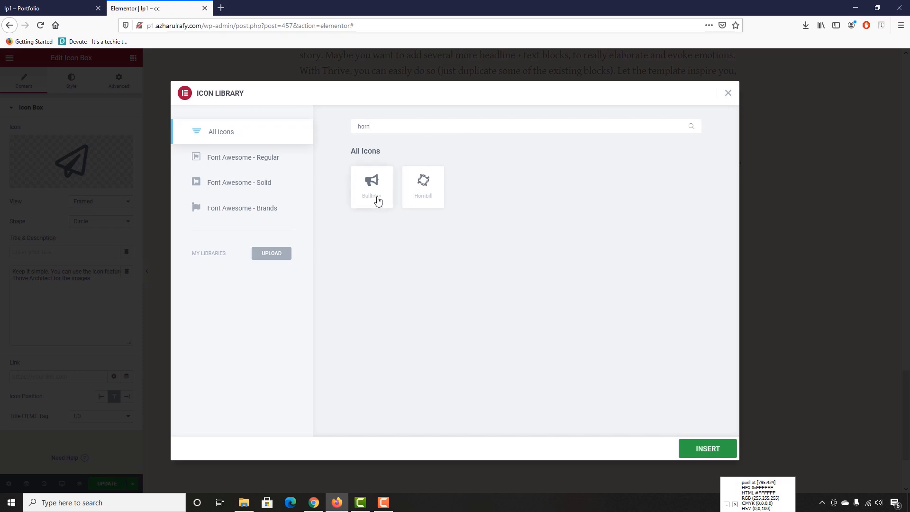
click(372, 180)
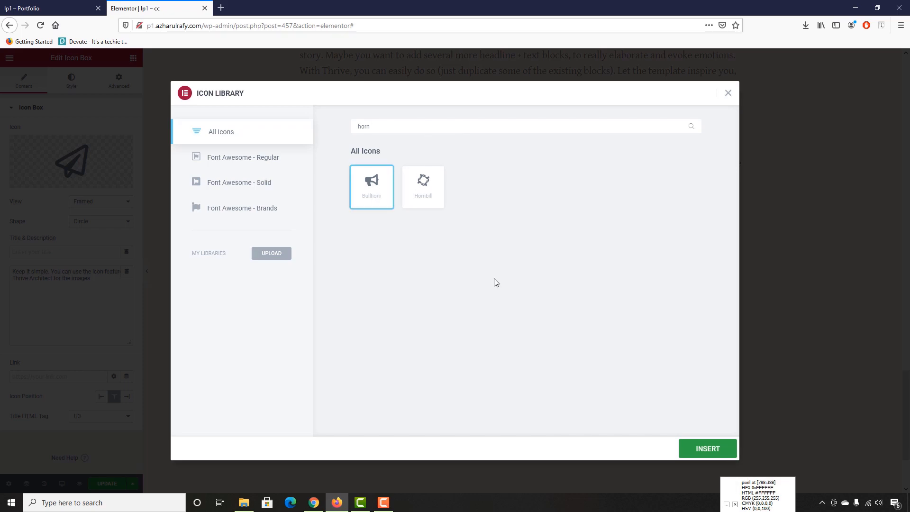
click(708, 449)
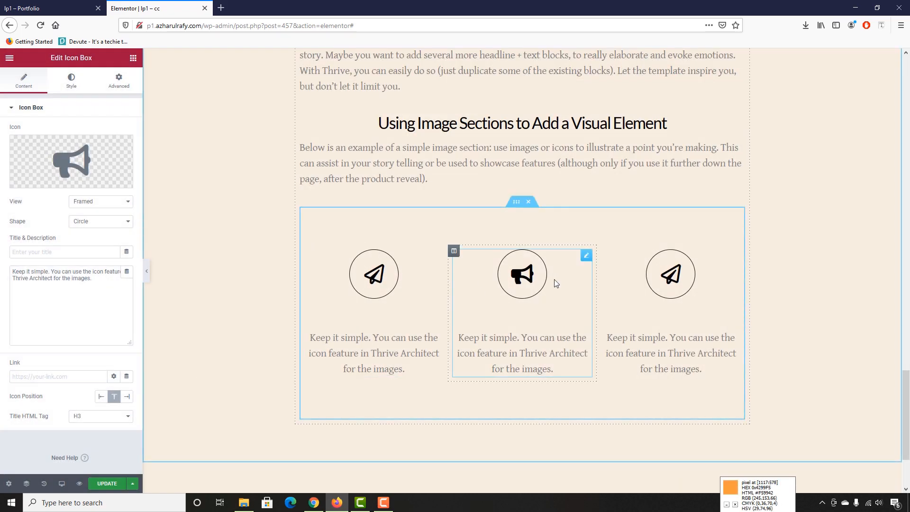
Step: Replace the third icon box's icon with the outlined Lightbulb from the icon library, searching for "bulb", to match the reference page
click(48, 8)
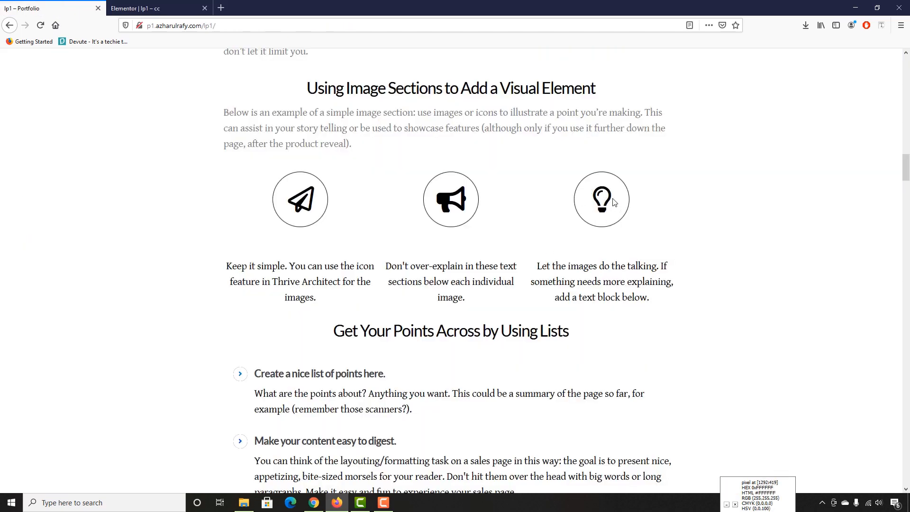
click(191, 4)
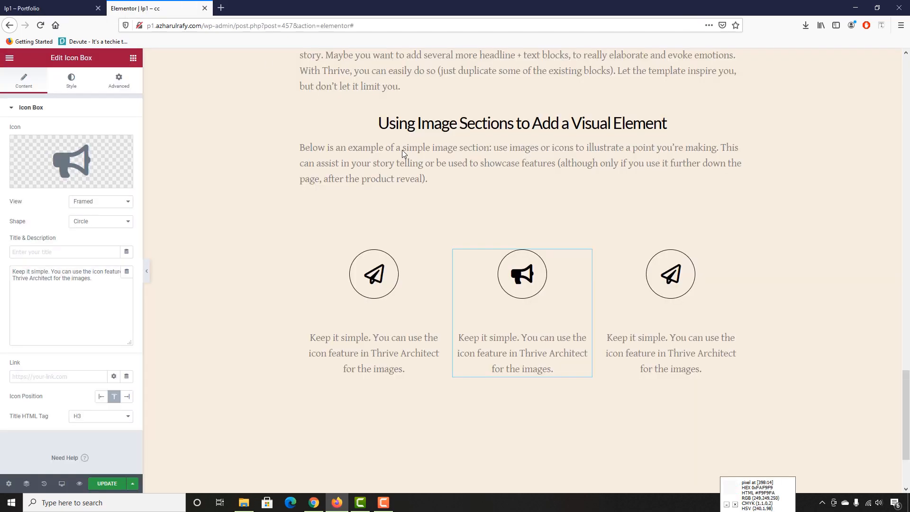
click(681, 284)
click(38, 182)
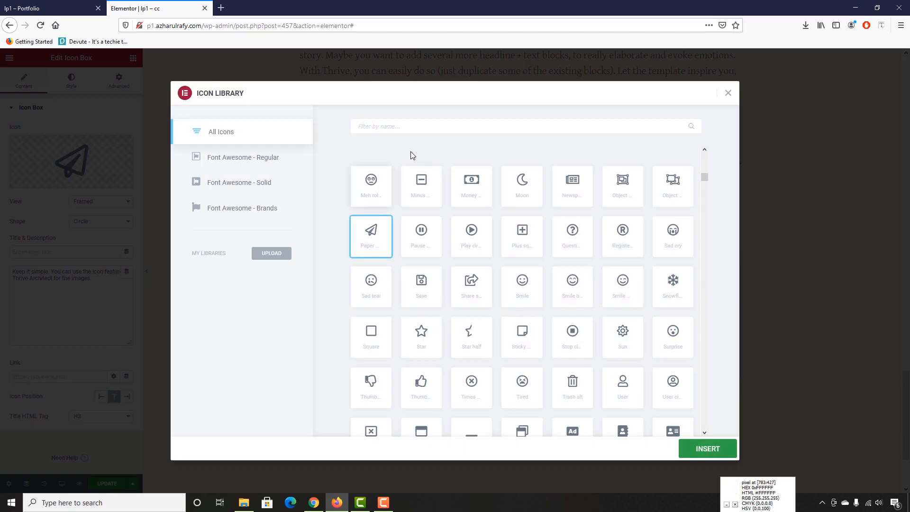
click(417, 127)
text(bu)
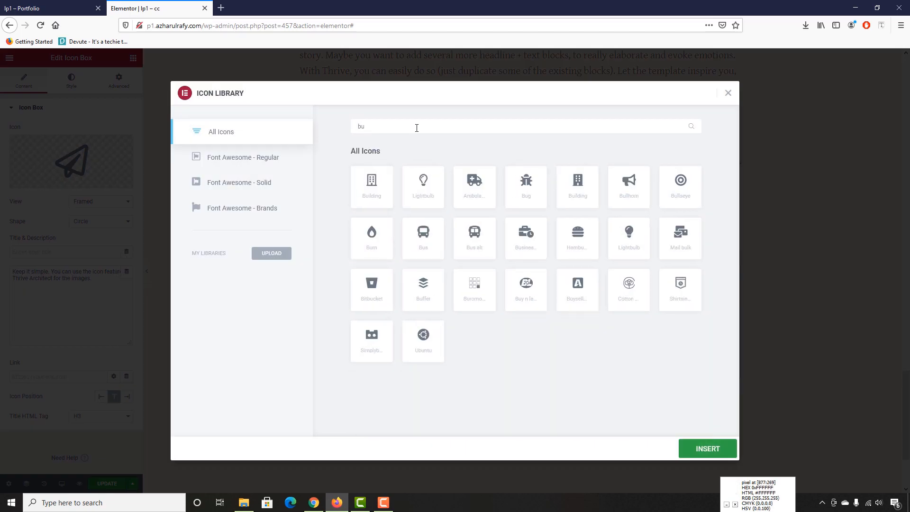
text(b)
key(BackSpace)
text(lb)
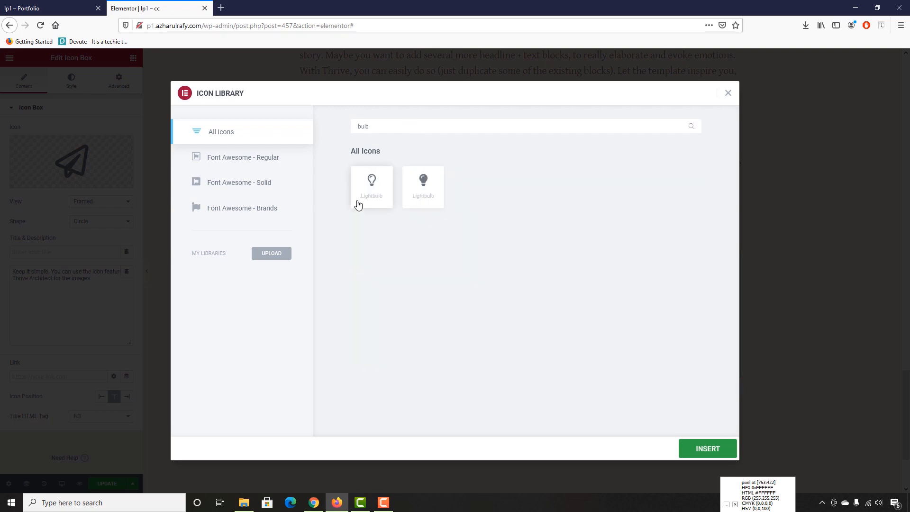
click(358, 204)
click(697, 449)
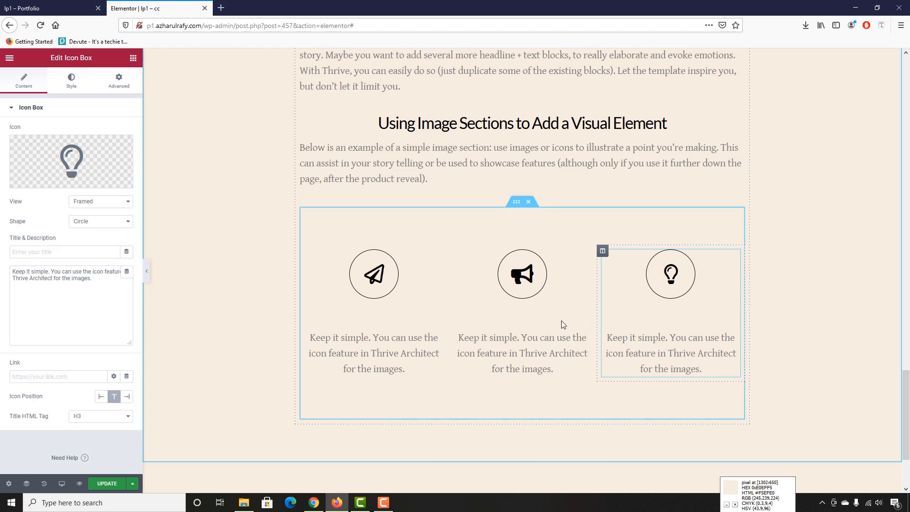
Step: Examine the reference page's "Get Your Points Across by Using Lists" heading and the three-point list beneath the icon row
scroll(569, 275, down, 2)
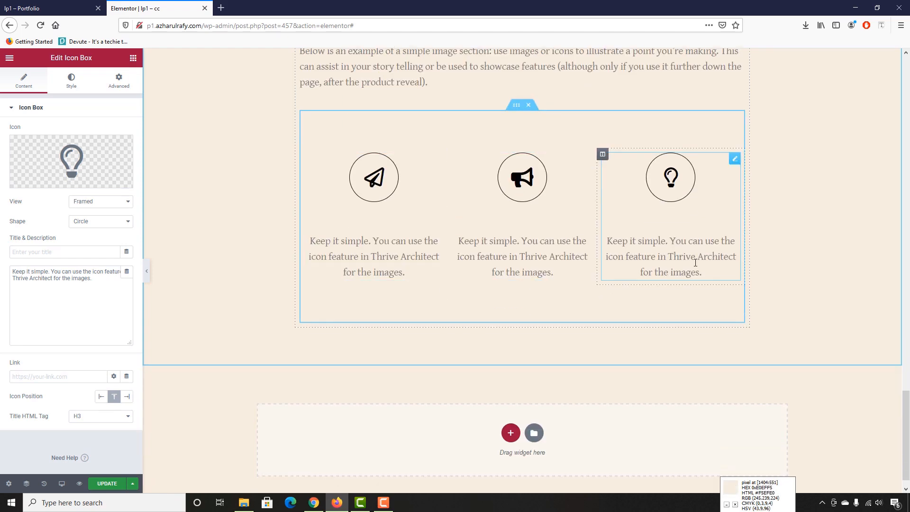
key(ctrl+Tab)
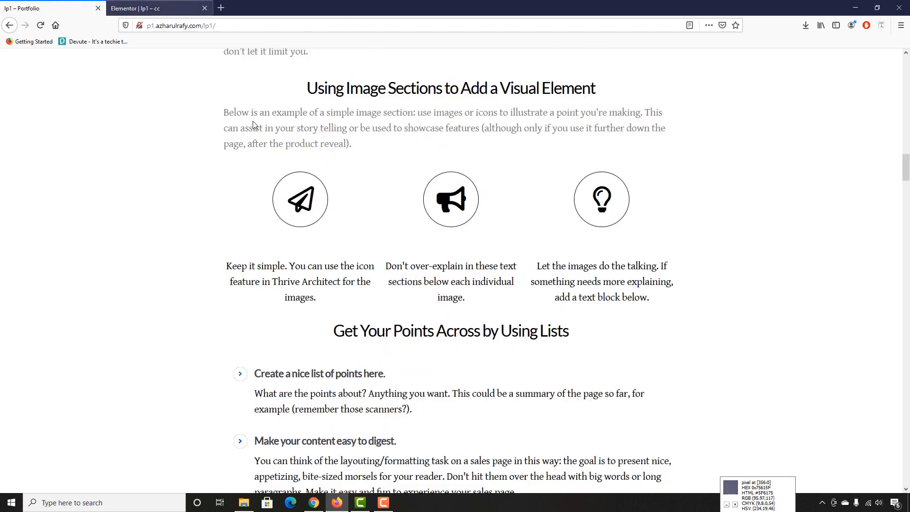
scroll(436, 341, down, 2)
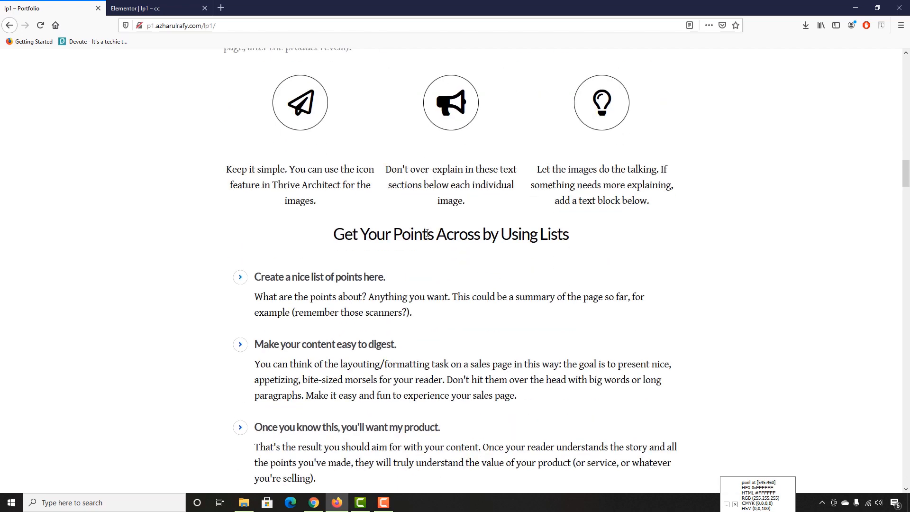
click(138, 8)
click(12, 4)
scroll(211, 287, down, 4)
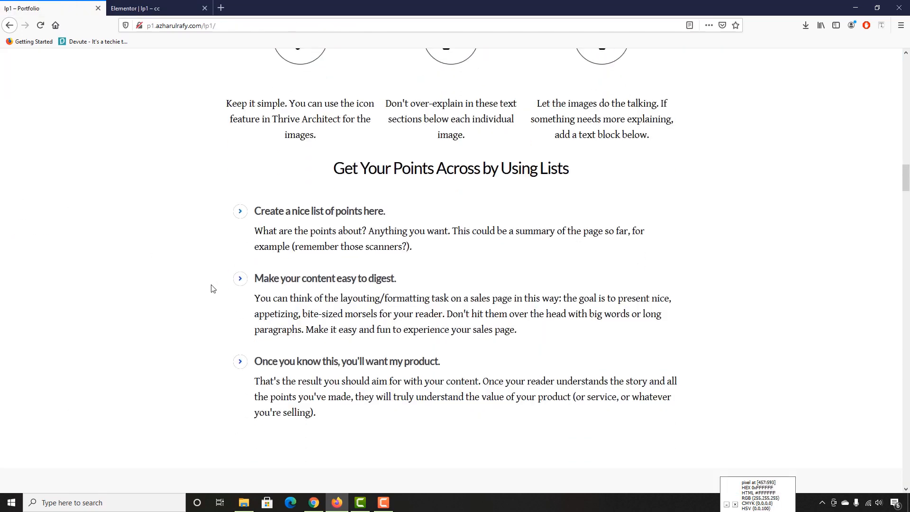
drag(335, 137, 569, 139)
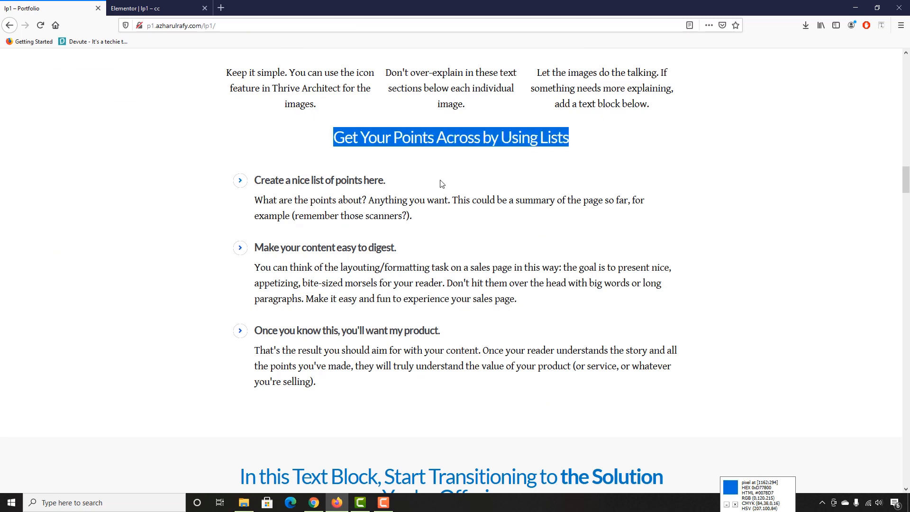
drag(255, 181, 392, 382)
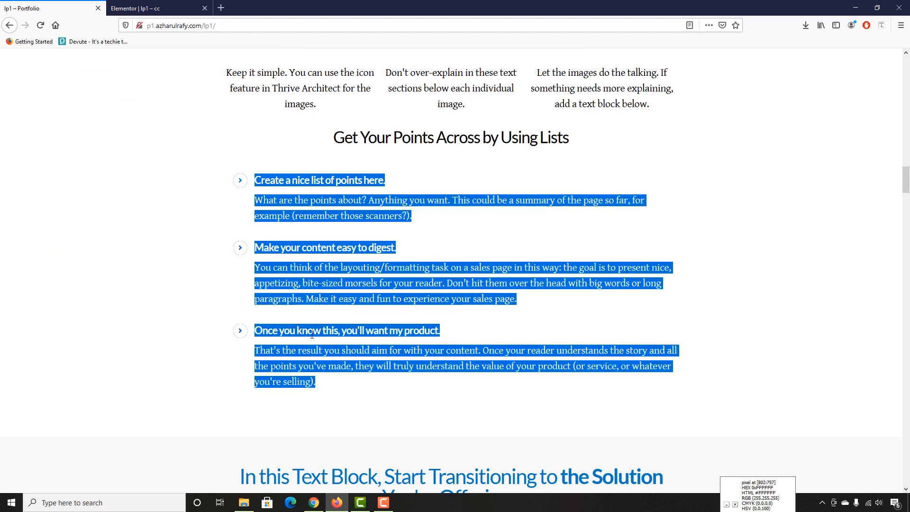
scroll(346, 205, up, 2)
click(346, 205)
scroll(345, 206, down, 1)
click(200, 3)
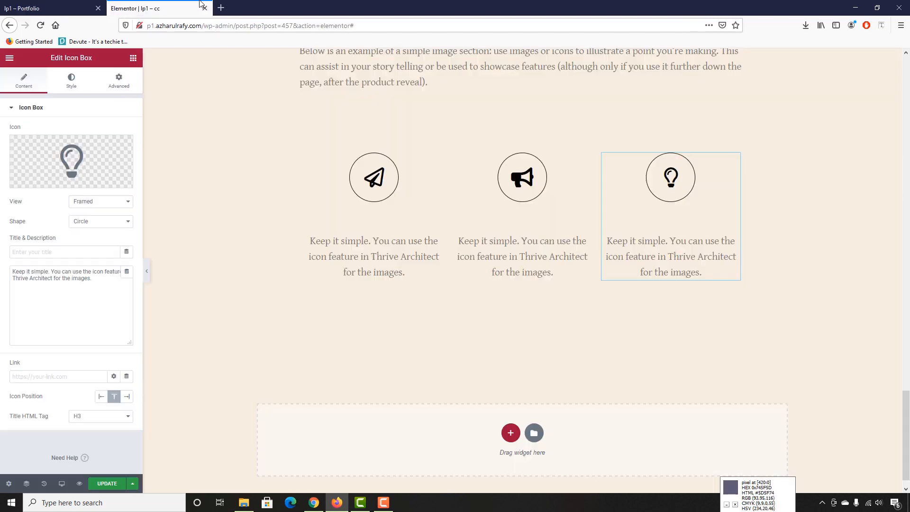
click(43, 7)
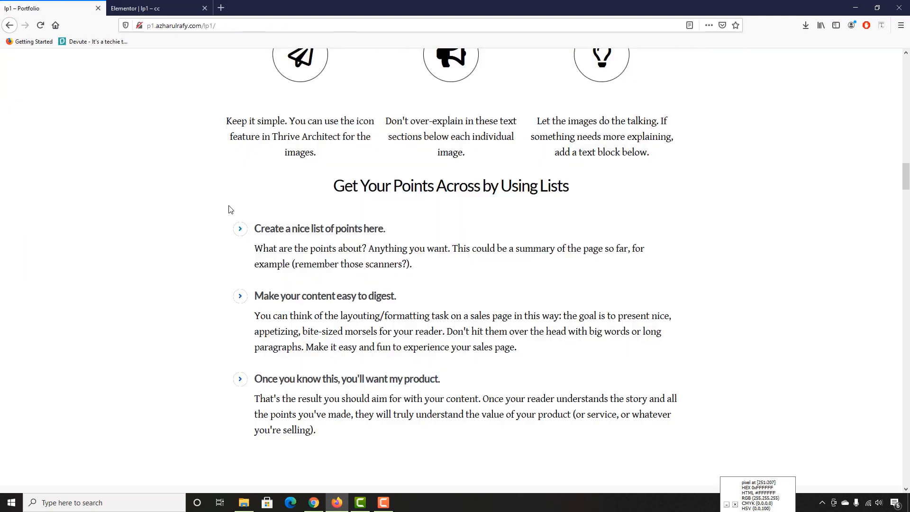
scroll(231, 210, down, 2)
scroll(238, 284, up, 10)
scroll(264, 299, down, 8)
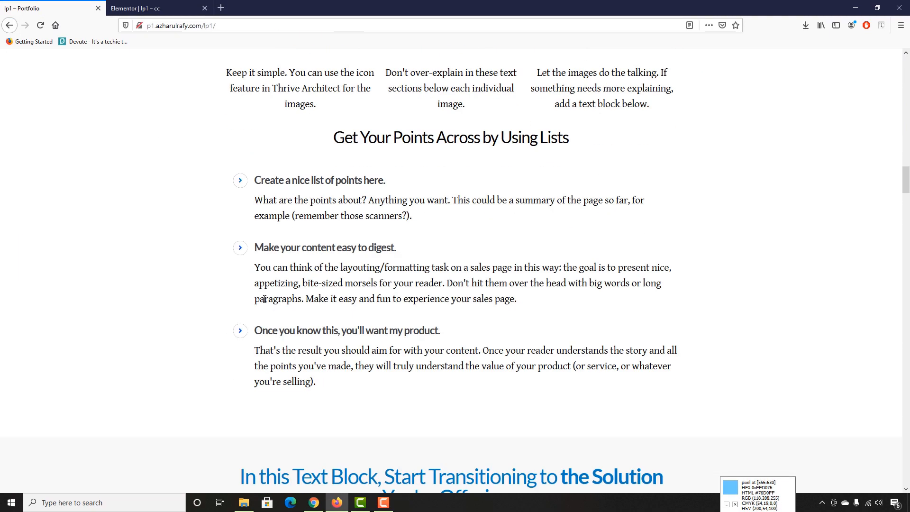
scroll(346, 268, up, 2)
Step: Add a Heading widget below the row of three icon boxes and check the list section's heading on the reference page
key(ctrl+Tab)
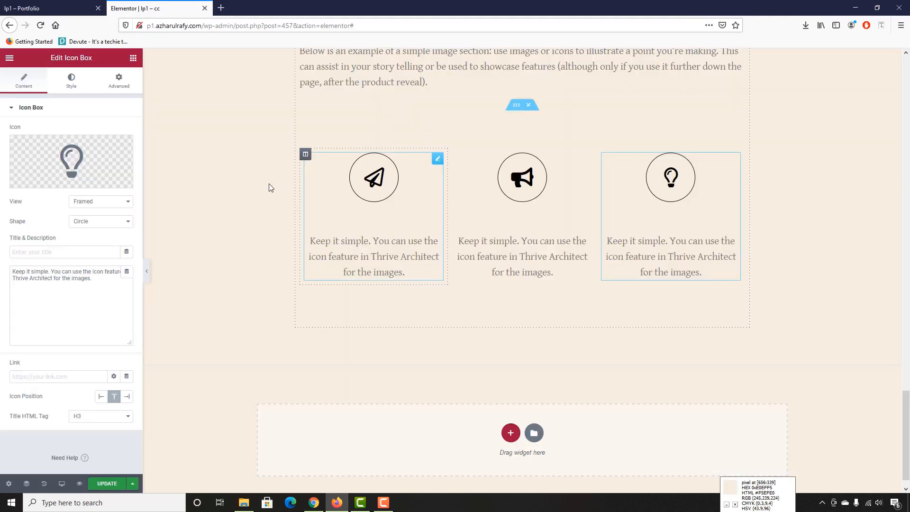
click(134, 58)
drag(117, 148, 498, 299)
key(ctrl+Tab)
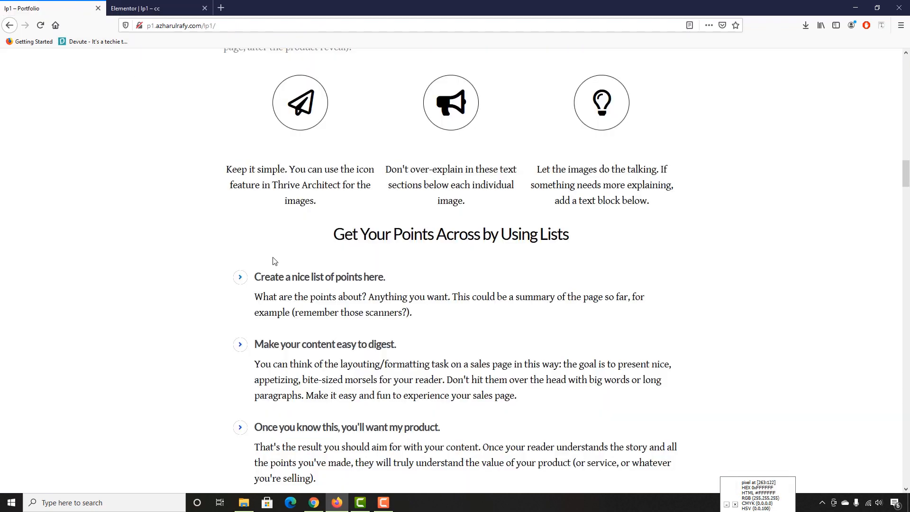
scroll(274, 261, down, 2)
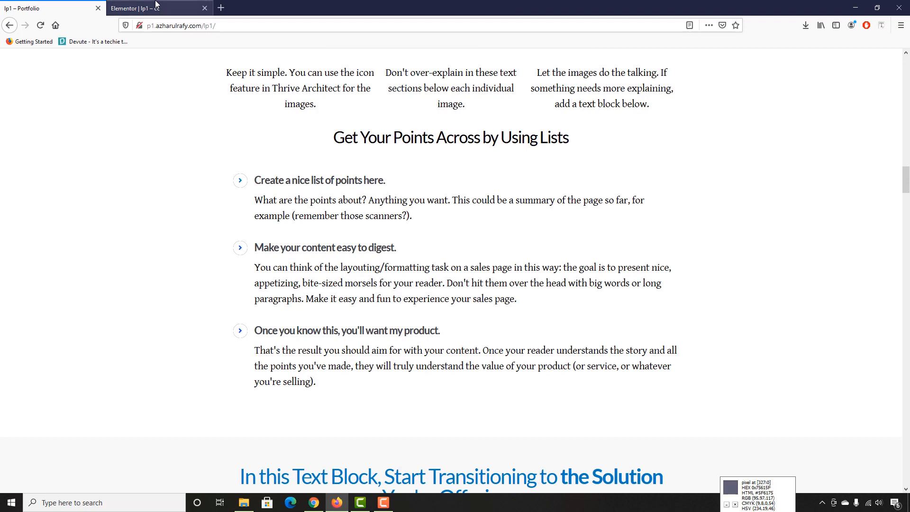
click(156, 5)
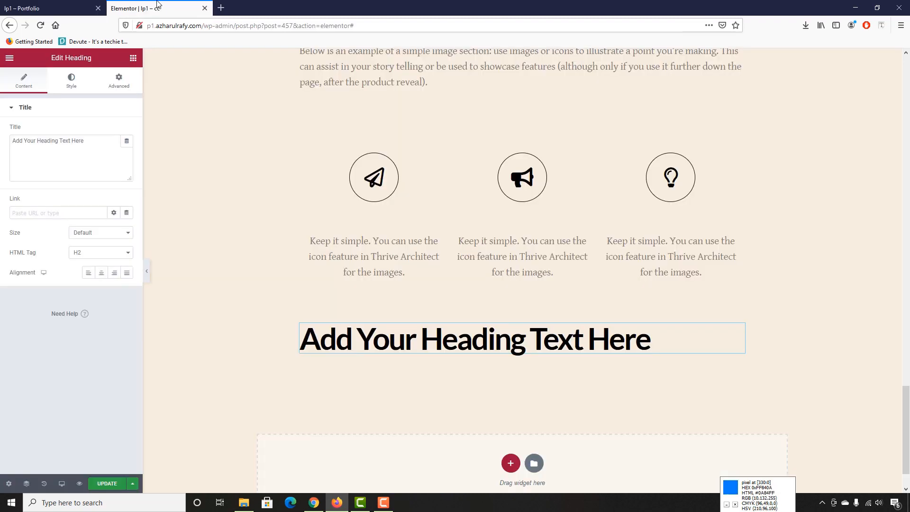
Step: Add a Feature List widget directly below the new heading and delete its second and third feature items
click(134, 59)
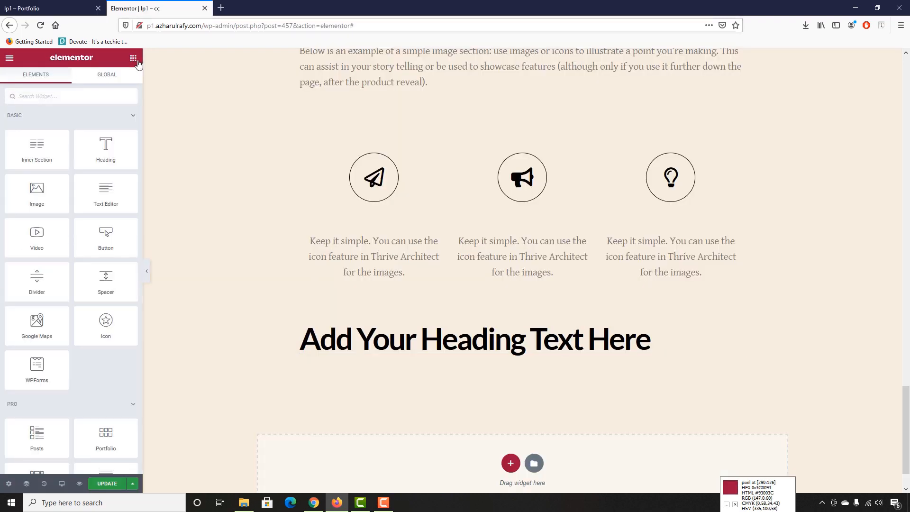
text(fea)
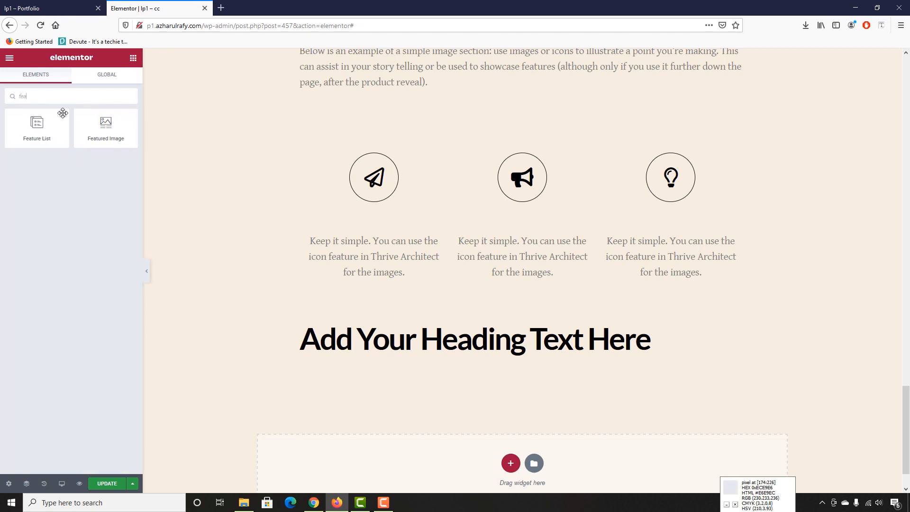
drag(63, 113, 525, 382)
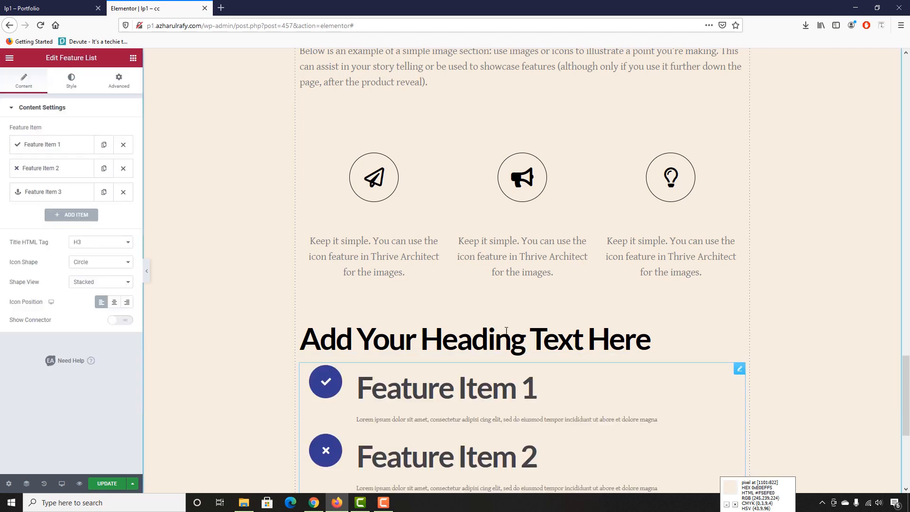
scroll(507, 331, down, 4)
scroll(417, 234, up, 2)
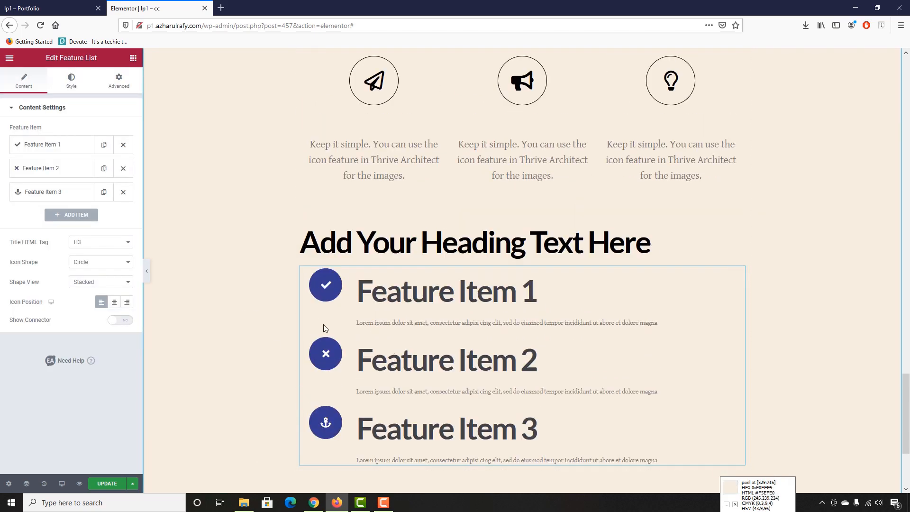
click(123, 192)
click(123, 168)
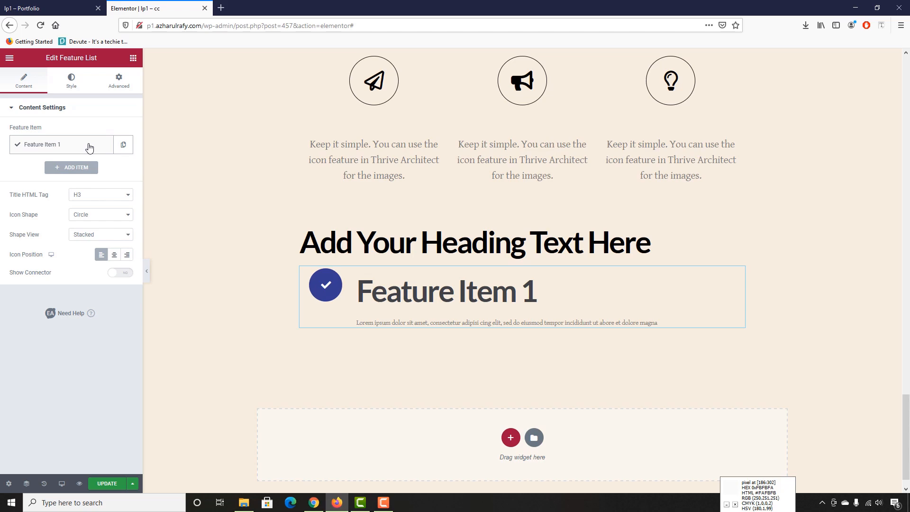
Step: Replace the new heading's title with "Get Your Points Across by Using Lists", copied from the reference page
click(16, 5)
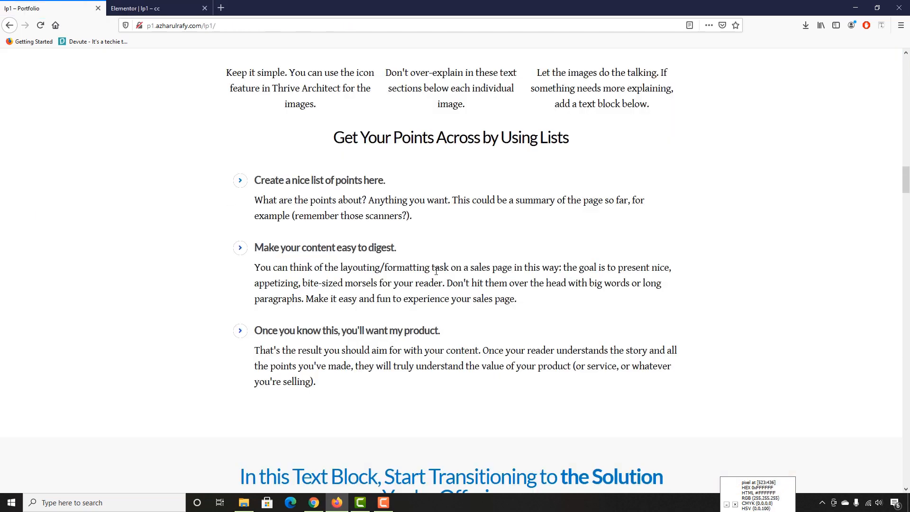
scroll(360, 204, up, 1)
drag(334, 186, 569, 188)
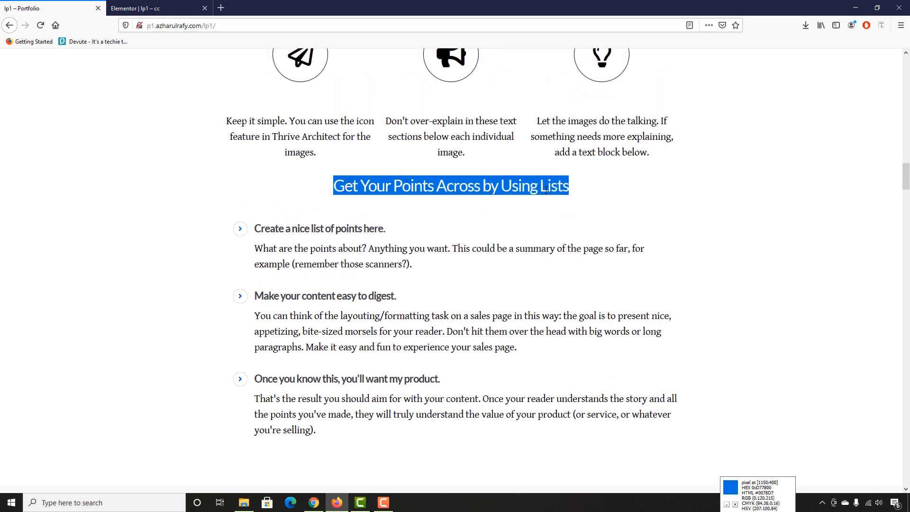
right_click(545, 188)
click(560, 199)
click(159, 8)
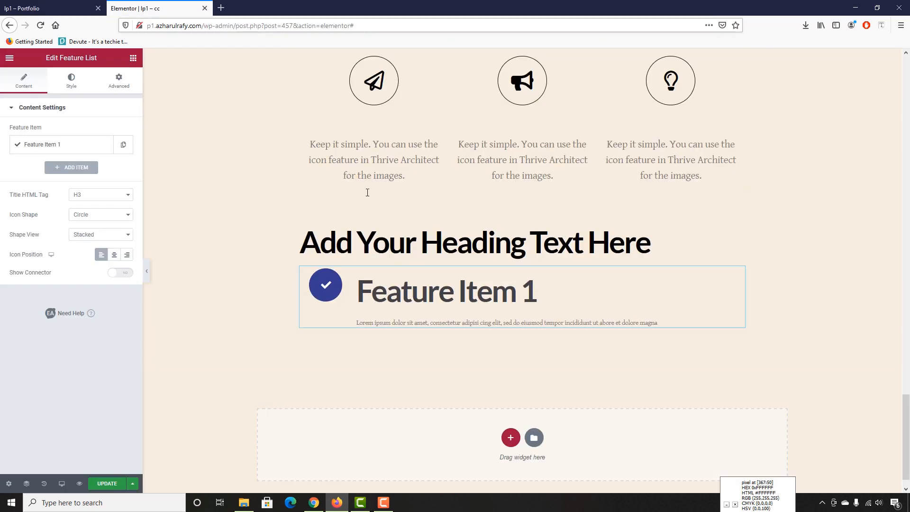
click(371, 241)
click(107, 171)
key(ctrl+v)
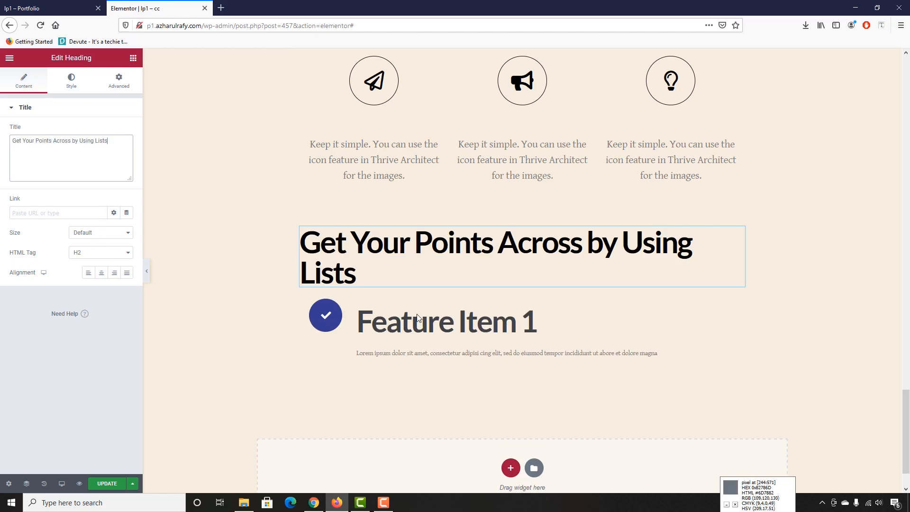
Step: Copy the style of the "Using Image Sections to Add a Visual Element" heading onto the "Get Your Points Across by Using Lists" heading
scroll(493, 217, up, 6)
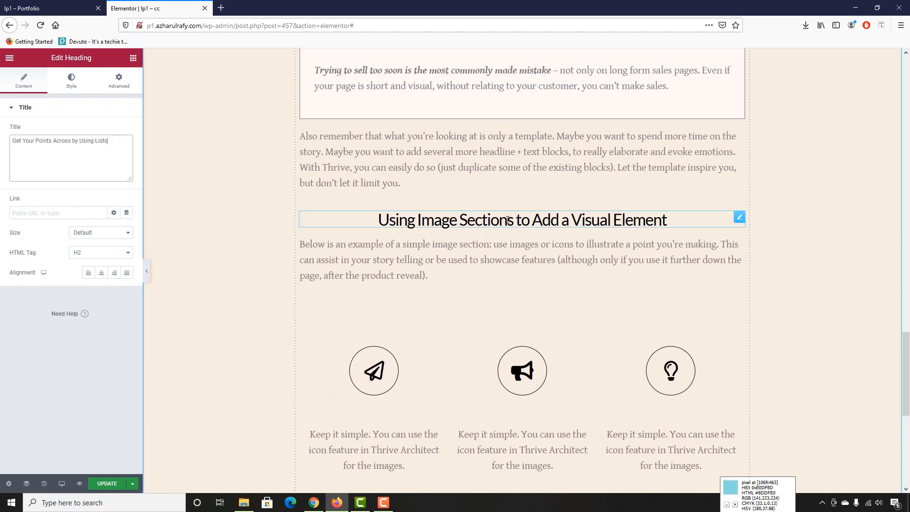
right_click(508, 223)
click(541, 260)
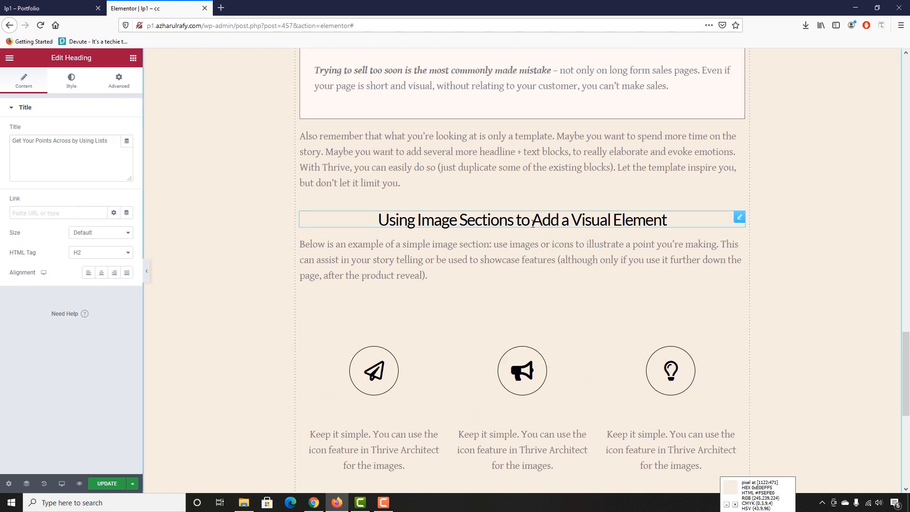
scroll(524, 287, down, 6)
right_click(454, 256)
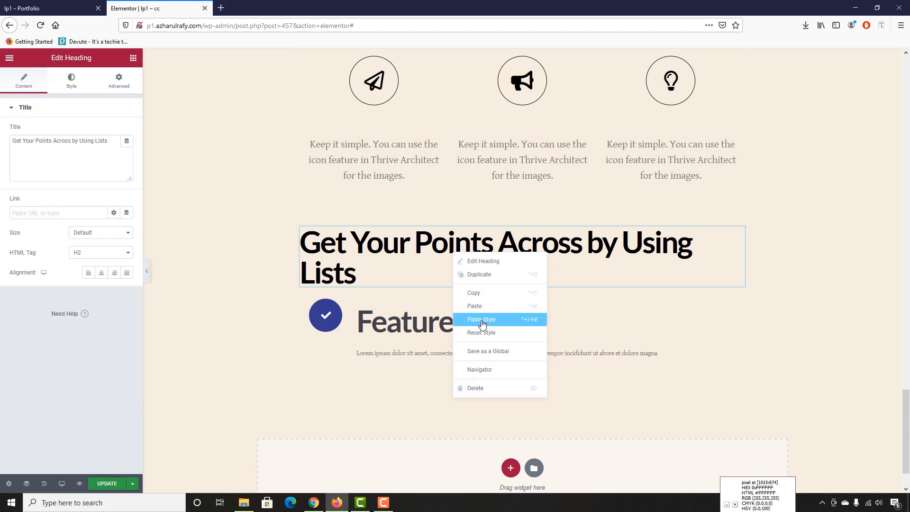
click(501, 319)
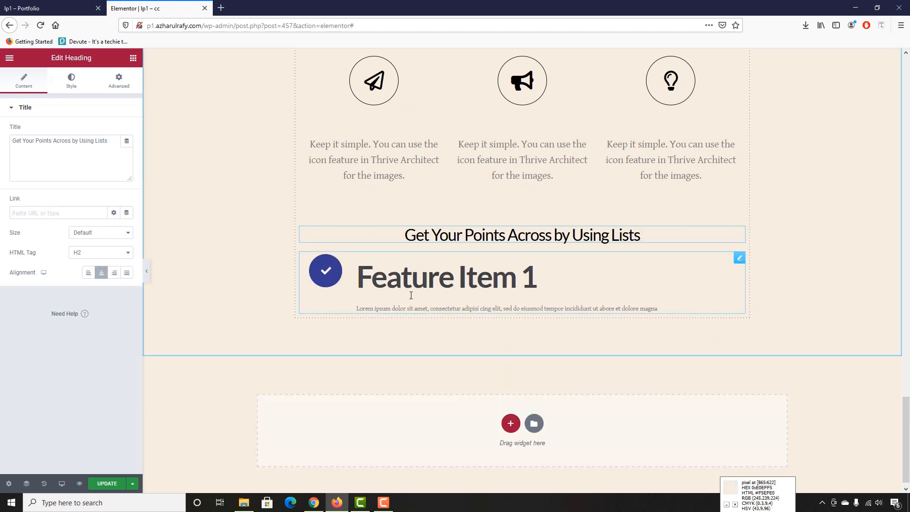
scroll(488, 359, up, 5)
scroll(488, 359, down, 3)
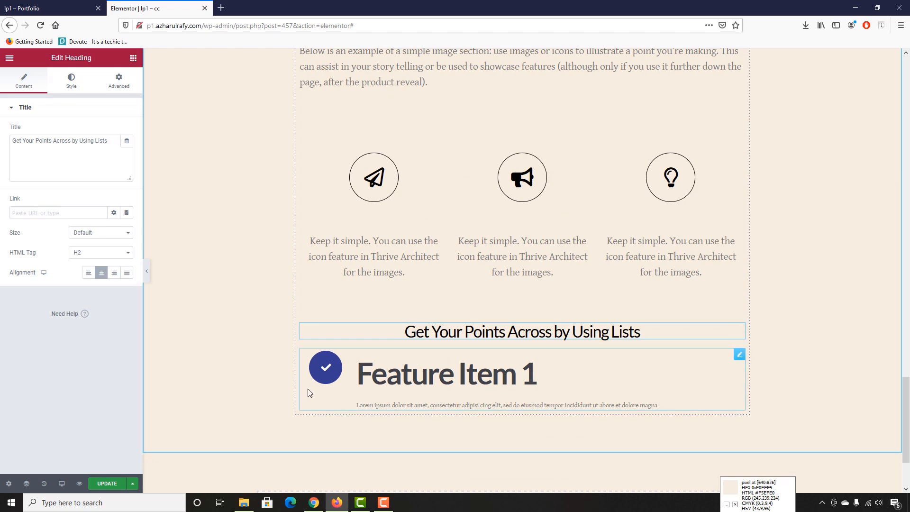
Step: Set the remaining feature item's title to "Create a nice list of points here.", copied from the reference page's first list point
click(55, 5)
scroll(136, 187, down, 1)
drag(255, 181, 372, 180)
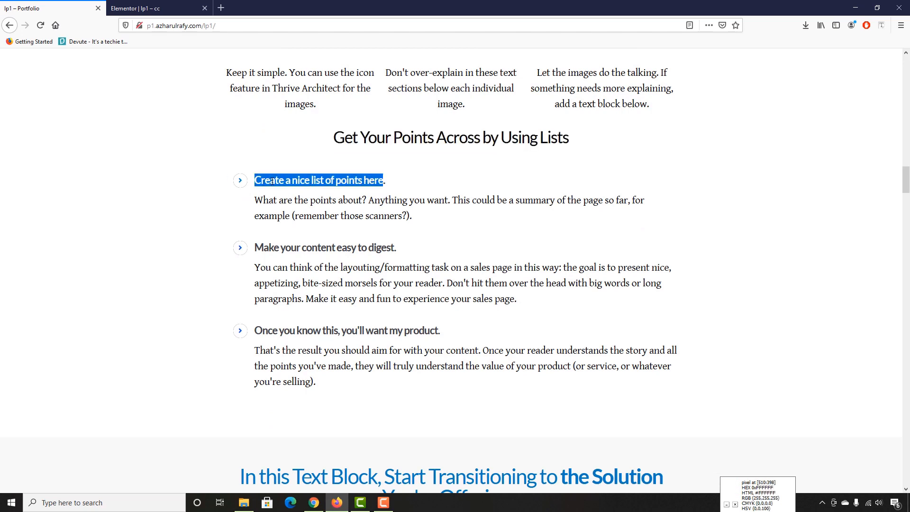
drag(255, 181, 386, 181)
right_click(386, 180)
click(398, 184)
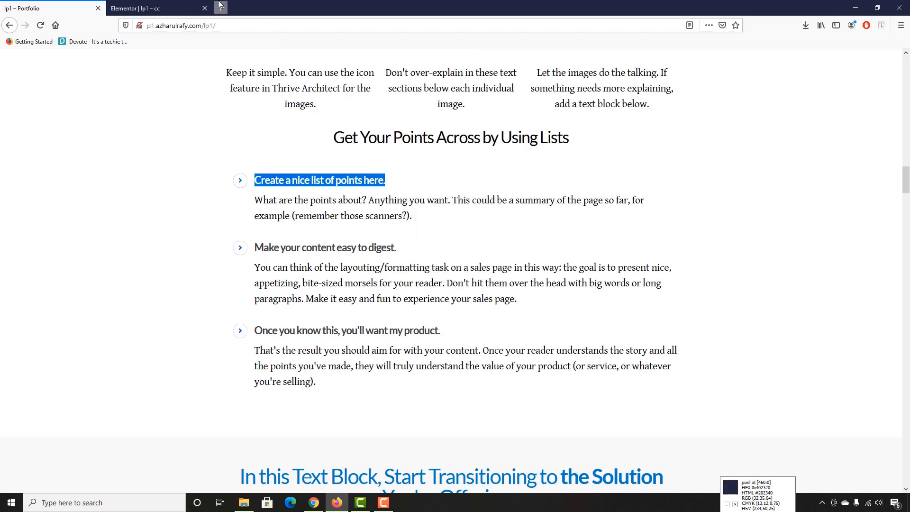
click(221, 6)
click(313, 8)
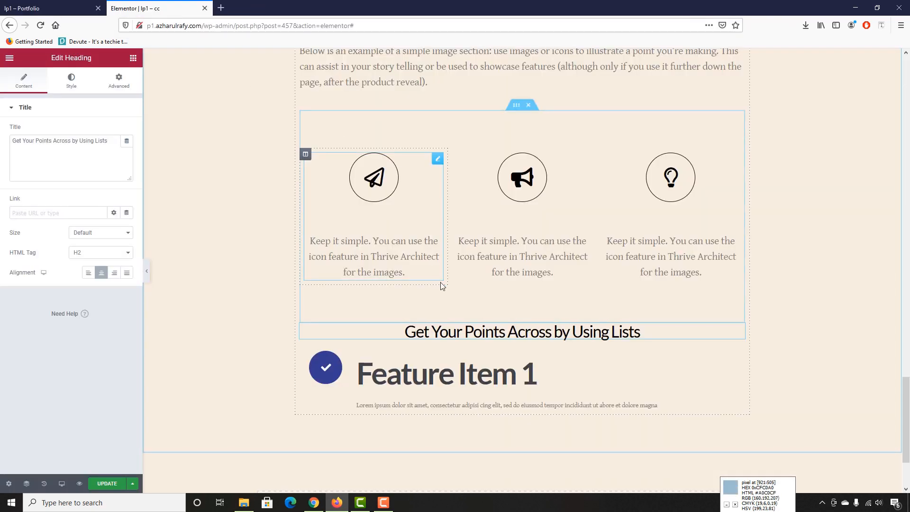
scroll(542, 349, down, 2)
click(453, 287)
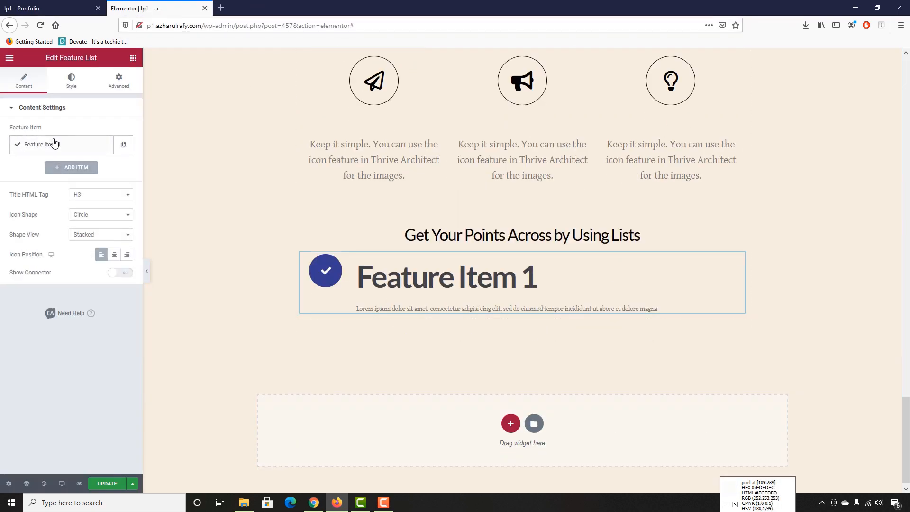
click(68, 152)
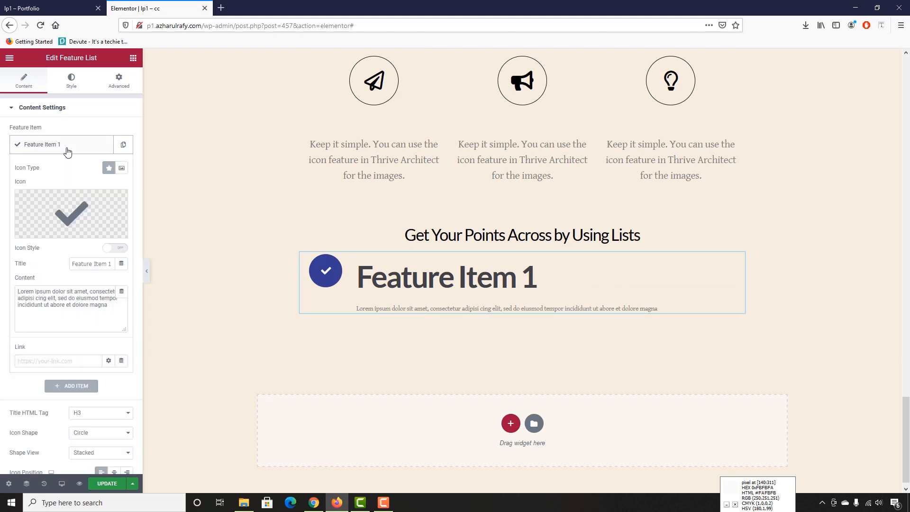
mouse_move(68, 211)
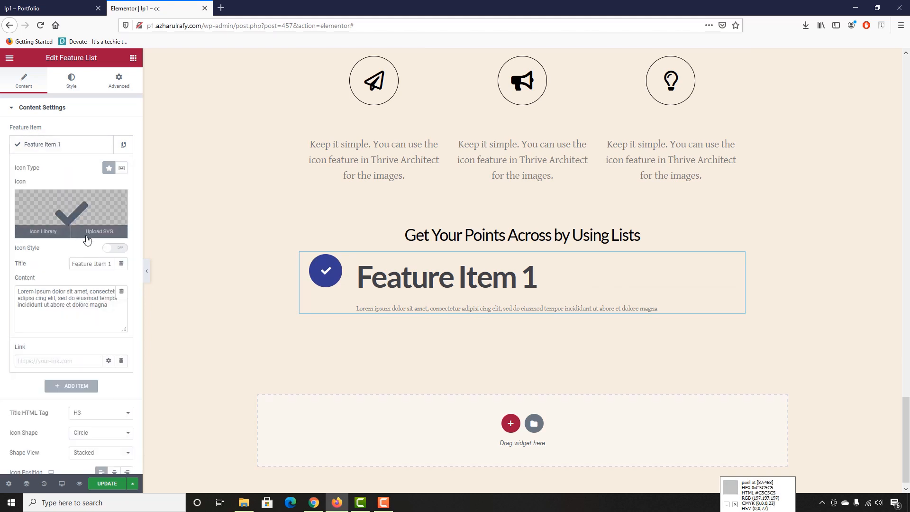
triple_click(82, 267)
key(ctrl+v)
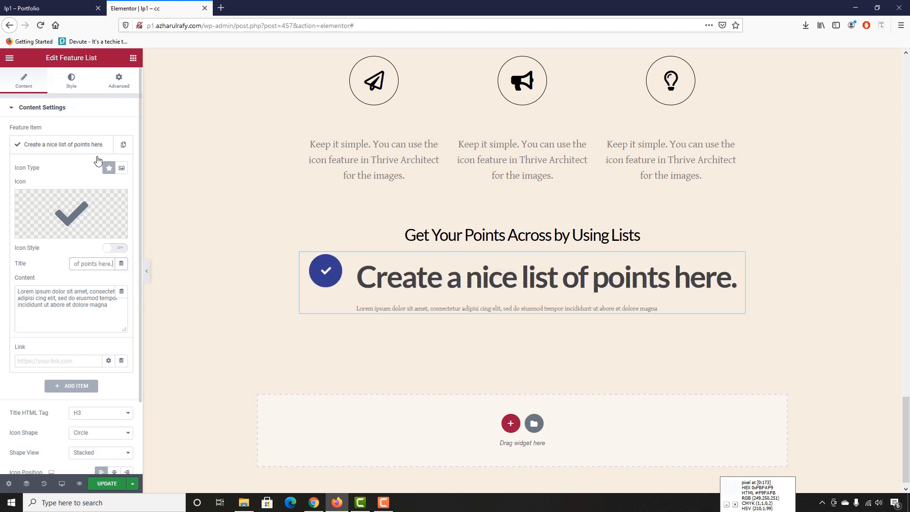
Step: Replace the feature item's placeholder content with the "What are the points about?" paragraph copied from the reference page's first list point
key(ctrl+Tab)
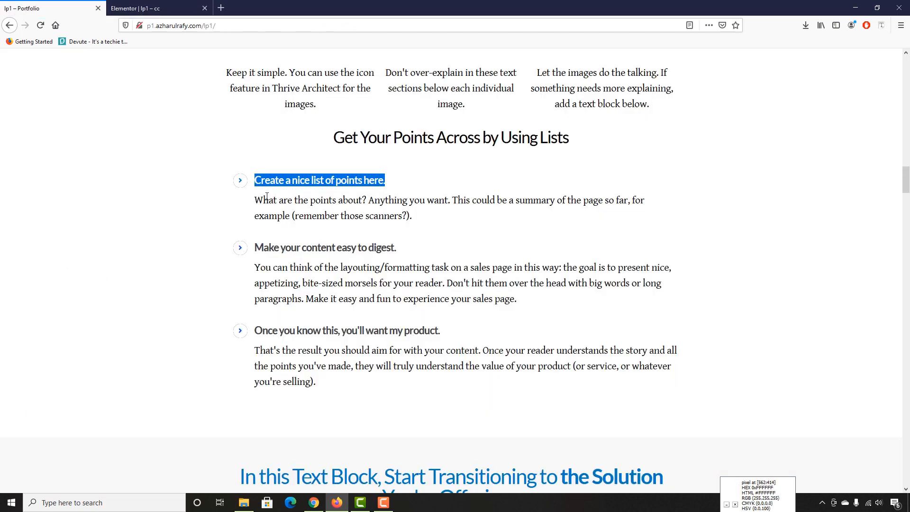
drag(255, 200, 412, 223)
right_click(396, 211)
click(407, 216)
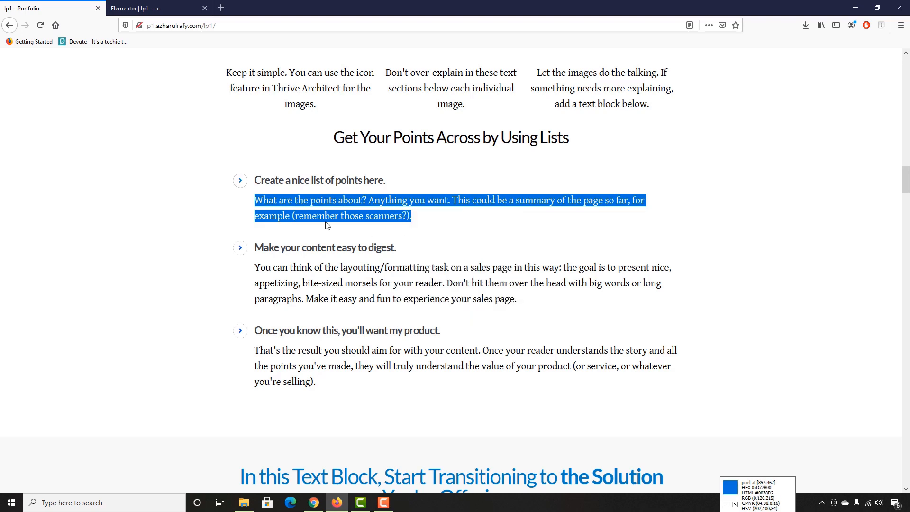
key(ctrl+Tab)
click(111, 303)
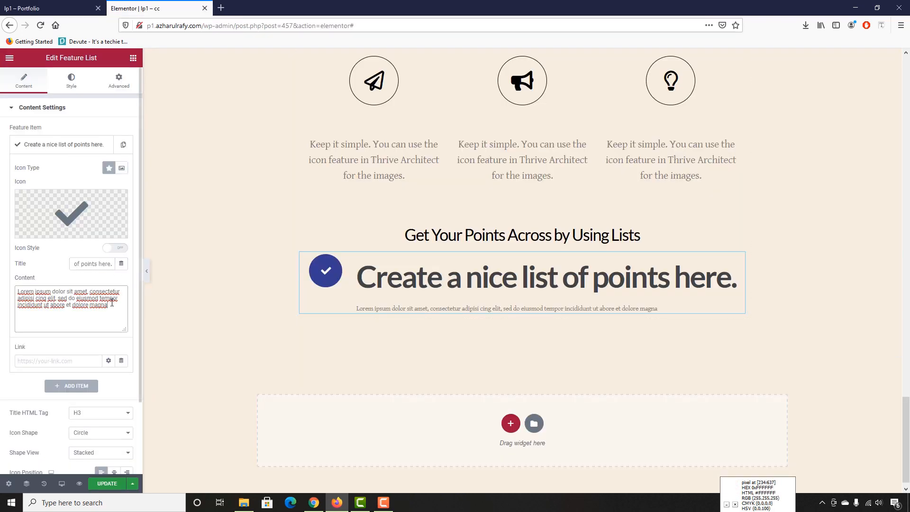
key(ctrl+a)
key(ctrl+v)
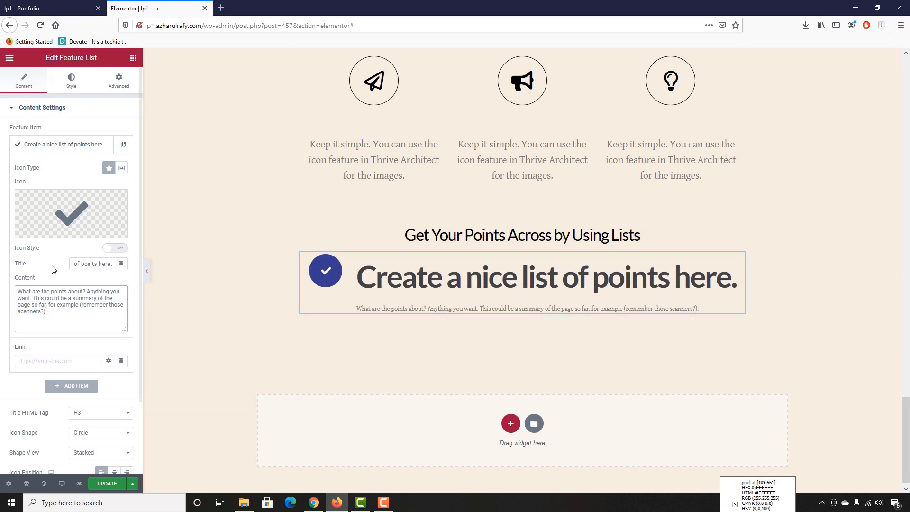
Step: Replace the feature item's check icon with the plain right-pointing chevron from the icon library, matching the reference page
key(ctrl+Tab)
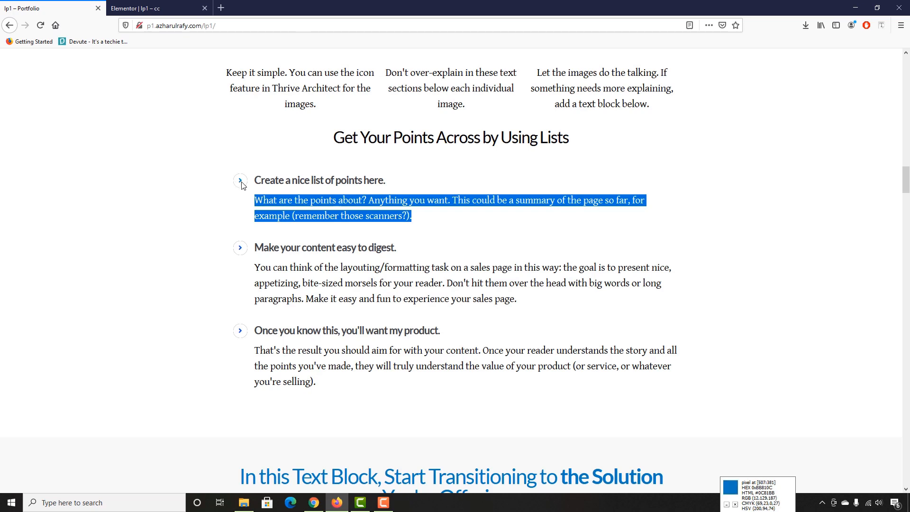
key(ctrl+Tab)
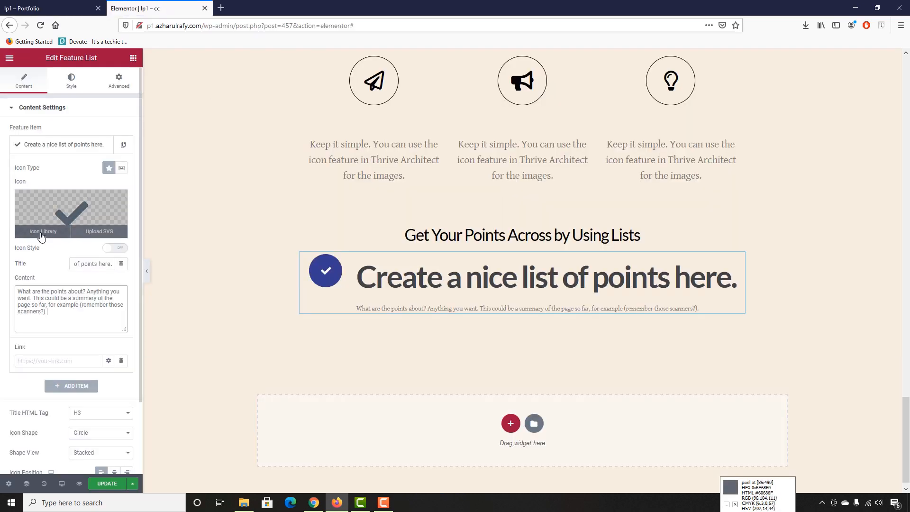
click(42, 233)
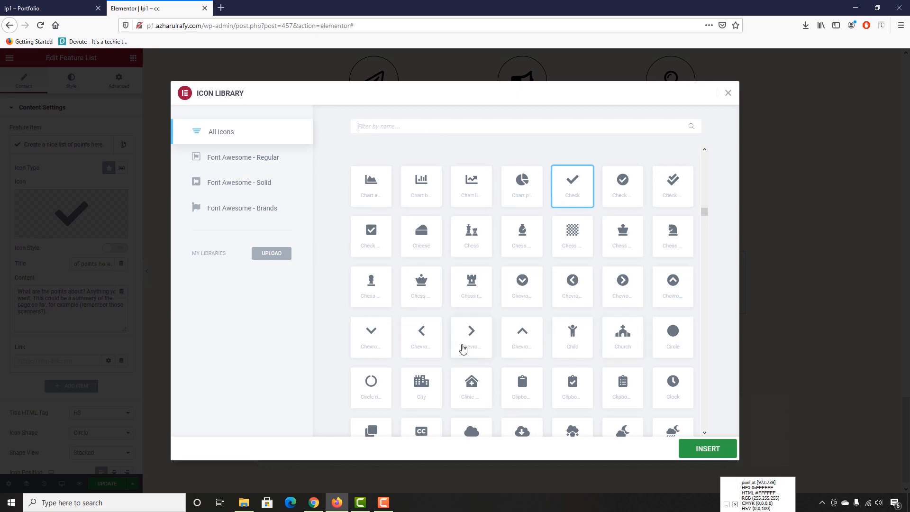
click(479, 342)
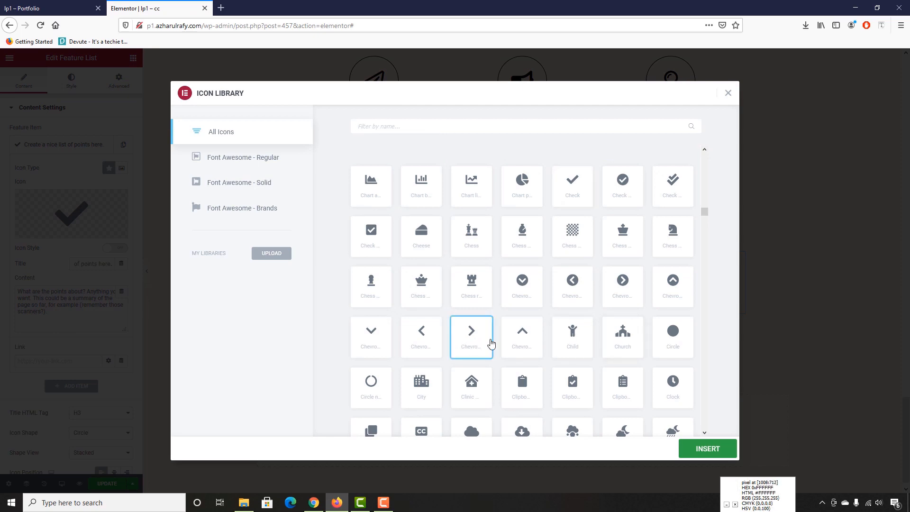
click(708, 449)
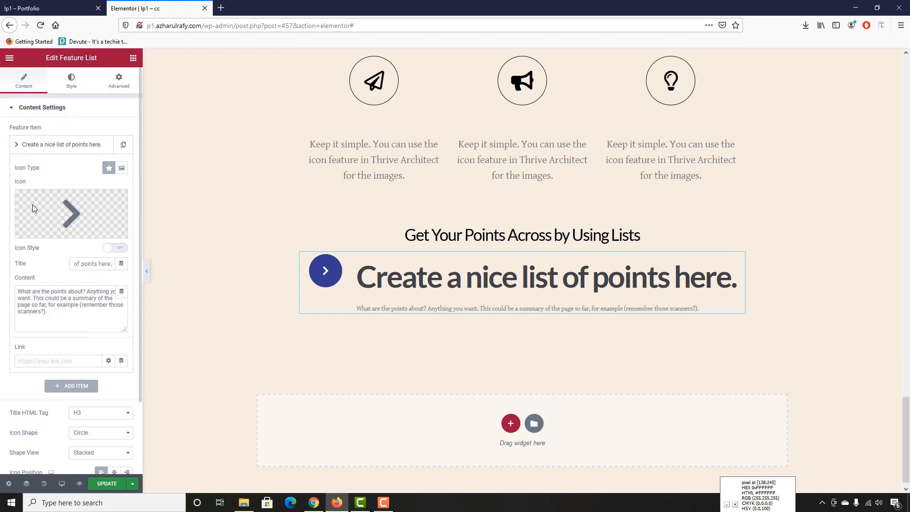
Step: Set the feature list's icon shape view to Framed and open the widget's style settings
scroll(33, 204, down, 2)
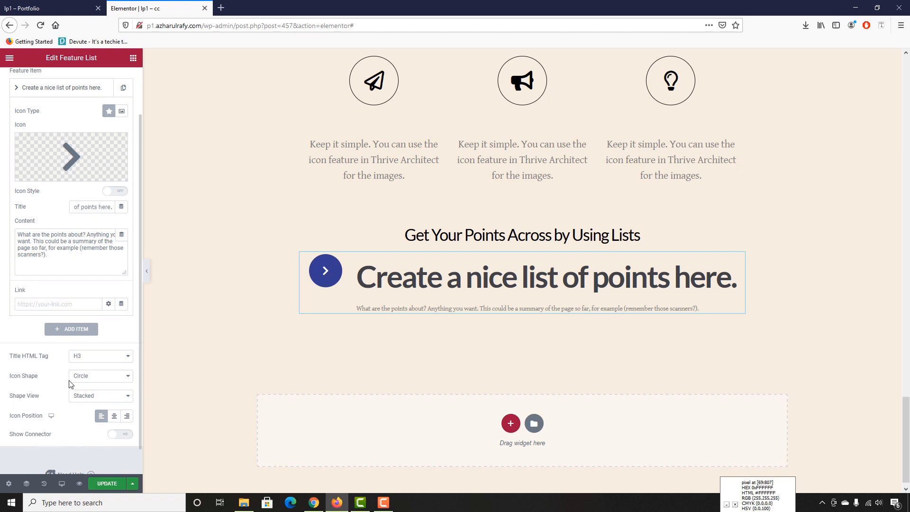
click(77, 399)
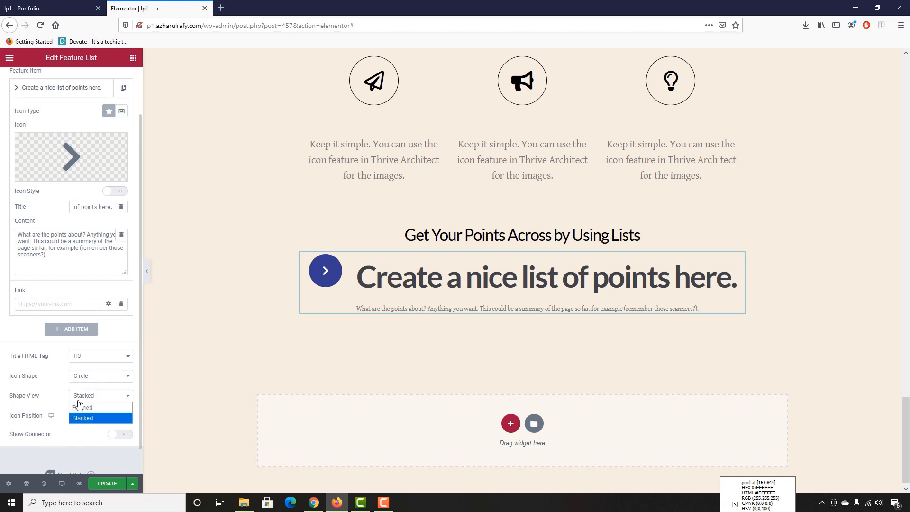
click(101, 408)
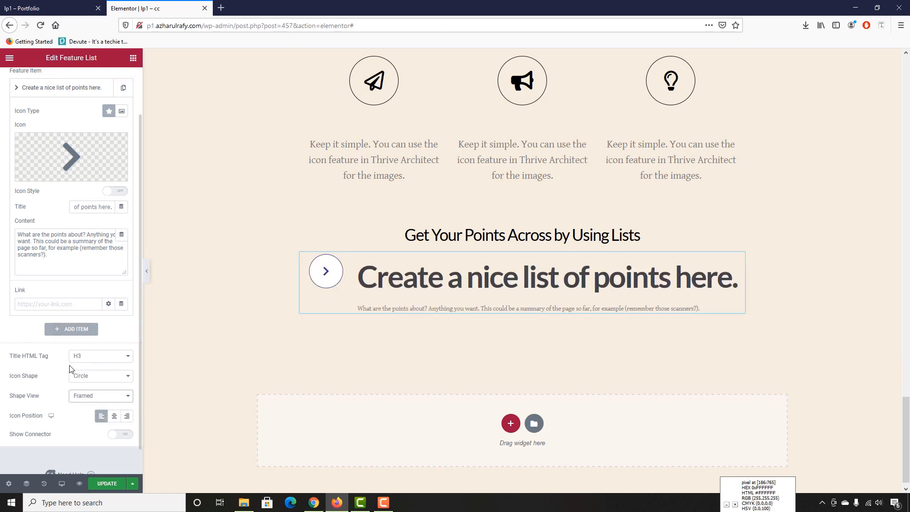
scroll(2, 409, up, 2)
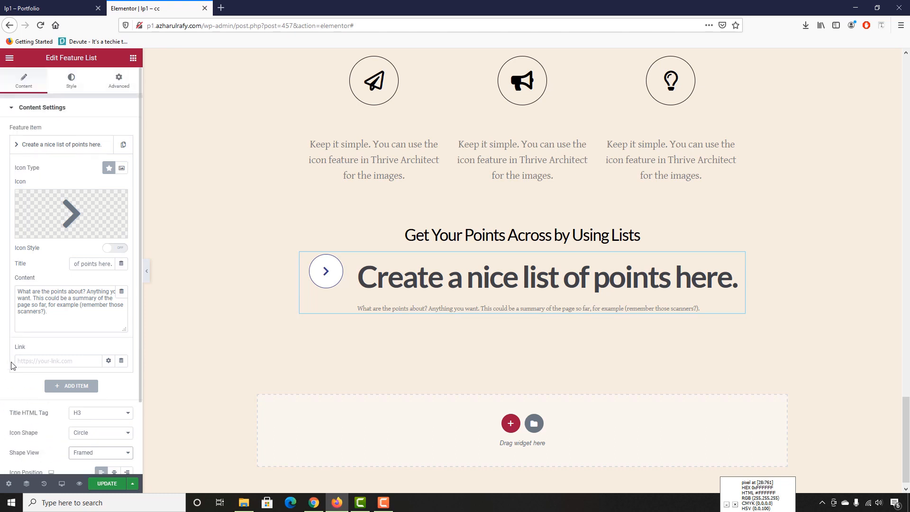
click(76, 87)
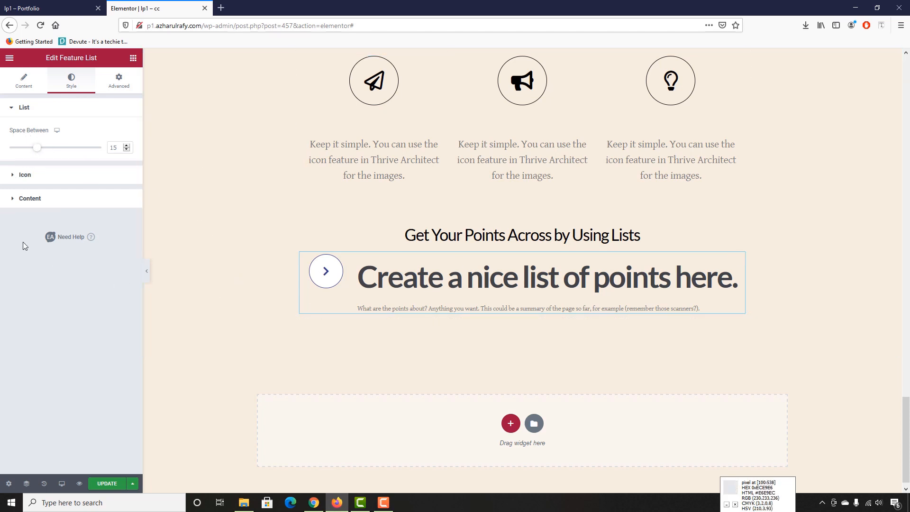
Step: Set the feature list icon's circle size to 40 and its inner icon size to 15
click(24, 176)
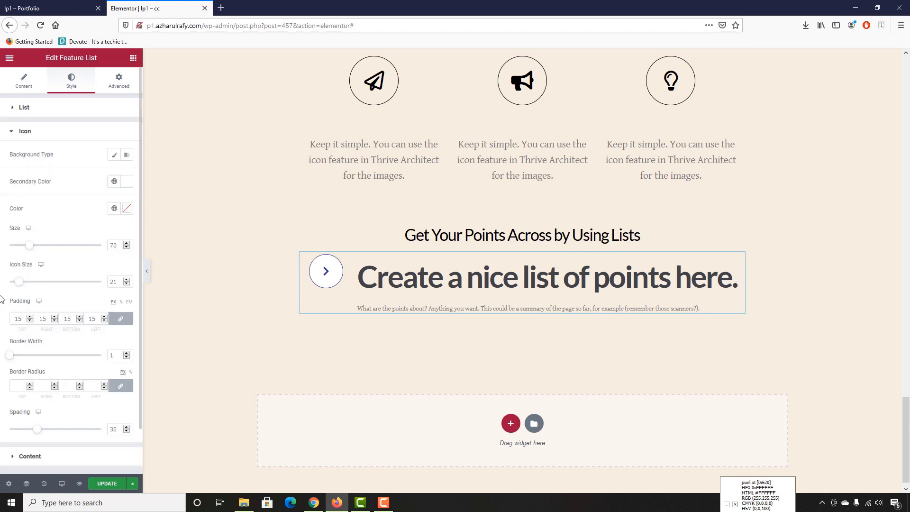
mouse_move(25, 250)
mouse_down()
mouse_move(12, 250)
mouse_move(23, 250)
mouse_up()
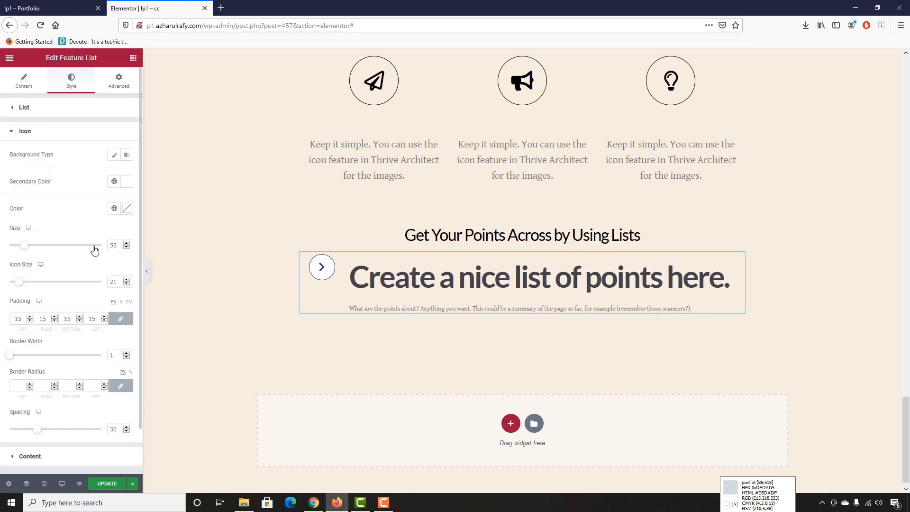
double_click(118, 246)
text(40)
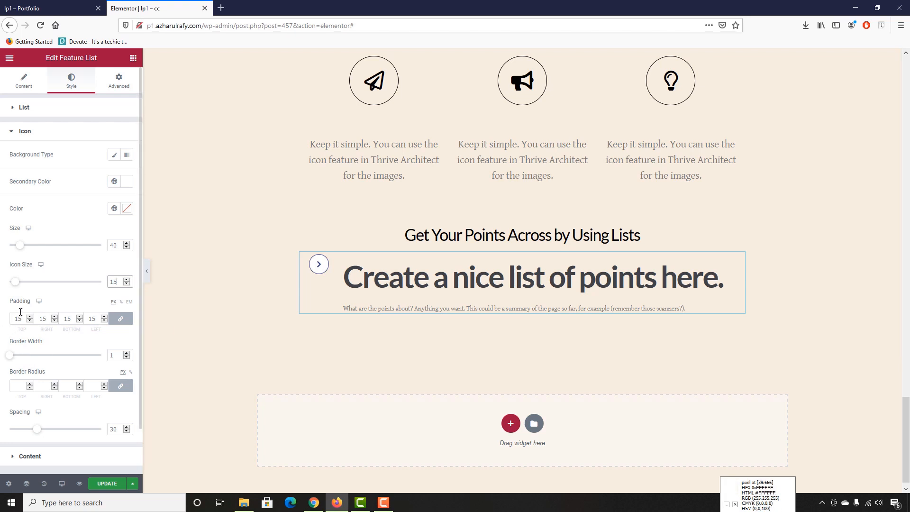
Step: Try icon paddings of 25 and 355 on all sides, and set the padding back to 15
click(123, 318)
click(123, 318)
double_click(19, 321)
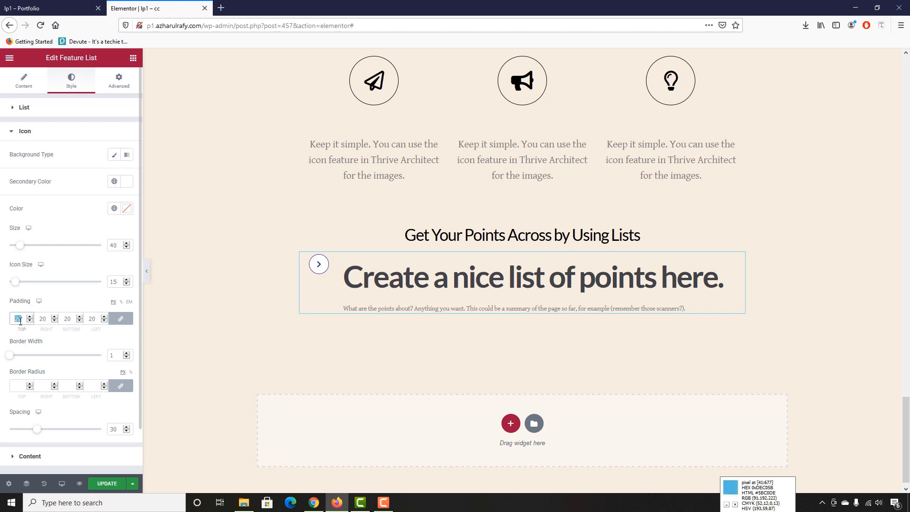
text(25)
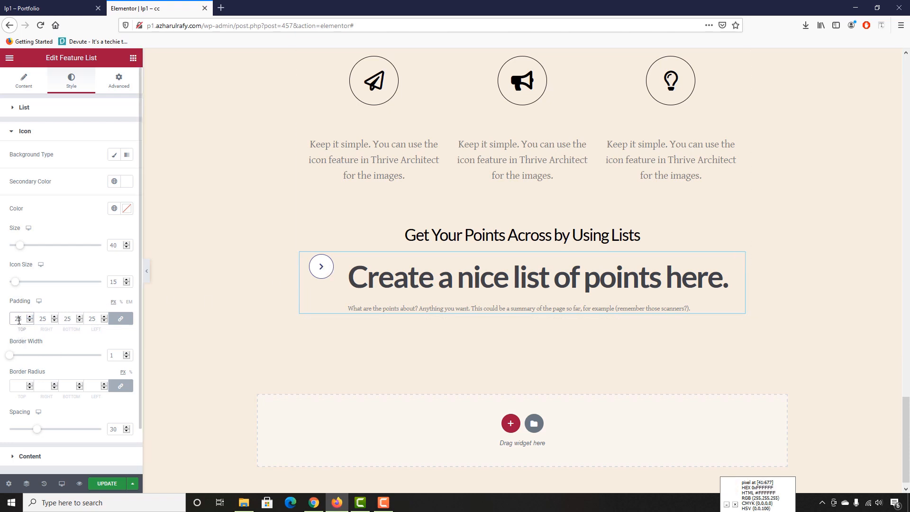
text(355)
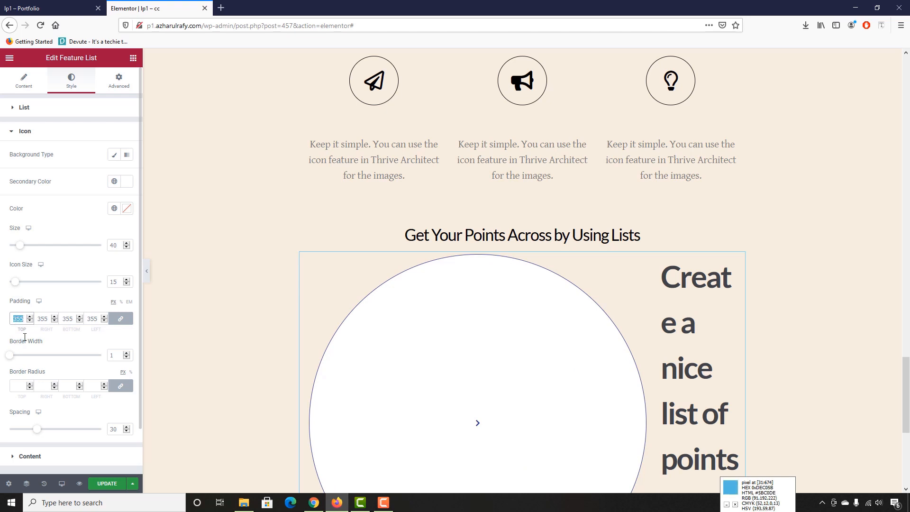
text(15)
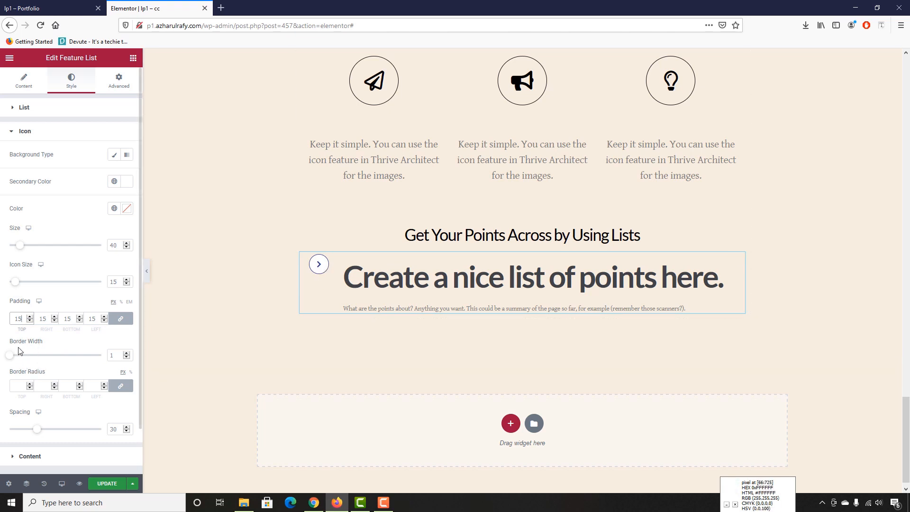
Step: Try a thicker border around the feature list icon, and set the border width back to 1
click(126, 353)
click(126, 353)
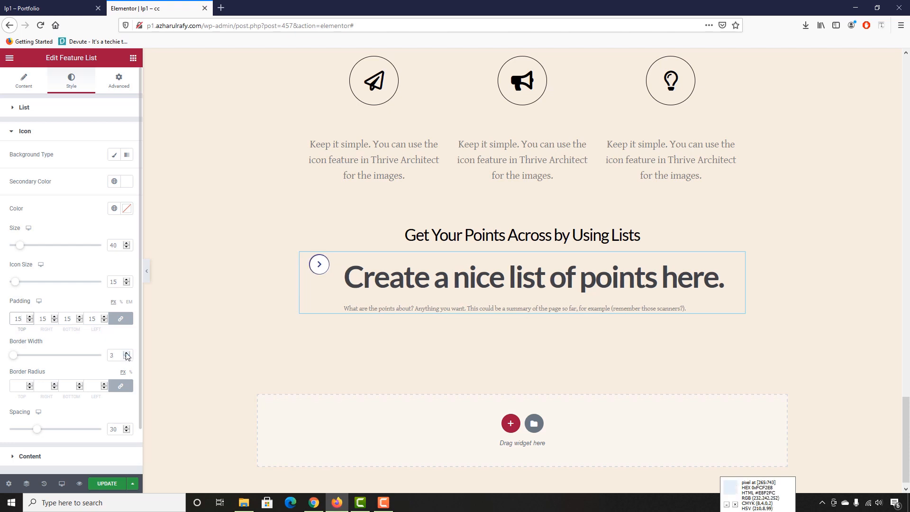
click(126, 353)
click(126, 353)
click(126, 353)
drag(116, 356, 72, 357)
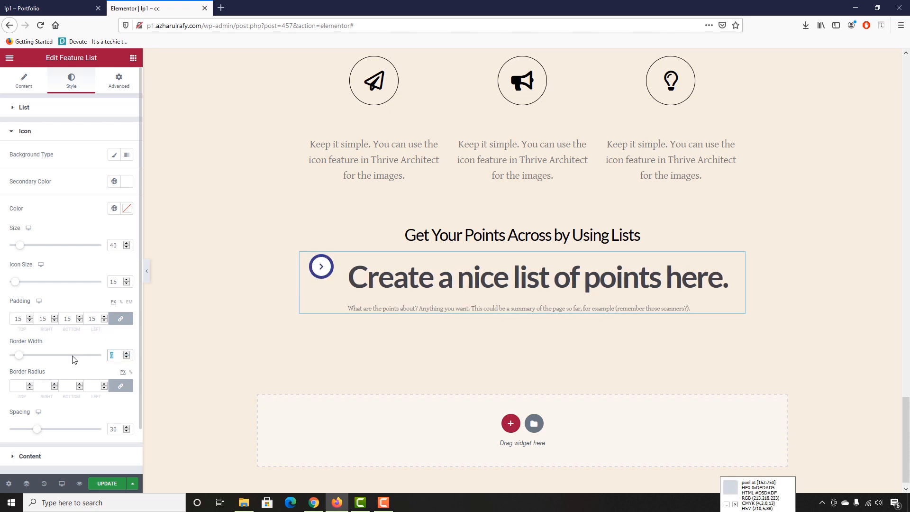
text(1)
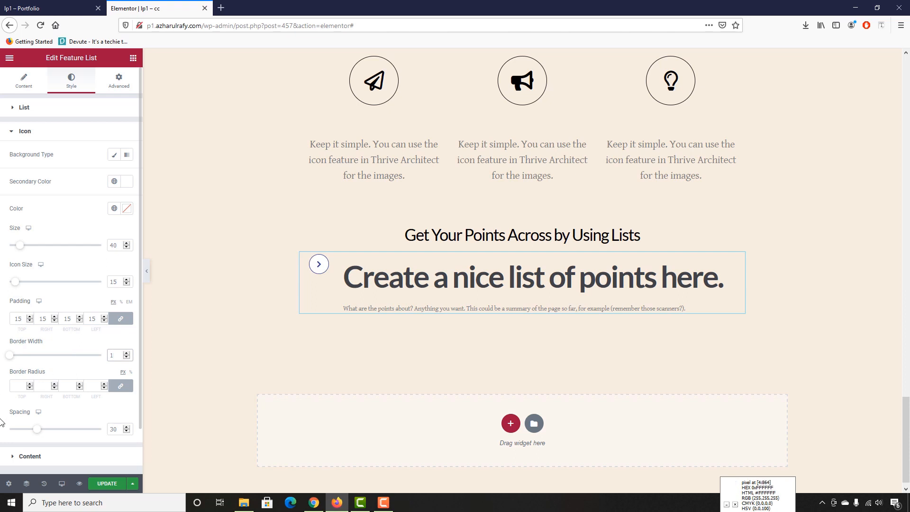
Step: Inspect the fonts of the first list point's title and paragraph on the reference page with Font Finder
scroll(0, 422, down, 2)
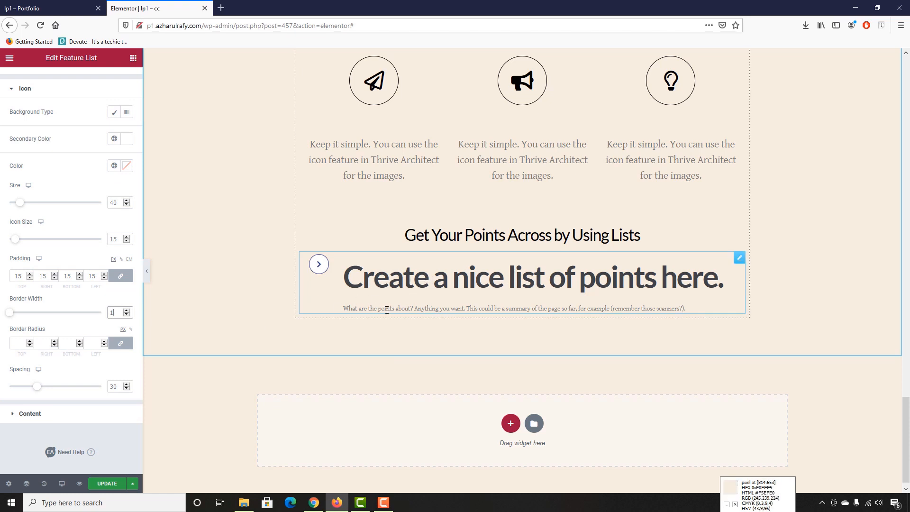
click(39, 416)
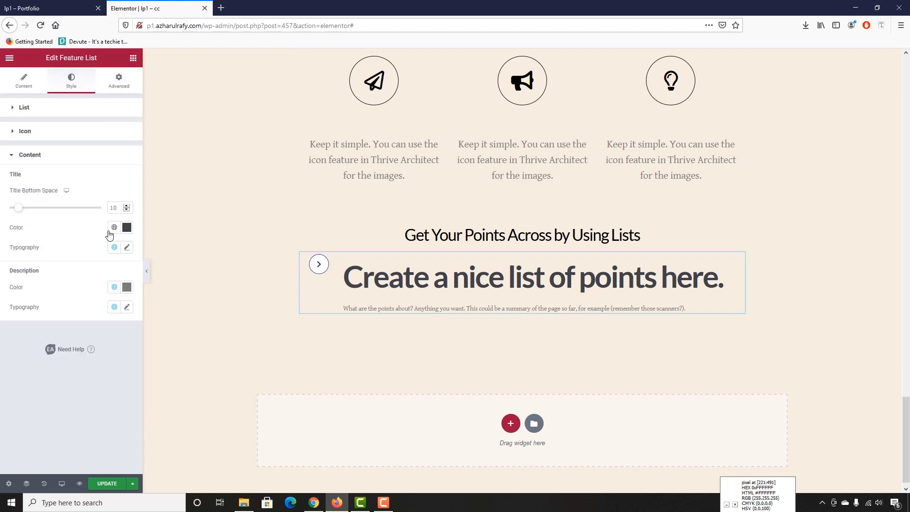
click(127, 247)
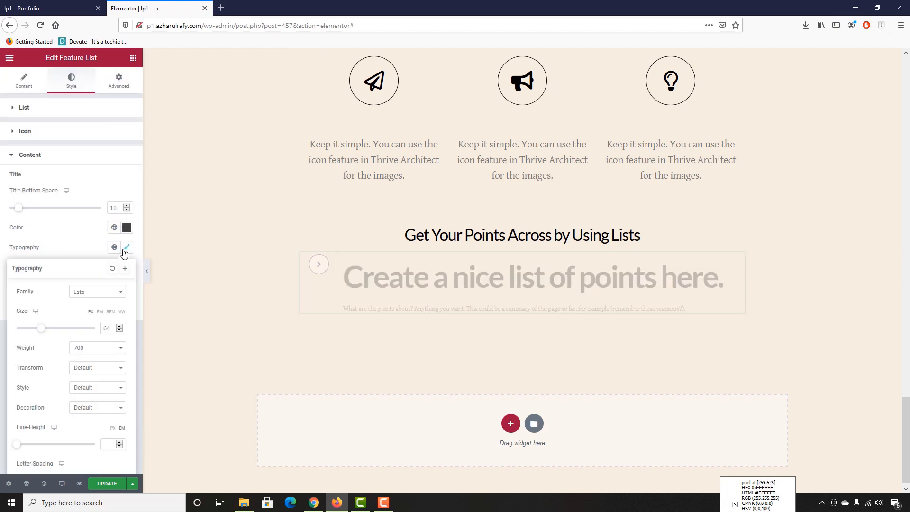
click(53, 8)
click(242, 221)
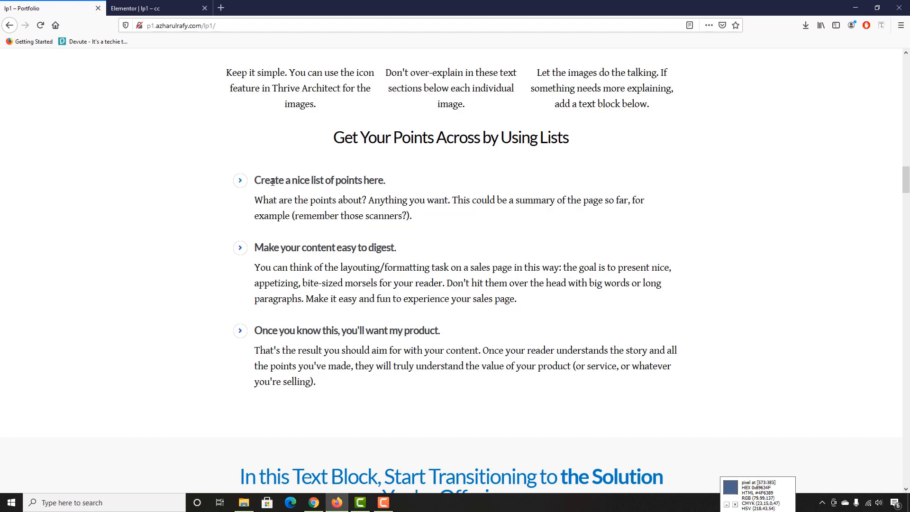
click(882, 25)
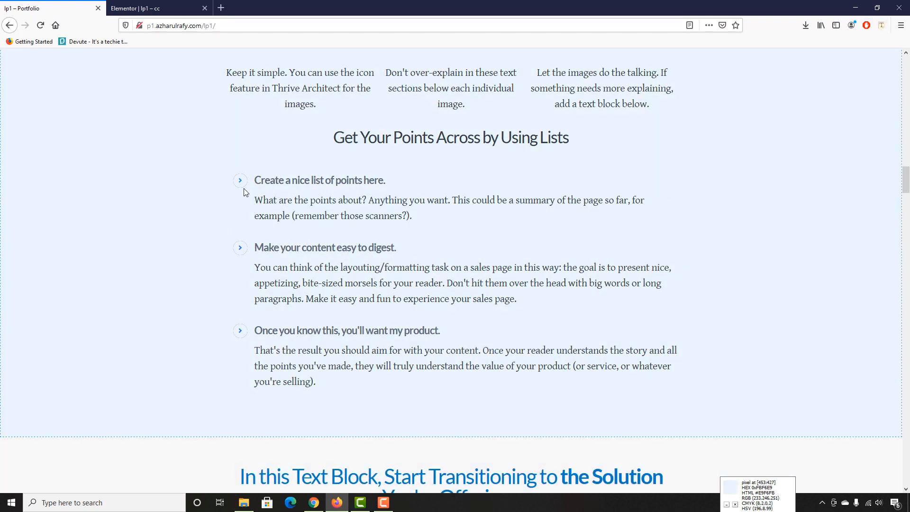
click(259, 181)
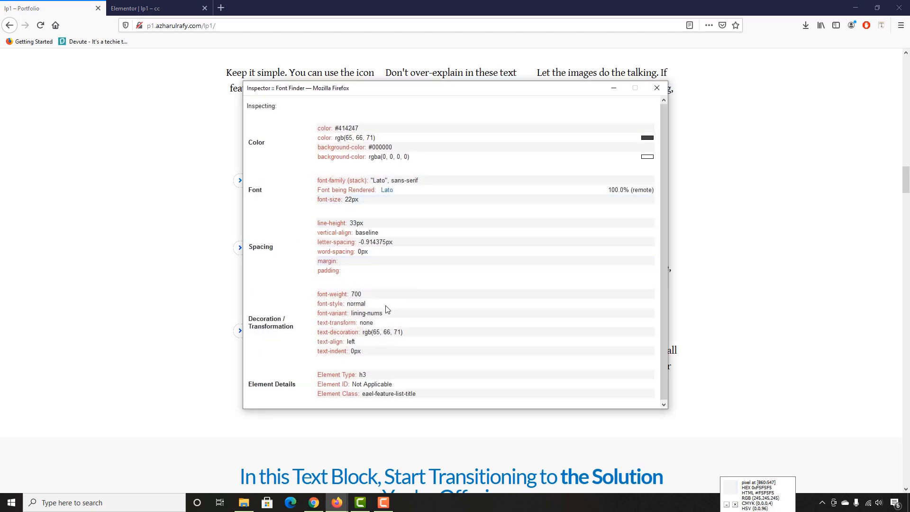
click(657, 89)
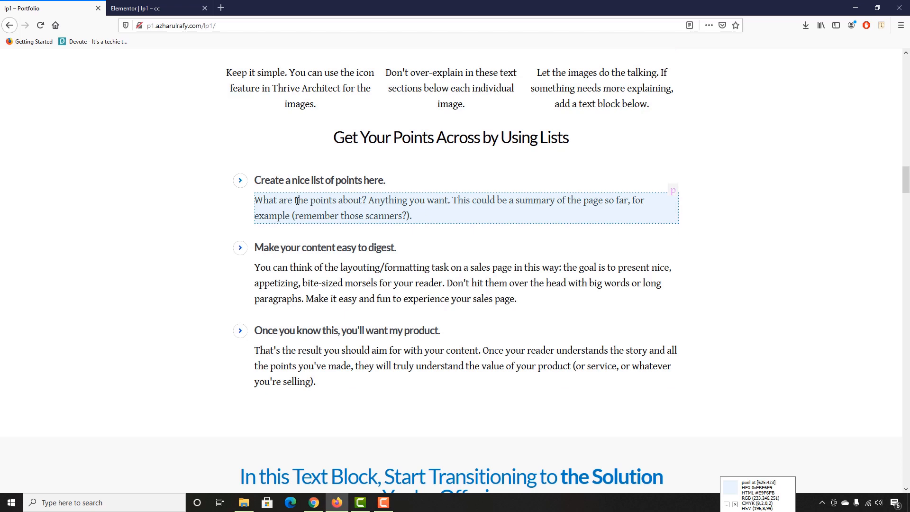
click(297, 201)
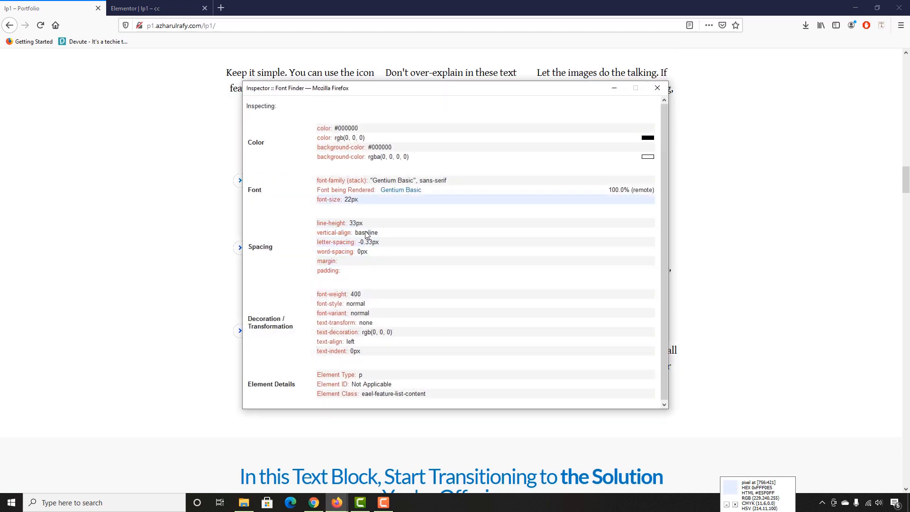
click(657, 88)
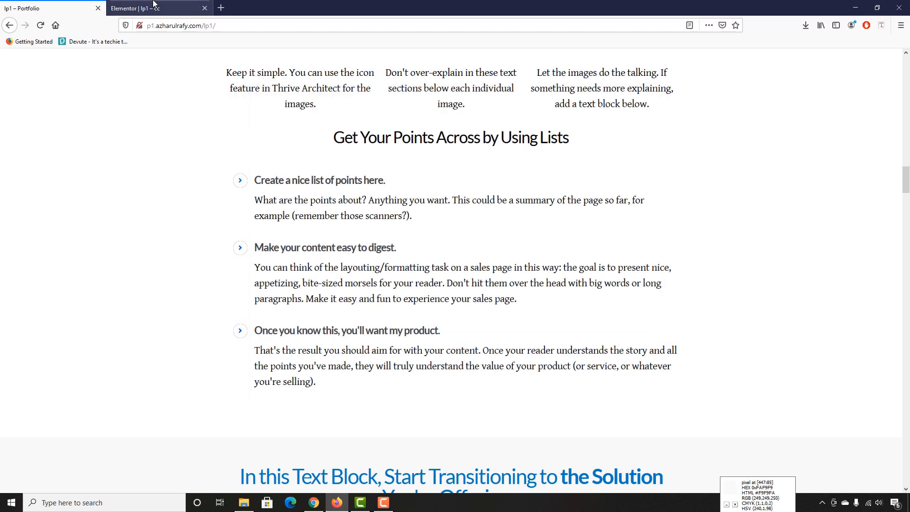
Step: Open the feature title's typography settings and recheck the first list point's title font on the reference page with Font Finder
click(153, 7)
click(112, 275)
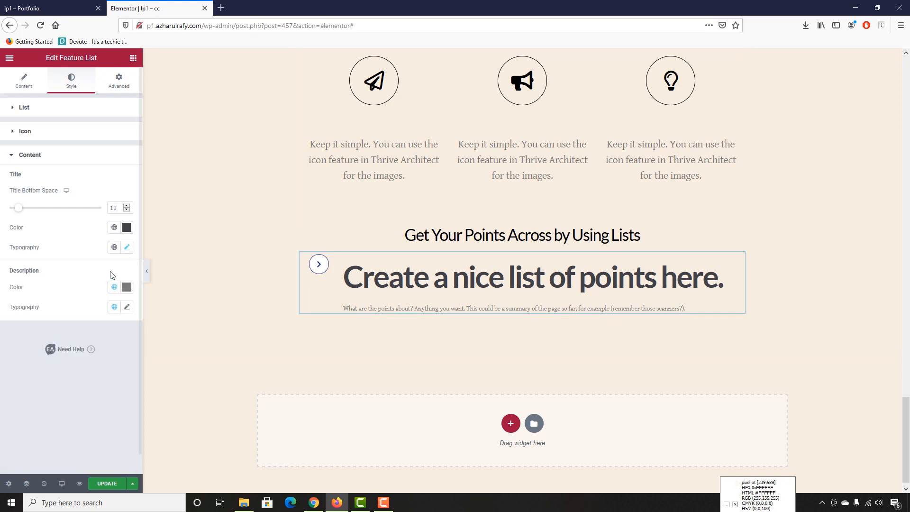
click(127, 247)
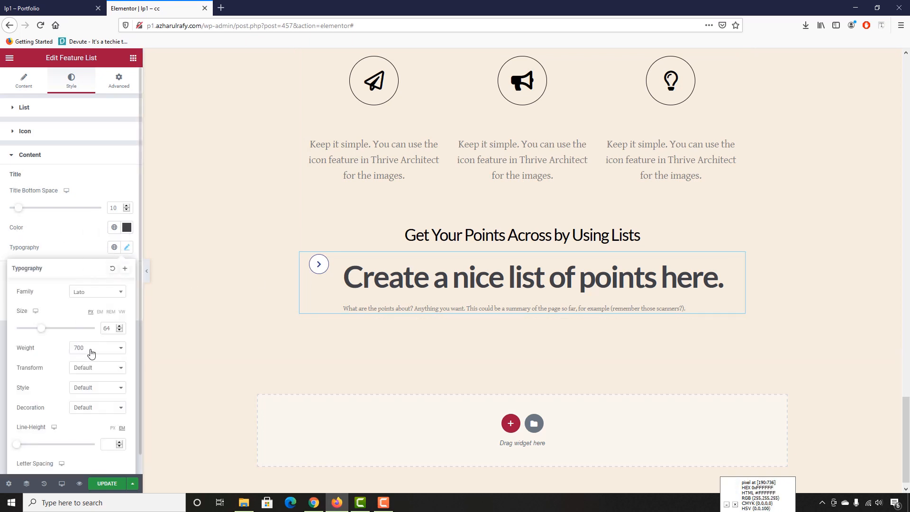
double_click(107, 328)
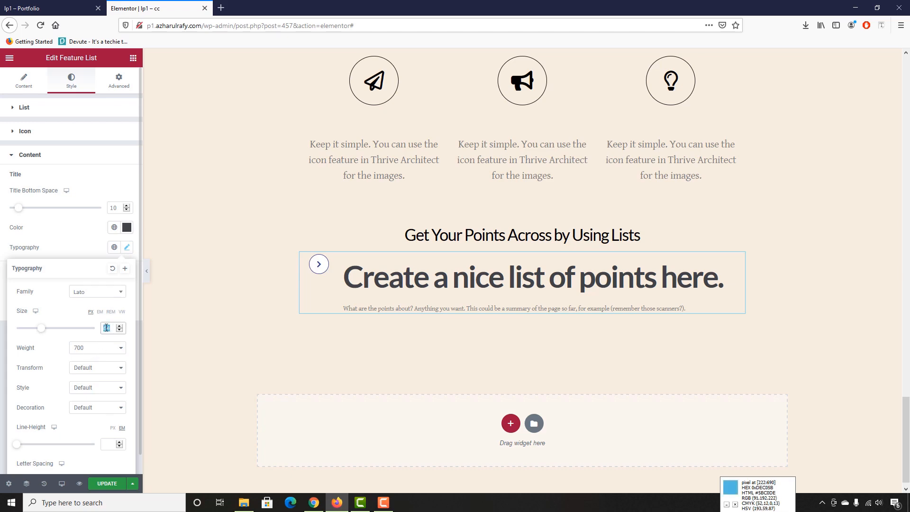
click(52, 8)
click(881, 25)
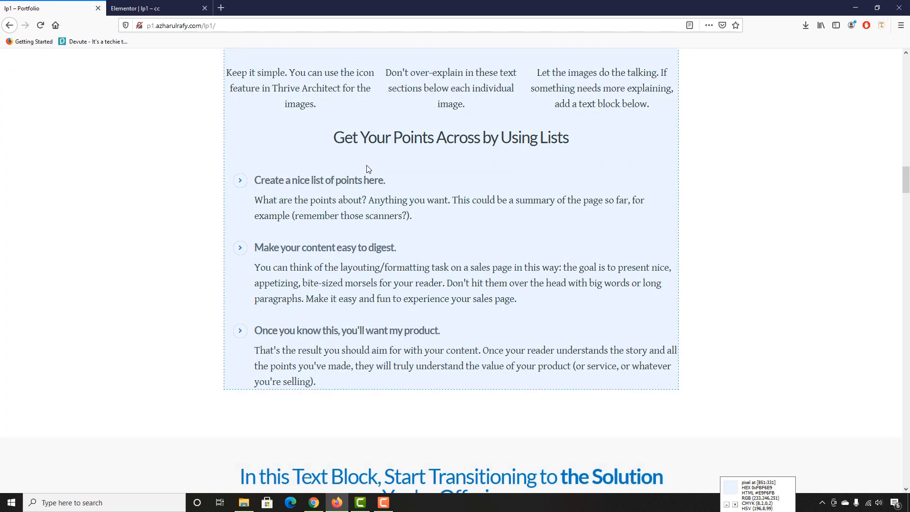
click(332, 181)
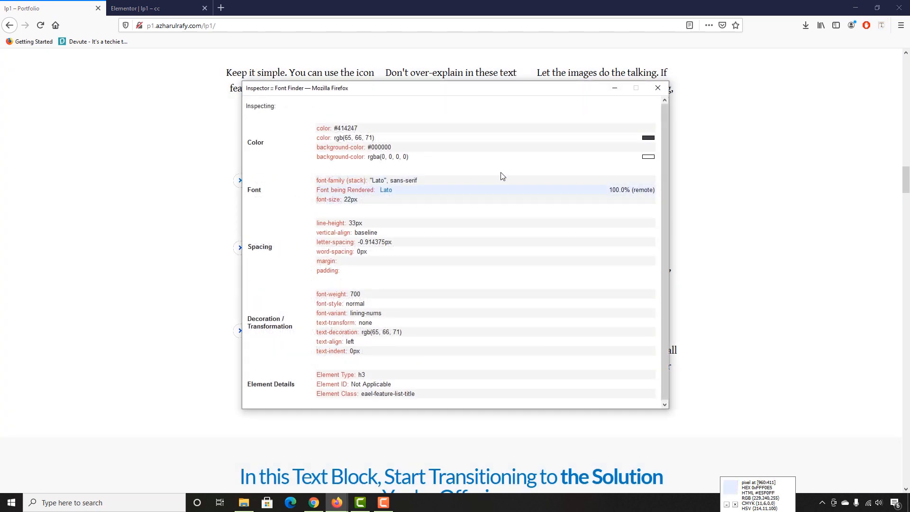
click(658, 88)
click(125, 3)
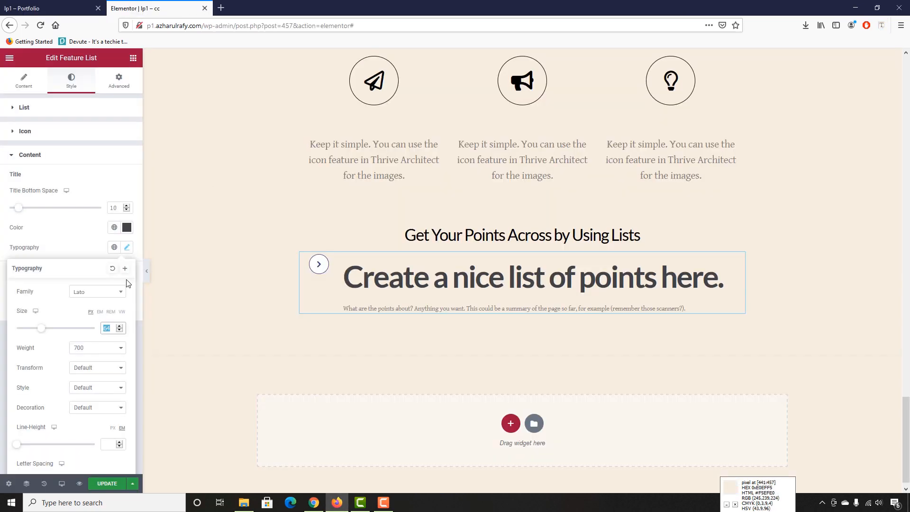
Step: Set the font size of both the feature title and its description to 22 px
drag(112, 328, 100, 322)
text(22)
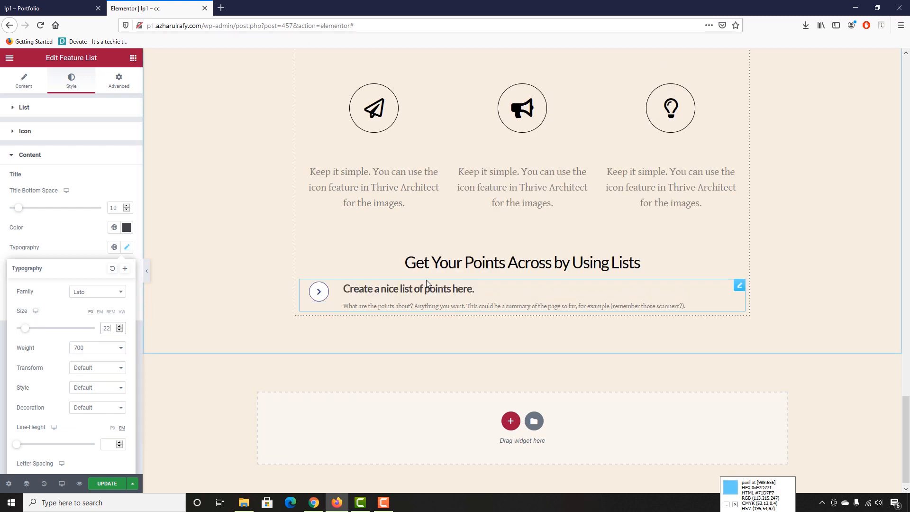
click(322, 294)
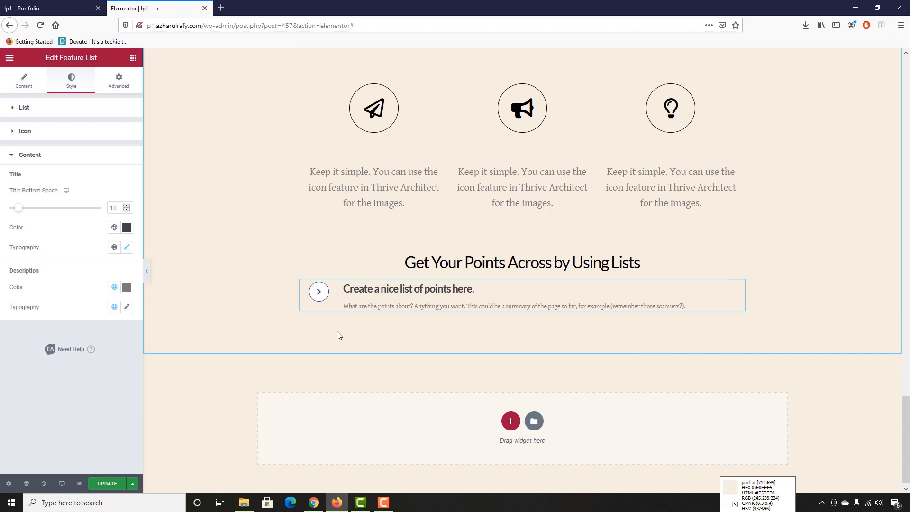
click(126, 307)
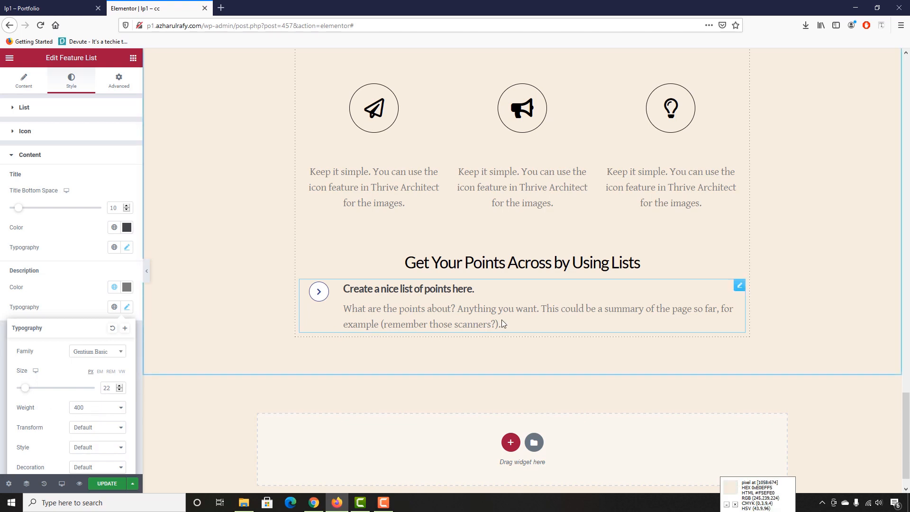
click(321, 297)
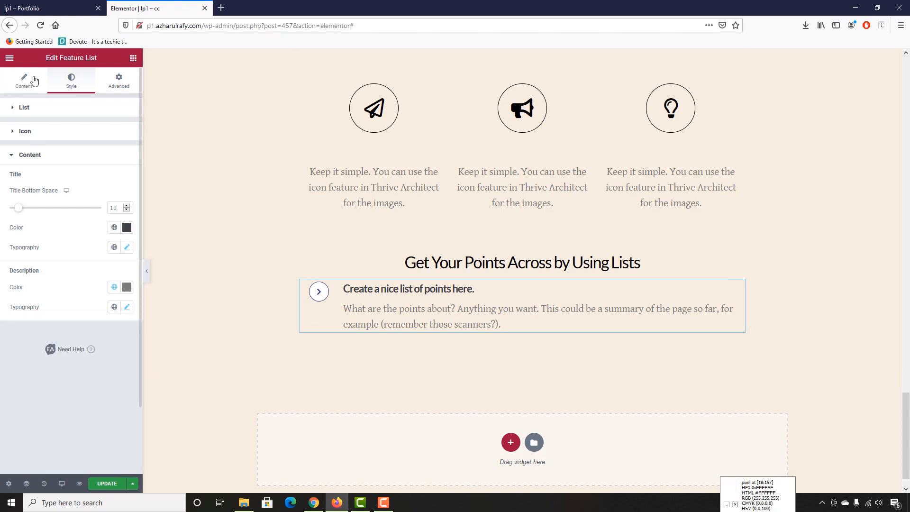
Step: Reduce the feature list icon's circle size to 30 and its inner icon size to 10
click(50, 141)
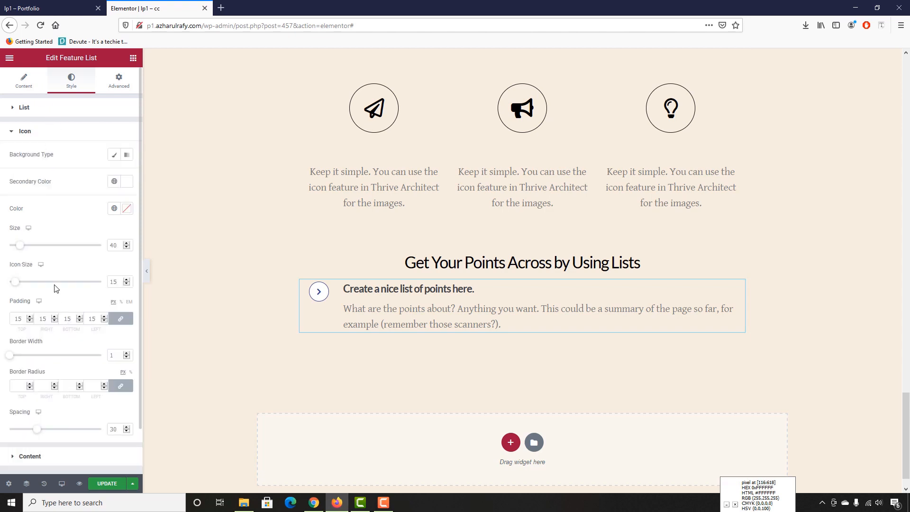
double_click(114, 246)
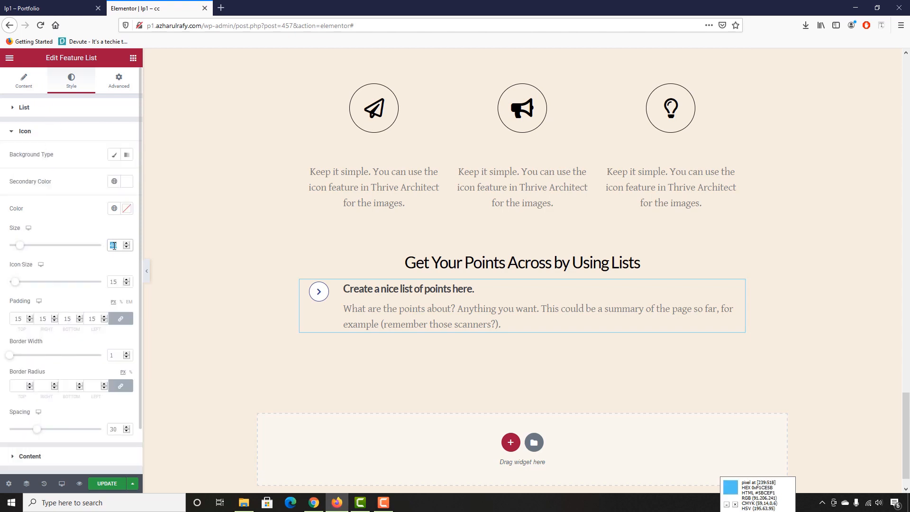
text(3)
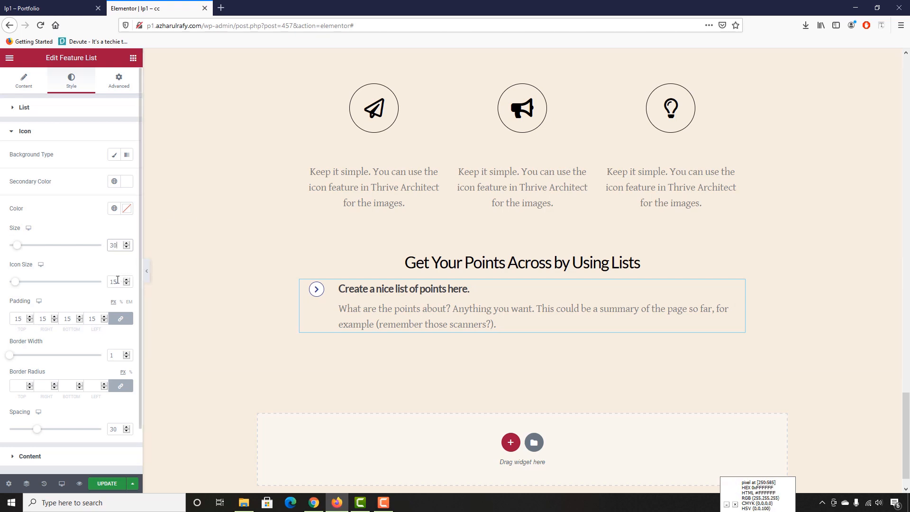
key(Tab)
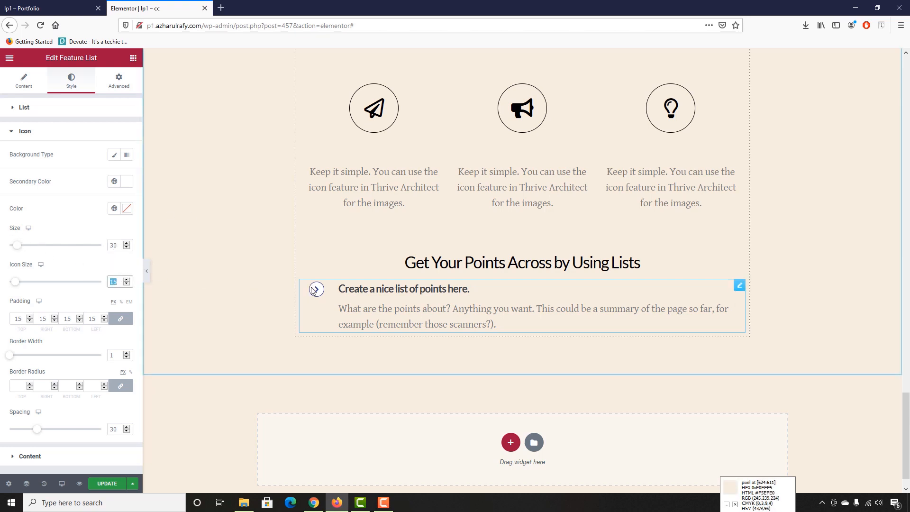
text(1)
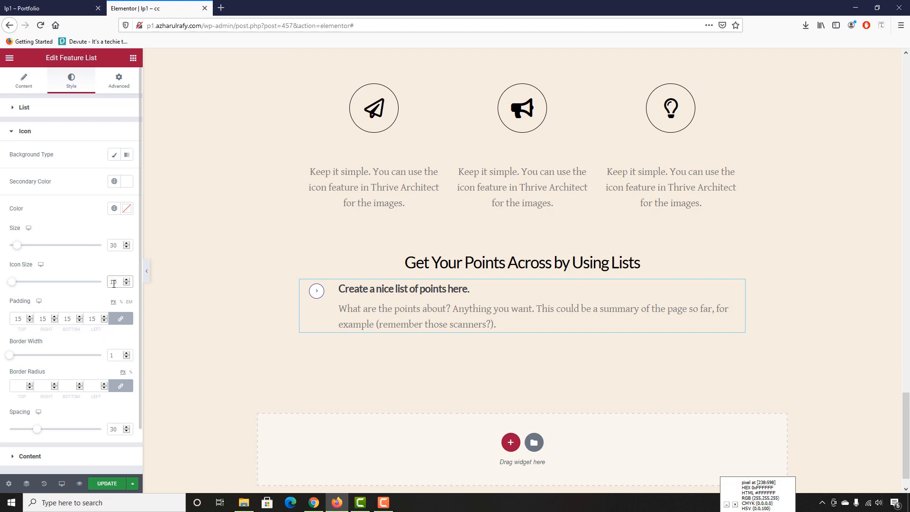
text(0)
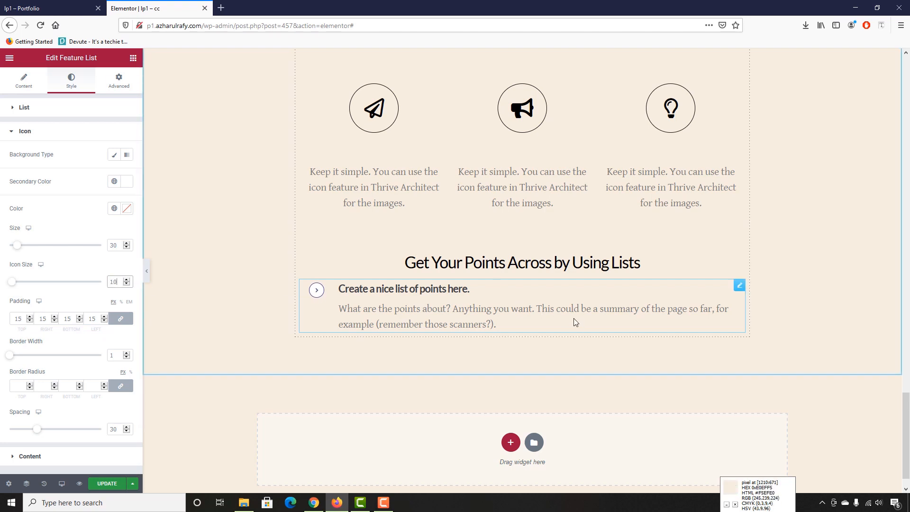
Step: Duplicate the feature list's "Create a nice list of points here." item twice to make three items
click(19, 92)
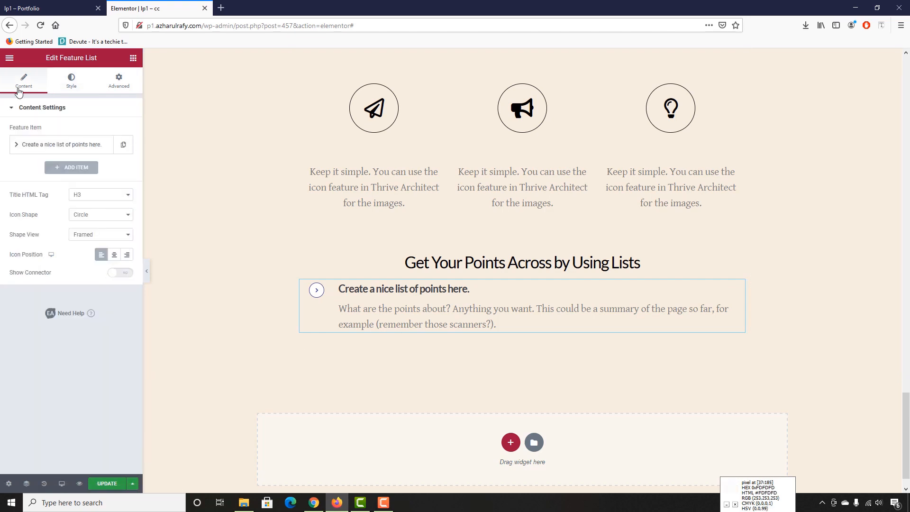
click(126, 148)
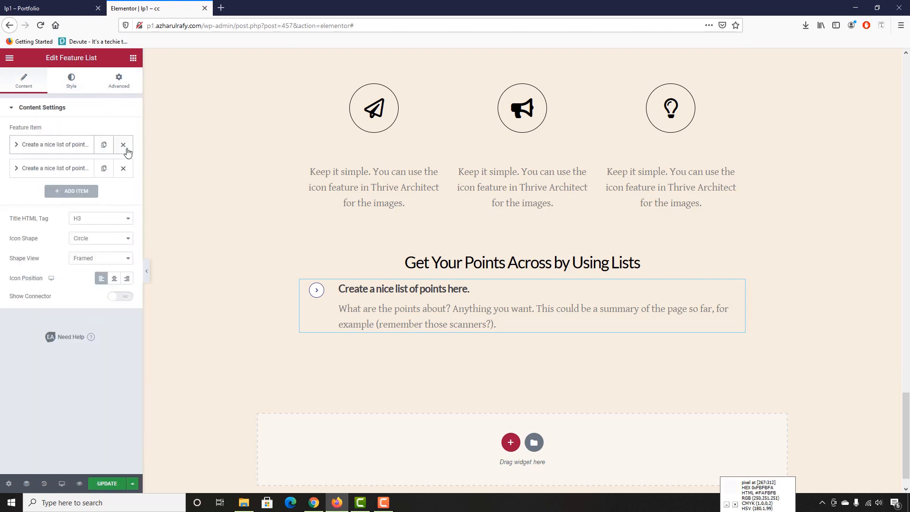
click(104, 169)
Step: Copy the reference page's second point title and use it as the second feature item's title, "Make your content easy to digest."
click(47, 8)
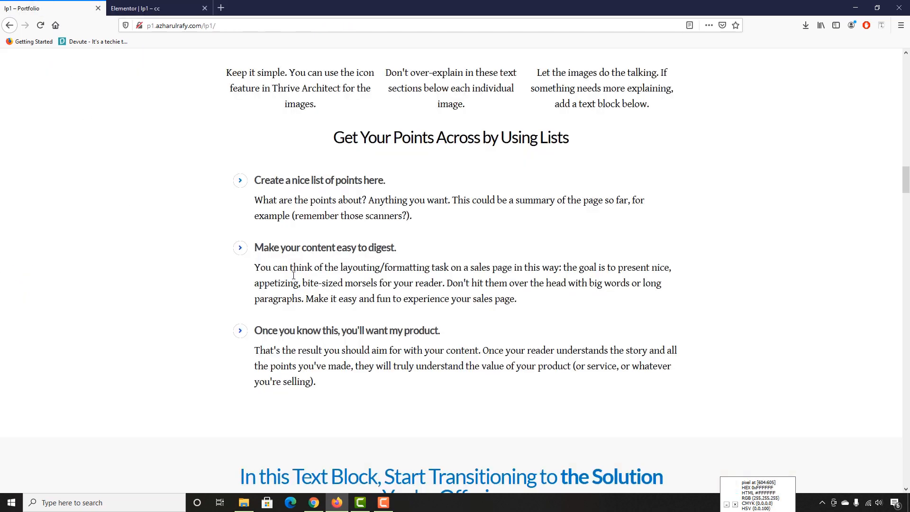
drag(256, 247, 396, 248)
key(ctrl+c)
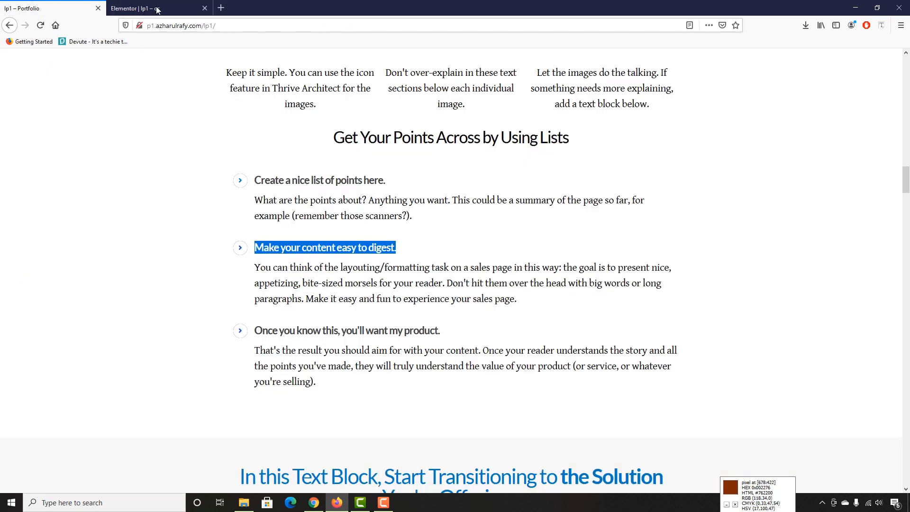
click(156, 8)
click(55, 168)
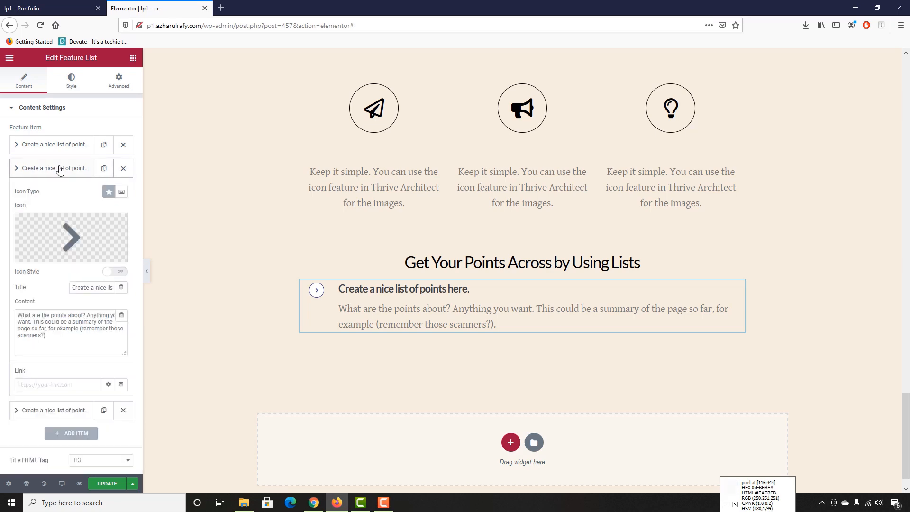
key(ctrl+v)
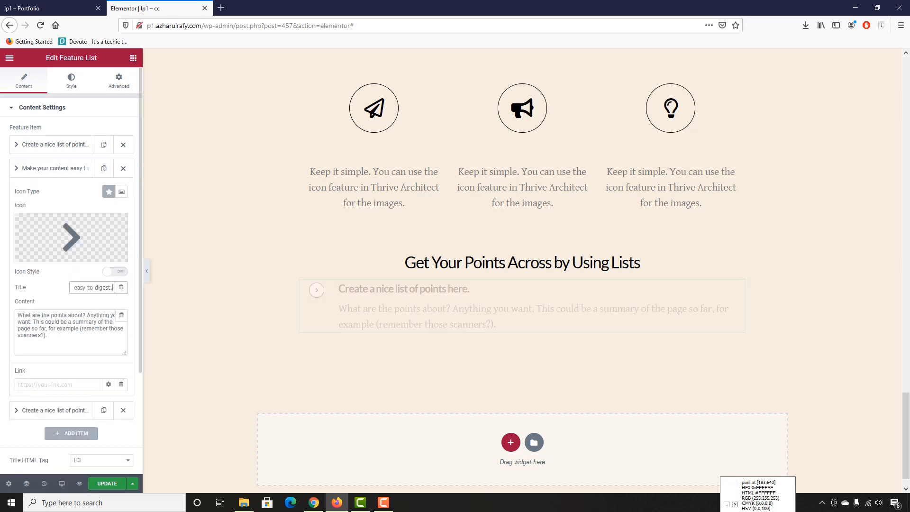
Step: Replace the second feature item's content with the "You can think of the layouting/formatting task" paragraph copied from the reference page
click(71, 9)
drag(256, 268, 517, 300)
key(ctrl+c)
click(155, 8)
click(63, 340)
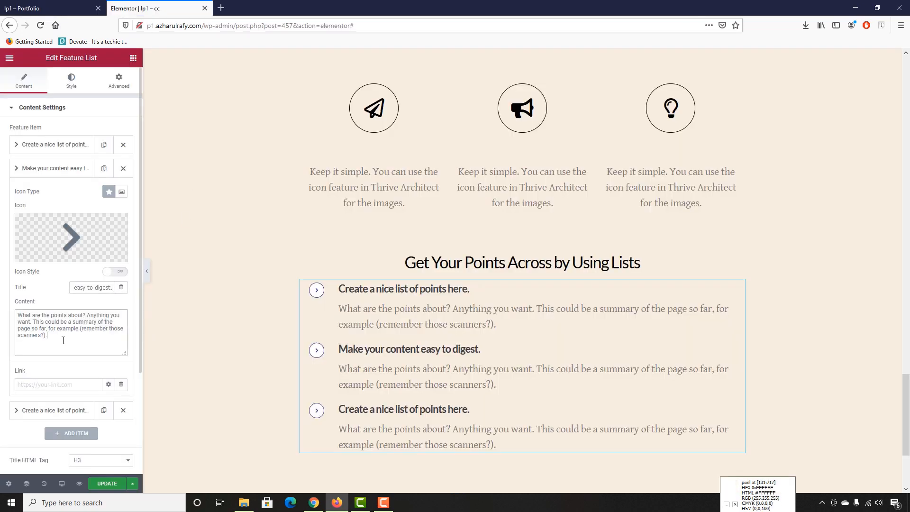
key(ctrl+a)
key(ctrl+v)
scroll(462, 348, down, 2)
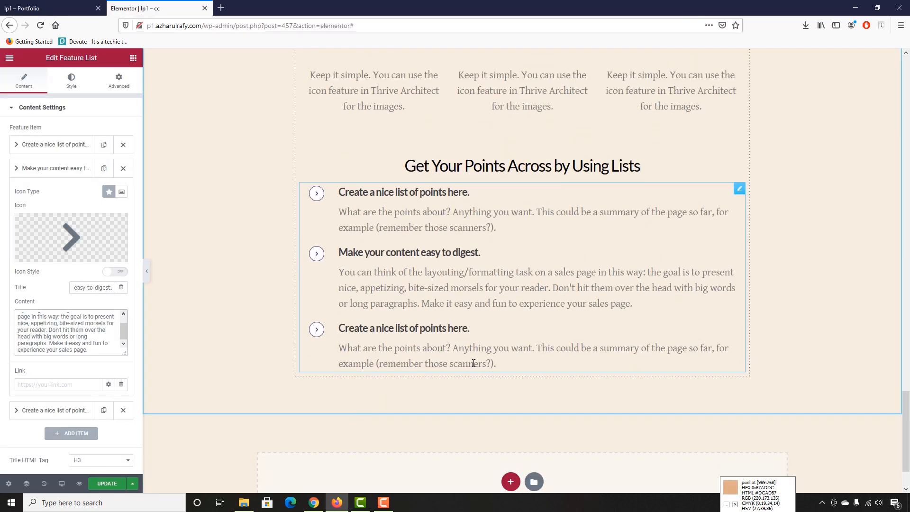
Step: Replace the third feature item's title with "Once you know this, you'll want my product." copied from the reference page
click(47, 9)
scroll(275, 282, down, 1)
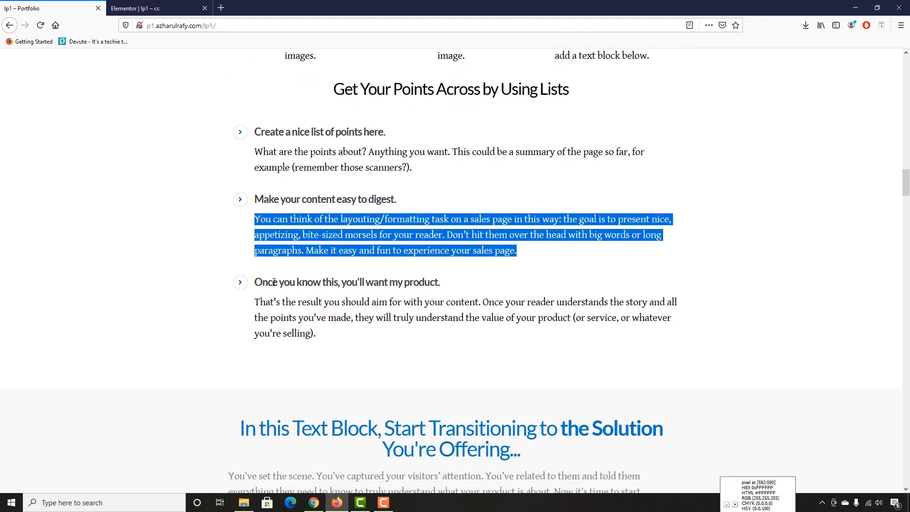
triple_click(275, 282)
key(ctrl+c)
click(154, 8)
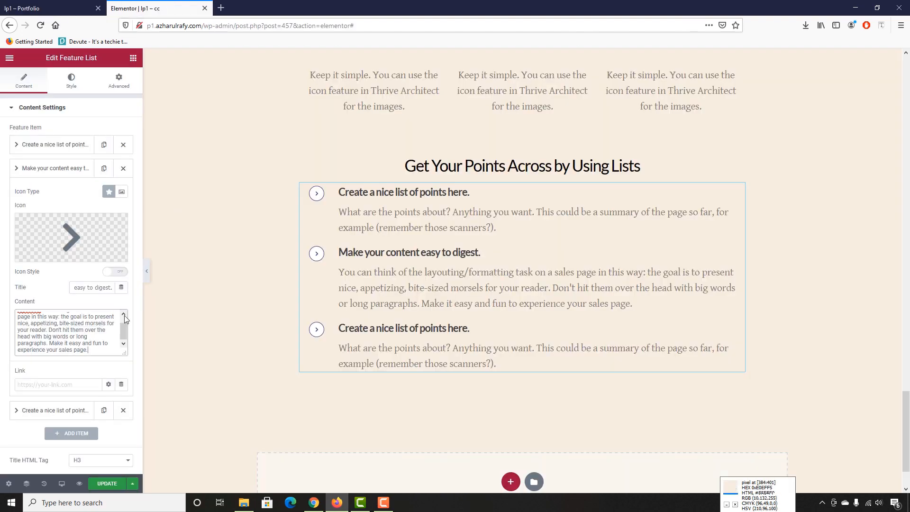
scroll(51, 387, down, 2)
click(50, 387)
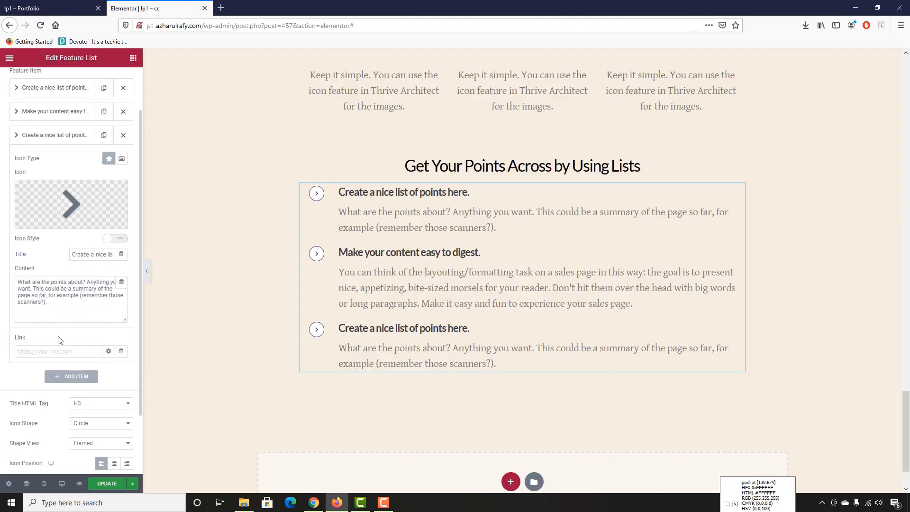
triple_click(73, 257)
key(ctrl+v)
Step: Replace the third feature item's content with the "That's the result you should aim for" paragraph copied from the reference page
click(47, 8)
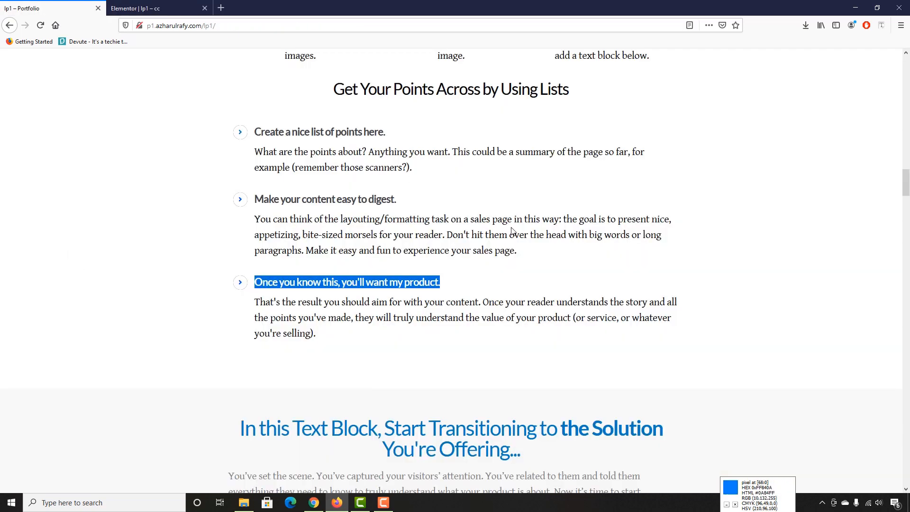
drag(254, 303, 332, 339)
key(ctrl+c)
right_click(300, 313)
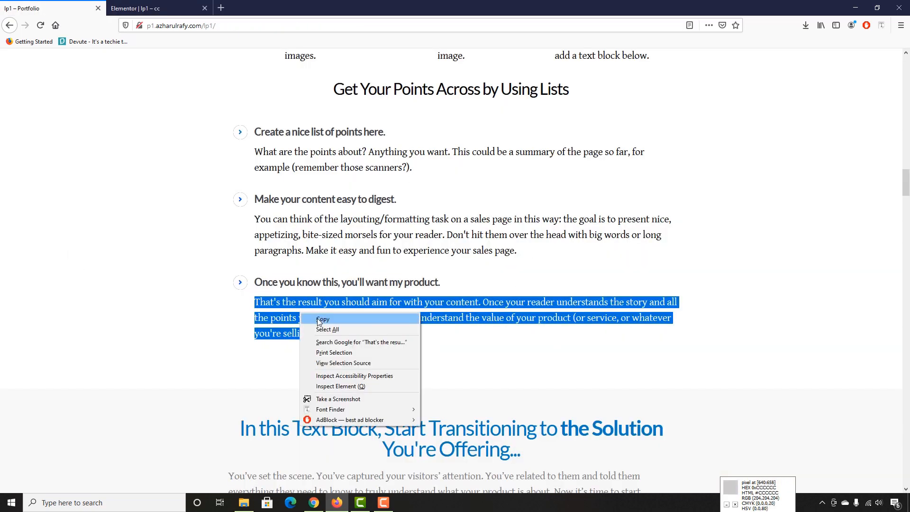
click(315, 319)
click(156, 4)
triple_click(90, 305)
key(ctrl+v)
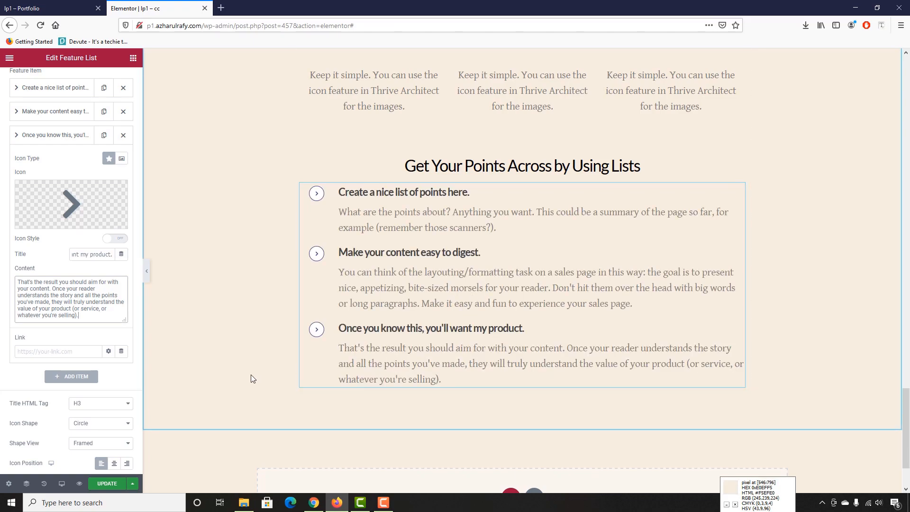
Step: Check the reference section's background and give the "Simple Storytelling Rule" section a classic background colour of #FFFFFF
scroll(266, 327, up, 10)
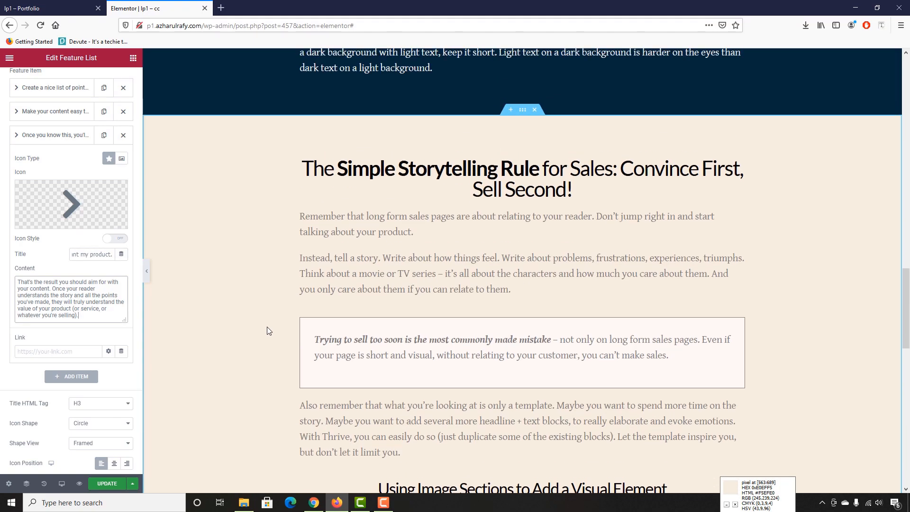
scroll(267, 327, up, 3)
scroll(246, 228, down, 5)
click(37, 5)
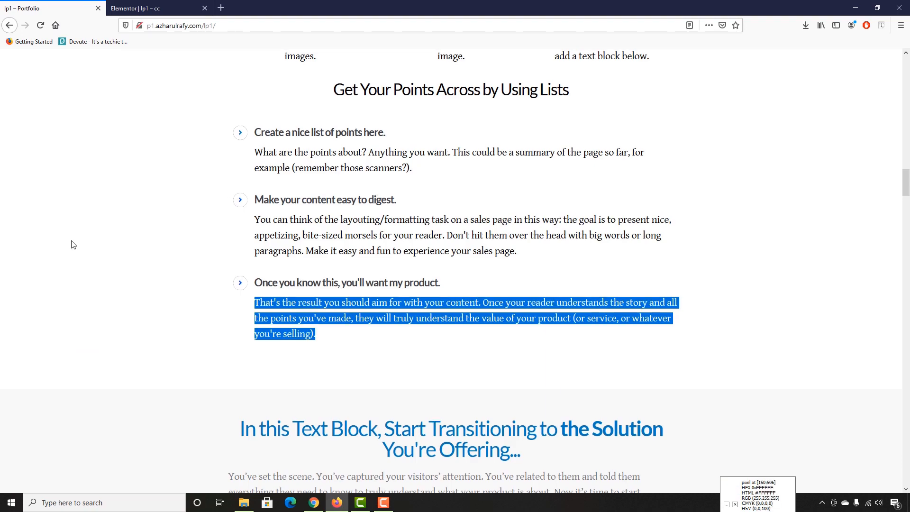
scroll(72, 245, up, 15)
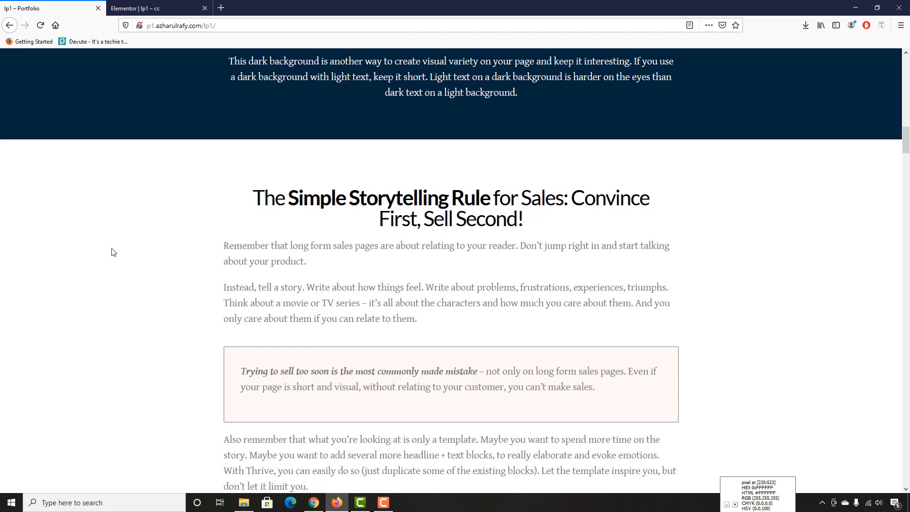
click(152, 5)
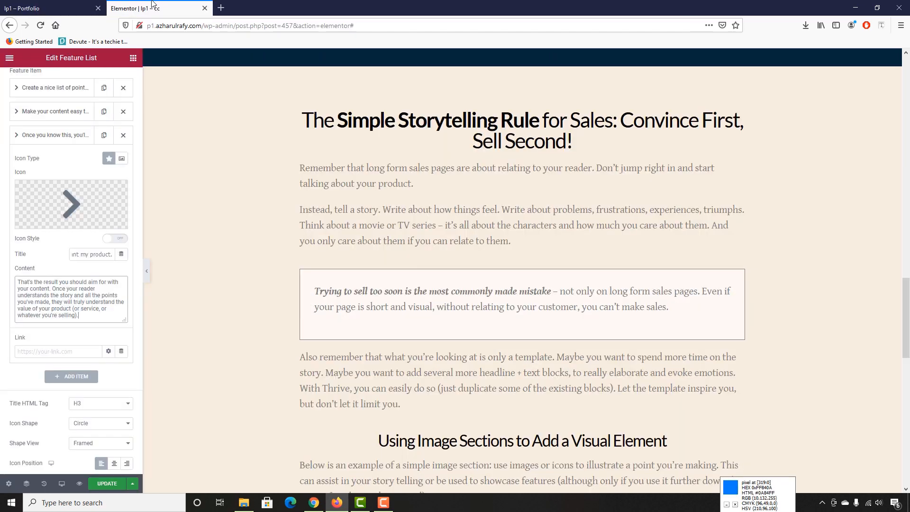
scroll(464, 209, up, 2)
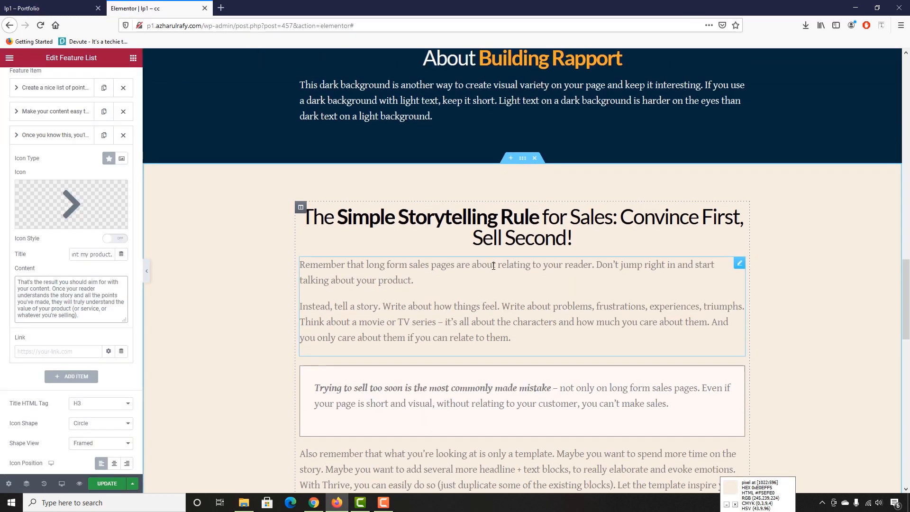
click(521, 160)
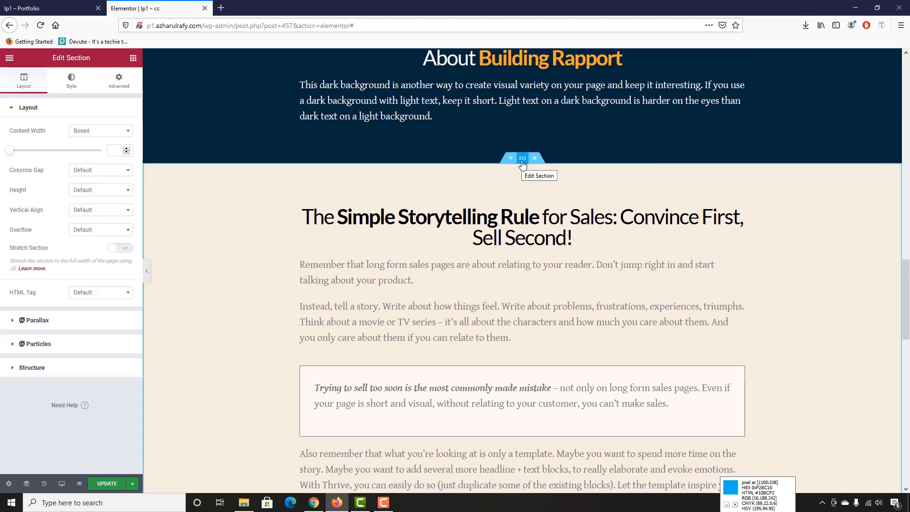
click(70, 82)
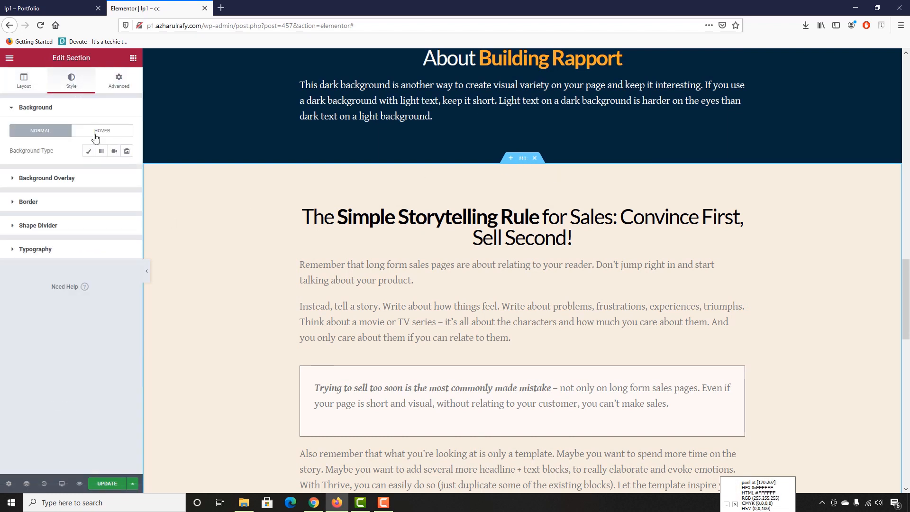
click(89, 151)
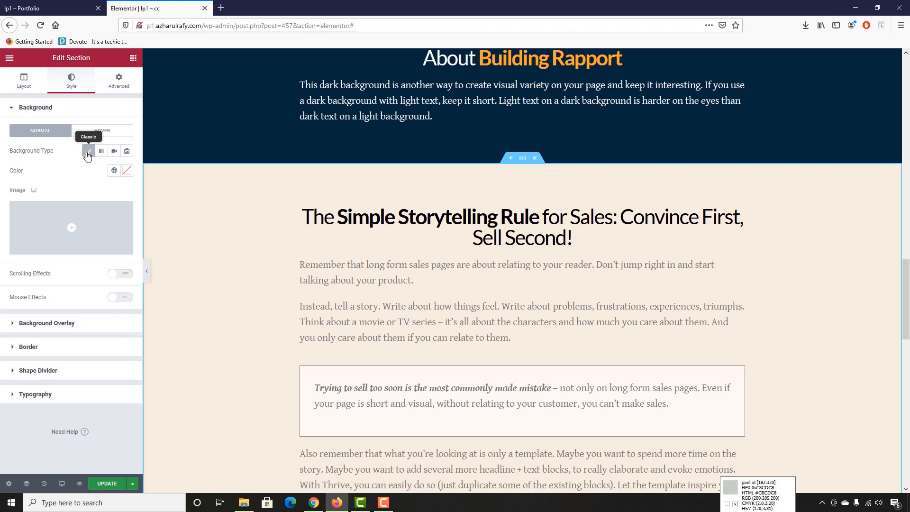
click(128, 171)
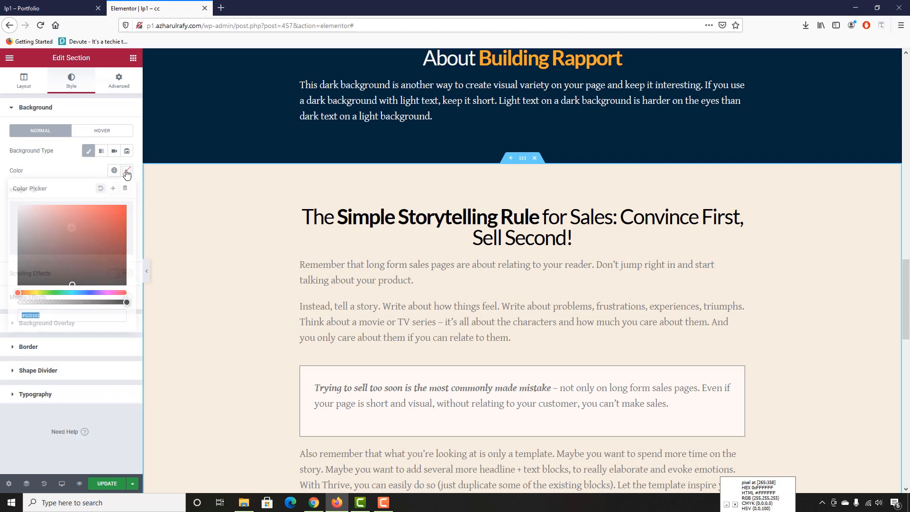
double_click(32, 315)
text(FFFFFF)
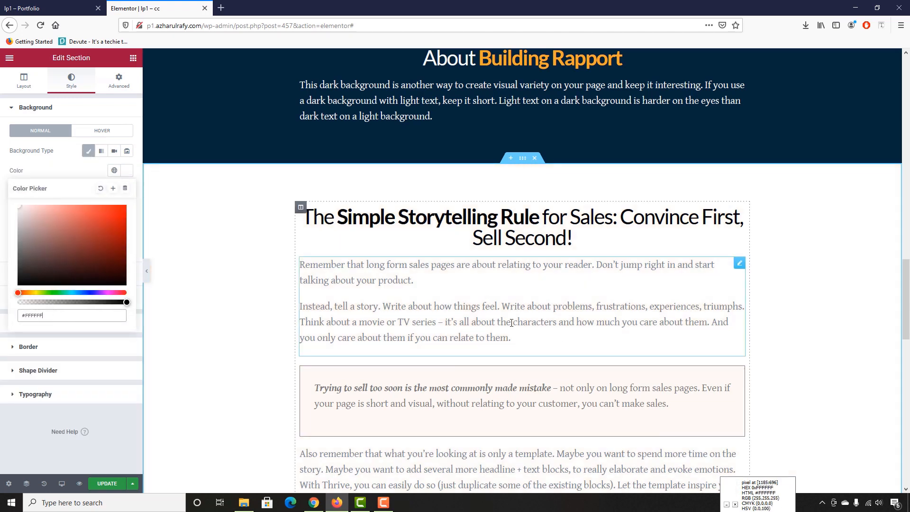
Step: Compare the spacing around the "Get Your Points Across by Using Lists" heading with the reference page
scroll(408, 355, down, 5)
scroll(254, 400, down, 8)
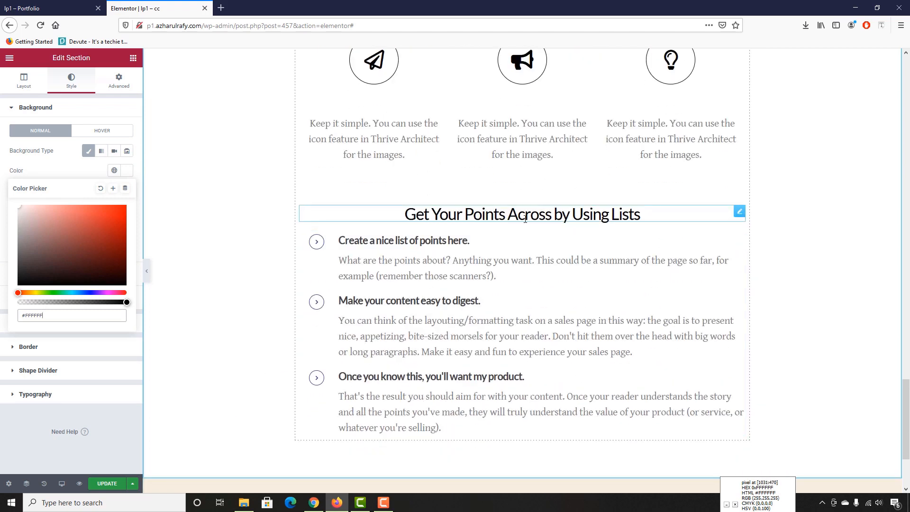
key(ctrl+shift+Tab)
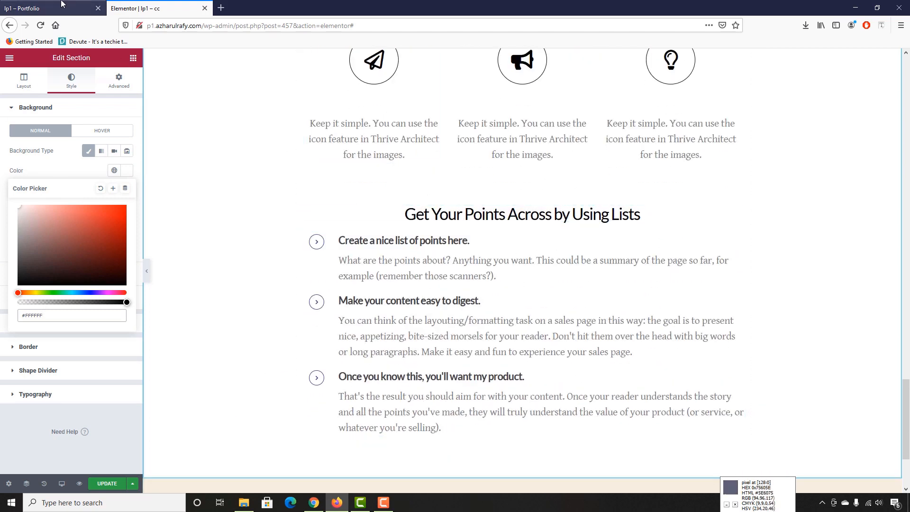
scroll(374, 280, up, 1)
scroll(361, 256, down, 7)
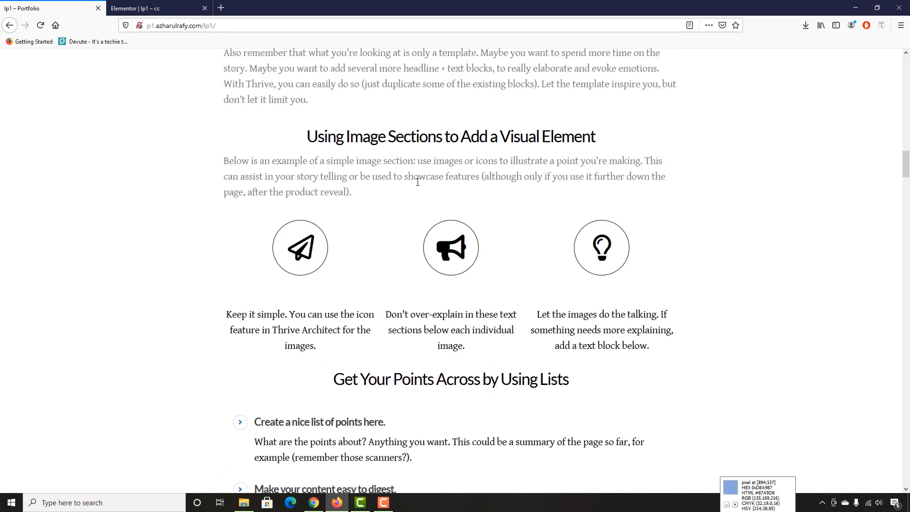
scroll(306, 291, down, 1)
scroll(313, 285, down, 1)
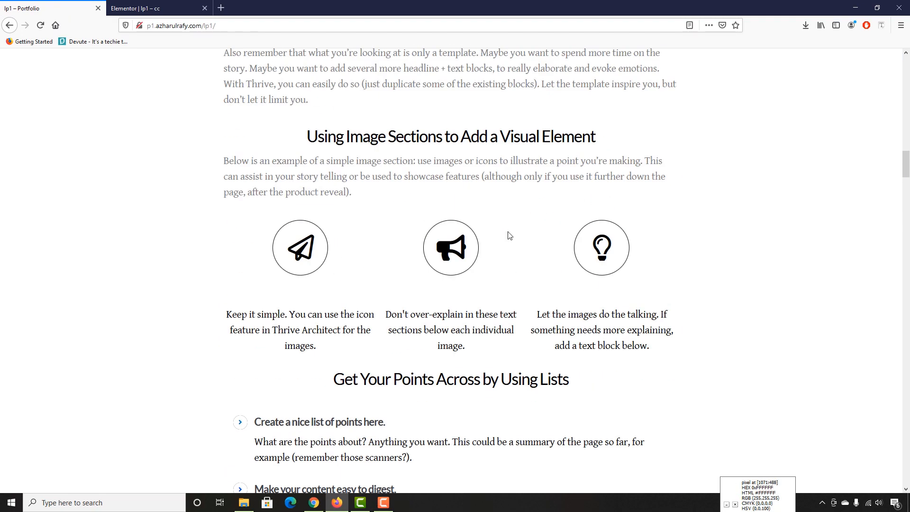
scroll(276, 280, down, 4)
drag(350, 236, 569, 236)
click(356, 252)
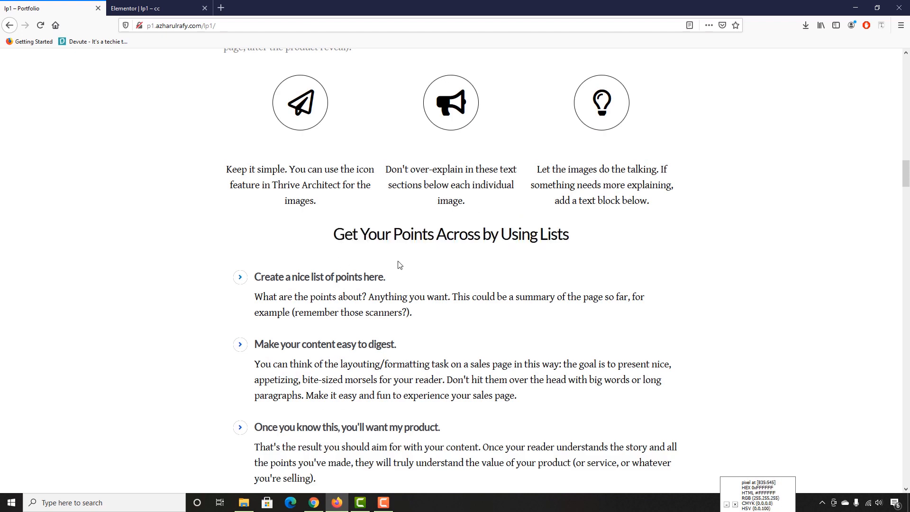
scroll(398, 242, down, 2)
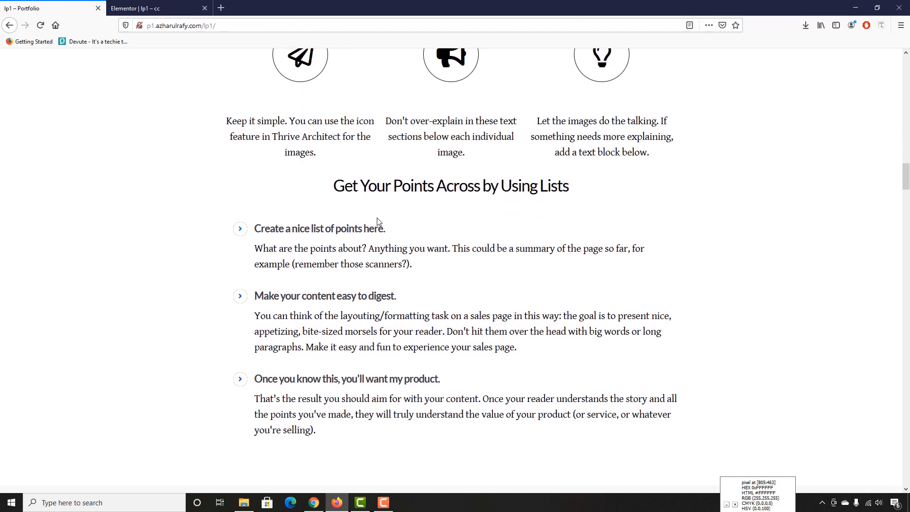
scroll(378, 228, up, 2)
key(ctrl+Tab)
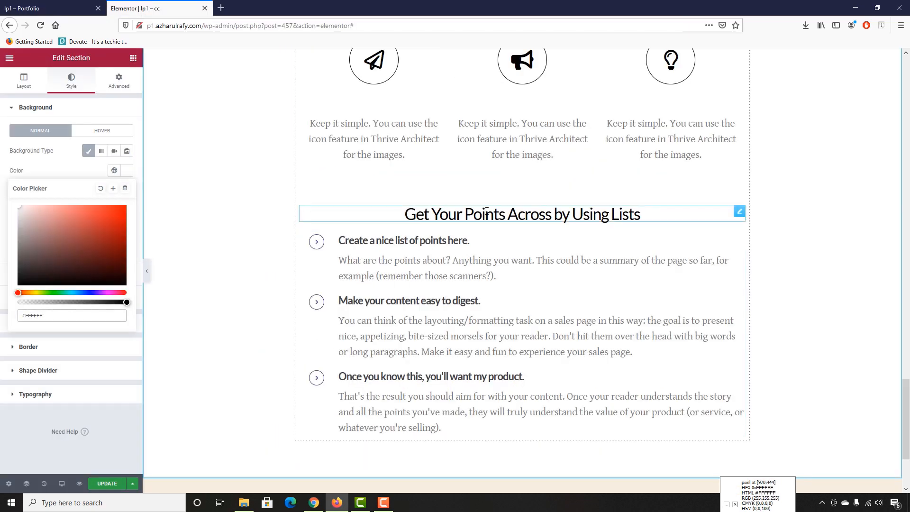
Step: Set the three-icon inner section's top and bottom margins and all four padding sides to 0 px
click(436, 214)
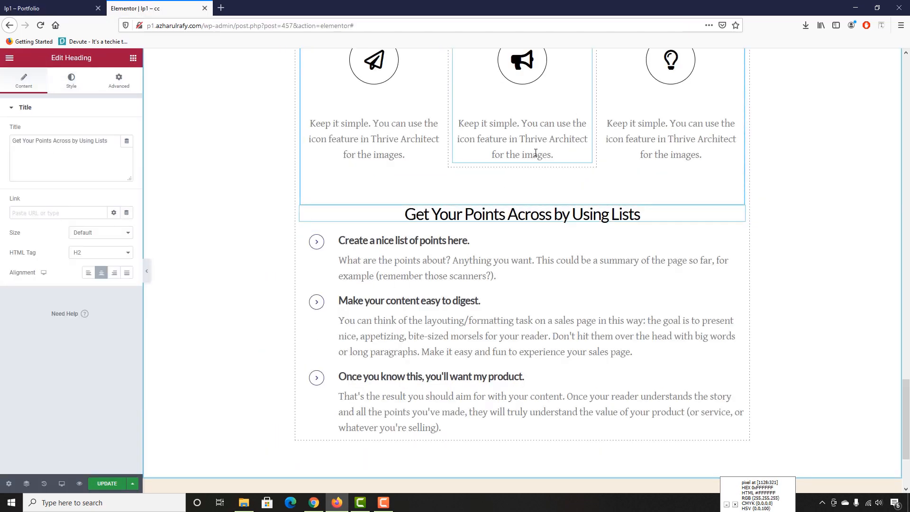
scroll(472, 229, up, 3)
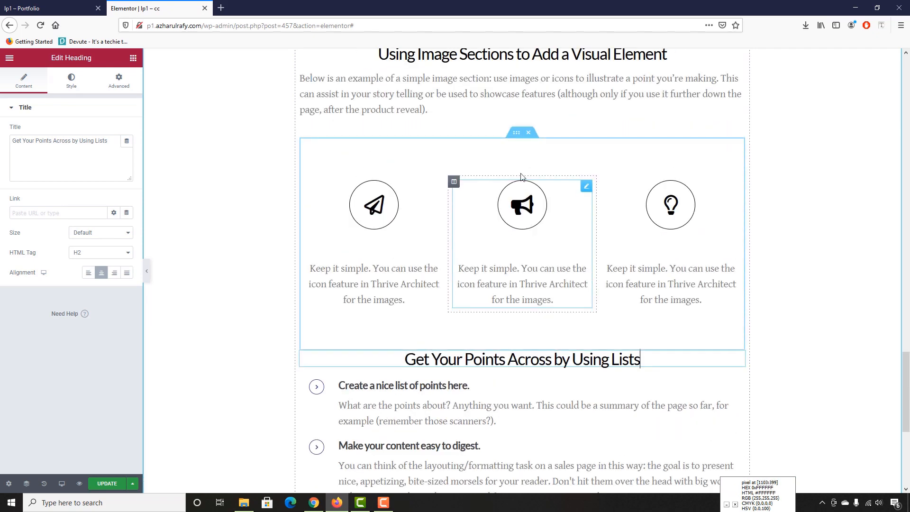
click(516, 133)
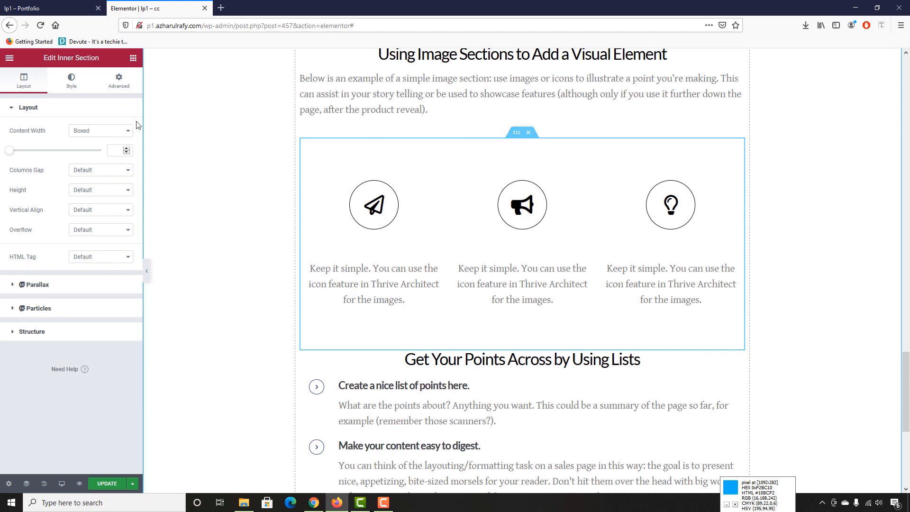
click(118, 81)
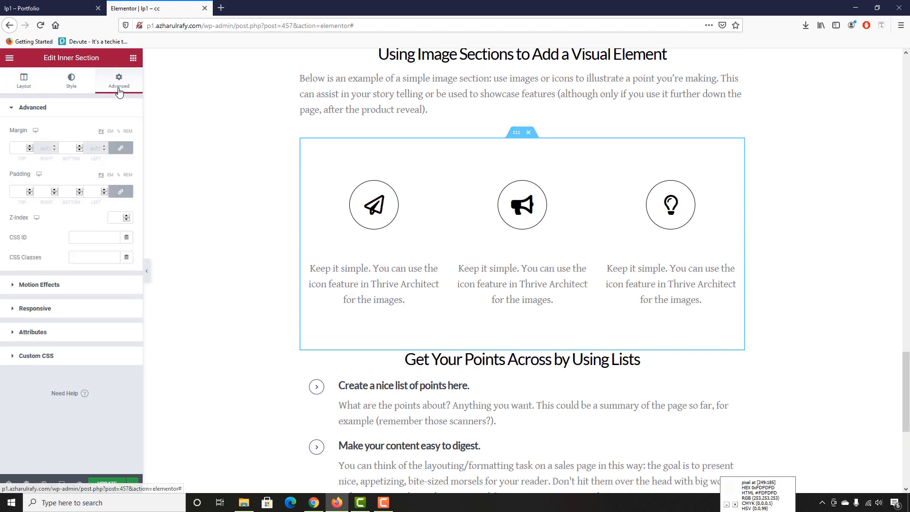
click(121, 150)
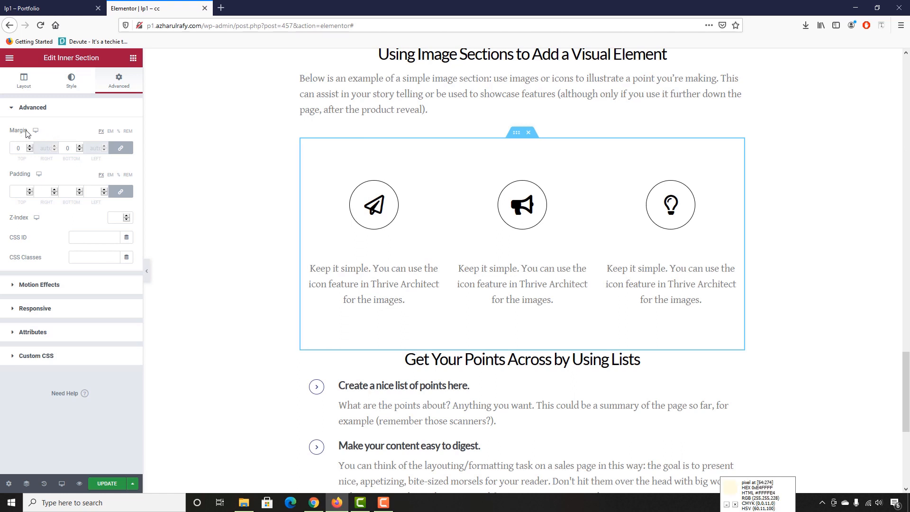
click(121, 193)
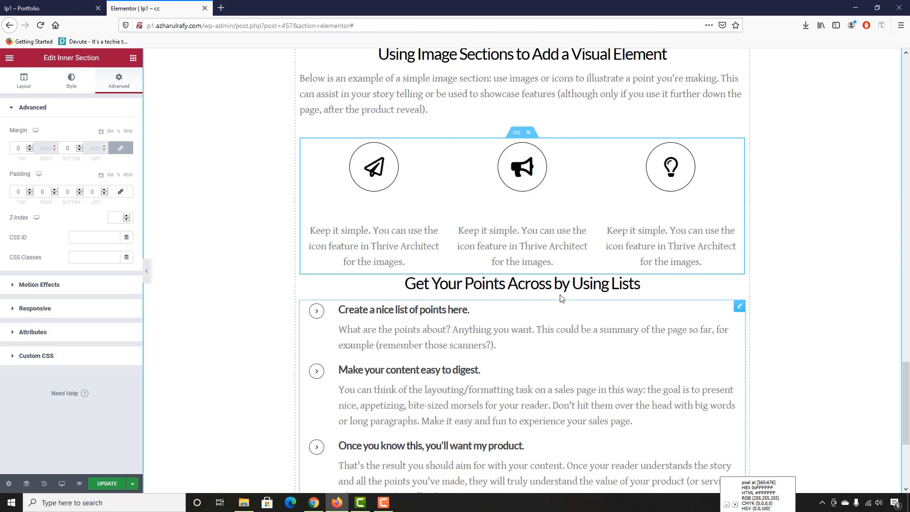
Step: Unlink the margin sides of the "Get Your Points Across by Using Lists" heading, with each side at 0 px
click(441, 283)
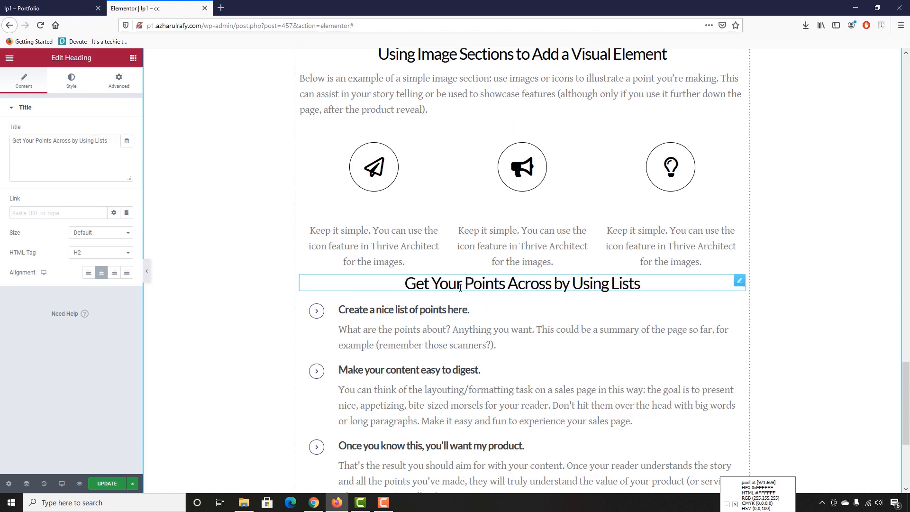
click(119, 81)
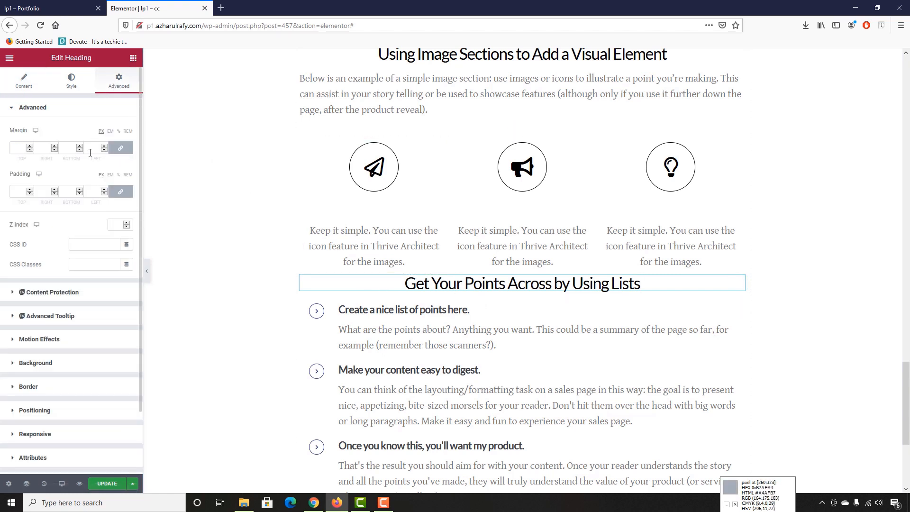
click(121, 149)
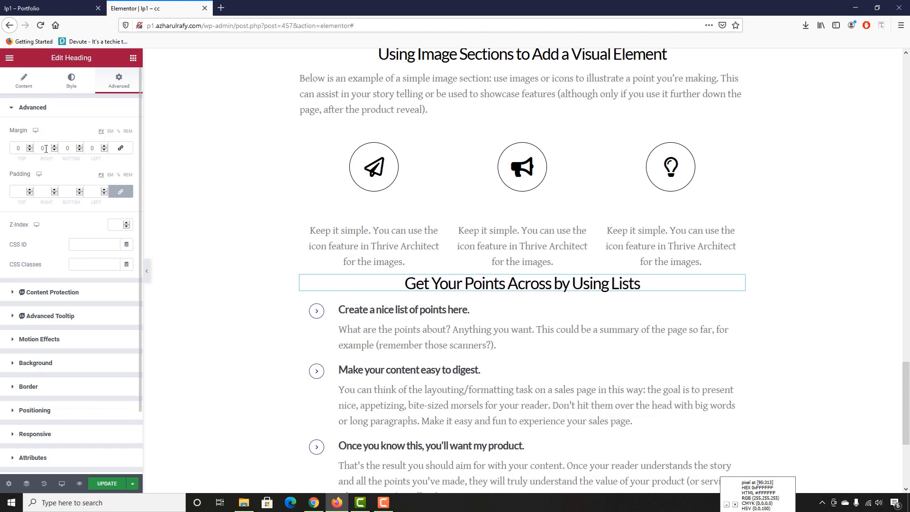
Step: Set the top and bottom margins of the "Get Your Points Across by Using Lists" heading to 20 px
text(15)
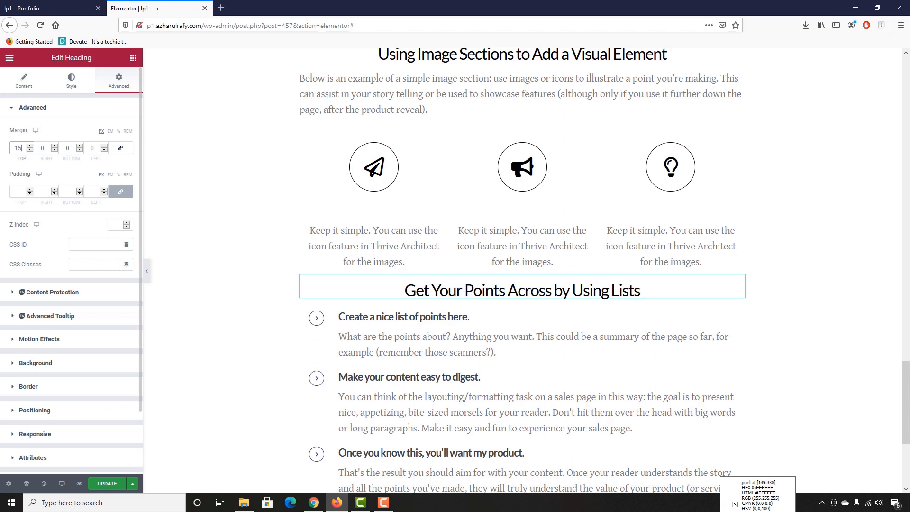
text(15)
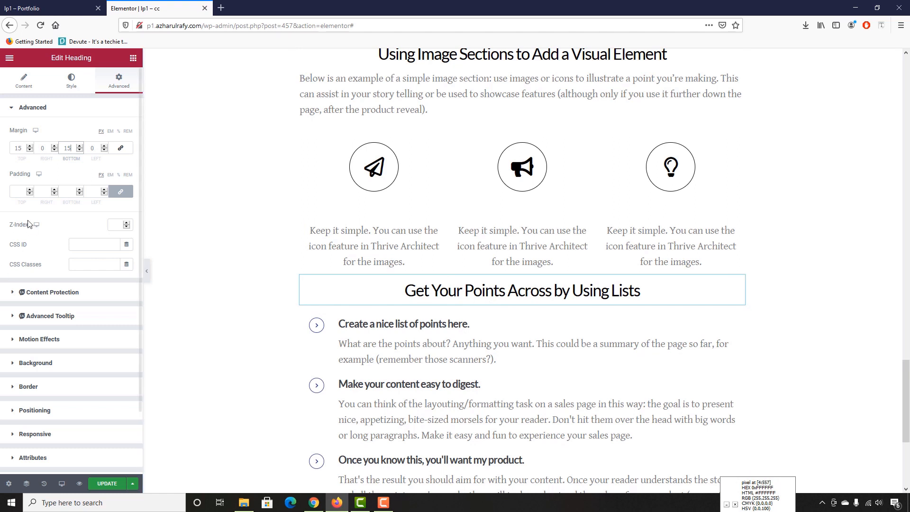
text(20)
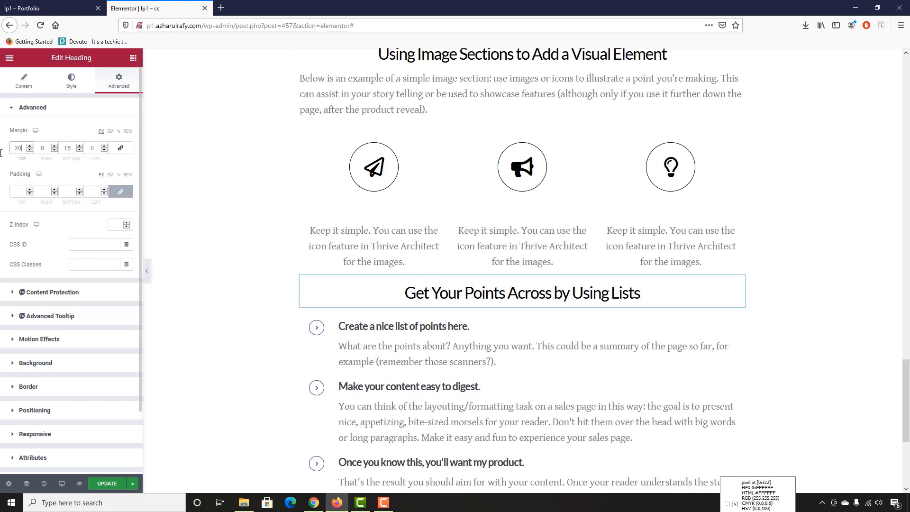
text(20)
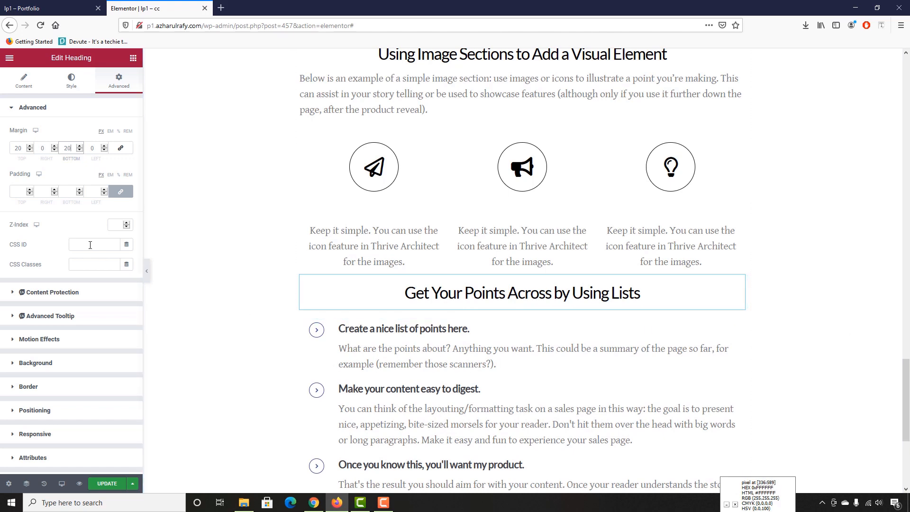
click(147, 274)
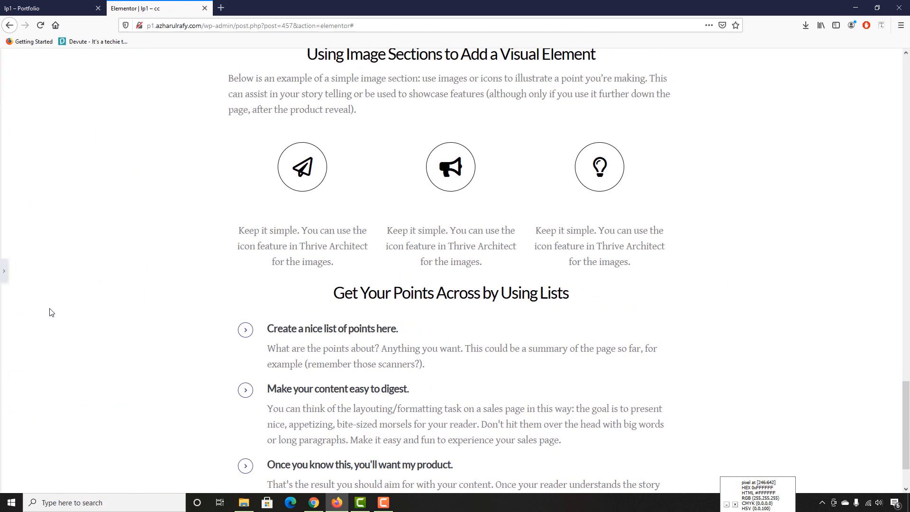
click(4, 275)
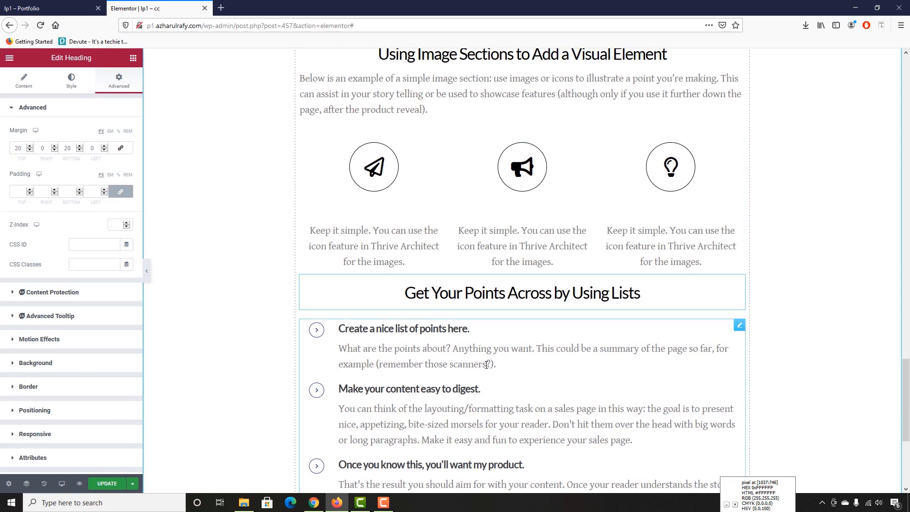
Step: Check the next block on the reference page and add a single-column section below the list section
scroll(486, 366, down, 2)
scroll(486, 366, down, 2)
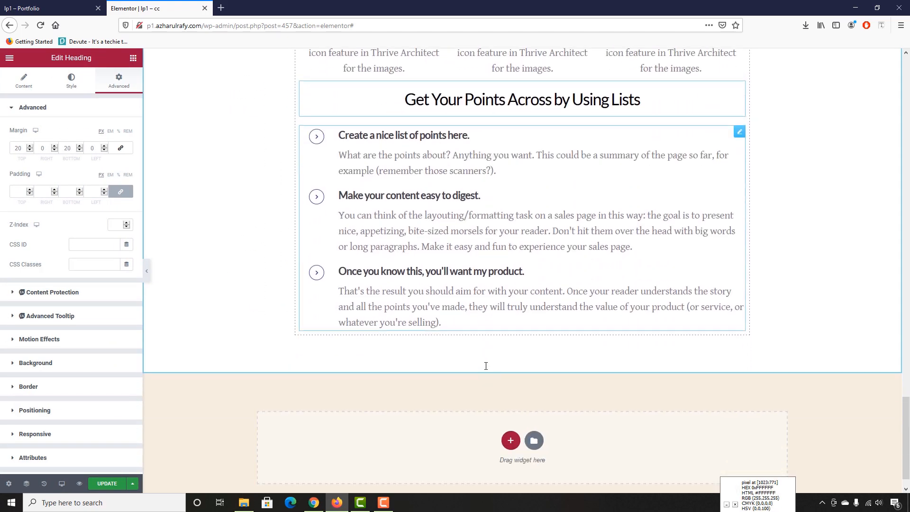
click(56, 14)
scroll(85, 308, down, 8)
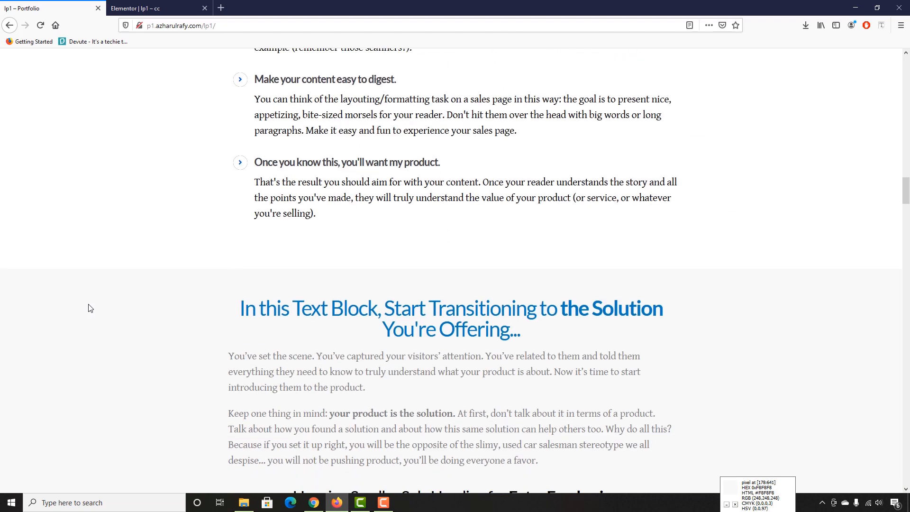
scroll(286, 240, down, 1)
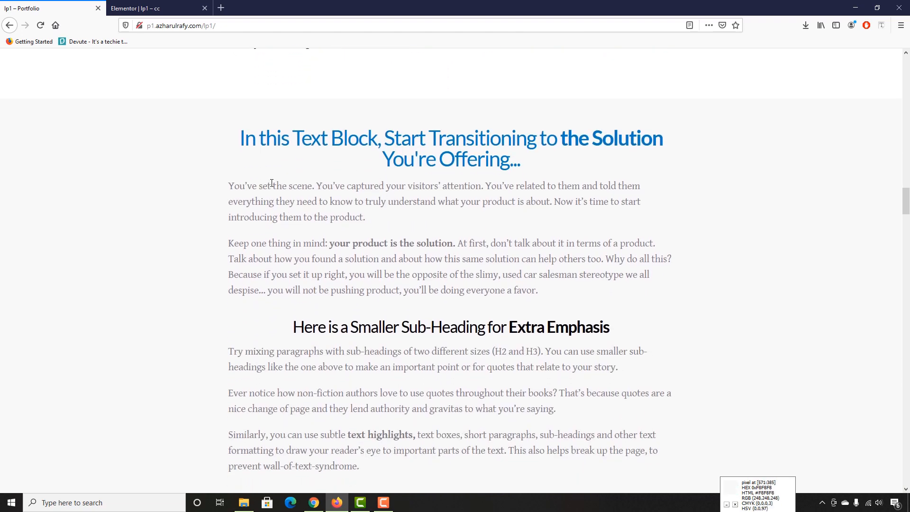
click(142, 8)
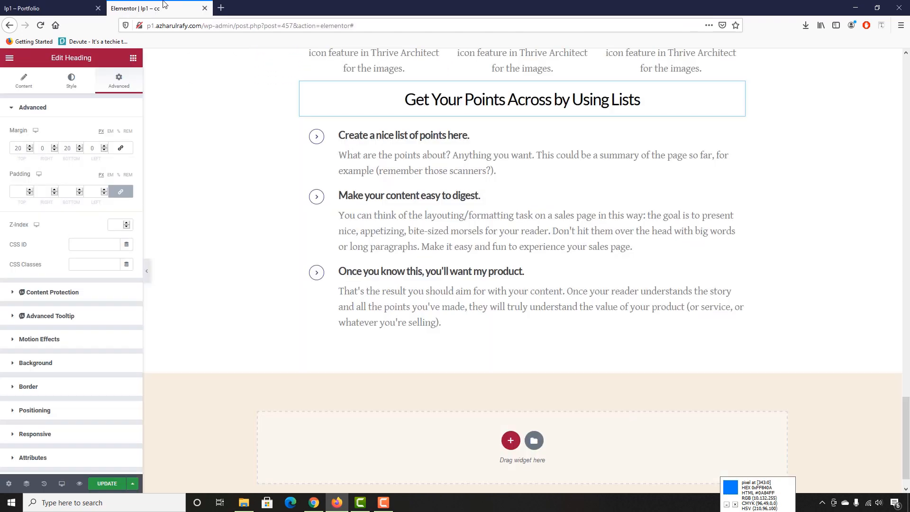
click(511, 441)
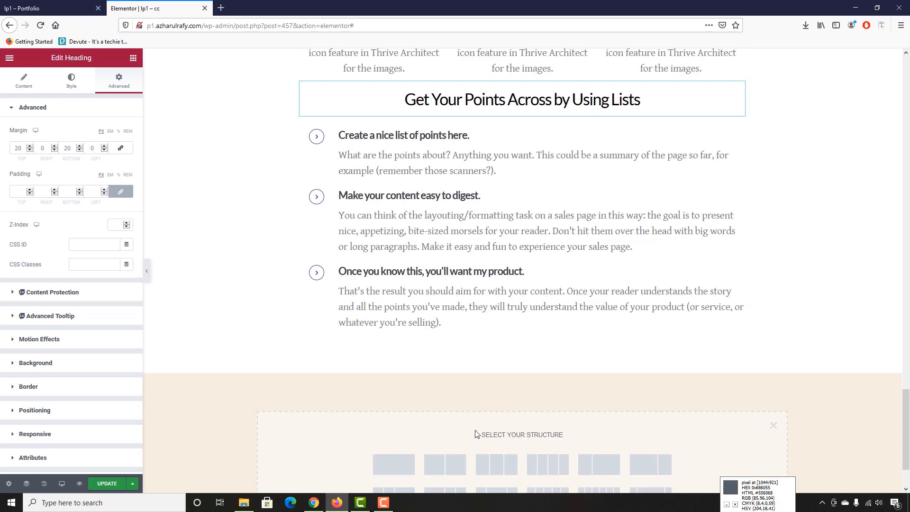
click(394, 463)
Step: Review the reference text block and add a Heading widget with a Text Editor widget beneath it in the new section
click(38, 3)
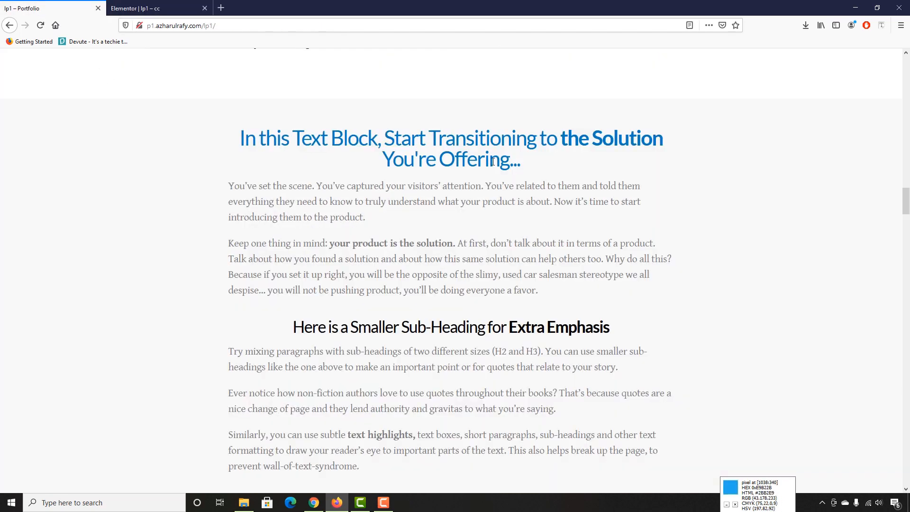
scroll(369, 316, down, 2)
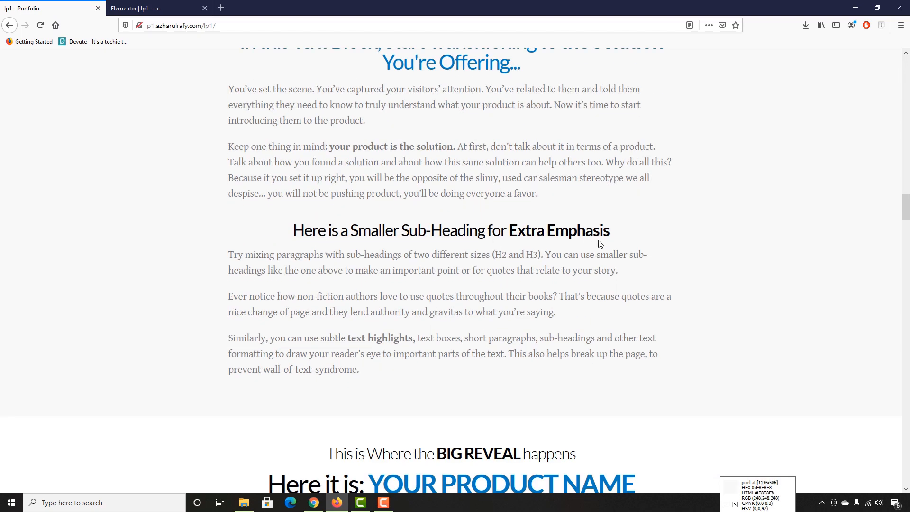
key(ctrl+Tab)
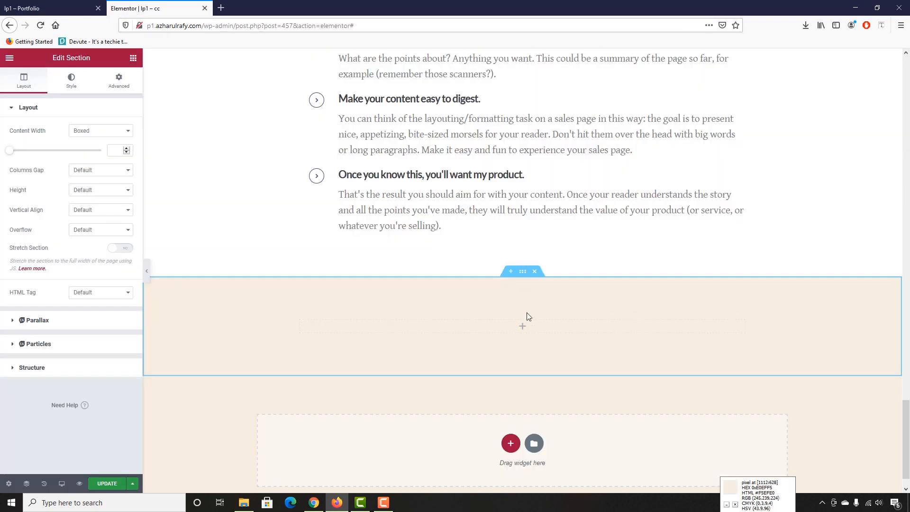
click(133, 58)
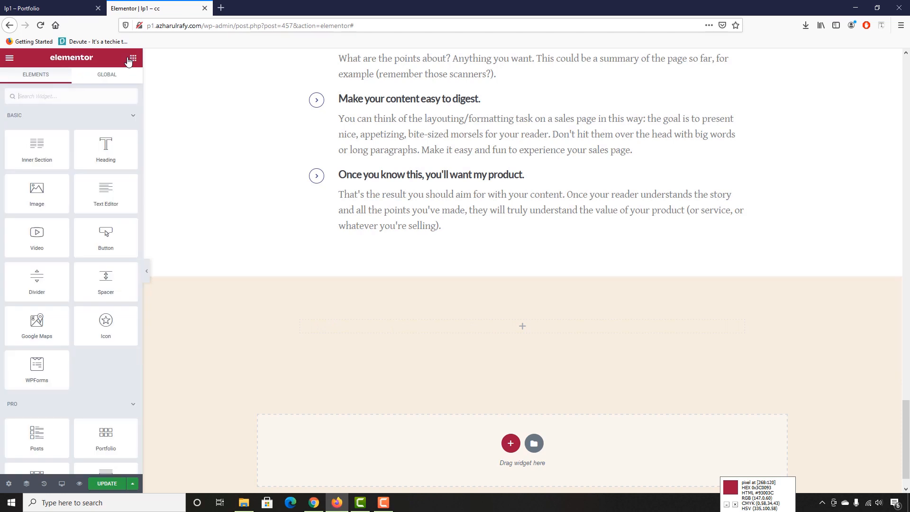
drag(107, 134, 521, 327)
click(135, 60)
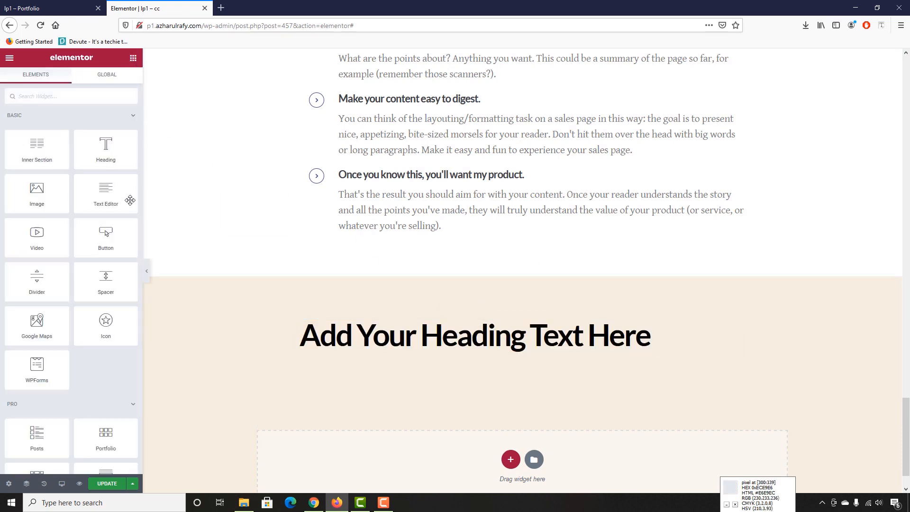
drag(130, 200, 429, 356)
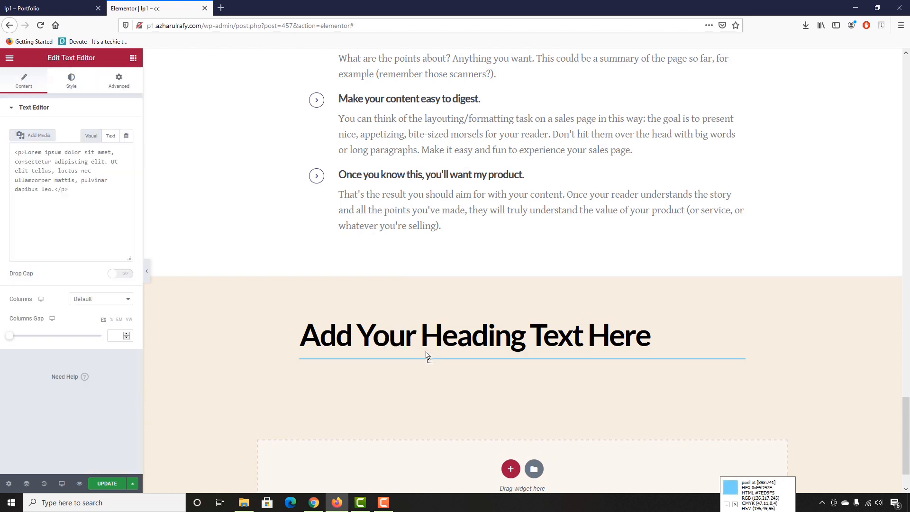
click(134, 59)
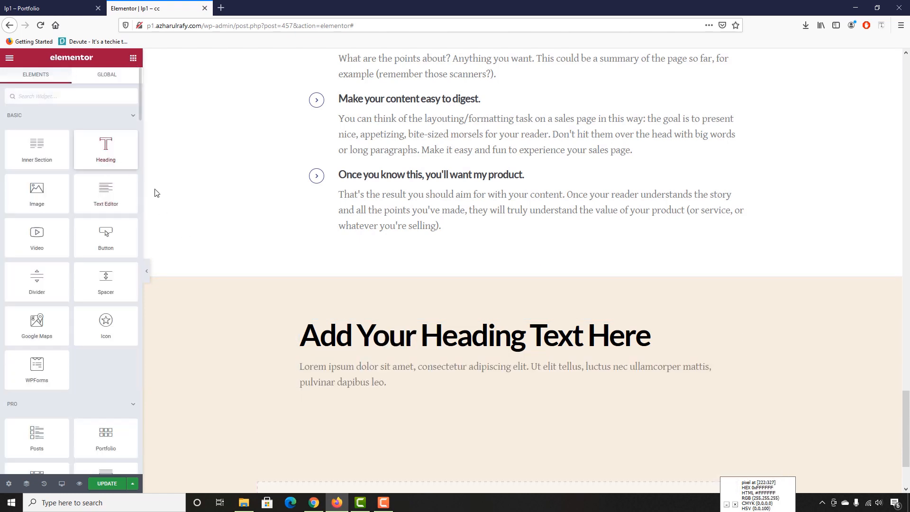
right_click(300, 322)
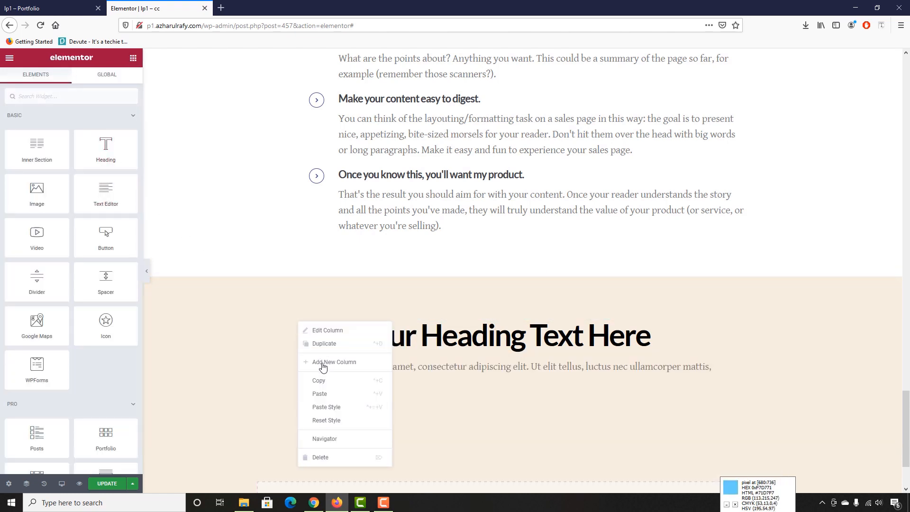
click(321, 349)
scroll(522, 284, down, 2)
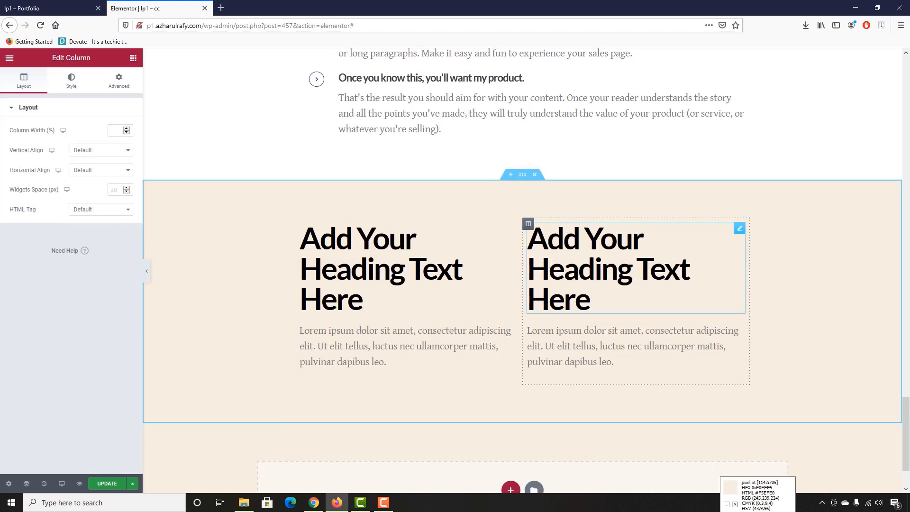
right_click(530, 225)
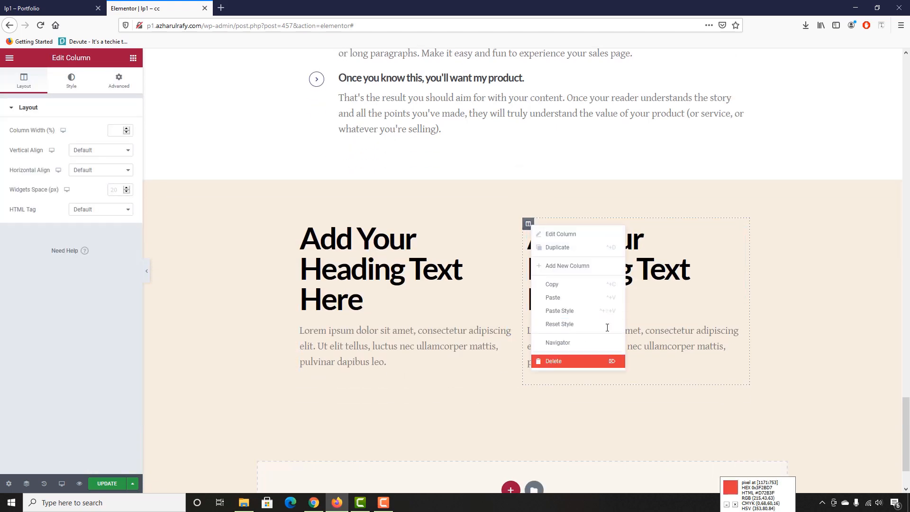
click(554, 361)
Step: Add a second Heading widget and a second Text Editor widget below the existing paragraph in the new section
drag(105, 147, 398, 372)
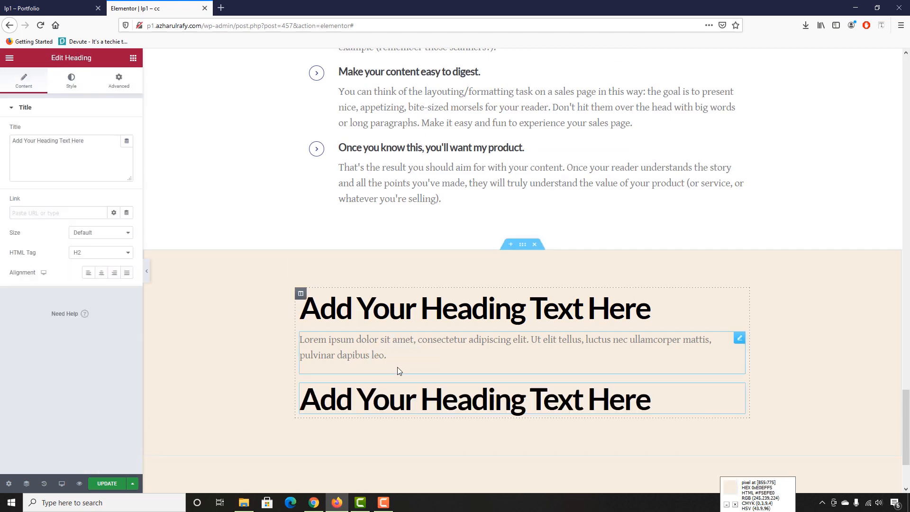
click(133, 57)
drag(106, 201, 398, 420)
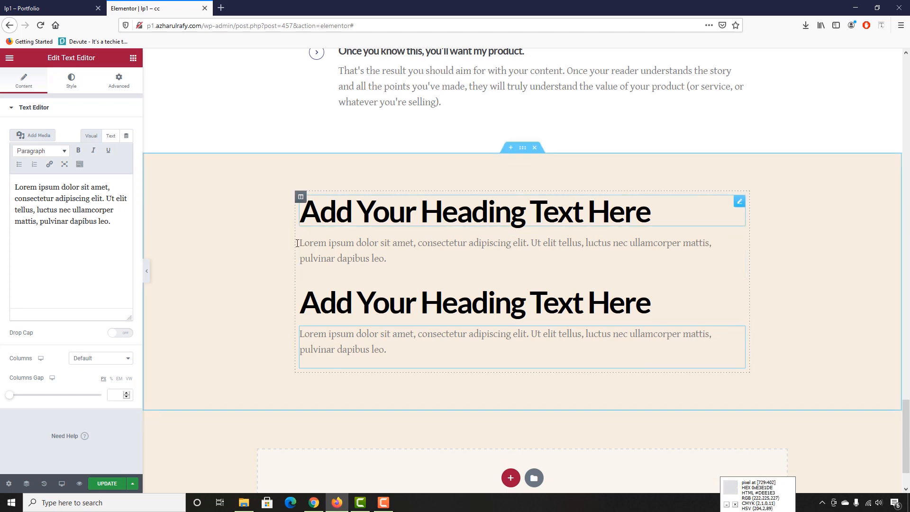
Step: Copy "In this Text Block, Start Transitioning to the Solution You're Offering..." from the reference page into the first heading's title
click(28, 8)
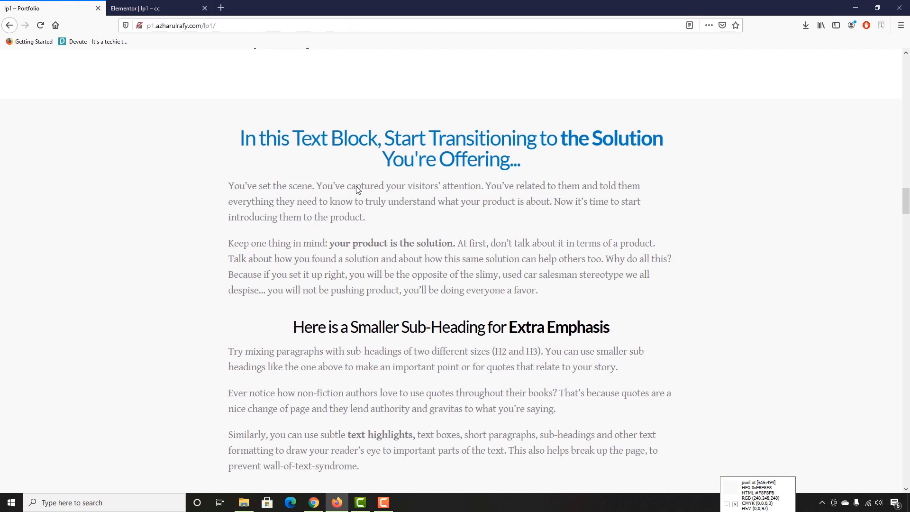
drag(243, 139, 569, 164)
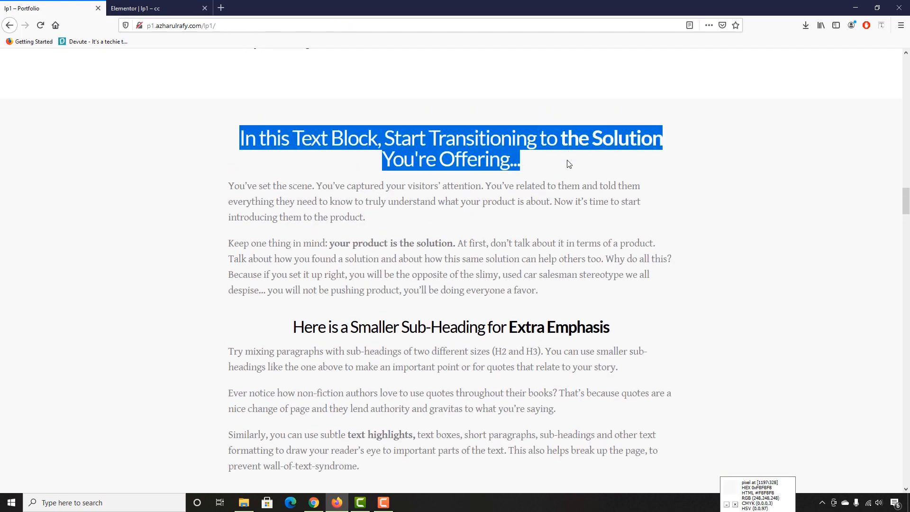
right_click(484, 160)
click(499, 168)
click(143, 6)
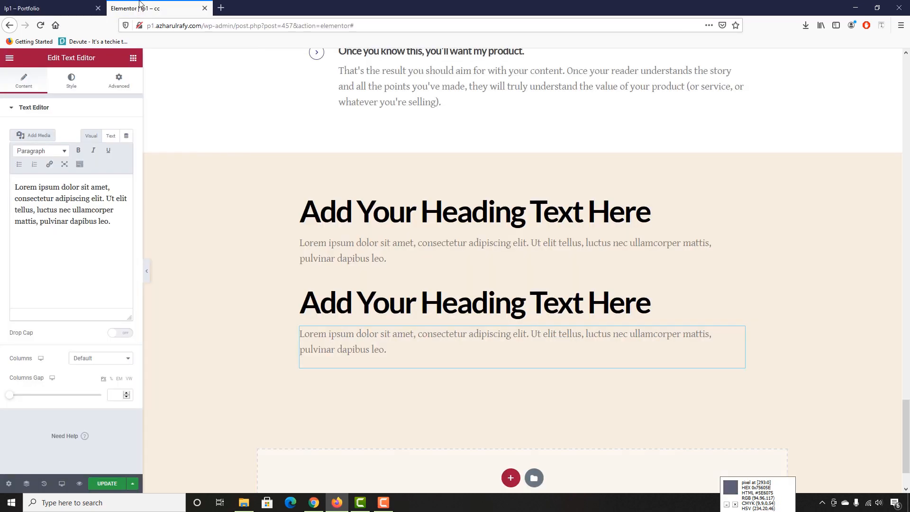
click(359, 211)
triple_click(57, 172)
key(ctrl+v)
Step: Inspect the font, colour and spacing of the reference page's "In this Text Block" heading with Font Finder, then return to the Elementor editor
click(11, 7)
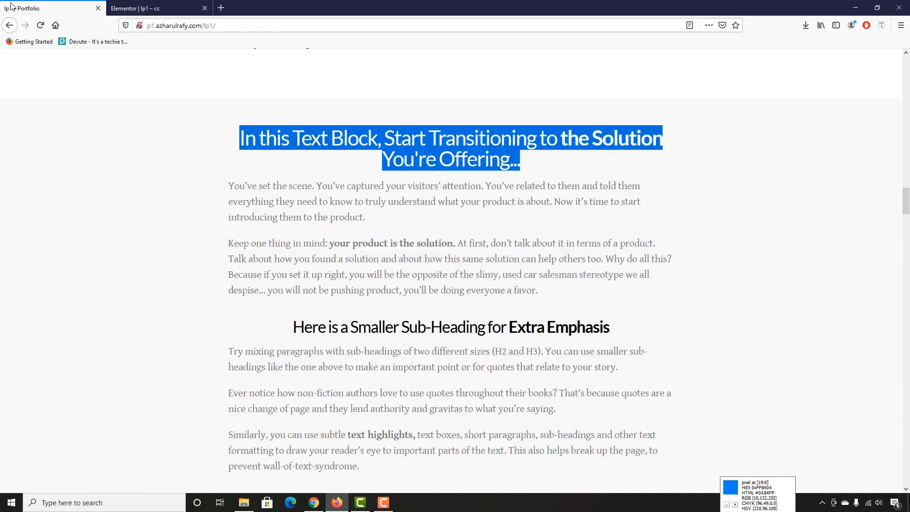
scroll(597, 219, up, 1)
click(597, 219)
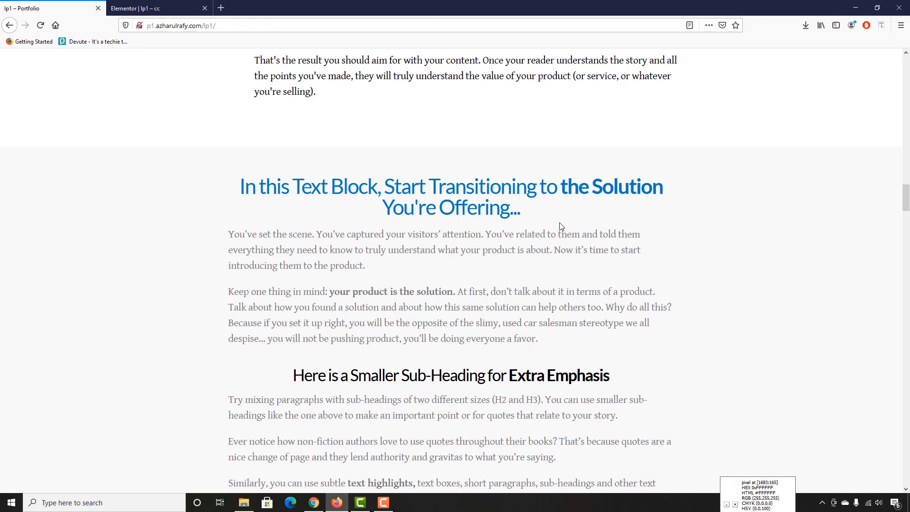
drag(243, 185, 504, 209)
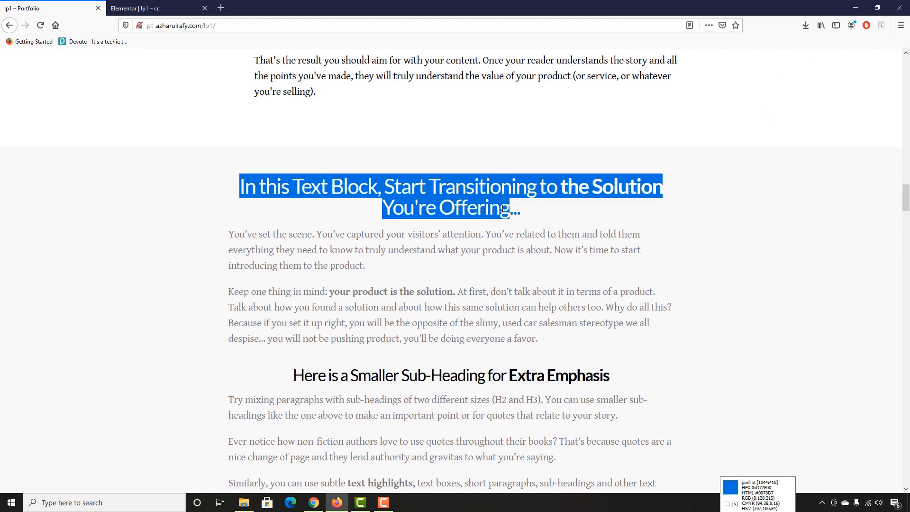
click(498, 210)
drag(562, 187, 635, 191)
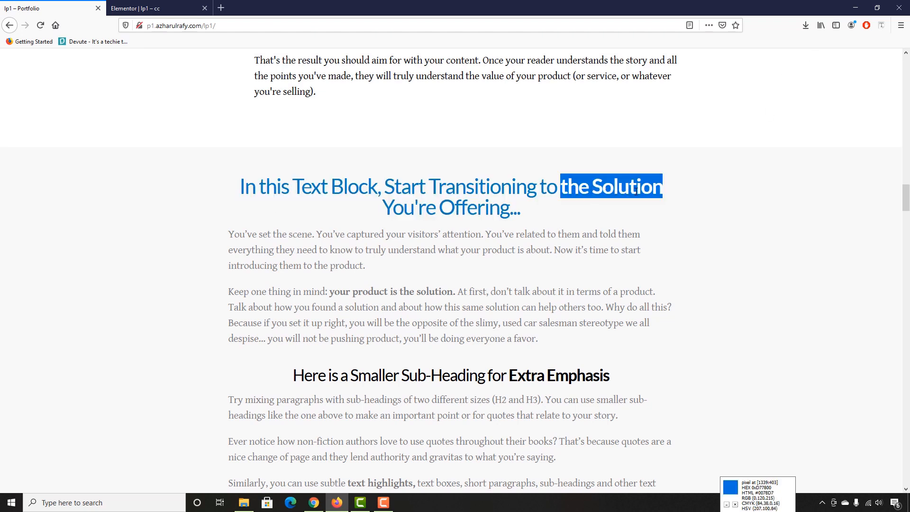
click(613, 210)
double_click(574, 190)
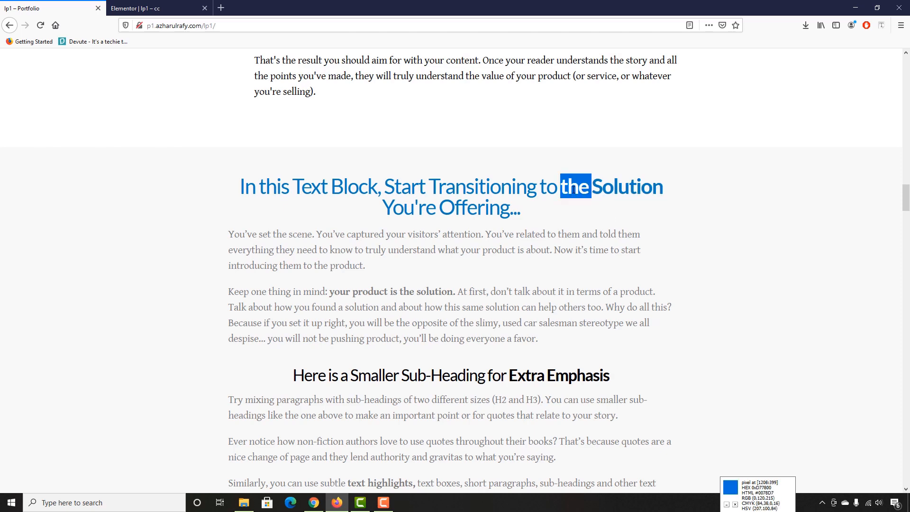
click(599, 199)
click(883, 27)
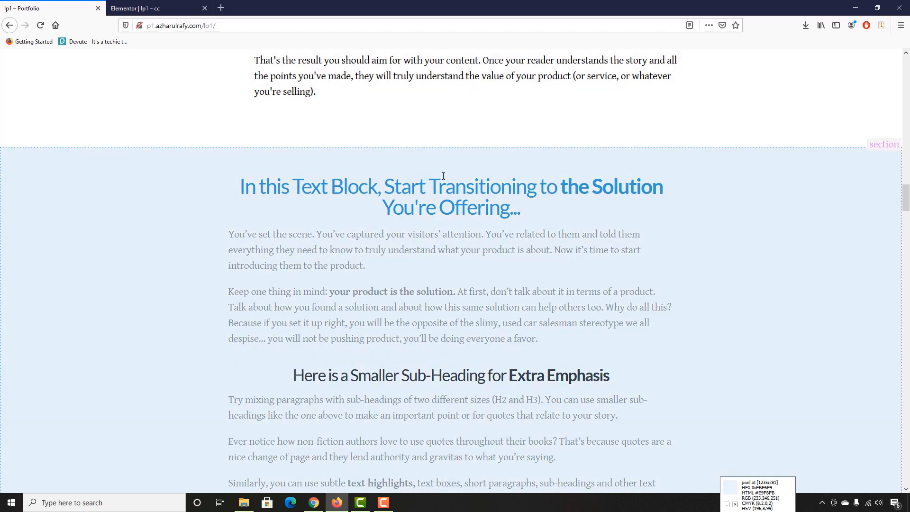
click(451, 187)
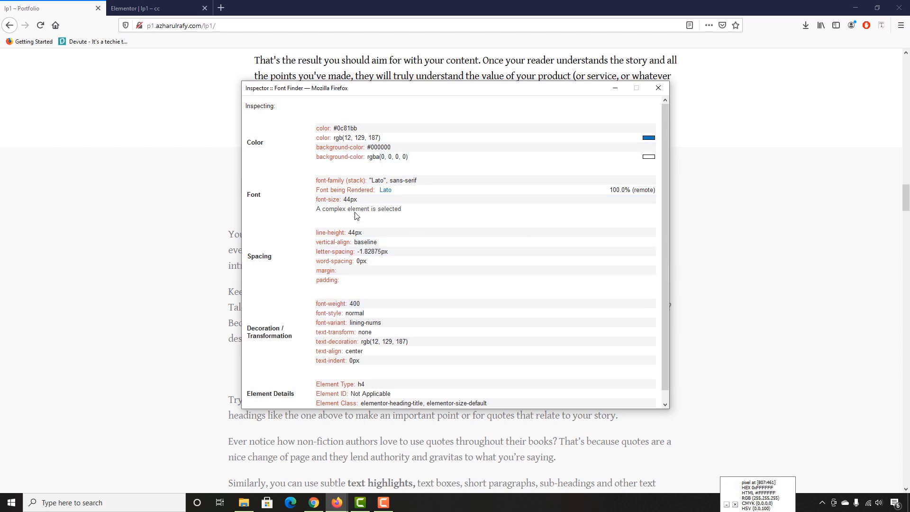
click(658, 88)
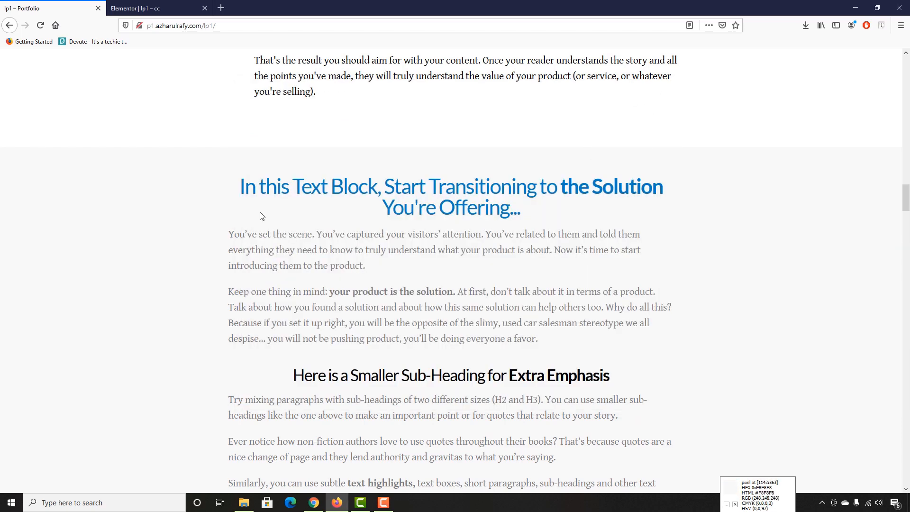
click(142, 8)
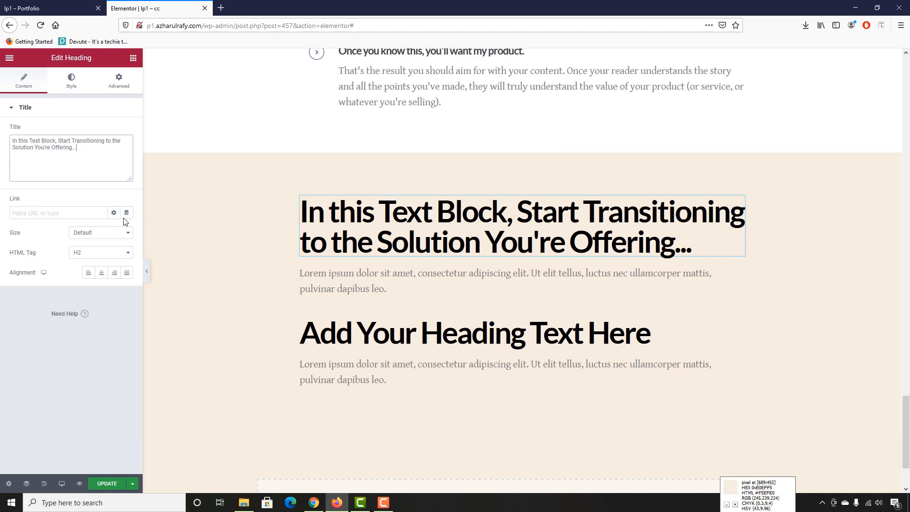
Step: Centre the "In this Text Block" heading and set its typography to size 44 px and weight 400
click(101, 273)
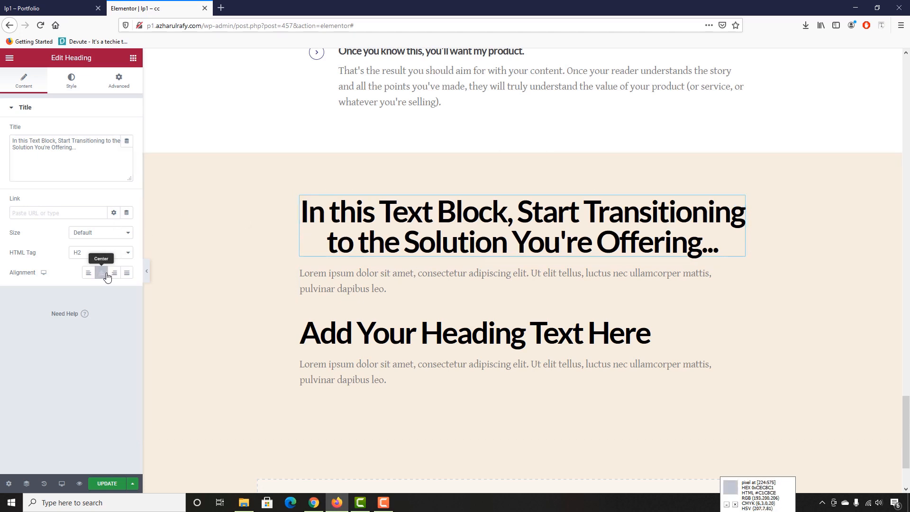
click(62, 83)
click(126, 151)
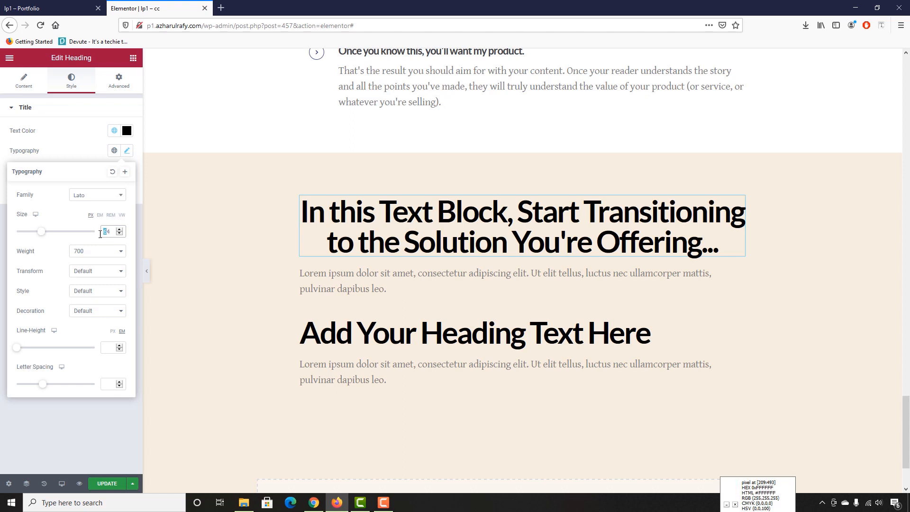
text(4)
click(104, 251)
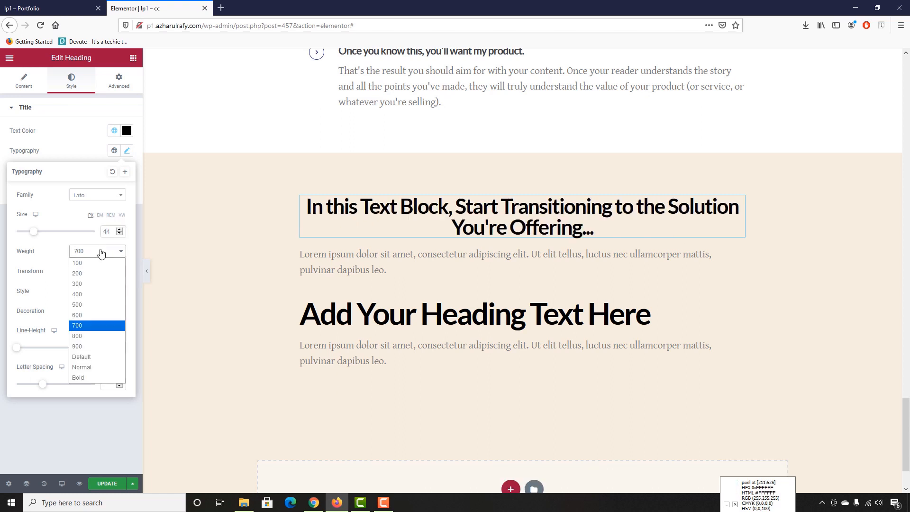
click(78, 294)
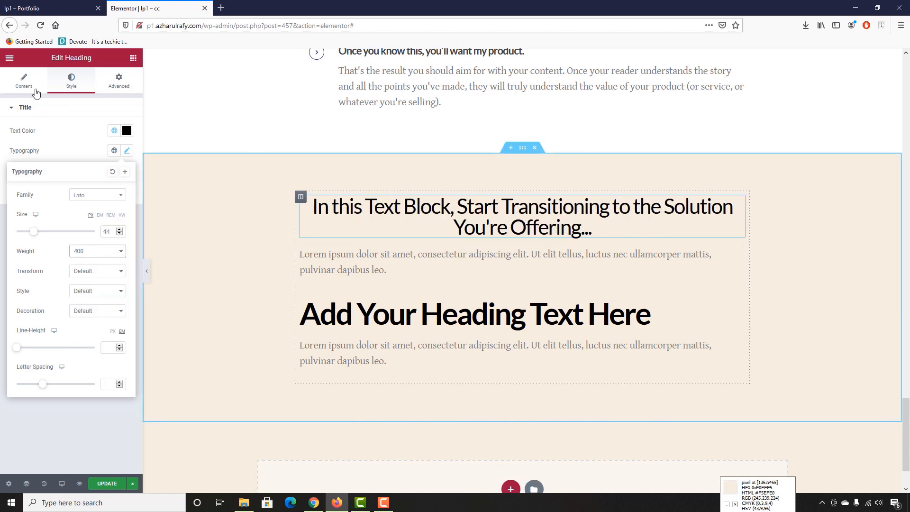
Step: Wrap "the Solution" in the heading's title in a span tag with class "big", matching the reference page's emphasis
click(43, 8)
click(135, 8)
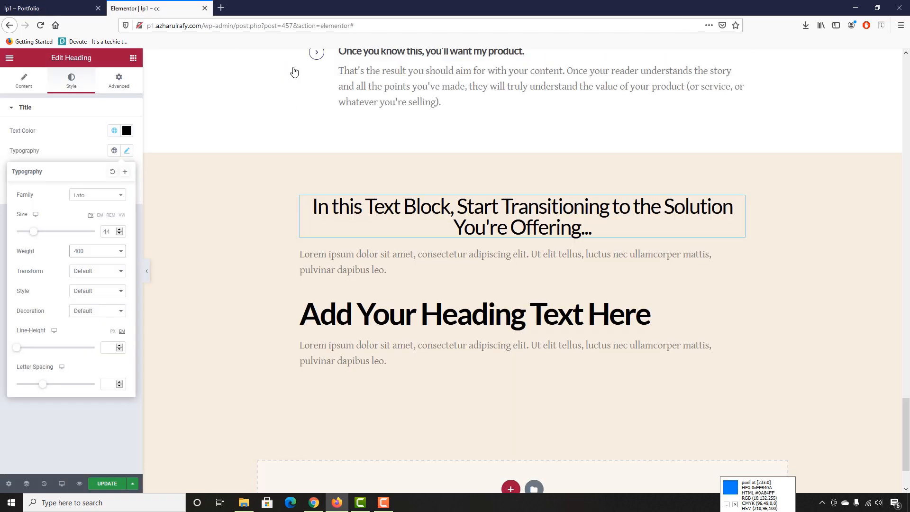
click(34, 91)
click(34, 91)
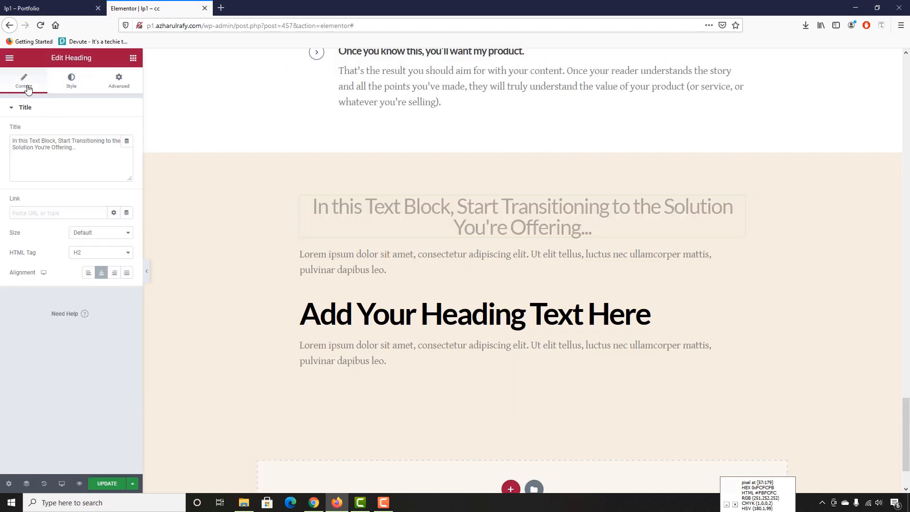
click(113, 143)
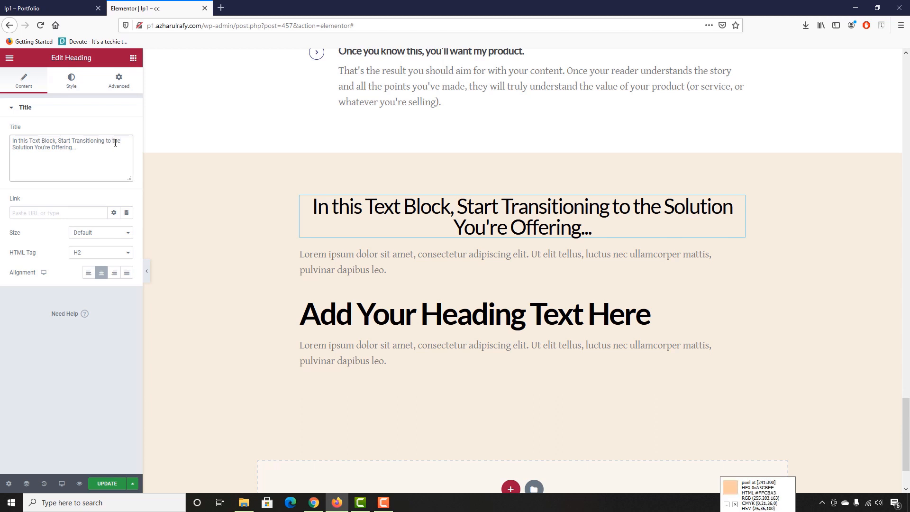
text(<span>)
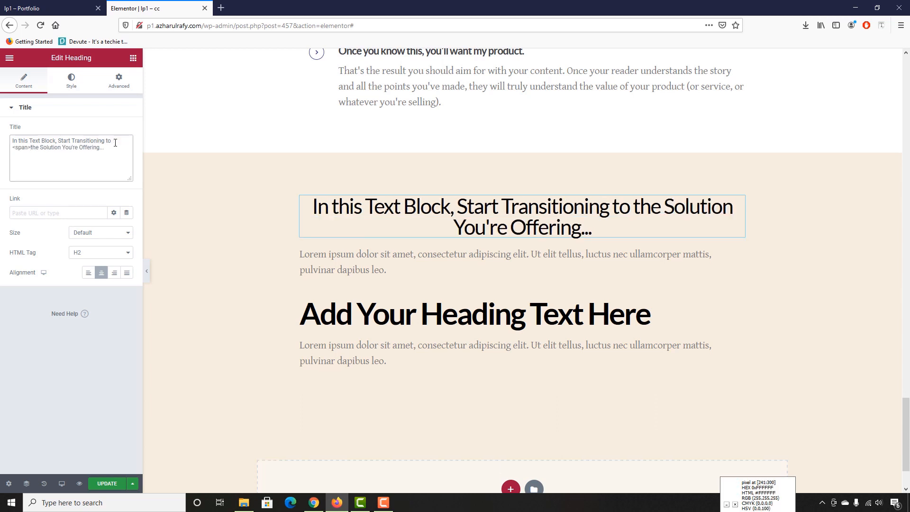
click(62, 148)
text(</s)
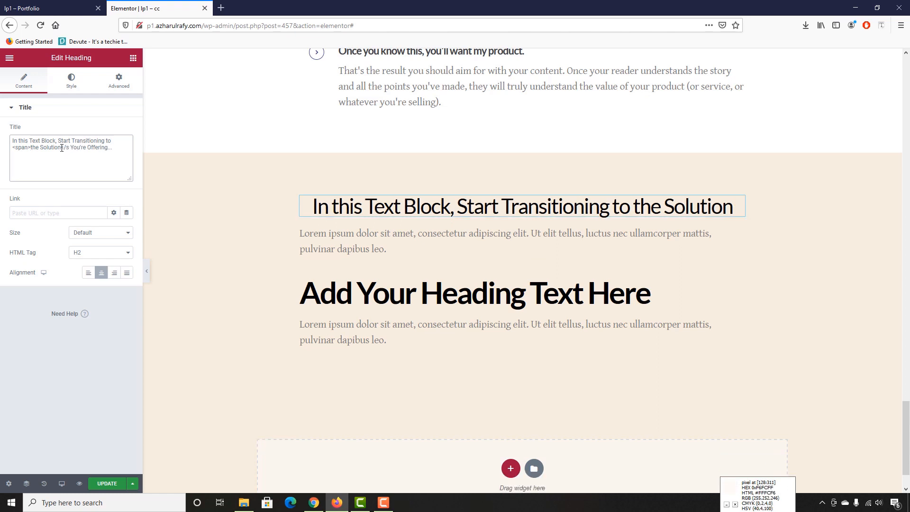
text(pan>)
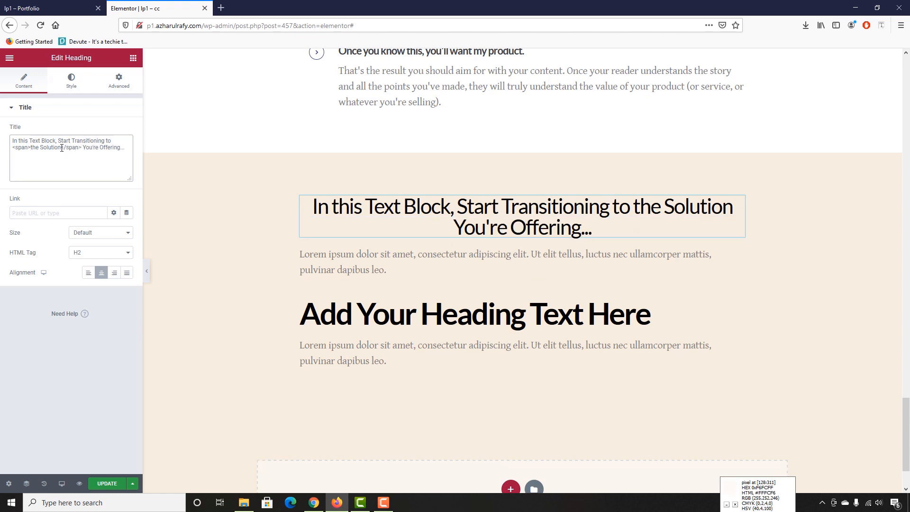
click(27, 151)
text(class=""big)
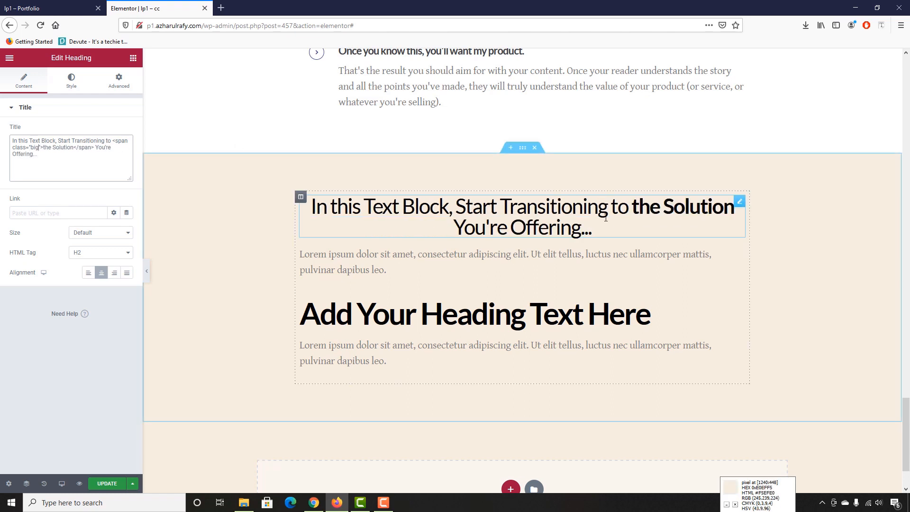
Step: Check the reference heading's blue and set the "In this Text Block" heading's text colour to #0C81BB
click(54, 3)
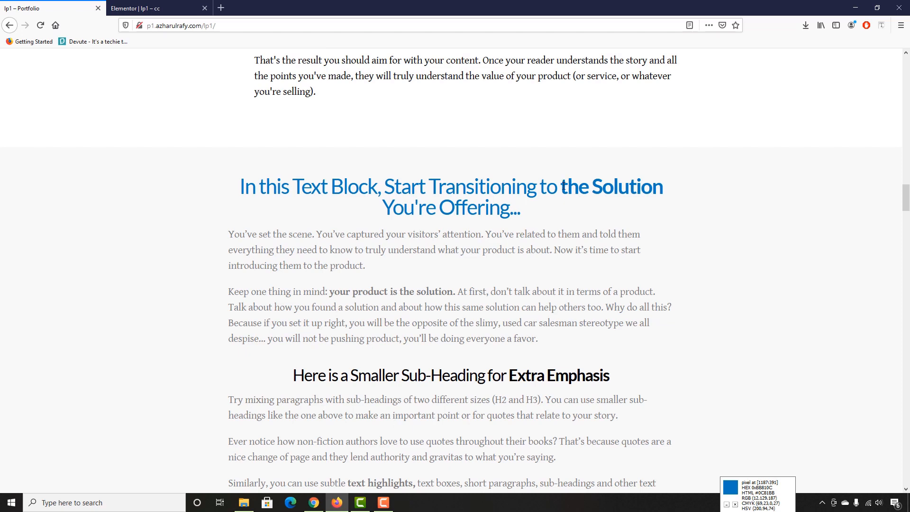
click(157, 8)
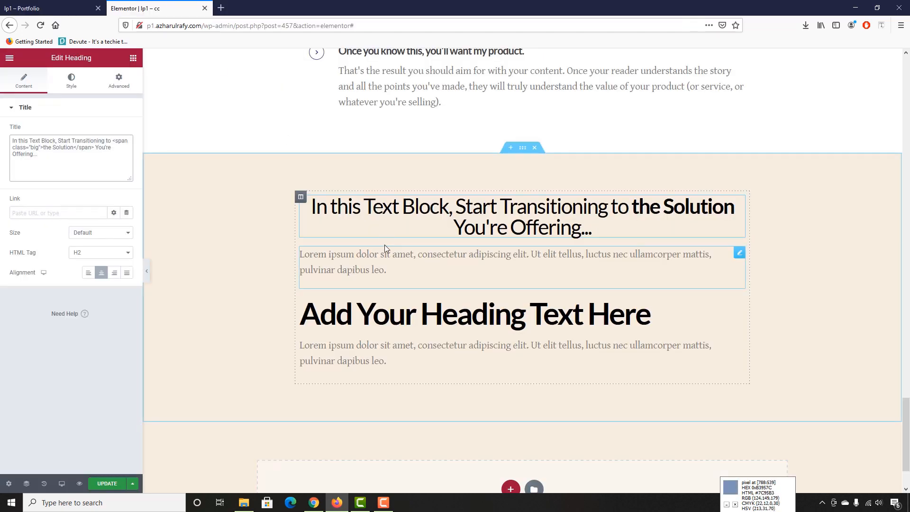
click(71, 80)
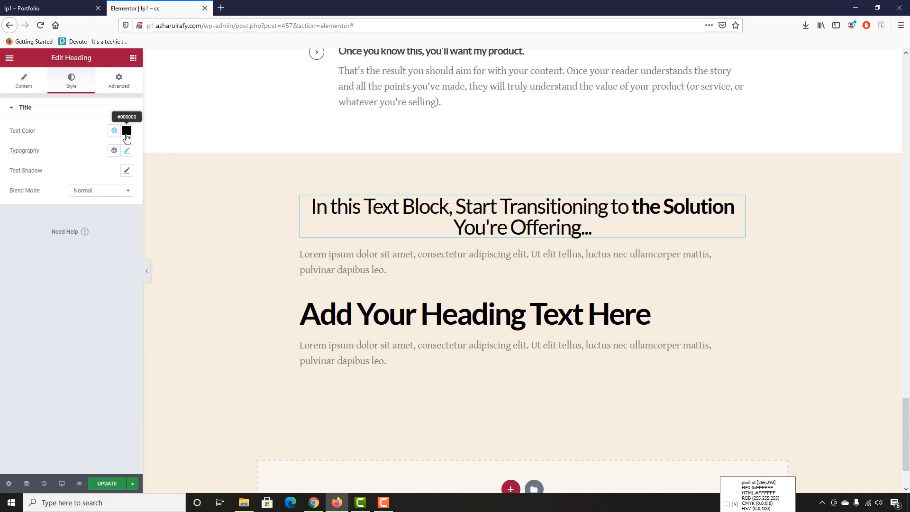
click(127, 132)
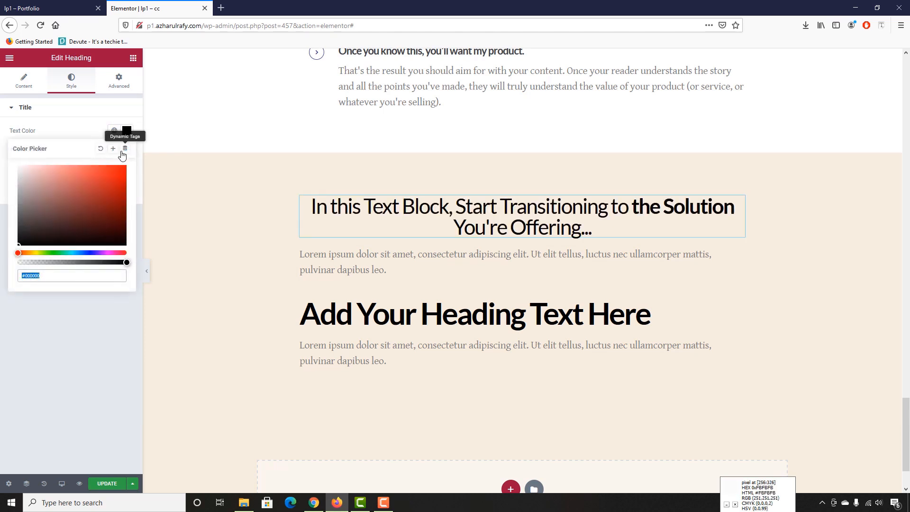
text(#0C81BB)
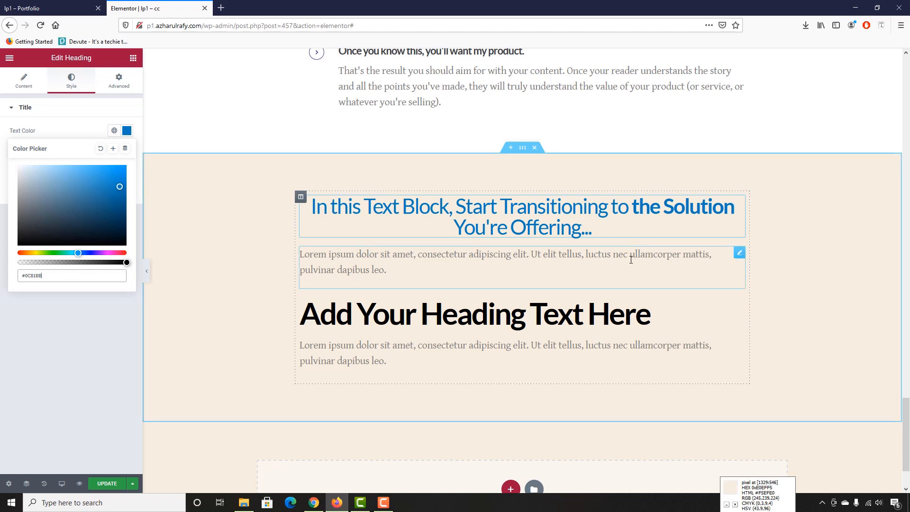
Step: Copy the two paragraphs from "You've set the scene" to "doing everyone a favor." from the reference page into the first Text Editor widget
click(72, 4)
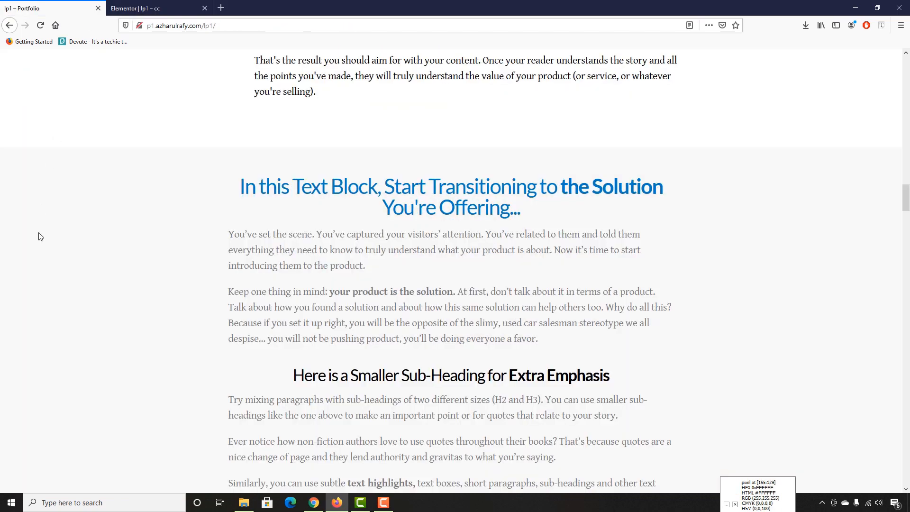
scroll(40, 304, down, 2)
drag(283, 171, 599, 258)
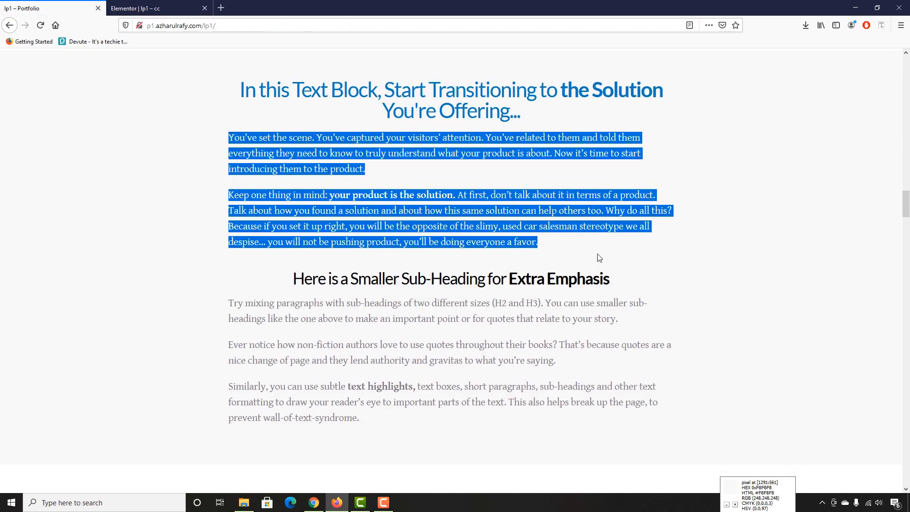
right_click(483, 221)
click(495, 230)
click(135, 8)
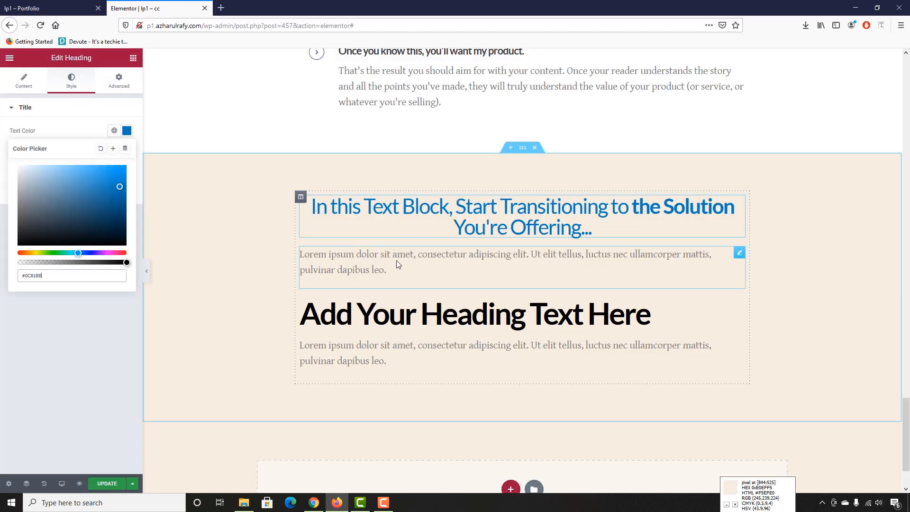
click(397, 257)
click(81, 240)
key(ctrl+a)
key(ctrl+v)
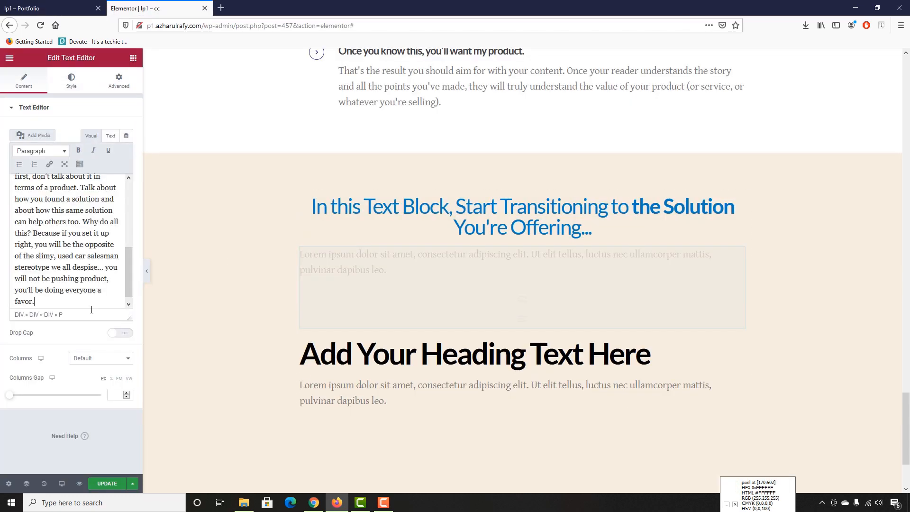
Step: Copy "Here is a Smaller Sub-Heading for Extra Emphasis" from the reference page into the second heading's title
click(36, 8)
scroll(456, 256, down, 3)
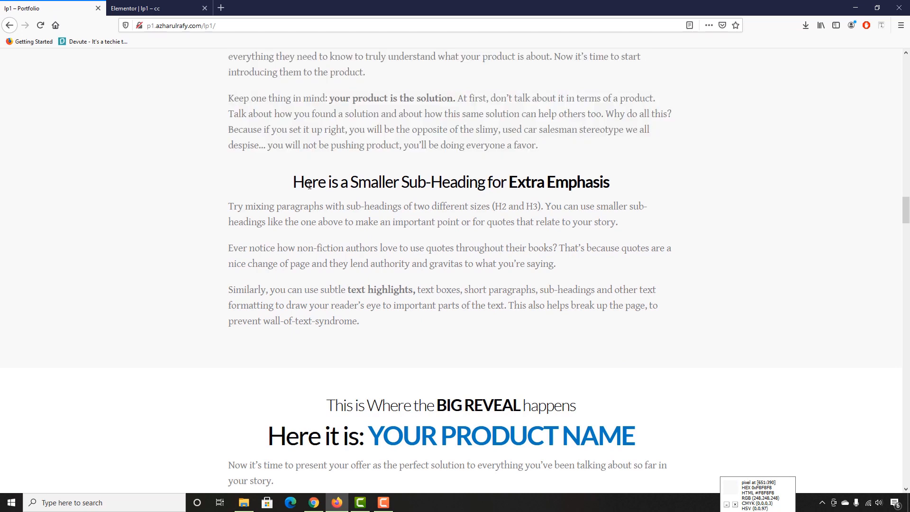
triple_click(311, 185)
right_click(311, 186)
click(324, 194)
click(180, 5)
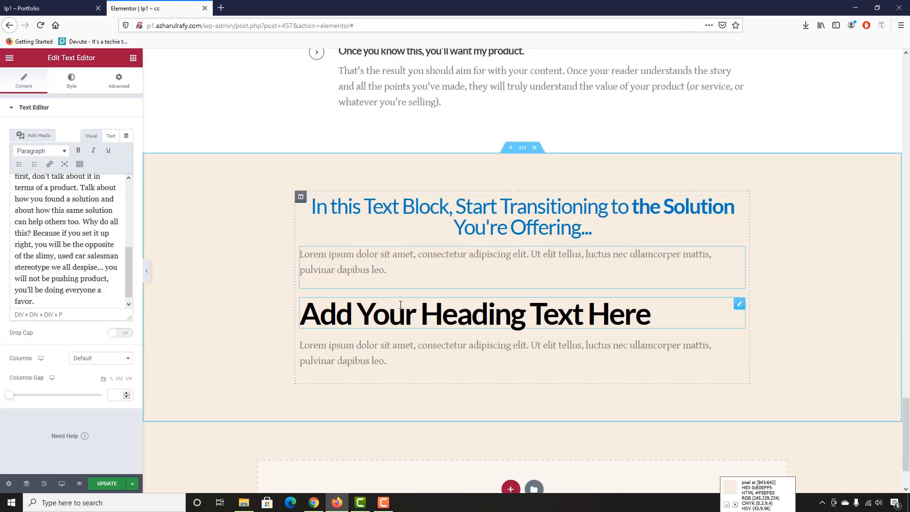
click(402, 306)
click(115, 173)
key(ctrl+a)
key(ctrl+v)
Step: Replace the second Text Editor's placeholder with the reference page's three paragraphs from "Try mixing paragraphs" to "wall-of-text-syndrome."
click(36, 9)
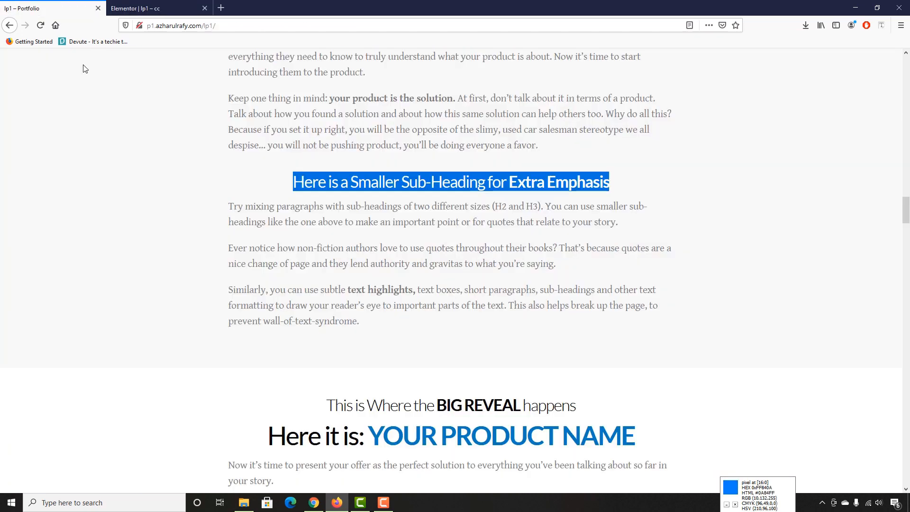
click(128, 4)
click(20, 9)
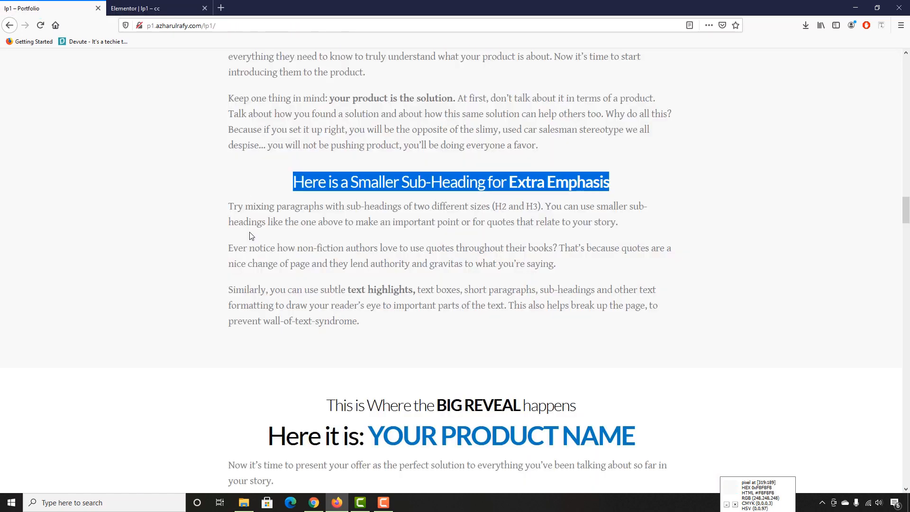
scroll(250, 232, down, 1)
drag(229, 157, 372, 294)
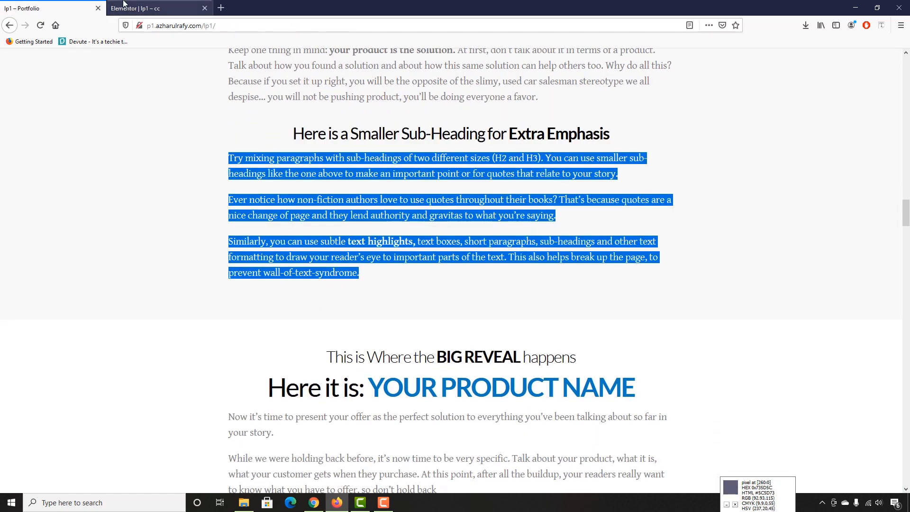
click(142, 8)
scroll(424, 313, down, 3)
click(389, 327)
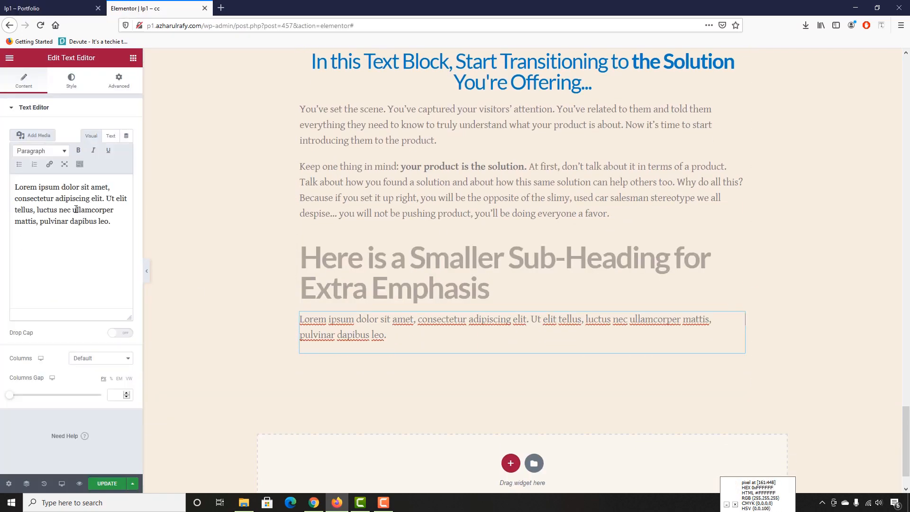
click(75, 209)
key(ctrl+a)
key(ctrl+v)
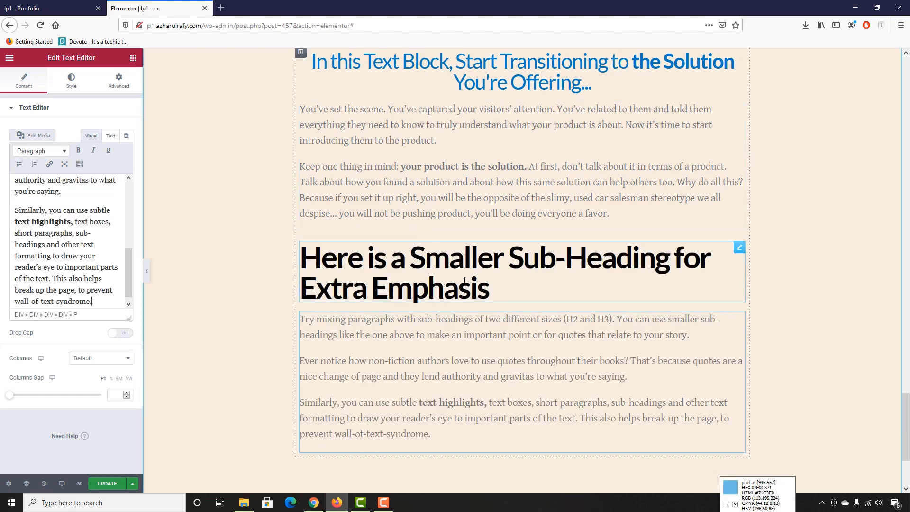
Step: Copy the "Get Your Points Across by Using Lists" heading and paste its style onto the "Here is a Smaller Sub-Heading" heading
click(54, 5)
scroll(392, 255, up, 2)
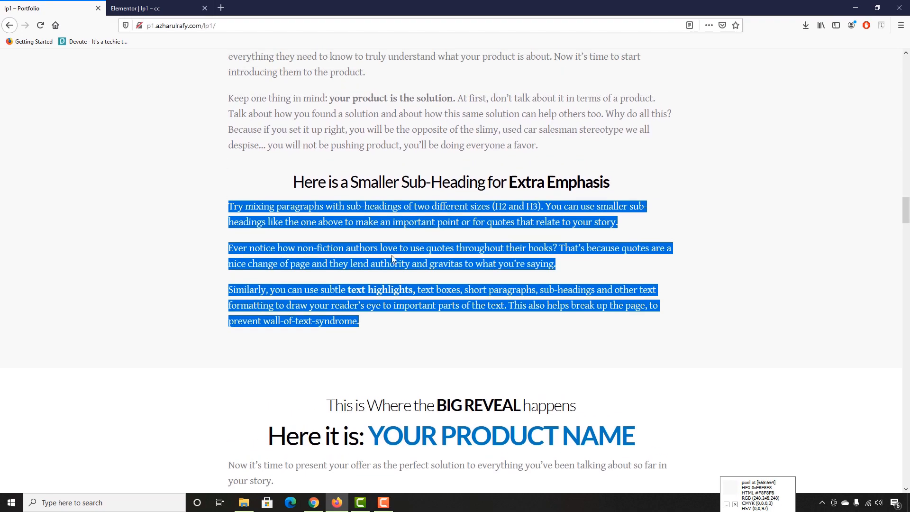
scroll(439, 186, up, 8)
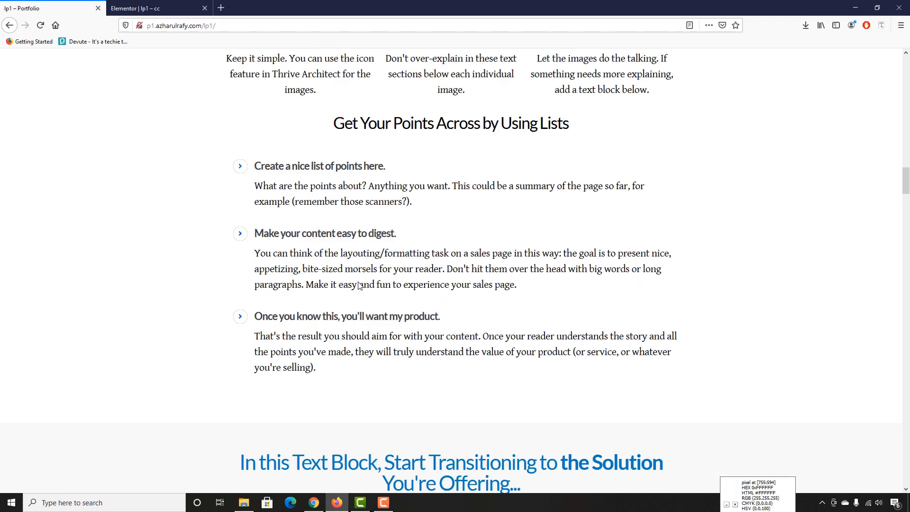
key(ctrl+Tab)
scroll(462, 143, up, 9)
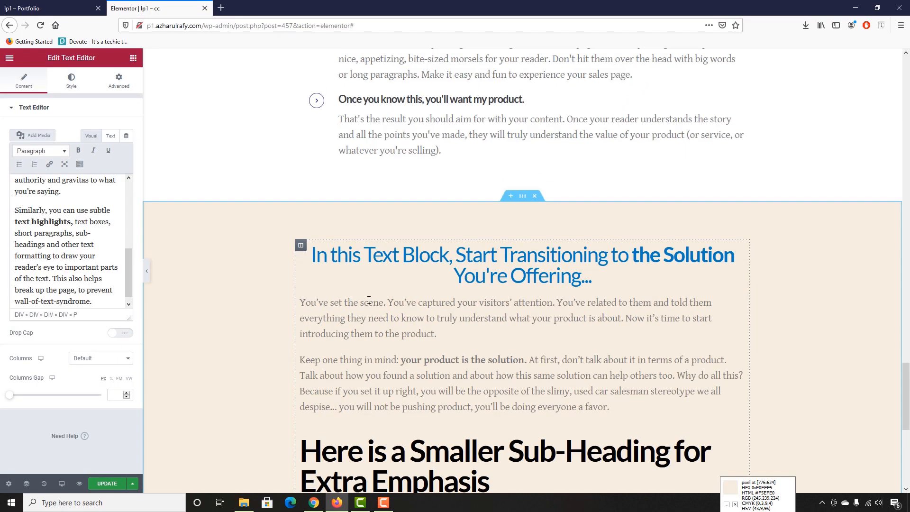
right_click(461, 143)
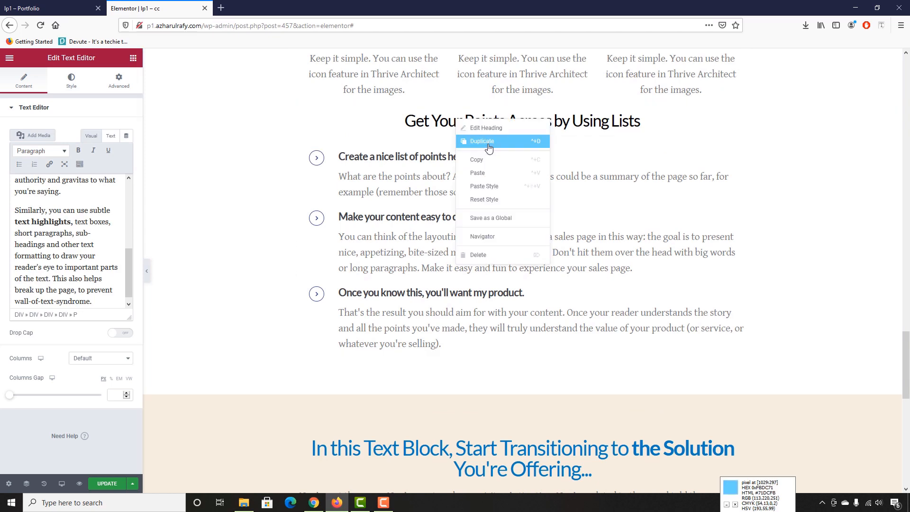
click(488, 162)
scroll(533, 317, down, 4)
scroll(534, 317, down, 5)
right_click(433, 288)
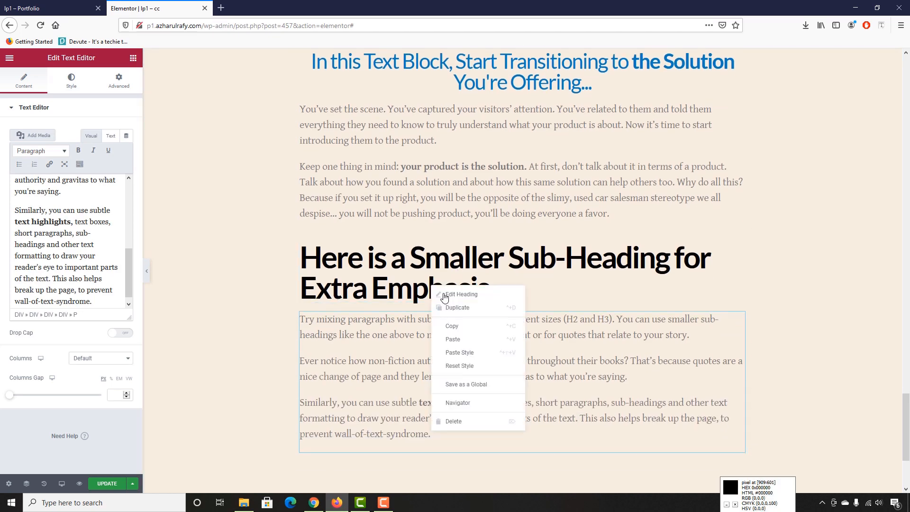
click(466, 357)
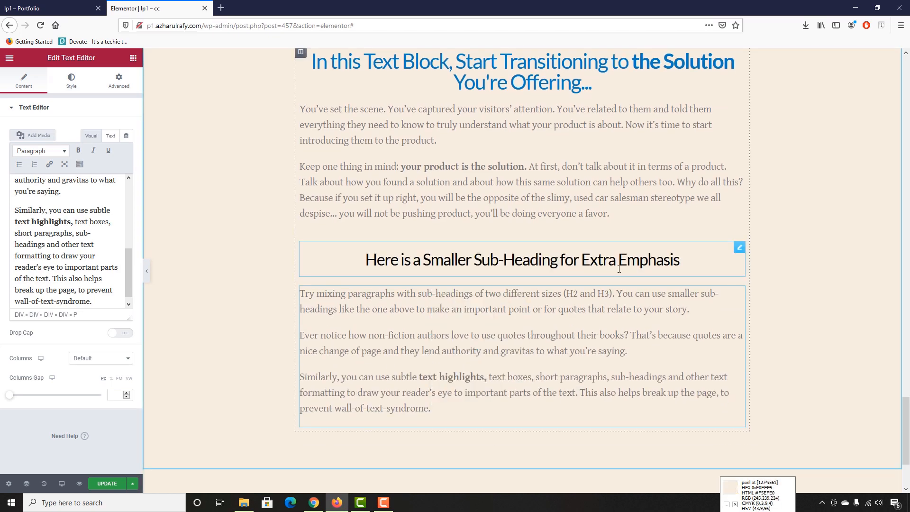
Step: Wrap "Extra Emphasis" in the smaller sub-heading's title with <span class="big"> and </span>, matching the reference page's bold words
click(2, 6)
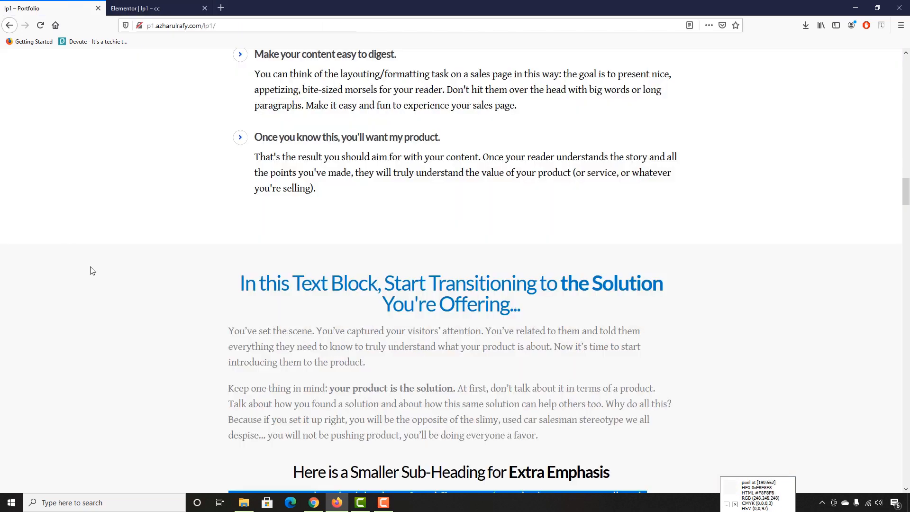
scroll(92, 271, down, 5)
scroll(513, 227, down, 1)
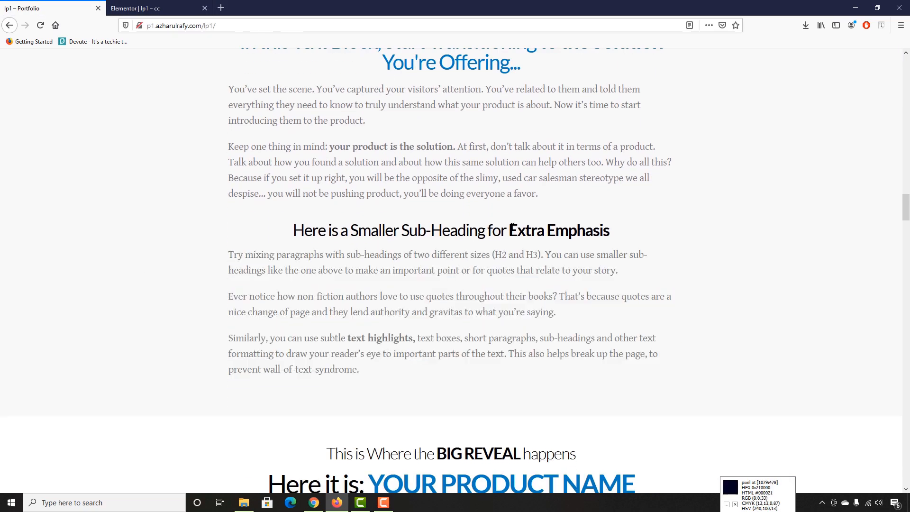
drag(512, 226, 610, 231)
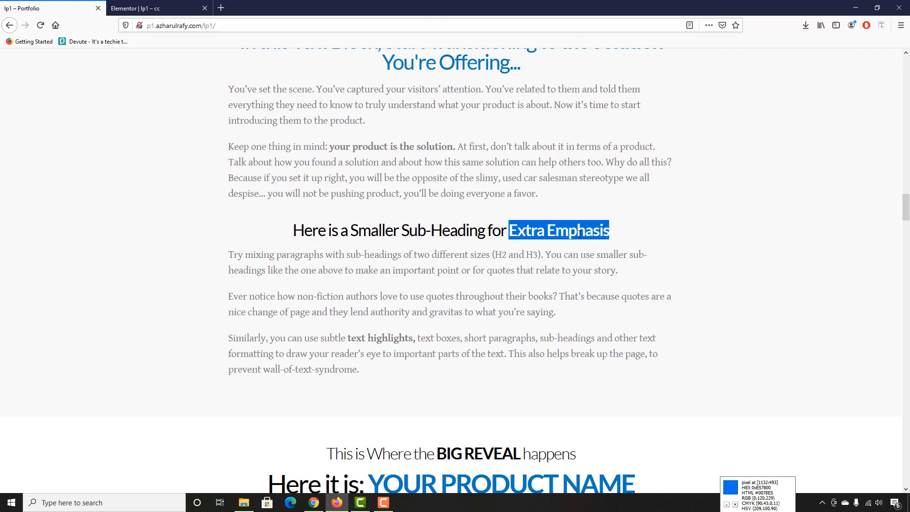
click(180, 5)
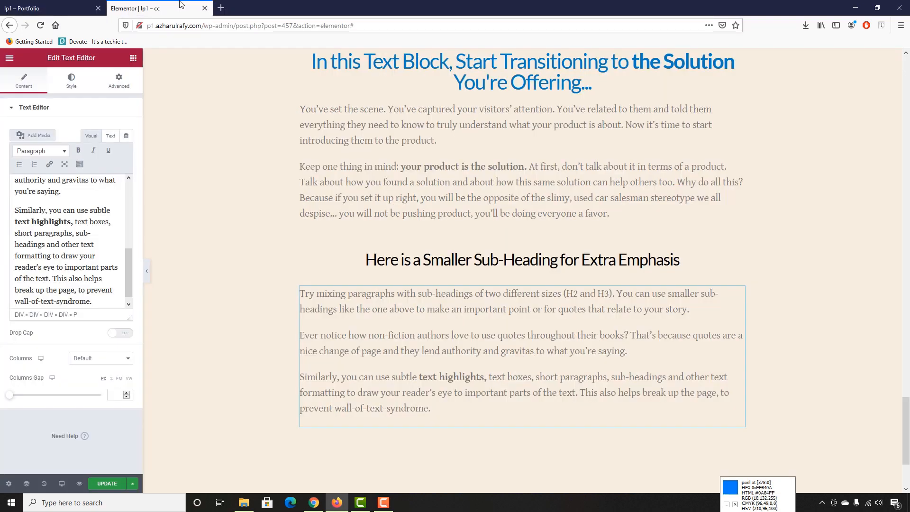
click(583, 278)
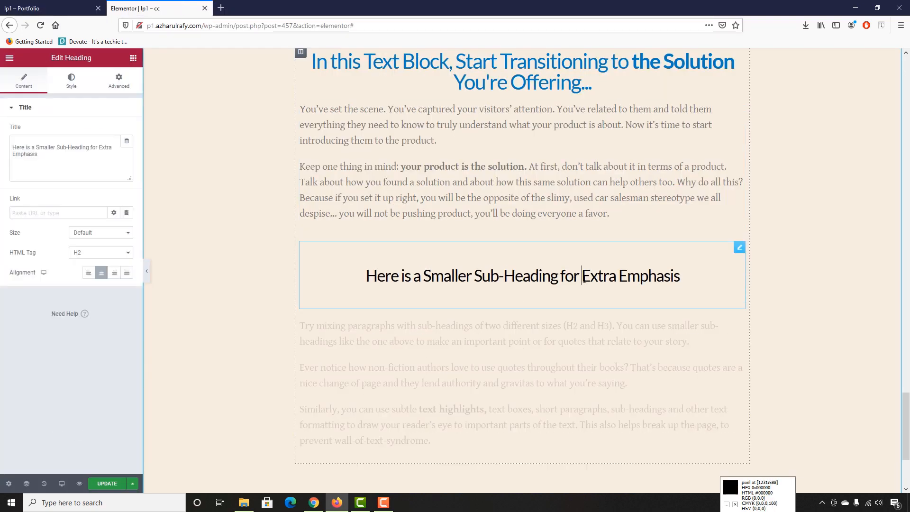
click(101, 150)
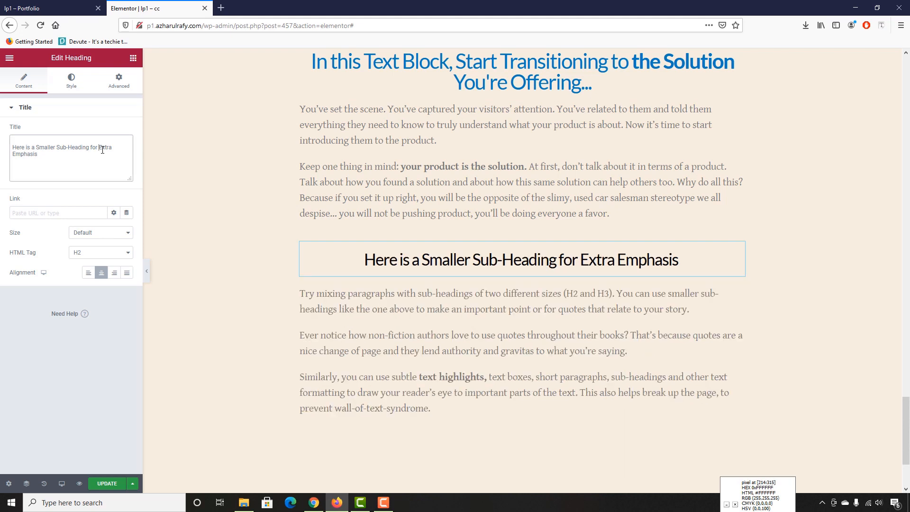
text(<spa)
text(n>)
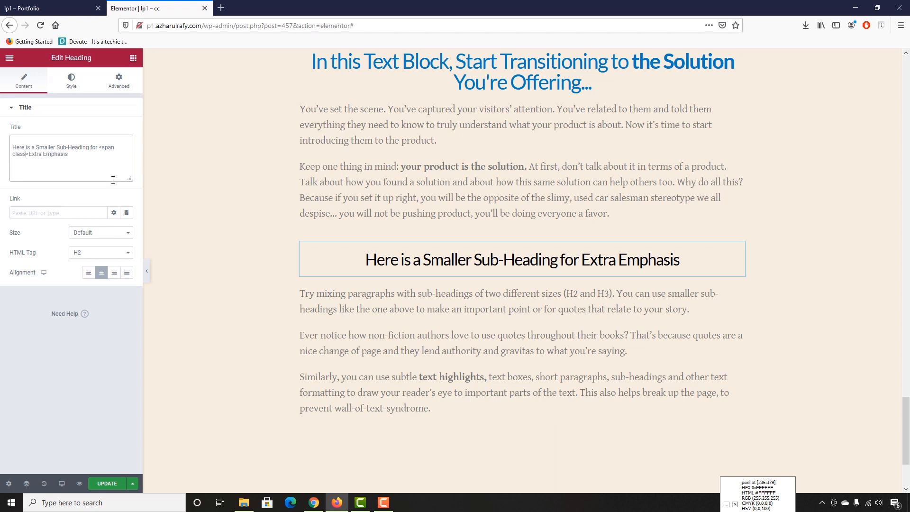
text( class="")
text(big">)
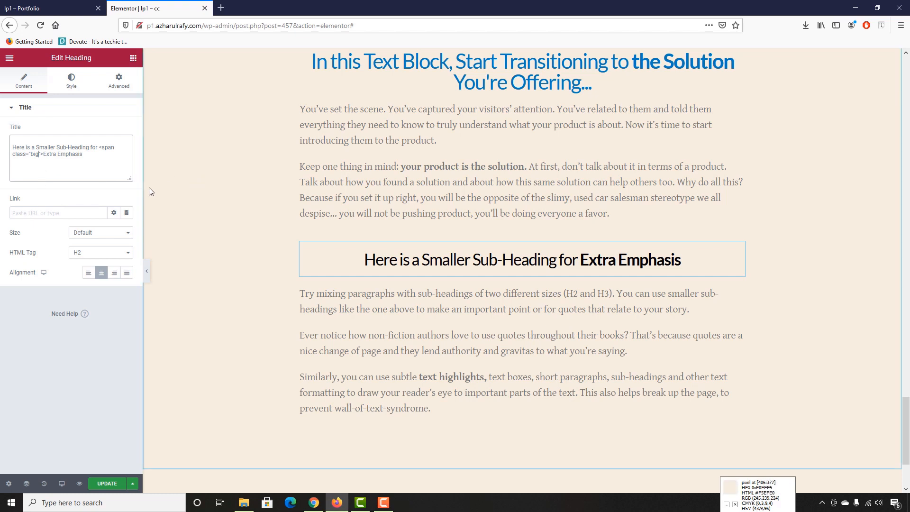
text(</span>)
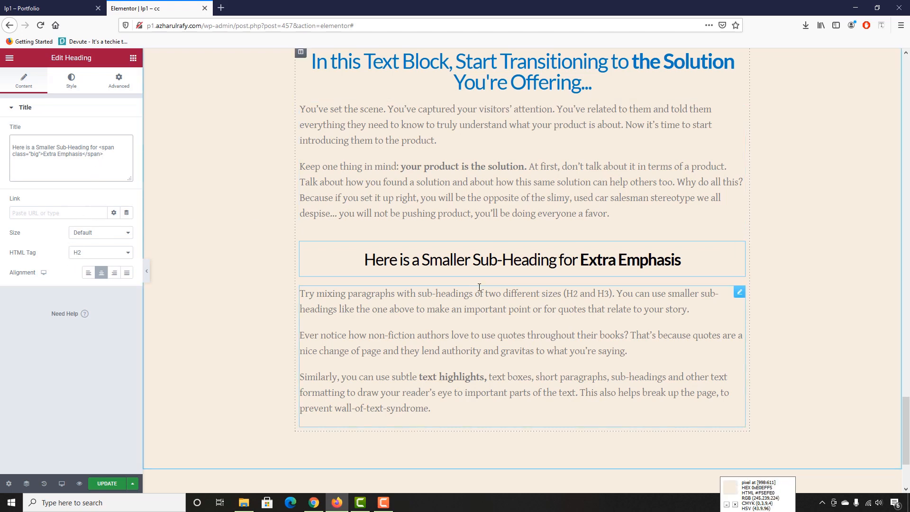
Step: Examine the reference page's BIG REVEAL section, including its headings, paragraphs, numbered points and product image, against the page being built
scroll(480, 289, down, 1)
click(47, 8)
scroll(265, 317, down, 3)
scroll(480, 243, down, 2)
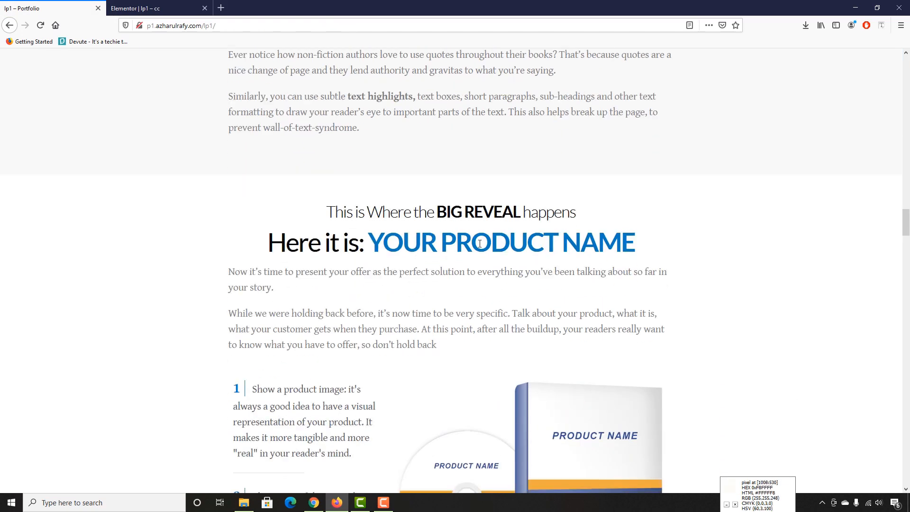
scroll(253, 229, down, 2)
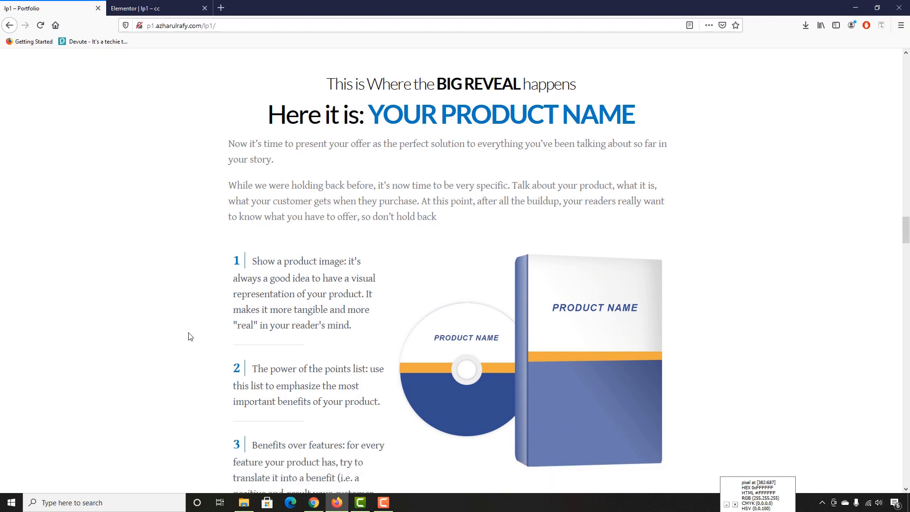
scroll(280, 344, down, 3)
scroll(280, 344, up, 4)
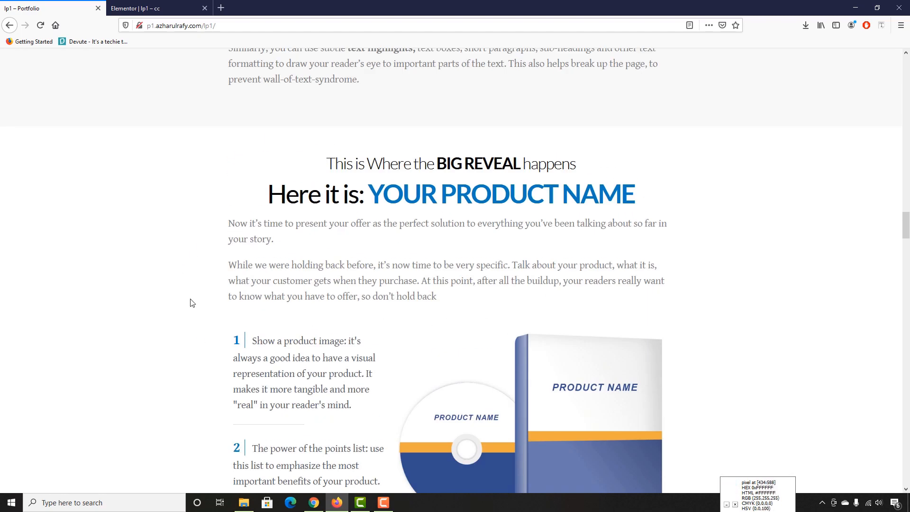
scroll(356, 229, down, 2)
scroll(266, 142, up, 1)
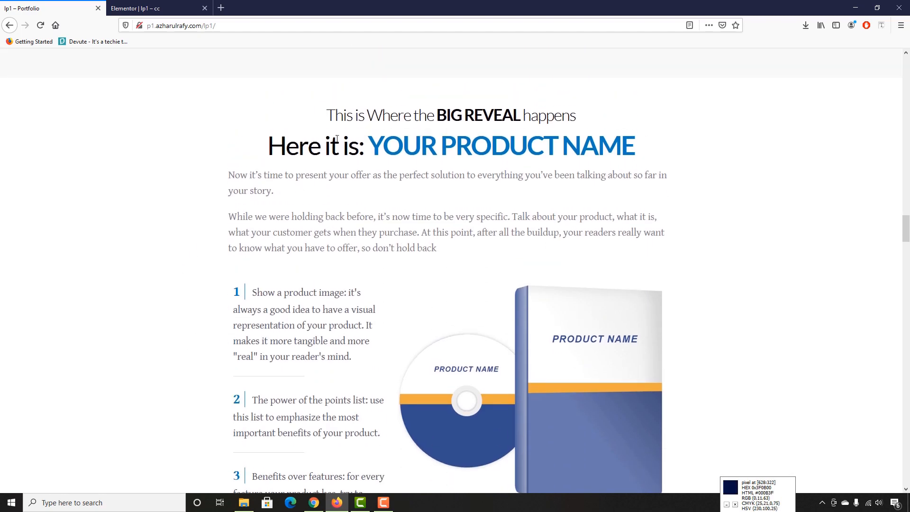
click(141, 3)
scroll(229, 185, down, 1)
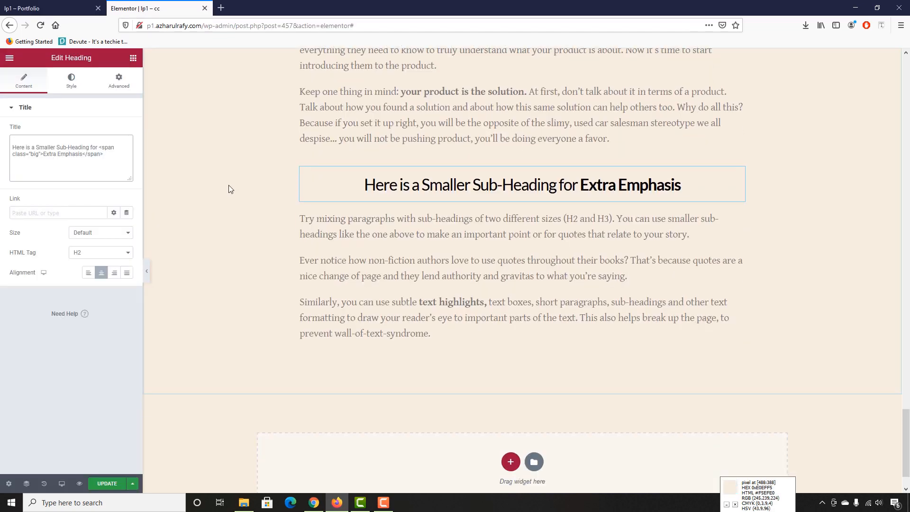
click(13, 6)
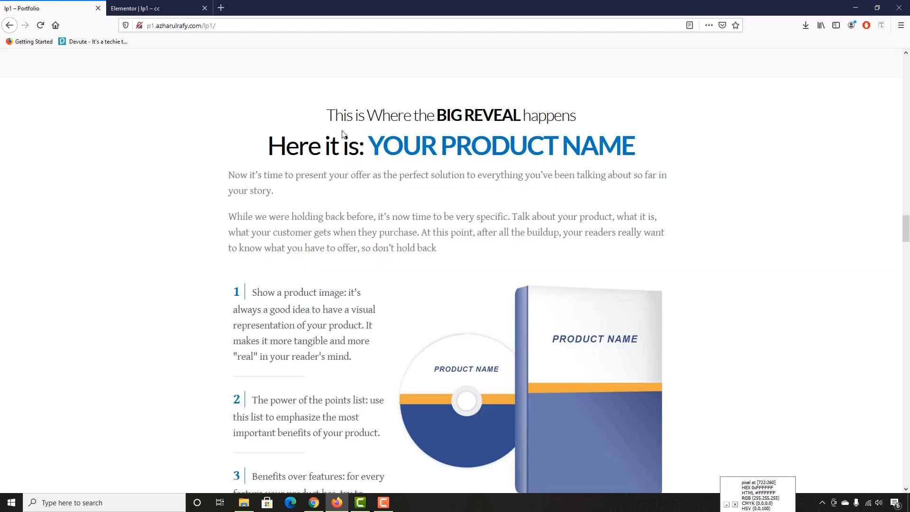
scroll(308, 275, down, 4)
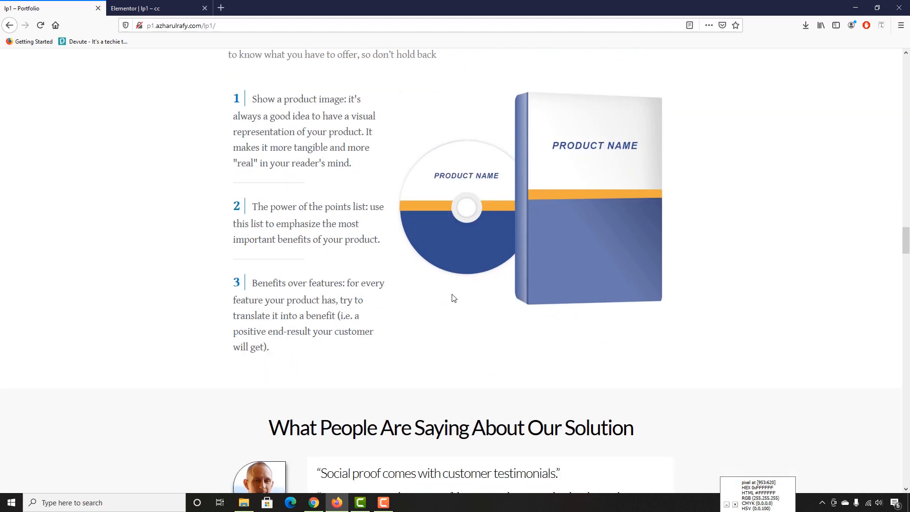
click(156, 5)
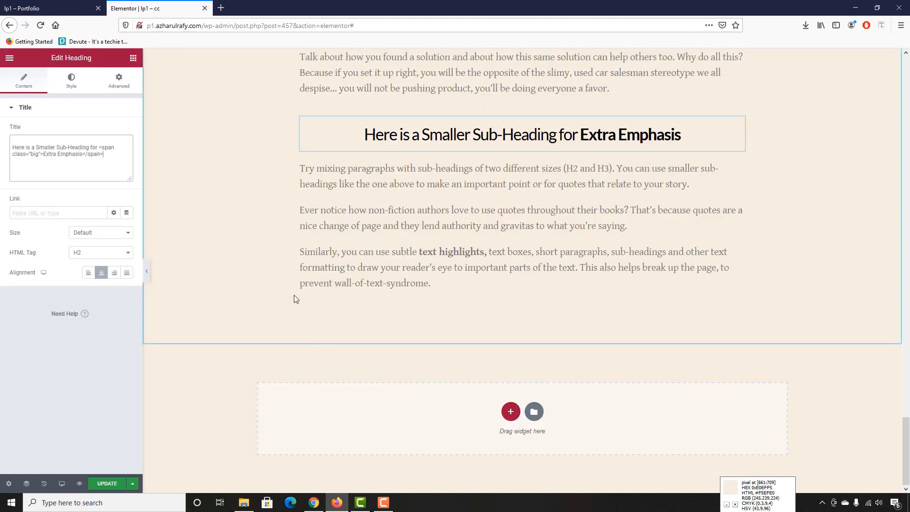
Step: Give the "In this Text Block" section a classic background with colour #F8F8F8, matching the reference page
click(77, 3)
scroll(271, 256, up, 3)
scroll(272, 260, up, 8)
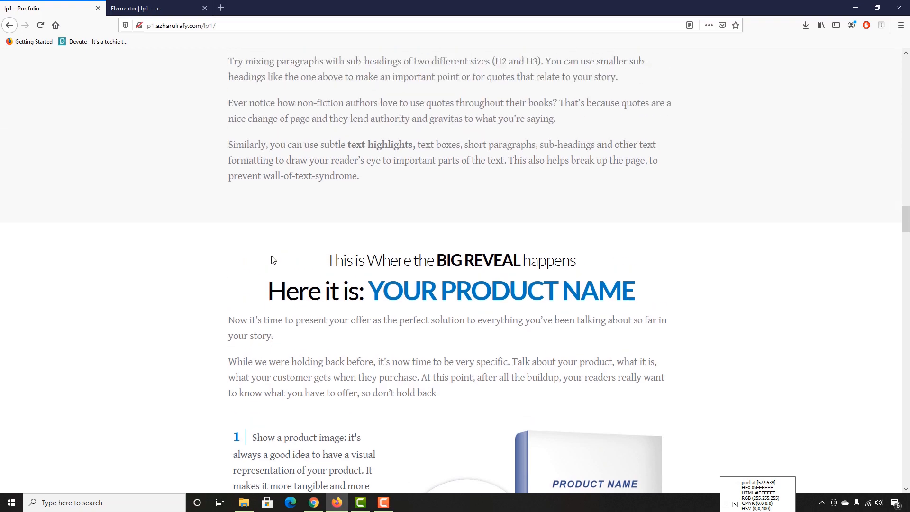
click(142, 8)
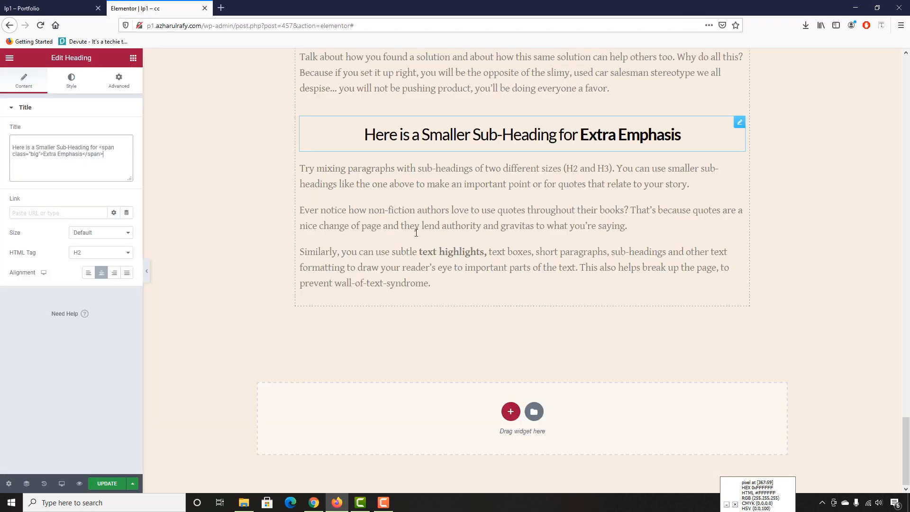
scroll(416, 152, up, 4)
key(ctrl+Tab)
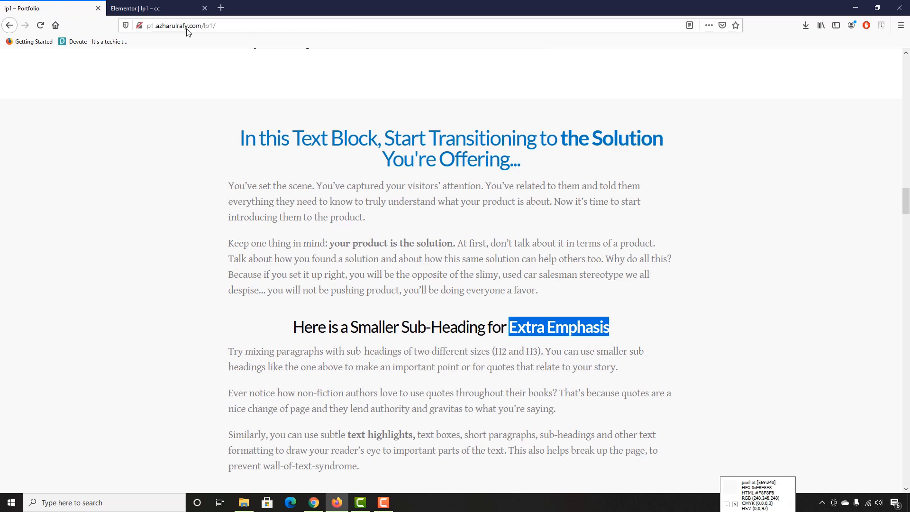
click(166, 4)
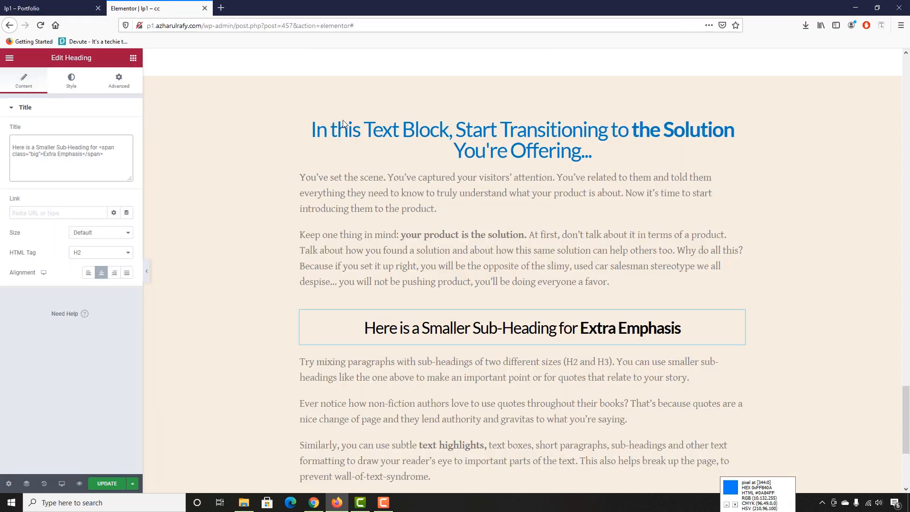
click(522, 71)
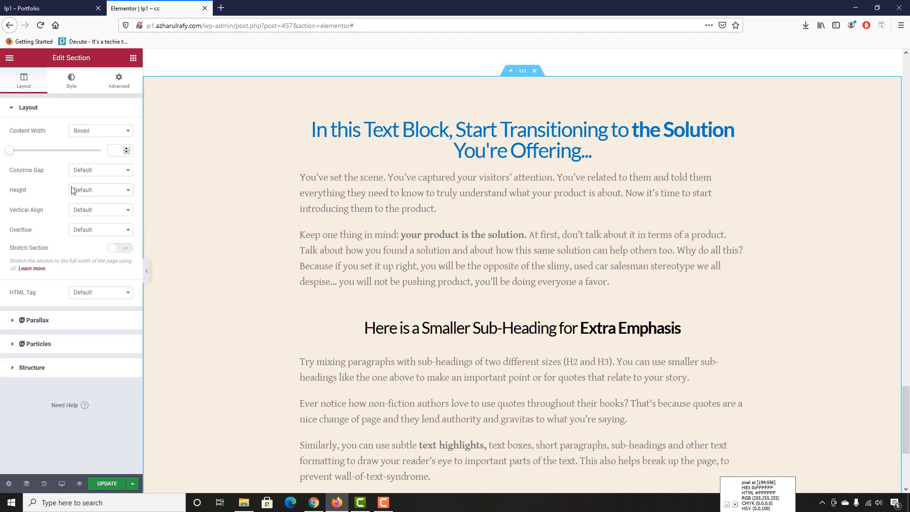
click(70, 82)
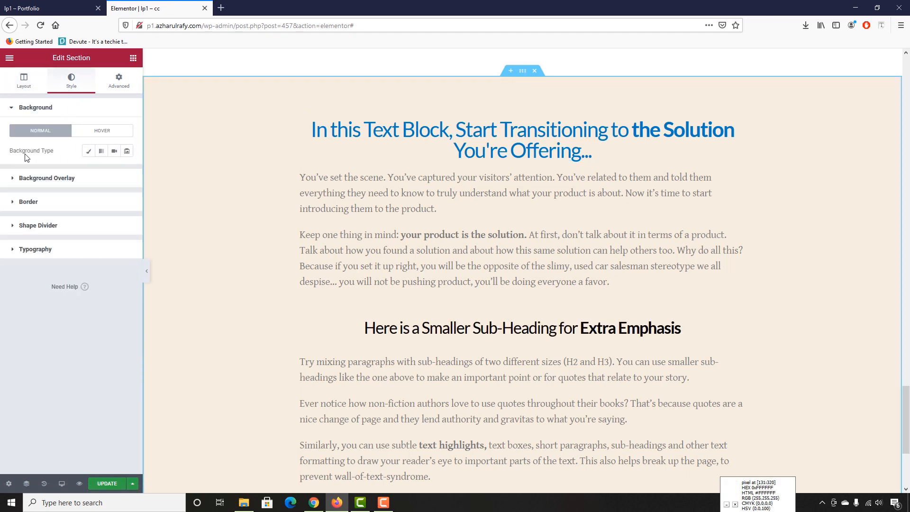
click(87, 151)
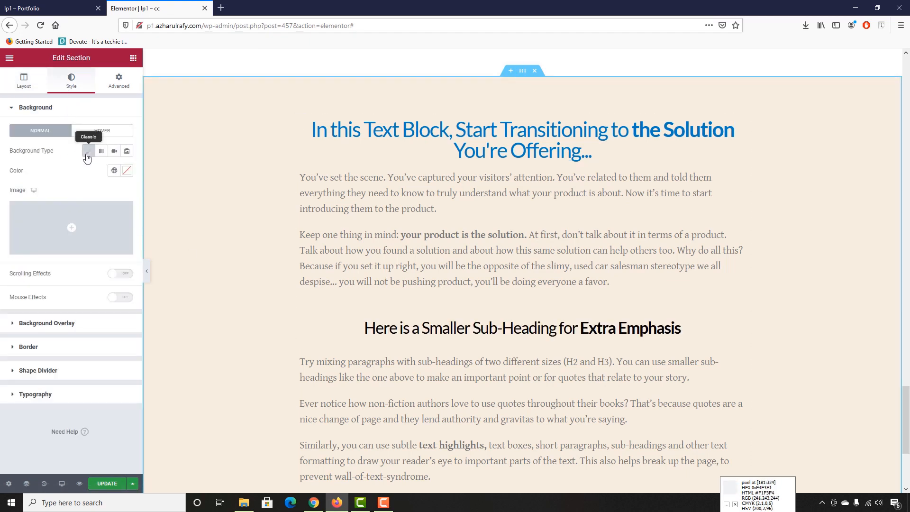
click(127, 170)
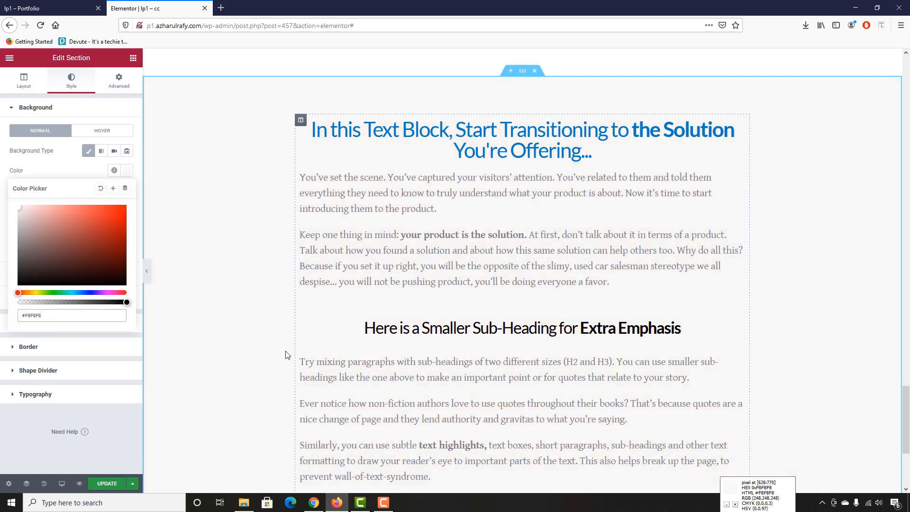
scroll(266, 370, up, 4)
scroll(256, 332, down, 8)
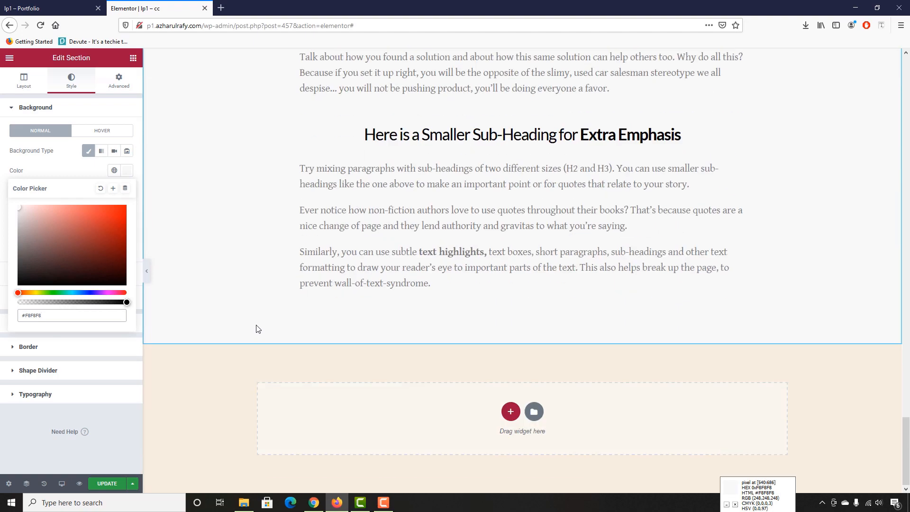
Step: Add a Heading widget in a new section at the end of the page, with a Text Editor widget beneath it
key(ctrl+shift+Tab)
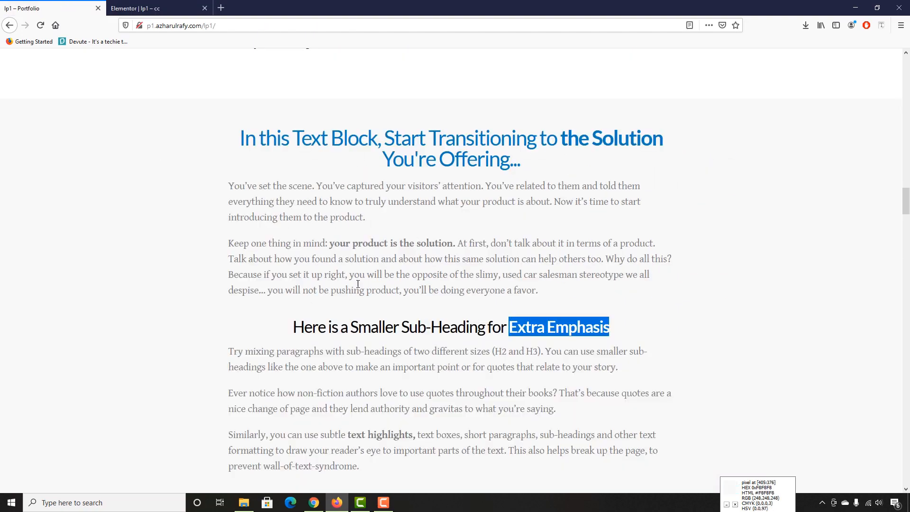
scroll(255, 297, down, 6)
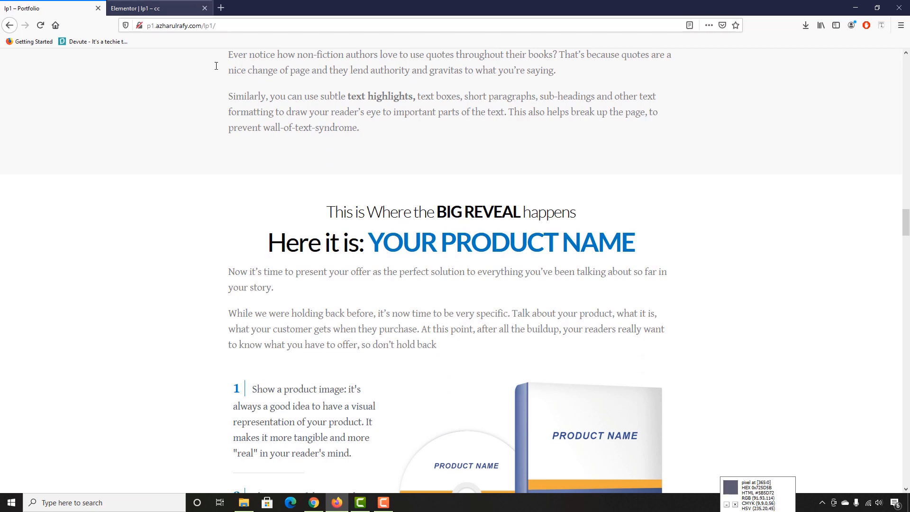
scroll(197, 219, down, 2)
click(142, 8)
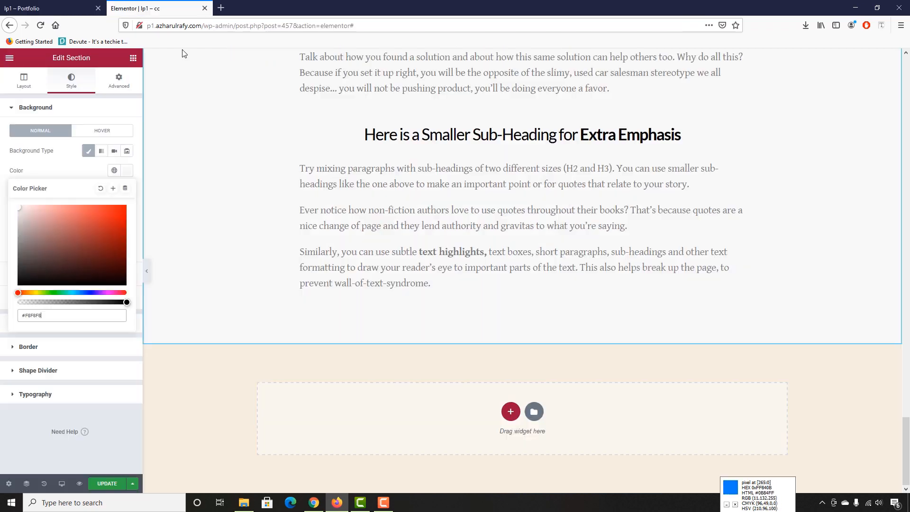
click(134, 57)
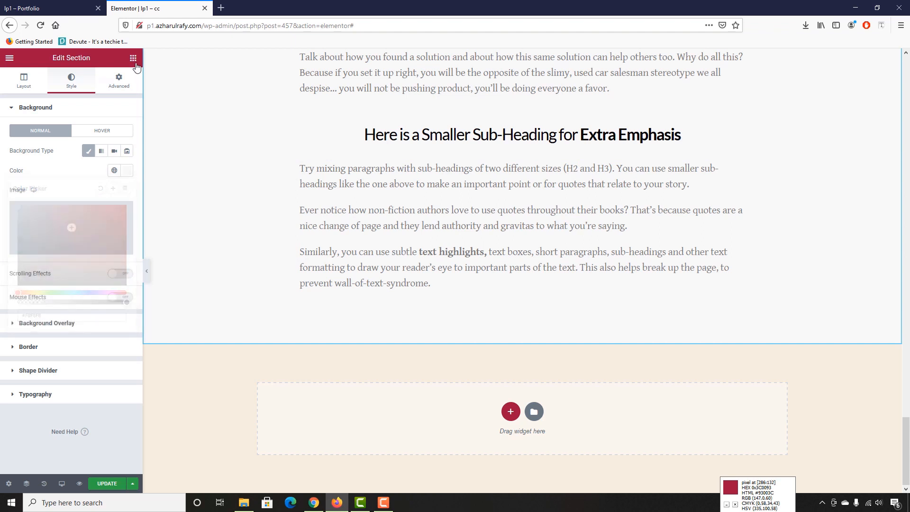
drag(116, 155, 513, 413)
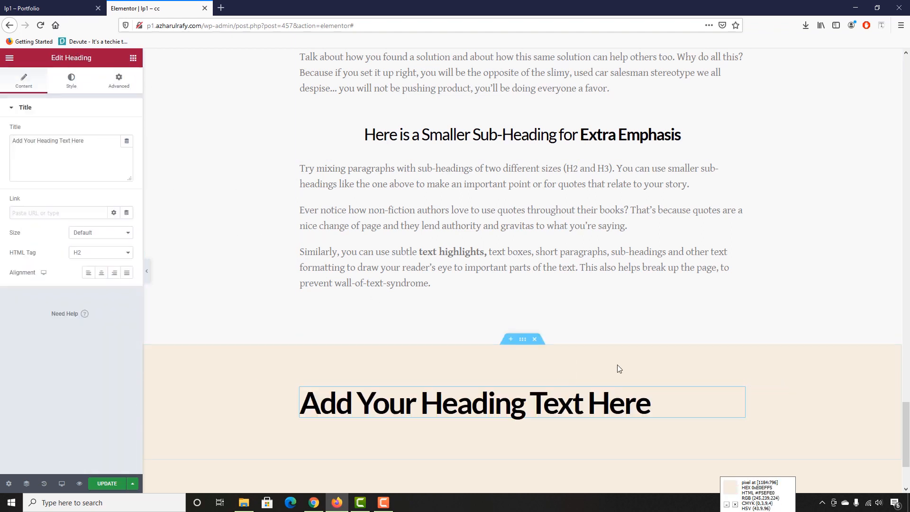
click(134, 58)
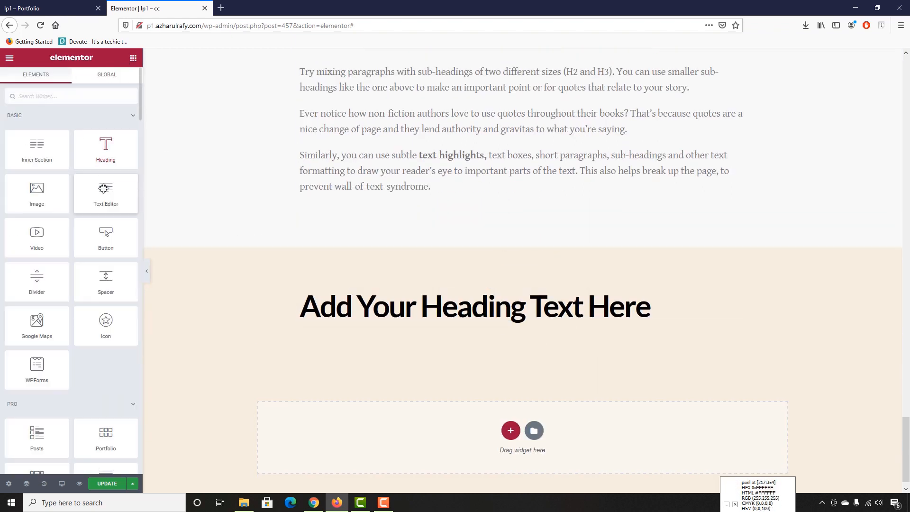
drag(106, 192, 431, 323)
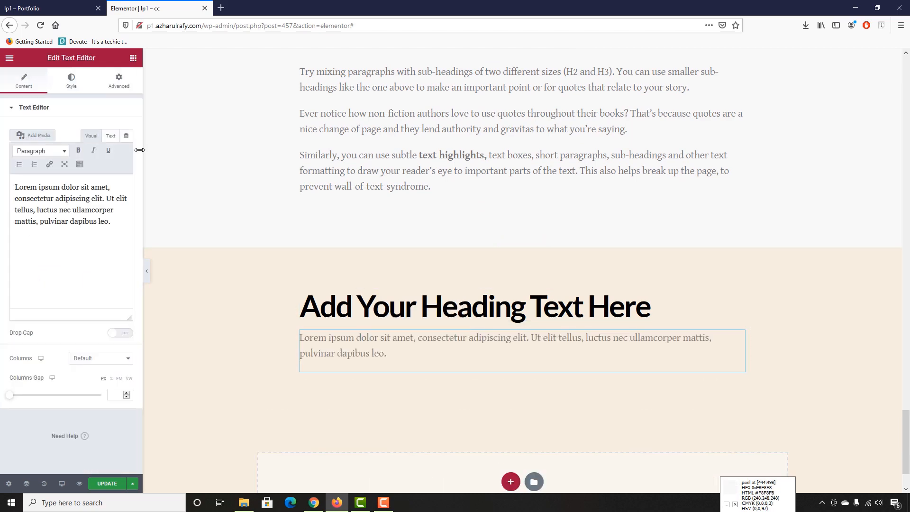
Step: Add a two-column Inner Section below the Text Editor in the new section
click(133, 57)
drag(47, 152, 353, 275)
drag(412, 361, 406, 377)
scroll(195, 382, down, 3)
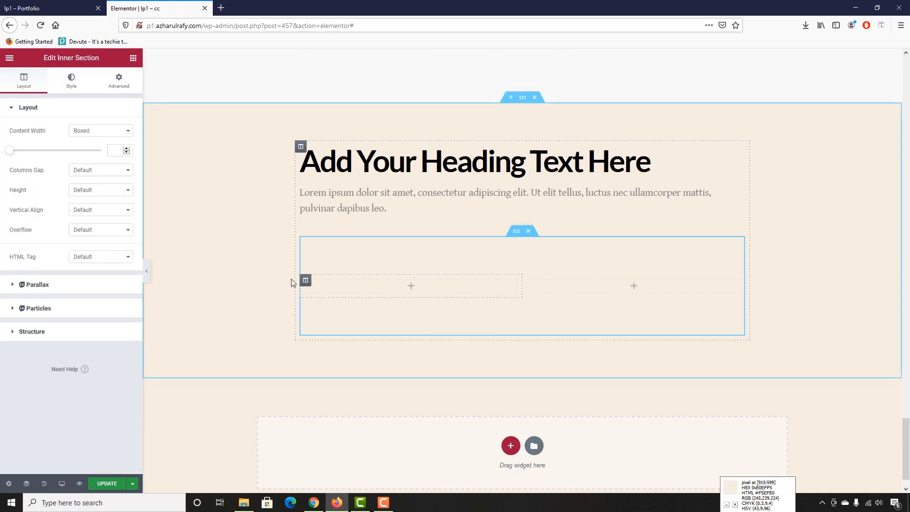
Step: Duplicate the placeholder heading in the new section so it has two headings, like the reference page's BIG REVEAL section
click(28, 8)
scroll(362, 197, up, 1)
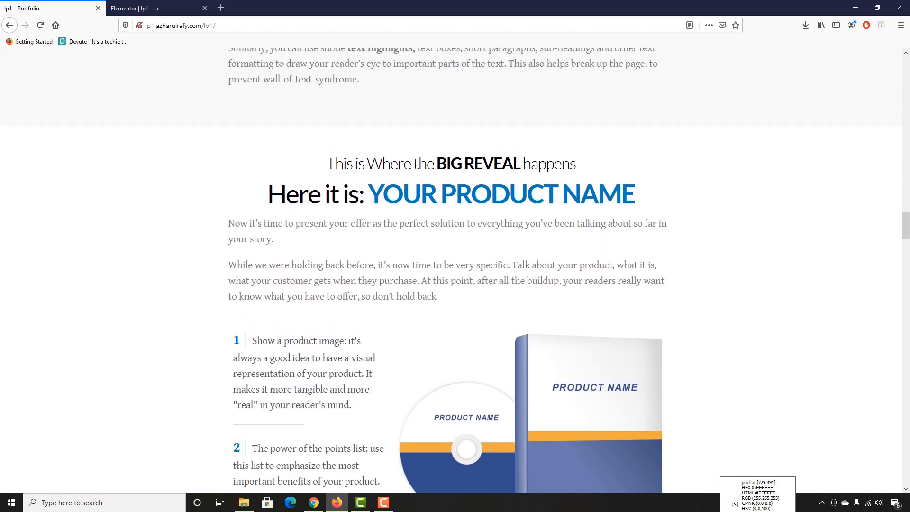
click(142, 8)
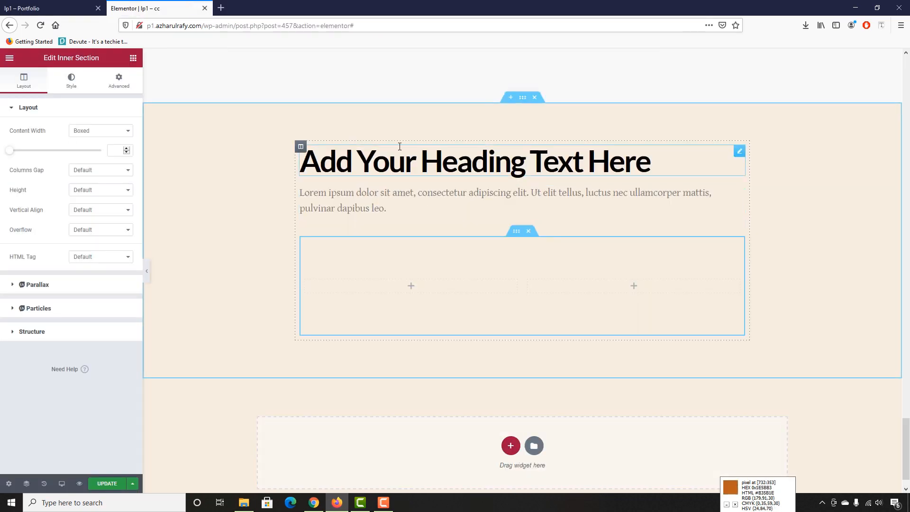
right_click(368, 160)
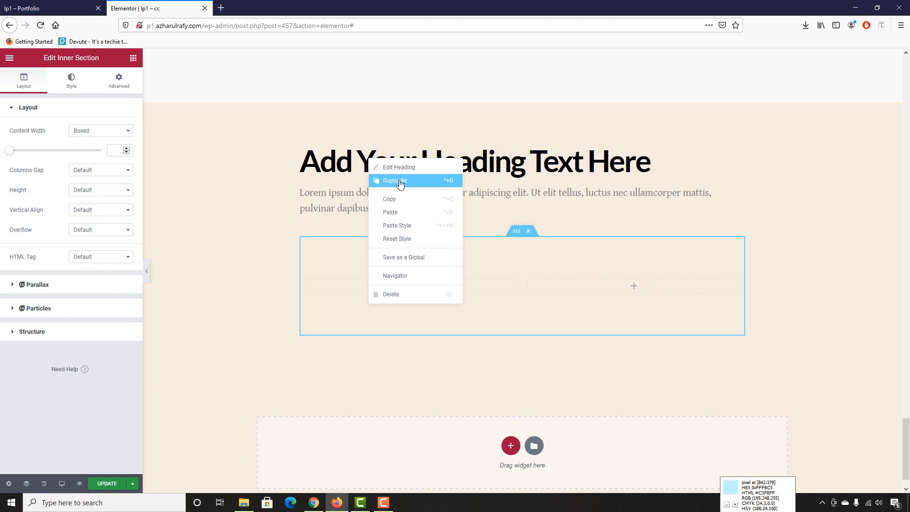
click(407, 181)
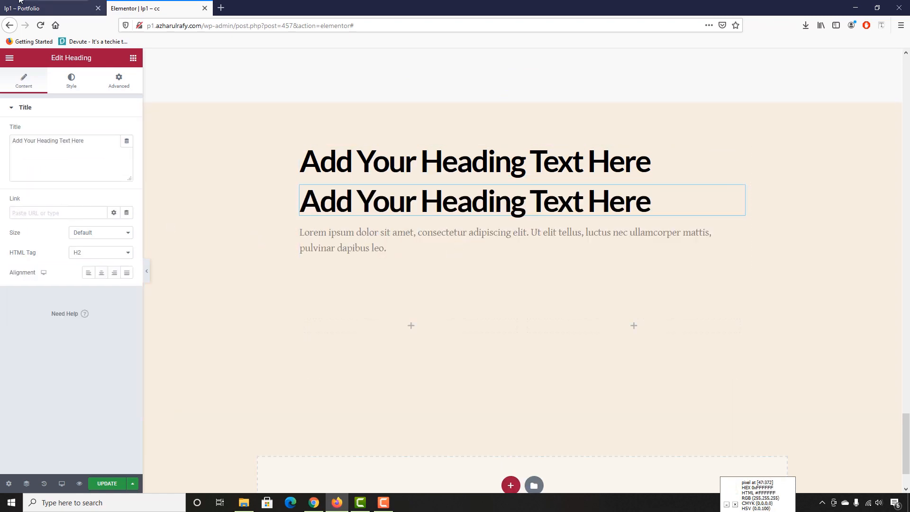
Step: Replace the first placeholder heading's text with "This is Where the BIG REVEAL happens", copied from the reference page
click(52, 8)
triple_click(349, 166)
key(ctrl+c)
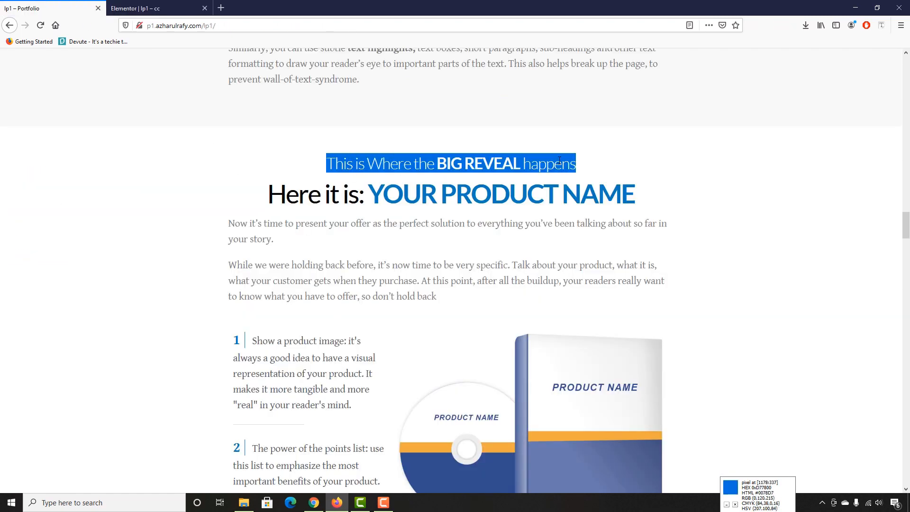
click(137, 8)
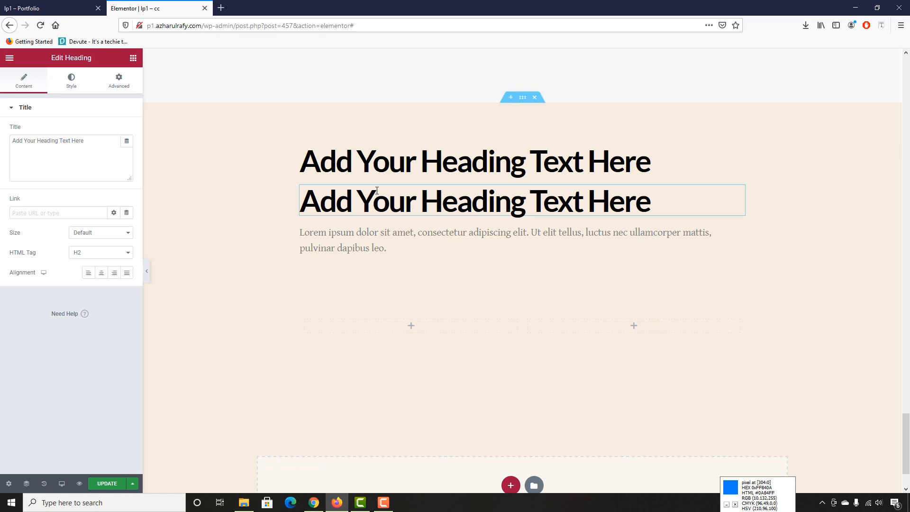
triple_click(78, 141)
key(ctrl+v)
Step: Replace the second placeholder heading's text with "Here it is: YOUR PRODUCT NAME", copied from the reference page
click(52, 8)
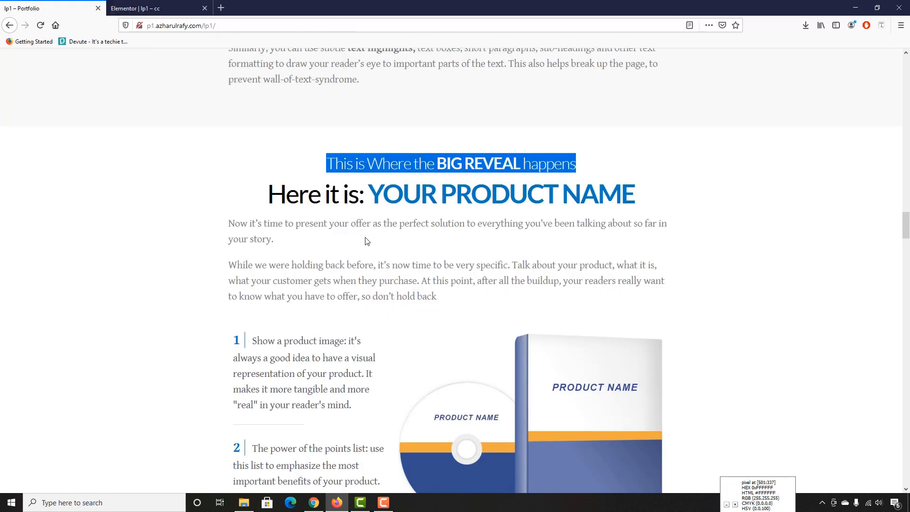
triple_click(294, 202)
key(ctrl+c)
click(142, 8)
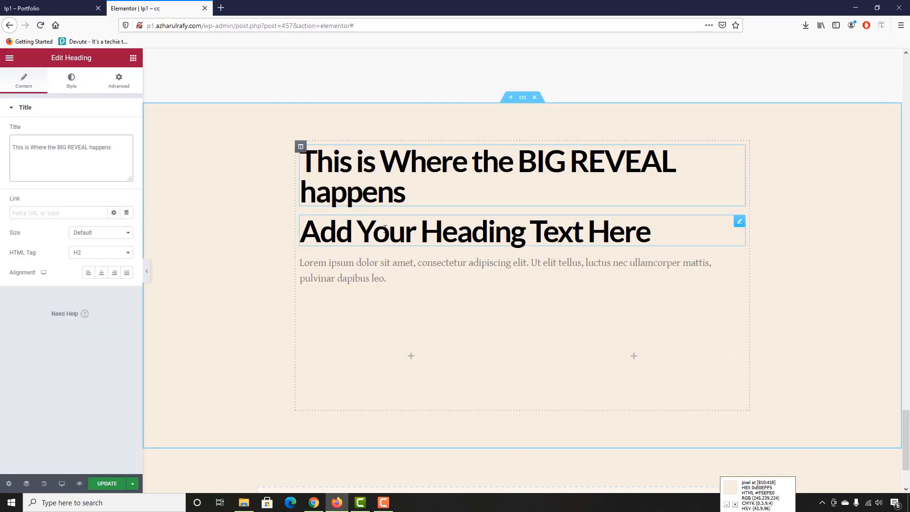
click(649, 232)
triple_click(62, 162)
key(ctrl+v)
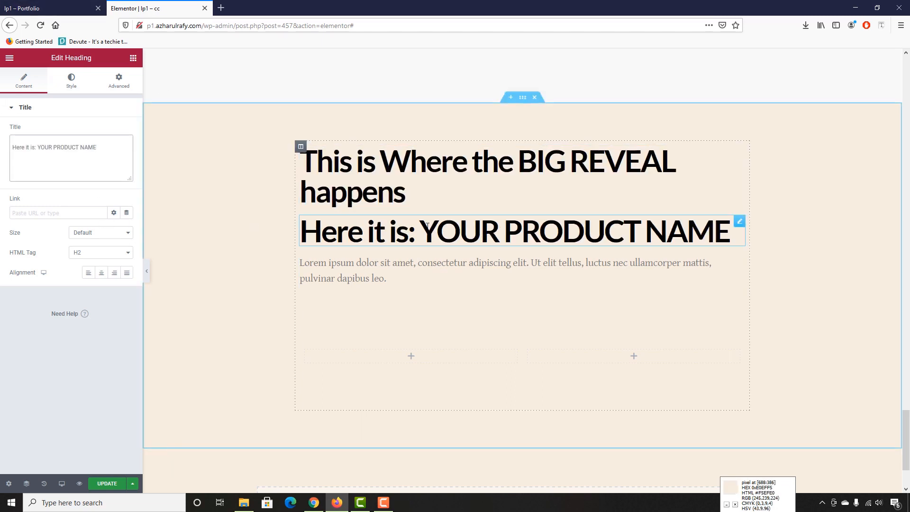
Step: Inspect the reference page's "This is Where the BIG REVEAL happens" heading with Font Finder to read its size and weight
key(ctrl+Page_Up)
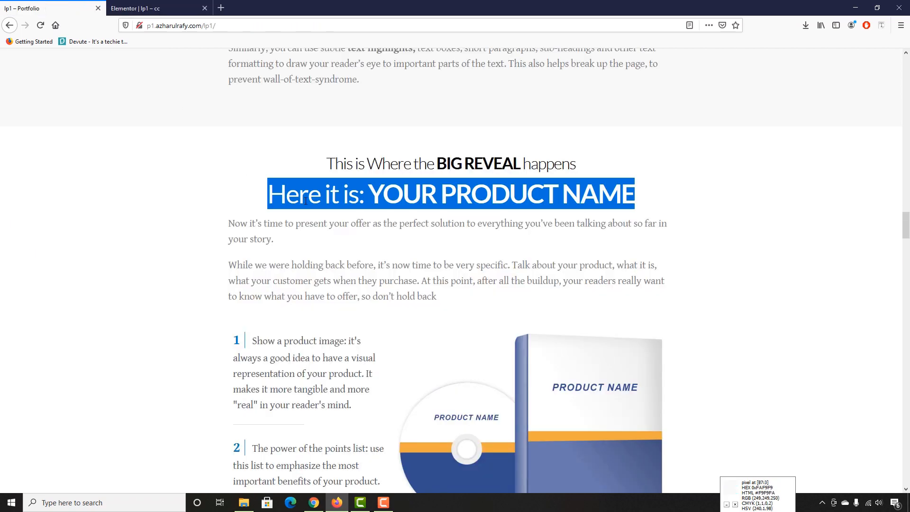
double_click(341, 163)
click(500, 176)
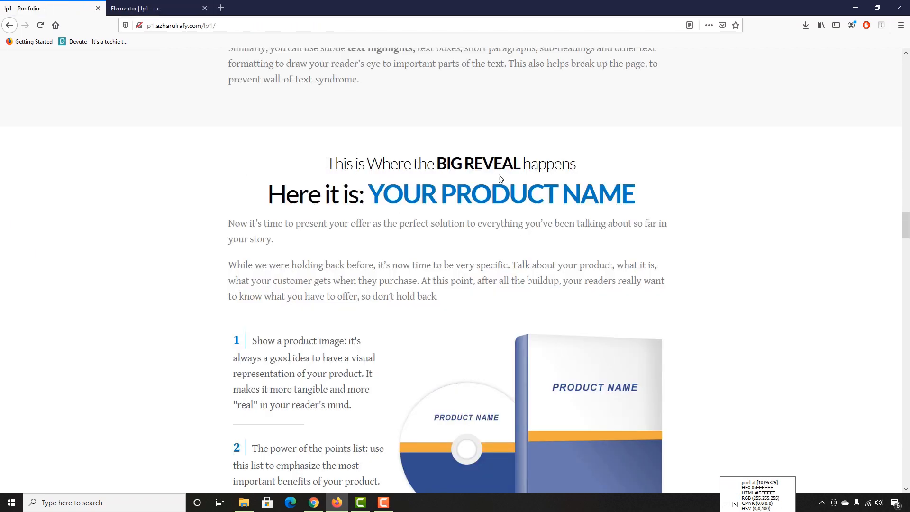
click(884, 26)
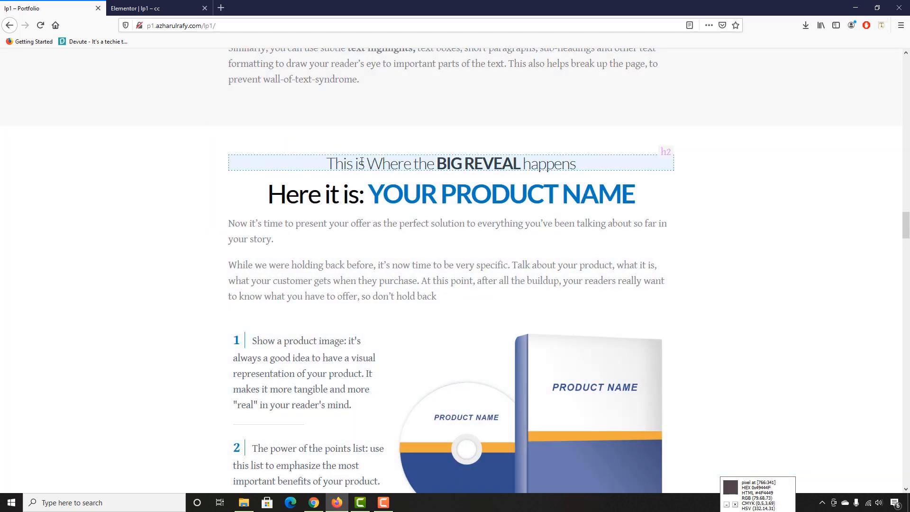
click(361, 161)
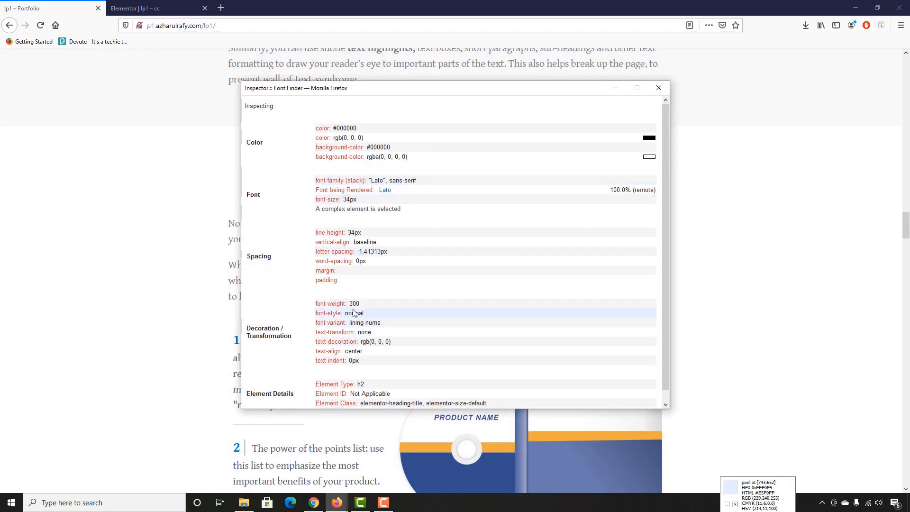
click(659, 88)
Step: Style the "This is Where the BIG REVEAL happens" heading with a 34 px size, weight 300 and centred alignment
click(169, 6)
click(418, 185)
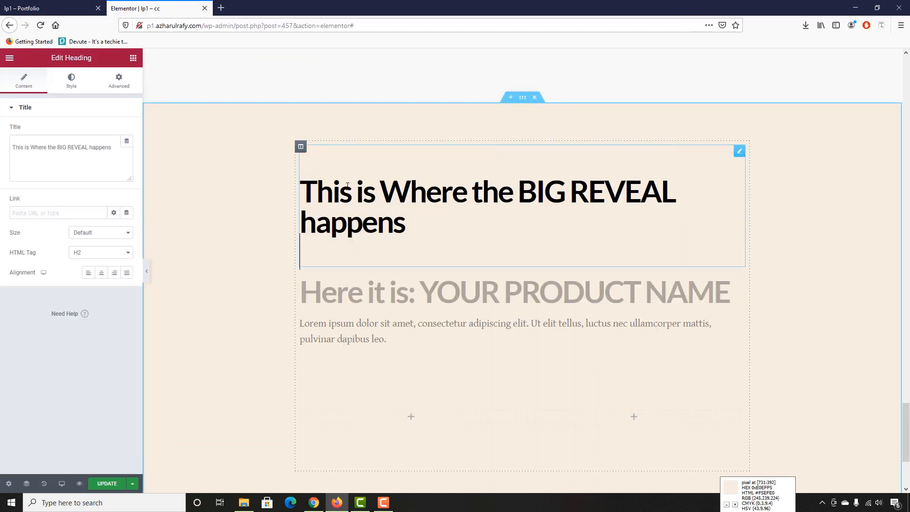
click(71, 81)
click(126, 151)
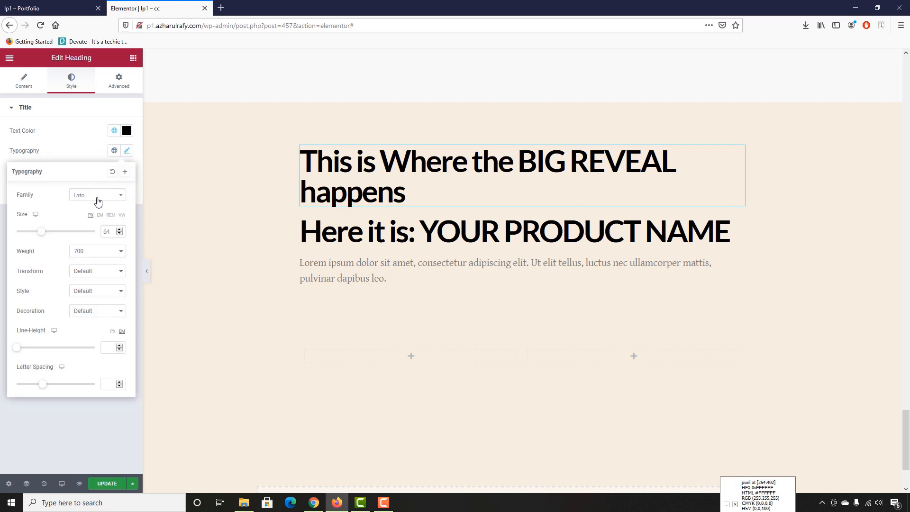
click(98, 196)
click(97, 198)
click(106, 230)
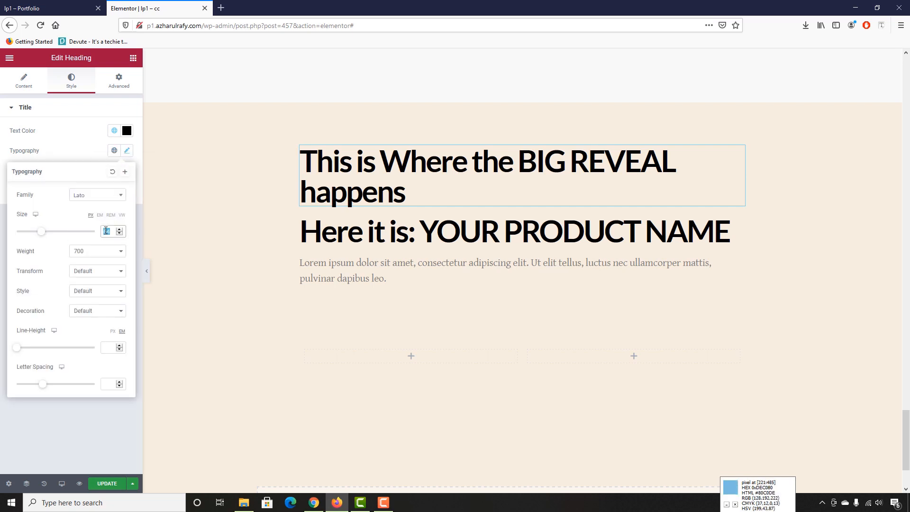
text(34)
click(104, 256)
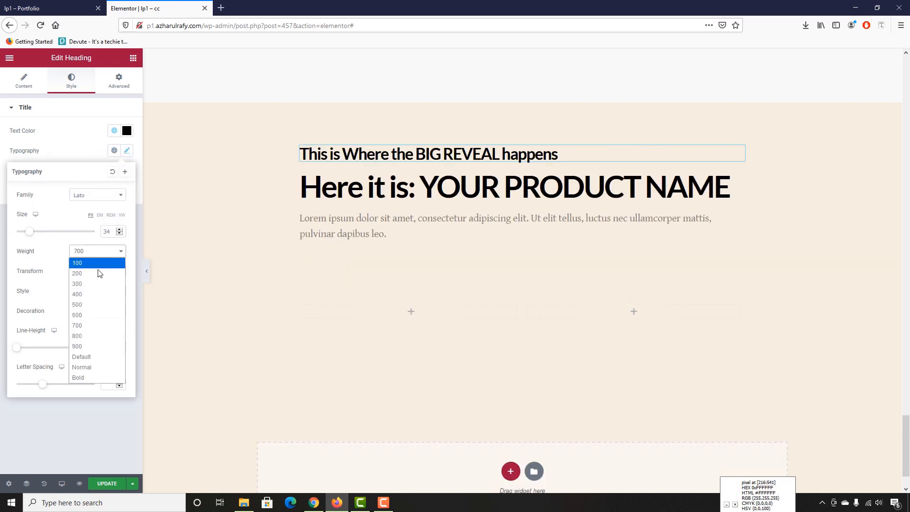
click(92, 287)
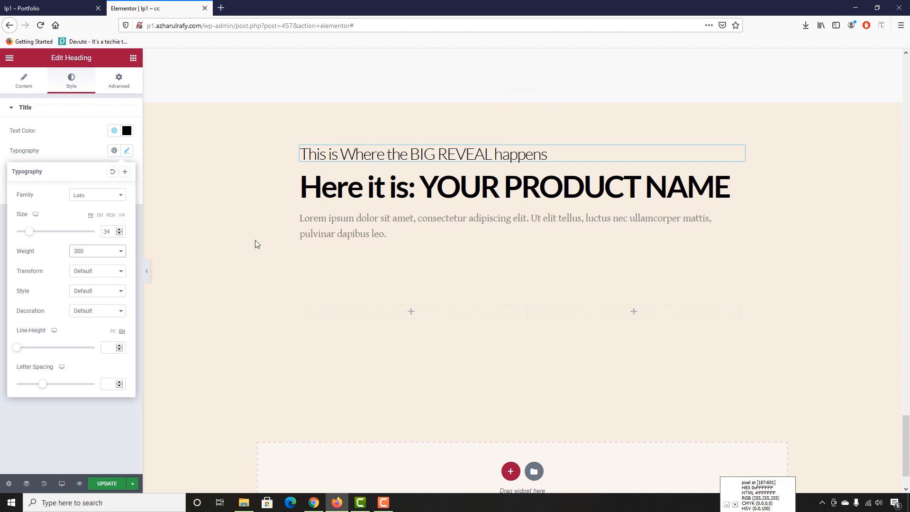
click(31, 405)
click(26, 84)
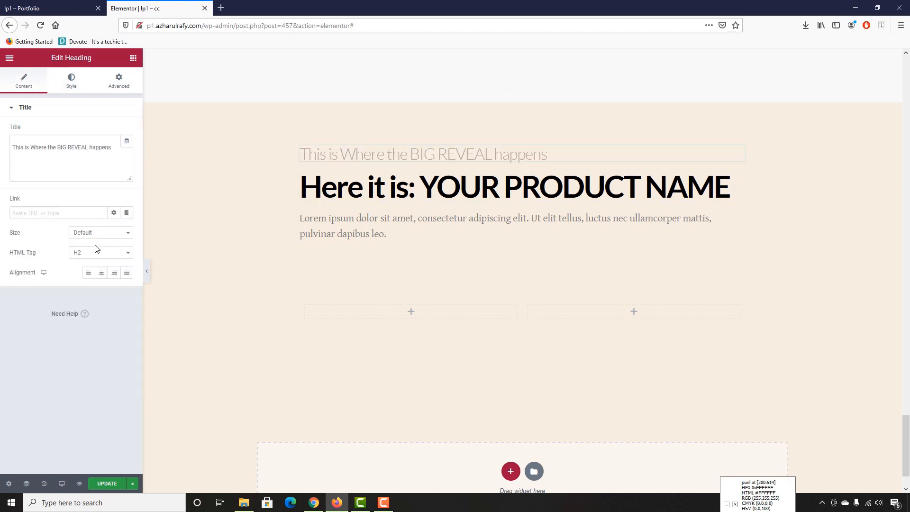
click(102, 273)
Step: Wrap the words BIG REVEAL in the first heading's title in <span class="big"> and </span> tags, as emphasised on the reference page
click(41, 10)
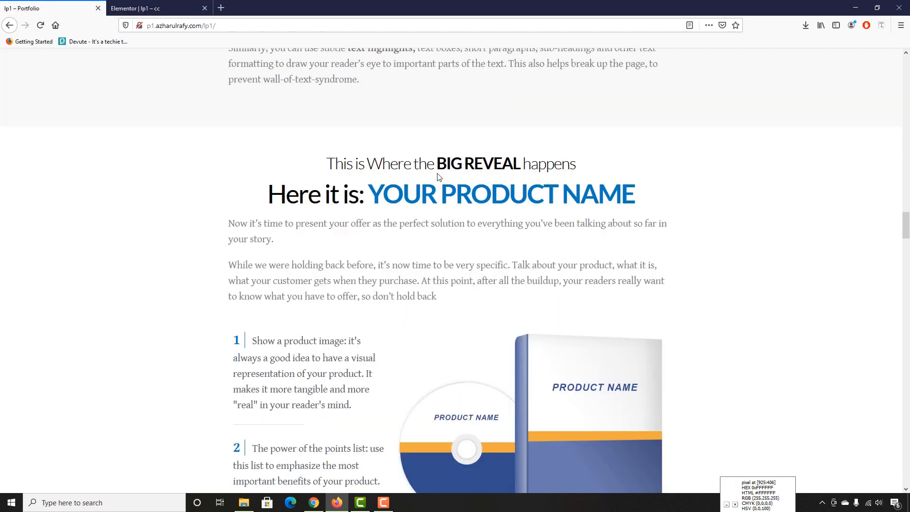
double_click(460, 165)
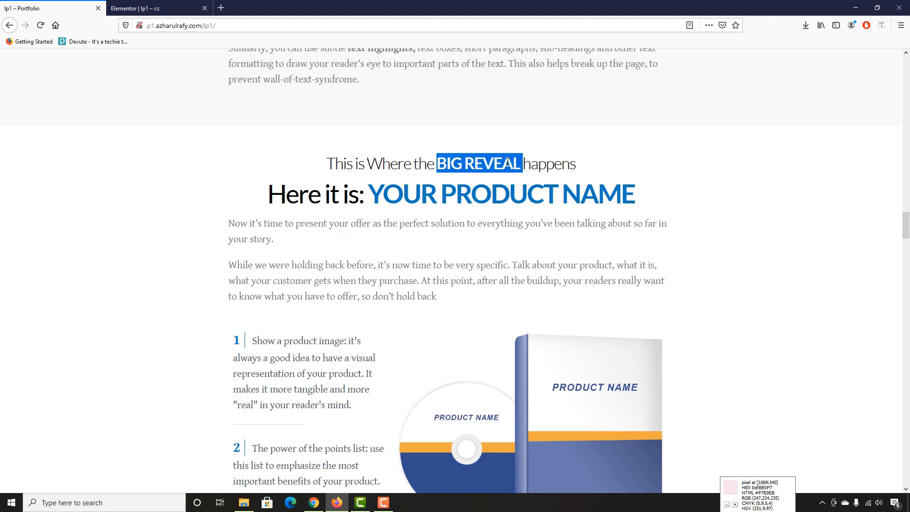
click(460, 165)
click(138, 8)
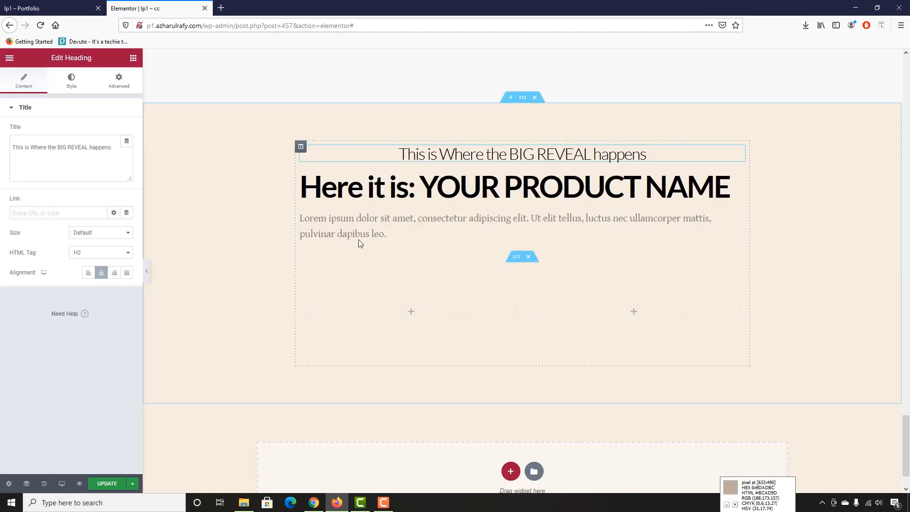
click(515, 159)
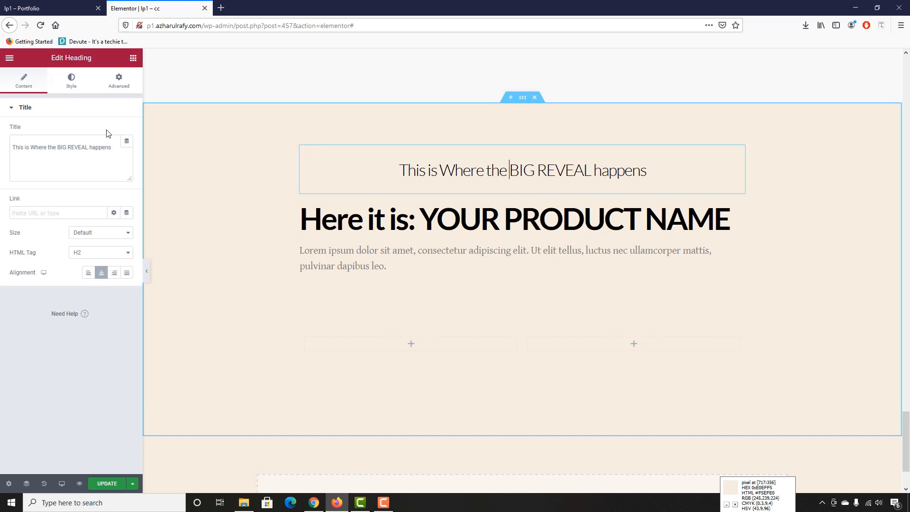
click(58, 149)
text(<span>)
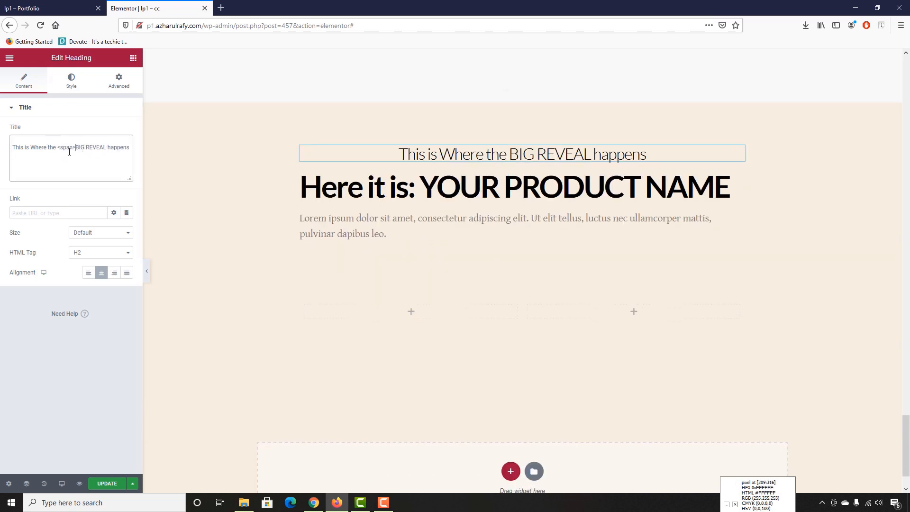
click(73, 149)
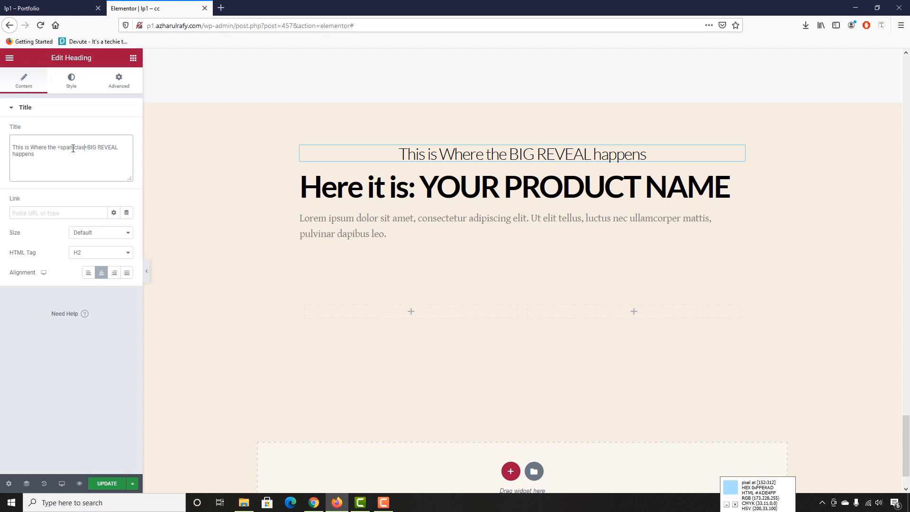
text(class=""big)
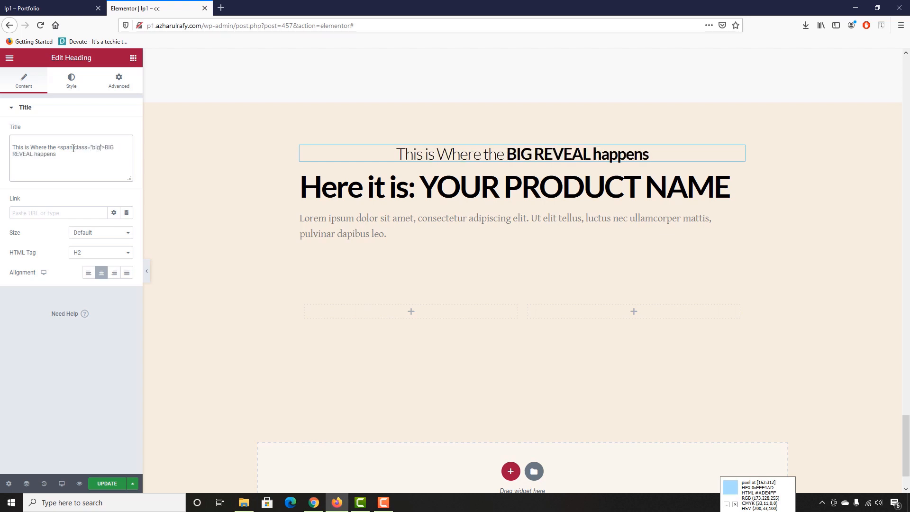
click(33, 154)
text(</)
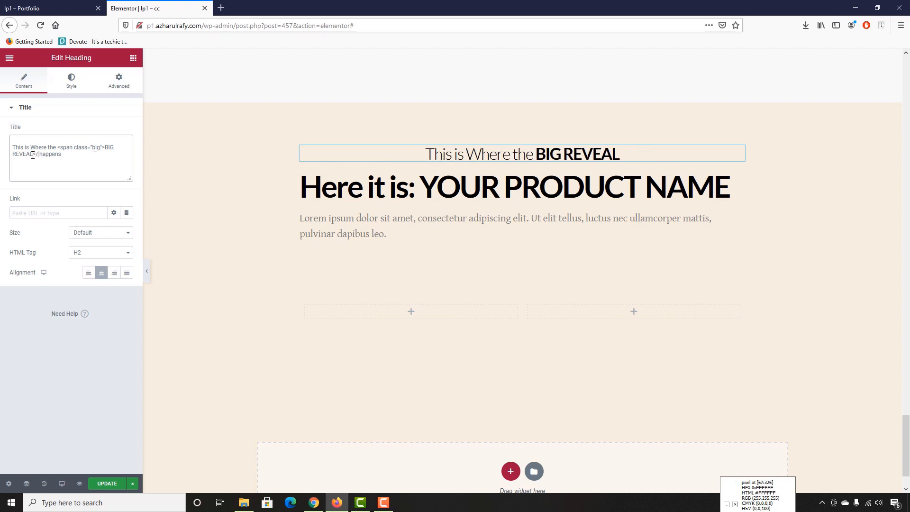
text(span>)
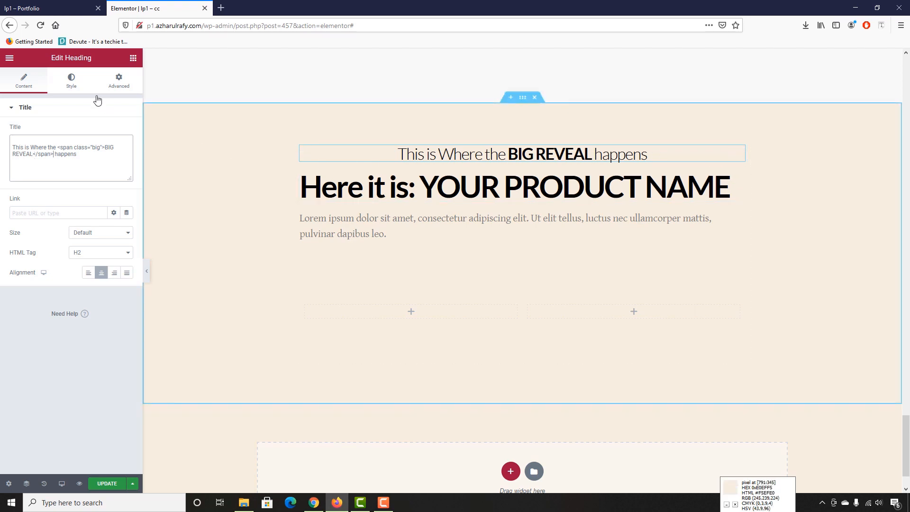
Step: Inspect the reference page's "Here it is: YOUR PRODUCT NAME" heading with Font Finder to read its size and weight
click(49, 11)
drag(283, 195, 497, 196)
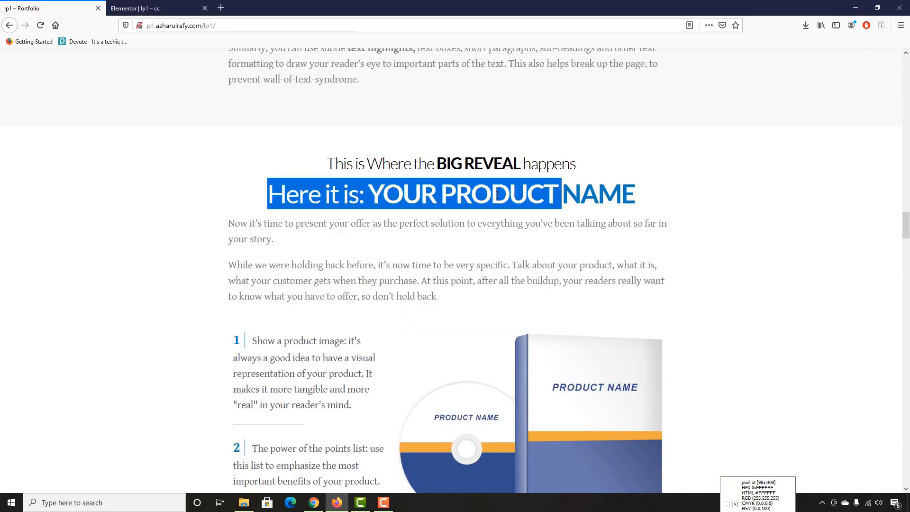
click(335, 194)
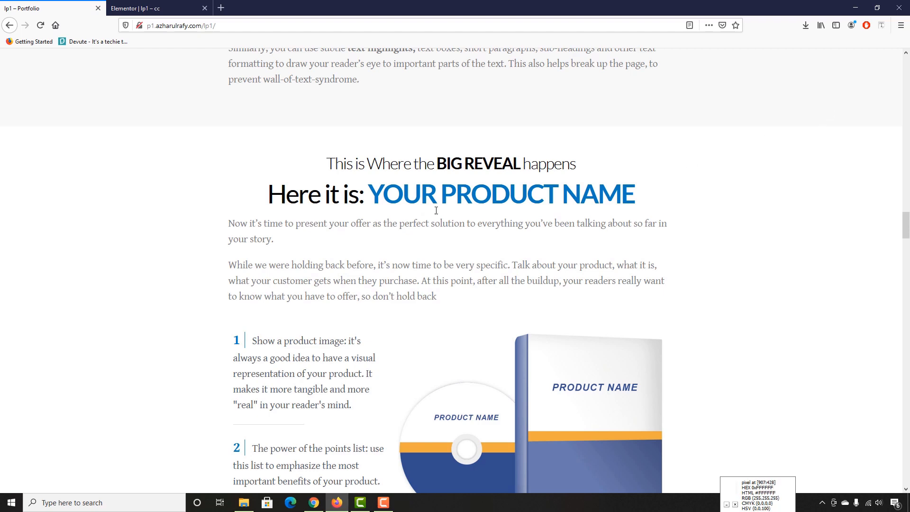
click(884, 27)
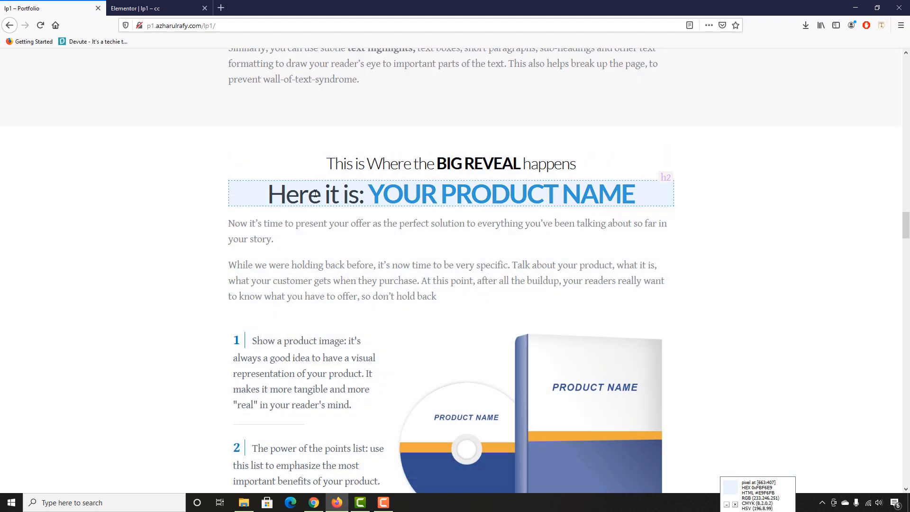
click(315, 193)
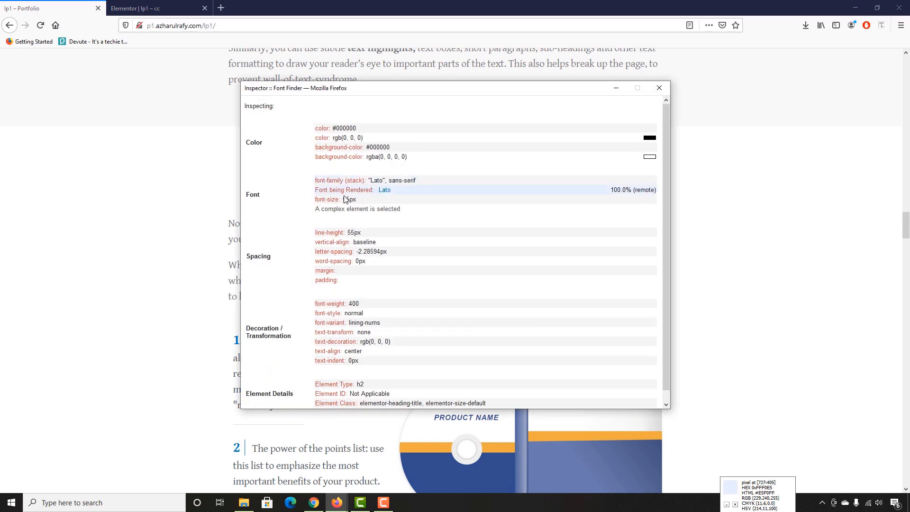
click(656, 93)
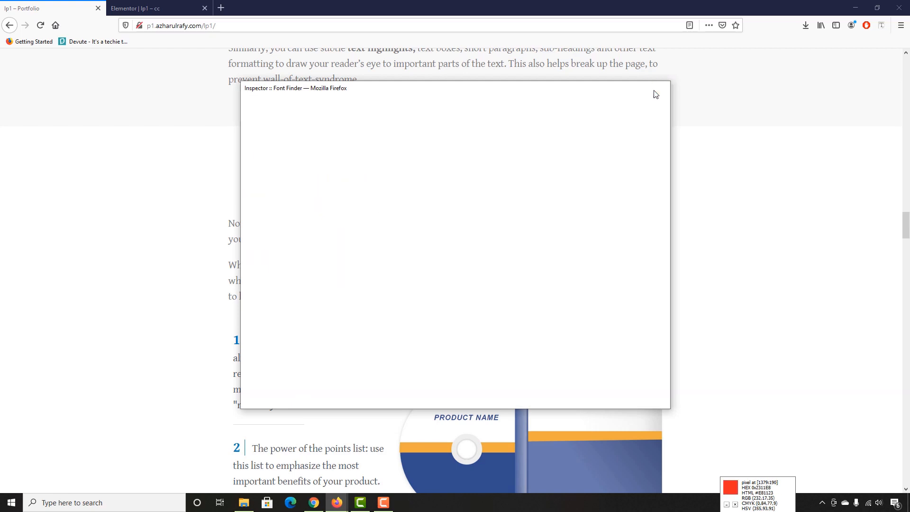
Step: Set the "Here it is: YOUR PRODUCT NAME" heading's font size to 55 px
click(142, 8)
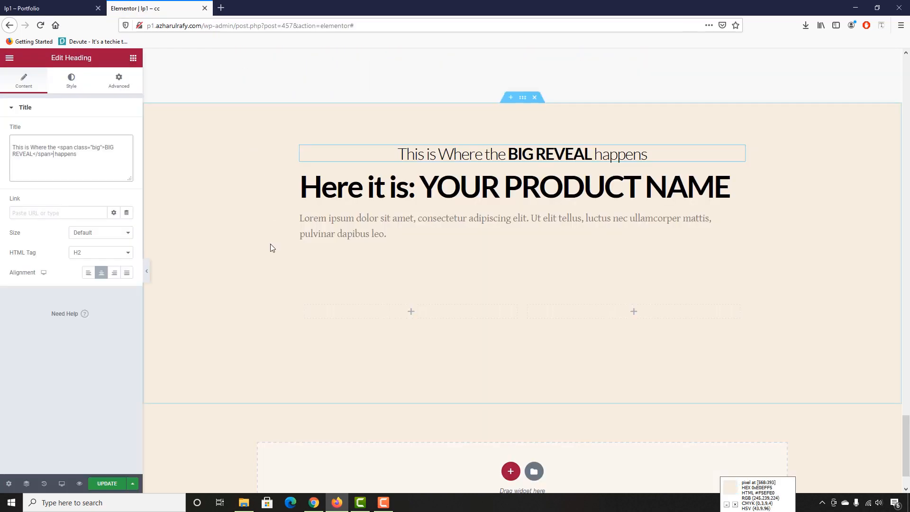
click(357, 192)
click(71, 81)
click(128, 150)
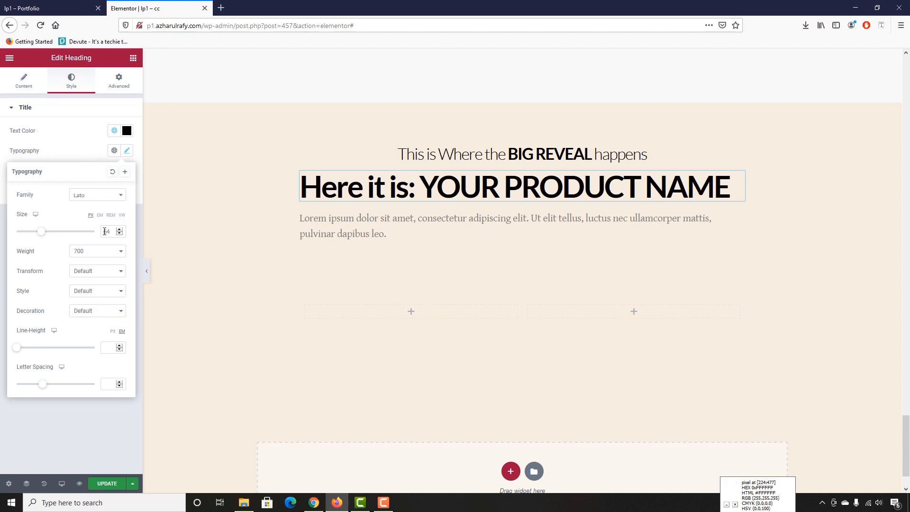
drag(105, 231, 112, 234)
text(55)
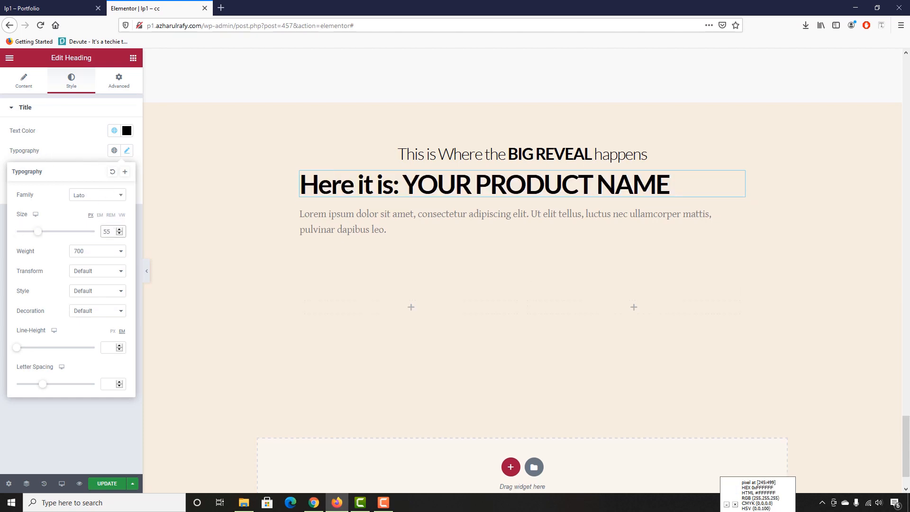
Step: Inspect the reference page's "Here it is:" heading again with Font Finder to read its font weight
key(ctrl+Tab)
click(881, 25)
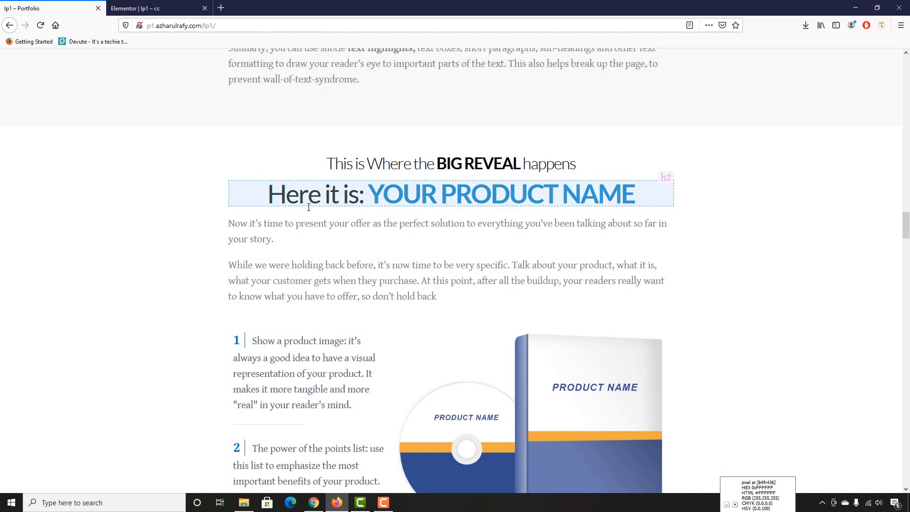
click(310, 204)
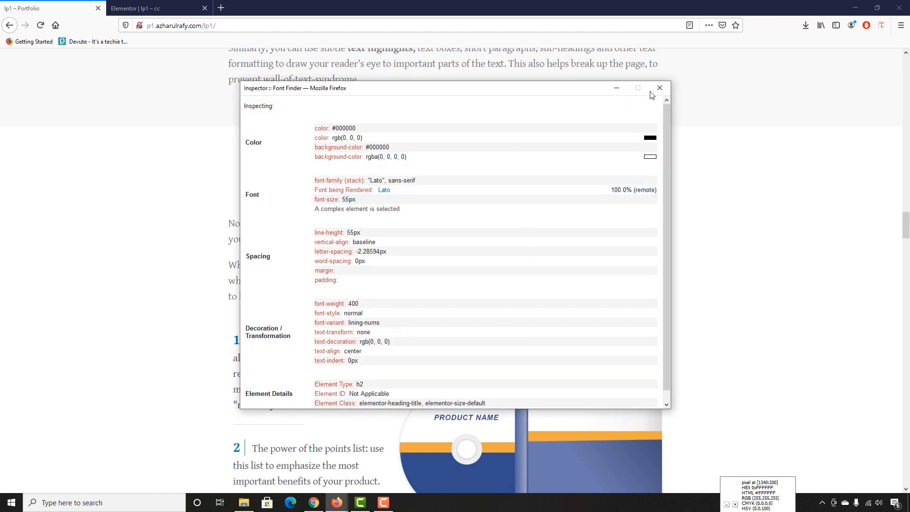
click(659, 87)
key(ctrl+Tab)
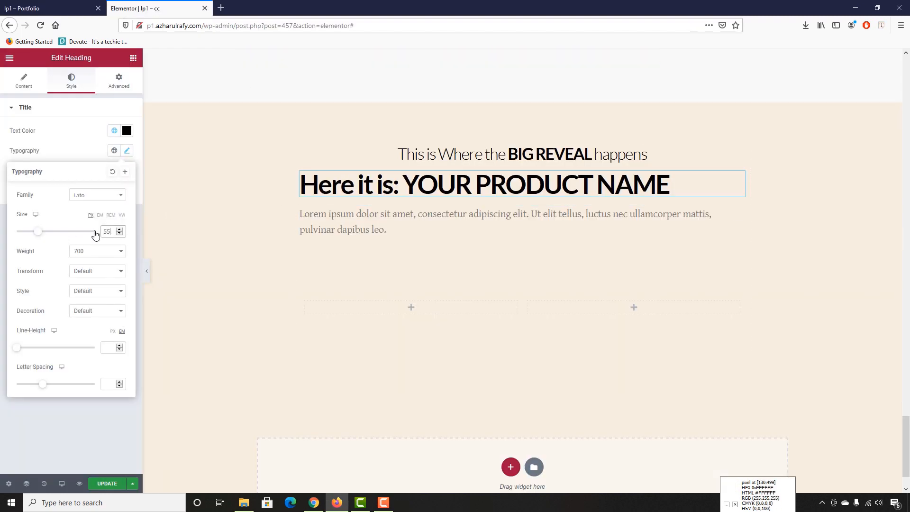
Step: Set the "Here it is: YOUR PRODUCT NAME" heading's weight to 400 and centre its alignment
click(85, 256)
click(79, 294)
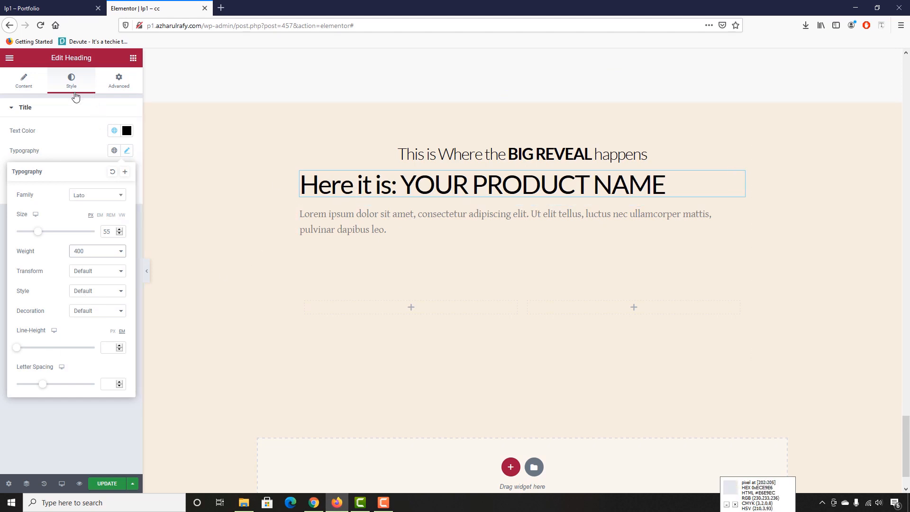
click(26, 88)
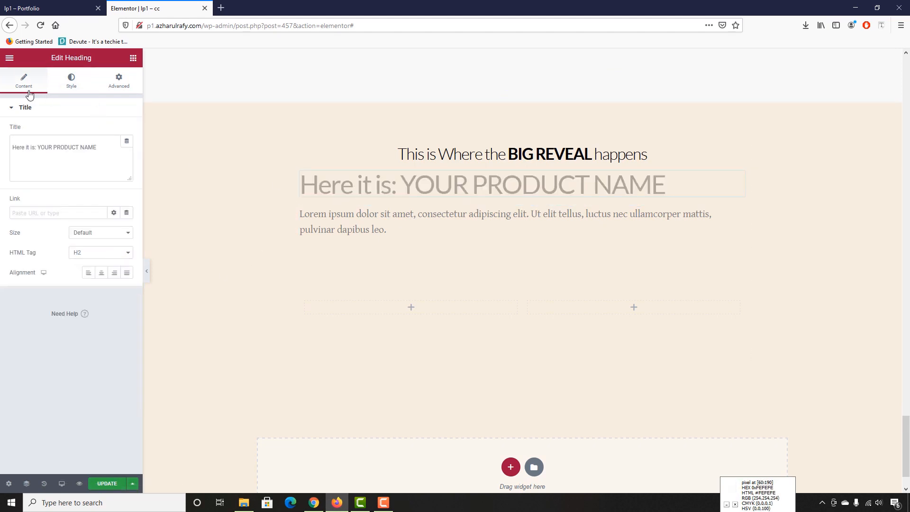
click(101, 274)
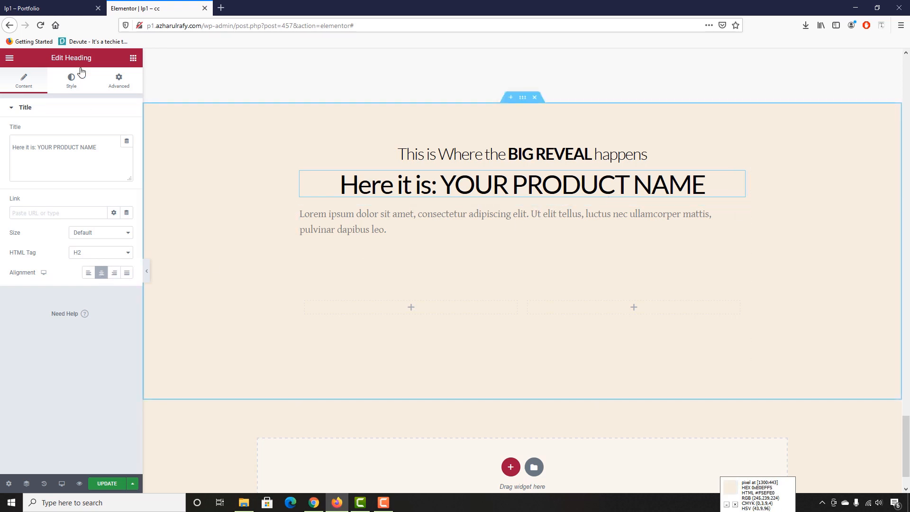
Step: Wrap YOUR PRODUCT NAME in the second heading's title in <span class="sp"> and </span> tags, as emphasised on the reference page
click(53, 8)
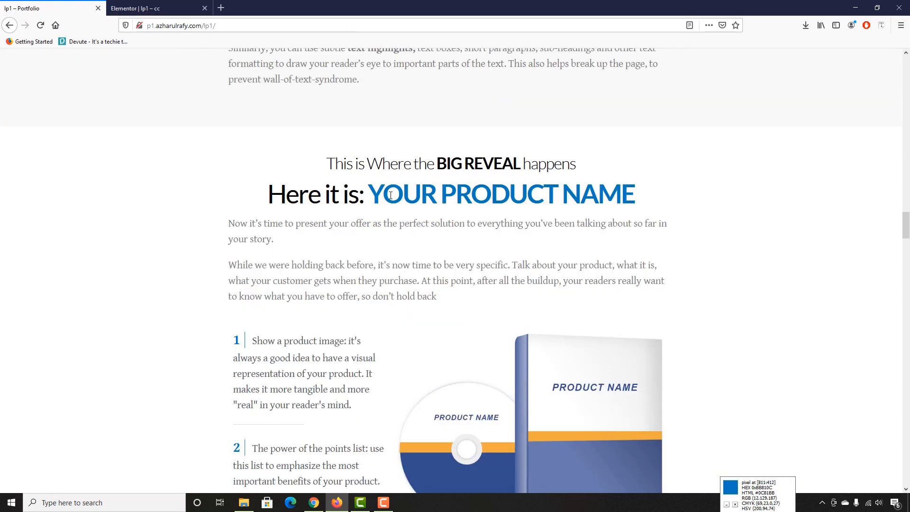
drag(369, 194, 602, 201)
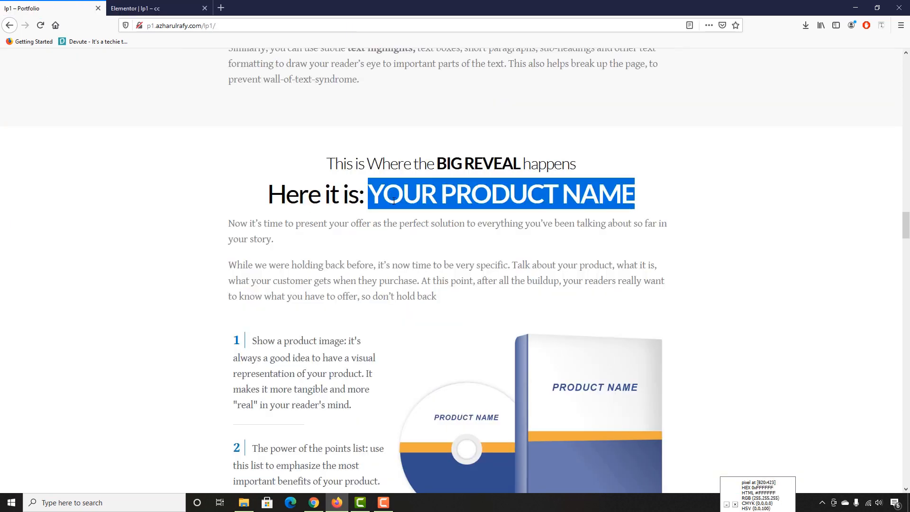
click(425, 223)
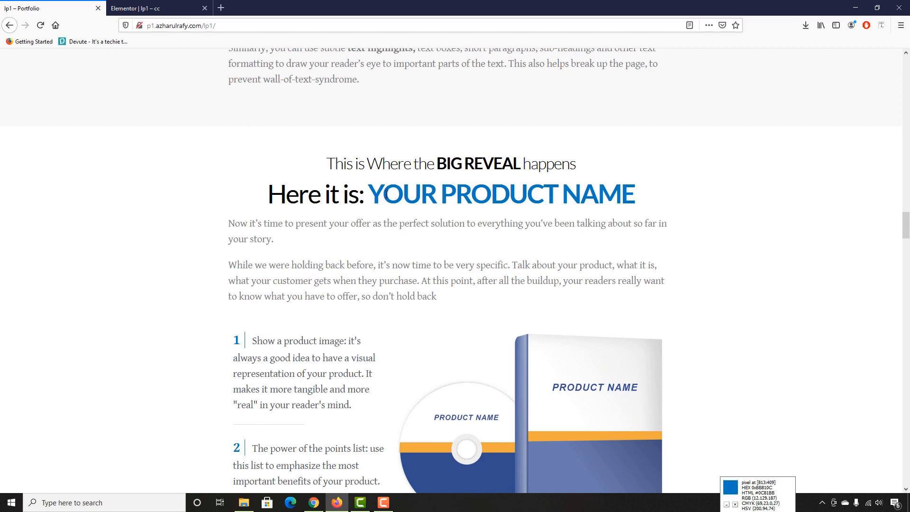
click(137, 8)
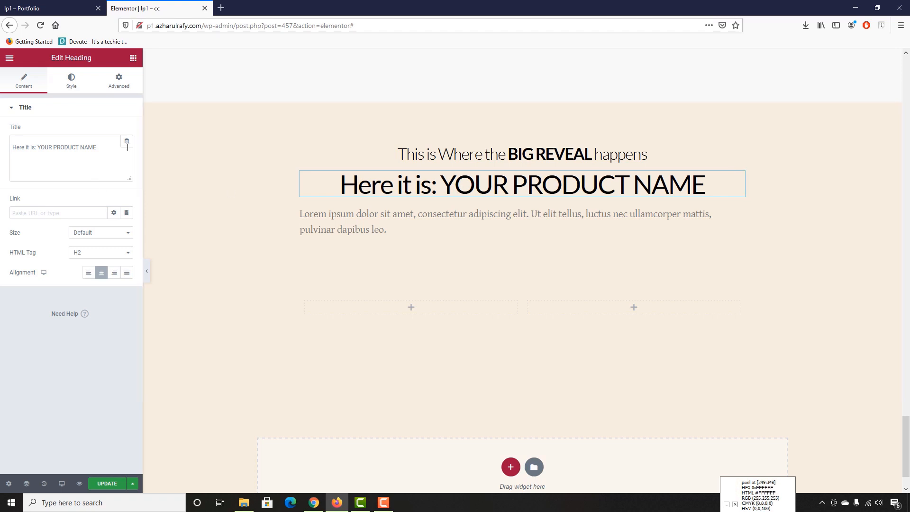
click(52, 156)
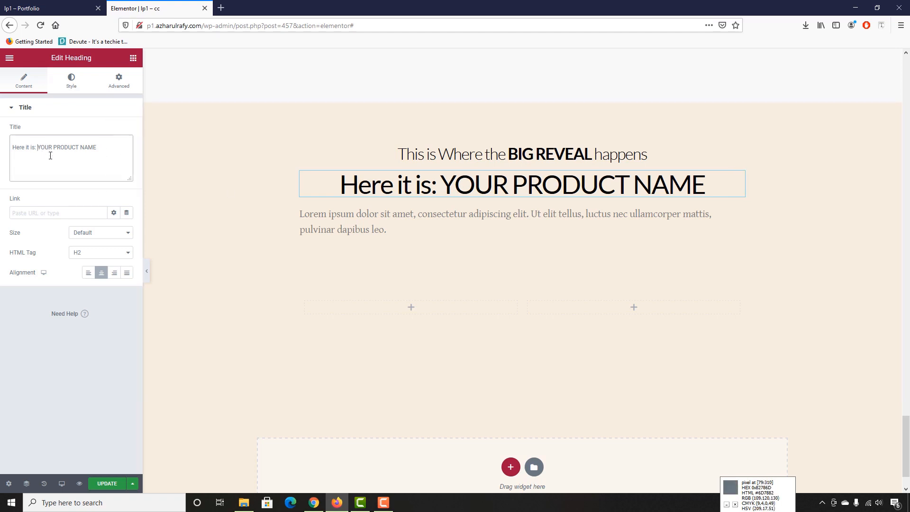
text(<span)
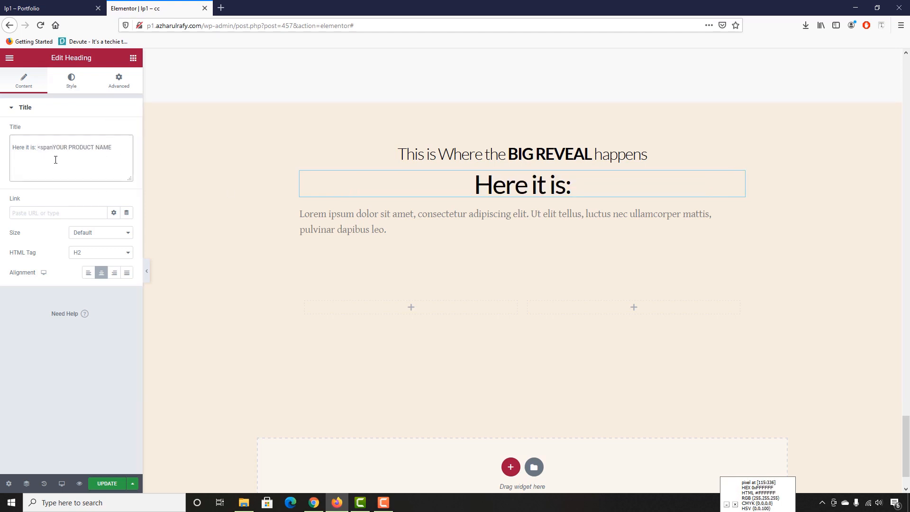
text(>)
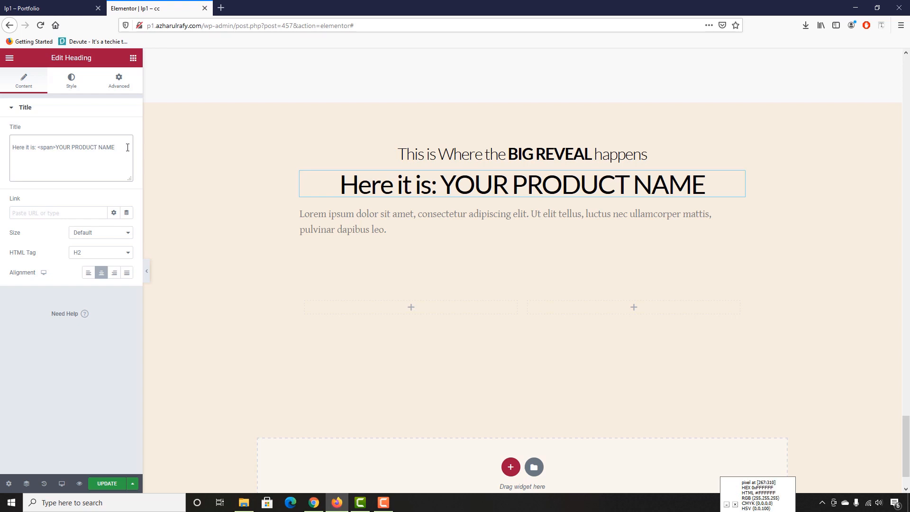
text(</span)
text(")
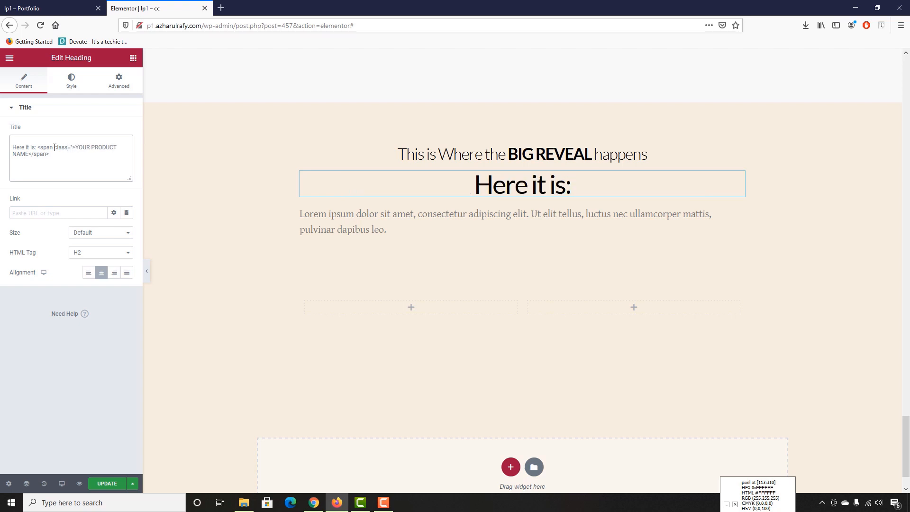
text(")
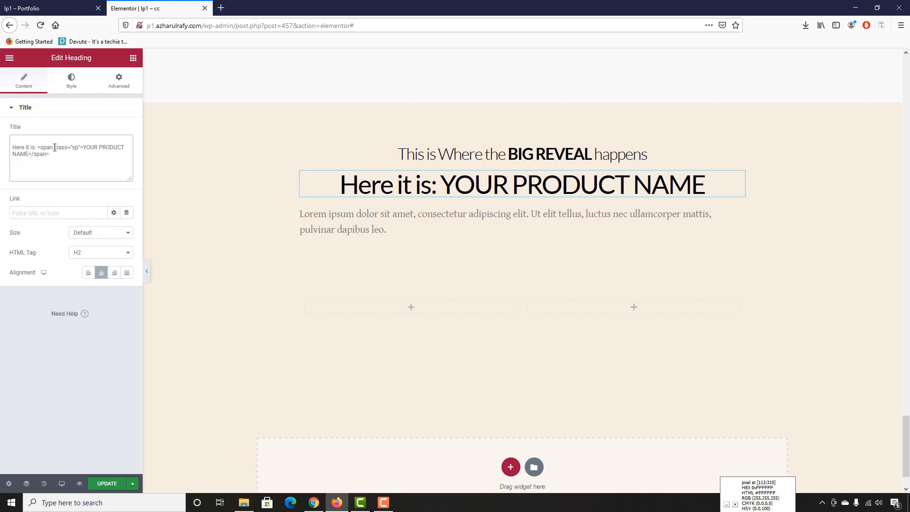
Step: Start an empty .sp { } rule in the second heading's custom CSS
click(120, 80)
scroll(63, 390, down, 2)
click(46, 408)
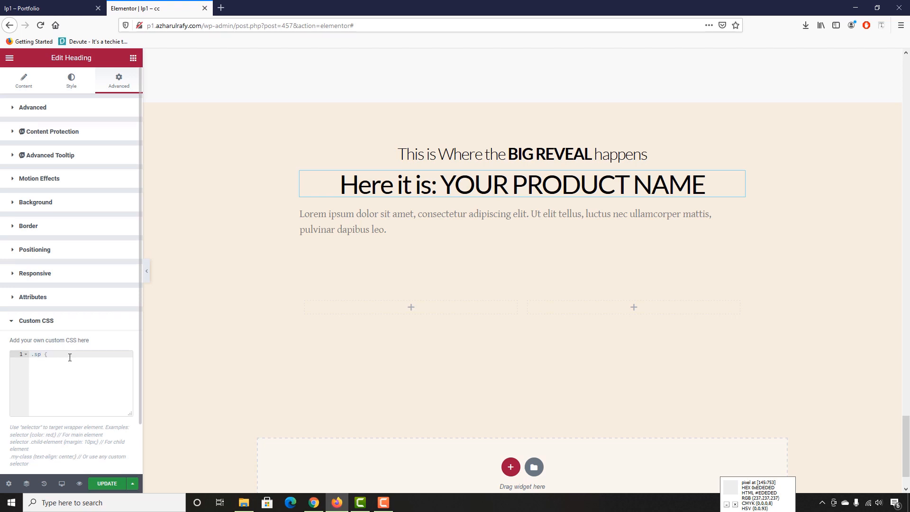
text(.sp {)
key(Return)
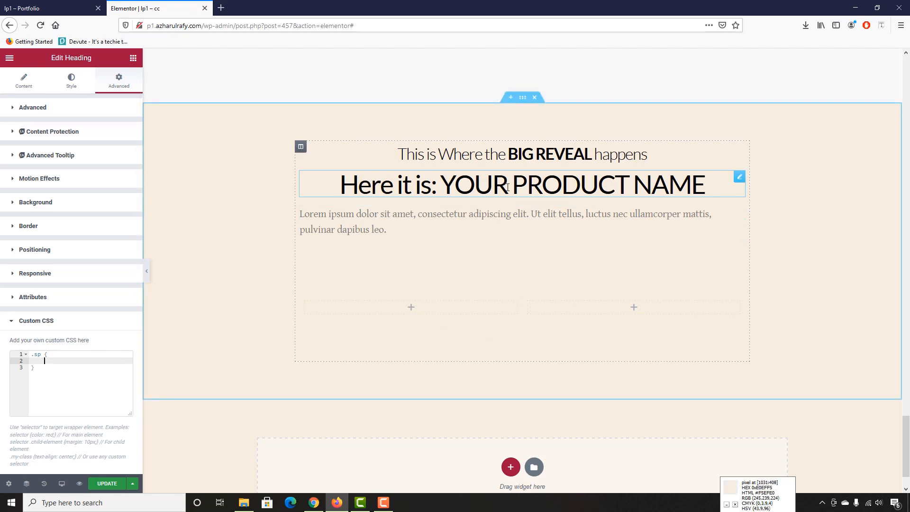
Step: Inspect the reference page's blue YOUR PRODUCT NAME text with Font Finder to read its colour and weight
click(52, 8)
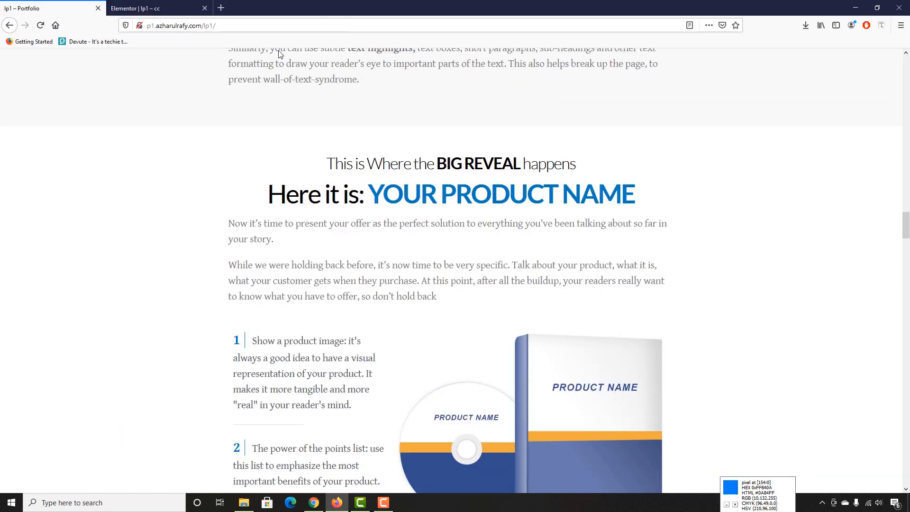
click(881, 25)
click(502, 194)
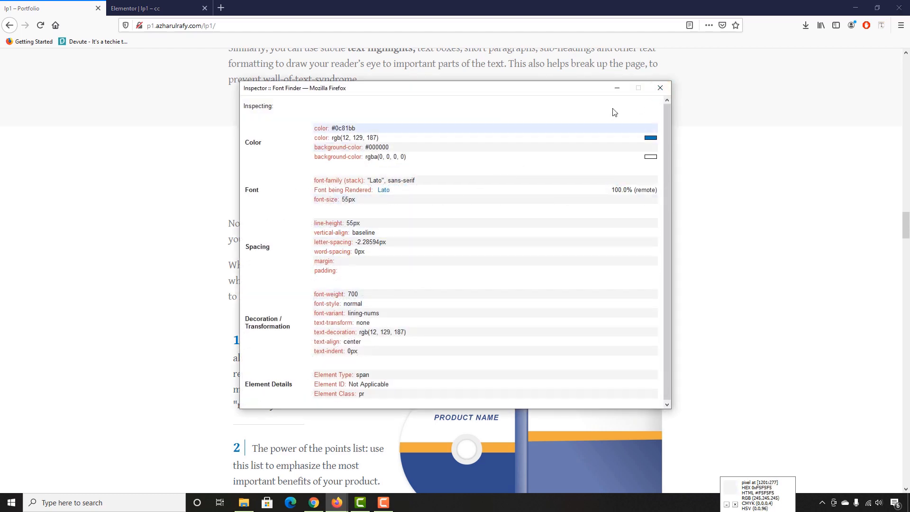
click(660, 88)
click(142, 8)
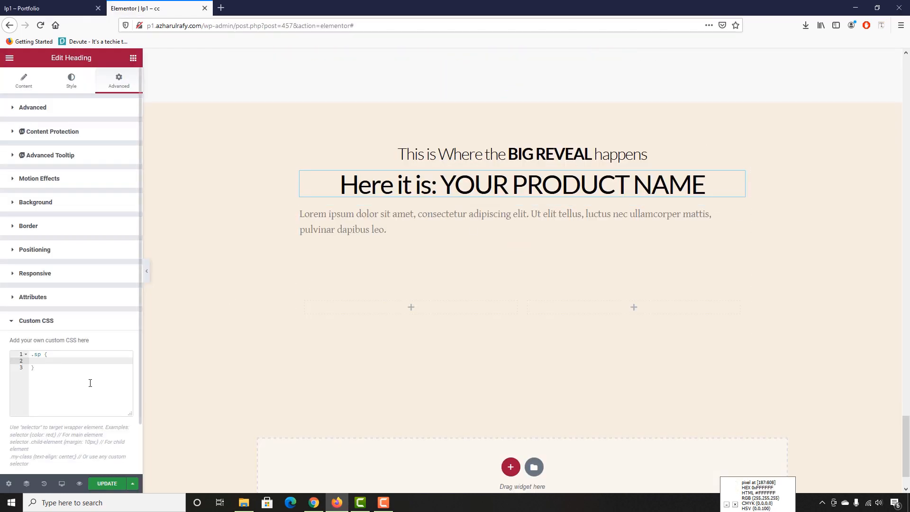
Step: Add font-weight: 700; to the .sp rule in the heading's custom CSS
text(font)
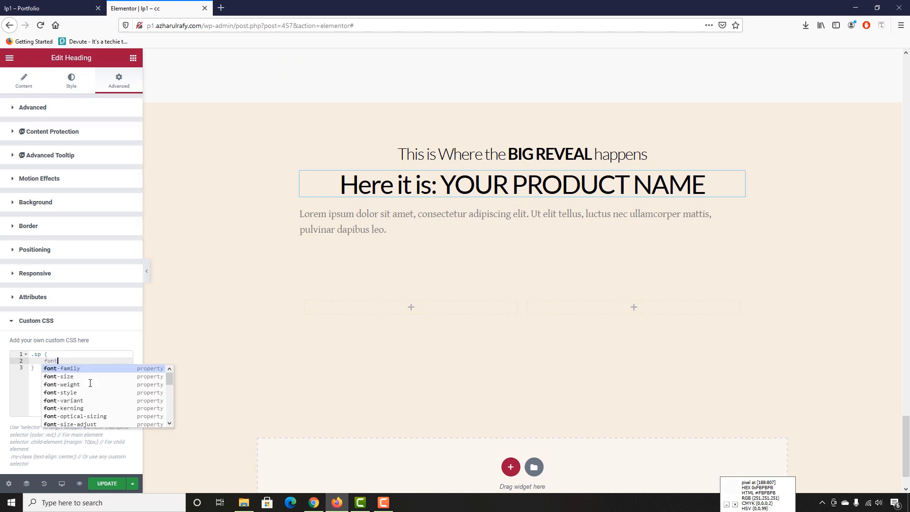
text(-w)
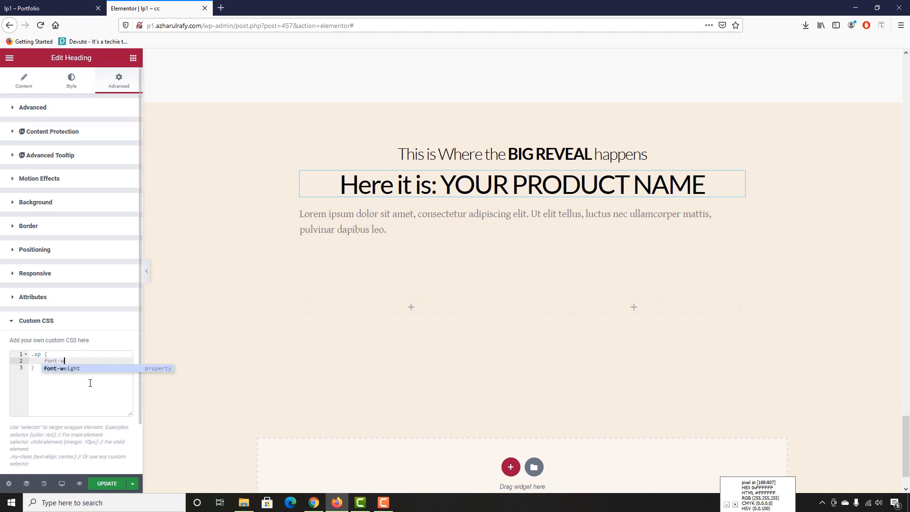
key(Return)
text(700;)
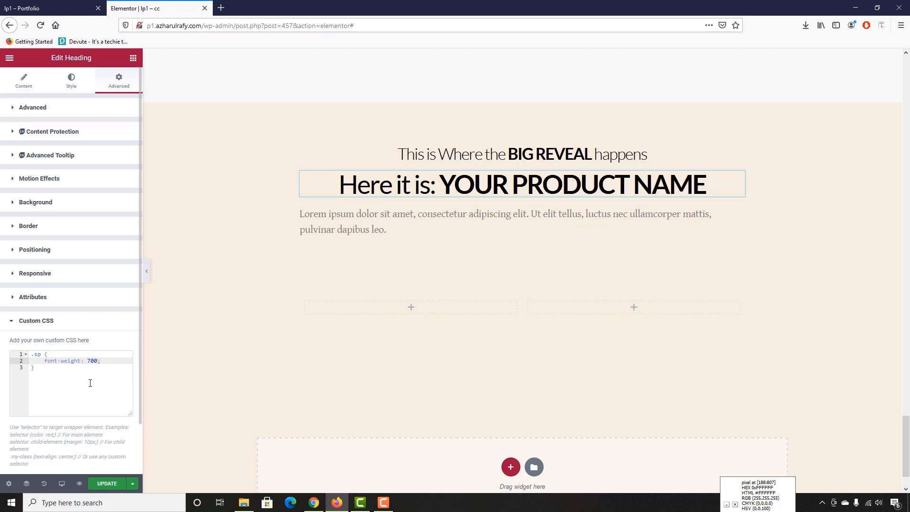
Step: Add color: #0C81BB; above the font-weight in the .sp rule, matching the blue sampled on the reference page
key(Up)
key(Return)
text(color:)
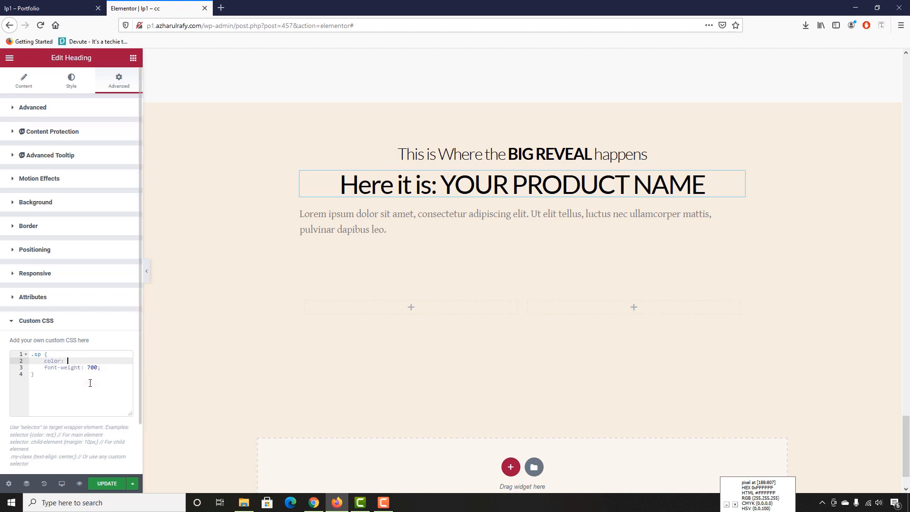
click(52, 8)
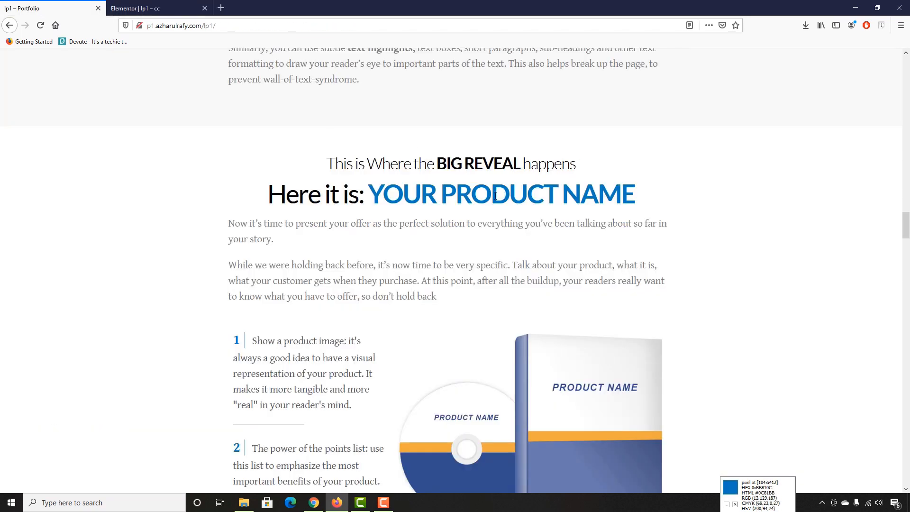
click(142, 8)
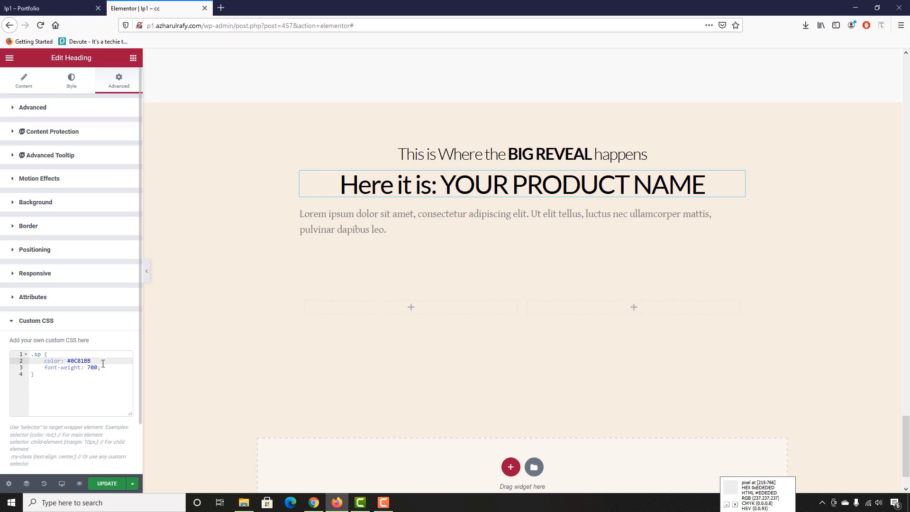
text(;)
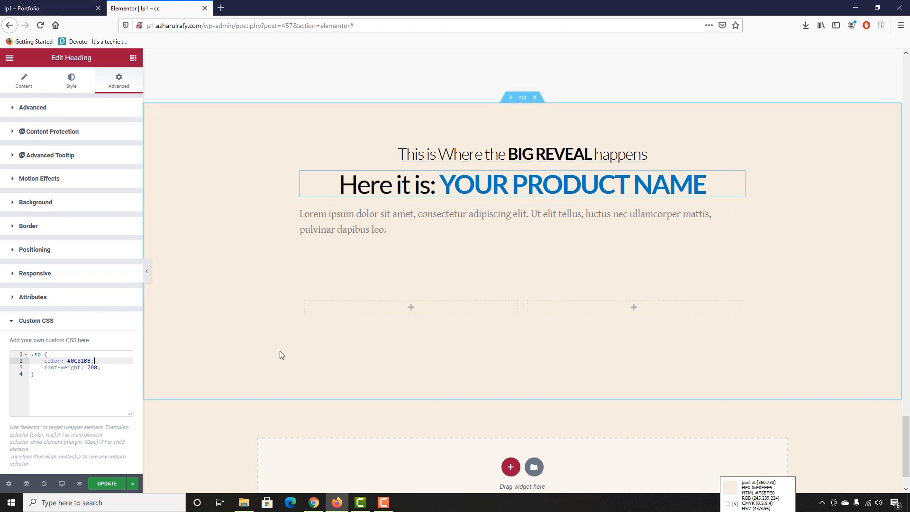
Step: Copy the two paragraphs below the product name heading on the reference page, from "Now it's time" to "don't hold back"
click(43, 4)
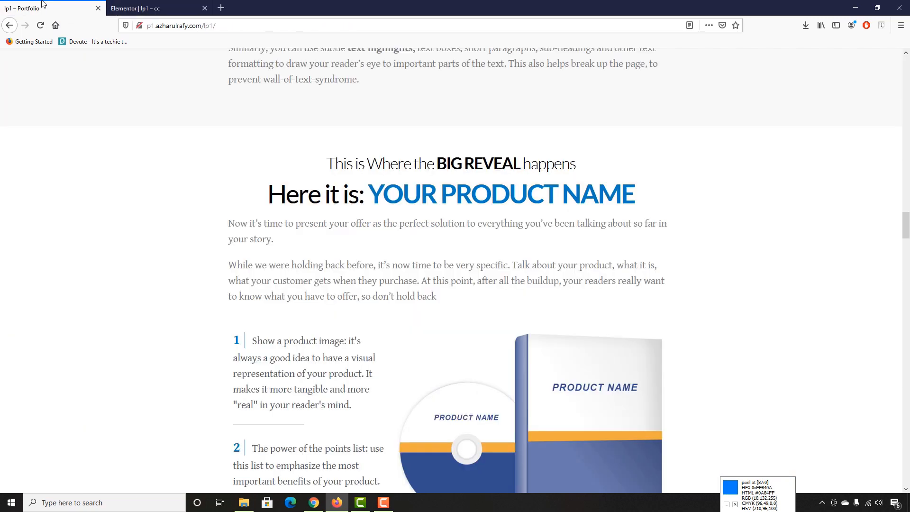
scroll(126, 225, down, 2)
click(169, 4)
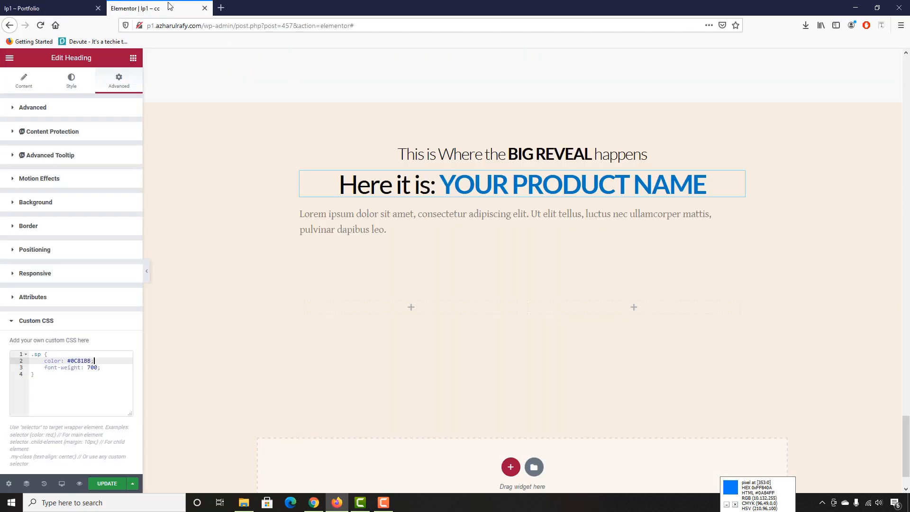
click(7, 5)
double_click(238, 128)
right_click(432, 199)
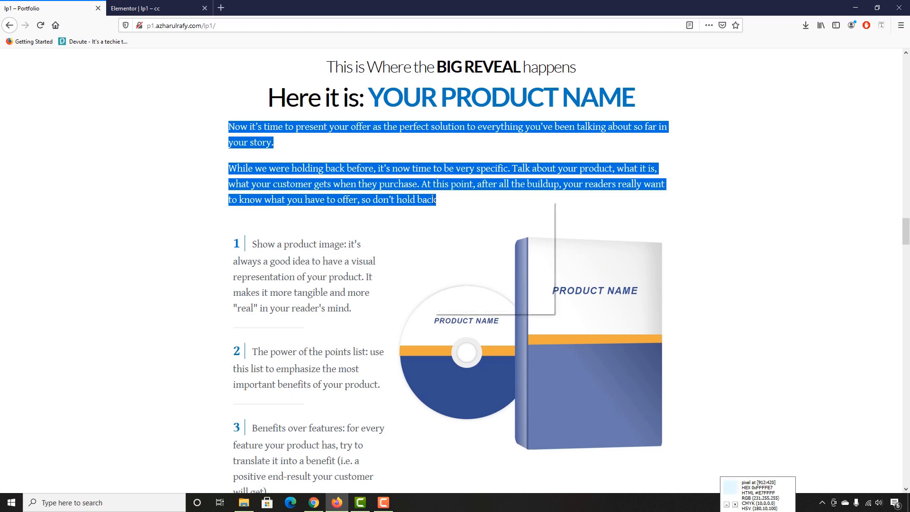
click(448, 207)
Step: Replace the placeholder paragraph under the YOUR PRODUCT NAME heading with the two copied paragraphs
click(221, 7)
click(190, 7)
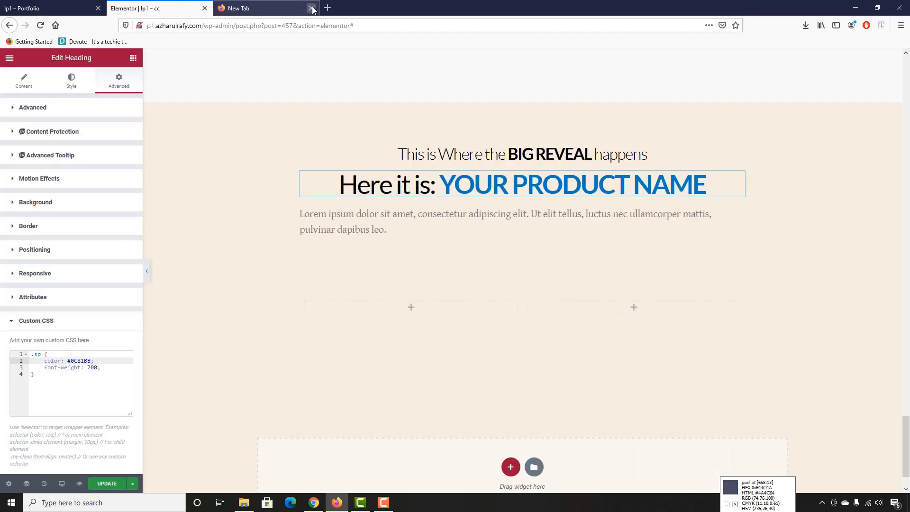
click(312, 8)
click(356, 223)
key(ctrl+a)
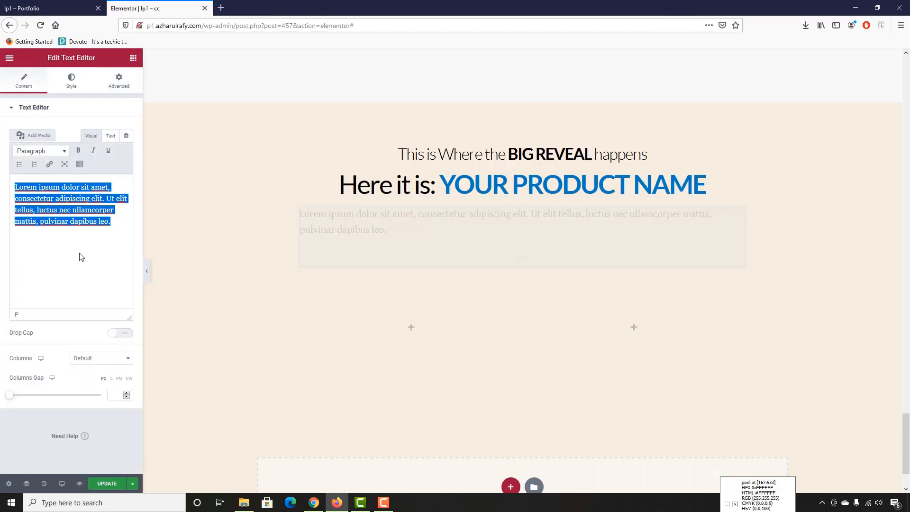
key(ctrl+v)
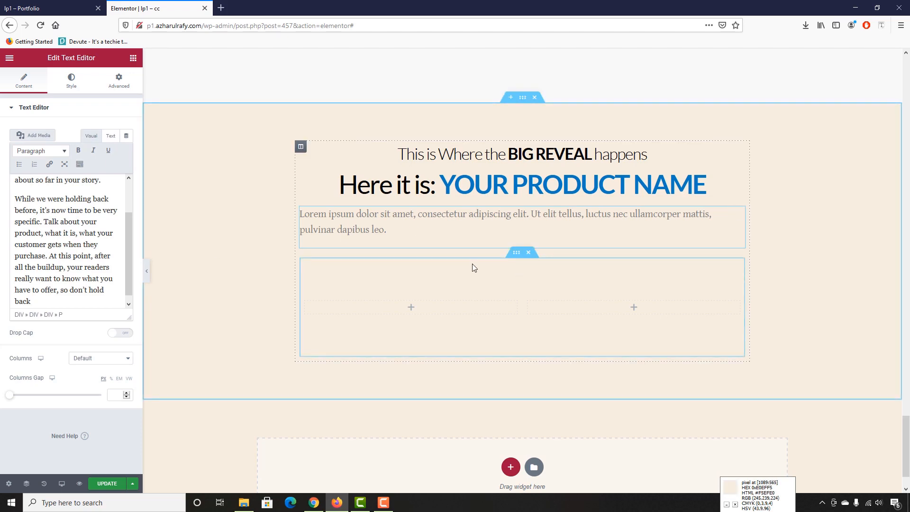
Step: Add an Image widget to the right column of the inner section below the paragraphs, following the reference layout
click(60, 4)
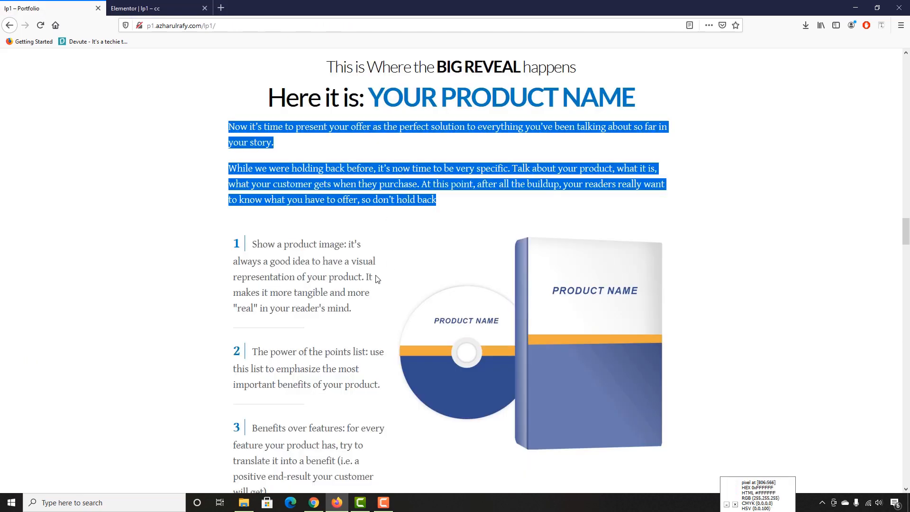
scroll(379, 277, down, 2)
click(152, 6)
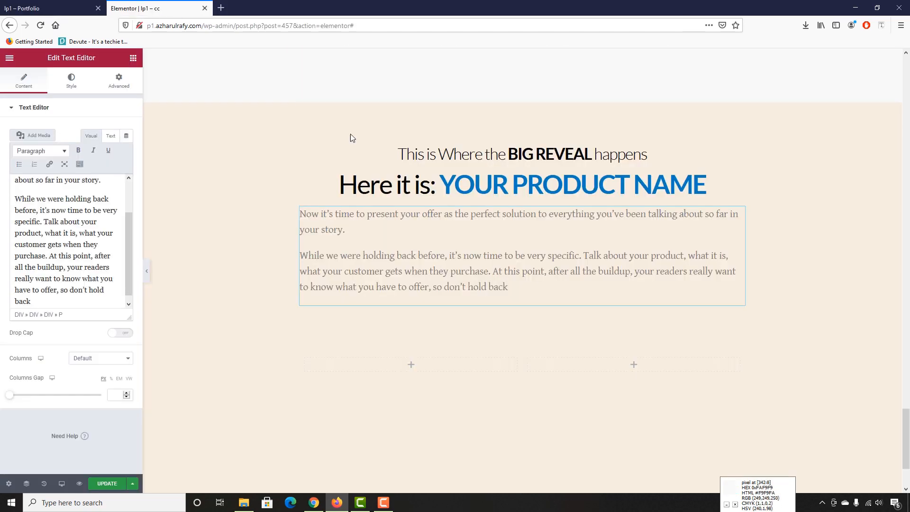
click(634, 366)
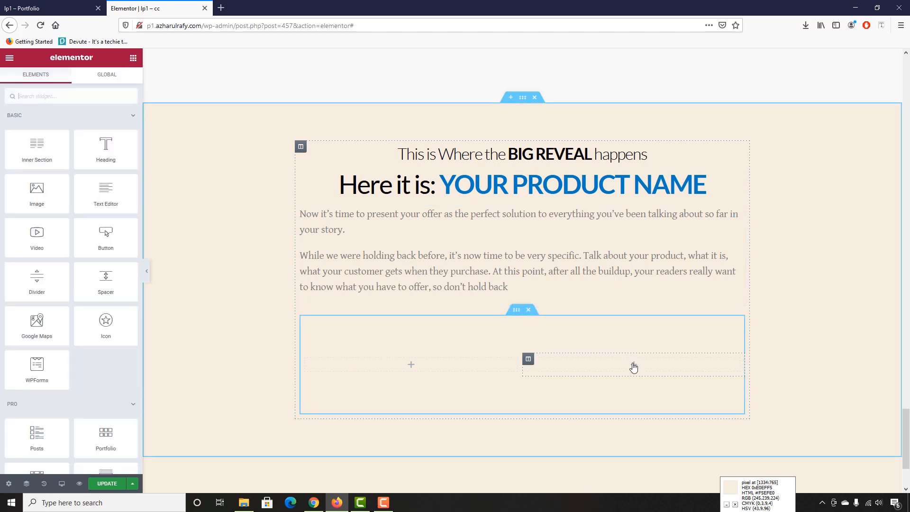
drag(37, 199, 633, 370)
scroll(228, 290, down, 3)
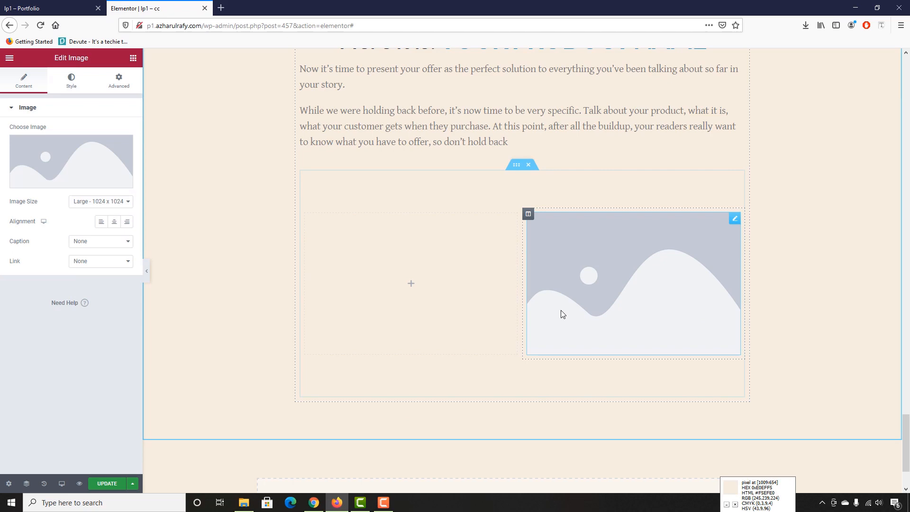
Step: Insert the disc-and-box product image with the white background from the media library into the Image widget
click(53, 189)
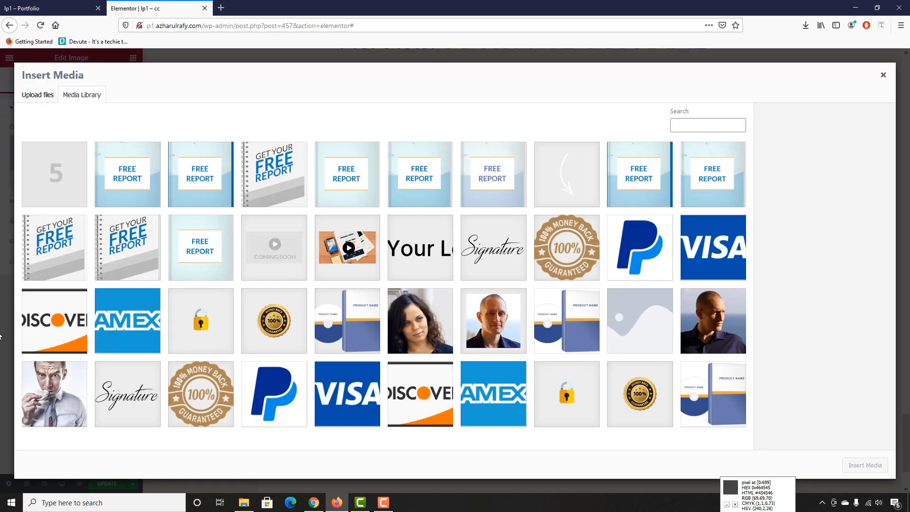
scroll(550, 290, down, 3)
scroll(550, 290, down, 2)
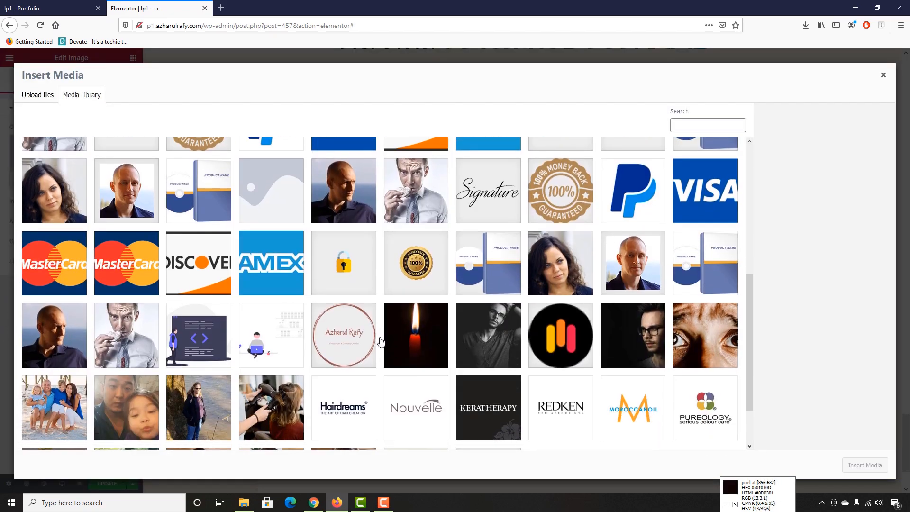
click(477, 288)
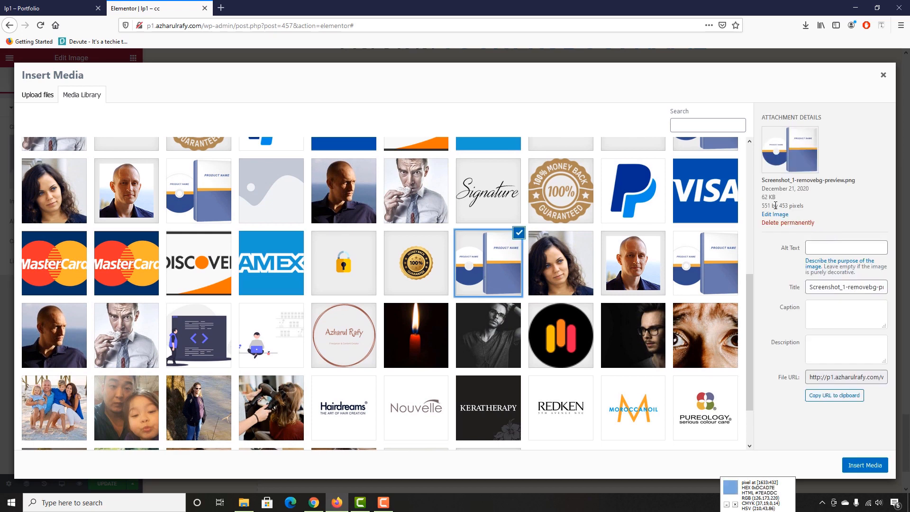
scroll(426, 343, down, 2)
scroll(335, 354, up, 3)
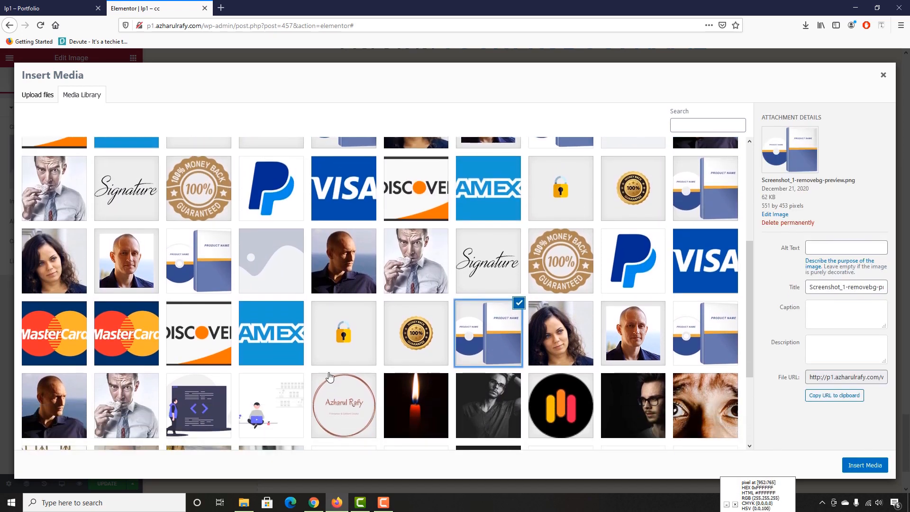
click(179, 262)
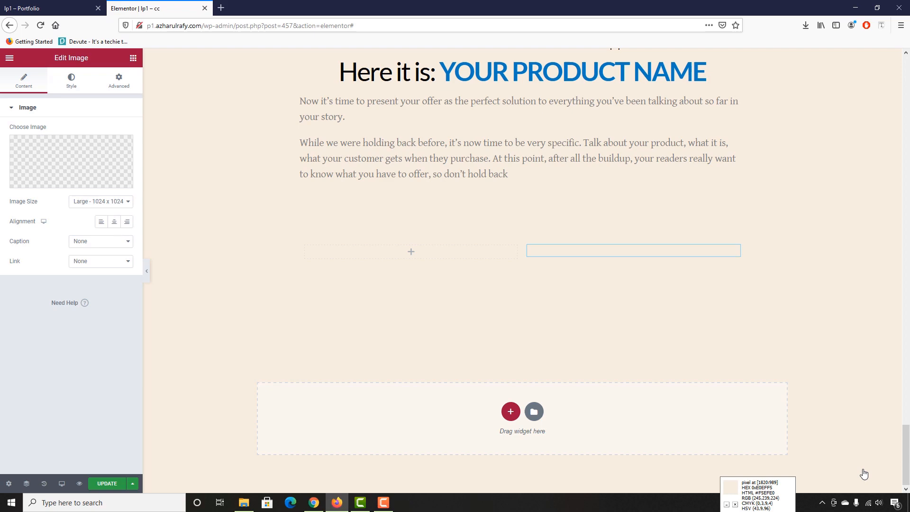
click(864, 467)
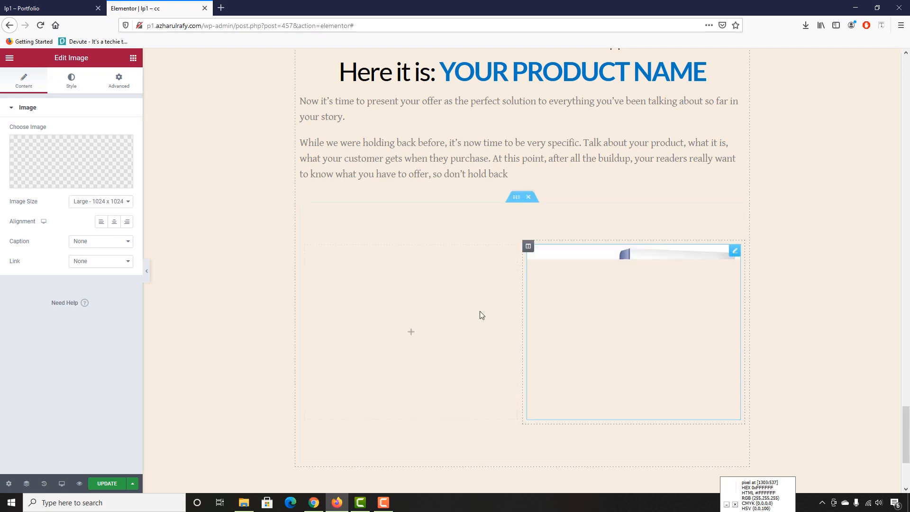
Step: Set the product image's size to Full
click(21, 3)
click(109, 4)
click(90, 203)
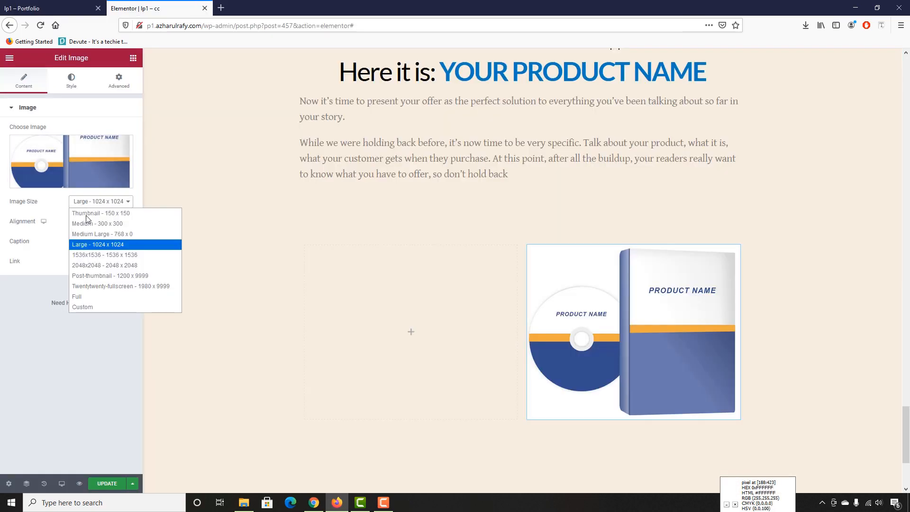
click(83, 297)
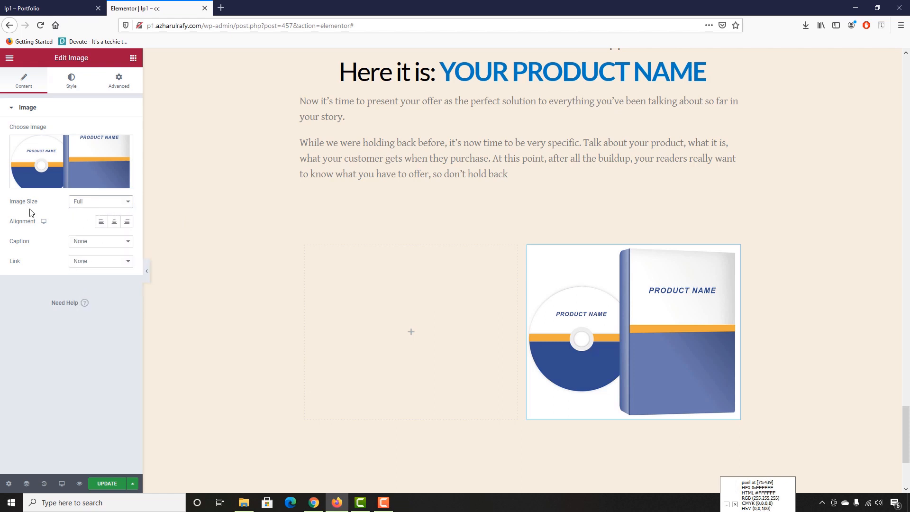
Step: Compare with the reference page and set the BIG REVEAL section's background colour to #FFFFFF
click(23, 5)
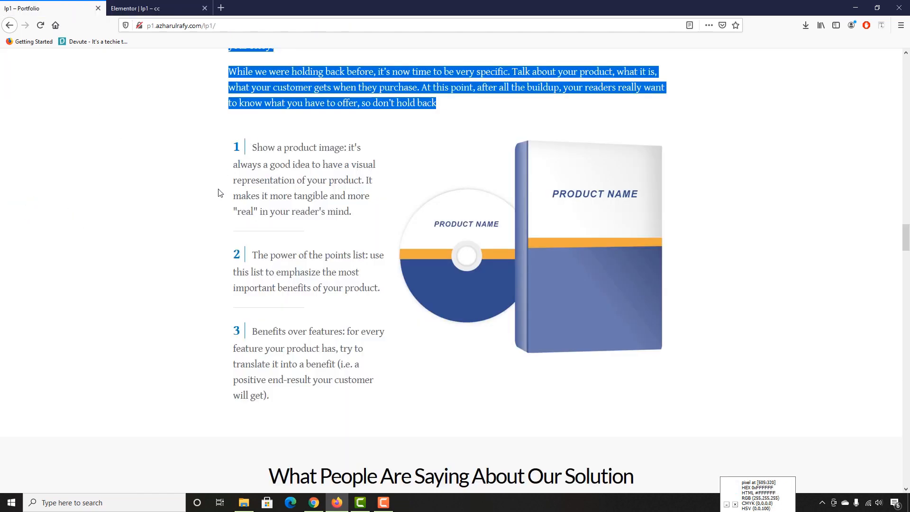
scroll(311, 170, up, 3)
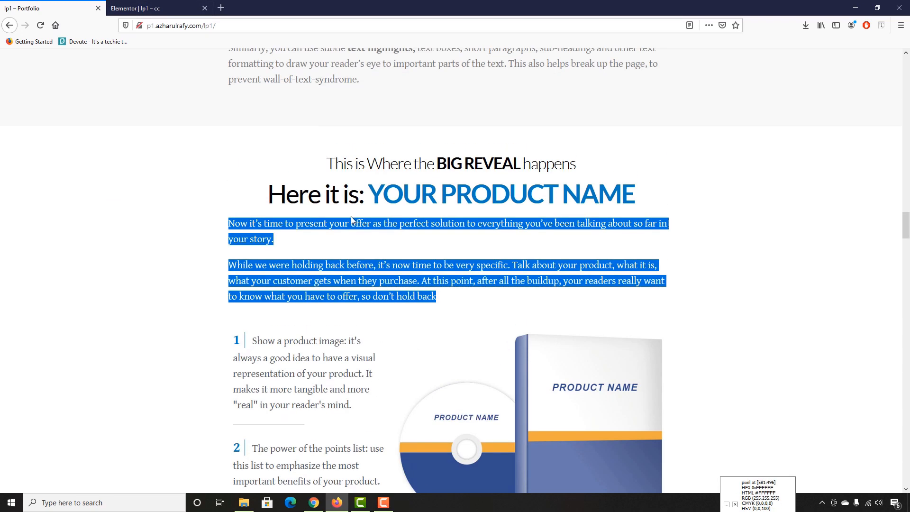
scroll(183, 288, down, 2)
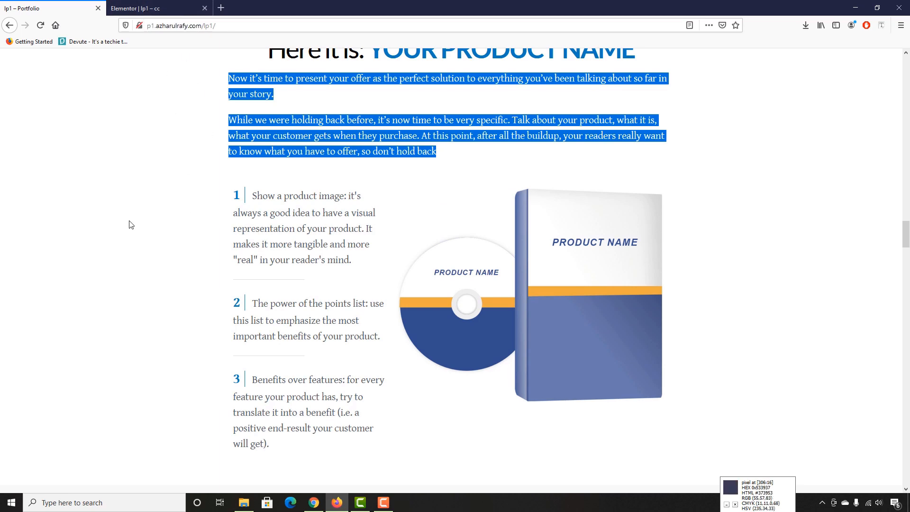
scroll(166, 230, up, 2)
scroll(147, 214, down, 2)
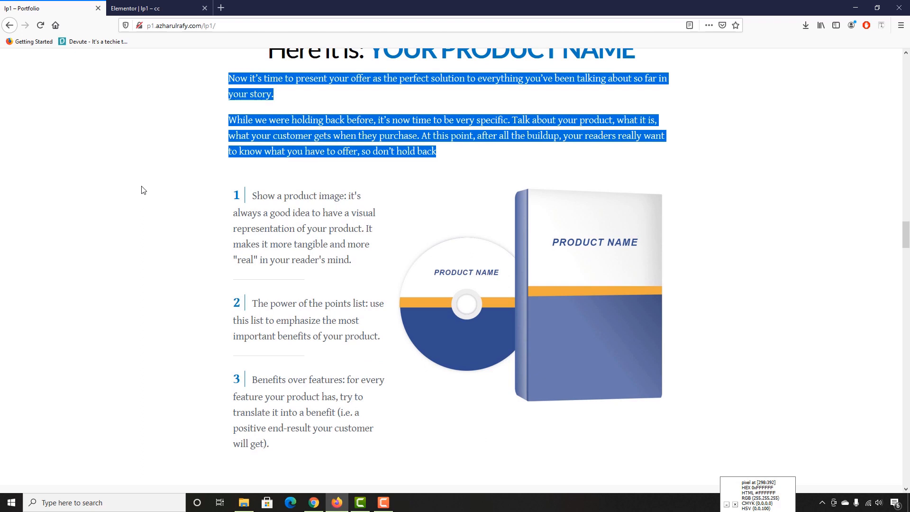
click(143, 8)
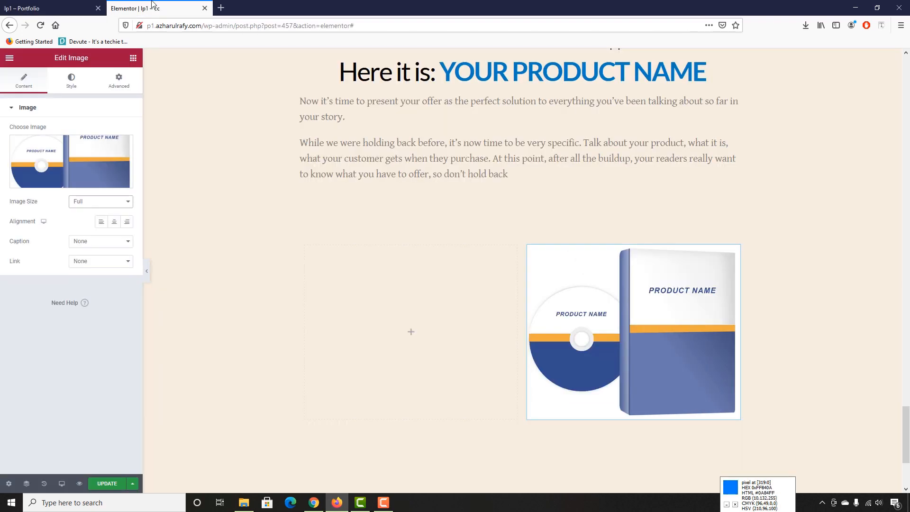
scroll(383, 191, up, 3)
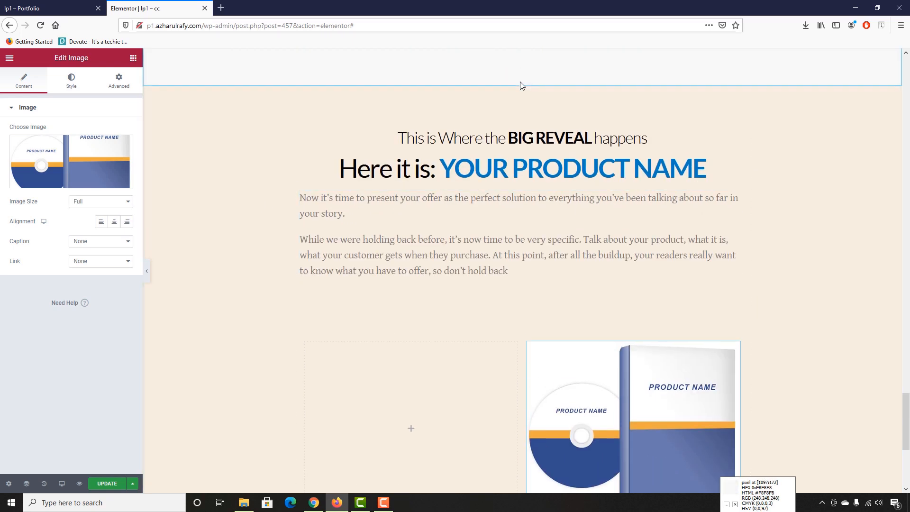
click(523, 82)
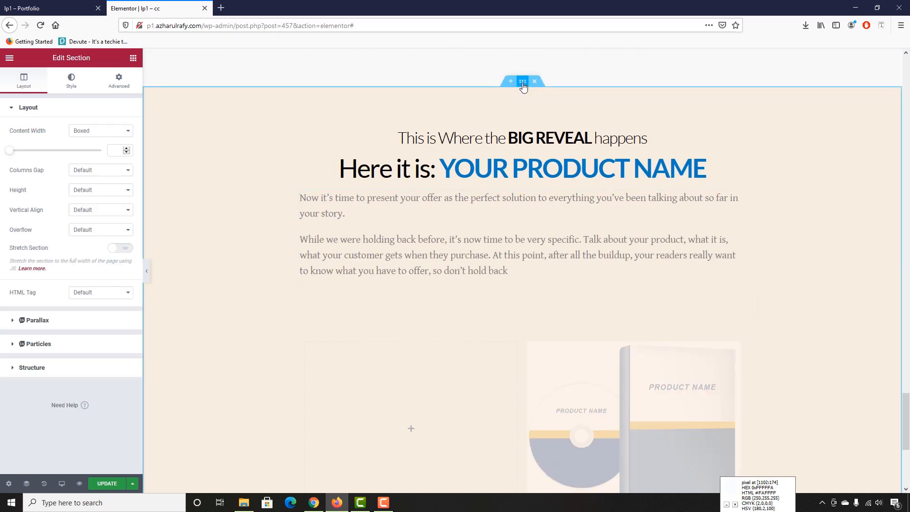
click(70, 80)
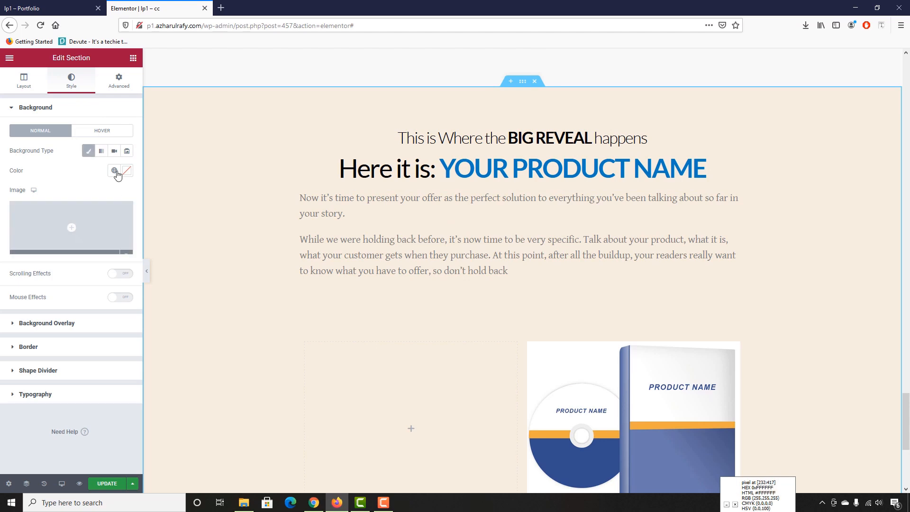
click(114, 171)
click(127, 172)
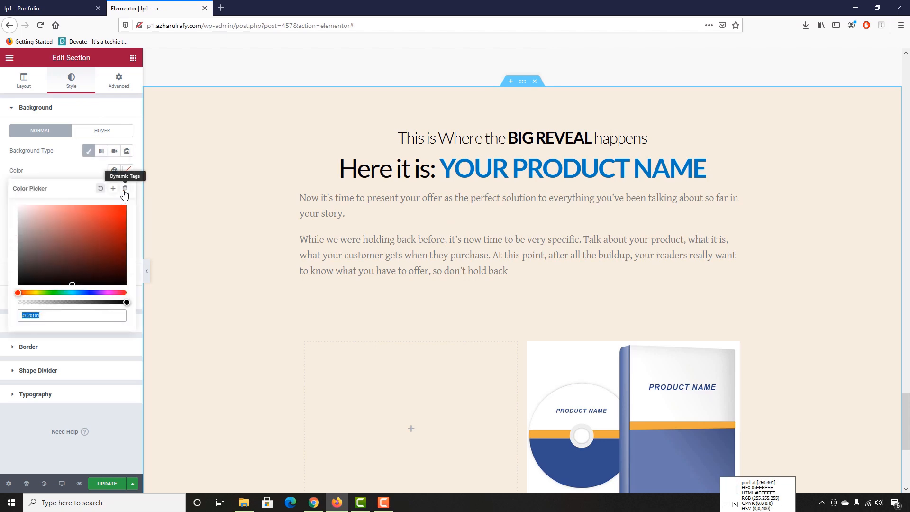
text(FFFFFF)
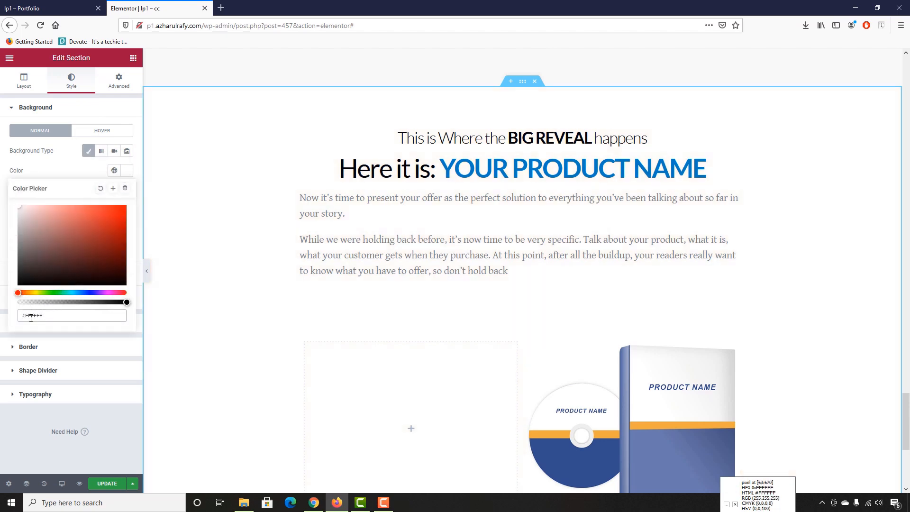
Step: Add an Icon List widget to the empty column beside the product image and delete its second and third items
scroll(311, 288, down, 5)
scroll(274, 327, up, 2)
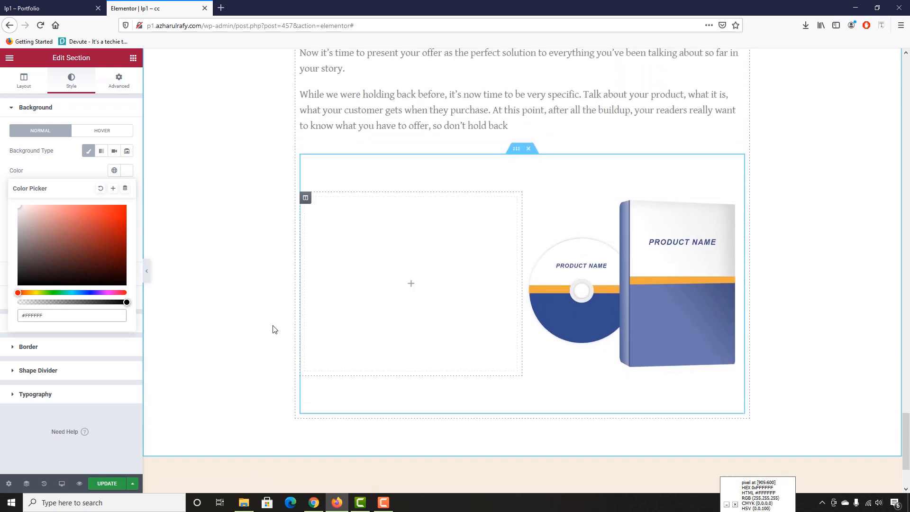
scroll(332, 276, up, 2)
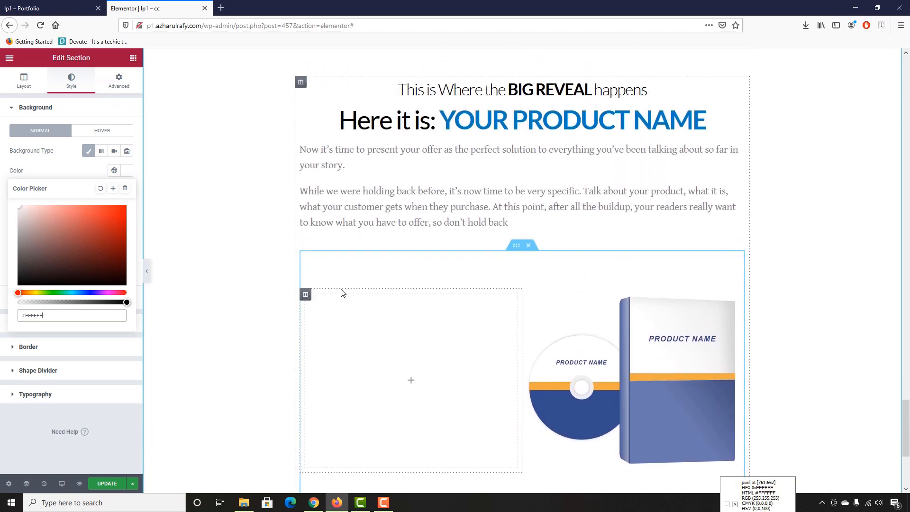
key(ctrl+Tab)
scroll(183, 151, down, 1)
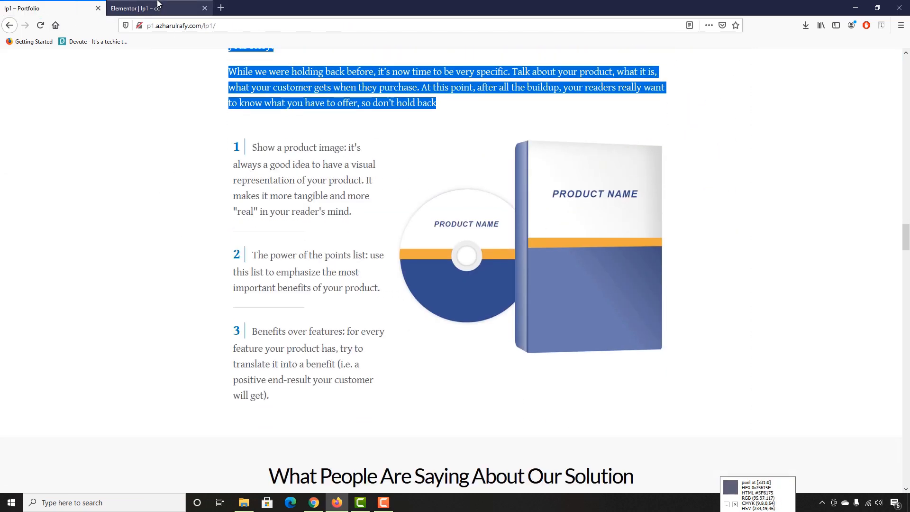
click(158, 5)
click(392, 387)
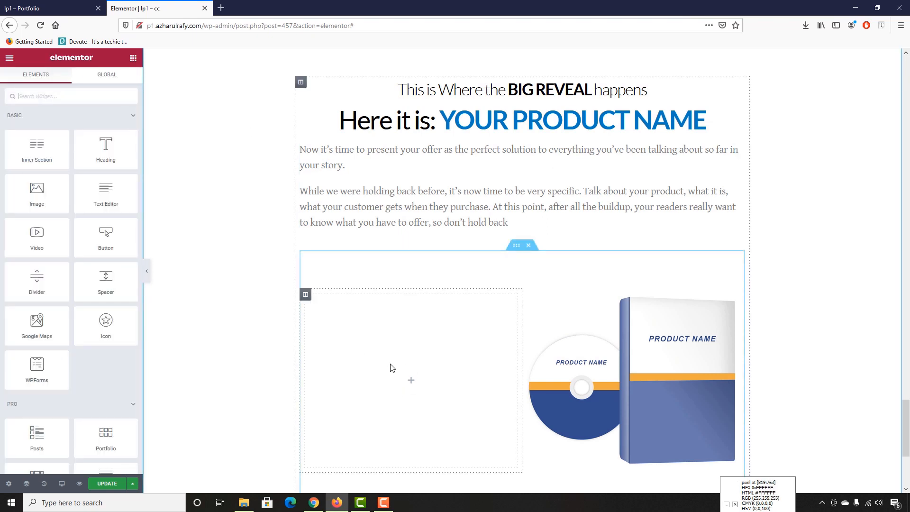
text(icon)
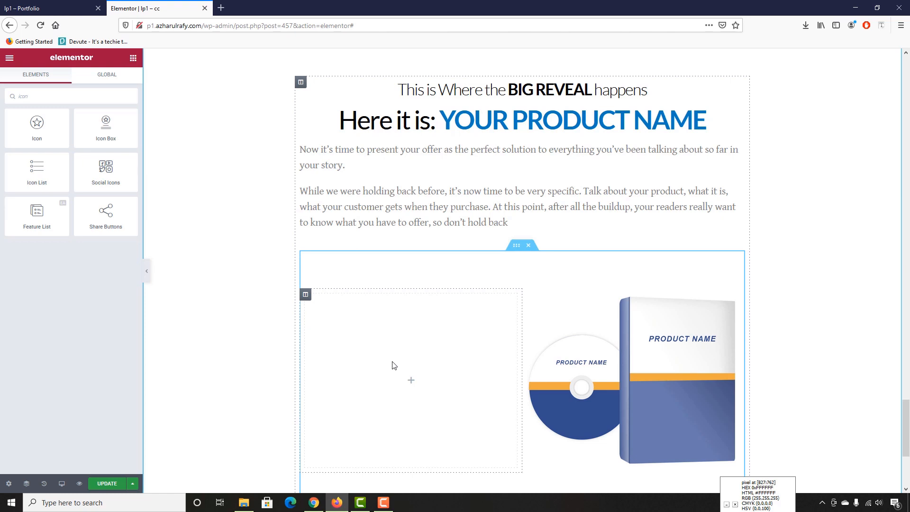
drag(37, 171, 442, 379)
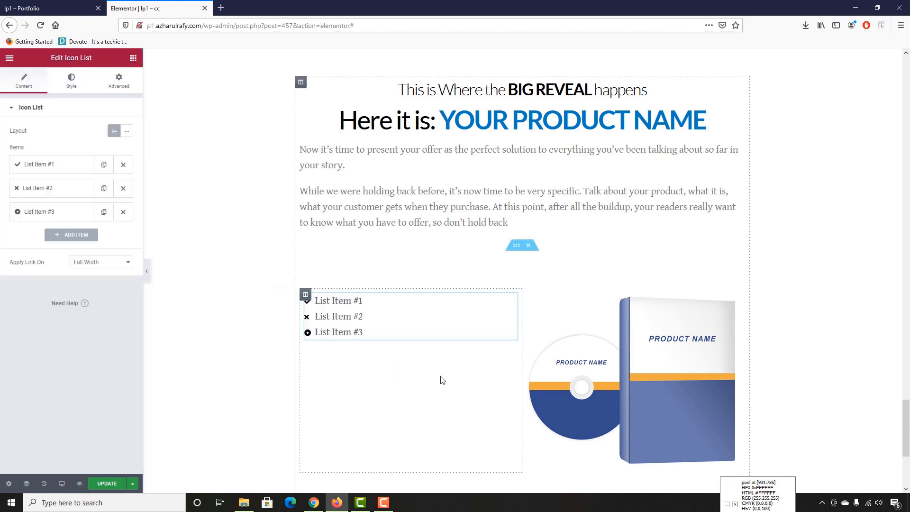
click(123, 212)
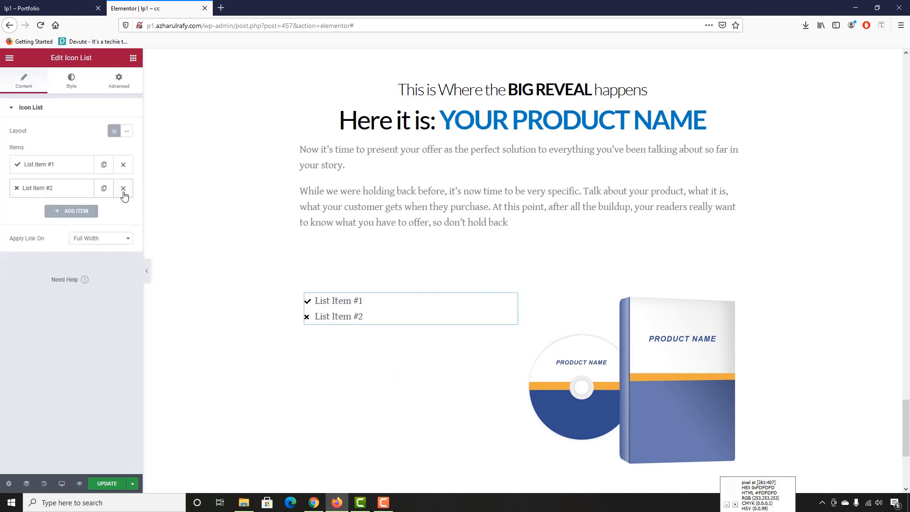
click(123, 188)
Step: Copy the first numbered point on the reference page, from "Show a product image" to "reader's mind.", and return to the Elementor page
click(48, 8)
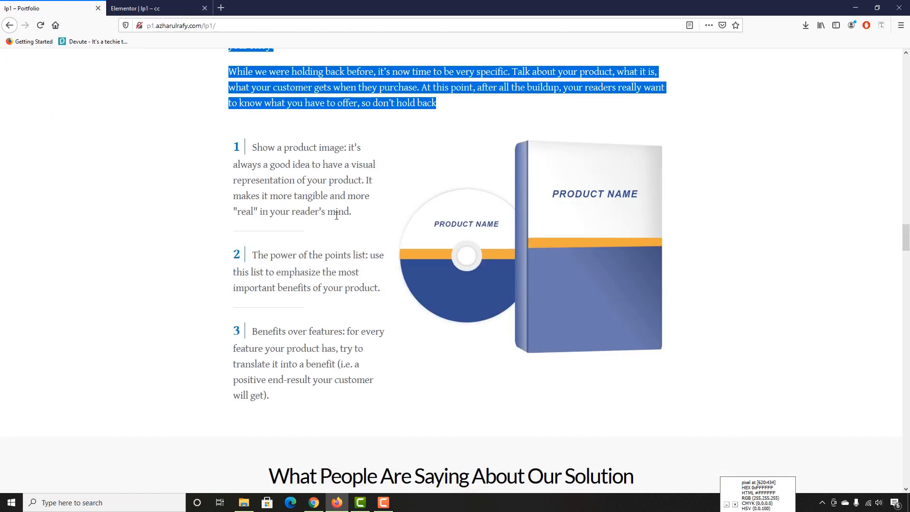
drag(352, 213, 253, 147)
right_click(256, 148)
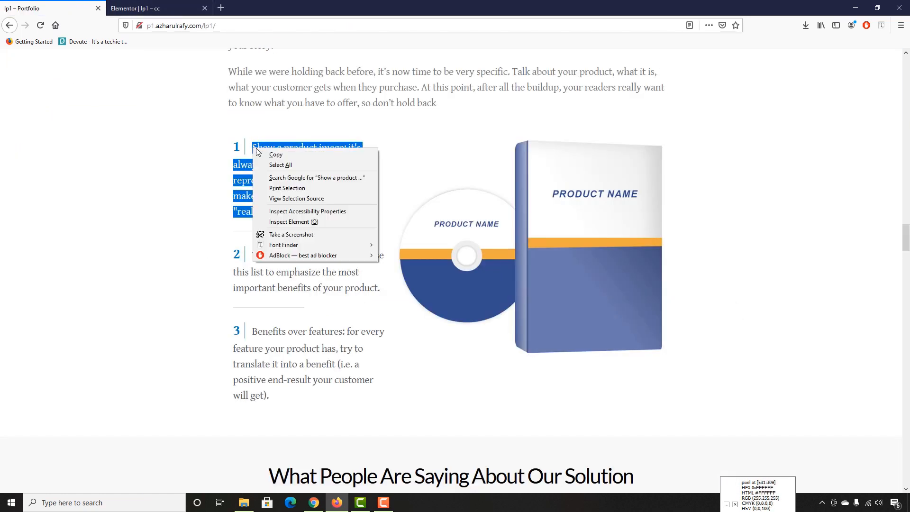
click(275, 154)
click(152, 8)
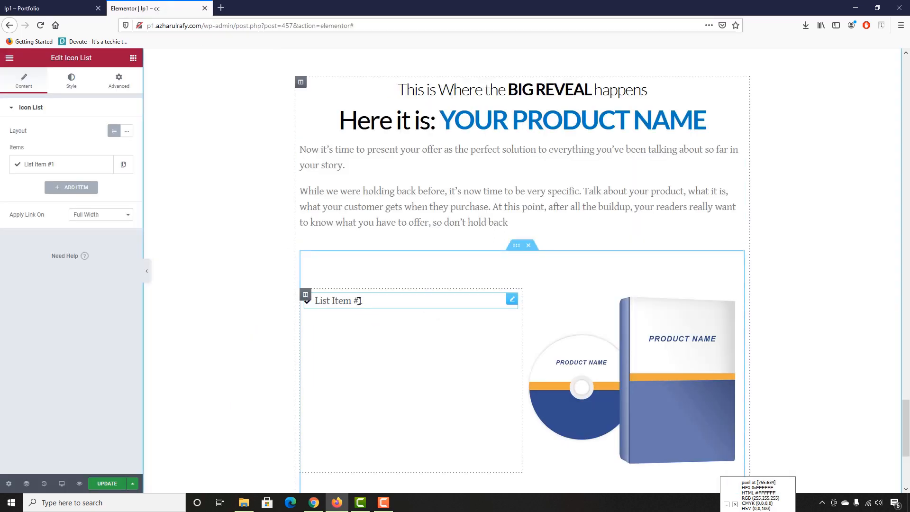
Step: Replace the list item's text with the copied "Show a product image" point and remove its check icon
click(72, 172)
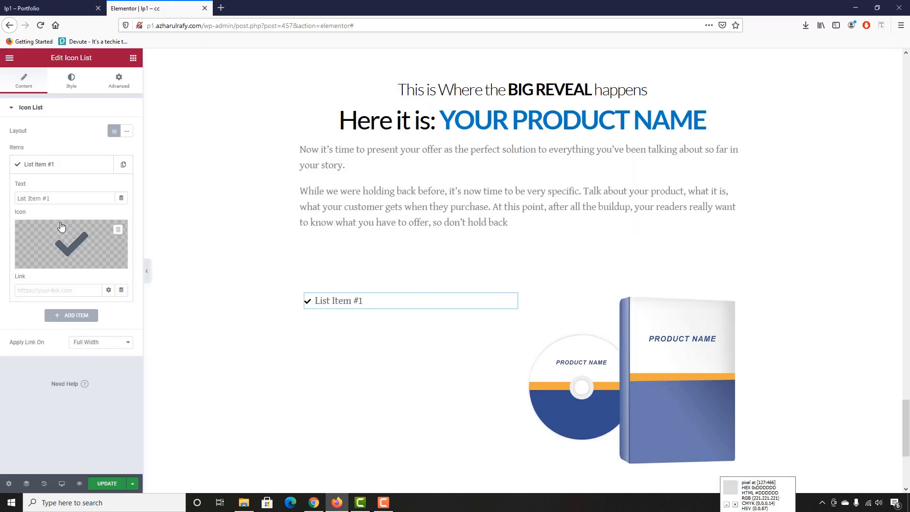
click(60, 199)
key(ctrl+a)
key(ctrl+v)
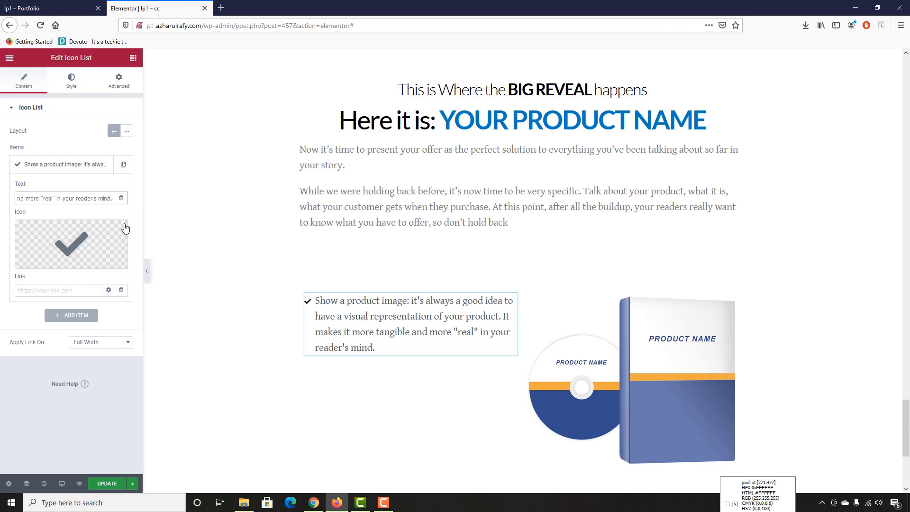
mouse_move(120, 232)
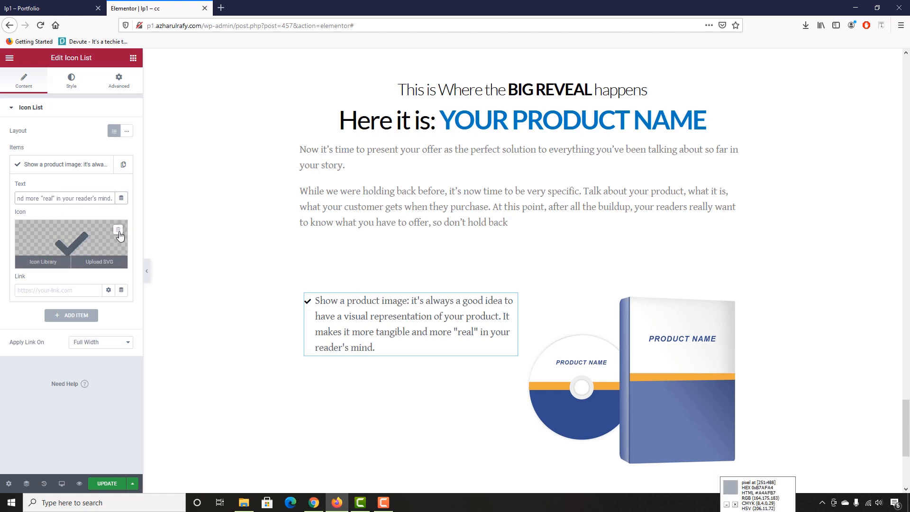
click(118, 232)
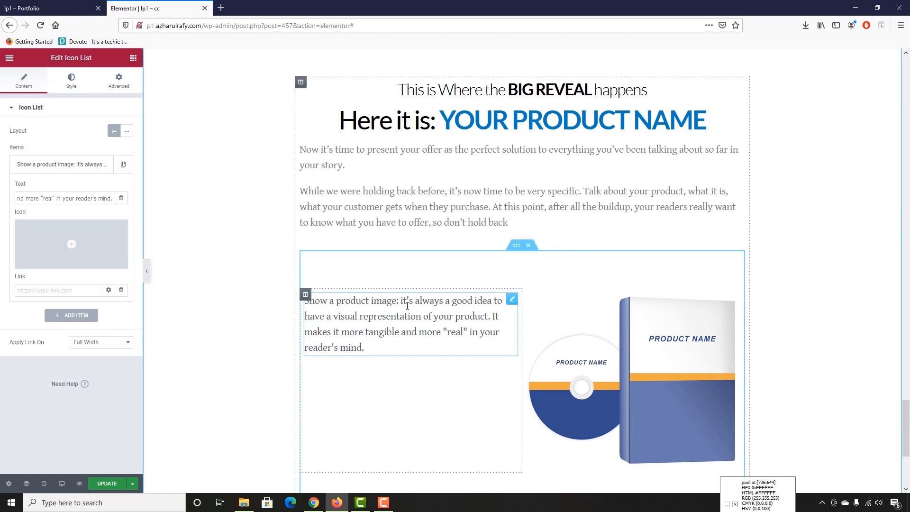
Step: Add the number 1 before the list item's text and compare it with the numbering on the reference page
triple_click(40, 195)
click(7, 212)
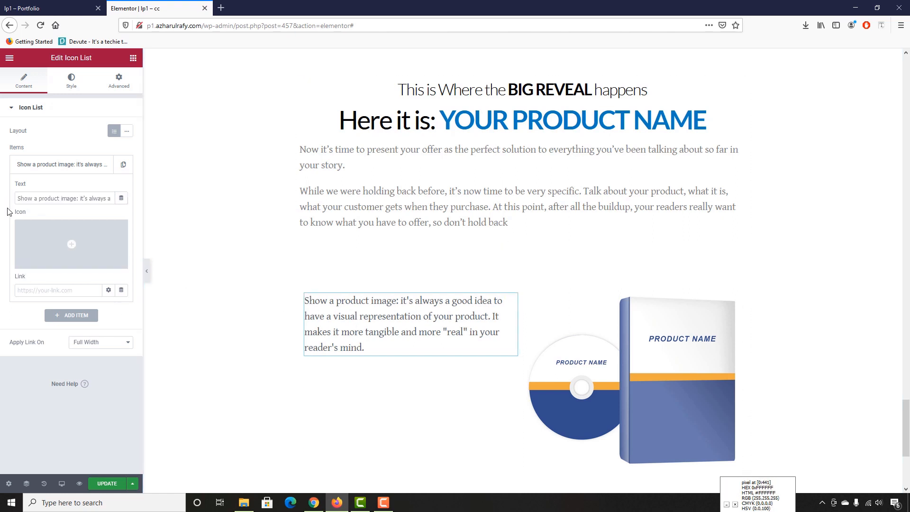
click(18, 199)
text(1)
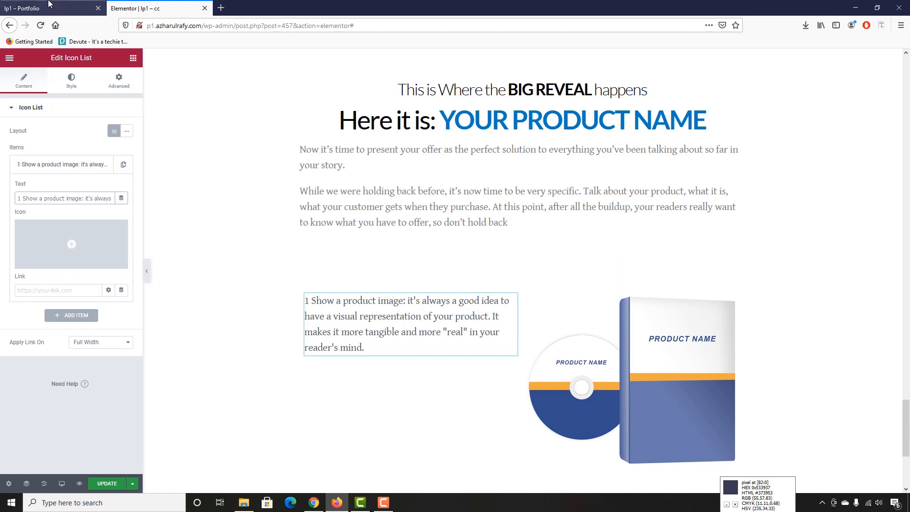
click(47, 8)
click(252, 174)
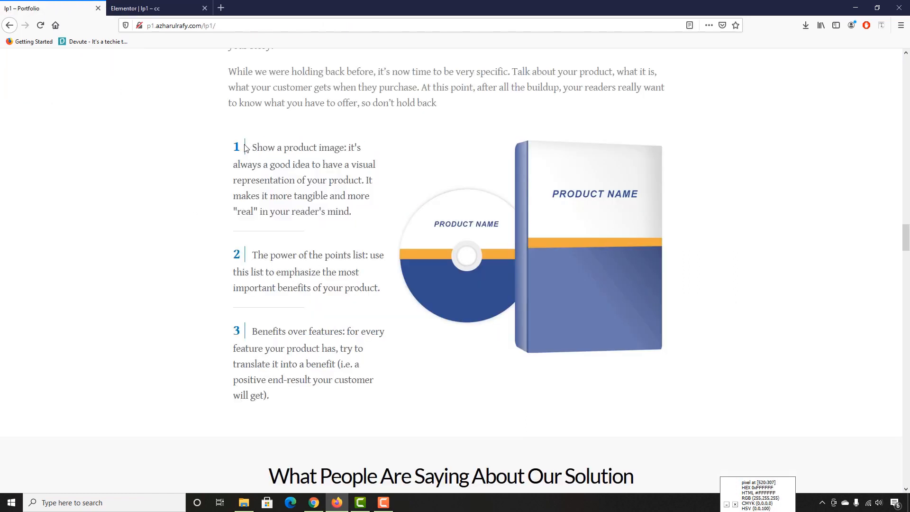
click(142, 8)
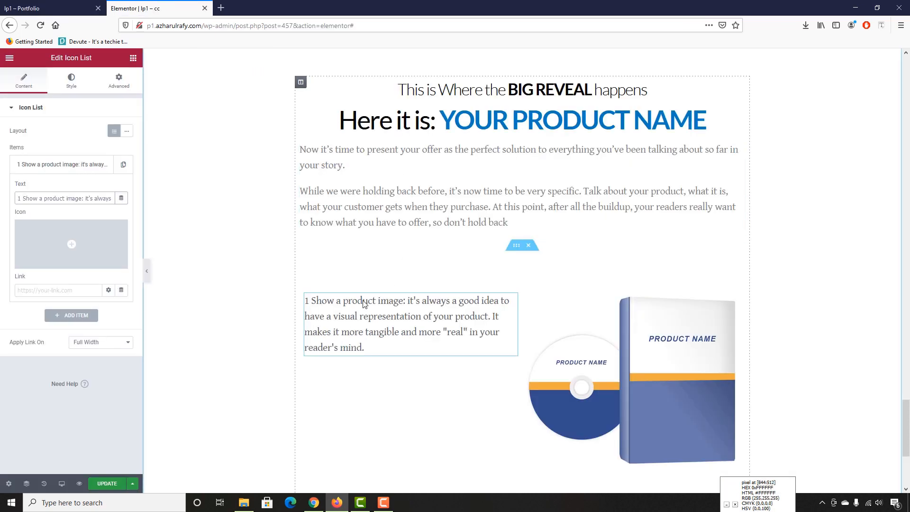
Step: Wrap the number 1 in the list item's text in a span tag with the class num
click(19, 167)
click(19, 167)
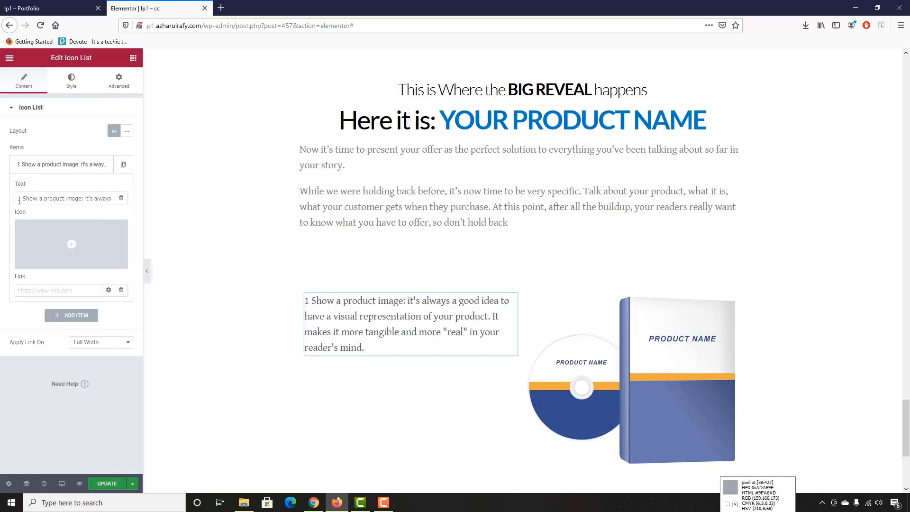
text(<span>)
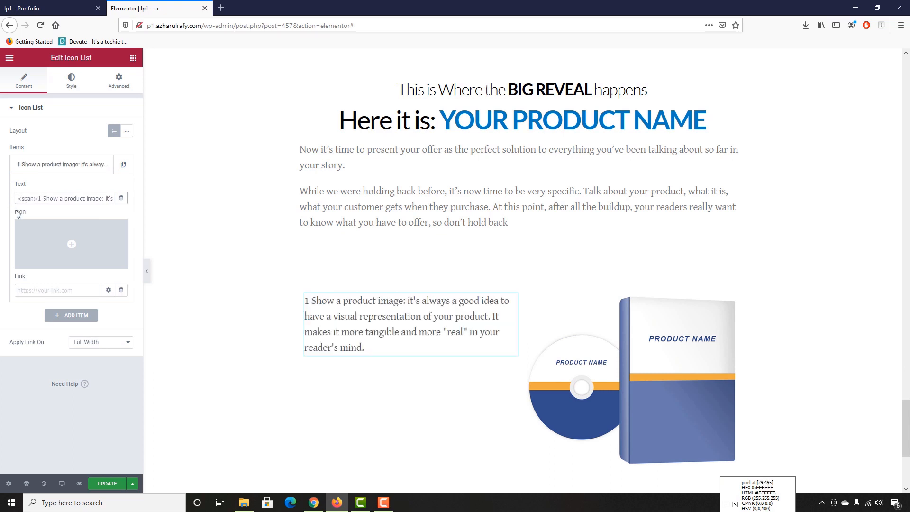
click(42, 198)
text(<)
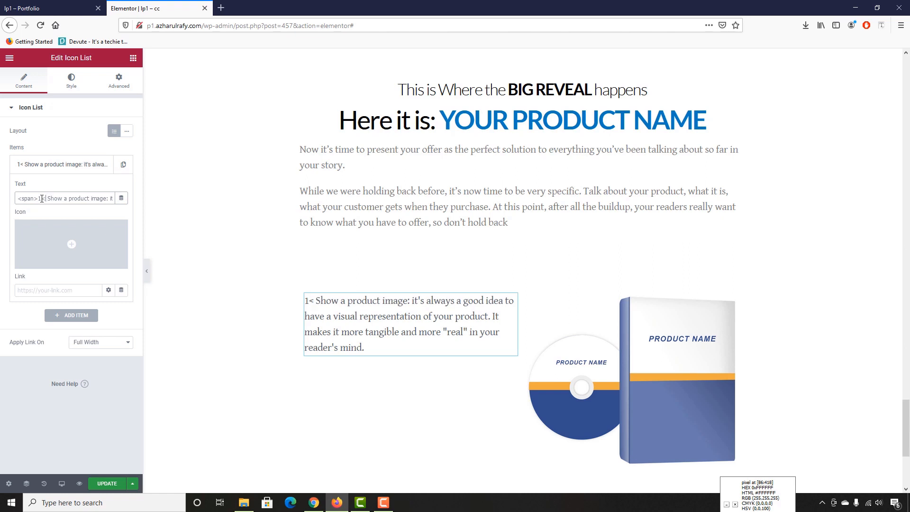
text(/span)
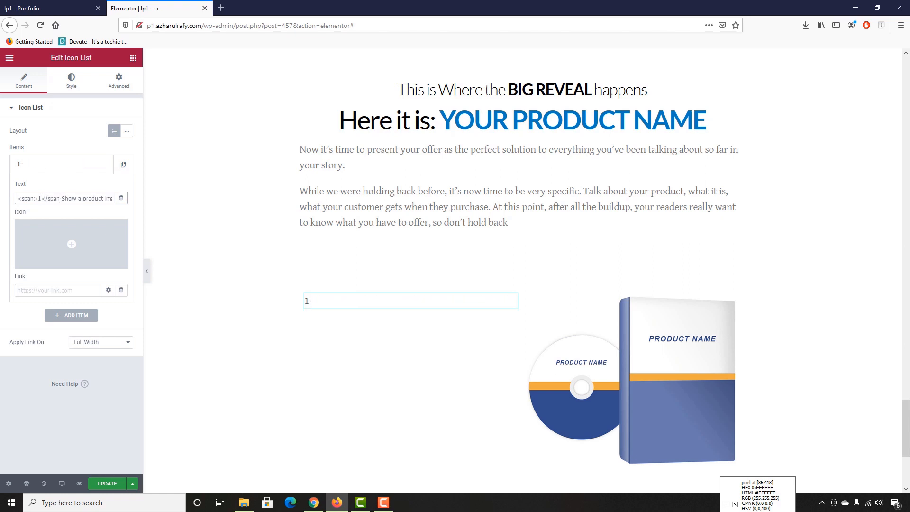
text(>)
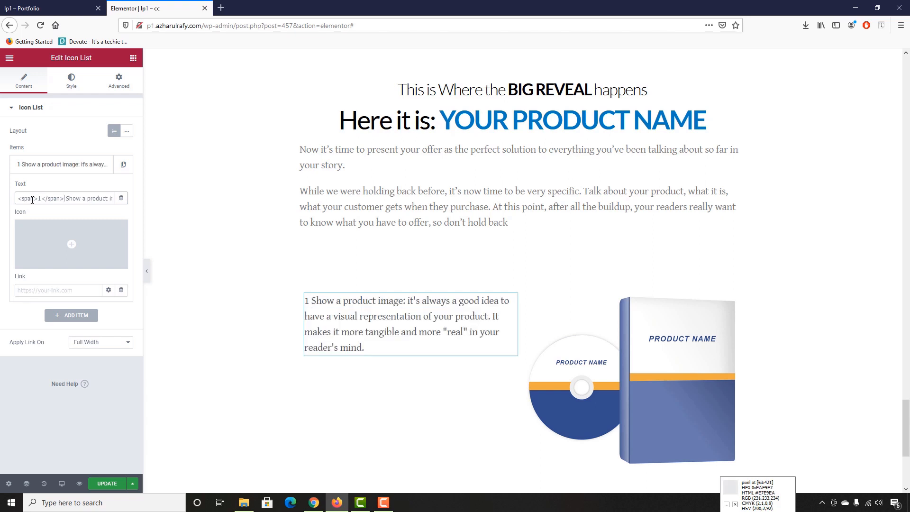
click(35, 199)
text(class)
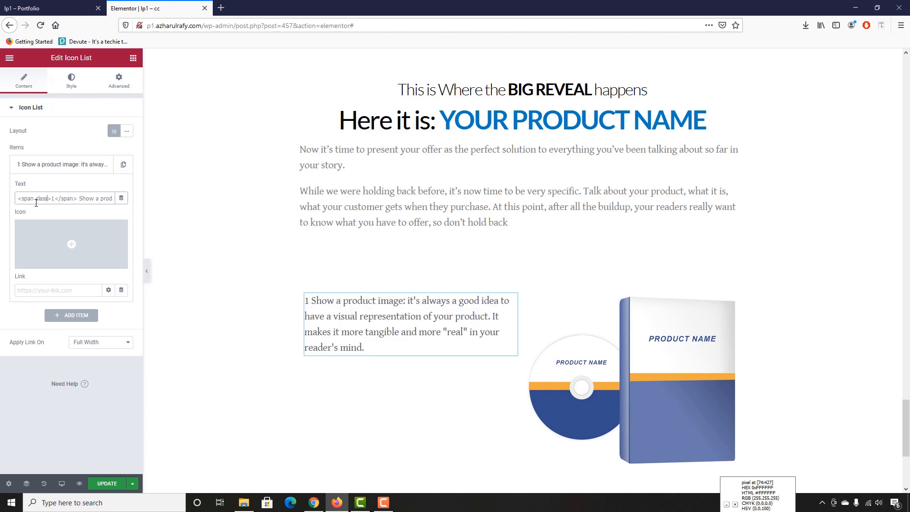
text(="")
Step: Create an empty .num rule in the Icon List widget's custom CSS
click(118, 83)
scroll(41, 428, down, 3)
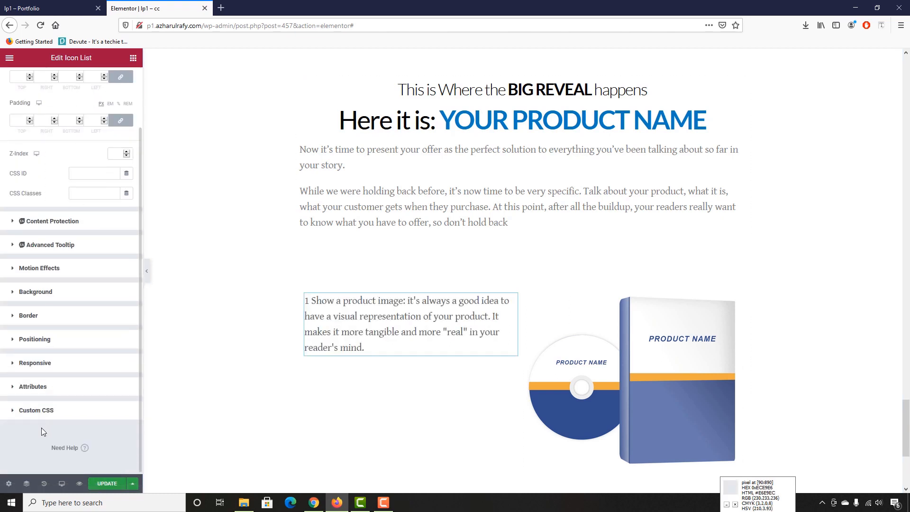
click(36, 418)
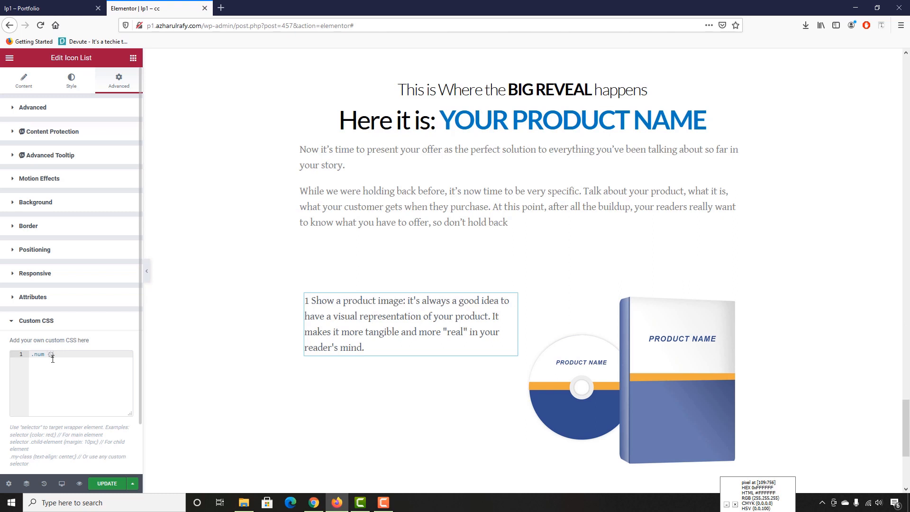
click(52, 355)
key(Return)
key(Return)
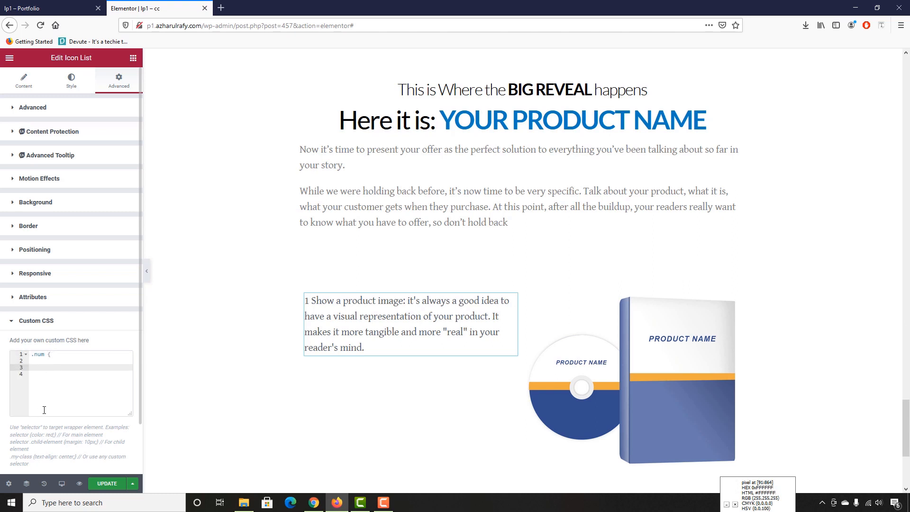
click(55, 362)
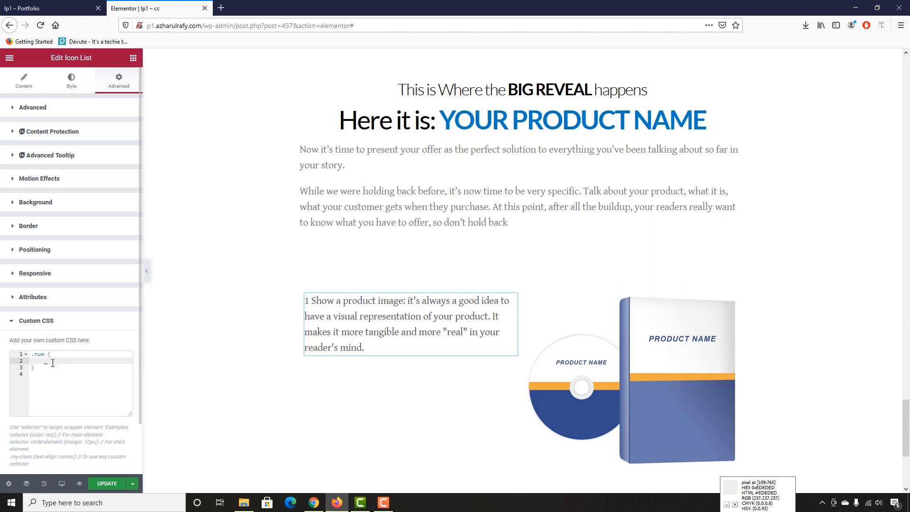
Step: Sample the numbers' blue on the reference page and set the .num rule's color to #0C81BB
text(color)
key(Return)
key(ctrl+Tab)
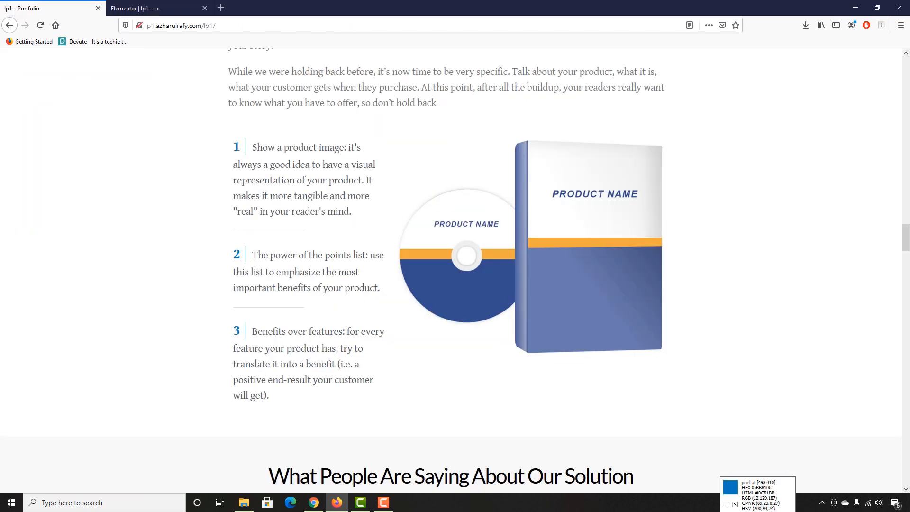
key(ctrl+Tab)
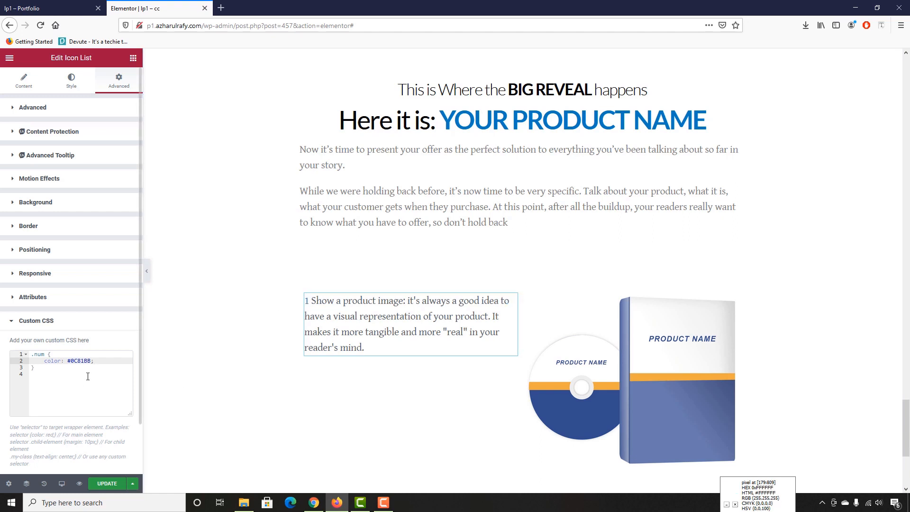
Step: Inspect the reference page's number 1 with Font Finder and add font-size: 30px to the .num rule
key(Return)
key(ctrl+Tab)
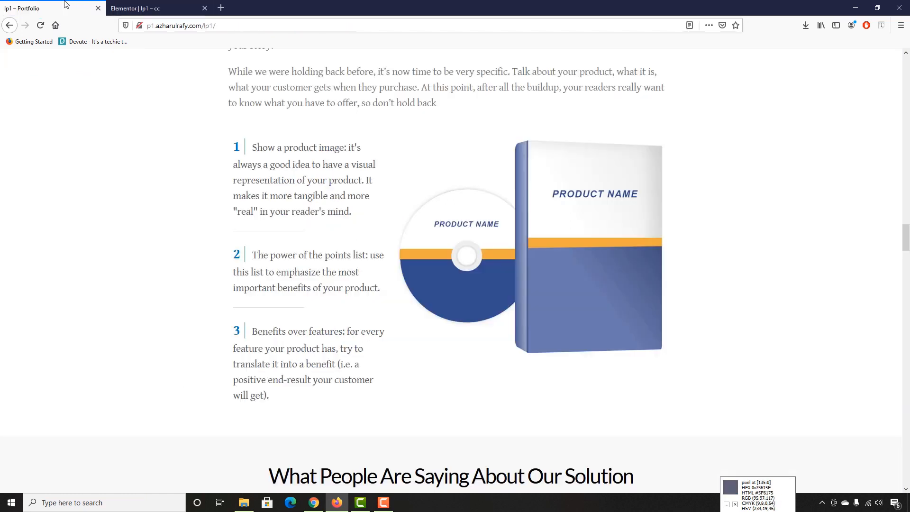
click(882, 26)
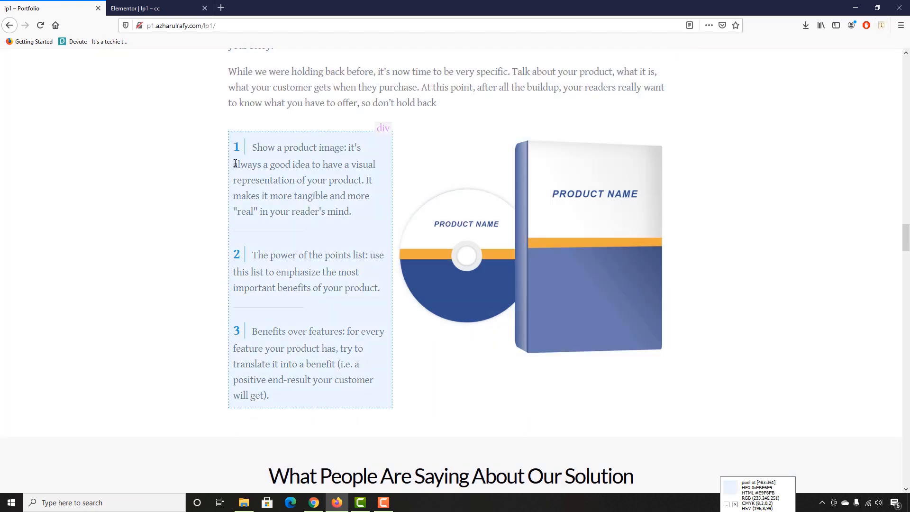
click(237, 148)
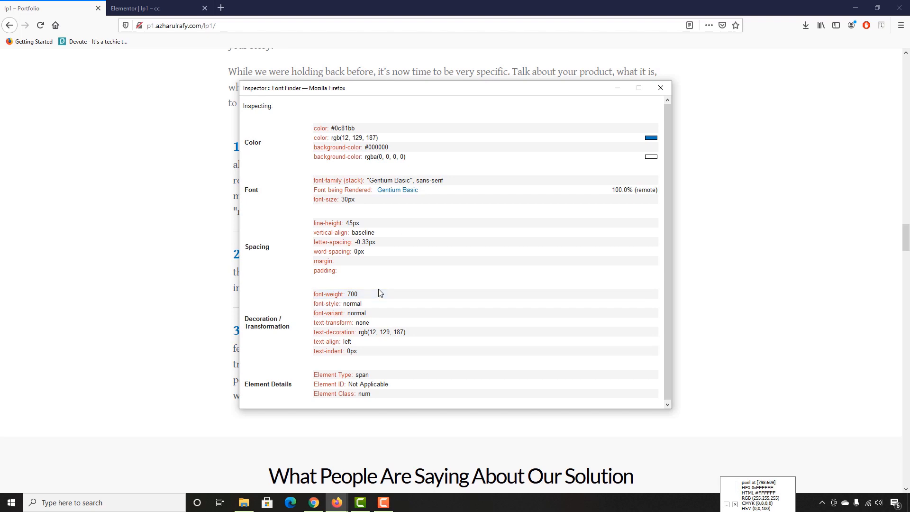
click(662, 94)
click(130, 3)
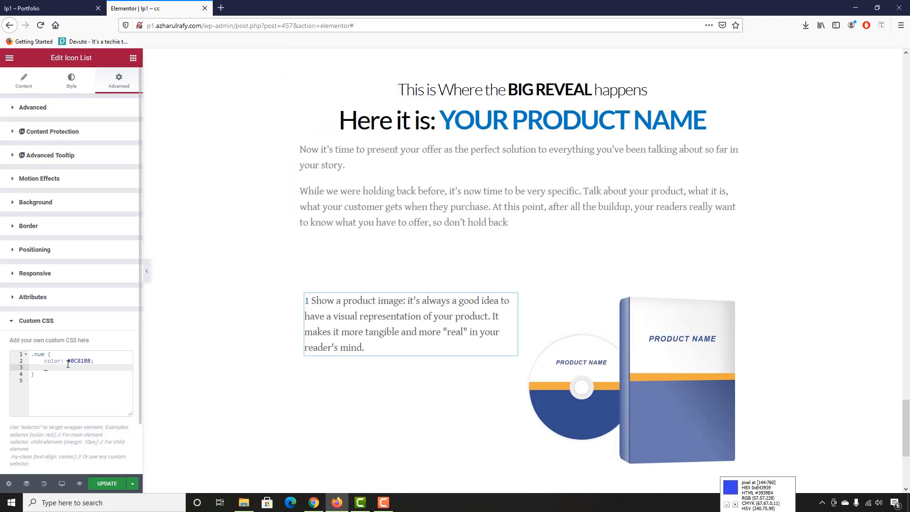
text(fon)
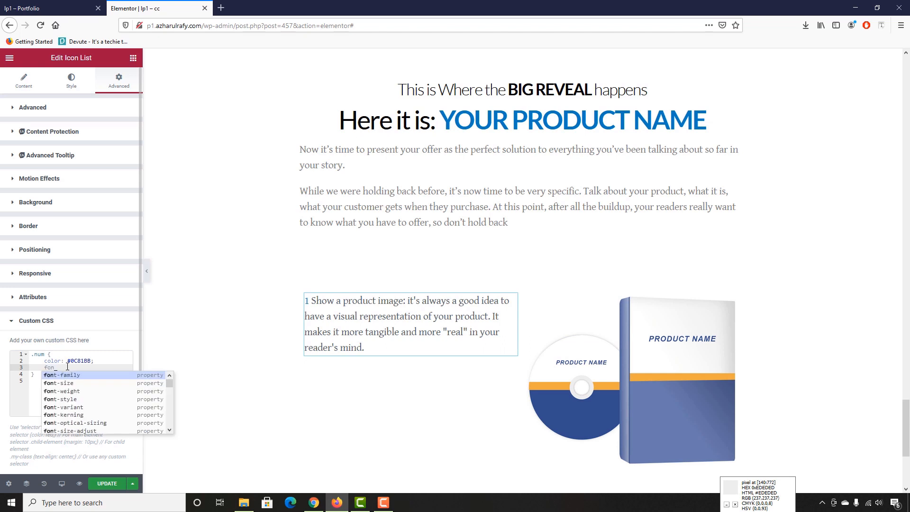
text(i)
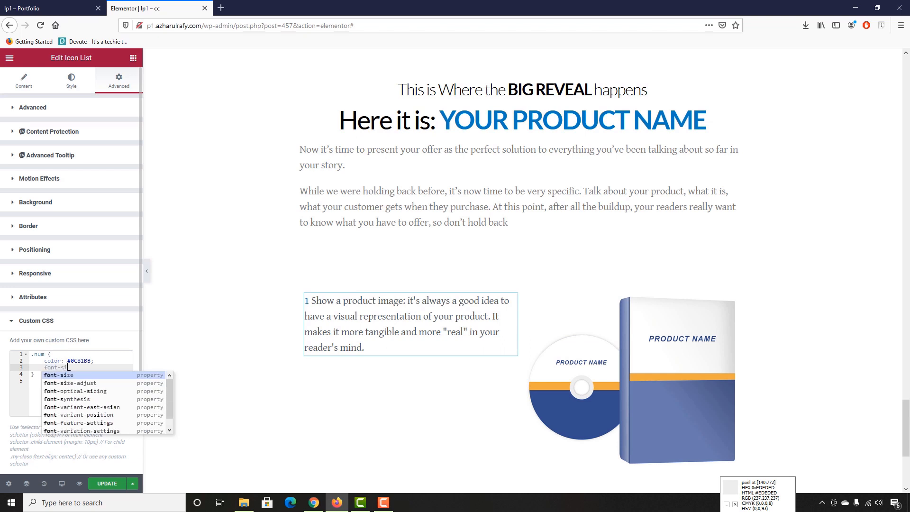
key(Return)
text(30)
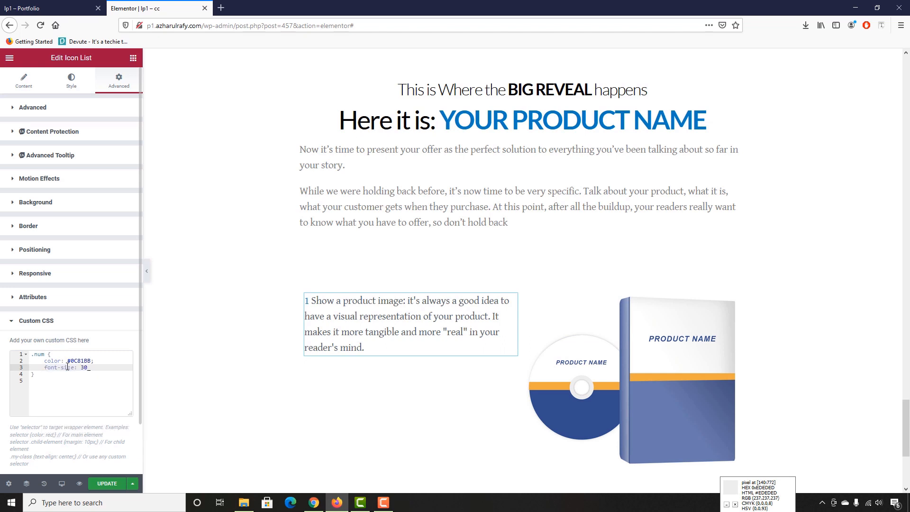
text(px;)
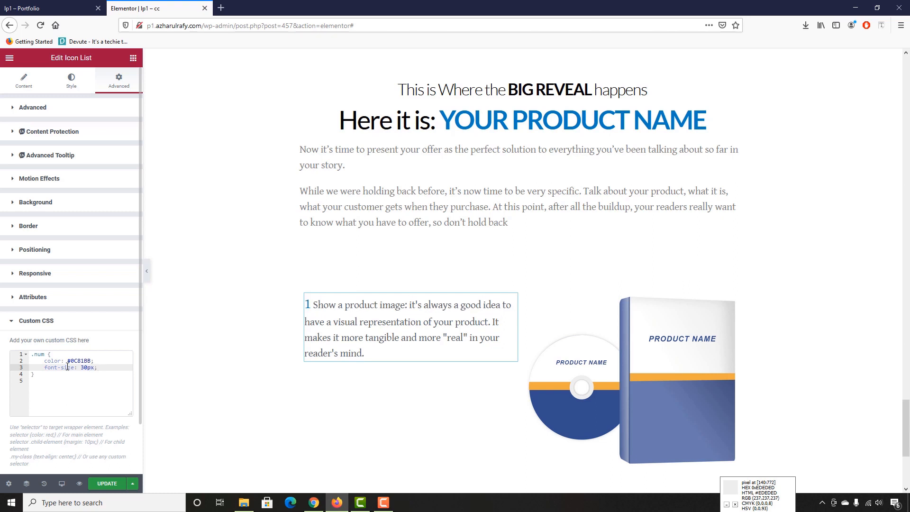
Step: Add font-weight: 700 to the .num rule
key(Return)
text(fon)
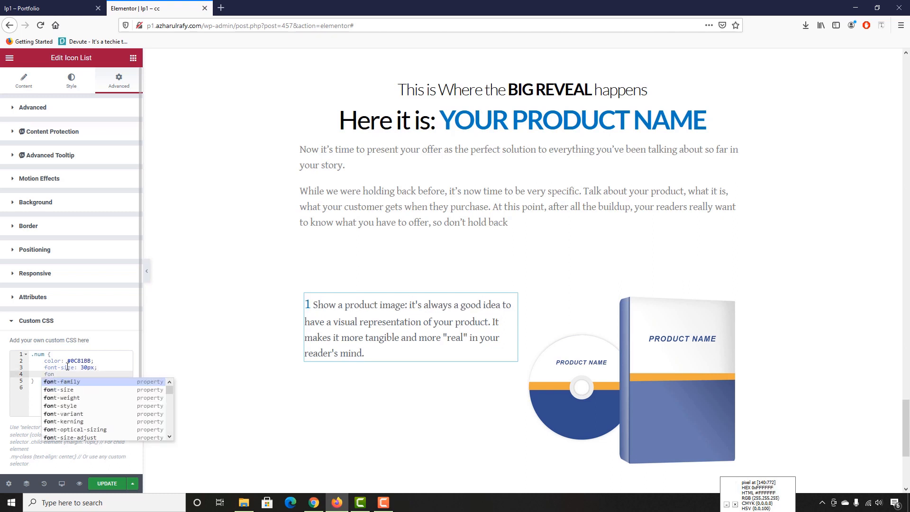
text(t-w)
key(Return)
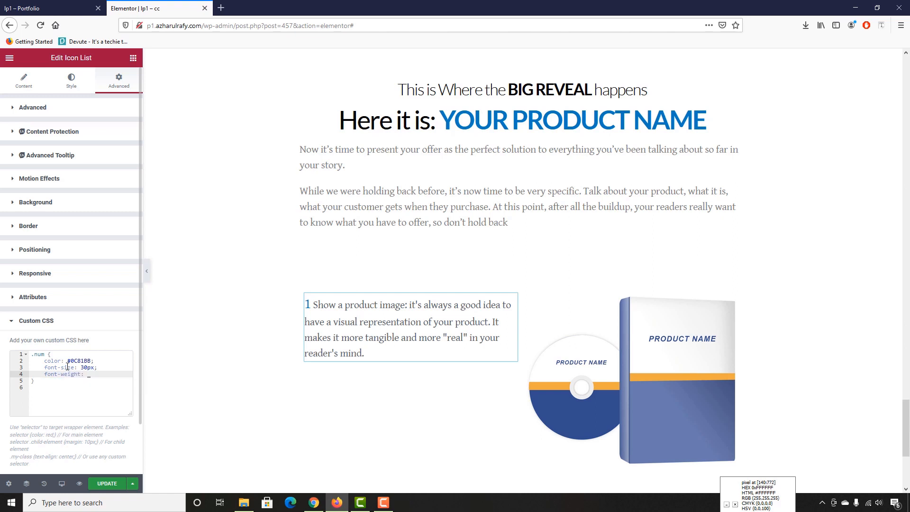
text(9)
text(00;)
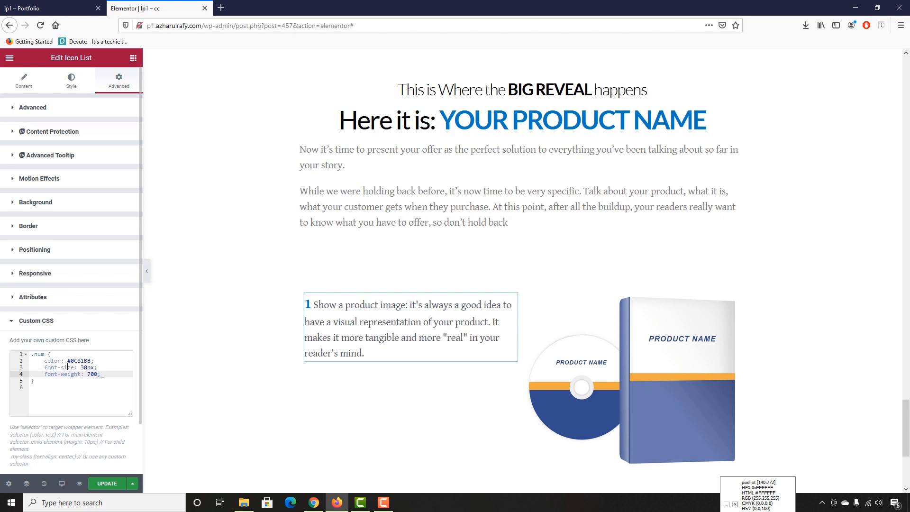
Step: Check the divider beside the numbers on the reference page and start a border-right-style: 1px solid declaration in the .num rule
click(51, 6)
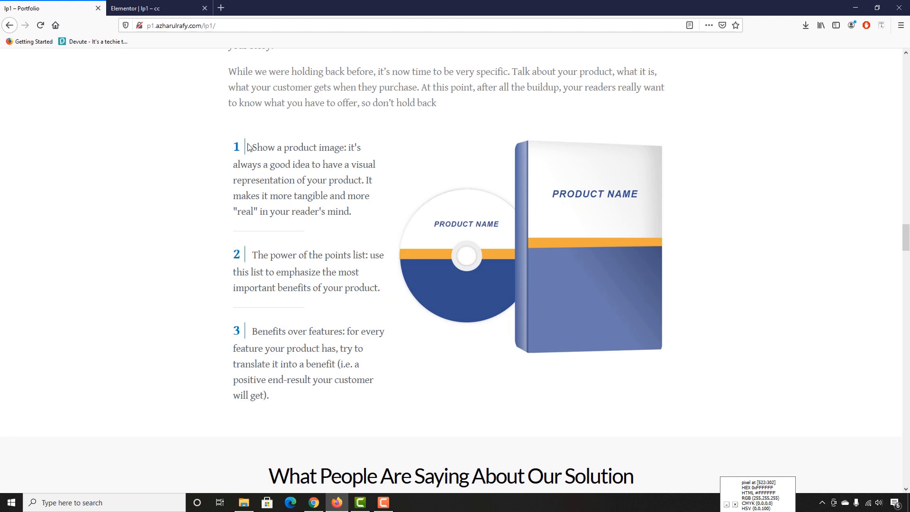
click(185, 8)
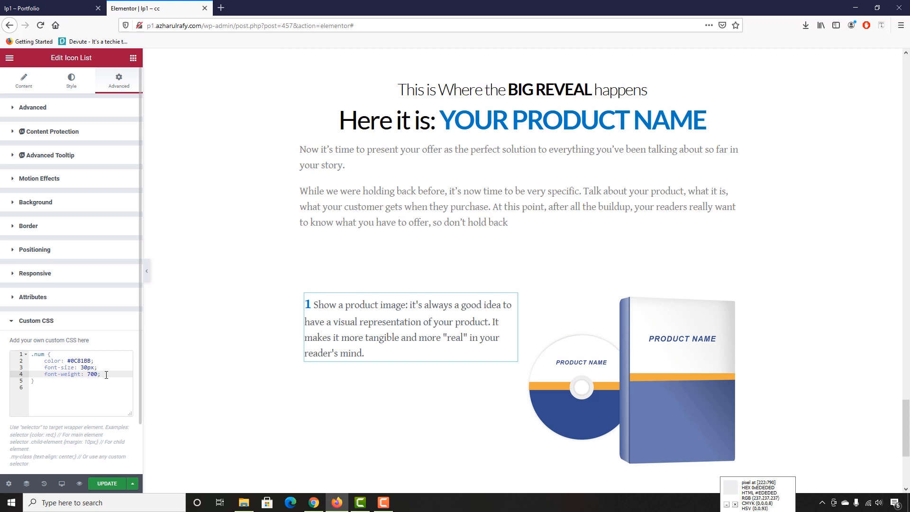
key(Return)
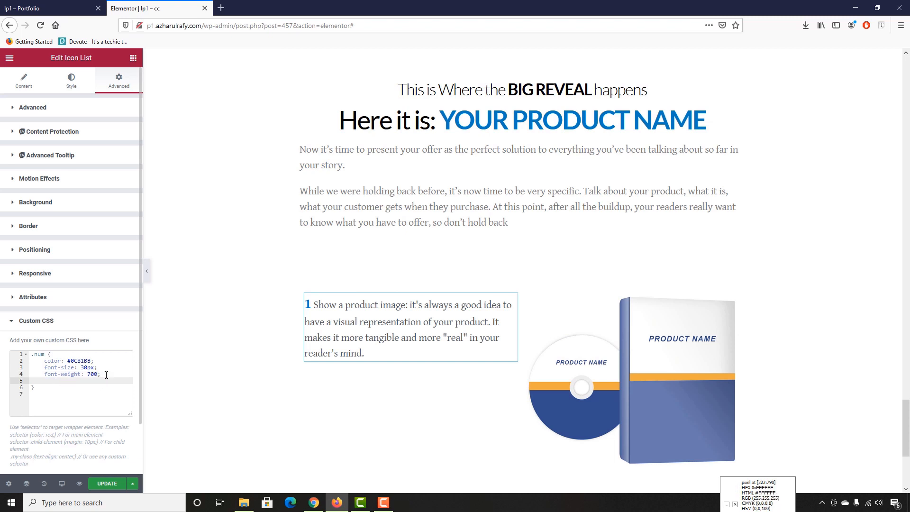
text(border)
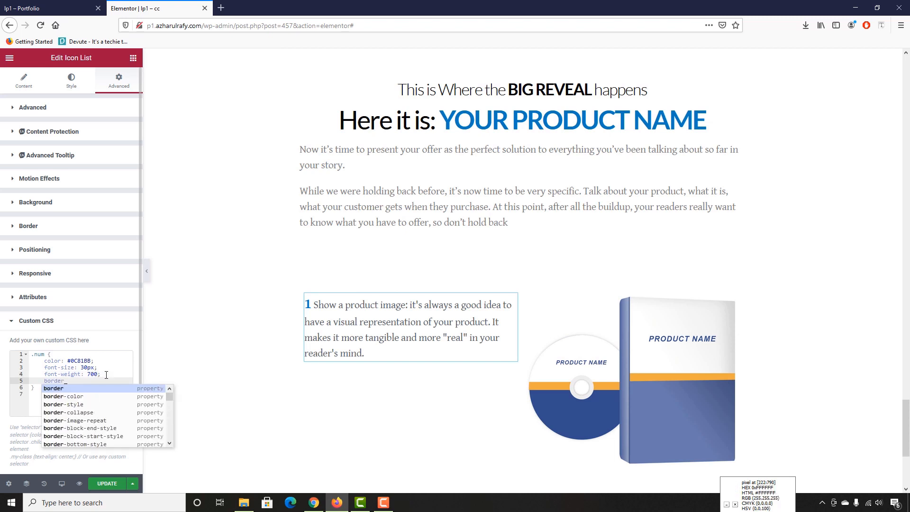
text(-)
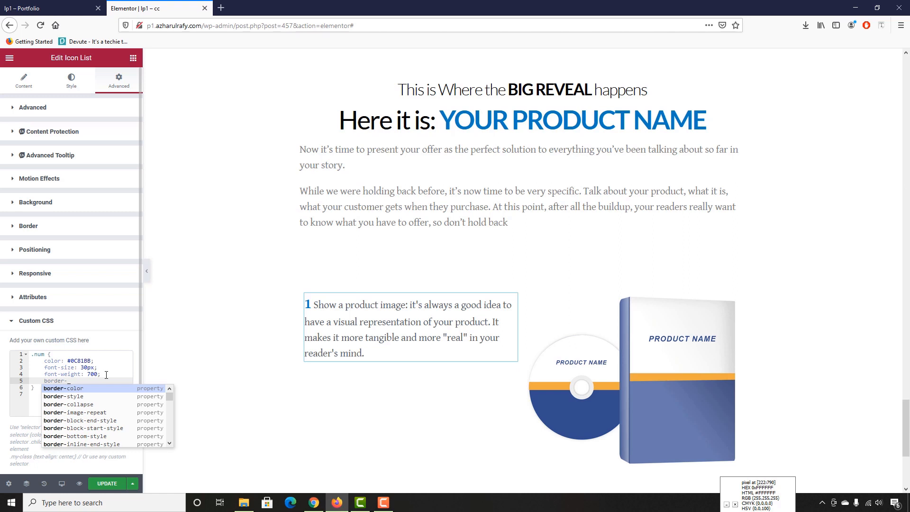
text(rig)
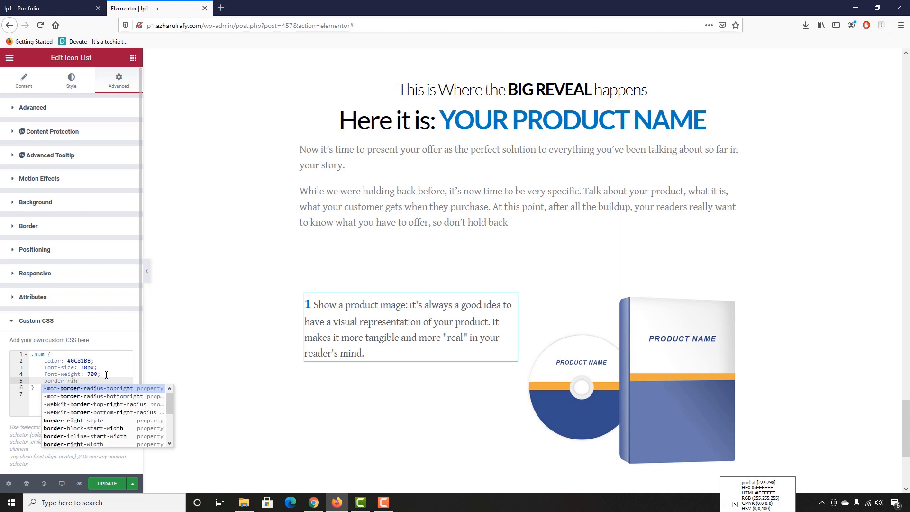
text(ht)
key(Return)
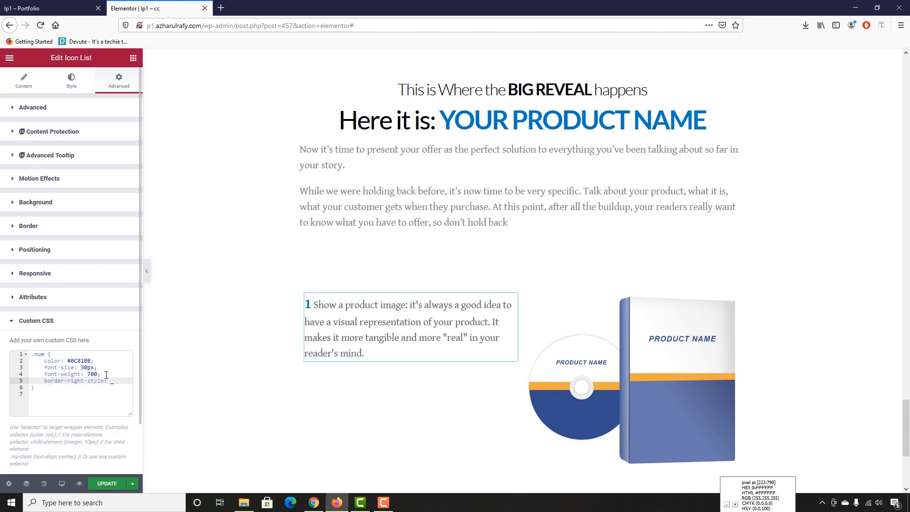
text(1px so)
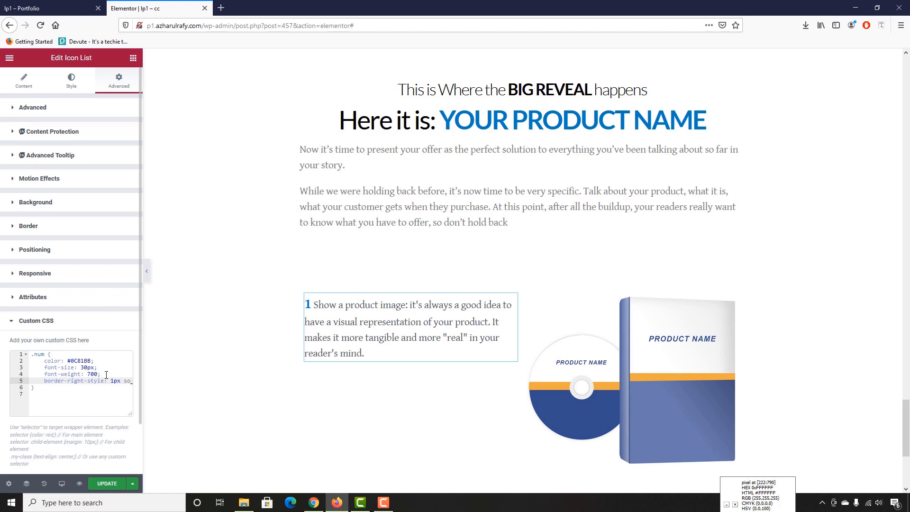
key(Return)
text(solid)
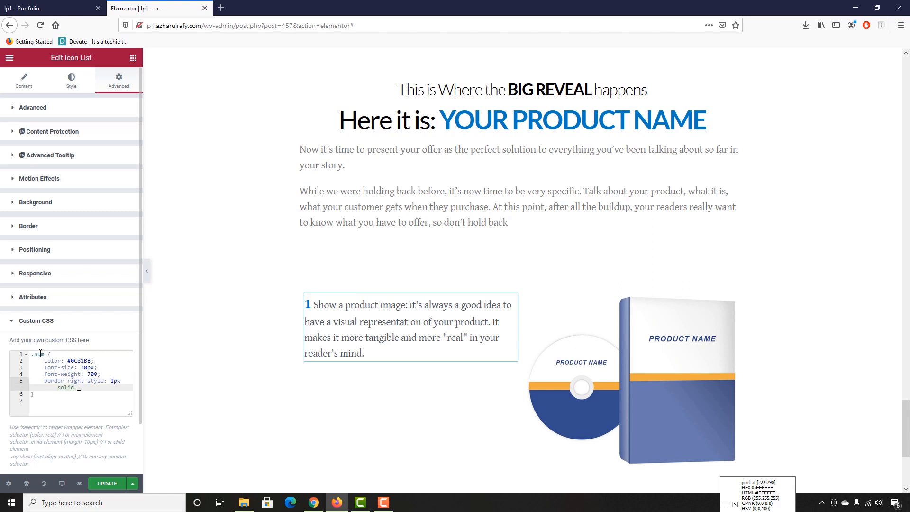
Step: Copy #0C81BB from the .num rule's color declaration and paste it as the border's color value
double_click(86, 361)
key(ctrl+c)
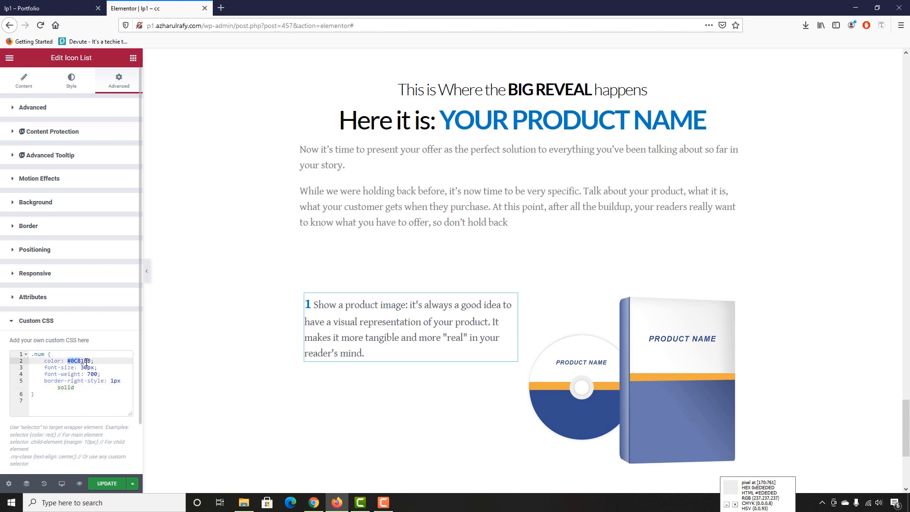
click(90, 387)
key(ctrl+v)
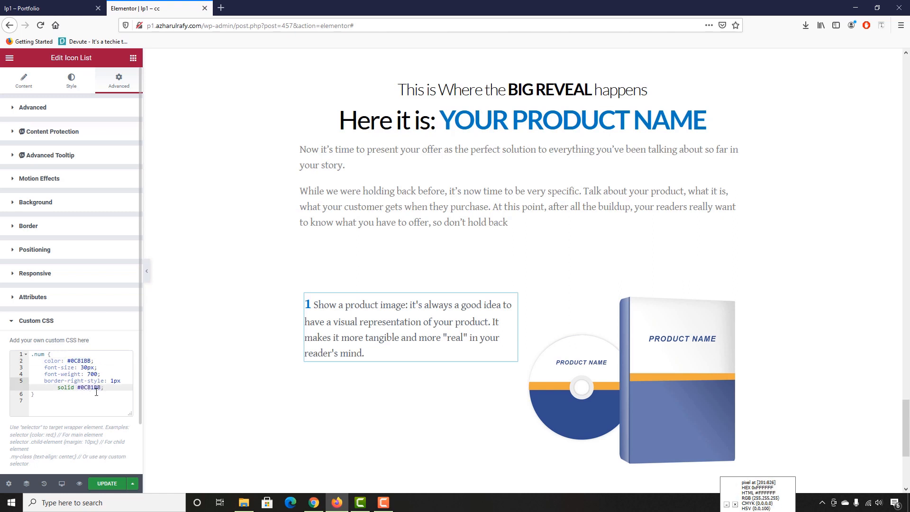
Step: Shorten the border-right-style property name in the .num rule to border-right
double_click(95, 381)
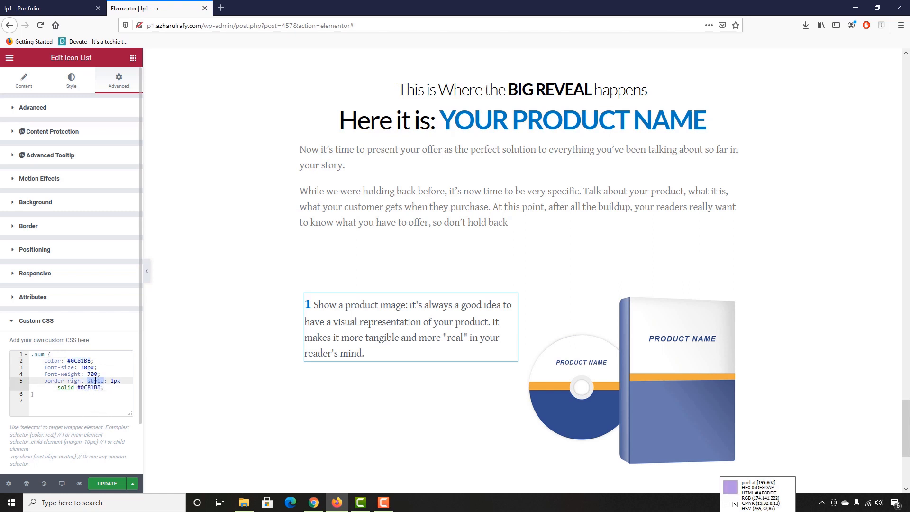
key(BackSpace)
key(BackSpace)
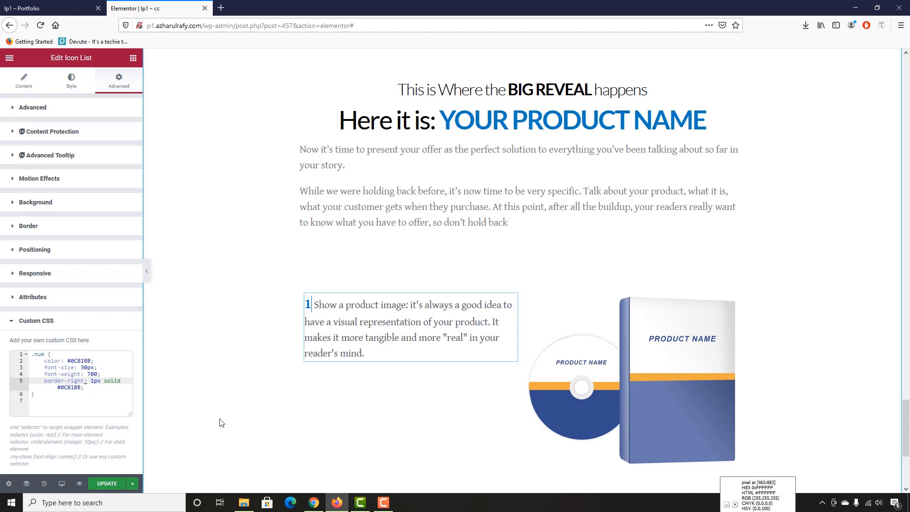
click(89, 388)
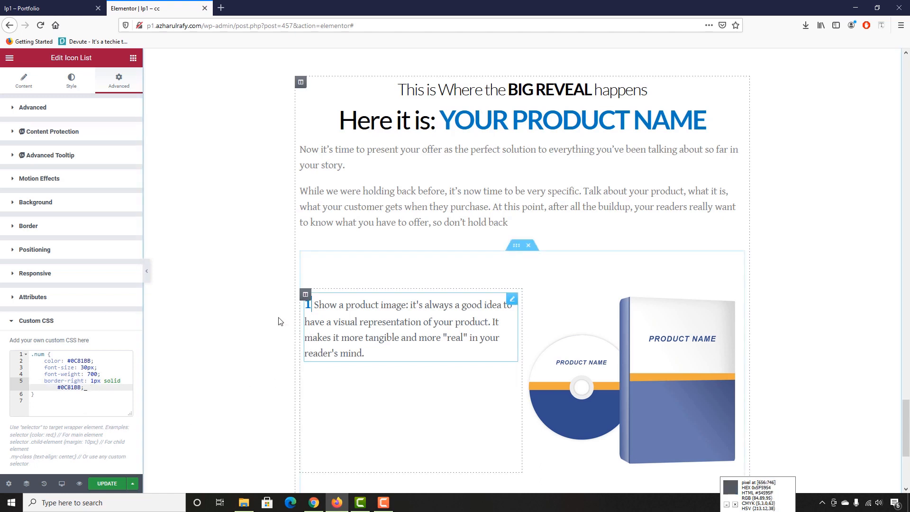
Step: Check the gap between number and divider on the reference page and add padding-right: 10px to the .num rule
click(45, 10)
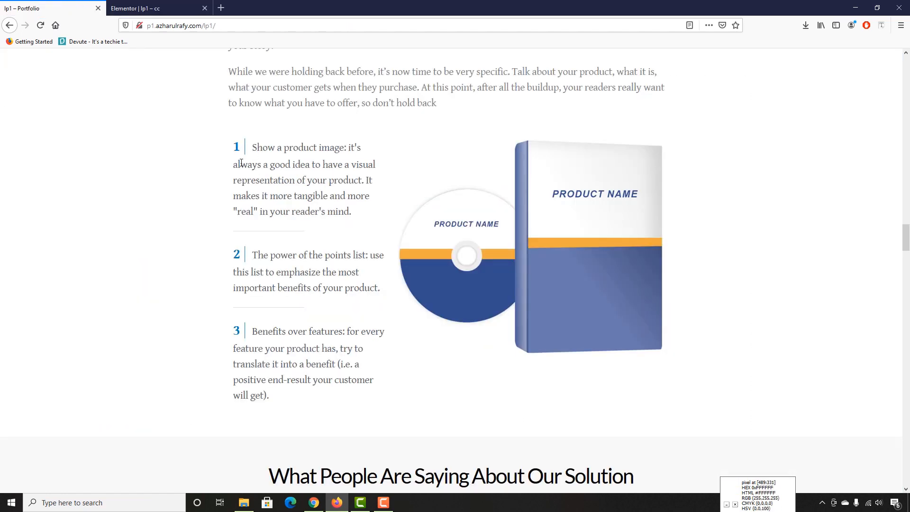
click(138, 8)
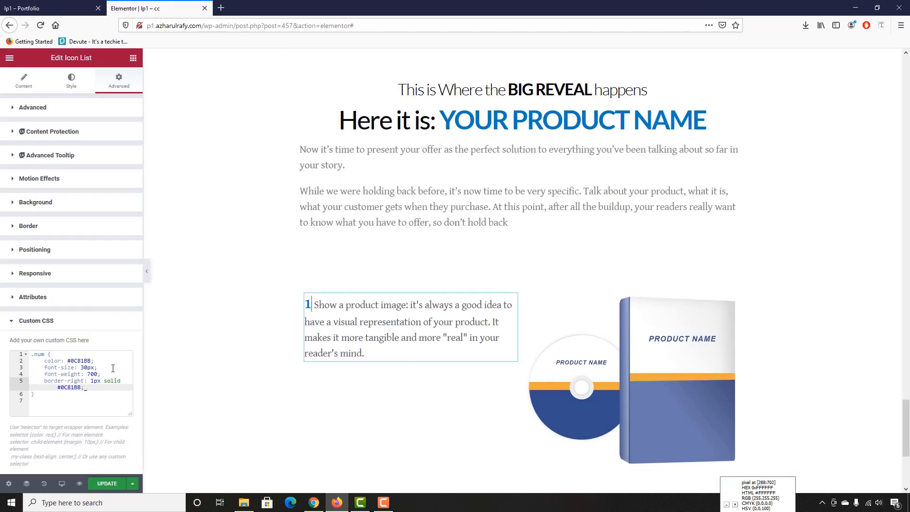
click(99, 393)
click(102, 387)
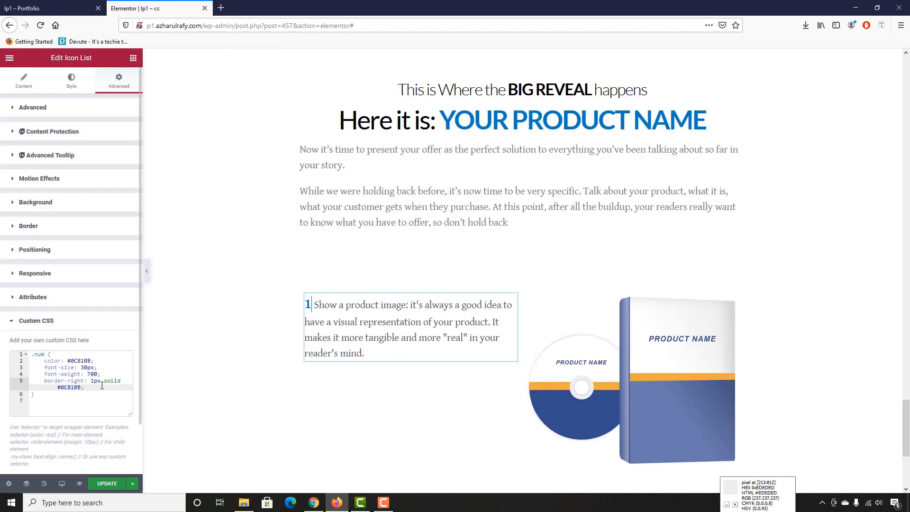
key(Return)
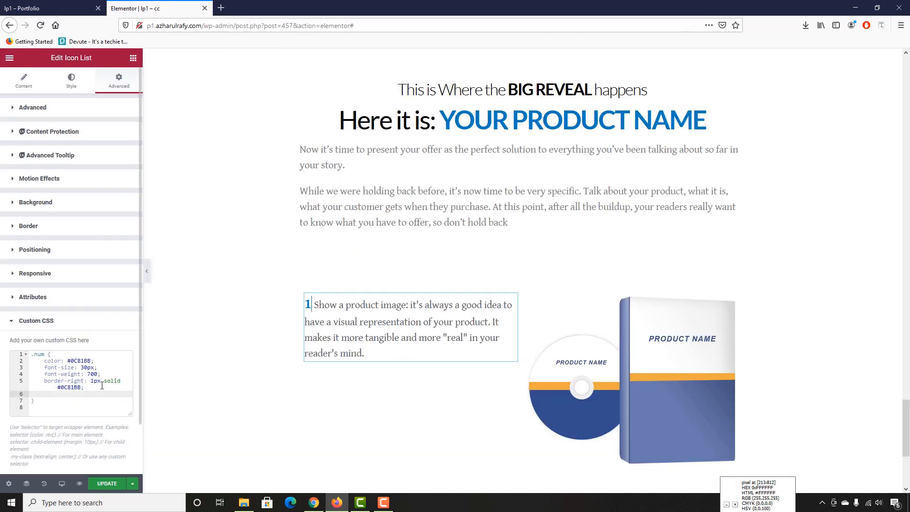
text(padding)
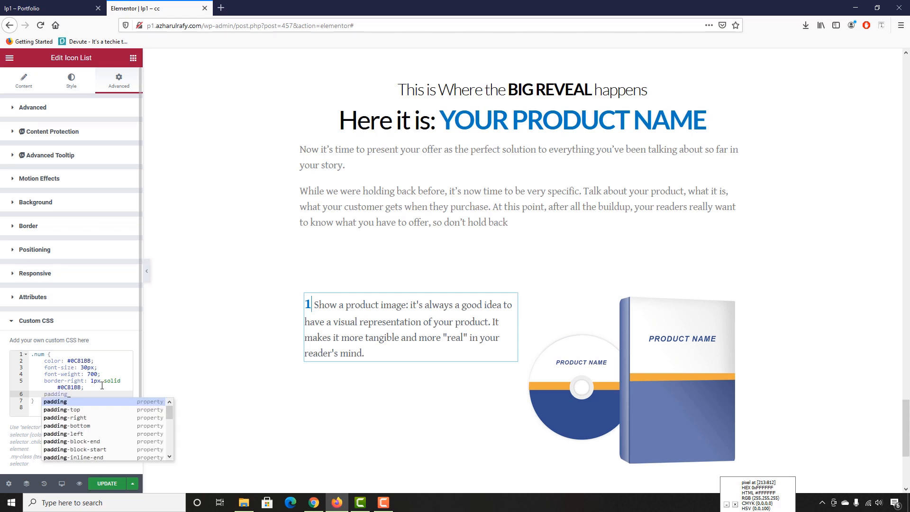
text(-ri)
key(Return)
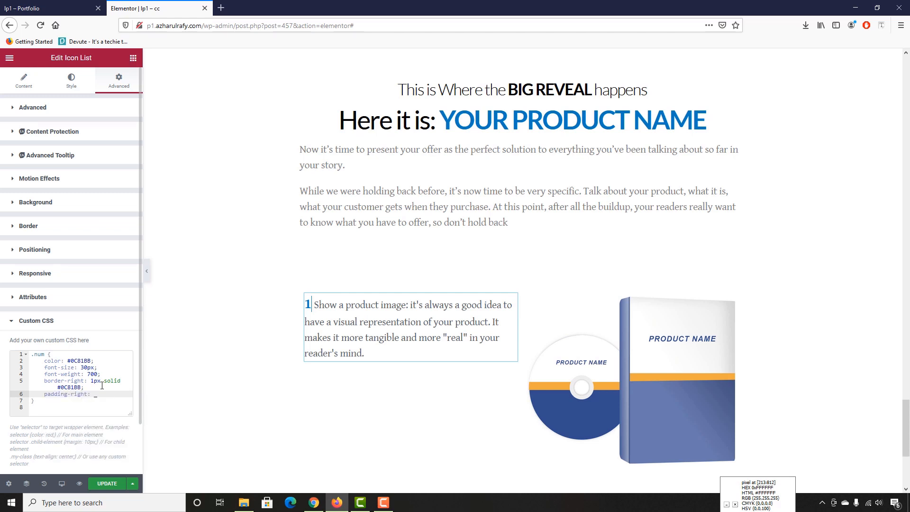
text(10px;)
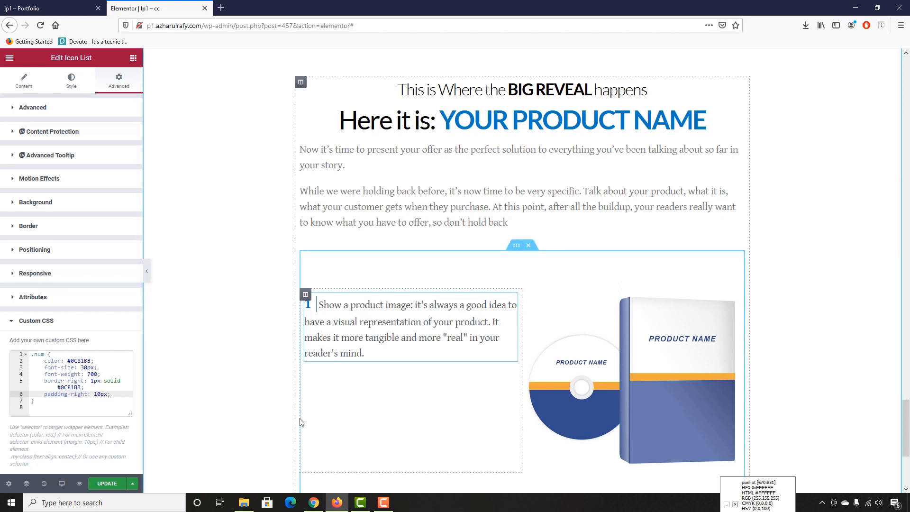
Step: Check the list text spacing on the reference page and wrap the first list item's text after the number in its own span
click(28, 8)
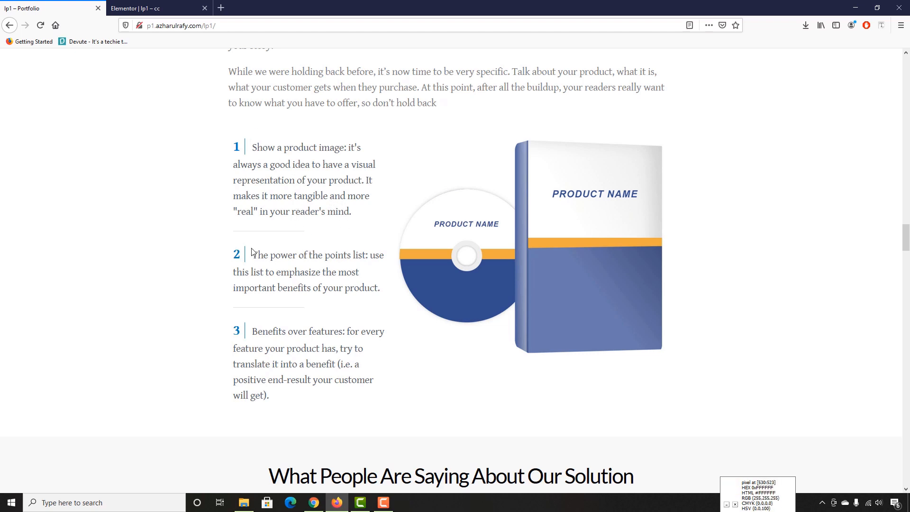
click(136, 7)
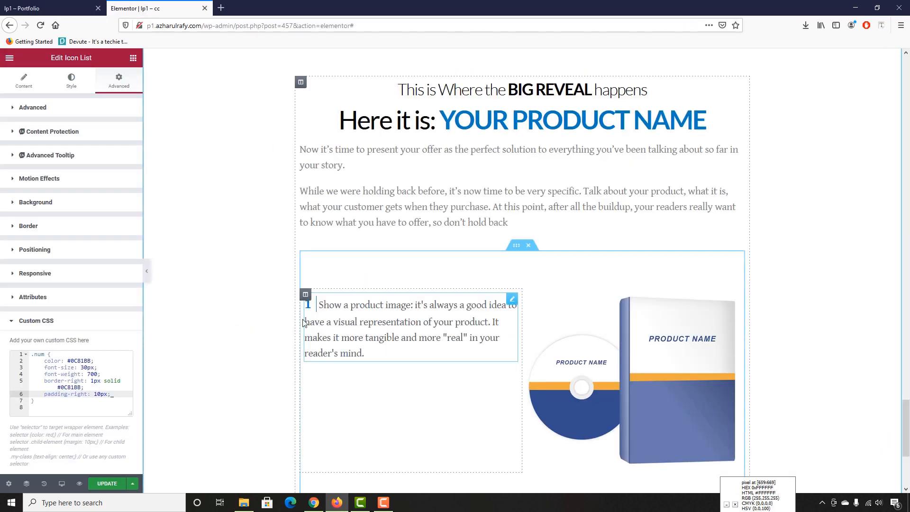
click(24, 81)
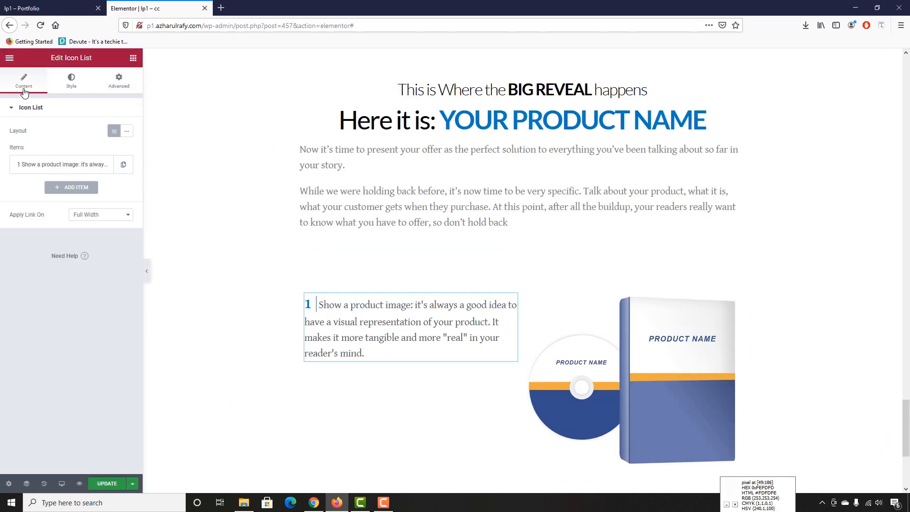
click(69, 166)
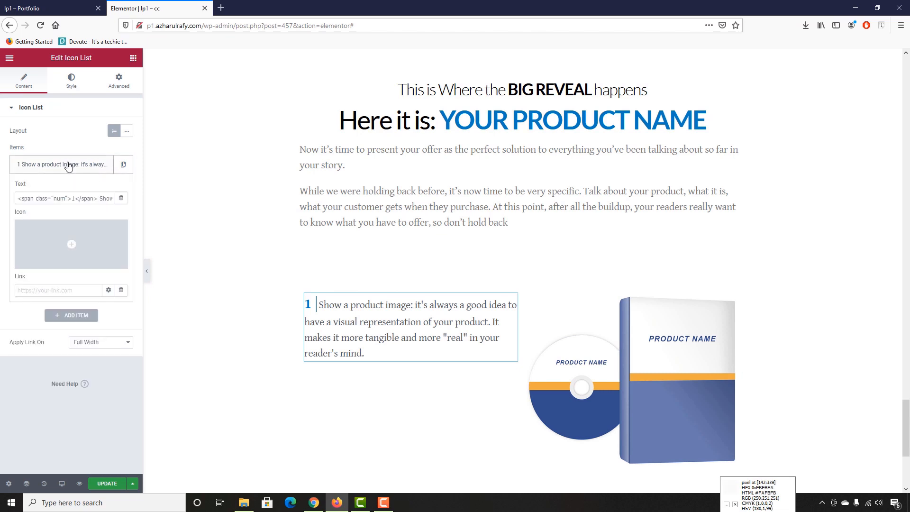
click(99, 202)
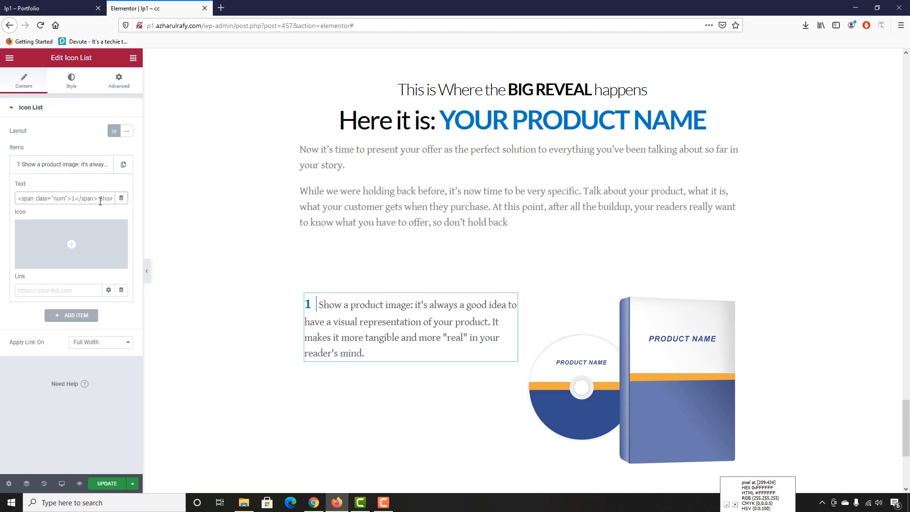
text(<span>)
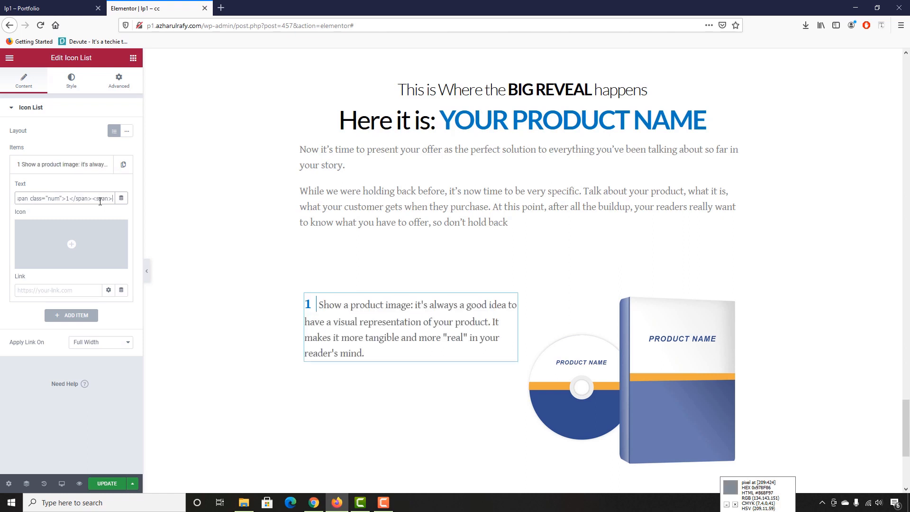
key(End)
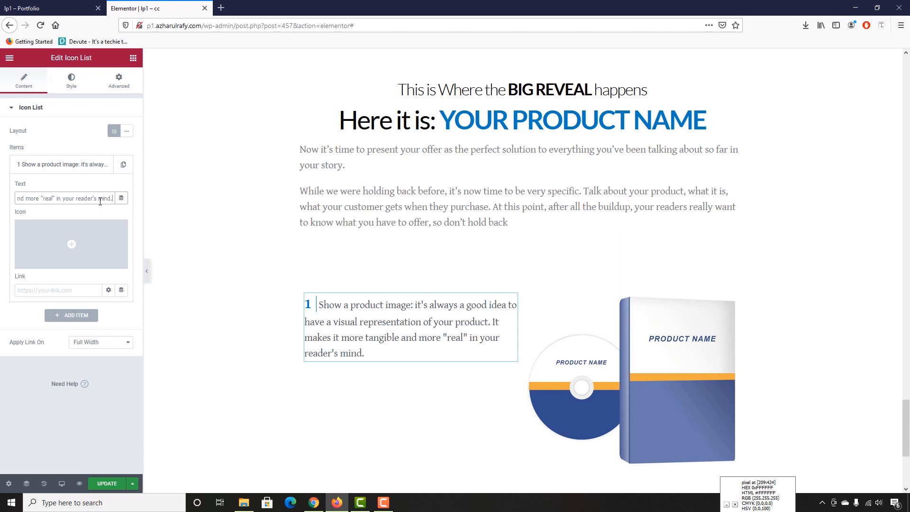
text(</span>)
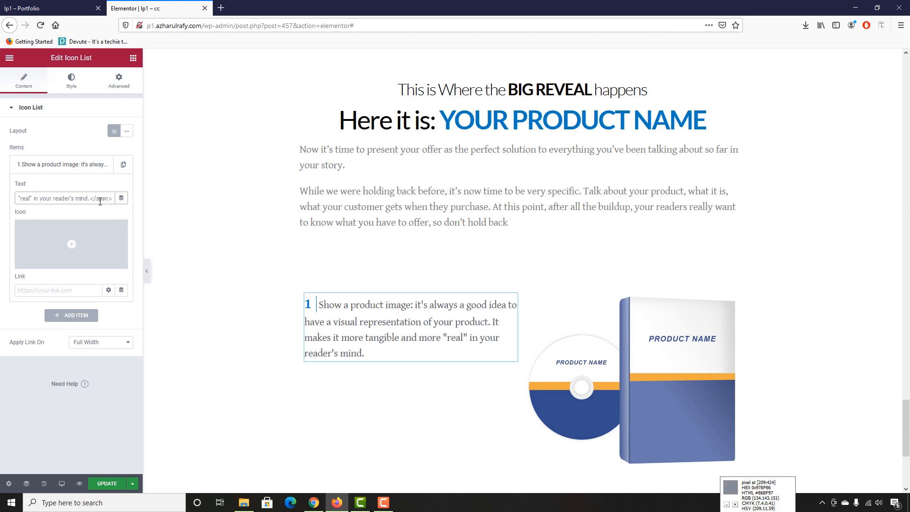
Step: Add the class "pr" to the opening tag of the first list item's second span
drag(98, 199, 1, 205)
click(92, 200)
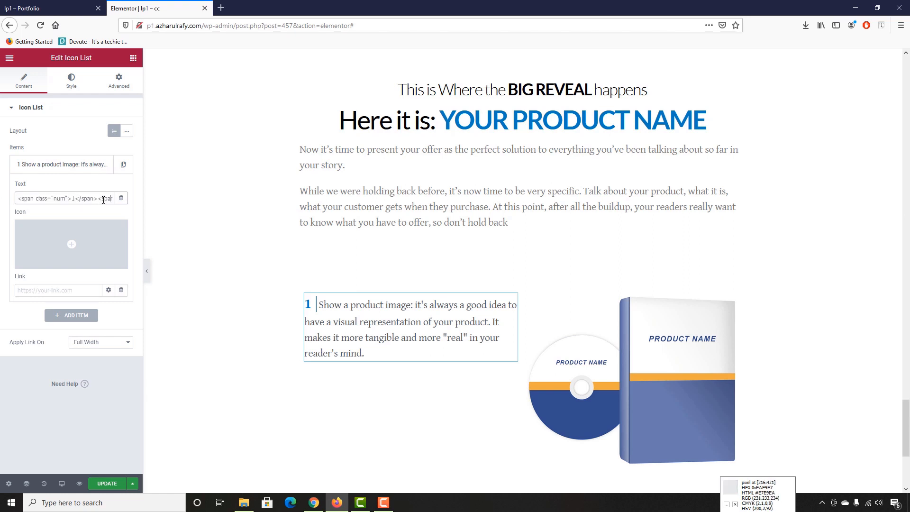
key(Right)
key(Right)
key(Right)
key(Right)
key(Right)
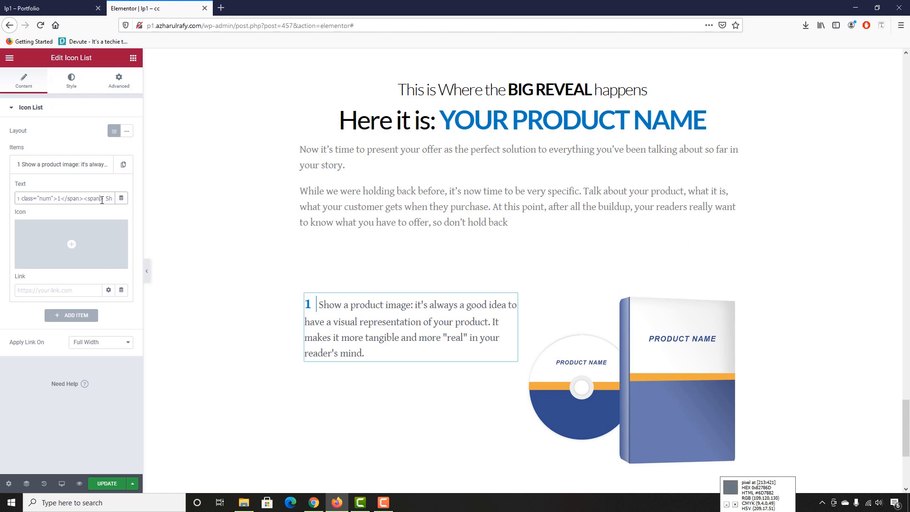
text(cla)
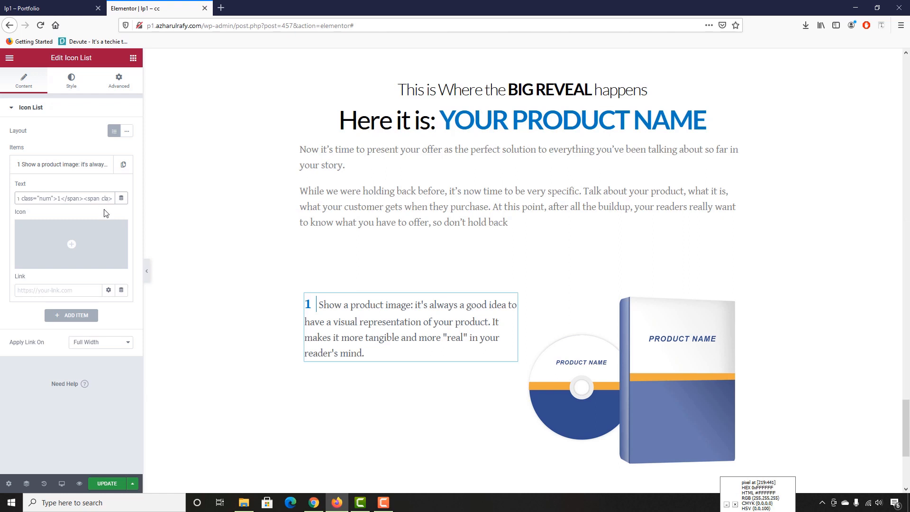
text(ss)
text(="")
text(pr)
Step: In the icon list's custom CSS, start a new .pr rule below the .num rule
click(134, 77)
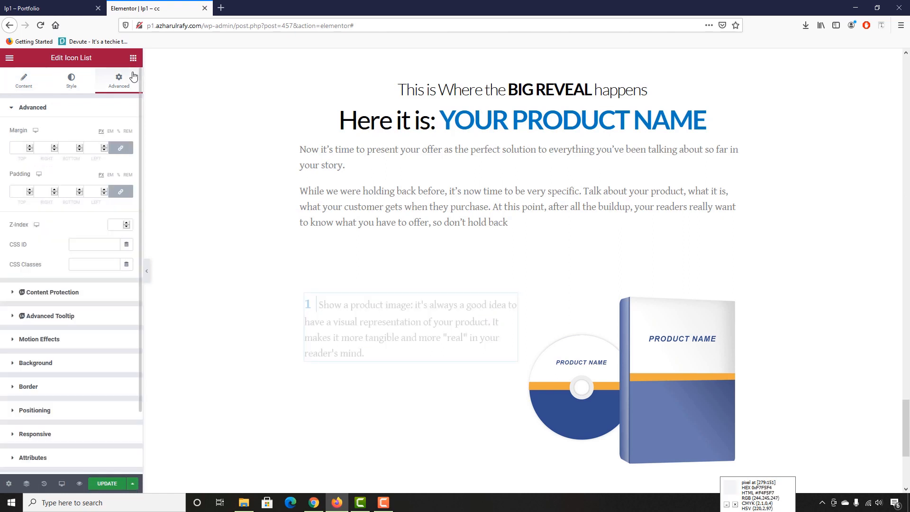
scroll(92, 315, down, 3)
click(50, 416)
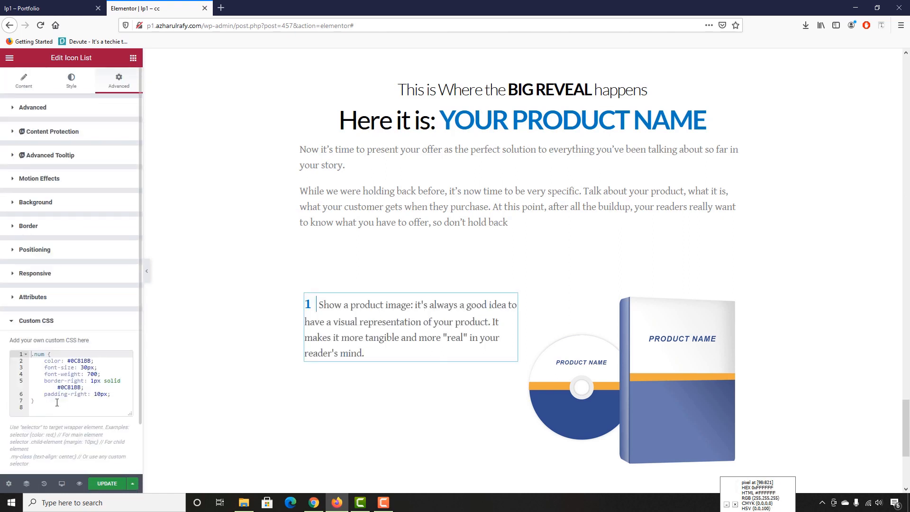
click(61, 406)
key(Return)
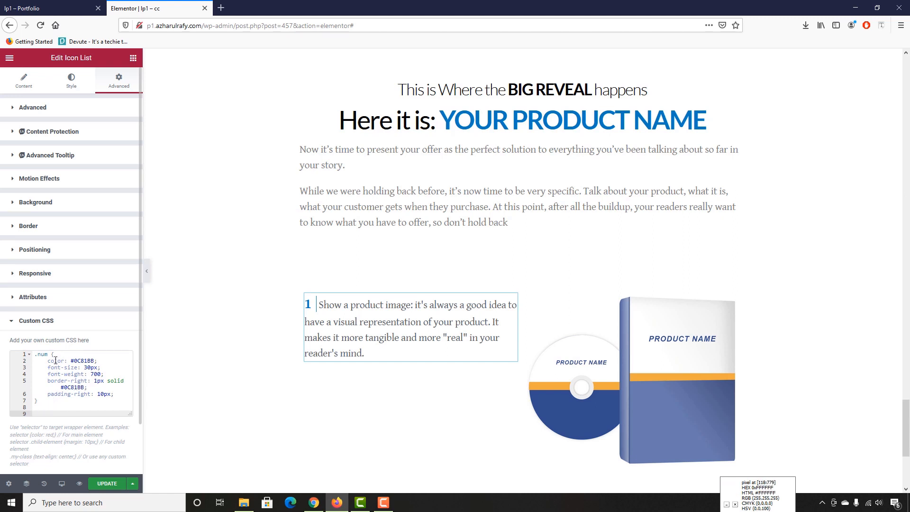
drag(34, 355, 53, 402)
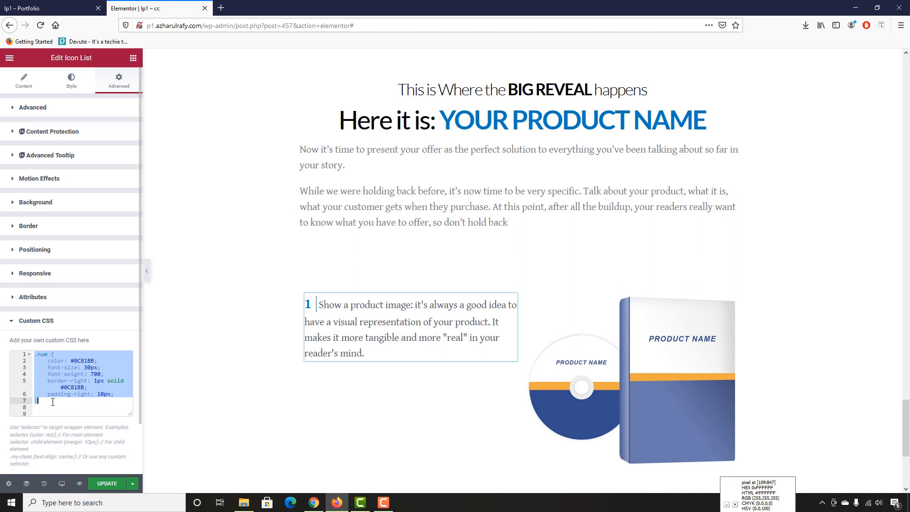
click(44, 410)
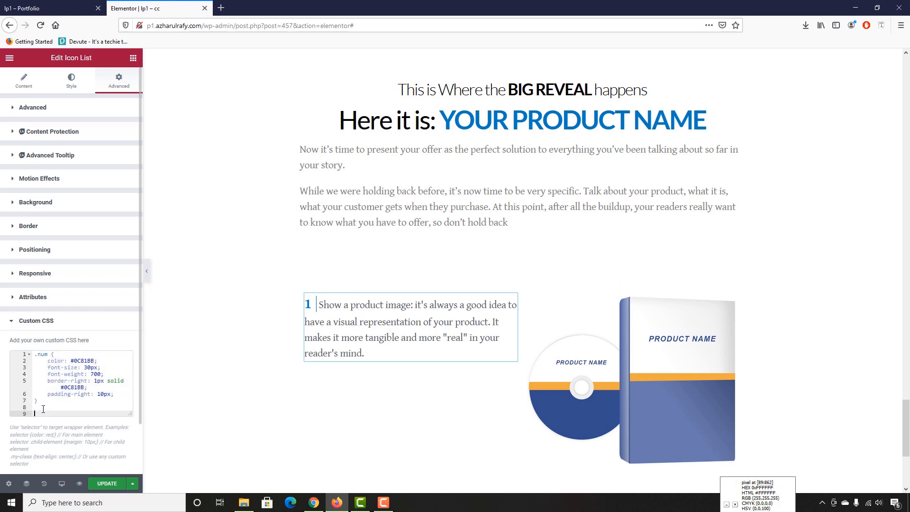
text(.pr)
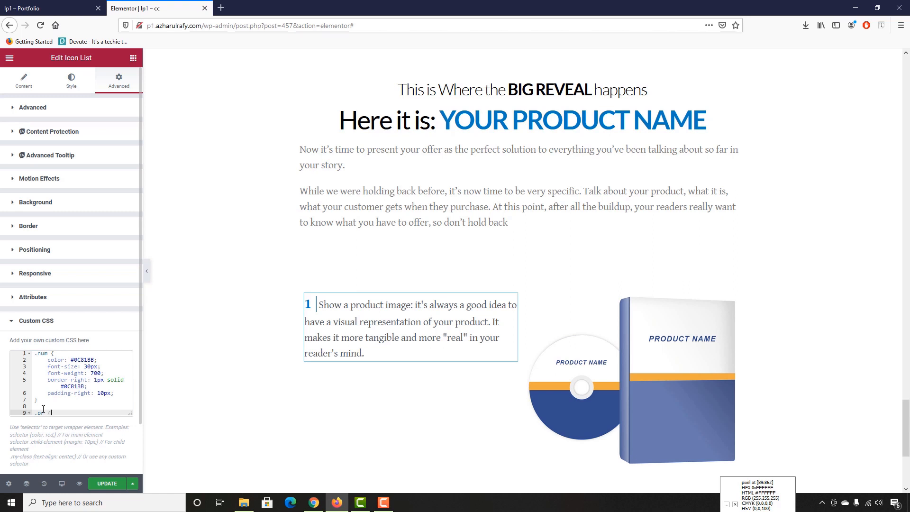
text( {)
key(Return)
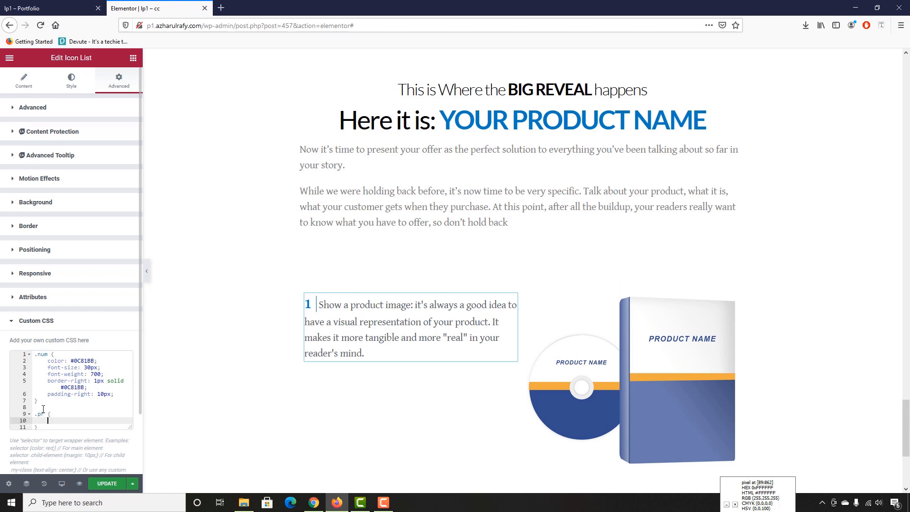
Step: Add padding-left: 10px to the .pr rule and update the page
scroll(43, 409, down, 1)
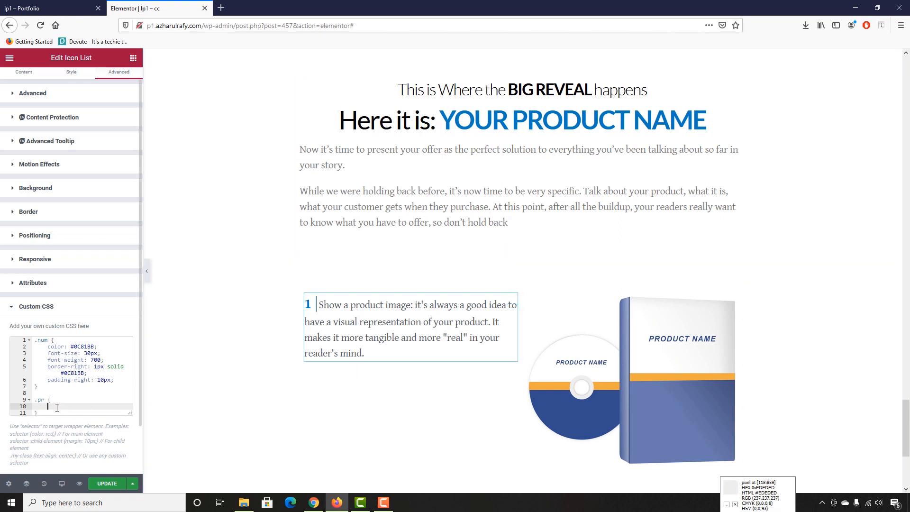
text(padding)
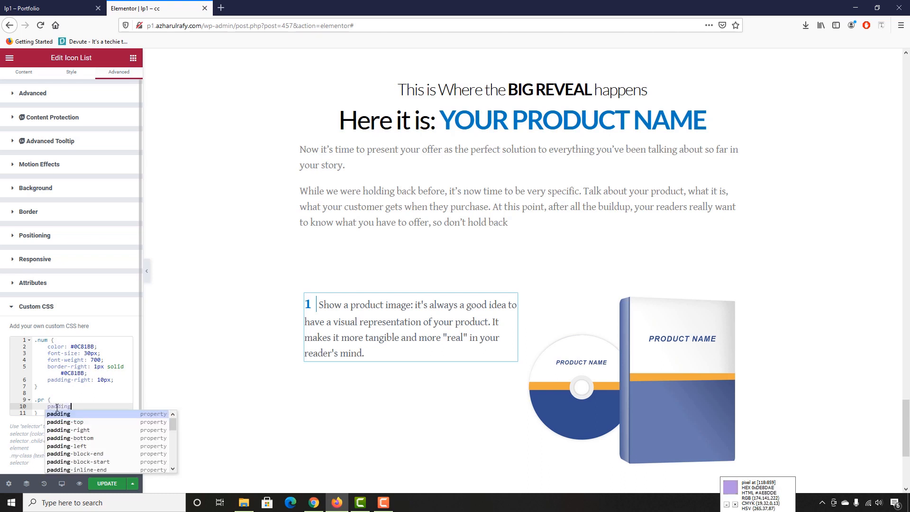
text(-left)
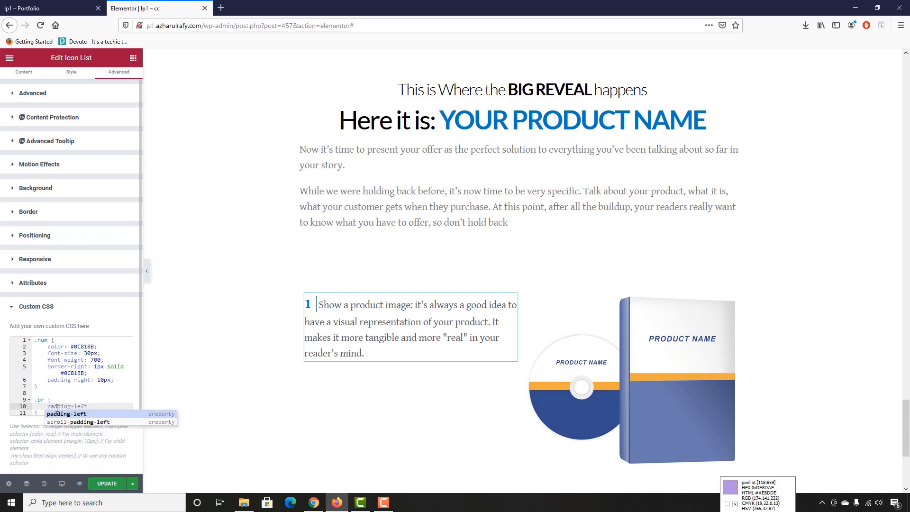
key(Return)
text(10)
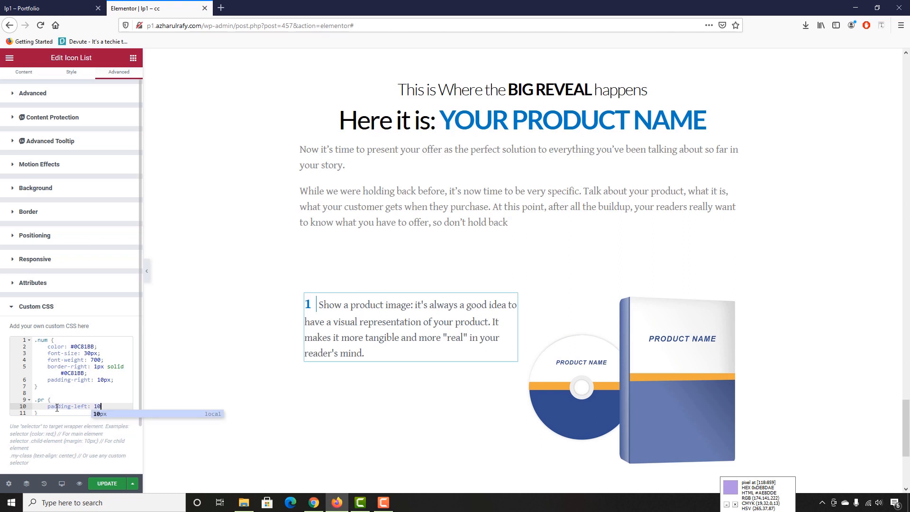
key(Return)
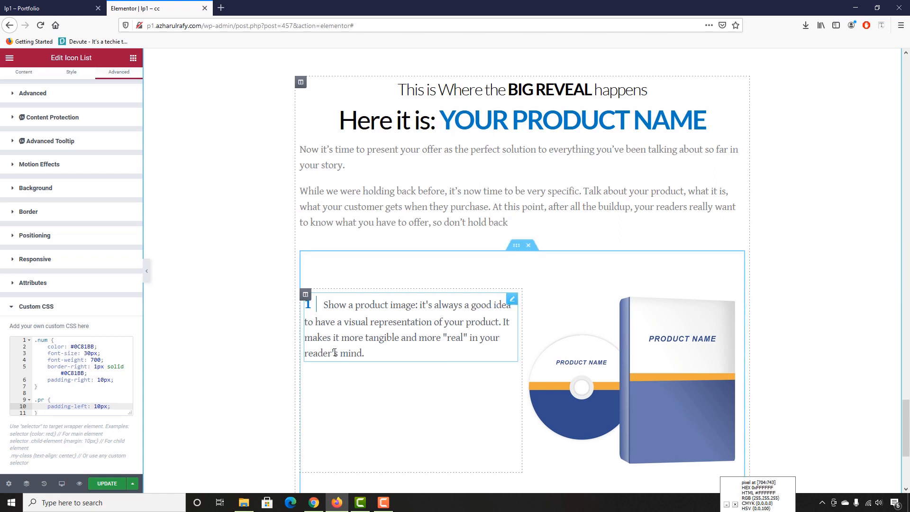
scroll(113, 397, down, 1)
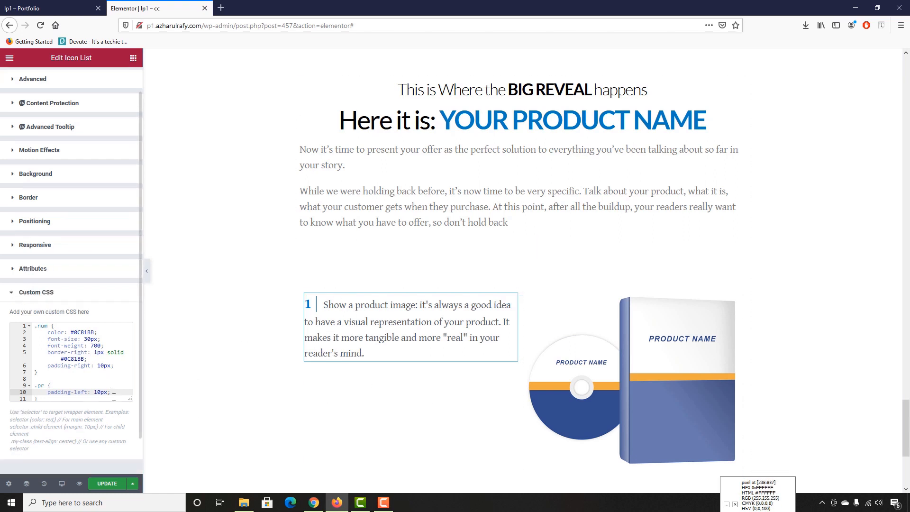
click(107, 489)
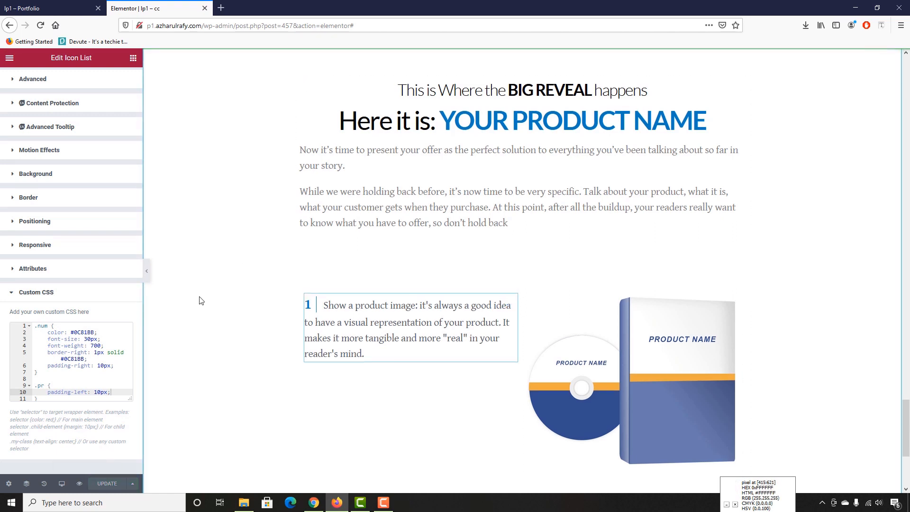
Step: Check the numbered list on the reference page and duplicate the first list item twice to get three items
scroll(228, 308, up, 1)
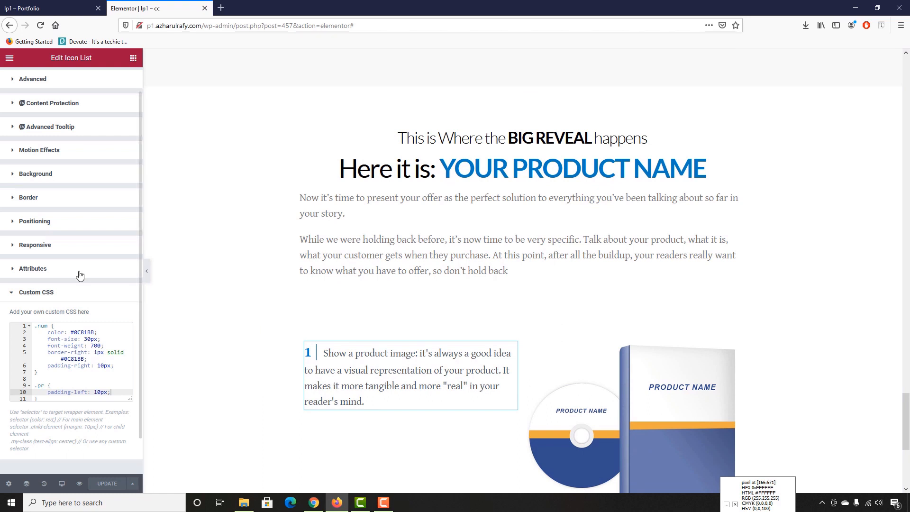
scroll(77, 276, up, 1)
click(19, 86)
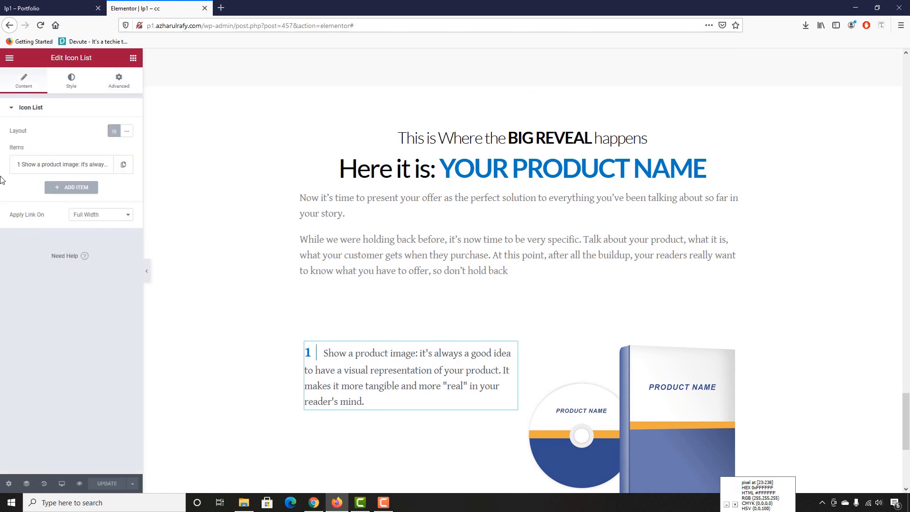
click(31, 5)
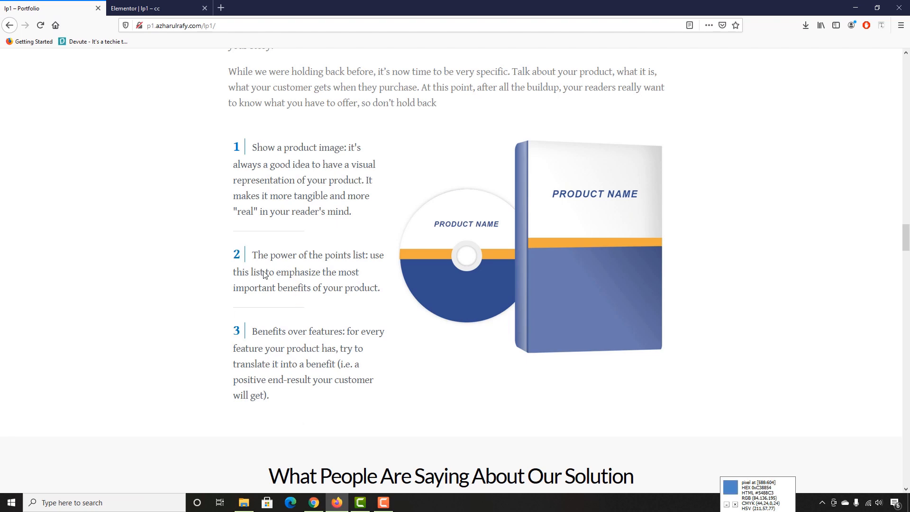
key(ctrl+Tab)
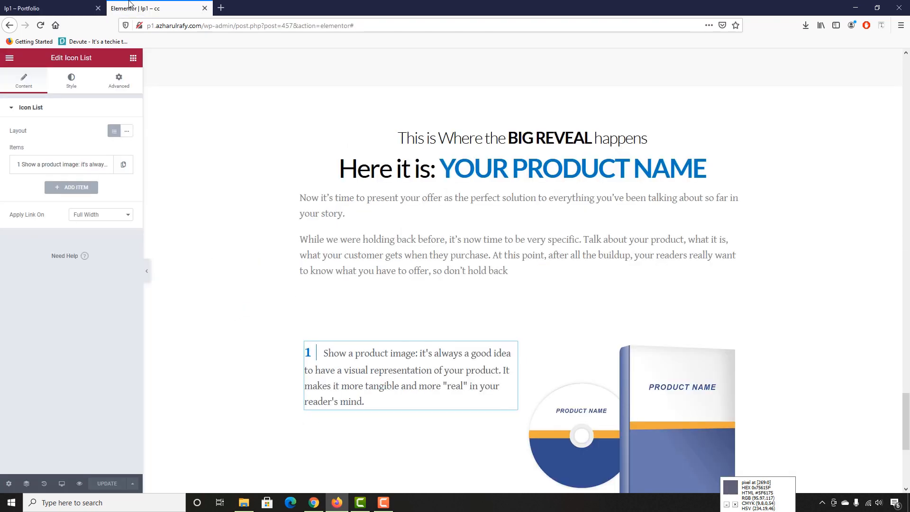
click(123, 164)
click(104, 188)
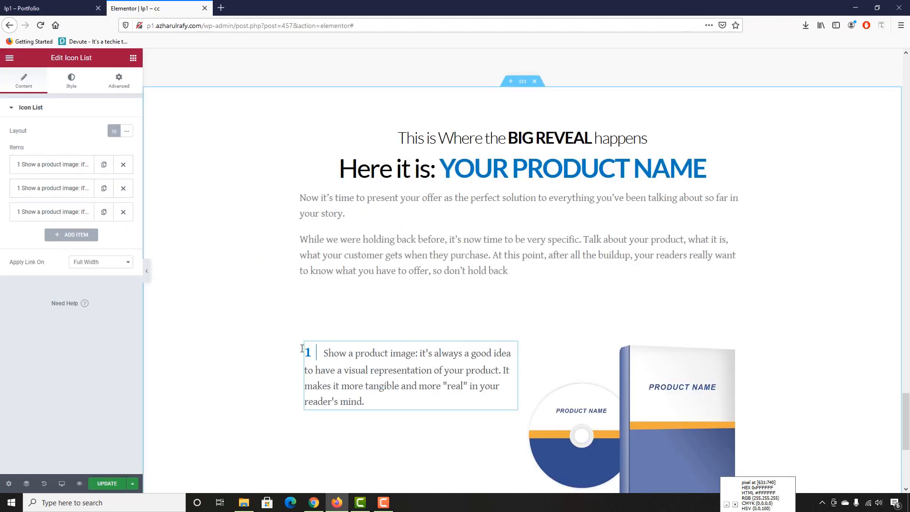
Step: Copy the text of point 2, "The power of the points list…", from the reference page
scroll(361, 319, down, 2)
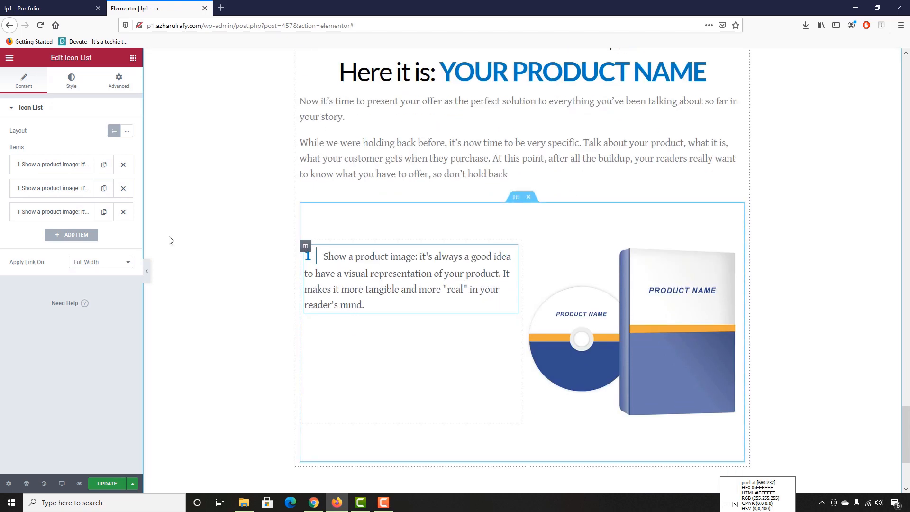
key(ctrl+Tab)
drag(253, 255, 375, 298)
right_click(379, 289)
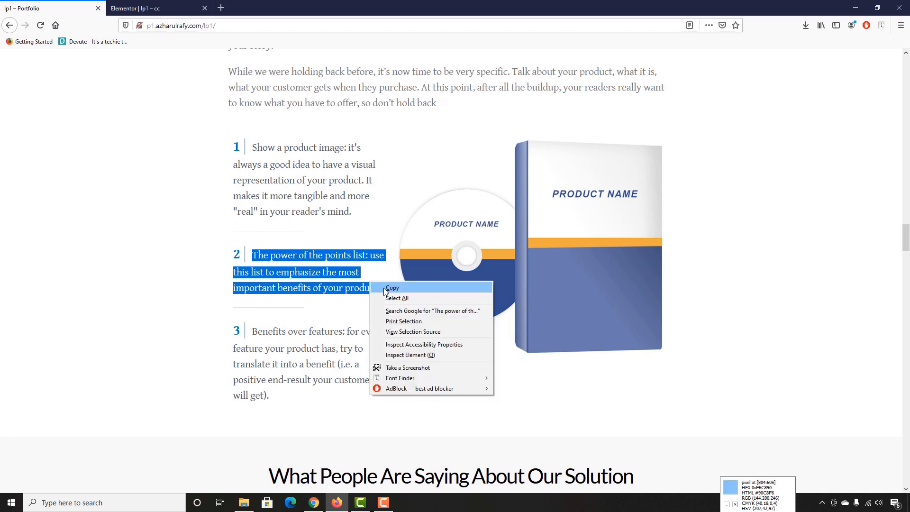
click(386, 289)
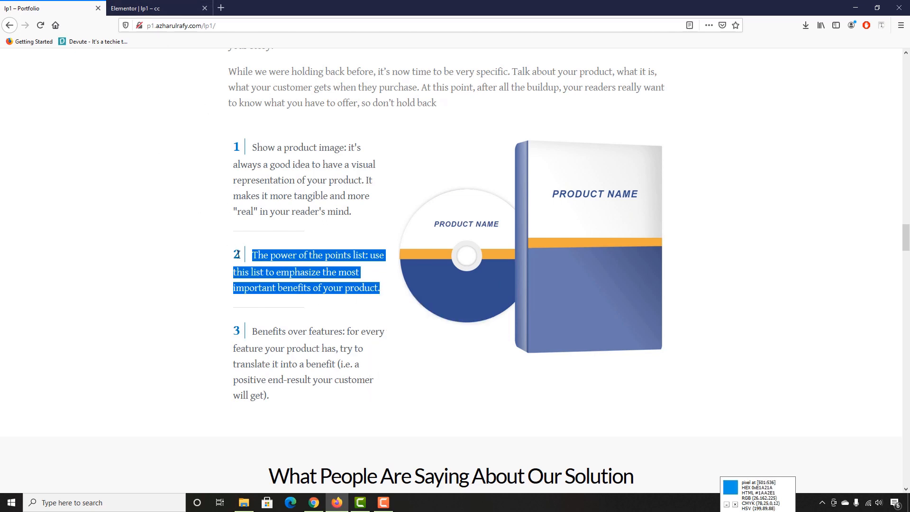
key(ctrl+Tab)
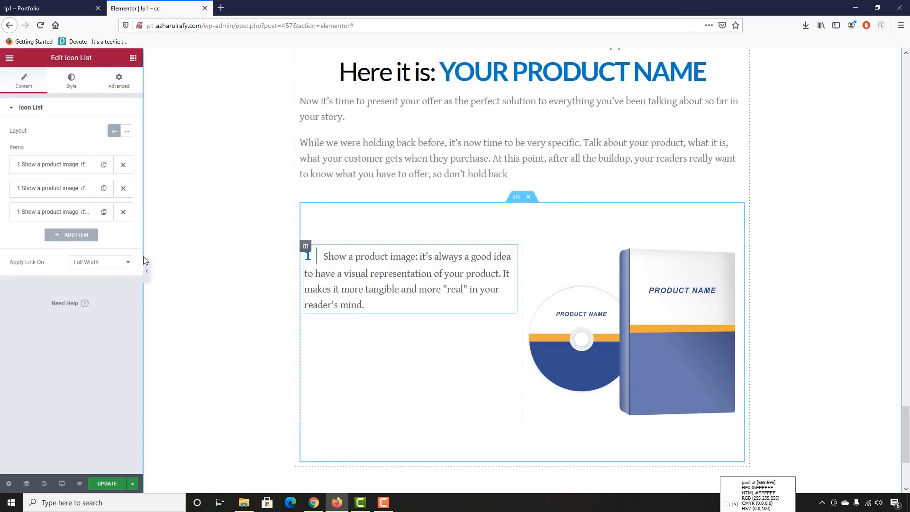
Step: Change the number in the second list item's "num" span to 2
click(64, 192)
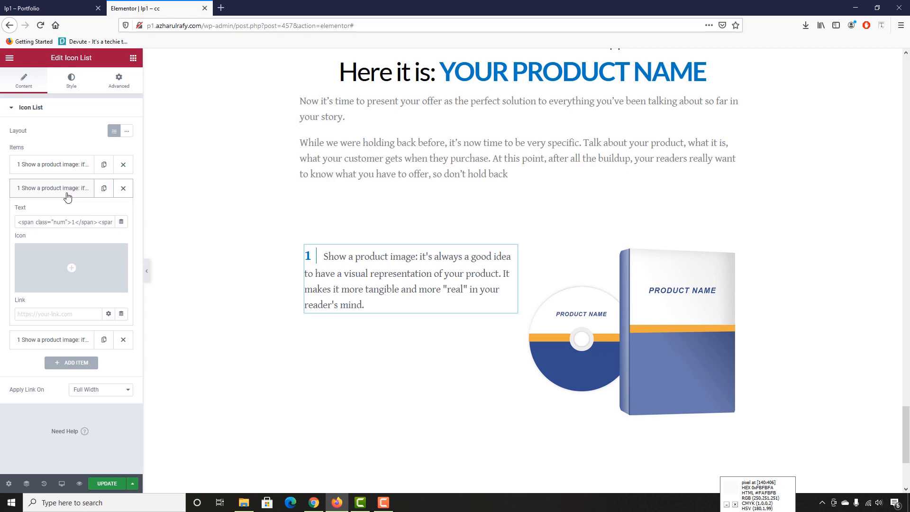
click(74, 223)
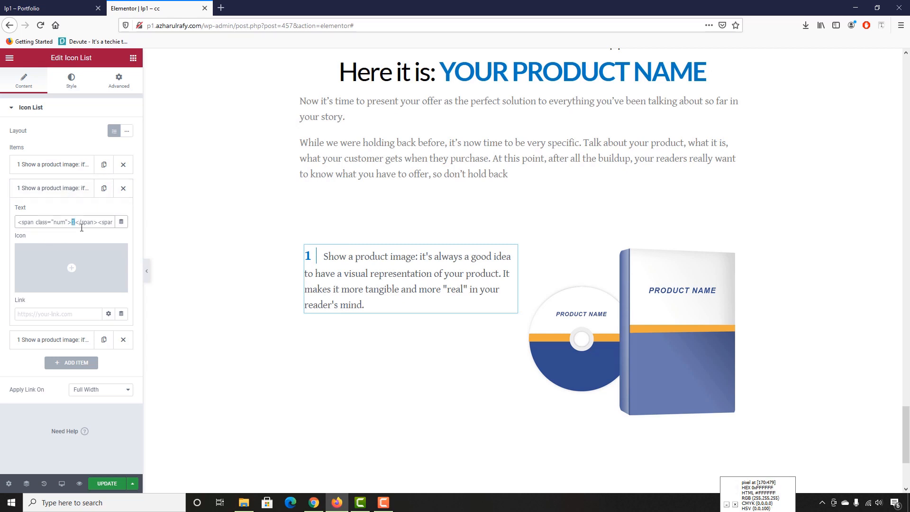
text(2)
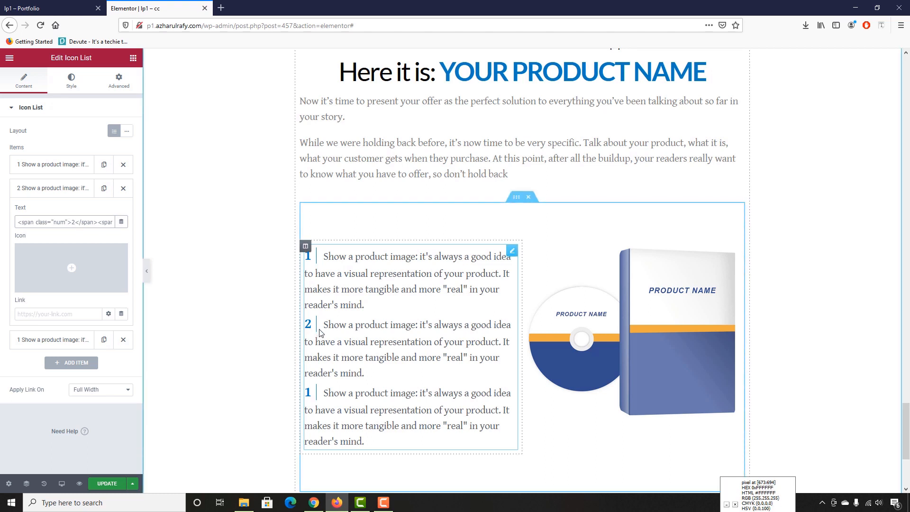
Step: Replace the second list item's text inside the "pr" span with the copied point 2 text, keeping the closing span tag
drag(109, 226, 121, 228)
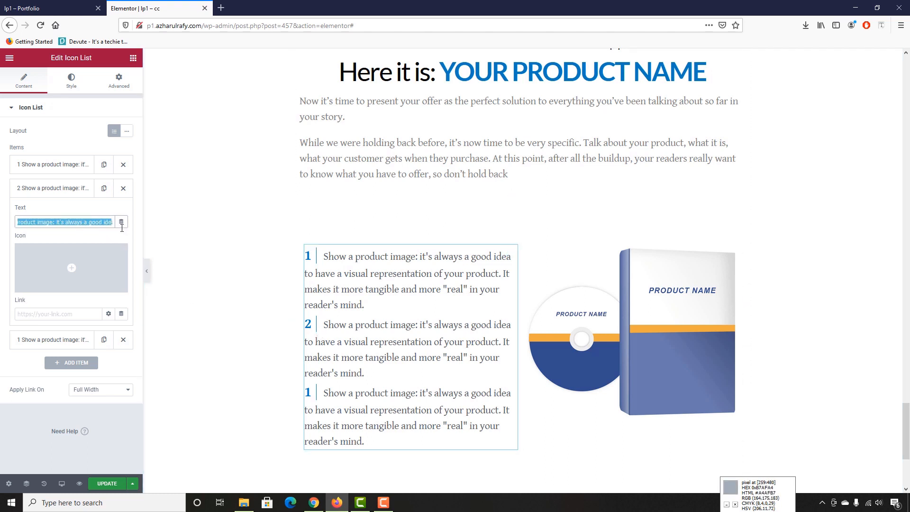
click(58, 220)
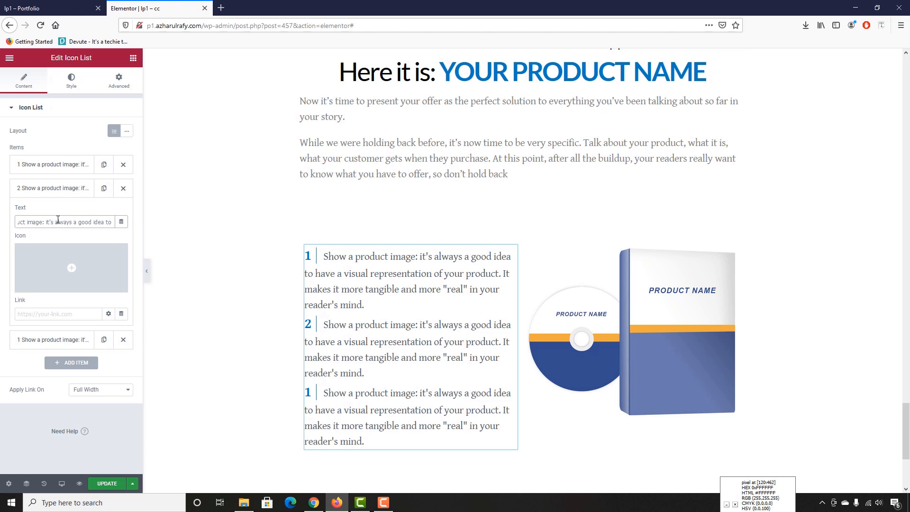
key(Left)
key(Left)
key(Left)
key(Left)
key(Left)
key(Left)
key(Left)
key(Left)
key(Left)
key(Left)
key(Left)
key(Left)
key(Left)
key(Left)
key(Left)
key(Left)
key(Left)
drag(71, 225, 208, 223)
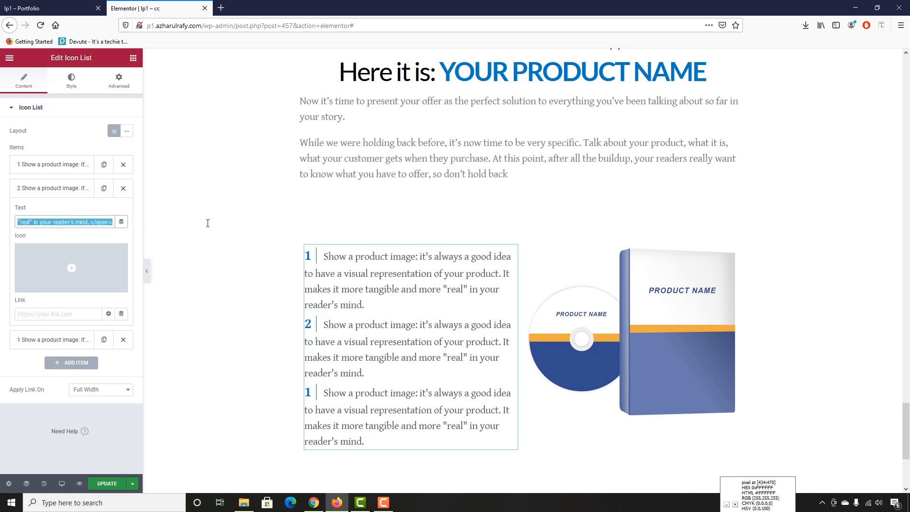
drag(103, 232, 88, 222)
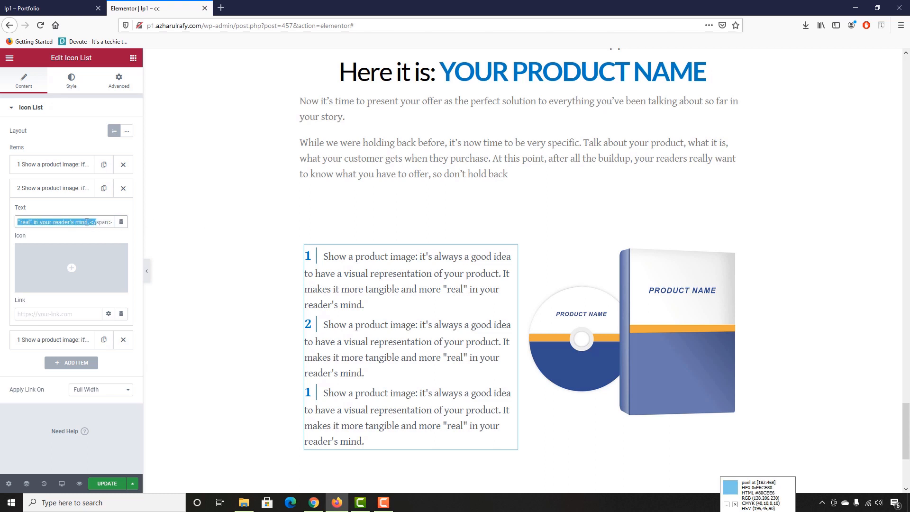
key(ctrl+v)
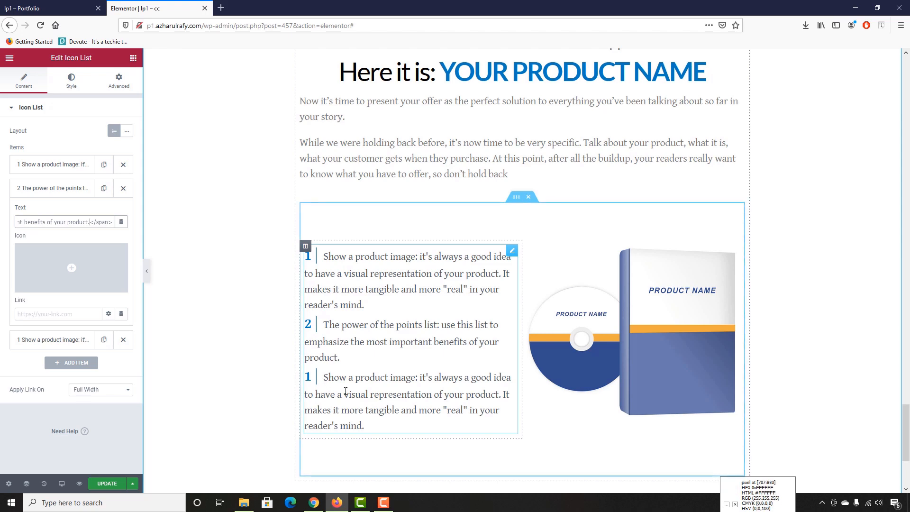
Step: Copy the text of point 3, "Benefits over features…", from the reference page and return to the editor
click(82, 4)
drag(252, 331, 304, 396)
right_click(284, 365)
click(303, 371)
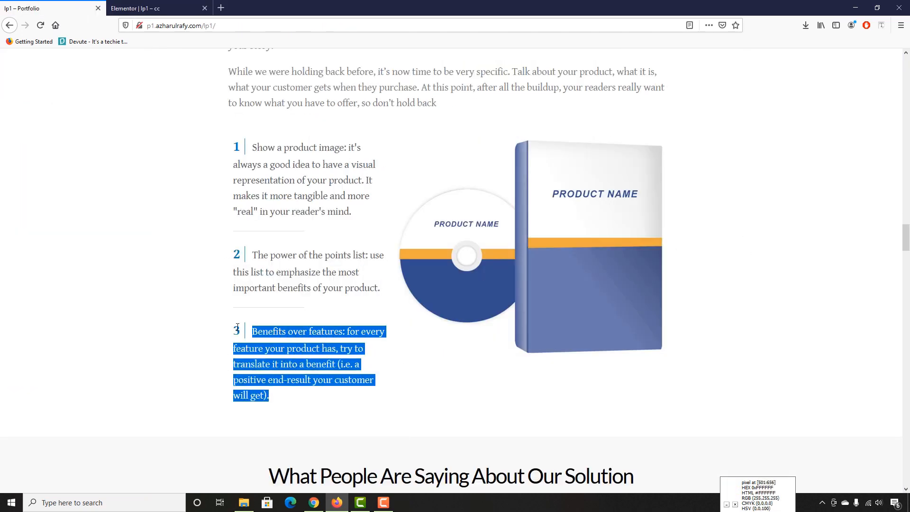
click(142, 9)
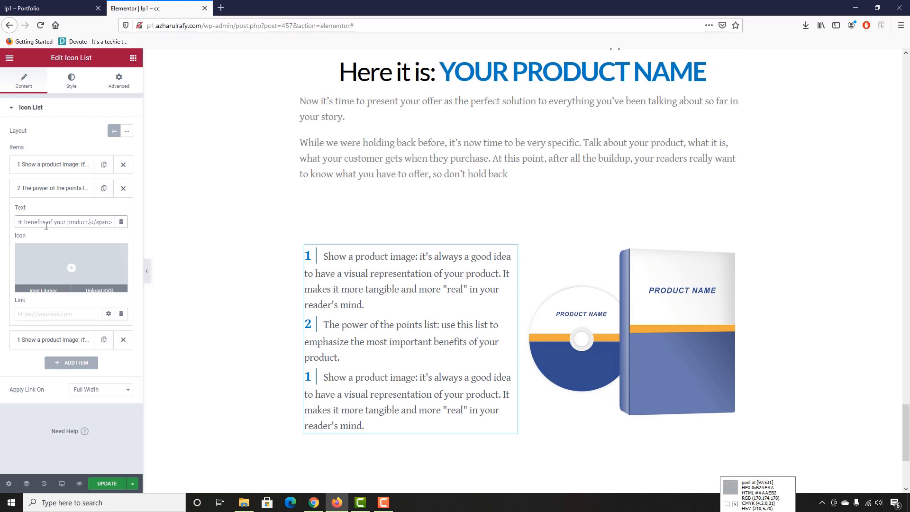
Step: Change the number in the third list item's "num" span to 3
click(35, 198)
click(38, 216)
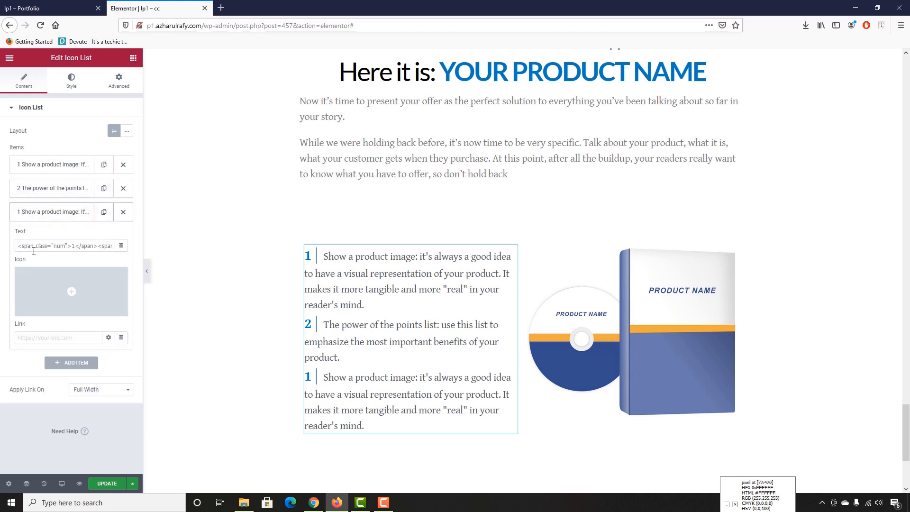
double_click(71, 246)
text(3)
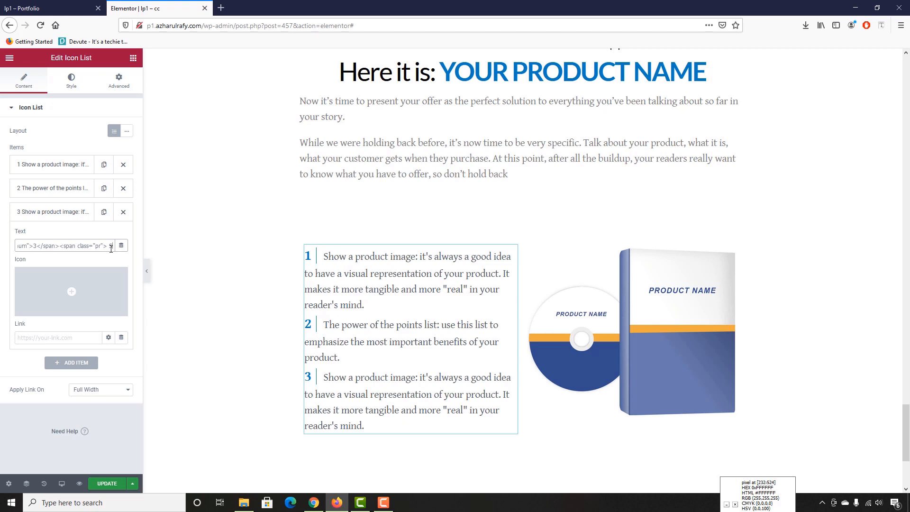
Step: Replace the third list item's text inside the "pr" span with the copied point 3 text, keeping the closing span tag
drag(110, 247, 176, 253)
drag(98, 256, 91, 248)
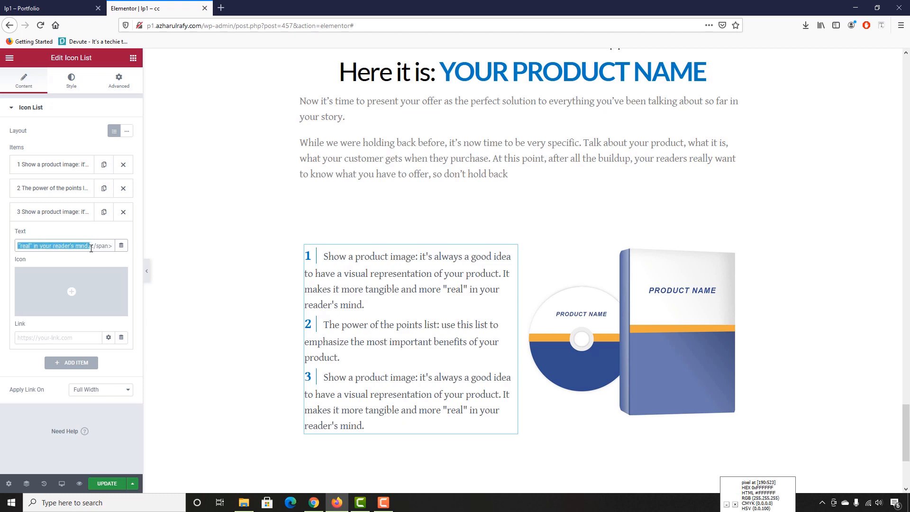
key(ctrl+v)
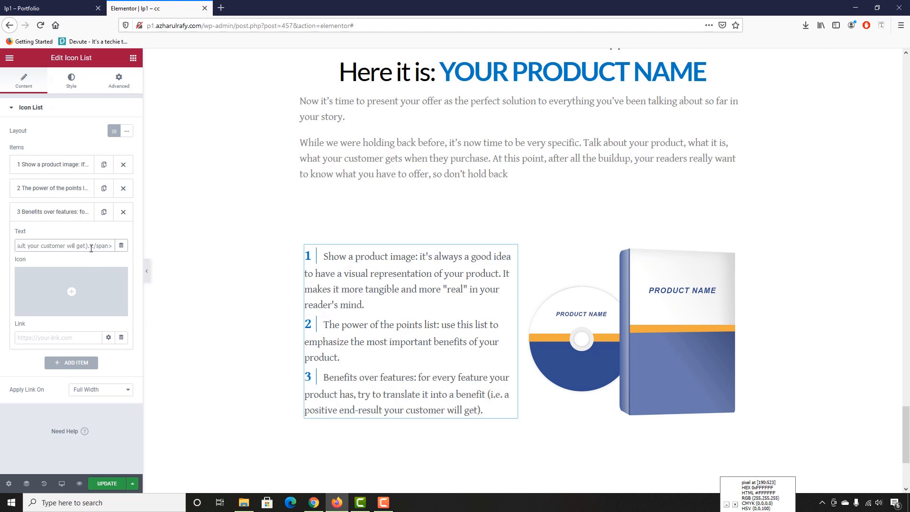
Step: Turn on dividers between the items of the numbered points list and set the divider width to 30, matching the reference page
click(75, 4)
scroll(273, 264, up, 1)
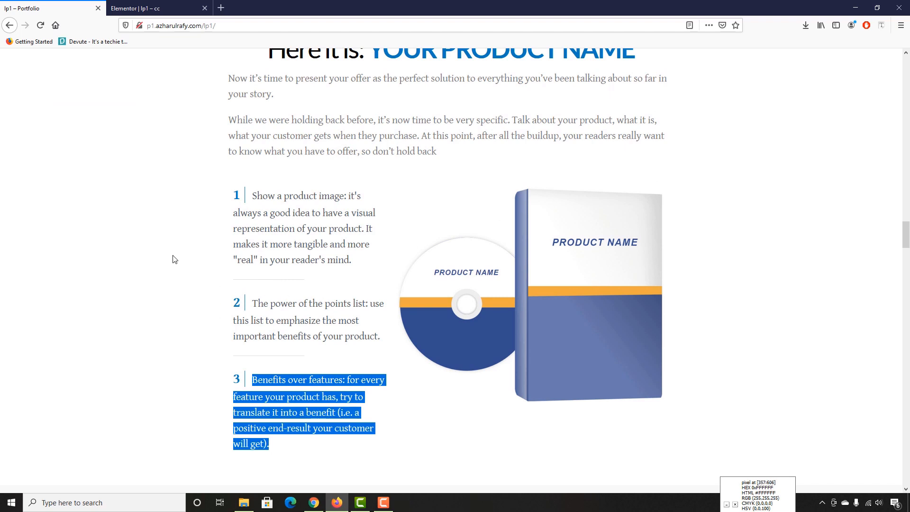
click(127, 6)
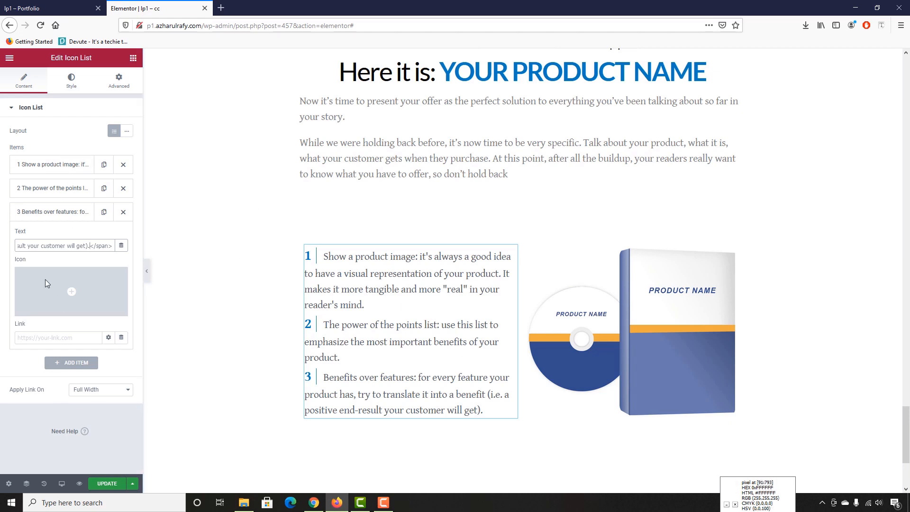
click(67, 86)
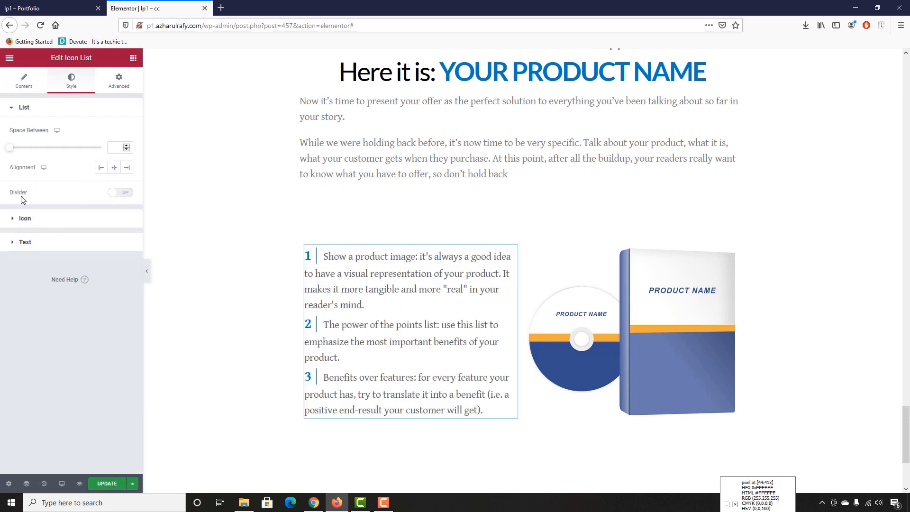
click(125, 193)
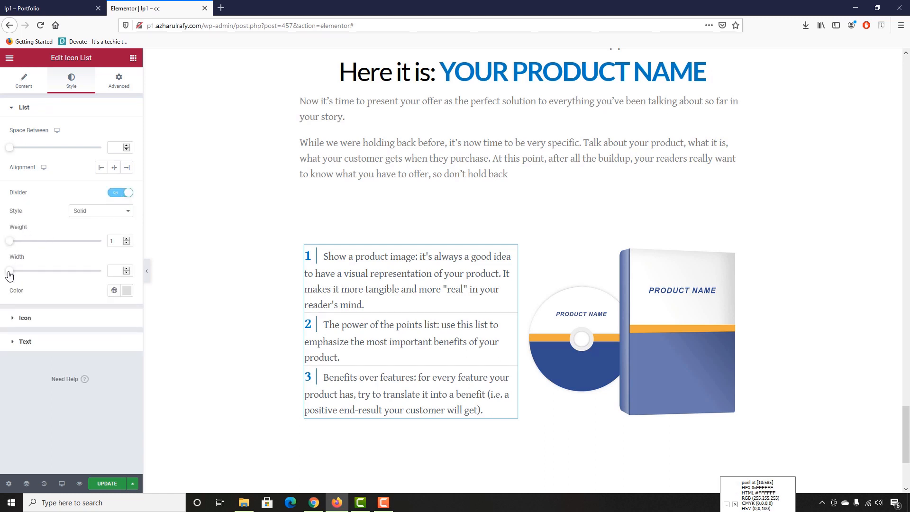
drag(10, 272, 24, 273)
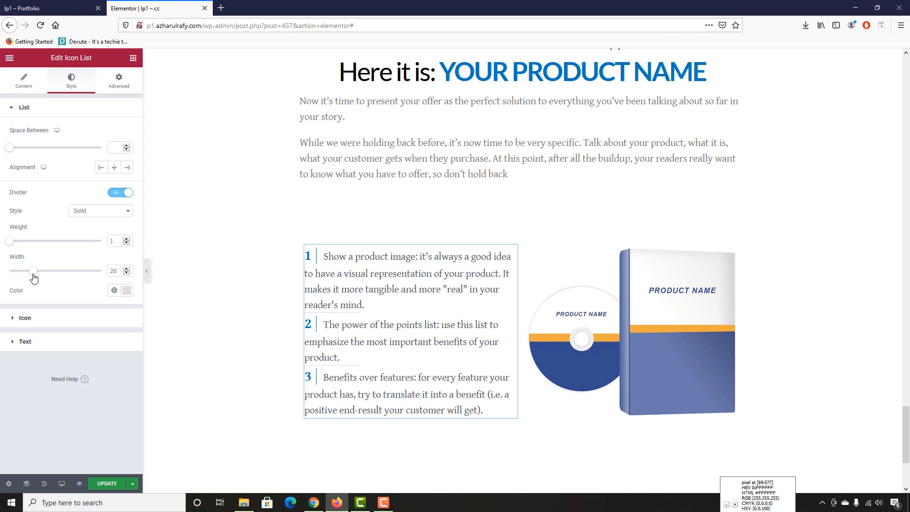
double_click(111, 271)
drag(40, 274, 62, 283)
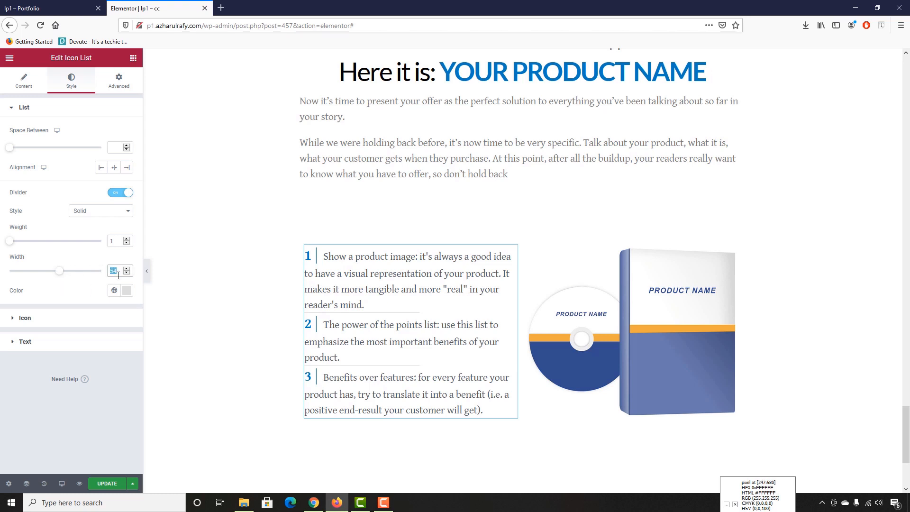
text(30)
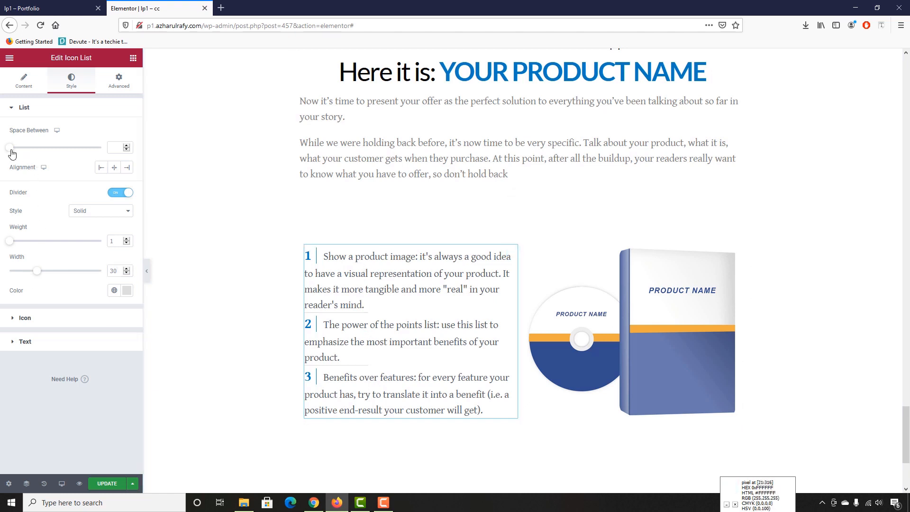
Step: Set the space between the points list's items to 40 and align the list to the left
drag(12, 155, 65, 156)
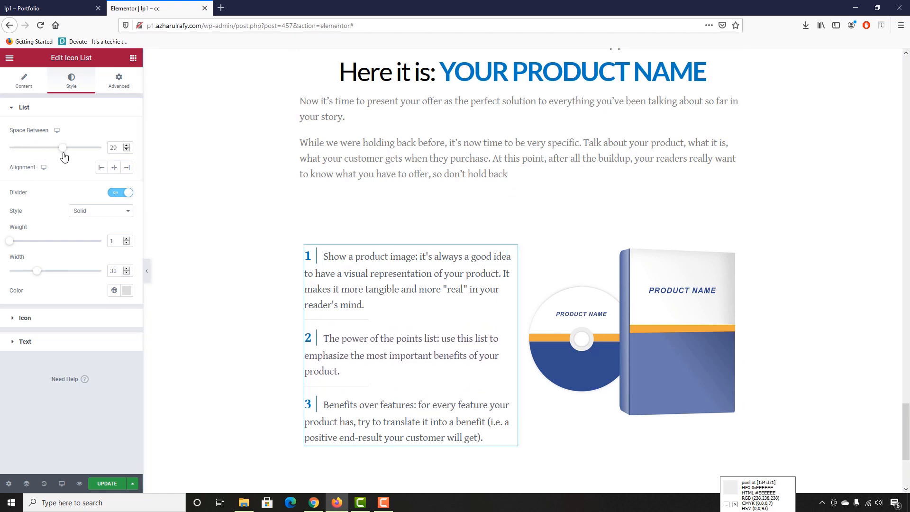
double_click(115, 148)
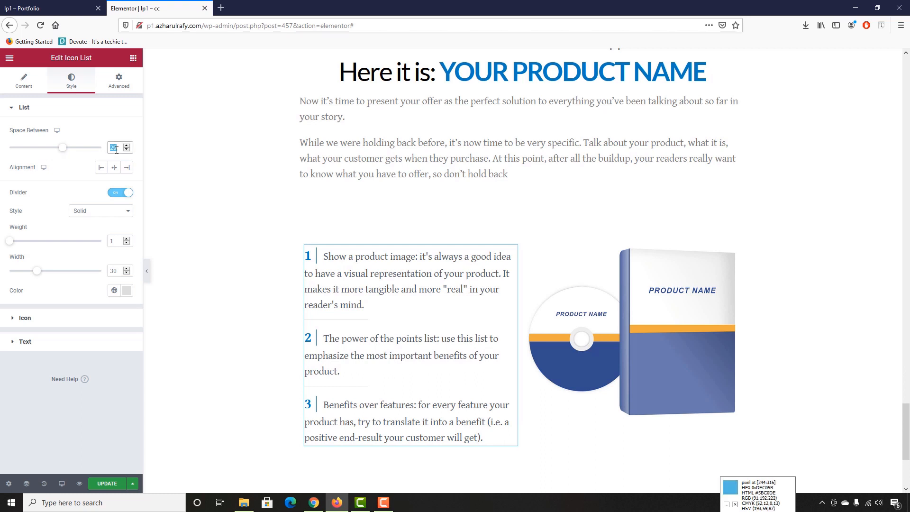
text(40)
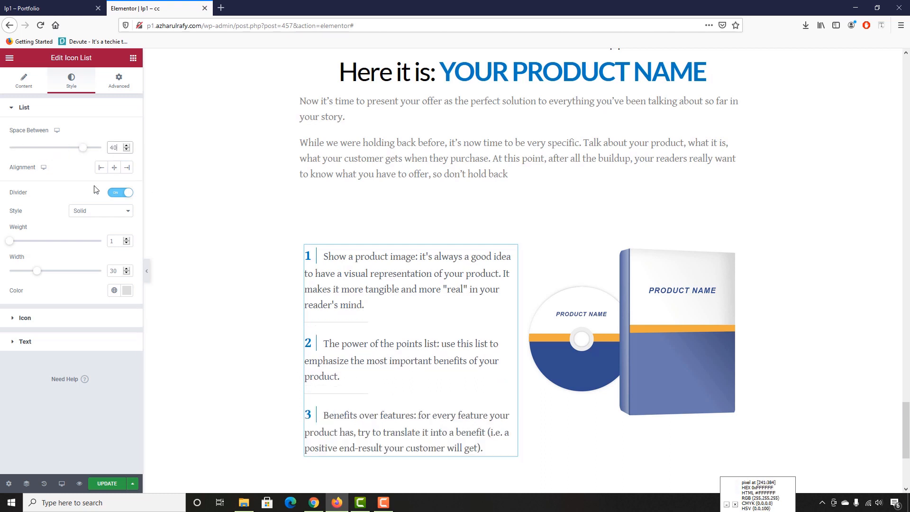
click(102, 168)
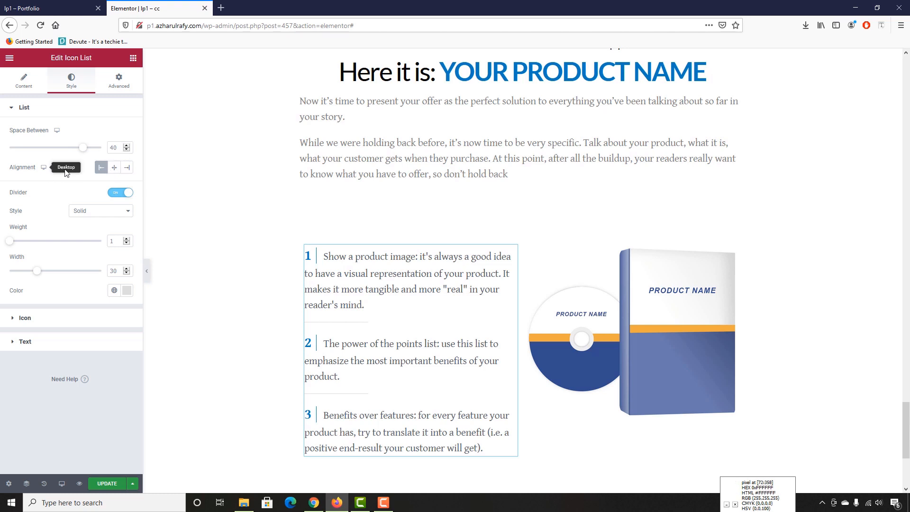
click(115, 171)
click(128, 171)
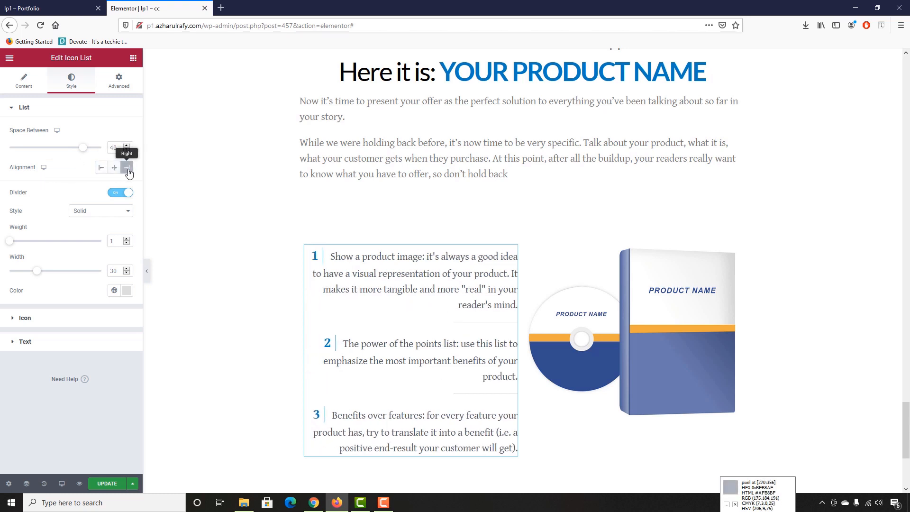
click(102, 168)
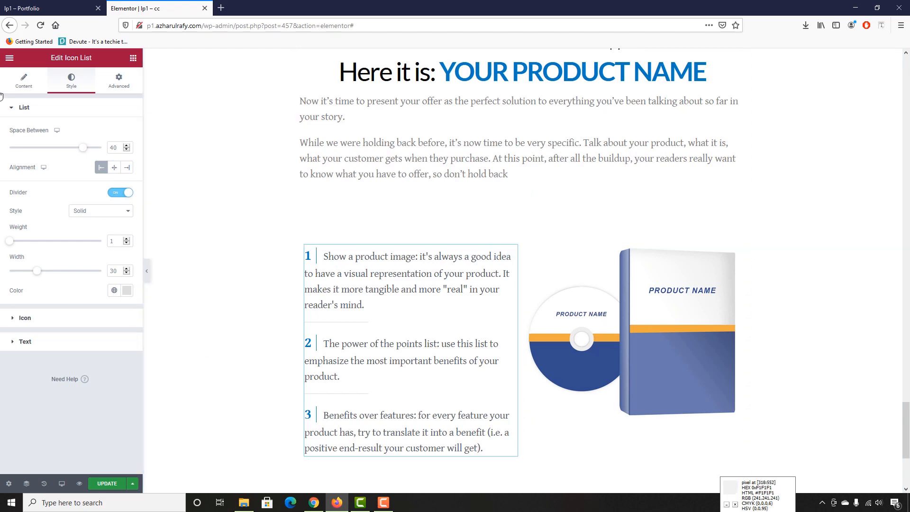
Step: Compare the list with the reference page and narrow the points list column to about 40.7% of the inner section
click(43, 8)
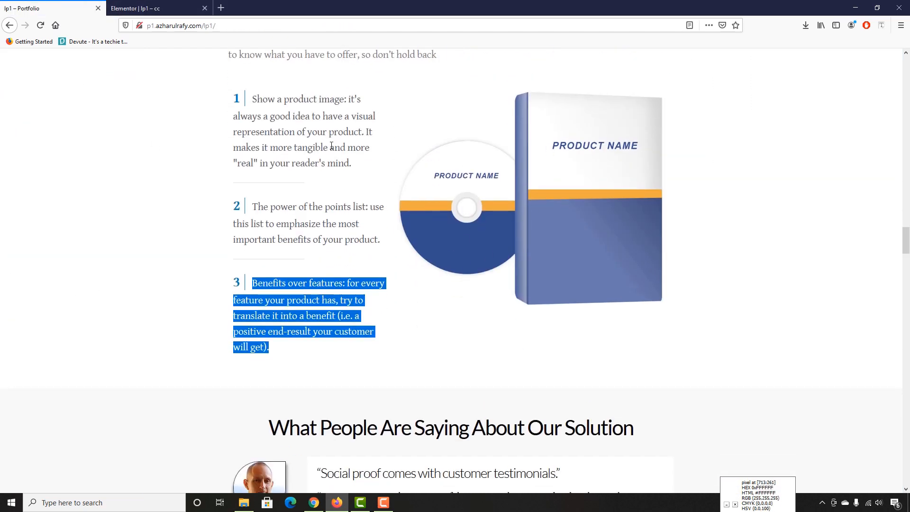
click(368, 178)
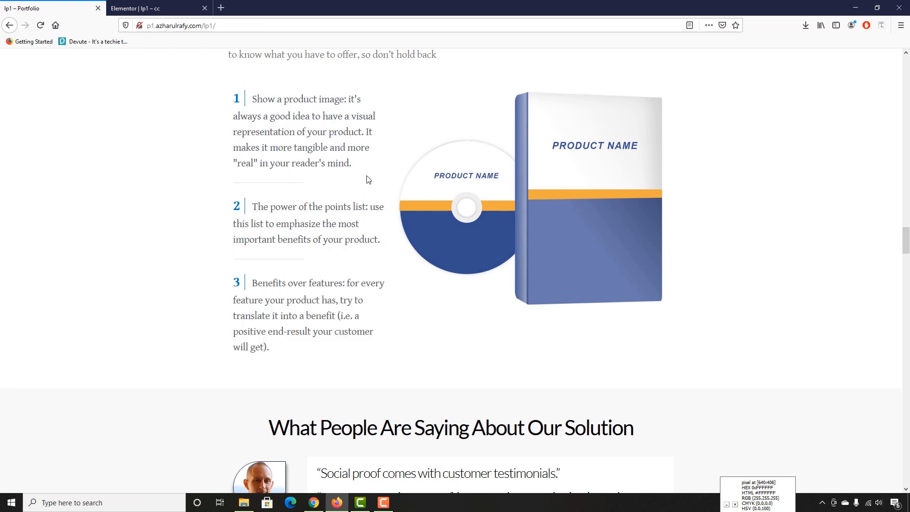
click(143, 8)
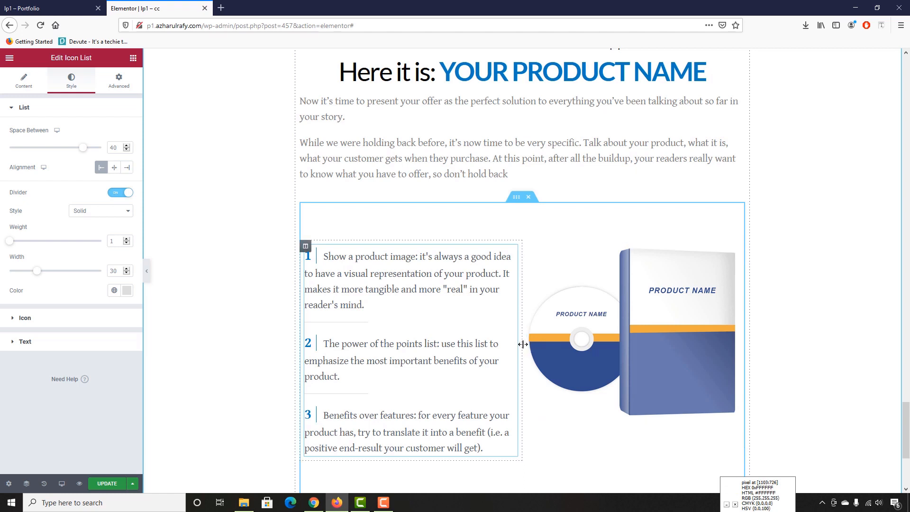
drag(523, 345, 484, 356)
scroll(484, 355, down, 3)
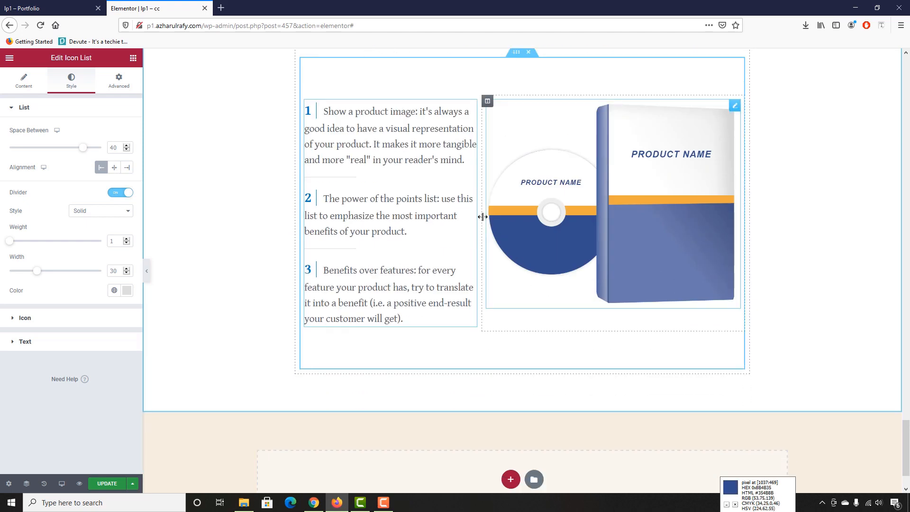
drag(482, 221, 476, 233)
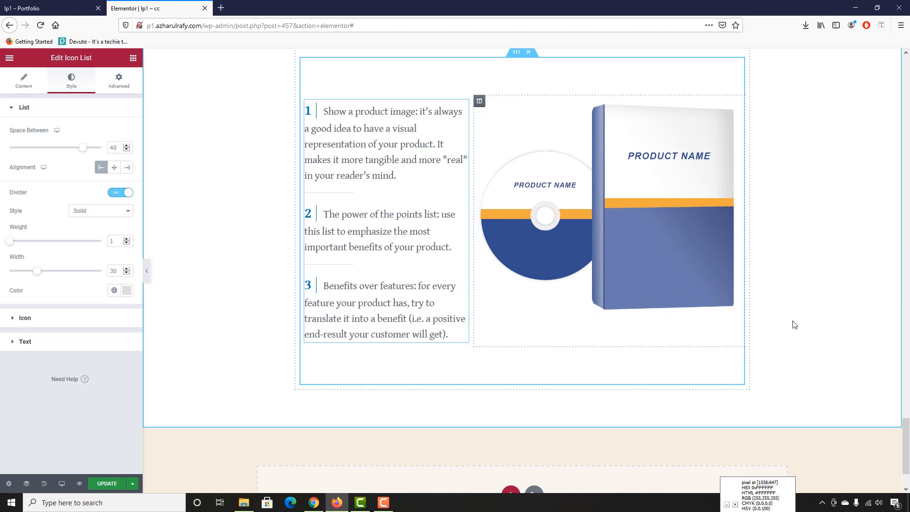
scroll(177, 369, up, 2)
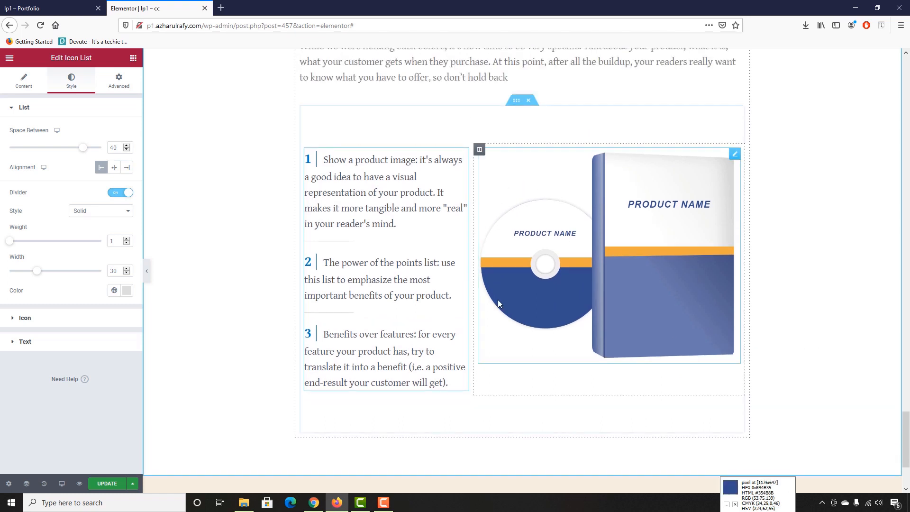
drag(477, 292, 479, 260)
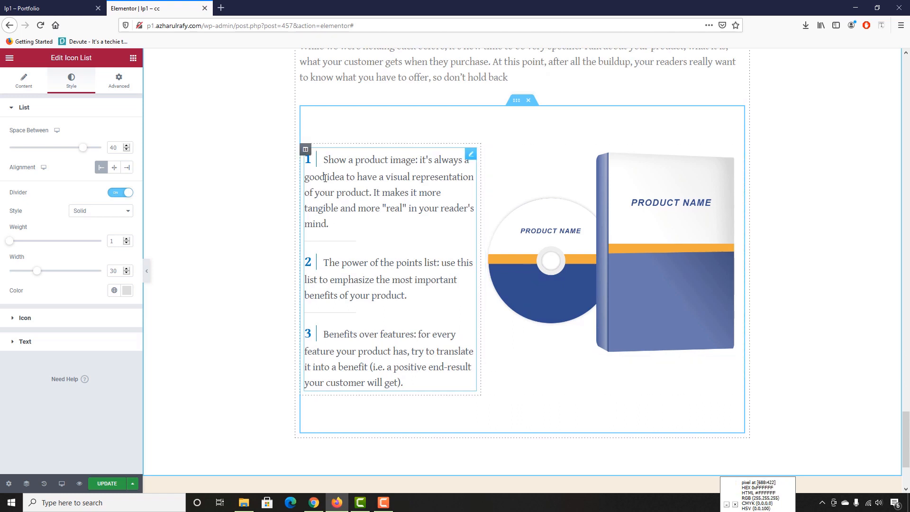
Step: Set the vertical alignment of both the points list column and the product image column to Middle
click(306, 150)
click(94, 151)
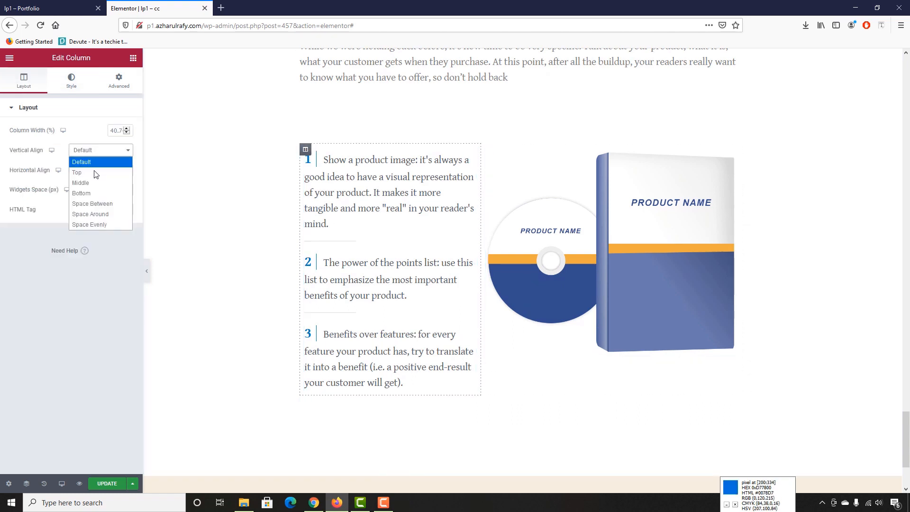
click(94, 183)
click(486, 150)
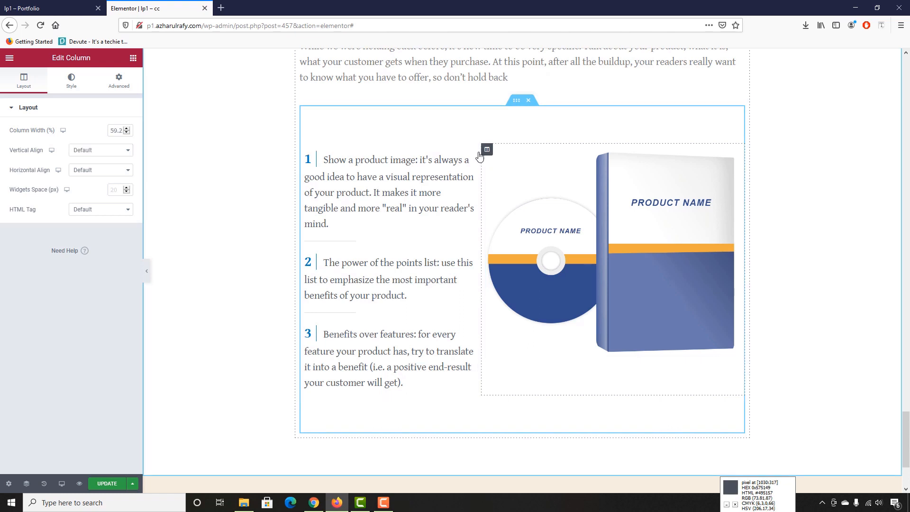
click(91, 151)
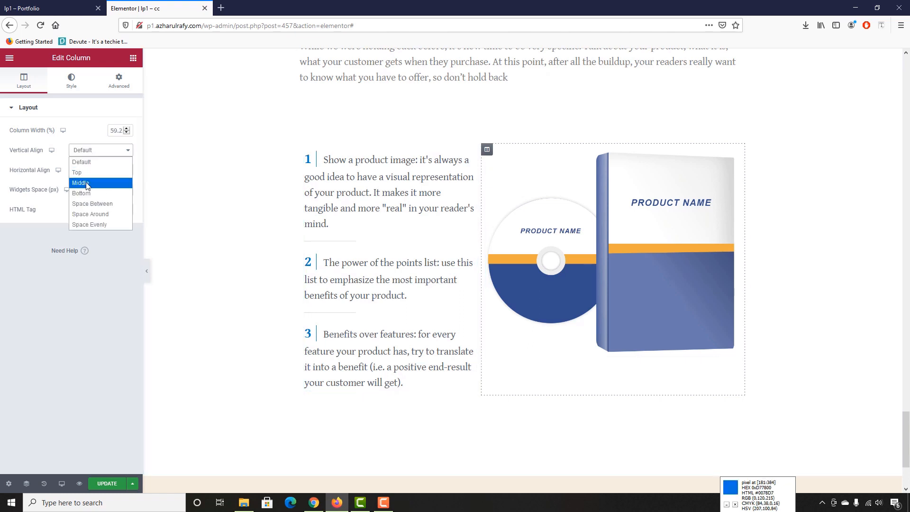
click(90, 183)
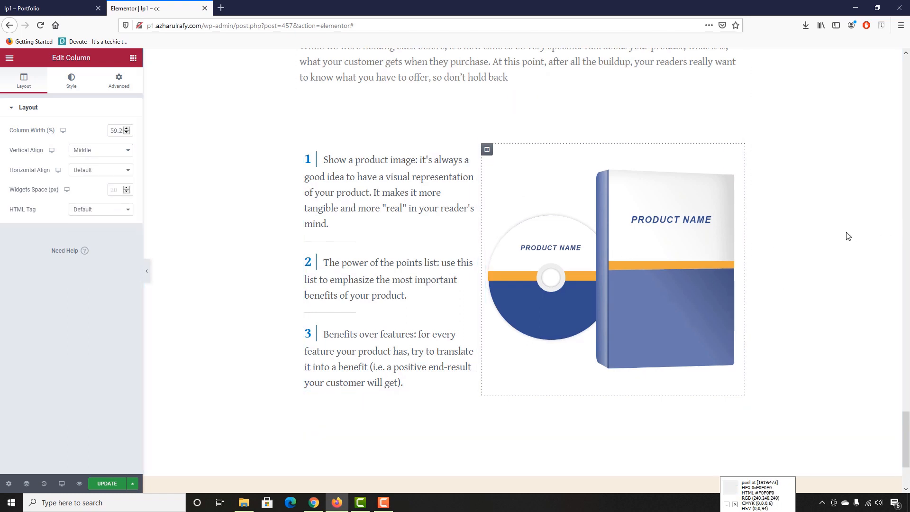
Step: Widen the product image column to about 62.6% so the points list wraps as on the reference page
scroll(390, 330, down, 4)
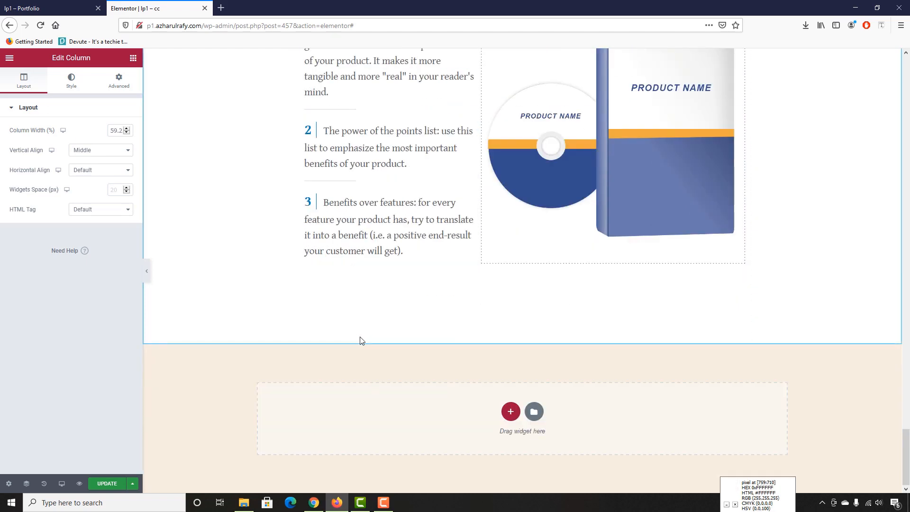
scroll(450, 207, up, 3)
drag(480, 222, 471, 227)
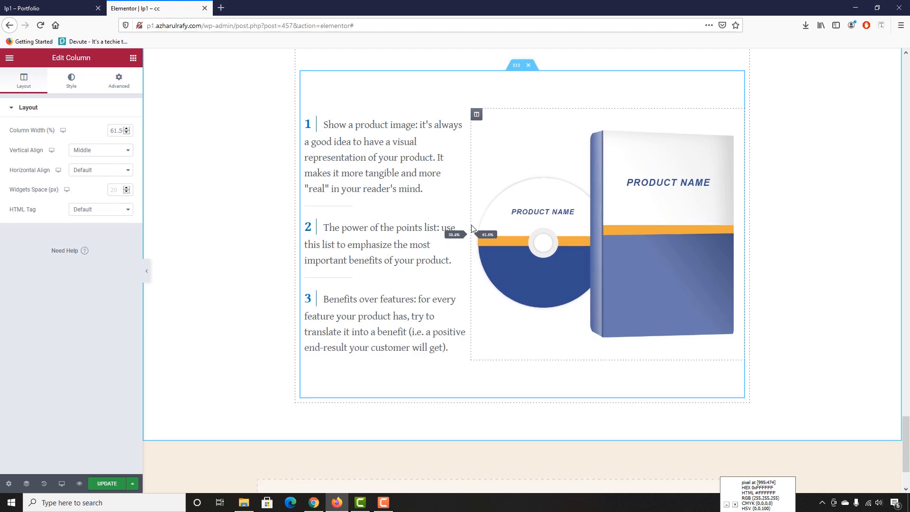
click(40, 4)
scroll(222, 301, down, 2)
click(137, 8)
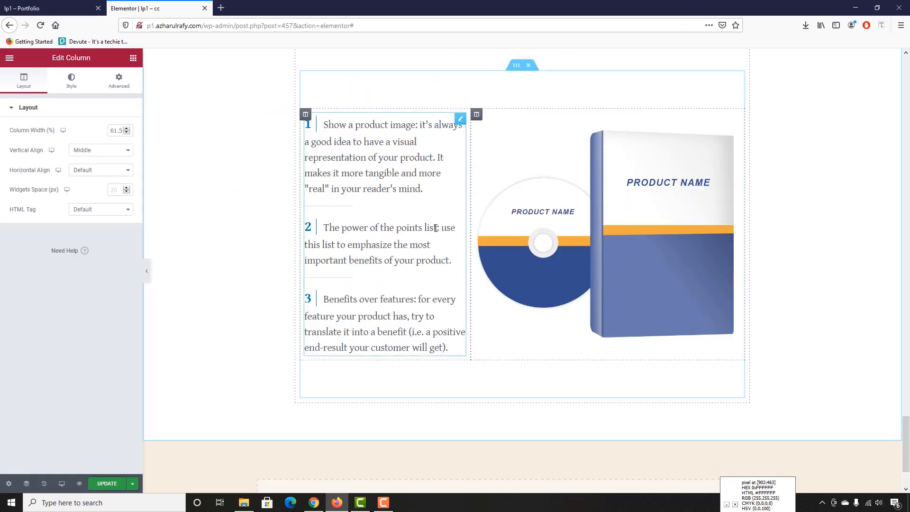
drag(470, 244, 466, 253)
Step: Check the BIG REVEAL section and save the page changes
scroll(258, 315, up, 6)
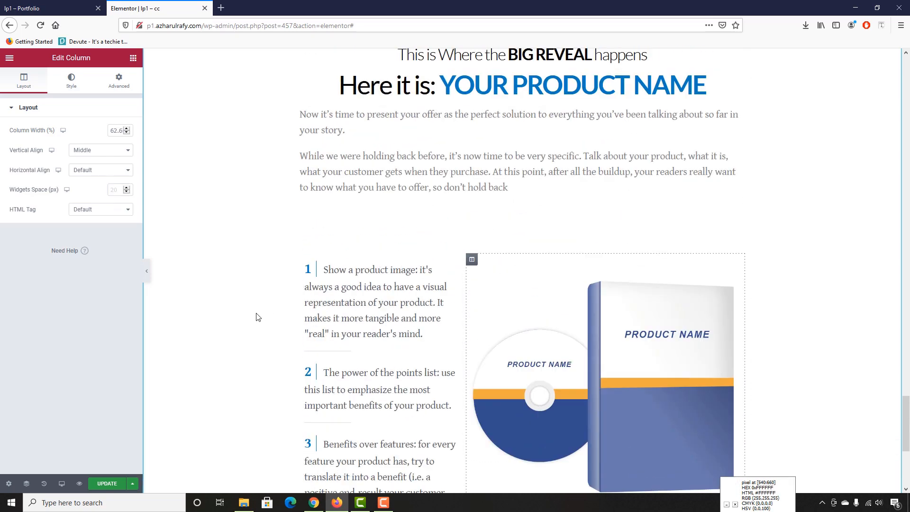
scroll(240, 326, down, 8)
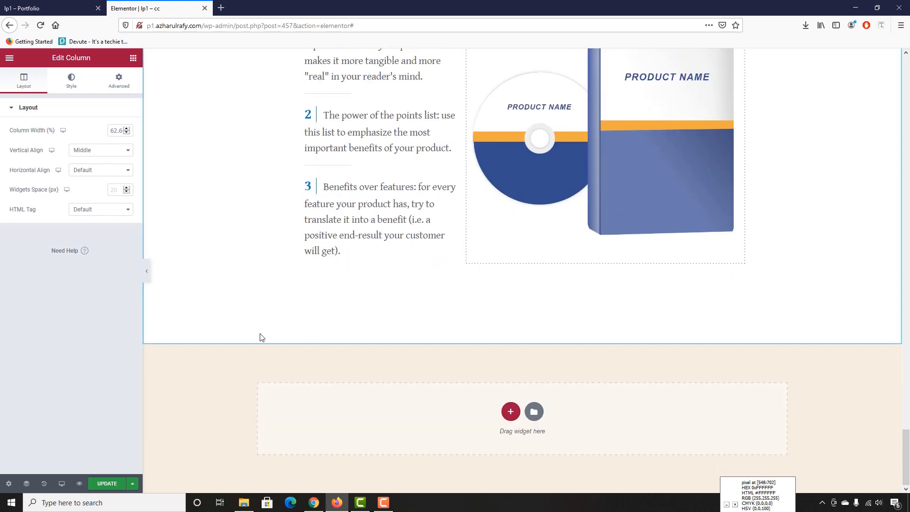
scroll(259, 335, up, 2)
click(104, 488)
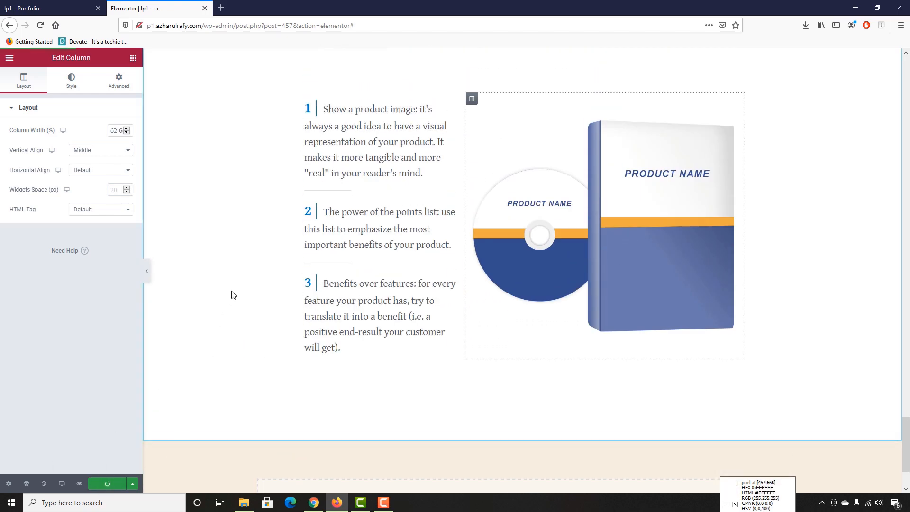
Step: Examine the remaining sections of the reference page, from the testimonials down to the guarantee and FAQ
click(90, 7)
scroll(317, 369, down, 8)
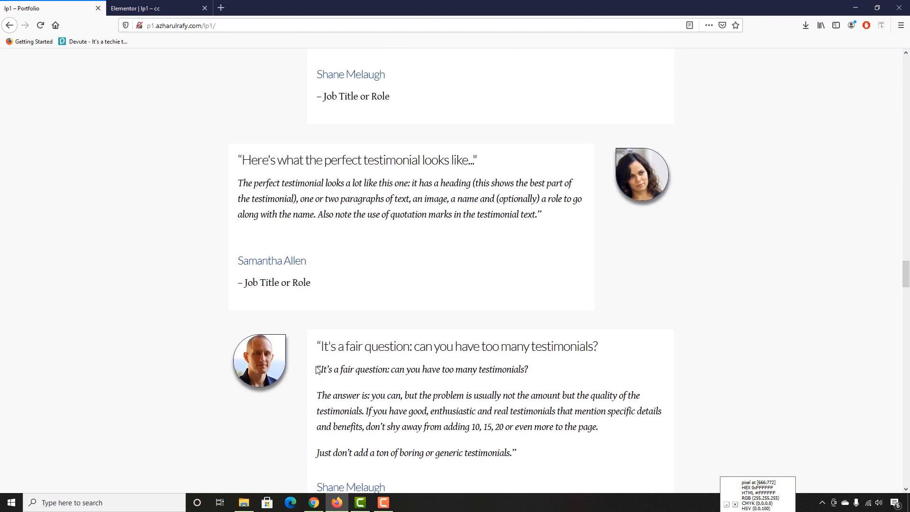
scroll(317, 370, down, 15)
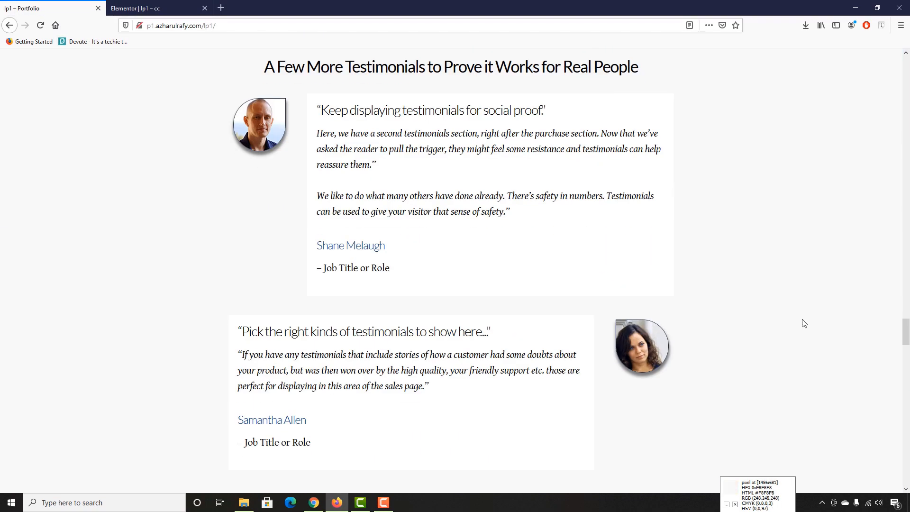
scroll(899, 339, down, 20)
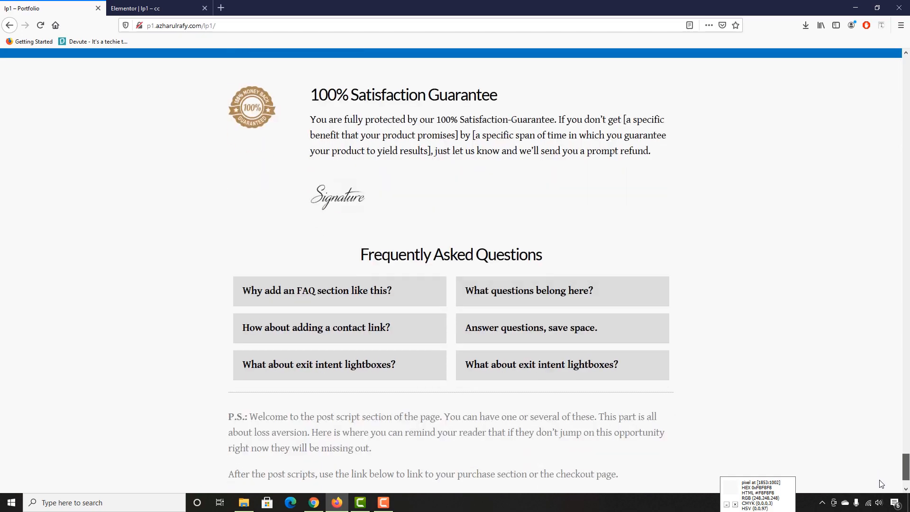
Step: Look back over the reference page's middle sections and open a preview of the lp1 - cc template from the editor
scroll(893, 448, up, 20)
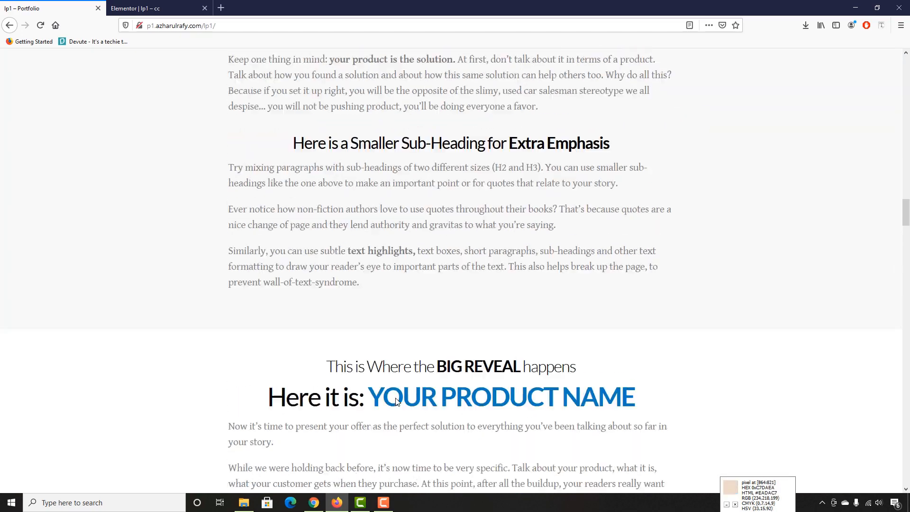
scroll(460, 410, up, 6)
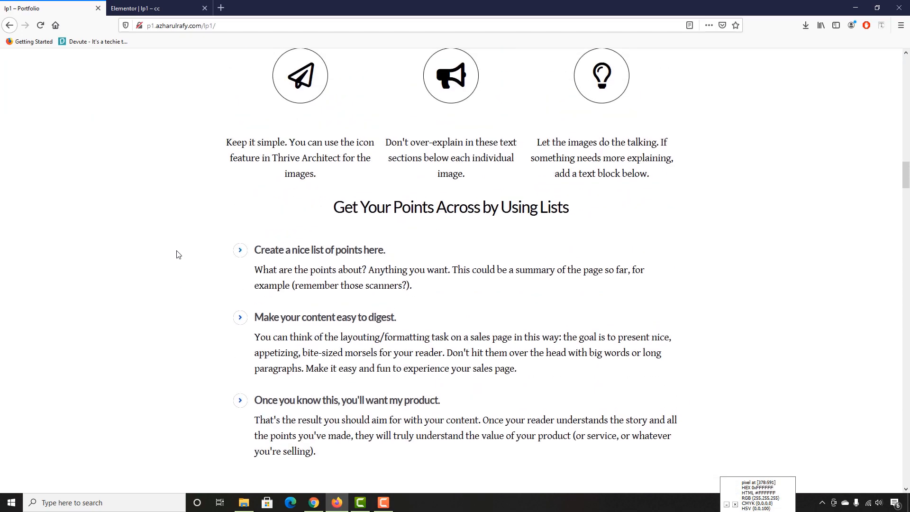
click(142, 8)
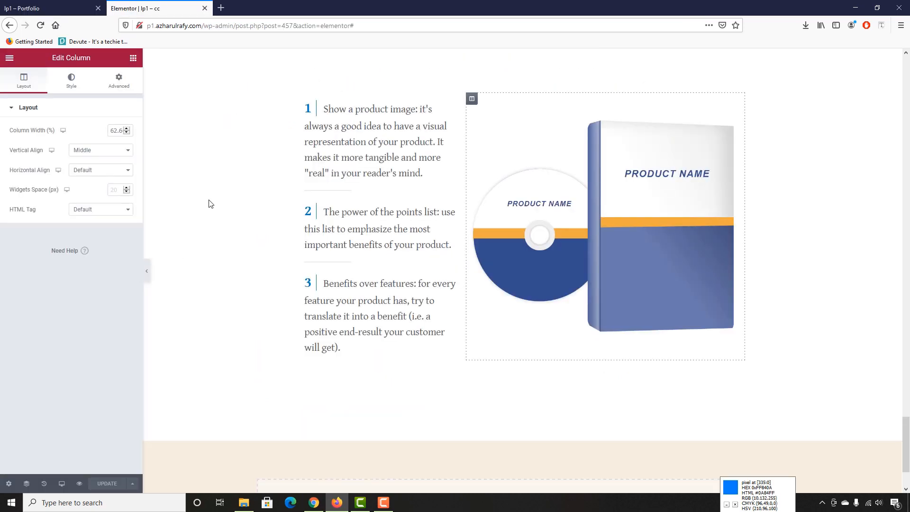
click(79, 483)
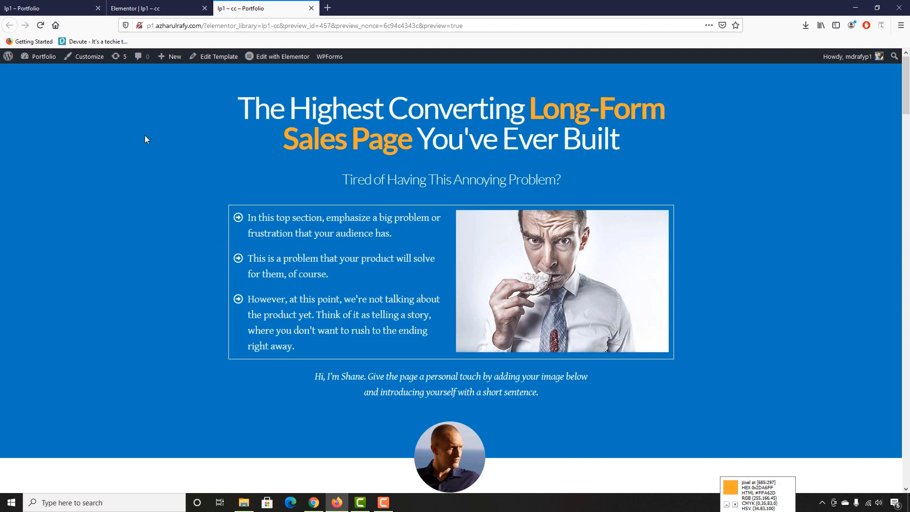
Step: Examine the lp1 - cc preview from the headline section down to the numbered points list and product image
scroll(477, 201, down, 1)
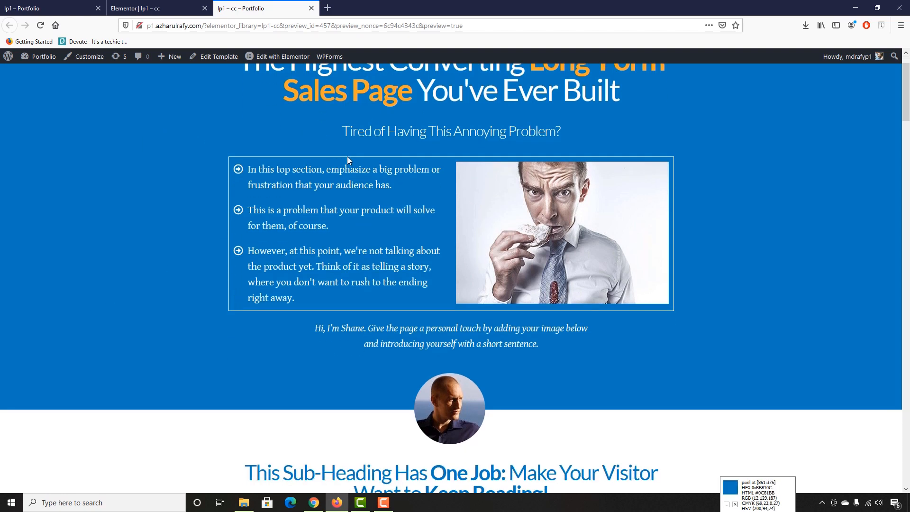
scroll(347, 157, up, 1)
scroll(368, 195, down, 1)
scroll(619, 228, up, 1)
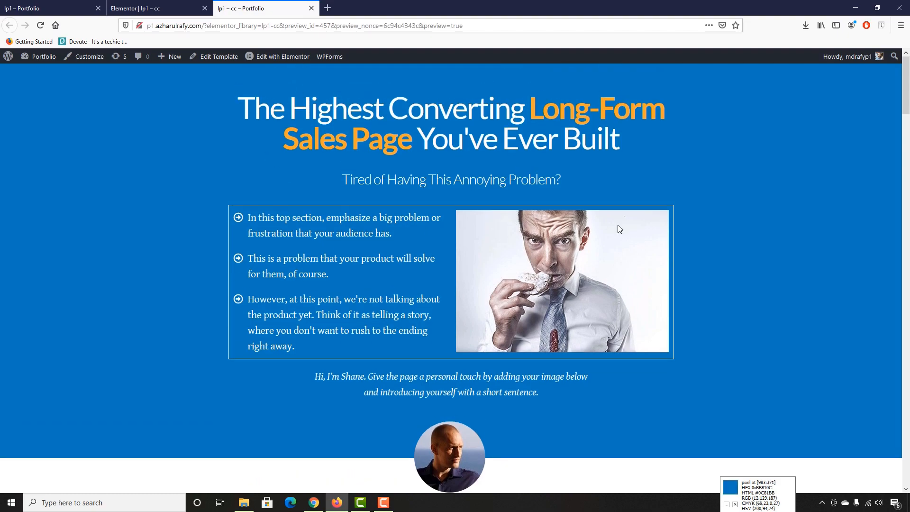
scroll(465, 243, down, 8)
scroll(489, 253, down, 12)
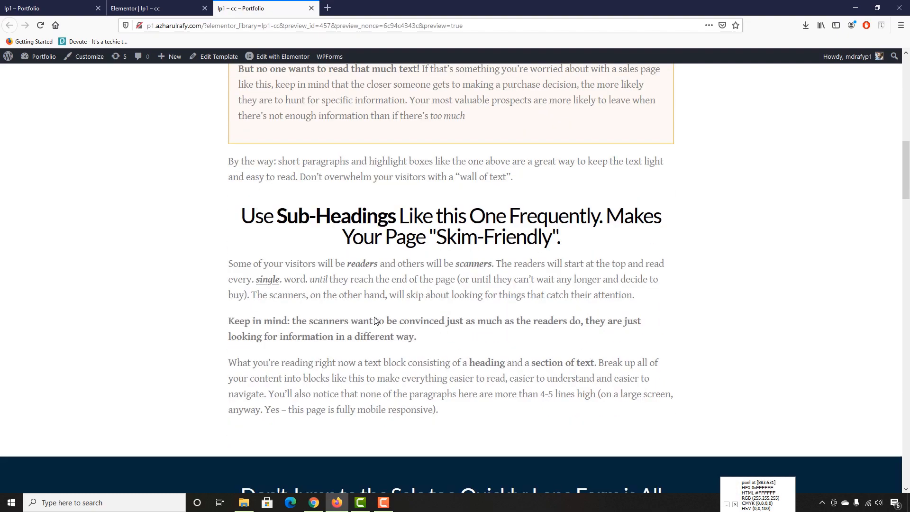
scroll(390, 351, down, 13)
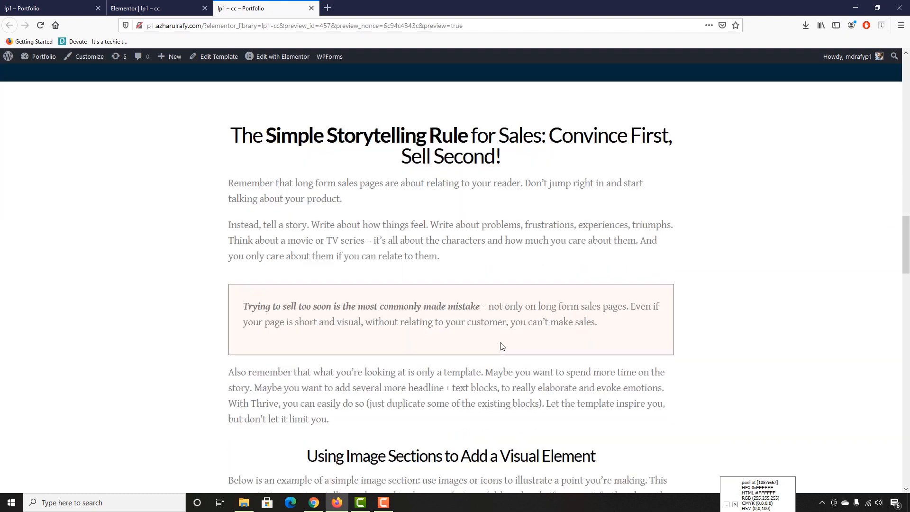
scroll(284, 370, down, 15)
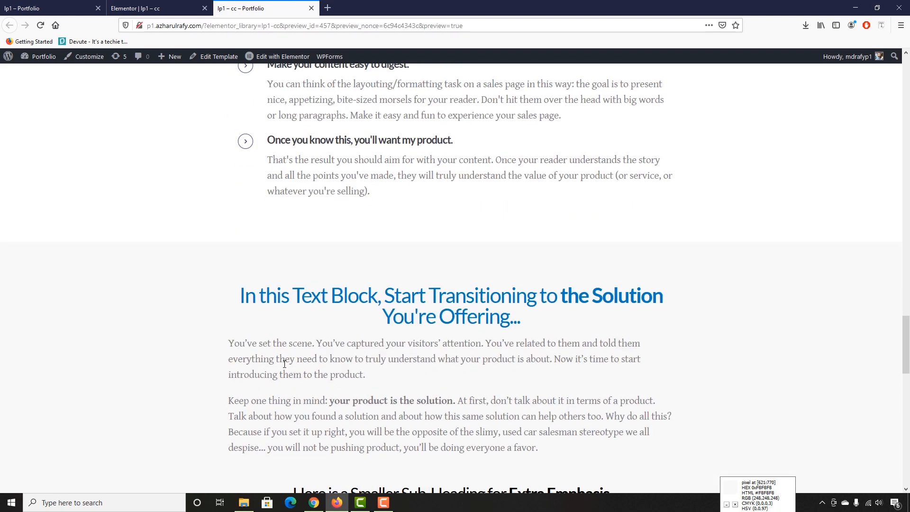
scroll(380, 374, down, 5)
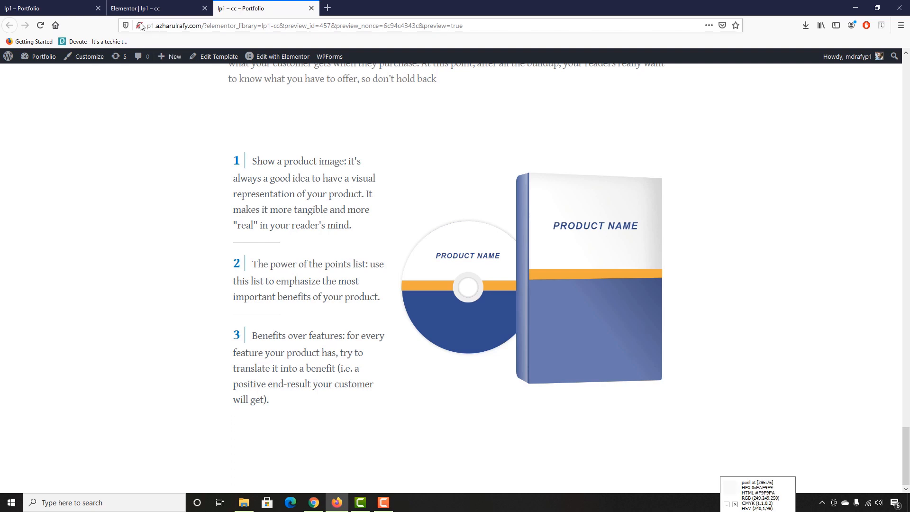
Step: Exit the Elementor editor to the WordPress dashboard and open the list of saved templates
click(193, 6)
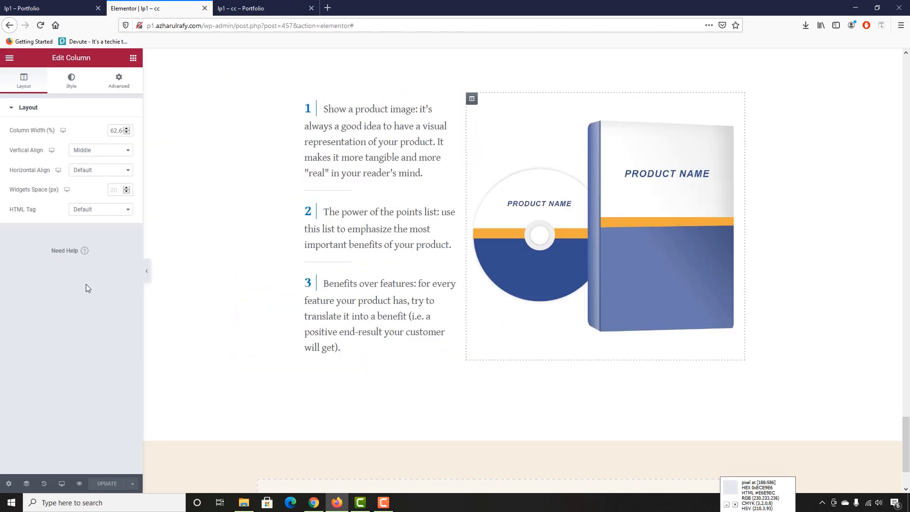
click(9, 60)
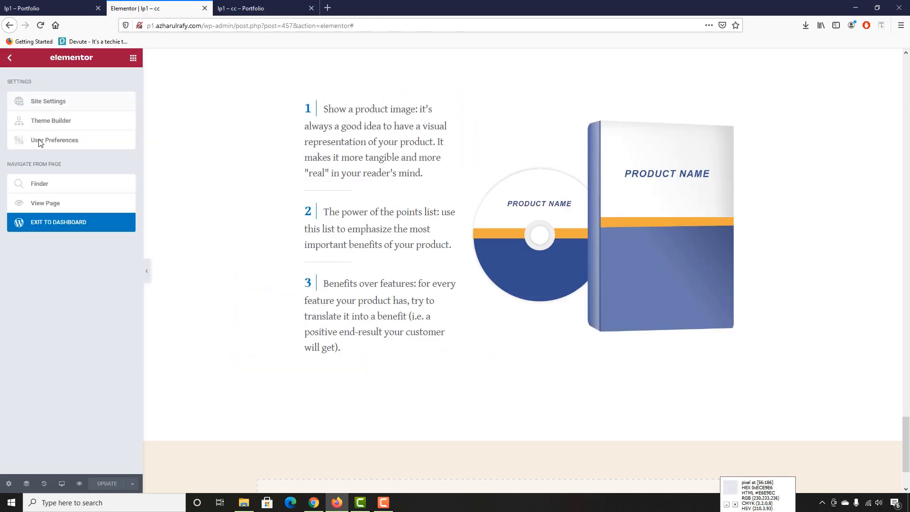
click(35, 224)
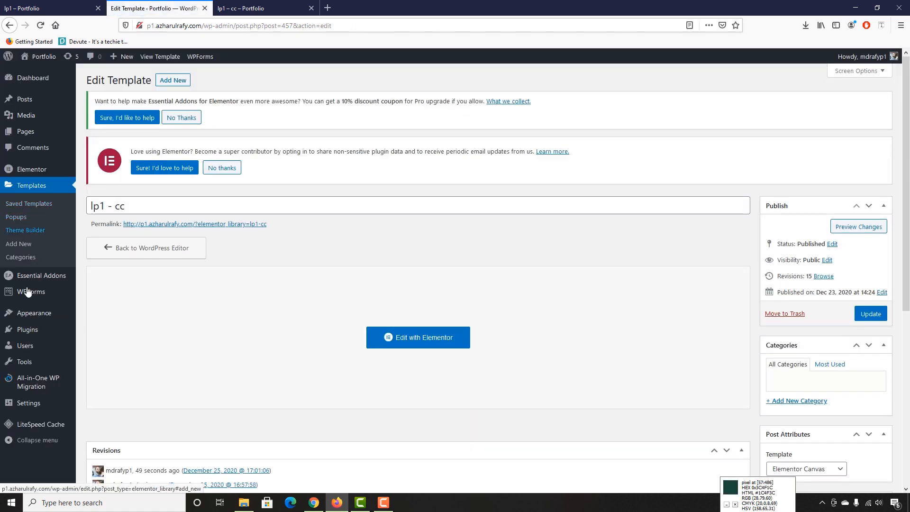
click(29, 209)
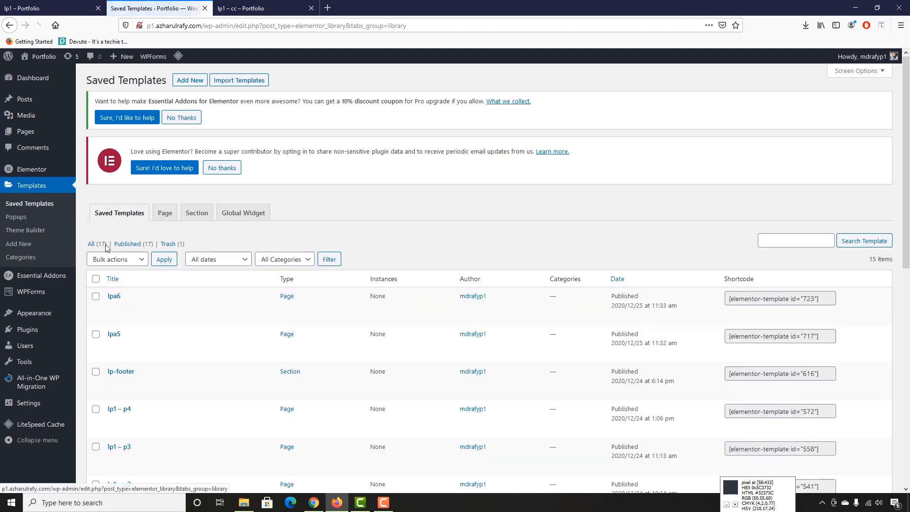
Step: Open the page view of the lpa6 saved template in a new browser tab
scroll(282, 170, down, 3)
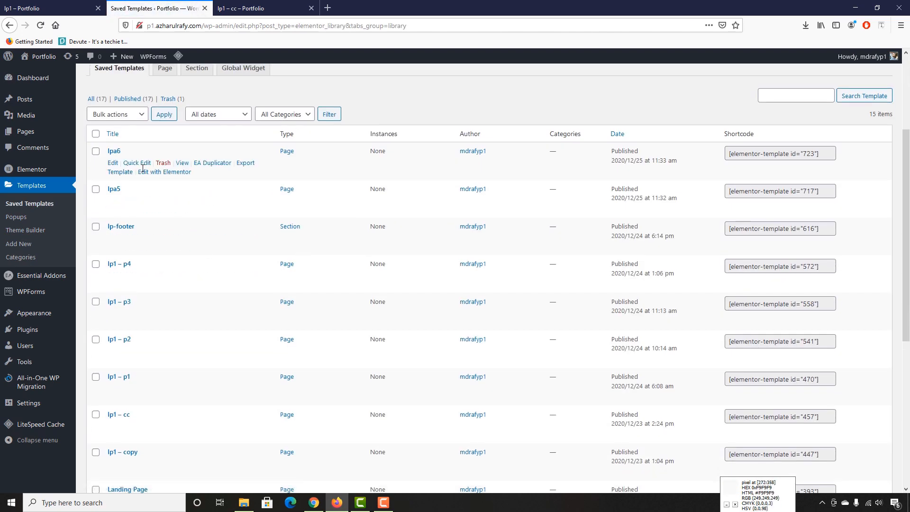
right_click(183, 165)
click(200, 171)
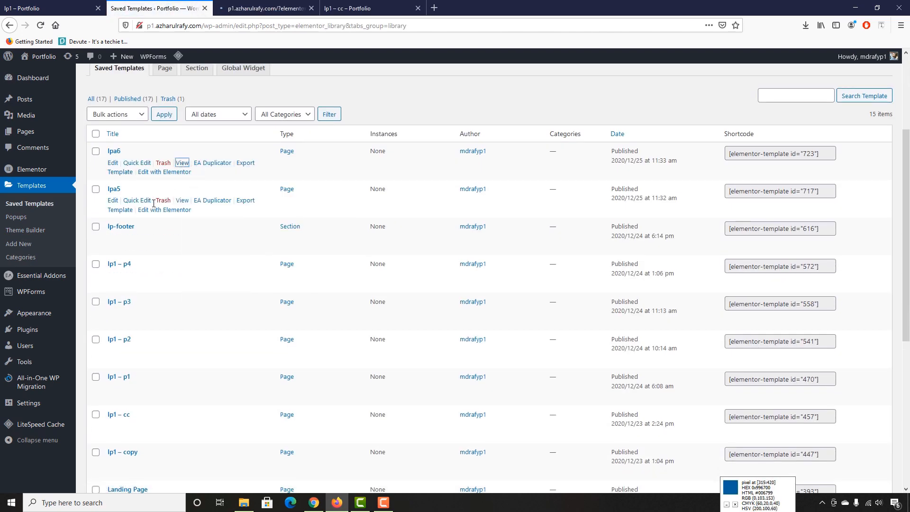
Step: Open previews of the lpa5 and lp-footer saved templates in new browser tabs
right_click(182, 201)
click(186, 210)
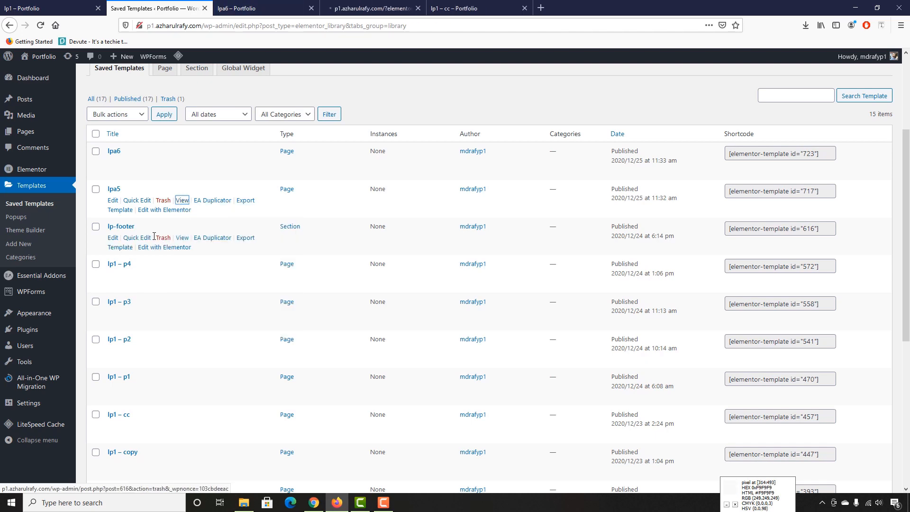
right_click(183, 238)
click(203, 246)
Step: Look through the lpa6, lpa5 and lp-footer template previews one after another
click(239, 4)
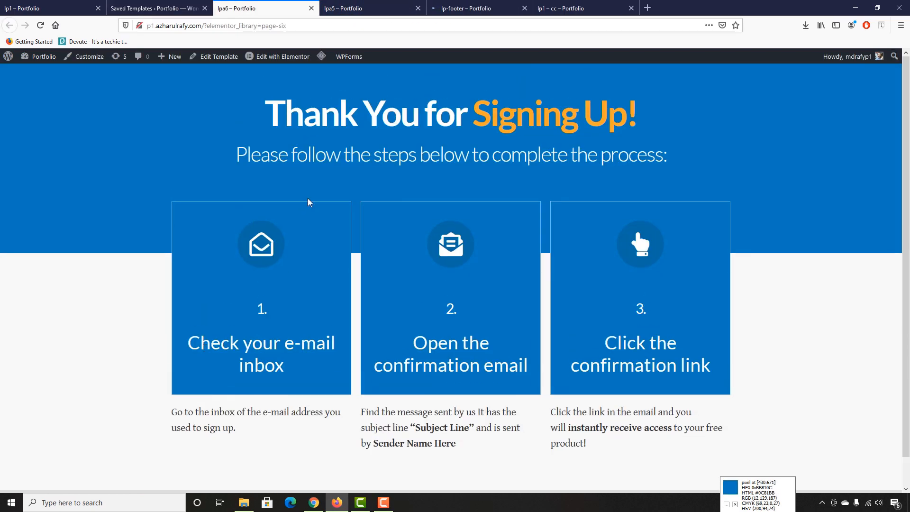
key(ctrl+Tab)
scroll(324, 275, down, 5)
key(ctrl+Tab)
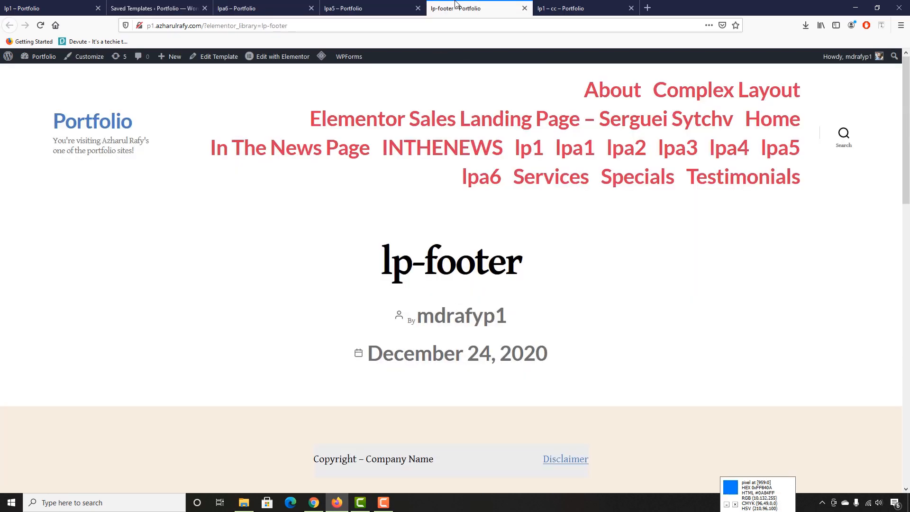
scroll(321, 325, down, 5)
scroll(353, 239, up, 4)
scroll(354, 240, up, 3)
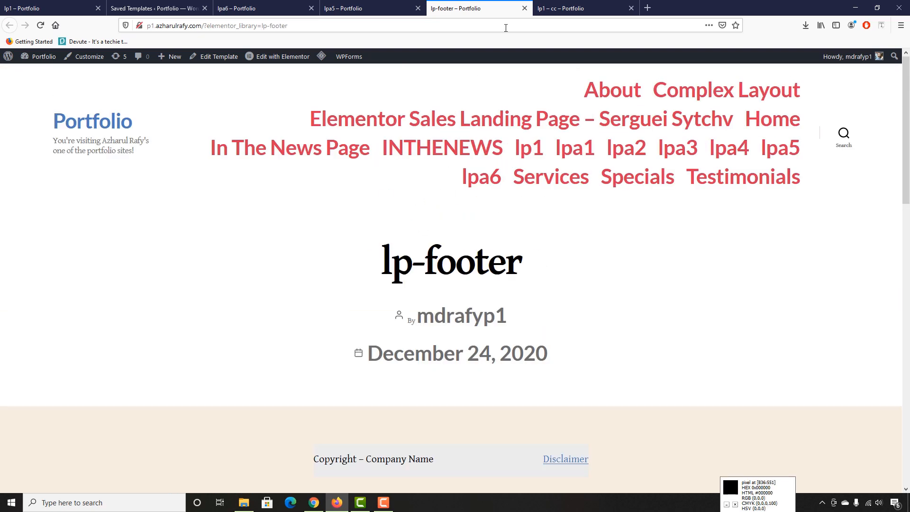
Step: Close the lp-footer preview and open previews of the saved templates lp1 – p4, p3, p2 and p1 in new tabs
click(525, 8)
click(198, 4)
scroll(144, 327, down, 1)
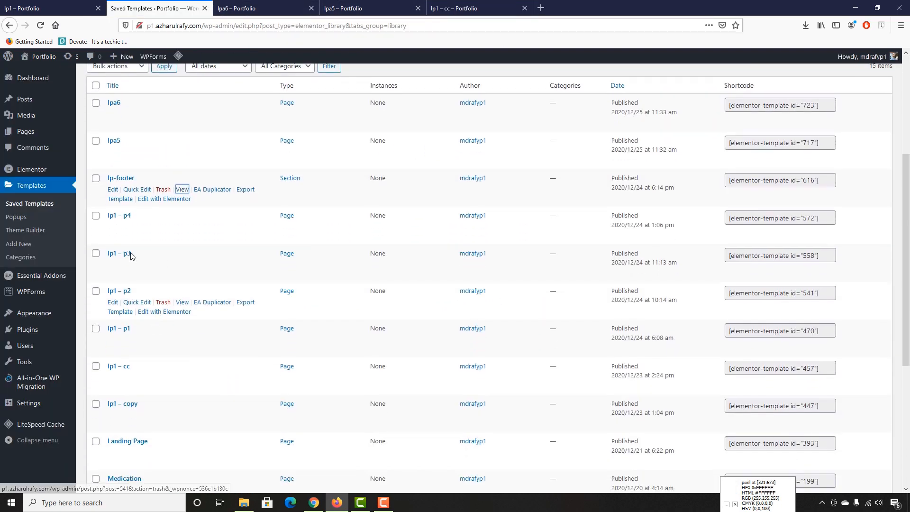
right_click(179, 231)
click(199, 236)
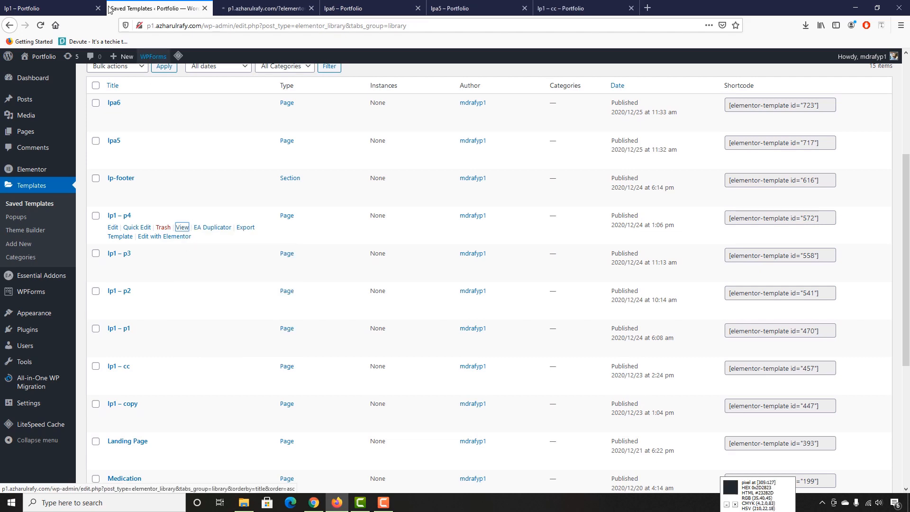
scroll(171, 169, down, 2)
right_click(183, 168)
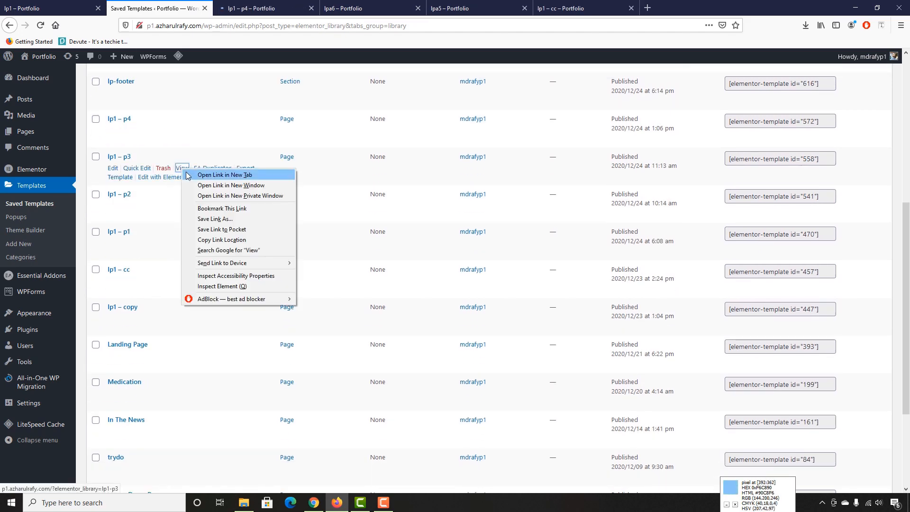
click(201, 175)
right_click(180, 207)
click(201, 213)
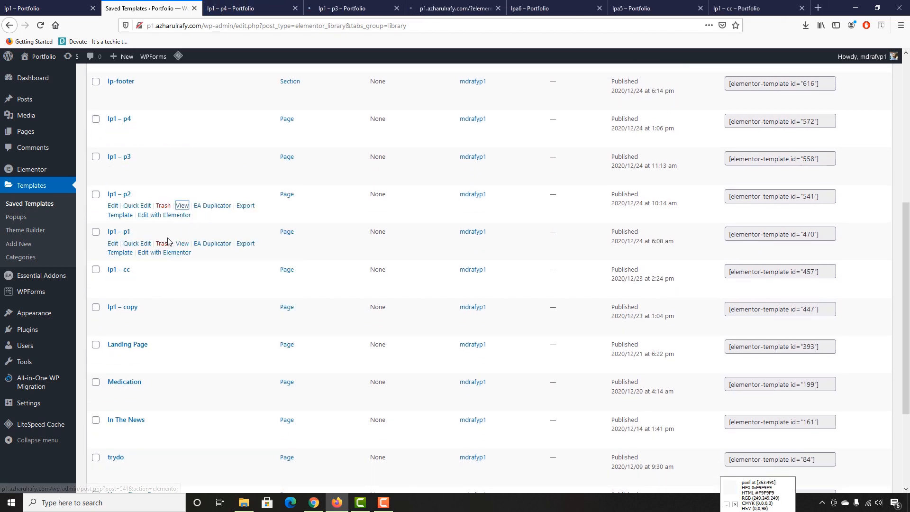
right_click(183, 244)
click(209, 251)
Step: Examine the layouts of the lp1 – p4, lp1 – p3 and lp1 – p2 previews down to their footers
key(ctrl+Tab)
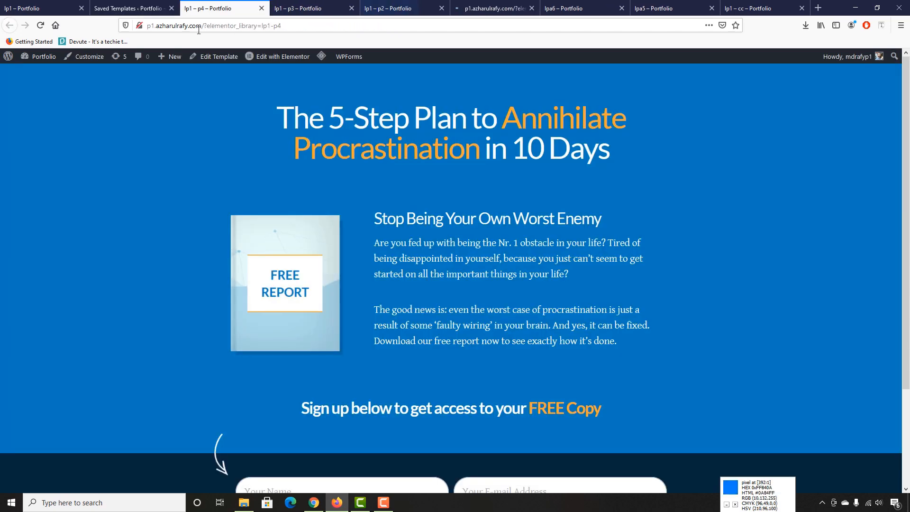
scroll(254, 212, down, 2)
scroll(284, 230, up, 2)
scroll(312, 246, down, 3)
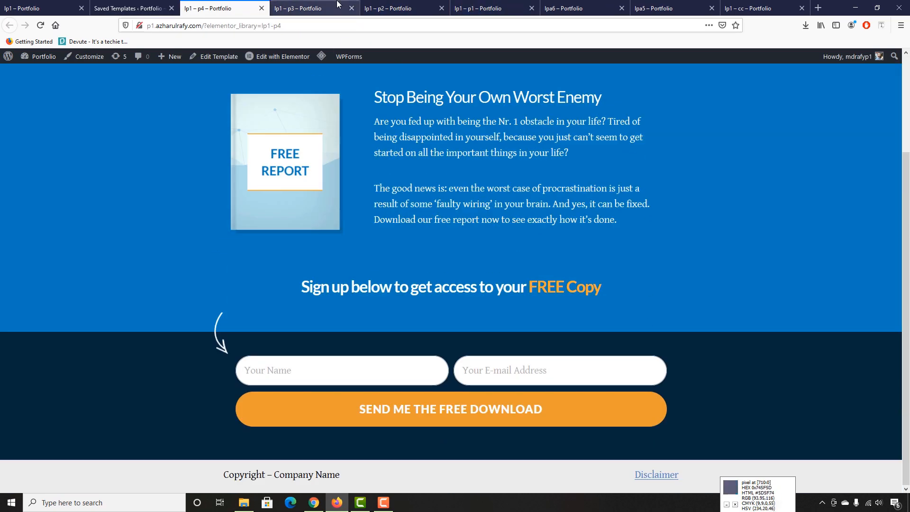
click(332, 6)
scroll(214, 322, down, 4)
click(400, 6)
scroll(293, 332, down, 4)
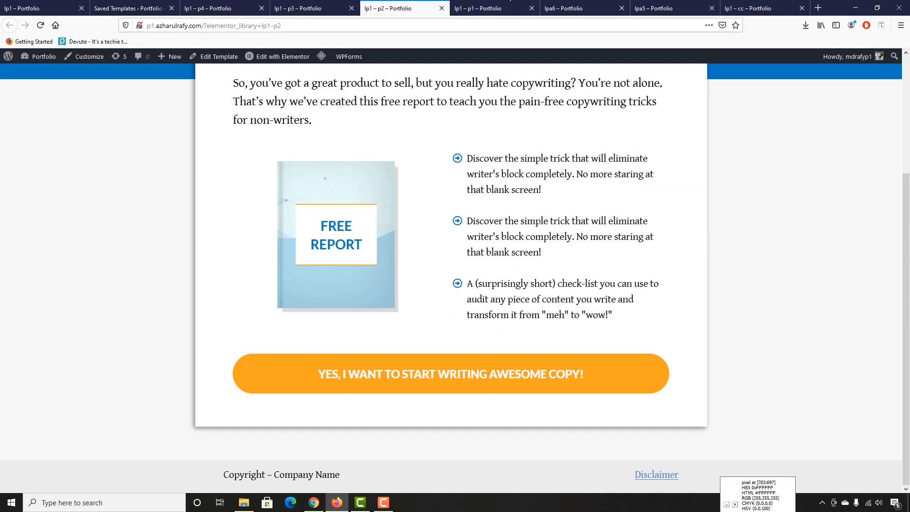
Step: Examine the lp1 – p1 preview from the video headline down to the free report button
key(ctrl+Tab)
scroll(293, 380, down, 5)
scroll(292, 380, down, 5)
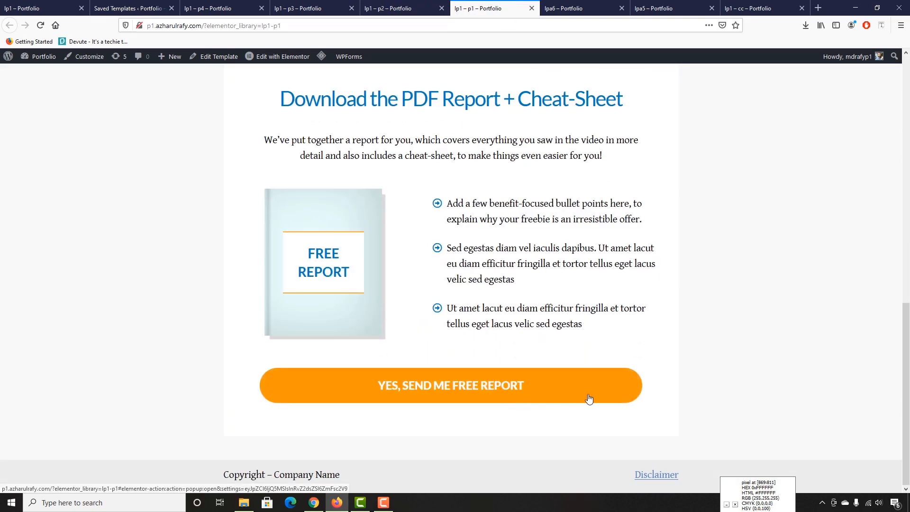
scroll(308, 370, up, 5)
scroll(262, 393, down, 5)
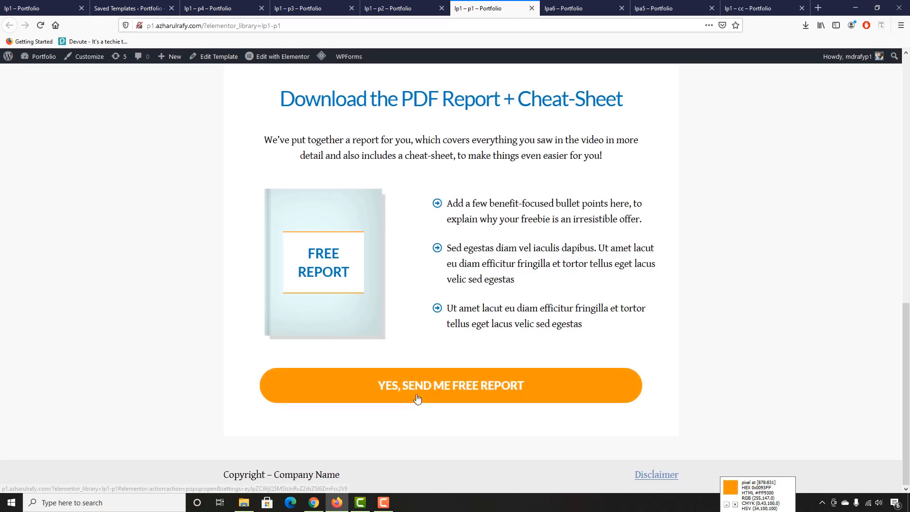
Step: Show the sign-up popup of the lp1 – p1 free report button, close it and return to the page's headline
click(420, 398)
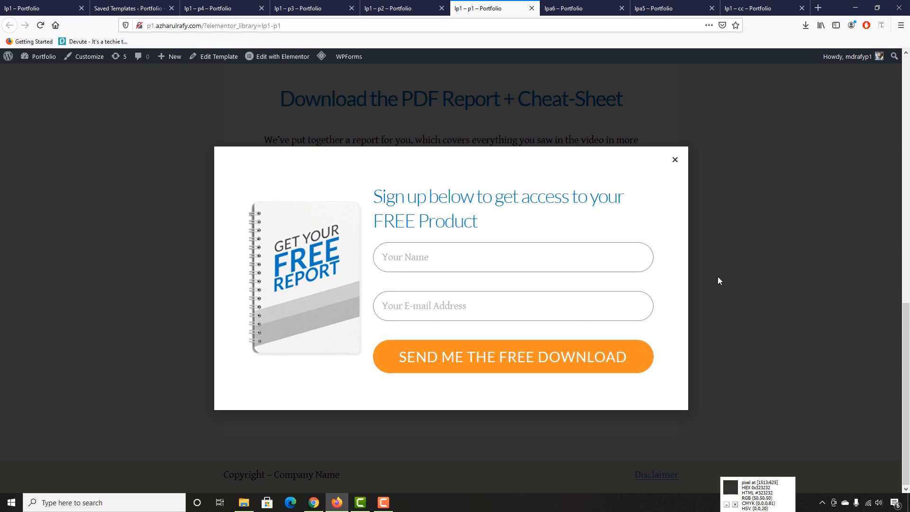
click(676, 161)
scroll(149, 375, up, 5)
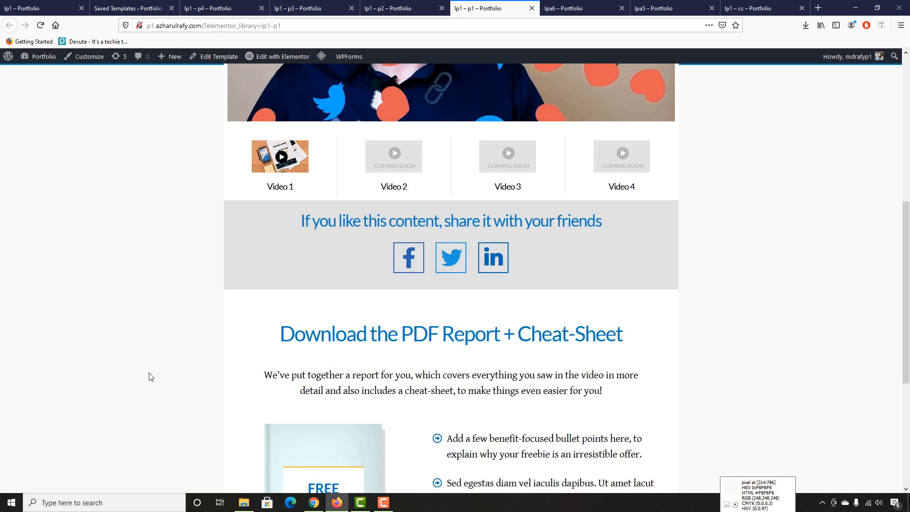
scroll(150, 377, up, 7)
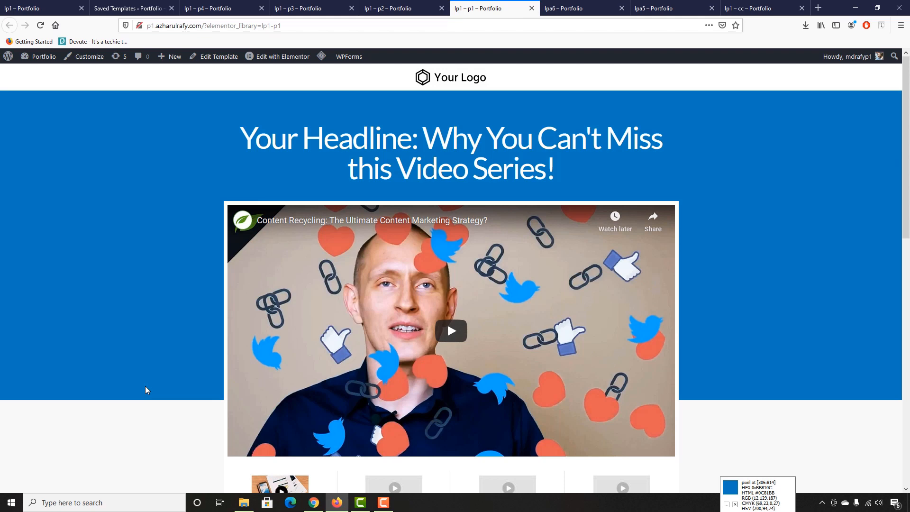
click(384, 503)
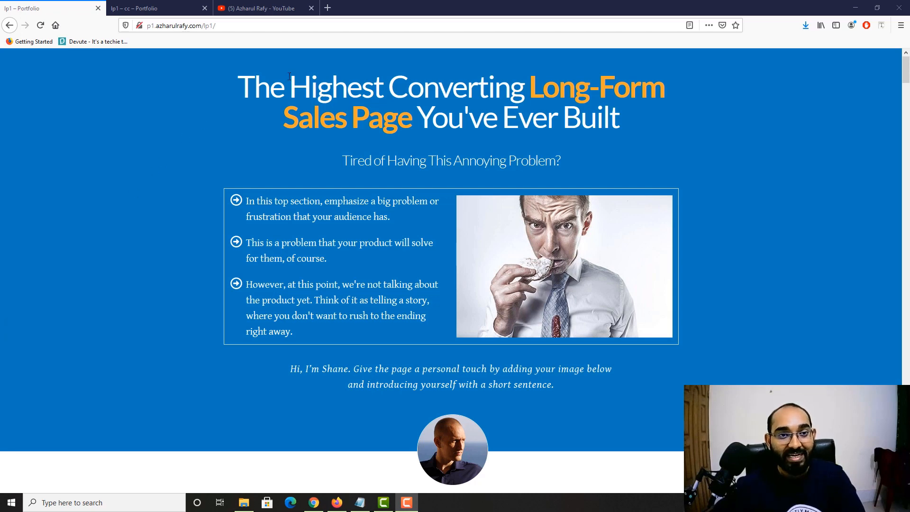
Step: Review the opening of the lp1 sales page: the headline, author photo and introductory sub-heading text
scroll(490, 241, down, 3)
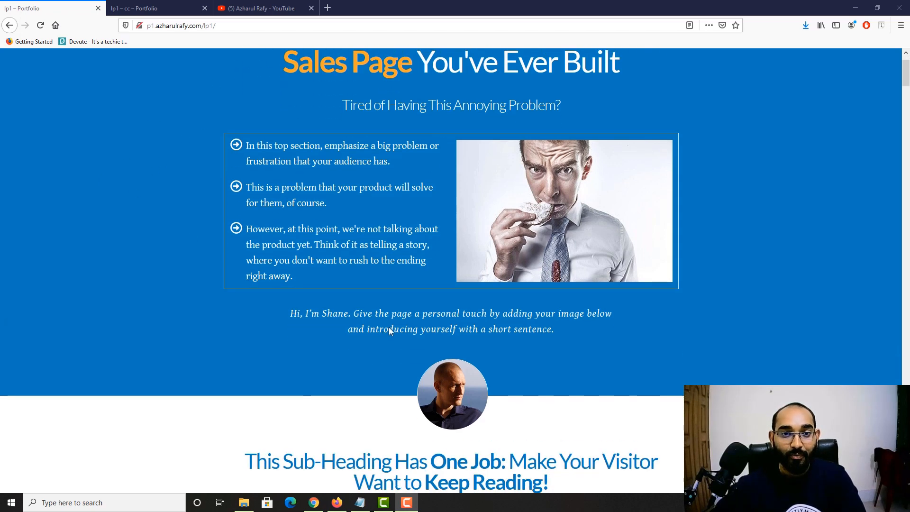
scroll(384, 190, up, 3)
drag(375, 123, 551, 87)
scroll(246, 359, down, 3)
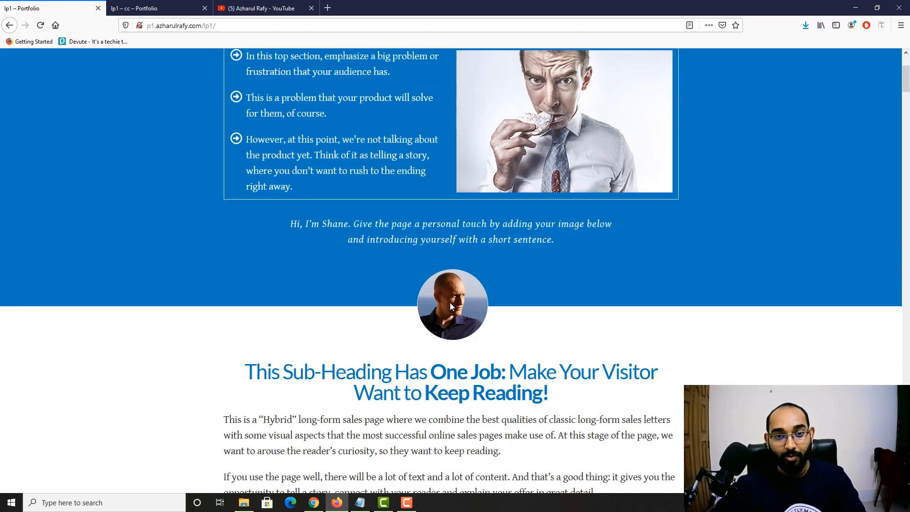
scroll(463, 301, down, 7)
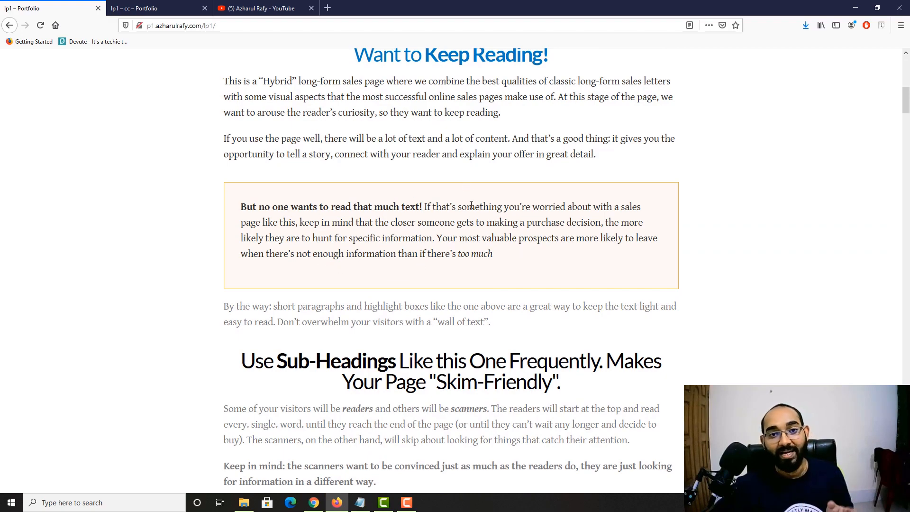
Step: Review the storytelling, icon image and points list sections of the lp1 sales page
scroll(339, 350, down, 16)
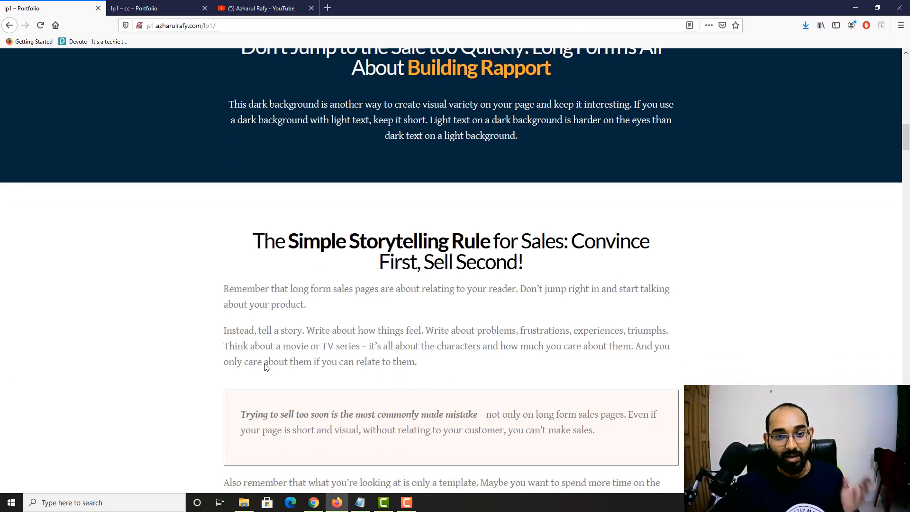
scroll(266, 366, down, 7)
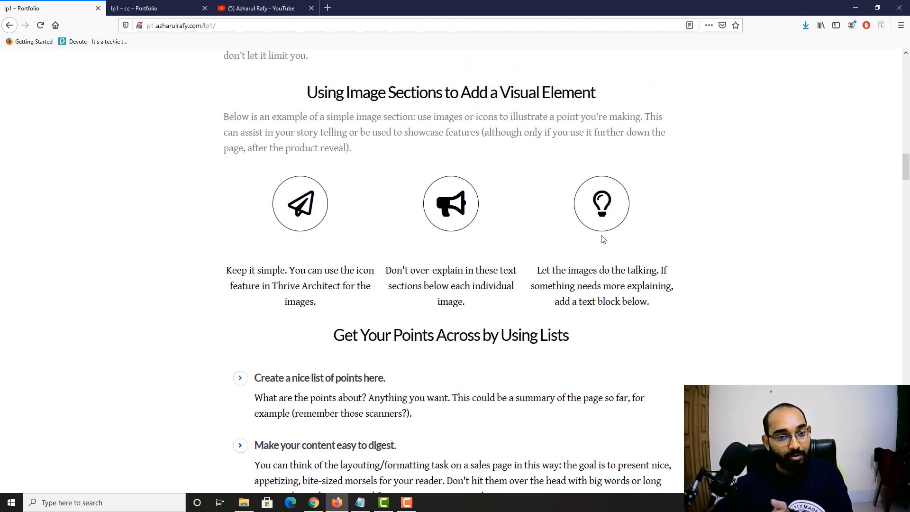
scroll(602, 240, down, 2)
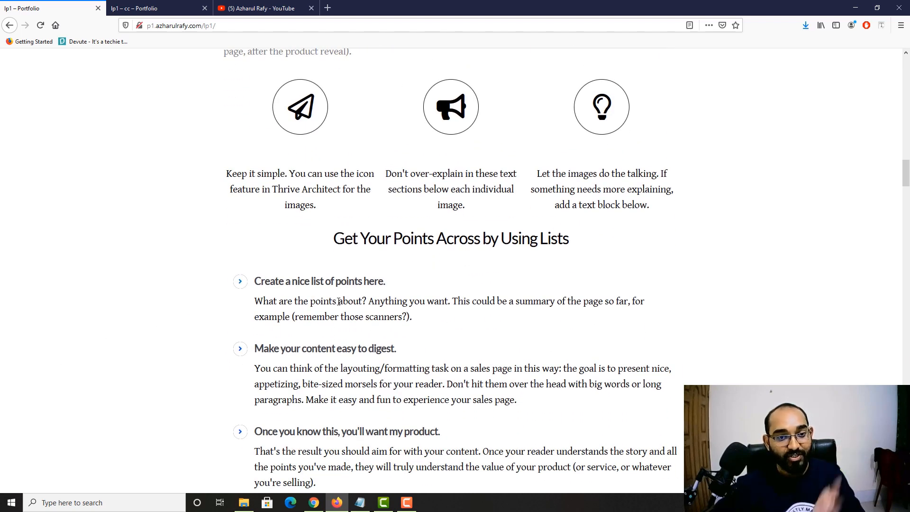
Step: Review the product reveal section with its numbered benefits list and product image, down to the testimonials heading
scroll(338, 301, down, 18)
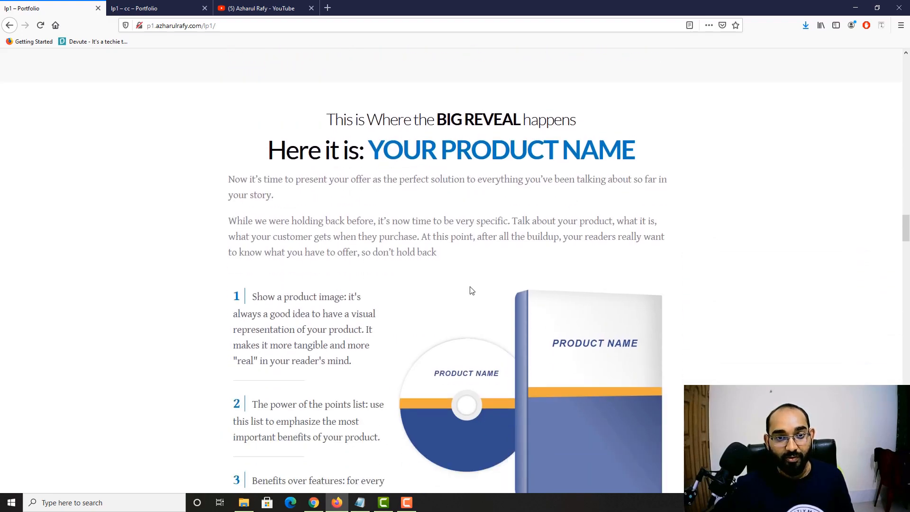
scroll(609, 198, down, 3)
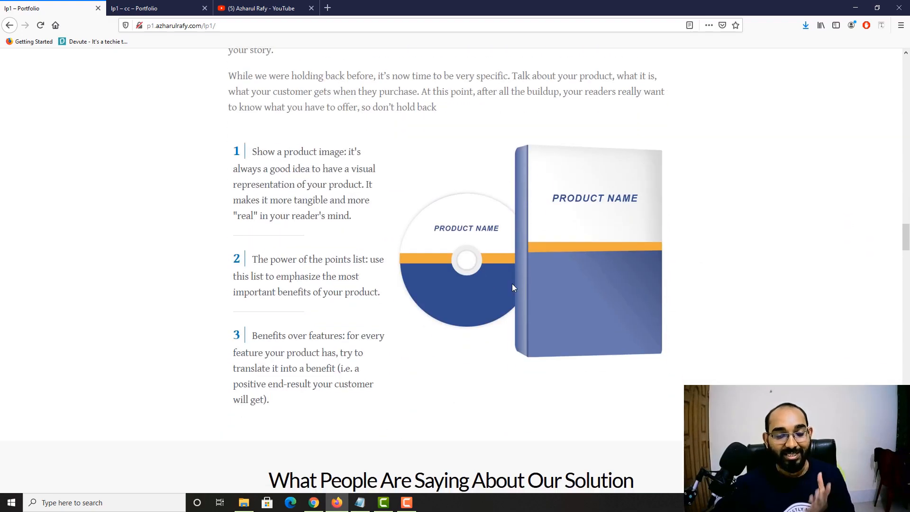
scroll(353, 319, up, 2)
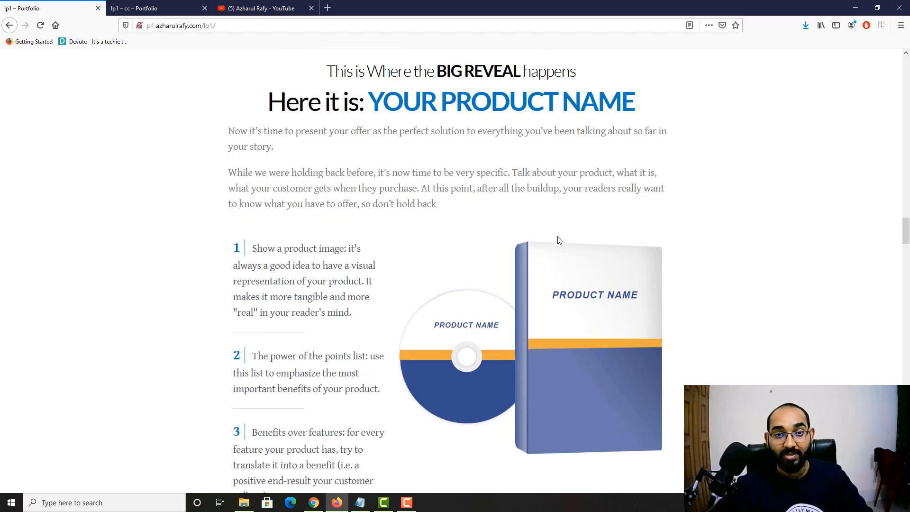
scroll(566, 232, down, 2)
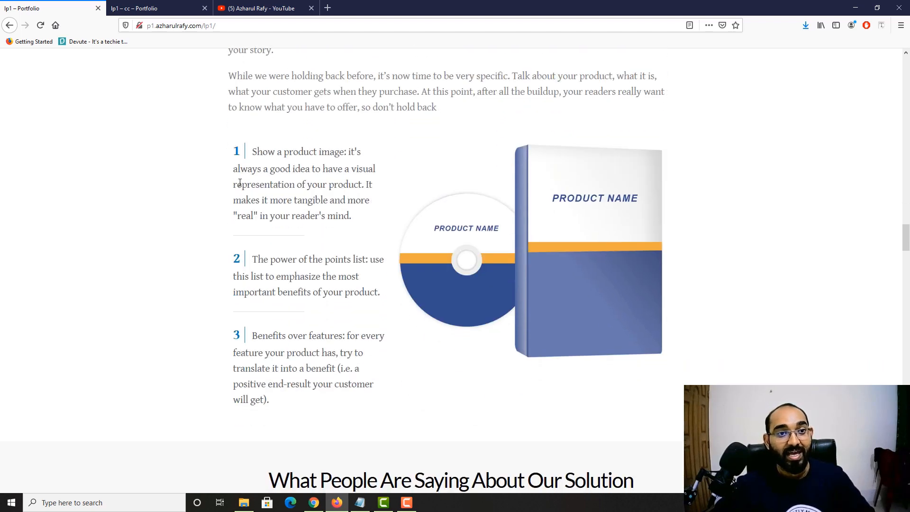
drag(236, 149, 232, 231)
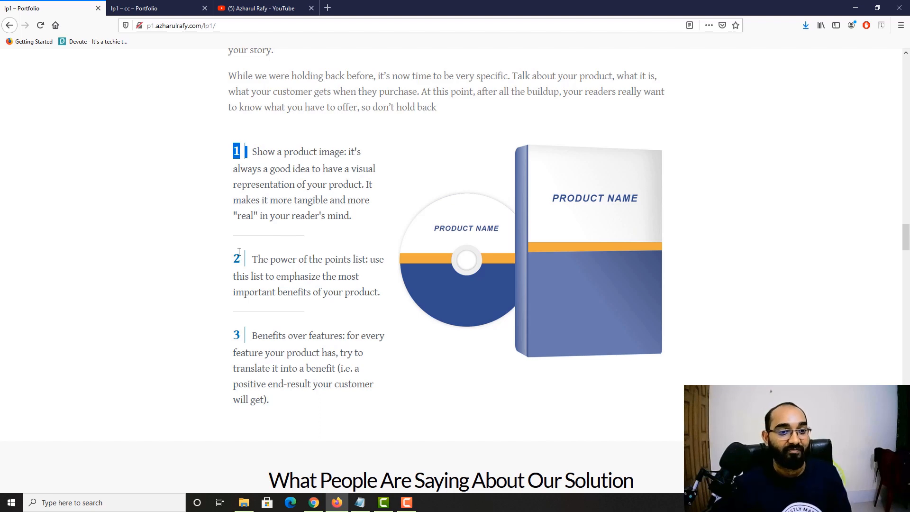
scroll(223, 275, down, 4)
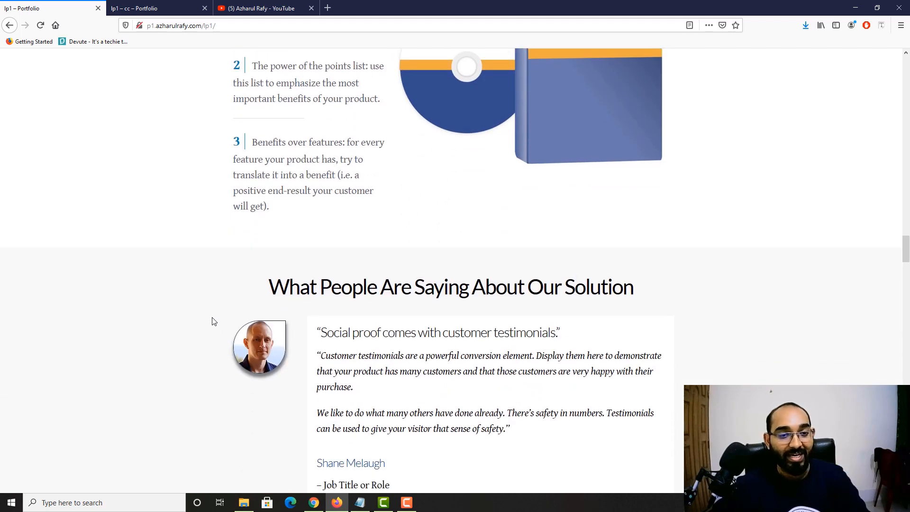
Step: Check the uploaded videos on the YouTube channel and return to the lp1 sales page
click(262, 8)
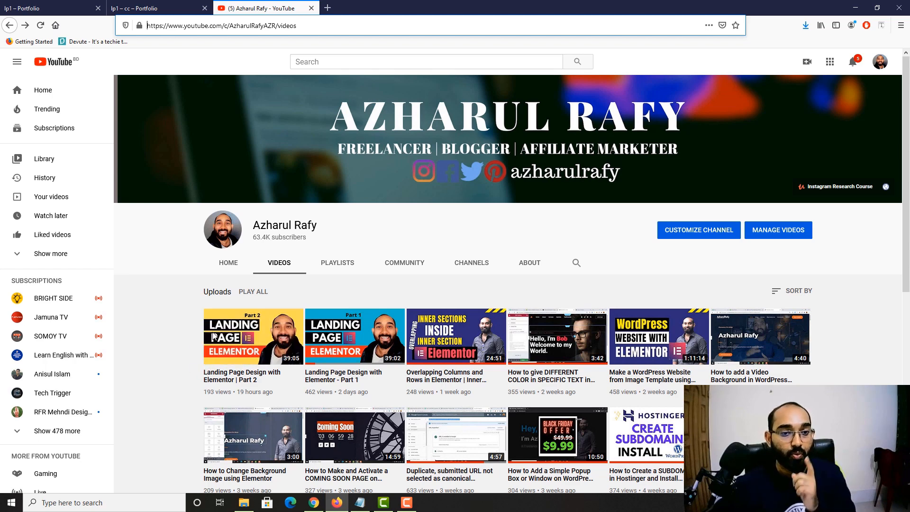
click(85, 4)
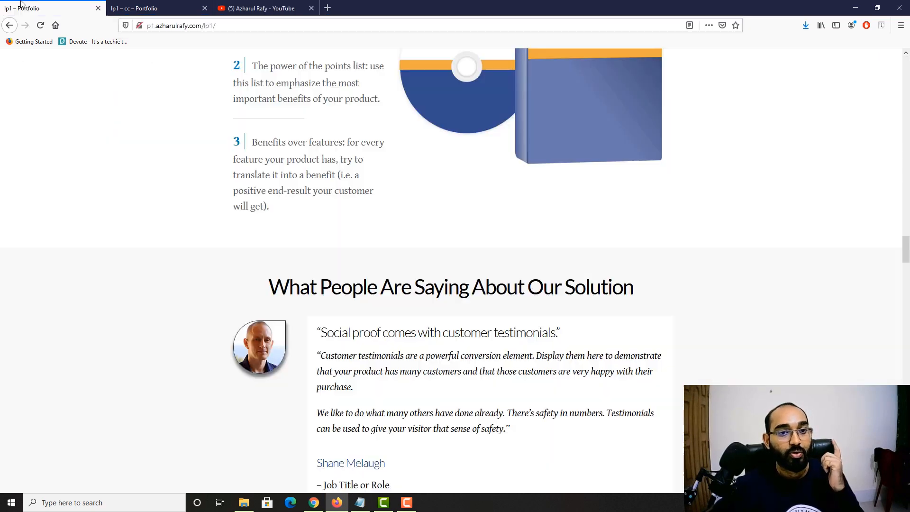
Step: Review the testimonials, the main purchase section and the About the Author section of the lp1 page
scroll(260, 317, down, 3)
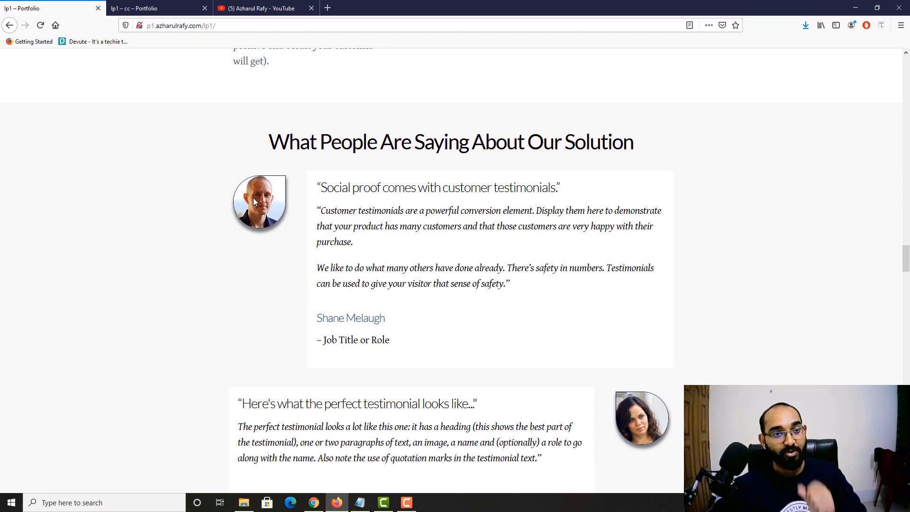
scroll(167, 370, down, 13)
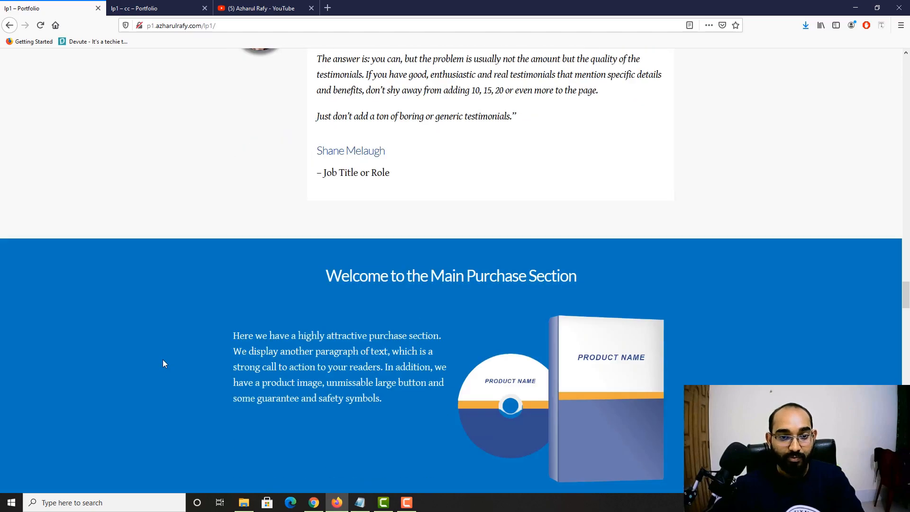
scroll(423, 272, down, 6)
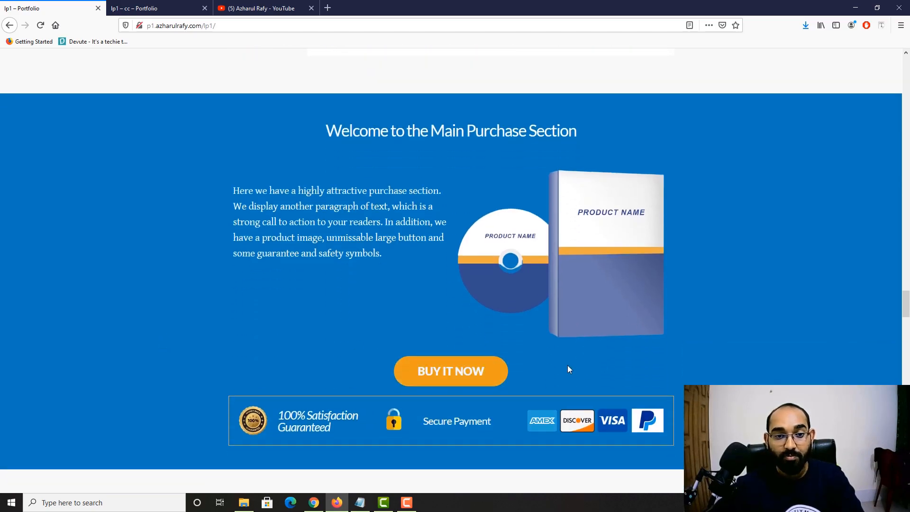
scroll(150, 362, down, 19)
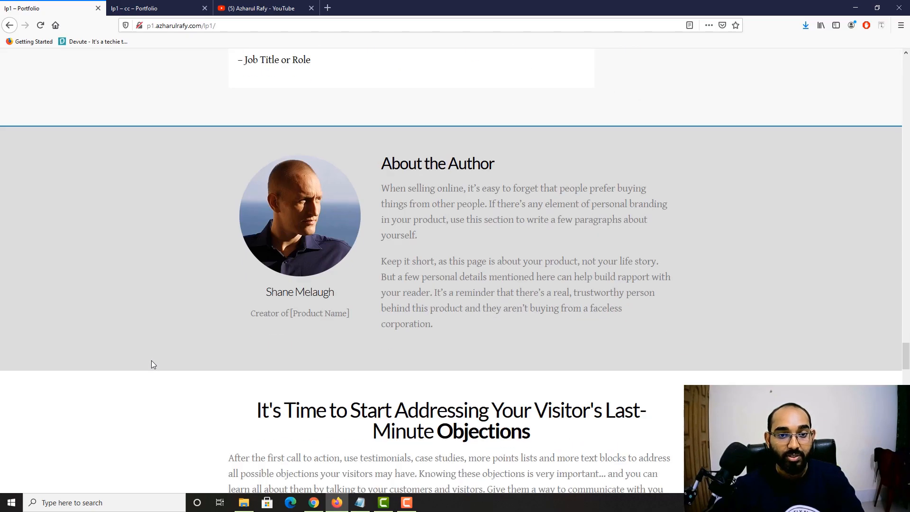
Step: Review the lp1 page from the objections section to the footer, checking the first FAQ toggle, and return to the testimonials
scroll(150, 367, down, 7)
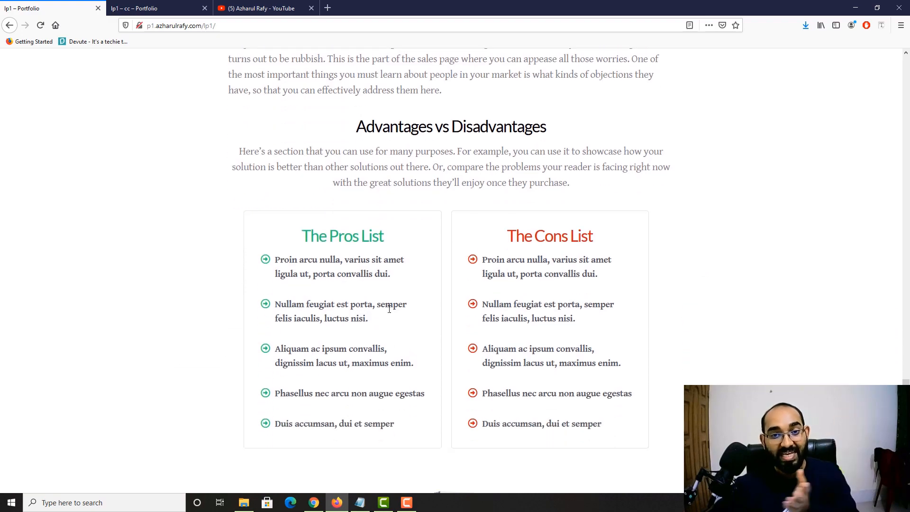
scroll(168, 404, down, 16)
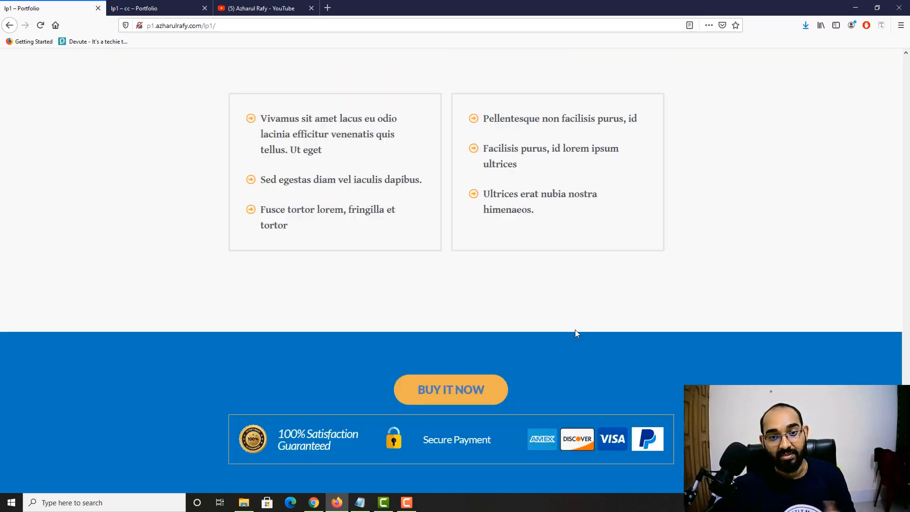
scroll(237, 414, down, 6)
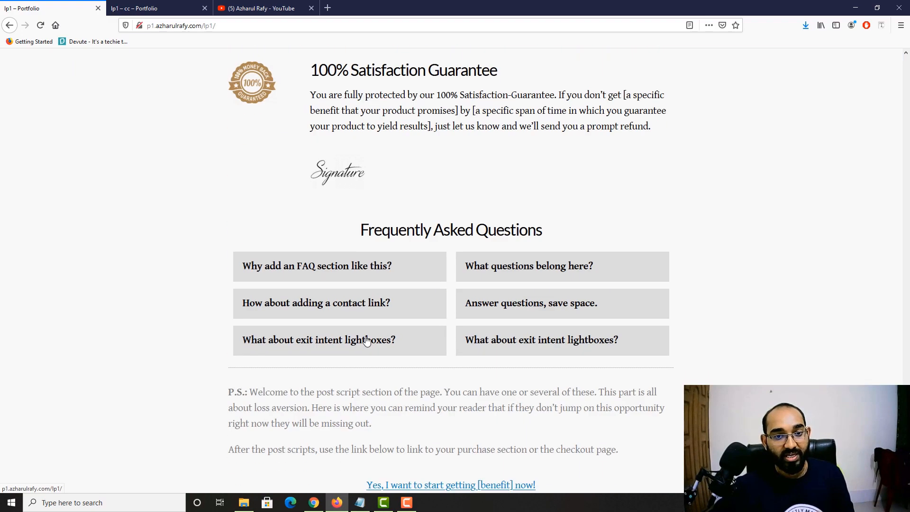
click(309, 275)
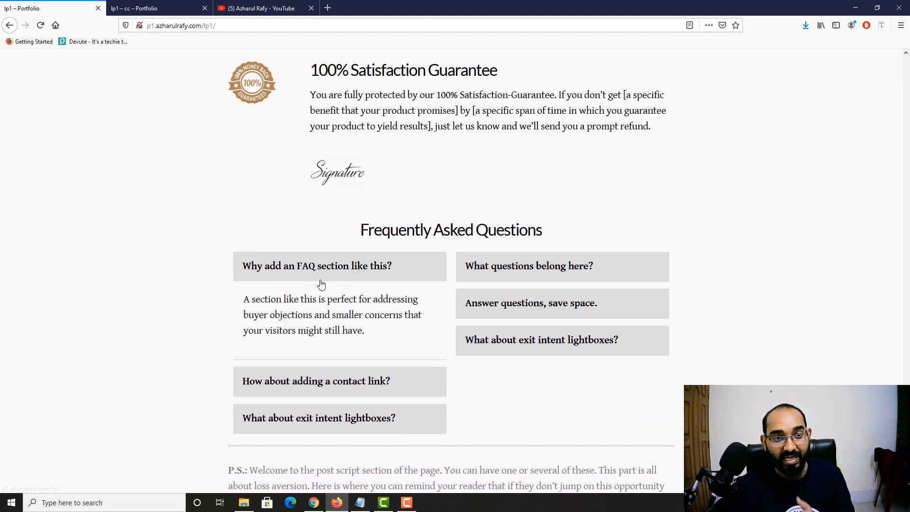
click(320, 276)
scroll(121, 430, down, 1)
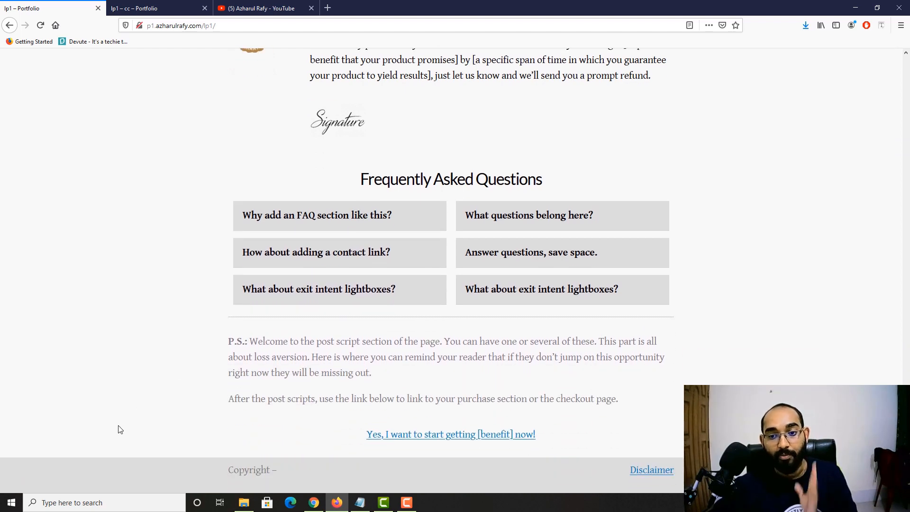
scroll(120, 430, up, 6)
scroll(121, 429, up, 20)
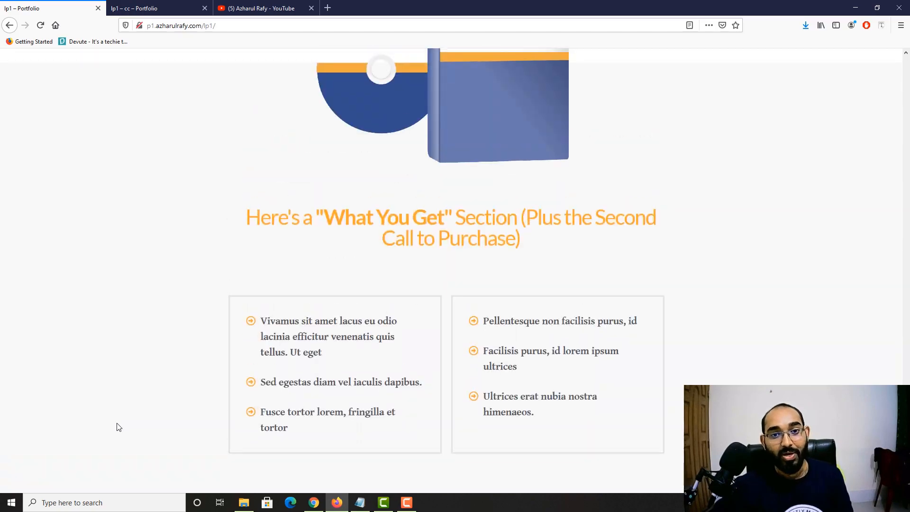
scroll(121, 412, up, 17)
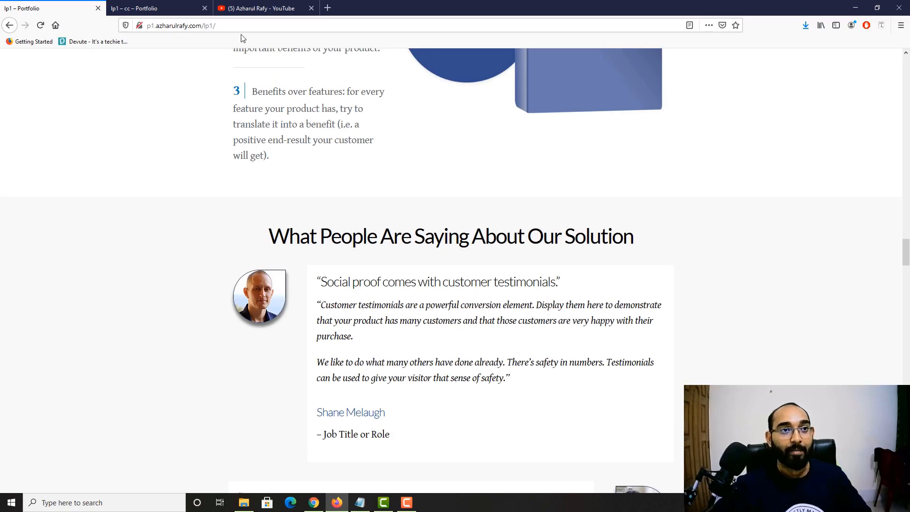
Step: Check the lp1 – cc template, open it in the Elementor editor at the empty area below the product section, and close the YouTube page
click(175, 6)
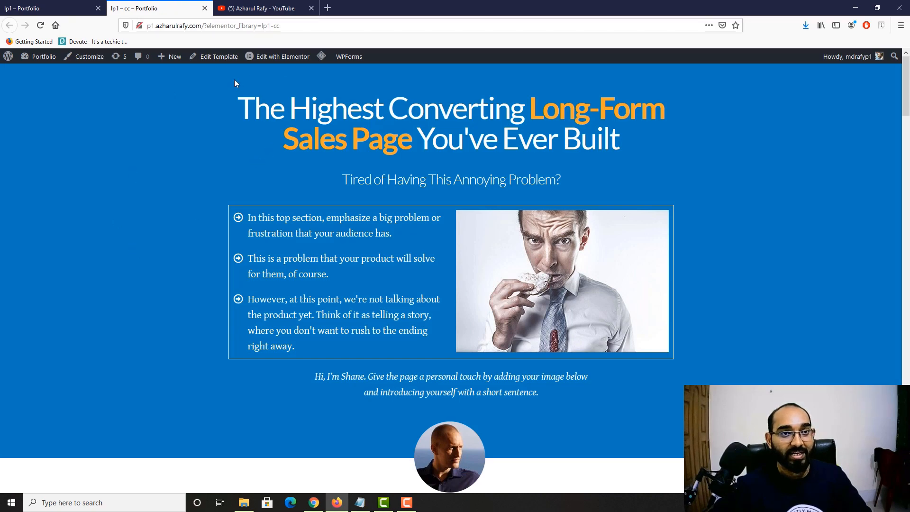
scroll(549, 264, down, 14)
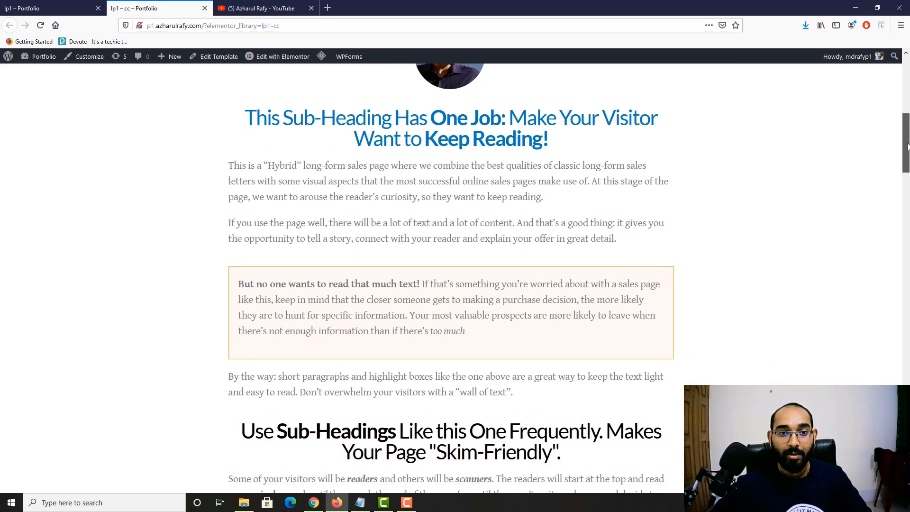
scroll(254, 336, down, 1)
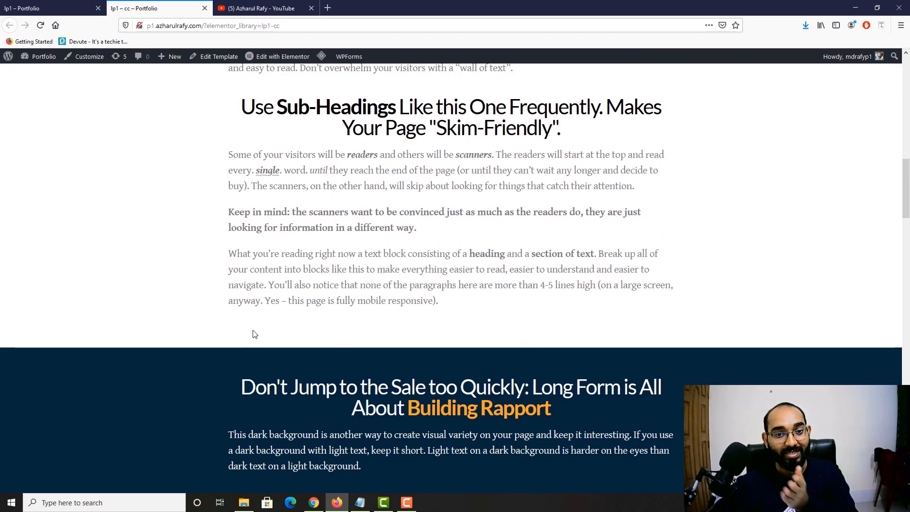
scroll(255, 334, down, 20)
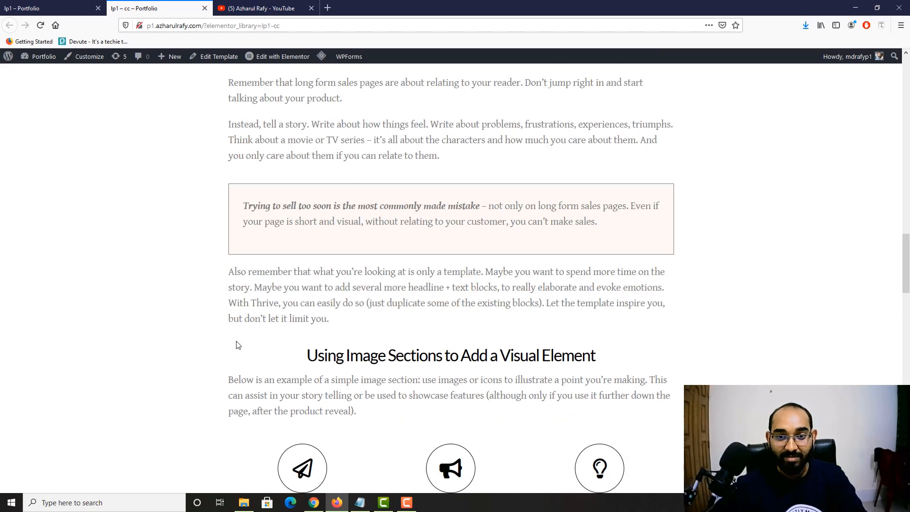
scroll(223, 396, down, 9)
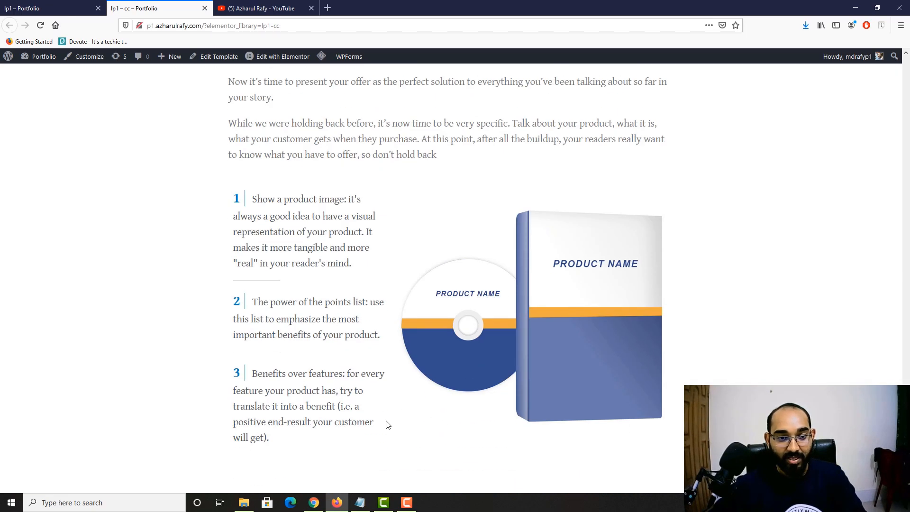
click(287, 63)
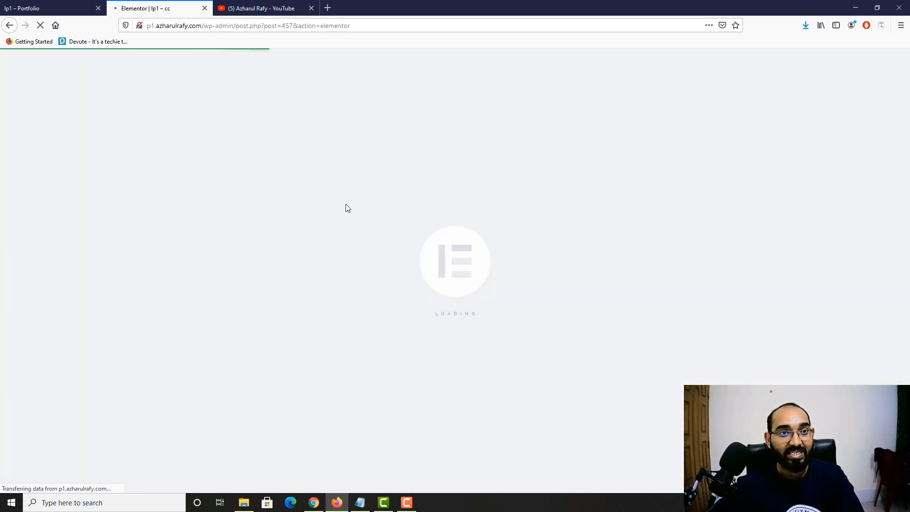
click(302, 2)
click(312, 8)
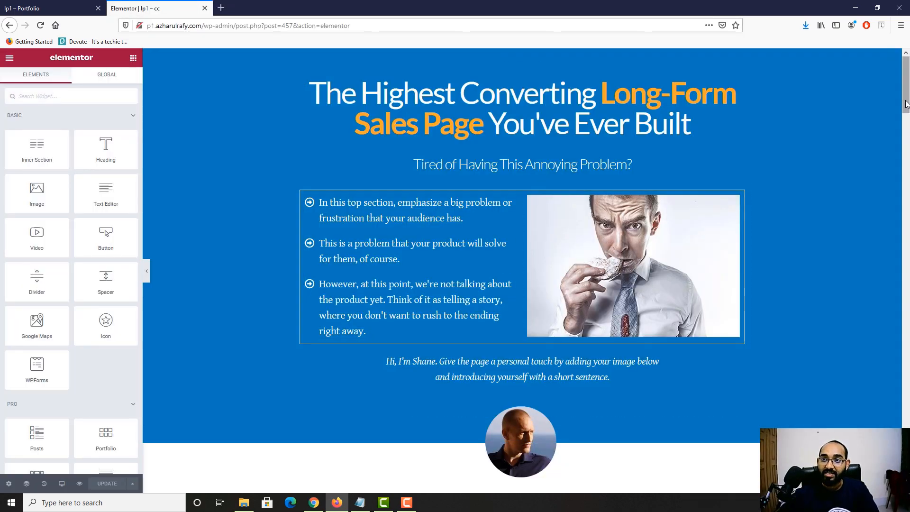
scroll(906, 161, down, 5)
scroll(907, 161, down, 15)
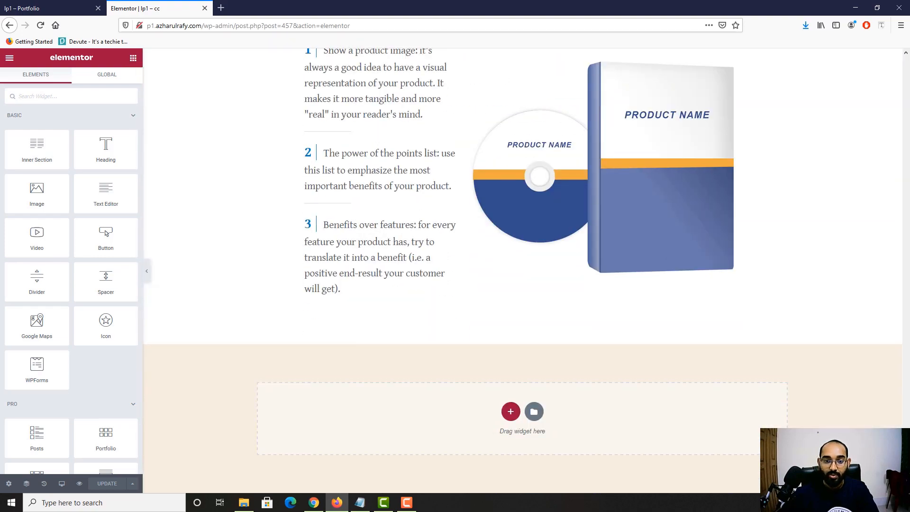
Step: Examine the heading and alternating image-and-text layout of the testimonials section on the finished lp1 page
key(ctrl+shift+Tab)
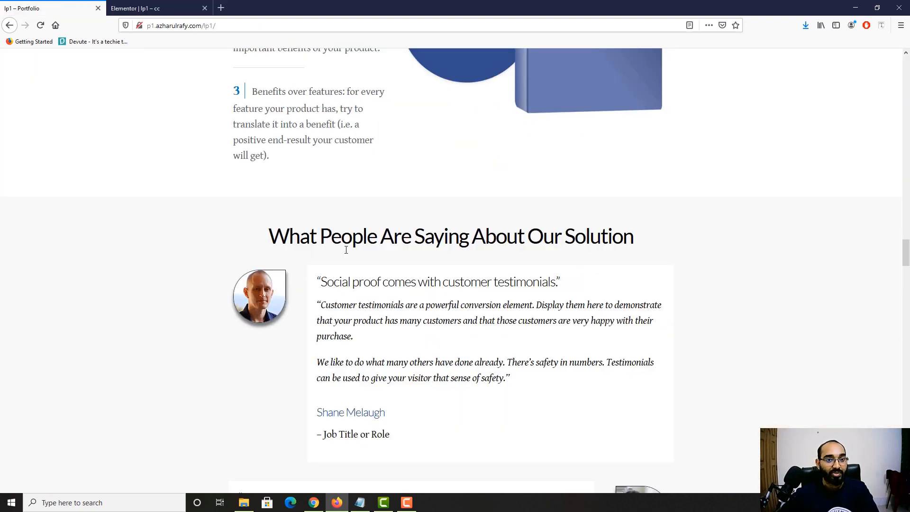
scroll(334, 251, down, 2)
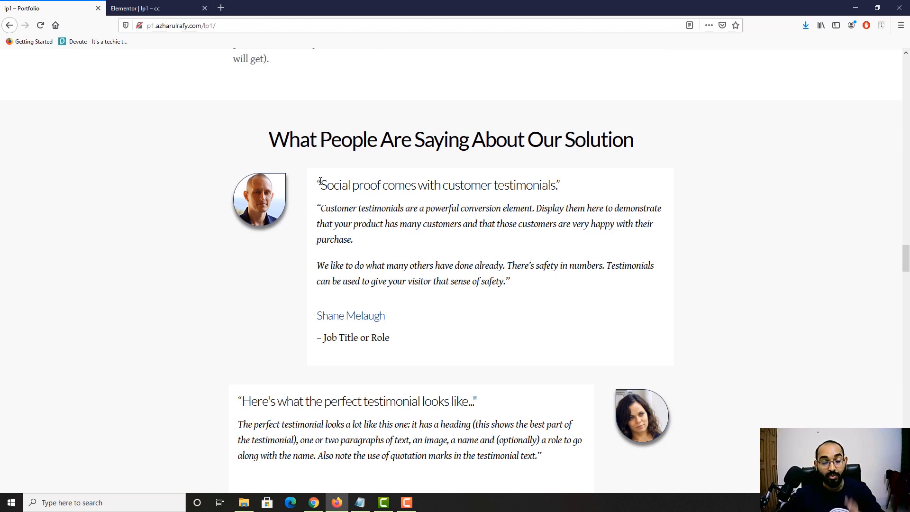
scroll(369, 319, down, 7)
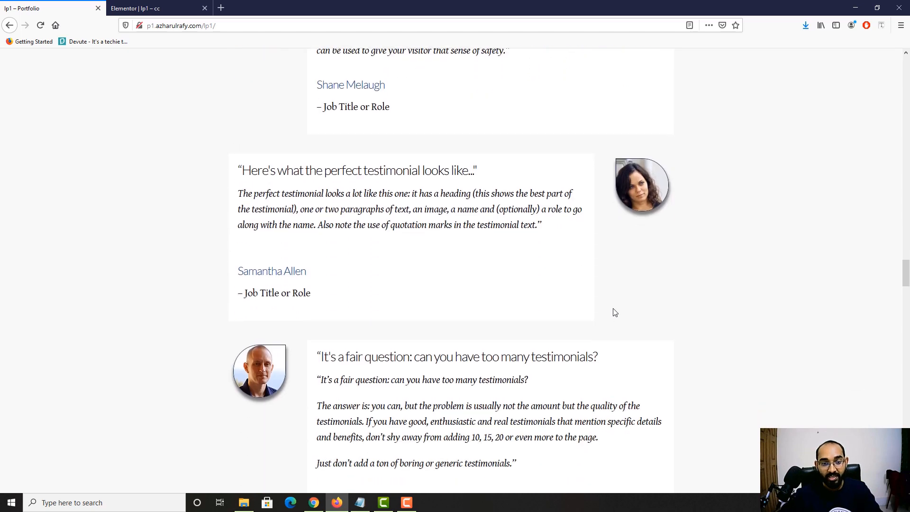
scroll(305, 368, up, 6)
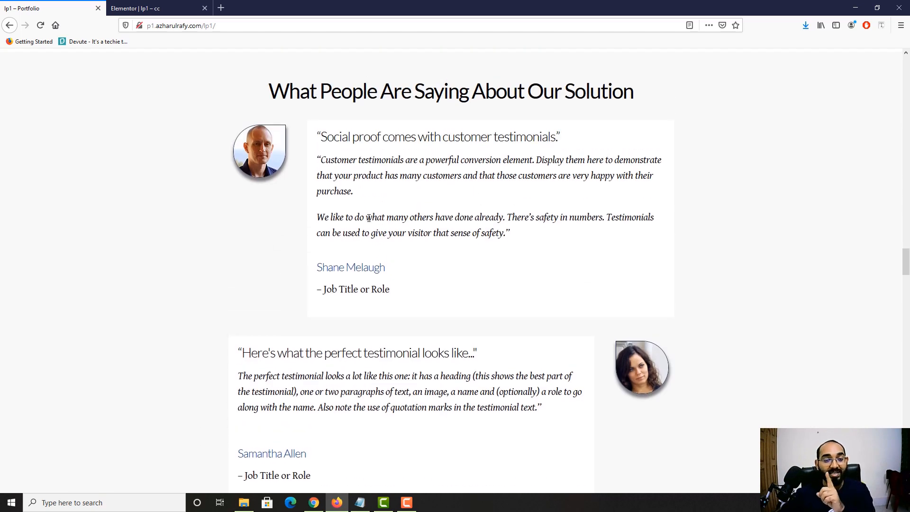
scroll(407, 275, down, 4)
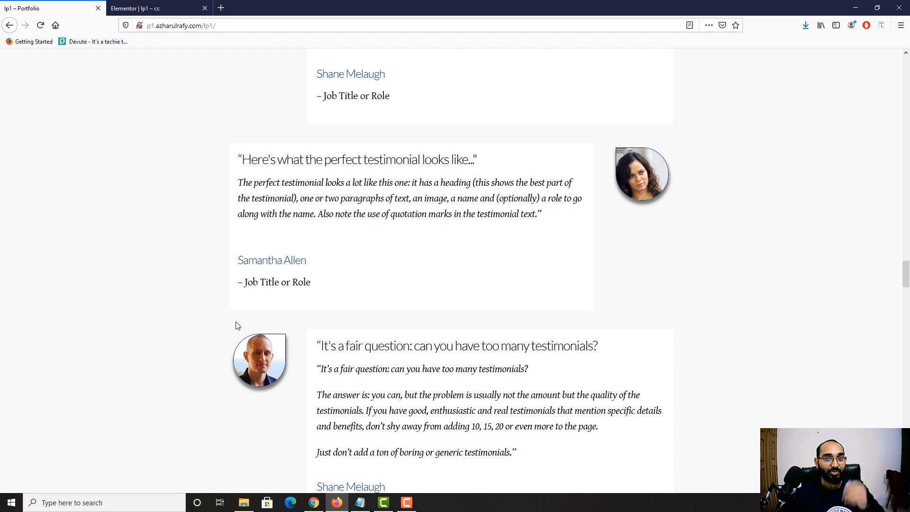
scroll(238, 326, up, 5)
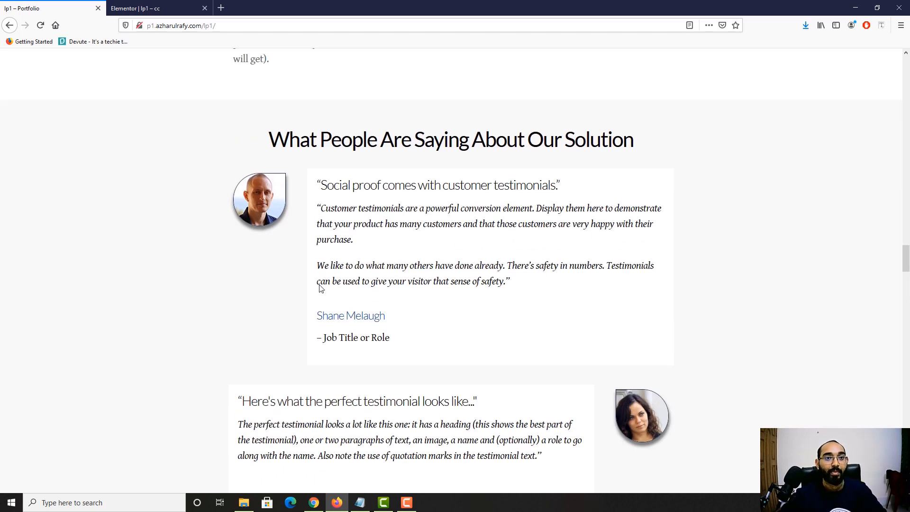
Step: Add a single-column section below the product section in the lp1 – cc template
click(167, 5)
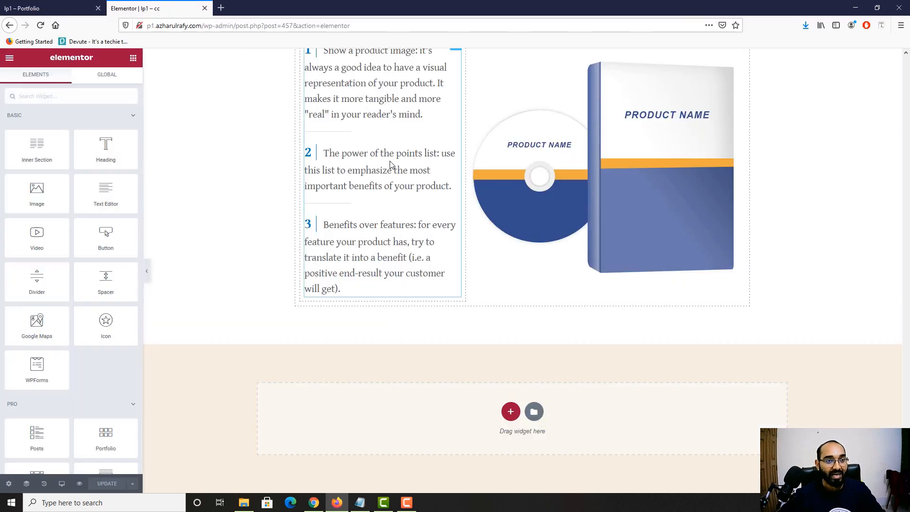
click(510, 412)
scroll(455, 394, down, 2)
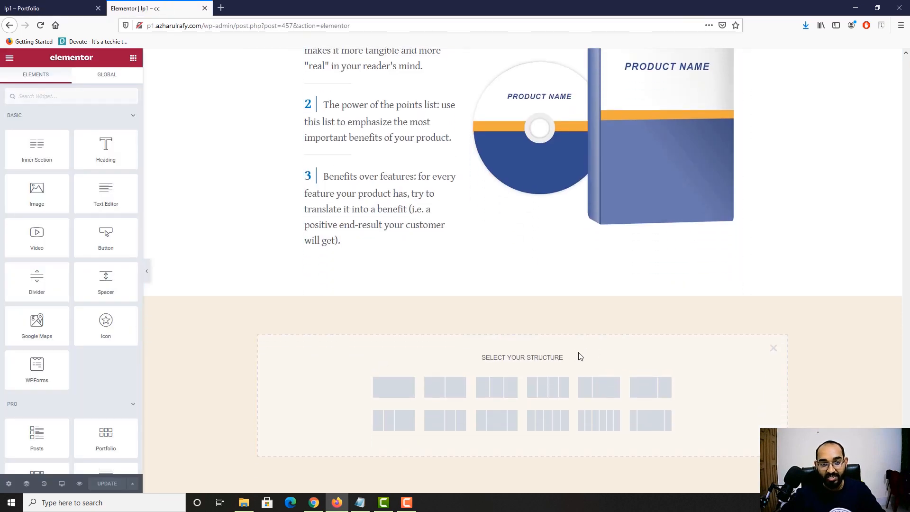
click(384, 393)
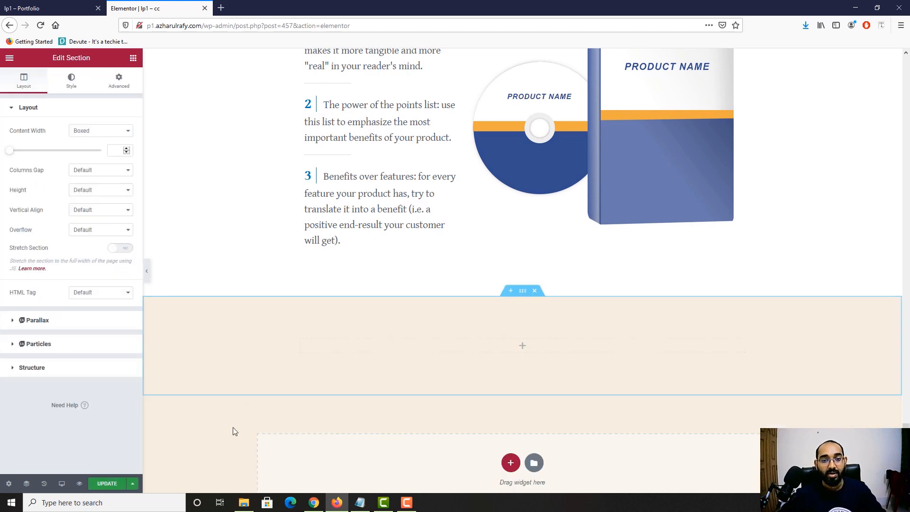
Step: Place a Heading widget in the new section and add a two-column Inner Section beneath it
click(38, 8)
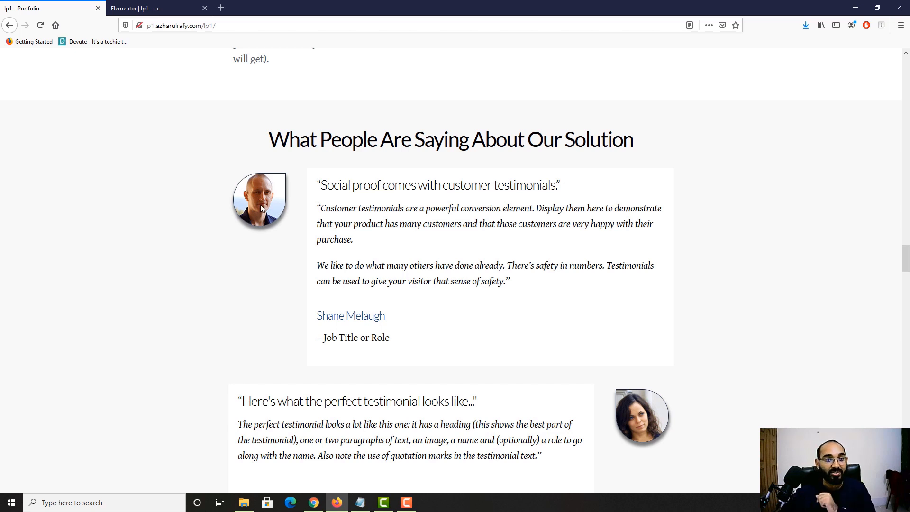
click(142, 8)
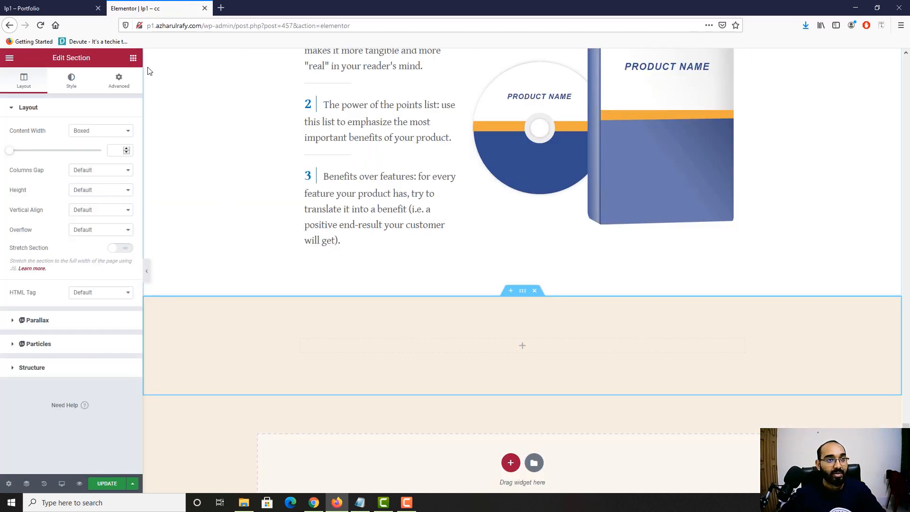
click(133, 58)
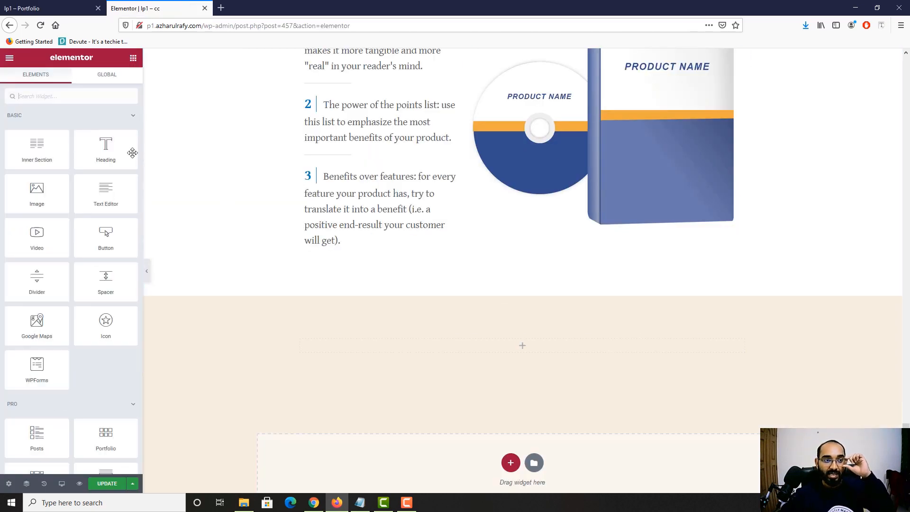
drag(106, 148, 526, 342)
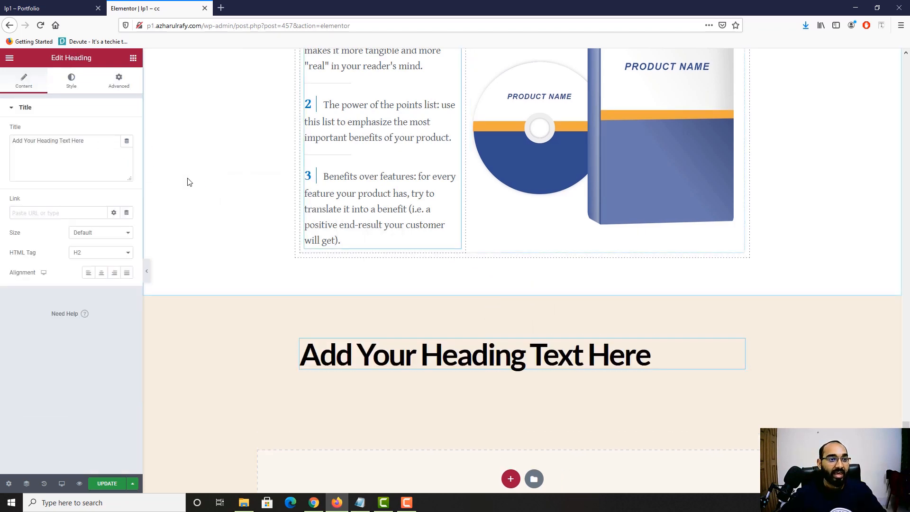
click(135, 60)
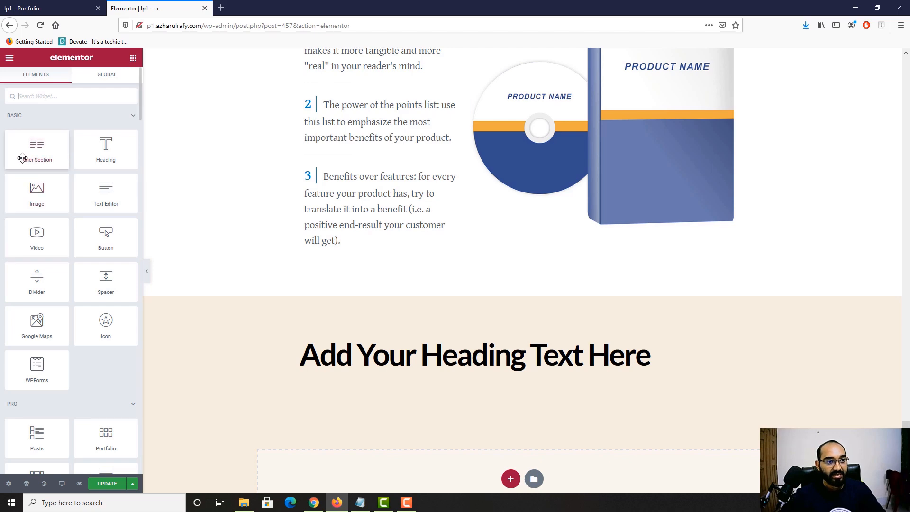
drag(21, 155, 447, 375)
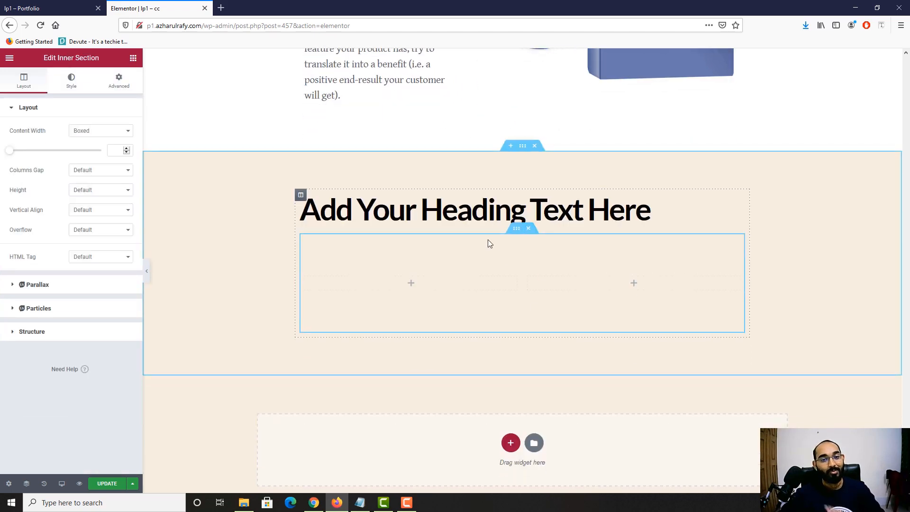
Step: Copy the testimonials heading "What People Are Saying About Our Solution" from the finished lp1 page into the template's new Heading widget and centre it
click(29, 8)
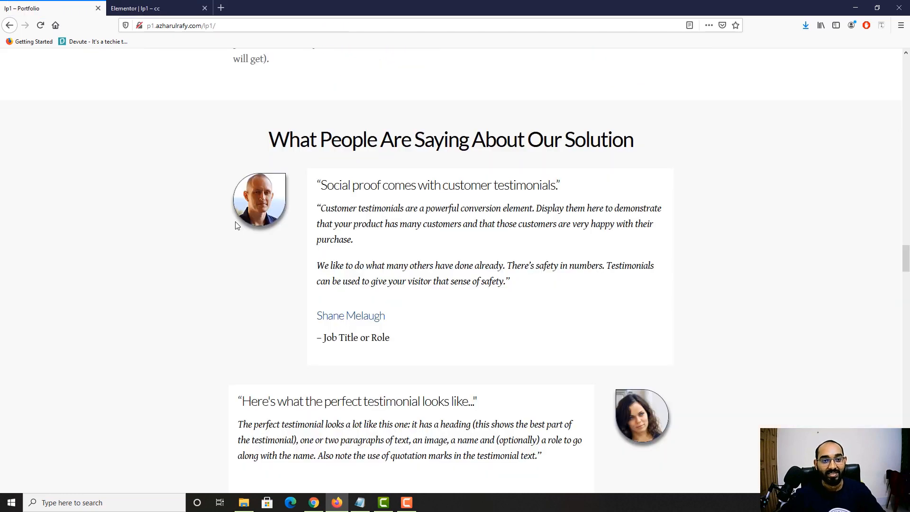
scroll(380, 297, down, 3)
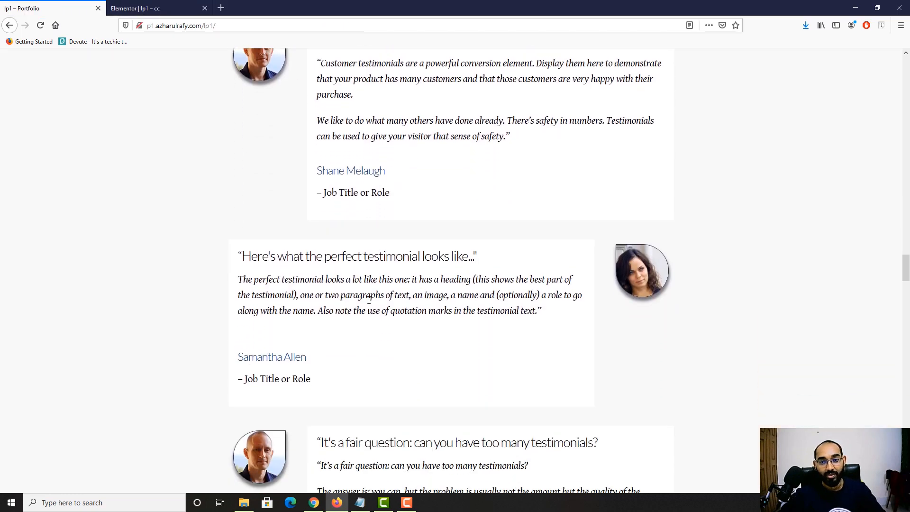
scroll(320, 310, up, 3)
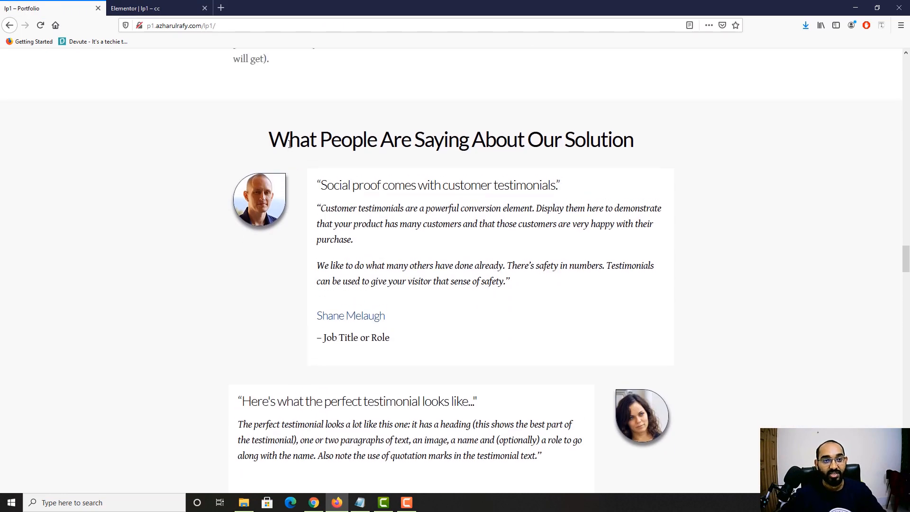
drag(269, 140, 634, 142)
key(ctrl+c)
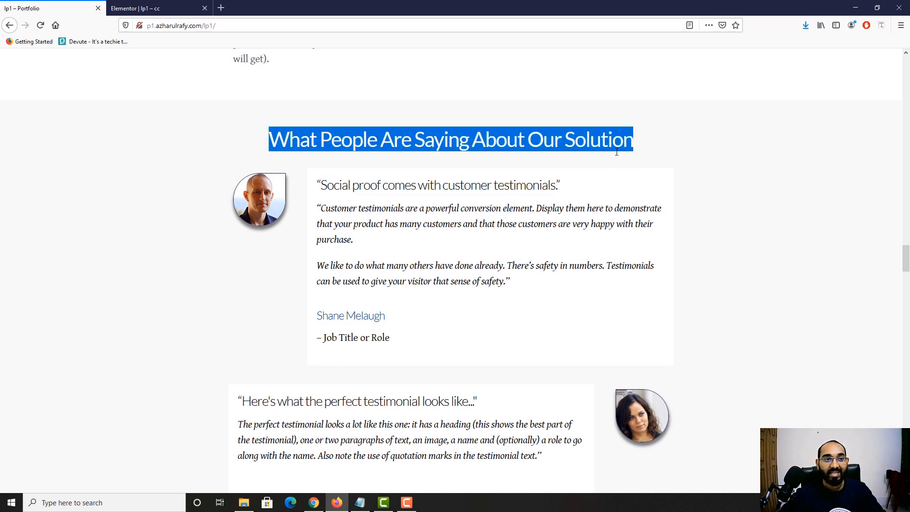
click(196, 4)
click(467, 211)
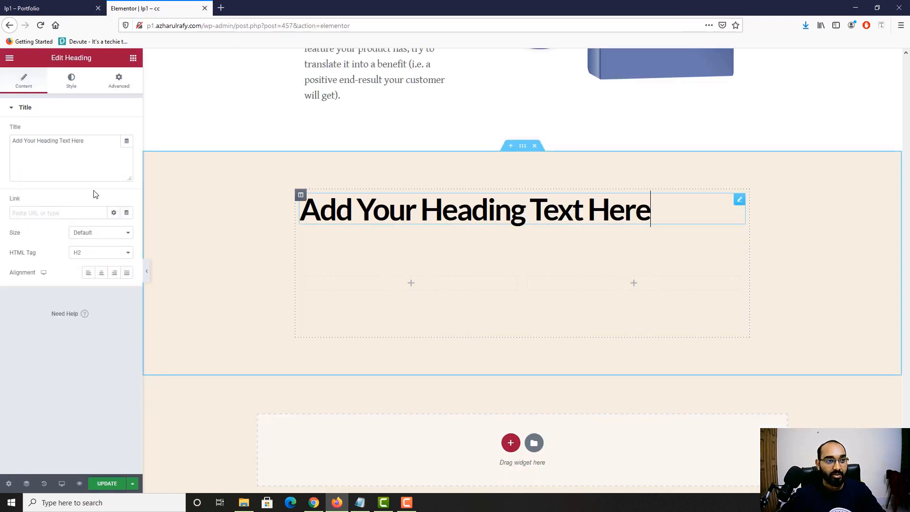
click(56, 147)
key(ctrl+a)
key(ctrl+v)
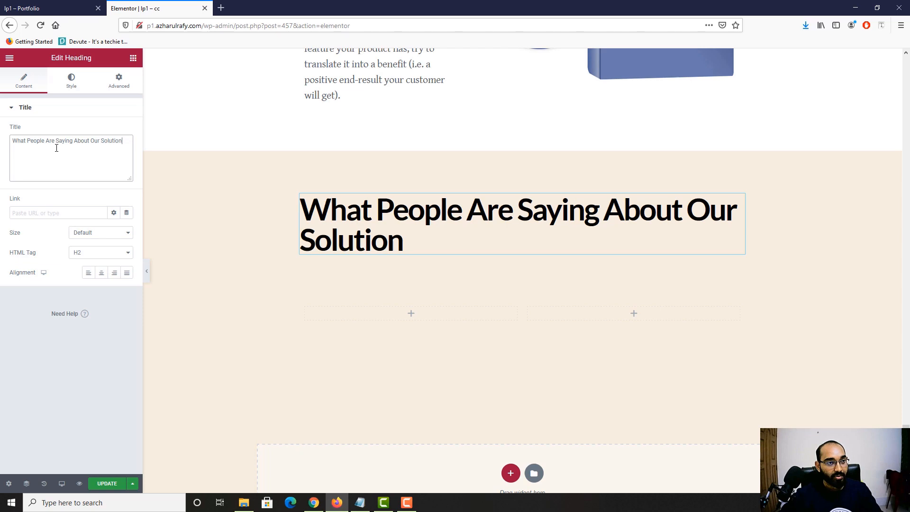
click(101, 274)
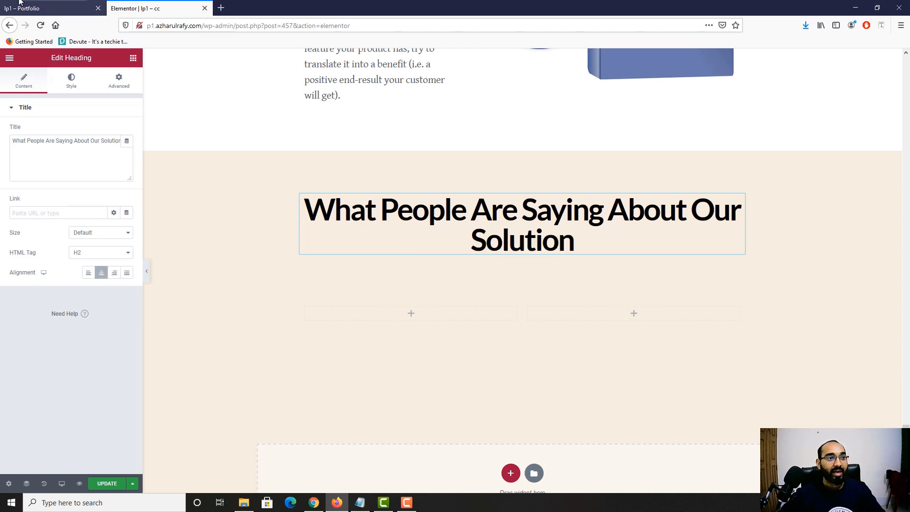
Step: Inspect the font size, weight and spacing of the testimonials heading on the finished lp1 page with Font Finder
click(41, 9)
click(435, 127)
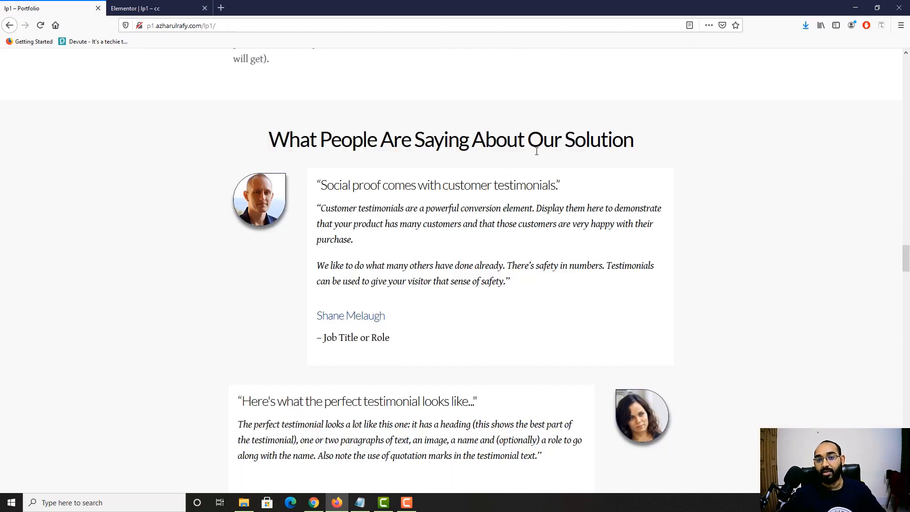
click(882, 25)
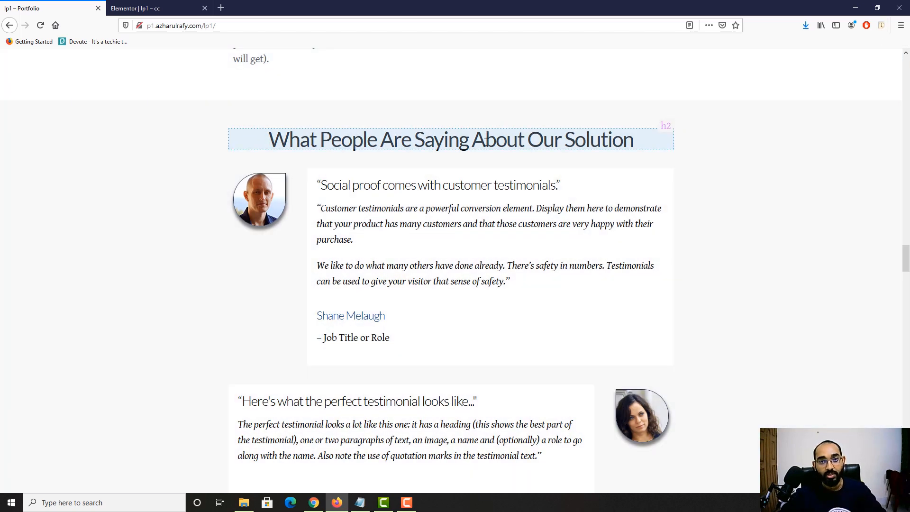
click(495, 140)
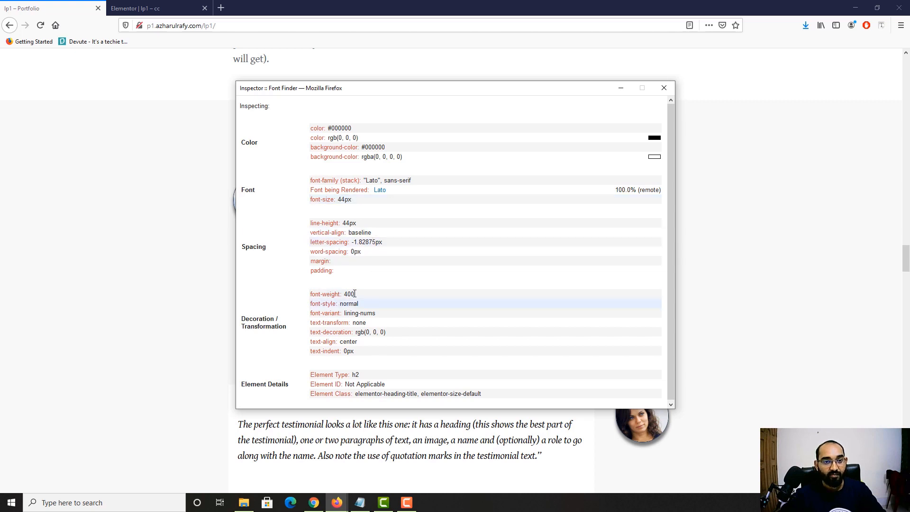
click(664, 88)
Step: Set the template's testimonials heading to 44 px and weight 400, and compare it with the heading on the finished page
click(168, 5)
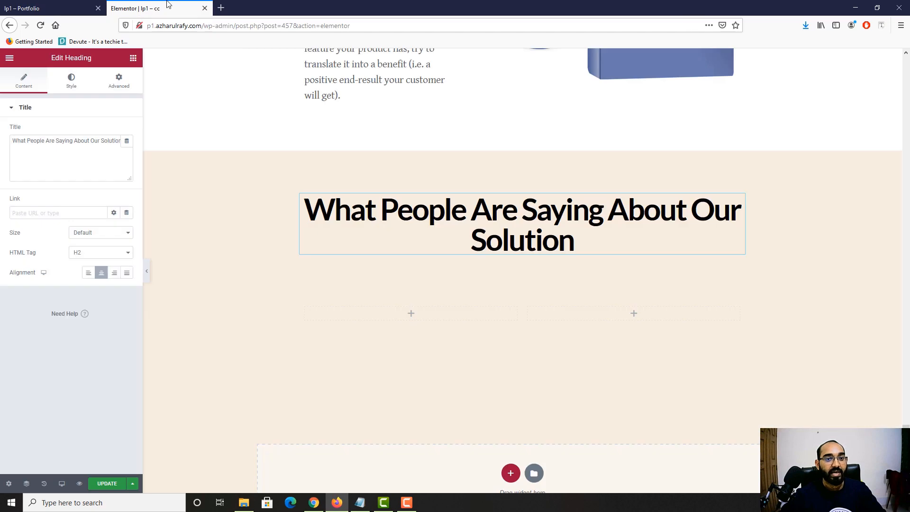
click(71, 80)
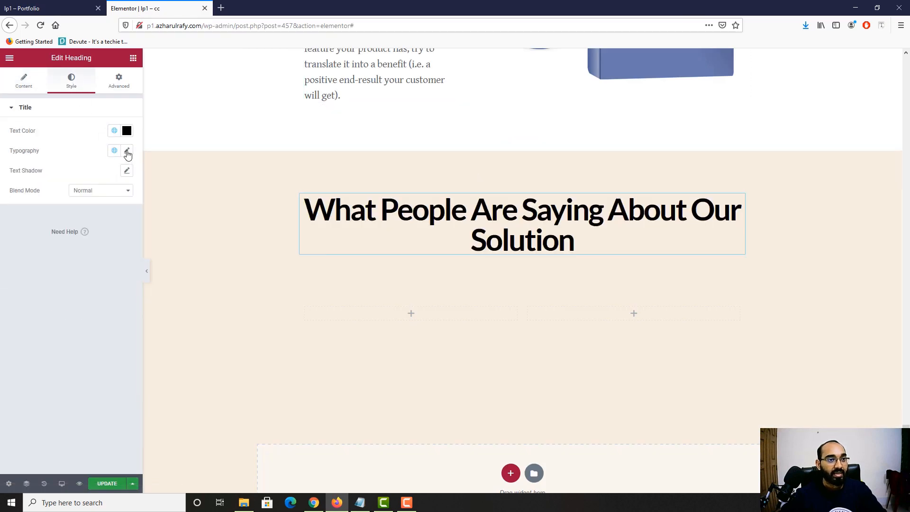
click(127, 151)
drag(103, 234, 117, 237)
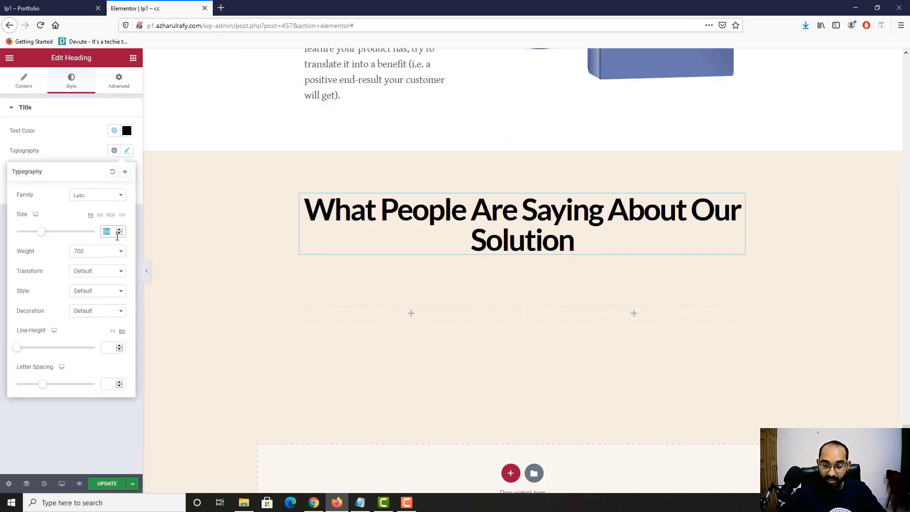
text(44)
click(93, 253)
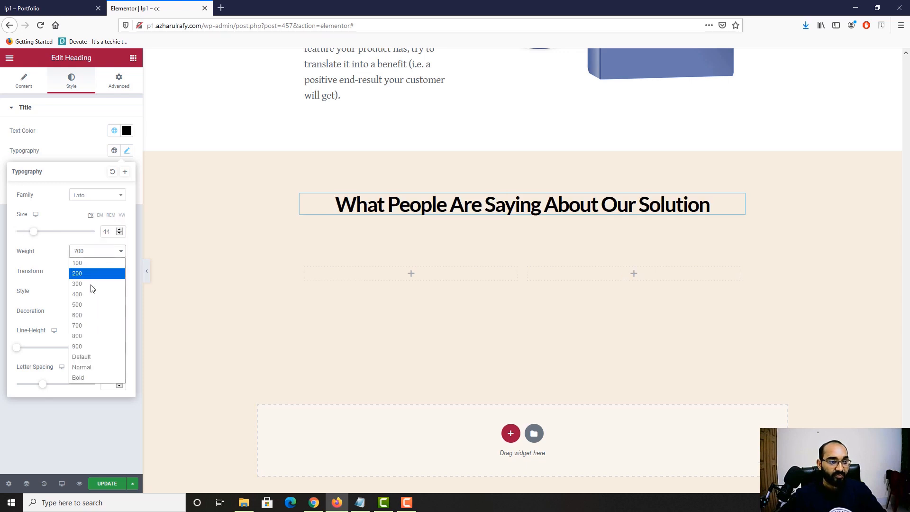
click(90, 292)
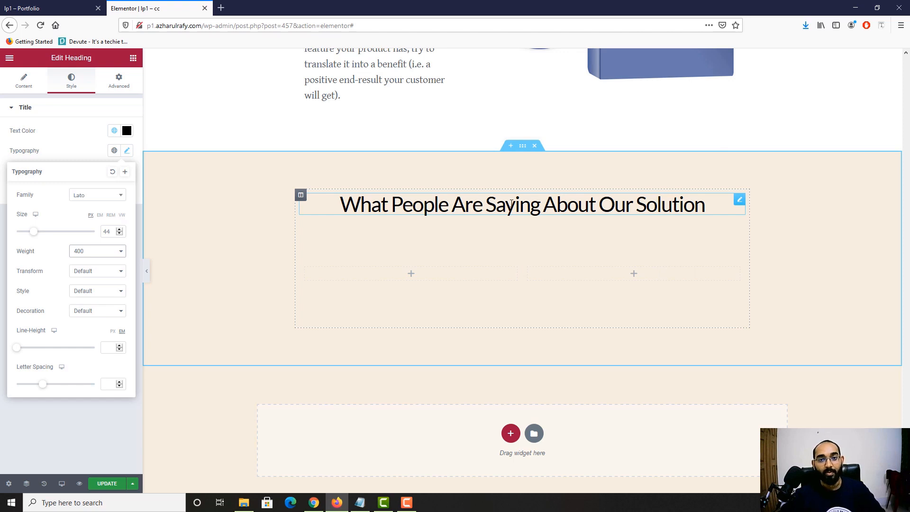
click(79, 4)
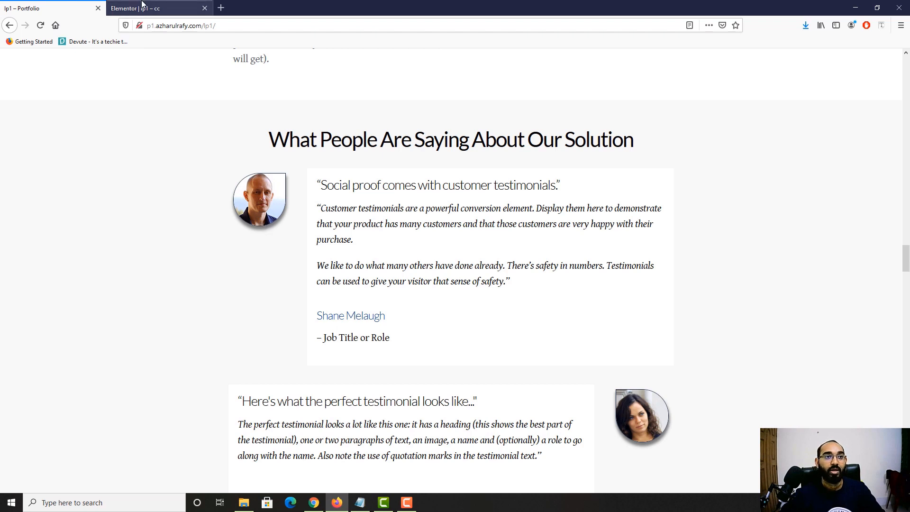
click(137, 8)
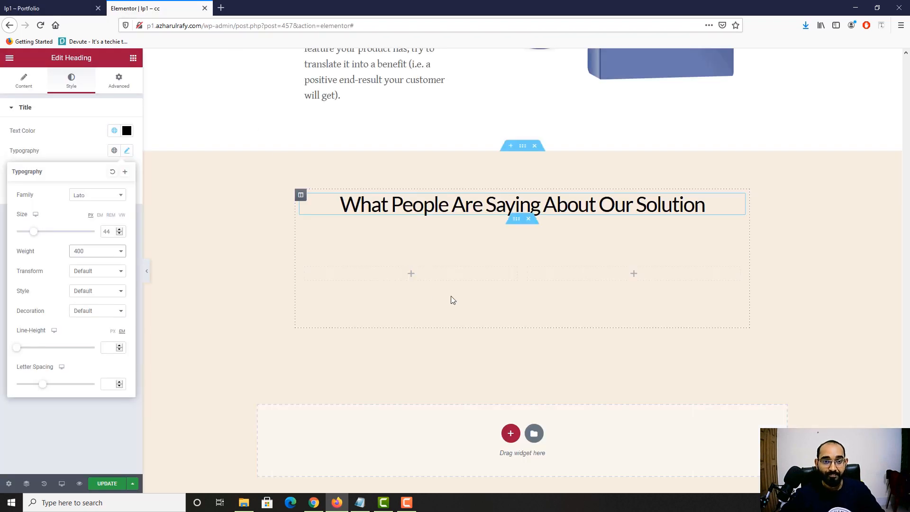
Step: Place an Image widget in the first column of the inner section and open the media library to choose its picture
click(395, 275)
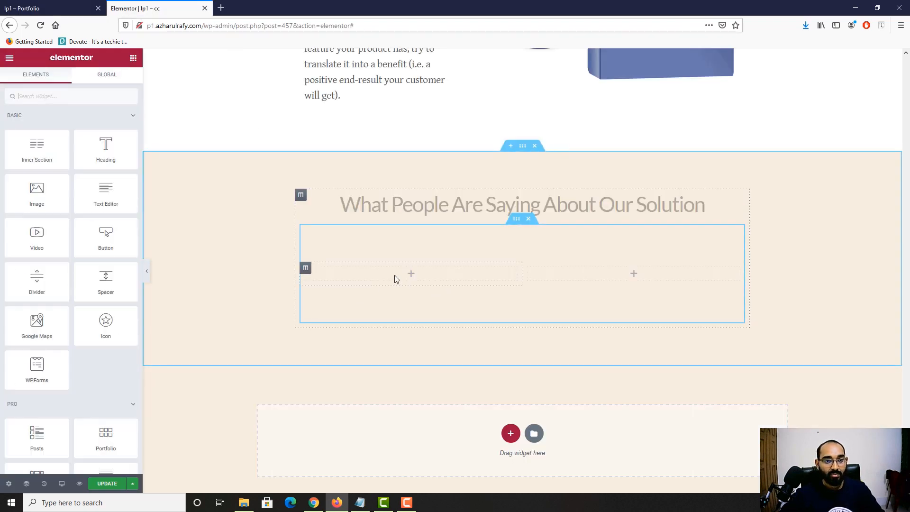
drag(57, 194, 427, 278)
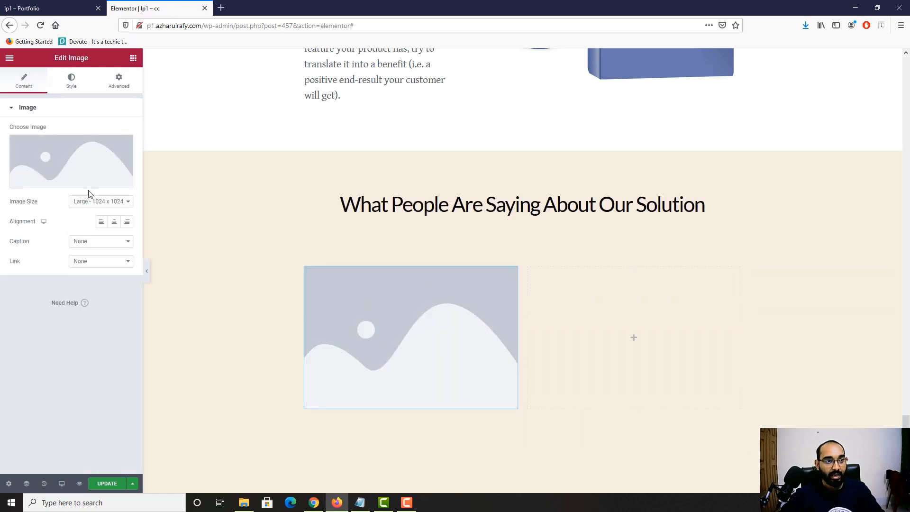
click(67, 183)
click(40, 97)
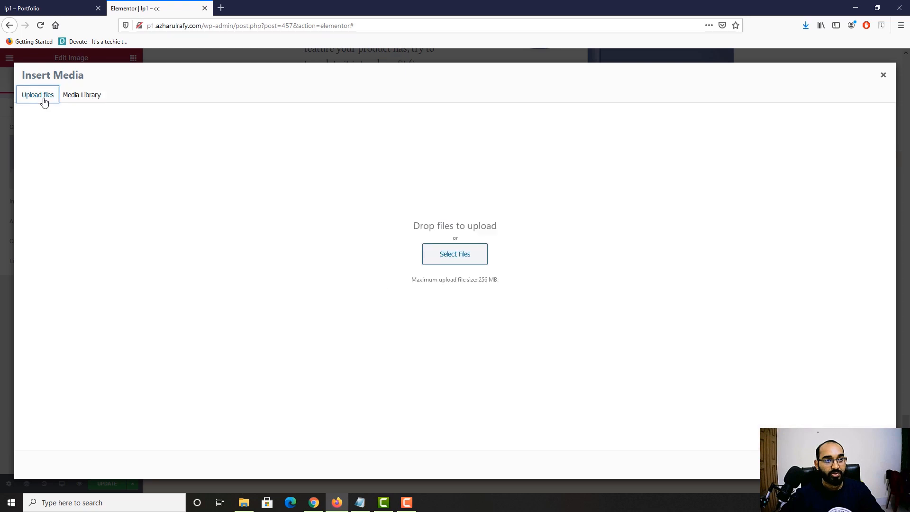
click(84, 96)
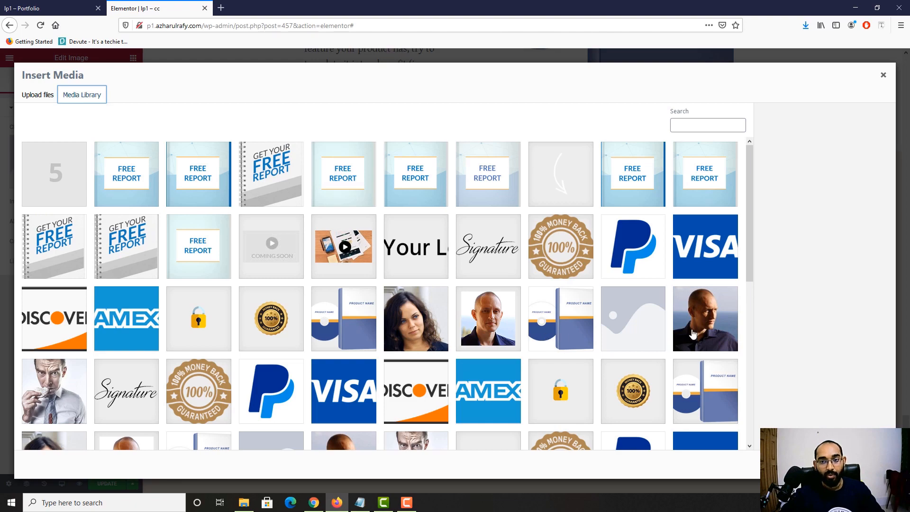
Step: Insert the man's front-facing 114 by 114 pixel portrait from the media library, matching the first testimonial on the finished page
scroll(424, 332, down, 3)
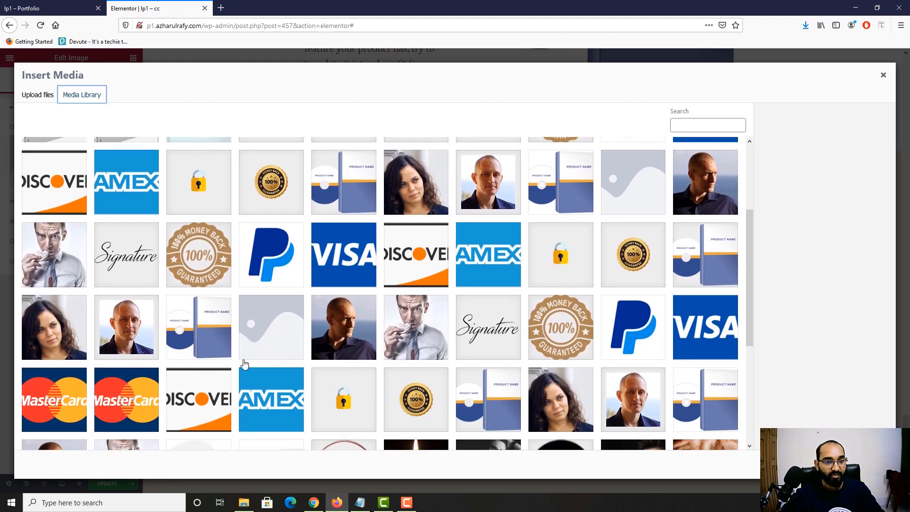
scroll(354, 347, down, 4)
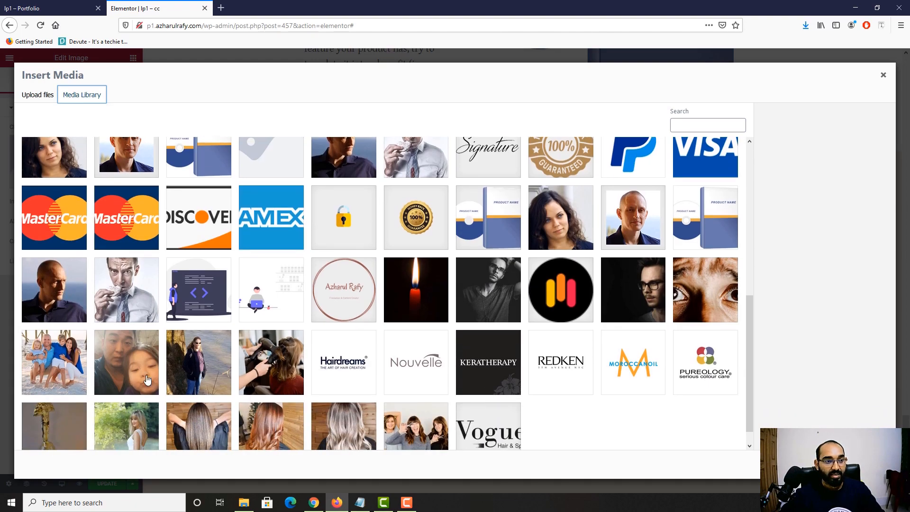
click(70, 306)
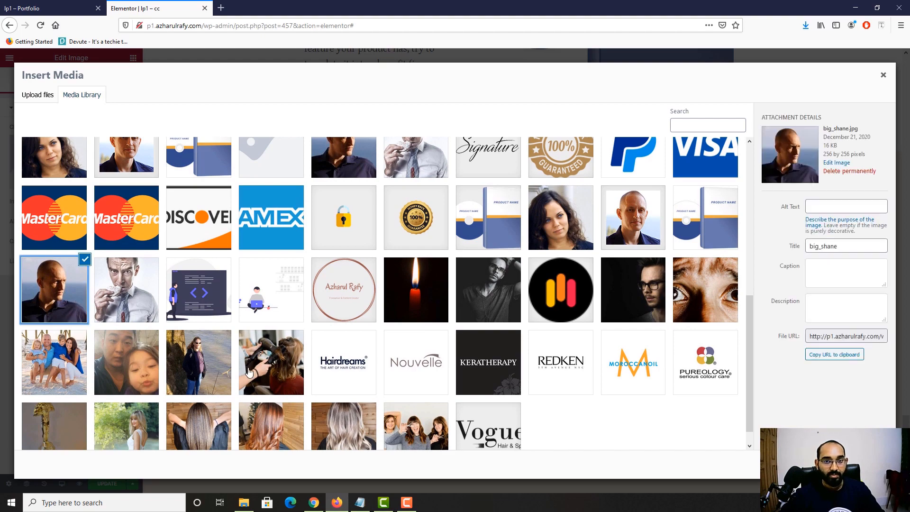
click(61, 5)
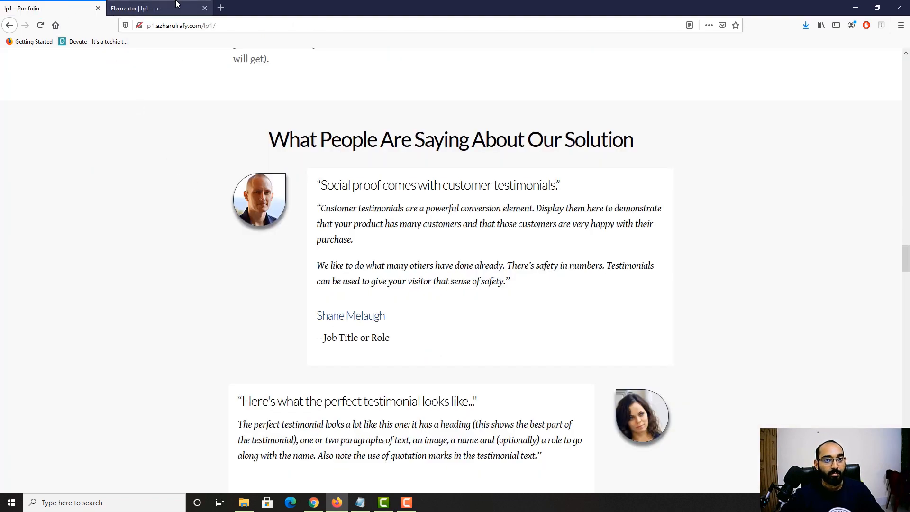
click(142, 8)
click(634, 233)
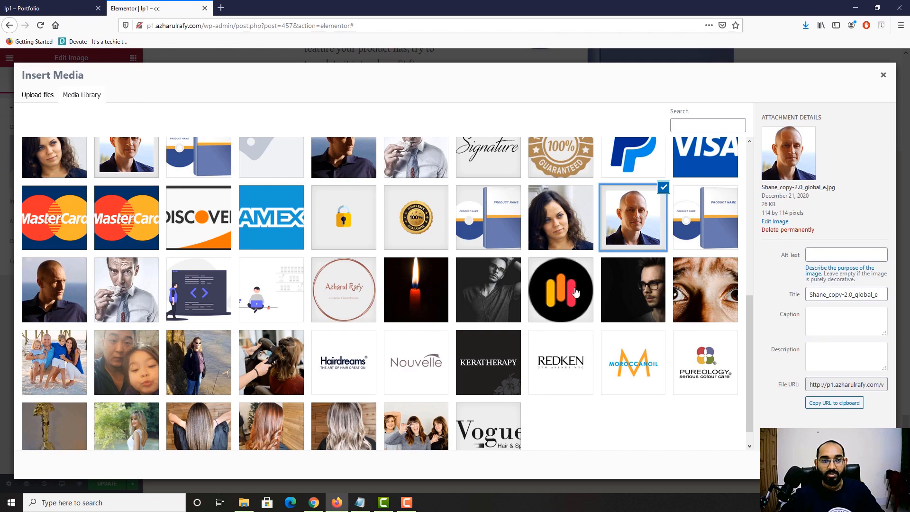
scroll(603, 325, up, 5)
scroll(459, 351, up, 2)
click(491, 333)
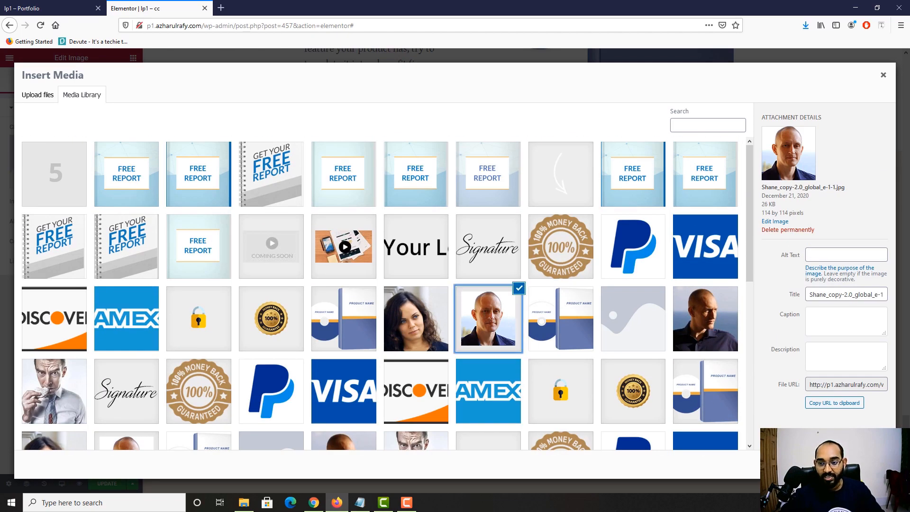
click(864, 464)
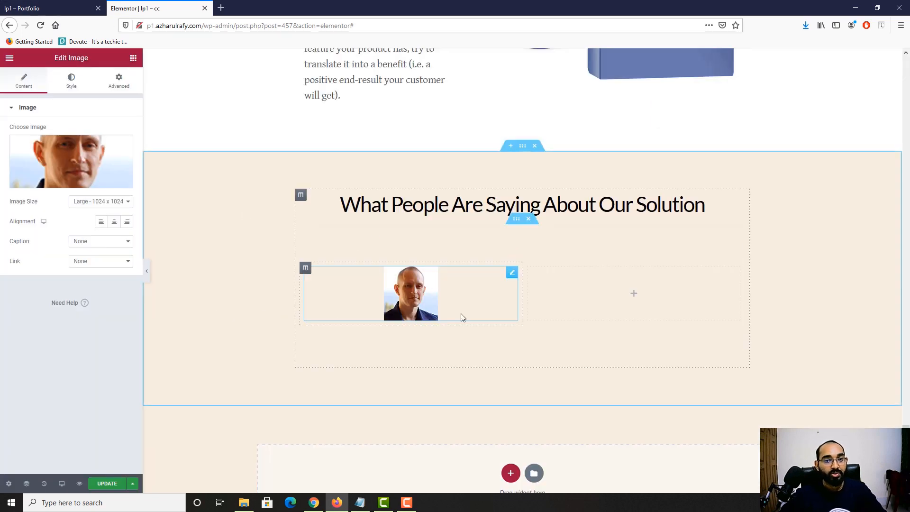
Step: Set the portrait image's width to 30%
click(76, 88)
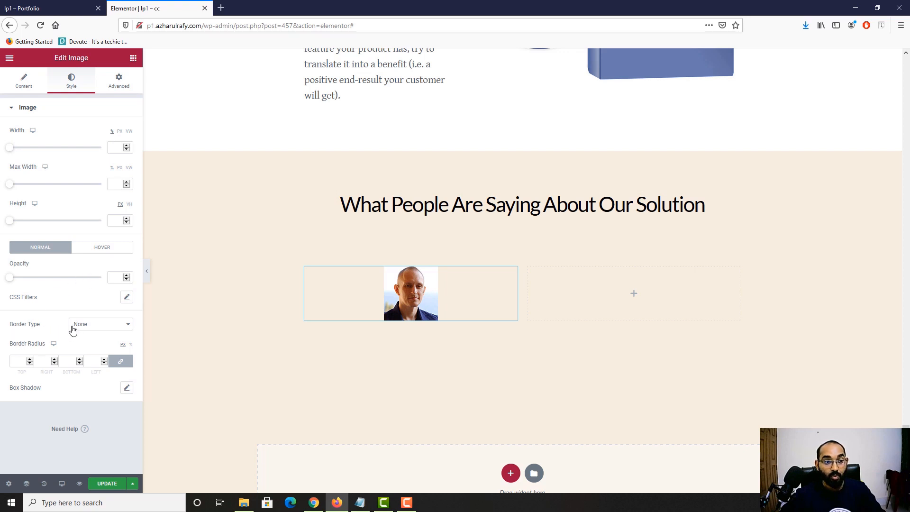
click(11, 148)
drag(12, 151, 34, 157)
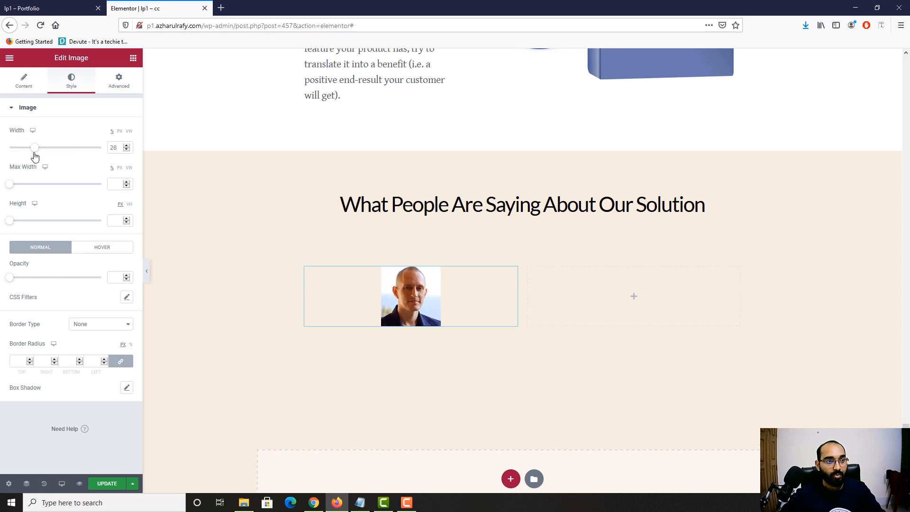
double_click(113, 148)
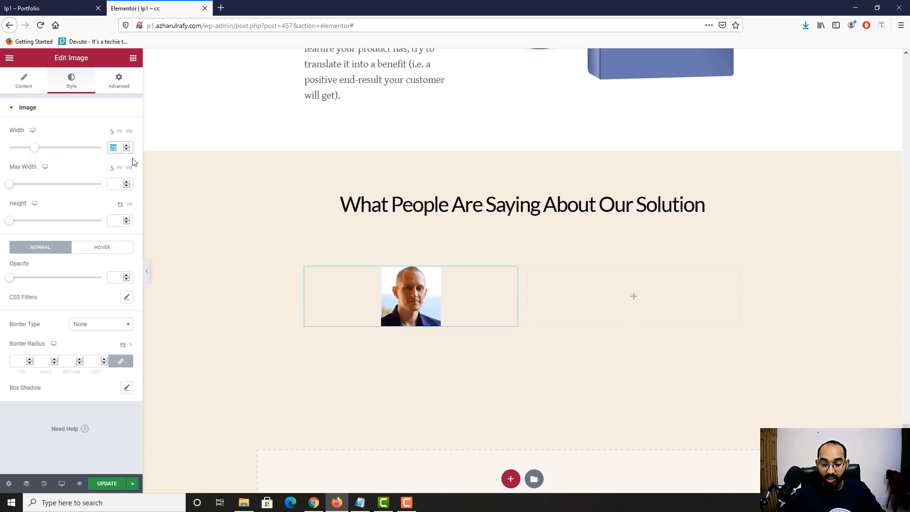
text(30)
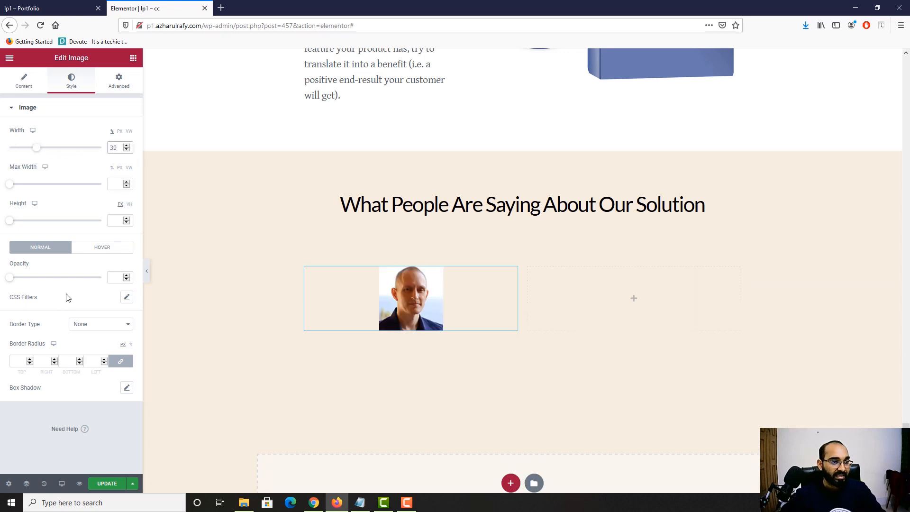
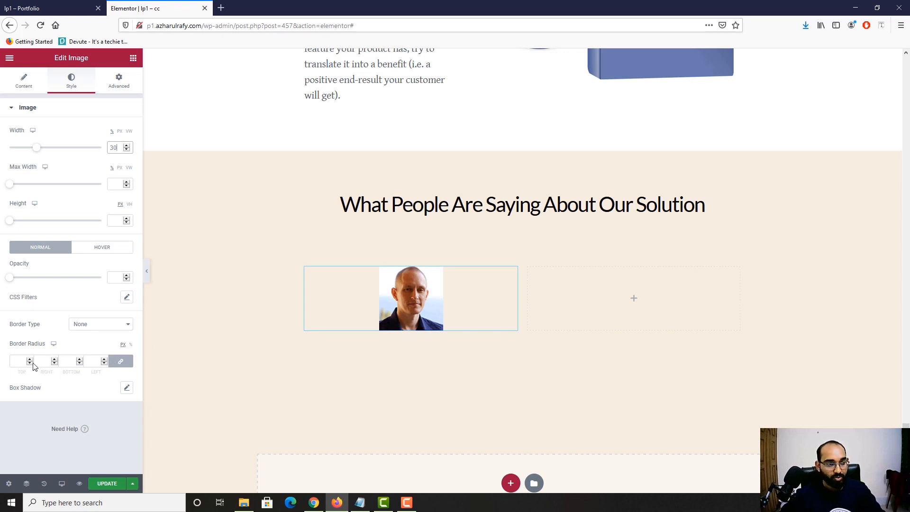
Step: Round all four corners of the portrait image with a border radius of 100 px, checking the portrait shape on the finished page
key(ctrl+Tab)
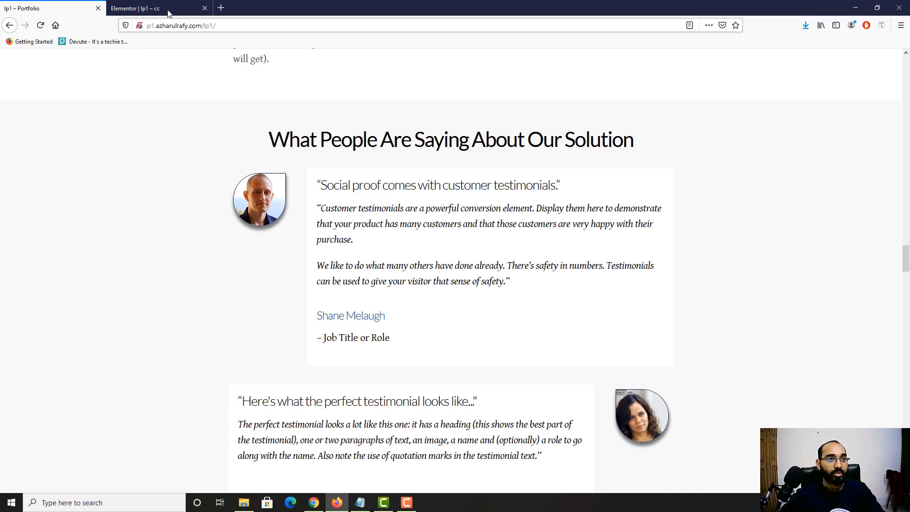
key(ctrl+Tab)
key(ctrl+Tab)
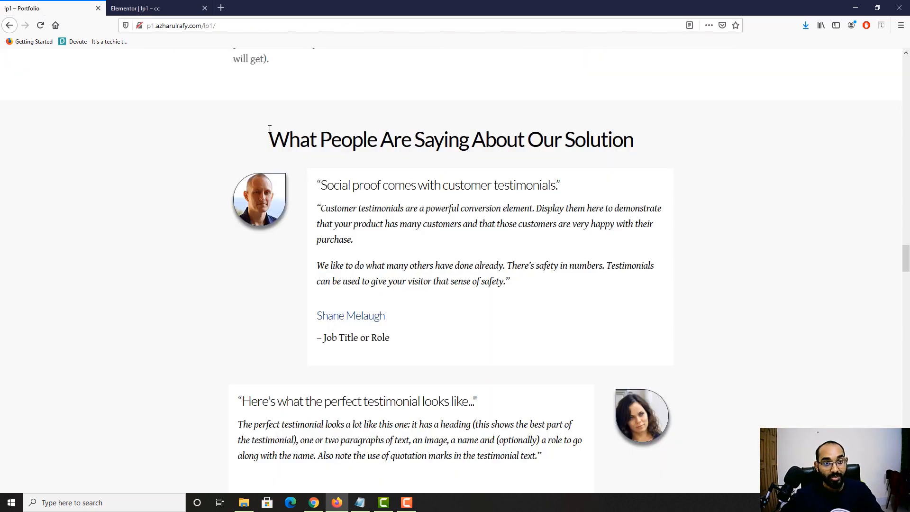
click(208, 8)
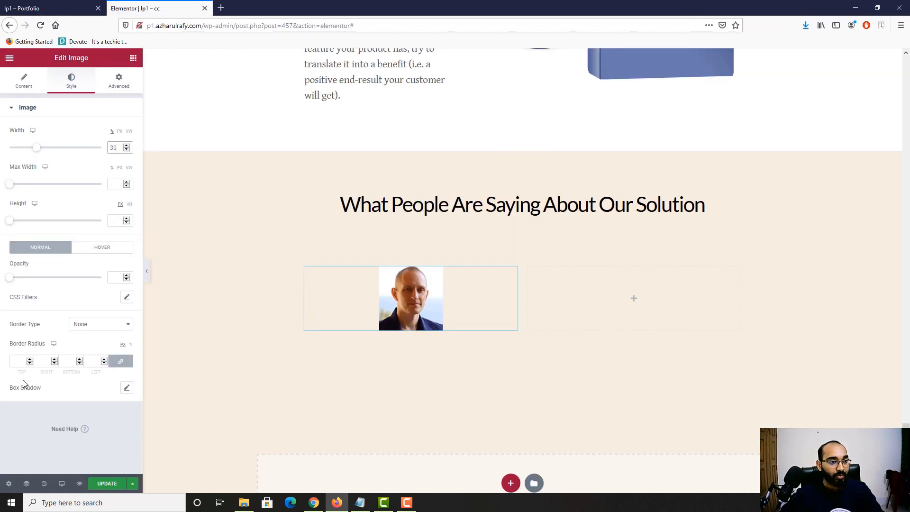
click(33, 362)
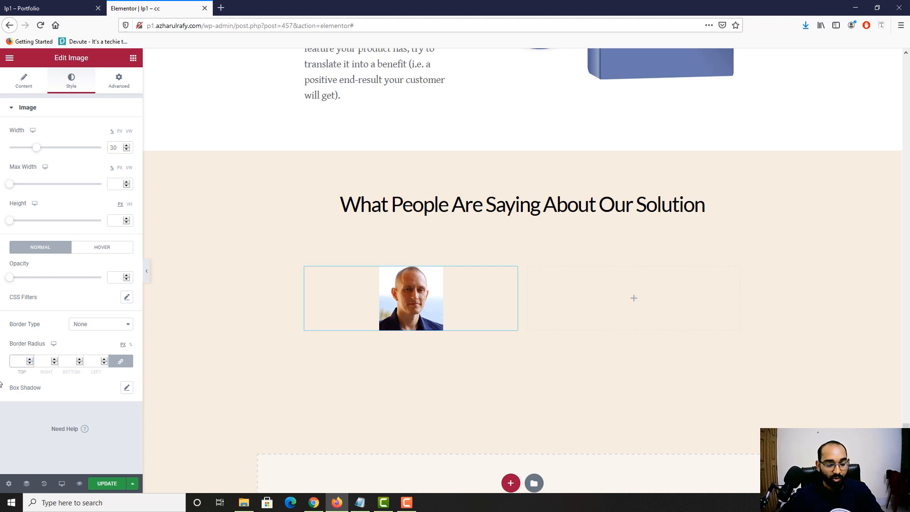
text(50)
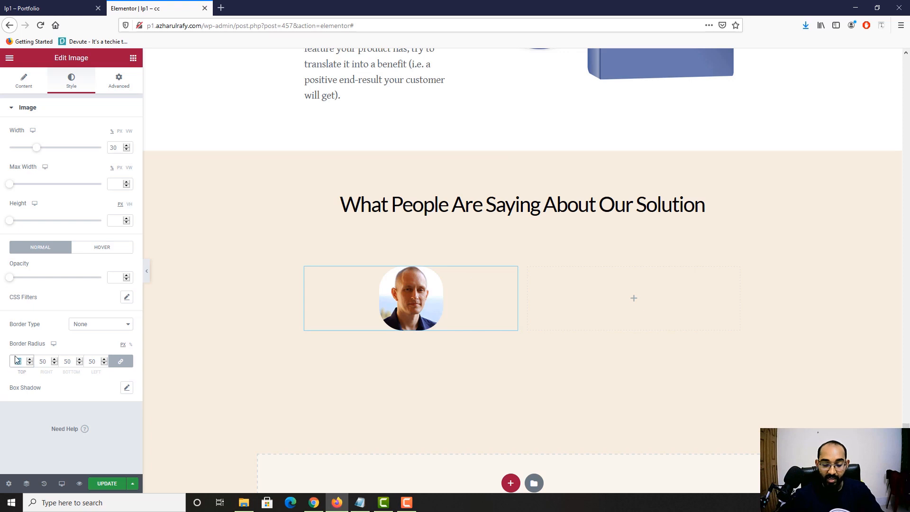
text(100)
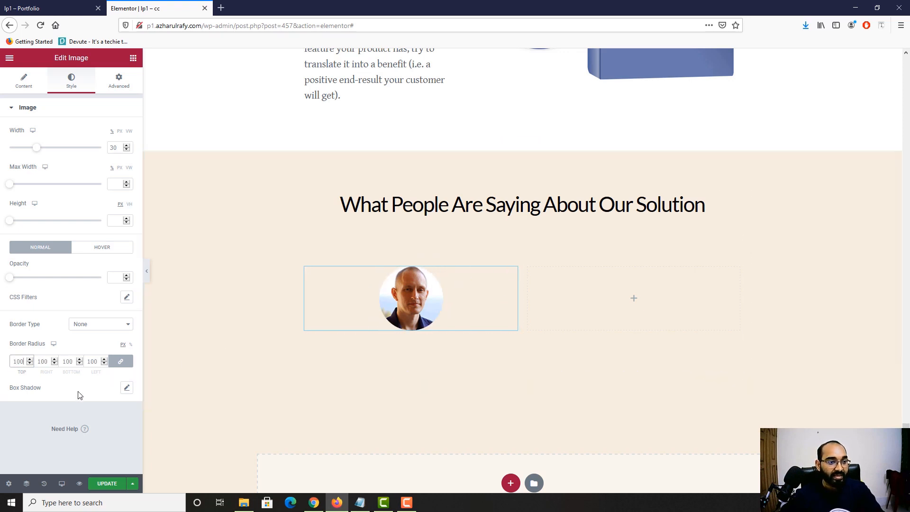
Step: Unlink the portrait's border radius values, with 100 px for top, bottom and left and 0 for right, matching the finished page
click(88, 2)
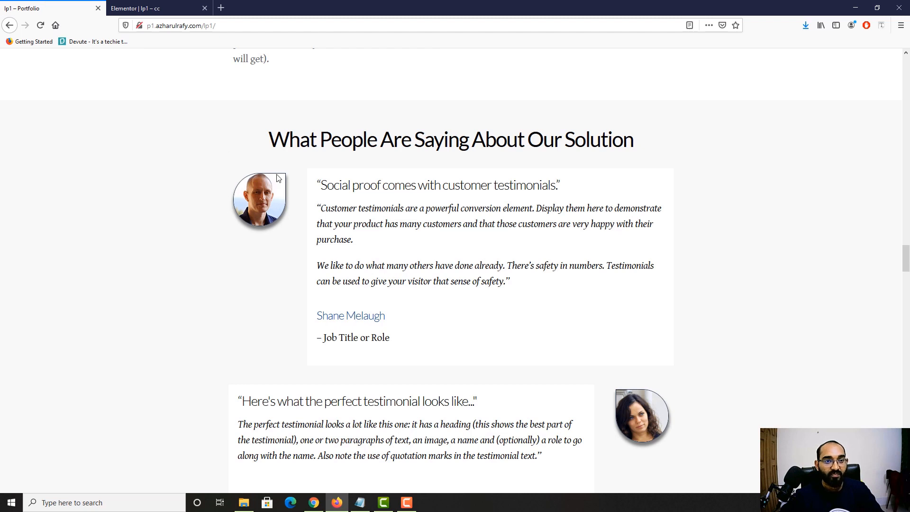
click(156, 8)
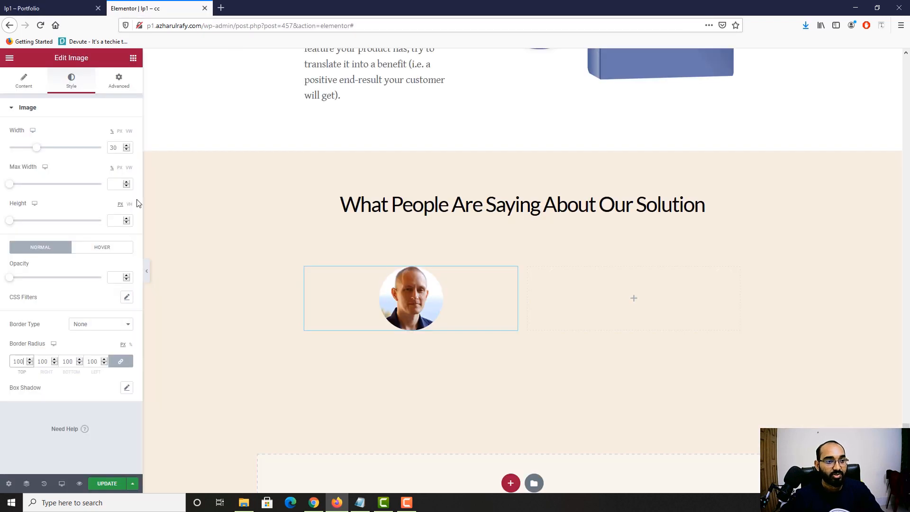
double_click(47, 358)
key(BackSpace)
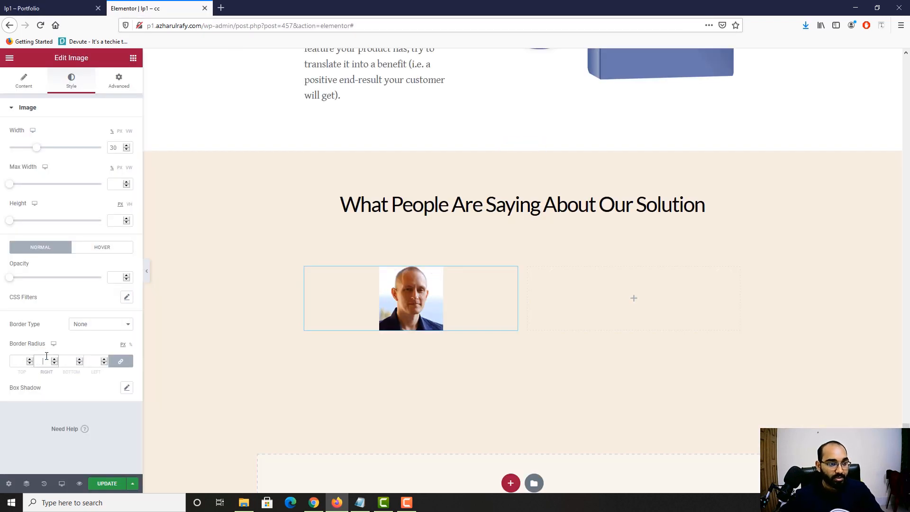
click(15, 362)
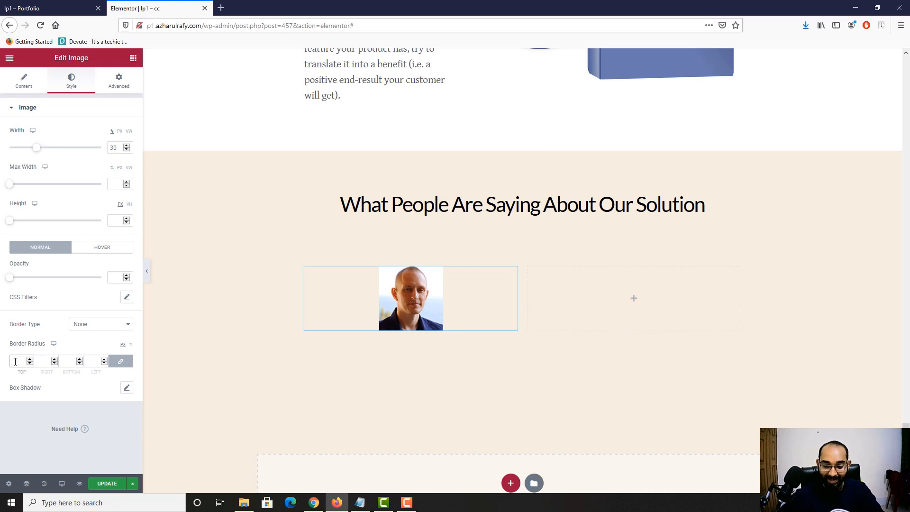
text(100)
click(120, 362)
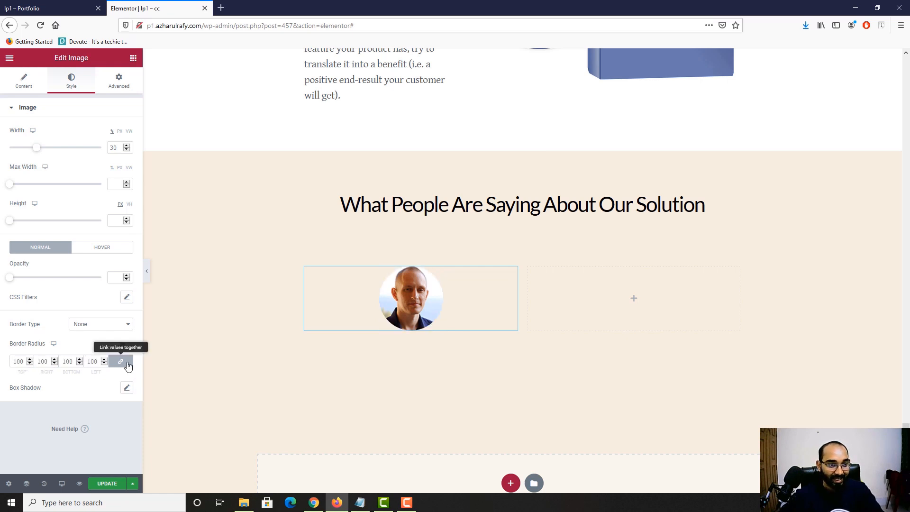
double_click(43, 362)
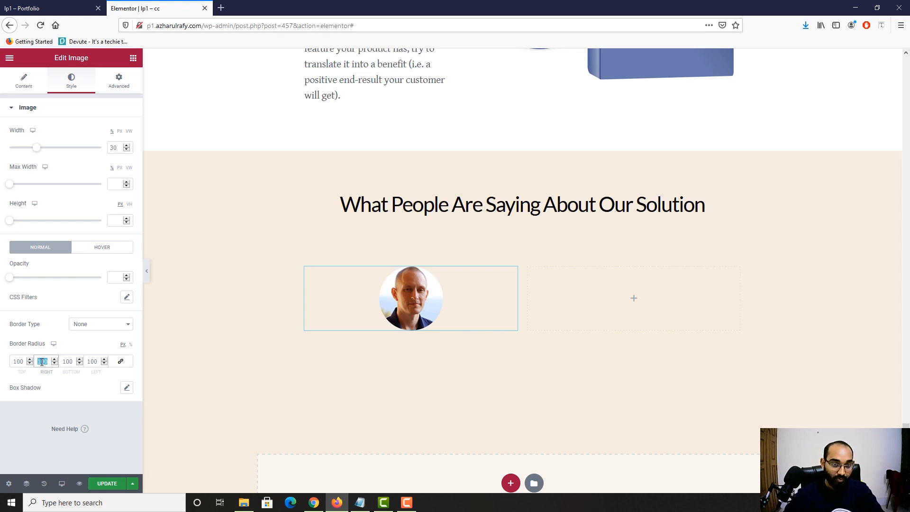
key(BackSpace)
text(0)
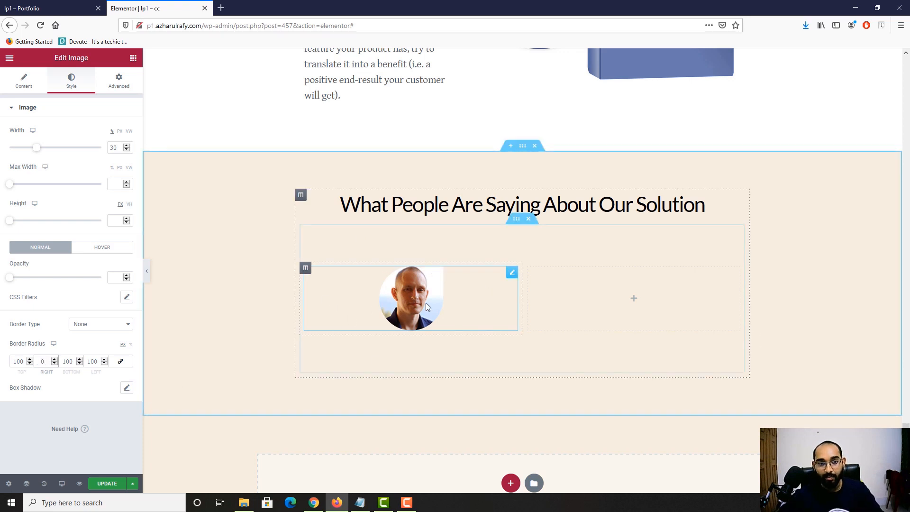
Step: Launch the pixie.exe colour picker over the finished page, park its window clear of the content and sample the testimonials background colour
click(49, 4)
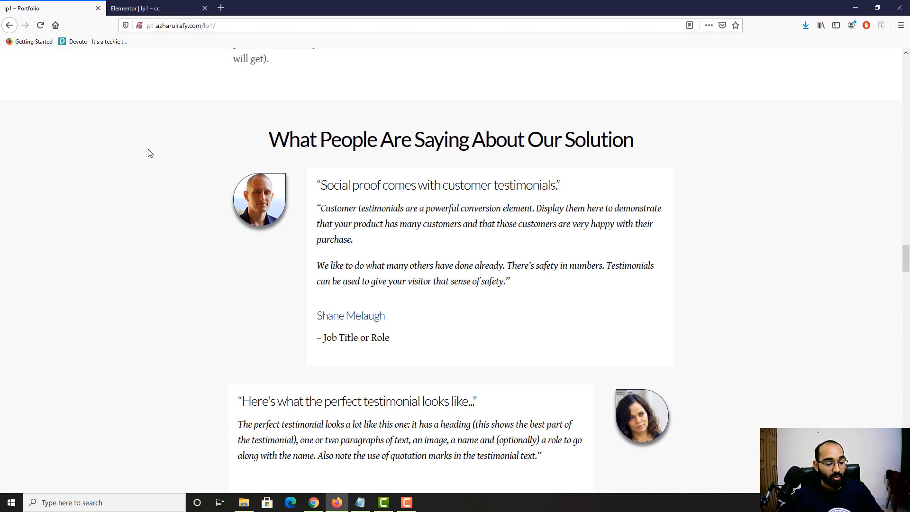
click(98, 503)
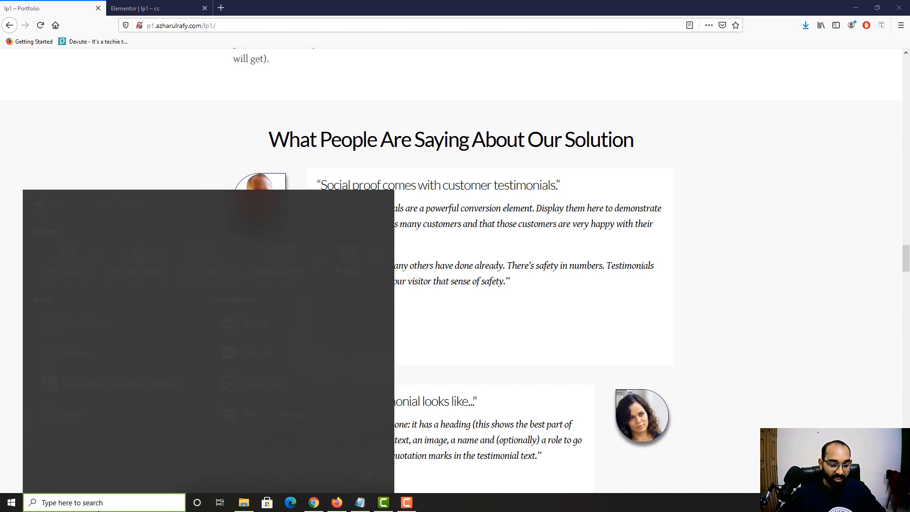
text(pixie)
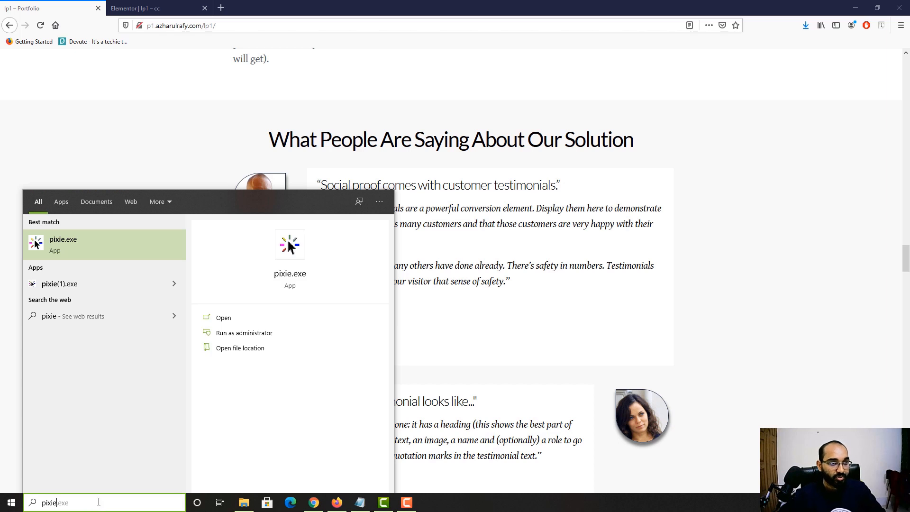
click(93, 256)
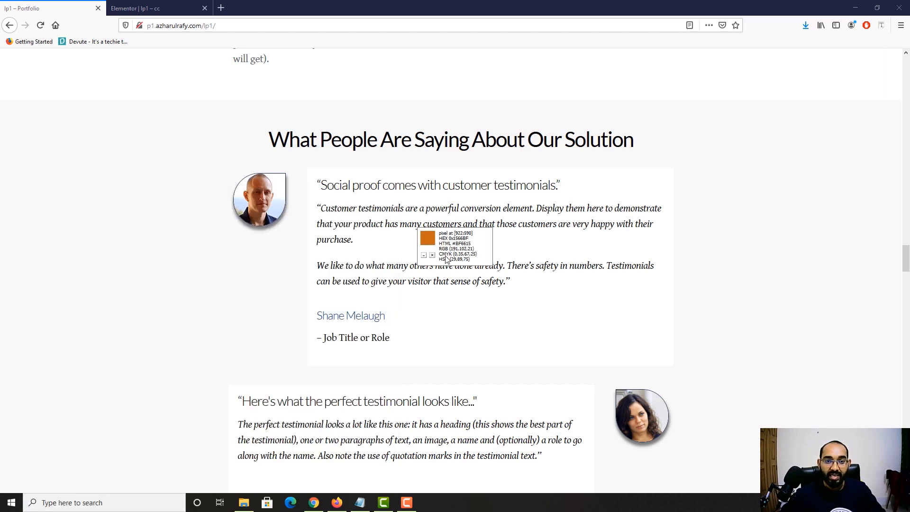
drag(707, 492, 737, 494)
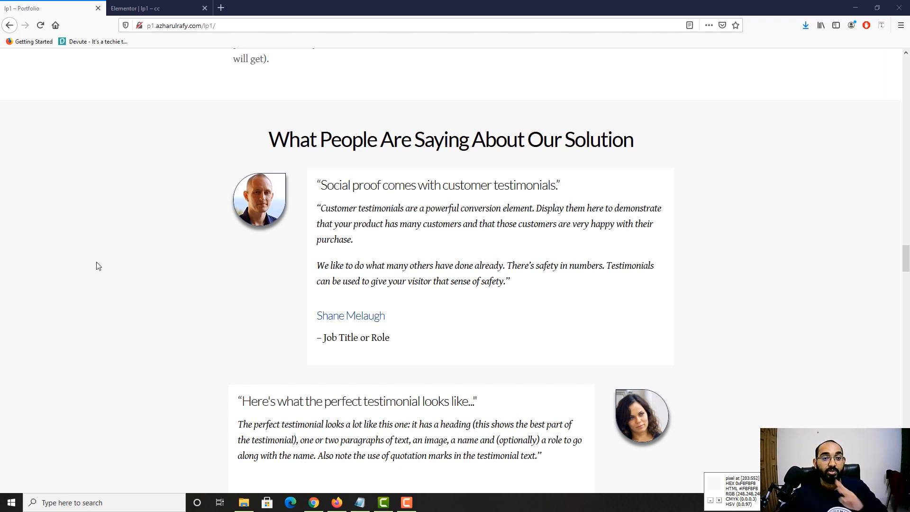
Step: Give the template's testimonials section a classic background in the colour #F8F8F8
click(145, 8)
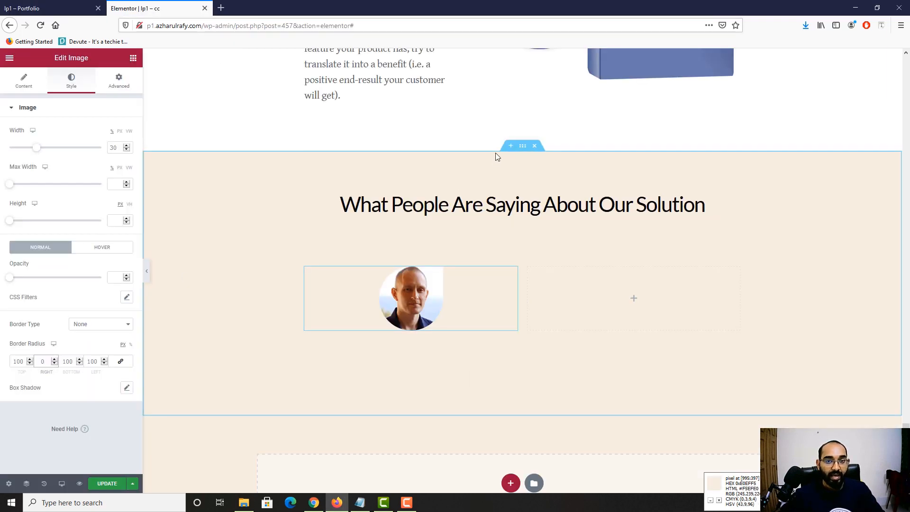
click(522, 147)
click(72, 81)
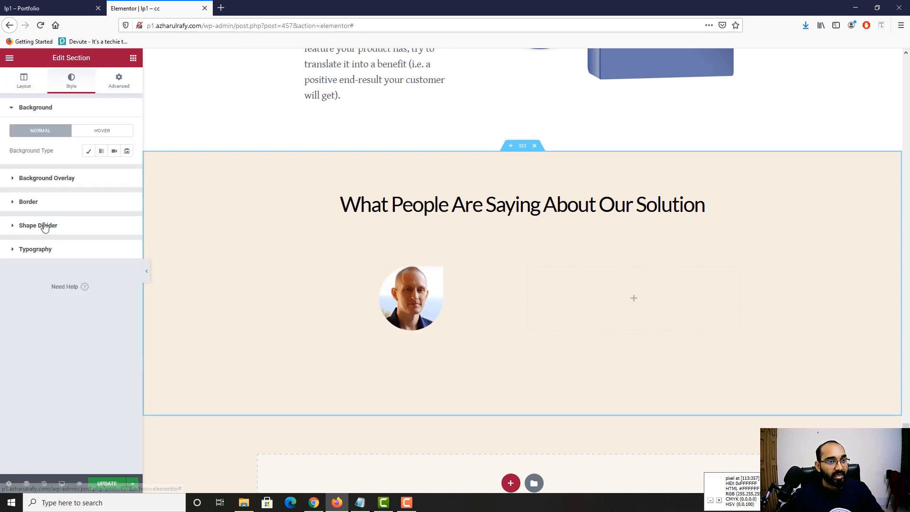
click(89, 152)
click(126, 172)
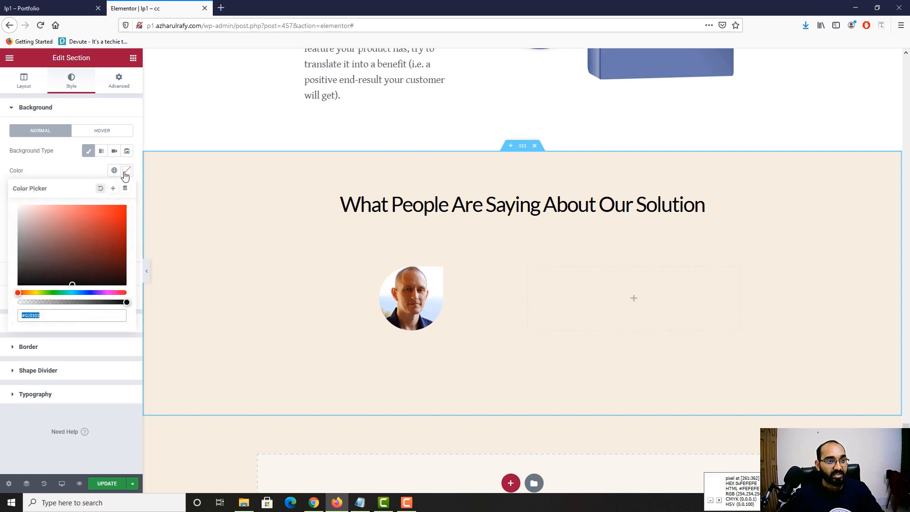
click(29, 317)
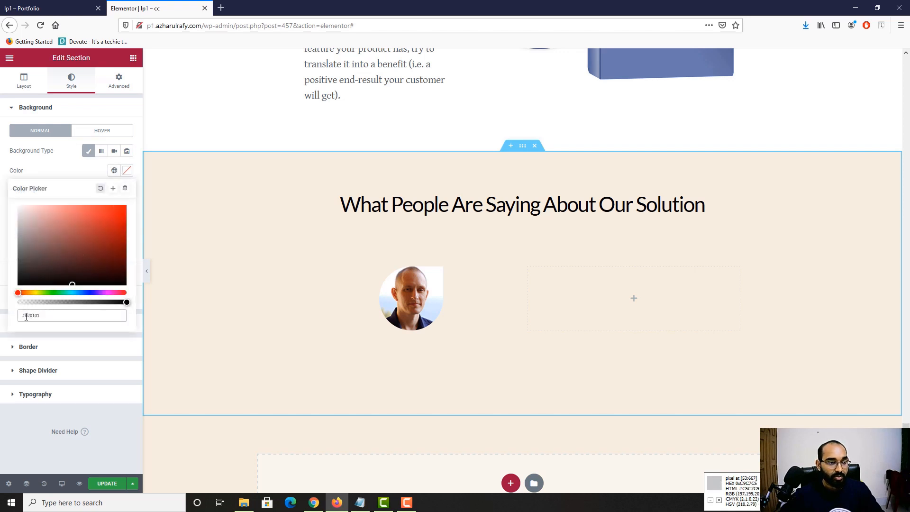
drag(26, 316, 67, 314)
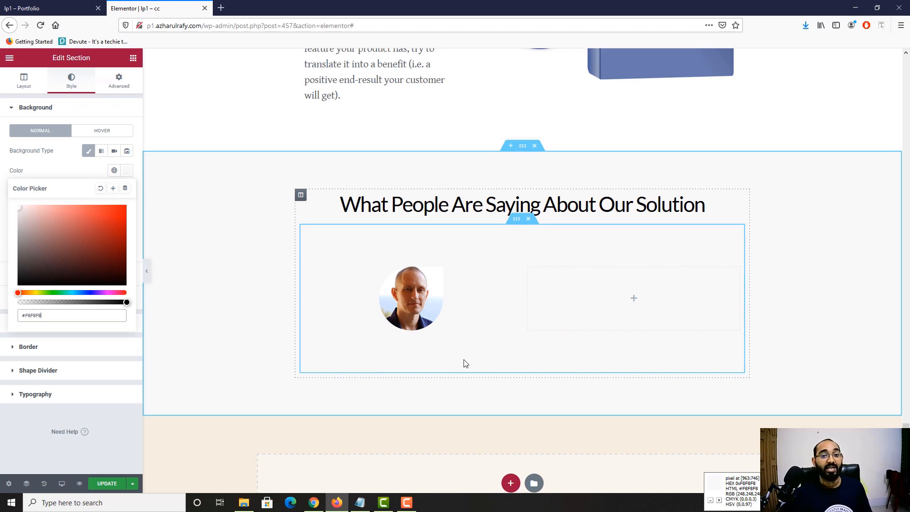
Step: Review the first testimonial on the finished page and add a Heading with a Text Editor below it in the template's empty second column
click(56, 3)
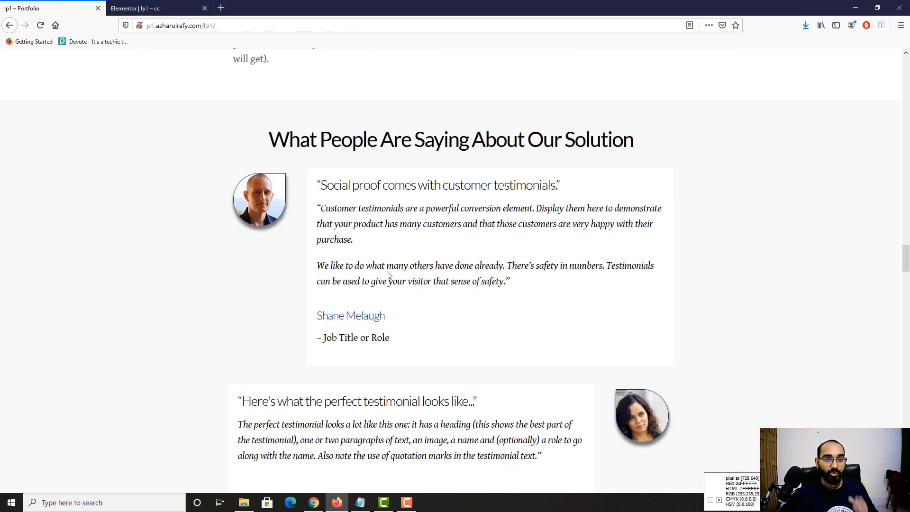
drag(352, 185, 321, 186)
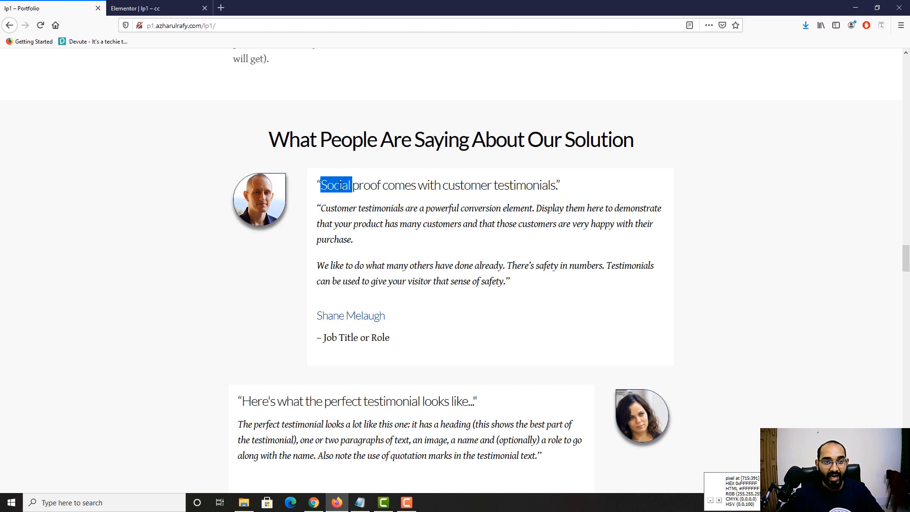
click(463, 186)
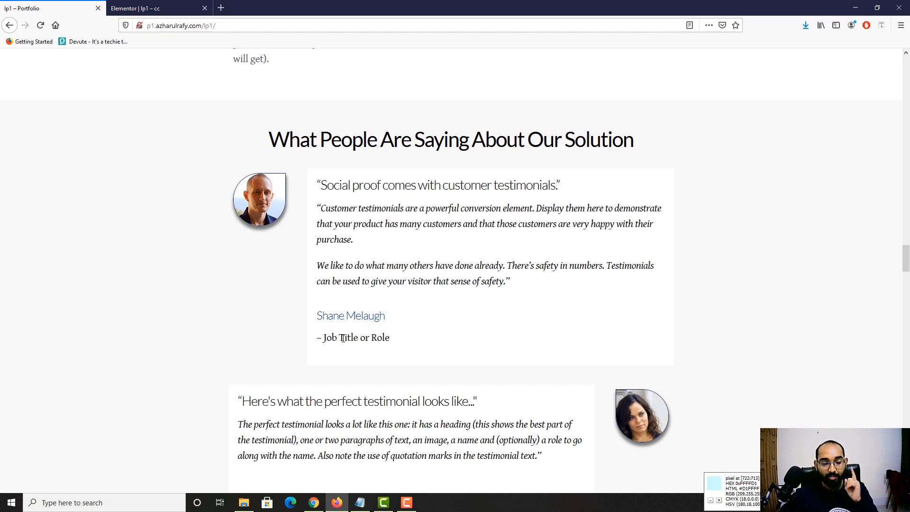
click(188, 6)
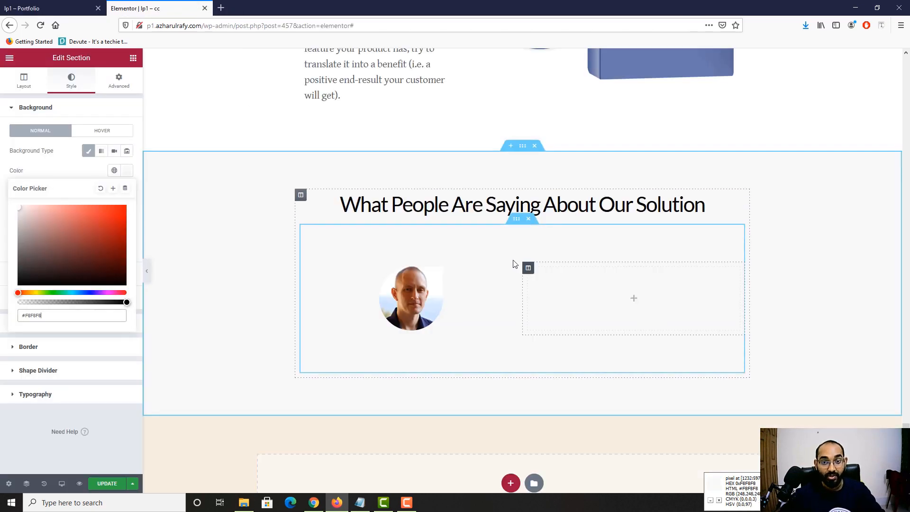
click(133, 58)
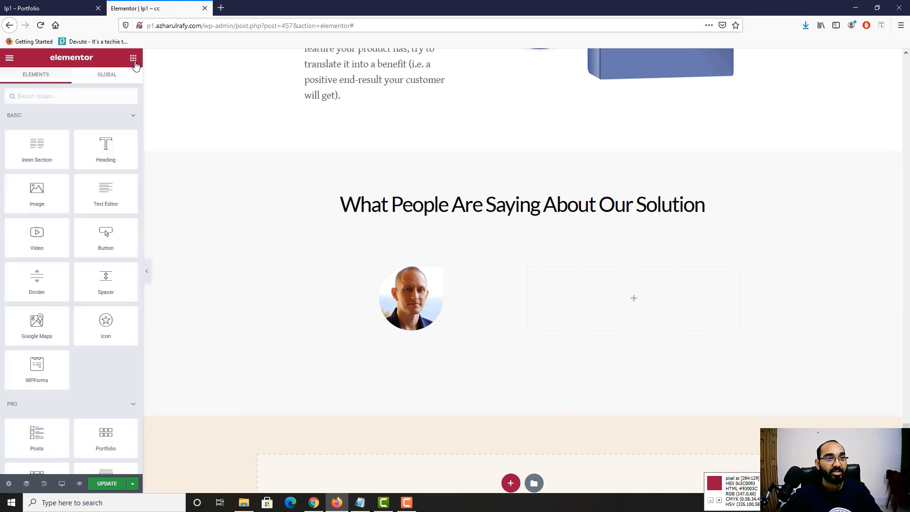
drag(105, 150, 627, 299)
click(134, 58)
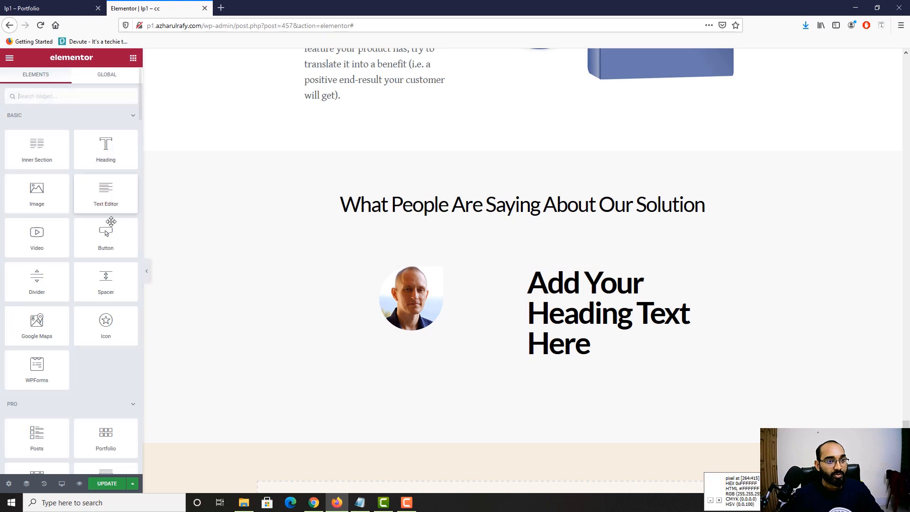
drag(124, 205, 601, 360)
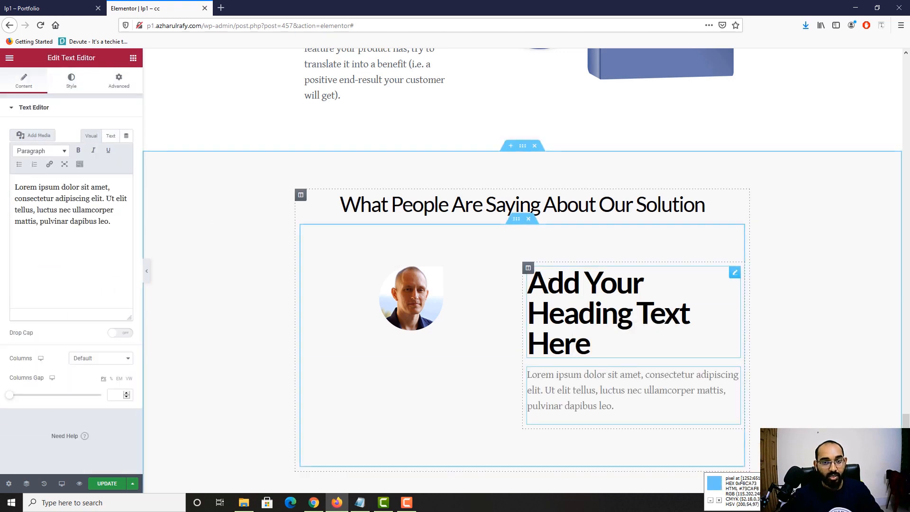
Step: Add a second Heading and a second Text Editor below the existing text in the same column
click(133, 58)
drag(108, 156, 589, 377)
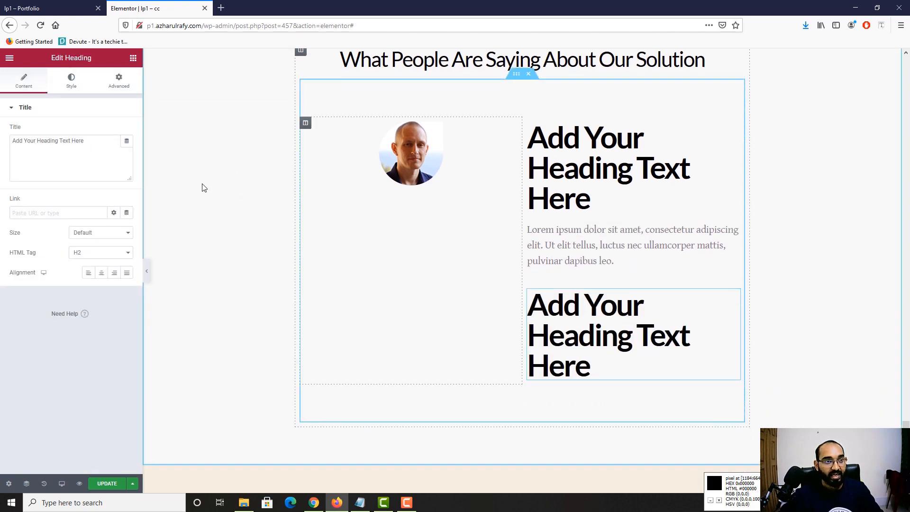
click(133, 57)
drag(127, 198, 605, 380)
scroll(611, 302, up, 1)
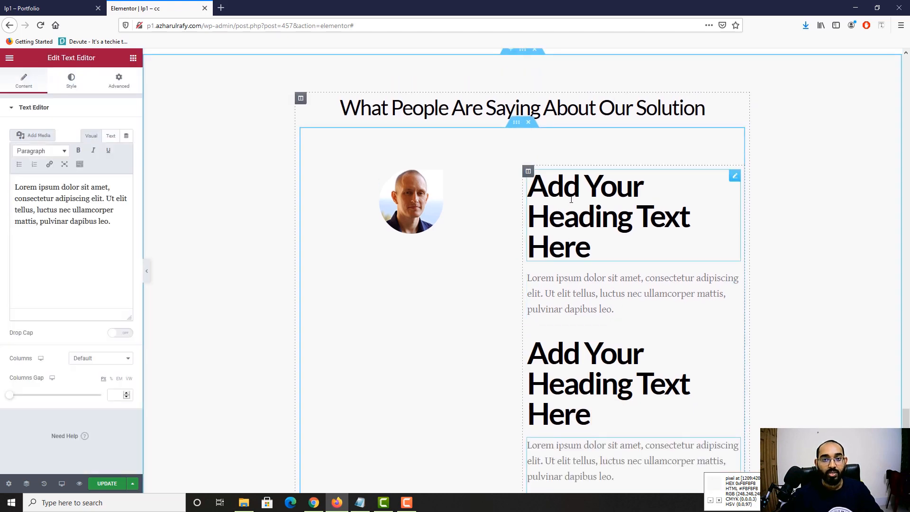
Step: Copy the headline of the first testimonial from the finished lp1 page
click(27, 3)
triple_click(336, 185)
right_click(336, 186)
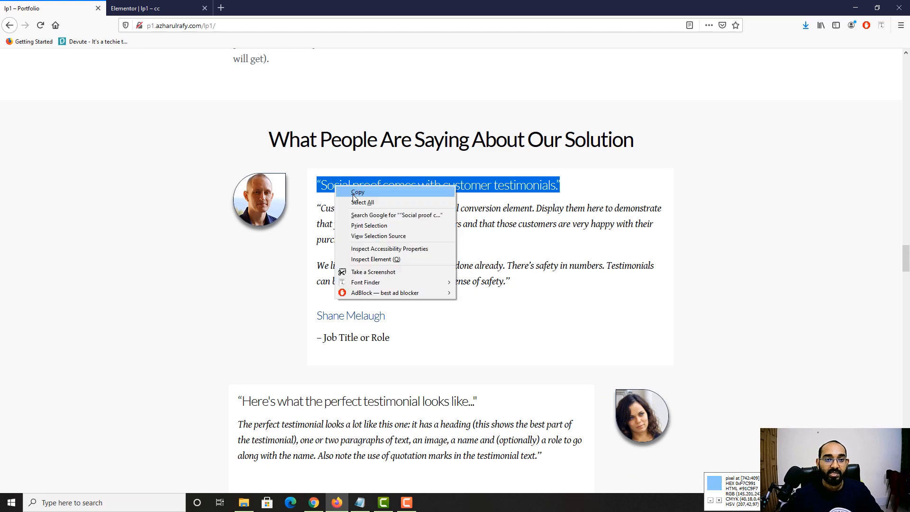
click(357, 192)
Step: Set the template's first testimonial heading to “Social proof comes with customer testimonials.”, passing the copied text through Notepad to make it plain
click(138, 8)
click(590, 247)
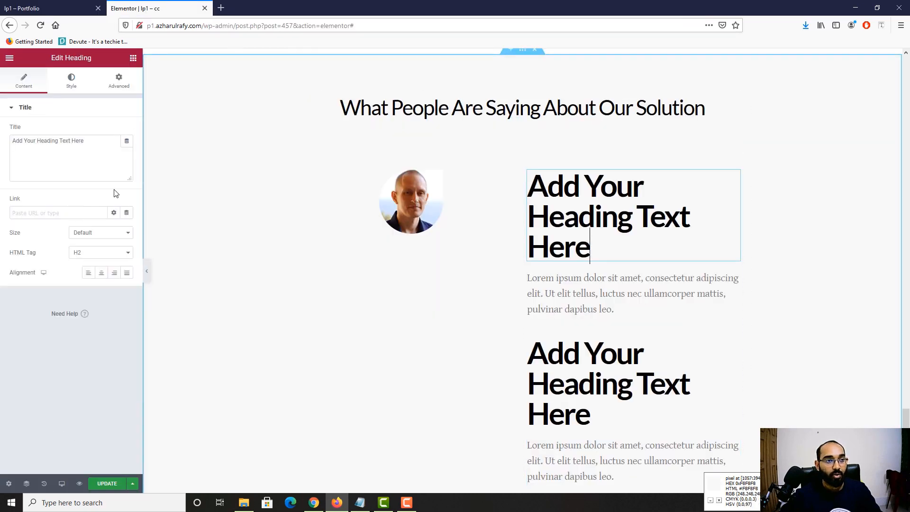
triple_click(105, 156)
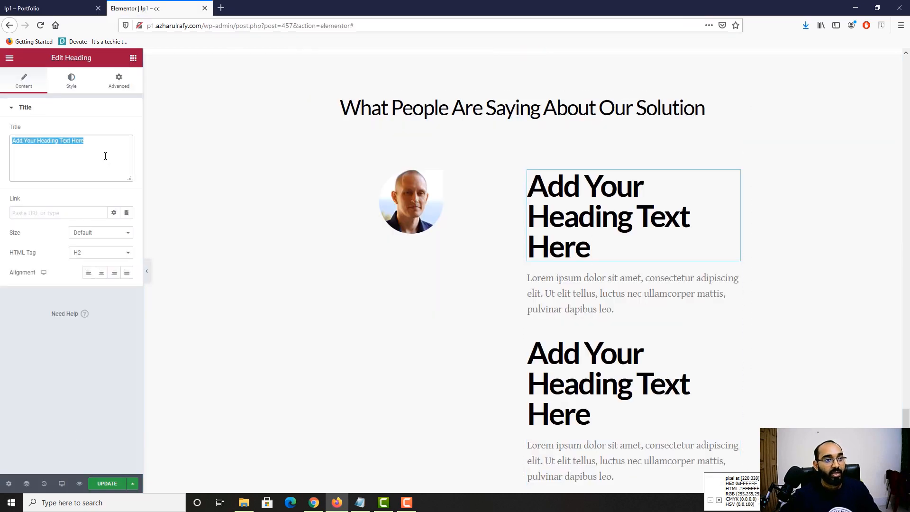
click(360, 502)
key(ctrl+v)
key(ctrl+a)
click(303, 307)
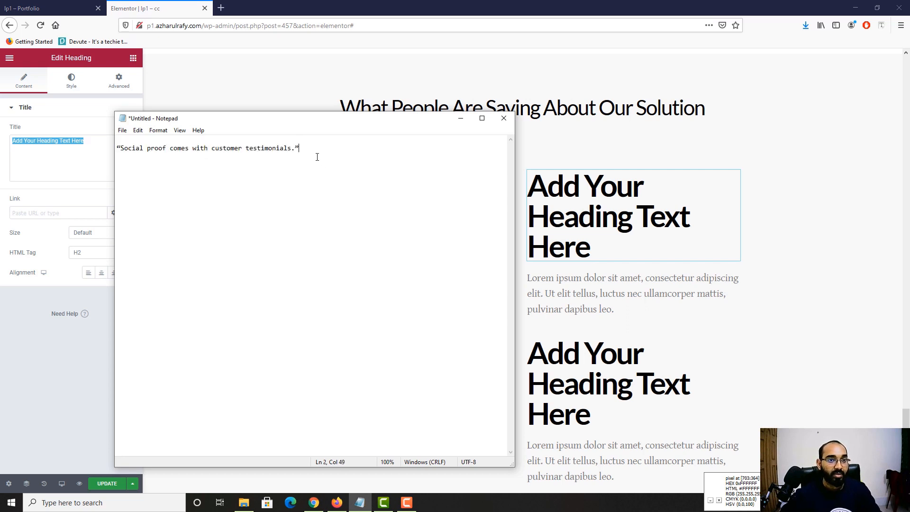
key(ctrl+a)
key(ctrl+c)
key(alt+Tab)
key(ctrl+v)
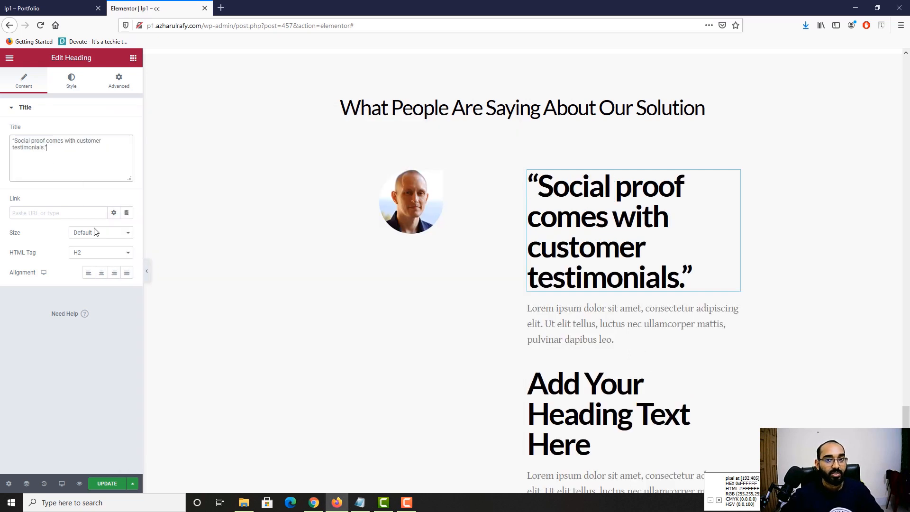
Step: Copy the first testimonial's two body paragraphs from the finished page and transfer them through Notepad as plain text
key(ctrl+Tab)
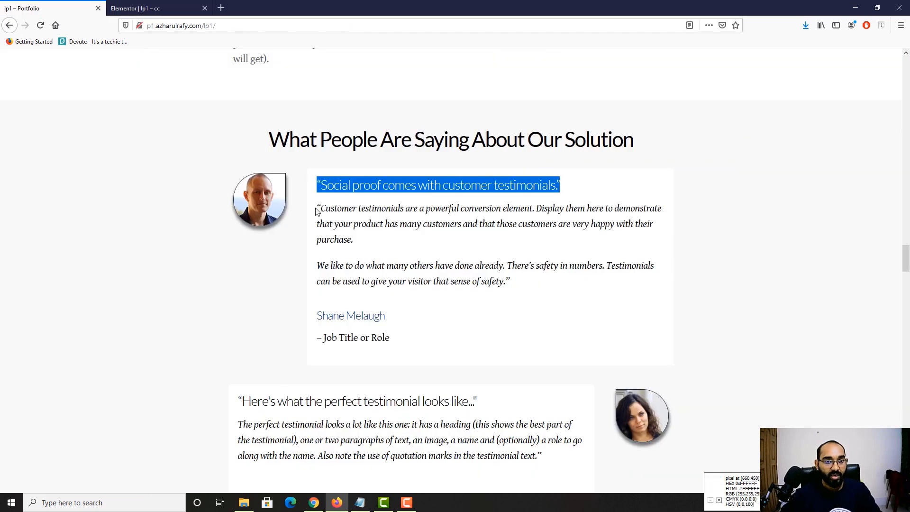
drag(317, 212, 509, 283)
right_click(472, 260)
click(486, 264)
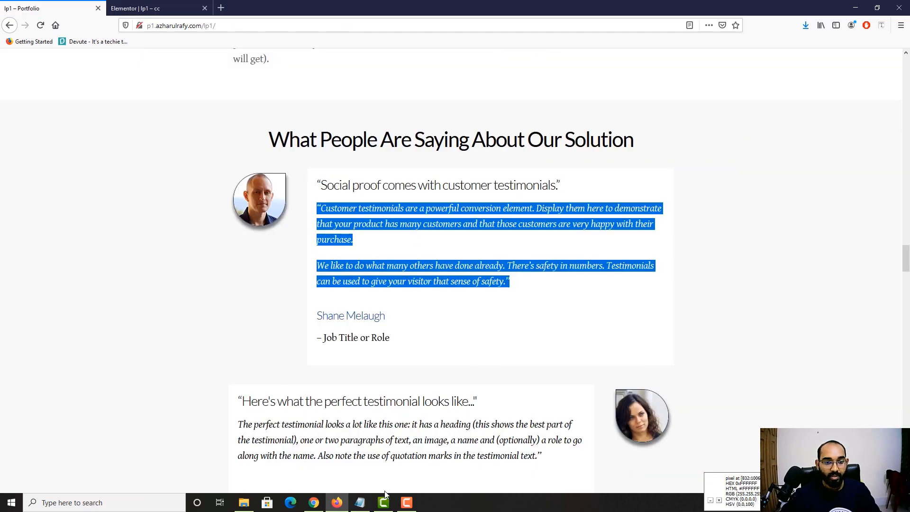
click(360, 503)
key(ctrl+v)
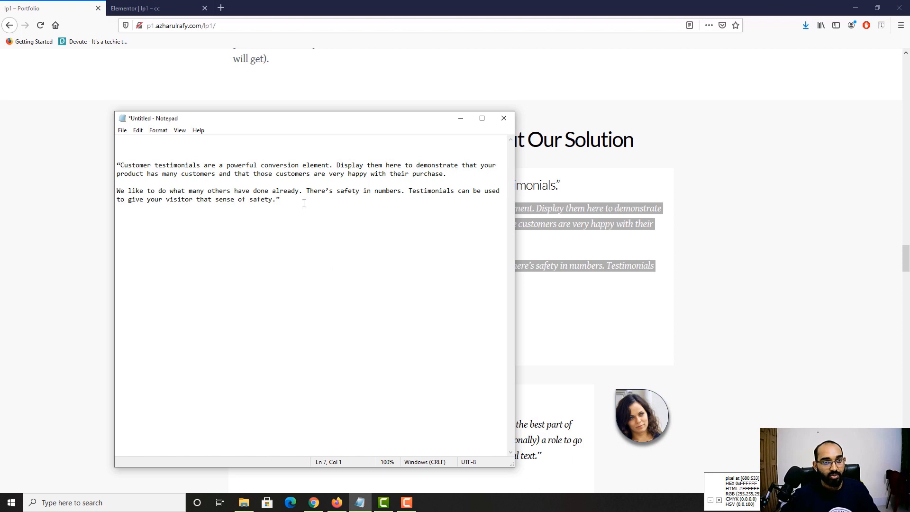
drag(304, 204, 115, 162)
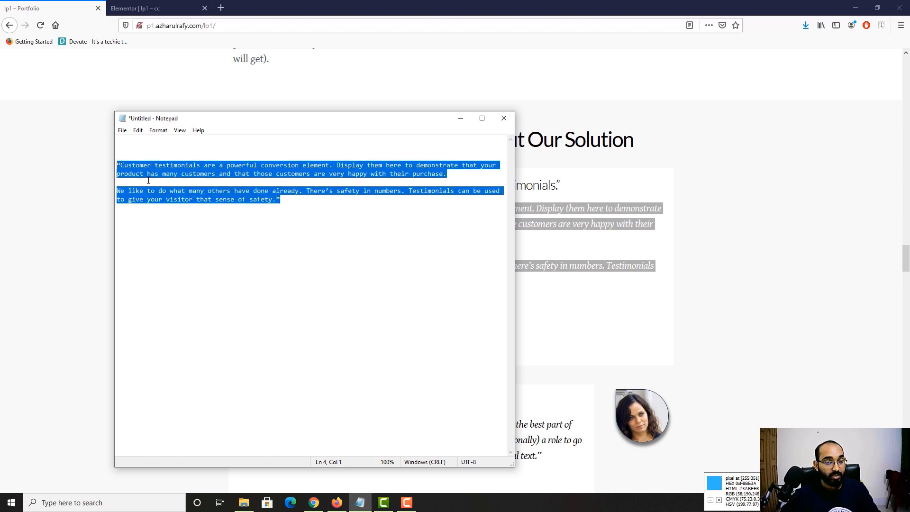
click(462, 119)
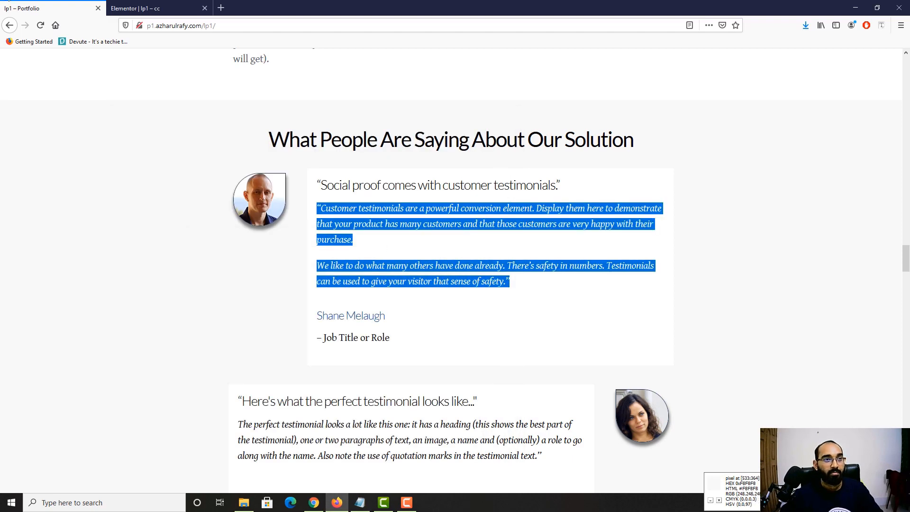
Step: Replace the placeholder in the Text Editor below the template's testimonial headline with the copied two paragraphs
click(142, 8)
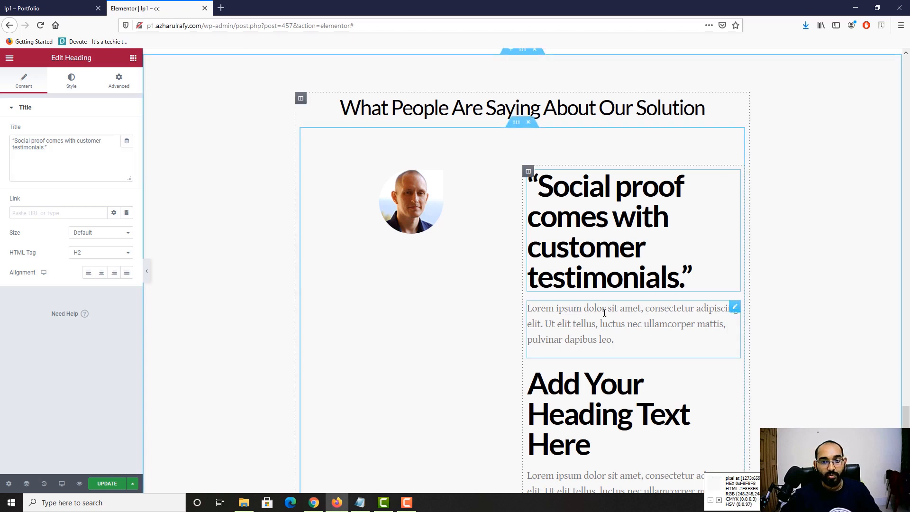
click(656, 313)
triple_click(70, 211)
key(ctrl+v)
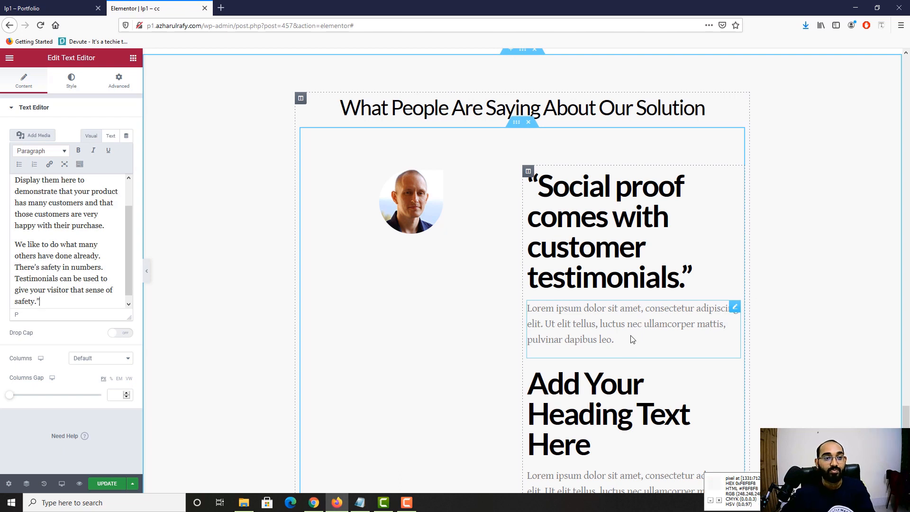
scroll(59, 251, up, 2)
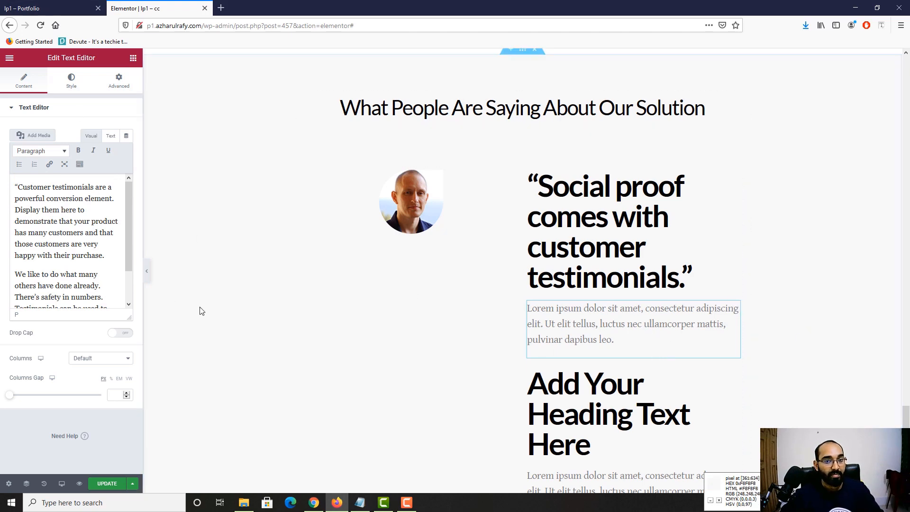
Step: Copy the reviewer's name from the first testimonial on the finished page and open the template's second heading for editing
key(ctrl+shift+Tab)
scroll(439, 314, down, 2)
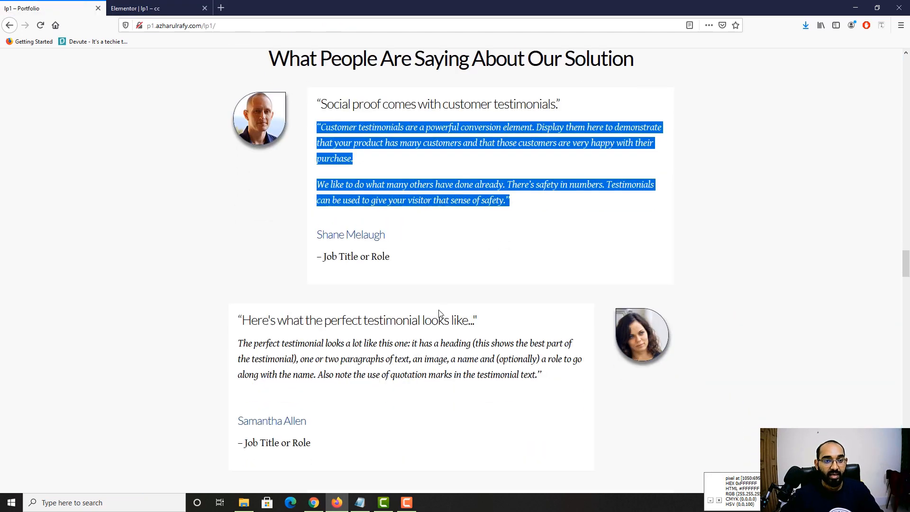
drag(380, 220, 317, 221)
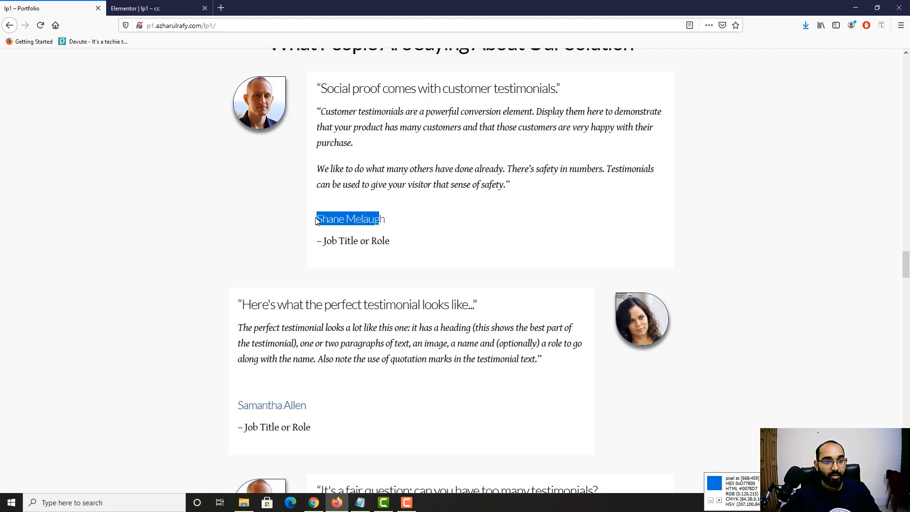
triple_click(344, 218)
key(ctrl+c)
click(172, 8)
scroll(625, 371, down, 2)
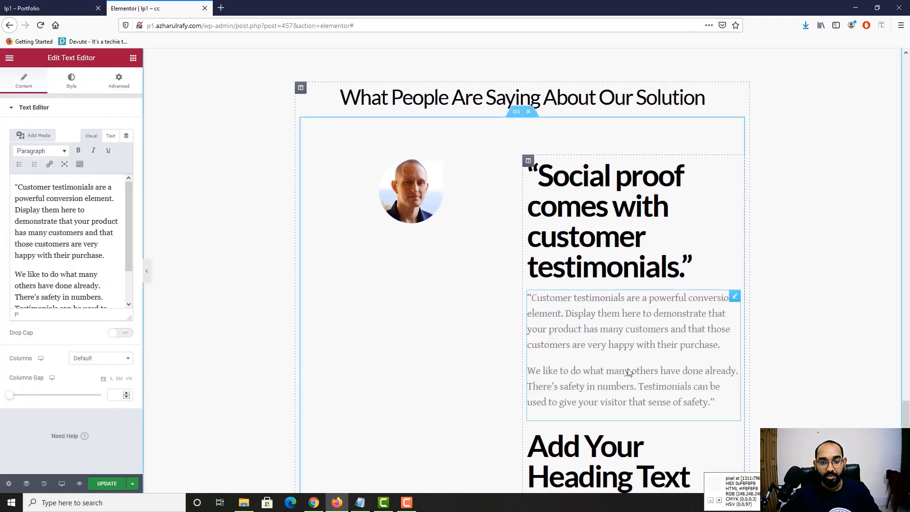
click(616, 371)
click(81, 152)
key(ctrl+a)
key(ctrl+v)
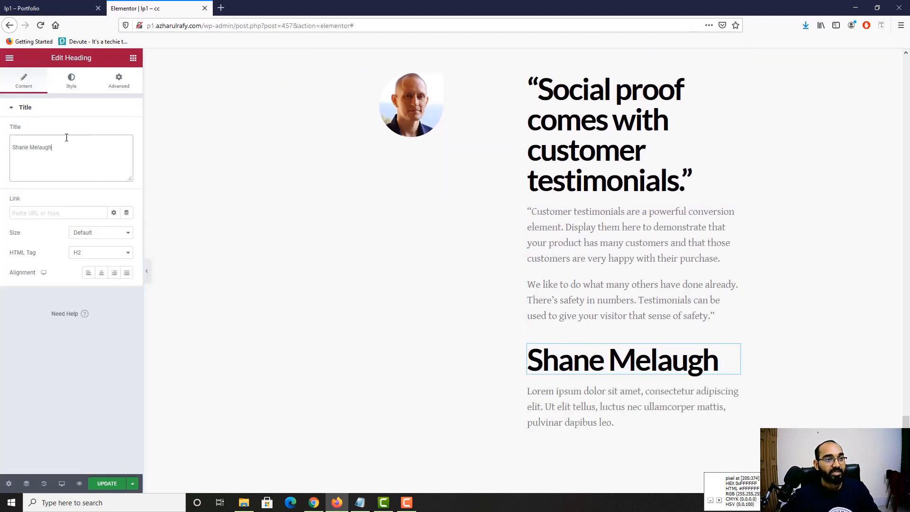
click(26, 4)
click(123, 1)
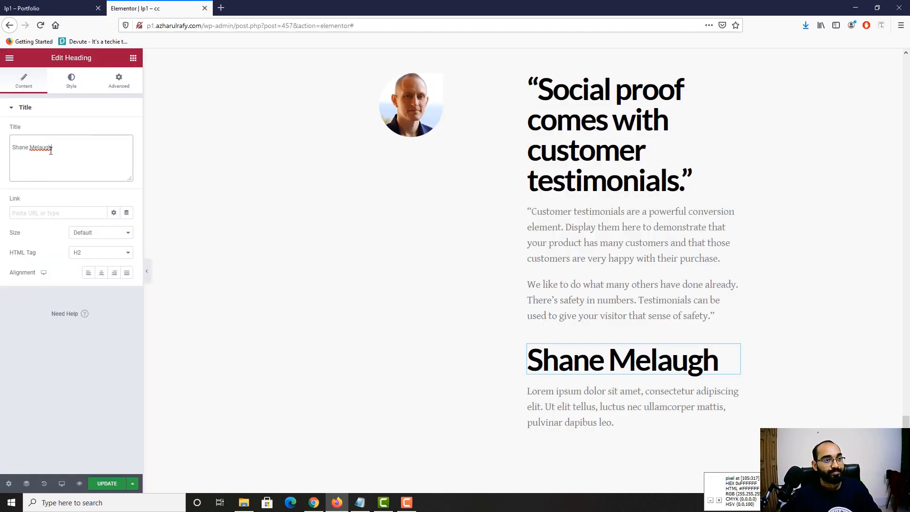
key(ctrl+z)
Step: Pass the reviewer's name through Notepad as plain text and use it as the second heading's title
click(360, 503)
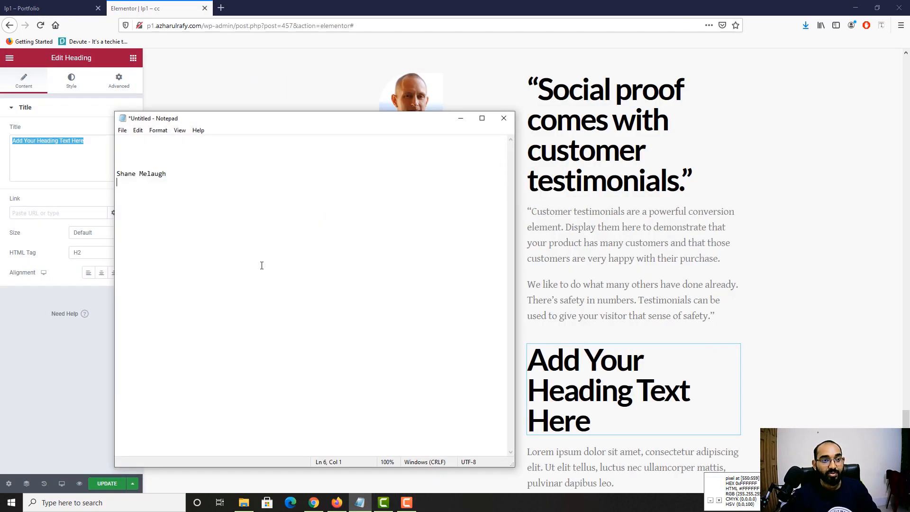
key(ctrl+a)
drag(194, 182, 117, 172)
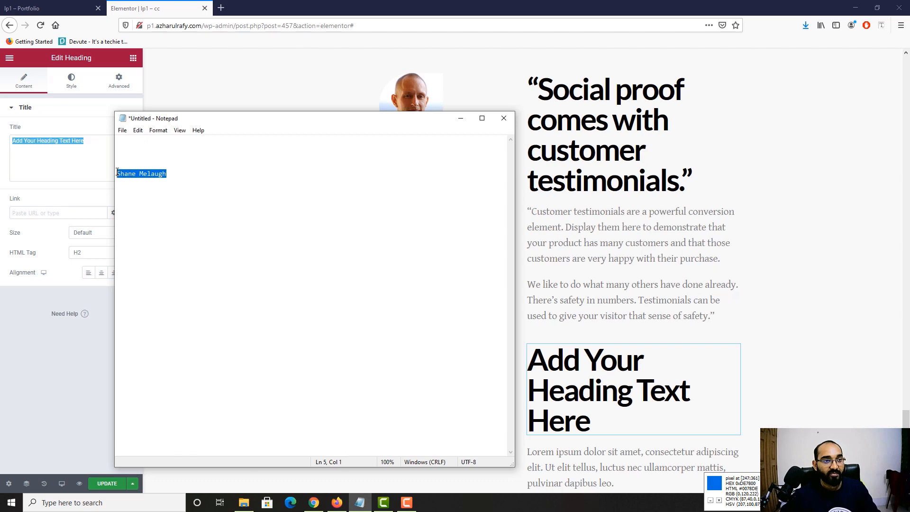
key(ctrl+x)
click(85, 146)
key(ctrl+a)
key(ctrl+v)
Step: Copy “– Job Title or Role” from the finished page through Notepad and replace the second Text Editor's placeholder with it
click(33, 1)
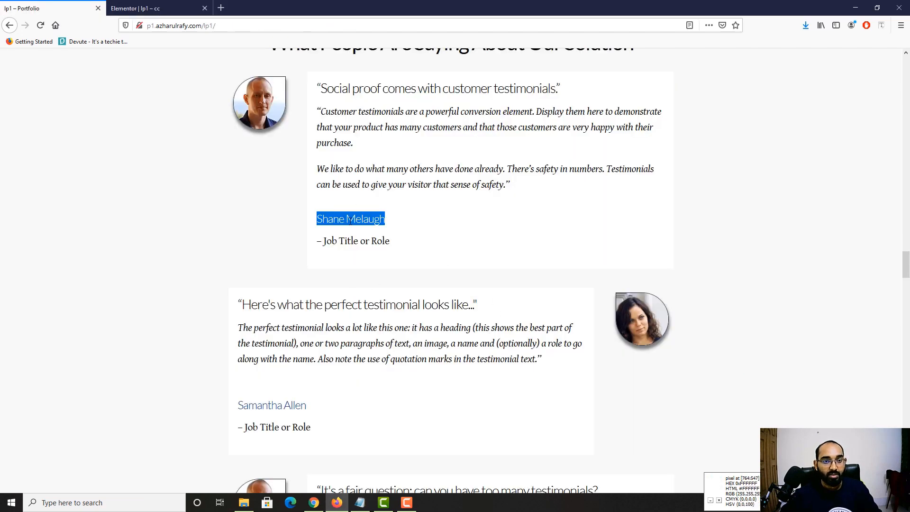
double_click(337, 239)
click(360, 502)
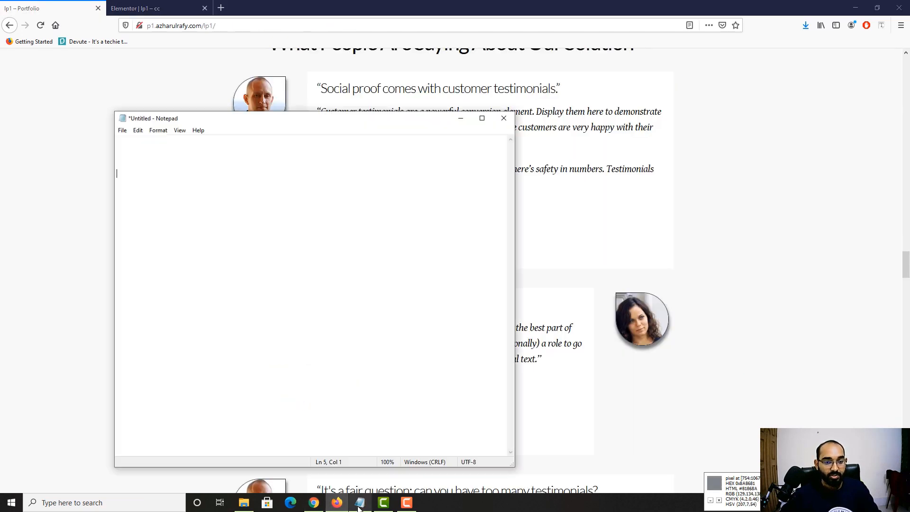
drag(201, 205, 106, 206)
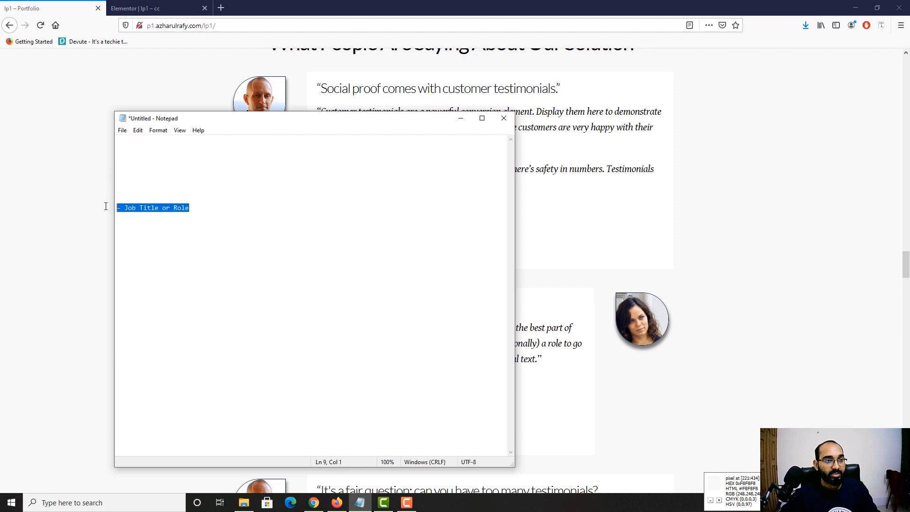
click(135, 8)
click(550, 407)
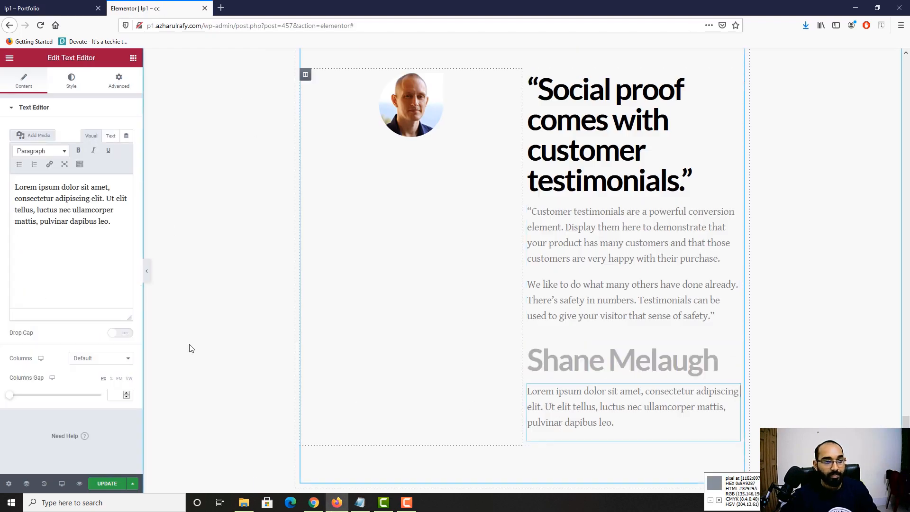
click(112, 244)
key(ctrl+a)
key(ctrl+v)
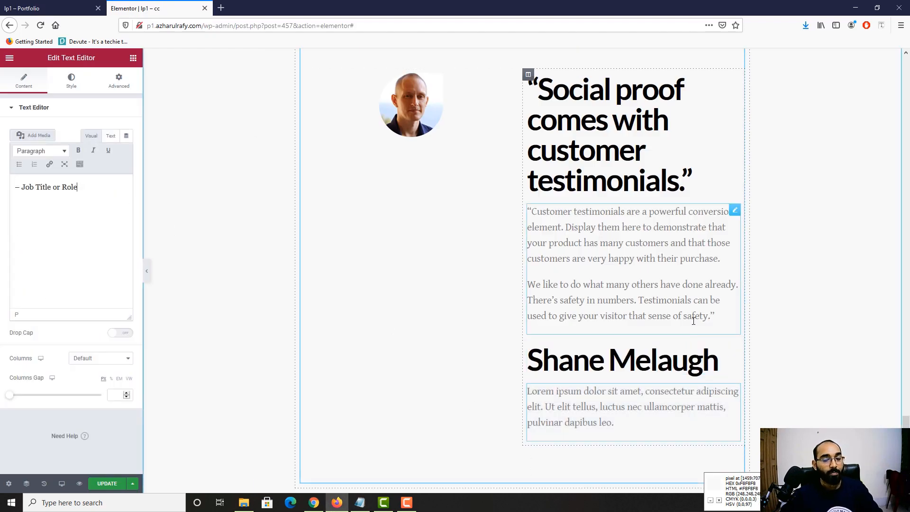
Step: Narrow the portrait column to about a quarter of the row's width and select the testimonial headline for editing
scroll(635, 284, up, 3)
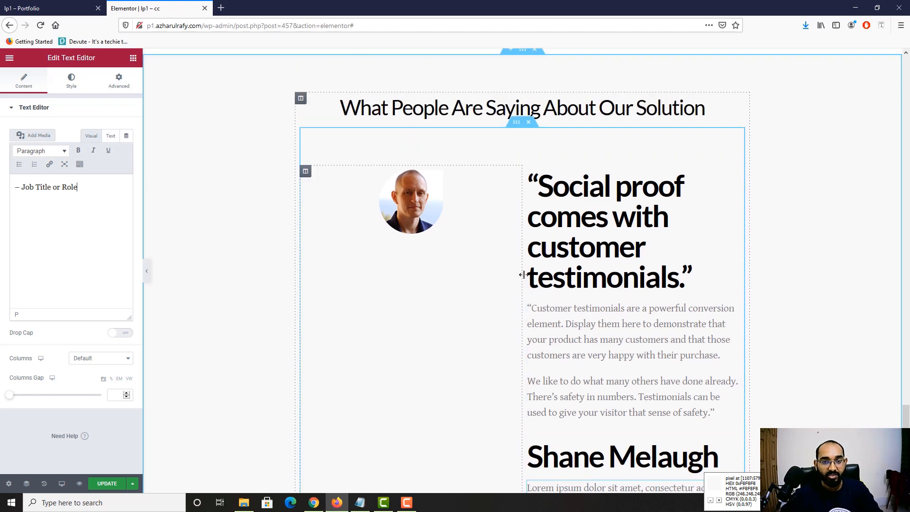
drag(523, 277, 416, 264)
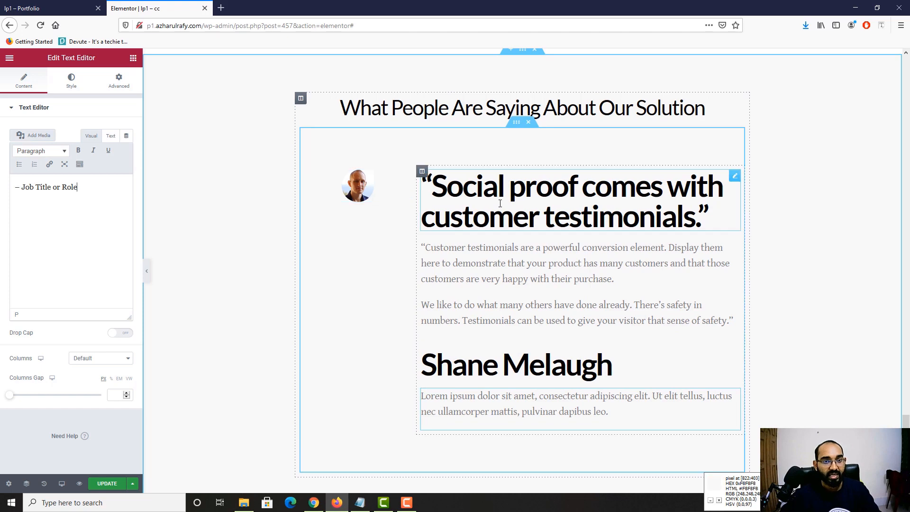
click(444, 206)
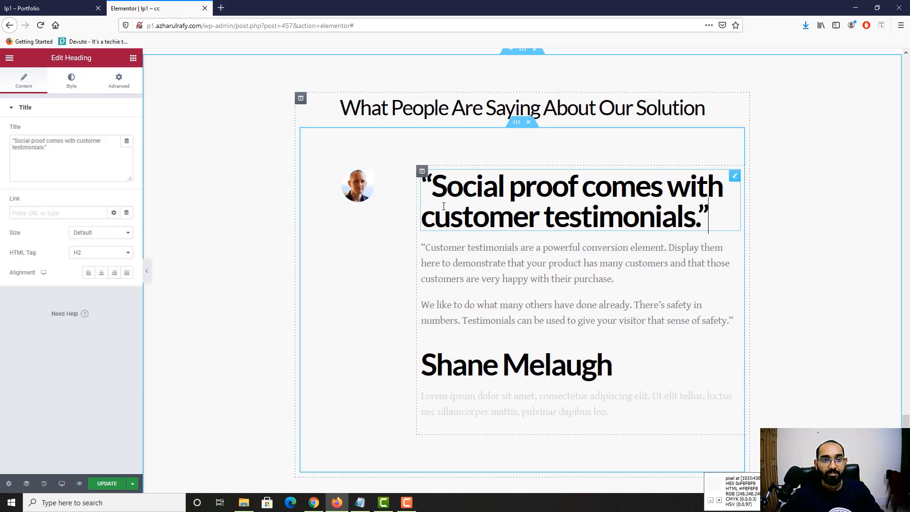
Step: Inspect the font properties of the first testimonial's headline on the finished page with Font Finder
key(ctrl+shift+Tab)
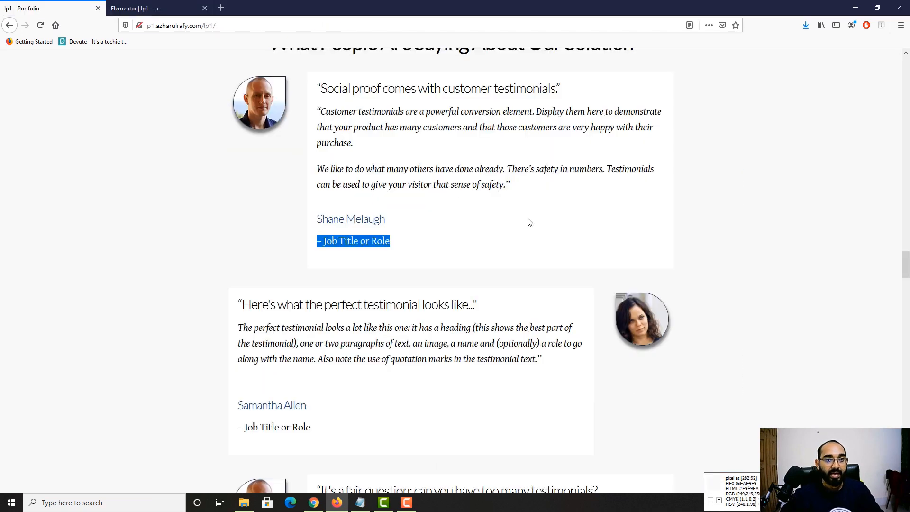
scroll(507, 310, up, 1)
click(357, 344)
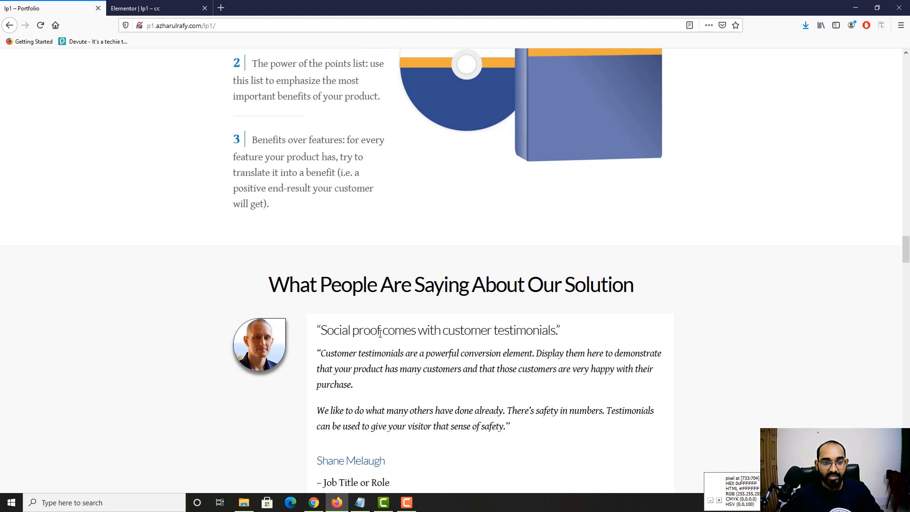
scroll(380, 280, down, 1)
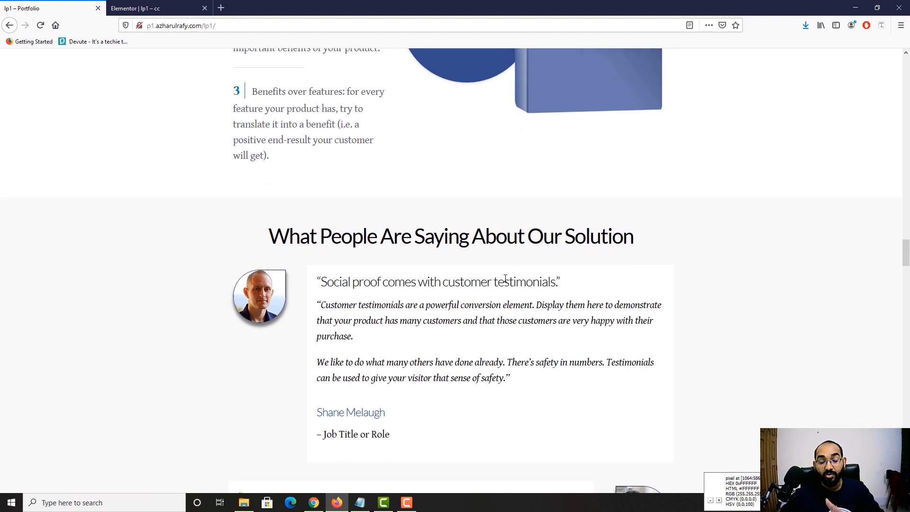
click(882, 25)
click(434, 282)
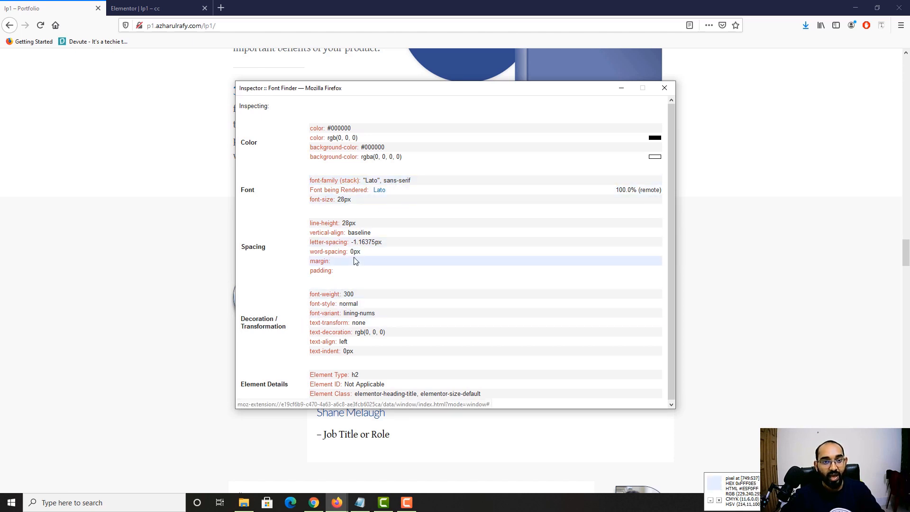
click(665, 88)
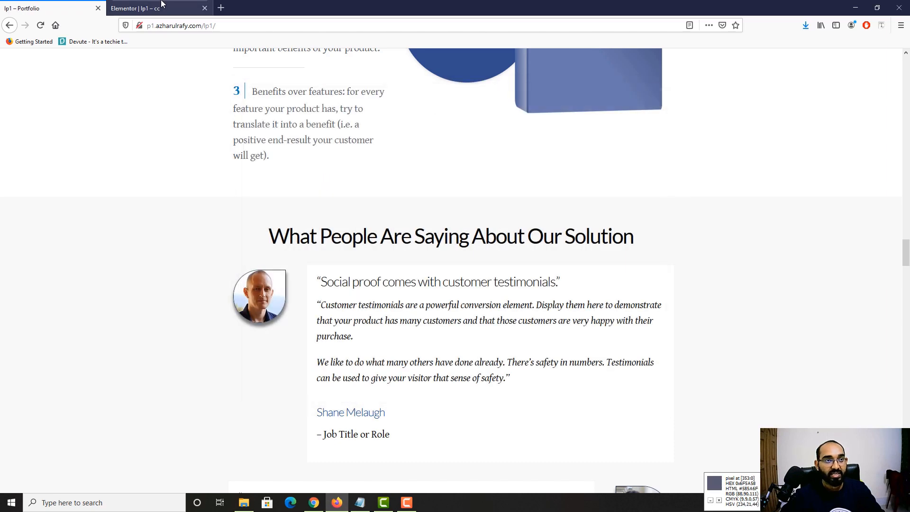
Step: Set the first testimonial's headline typography in the Elementor template to 28 px size and weight 400
click(143, 9)
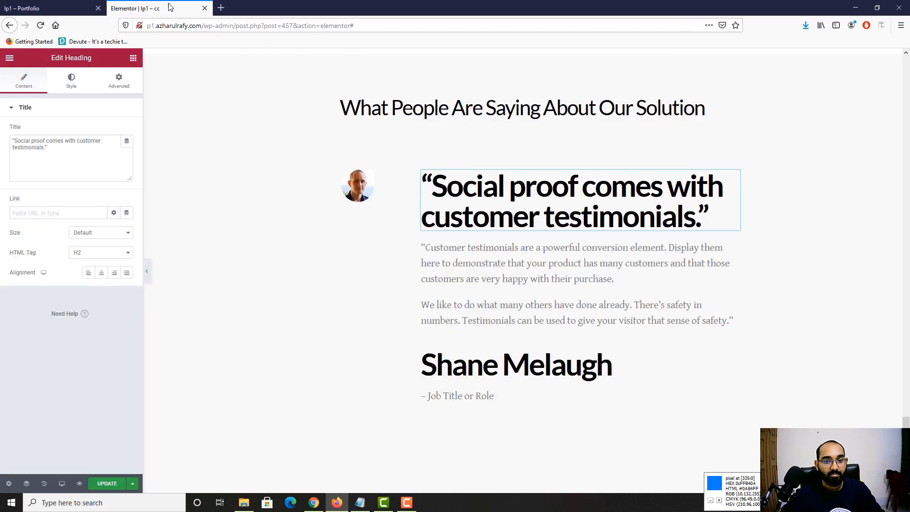
click(74, 88)
click(127, 151)
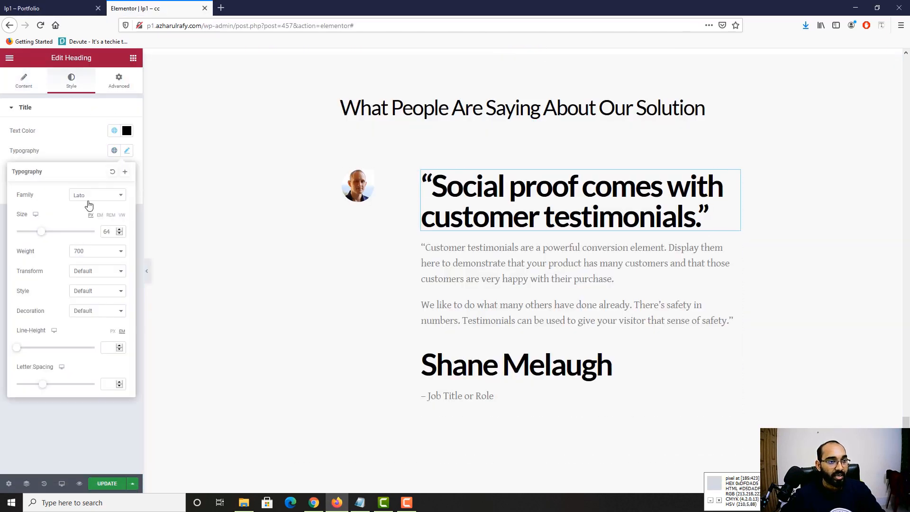
text(28)
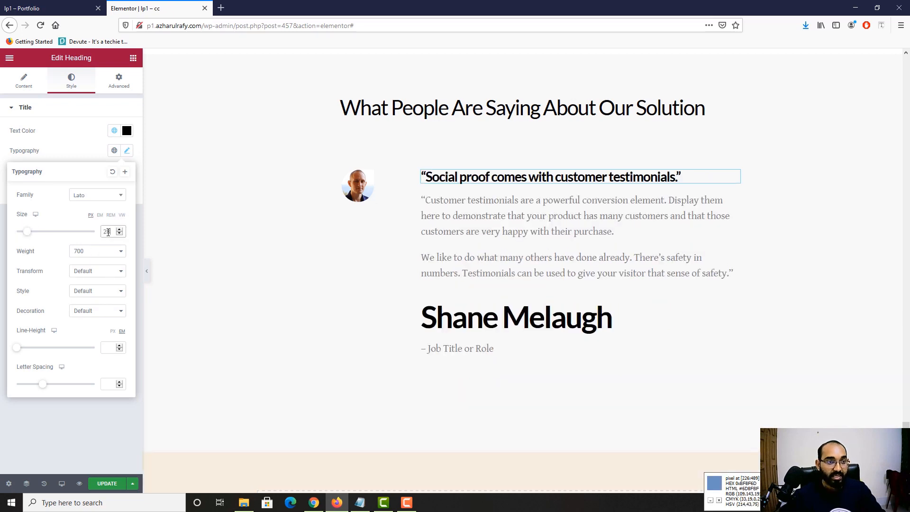
click(111, 256)
click(98, 293)
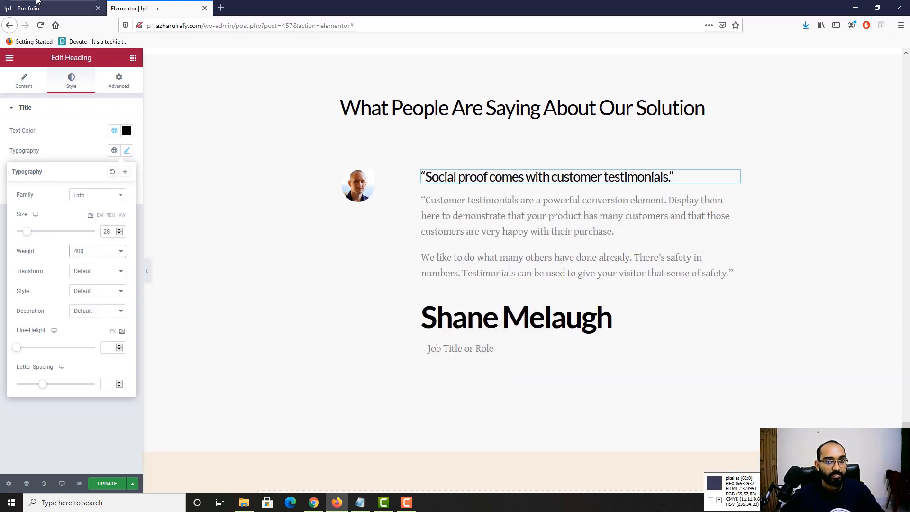
Step: Inspect the fonts of the finished page's section heading and first testimonial headline with Font Finder
click(46, 5)
click(882, 25)
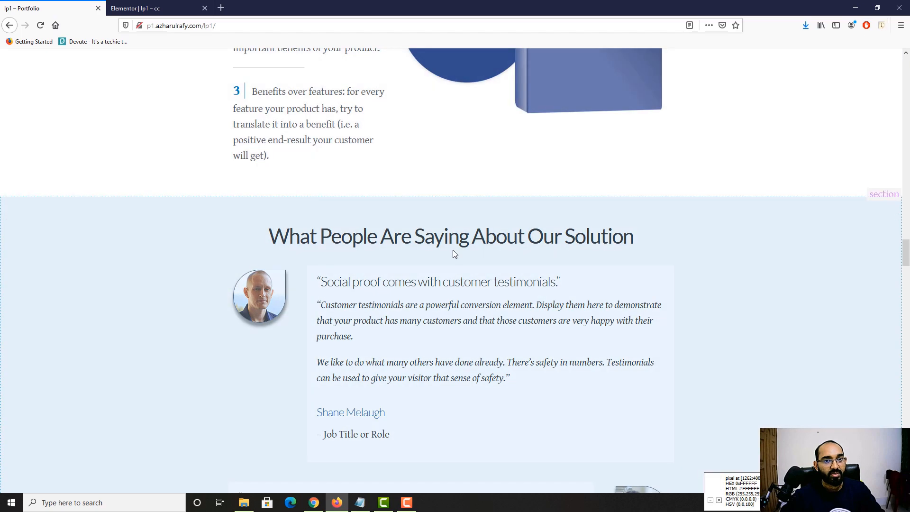
click(426, 237)
click(668, 89)
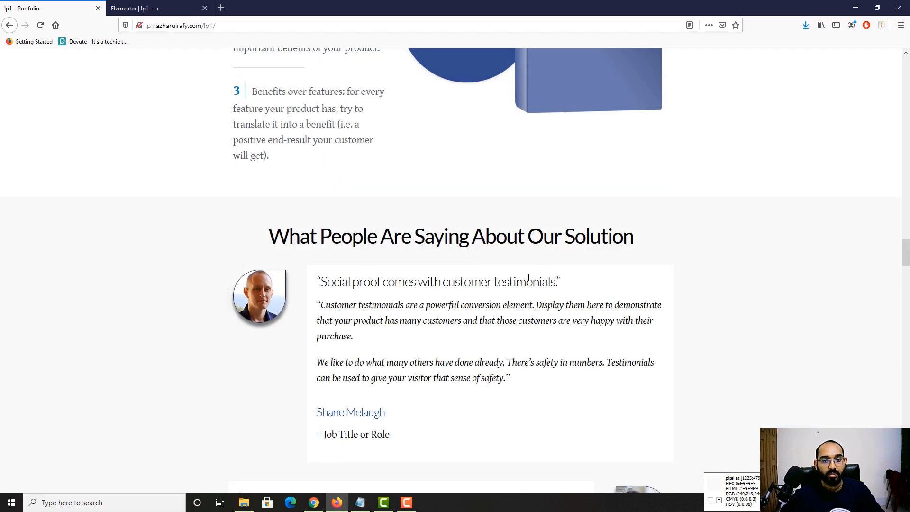
click(882, 25)
click(399, 284)
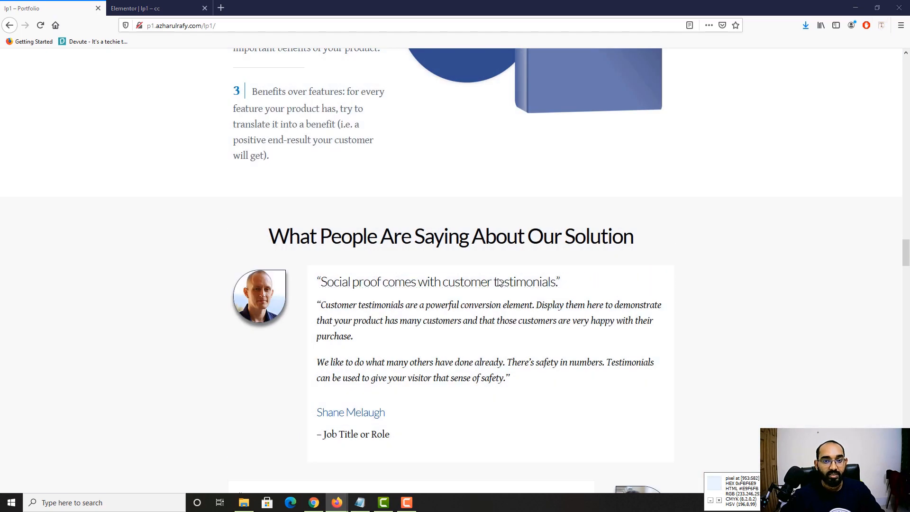
click(666, 88)
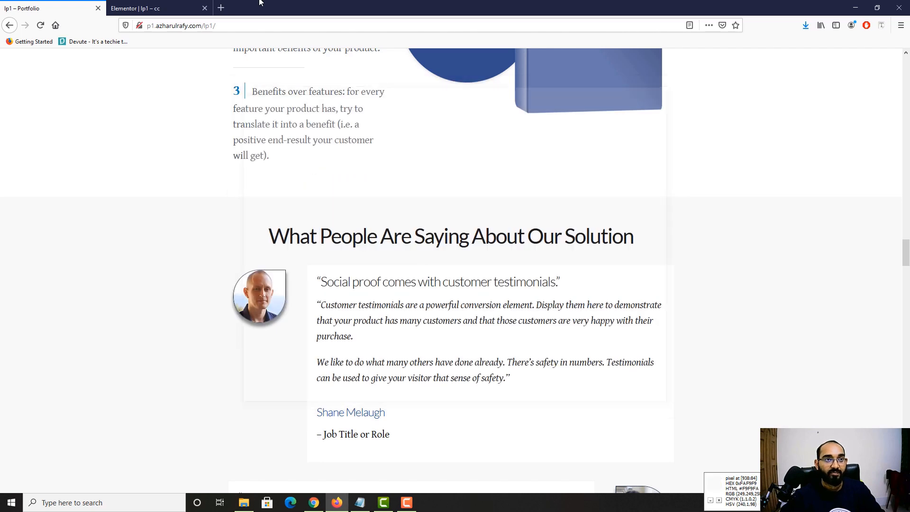
Step: Set the testimonial headline's font weight to 300 in the Elementor template and reset its text shadow
click(142, 9)
click(475, 178)
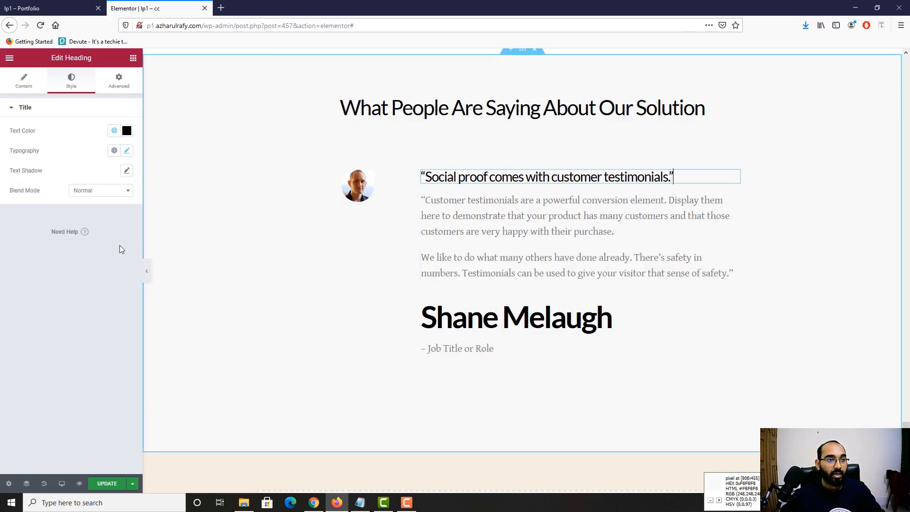
click(128, 171)
click(126, 152)
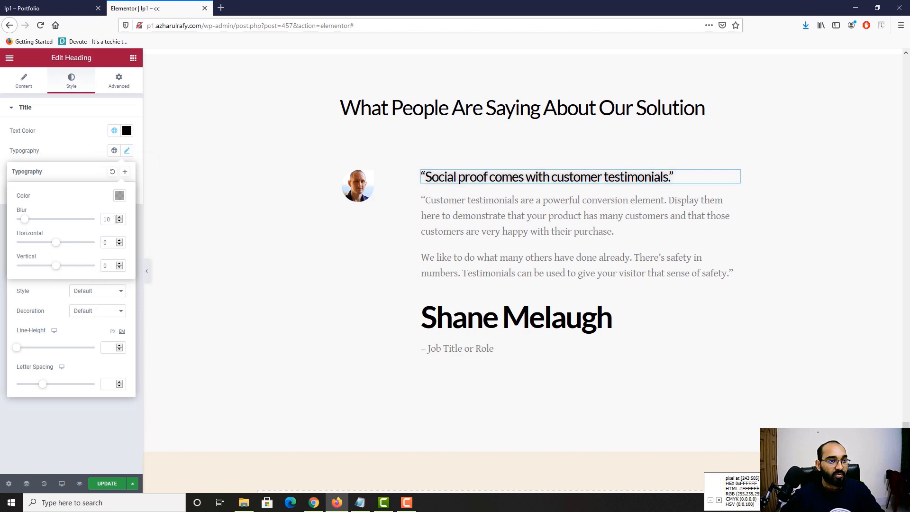
click(126, 152)
click(126, 151)
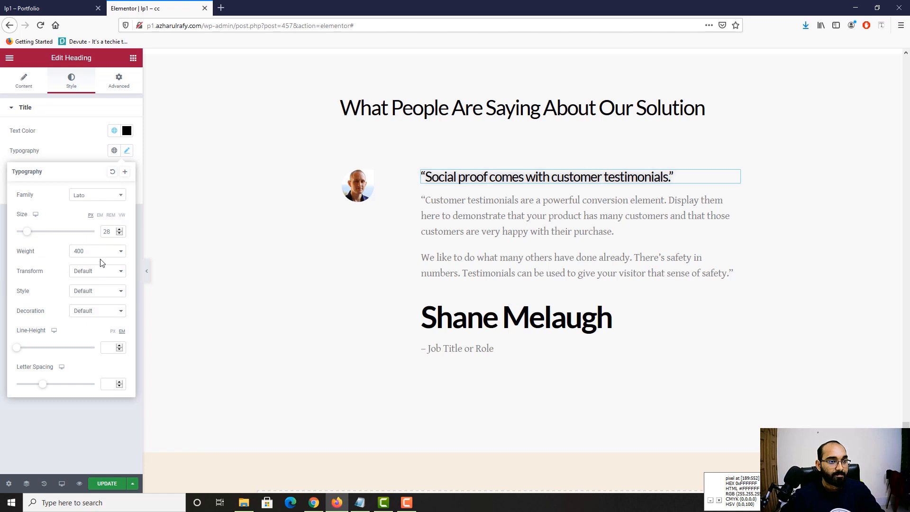
click(97, 252)
click(82, 282)
click(79, 158)
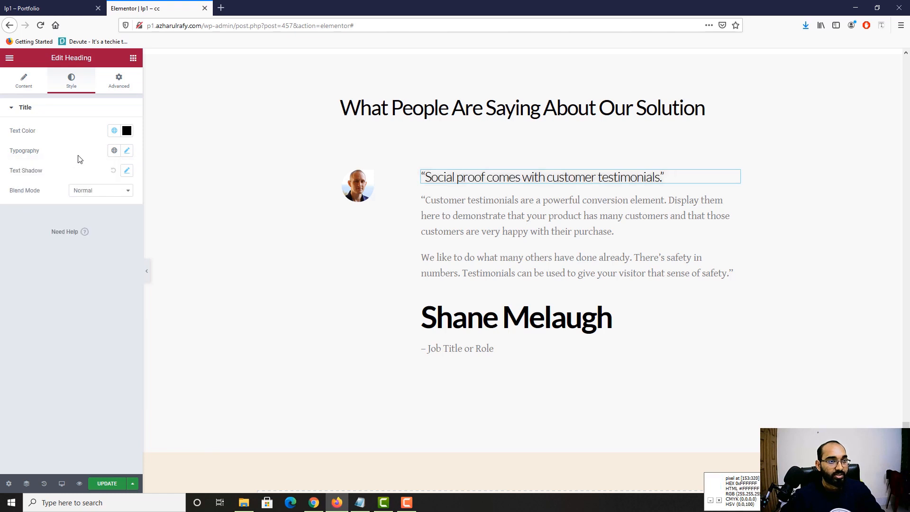
click(127, 171)
click(112, 171)
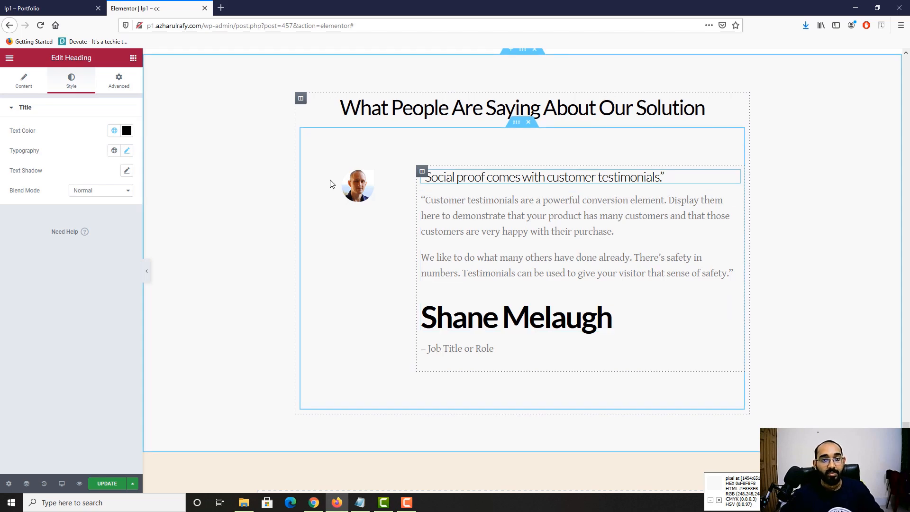
Step: Inspect the font properties of the first testimonial's opening paragraph on the finished page with Font Finder
click(2, 6)
scroll(360, 259, down, 2)
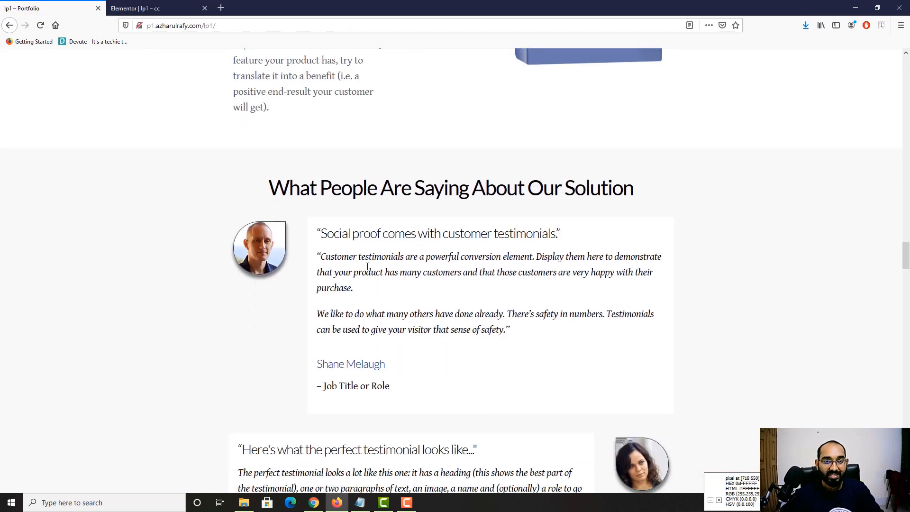
click(882, 26)
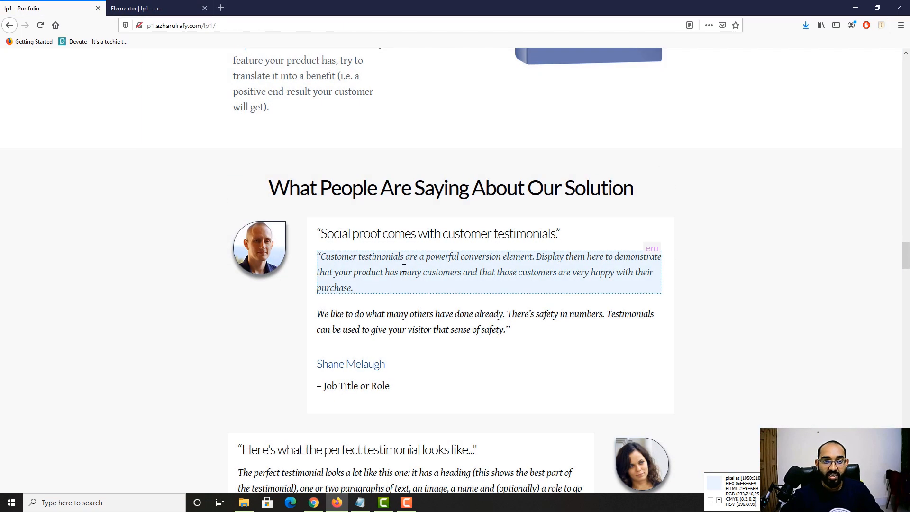
click(403, 269)
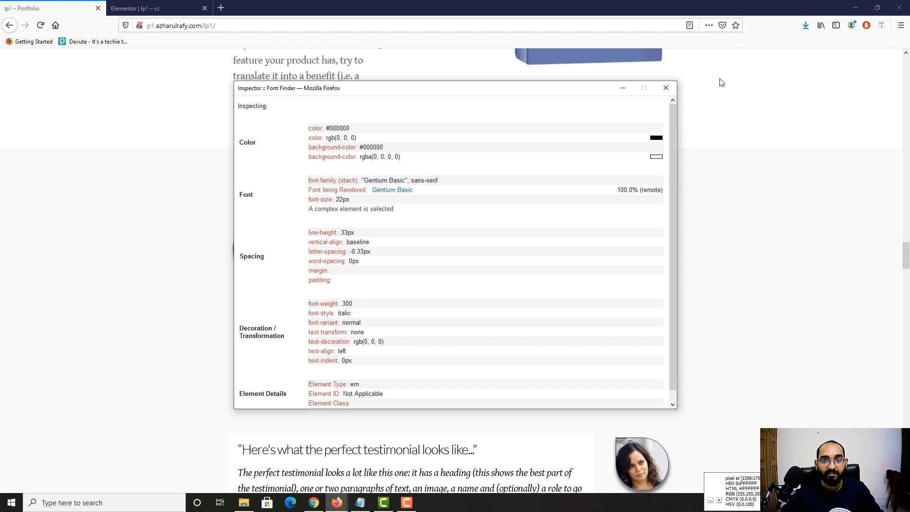
click(667, 88)
Step: Check the testimonial paragraph's font family, size and weight in the Elementor template and compare the text with the finished page
key(ctrl+Tab)
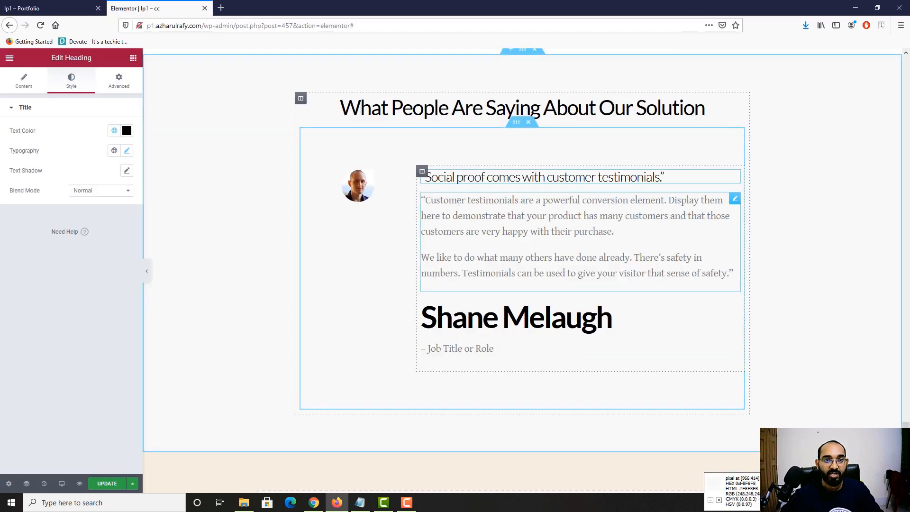
click(459, 235)
click(71, 81)
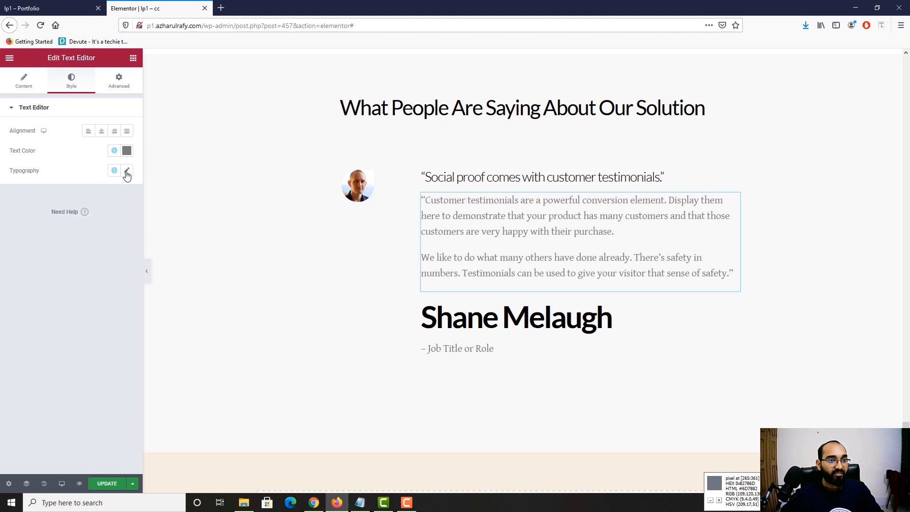
click(126, 170)
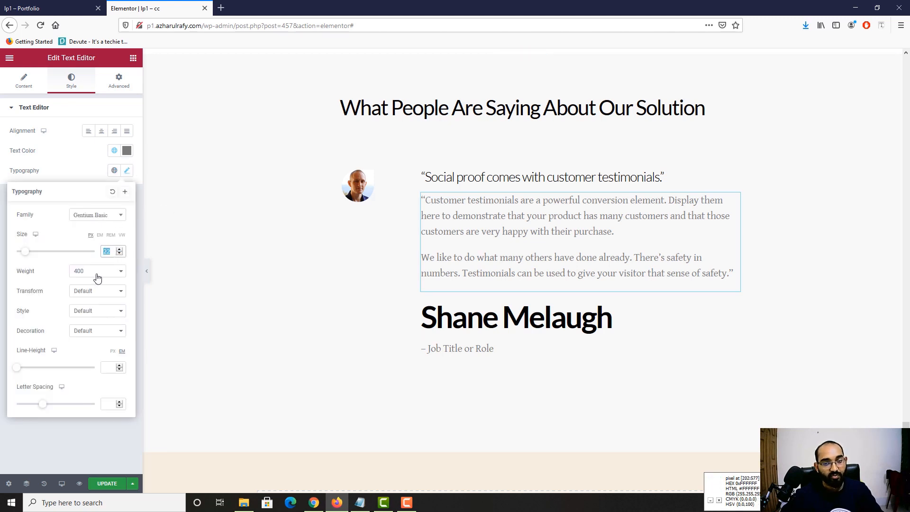
click(228, 279)
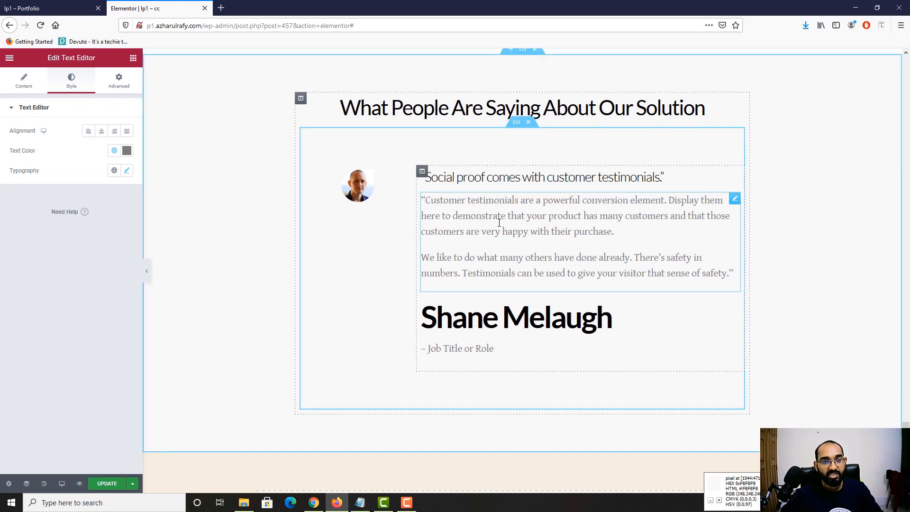
click(52, 8)
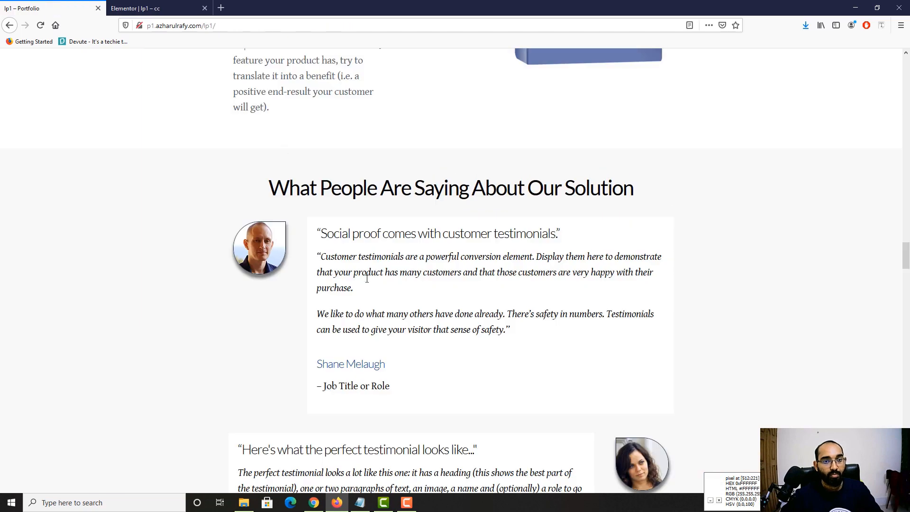
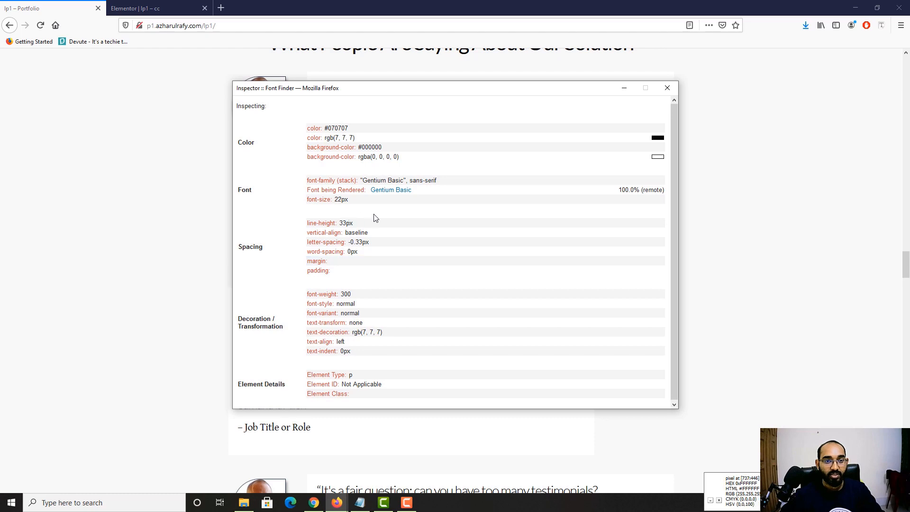
Step: Close the font inspector and set the “– Job Title or Role” text's font weight to 300 in the Elementor template
click(667, 88)
click(143, 8)
click(453, 329)
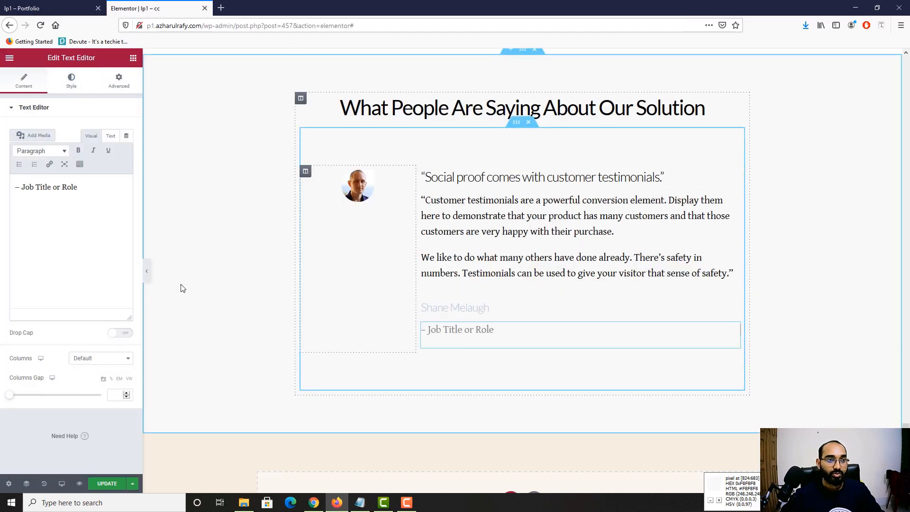
click(71, 81)
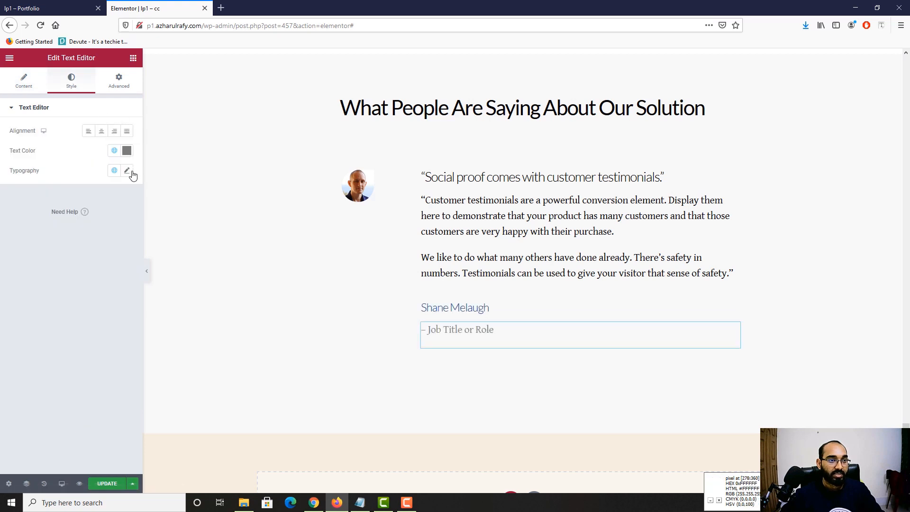
click(127, 172)
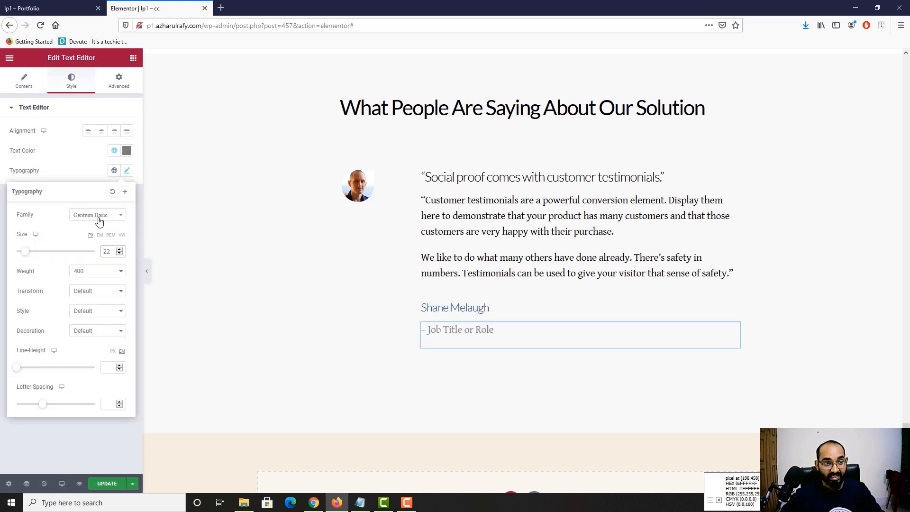
click(90, 275)
click(77, 307)
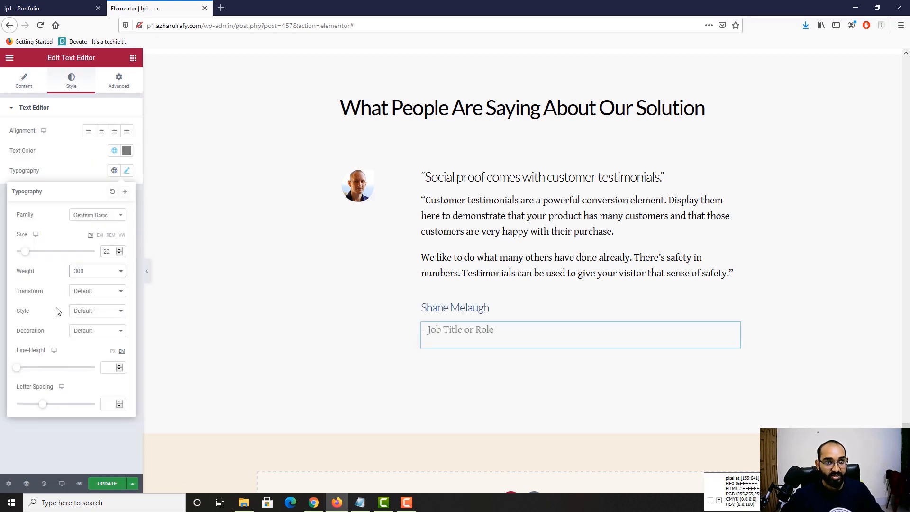
Step: Select the template's testimonial paragraph and inspect the second paragraph's font on the finished page with Font Finder
click(465, 246)
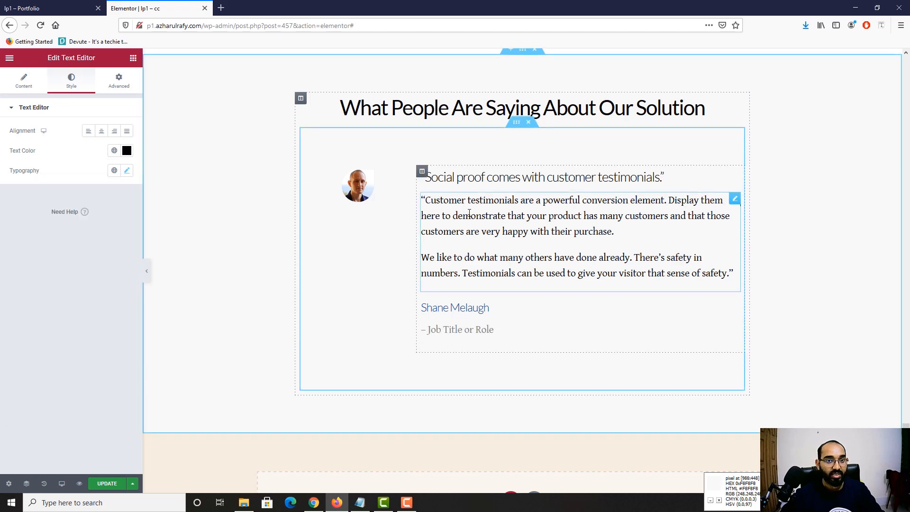
key(ctrl+Tab)
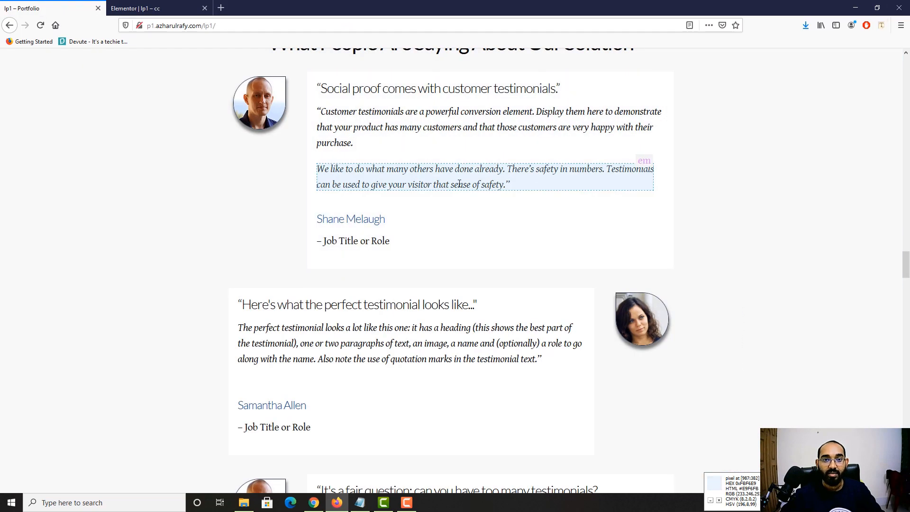
click(459, 184)
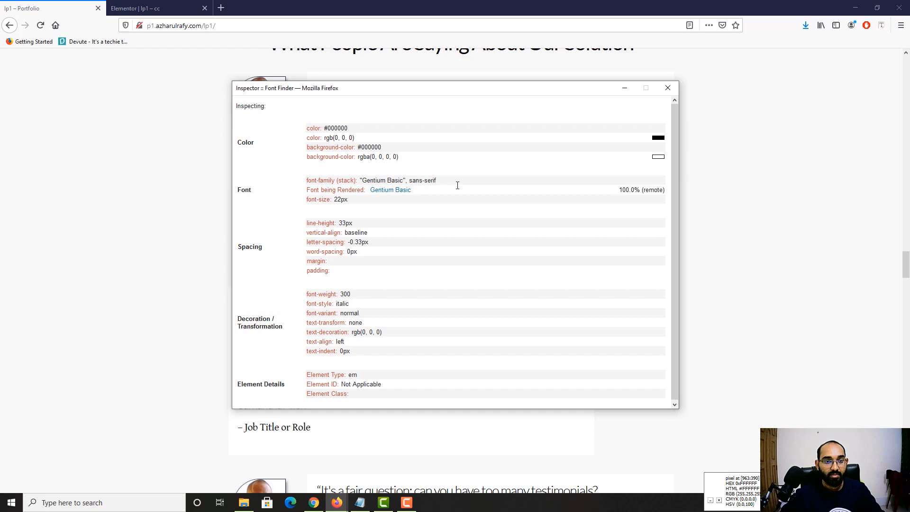
click(667, 88)
Step: Set the testimonial paragraph's font weight to 300 in the Elementor template
click(163, 11)
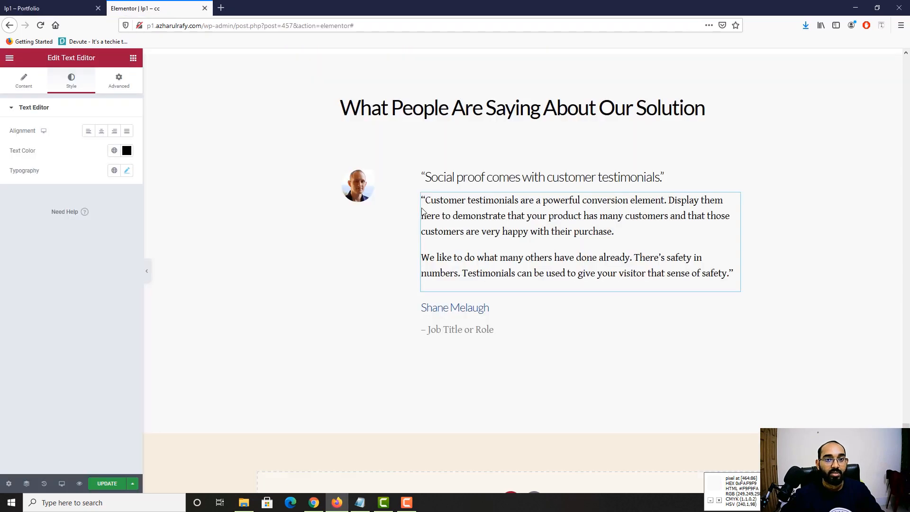
click(127, 171)
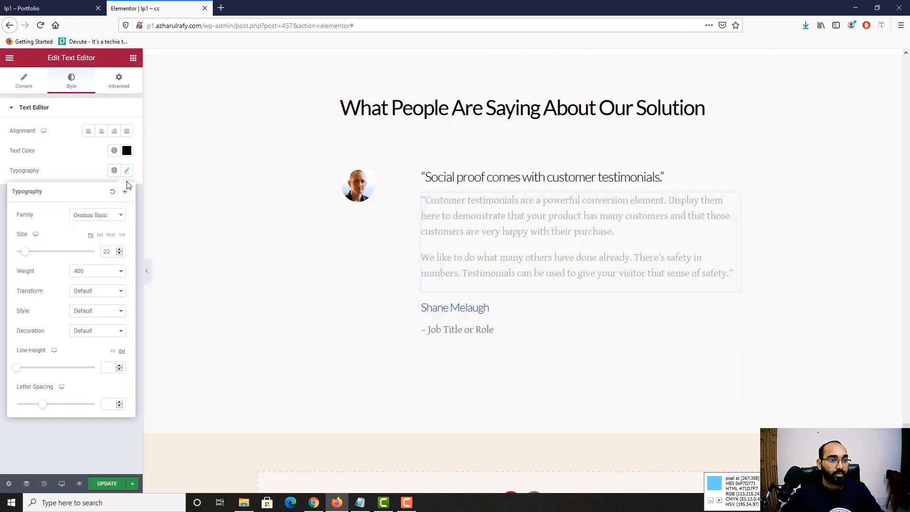
click(83, 272)
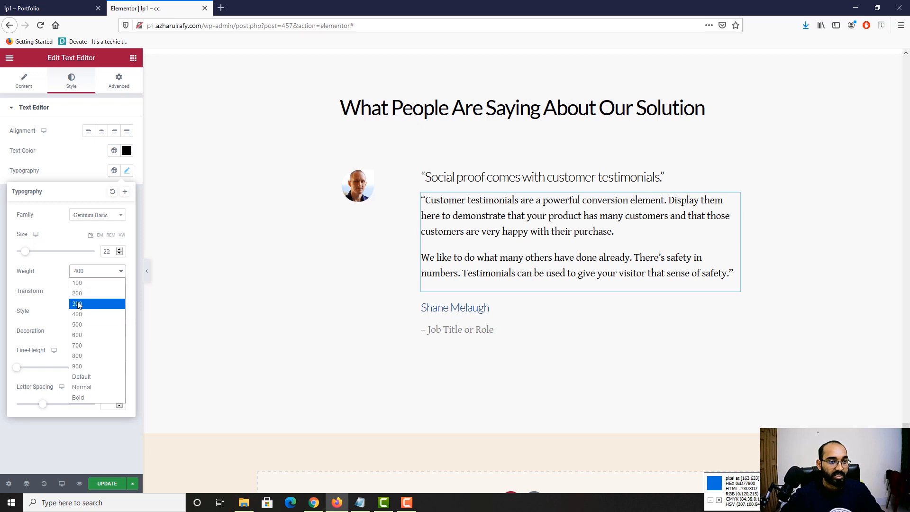
click(81, 300)
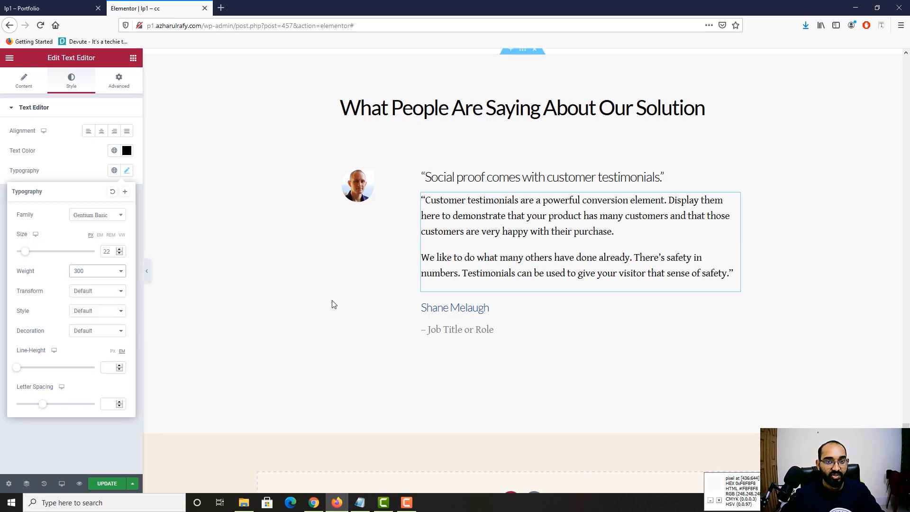
click(89, 437)
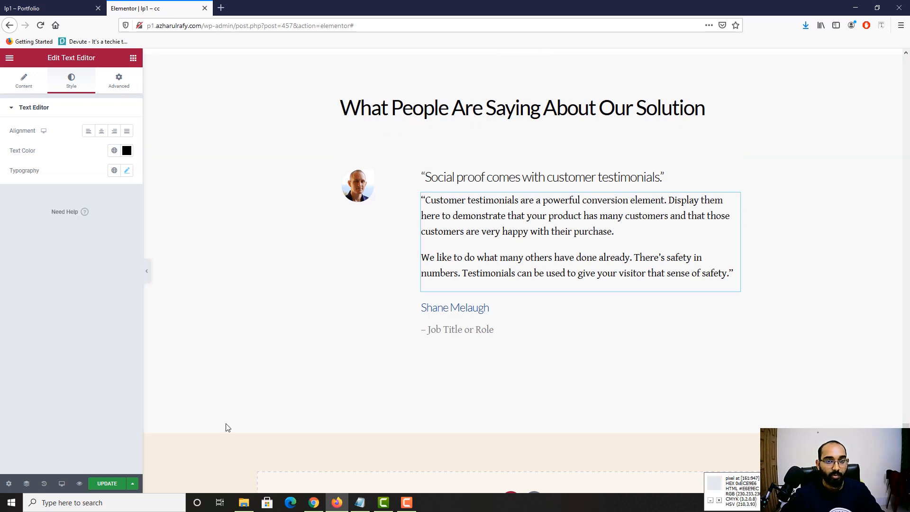
Step: Check the job title text on the finished page and set the template's “– Job Title or Role” text colour to black, #000000
click(471, 329)
click(71, 8)
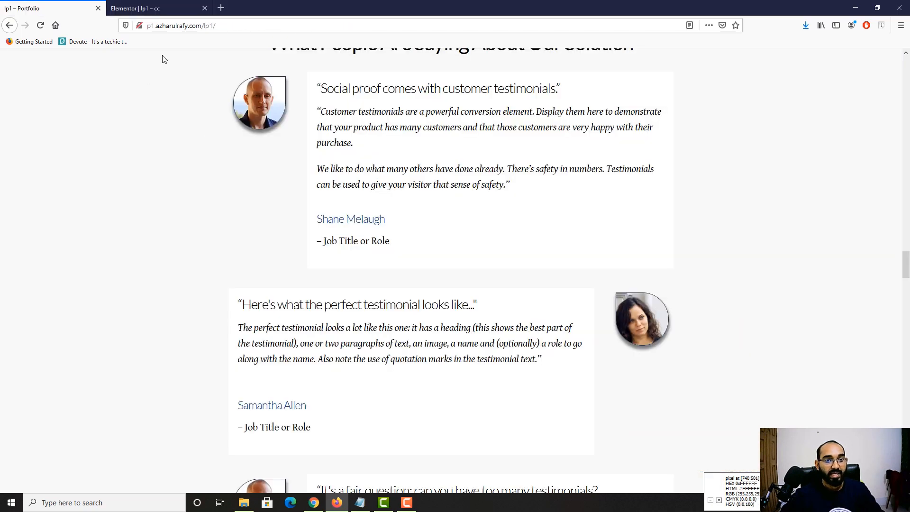
click(159, 8)
click(126, 151)
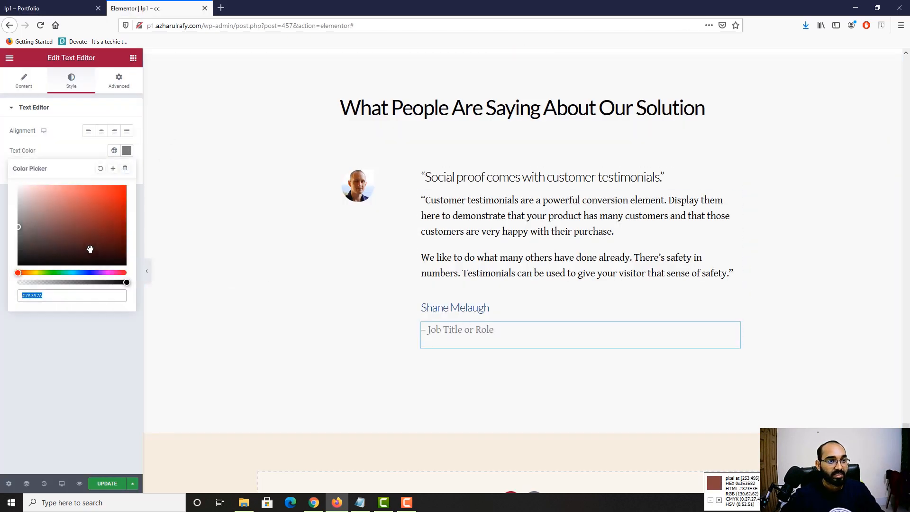
drag(89, 252, 10, 273)
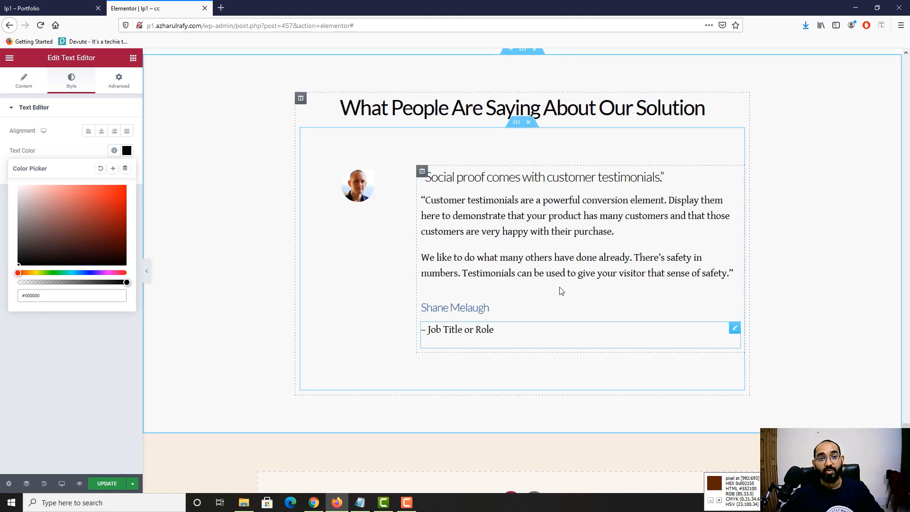
Step: Set the first testimonial photo's width to 50%
click(305, 171)
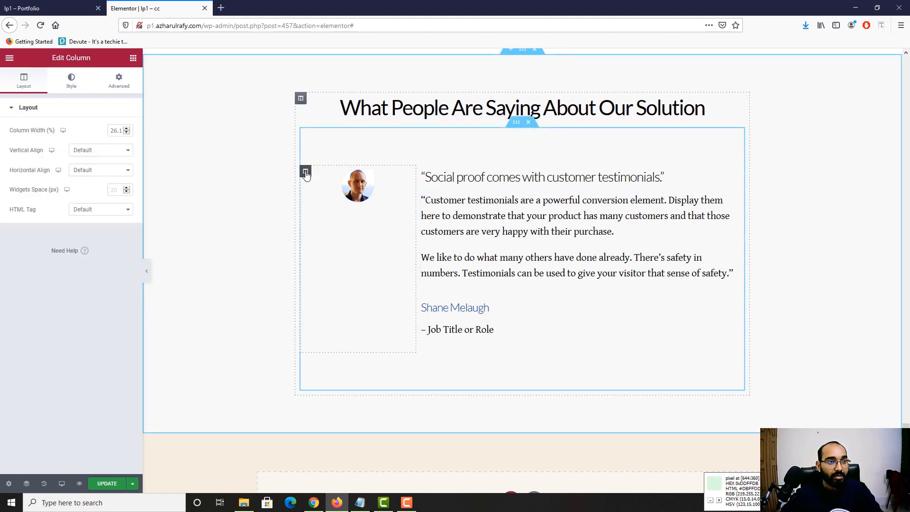
click(361, 173)
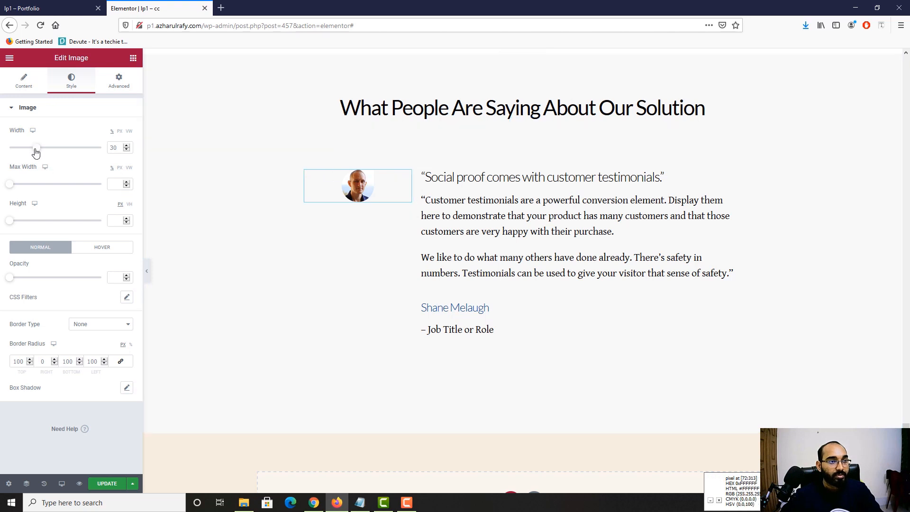
drag(36, 152, 61, 157)
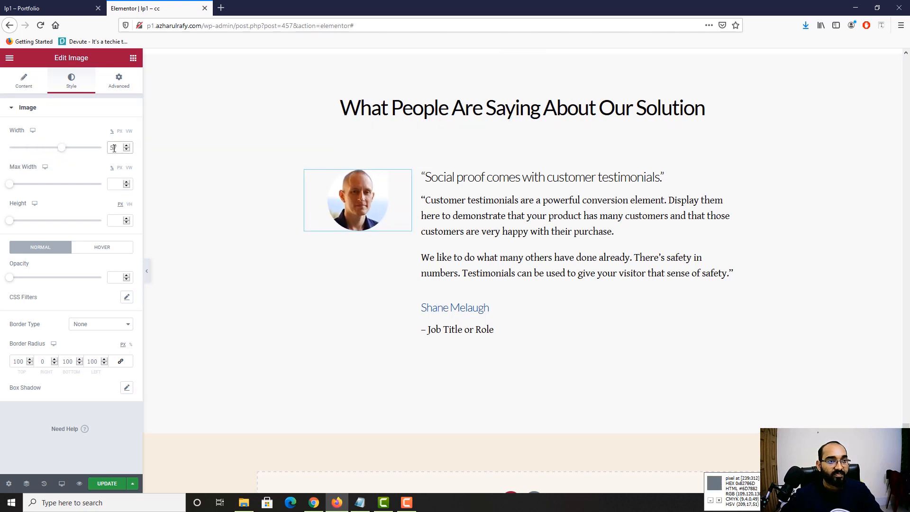
text(40)
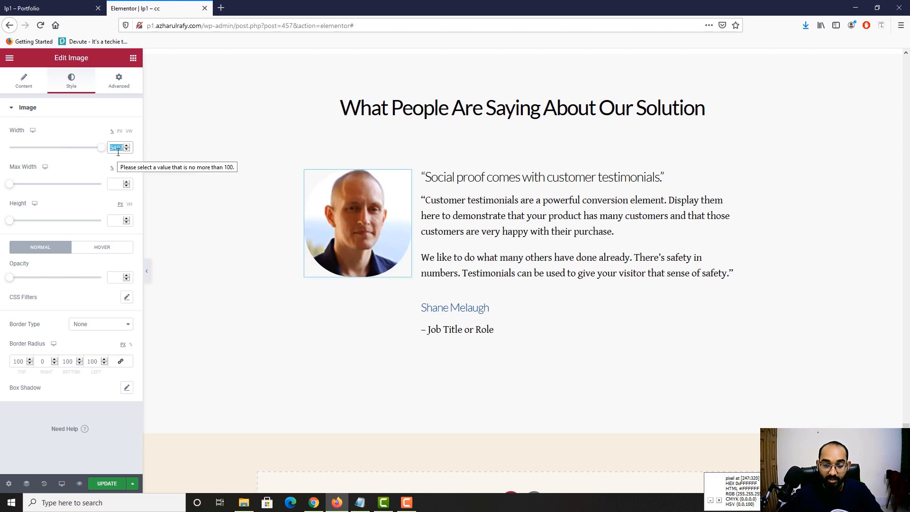
text(40)
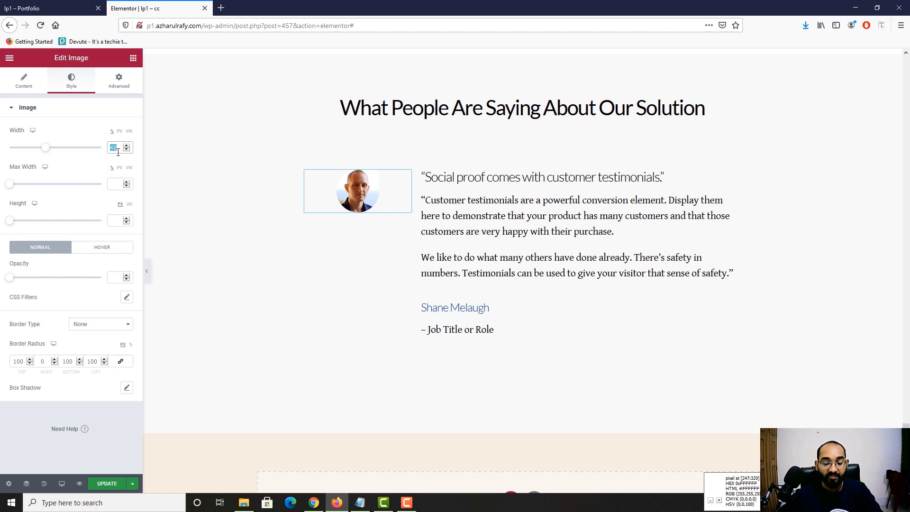
text(50)
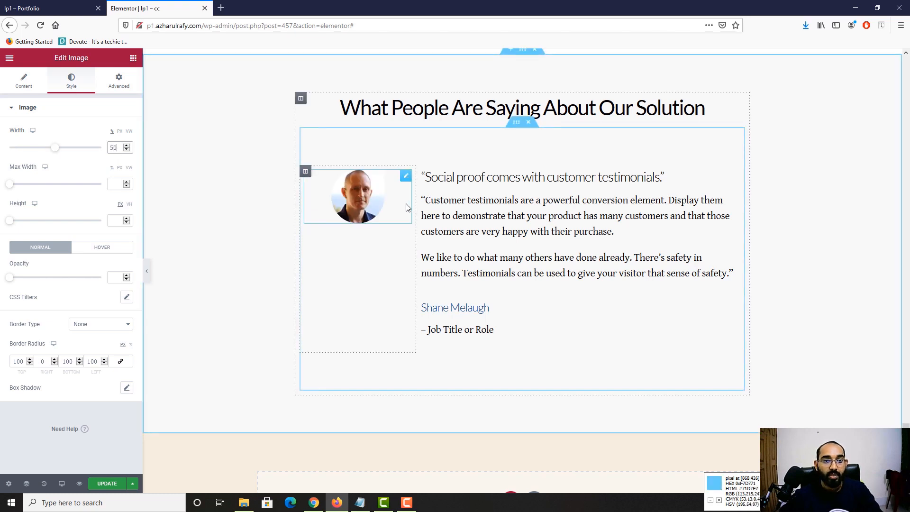
Step: Narrow the first testimonial's photo column, set the photo's width to 76% and compare it with the finished page
drag(408, 205, 377, 209)
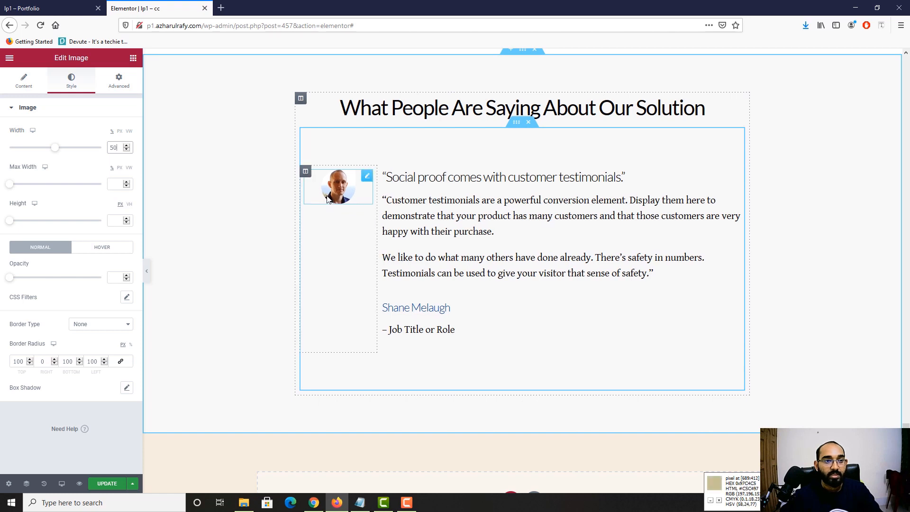
drag(55, 151, 80, 163)
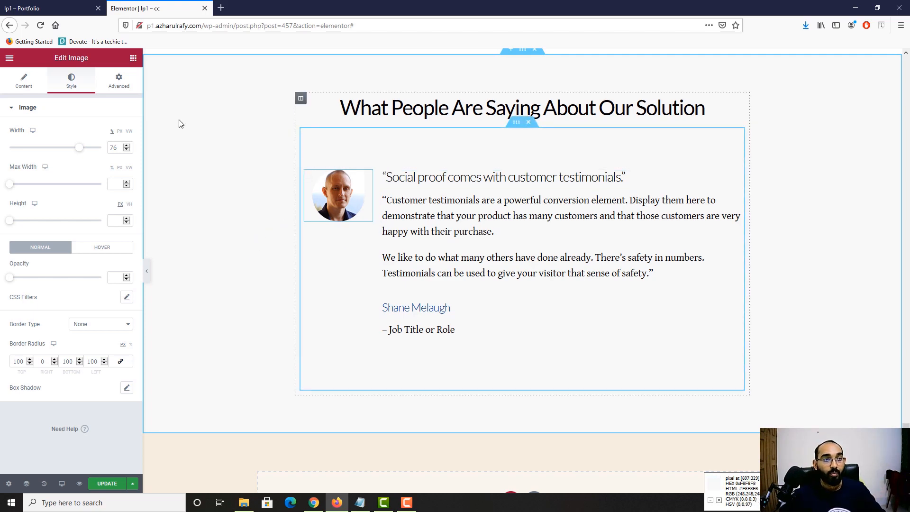
click(39, 2)
scroll(209, 159, up, 2)
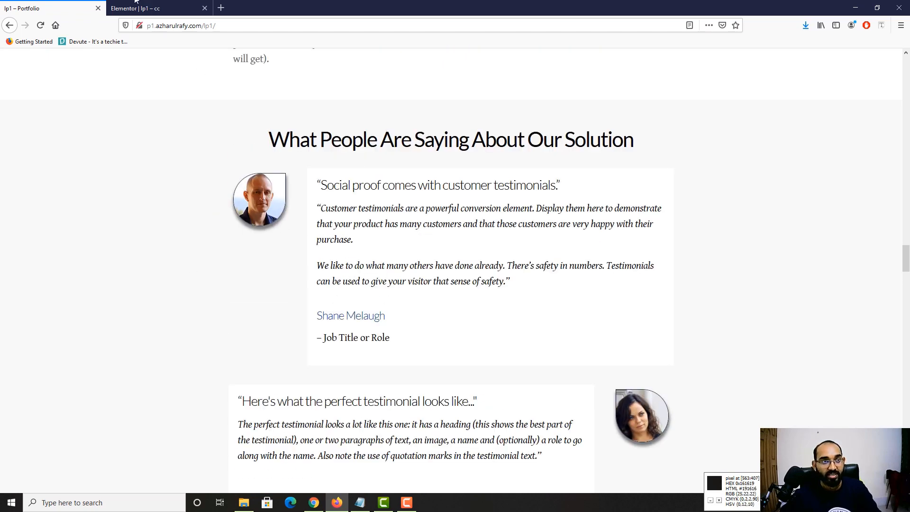
click(135, 3)
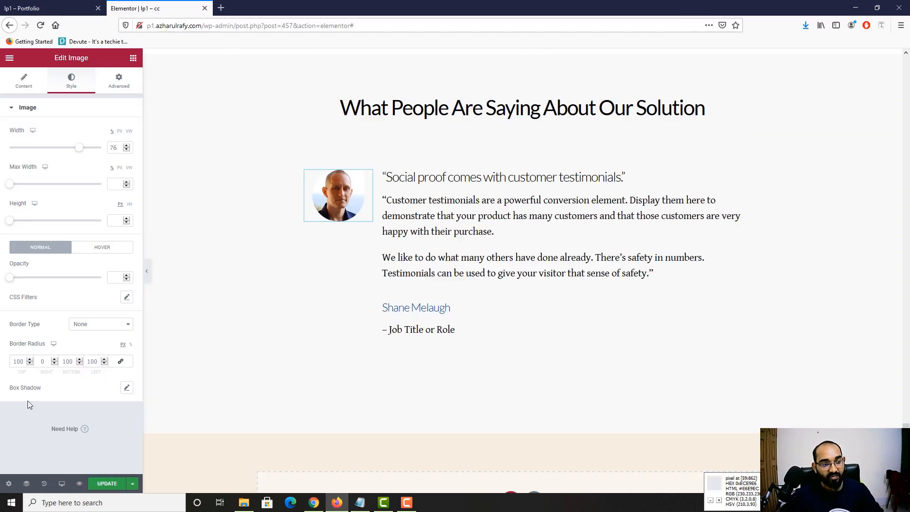
Step: Add a box shadow to the testimonial photo with a horizontal offset of 0 and a vertical offset of 5
click(127, 388)
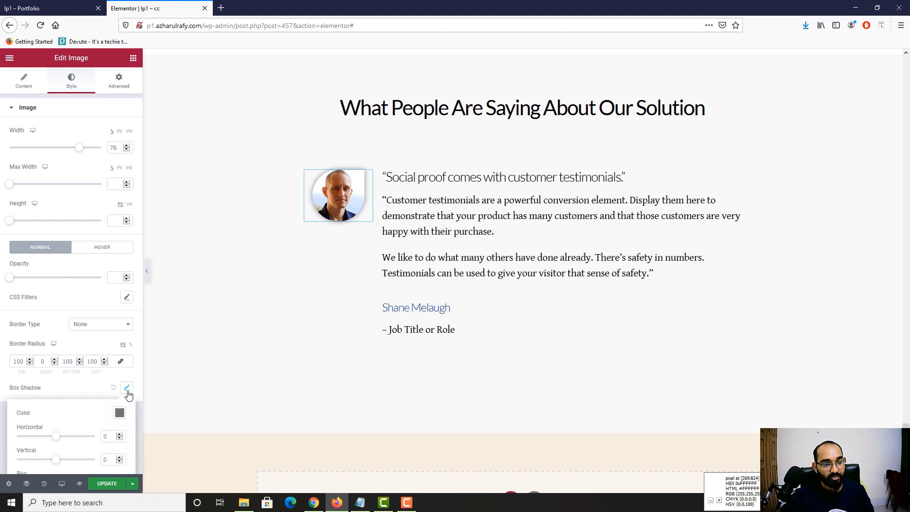
scroll(5, 351, down, 1)
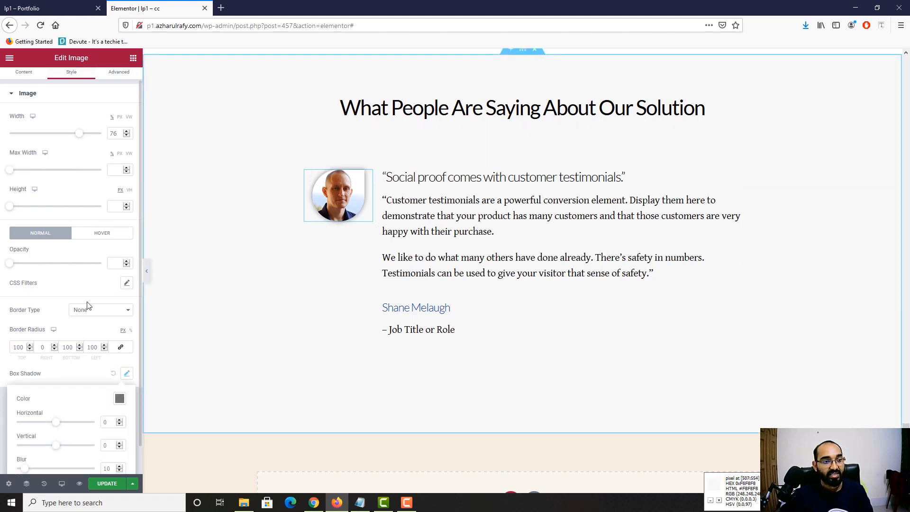
scroll(43, 380, down, 1)
scroll(90, 401, down, 1)
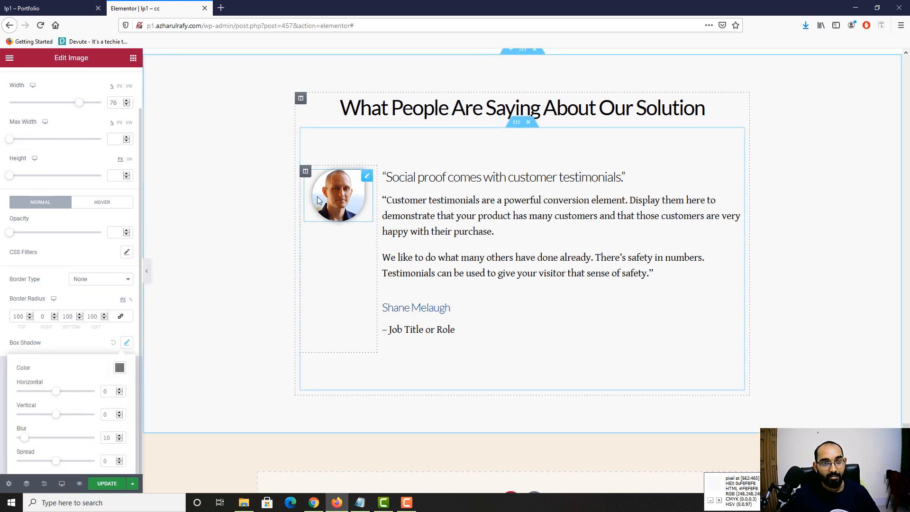
key(ctrl+Tab)
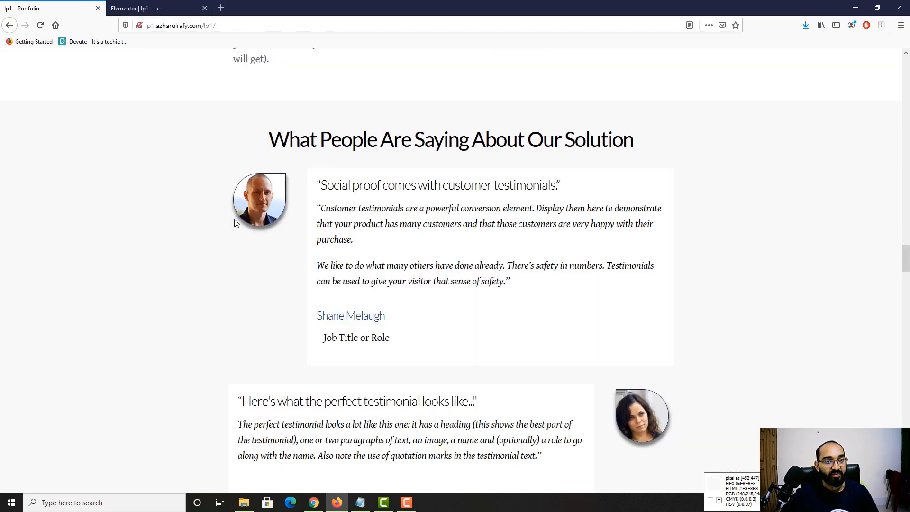
key(ctrl+Tab)
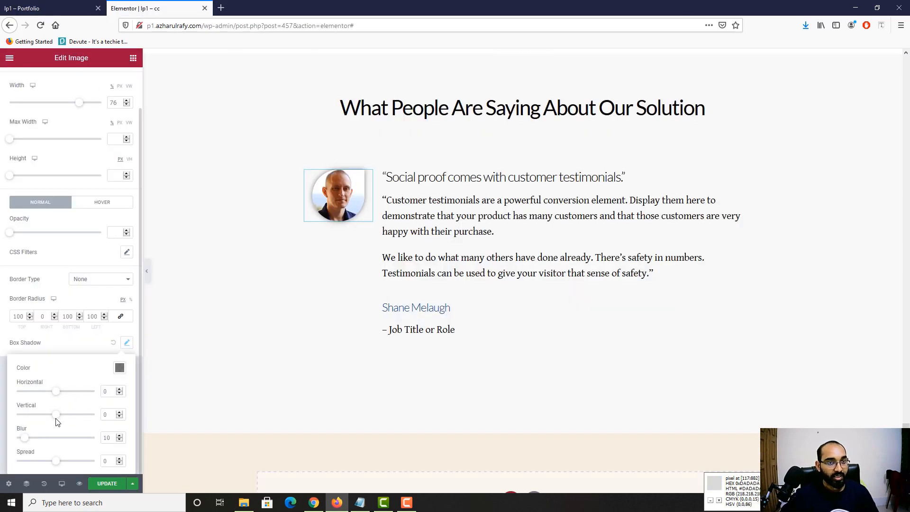
drag(56, 416, 59, 396)
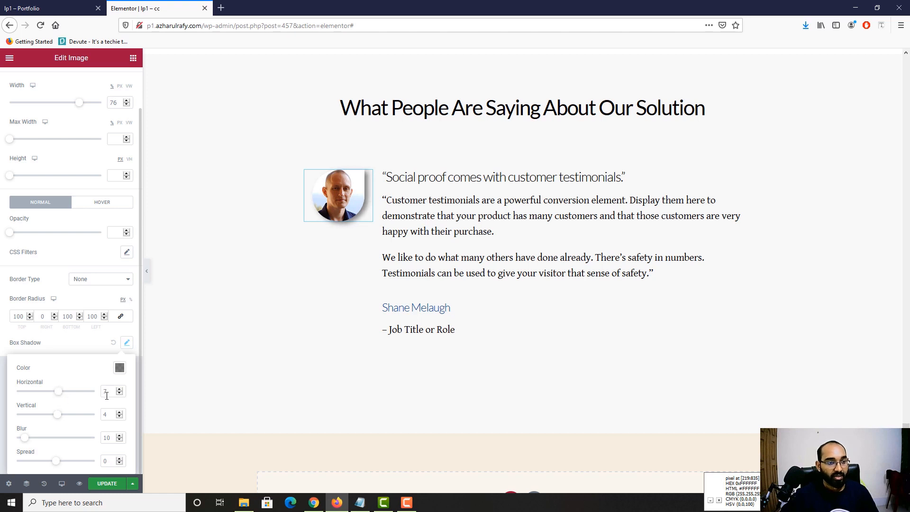
text(0)
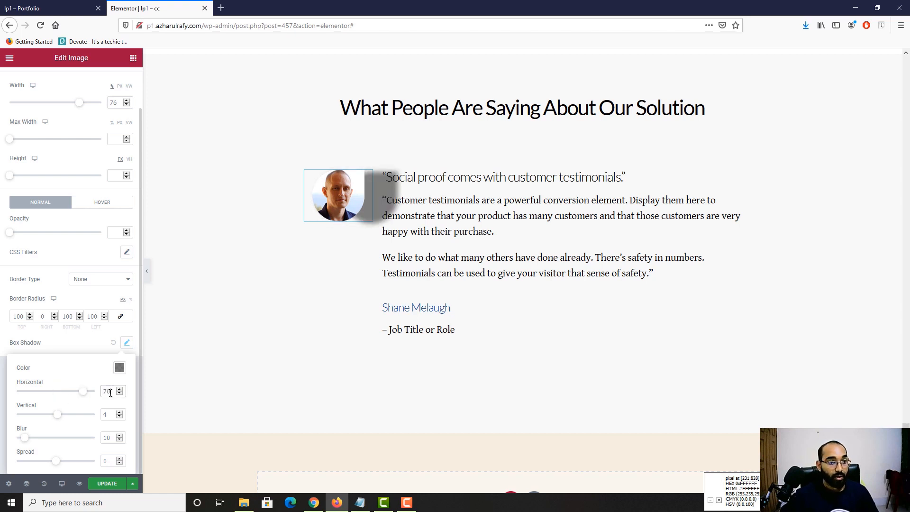
text(0)
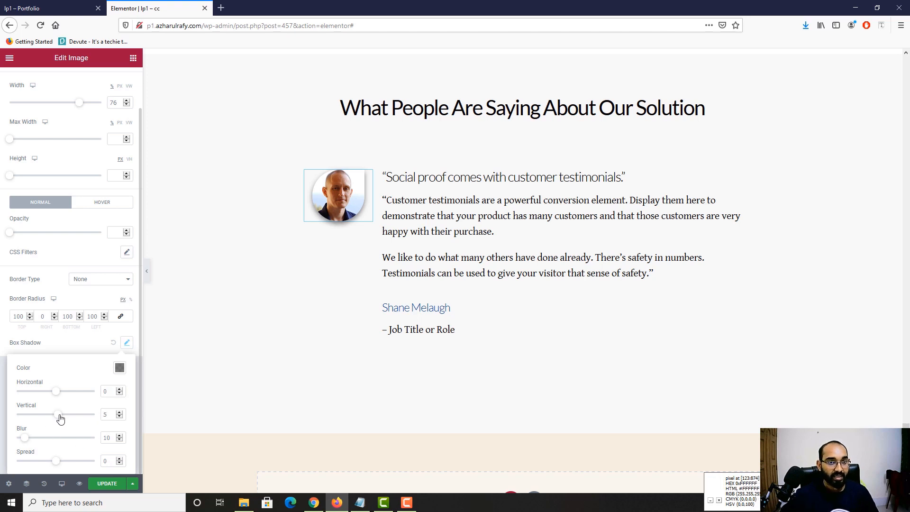
drag(60, 419, 62, 418)
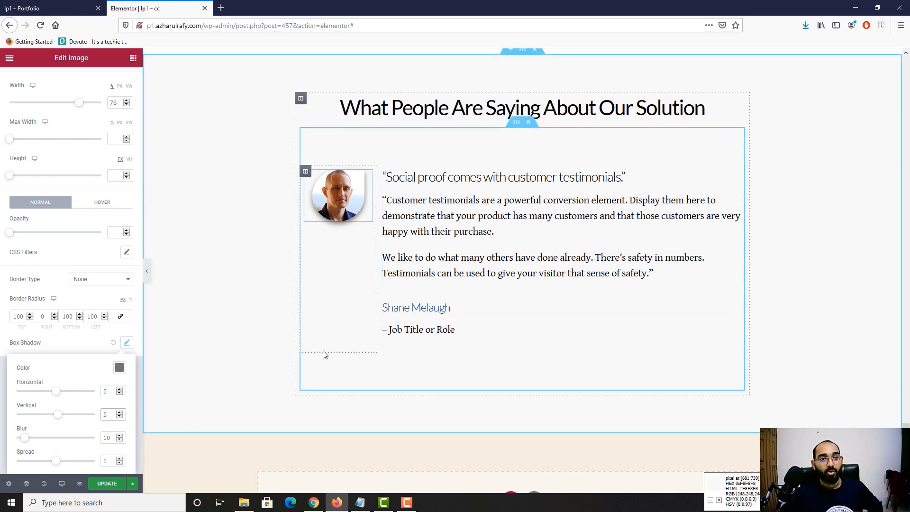
Step: Examine the layout of the remaining testimonials on the finished page and compare it with the template's testimonial
key(ctrl+Page_Up)
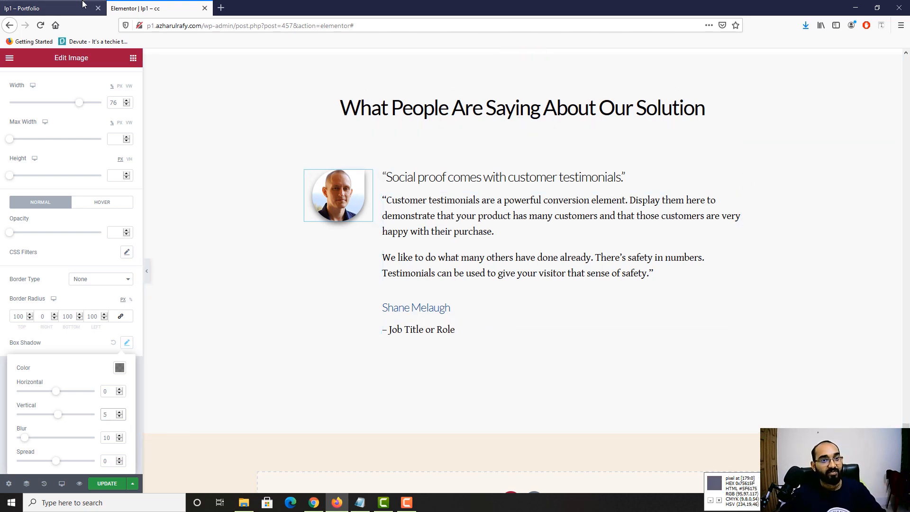
scroll(474, 275, down, 2)
key(ctrl+Page_Down)
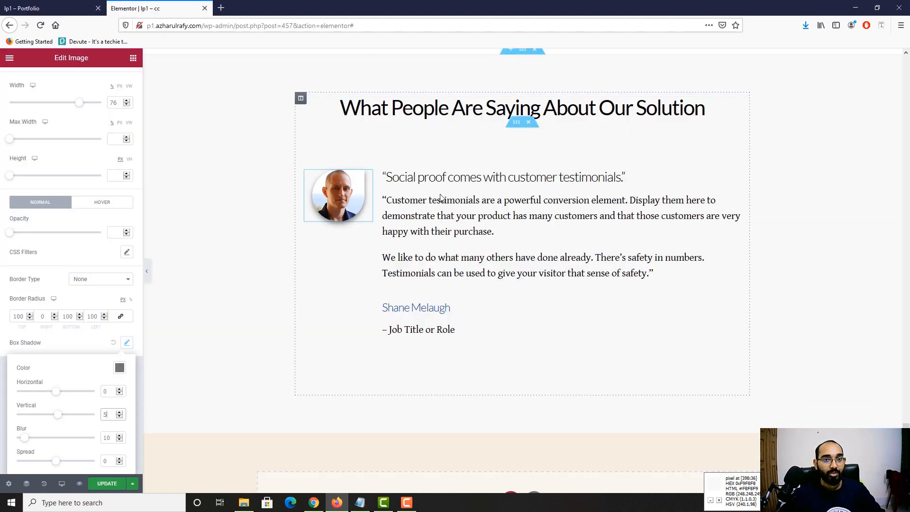
key(ctrl+Page_Up)
scroll(496, 233, down, 1)
scroll(521, 235, down, 5)
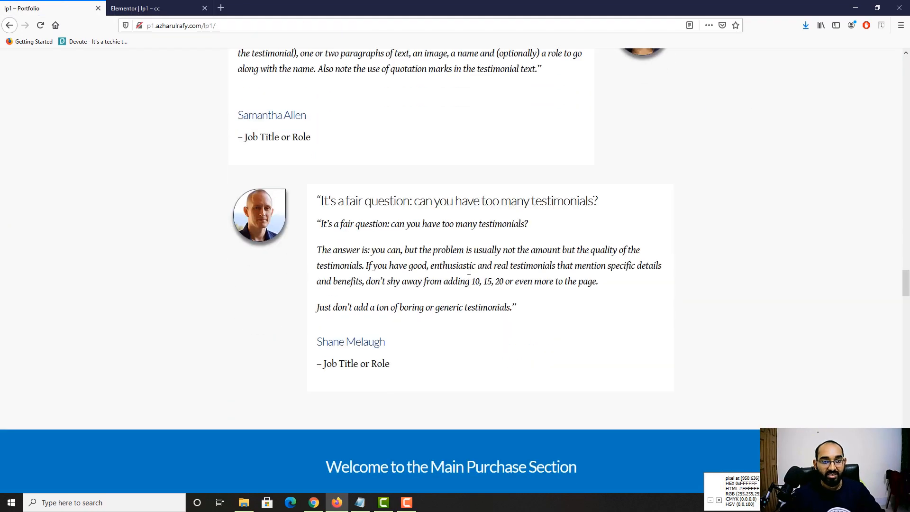
scroll(339, 255, up, 3)
key(ctrl+Page_Down)
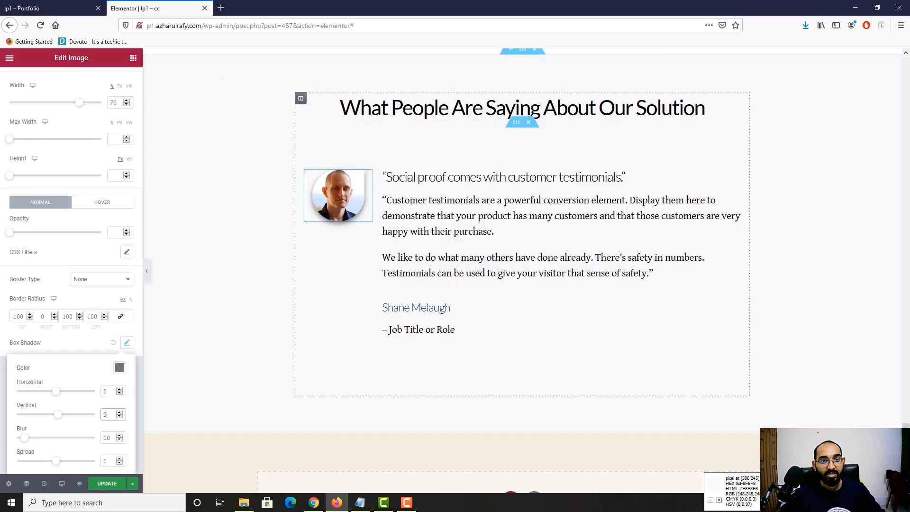
Step: Set the testimonial inner section's padding to 0 and its top and bottom margins to 25 px
scroll(503, 230, up, 2)
right_click(517, 222)
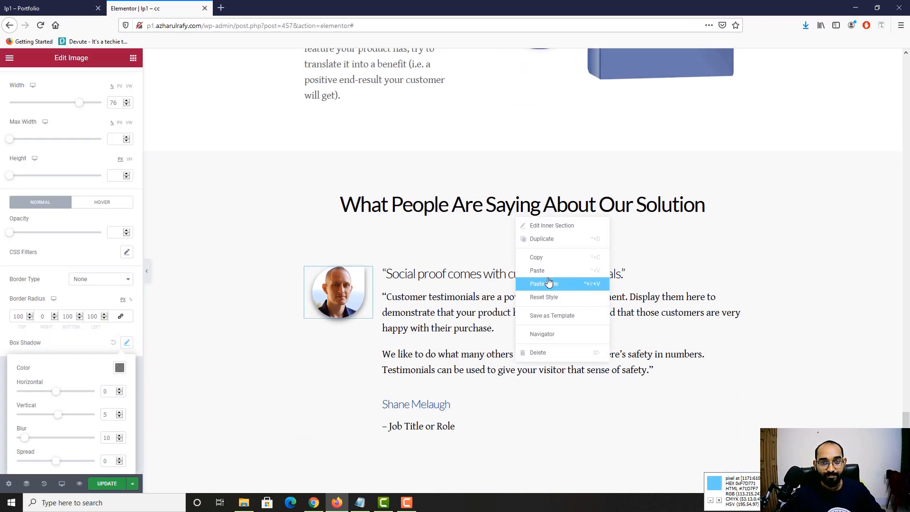
click(248, 254)
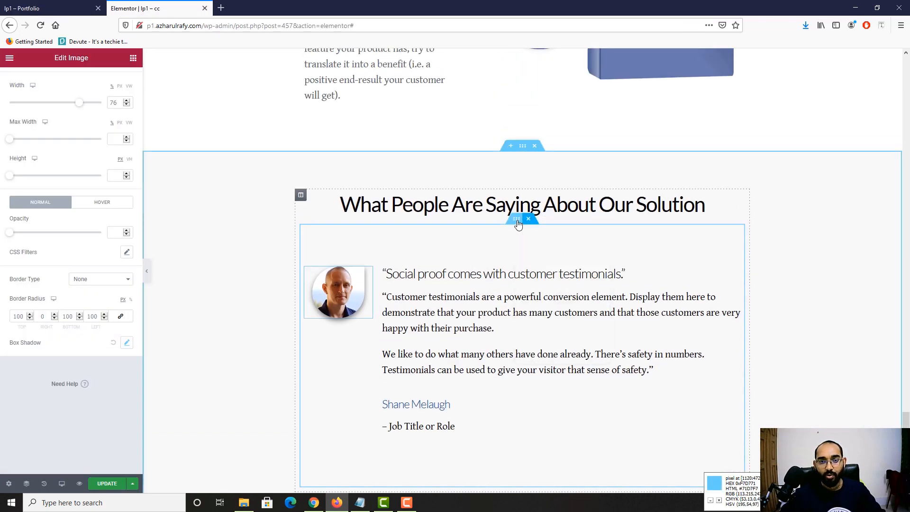
click(516, 219)
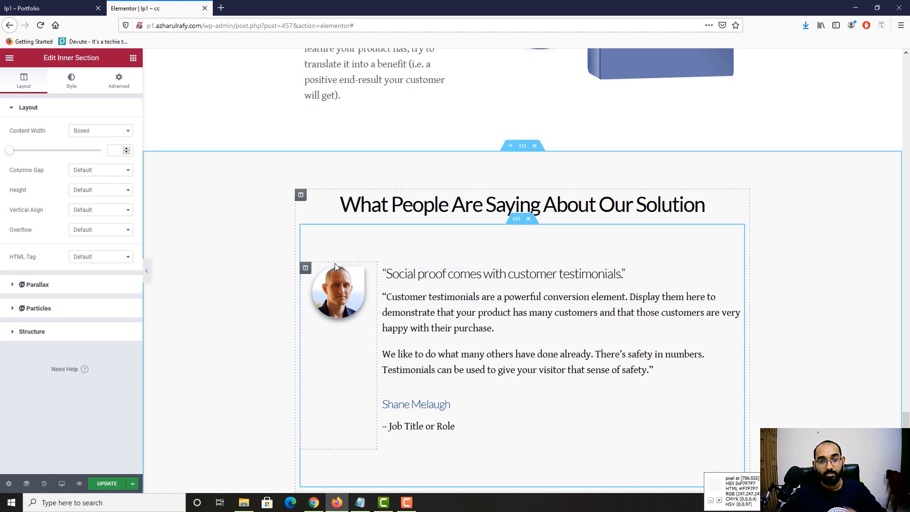
click(119, 85)
click(121, 148)
click(120, 192)
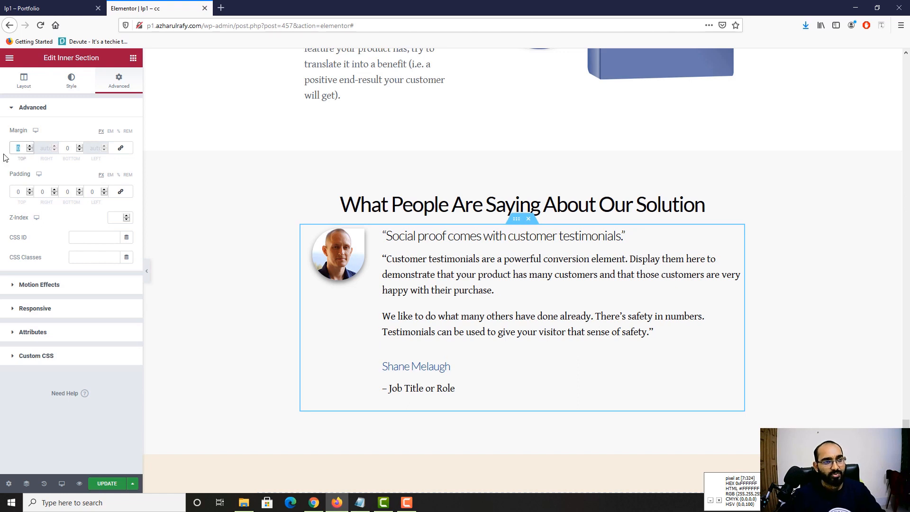
text(25)
click(121, 148)
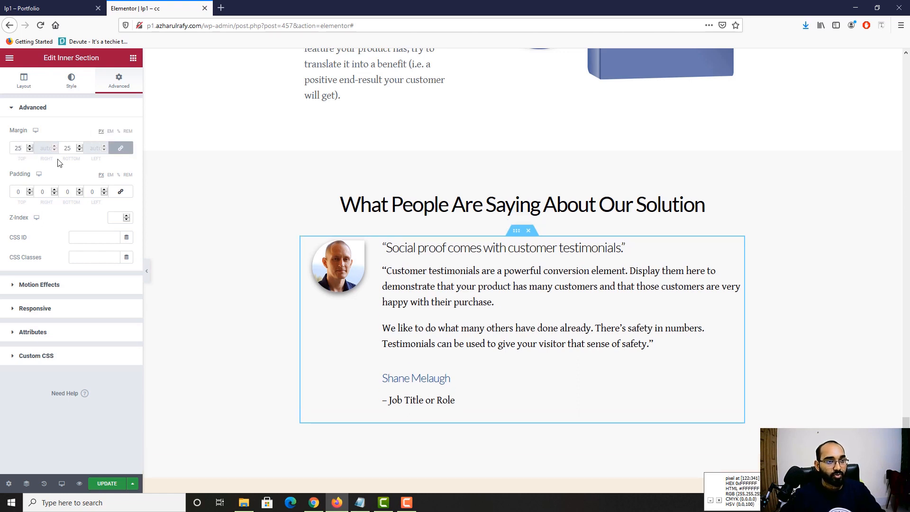
Step: Copy the testimonial inner section and paste it below the first testimonial in the same column
right_click(517, 232)
click(539, 276)
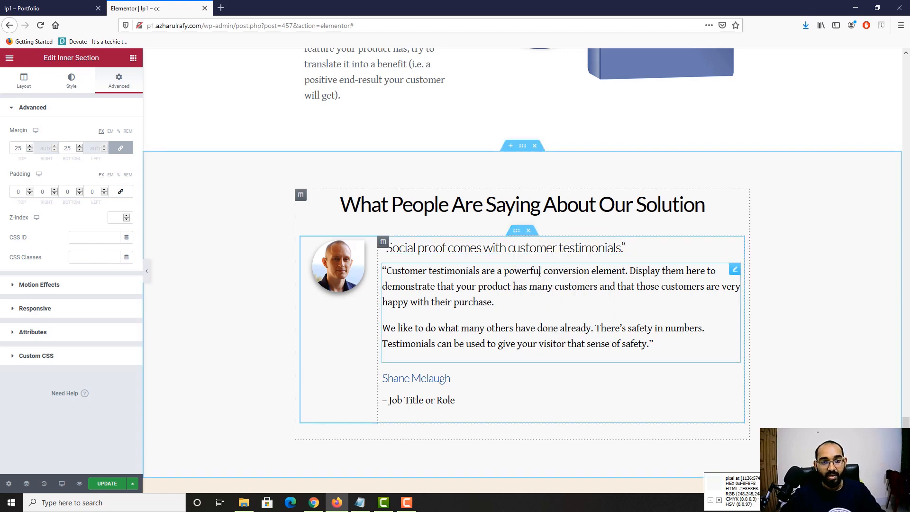
scroll(491, 302, down, 3)
right_click(497, 306)
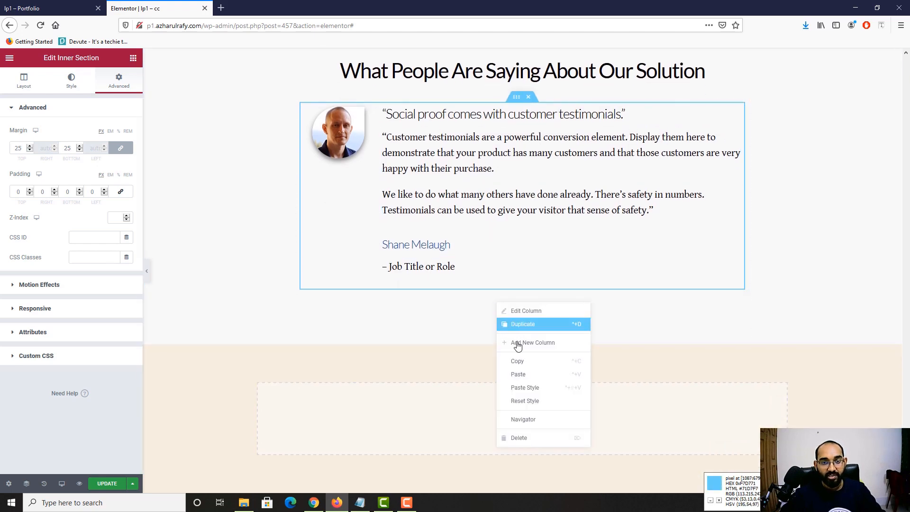
click(522, 372)
scroll(546, 299, down, 4)
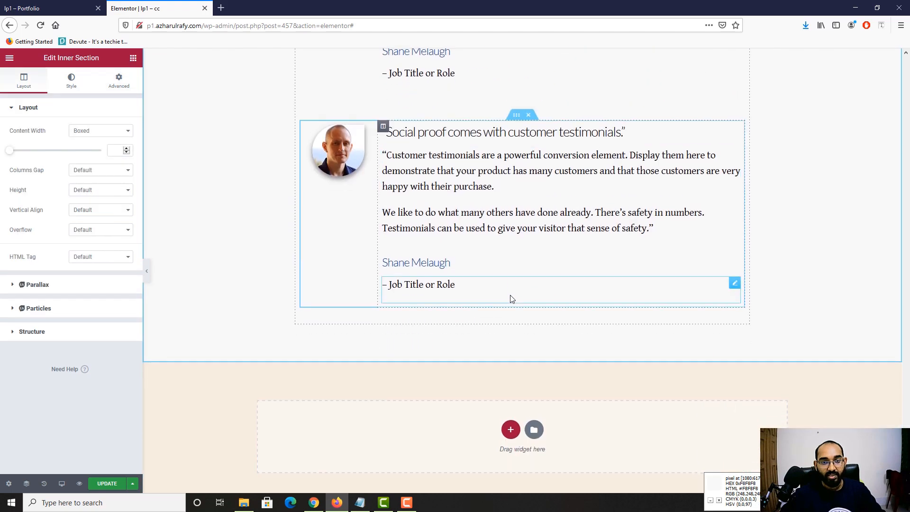
Step: Paste another copy of the testimonial inner section below the second testimonial in the same column
right_click(508, 317)
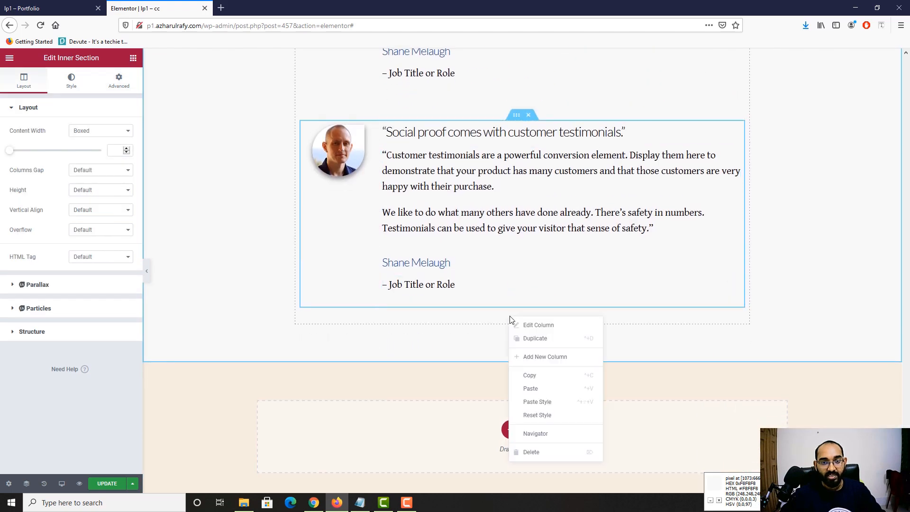
click(535, 386)
scroll(427, 332, up, 5)
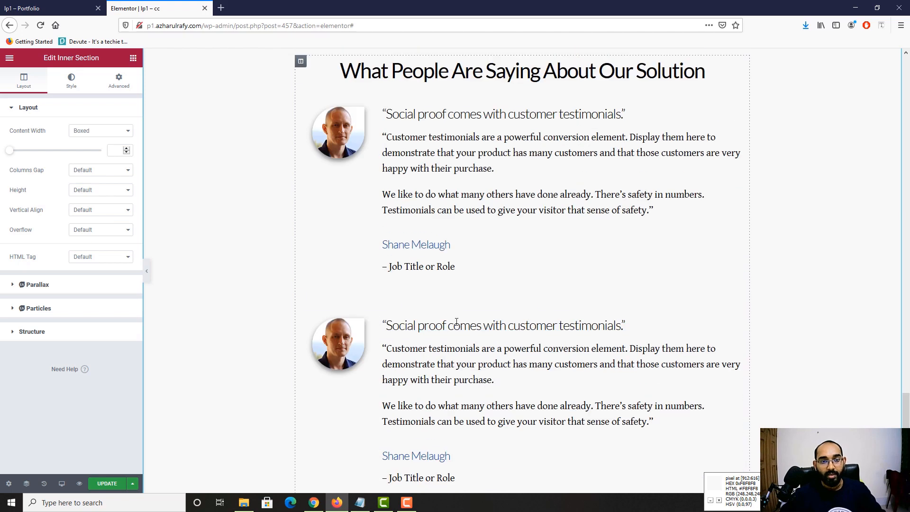
scroll(460, 232, down, 3)
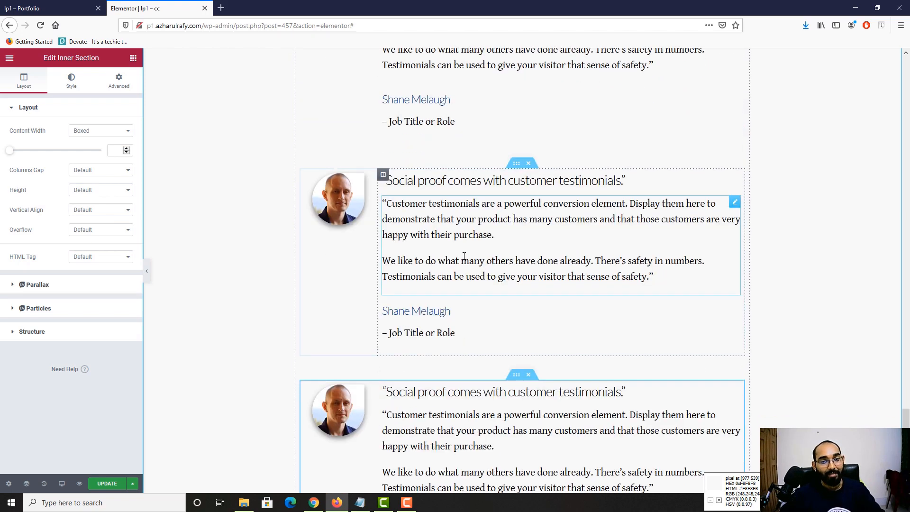
Step: Delete the two pasted testimonial inner sections, keeping only the first testimonial
click(529, 163)
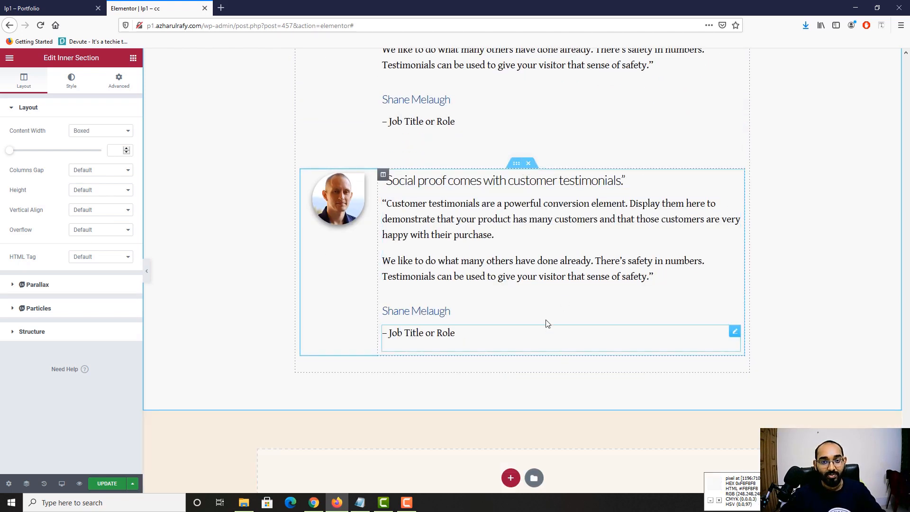
click(529, 164)
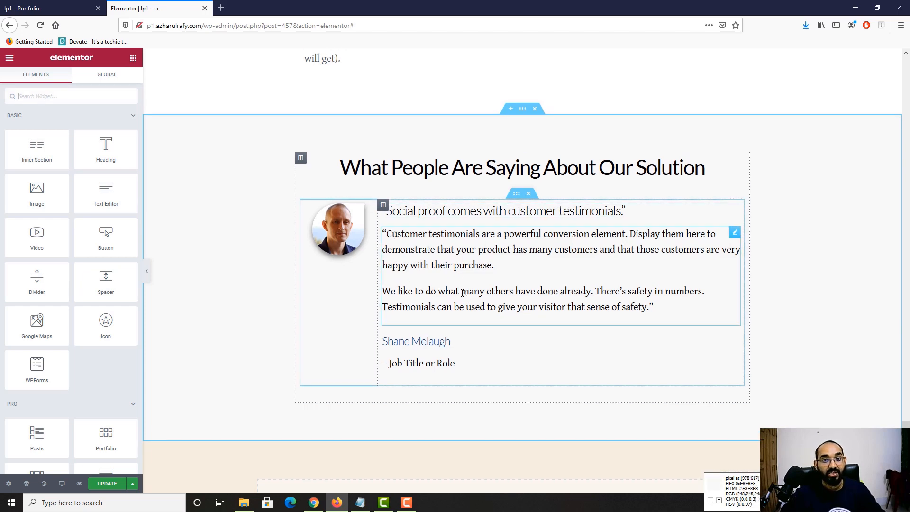
Step: Check the first testimonial on the finished page and give the template's testimonial text column a classic background color of #FFFFFF
click(37, 5)
scroll(420, 273, up, 4)
scroll(420, 273, up, 2)
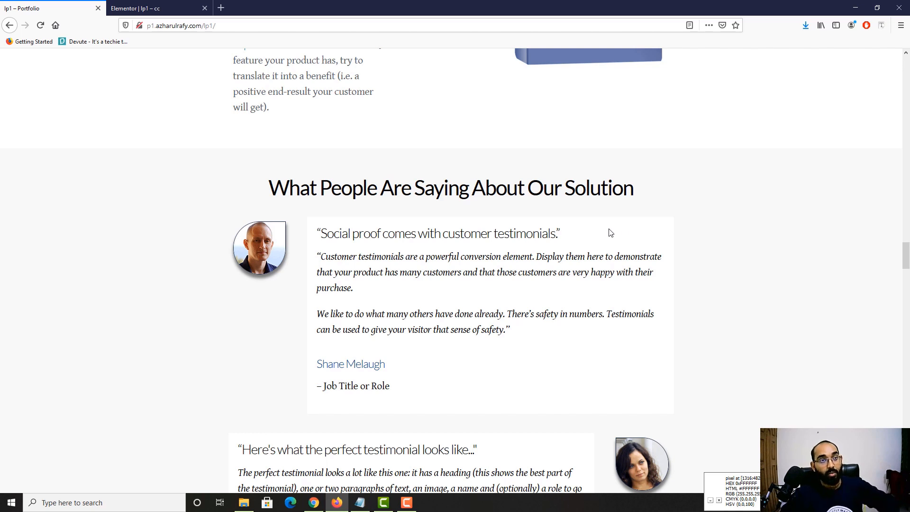
click(142, 8)
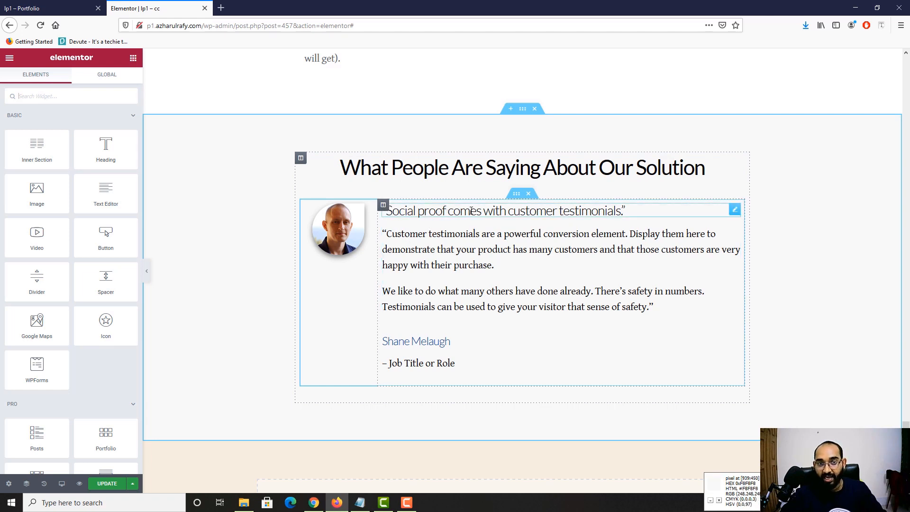
click(383, 204)
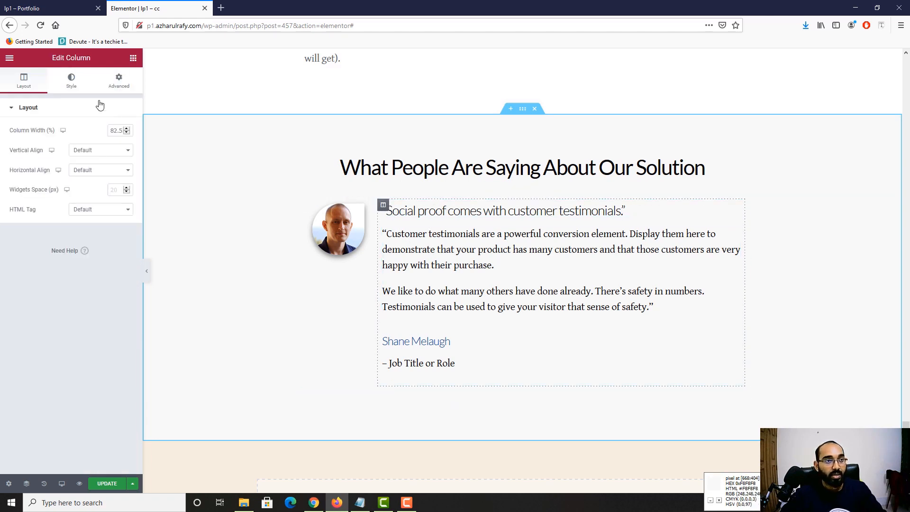
click(71, 81)
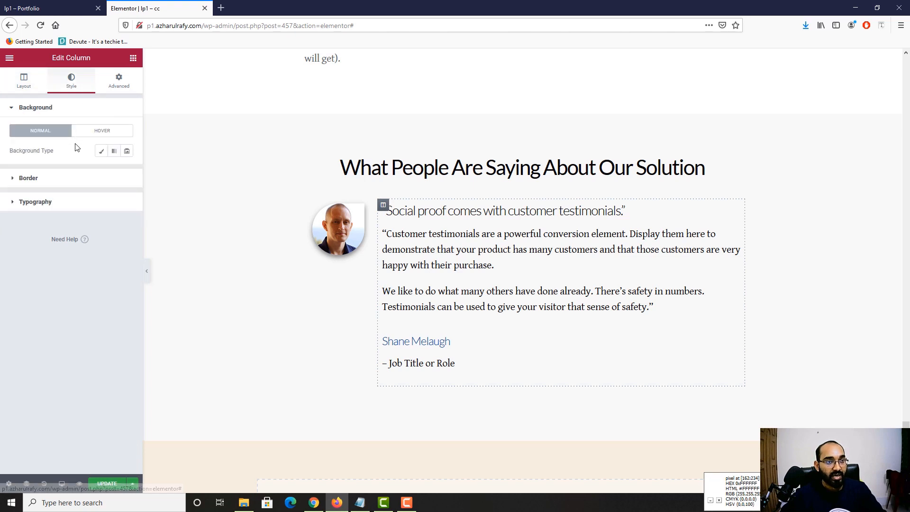
click(102, 152)
click(127, 170)
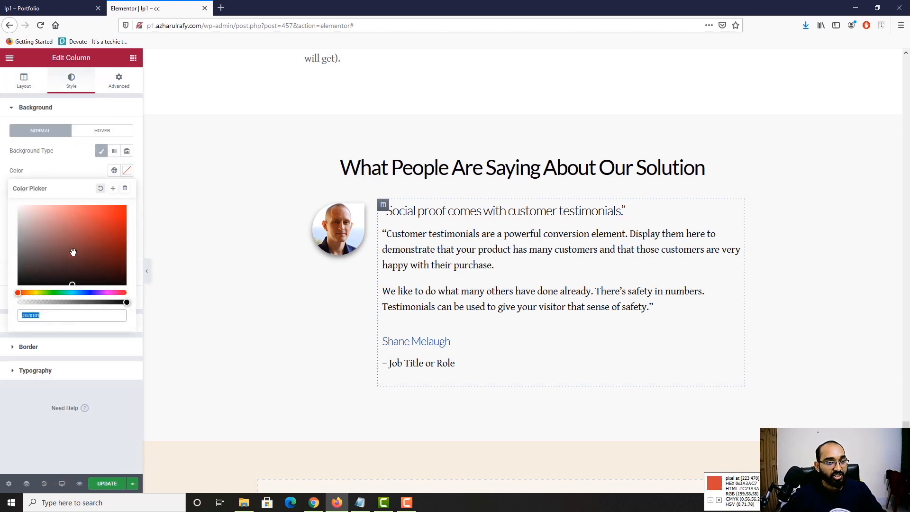
text(FFFFFF)
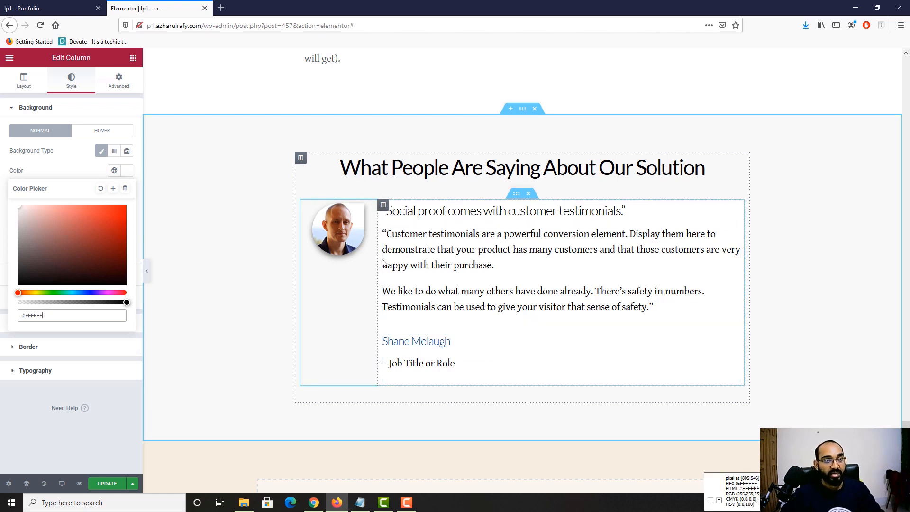
Step: Set the testimonial text column's padding to 25 px on all four sides
click(119, 80)
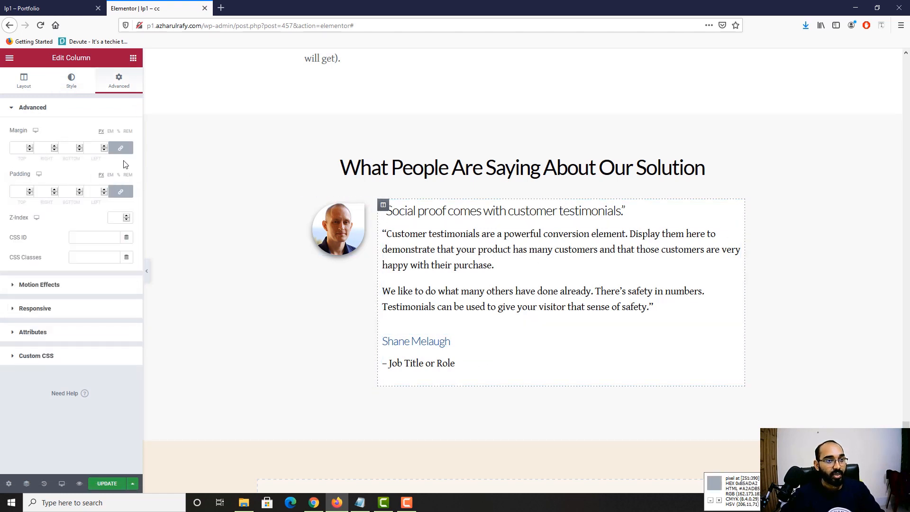
click(121, 193)
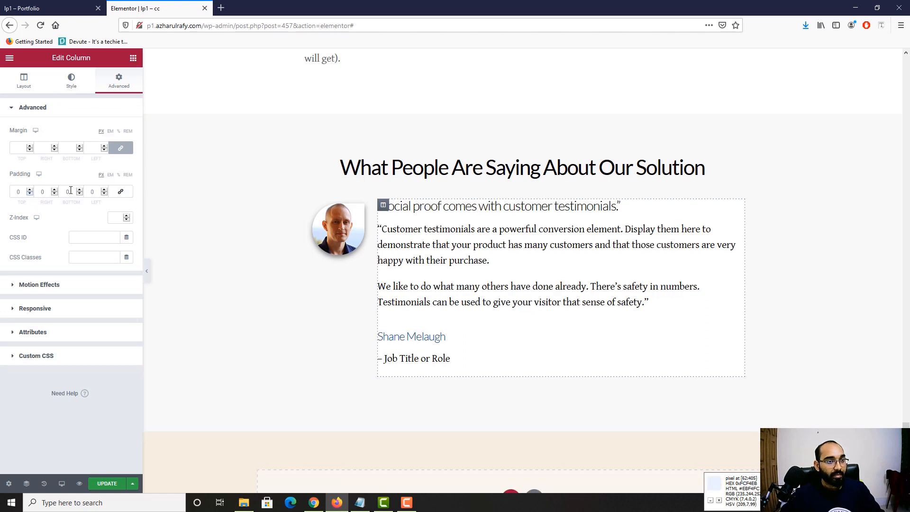
click(120, 191)
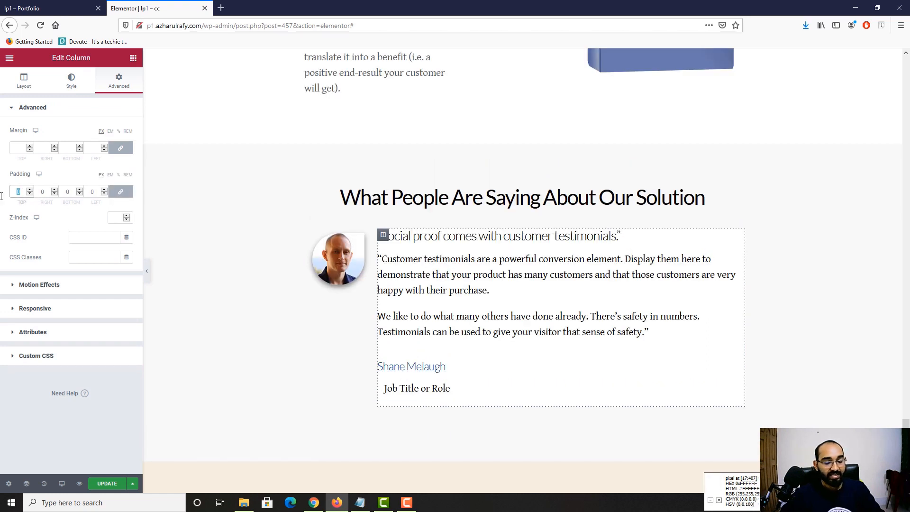
text(25)
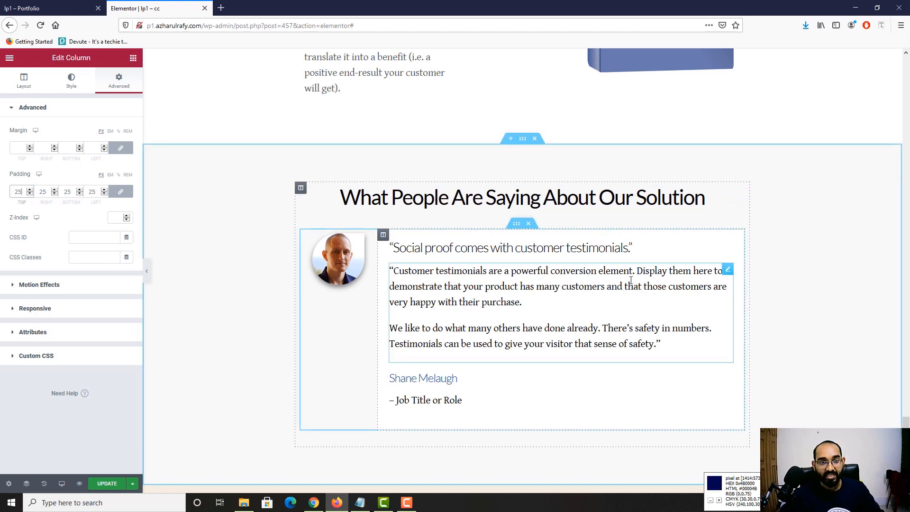
scroll(653, 272, down, 2)
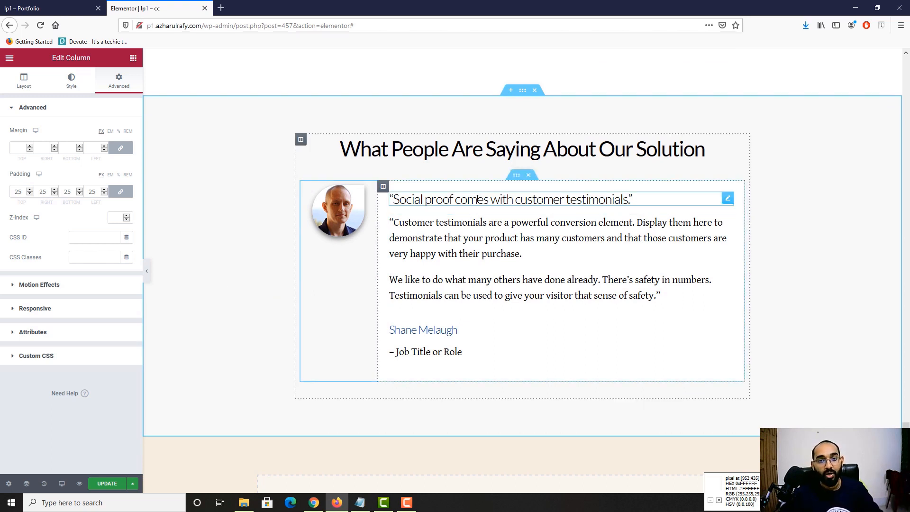
scroll(302, 184, up, 1)
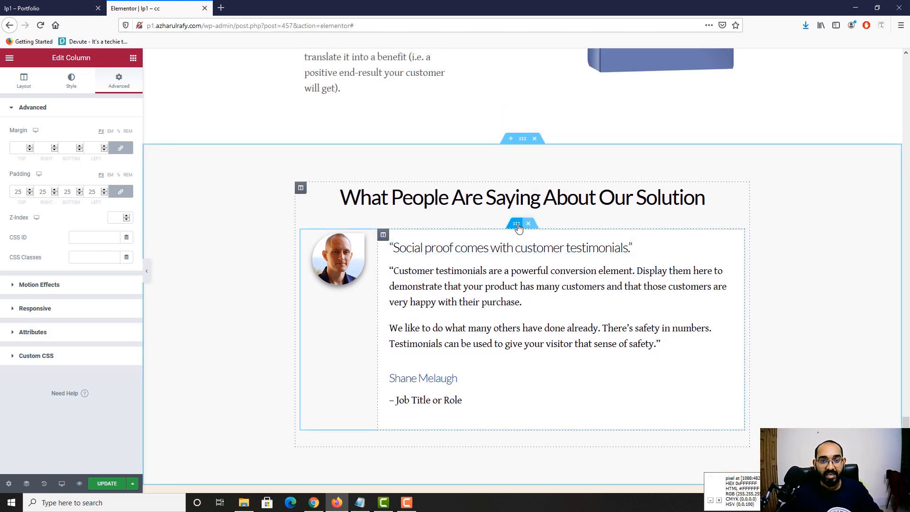
Step: Copy the restyled testimonial inner section and paste it twice below the first testimonial in the same column
click(517, 224)
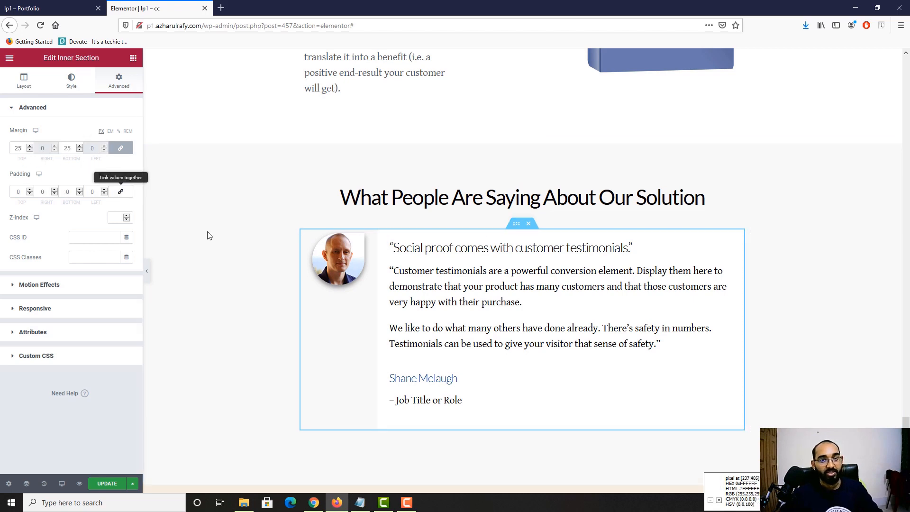
right_click(518, 224)
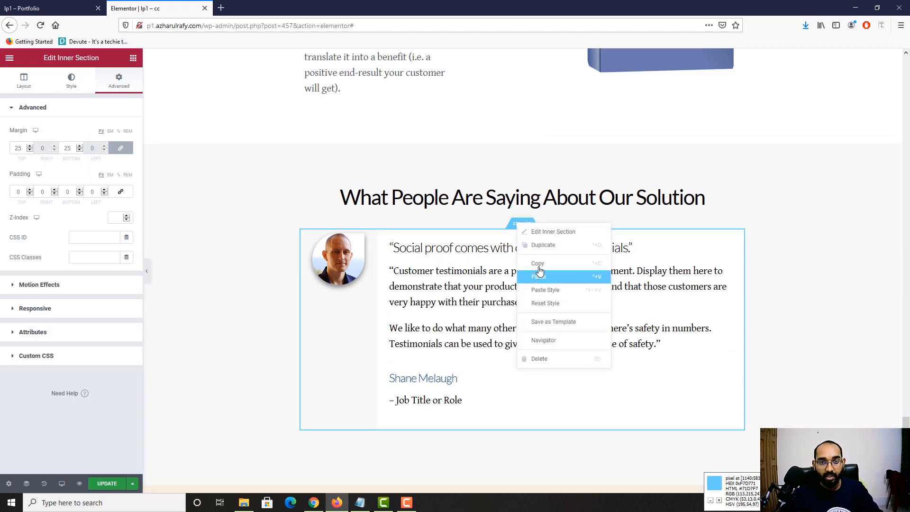
click(539, 265)
scroll(536, 269, down, 3)
right_click(455, 308)
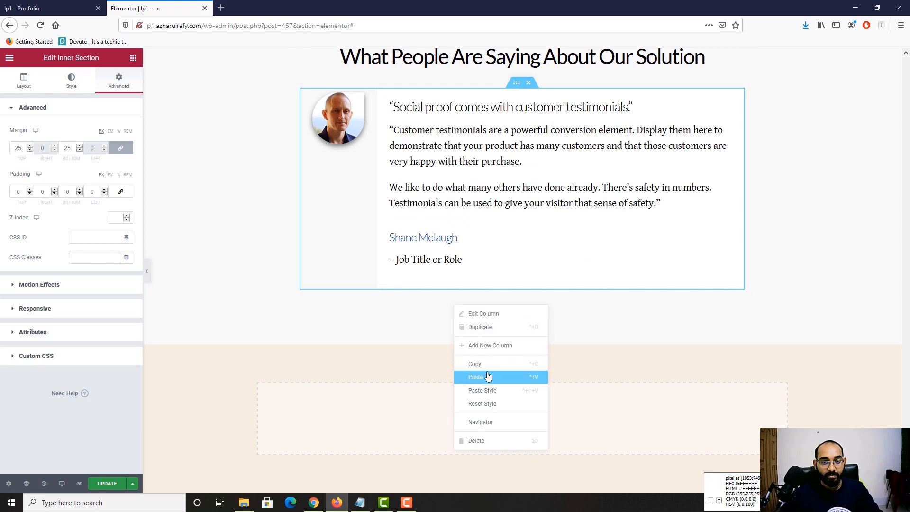
click(487, 378)
scroll(569, 292, down, 2)
scroll(545, 309, down, 2)
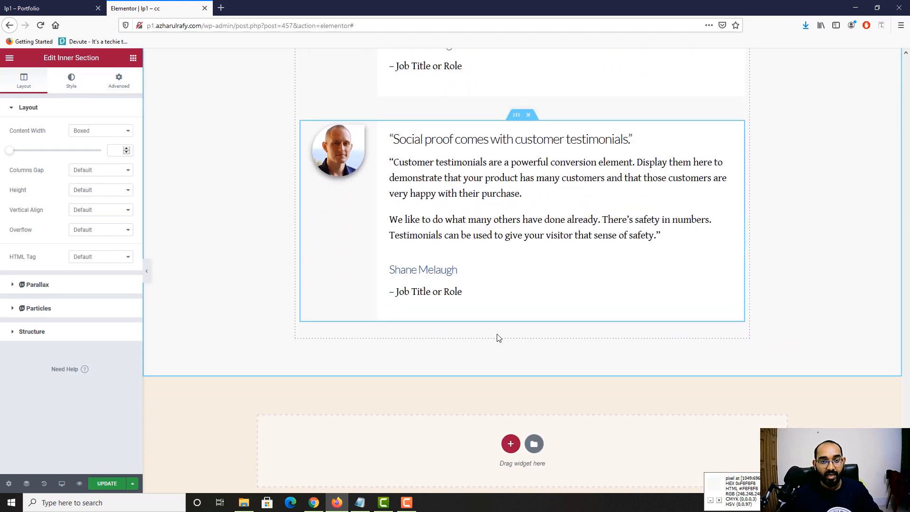
right_click(498, 338)
click(525, 409)
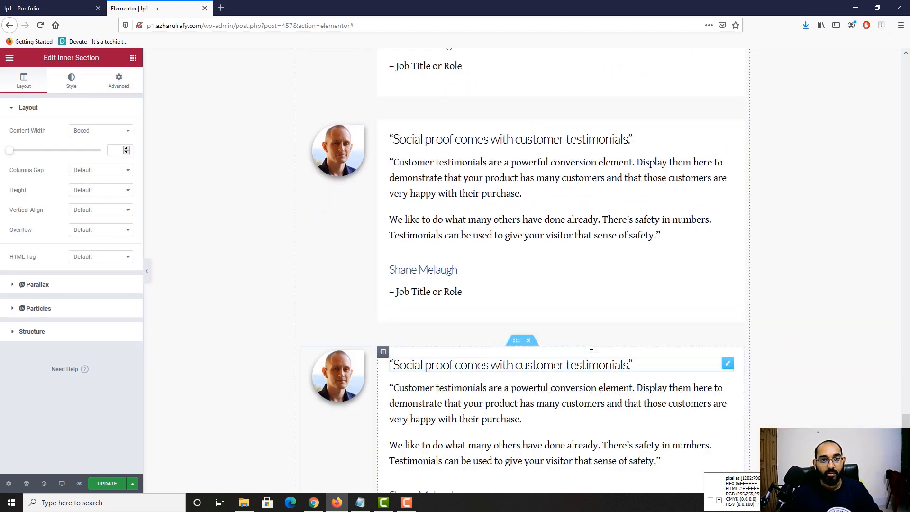
scroll(722, 237, down, 3)
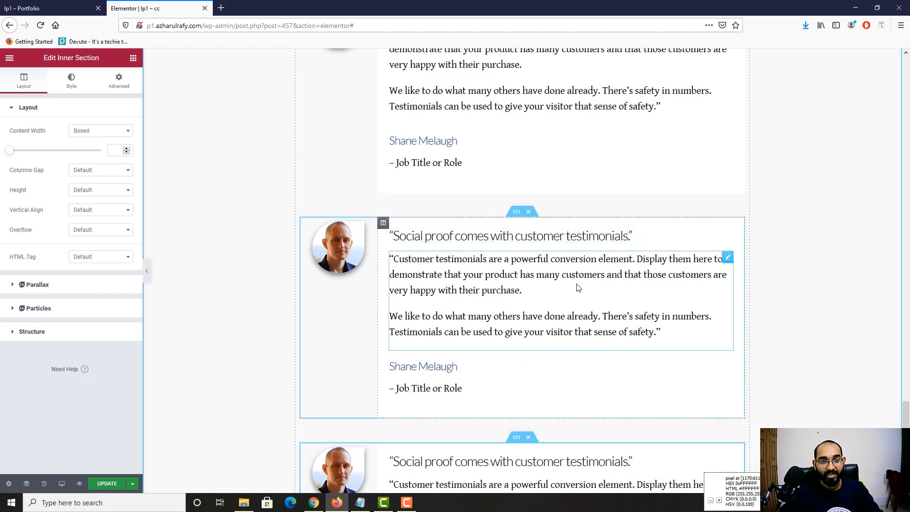
Step: Check the second testimonial on the finished page and move the photo column of the template's second testimonial to the right of its text
key(ctrl+Tab)
scroll(606, 280, down, 4)
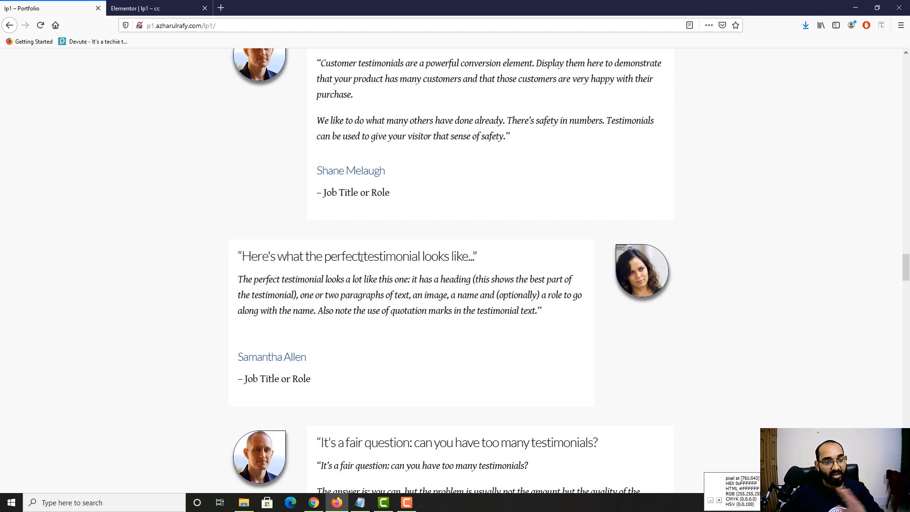
key(ctrl+Tab)
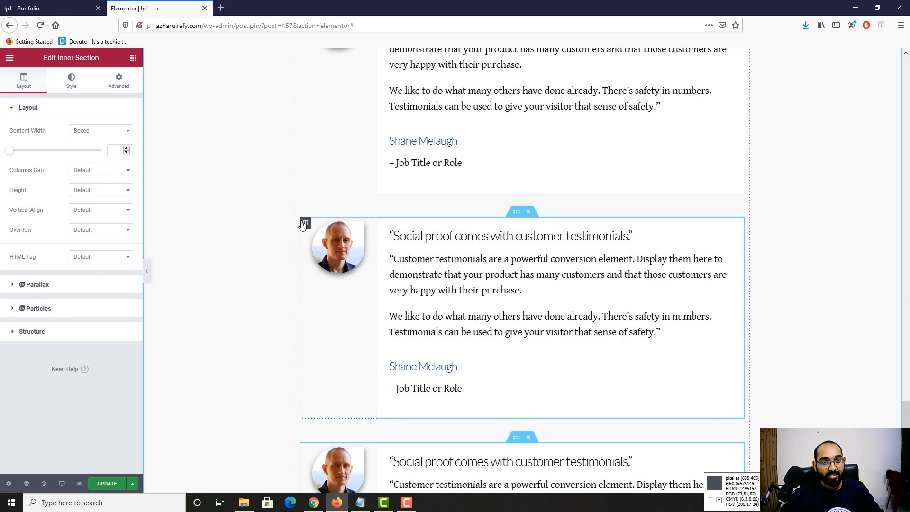
drag(303, 224, 697, 227)
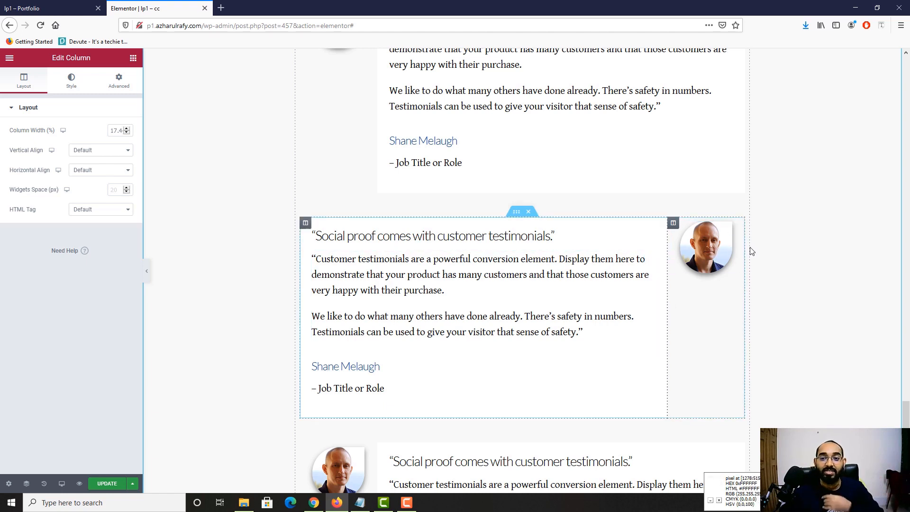
Step: Replace the second testimonial's photo with Girl_copy-2.0_global_e-1-1.jpg from the media library
click(9, 5)
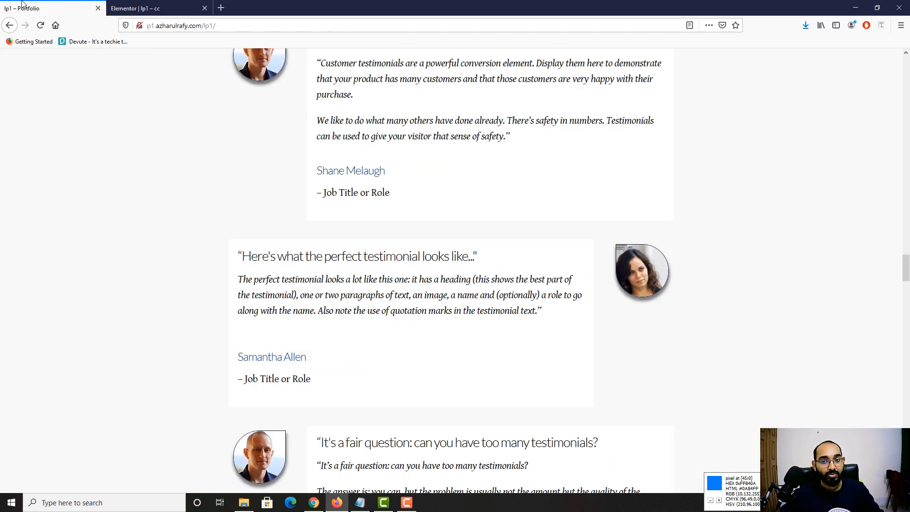
click(135, 8)
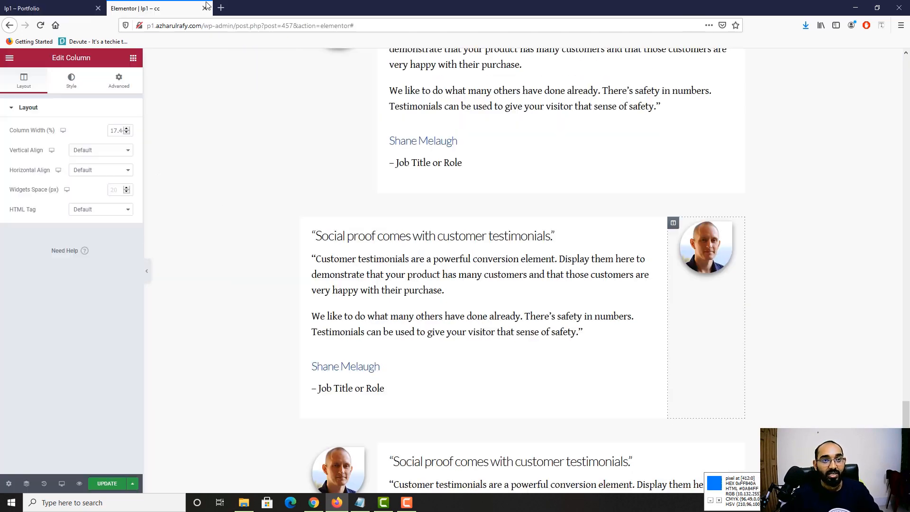
click(701, 255)
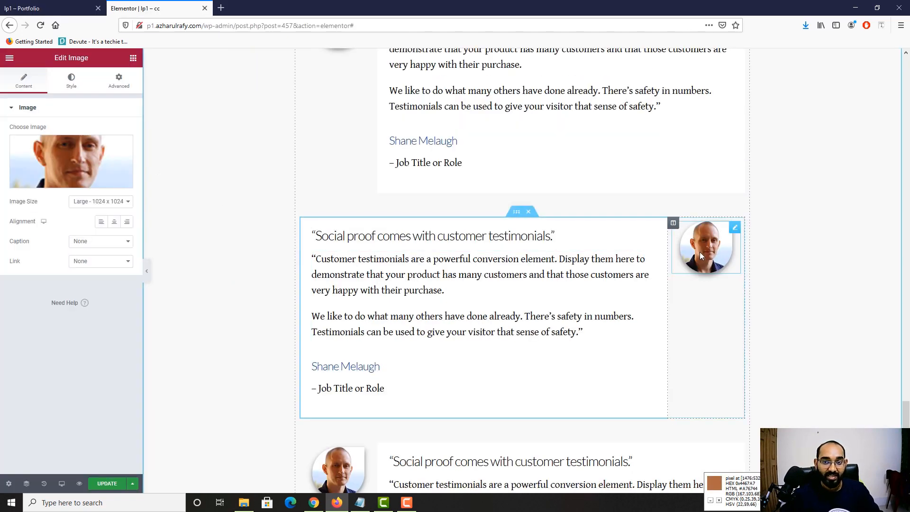
click(53, 186)
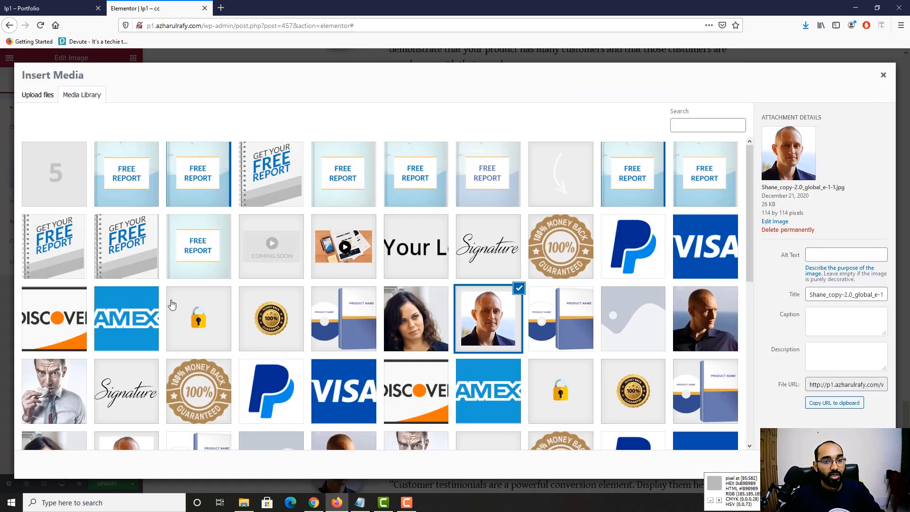
click(429, 329)
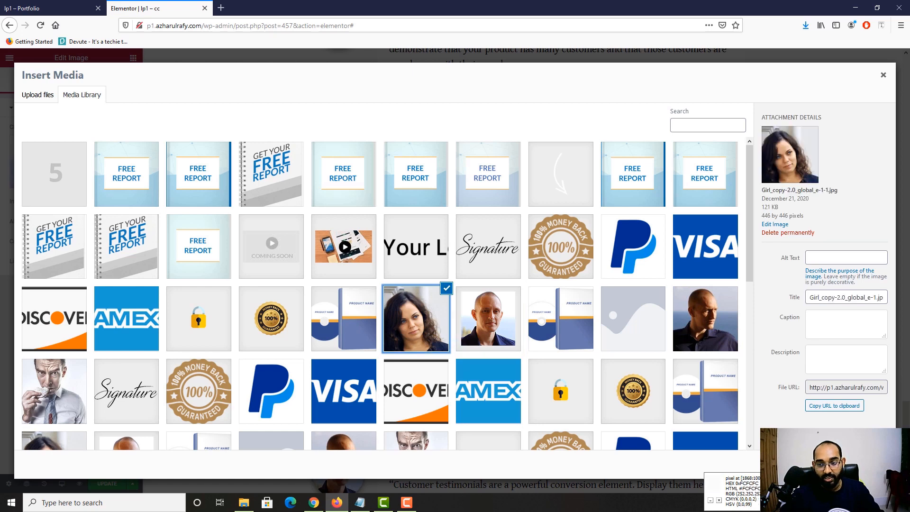
click(871, 465)
Step: Set the second testimonial photo's border radius to 0 top and 100 right, bottom and left, following the finished page
click(43, 5)
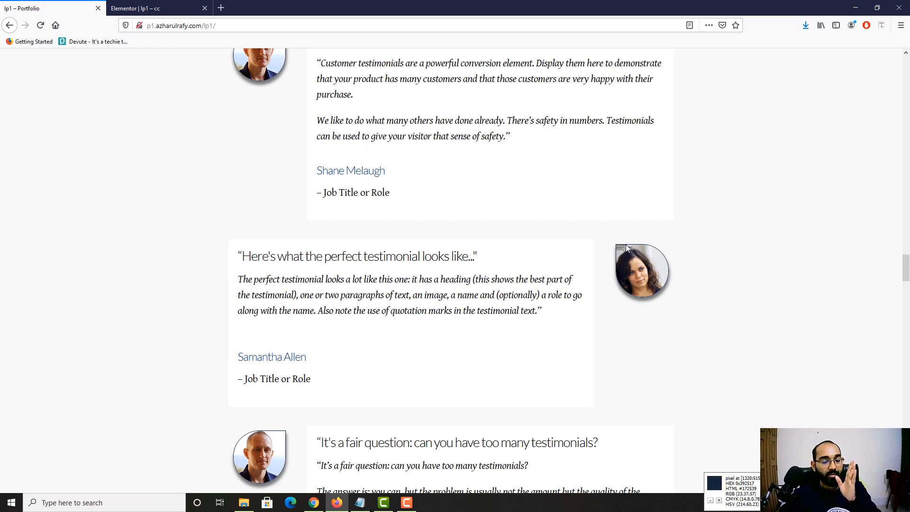
click(121, 6)
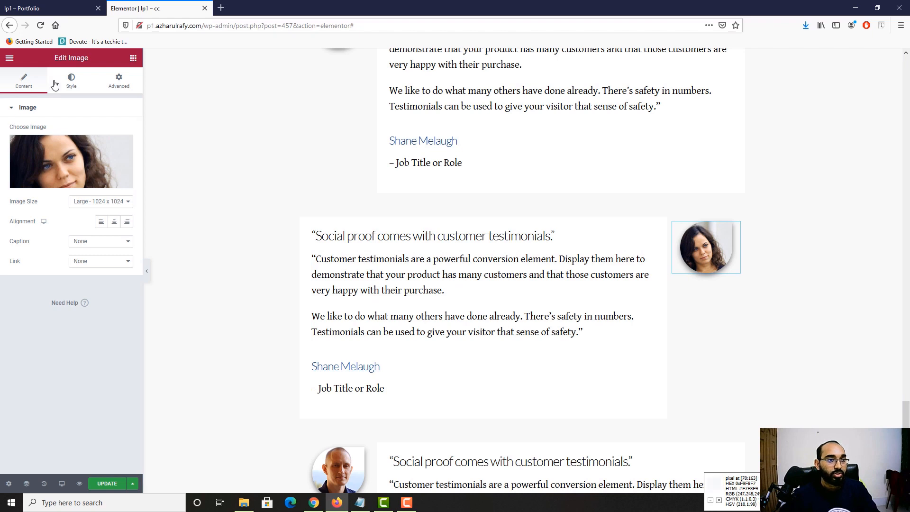
click(71, 80)
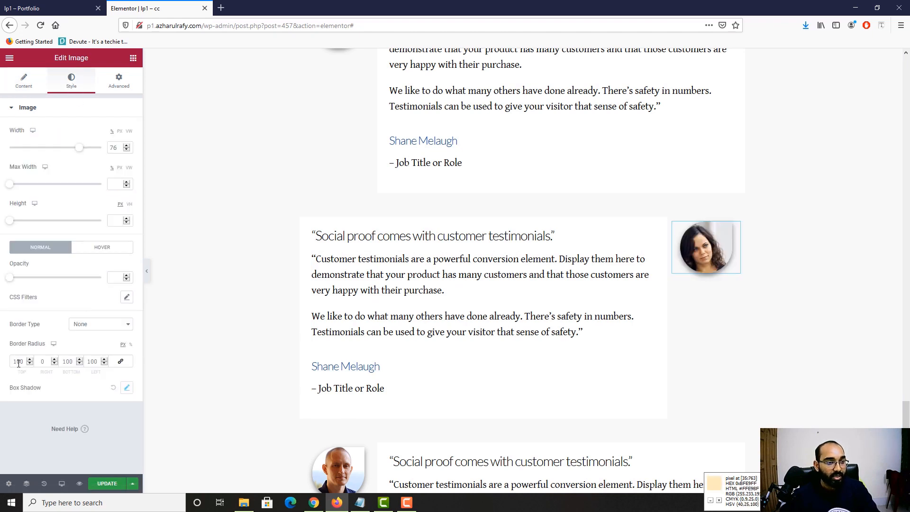
double_click(18, 361)
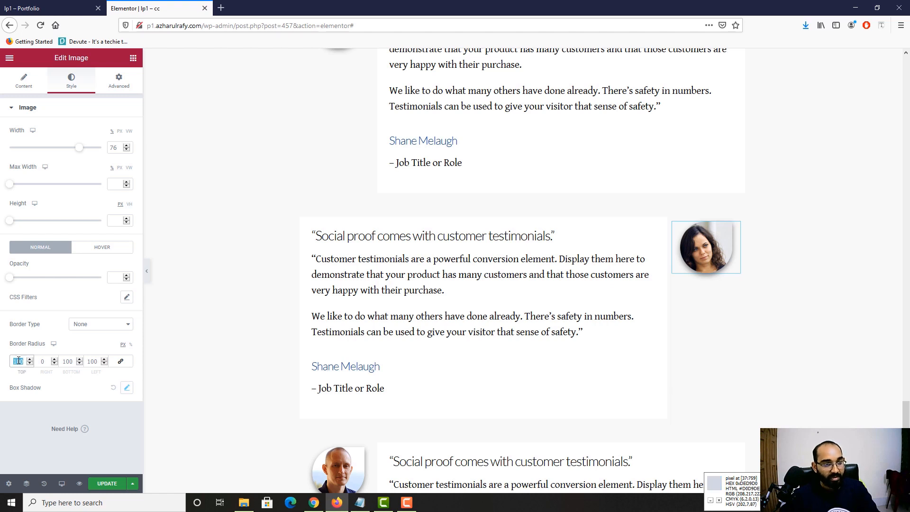
text(0)
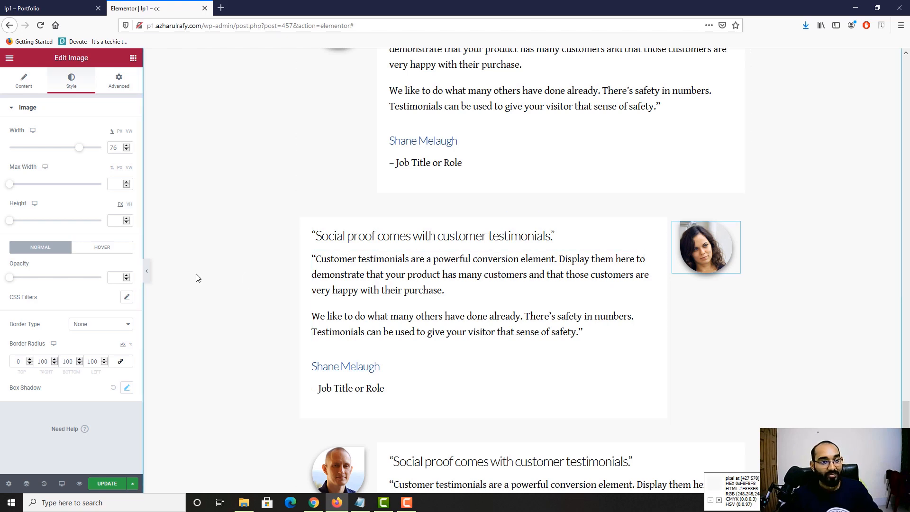
Step: Review the rebuilt testimonials with the editing panel hidden and examine the Main Purchase Section that follows them on the finished page
click(149, 272)
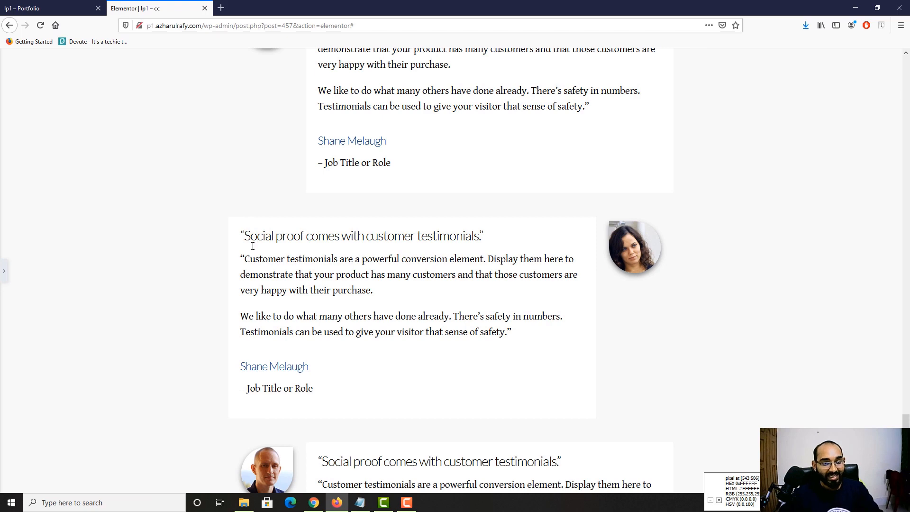
scroll(253, 246, down, 2)
scroll(270, 245, down, 2)
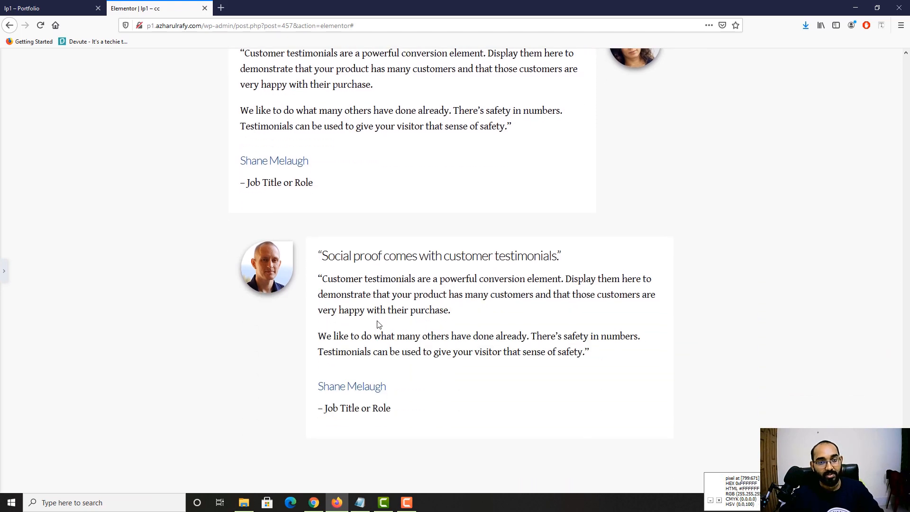
scroll(379, 315, up, 4)
scroll(382, 310, up, 3)
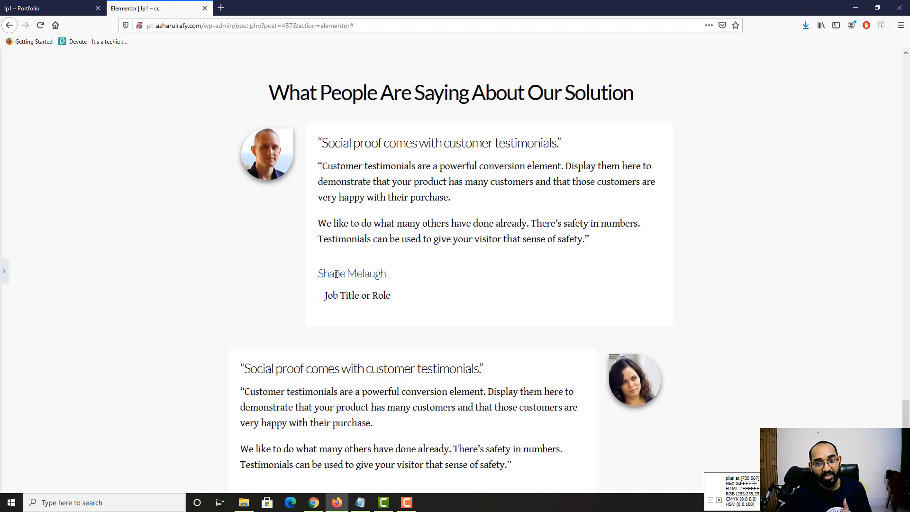
scroll(462, 346, down, 7)
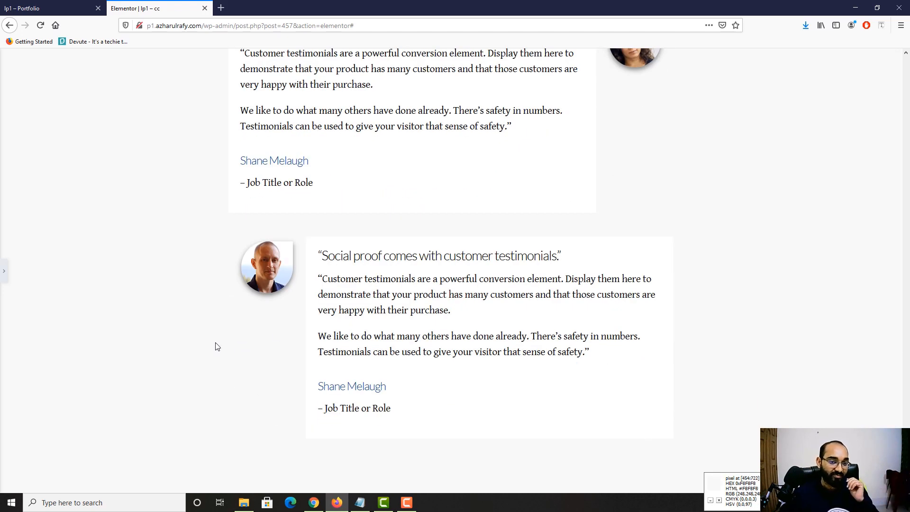
click(52, 8)
scroll(278, 242, down, 15)
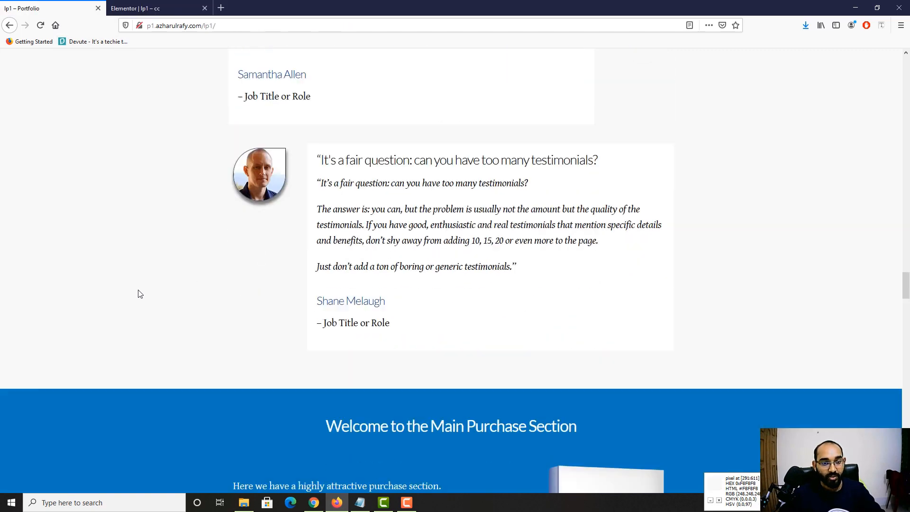
scroll(375, 237, down, 2)
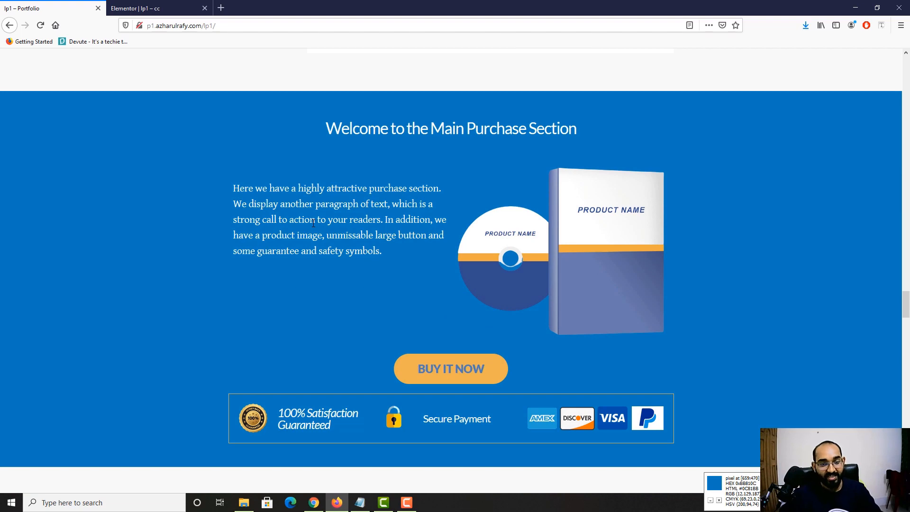
click(157, 8)
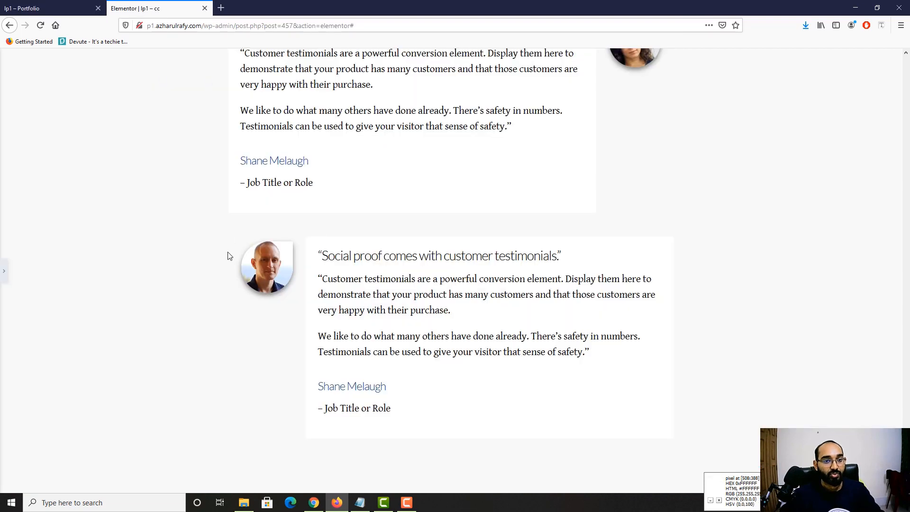
click(7, 4)
click(170, 4)
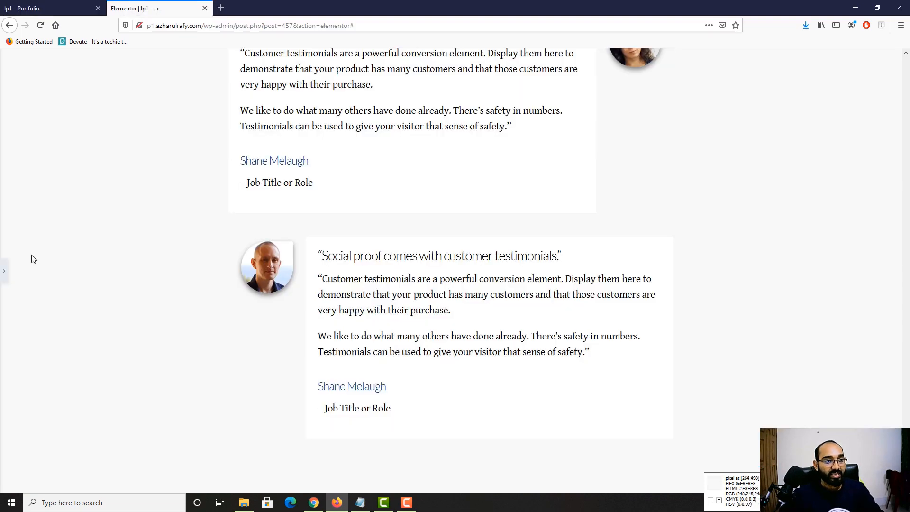
Step: Show the editing panel again and add a new single-column section below the testimonials
click(3, 278)
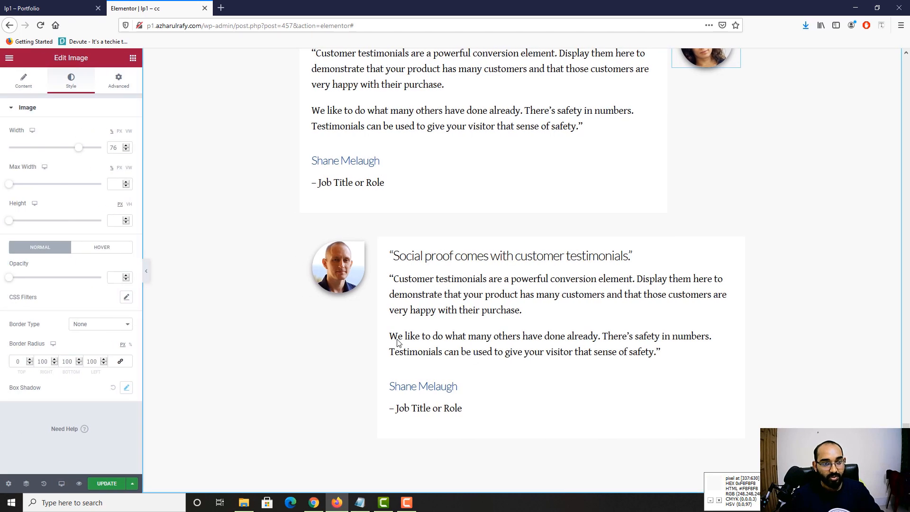
scroll(225, 310, down, 3)
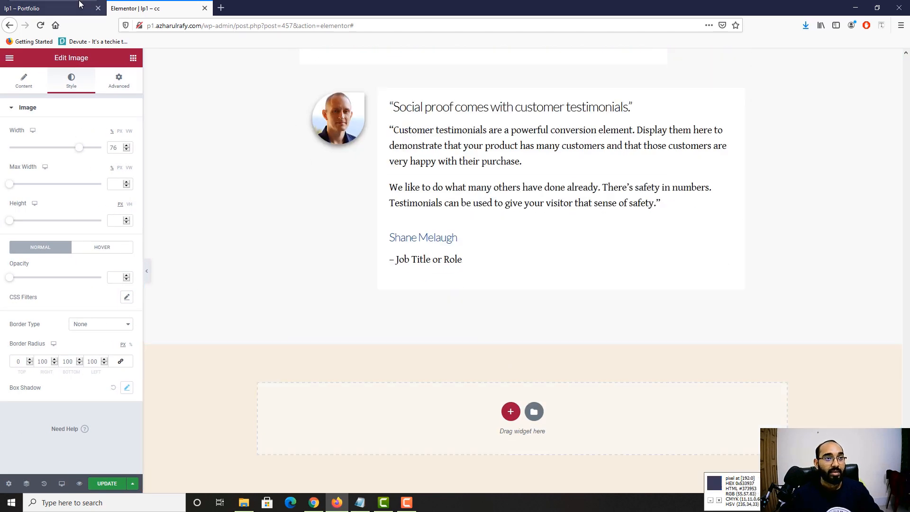
click(29, 8)
click(180, 8)
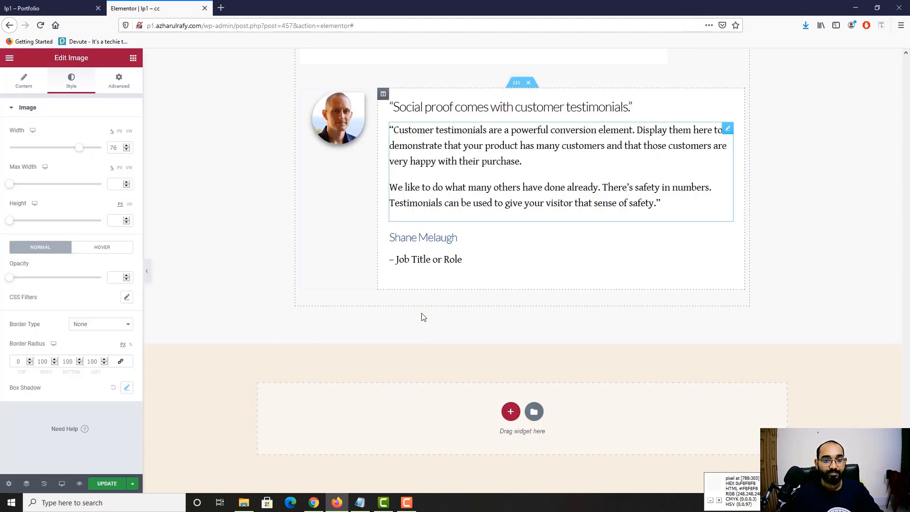
click(511, 413)
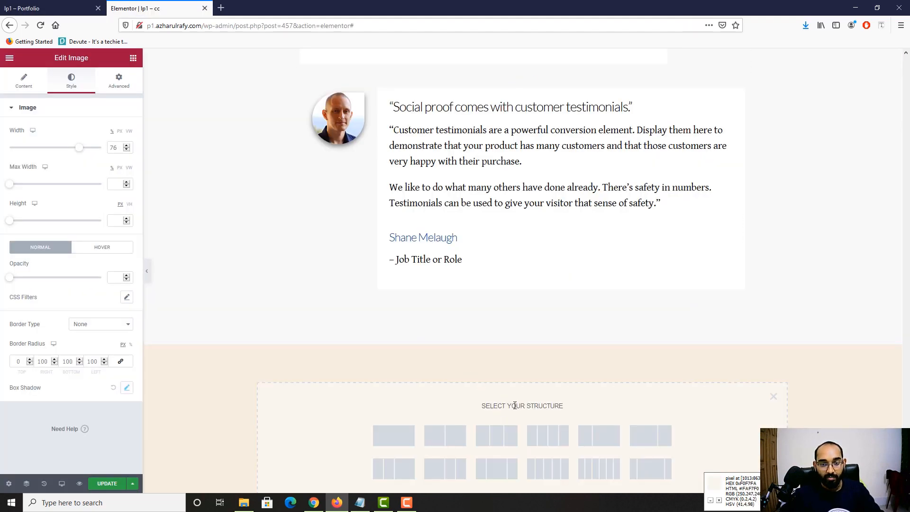
click(379, 394)
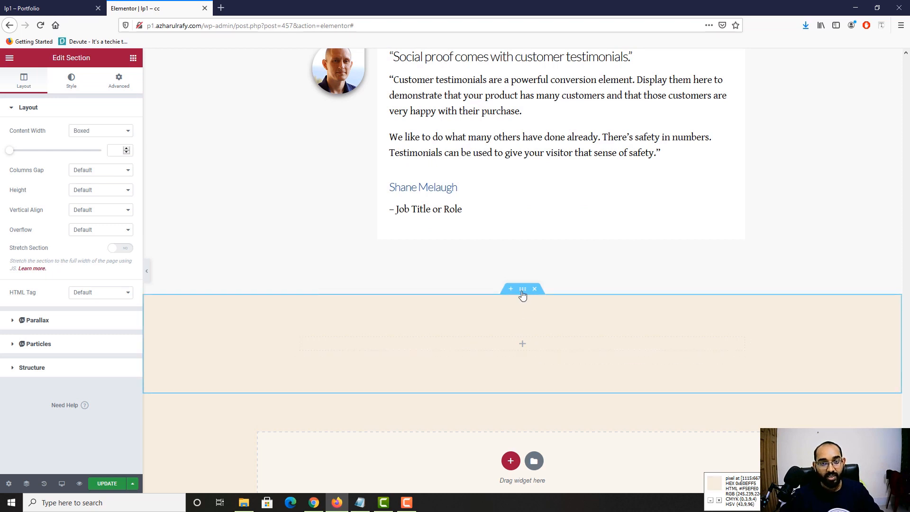
Step: Give the new section a classic background in the finished purchase section's blue, 0C81BB
click(47, 8)
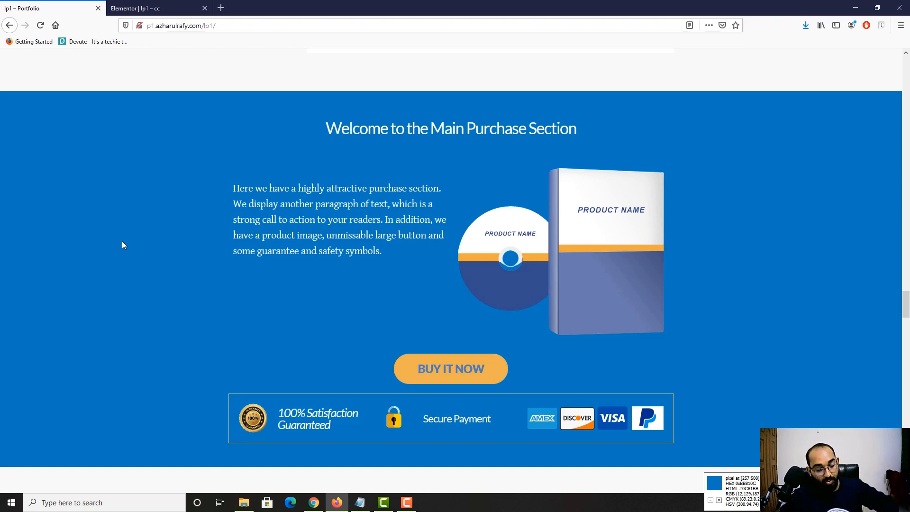
click(143, 8)
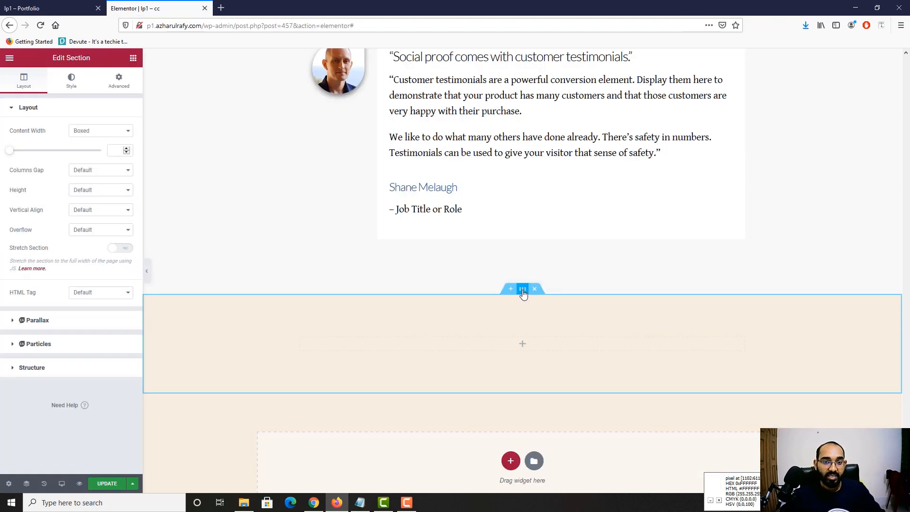
click(72, 82)
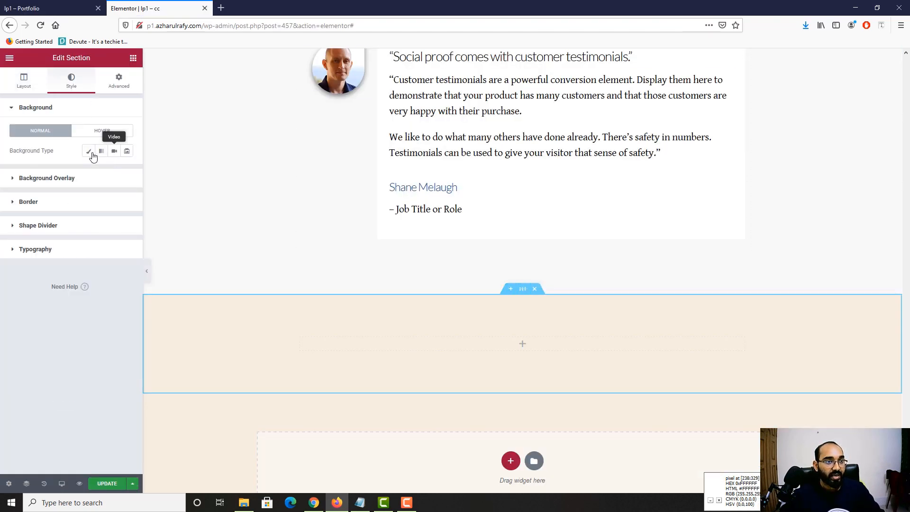
click(88, 151)
click(126, 171)
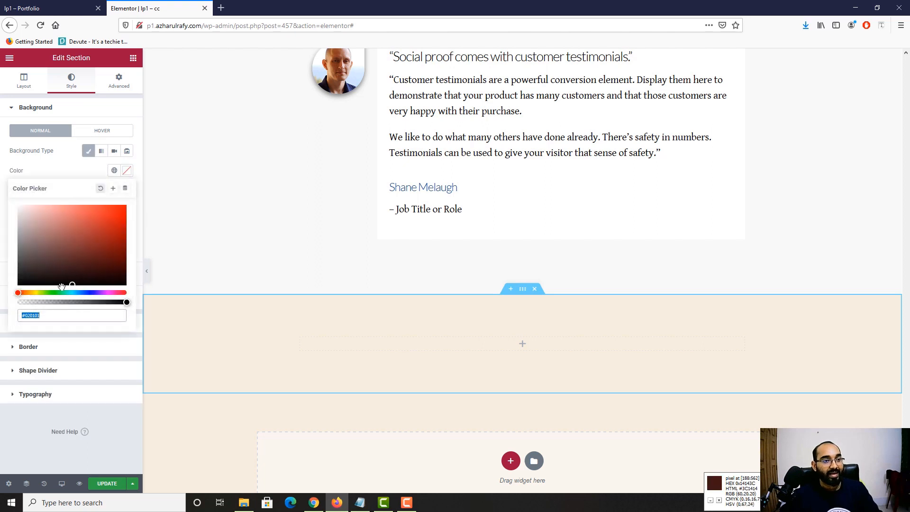
text(#0C85FF)
Step: Check the purchase section's layout on the finished page and add a Heading widget to the blue section
click(46, 6)
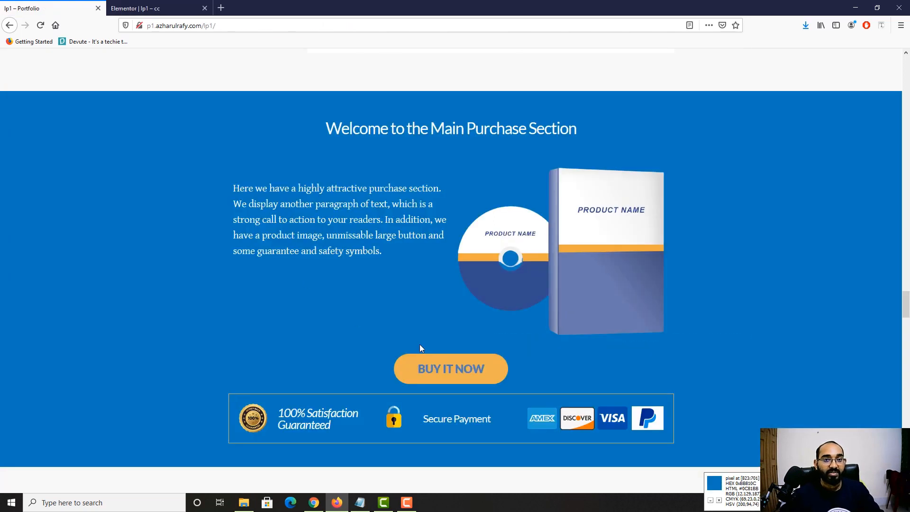
drag(357, 127, 576, 131)
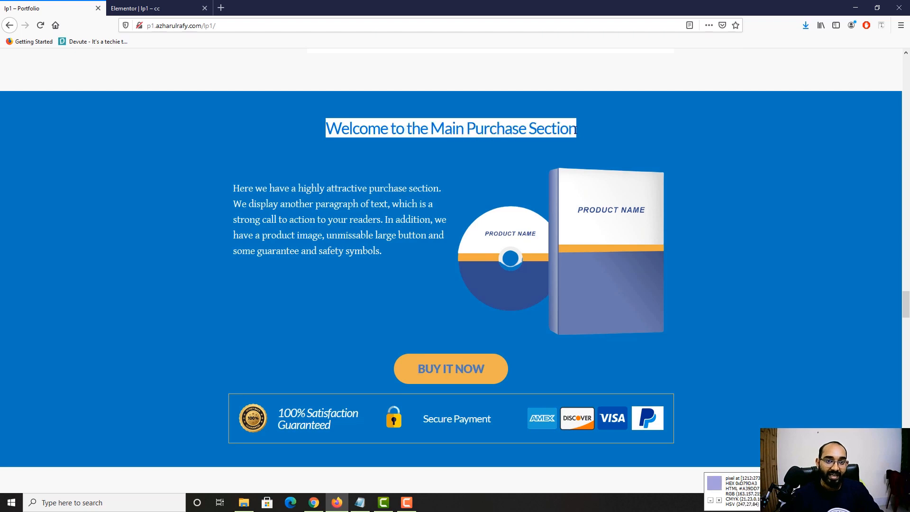
click(319, 182)
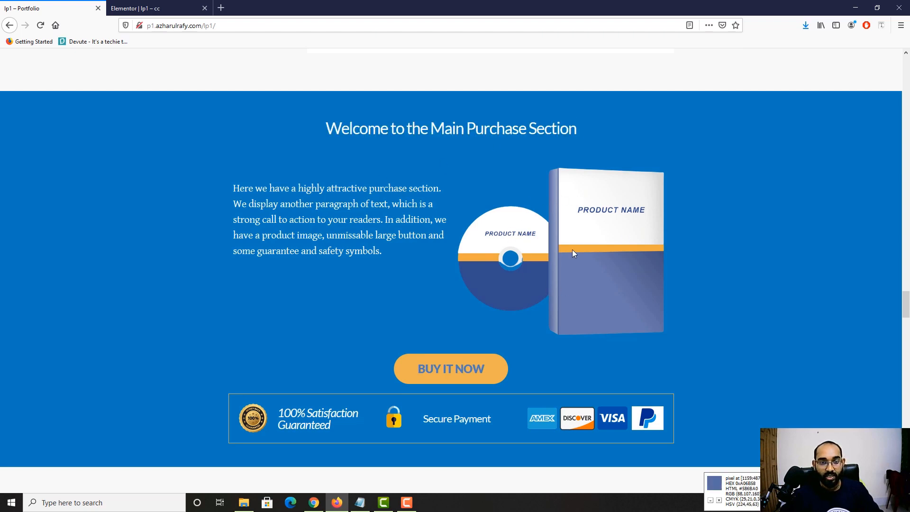
click(113, 7)
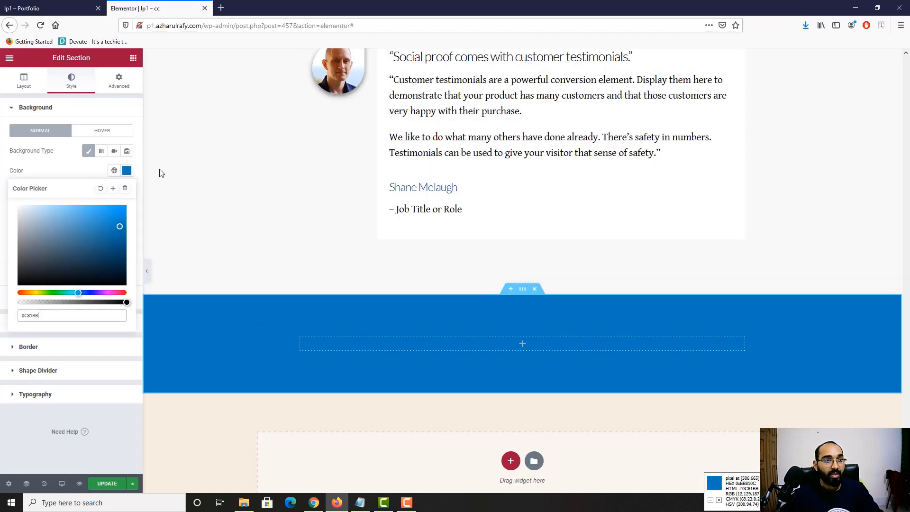
click(133, 57)
drag(106, 147, 512, 345)
click(43, 3)
click(120, 4)
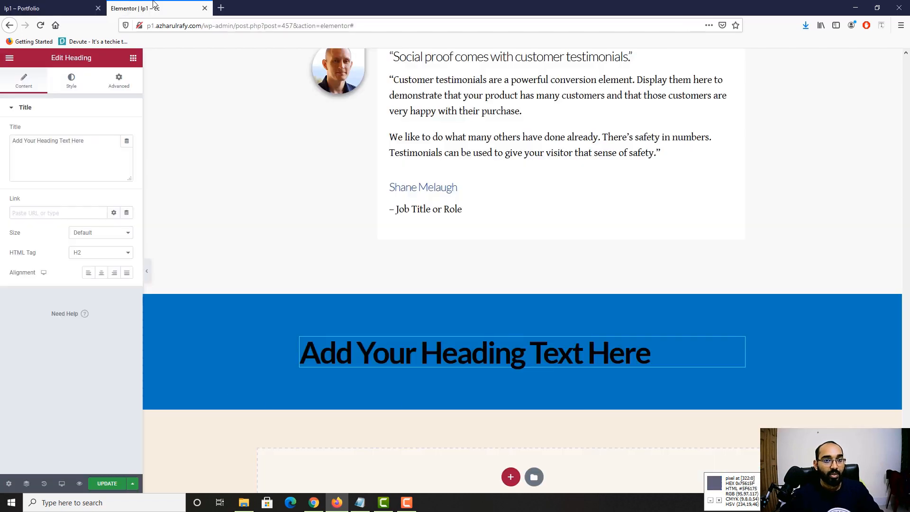
scroll(512, 379, down, 2)
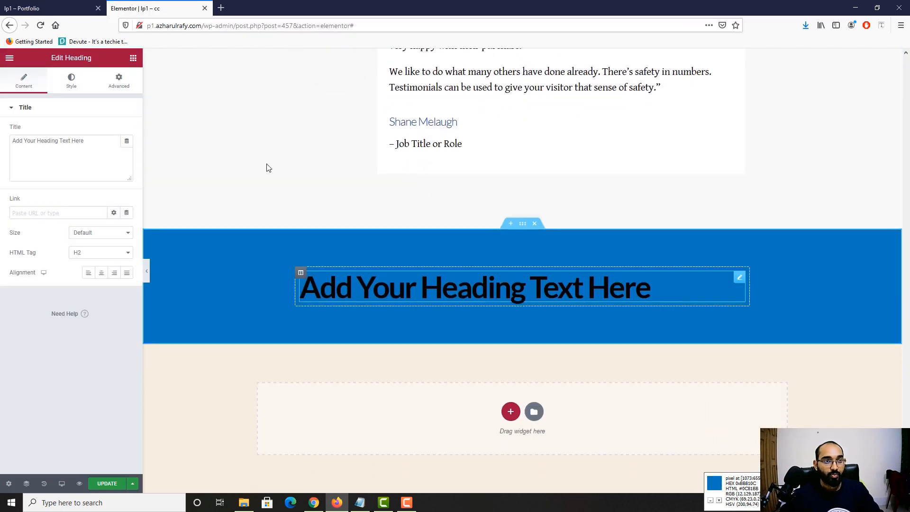
Step: Add a two-column inner section below the heading, with a Text Editor in the left column and an Image in the right
click(135, 59)
drag(37, 145, 457, 297)
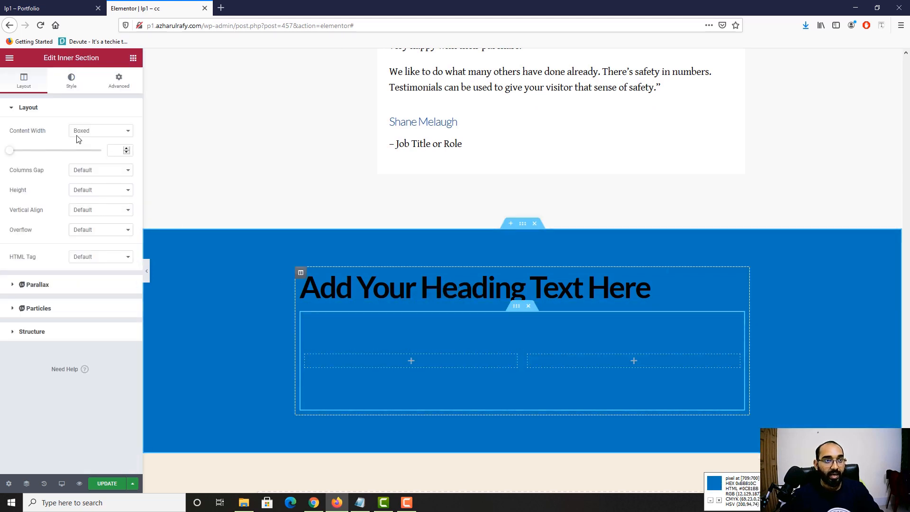
click(134, 57)
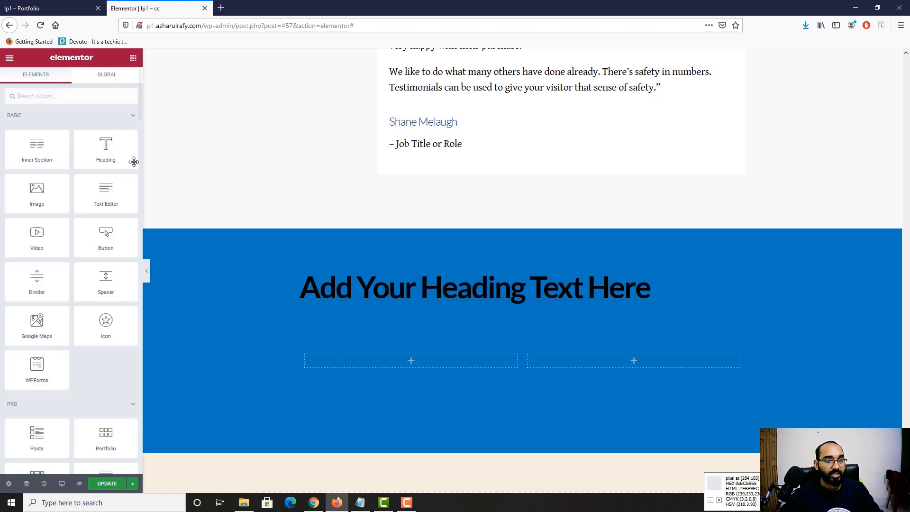
drag(107, 194, 396, 366)
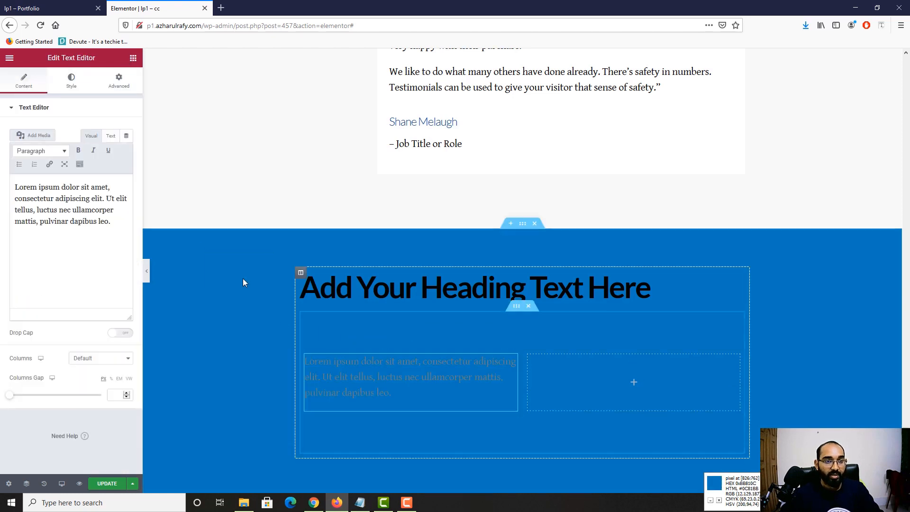
click(134, 58)
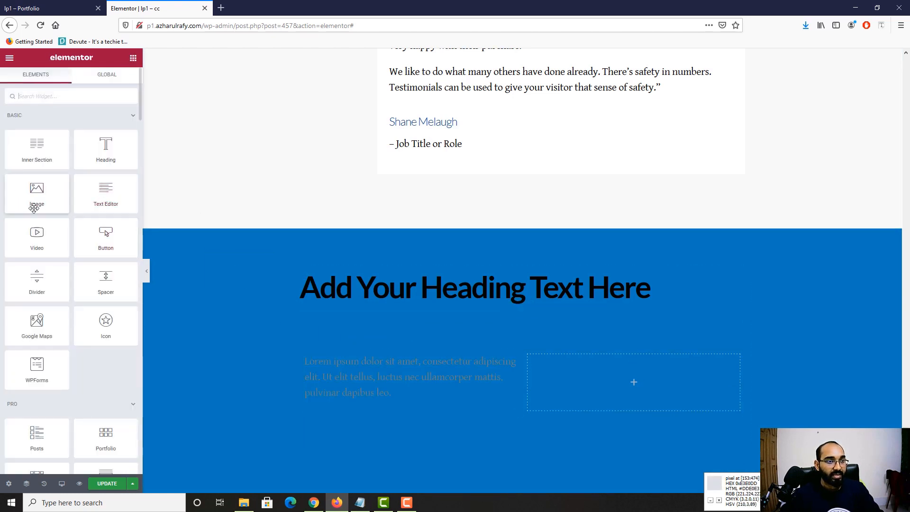
drag(36, 194, 587, 370)
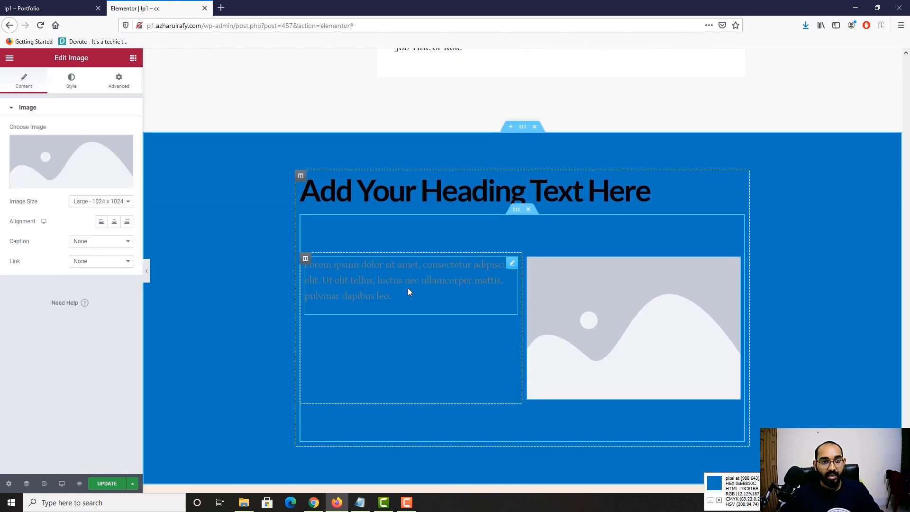
Step: Copy the paragraph beginning "Here we have a highly attractive purchase section" from the finished page
key(ctrl+Tab)
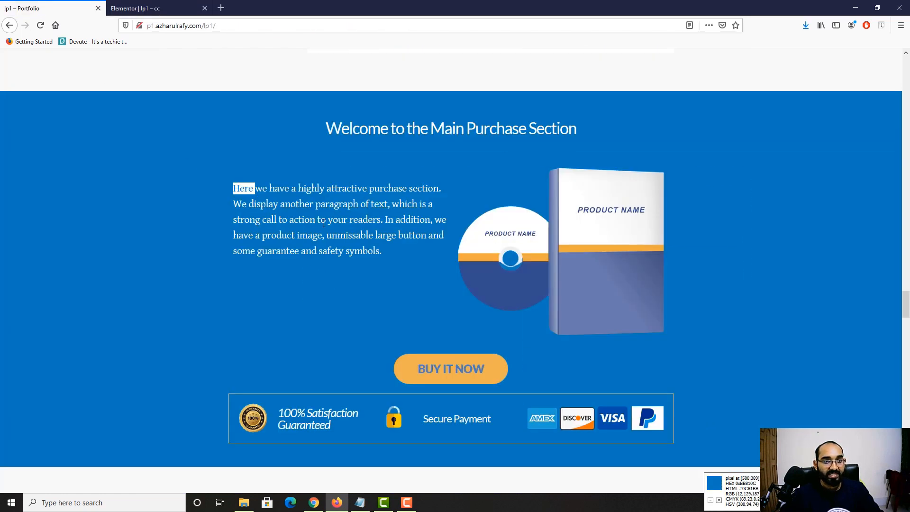
drag(324, 223, 398, 264)
key(ctrl+c)
right_click(367, 247)
click(379, 255)
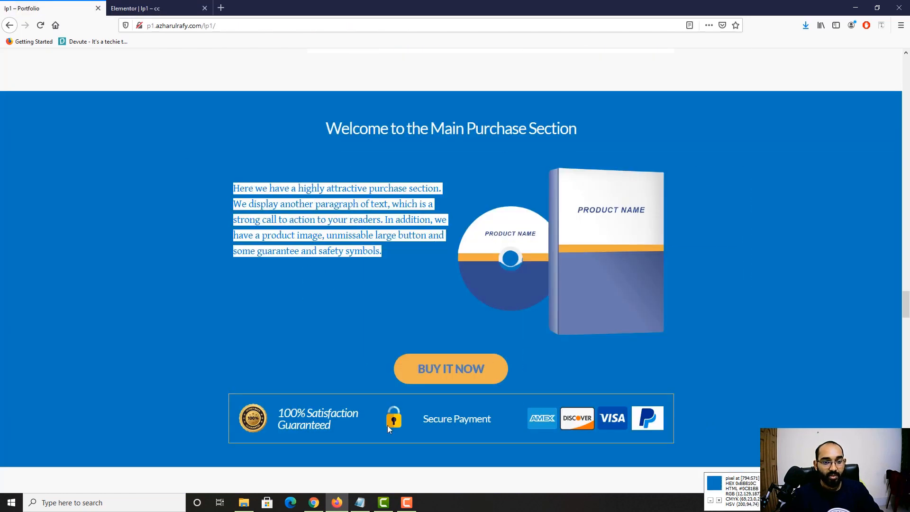
Step: Strip the copied paragraph's formatting in Notepad and replace the blue section's placeholder text with it in the Elementor text widget
click(360, 503)
click(201, 329)
key(ctrl+a)
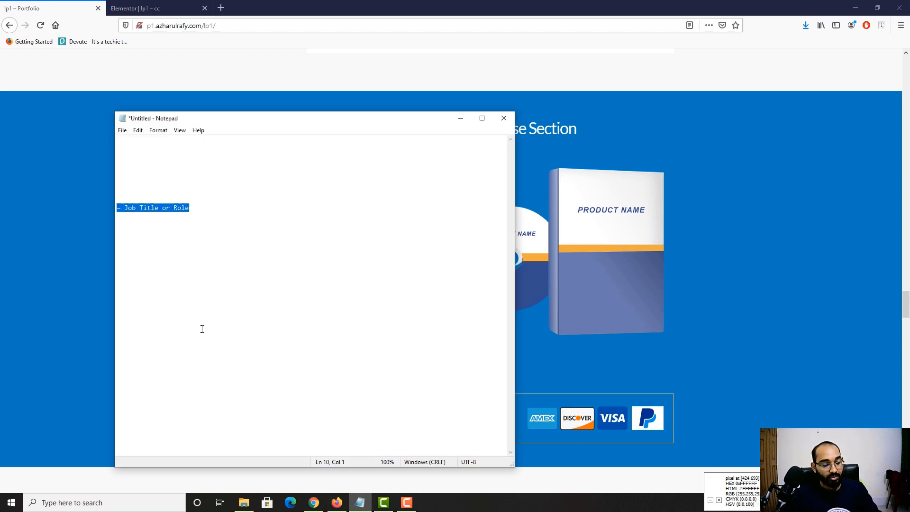
key(ctrl+v)
drag(269, 173, 136, 139)
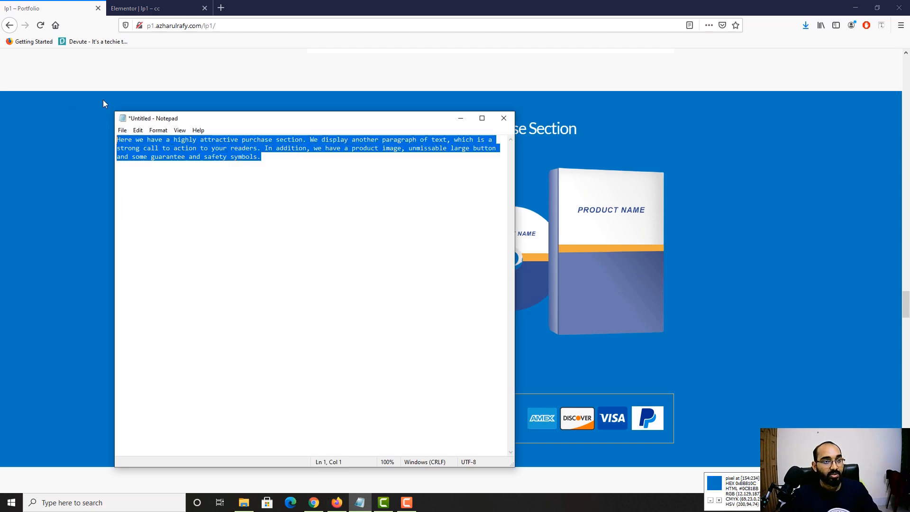
click(142, 8)
click(507, 264)
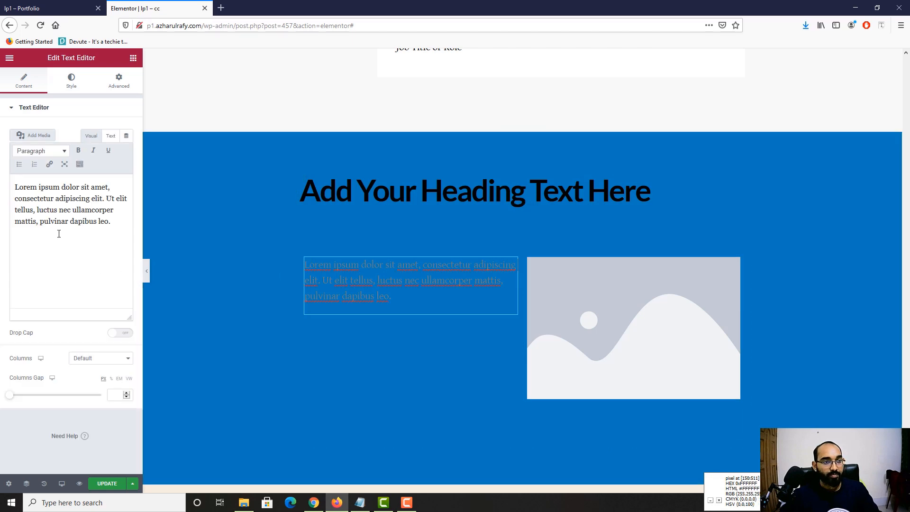
key(ctrl+a)
key(ctrl+v)
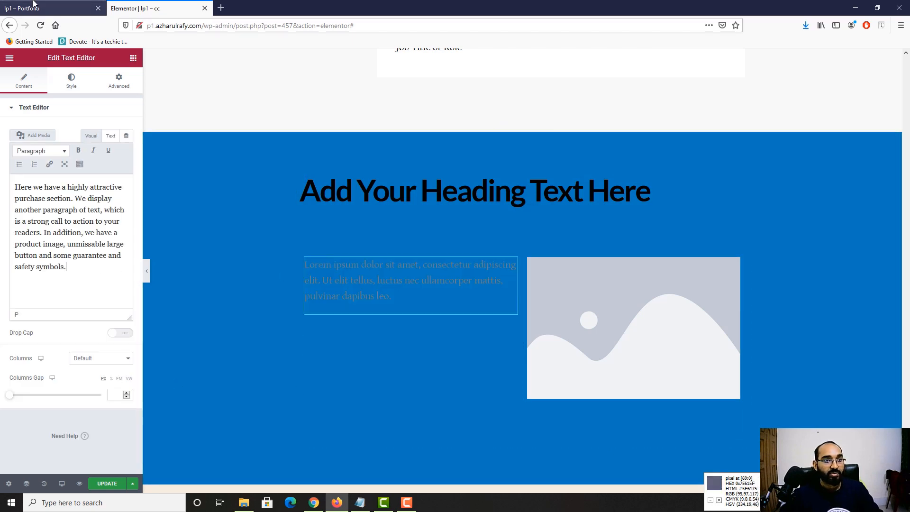
Step: Set the purchase paragraph's text color to white, #FFFFFF, and compare it with the finished page
click(33, 4)
click(142, 8)
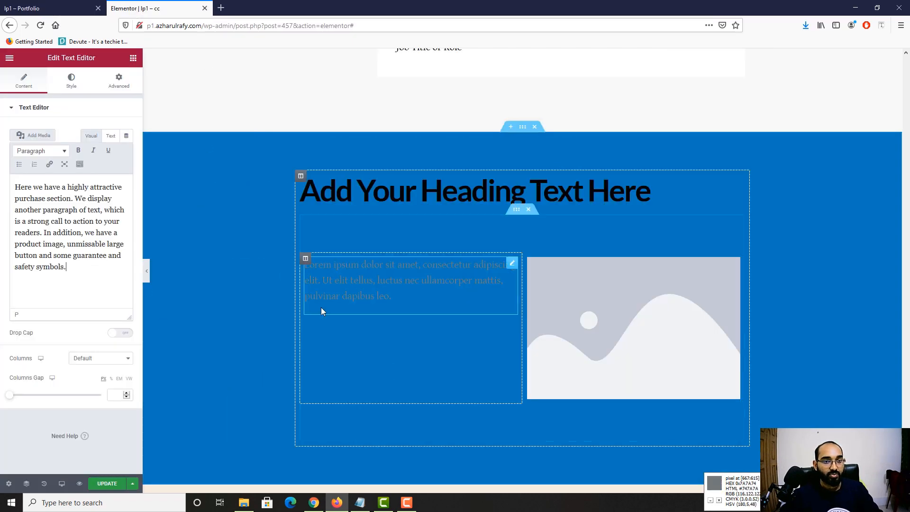
click(71, 81)
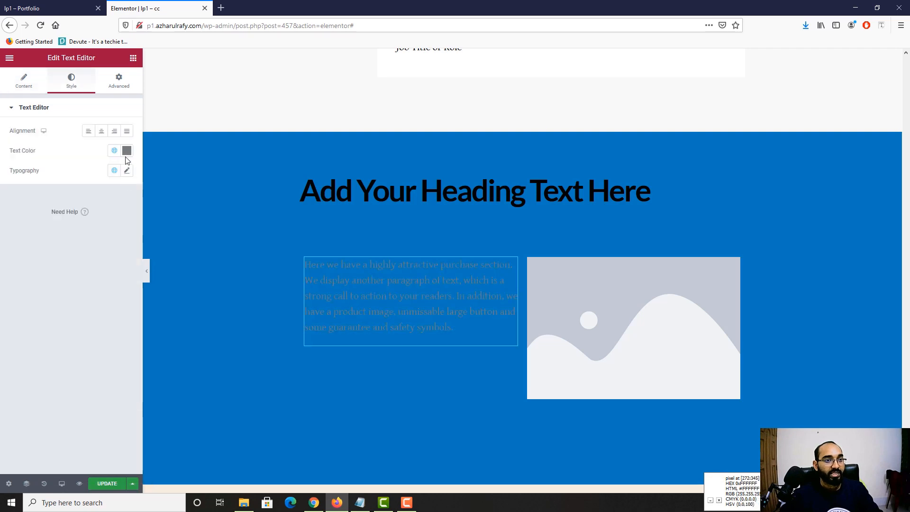
click(127, 150)
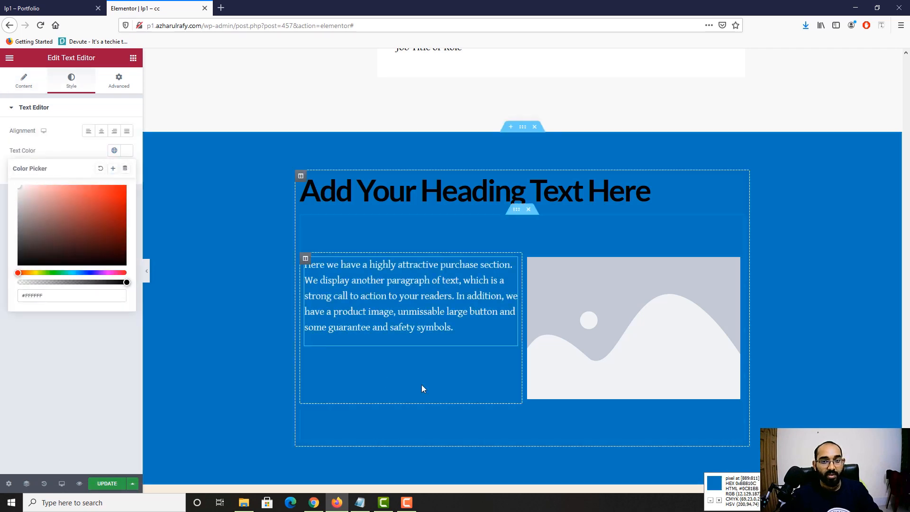
click(35, 6)
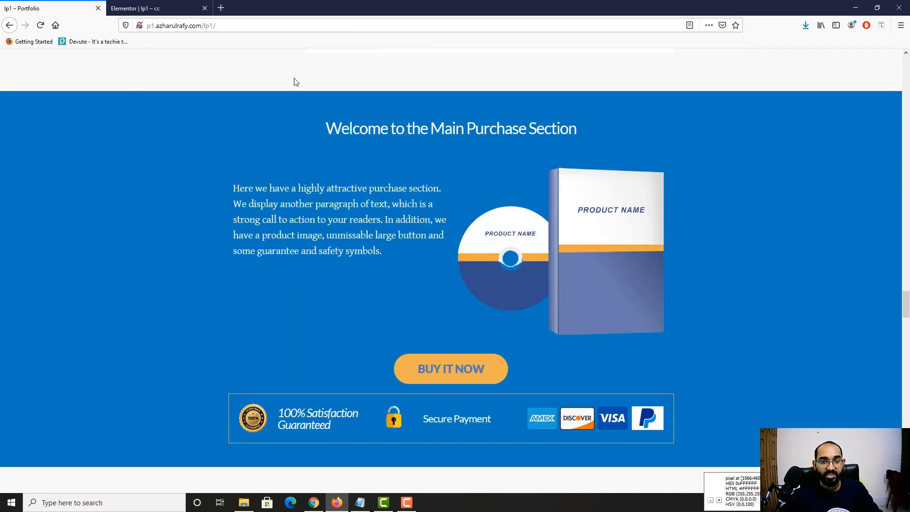
key(ctrl+Tab)
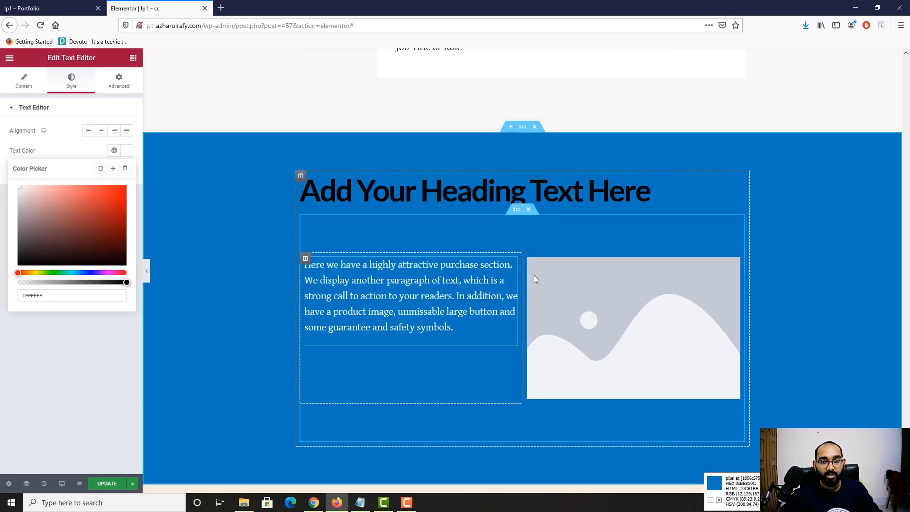
click(78, 146)
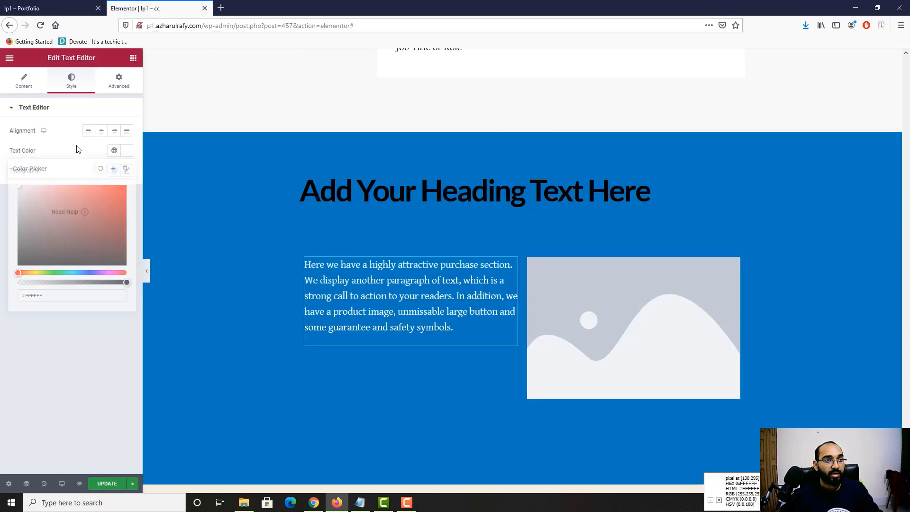
Step: Replace the placeholder image with the transparent product picture Screenshot_1-removebg-preview-1-1.png from the media library
click(702, 339)
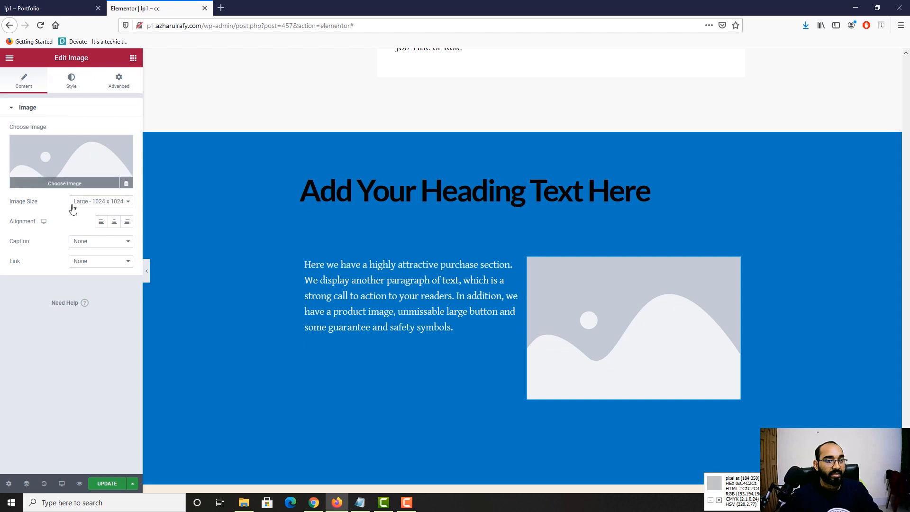
click(64, 182)
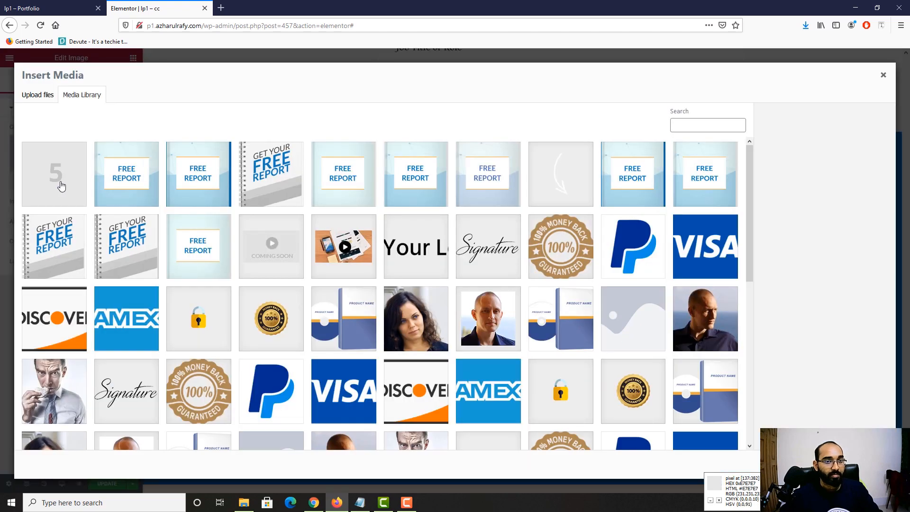
click(557, 331)
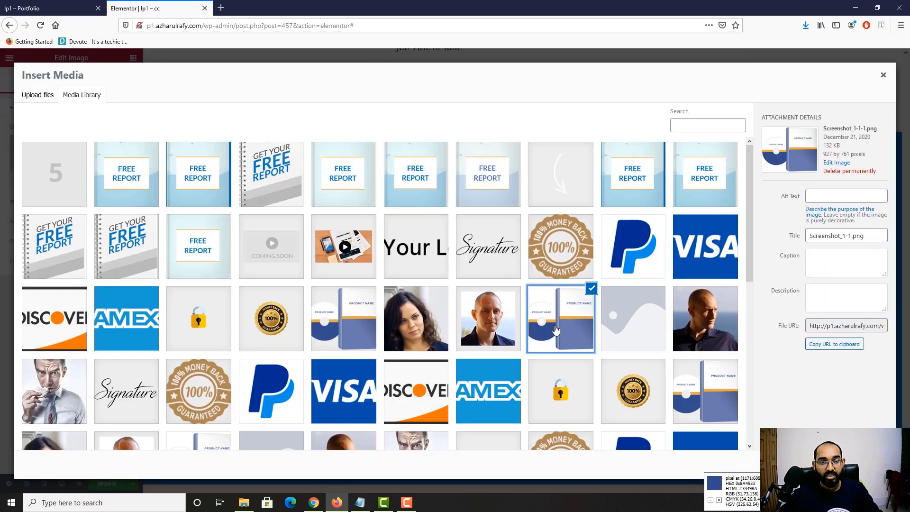
click(340, 325)
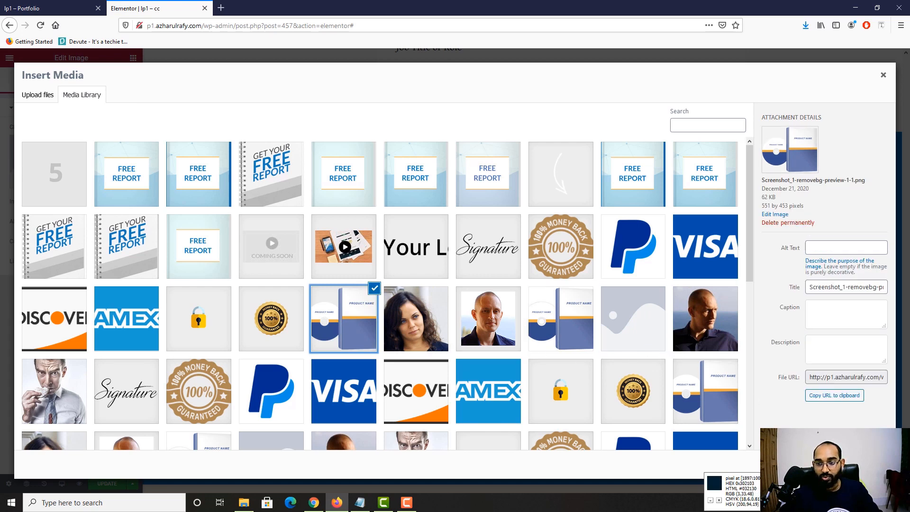
click(856, 469)
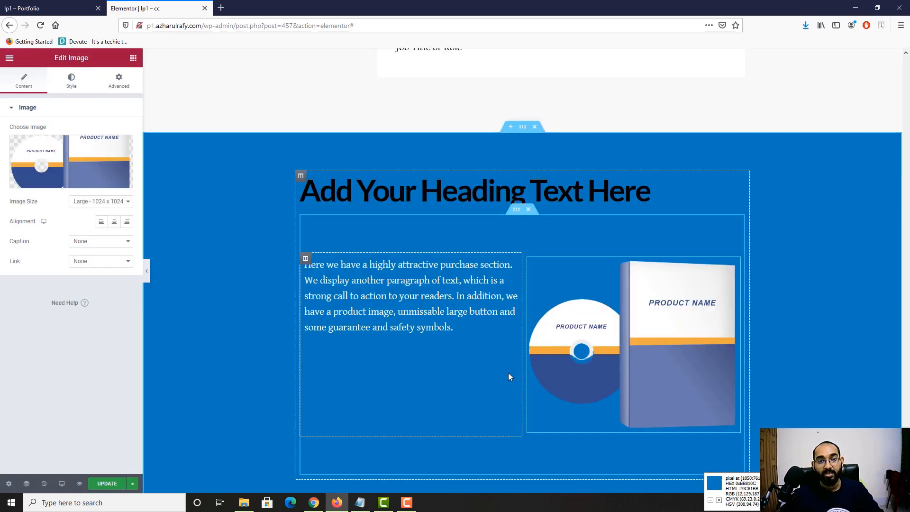
Step: Compare with the finished page and narrow the text column to about 45.6%, giving the product image more width
click(52, 8)
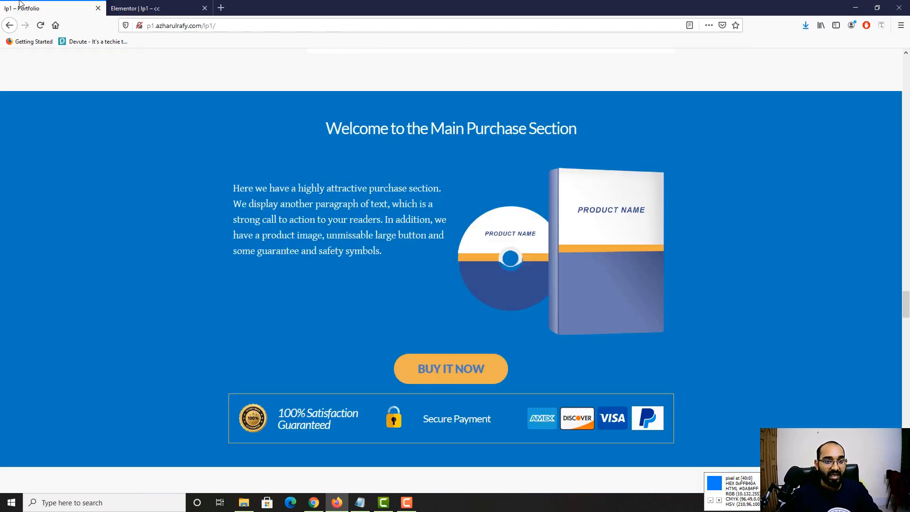
scroll(256, 314, down, 2)
click(137, 8)
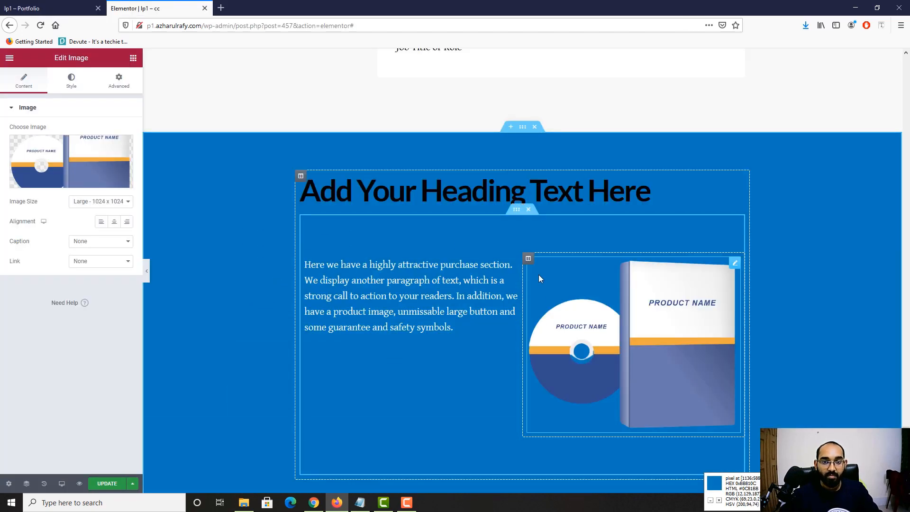
drag(522, 284, 503, 285)
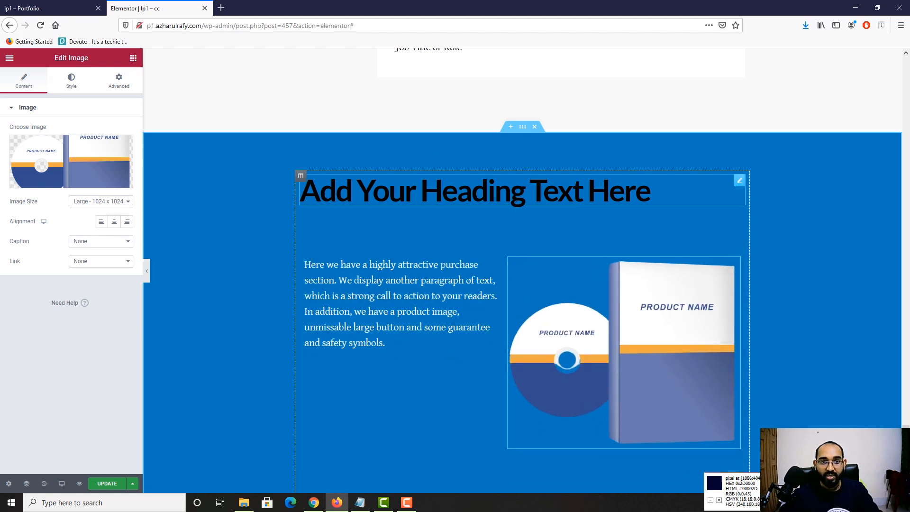
Step: Set the inner section's padding to 0 on all sides and its top and bottom margins to 0
click(517, 211)
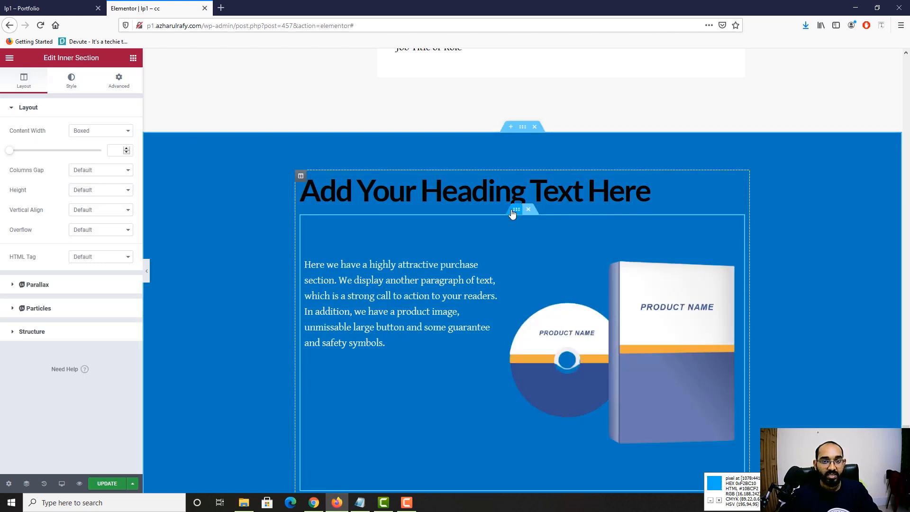
click(118, 82)
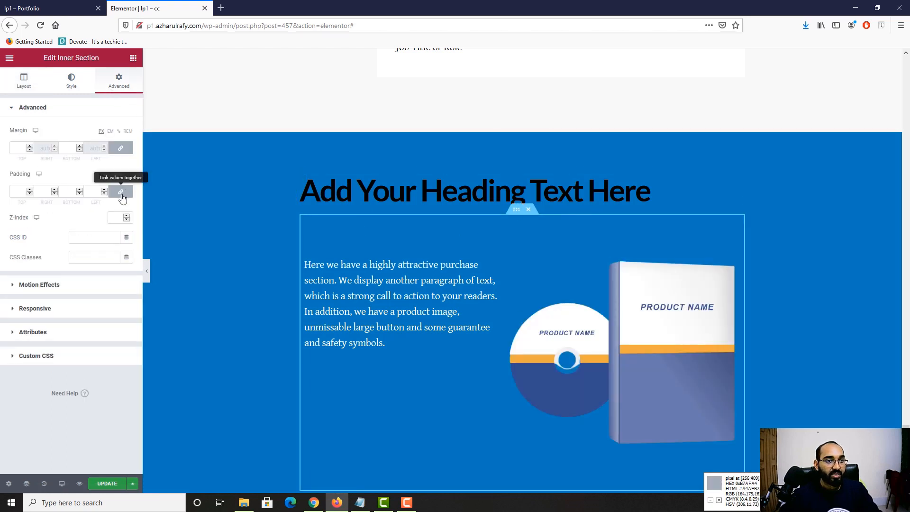
click(121, 193)
click(121, 148)
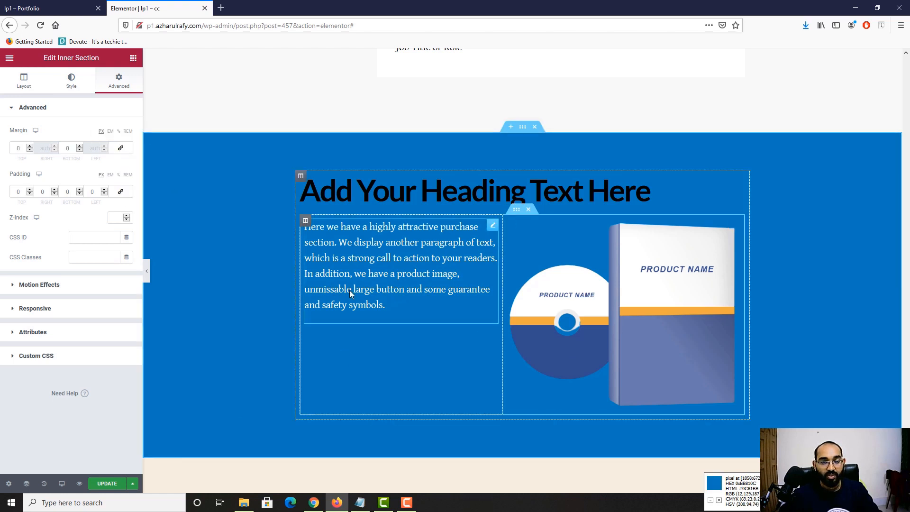
Step: Set the text column's padding to 25 px on the top, right and bottom and 0 on the left
click(305, 220)
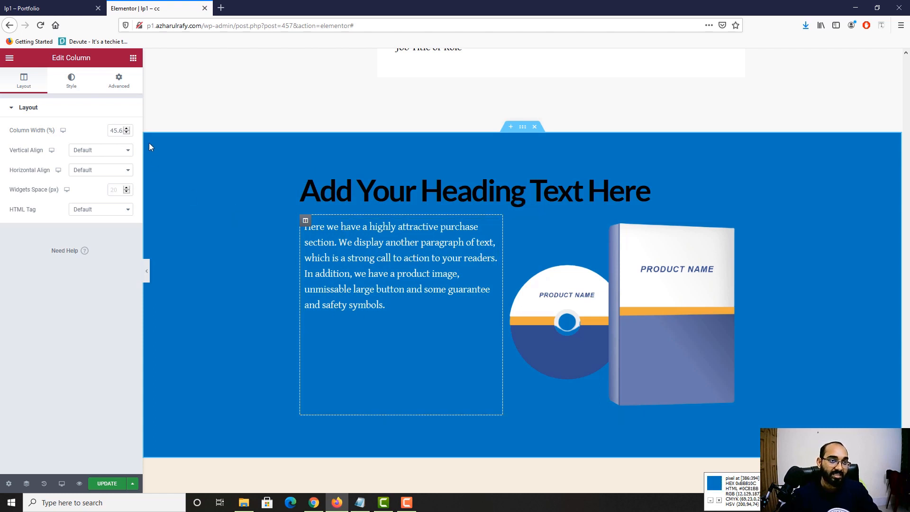
click(119, 86)
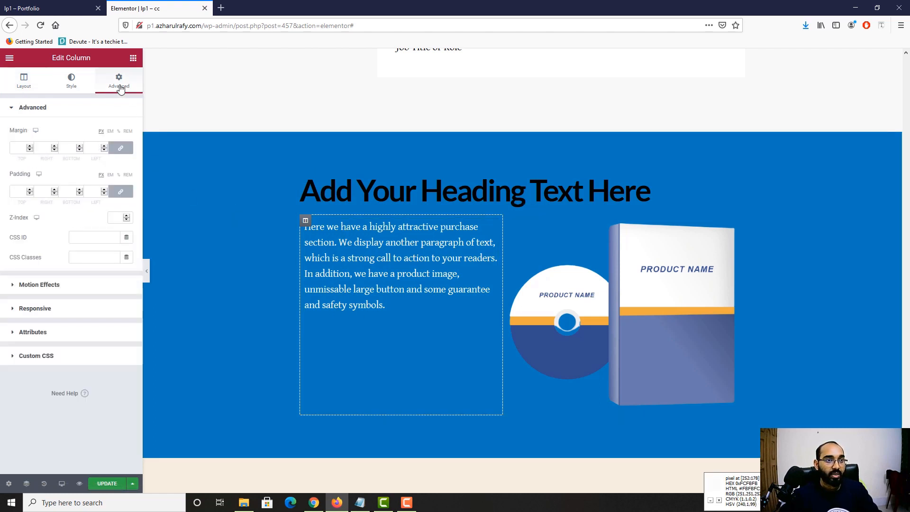
click(129, 194)
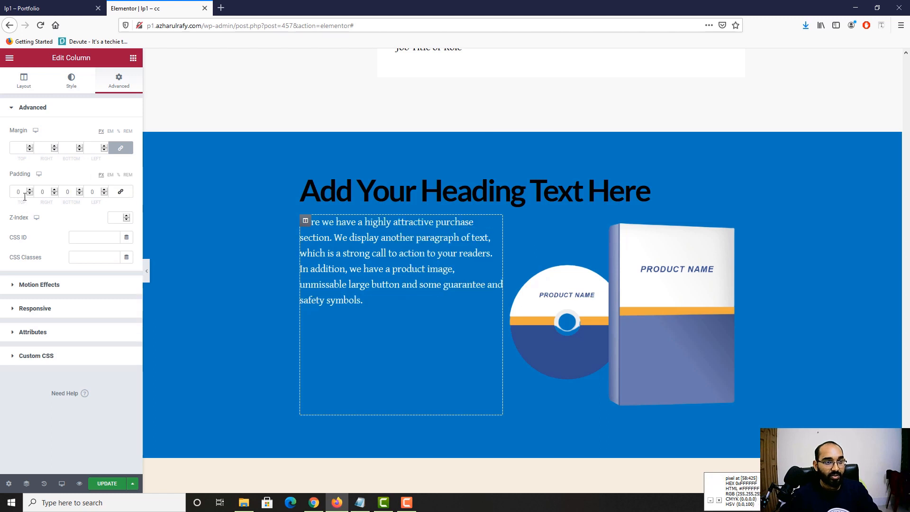
click(121, 191)
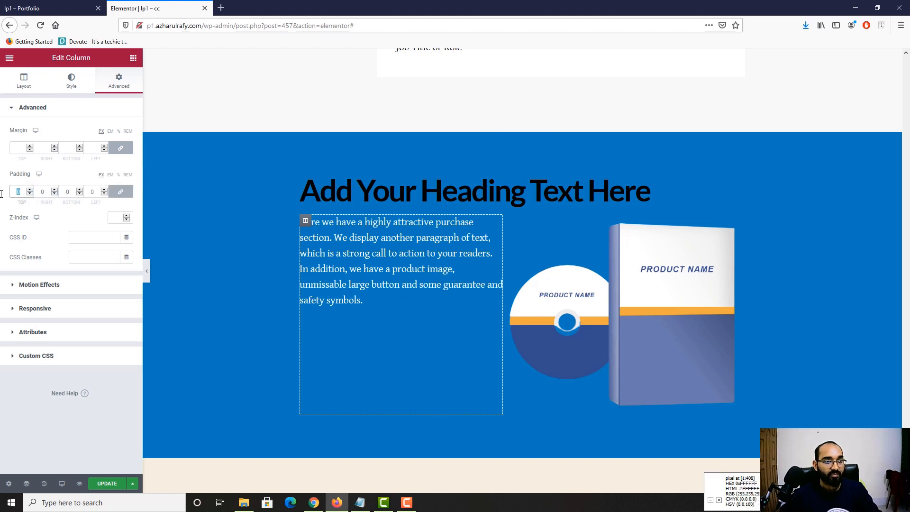
text(25)
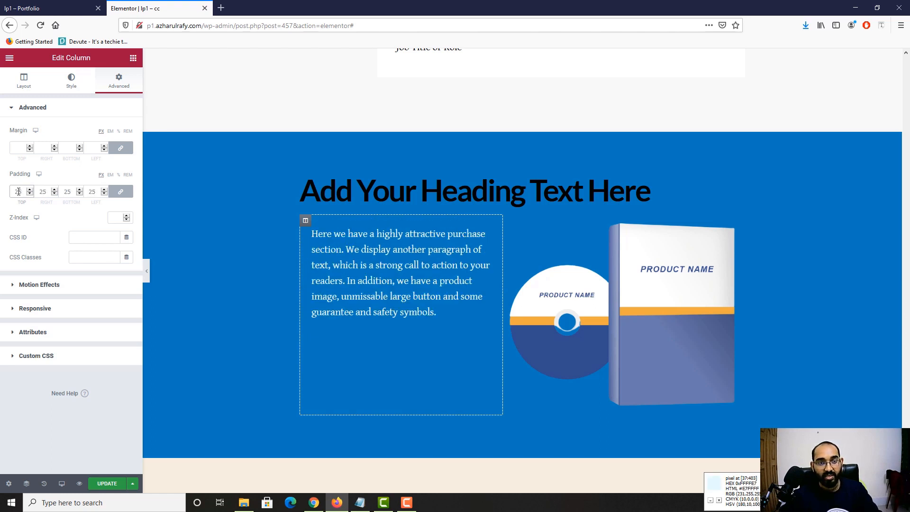
click(121, 191)
click(93, 193)
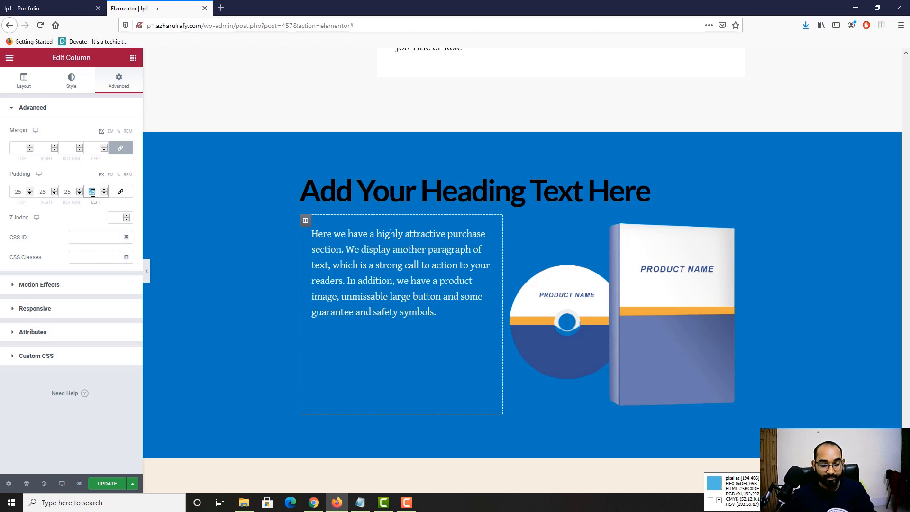
key(BackSpace)
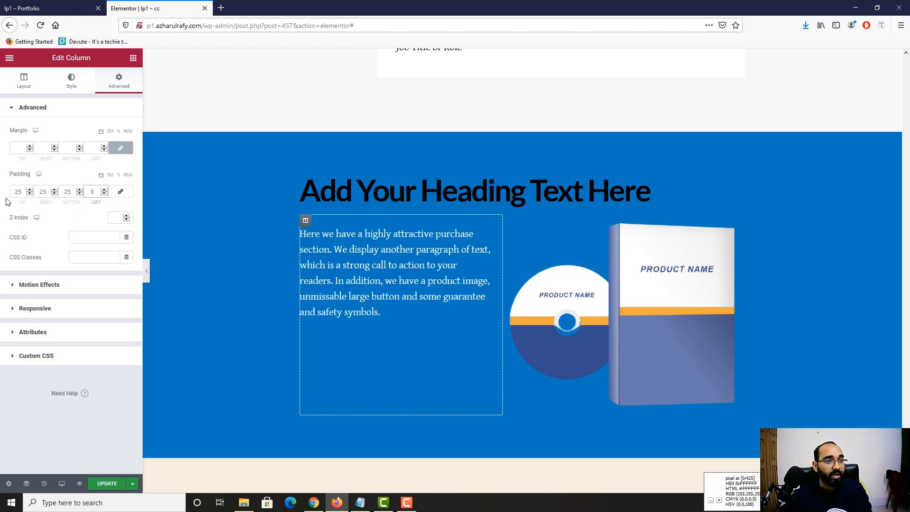
Step: Increase the text column's top padding to 56 px and narrow the column slightly in favor of the image
click(30, 190)
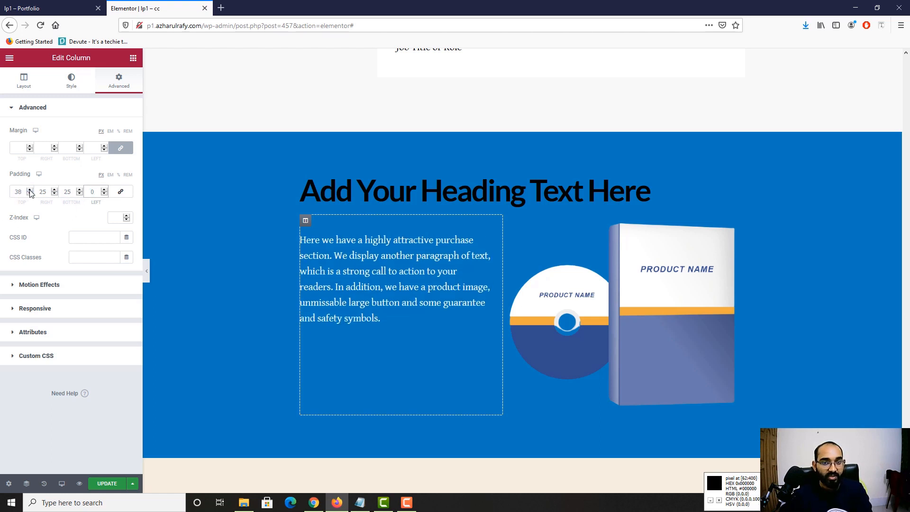
drag(30, 193, 30, 193)
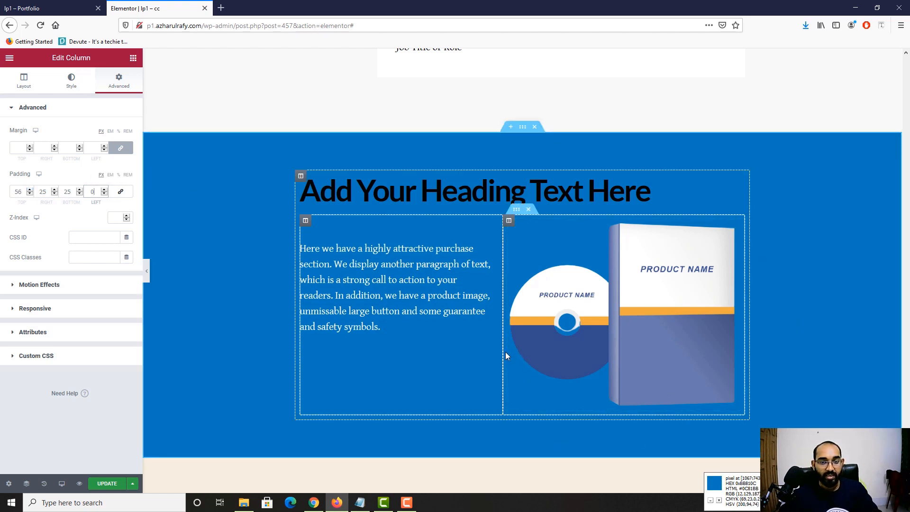
mouse_move(506, 352)
mouse_down()
mouse_move(491, 350)
mouse_move(508, 350)
mouse_move(498, 346)
mouse_up()
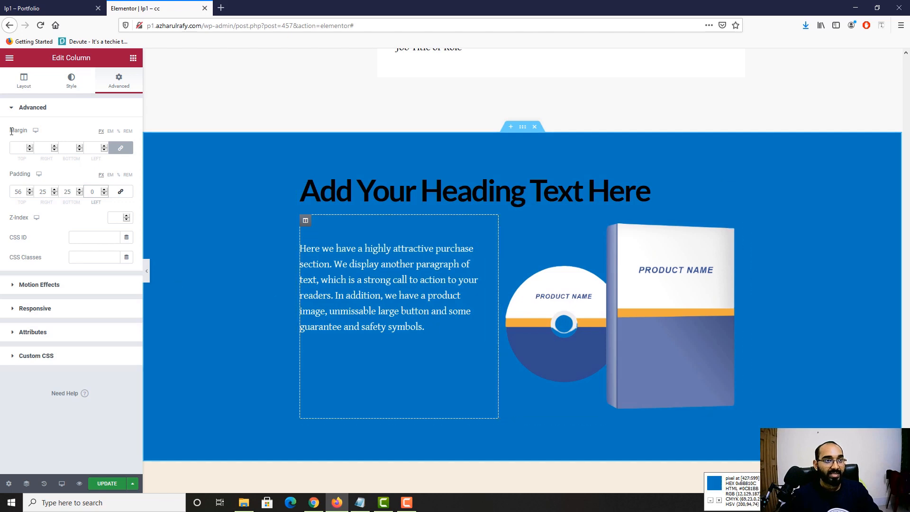
Step: Inspect the font properties of the "Welcome to the Main Purchase Section" heading on the finished page with Font Finder
click(34, 8)
scroll(453, 250, up, 2)
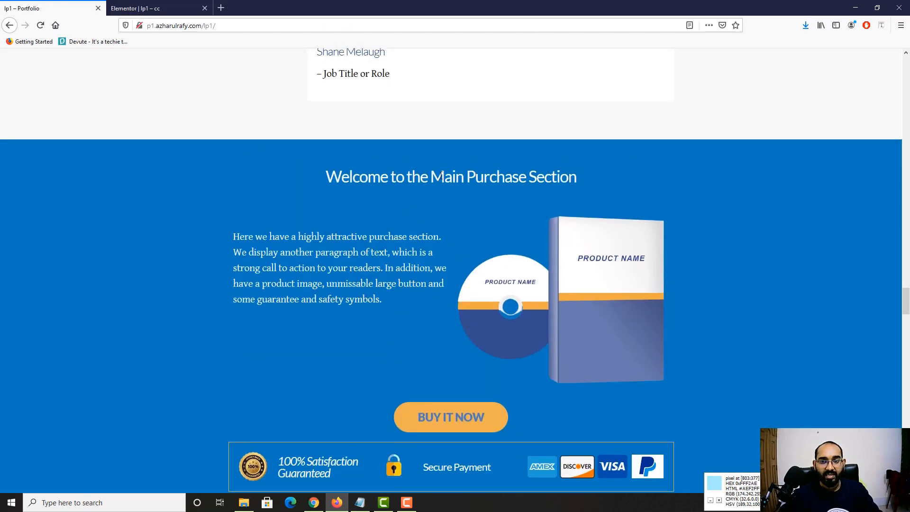
click(883, 27)
click(424, 183)
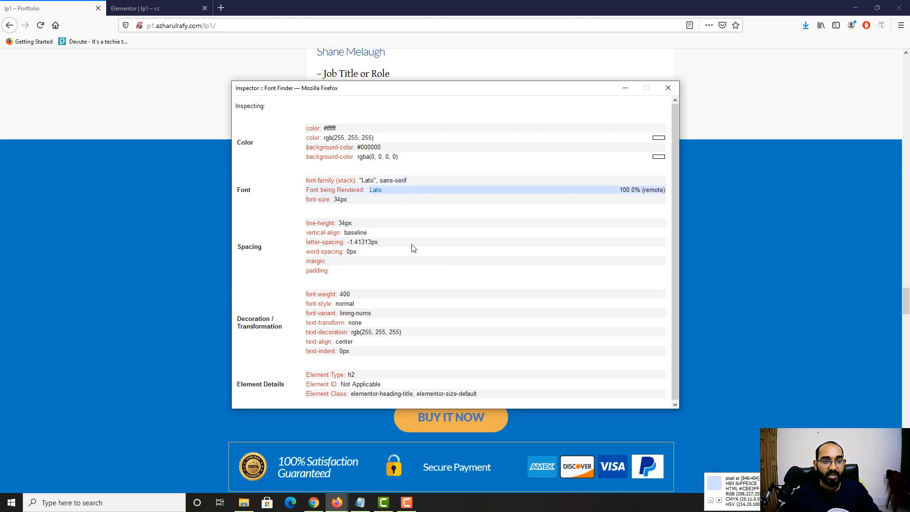
click(669, 87)
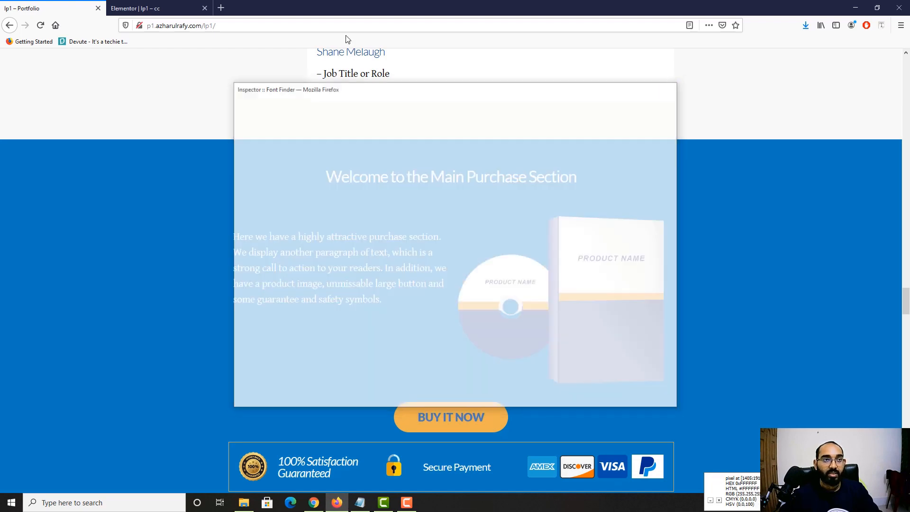
Step: Set the new heading's typography in the blue section to size 34 px and weight 400
key(ctrl+Tab)
click(361, 191)
click(76, 84)
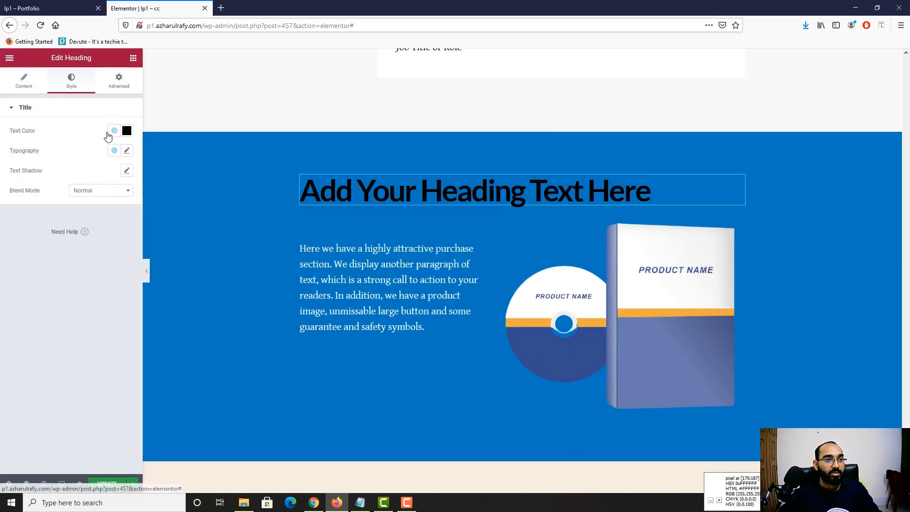
click(127, 151)
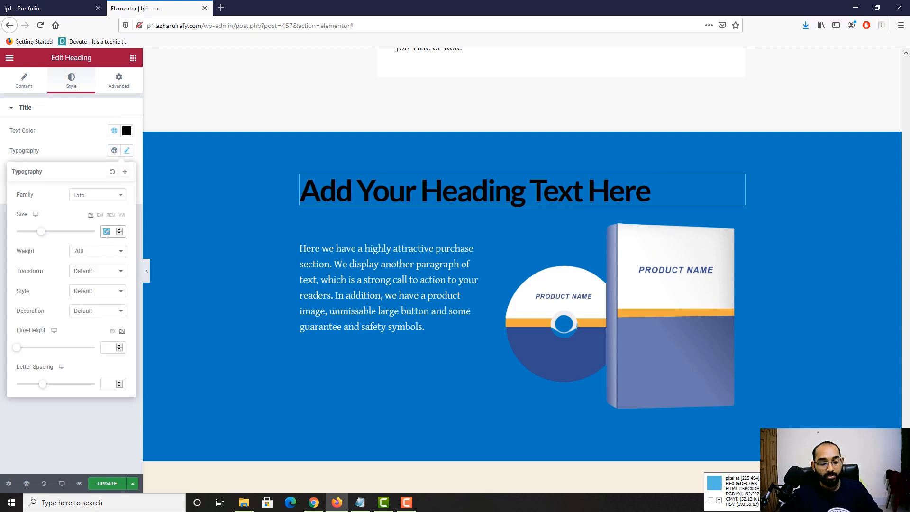
text(34)
click(92, 253)
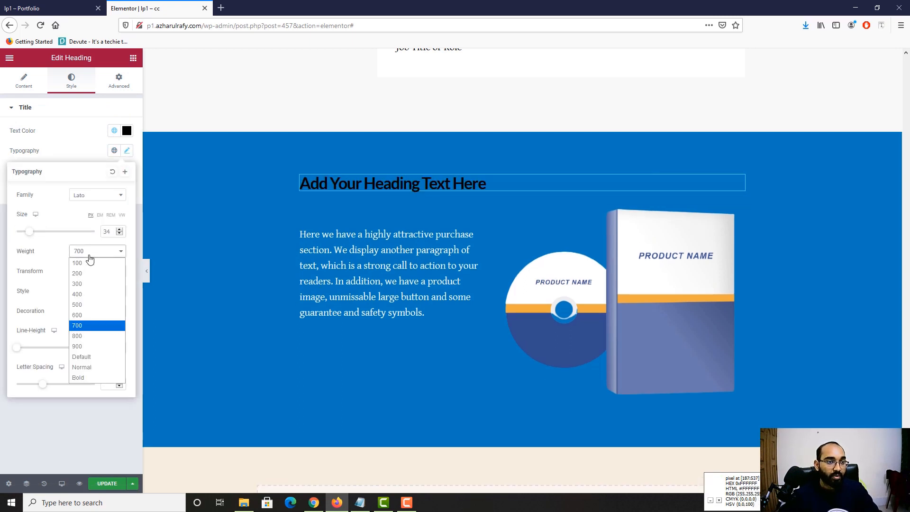
click(77, 295)
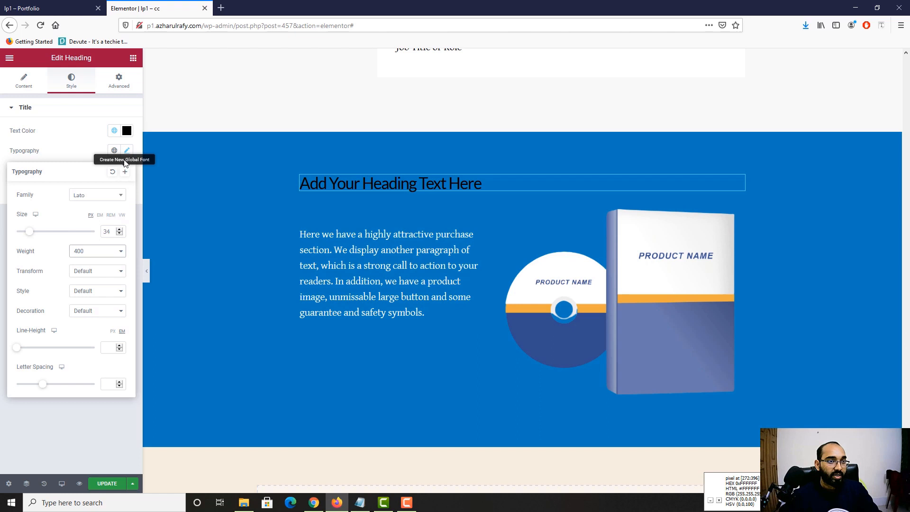
Step: Make the heading's text white and center it above the text and product image
click(126, 131)
drag(89, 204, 2, 170)
click(36, 86)
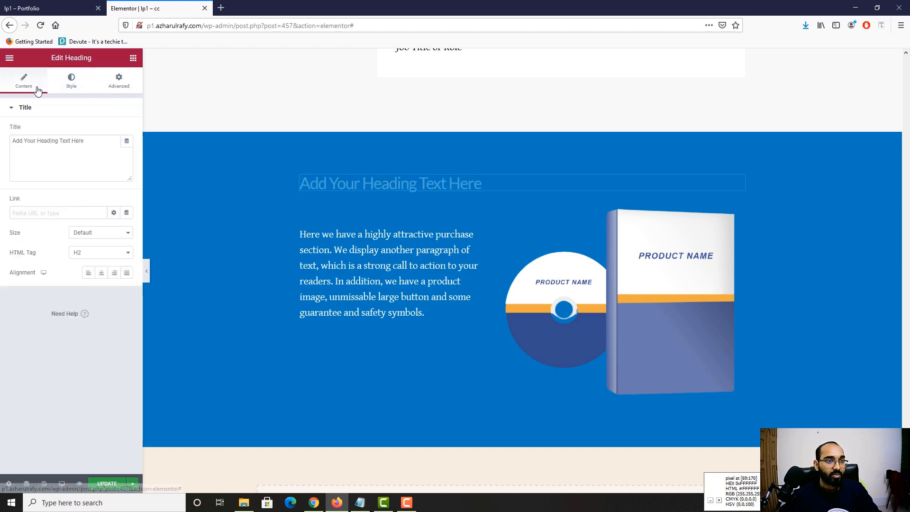
click(102, 273)
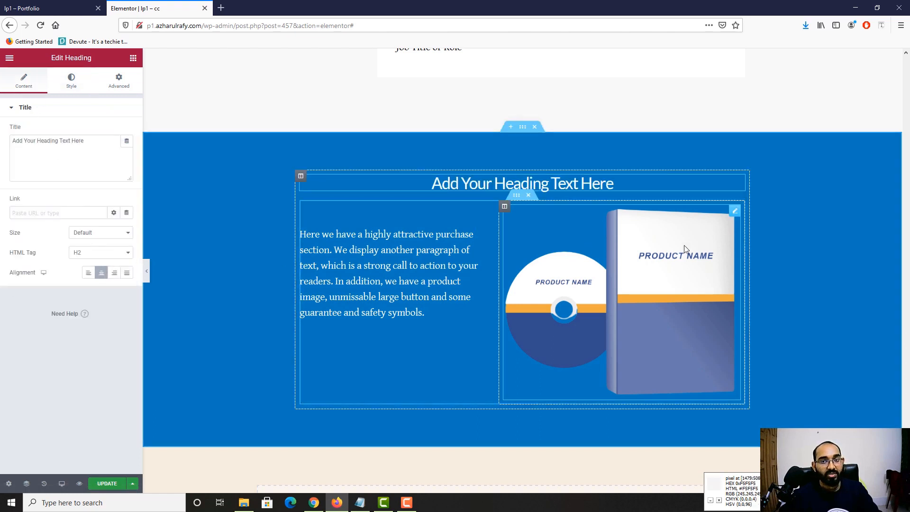
Step: Copy "Welcome to the Main Purchase Section" from the finished page and replace the placeholder heading title with it
click(47, 4)
scroll(520, 260, up, 1)
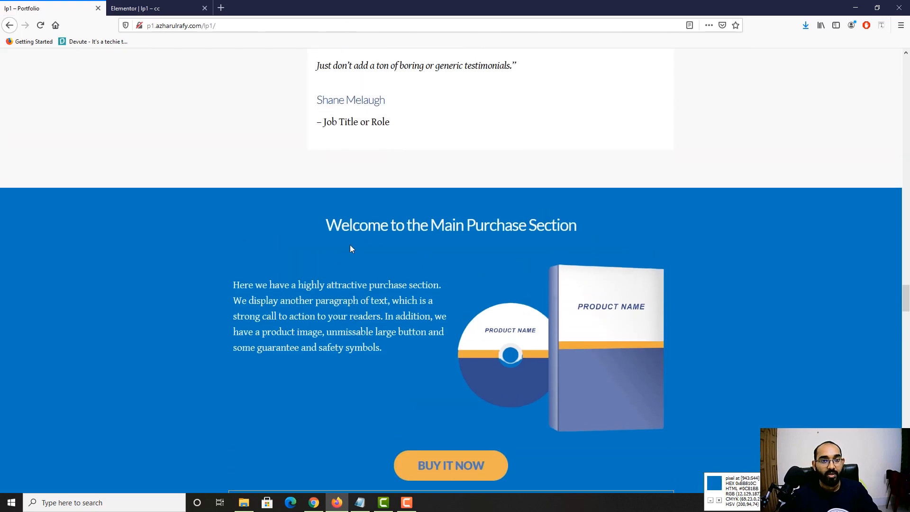
drag(346, 227, 577, 227)
right_click(544, 228)
click(555, 234)
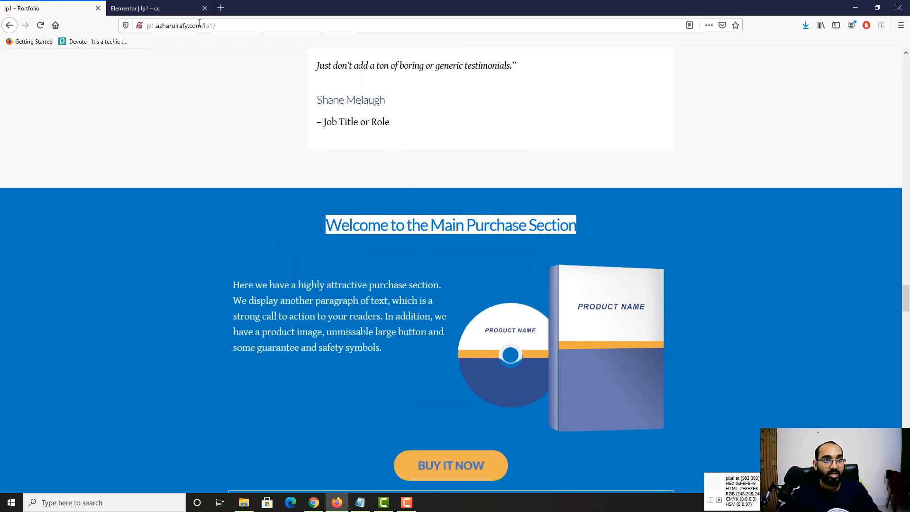
click(203, 10)
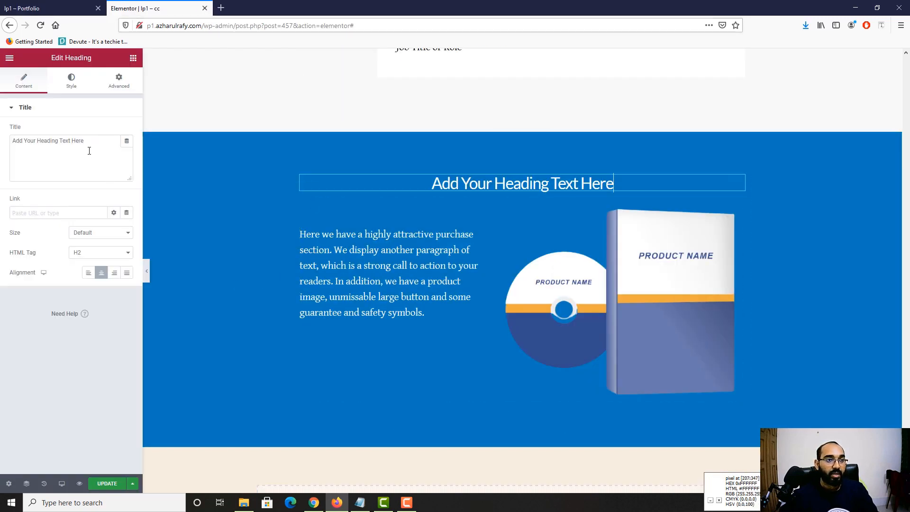
click(93, 172)
key(ctrl+a)
key(ctrl+v)
scroll(249, 308, down, 2)
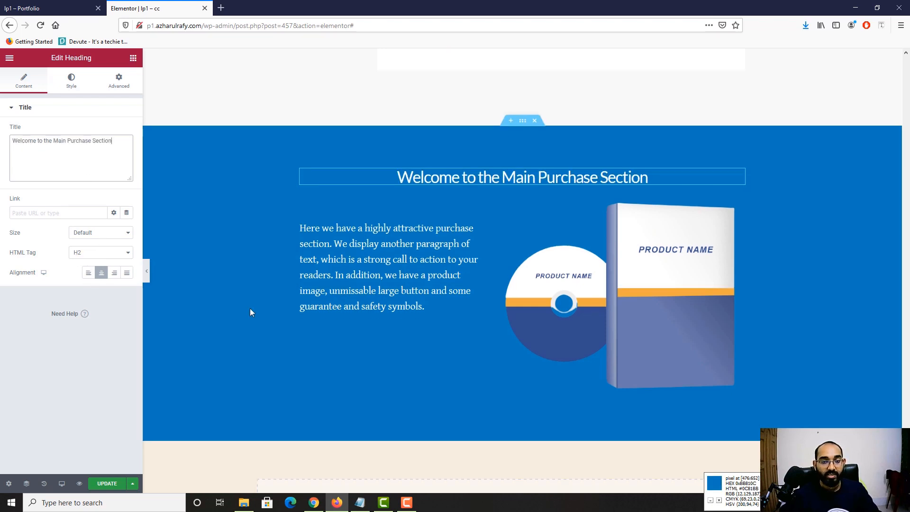
Step: Add a Button widget below the text and product image in the blue section and center it
click(69, 4)
scroll(497, 357, down, 2)
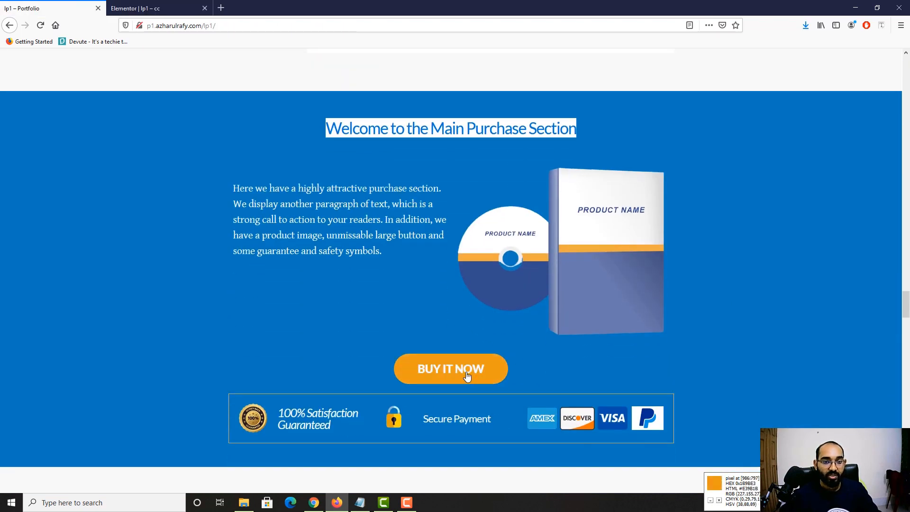
click(148, 9)
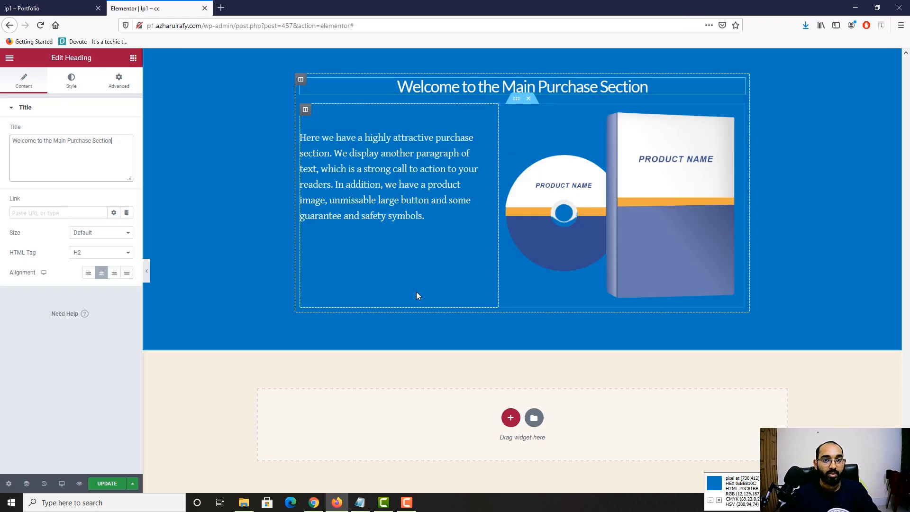
click(133, 58)
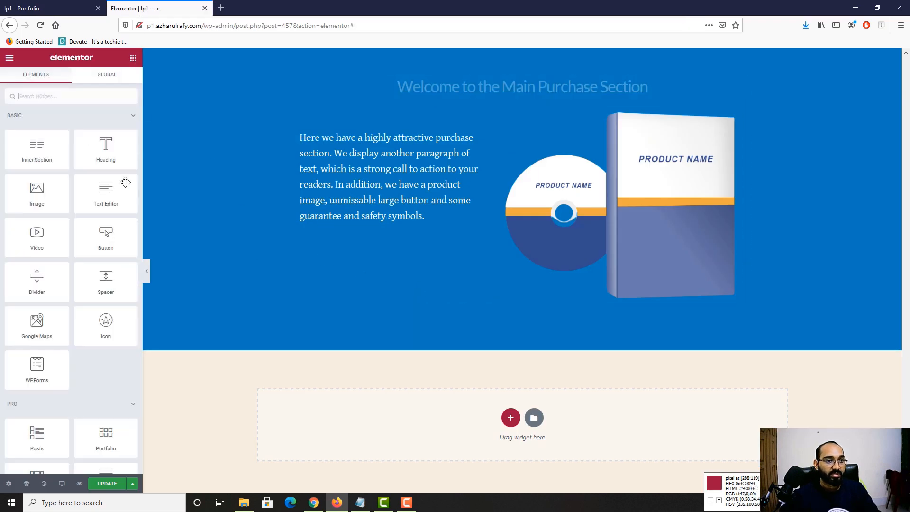
drag(118, 238, 497, 302)
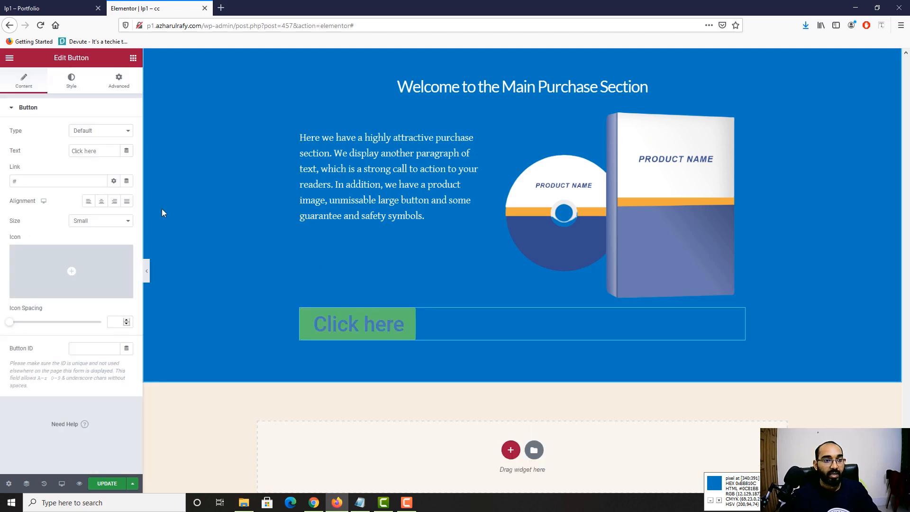
click(101, 201)
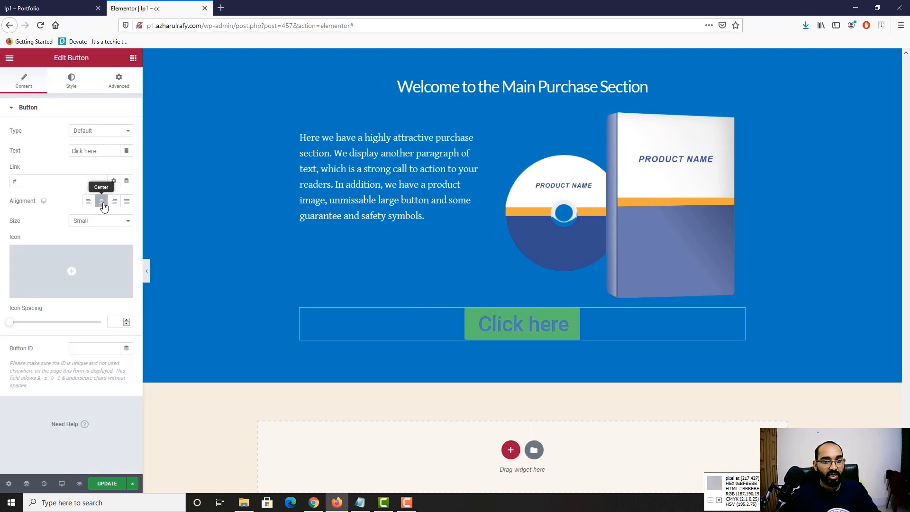
Step: Compare the new button with the finished page's BUY IT NOW button and open its placeholder label for editing
key(ctrl+Tab)
scroll(245, 273, down, 1)
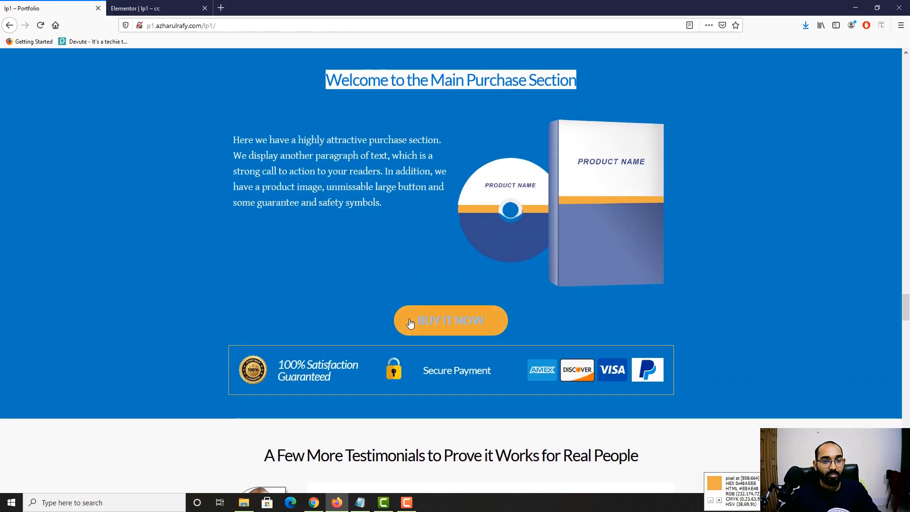
click(142, 8)
key(ctrl+Tab)
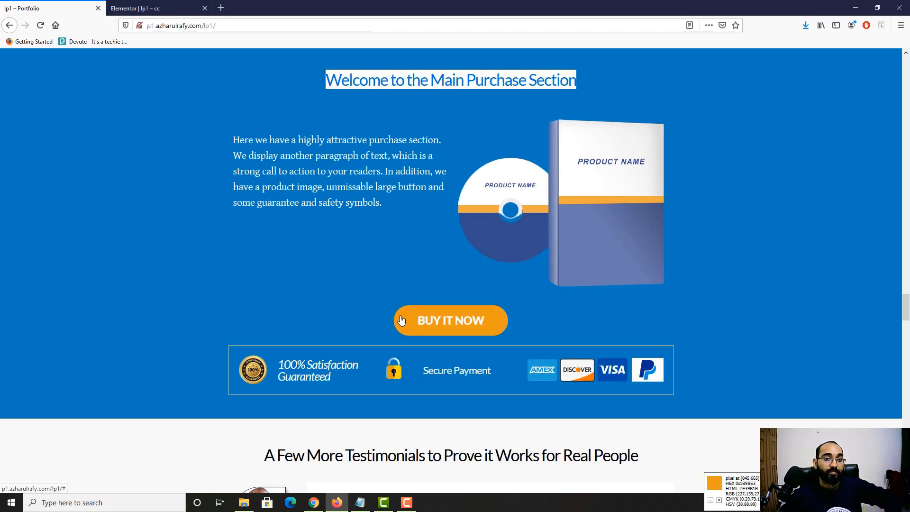
key(ctrl+Tab)
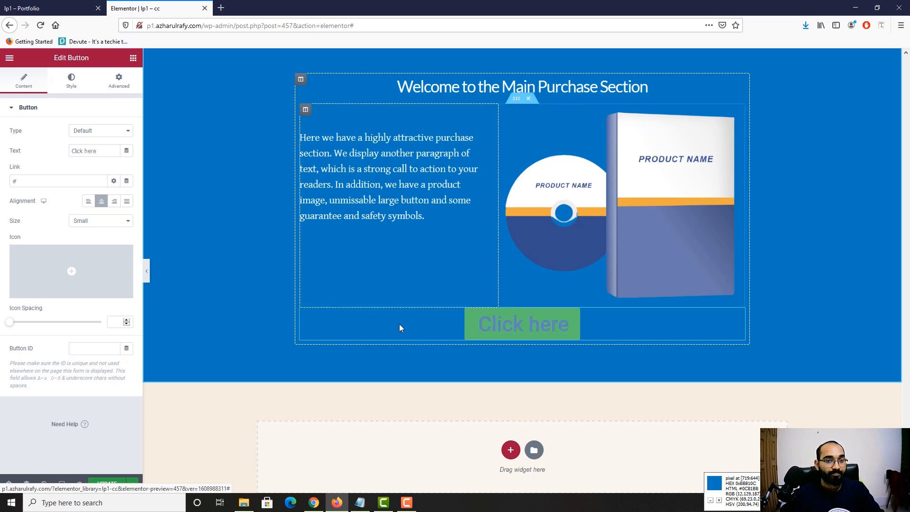
key(ctrl+Tab)
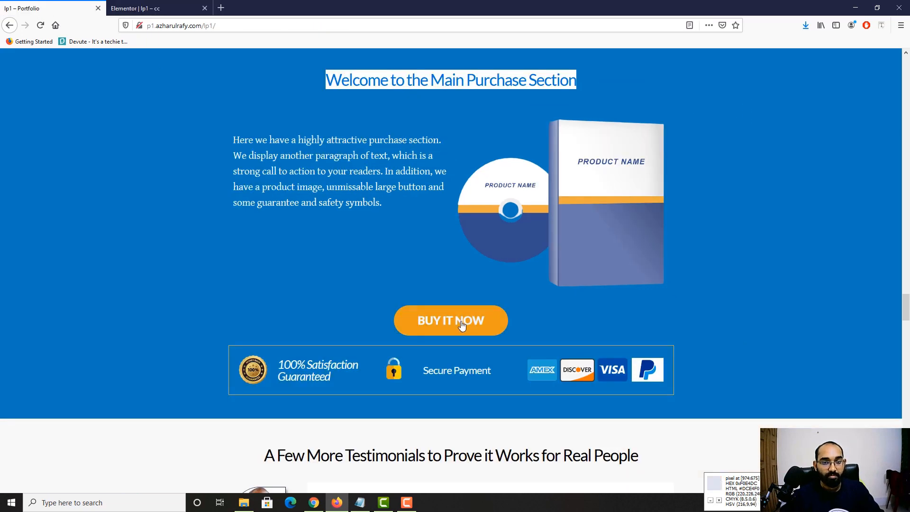
click(161, 7)
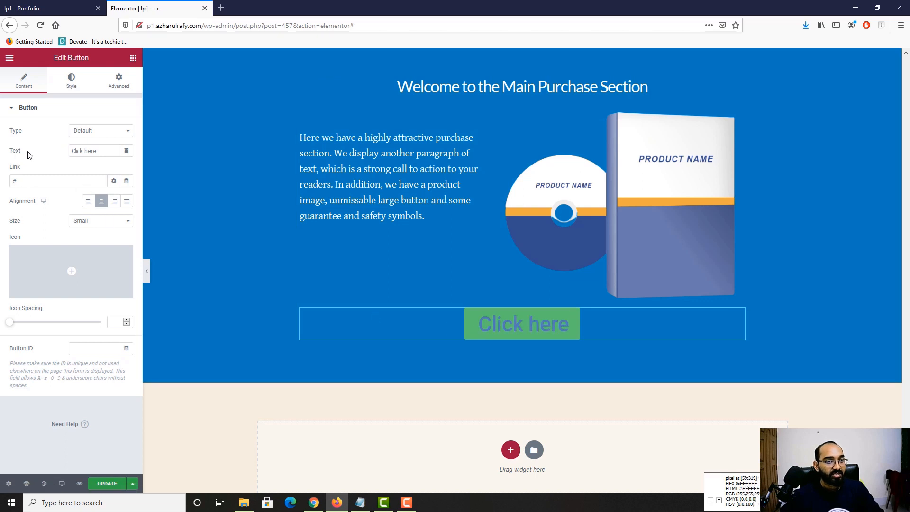
triple_click(86, 152)
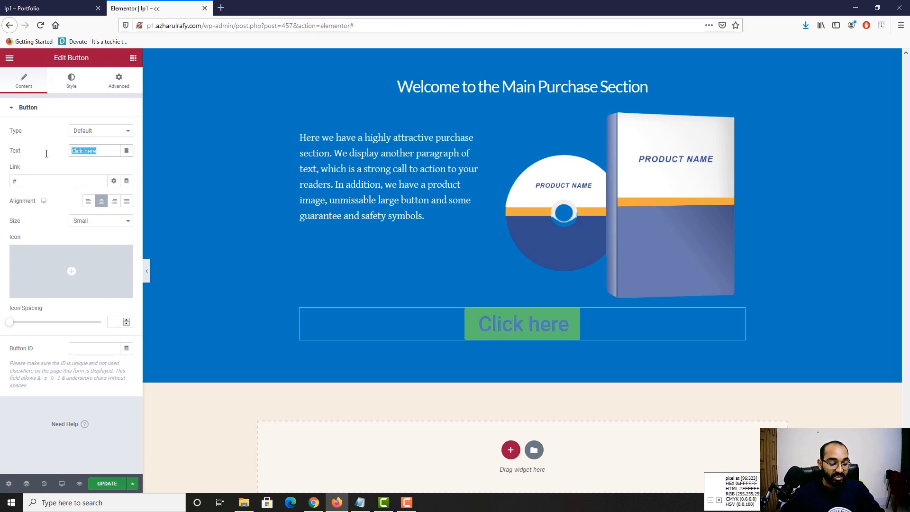
Step: Change the button's text to "BUY IT NOW" and keep its type at Default
text(BUY IT NOW)
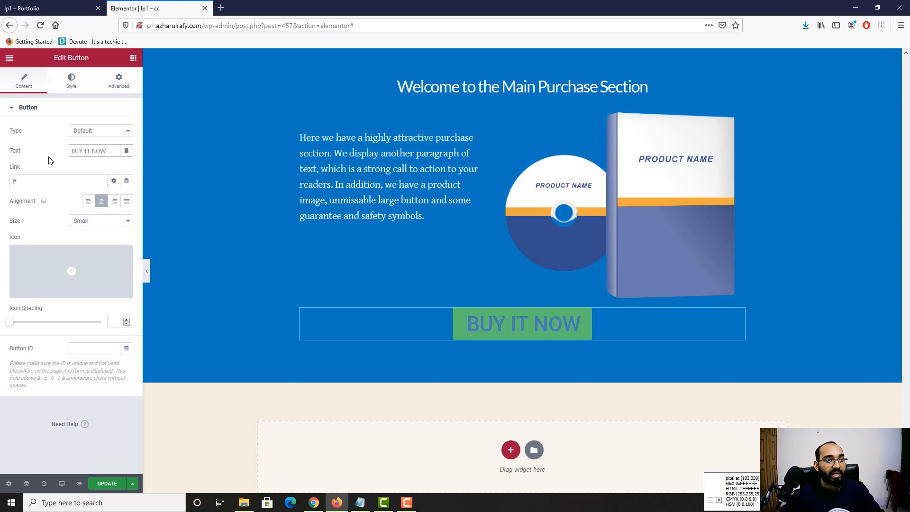
click(86, 135)
click(86, 135)
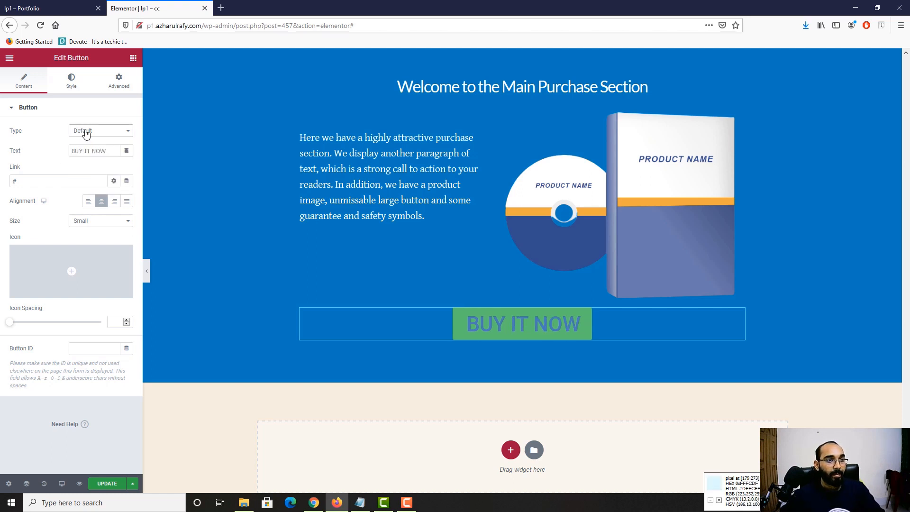
Step: Replace the button's placeholder link with the URL copied from the open lp1 reference page
click(80, 183)
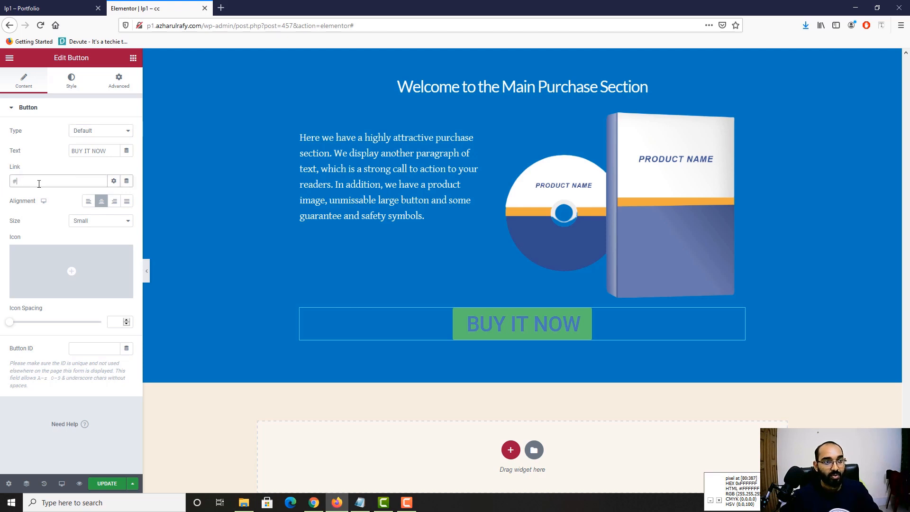
click(65, 2)
click(164, 26)
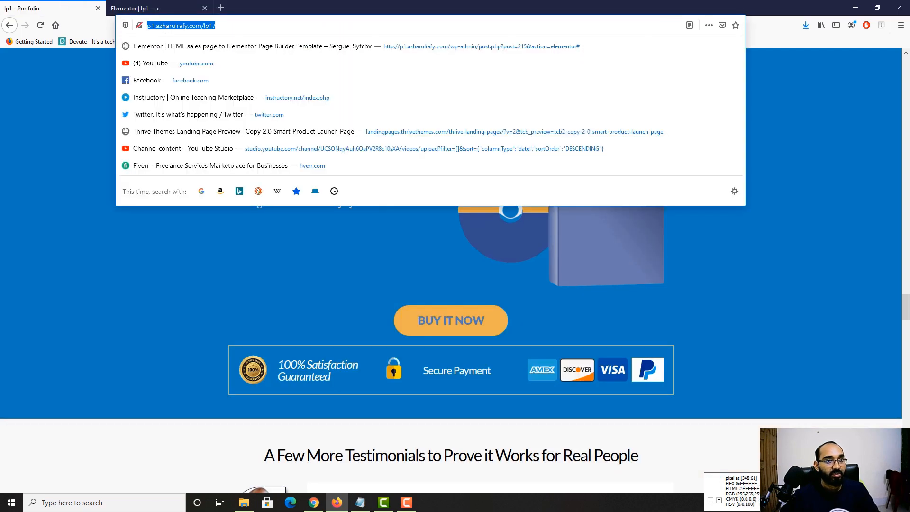
key(ctrl+x)
click(153, 2)
key(ctrl+v)
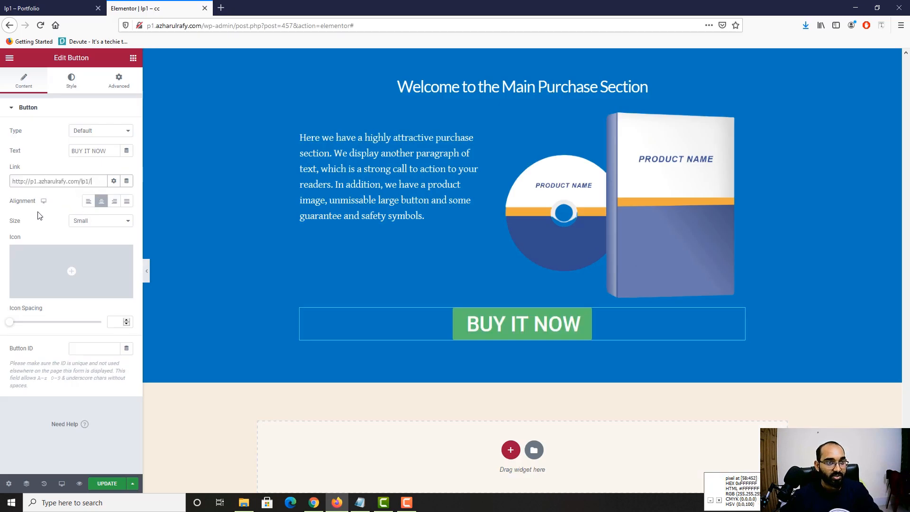
Step: Try the Medium, Large and Extra Large sizes on the button and return it to Small
click(86, 223)
click(91, 251)
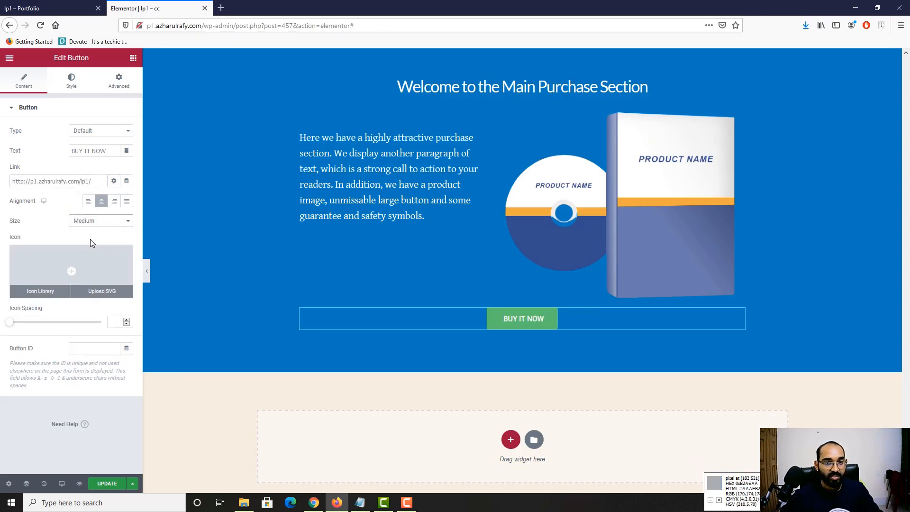
click(94, 225)
click(88, 263)
click(96, 221)
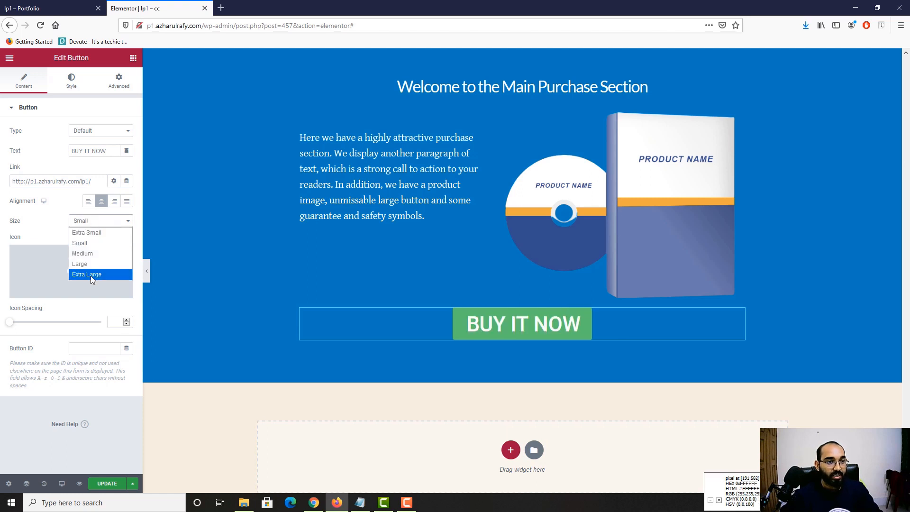
click(91, 263)
click(92, 221)
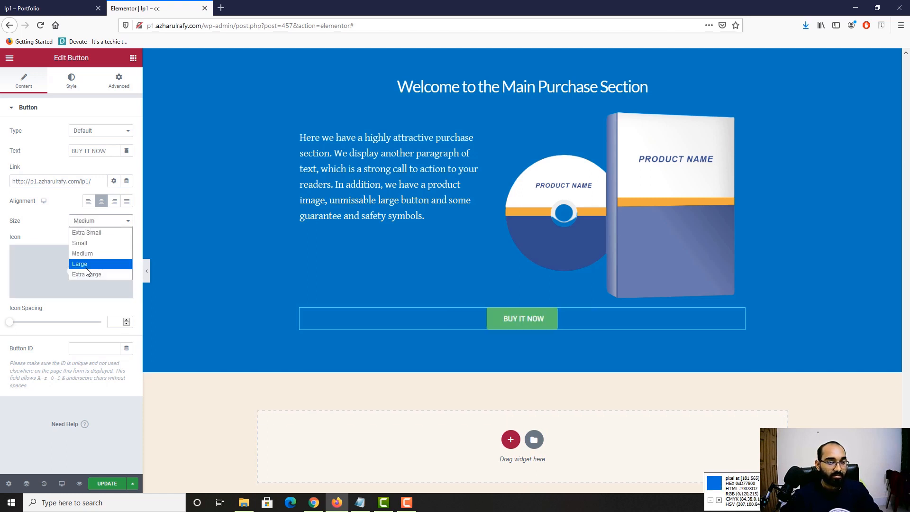
click(90, 264)
click(95, 221)
click(91, 275)
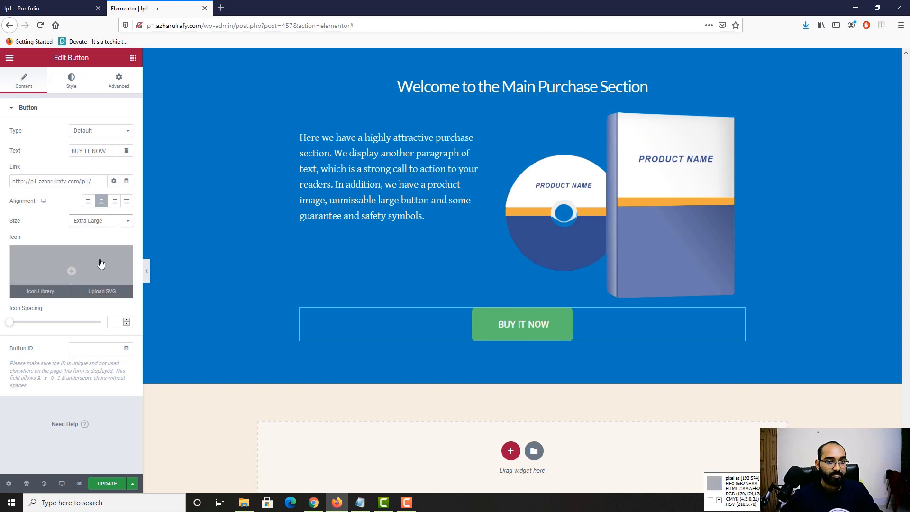
click(100, 222)
click(91, 244)
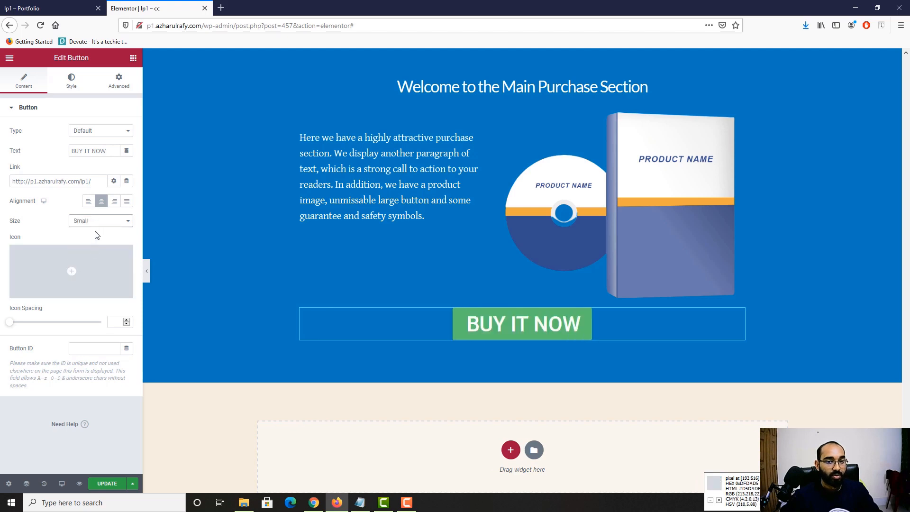
Step: Compare the button with the reference page's buy button and set its normal background color to #E39B1B
click(52, 8)
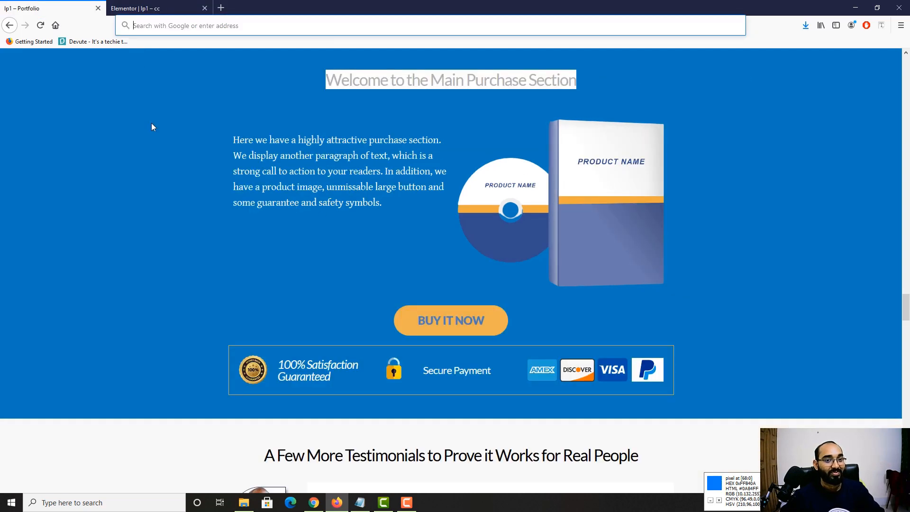
scroll(286, 327, down, 2)
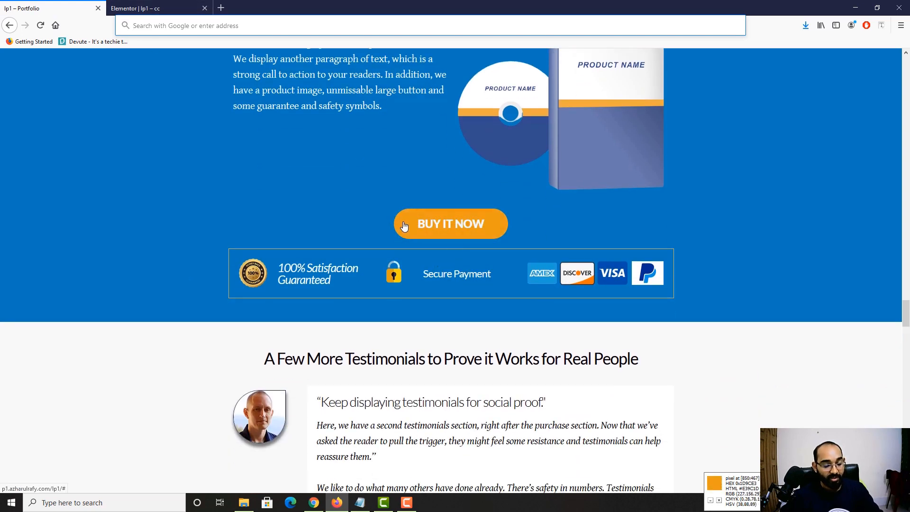
click(137, 8)
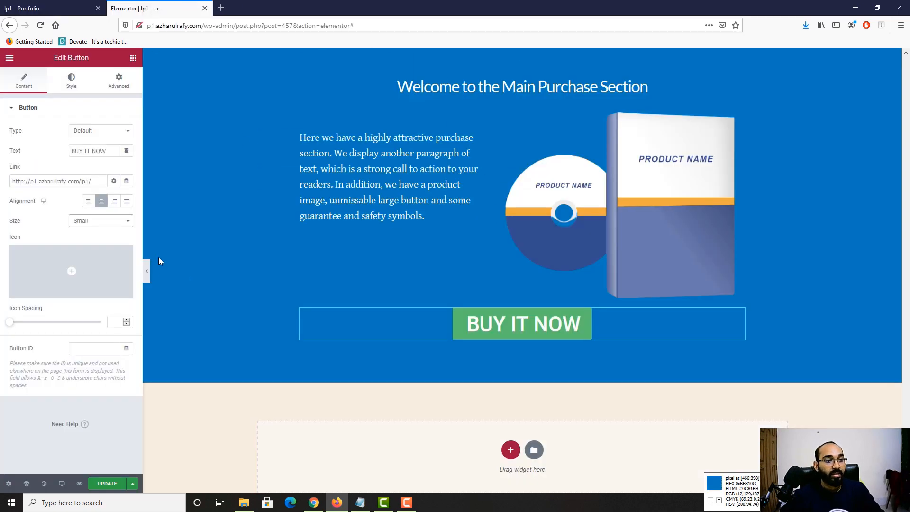
click(71, 80)
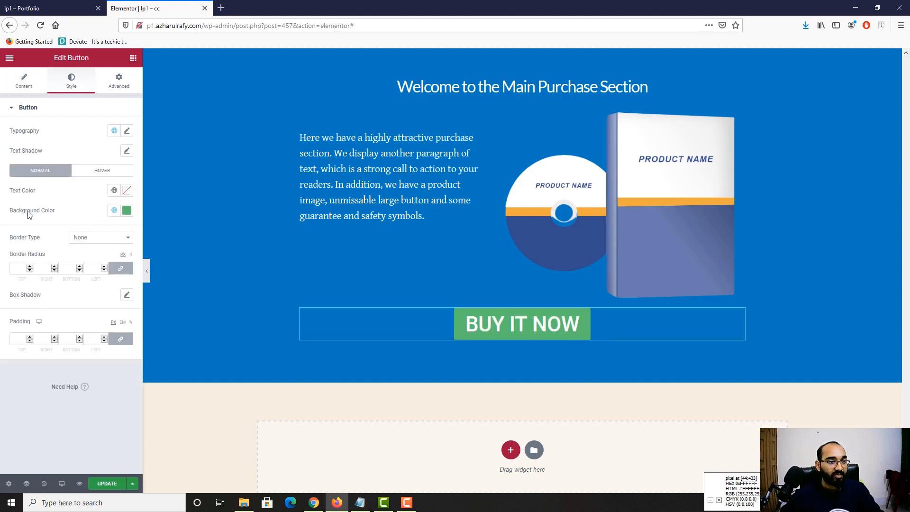
click(126, 213)
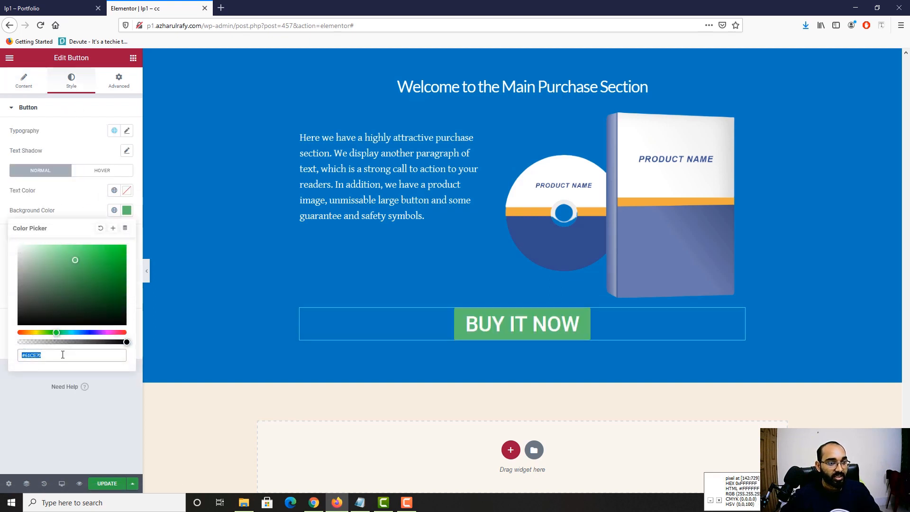
text(E39B1B)
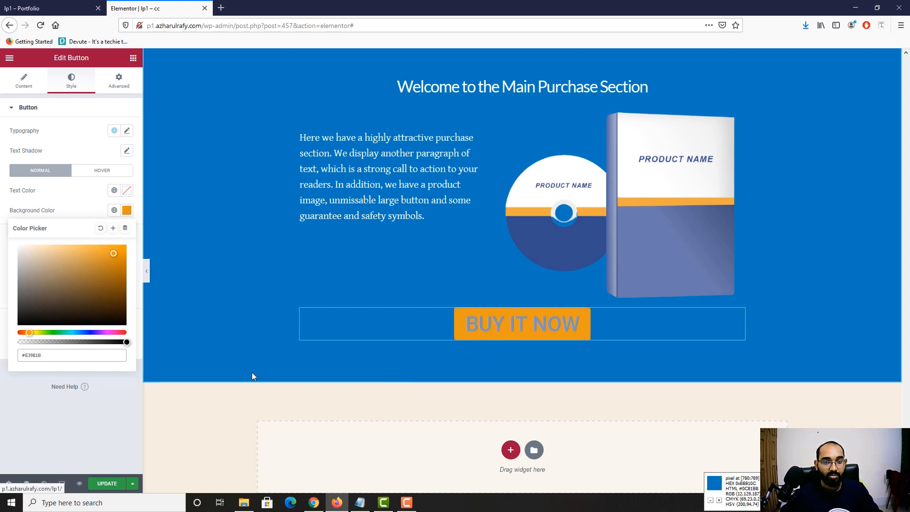
click(84, 198)
Step: Set the button's hover background color to #FFA300 and compare it with the reference page
key(ctrl+Tab)
click(162, 6)
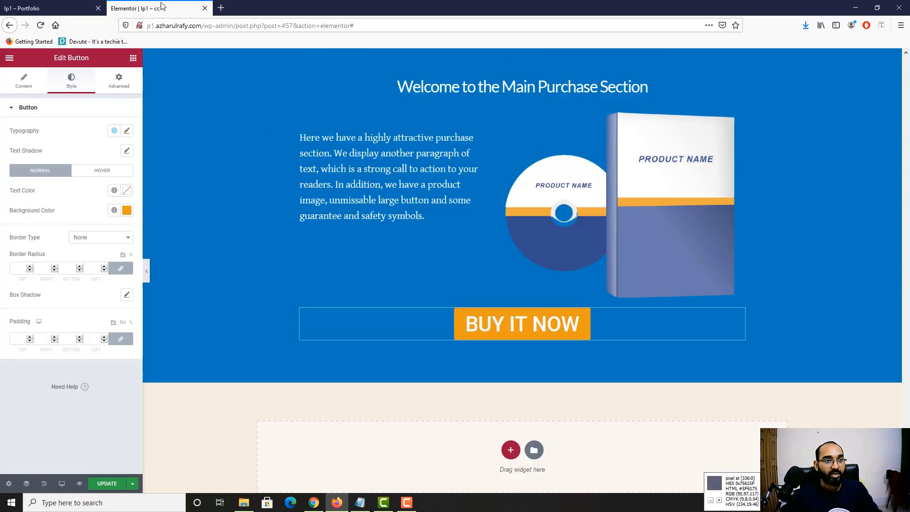
click(102, 171)
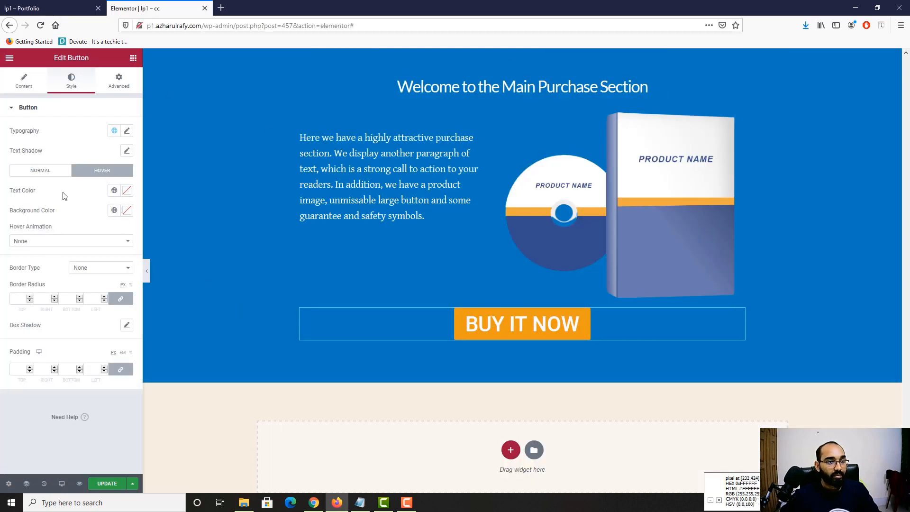
click(129, 191)
click(128, 191)
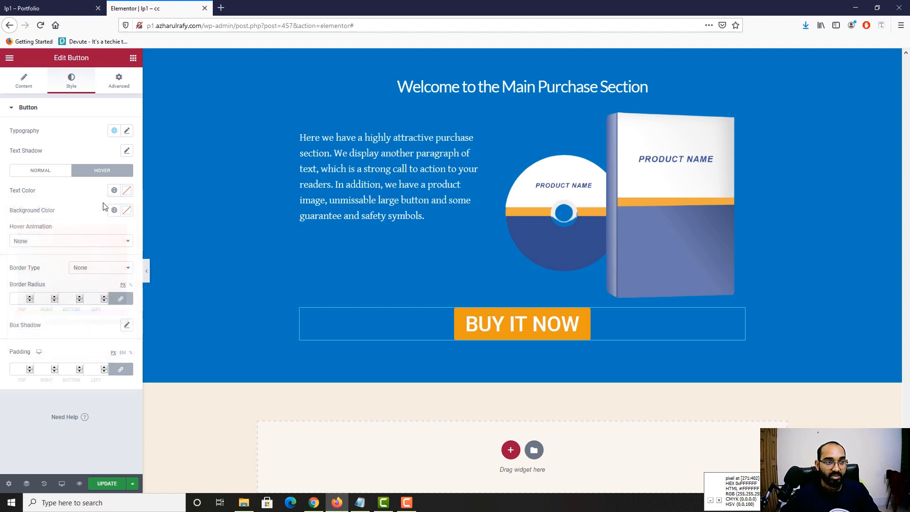
click(128, 213)
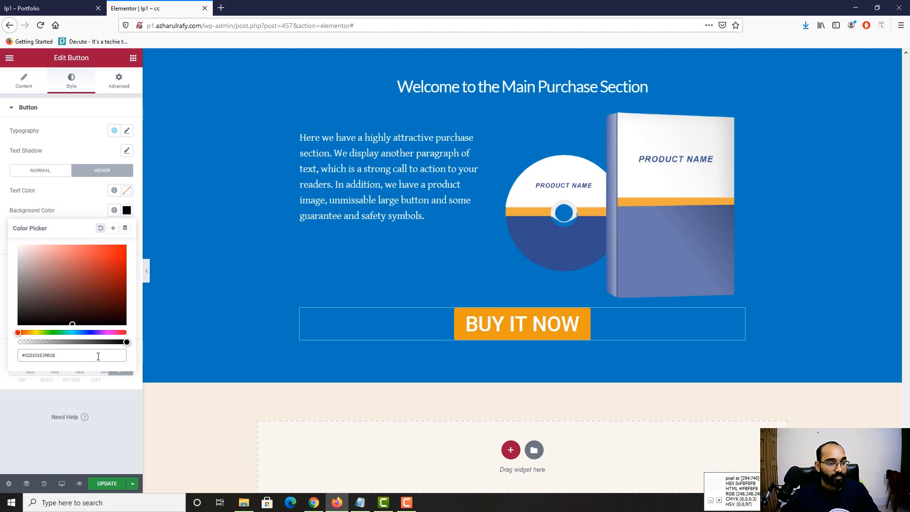
key(ctrl+a)
text(#FFA300)
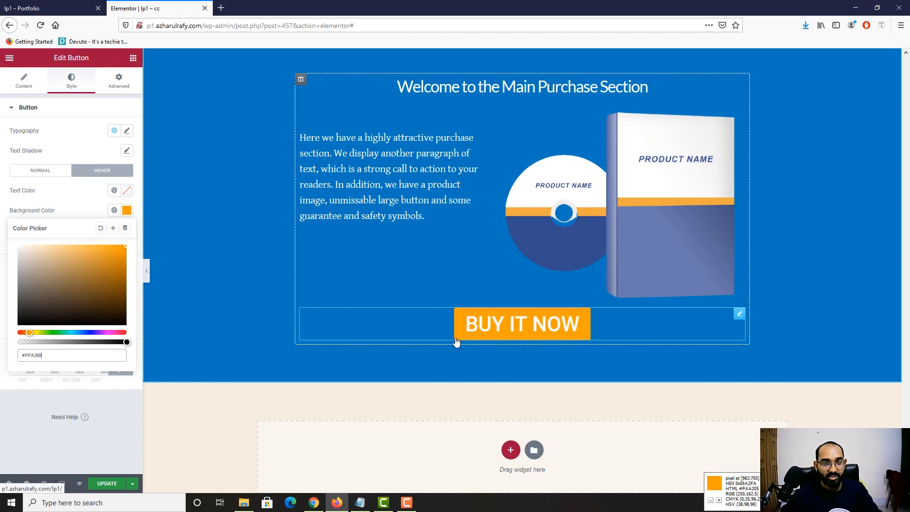
click(47, 8)
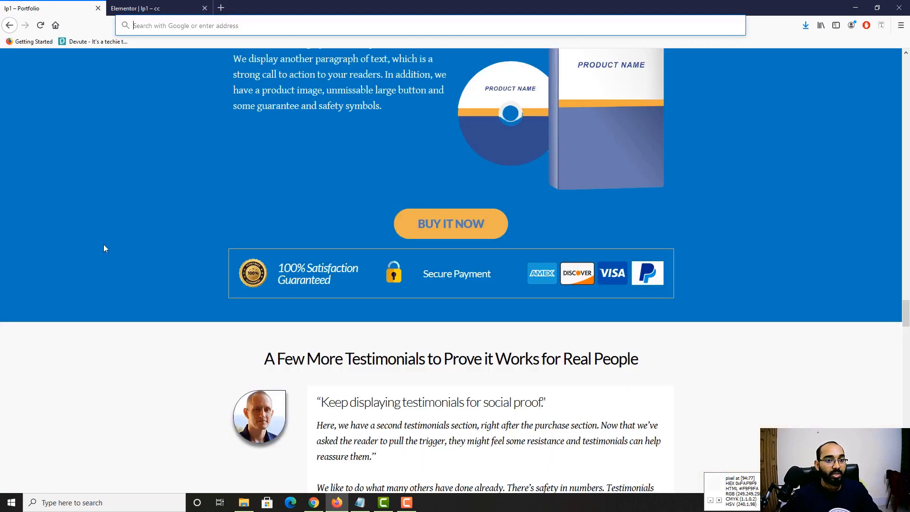
click(142, 8)
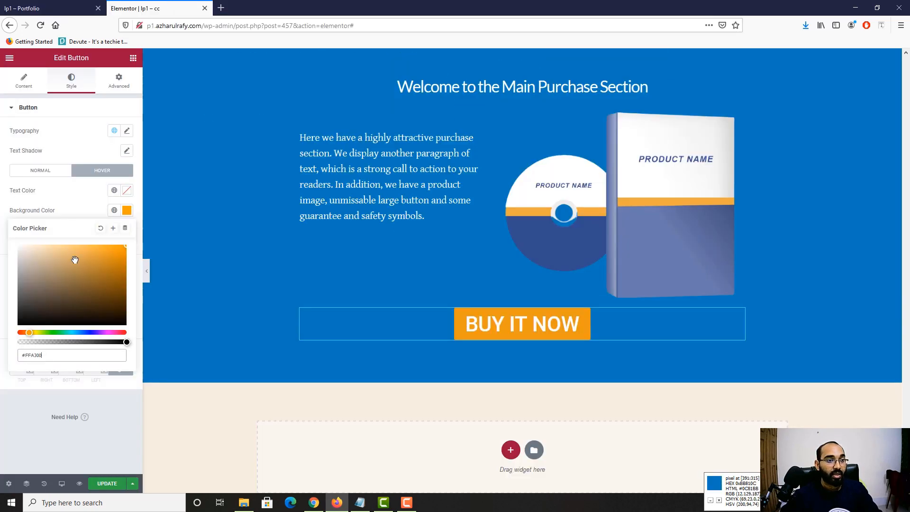
click(68, 202)
Step: Round the button's corners with a 50 px border radius on all sides and compare with the reference button
click(33, 108)
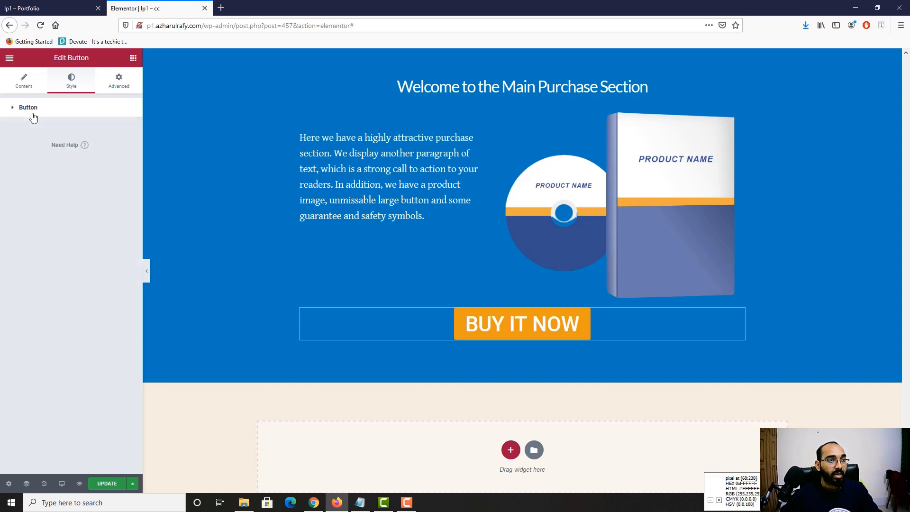
click(30, 107)
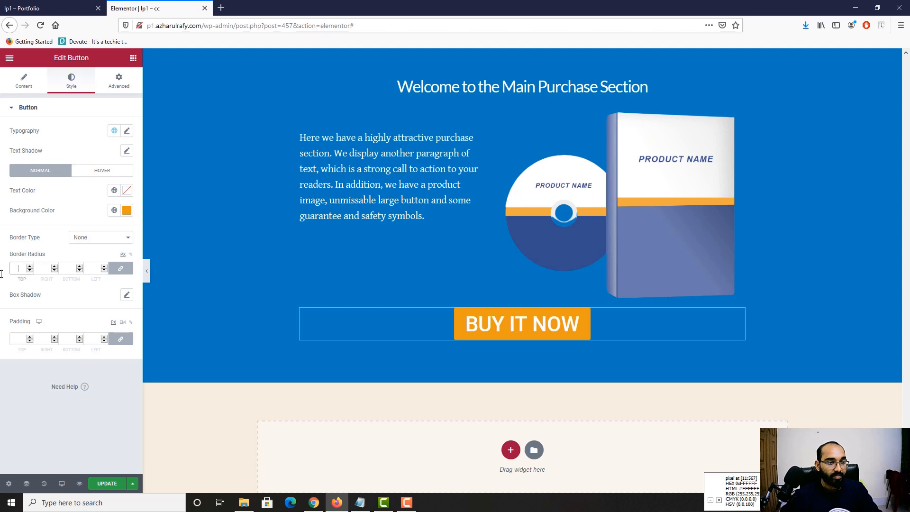
text(0)
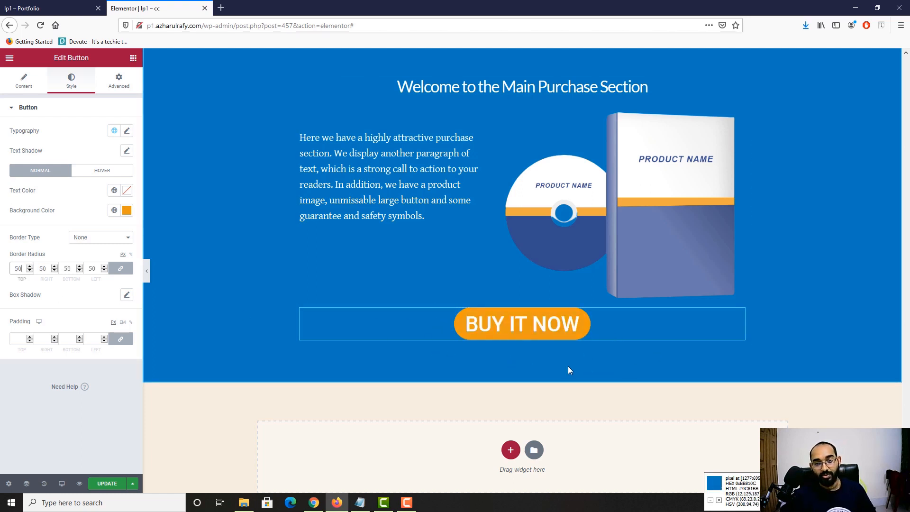
click(17, 7)
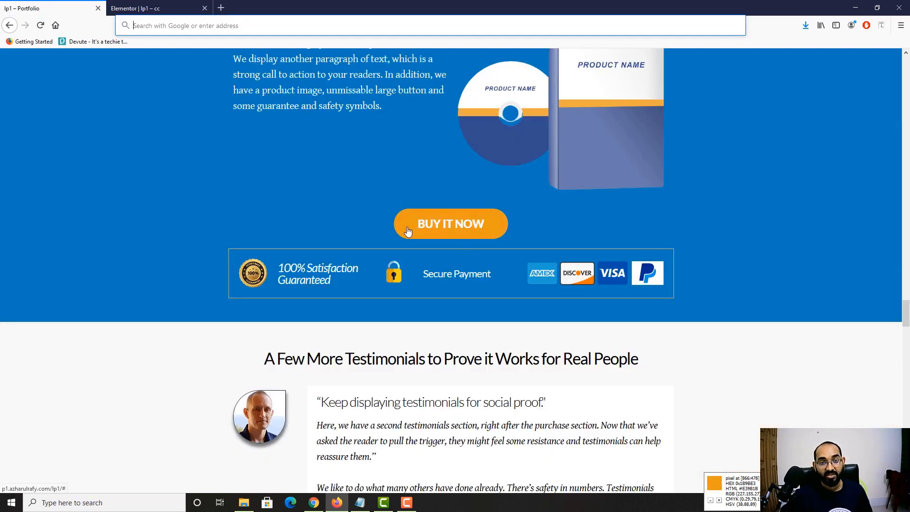
key(ctrl+Tab)
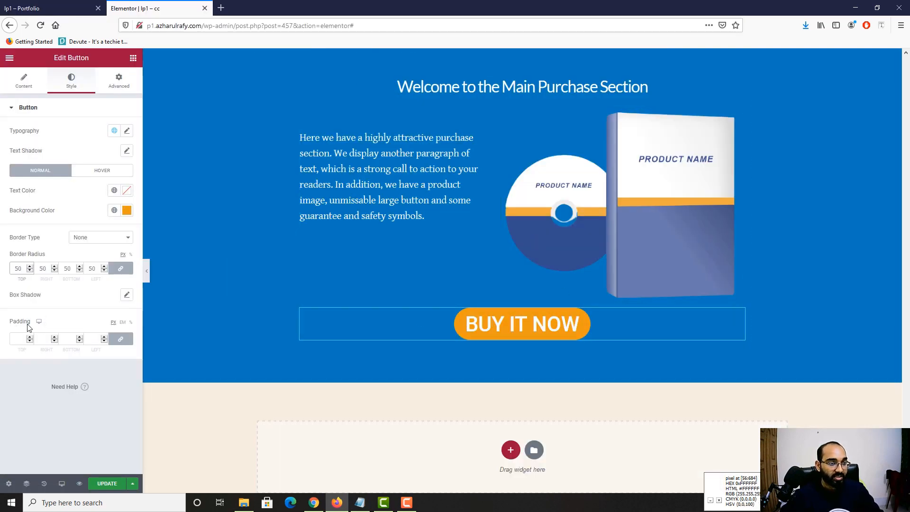
Step: Unlink the button's padding values and set them to 20 px top and bottom and 50 px right and left
click(120, 338)
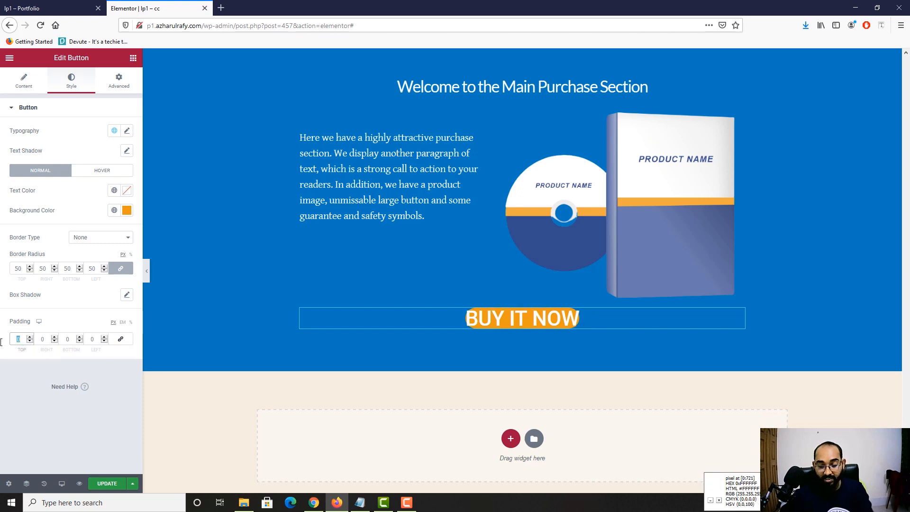
text(20)
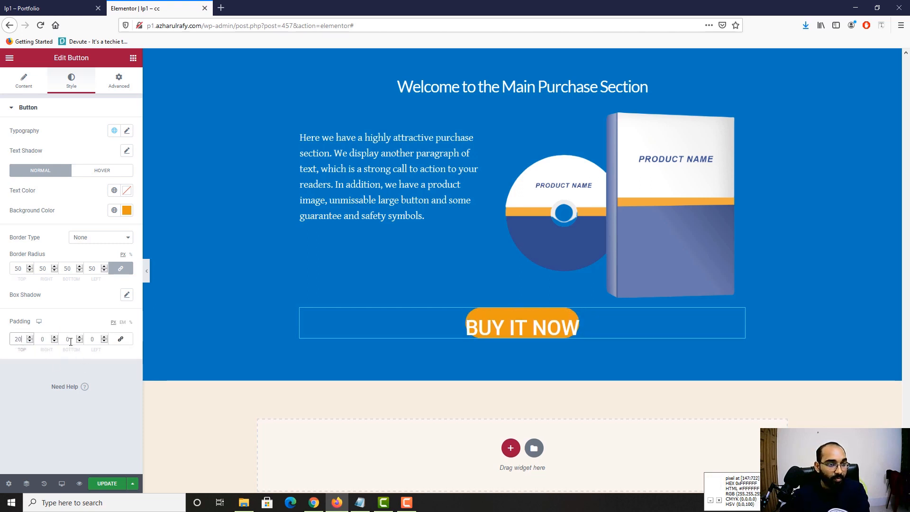
text(20)
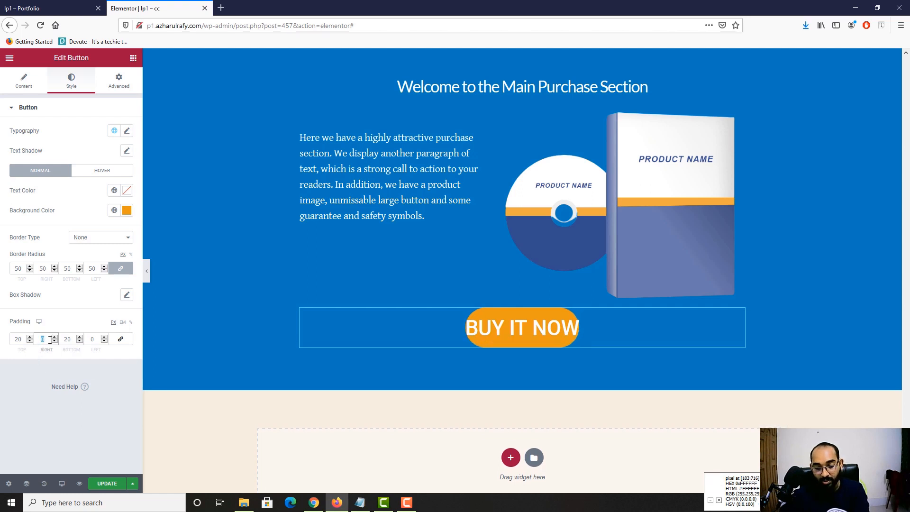
text(40)
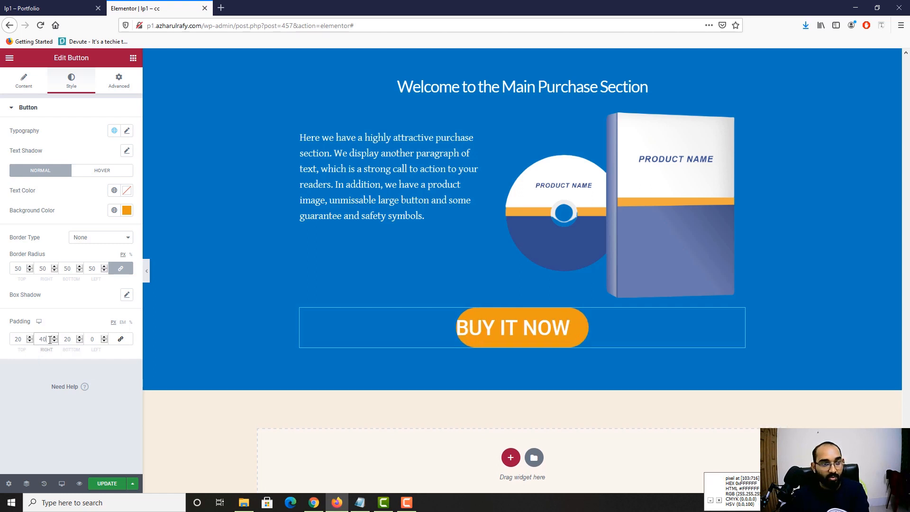
text(50)
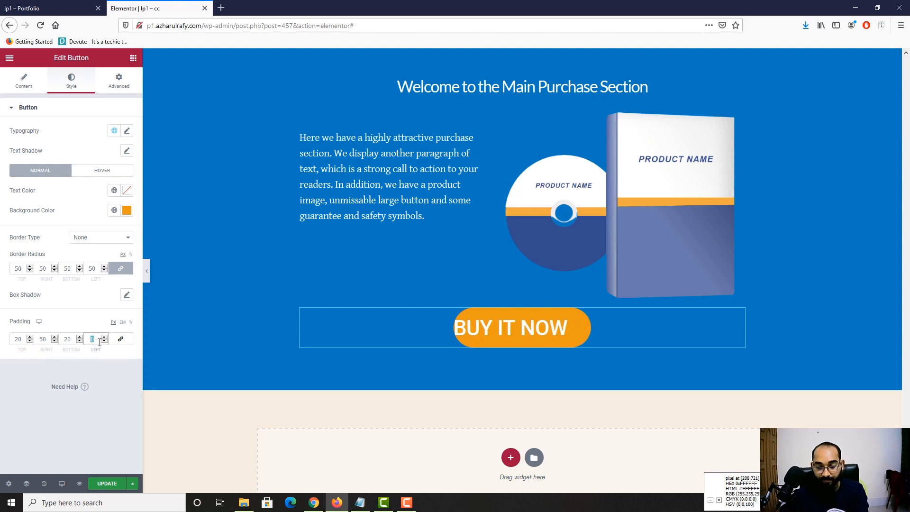
text(50)
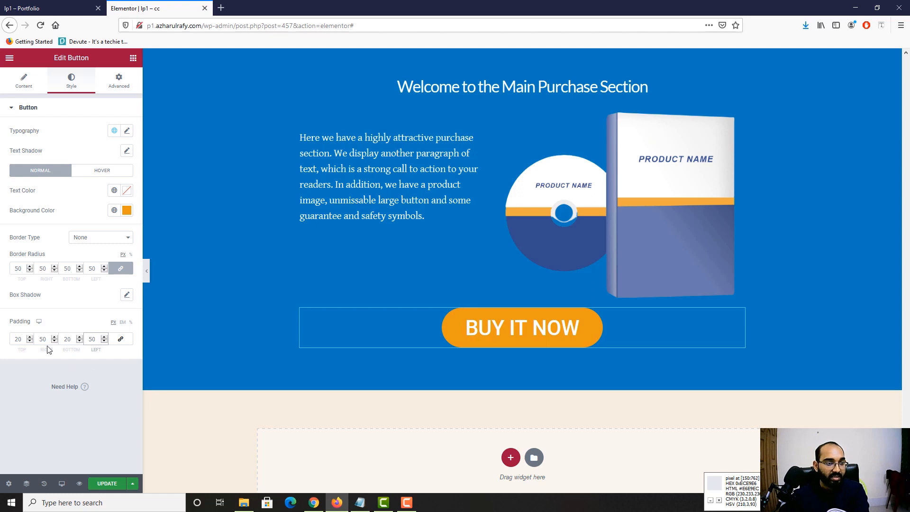
Step: Set the button's top and bottom padding to 15 px and compare it with the reference page's button
drag(22, 339, 1, 342)
text(15)
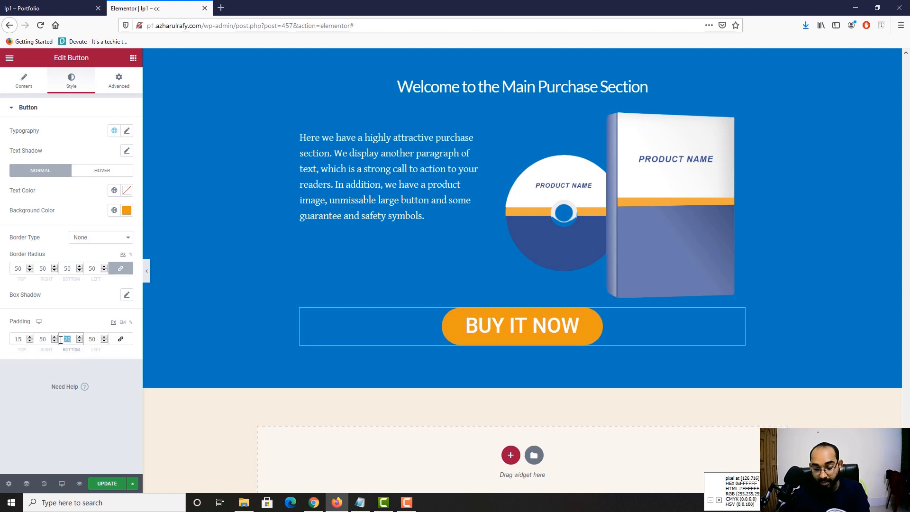
text(15)
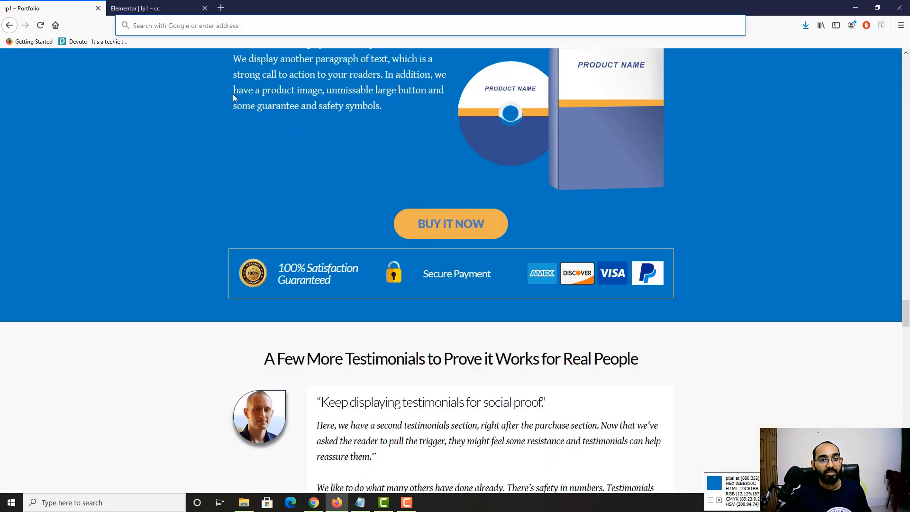
click(138, 8)
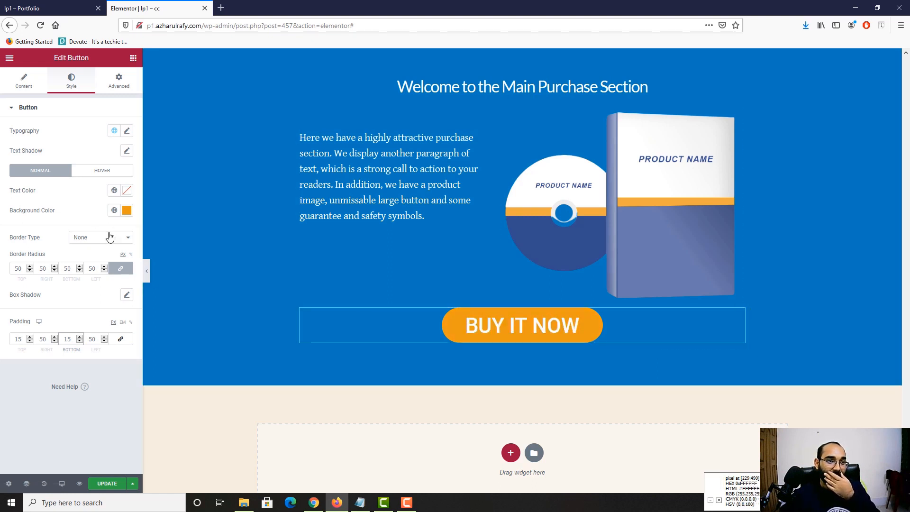
Step: Try the Extra Small, Medium and Large sizes on the button and return it to Small
click(38, 83)
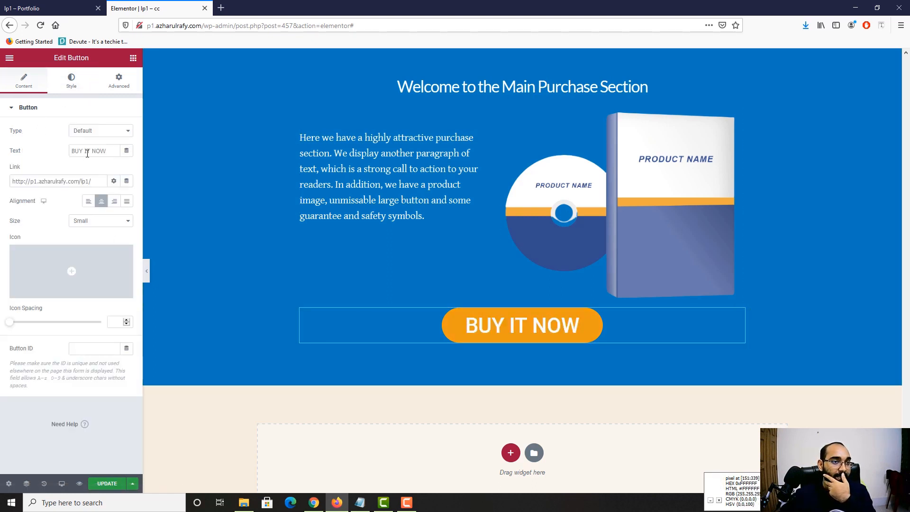
click(97, 228)
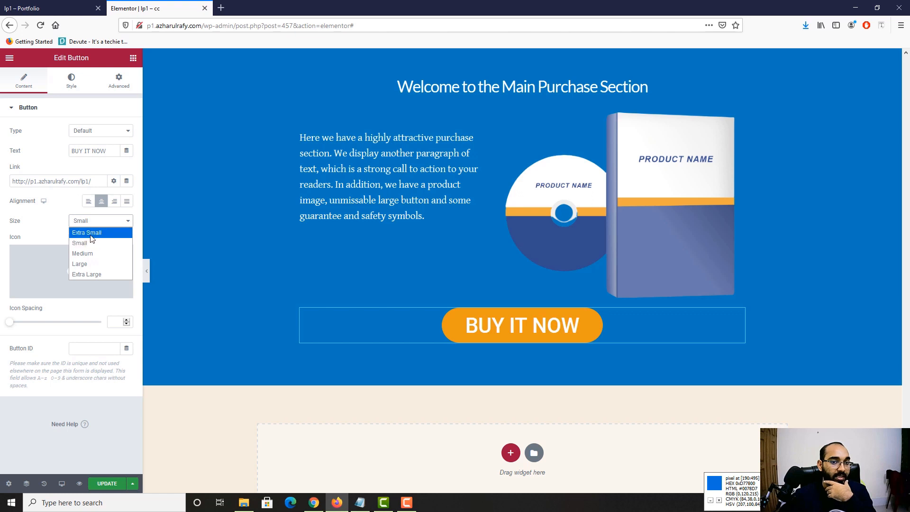
click(87, 232)
click(89, 222)
click(83, 254)
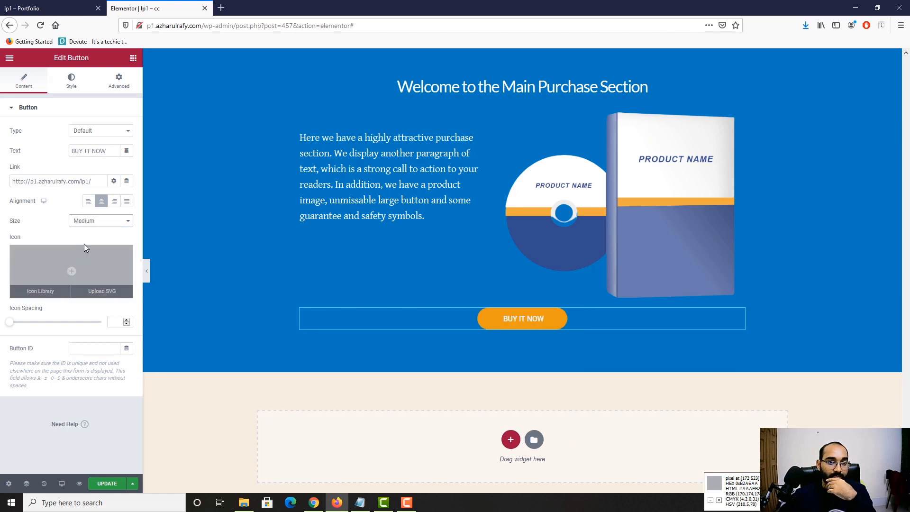
click(89, 264)
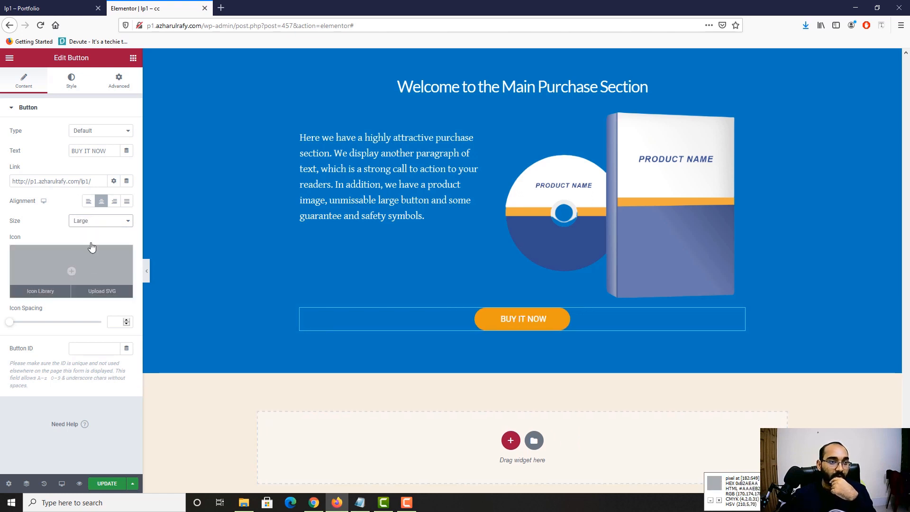
click(93, 221)
click(89, 245)
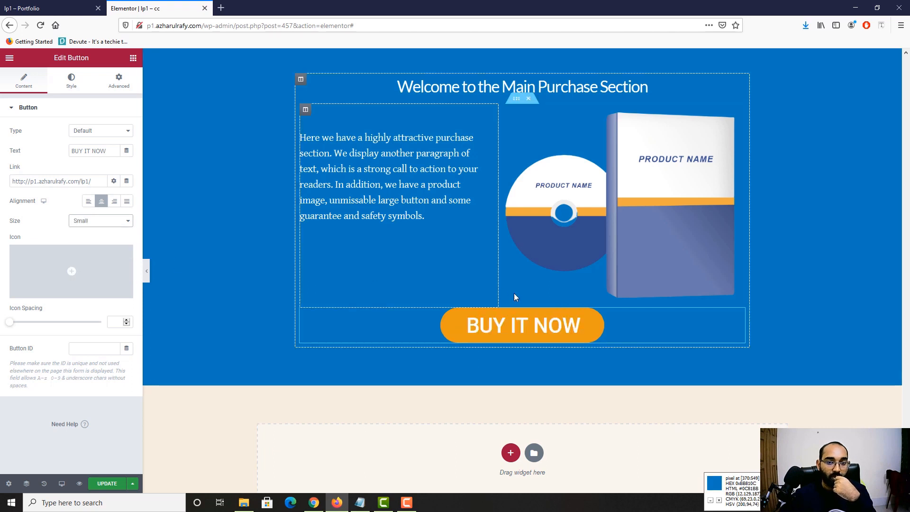
Step: Set the button's typography size to 30 px and compare the text with the reference page's button
click(86, 81)
click(127, 131)
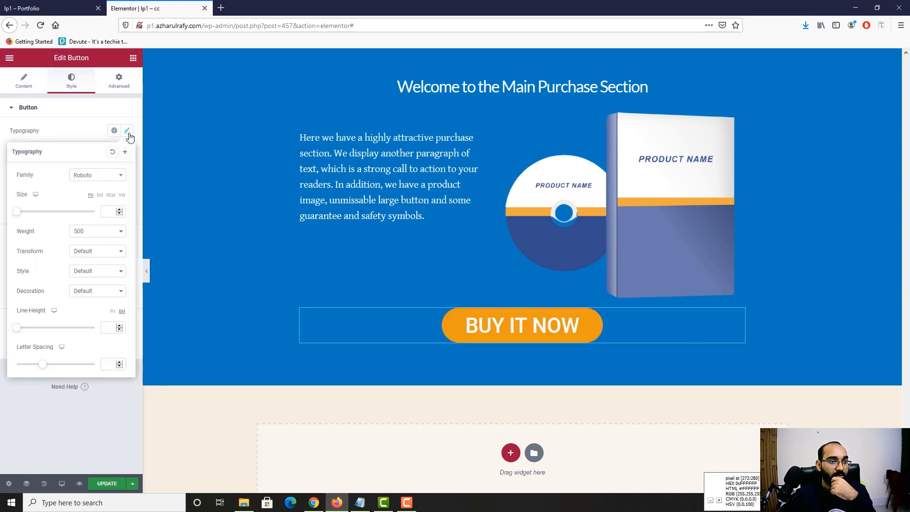
mouse_move(18, 214)
mouse_down()
mouse_move(51, 218)
mouse_move(30, 219)
mouse_up()
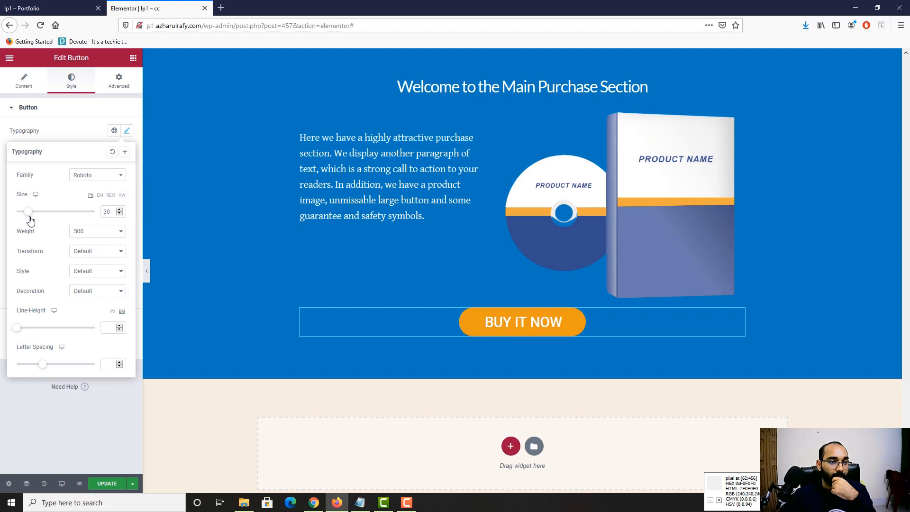
click(53, 10)
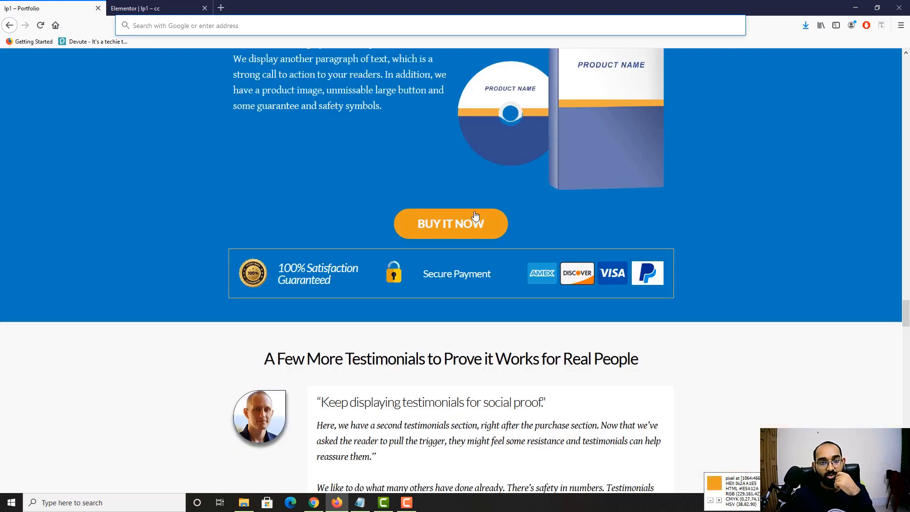
key(ctrl+Tab)
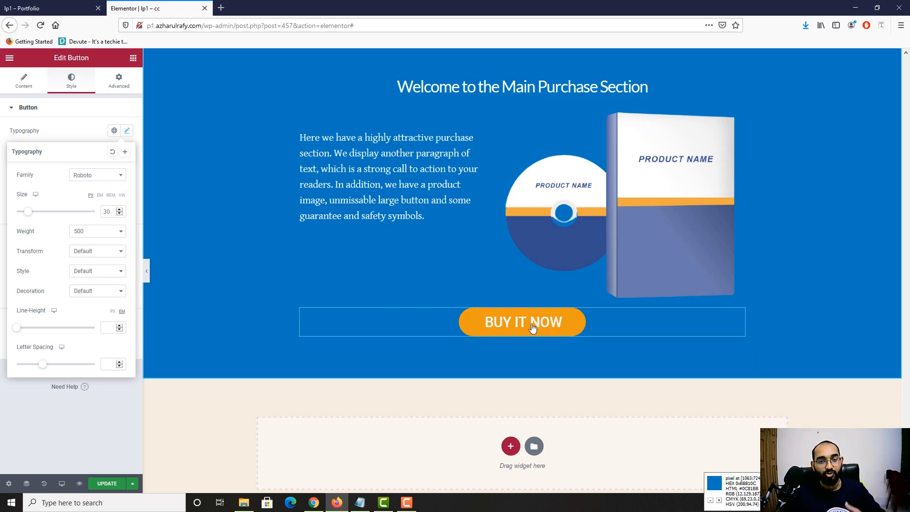
Step: Check the reference page's guarantee row, add an inner section below the BUY IT NOW button and duplicate a column to get three columns
click(23, 7)
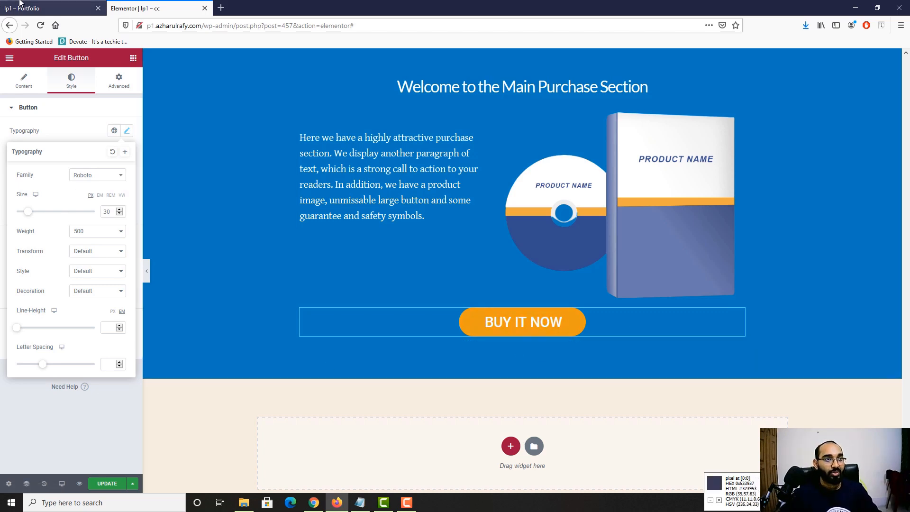
scroll(189, 351, down, 2)
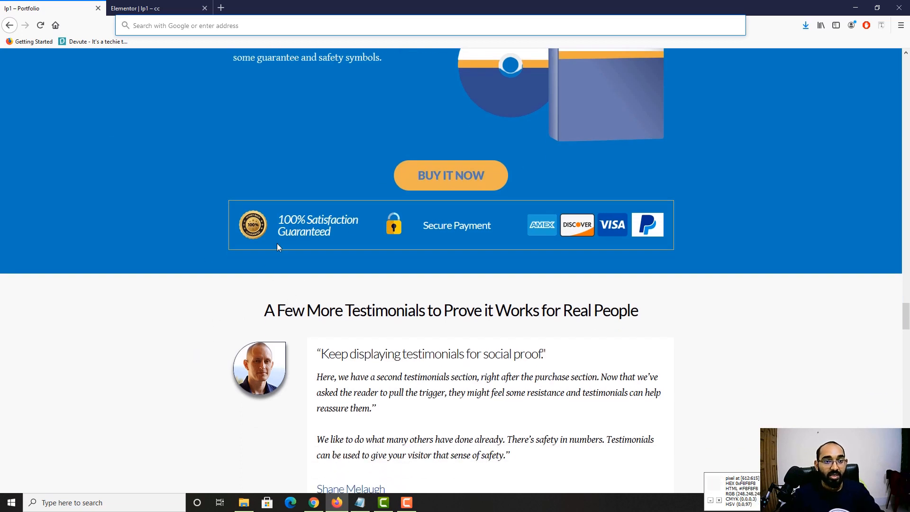
click(136, 8)
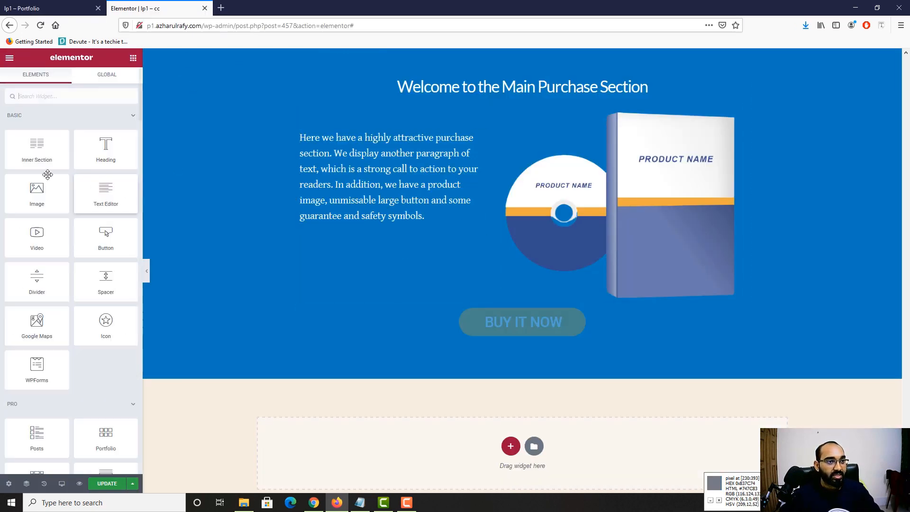
drag(47, 174, 494, 337)
scroll(612, 320, down, 2)
right_click(488, 303)
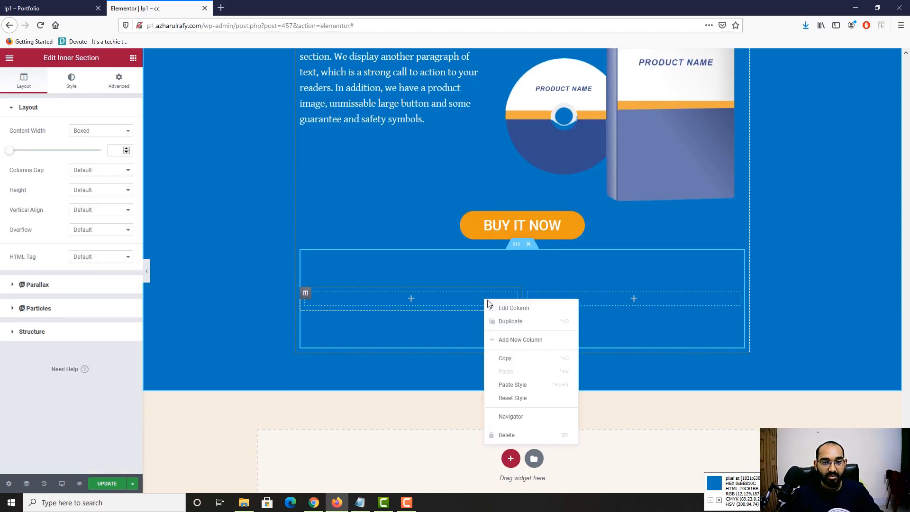
click(524, 321)
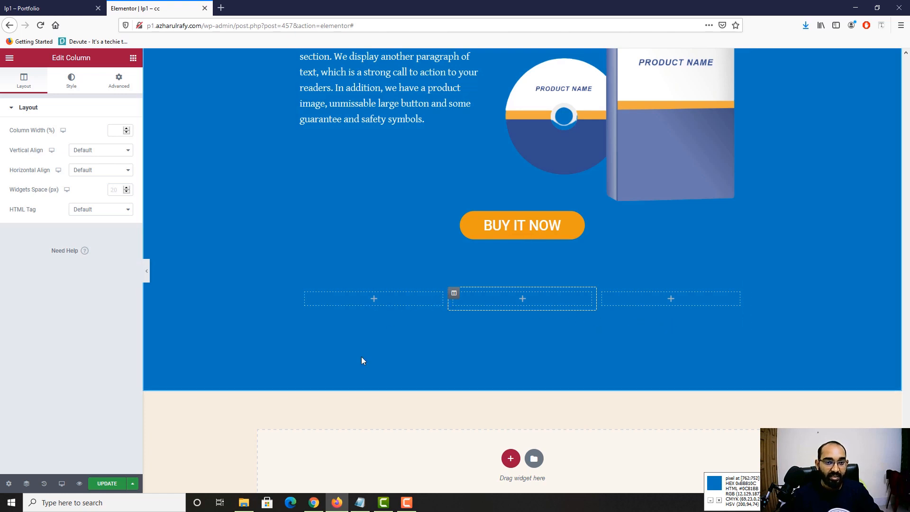
Step: Add a new single-column section below the purchase section and place a two-column inner section inside it
scroll(499, 421, down, 1)
click(511, 412)
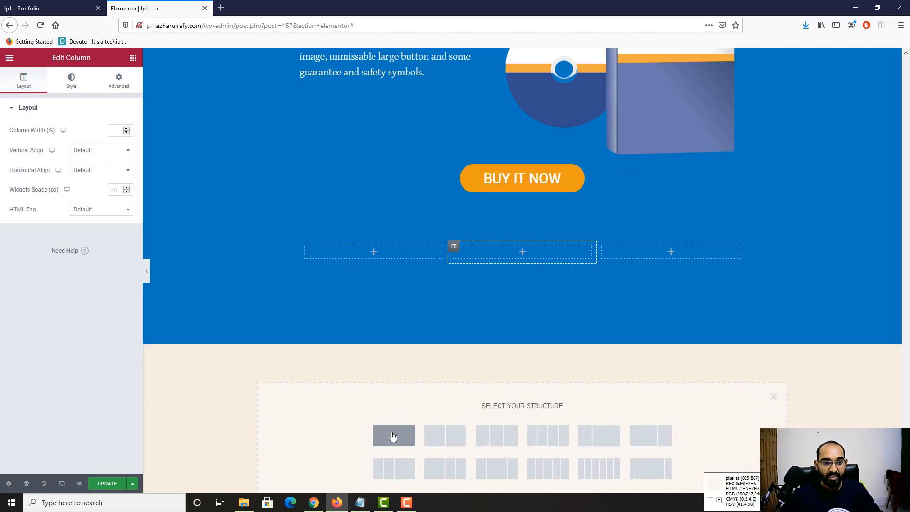
click(393, 437)
scroll(428, 374, down, 2)
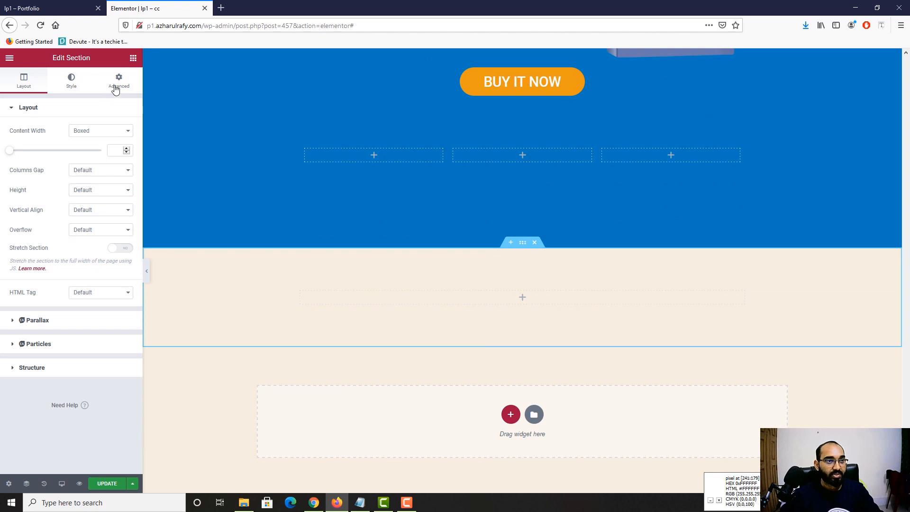
click(133, 57)
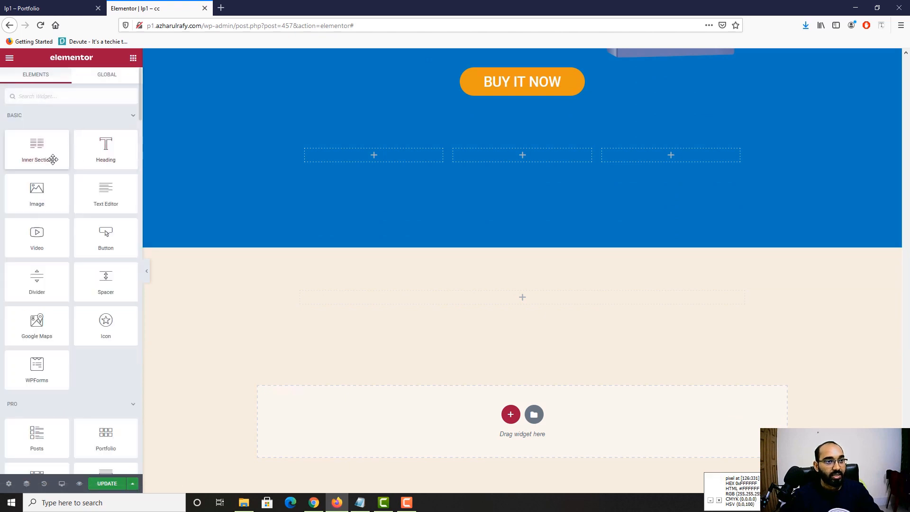
drag(53, 159, 526, 309)
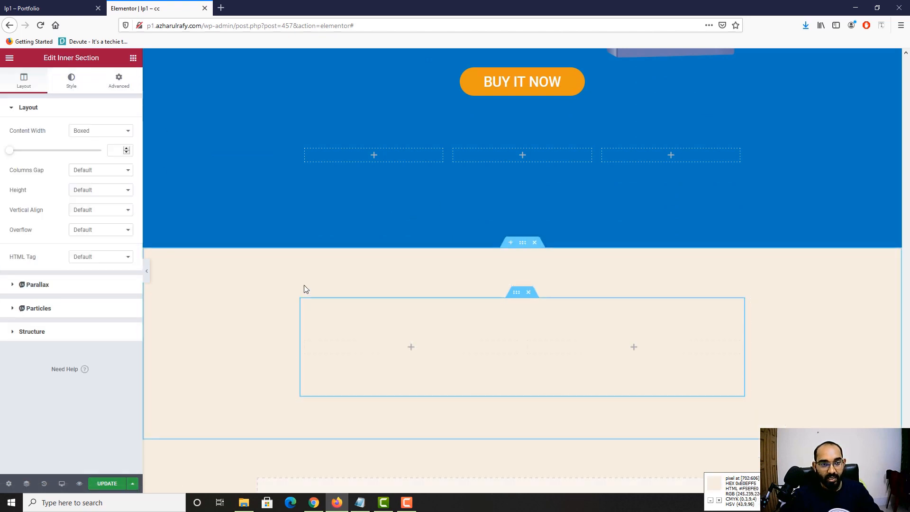
Step: Copy the column holding the new inner section, paste it as the last column of the row below the button and delete one empty column
right_click(300, 293)
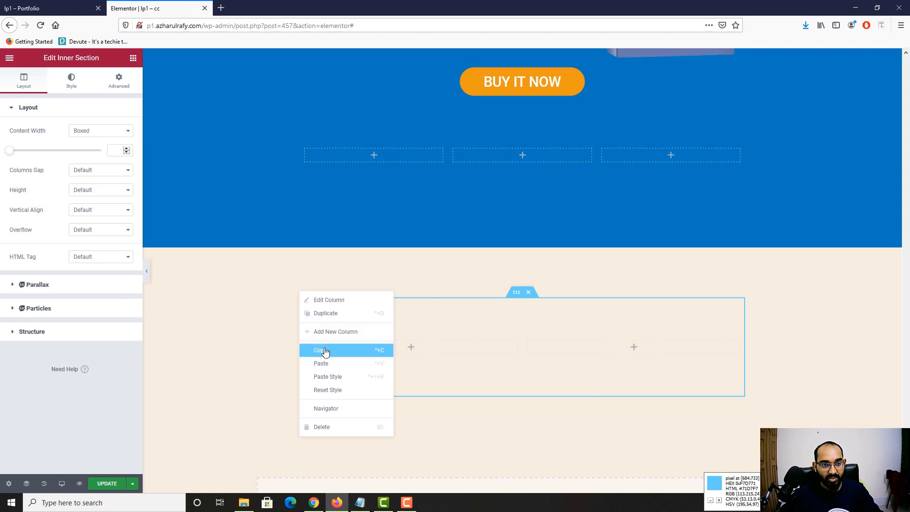
click(325, 350)
right_click(631, 155)
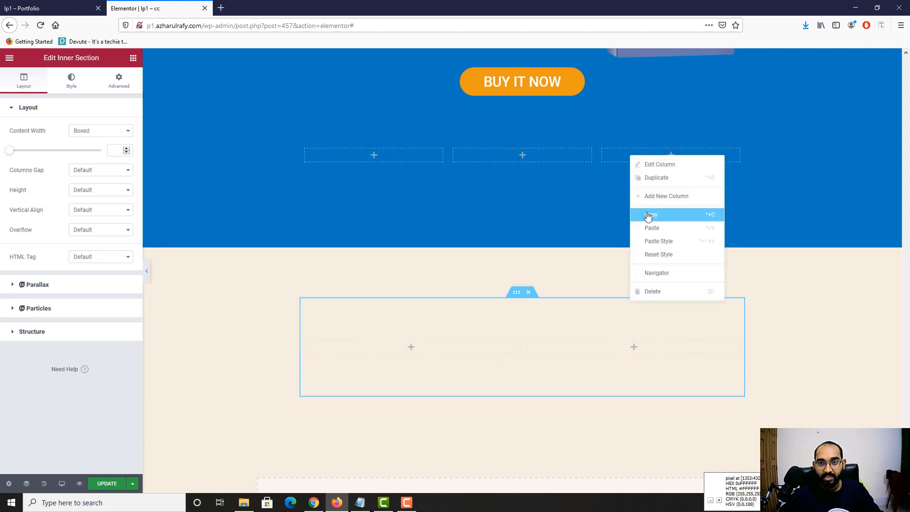
click(664, 229)
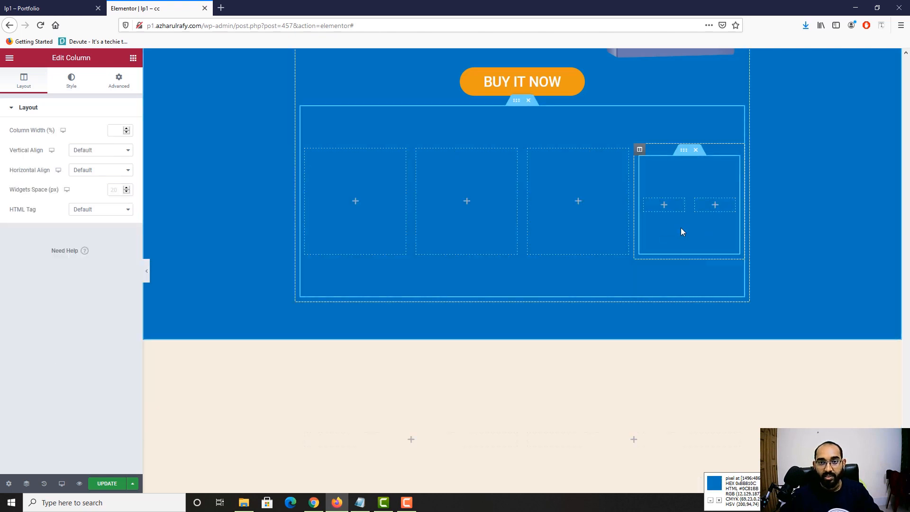
right_click(576, 176)
click(609, 309)
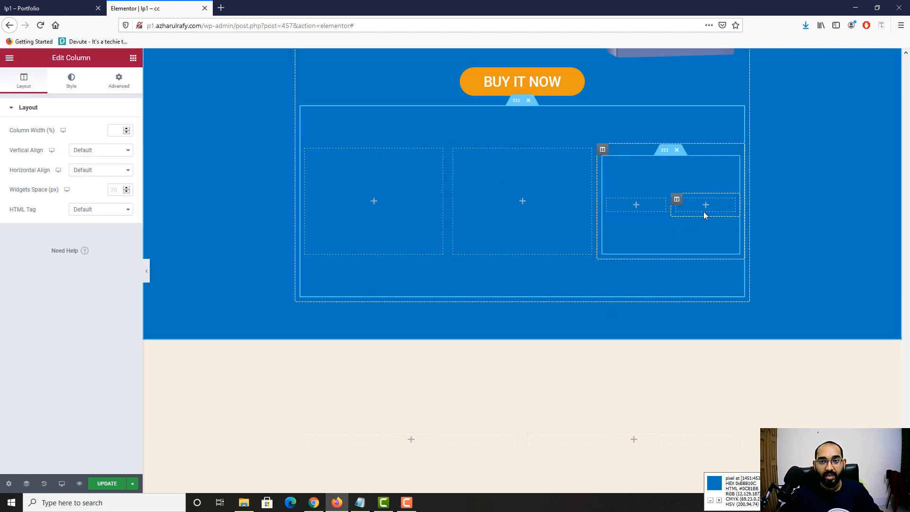
Step: Duplicate columns in the nested inner section to make four and compare them with the reference page's four payment icons
right_click(683, 211)
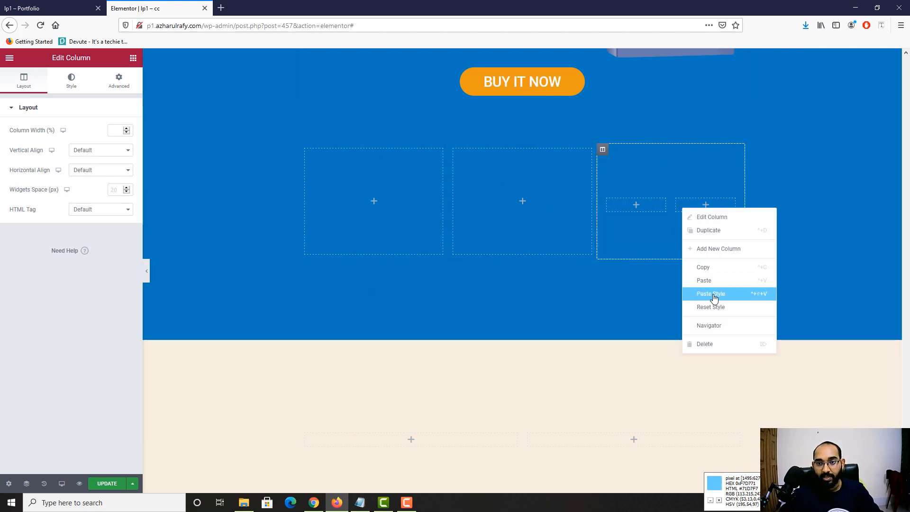
click(708, 230)
right_click(681, 209)
click(695, 229)
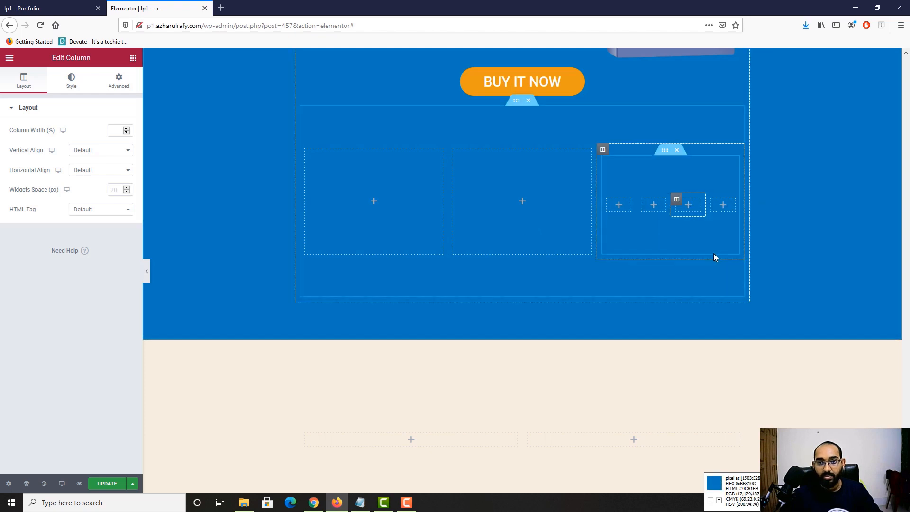
key(ctrl+Tab)
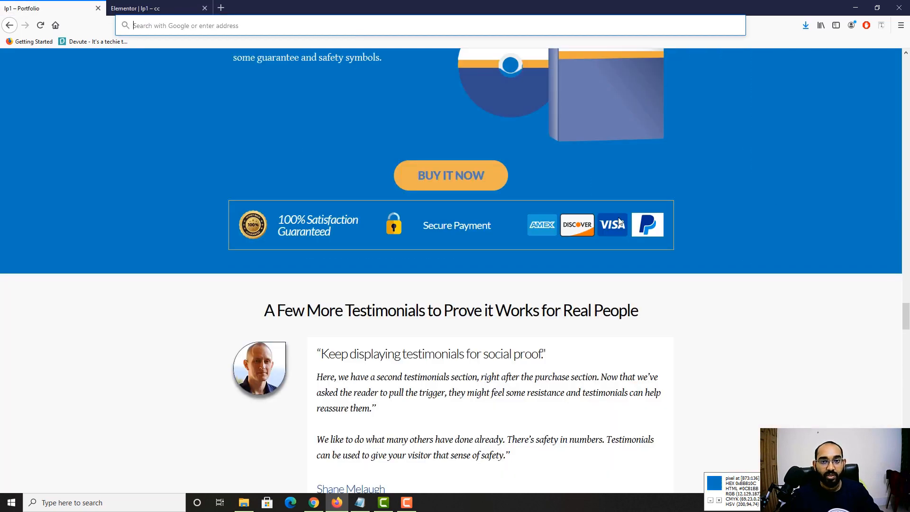
click(142, 8)
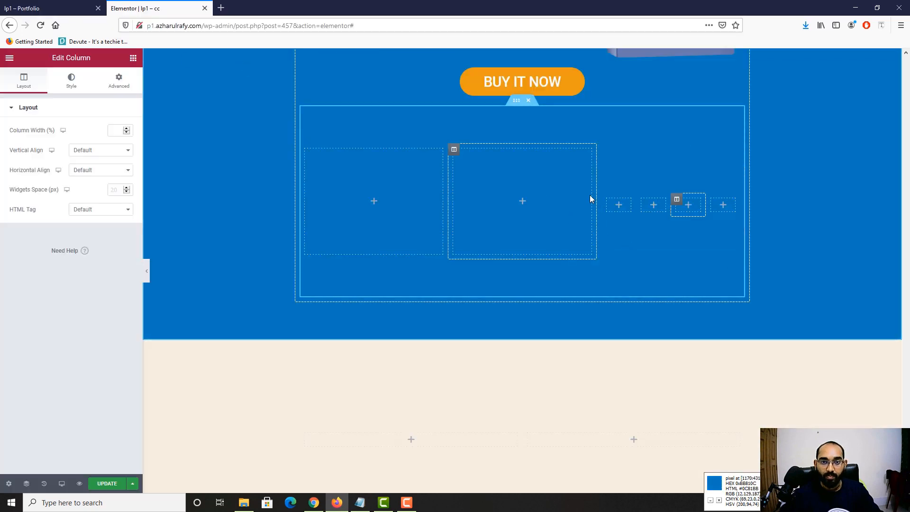
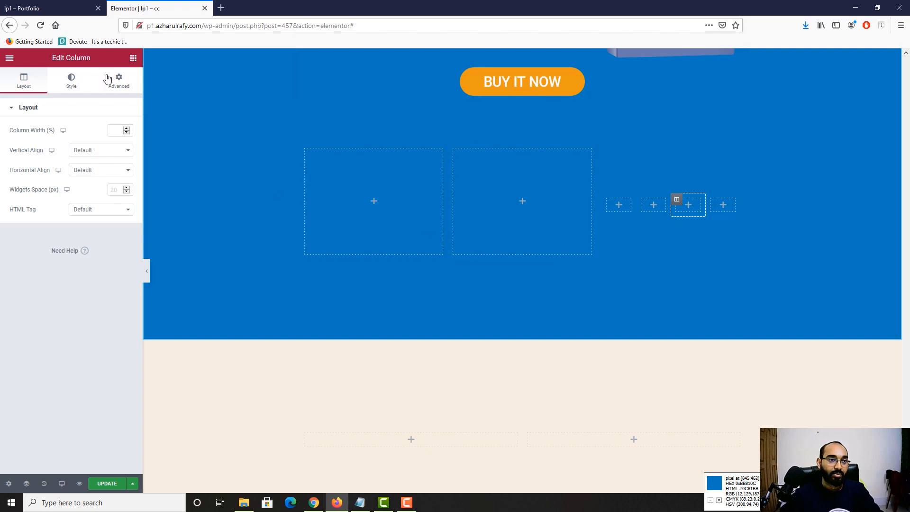
Step: Delete the temporary section below the purchase section and compare the row below the button with the reference page's guarantee row
scroll(671, 260, down, 1)
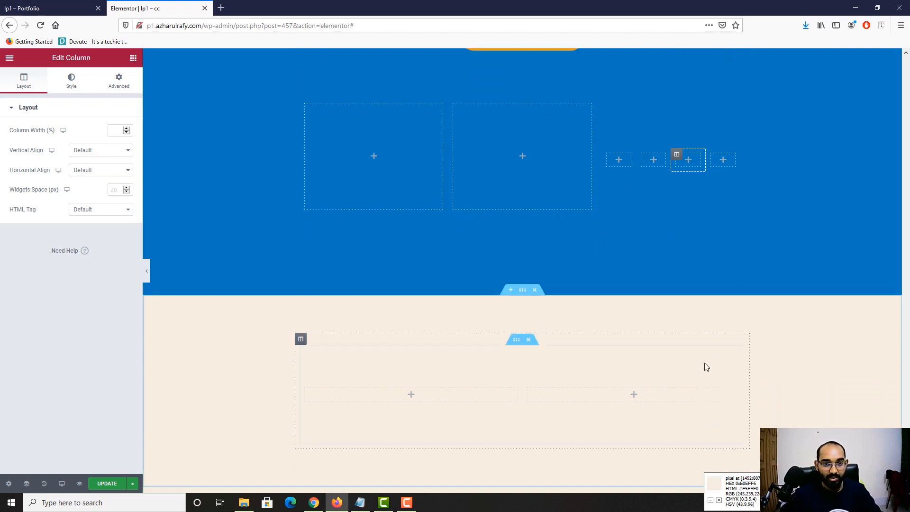
click(535, 287)
scroll(535, 351, up, 2)
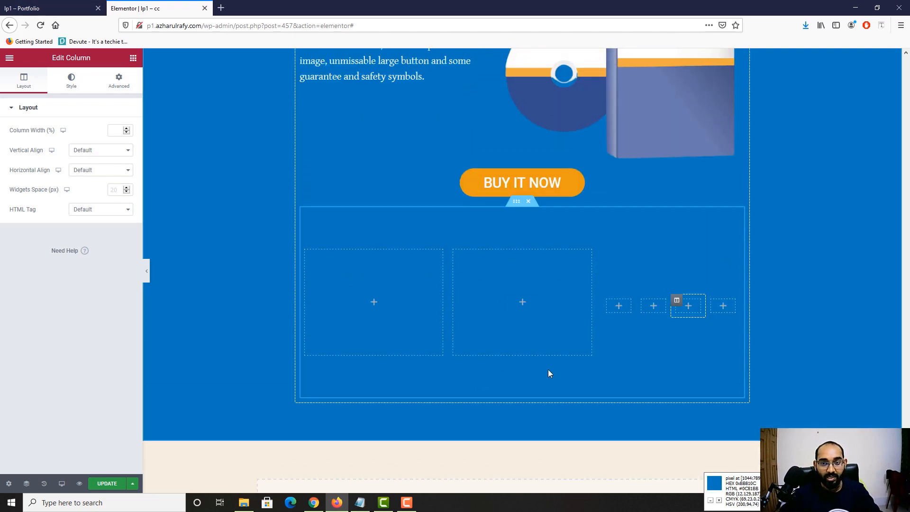
click(31, 7)
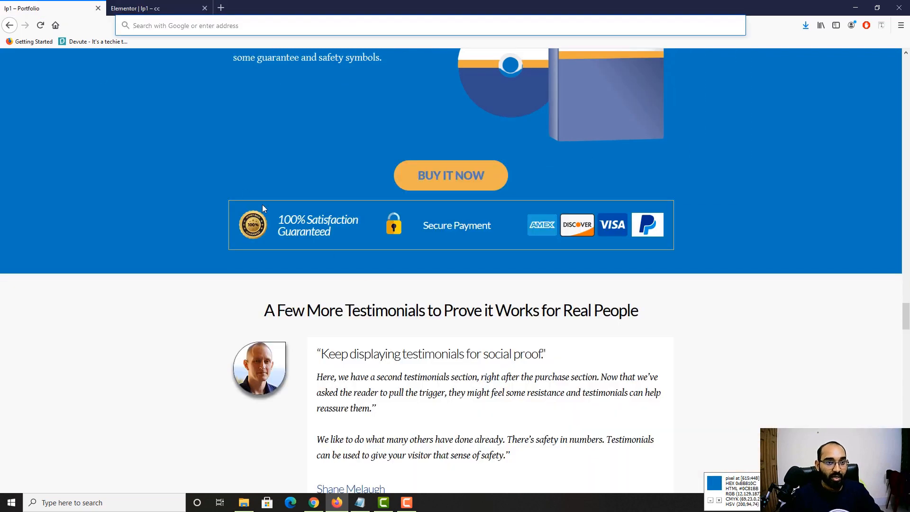
click(174, 6)
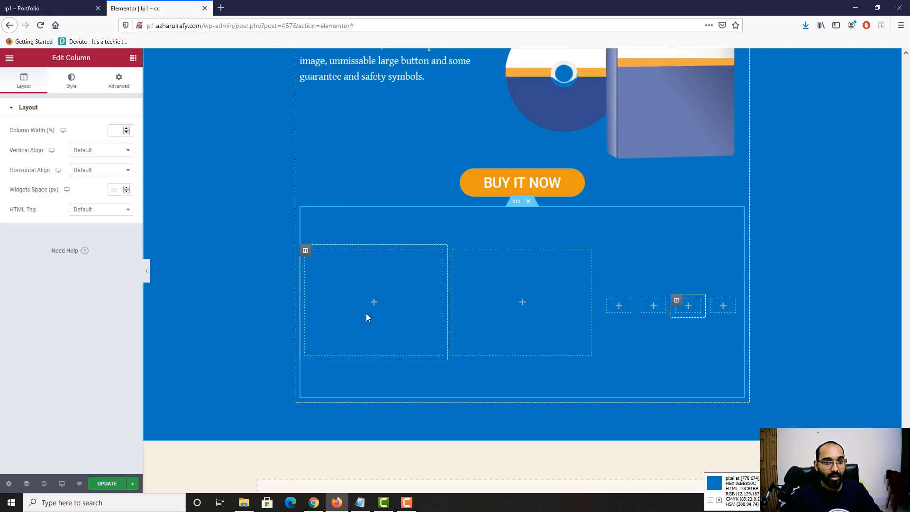
right_click(366, 314)
click(214, 317)
scroll(485, 373, down, 2)
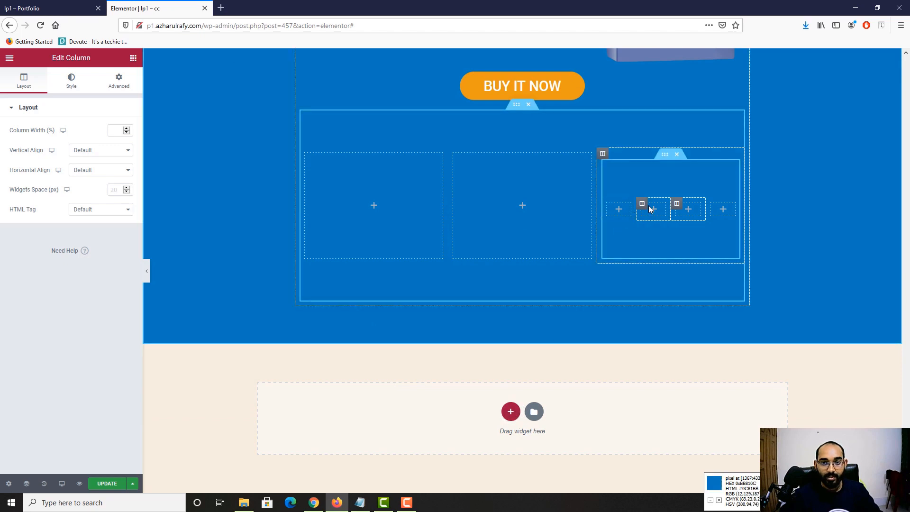
Step: Add a new single-column section below the purchase section and place a two-column inner section inside it
click(511, 412)
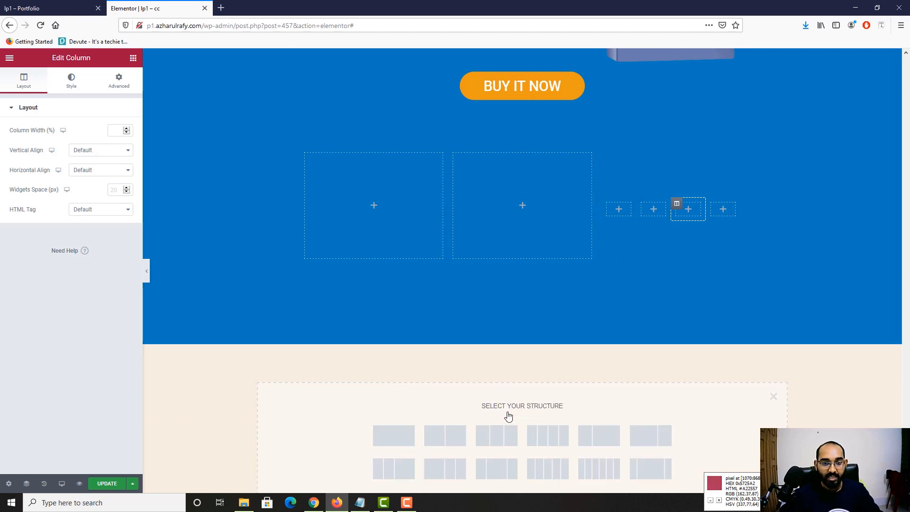
click(400, 434)
scroll(368, 356, down, 1)
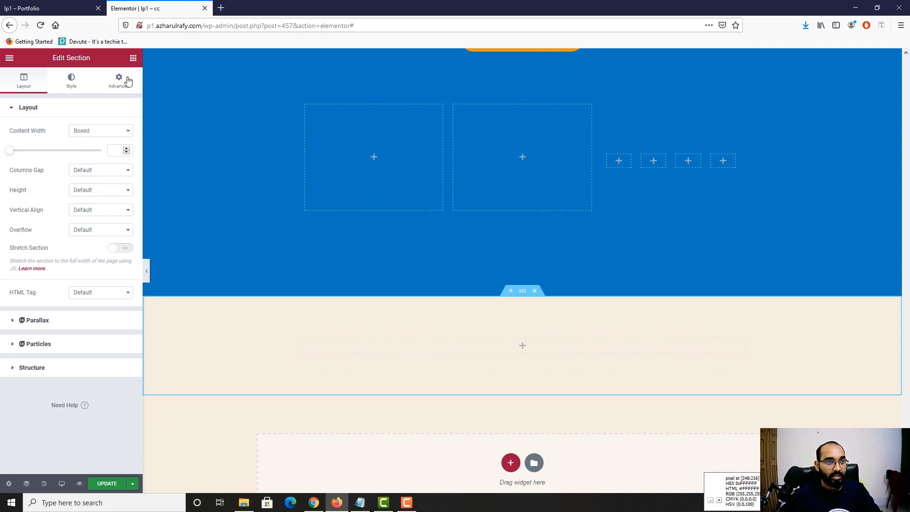
click(134, 58)
drag(57, 153, 458, 350)
Step: Copy the column holding the new inner section, paste it after the row's first column and delete that empty first column
right_click(301, 340)
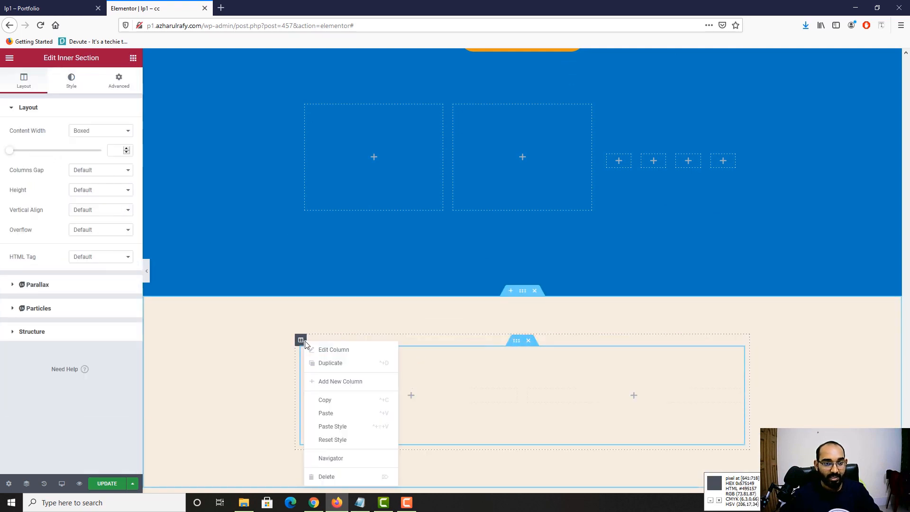
click(332, 401)
right_click(365, 160)
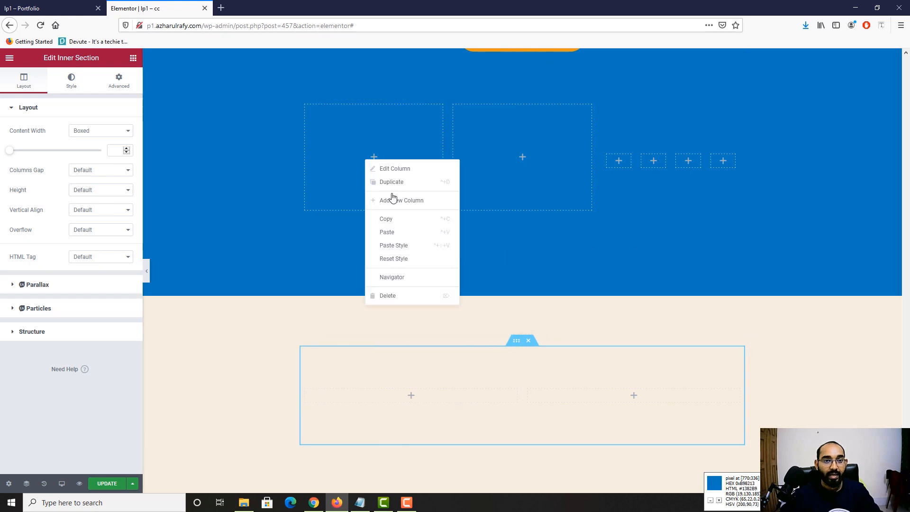
click(399, 233)
right_click(354, 172)
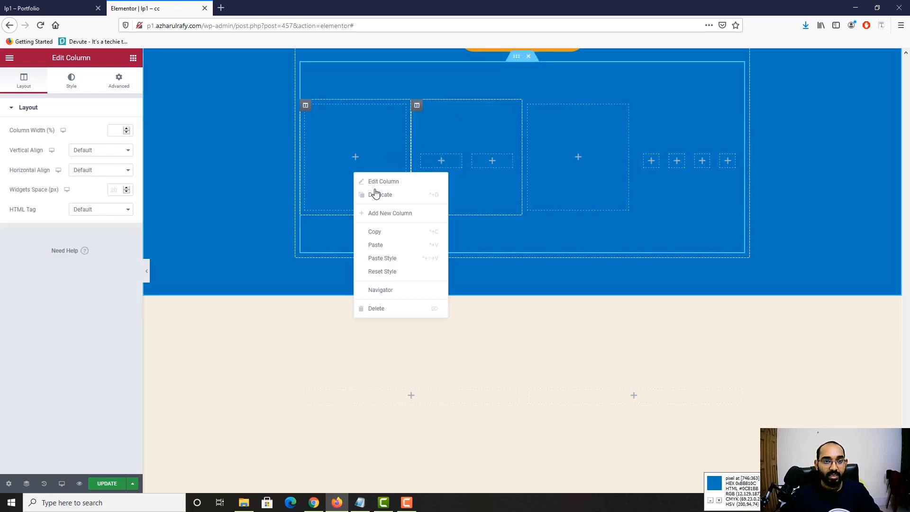
click(376, 309)
Step: Paste the copied two-column block after the row's empty middle column and delete that empty column
right_click(481, 139)
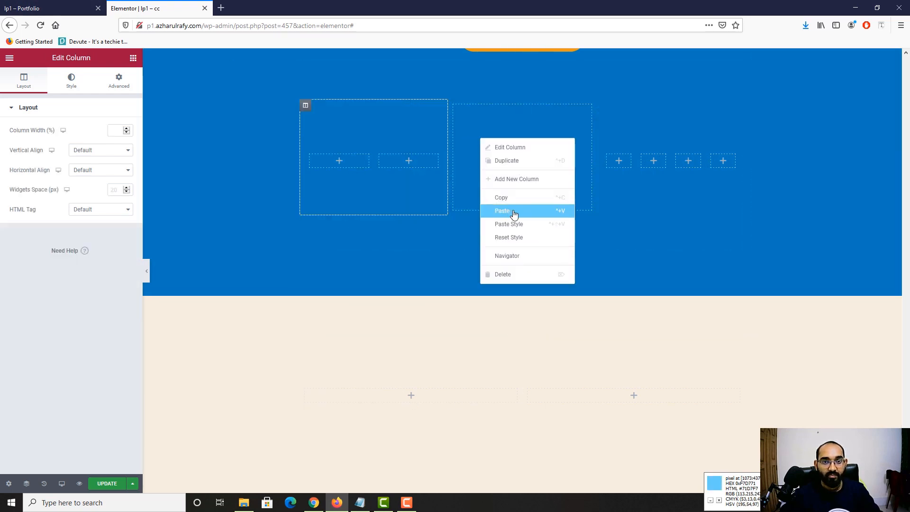
click(514, 212)
right_click(576, 180)
right_click(476, 183)
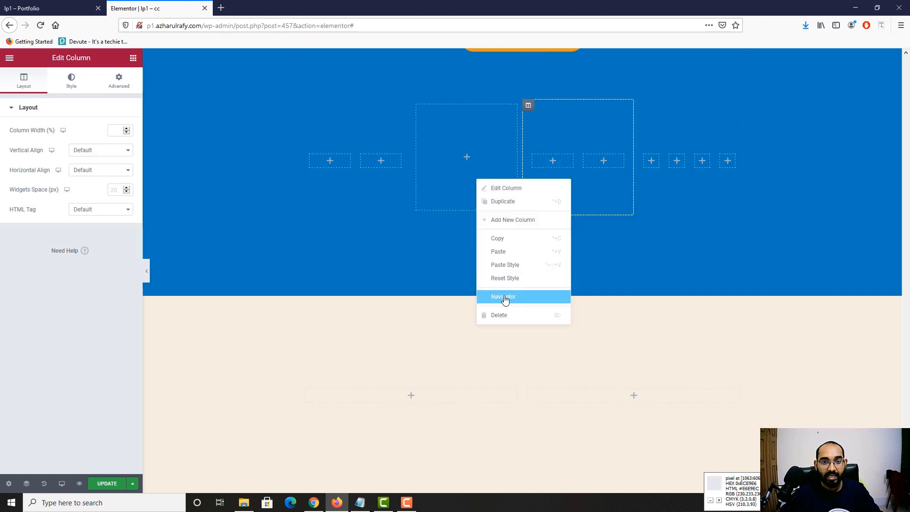
click(502, 315)
Step: Check the reference guarantee row and fill the first block's two columns with an Image widget and a Text Editor widget
click(10, 3)
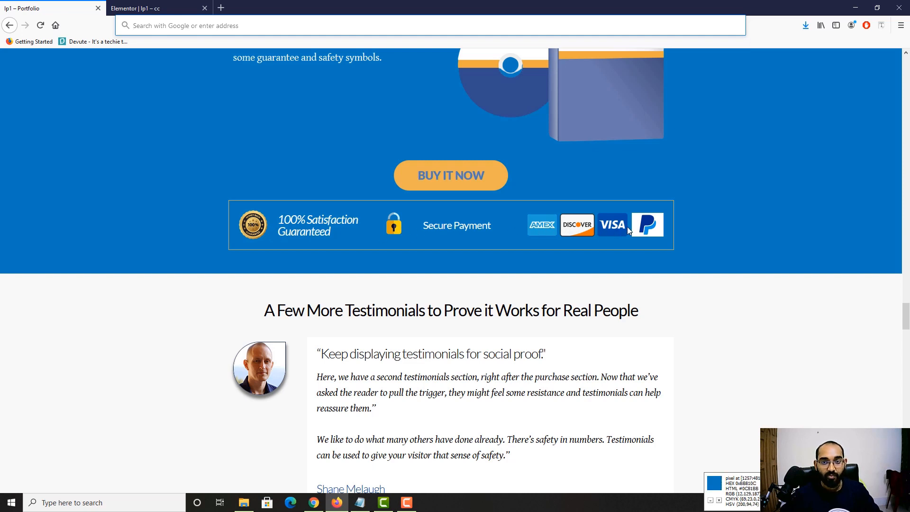
click(191, 4)
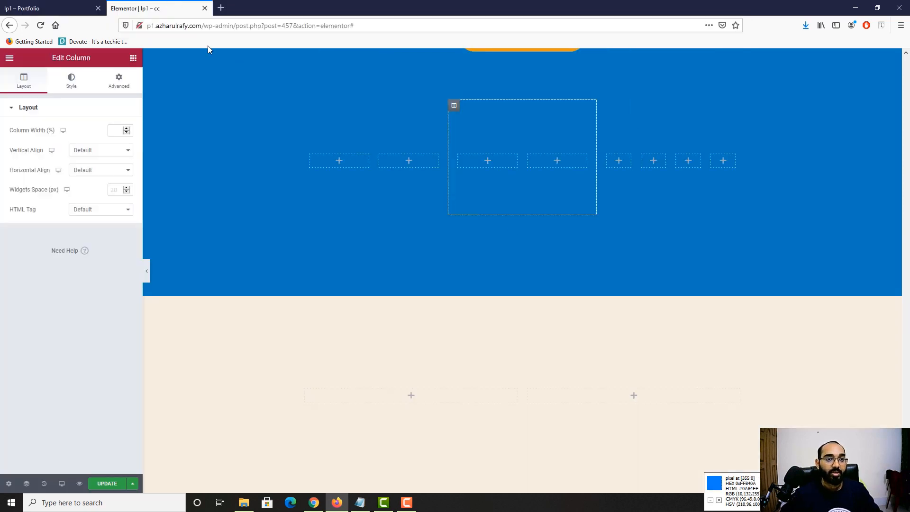
click(335, 161)
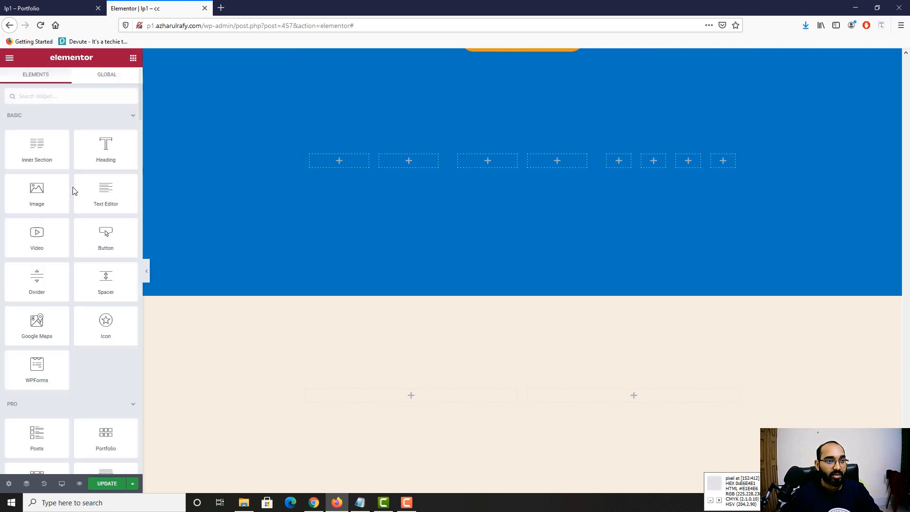
drag(30, 201, 340, 163)
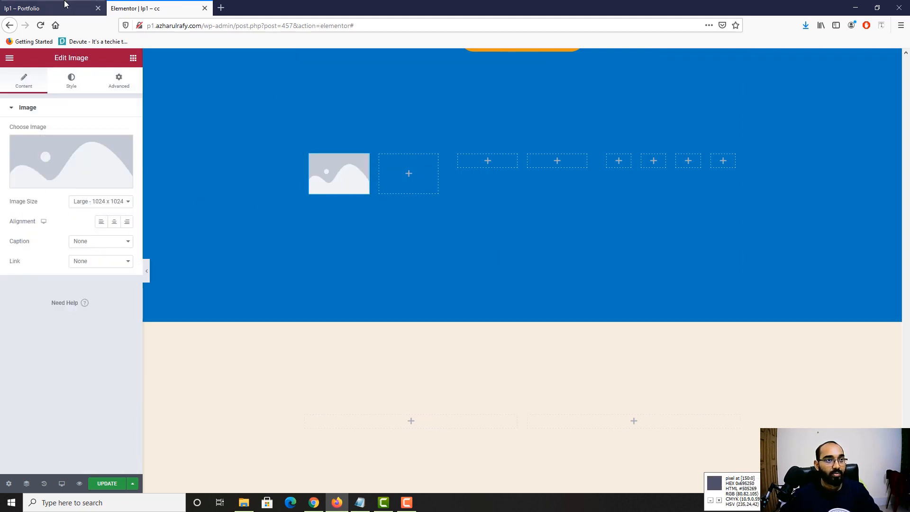
click(132, 59)
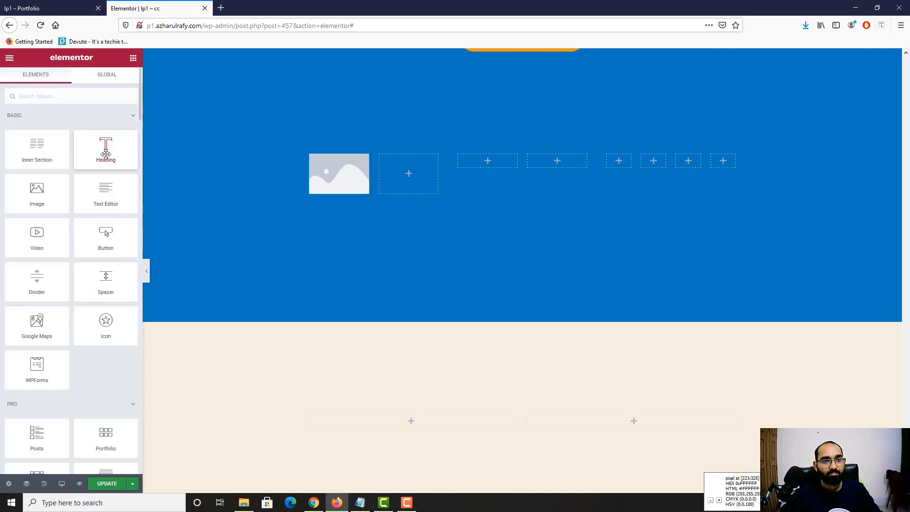
drag(106, 154, 98, 151)
drag(116, 201, 416, 189)
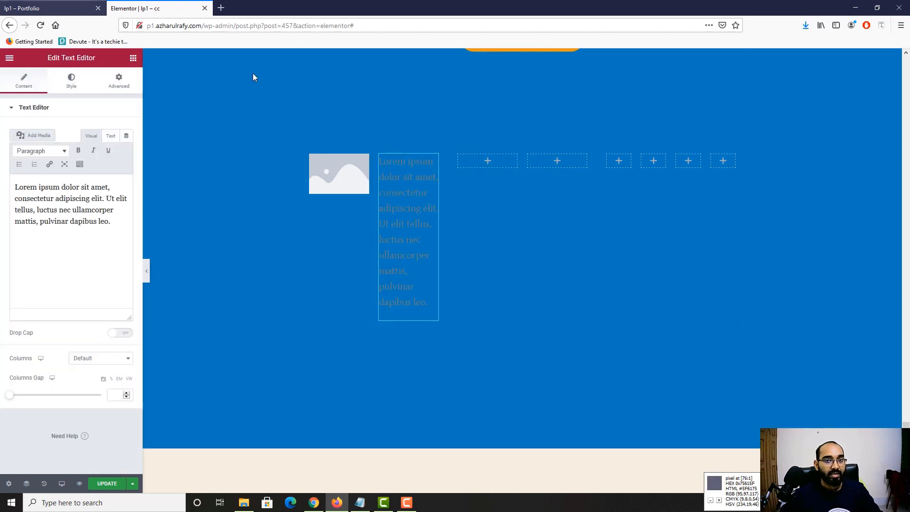
Step: Delete the row's empty middle column and duplicate the first column containing the image and text widgets in its place
click(488, 161)
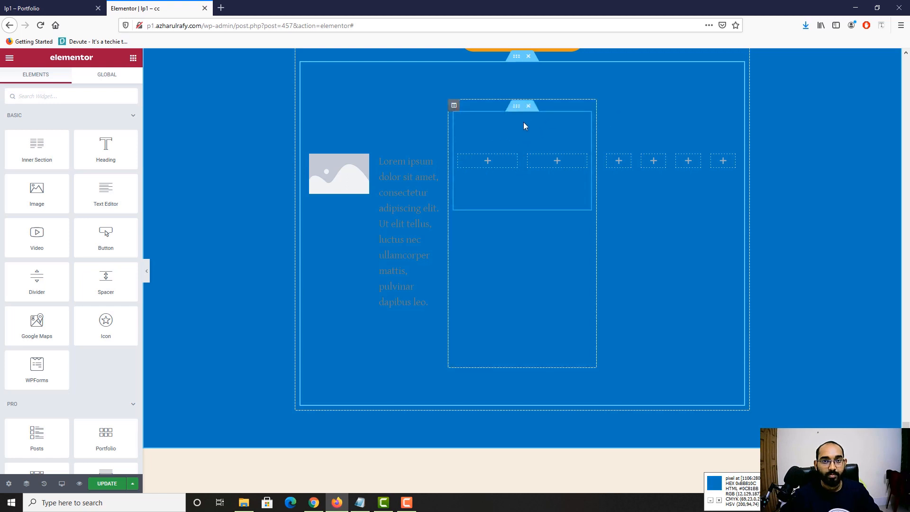
right_click(454, 106)
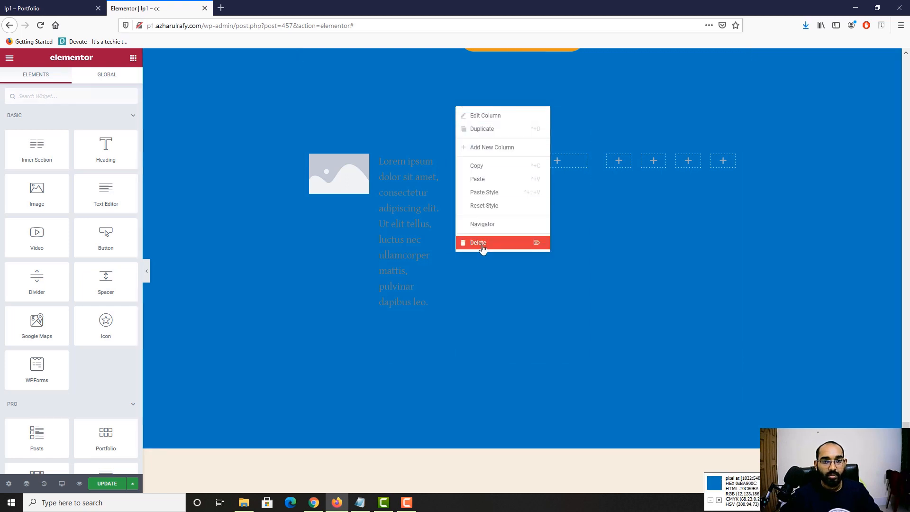
key(Delete)
right_click(306, 104)
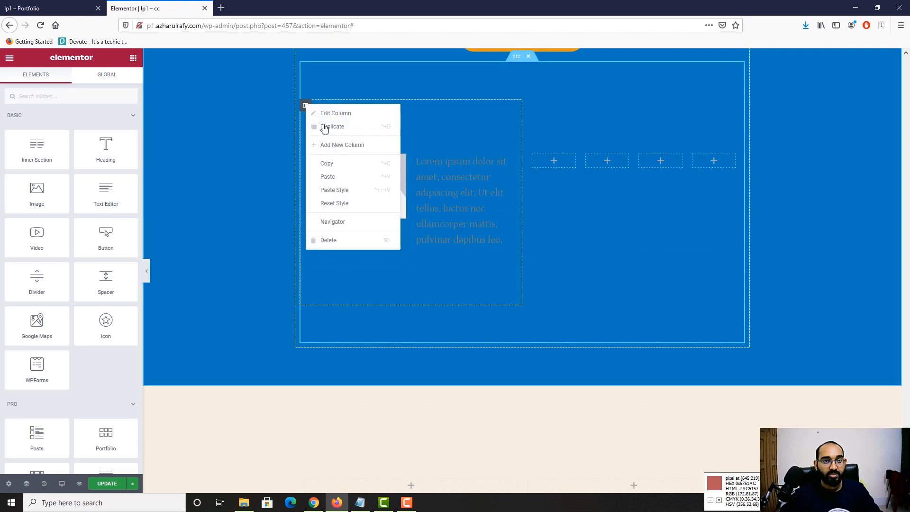
click(332, 126)
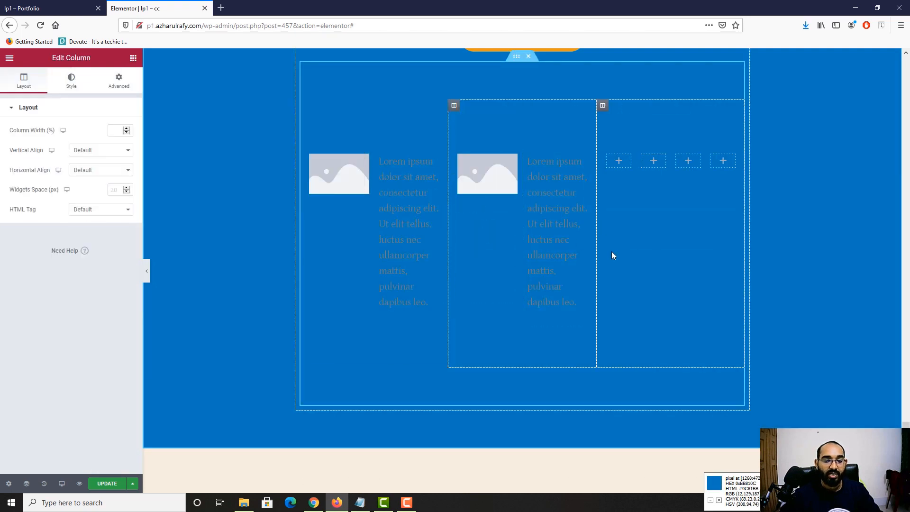
Step: Copy the "100% Satisfaction Guaranteed" text from the reference page and return to the Elementor editor
key(ctrl+Tab)
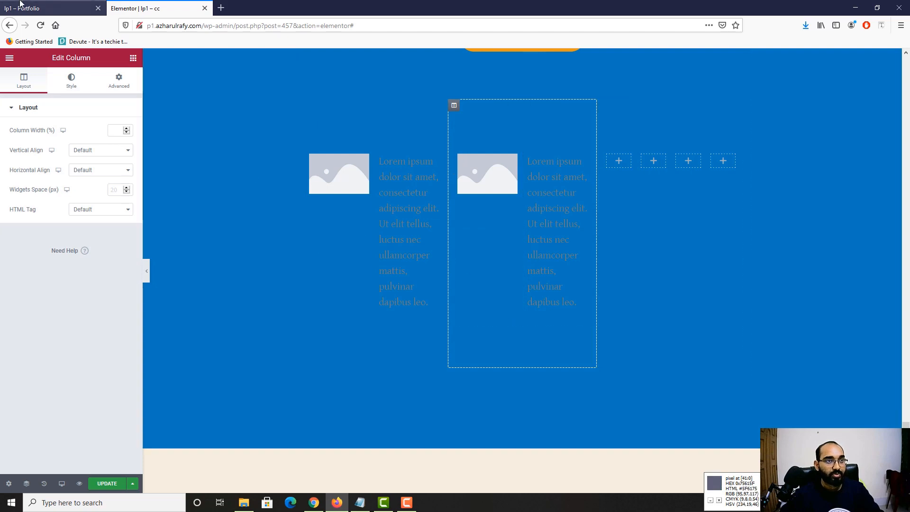
drag(278, 219, 331, 235)
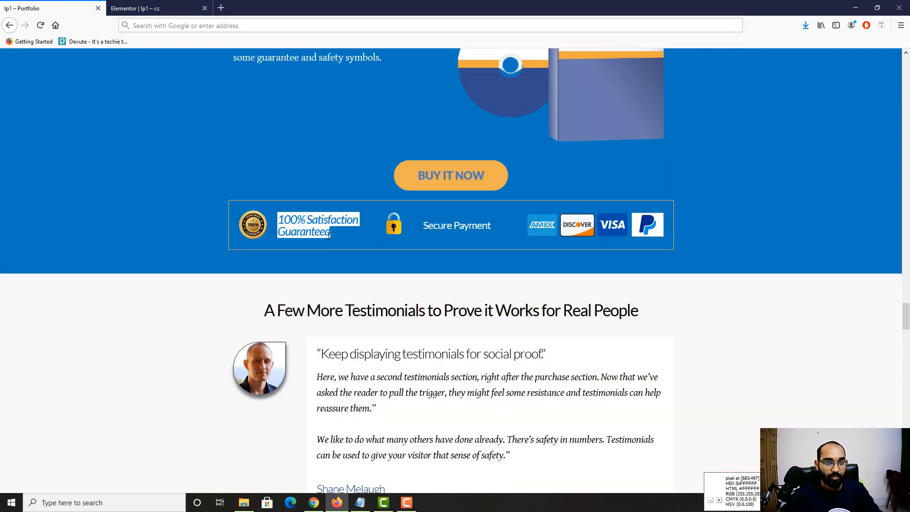
right_click(331, 237)
click(338, 243)
key(ctrl+Tab)
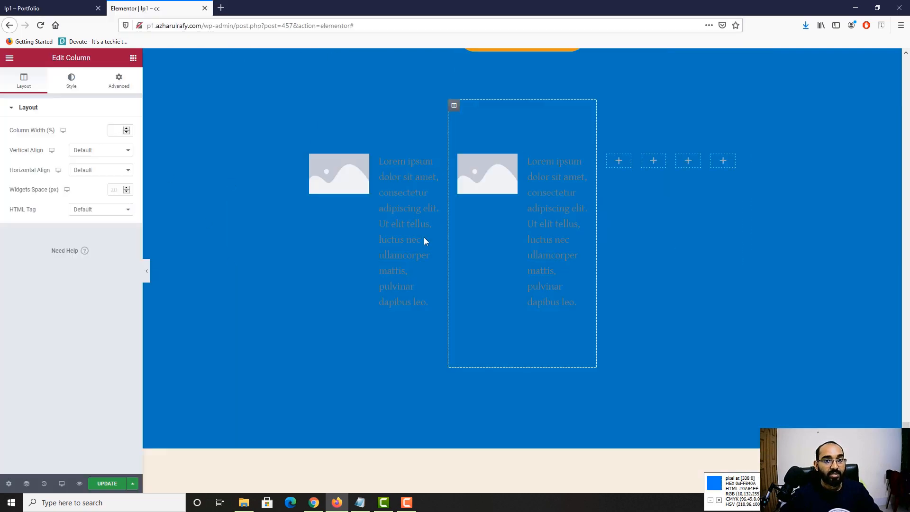
Step: Set the first image widget to the gold 100% guarantee badge, copy-2-guarantee-1.png, from the media library
click(337, 178)
click(59, 176)
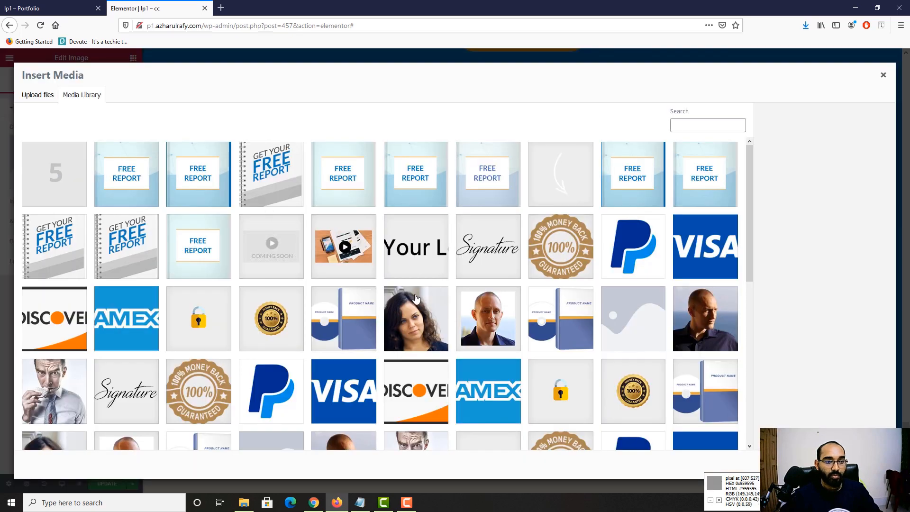
click(545, 268)
click(633, 384)
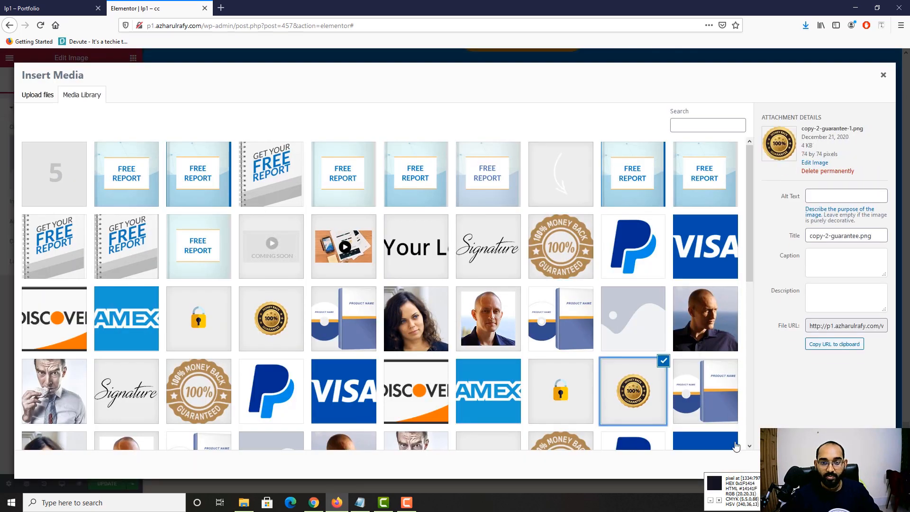
click(859, 468)
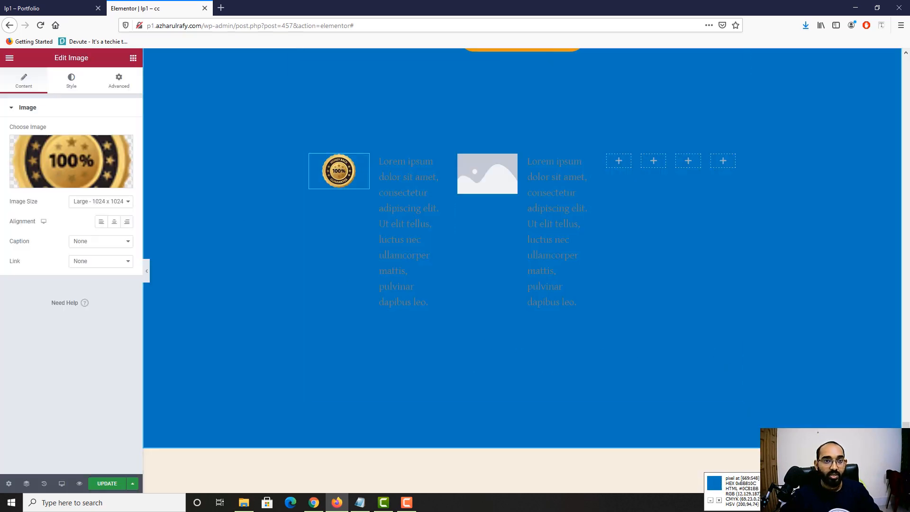
Step: Copy "100% Satisfaction Guaranteed" from the reference page again, paste it into Notepad as plain text and select it
click(1, 1)
right_click(299, 228)
click(314, 232)
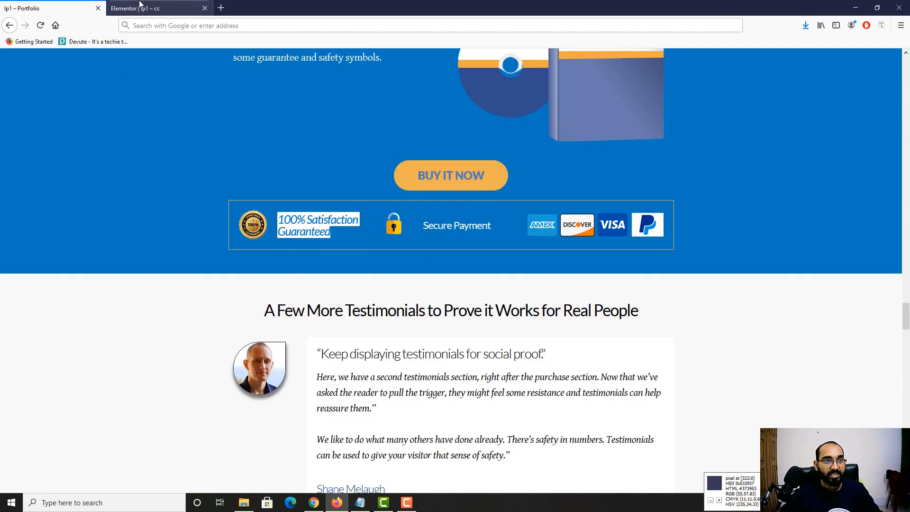
click(142, 8)
click(361, 503)
key(ctrl+v)
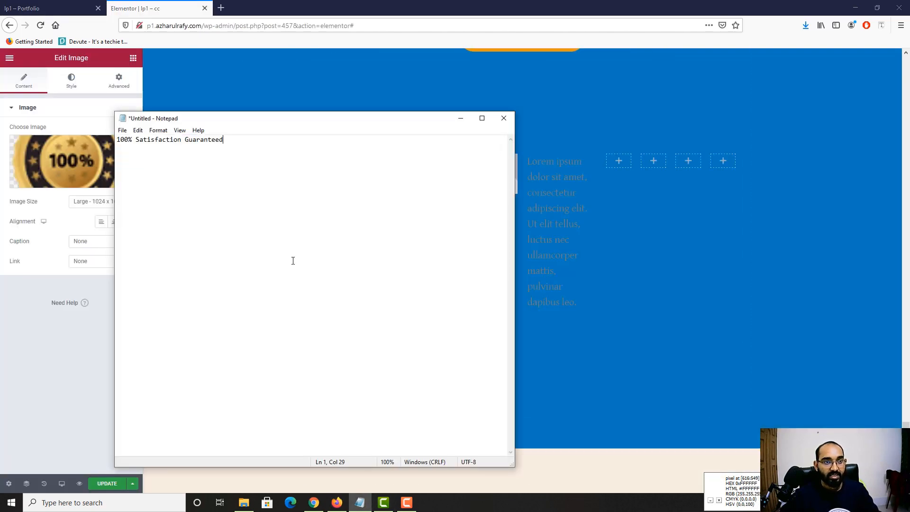
key(ctrl+a)
Step: Replace the placeholder text beside the guarantee badge with "100% Satisfaction Guaranteed" in the Elementor editor
click(73, 4)
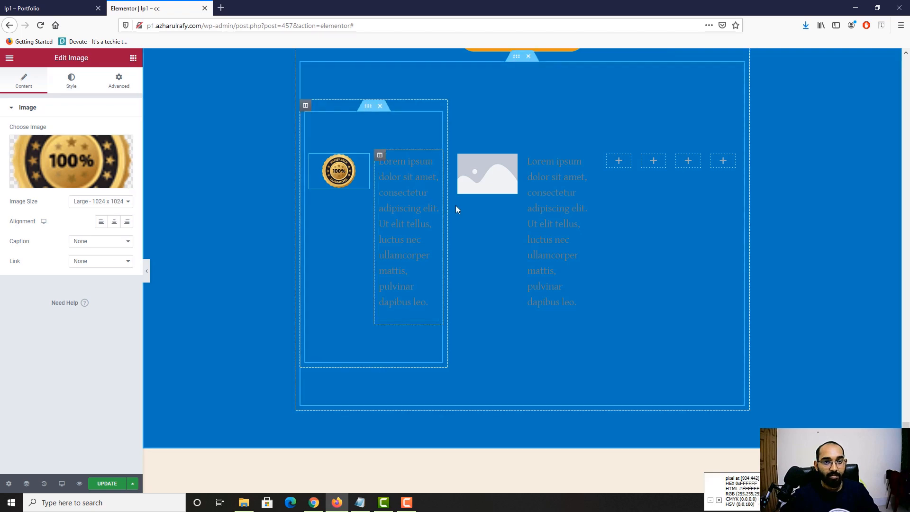
click(427, 213)
click(99, 187)
key(ctrl+a)
text(100% Satisfaction Guaranteed)
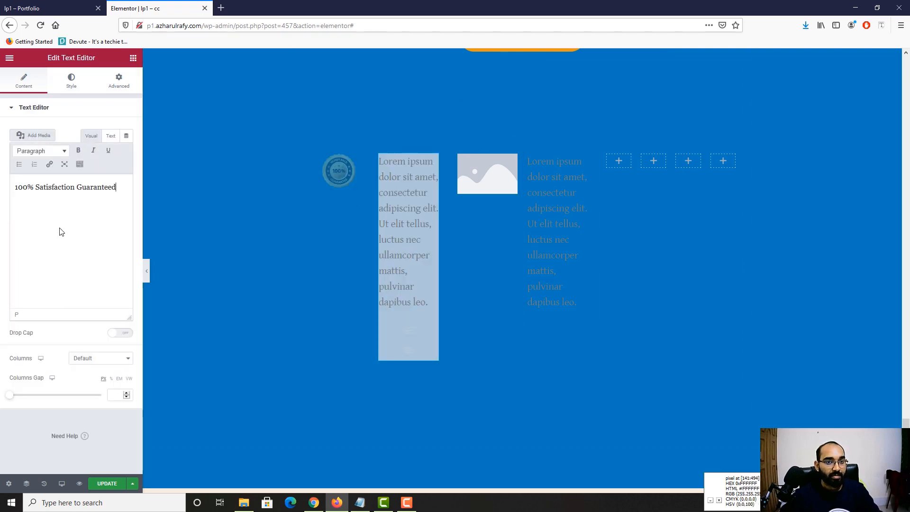
Step: Set the text color of the "100% Satisfaction Guaranteed" text to white, #FFFFFF
click(71, 81)
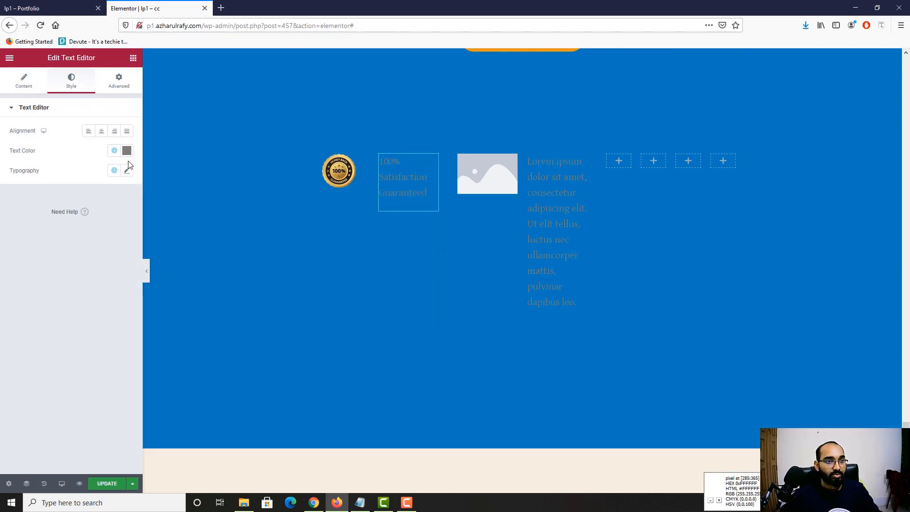
click(127, 150)
drag(100, 189, 2, 170)
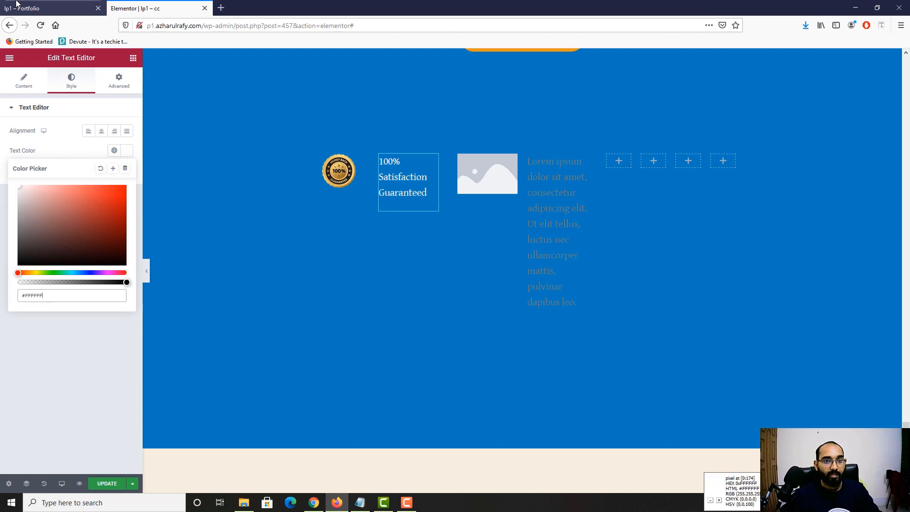
Step: Copy "Secure Payment" from the reference page, paste it into Notepad as plain text and select it
click(48, 8)
triple_click(456, 226)
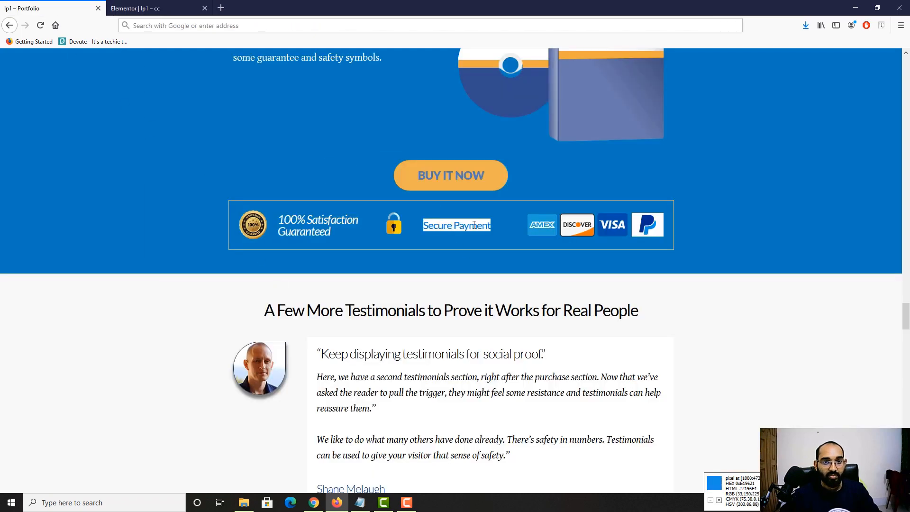
right_click(474, 224)
click(487, 232)
click(360, 503)
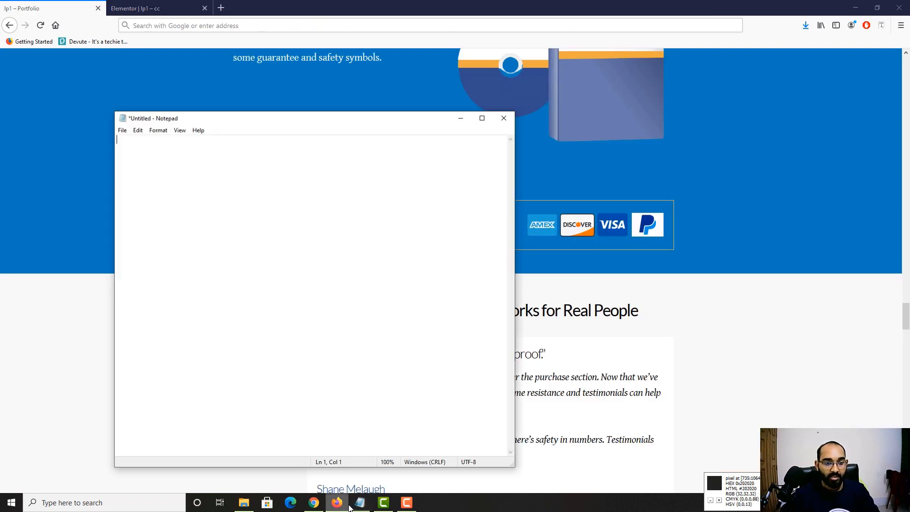
key(ctrl+v)
key(ctrl+a)
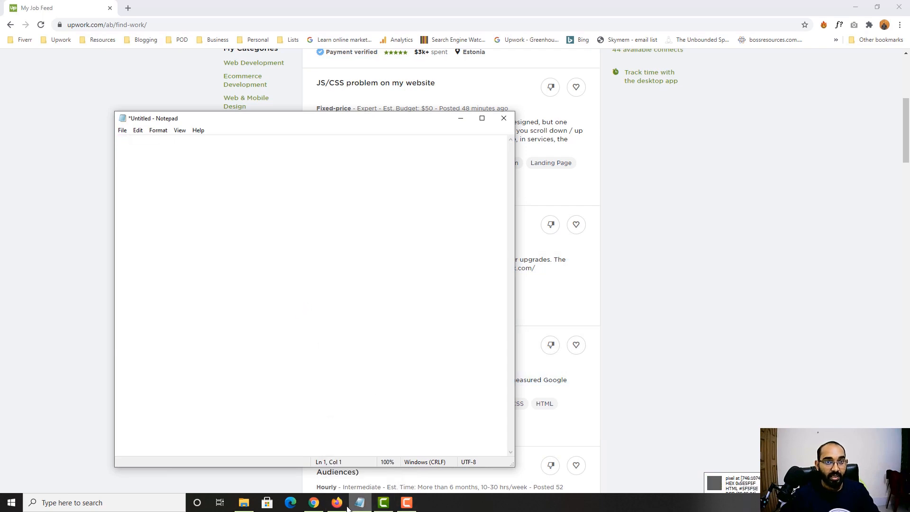
click(342, 505)
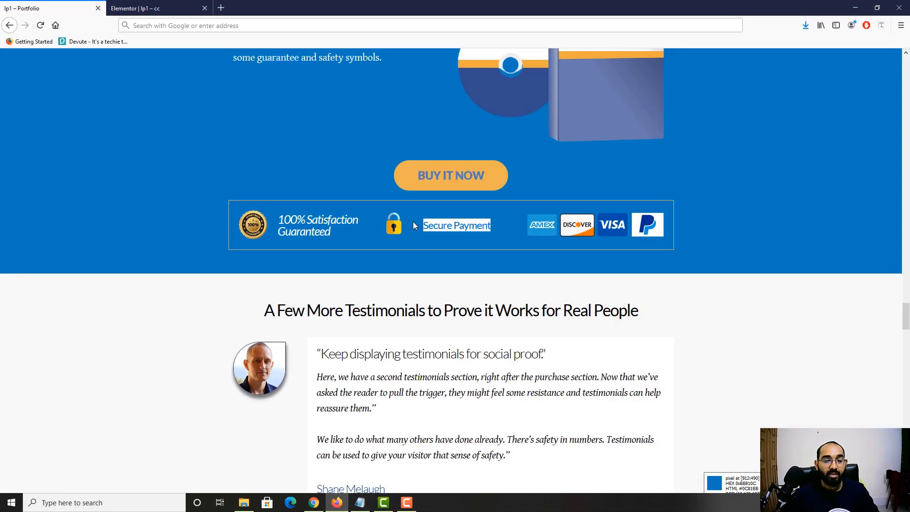
Step: In the Elementor editor, set the second image widget to the gold padlock, copy-2-secure-1-1.png, from the media library
click(135, 8)
click(482, 193)
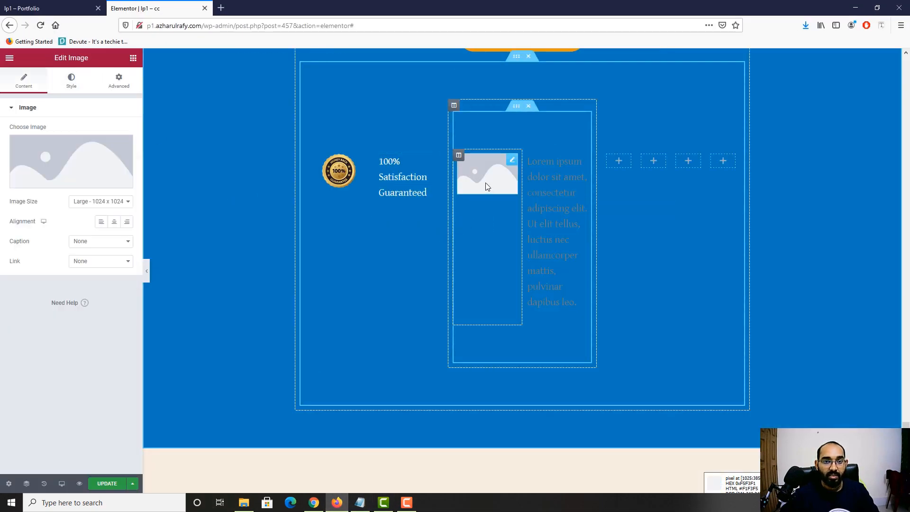
click(61, 181)
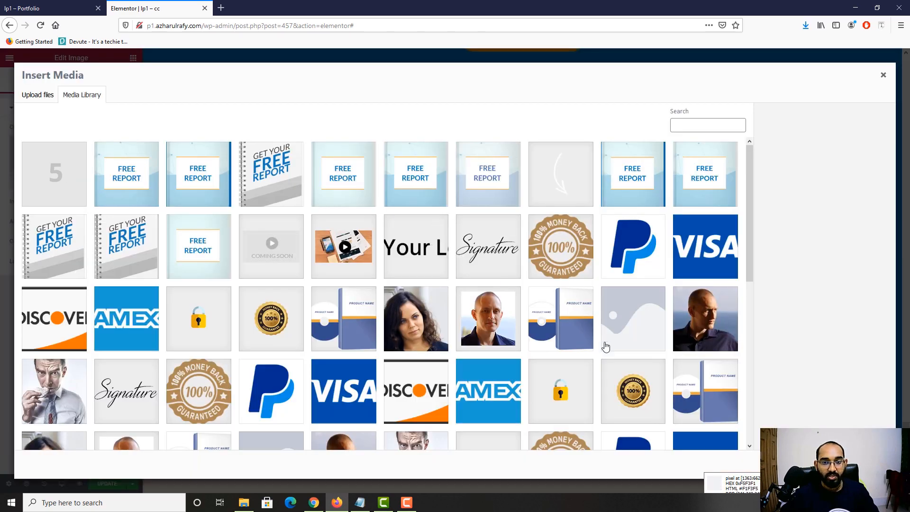
click(228, 335)
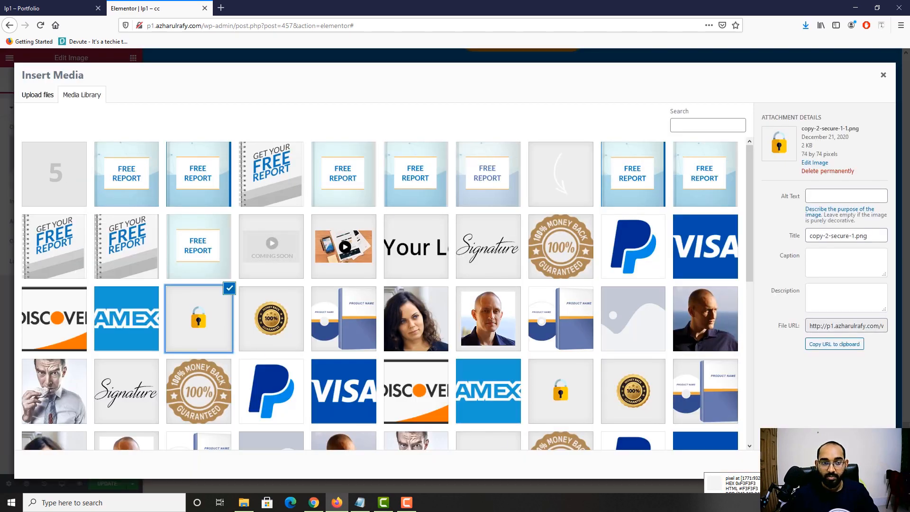
click(856, 461)
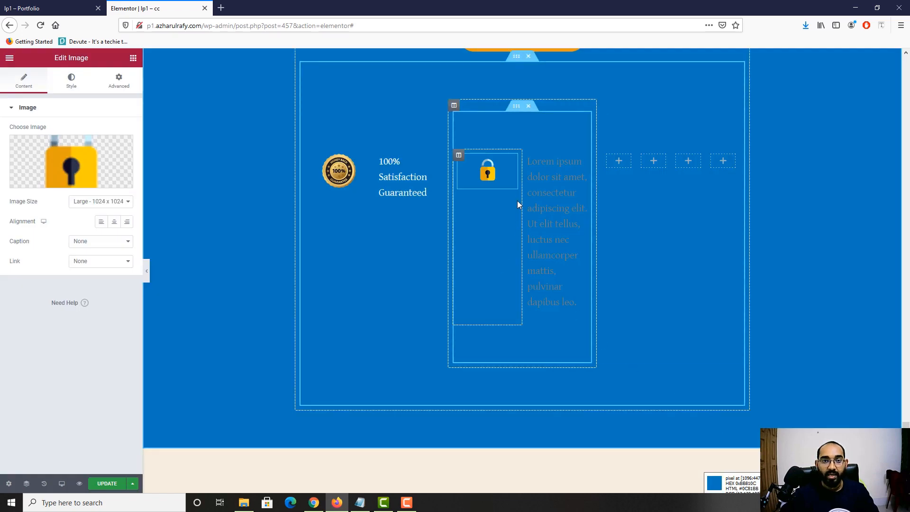
Step: Replace the placeholder text beside the padlock with "Secure Payment"
click(543, 185)
click(101, 183)
key(ctrl+a)
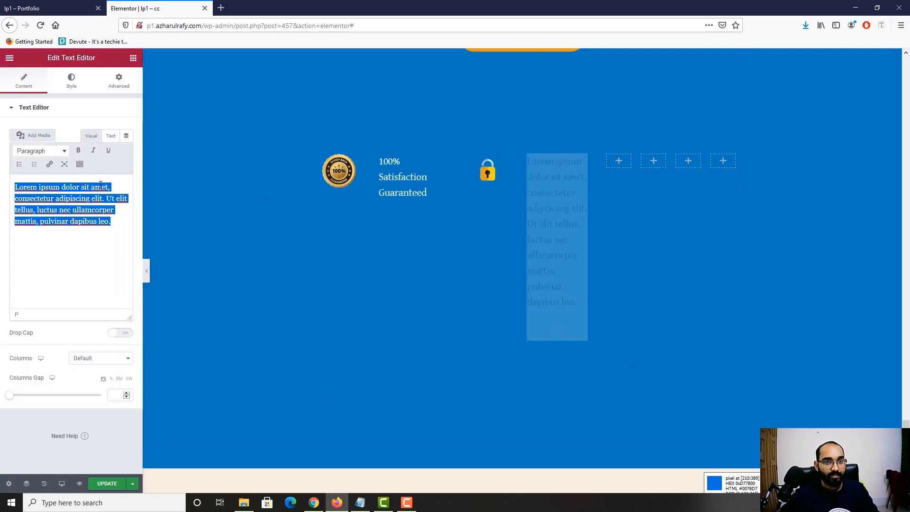
text(Secure Payment)
Step: Try to copy the style of the "100% Satisfaction Guaranteed" column onto the "Secure Payment" text column
right_click(380, 157)
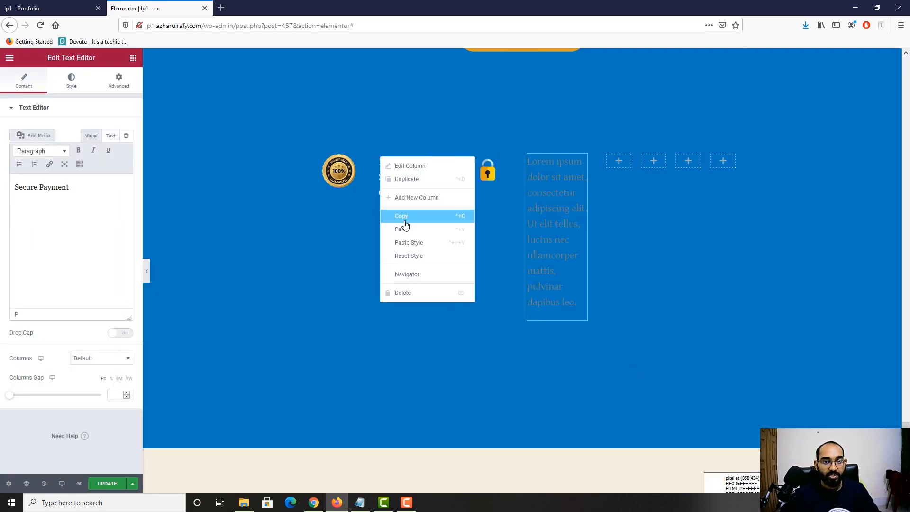
click(413, 218)
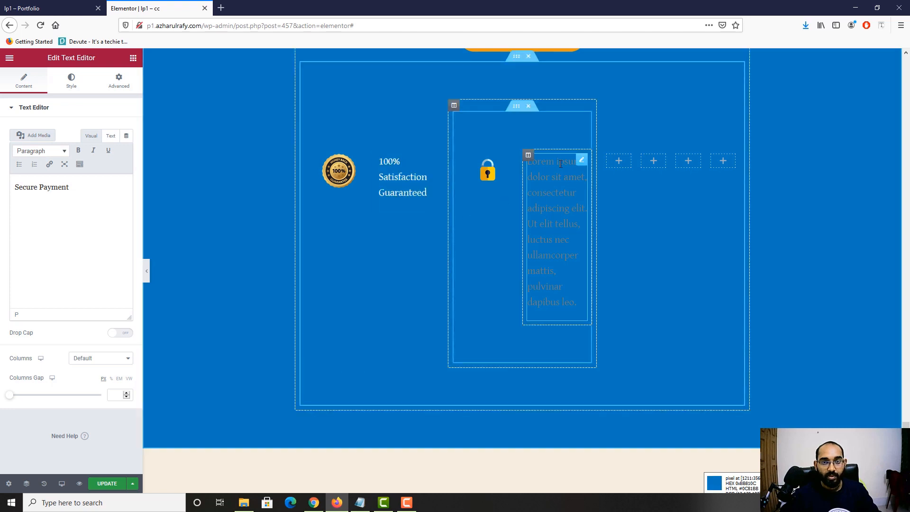
right_click(528, 159)
click(549, 244)
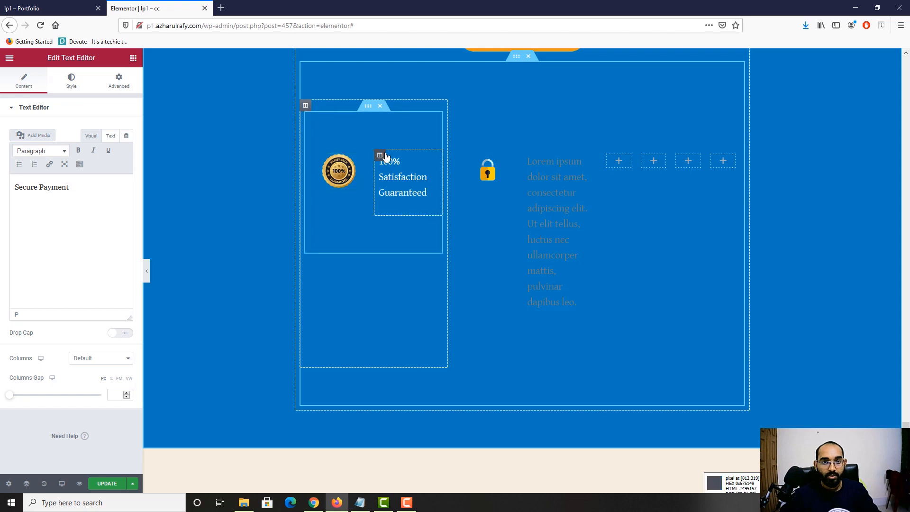
right_click(380, 158)
click(425, 213)
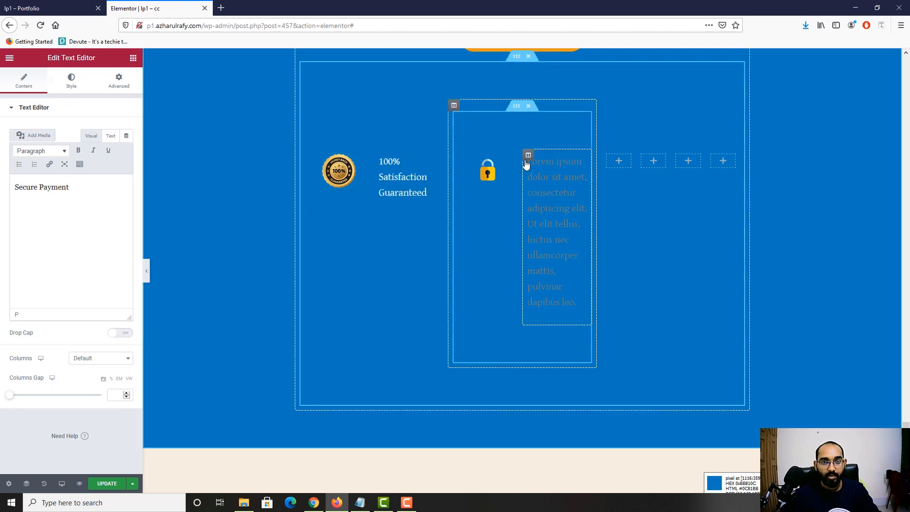
right_click(528, 158)
click(575, 238)
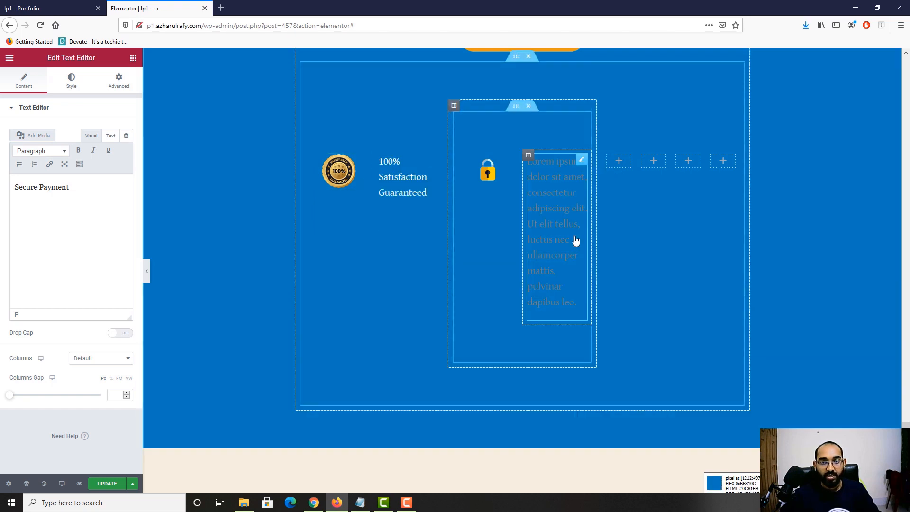
Step: Check the reference page's payment row, and set the "Secure Payment" text color to white, #FFFFFF
click(11, 4)
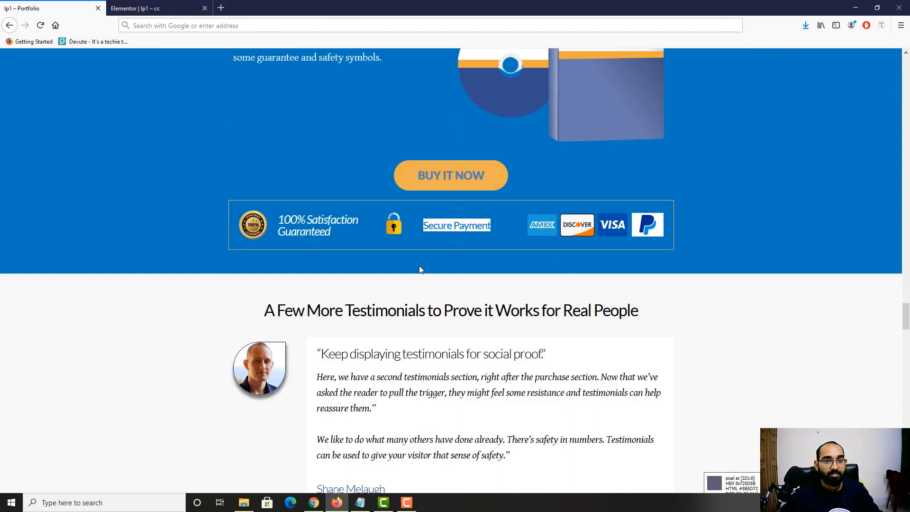
click(137, 8)
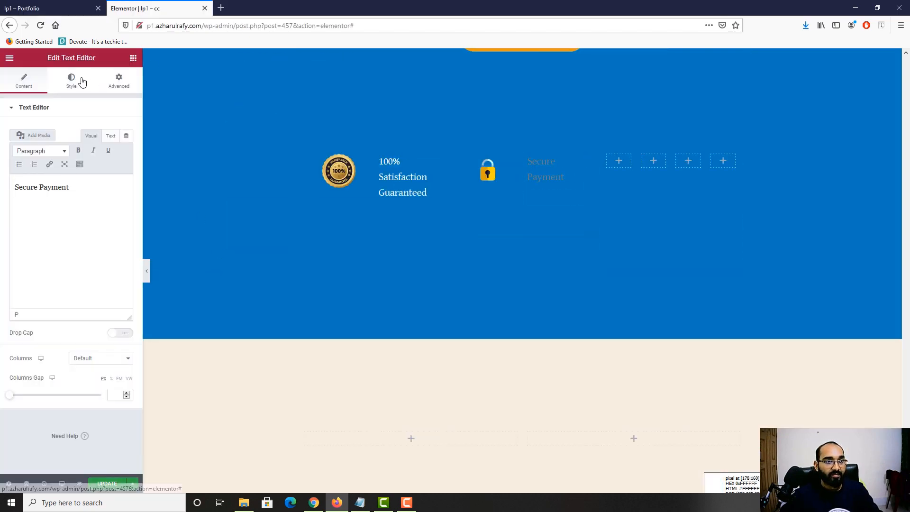
click(83, 82)
click(127, 150)
key(ctrl+v)
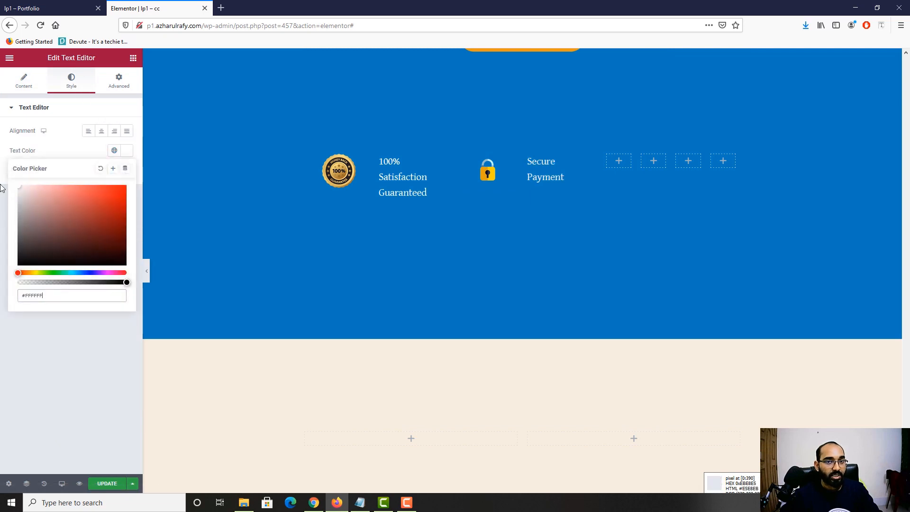
Step: Set the width of the inner column holding the guarantee badge to 30%
click(349, 173)
click(402, 177)
click(310, 155)
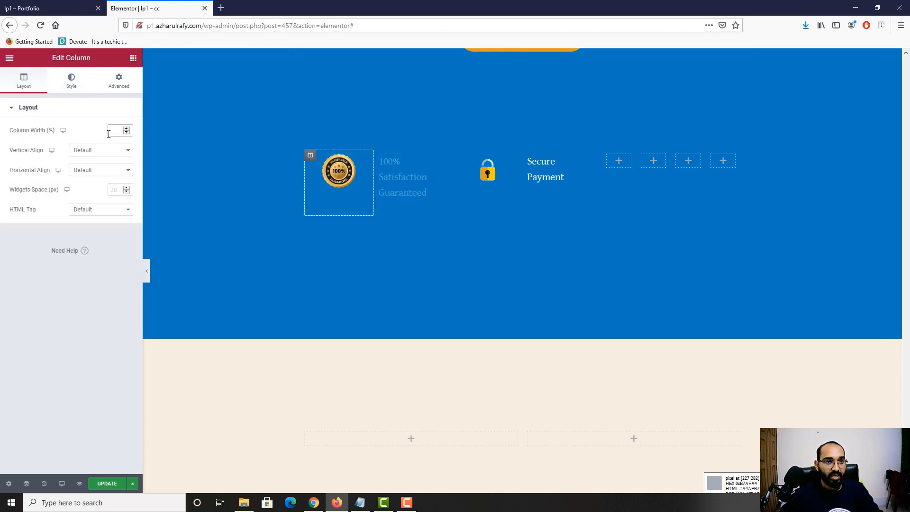
text(12)
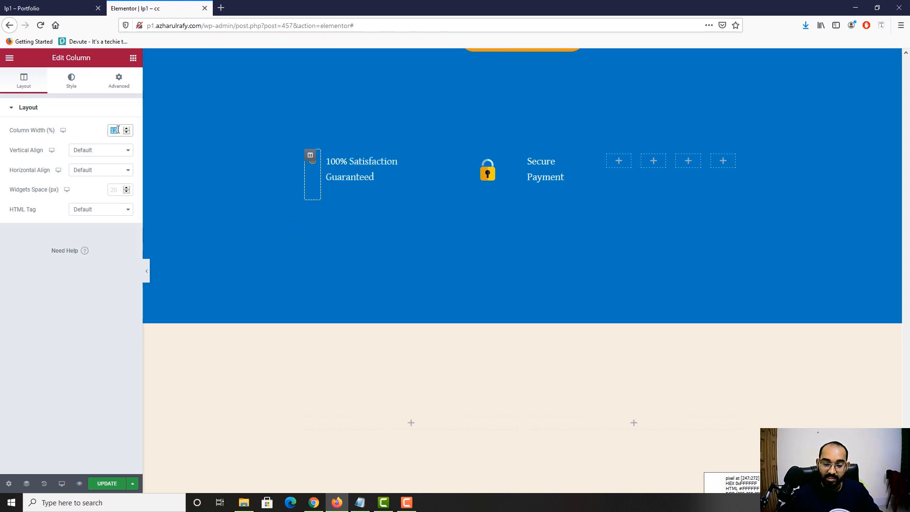
text(30)
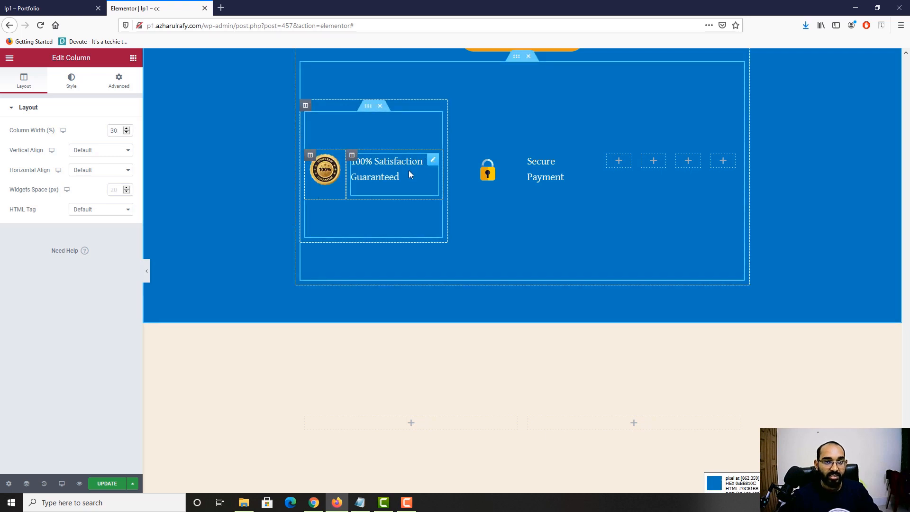
Step: Compare the guarantee text with the reference page and set the padlock image's inner column width to 30%
click(410, 174)
key(ctrl+shift+Tab)
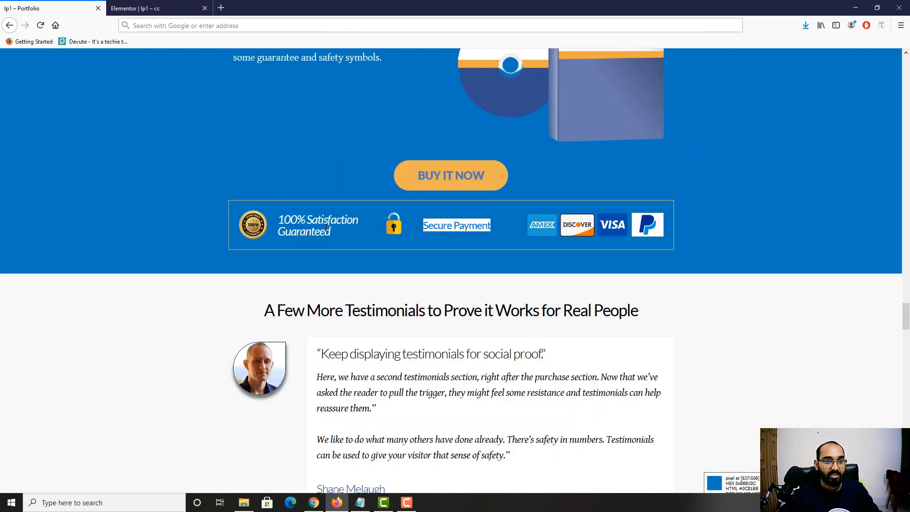
key(ctrl+Tab)
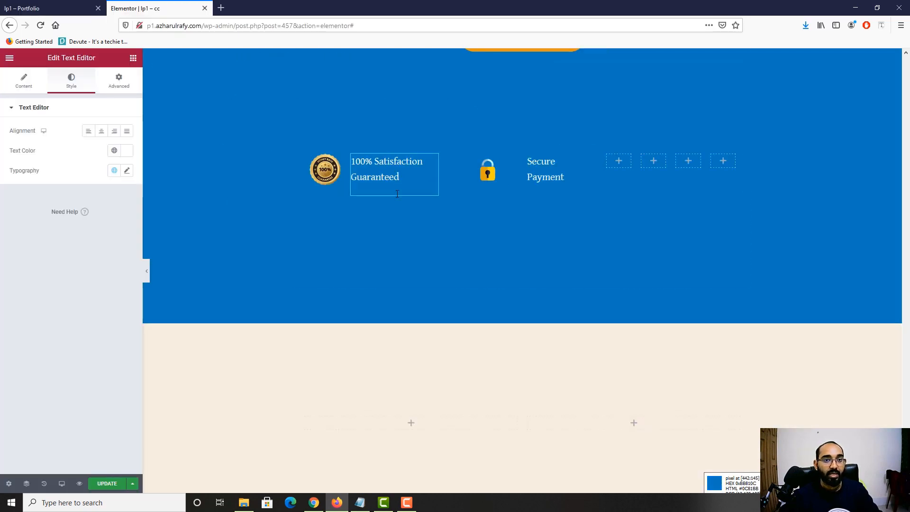
click(472, 173)
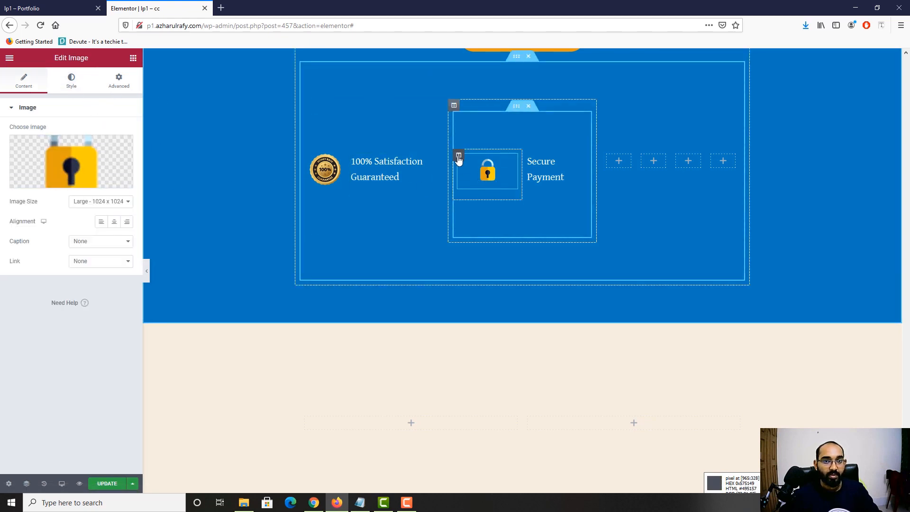
click(458, 156)
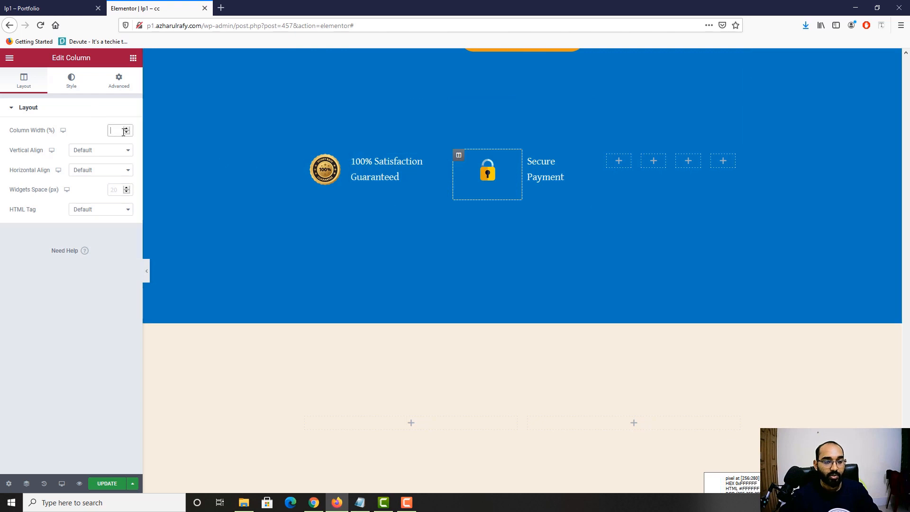
text(30)
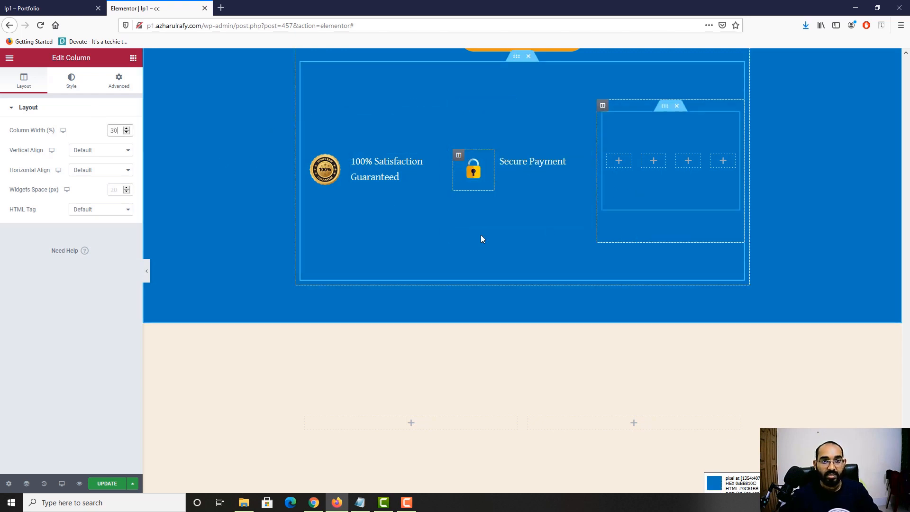
Step: Set the vertical alignment of the "Secure Payment" and "100% Satisfaction Guaranteed" text columns to Middle
click(32, 4)
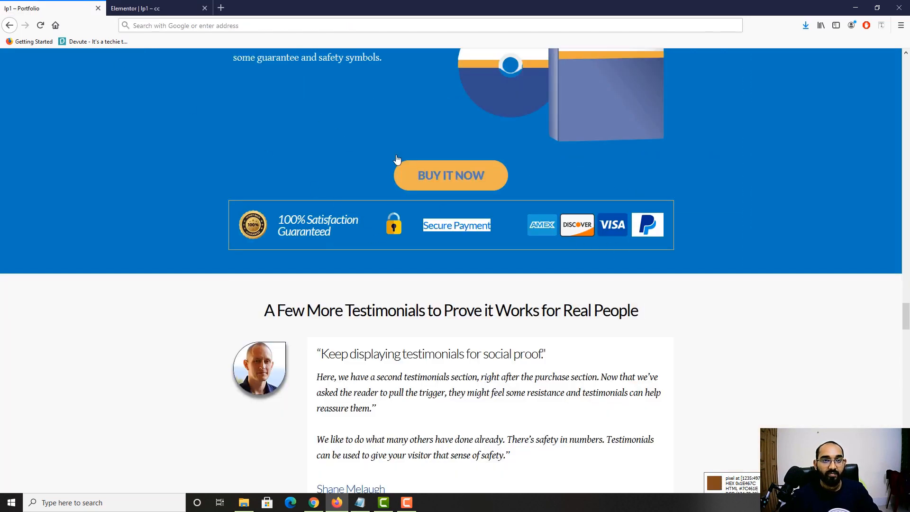
click(137, 8)
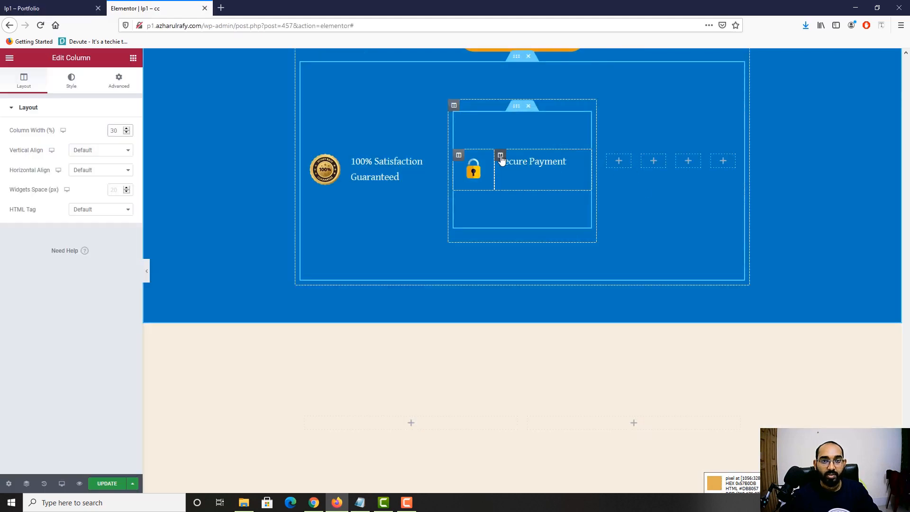
click(501, 157)
click(100, 151)
click(98, 184)
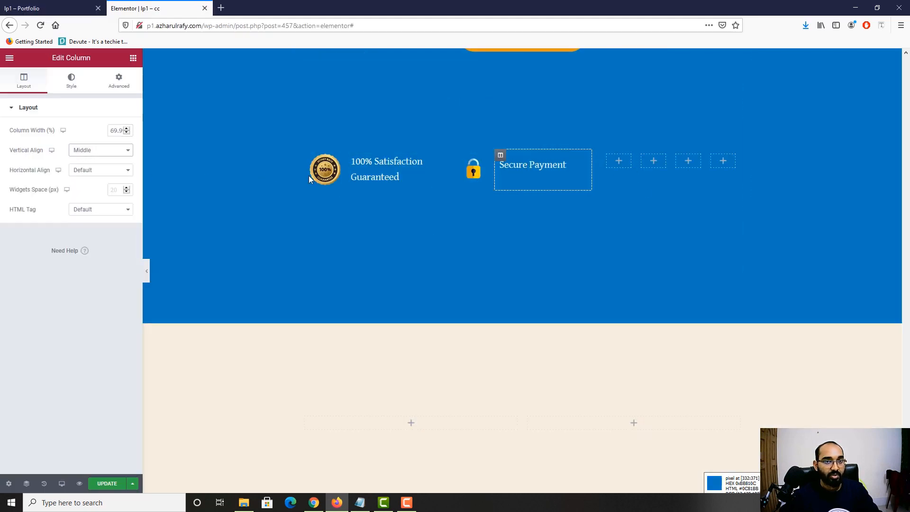
click(351, 156)
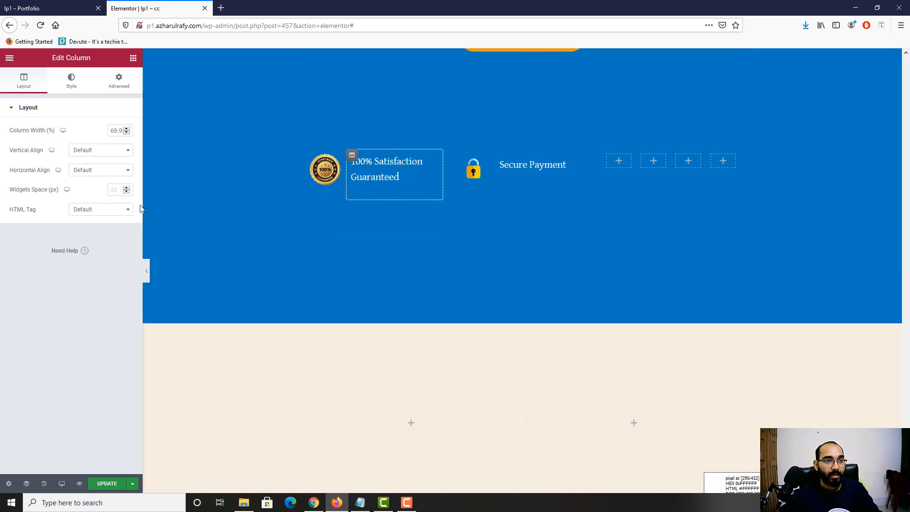
click(90, 157)
click(98, 183)
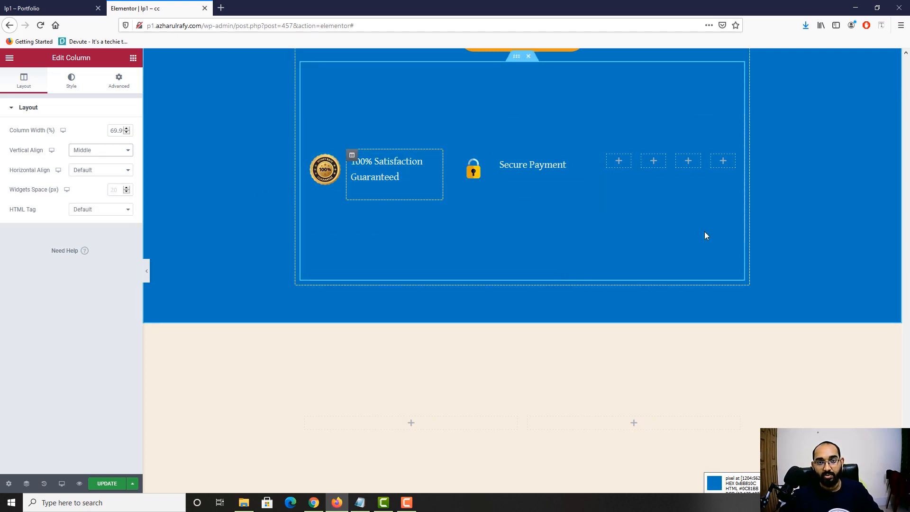
Step: Set the typography weight of the "100% Satisfaction Guaranteed" text to 700
click(409, 199)
drag(406, 180, 351, 161)
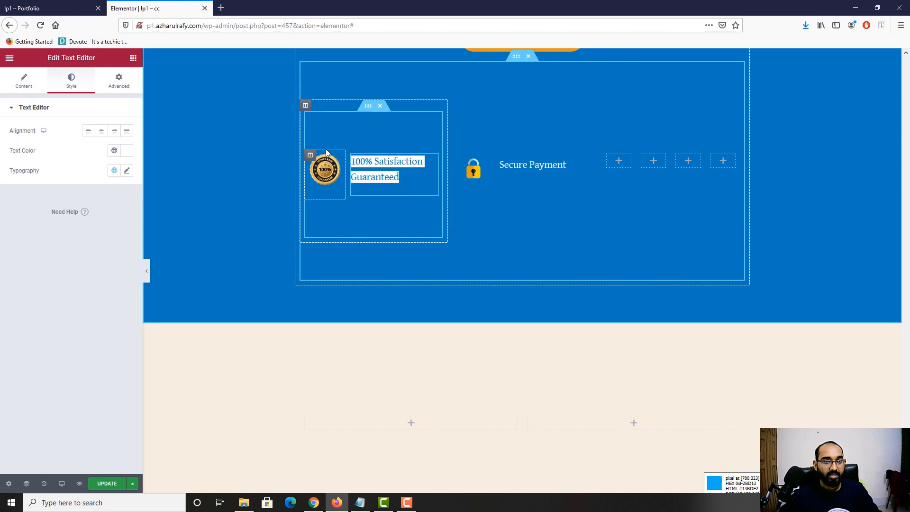
click(128, 172)
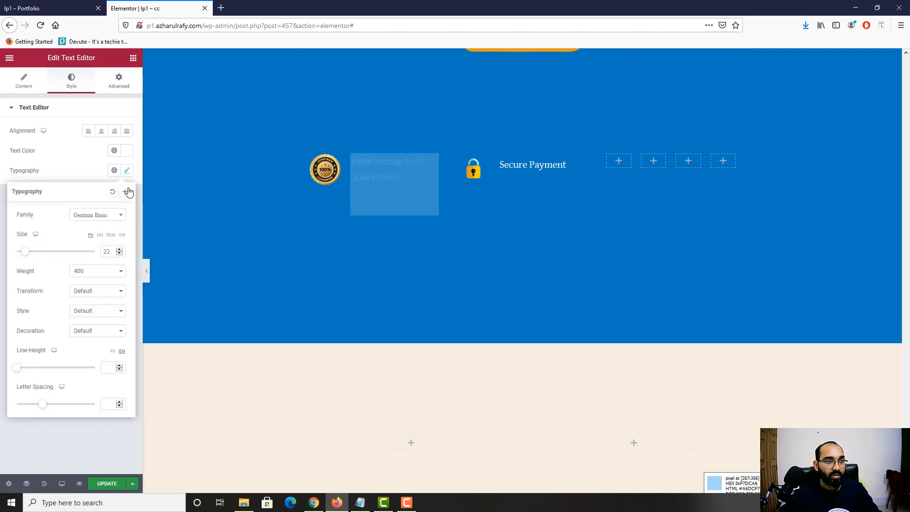
click(87, 272)
click(74, 356)
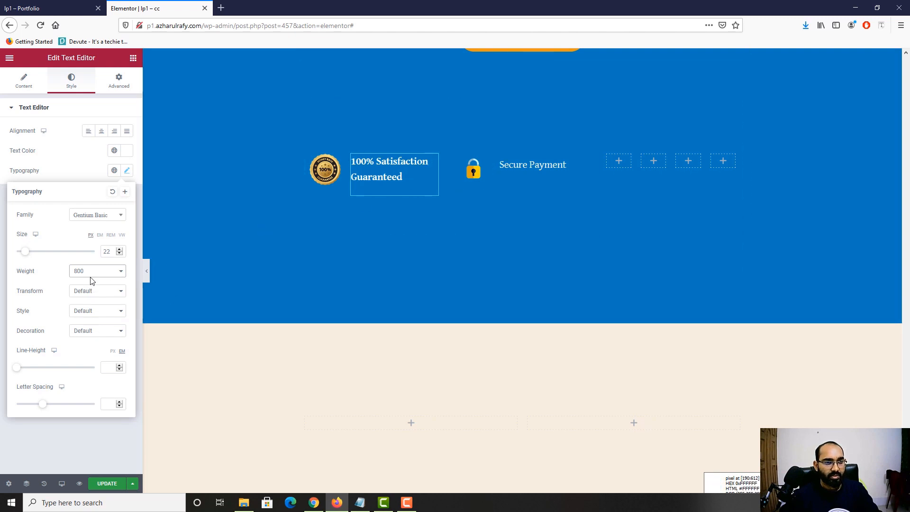
click(91, 272)
click(91, 345)
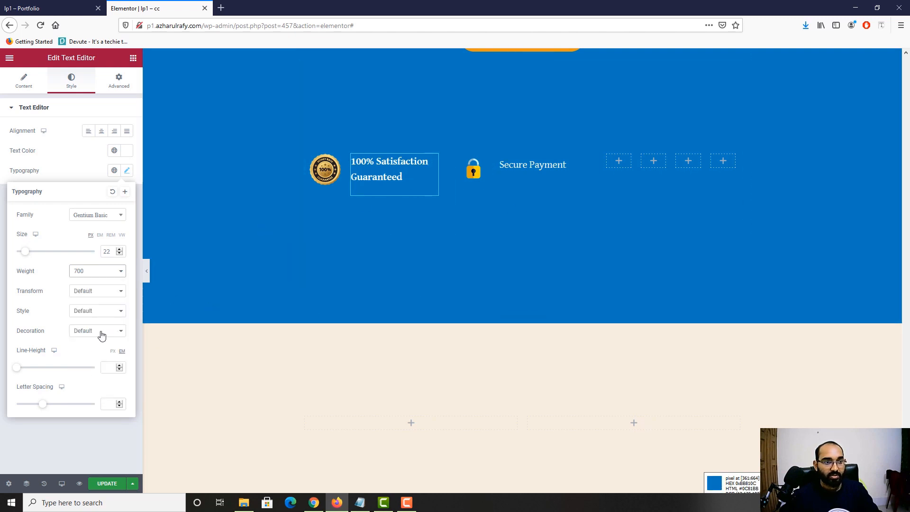
Step: Set the typography weight of the "Secure Payment" text to 700
click(576, 163)
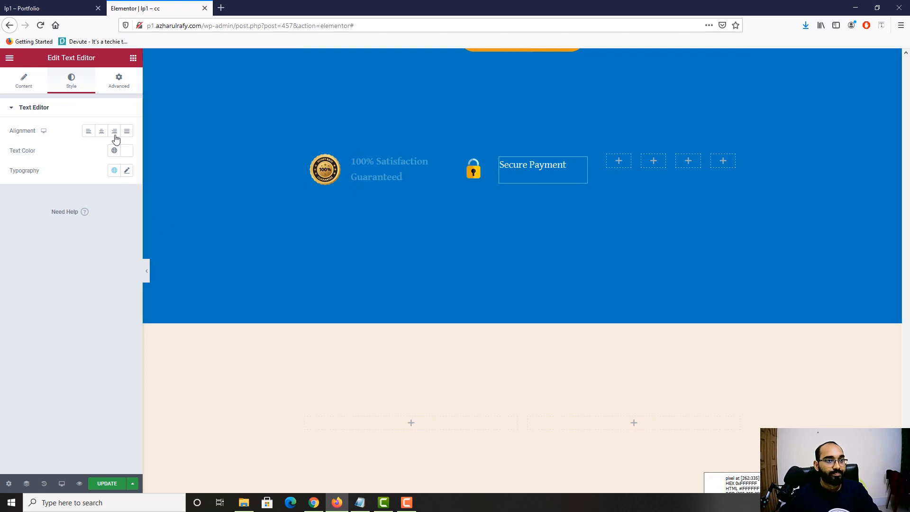
click(127, 172)
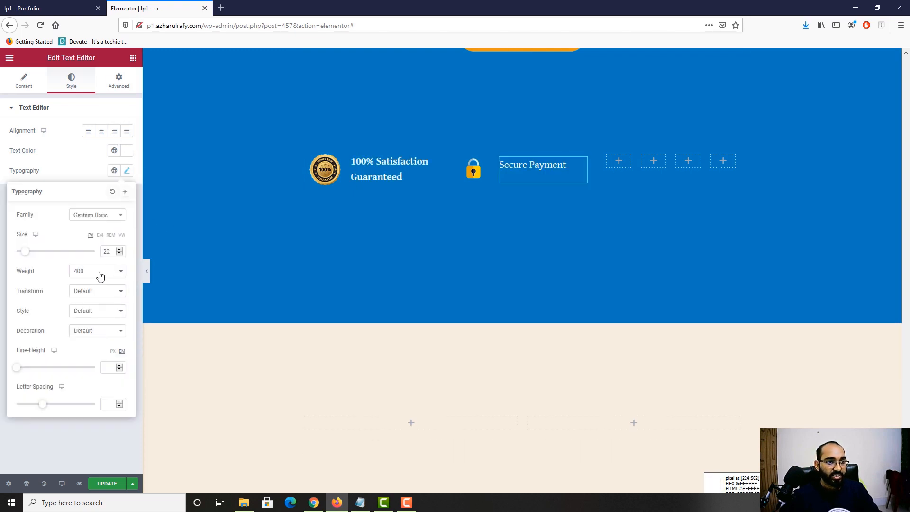
click(99, 272)
click(86, 345)
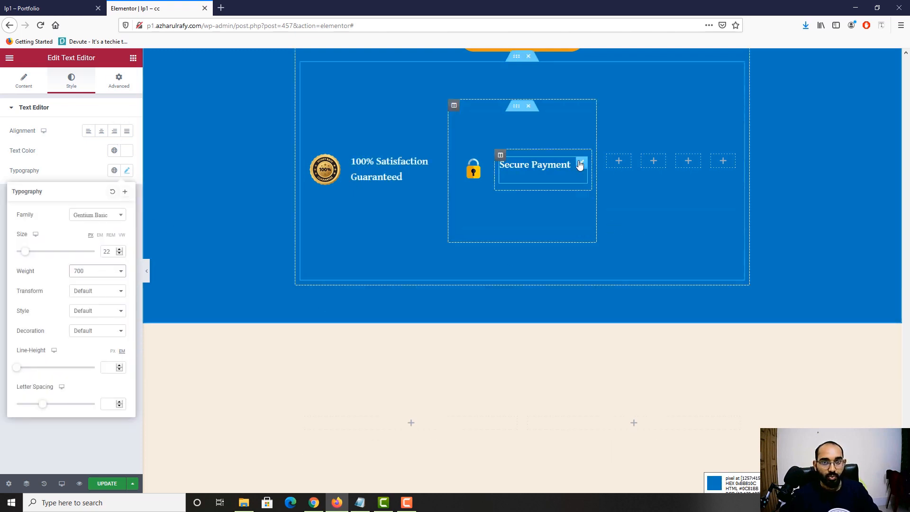
Step: Add an Image widget to the first of the four empty columns beside the "Secure Payment" text
click(619, 164)
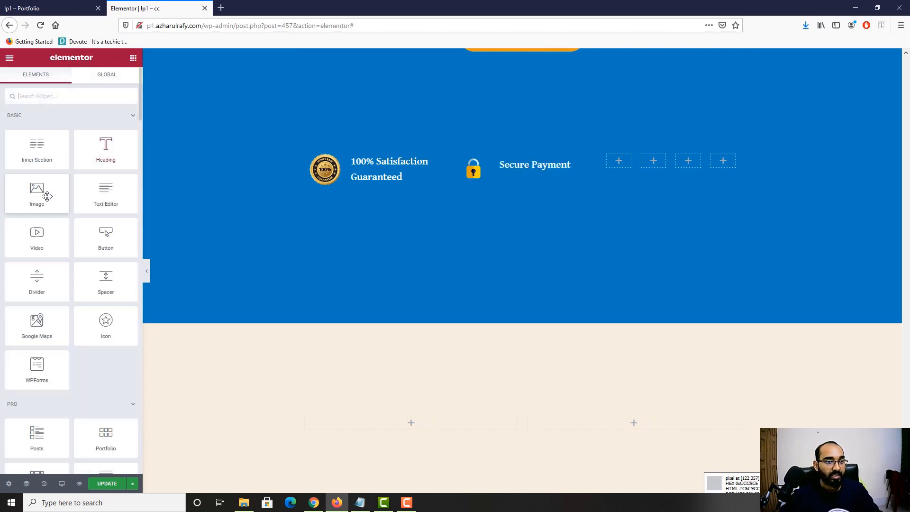
drag(45, 195, 628, 162)
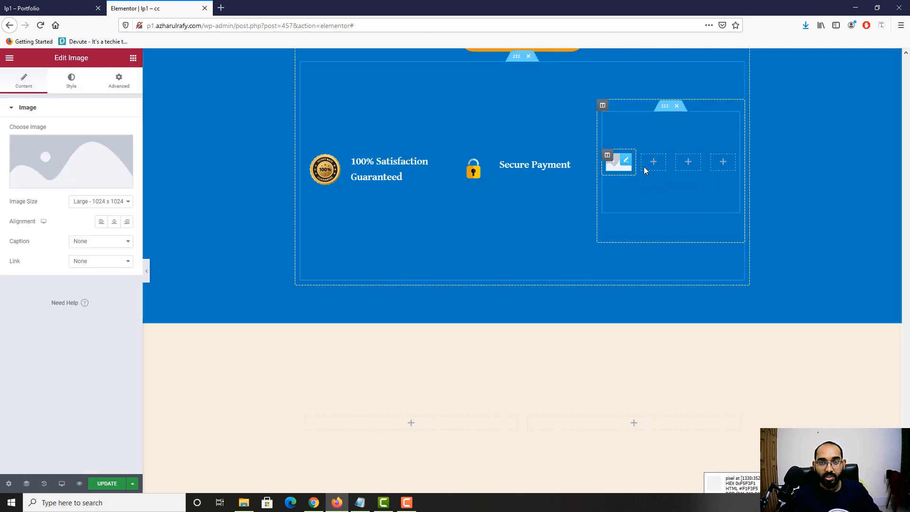
right_click(624, 161)
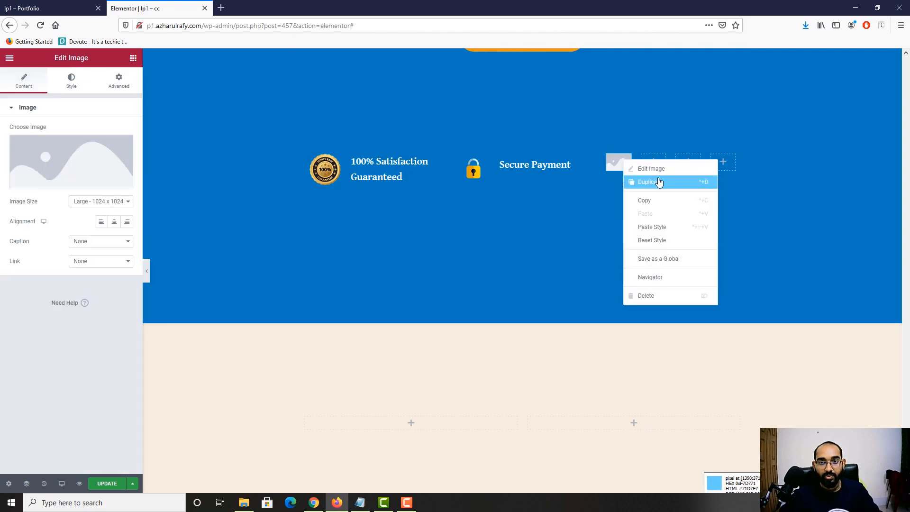
click(659, 182)
right_click(631, 188)
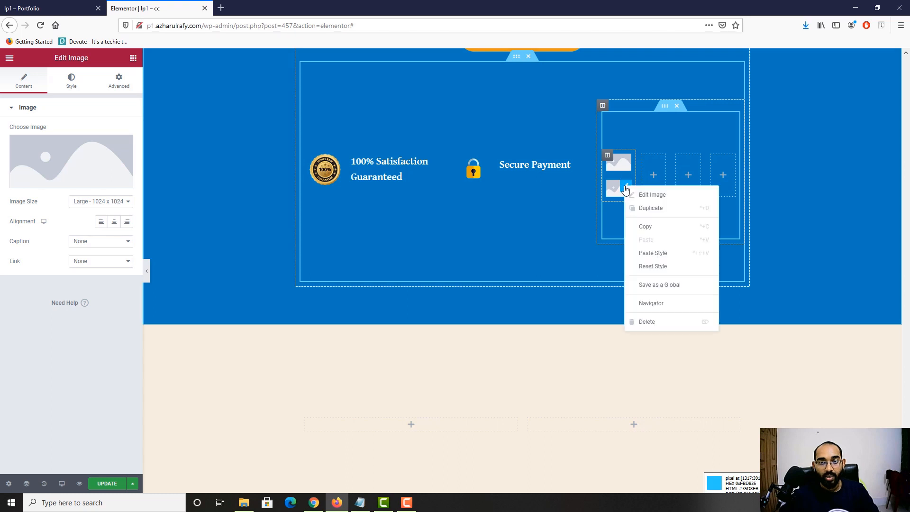
click(652, 321)
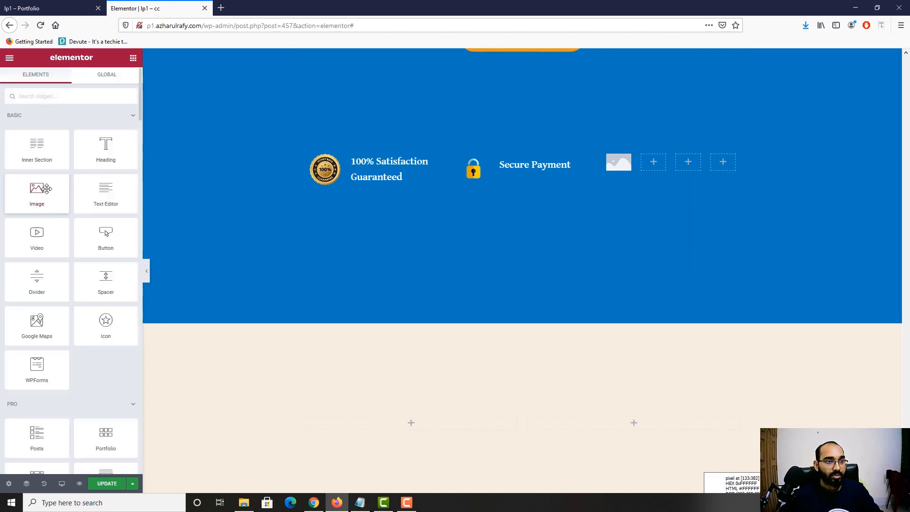
drag(47, 189, 652, 155)
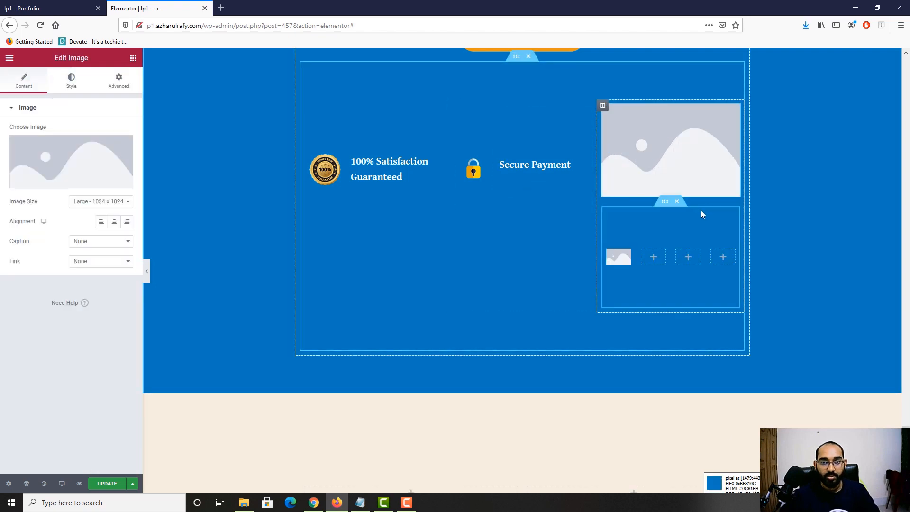
key(ctrl+z)
Step: Add an Image widget to each of the three remaining empty columns in the payment icons section
drag(29, 195, 651, 165)
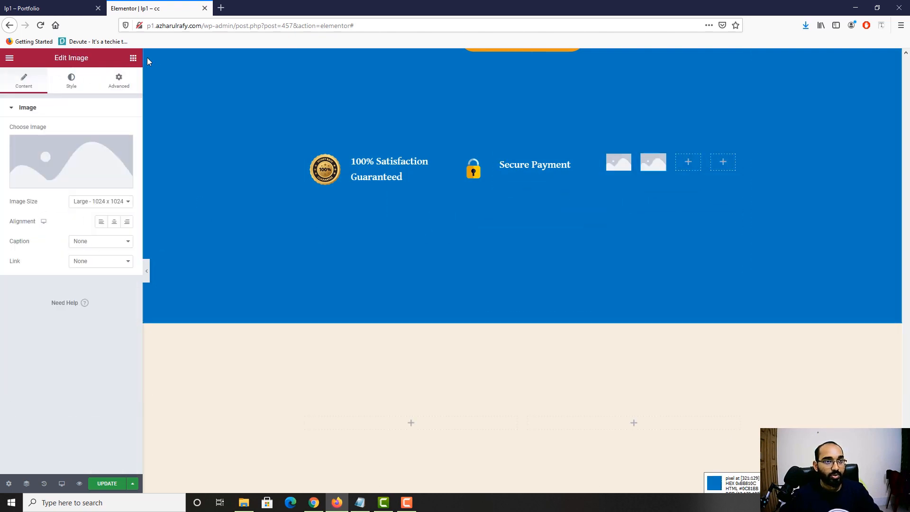
click(133, 58)
drag(37, 195, 687, 161)
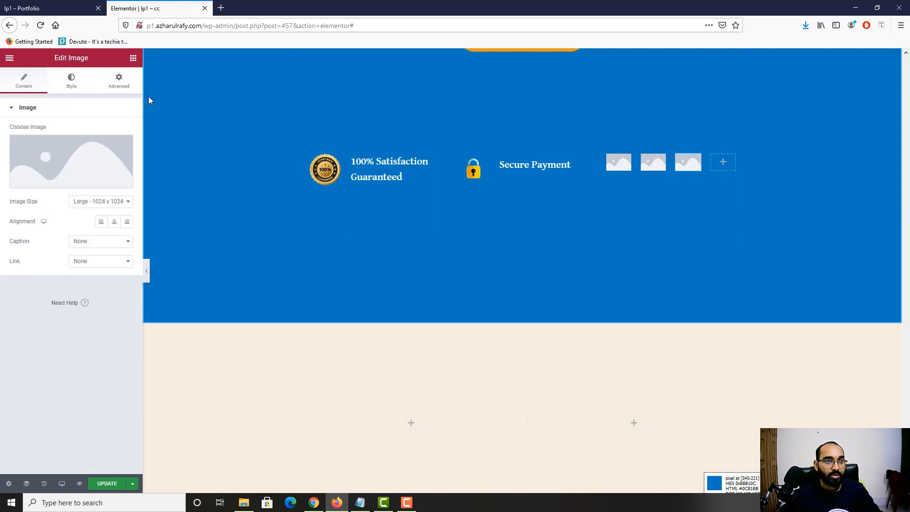
click(134, 58)
drag(45, 195, 730, 164)
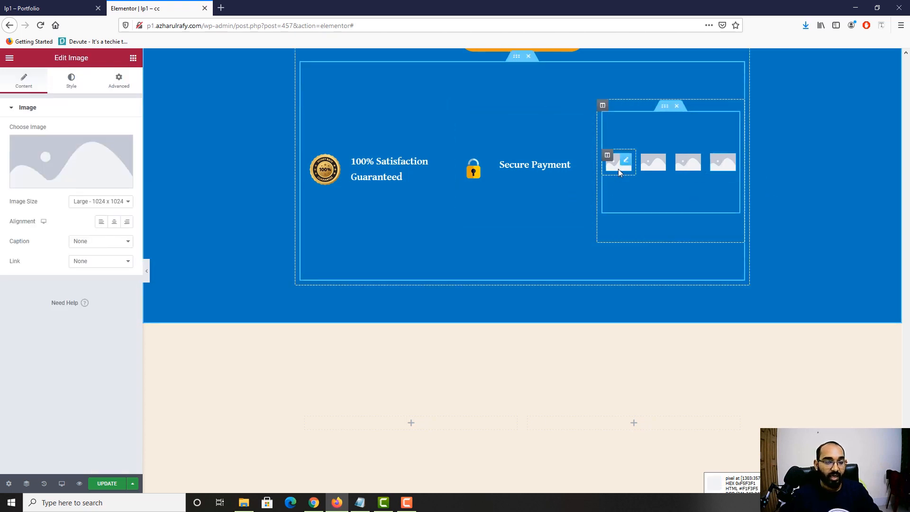
Step: Check the payment icon order on the reference page and set the first placeholder image to Amex-1-1.png
click(47, 8)
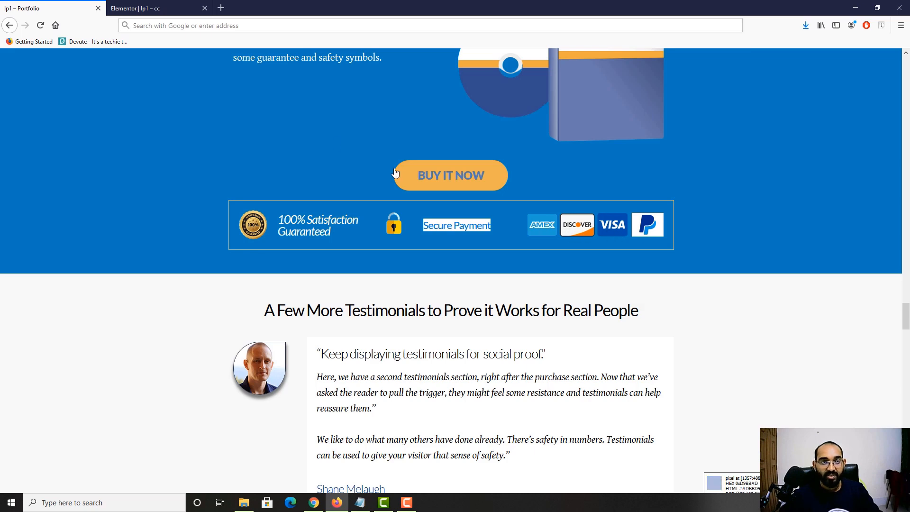
click(188, 9)
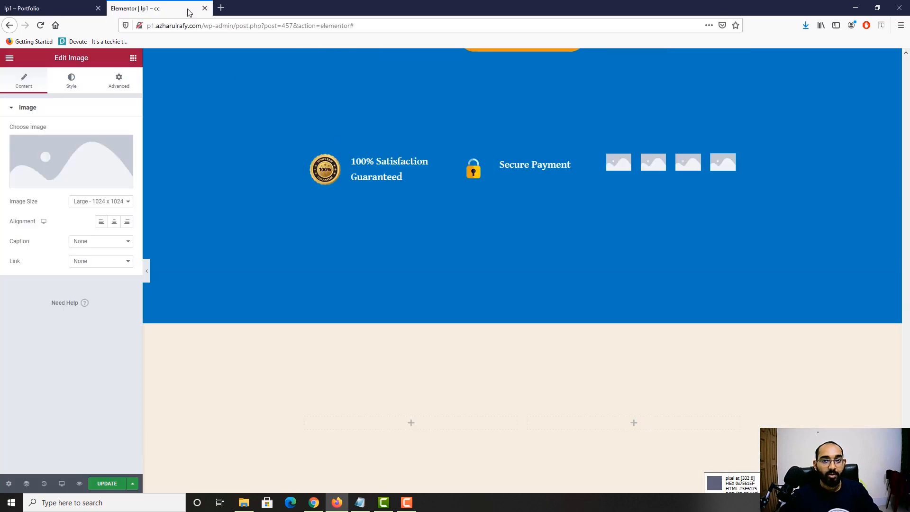
click(90, 185)
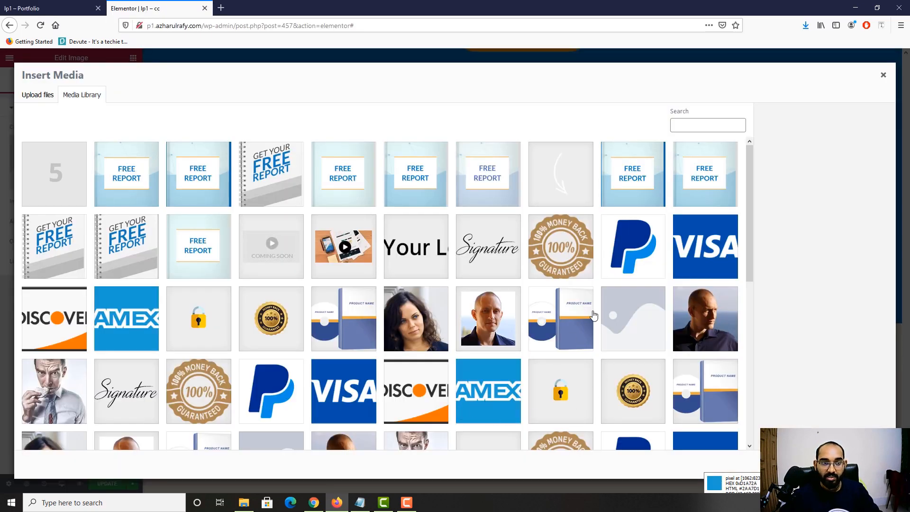
click(124, 325)
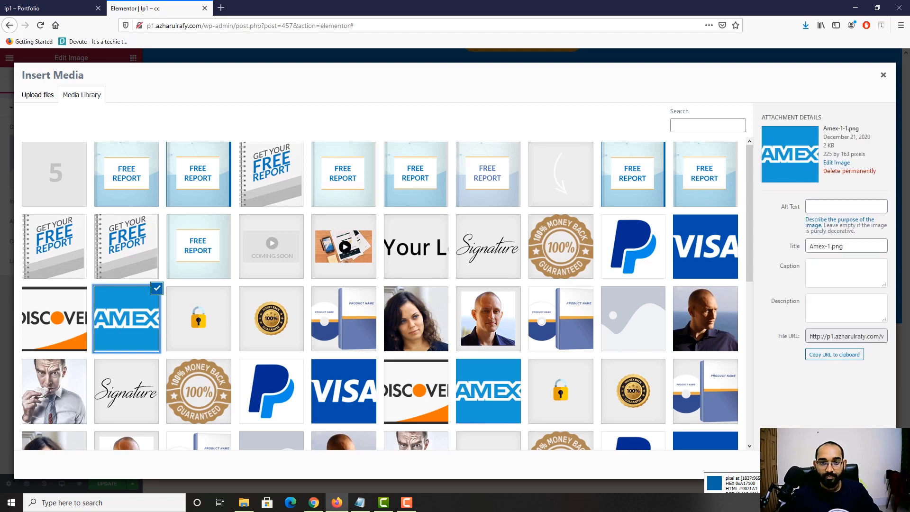
click(868, 464)
Step: Set the second payment placeholder image to Discover-1-1.png from the media library
click(654, 165)
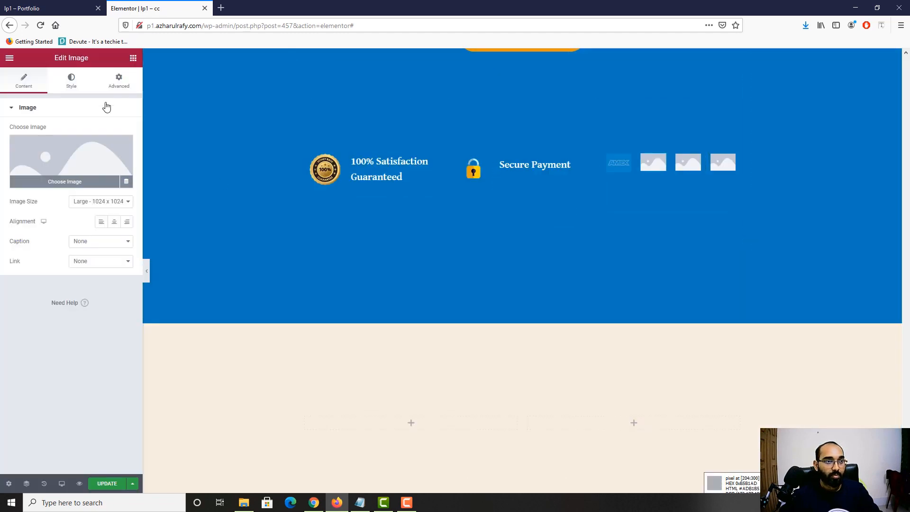
click(108, 180)
click(87, 342)
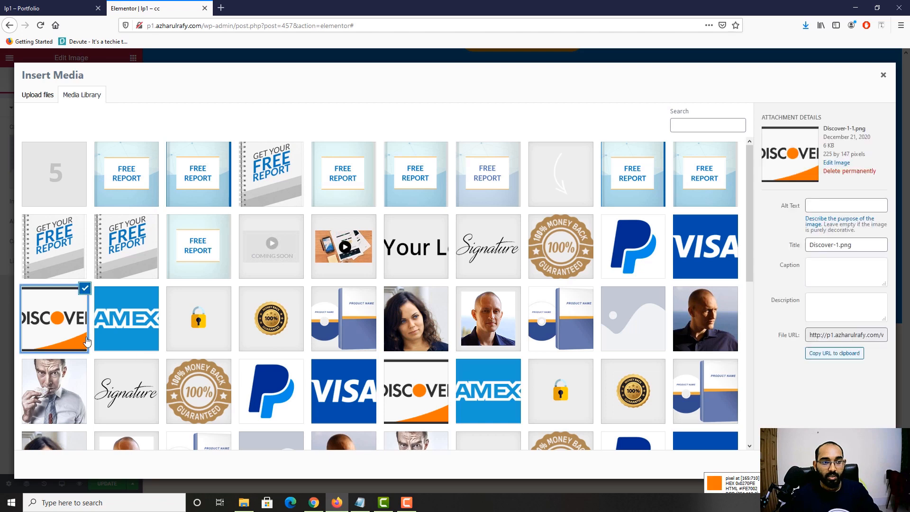
click(868, 463)
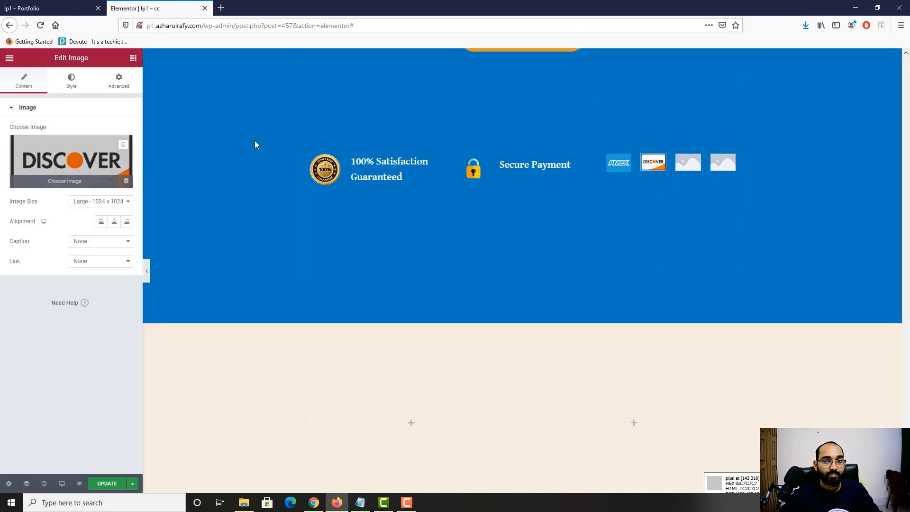
Step: Set the third payment placeholder image to visa-1-1.png from the media library
click(688, 163)
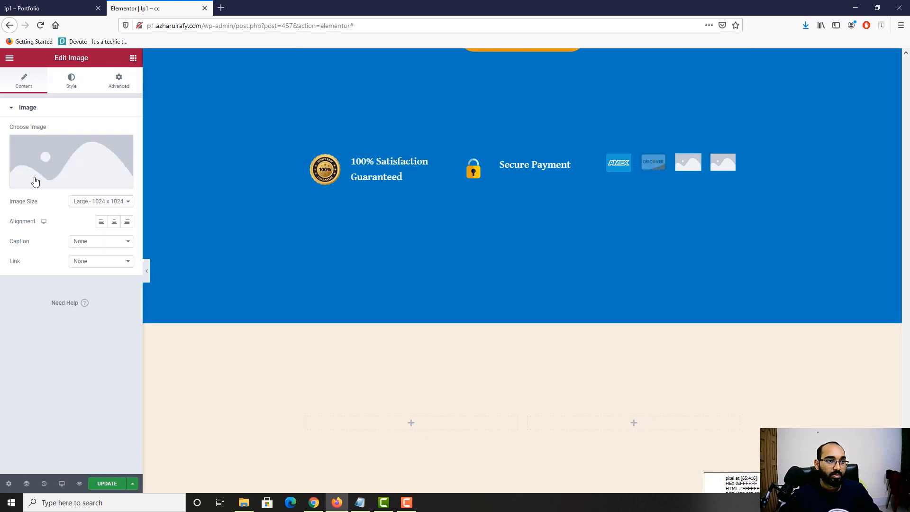
click(35, 182)
click(704, 256)
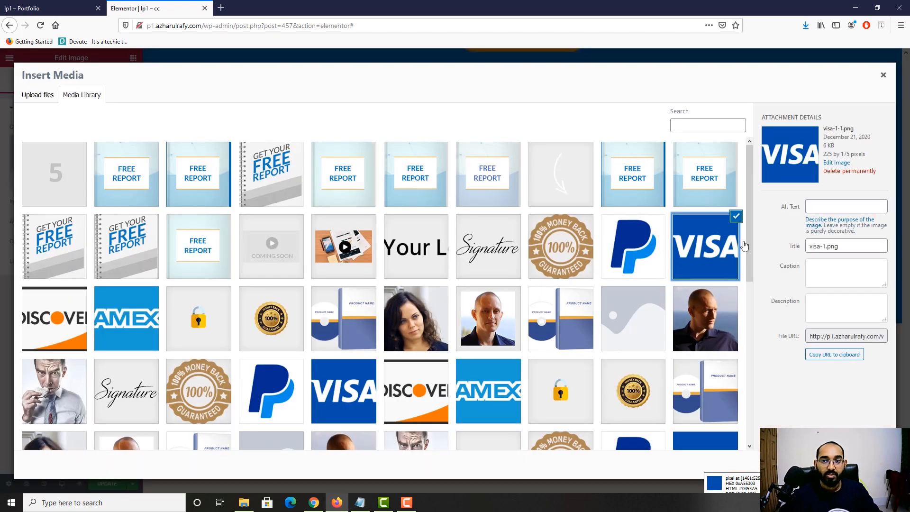
click(860, 465)
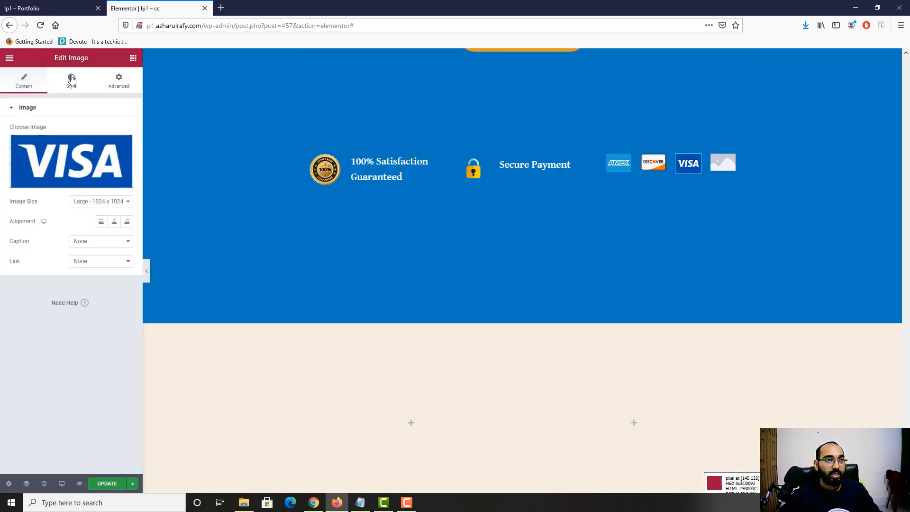
Step: Set the fourth payment placeholder image to the PayPal logo, New-Project-1-1.png, from the media library
click(723, 162)
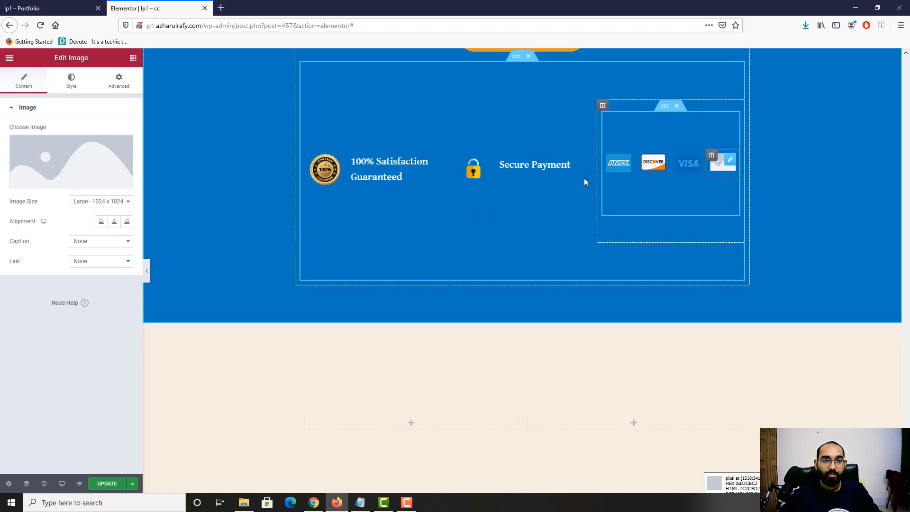
click(53, 189)
click(634, 224)
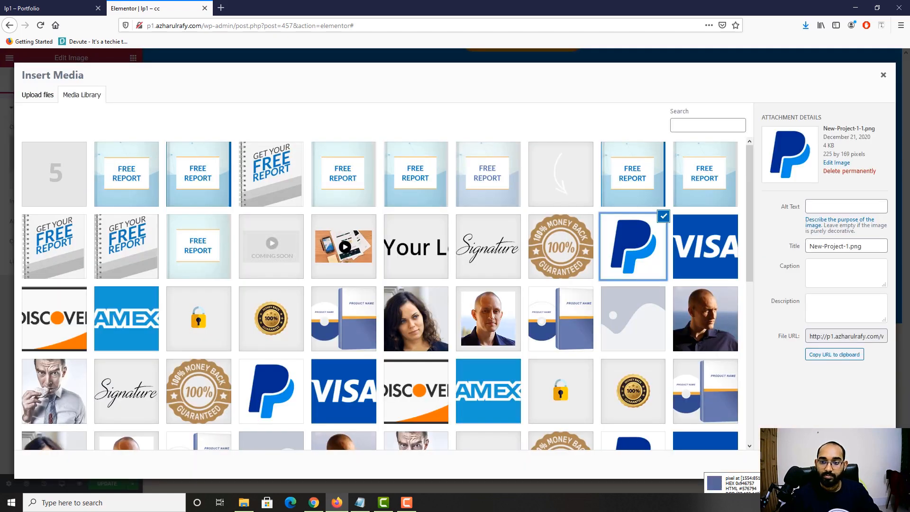
click(861, 465)
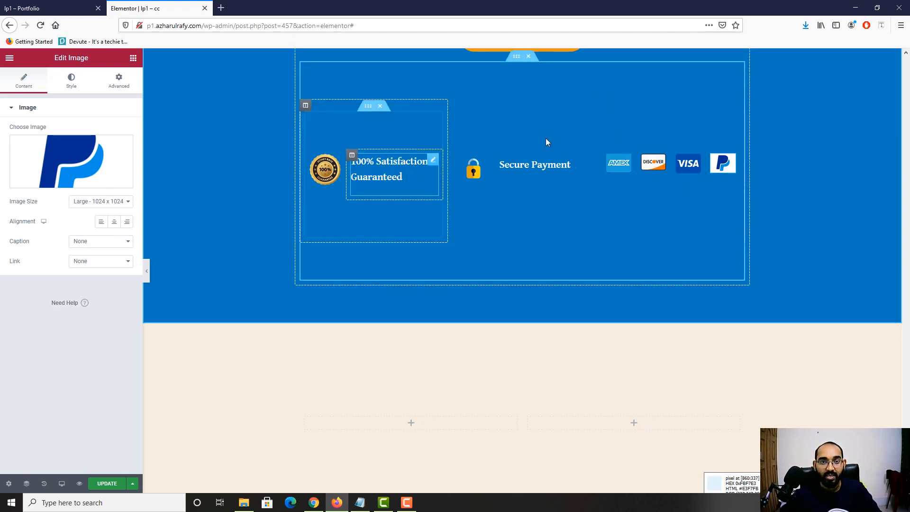
Step: Unlink the margin and padding values of the outer inner section beneath the BUY IT NOW button, setting them to 0
scroll(457, 231, up, 1)
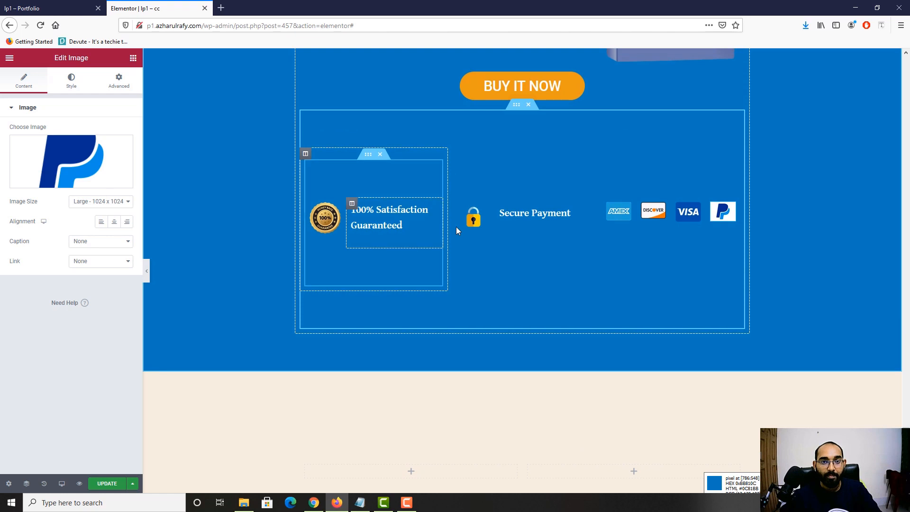
click(517, 108)
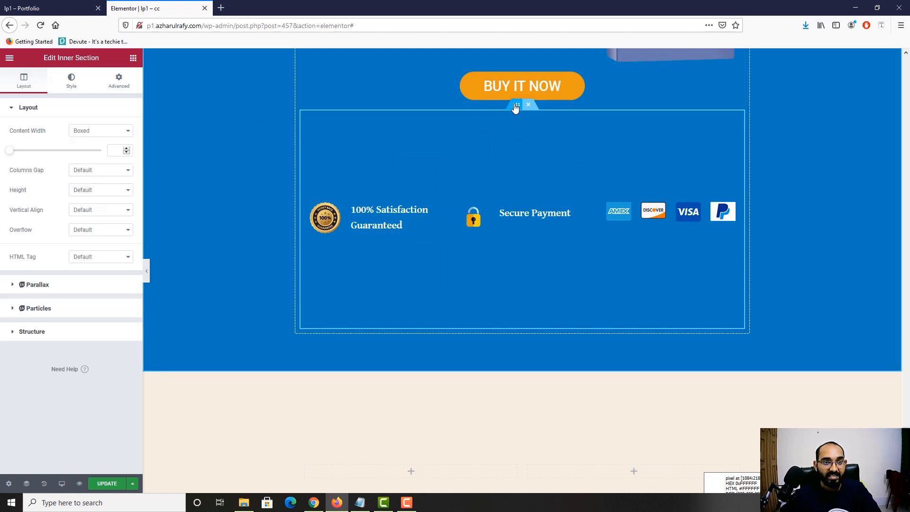
click(119, 82)
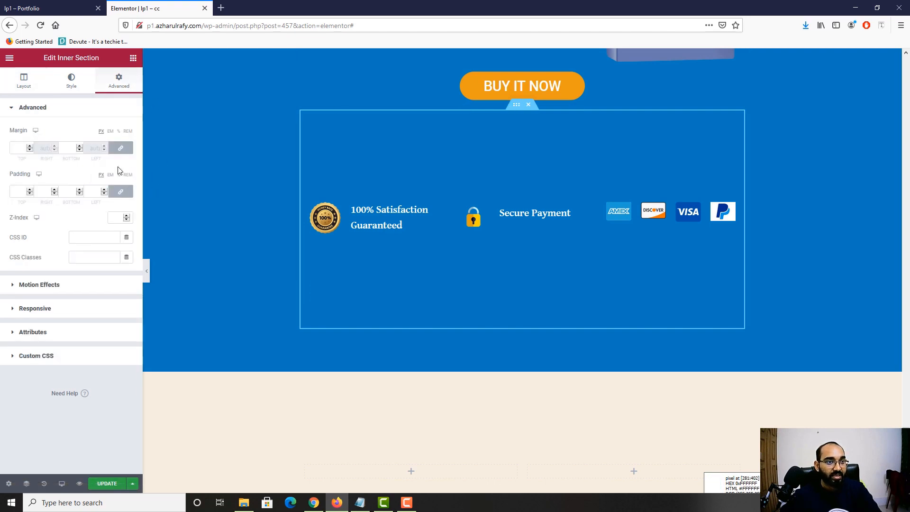
click(121, 147)
click(120, 192)
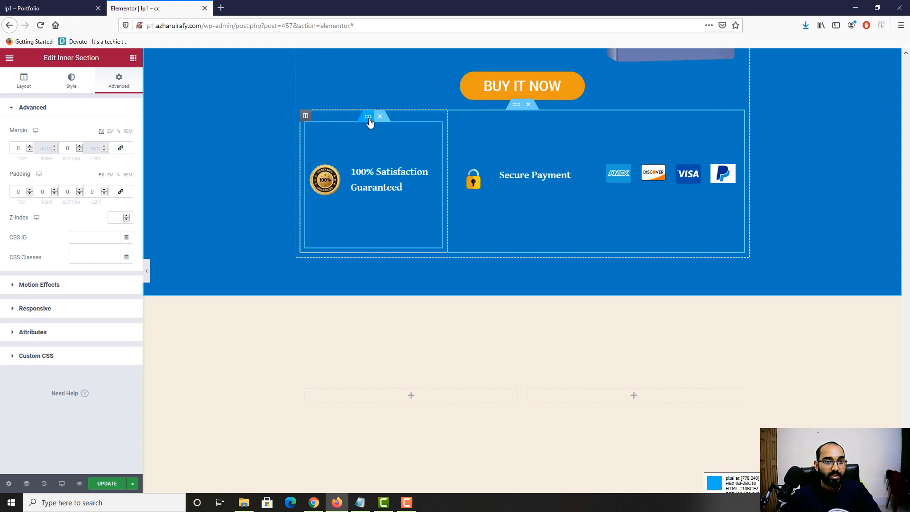
Step: Unlink the margin and padding values of the inner section holding the guarantee badge and text, setting them to 0
click(370, 123)
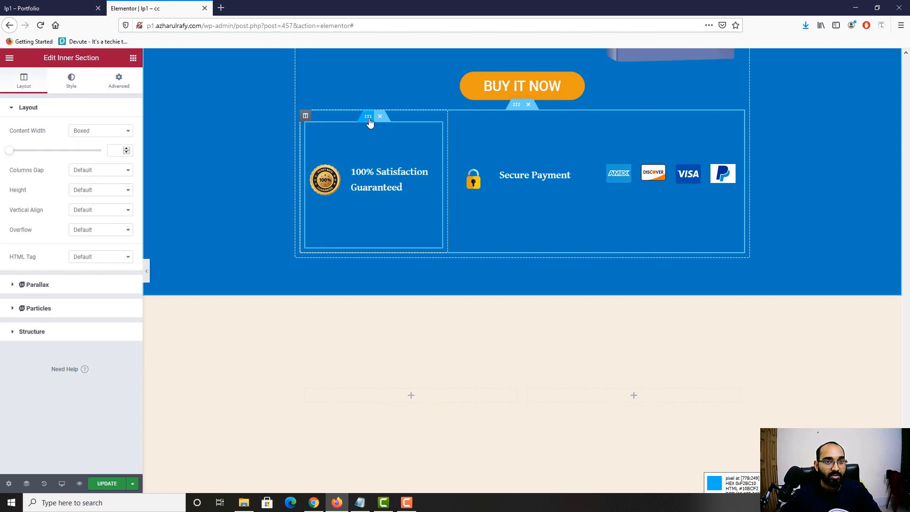
click(119, 81)
click(122, 150)
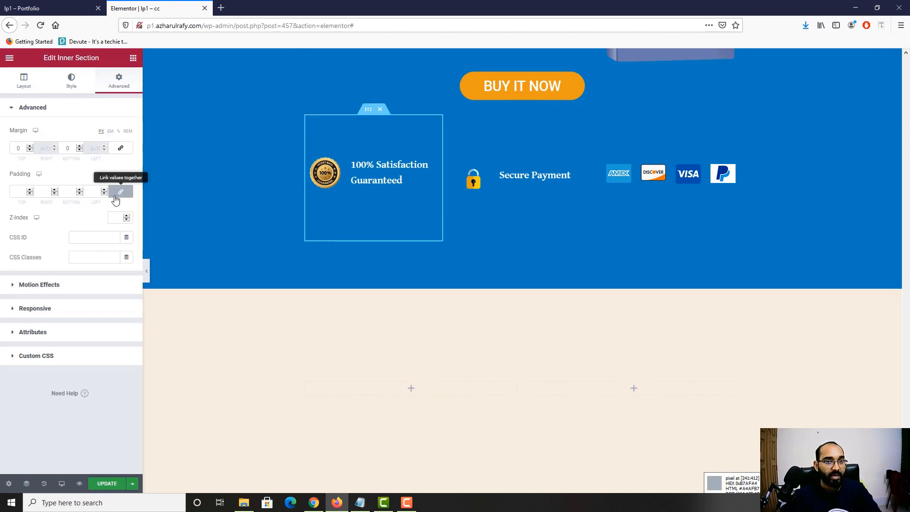
click(118, 193)
Step: Unlink the margin and padding values of the inner section holding the padlock and "Secure Payment", setting them to 0
click(550, 139)
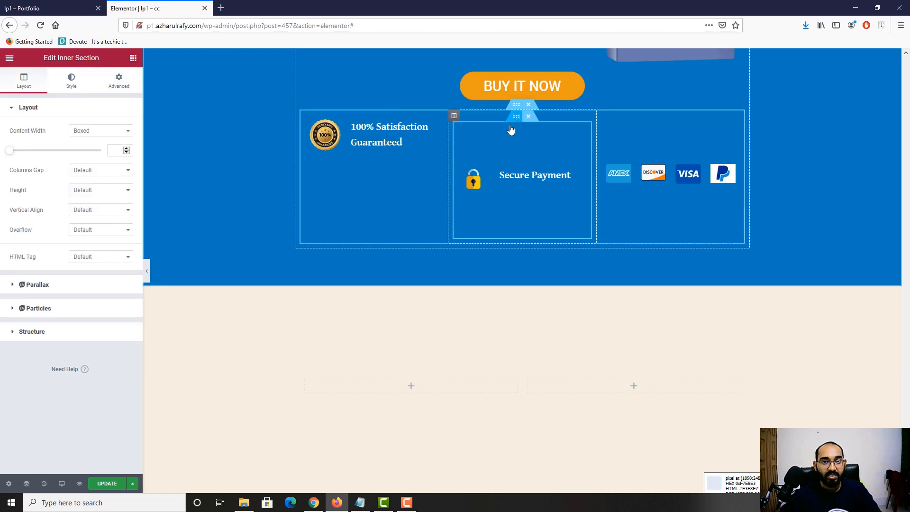
click(119, 81)
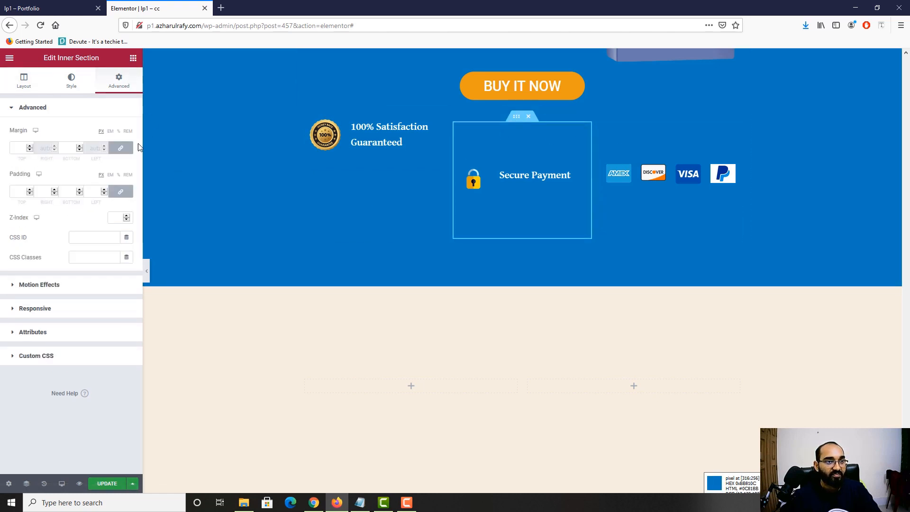
click(122, 195)
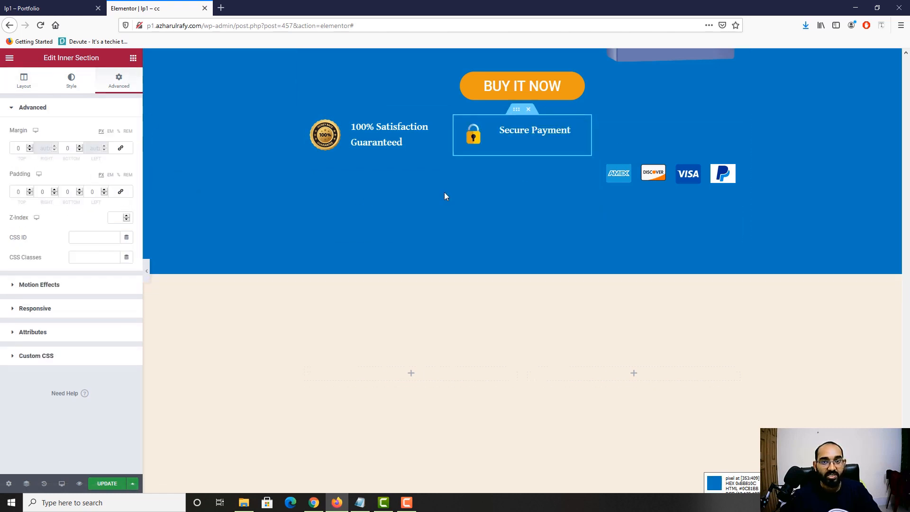
Step: Unlink the margin and padding values of the inner section holding the payment logos, setting them to 0
click(663, 126)
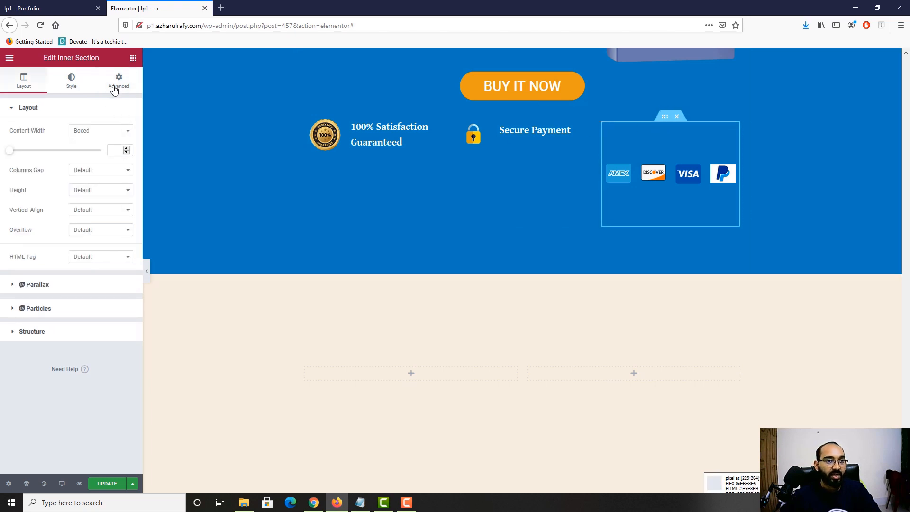
click(119, 81)
click(121, 148)
click(121, 192)
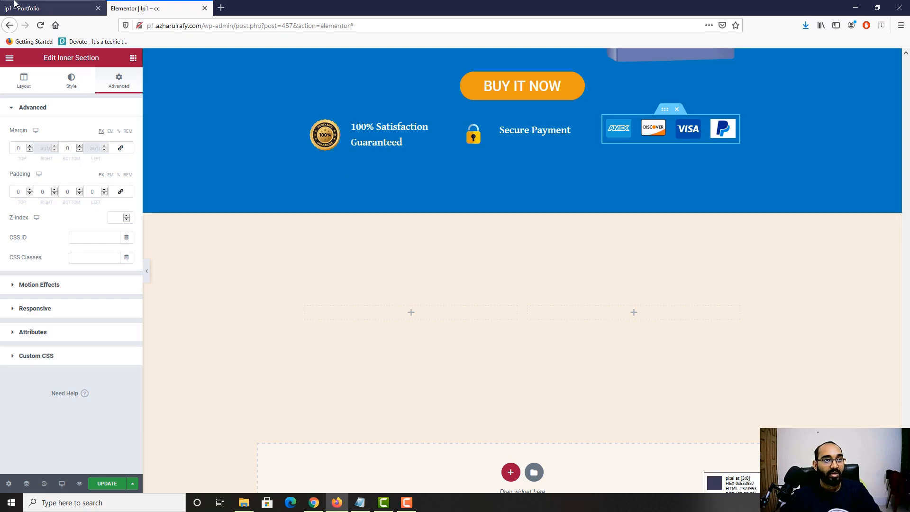
Step: Give the outer inner section beneath the BUY IT NOW button a solid border, 1 px wide on all sides, like the reference page
click(47, 8)
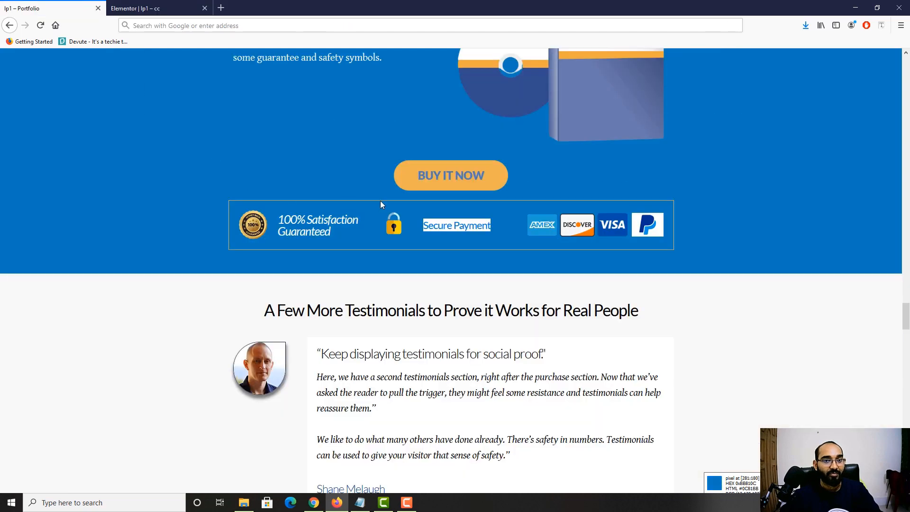
click(162, 8)
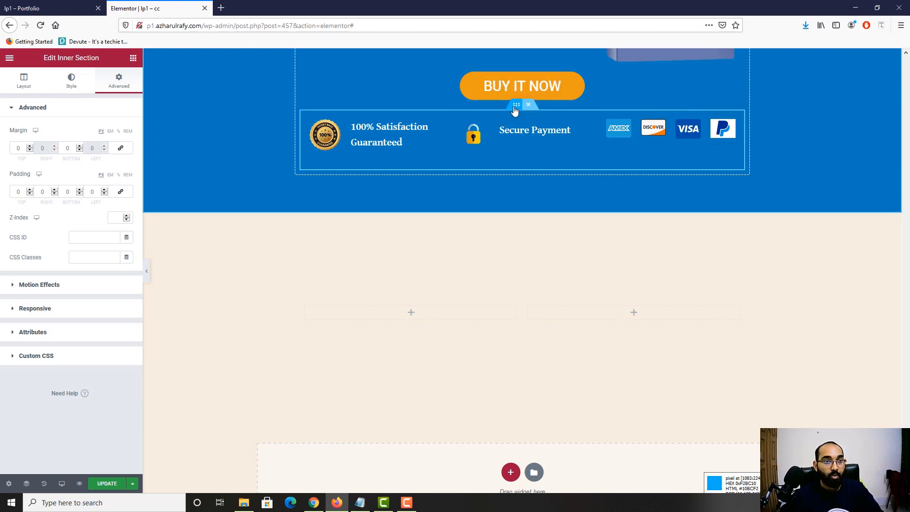
click(24, 5)
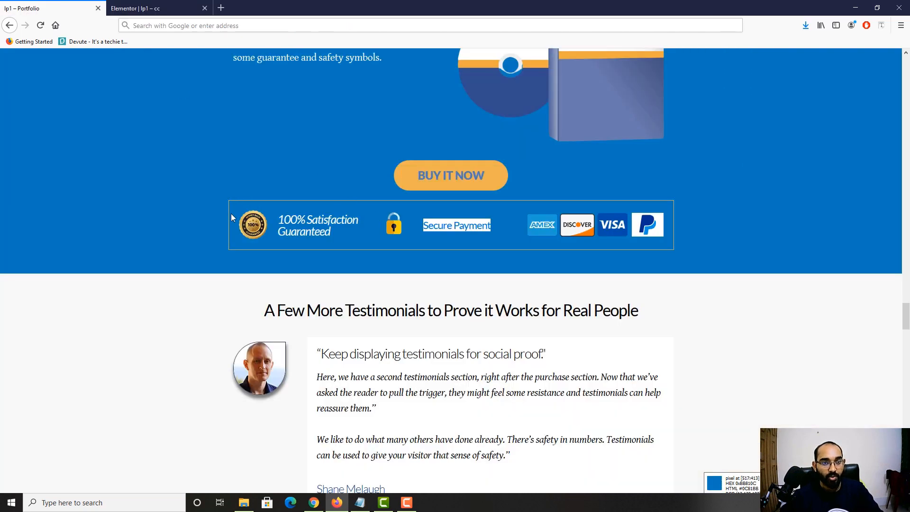
click(151, 8)
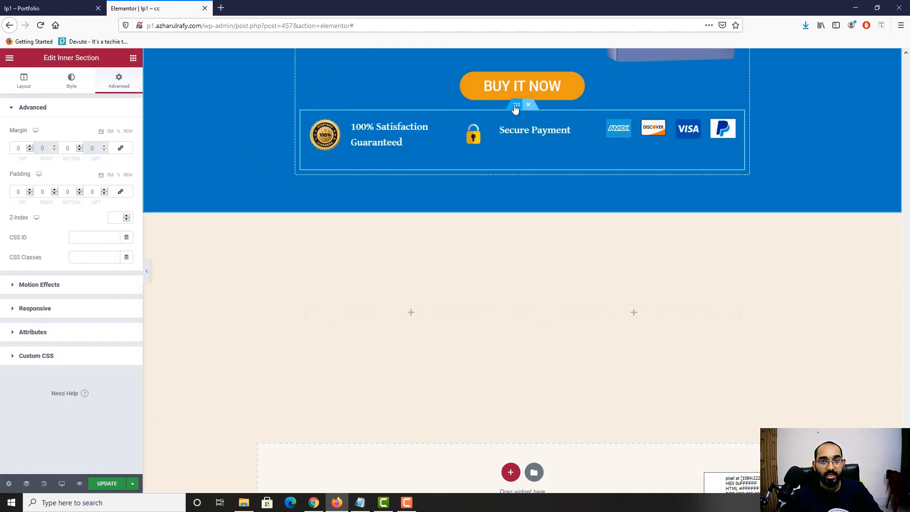
click(79, 85)
click(46, 208)
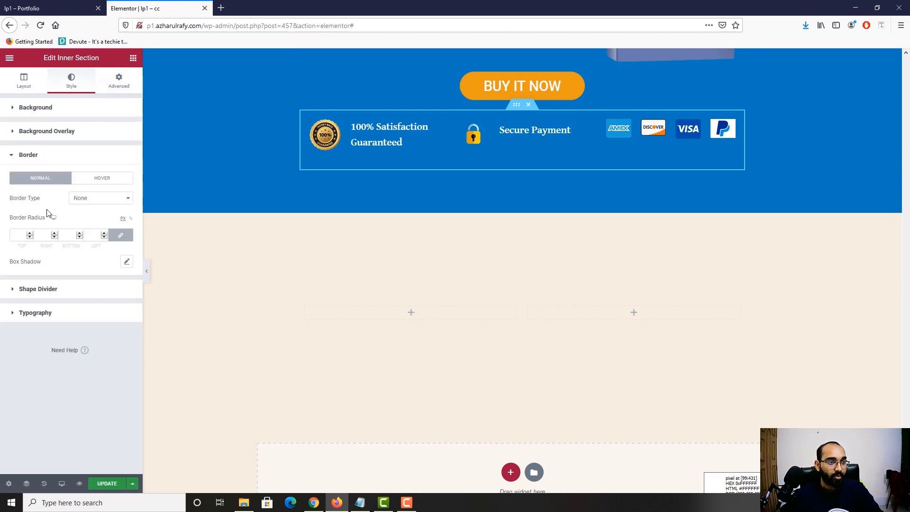
click(95, 199)
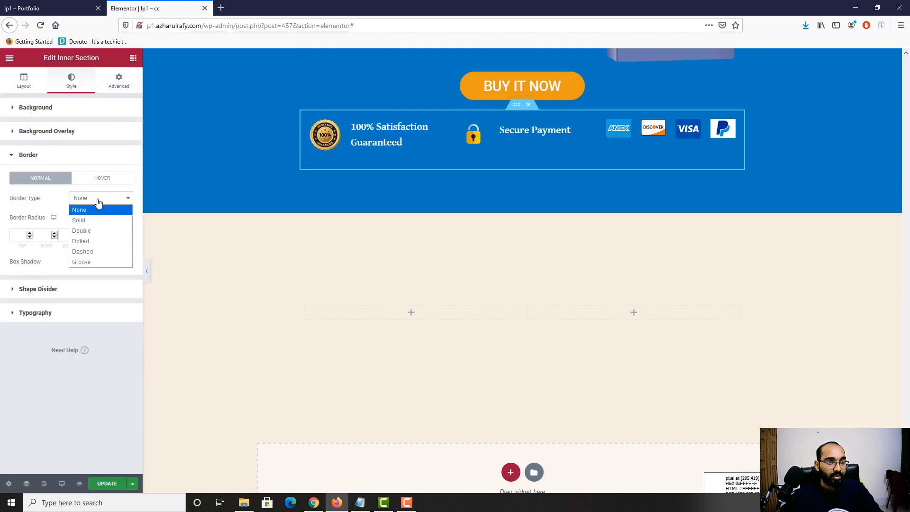
click(96, 219)
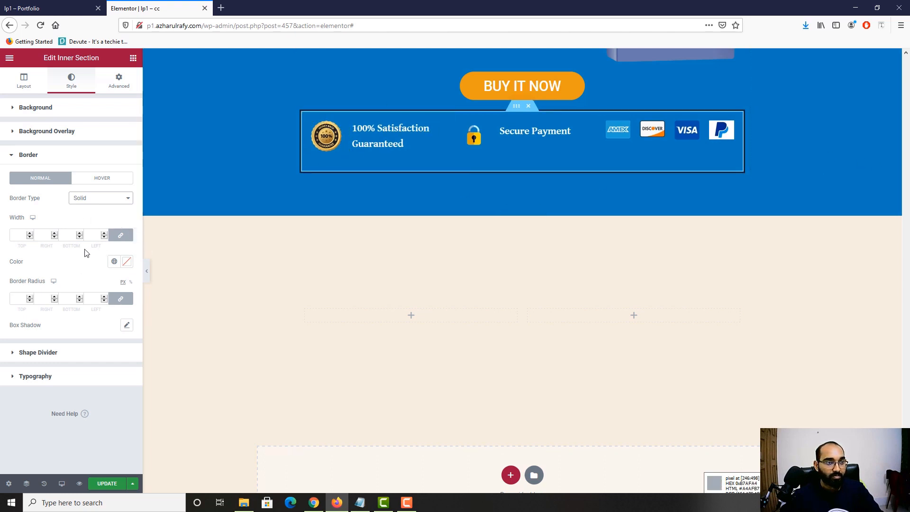
text(1)
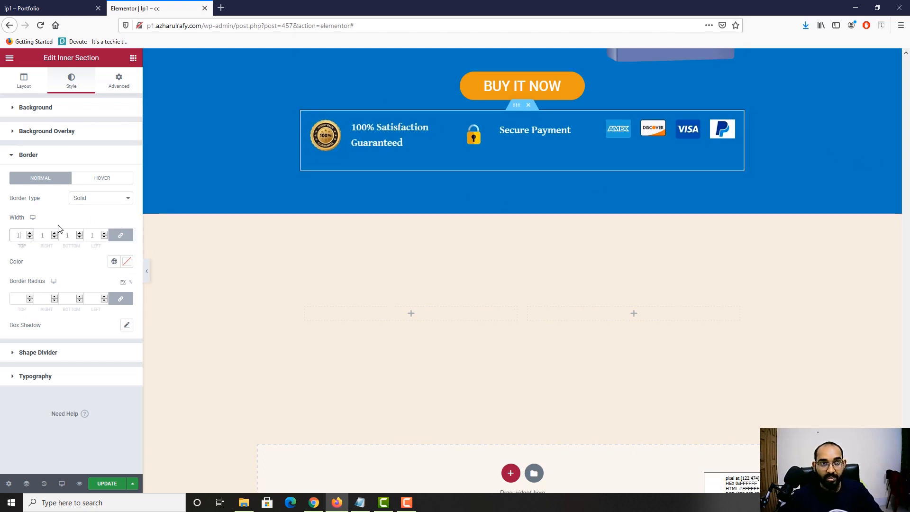
Step: Set the guarantee row's border color to the grey #807272 and preview it against the reference page
click(127, 262)
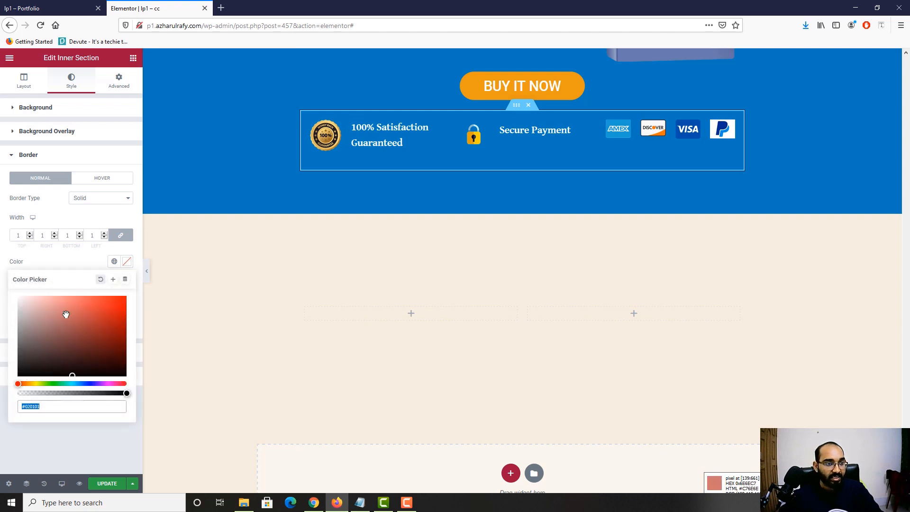
drag(47, 326, 32, 332)
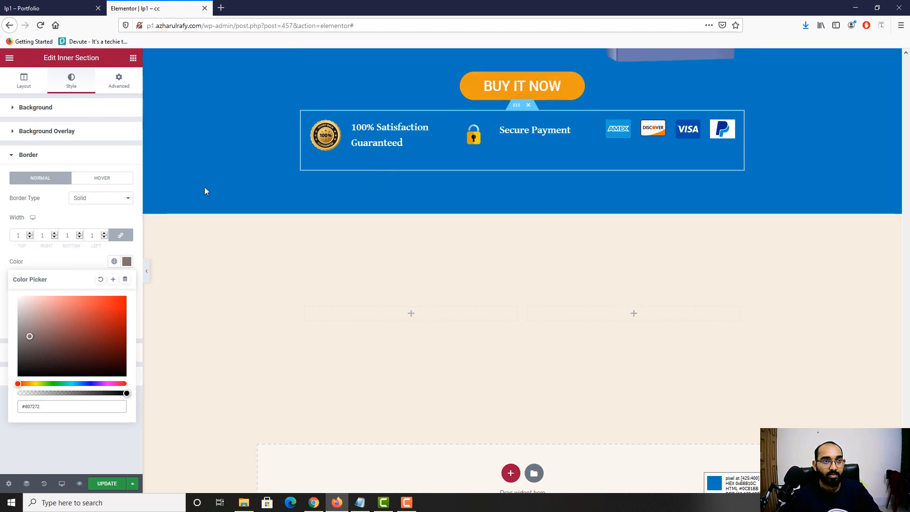
click(52, 8)
key(ctrl+Tab)
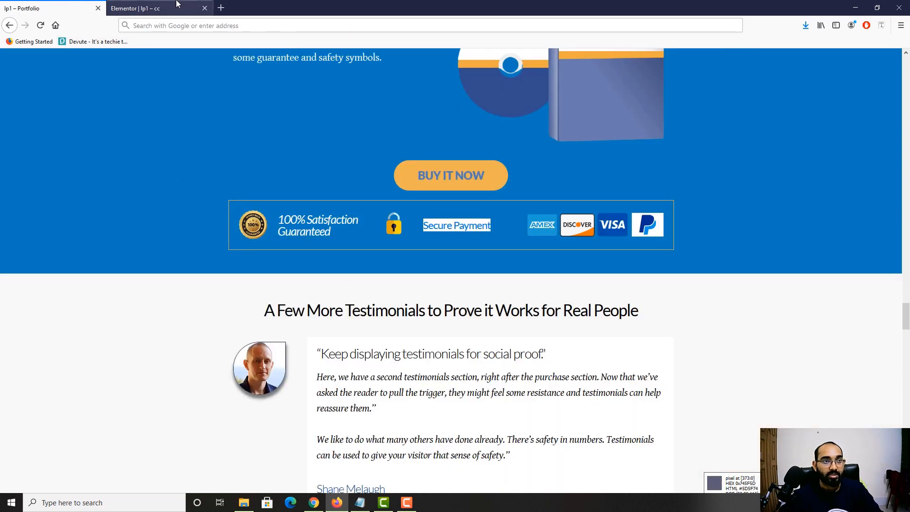
scroll(144, 273, up, 3)
click(145, 273)
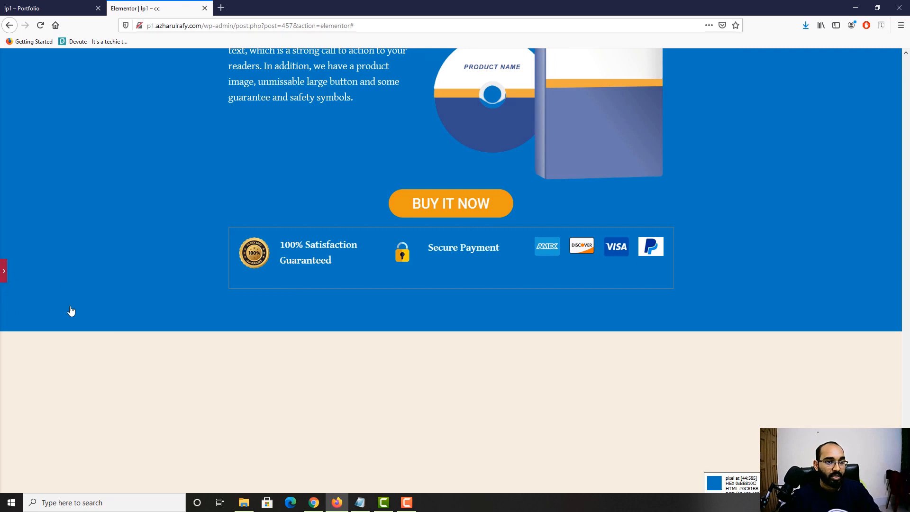
Step: Set the guarantee row's border color to E39B1B, sampled from the reference BUY IT NOW button, and preview the page without the editing panel
key(ctrl+Tab)
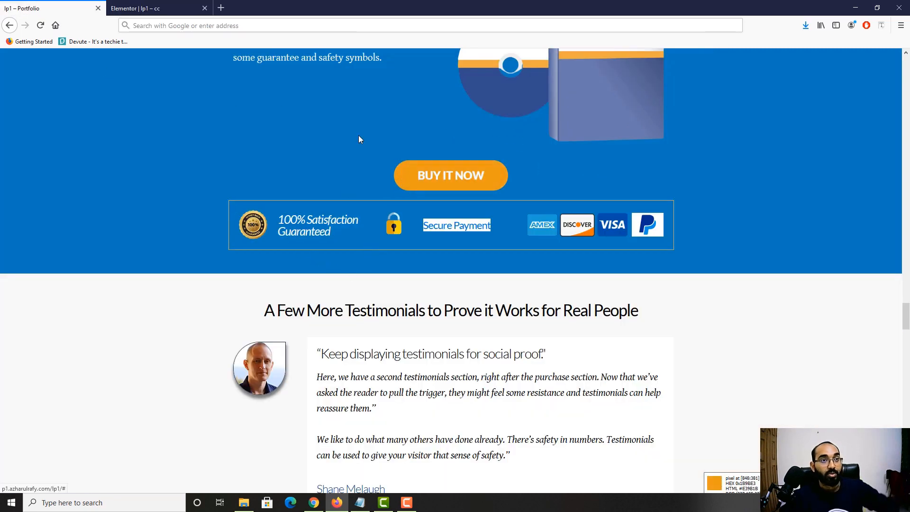
key(ctrl+Tab)
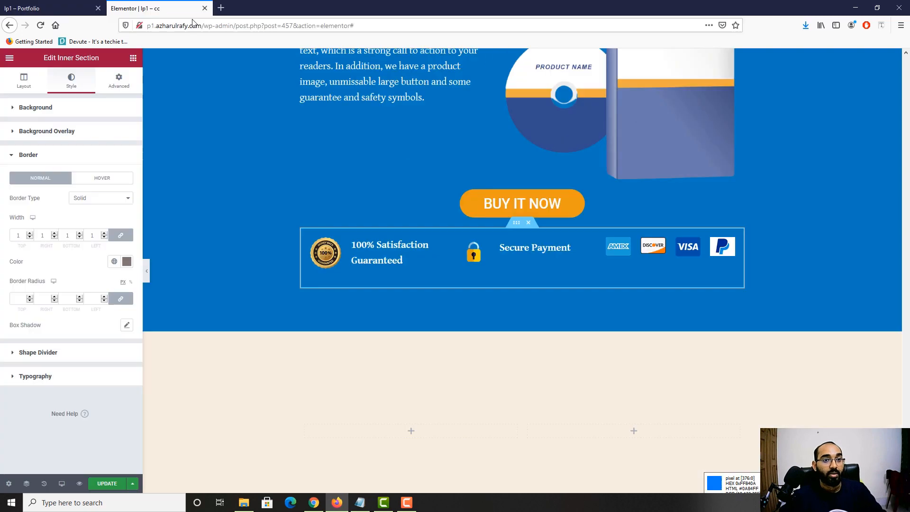
click(124, 267)
text(E39B18)
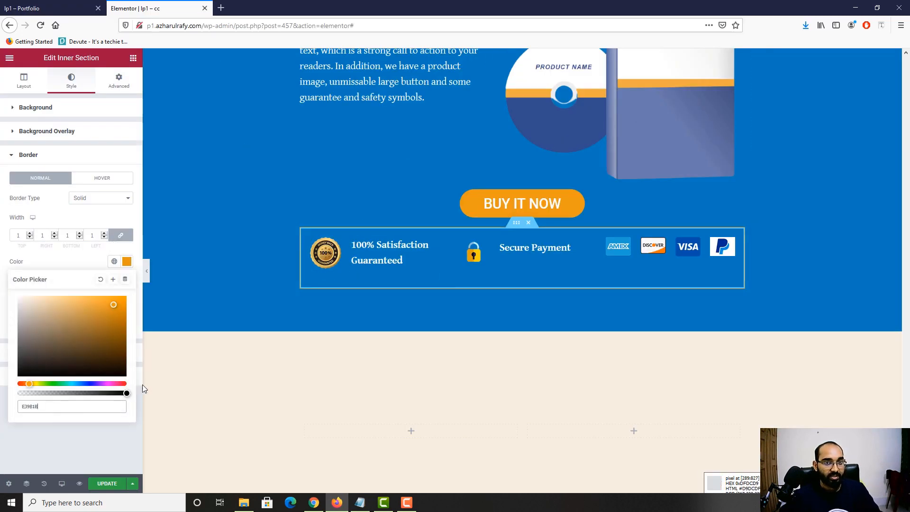
click(143, 275)
click(146, 271)
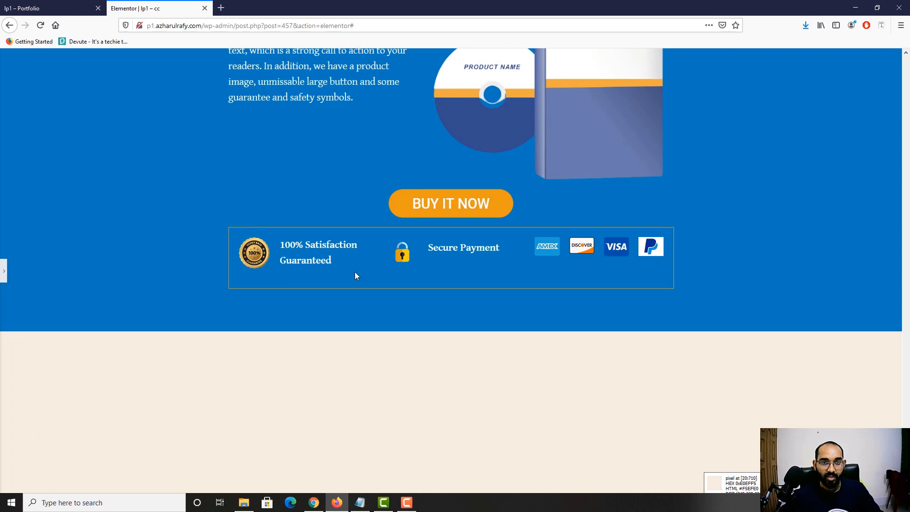
Step: Compare the bordered guarantee row with the reference page and examine the second testimonials section that follows it there
key(ctrl+Tab)
key(ctrl+Tab)
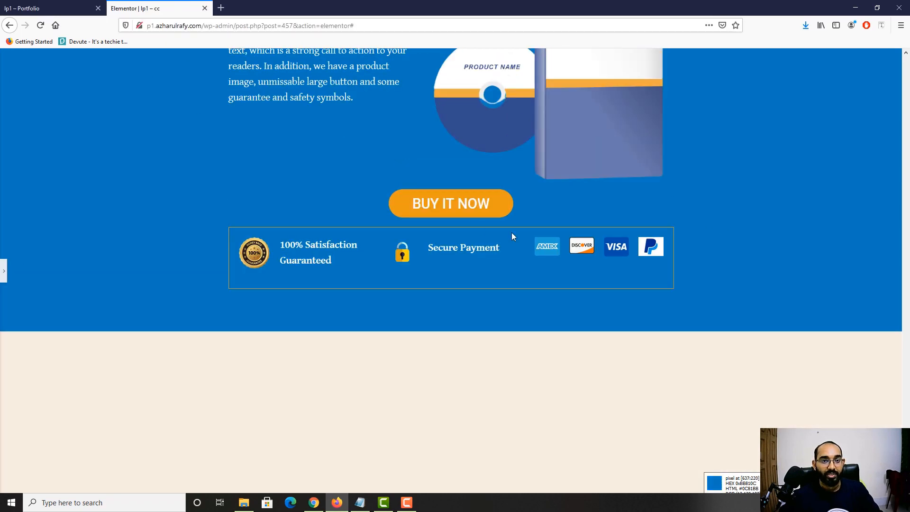
scroll(345, 298, up, 3)
key(ctrl+Tab)
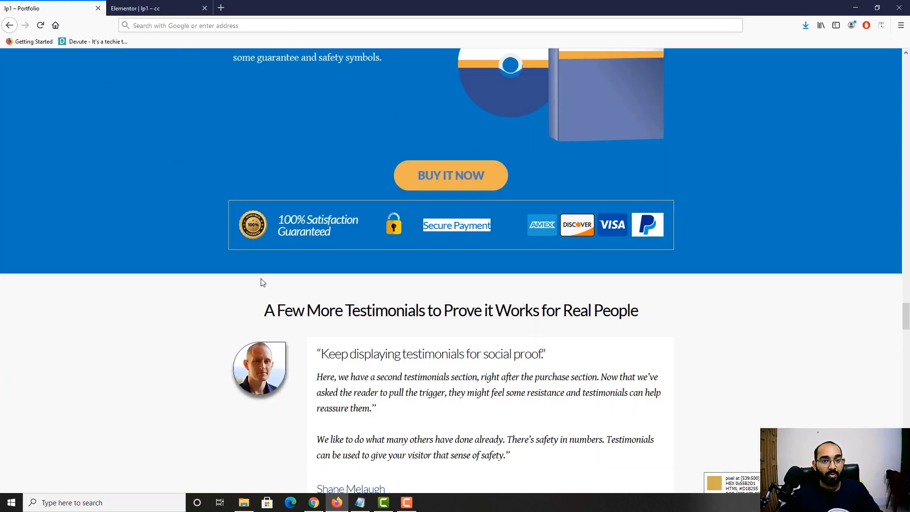
scroll(332, 285, down, 8)
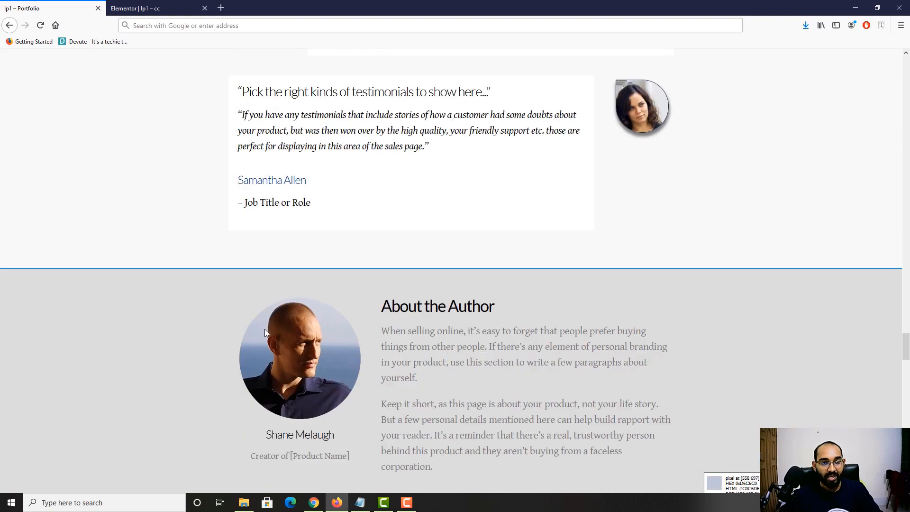
scroll(424, 295, up, 4)
scroll(306, 183, up, 3)
scroll(190, 127, down, 1)
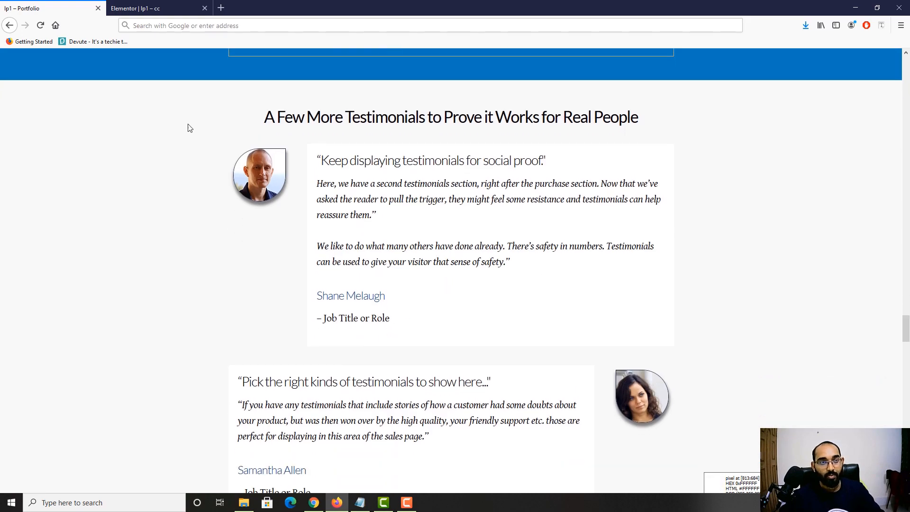
Step: Copy the existing "What People Are Saying About Our Solution" testimonials section
key(ctrl+Tab)
scroll(302, 301, down, 3)
scroll(331, 325, up, 5)
scroll(331, 325, up, 11)
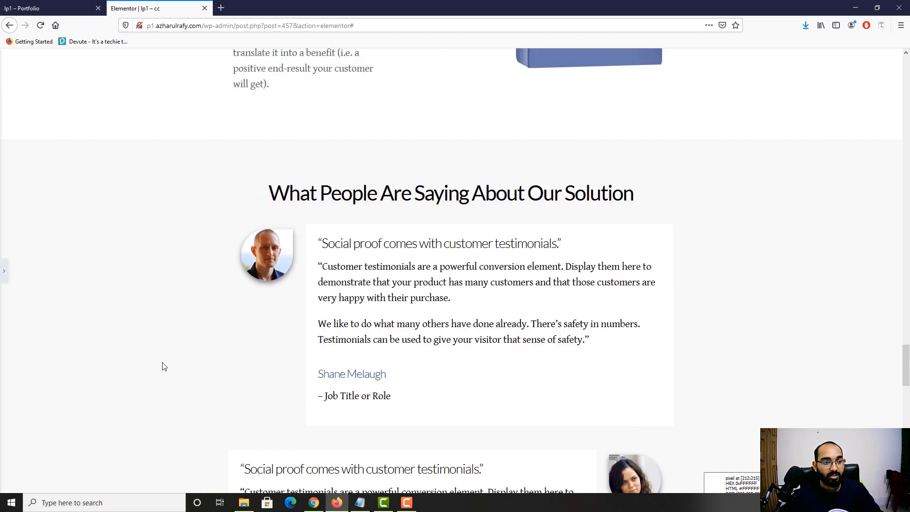
key(ctrl+p)
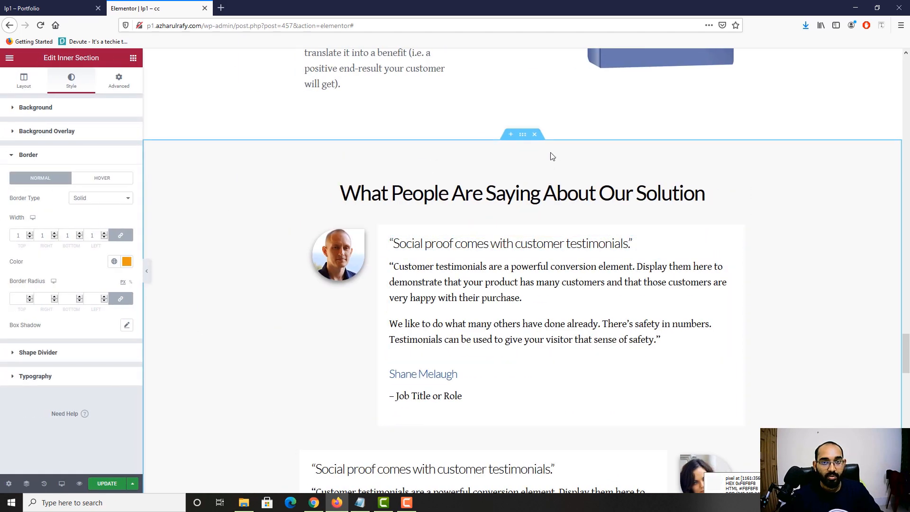
right_click(520, 138)
click(546, 177)
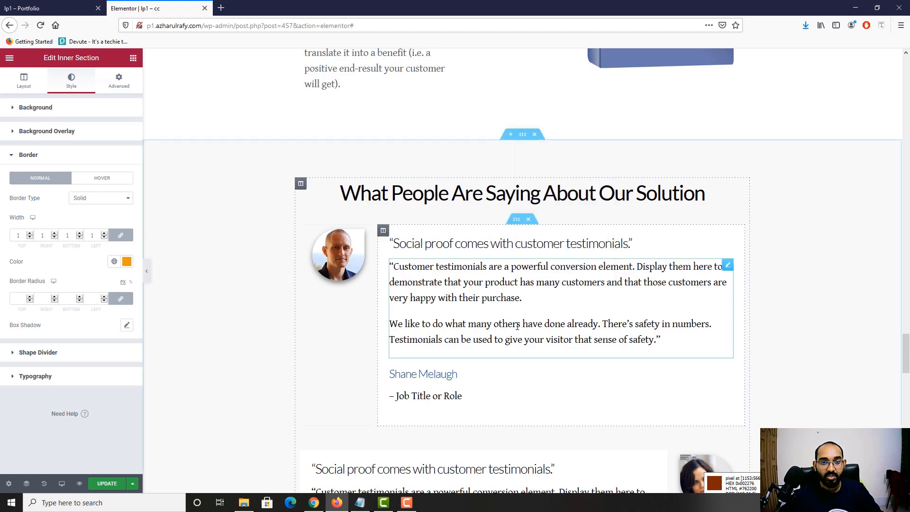
Step: Delete the empty section with the two-column inner section beneath the blue purchase section
scroll(521, 322, down, 5)
scroll(522, 322, down, 9)
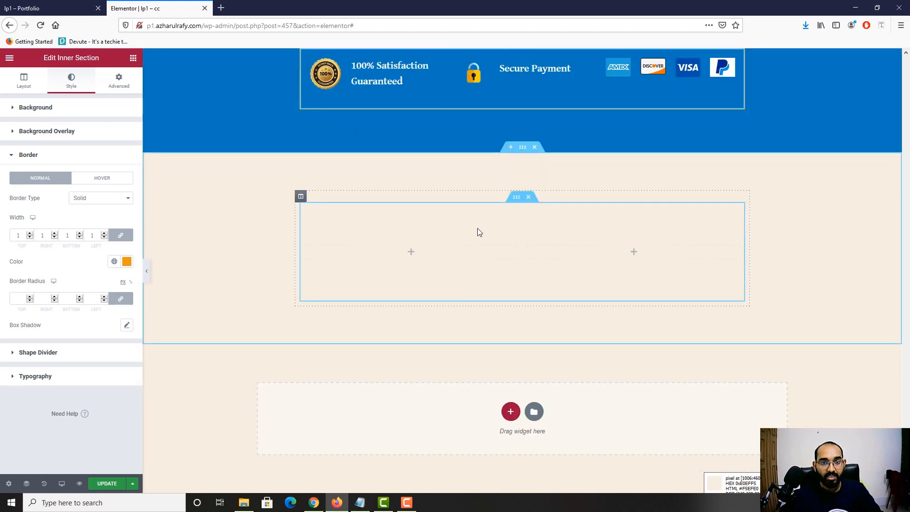
right_click(477, 229)
click(528, 202)
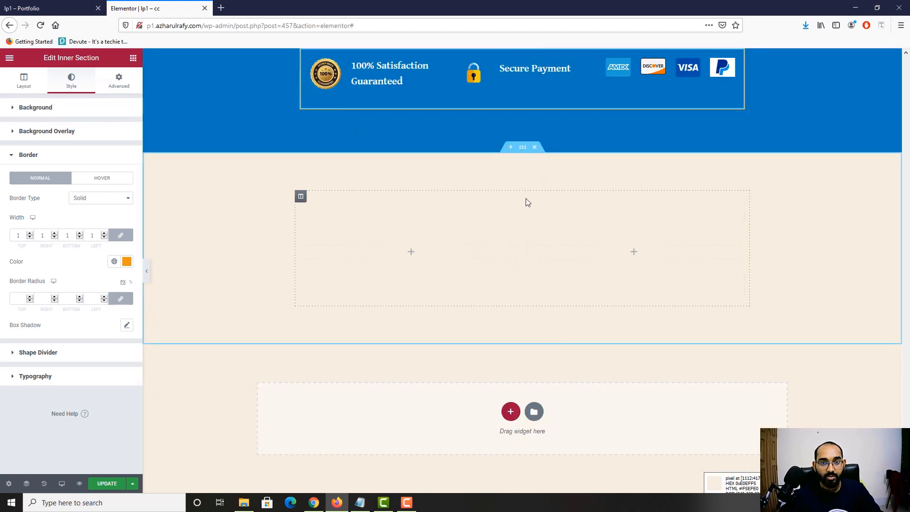
click(534, 148)
Step: Add a new single-column section beneath the purchase section and check the paste options of its column
click(511, 411)
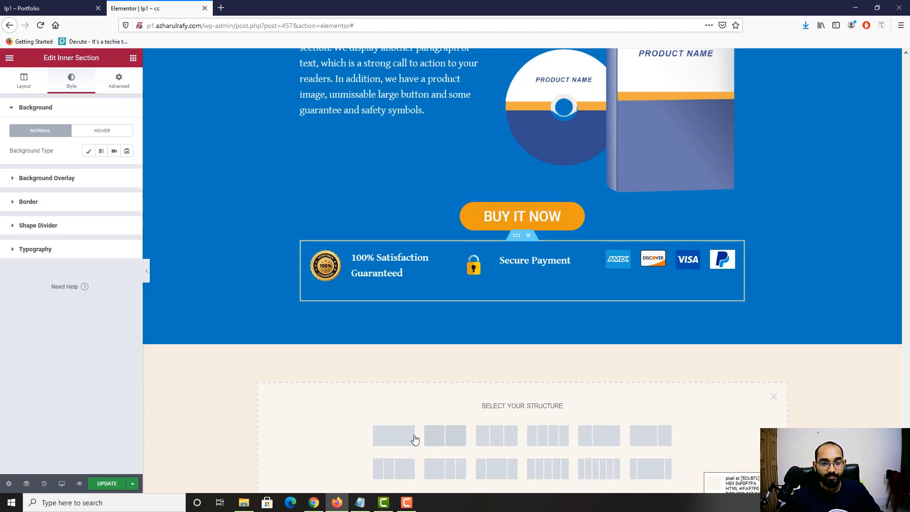
click(414, 438)
right_click(518, 390)
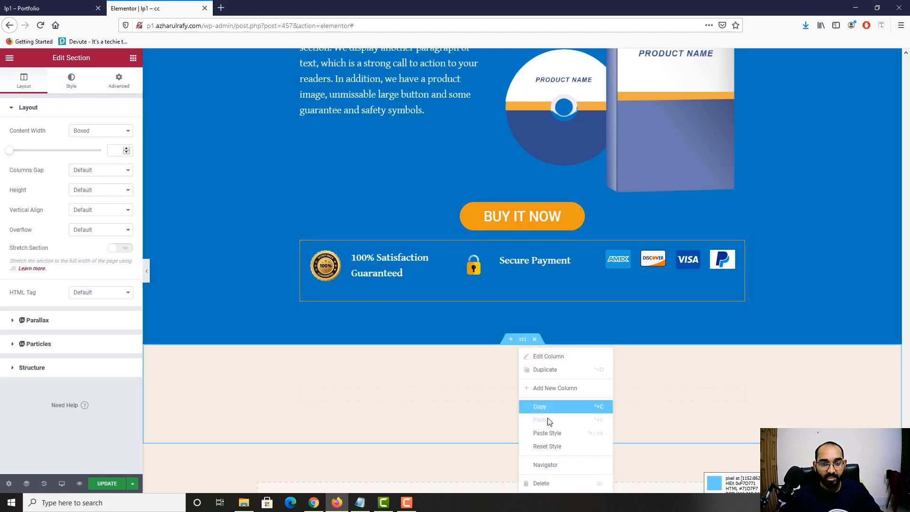
Step: Copy the "What People Are Saying About Our Solution" section and paste it below the empty section that follows the purchase section
scroll(412, 294, up, 4)
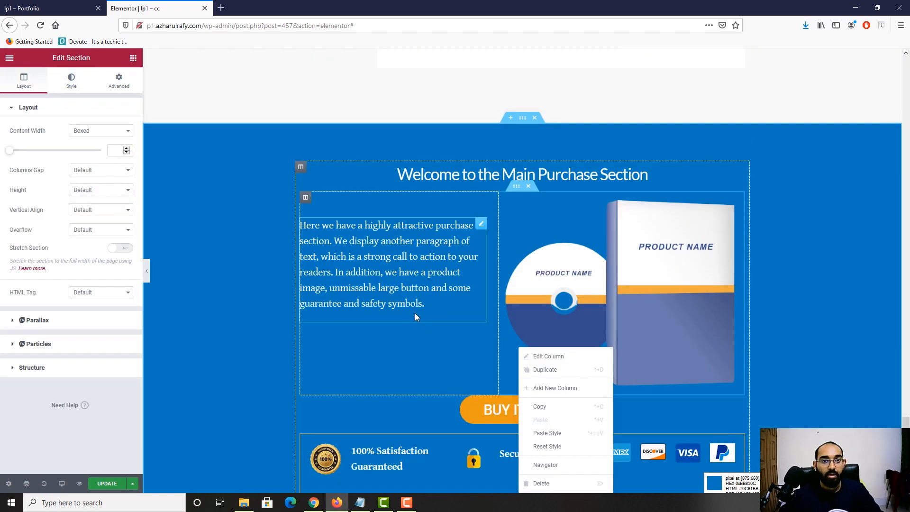
scroll(415, 313, up, 14)
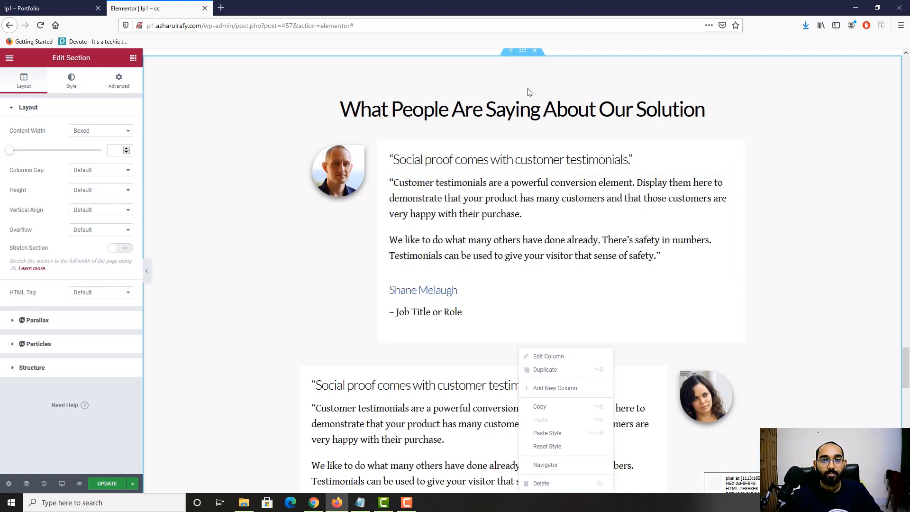
scroll(530, 93, up, 2)
right_click(523, 155)
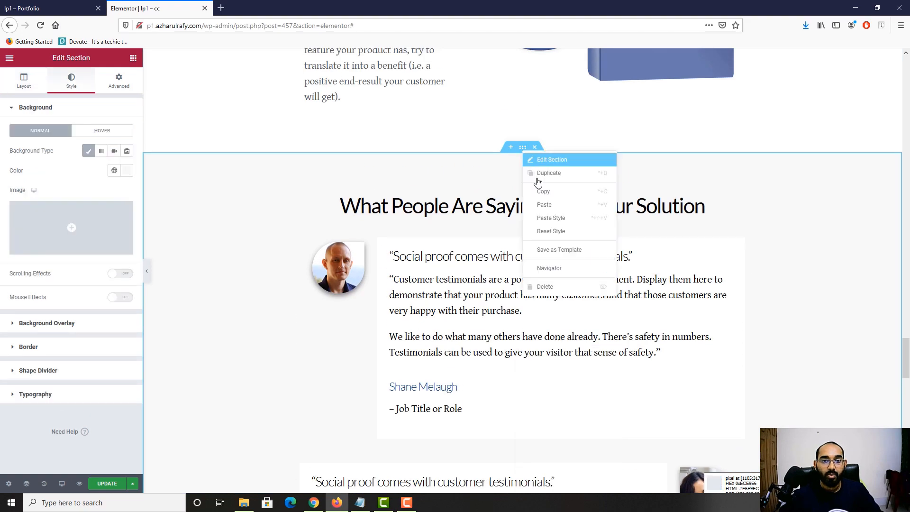
click(531, 189)
scroll(457, 309, down, 7)
scroll(457, 309, down, 7)
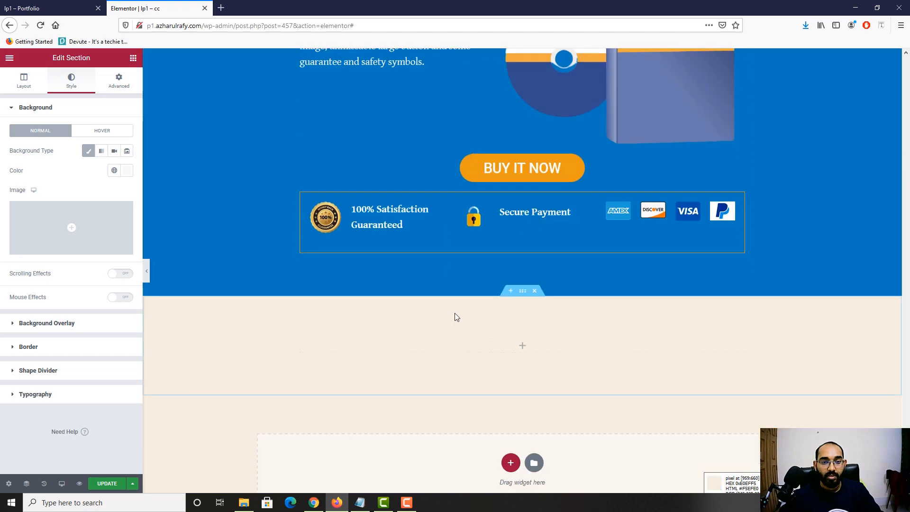
right_click(493, 276)
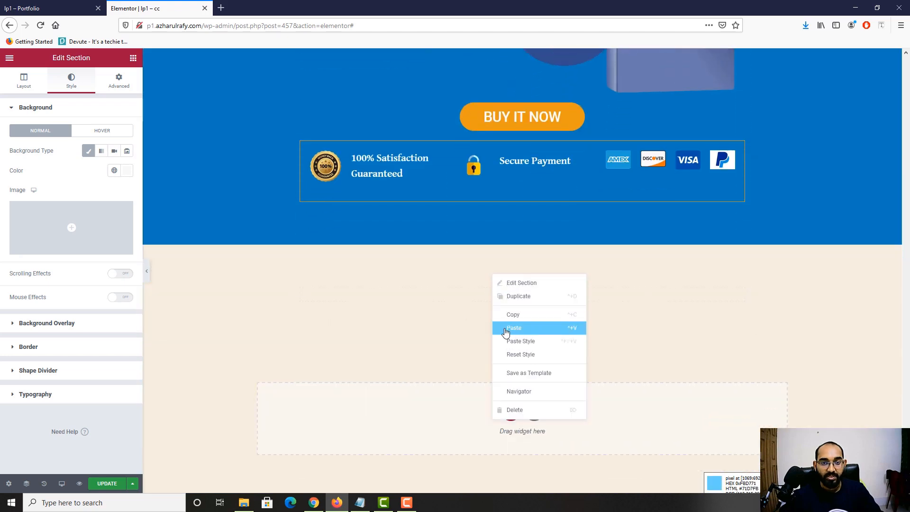
click(514, 328)
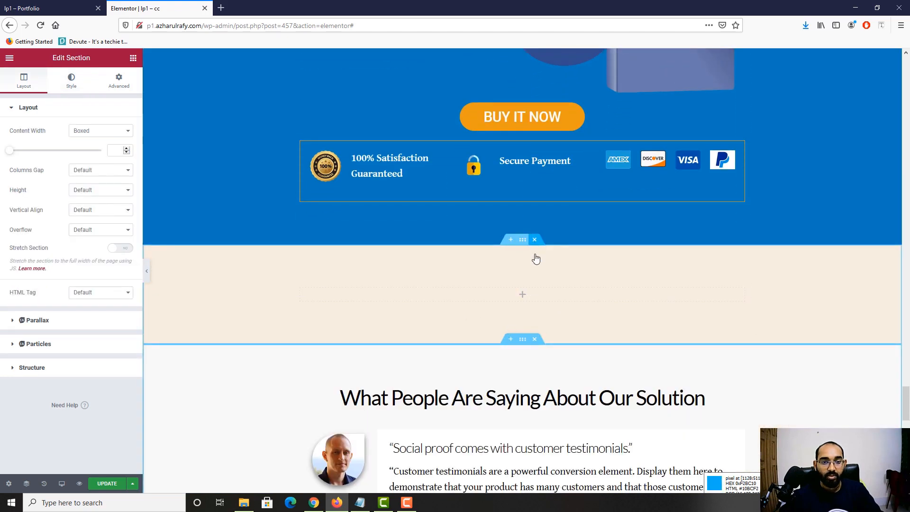
Step: Compare the pasted testimonials section with the "A Few More Testimonials to Prove it Works for Real People" section on the reference page
scroll(537, 259, down, 5)
click(66, 8)
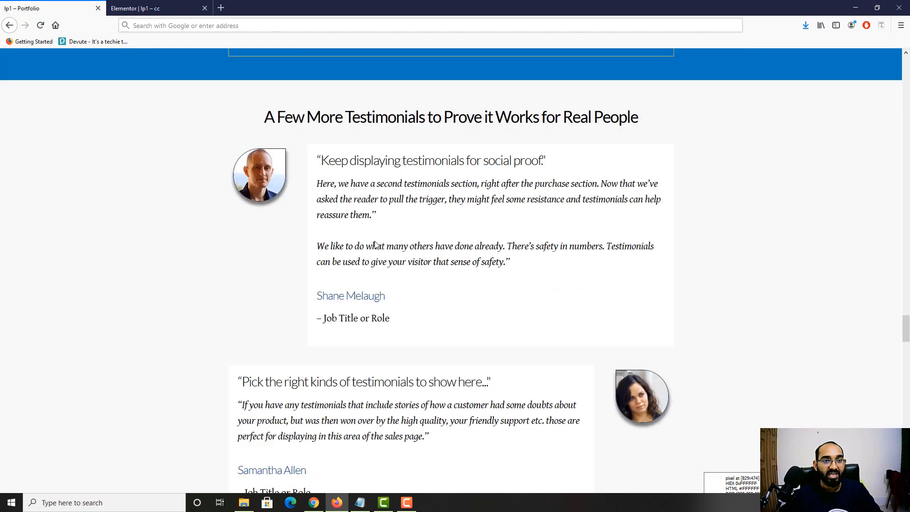
scroll(375, 245, down, 4)
click(189, 4)
scroll(500, 320, down, 7)
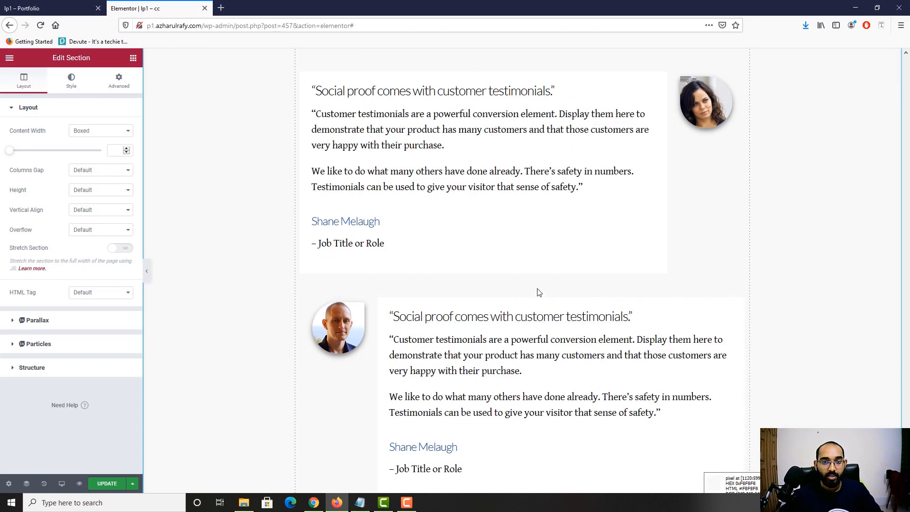
scroll(530, 295, down, 8)
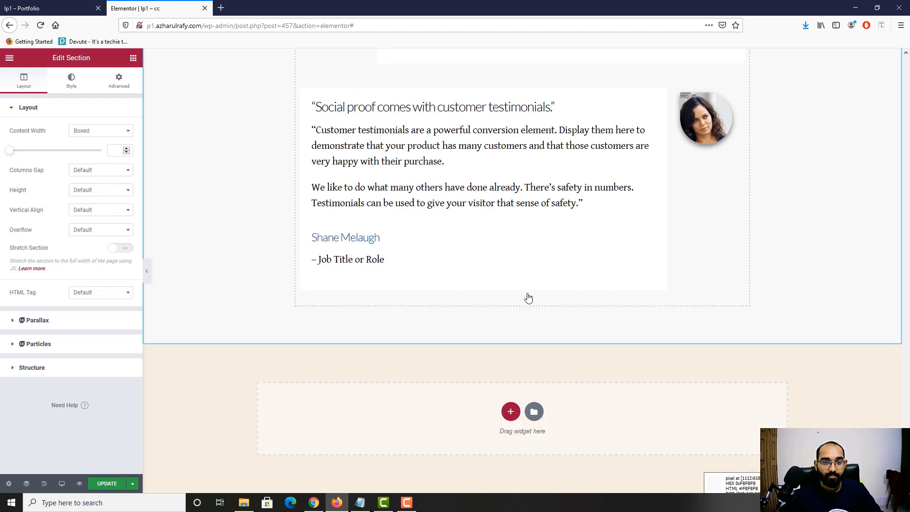
click(28, 5)
scroll(463, 320, up, 5)
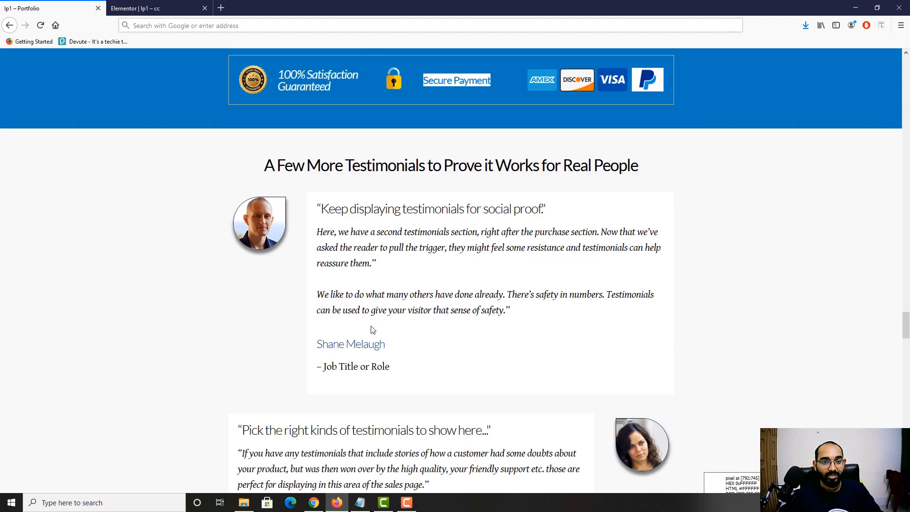
Step: Examine the layout of the "About the Author" section below the testimonials on the reference page
scroll(371, 327, down, 7)
scroll(276, 364, down, 4)
scroll(251, 368, up, 2)
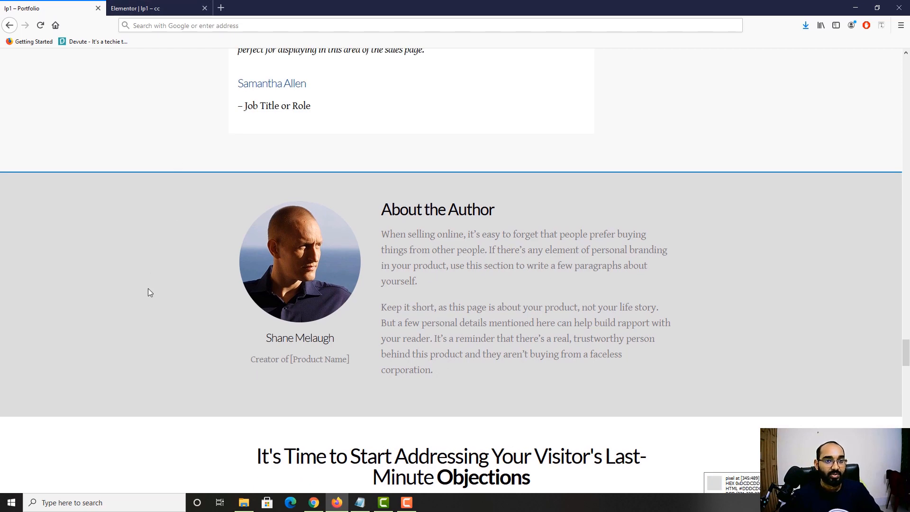
scroll(161, 308, up, 2)
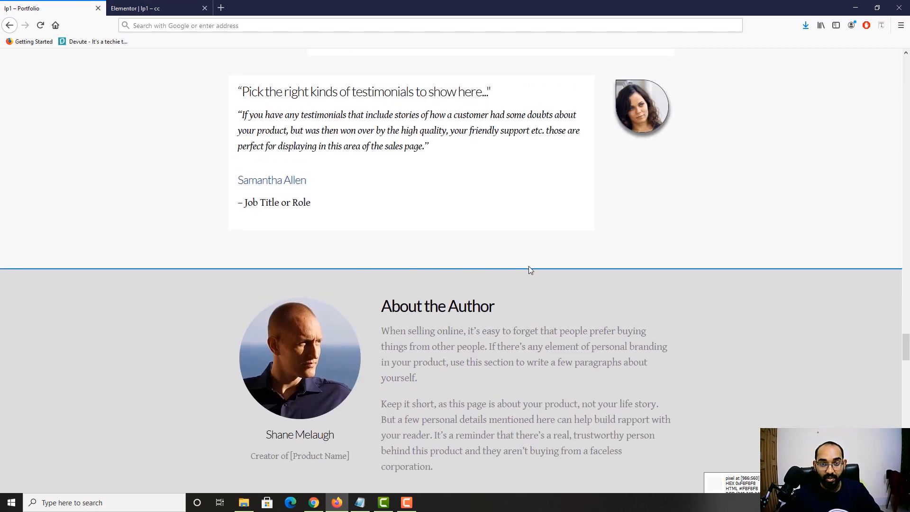
scroll(705, 237, down, 1)
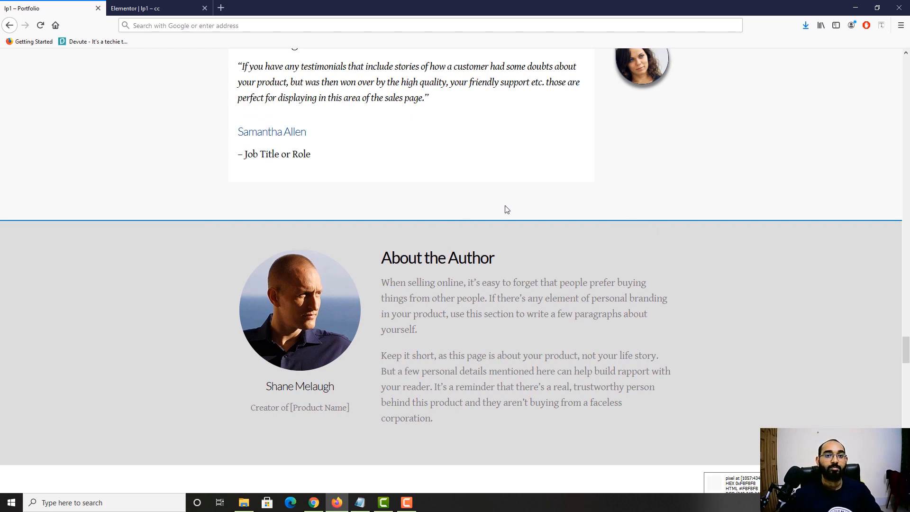
scroll(190, 214, down, 2)
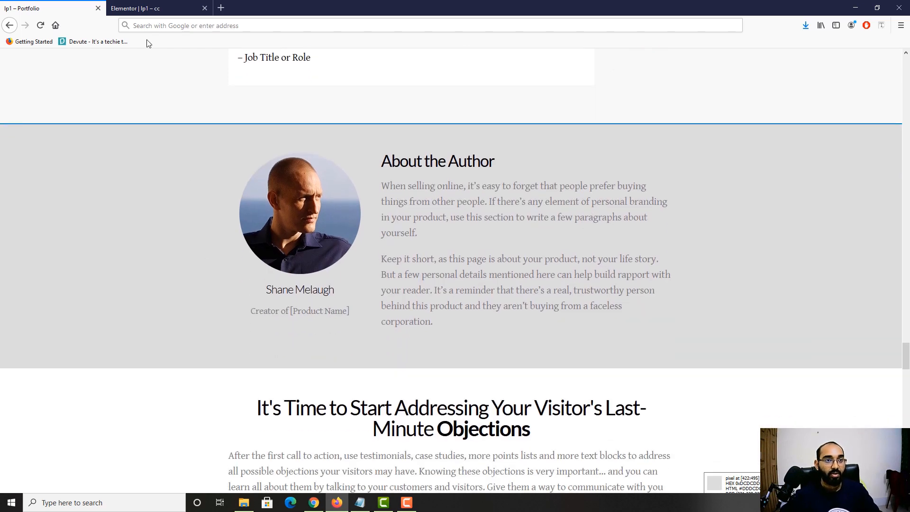
click(149, 6)
click(20, 4)
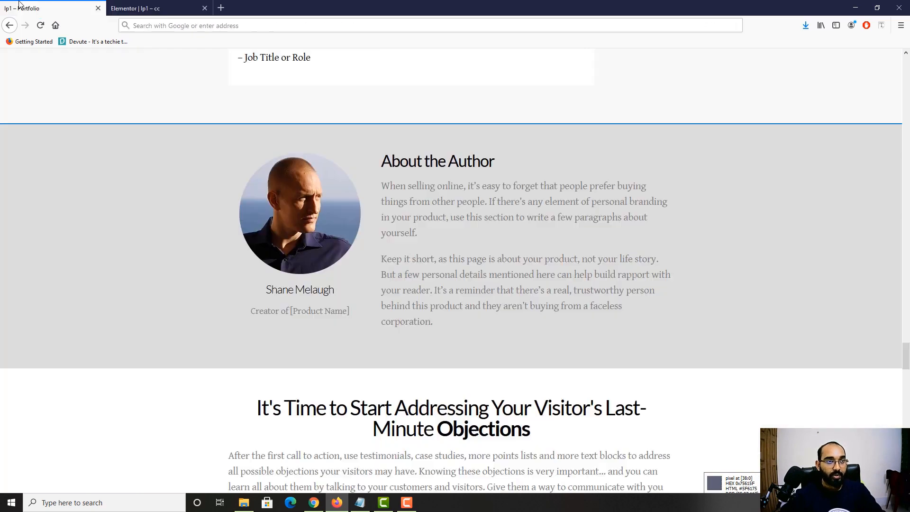
scroll(240, 265, down, 2)
scroll(222, 262, up, 4)
scroll(232, 284, down, 3)
scroll(239, 304, up, 1)
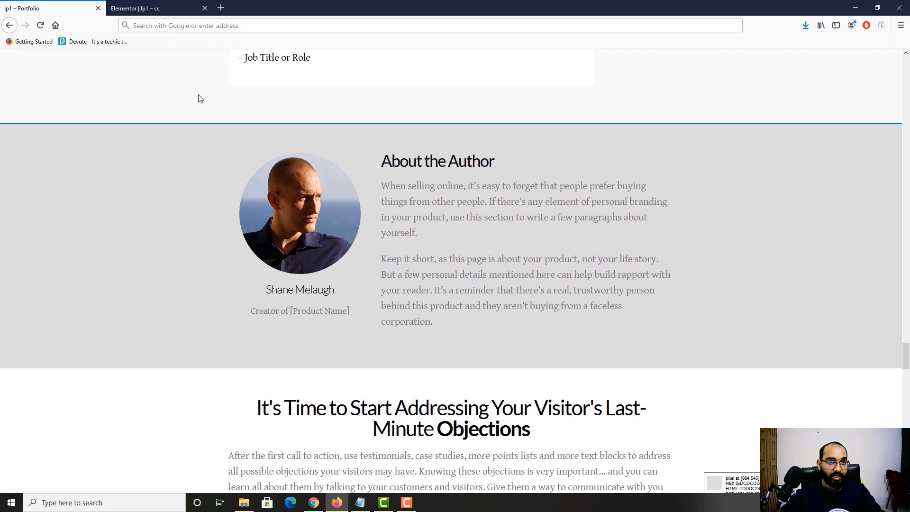
Step: Add a single-column section below the pasted testimonials section and place a two-column inner section in it
click(174, 6)
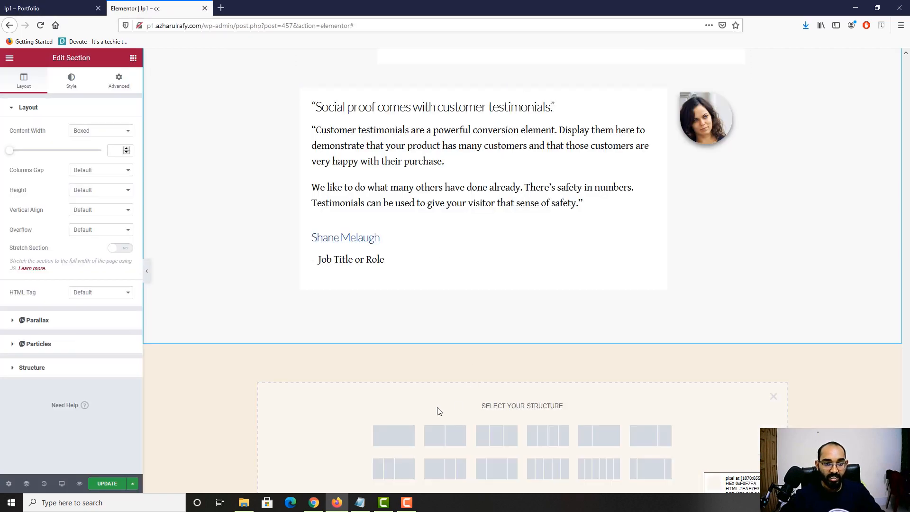
click(394, 435)
click(523, 394)
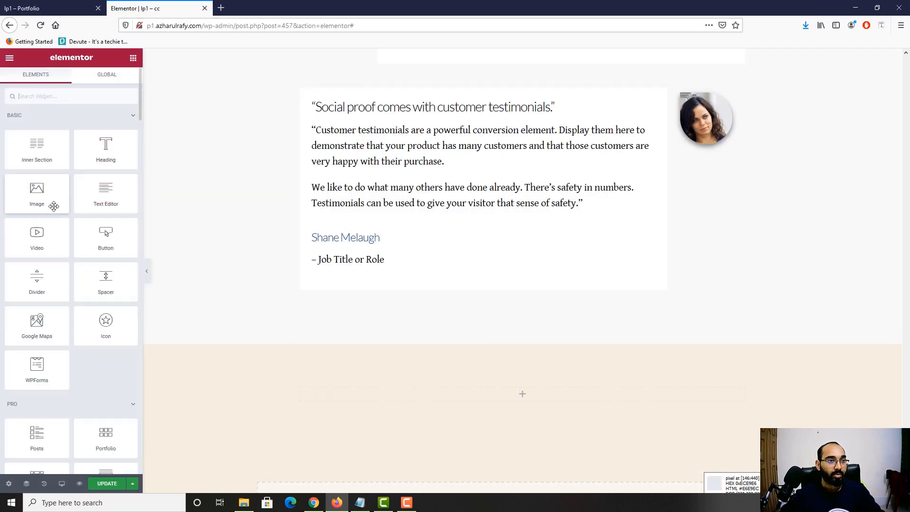
drag(50, 160, 476, 401)
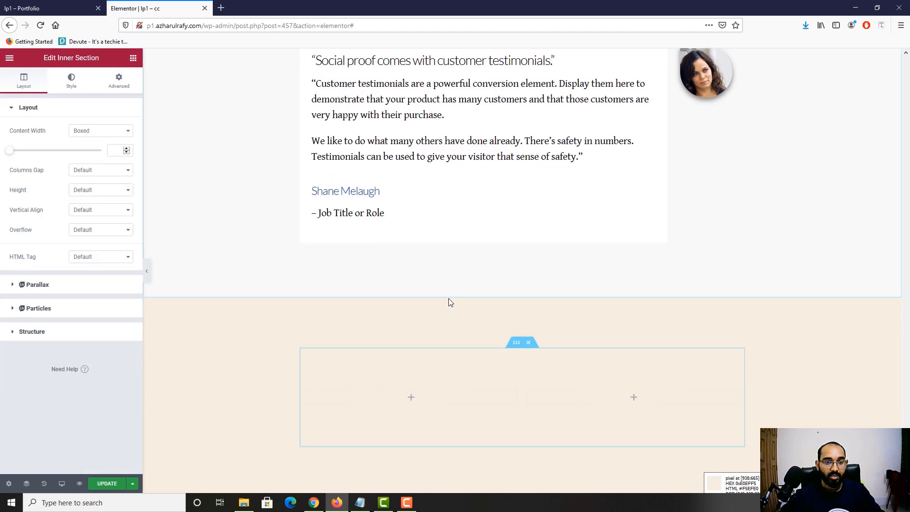
Step: Add an Image widget to the first column of the new inner section, checking it against the reference page
click(392, 353)
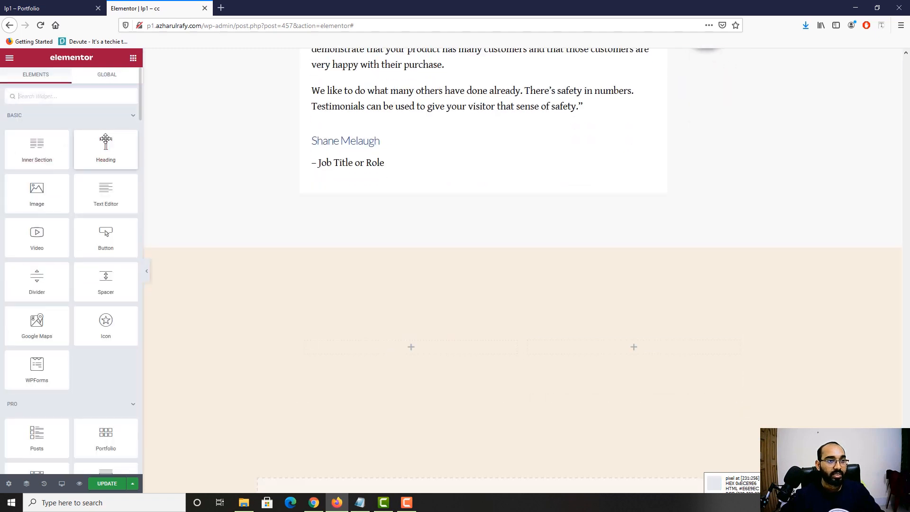
drag(34, 203, 427, 353)
click(28, 8)
click(142, 8)
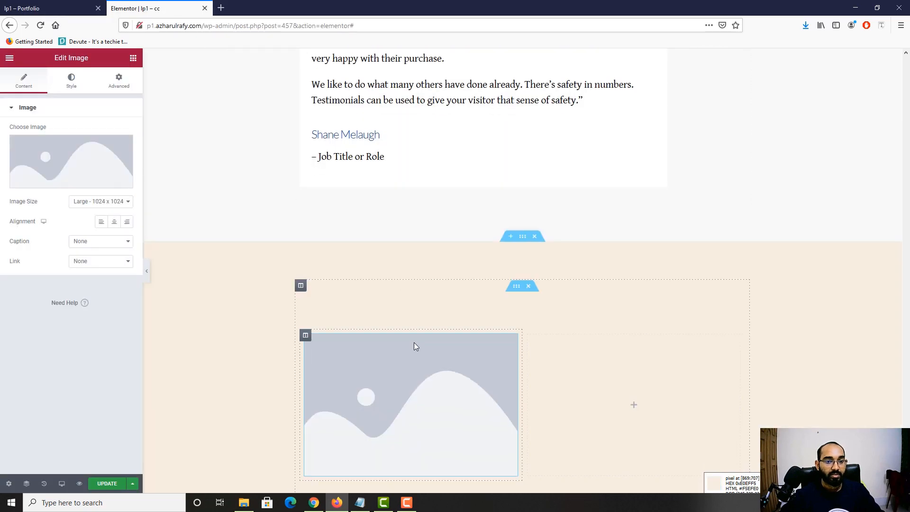
scroll(414, 342, down, 3)
click(28, 8)
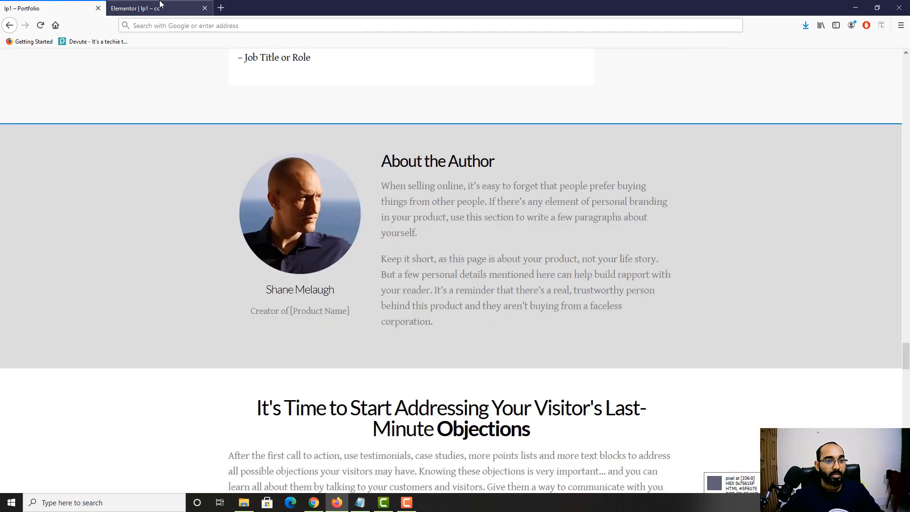
click(142, 8)
Step: Add a Heading widget and a Text Editor widget beneath the image in the first column
click(132, 58)
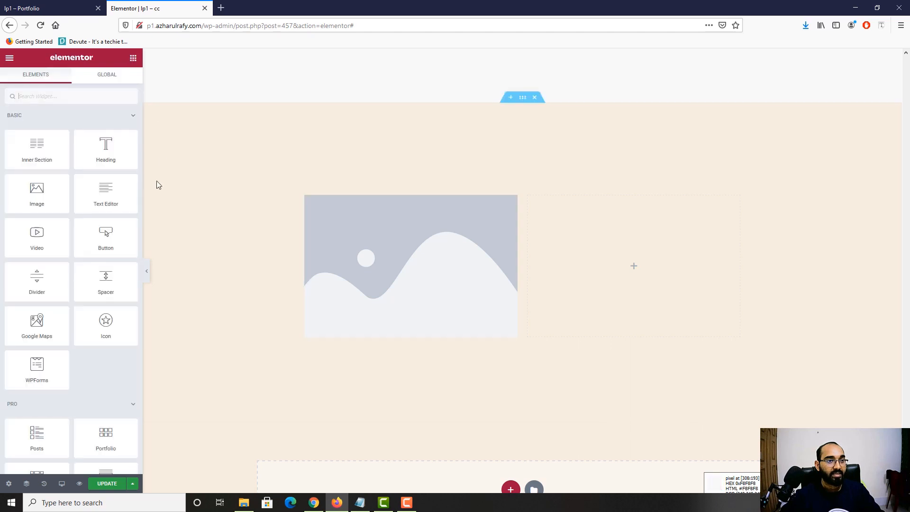
drag(103, 160, 380, 341)
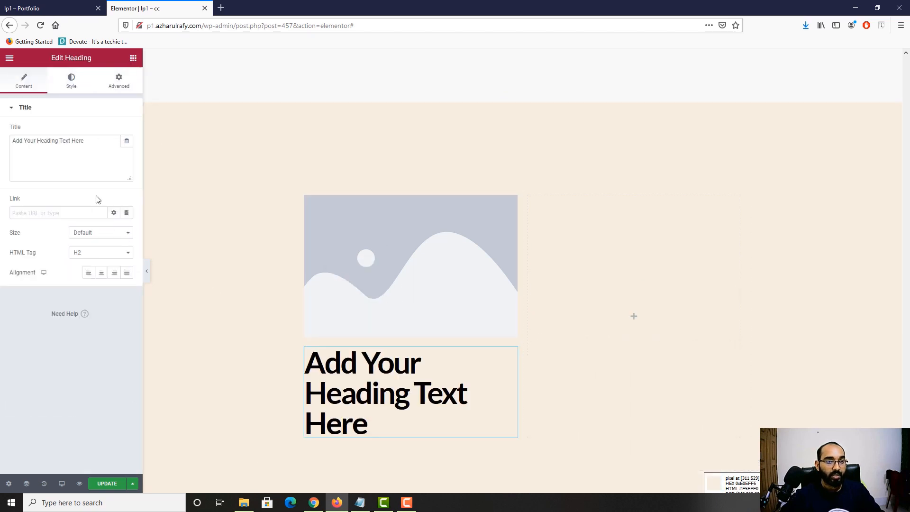
click(133, 58)
drag(105, 197, 350, 432)
Step: Add a Heading widget with a Text Editor widget beneath it to the second column, following the reference author section
click(76, 1)
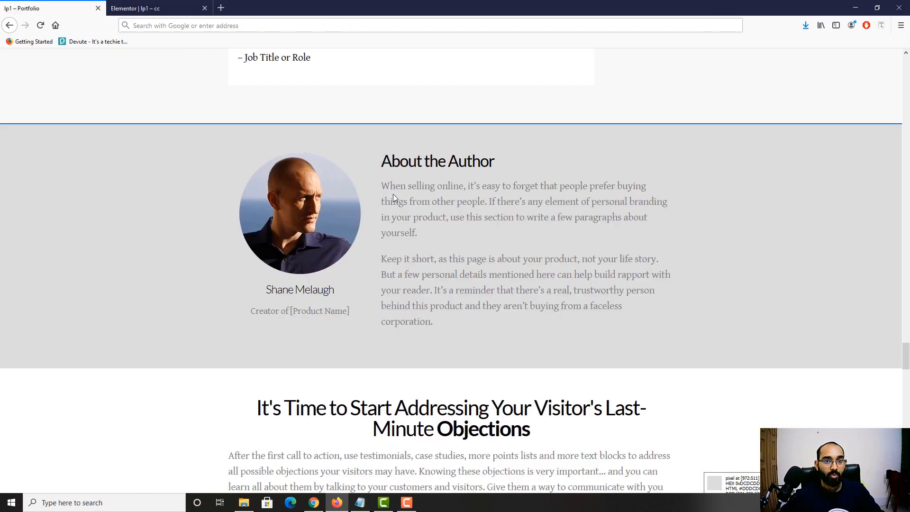
click(172, 5)
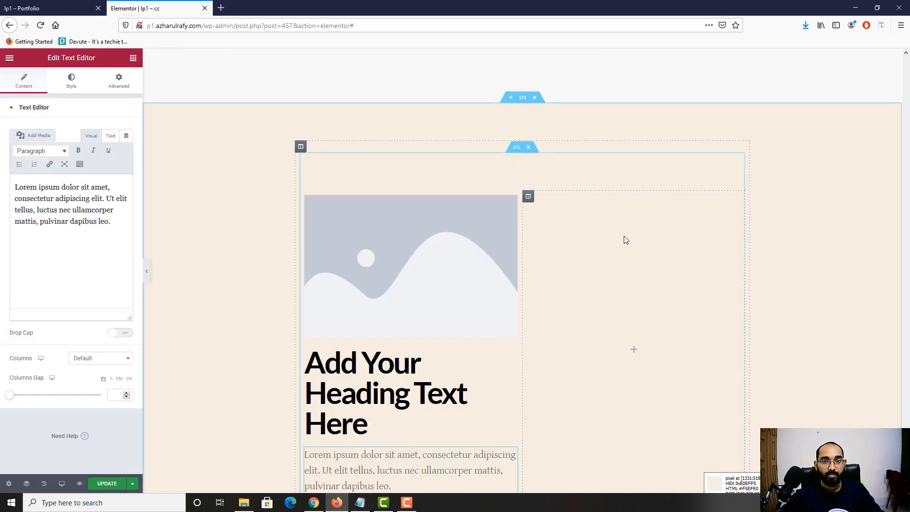
click(572, 258)
drag(106, 145, 598, 266)
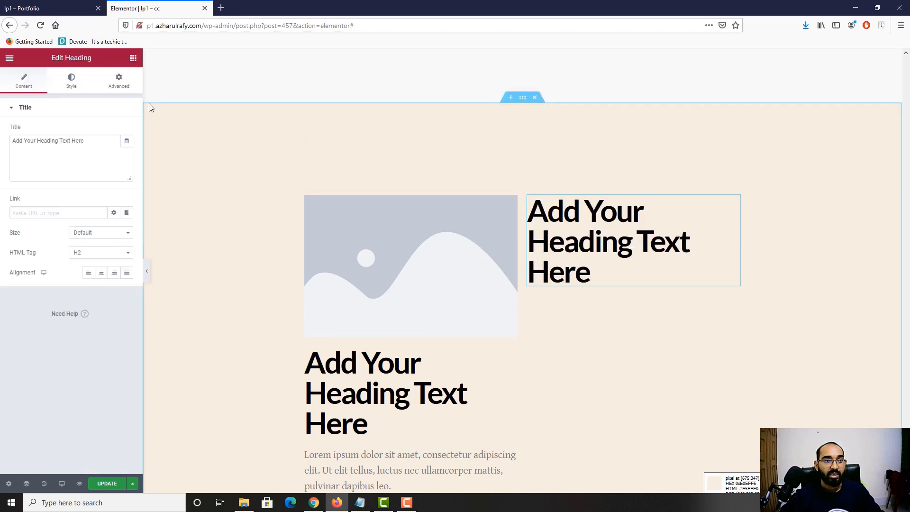
click(132, 57)
drag(106, 194, 570, 290)
Step: Replace the placeholder image in the first column with the author portrait big_shane-1-1.jpg from the media library
key(ctrl+shift+Tab)
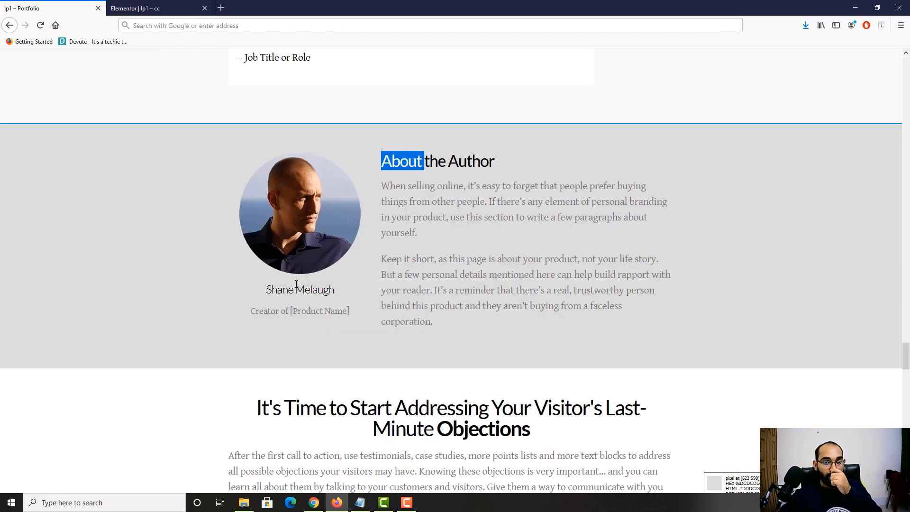
scroll(298, 287, down, 2)
scroll(284, 275, up, 1)
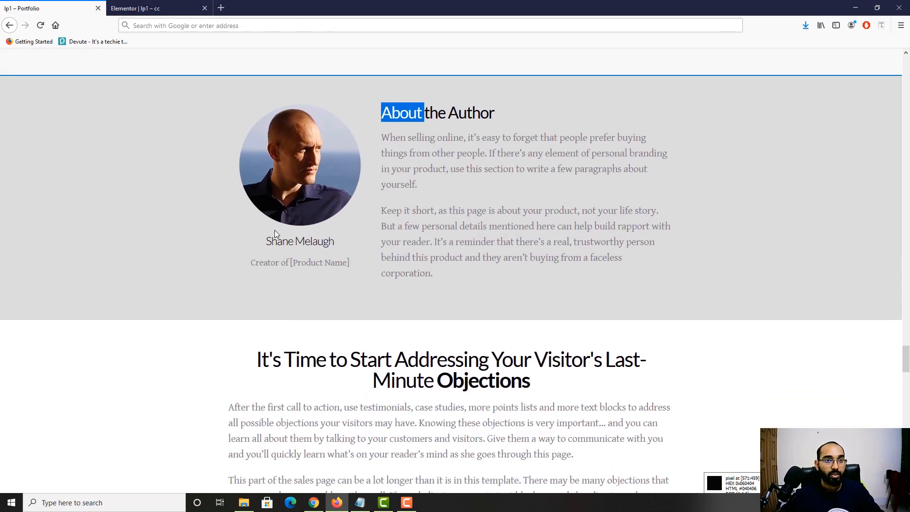
key(ctrl+Tab)
click(392, 299)
click(61, 164)
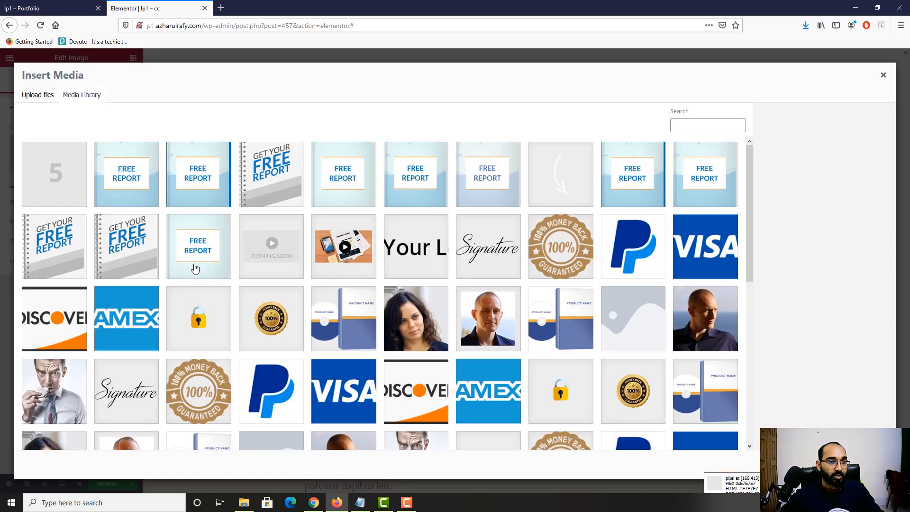
click(707, 325)
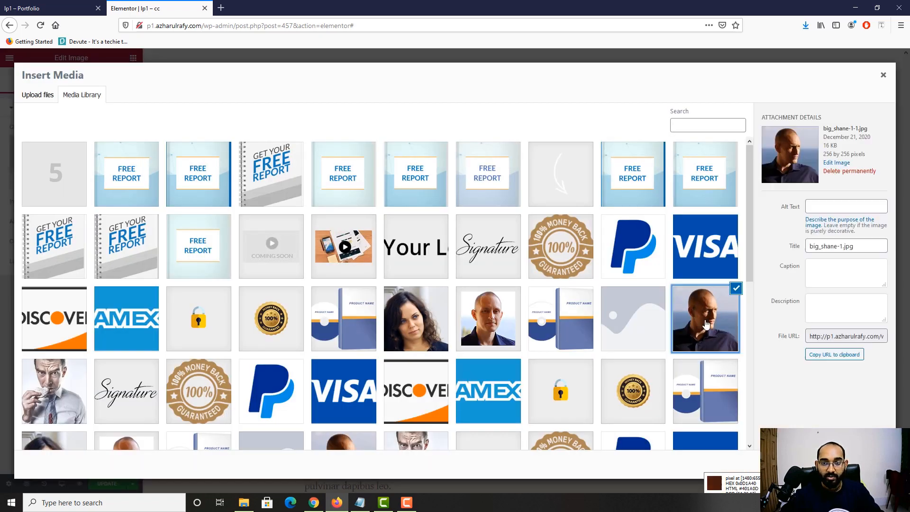
click(866, 468)
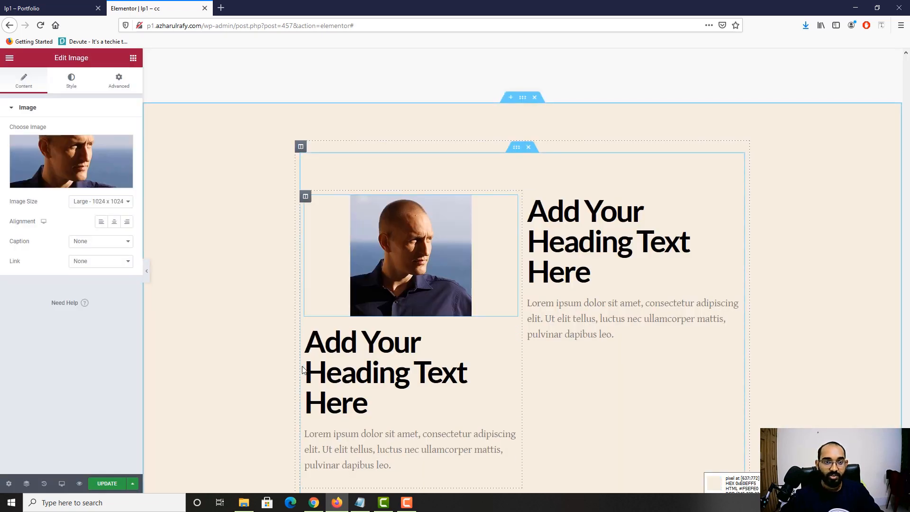
Step: Set the author portrait's border radius to 150 px on all corners to make it circular
click(28, 3)
click(133, 4)
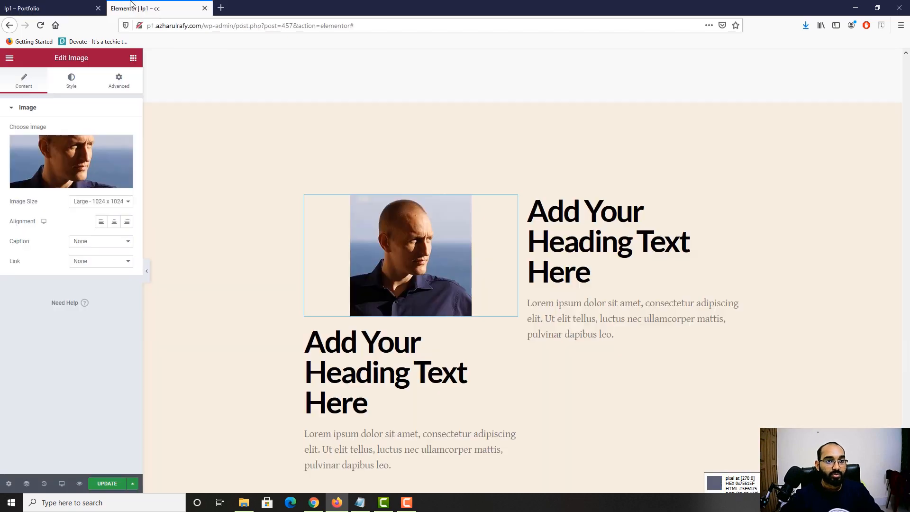
click(71, 82)
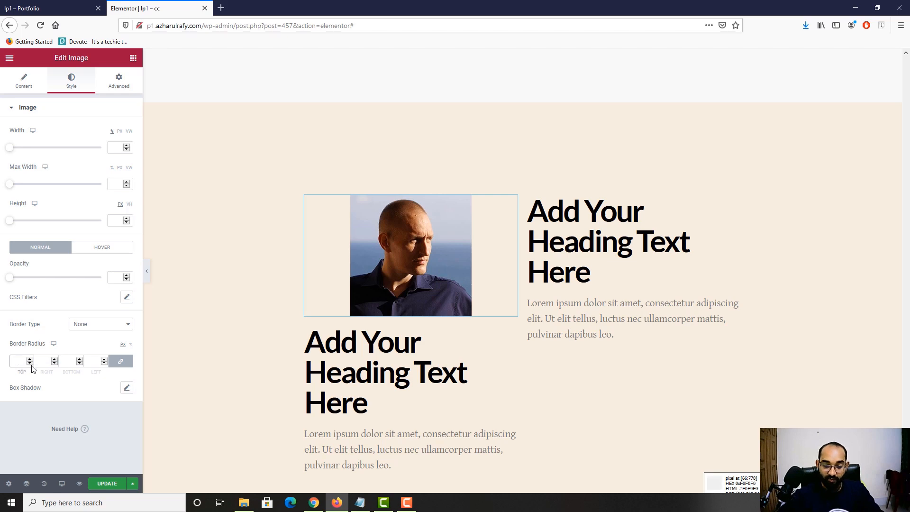
text(100)
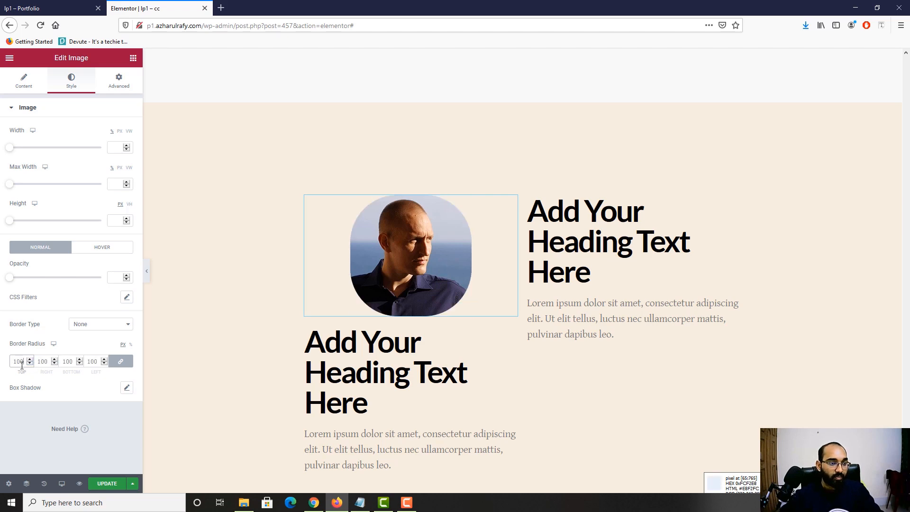
text(50)
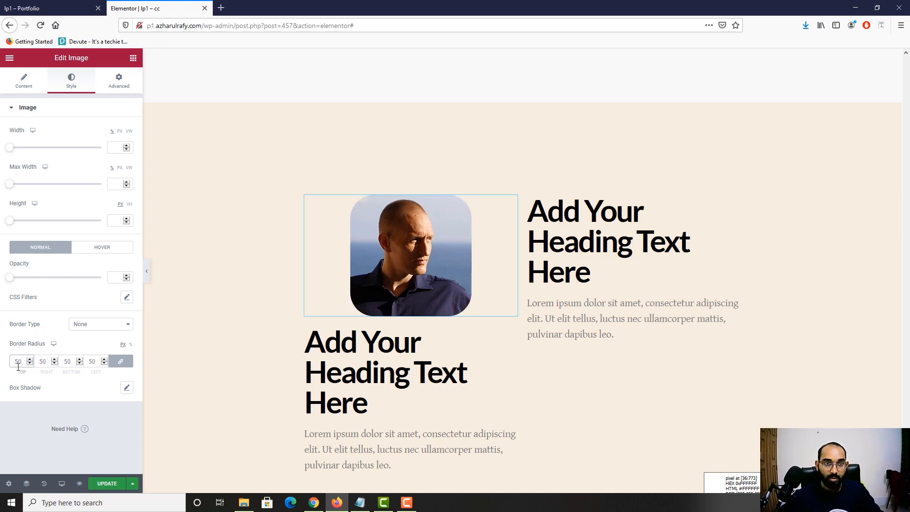
text(150)
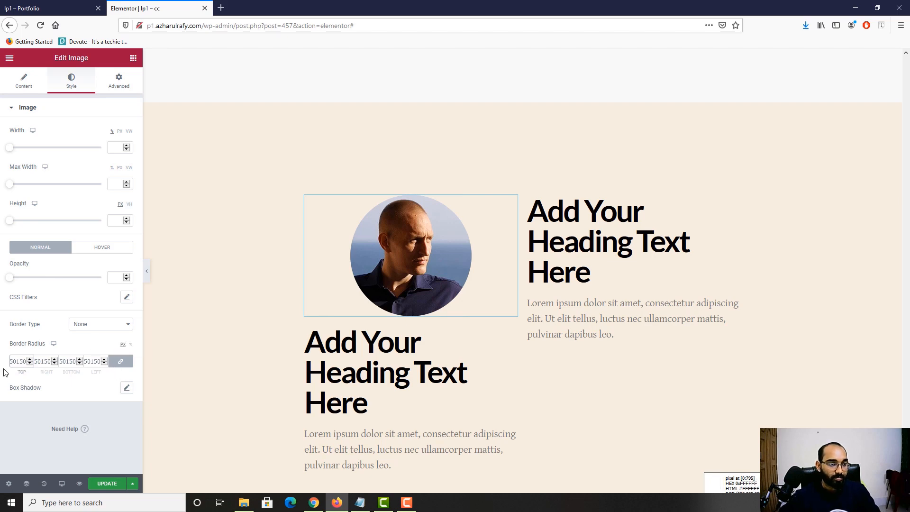
text(150)
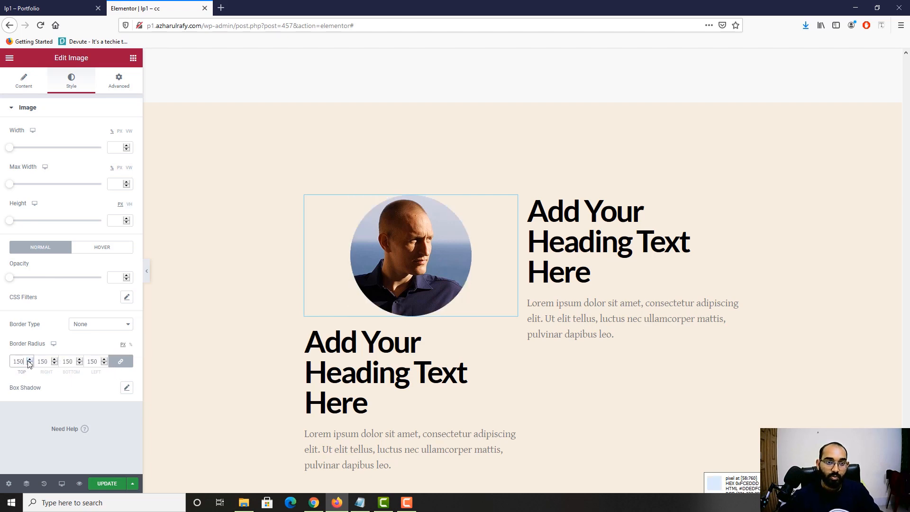
Step: Replace the title of the heading under the portrait with the author's name copied from the reference page
click(29, 5)
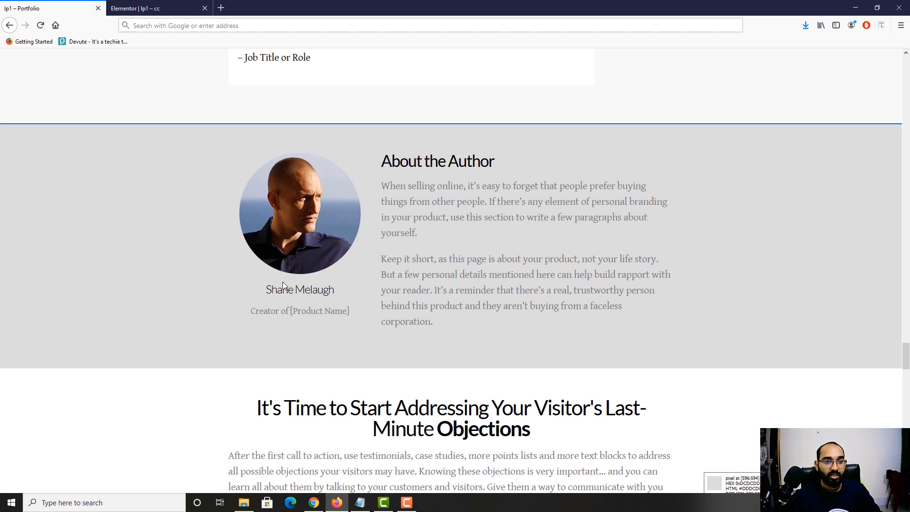
triple_click(298, 288)
key(ctrl+c)
key(ctrl+Tab)
click(360, 370)
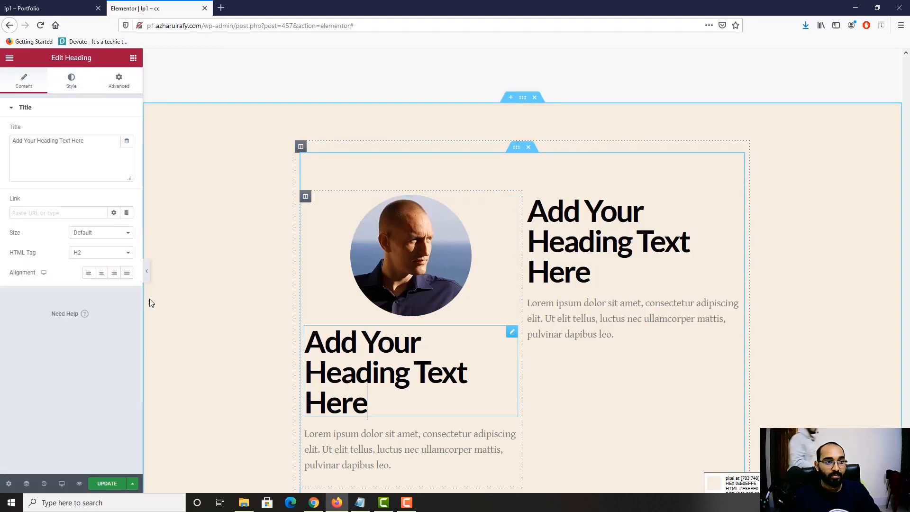
click(69, 169)
key(ctrl+a)
key(ctrl+v)
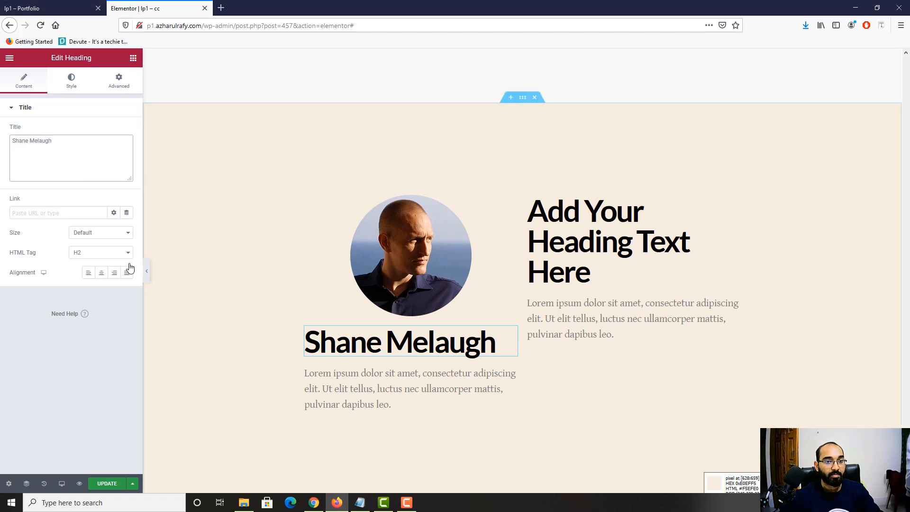
Step: Replace the placeholder text under the author's name with "Creator of [Product Name]" copied from the reference page
key(ctrl+Tab)
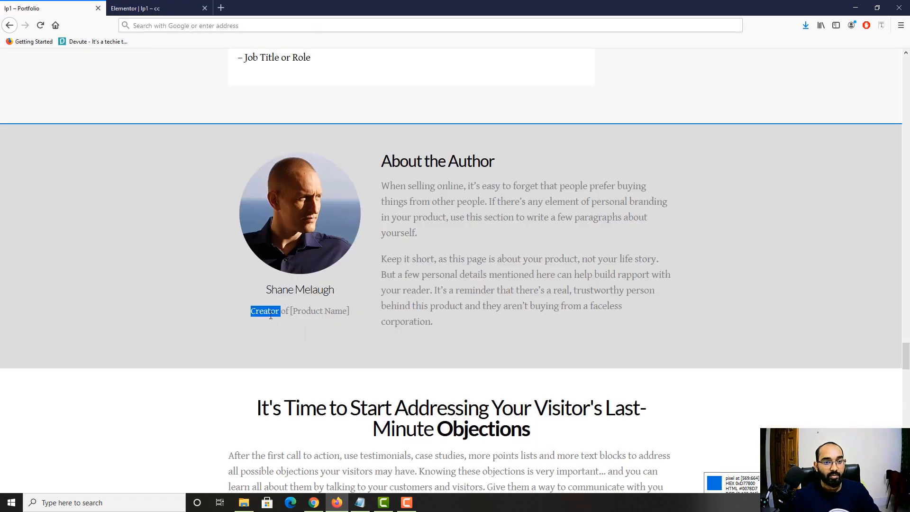
click(195, 2)
click(394, 378)
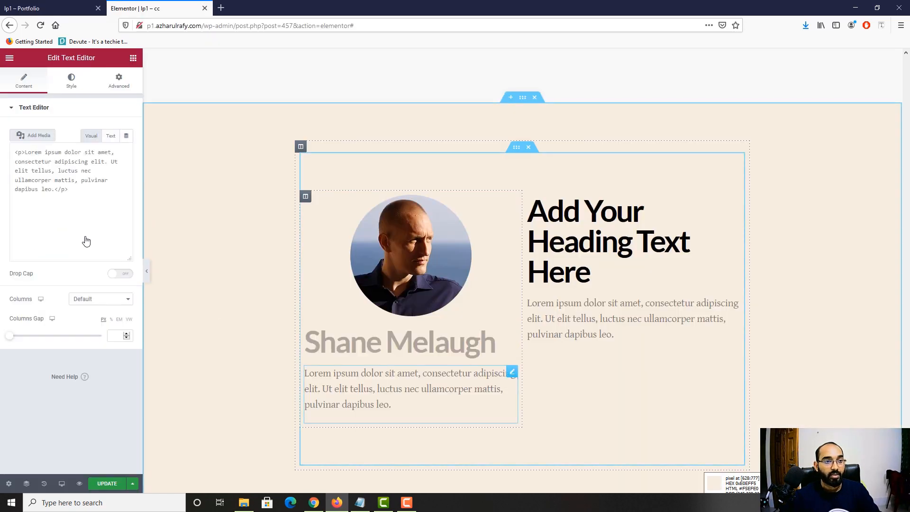
click(61, 168)
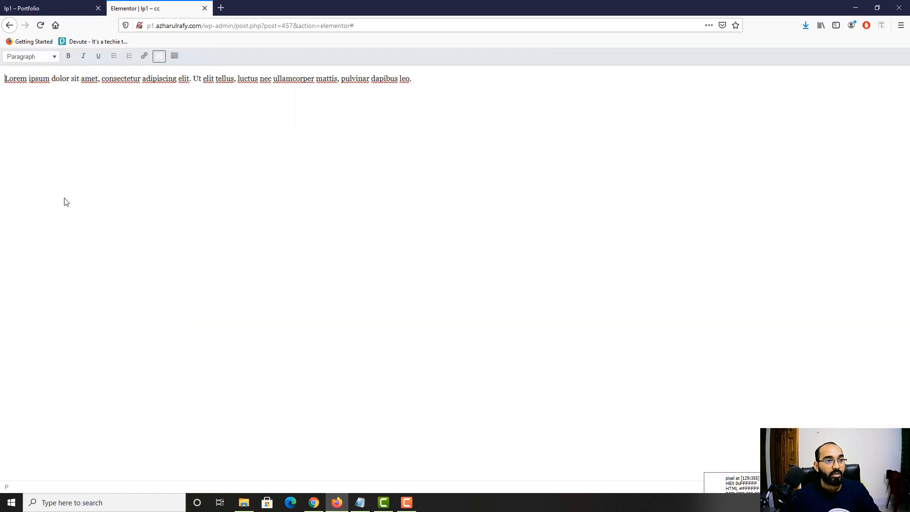
click(158, 57)
key(ctrl+a)
text(Creator of [Product Name])
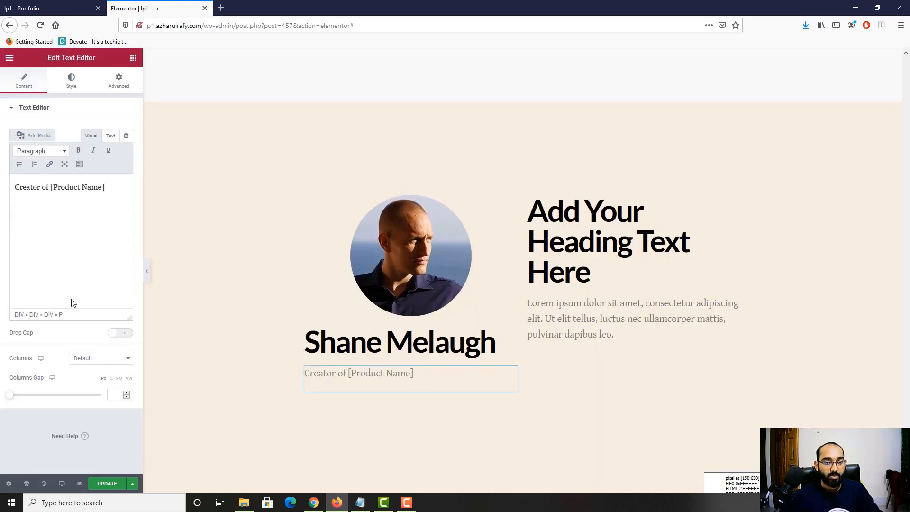
key(ctrl+Tab)
key(ctrl+Tab)
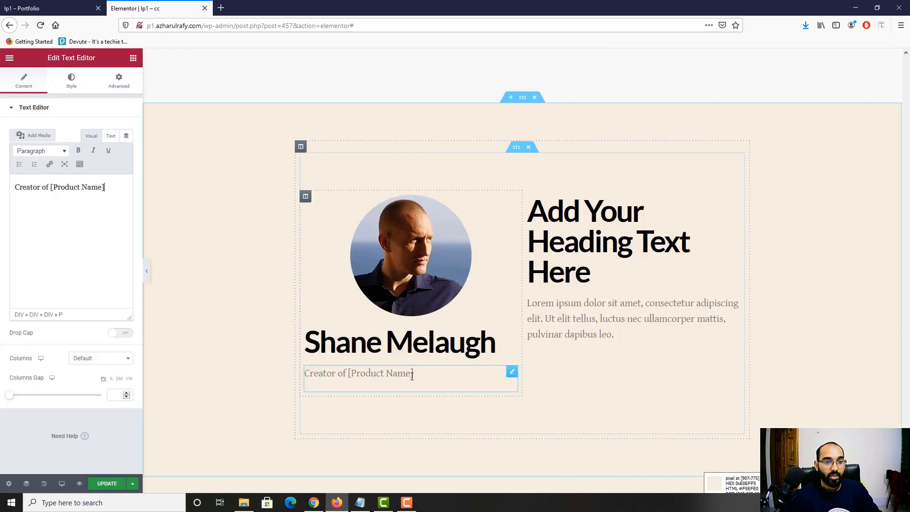
Step: Center-align the author name heading and the "Creator of [Product Name]" text beneath it
click(493, 343)
click(102, 274)
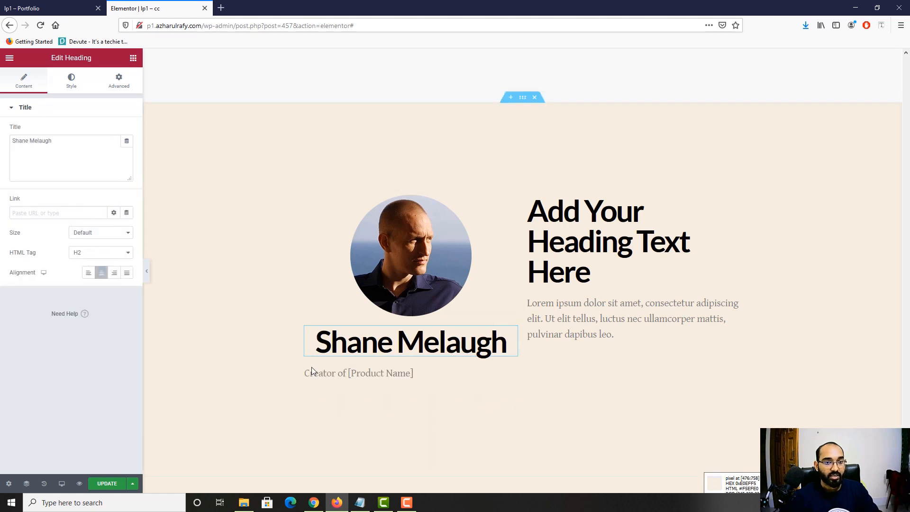
click(311, 372)
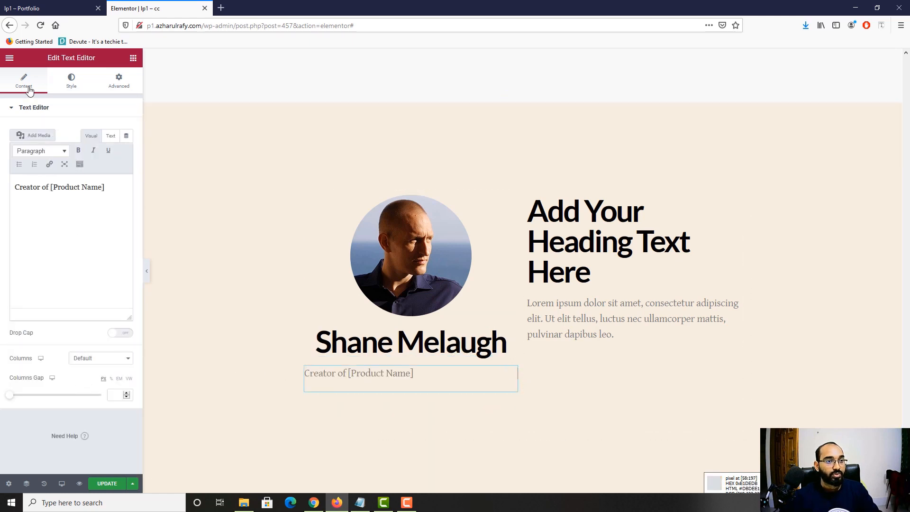
click(69, 83)
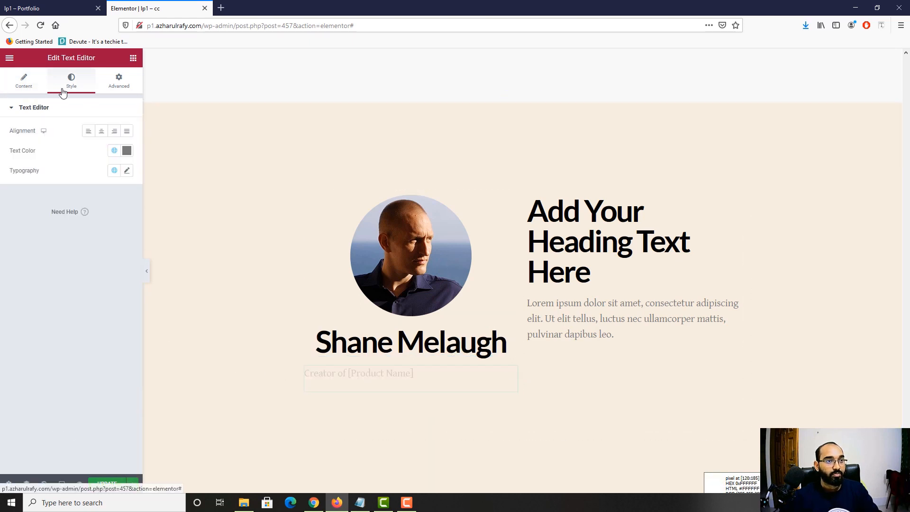
click(101, 132)
Step: Inspect the author name's font on the reference page and set the matching heading's typography to weight 300 and size 24 px
click(475, 344)
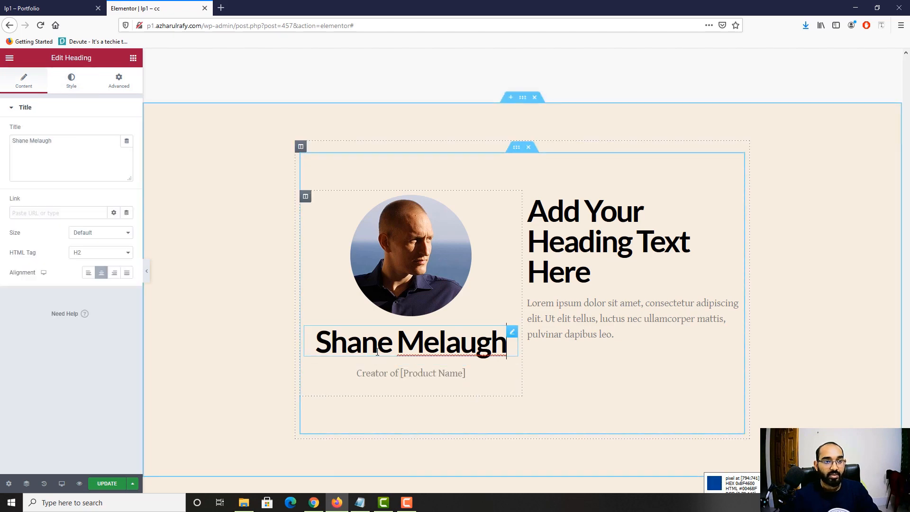
click(71, 80)
key(ctrl+Tab)
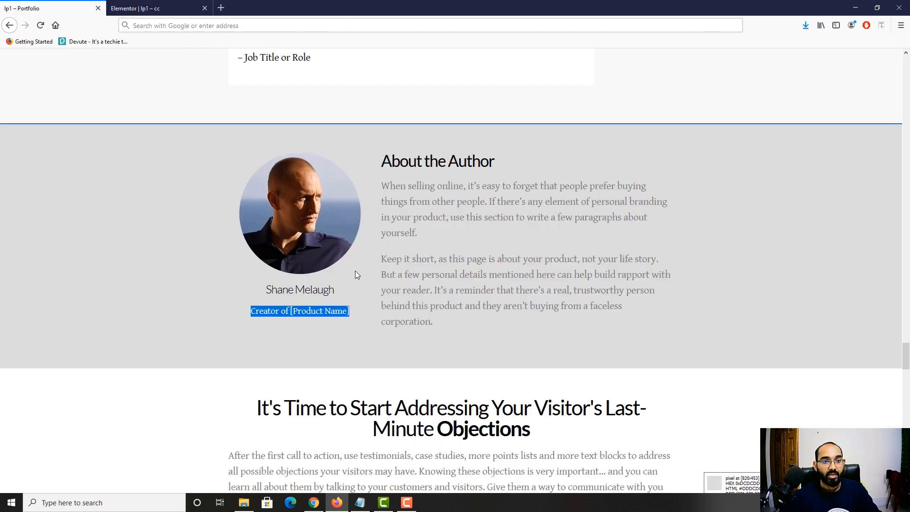
click(883, 26)
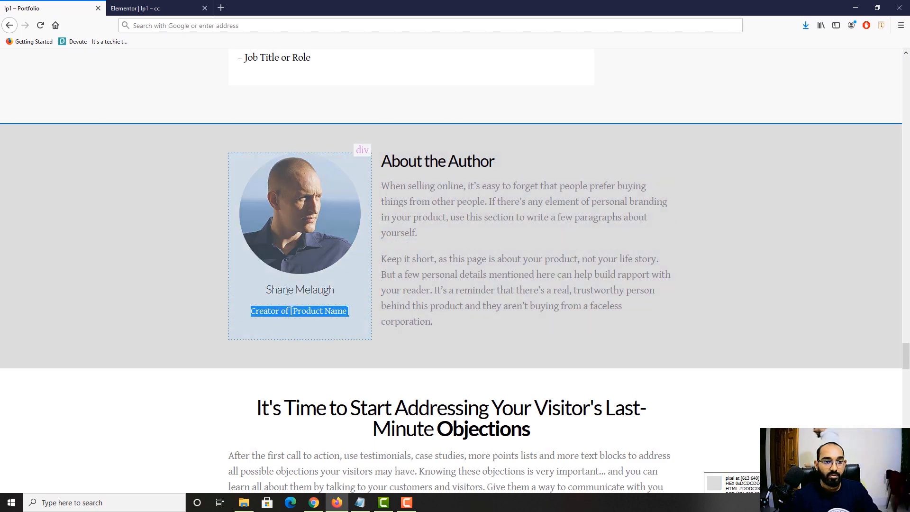
click(303, 298)
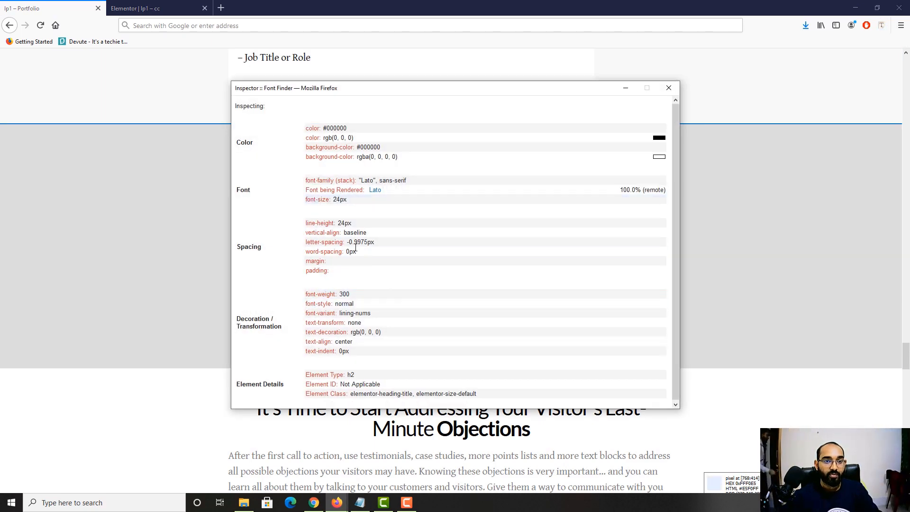
click(627, 88)
click(127, 5)
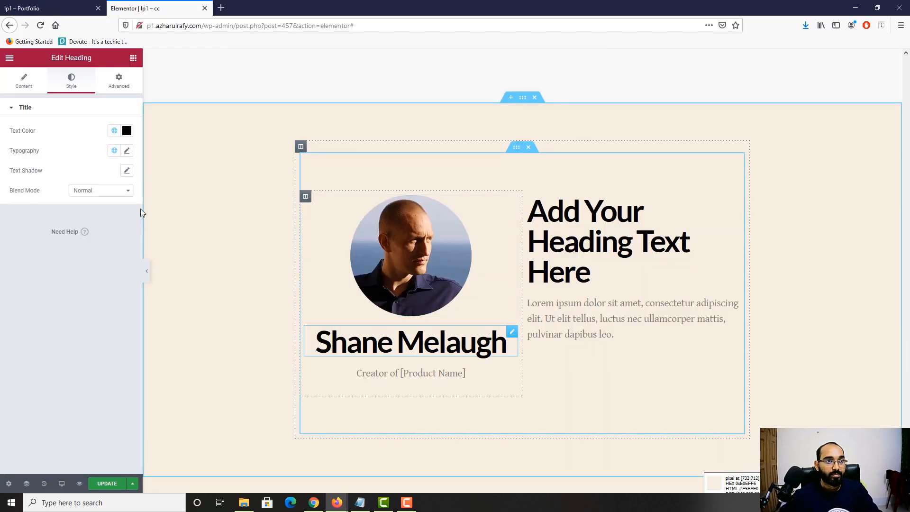
click(128, 151)
click(88, 251)
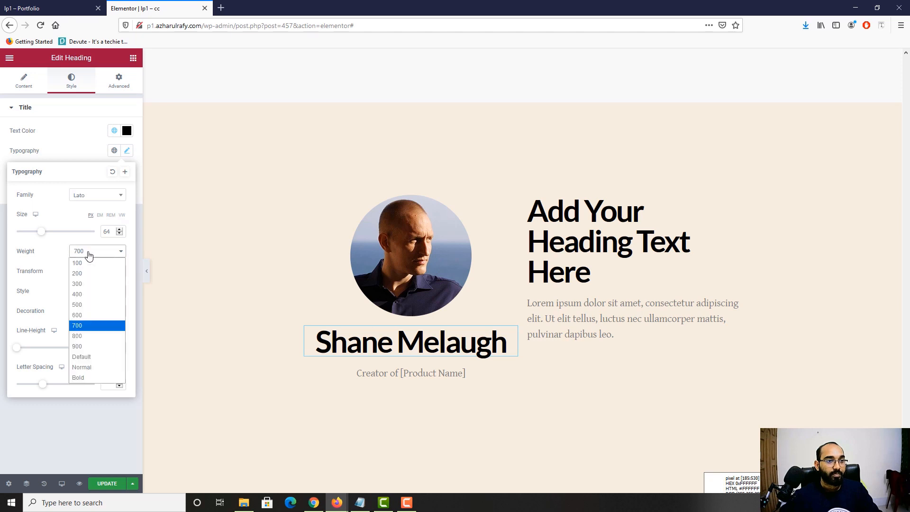
click(77, 284)
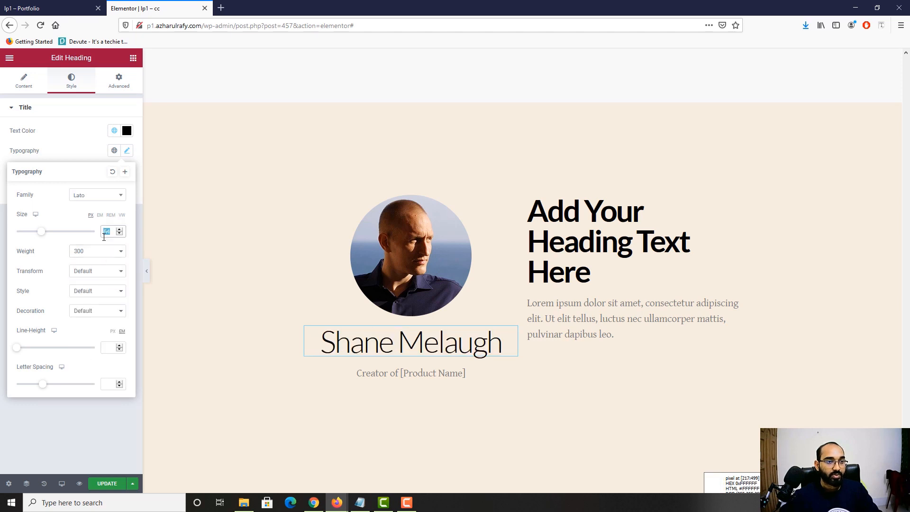
text(24)
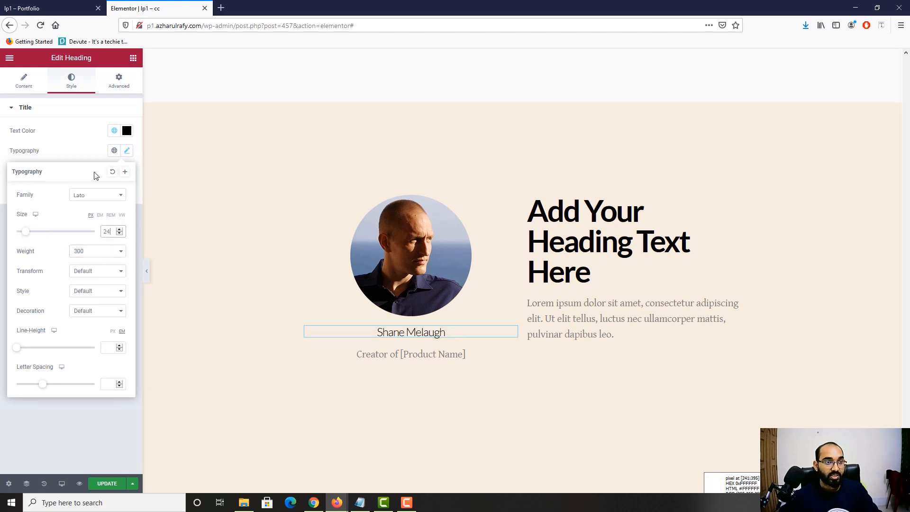
click(591, 266)
Step: Replace the second column's placeholder heading with "About the Author" copied from the reference page
click(47, 8)
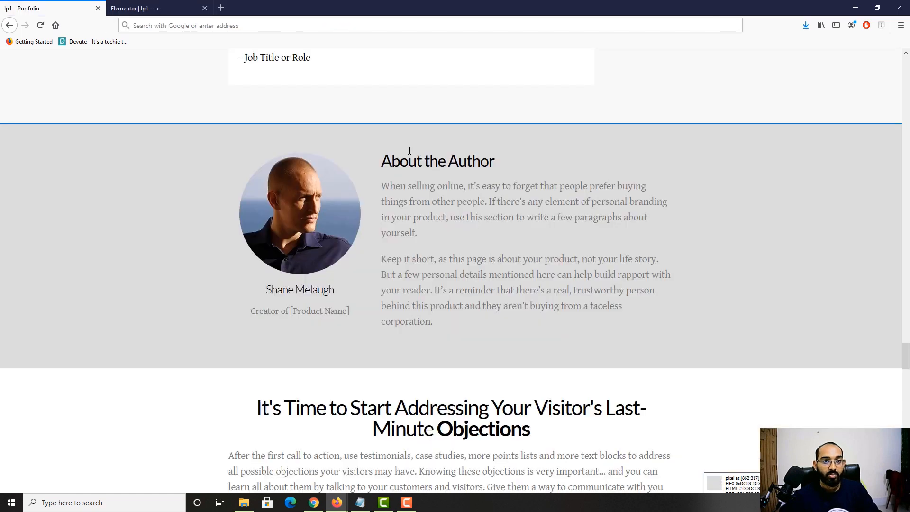
triple_click(424, 161)
key(ctrl+c)
click(135, 8)
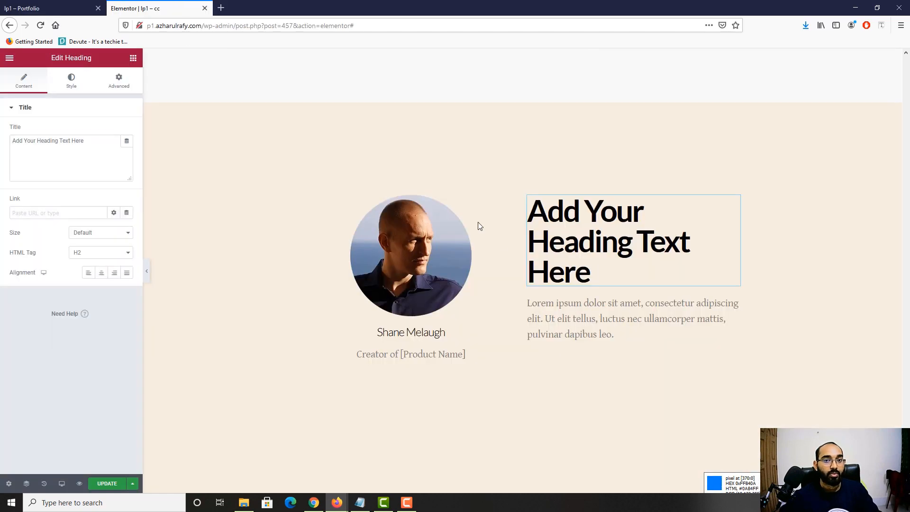
double_click(558, 221)
click(52, 160)
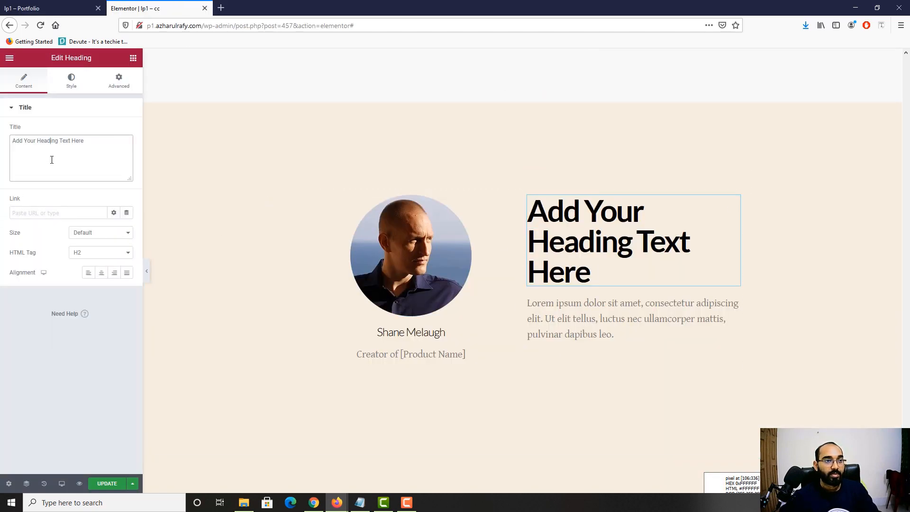
key(ctrl+v)
Step: Replace the placeholder text in the second column with the two author paragraphs copied from the reference page
key(ctrl+Tab)
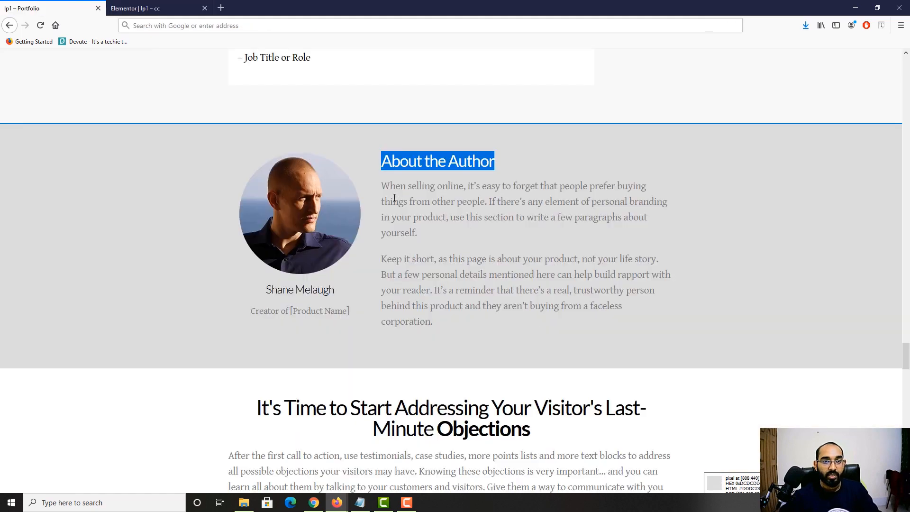
drag(382, 186, 433, 323)
key(ctrl+c)
right_click(428, 287)
click(436, 297)
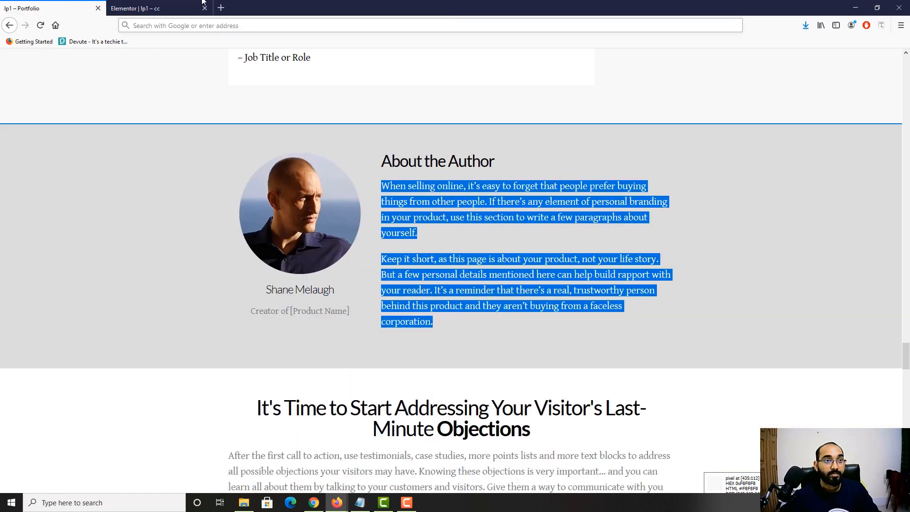
click(202, 2)
click(631, 289)
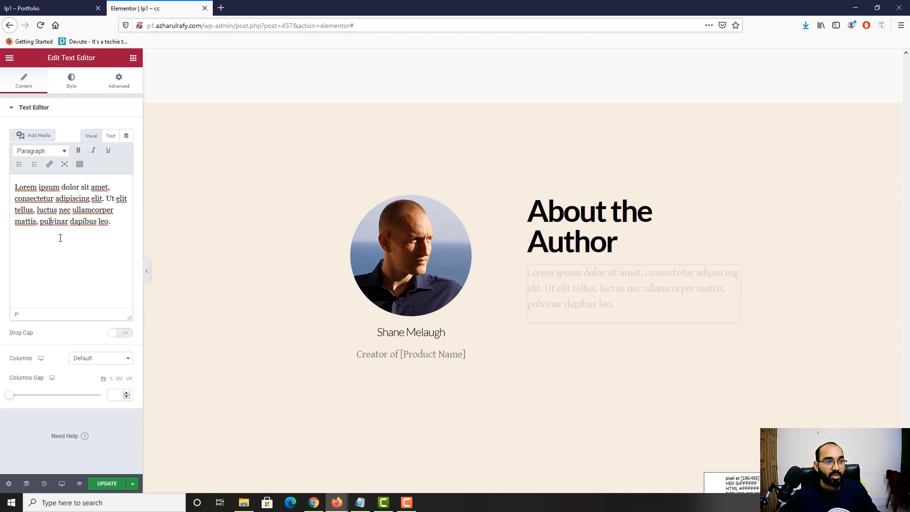
key(ctrl+a)
key(ctrl+v)
Step: Inspect the reference "About the Author" heading's font and set the matching heading's typography to size 34 px and weight 400
click(47, 8)
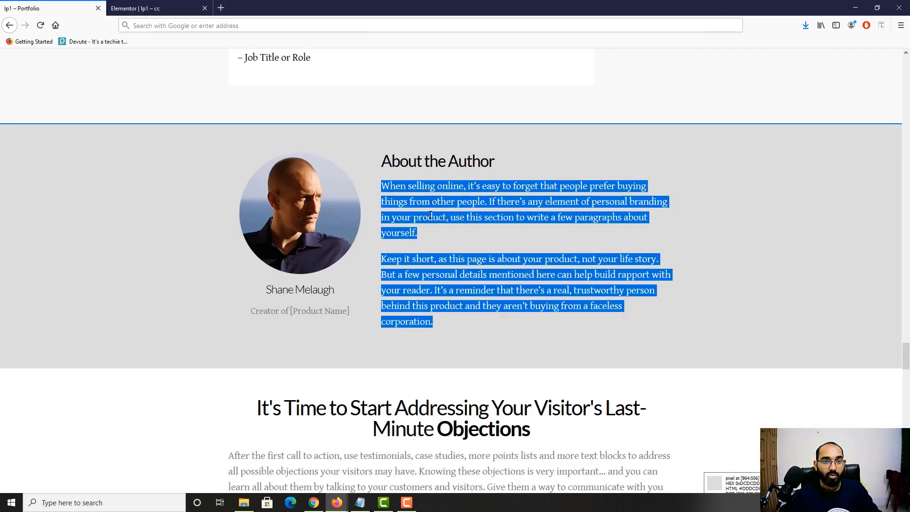
scroll(431, 215, up, 1)
key(ctrl+Tab)
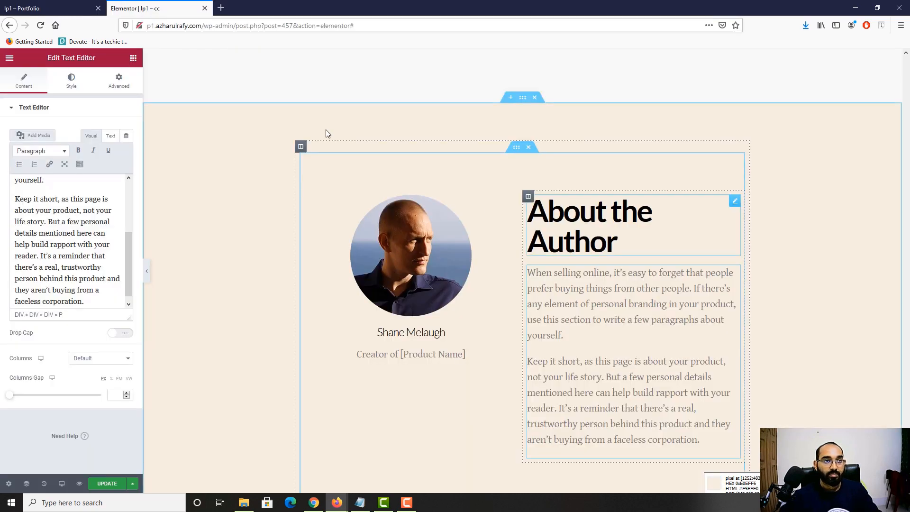
key(ctrl+Tab)
click(882, 26)
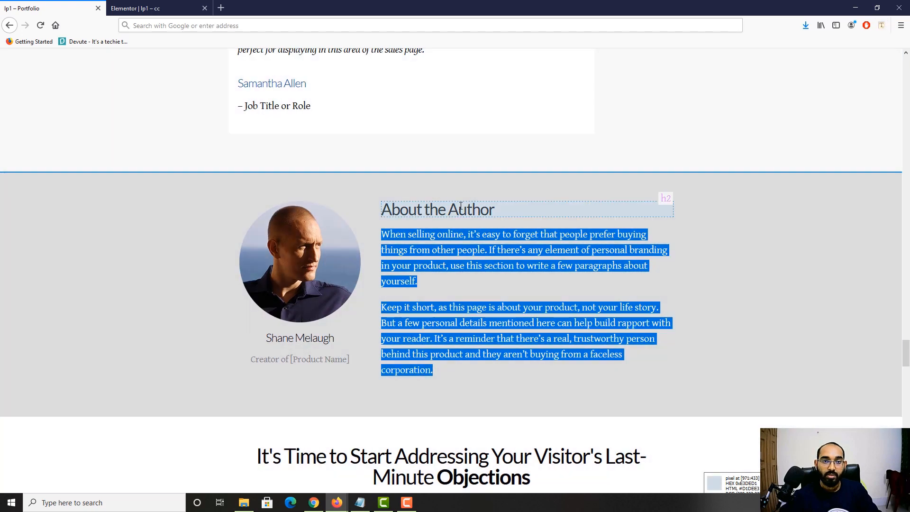
click(389, 212)
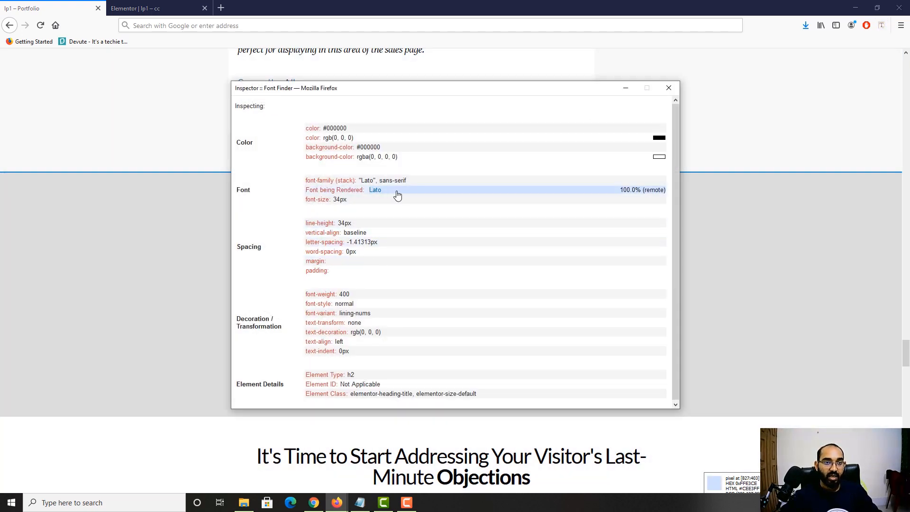
click(668, 92)
click(126, 5)
click(603, 232)
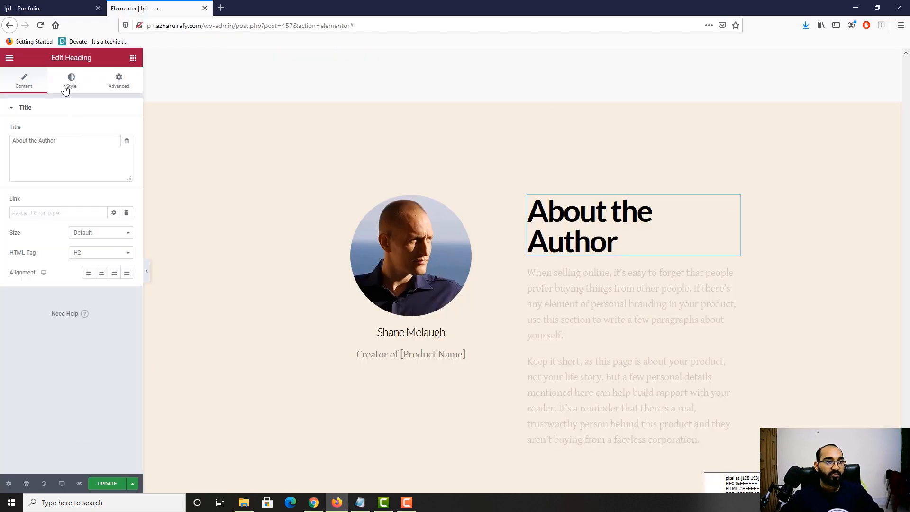
click(66, 85)
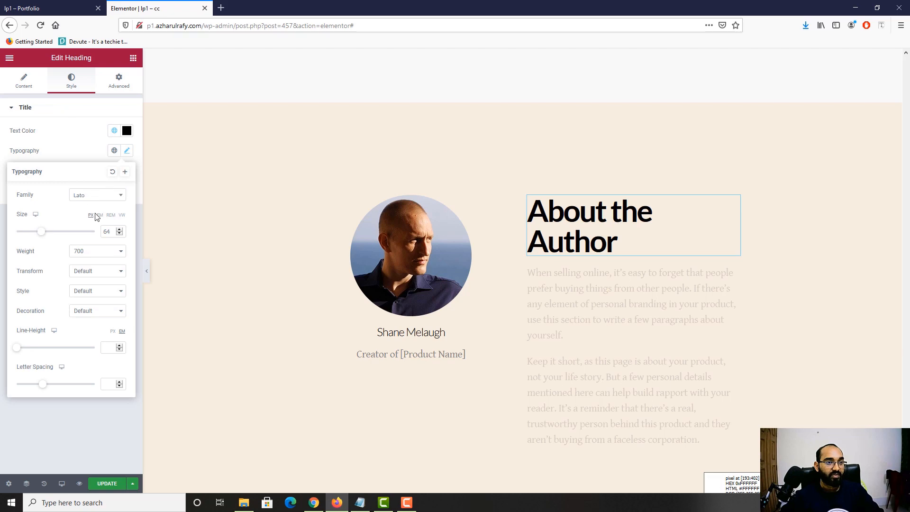
text(34)
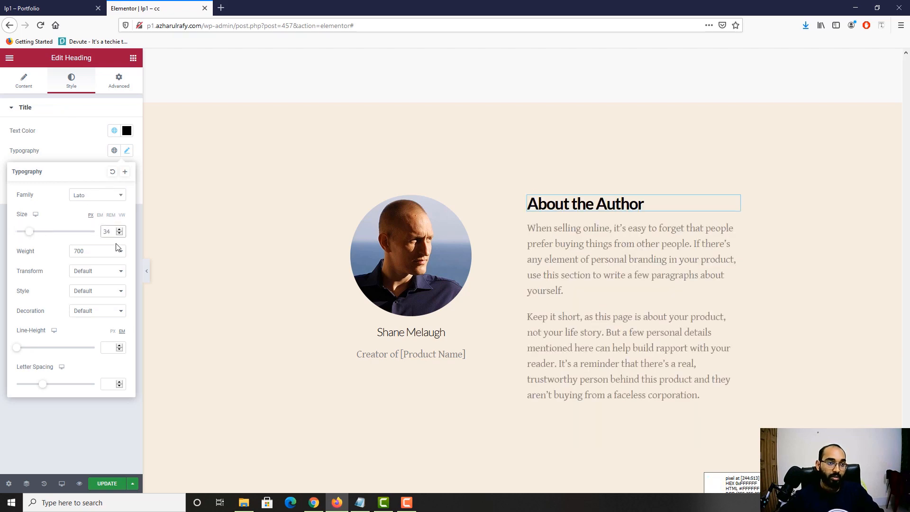
click(81, 252)
click(79, 285)
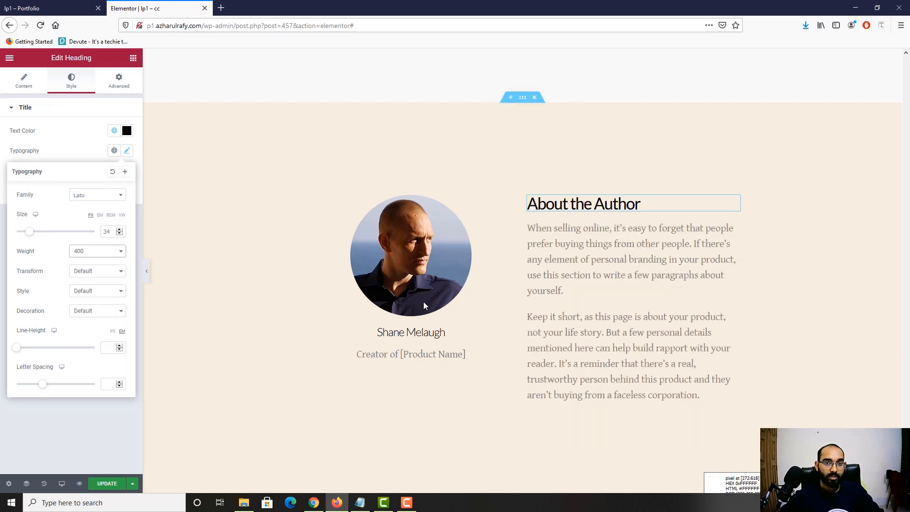
Step: Inspect the author paragraph's font on the reference page and compare it with the typography of the second column's text
click(63, 4)
scroll(728, 269, down, 2)
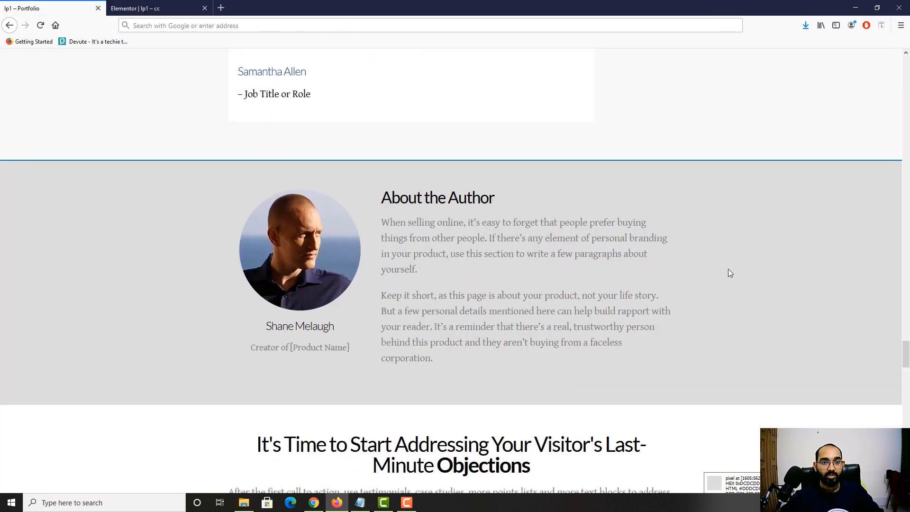
click(882, 25)
click(666, 127)
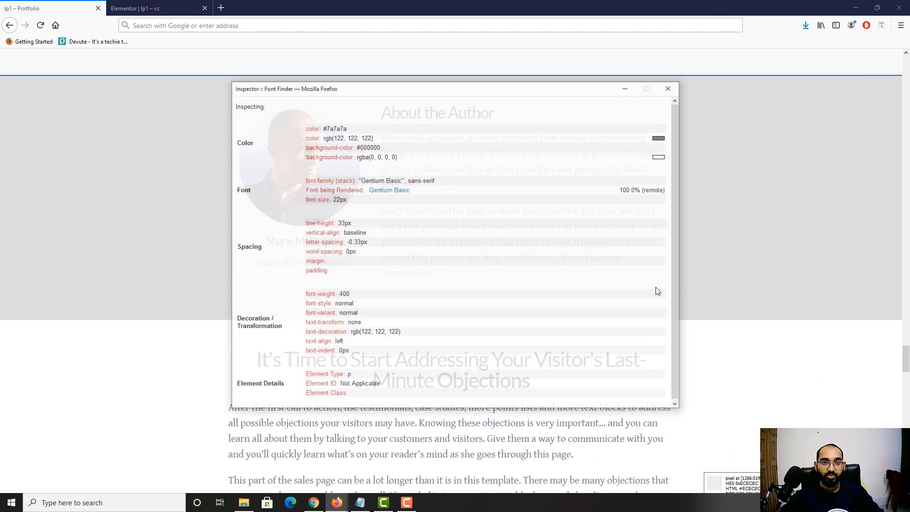
click(669, 88)
key(ctrl+Tab)
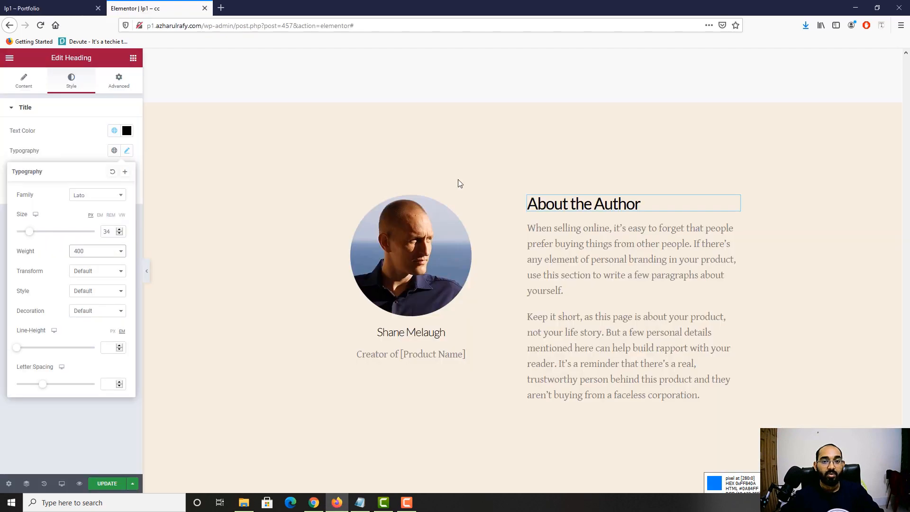
drag(458, 180, 527, 275)
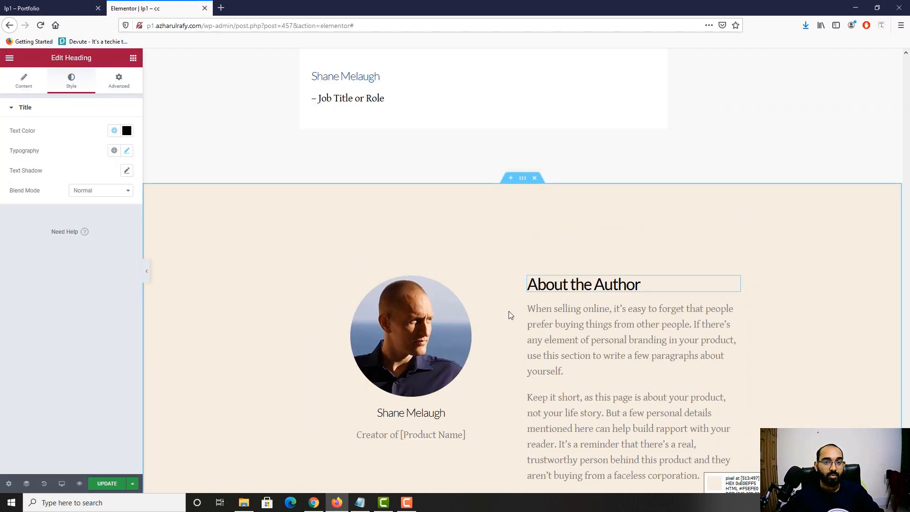
click(591, 343)
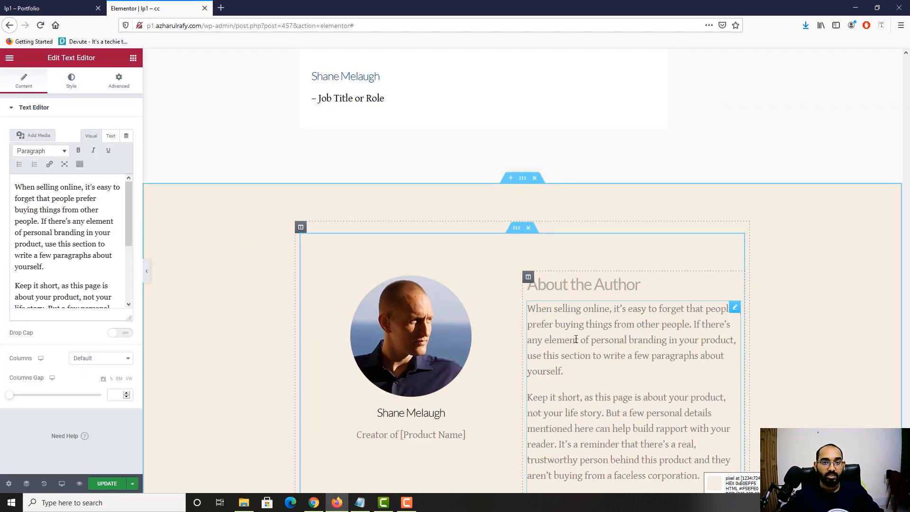
click(79, 89)
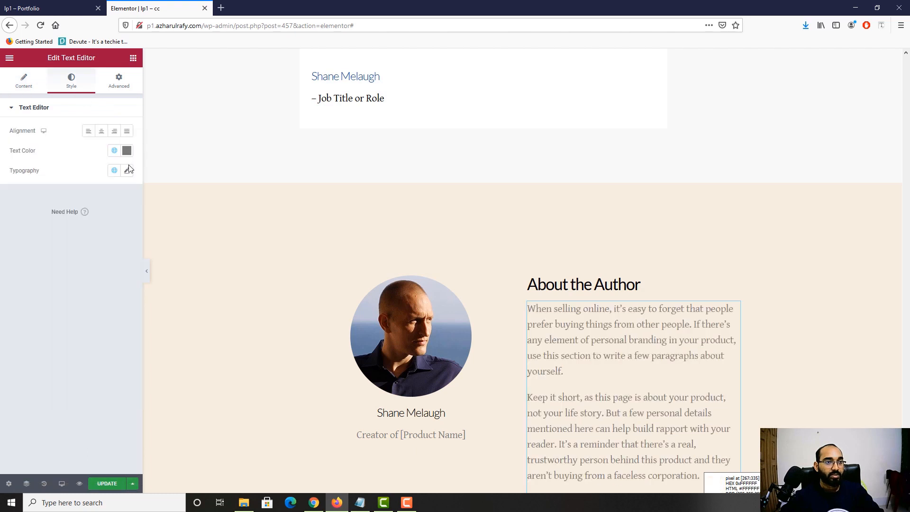
click(127, 170)
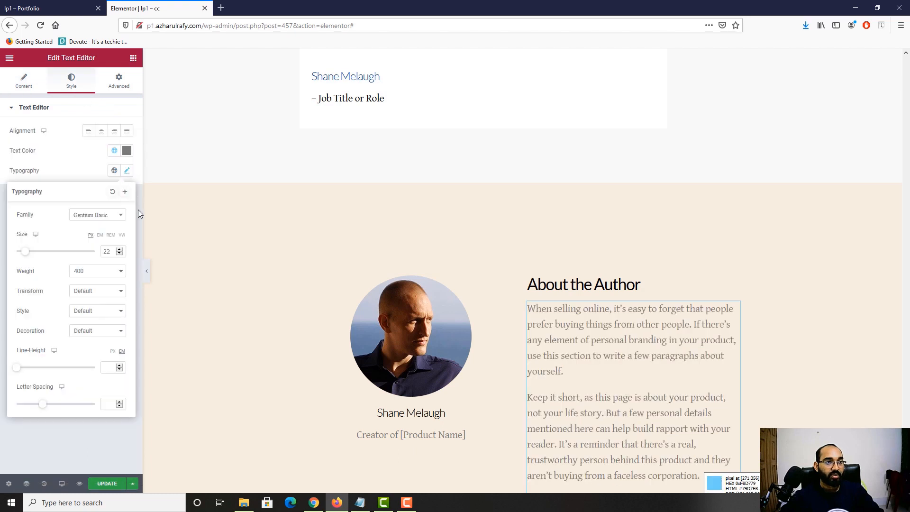
click(257, 393)
scroll(588, 327, down, 3)
scroll(590, 328, up, 2)
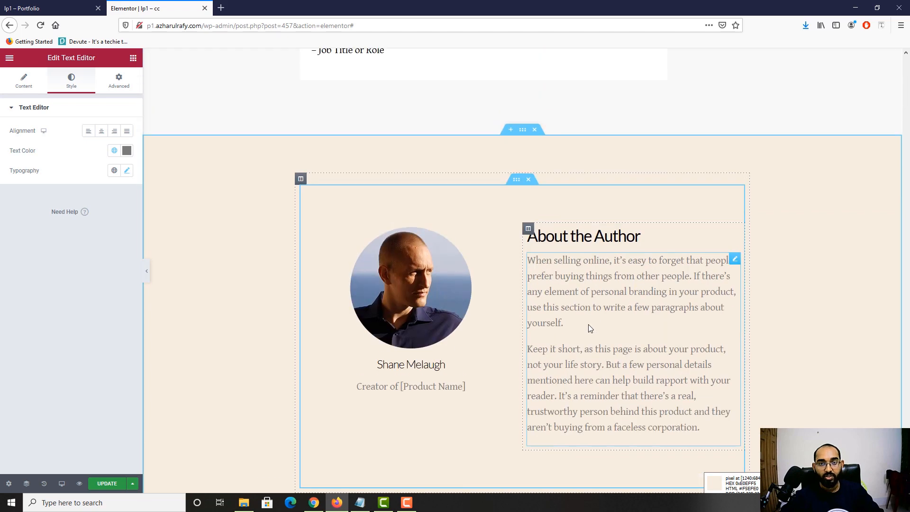
Step: Set the inner section's top and bottom margins and all of its padding to 0, checking the spacing against the reference page
click(516, 180)
click(119, 81)
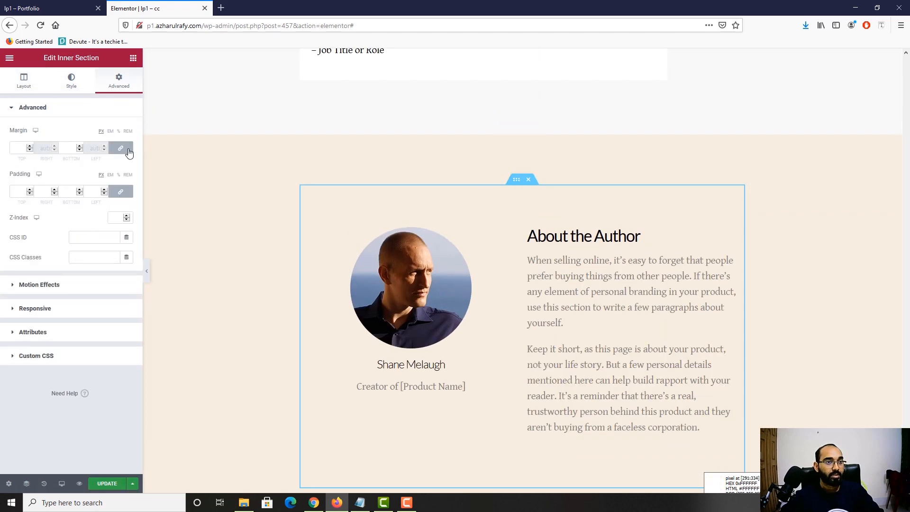
click(121, 148)
click(122, 192)
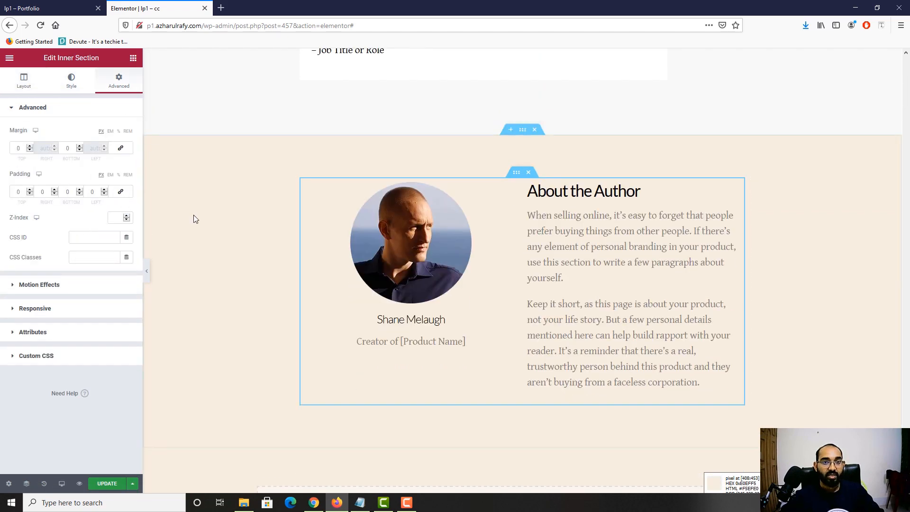
click(9, 6)
scroll(288, 170, up, 2)
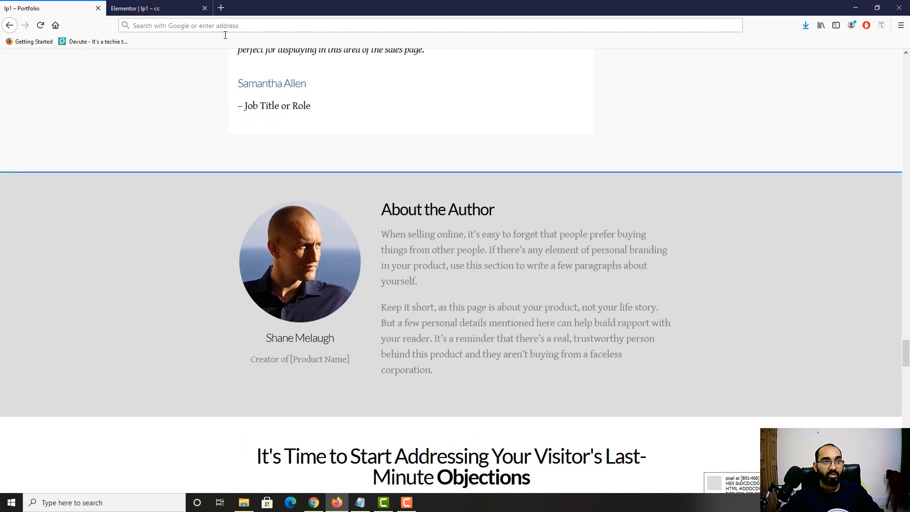
Step: Give the outer "About the Author" section a classic background with colour #DDDCDC to match the reference
key(ctrl+Tab)
click(523, 133)
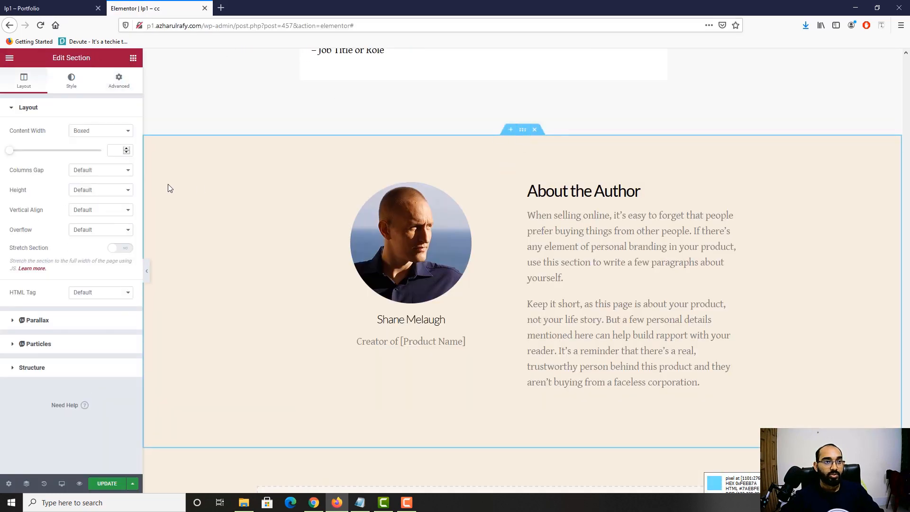
click(85, 4)
click(144, 9)
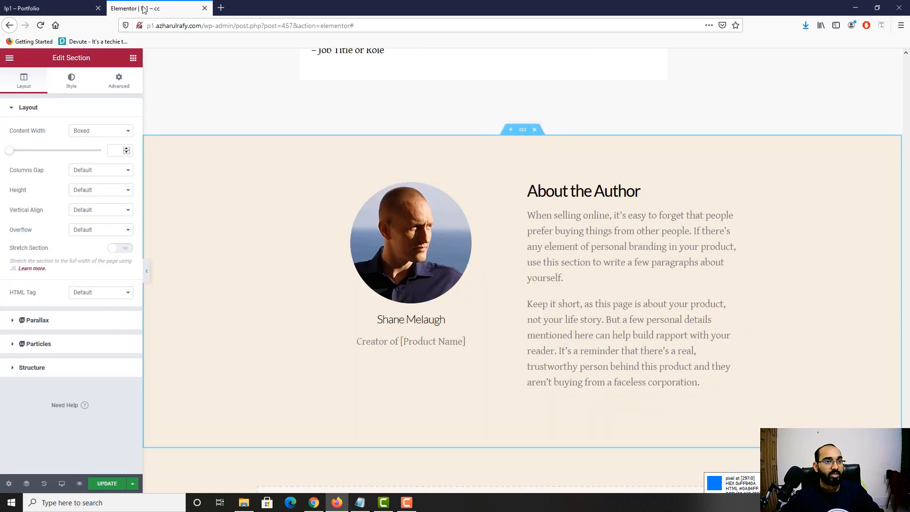
click(76, 88)
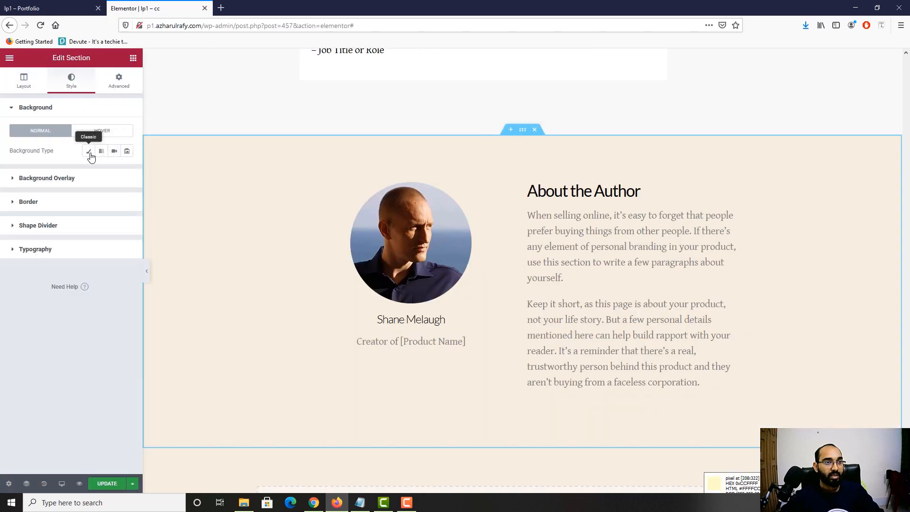
click(89, 151)
click(35, 1)
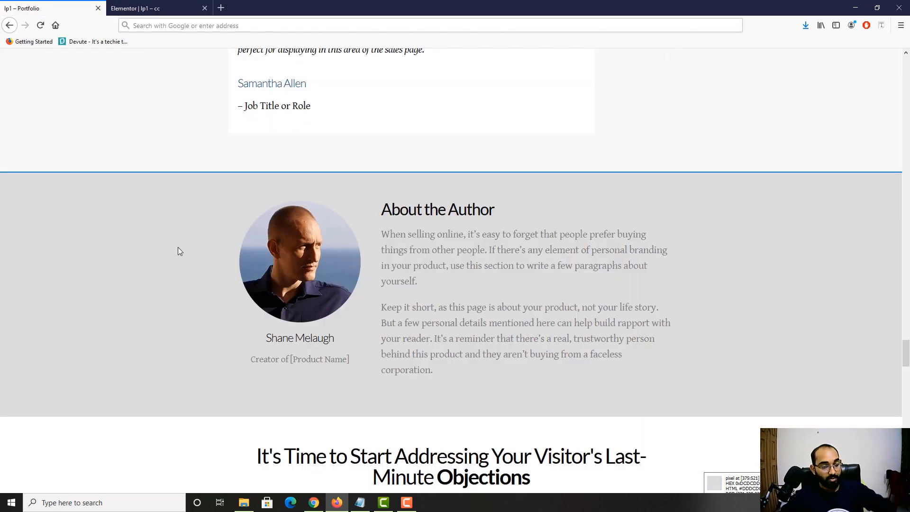
click(137, 8)
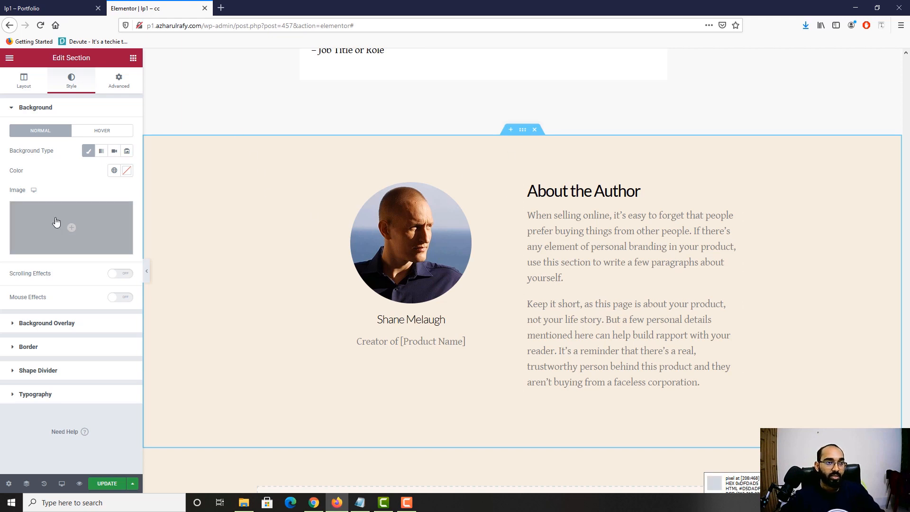
click(127, 170)
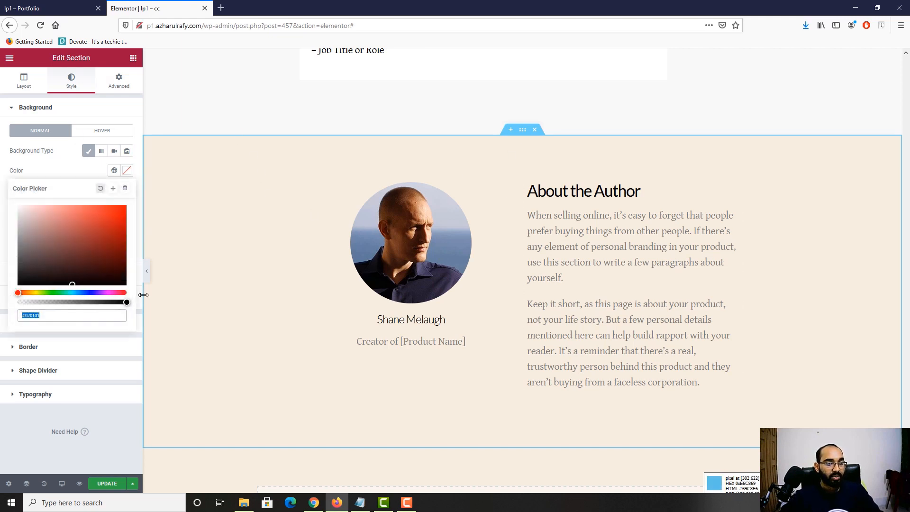
click(128, 300)
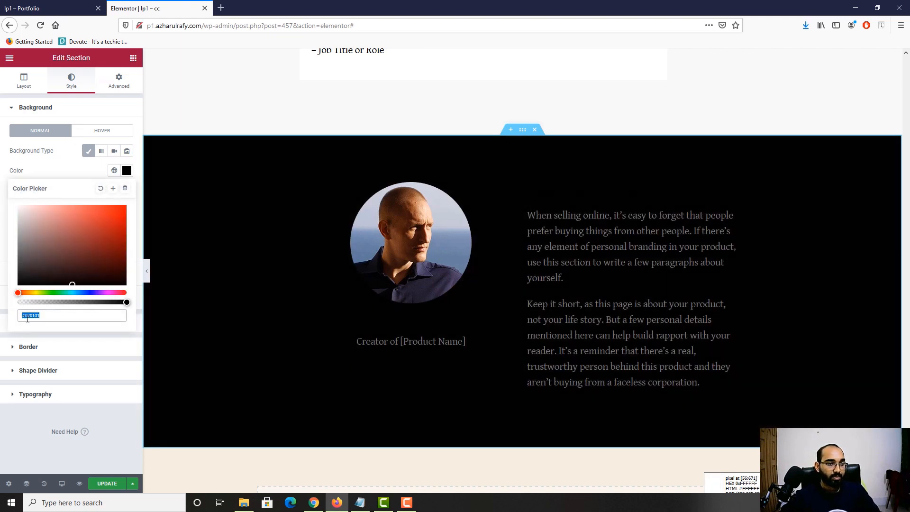
text(DDDCDC)
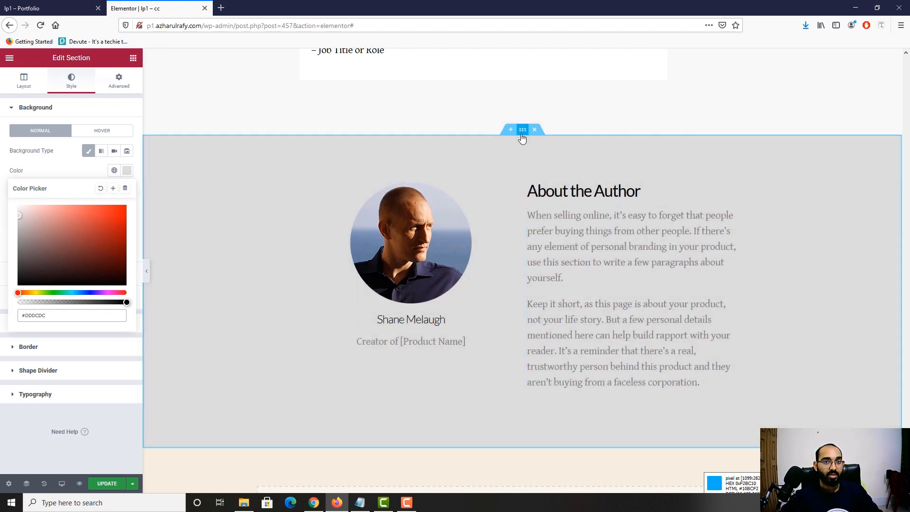
Step: Add a solid border to the outer section with a top width of 2 and 0 on the other sides, following the reference
key(ctrl+Page_Up)
scroll(320, 218, down, 3)
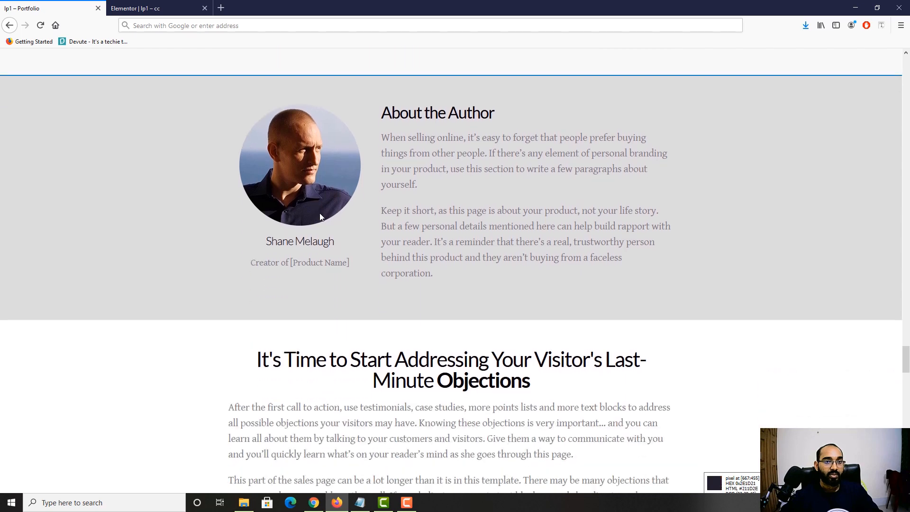
scroll(303, 223, up, 2)
click(157, 2)
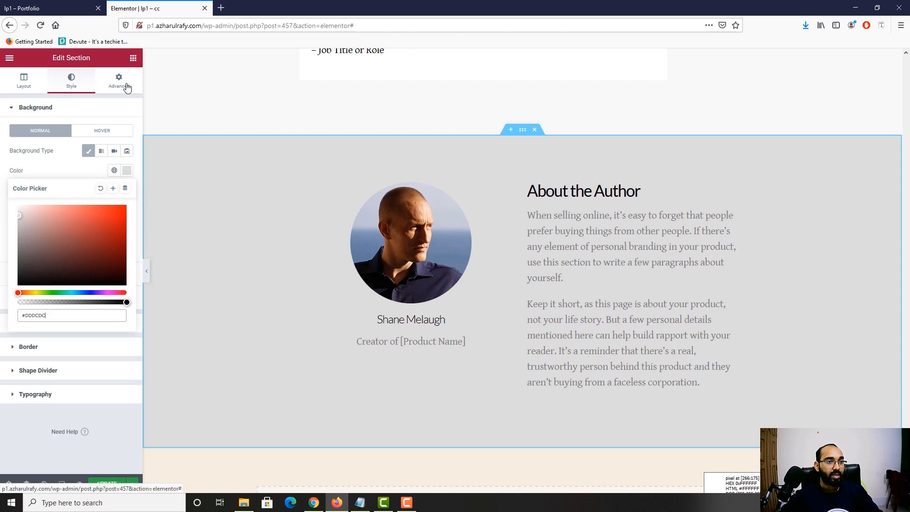
click(24, 349)
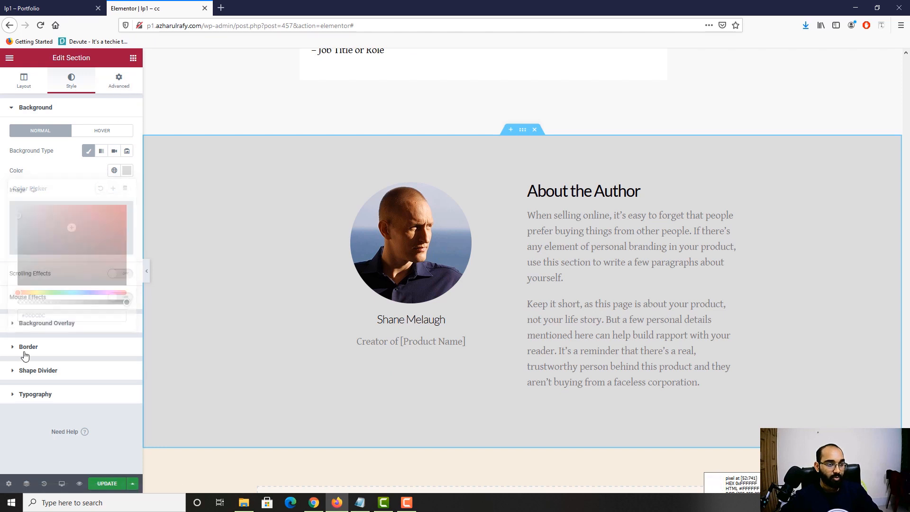
click(104, 198)
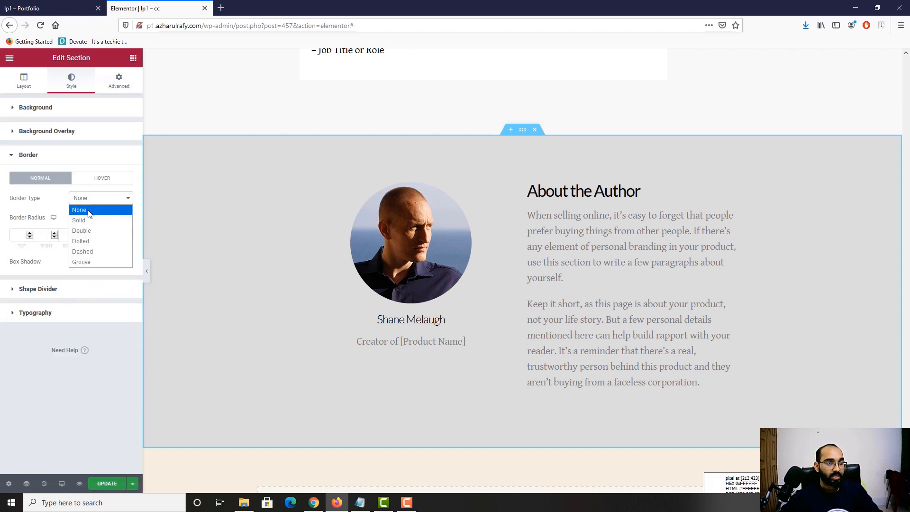
click(85, 218)
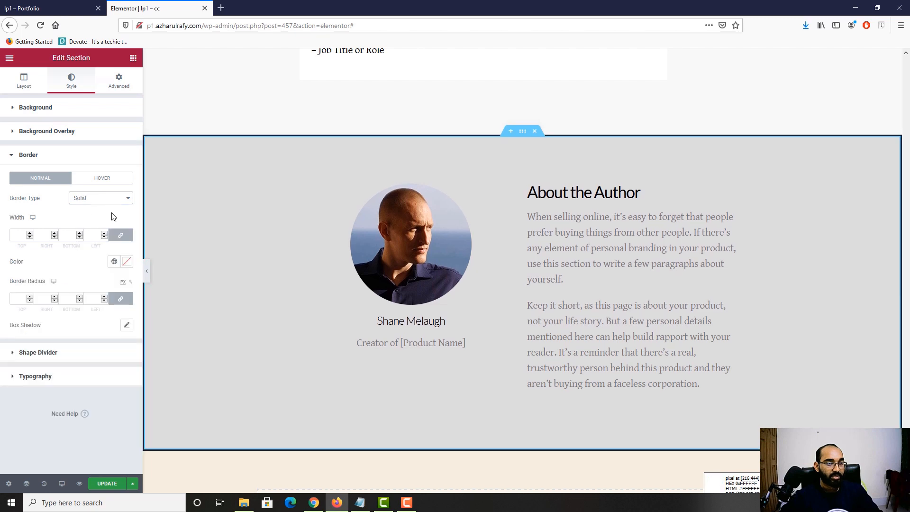
click(124, 236)
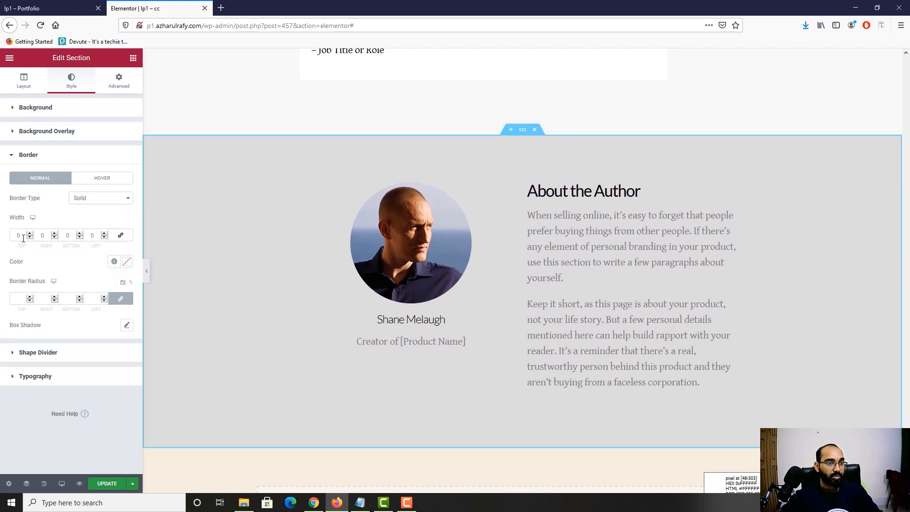
text(2)
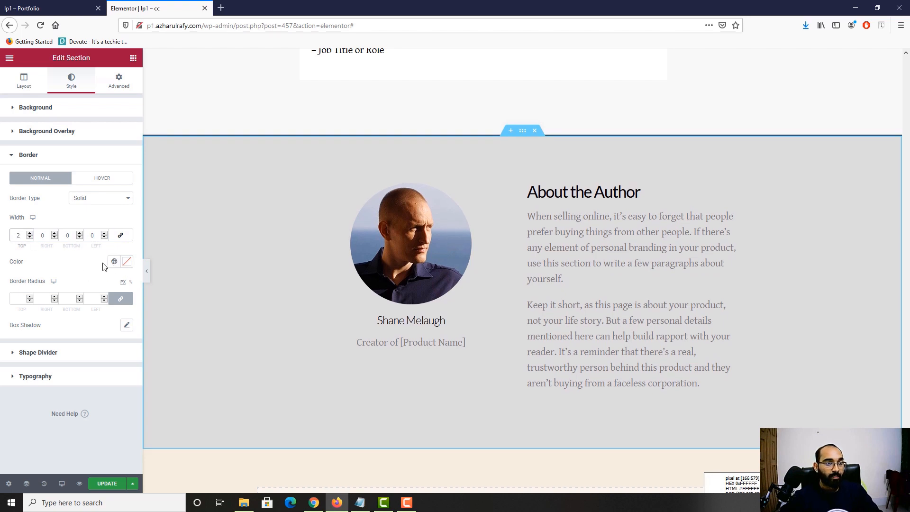
Step: Check the blue on the reference page and set the section's border colour to #0C81BB
click(26, 4)
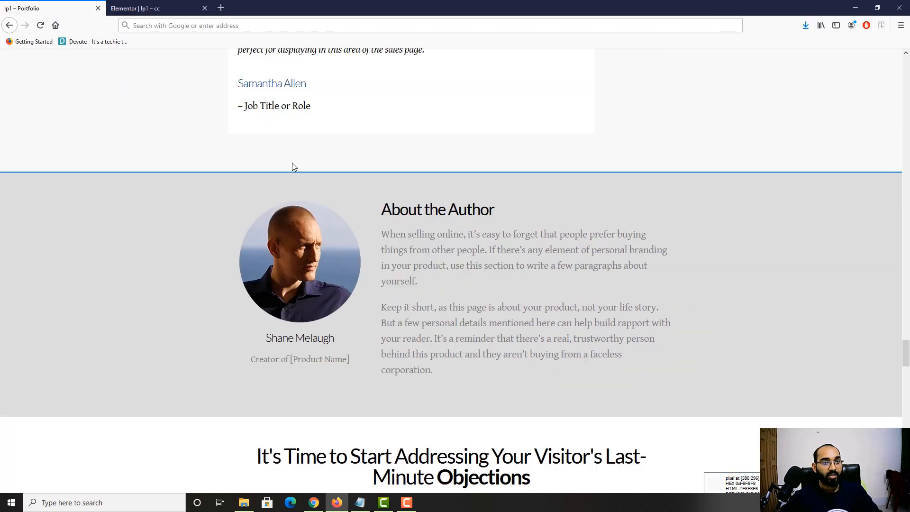
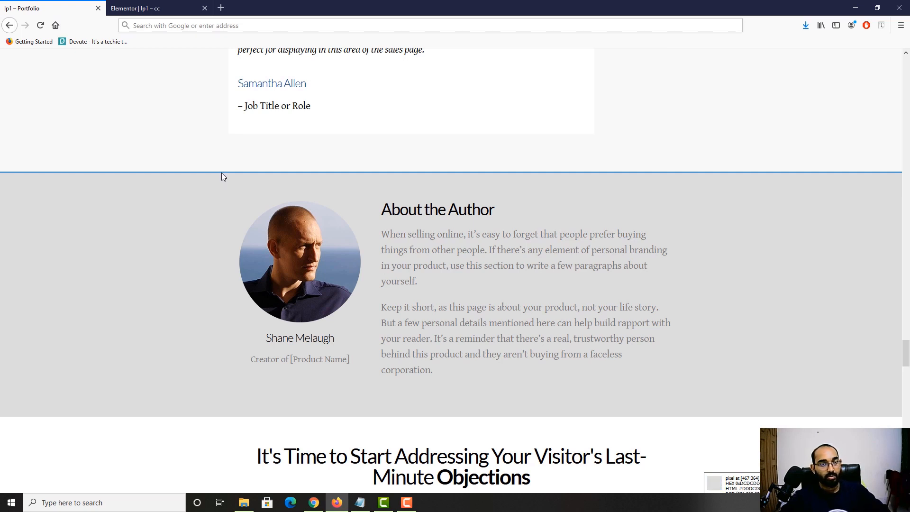
scroll(301, 240, up, 10)
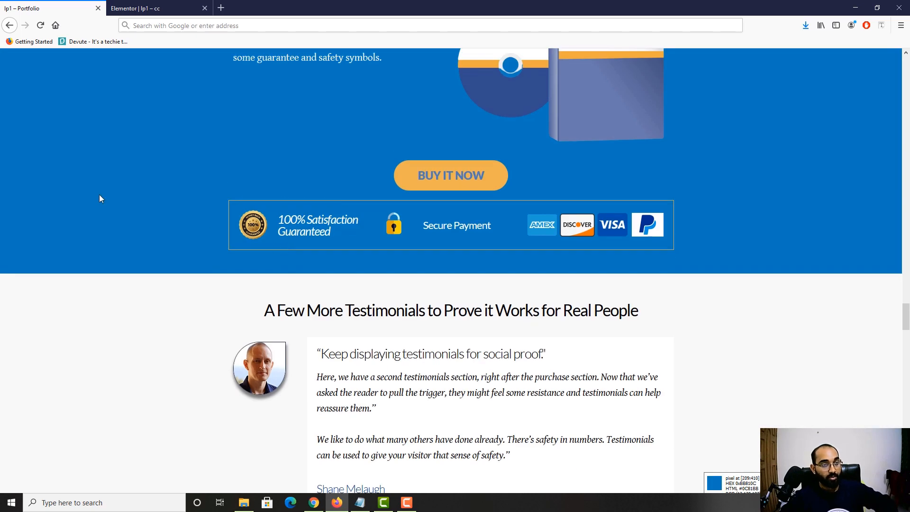
scroll(128, 291, down, 8)
key(ctrl+Tab)
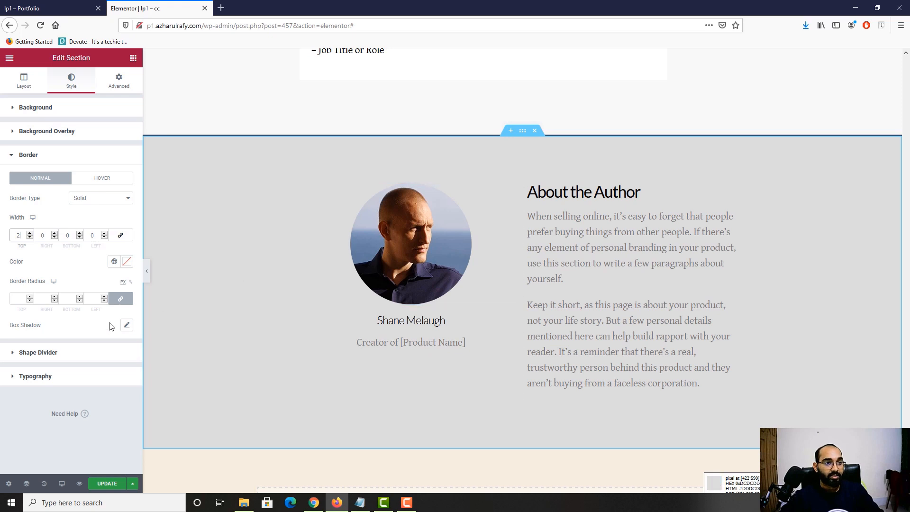
click(127, 261)
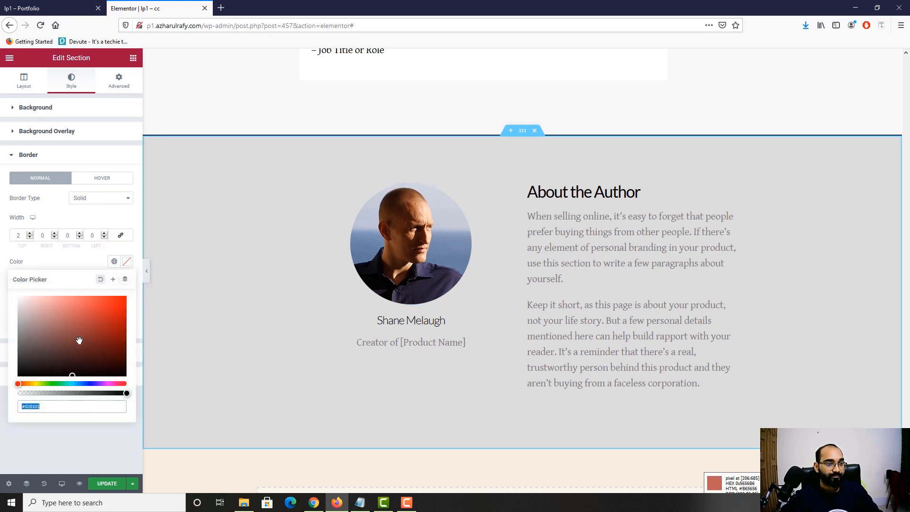
click(72, 375)
text(0C81BB)
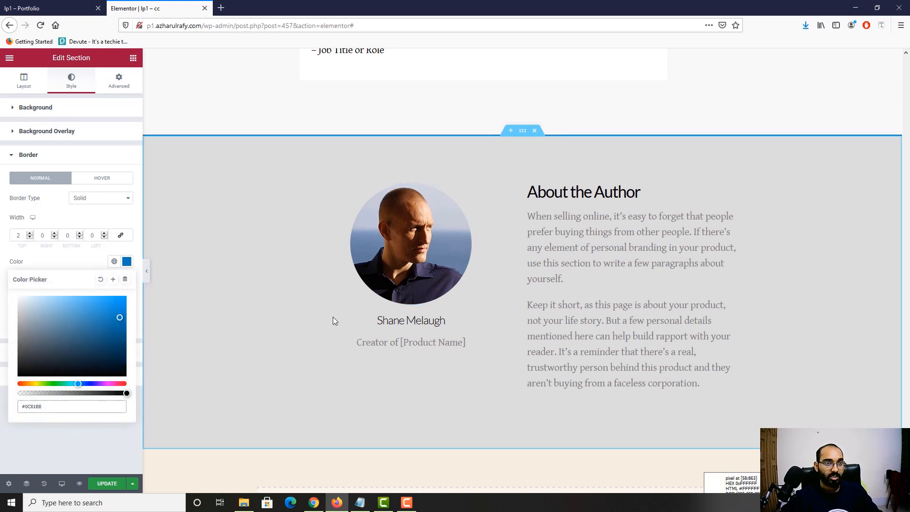
Step: Preview the styled "About the Author" section at full width without the editing controls
click(150, 275)
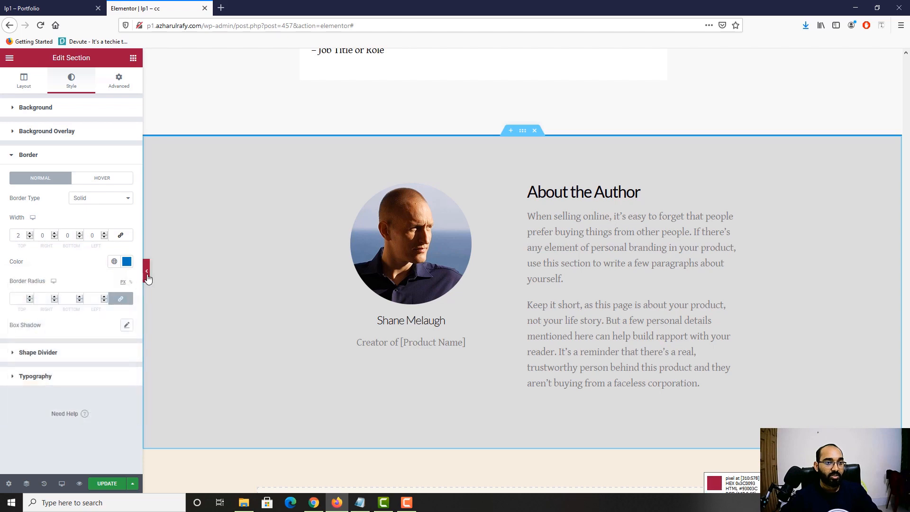
click(147, 274)
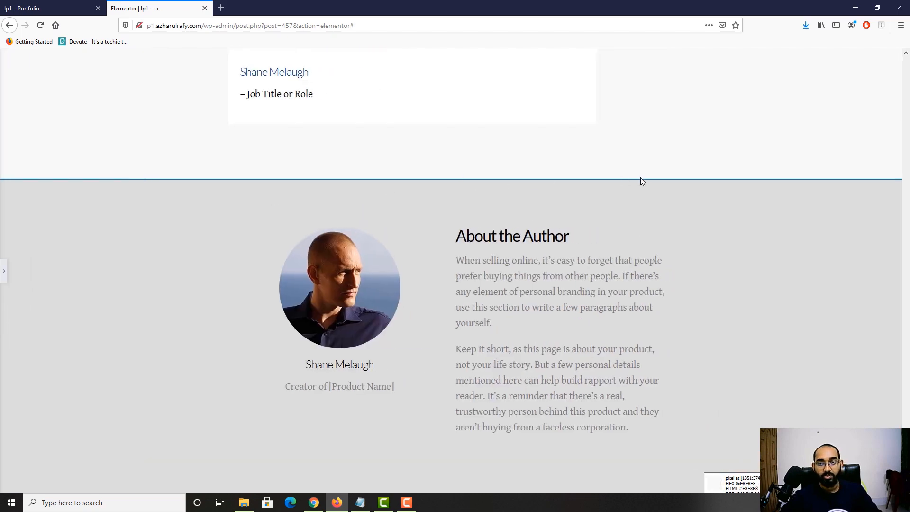
click(4, 272)
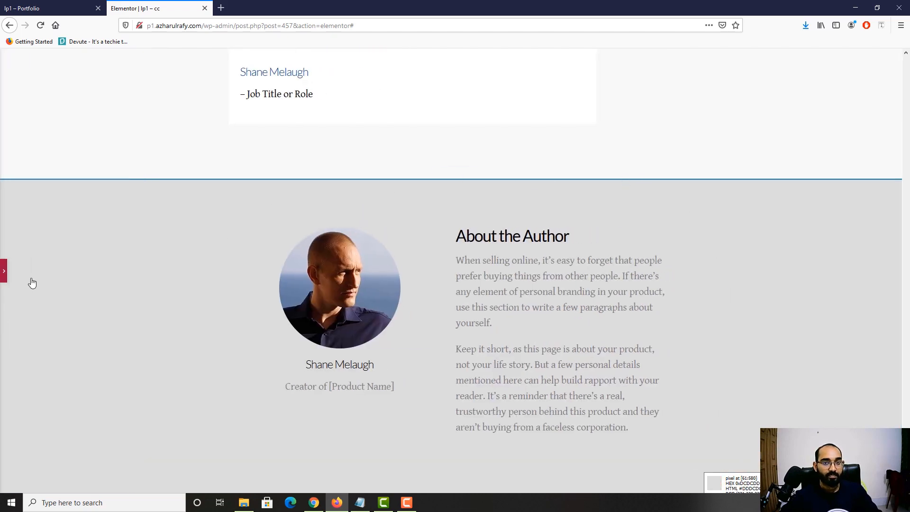
Step: Narrow the author photo column and widen the text column in the "About the Author" section, following the reference page
scroll(435, 258, down, 3)
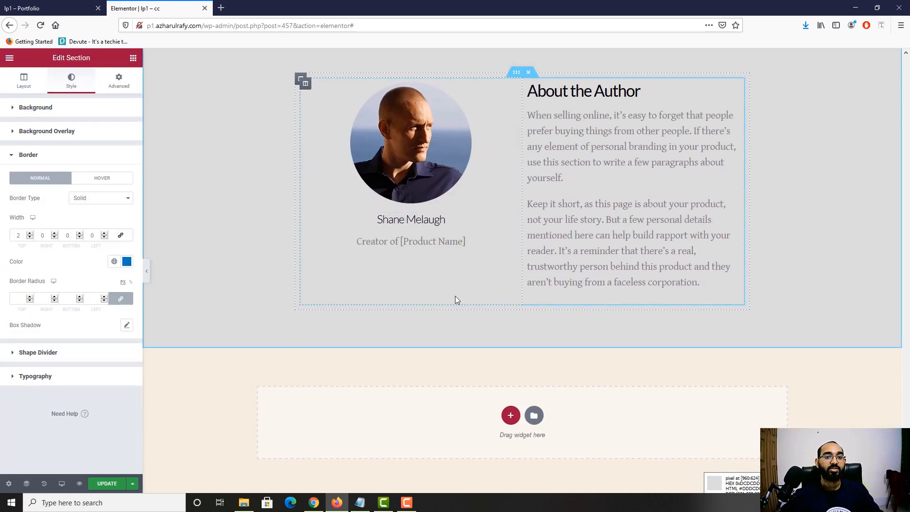
scroll(552, 285, up, 1)
click(7, 5)
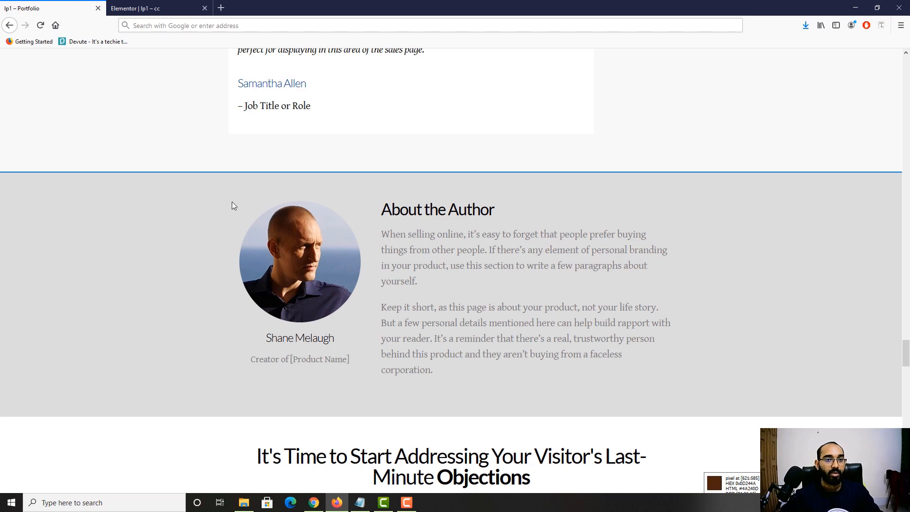
click(142, 8)
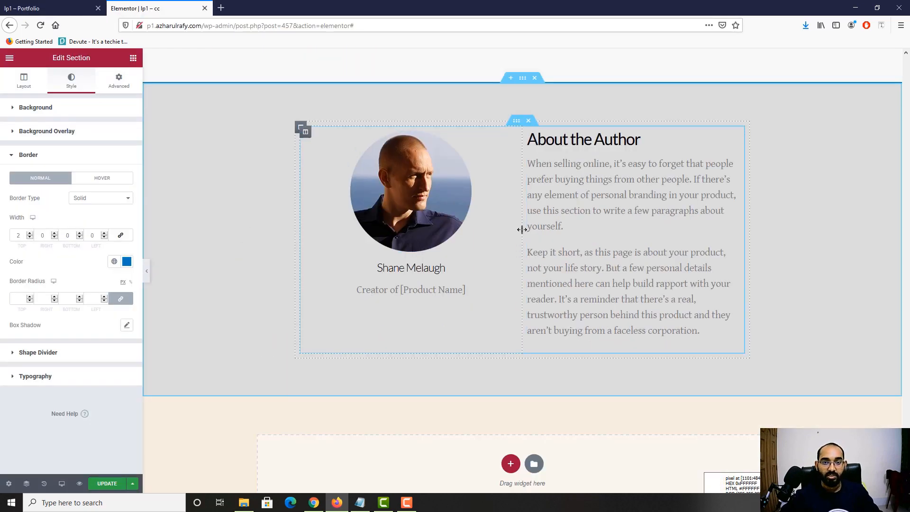
drag(522, 230, 444, 223)
Step: Compare the column proportions of the "About the Author" section with those on the reference page
click(88, 5)
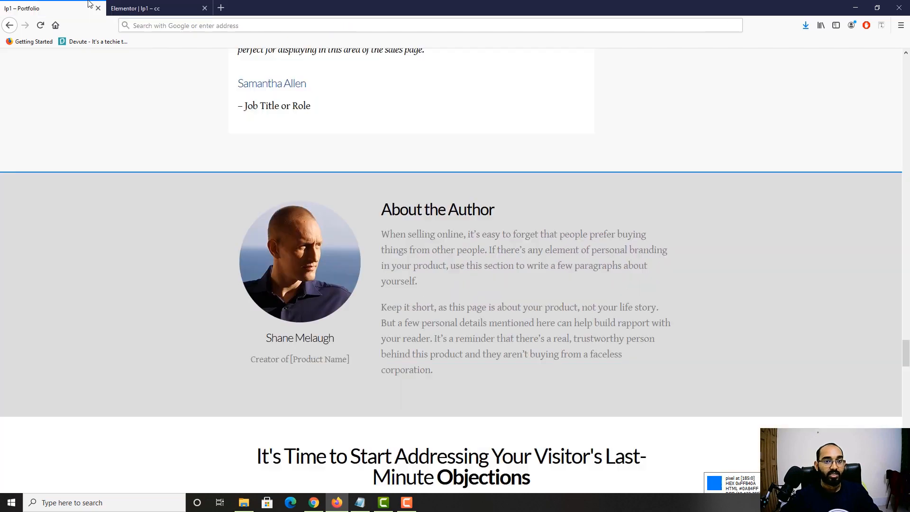
click(126, 4)
scroll(386, 353, up, 2)
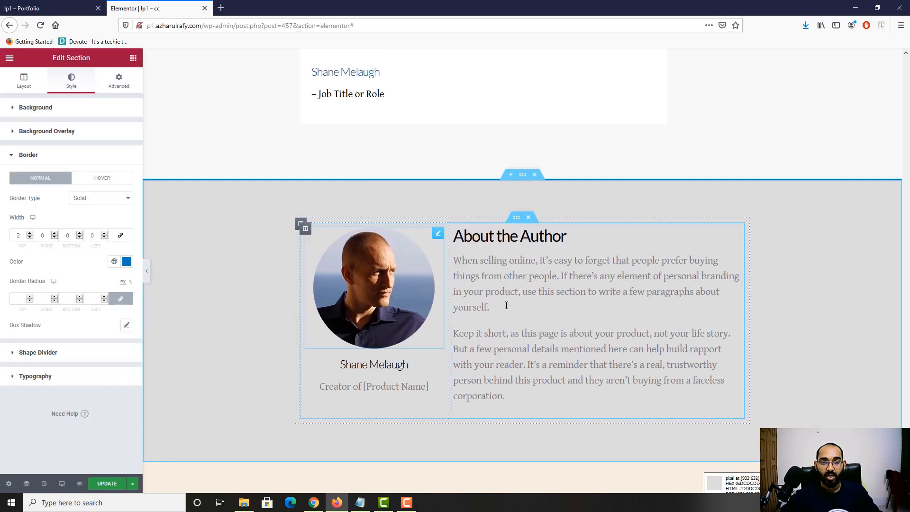
scroll(342, 303, down, 2)
scroll(391, 348, up, 2)
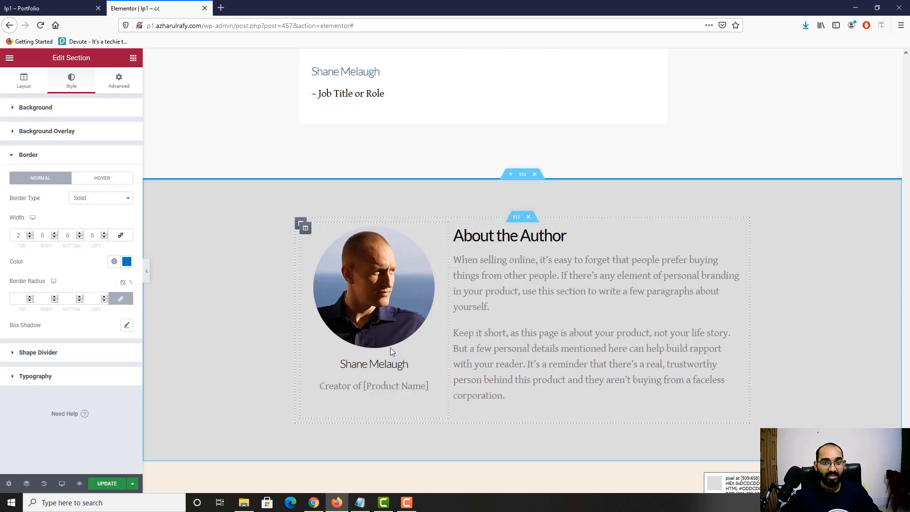
scroll(391, 348, down, 2)
click(21, 4)
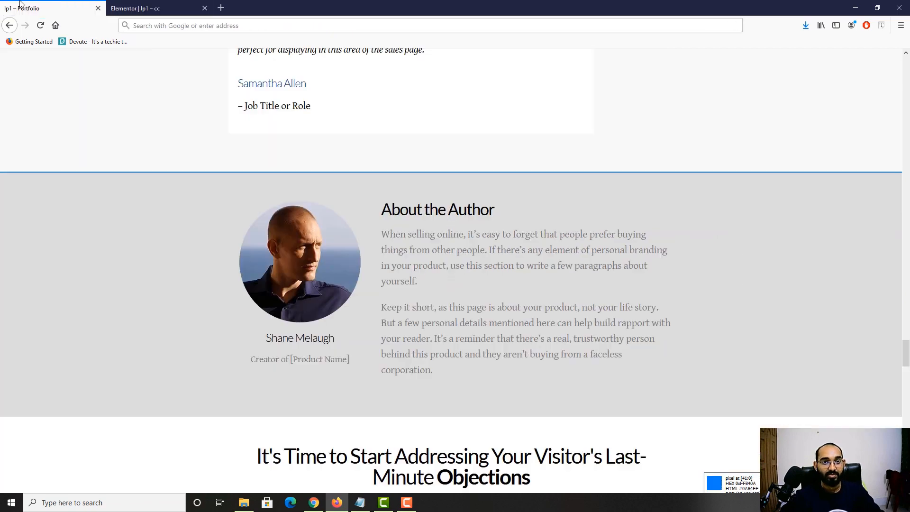
click(192, 4)
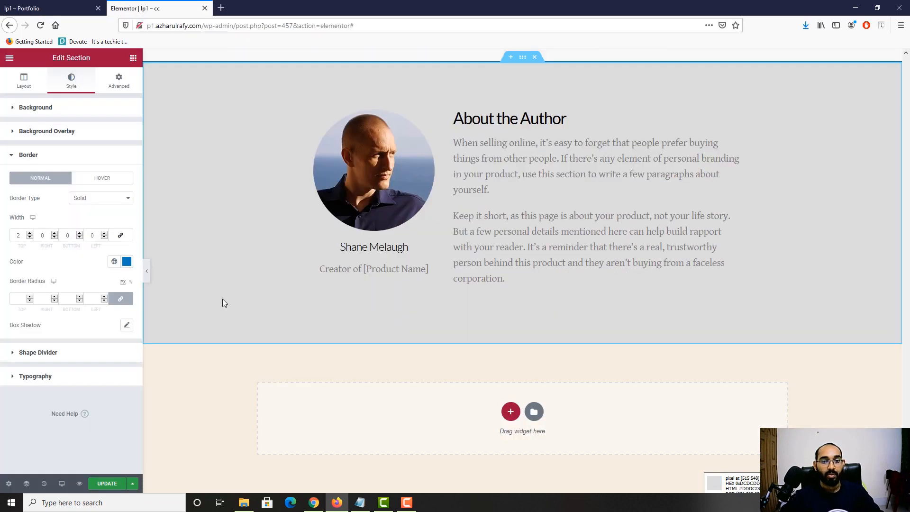
Step: Examine the reference sections below the author block, from the Objections text to the pros and cons lists and product image
click(23, 4)
scroll(323, 323, down, 12)
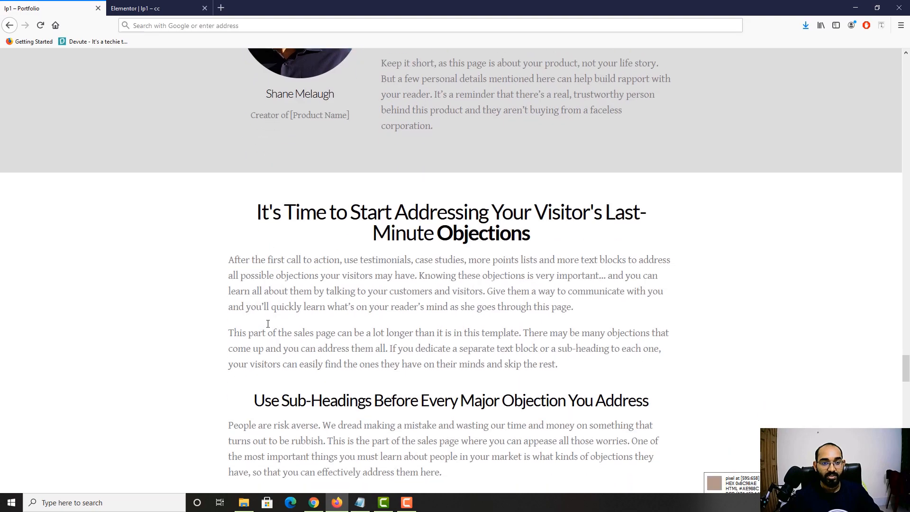
scroll(260, 329, up, 5)
scroll(398, 304, down, 9)
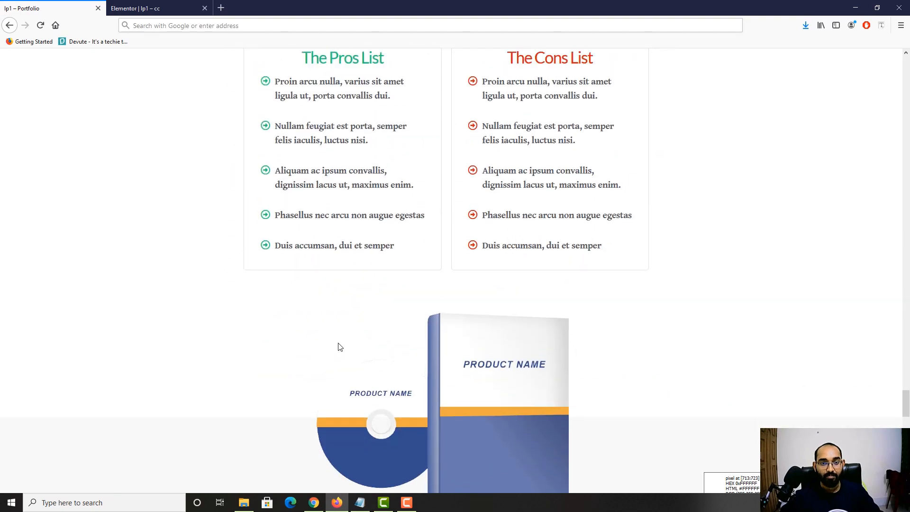
scroll(339, 347, up, 10)
scroll(445, 340, down, 4)
scroll(411, 329, down, 3)
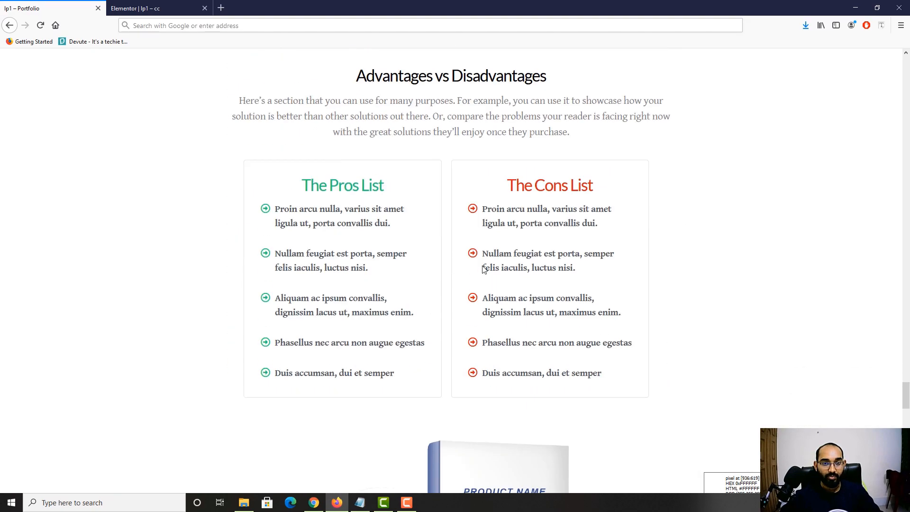
scroll(422, 336, up, 6)
scroll(431, 345, down, 4)
scroll(458, 330, up, 7)
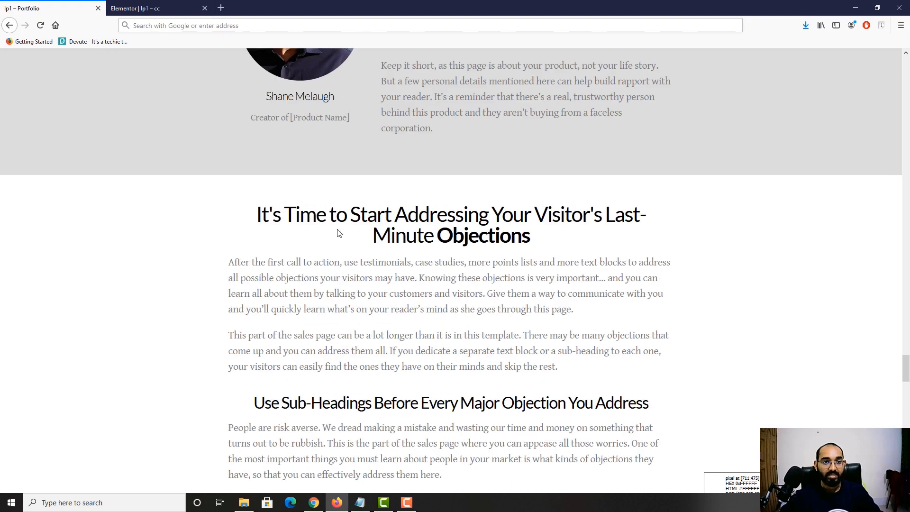
scroll(338, 233, down, 5)
scroll(408, 302, up, 3)
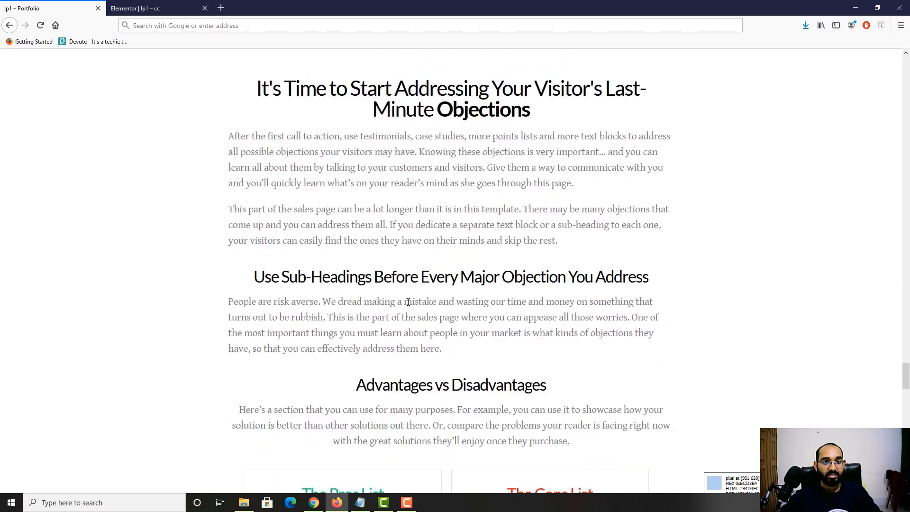
scroll(403, 308, up, 2)
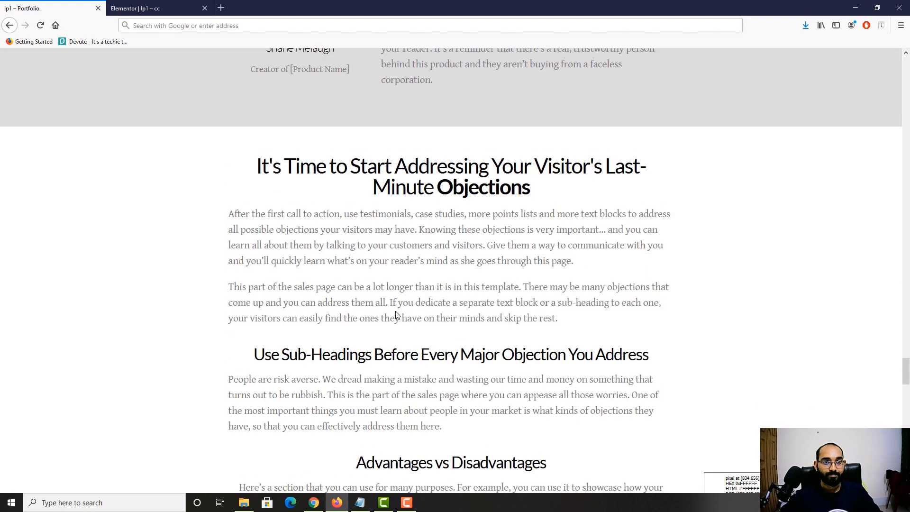
Step: Copy the column containing the "Simple Storytelling Rule" heading and text blocks for reuse below the author section
click(163, 4)
scroll(422, 343, down, 5)
scroll(459, 333, down, 5)
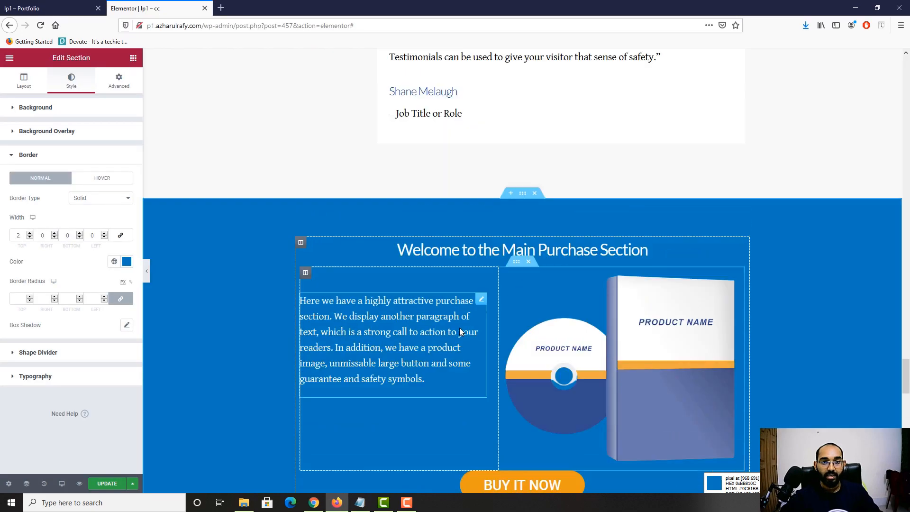
scroll(479, 329, up, 5)
drag(906, 413, 909, 174)
scroll(588, 364, up, 2)
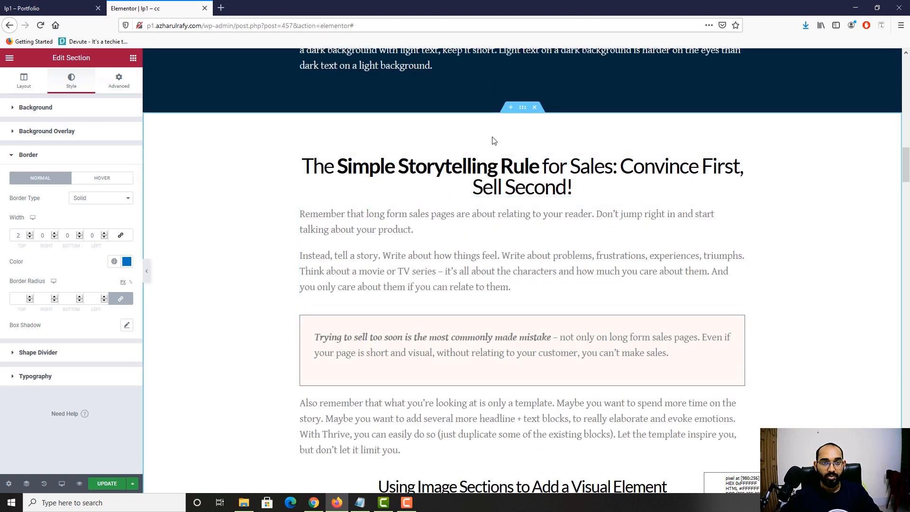
right_click(302, 160)
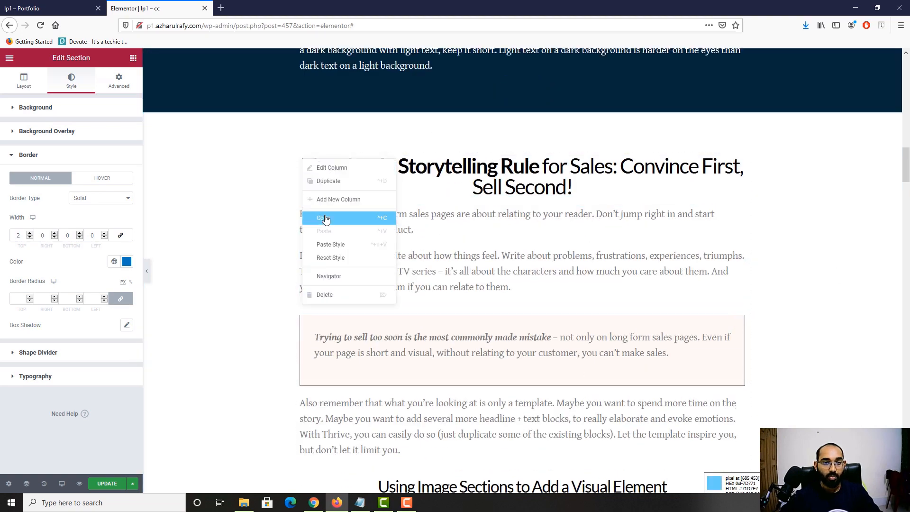
click(350, 218)
scroll(361, 328, down, 10)
scroll(361, 329, down, 20)
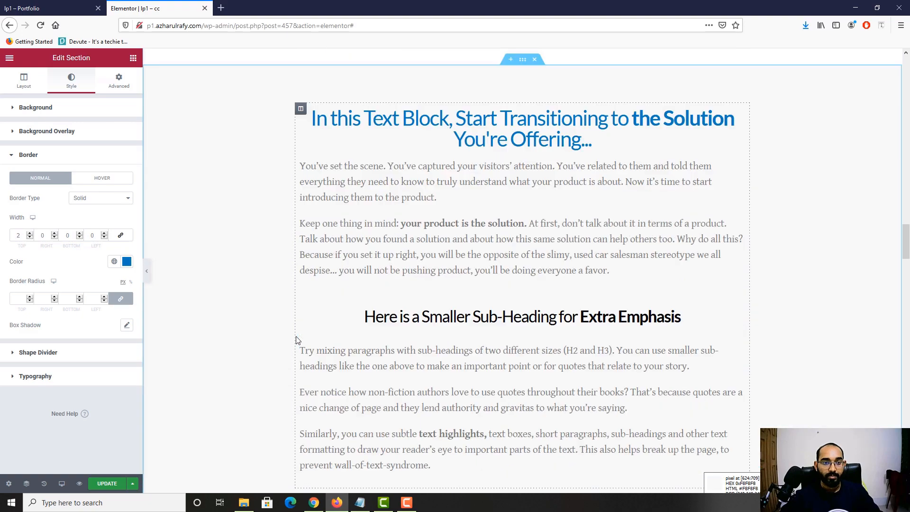
scroll(284, 329, down, 15)
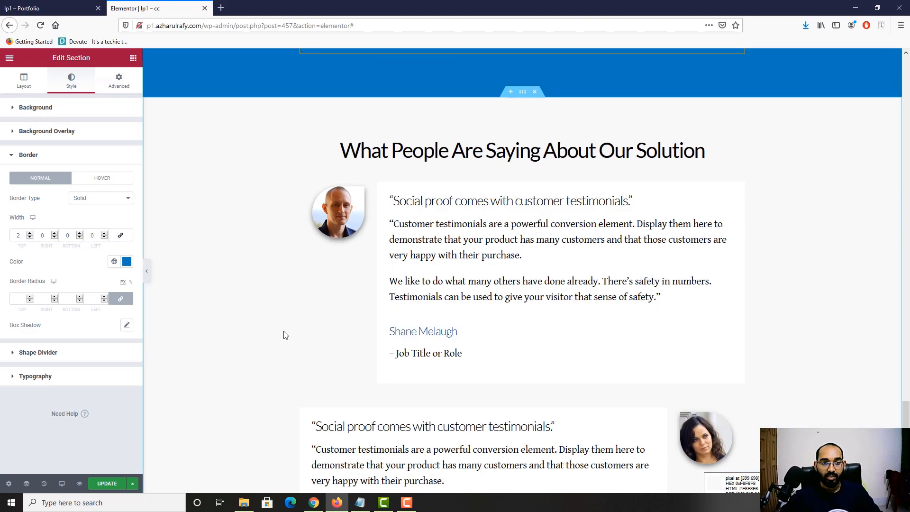
scroll(419, 320, down, 1)
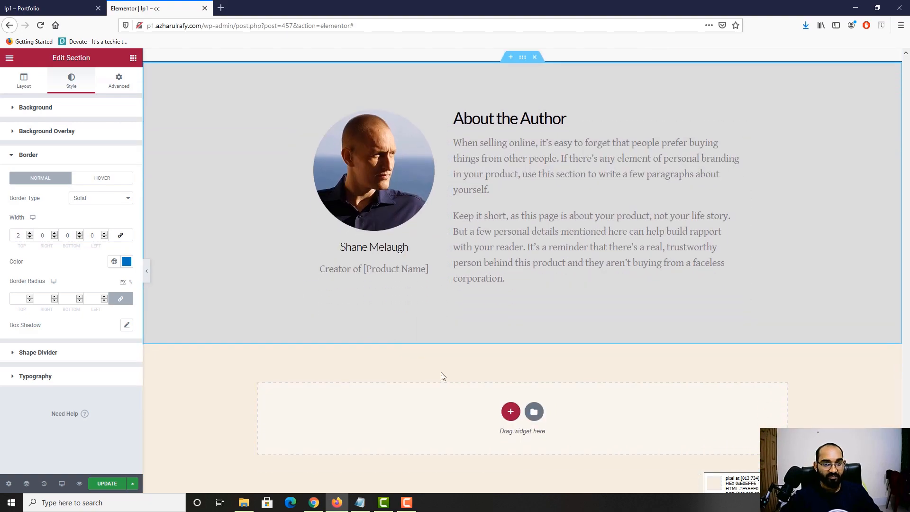
click(512, 413)
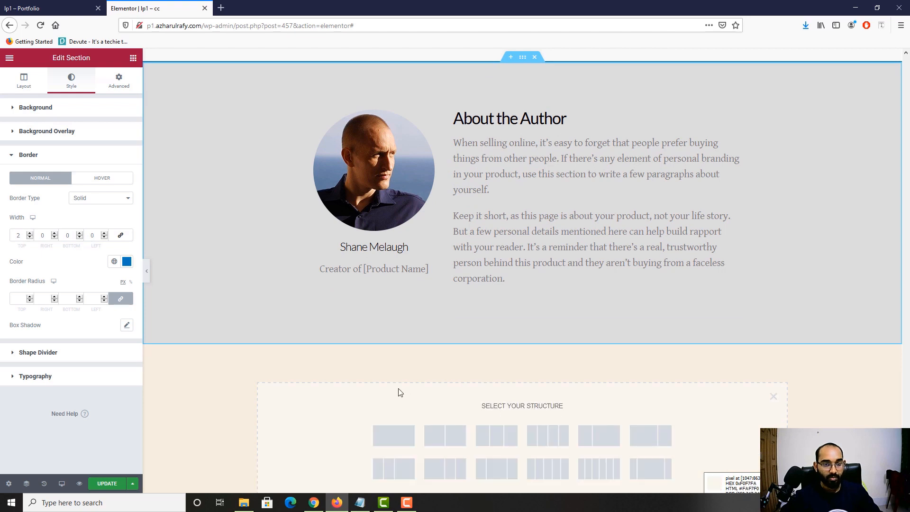
click(392, 433)
scroll(521, 375, down, 4)
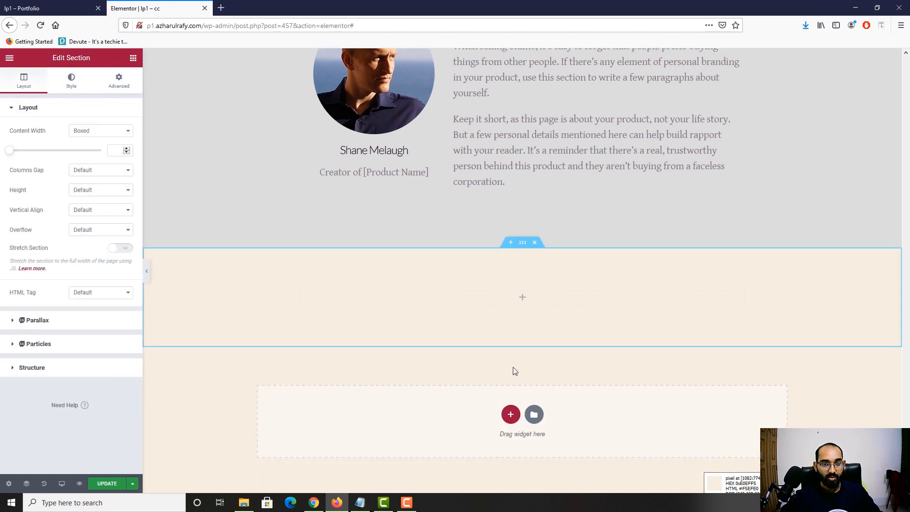
right_click(514, 367)
click(477, 373)
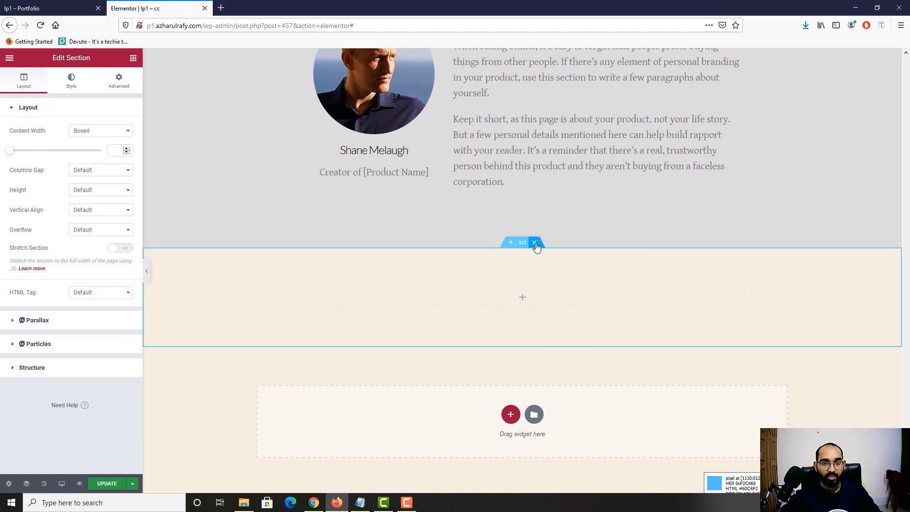
click(533, 242)
Step: Paste the copied "Simple Storytelling Rule" column into the empty area below the "About the Author" section
right_click(511, 370)
right_click(513, 402)
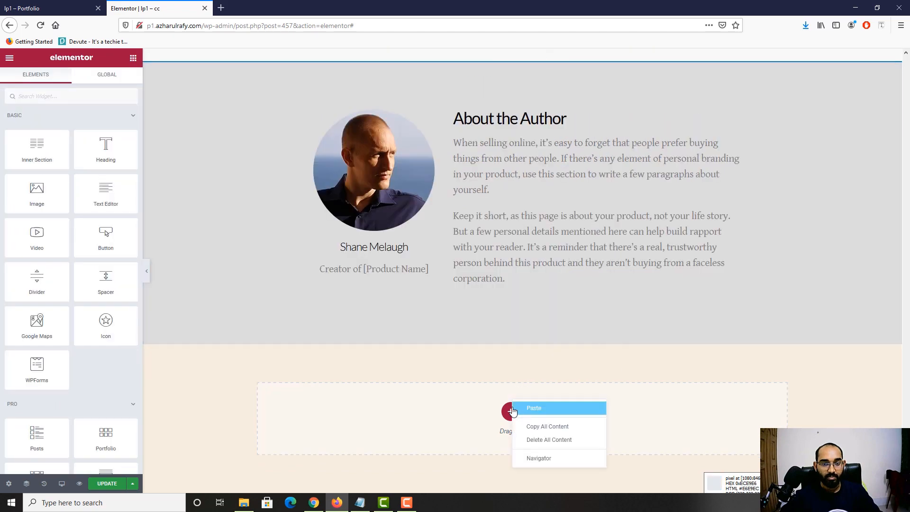
click(533, 408)
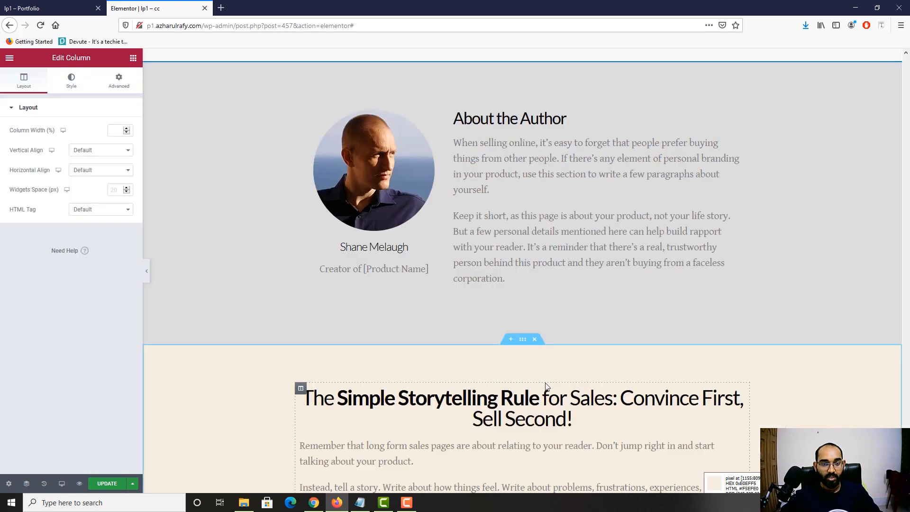
scroll(703, 309, down, 2)
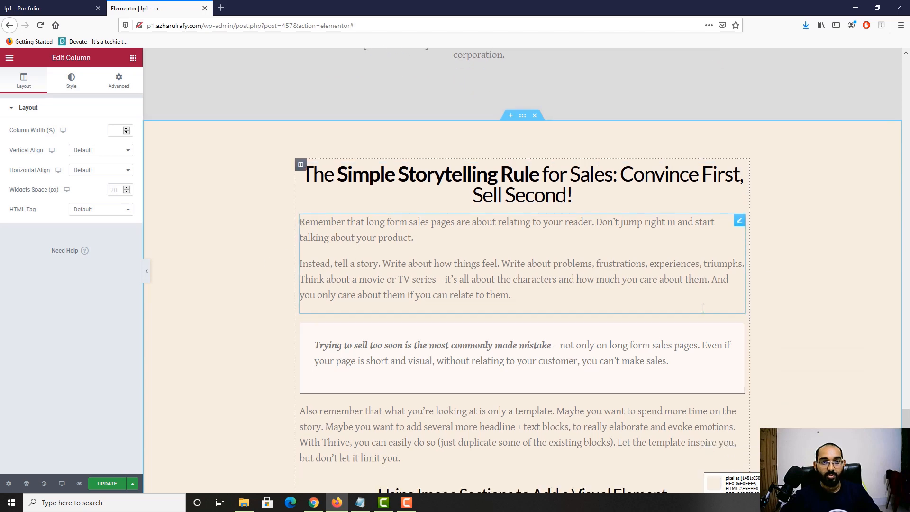
scroll(703, 308, up, 2)
Step: Copy the heading "It's Time to Start Addressing Your Visitor's Last-Minute Objections" from the reference page
click(11, 3)
scroll(407, 257, up, 2)
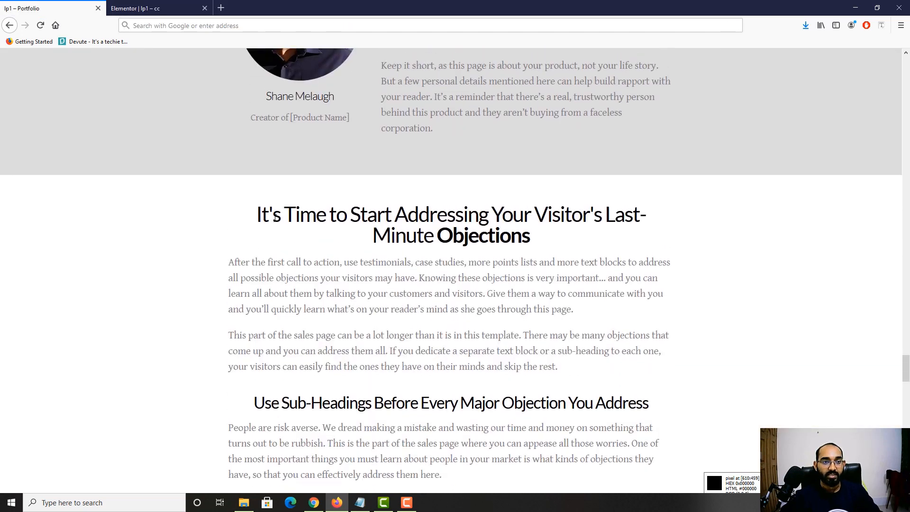
drag(331, 218, 533, 236)
click(459, 229)
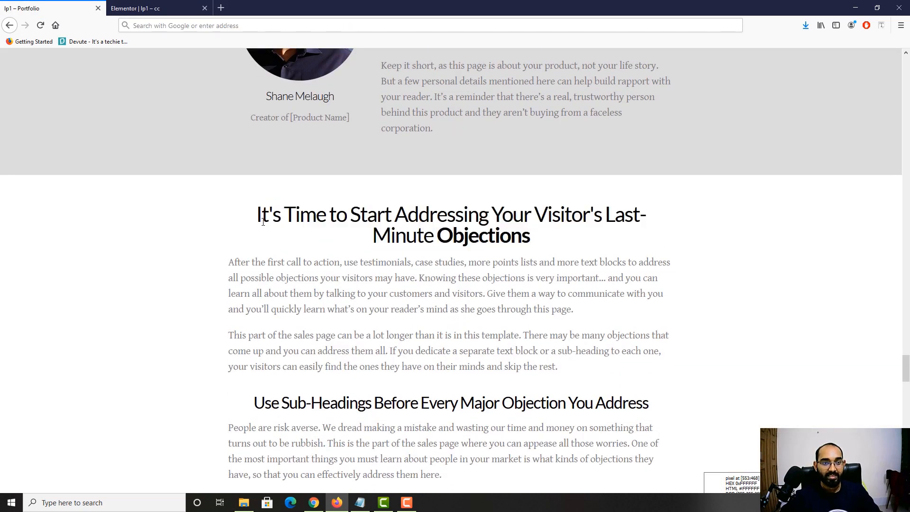
drag(263, 222, 568, 232)
key(ctrl+c)
key(ctrl+Tab)
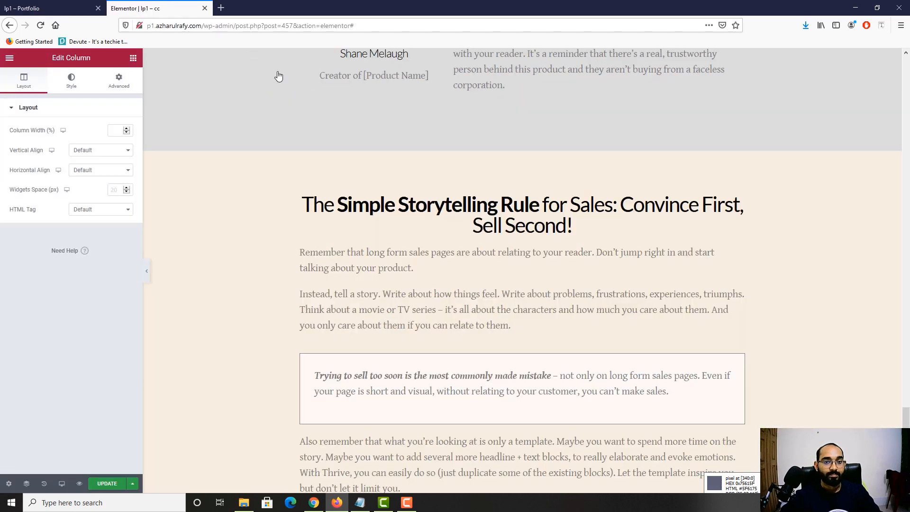
Step: Replace the pasted column's heading title with the plain text "It's Time to Start Addressing Your Visitor's Last-Minute Objections"
triple_click(503, 218)
key(ctrl+v)
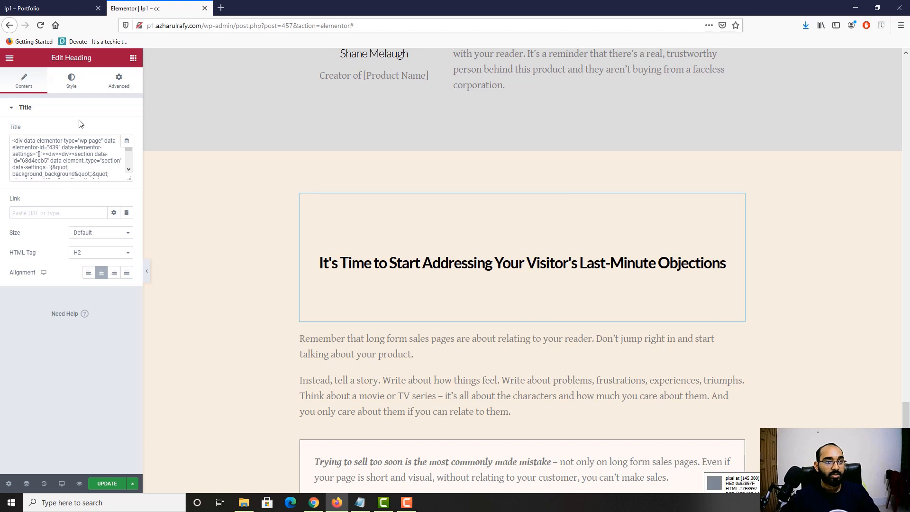
click(109, 166)
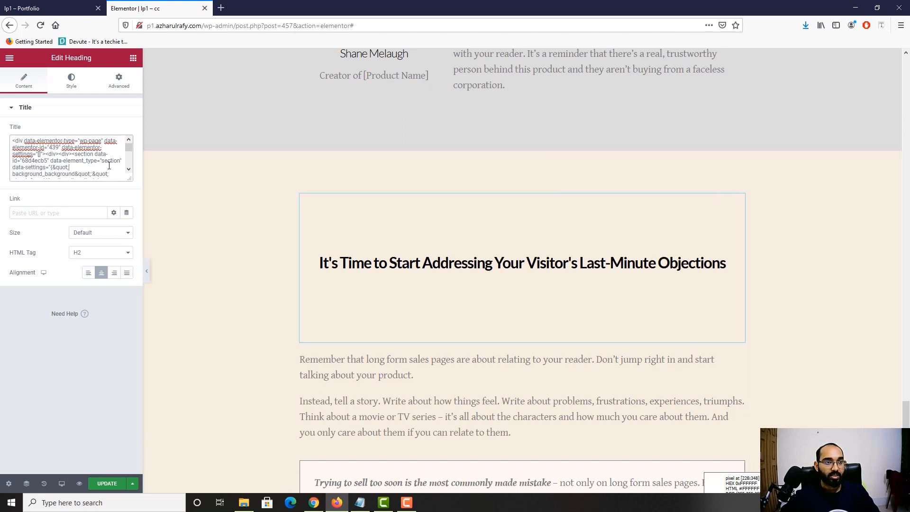
key(ctrl+a)
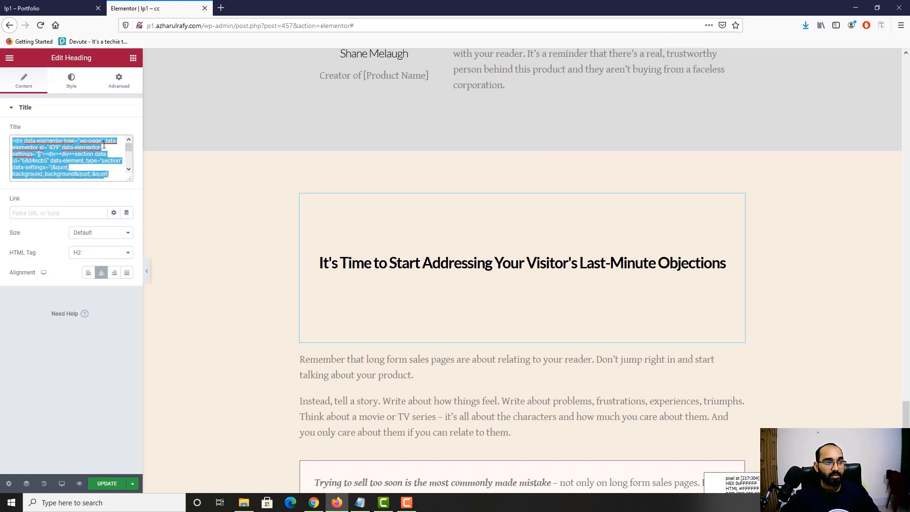
key(ctrl+v)
Step: Wrap the word "Objections" in the section heading's title in a span with the class "big" to match the reference page
click(33, 4)
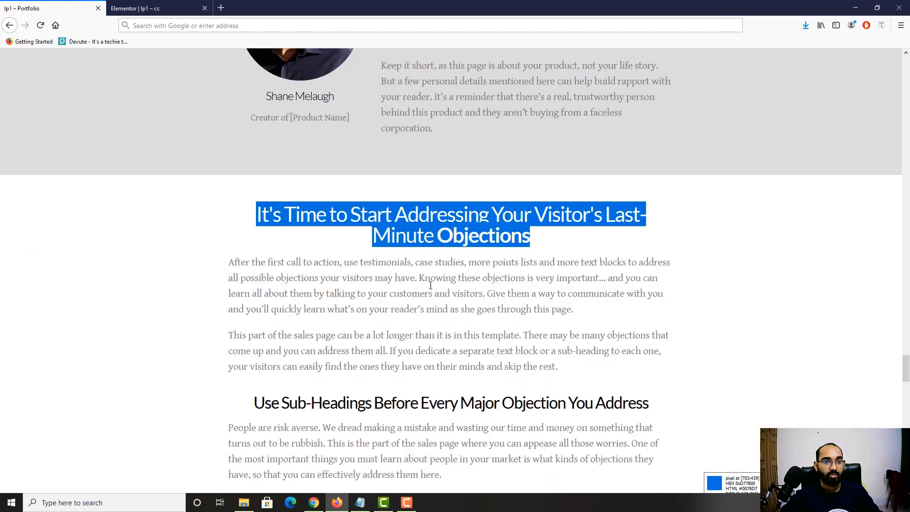
click(237, 250)
click(148, 2)
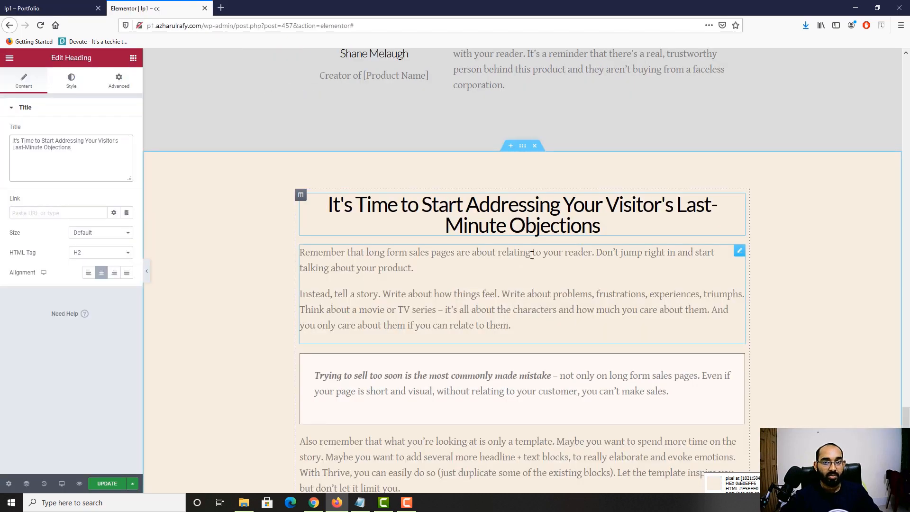
click(518, 224)
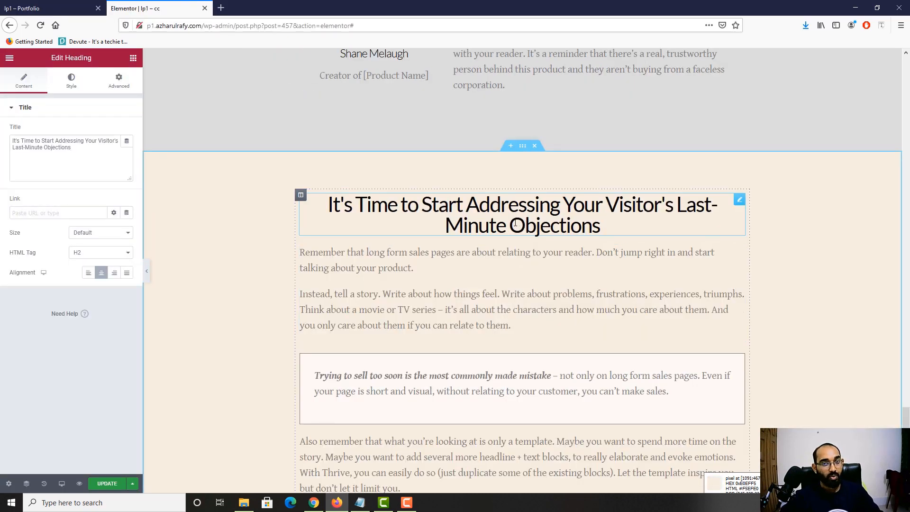
drag(516, 224, 619, 222)
click(69, 6)
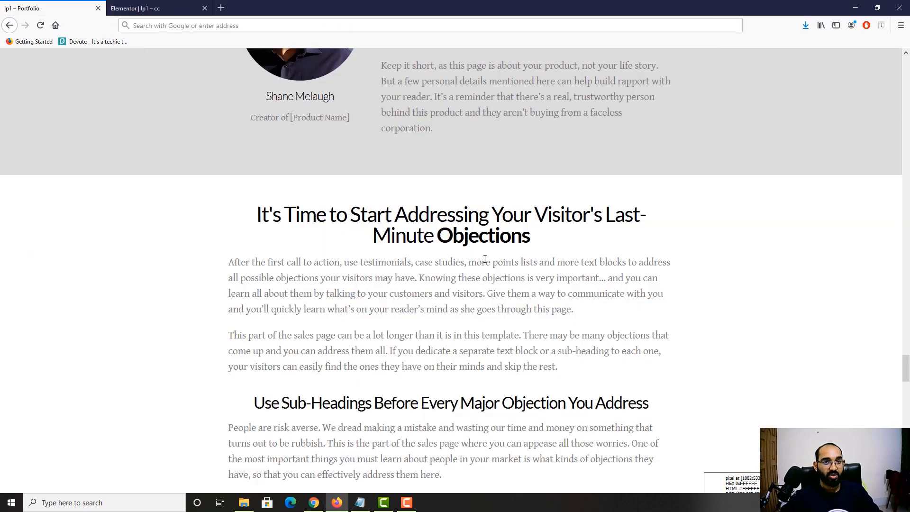
click(136, 8)
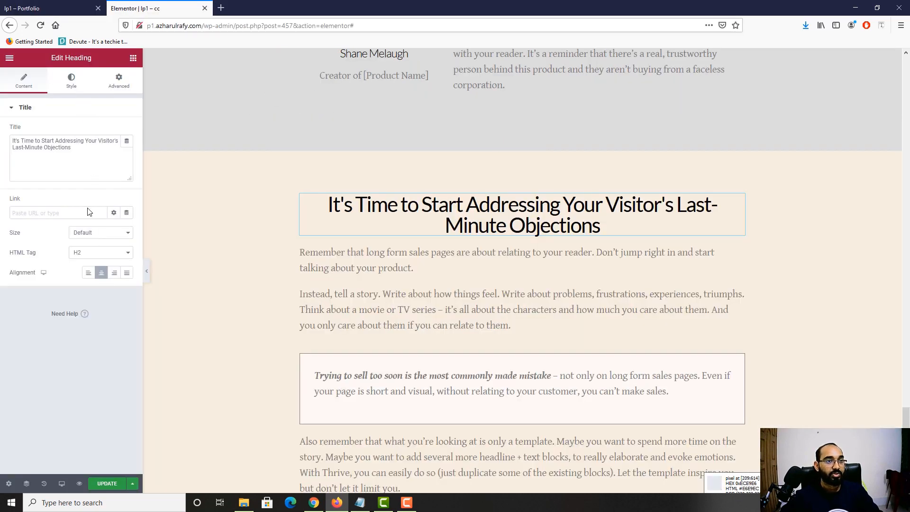
click(42, 150)
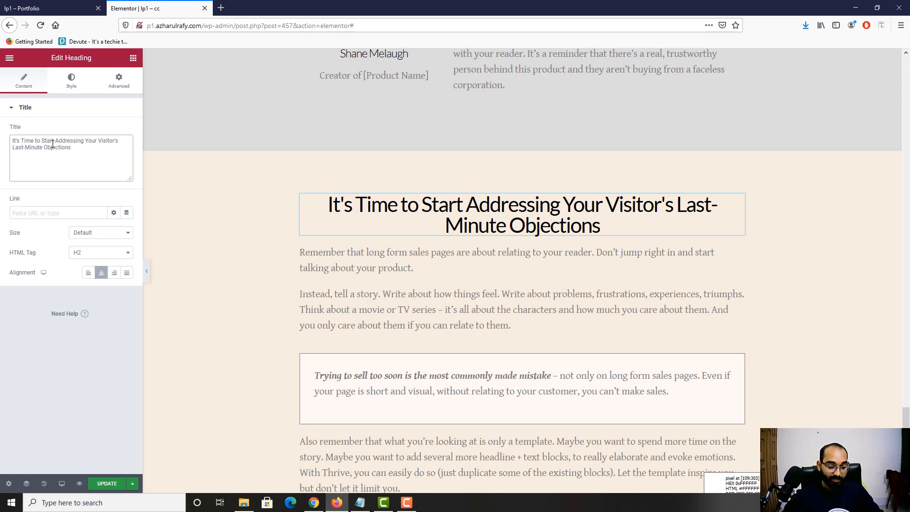
text(<)
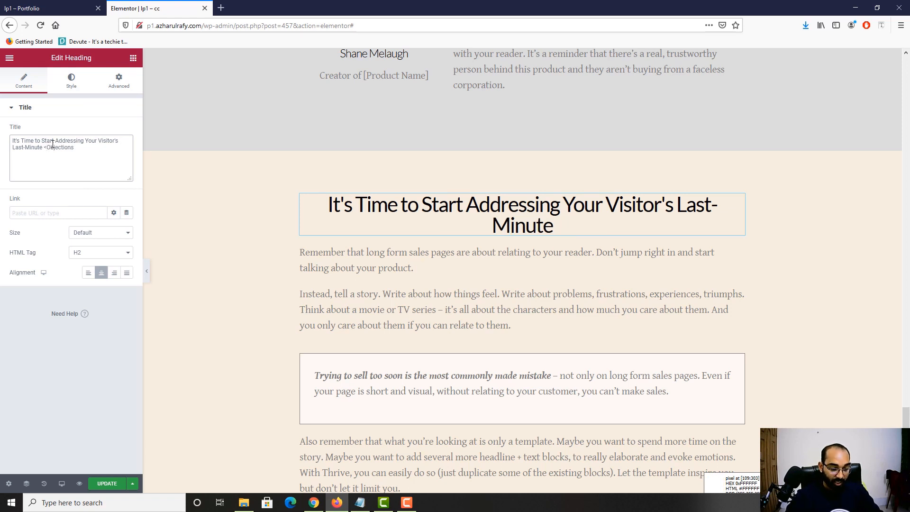
text(span>Objections)
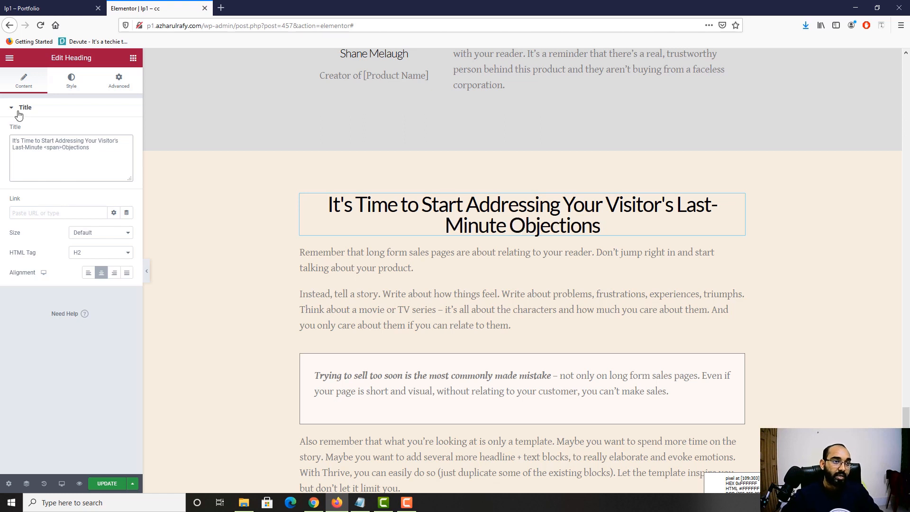
text(</s)
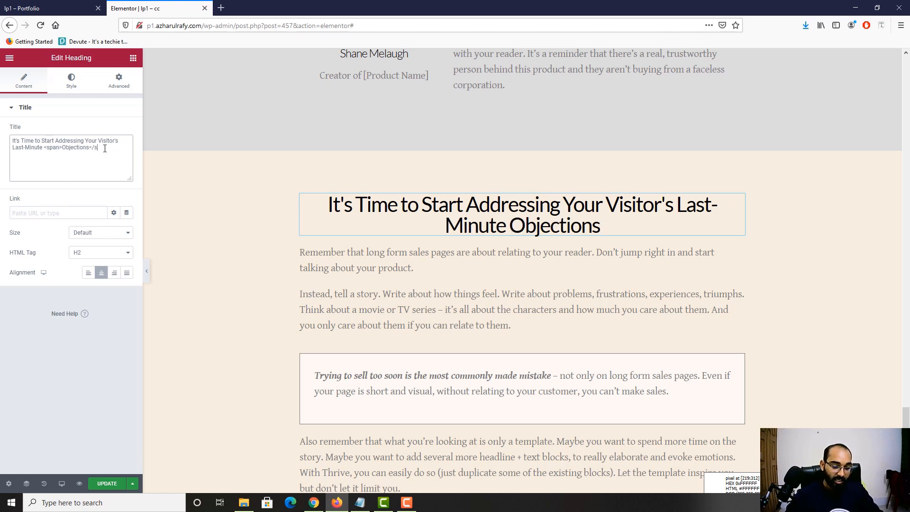
text(pan>)
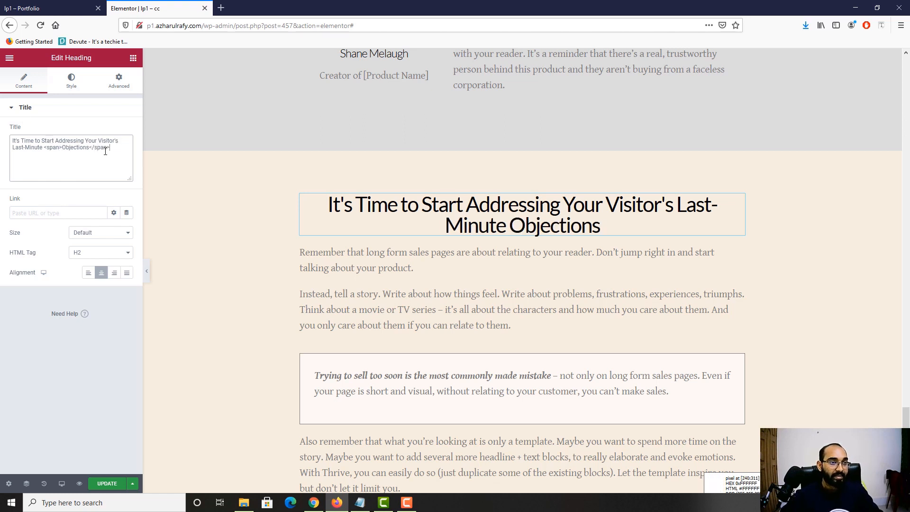
click(59, 147)
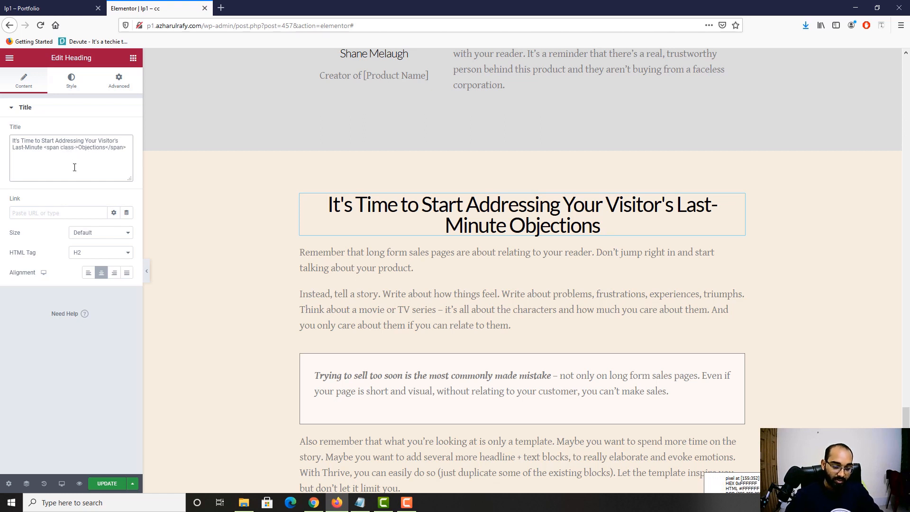
text(class="")
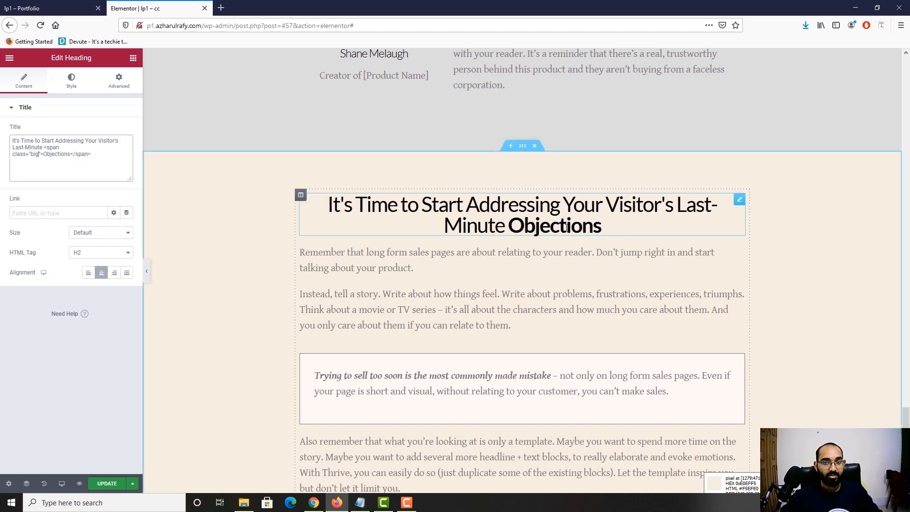
Step: Delete the boxed text block starting "Trying to sell too soon is the most commonly made mistake" from the pasted column
click(47, 8)
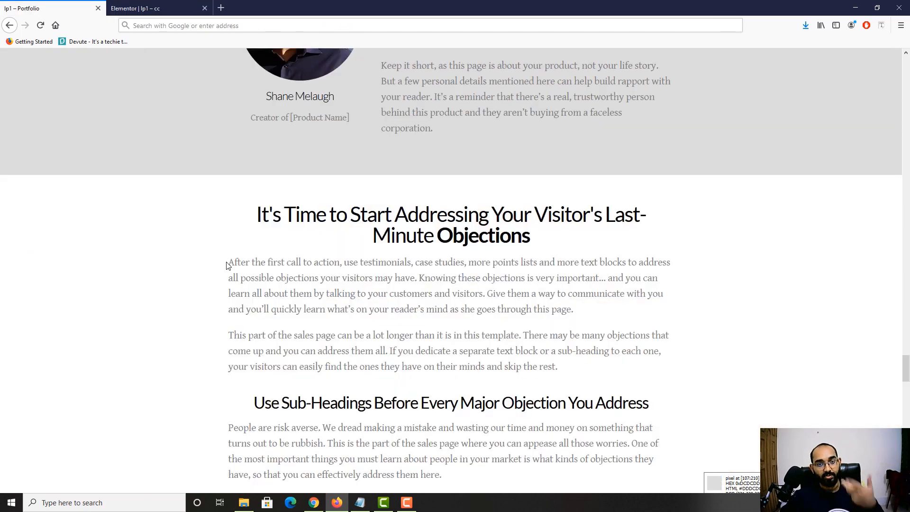
scroll(220, 278, down, 4)
key(ctrl+Tab)
scroll(263, 119, down, 5)
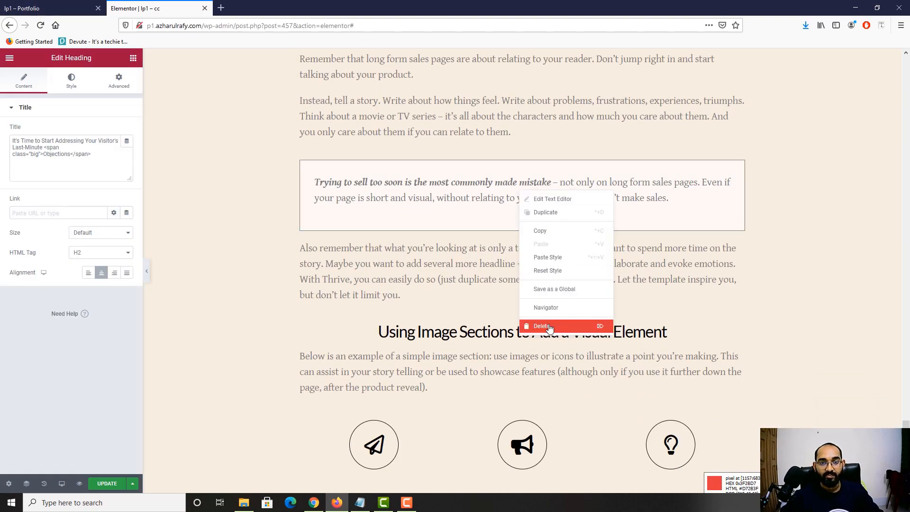
click(541, 326)
Step: Copy the sub-heading "Use Sub-Headings Before Every Major Objection You Address" from the reference page
key(ctrl+Tab)
scroll(301, 267, down, 1)
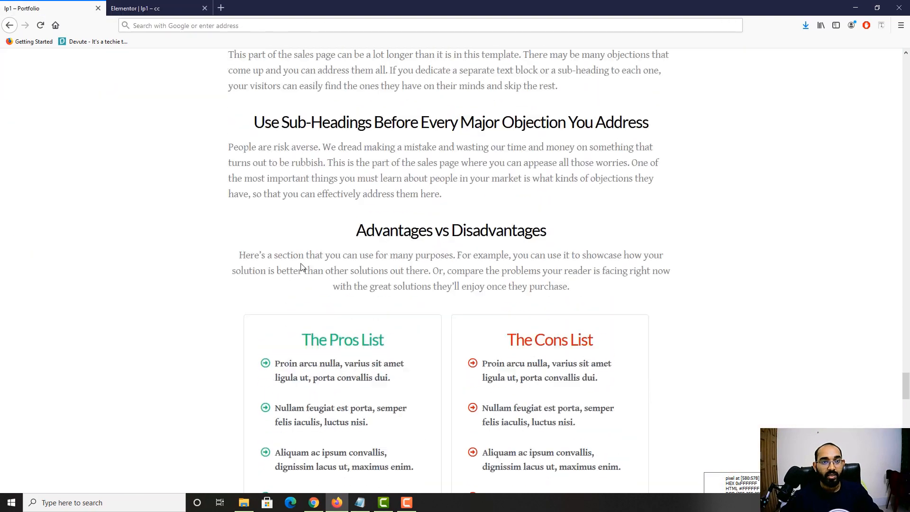
scroll(301, 267, up, 1)
key(ctrl+Tab)
scroll(433, 289, up, 1)
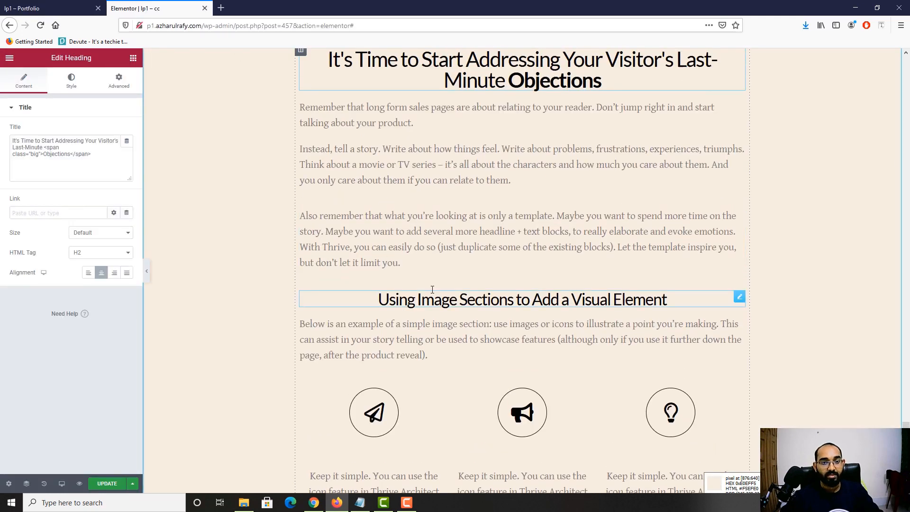
key(ctrl+Tab)
triple_click(343, 161)
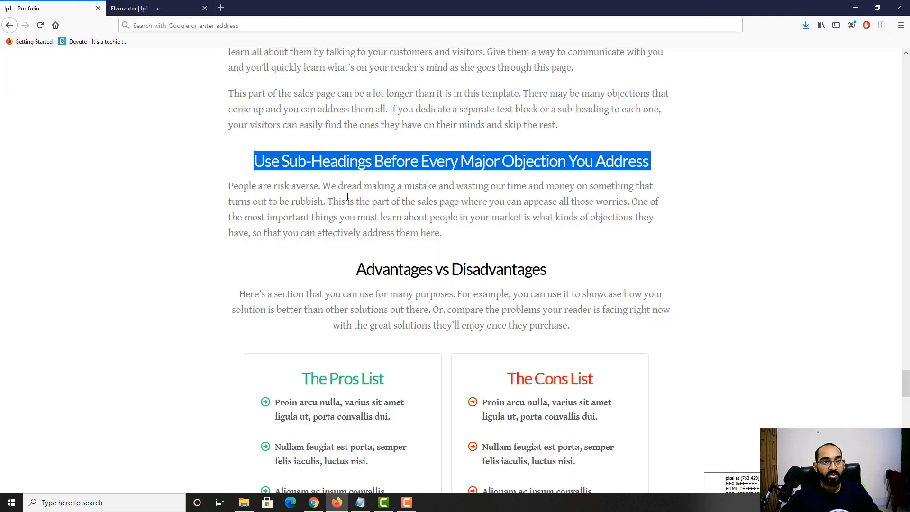
key(ctrl+c)
Step: Replace the "Using Image Sections to Add a Visual Element" heading's title with the plain text "Use Sub-Headings Before Every Major Objection You Address"
key(ctrl+Tab)
triple_click(454, 294)
key(ctrl+v)
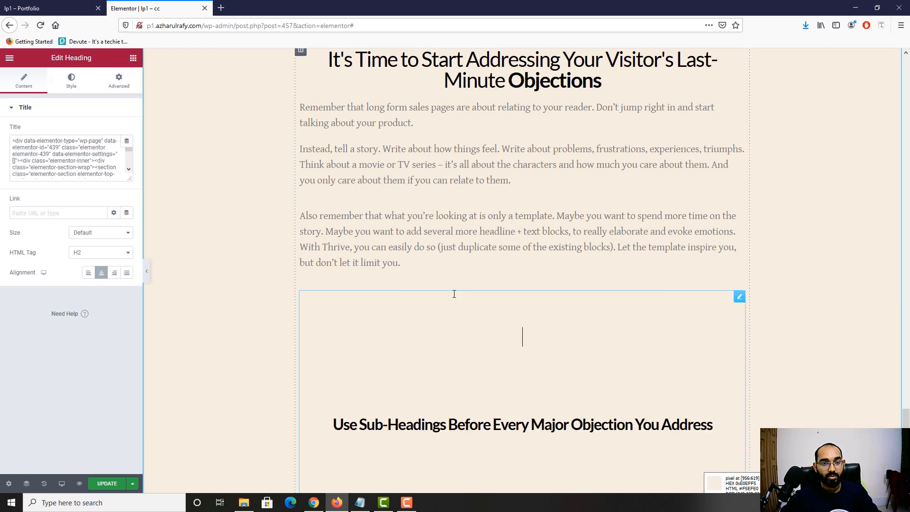
click(100, 160)
key(ctrl+a)
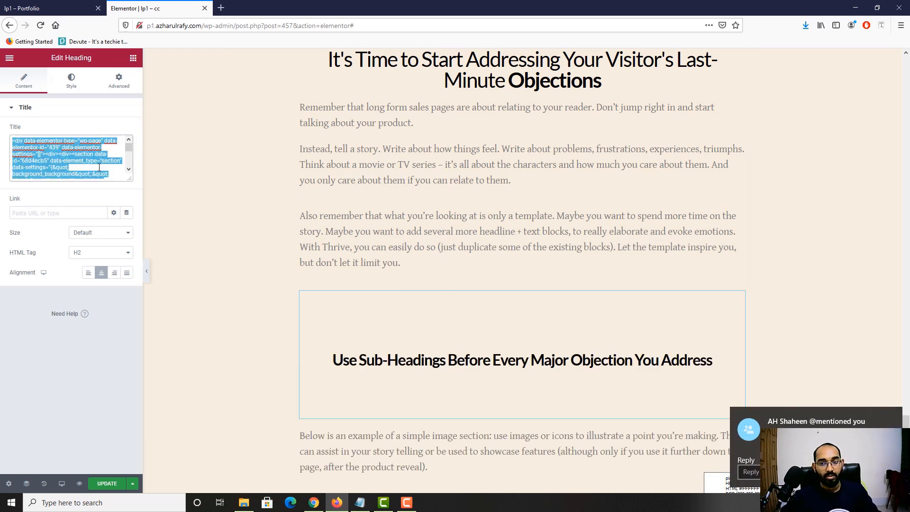
key(ctrl+v)
scroll(337, 280, down, 3)
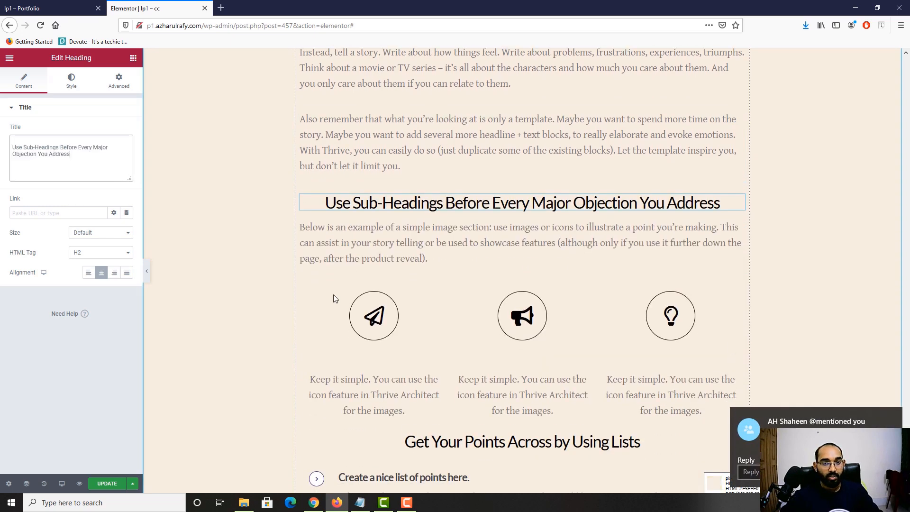
Step: Replace the text below the "Use Sub-Headings Before Every Major Objection You Address" heading with the reference page's "People are risk averse" paragraph
click(894, 417)
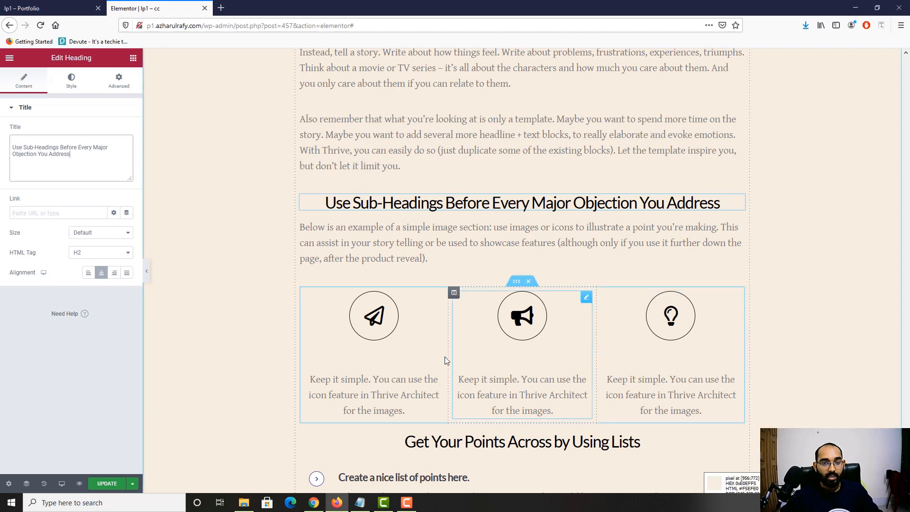
scroll(396, 246, up, 1)
key(ctrl+Tab)
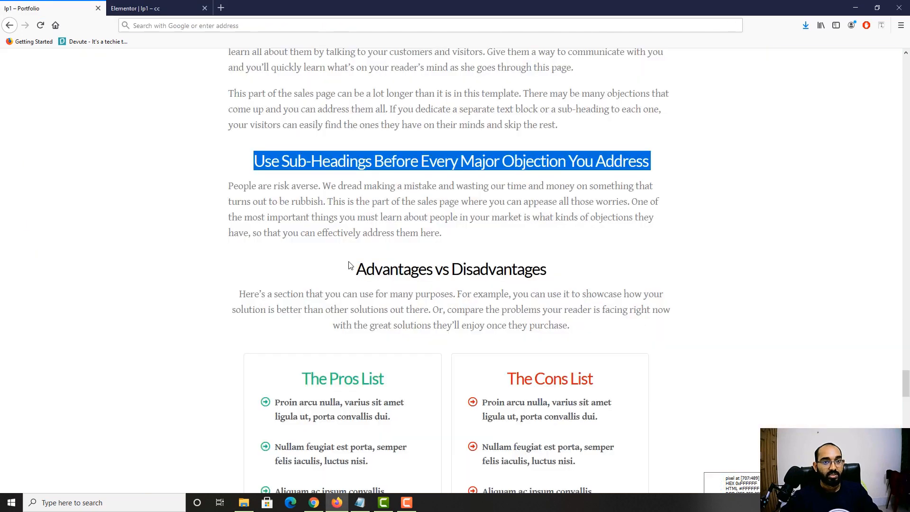
key(ctrl+Tab)
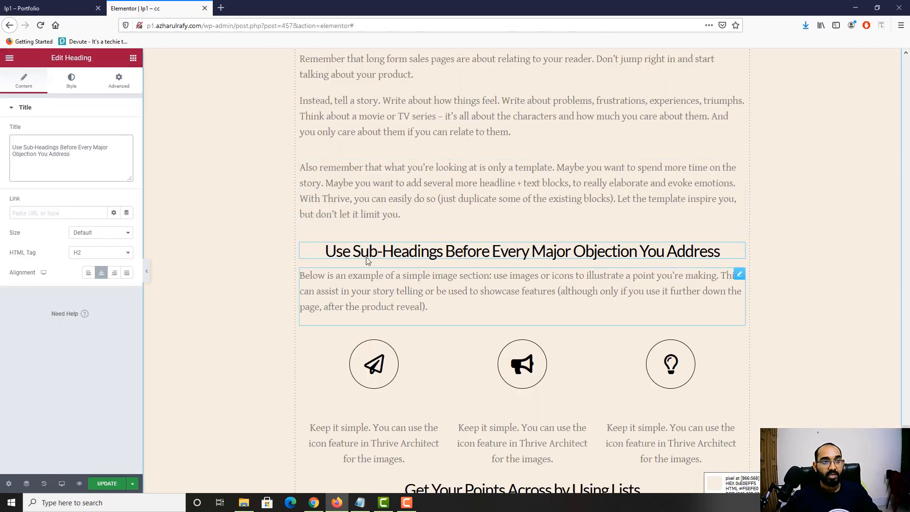
key(ctrl+Tab)
click(255, 189)
triple_click(255, 189)
key(ctrl+c)
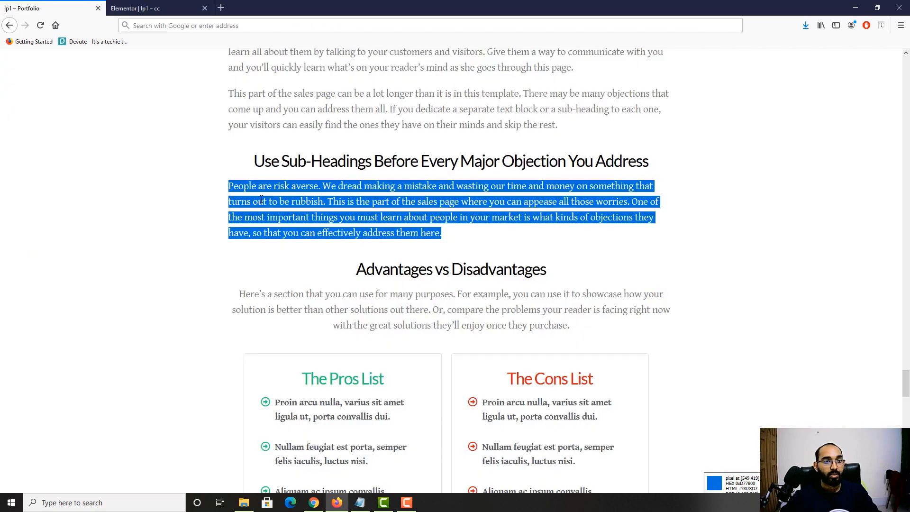
key(ctrl+Tab)
click(576, 291)
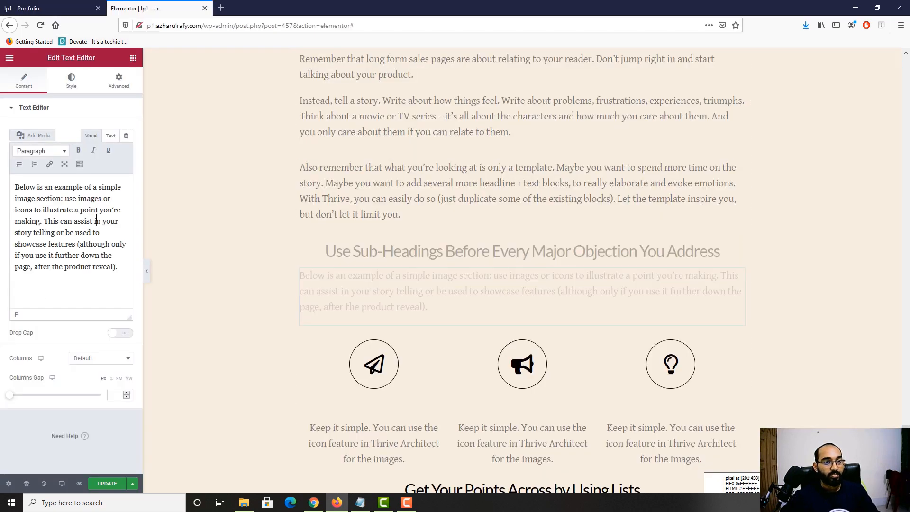
key(ctrl+a)
key(ctrl+v)
Step: Copy the "Use Sub-Headings Before Every Major Objection You Address" heading and paste it below the "People are risk averse" paragraph
key(ctrl+Tab)
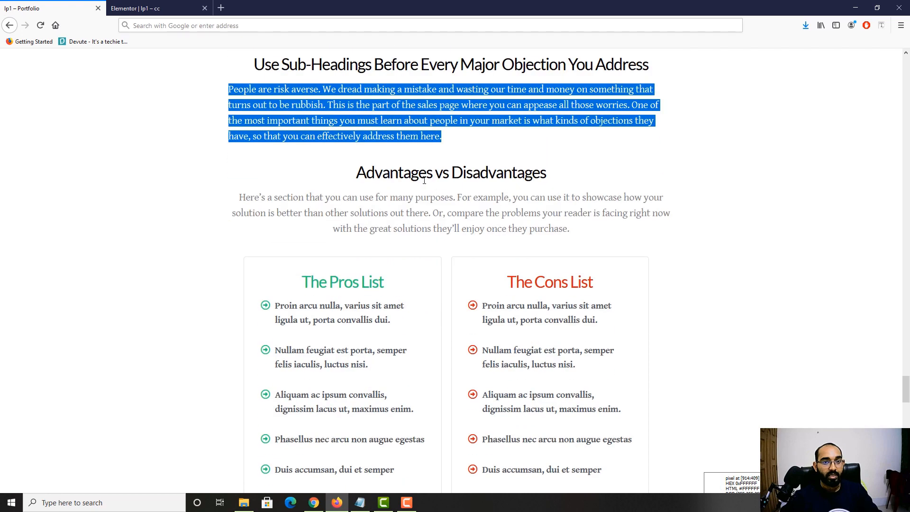
scroll(406, 196, up, 2)
key(ctrl+Tab)
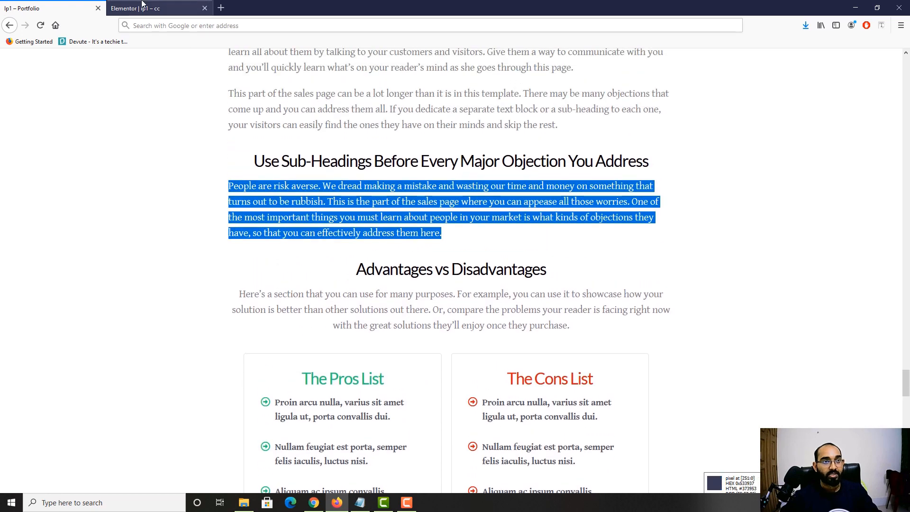
right_click(348, 250)
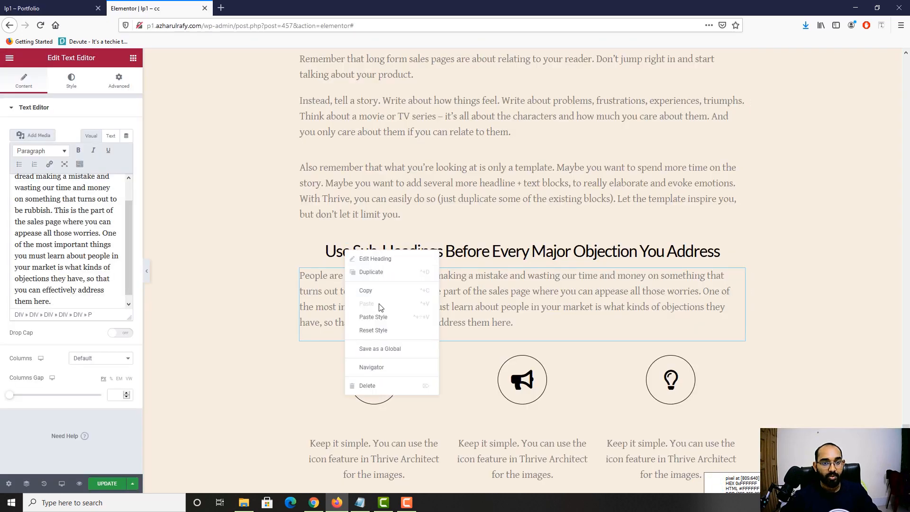
click(375, 292)
scroll(472, 314, down, 1)
right_click(460, 293)
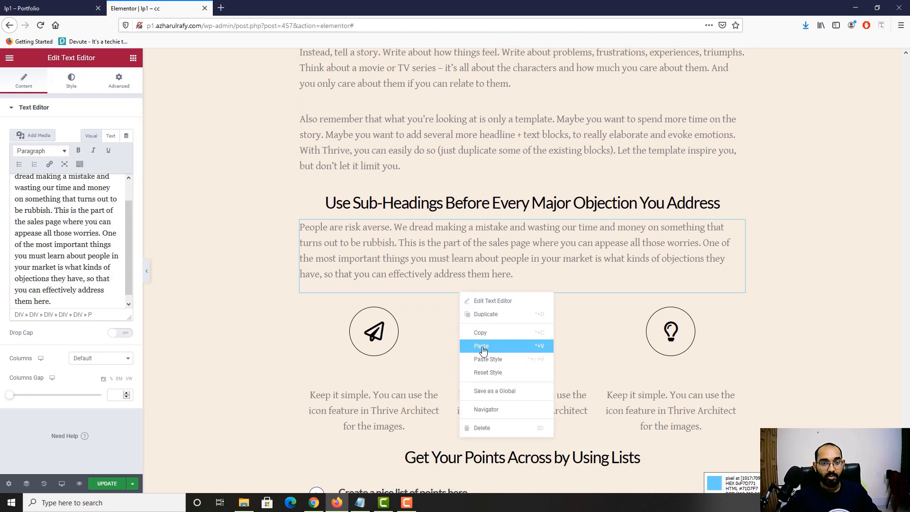
click(482, 349)
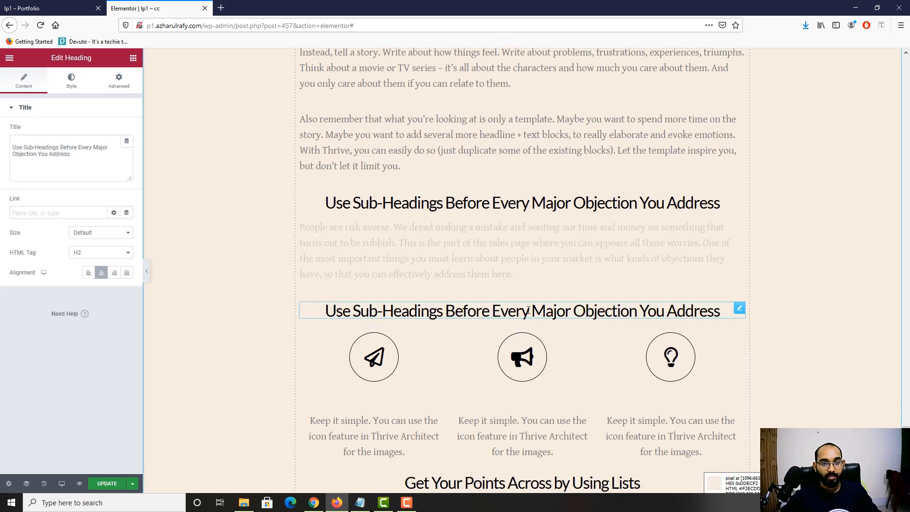
Step: Copy the "People are risk averse" text block and paste it at the end of the same content column
right_click(347, 252)
click(350, 282)
scroll(530, 280, down, 1)
scroll(530, 280, down, 2)
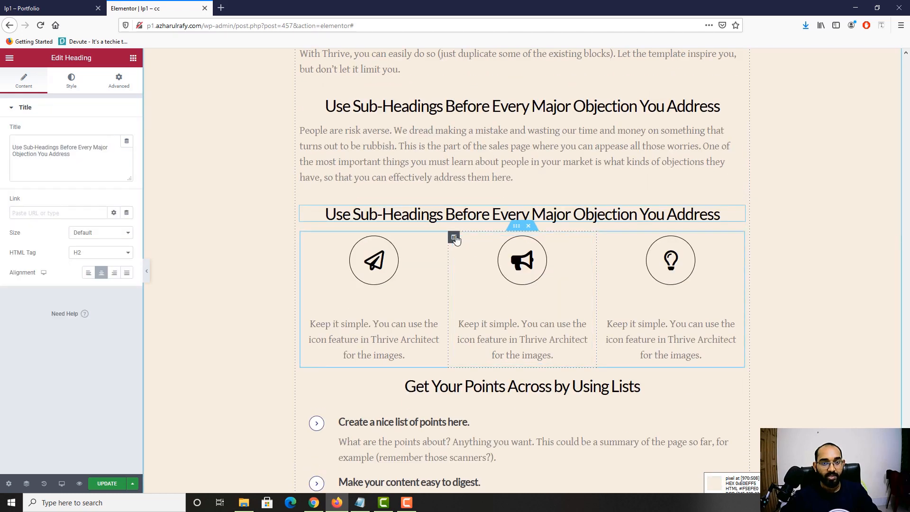
right_click(451, 231)
click(472, 301)
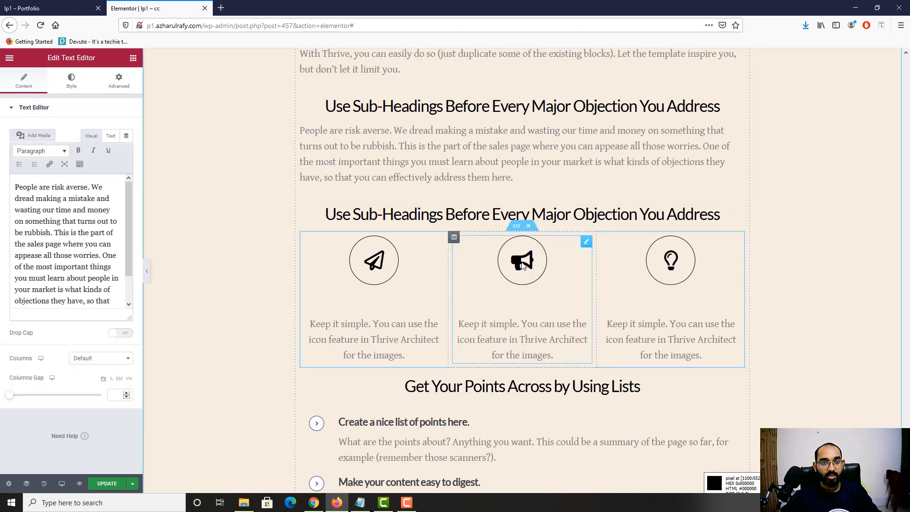
Step: Delete the three-icon row, the "Get Your Points Across by Using Lists" heading and the feature list below the second heading
right_click(531, 235)
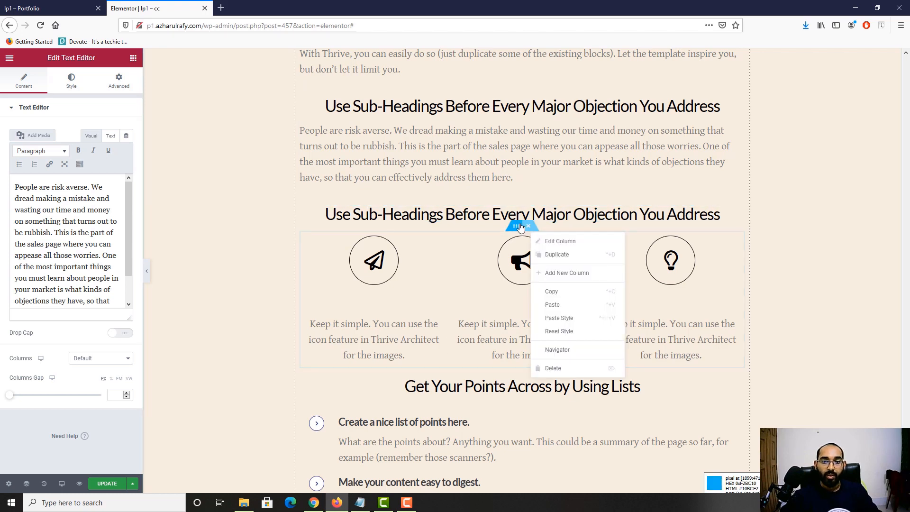
click(550, 368)
scroll(483, 287, down, 2)
scroll(483, 288, down, 3)
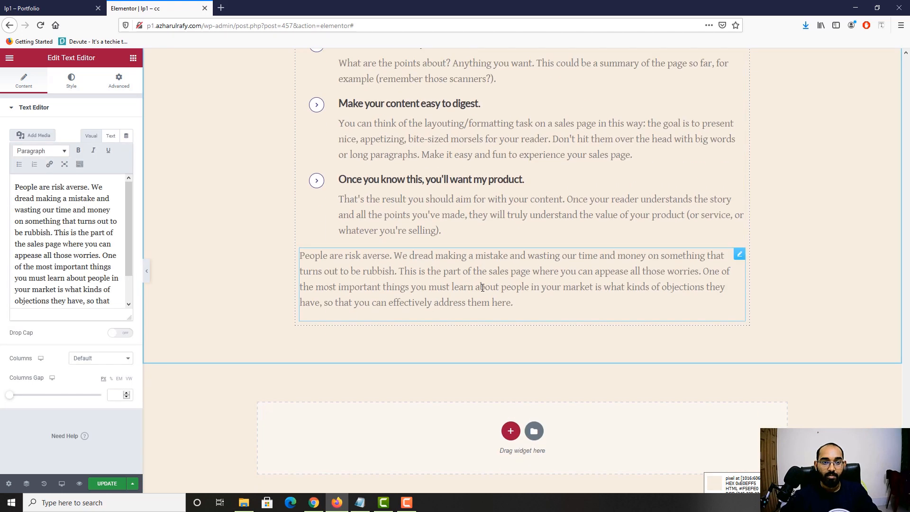
scroll(497, 237, up, 4)
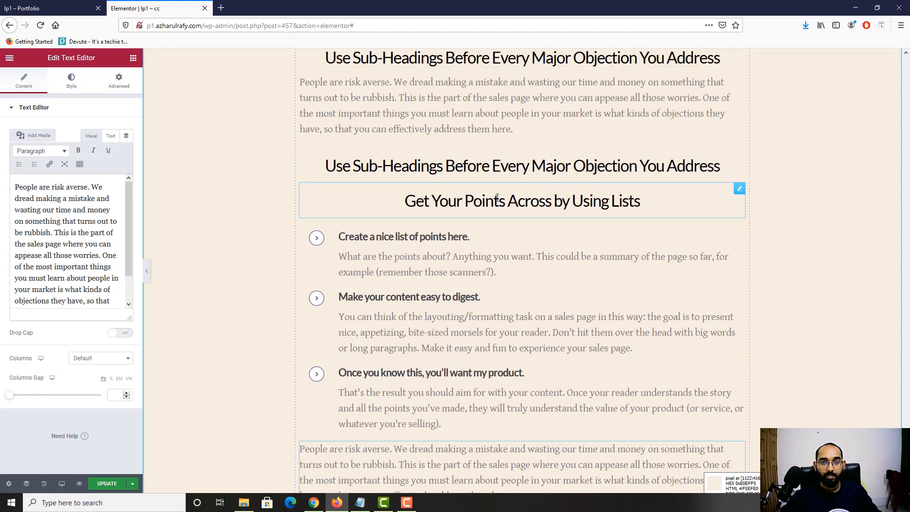
right_click(502, 205)
click(522, 334)
right_click(451, 229)
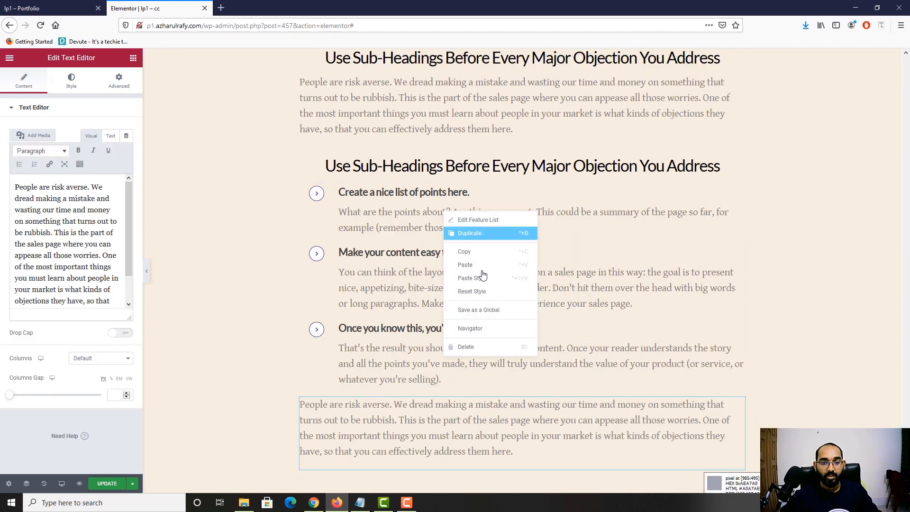
click(477, 348)
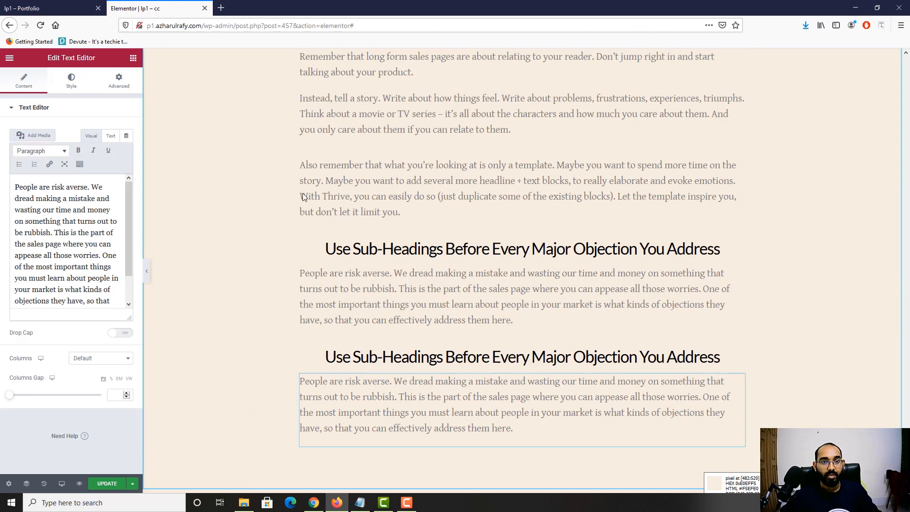
Step: Change the second sub-heading's title to "Advantages vs Disadvantages", copied from the reference page
click(10, 4)
triple_click(421, 269)
key(ctrl+c)
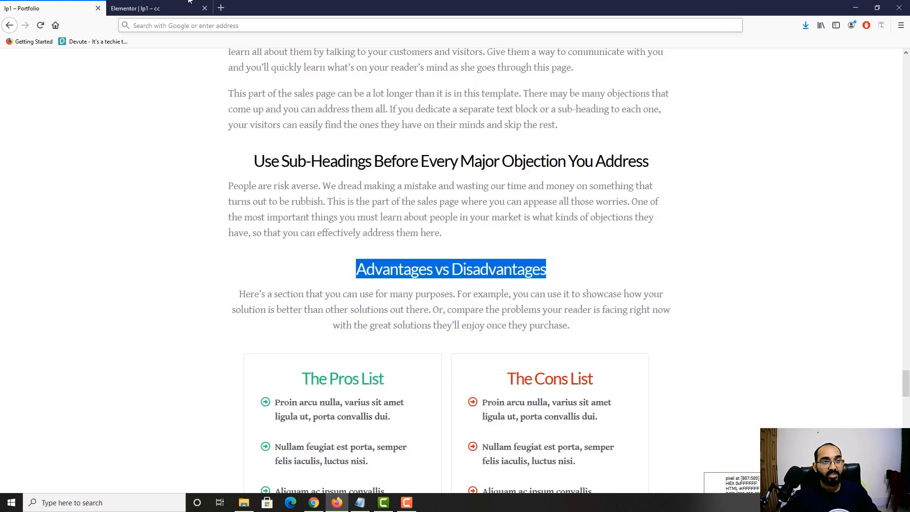
key(ctrl+Tab)
scroll(429, 321, down, 1)
click(429, 260)
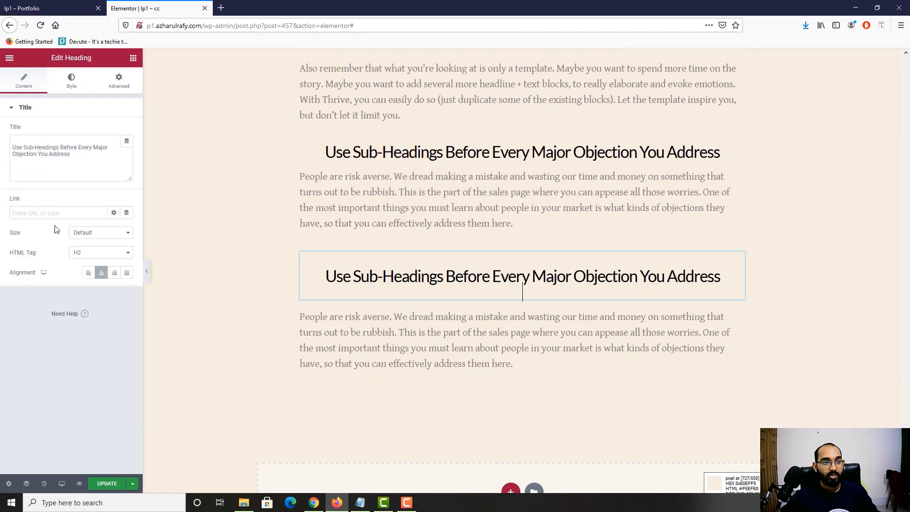
click(81, 157)
key(ctrl+a)
key(ctrl+v)
Step: Examine the layout of the Advantages vs Disadvantages section and its pros and cons lists on the reference page
click(4, 3)
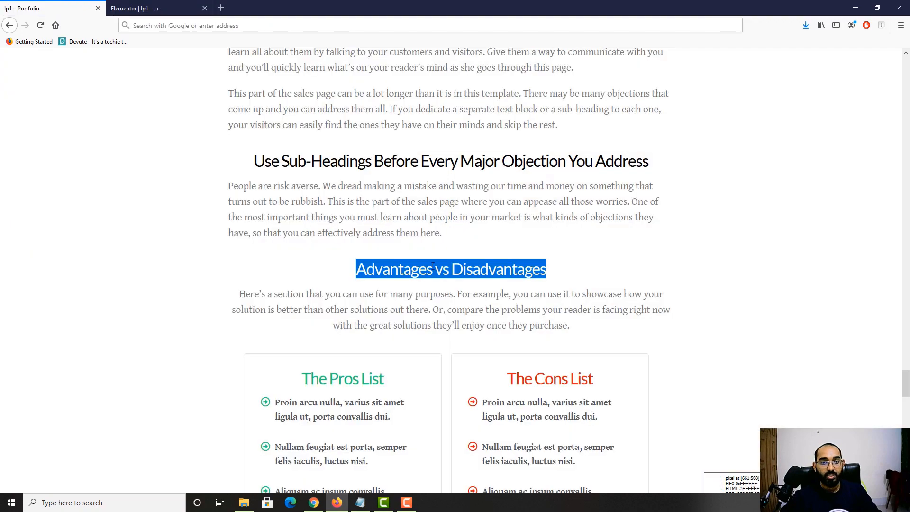
scroll(285, 251, down, 2)
click(285, 250)
scroll(422, 259, up, 5)
scroll(423, 261, down, 5)
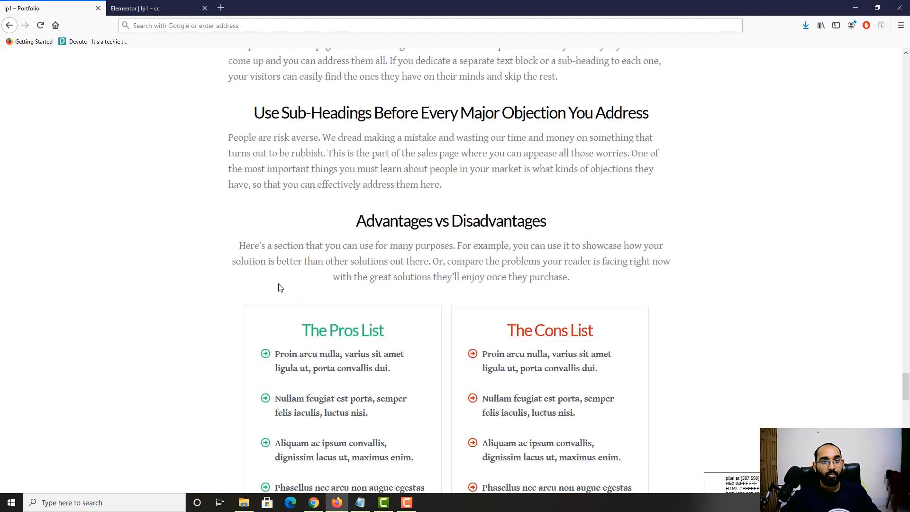
key(ctrl+Tab)
scroll(319, 337, down, 1)
click(60, 3)
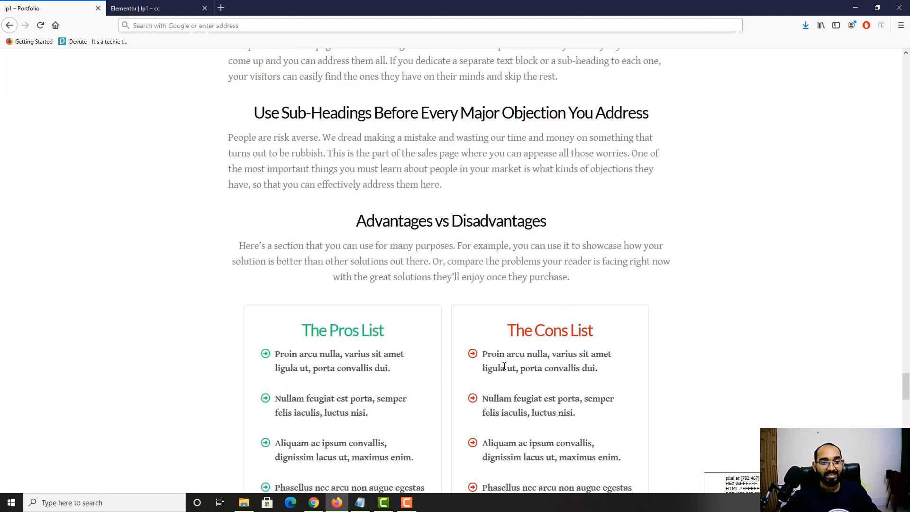
scroll(351, 216, down, 2)
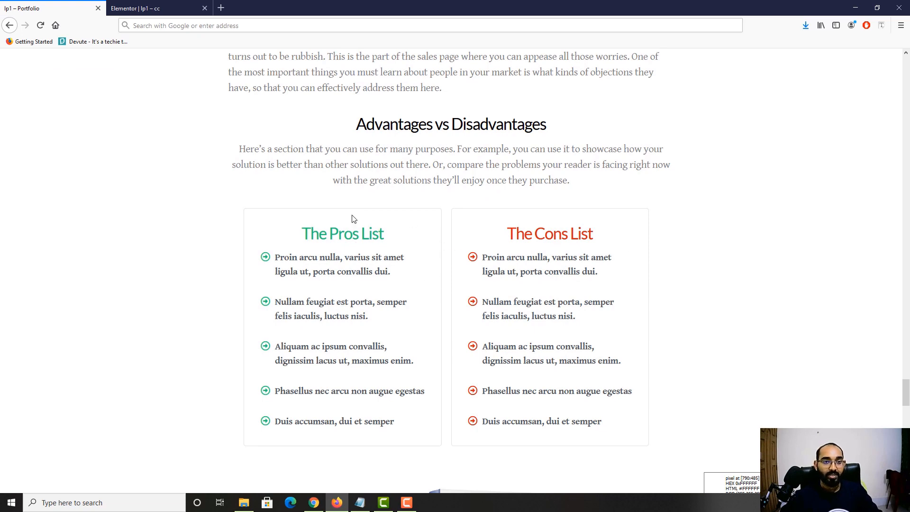
click(175, 7)
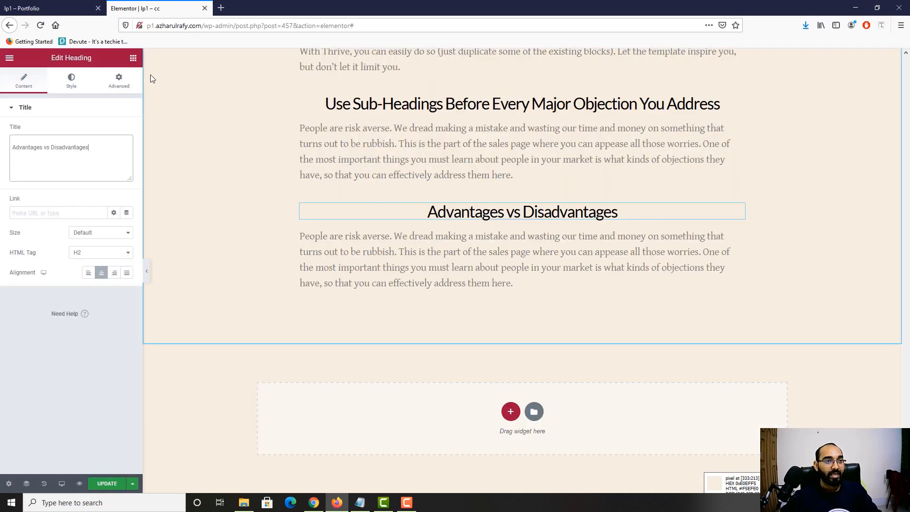
Step: Add a two-column inner section below the paragraph under "Advantages vs Disadvantages", matching the reference page's side-by-side lists
click(133, 57)
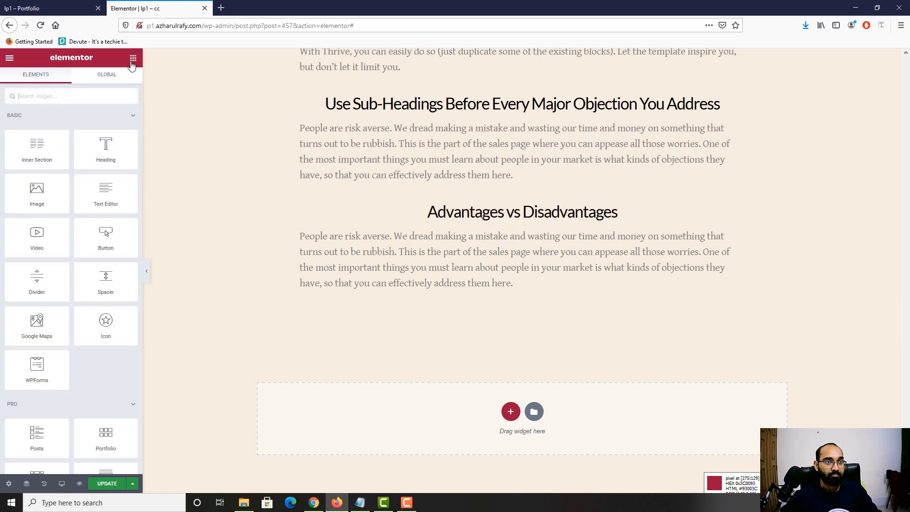
drag(37, 153, 519, 314)
click(64, 9)
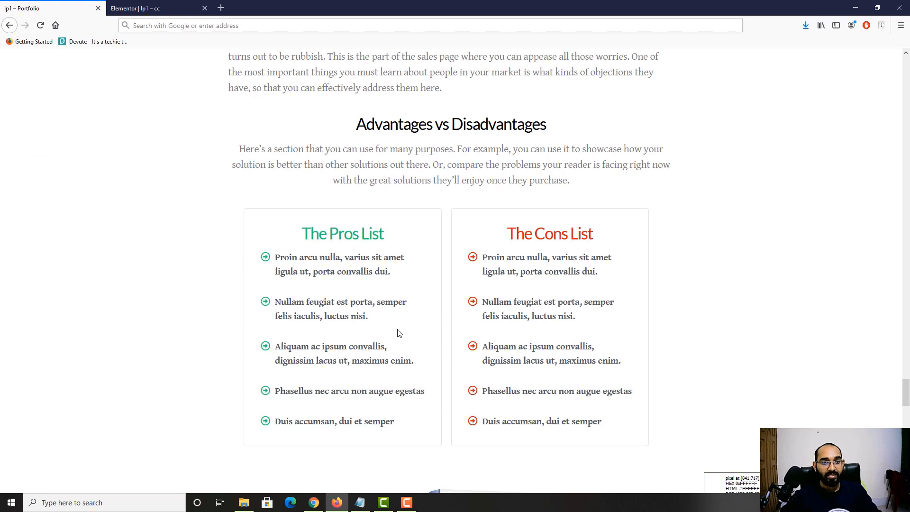
click(147, 8)
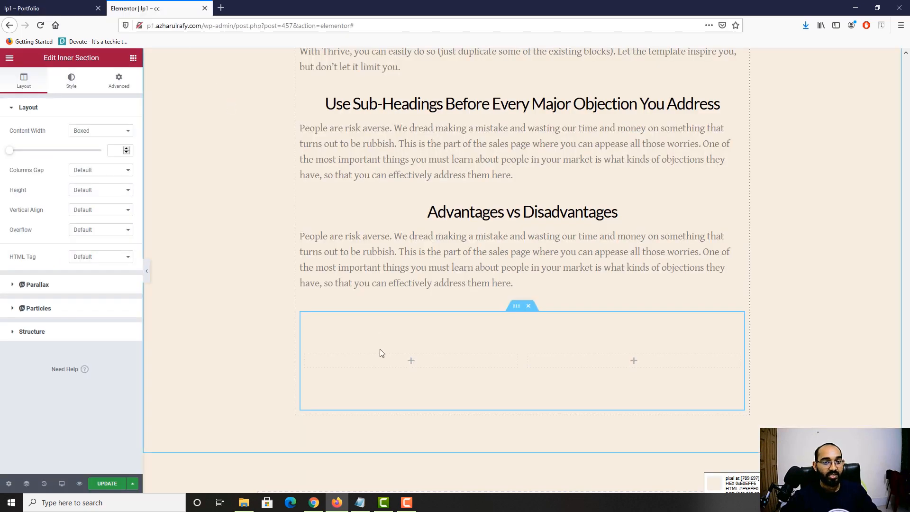
Step: Add a heading to the inner section's first column and title it "The Pros List", copied from the reference page
click(134, 57)
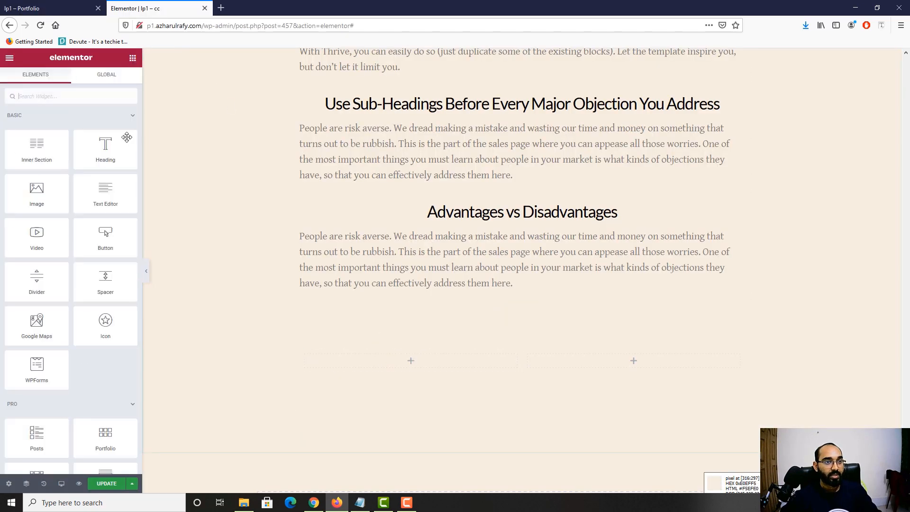
drag(105, 148, 399, 361)
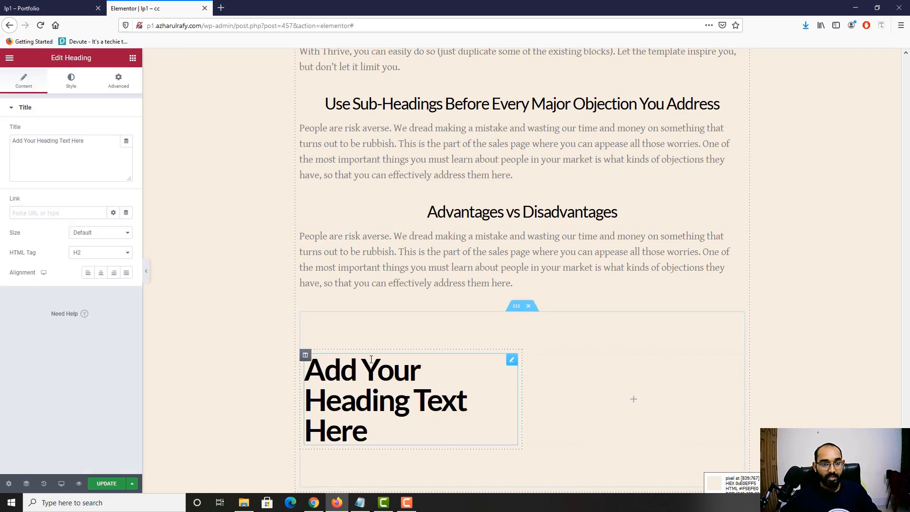
scroll(277, 278, down, 3)
click(84, 11)
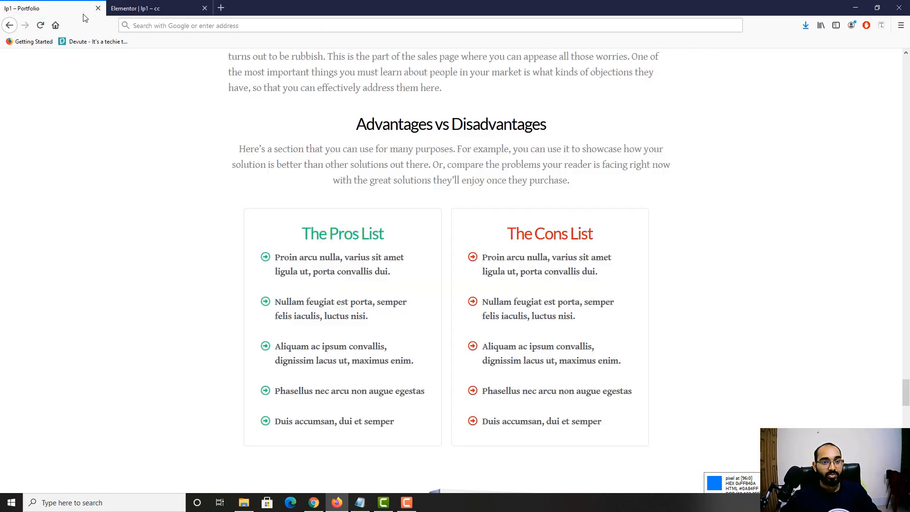
double_click(341, 229)
triple_click(341, 230)
key(ctrl+c)
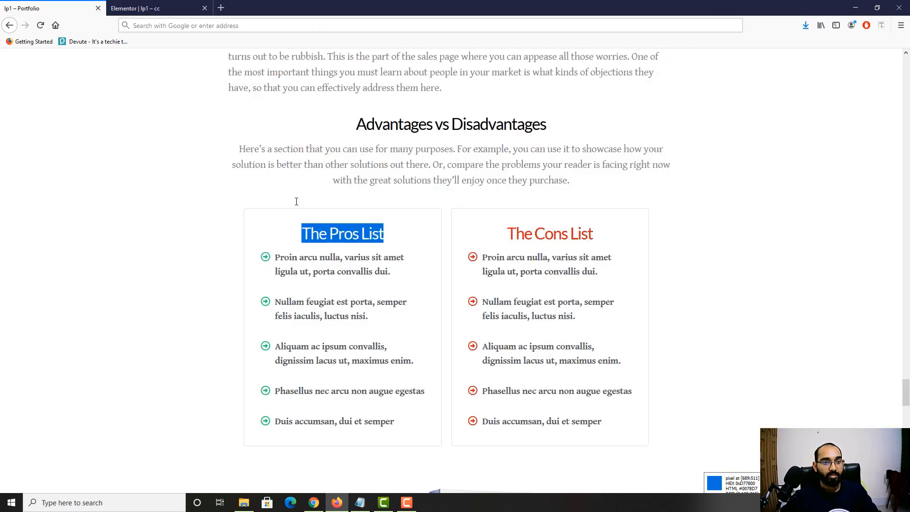
key(ctrl+Tab)
click(94, 159)
key(ctrl+a)
key(ctrl+v)
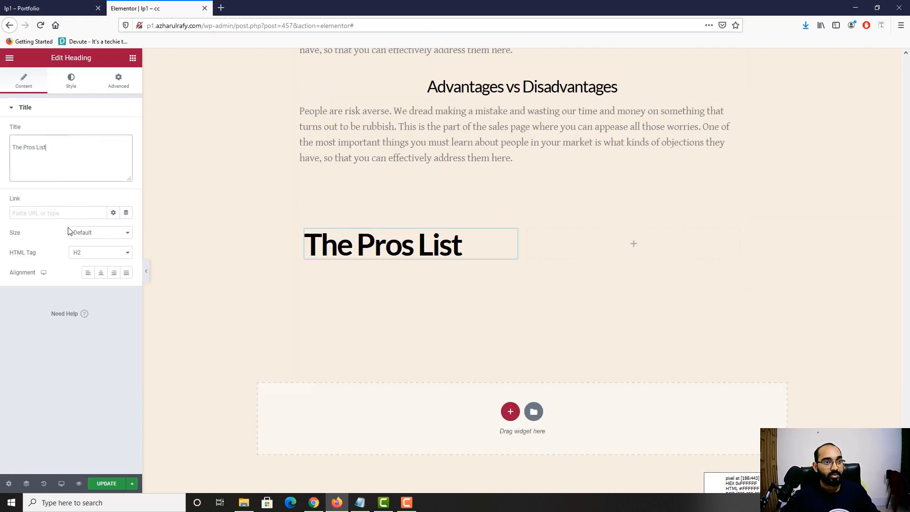
Step: Add an Icon List widget below "The Pros List" heading in the inner section's first column
click(31, 6)
key(ctrl+Tab)
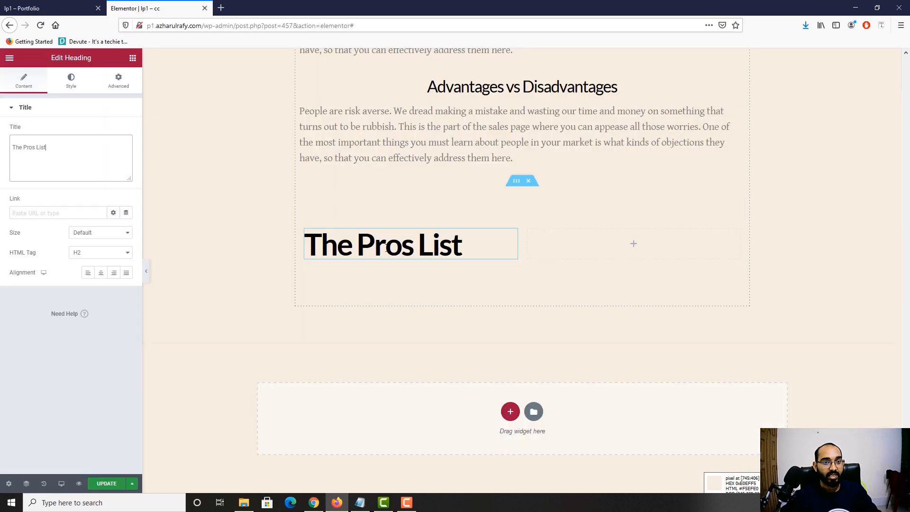
click(133, 57)
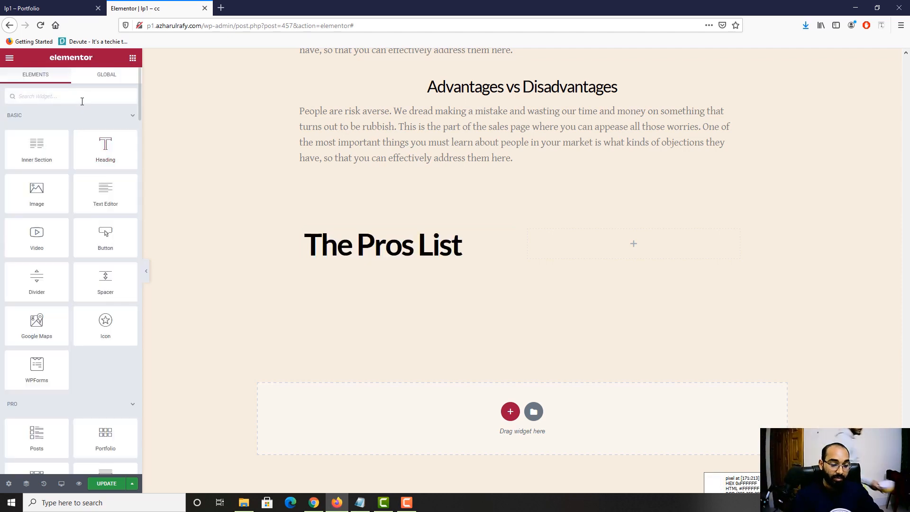
text(icon)
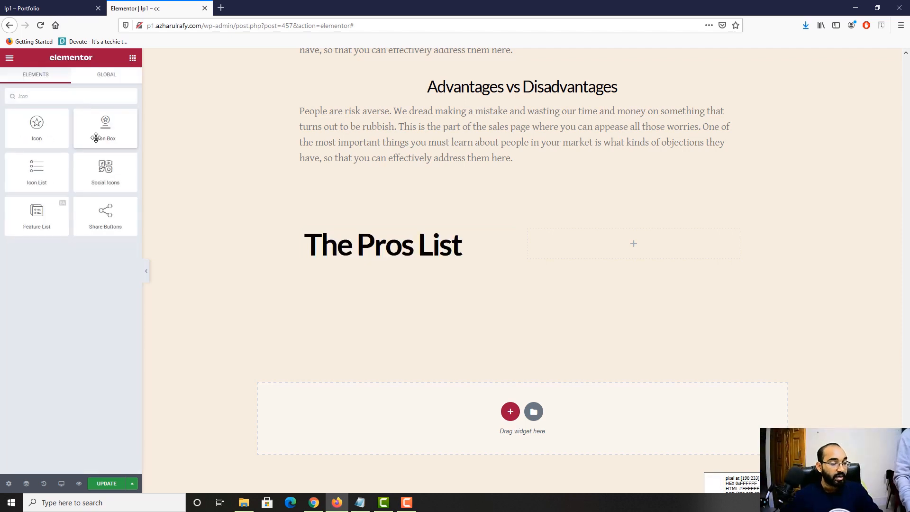
drag(38, 175, 379, 271)
Step: Set the first list item's text to "Proin arcu nulla, varius sit amet ligula ut, porta convallis dui.", copied from the reference page
click(43, 5)
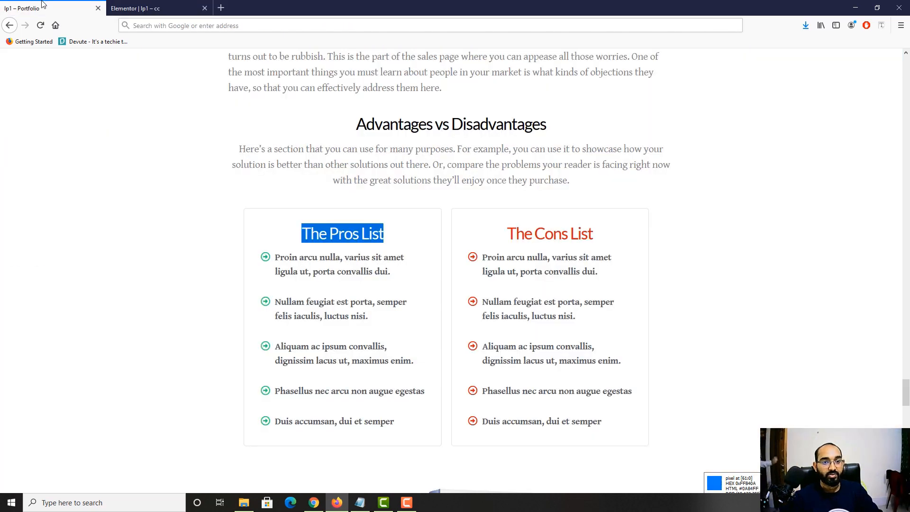
drag(276, 259, 366, 279)
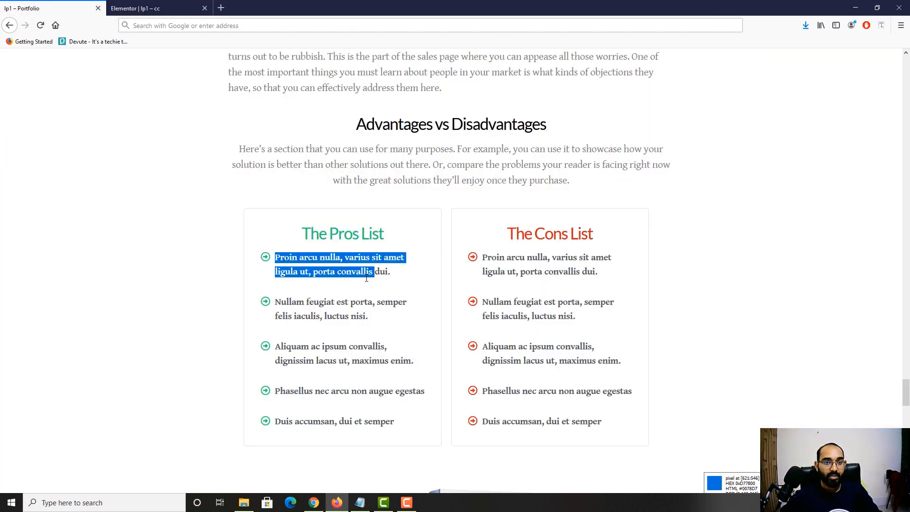
right_click(394, 280)
click(398, 283)
click(142, 8)
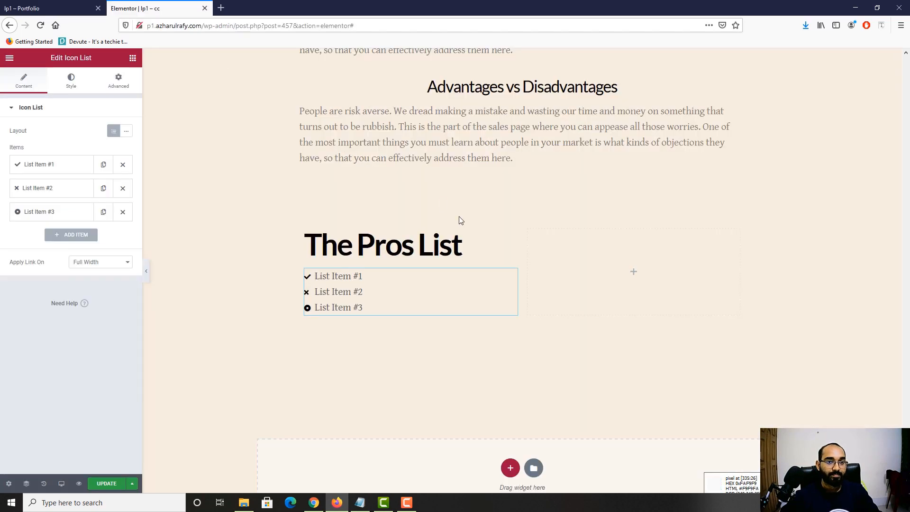
click(37, 164)
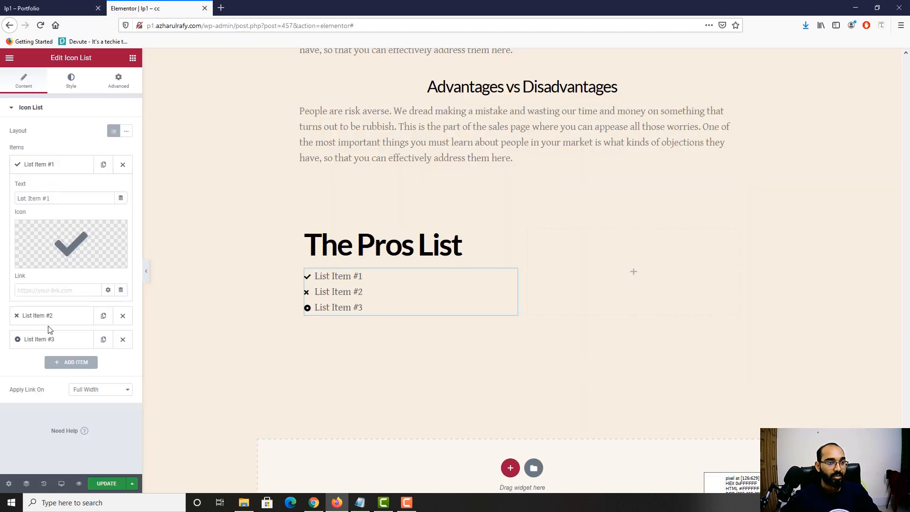
triple_click(64, 198)
key(ctrl+v)
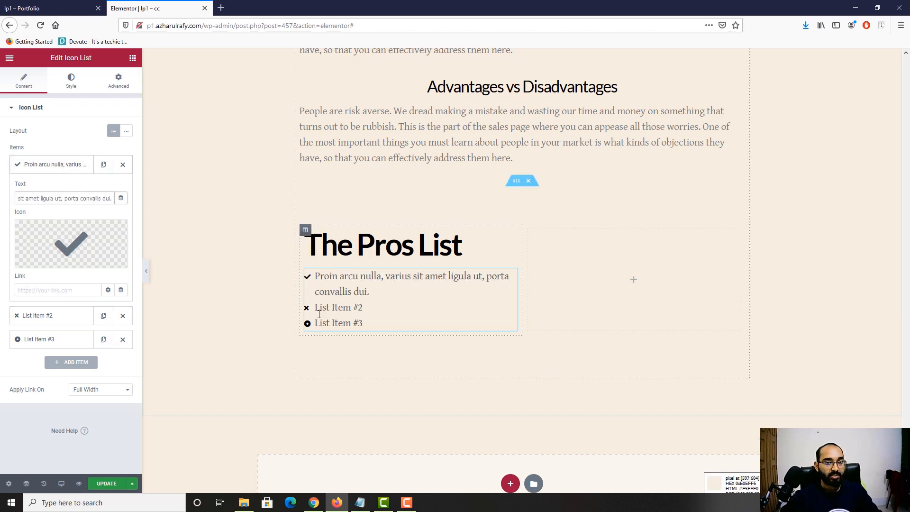
Step: Delete List Item #2 and List Item #3 from the pros icon list
click(55, 166)
click(124, 213)
click(122, 189)
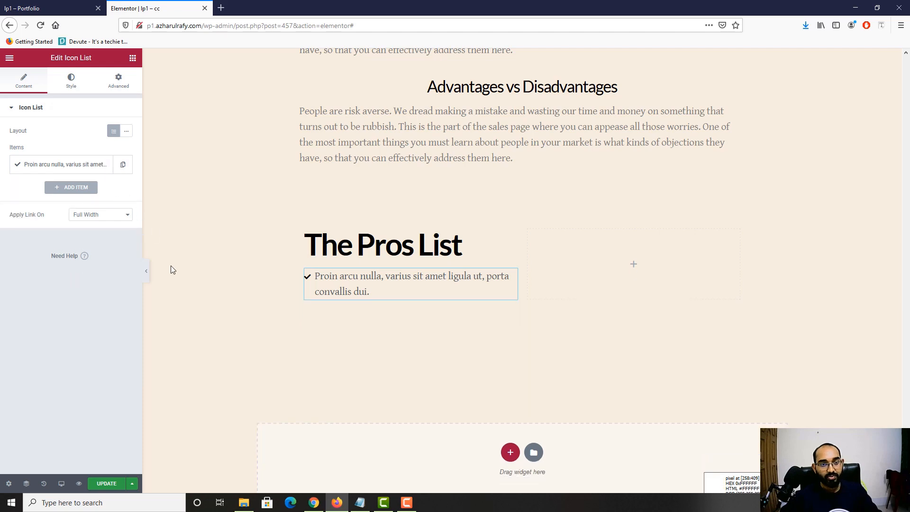
Step: Replace the remaining list item's icon with the outlined circled right arrow from the icon library, matching the reference page
click(14, 5)
click(267, 269)
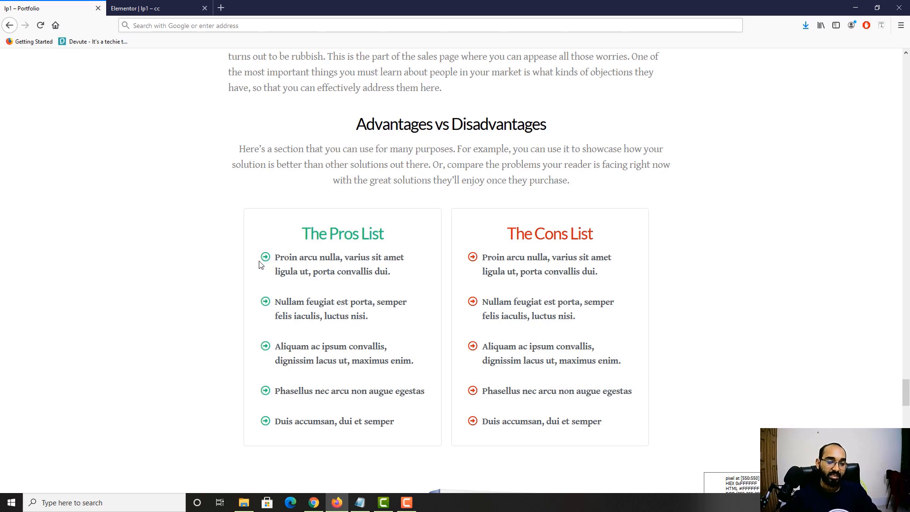
click(135, 8)
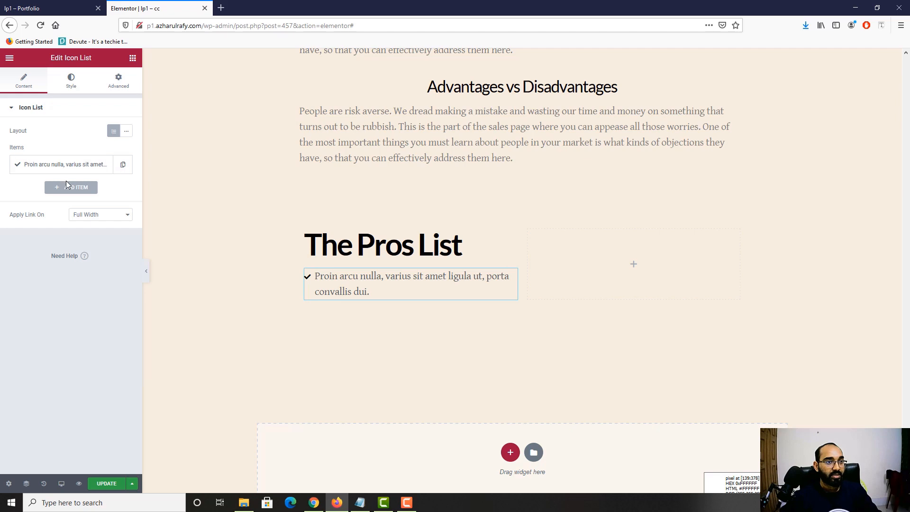
click(70, 166)
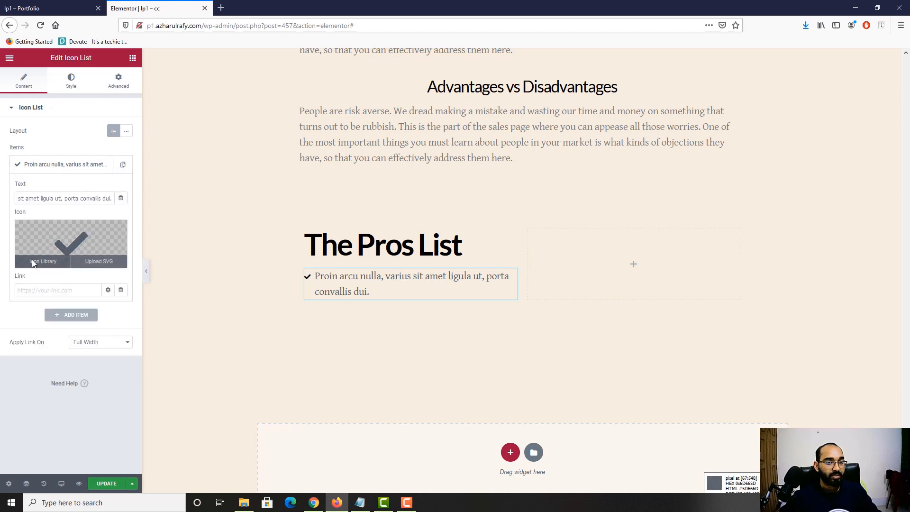
click(33, 261)
text(righ)
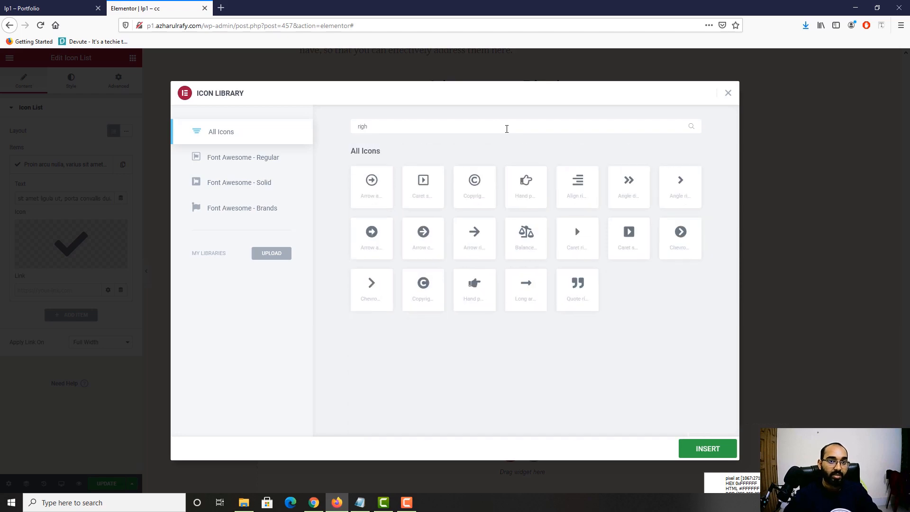
click(364, 190)
click(708, 448)
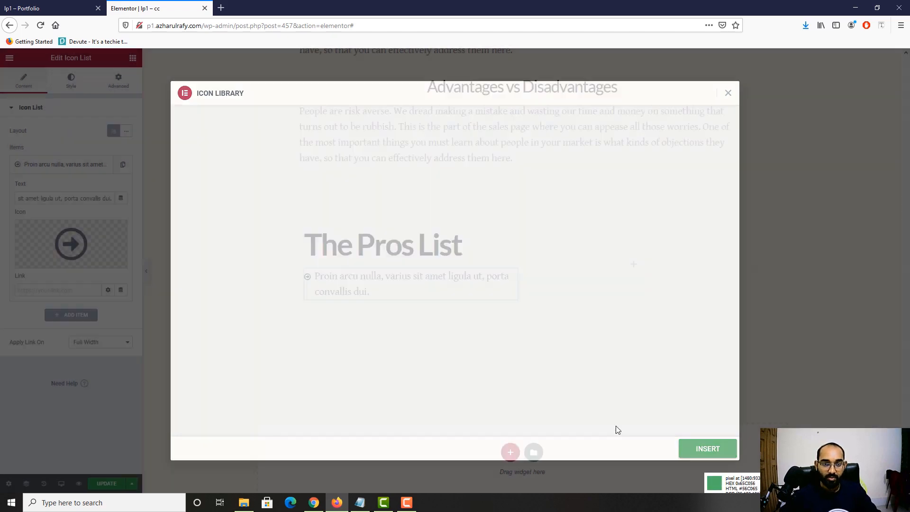
Step: Set the text color of "The Pros List" heading to #27D877, matching the green on the reference page
click(43, 4)
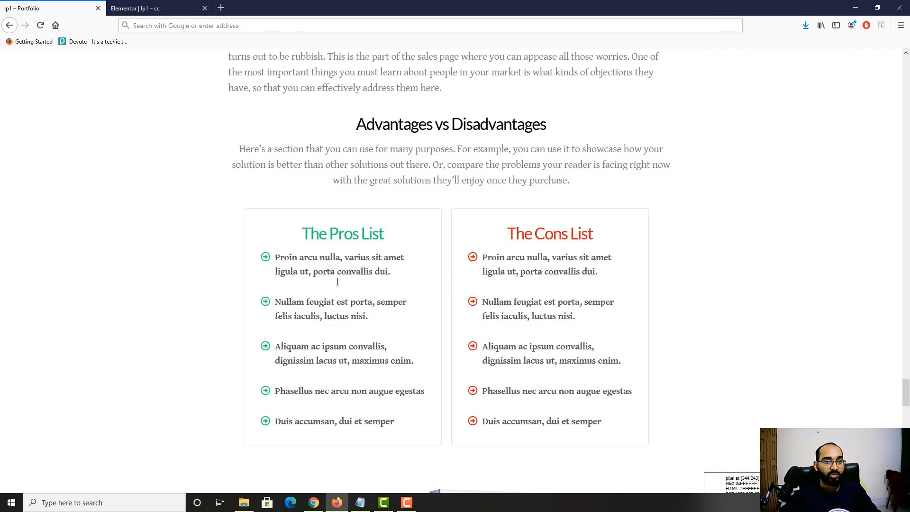
click(189, 6)
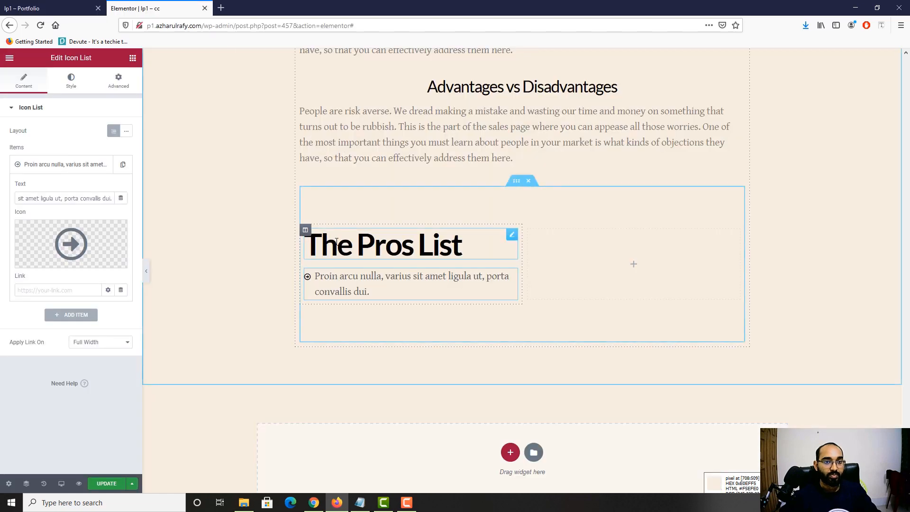
click(24, 4)
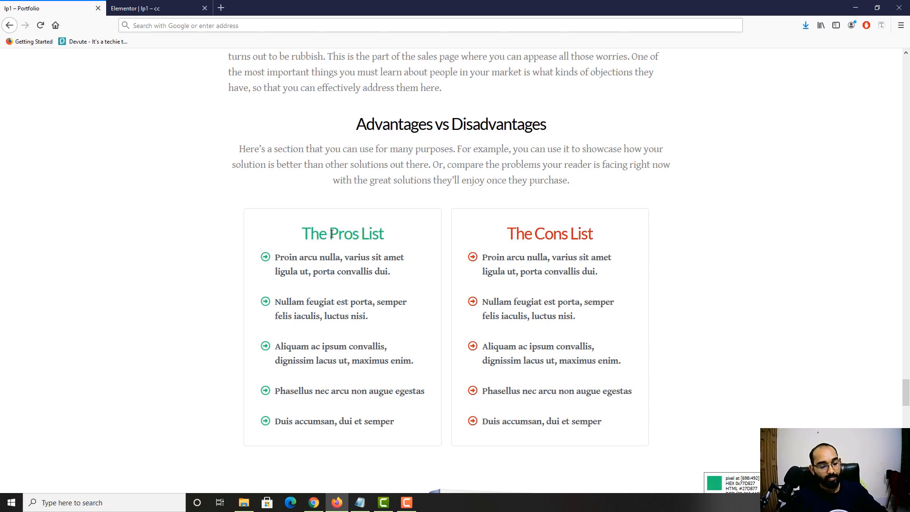
key(ctrl+Tab)
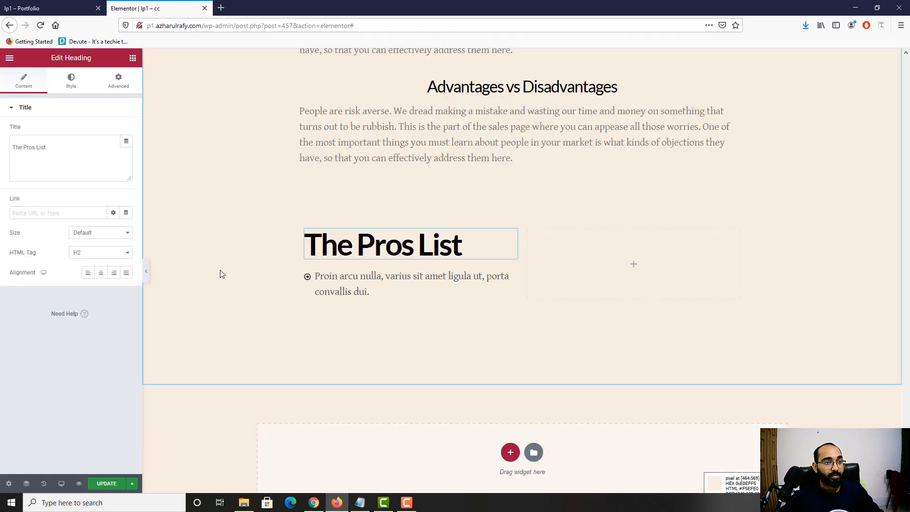
click(70, 84)
click(126, 131)
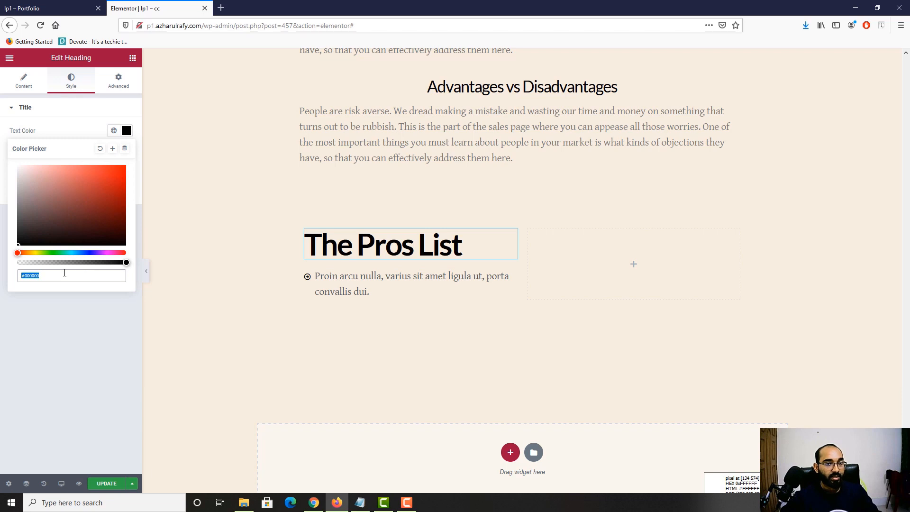
text(27D877)
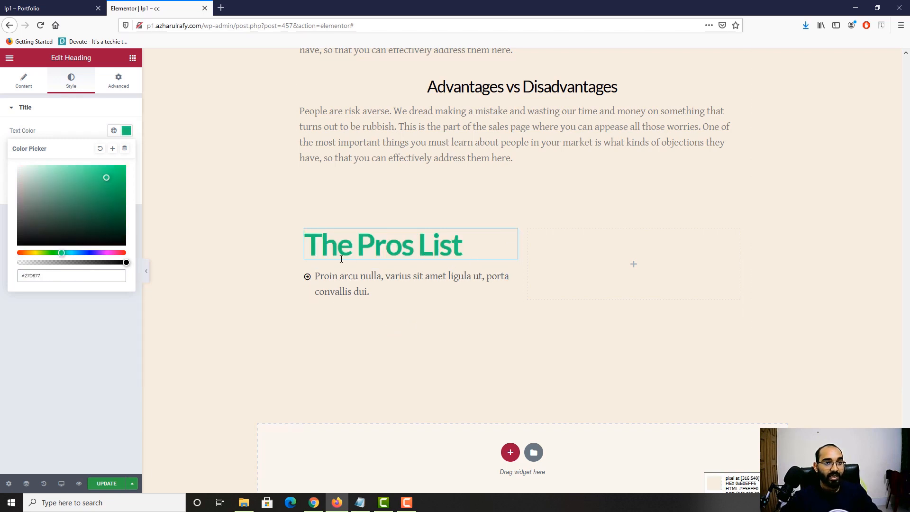
Step: Set the icon color of the pros icon list to #27D877
click(307, 280)
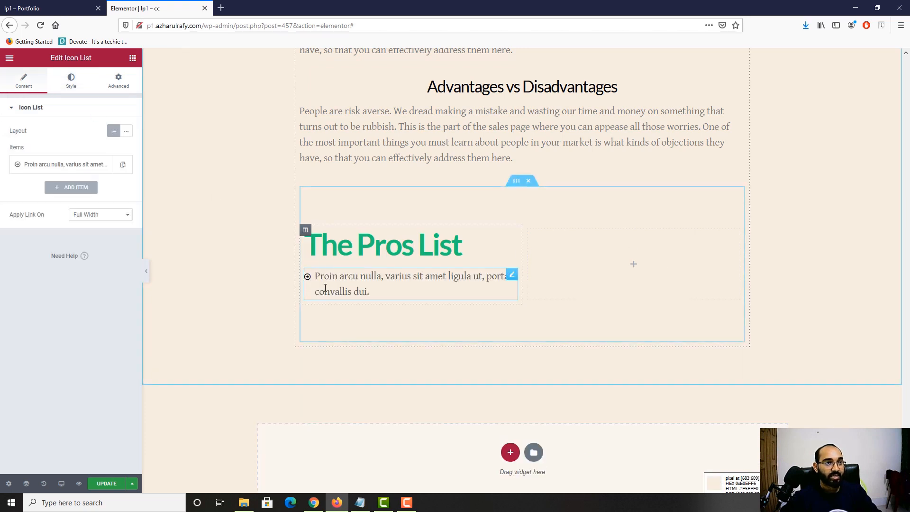
click(45, 169)
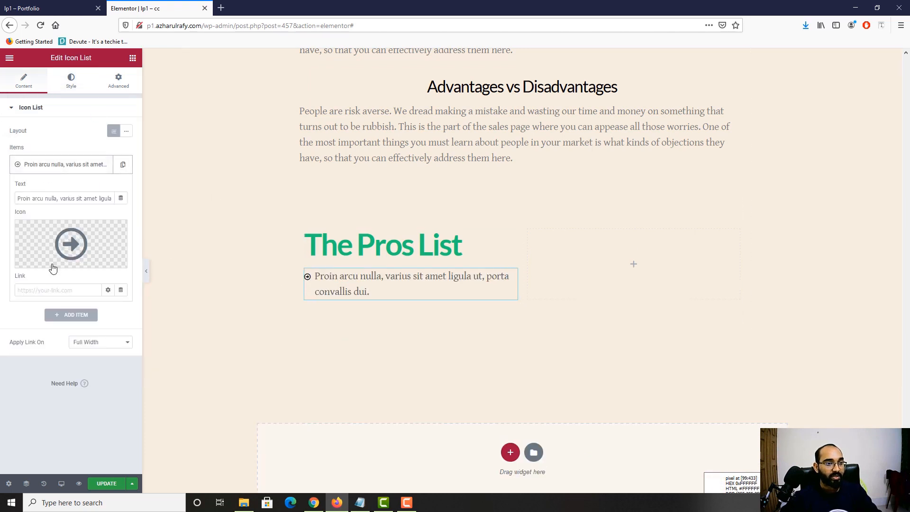
click(71, 82)
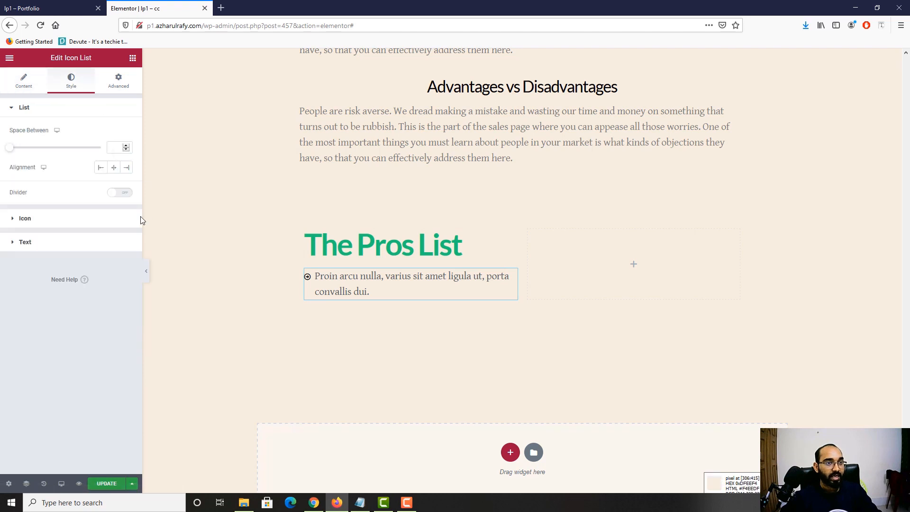
click(42, 220)
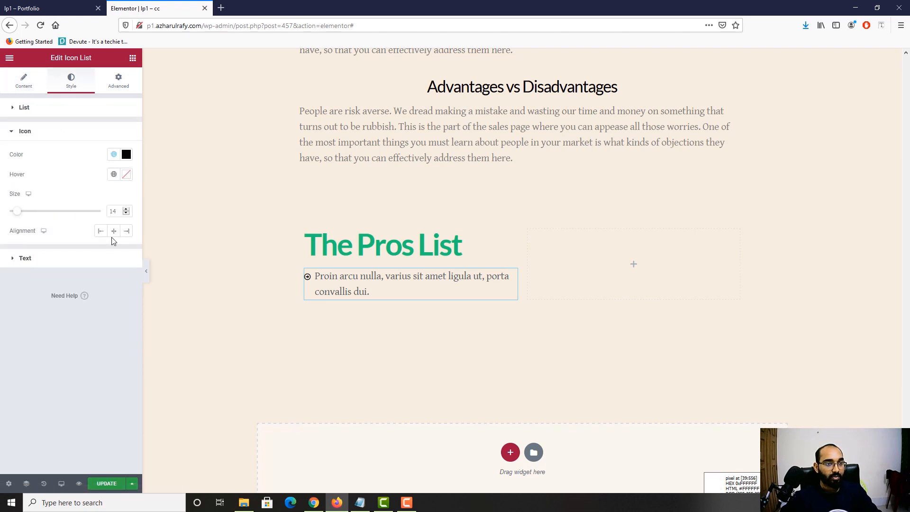
click(126, 154)
text(#27D87)
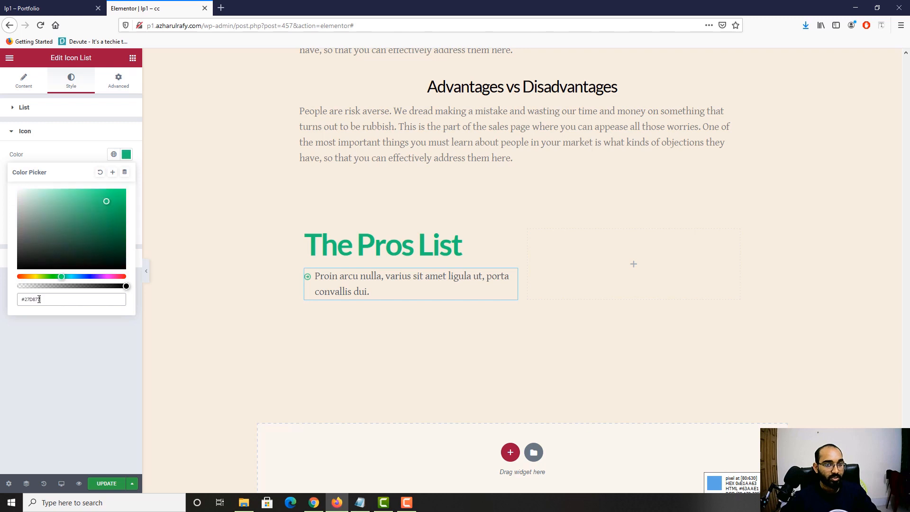
Step: Inspect the font properties of "The Pros List" heading and its first list item on the reference page with Font Finder
key(ctrl+Tab)
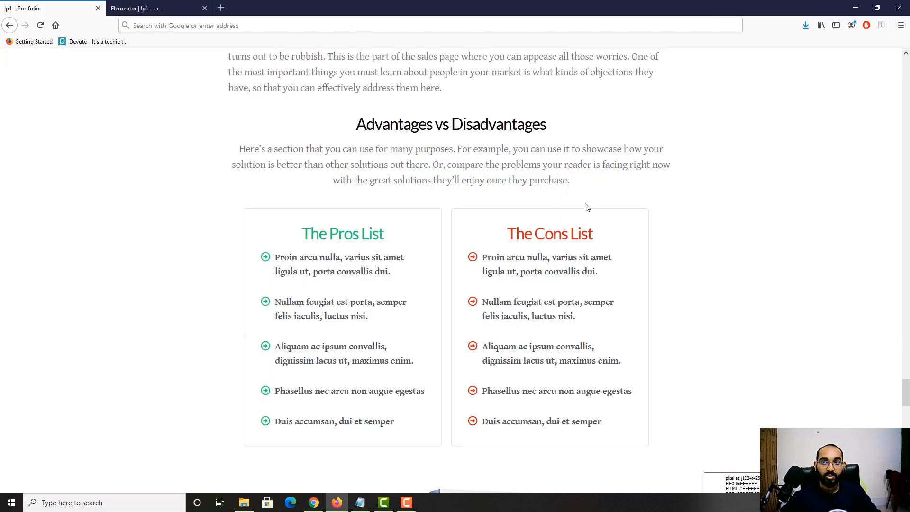
click(882, 26)
click(337, 234)
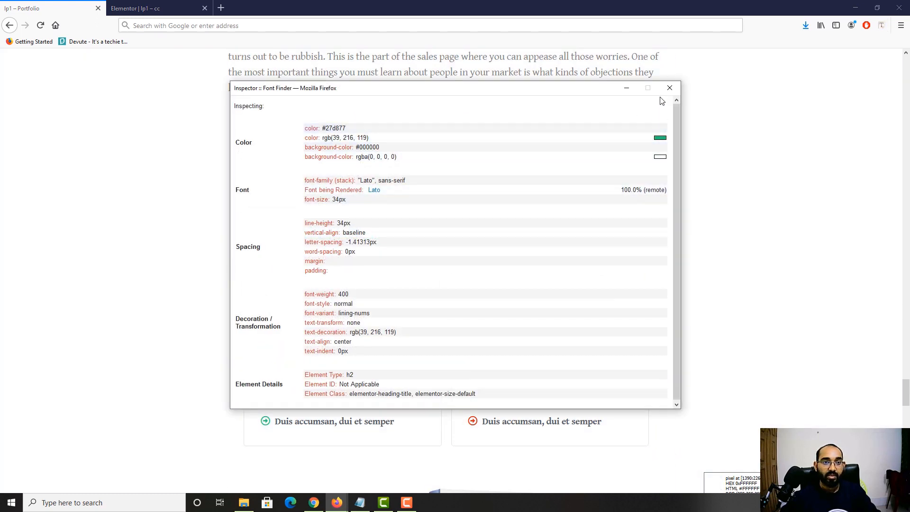
click(662, 94)
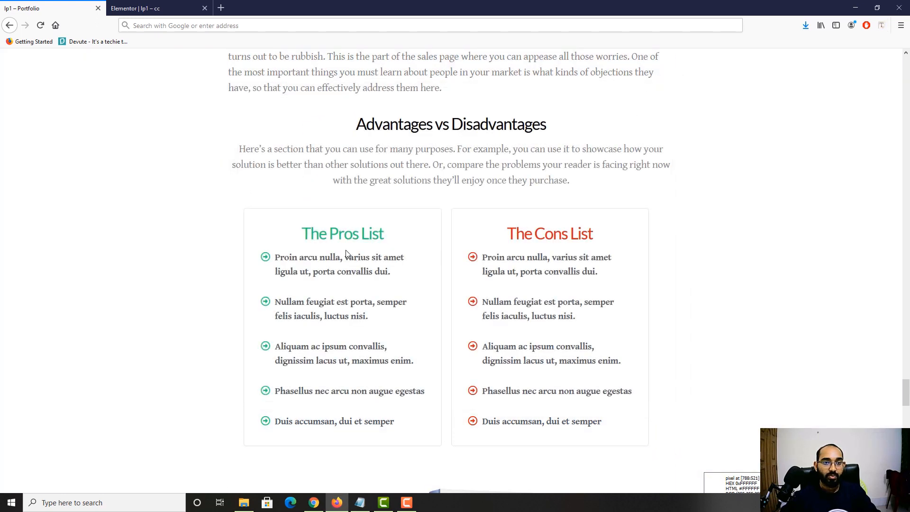
click(882, 26)
click(315, 265)
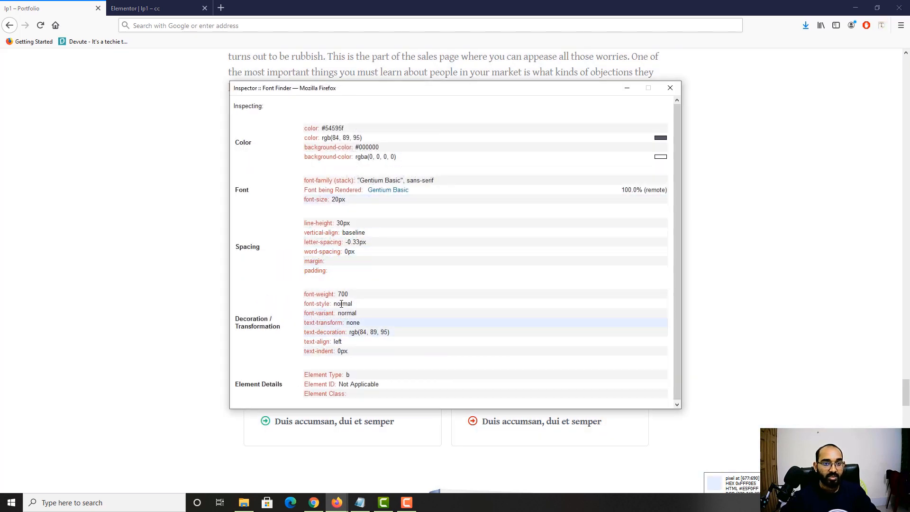
click(670, 89)
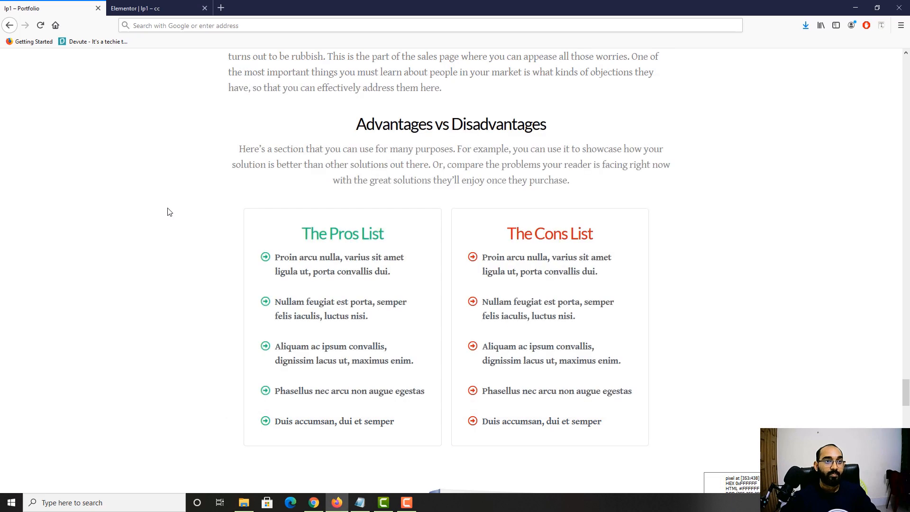
Step: Set "The Pros List" heading's font size to 34 px and weight to 400, and center it in its column
key(ctrl+Tab)
click(354, 244)
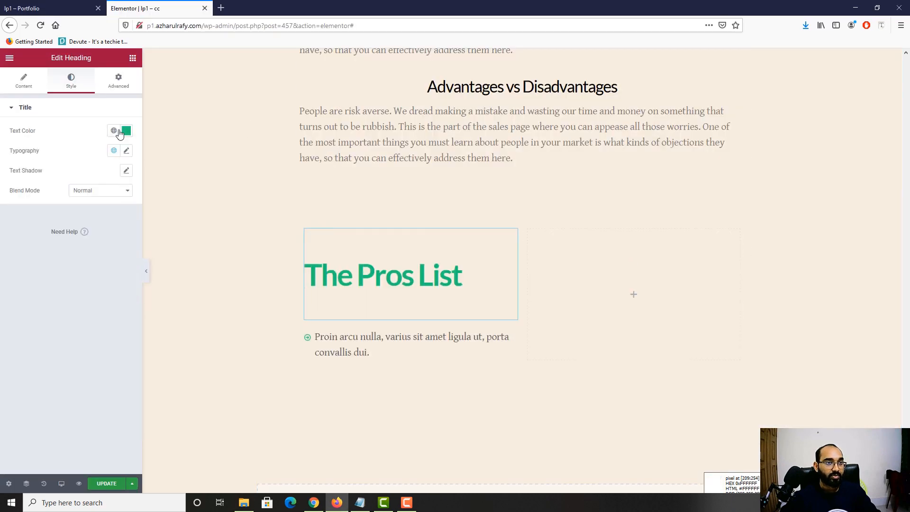
click(127, 151)
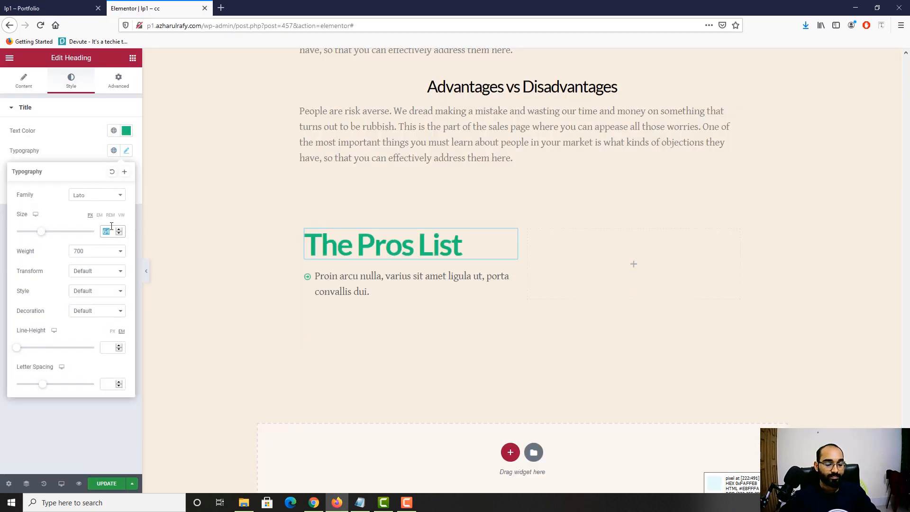
text(34)
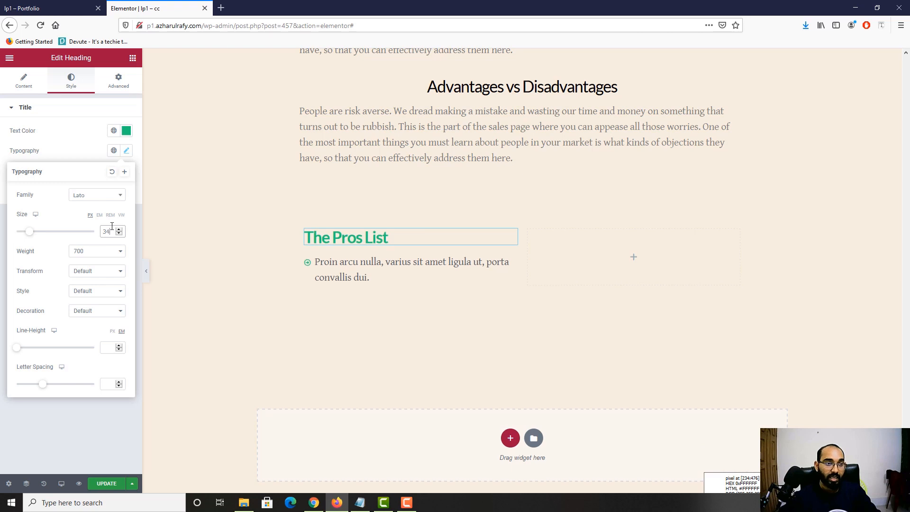
click(93, 257)
click(91, 298)
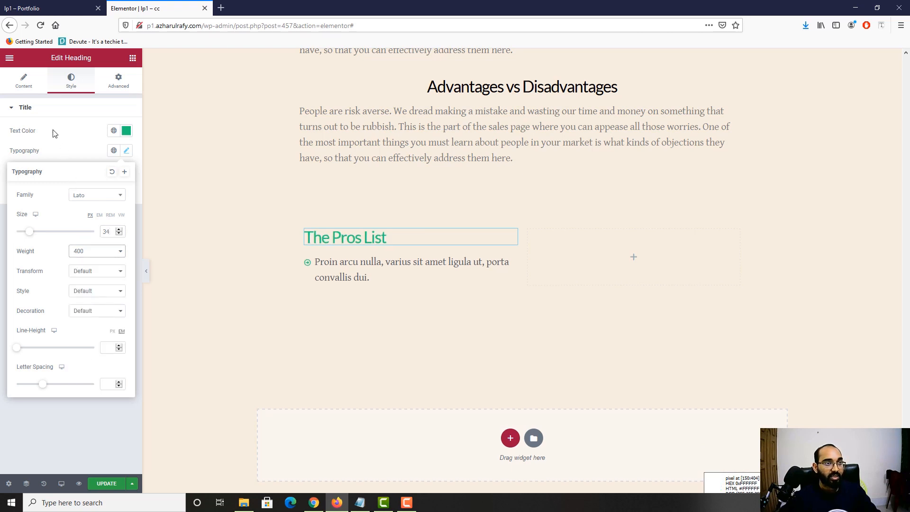
click(23, 80)
click(101, 272)
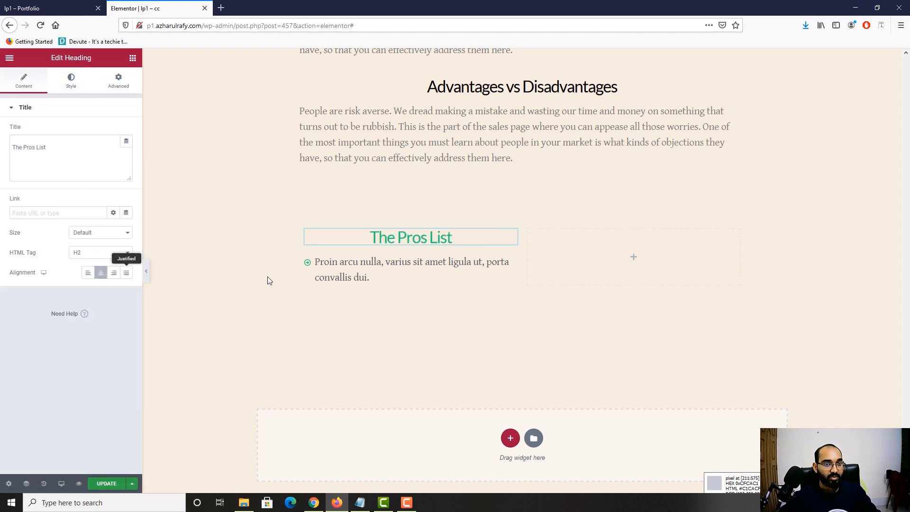
Step: Set the pros icon list's text size to 20 px and weight to 700, matching the first list item on the reference page
click(347, 269)
click(72, 80)
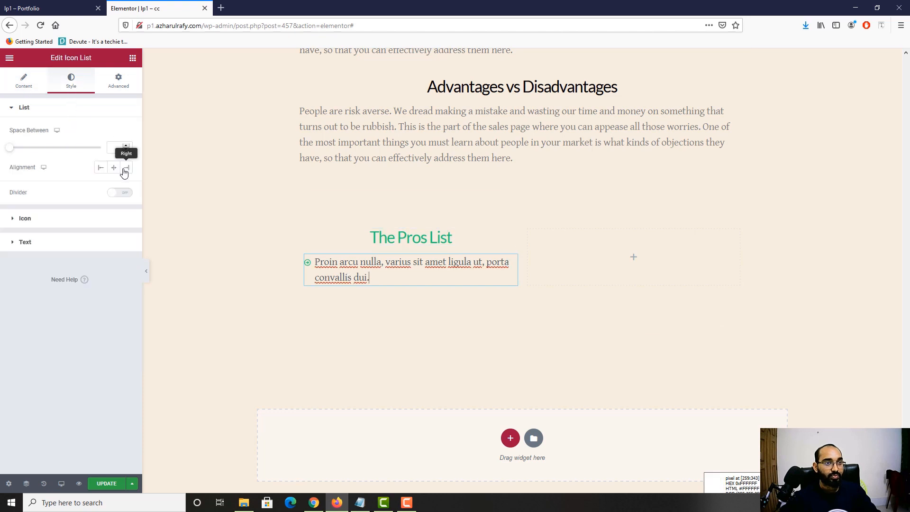
click(60, 245)
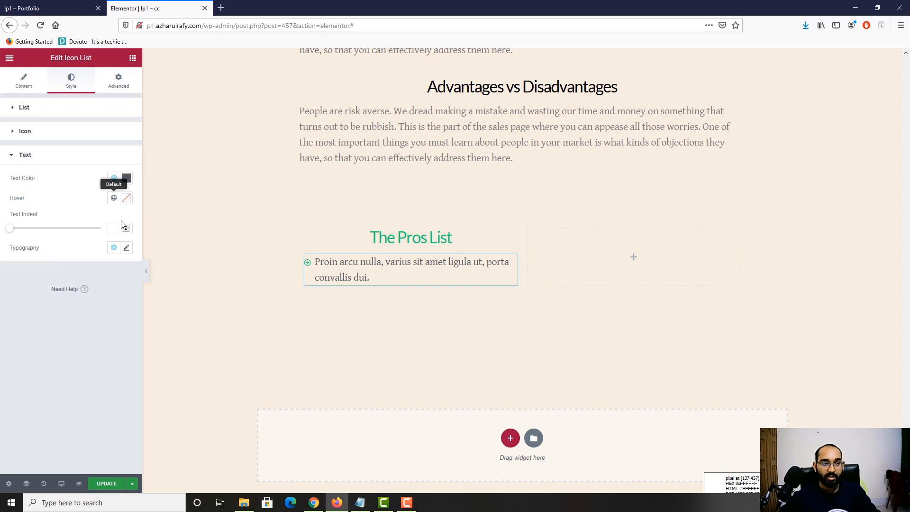
click(127, 248)
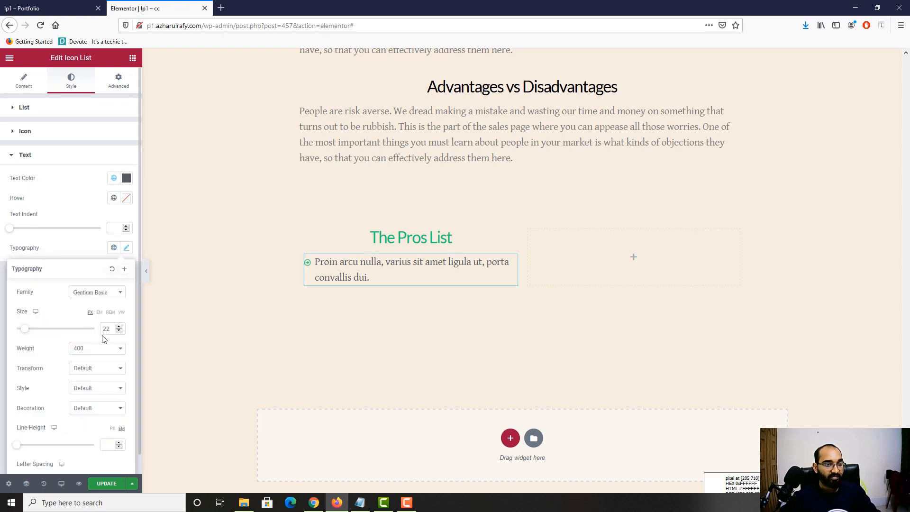
click(52, 2)
click(881, 25)
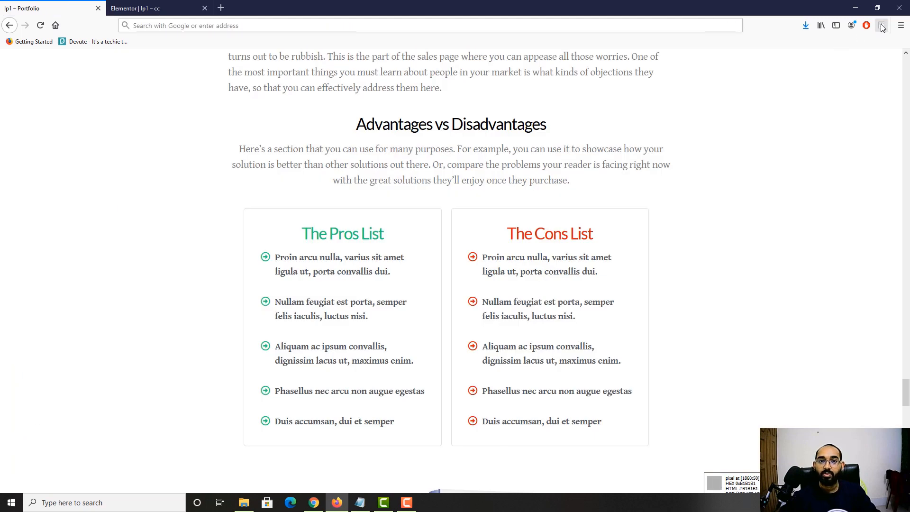
click(399, 260)
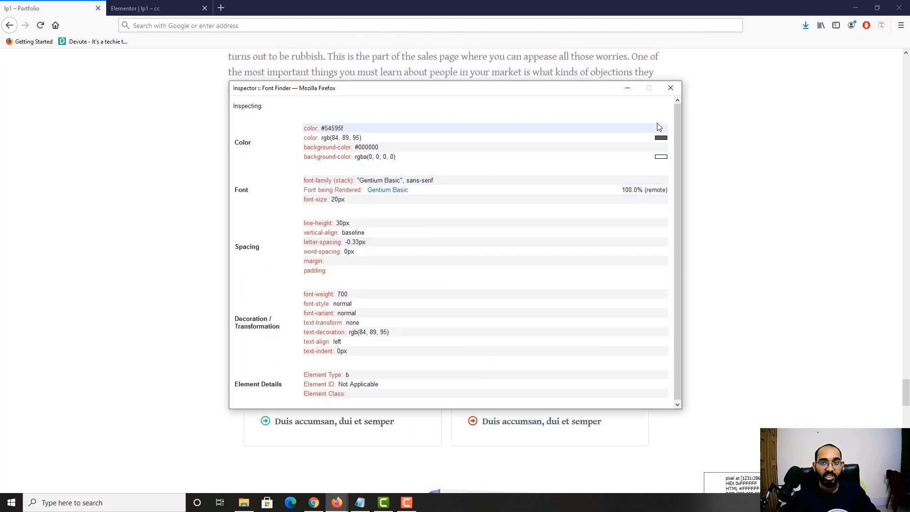
click(670, 89)
click(137, 8)
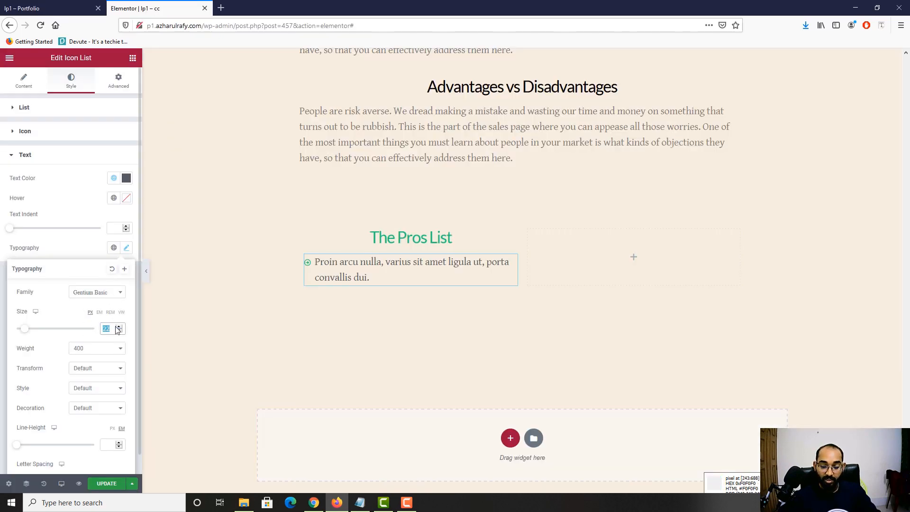
text(20)
click(79, 349)
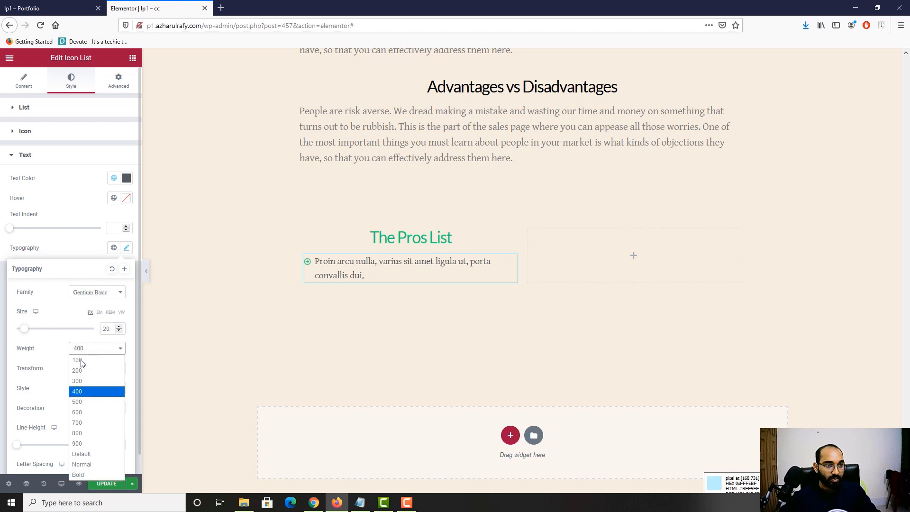
click(81, 426)
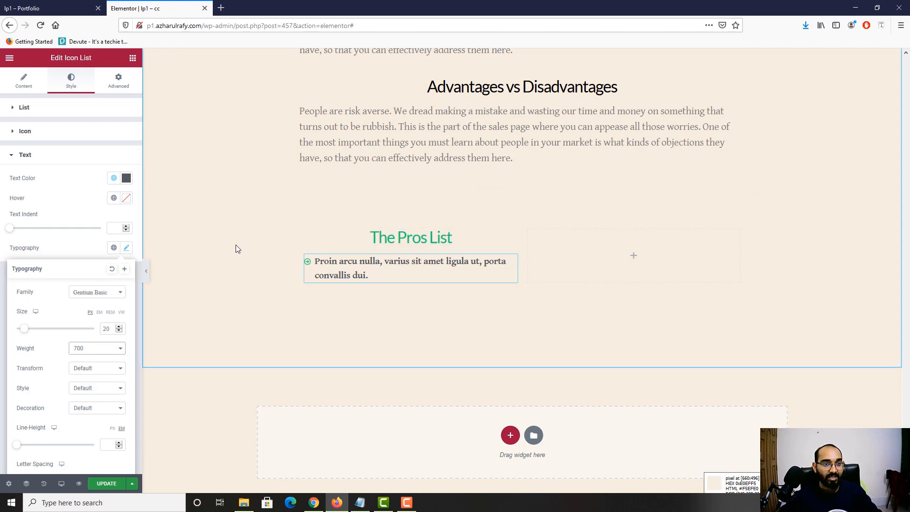
Step: Duplicate the pros icon list item until the list has five items, as on the reference page
click(349, 274)
click(21, 82)
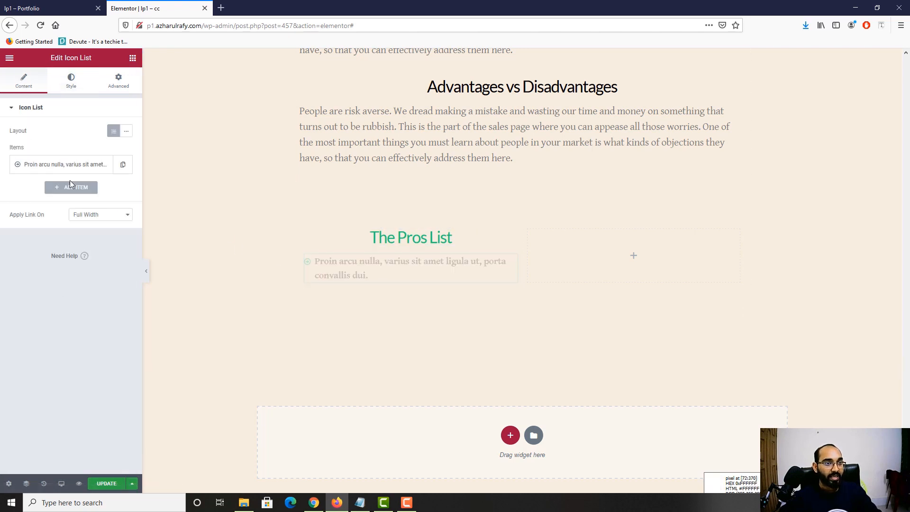
click(103, 165)
click(103, 194)
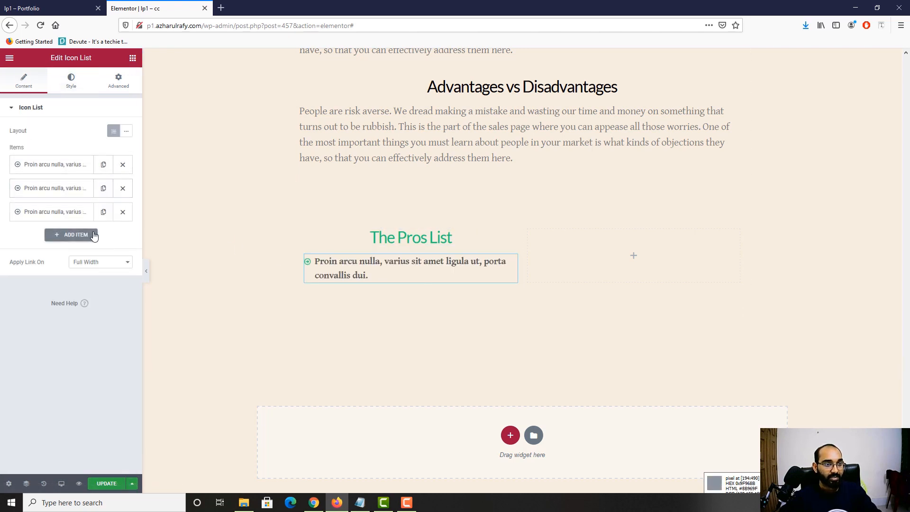
click(103, 213)
click(39, 10)
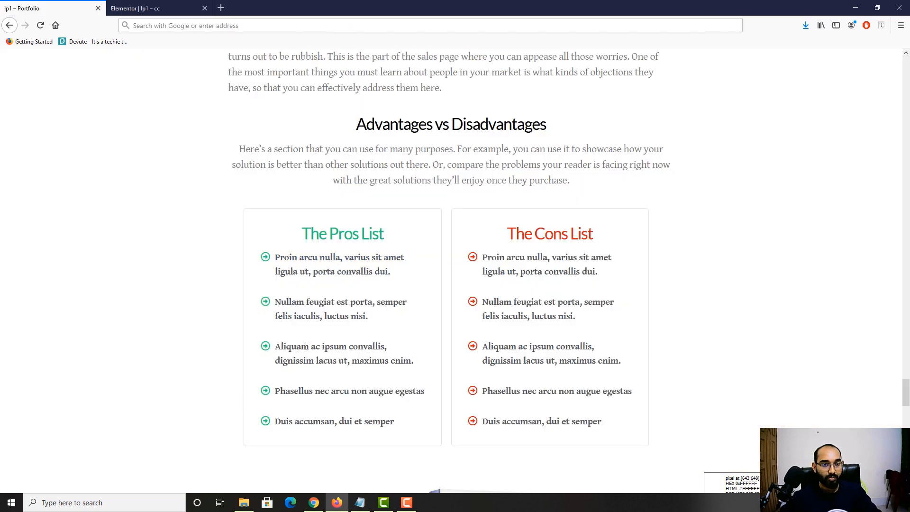
click(180, 9)
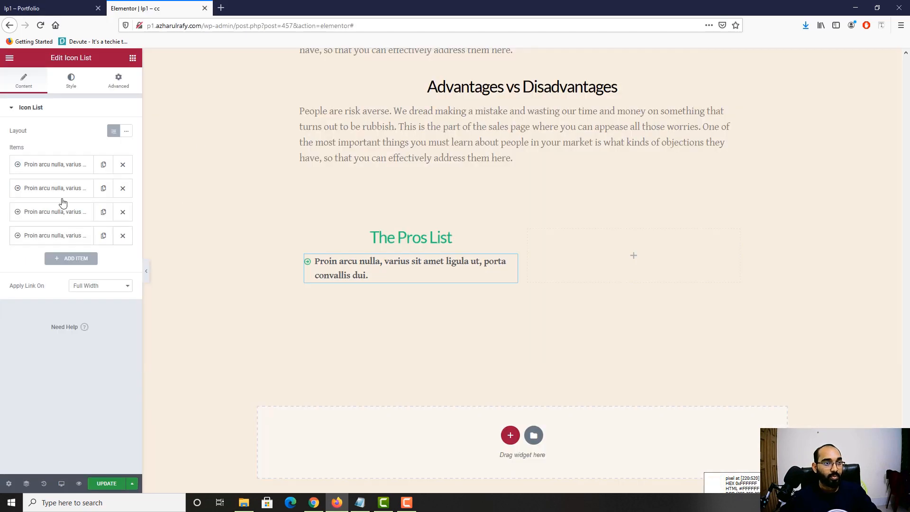
click(103, 237)
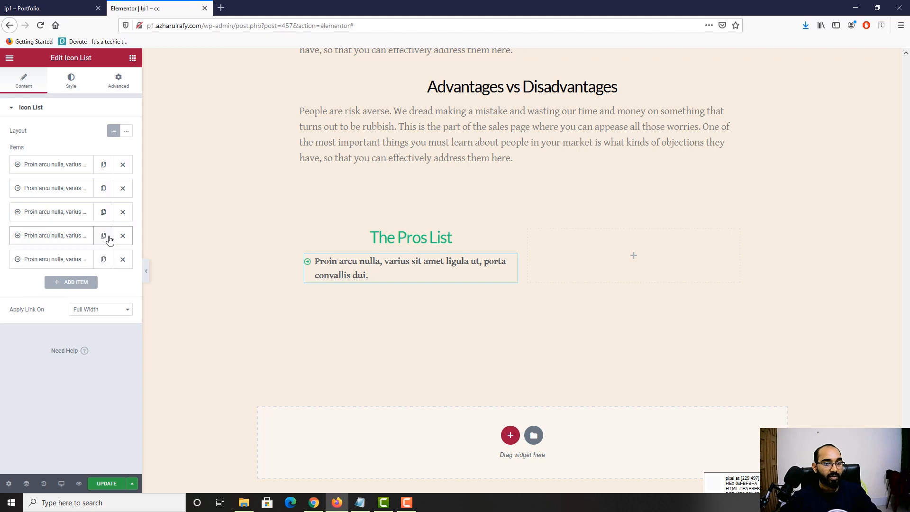
Step: Replace the second pros item's text with the reference page's "Nullam feugiat est porta, semper felis iaculis, luctus nisi."
click(20, 2)
triple_click(301, 307)
key(ctrl+c)
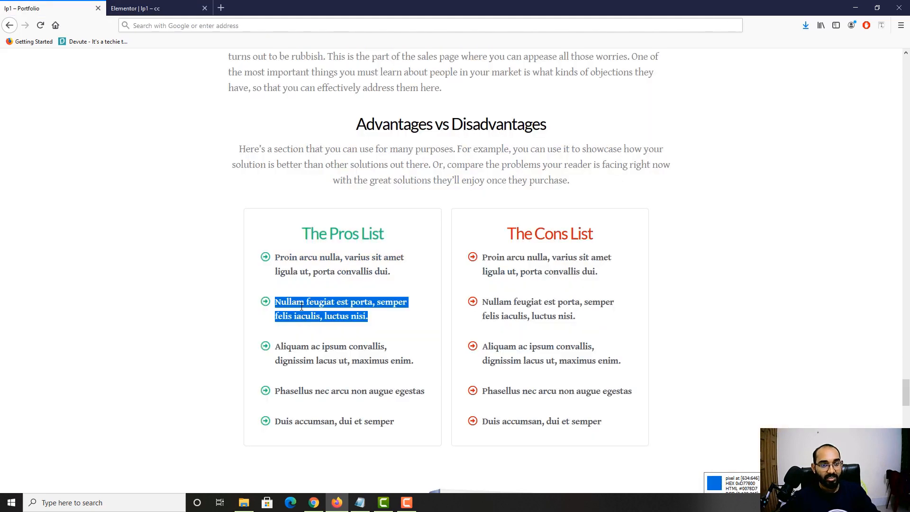
click(156, 9)
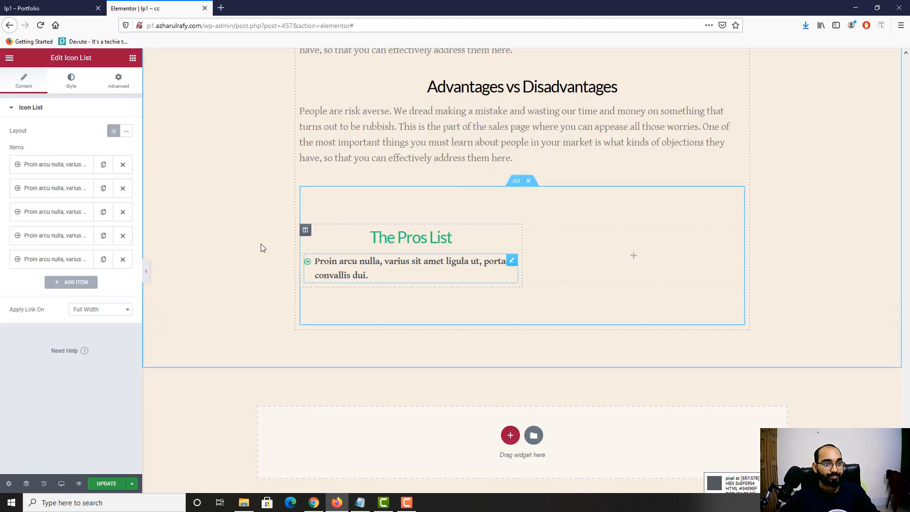
click(61, 190)
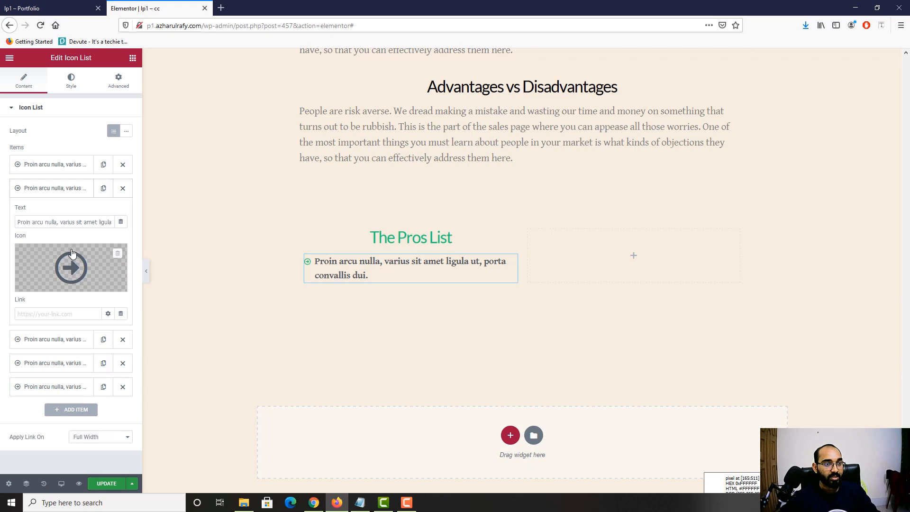
triple_click(69, 225)
key(ctrl+v)
Step: Replace the third pros item's text with the reference page's "Aliquam ac ipsum convallis, dignissim lacus ut, maximus enim."
click(27, 5)
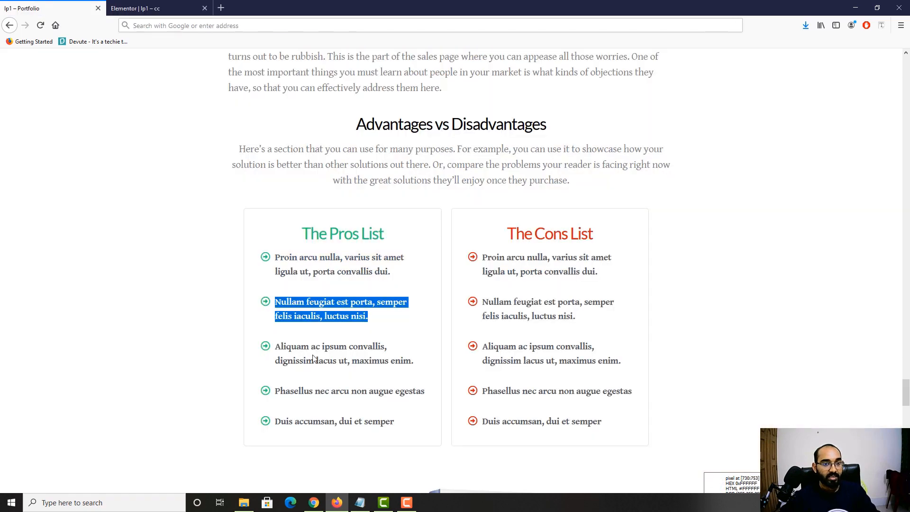
drag(274, 346, 415, 361)
key(ctrl+c)
click(147, 6)
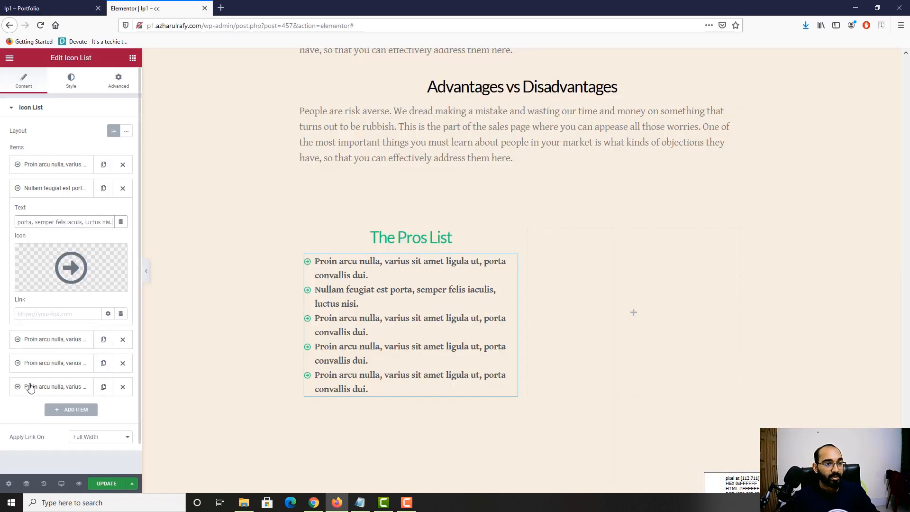
click(39, 341)
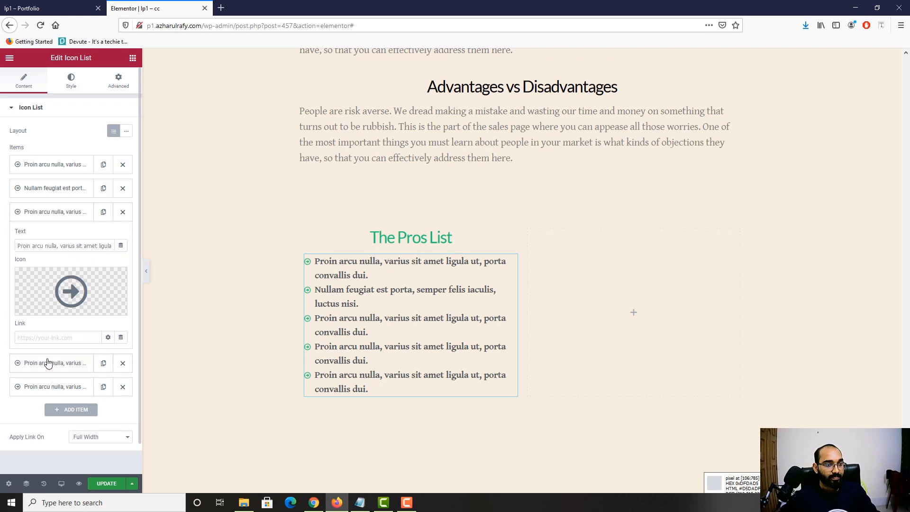
triple_click(57, 245)
key(ctrl+v)
Step: Replace the fourth pros item's text with the reference page's "Phasellus nec arcu non augue egestas"
click(27, 5)
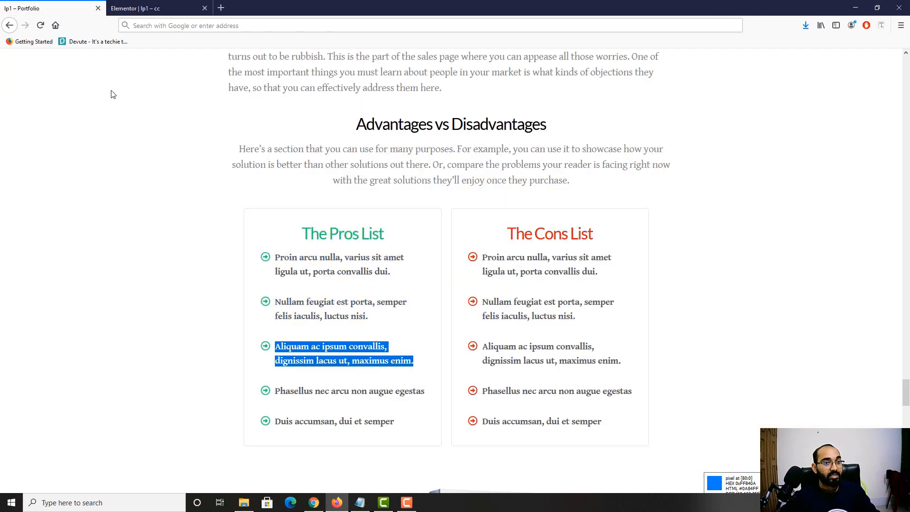
triple_click(317, 396)
key(ctrl+c)
click(147, 6)
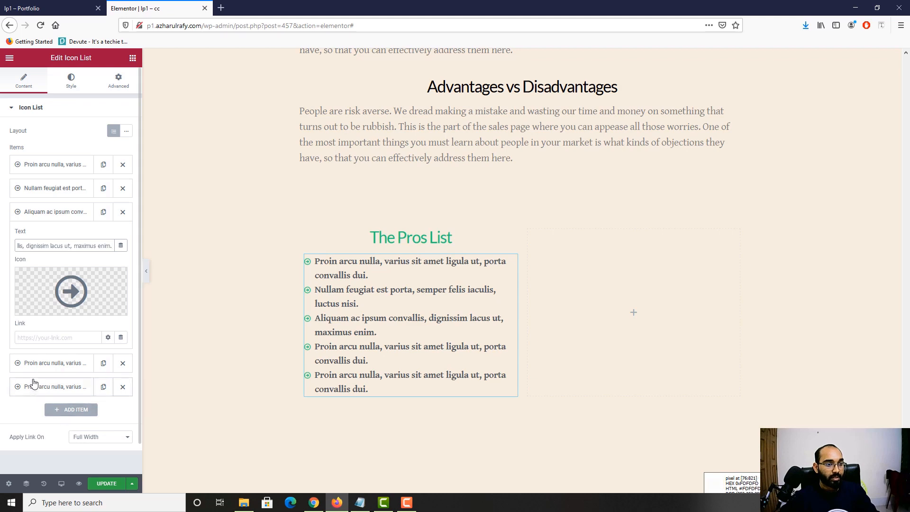
click(32, 364)
triple_click(47, 270)
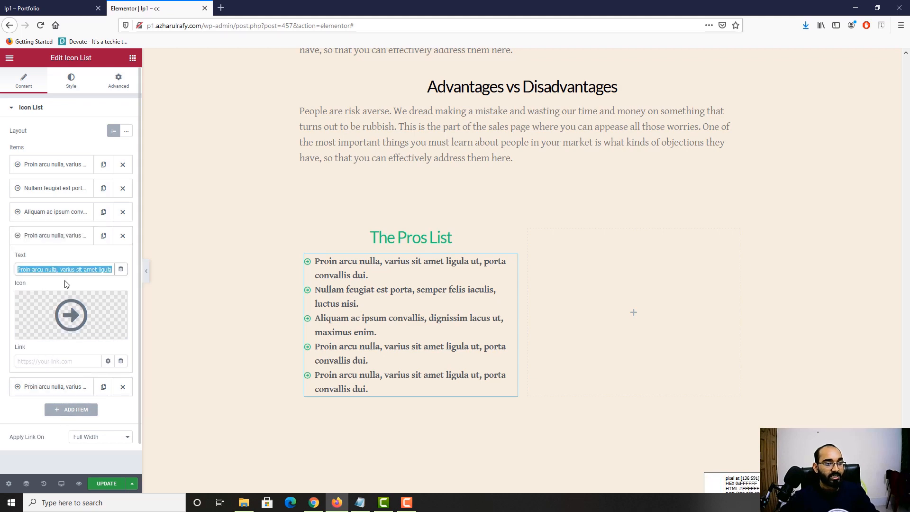
key(ctrl+v)
Step: Replace the fifth pros item's text with the reference page's "Duis accumsan, dui et semper"
click(45, 4)
triple_click(332, 421)
key(ctrl+c)
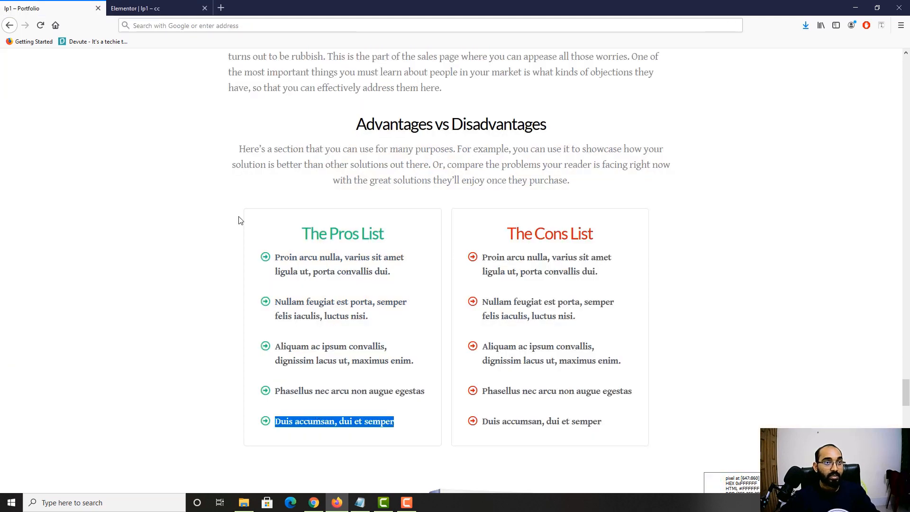
click(147, 6)
click(40, 392)
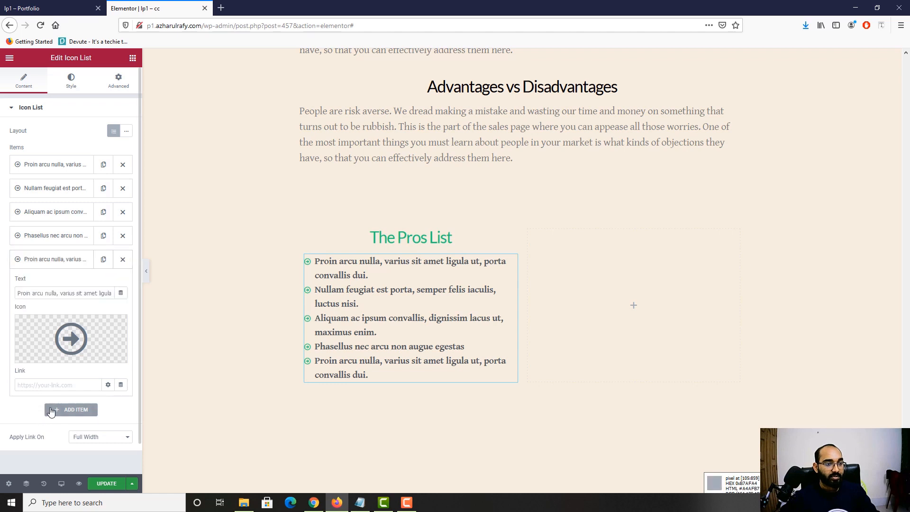
triple_click(52, 294)
key(ctrl+v)
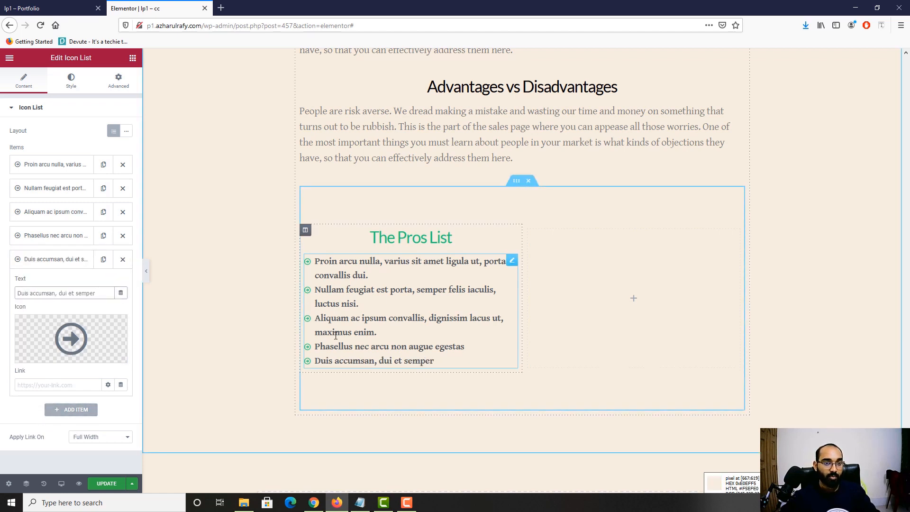
Step: Set the space between the pros list items to 20, using the reference page's list spacing as a guide
key(ctrl+Tab)
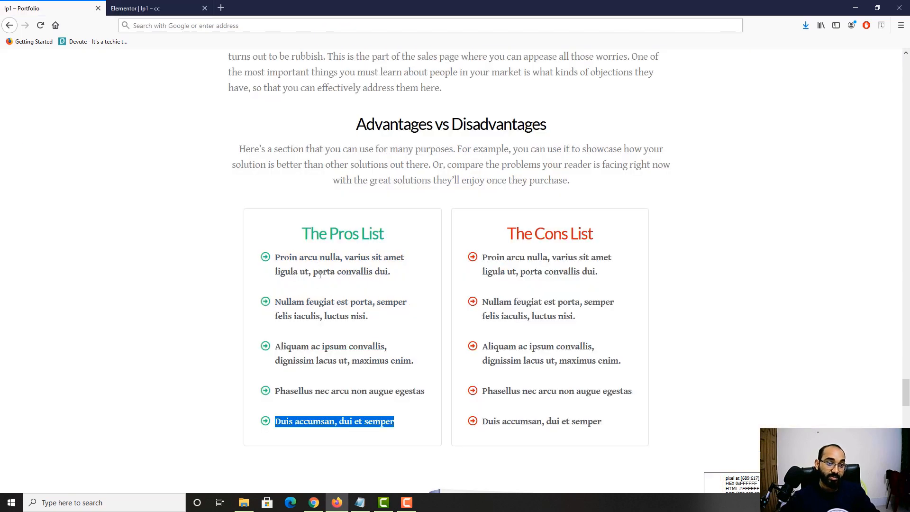
click(142, 8)
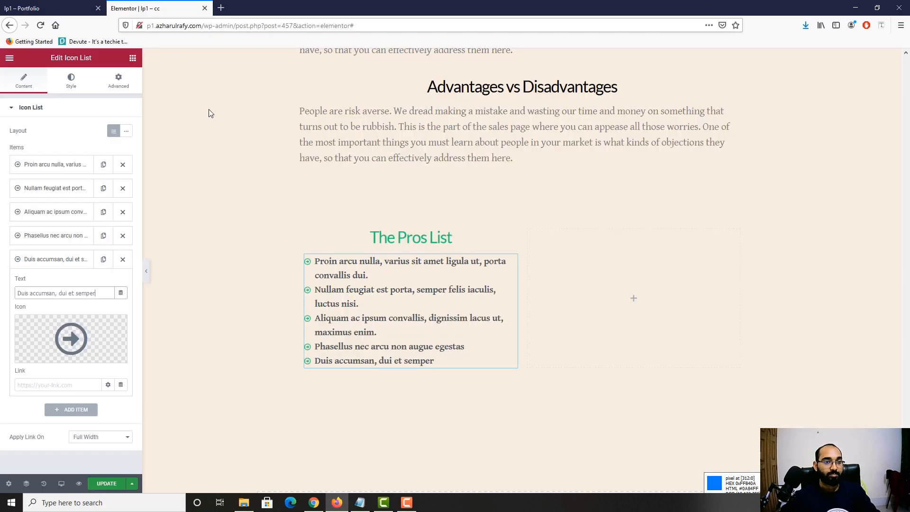
click(74, 85)
drag(12, 151, 42, 151)
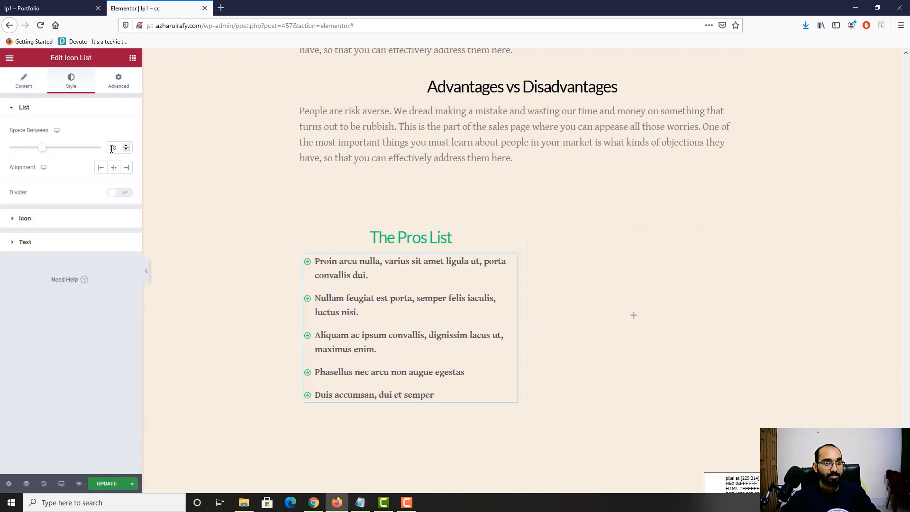
text(20)
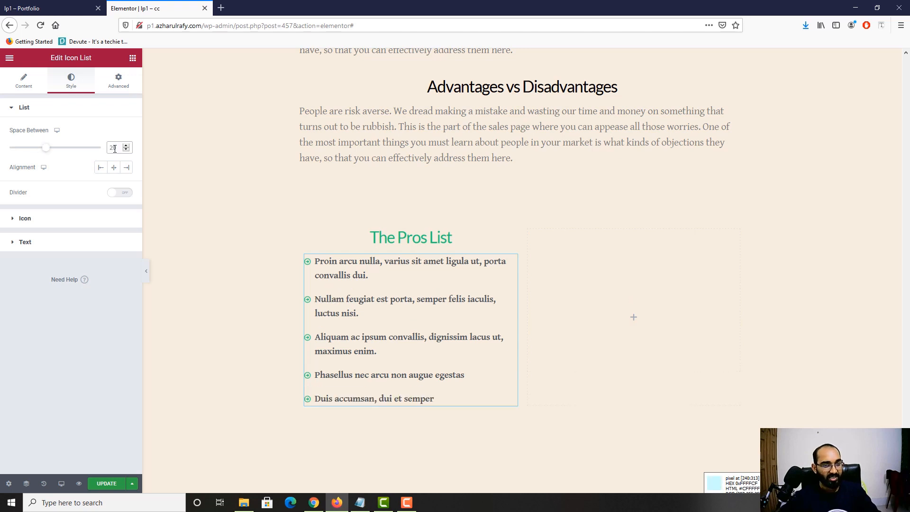
Step: Set the padding of the column holding the pros list to 25 on all four sides, with the values linked
click(34, 4)
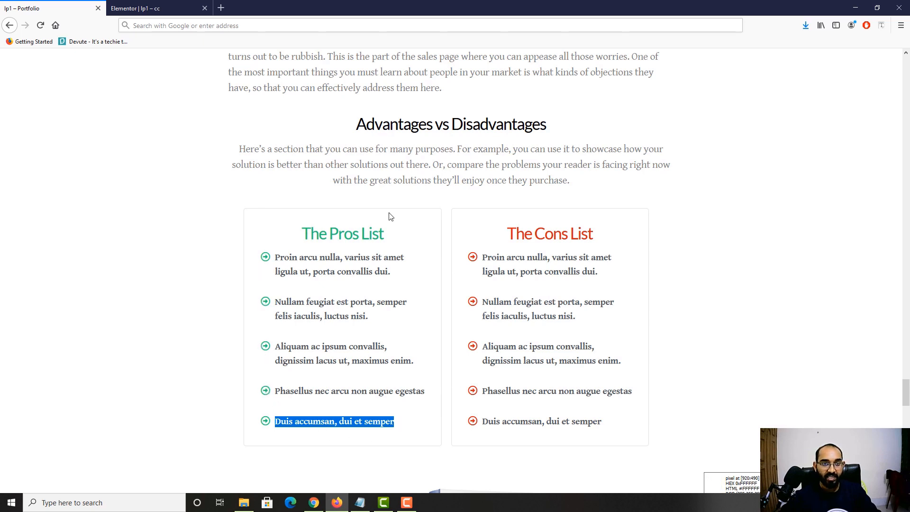
click(186, 6)
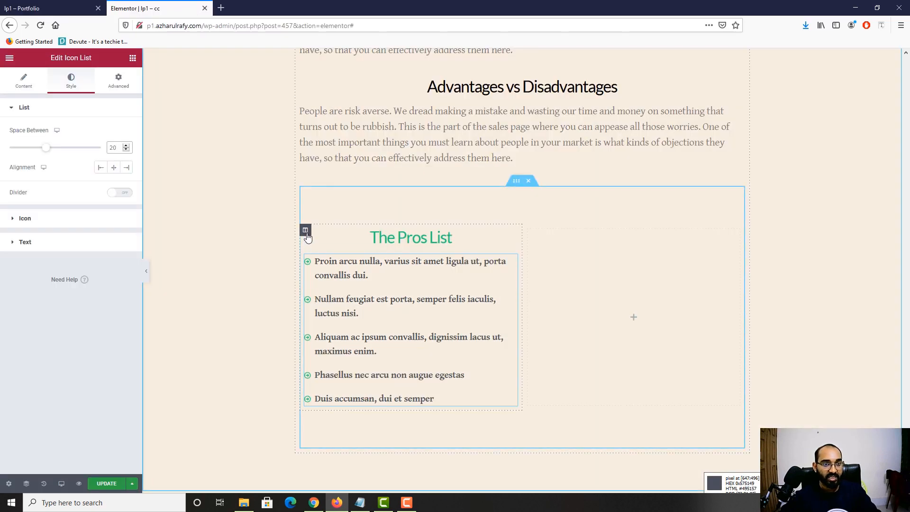
click(305, 231)
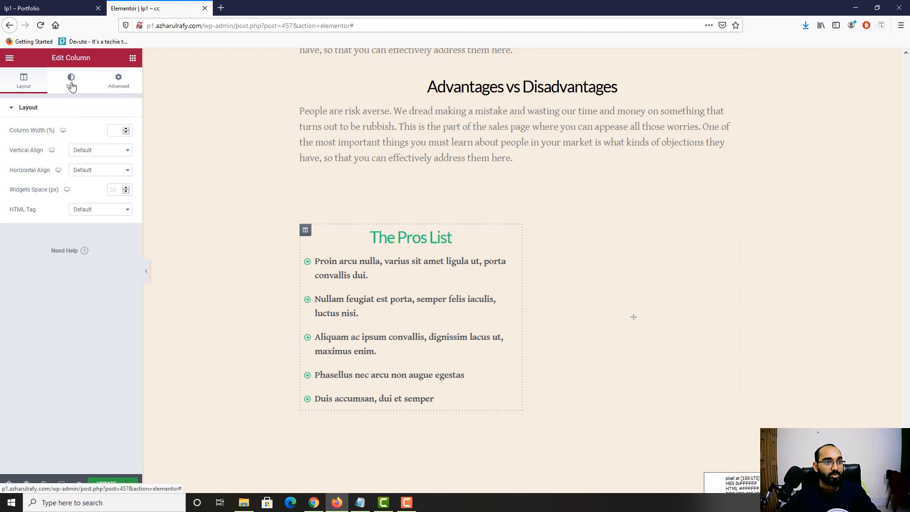
click(114, 88)
click(121, 192)
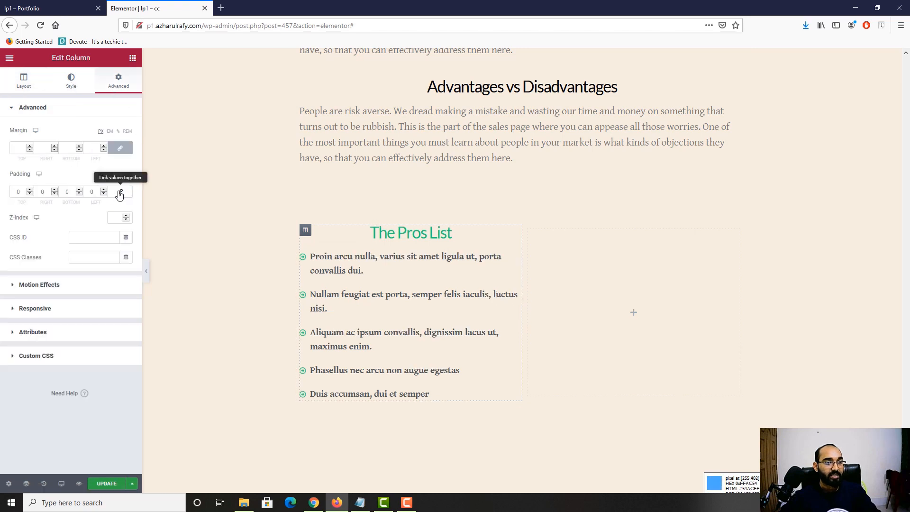
click(120, 192)
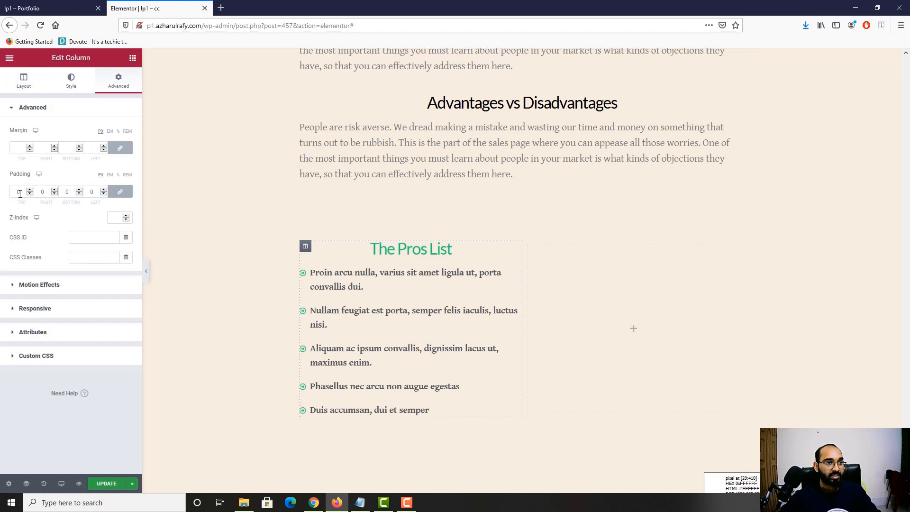
text(25)
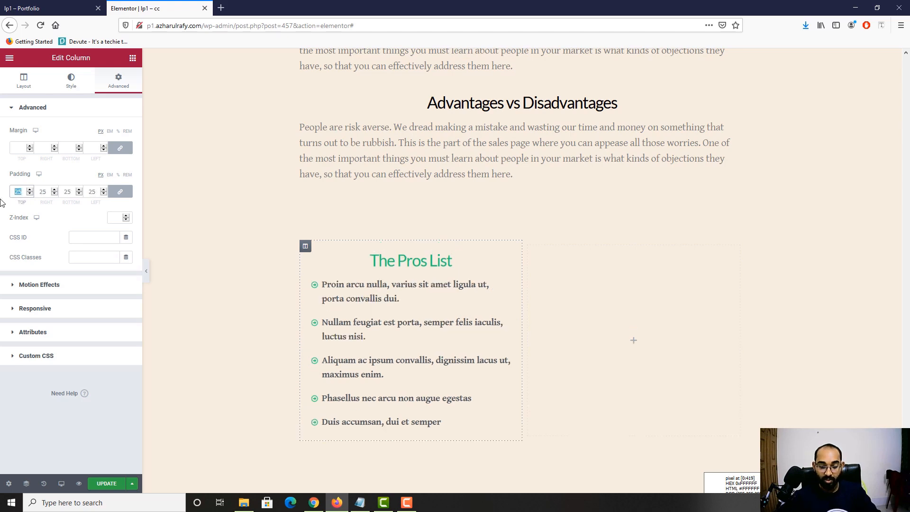
Step: Set the pros column's padding to 35 on all four sides and compare the result with the reference page
text(35)
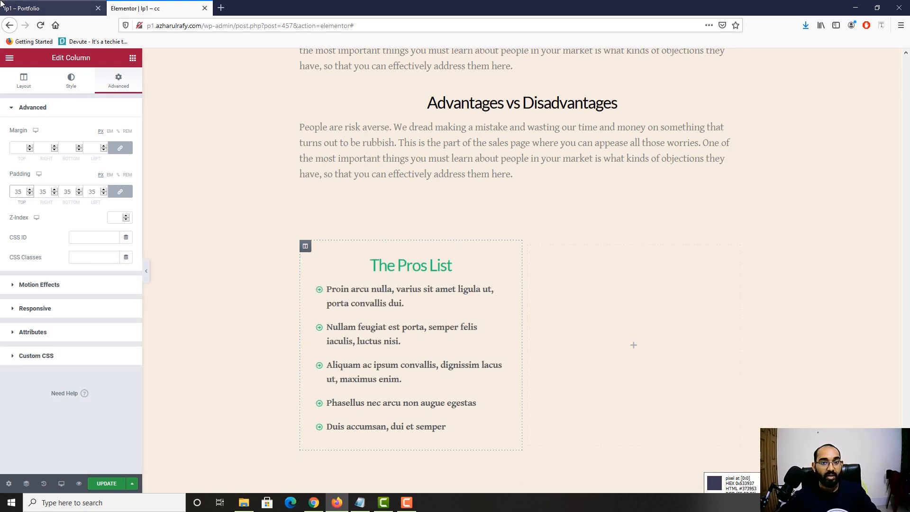
click(47, 8)
click(144, 3)
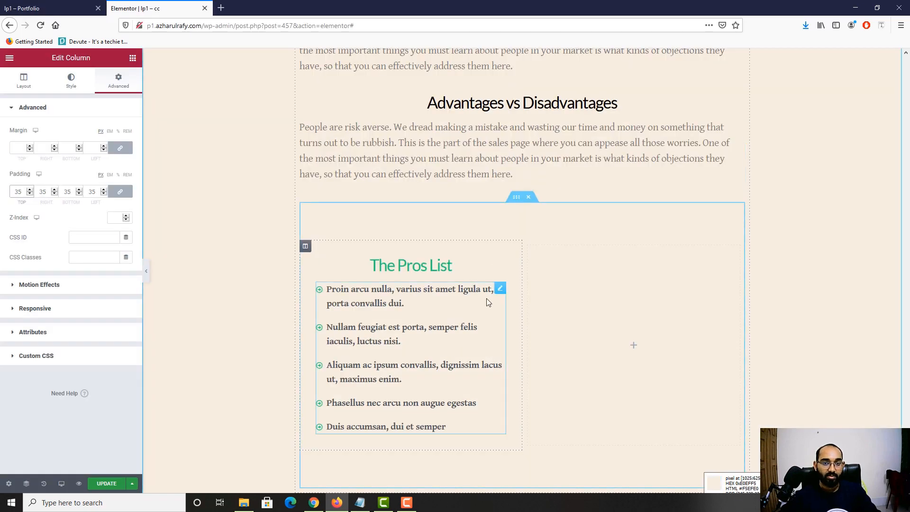
click(19, 4)
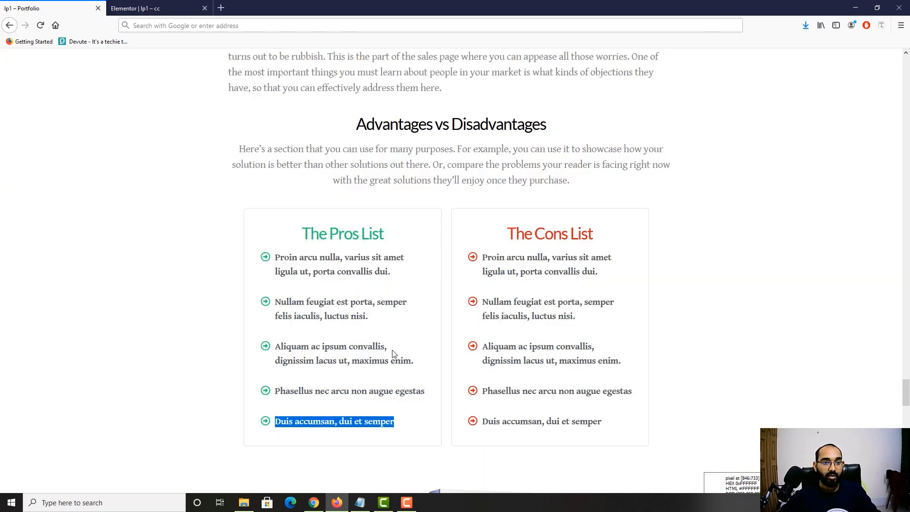
click(142, 8)
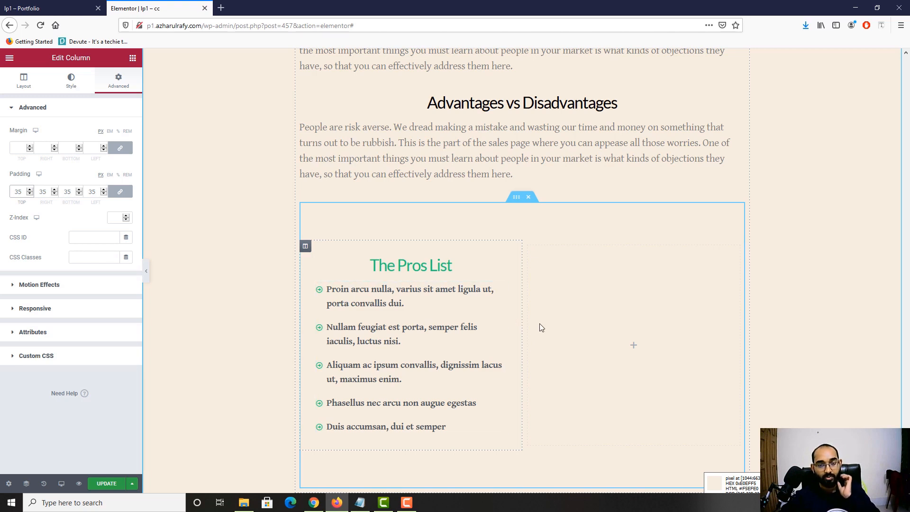
Step: Unlink the inner section's margin and padding values, set its padding to 0 on every side, and check against the reference page
click(516, 197)
click(124, 82)
click(120, 149)
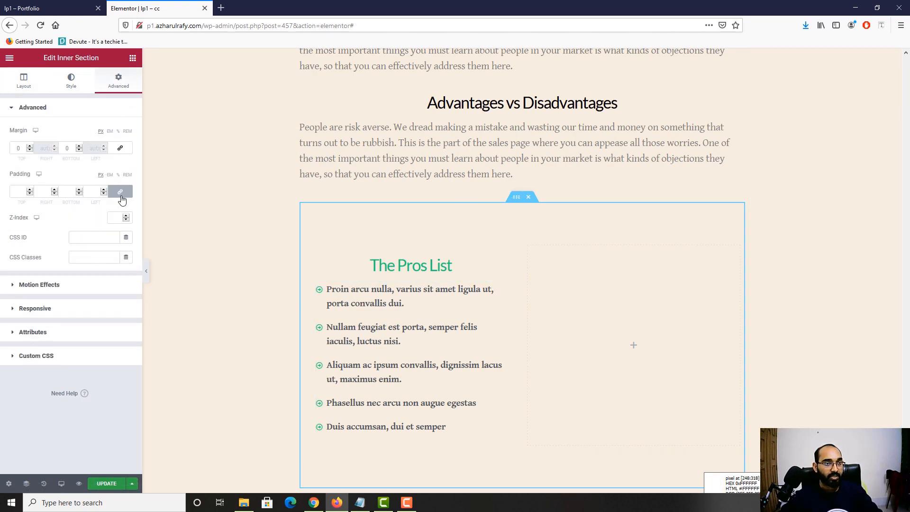
click(122, 194)
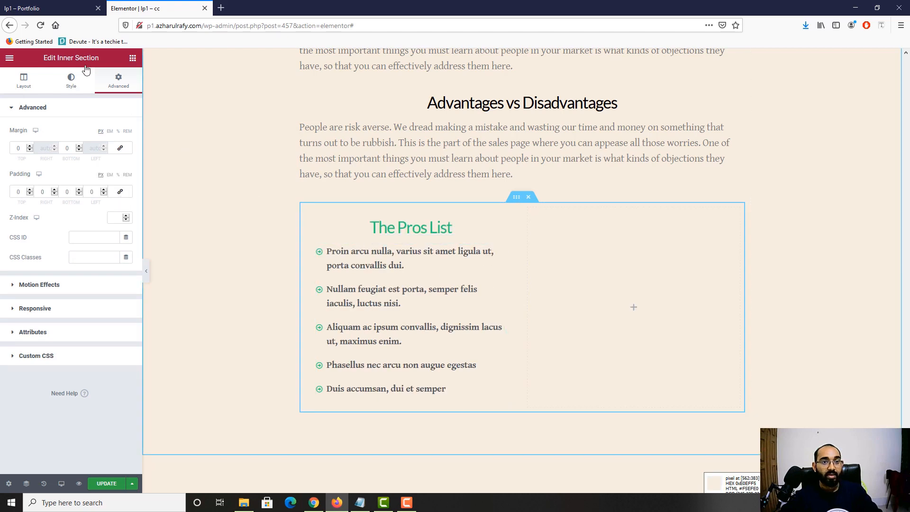
click(31, 8)
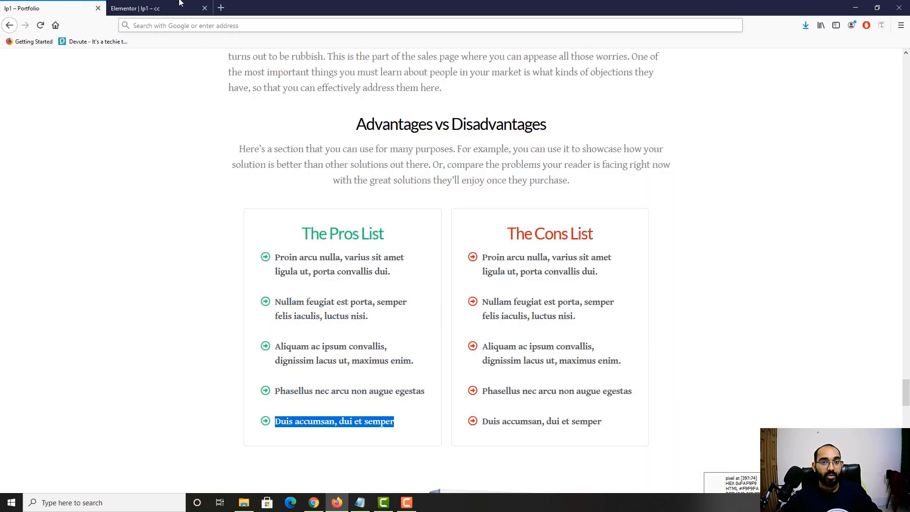
click(138, 8)
Step: Copy the whole pros list column and paste it into the inner section as an additional column
right_click(305, 212)
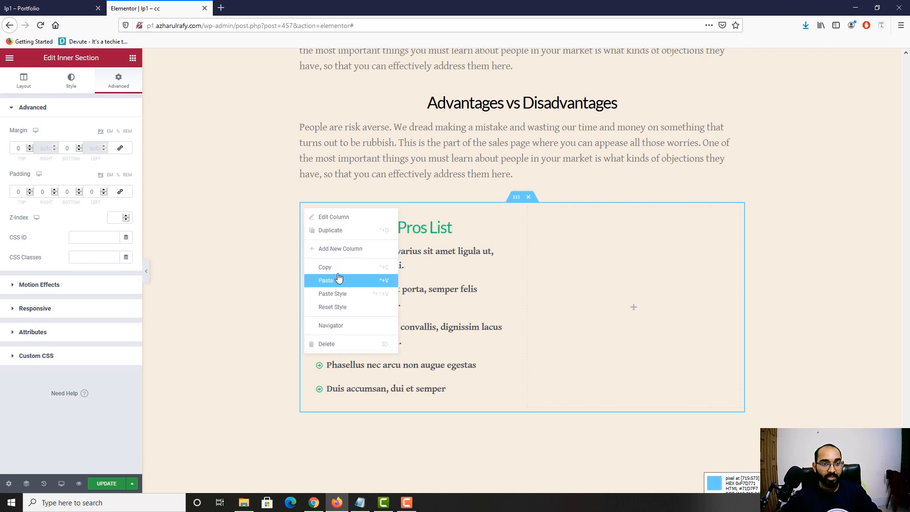
click(332, 265)
right_click(532, 224)
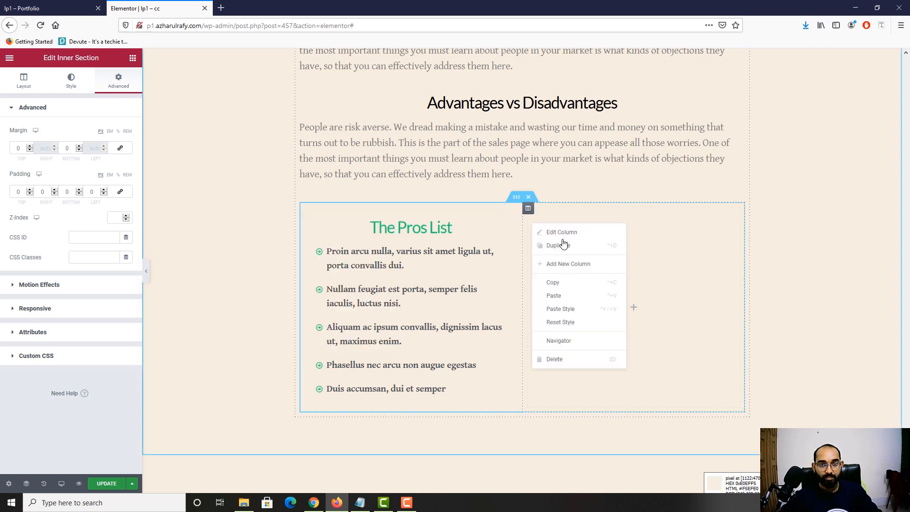
click(563, 284)
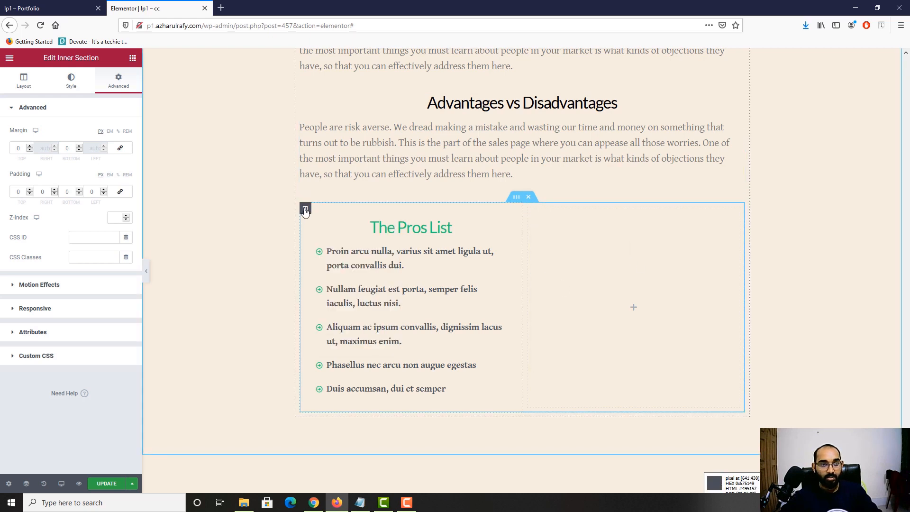
right_click(305, 211)
click(327, 265)
right_click(591, 245)
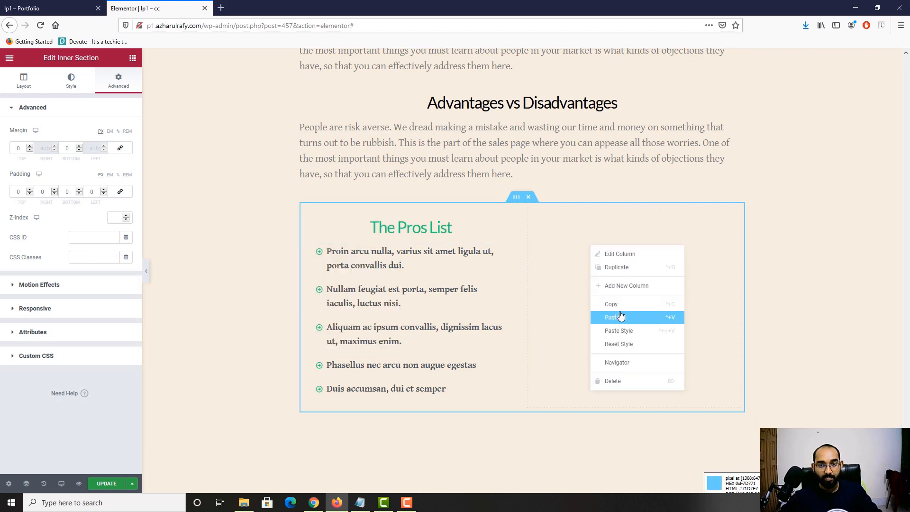
click(621, 317)
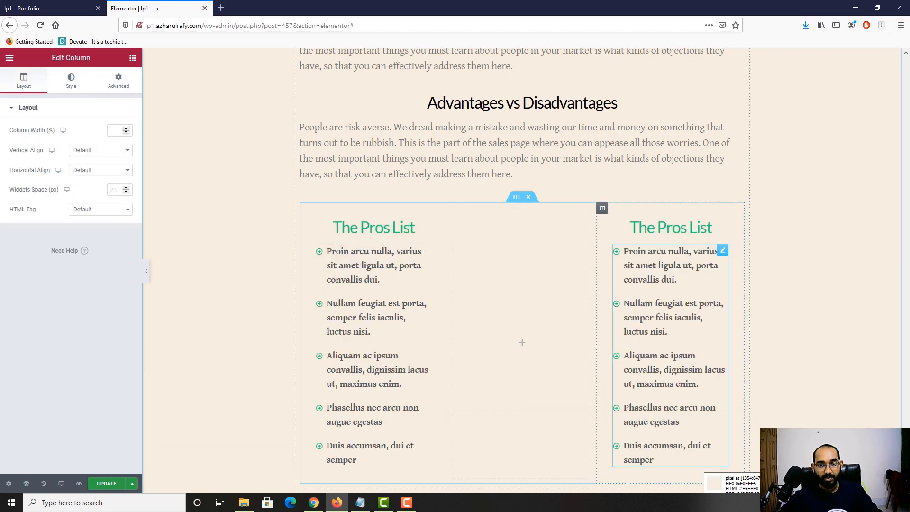
Step: Delete the empty column between the two pros list columns
right_click(534, 258)
click(558, 391)
scroll(592, 313, down, 3)
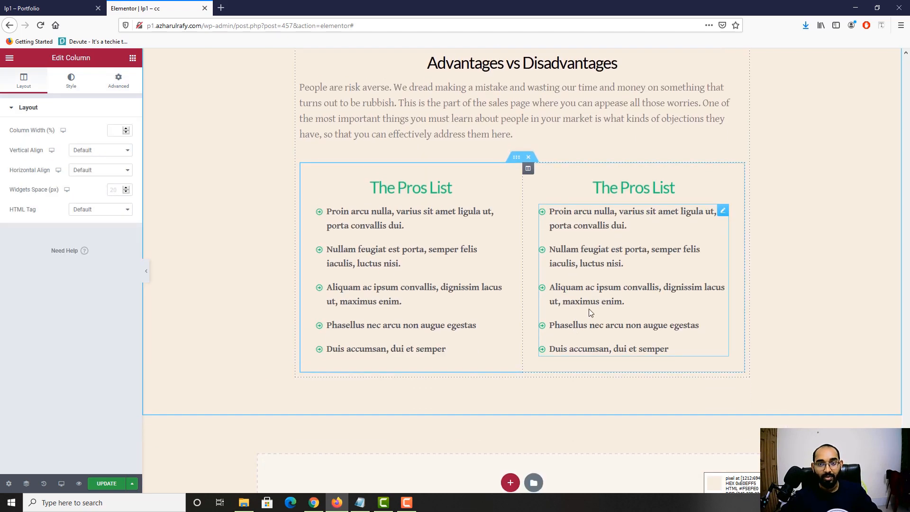
Step: Change the text color of the second column's heading to a bright red
click(607, 186)
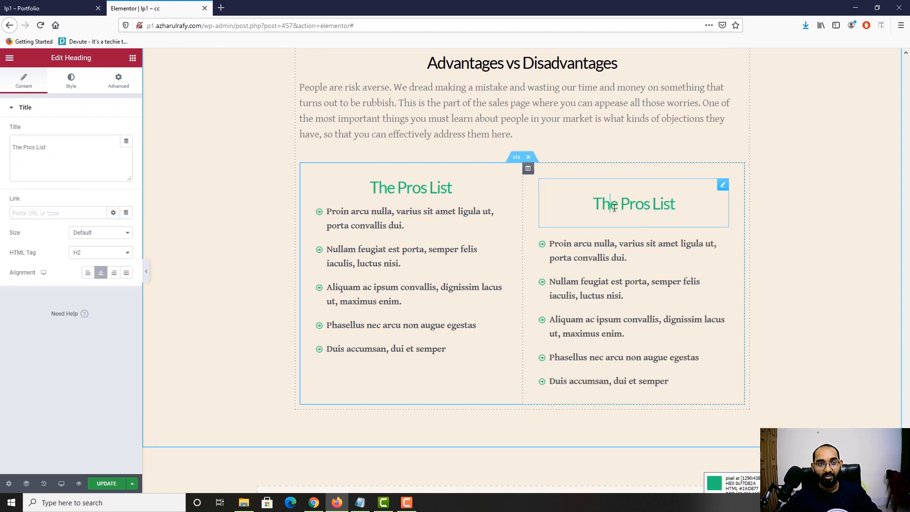
click(71, 85)
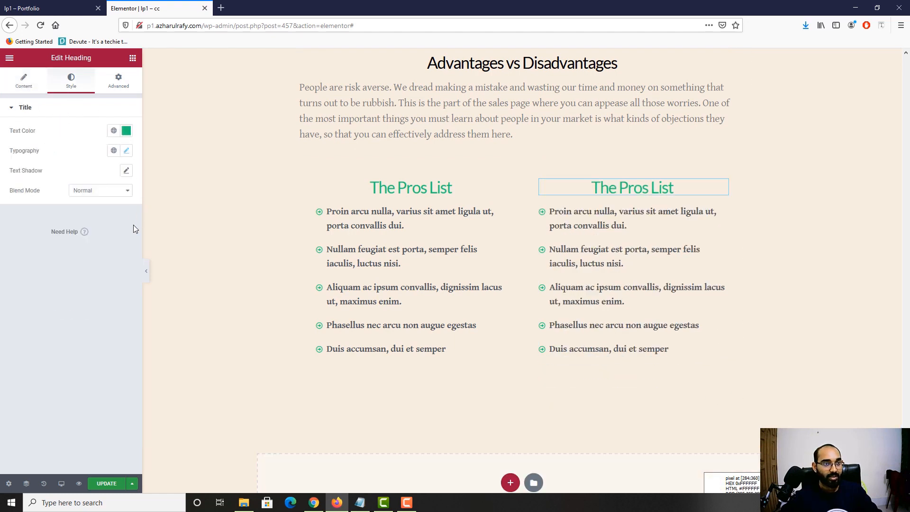
click(126, 131)
click(53, 232)
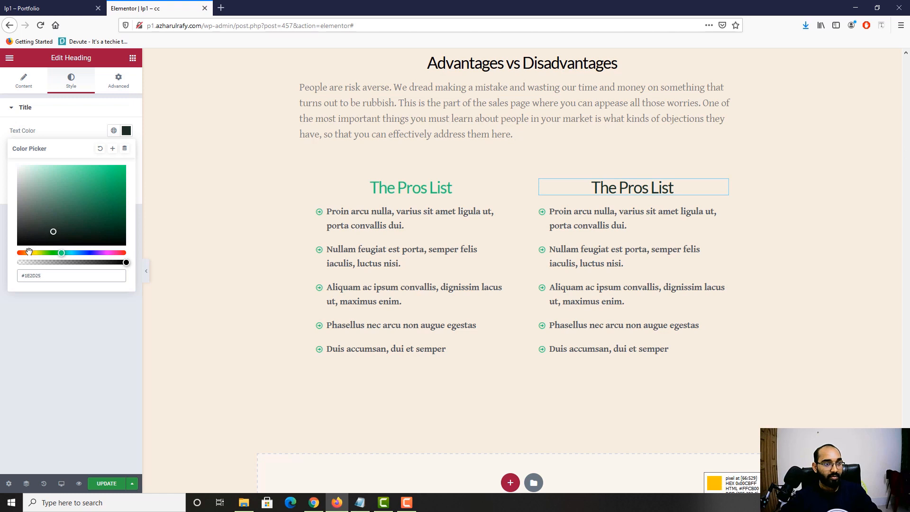
drag(22, 251, 5, 258)
click(107, 173)
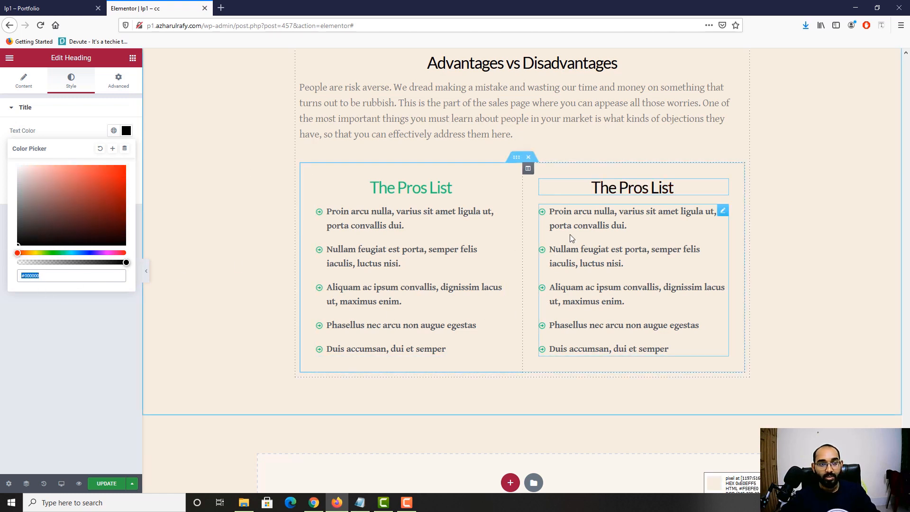
drag(106, 179, 137, 170)
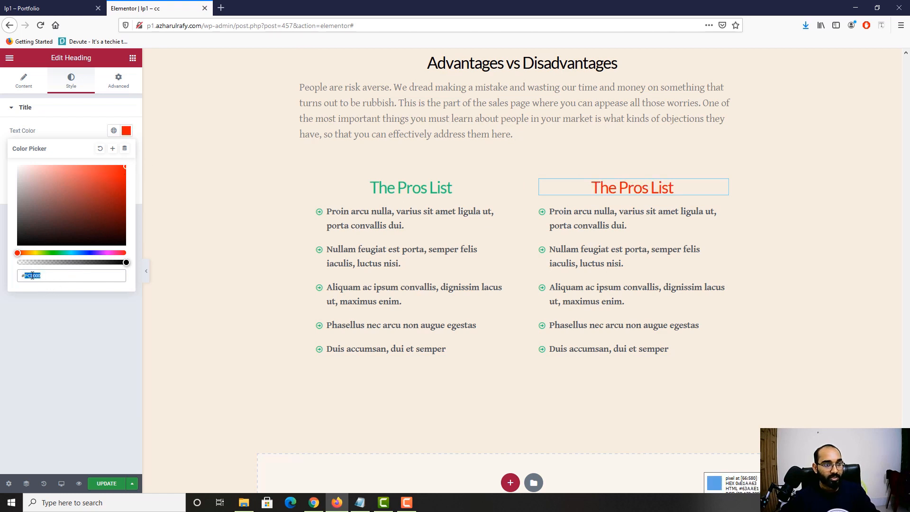
Step: Set the icon color of the second column's icon list to #FC0000
click(545, 212)
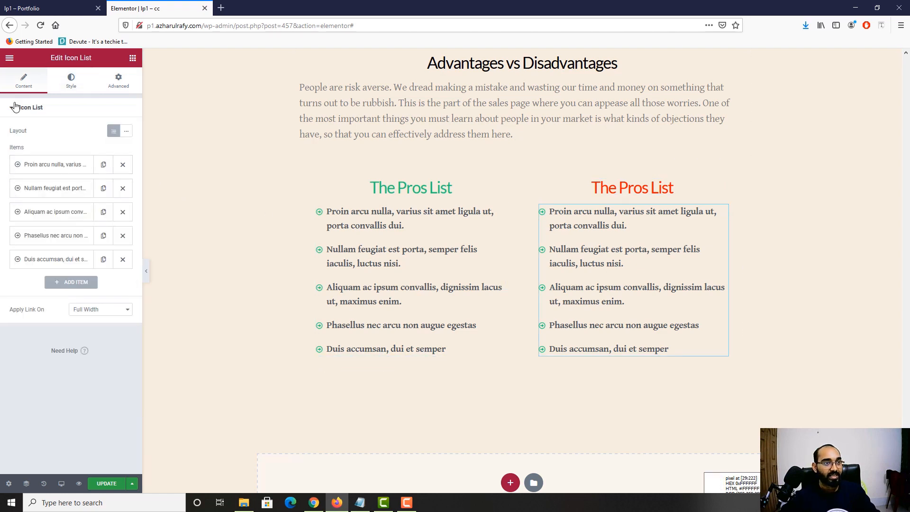
click(70, 81)
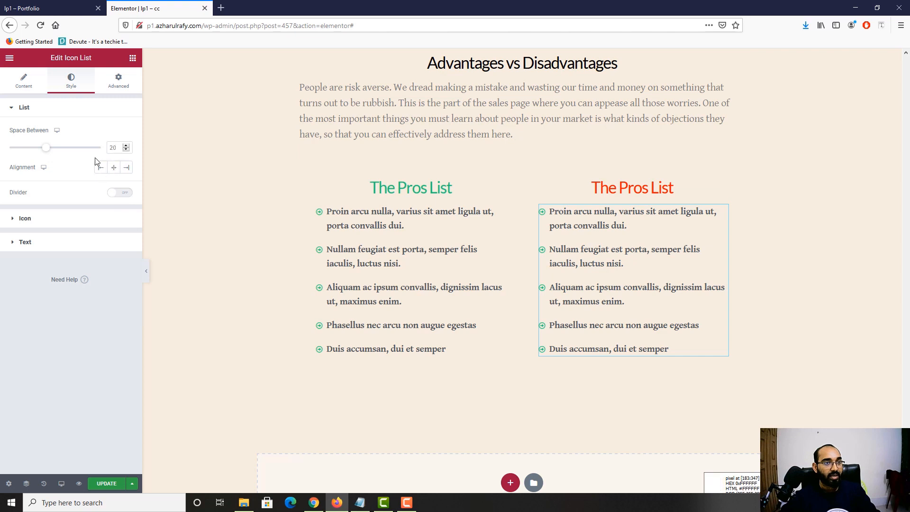
click(53, 218)
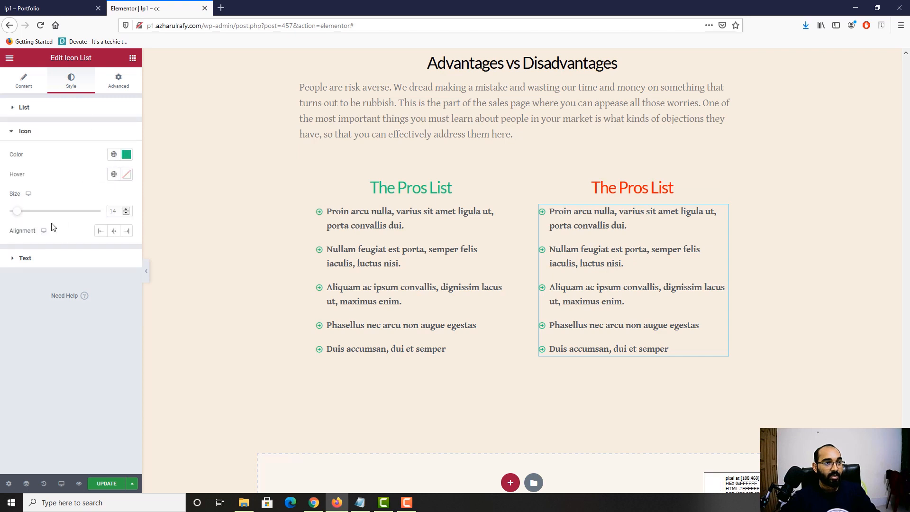
click(126, 154)
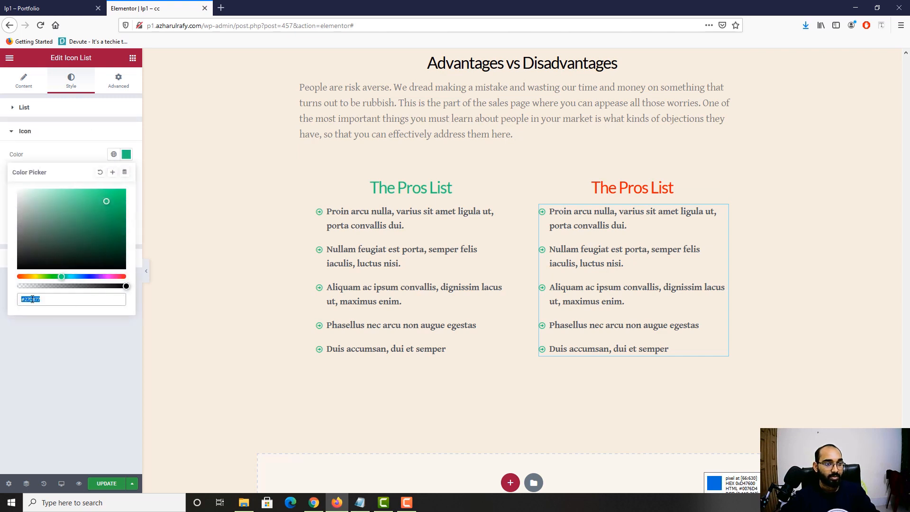
text(FC0000)
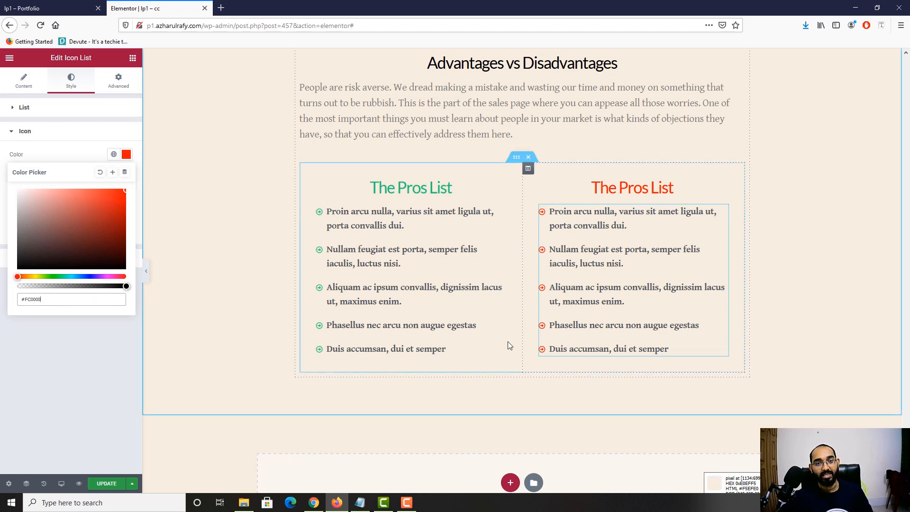
Step: Give the section containing the Objections heading a classic background in white #FFFFFF, following the reference page
scroll(455, 245, up, 15)
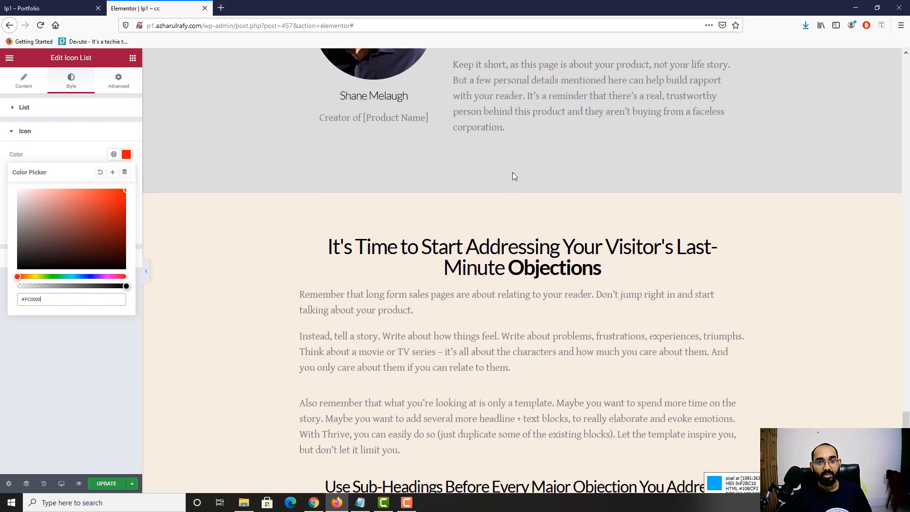
click(2, 2)
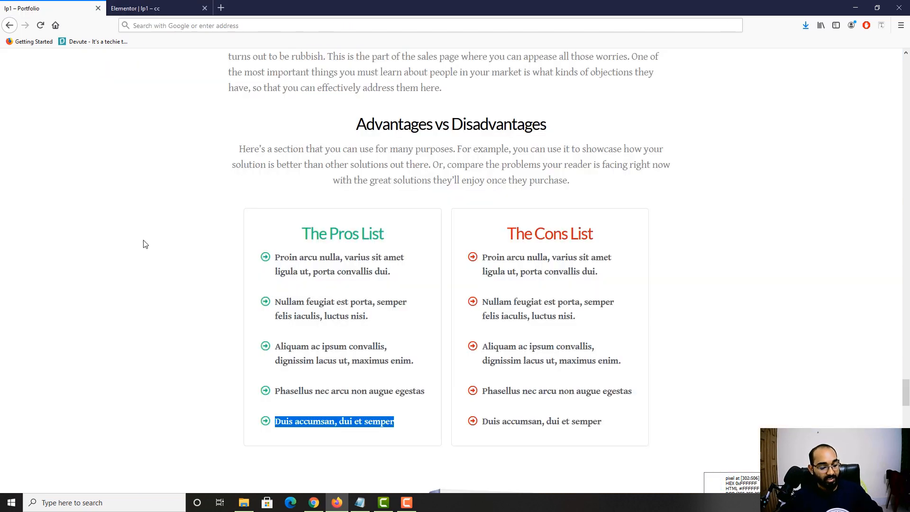
click(142, 8)
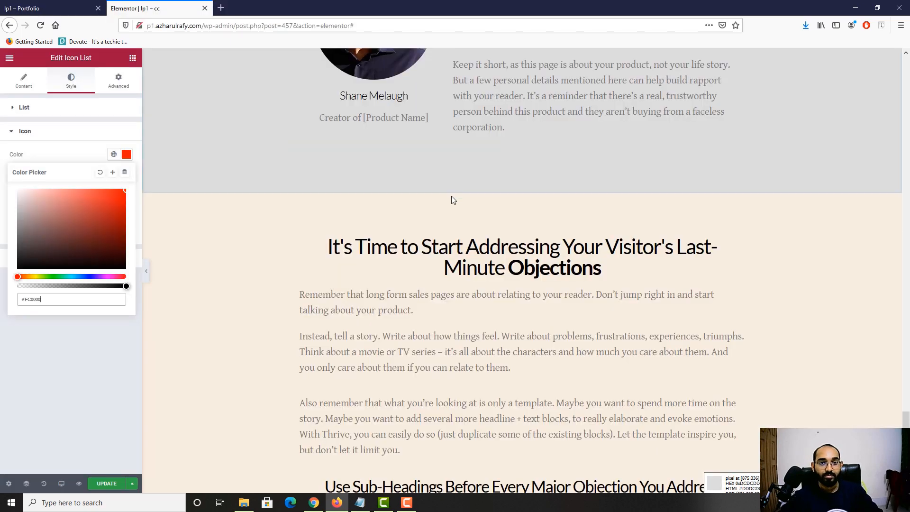
click(524, 240)
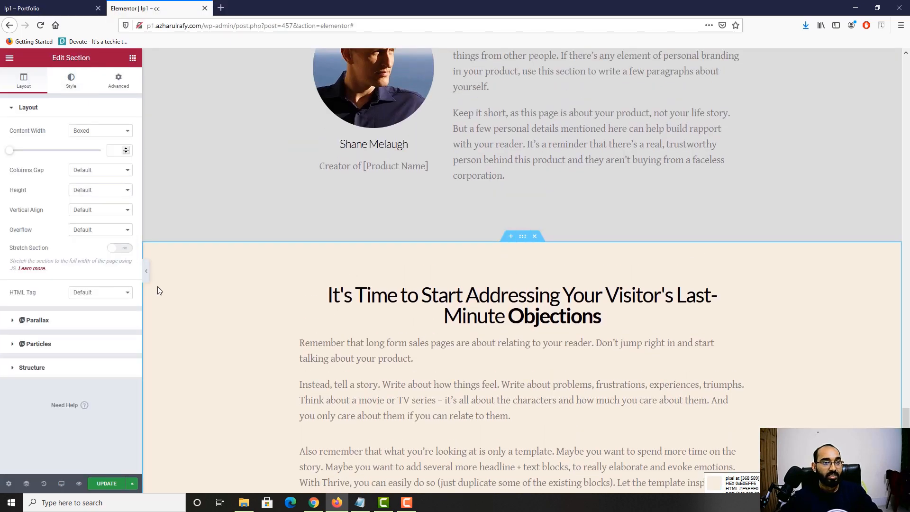
click(83, 89)
click(87, 151)
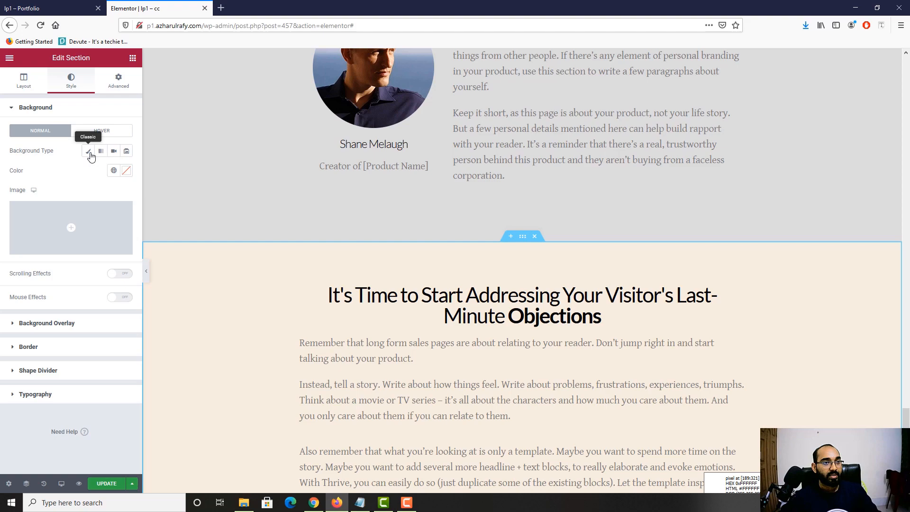
click(126, 170)
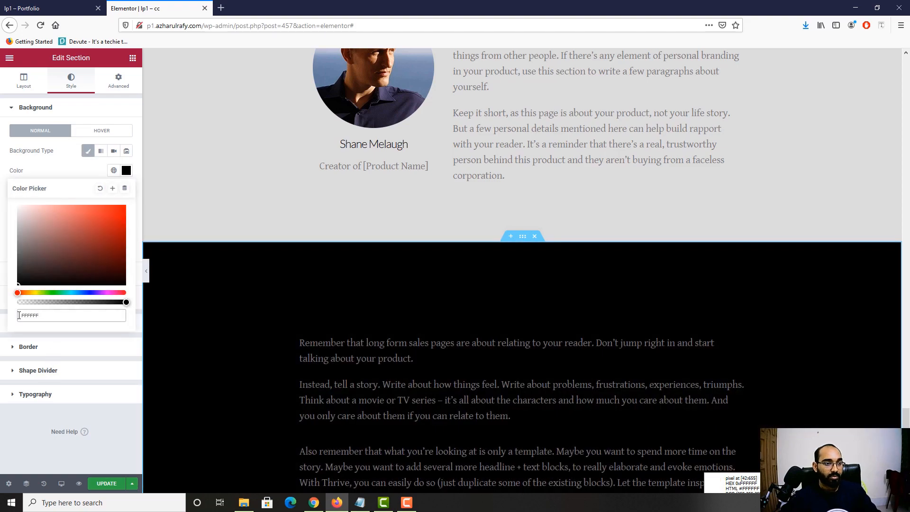
text(#)
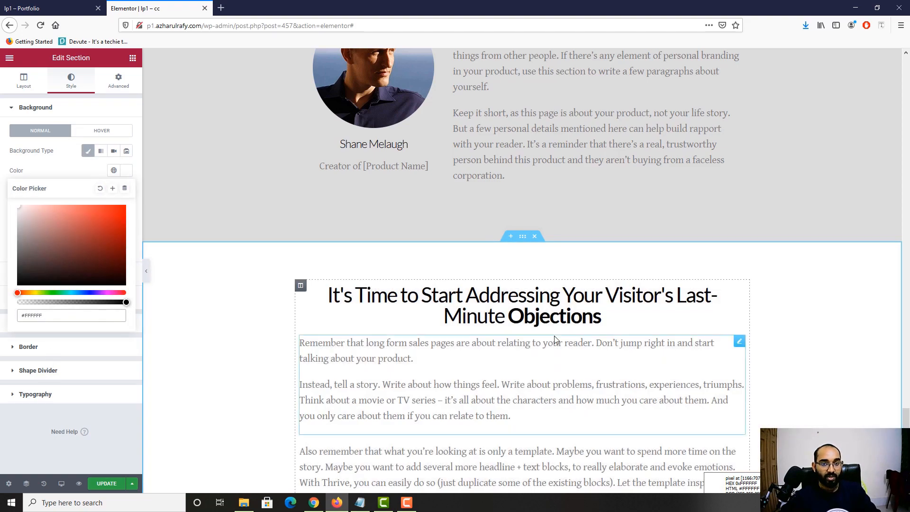
Step: Unlink the second column's margins and set its left margin to 15, using the reference page's column gap as a guide
scroll(554, 336, down, 10)
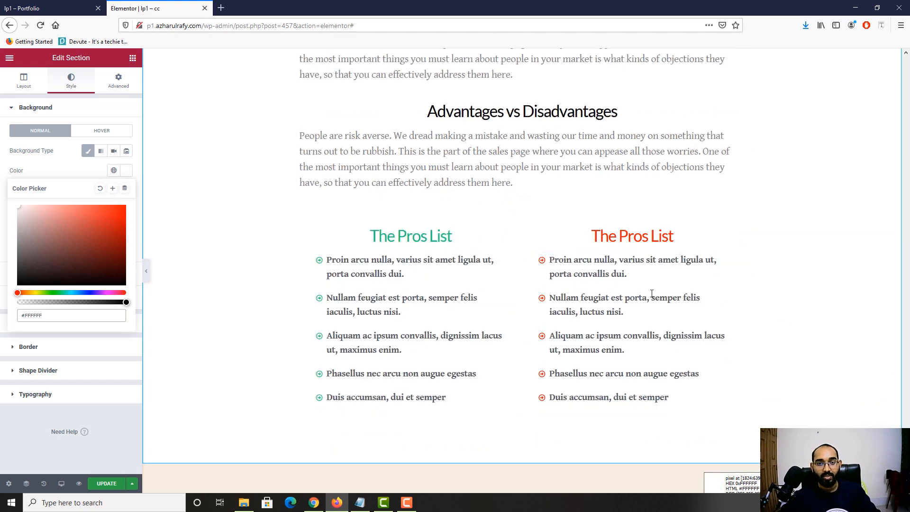
click(75, 5)
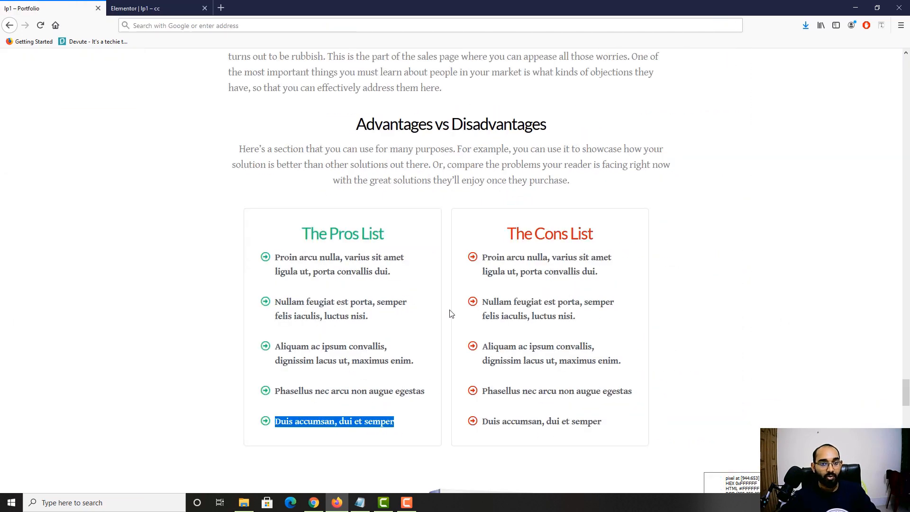
click(143, 8)
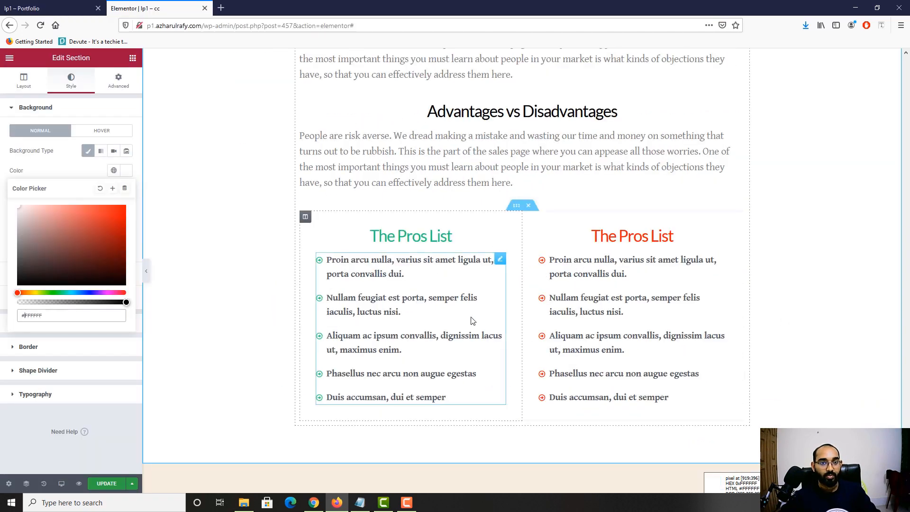
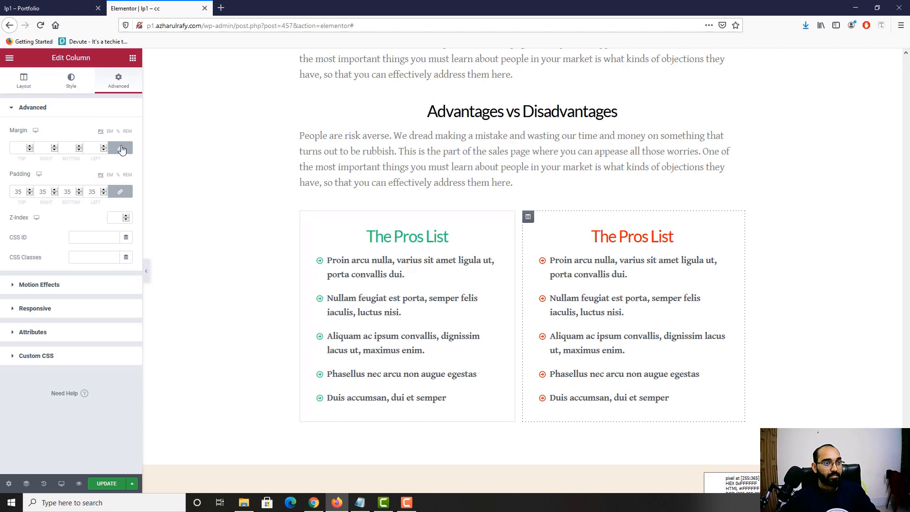
click(121, 148)
text(15)
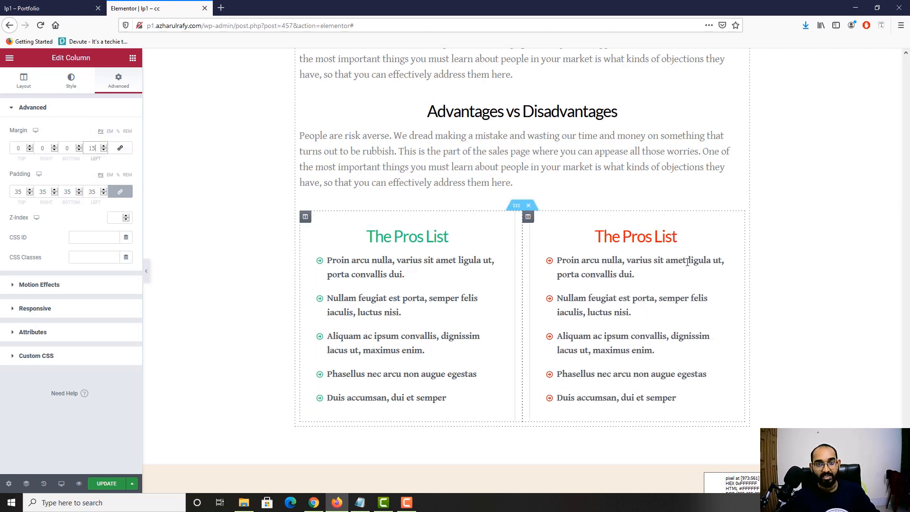
Step: Compare the column spacing with the reference page, and unlink the first column's padding with 45 on its right and left sides
click(145, 278)
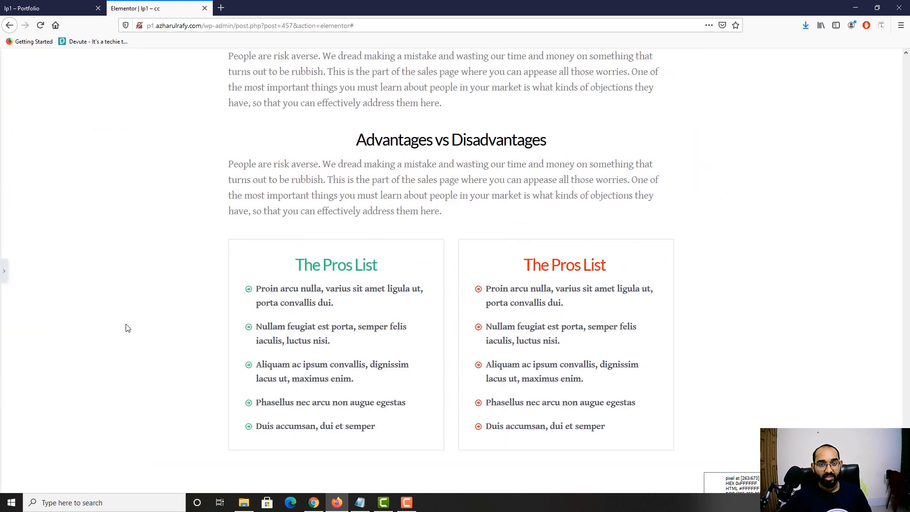
key(ctrl+Tab)
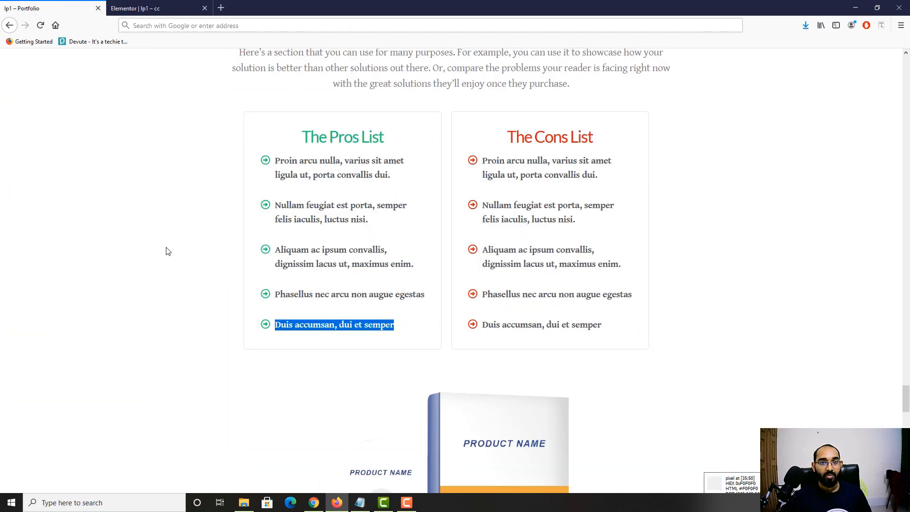
key(ctrl+Tab)
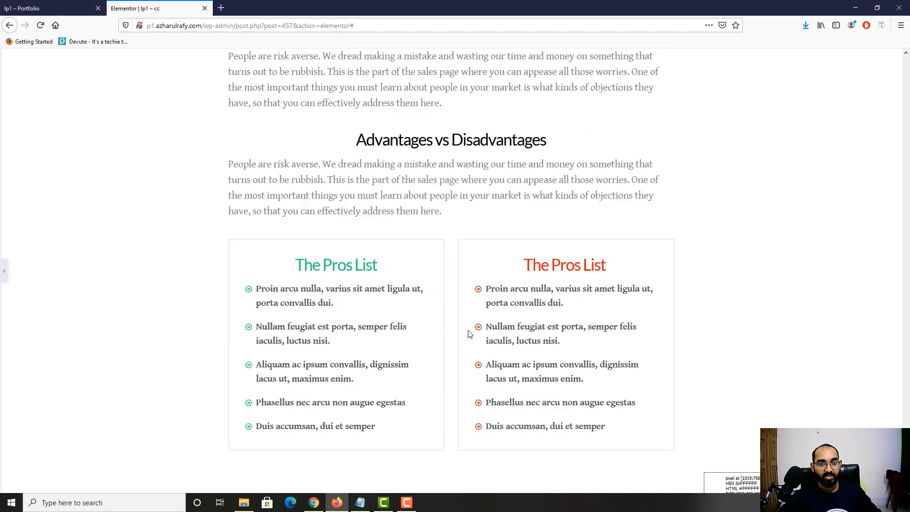
key(ctrl+Tab)
scroll(404, 281, up, 1)
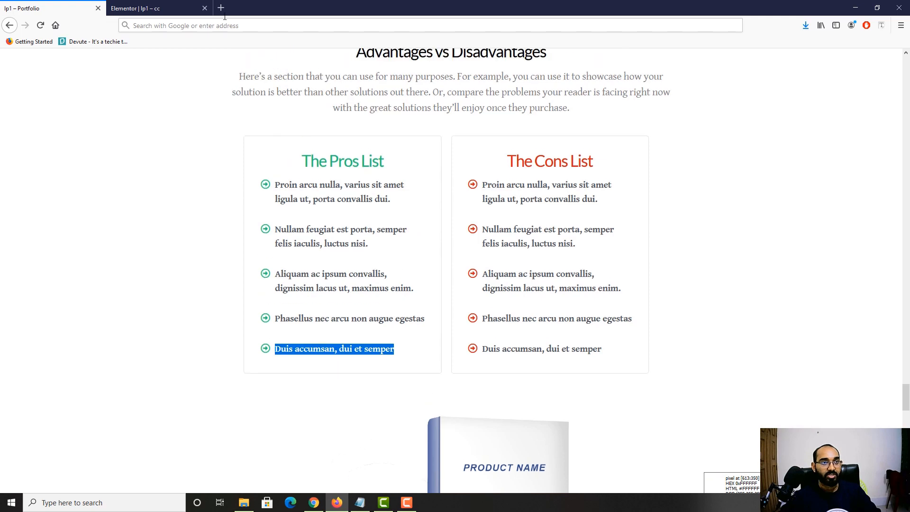
key(ctrl+Tab)
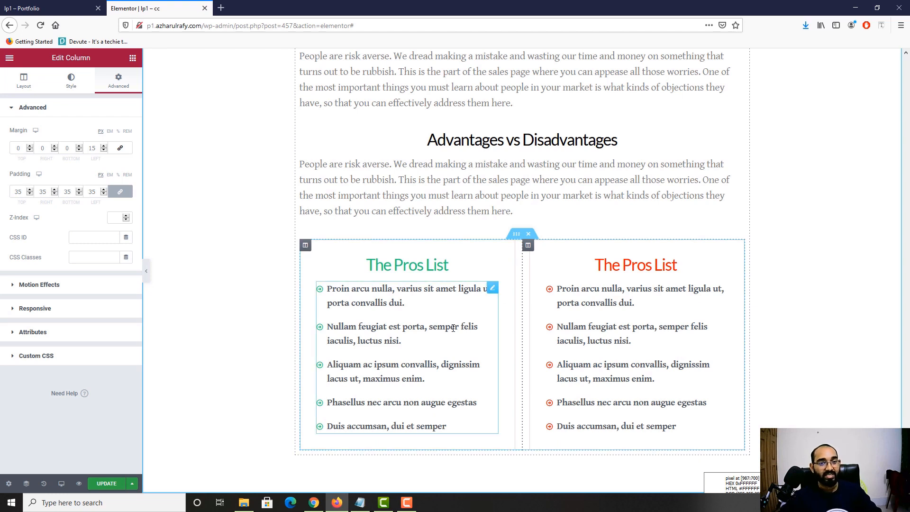
scroll(467, 315, down, 1)
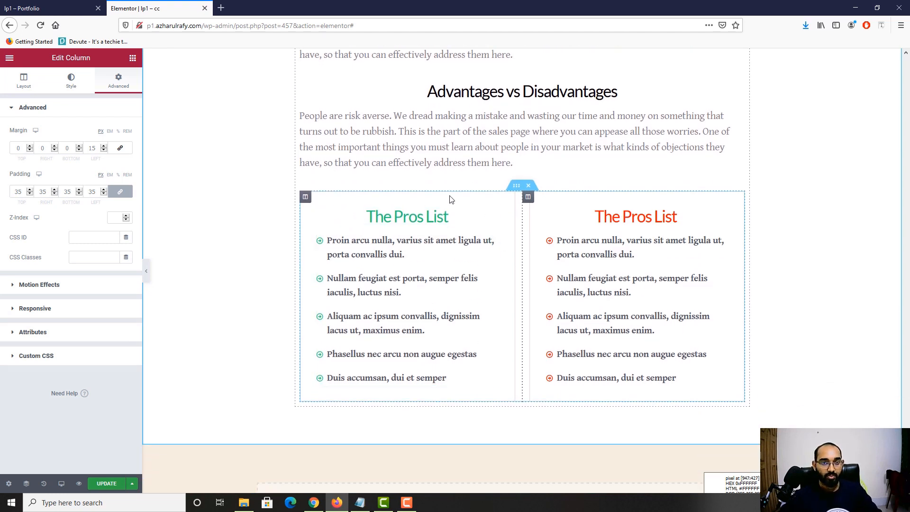
click(306, 197)
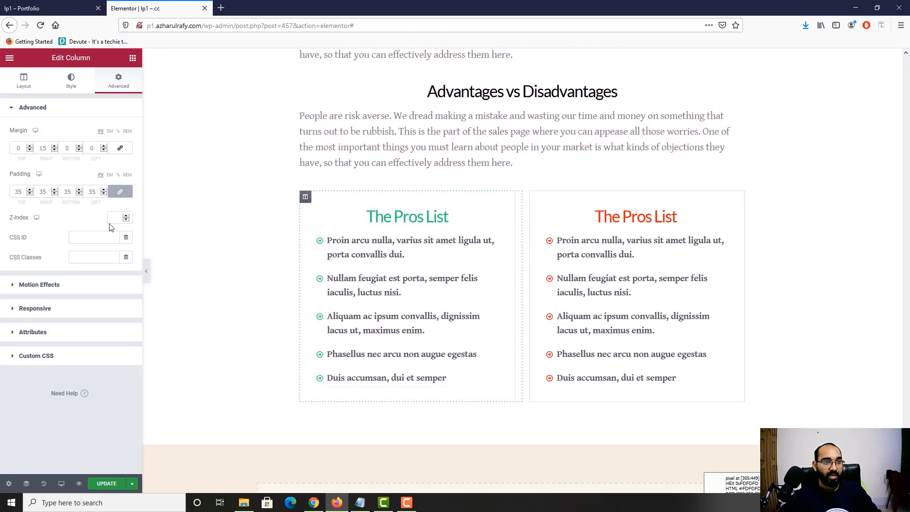
click(120, 192)
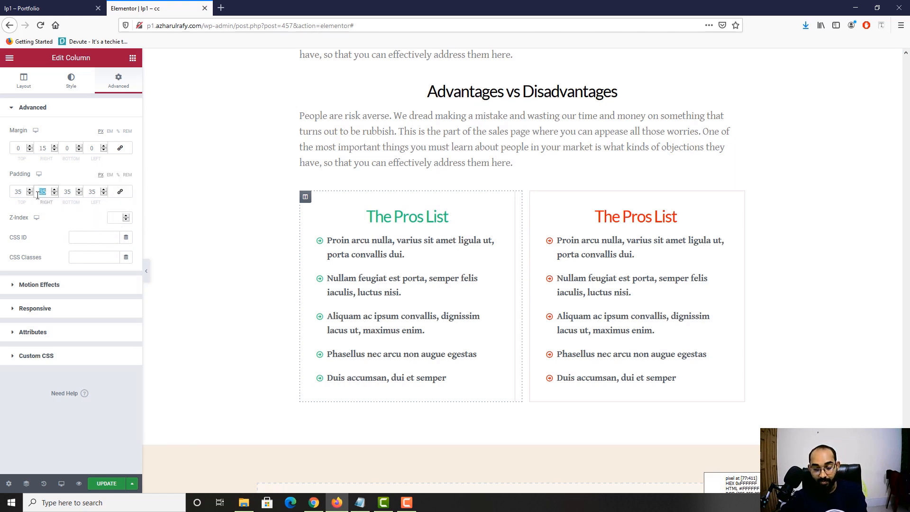
text(45)
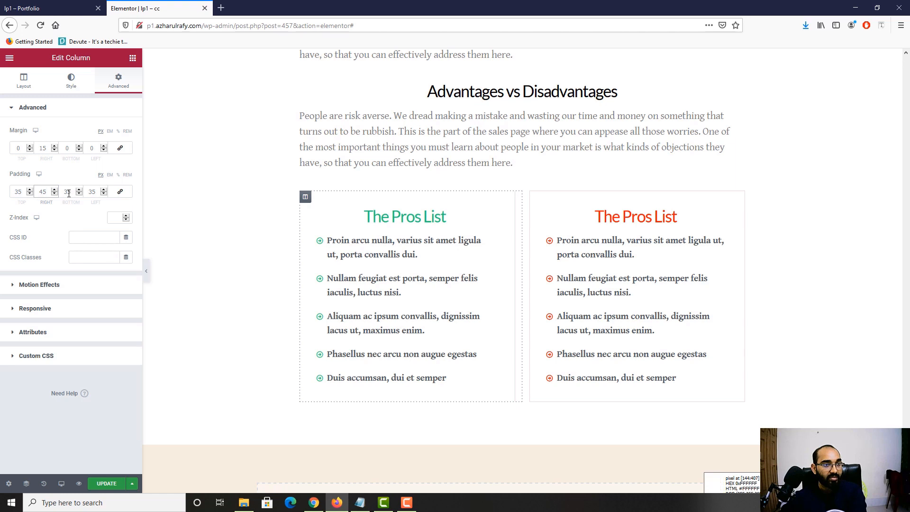
text(45)
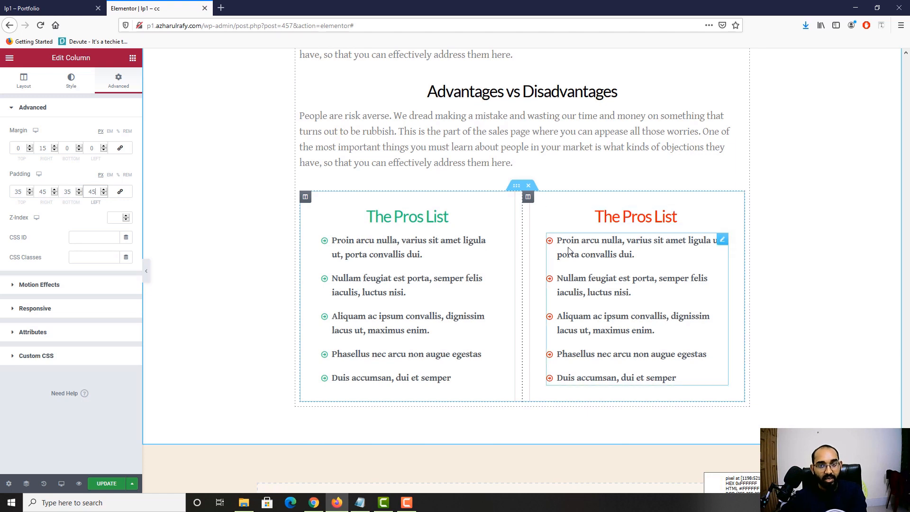
Step: Unlink the second column's padding and set its right and left padding to 45, keeping 35 at top and bottom
click(532, 201)
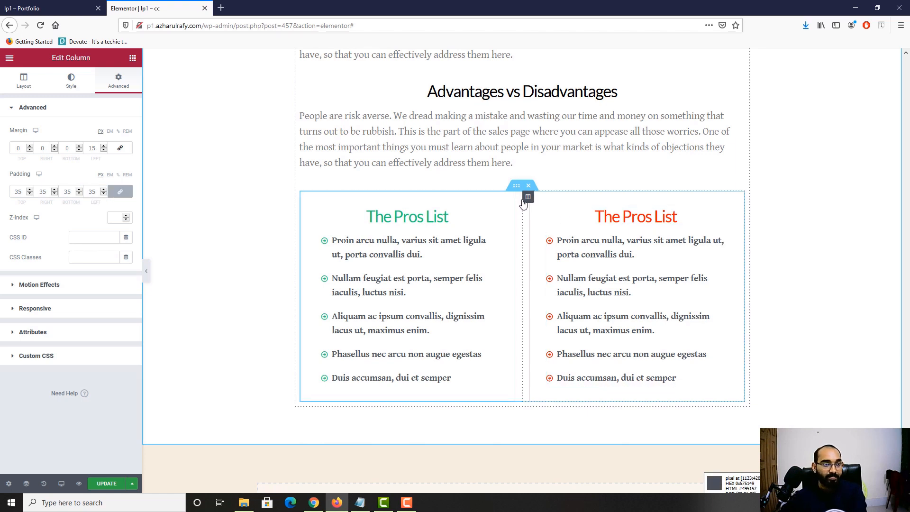
double_click(41, 191)
text(45)
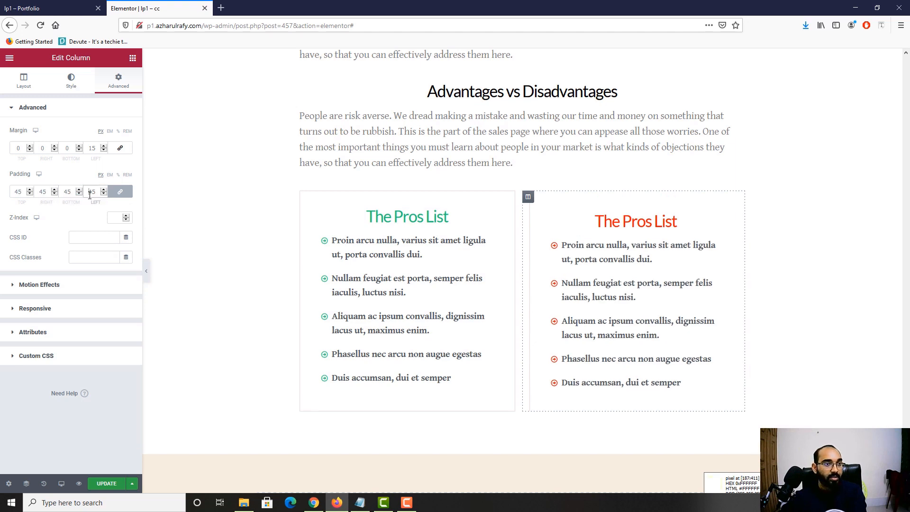
click(120, 193)
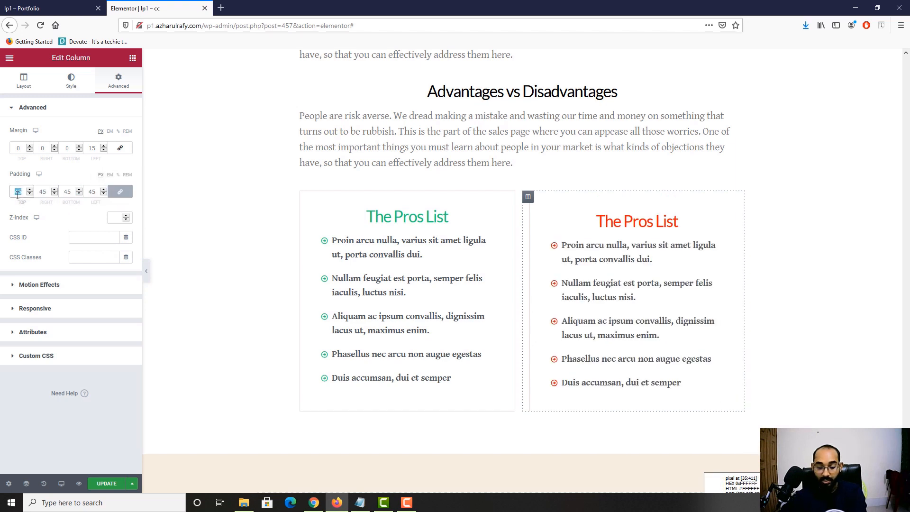
text(35)
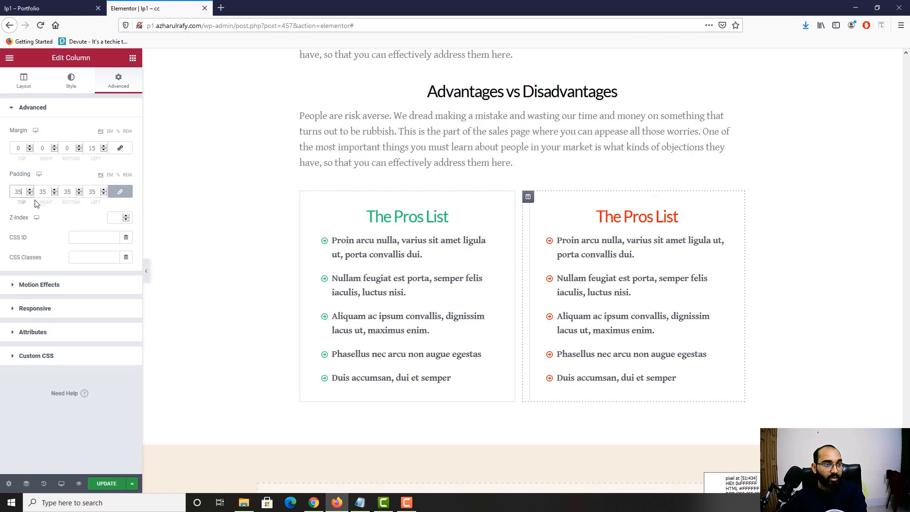
click(121, 193)
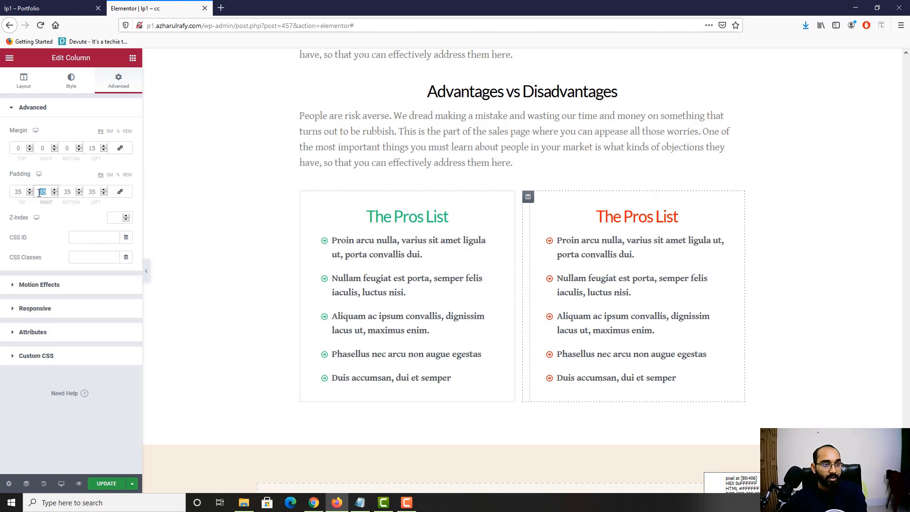
text(45)
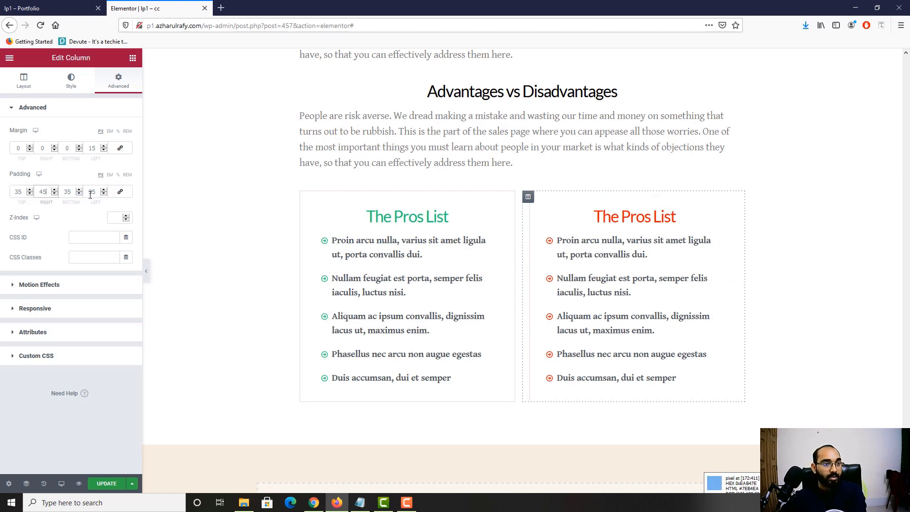
double_click(90, 192)
text(45)
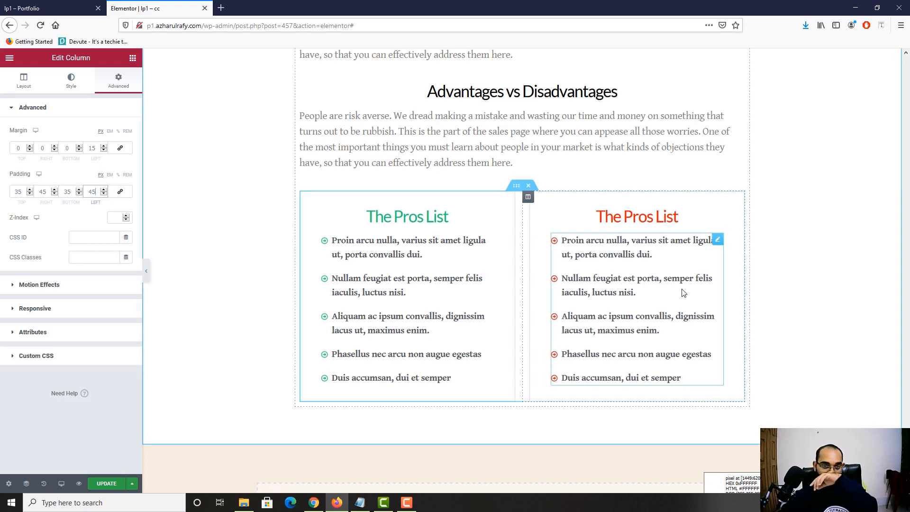
Step: Examine how the reference page places the product image between the pros and cons boxes and the "What You Get" section
scroll(640, 346, up, 2)
click(52, 8)
scroll(418, 335, down, 3)
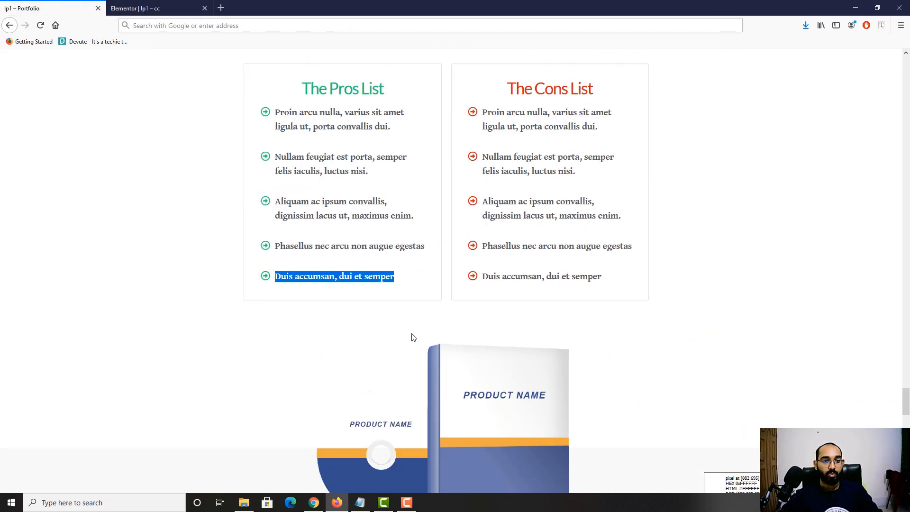
scroll(275, 316, down, 4)
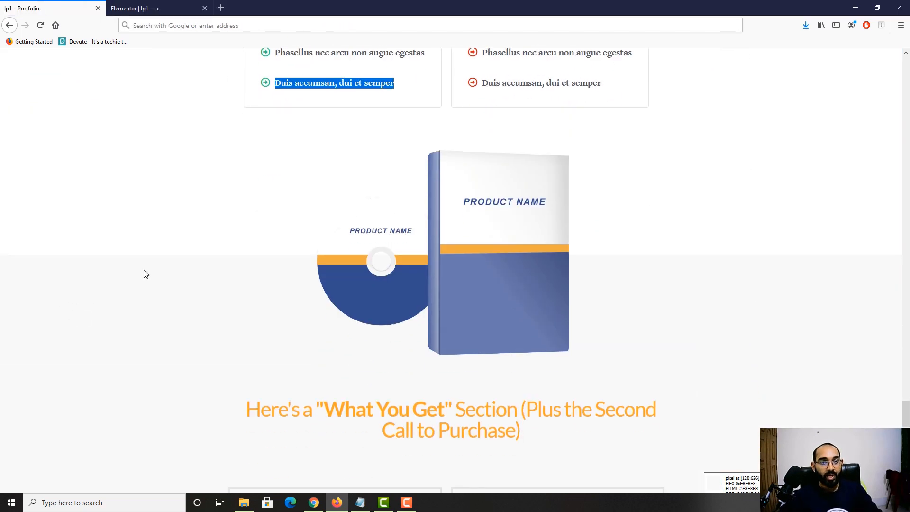
scroll(412, 267, up, 2)
scroll(426, 275, up, 2)
scroll(446, 284, down, 3)
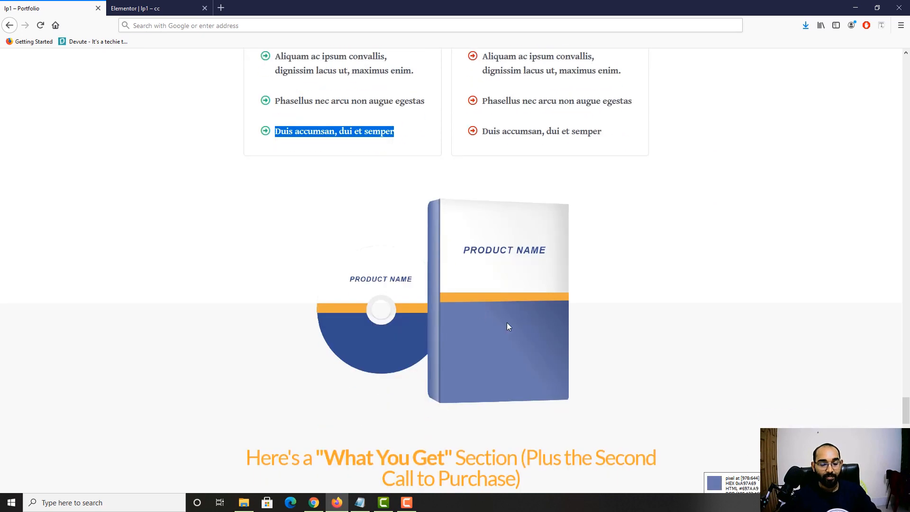
scroll(507, 327, down, 5)
scroll(484, 221, up, 3)
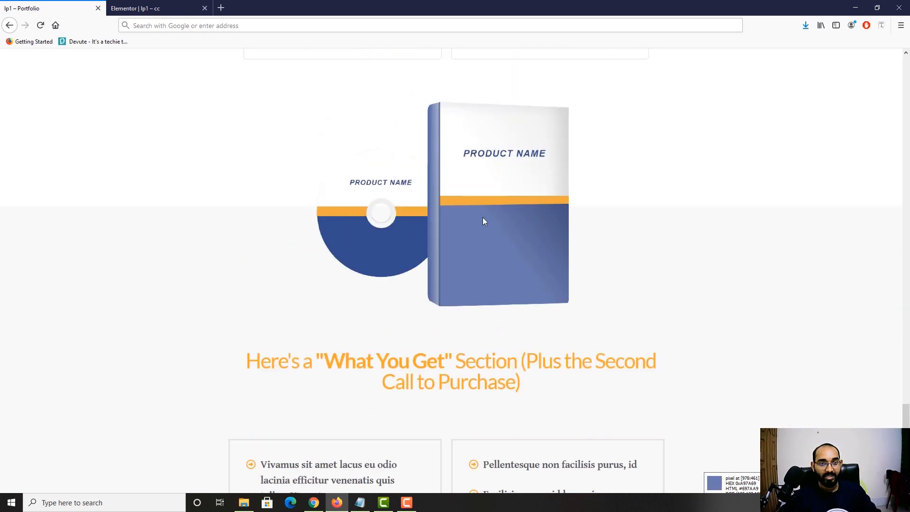
scroll(223, 295, up, 4)
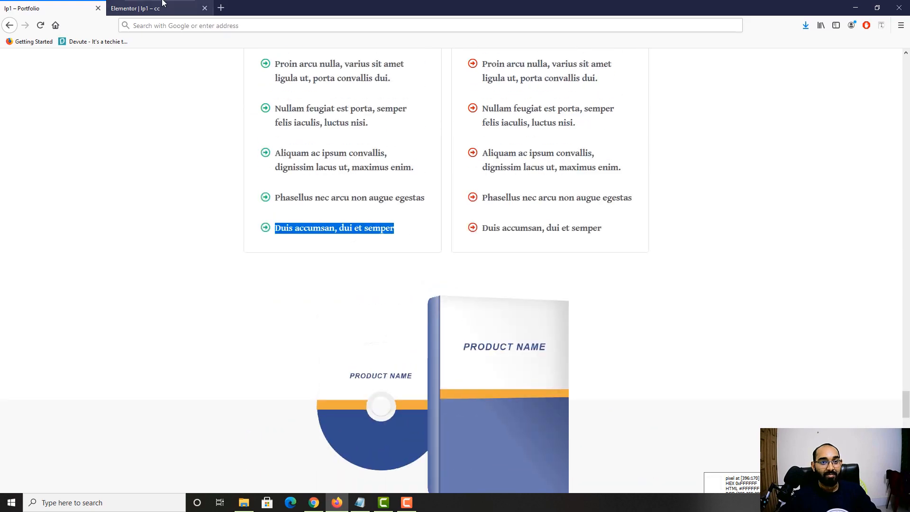
Step: Set the bottom margin of the section containing the Objections heading to 0 and unlink its padding, with 0 on every side
key(ctrl+Tab)
scroll(449, 335, down, 4)
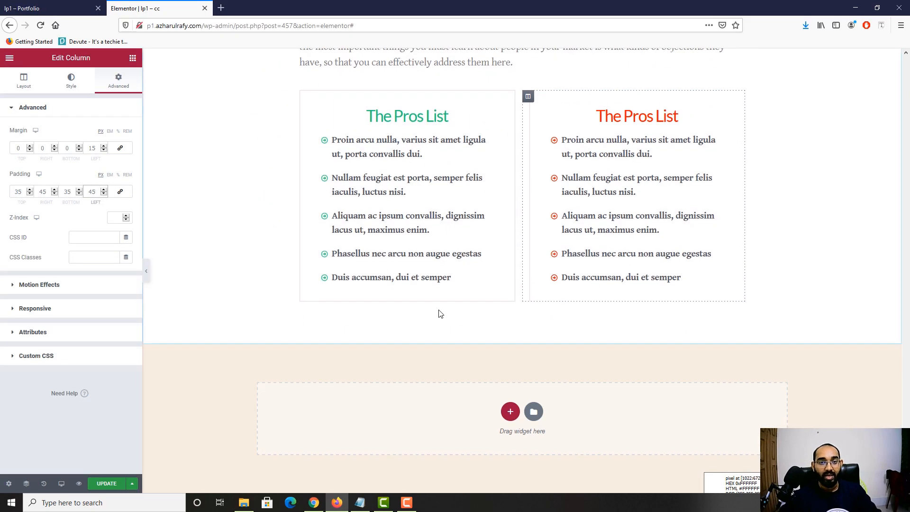
scroll(474, 308, up, 7)
scroll(483, 306, up, 5)
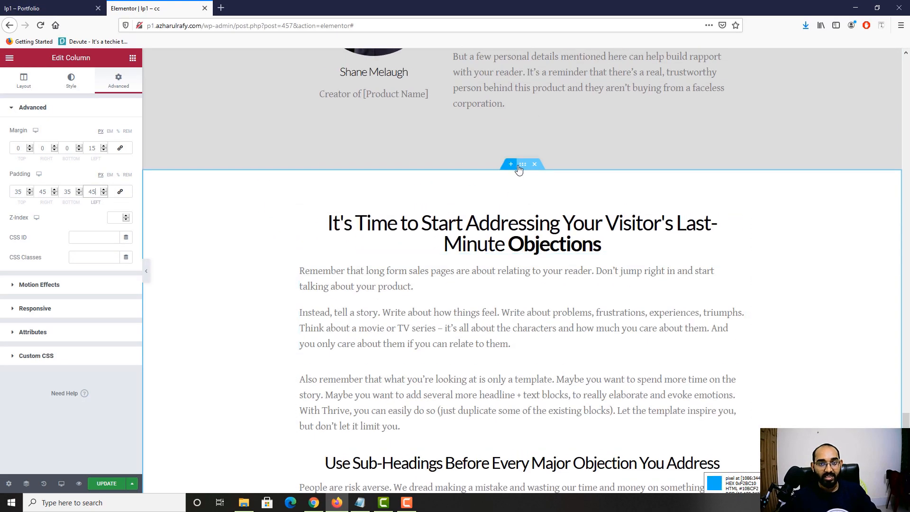
click(516, 204)
scroll(383, 369, down, 12)
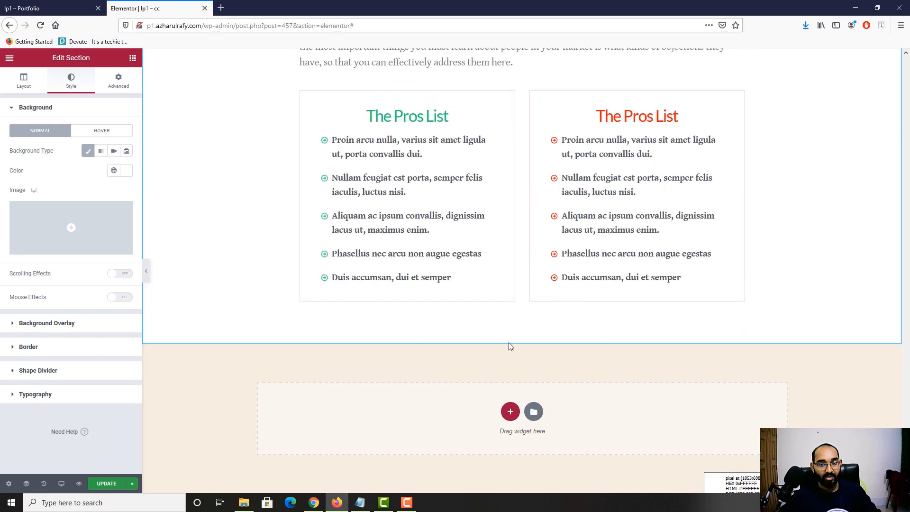
click(122, 88)
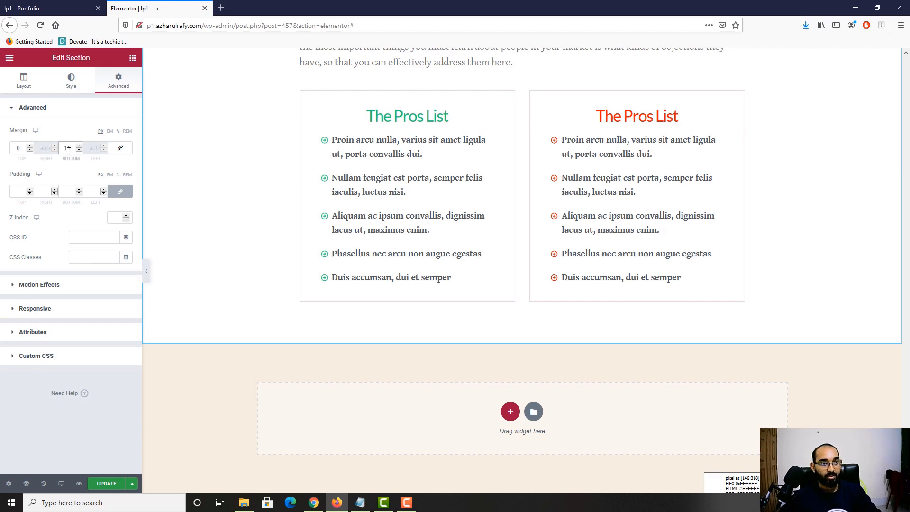
click(121, 192)
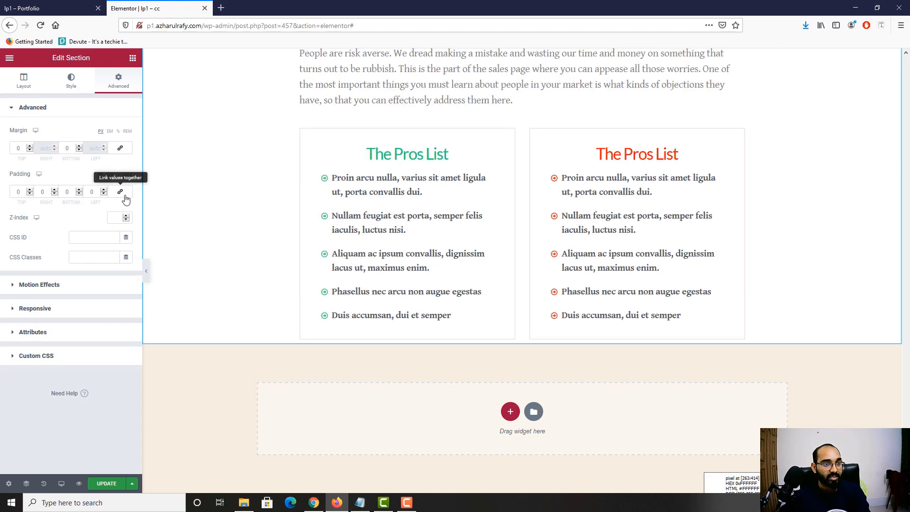
Step: Set the Objections section's top padding to 50 and its bottom padding to 350
scroll(332, 303, up, 10)
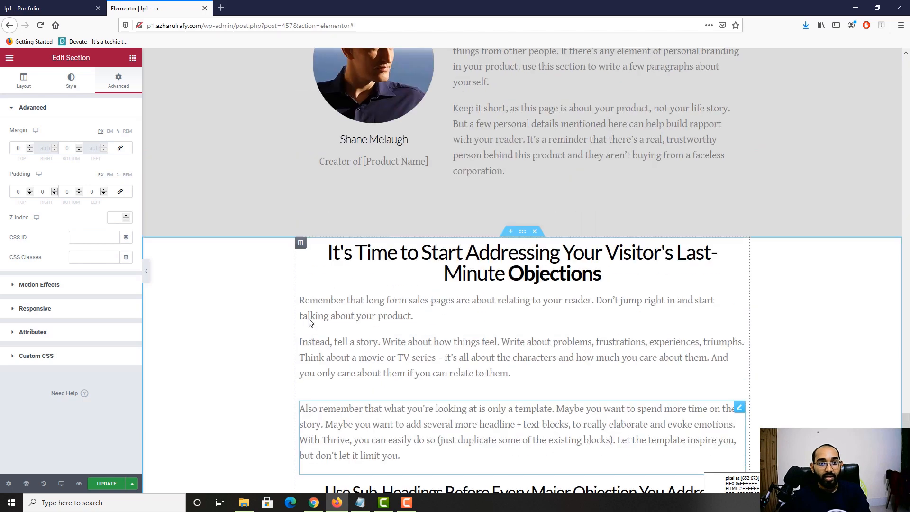
scroll(164, 306, down, 2)
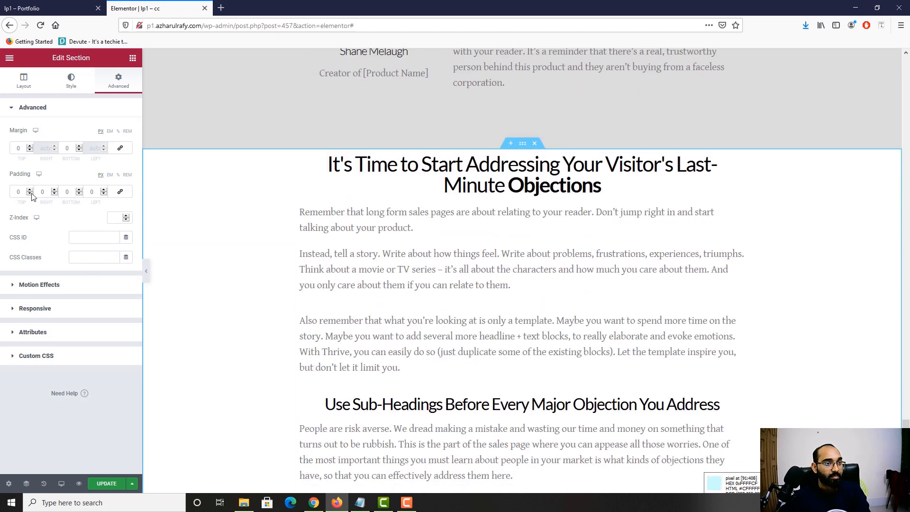
text(850)
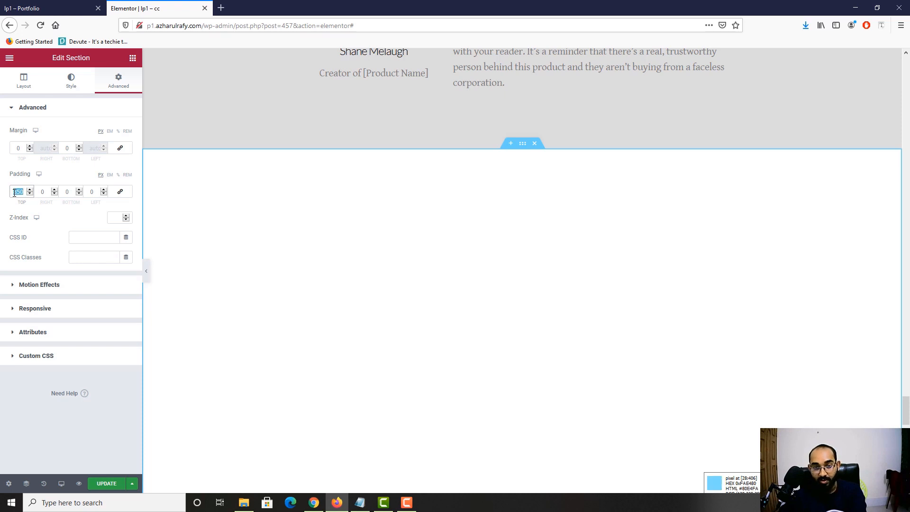
text(50)
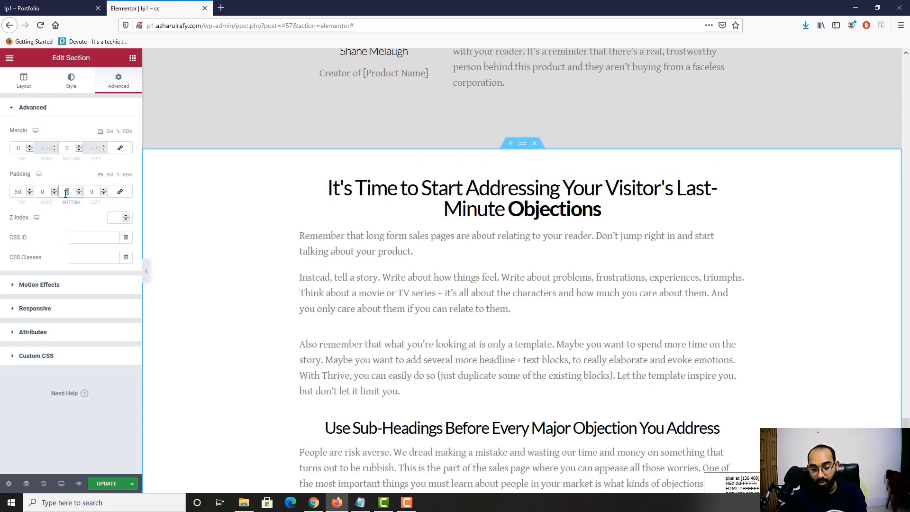
click(65, 192)
text(350)
scroll(553, 297, down, 13)
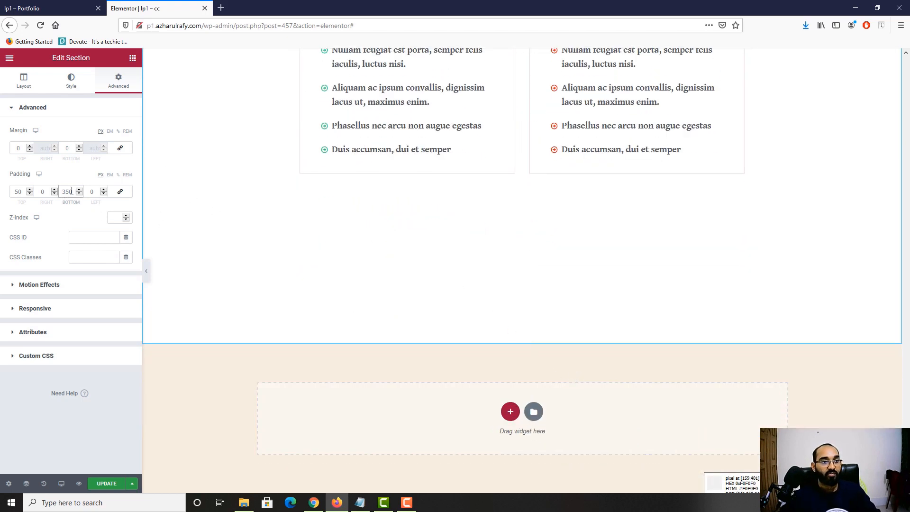
Step: Compare the empty space beneath the two columns with the product image area on the reference page
click(39, 4)
scroll(392, 280, down, 3)
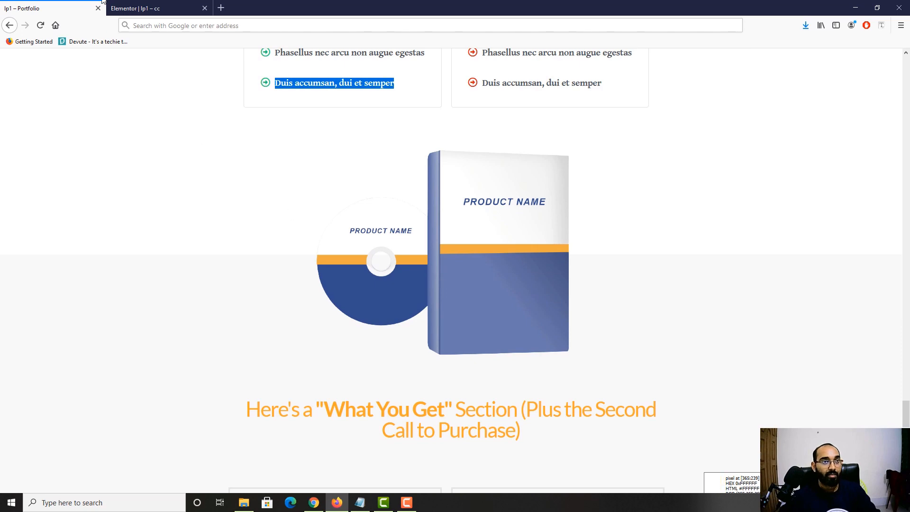
click(123, 4)
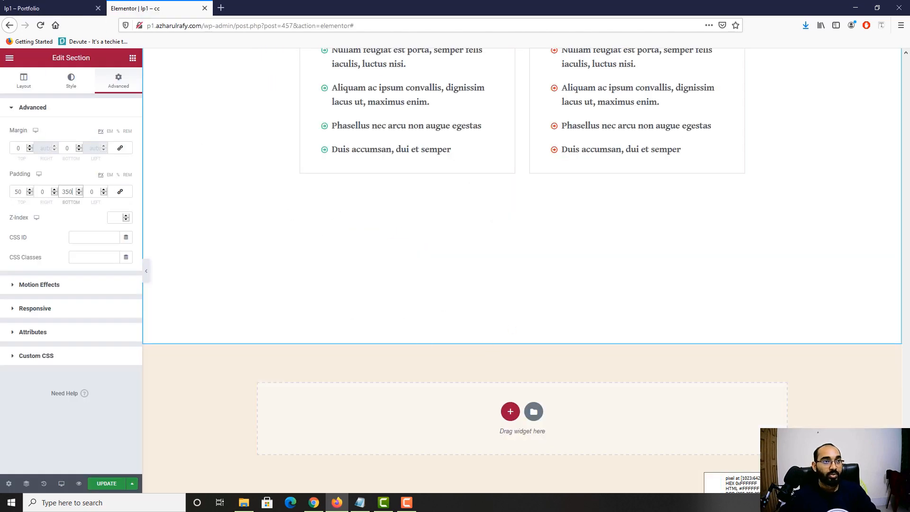
click(20, 2)
scroll(469, 337, down, 3)
scroll(485, 319, up, 4)
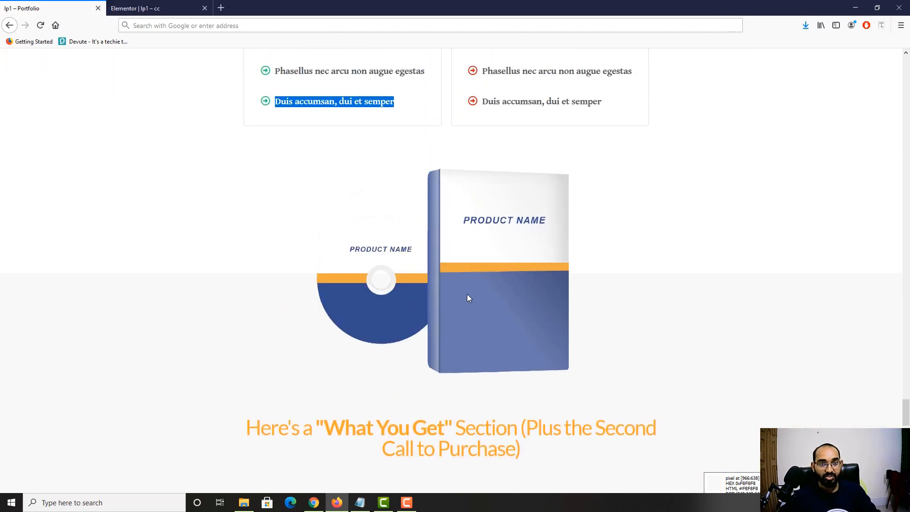
Step: Add an Image widget beneath the pros and cons columns in the Objections section
click(192, 7)
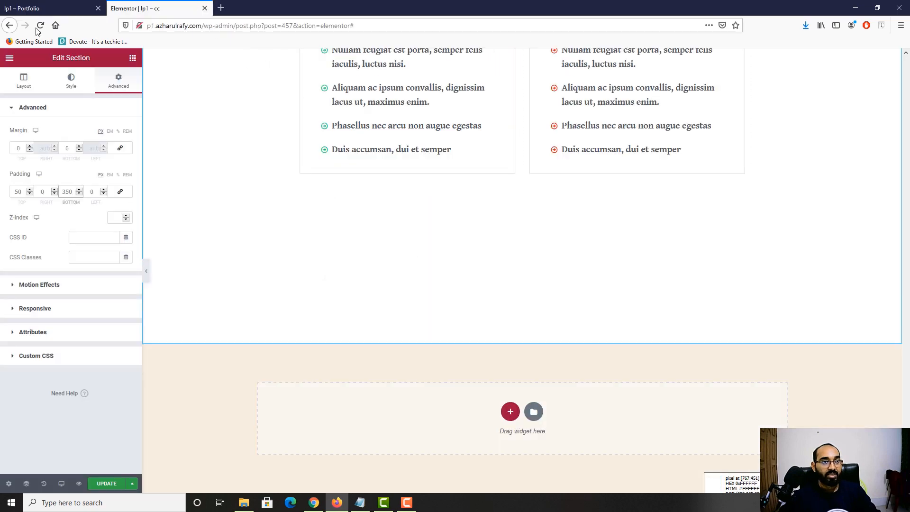
click(37, 5)
click(138, 2)
click(132, 58)
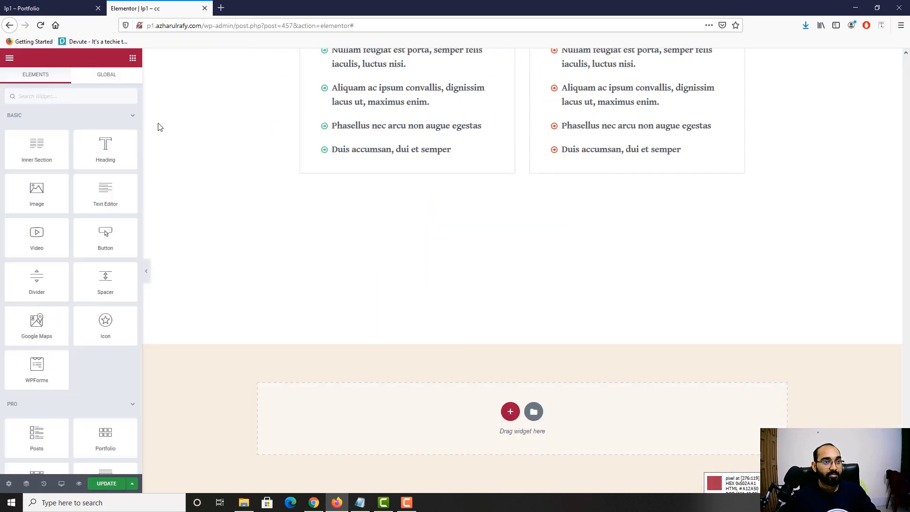
drag(37, 192, 516, 176)
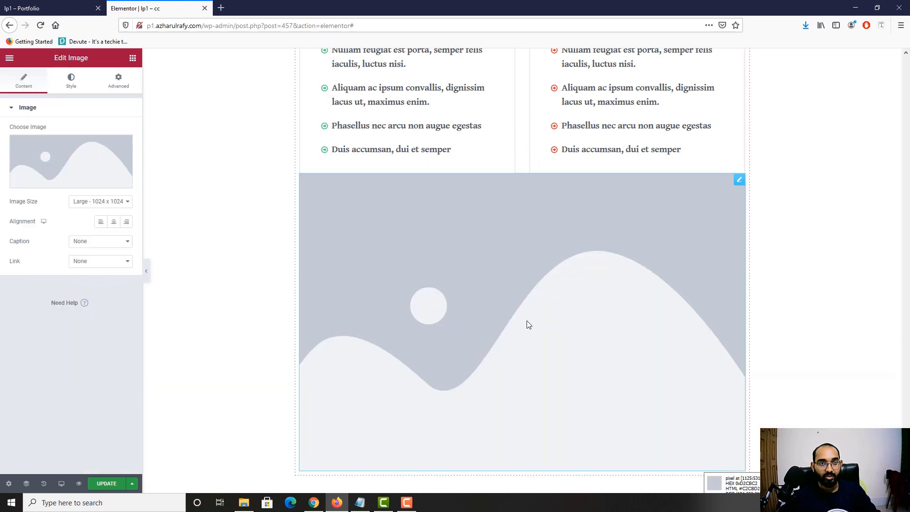
Step: Choose the product box and disc picture from the media library for the new image
scroll(340, 291, down, 2)
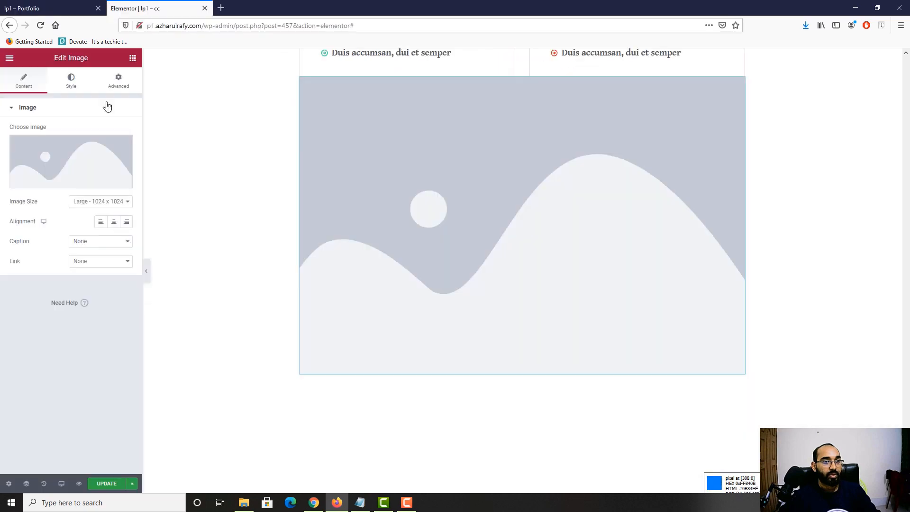
click(40, 182)
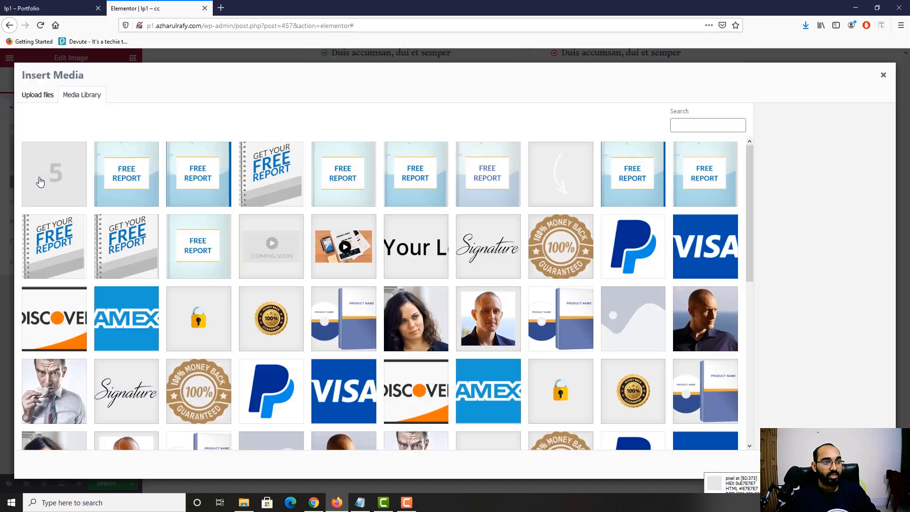
click(344, 346)
click(866, 465)
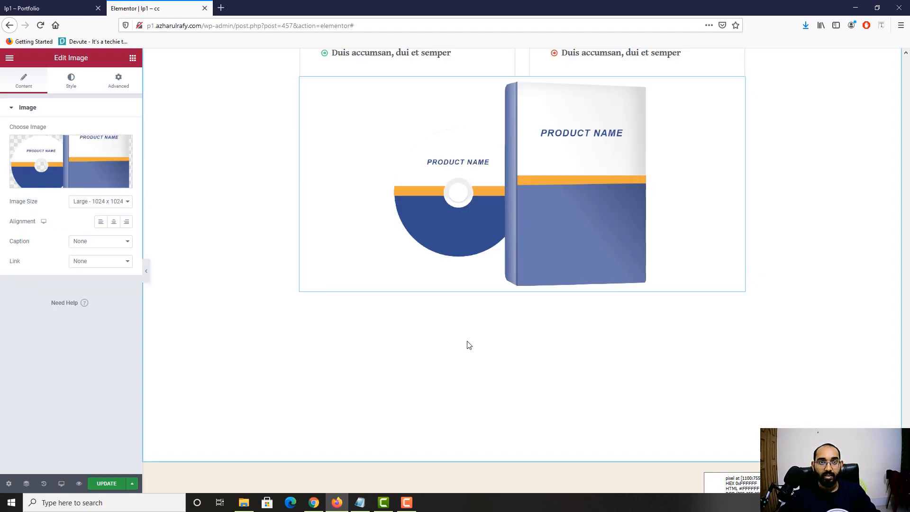
Step: Set the product image's position to Absolute
scroll(468, 341, up, 3)
scroll(337, 287, down, 4)
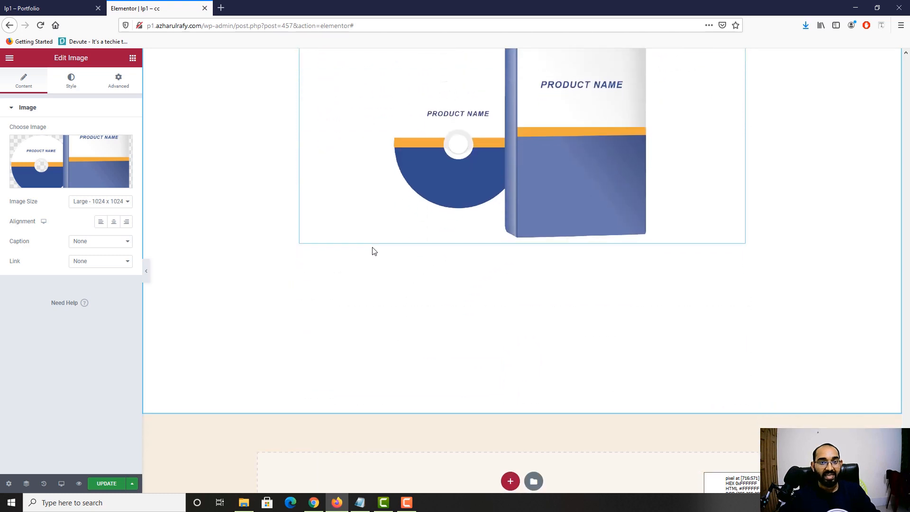
scroll(371, 252, up, 1)
scroll(505, 221, up, 1)
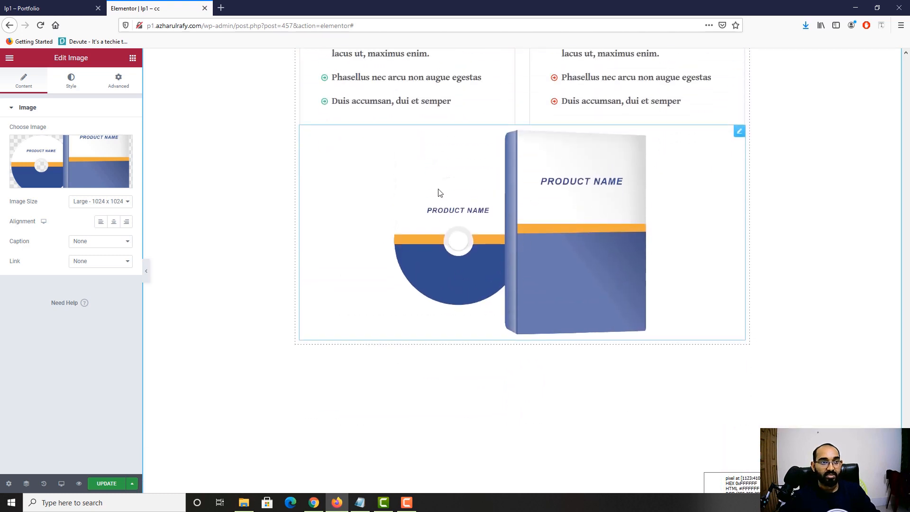
click(121, 81)
scroll(66, 367, down, 1)
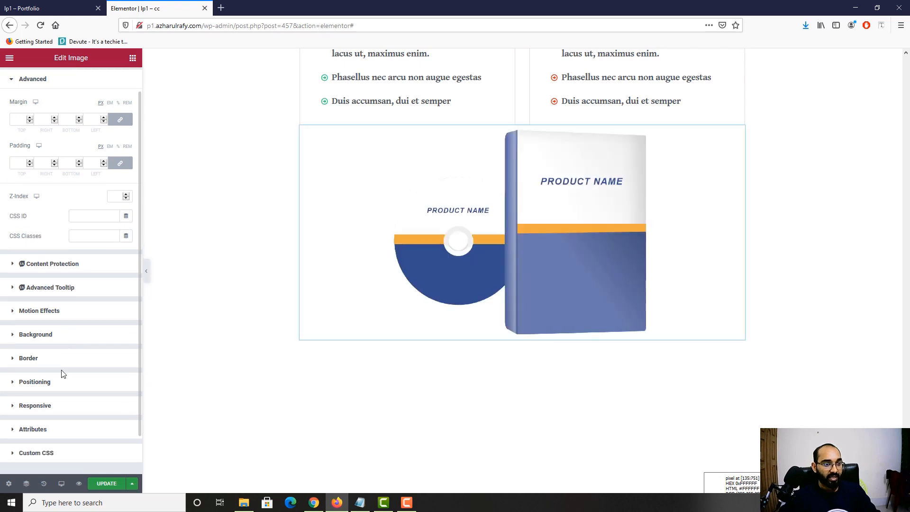
click(54, 386)
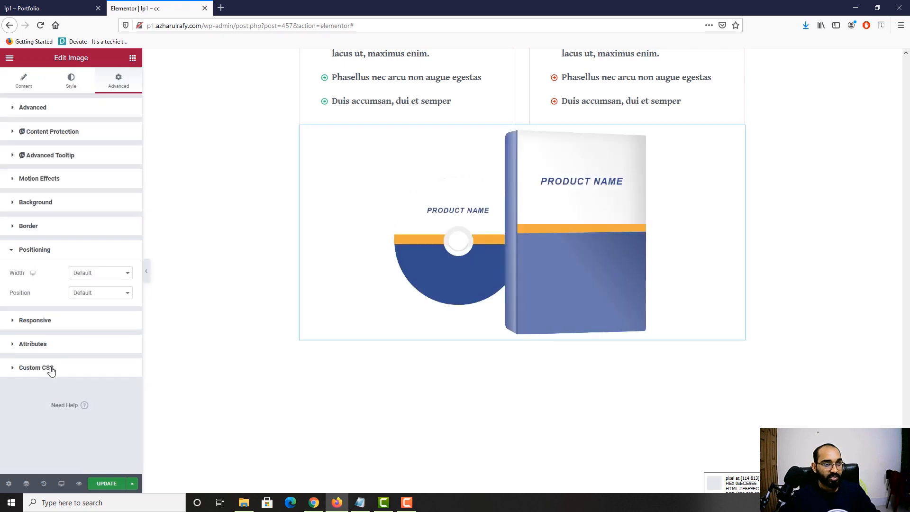
click(85, 294)
click(90, 316)
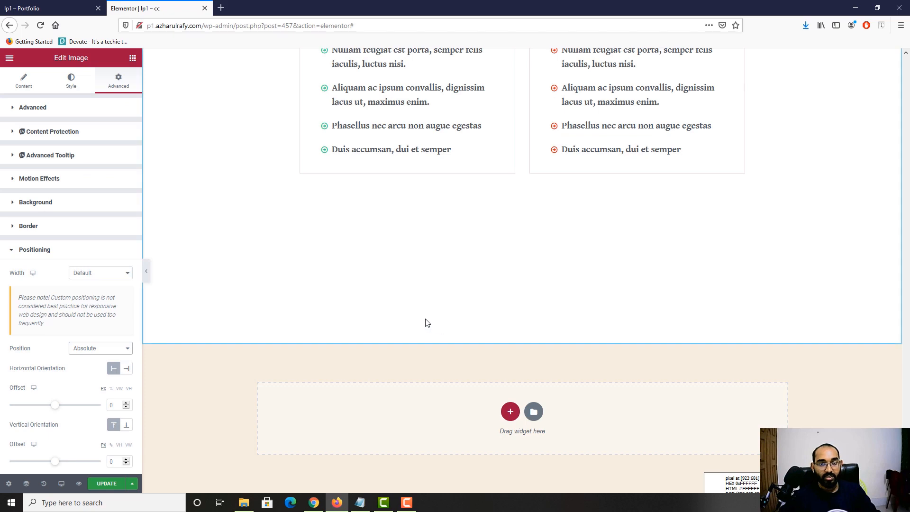
scroll(427, 321, up, 8)
scroll(452, 321, up, 2)
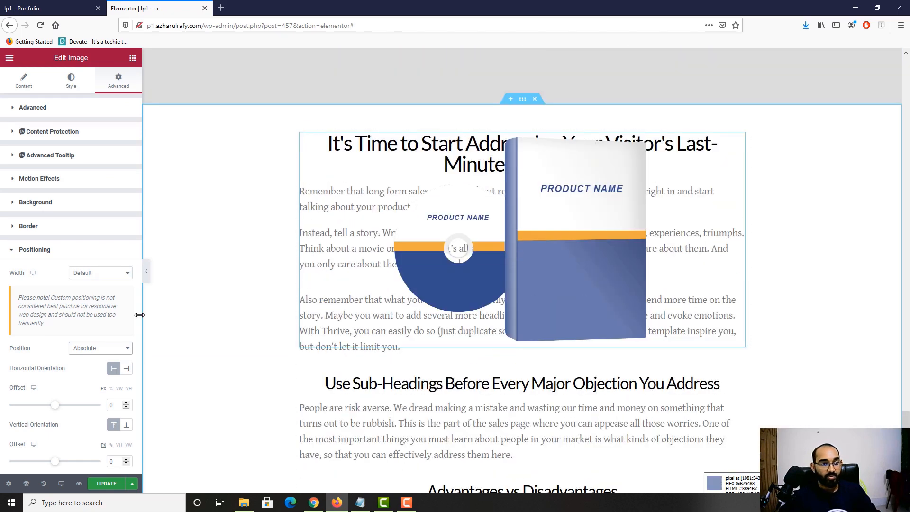
scroll(56, 378, down, 1)
scroll(55, 370, down, 1)
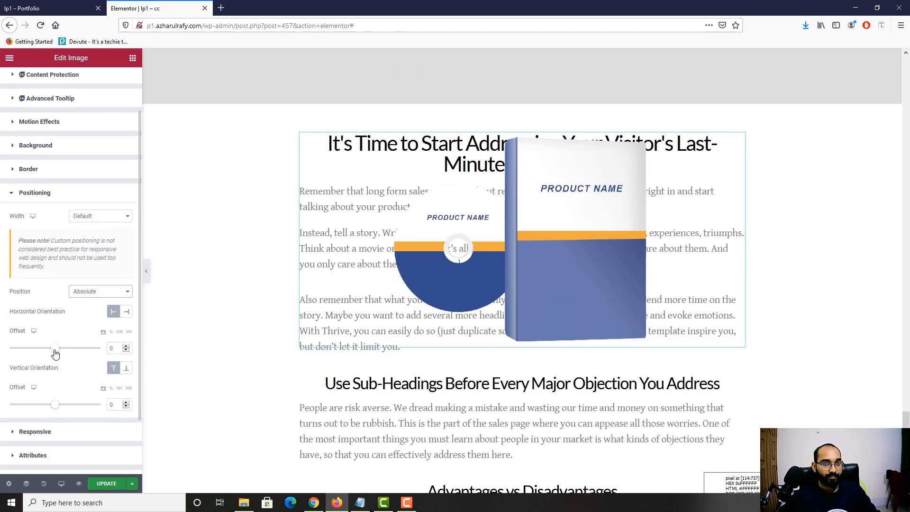
drag(55, 353, 52, 353)
mouse_move(112, 352)
mouse_down()
mouse_move(140, 355)
mouse_move(109, 355)
mouse_up()
text(0)
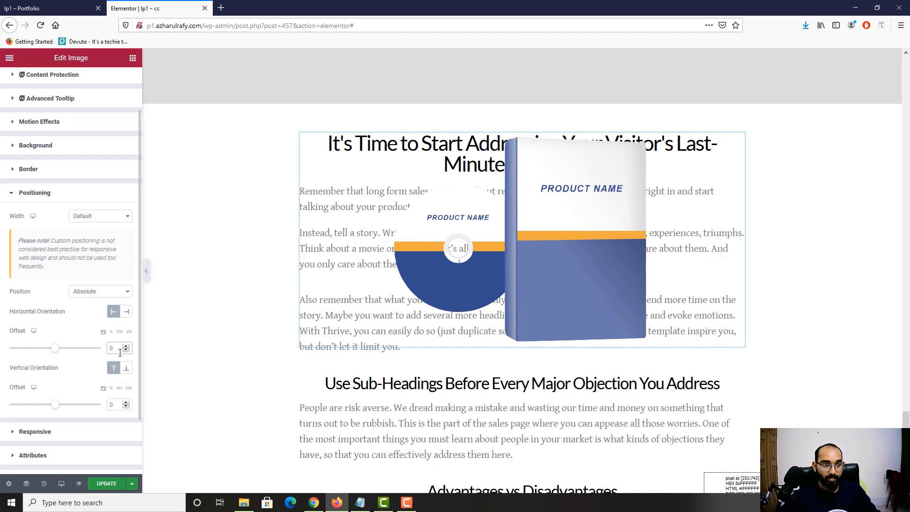
Step: Move the product image below the pros and cons columns to a vertical offset of about 1500, overlapping the area beneath the section
scroll(100, 371, down, 1)
drag(57, 394, 102, 394)
scroll(434, 345, down, 4)
scroll(264, 350, down, 4)
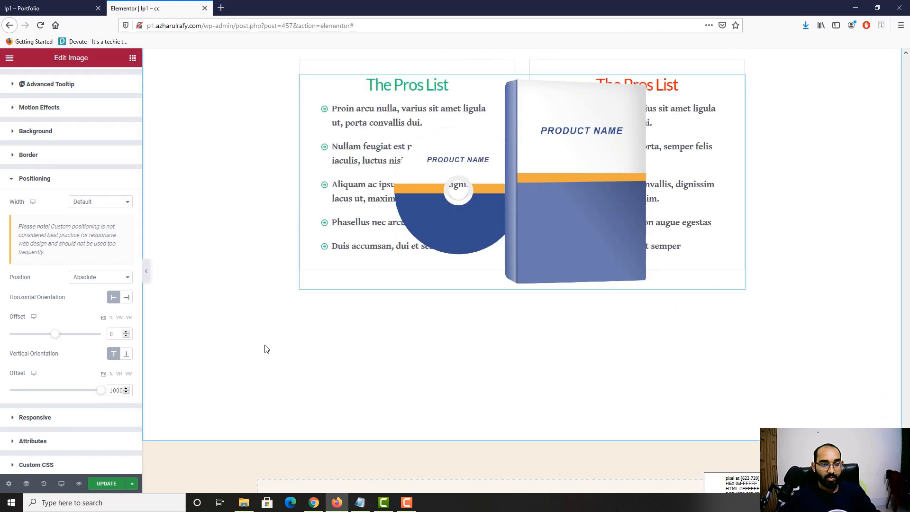
drag(550, 266, 560, 335)
Step: Check the product image's placement on the reference page and move the image up to a vertical offset of about 1445
click(52, 8)
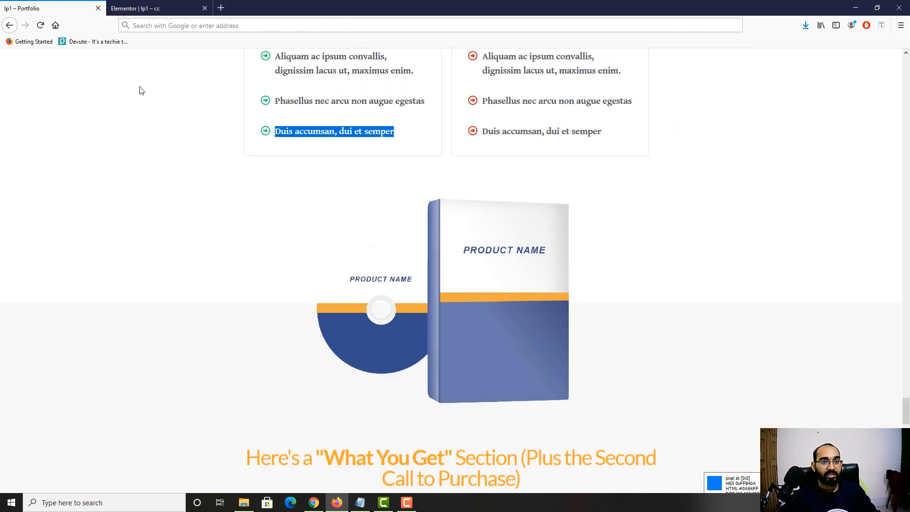
scroll(229, 187, down, 4)
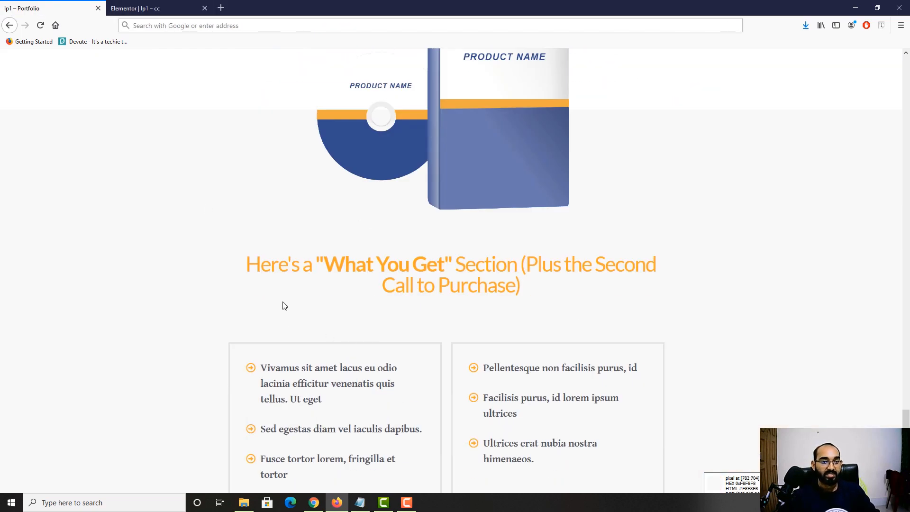
scroll(376, 224, down, 4)
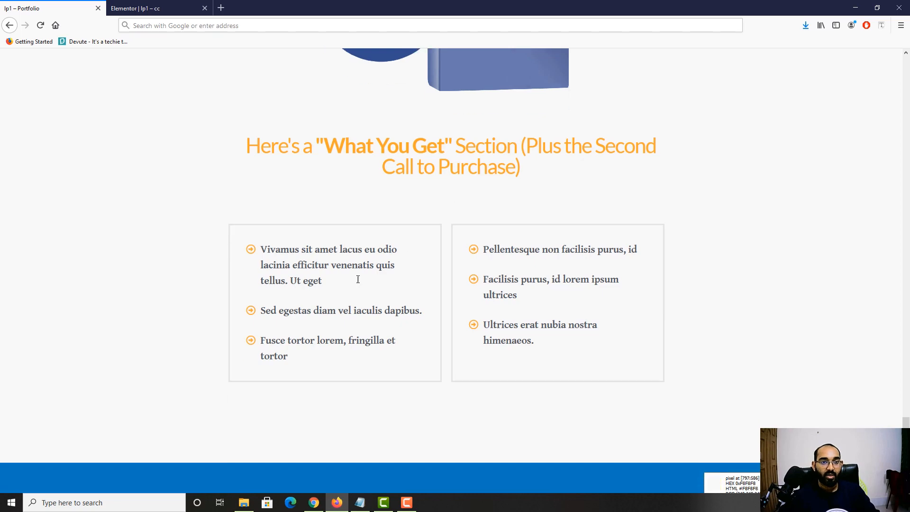
click(178, 4)
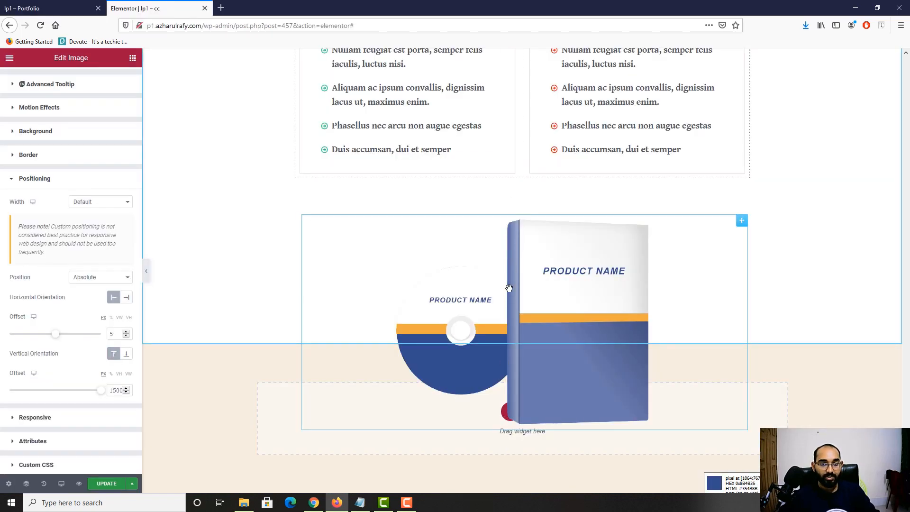
drag(510, 289, 510, 262)
Step: Add a single-column section directly below the Objections section
click(507, 413)
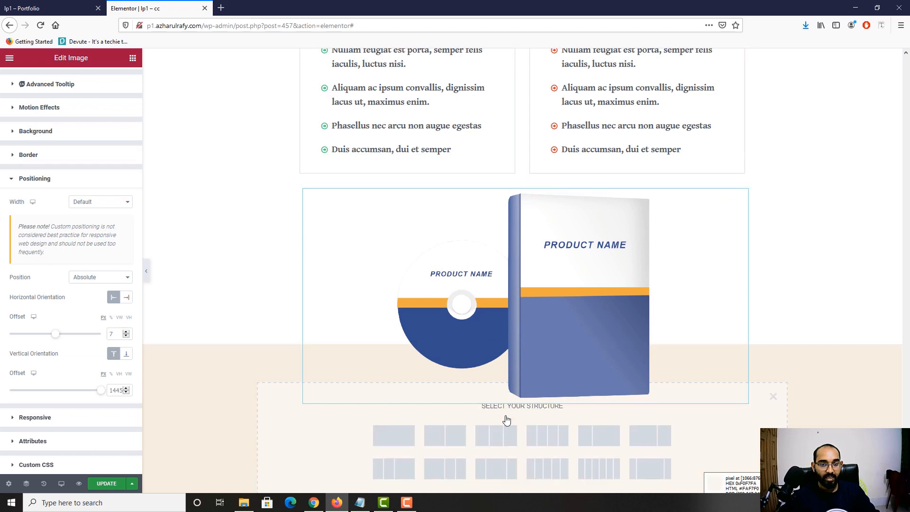
click(394, 436)
scroll(311, 372, down, 2)
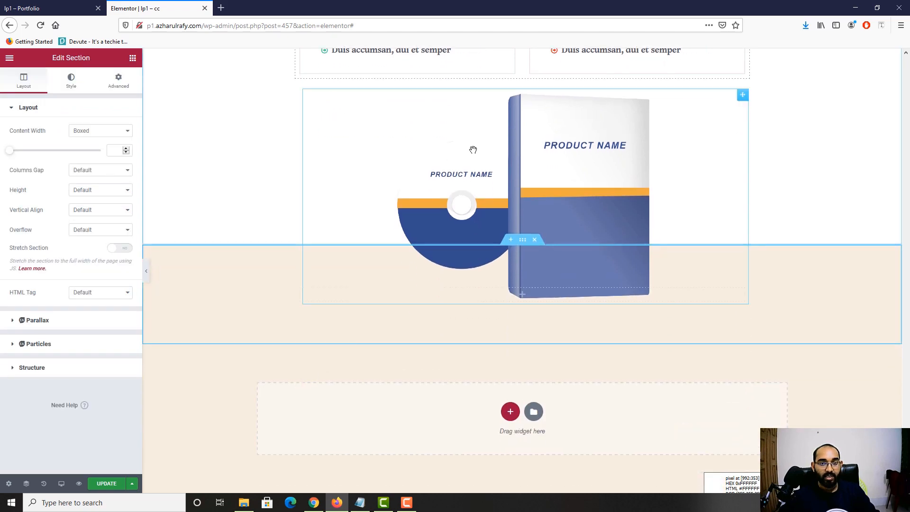
Step: Unlink the new section's padding and set its top padding to 350
click(42, 4)
scroll(363, 228, up, 4)
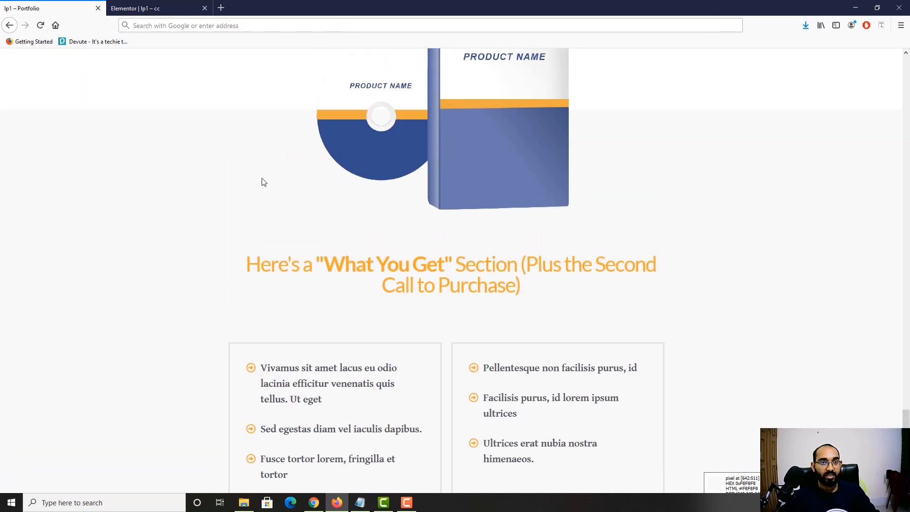
click(143, 8)
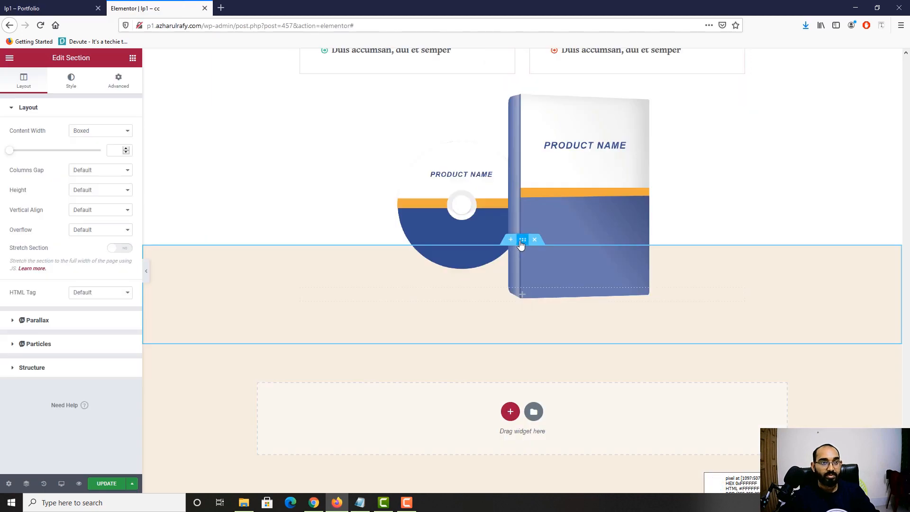
click(121, 86)
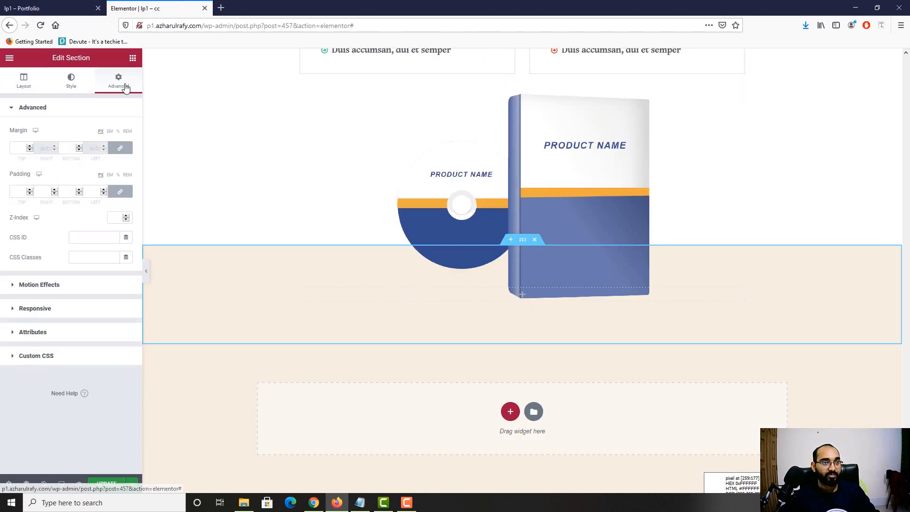
click(122, 194)
drag(29, 190, 29, 190)
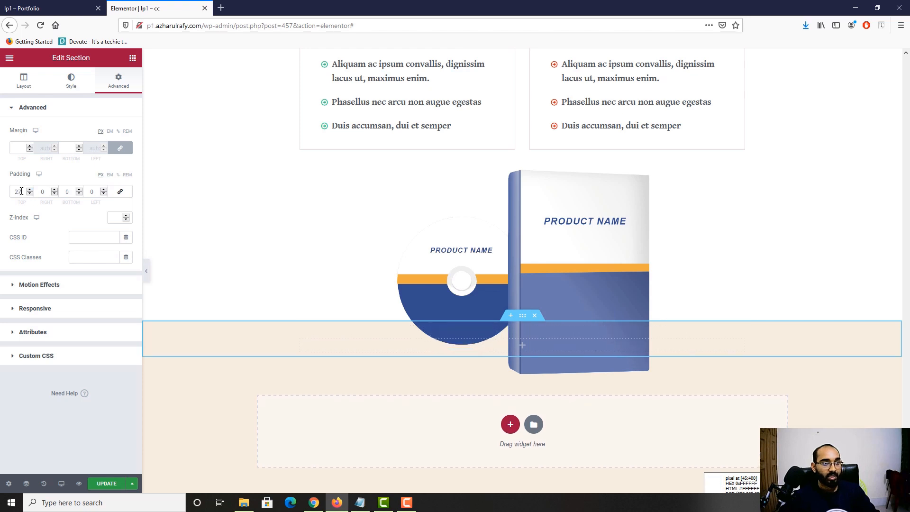
double_click(21, 191)
text(350)
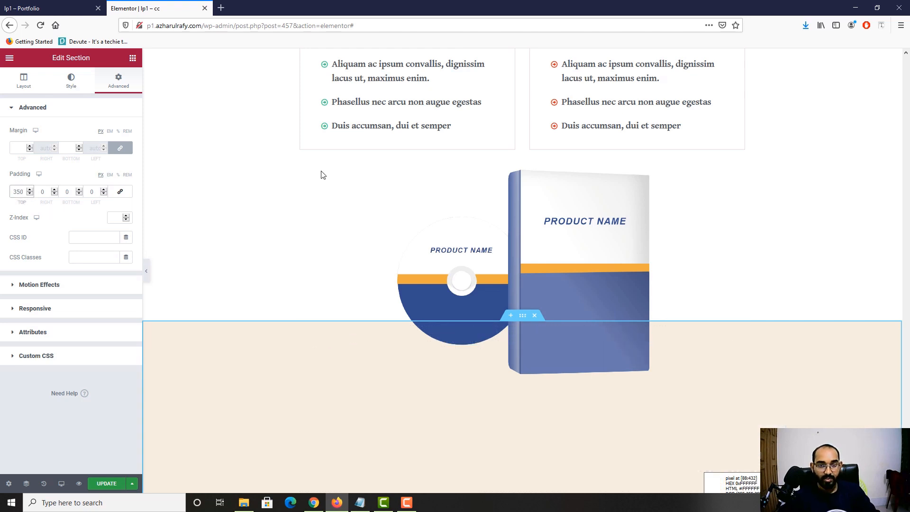
Step: Move the product image down so its middle sits on the boundary between the two sections, matching the reference page
scroll(475, 249, down, 3)
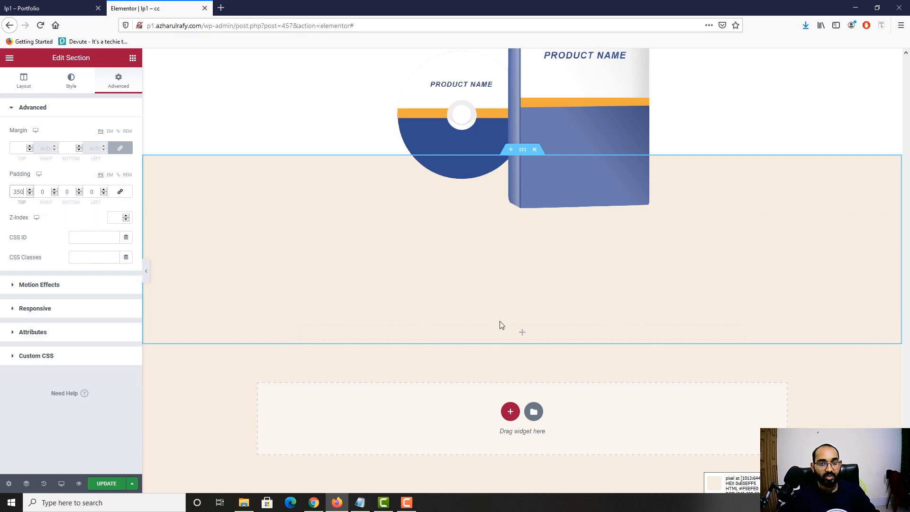
click(14, 2)
key(ctrl+Tab)
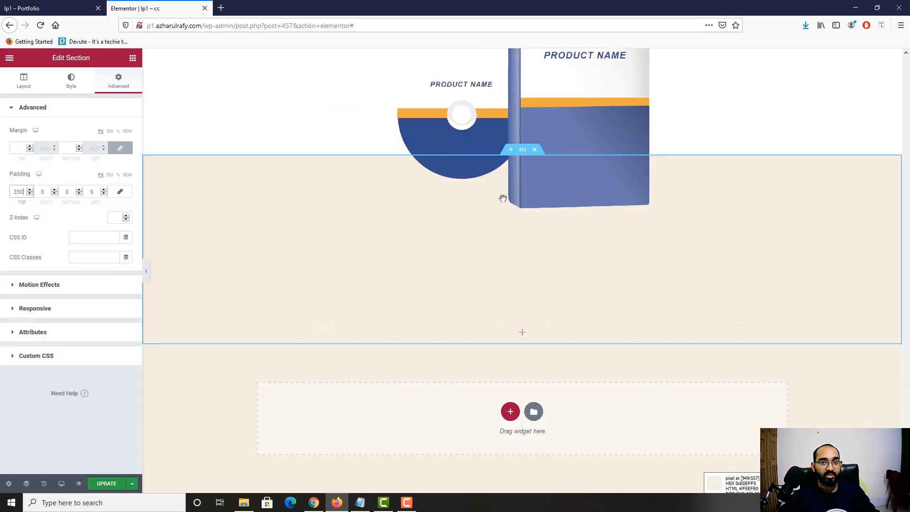
scroll(525, 305, up, 2)
scroll(524, 305, up, 3)
click(547, 285)
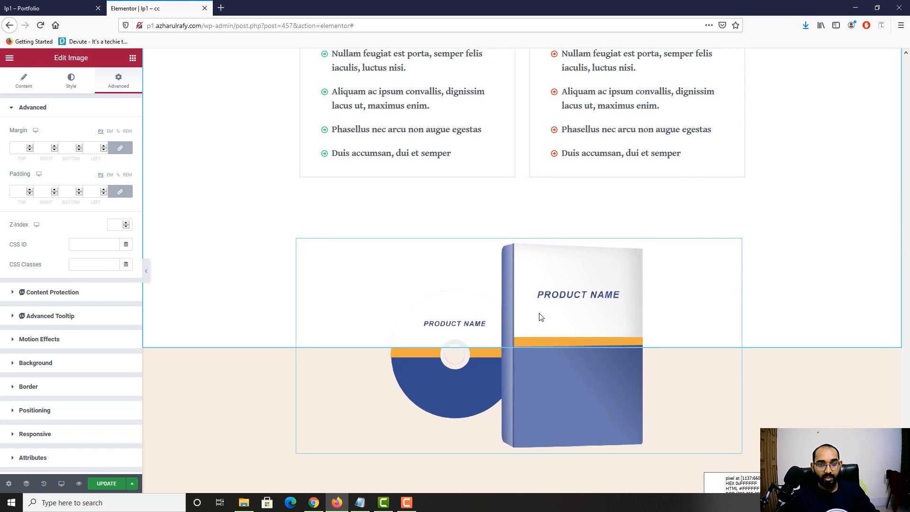
scroll(630, 292, down, 3)
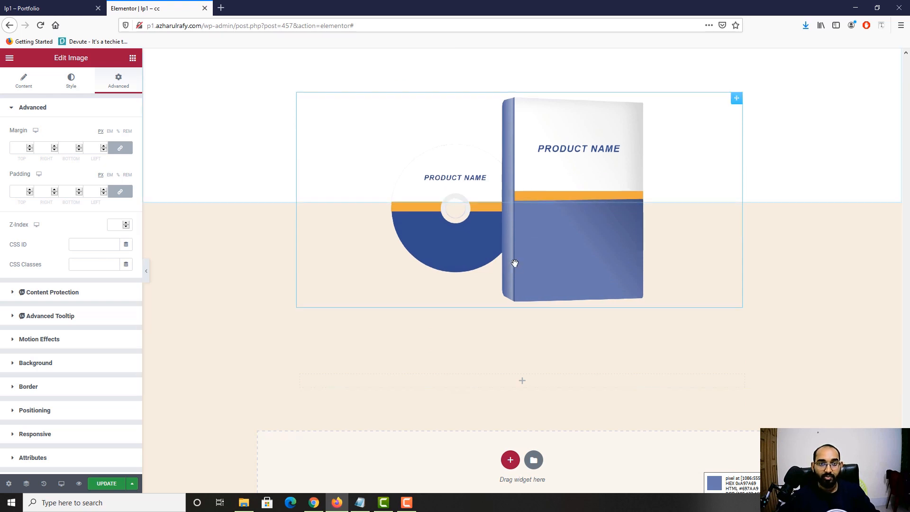
scroll(538, 324, down, 1)
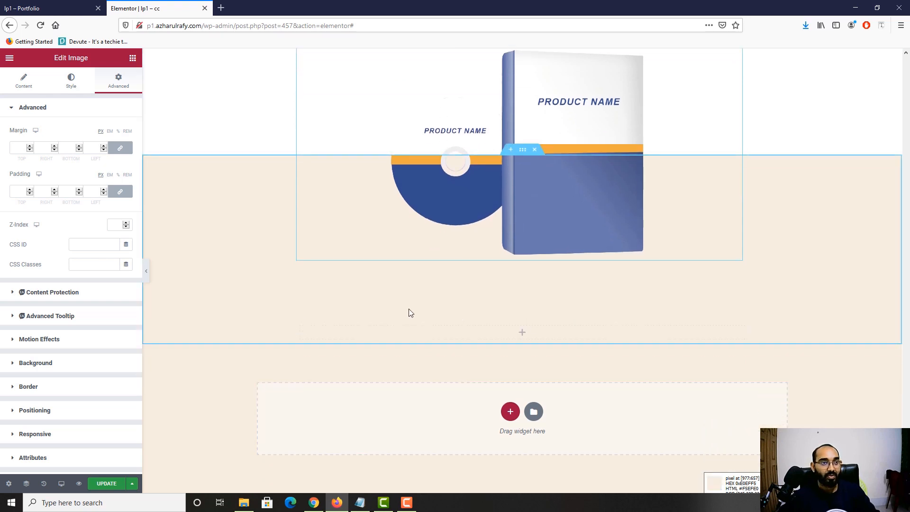
Step: Add a Heading widget to the new section and copy the "What You Get" heading text from the reference page
click(133, 57)
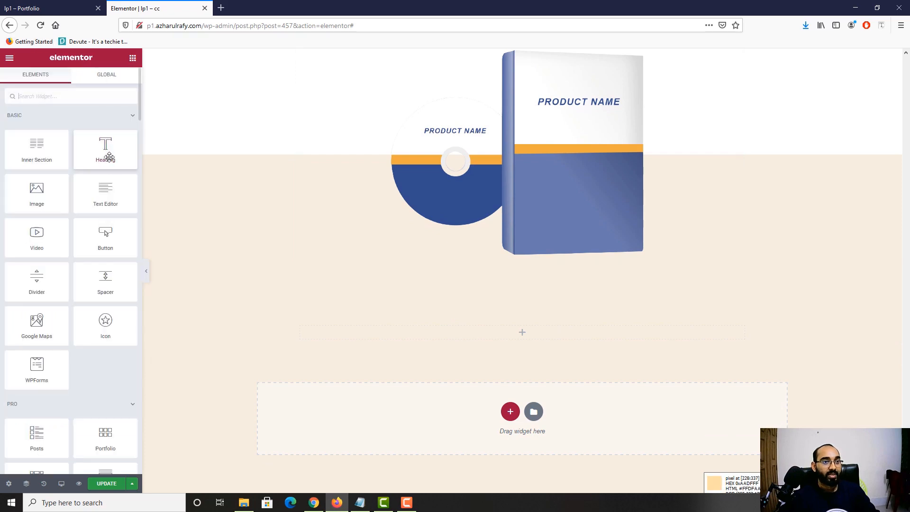
drag(109, 157, 534, 340)
key(ctrl+Tab)
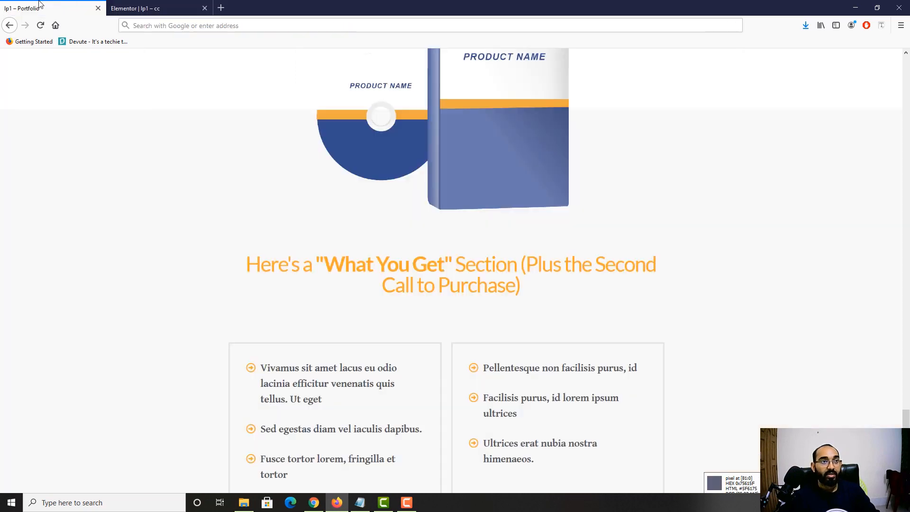
scroll(275, 284, down, 2)
triple_click(270, 167)
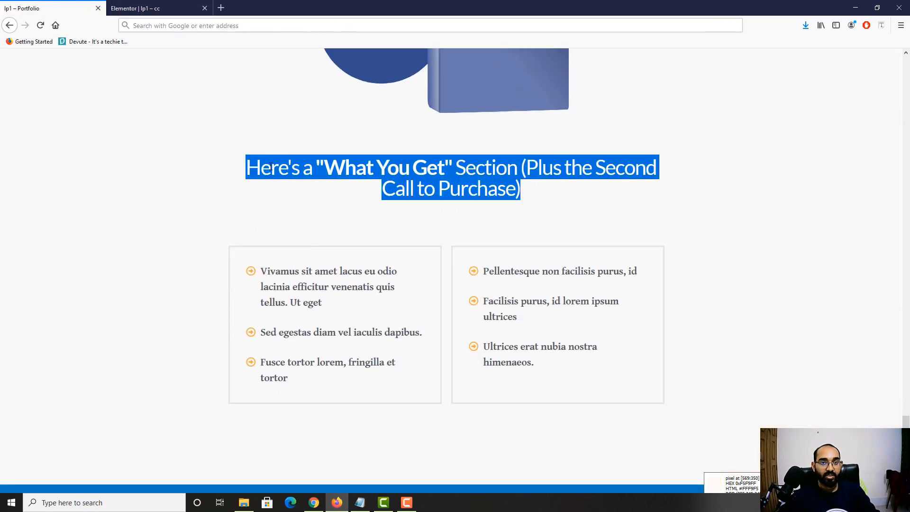
click(271, 167)
right_click(271, 167)
triple_click(270, 167)
right_click(271, 166)
click(295, 178)
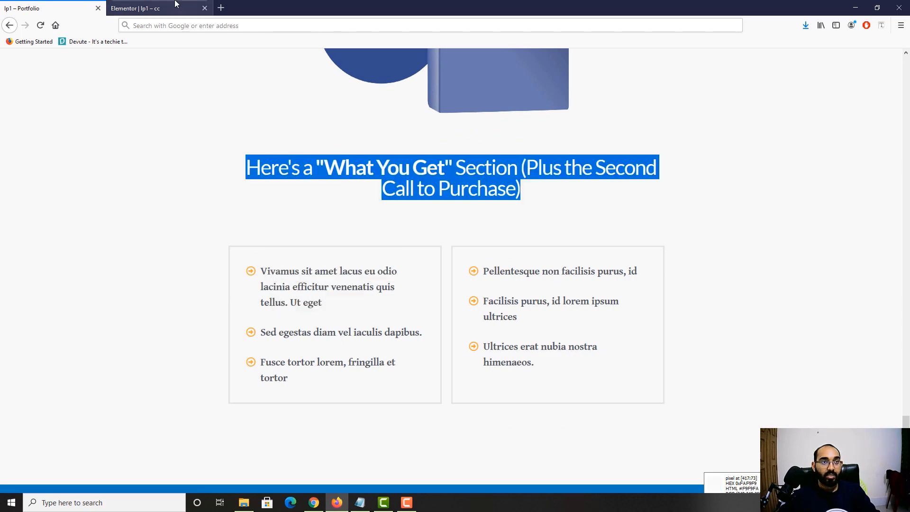
Step: Set the new heading's title to "Here's a "What You Get" Section (Plus the Second Call to Purchase)"
click(157, 8)
click(98, 172)
key(ctrl+a)
key(ctrl+v)
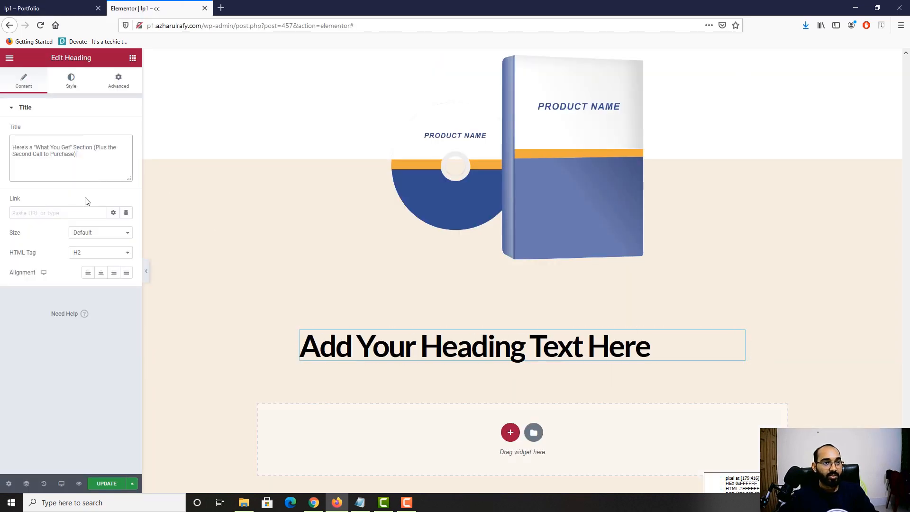
Step: Try reusing a copy of the pros and cons inner section below the "What You Get" heading, then delete the pasted section
key(ctrl+Tab)
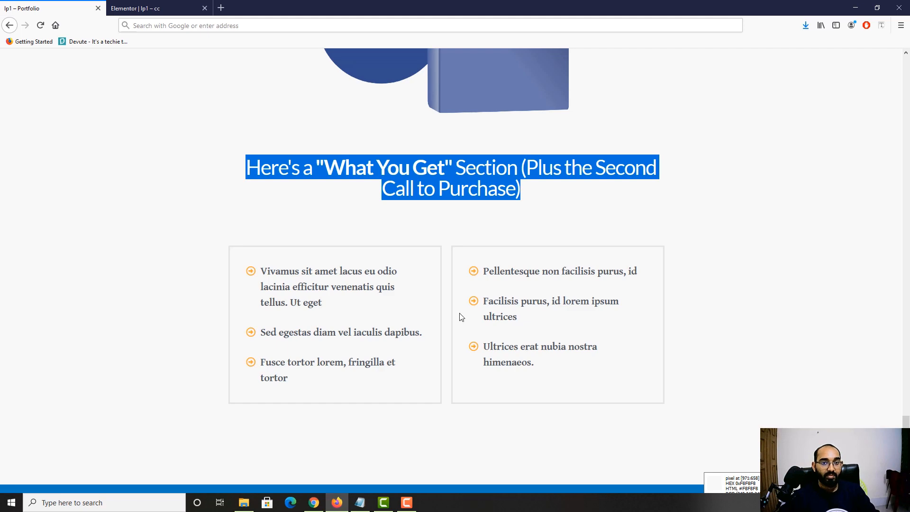
scroll(461, 317, up, 10)
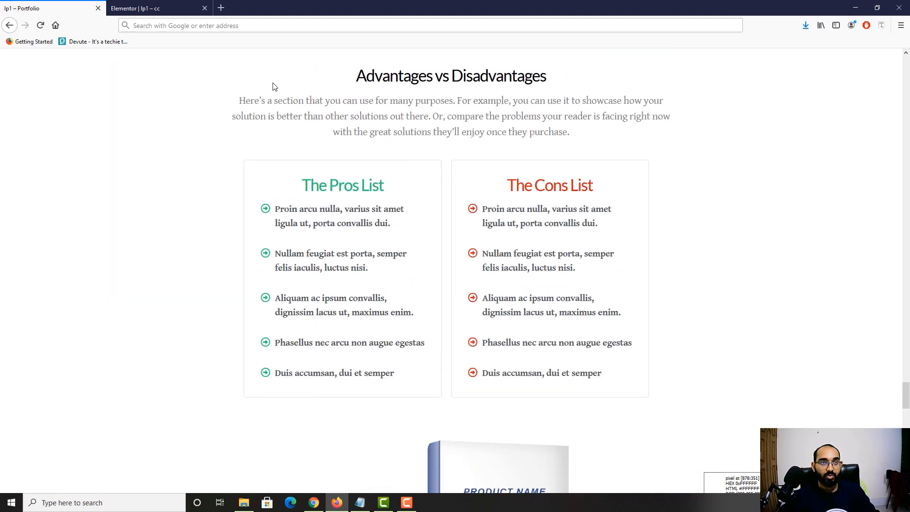
key(ctrl+Tab)
scroll(356, 292, up, 10)
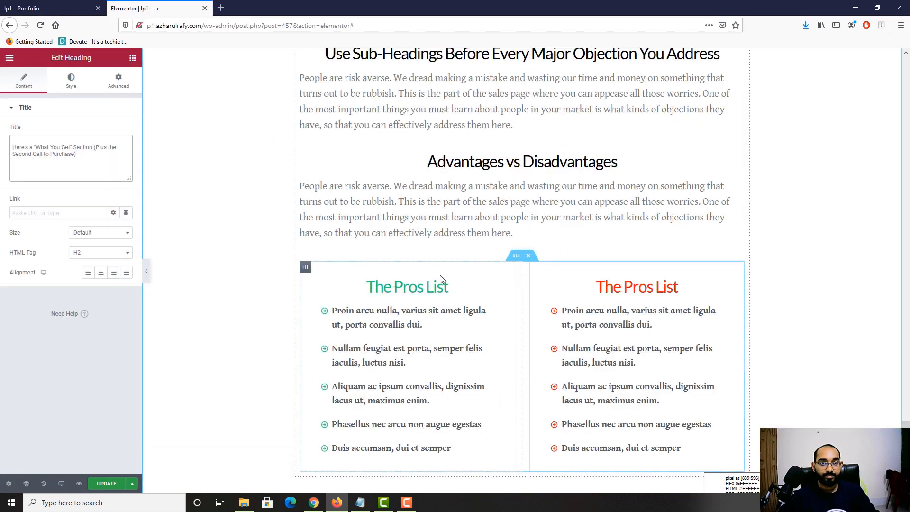
right_click(516, 259)
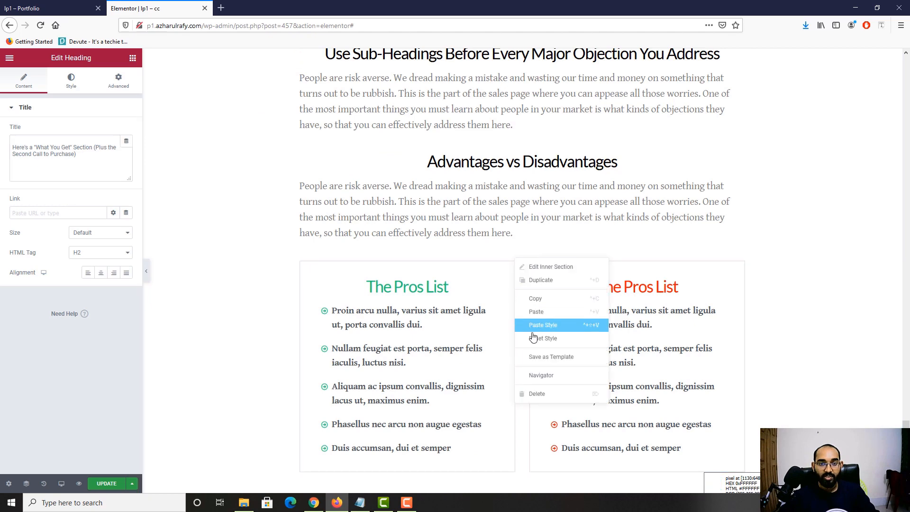
click(533, 304)
scroll(503, 332, down, 10)
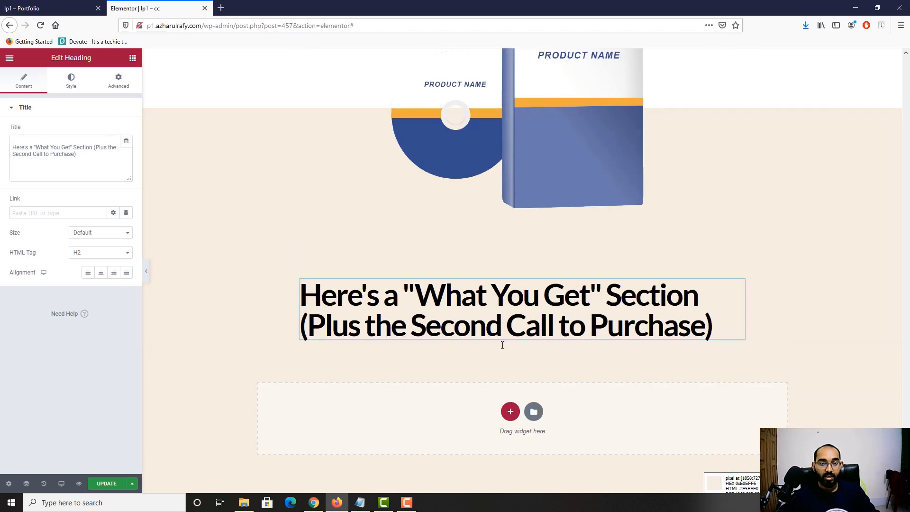
right_click(495, 352)
right_click(479, 411)
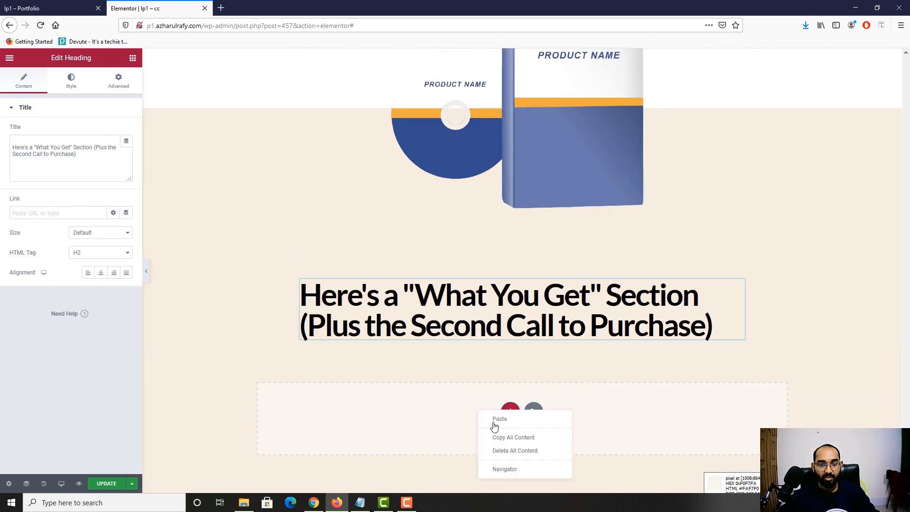
click(498, 419)
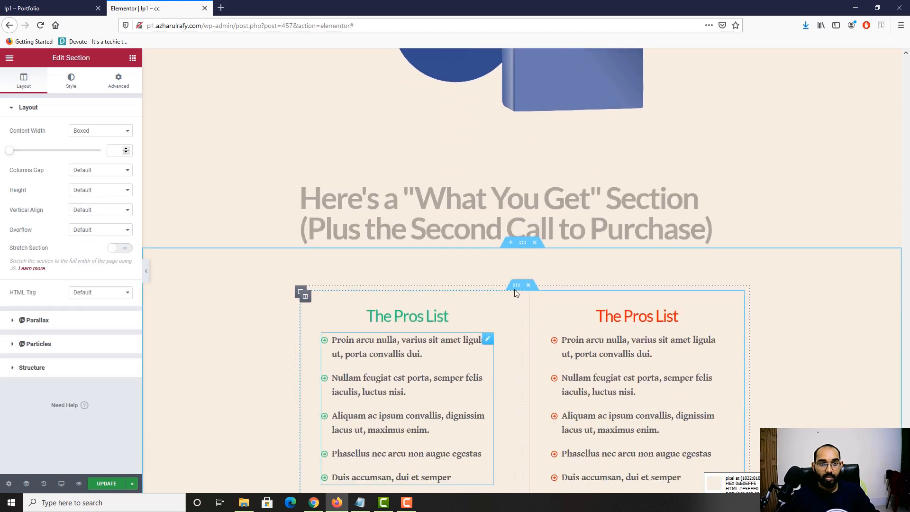
scroll(517, 275, up, 1)
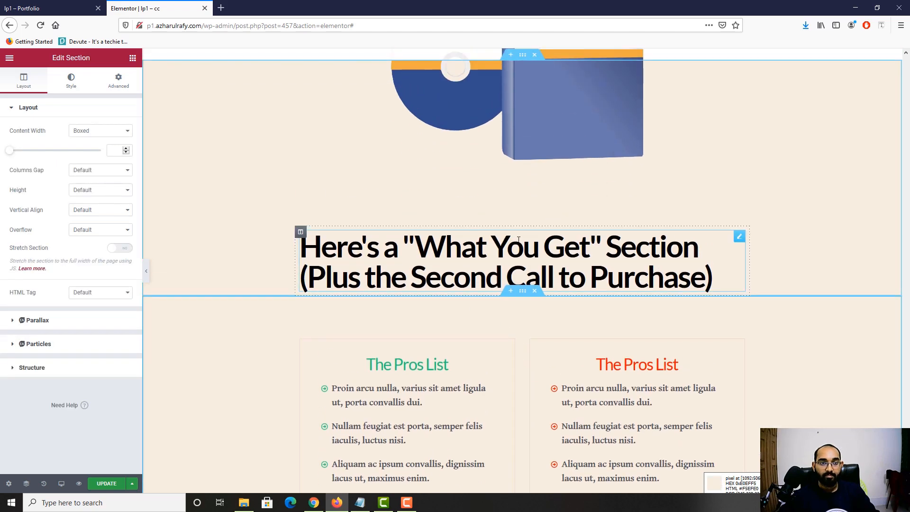
click(535, 291)
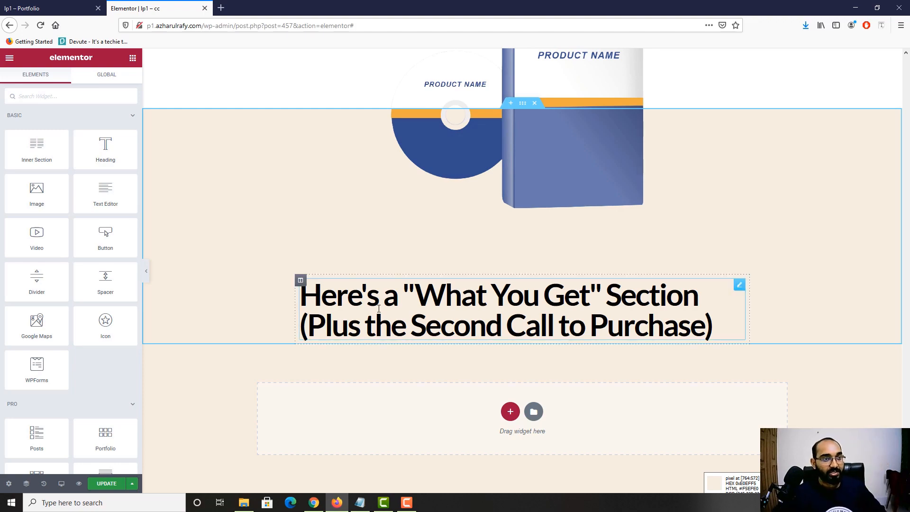
Step: Sample the light grey background color #F8F8F8 from the reference page's "What You Get" section
key(ctrl+shift+Tab)
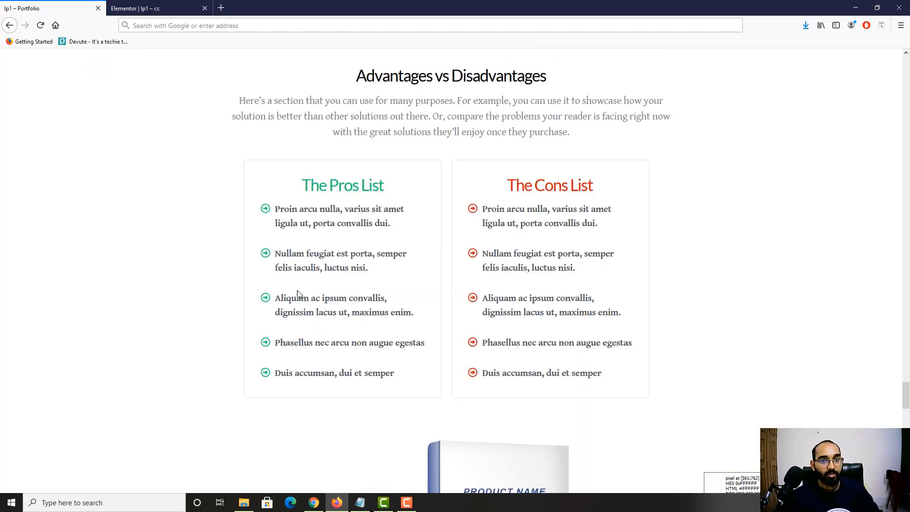
scroll(238, 303, up, 7)
scroll(231, 306, down, 4)
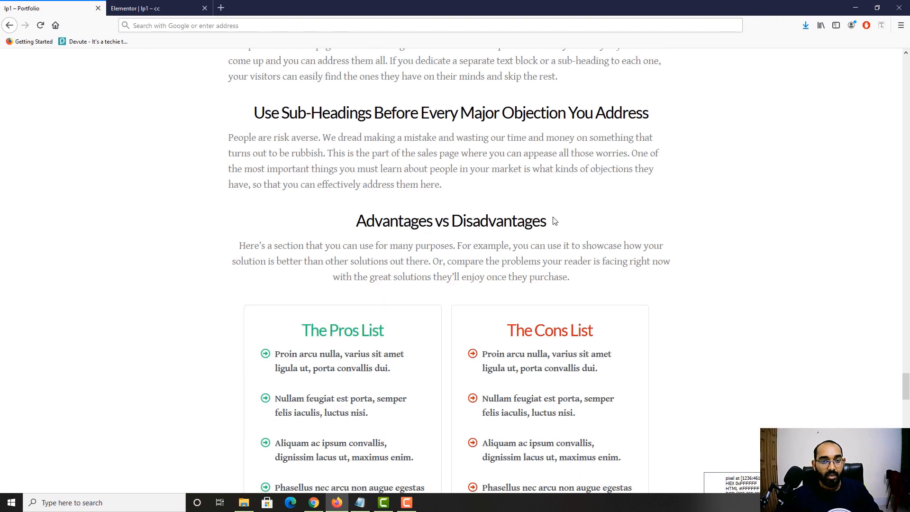
scroll(344, 308, down, 12)
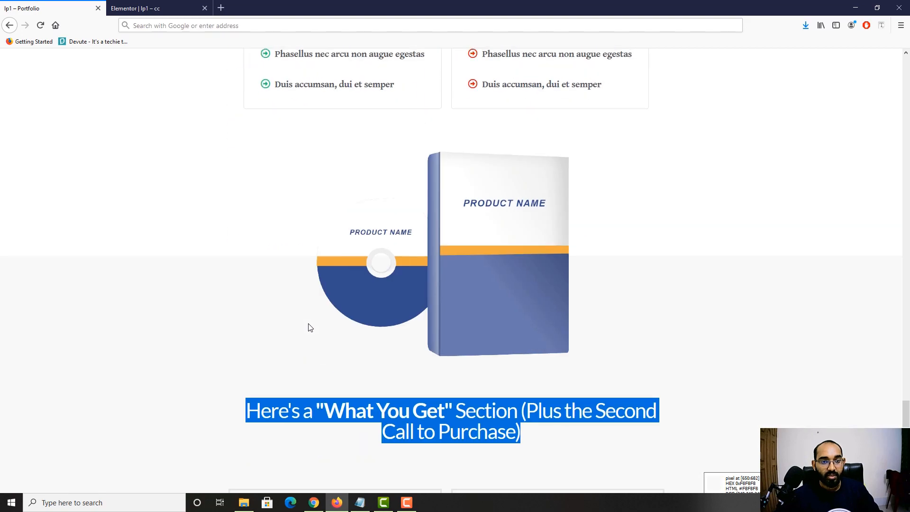
scroll(309, 322, down, 2)
click(277, 178)
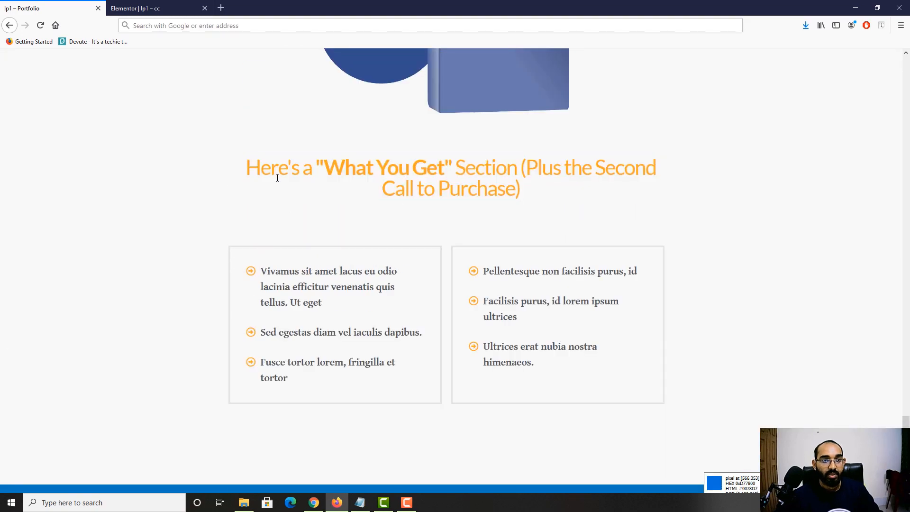
click(161, 3)
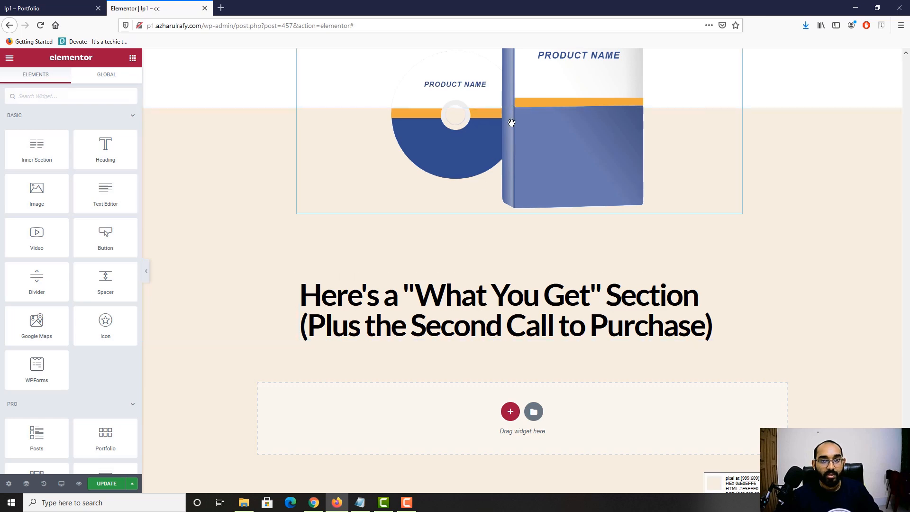
click(86, 8)
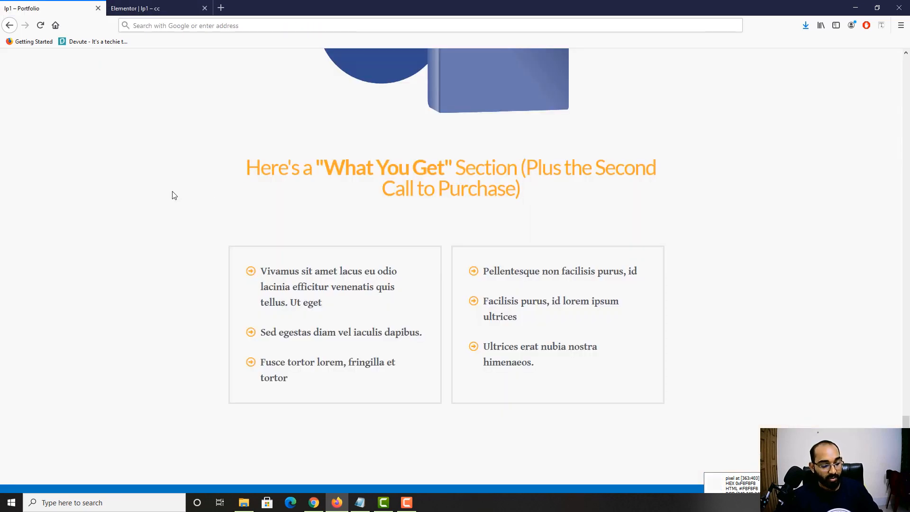
click(174, 13)
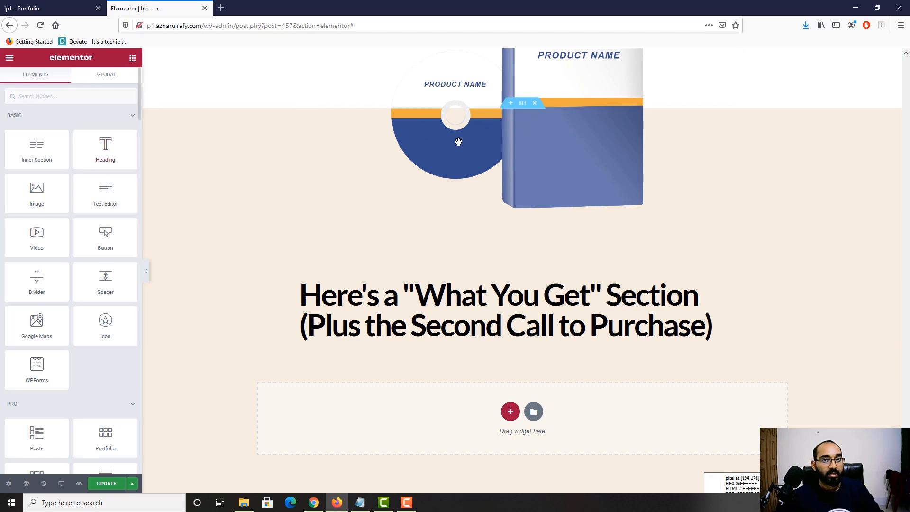
Step: Give the section holding the "What You Get" heading a classic background color of #F8F8F8
right_click(159, 278)
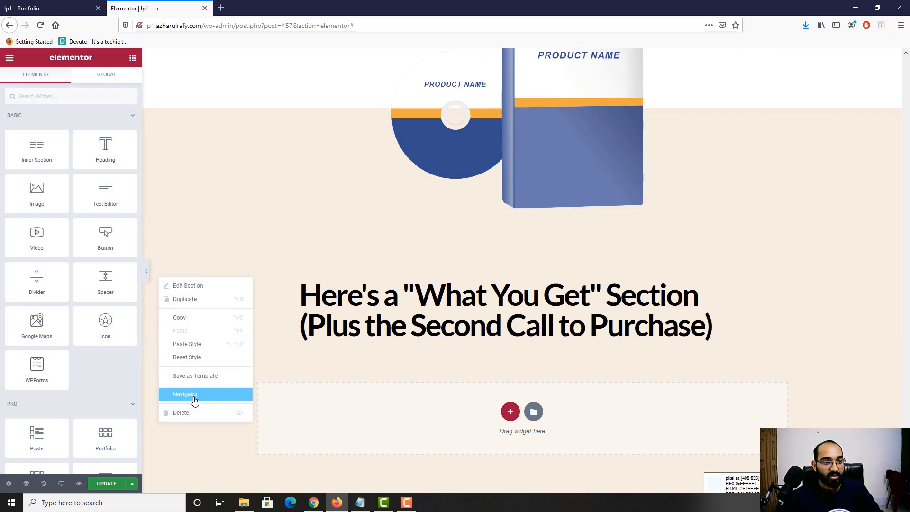
click(195, 401)
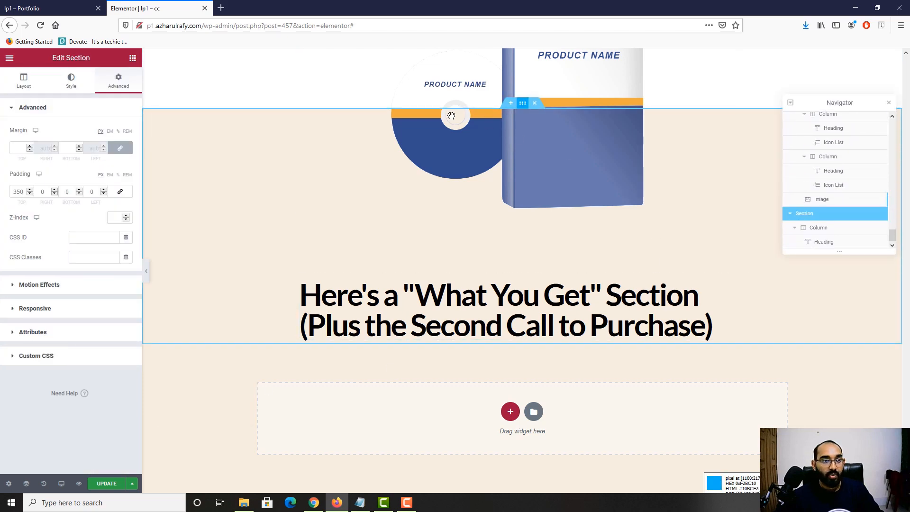
click(72, 81)
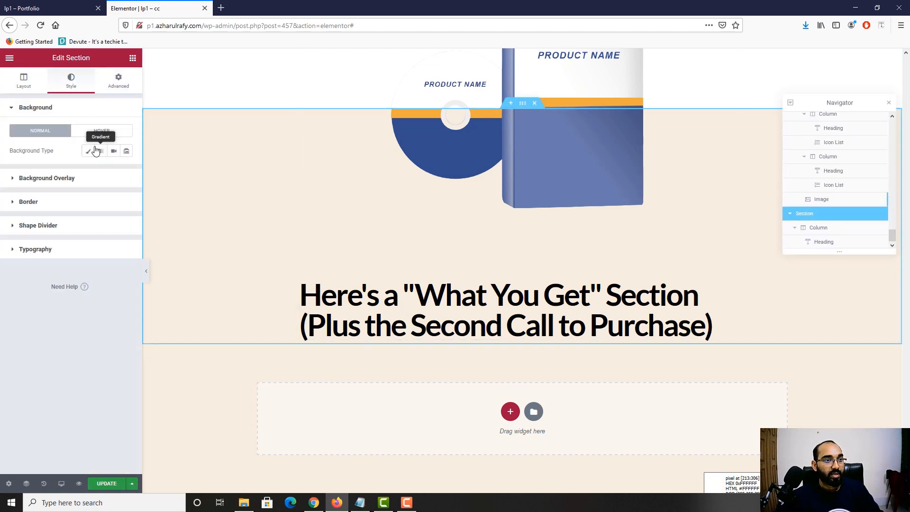
click(95, 150)
click(125, 171)
key(ctrl+v)
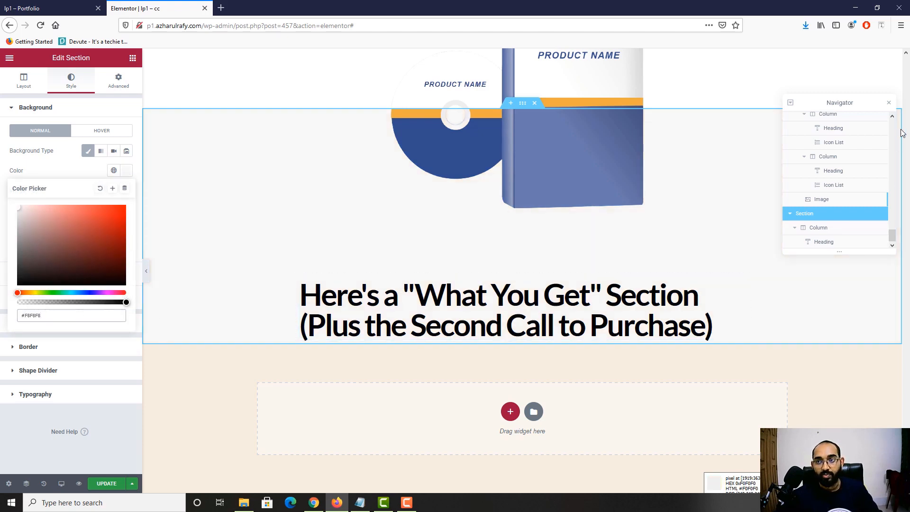
click(890, 104)
Step: Compare the product image overlap and grey section background with the reference page
scroll(371, 254, up, 5)
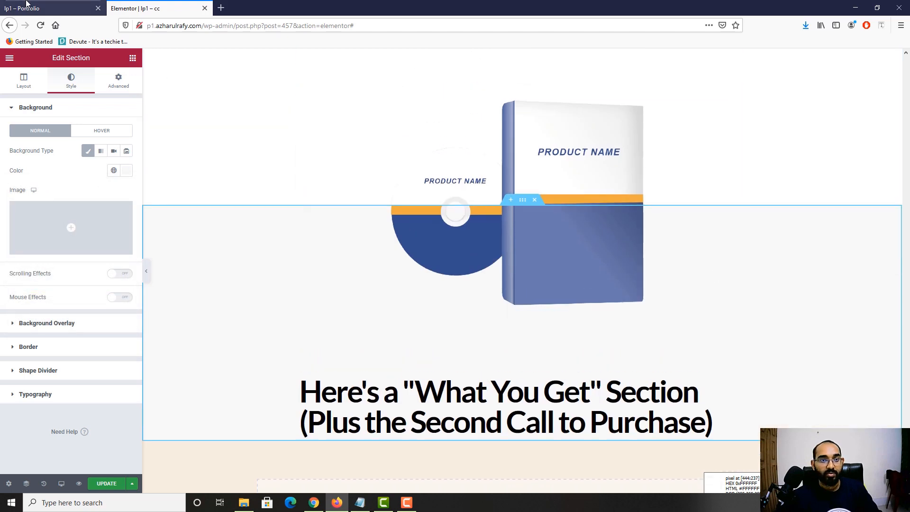
click(24, 7)
scroll(263, 269, down, 1)
scroll(238, 280, up, 4)
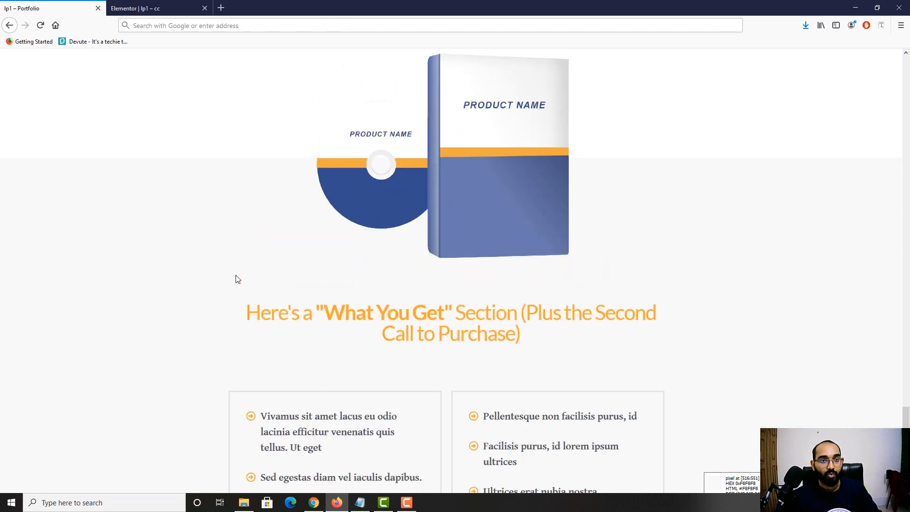
scroll(204, 98, down, 2)
click(135, 9)
scroll(330, 302, down, 6)
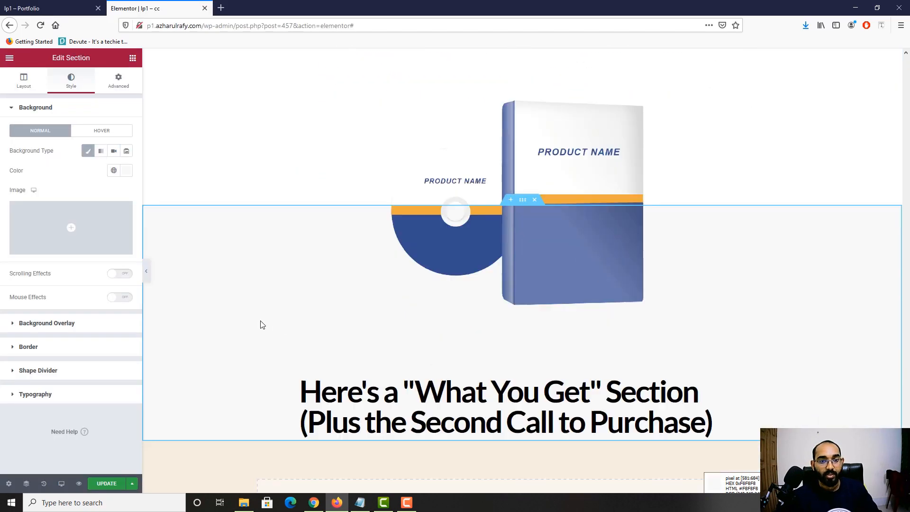
click(52, 8)
scroll(371, 329, down, 2)
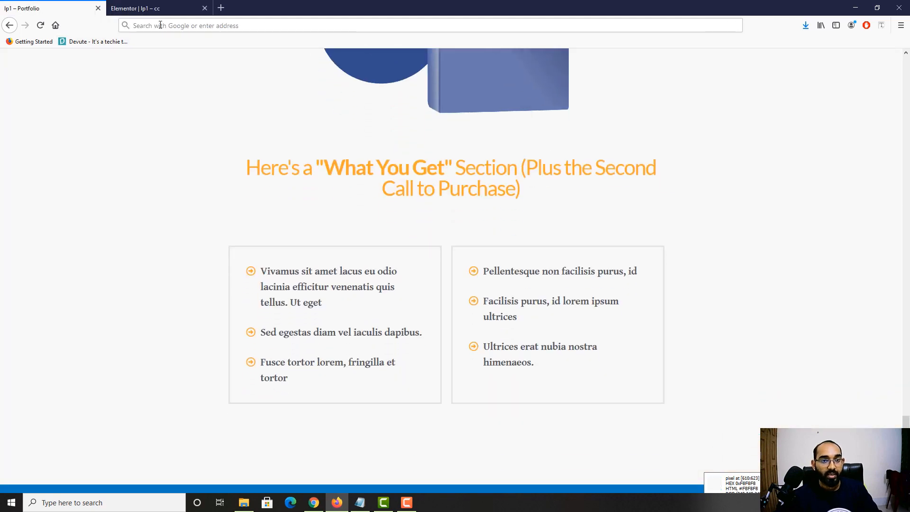
Step: Set the "What You Get" heading's text color to the reference heading's orange, #FFA62D
click(182, 4)
click(415, 333)
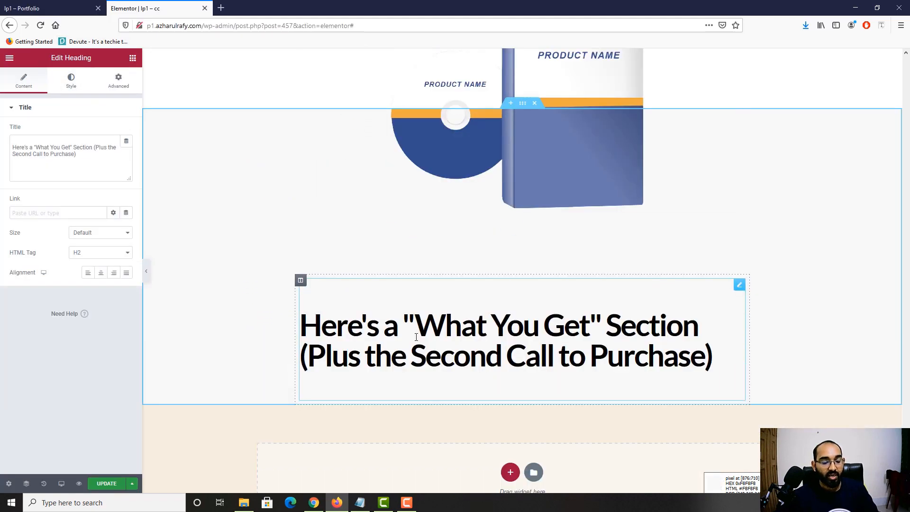
triple_click(416, 337)
key(ctrl+Tab)
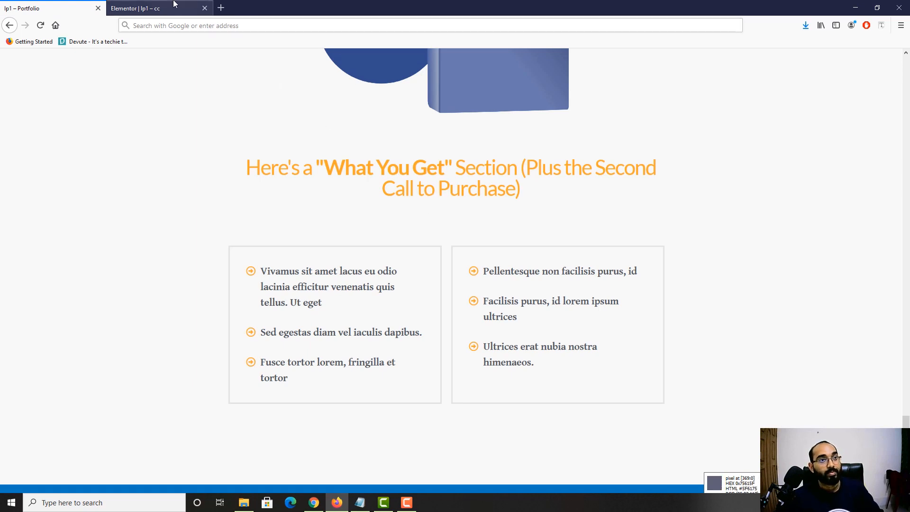
click(156, 8)
click(71, 81)
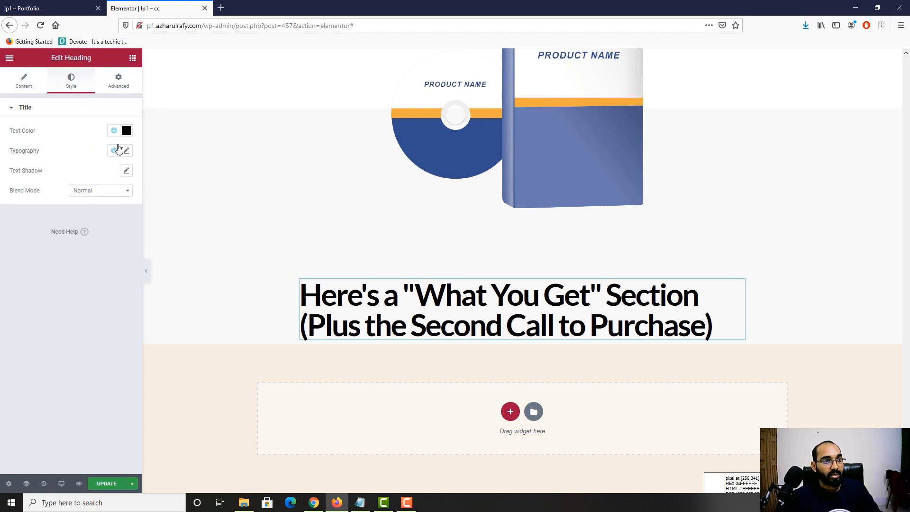
click(126, 130)
key(ctrl+v)
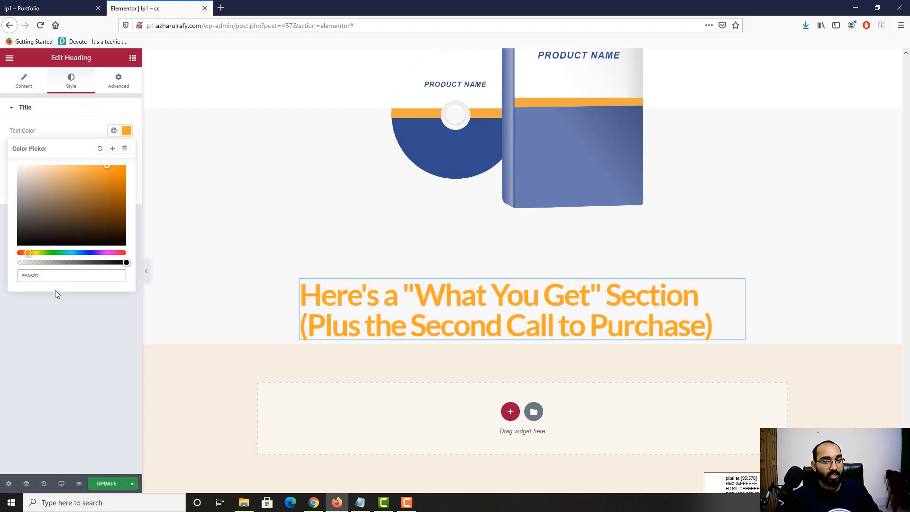
Step: Inspect the reference page's "What You Get" heading with Font Finder for its typography, then return to the heading being built
click(46, 10)
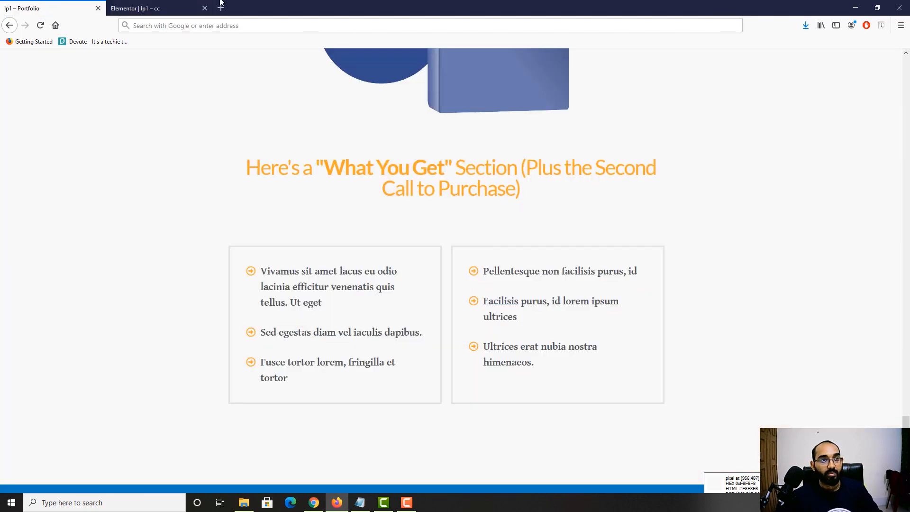
click(190, 8)
click(72, 80)
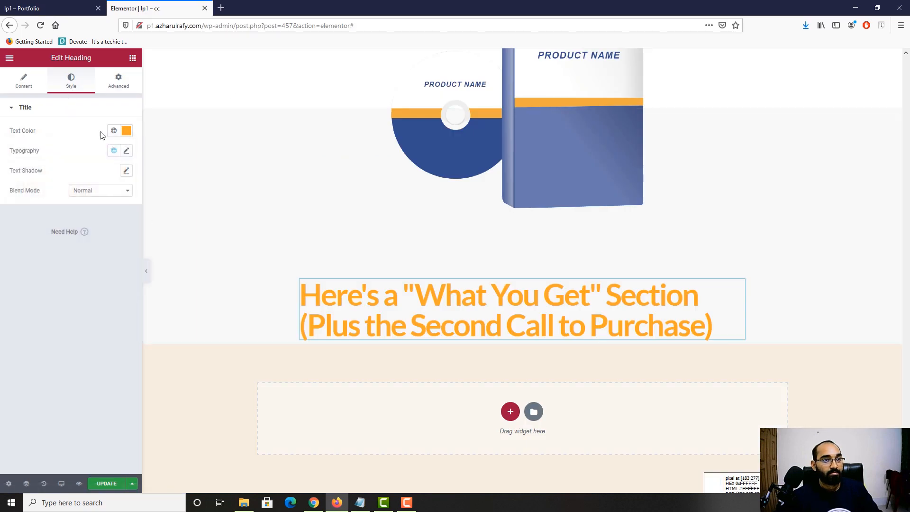
click(125, 152)
click(46, 8)
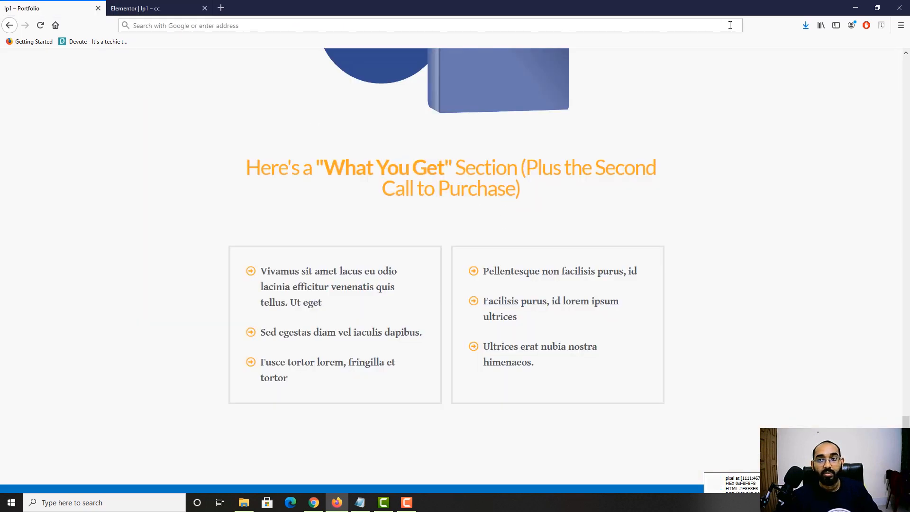
click(881, 30)
click(322, 171)
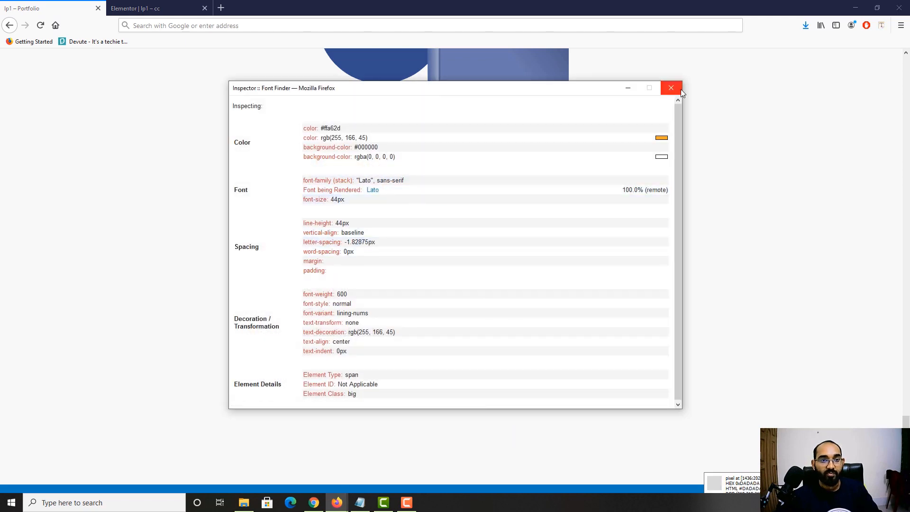
click(671, 88)
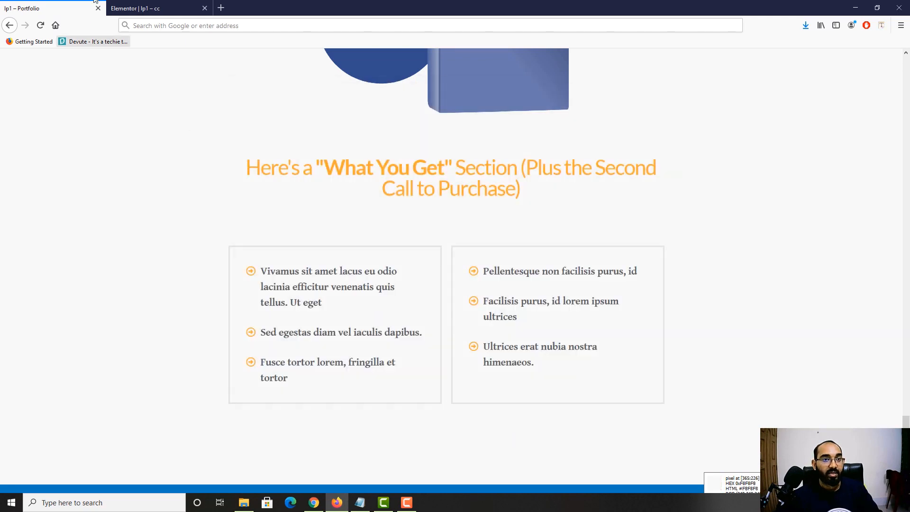
click(138, 9)
click(451, 290)
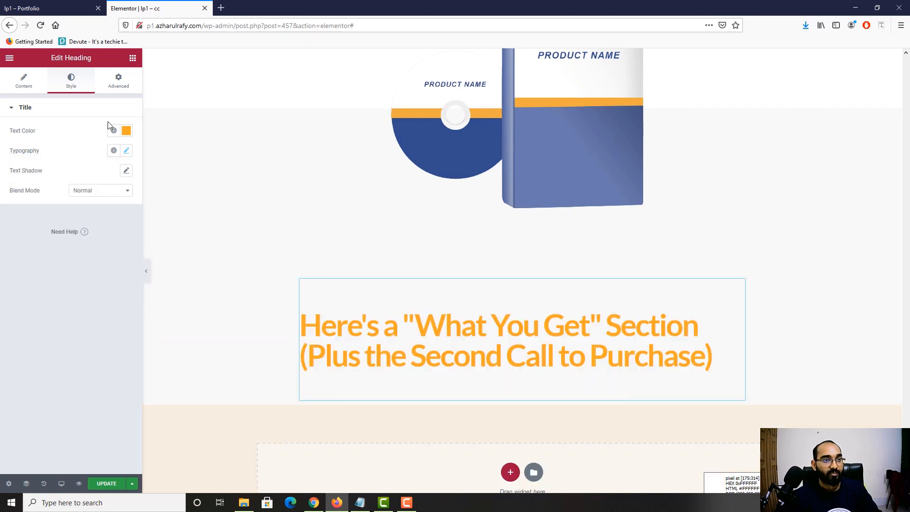
Step: Set the "What You Get" heading's font size to 44 px and weight to 400, and center its alignment
click(127, 151)
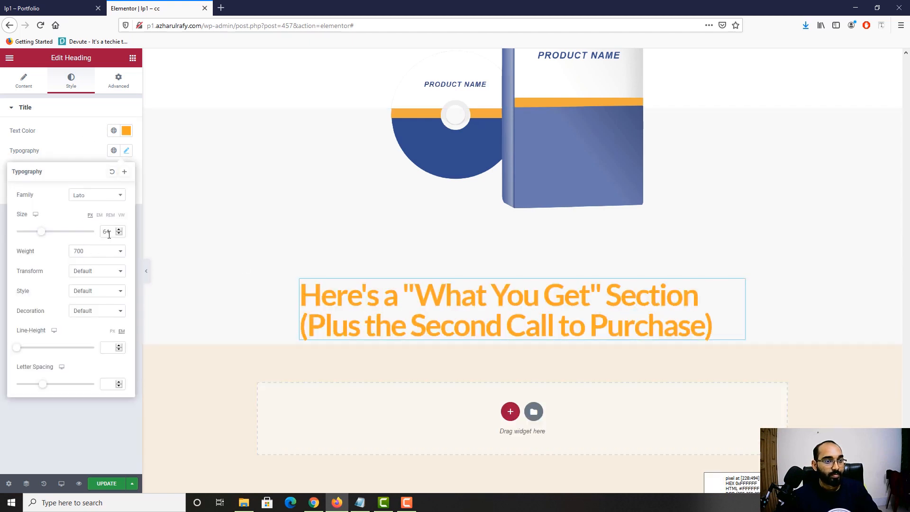
text(44)
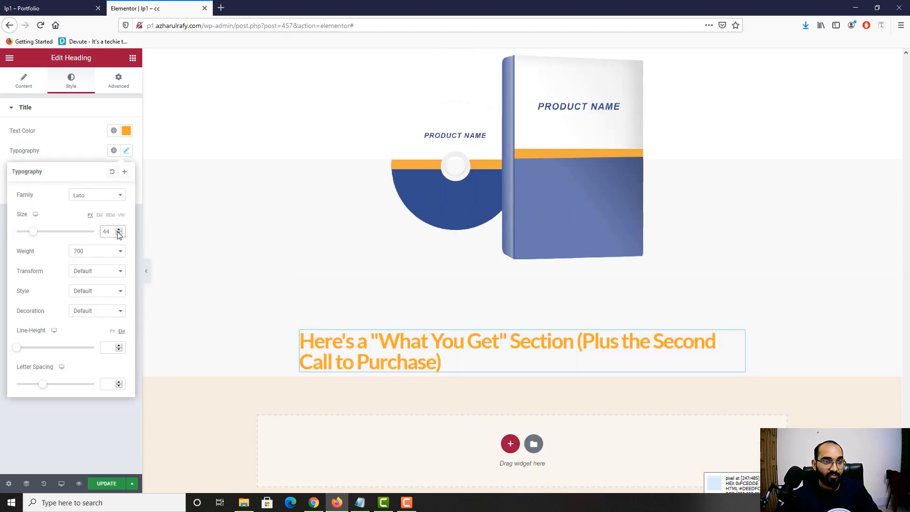
click(98, 258)
click(81, 293)
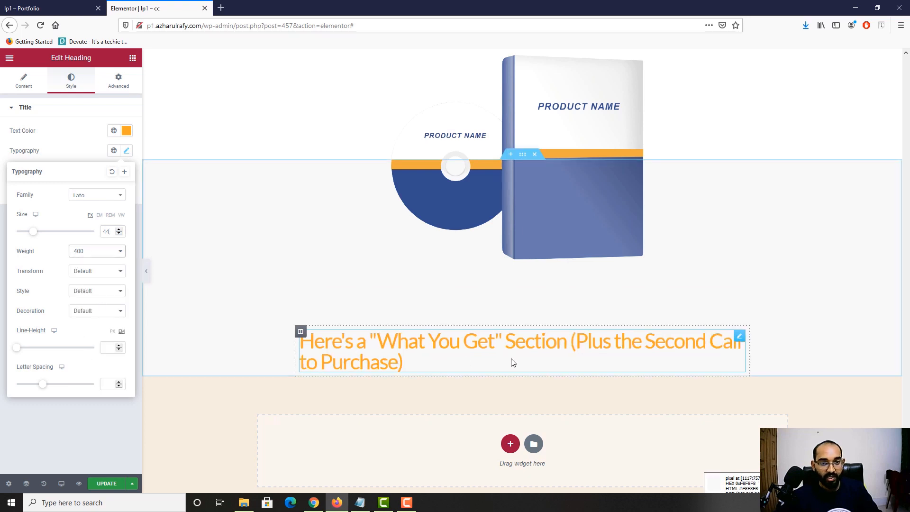
click(36, 95)
click(21, 84)
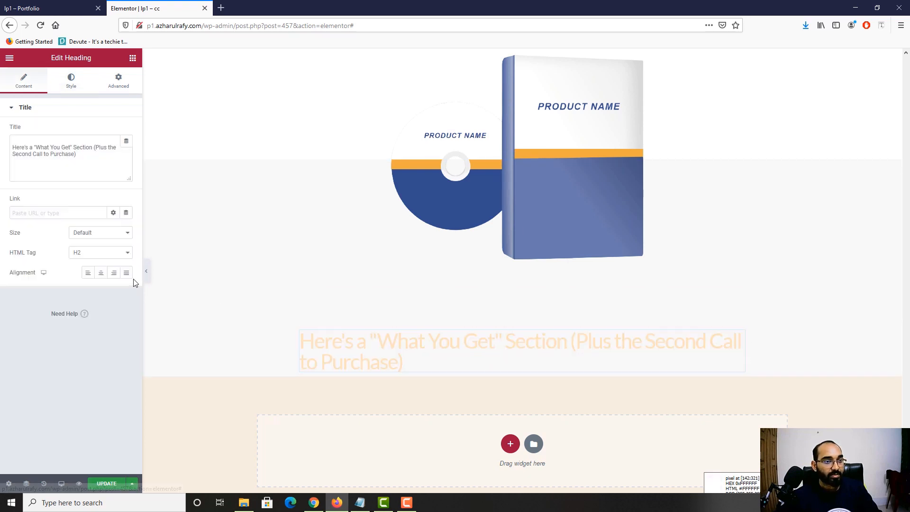
click(101, 272)
Step: Compare the "What You Get" heading's wording and emphasis with the reference page's heading
click(47, 8)
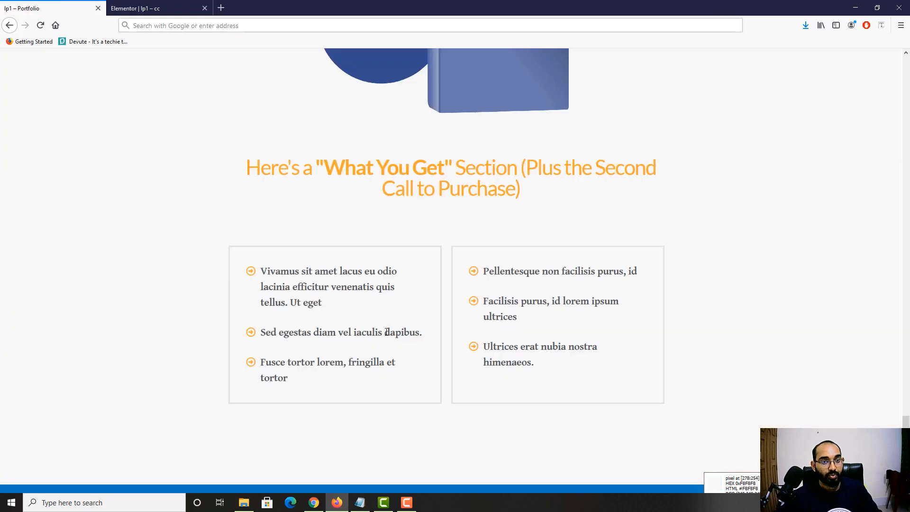
click(162, 8)
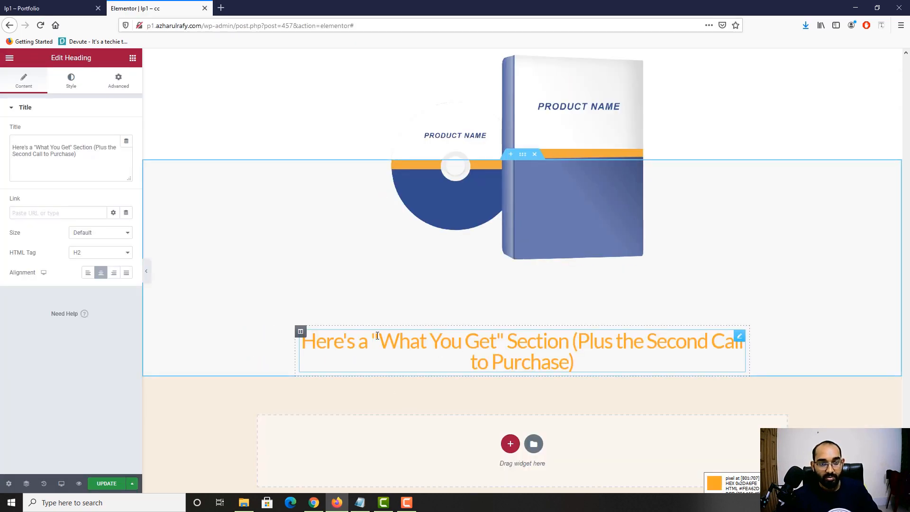
drag(378, 337, 506, 346)
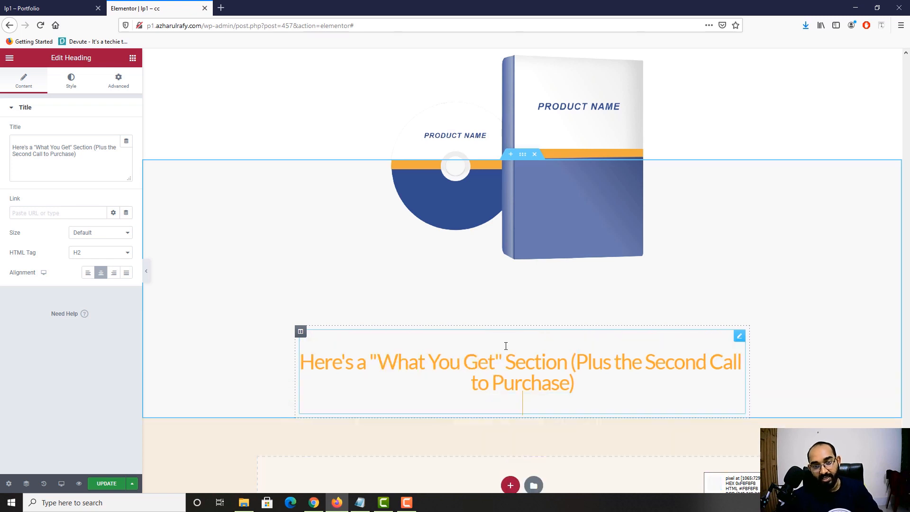
scroll(456, 385, down, 2)
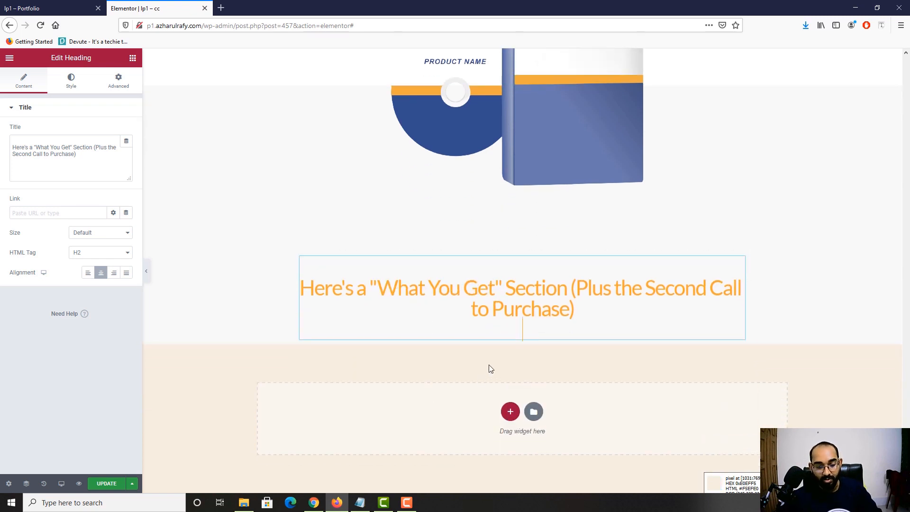
click(29, 5)
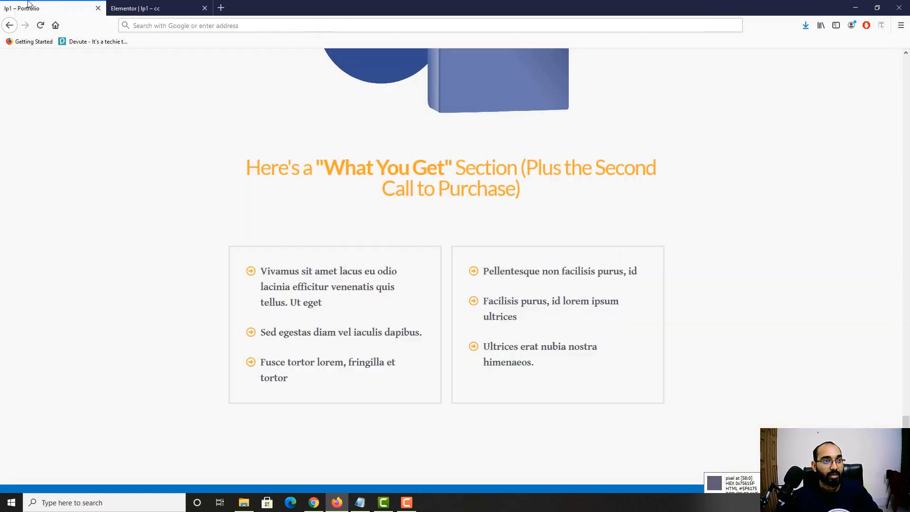
click(141, 5)
key(ctrl+Tab)
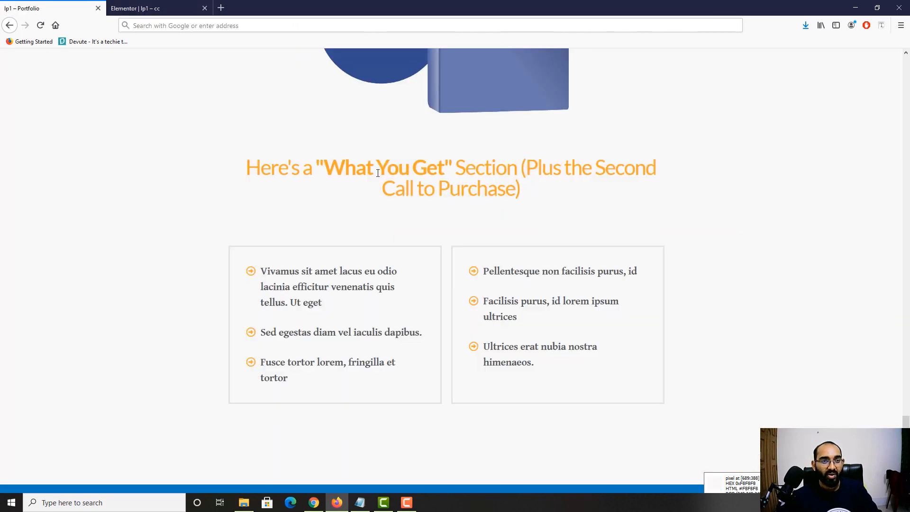
key(ctrl+Tab)
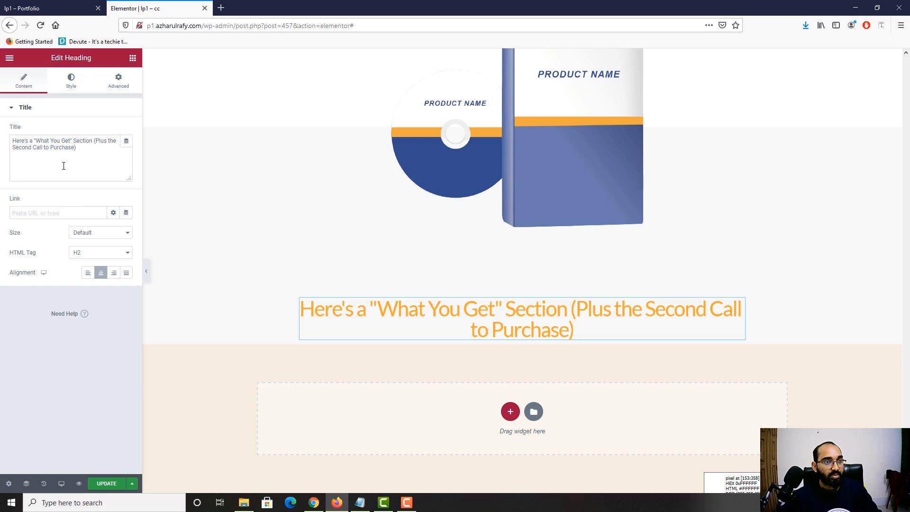
click(31, 4)
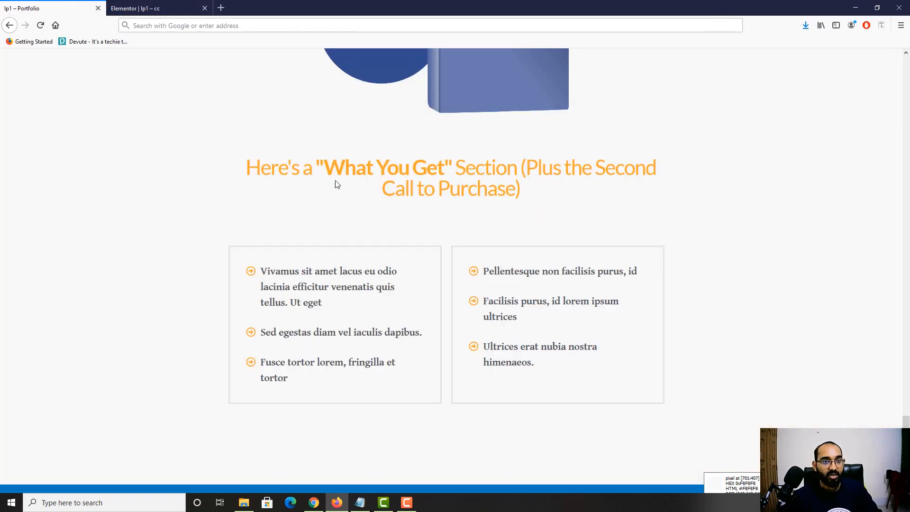
key(ctrl+Tab)
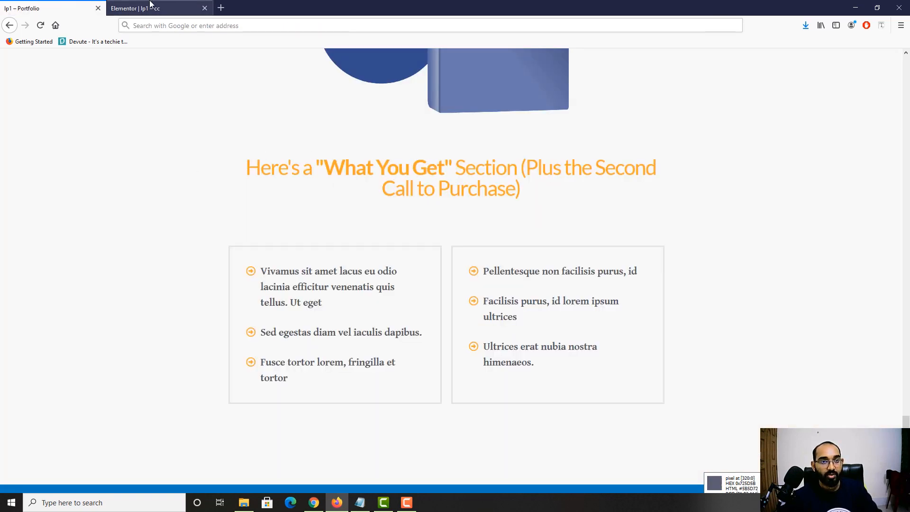
Step: Wrap "What You Get" in the heading's title with a span tag that has the class "big"
click(34, 141)
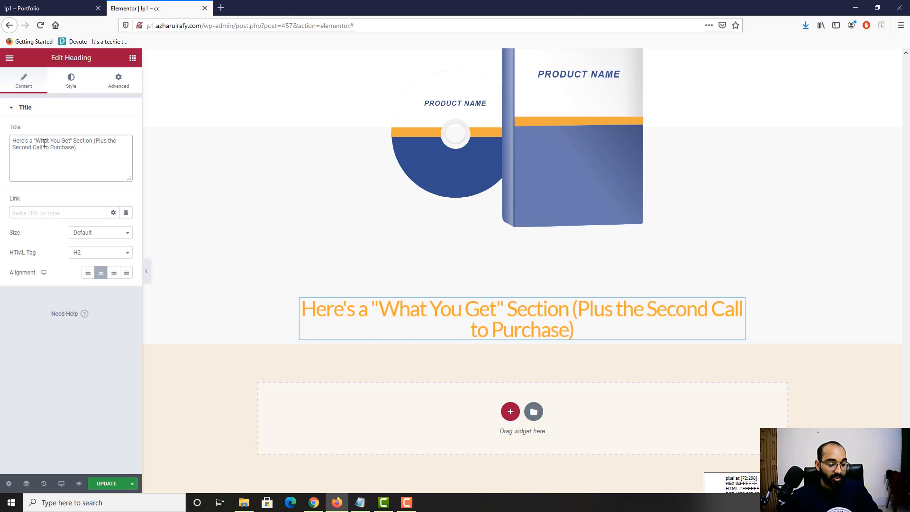
text(<)
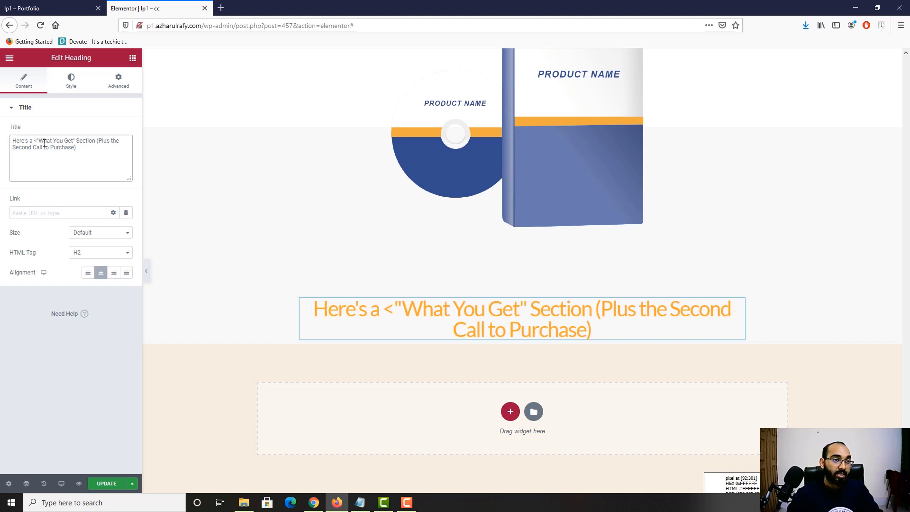
text(class)
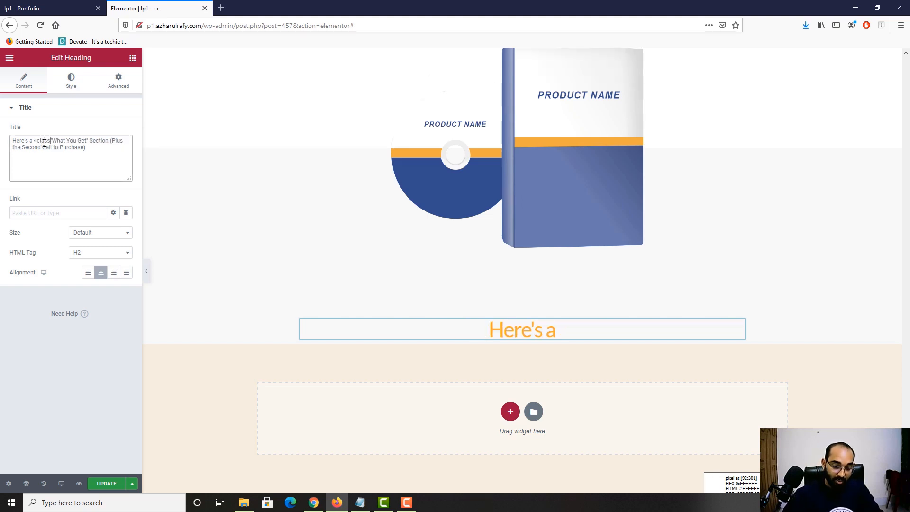
key(BackSpace)
key(BackSpace)
key(BackSpace)
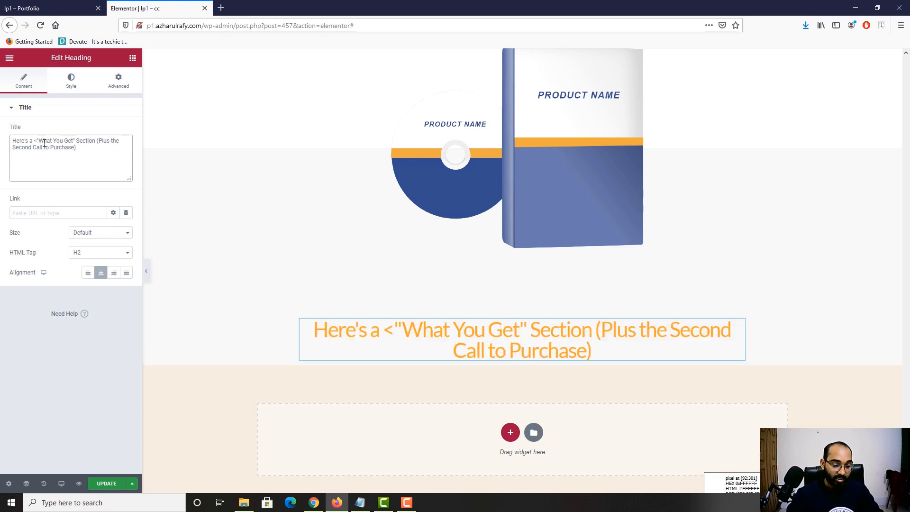
text(span>)
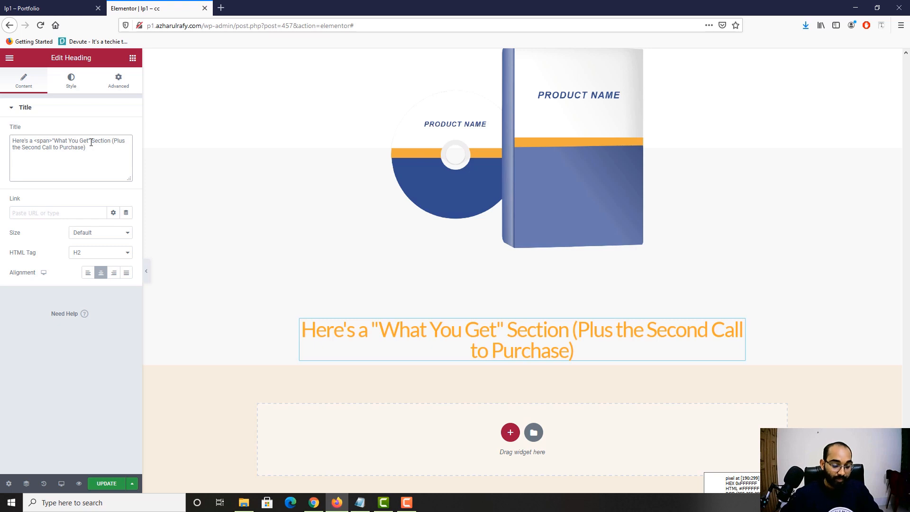
text(</span )
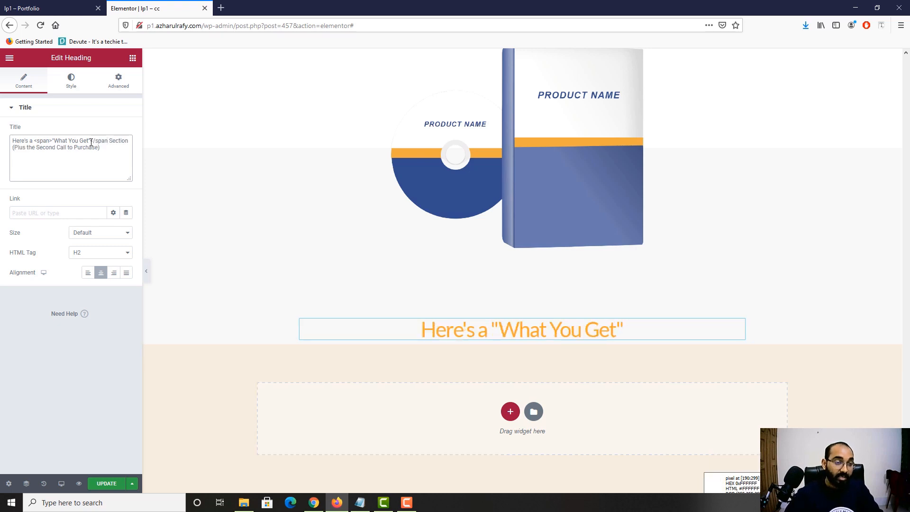
text(>)
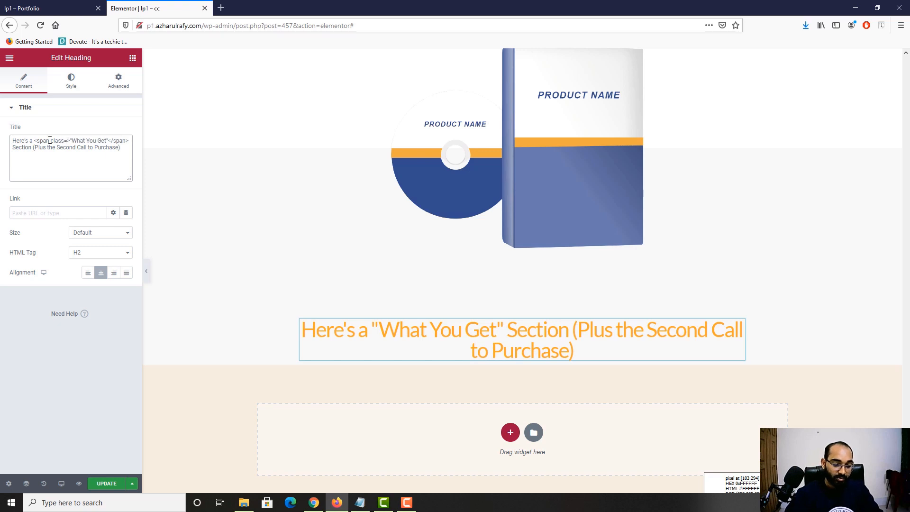
text(")
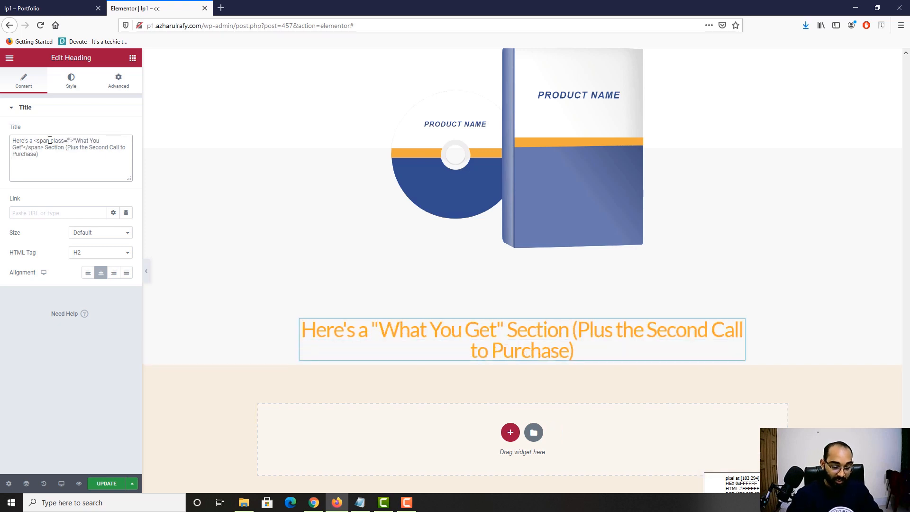
text(big)
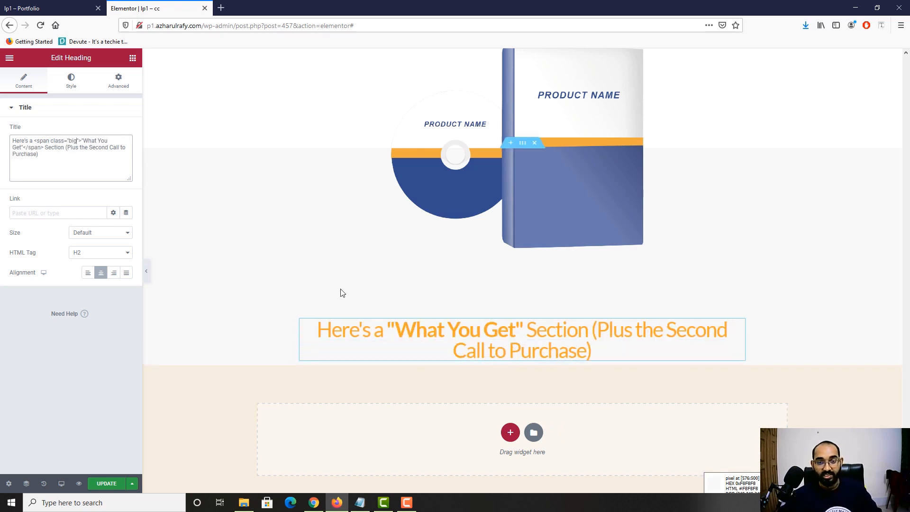
Step: Check the reference's boxed lists and the existing pros and cons lists, and add an inner section below the "What You Get" heading
click(30, 5)
scroll(363, 347, down, 1)
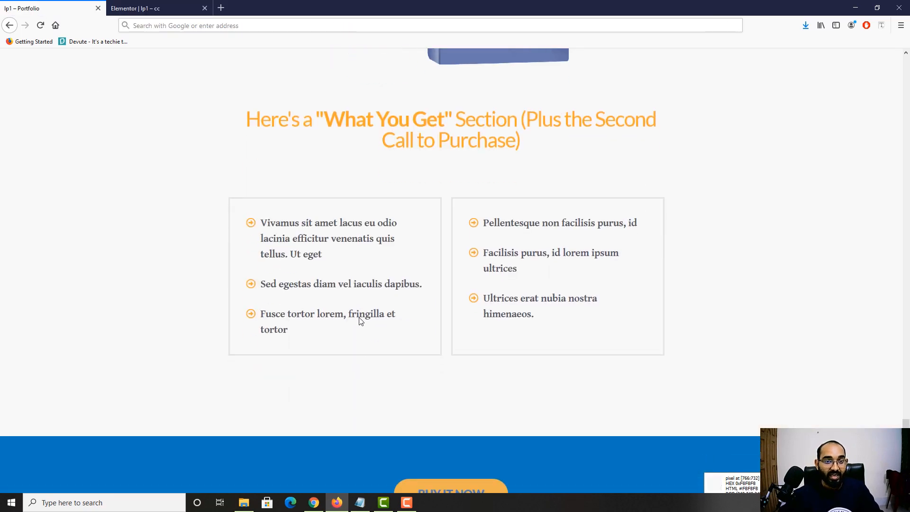
scroll(304, 299, up, 4)
click(135, 8)
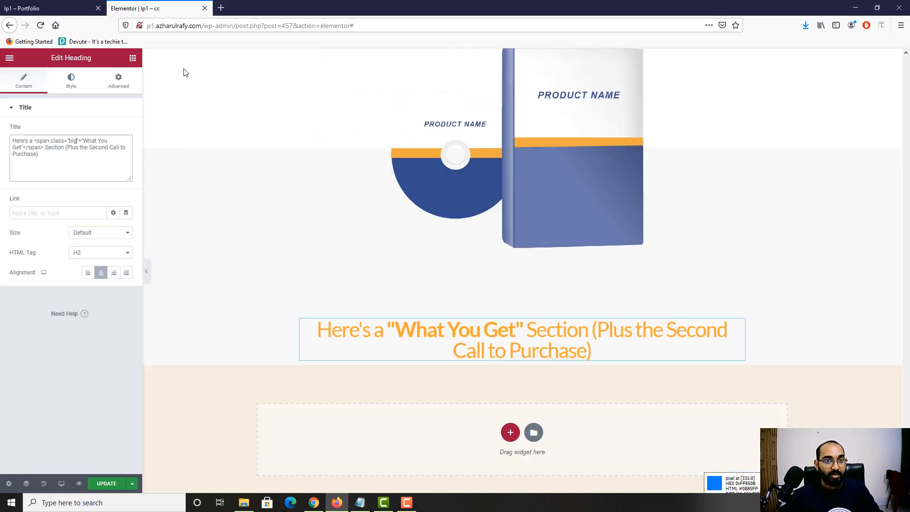
scroll(322, 344, up, 5)
scroll(322, 344, up, 5)
scroll(368, 319, down, 7)
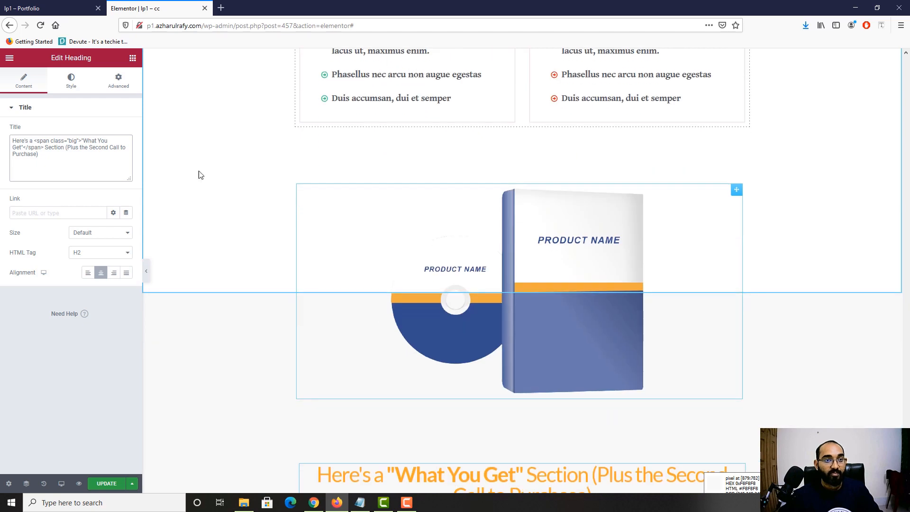
scroll(258, 285, down, 2)
scroll(257, 285, down, 3)
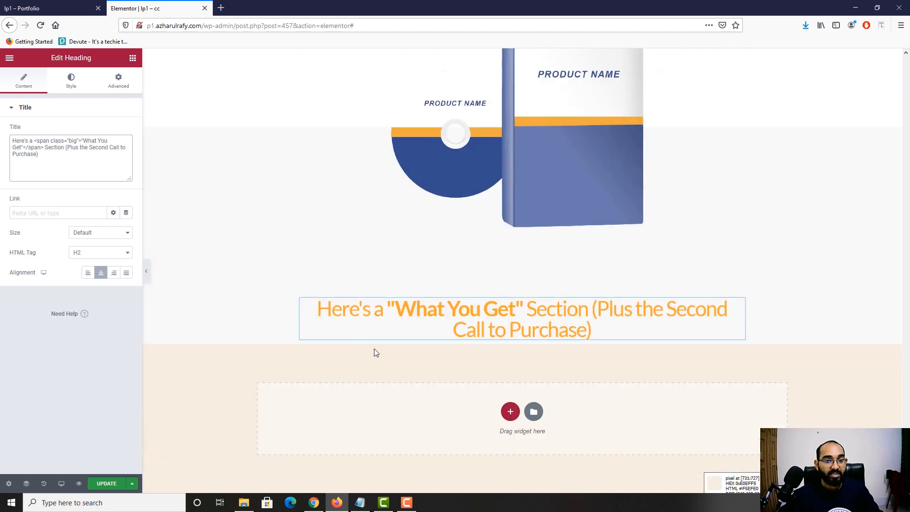
click(133, 57)
drag(55, 146, 498, 349)
Step: Copy the green Pros List column from the Advantages vs Disadvantages section and paste it into the new inner section
scroll(406, 237, up, 10)
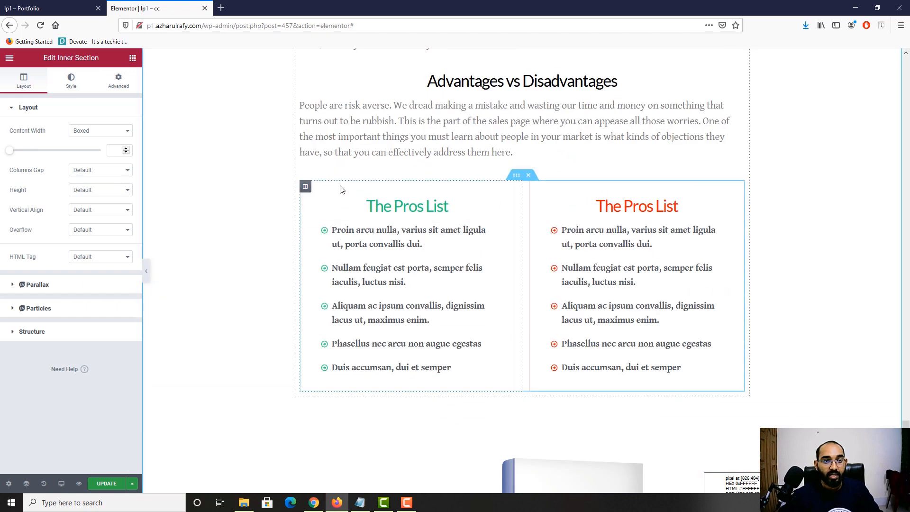
right_click(302, 189)
click(335, 248)
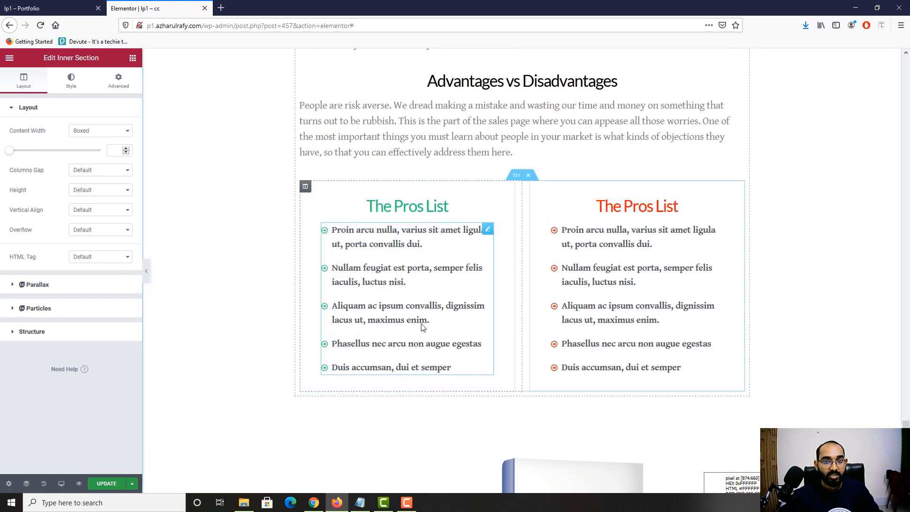
scroll(456, 328, down, 10)
right_click(403, 291)
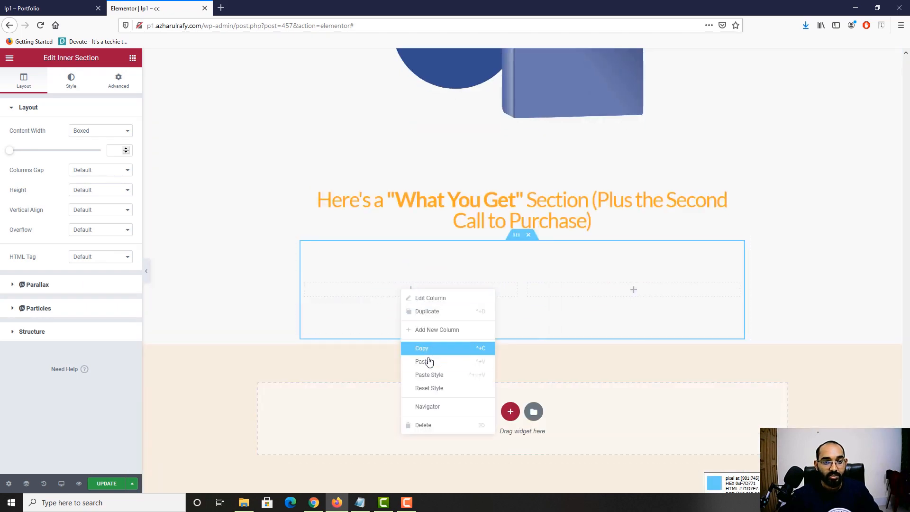
click(429, 362)
Step: Delete the empty first column of the inner section below the "What You Get" heading
right_click(418, 320)
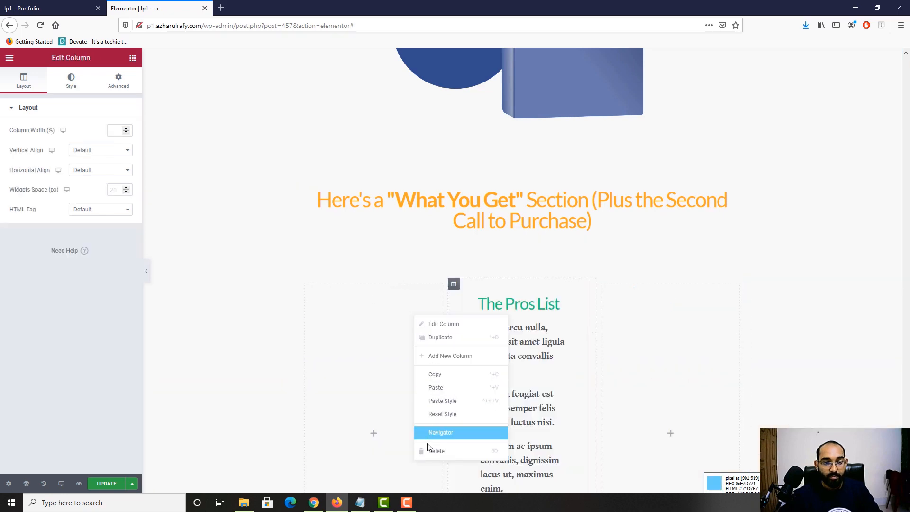
click(434, 449)
scroll(278, 236, up, 6)
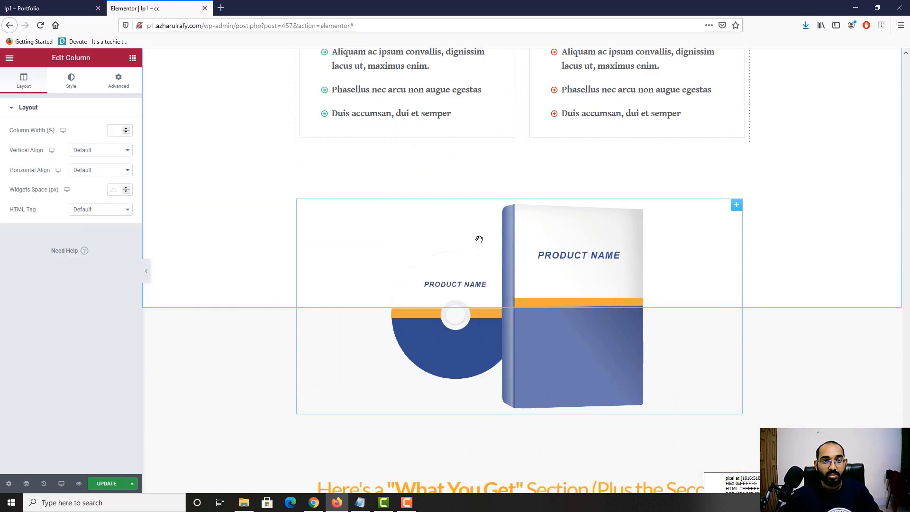
scroll(419, 250, down, 8)
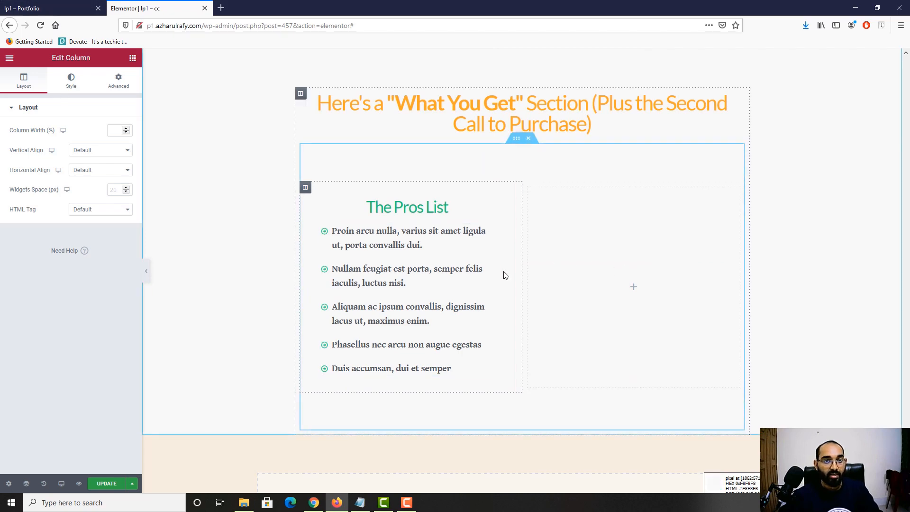
Step: Delete "The Pros List" heading from the pasted column to match the reference's lists, and check the reference page again
click(37, 4)
scroll(340, 306, down, 4)
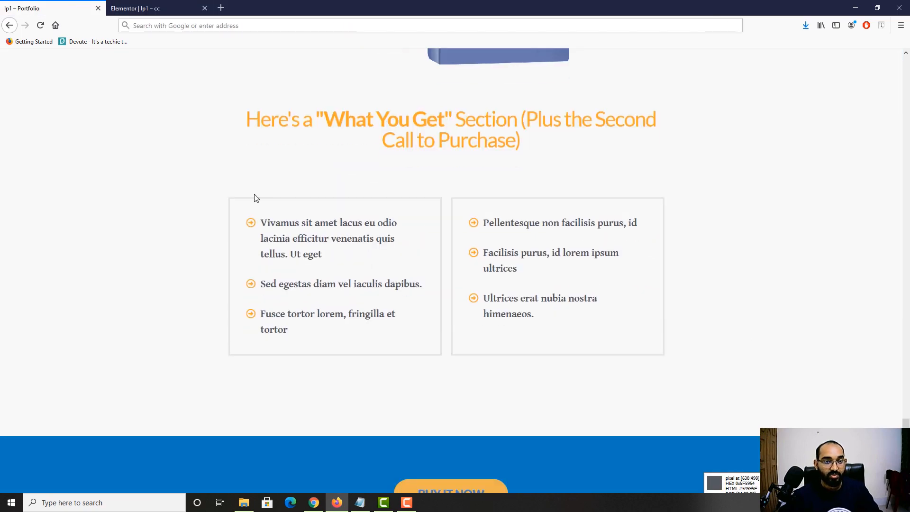
click(137, 9)
right_click(408, 210)
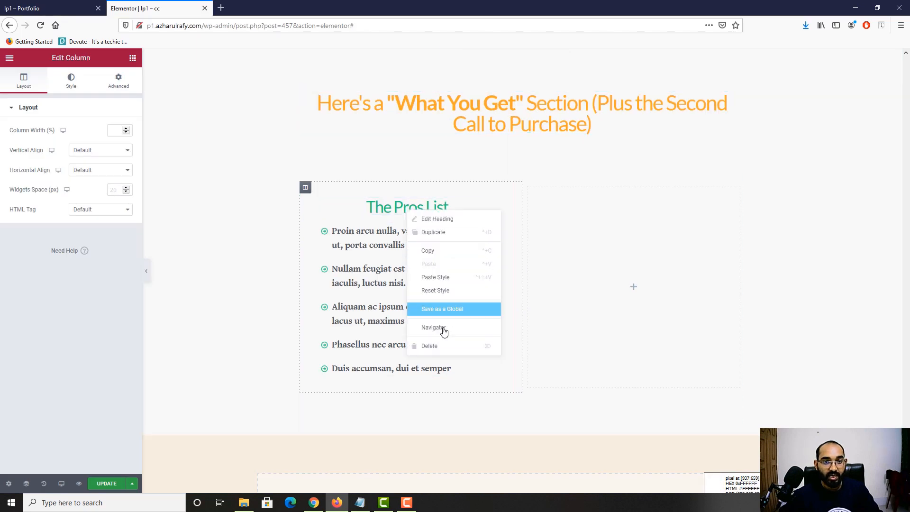
click(441, 346)
click(46, 4)
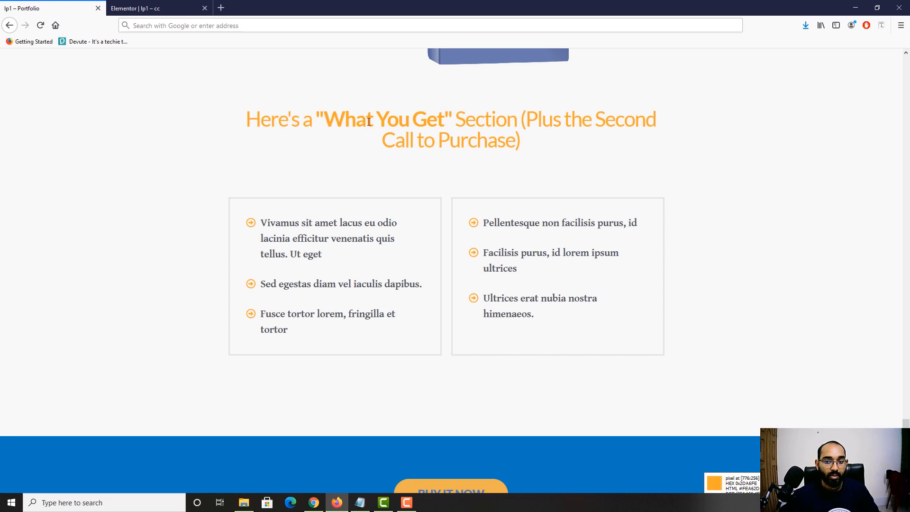
Step: Set the icon colour of the icon list below the "What You Get" heading to #FEA62D
key(ctrl+Tab)
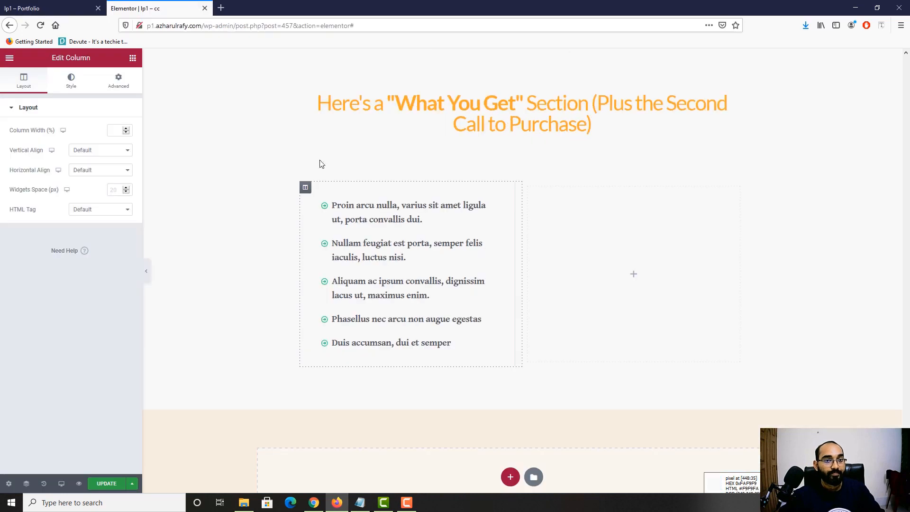
click(331, 203)
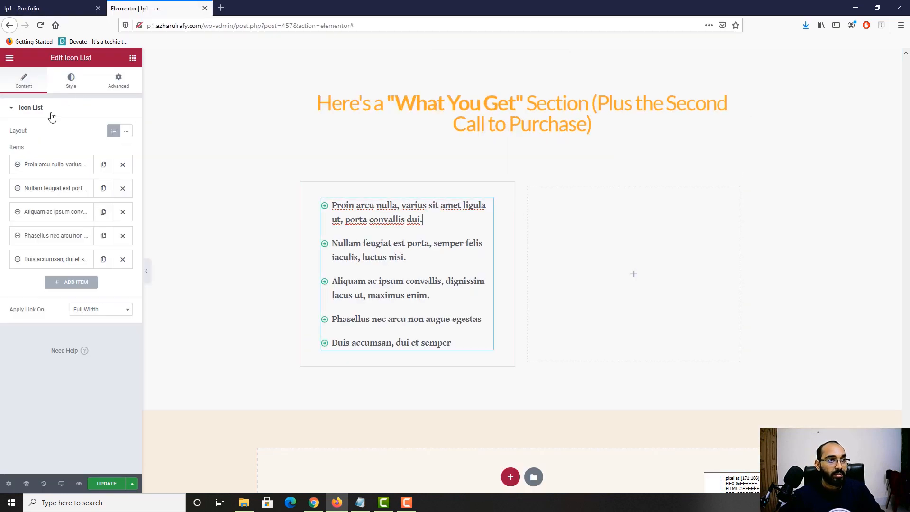
click(84, 166)
click(71, 80)
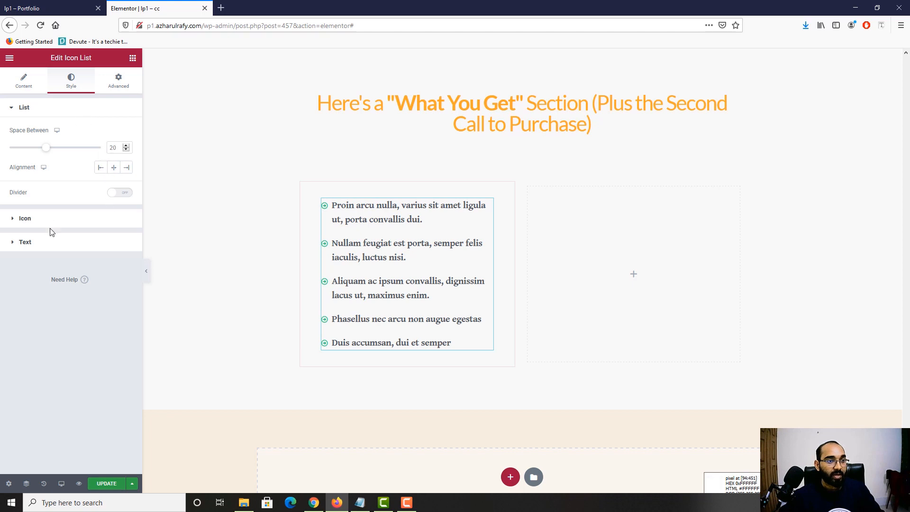
click(48, 219)
click(126, 154)
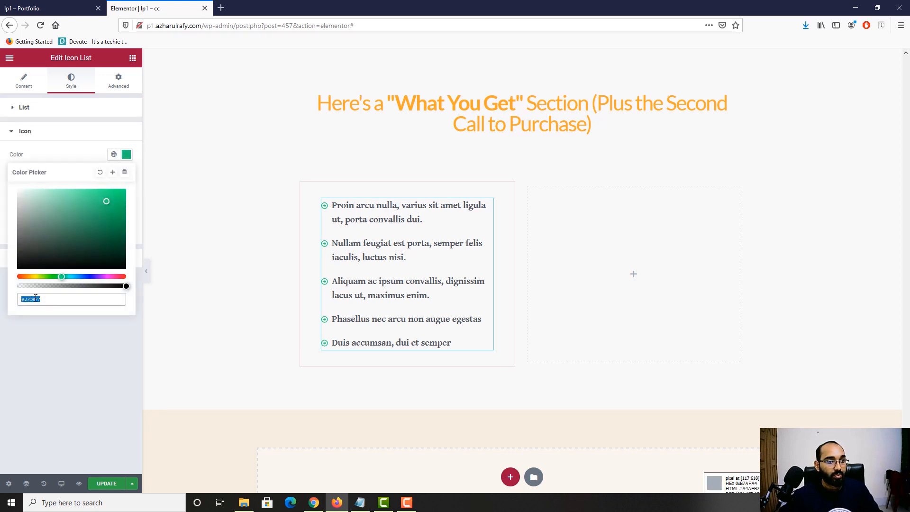
key(ctrl+v)
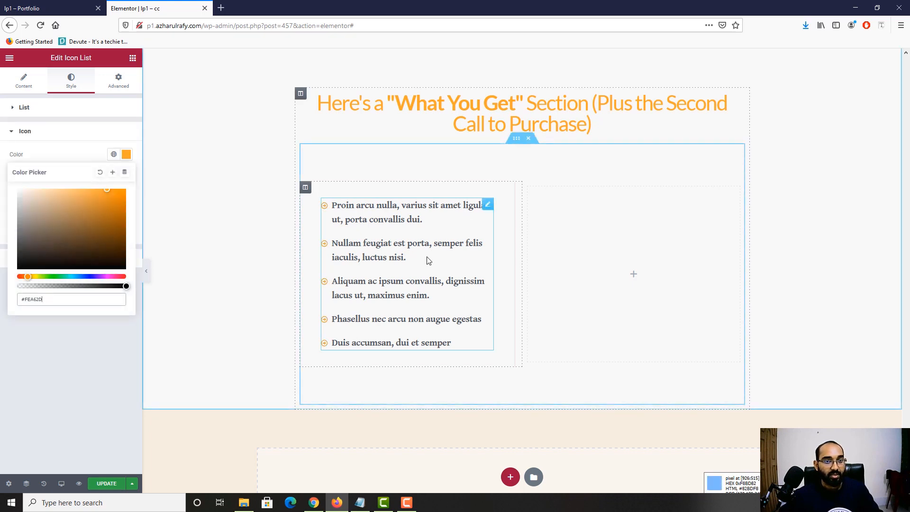
Step: Check the reference's boxed lists and set the padding of the inner section holding the icon list to 0 on all sides
click(10, 4)
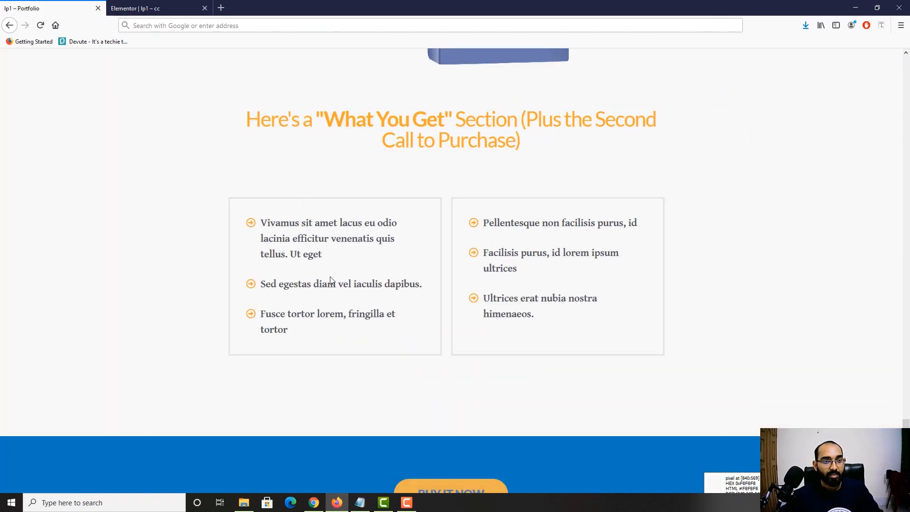
drag(282, 224, 341, 261)
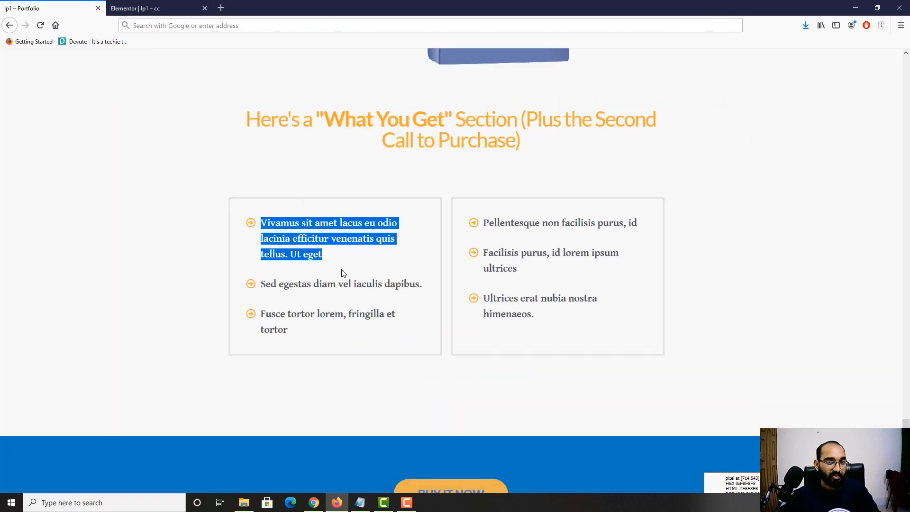
key(ctrl+Tab)
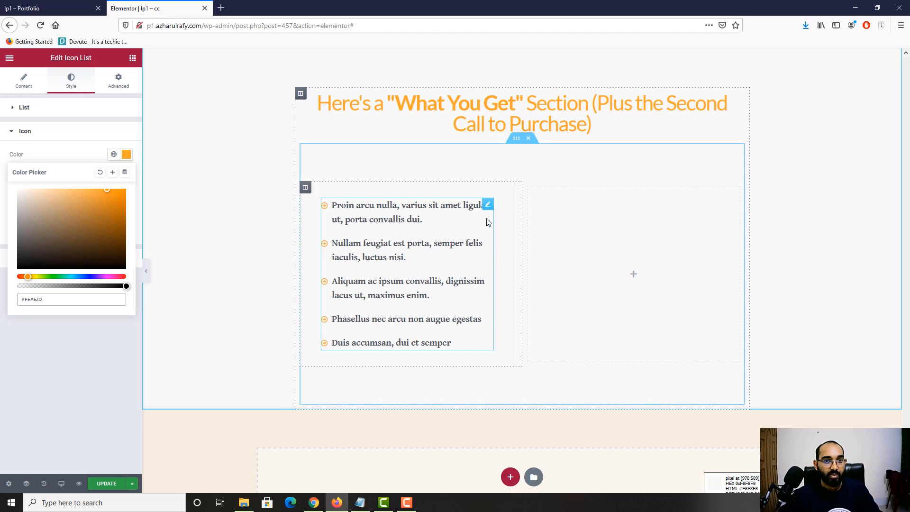
click(512, 141)
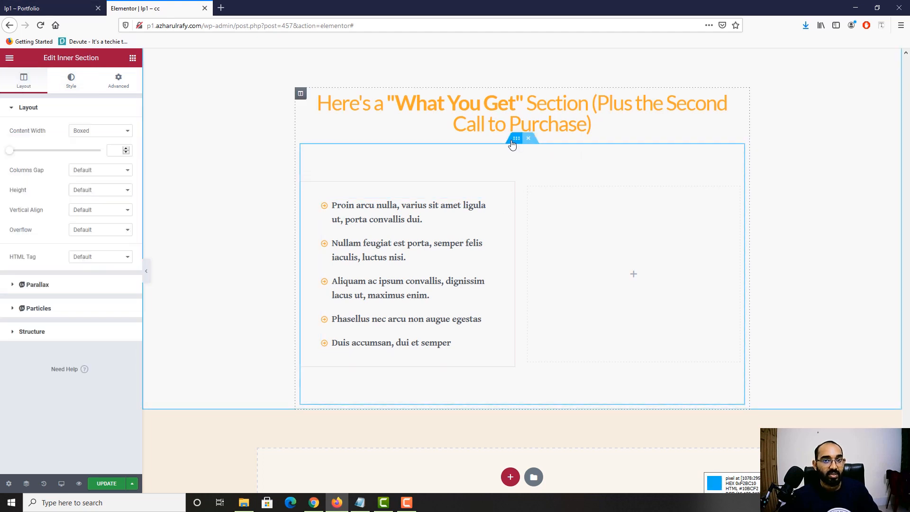
click(133, 83)
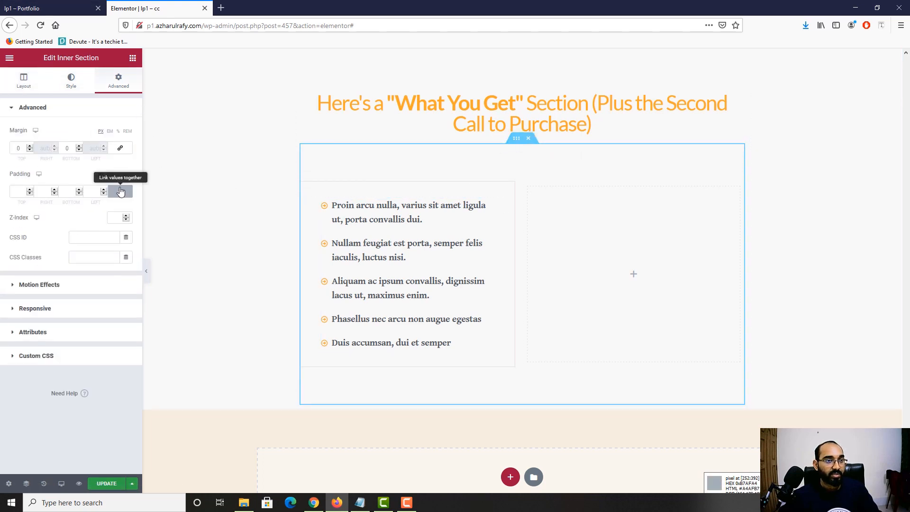
click(47, 8)
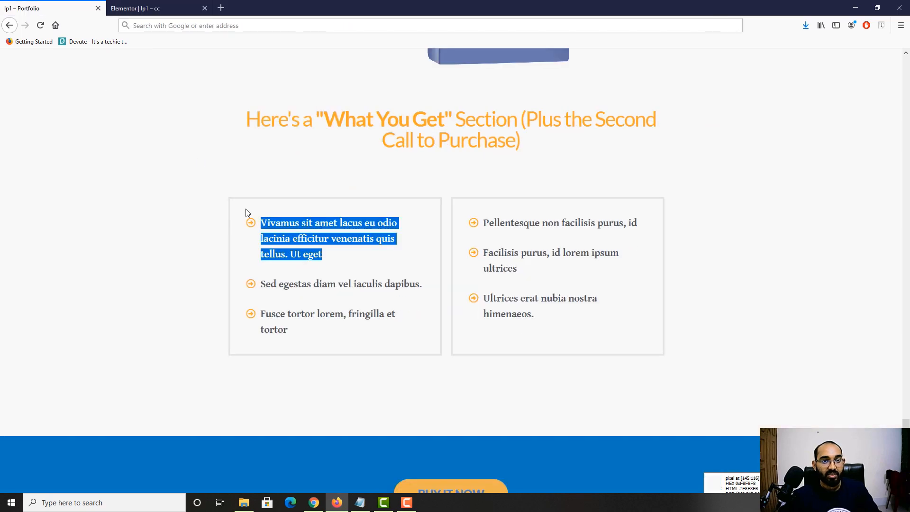
click(135, 8)
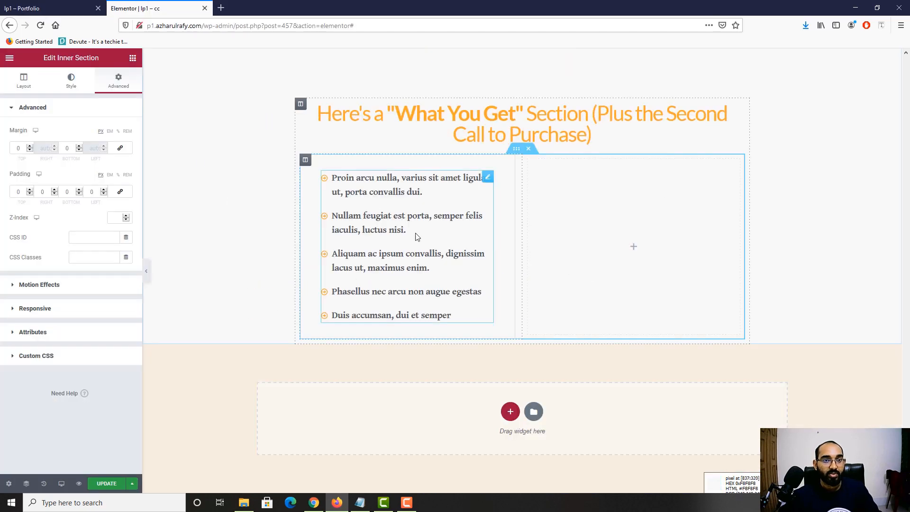
Step: Duplicate the icon list column in the inner section, delete the empty column beside it, and compare with the reference page
right_click(307, 161)
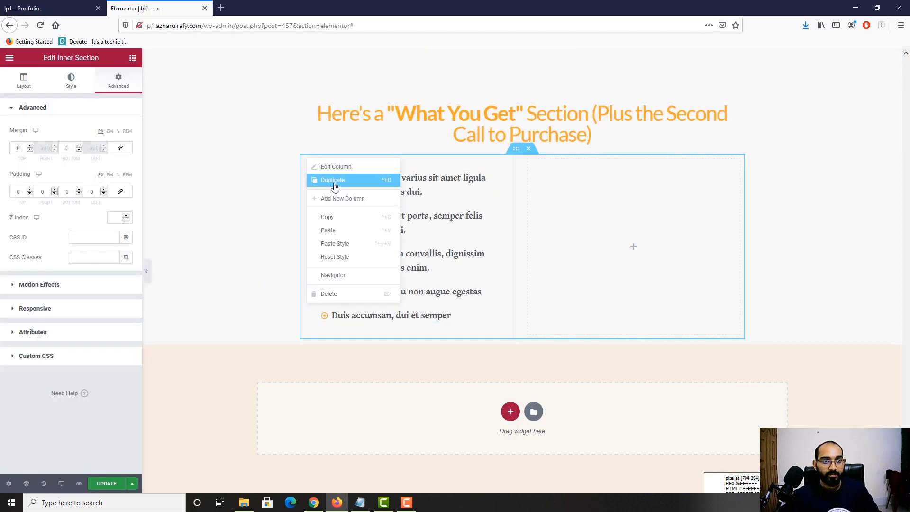
click(334, 182)
right_click(640, 204)
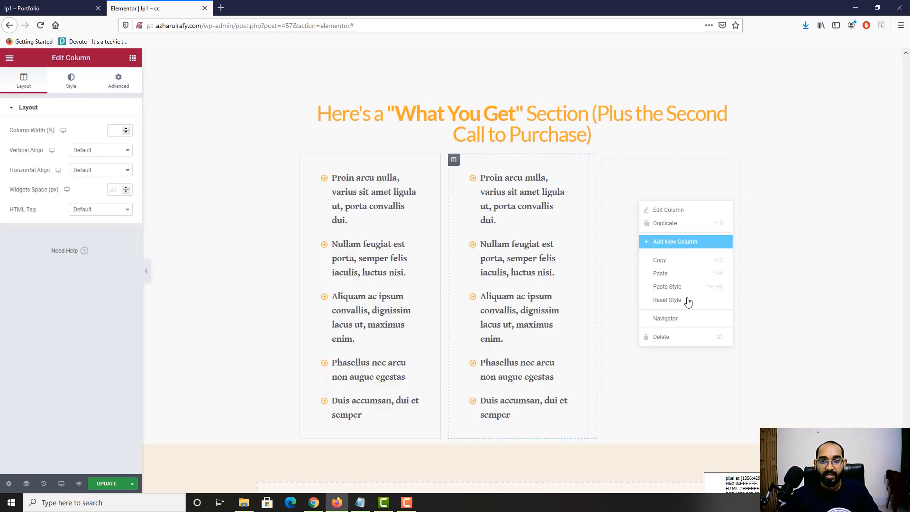
click(673, 337)
scroll(706, 329, down, 3)
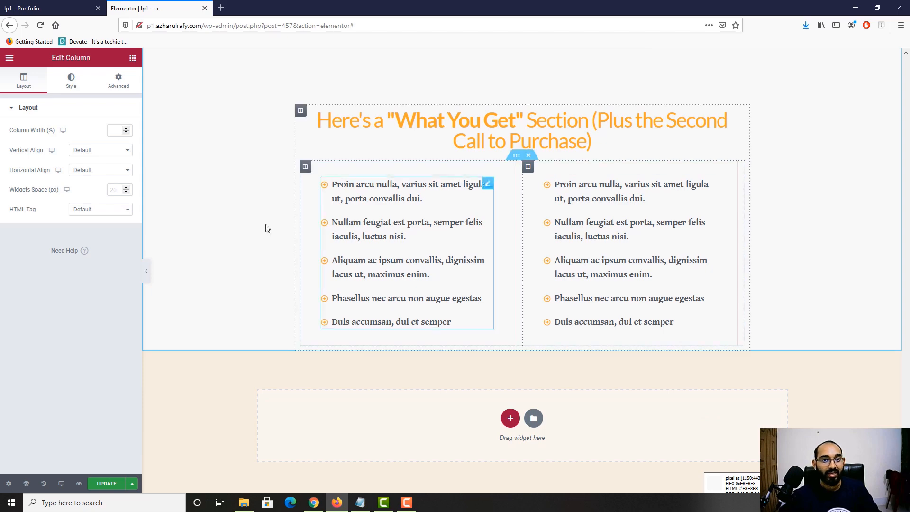
scroll(409, 256, up, 1)
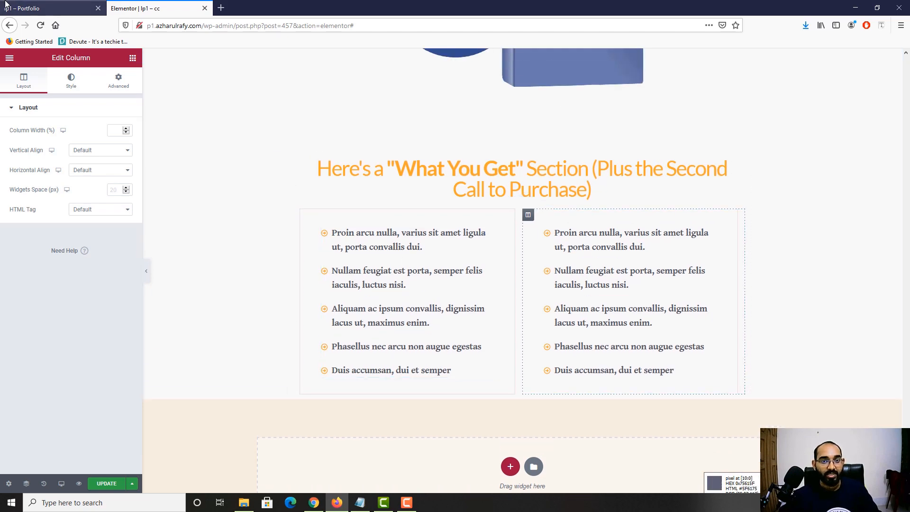
key(ctrl+Tab)
key(ctrl+Tab)
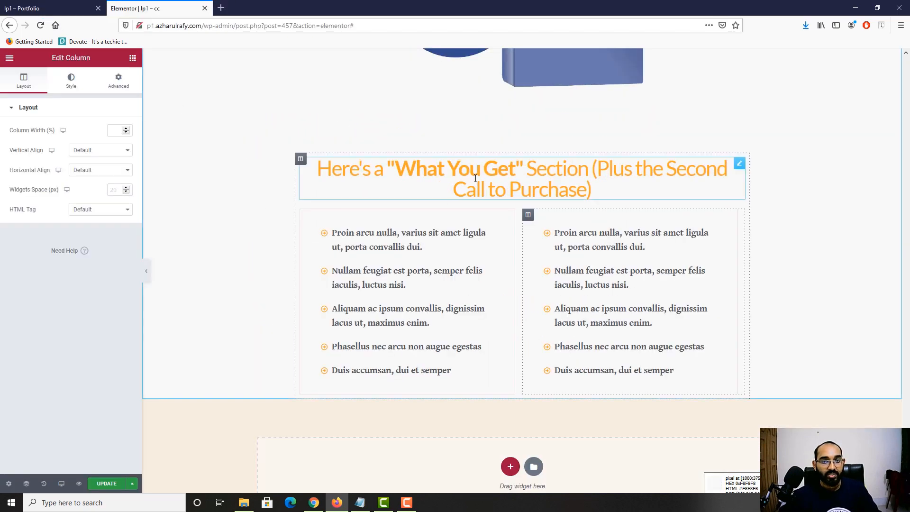
click(518, 204)
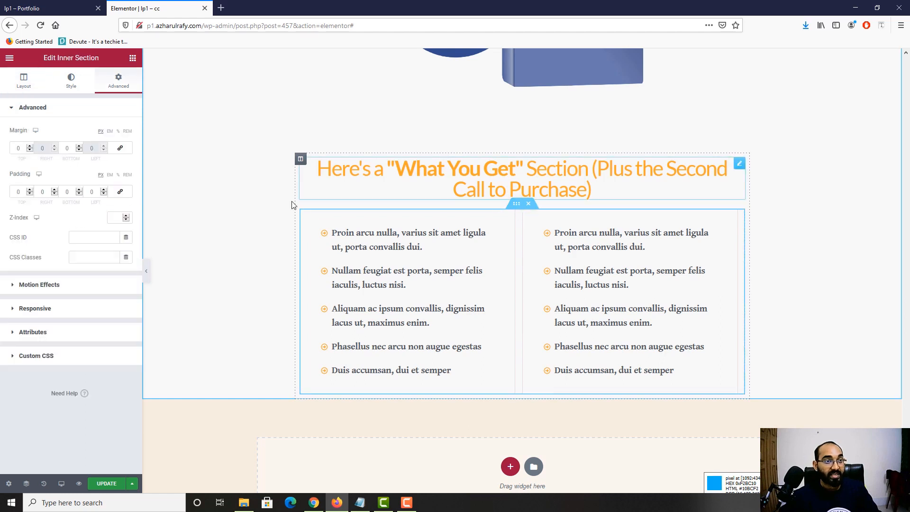
click(124, 193)
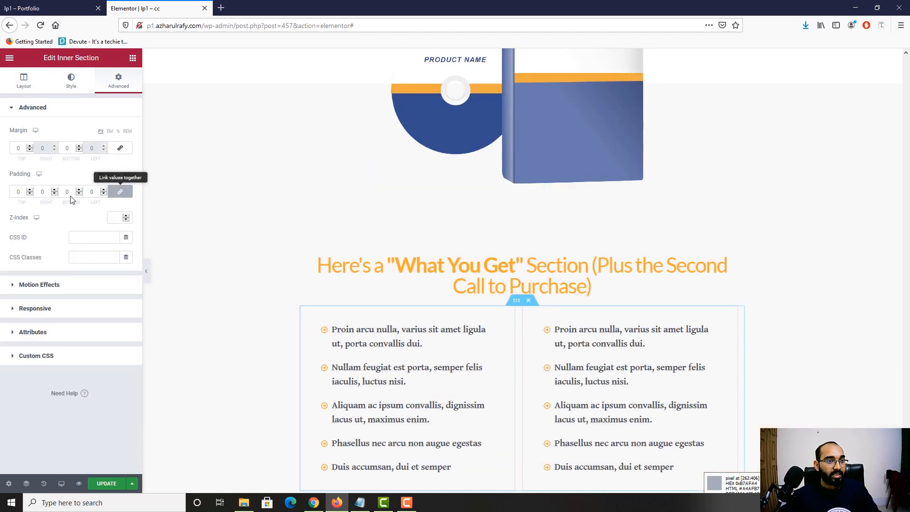
click(30, 190)
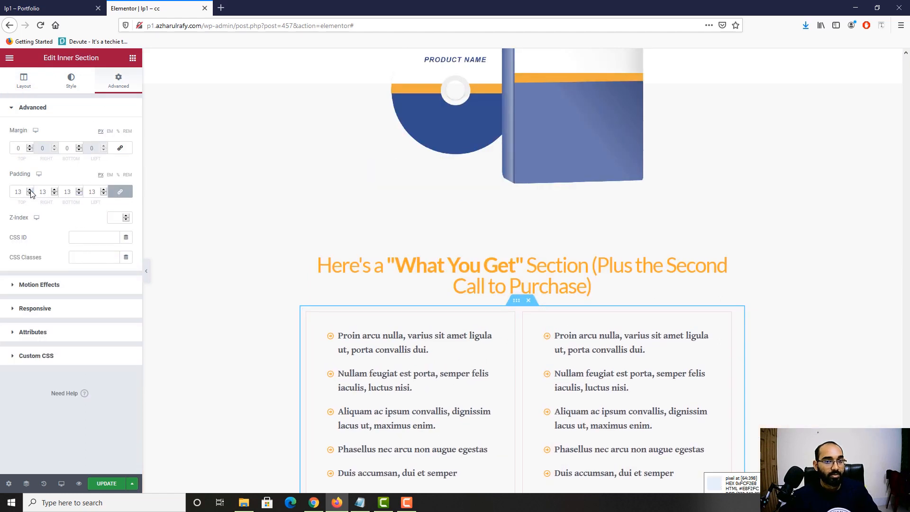
scroll(222, 401, down, 2)
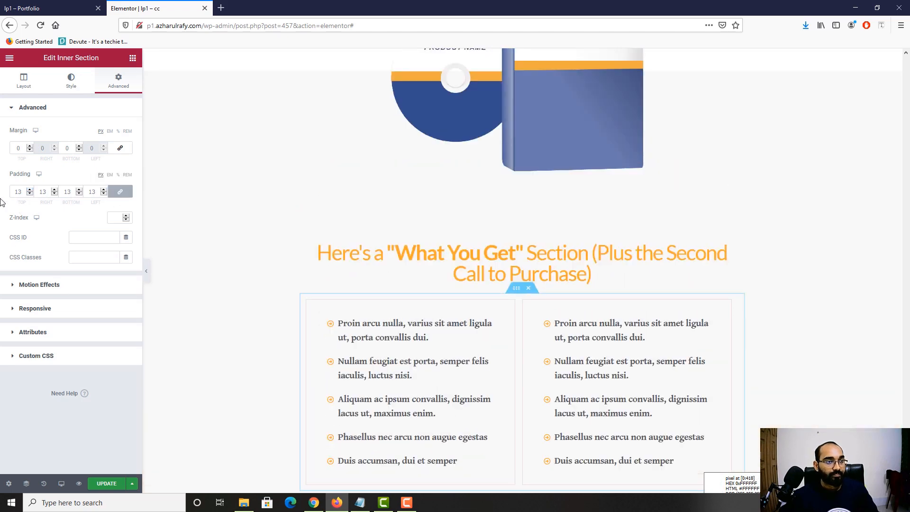
text(0)
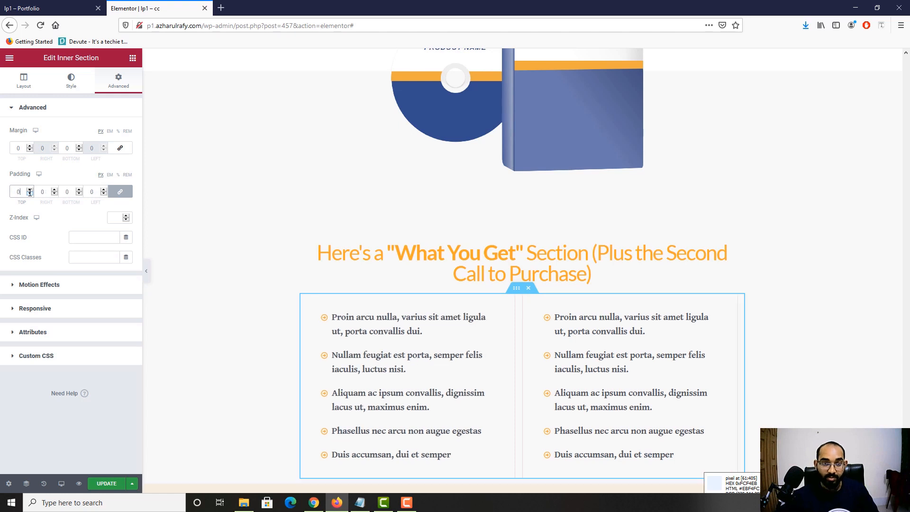
Step: Set the "What You Get" heading's padding to 30 at the bottom and 0 on the other sides
click(496, 271)
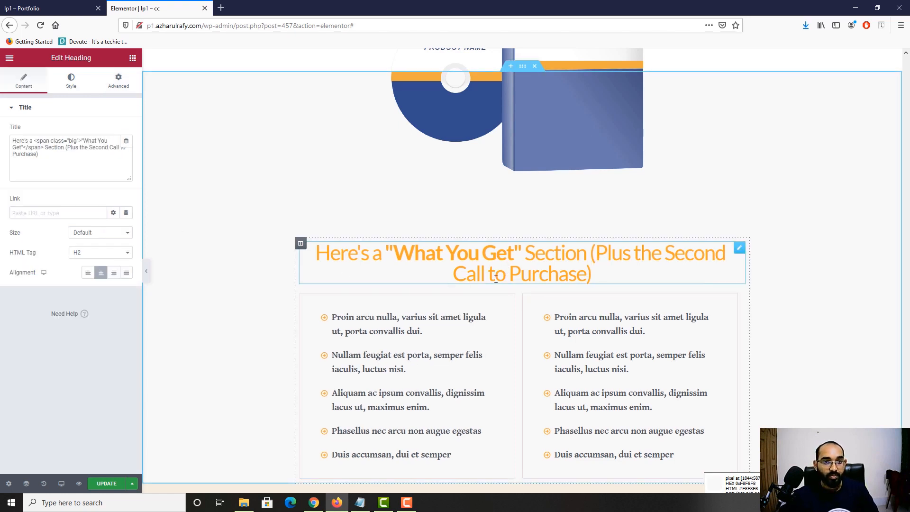
click(126, 87)
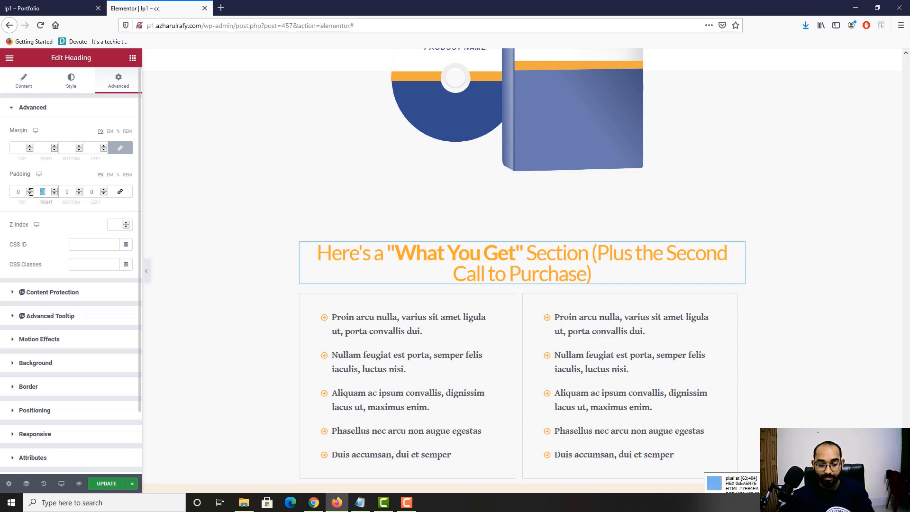
click(80, 190)
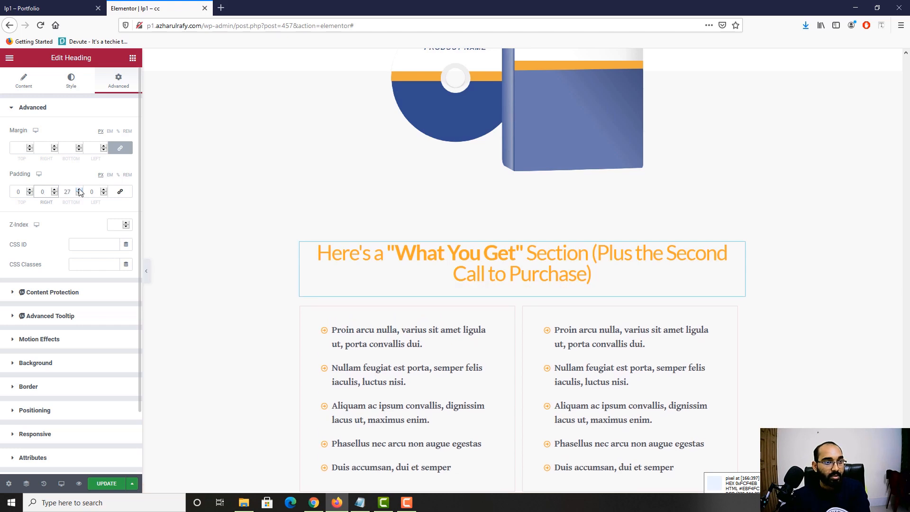
text(30)
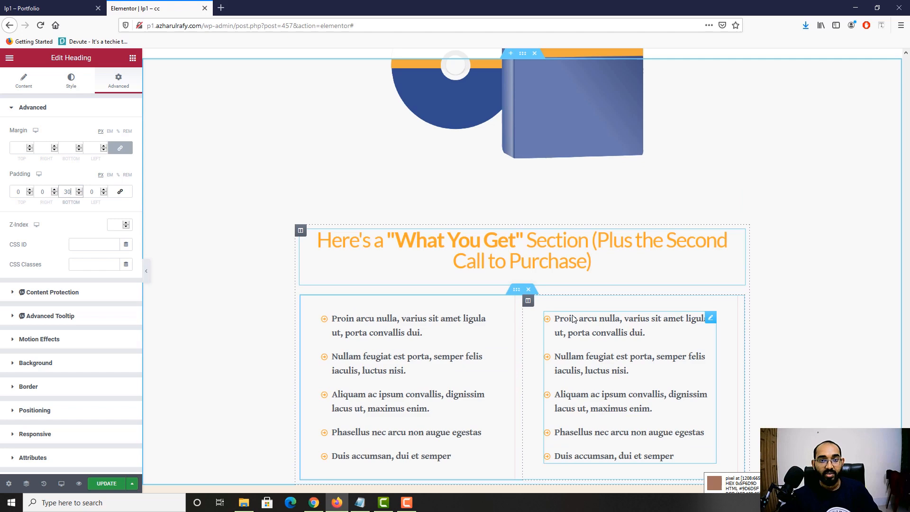
Step: Examine the spacing around the boxed lists and the blue purchase section that follows them on the reference page
scroll(573, 319, down, 3)
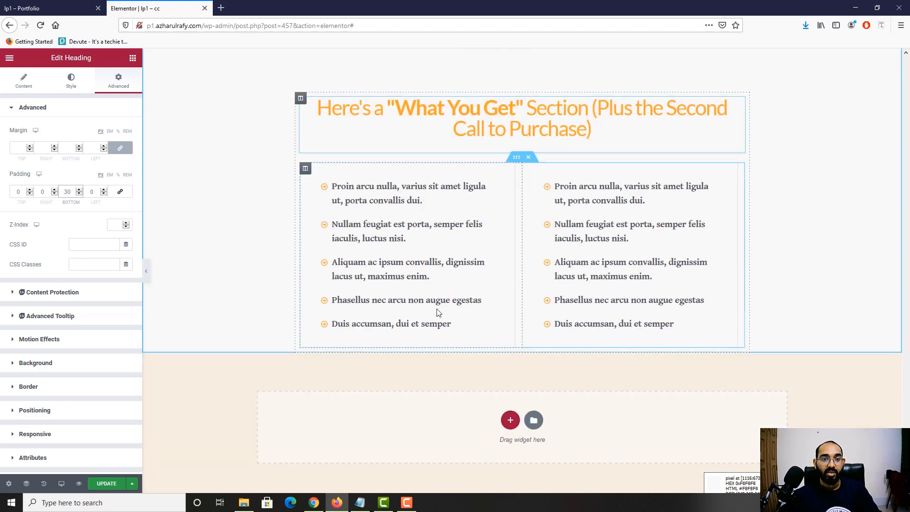
click(40, 6)
scroll(245, 347, down, 1)
scroll(245, 347, down, 2)
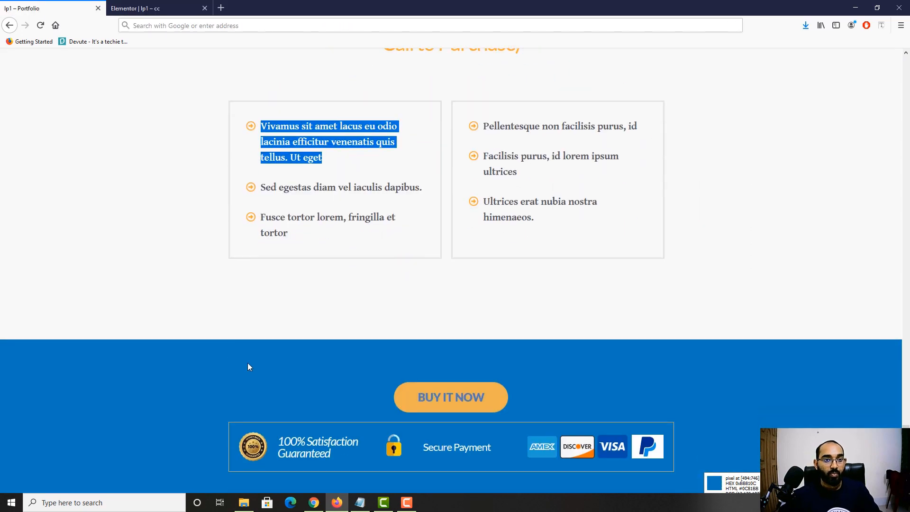
scroll(247, 362, up, 8)
scroll(244, 332, down, 2)
scroll(242, 340, down, 8)
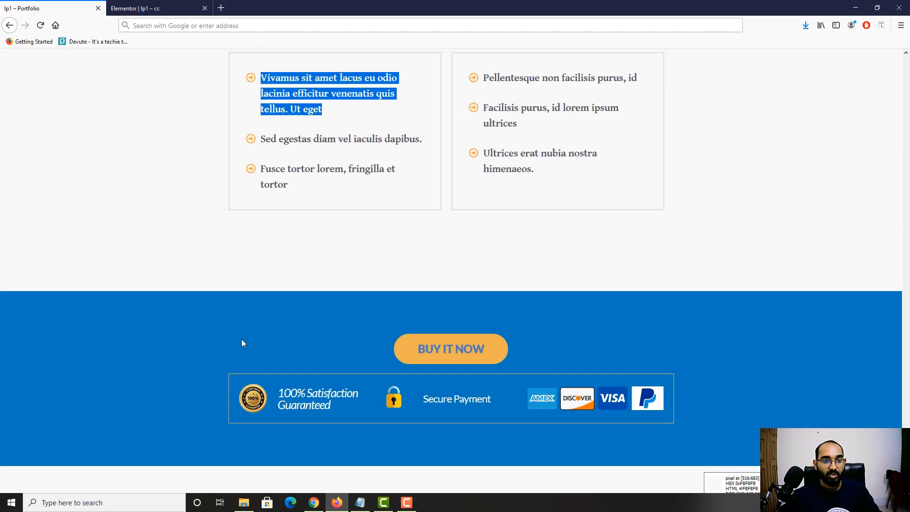
scroll(238, 81, up, 1)
click(138, 8)
Step: Select the "What You Get" section through the Navigator and show its advanced spacing settings
scroll(438, 328, up, 2)
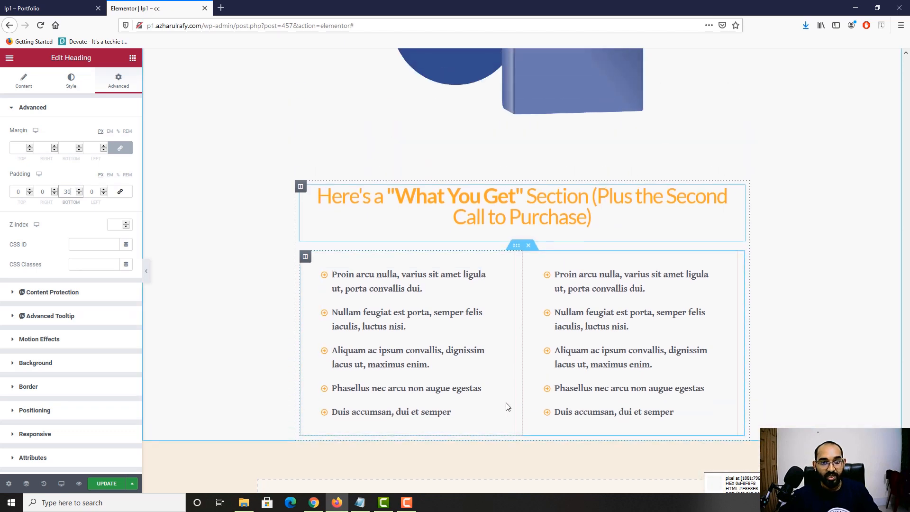
scroll(438, 329, down, 2)
scroll(472, 145, up, 1)
scroll(517, 157, up, 4)
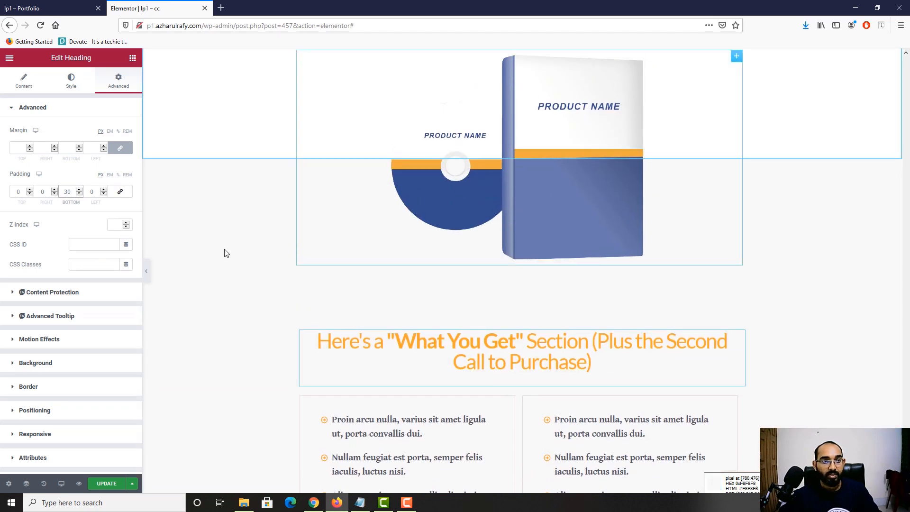
right_click(204, 257)
click(229, 372)
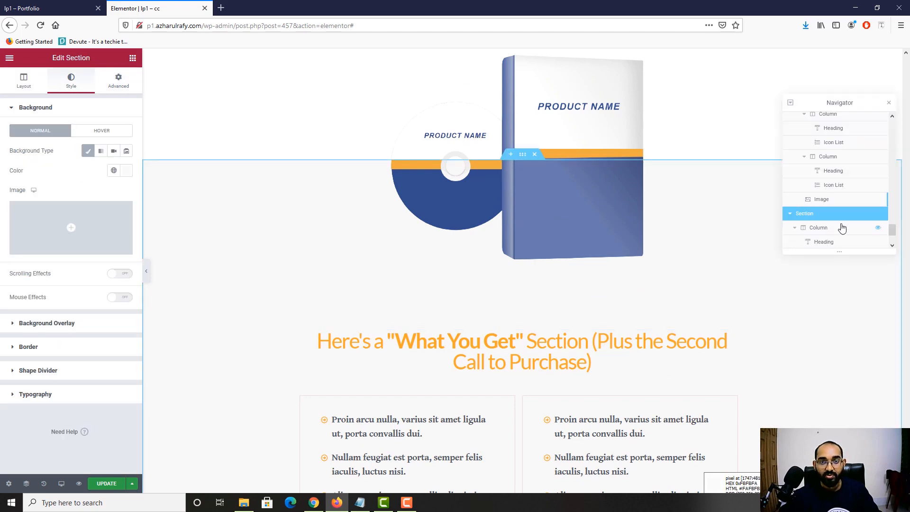
scroll(256, 362, down, 5)
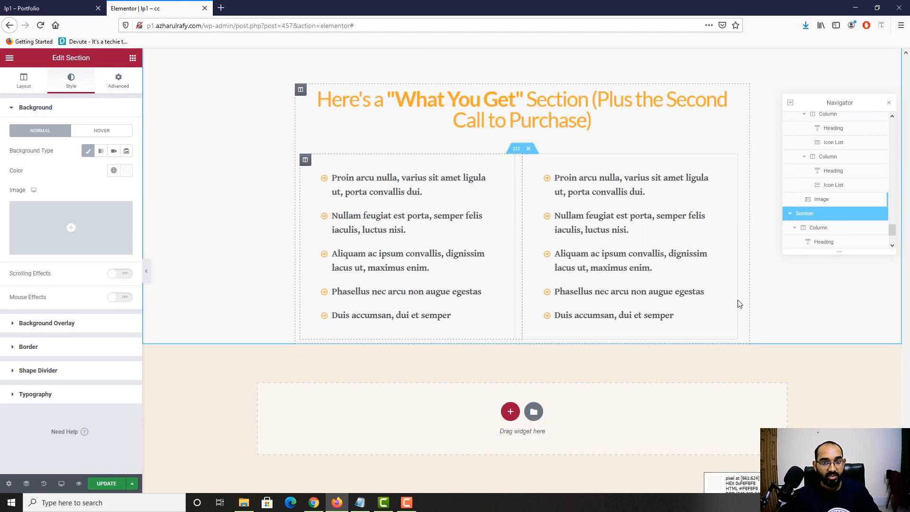
click(119, 85)
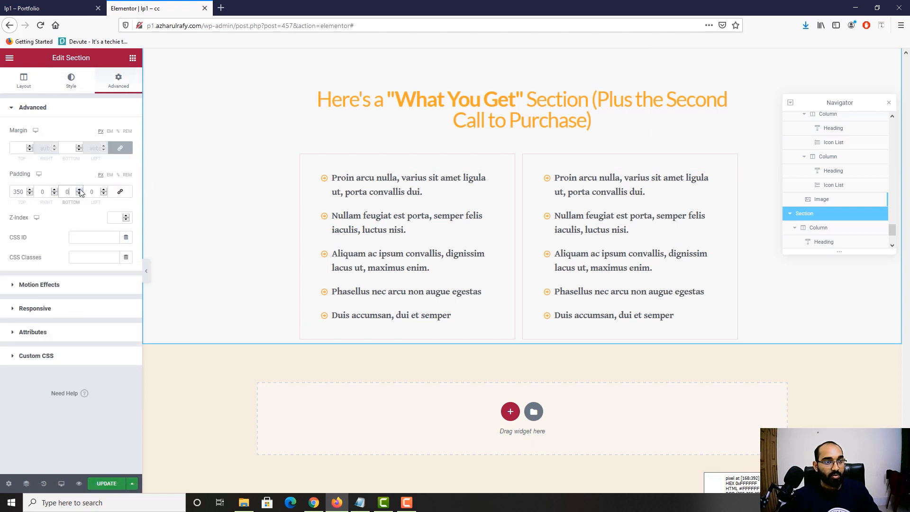
Step: Try bottom paddings of 100, 200 and 150 on the "What You Get" section
drag(79, 189, 79, 191)
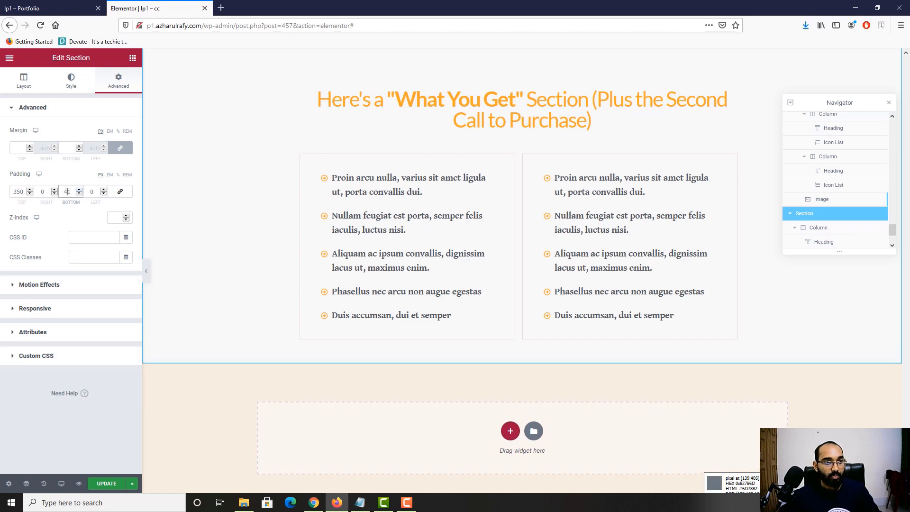
text(100)
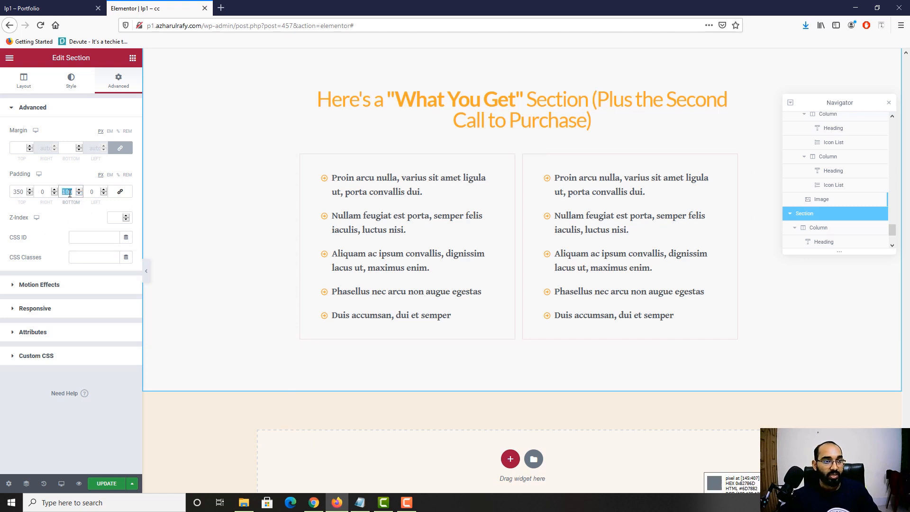
text(200)
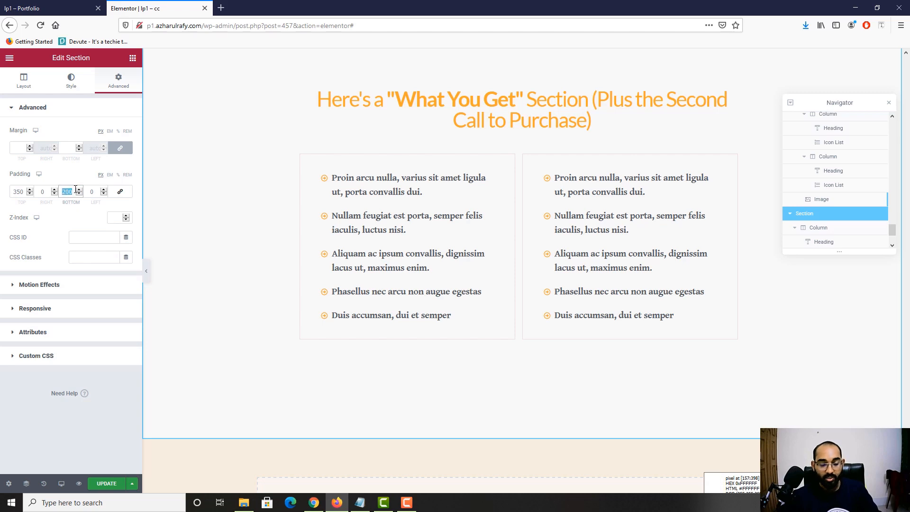
text(1850)
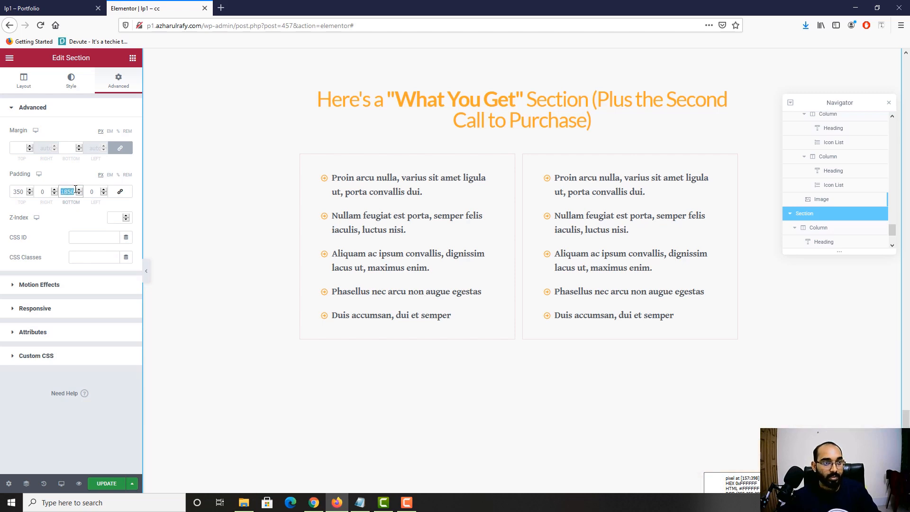
text(150)
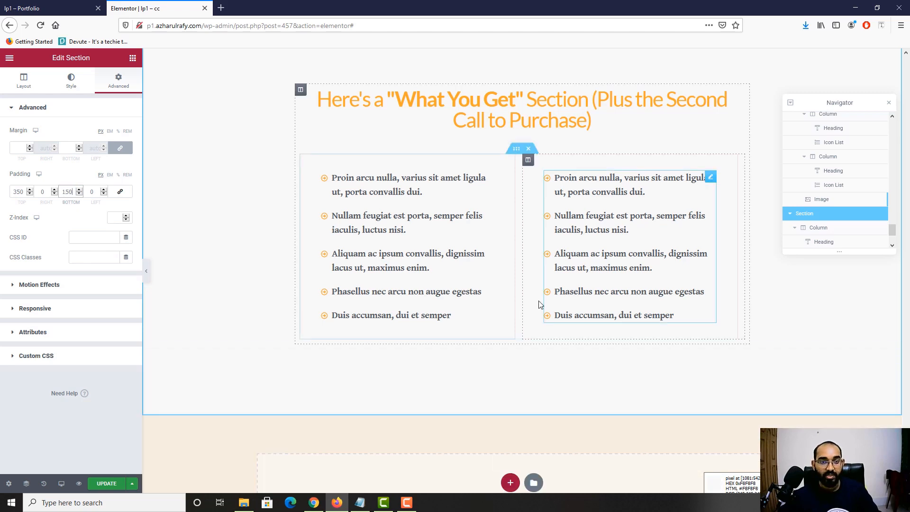
Step: Set the "What You Get" section's padding to 320 at the top and 120 at the bottom
scroll(419, 345, up, 4)
scroll(408, 347, up, 2)
scroll(399, 349, down, 5)
scroll(361, 350, up, 7)
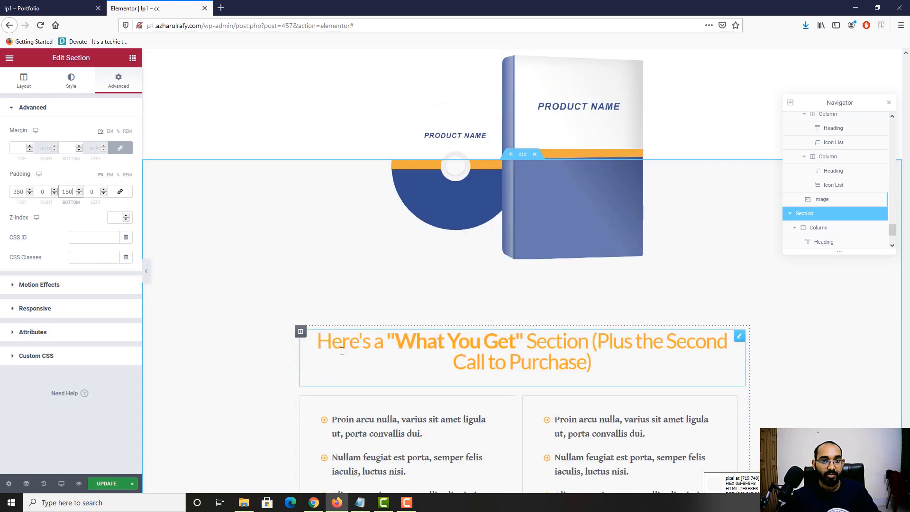
scroll(340, 351, up, 2)
scroll(531, 266, down, 6)
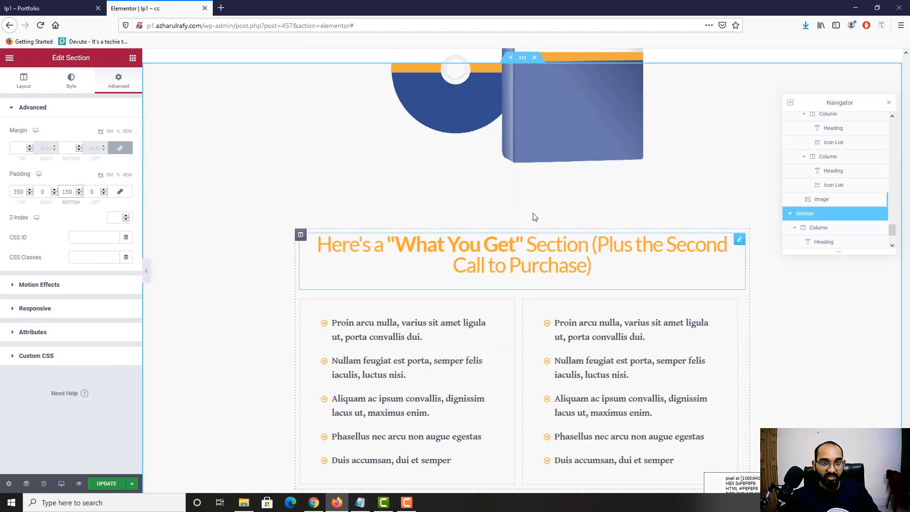
scroll(504, 218, up, 3)
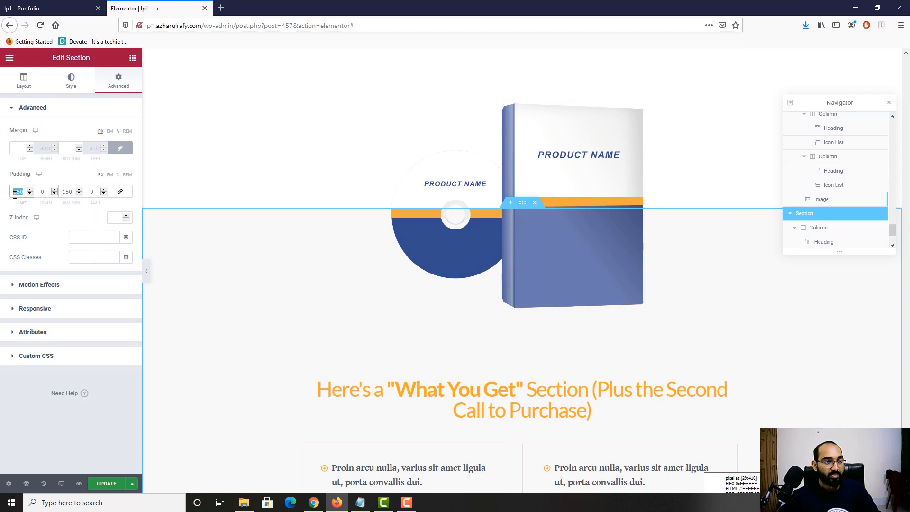
text(120)
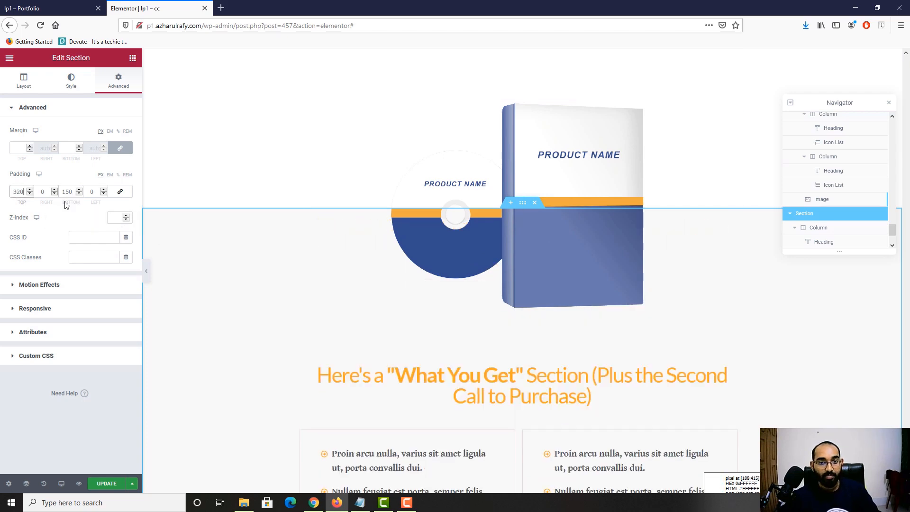
scroll(514, 338, down, 7)
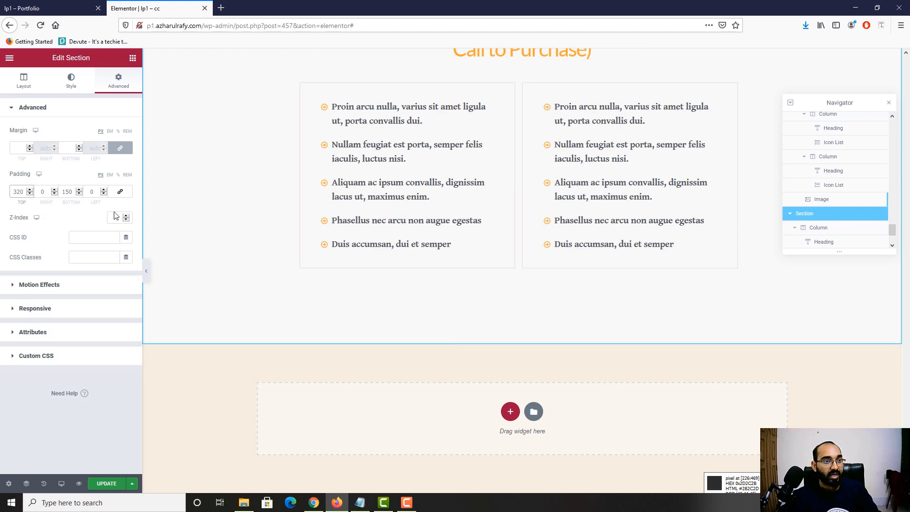
text(120)
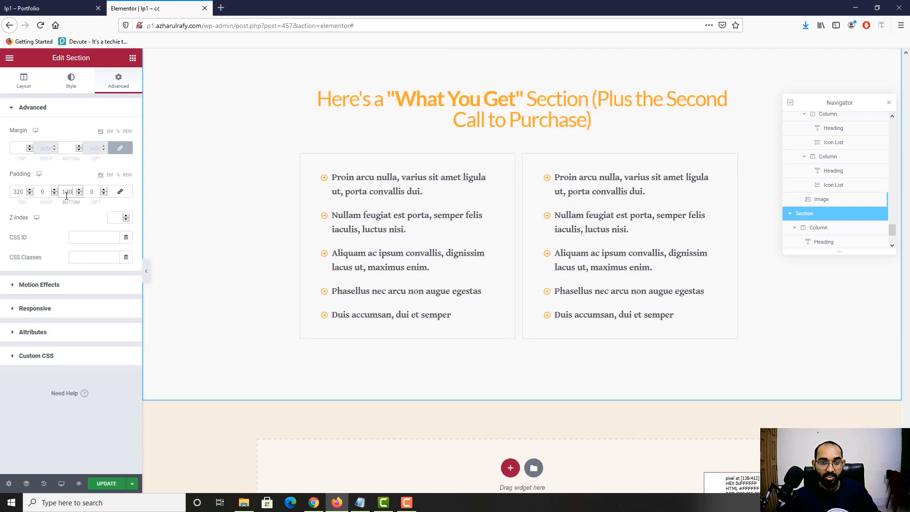
Step: Check the reference's blue purchase section and add an empty single-column section below the boxed lists
scroll(405, 325, up, 4)
click(20, 3)
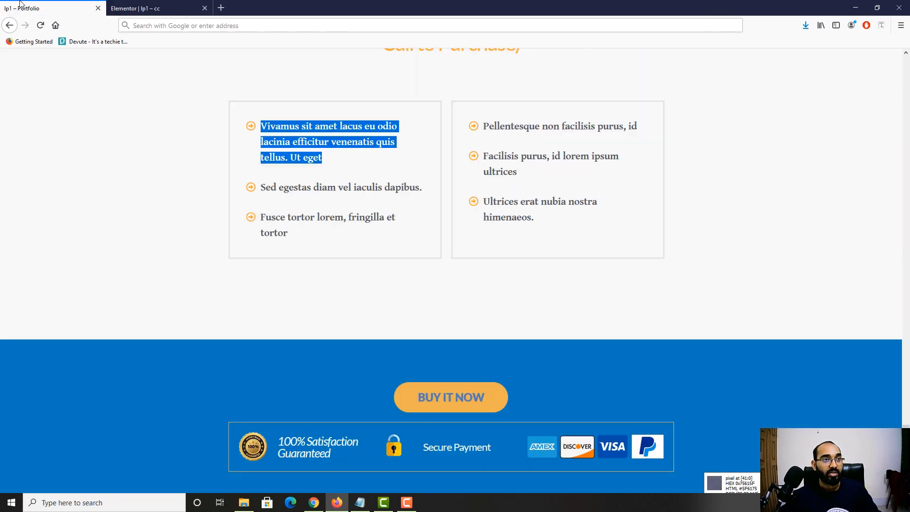
scroll(322, 335, down, 5)
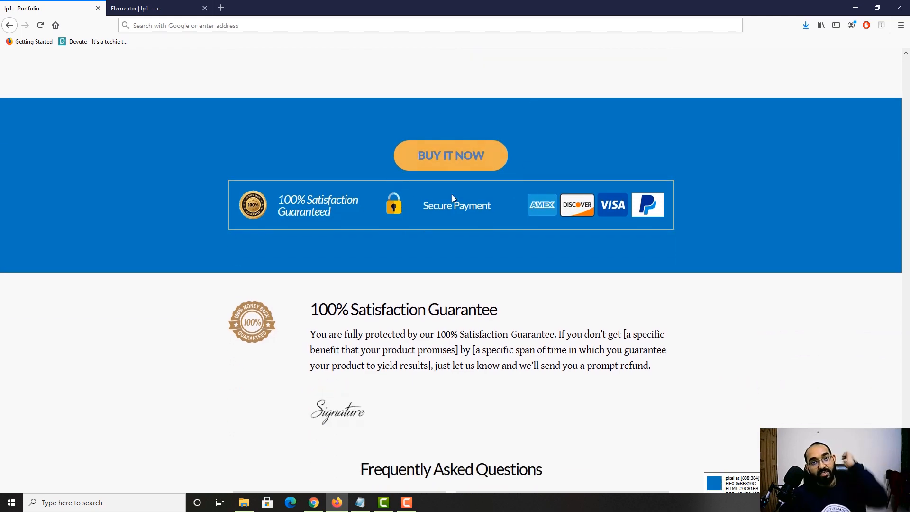
click(135, 8)
scroll(451, 275, up, 13)
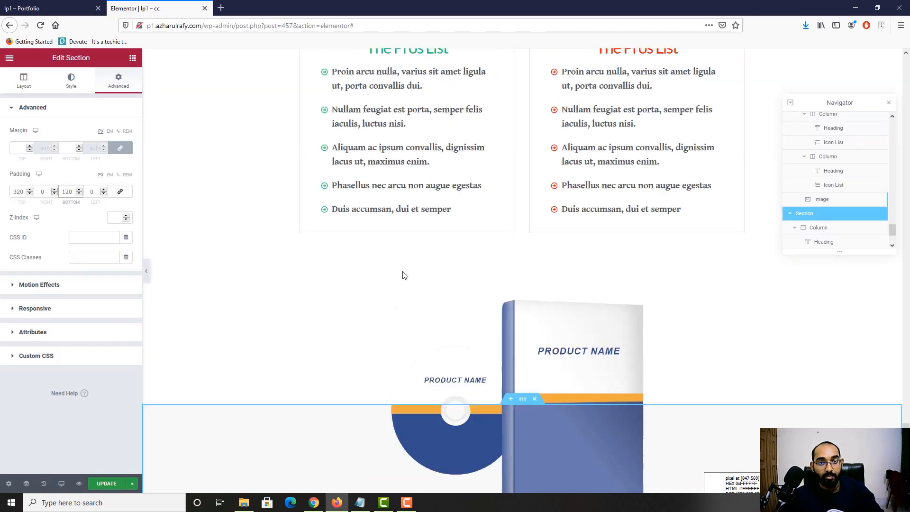
scroll(460, 285, up, 15)
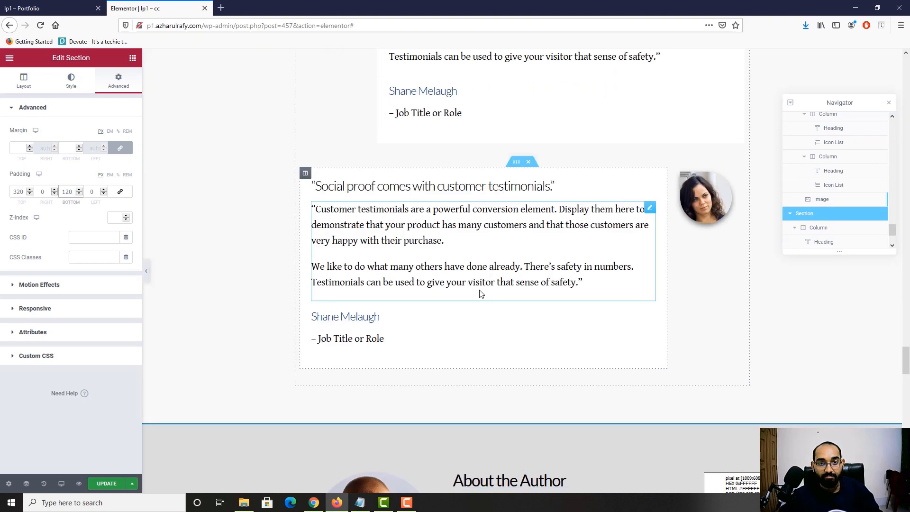
scroll(481, 296, up, 3)
scroll(540, 319, down, 18)
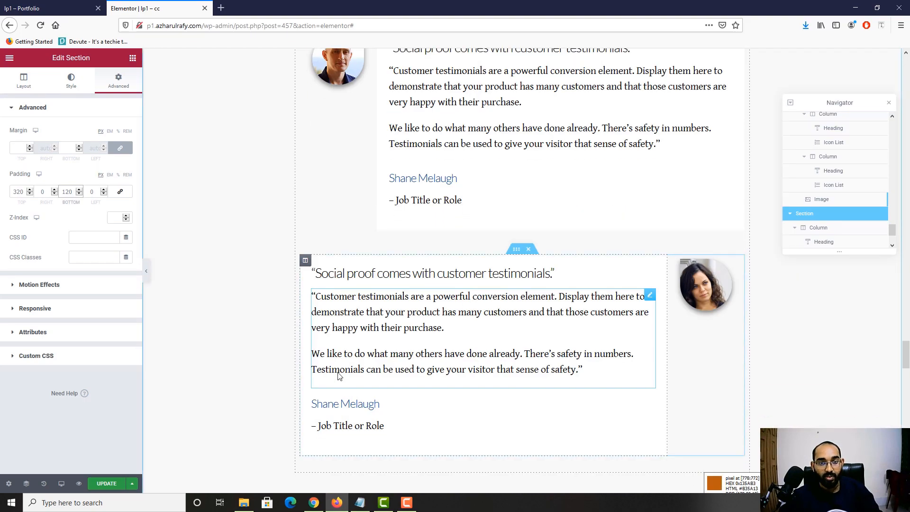
scroll(345, 365, down, 15)
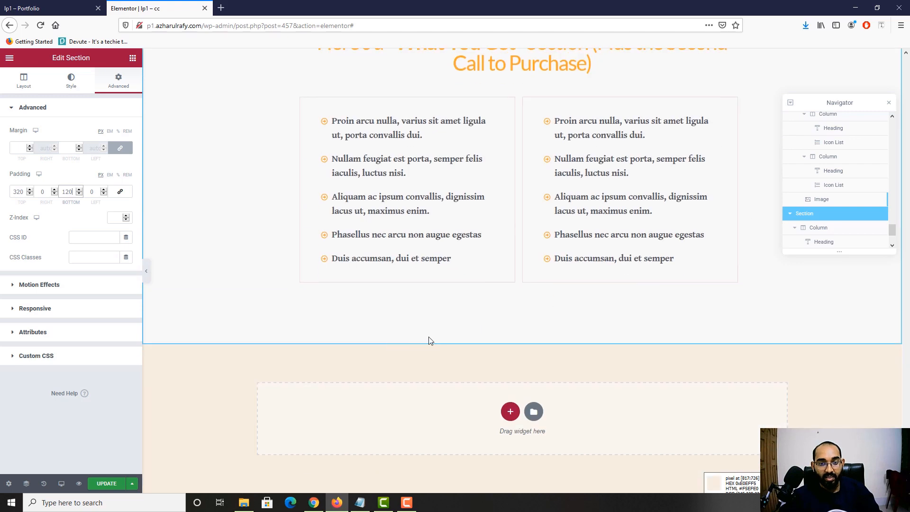
click(506, 410)
click(399, 437)
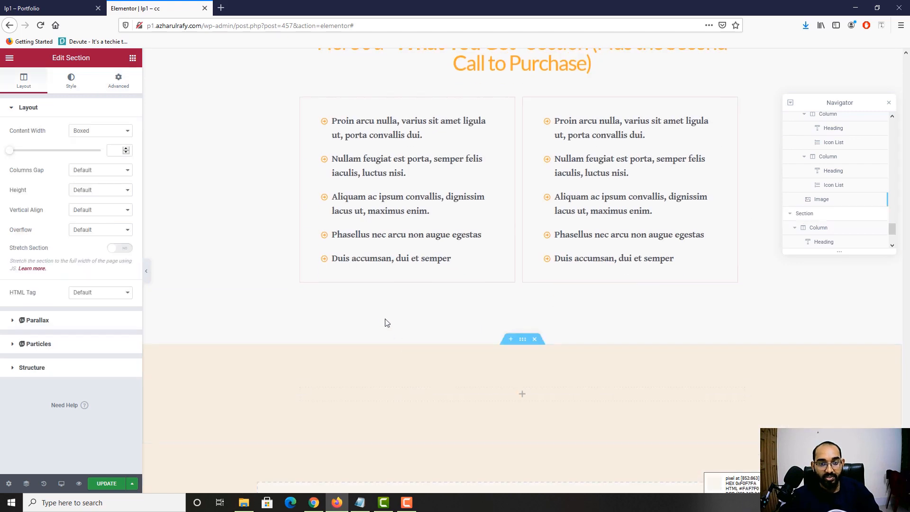
Step: Examine the reference's blue purchase section and the guarantee, FAQ and post script content that follows it
scroll(433, 358, up, 15)
click(29, 8)
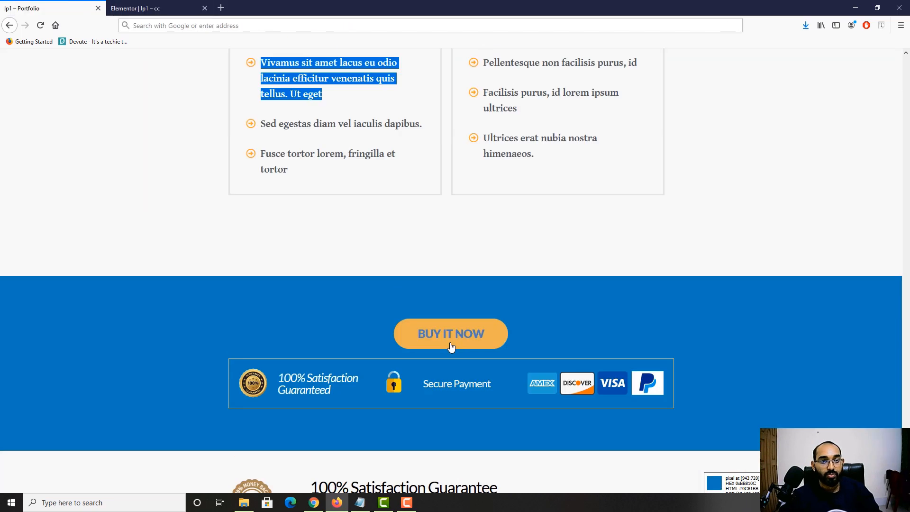
scroll(469, 351, up, 1)
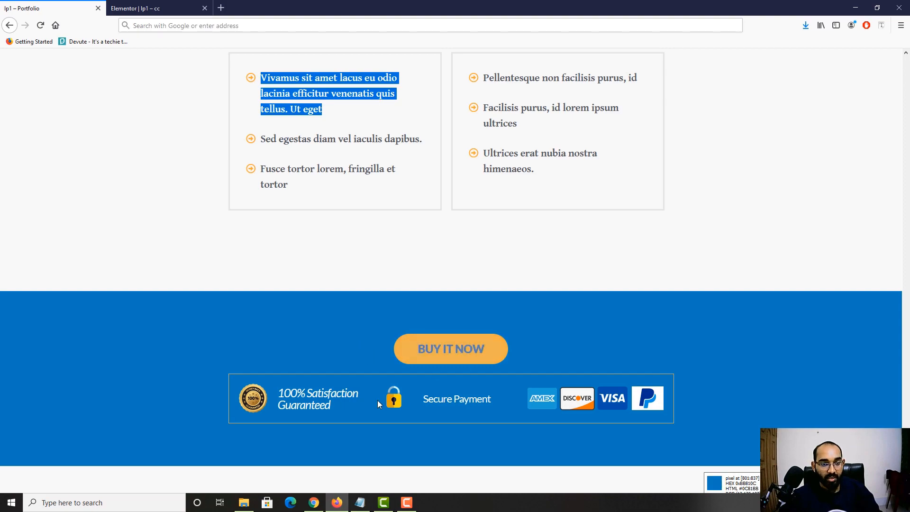
scroll(455, 395, down, 10)
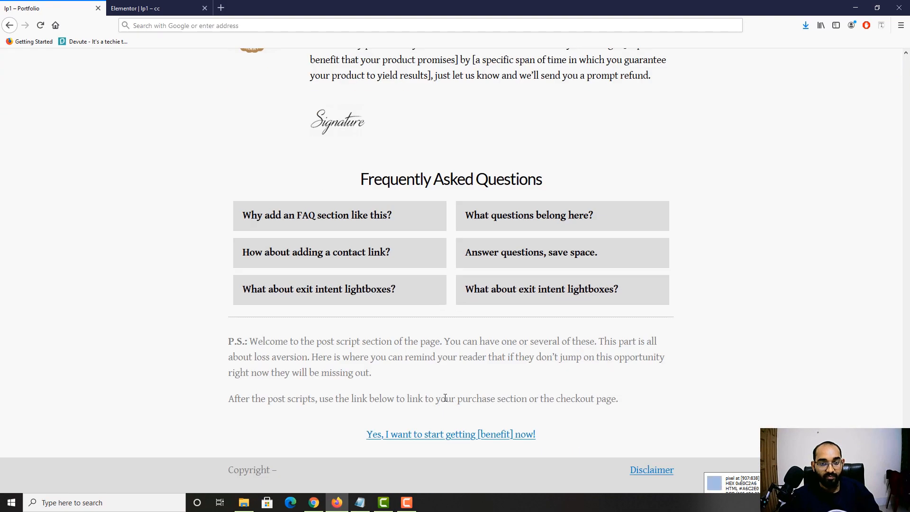
scroll(327, 344, up, 6)
Step: Copy the "BUY IT NOW" button from the earlier blue purchase section and paste it into the new section's empty column
key(ctrl+Tab)
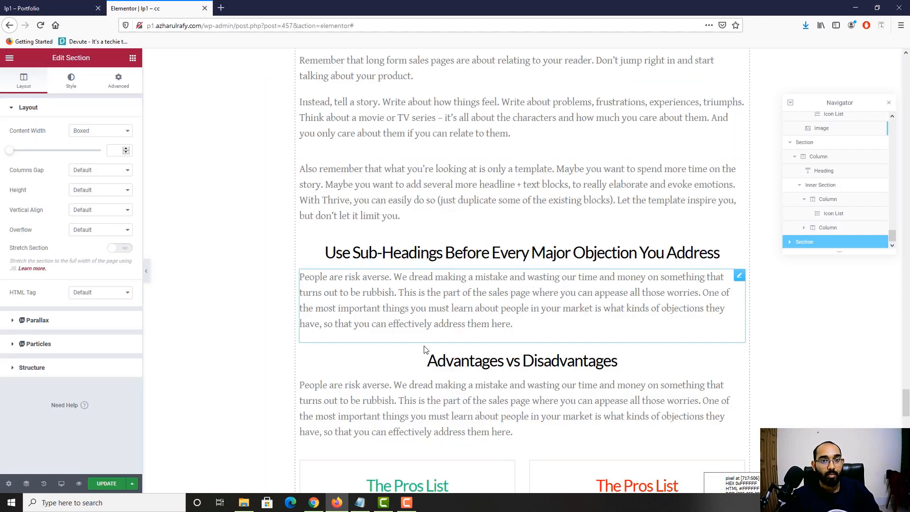
scroll(410, 357, down, 10)
scroll(410, 356, up, 5)
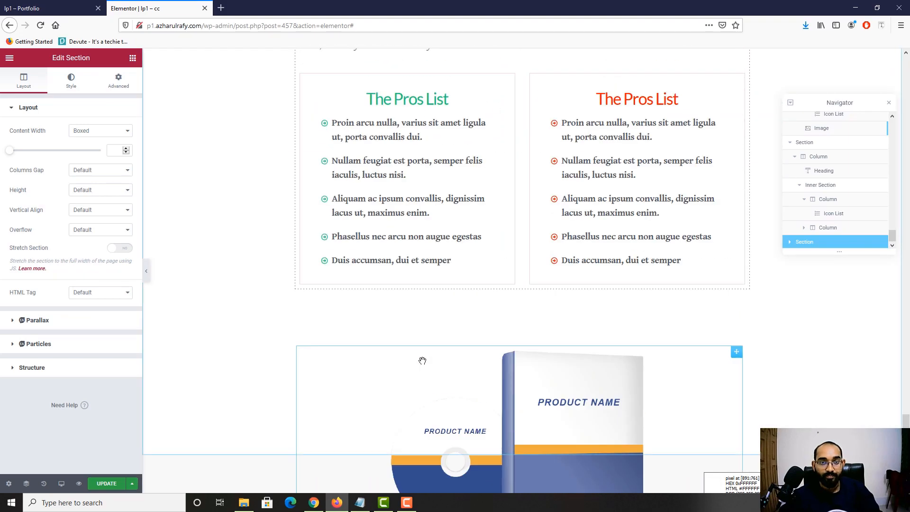
scroll(425, 365, down, 10)
scroll(425, 365, up, 10)
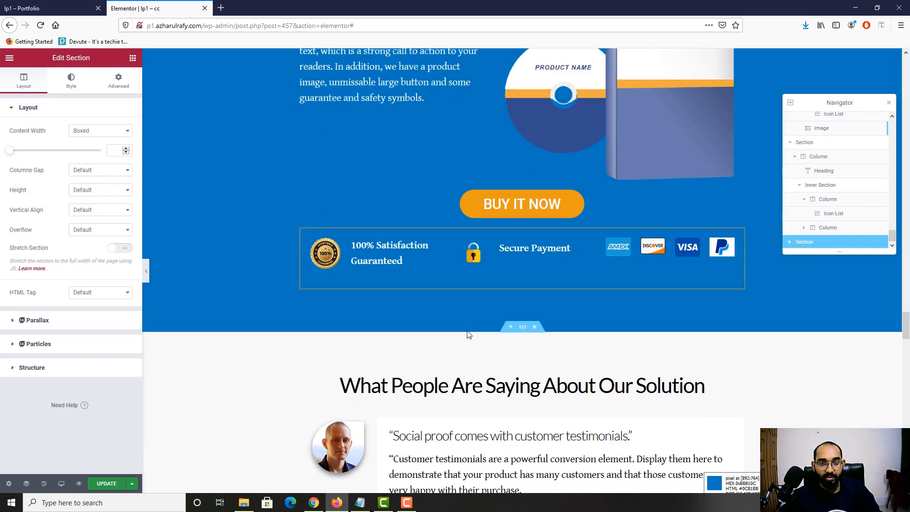
right_click(514, 205)
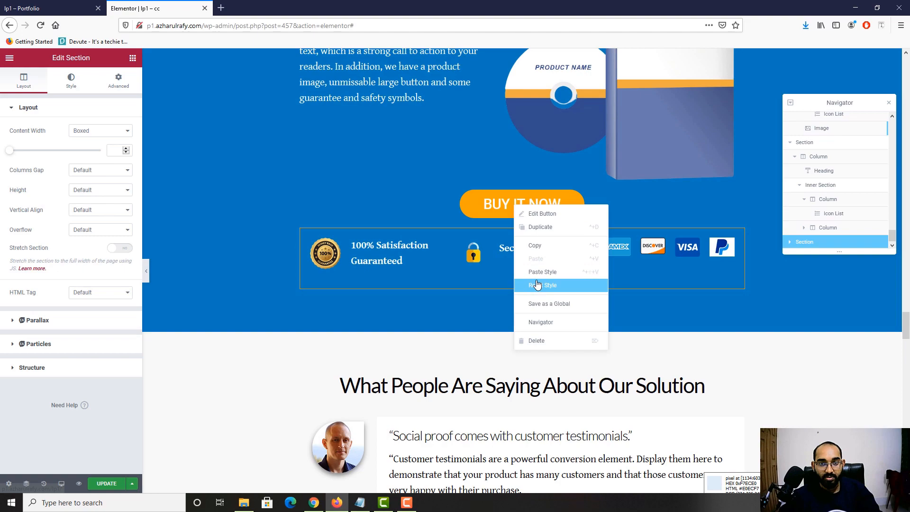
click(536, 248)
scroll(531, 463, down, 8)
scroll(530, 463, down, 15)
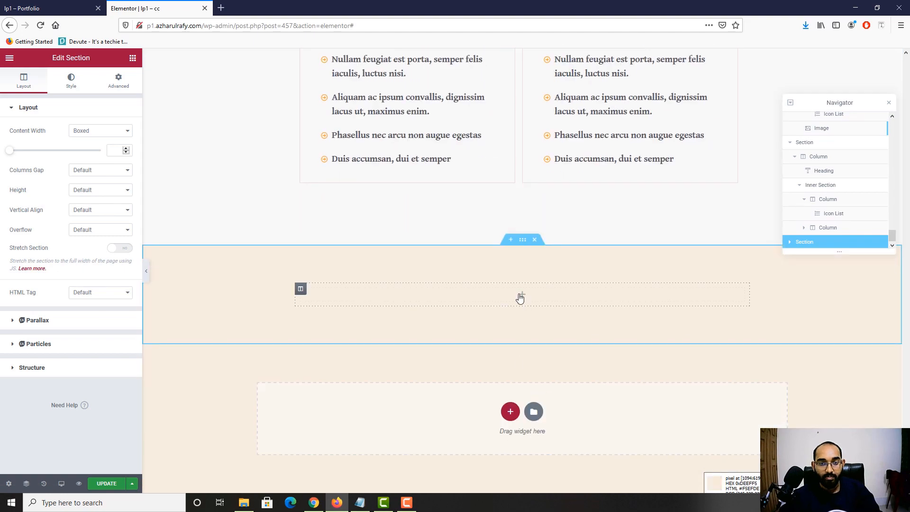
right_click(520, 298)
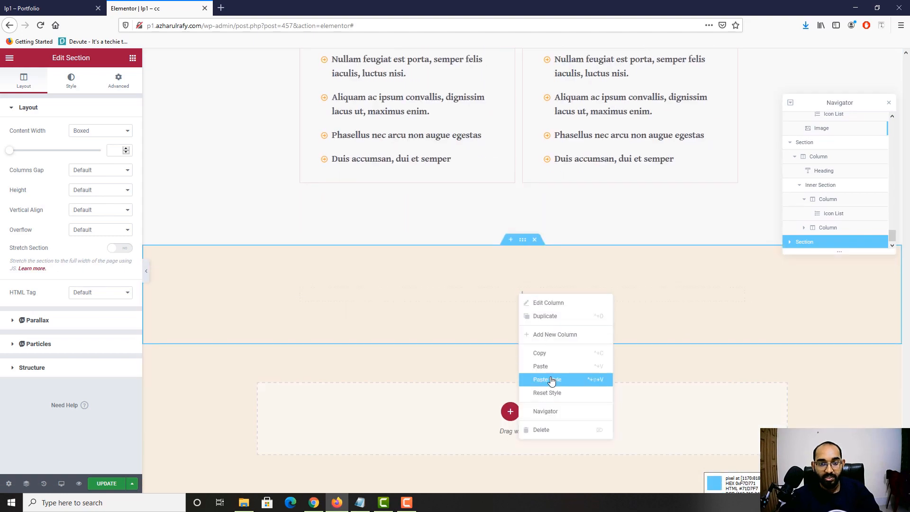
click(569, 363)
Step: Copy the bordered guarantee and secure payment inner section from the earlier blue purchase section and paste it below the new section's "BUY IT NOW" button
click(37, 6)
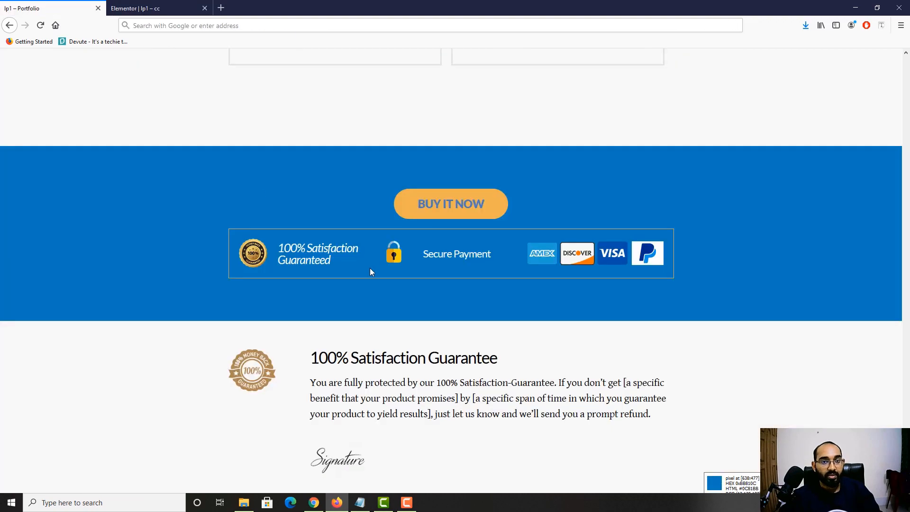
scroll(380, 285, up, 10)
scroll(392, 308, down, 10)
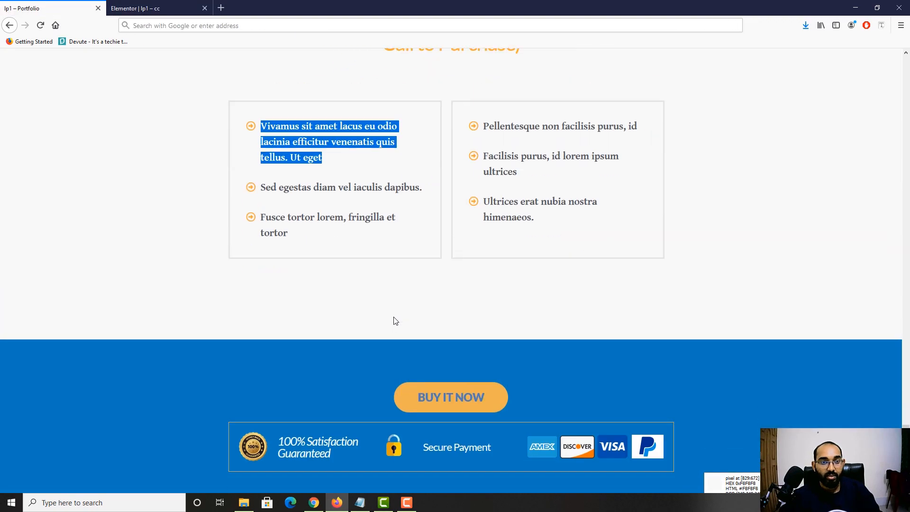
key(ctrl+Tab)
scroll(392, 301, up, 5)
scroll(392, 301, down, 10)
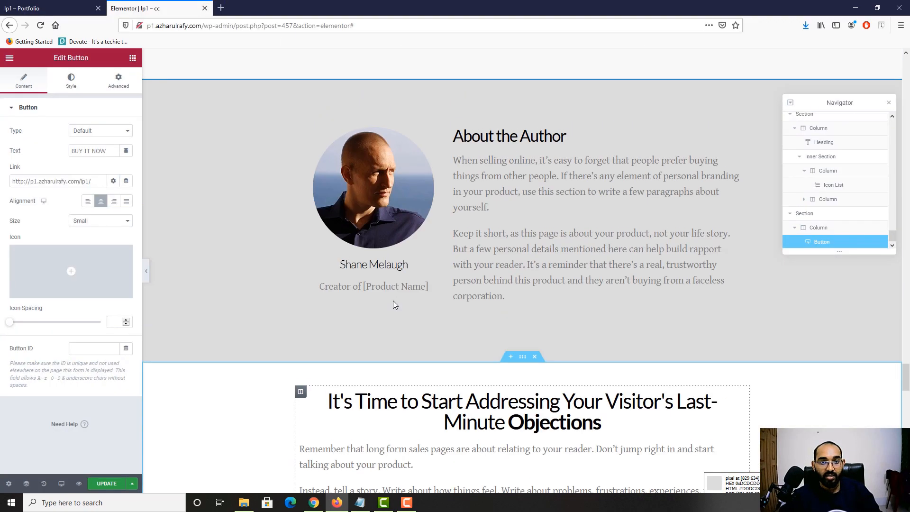
scroll(374, 297, up, 10)
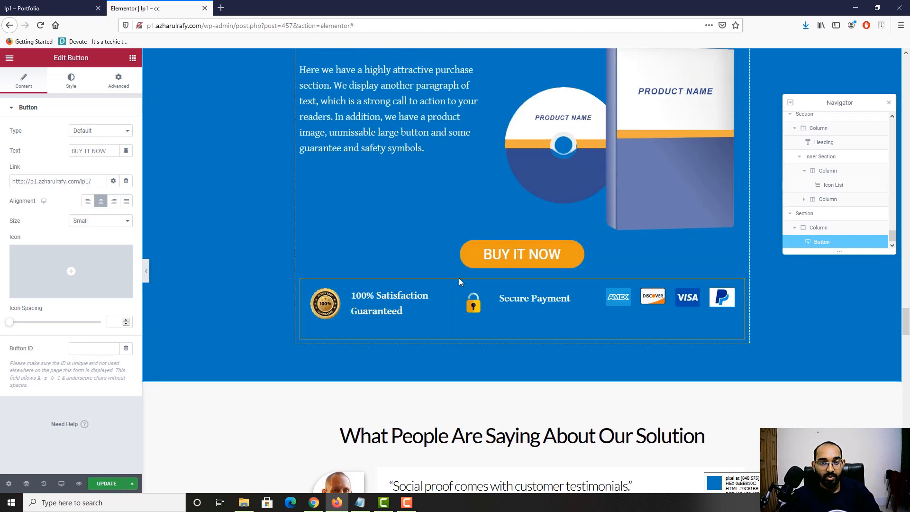
right_click(518, 274)
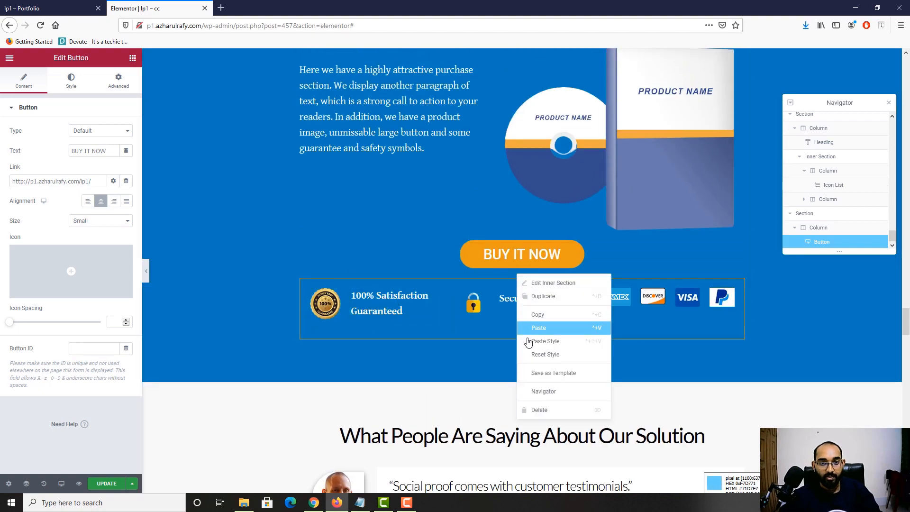
click(540, 316)
scroll(245, 363, down, 15)
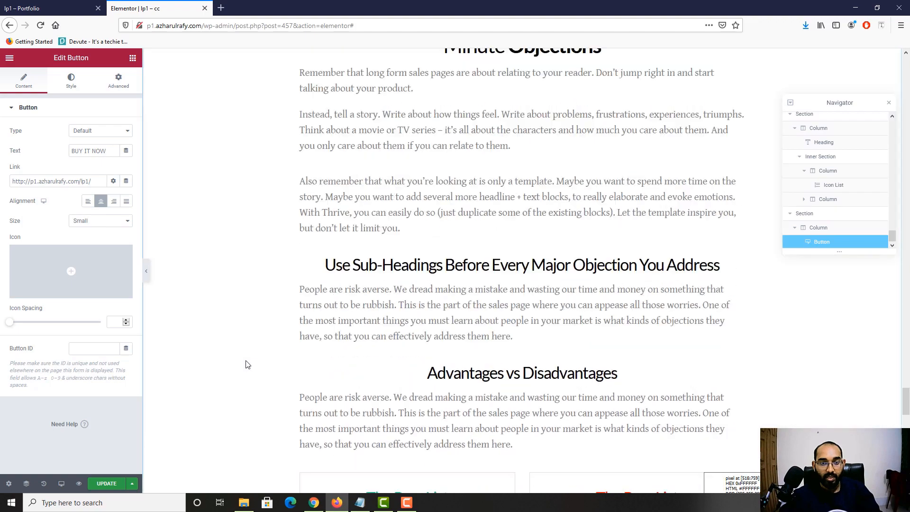
scroll(247, 365, down, 8)
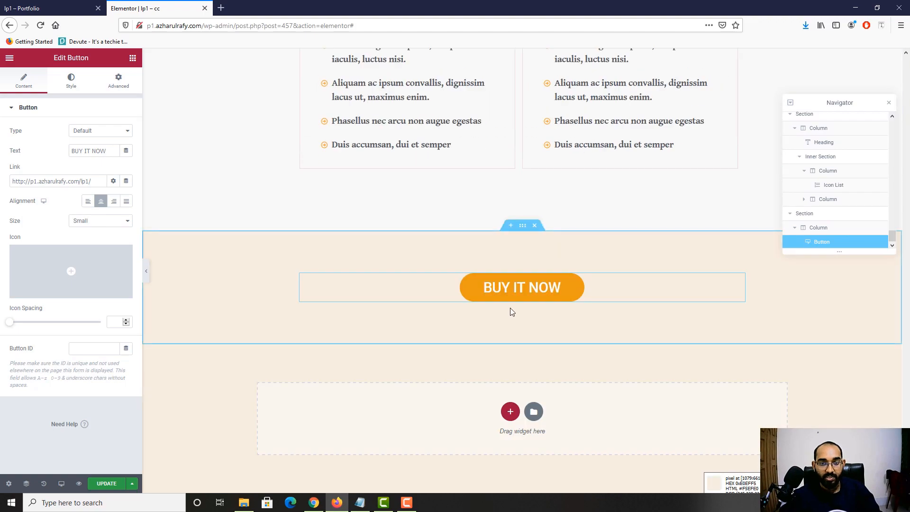
right_click(511, 309)
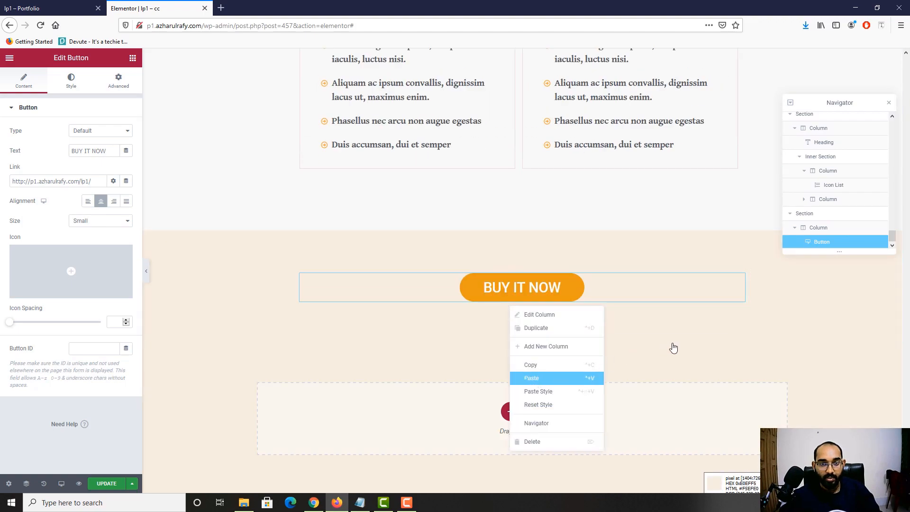
key(ctrl+v)
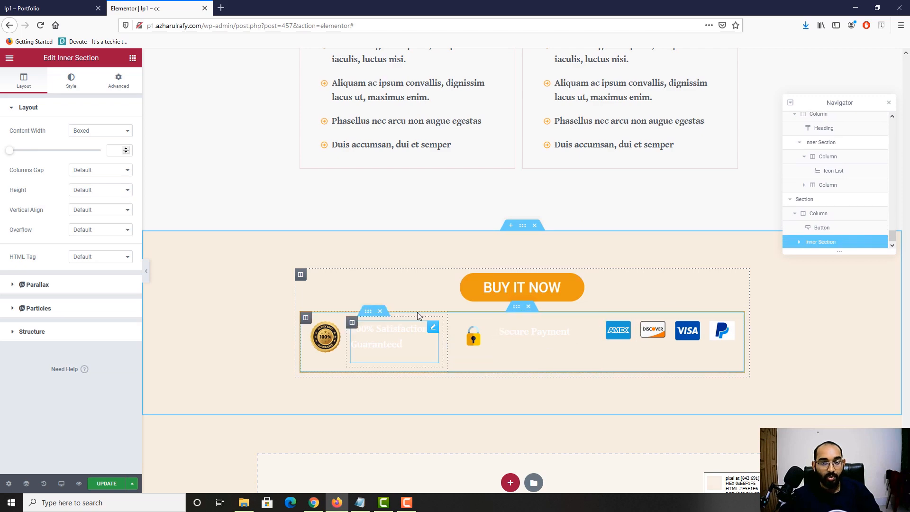
Step: Check the reference's blue purchase section and give the new section a classic background in colour #0C81BB
click(16, 4)
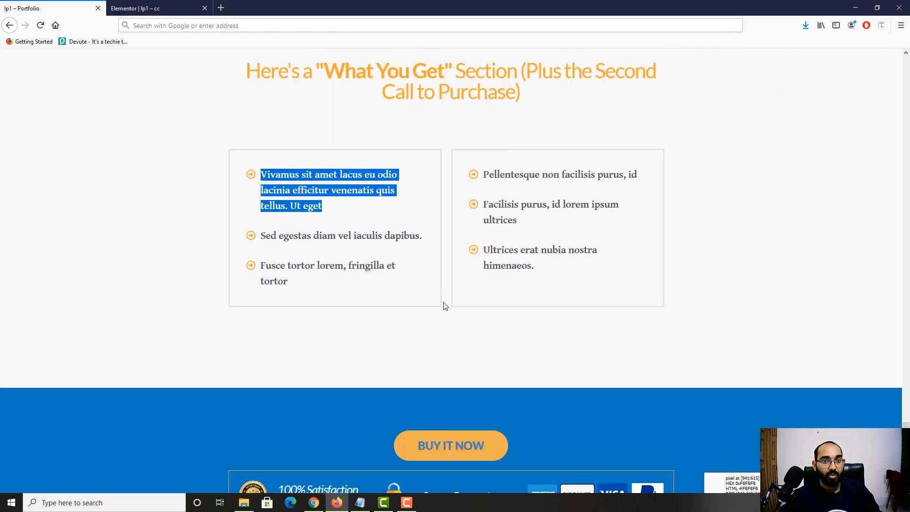
scroll(299, 365, down, 4)
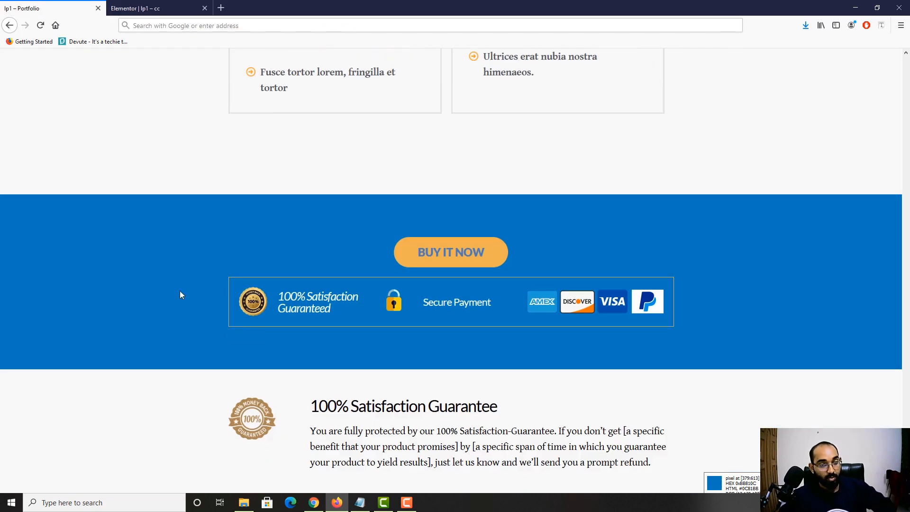
click(135, 8)
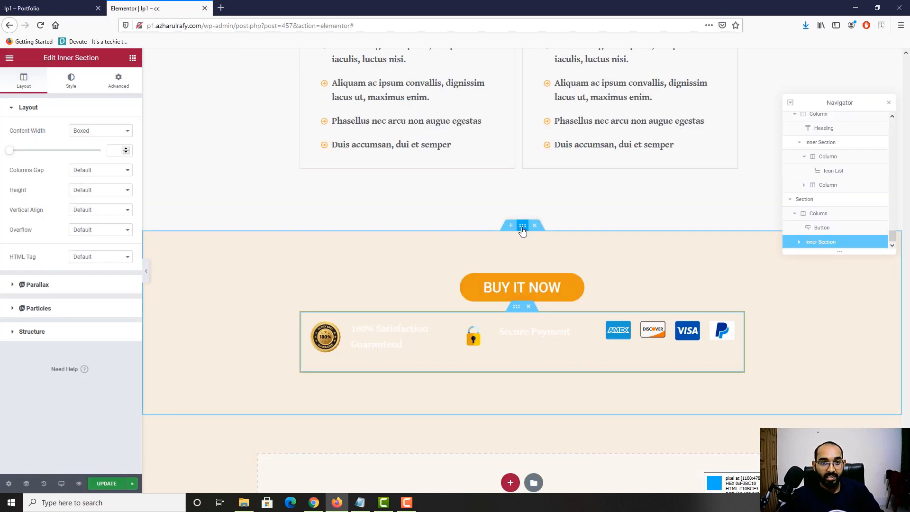
click(522, 226)
click(72, 82)
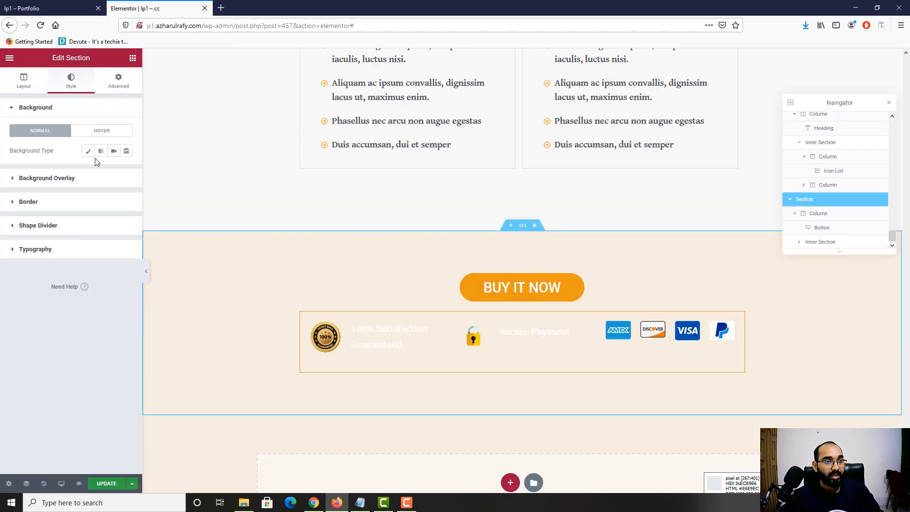
click(87, 151)
click(126, 171)
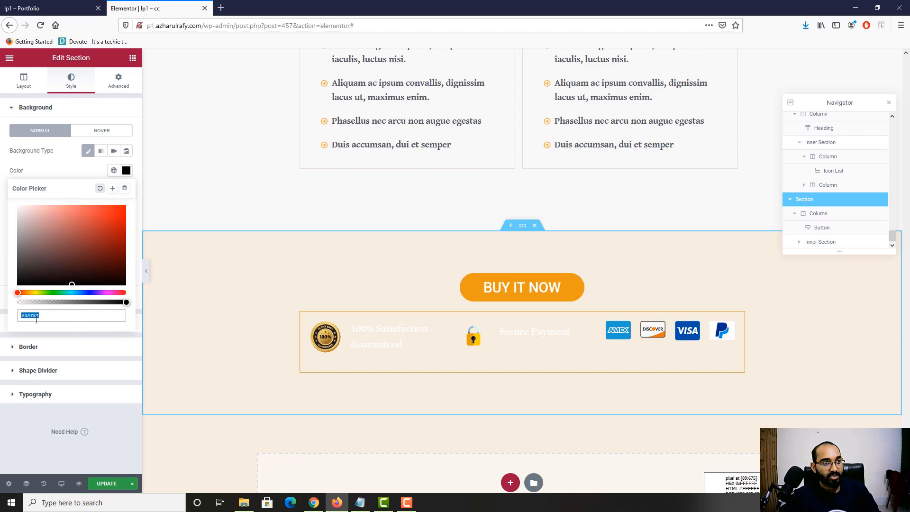
key(ctrl+v)
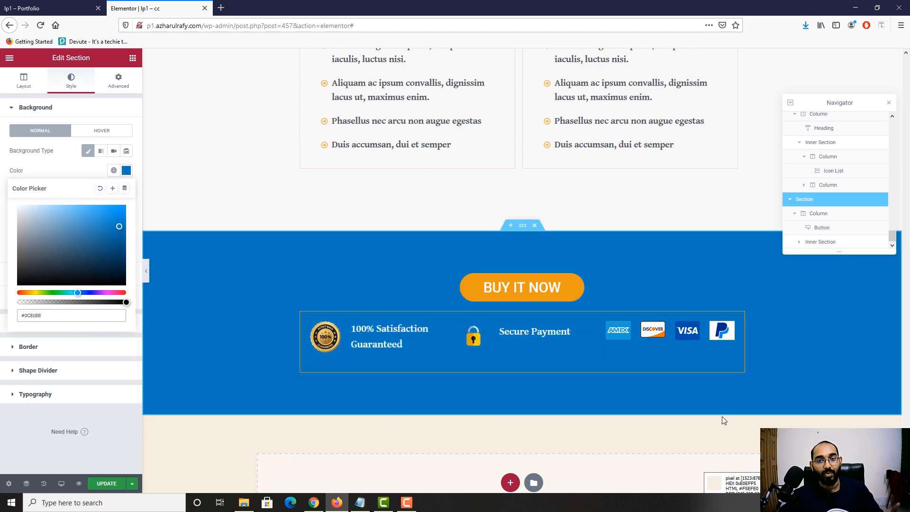
Step: Check the guarantee section on the reference page, and add a new single-column section below the blue Buy It Now section
click(73, 4)
scroll(179, 271, down, 5)
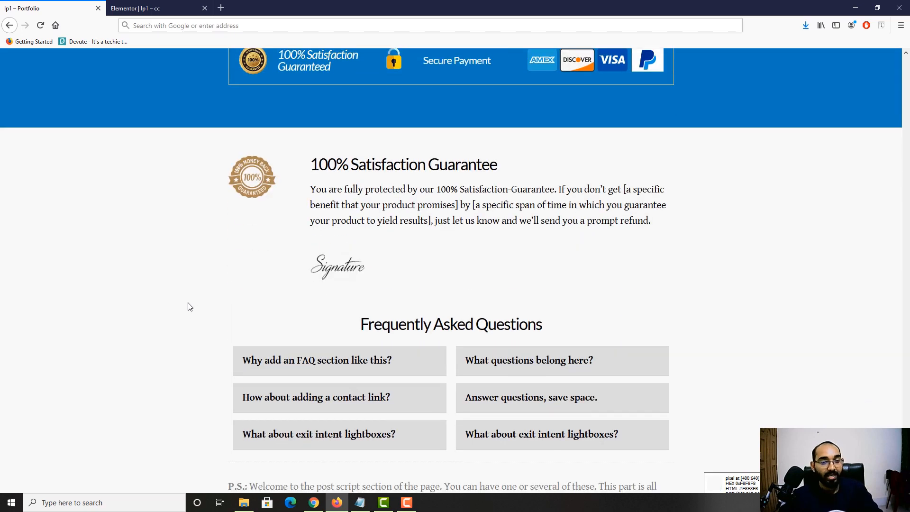
scroll(190, 307, down, 1)
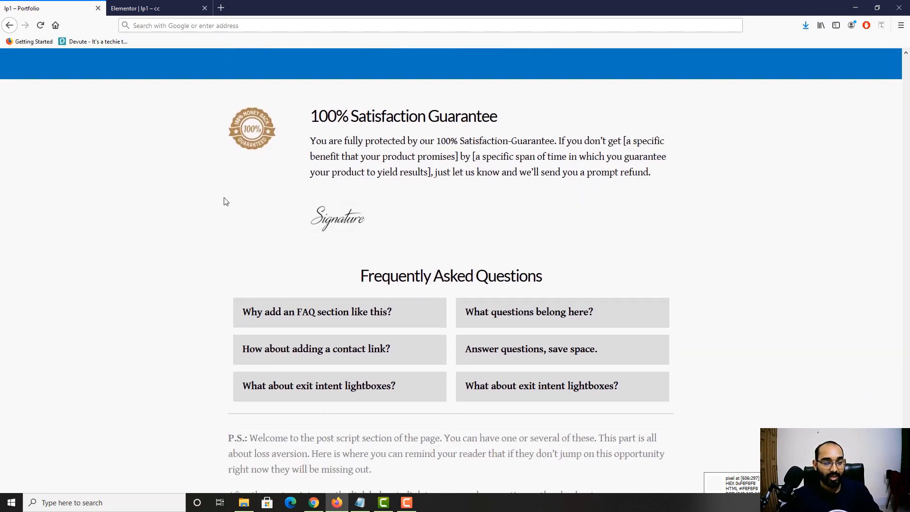
scroll(223, 201, up, 1)
click(147, 8)
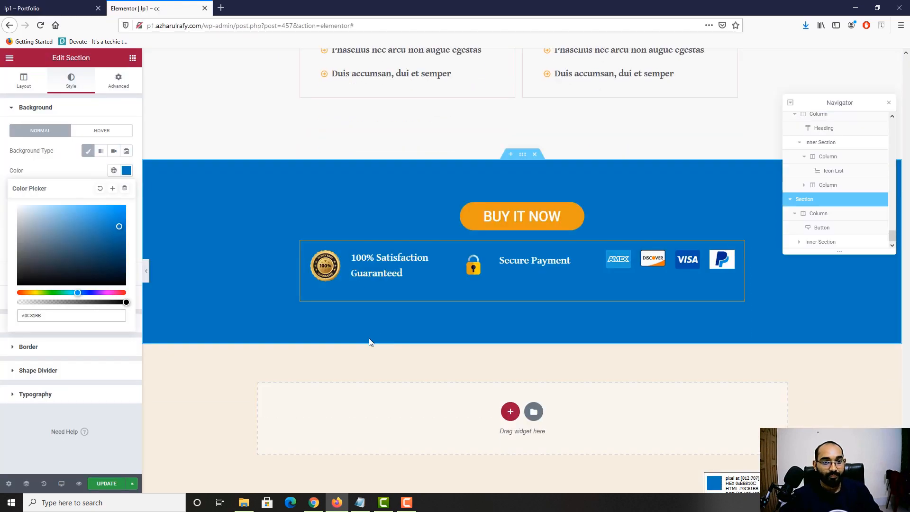
click(24, 6)
click(211, 4)
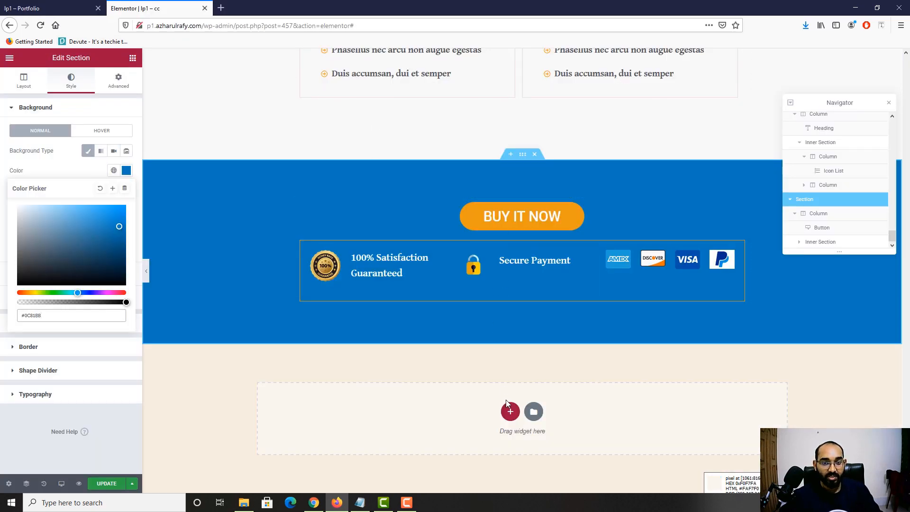
click(406, 437)
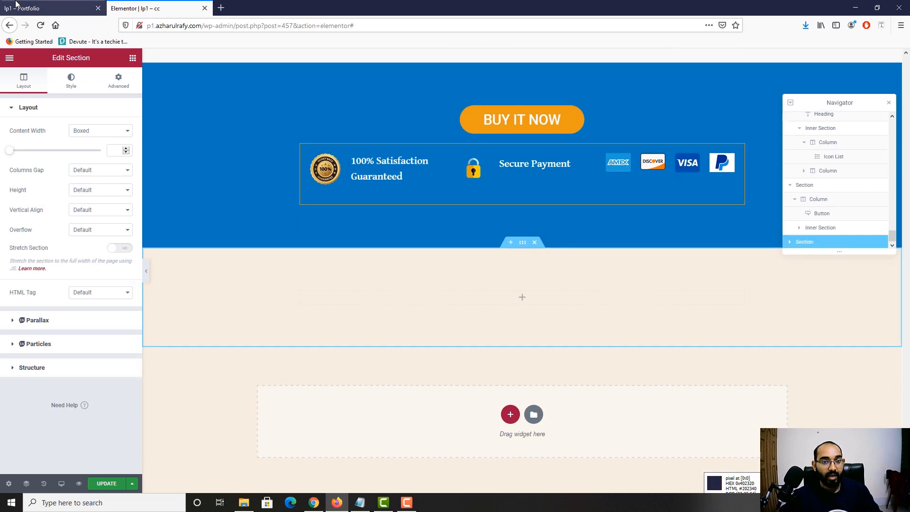
Step: Place a two-column Inner Section widget inside the new empty section below the blue one
click(24, 6)
click(143, 8)
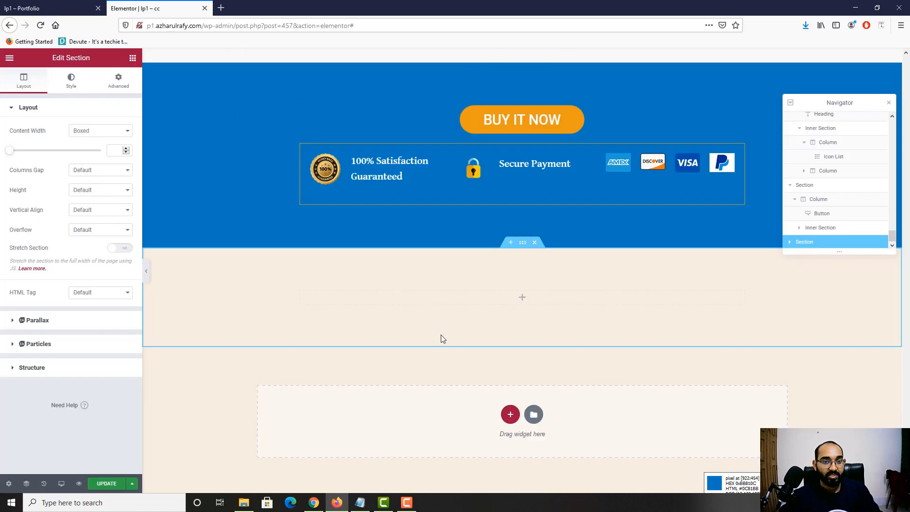
click(122, 85)
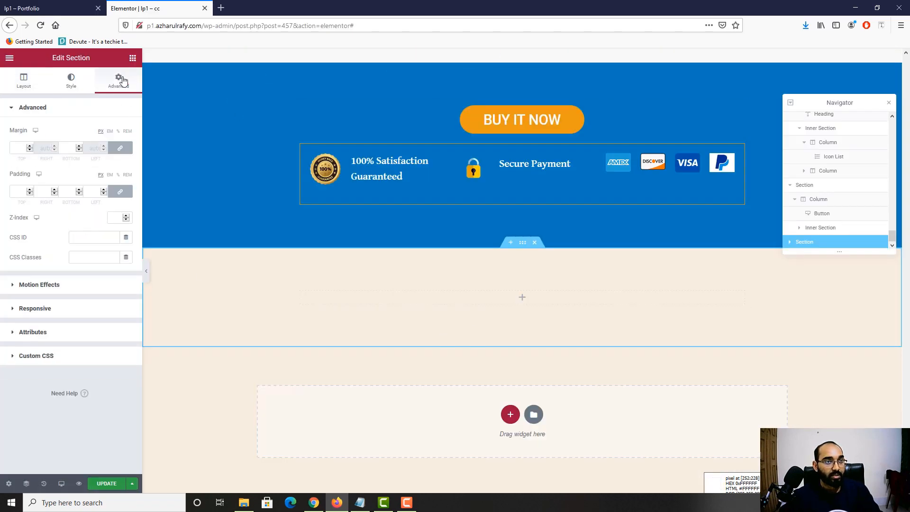
click(132, 59)
drag(52, 156, 503, 303)
Step: Add an Image widget to the first column of the new inner section, matching the badge's place on the reference page
click(53, 8)
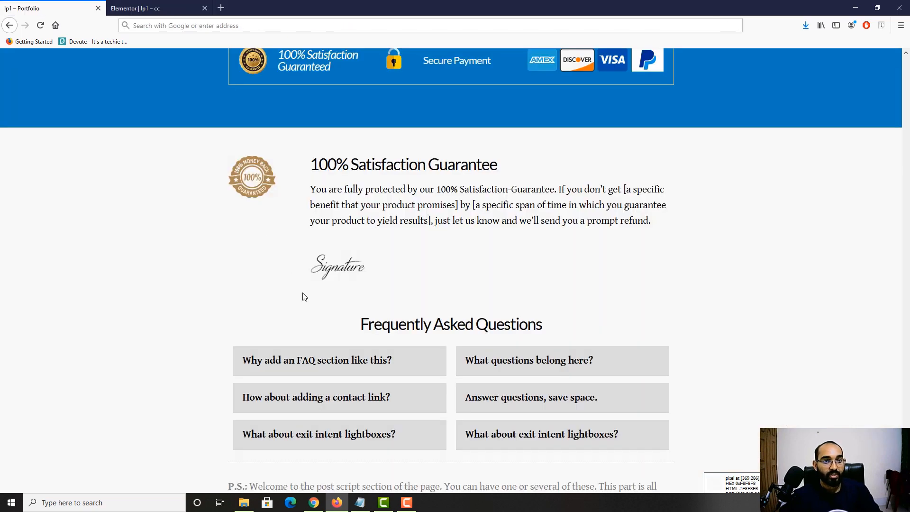
click(173, 9)
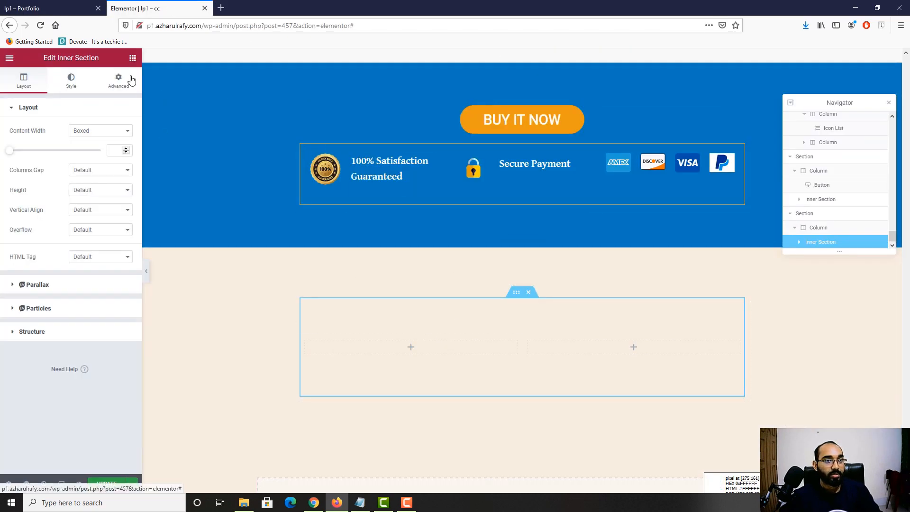
click(132, 61)
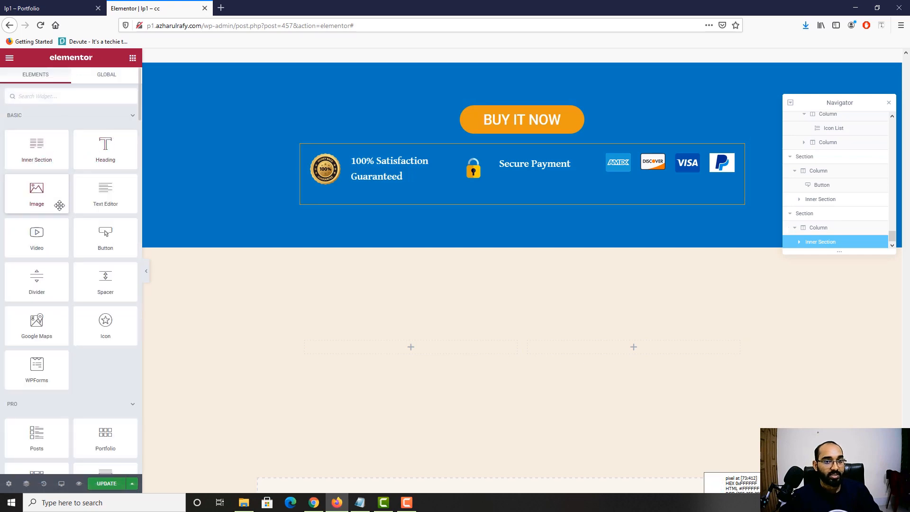
drag(59, 206, 410, 351)
scroll(458, 340, down, 2)
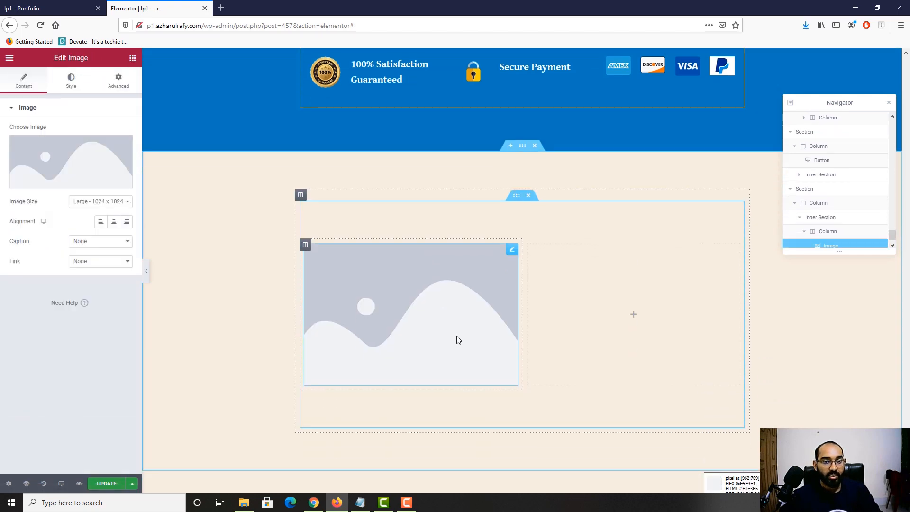
Step: Set the new image to the 100% money back badge, copy-2-badge-1-1.png, from the media library
click(78, 3)
click(147, 1)
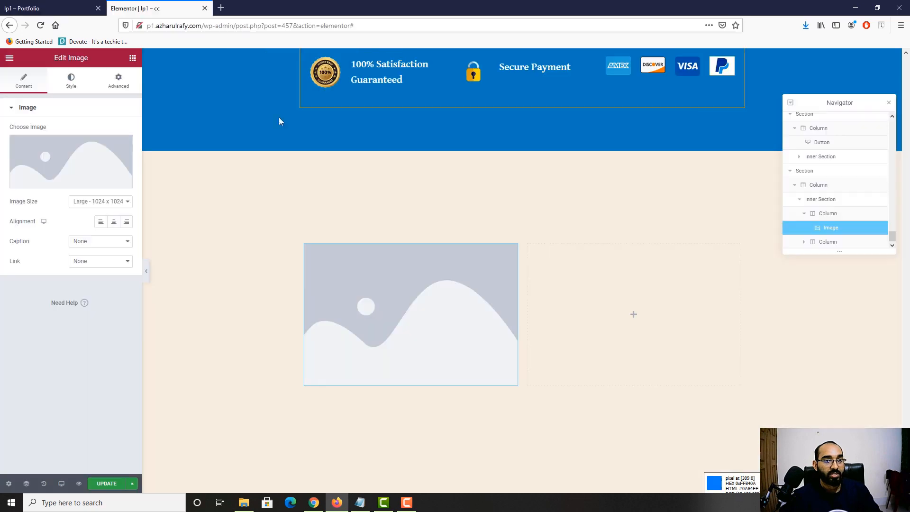
click(82, 156)
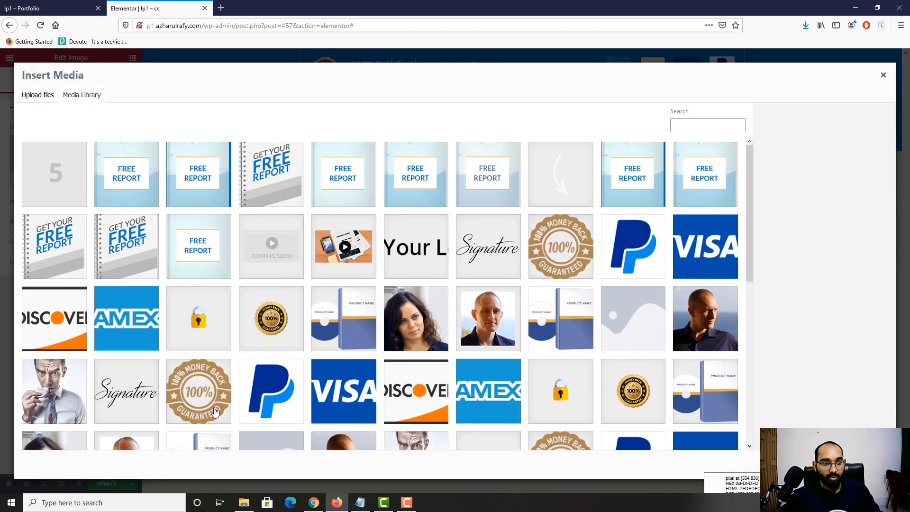
click(559, 258)
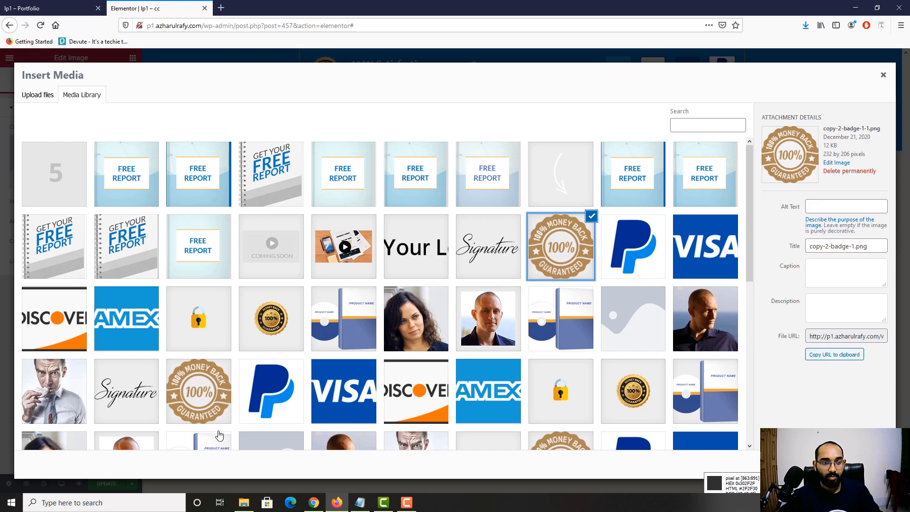
click(198, 406)
click(555, 259)
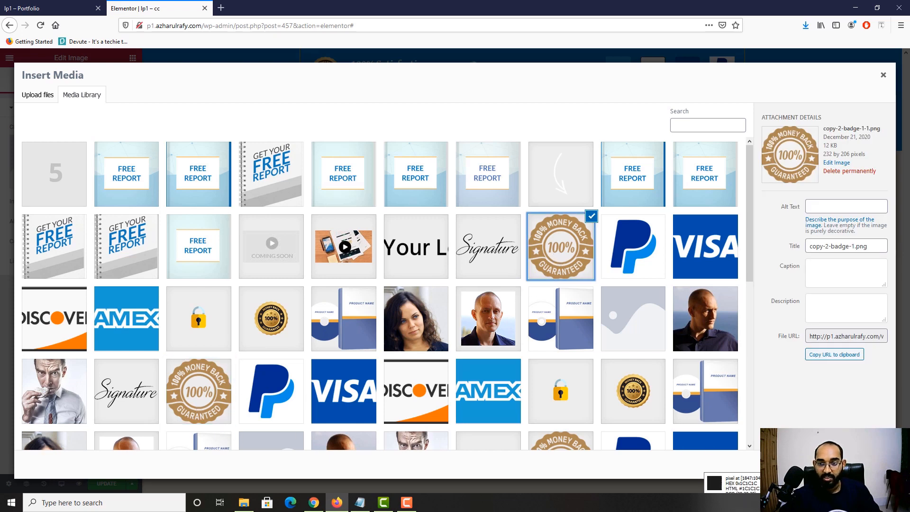
click(864, 468)
Step: Copy the heading text "100% Satisfaction Guarantee" from the reference page and return to the editor
click(35, 8)
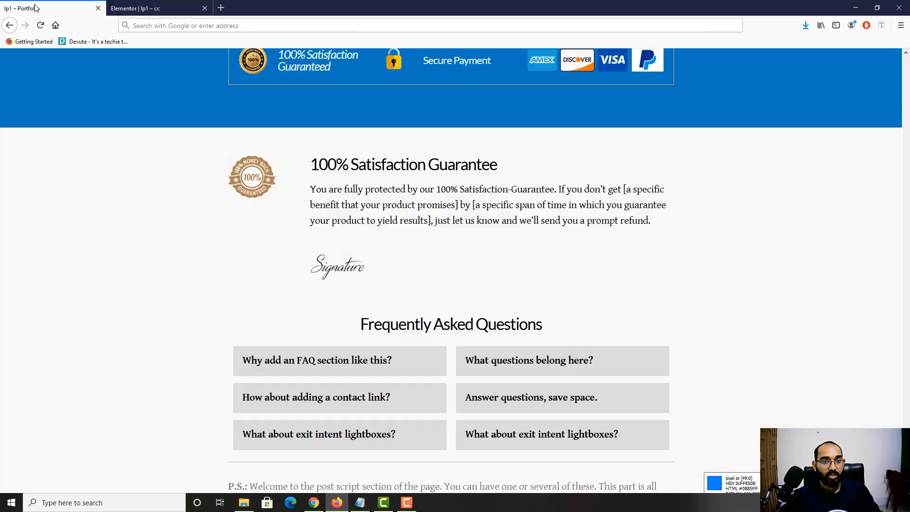
drag(329, 159, 498, 164)
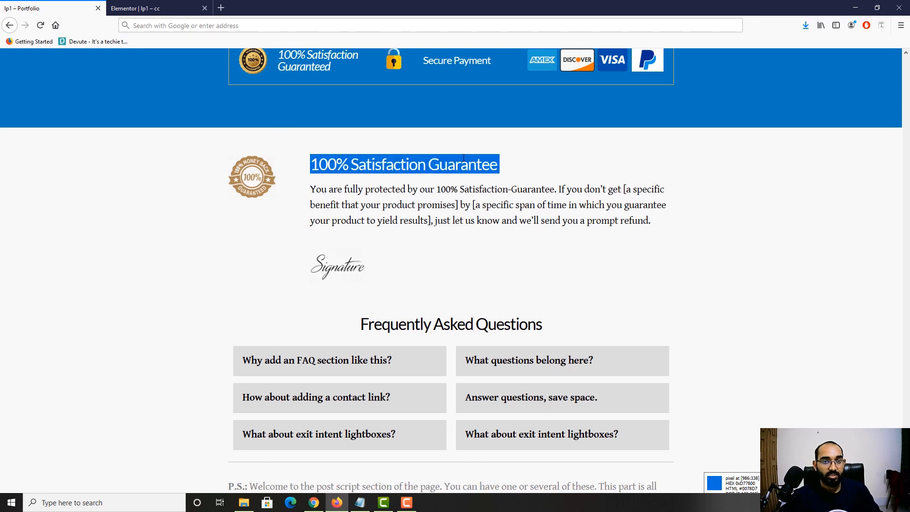
right_click(464, 157)
click(474, 166)
click(135, 8)
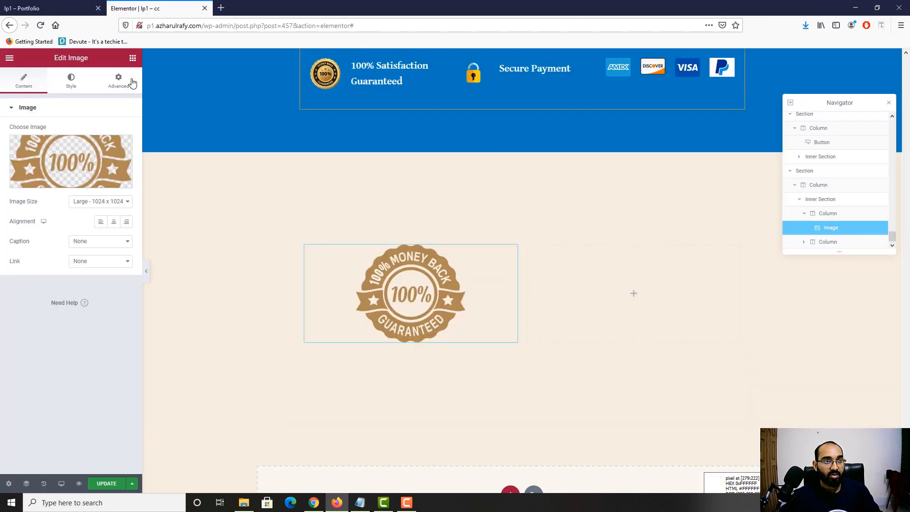
Step: Add a Heading widget to the inner section's empty column, with a Text Editor widget beneath it
click(132, 57)
drag(113, 150, 634, 284)
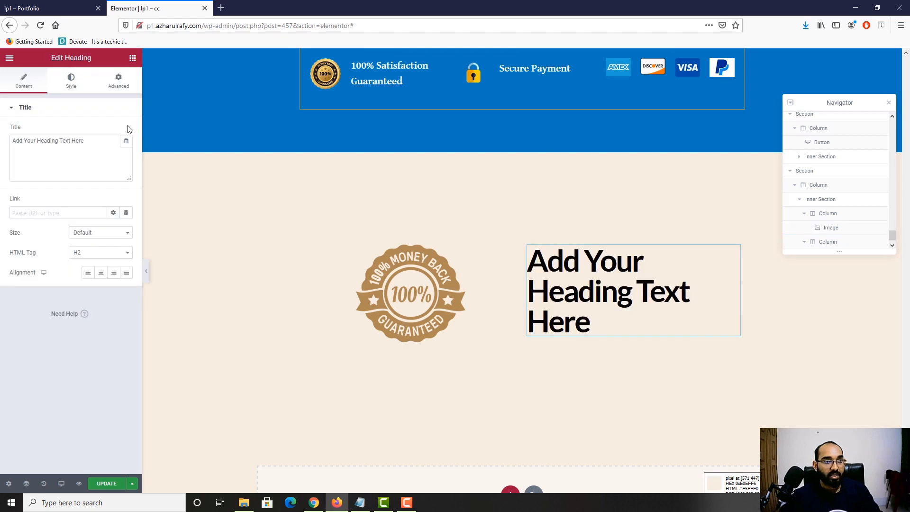
click(118, 77)
click(132, 57)
drag(105, 194, 581, 345)
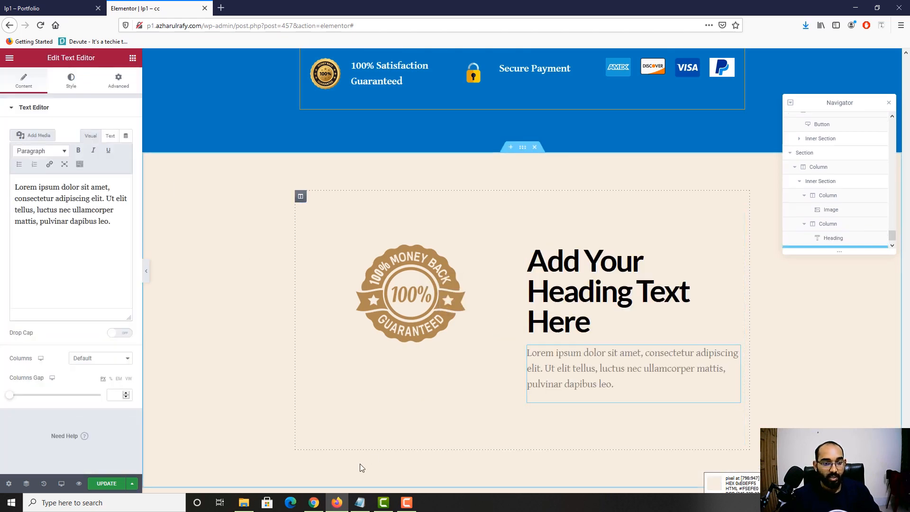
Step: Replace the new heading's placeholder title with the copied text "100% Satisfaction Guarantee"
click(579, 316)
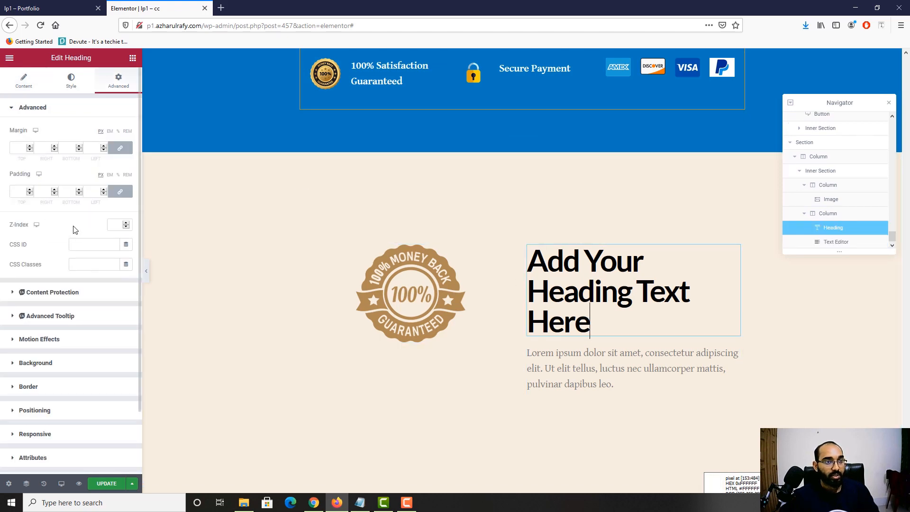
click(34, 90)
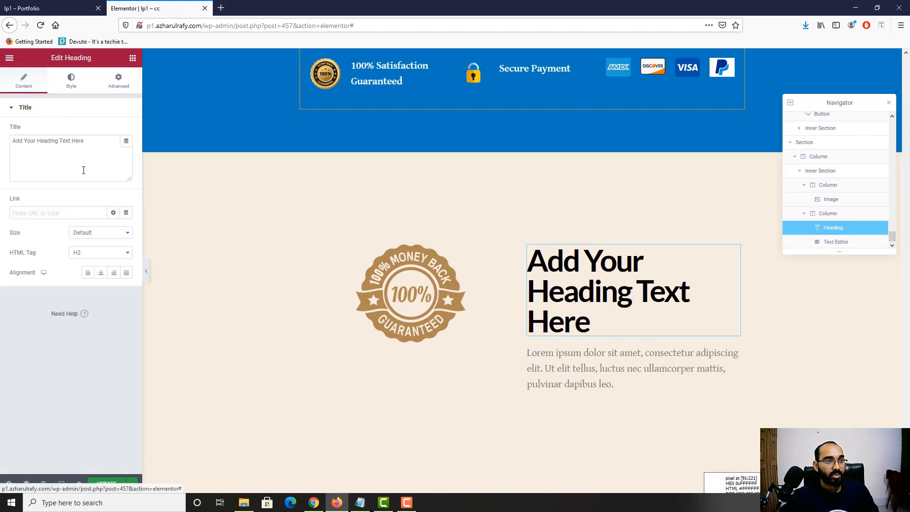
triple_click(90, 173)
key(ctrl+v)
Step: Copy the full satisfaction-guarantee paragraph beginning "You are fully protected" from the reference page and return to the editor
key(ctrl+Tab)
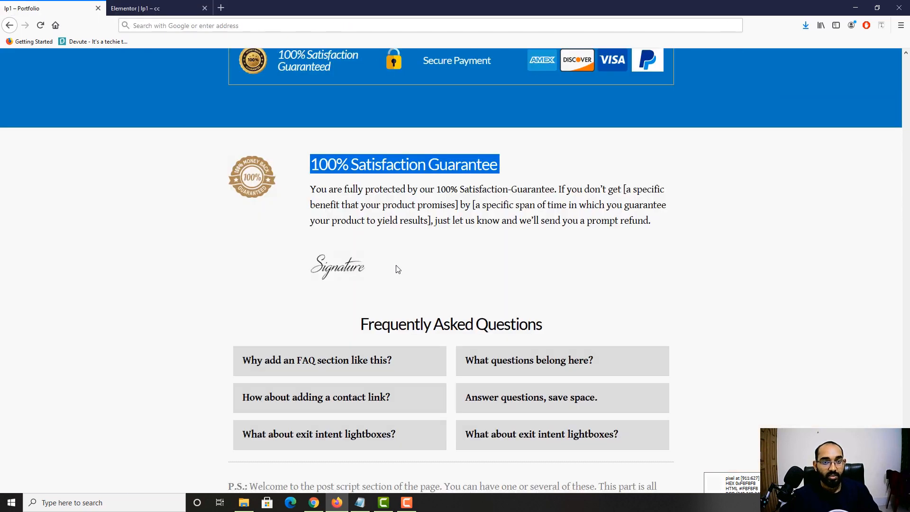
drag(311, 190, 649, 221)
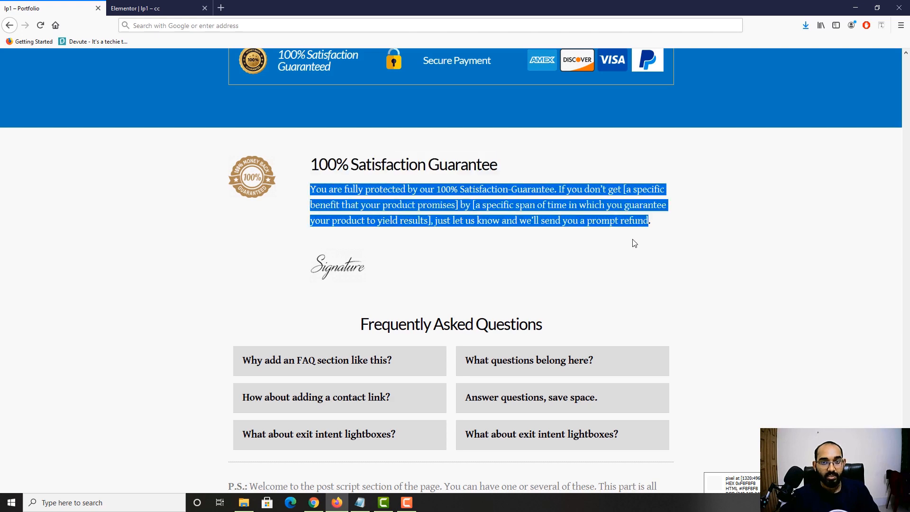
right_click(611, 213)
key(Escape)
triple_click(468, 212)
right_click(469, 211)
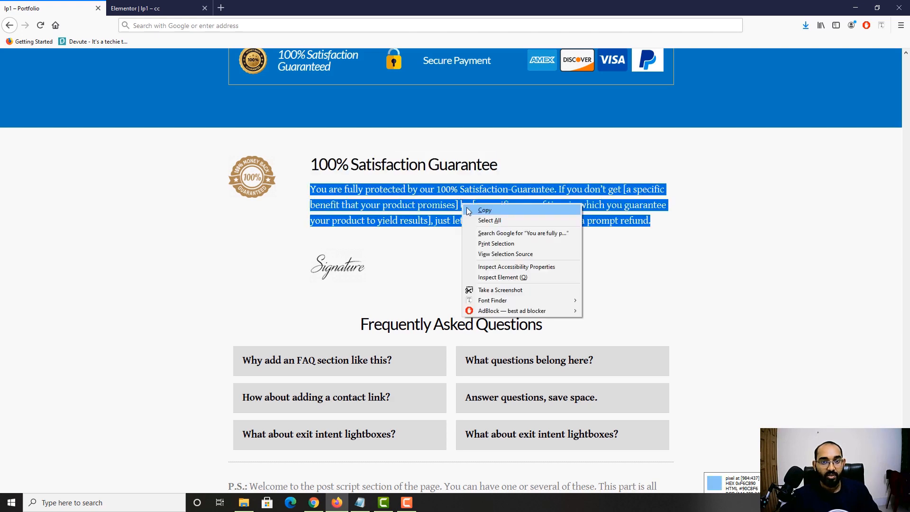
click(469, 211)
click(200, 8)
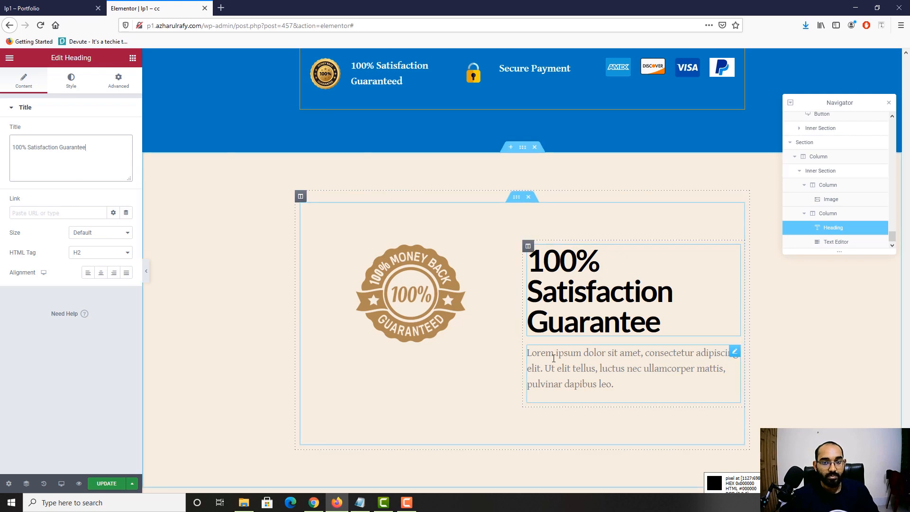
Step: Replace the placeholder text under the guarantee heading with the copied satisfaction-guarantee paragraph
click(593, 368)
triple_click(66, 214)
key(ctrl+v)
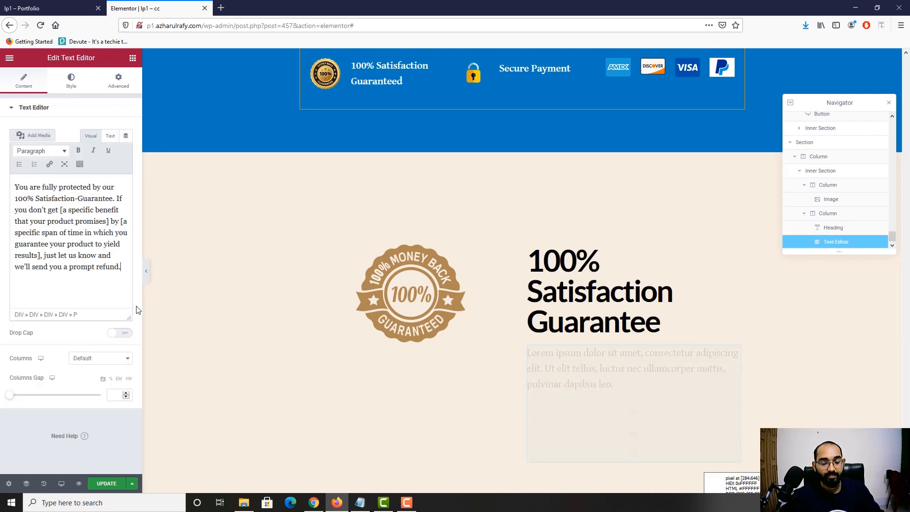
Step: Check the signature's place on the reference page and add an Image widget beneath the inner section
scroll(548, 275, down, 2)
click(48, 8)
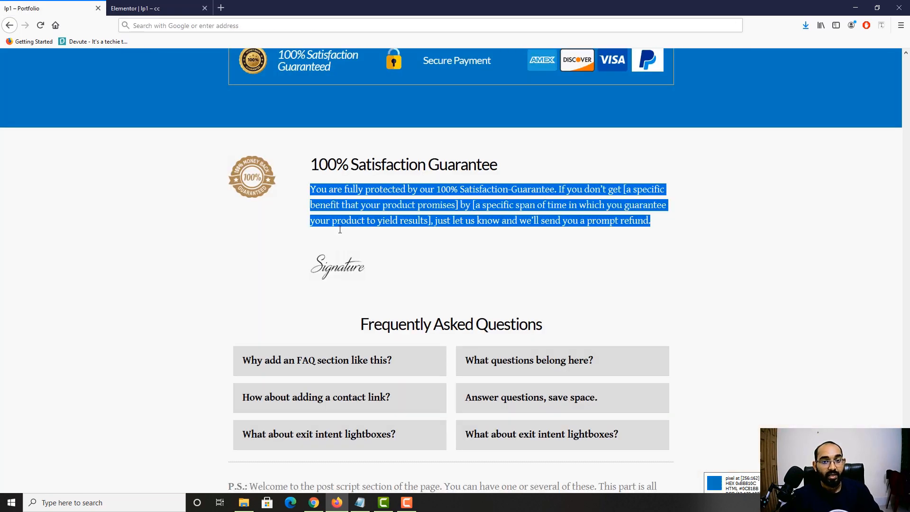
click(142, 8)
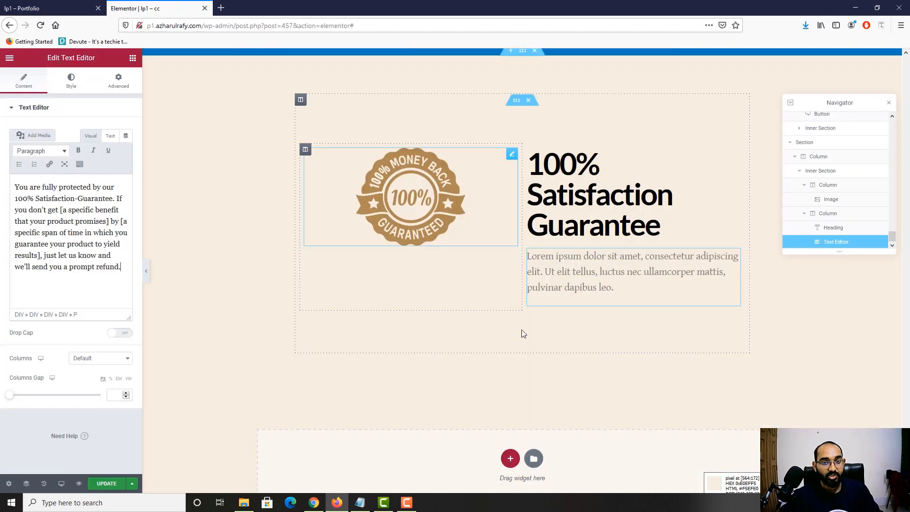
click(132, 59)
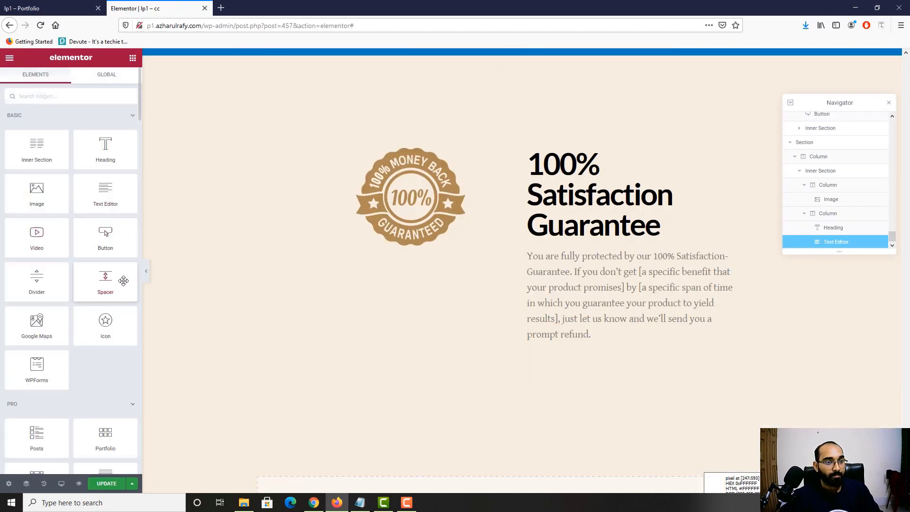
drag(38, 194, 474, 375)
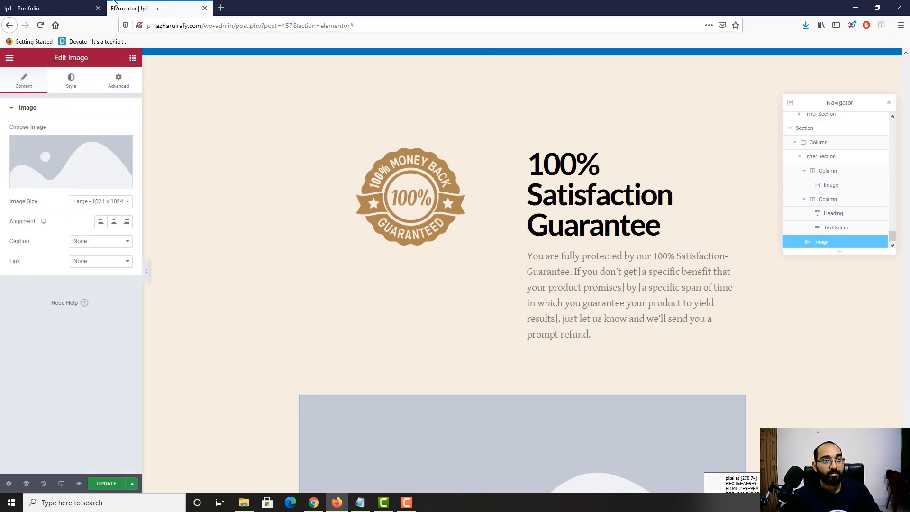
Step: Set the image below the guarantee text to the signature picture copy-2-signature-1-1.png, and compare with the reference page
scroll(526, 375, down, 3)
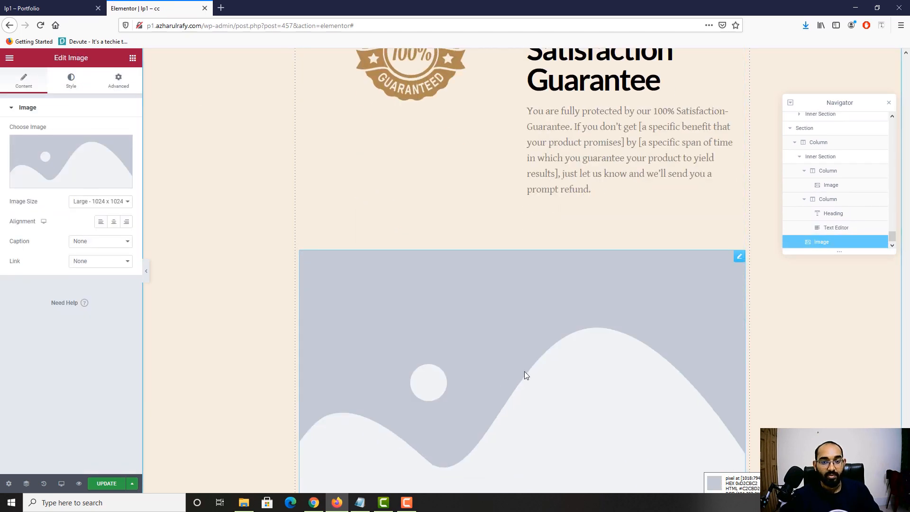
click(85, 166)
click(480, 264)
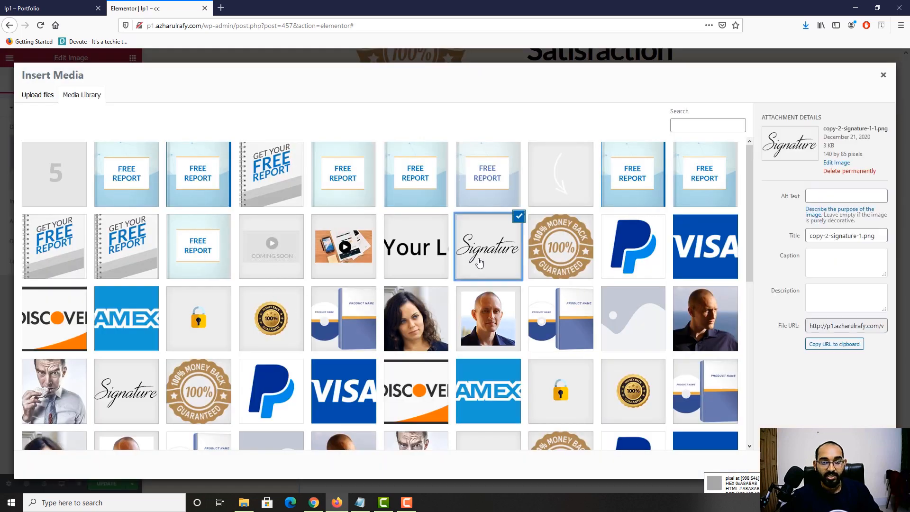
click(859, 465)
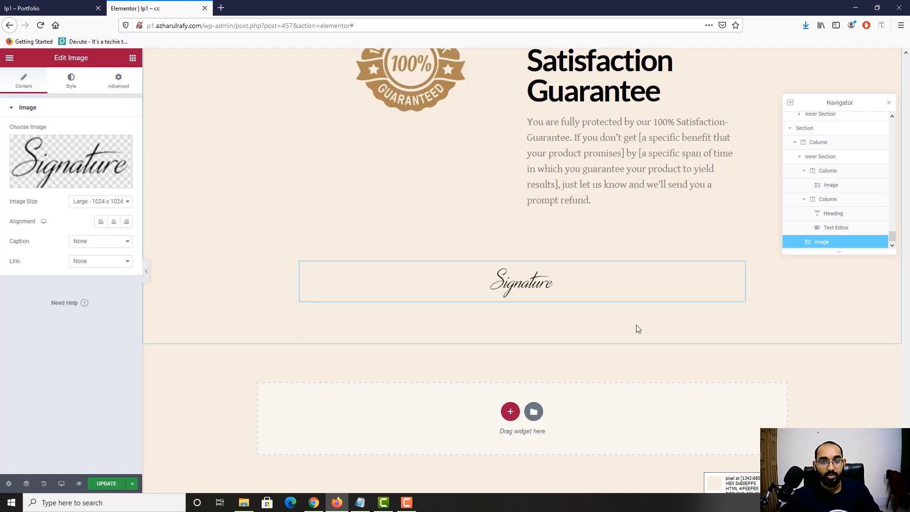
scroll(514, 283, up, 1)
click(28, 8)
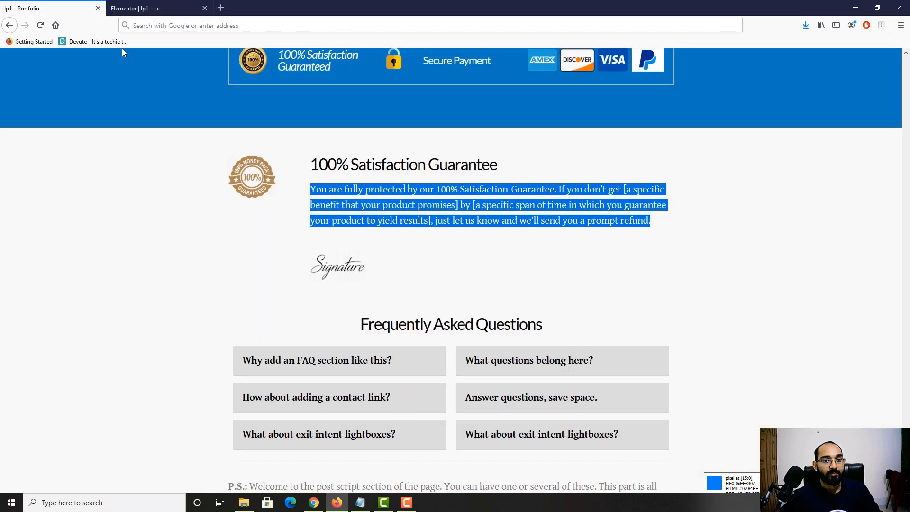
Step: Compare the guarantee layout with the reference page and widen the text column to about 74%, narrowing the badge column
scroll(176, 241, down, 1)
scroll(289, 244, up, 1)
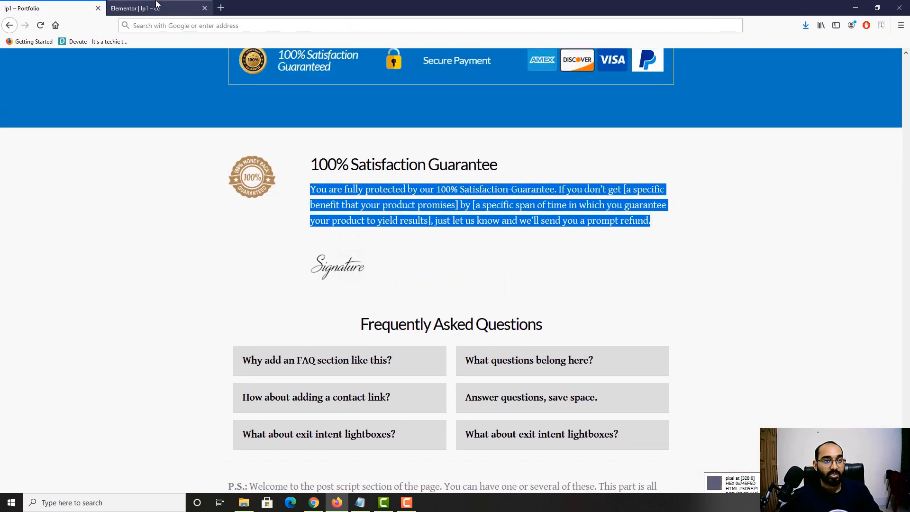
click(157, 4)
scroll(523, 265, up, 3)
click(51, 2)
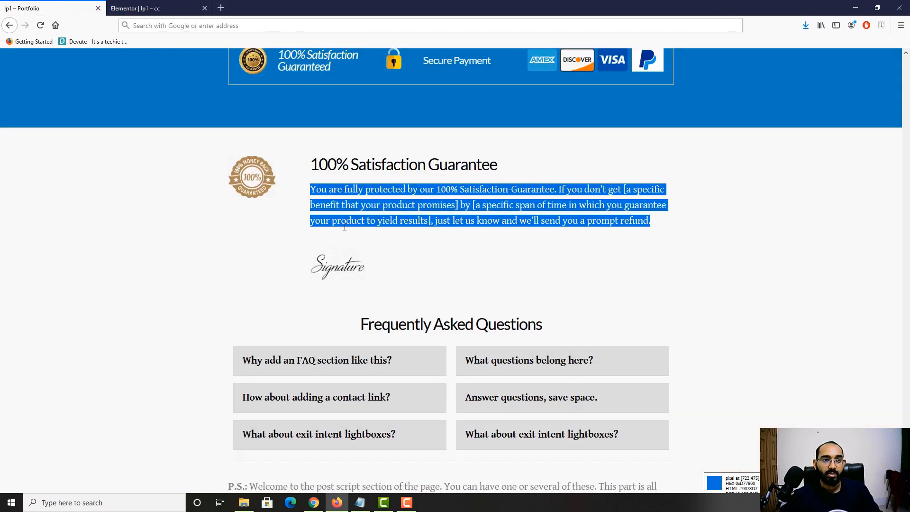
scroll(345, 228, up, 2)
click(157, 8)
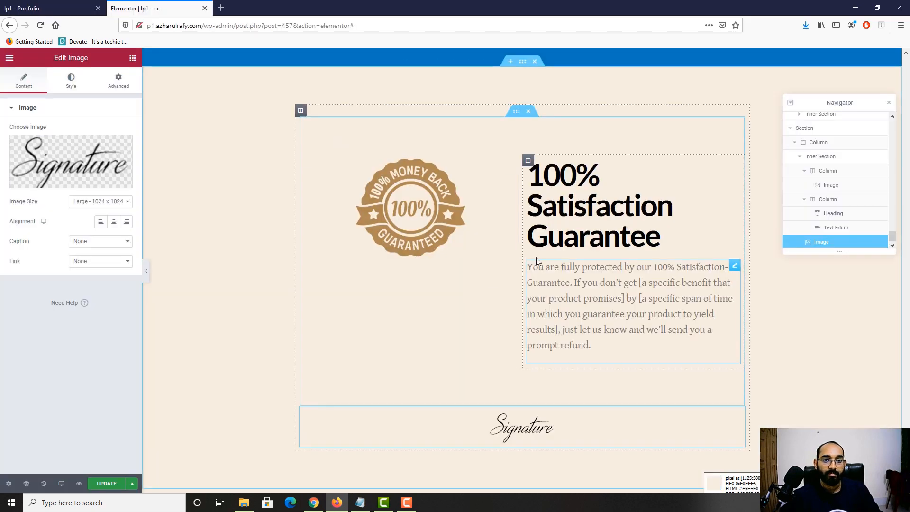
drag(523, 254, 419, 222)
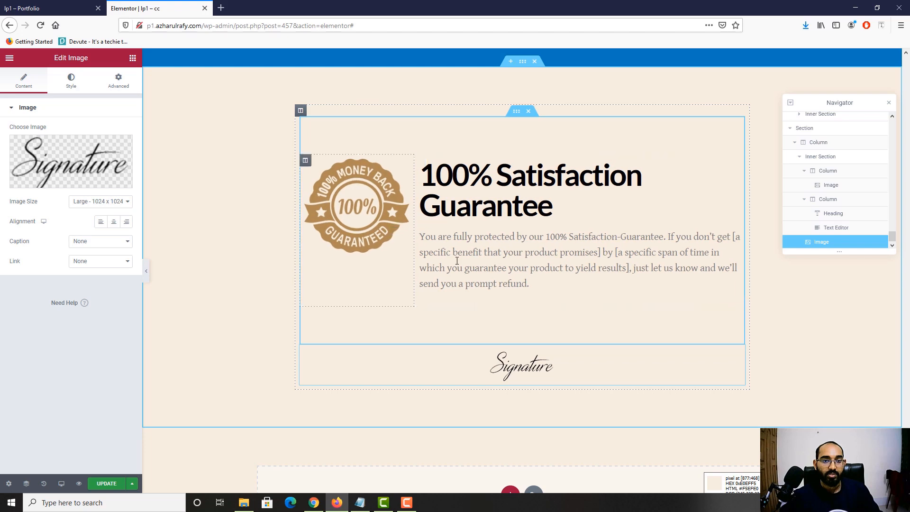
click(19, 4)
click(135, 8)
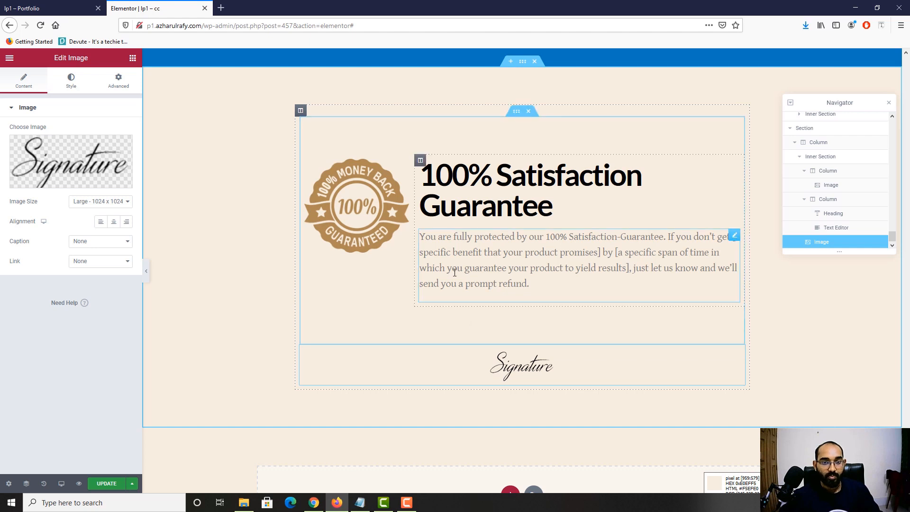
Step: Delete the signature image beneath the inner section and add an Image widget under the guarantee paragraph in the text column
right_click(508, 370)
click(529, 484)
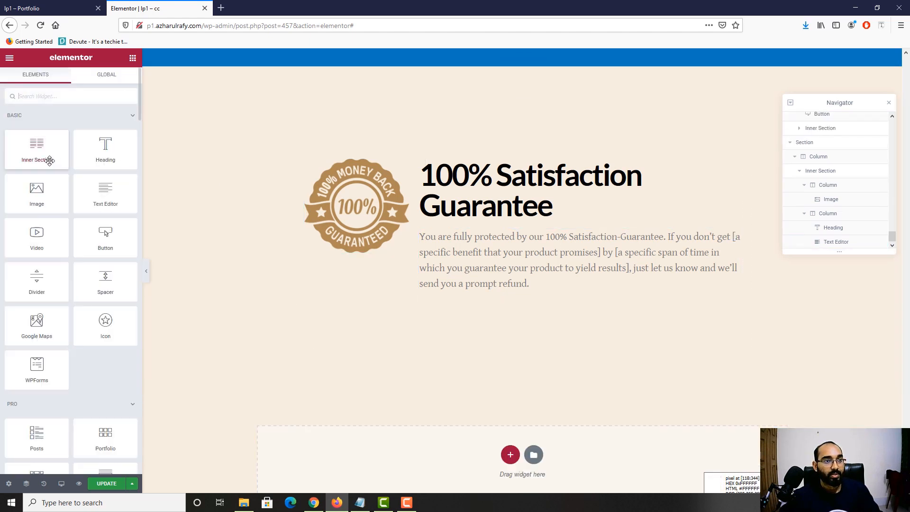
drag(37, 192, 459, 326)
Step: Set the new image to the signature picture copy-2-signature-1-1.png and align it left
click(72, 164)
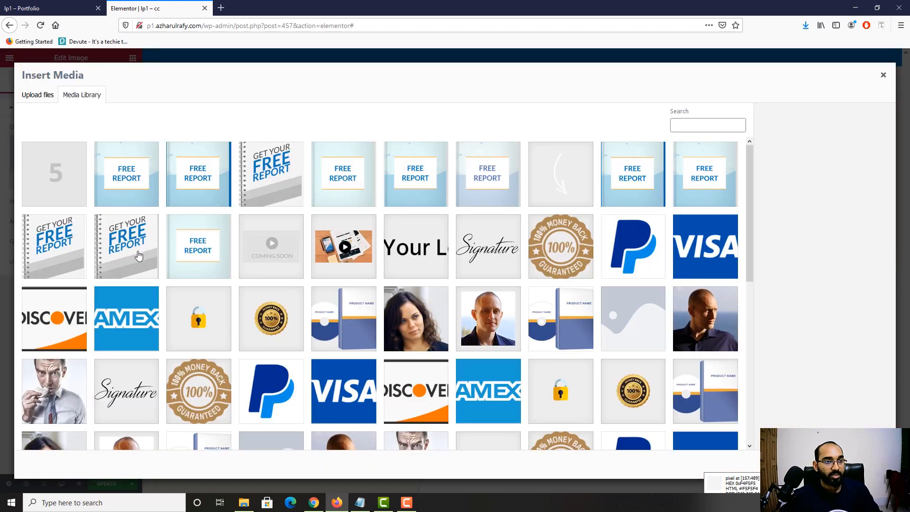
click(481, 264)
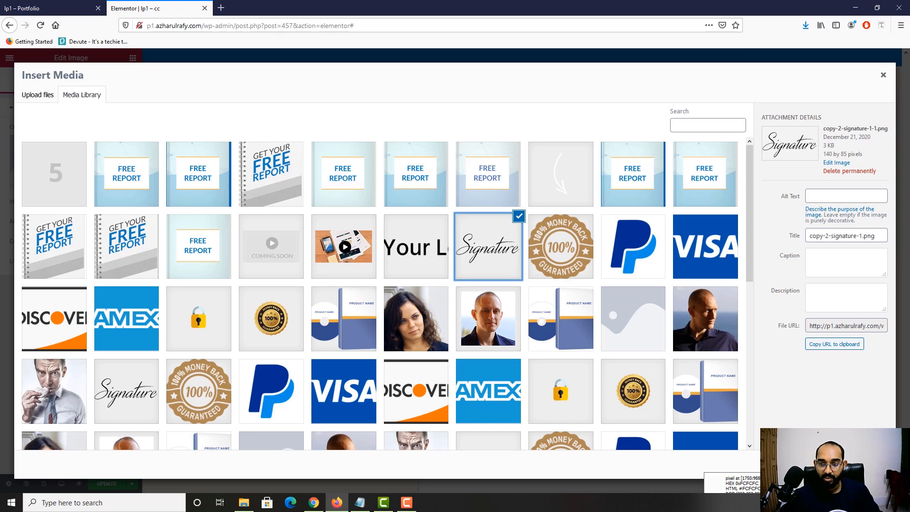
click(864, 465)
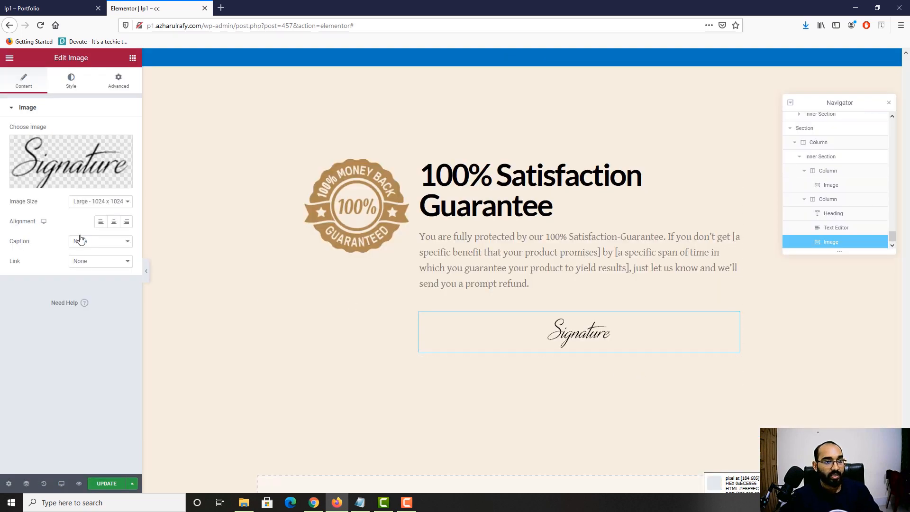
click(100, 223)
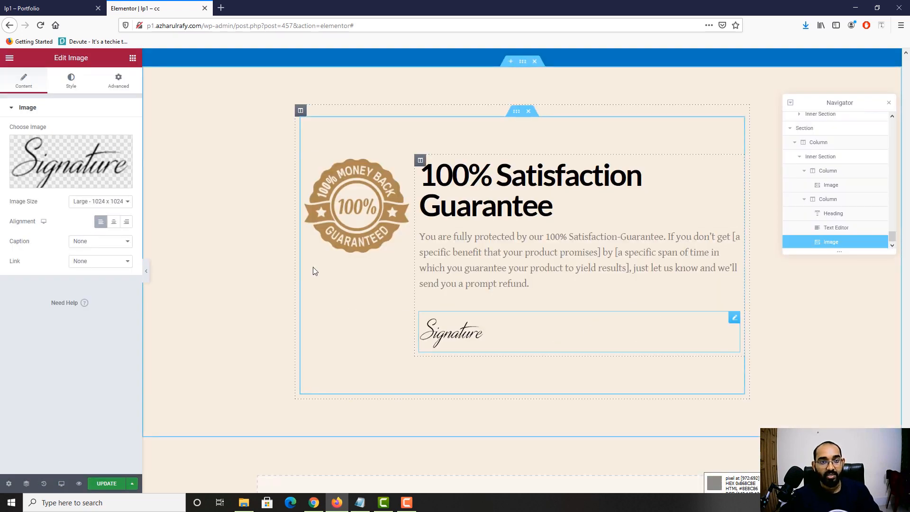
Step: Sample the guarantee section's background colour on the reference page and give the section a classic background of #F8F8F8
click(52, 8)
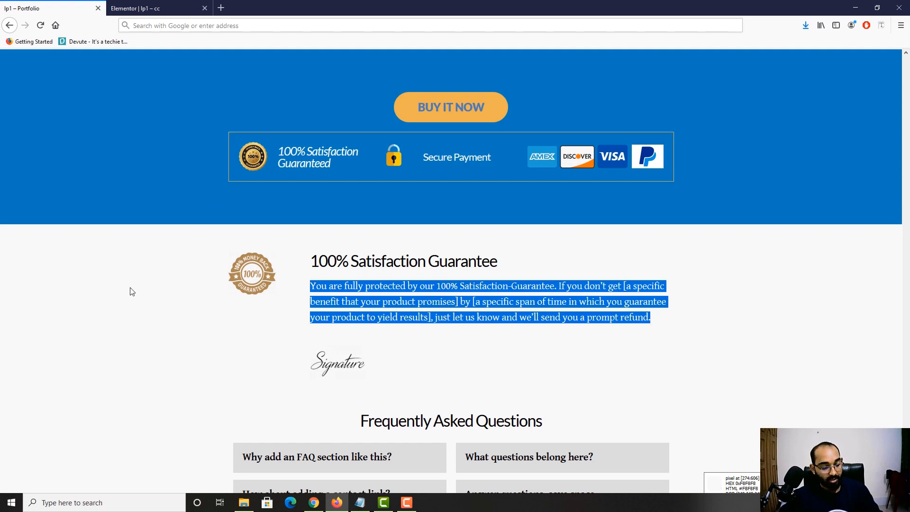
click(136, 8)
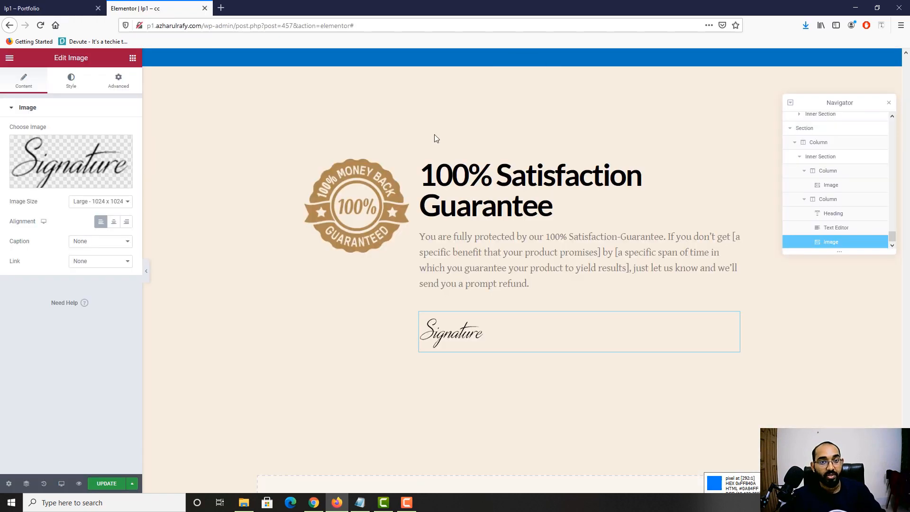
click(522, 65)
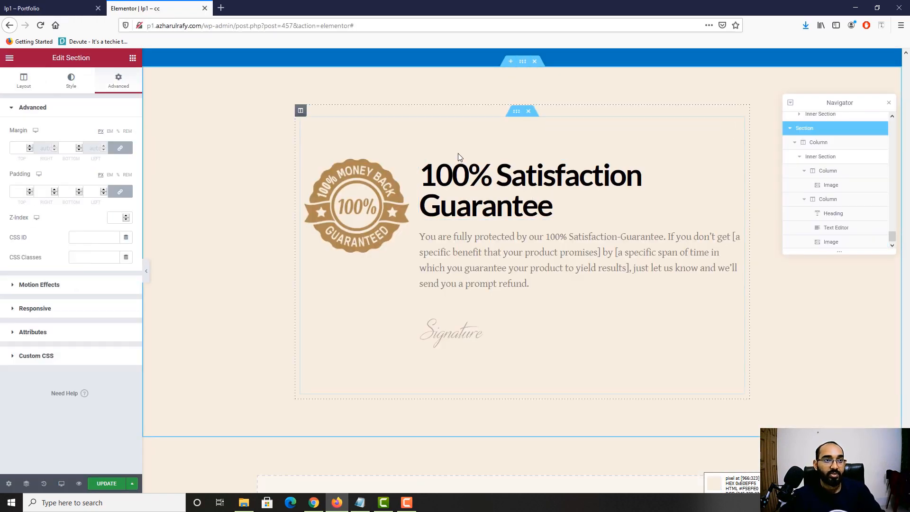
click(71, 80)
click(87, 151)
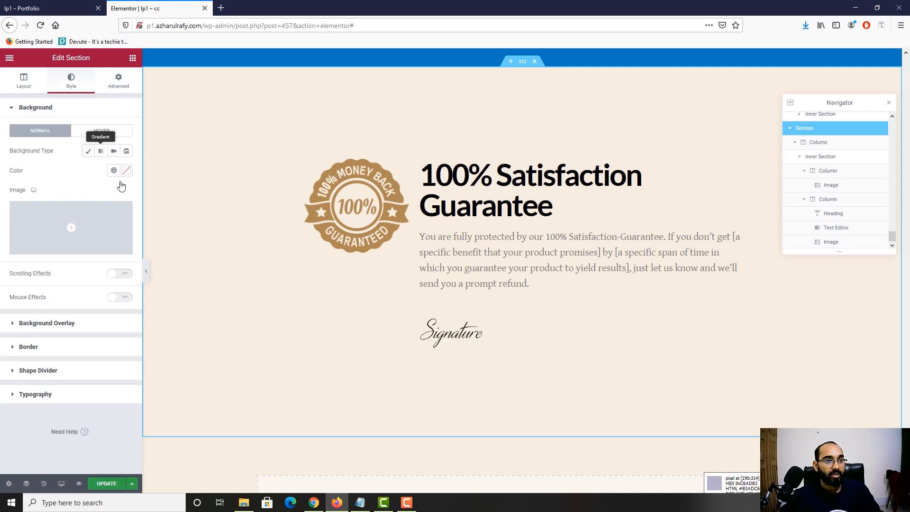
click(126, 173)
text(F8F8F8)
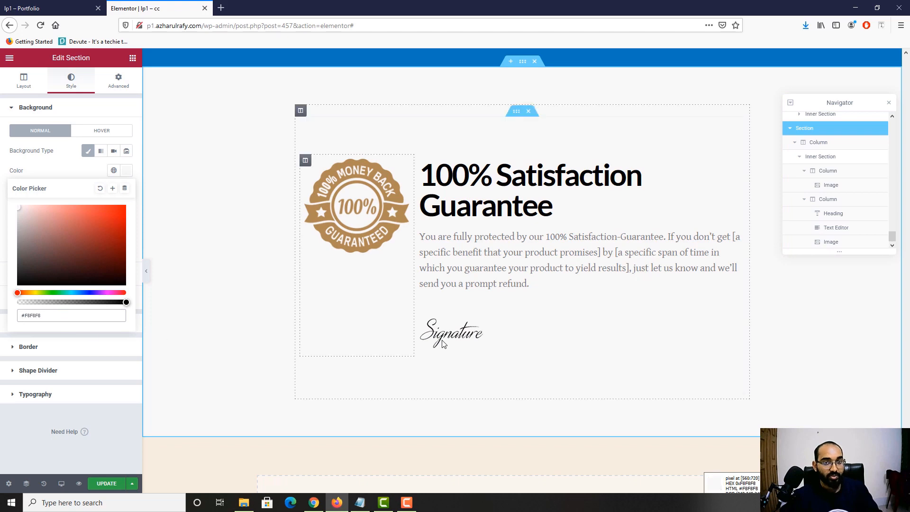
Step: Unlink the guarantee inner section's margin and padding values, setting the top and bottom margins and all padding to 0
scroll(528, 188, up, 2)
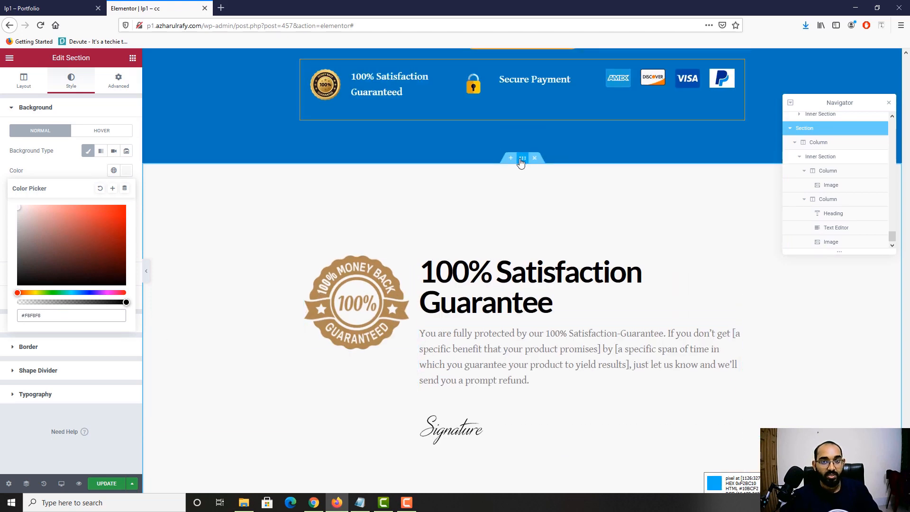
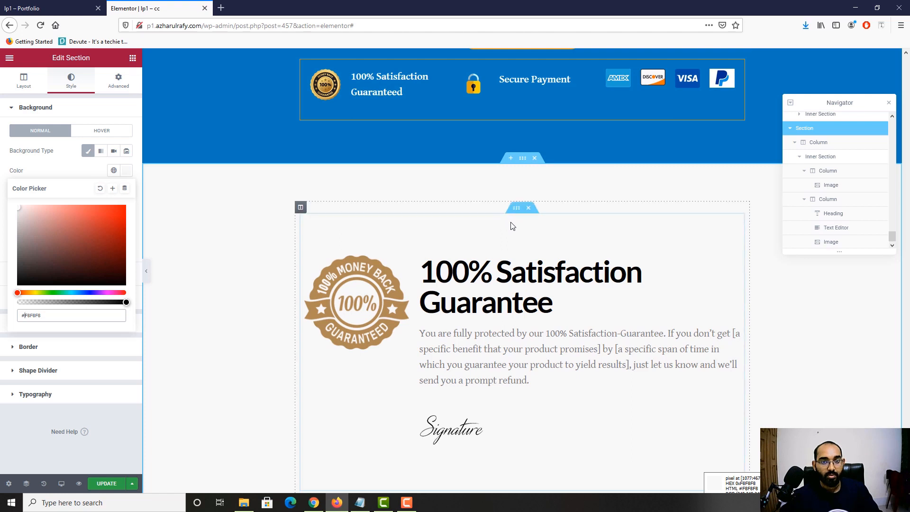
click(516, 213)
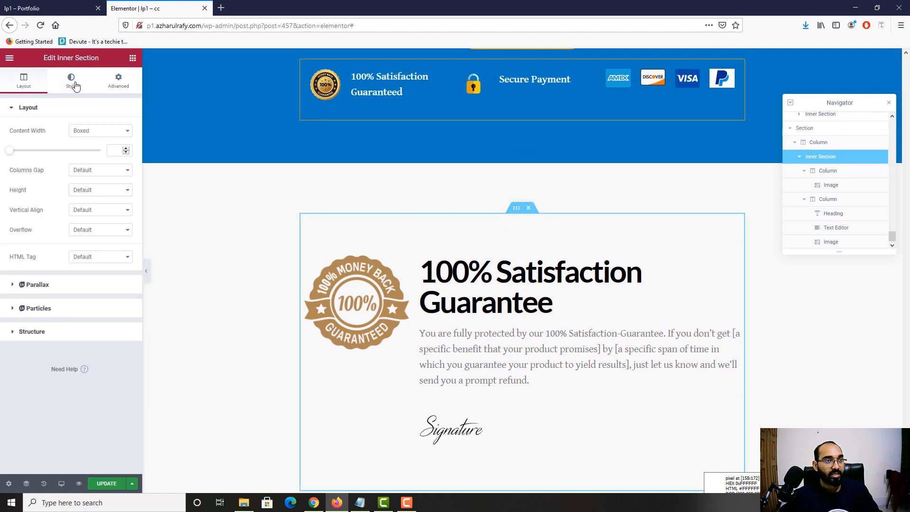
click(120, 83)
click(118, 149)
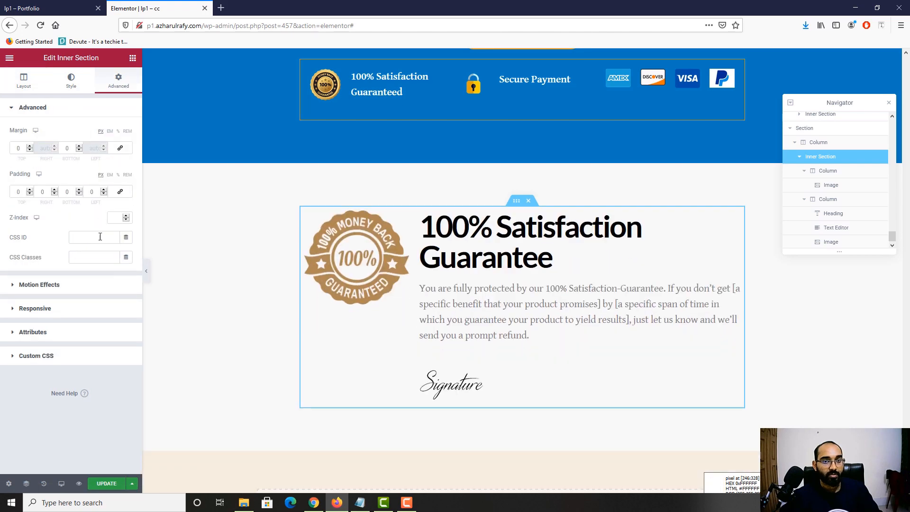
Step: Check what follows the signature on the reference page and add a Heading widget beneath the guarantee inner section
click(48, 8)
scroll(223, 276, down, 4)
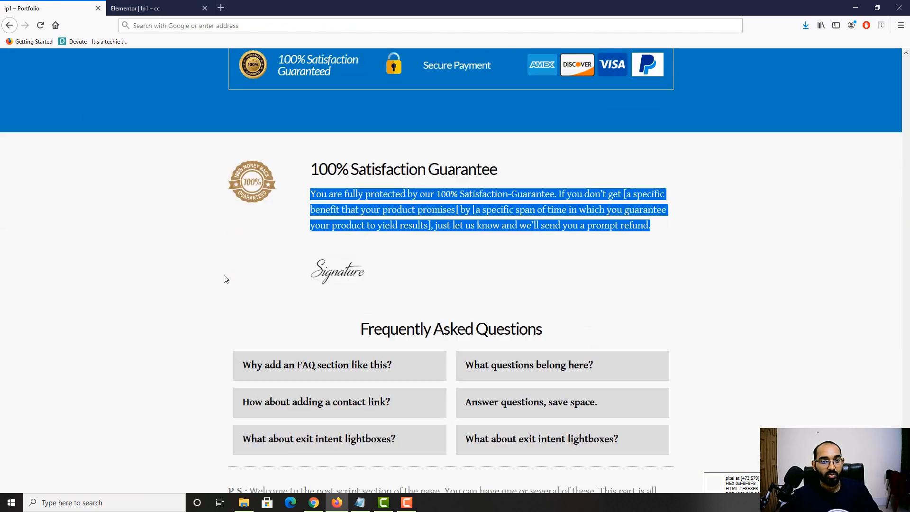
scroll(304, 260, down, 2)
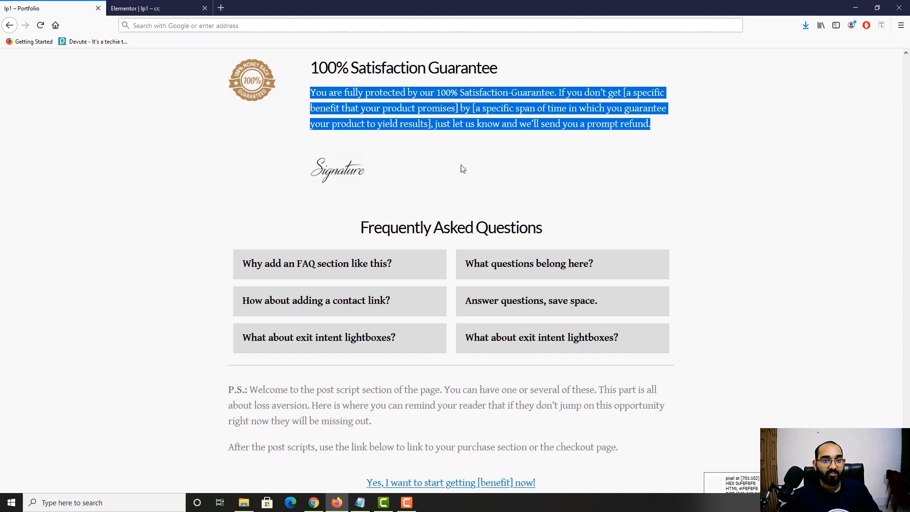
click(143, 8)
scroll(589, 275, down, 3)
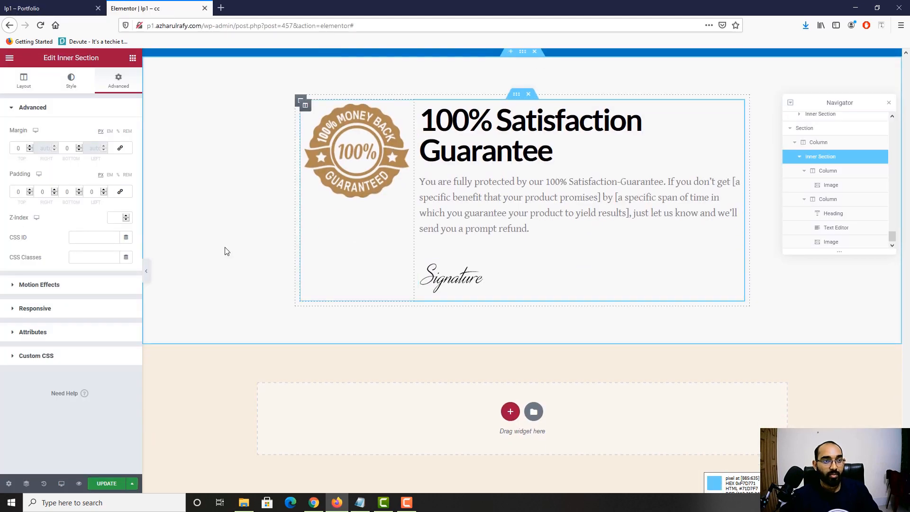
click(132, 58)
mouse_move(105, 147)
mouse_down()
mouse_move(472, 339)
mouse_move(461, 302)
mouse_move(470, 304)
mouse_up()
Step: Copy the heading "Frequently Asked Questions" from the reference page and return to the editor
click(76, 8)
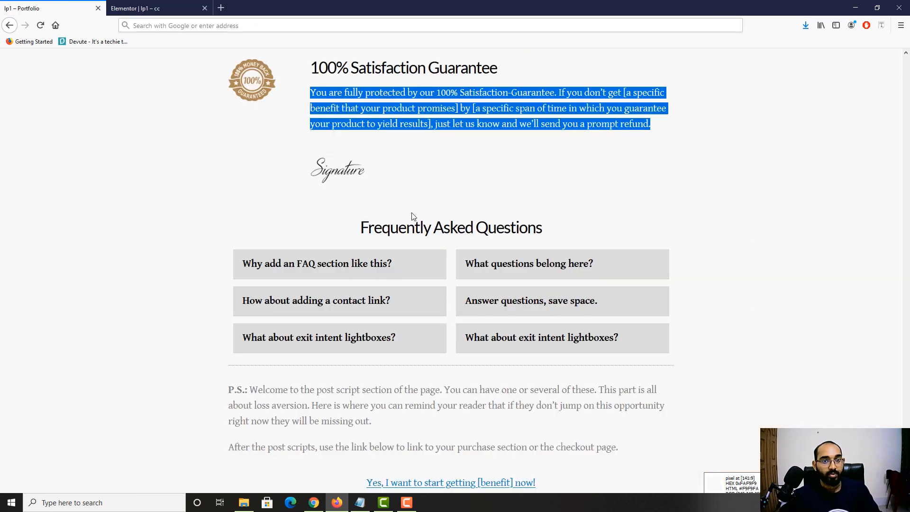
double_click(383, 222)
triple_click(383, 223)
key(ctrl+c)
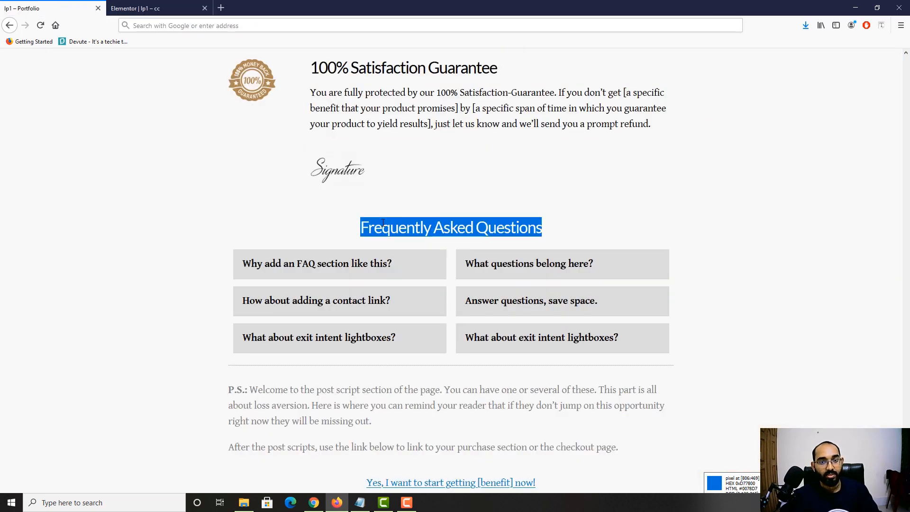
key(ctrl+Tab)
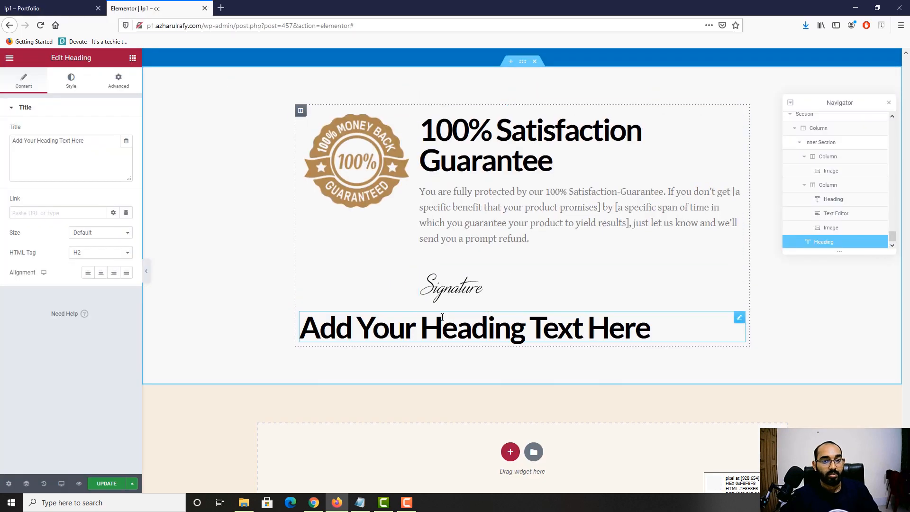
Step: Replace the new heading's placeholder with the copied "Frequently Asked Questions" and centre it
click(86, 177)
key(ctrl+a)
key(ctrl+v)
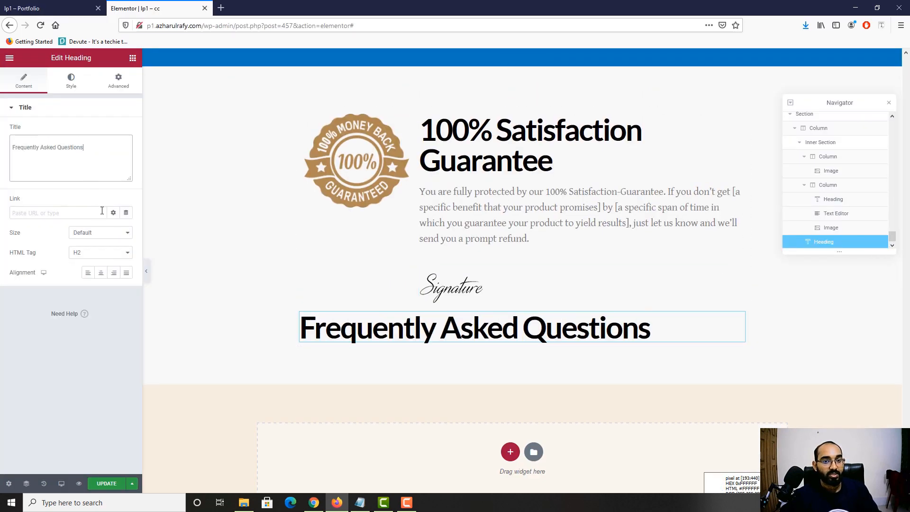
click(101, 273)
Step: Inspect the font properties of the Frequently Asked Questions heading on the reference page with Font Finder, then return to the editor
key(ctrl+Tab)
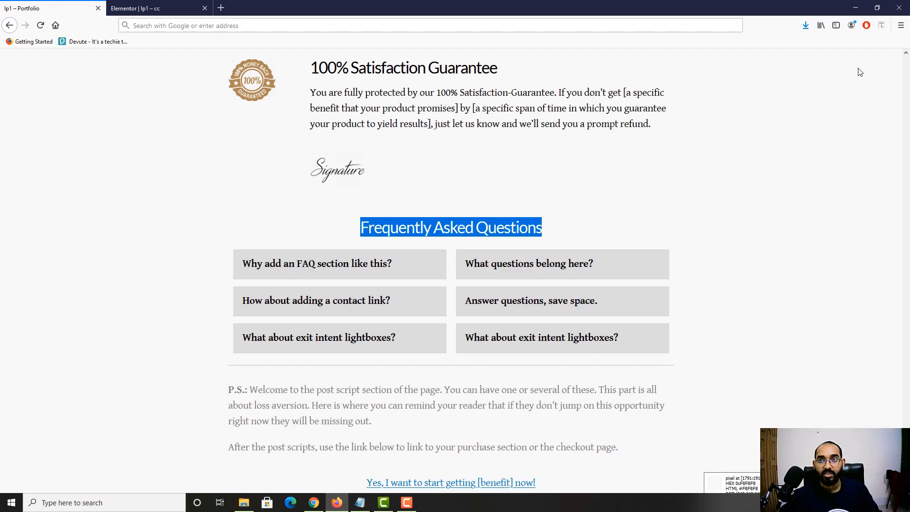
click(881, 29)
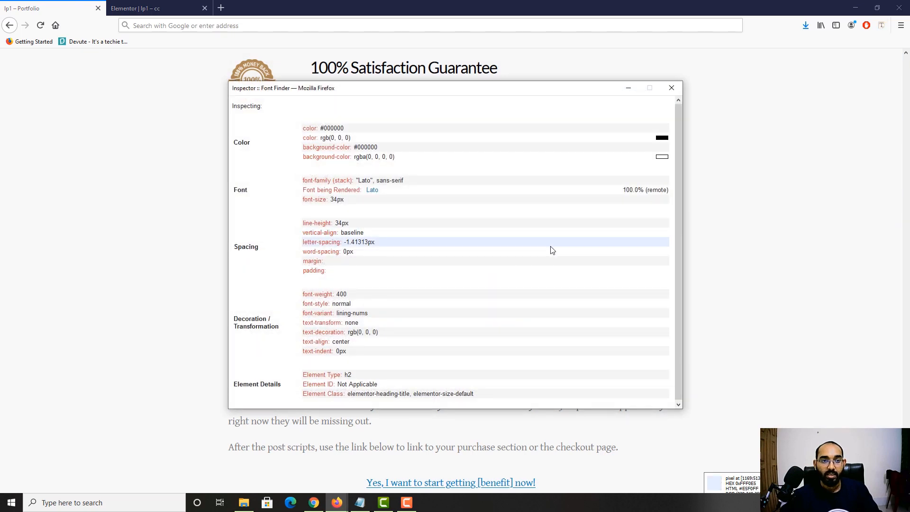
click(671, 89)
key(ctrl+Tab)
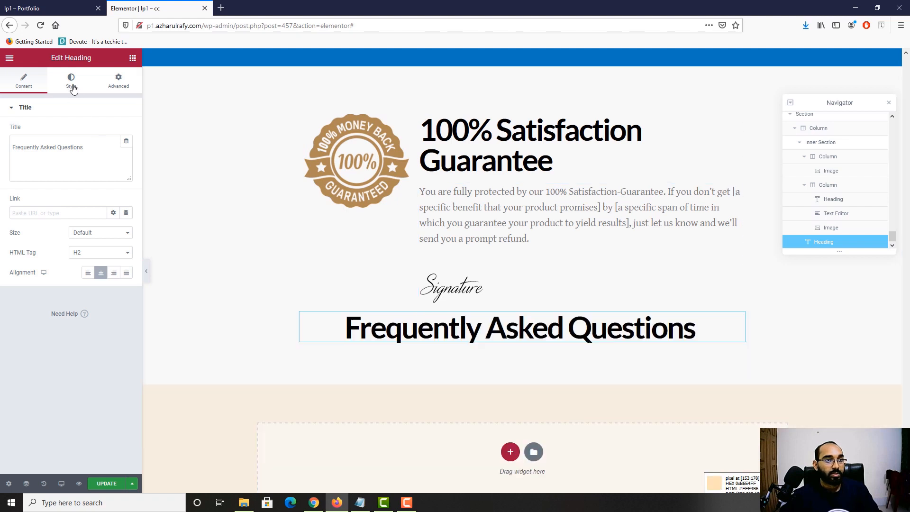
Step: Set the Frequently Asked Questions heading's typography to a size of 34 px and a weight of 400
click(72, 82)
click(126, 150)
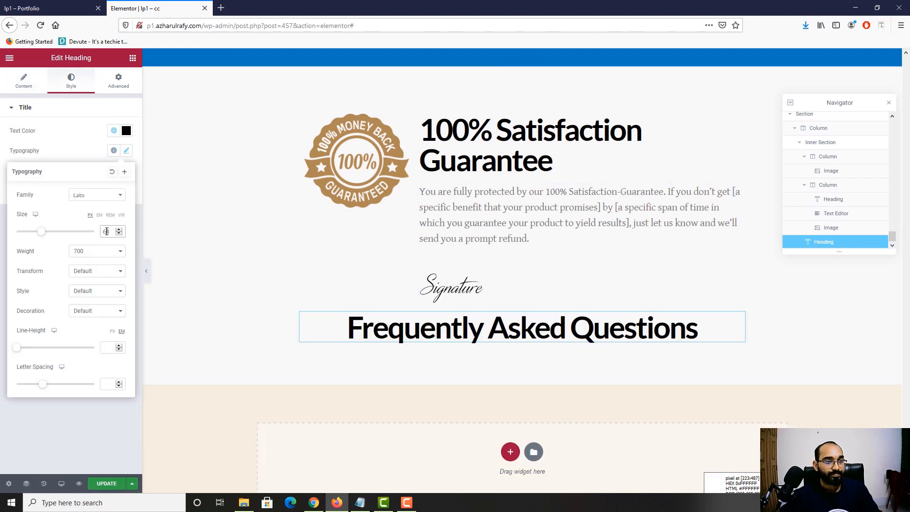
text(34)
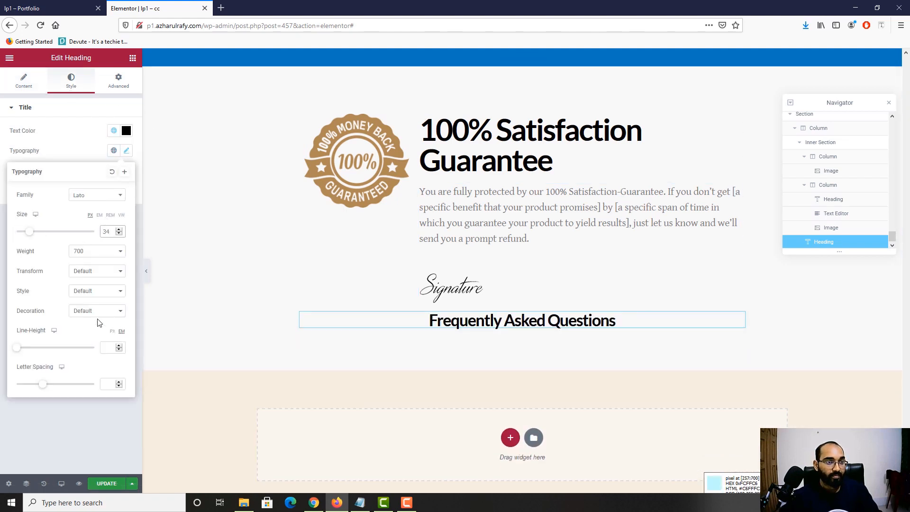
click(97, 251)
click(97, 290)
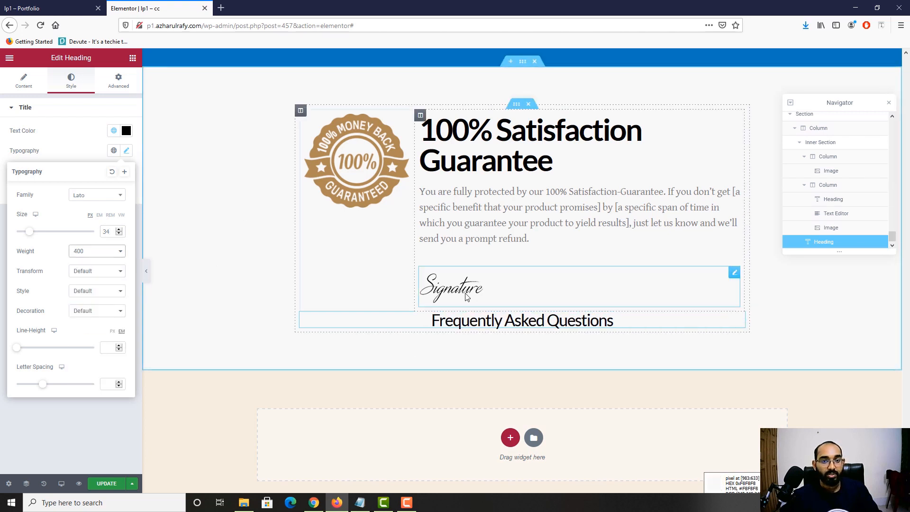
Step: Give the guarantee section's text column unlinked padding of 40 px at the bottom and 0 on the other sides
click(421, 116)
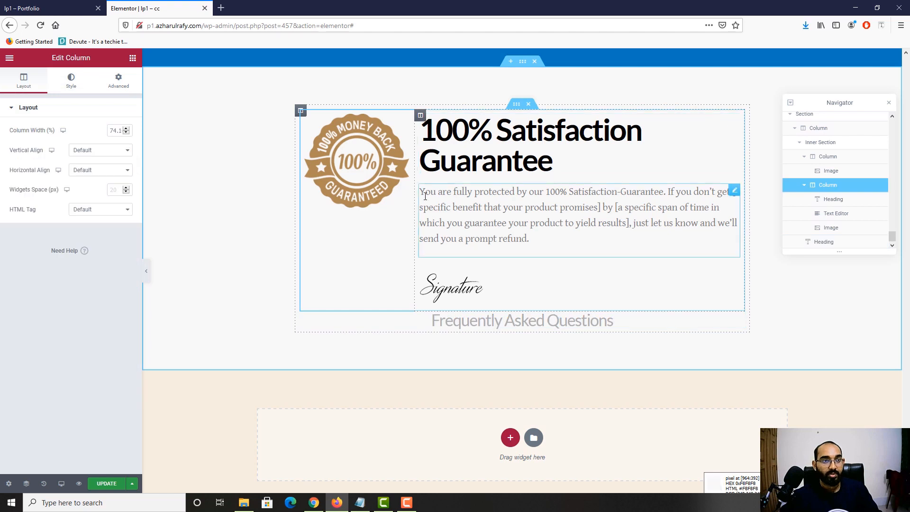
click(122, 82)
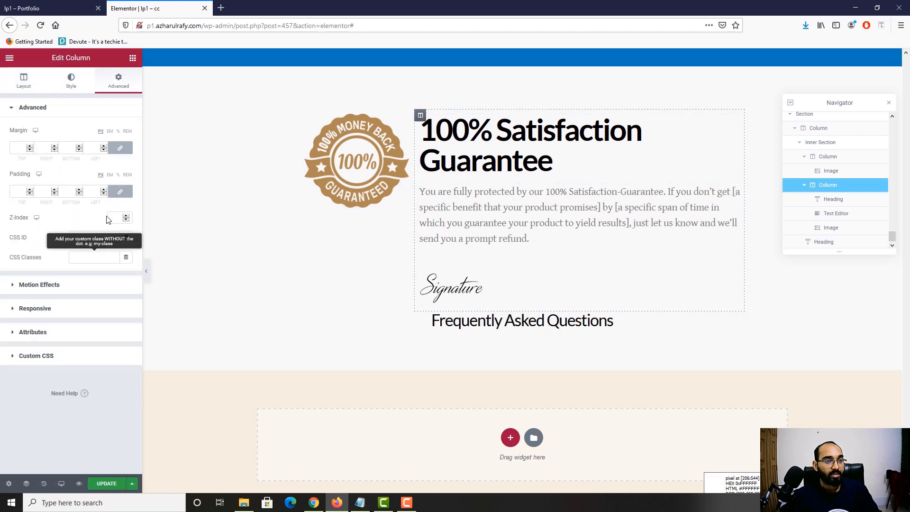
click(120, 191)
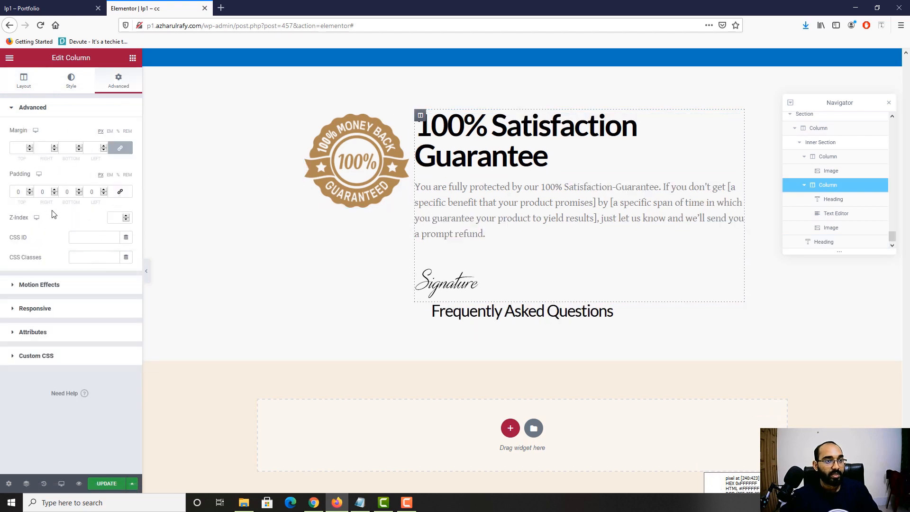
click(79, 194)
drag(79, 190, 78, 190)
Step: Check the FAQ layout on the reference page and add a Toggle widget below the Frequently Asked Questions heading
click(26, 4)
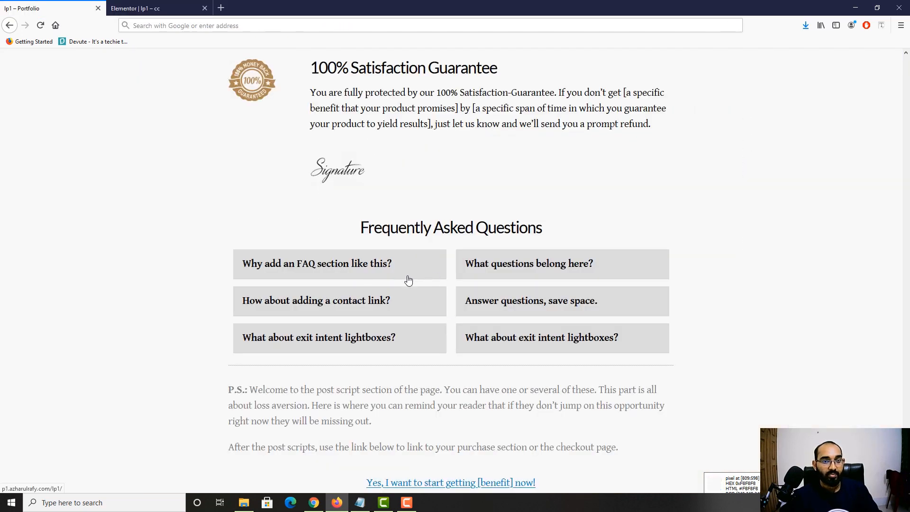
scroll(409, 280, down, 2)
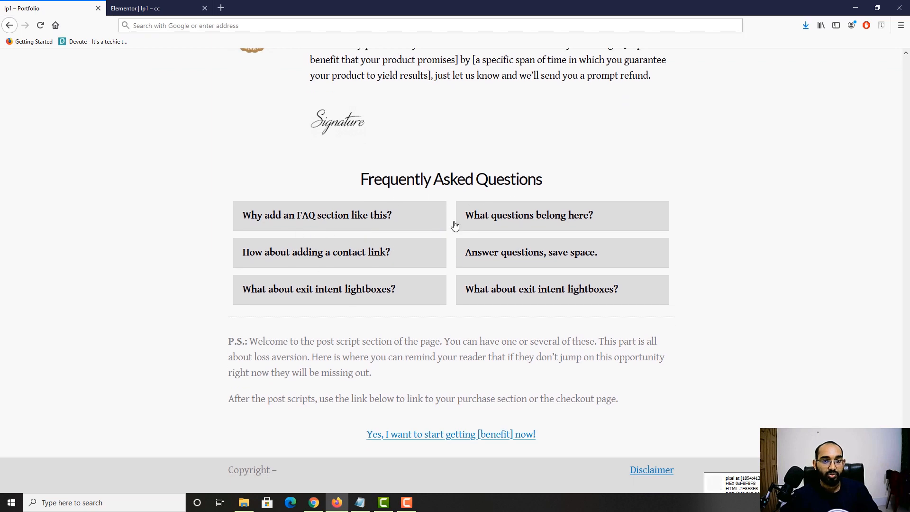
click(190, 8)
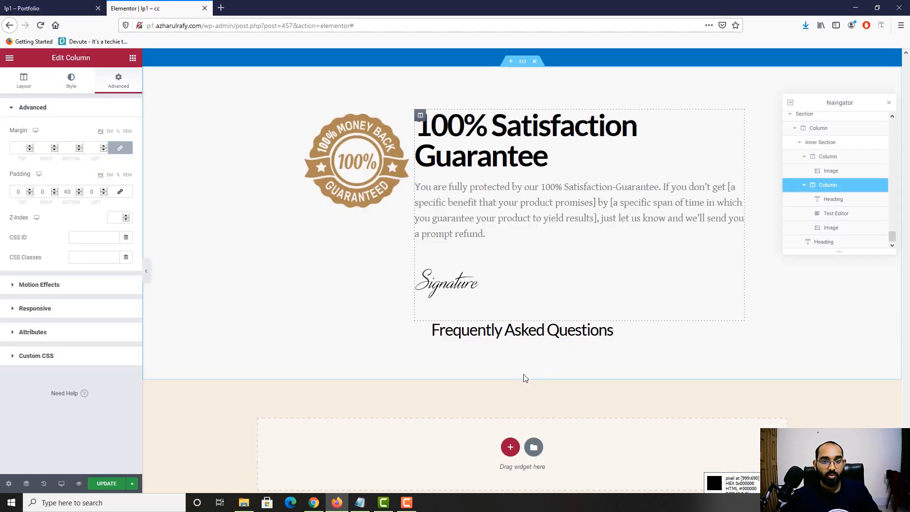
click(133, 60)
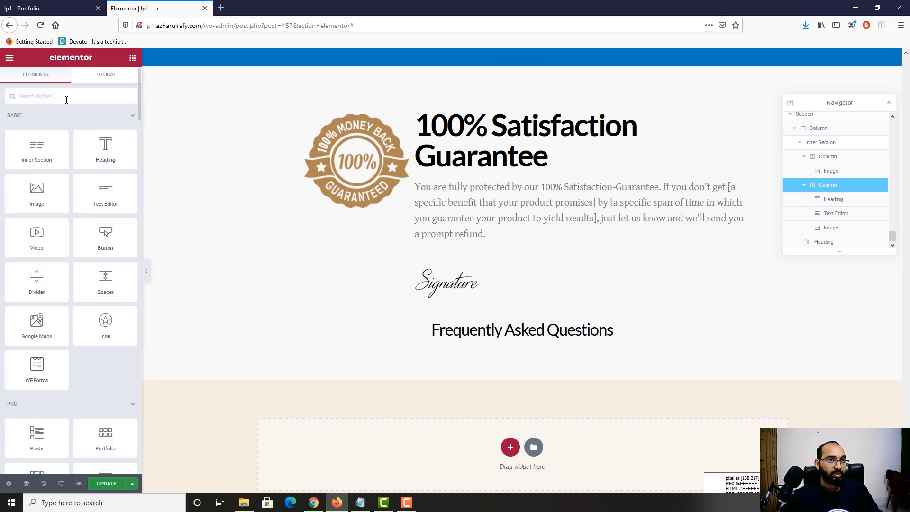
text(togg)
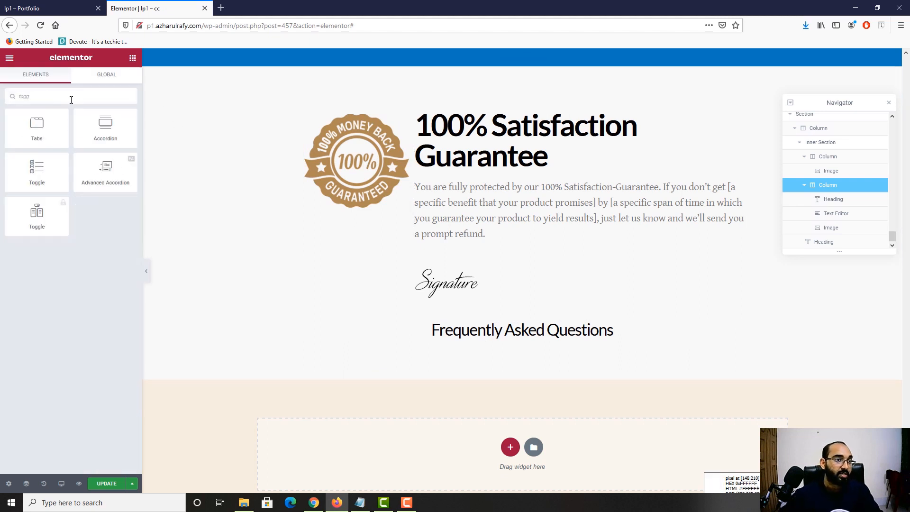
drag(30, 172, 486, 343)
click(473, 375)
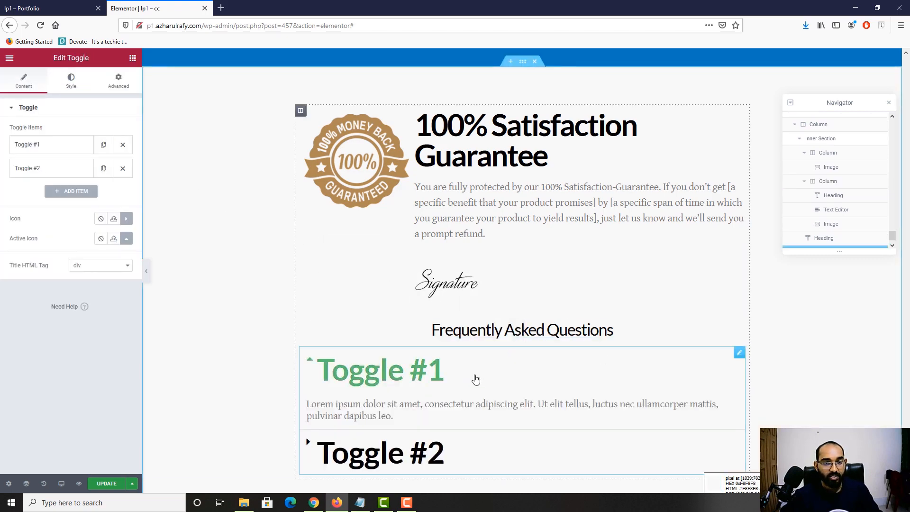
Step: Copy the question and answer of "Why add an FAQ section like this?" from the reference page into Notepad
click(52, 8)
click(259, 231)
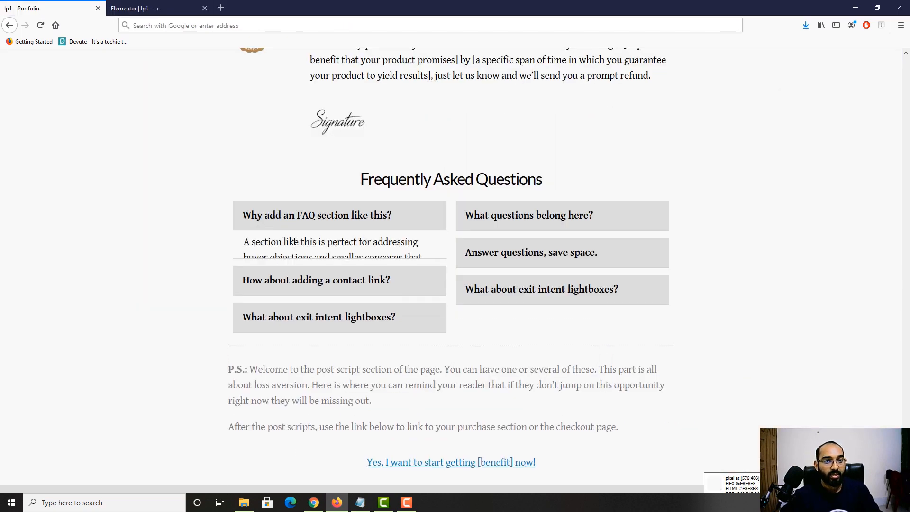
click(247, 212)
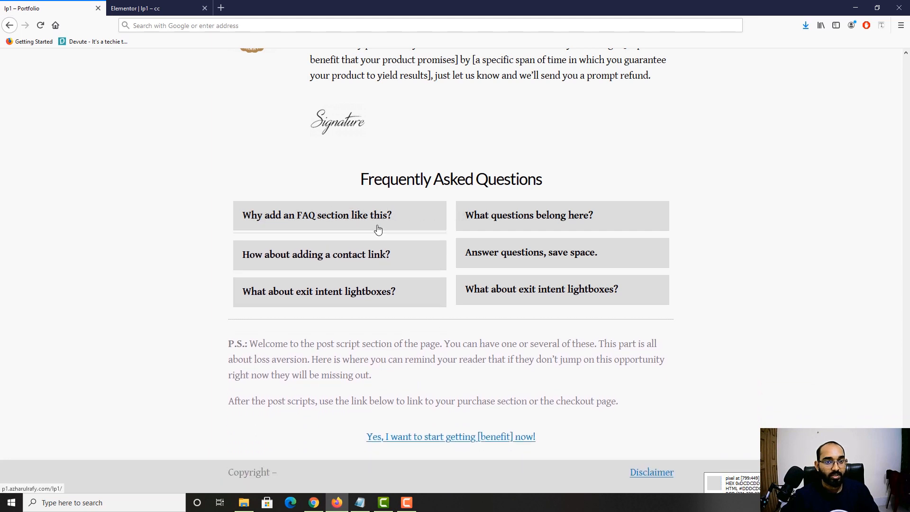
click(375, 227)
drag(283, 264, 231, 221)
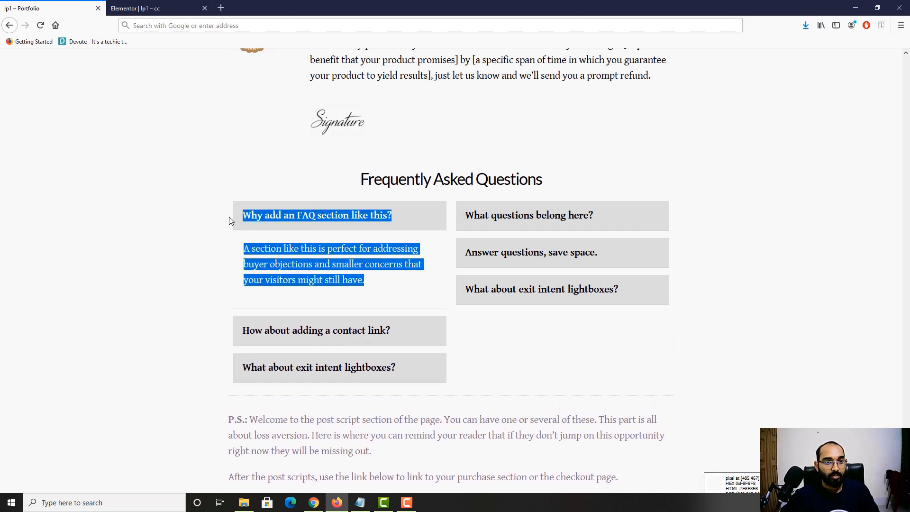
key(ctrl+c)
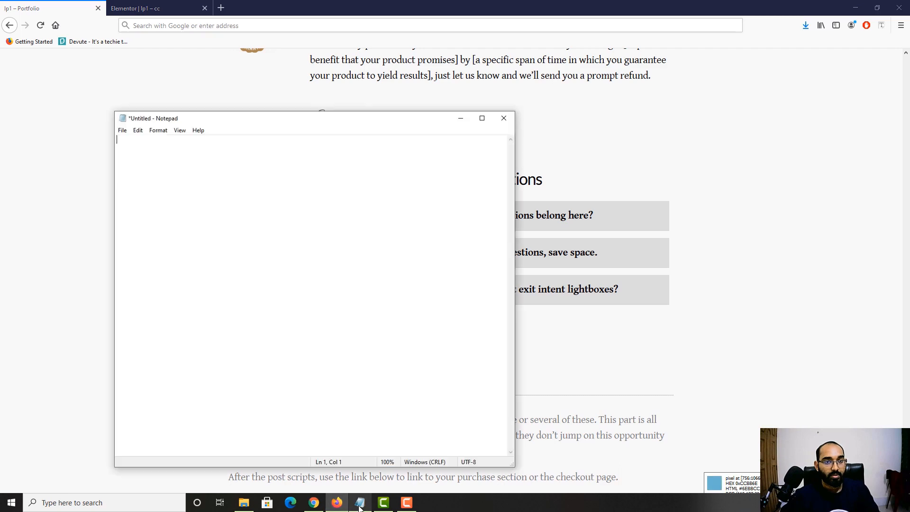
click(360, 502)
key(ctrl+v)
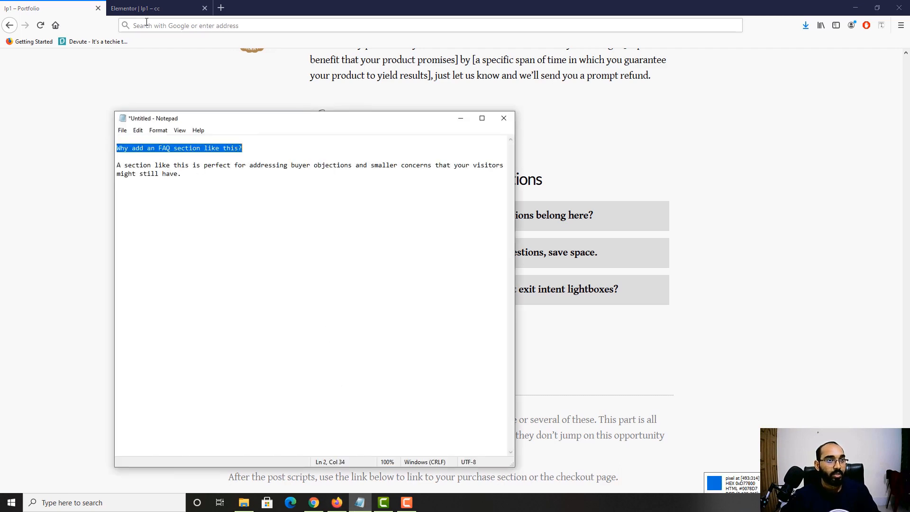
Step: Return to the editor and replace the first toggle item's title with "Why add an FAQ section like this?"
click(142, 8)
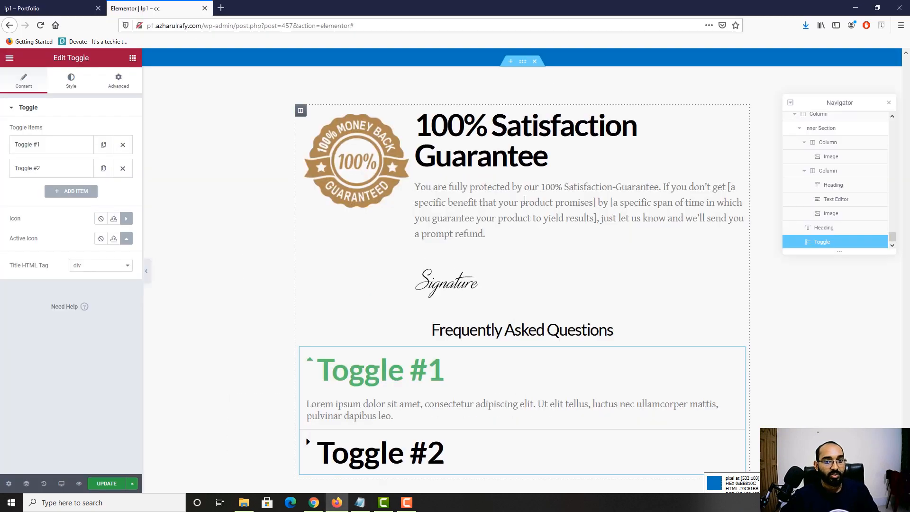
click(60, 147)
key(ctrl+a)
key(ctrl+v)
Step: Replace the first toggle item's description with the answer text copied from the reference page and expand the item in the preview
click(40, 5)
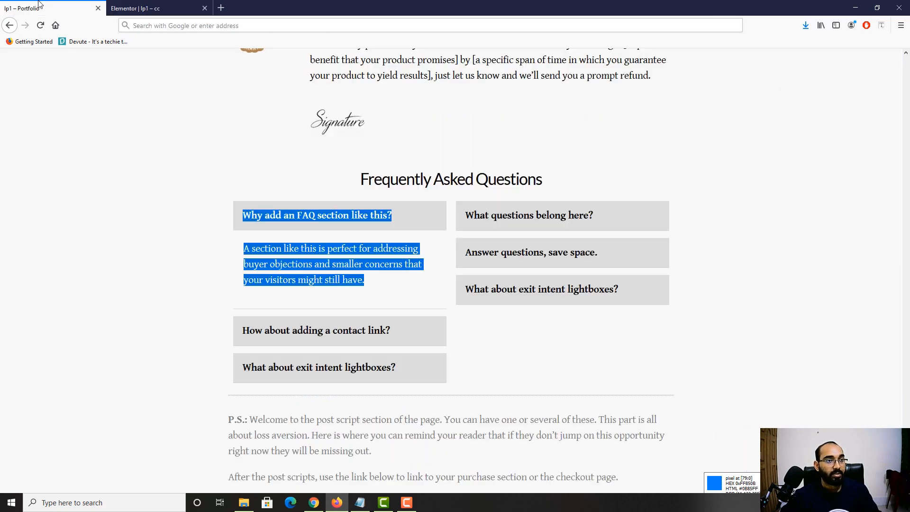
triple_click(304, 264)
click(142, 9)
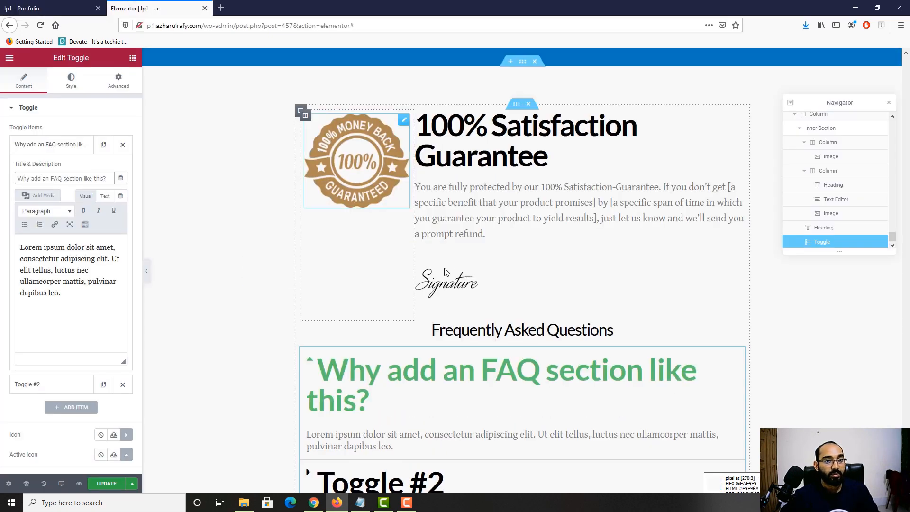
triple_click(77, 291)
key(ctrl+v)
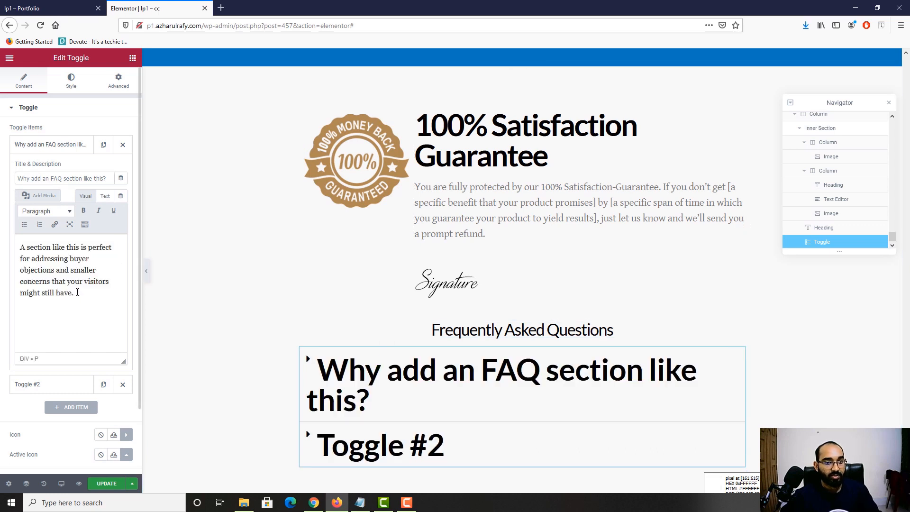
scroll(193, 356, down, 2)
click(309, 267)
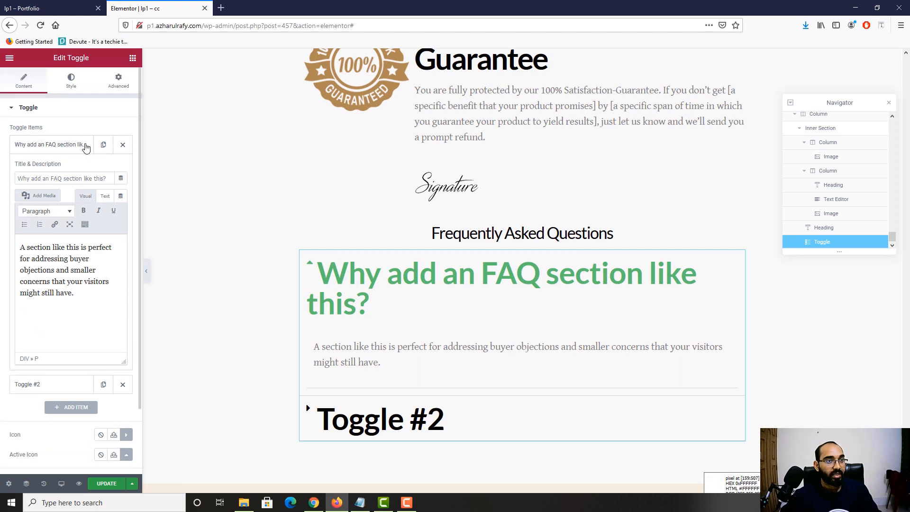
Step: Compare the toggle with the reference page, set its icon to none and delete the Toggle #2 item
click(71, 88)
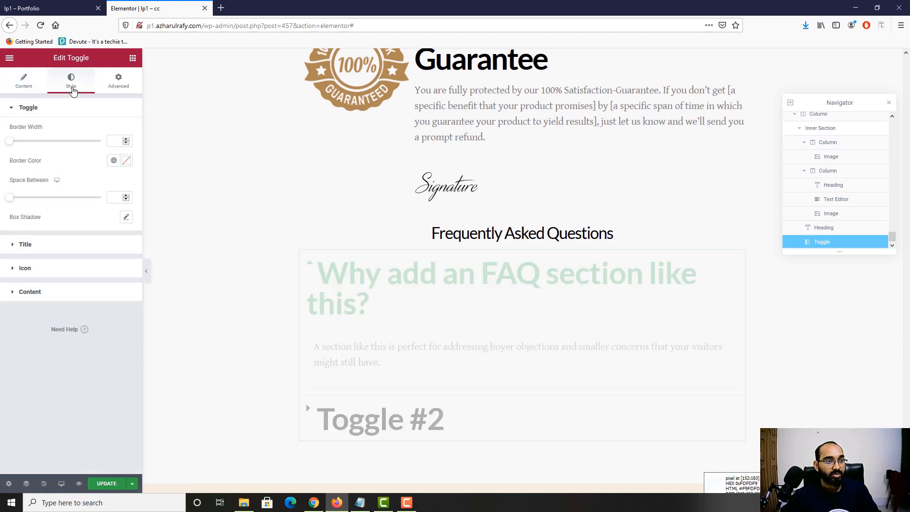
click(36, 275)
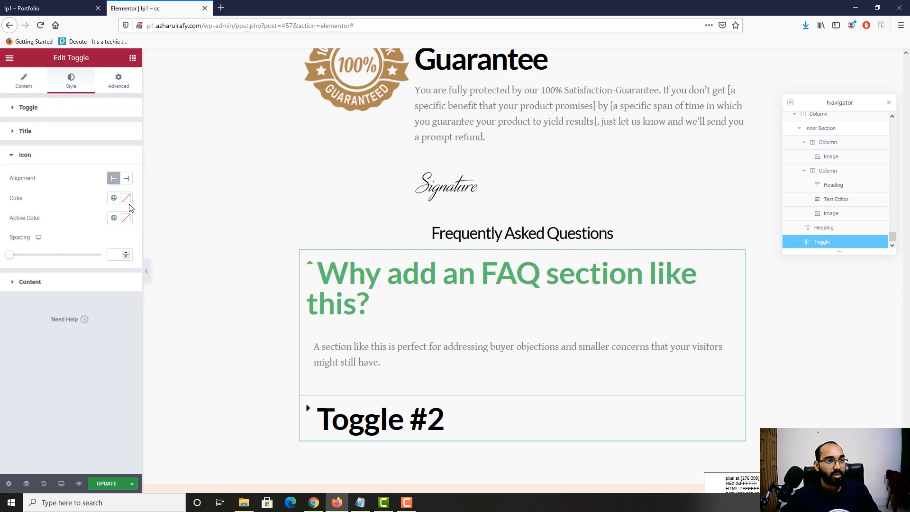
click(24, 81)
click(20, 6)
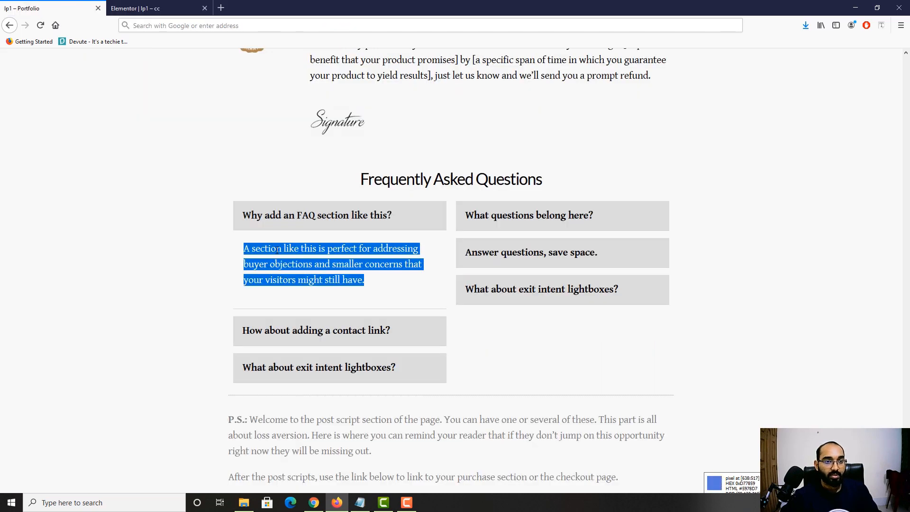
click(295, 211)
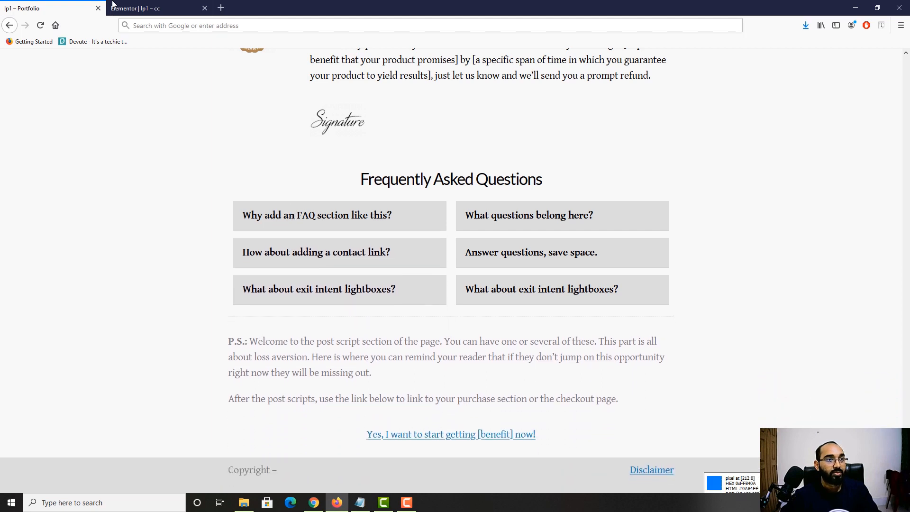
click(113, 6)
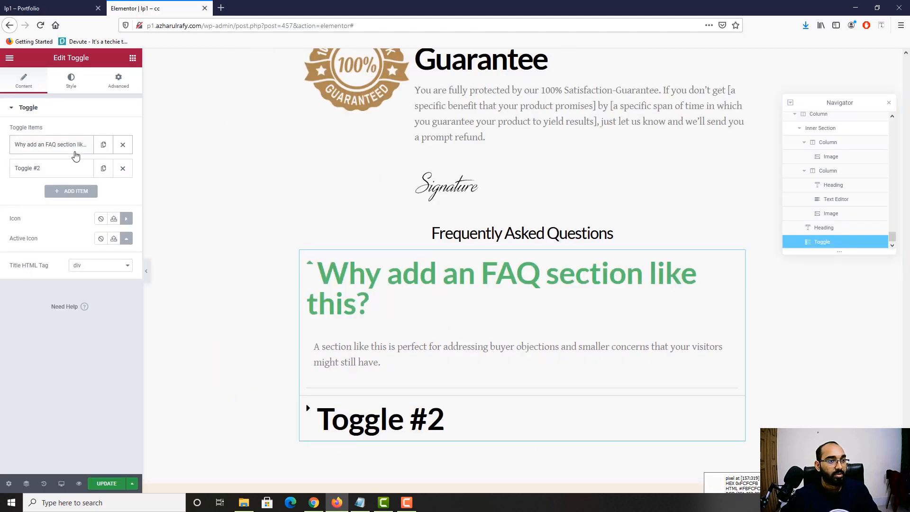
click(101, 220)
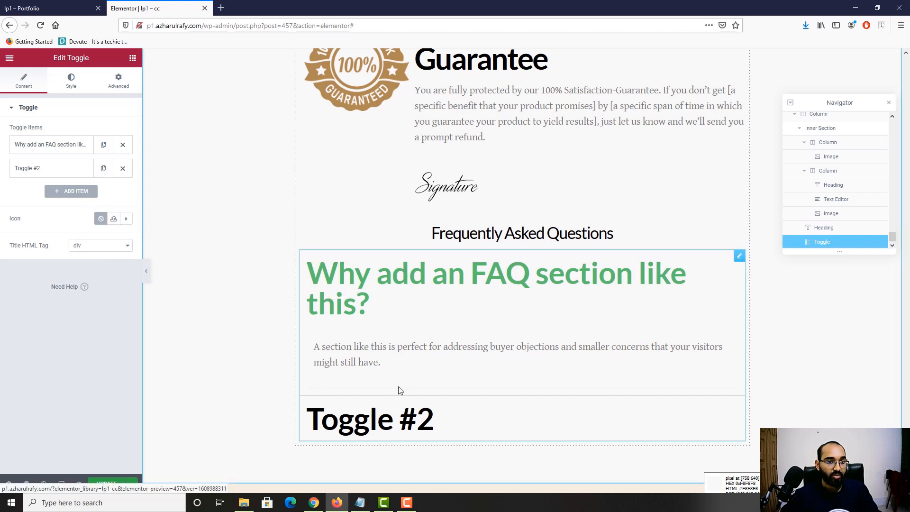
click(123, 169)
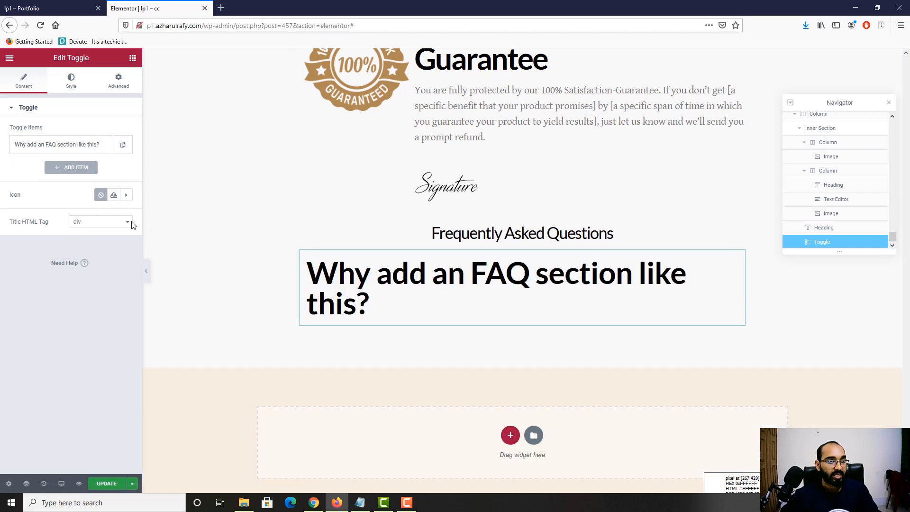
Step: Inspect the font properties of the first FAQ question on the reference page with Font Finder, then return to the editor
click(72, 9)
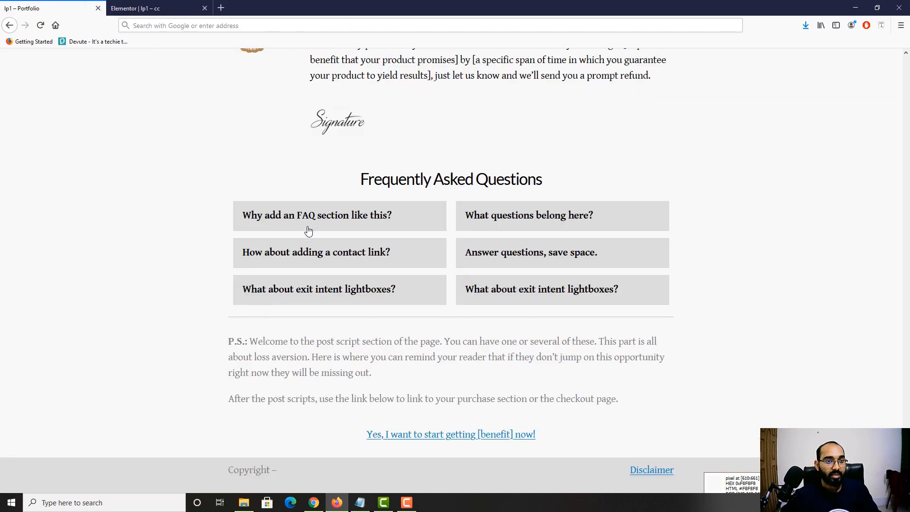
click(885, 27)
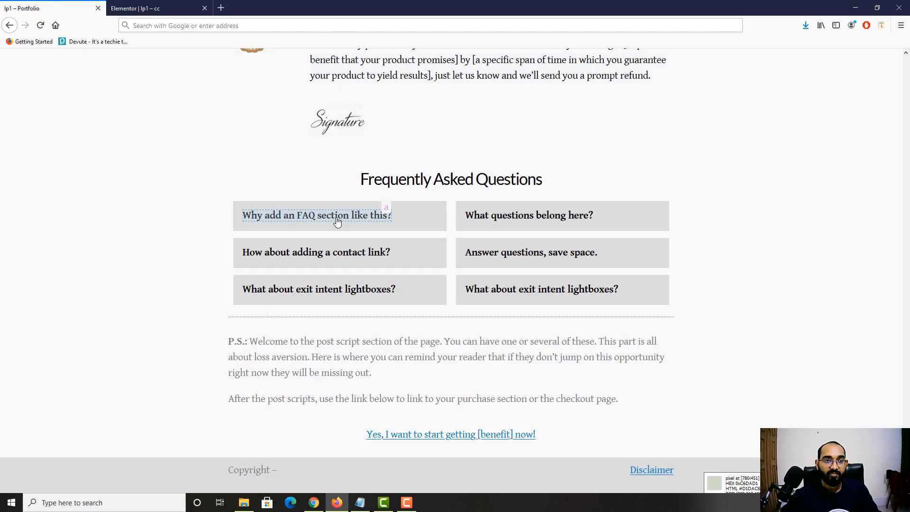
click(331, 218)
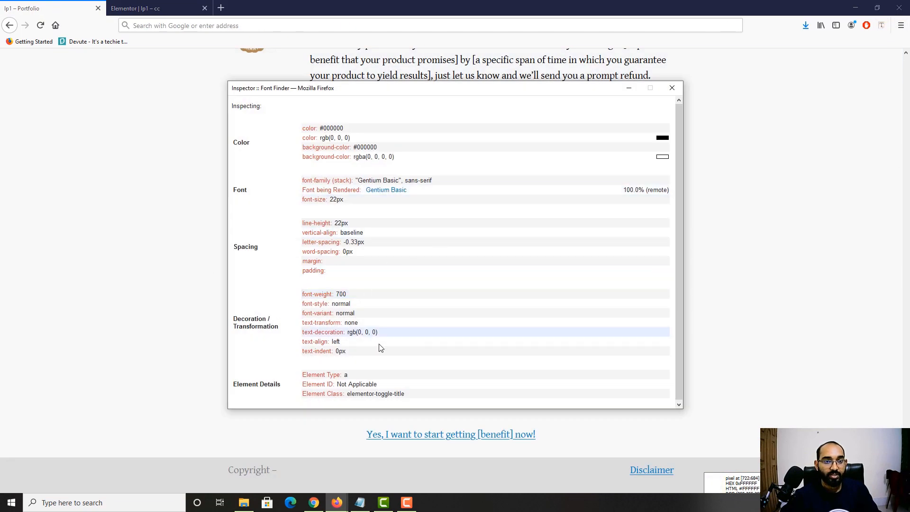
click(672, 89)
click(220, 8)
click(195, 7)
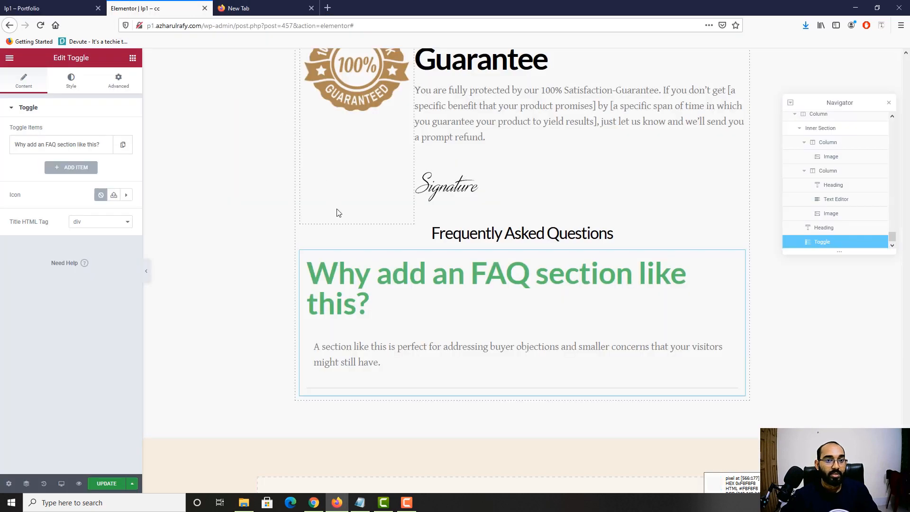
Step: Set the font weight of the toggle's content typography to 700
click(372, 282)
click(69, 85)
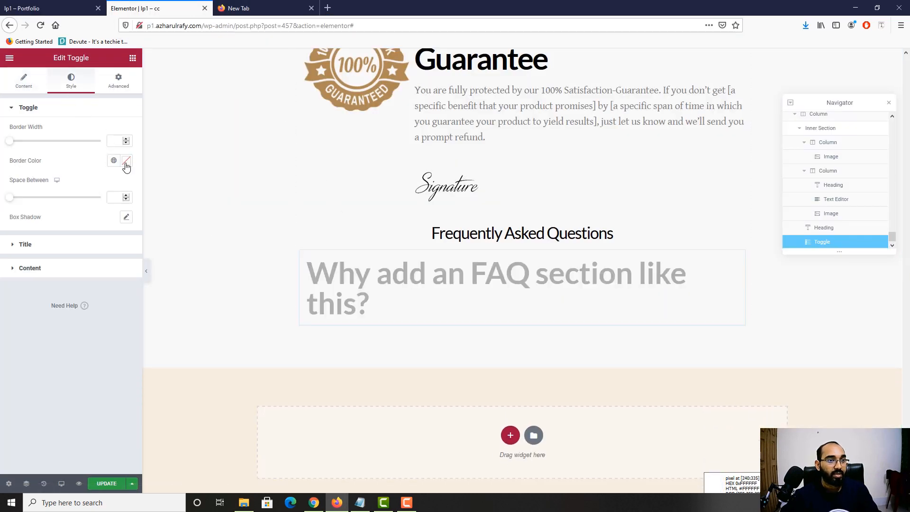
click(109, 268)
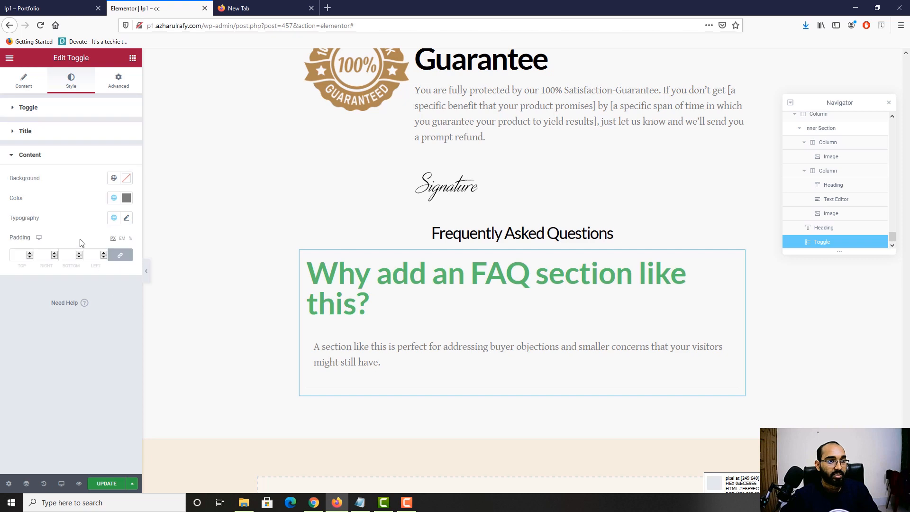
click(127, 218)
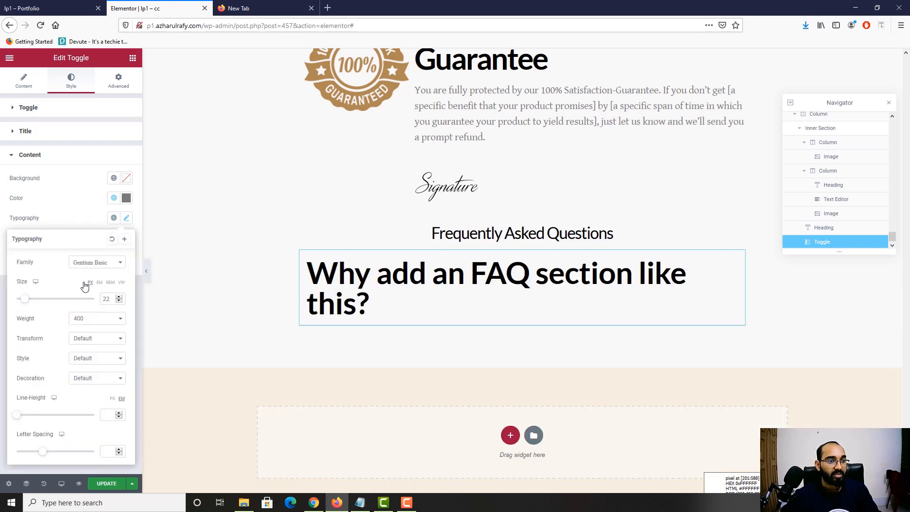
click(86, 319)
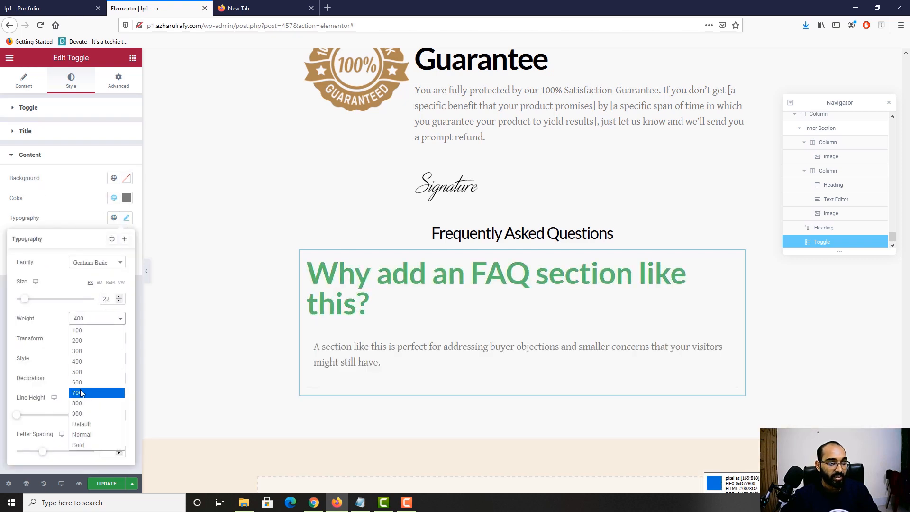
click(80, 392)
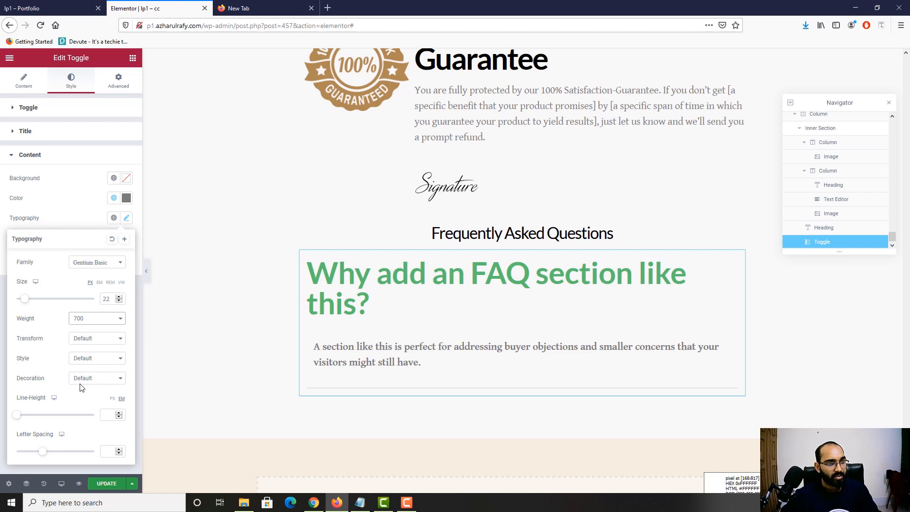
Step: Set the title color of the FAQ toggle to #000000
click(71, 217)
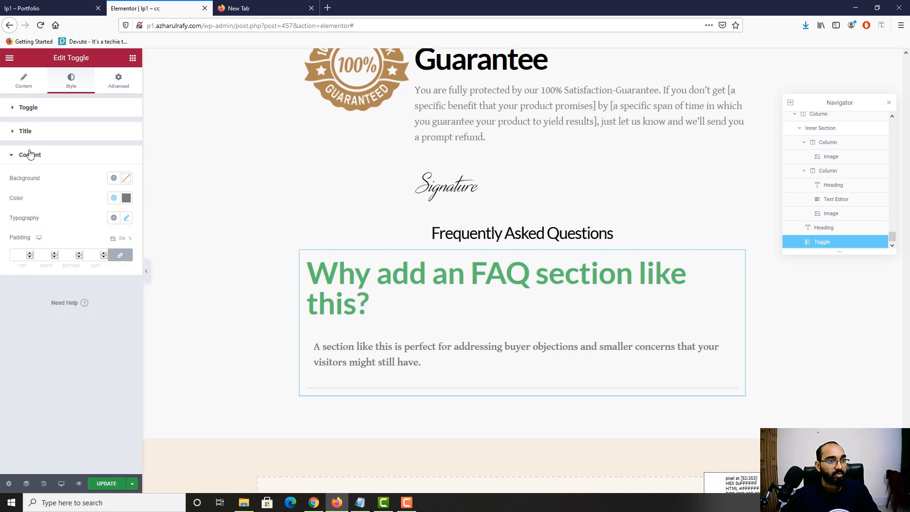
click(30, 134)
click(126, 176)
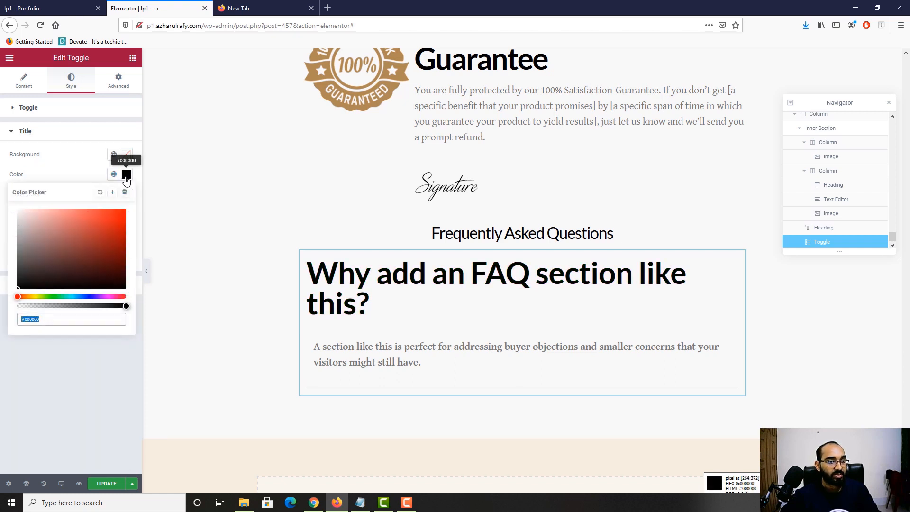
click(127, 176)
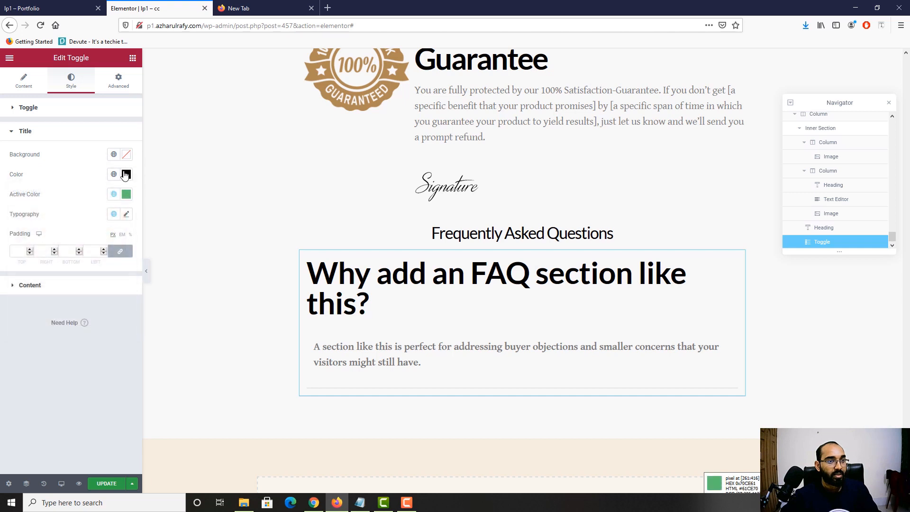
Step: Set the font size of the toggle's title typography to 22 px
click(127, 216)
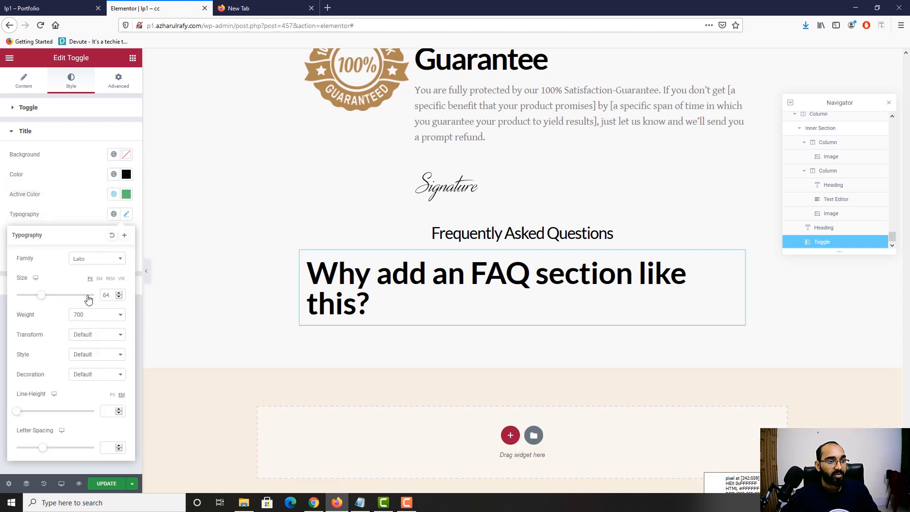
click(81, 315)
click(103, 316)
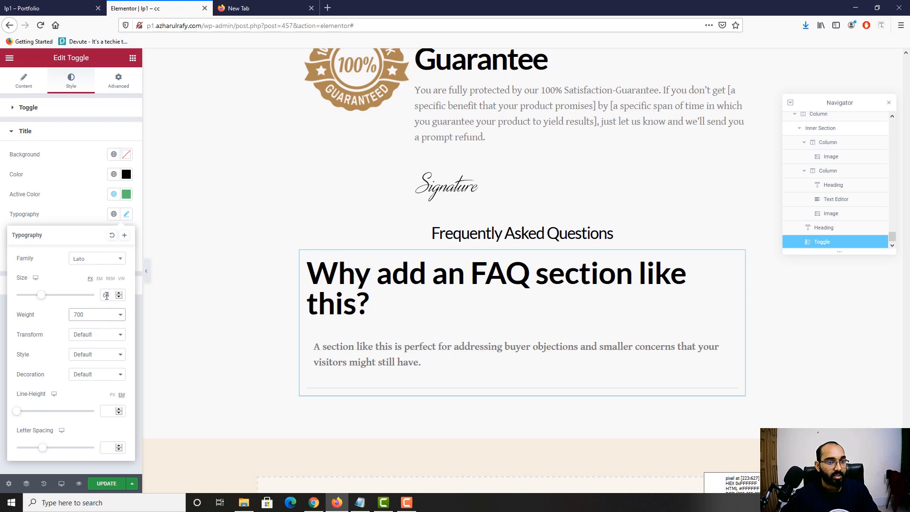
text(22)
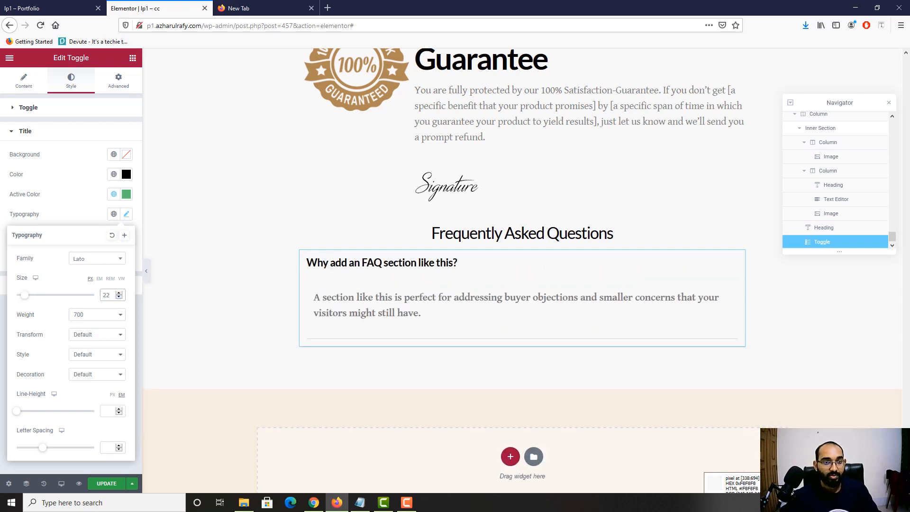
Step: Inspect the font properties of the first FAQ answer on the reference page with Font Finder, then return to the editor
click(58, 5)
click(272, 212)
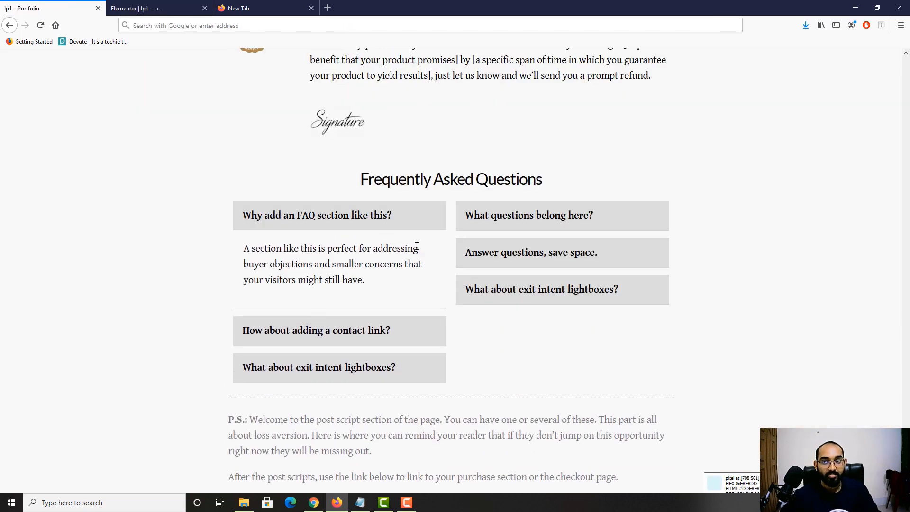
click(882, 26)
click(317, 245)
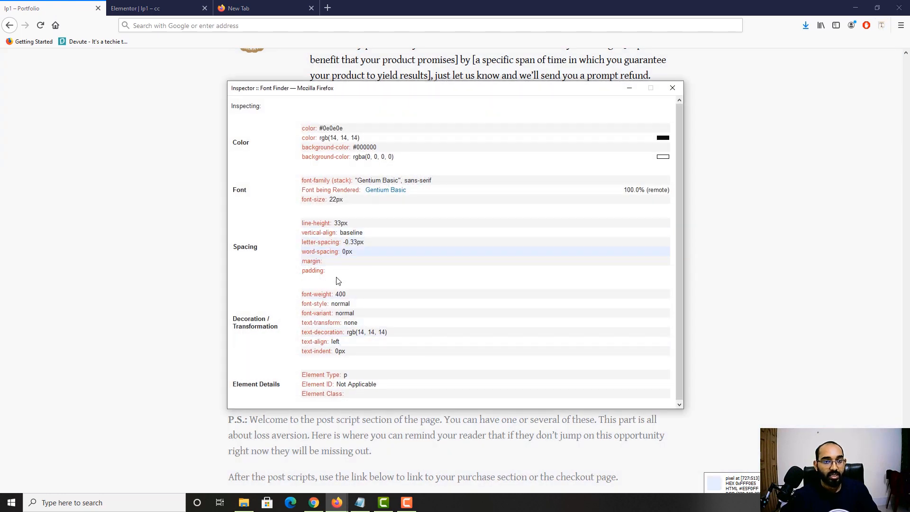
click(673, 88)
click(188, 5)
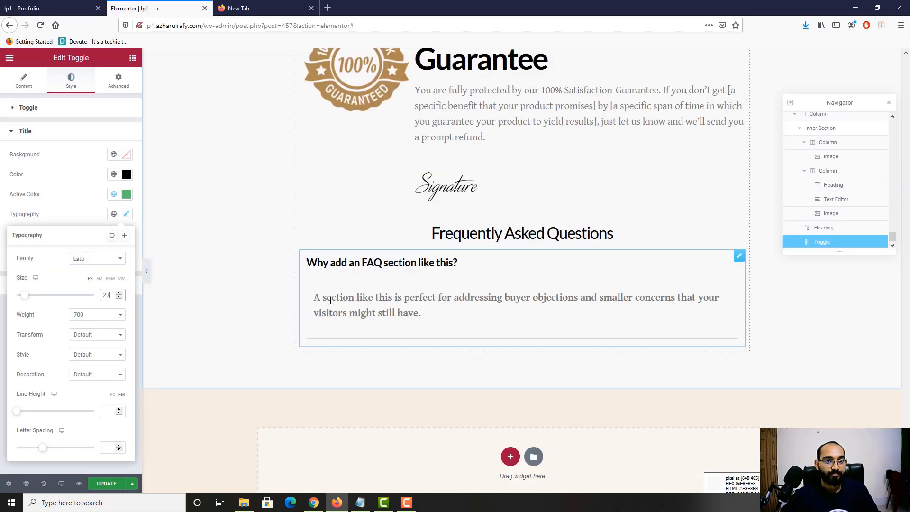
Step: Set the font weight of the toggle's content typography to 400
click(330, 299)
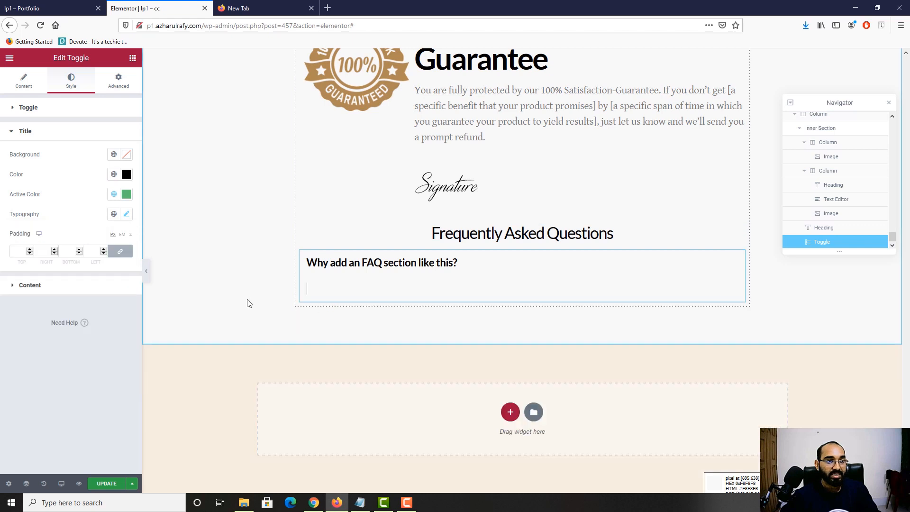
click(44, 288)
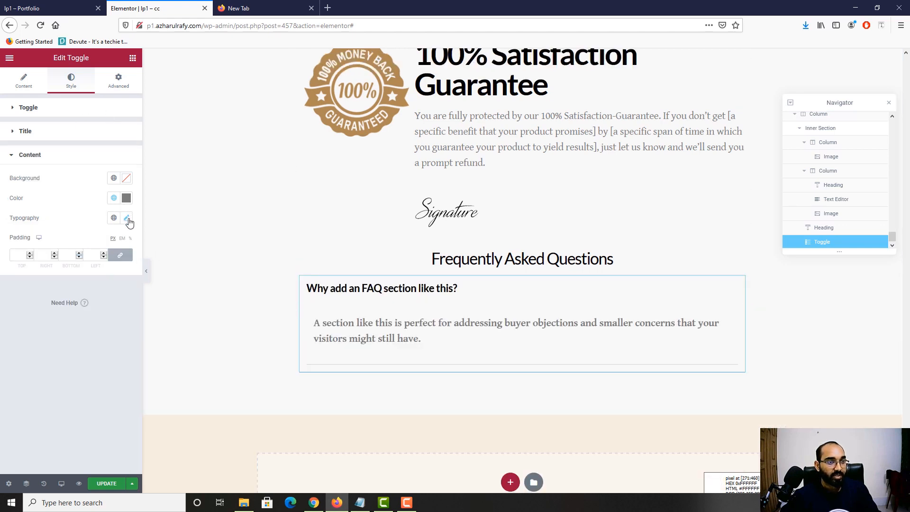
click(127, 219)
click(87, 324)
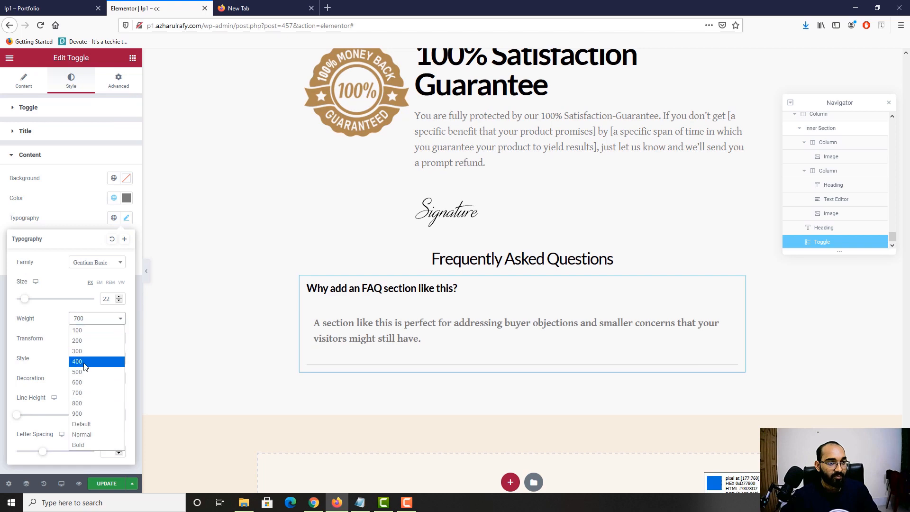
click(81, 361)
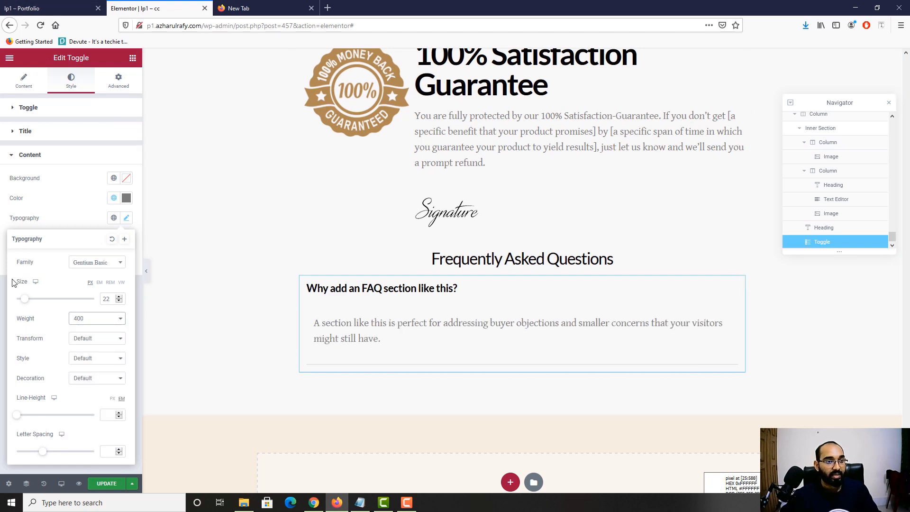
click(65, 222)
Step: Compare the toggle with the reference page and give its content a near-white background, testing how the item collapses and expands
click(65, 8)
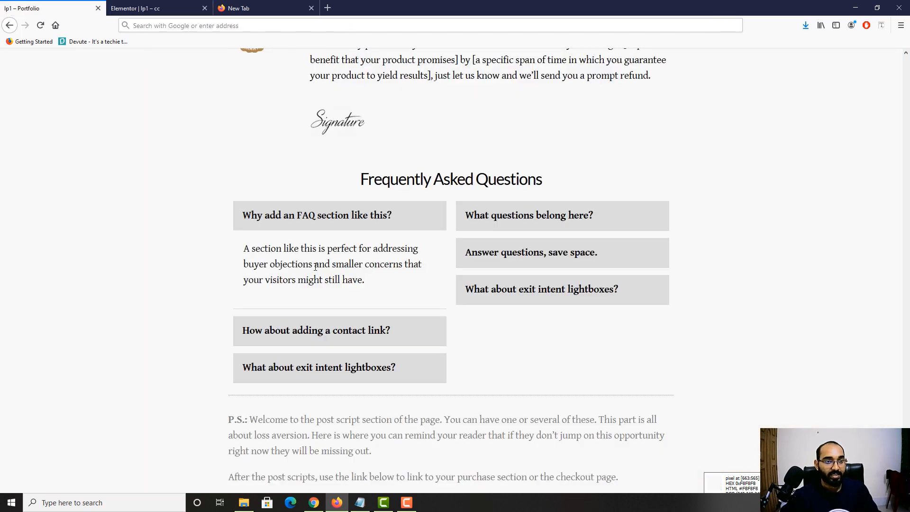
click(180, 8)
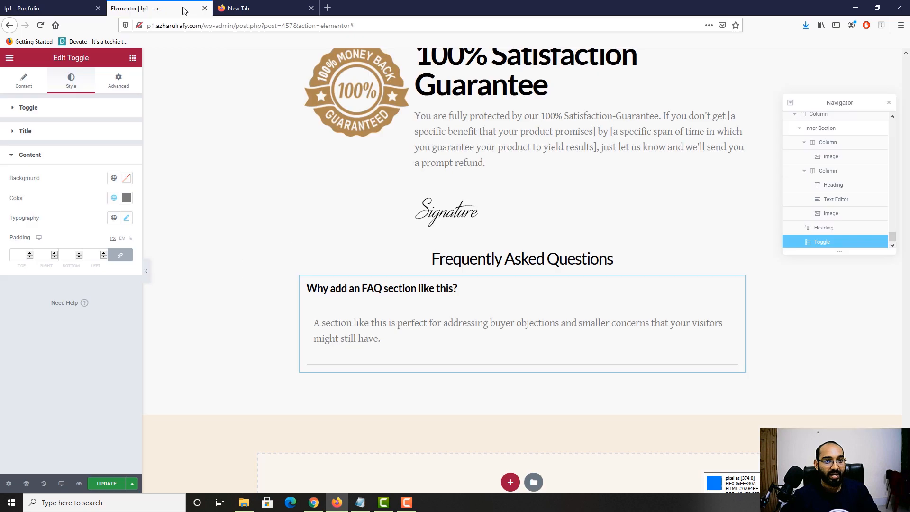
click(340, 292)
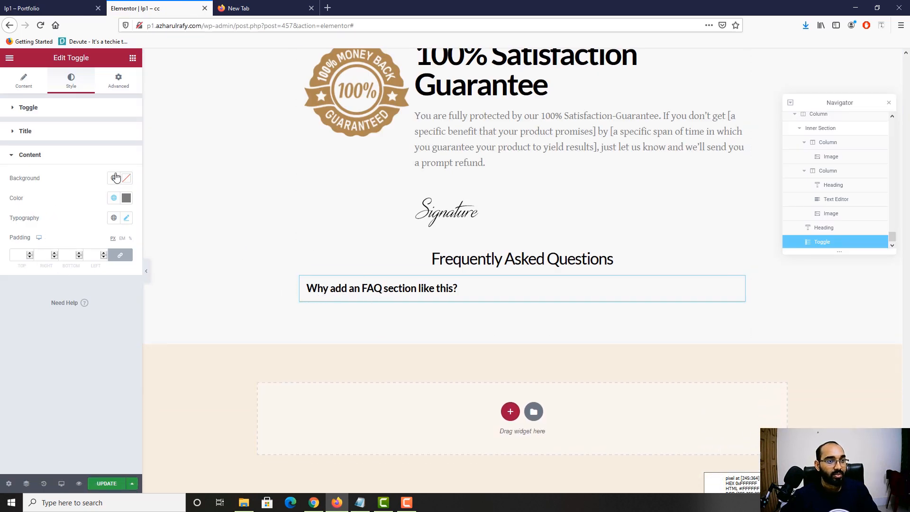
click(339, 296)
click(18, 2)
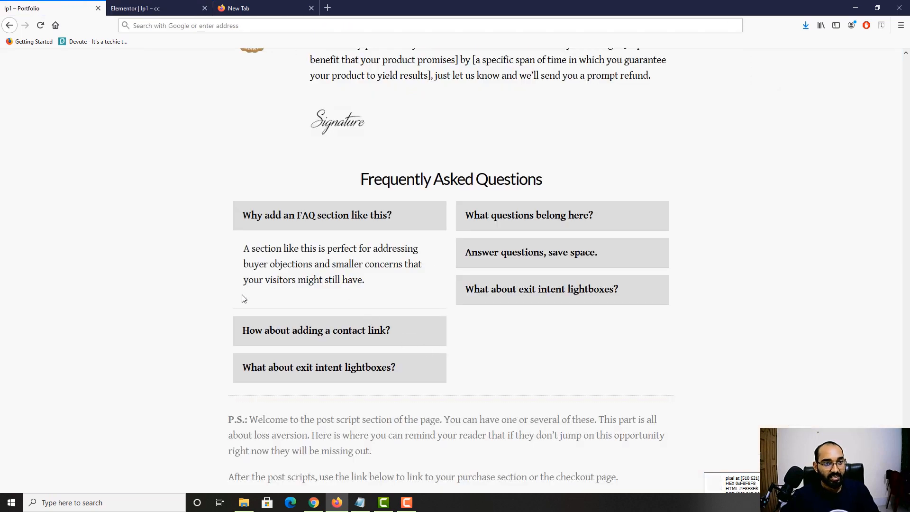
click(142, 9)
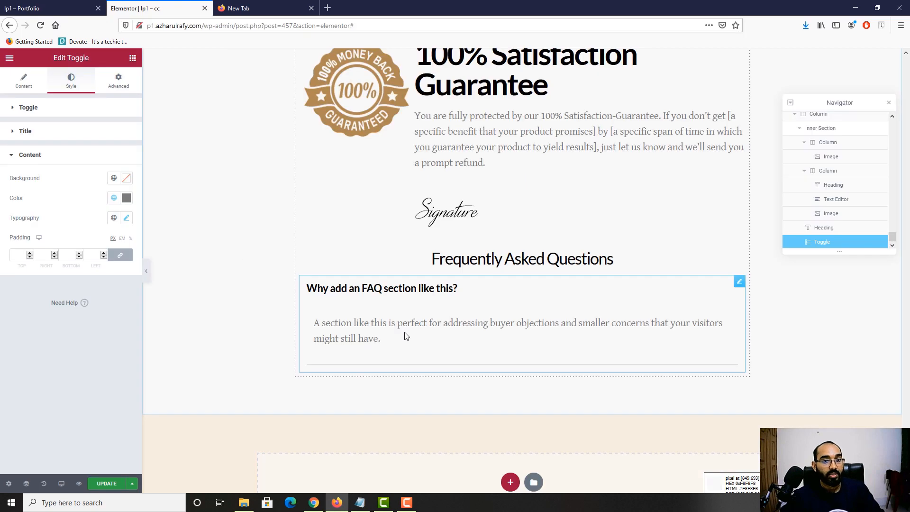
click(127, 181)
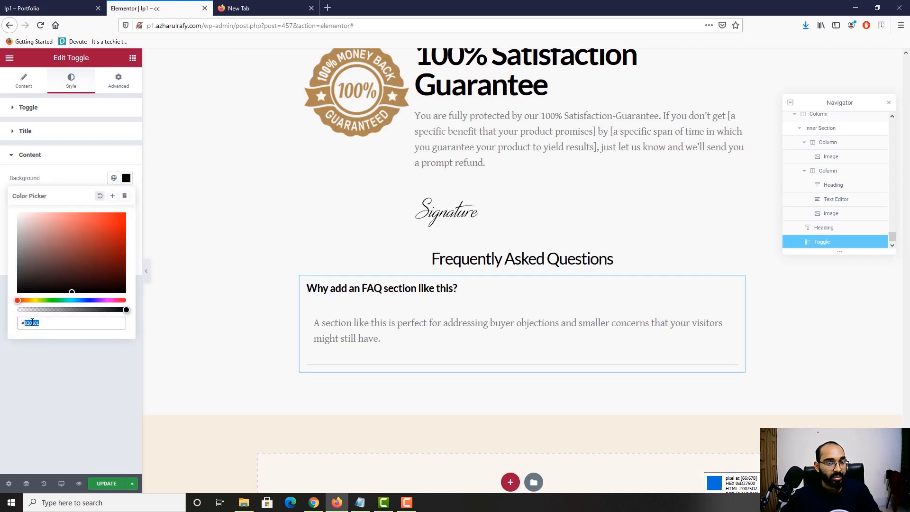
click(114, 346)
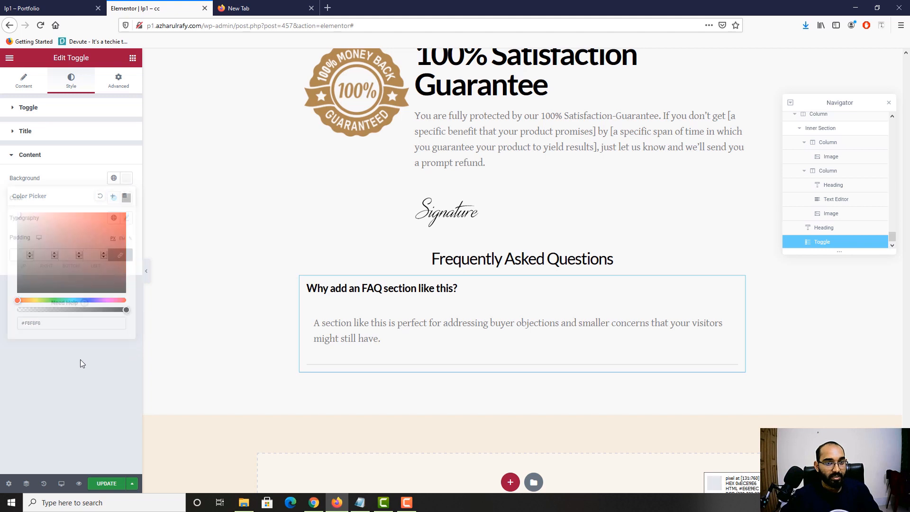
click(369, 296)
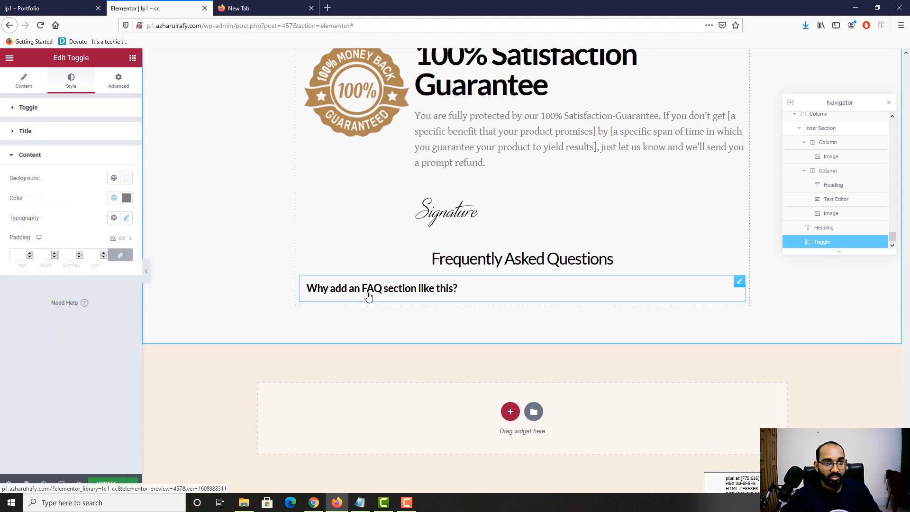
click(336, 290)
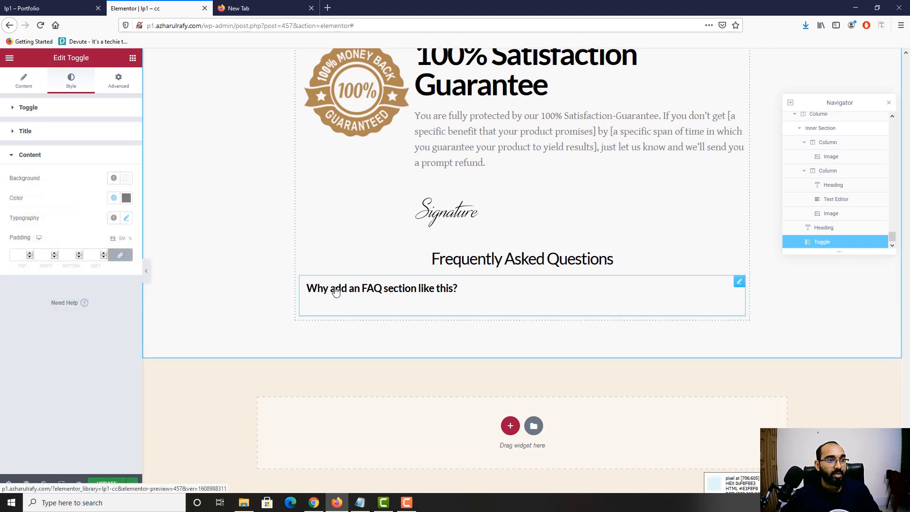
Step: Set the toggle's title background to #DDDCDC, matching the reference page's grey question bar, and compare the result
click(57, 131)
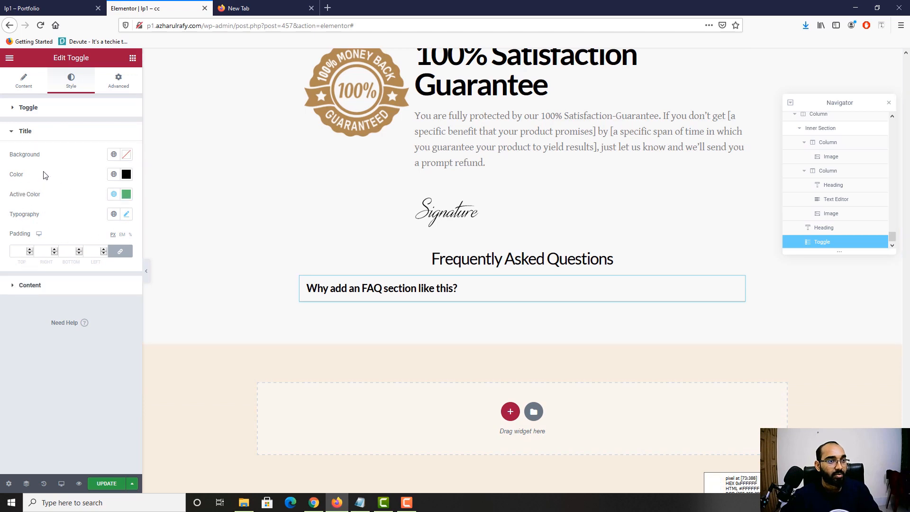
click(129, 155)
key(ctrl+Page_Up)
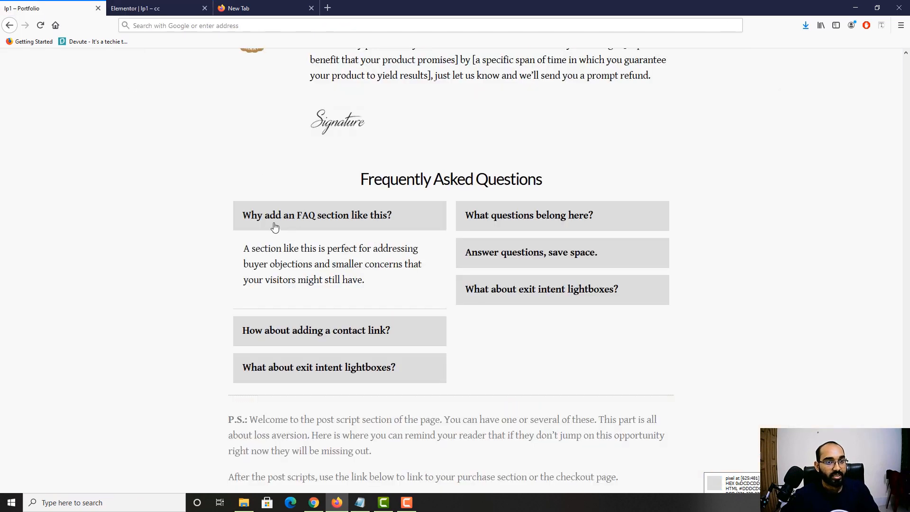
key(ctrl+Page_Down)
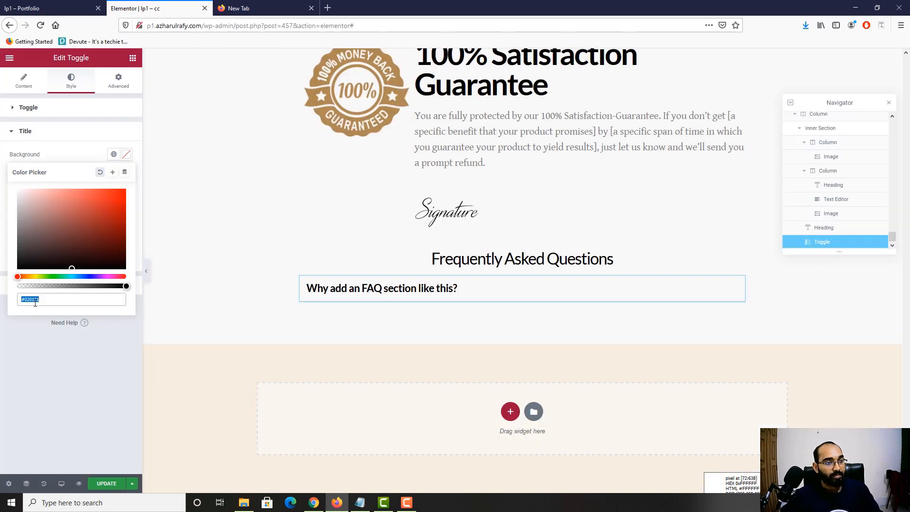
text(#DDDEDC)
click(427, 293)
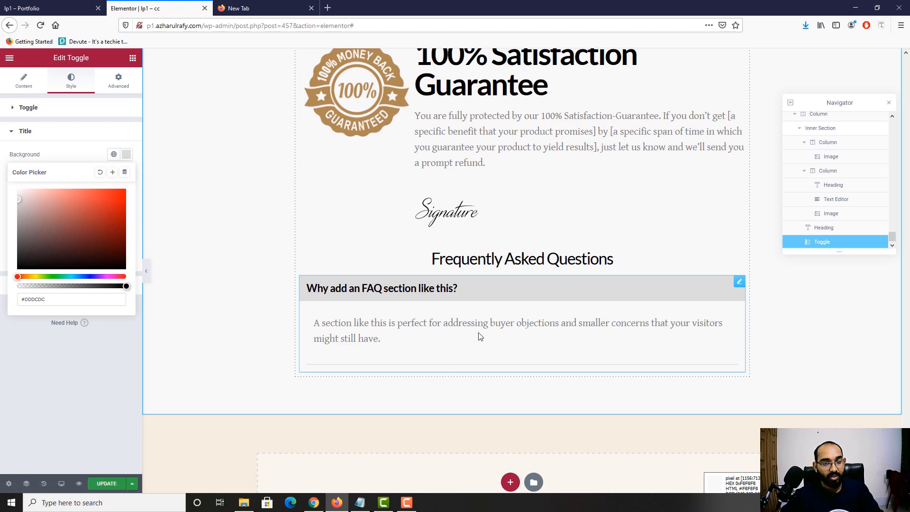
click(83, 5)
click(181, 14)
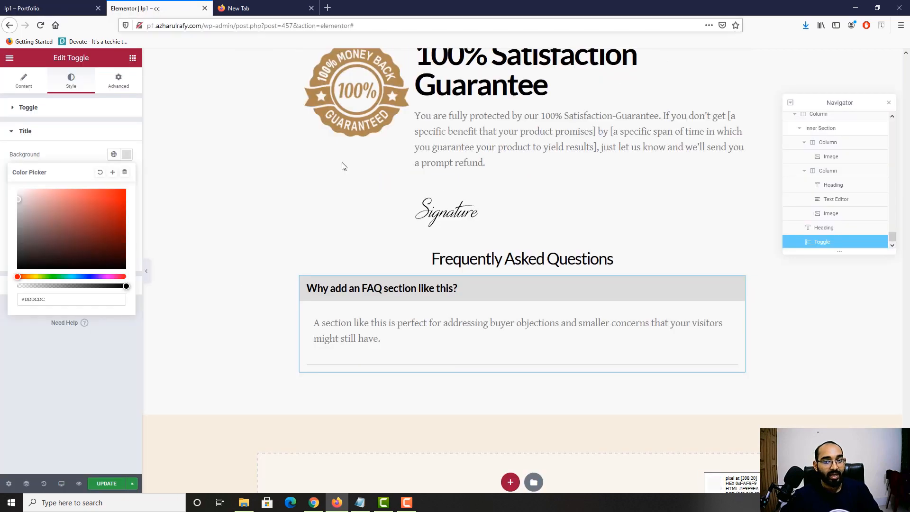
click(345, 294)
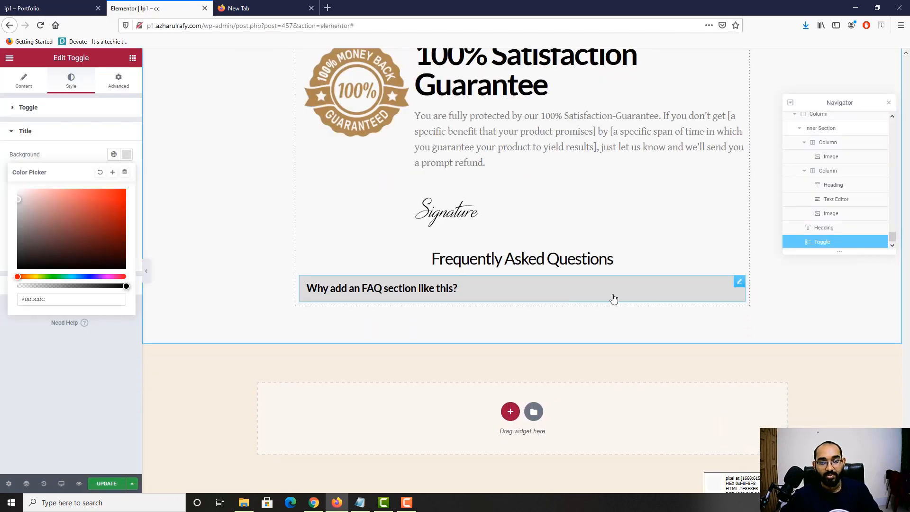
Step: Duplicate the styled FAQ toggle and delete the column that contains it
right_click(534, 287)
click(569, 308)
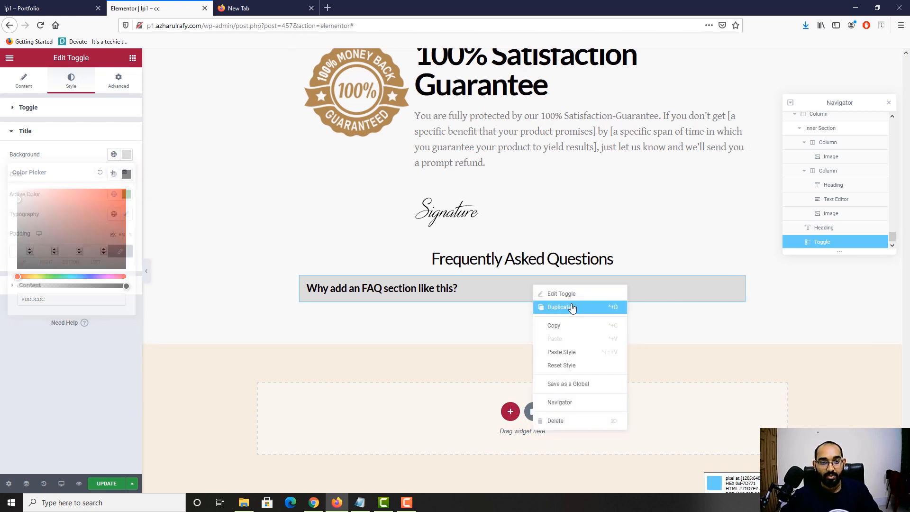
right_click(483, 313)
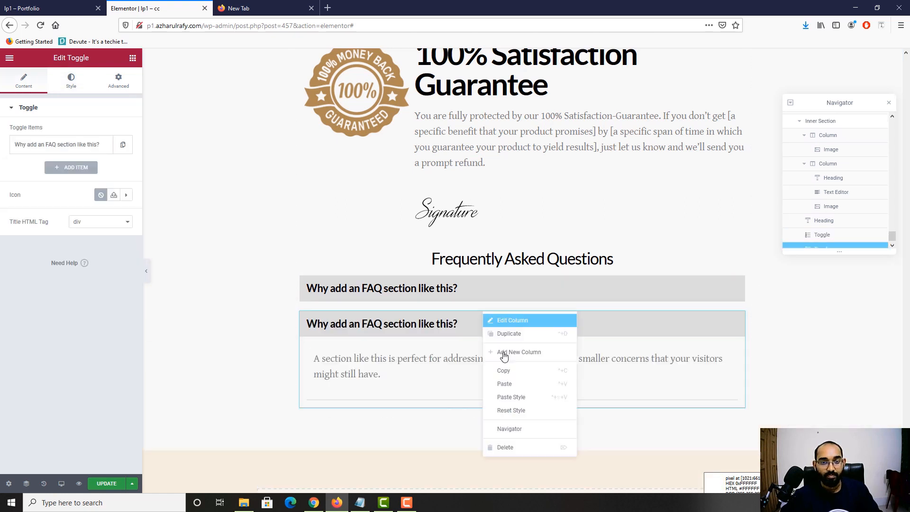
click(520, 446)
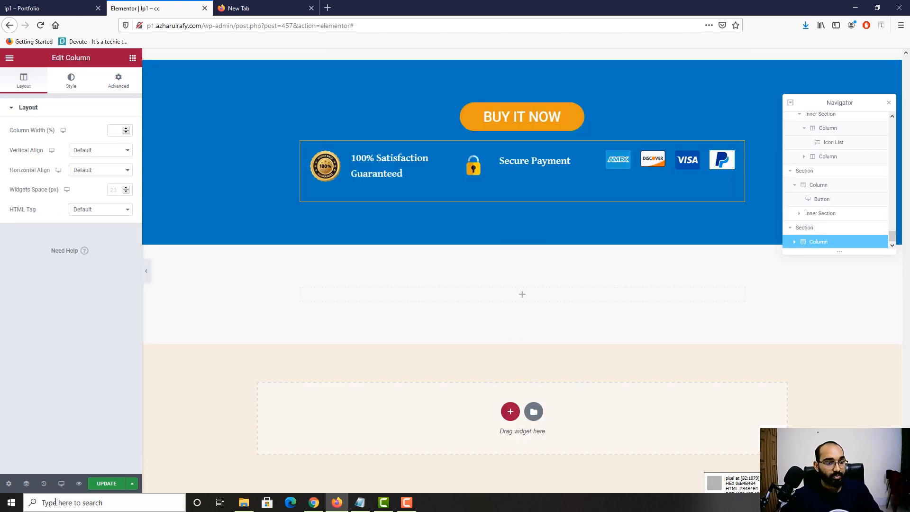
Step: Restore the deleted column by reverting the history to the Toggle Duplicate action, and delete the second FAQ toggle
click(44, 483)
click(69, 150)
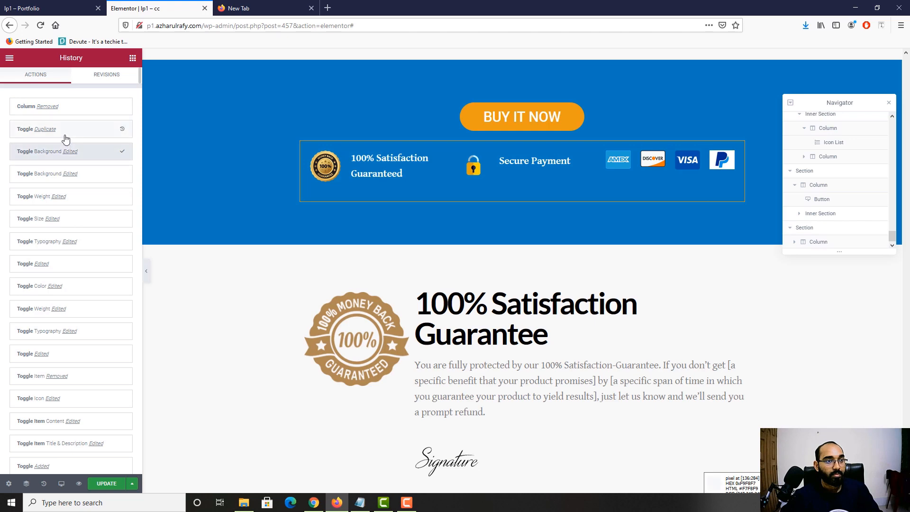
click(65, 138)
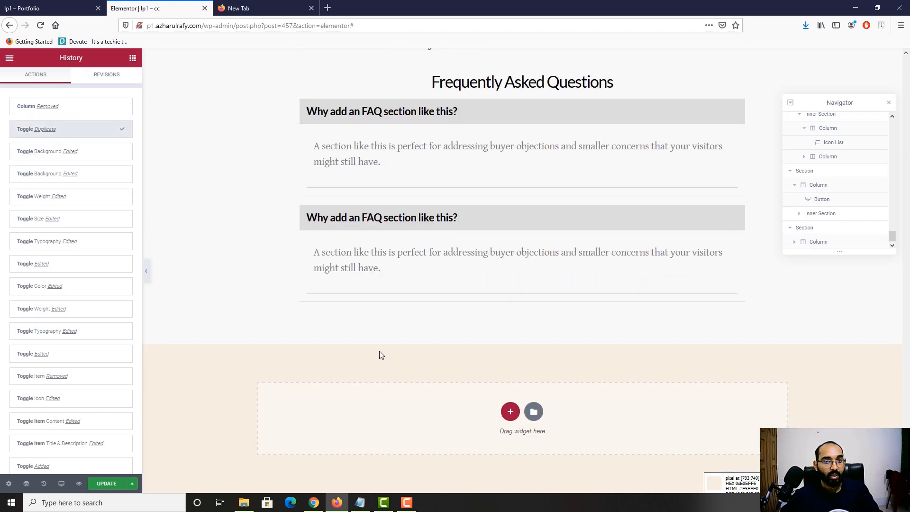
right_click(612, 223)
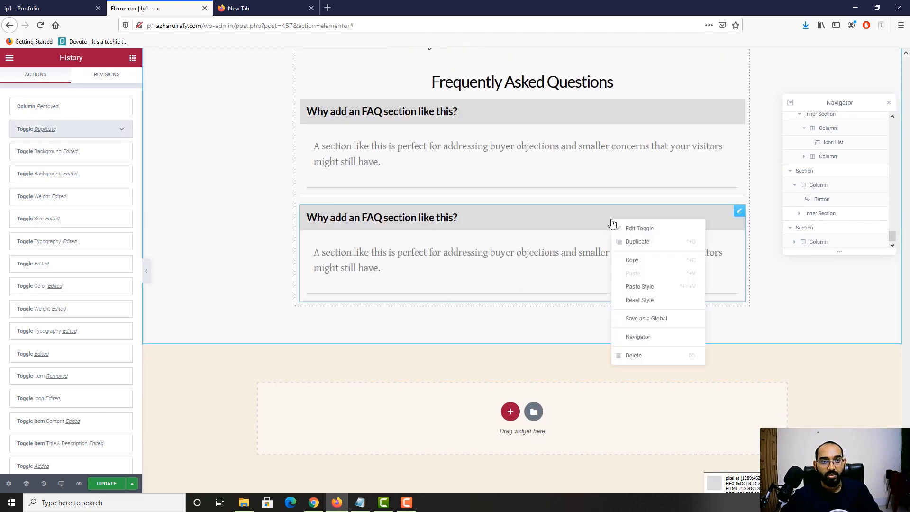
click(634, 355)
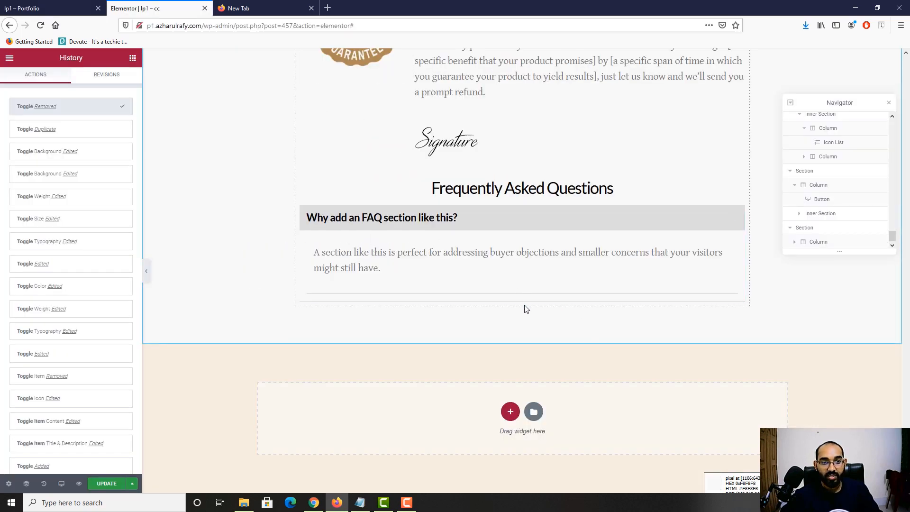
Step: Add a two-column inner section below the FAQ toggle and paste a copy of the toggle into its first column
click(132, 58)
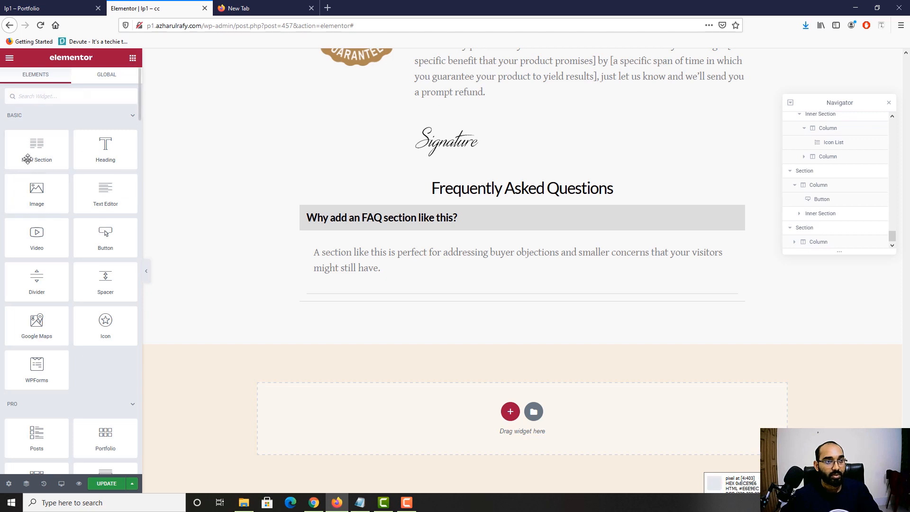
drag(28, 158, 457, 308)
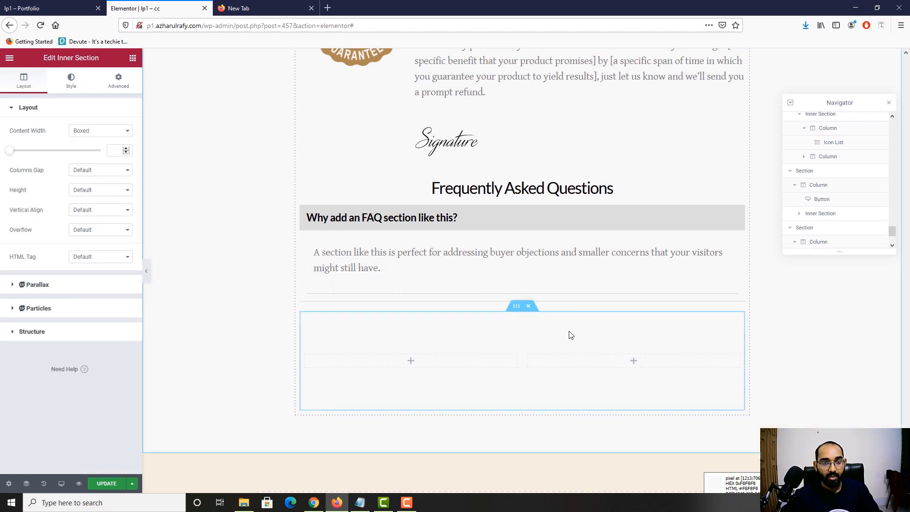
click(437, 218)
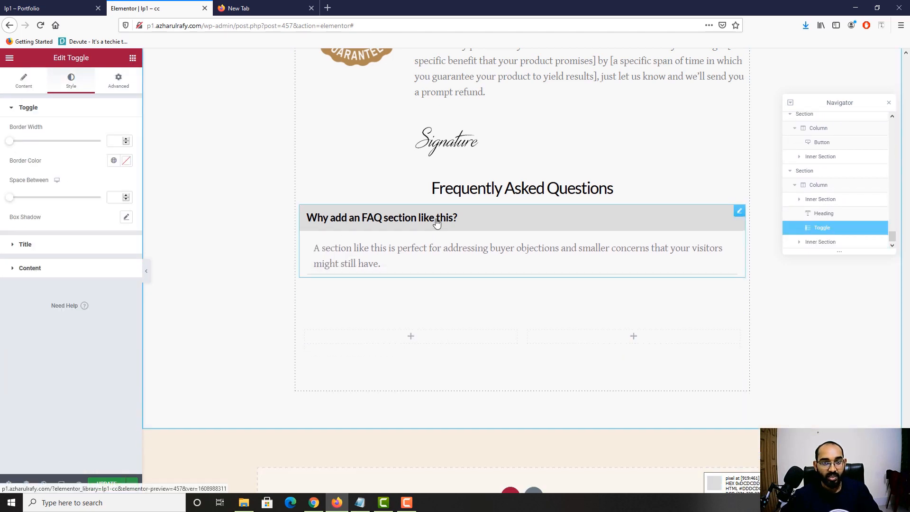
right_click(436, 220)
click(458, 260)
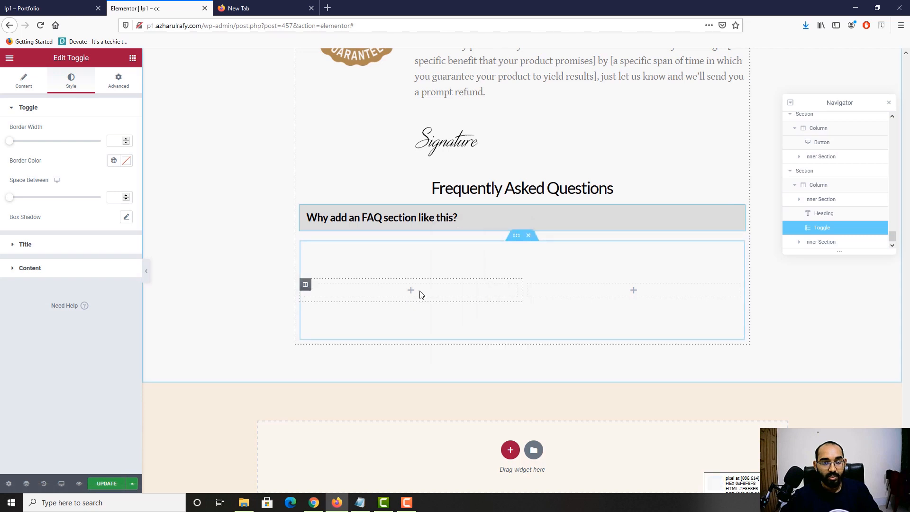
right_click(420, 293)
click(448, 369)
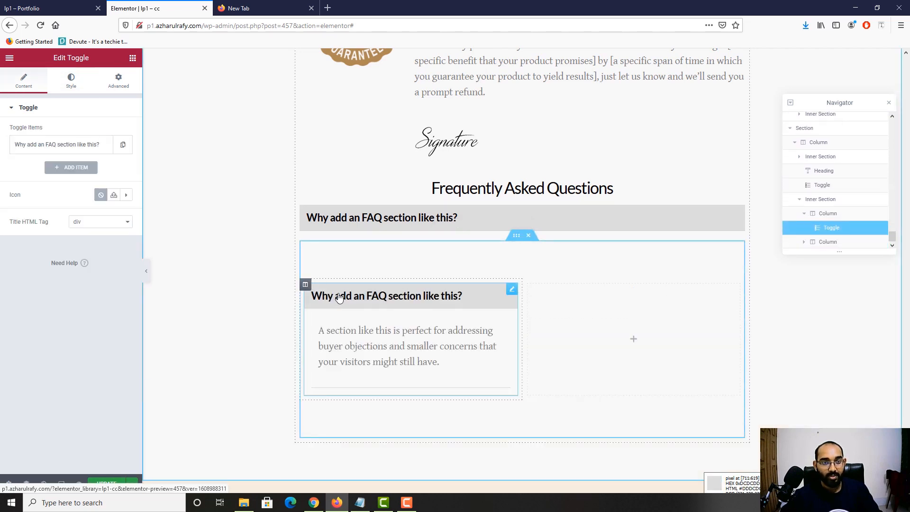
Step: Delete the original full-width FAQ toggle above the inner section and check the question layout on the reference page
click(320, 296)
right_click(531, 221)
click(562, 356)
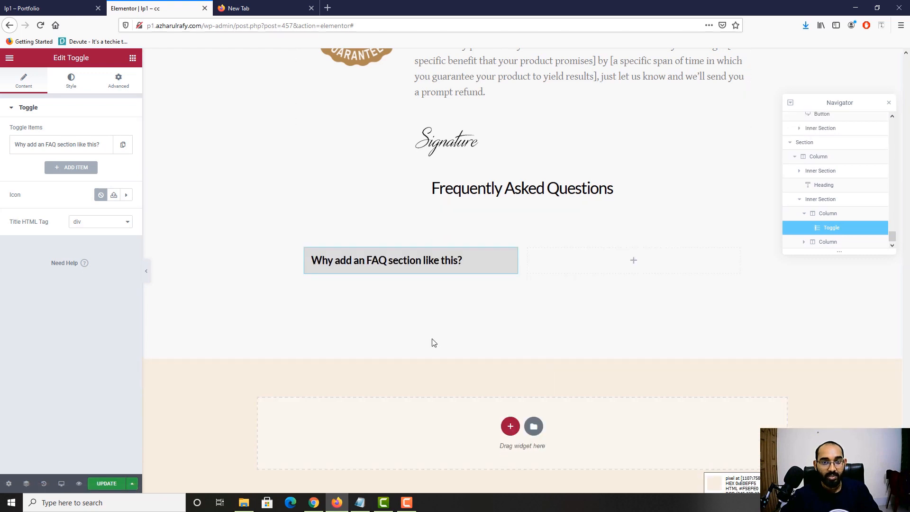
click(20, 6)
click(328, 226)
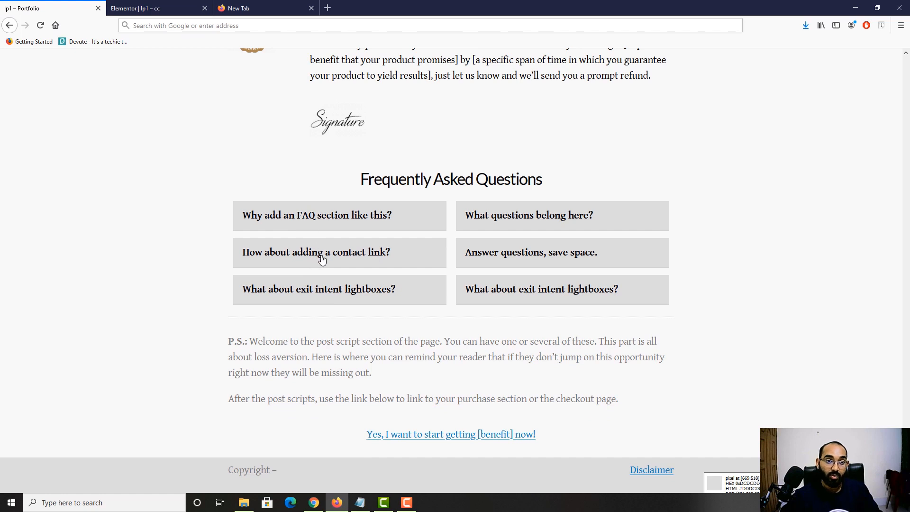
click(135, 8)
Step: Duplicate the inner section's column that holds the FAQ toggle and delete the empty third column
right_click(437, 259)
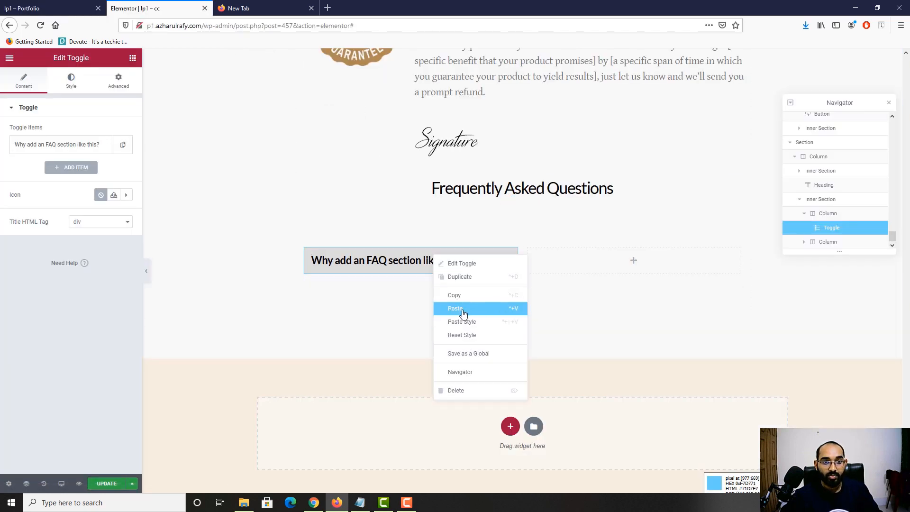
right_click(307, 248)
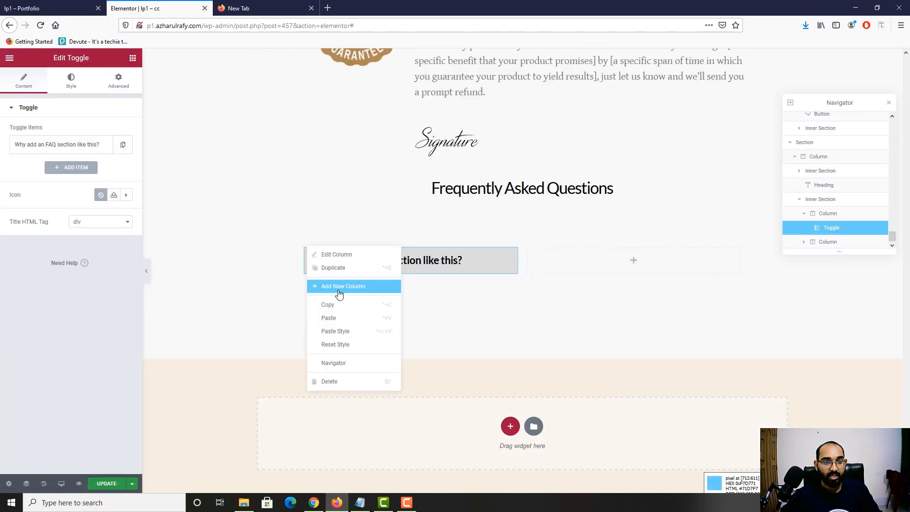
click(344, 268)
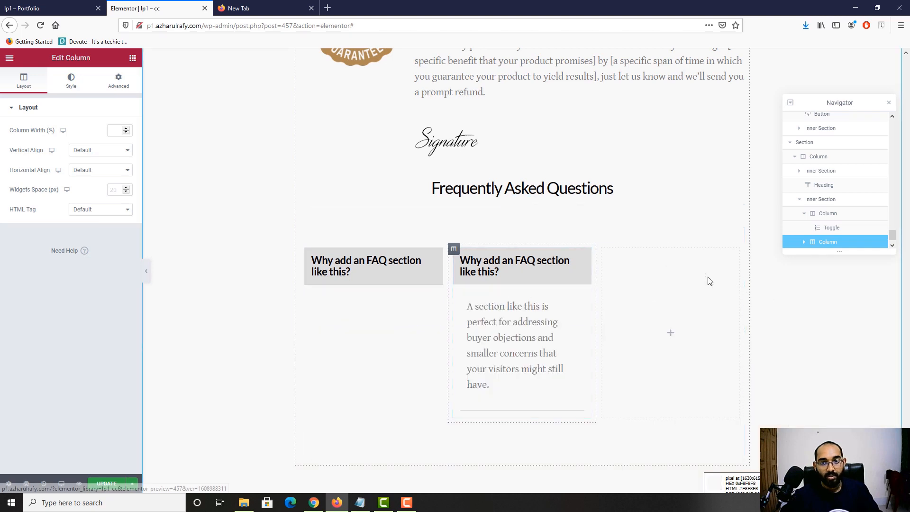
right_click(683, 281)
click(702, 412)
Step: Duplicate the FAQ toggle in both columns of the inner section until each column holds three toggles
right_click(394, 267)
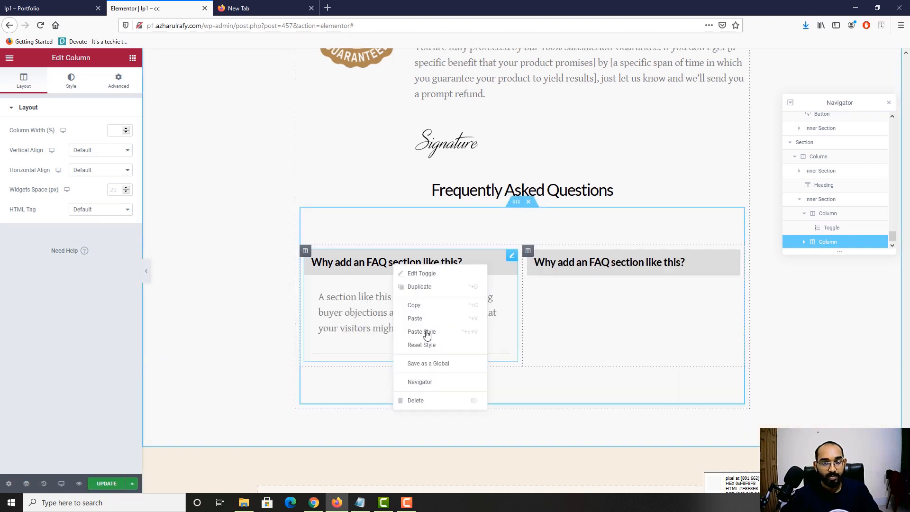
click(420, 286)
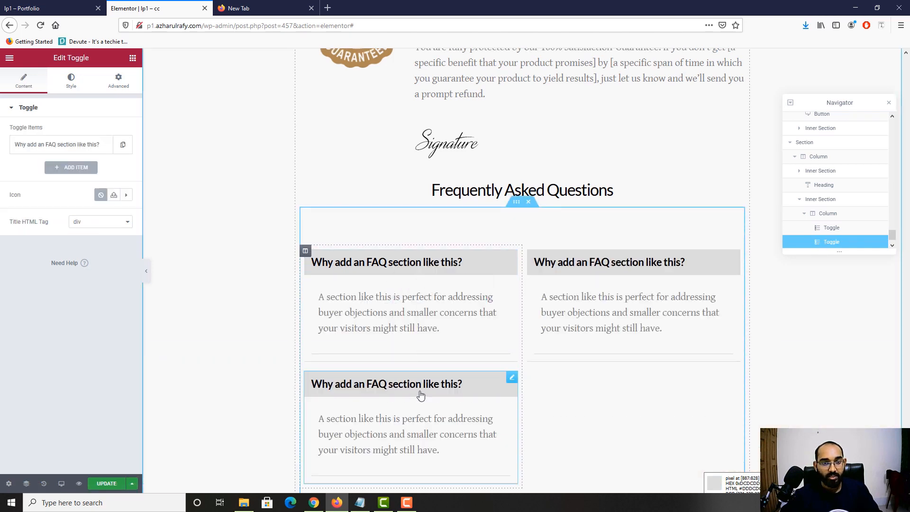
right_click(420, 350)
click(448, 371)
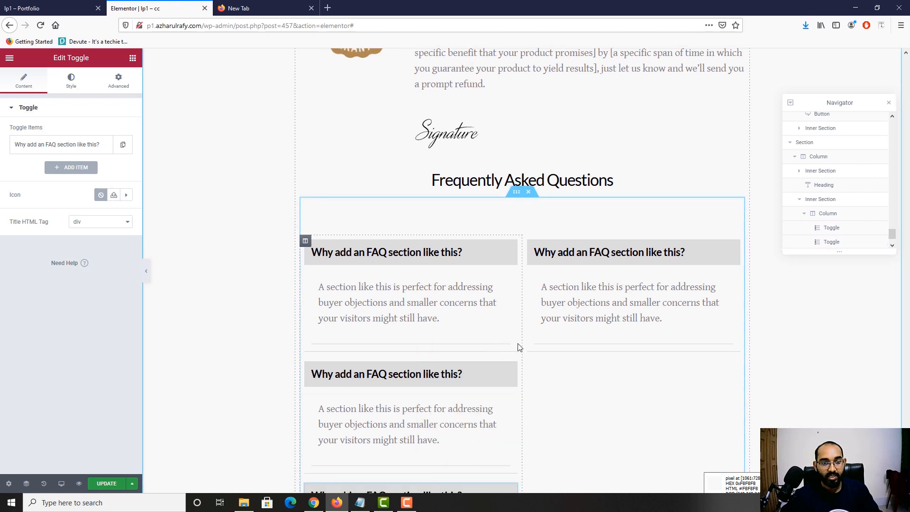
right_click(600, 176)
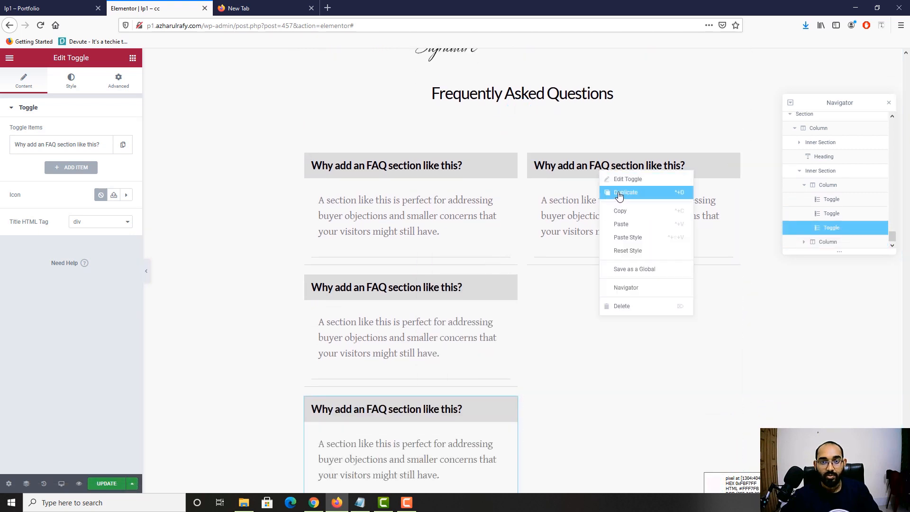
click(616, 190)
right_click(602, 294)
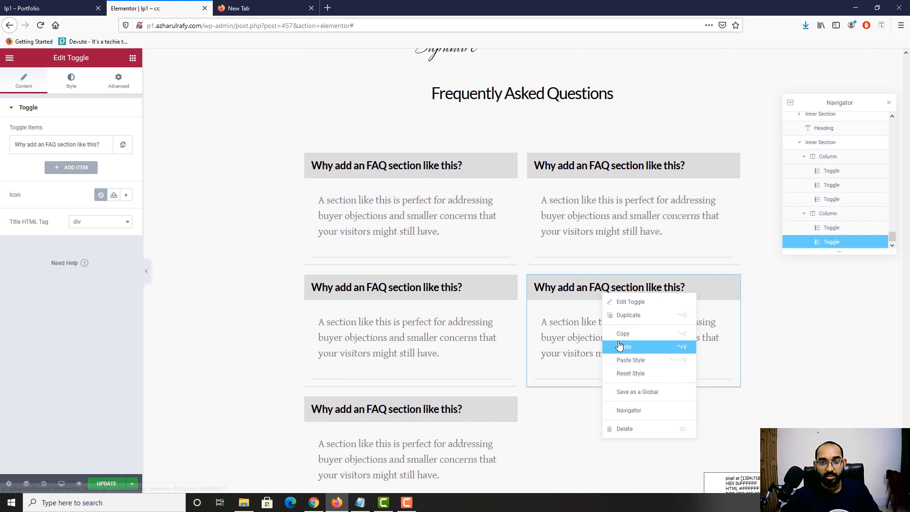
click(621, 314)
Step: Check the reference page's question grid and collapse the FAQ toggles to compare the layout
click(19, 4)
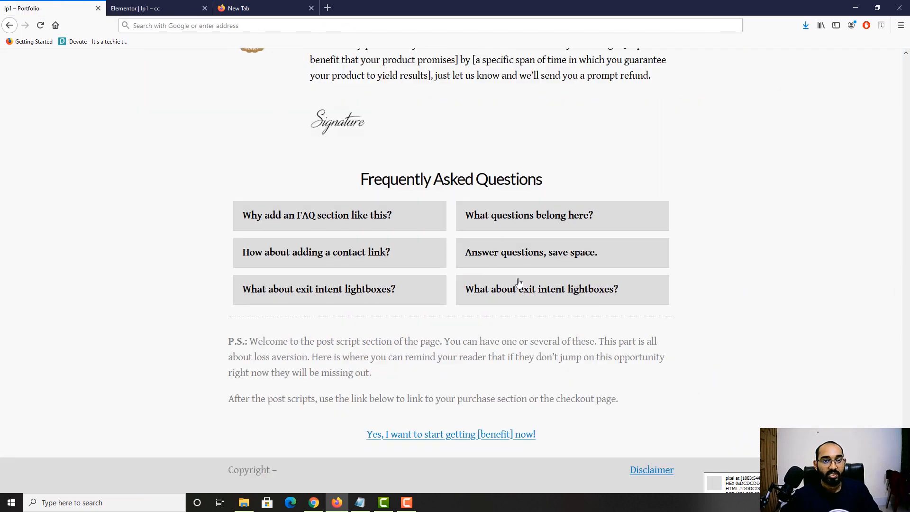
click(135, 8)
click(369, 198)
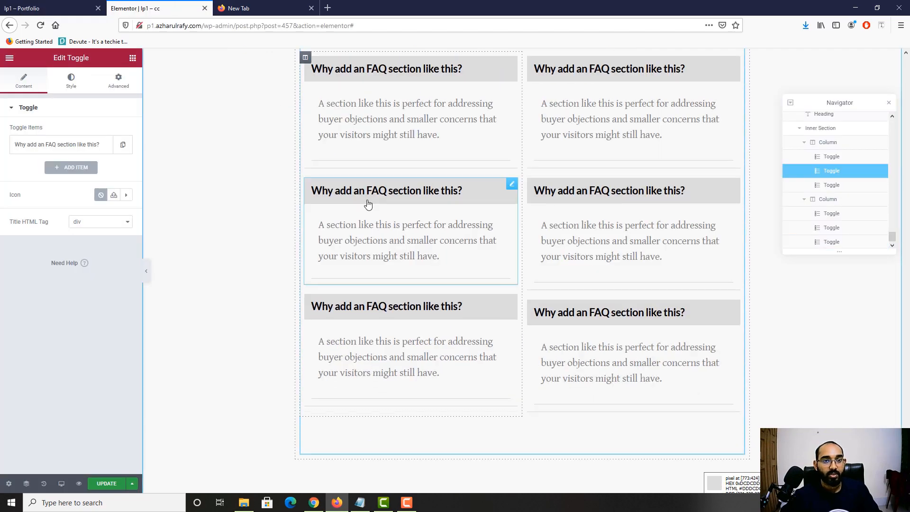
click(391, 79)
double_click(607, 76)
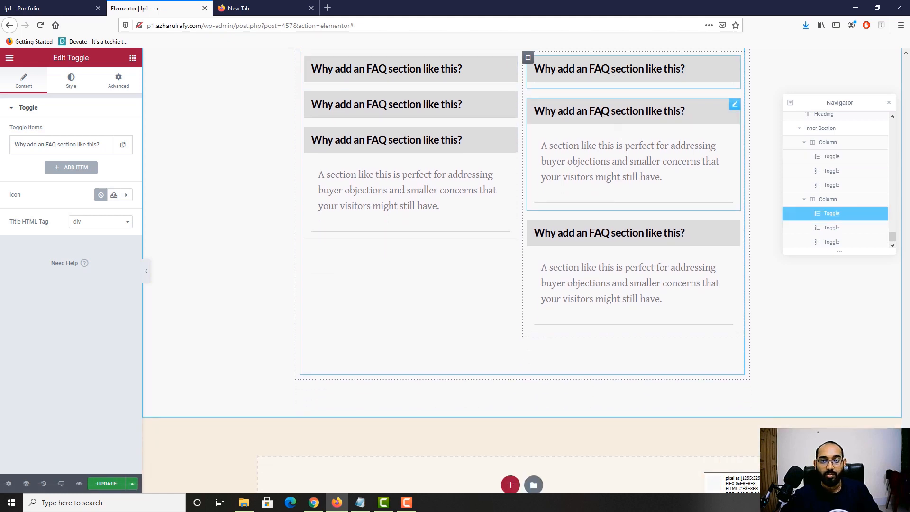
click(479, 145)
click(592, 190)
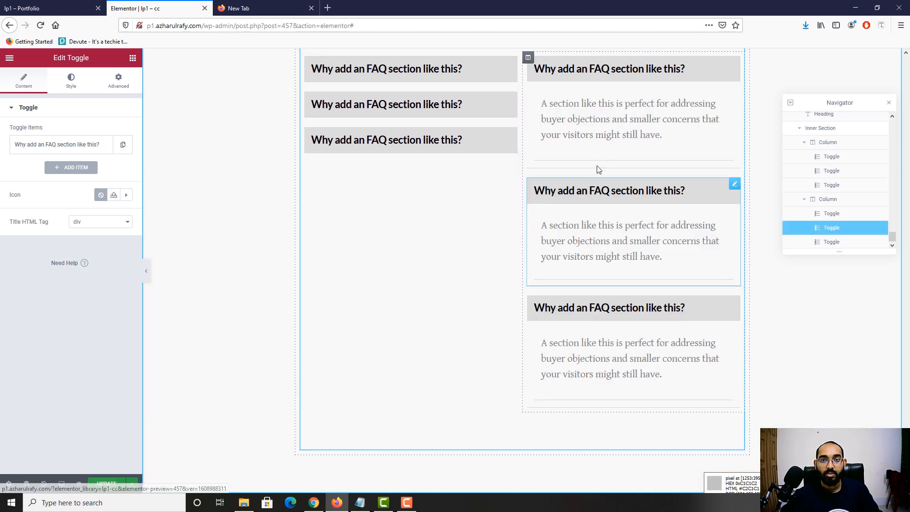
click(595, 72)
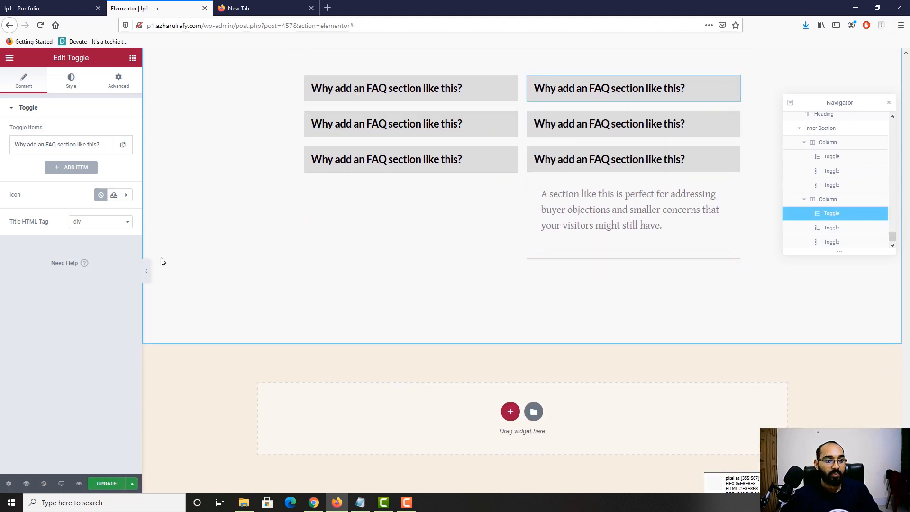
Step: Update the template and open its preview in the browser, closing the leftover blank tab
click(108, 483)
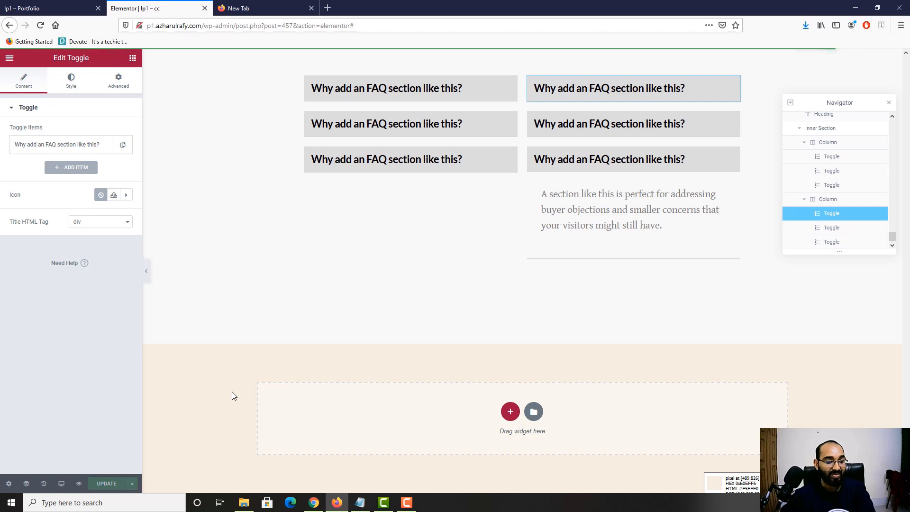
click(79, 484)
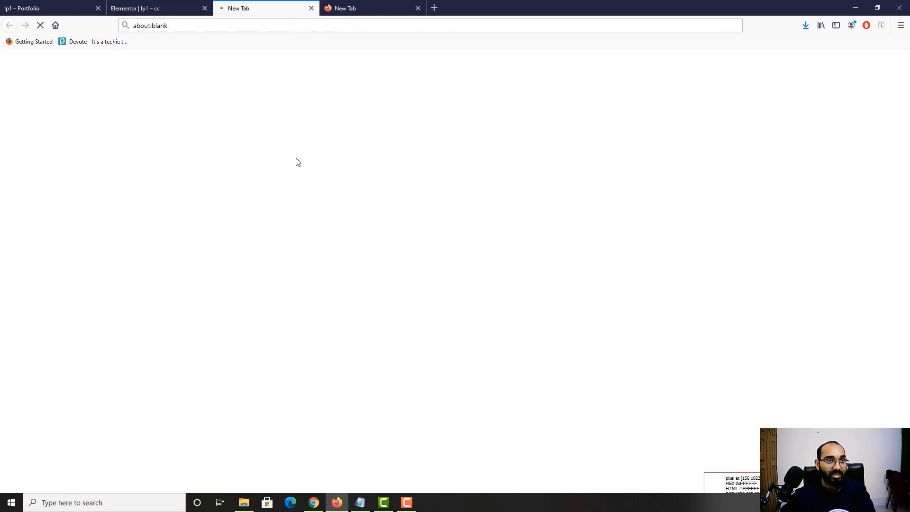
click(418, 8)
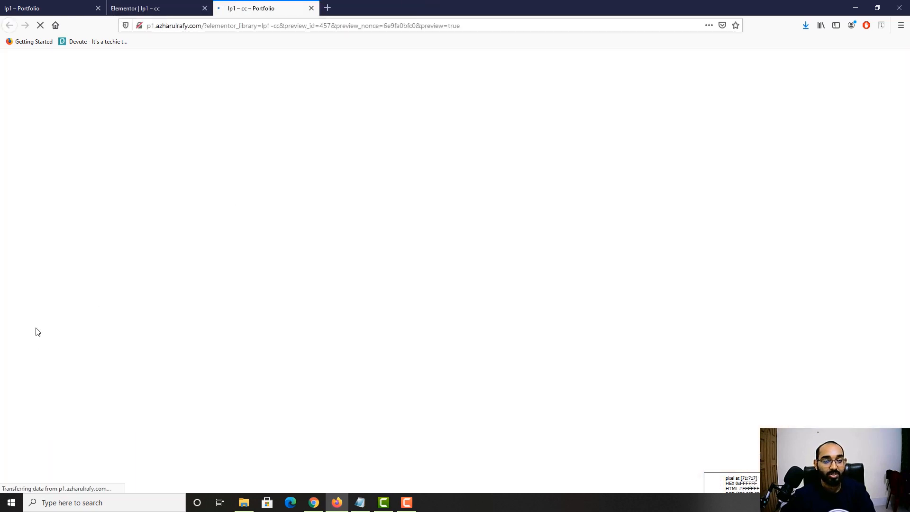
Step: Review the previewed landing page from its header down to the Frequently Asked Questions part
scroll(238, 391, down, 15)
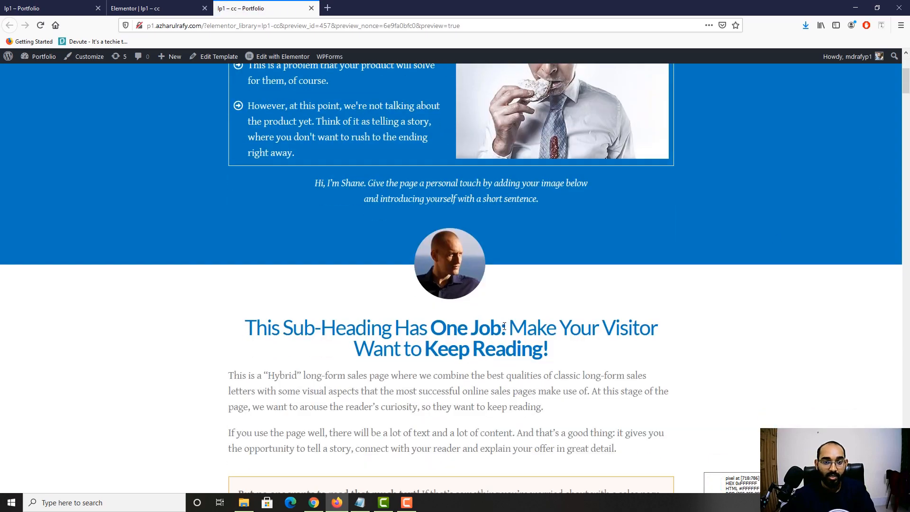
scroll(217, 393, down, 20)
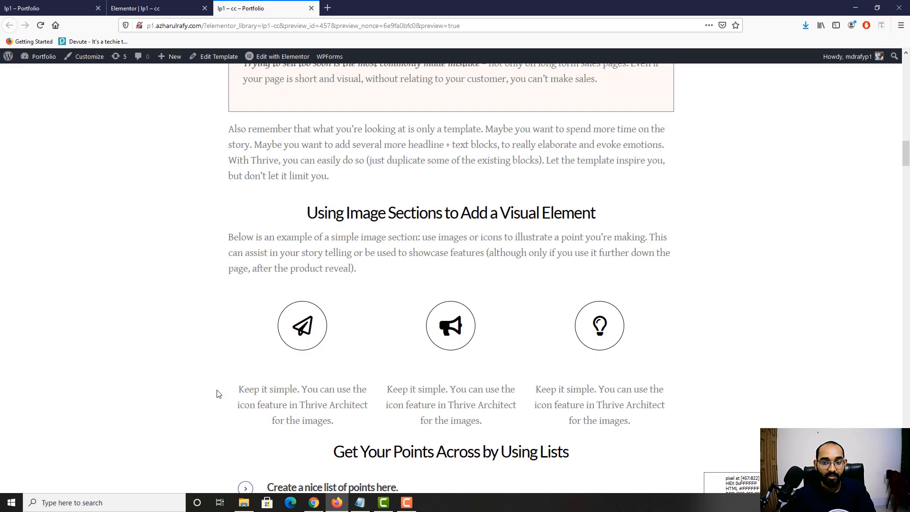
scroll(218, 392, down, 20)
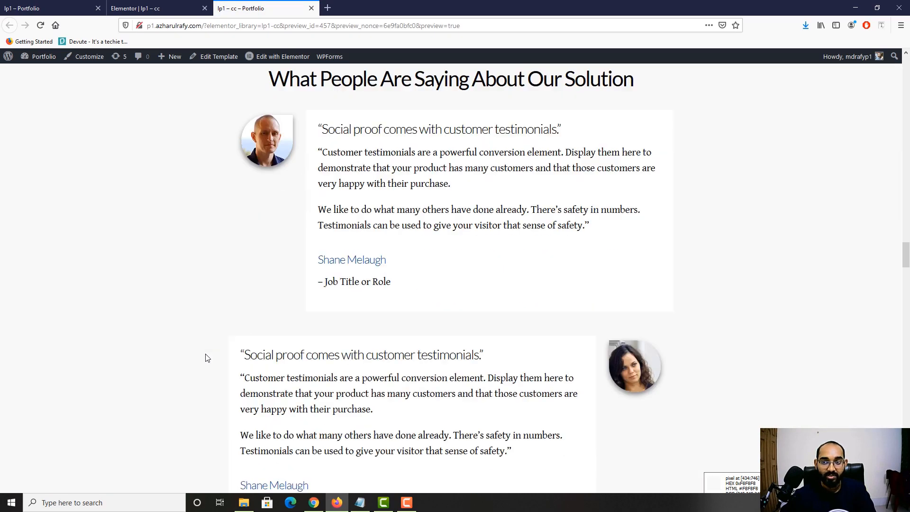
scroll(205, 357, down, 15)
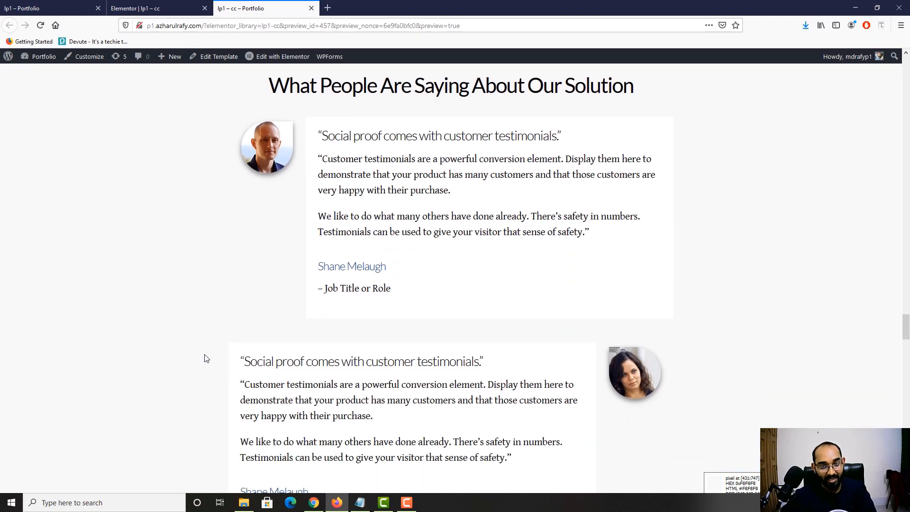
scroll(203, 366, down, 14)
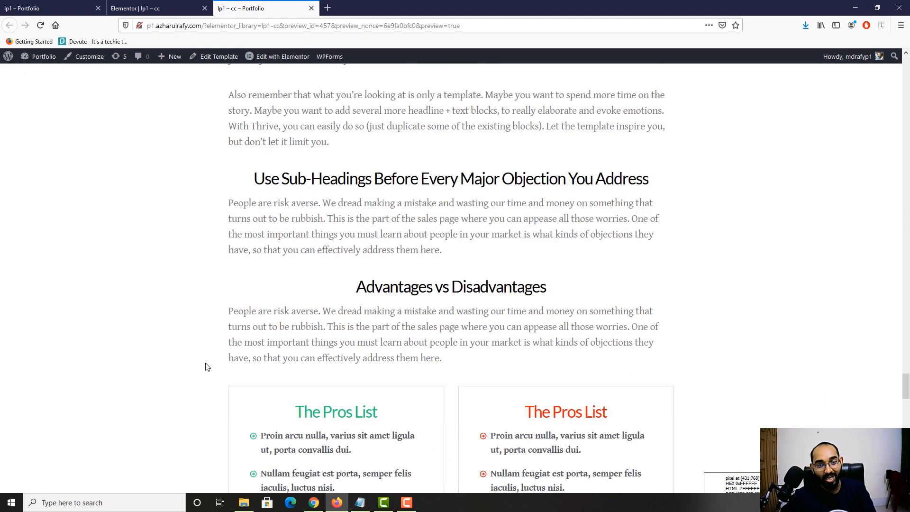
scroll(331, 360, down, 15)
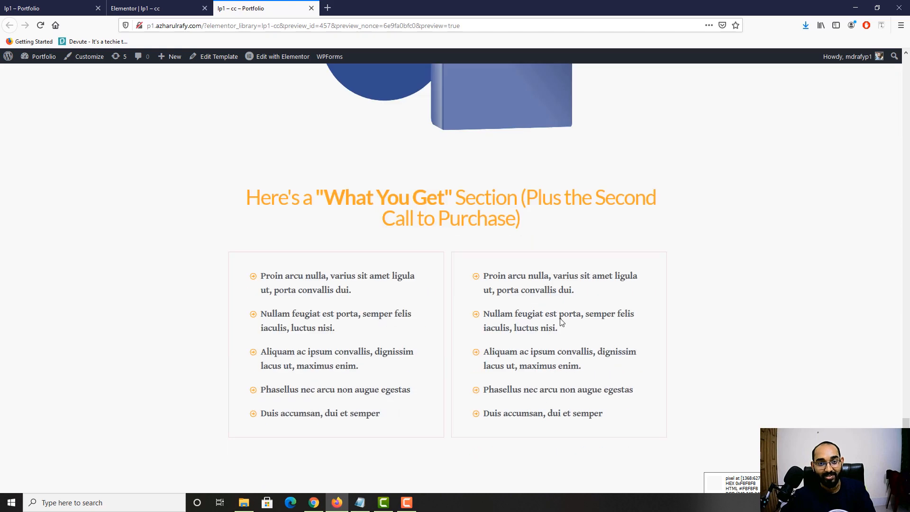
scroll(296, 390, down, 5)
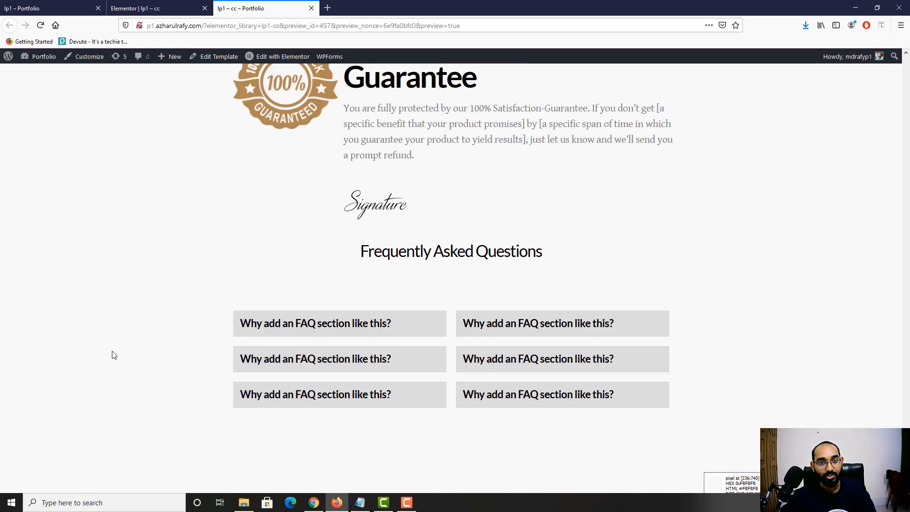
Step: Compare the guarantee and FAQ parts across the preview, editor and reference page, and open the Frequently Asked Questions heading's settings
key(ctrl+Tab)
key(ctrl+Tab)
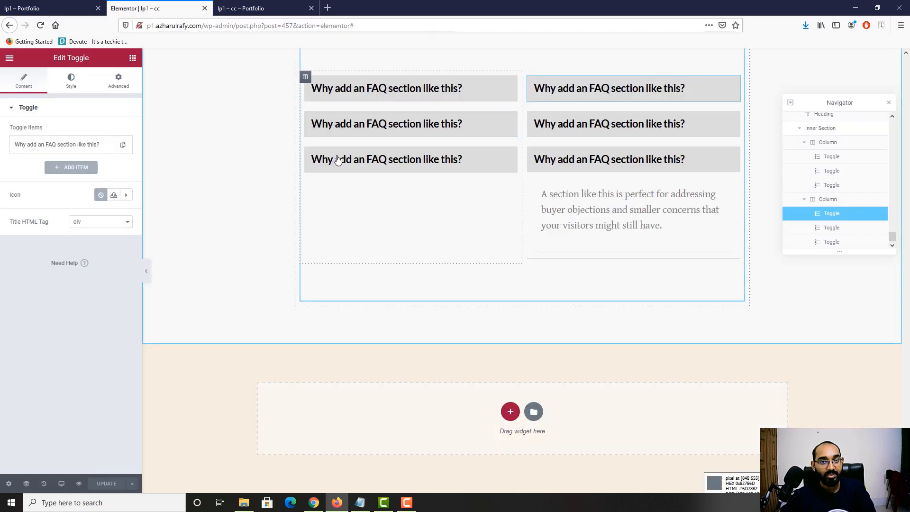
scroll(473, 249, up, 5)
click(256, 4)
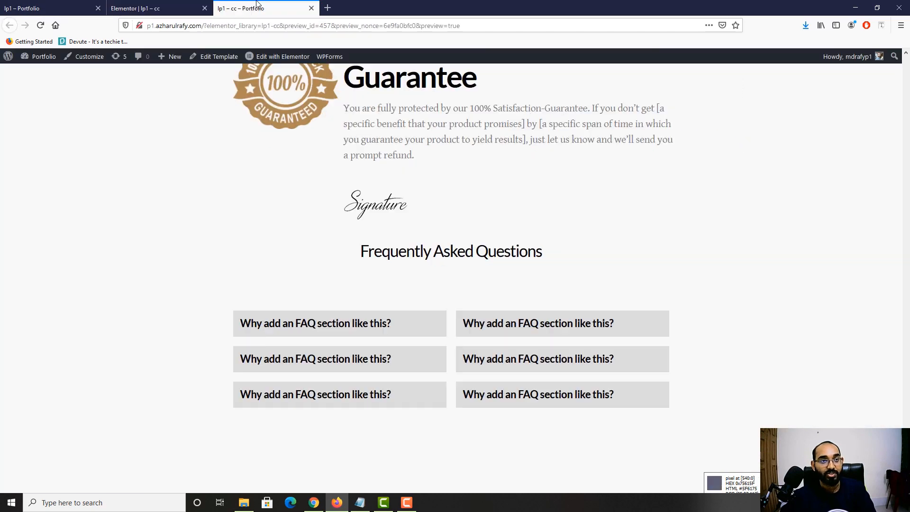
click(149, 4)
scroll(359, 243, up, 1)
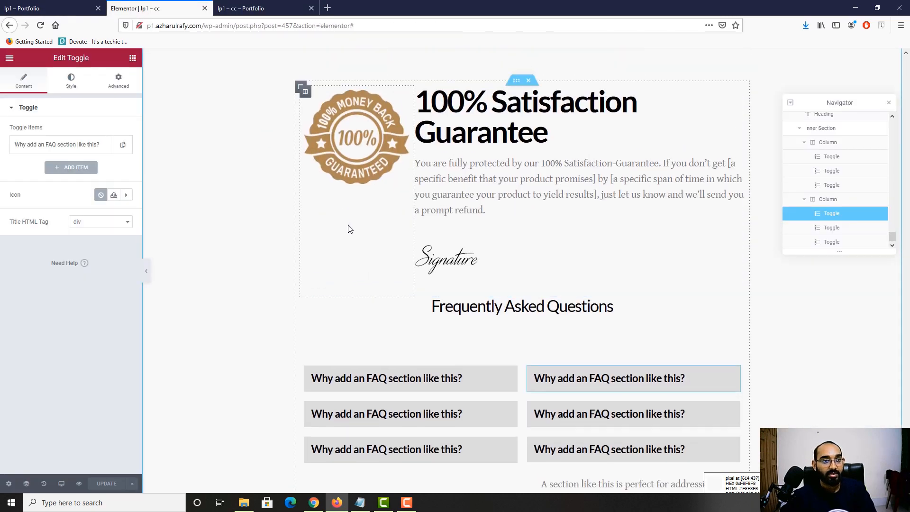
click(31, 3)
scroll(349, 243, up, 2)
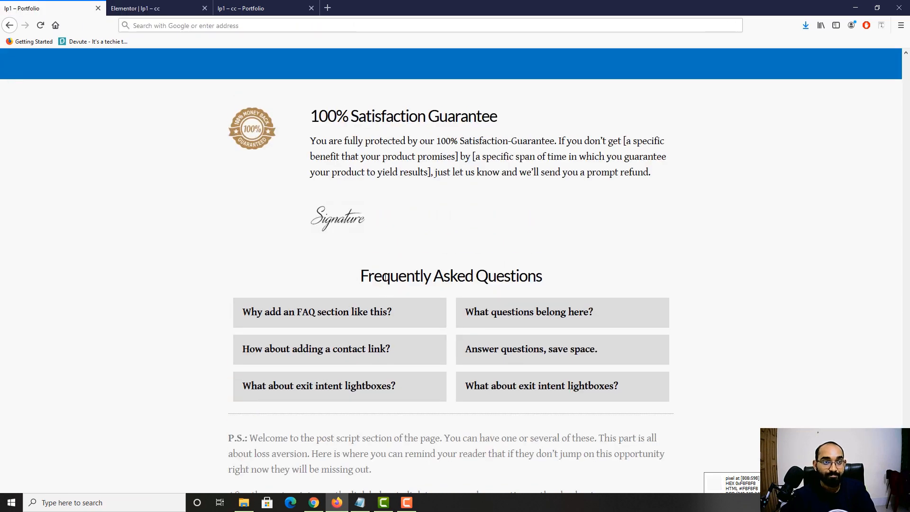
key(ctrl+Tab)
click(468, 306)
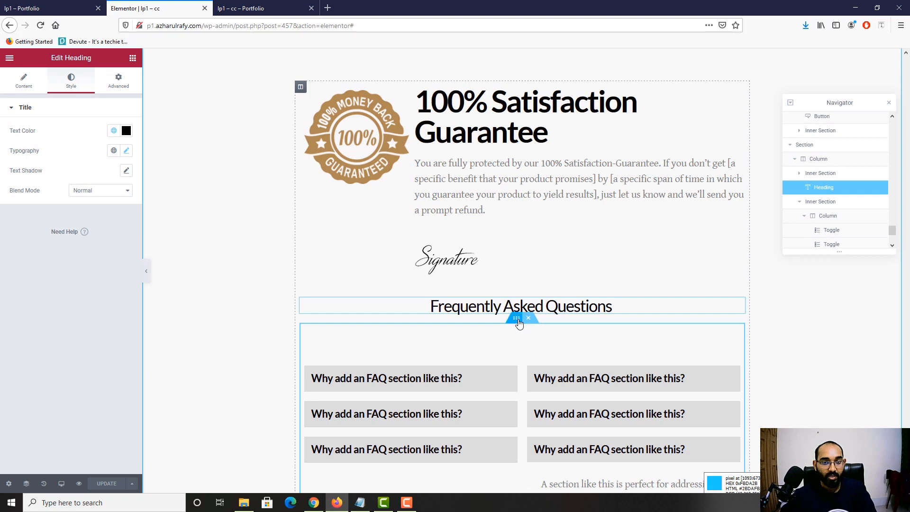
Step: Set the padding of the inner section holding the FAQ toggles to 0 on all four sides
click(518, 320)
click(116, 81)
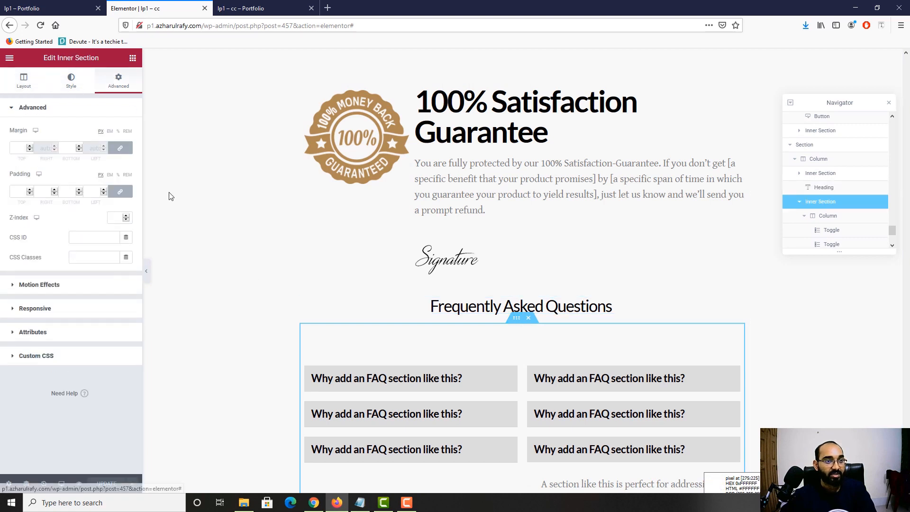
click(131, 194)
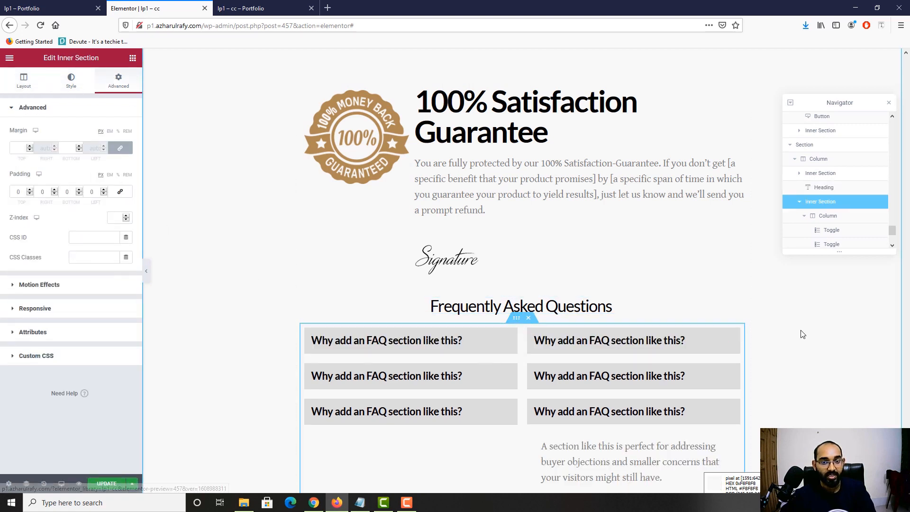
scroll(332, 393, down, 3)
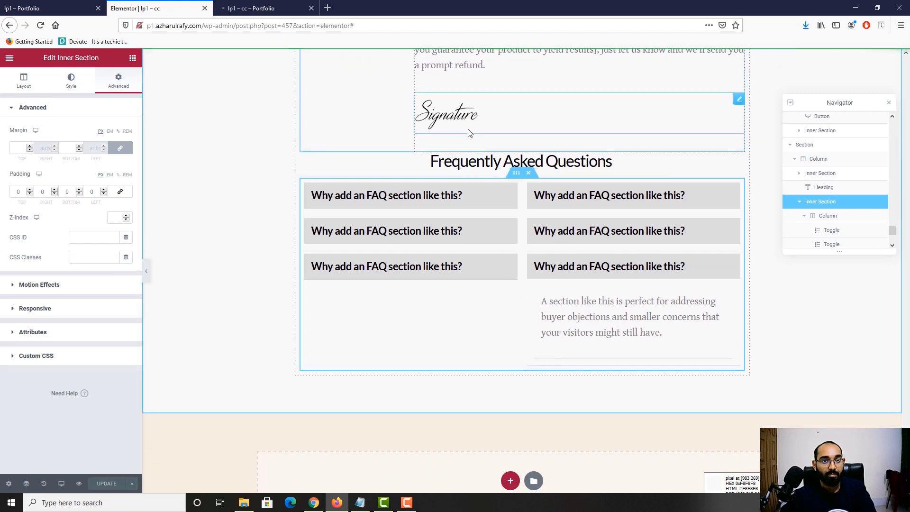
Step: Set the bottom padding of the column with the guarantee text and signature to 50
scroll(422, 126, up, 3)
click(421, 92)
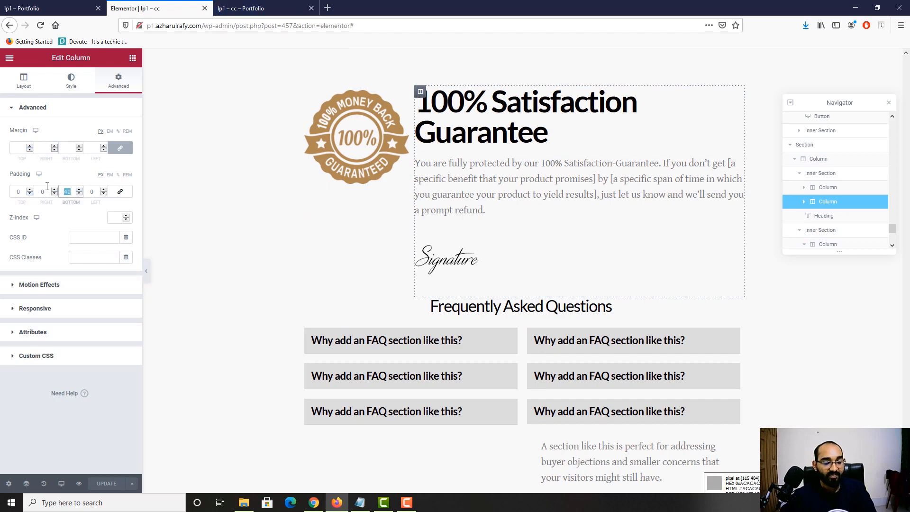
text(30)
scroll(344, 320, down, 3)
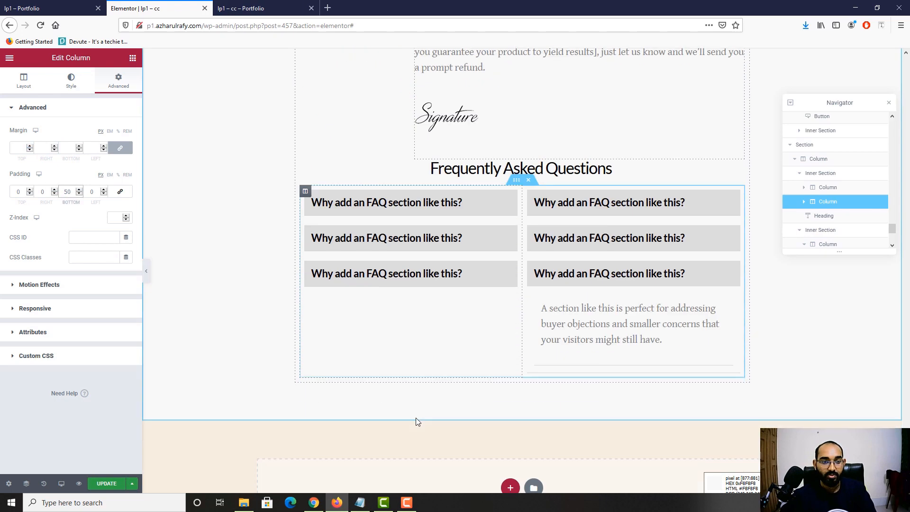
Step: Collapse the last toggle in the second FAQ column and compare the FAQ layout with the reference page
click(27, 3)
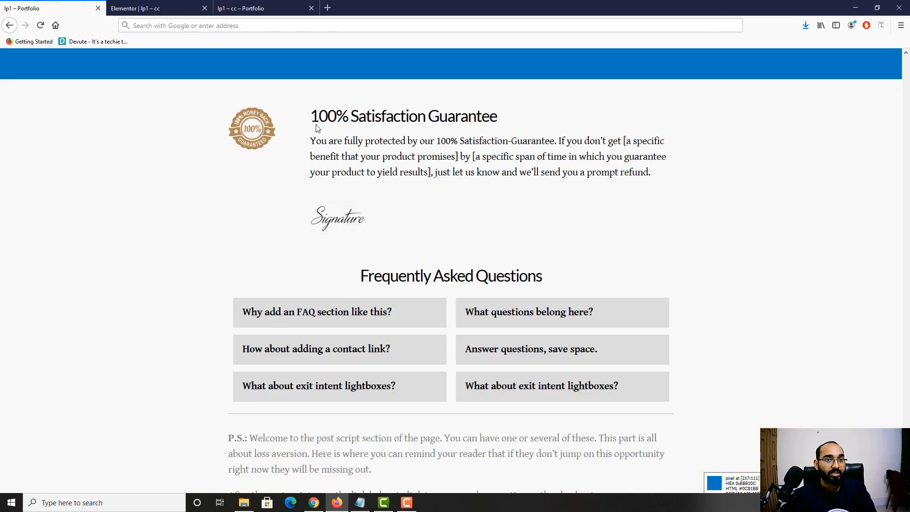
click(202, 4)
click(579, 282)
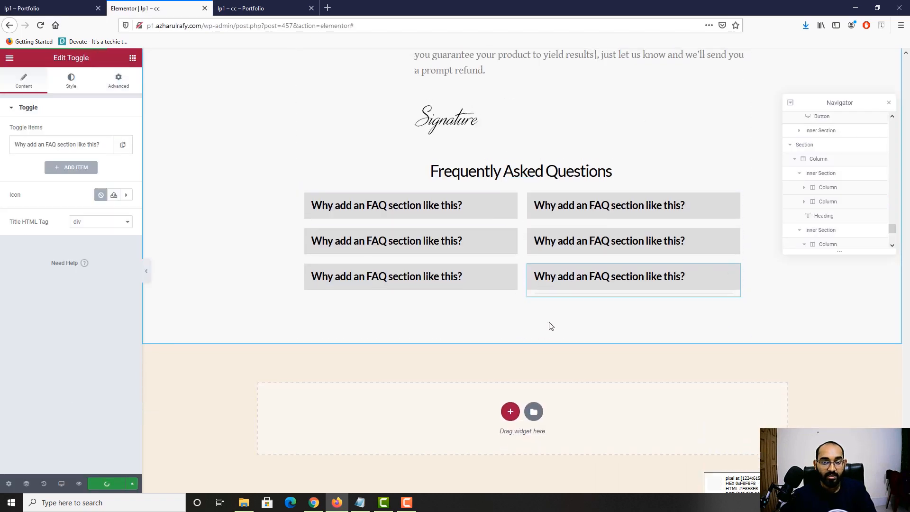
click(52, 3)
scroll(313, 307, down, 2)
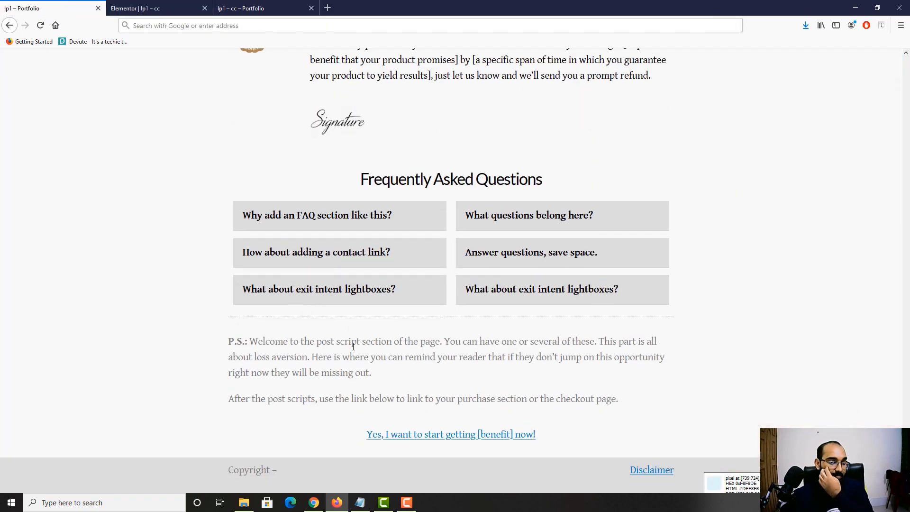
key(ctrl+Tab)
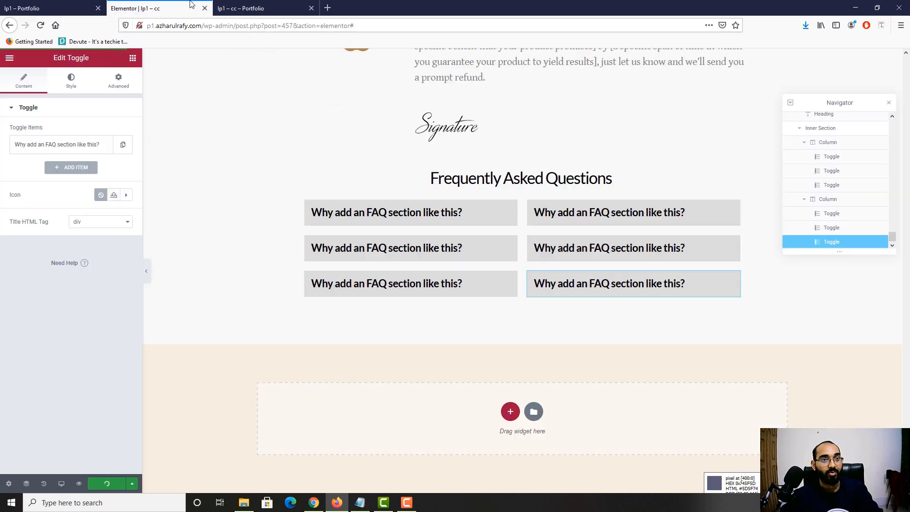
Step: Try placing a Text Editor widget directly below the FAQ grid, and delete it again
click(509, 411)
click(51, 5)
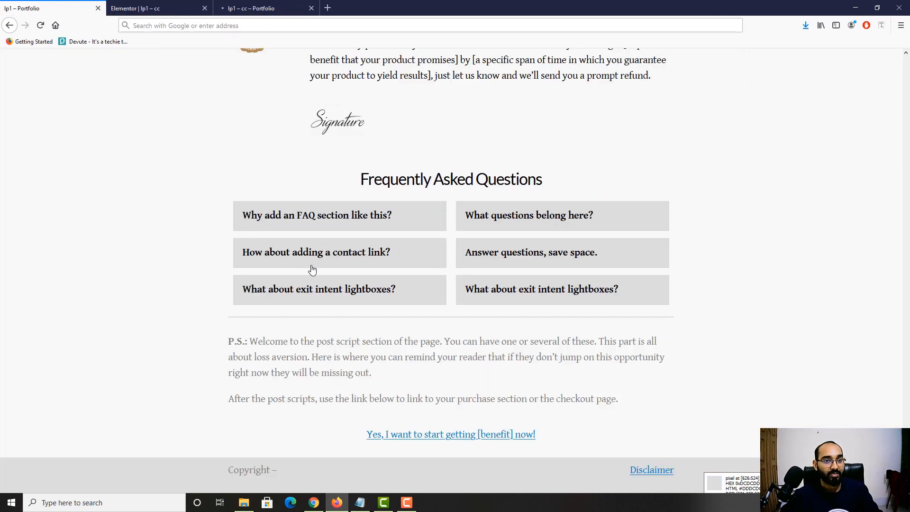
click(148, 3)
click(132, 58)
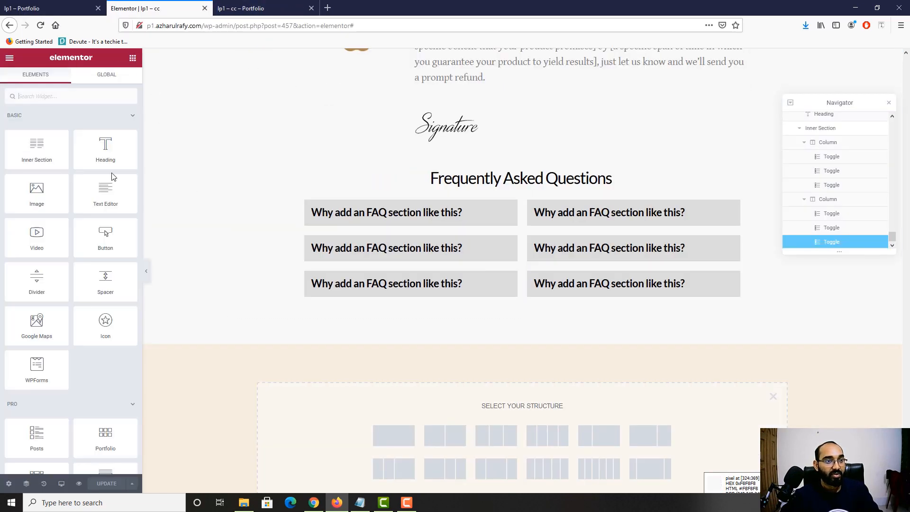
drag(98, 200, 520, 306)
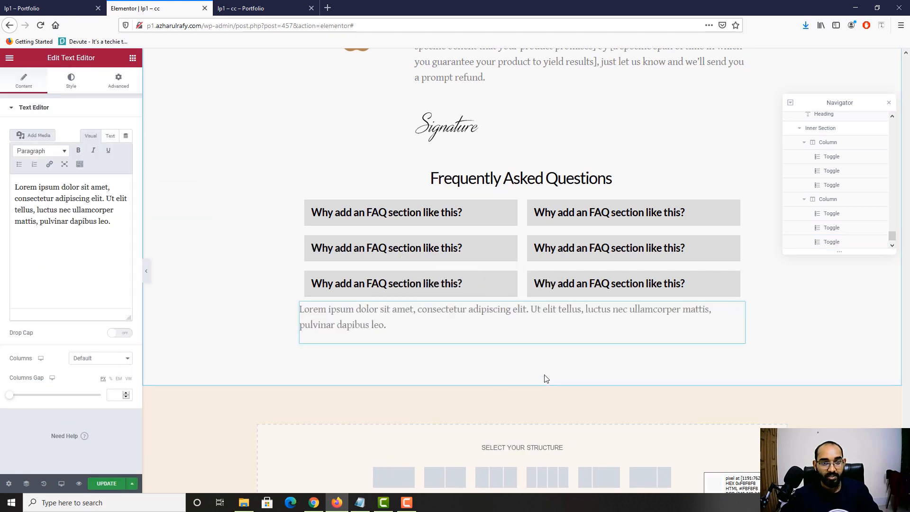
click(33, 7)
click(142, 9)
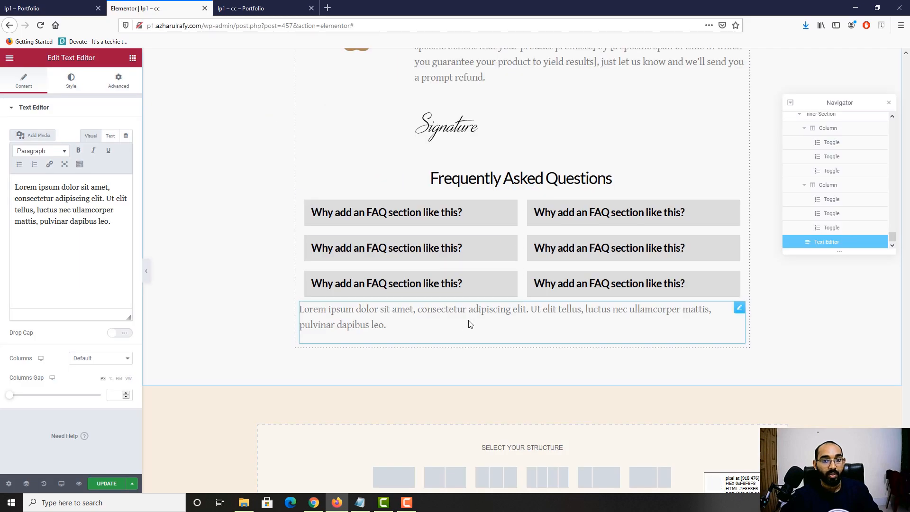
right_click(460, 324)
click(480, 458)
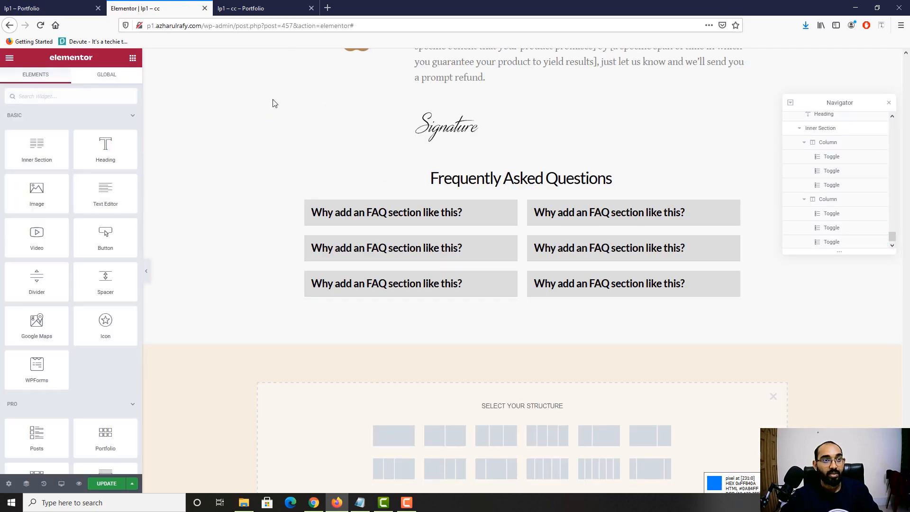
Step: Add a full-width Divider below the FAQ grid, set its style to Dotted, and compare it with the reference page's line
click(56, 8)
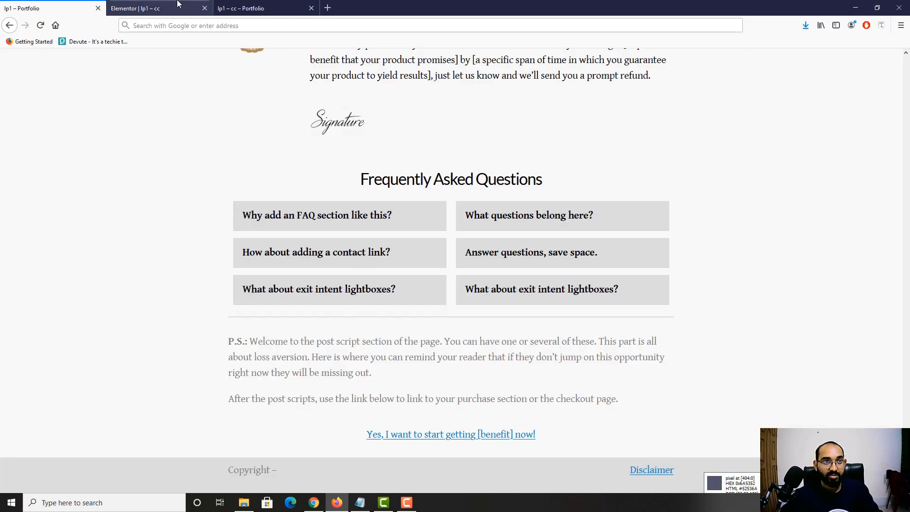
click(150, 8)
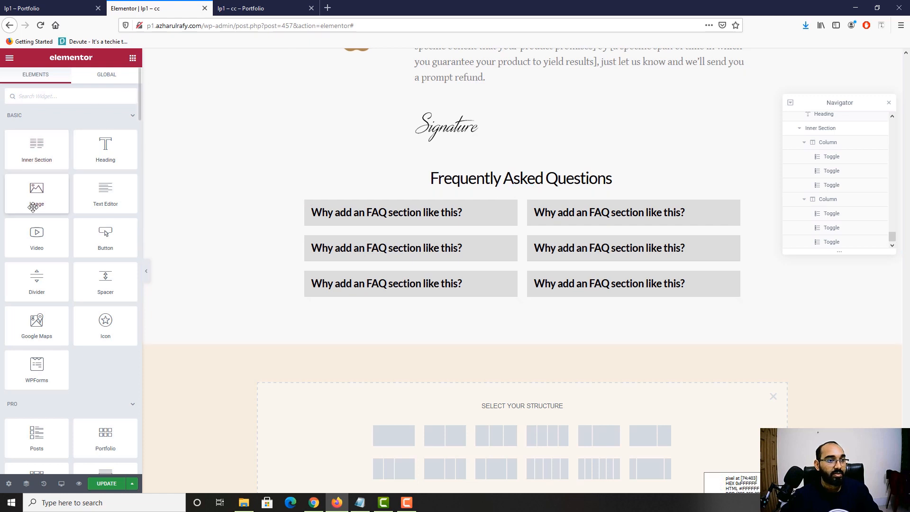
drag(39, 295, 519, 304)
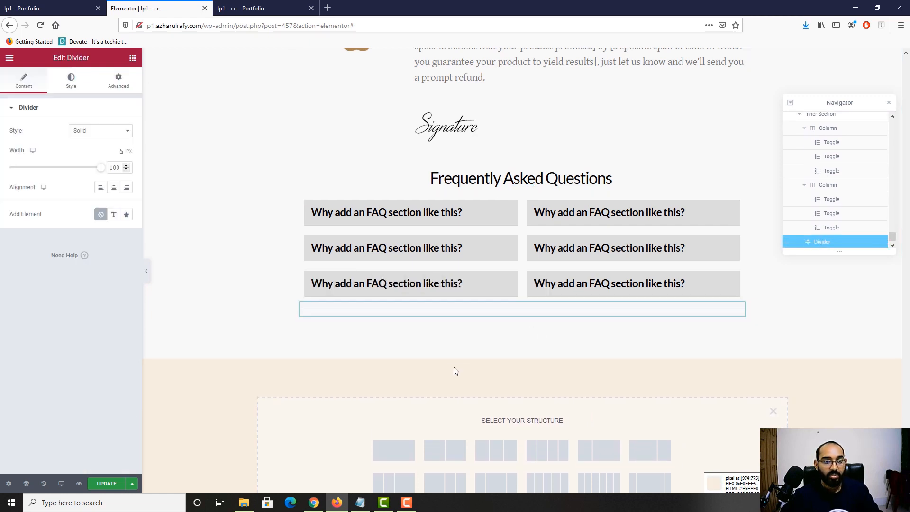
click(103, 135)
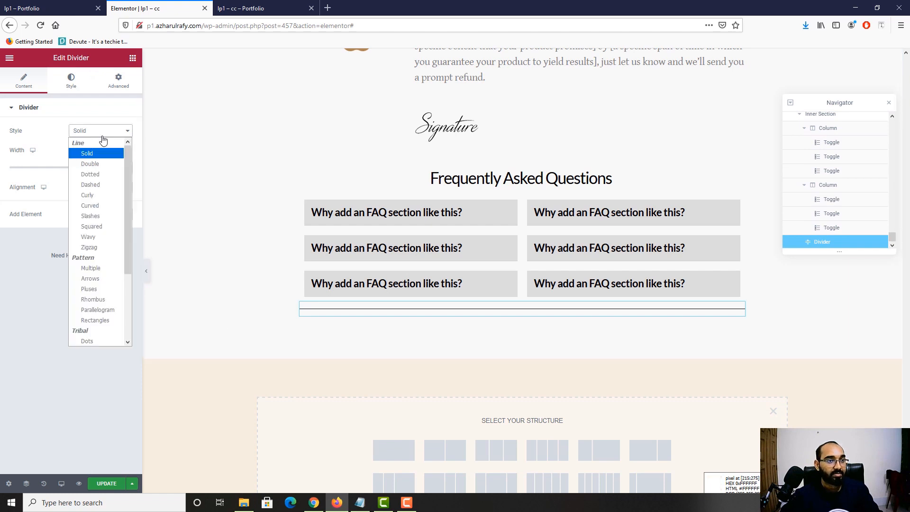
click(90, 174)
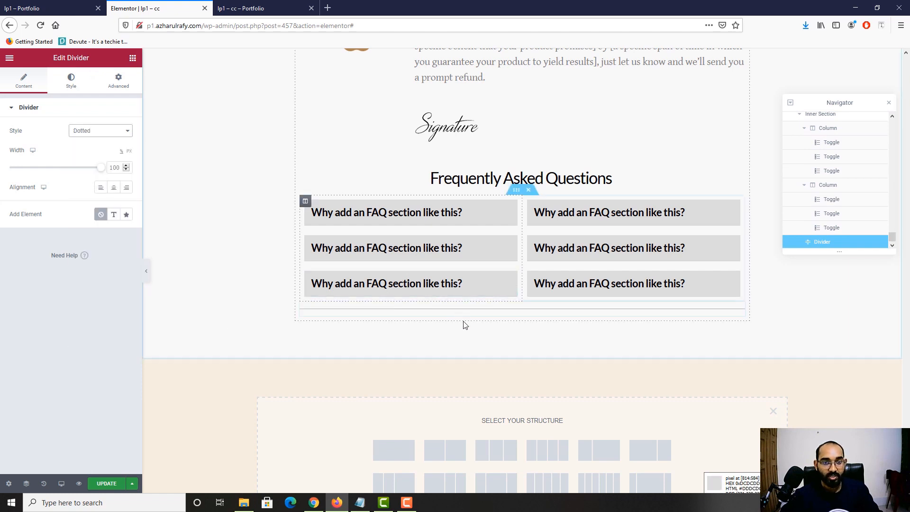
click(19, 4)
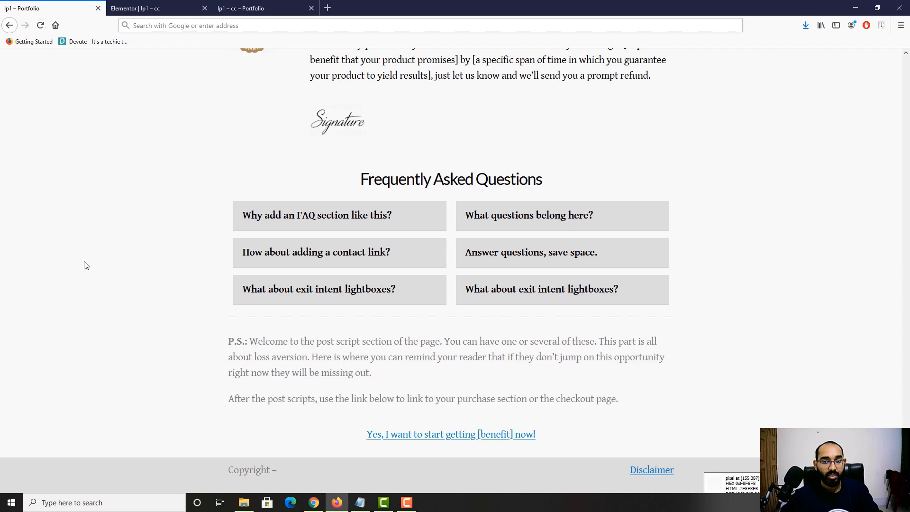
click(186, 7)
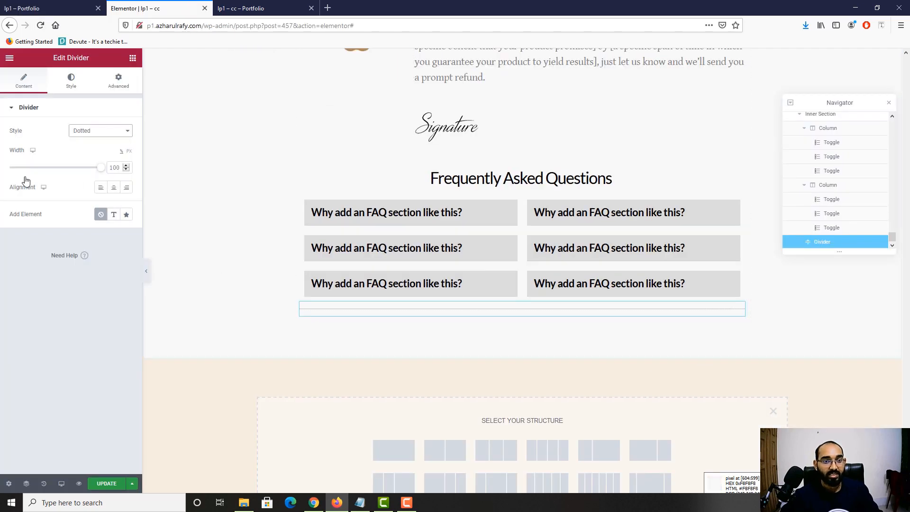
click(8, 12)
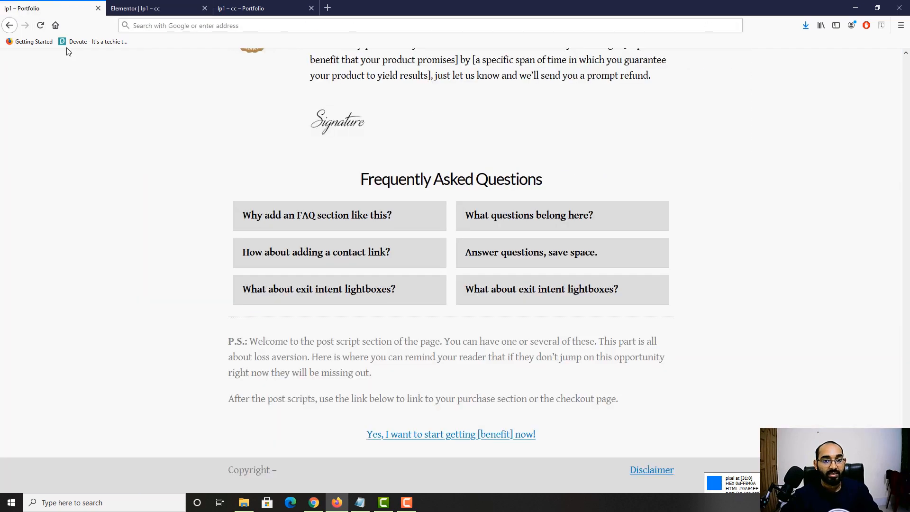
click(180, 9)
scroll(451, 330, down, 2)
click(76, 8)
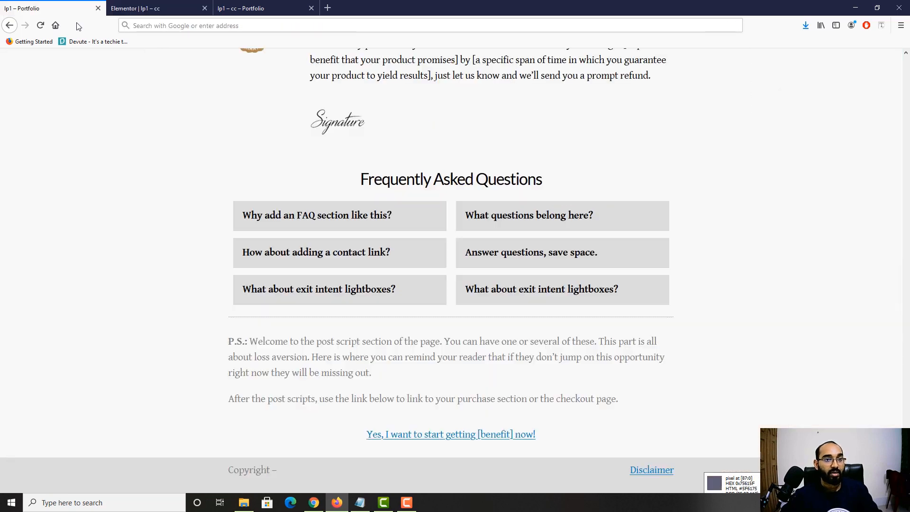
Step: Add a Text Editor widget below the dotted divider
key(ctrl+Tab)
click(131, 63)
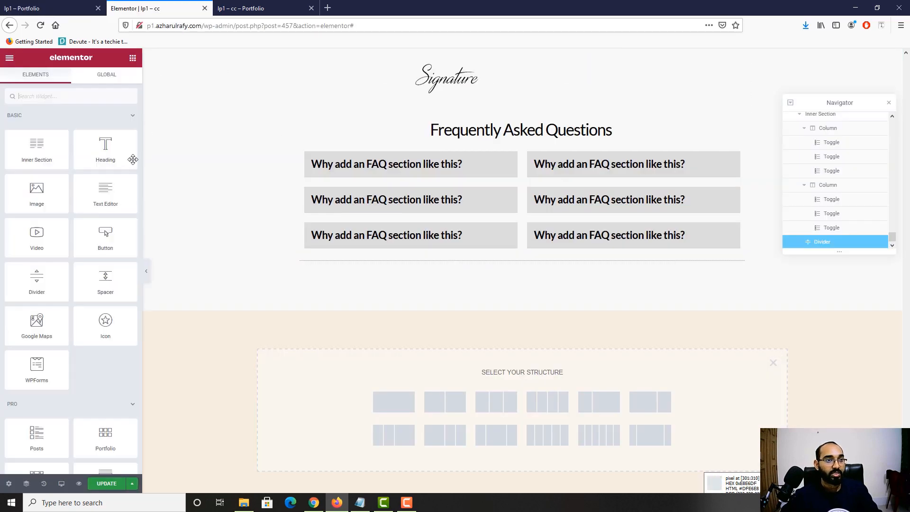
drag(107, 196, 493, 270)
Step: Copy the P.S. paragraph and the "After the post scripts" paragraph from the reference page
key(ctrl+shift+Tab)
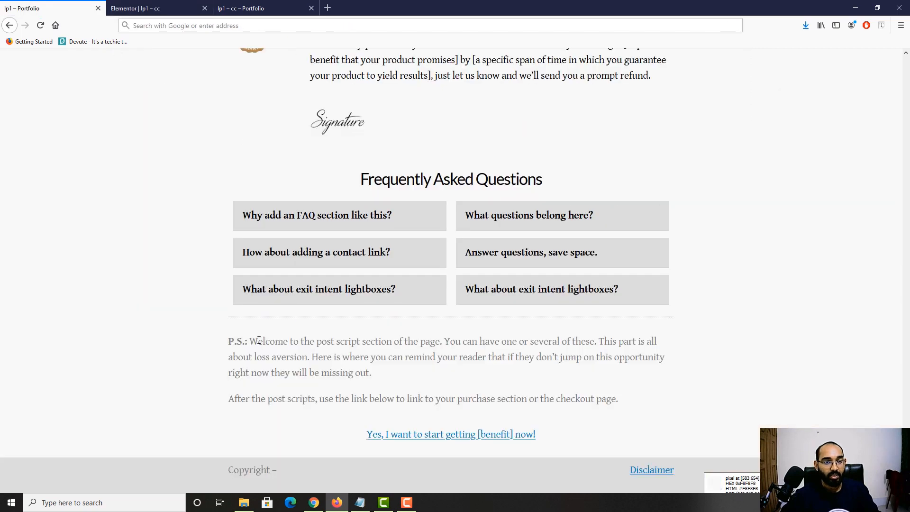
drag(234, 343, 588, 400)
triple_click(230, 342)
key(ctrl+c)
double_click(230, 341)
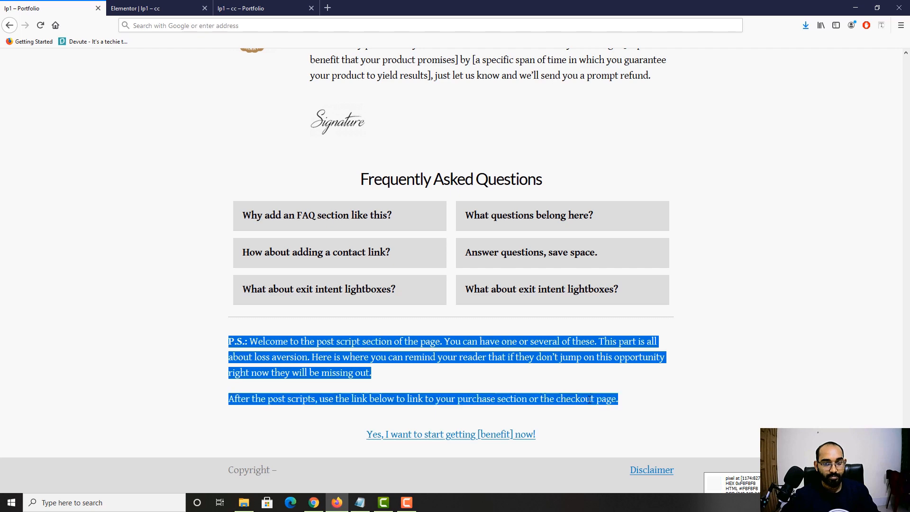
right_click(601, 395)
click(611, 403)
Step: Replace the placeholder text in the new Text Editor widget with the copied P.S. paragraphs
click(157, 8)
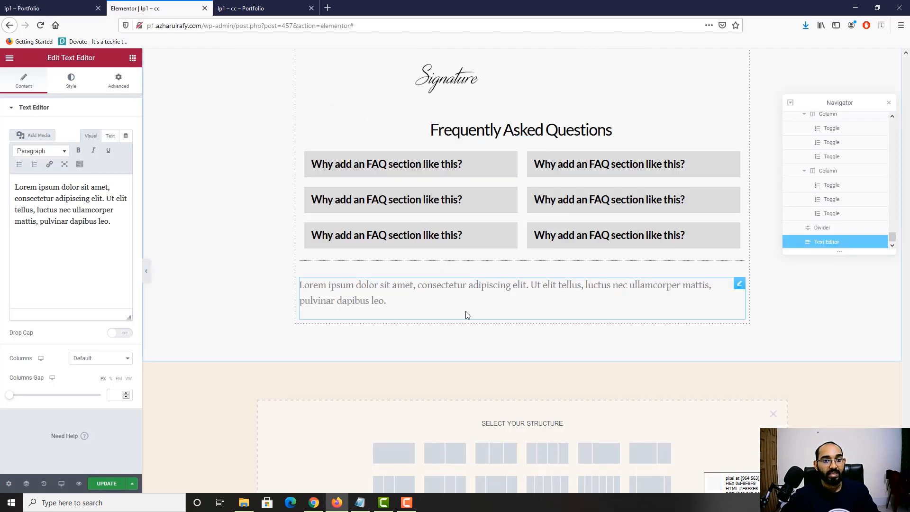
click(72, 219)
key(ctrl+a)
key(ctrl+v)
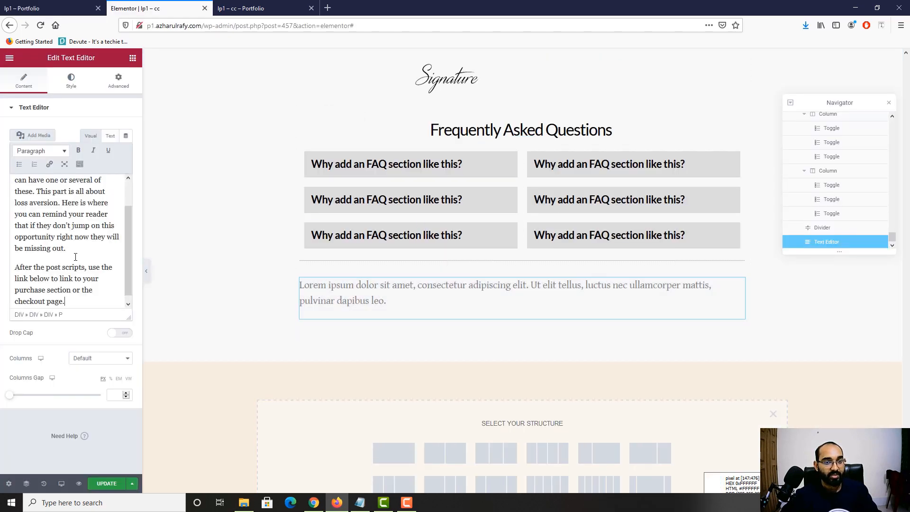
Step: Add a second Text Editor widget below the P.S. text for the reference page's link line, and center its alignment
click(52, 8)
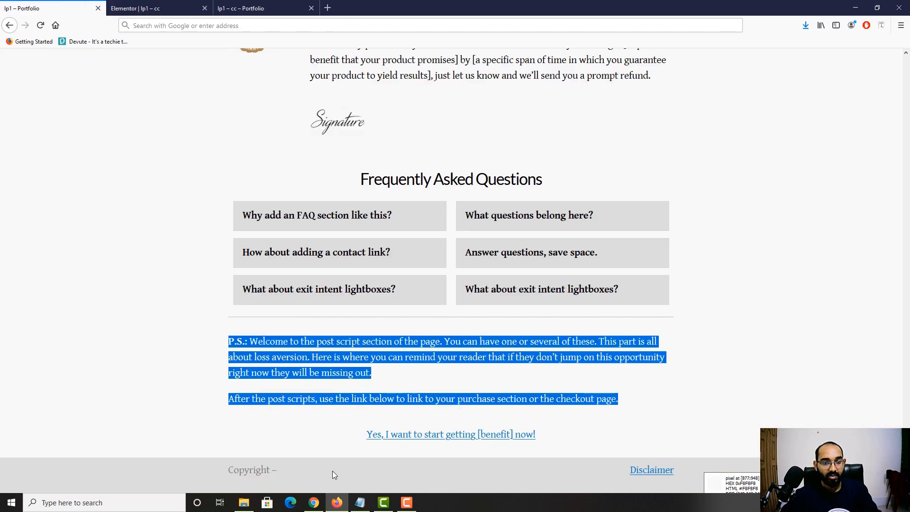
drag(543, 436, 371, 436)
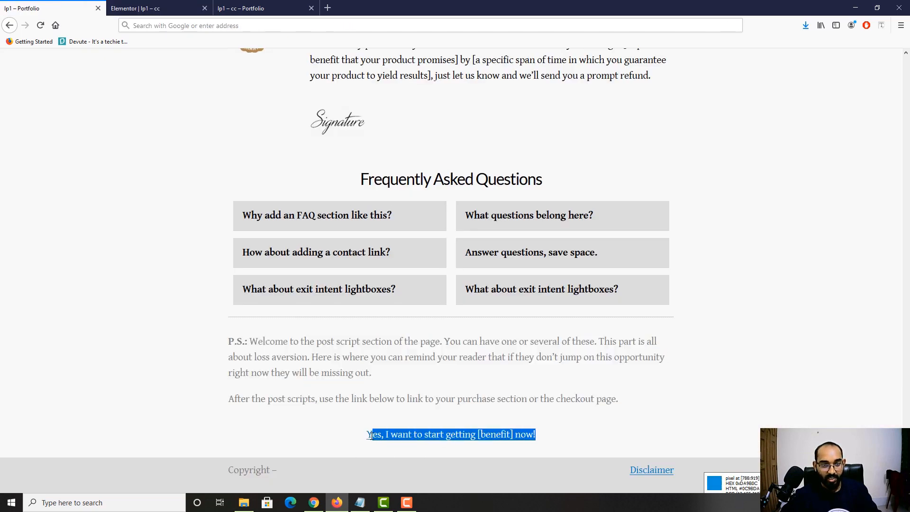
click(193, 7)
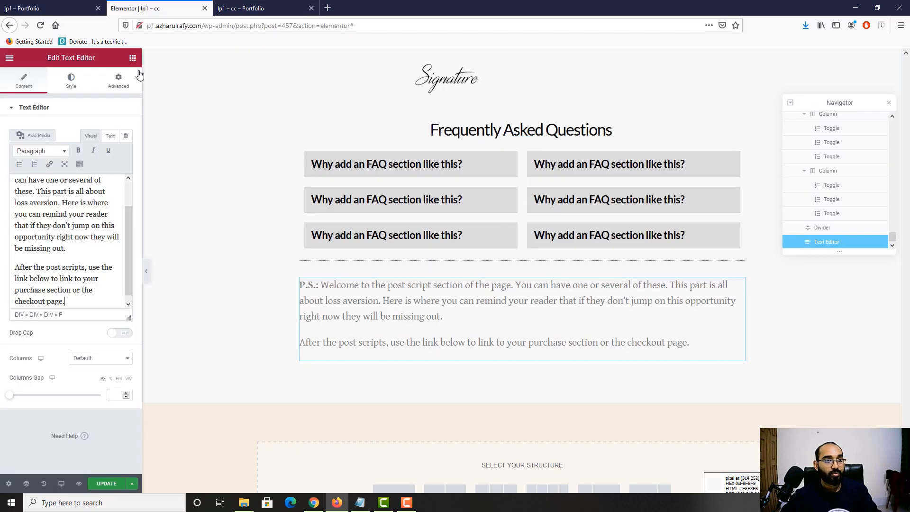
click(133, 59)
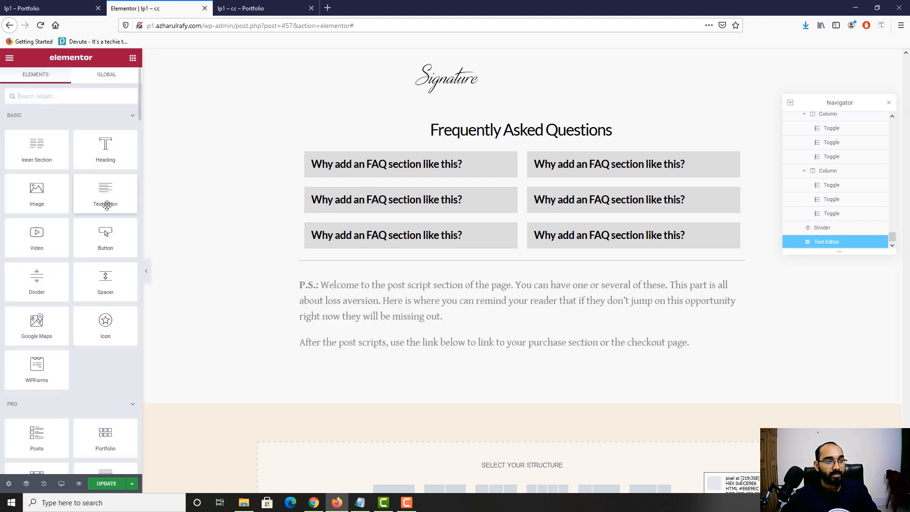
drag(101, 205, 528, 360)
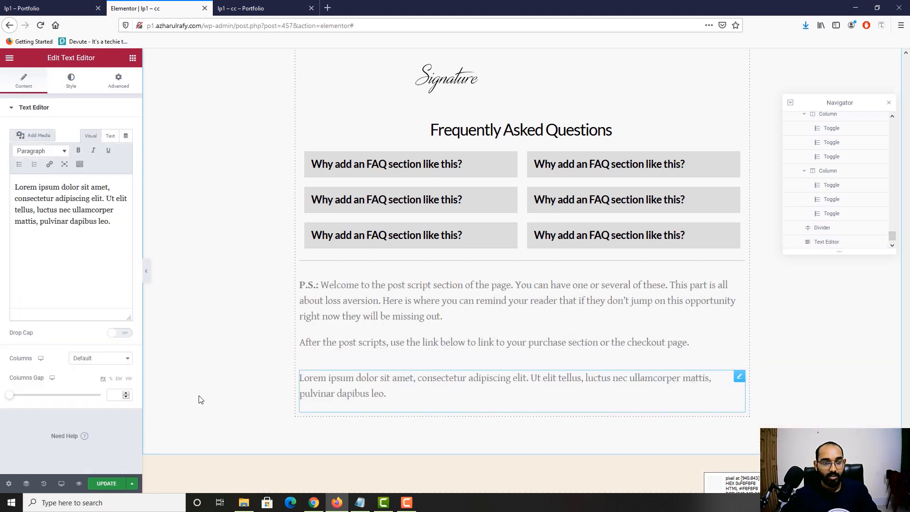
click(62, 81)
click(101, 136)
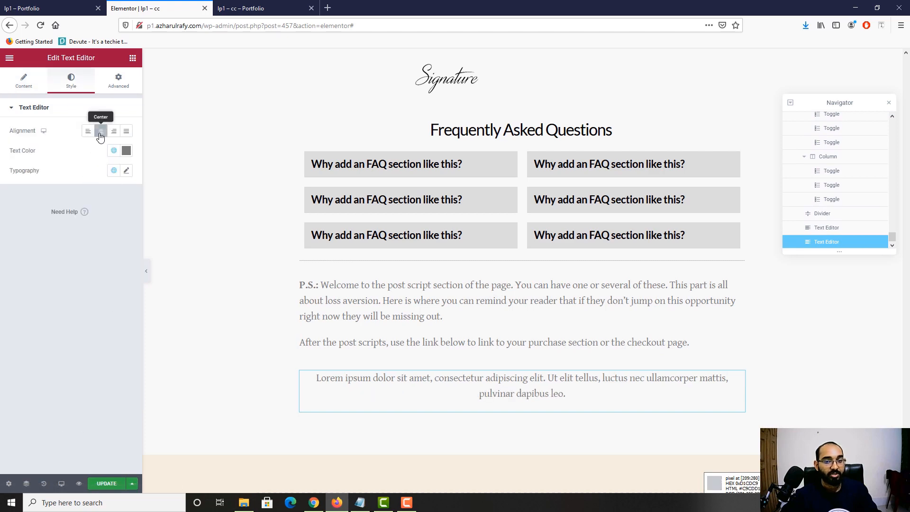
Step: Replace the placeholder in the centered Text Editor with the reference page's line "Yes, I want to start getting [benefit] now!"
key(ctrl+Page_Up)
right_click(422, 435)
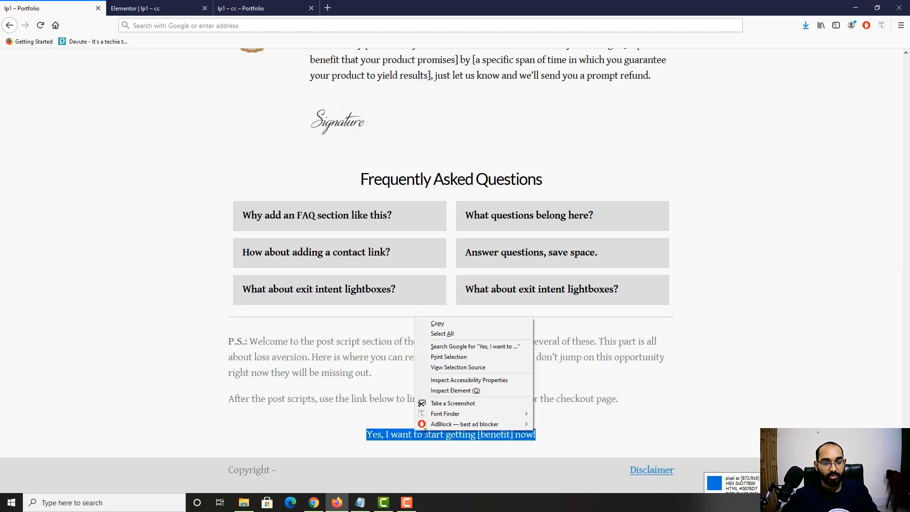
click(438, 322)
key(ctrl+Page_Down)
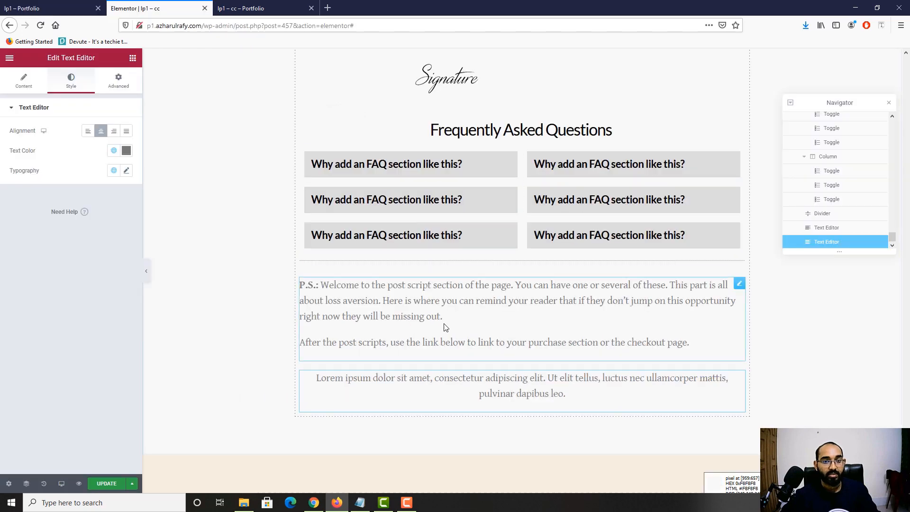
click(409, 375)
click(24, 82)
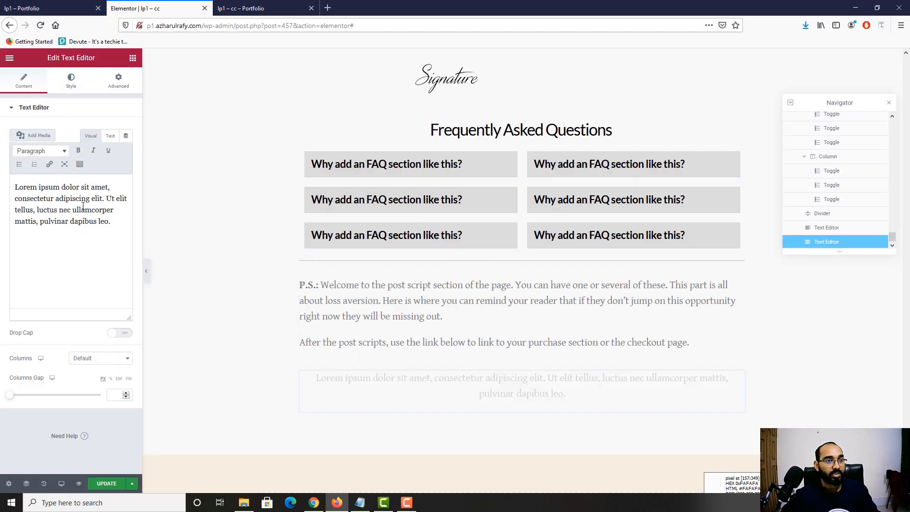
click(87, 215)
key(ctrl+a)
key(ctrl+v)
Step: Sample the blue color on the reference page for the call-to-action line's text
click(10, 1)
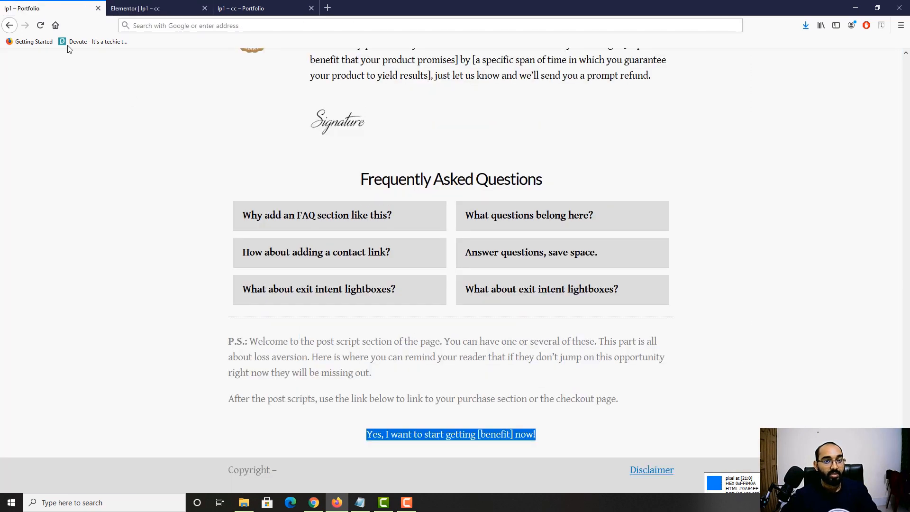
click(430, 435)
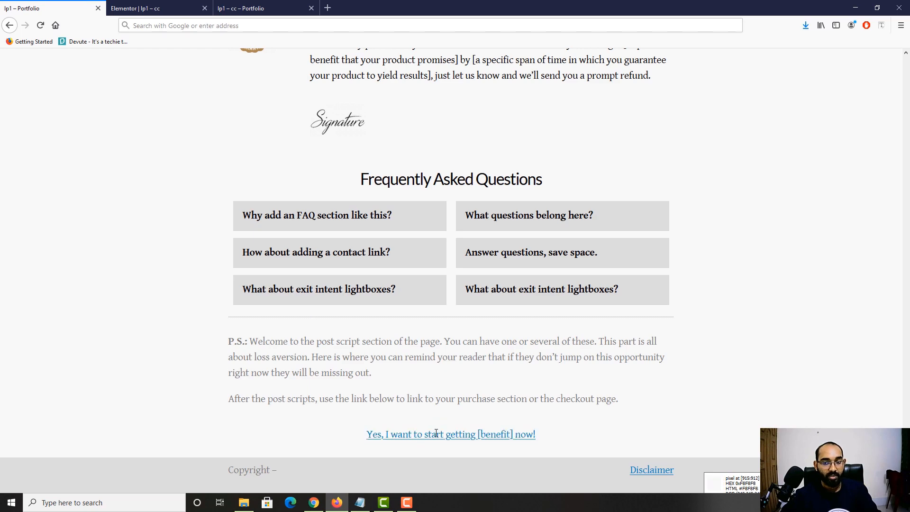
scroll(298, 323, up, 10)
scroll(238, 313, down, 3)
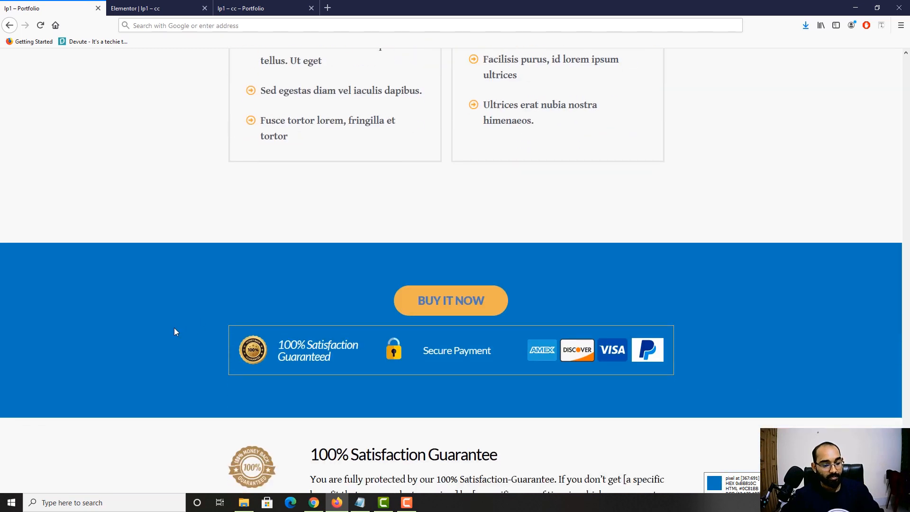
scroll(174, 330, down, 9)
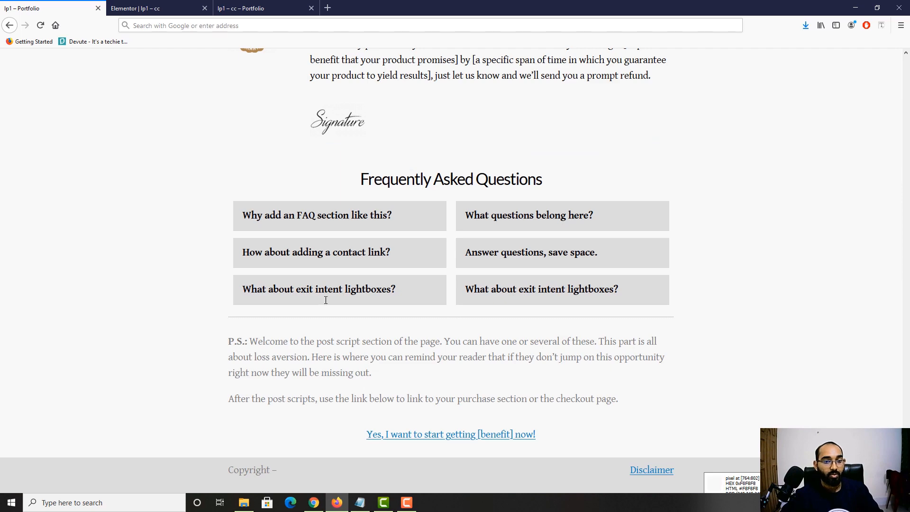
key(ctrl+Tab)
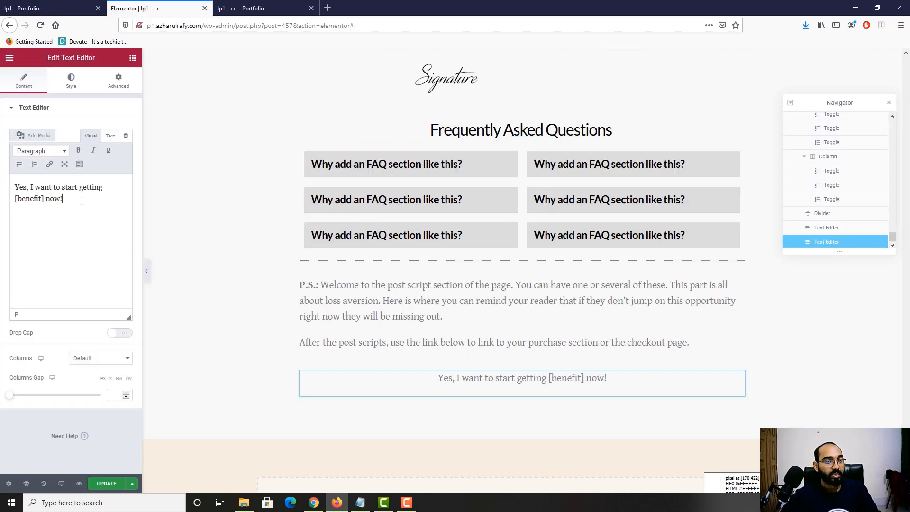
Step: Underline the "Yes, I want to start getting [benefit] now!" line and set its text color to #0C81BB
key(ctrl+a)
click(29, 4)
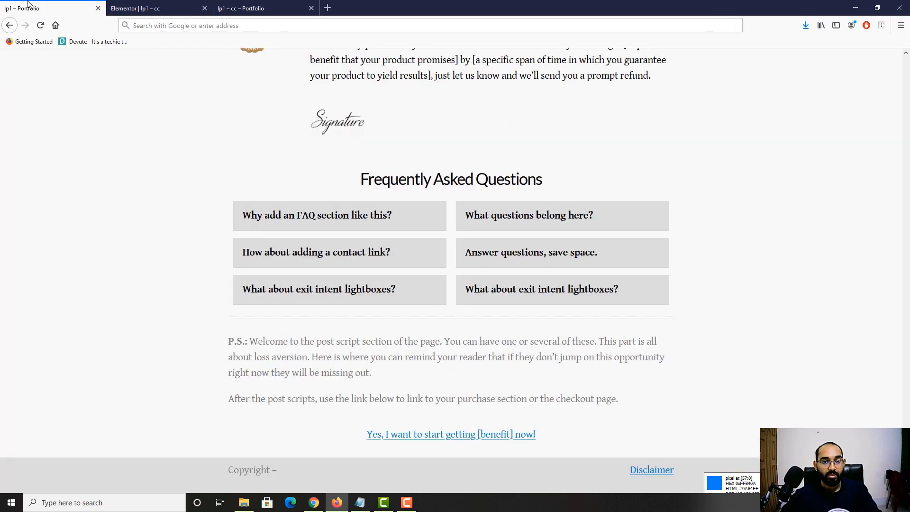
key(ctrl+Tab)
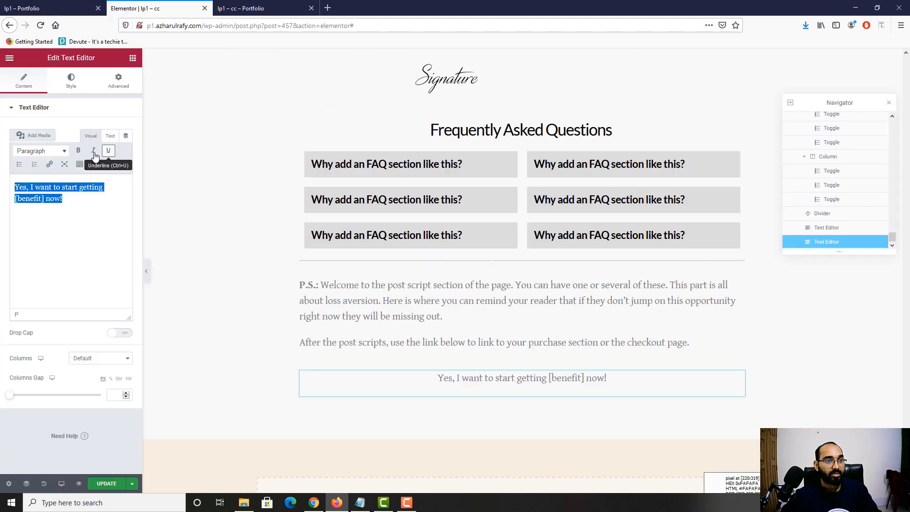
click(109, 152)
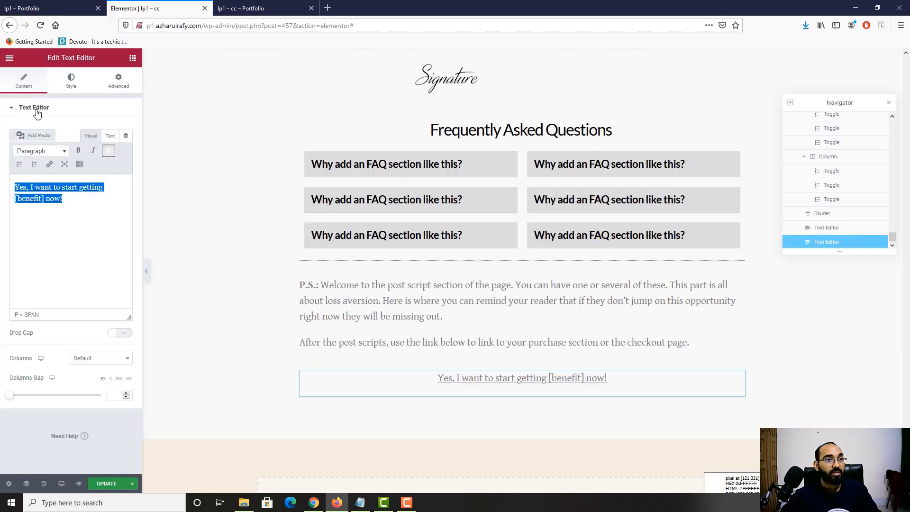
click(66, 83)
click(126, 150)
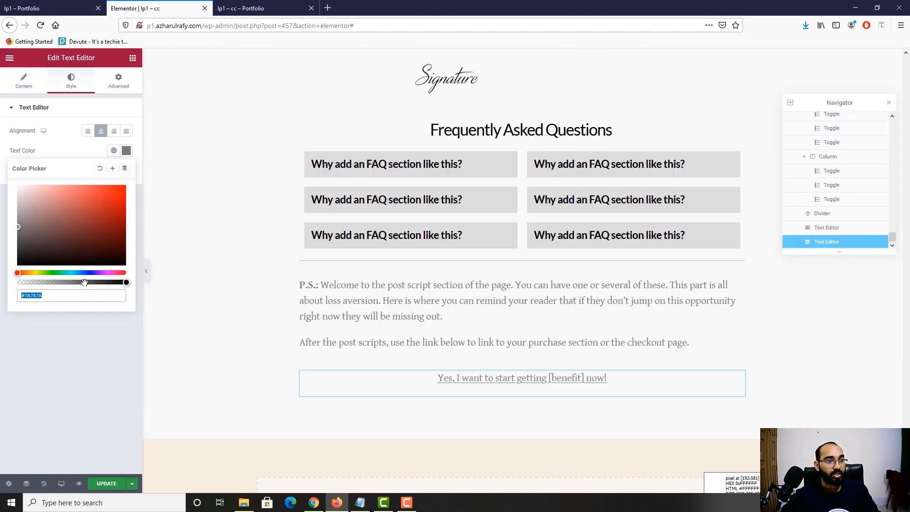
key(ctrl+v)
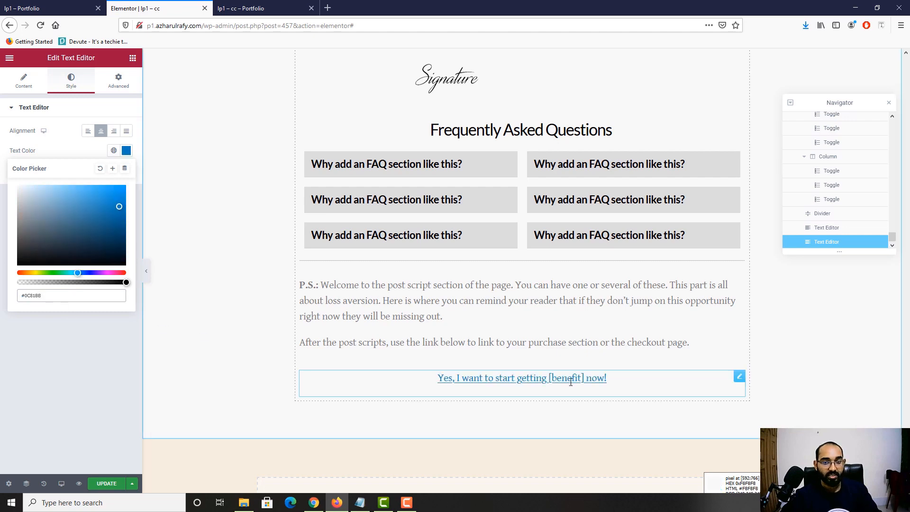
Step: Close the section structure chooser below the call-to-action line and compare the page's end with the reference page
scroll(539, 372, down, 2)
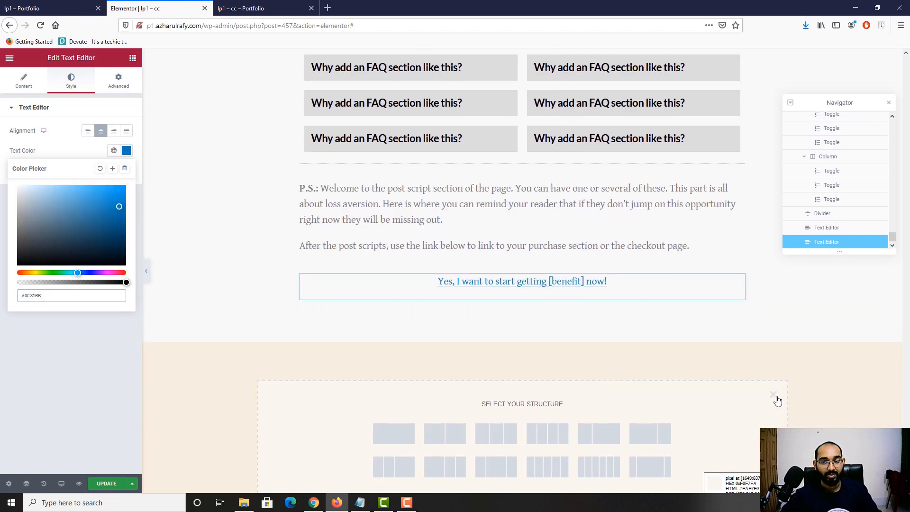
click(774, 396)
key(ctrl+Page_Up)
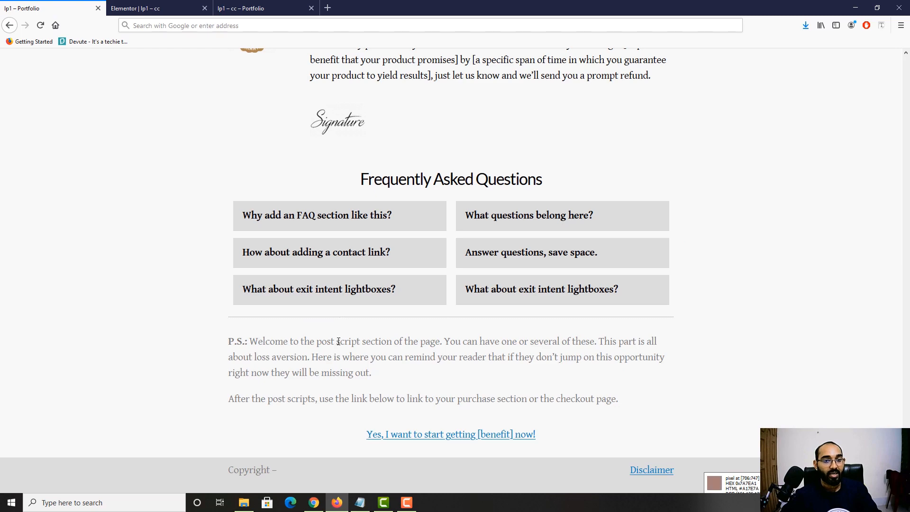
key(ctrl+Page_Down)
scroll(459, 354, up, 3)
scroll(462, 383, down, 2)
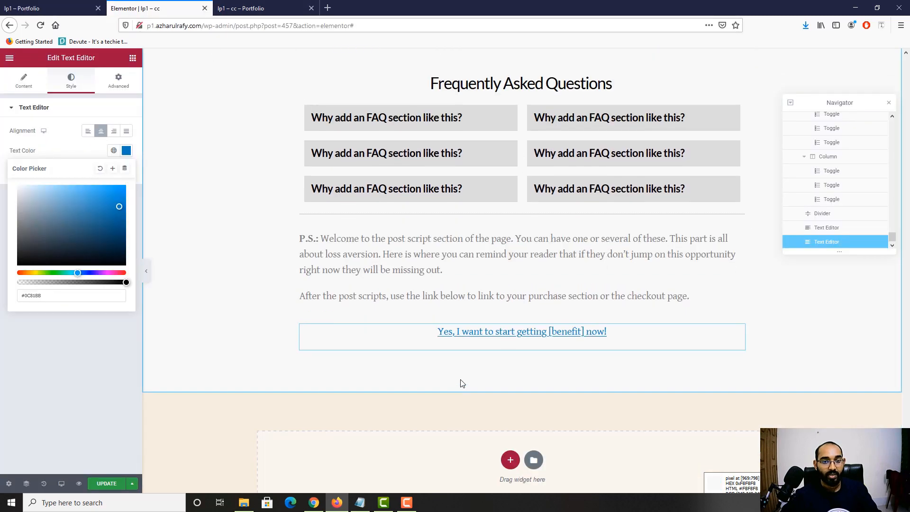
Step: Unlink the padding of the section holding the guarantee and FAQ, and set it to 50 top and 0 on the other sides
scroll(462, 383, up, 8)
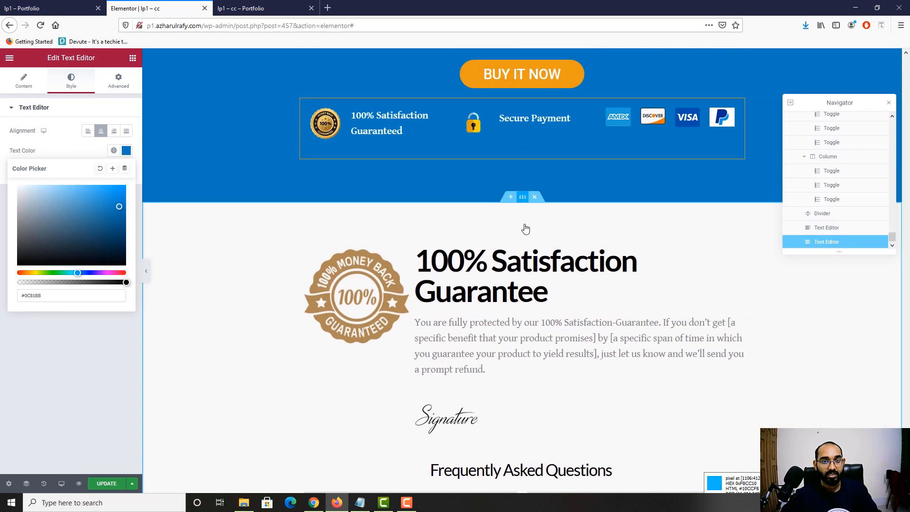
click(524, 196)
scroll(460, 380, down, 9)
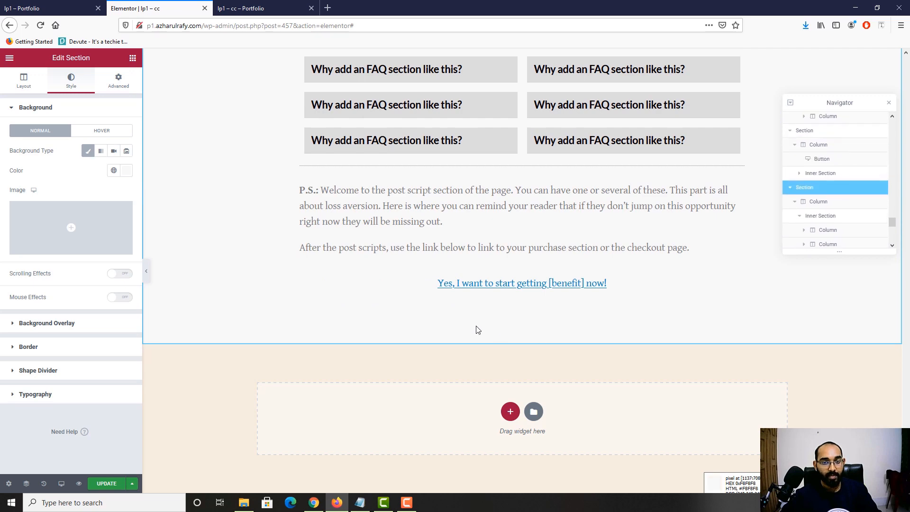
click(121, 83)
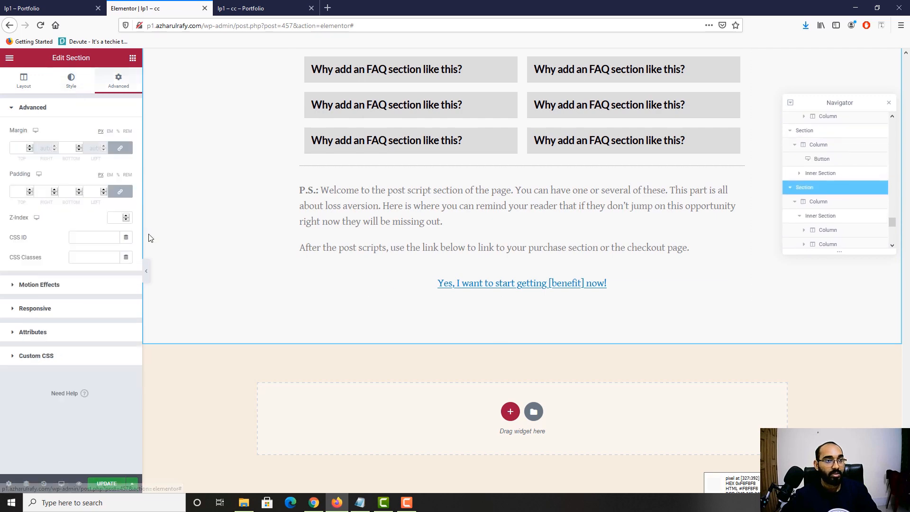
click(132, 191)
scroll(412, 311, up, 8)
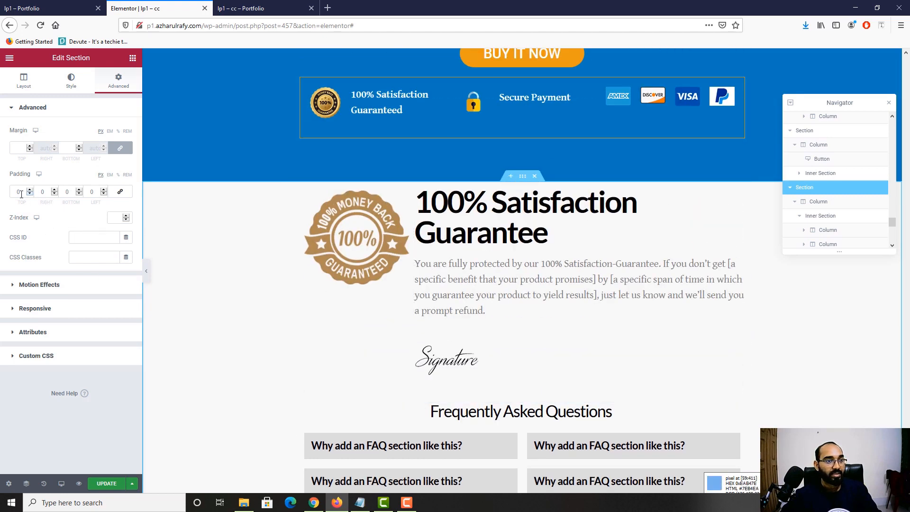
text(50)
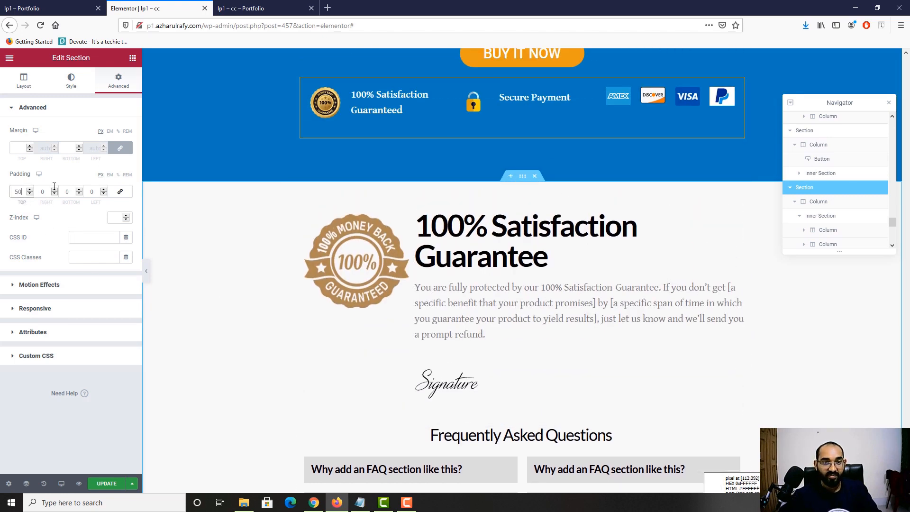
scroll(499, 343, down, 8)
scroll(500, 342, up, 3)
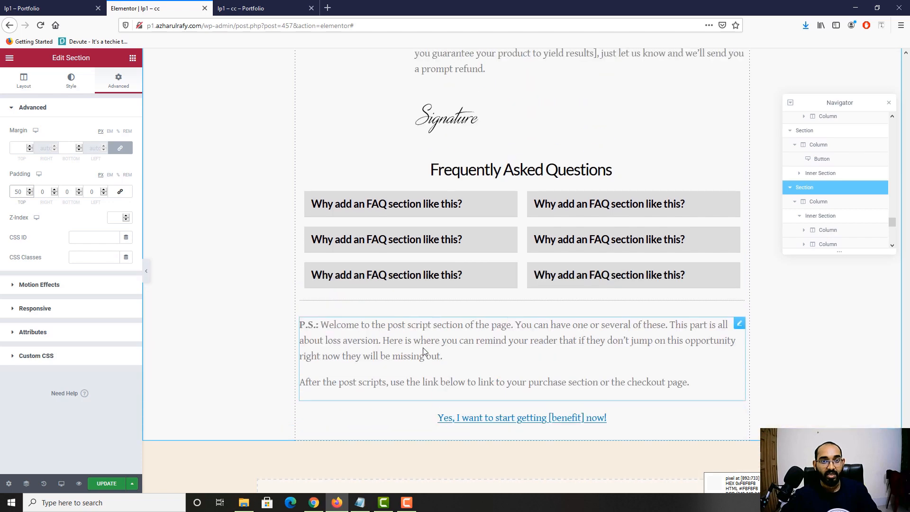
scroll(465, 405, down, 4)
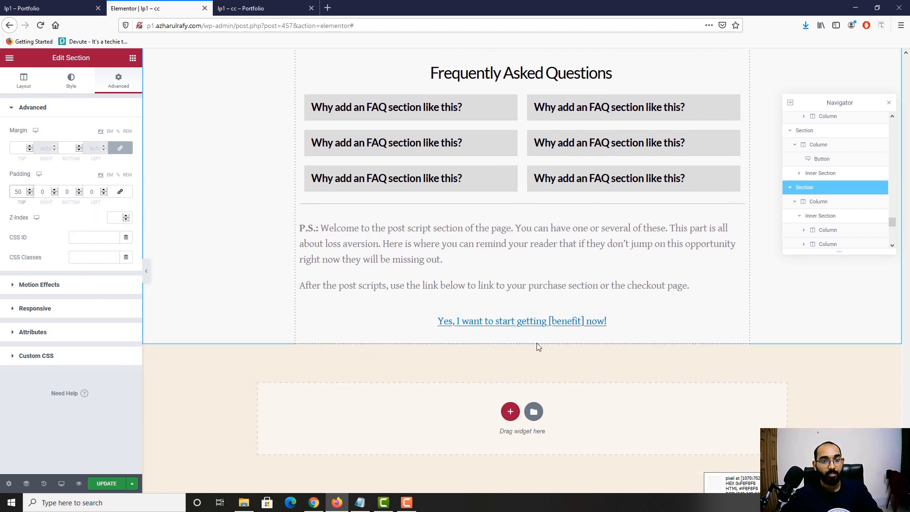
Step: Add a new section with two equal columns below the call-to-action line for the reference page's footer
click(14, 6)
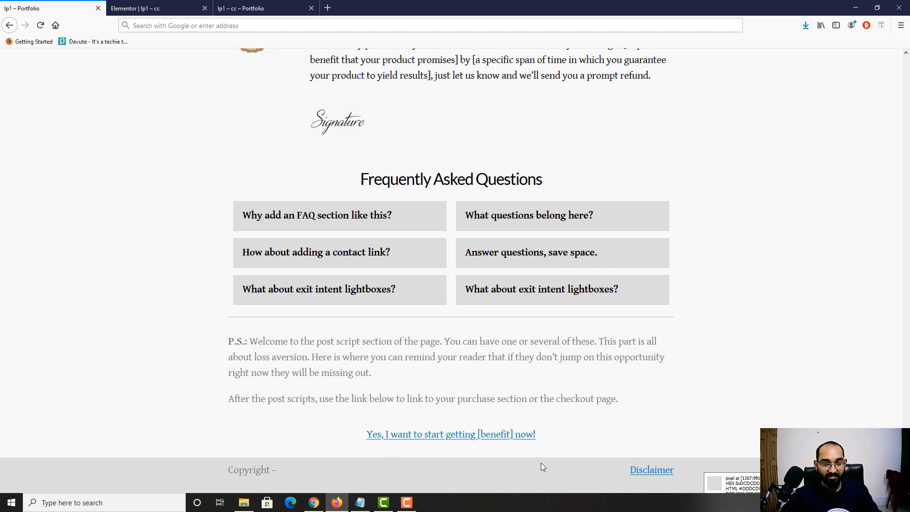
key(ctrl+Tab)
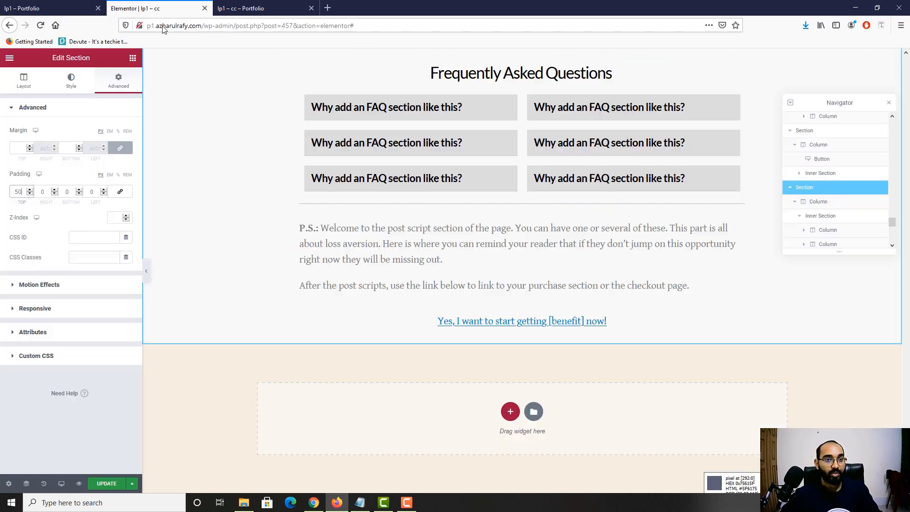
click(510, 413)
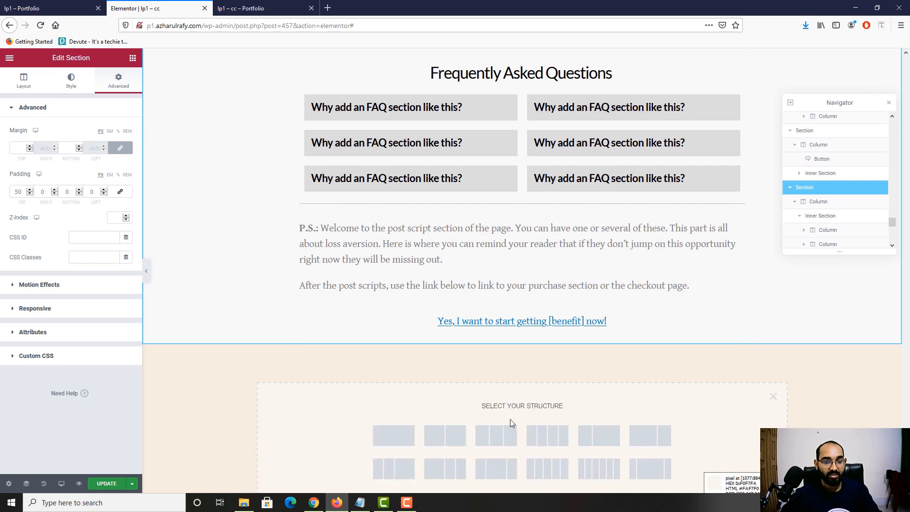
click(432, 435)
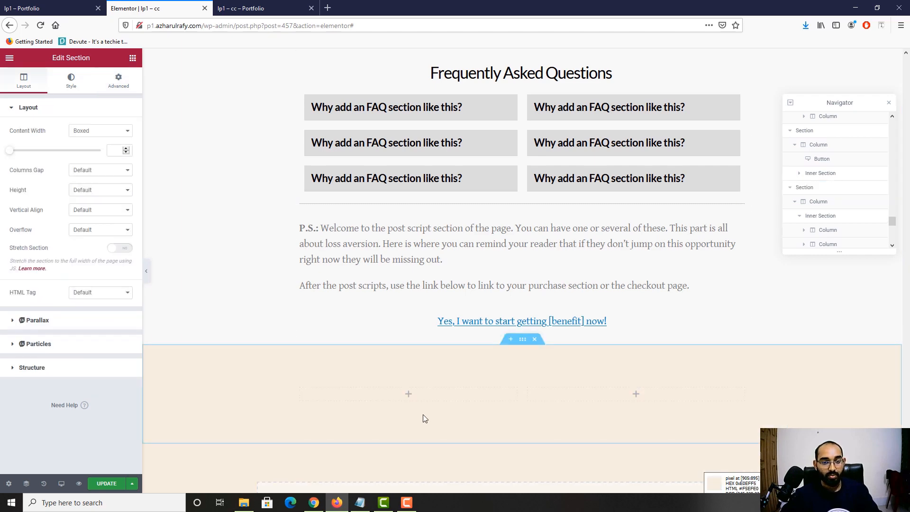
Step: Add a Text Editor widget to the new footer section's first column
click(32, 5)
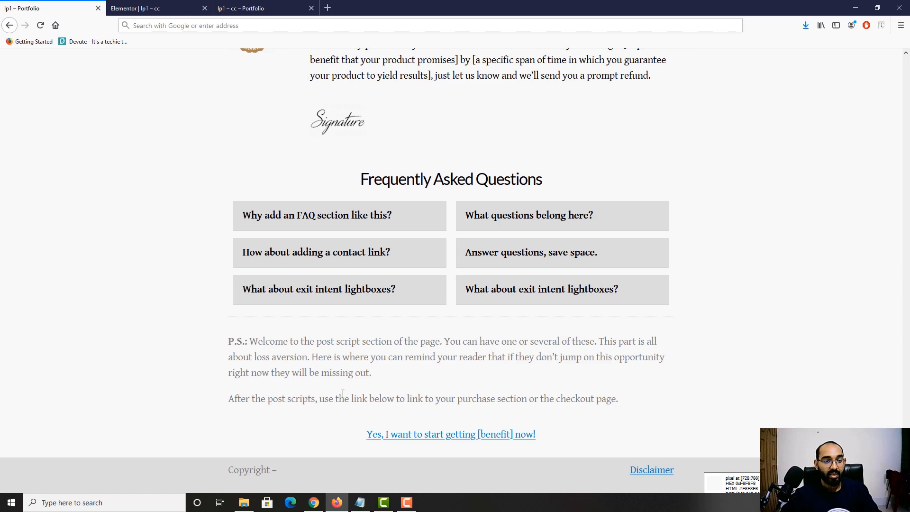
click(197, 10)
click(412, 400)
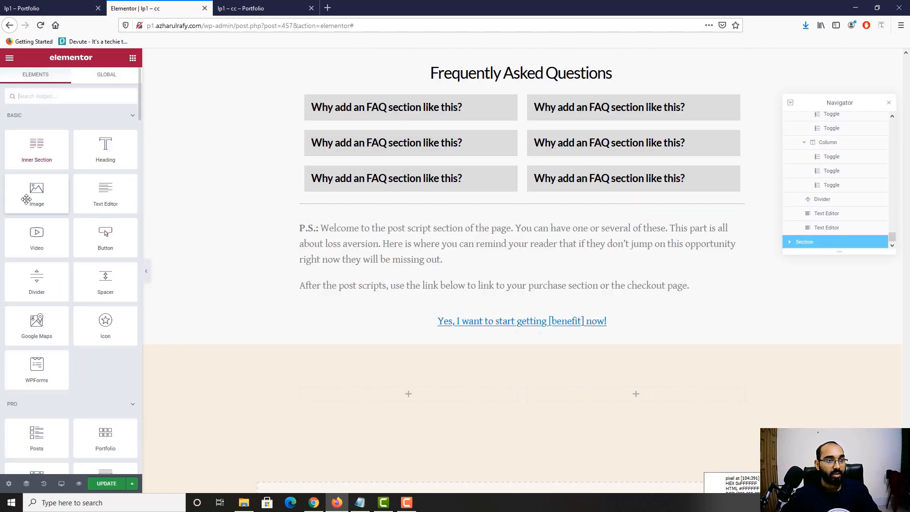
drag(105, 192, 415, 392)
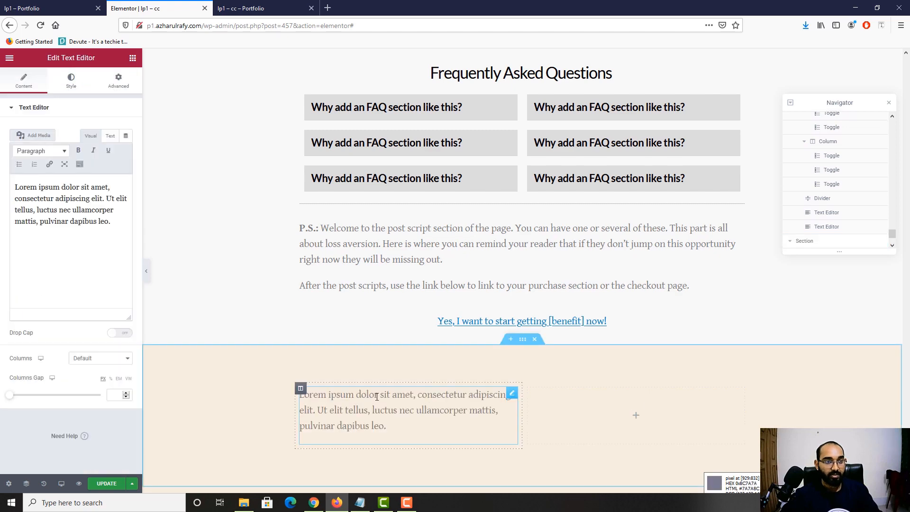
Step: Replace the placeholder text in the footer's Text Editor with "Copyright –" copied from the reference page's footer
click(38, 257)
click(57, 9)
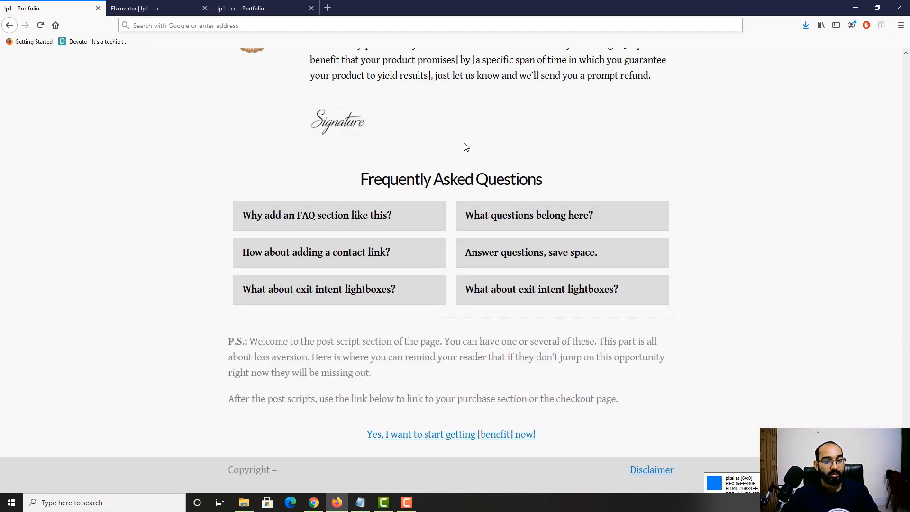
triple_click(255, 469)
key(ctrl+c)
click(135, 8)
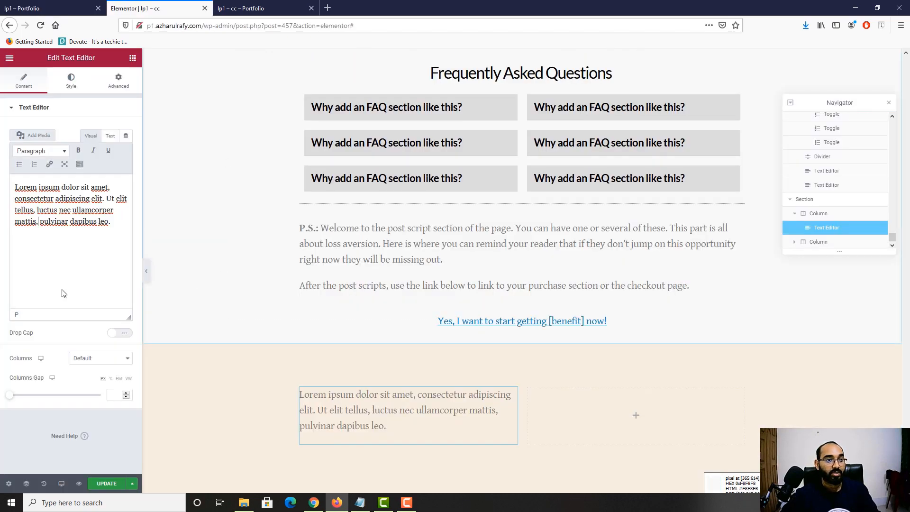
key(ctrl+a)
key(ctrl+v)
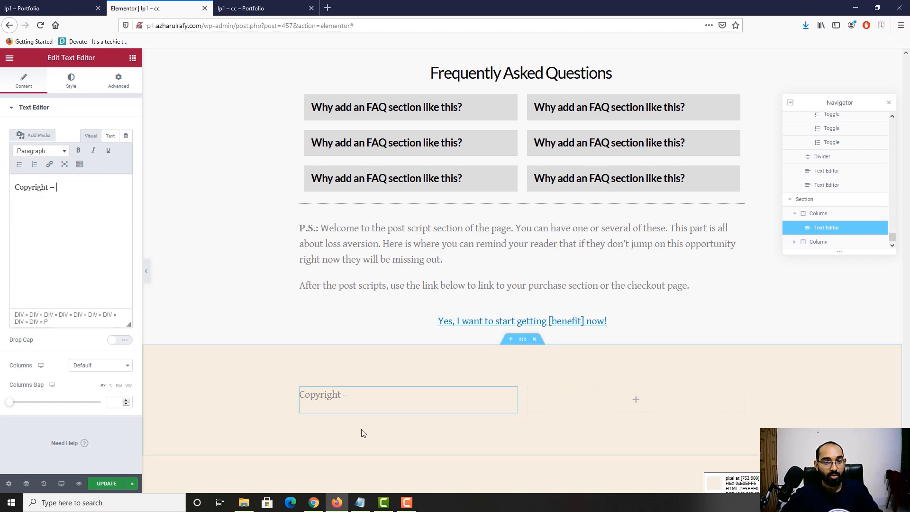
Step: Duplicate the footer column holding the "Copyright –" text and delete the leftover empty column
click(36, 4)
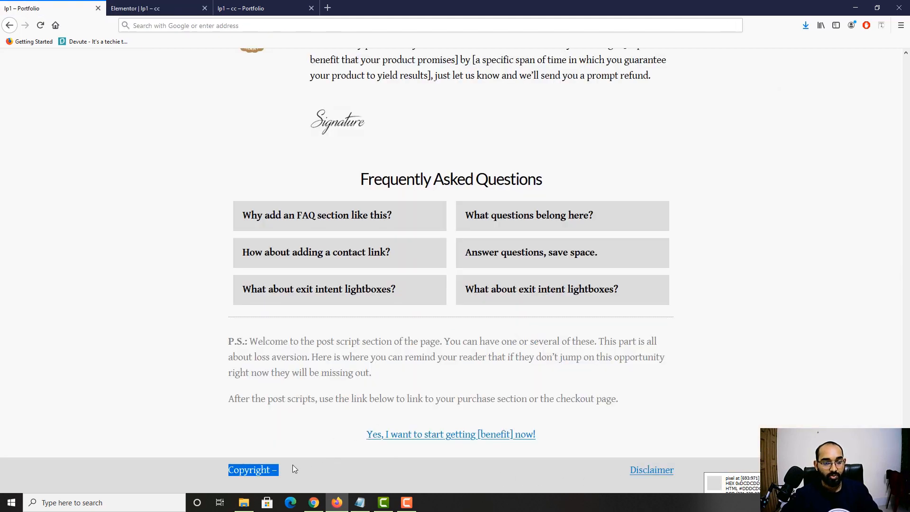
click(242, 8)
click(167, 5)
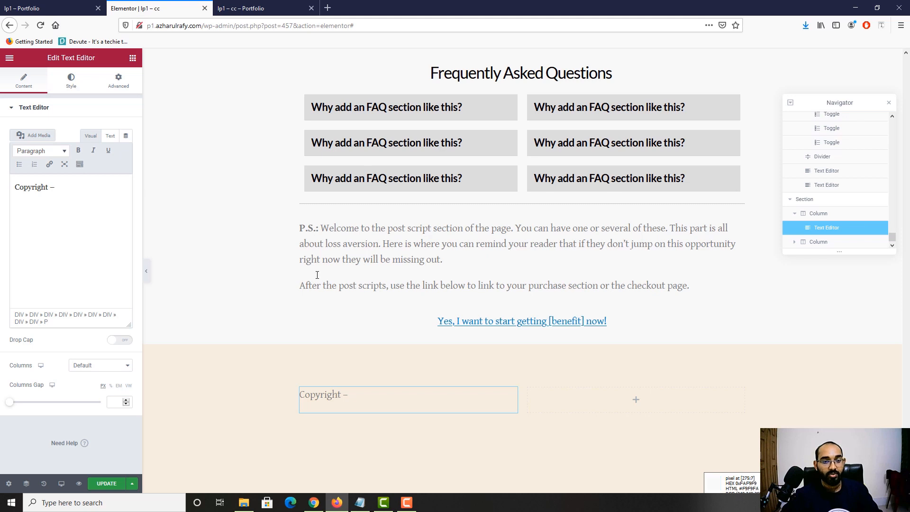
click(606, 399)
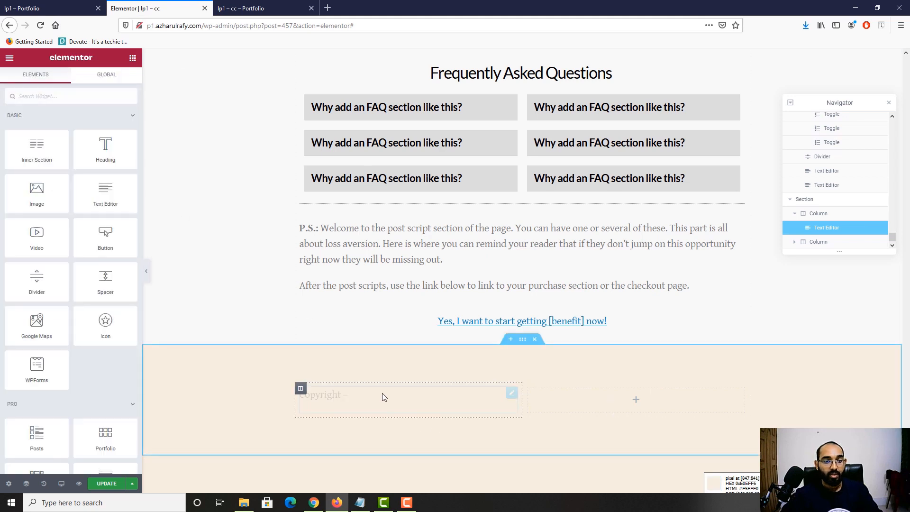
right_click(301, 389)
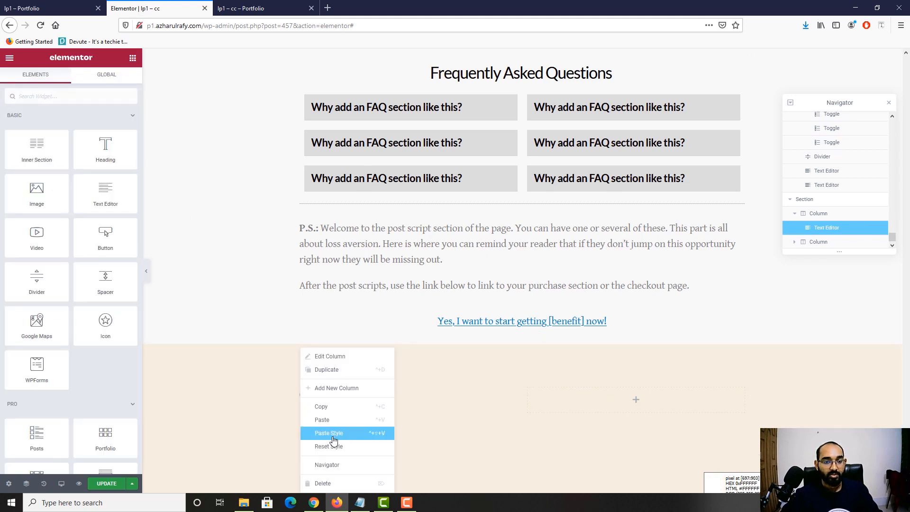
click(330, 374)
right_click(694, 405)
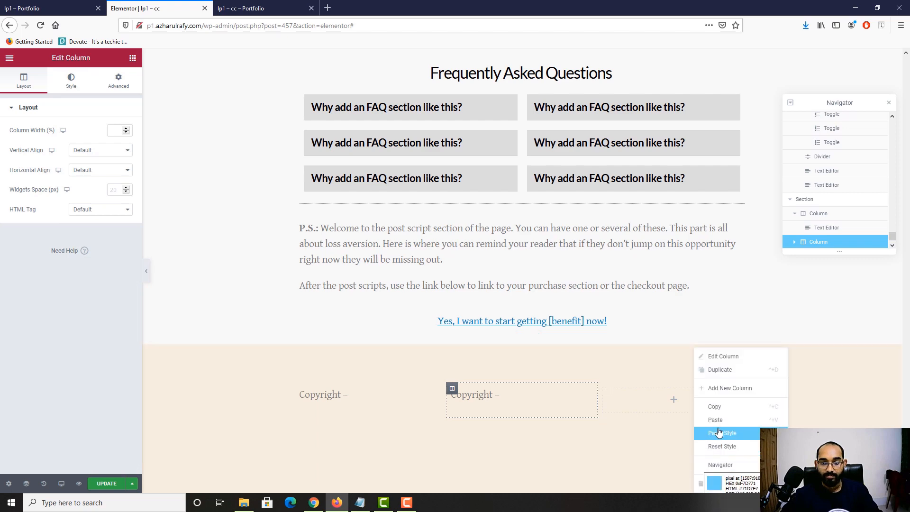
click(716, 482)
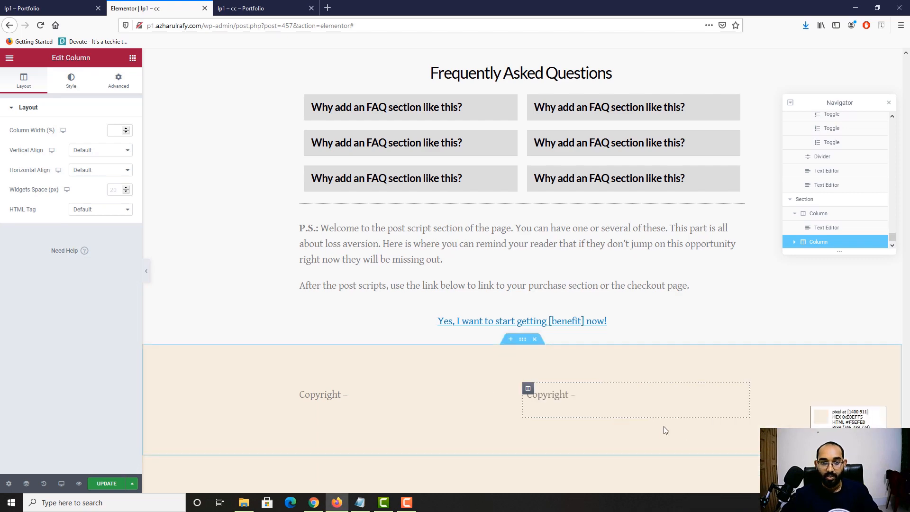
Step: Replace the text in the footer's second column with "Disclaimer", matching the reference page
click(550, 394)
triple_click(551, 394)
click(68, 6)
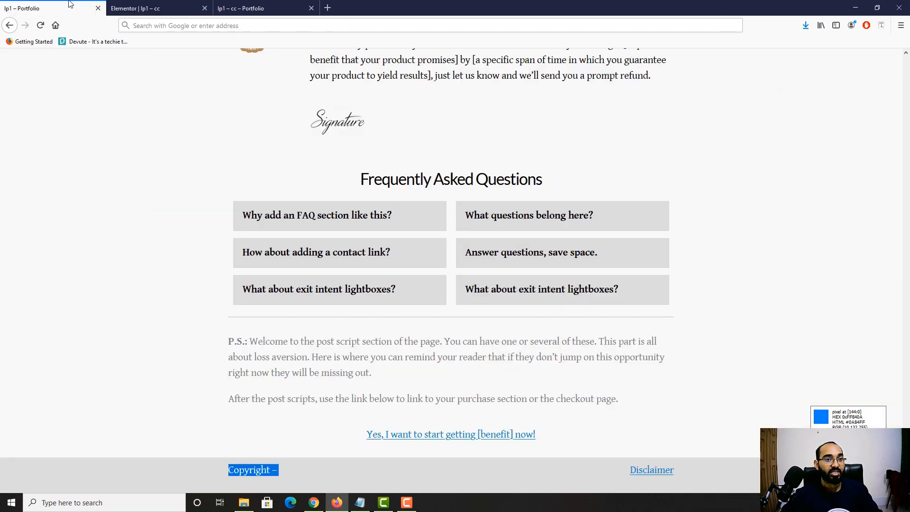
click(154, 1)
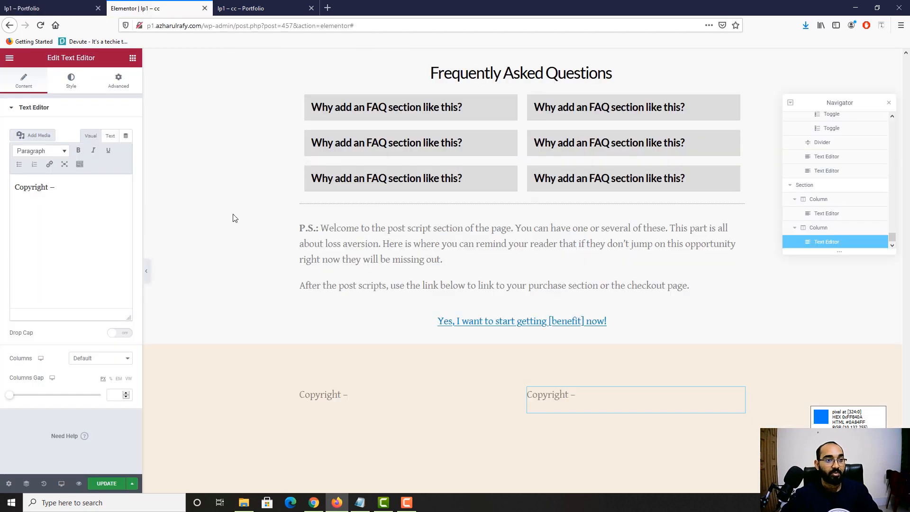
click(58, 219)
key(ctrl+a)
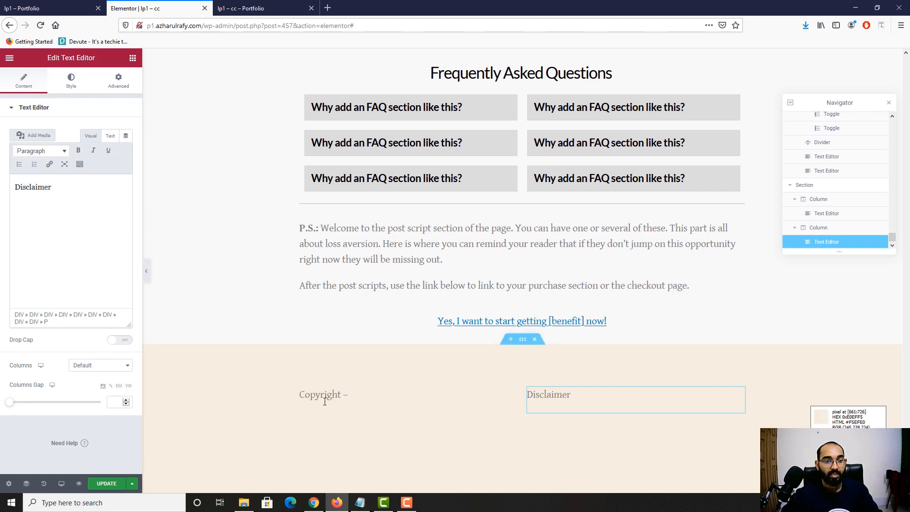
Step: Set the footer section's padding to 0 on all sides and compare it with the reference page's footer
click(518, 344)
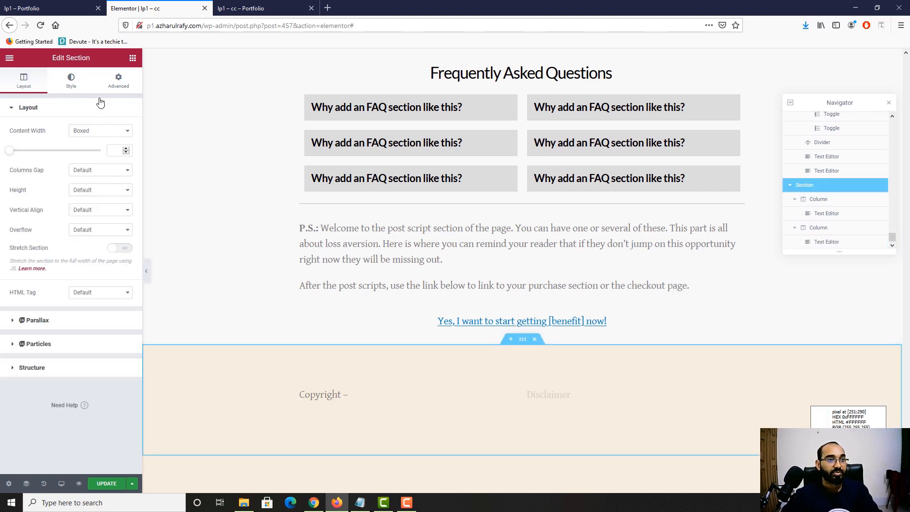
click(118, 80)
click(123, 191)
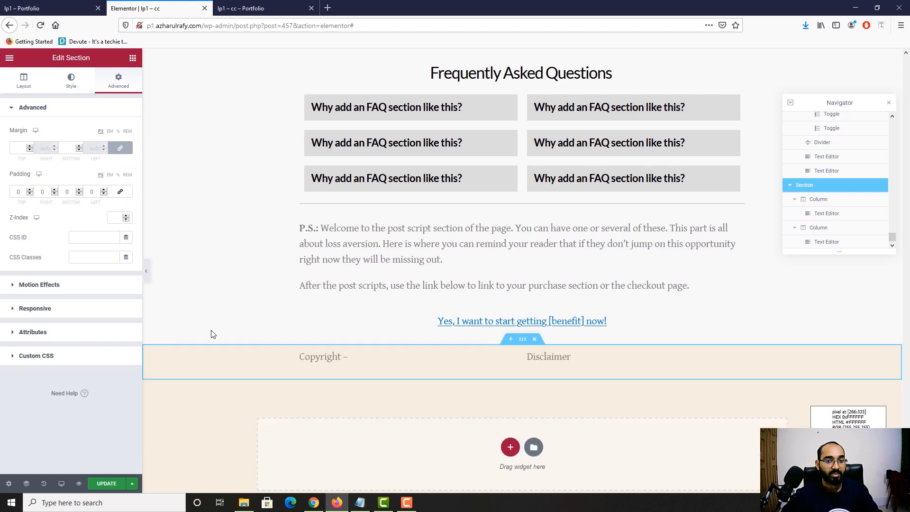
key(ctrl+shift+Tab)
key(ctrl+Tab)
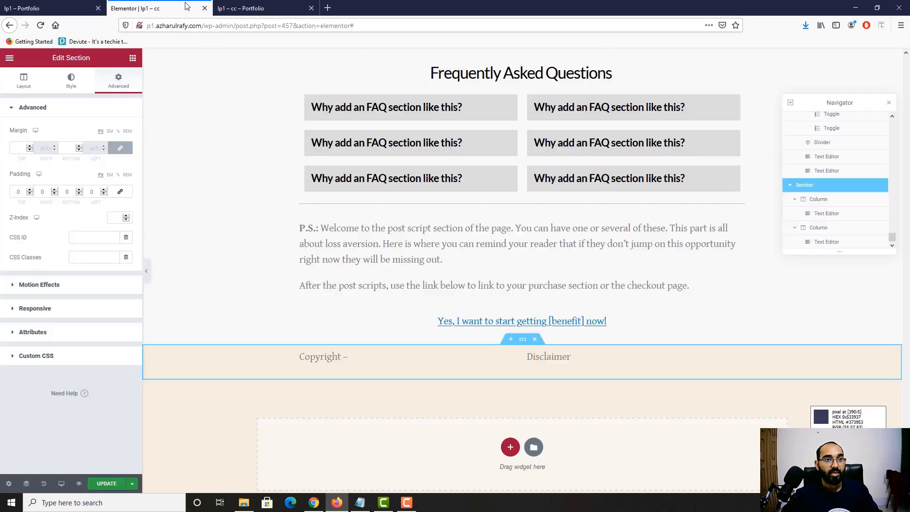
Step: Set the footer section's columns gap to No Gap and its vertical alignment to Middle
click(42, 88)
click(90, 186)
click(89, 174)
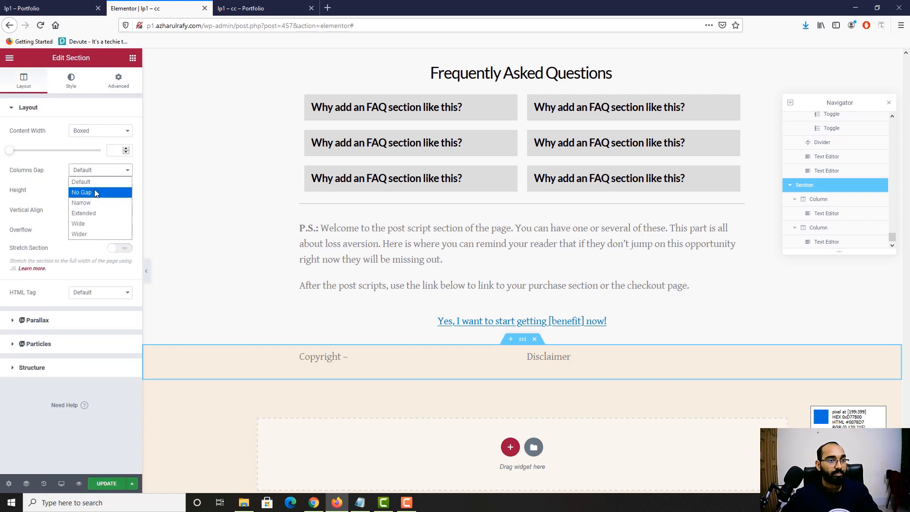
click(96, 193)
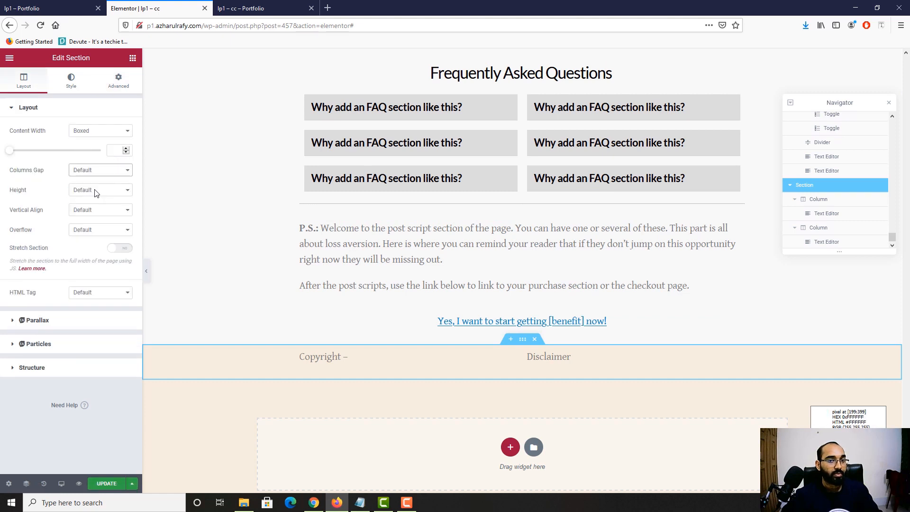
click(96, 215)
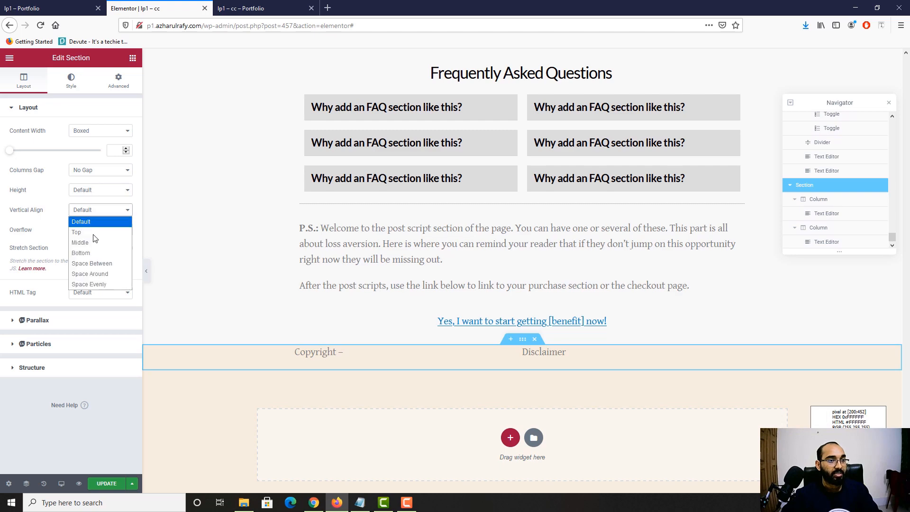
click(96, 241)
Step: Check the reference page's Disclaimer link and copy the text color code #0C81BB from the call-to-action line
click(26, 5)
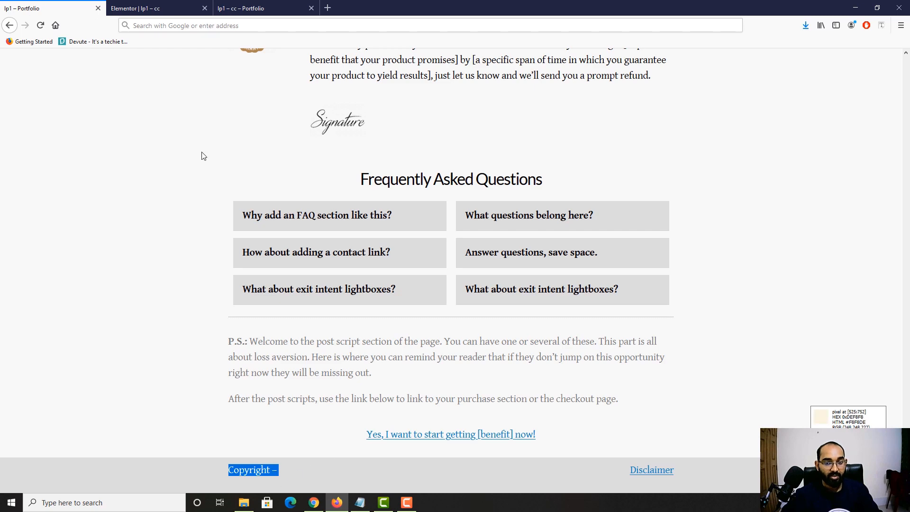
drag(671, 469, 634, 471)
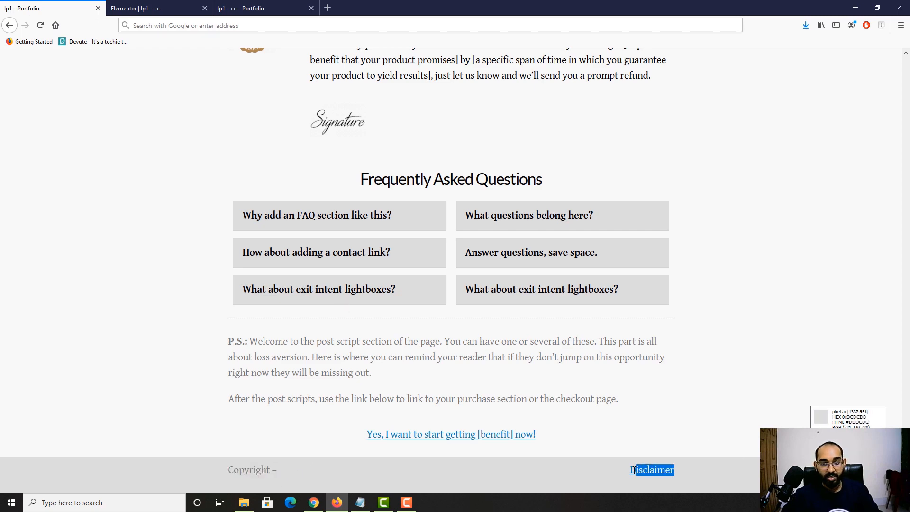
key(ctrl+Tab)
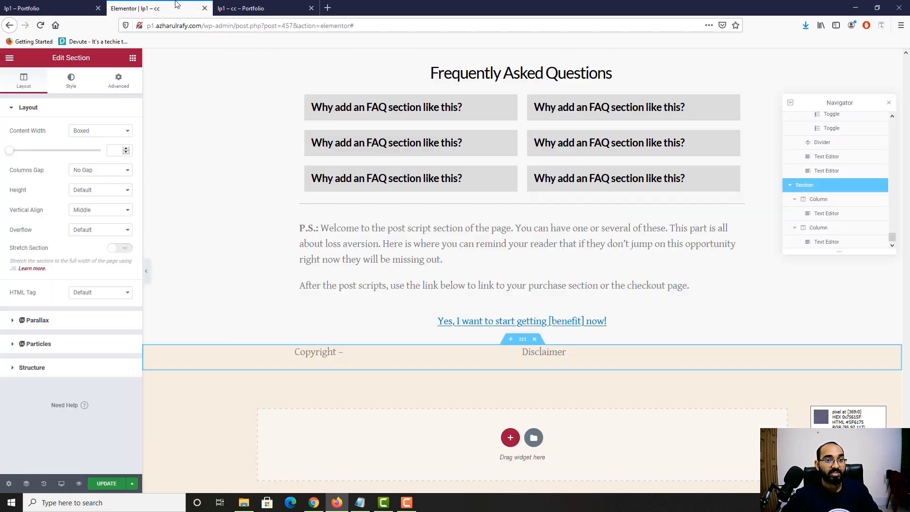
click(502, 317)
click(126, 151)
key(ctrl+c)
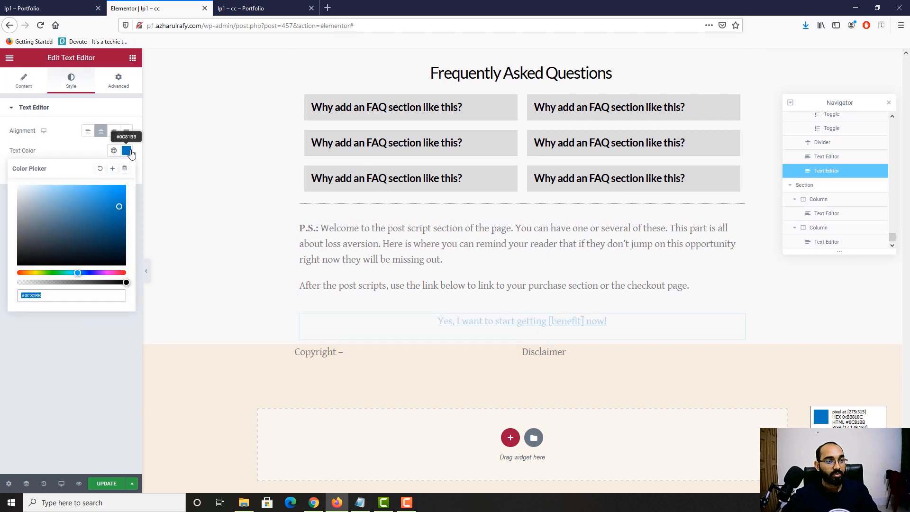
Step: Underline the "Disclaimer" text in the footer's second column
click(548, 360)
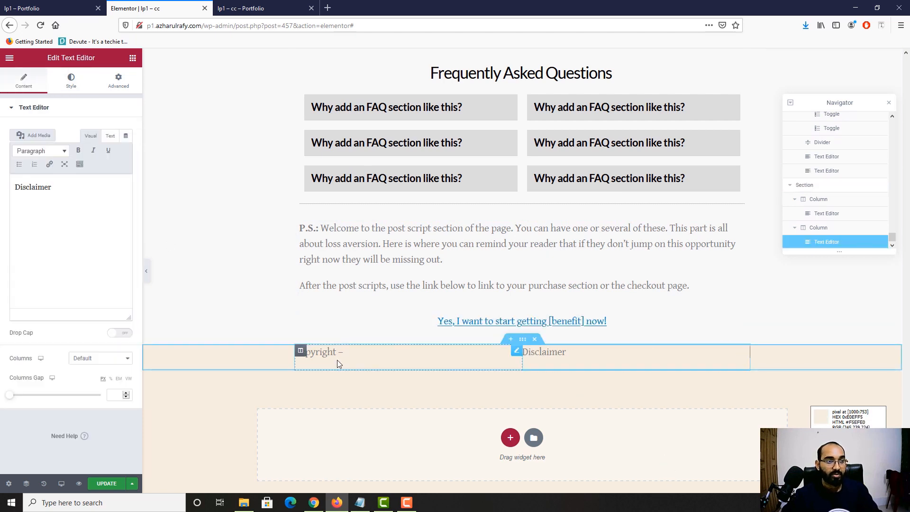
click(31, 85)
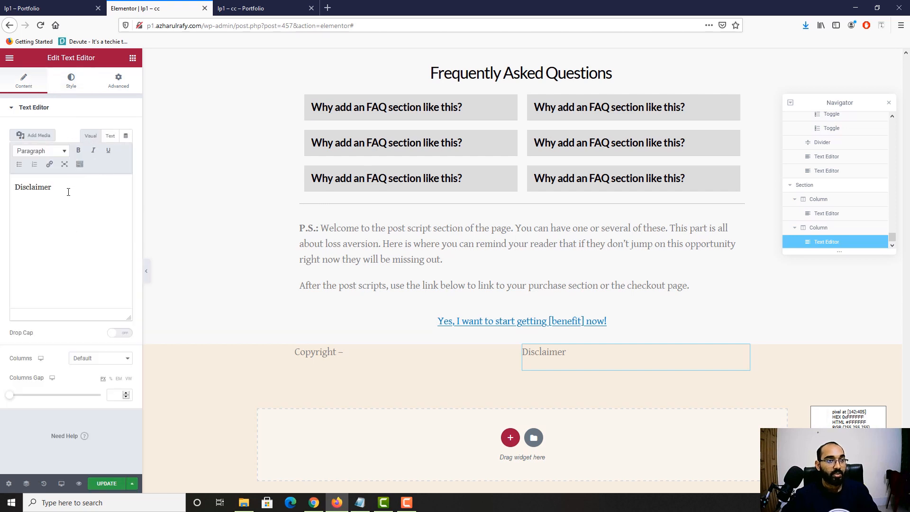
drag(68, 192, 35, 176)
click(107, 154)
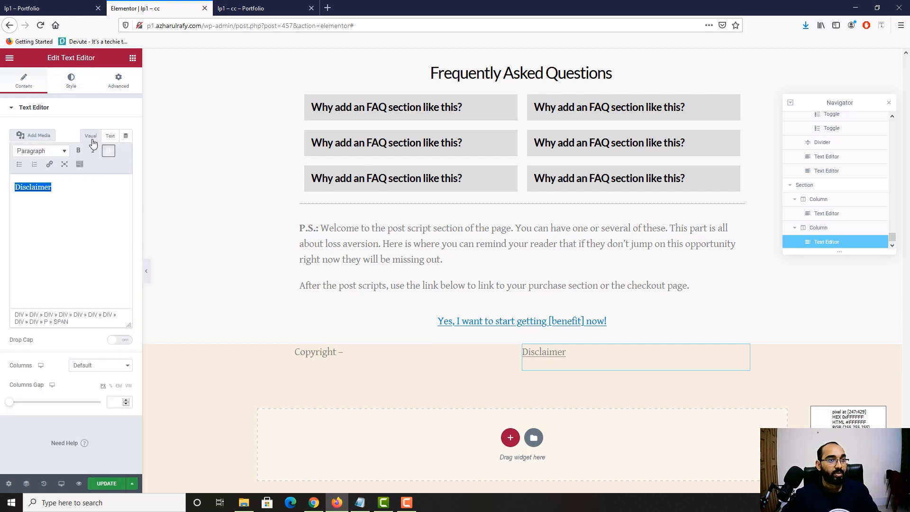
Step: Set the Disclaimer Text Editor's text color to #0C81BB
click(71, 80)
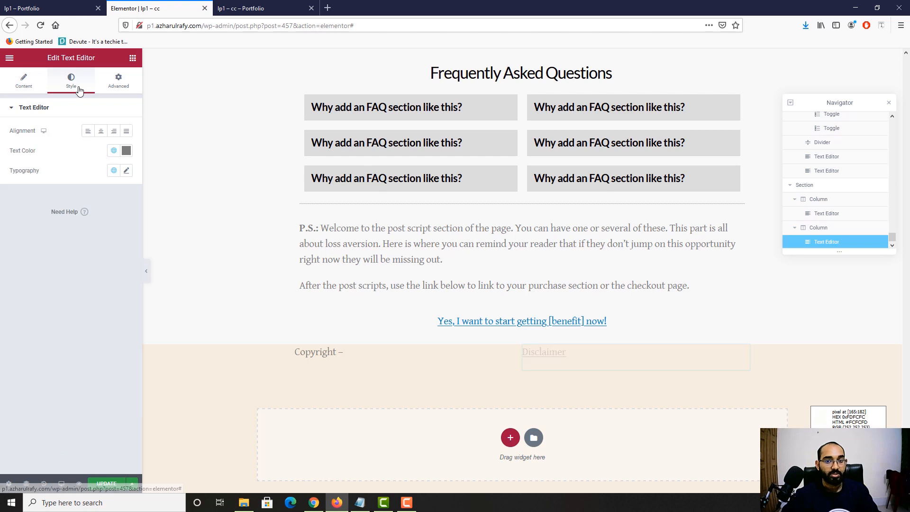
click(126, 151)
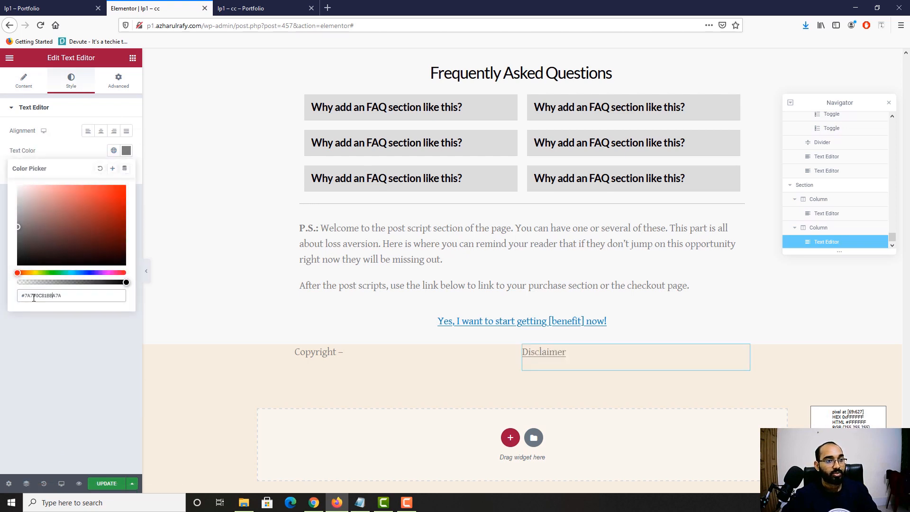
drag(32, 298, 62, 298)
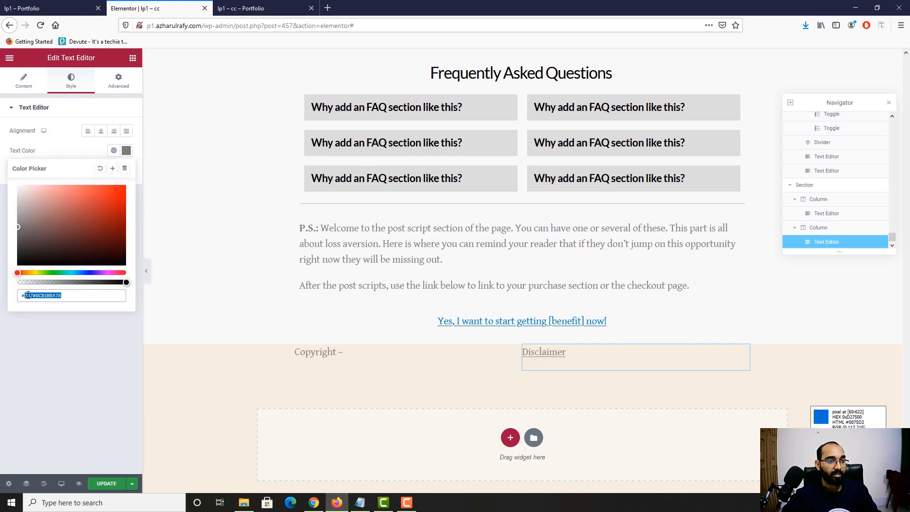
key(ctrl+v)
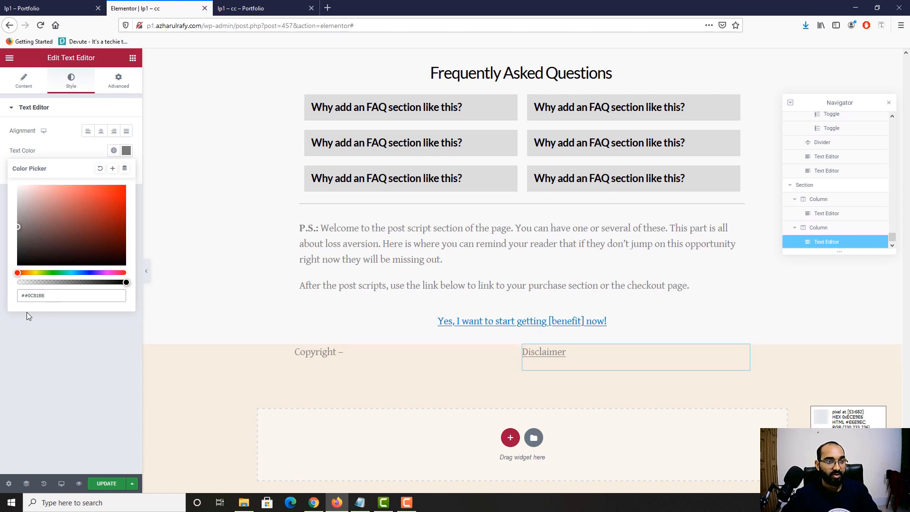
key(BackSpace)
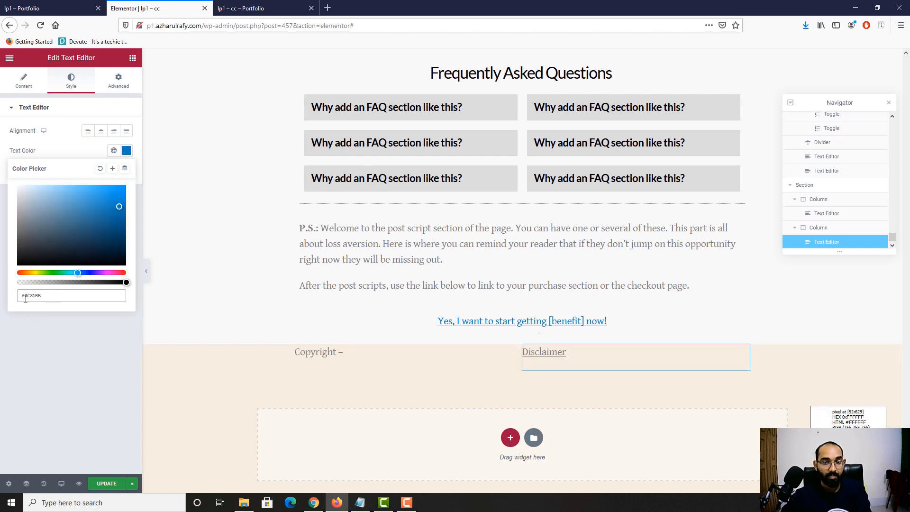
click(70, 328)
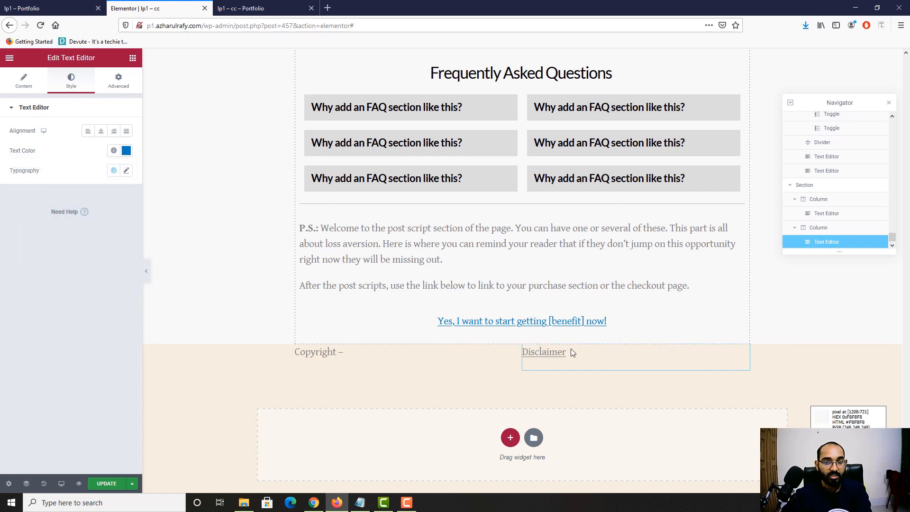
Step: Recheck the Disclaimer widget's text color code and its text formatting
click(126, 151)
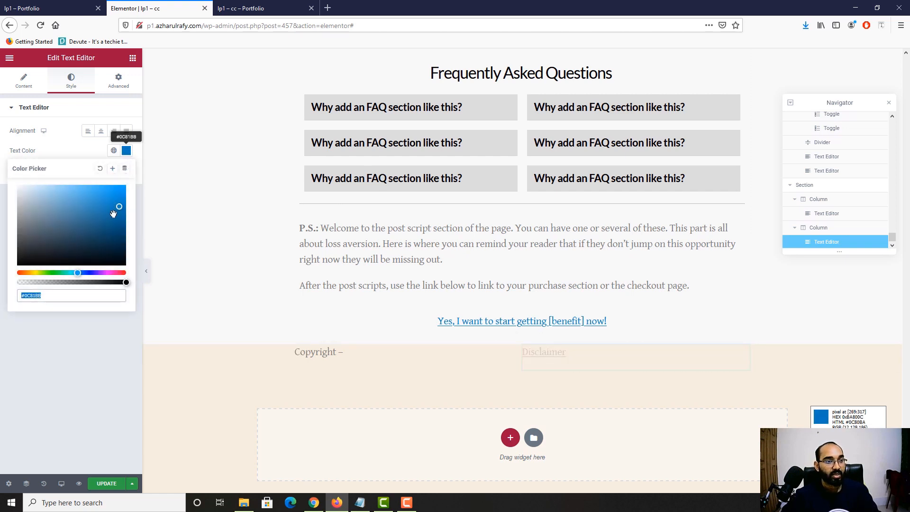
click(39, 295)
double_click(36, 295)
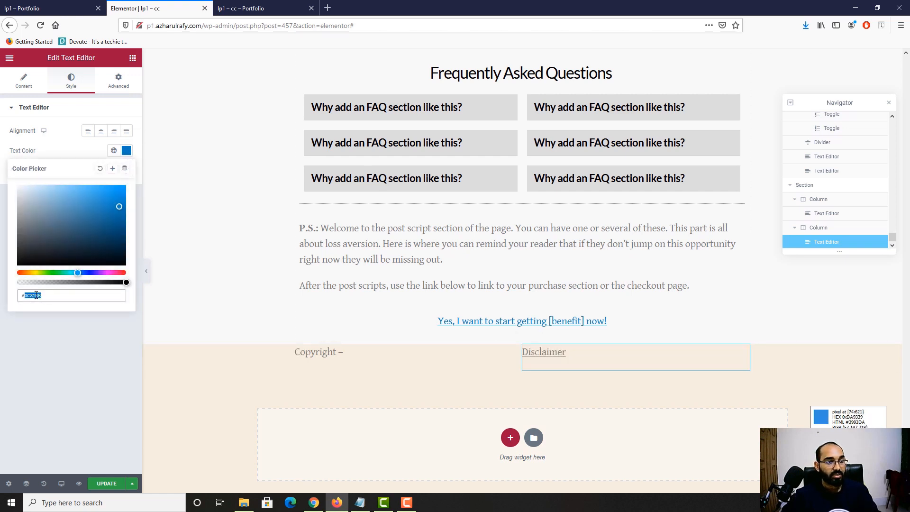
click(107, 395)
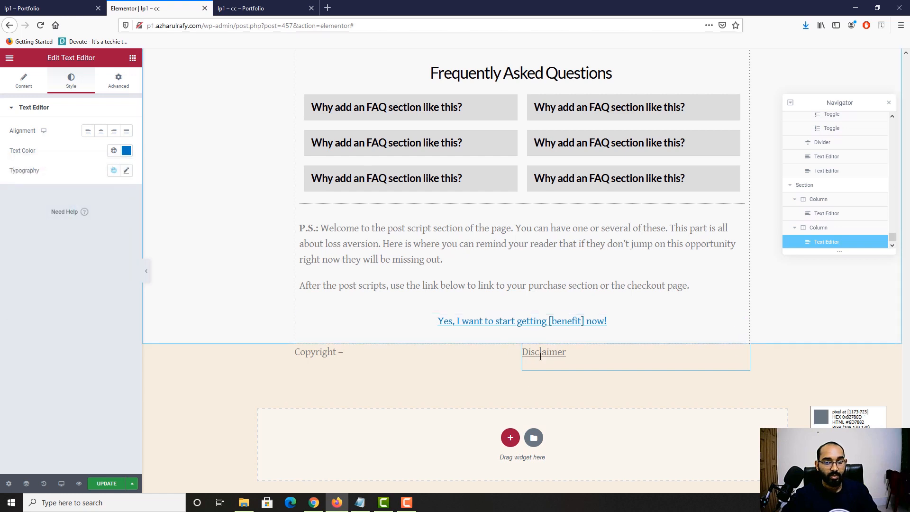
click(38, 84)
double_click(65, 186)
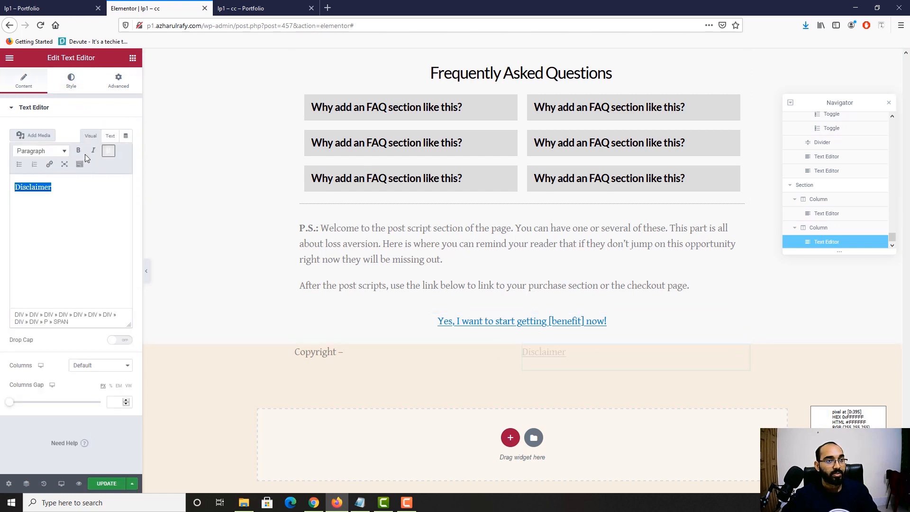
click(118, 81)
click(71, 81)
click(126, 151)
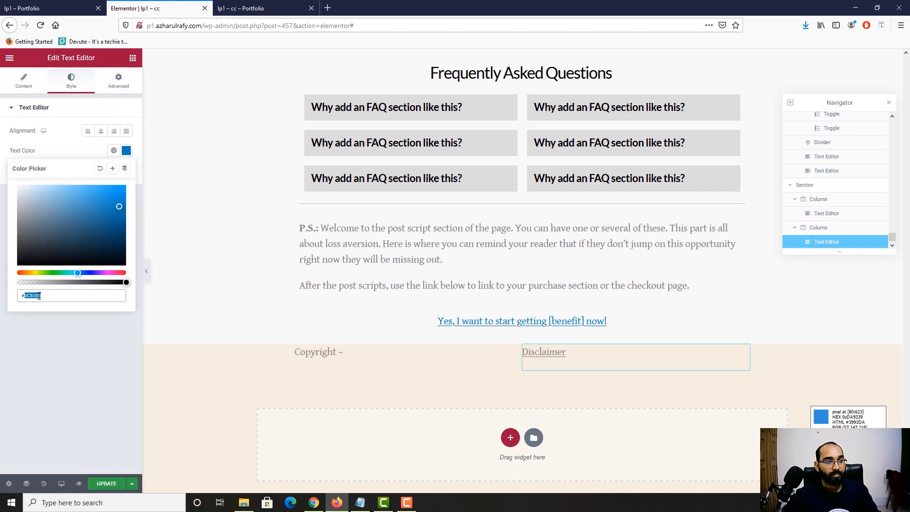
Step: Delete the Disclaimer Text Editor widget from the footer's second column
right_click(543, 369)
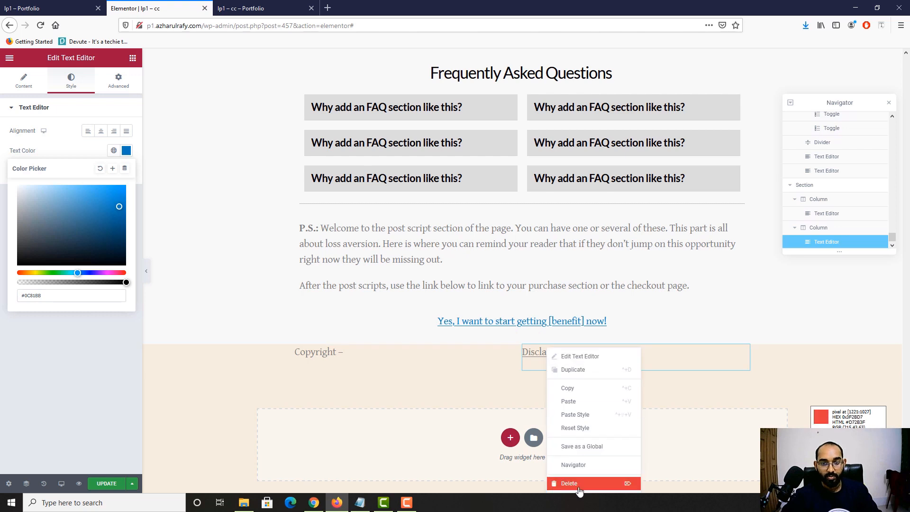
click(588, 485)
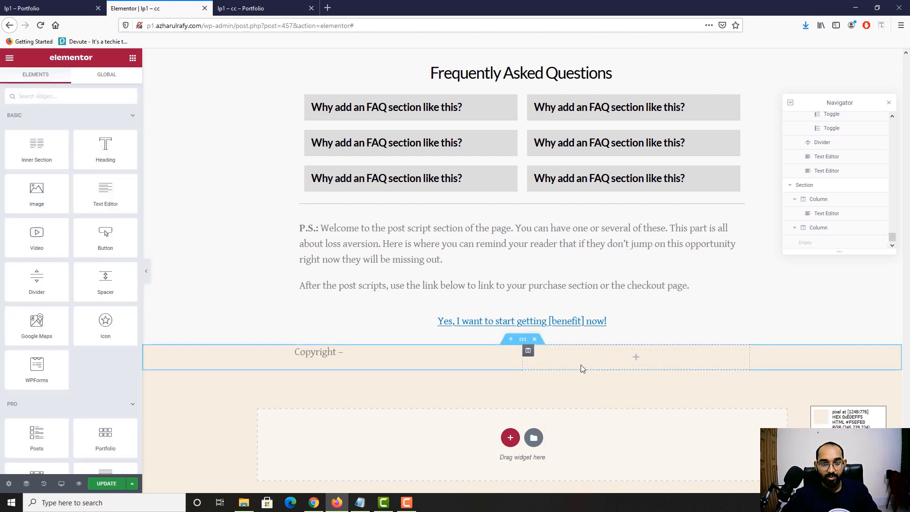
Step: Add a Text Editor widget to the footer's second column with the underlined text "Disclaimer"
drag(97, 195, 618, 364)
click(616, 361)
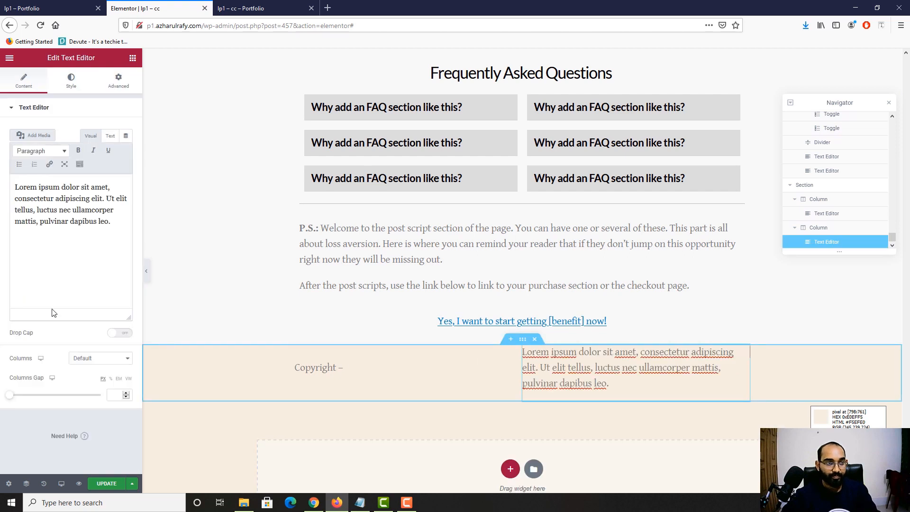
click(54, 240)
key(ctrl+a)
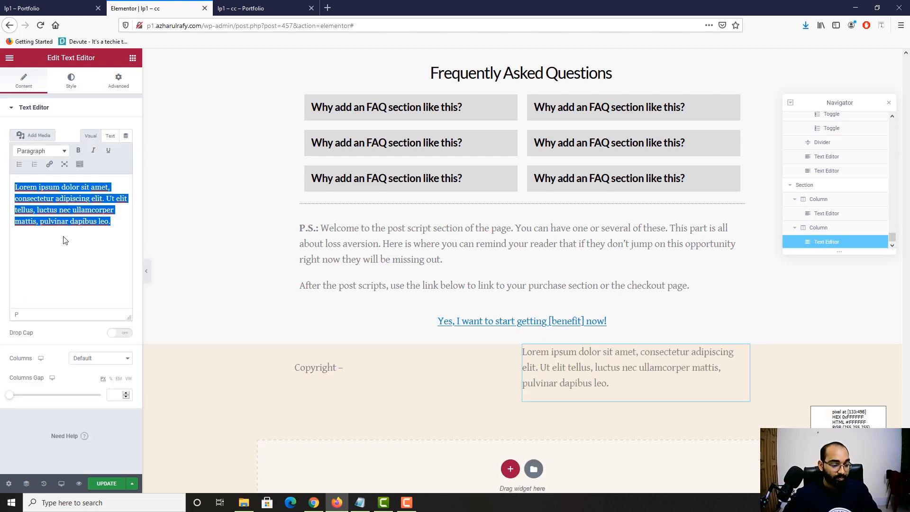
text(Disclaim)
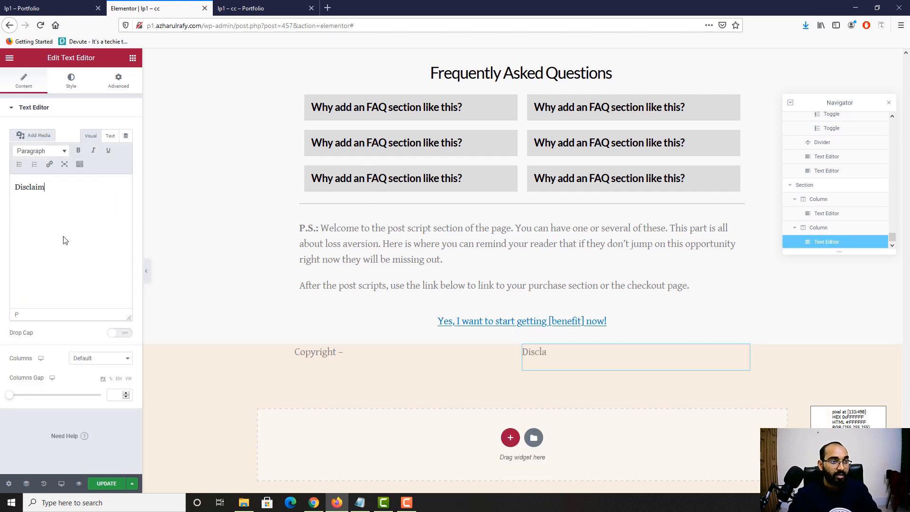
text(er)
double_click(50, 189)
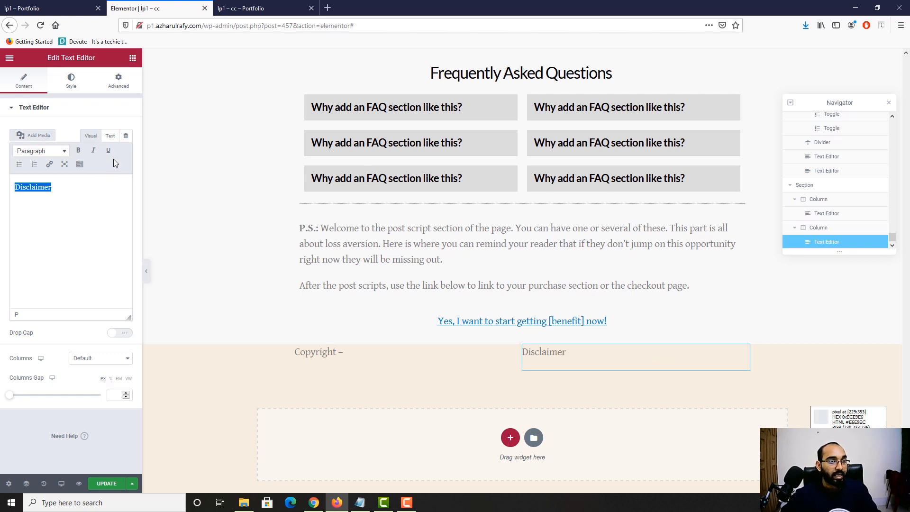
click(108, 150)
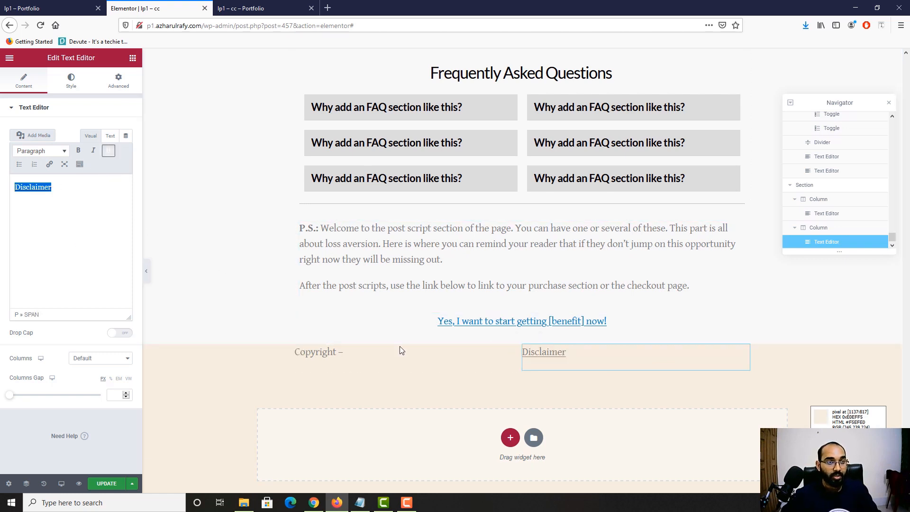
Step: Set the Disclaimer widget's text color to #0C81BB and align the text to the right
click(71, 81)
click(126, 150)
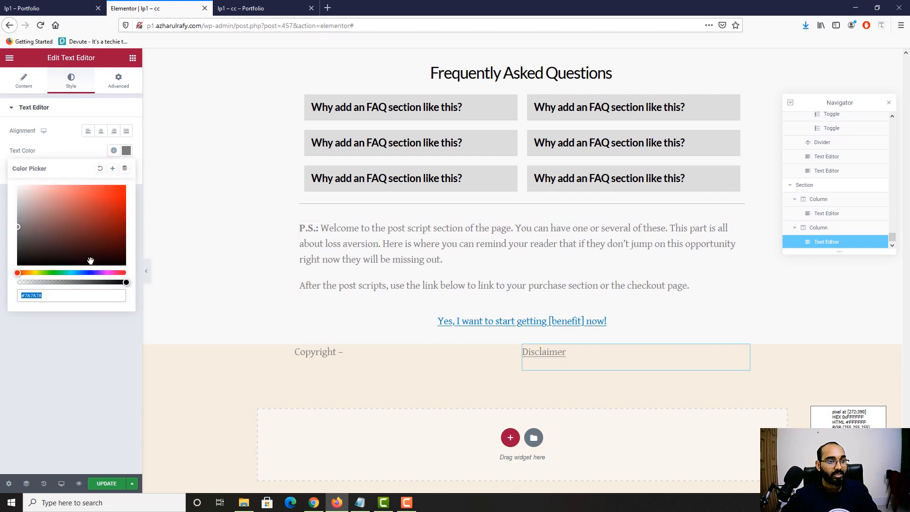
text(0081BB)
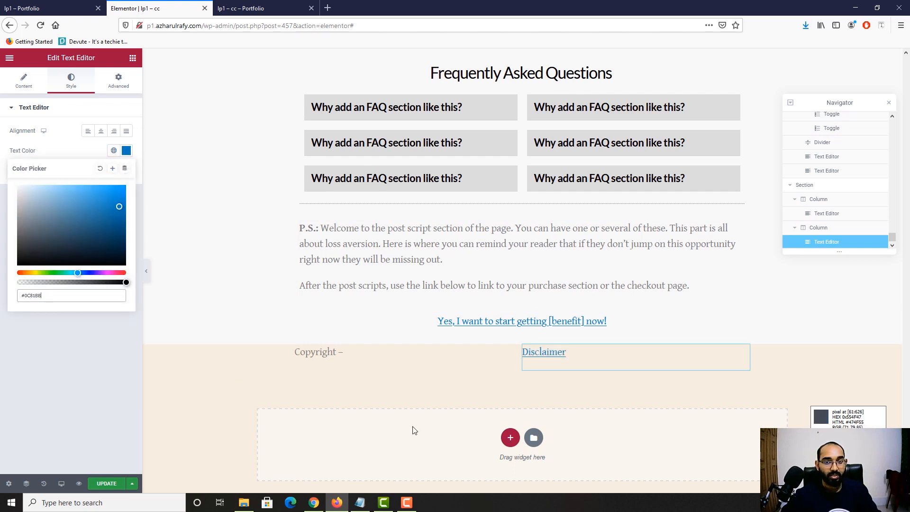
click(126, 131)
click(114, 131)
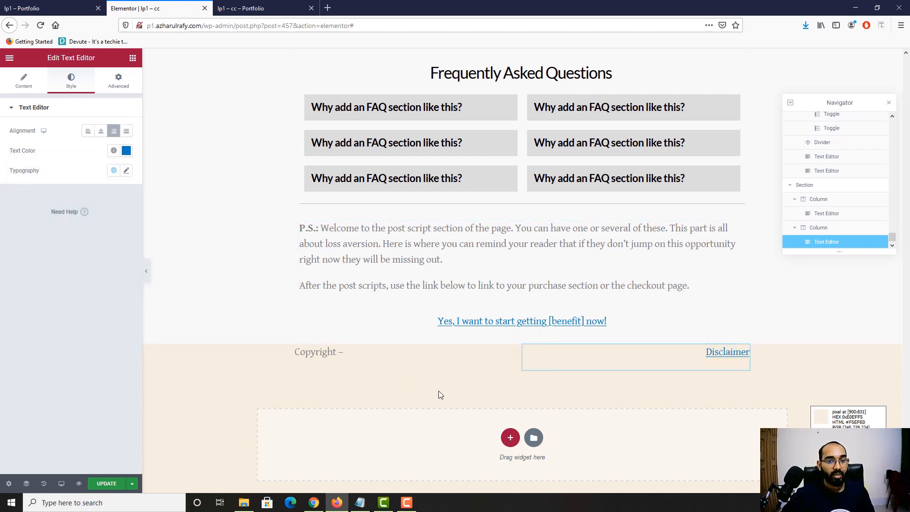
Step: Check the reference footer's spacing and give the copyright column a top padding of 15 px, leaving the other sides unlinked at 0
click(35, 4)
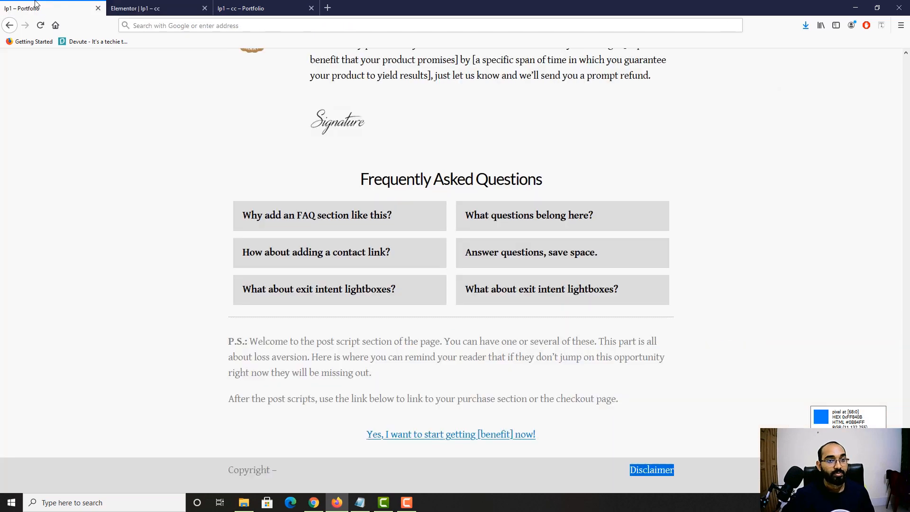
click(151, 4)
click(301, 352)
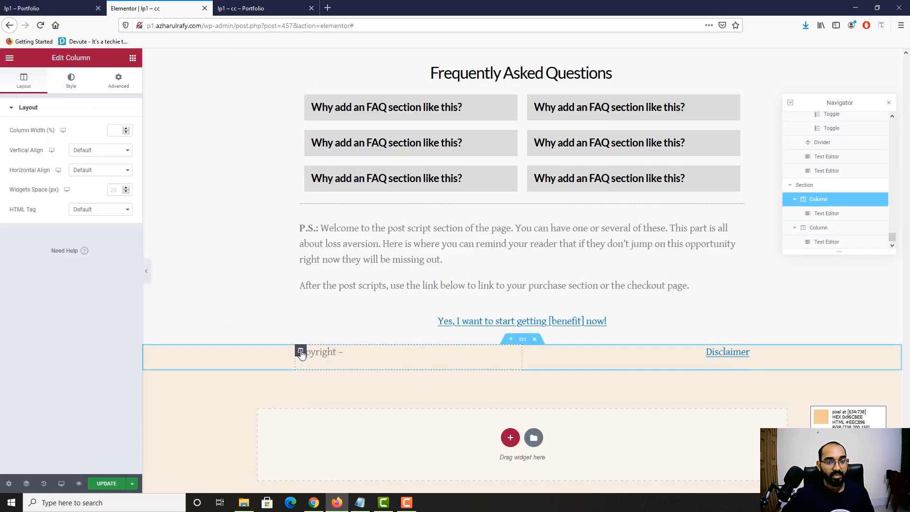
click(123, 88)
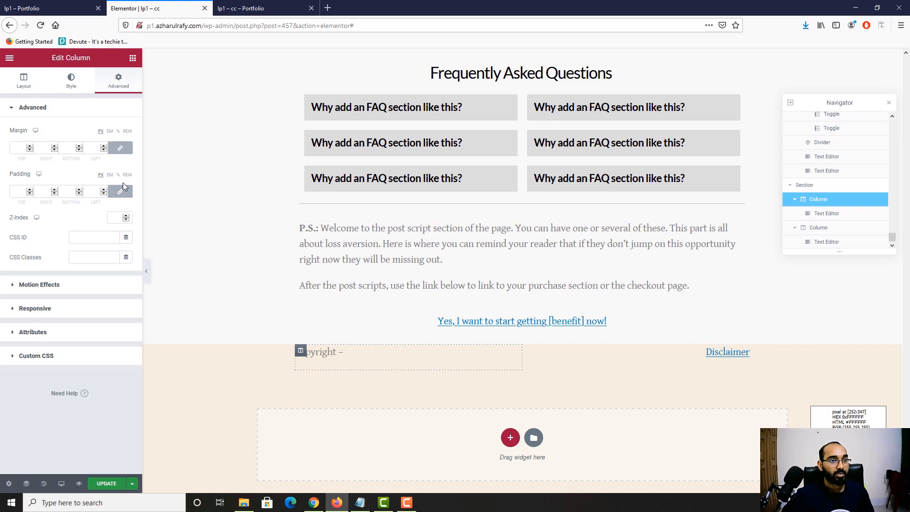
click(126, 195)
text(15)
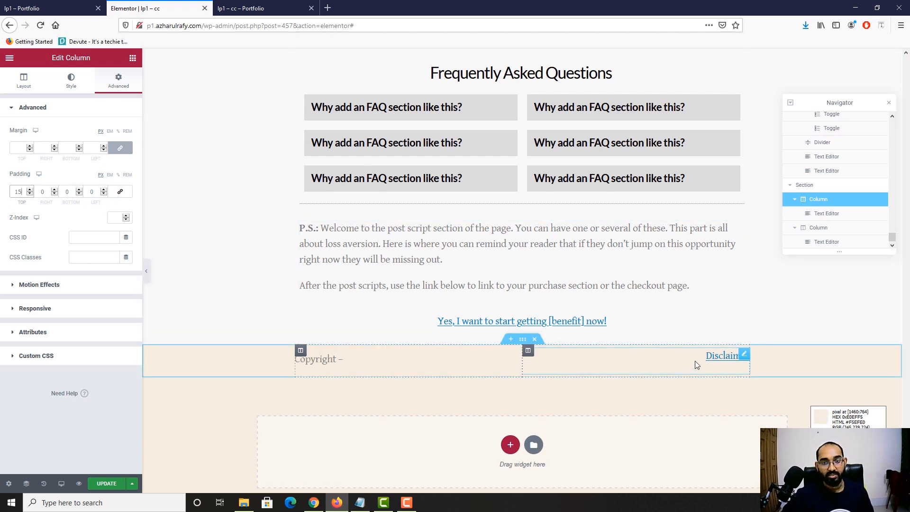
Step: Give the Disclaimer column a top padding of 15 px, unlinked from the other sides
click(529, 353)
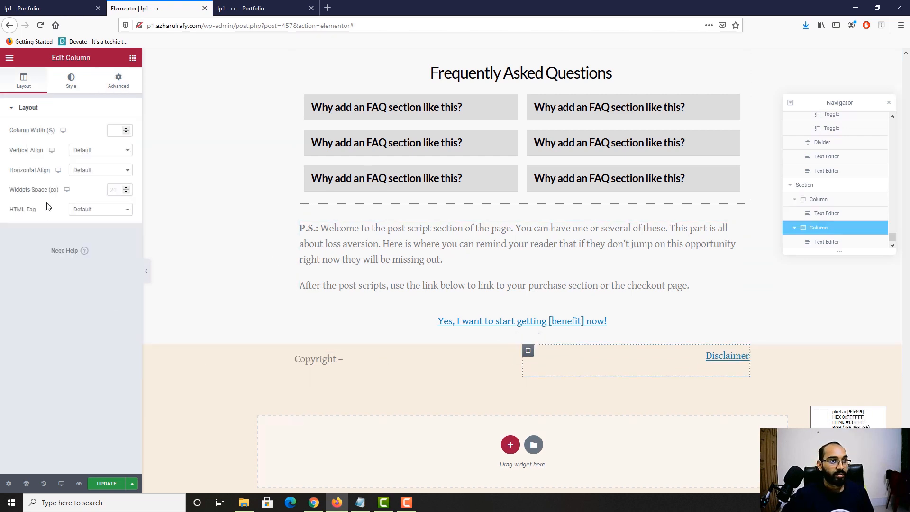
click(117, 82)
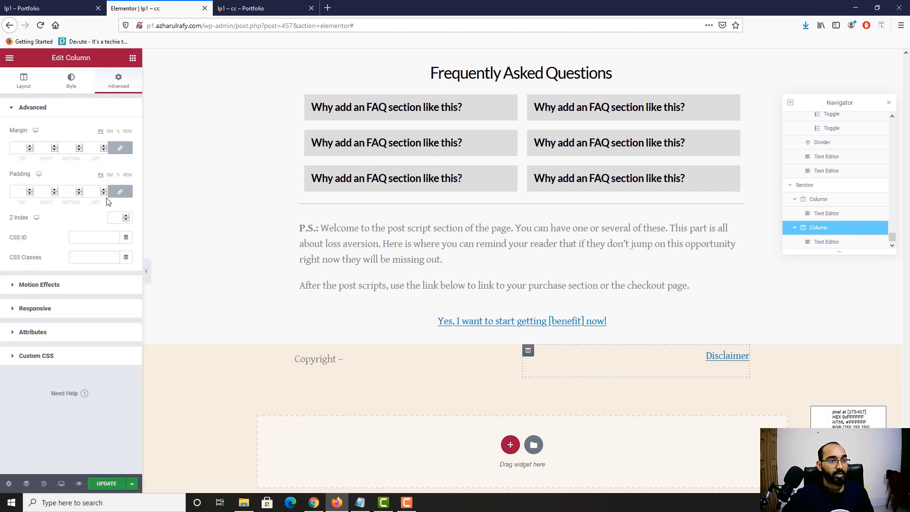
double_click(18, 191)
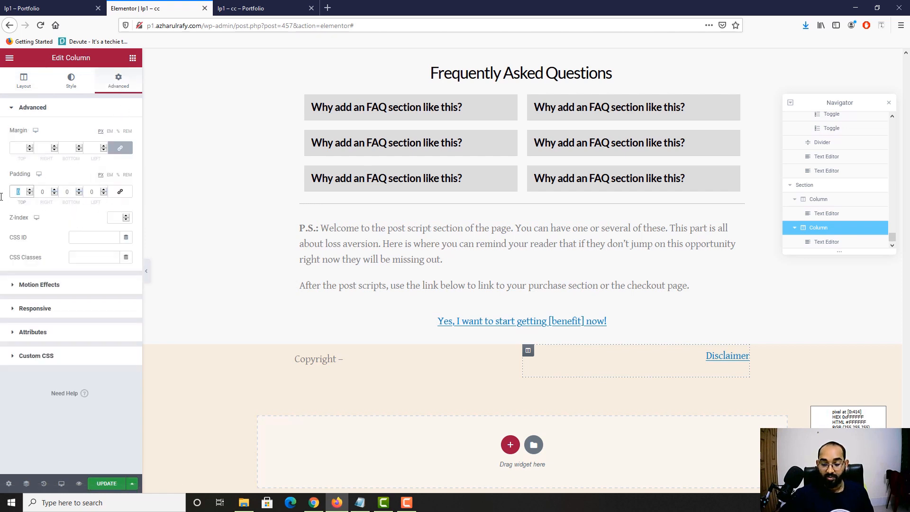
text(15)
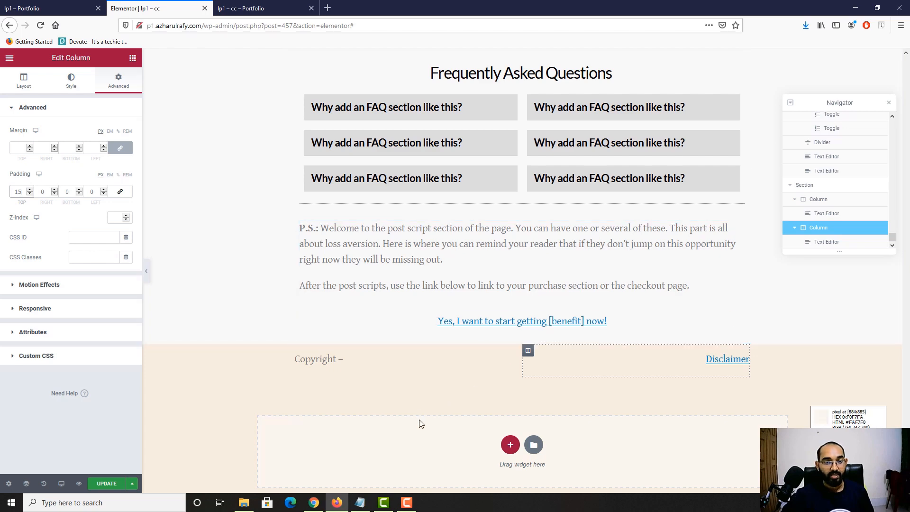
Step: Sample the reference footer's grey and set the footer section to a classic background color of #DDDCDC
click(76, 8)
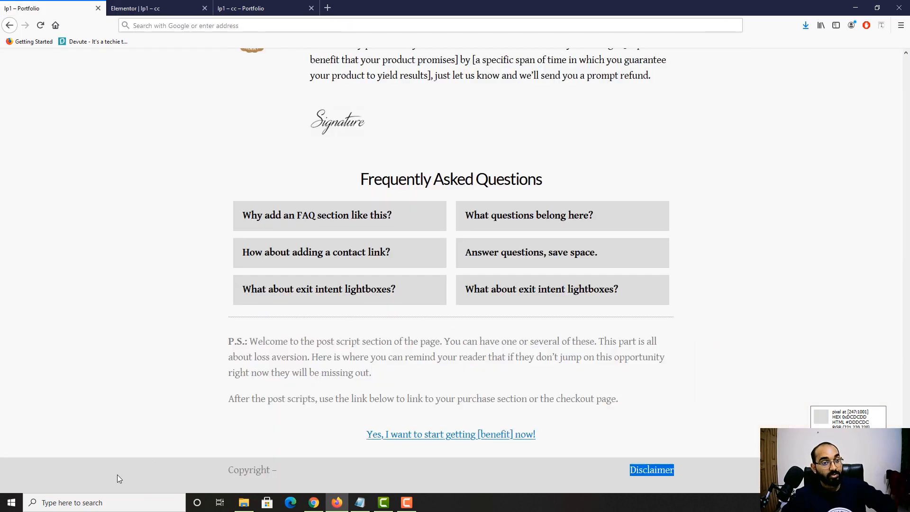
click(244, 8)
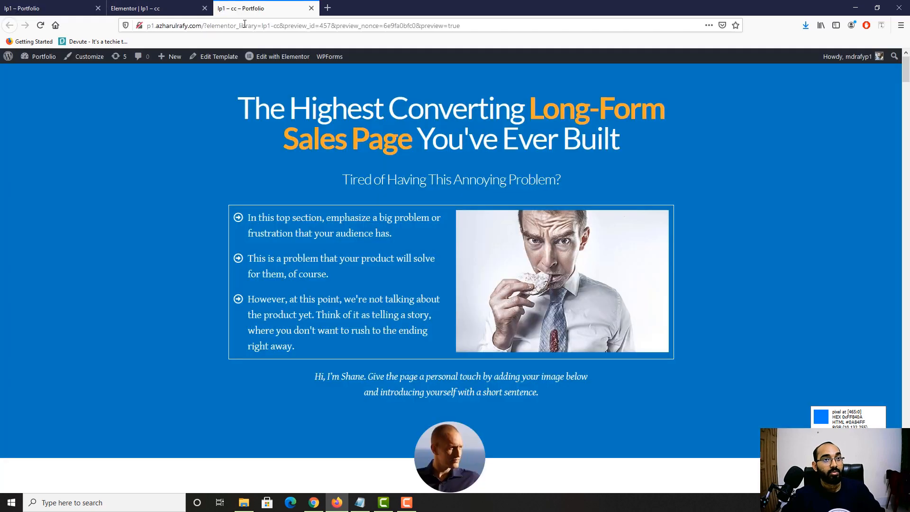
click(176, 8)
scroll(536, 334, down, 1)
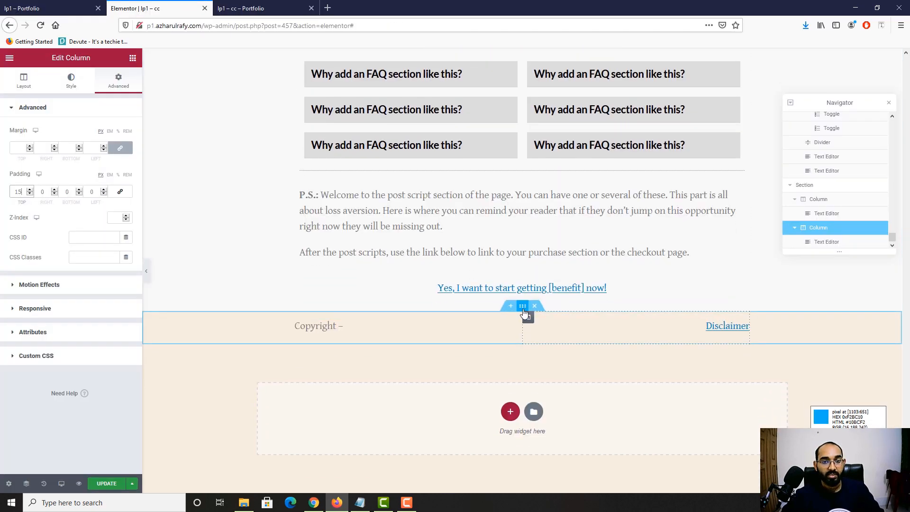
click(519, 310)
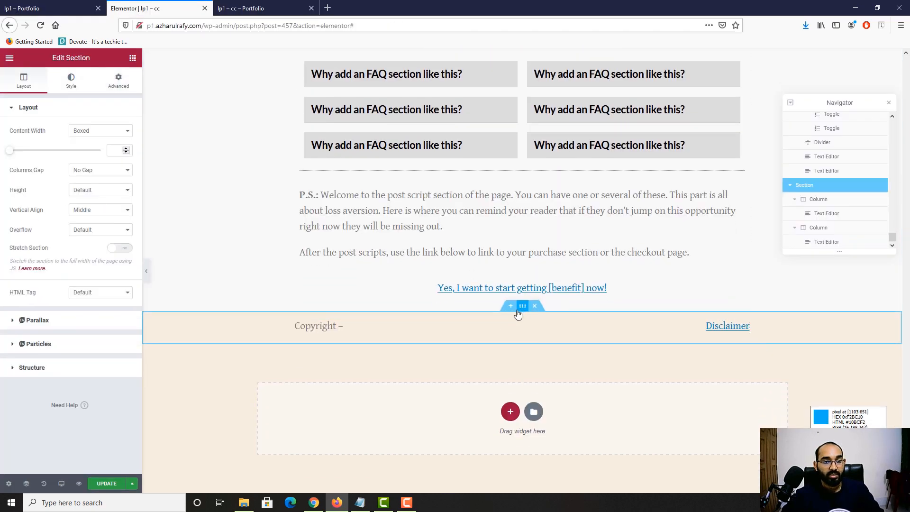
click(70, 80)
click(88, 151)
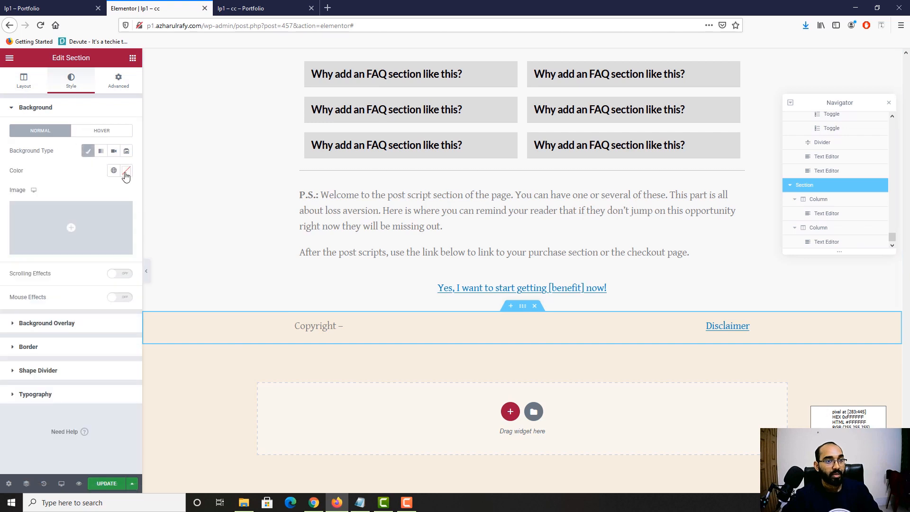
click(126, 171)
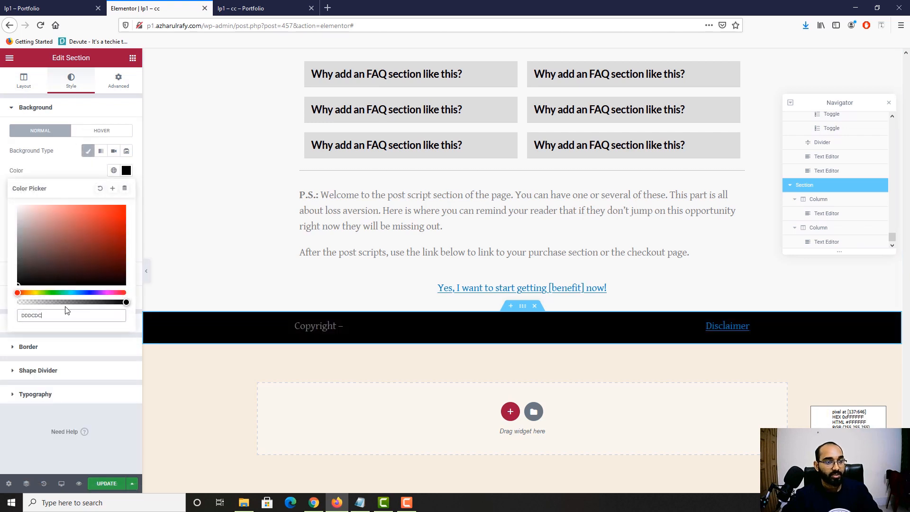
text(#)
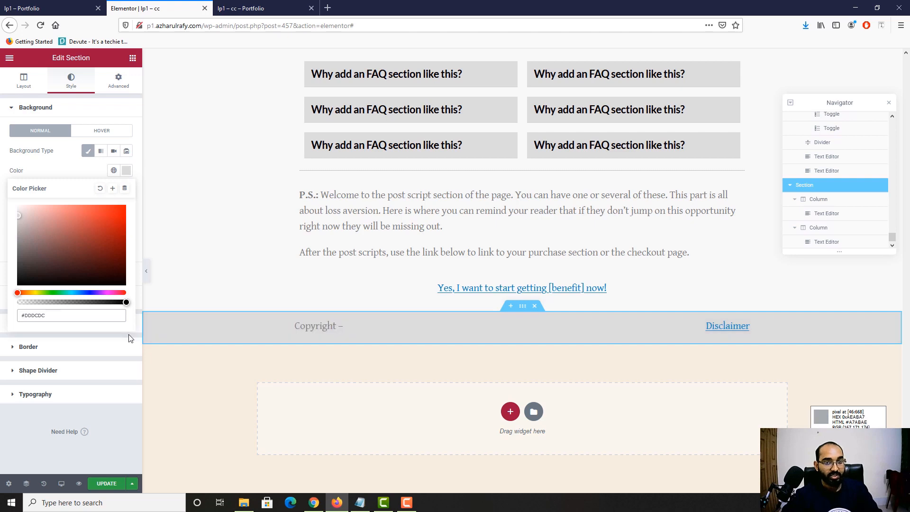
Step: Compare the finished footer section with the reference page's footer
click(20, 6)
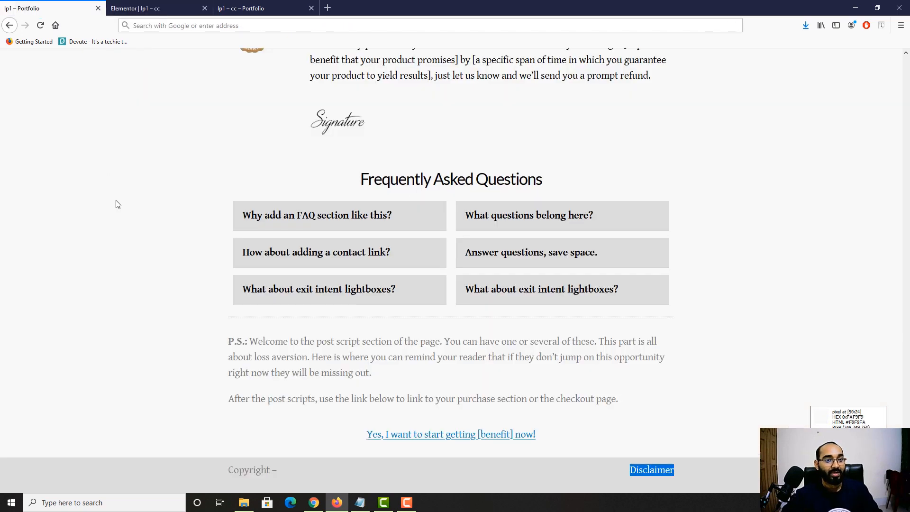
scroll(141, 353, up, 1)
click(152, 2)
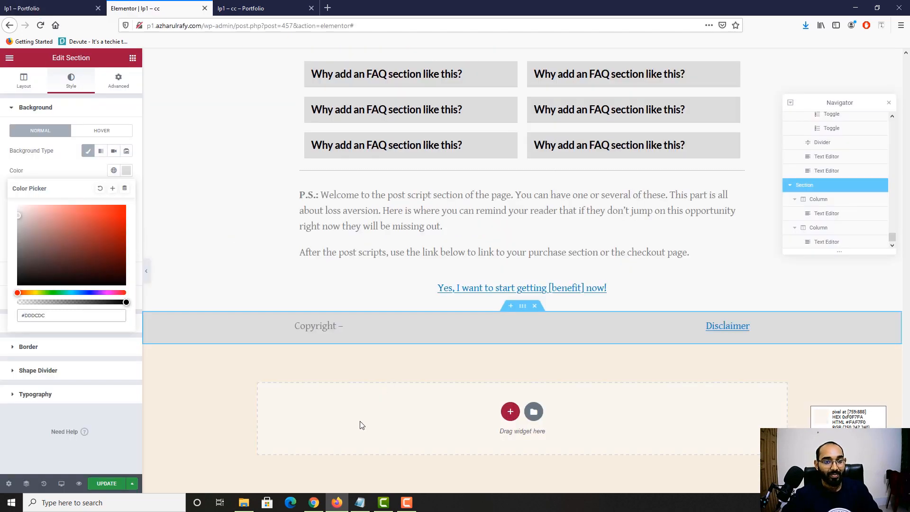
Step: Save the template, close the outdated preview and open a fresh preview of the page
click(107, 483)
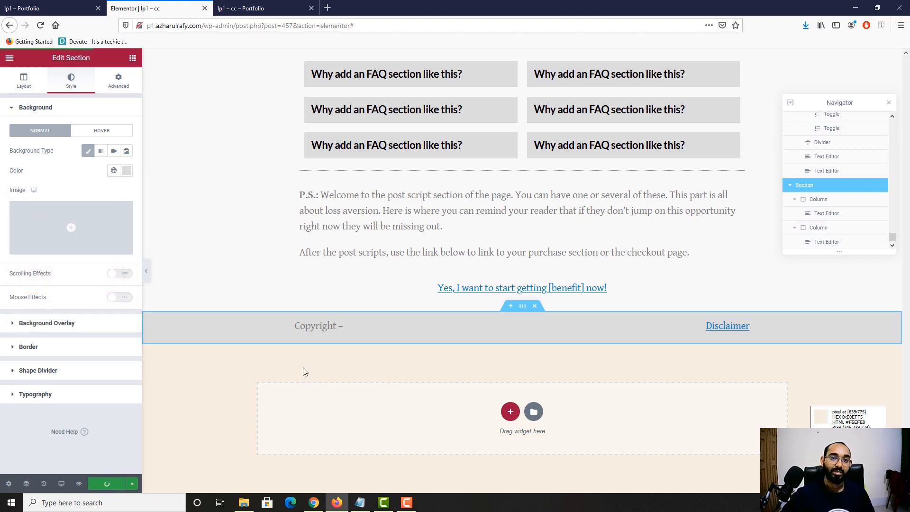
click(312, 9)
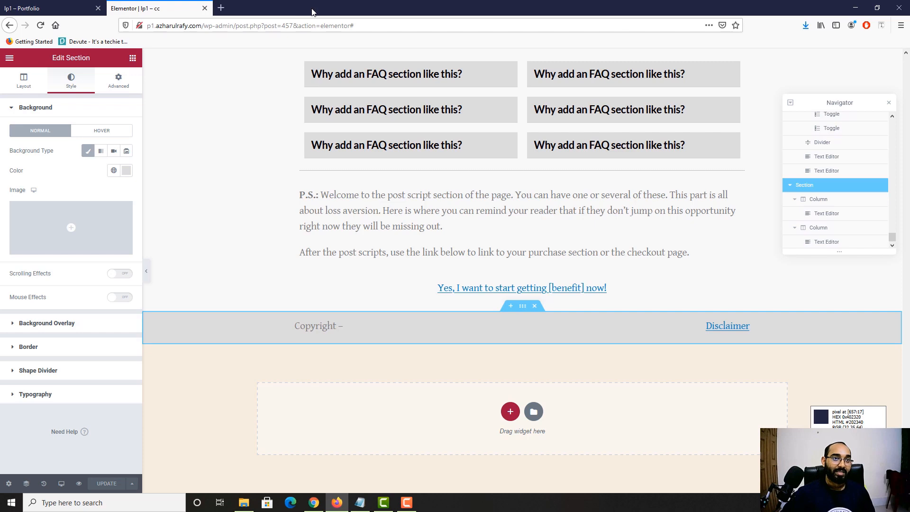
click(80, 485)
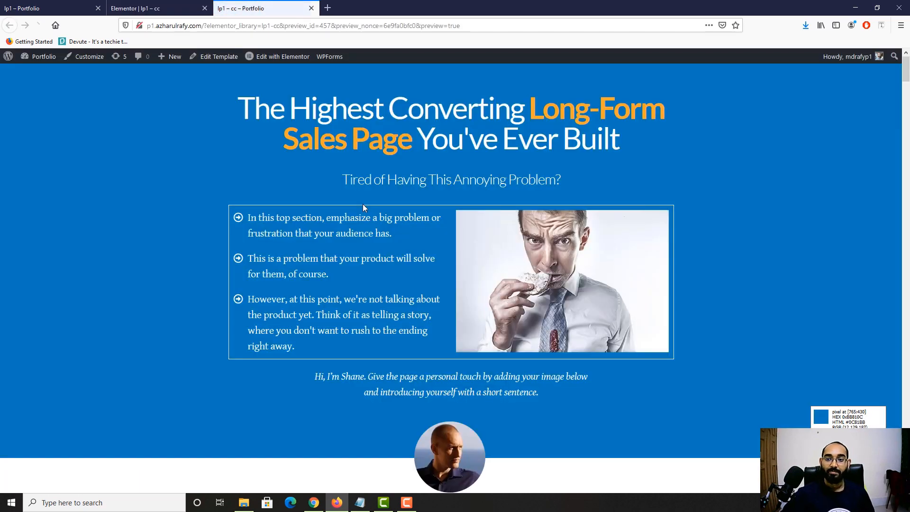
Step: Review the previewed landing page from the main headline through all sections down to the footer
scroll(223, 323, down, 4)
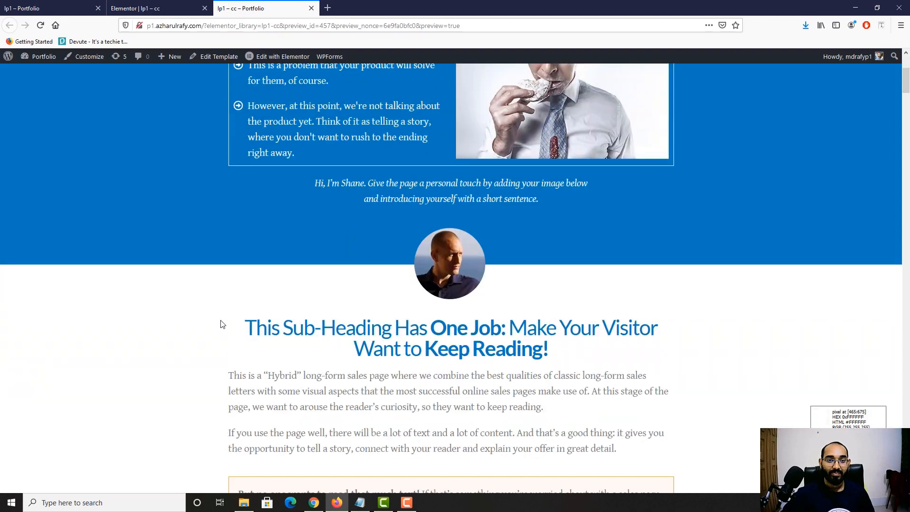
scroll(381, 394, down, 13)
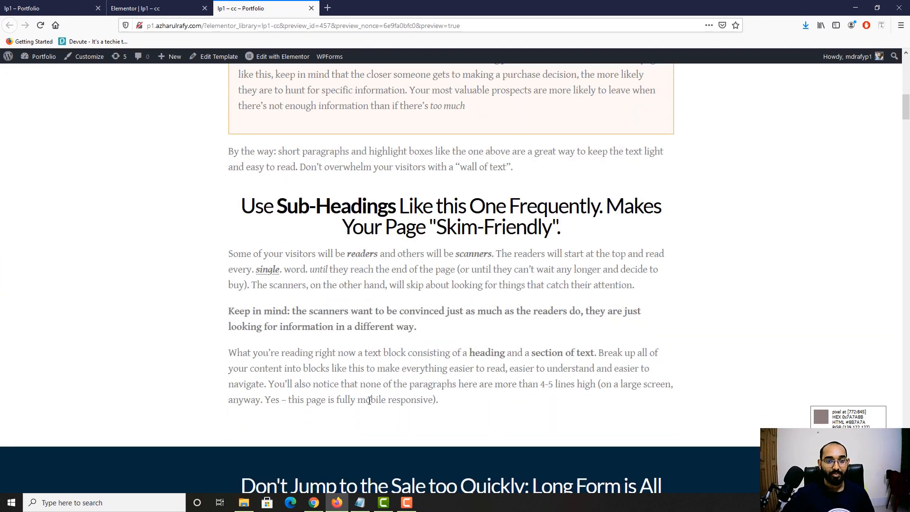
scroll(409, 396, down, 11)
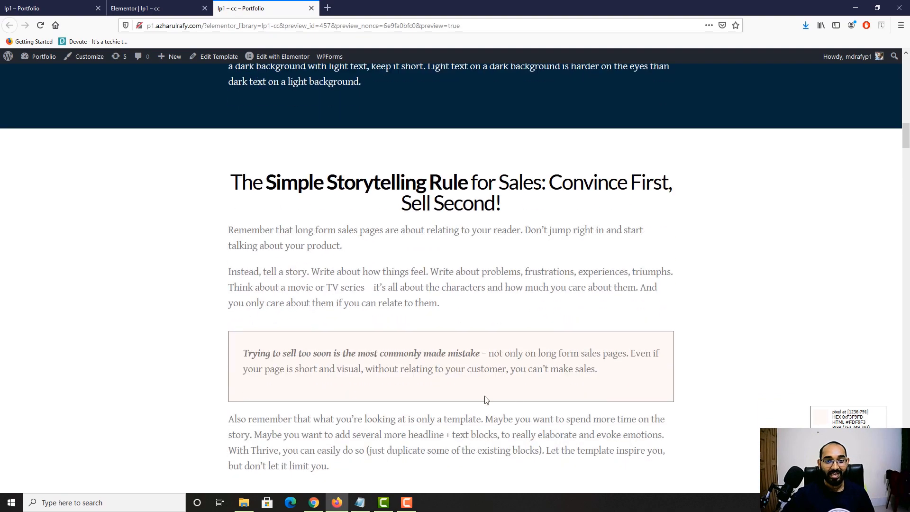
scroll(332, 358, down, 10)
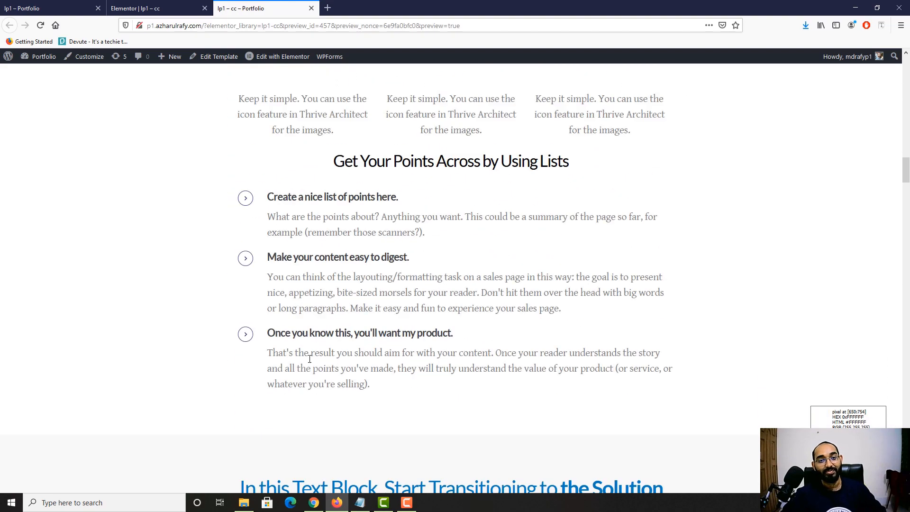
scroll(308, 363, down, 3)
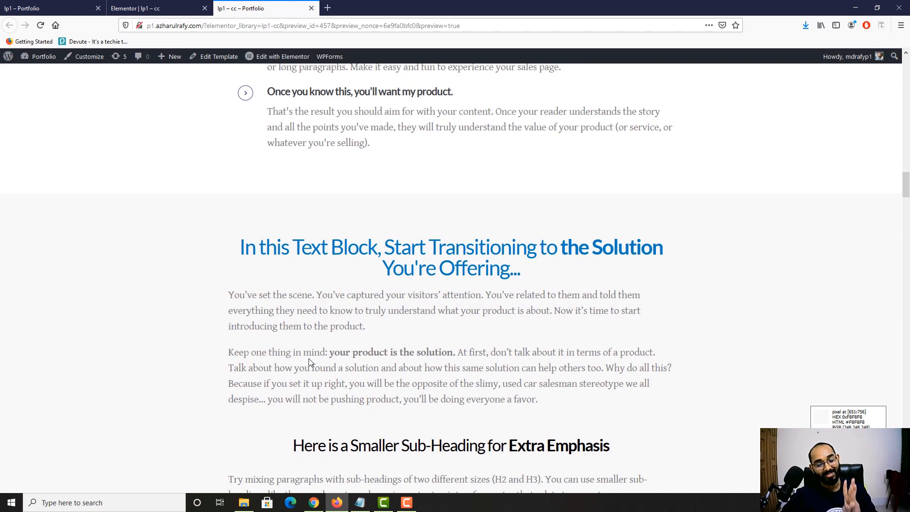
scroll(308, 362, down, 3)
scroll(308, 363, down, 5)
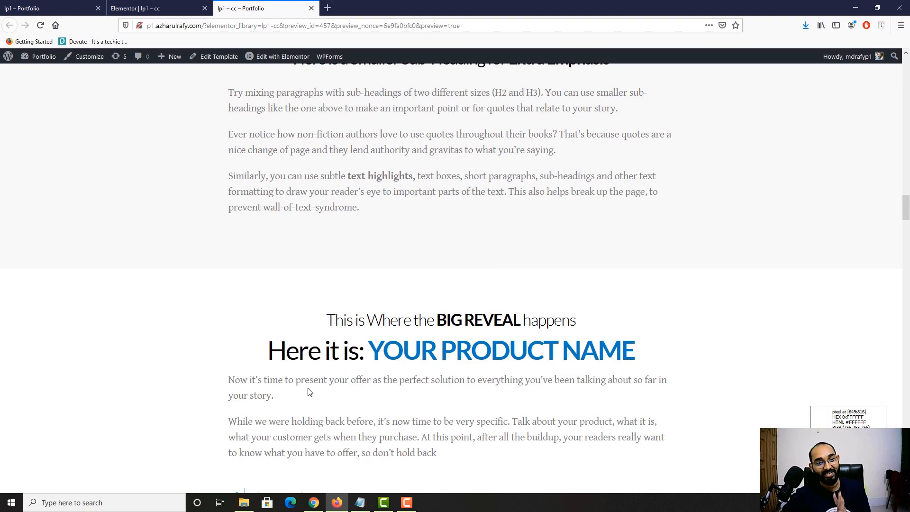
scroll(305, 391, down, 6)
scroll(300, 403, down, 5)
scroll(313, 368, down, 20)
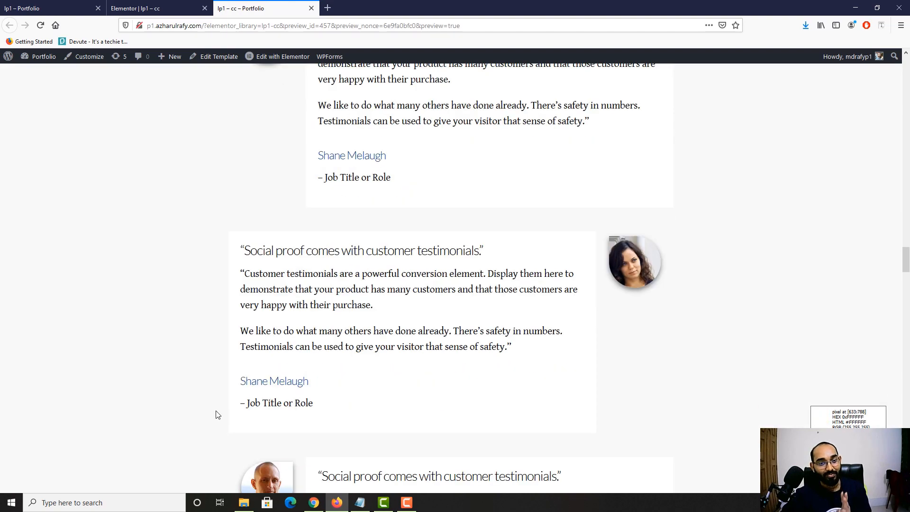
scroll(186, 425, down, 12)
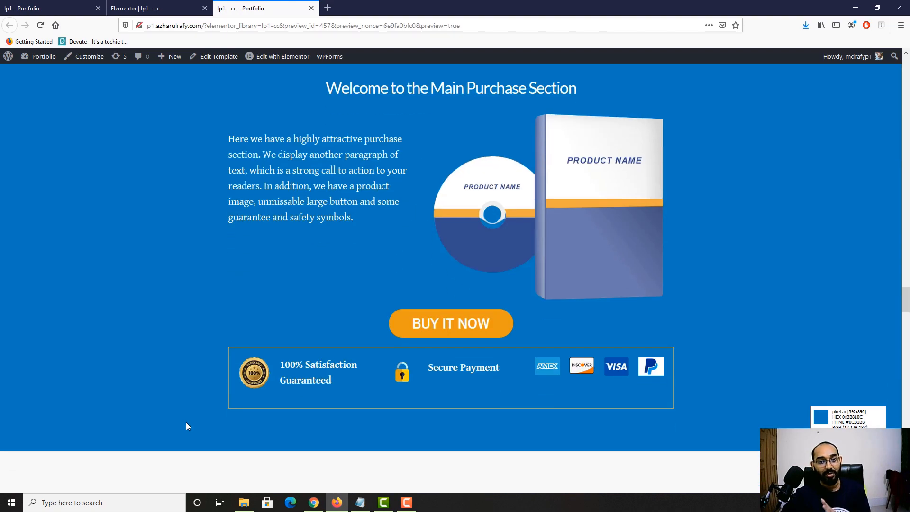
scroll(186, 426, down, 5)
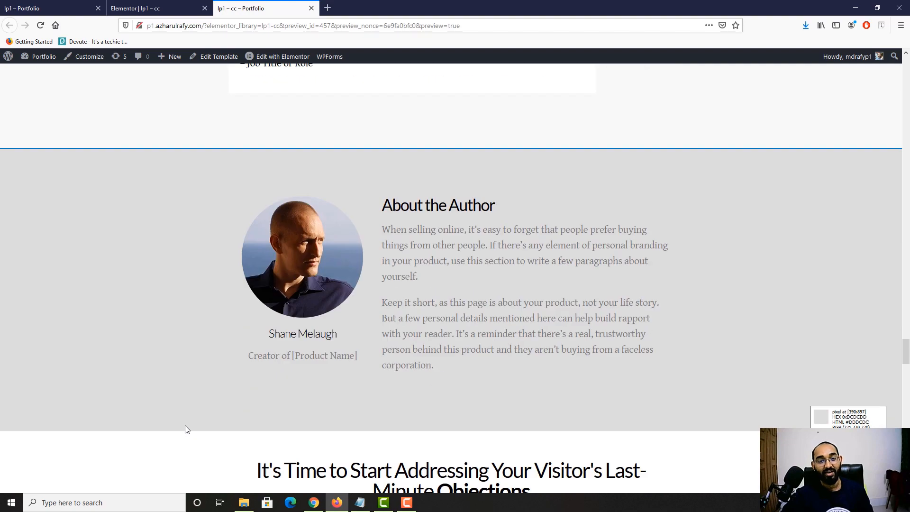
scroll(186, 426, down, 9)
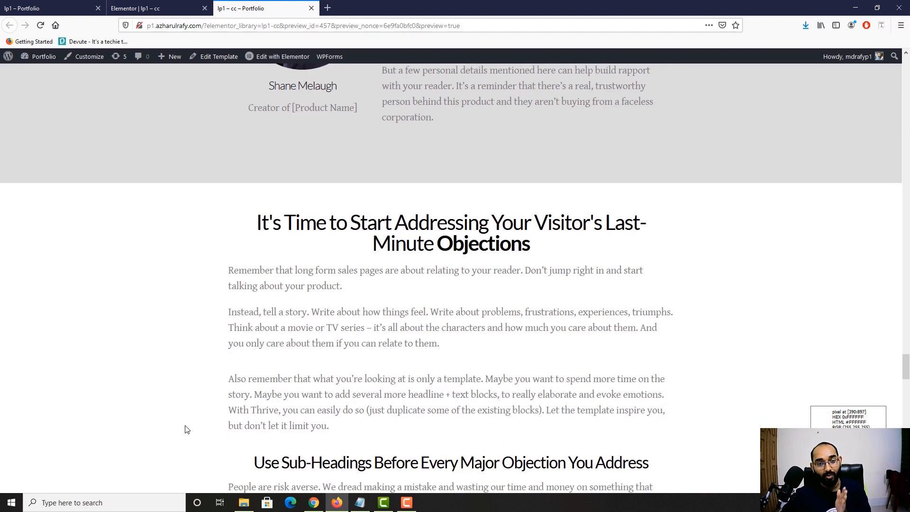
scroll(186, 430, down, 7)
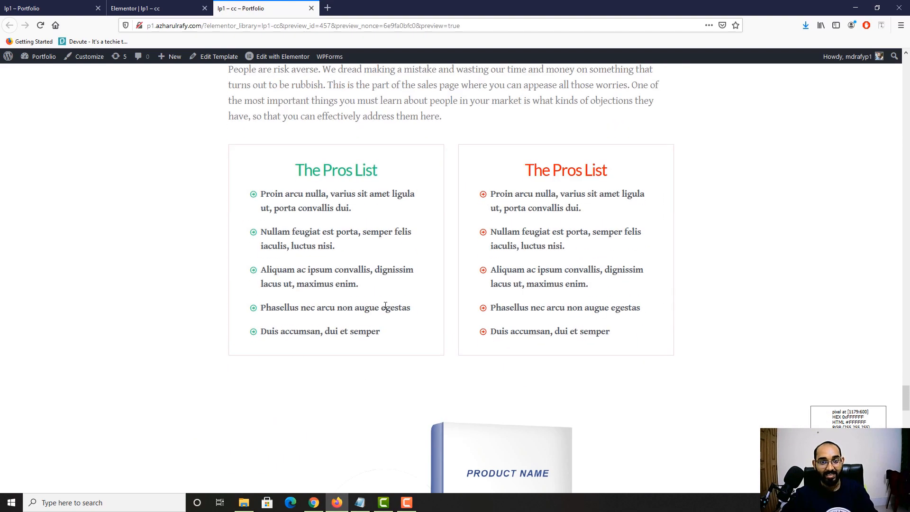
scroll(330, 370, down, 8)
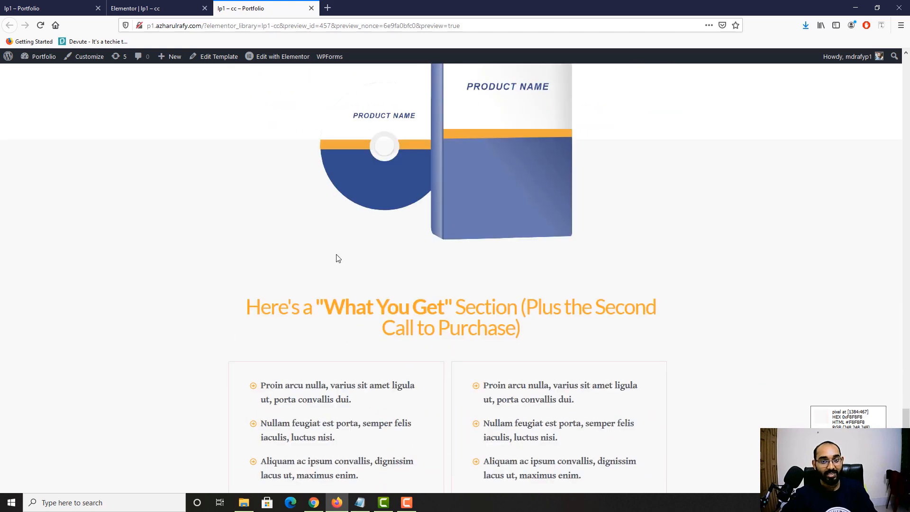
scroll(632, 214, down, 9)
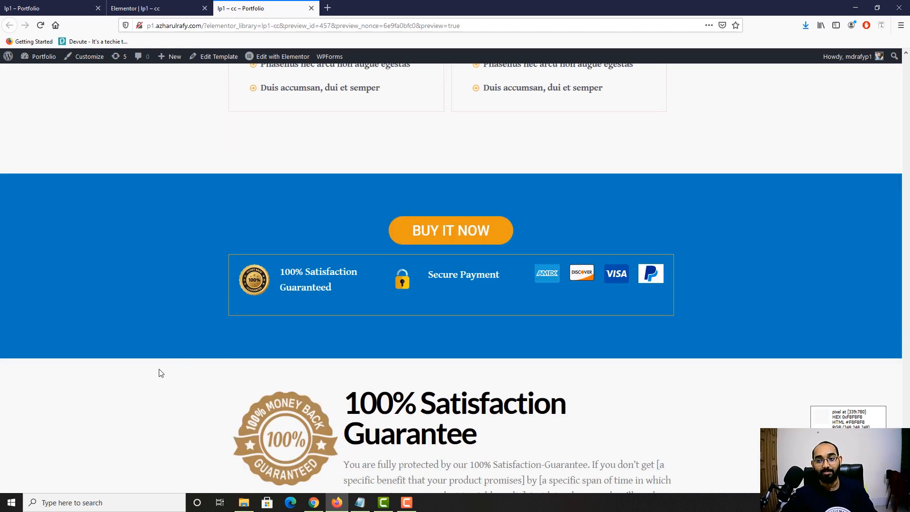
scroll(161, 374, down, 9)
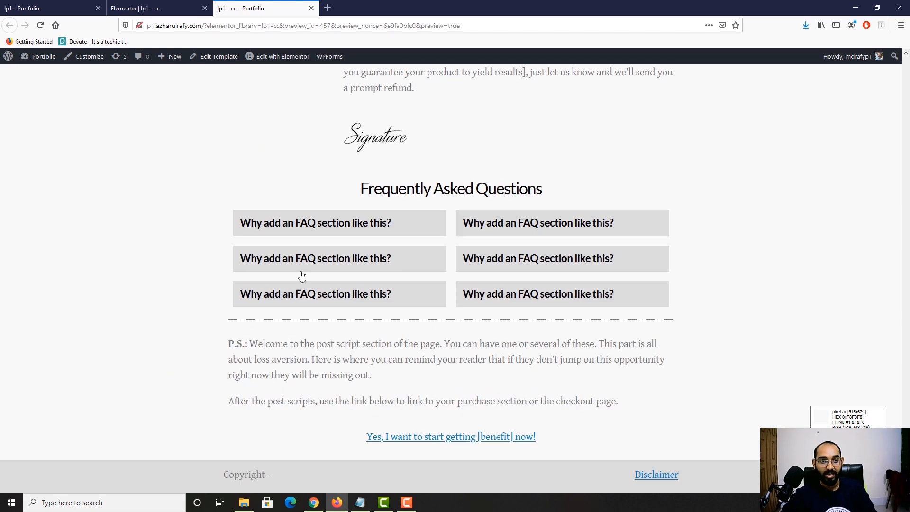
Step: Test expanding and collapsing the first-row FAQ toggles in the page preview
click(322, 226)
click(520, 226)
click(368, 232)
click(547, 220)
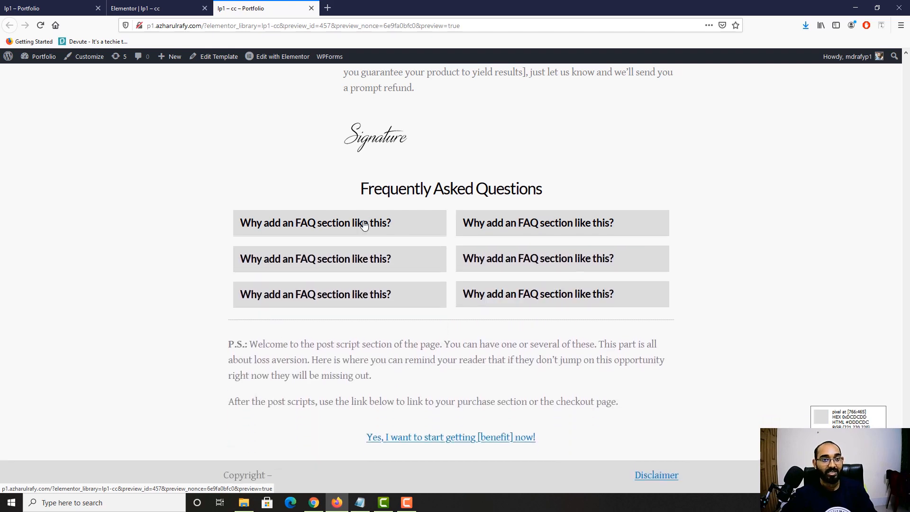
click(340, 223)
Step: Return to the Elementor editor and expand the item settings of the second toggle in the first FAQ column
click(143, 8)
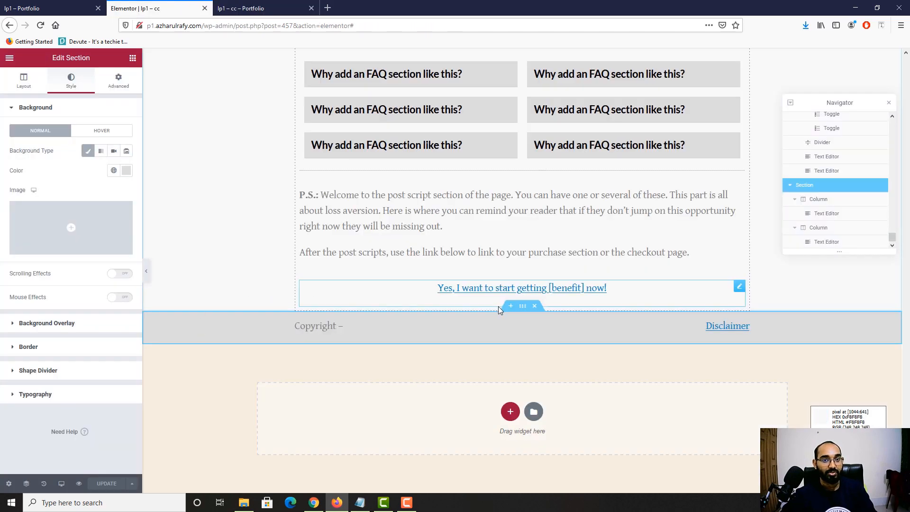
scroll(498, 306, up, 3)
click(320, 261)
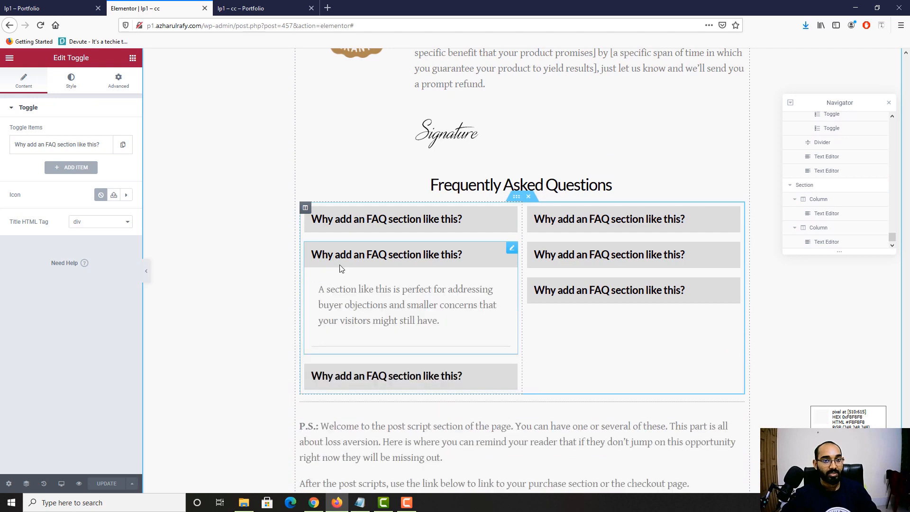
click(352, 258)
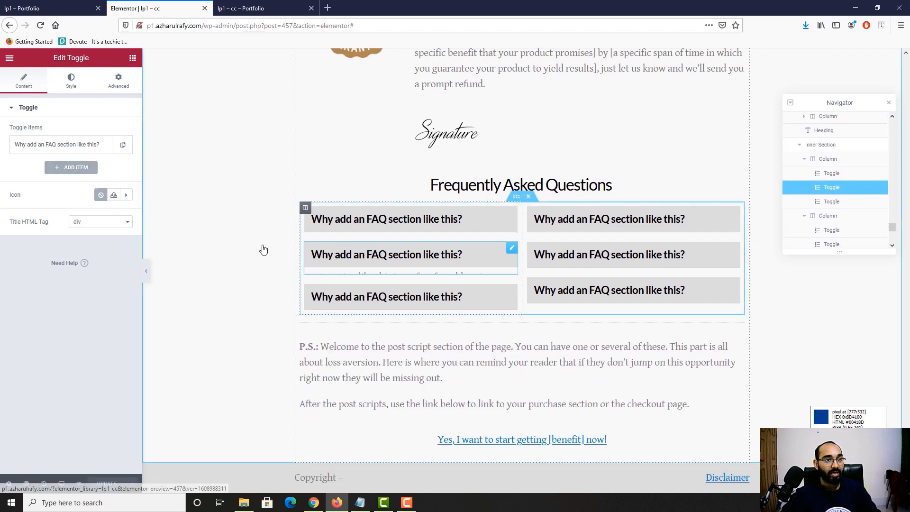
click(74, 142)
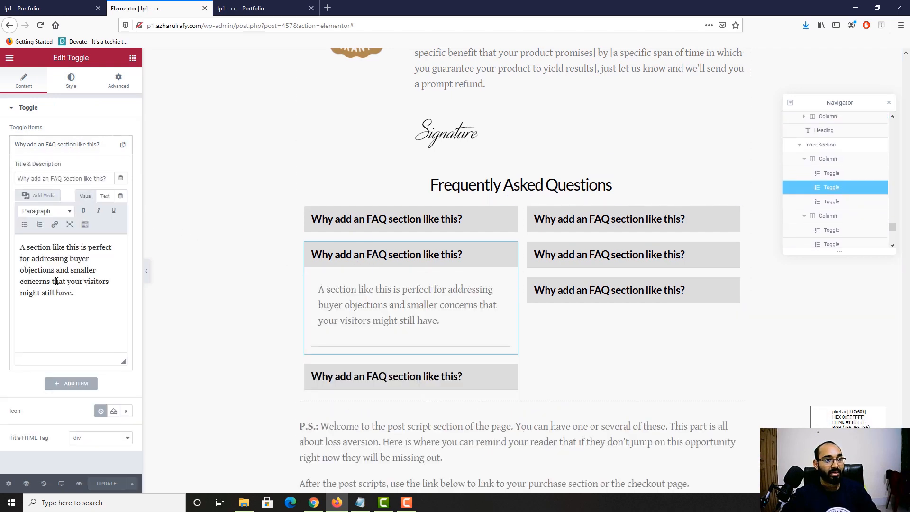
Step: Try inserting the trial text "dsadad" into the selected FAQ toggle's title
click(58, 180)
text(d)
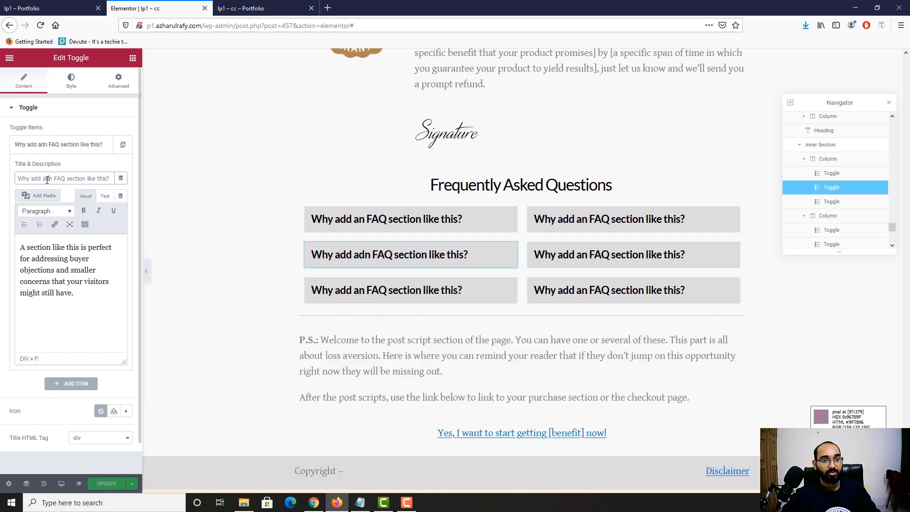
text(sadad)
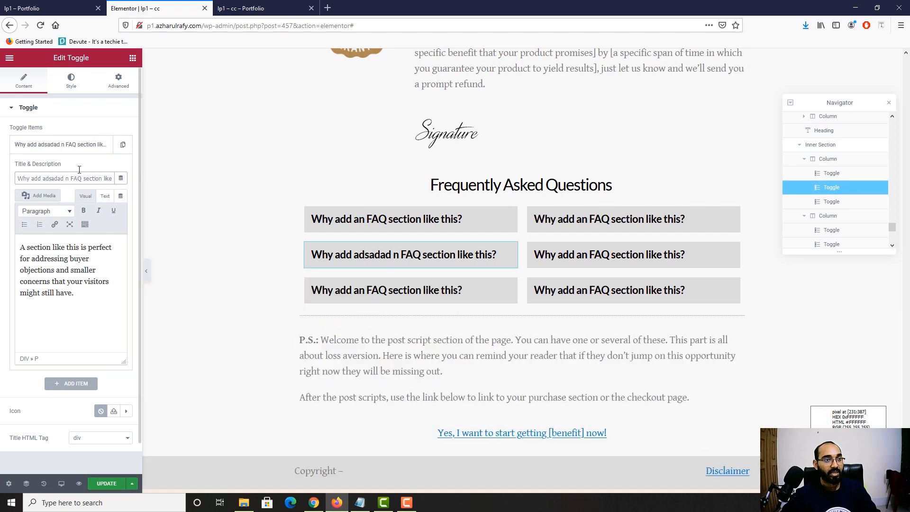
click(51, 146)
click(53, 150)
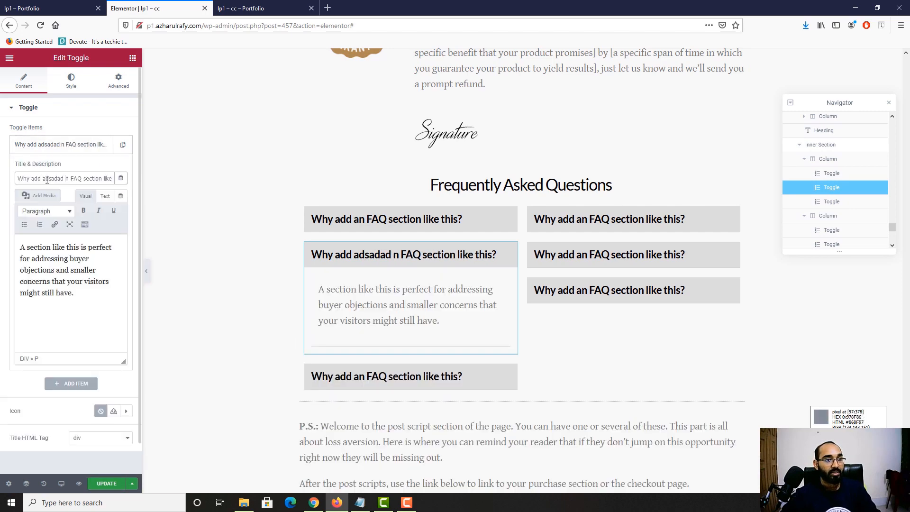
Step: Replace the selected FAQ toggle's title with "Hello There?", update the template and collapse the toggle
triple_click(58, 179)
text(Hello There?)
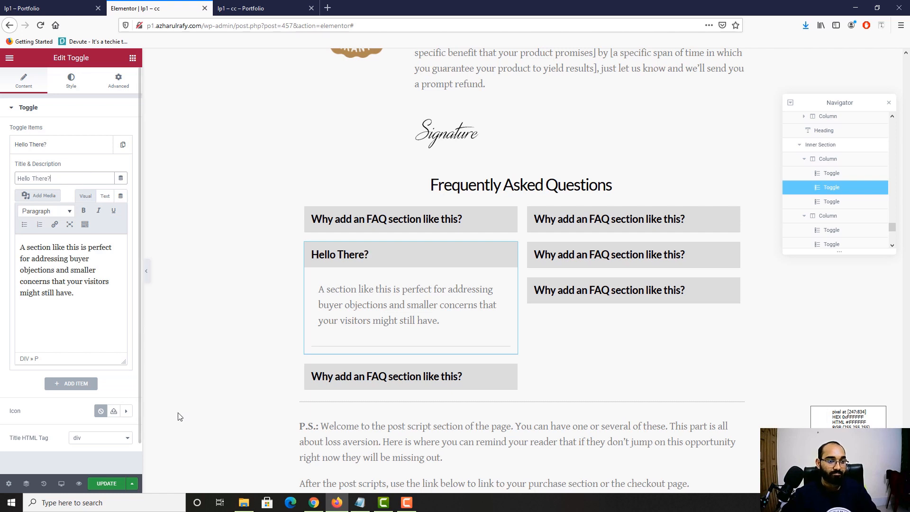
click(115, 484)
click(377, 266)
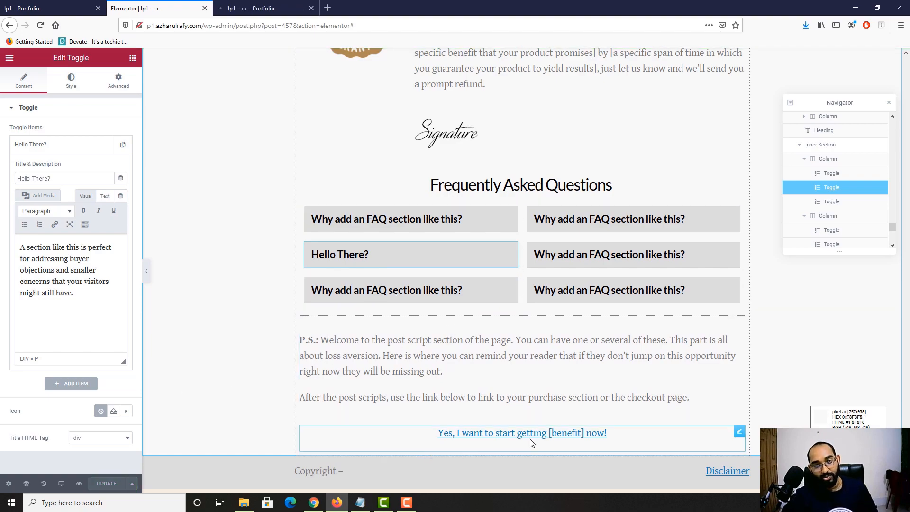
Step: Close the Navigator in the editor
scroll(533, 441, down, 3)
scroll(496, 362, up, 6)
click(890, 105)
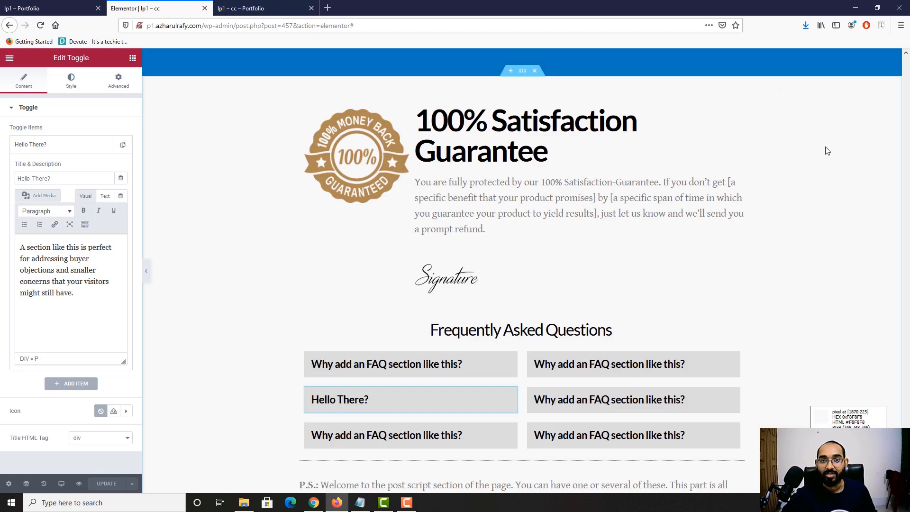
Step: Review the sections from the guarantee up to the testimonials in the editor, and look over the separate lp1 page
scroll(284, 208, up, 7)
scroll(283, 208, up, 15)
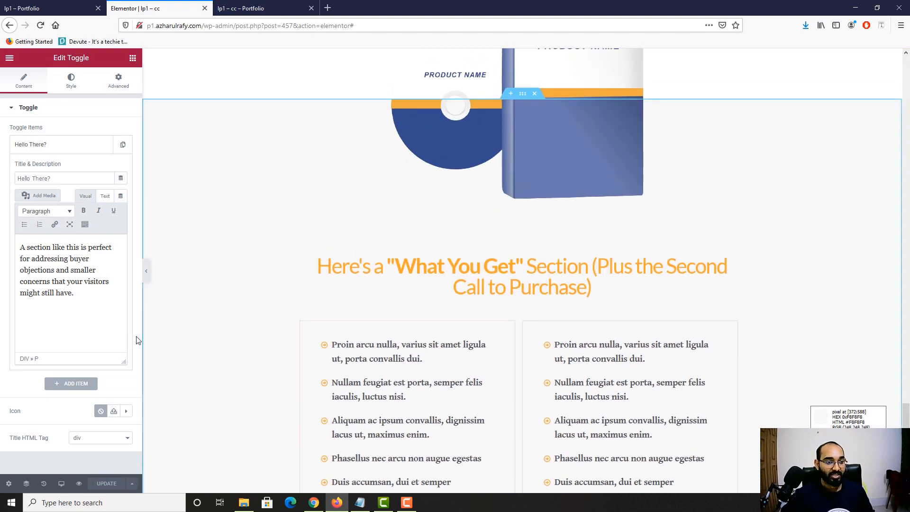
scroll(344, 332, up, 10)
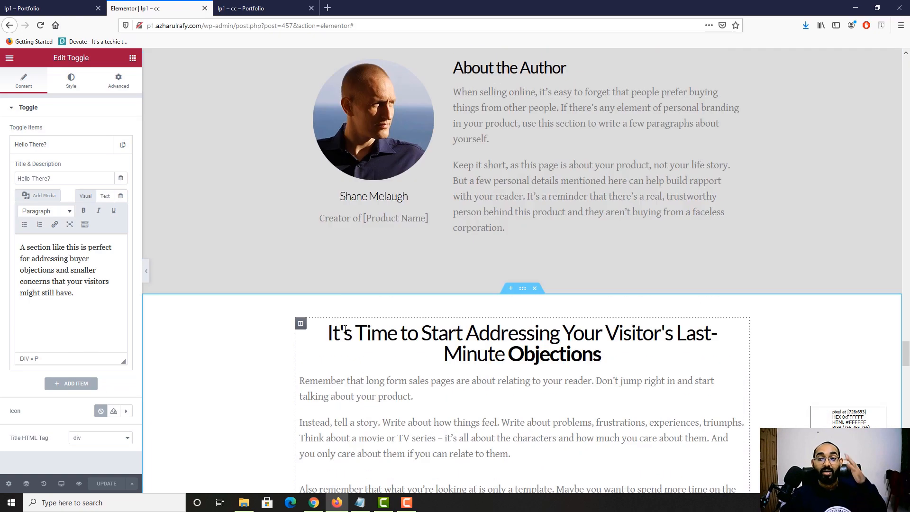
scroll(344, 328, up, 8)
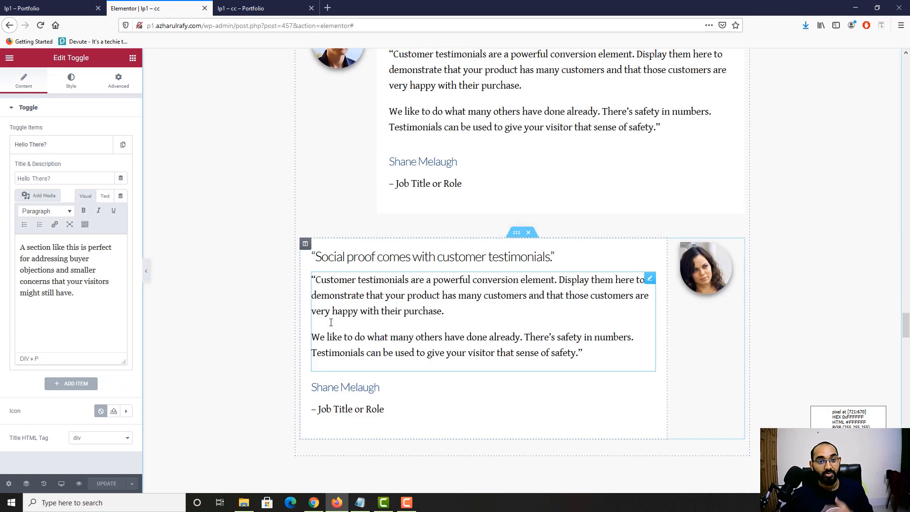
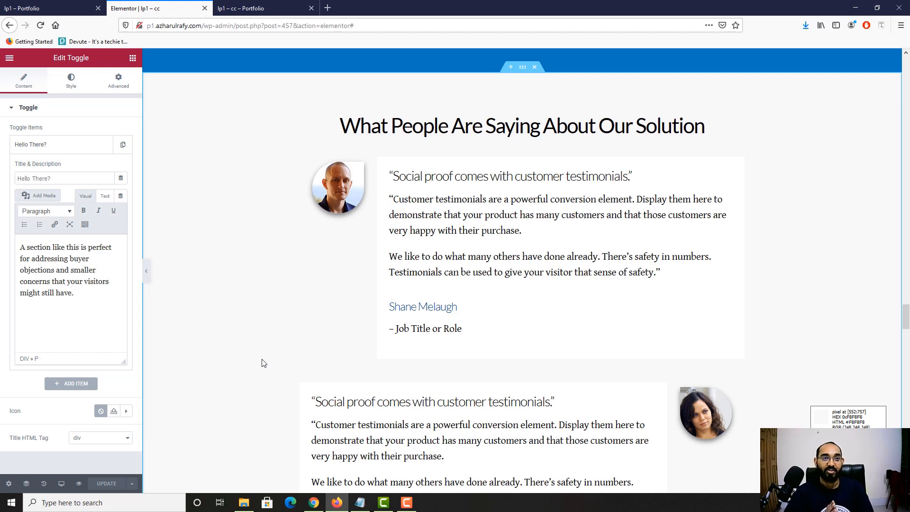
click(88, 6)
scroll(126, 240, up, 5)
scroll(125, 72, up, 5)
key(ctrl+Tab)
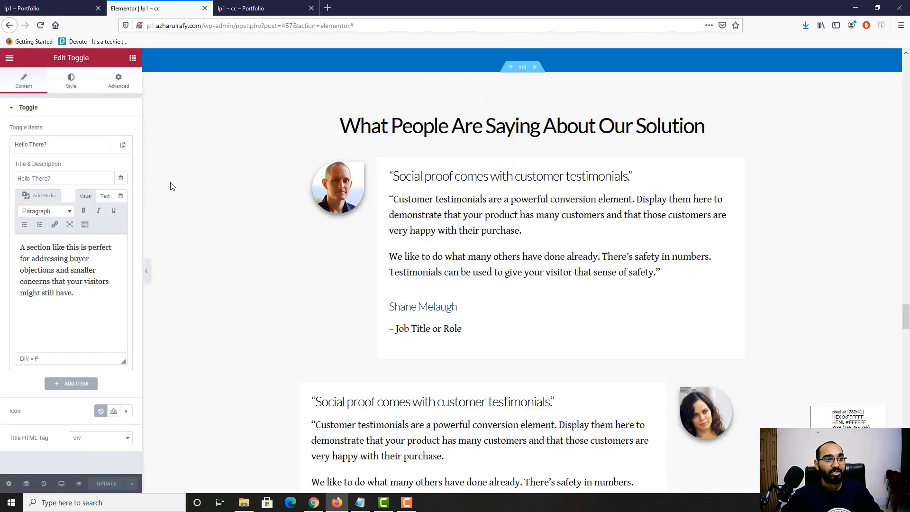
Step: Exit the Elementor editor to the WordPress dashboard and open the list of saved templates
scroll(169, 184, up, 5)
click(16, 62)
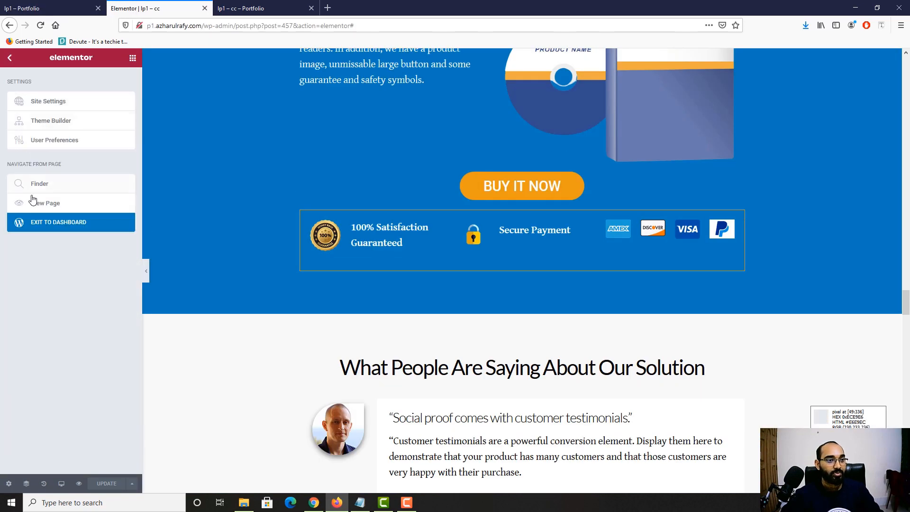
click(41, 229)
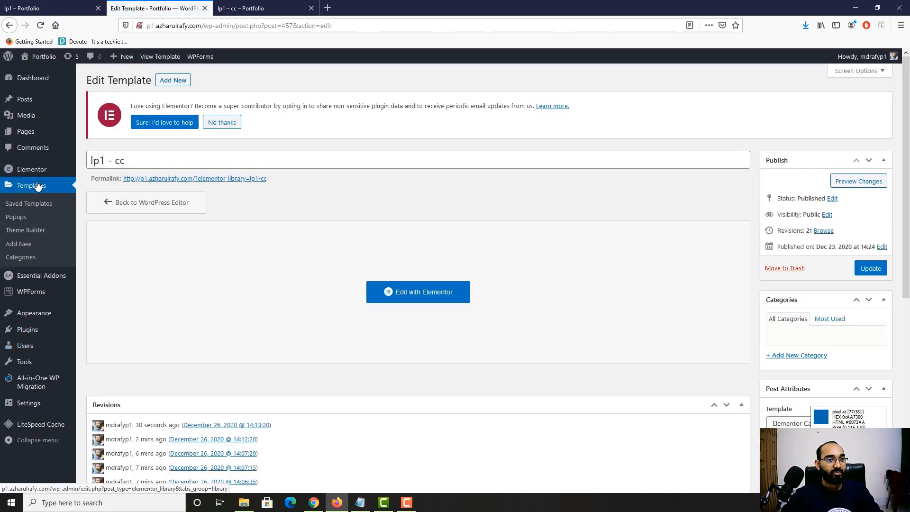
click(39, 192)
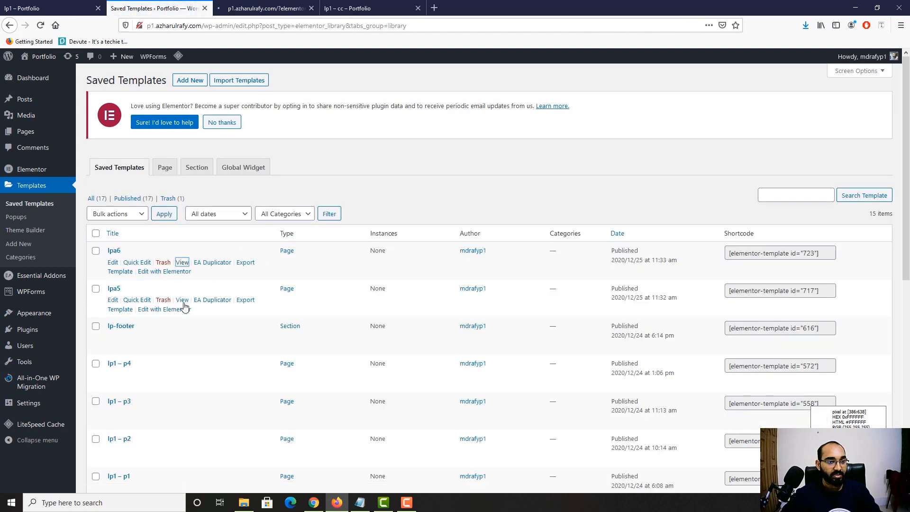
Step: Open the lpa5, lp-footer, lp1 – p4, lp1 – p3, lp1 – p2 and lp1 – p1 templates for viewing in separate browser tabs
middle_click(182, 300)
middle_click(183, 338)
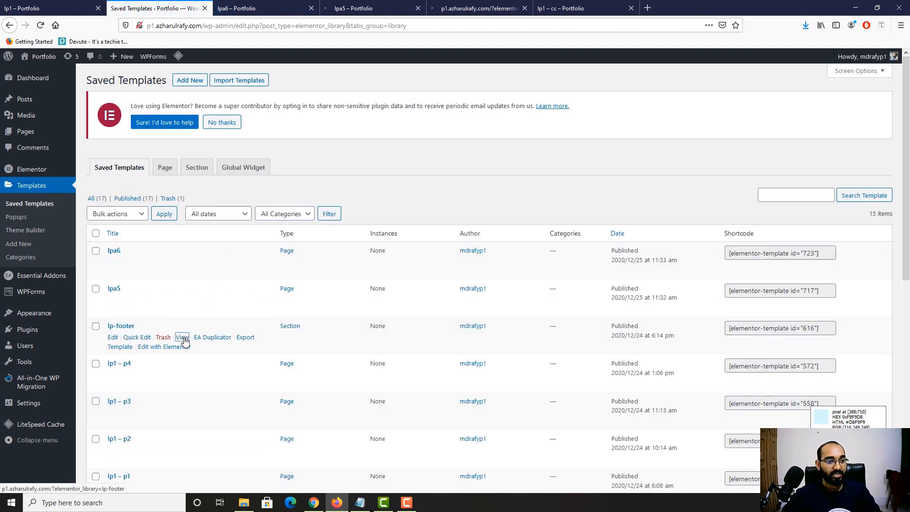
scroll(183, 339, down, 1)
middle_click(183, 327)
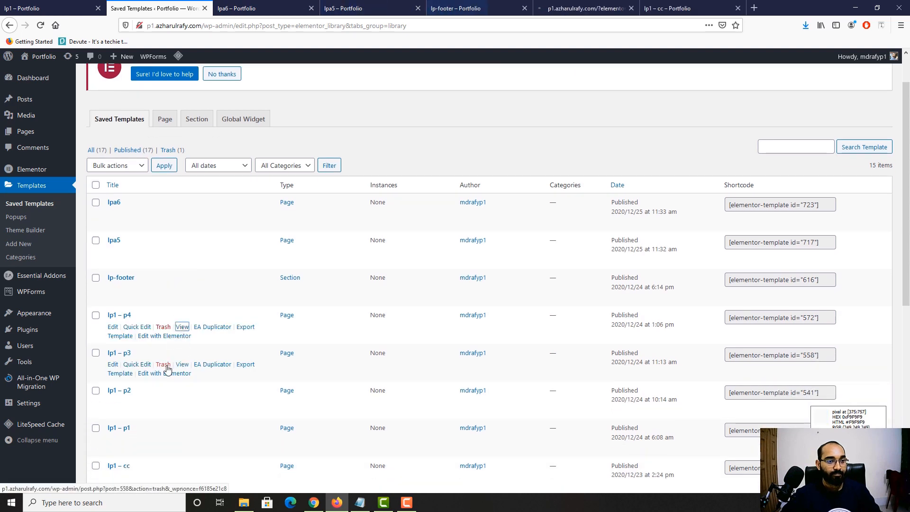
middle_click(182, 365)
scroll(183, 366, down, 1)
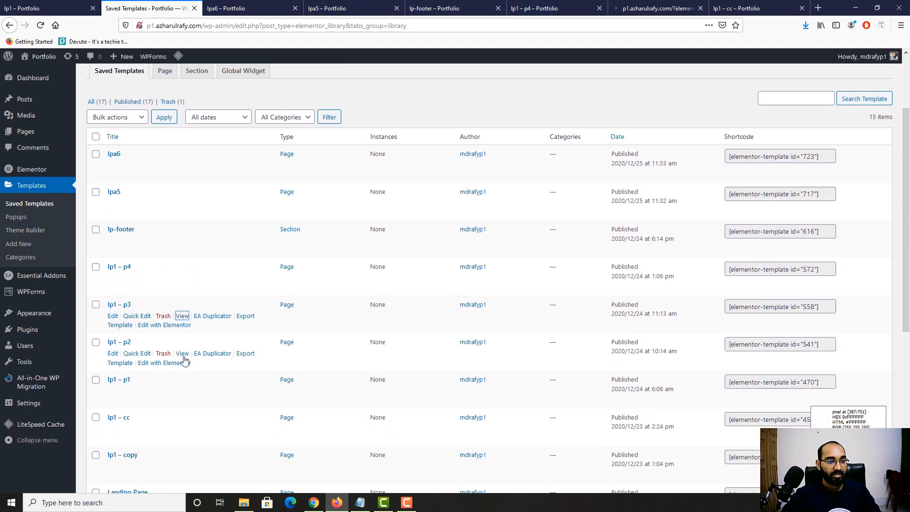
middle_click(182, 354)
middle_click(182, 391)
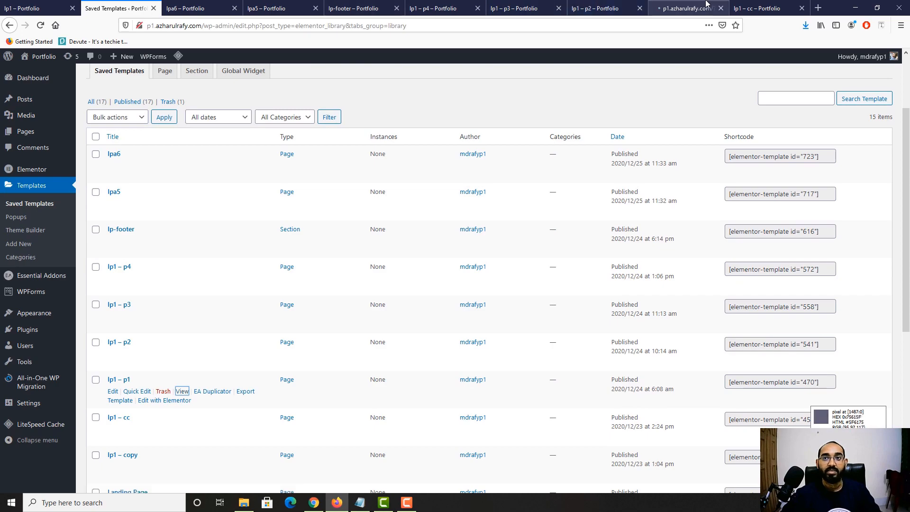
Step: Look over the lp1 – cc page and the lp1 – p1 page, check the free report button's popup, and close lp1 – p1
click(747, 4)
scroll(600, 184, down, 6)
click(701, 7)
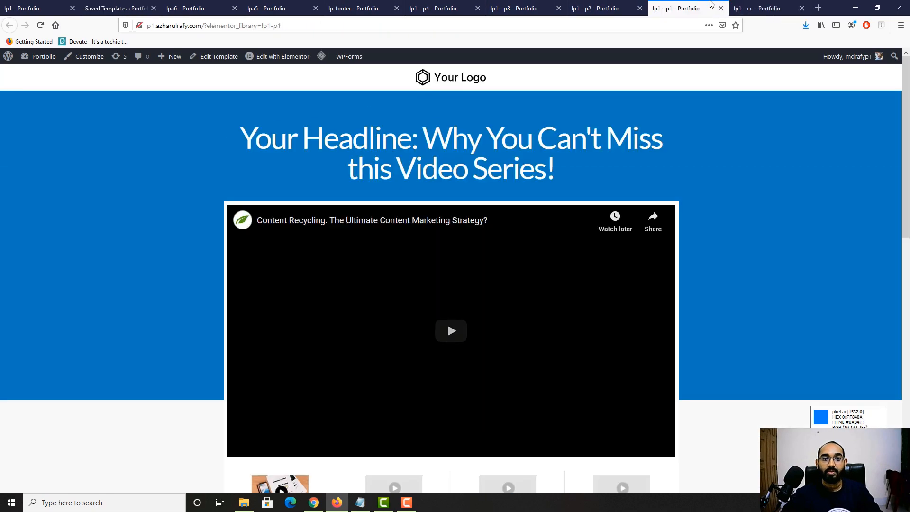
scroll(577, 231, down, 5)
scroll(152, 379, up, 6)
scroll(374, 191, down, 10)
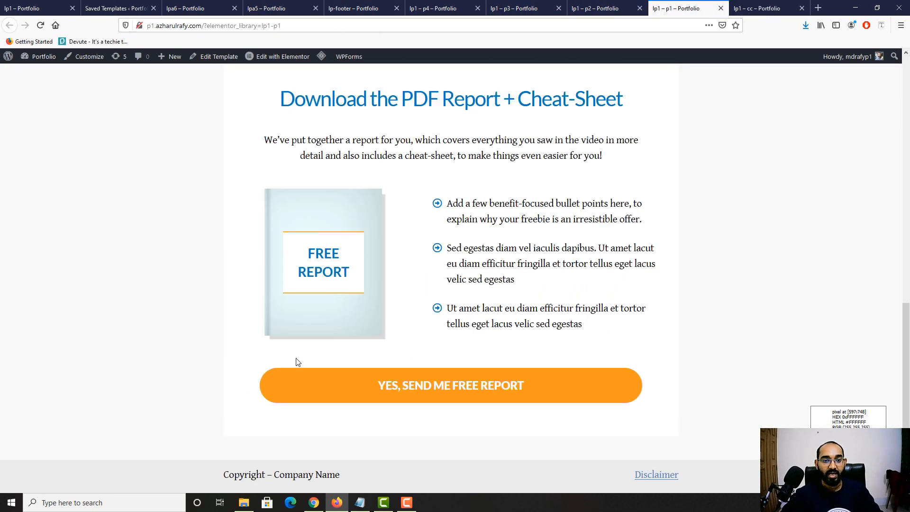
click(467, 393)
key(Escape)
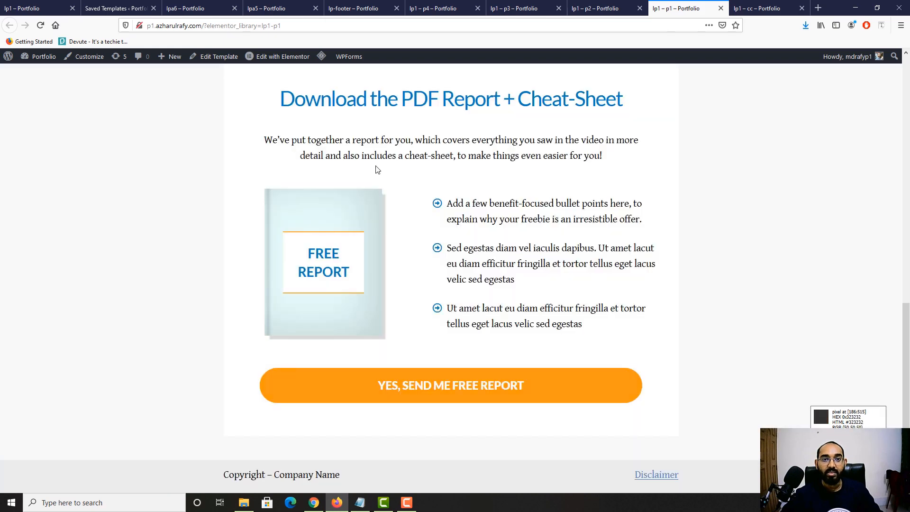
click(721, 8)
Step: Review the lp1 – p2 page, open the sign-up popup from its orange call-to-action button, and close the page
click(588, 5)
scroll(329, 321, down, 3)
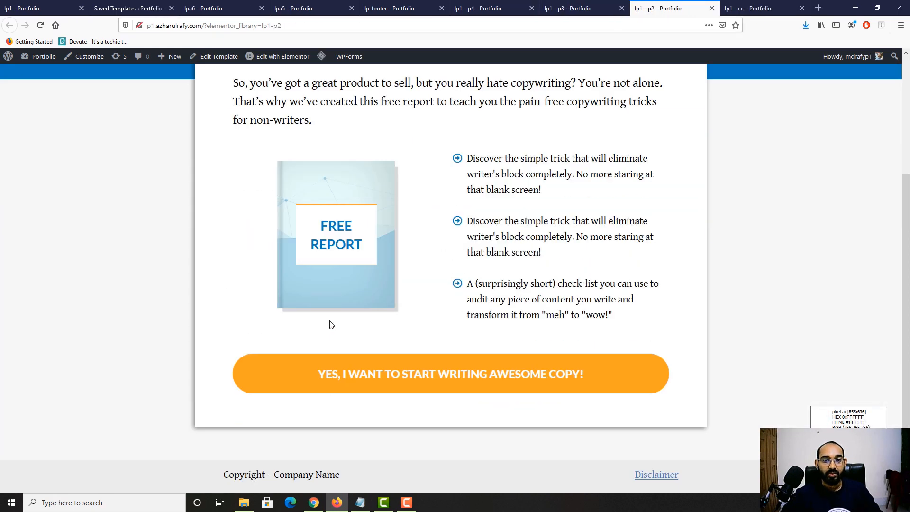
click(412, 368)
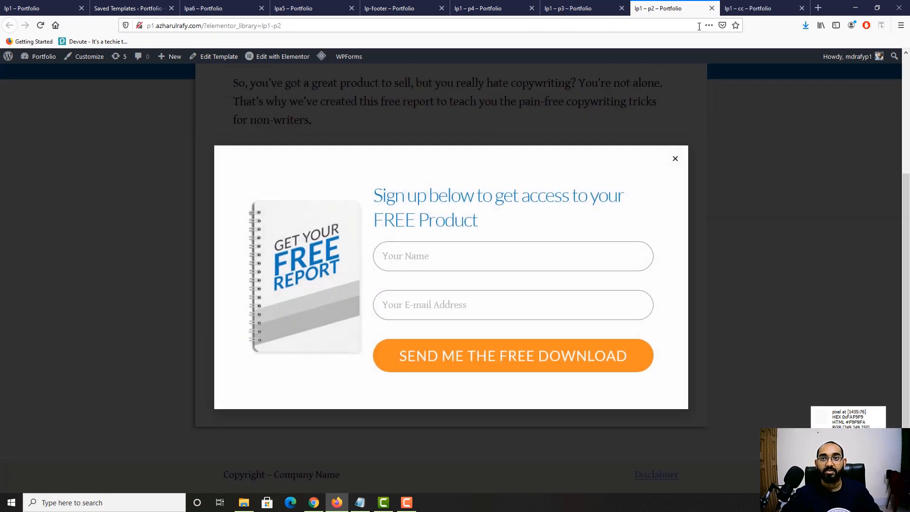
click(712, 8)
Step: Review the lp1 – p3 video sales page and the lp1 – p4 free report page down to their footers
click(588, 8)
scroll(278, 355, down, 4)
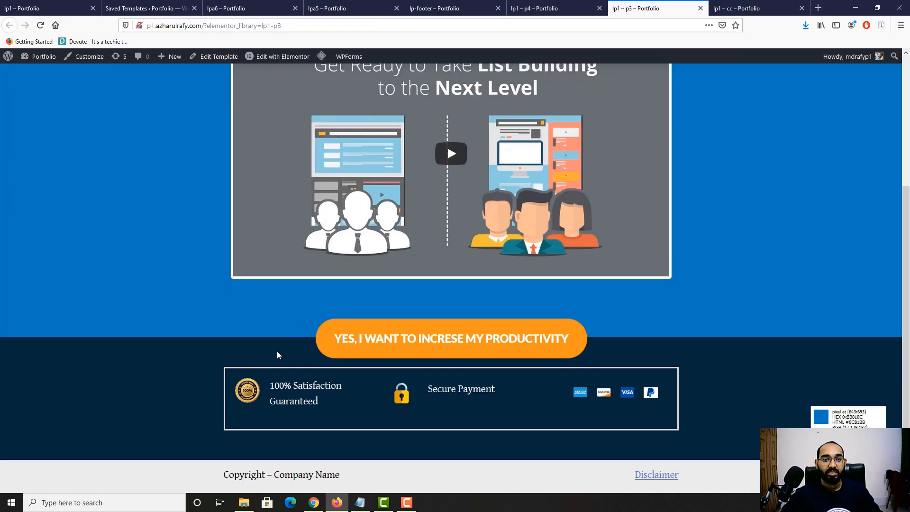
scroll(279, 355, up, 4)
key(ctrl+shift+Tab)
scroll(279, 353, down, 4)
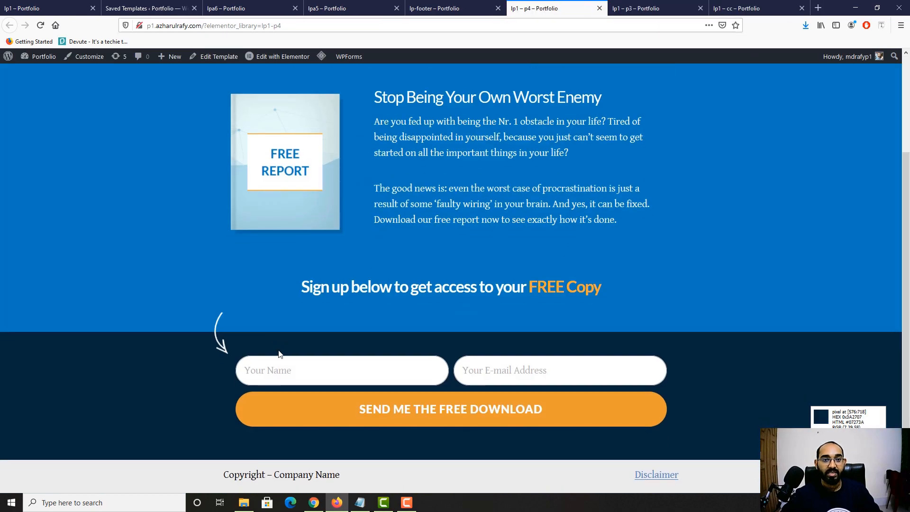
Step: Look through the lp-footer template and the lpa5 download page, closing each one after viewing
click(431, 9)
scroll(313, 319, down, 5)
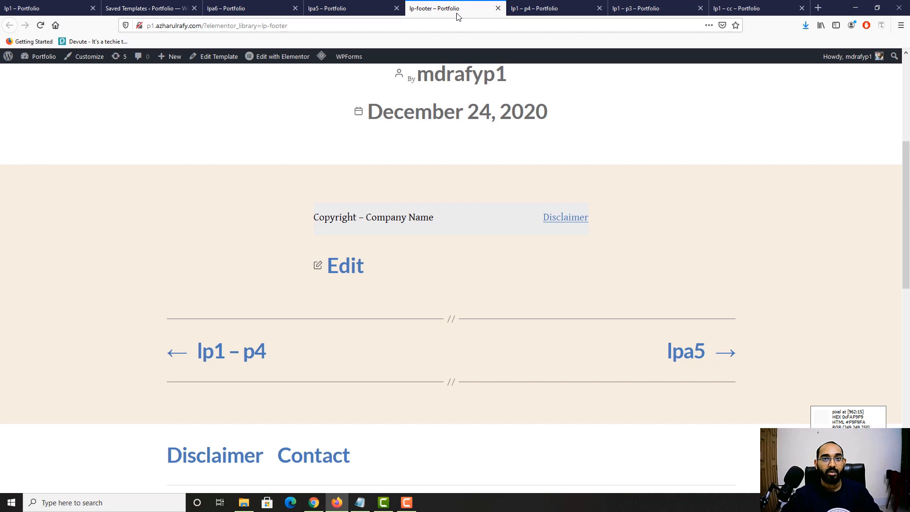
click(498, 8)
scroll(254, 315, down, 6)
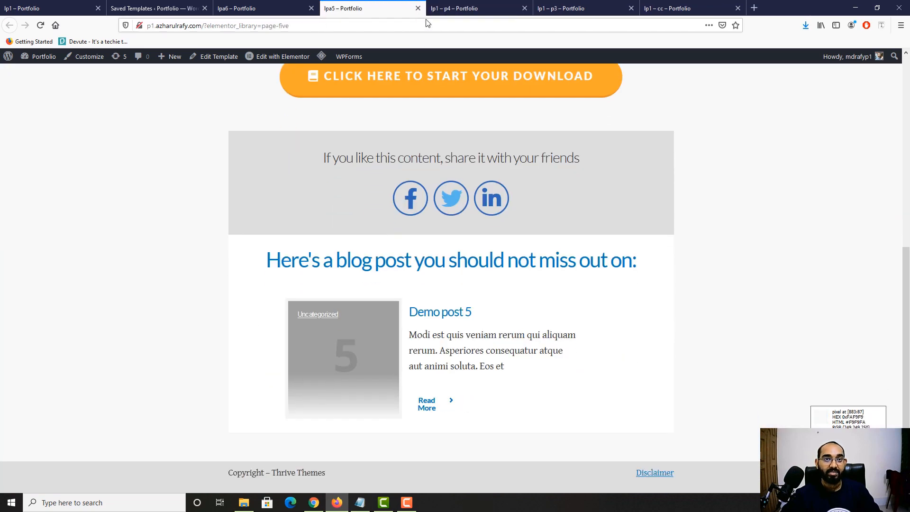
click(418, 8)
Step: Review the lpa6 thank-you page and close the lpa6, lp1 – p4 and lp1 – p3 pages
click(237, 8)
scroll(189, 349, down, 1)
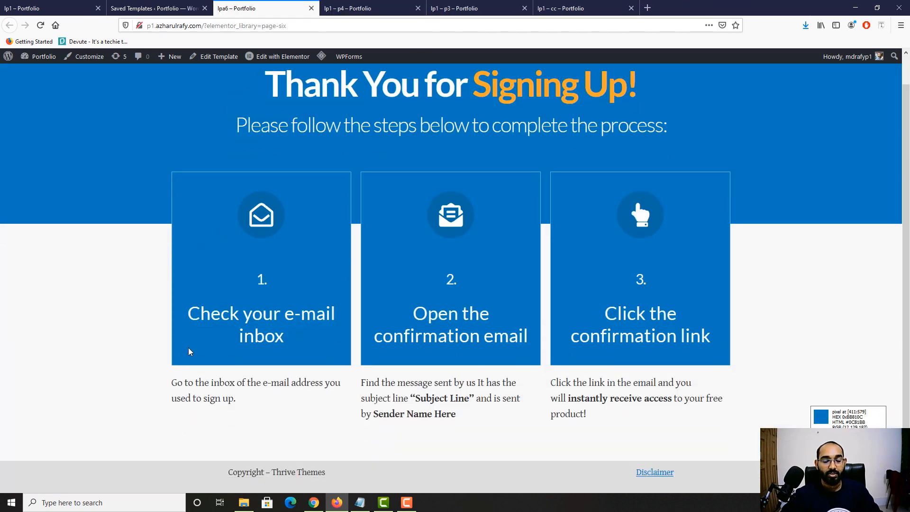
scroll(175, 327, up, 1)
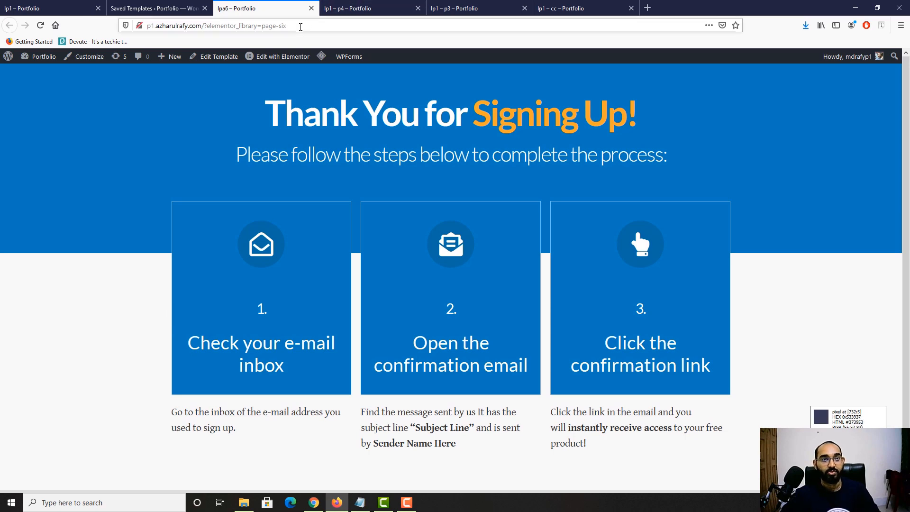
click(312, 9)
click(311, 9)
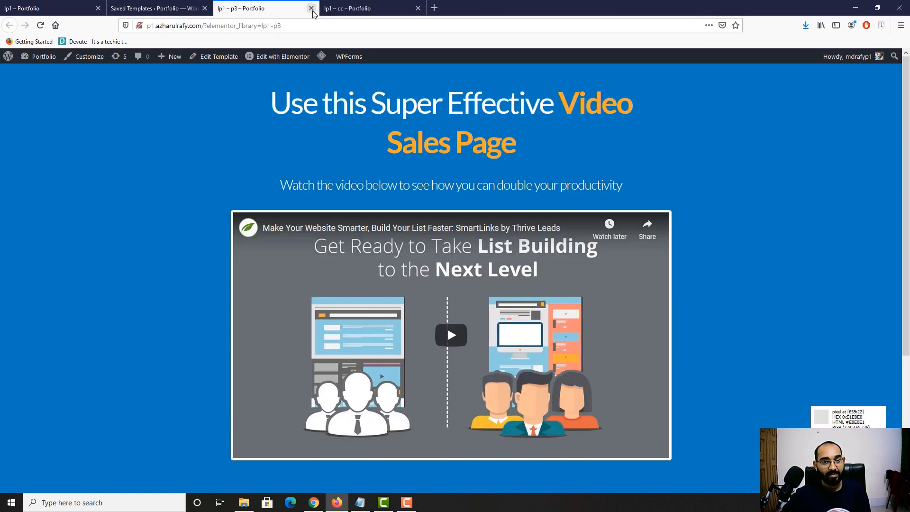
click(313, 8)
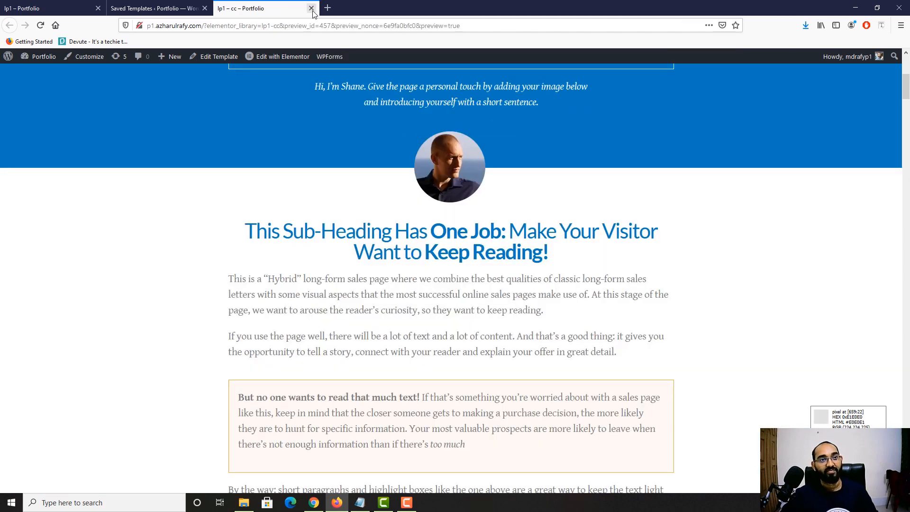